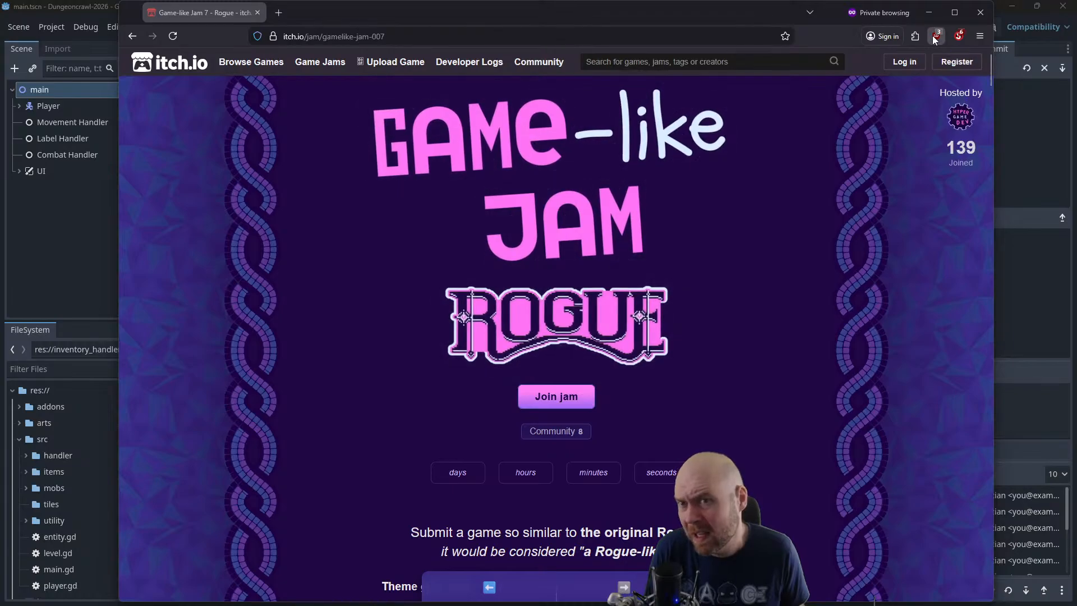
click(959, 37)
click(937, 58)
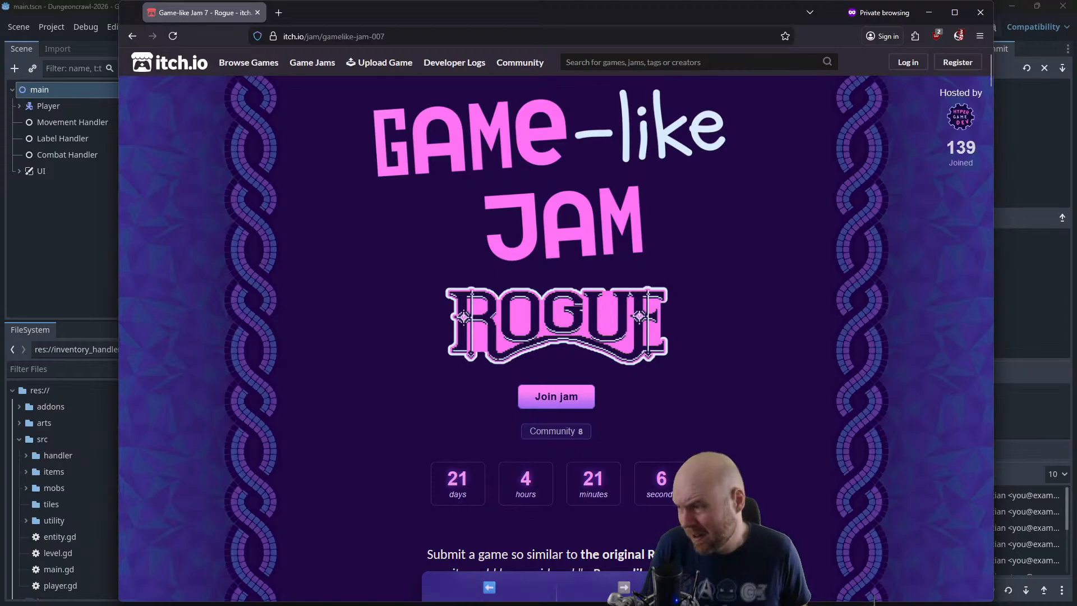
Switch to the Godot editor and run the Dungeoncrawl-2026 project
click(71, 227)
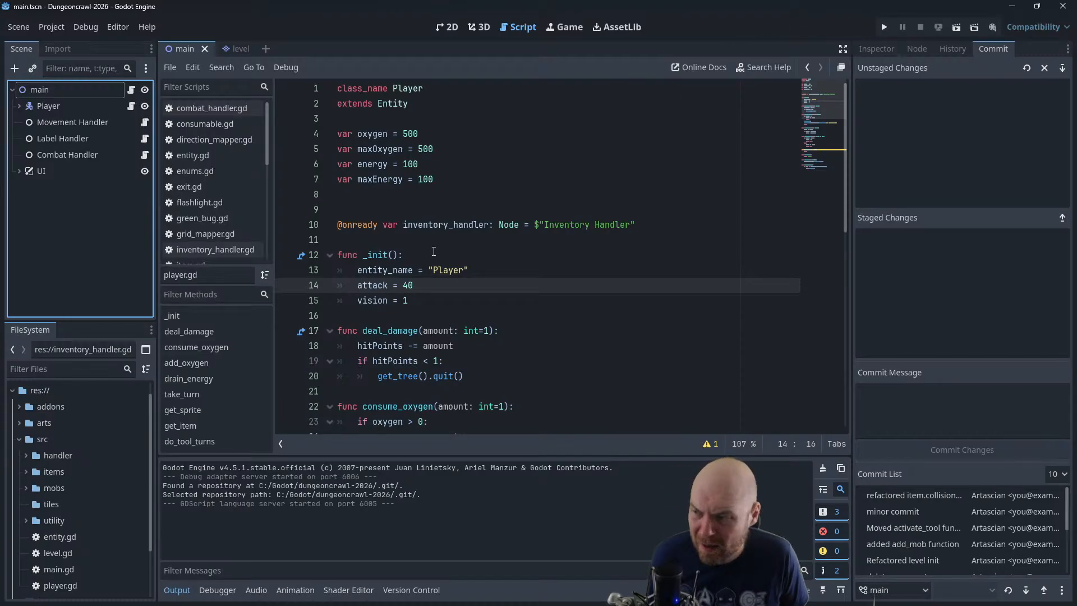
scroll(434, 251, down, 1)
key(alt+Tab)
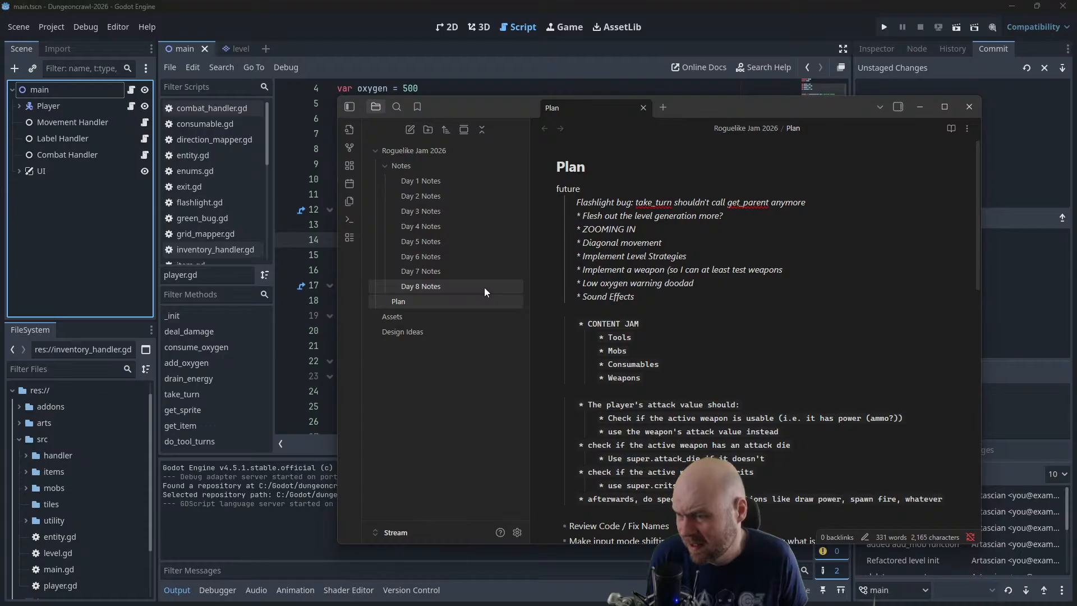
click(295, 331)
click(884, 27)
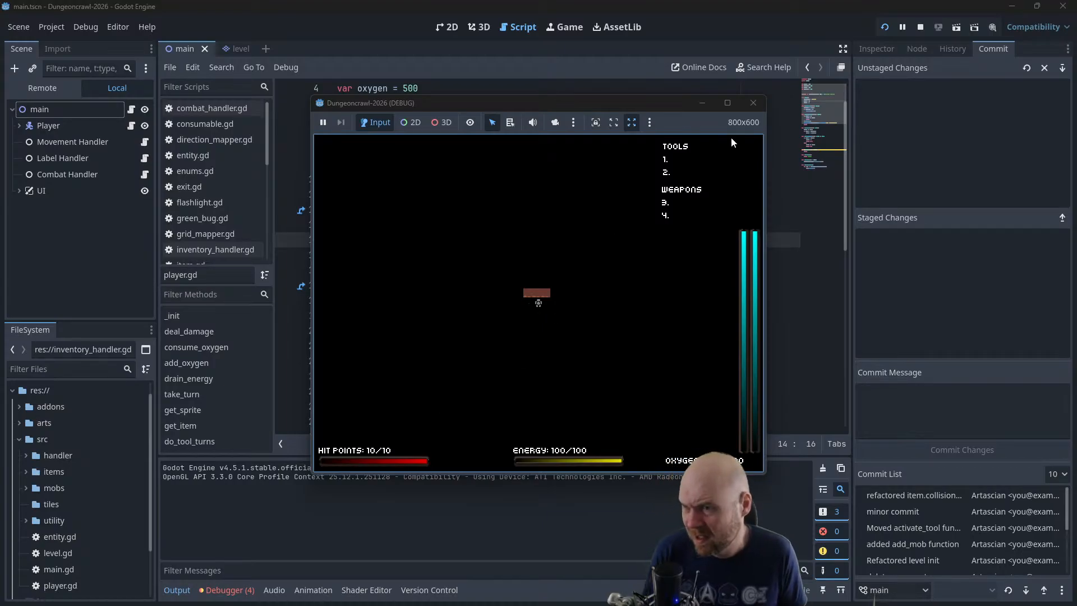
In the Plan note in Obsidian, append "(did i fix this?)" to the TOFIX item about equipping a second tool overwriting the first
key(alt+Tab)
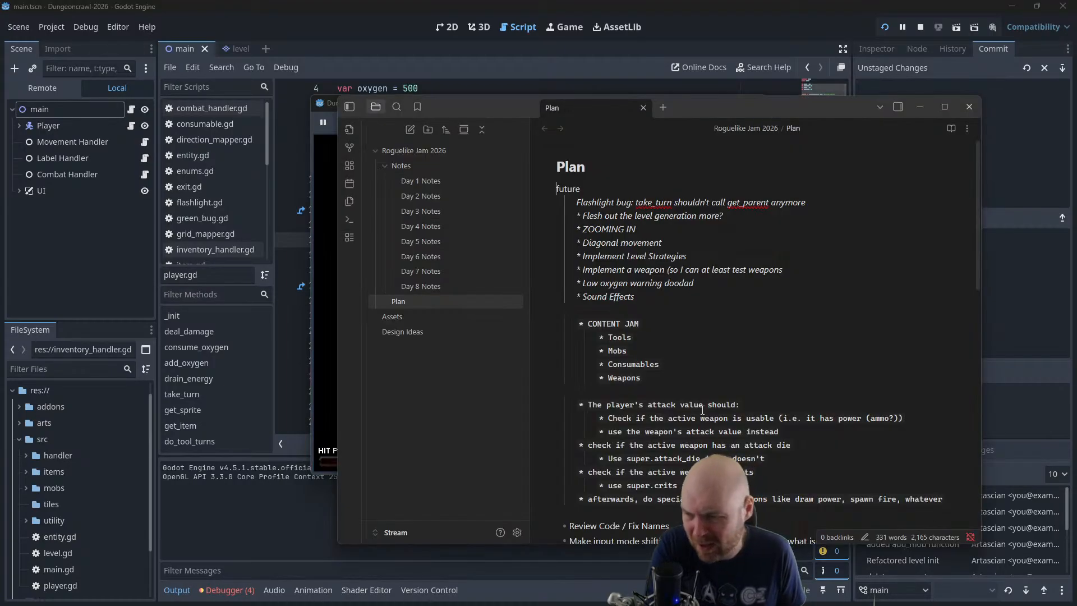
scroll(670, 384, down, 8)
scroll(629, 288, up, 5)
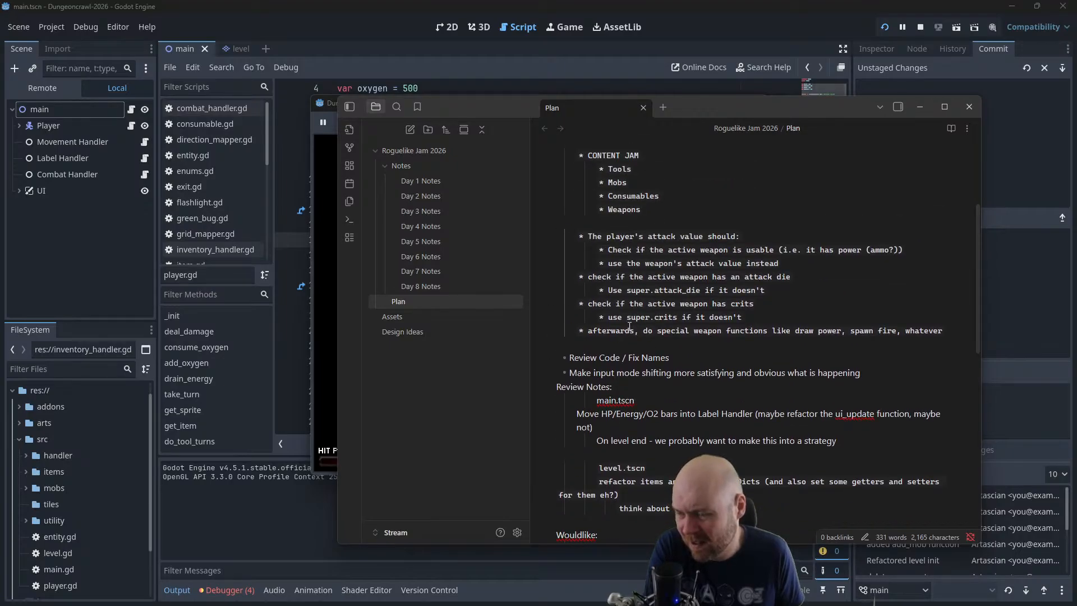
scroll(630, 327, down, 5)
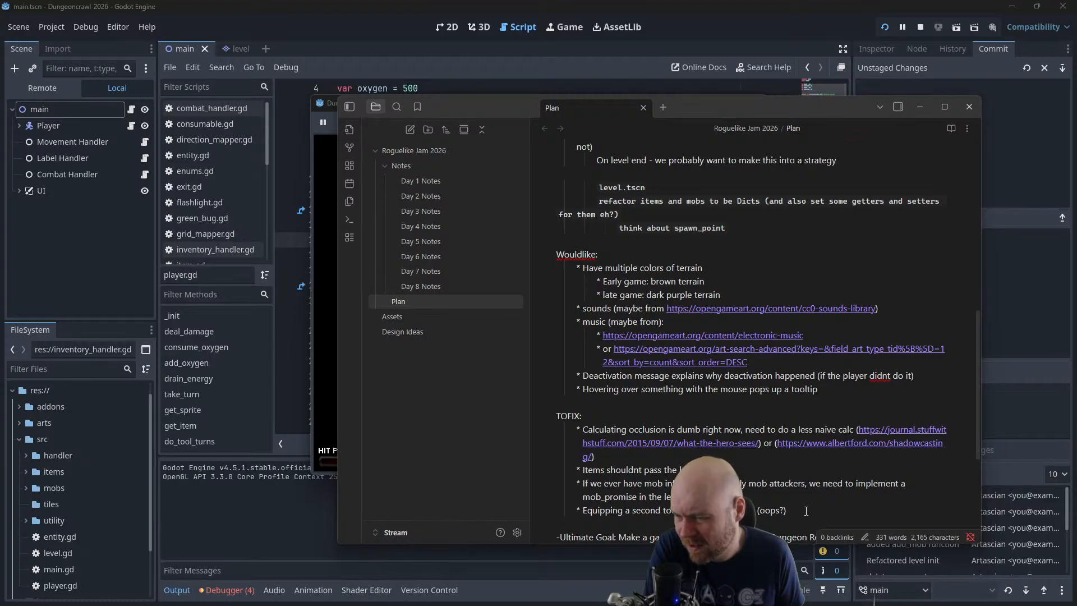
scroll(807, 511, down, 1)
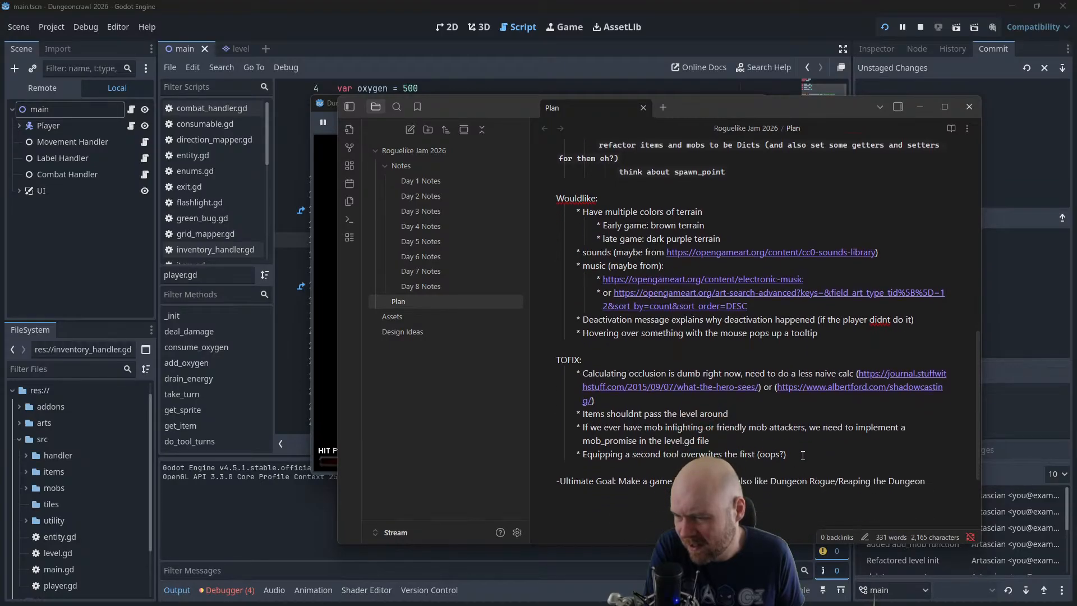
triple_click(797, 448)
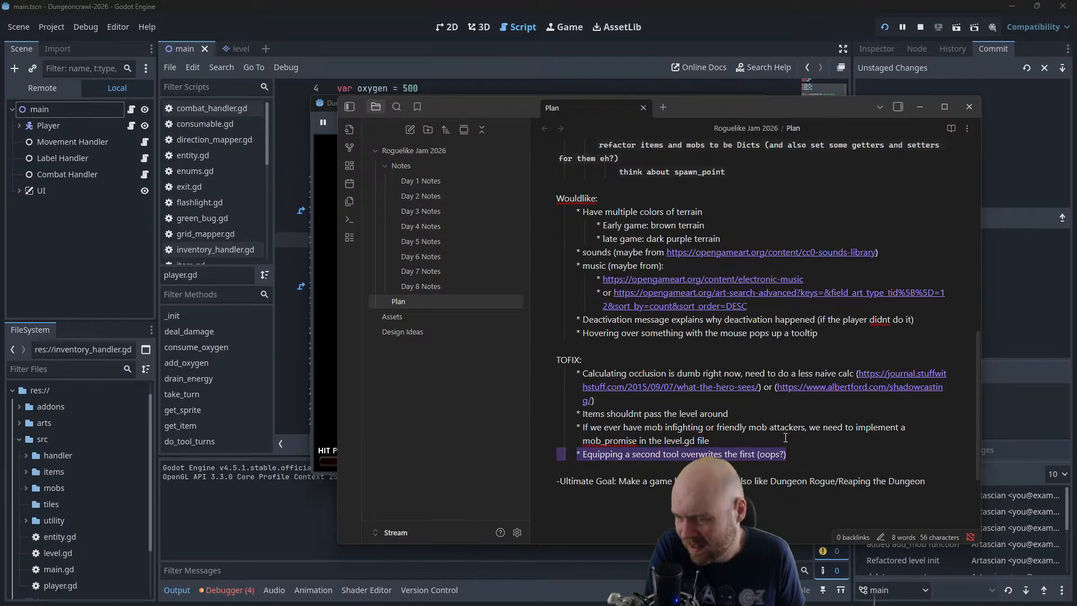
click(873, 459)
text(()
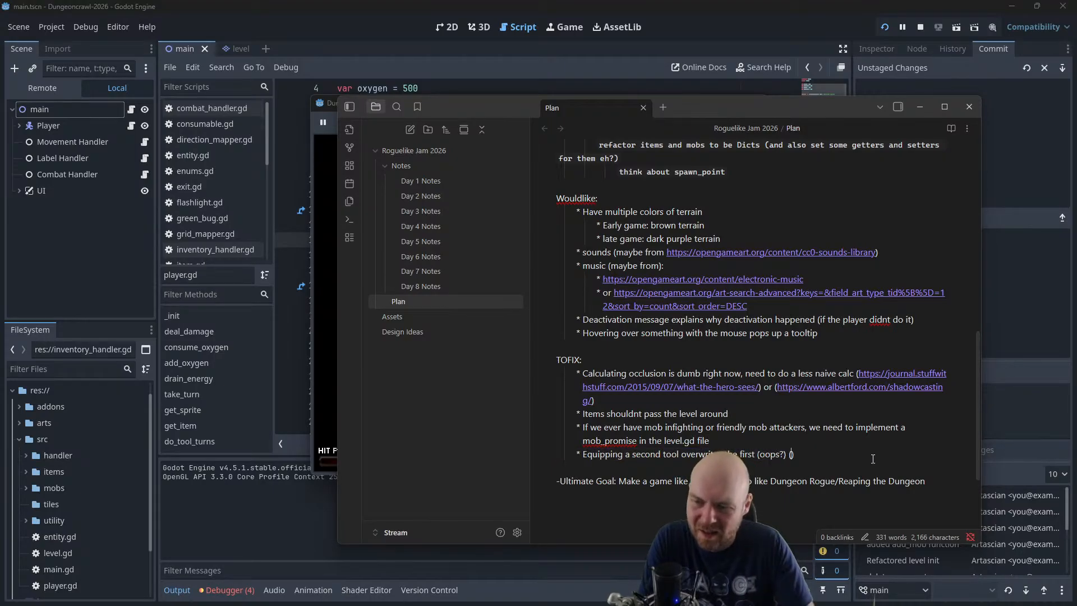
text(did i fix this)
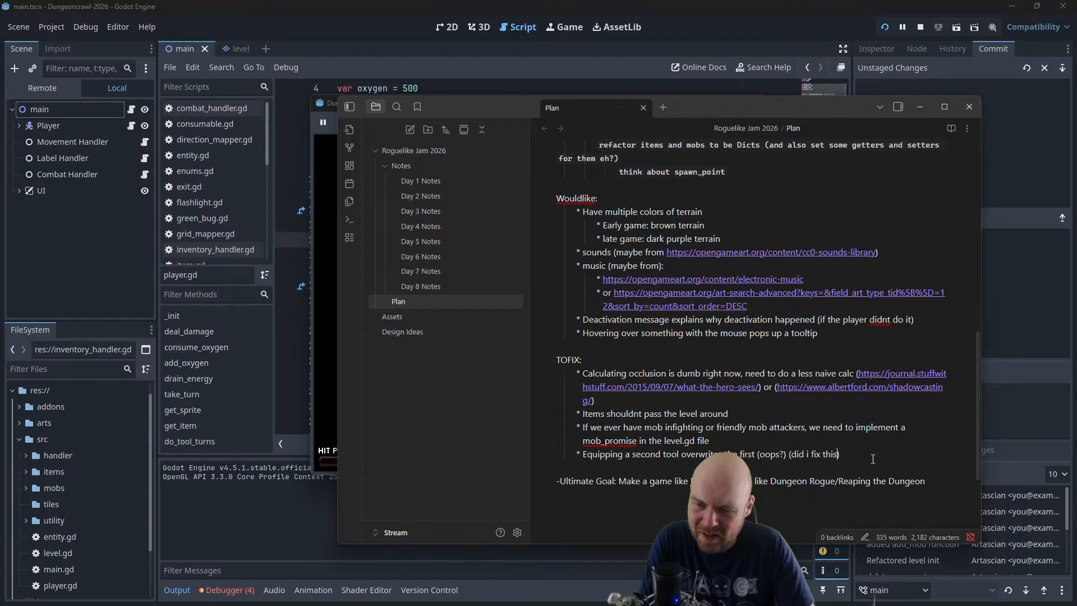
text(?)
Return to Godot, remove the get_parent() prefix from the activate_tool call in flashlight.gd's take_turn function and save the script
scroll(796, 410, up, 6)
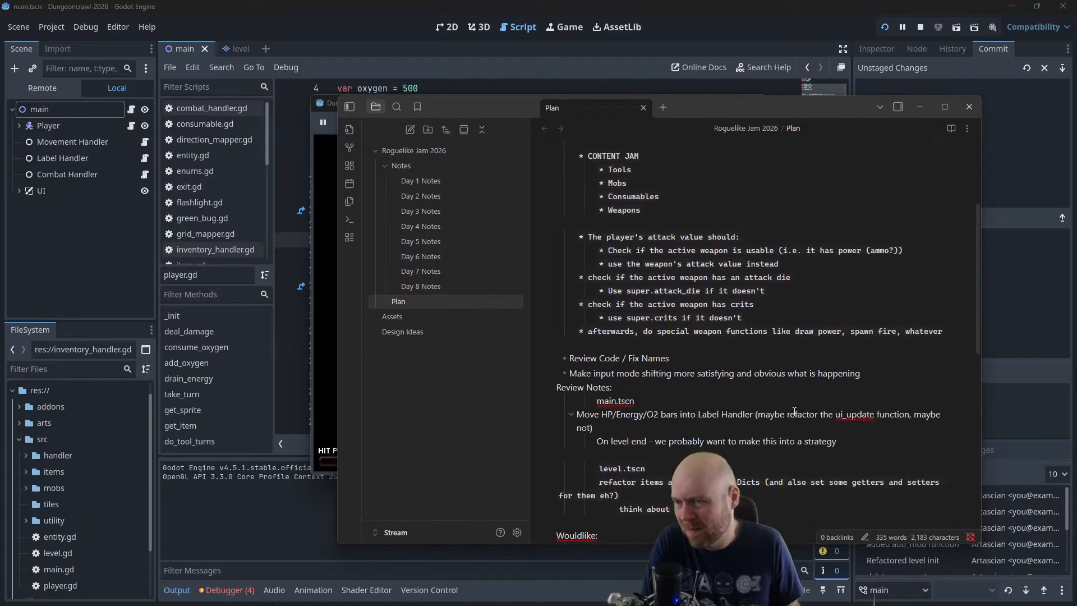
scroll(795, 413, up, 3)
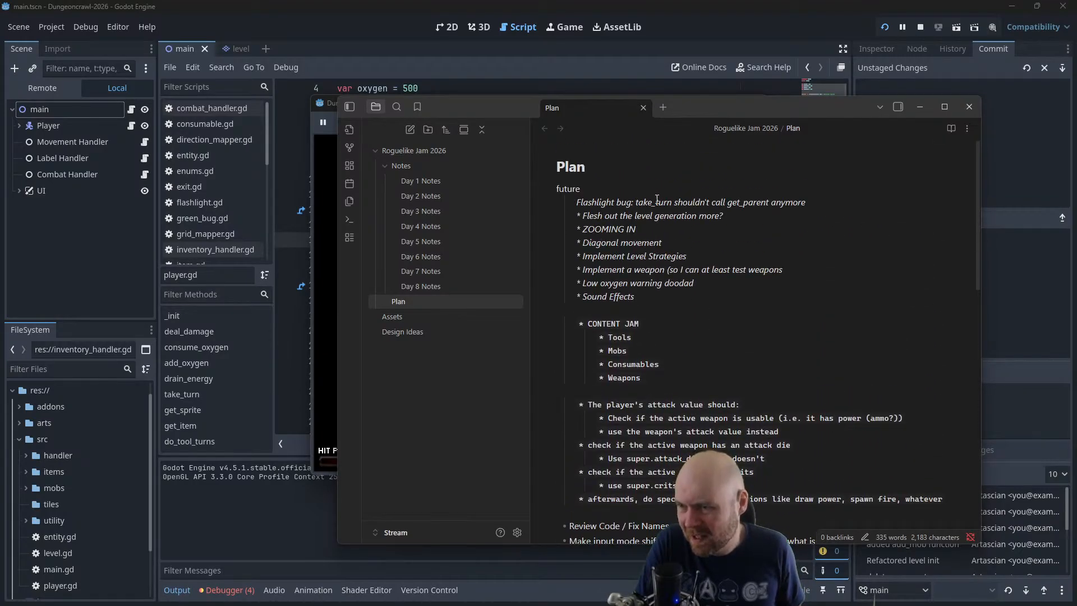
click(678, 11)
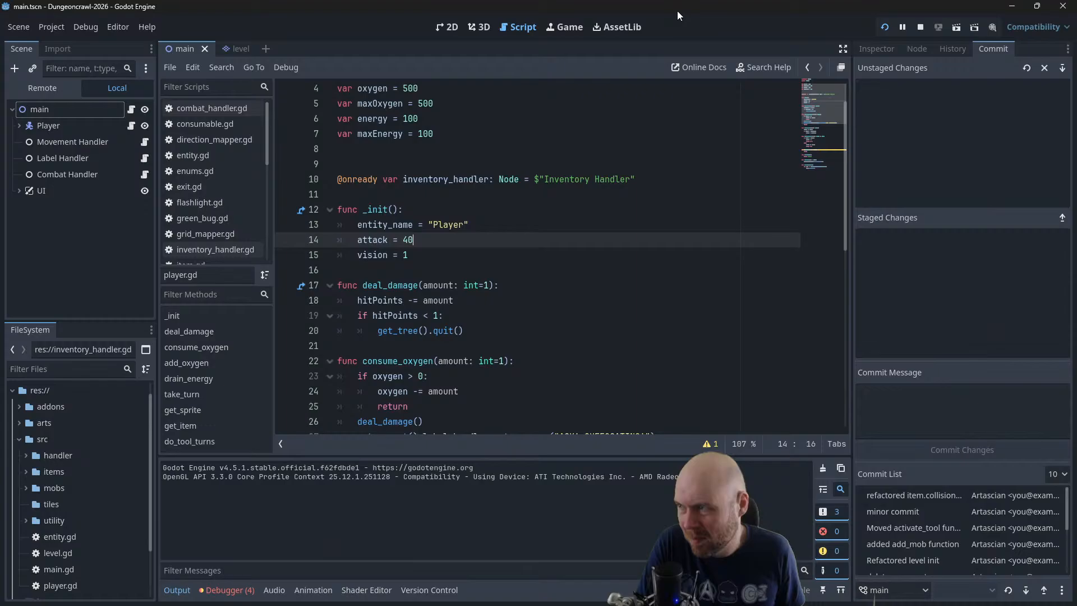
click(194, 202)
drag(377, 375, 443, 376)
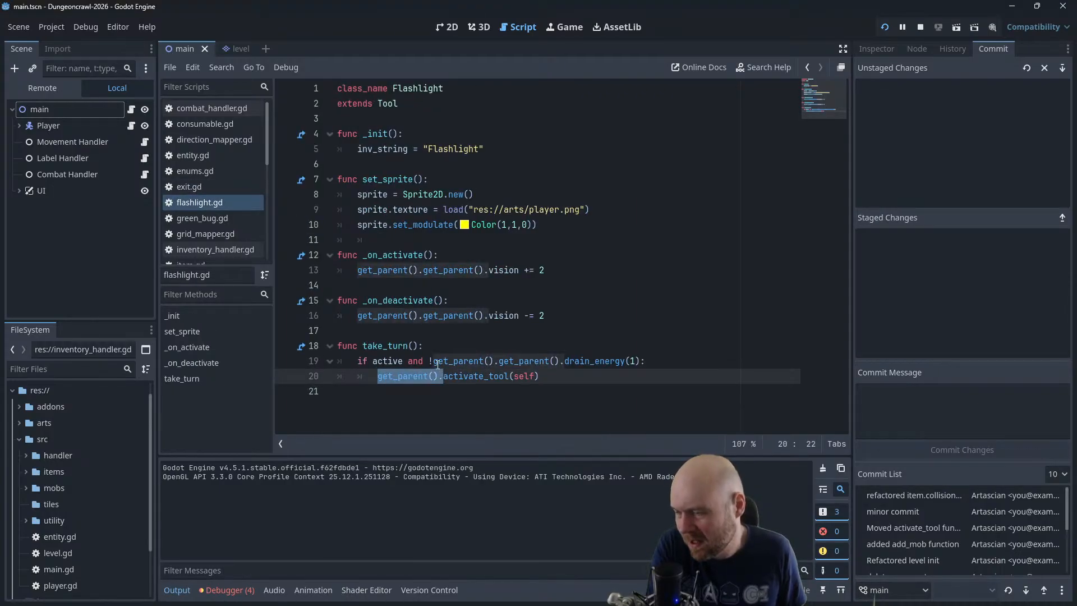
key(BackSpace)
key(ctrl+s)
click(403, 225)
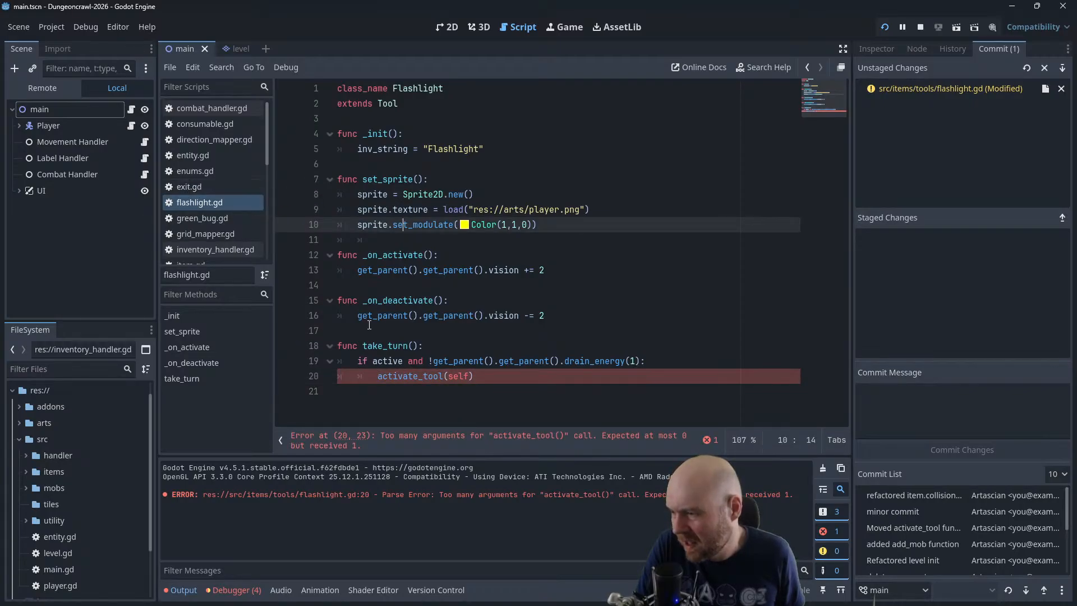
Check in tool.gd which parameters the activate_tool function accepts
scroll(207, 228, down, 3)
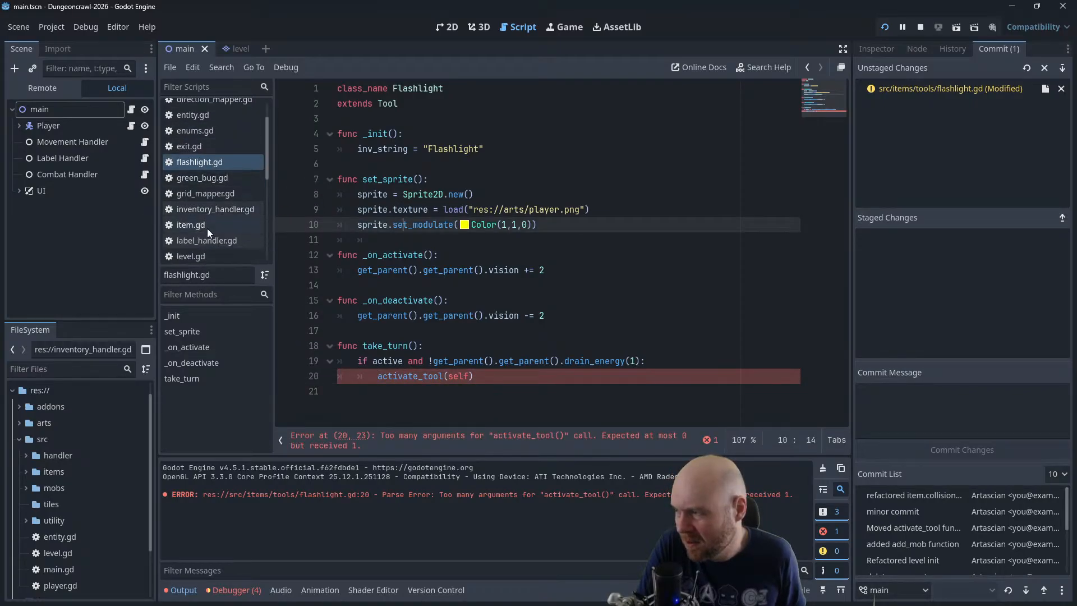
scroll(208, 241, down, 4)
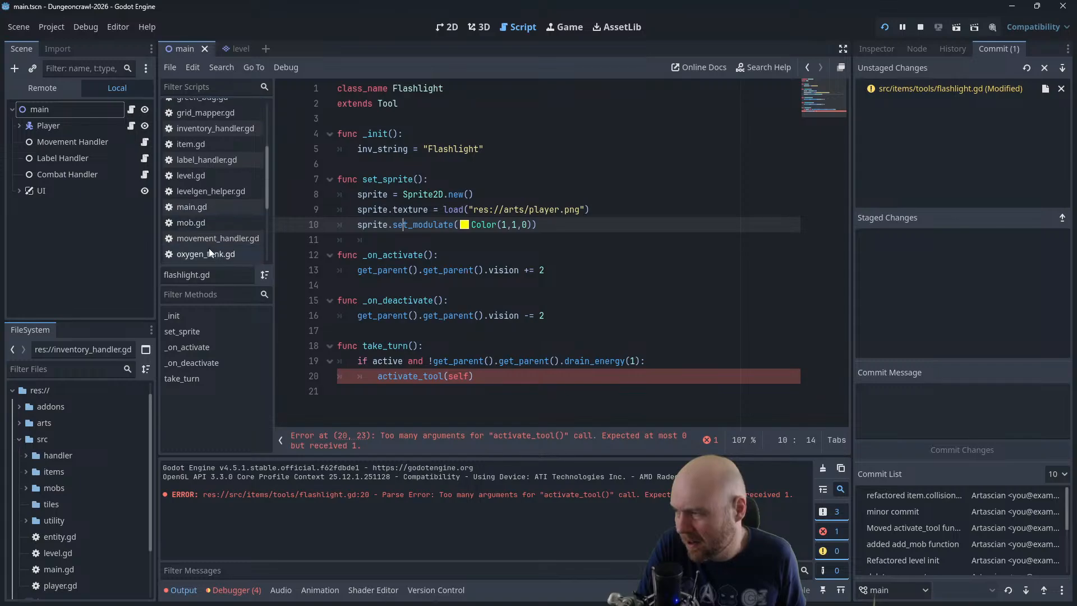
click(203, 224)
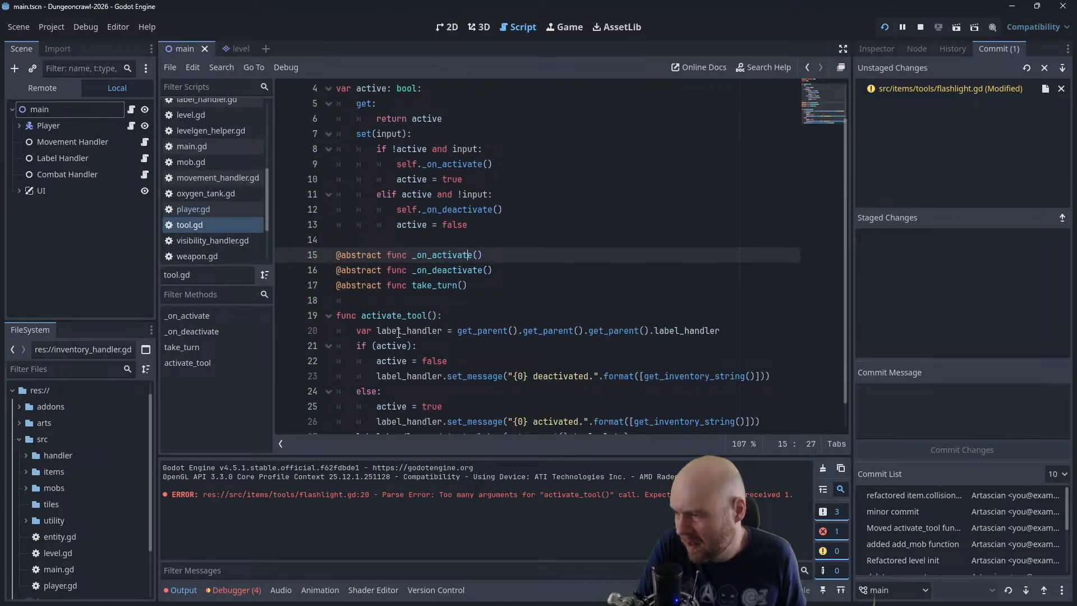
scroll(207, 147, up, 3)
Remove the self argument from the activate_tool call in flashlight.gd, save, and stop the debug session
click(904, 26)
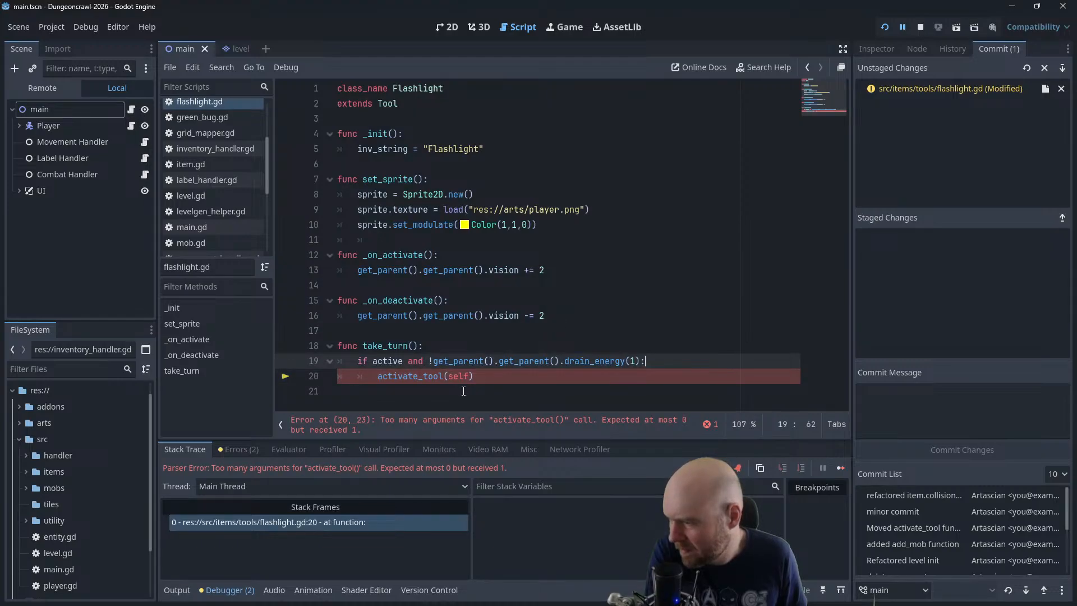
drag(447, 381, 473, 381)
key(BackSpace)
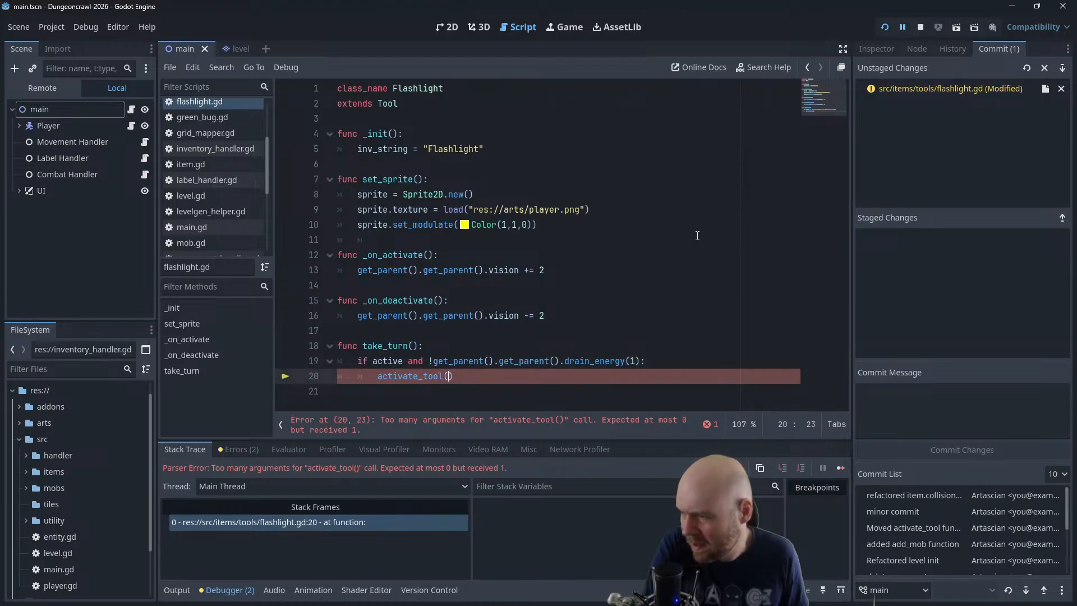
key(ctrl+s)
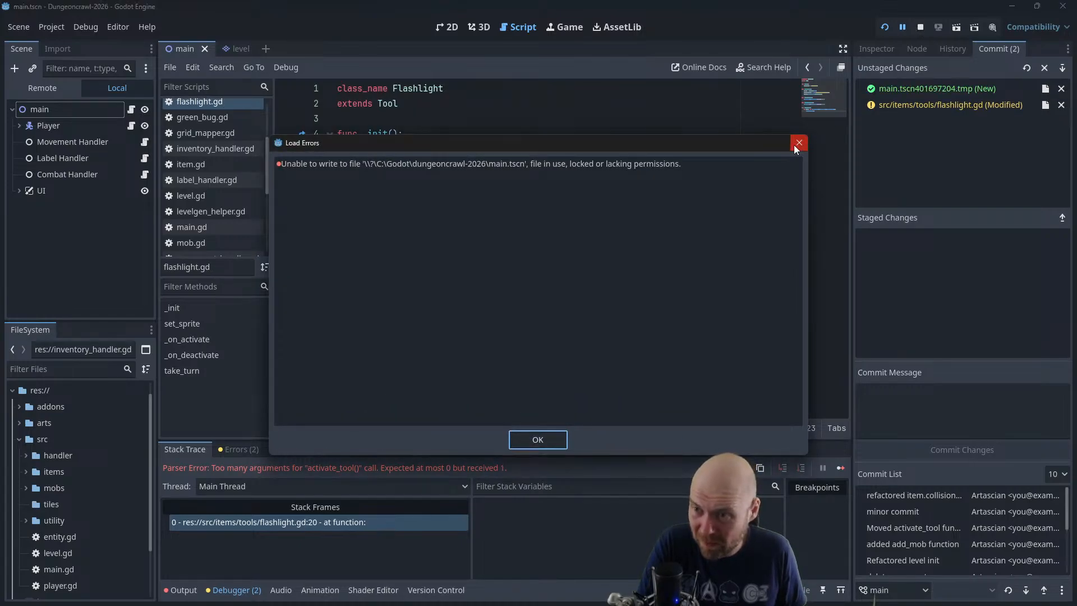
key(Return)
click(915, 28)
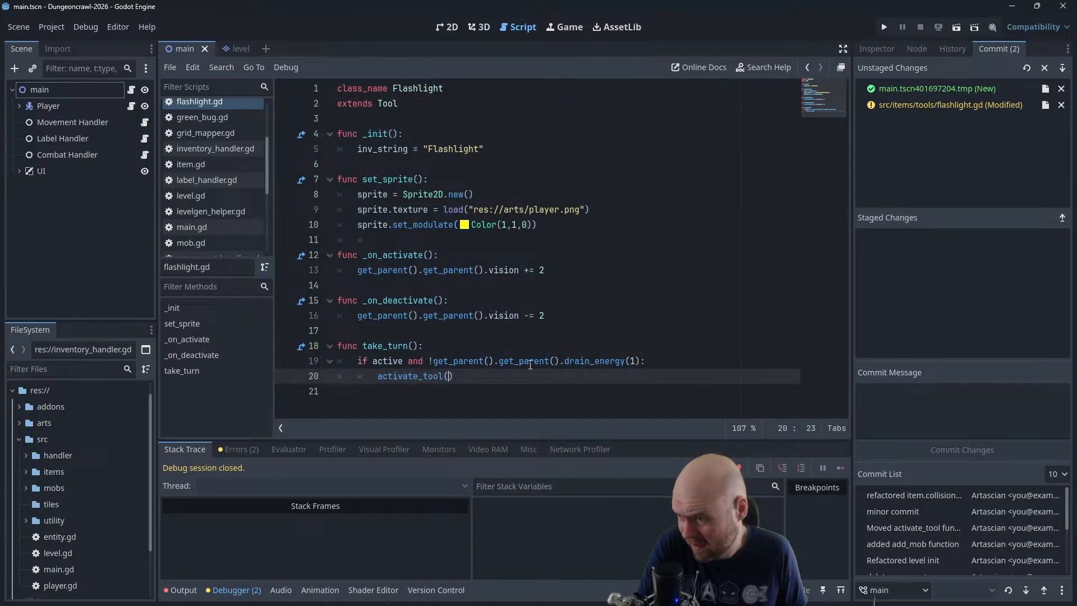
Run the game and walk the player through the first room to collect the flashlight and the oxygen tank
click(884, 27)
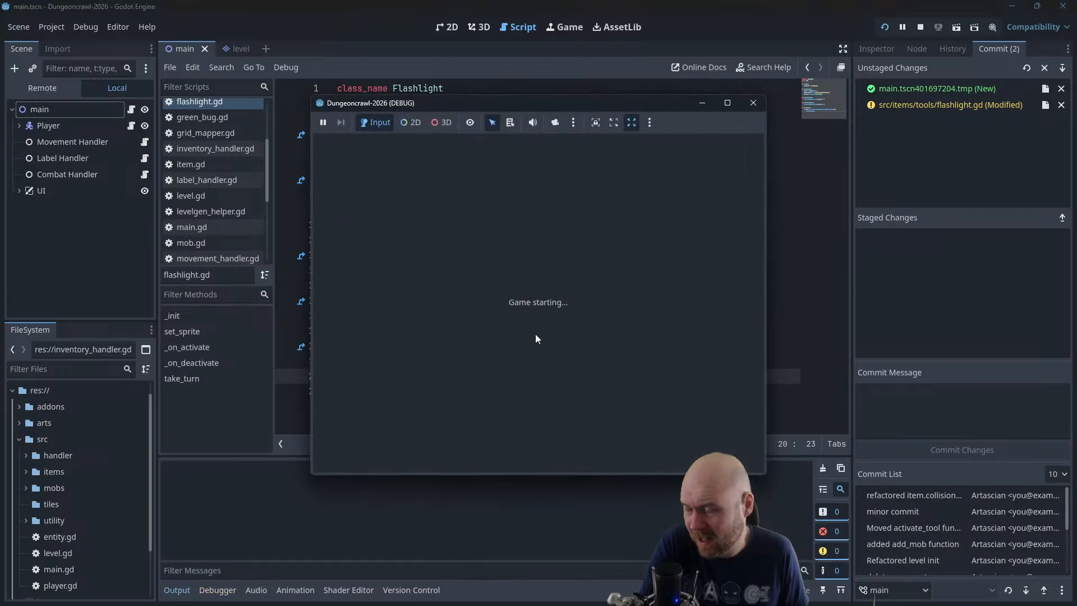
key(a)
key(s)
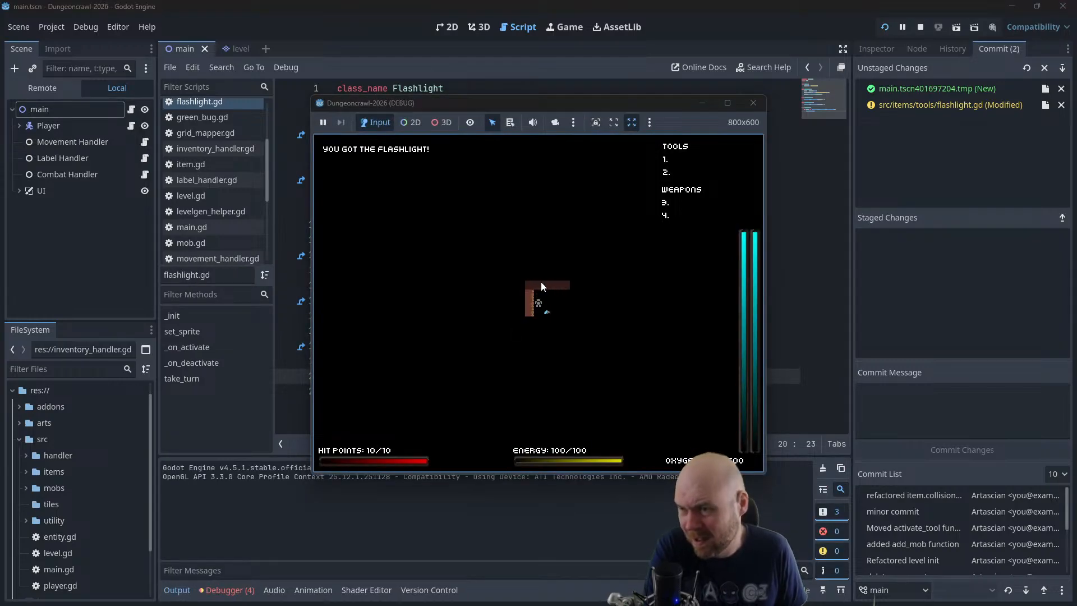
key(s)
key(d)
key(d)
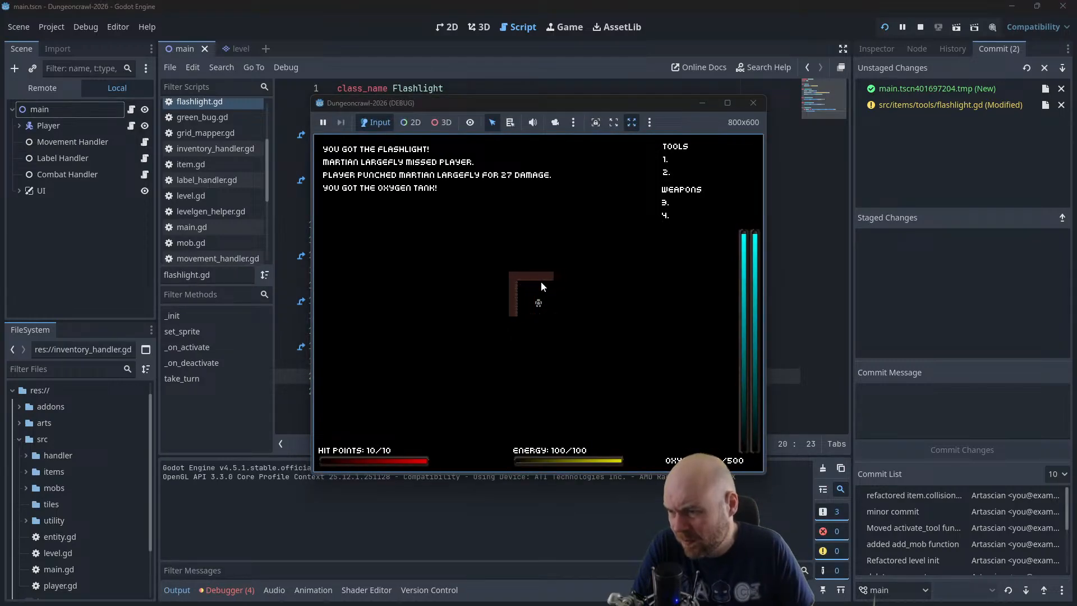
Show the inventory, equip the flashlight in tool slot 1 and activate it
key(i)
key(1)
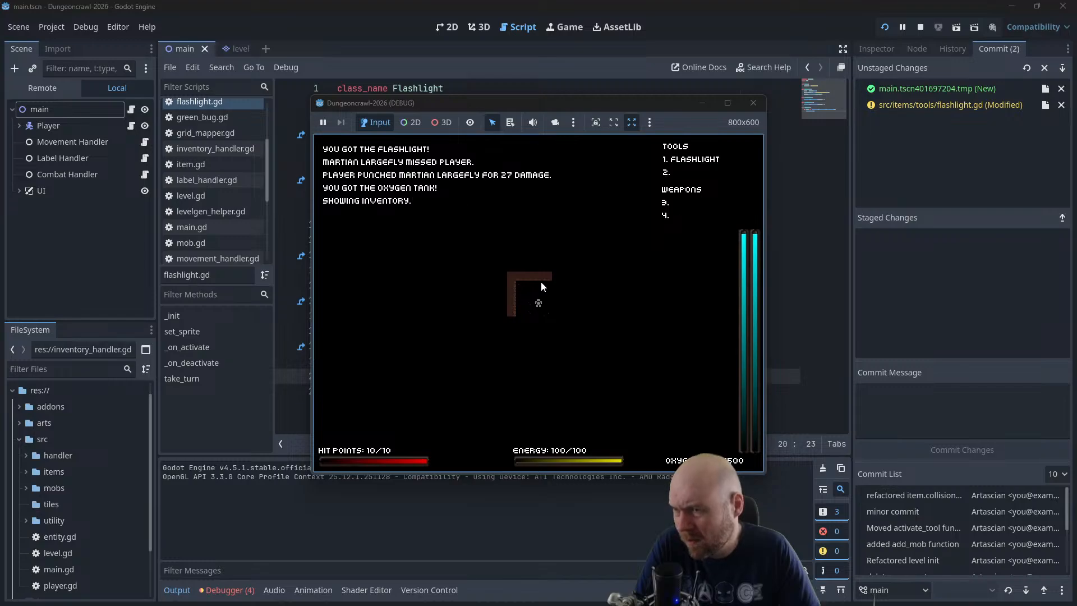
key(1)
Move the player right and down through the corridors with the flashlight active until its energy is used up
key(d)
key(d)
key(d)
key(d)
key(d)
key(d)
key(d)
key(d)
key(d)
key(d)
key(d)
key(d)
key(d)
key(d)
key(d)
key(d)
key(d)
key(d)
key(d)
key(d)
key(d)
key(d)
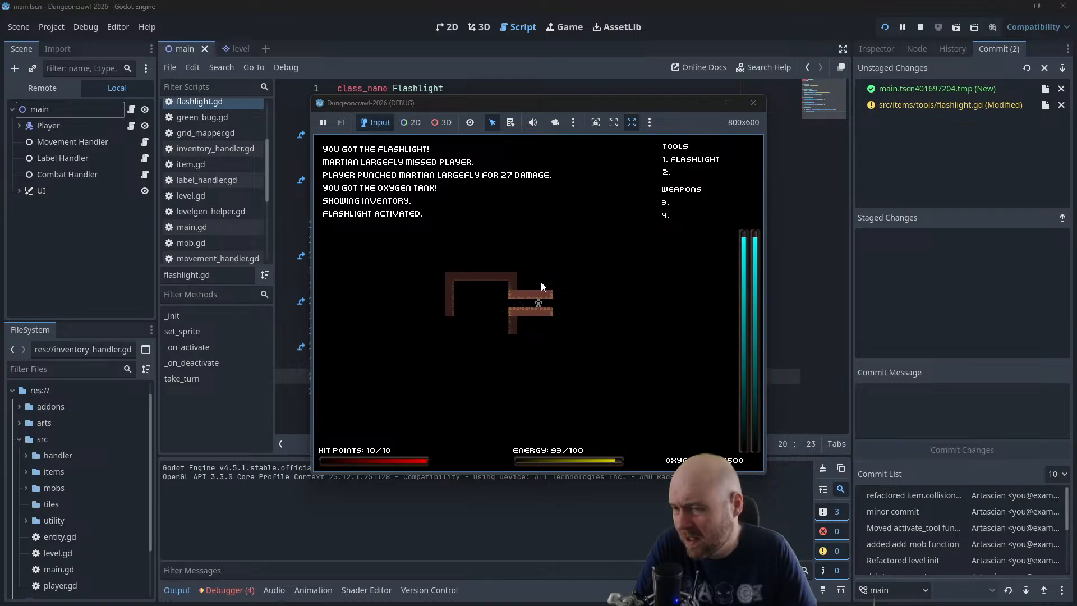
key(s)
key(s)
key(s)
key(s)
key(s)
key(s)
key(s)
key(s)
key(s)
key(s)
key(s)
key(s)
key(s)
key(s)
key(s)
key(s)
key(s)
key(s)
key(s)
key(s)
key(s)
key(s)
key(s)
key(s)
key(s)
key(s)
key(s)
key(s)
key(s)
key(s)
key(s)
key(s)
key(s)
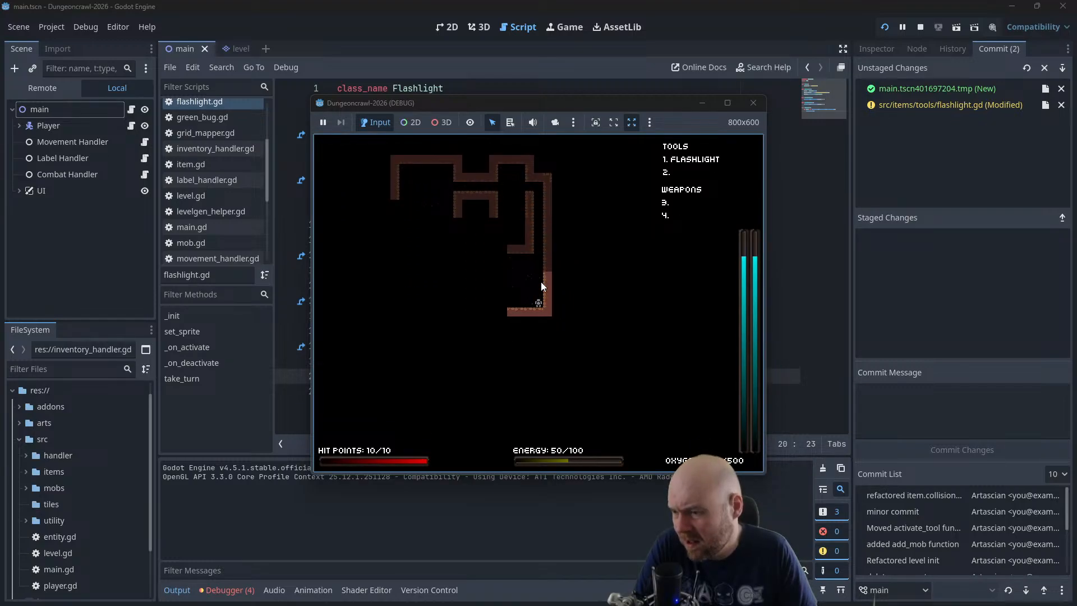
key(s)
key(s)
key(s)
key(s)
key(s)
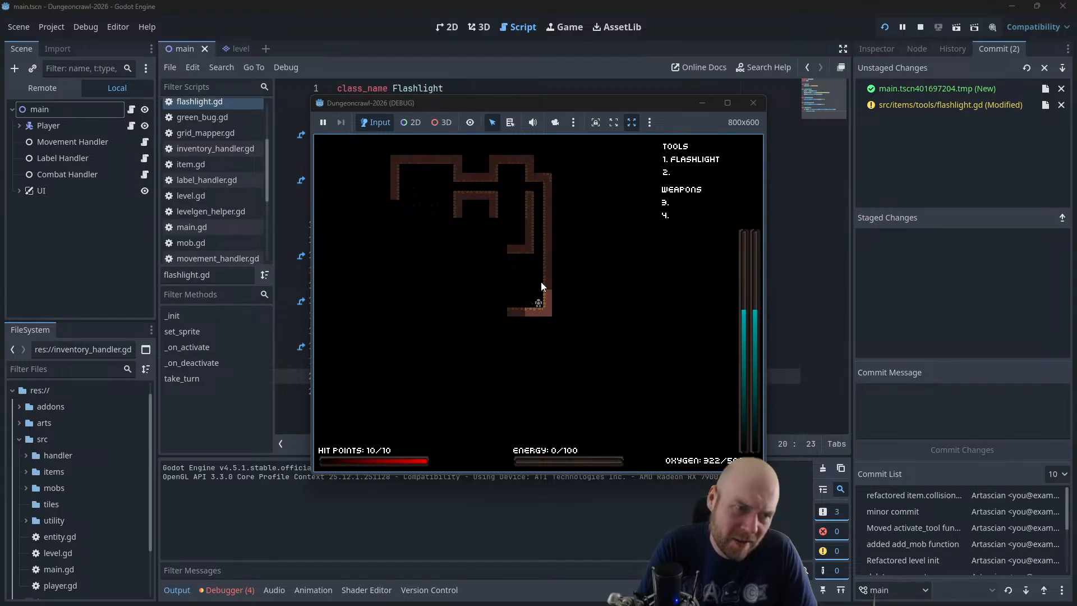
Try to activate the flashlight without energy while walking around the lower room, and close the game
key(a)
key(a)
key(a)
key(a)
key(a)
key(a)
key(a)
key(a)
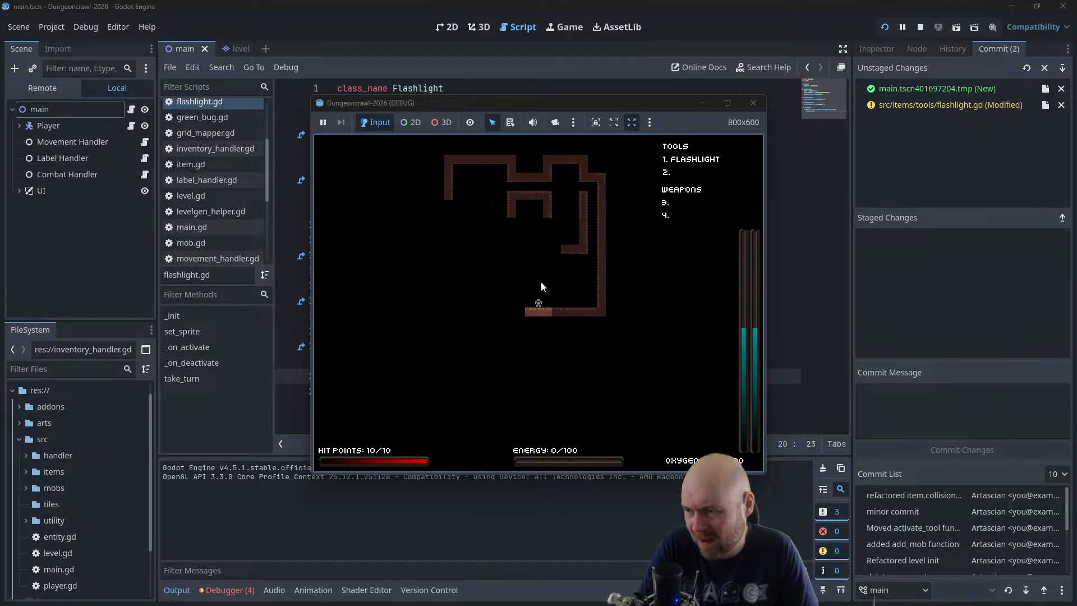
key(1)
key(a)
key(a)
key(a)
key(a)
key(a)
key(a)
key(a)
key(a)
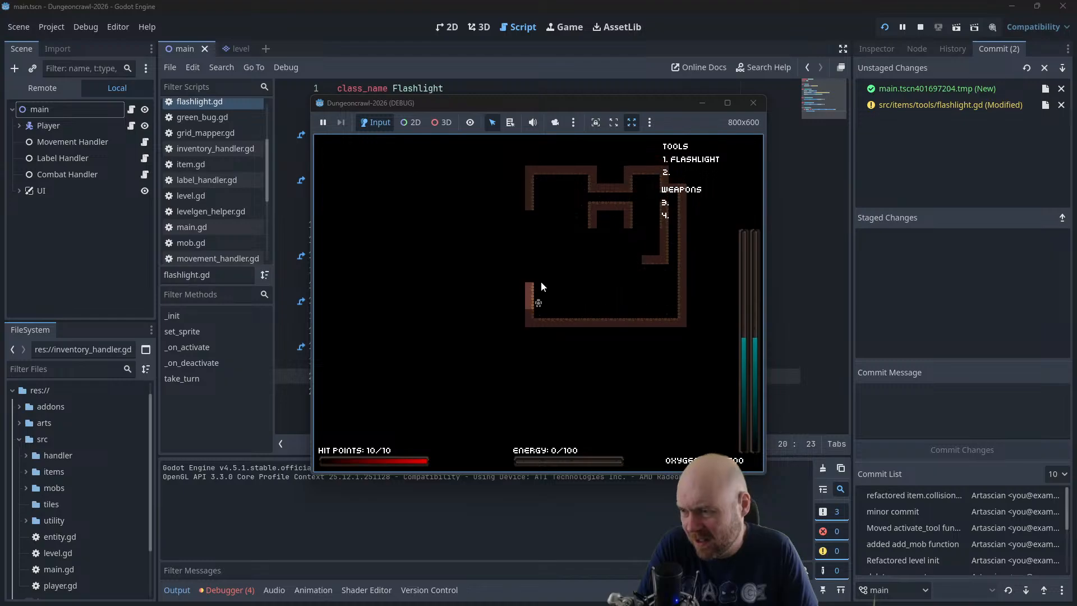
key(w)
key(w)
key(w)
key(w)
key(d)
key(d)
key(d)
key(d)
key(d)
key(d)
key(d)
key(d)
key(d)
key(d)
key(d)
key(d)
key(d)
key(d)
key(w)
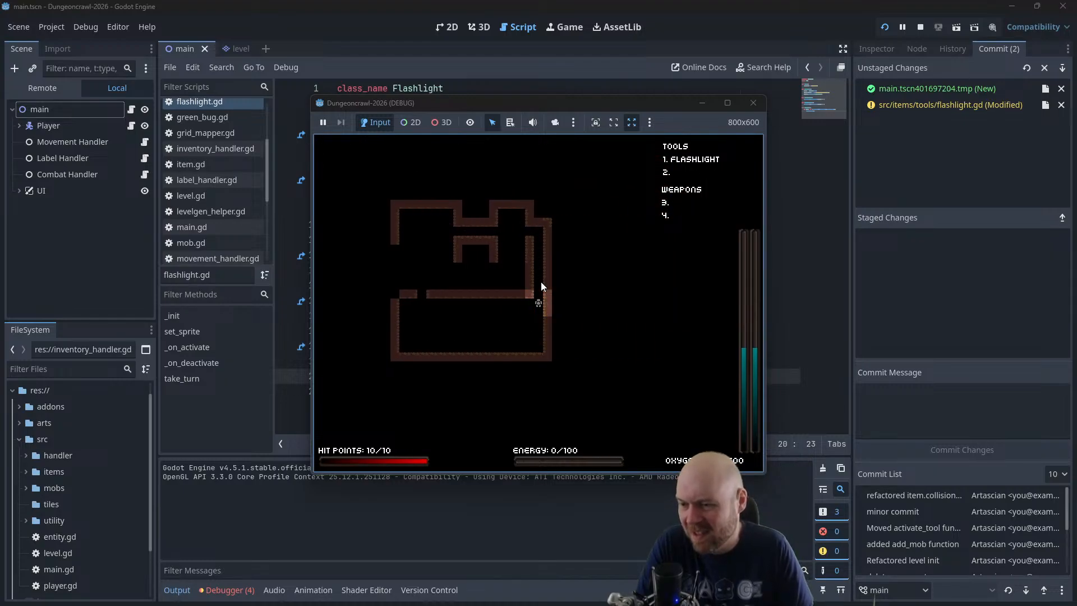
click(754, 103)
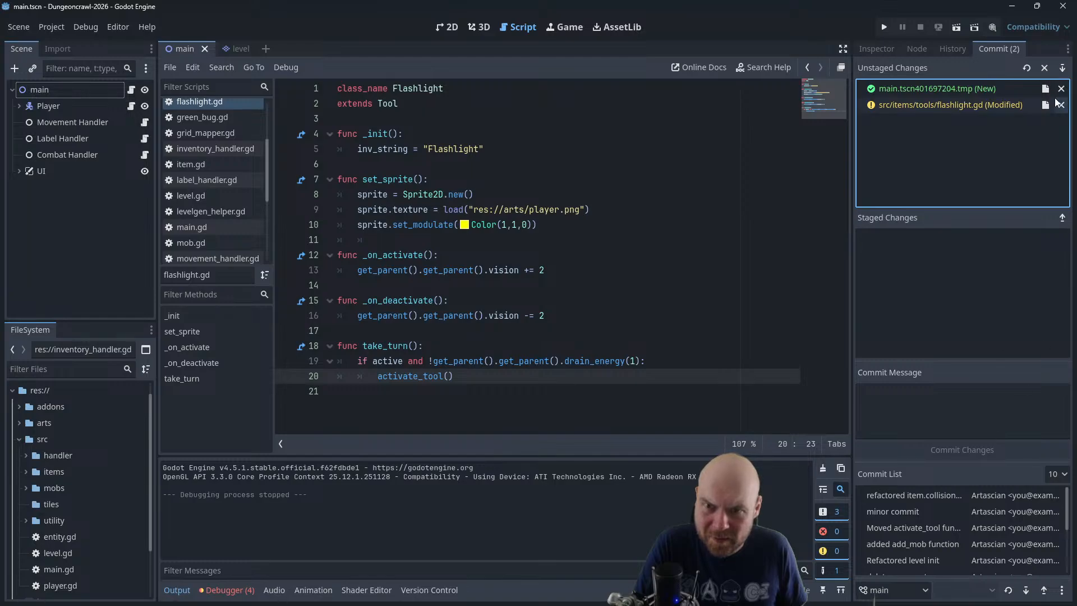
Stage all changed files and commit them with the message "fix minor flashlight bug"
click(1063, 68)
click(1003, 394)
text(f)
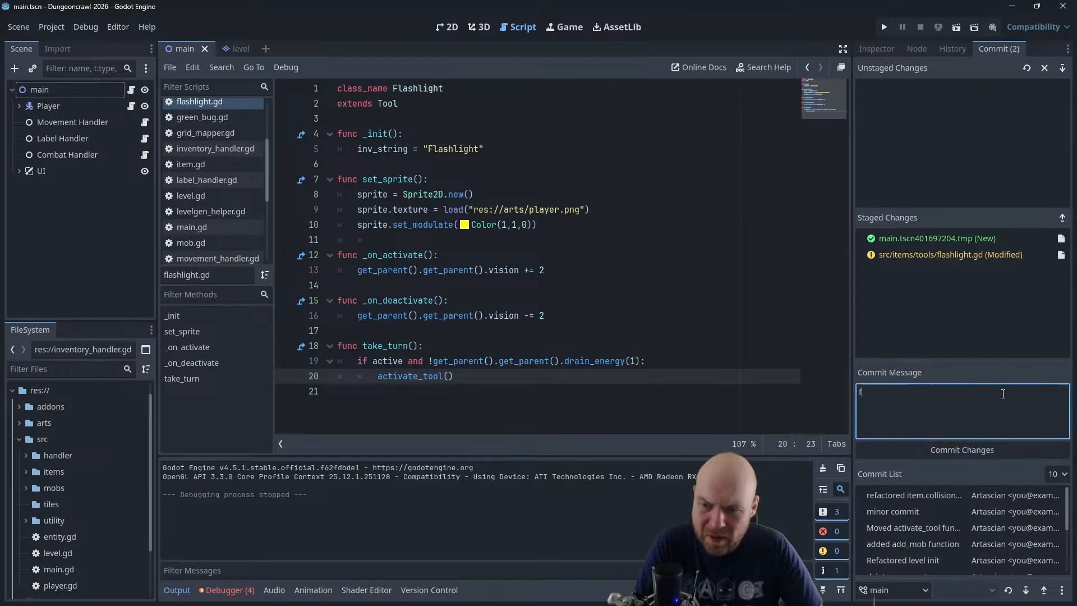
text(ix minor flashlight bug)
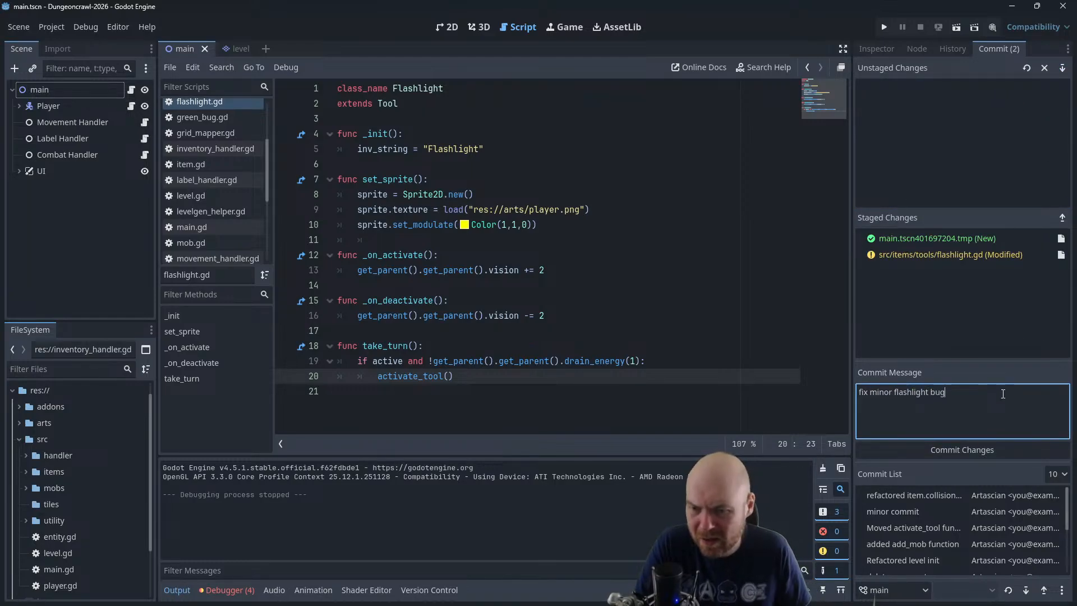
click(962, 450)
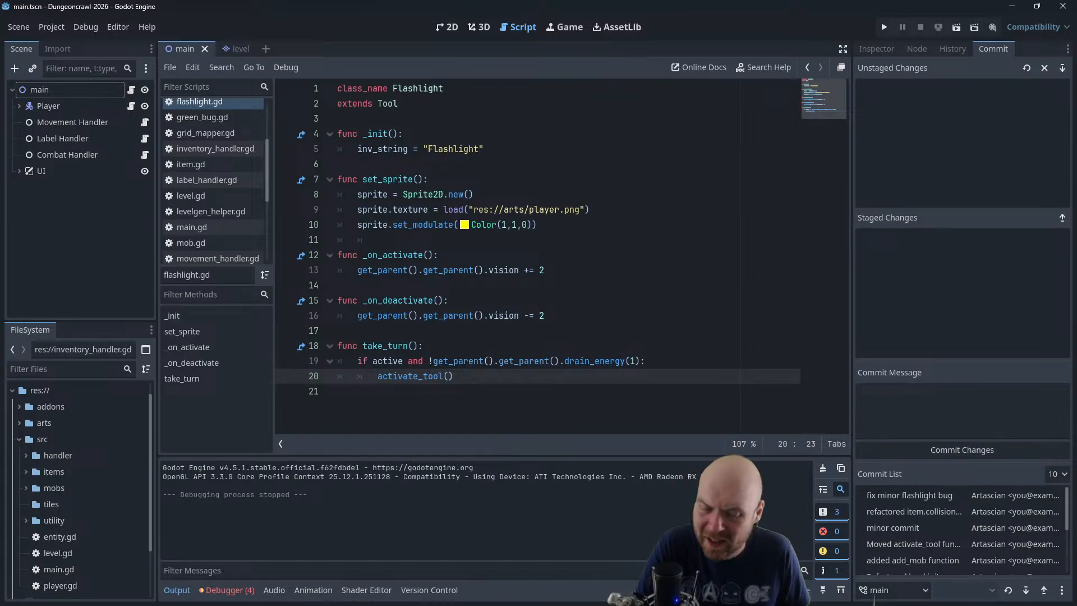
Switch to the Plan note in Obsidian and move "Mobs" to the first indented entry under CONTENT JAM
key(alt+Tab)
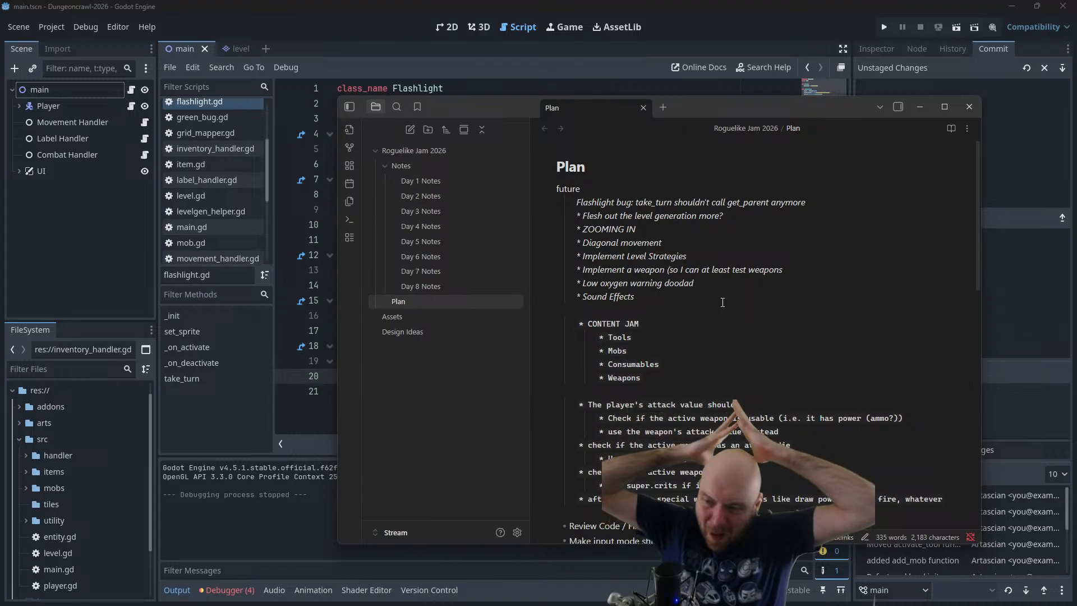
drag(628, 351, 599, 352)
key(ctrl+x)
click(641, 325)
key(Return)
key(ctrl+v)
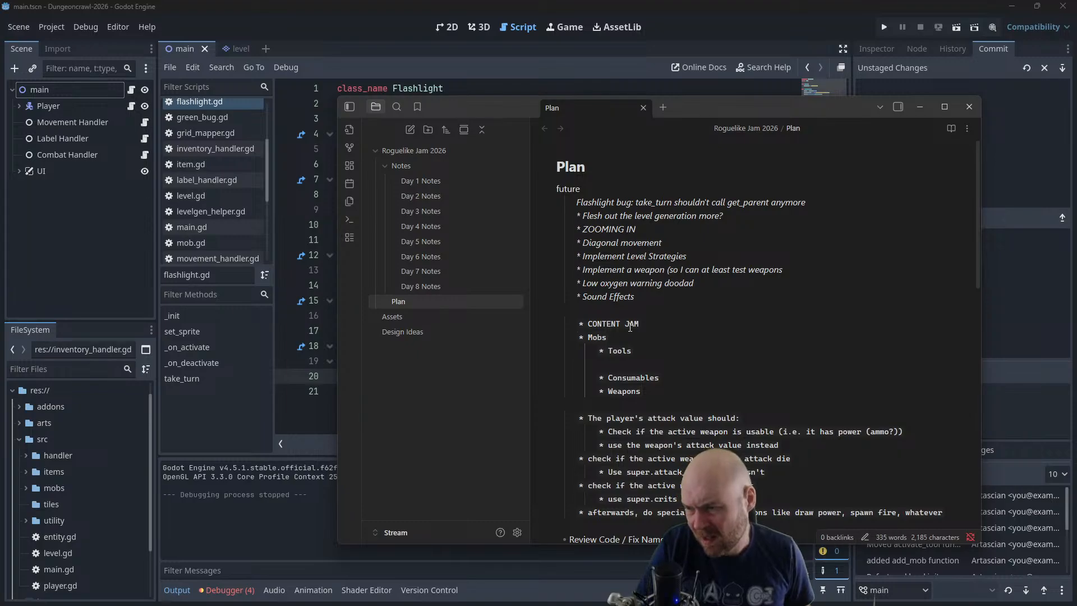
key(Tab)
Move the "Weapons" entry directly below "Mobs" in the CONTENT JAM list
drag(643, 391, 596, 389)
key(ctrl+x)
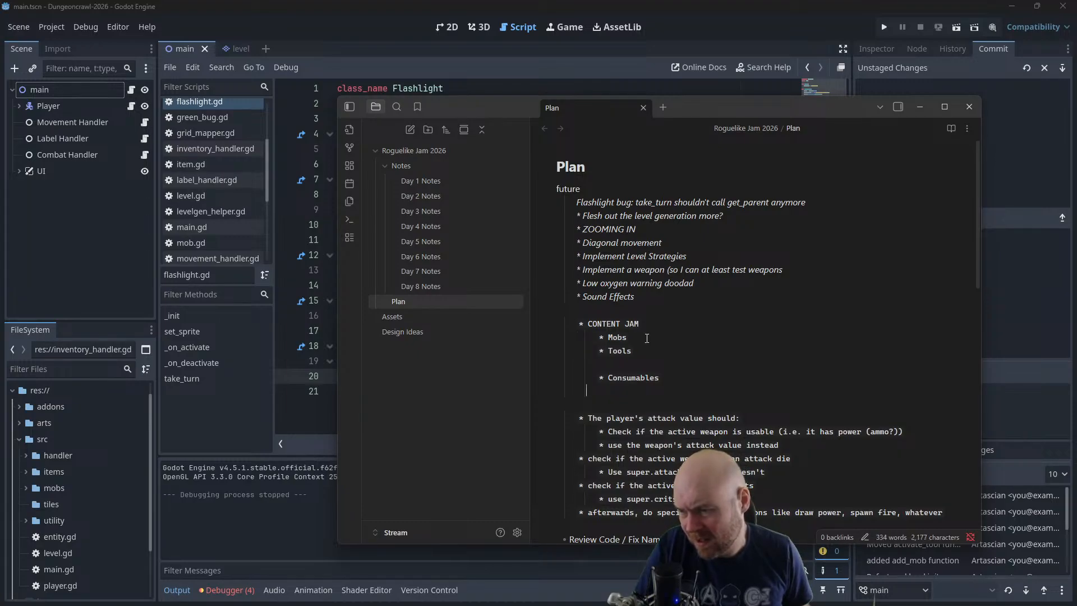
click(643, 337)
key(Return)
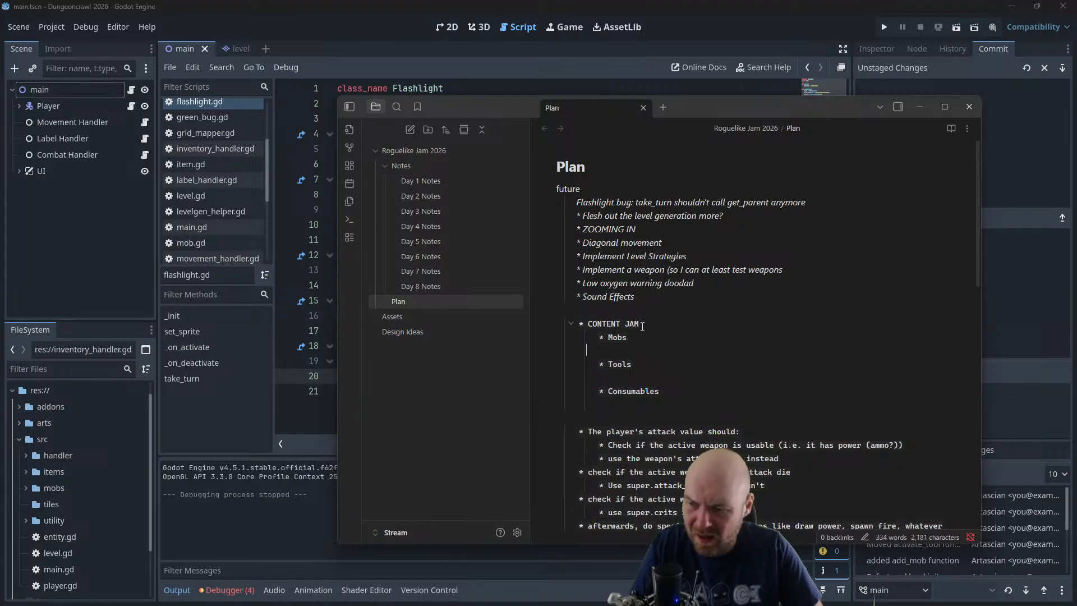
key(ctrl+v)
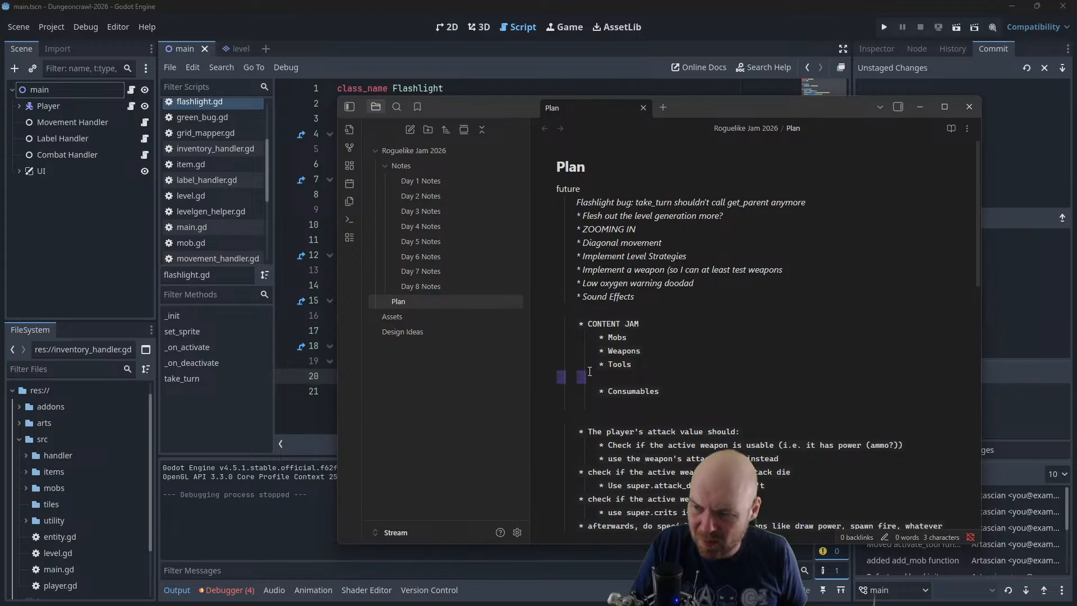
Move the "Tools" entry below "Consumables" and remove the blank lines inside the CONTENT JAM list
drag(634, 364, 596, 365)
key(ctrl+x)
key(BackSpace)
key(BackSpace)
key(BackSpace)
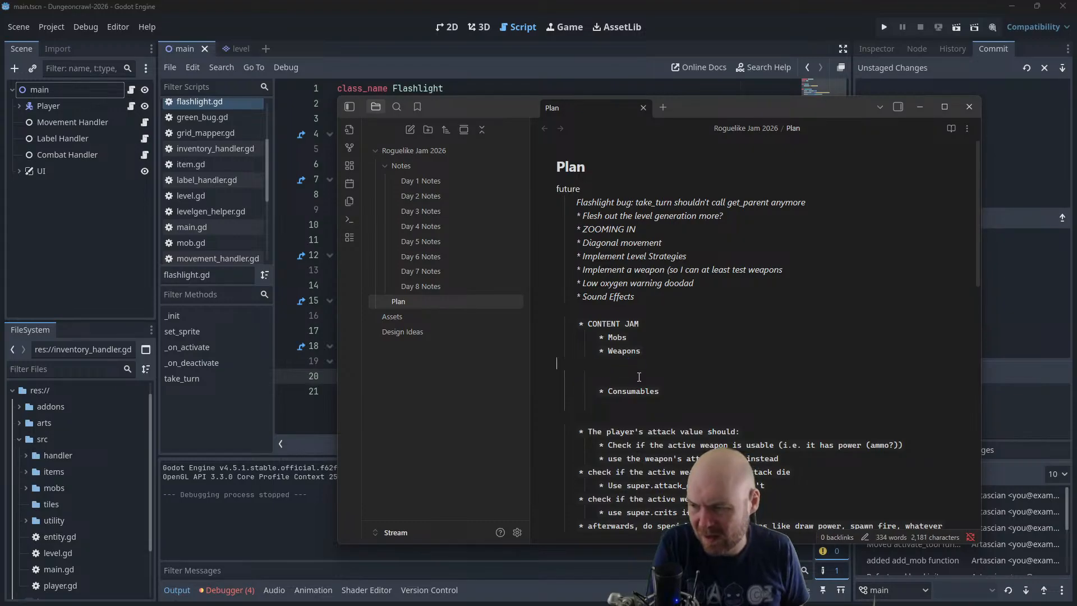
click(639, 368)
key(BackSpace)
key(BackSpace)
key(BackSpace)
click(645, 377)
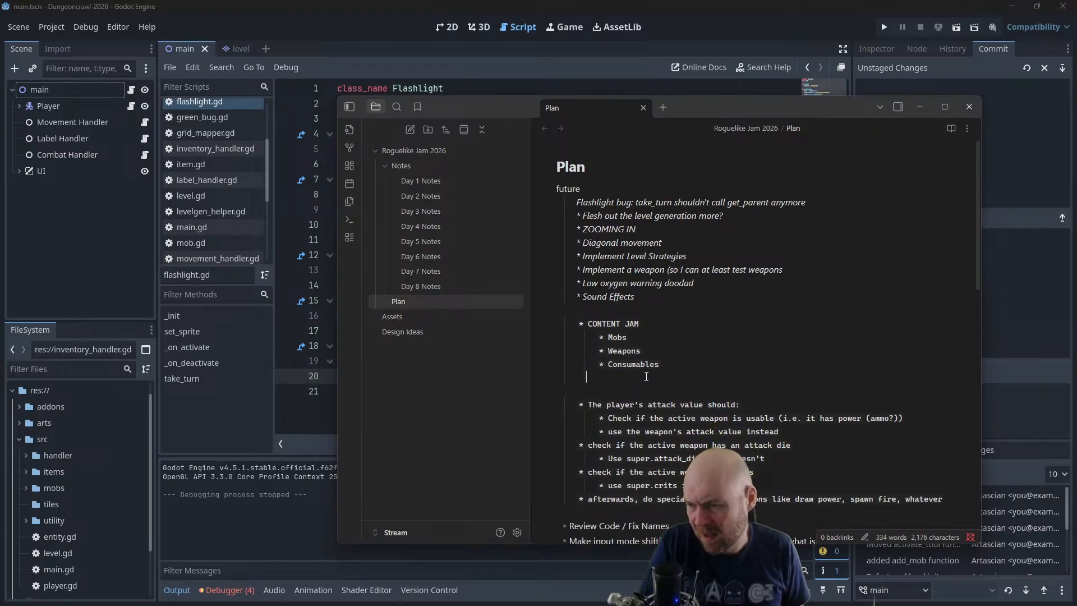
key(ctrl+v)
click(662, 363)
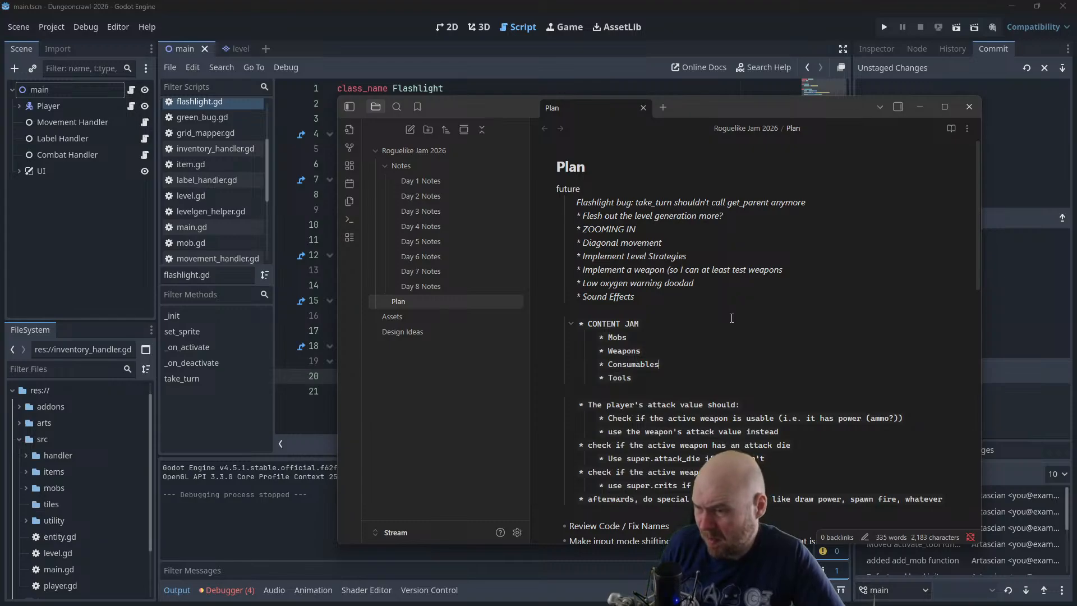
Review the Mobs, Weapons, Consumables and Tools entries under CONTENT JAM to weigh what to work on
click(670, 353)
drag(669, 354, 603, 354)
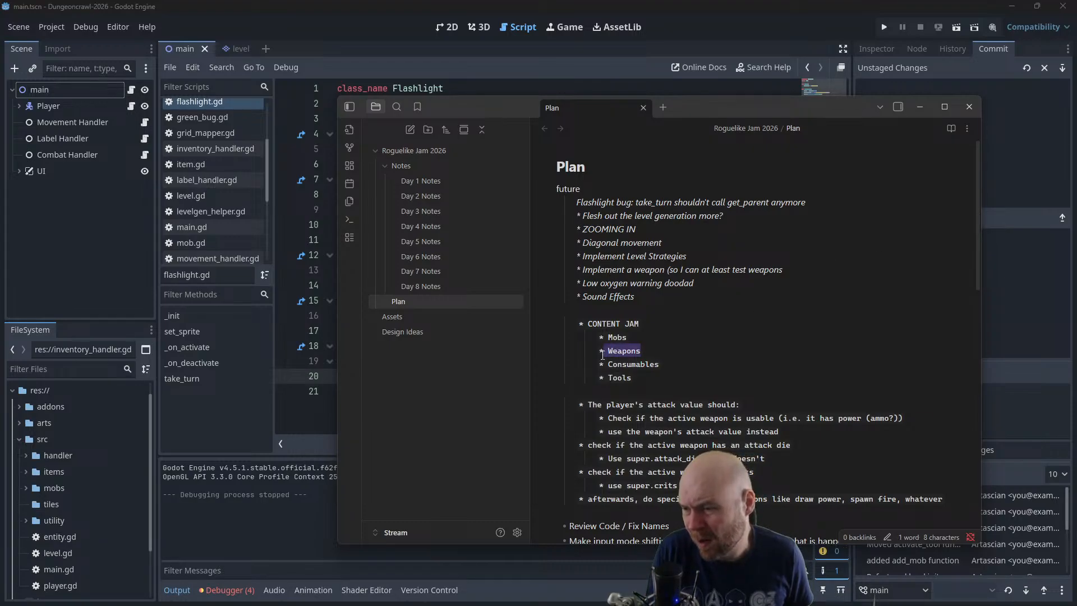
click(658, 356)
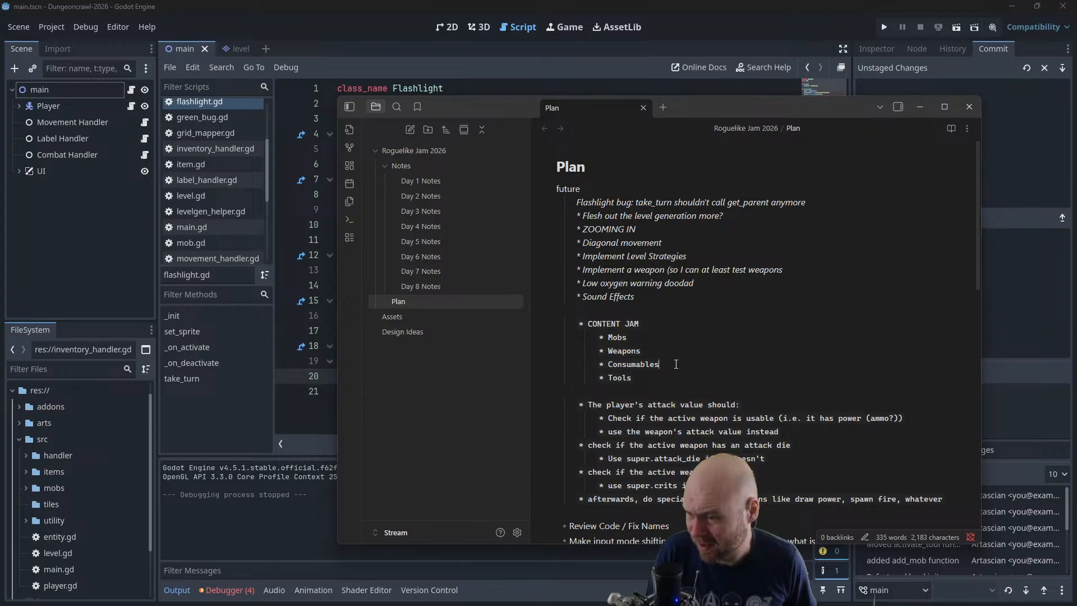
drag(676, 364, 605, 364)
click(605, 364)
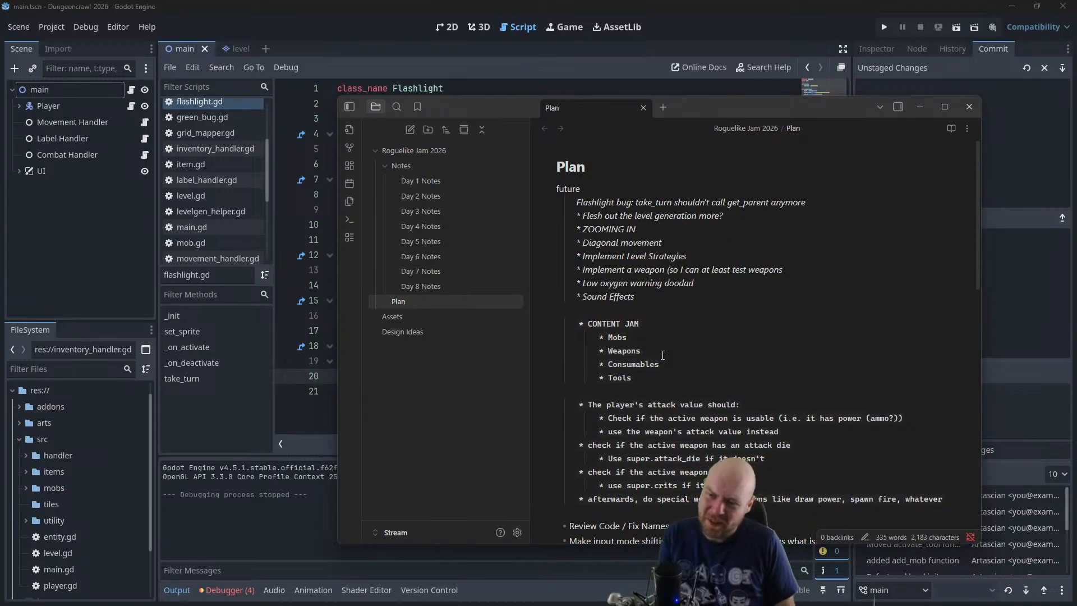
drag(641, 351, 608, 337)
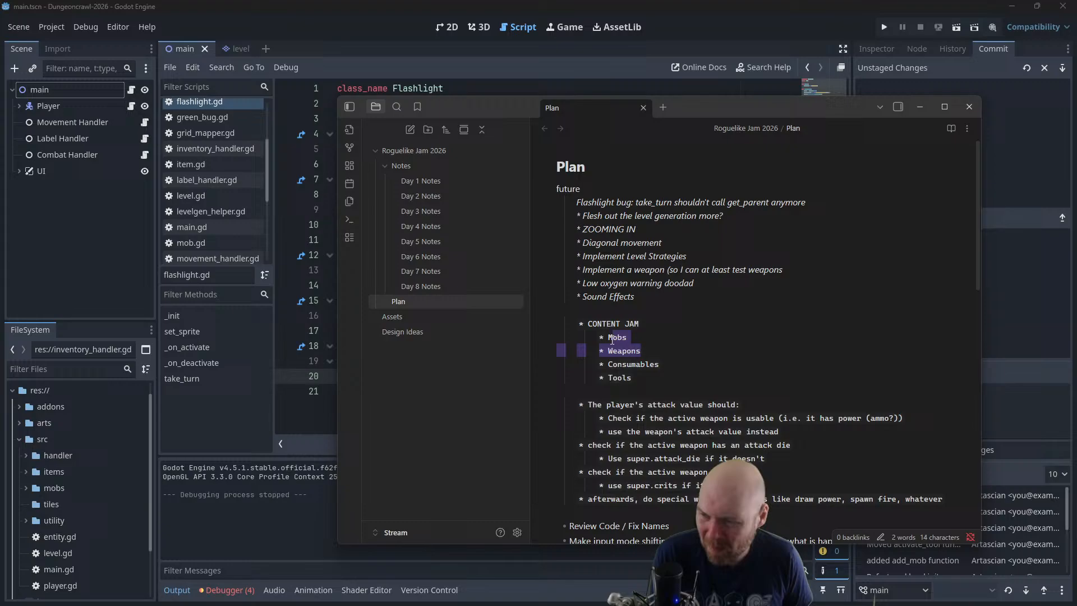
click(669, 363)
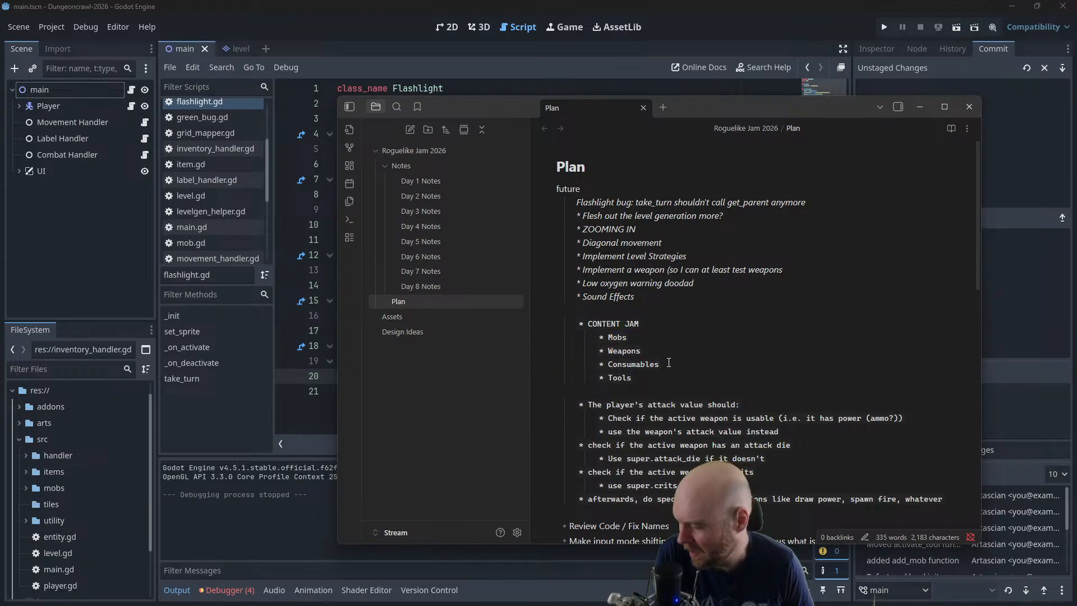
click(658, 374)
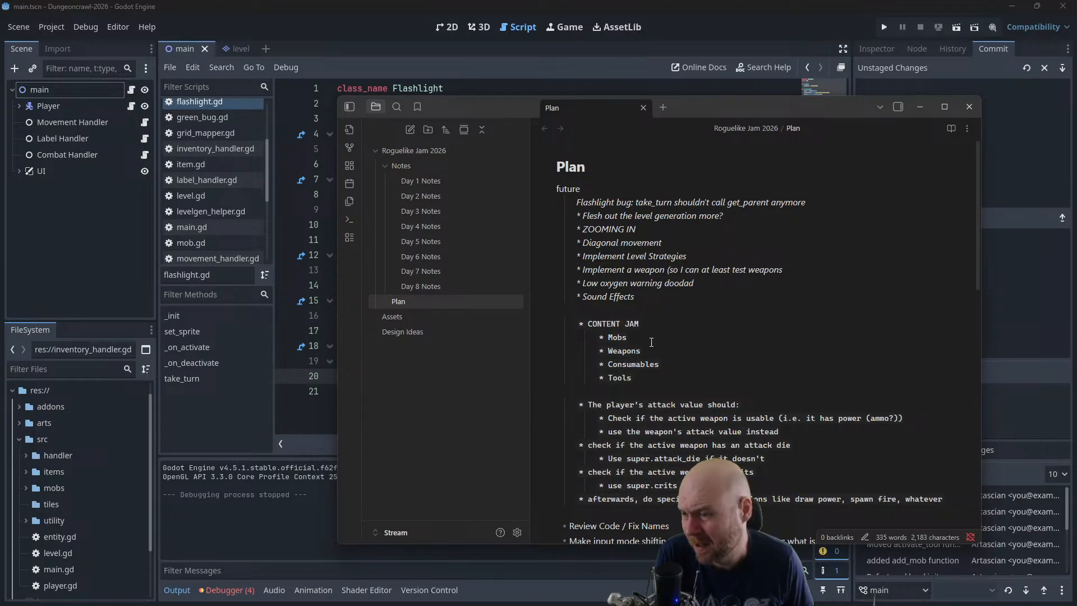
drag(646, 350, 589, 336)
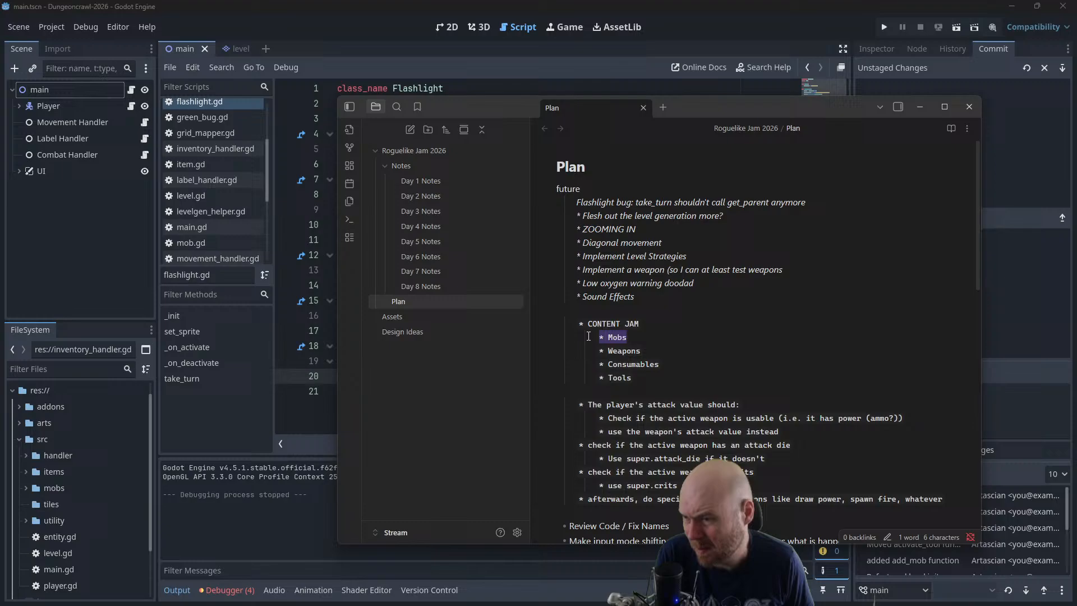
click(657, 346)
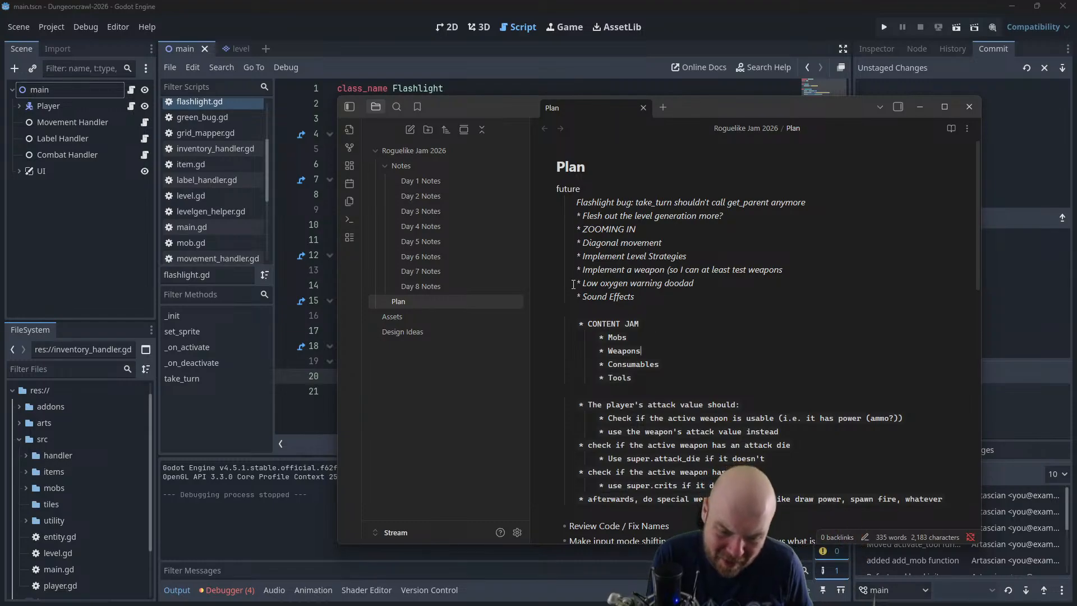
drag(641, 351, 527, 330)
drag(632, 377, 563, 375)
click(630, 371)
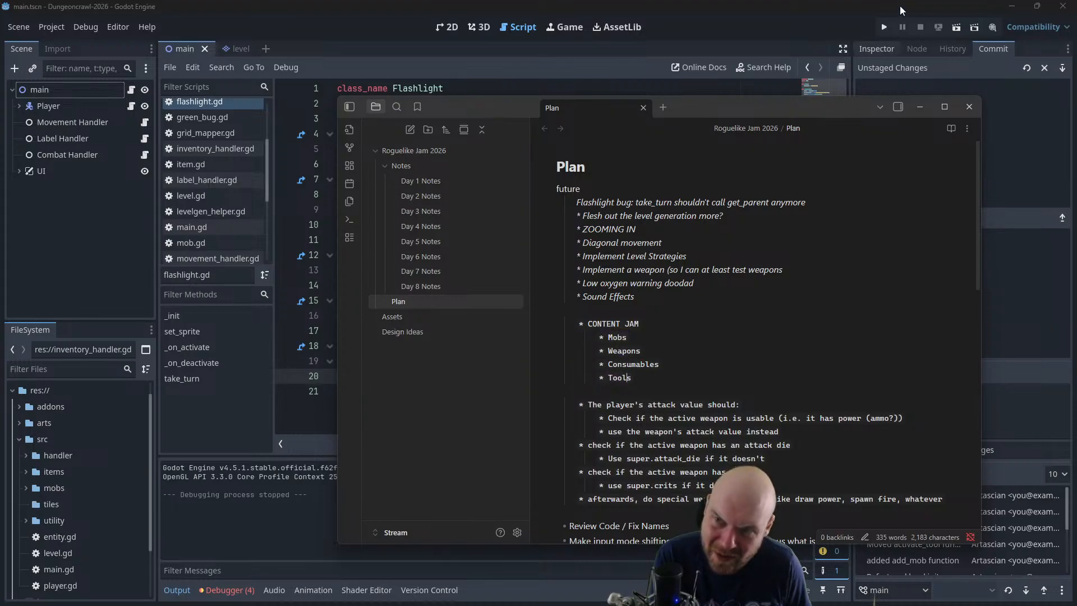
Run the game, collect the flashlight beside the player and equip it in tool slot 1 from the inventory
click(886, 28)
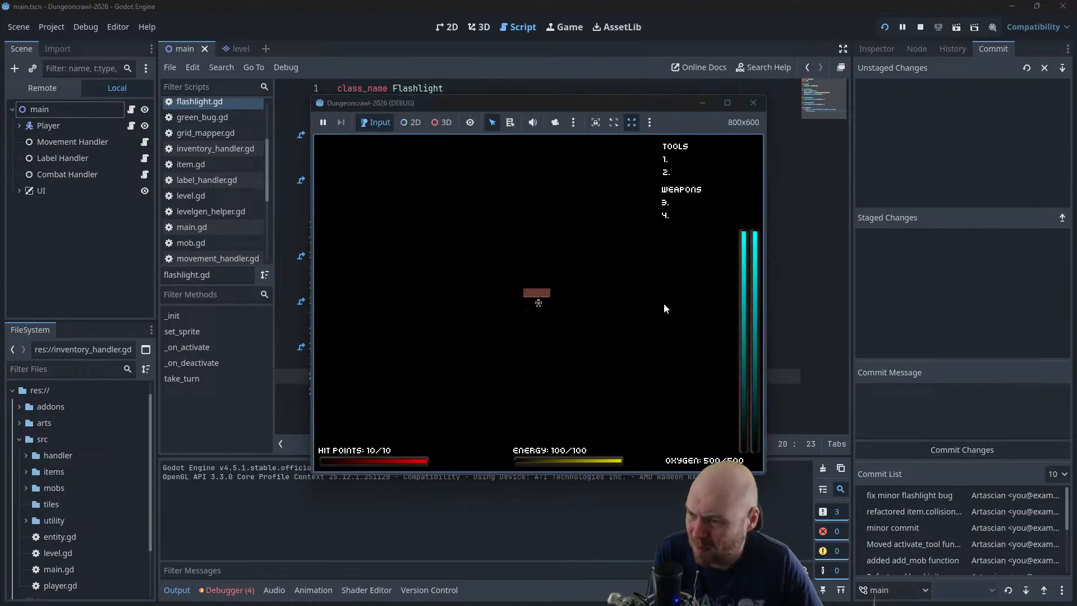
key(Left)
key(Left)
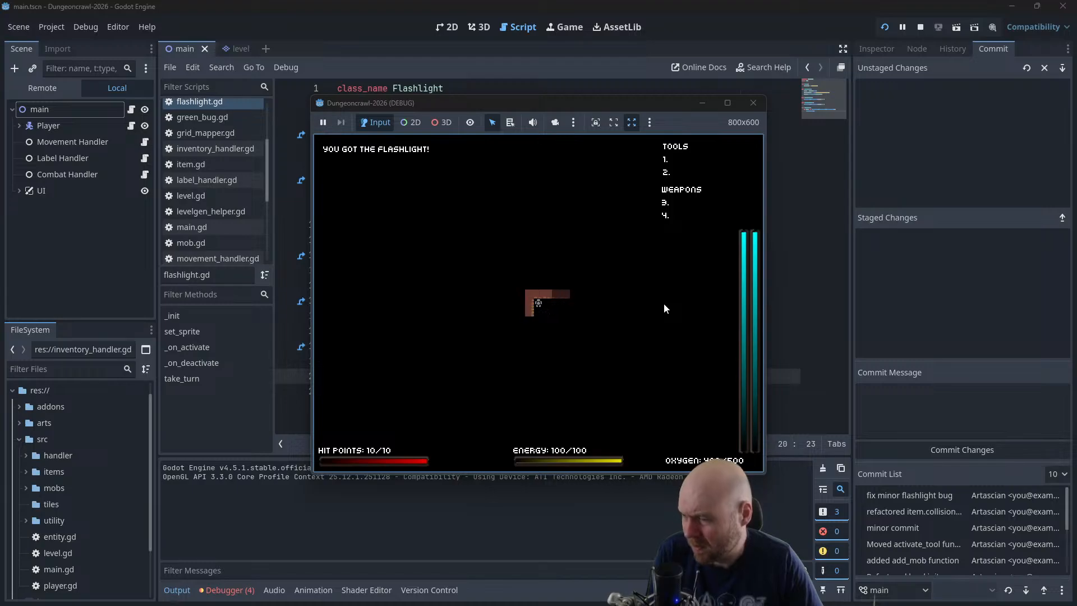
key(i)
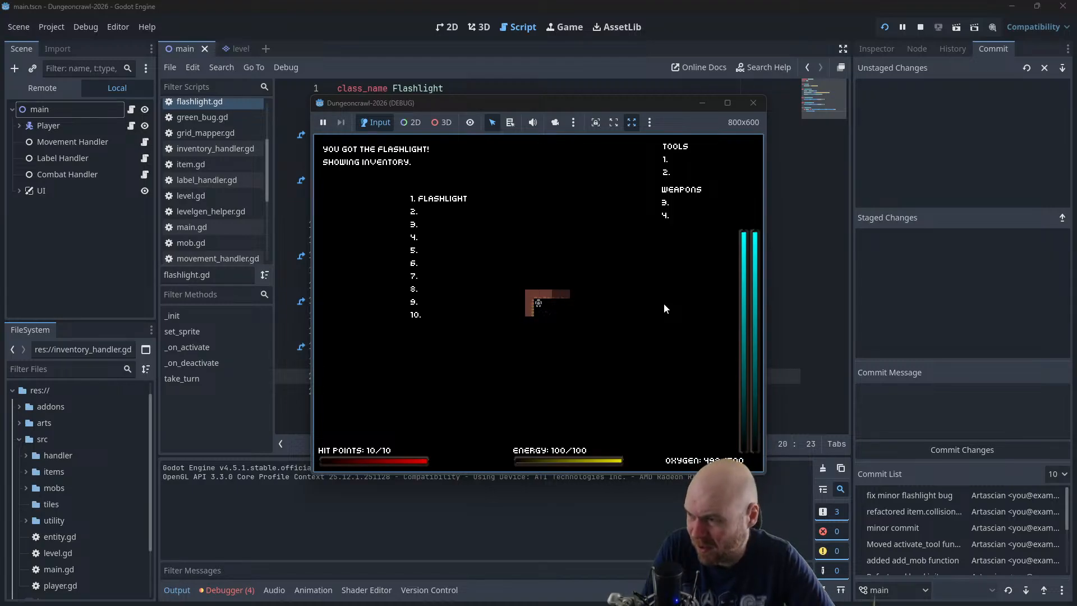
key(1)
Fight the Martian Largefly, collect the oxygen tank and activate the flashlight
key(Right)
key(Right)
key(Right)
key(Down)
key(Left)
key(Left)
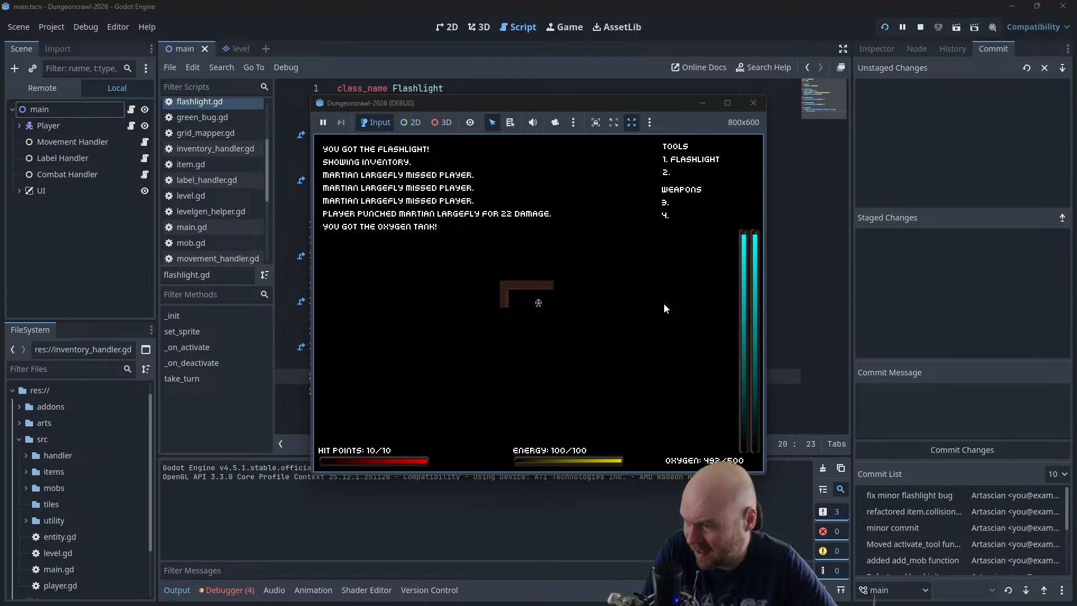
key(Right)
key(Right)
key(Right)
key(1)
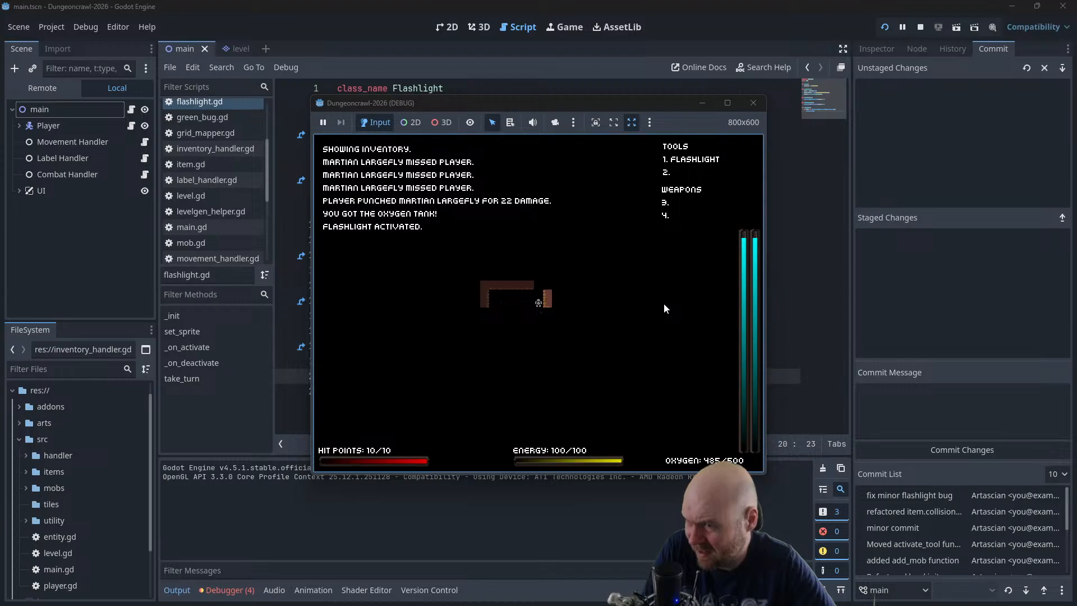
Walk the player right out of the room and down the long corridor with the flashlight active
key(Down)
key(Right)
key(Right)
key(Right)
key(Right)
key(Right)
key(Right)
key(Right)
key(Right)
key(Right)
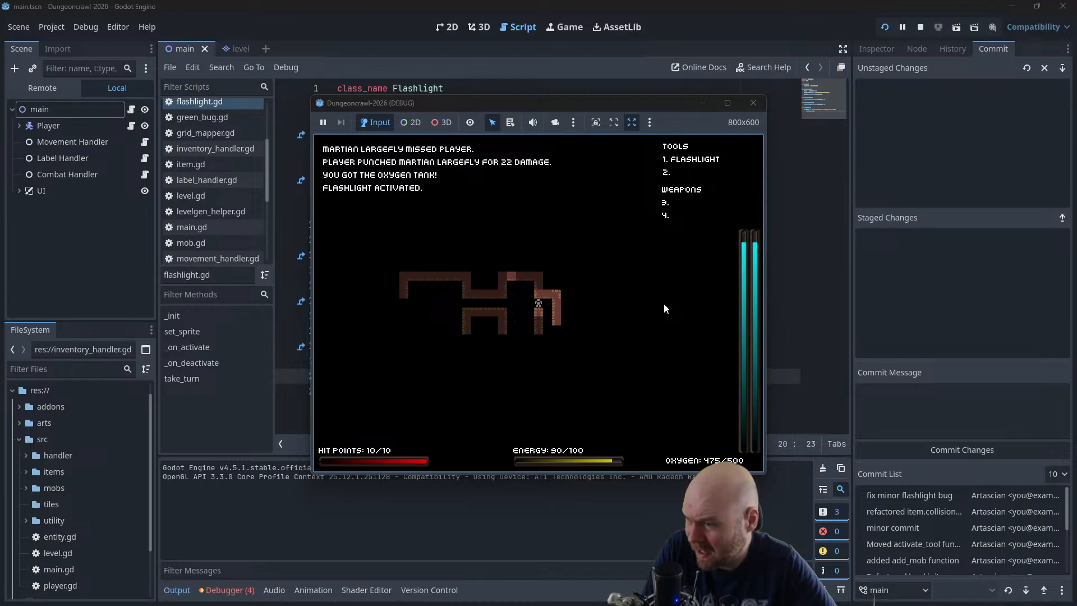
key(Right)
key(Down)
key(Down)
key(Down)
key(Down)
key(Down)
key(Down)
key(Down)
key(Down)
key(Down)
key(Down)
key(Down)
key(Down)
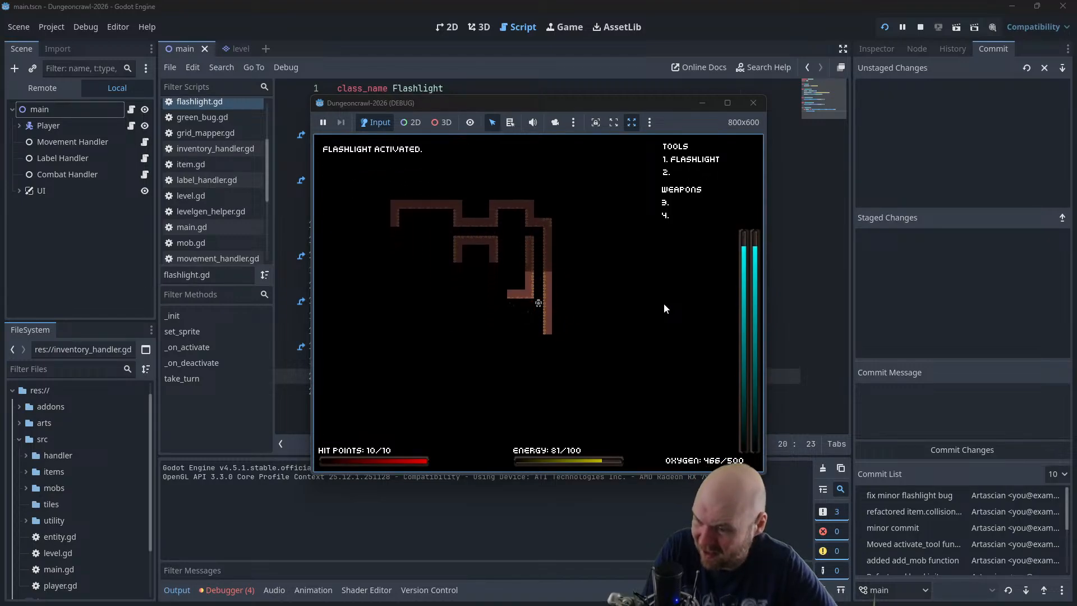
Walk the player left across the large lower room with the flashlight on
key(Left)
key(Left)
key(Left)
key(Left)
key(Left)
key(Left)
key(Left)
key(Left)
key(Left)
key(Left)
key(Left)
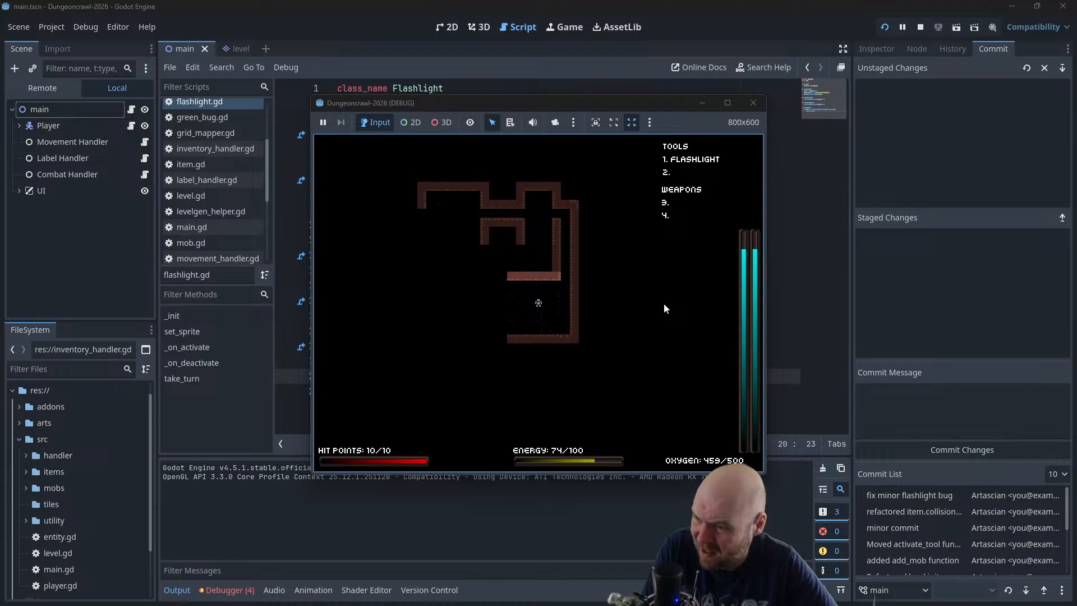
key(Left)
key(Left)
key(Left)
key(Left)
key(Left)
key(Left)
key(Left)
key(Left)
key(Left)
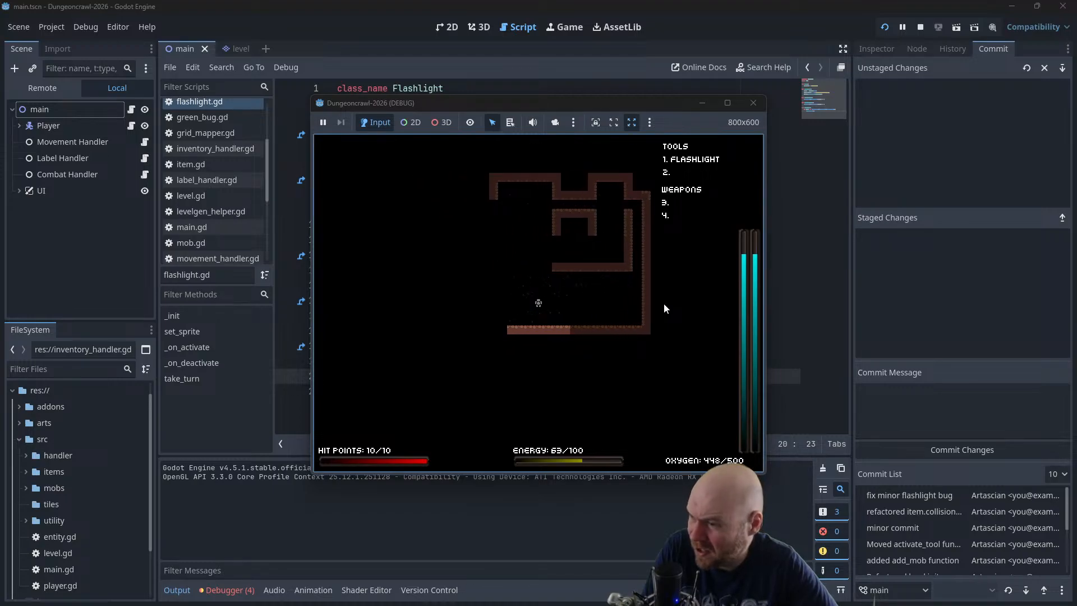
Lead the player up out of the lower room and right through the upper rooms, and close the game
key(Up)
key(Up)
key(Up)
key(Up)
key(Up)
key(Up)
key(Up)
key(Up)
key(Up)
key(Up)
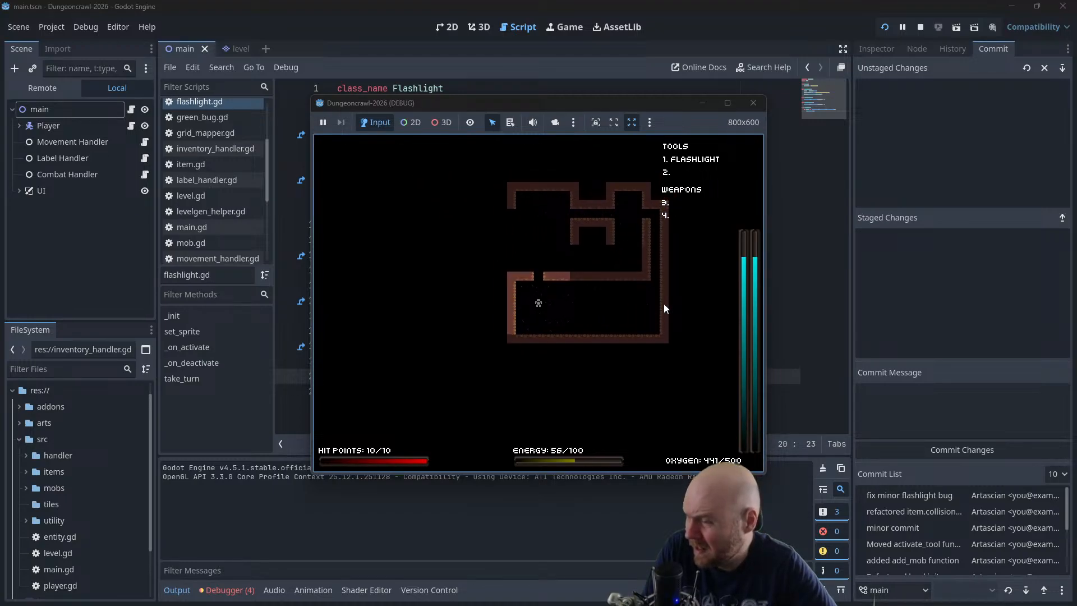
key(Right)
key(Right)
key(Down)
key(Right)
key(Right)
key(Right)
key(Right)
key(Right)
key(Right)
key(Right)
key(Right)
key(Right)
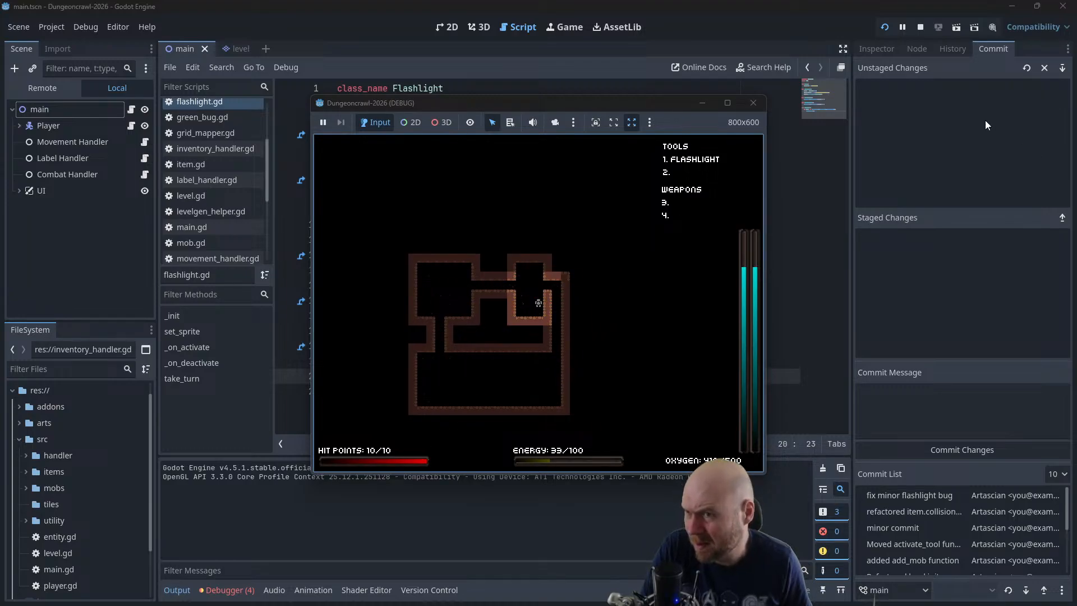
click(746, 105)
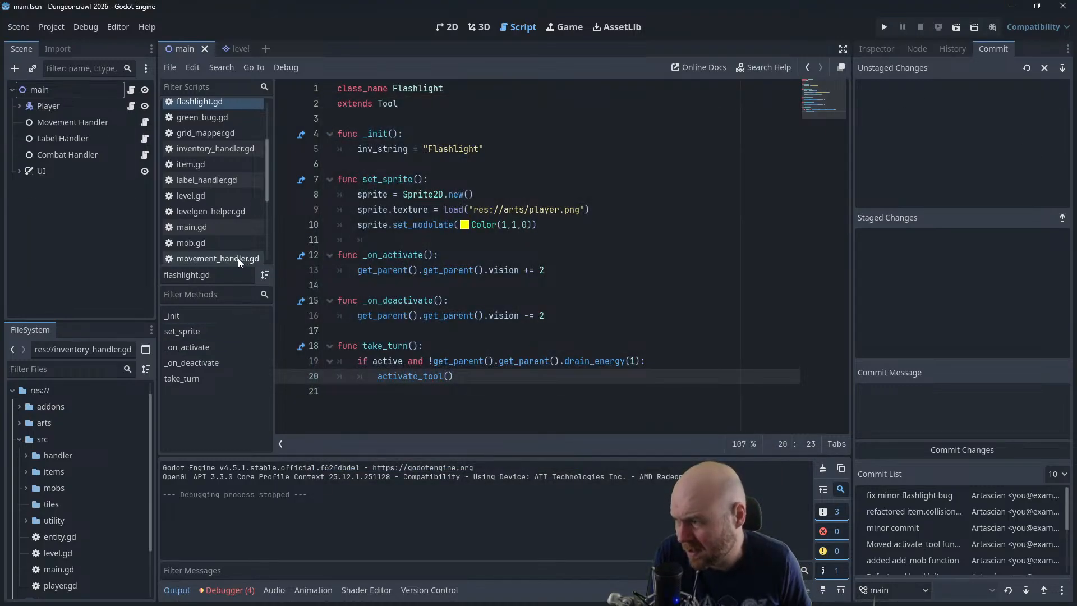
Return to Obsidian, open the Design Ideas note and read through to its Inventory section
key(alt+Tab)
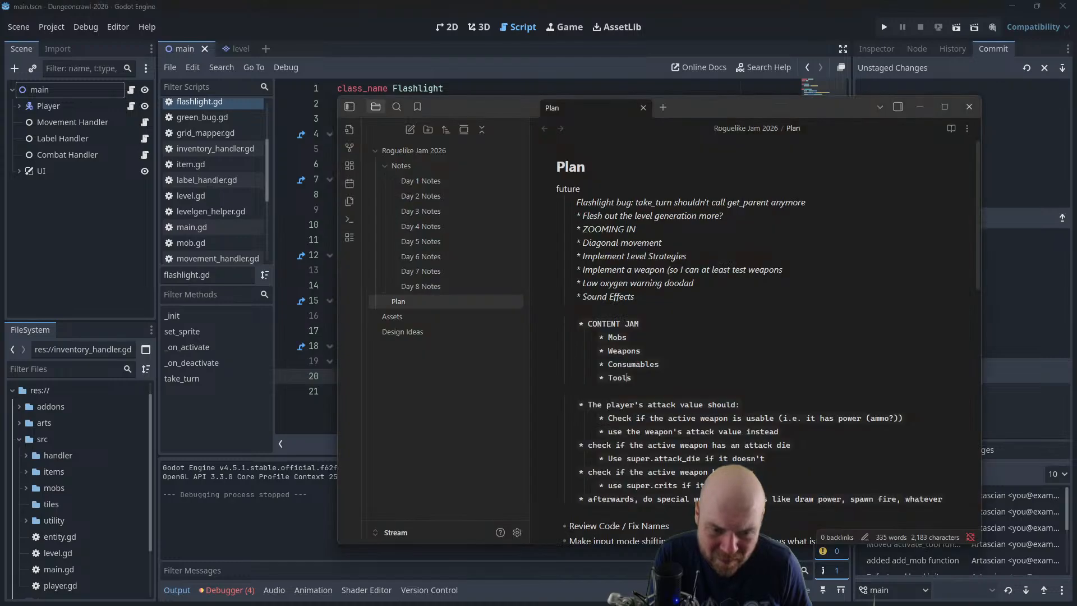
click(457, 336)
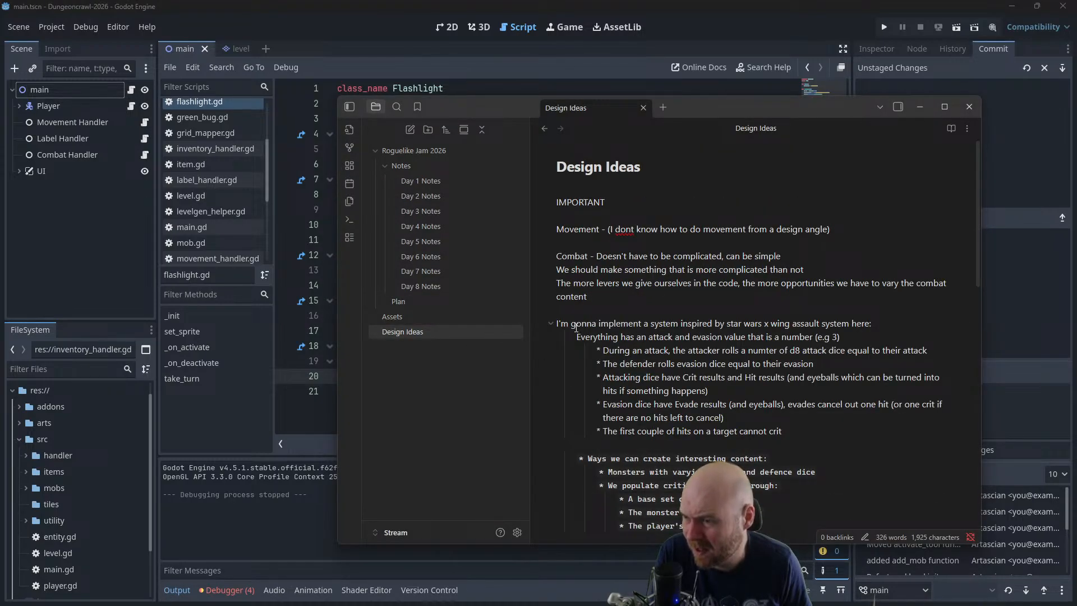
scroll(648, 364, down, 10)
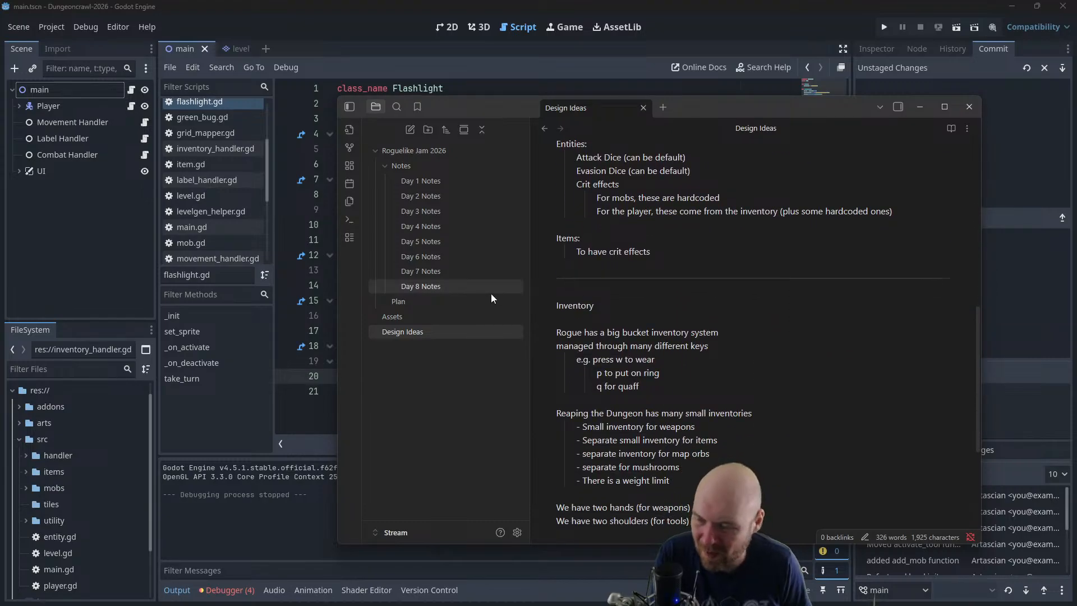
Leave the Design Ideas note and open the Plan note to review its CONTENT JAM list
click(589, 293)
scroll(590, 289, up, 10)
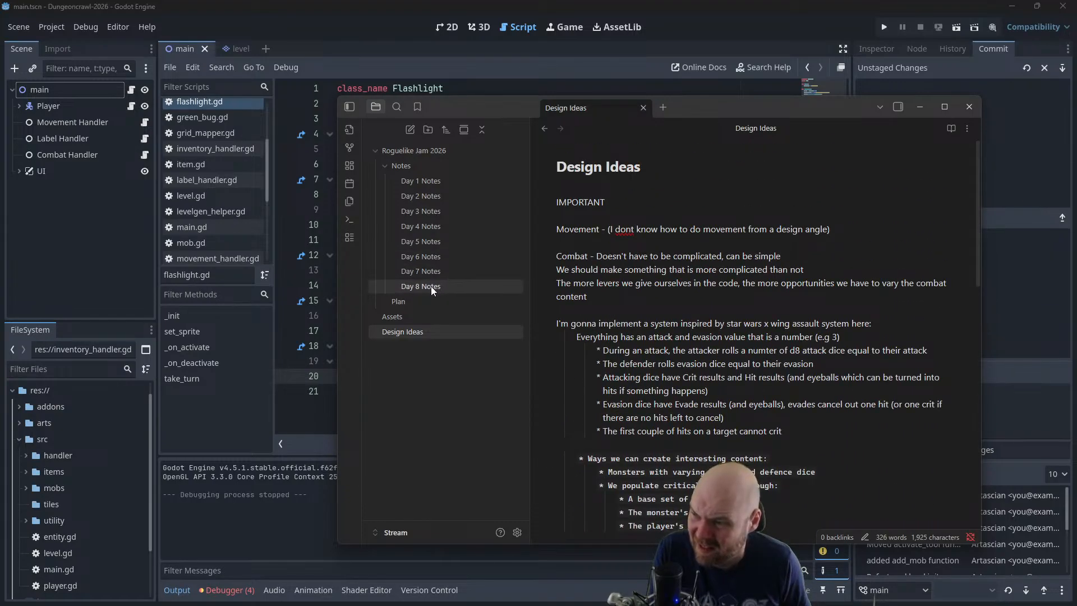
click(416, 316)
click(420, 303)
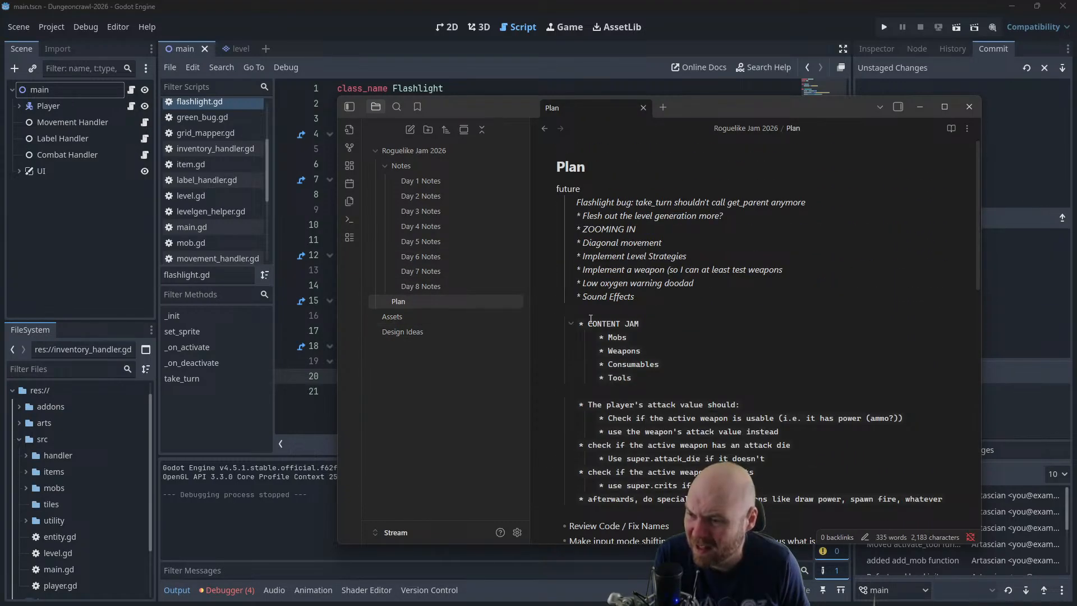
click(648, 377)
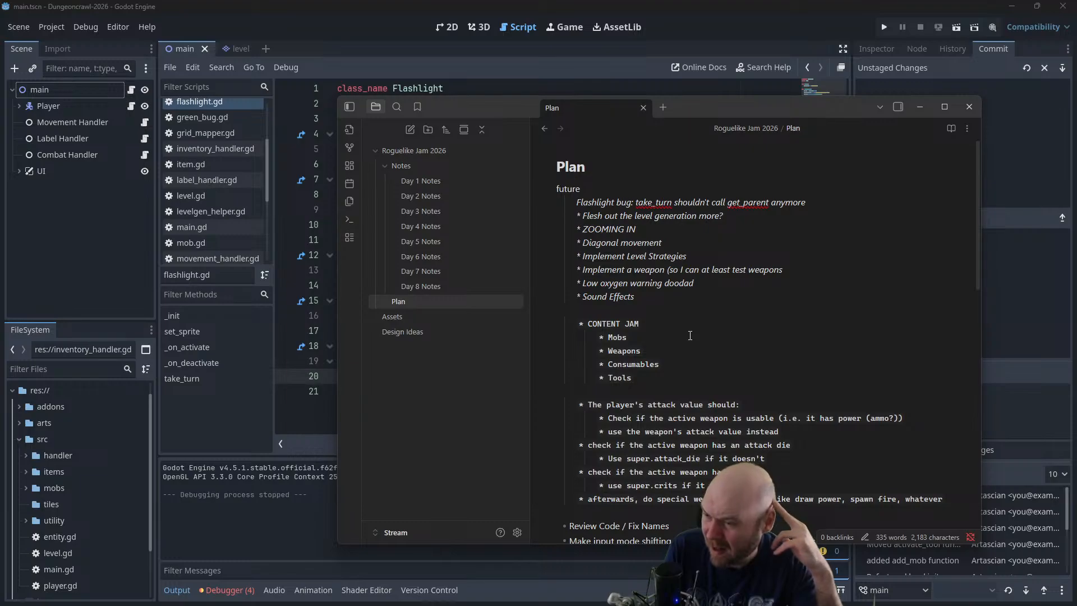
click(690, 335)
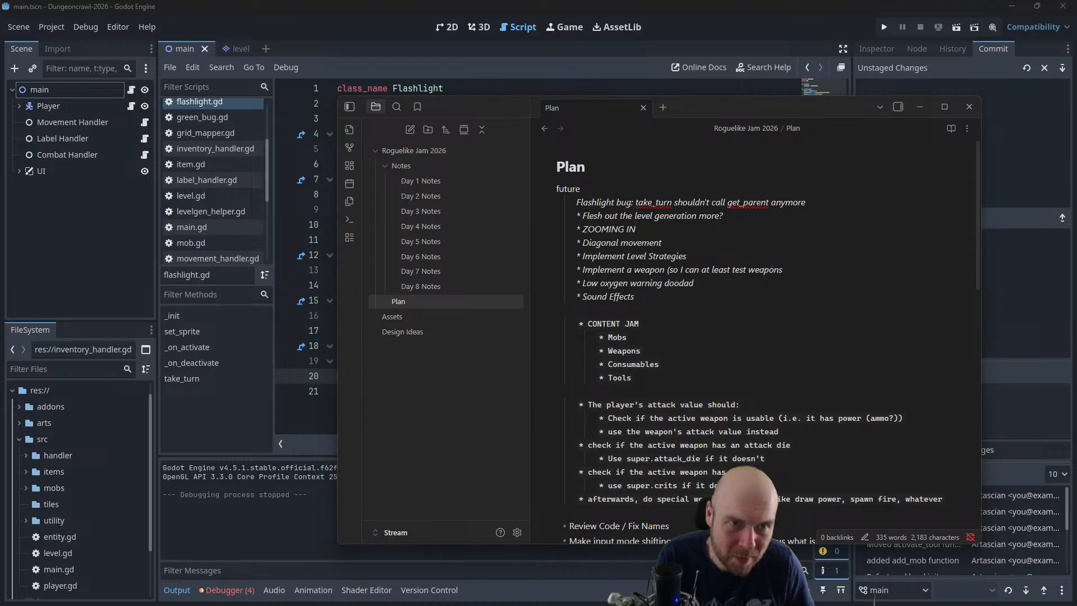
drag(1076, 112, 1076, 56)
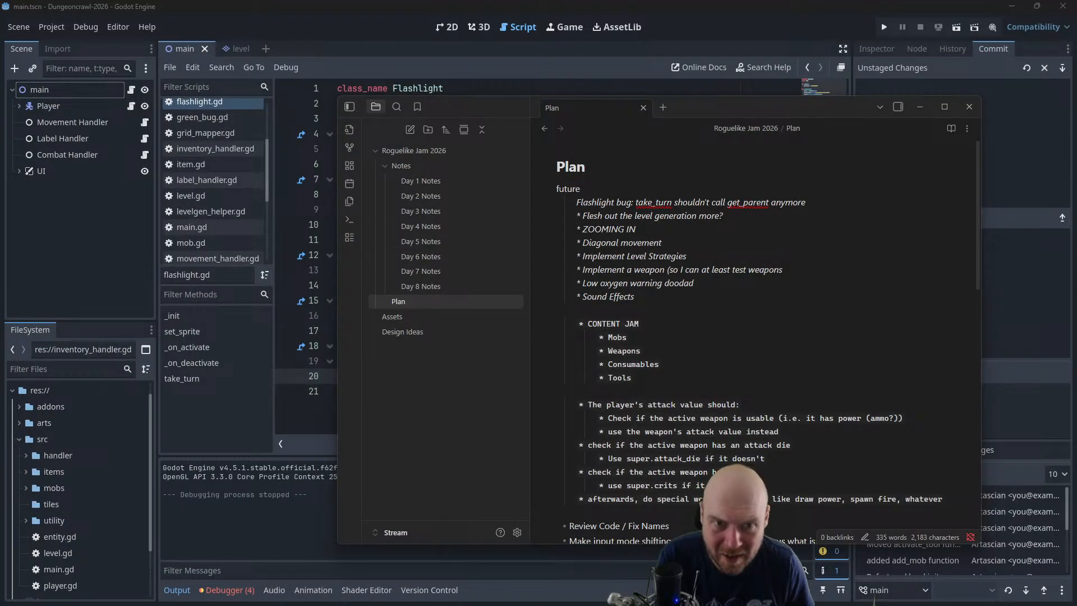
mouse_move(1076, 112)
mouse_down()
mouse_move(424, 124)
mouse_move(244, 92)
mouse_move(1076, 98)
mouse_up()
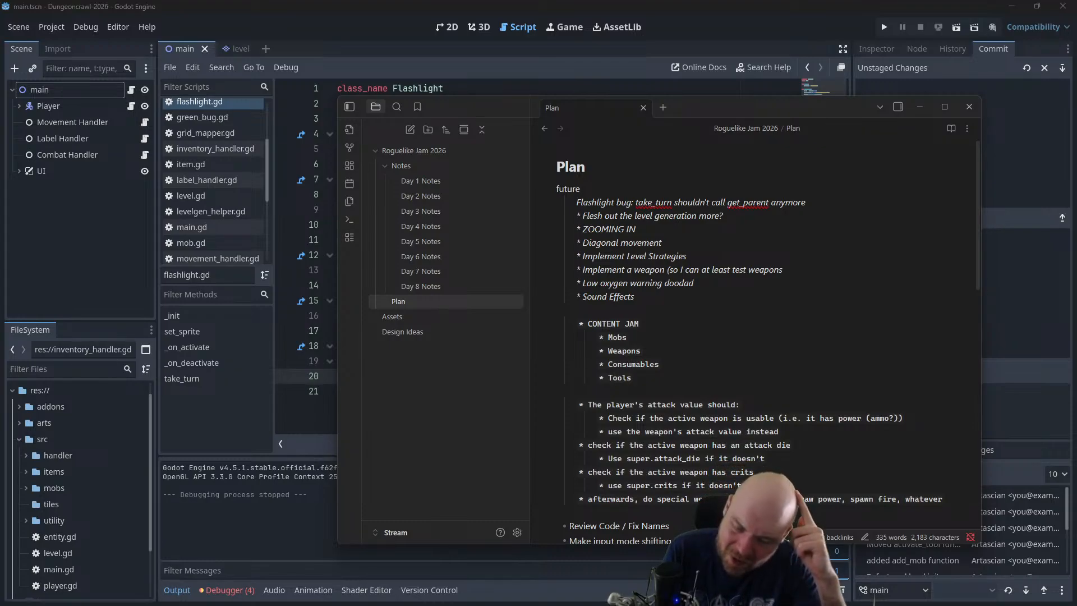
Open the Plan note in an additional tab
right_click(443, 302)
click(844, 349)
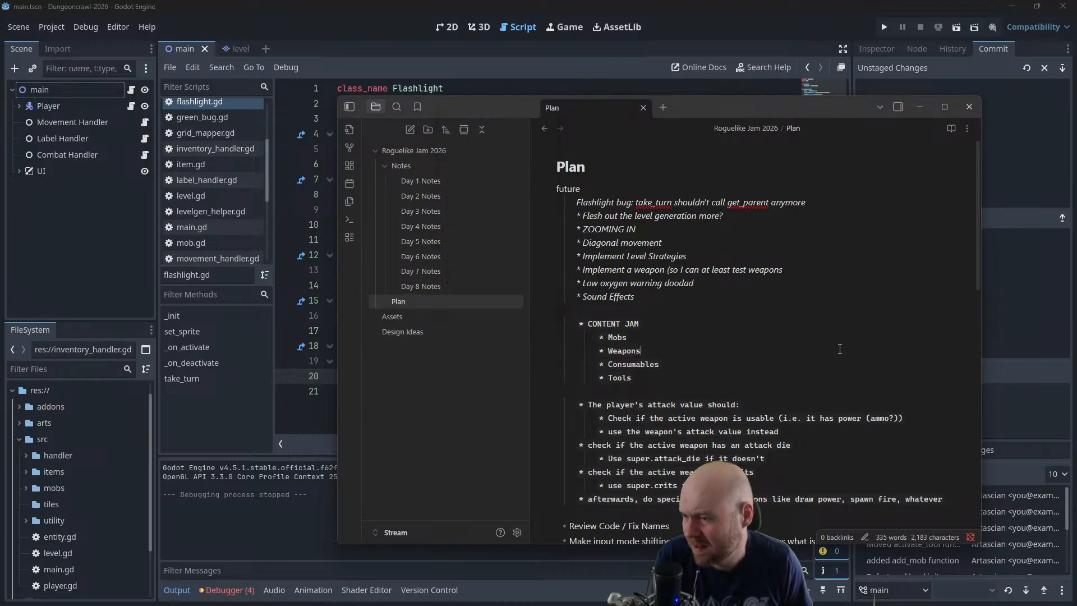
right_click(469, 301)
click(533, 108)
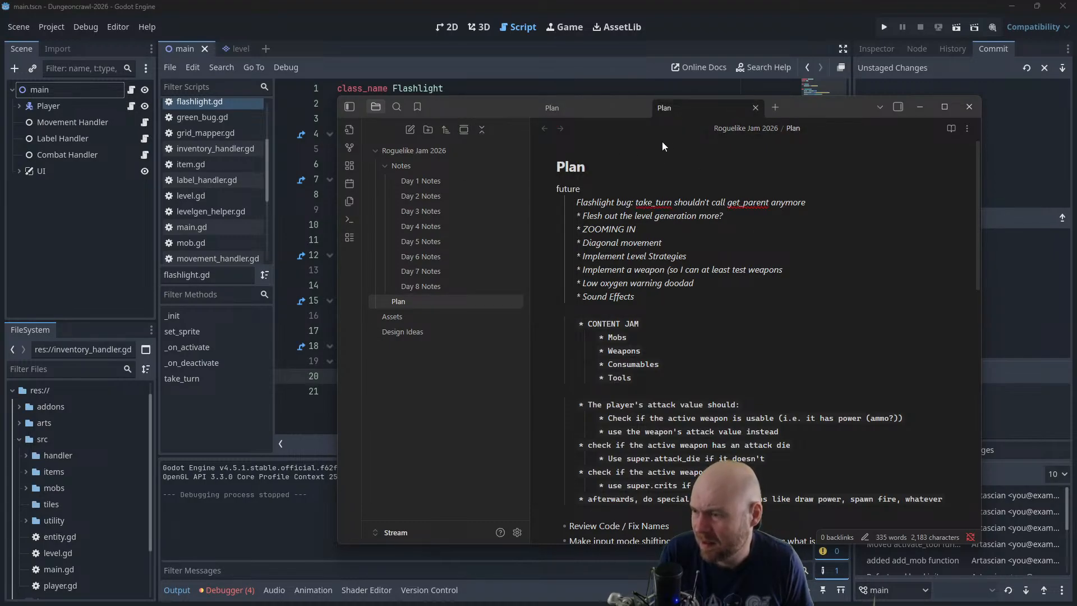
right_click(436, 305)
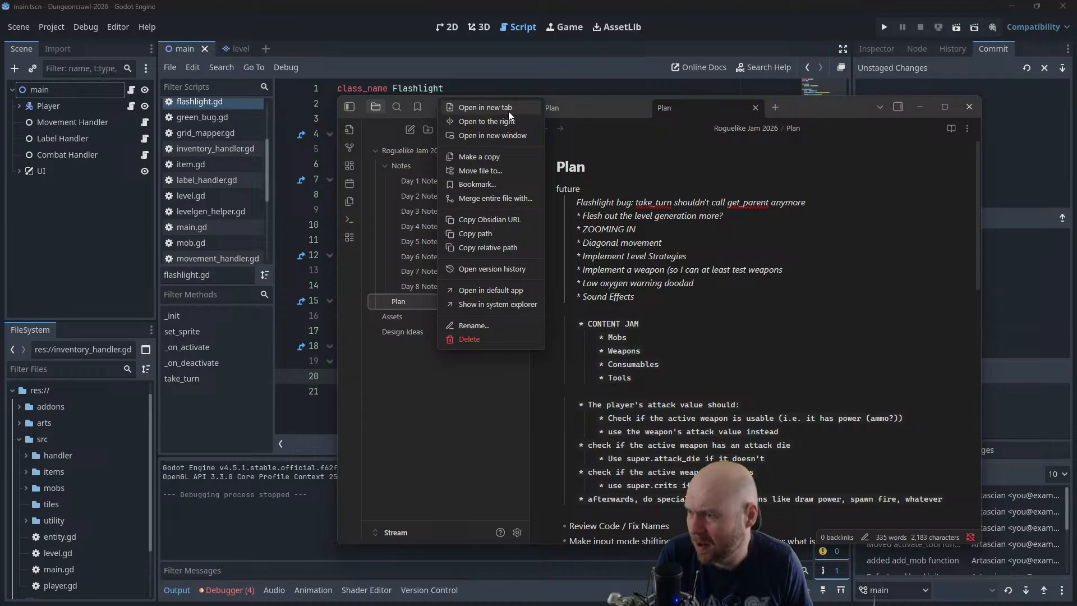
click(553, 327)
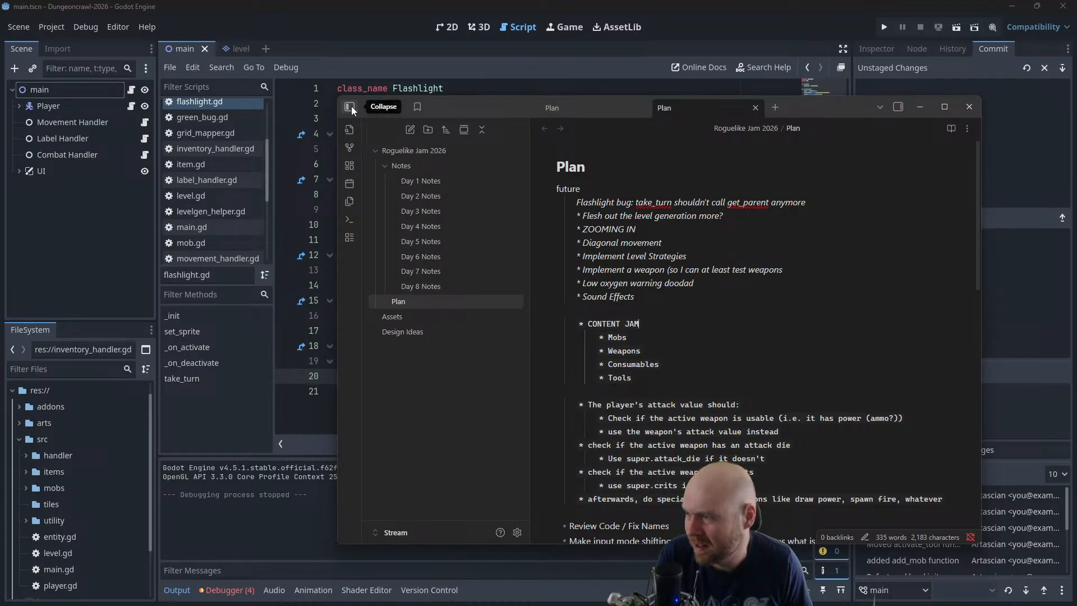
right_click(422, 302)
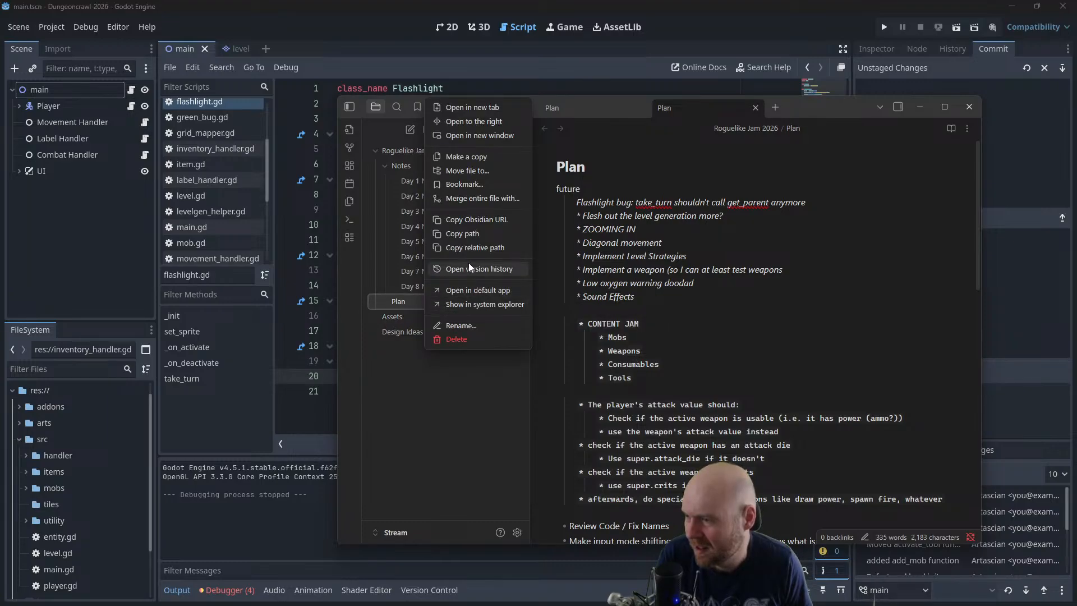
click(708, 236)
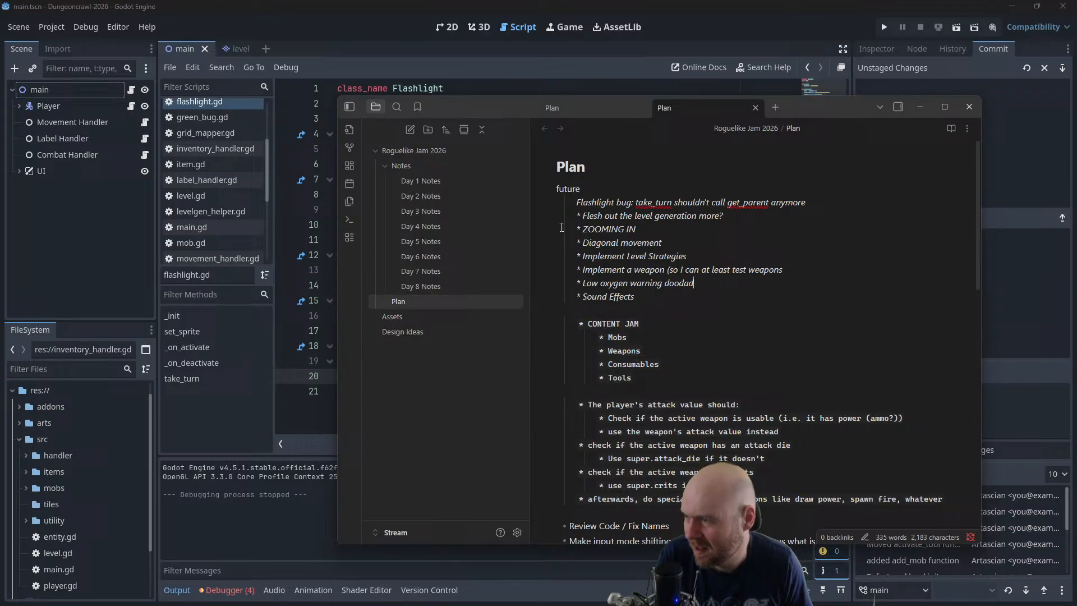
Create a folder named Content-Making inside the Roguelike Jam 2026 folder
right_click(409, 168)
right_click(402, 152)
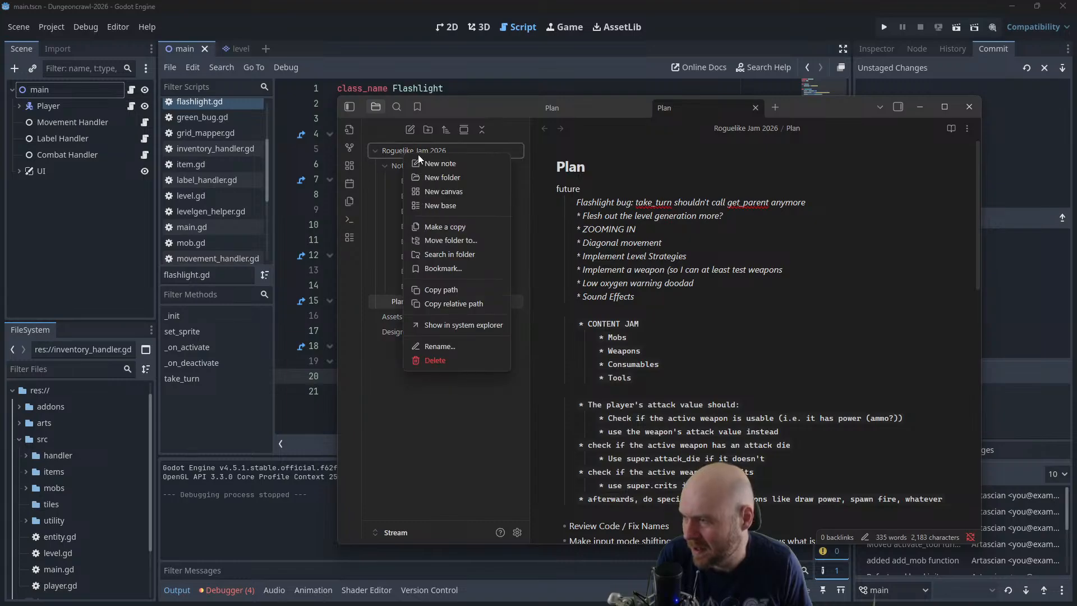
click(450, 178)
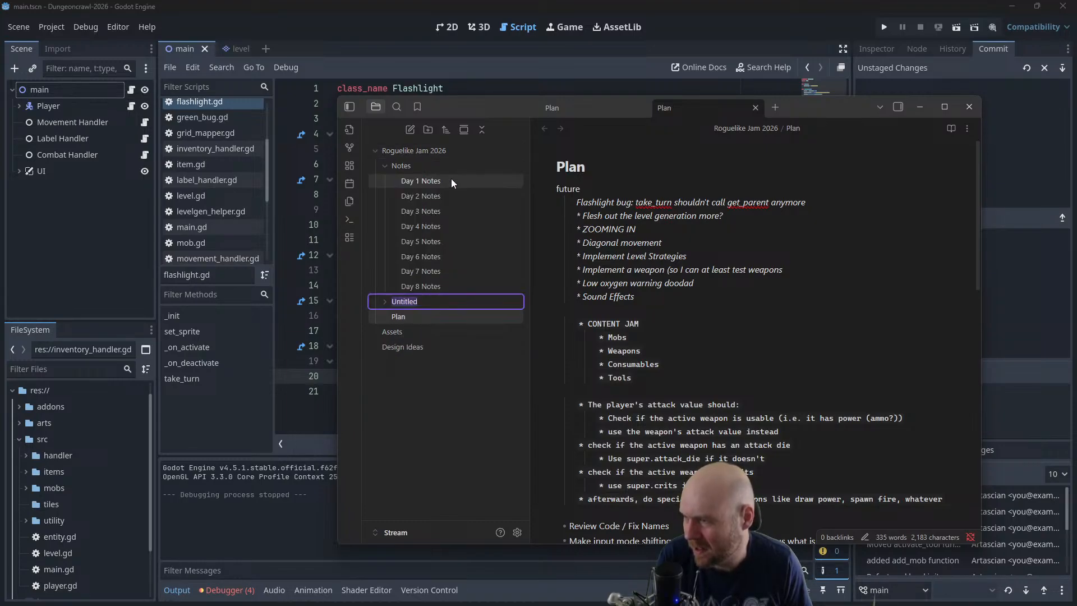
text(Cont)
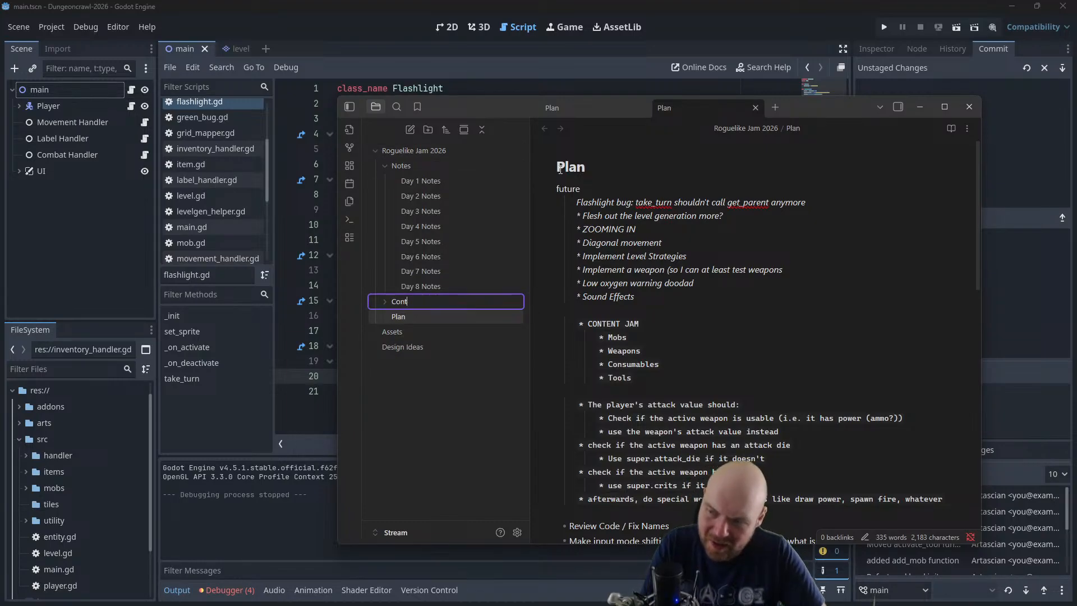
text(ent-Making)
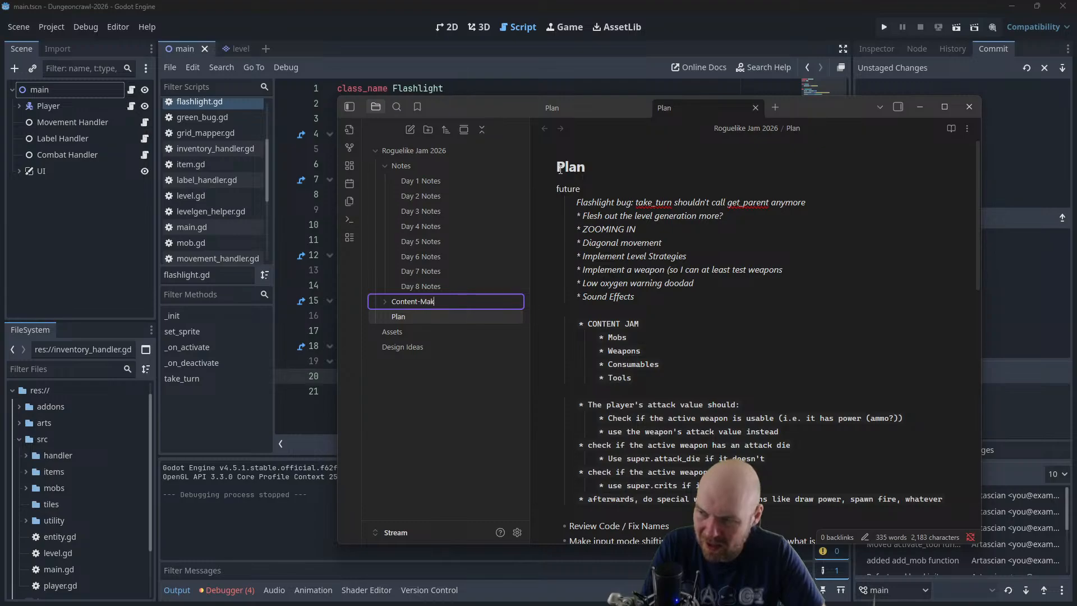
key(Return)
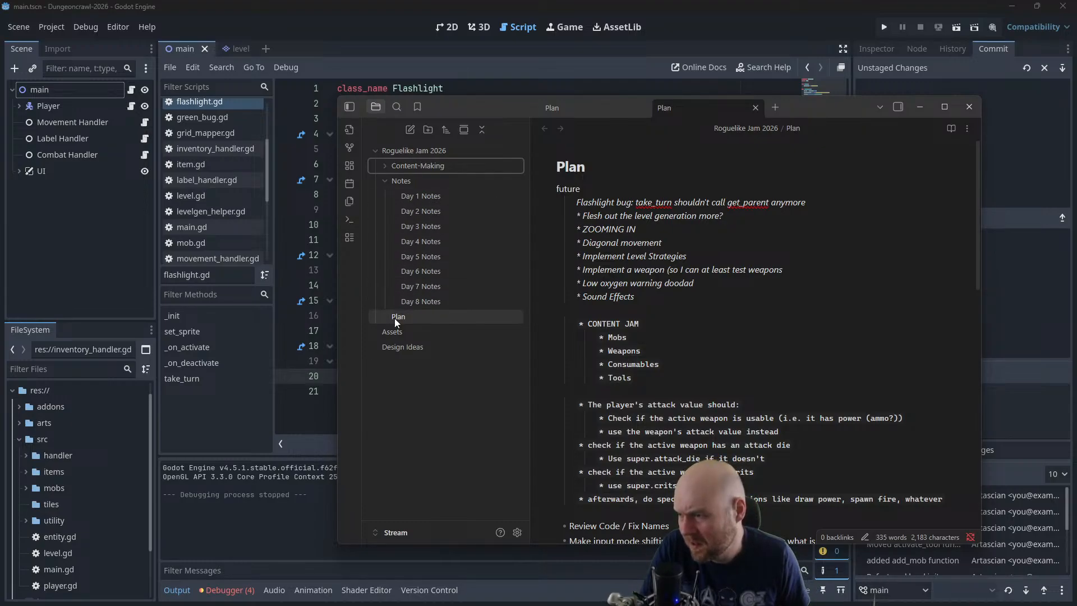
Try placing the Plan note in the Content-Making folder and return it to the Roguelike Jam 2026 folder
drag(396, 318, 416, 165)
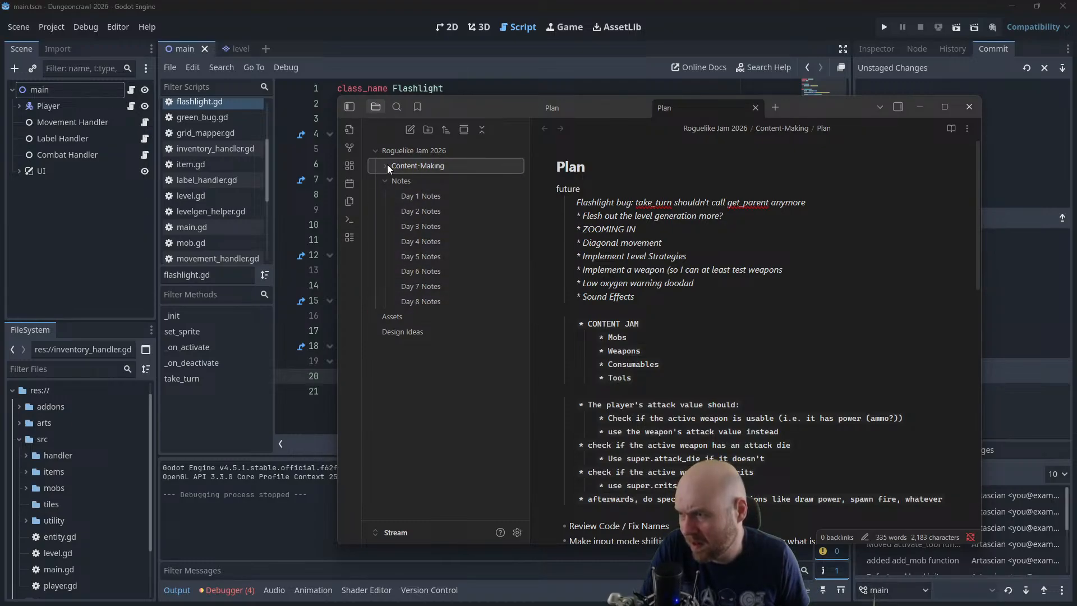
click(386, 164)
click(412, 180)
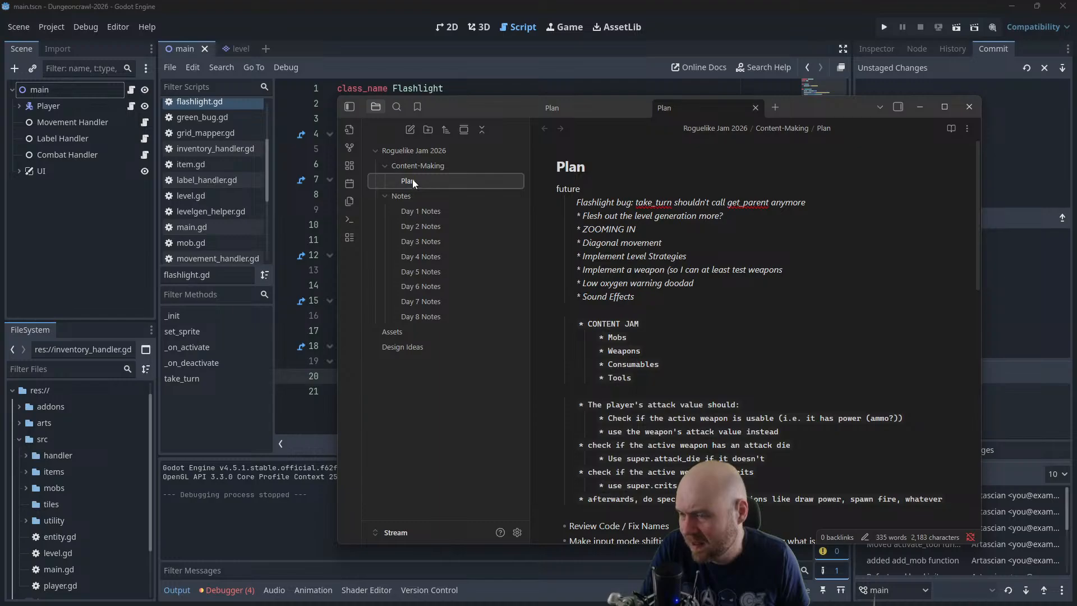
drag(415, 179, 405, 196)
drag(409, 320, 410, 155)
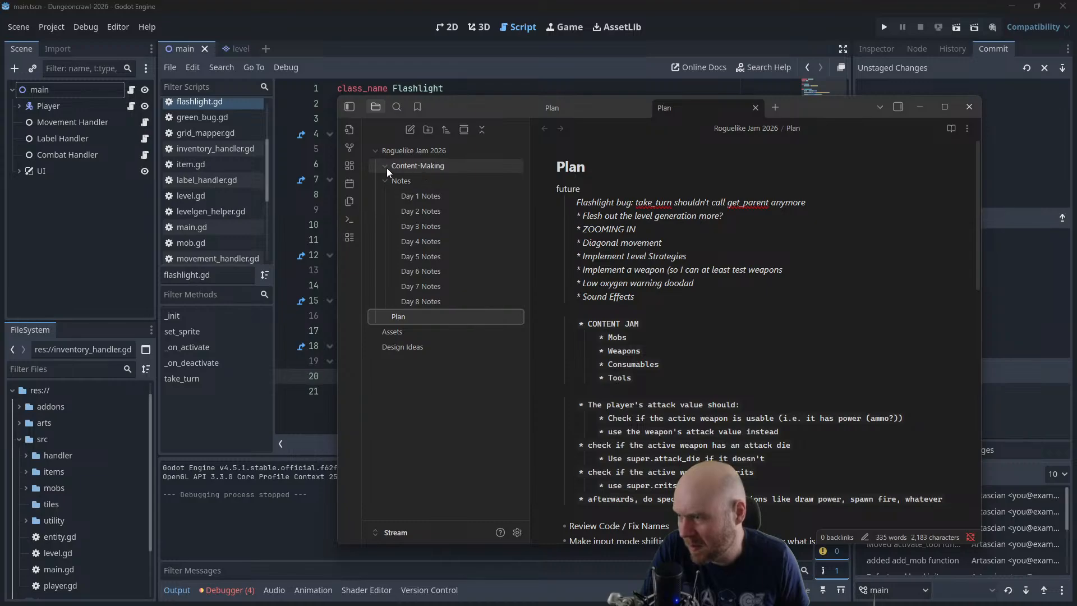
Create a note titled Baseline in the Content-Making folder
right_click(415, 165)
click(439, 174)
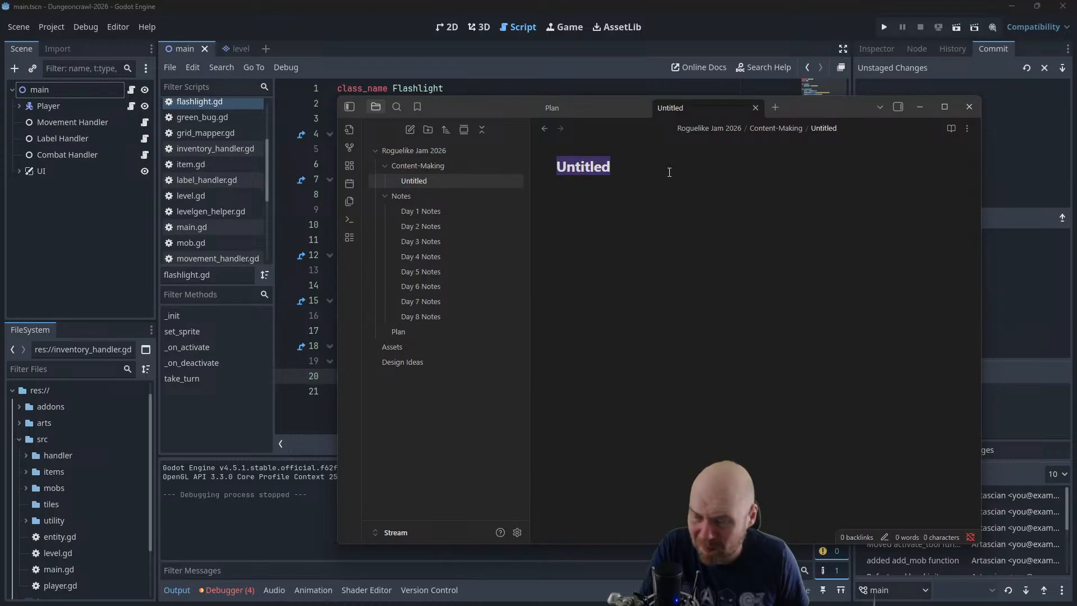
text(Basline)
key(BackSpace)
key(BackSpace)
key(BackSpace)
key(BackSpace)
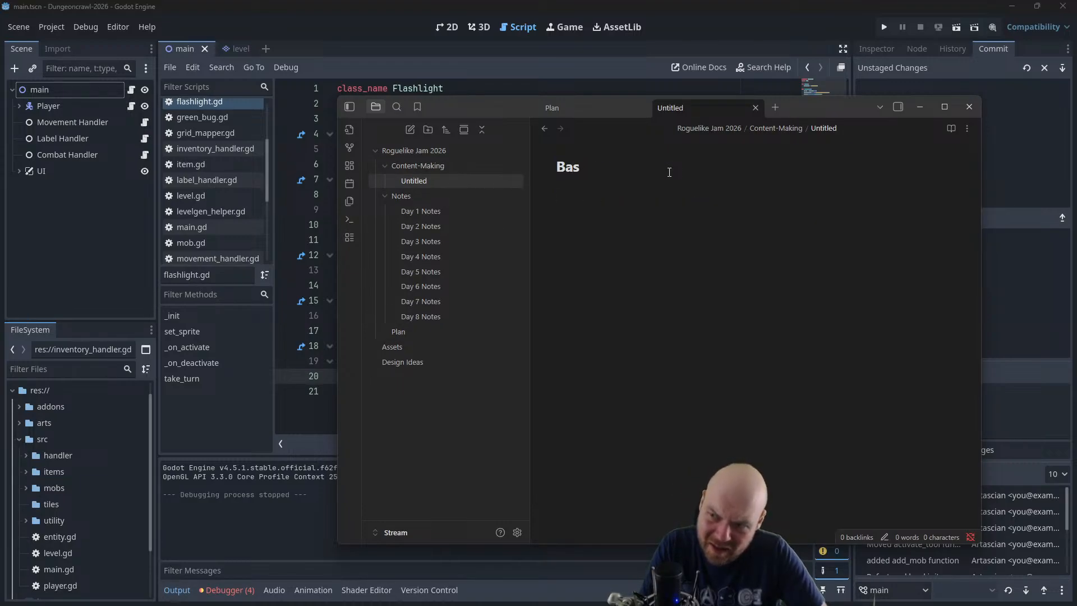
text(eline)
key(Return)
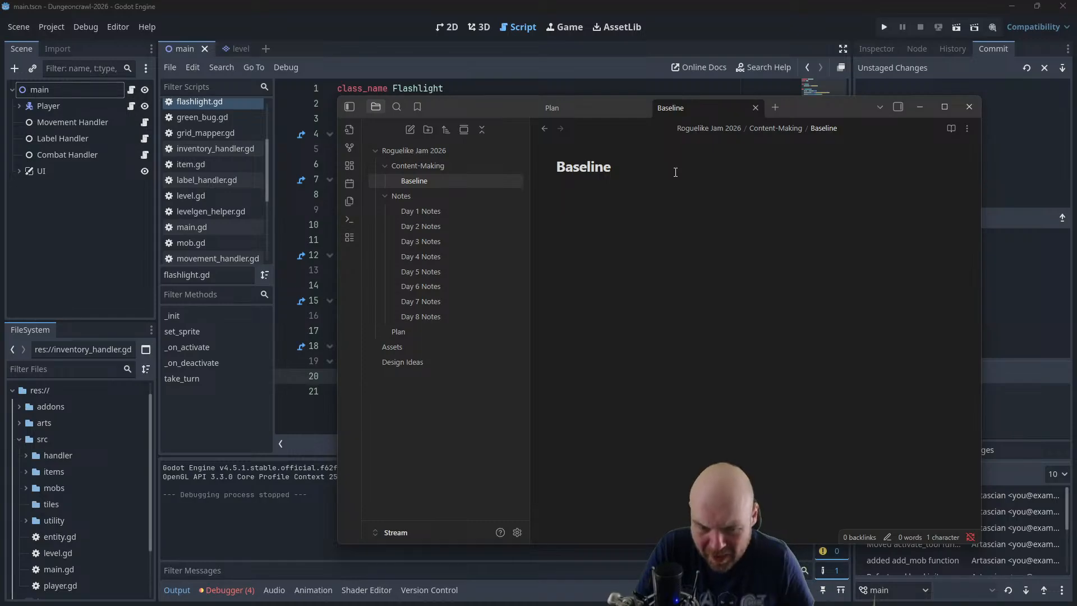
Switch to Firefox and search the web for "rogue rpg goal" in a new tab
key(alt+Tab)
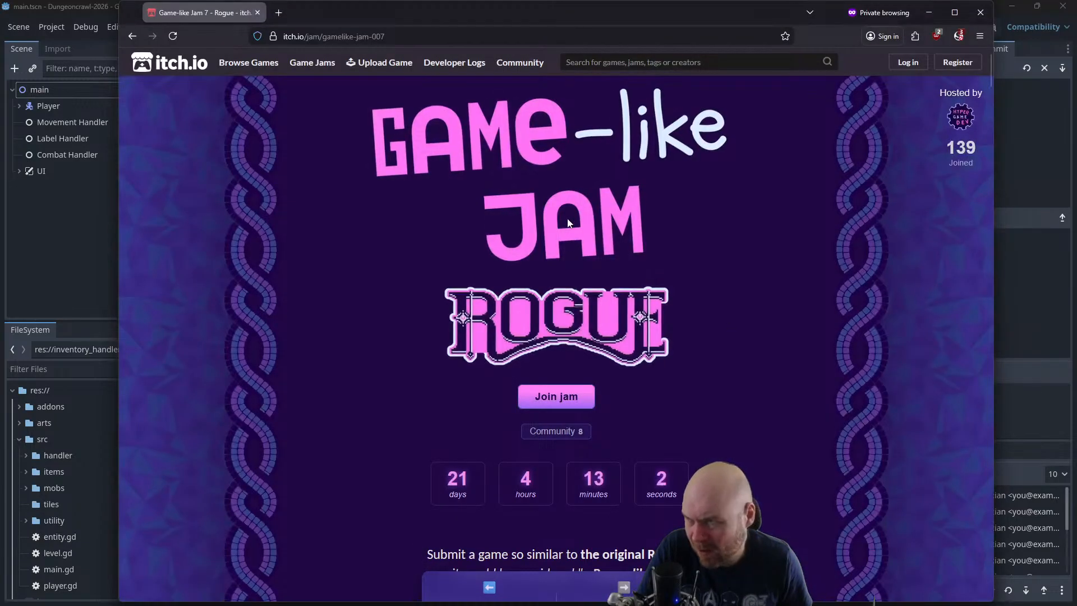
click(279, 13)
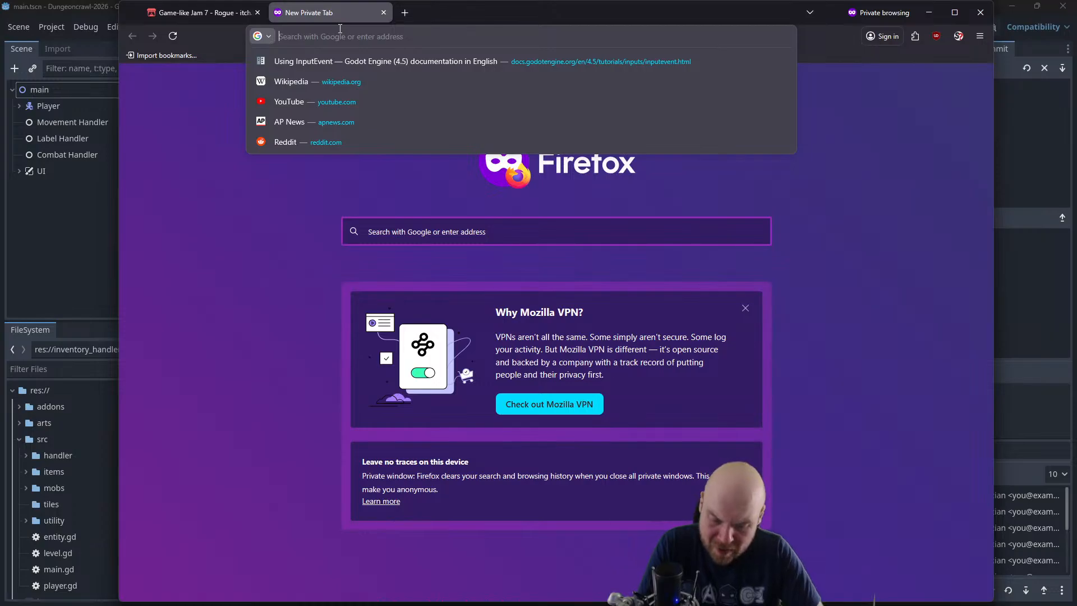
text(rogue rpg)
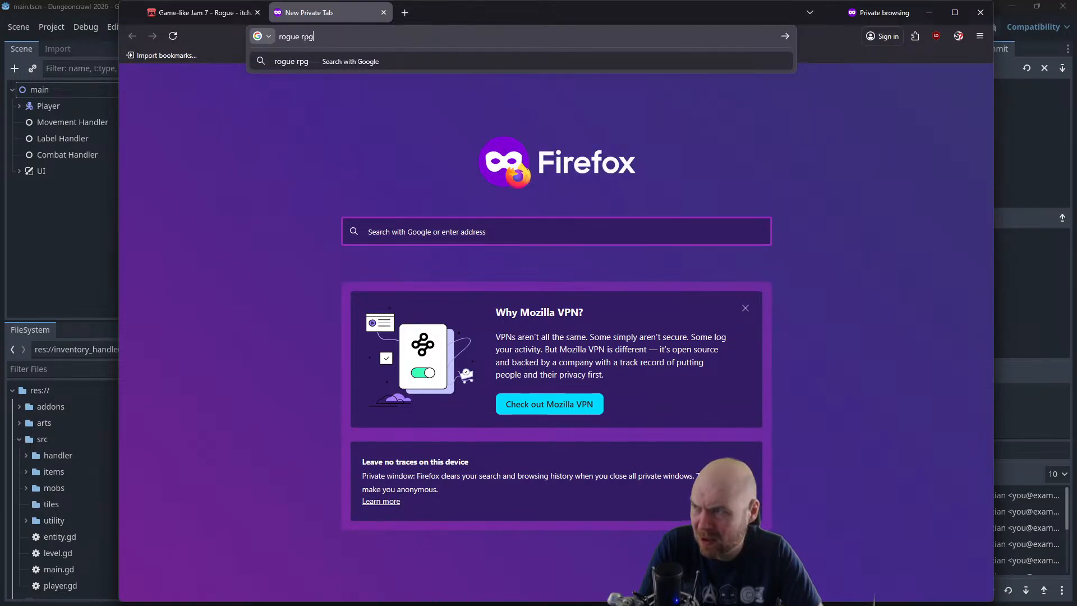
text( goal)
key(Return)
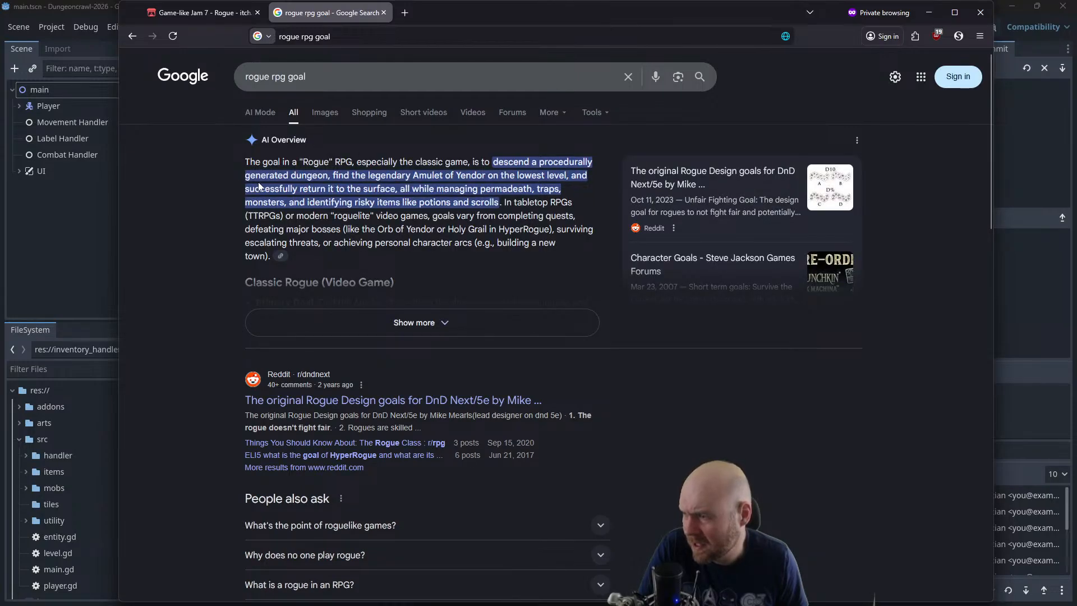
Expand the AI overview on the goal of classic Rogue and look through the search results below it
click(314, 322)
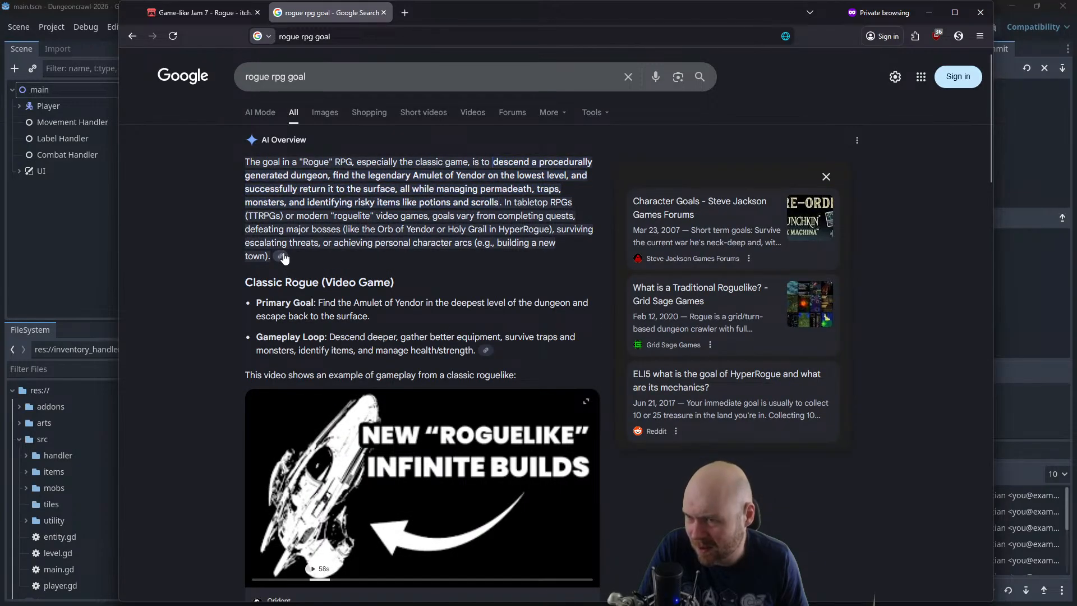
click(282, 256)
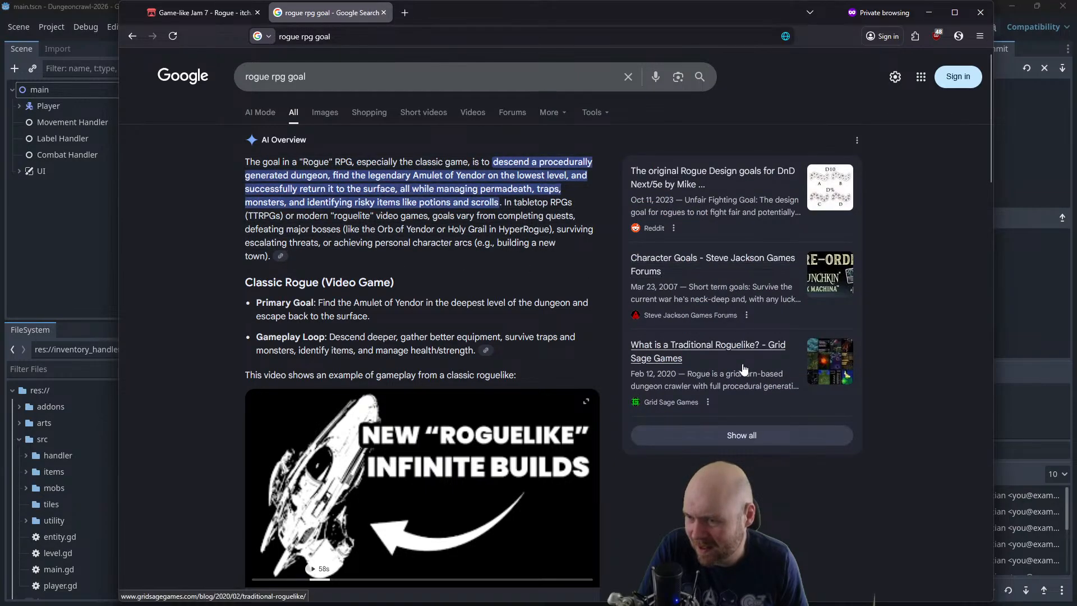
scroll(324, 318, down, 5)
scroll(235, 285, down, 9)
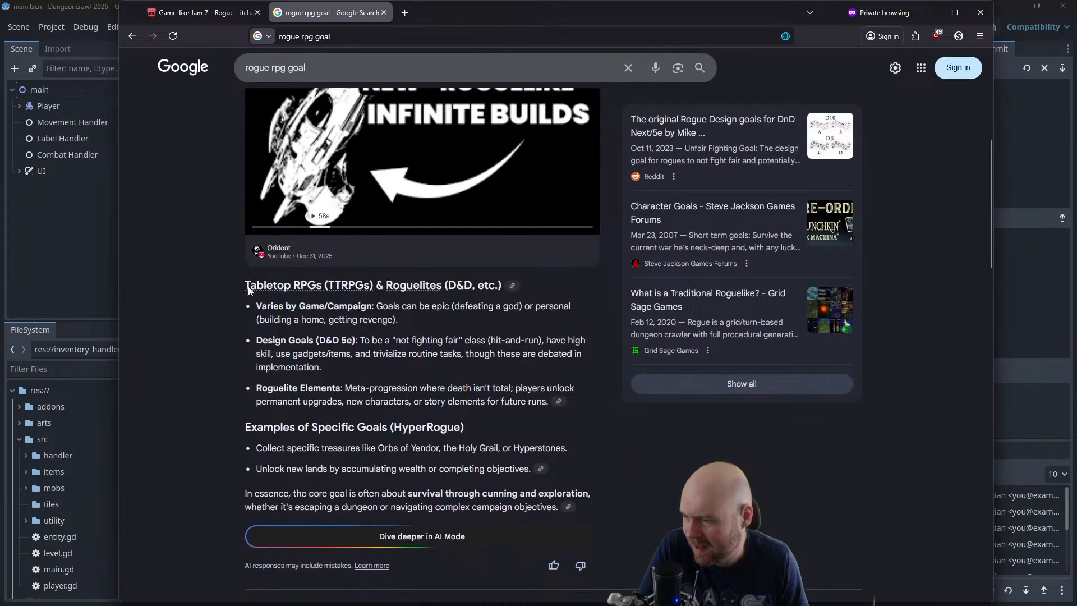
scroll(230, 292, down, 3)
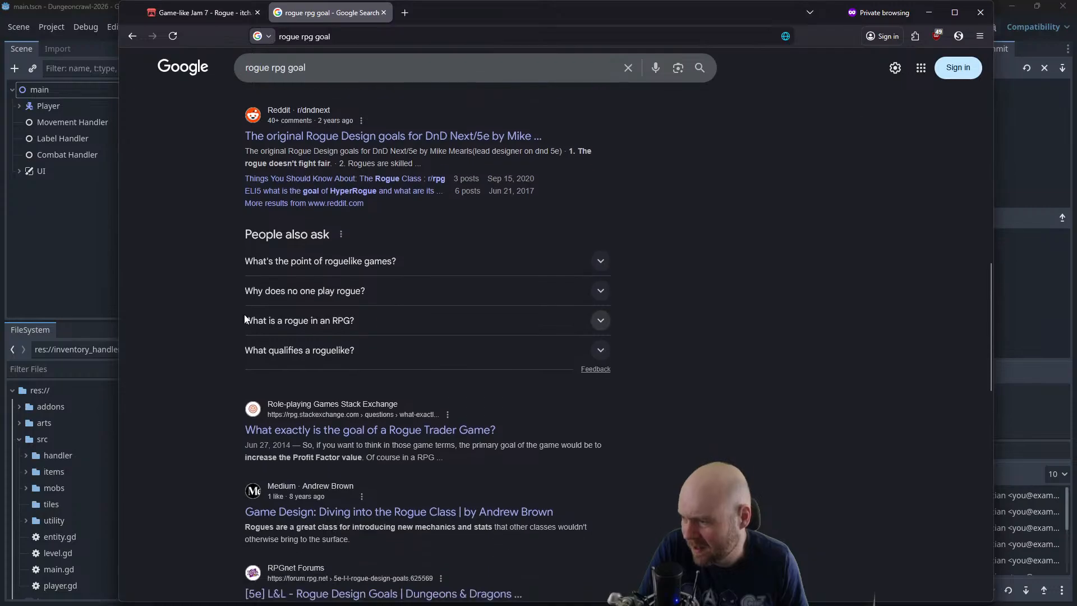
scroll(203, 317, down, 4)
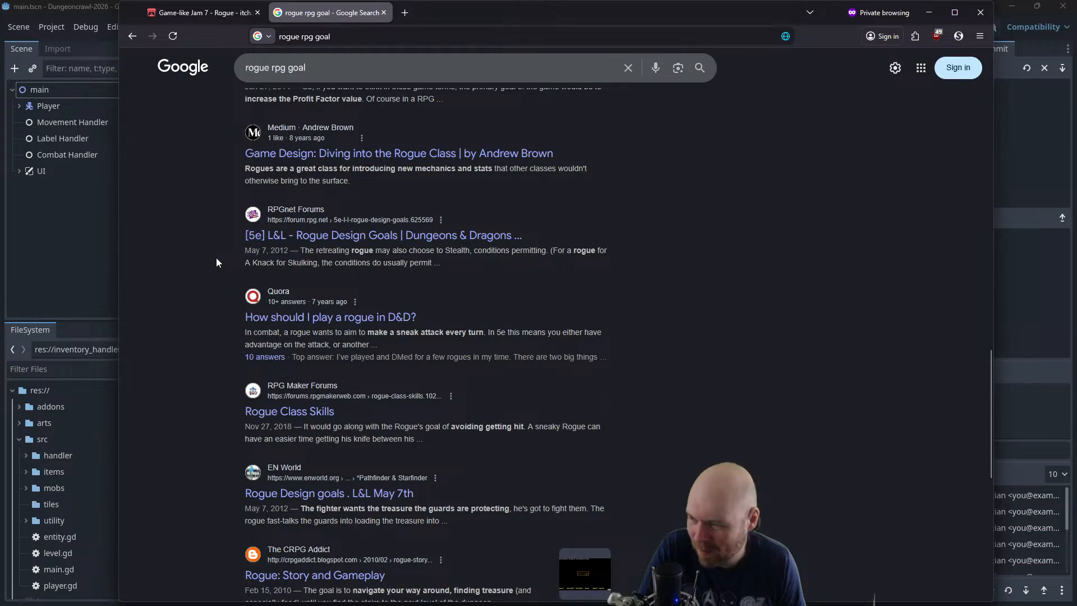
middle_click(693, 368)
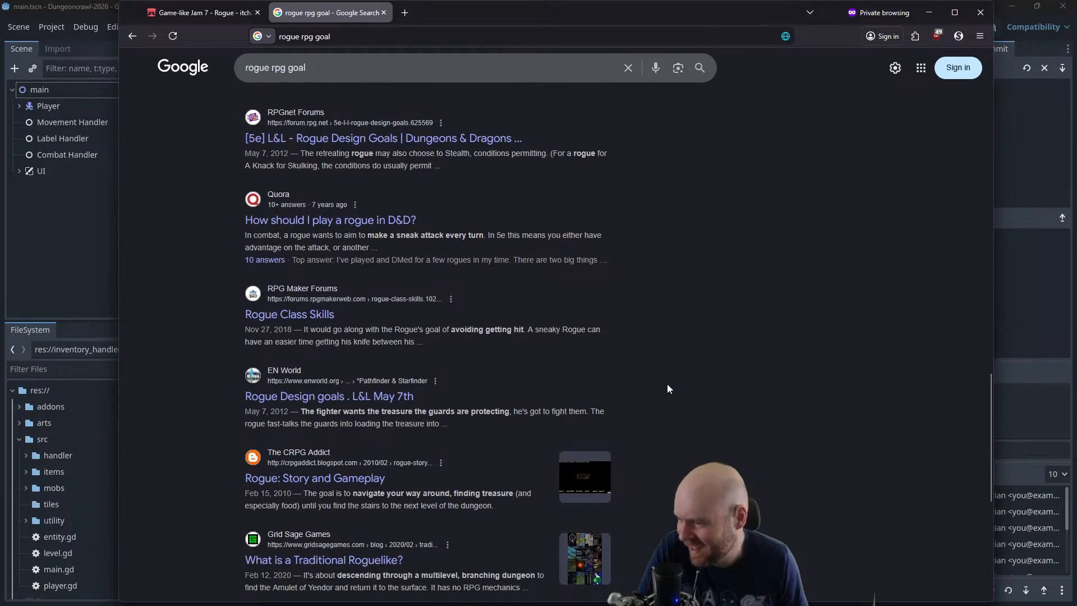
Open the CRPG Addict article "Rogue: Story and Gameplay" and read how Rogue is played and won
click(348, 477)
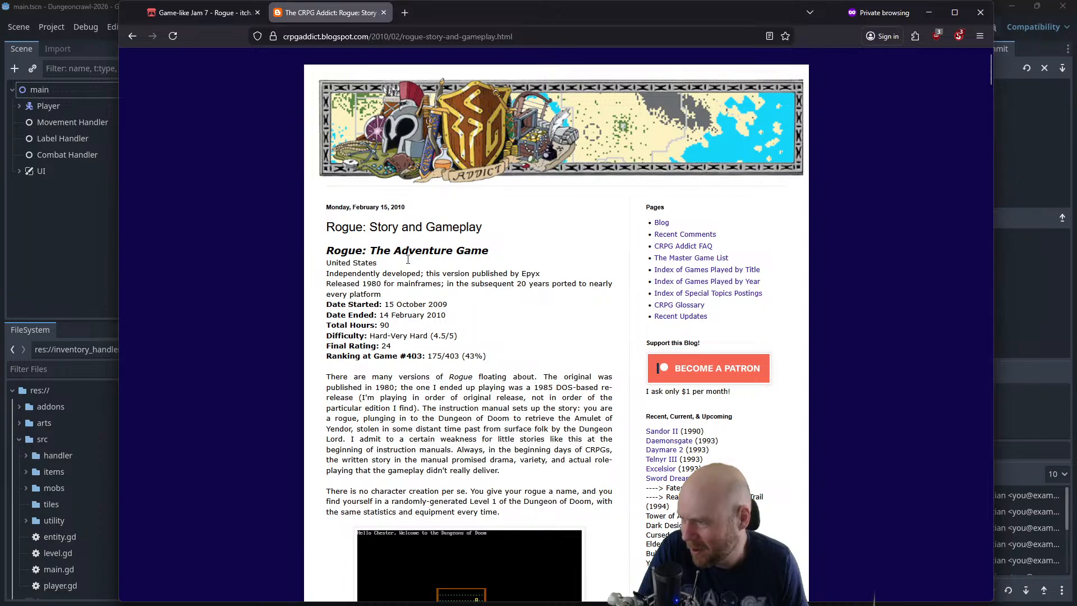
scroll(454, 325, down, 2)
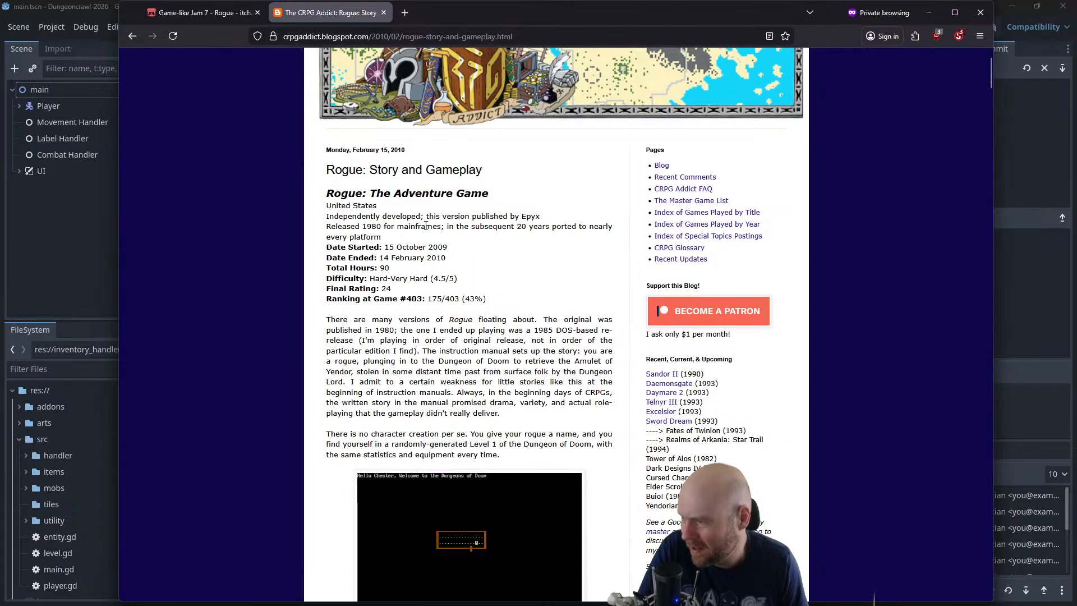
scroll(370, 304, down, 4)
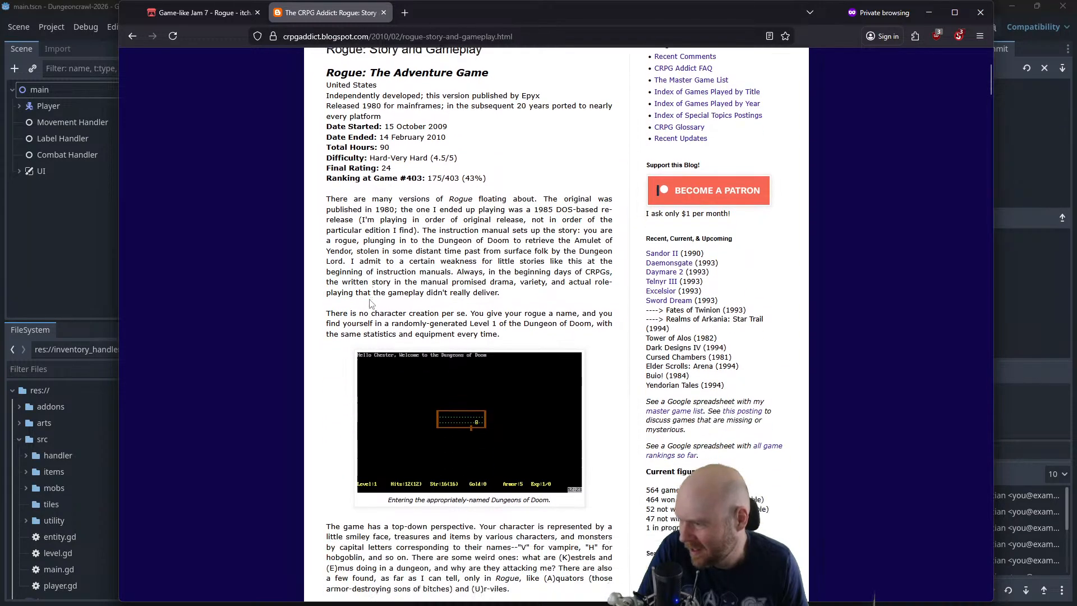
scroll(370, 304, down, 20)
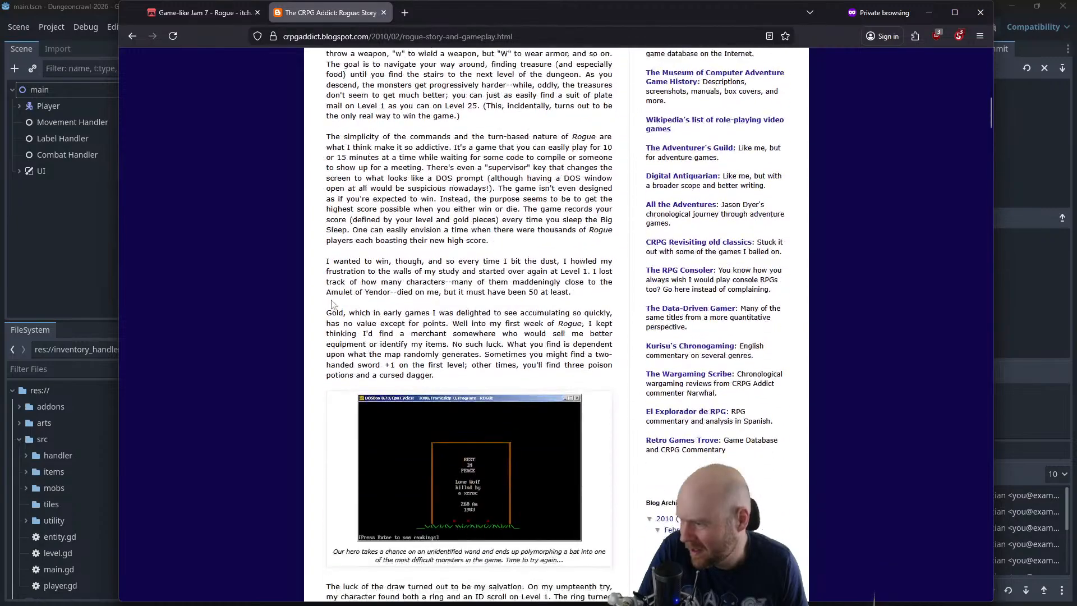
scroll(332, 304, down, 16)
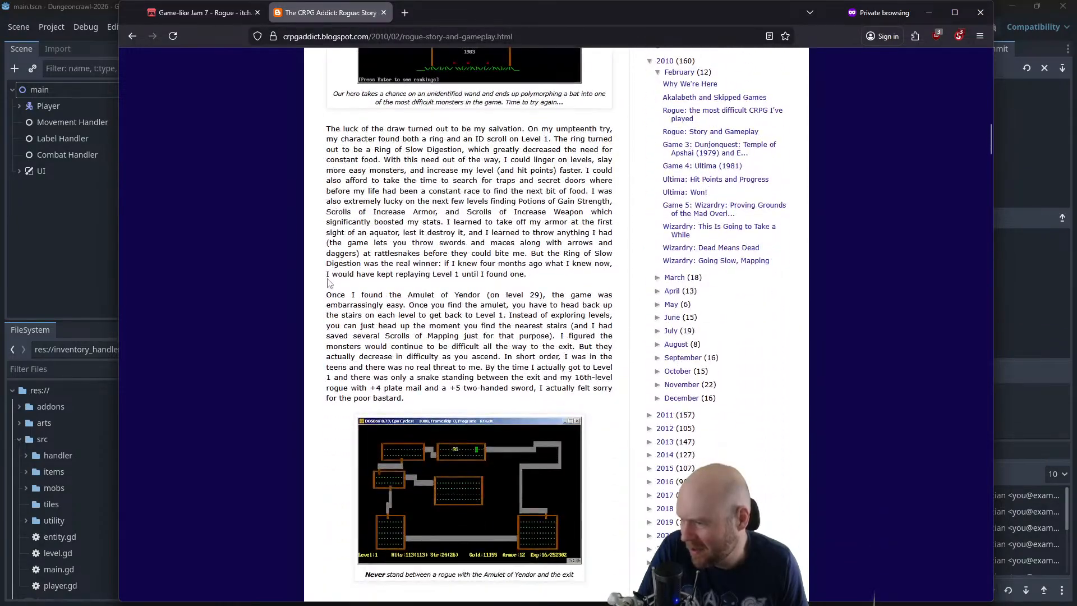
Read the introduction of Wikipedia's Rogue (video game) article from the search results and return to the Baseline note in Obsidian
click(132, 36)
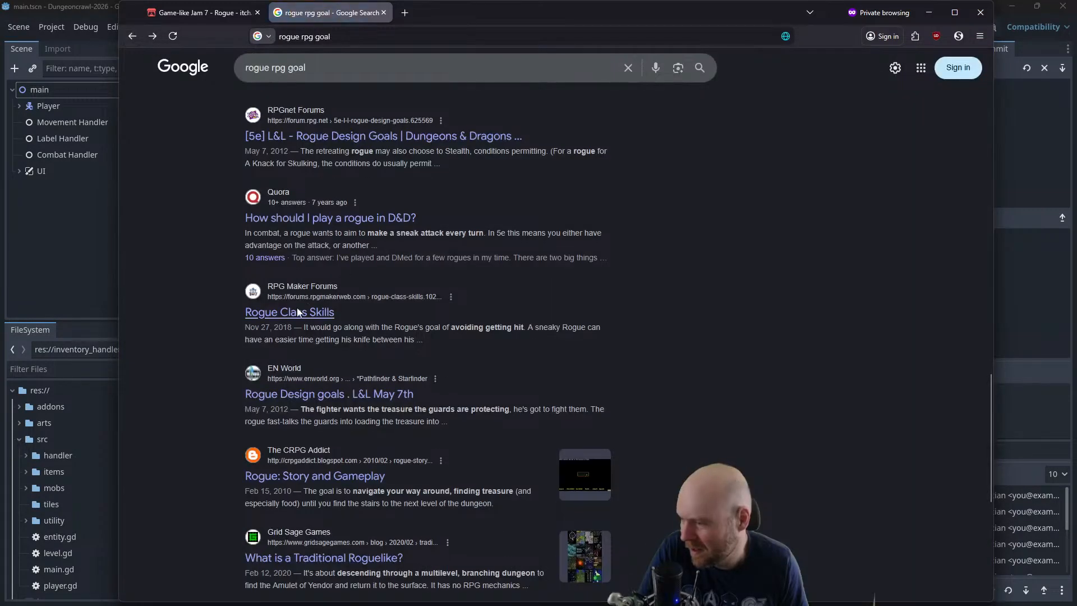
scroll(298, 312, down, 3)
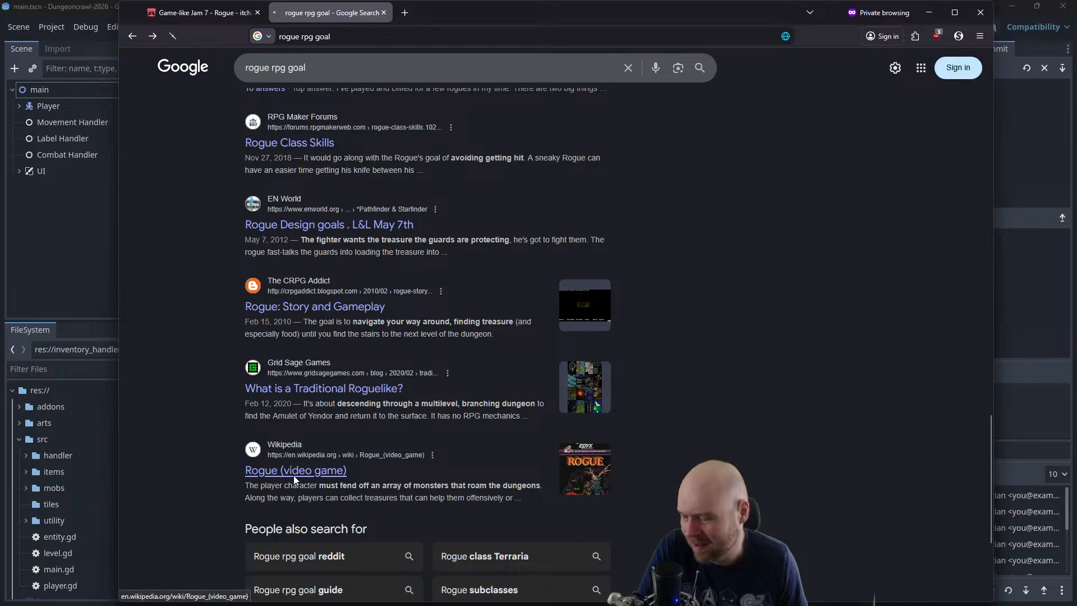
click(293, 472)
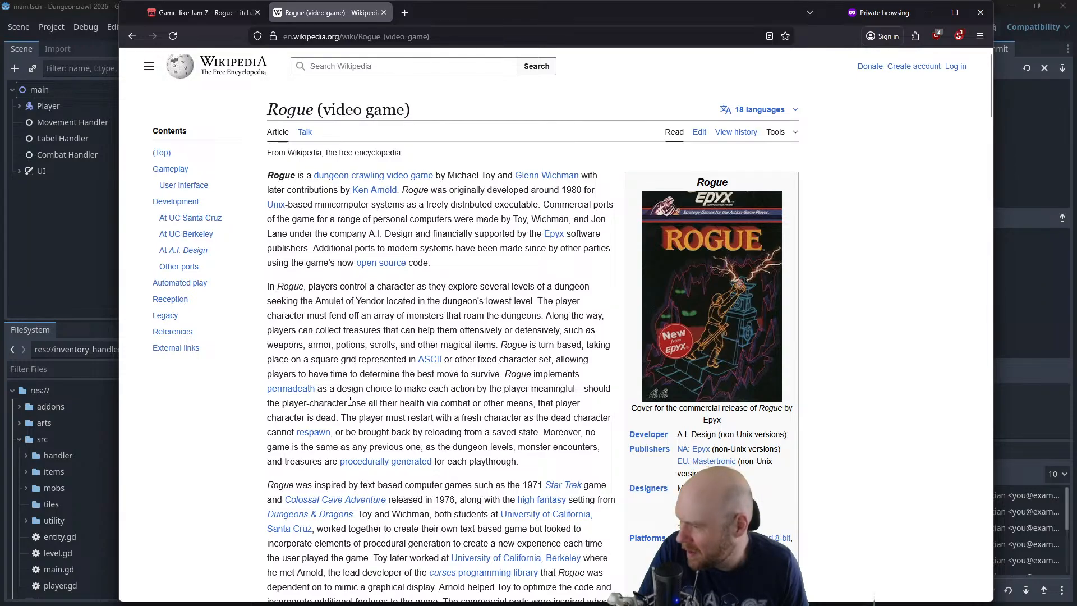
scroll(352, 405, down, 3)
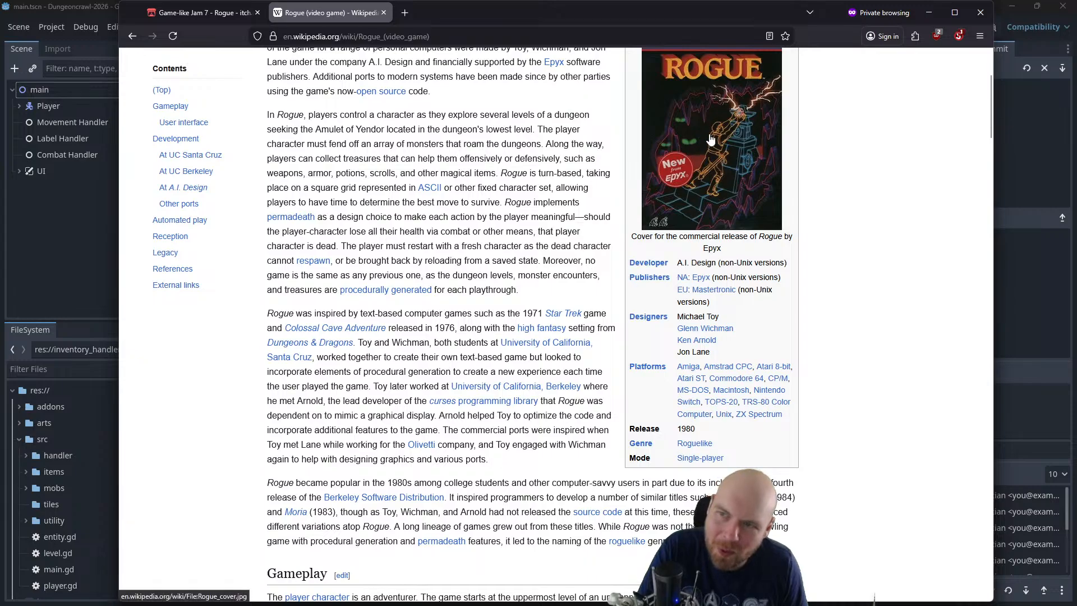
scroll(732, 136, up, 3)
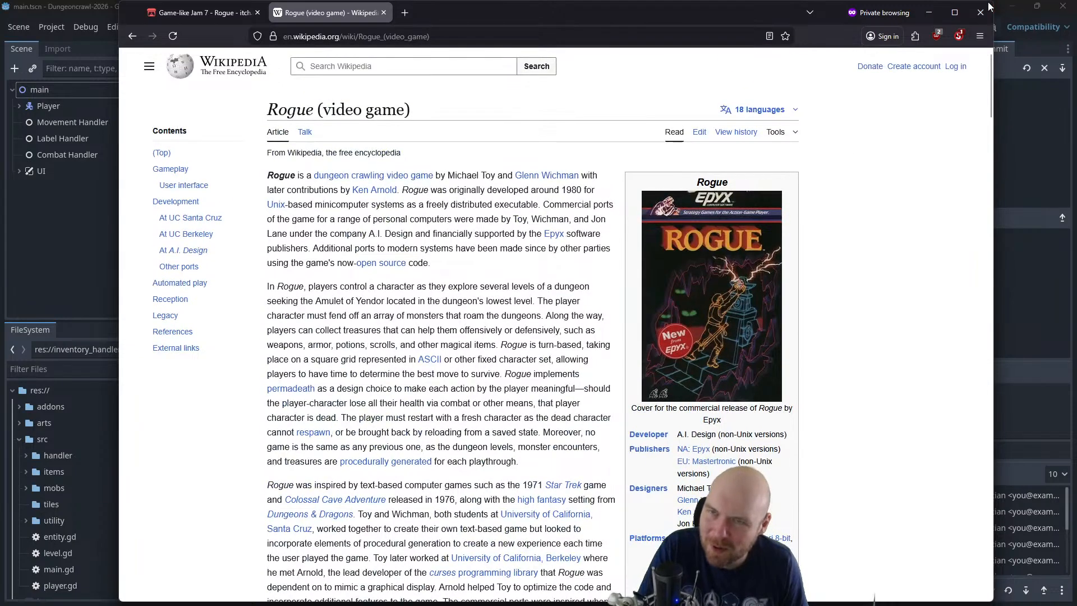
click(929, 12)
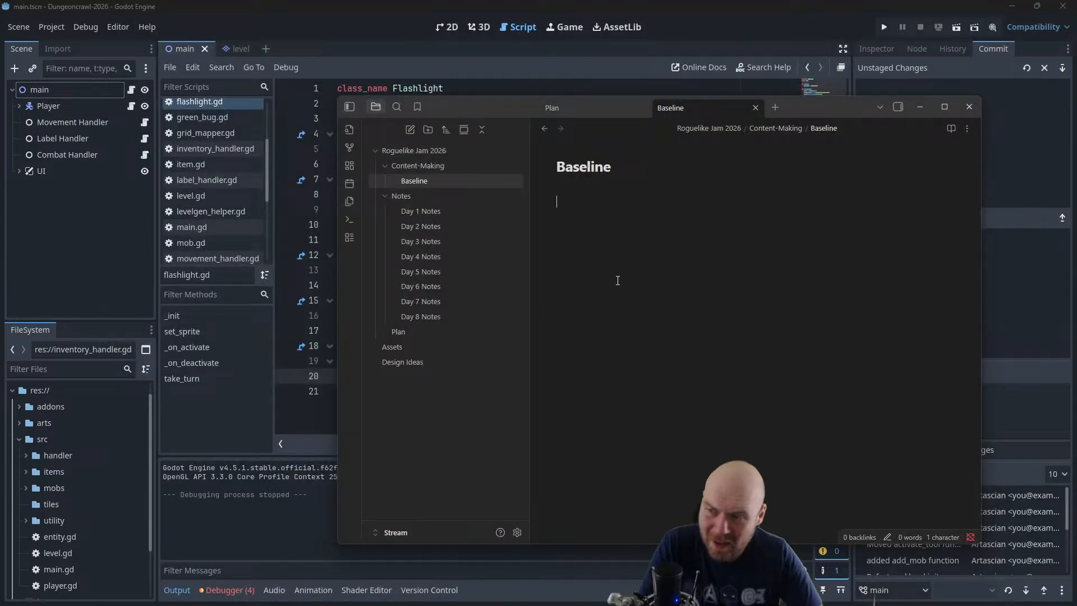
text(Going to)
key(BackSpace)
key(BackSpace)
key(BackSpace)
key(BackSpace)
key(BackSpace)
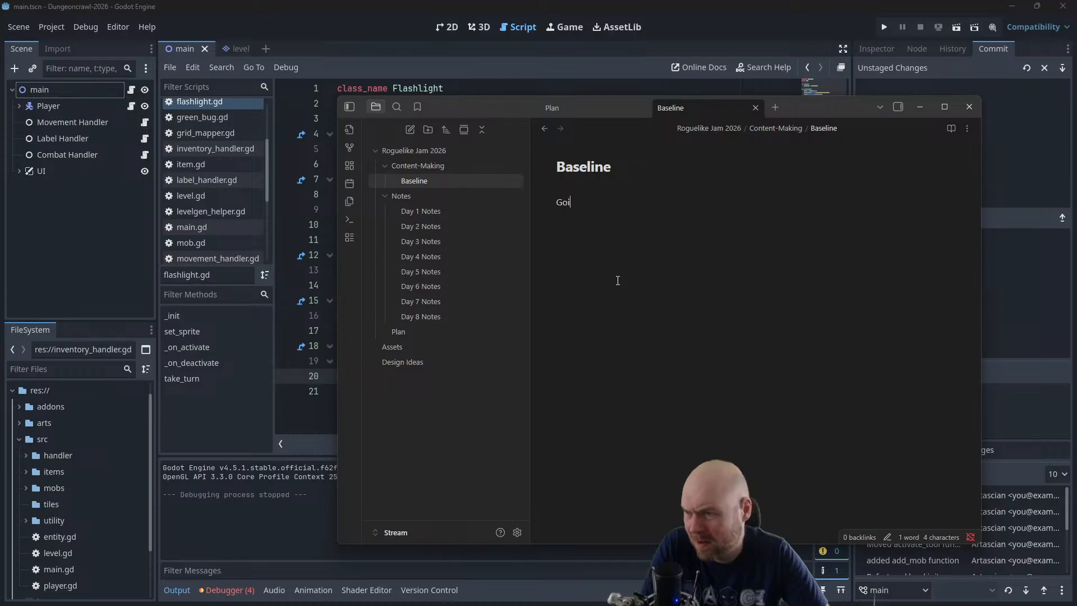
key(BackSpace)
key(BackSpace)
key(BackSpace)
Write "Rogue: Going to the bottom of a dungeon, retrieving the McGuffin, bringing it back to the surface" in the Baseline note
text(Rogue: G)
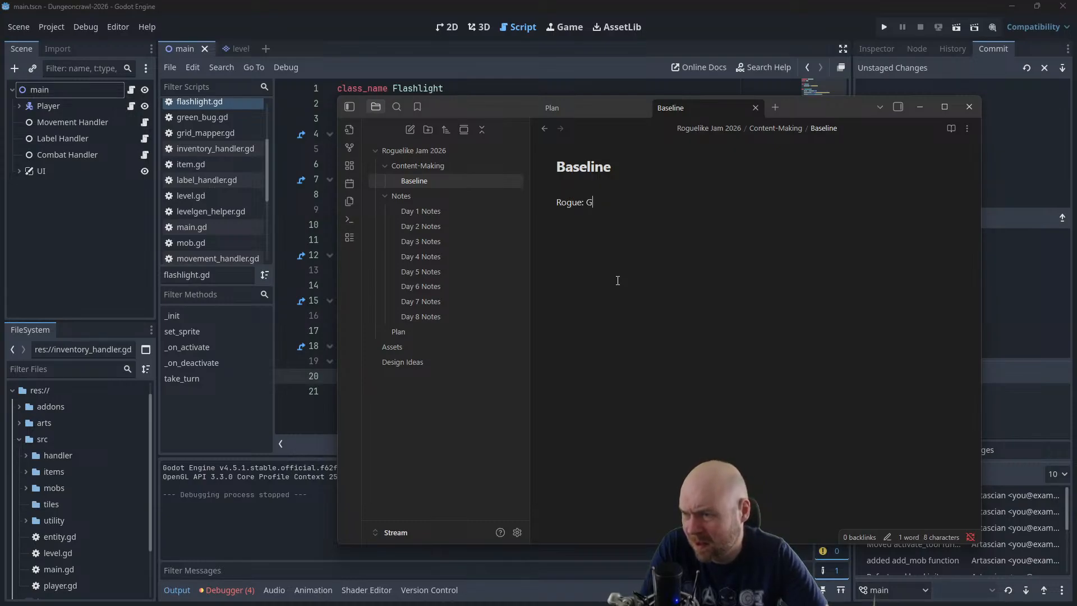
text(oing to the bottom of a )
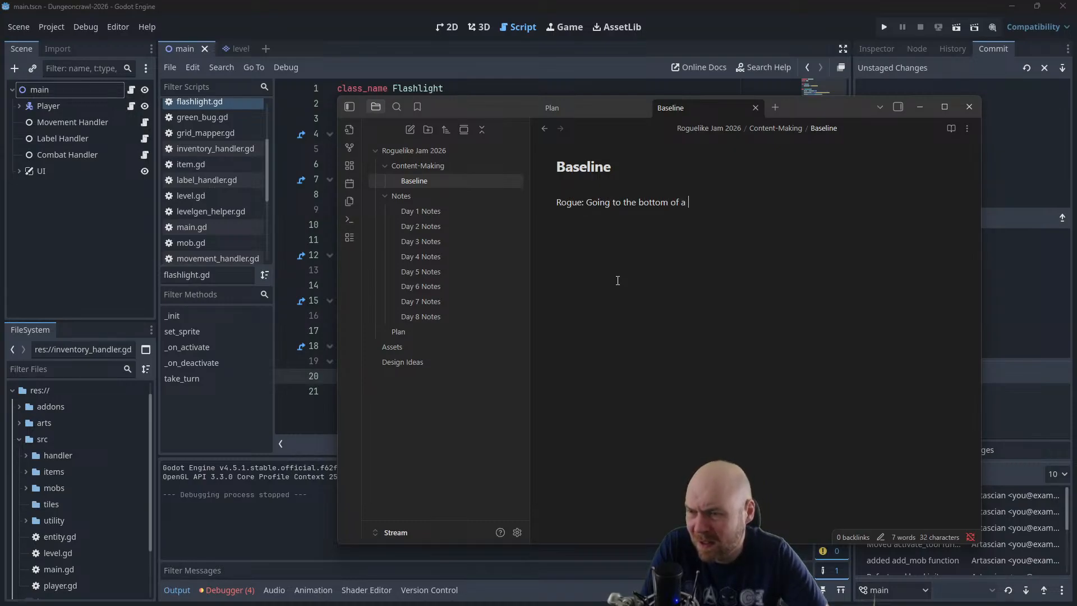
text(dungeon, retrieving )
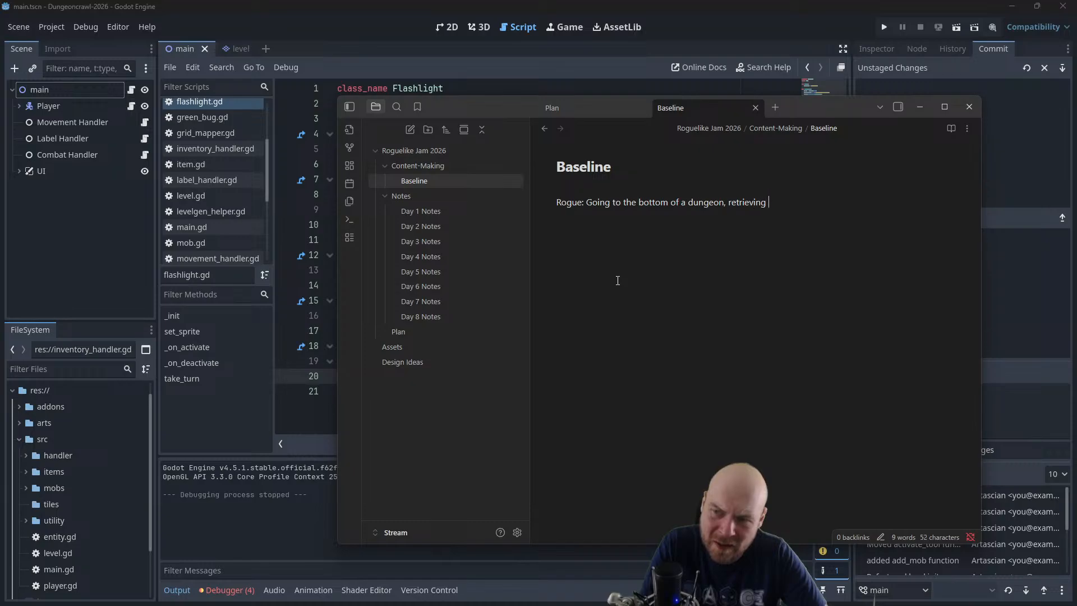
text(the McGuffin)
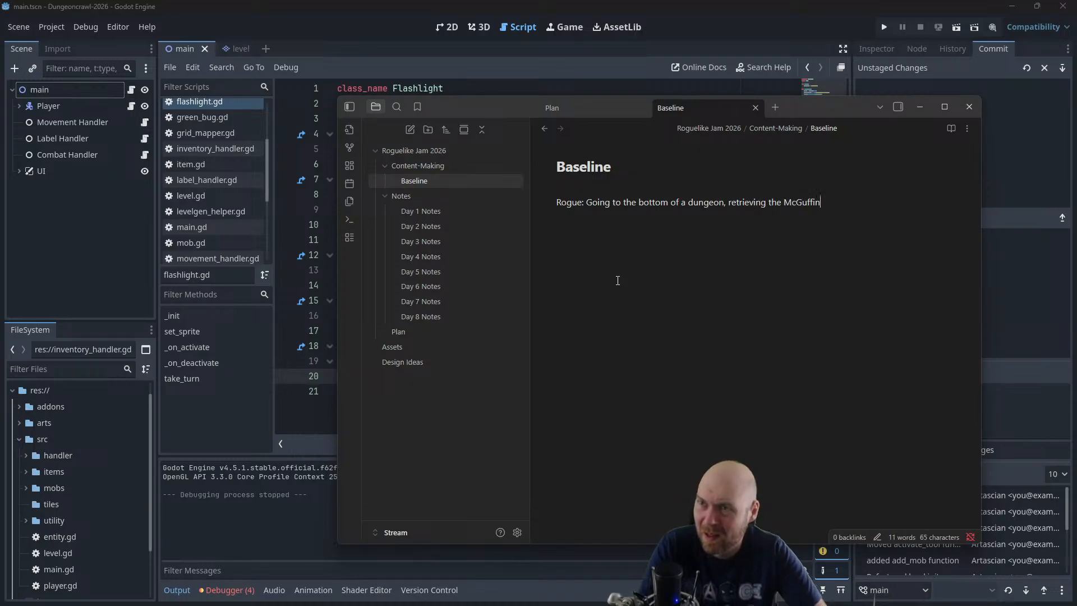
text(, bringing it)
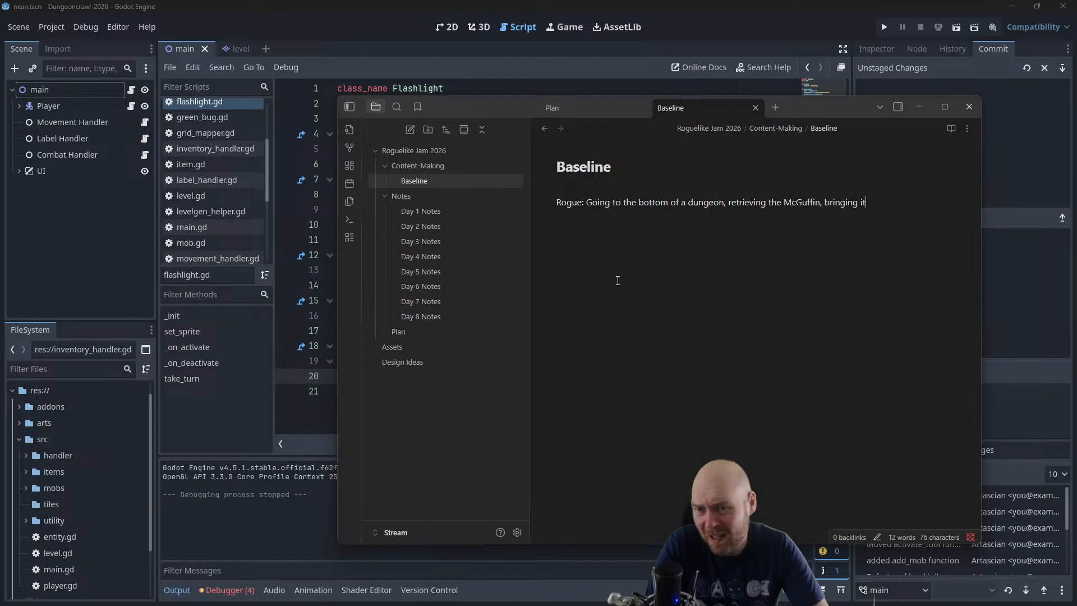
text( back to the surface)
key(Return)
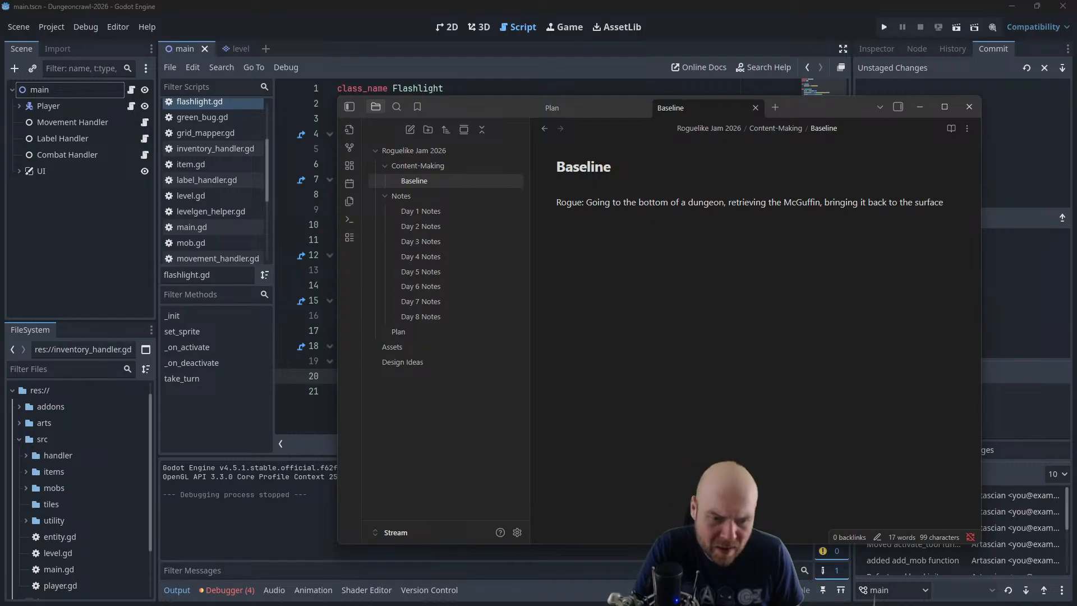
Switch to Firefox and search the web for "reaping the dungeon"
key(alt+Tab)
key(ctrl+l)
text(r)
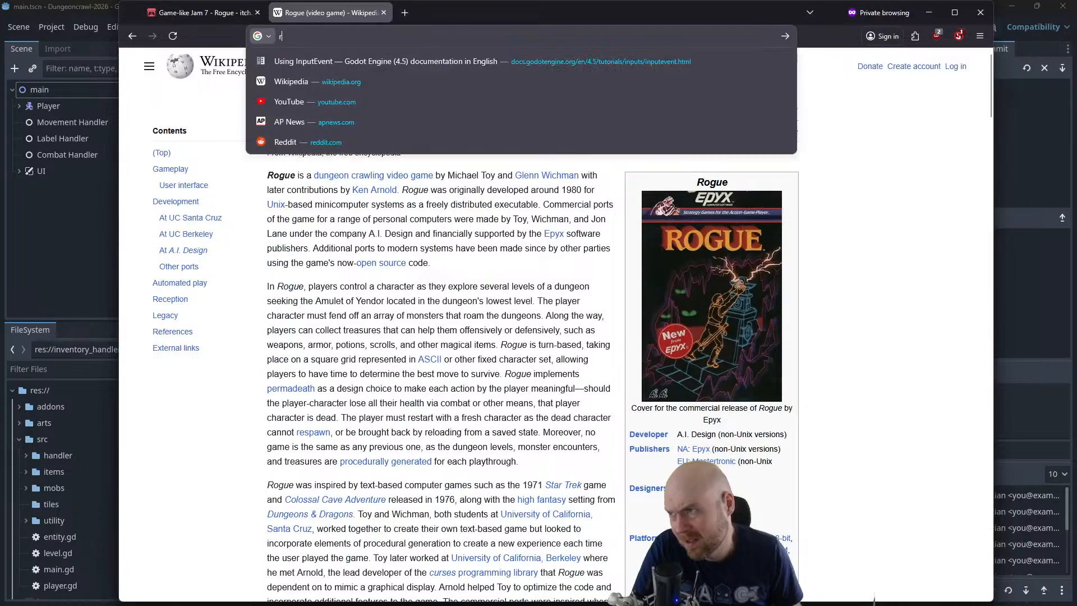
text(eaping the dungeon)
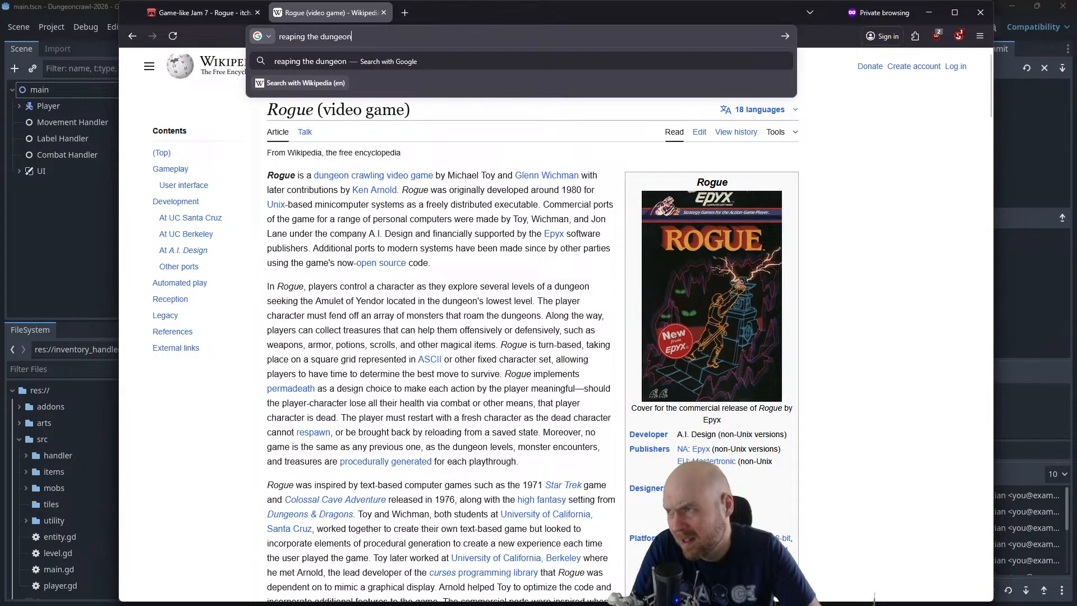
key(Return)
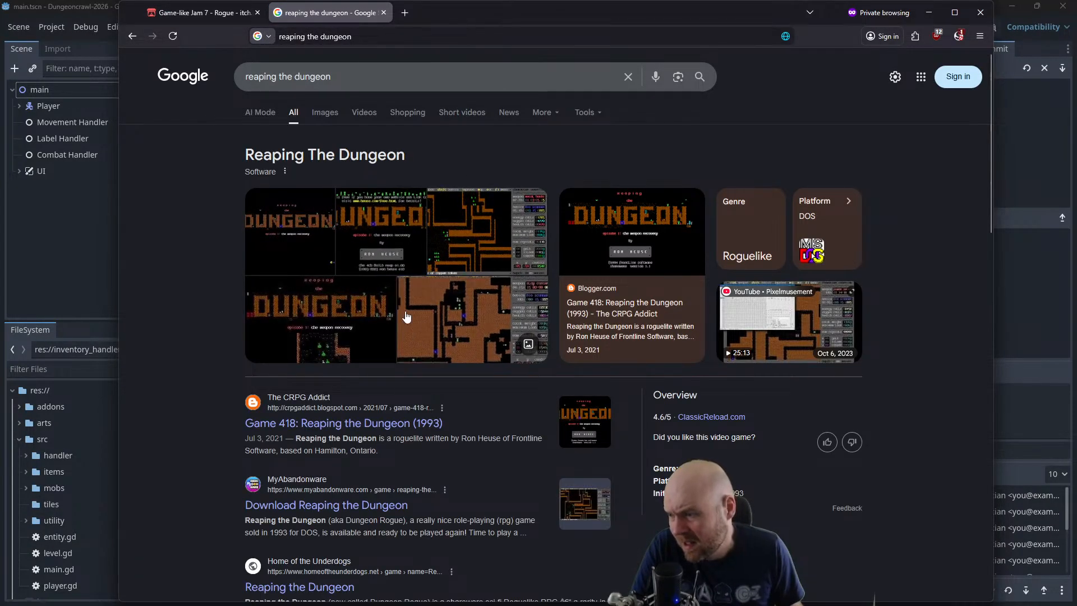
Look through the search results and open the RogueBasin page on Reaping the Dungeon to read its plot and gameplay
scroll(341, 490, down, 5)
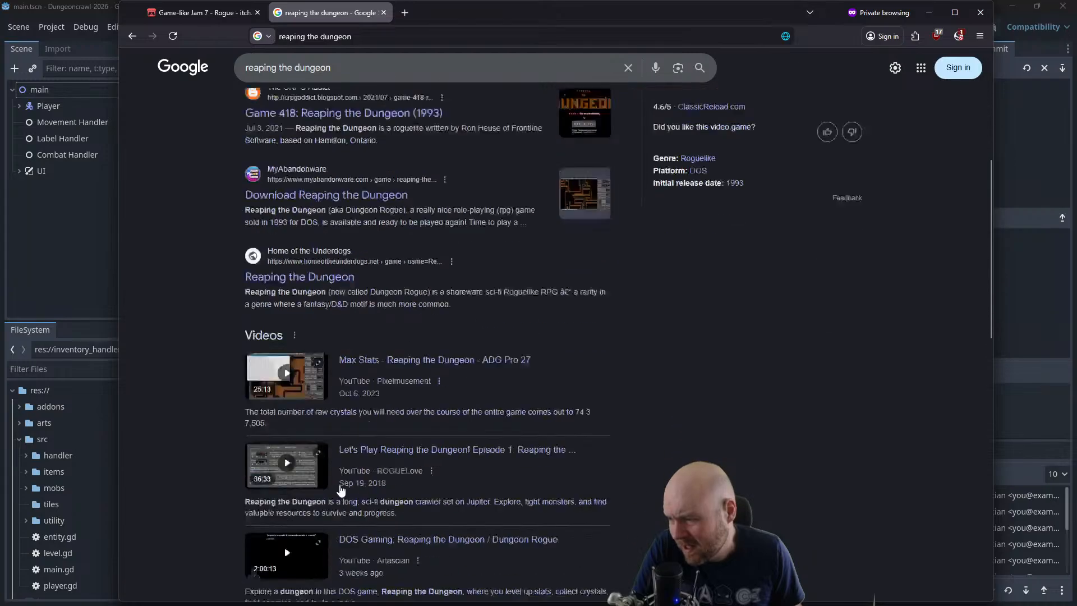
scroll(365, 482, down, 5)
scroll(367, 479, down, 1)
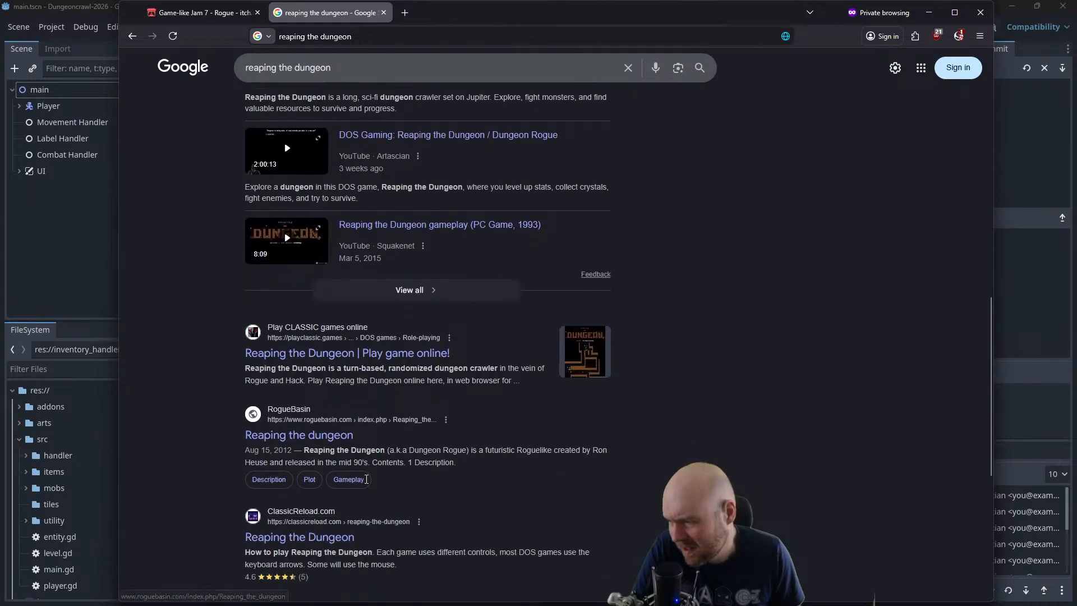
scroll(366, 480, down, 2)
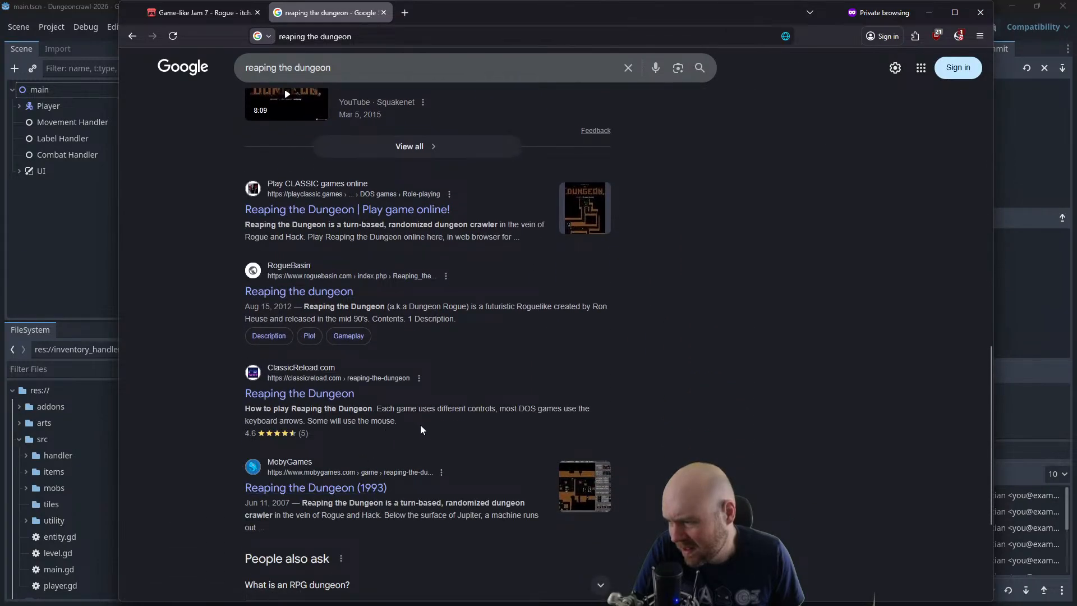
scroll(470, 436, up, 15)
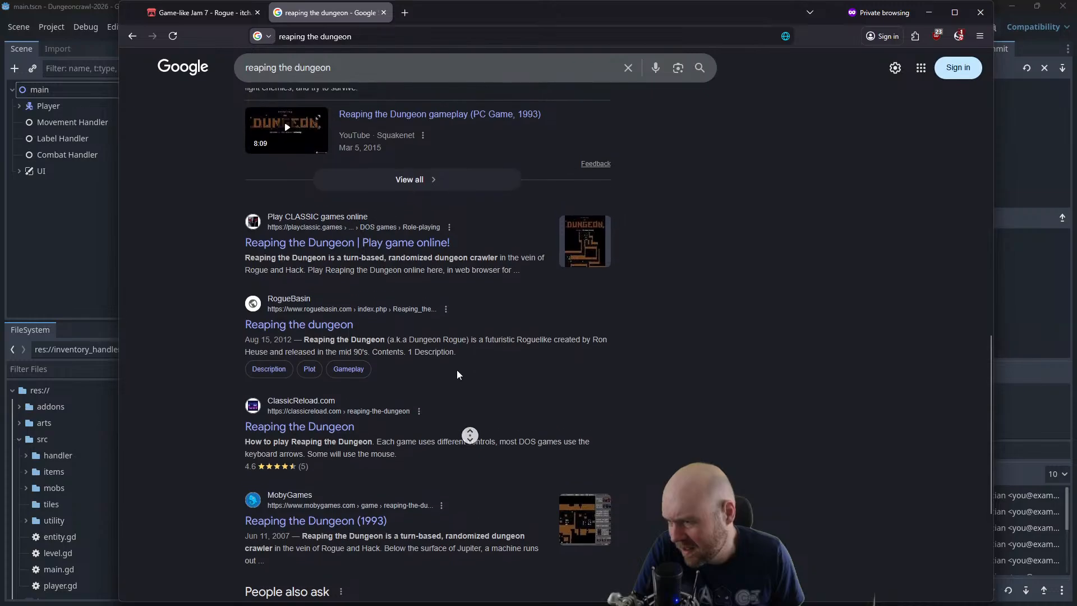
scroll(455, 343, down, 8)
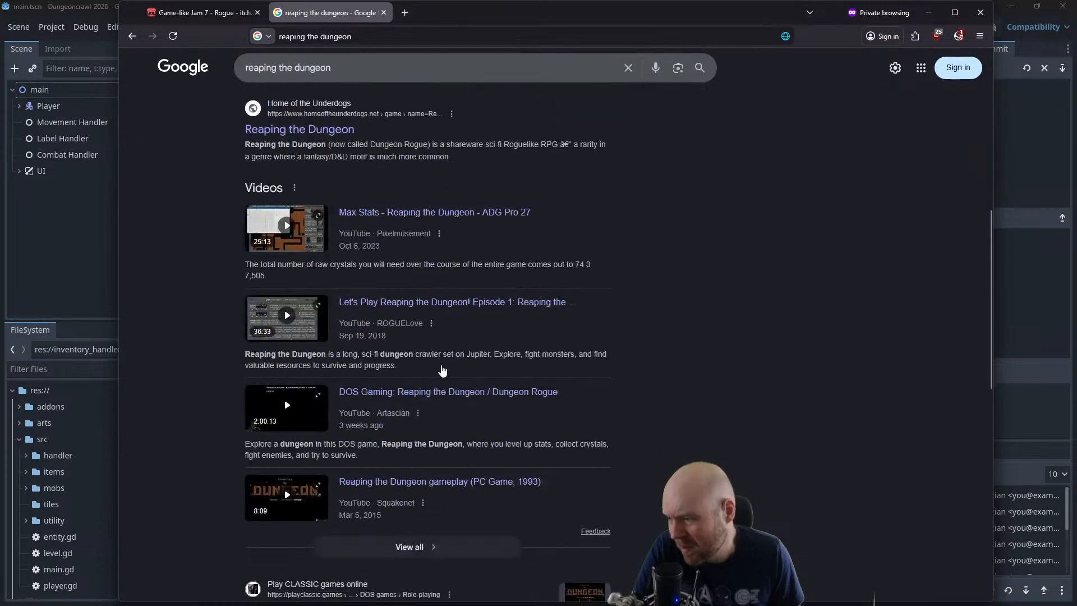
click(318, 292)
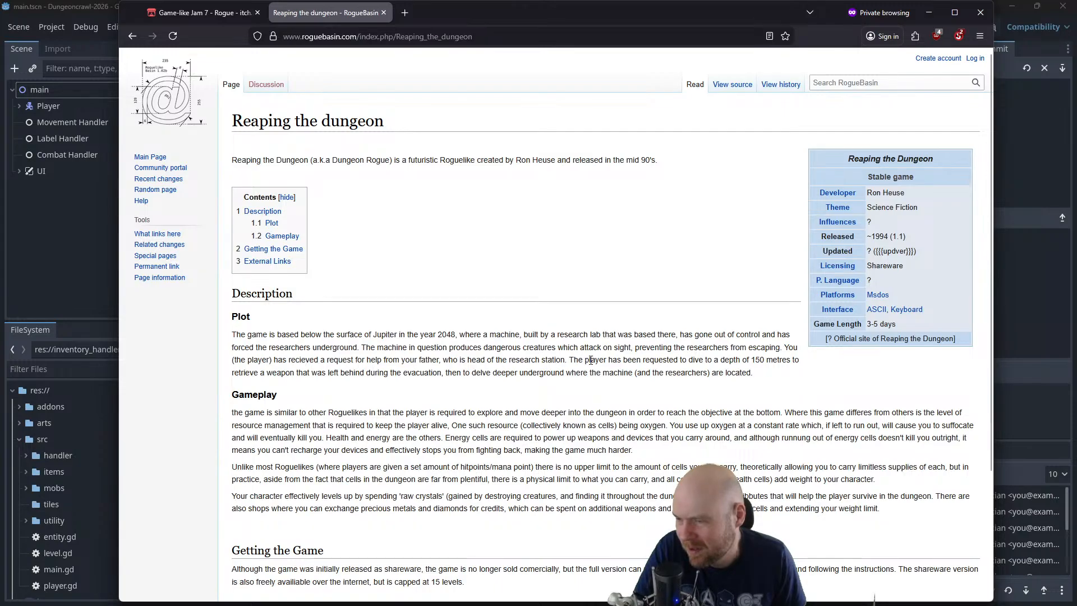
Switch to the Baseline note in Obsidian and add a paragraph reading "Reaping the Dungeon: Going to the bottom of a dungeon and destroying the machine"
click(1000, 350)
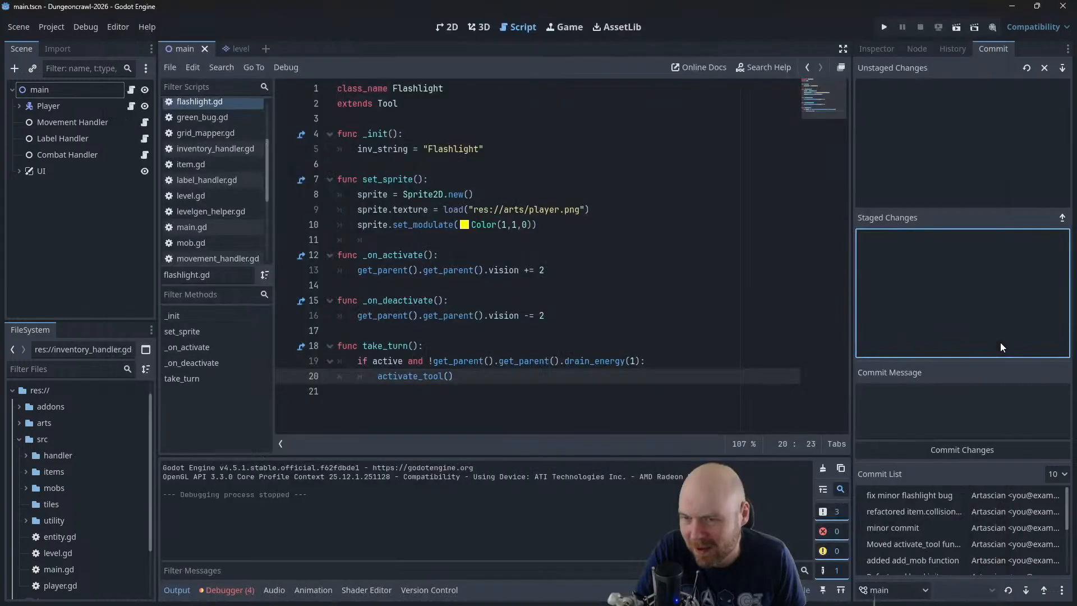
key(alt+Tab)
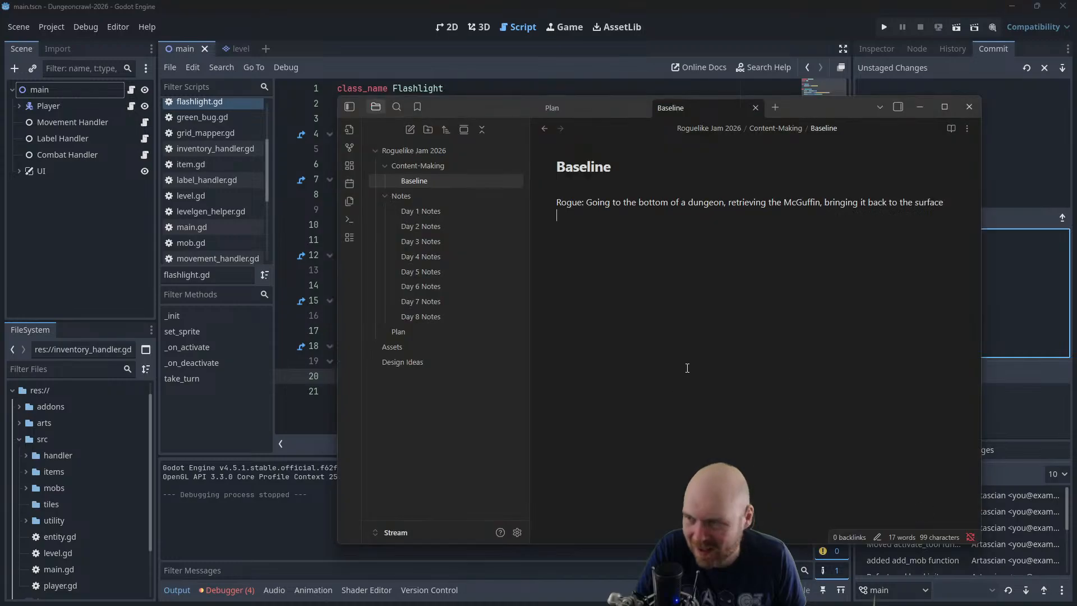
key(Return)
text(Reaping the)
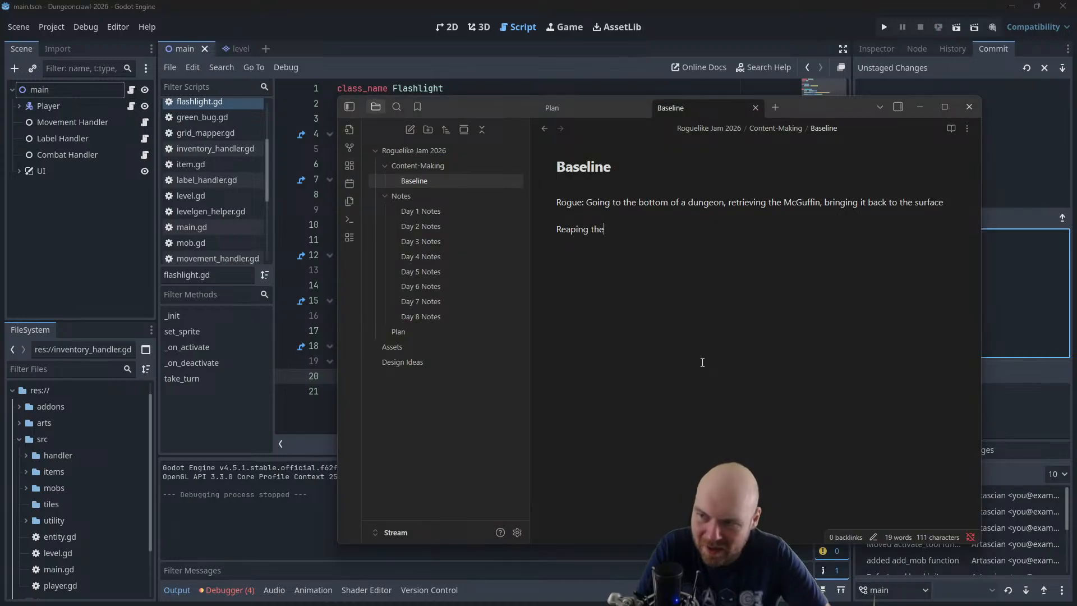
text( Dungeon: Goin)
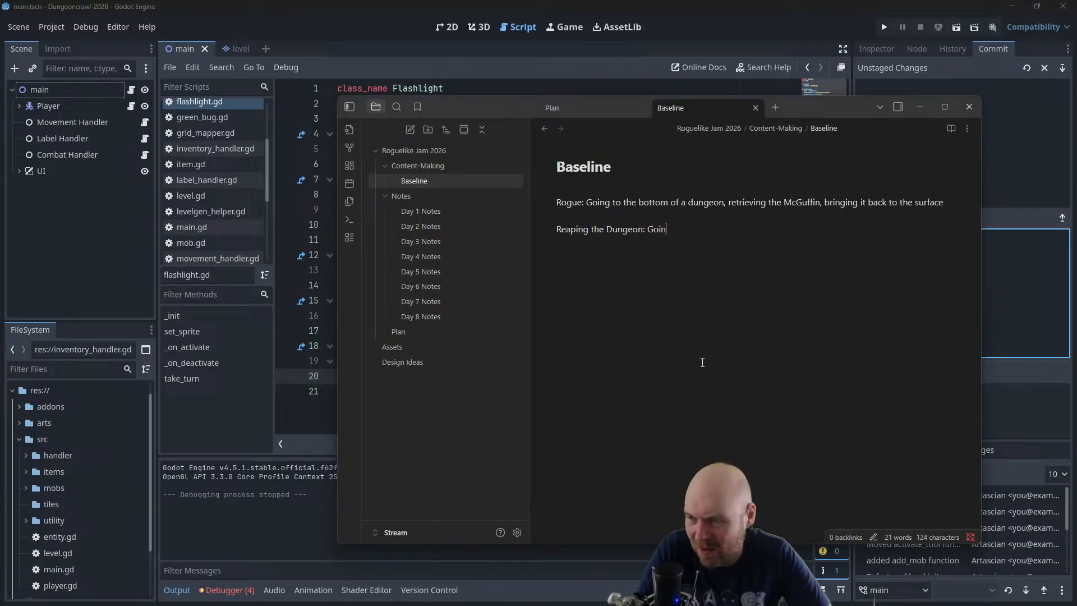
text(g to the bottom of a du)
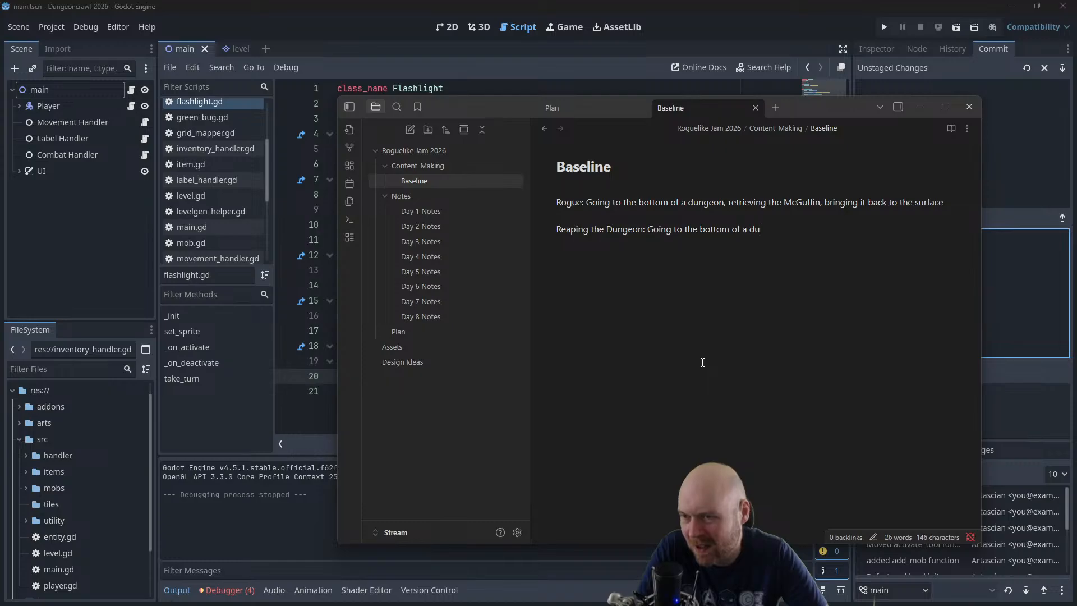
text(ngeon and destr)
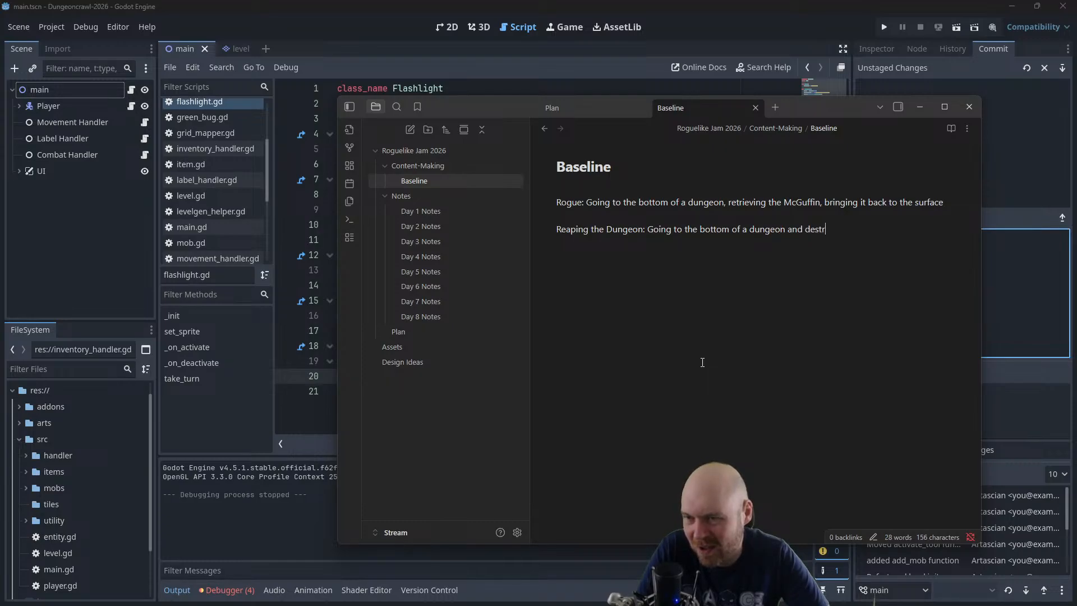
text(oying the machine)
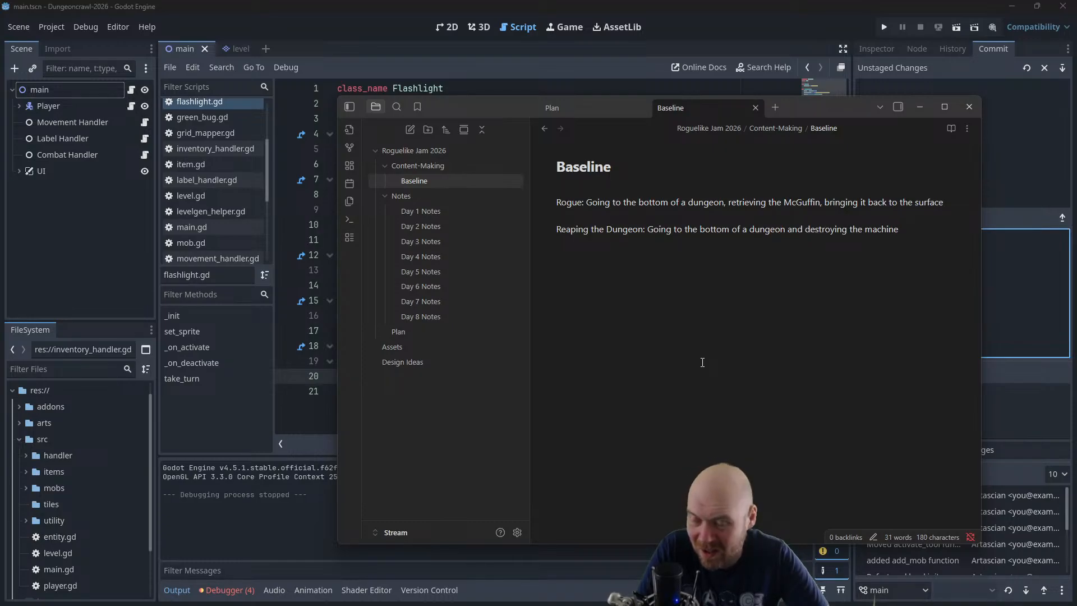
text(, thus saving the)
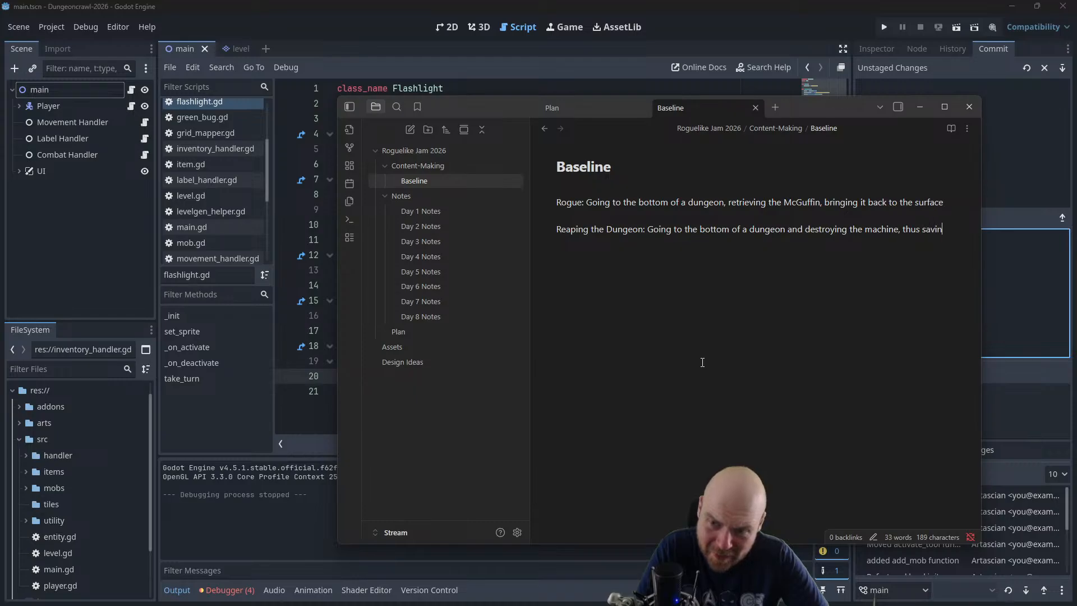
Extend the Reaping the Dungeon summary with ", thus saving everyone, hooray"
key(BackSpace)
key(BackSpace)
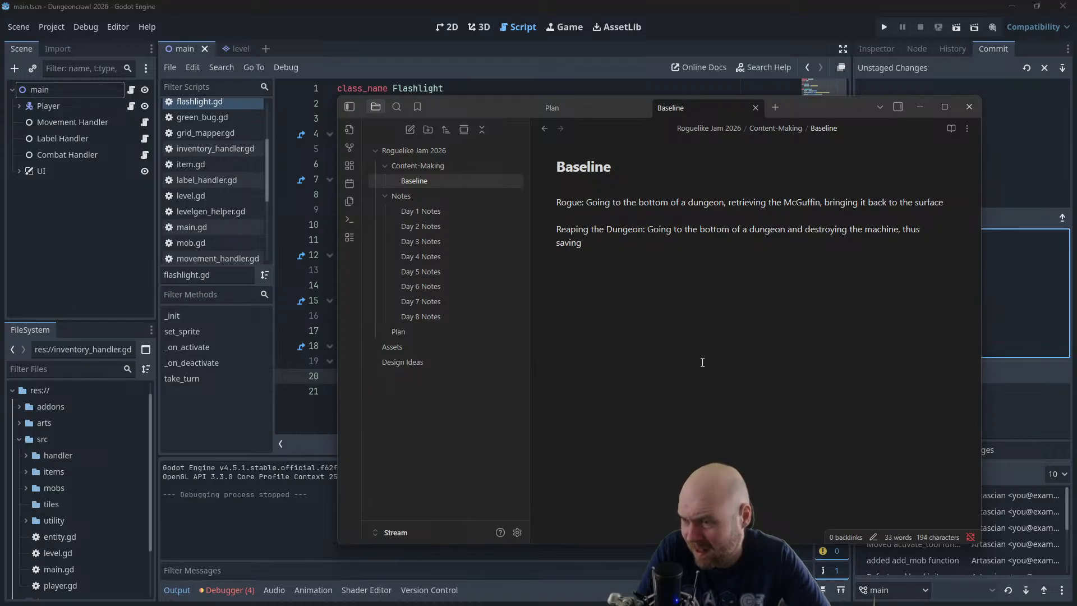
text(every)
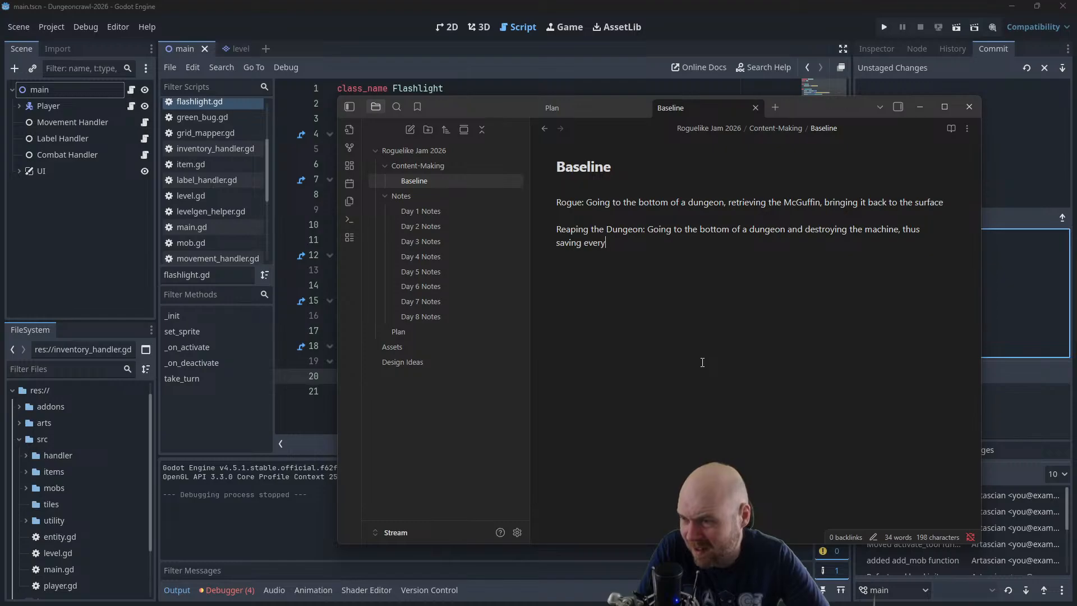
text(one, hence)
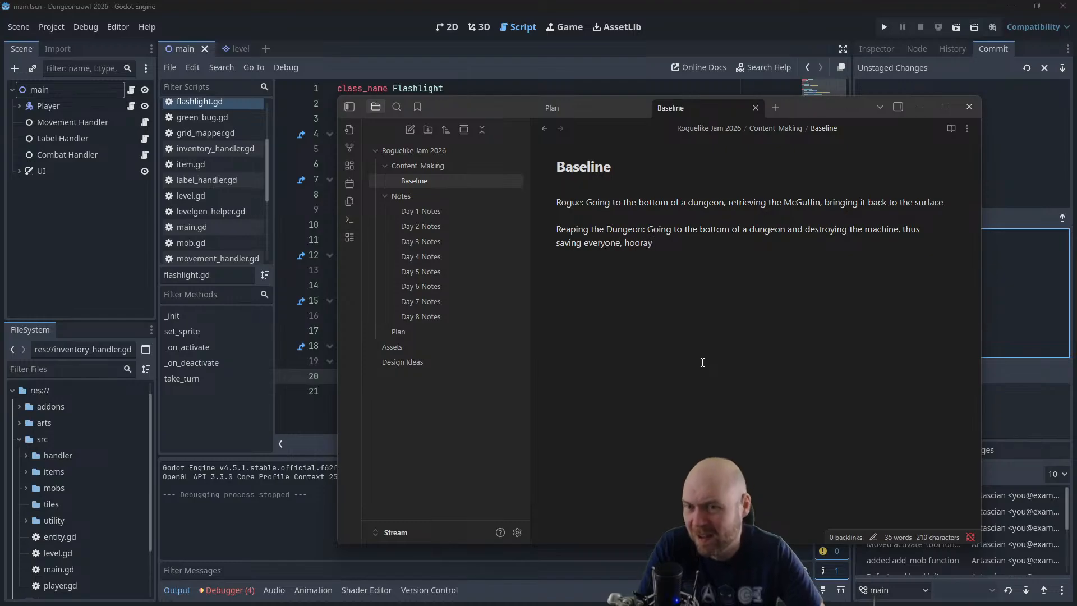
Switch back to Firefox and read through the rest of the RogueBasin page on Reaping the Dungeon
key(alt+Tab)
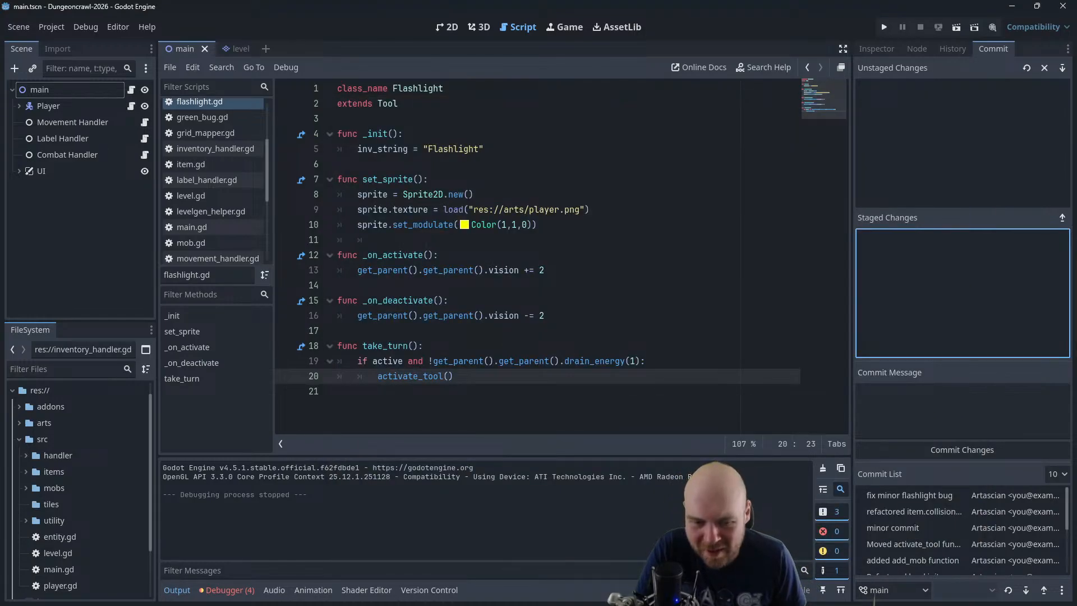
key(alt+Tab)
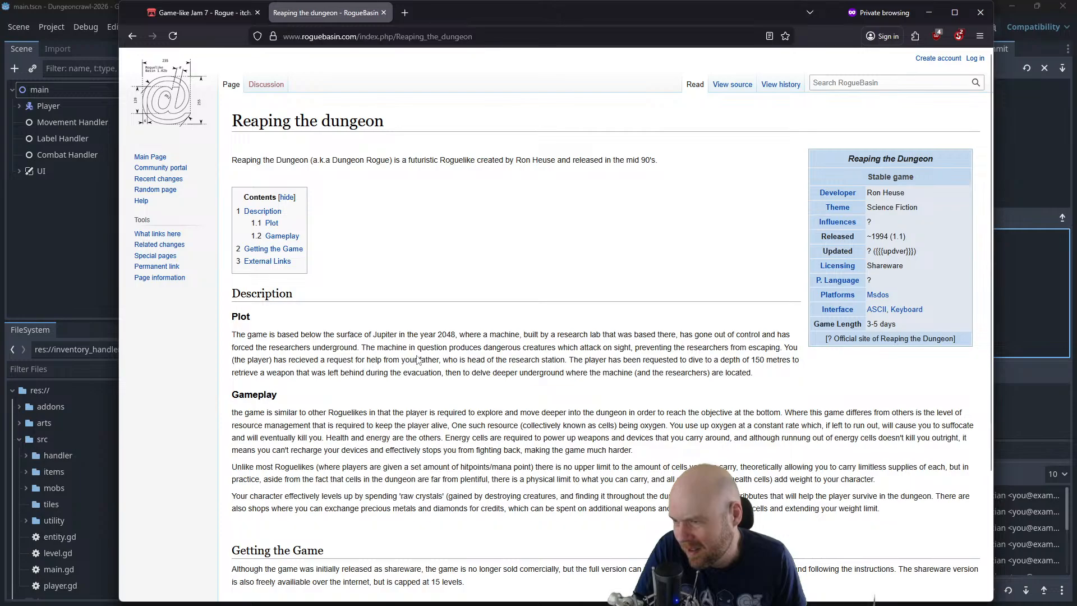
scroll(522, 453, down, 3)
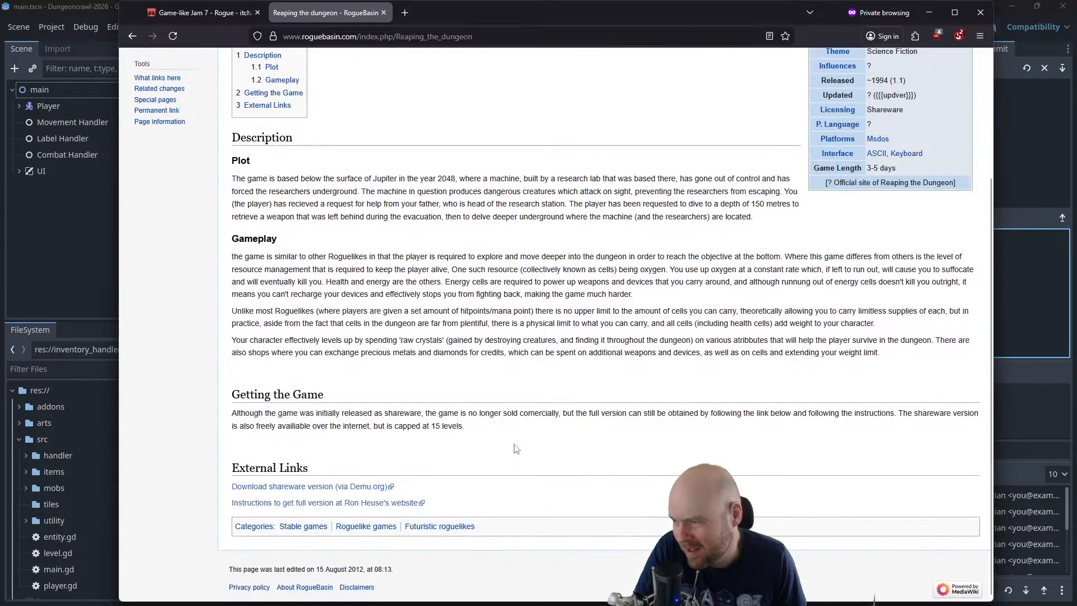
scroll(522, 454, up, 3)
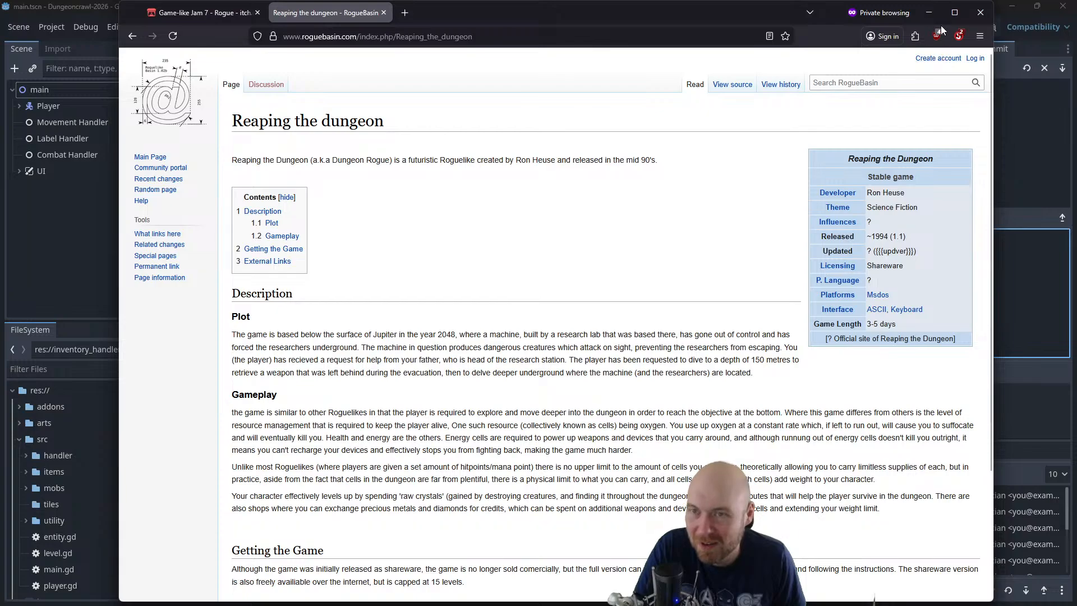
click(931, 15)
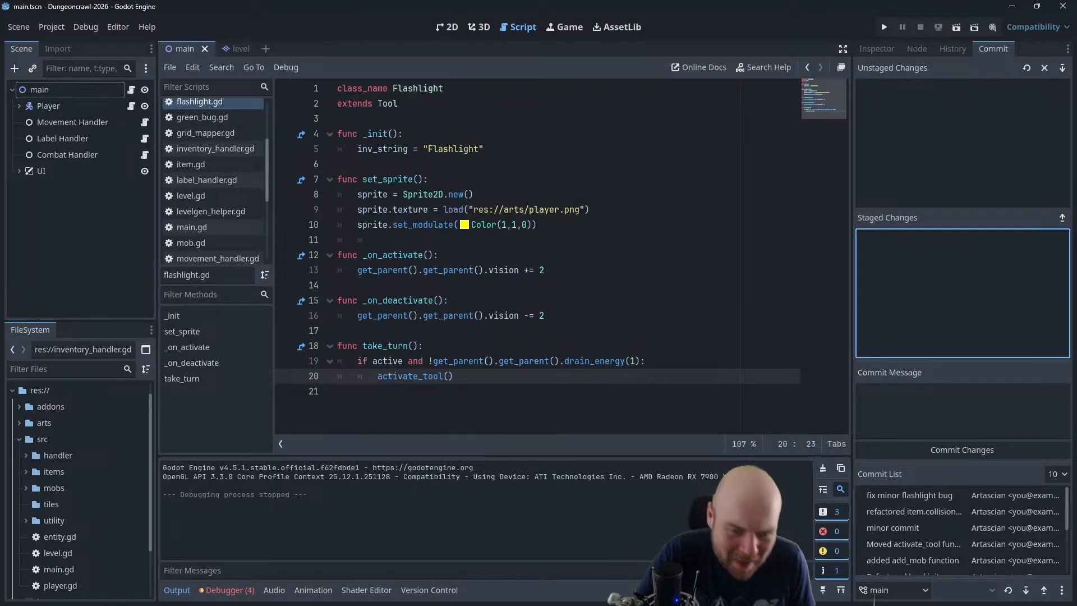
In Obsidian's Baseline note, add the lines "= Go down to the bottom floor", "= Do a thing" and "= Come back to the surface"
key(alt+Tab)
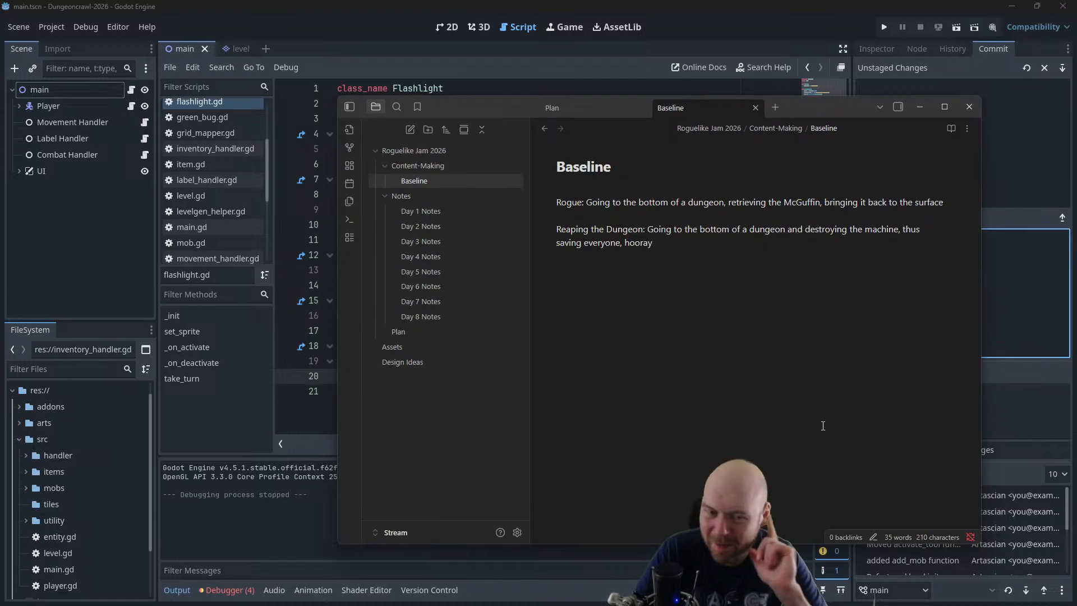
key(Return)
key(Return)
text(= )
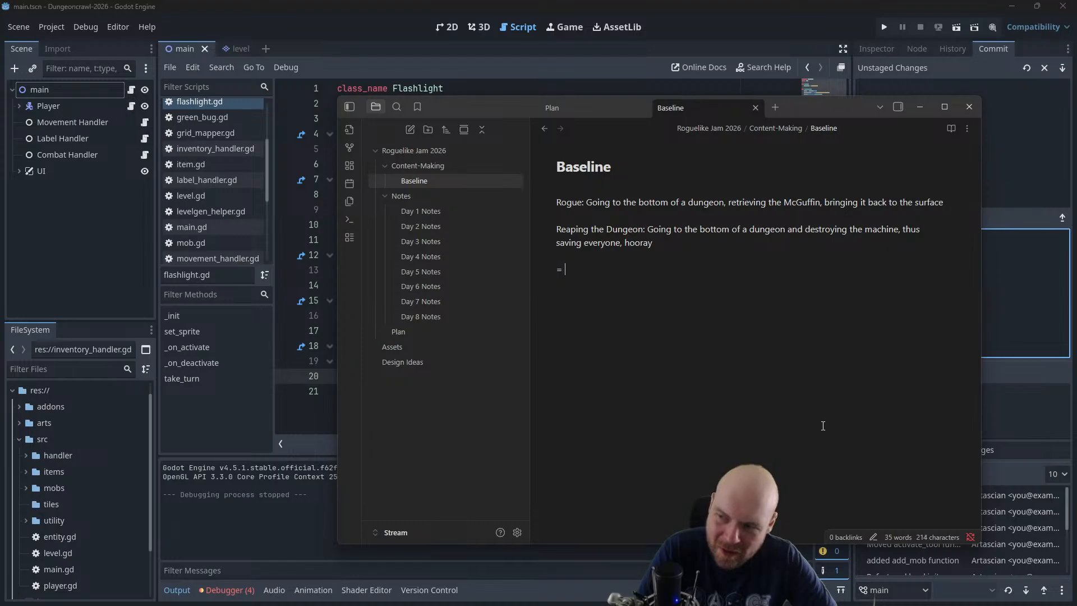
text(Go down )
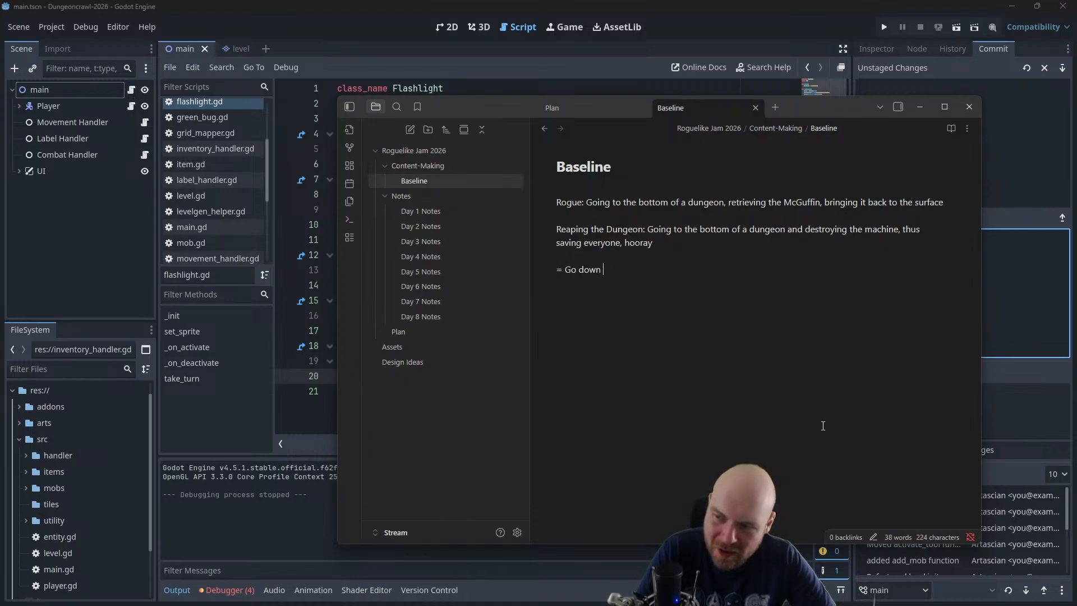
text(to the bottom floor)
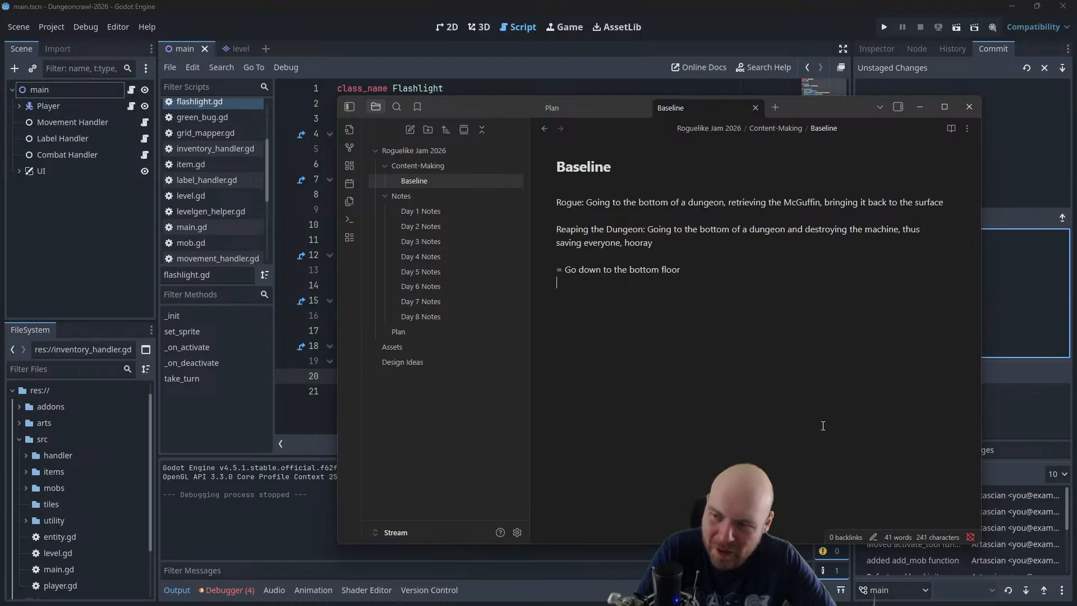
key(Return)
text(= Do )
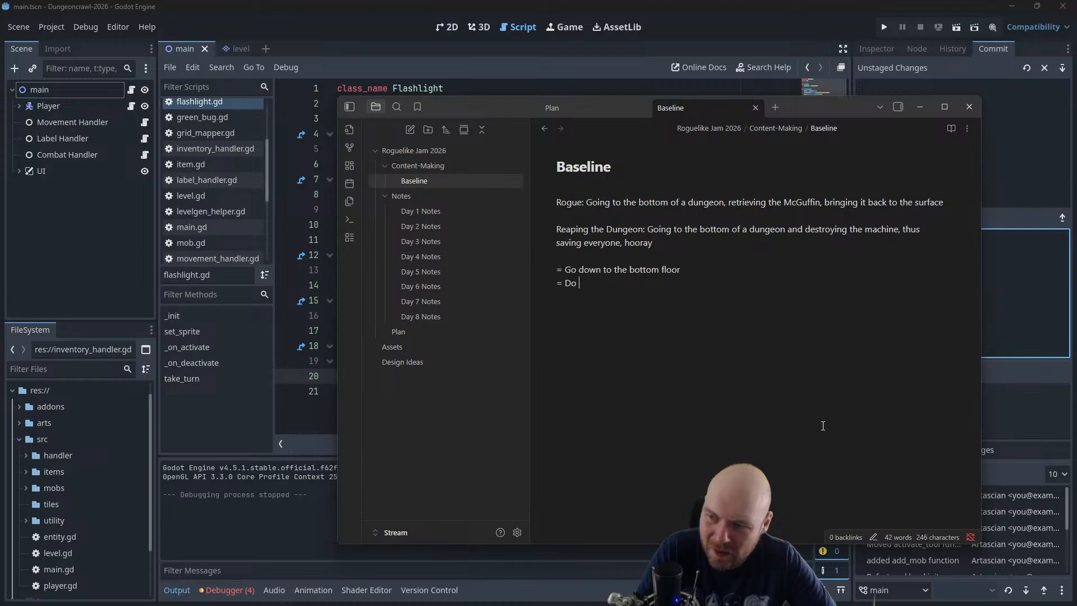
text(a thing = )
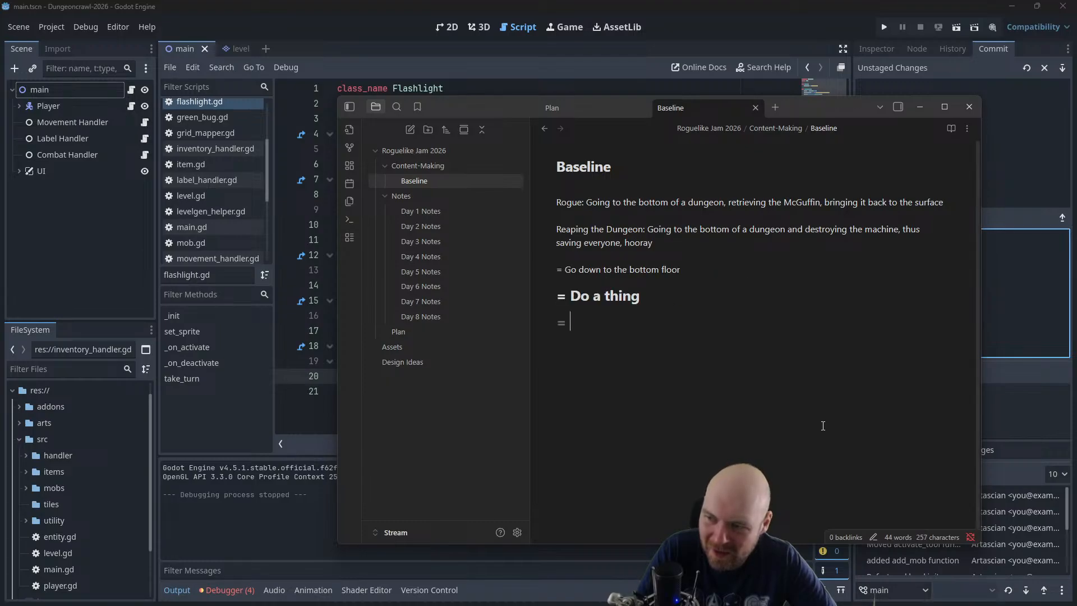
text(Come back to the surface)
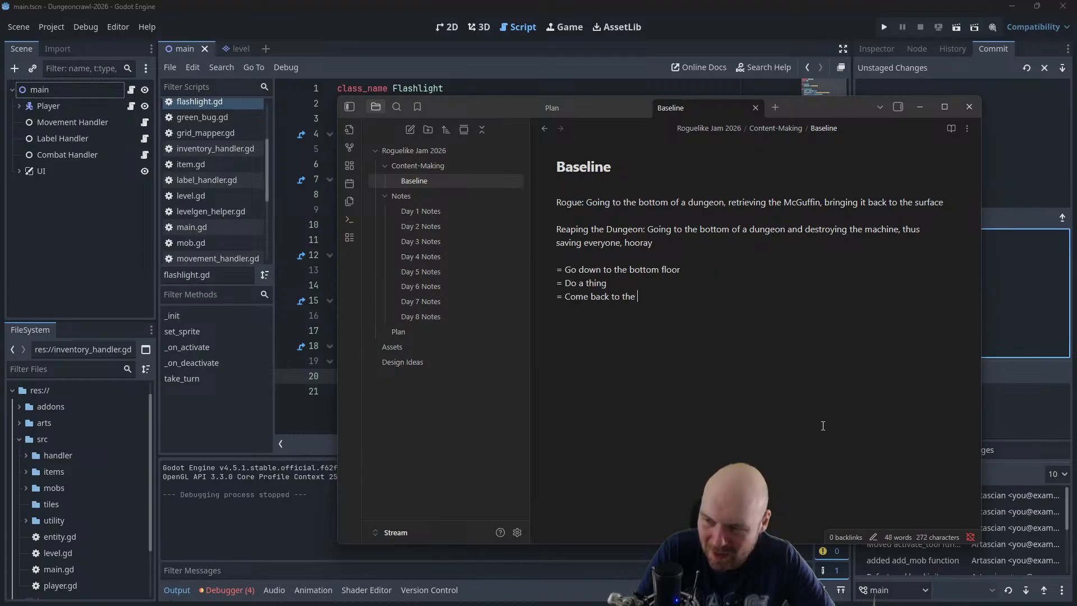
Start a new paragraph below the three goal lines reading "This roguelike takes place underneath Mars"
key(Return)
key(Return)
key(Return)
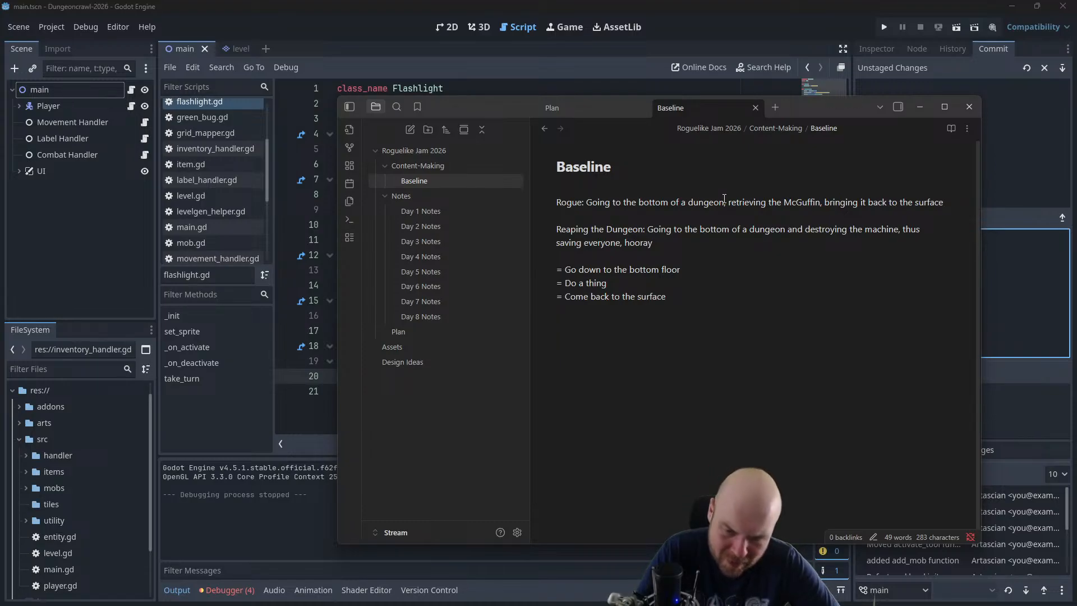
text(This)
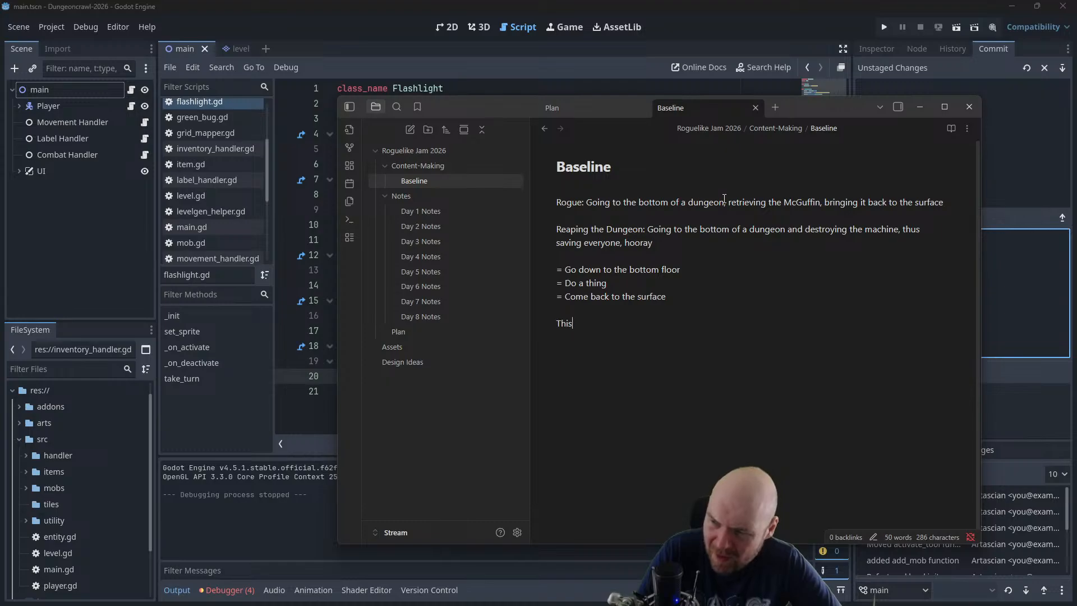
text( roguelike takes place )
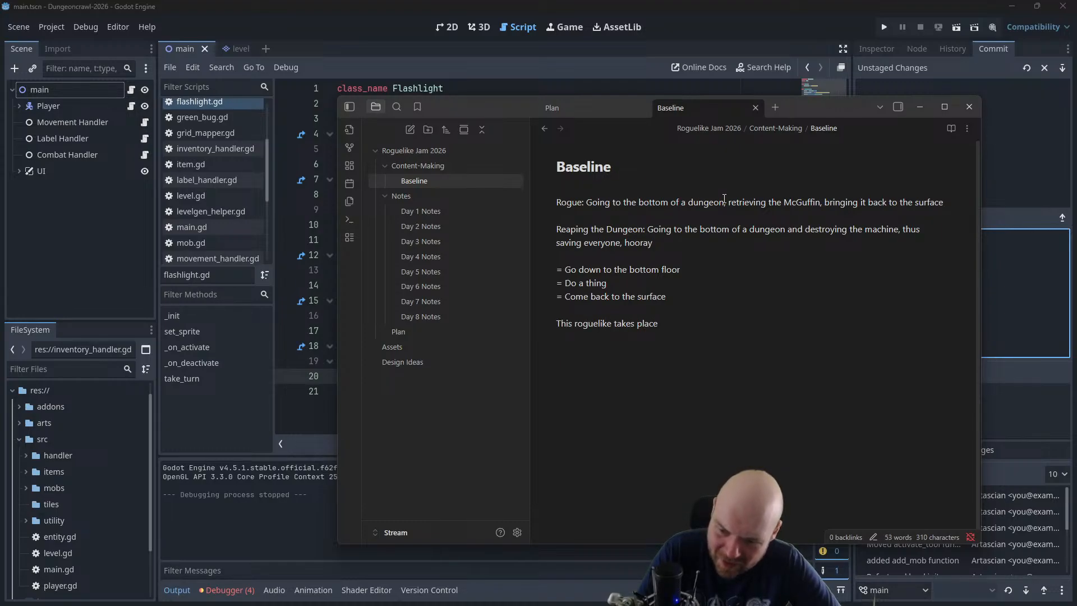
text(undernearth Mars)
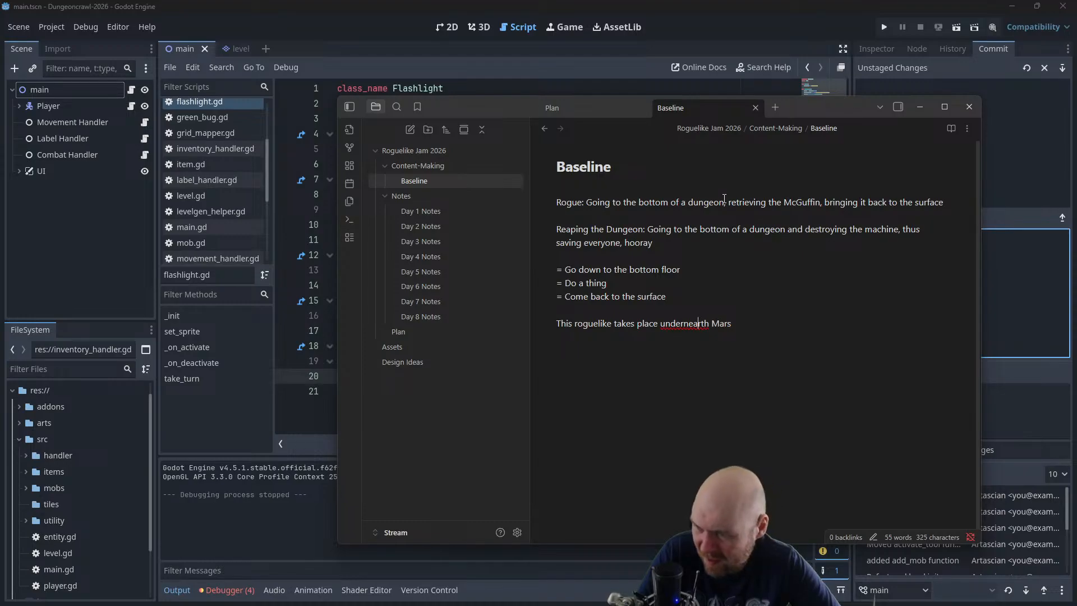
key(Delete)
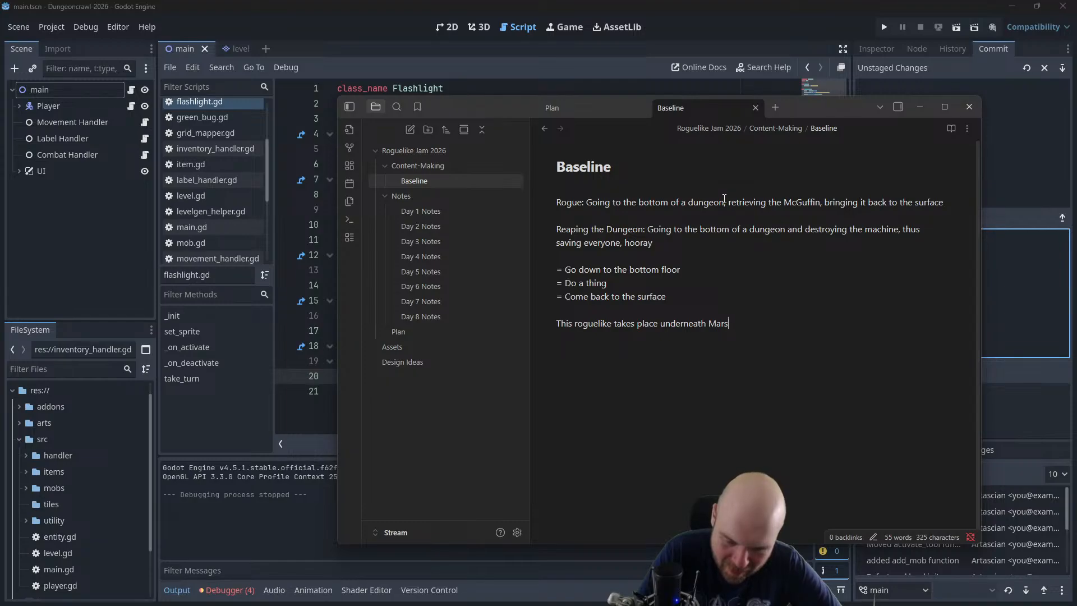
Continue the Mars sentence with ", the player must go down to the bottom floor and disable the Machine, and then return to the surface."
text(, the player )
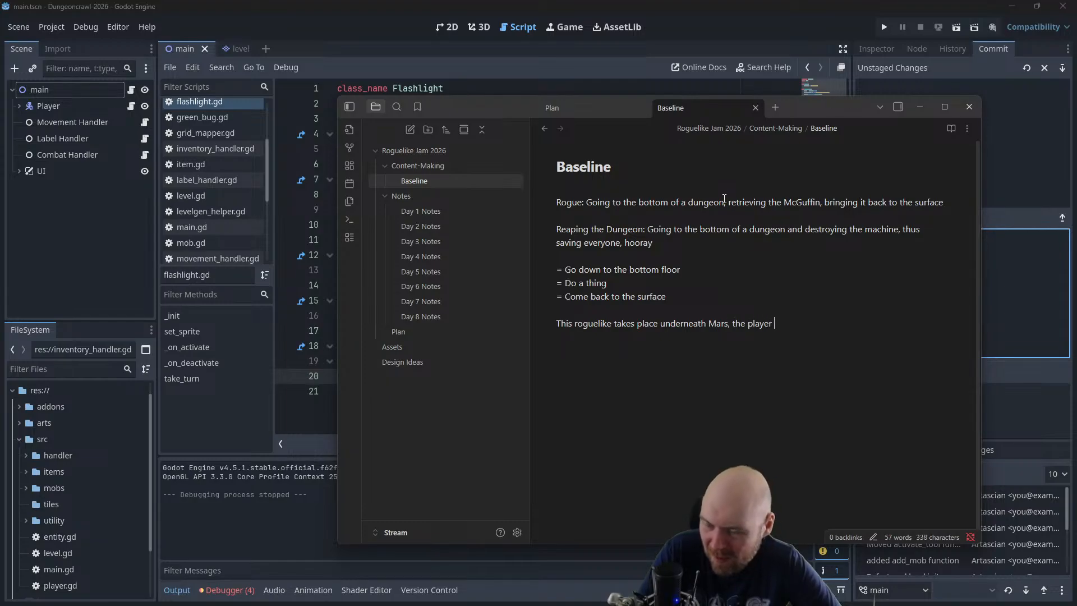
text(must go down)
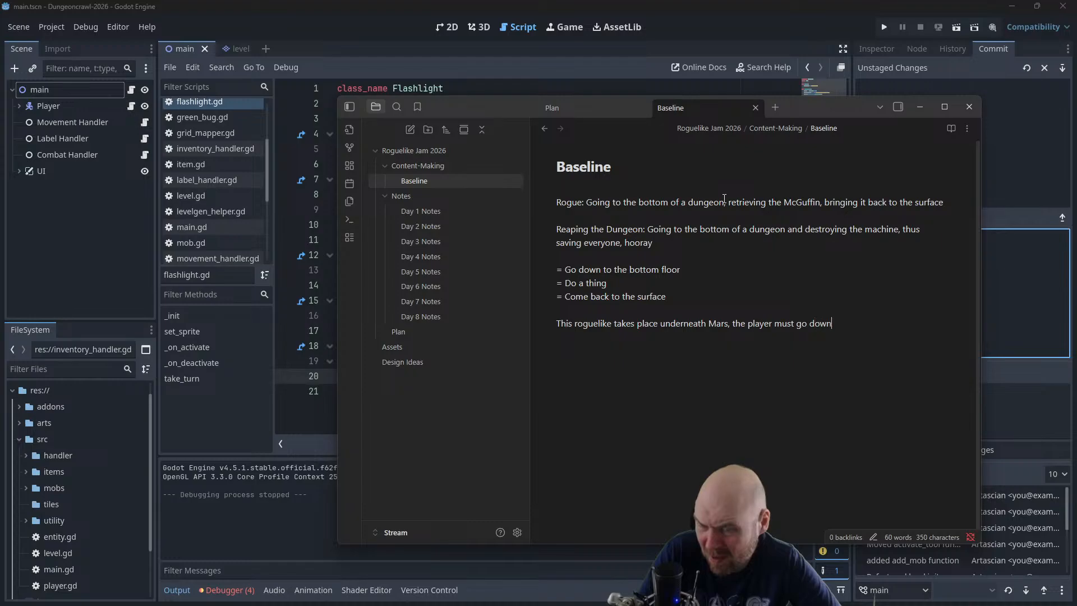
text( to the bottm)
key(BackSpace)
text(om floor and )
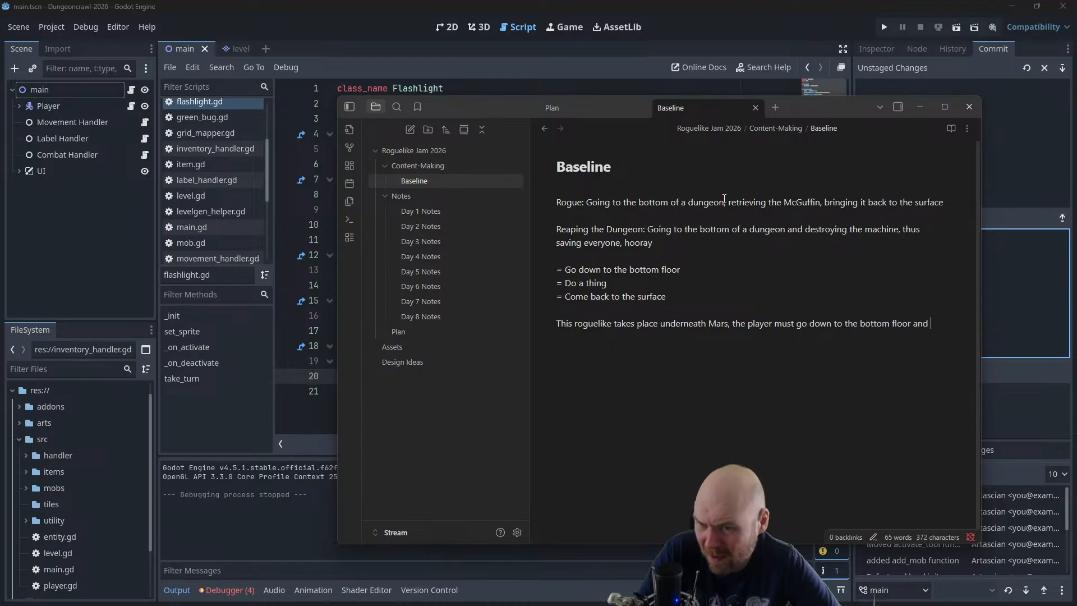
text(disable the Machin)
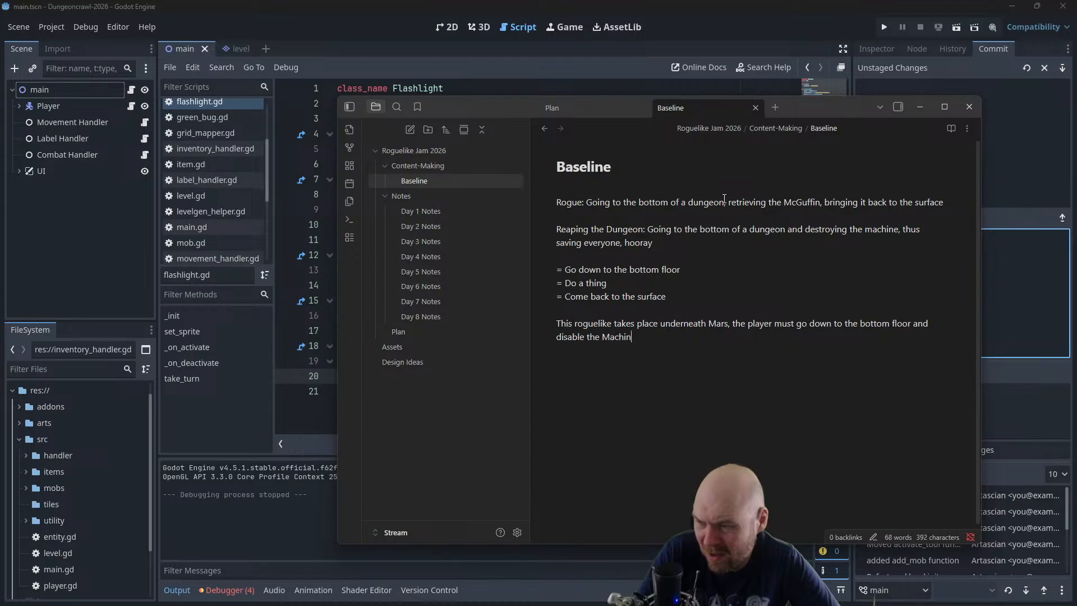
text(e, and )
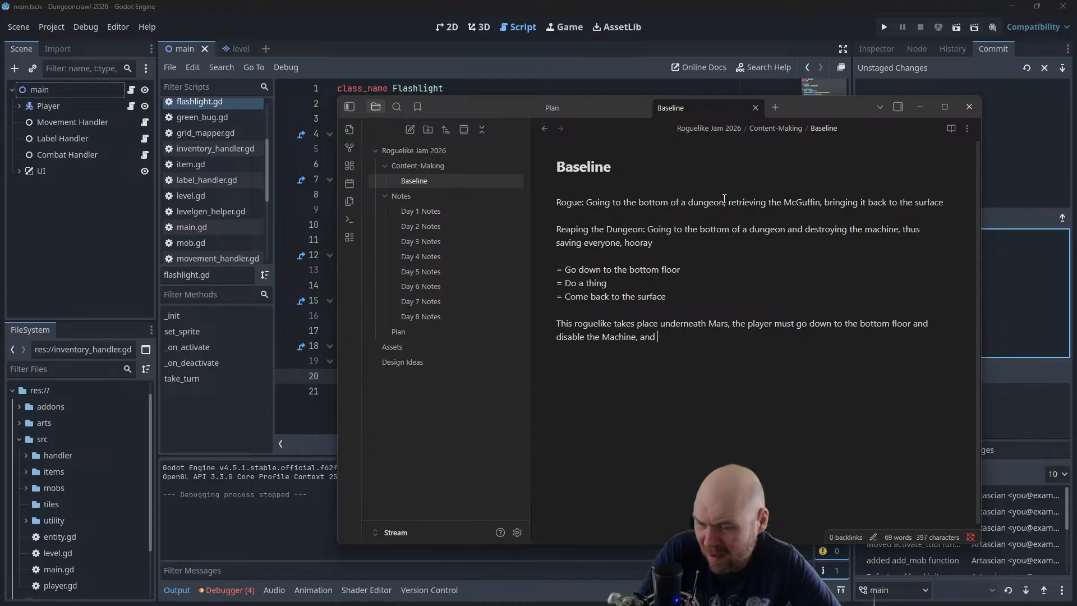
text(then return to the surface.)
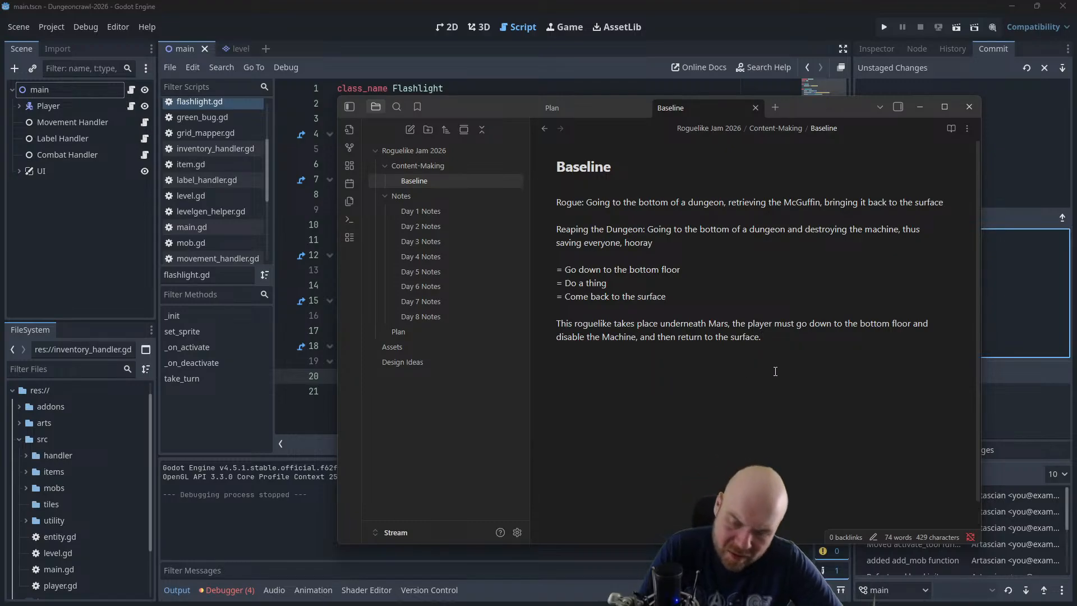
Below the Mars paragraph, write the line "Many mobs should be aligned with the Machine", with a capital M in "Machine"
text(any )
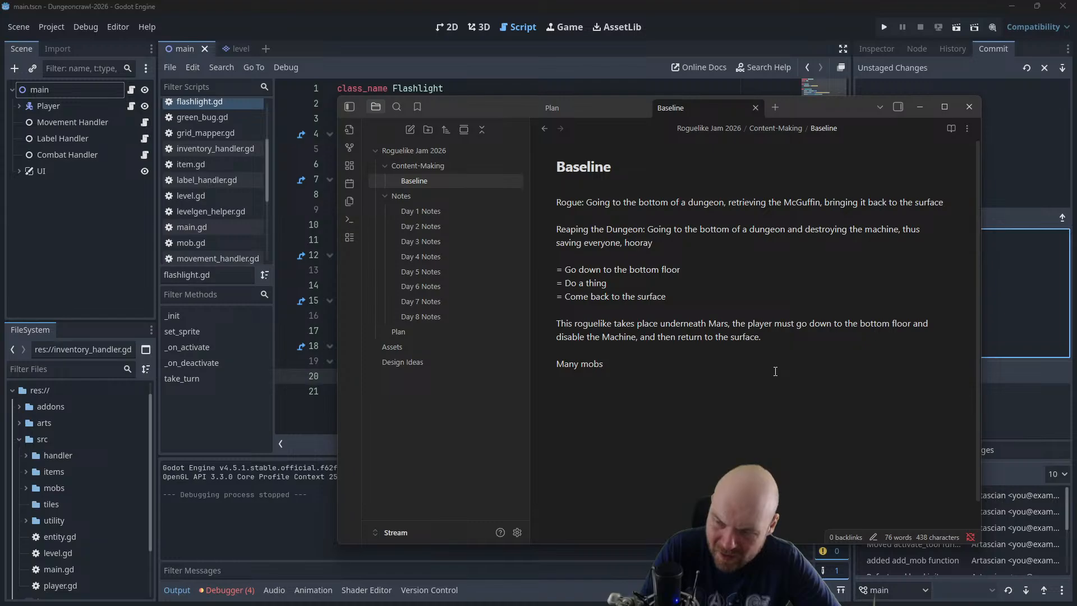
text(mobs should )
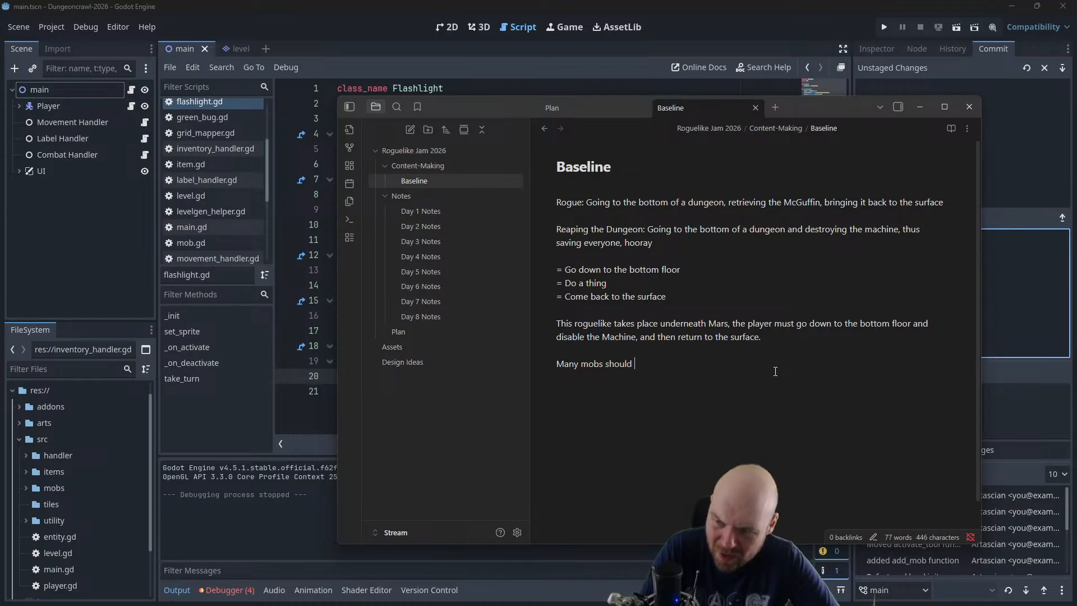
text(be aligned with th)
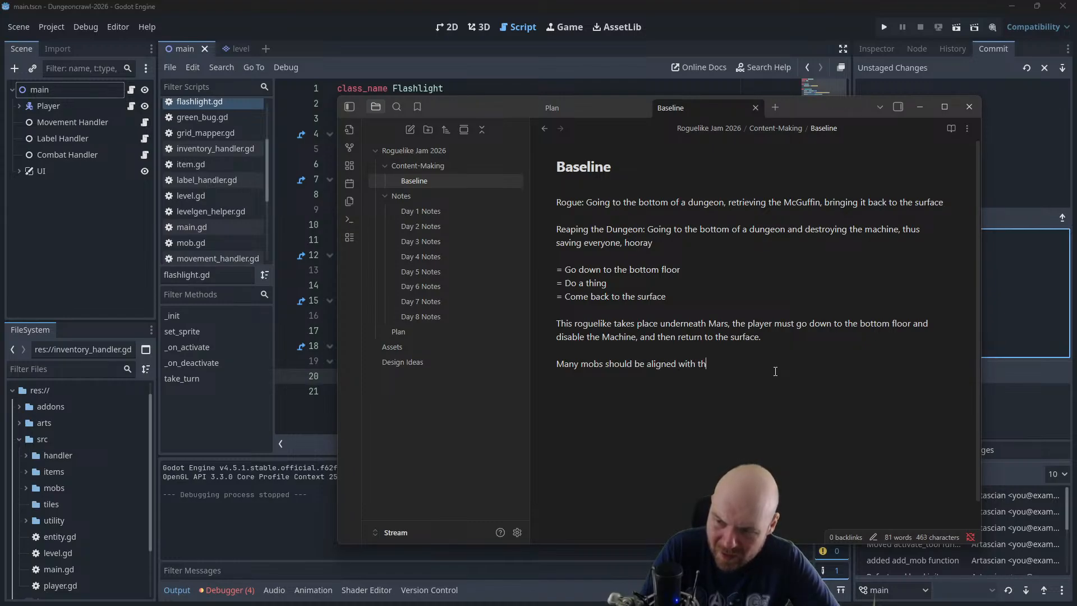
text(e machine)
key(Left)
key(Left)
key(Left)
key(Left)
key(Left)
key(Left)
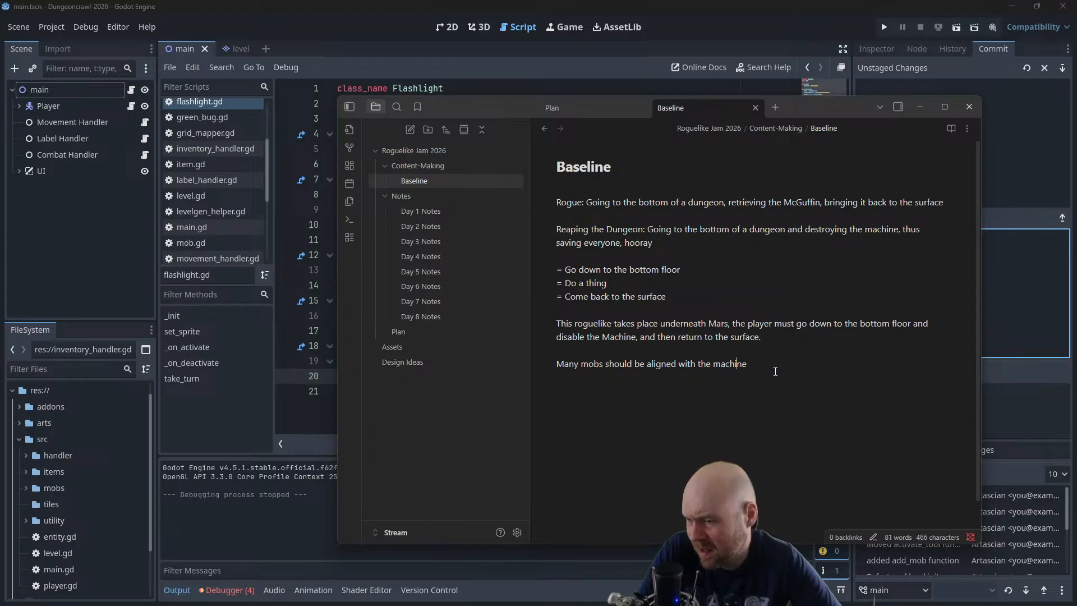
key(Left)
key(BackSpace)
text(M)
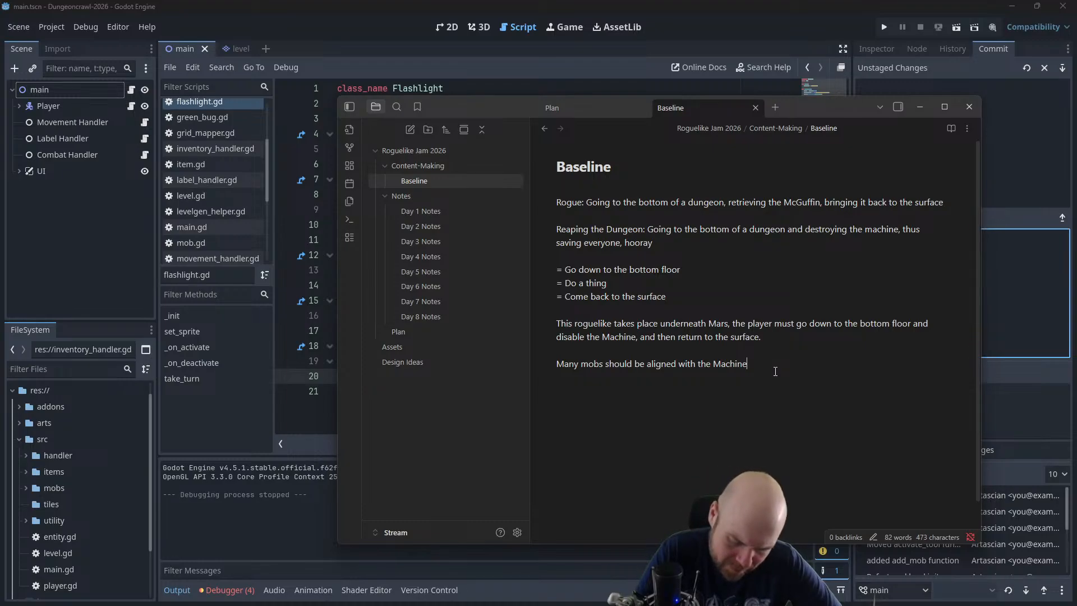
Below the line about mobs, add a bulleted list with "Robots" and "Genetically Engineered Creatures"
key(Return)
key(Return)
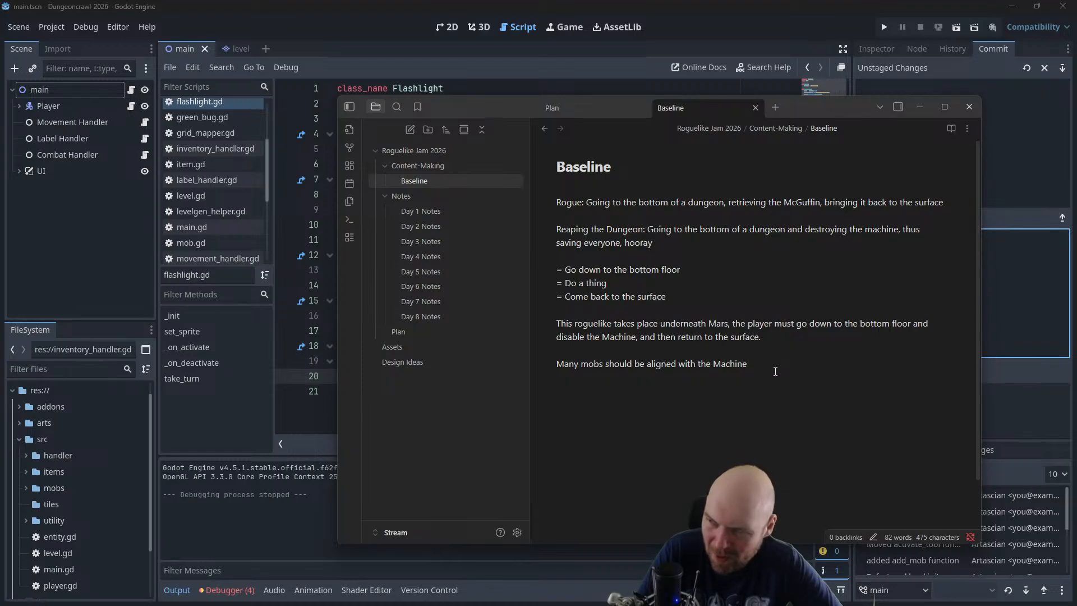
key(Return)
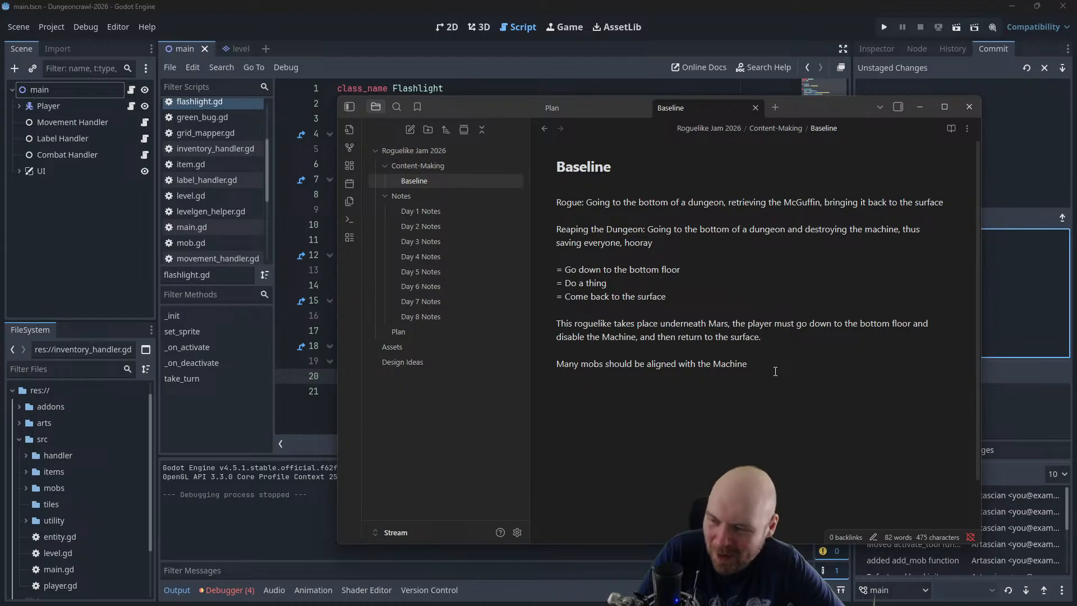
text(-)
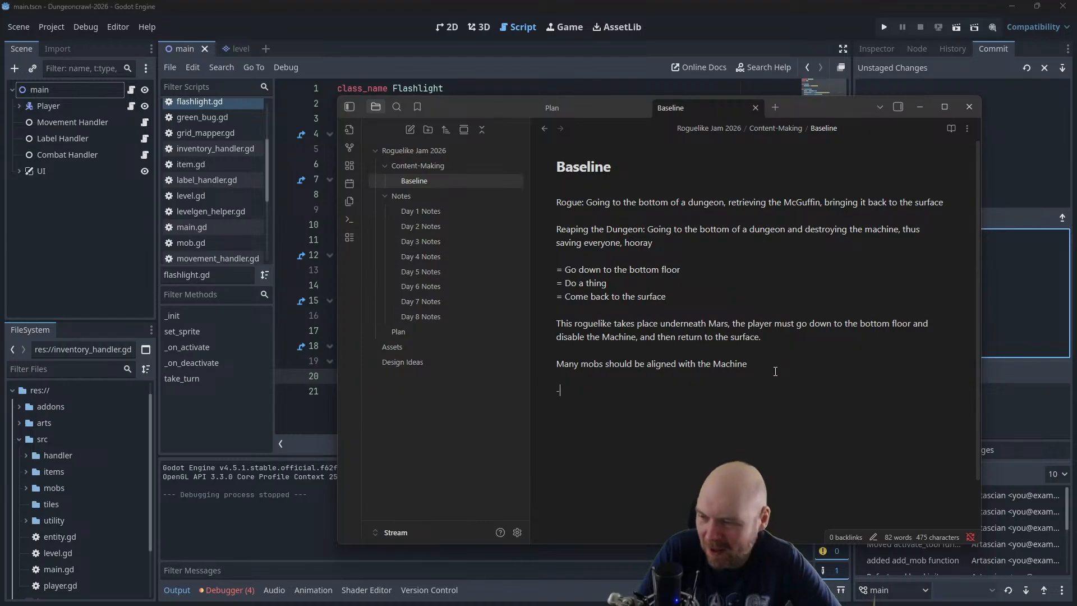
text( Robots)
text(Gener)
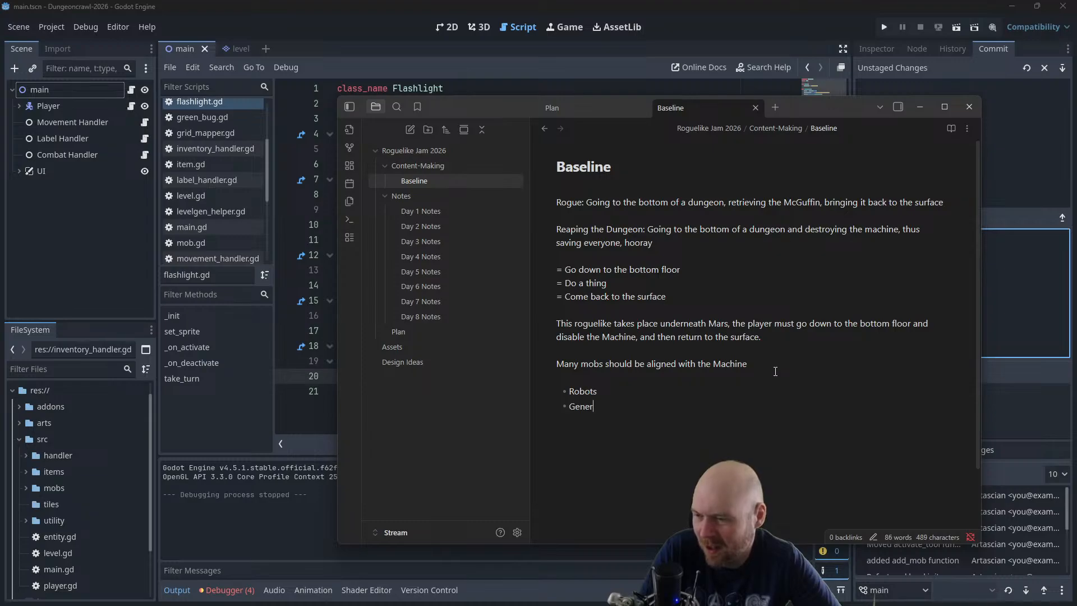
key(BackSpace)
text(tica)
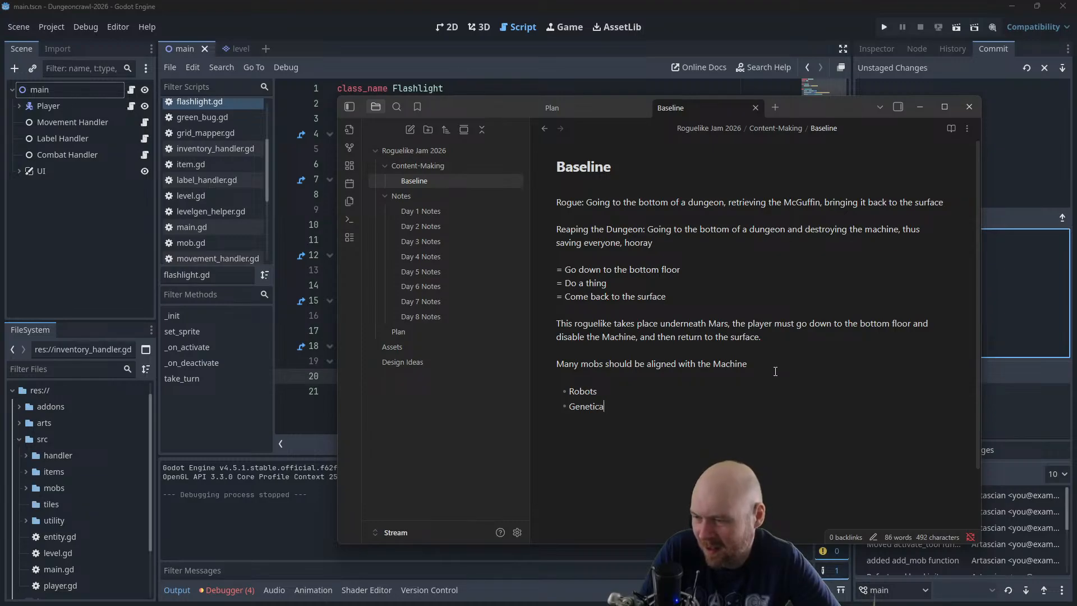
text(lly Enginee)
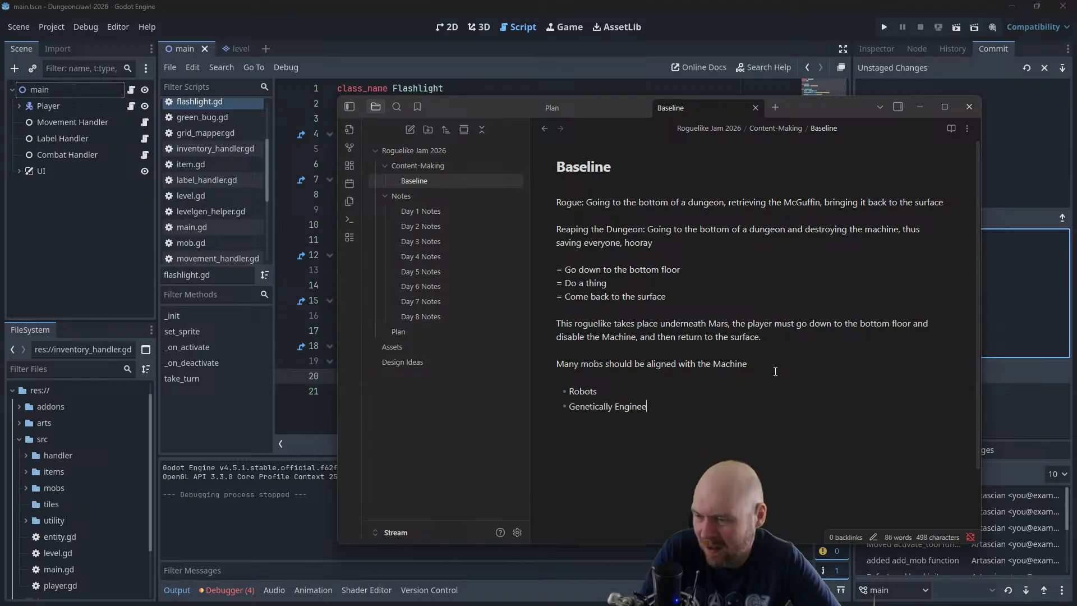
text(red Creatures)
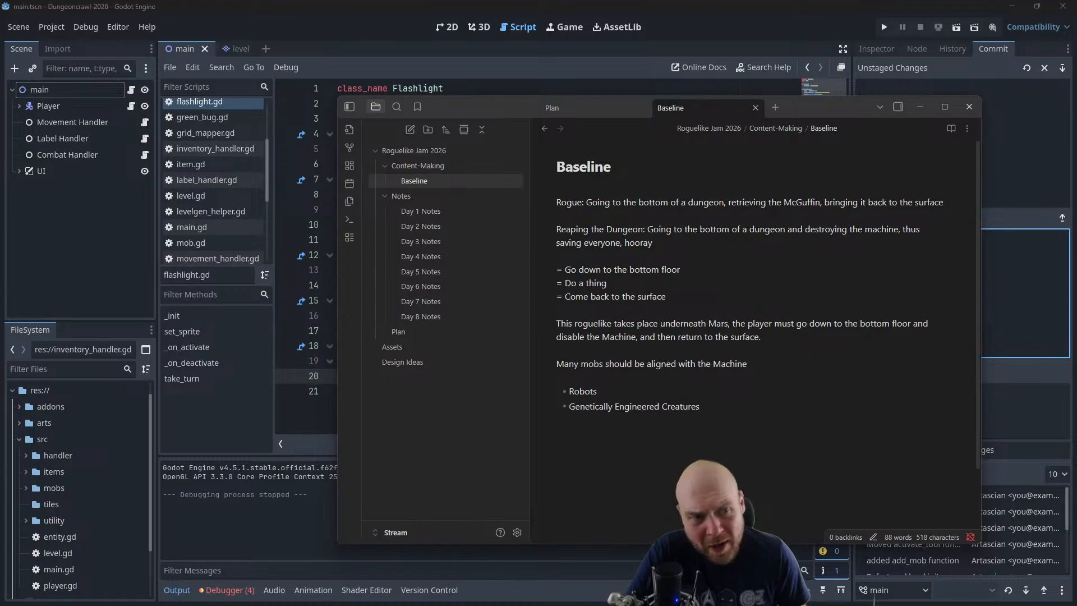
Look up the low oxygen warning item in the Plan note, and switch to the untitled image in GIMP
drag(1076, 104, 337, 67)
key(alt+Tab)
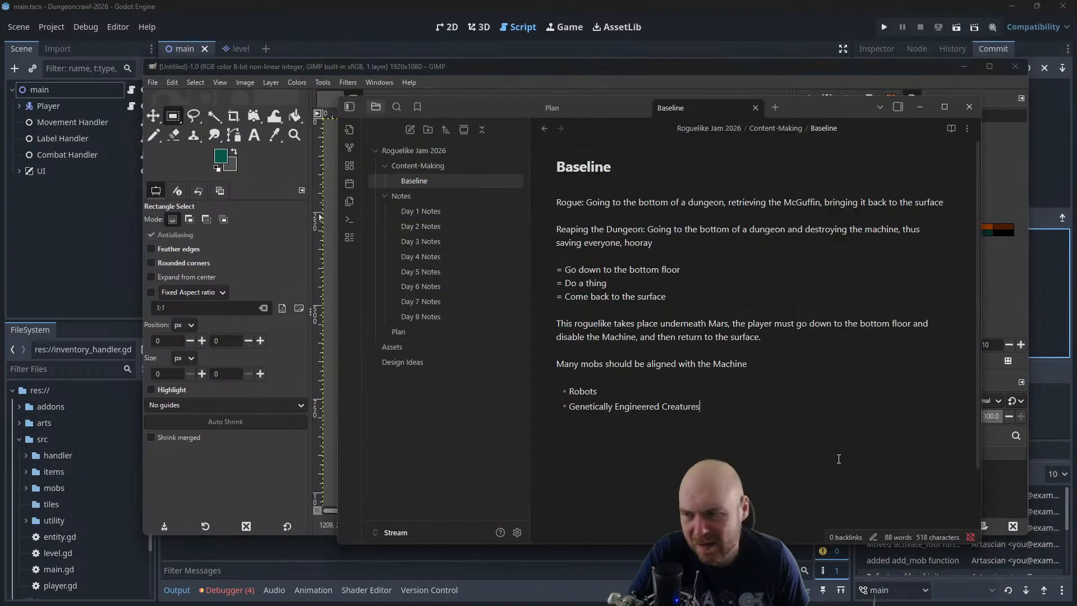
click(424, 334)
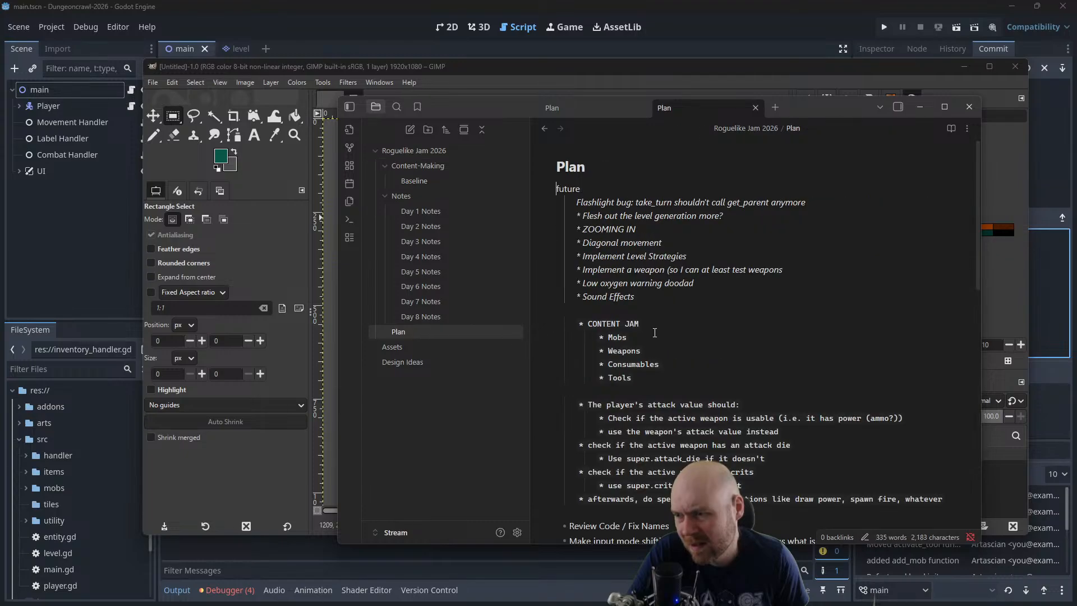
drag(698, 282, 550, 283)
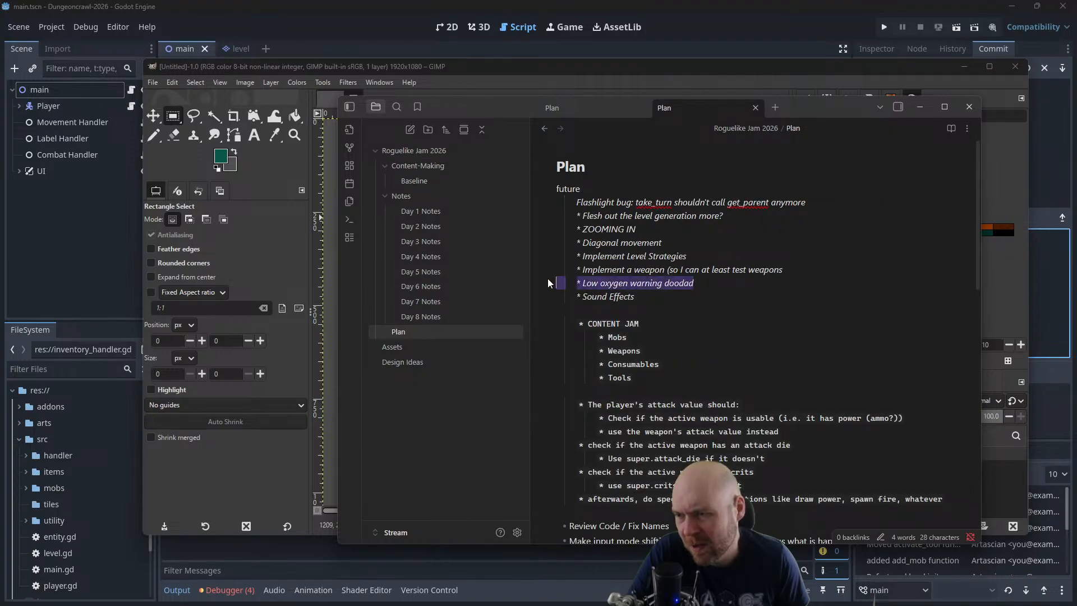
click(701, 282)
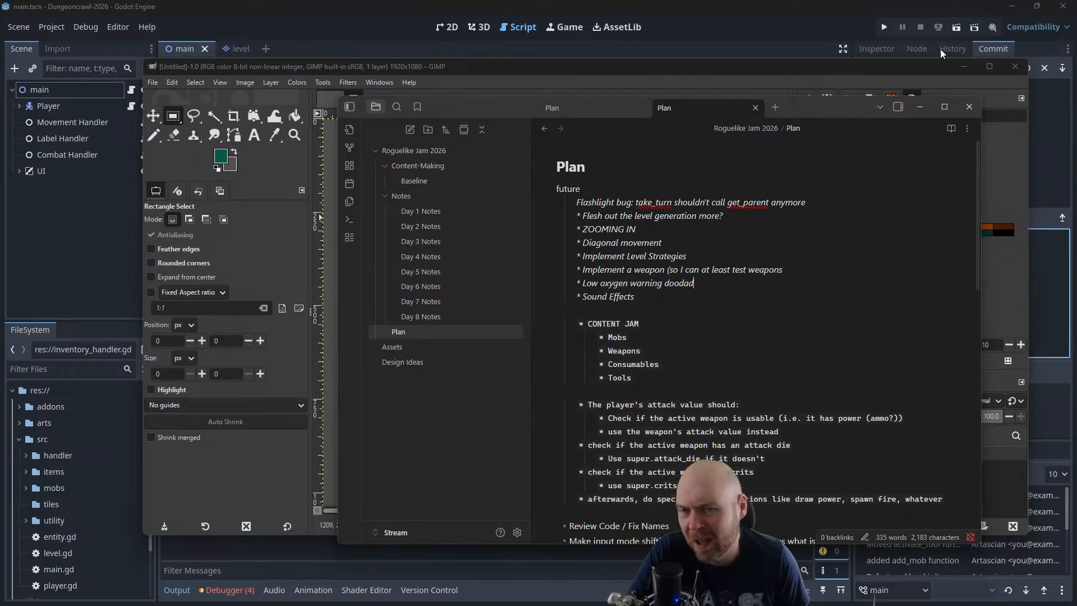
click(921, 107)
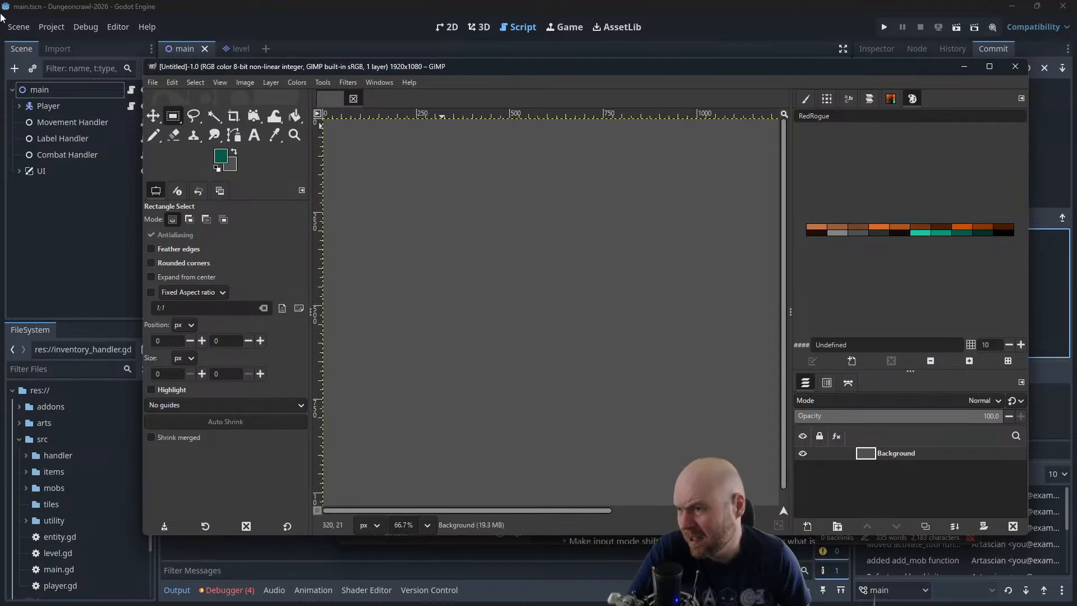
Scale the untitled image to 200 px wide and 100 px high, with width and height unlinked
click(238, 83)
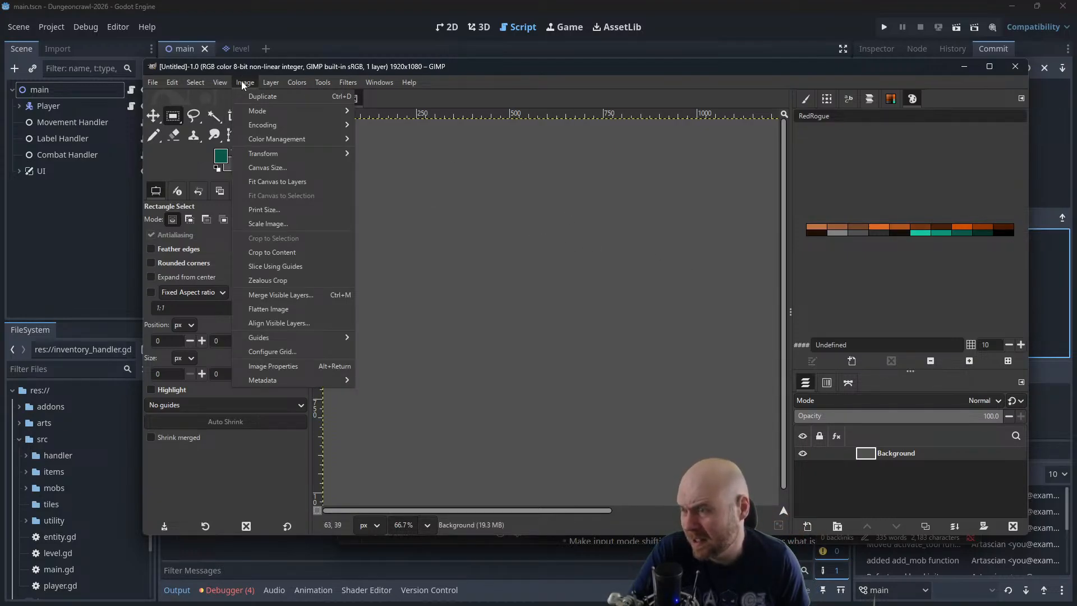
click(264, 223)
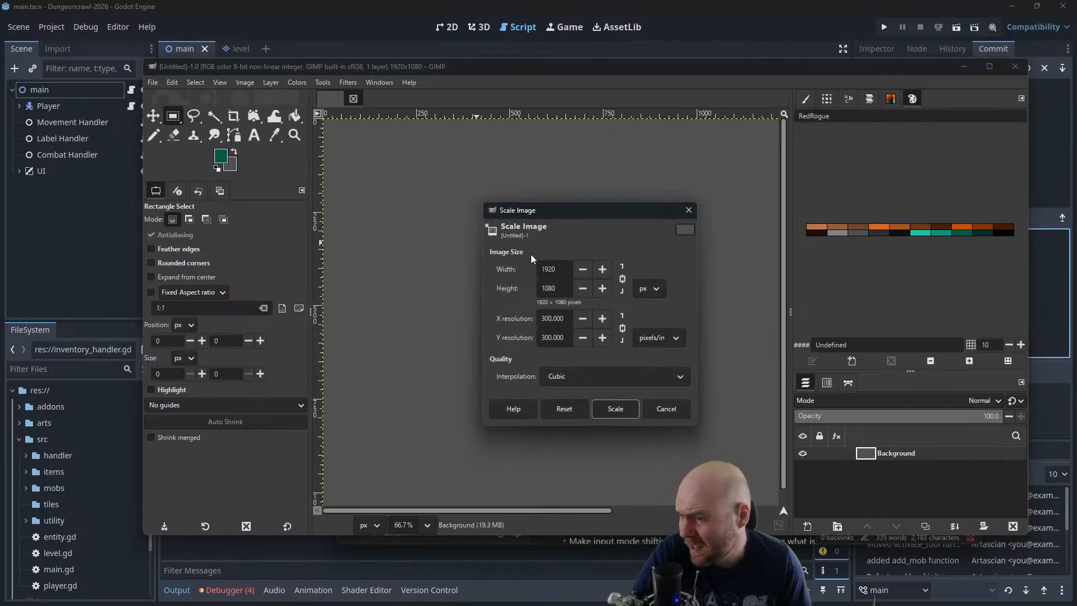
click(623, 279)
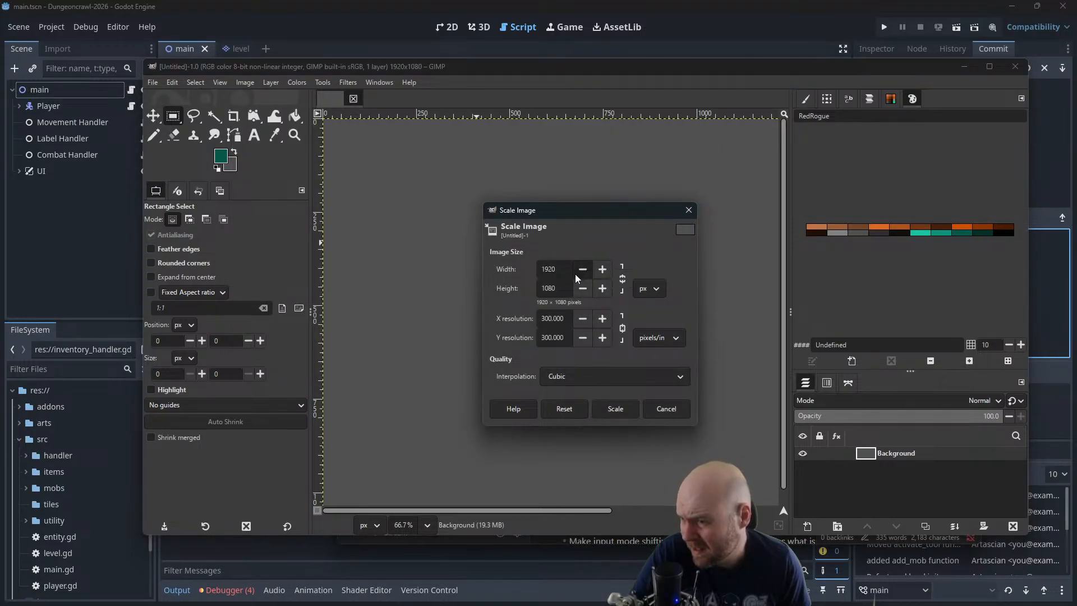
double_click(568, 269)
text(200)
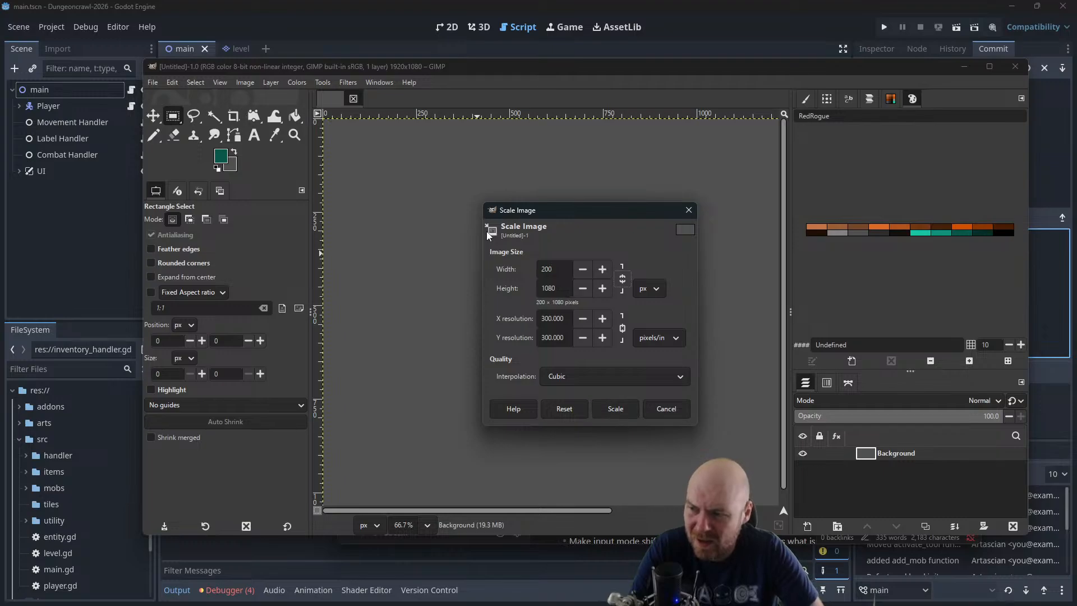
key(Tab)
text(100)
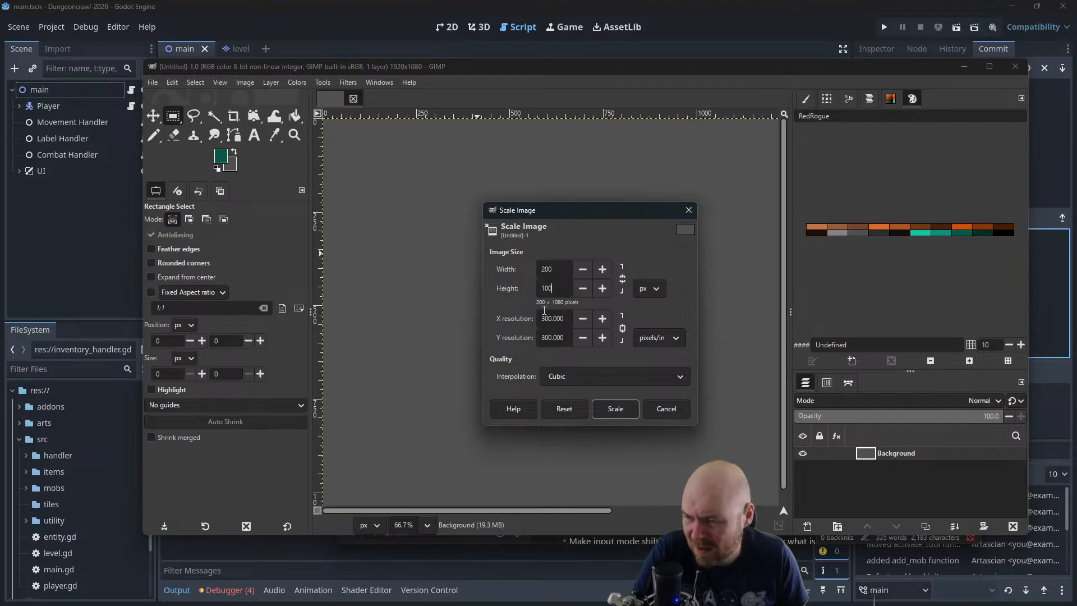
click(616, 409)
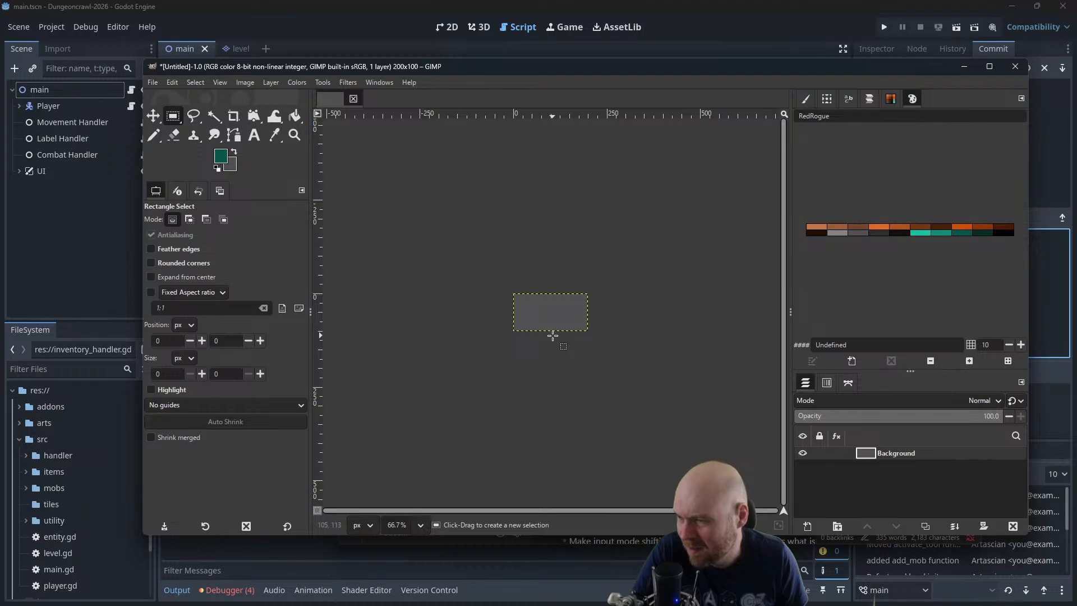
Add a vertical guide at position 100 in the image
click(250, 83)
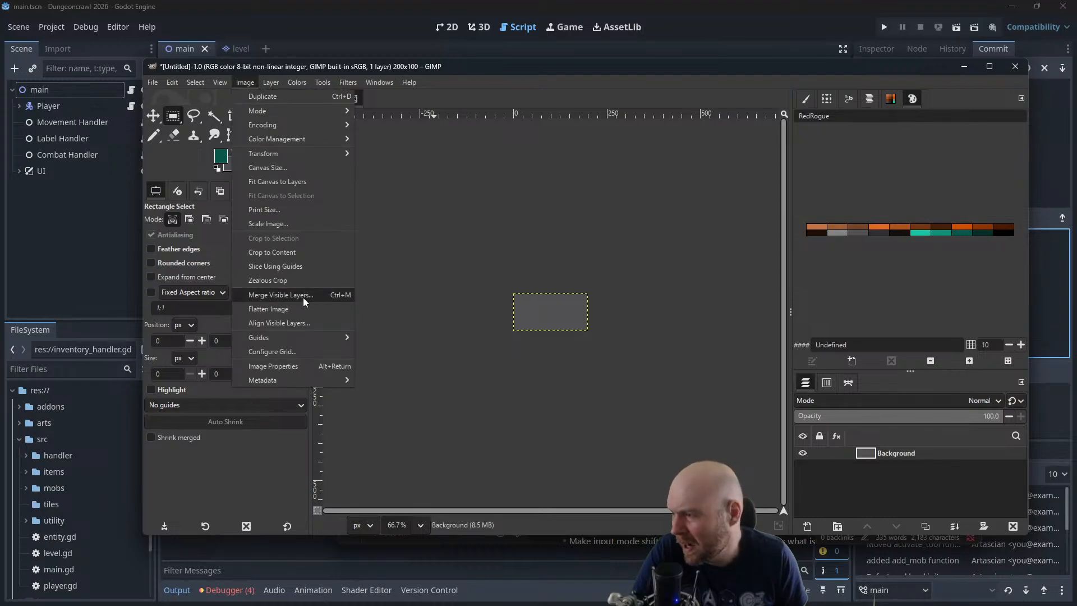
mouse_move(304, 341)
click(415, 347)
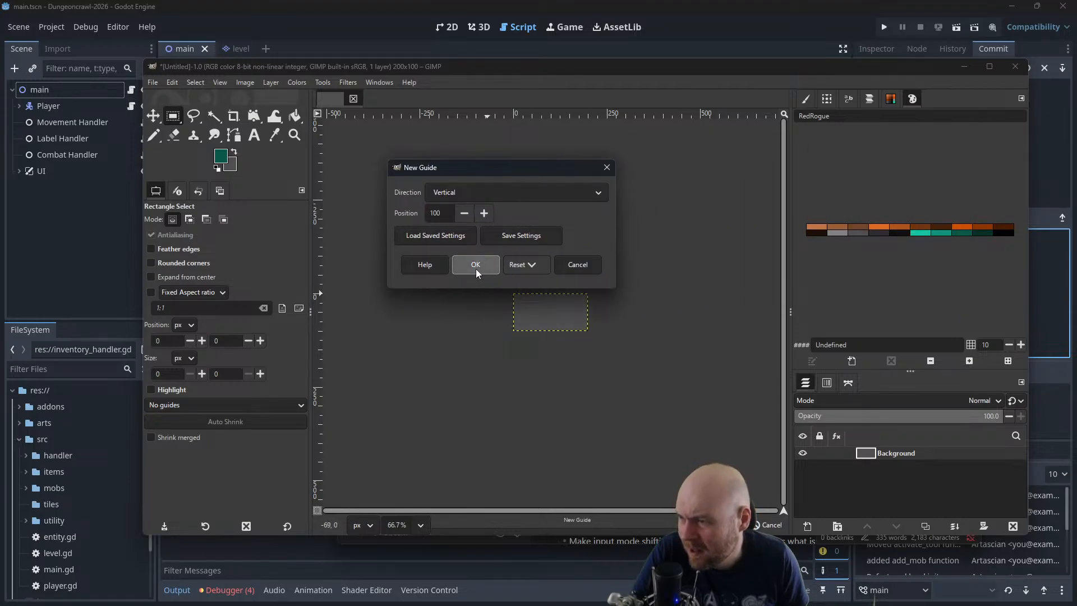
click(476, 272)
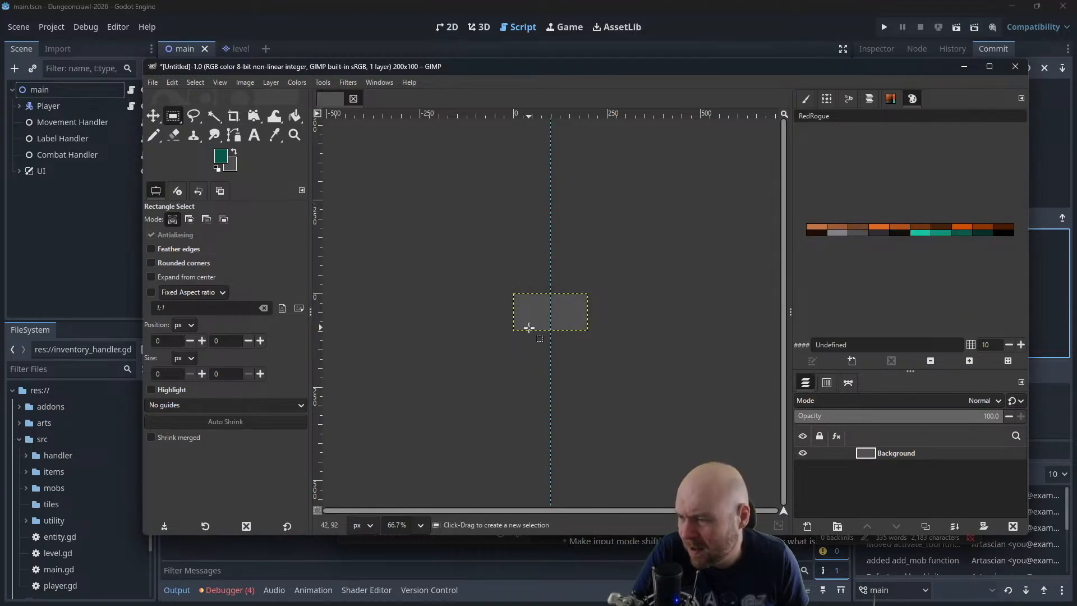
Add an alpha channel to the Background layer and clear its grey fill to transparency
scroll(554, 303, up, 6)
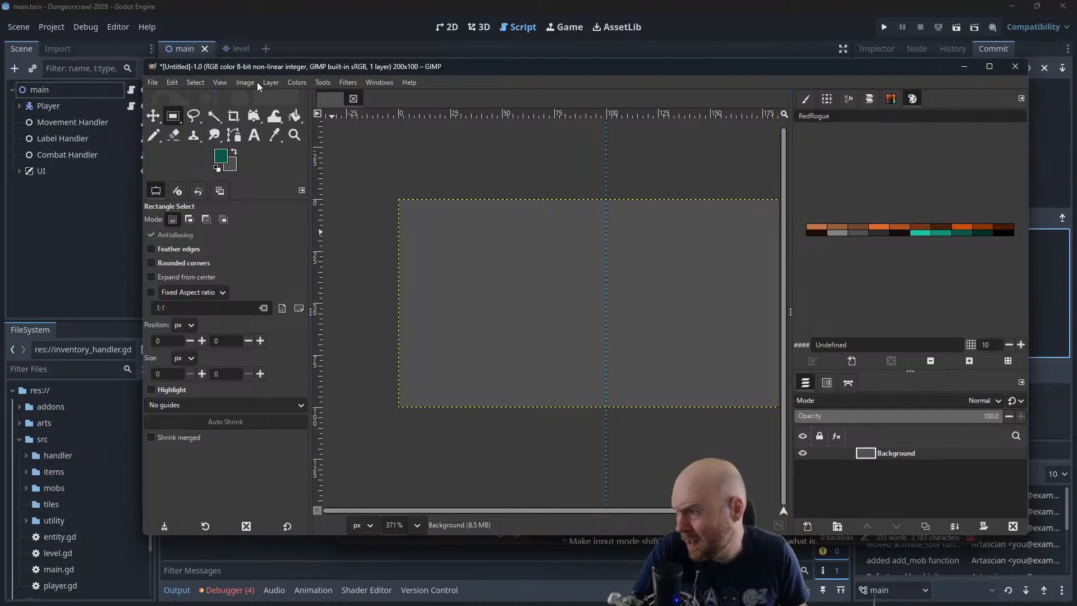
click(271, 82)
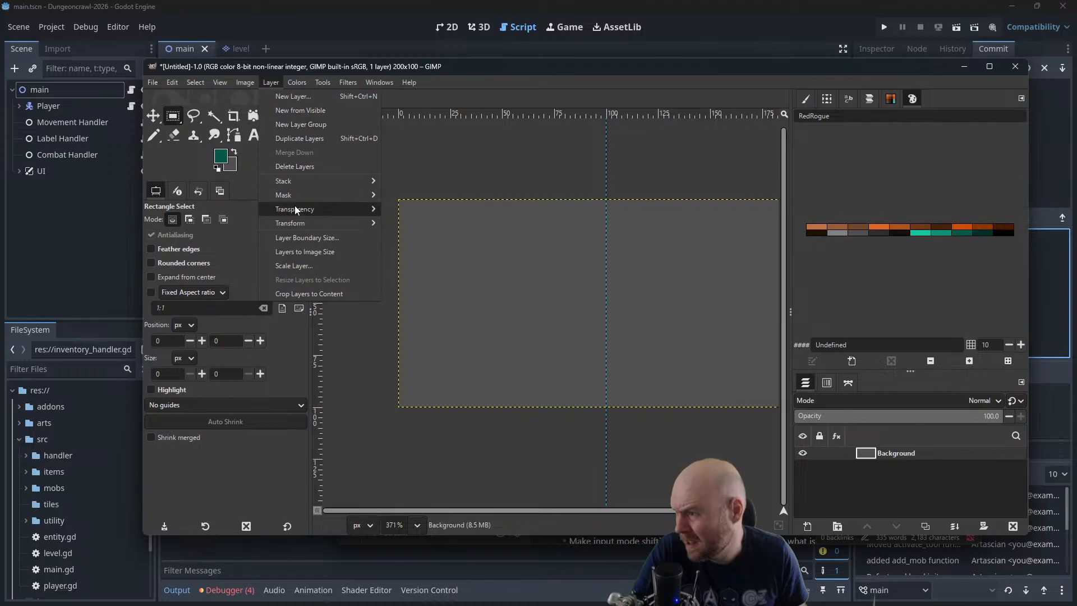
mouse_move(370, 210)
click(439, 209)
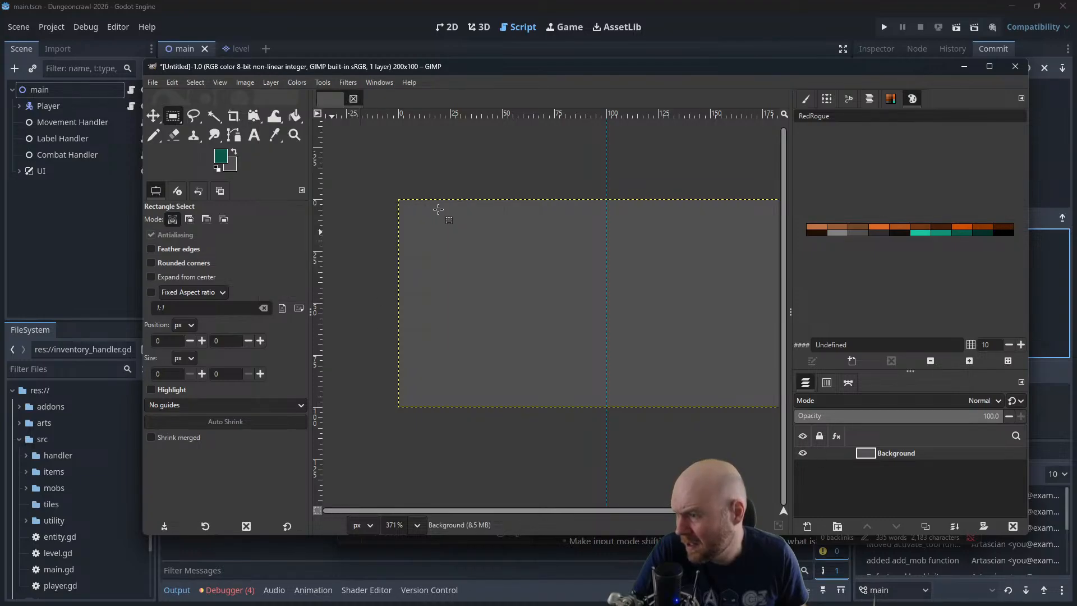
key(Delete)
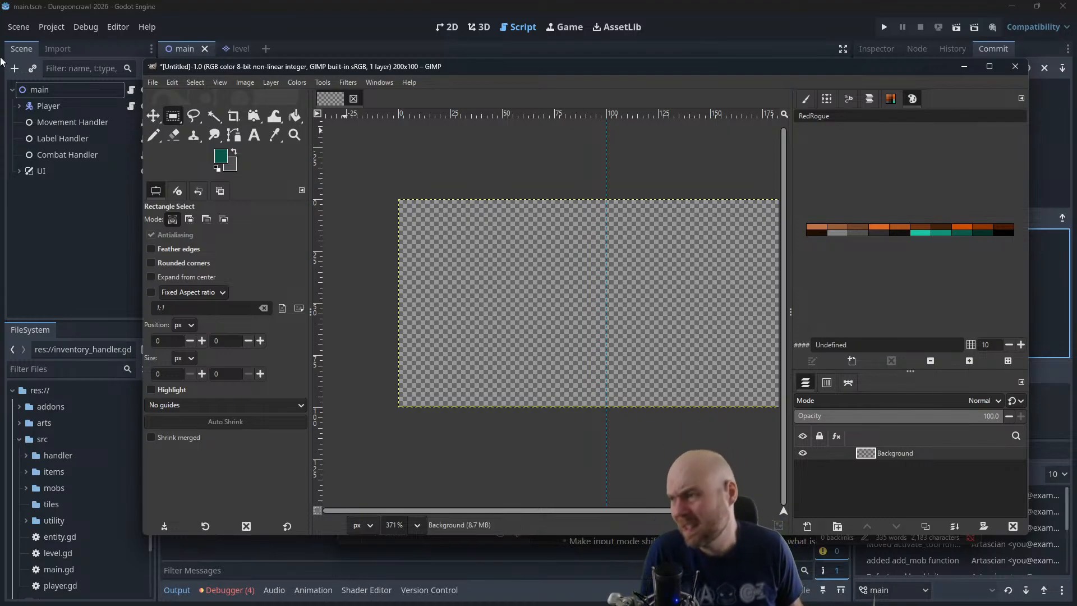
Show the grid over the transparent canvas
click(245, 82)
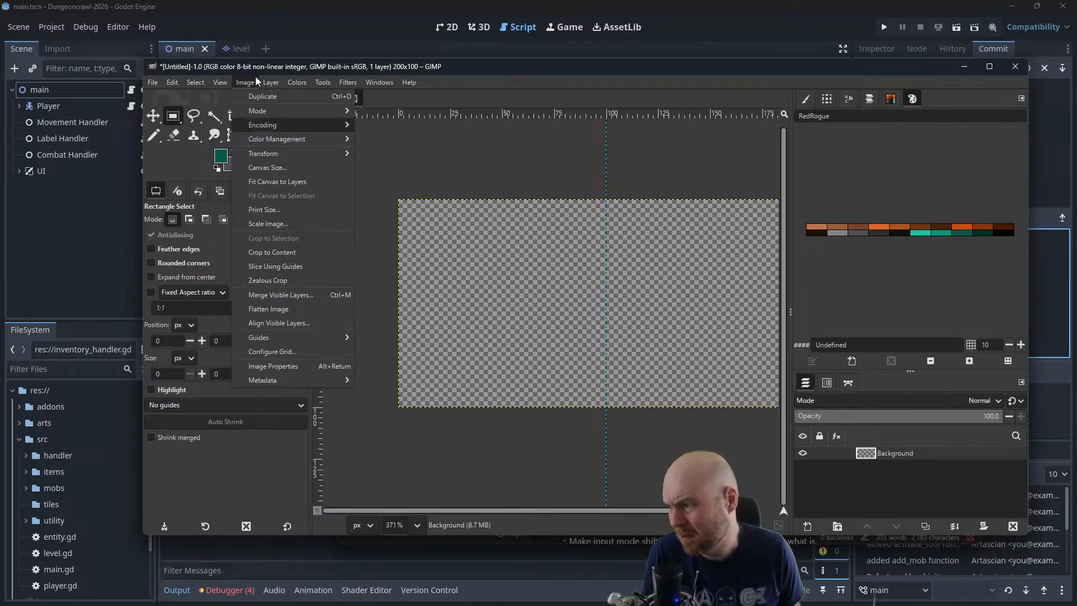
mouse_move(220, 83)
click(241, 309)
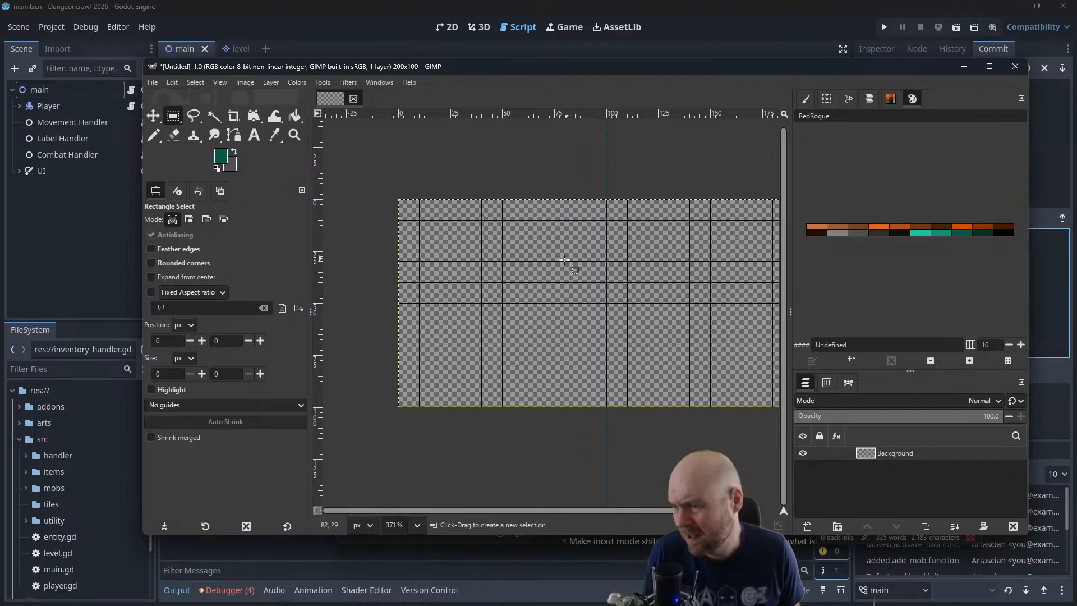
scroll(523, 270, up, 1)
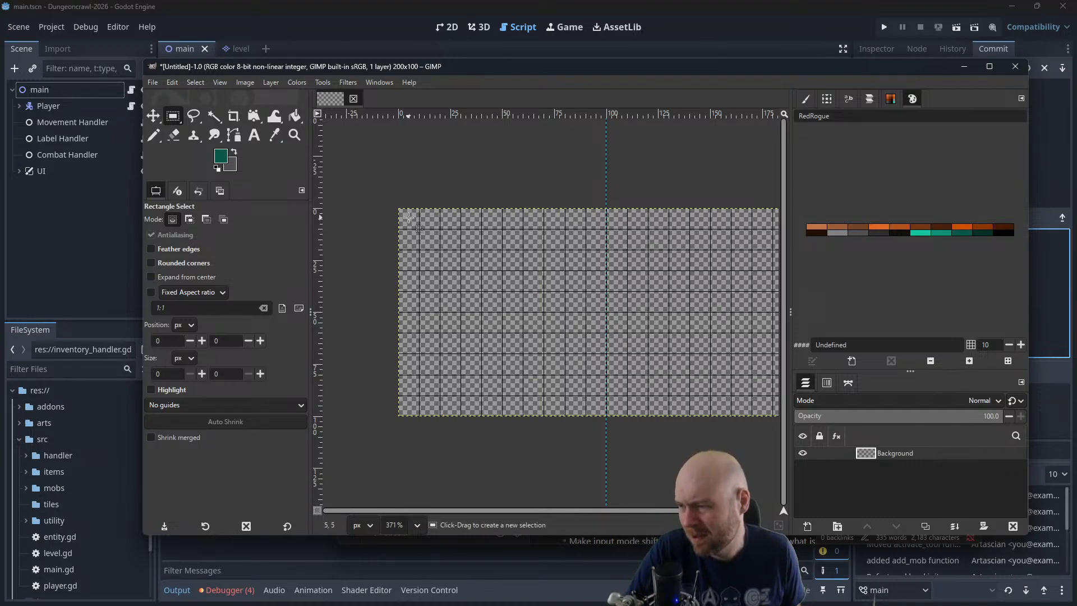
ctrl+scroll(386, 173, up, 1)
Set the image grid spacing to 2 px horizontally and vertically
click(241, 82)
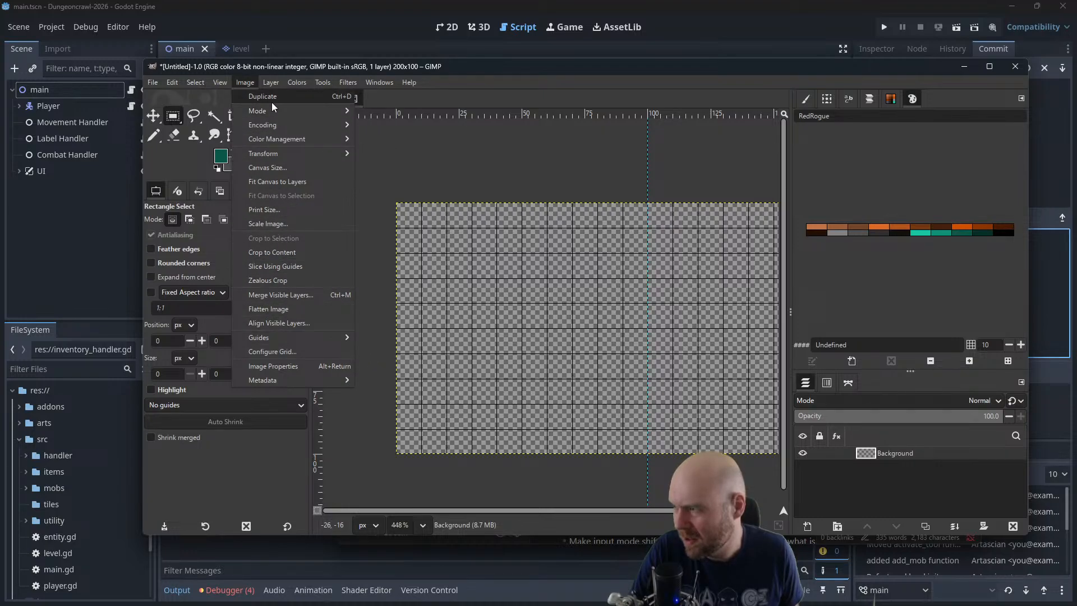
mouse_move(195, 82)
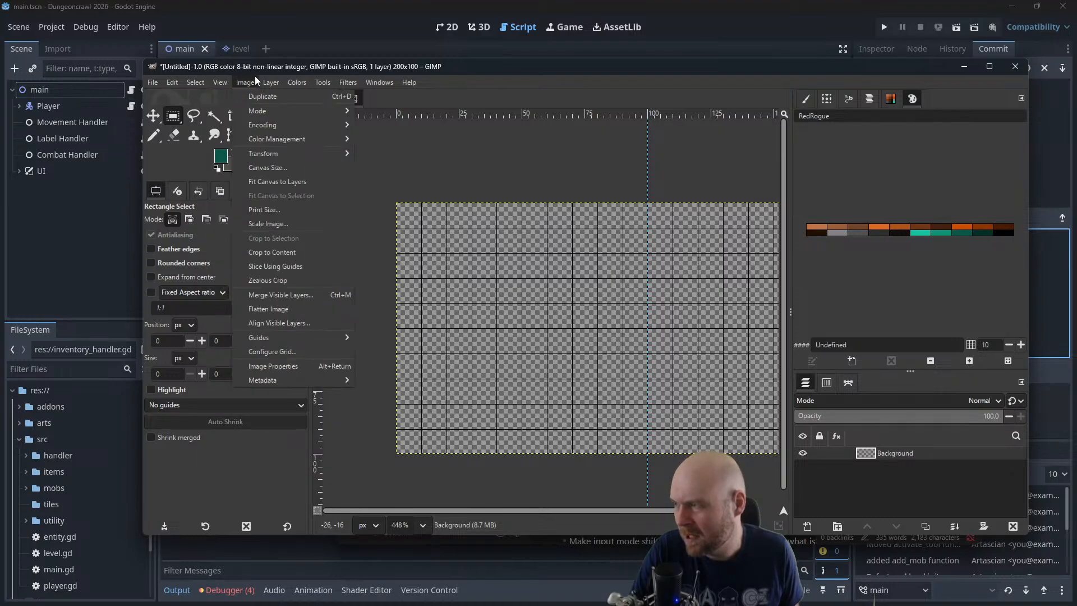
mouse_move(269, 80)
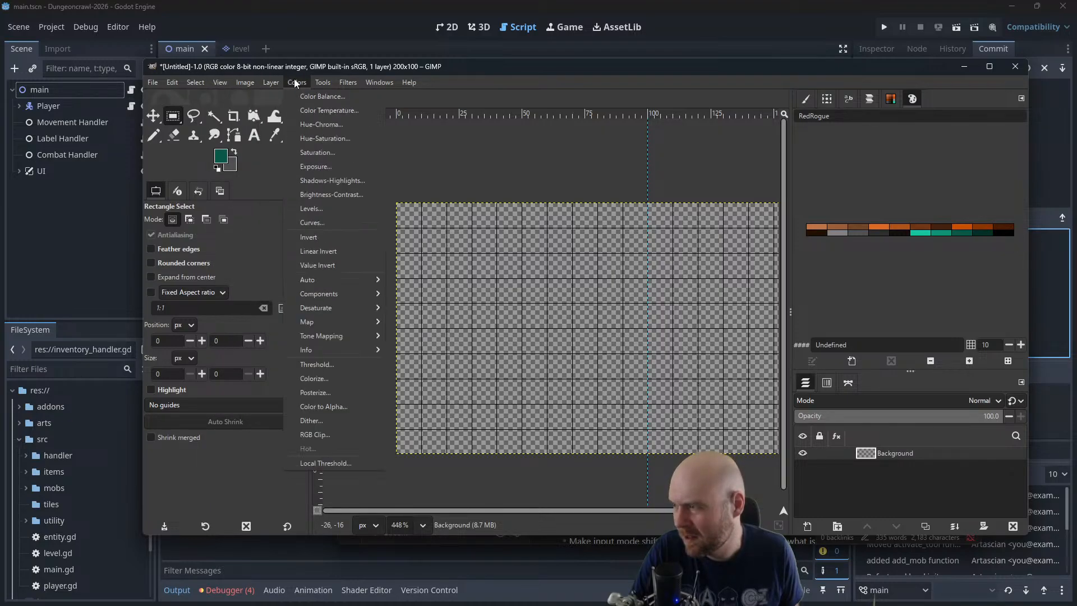
mouse_move(318, 84)
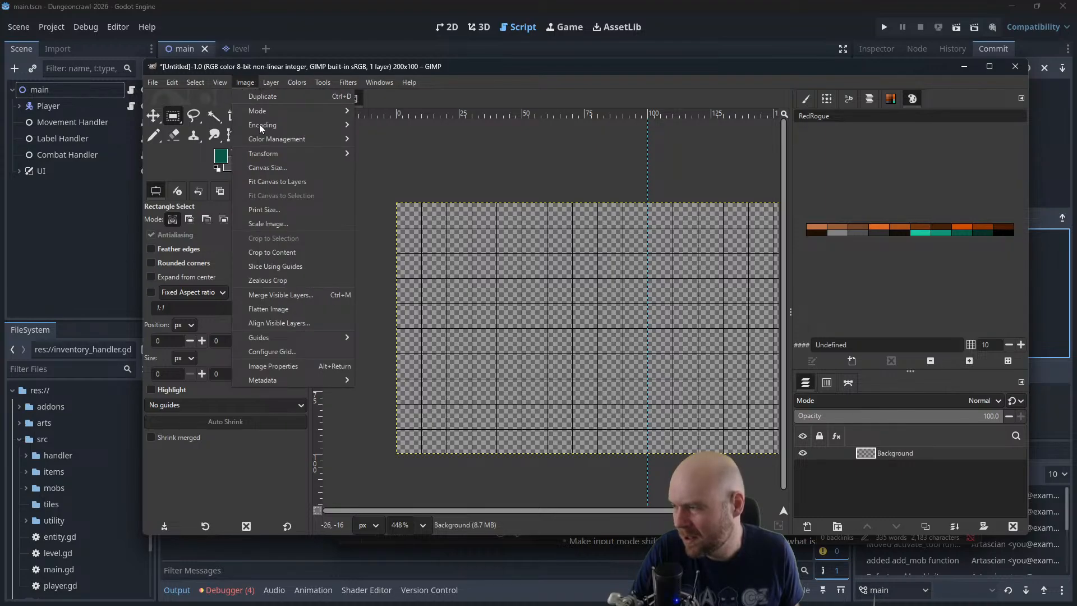
mouse_move(259, 157)
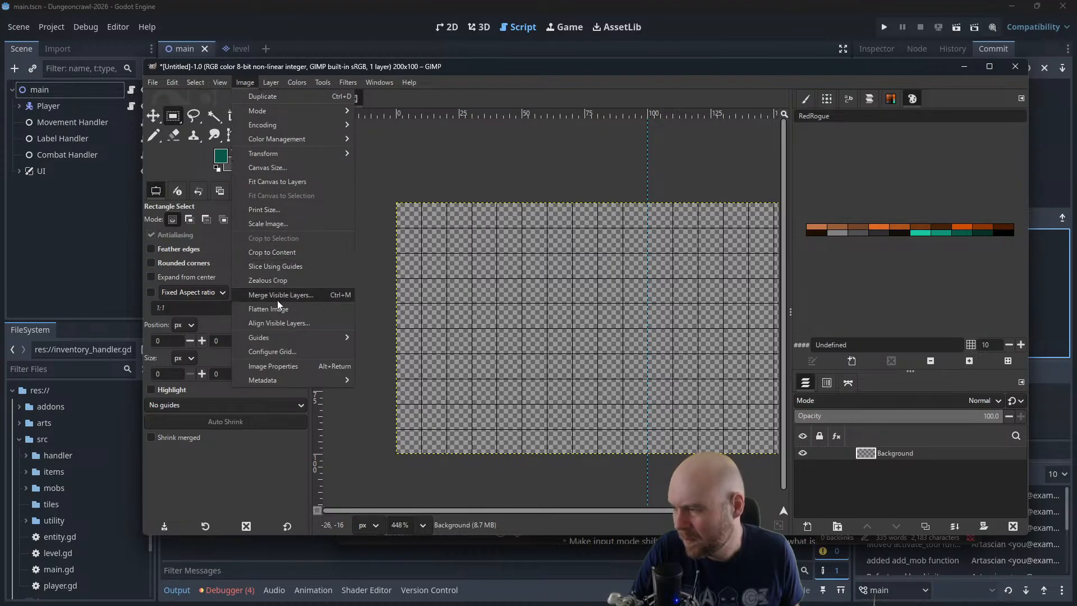
click(281, 353)
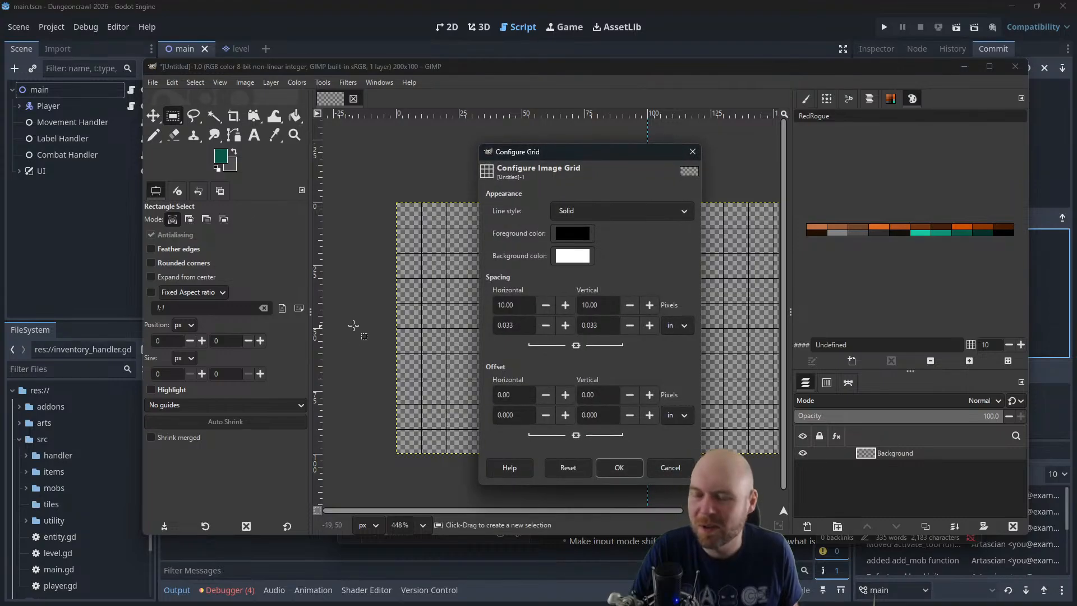
double_click(522, 308)
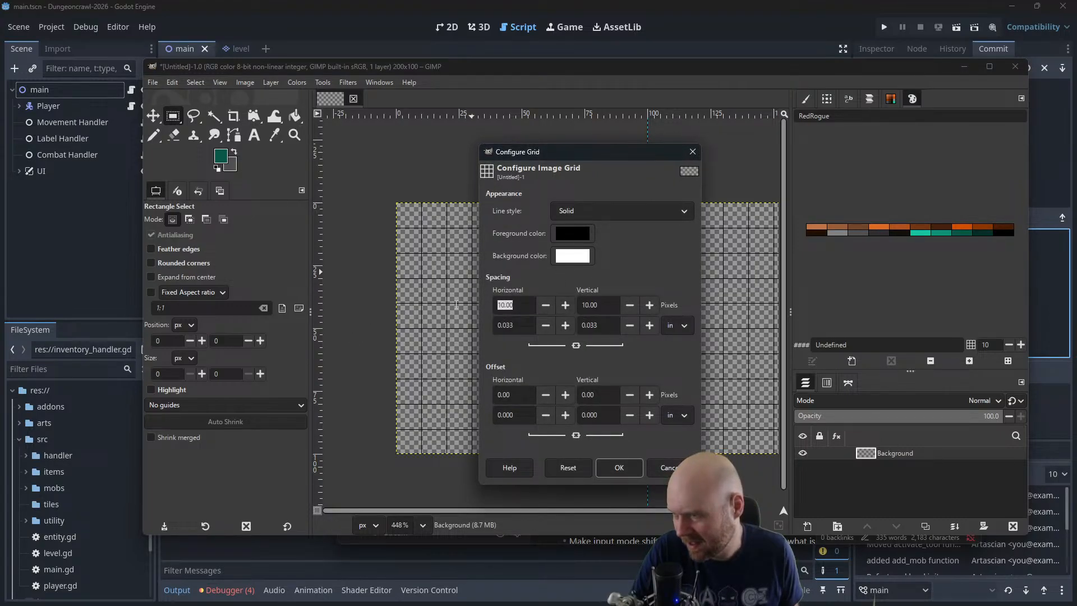
text(2)
click(603, 308)
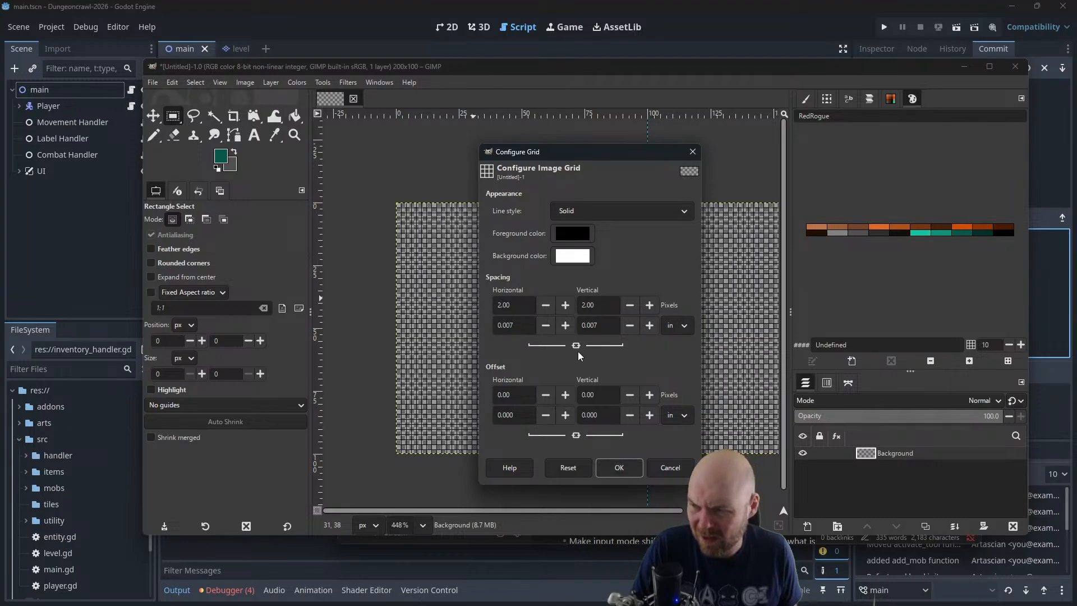
click(620, 468)
ctrl+scroll(496, 275, up, 2)
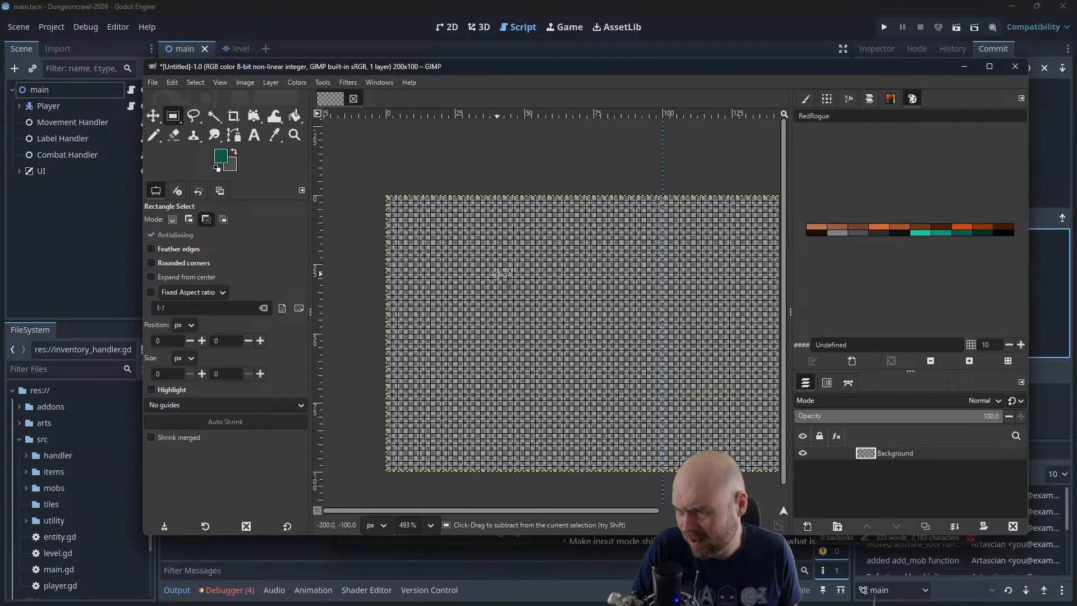
ctrl+scroll(577, 264, down, 2)
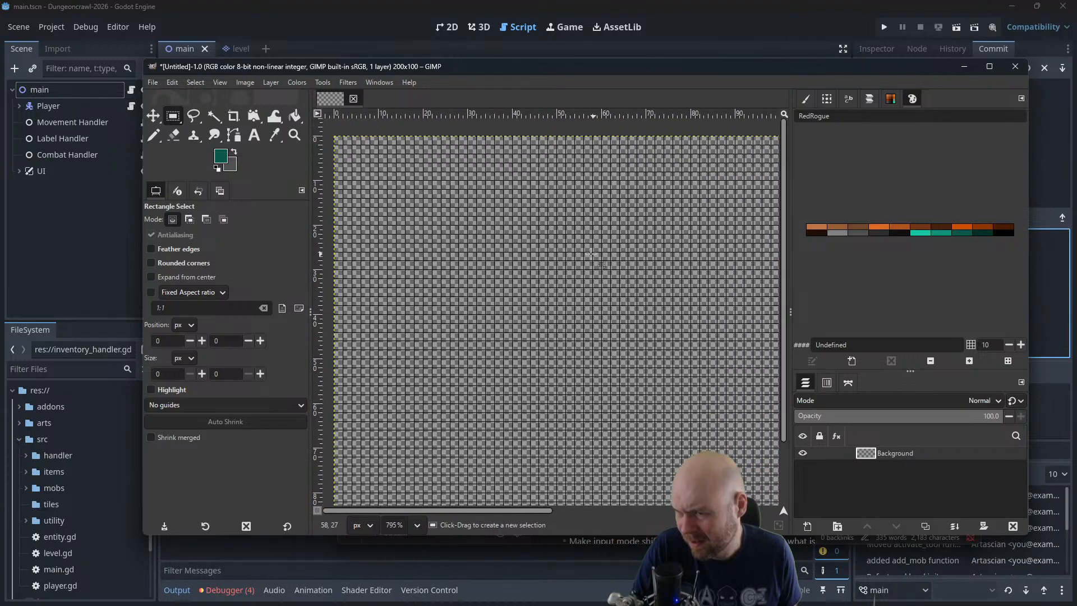
ctrl+scroll(551, 229, down, 1)
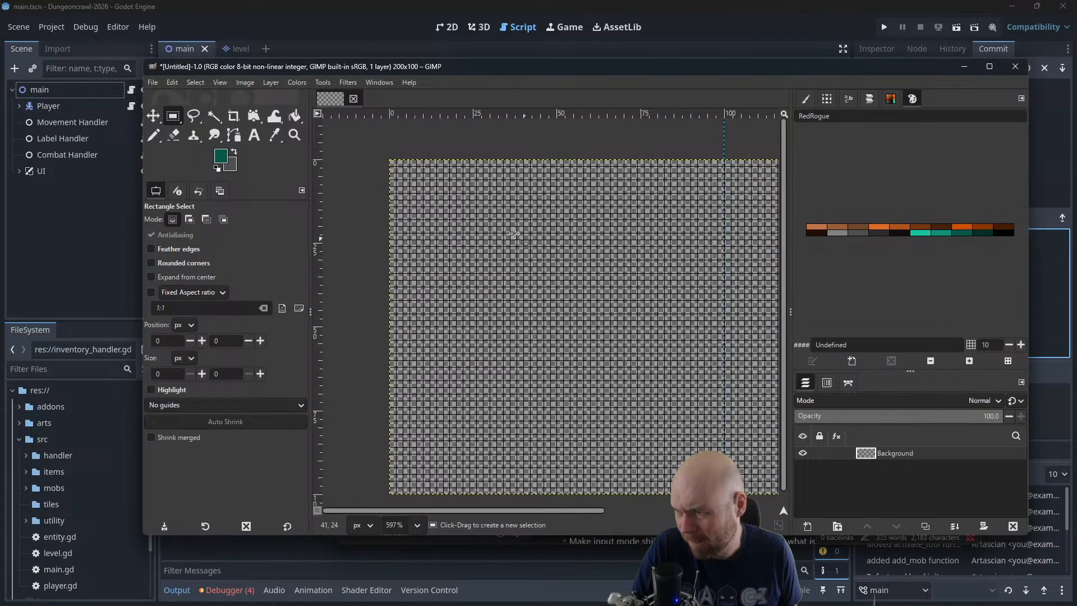
Set the image grid spacing back to 10 px
click(271, 81)
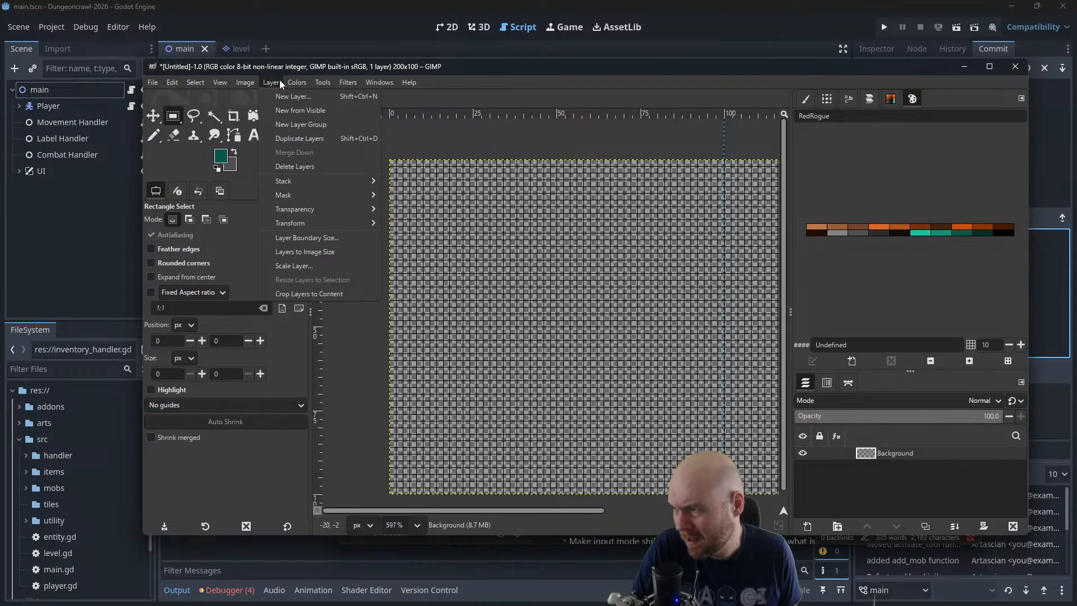
mouse_move(247, 82)
click(268, 350)
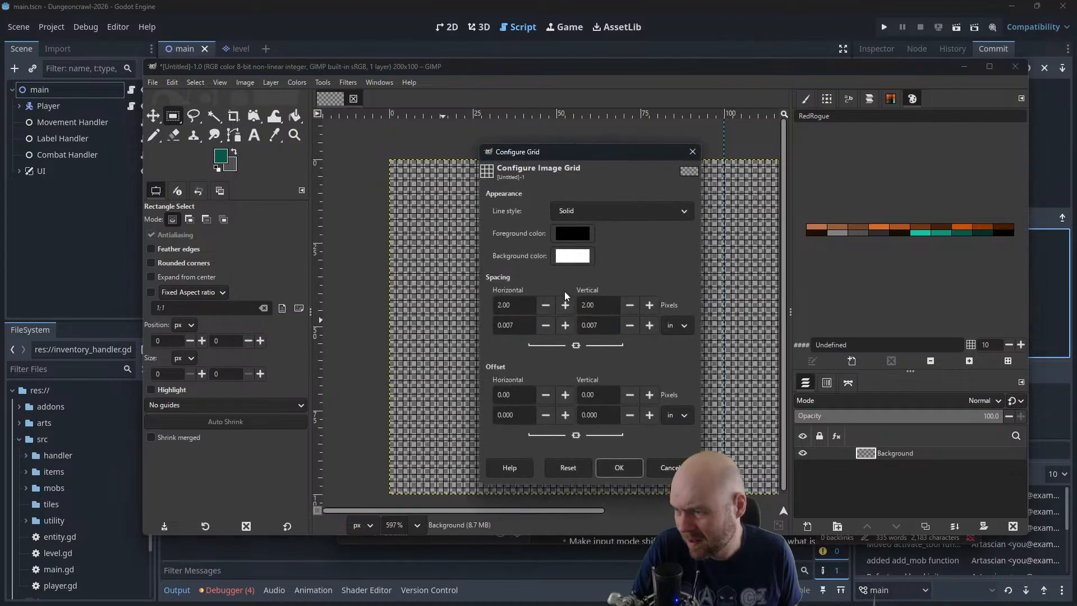
text(10)
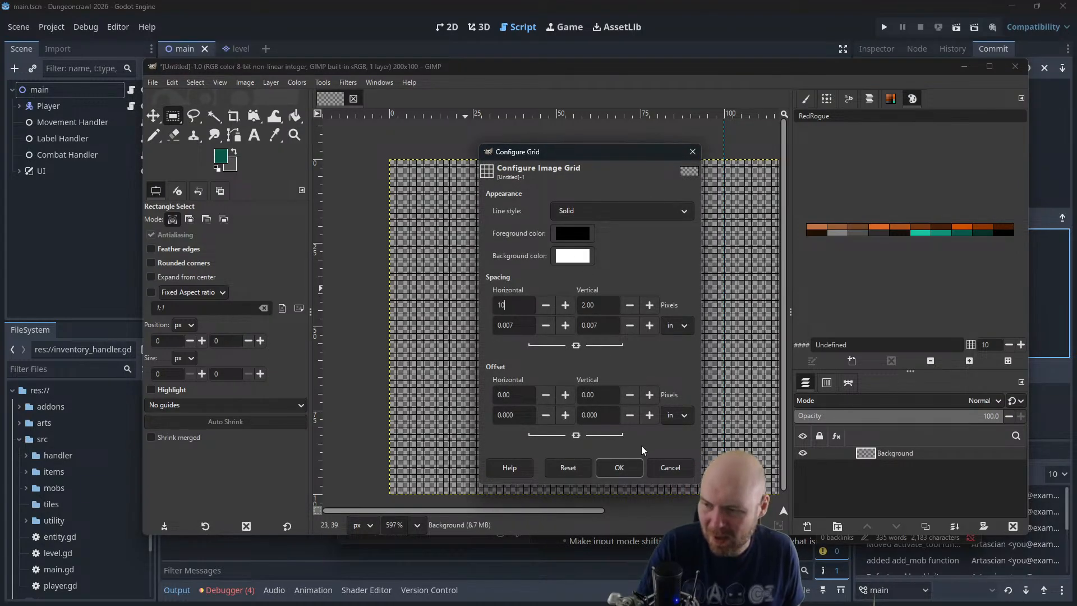
click(618, 468)
drag(584, 327, 547, 326)
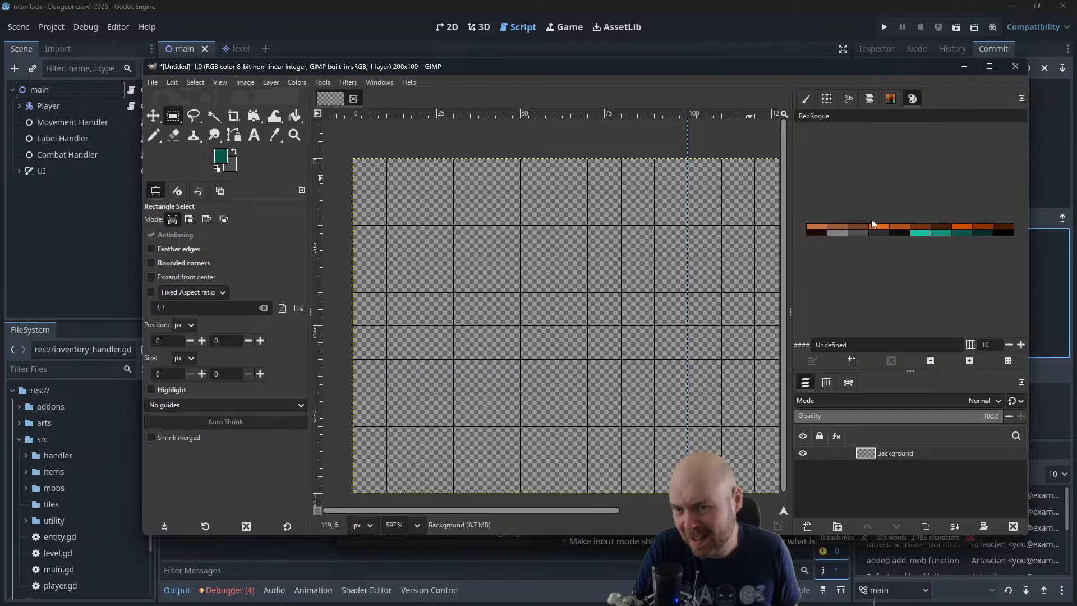
Reset the drawing colours to black and white, and add the black foreground colour to the RedRogue palette
click(217, 167)
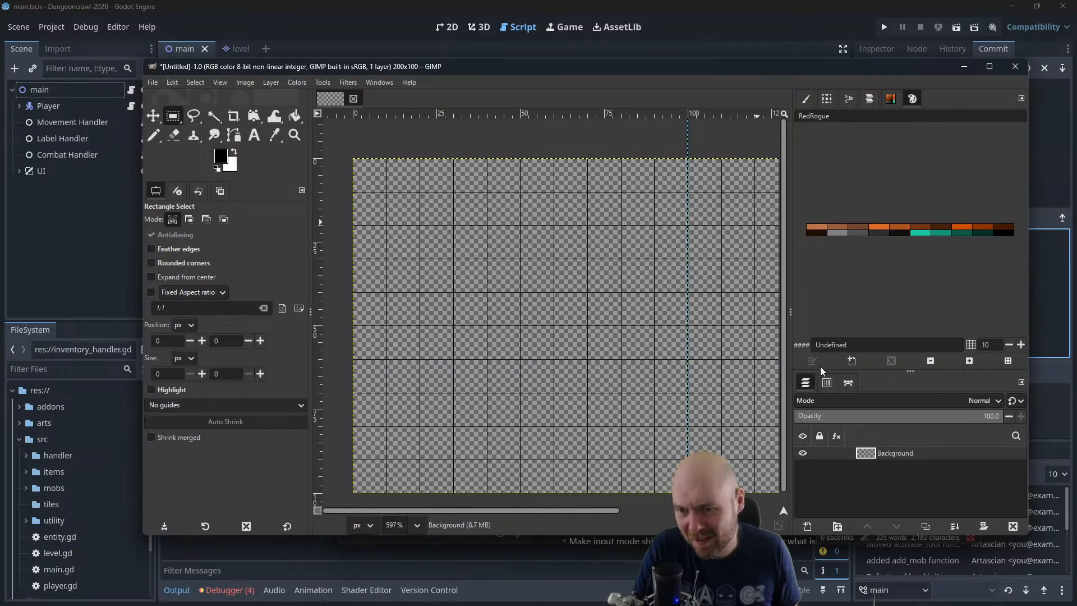
click(852, 362)
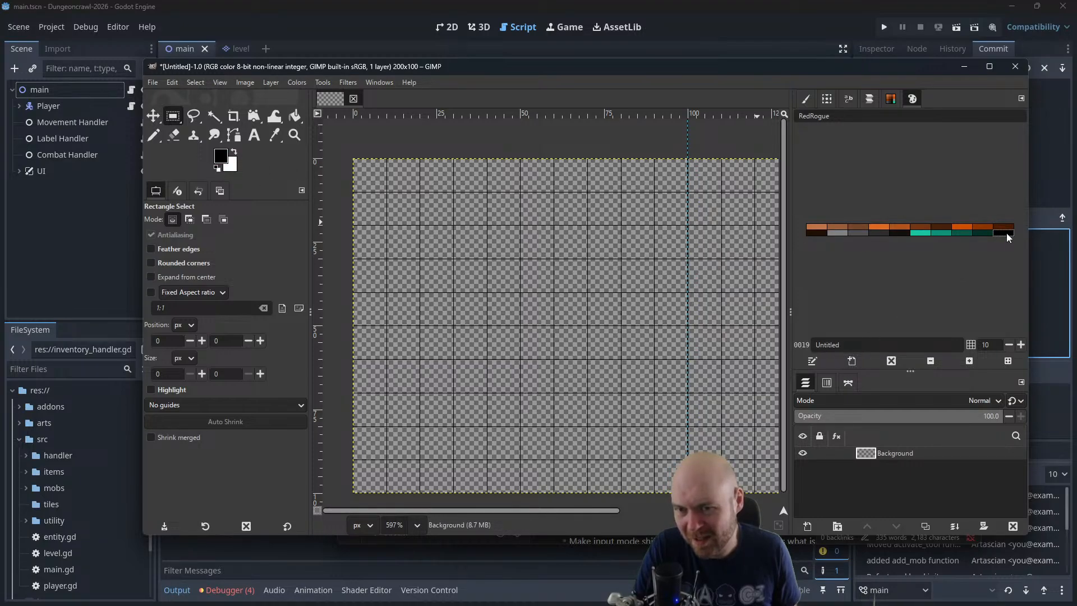
With the 1-pixel Pencil active, sample the foreground colour from the canvas at about (49, 20)
click(155, 135)
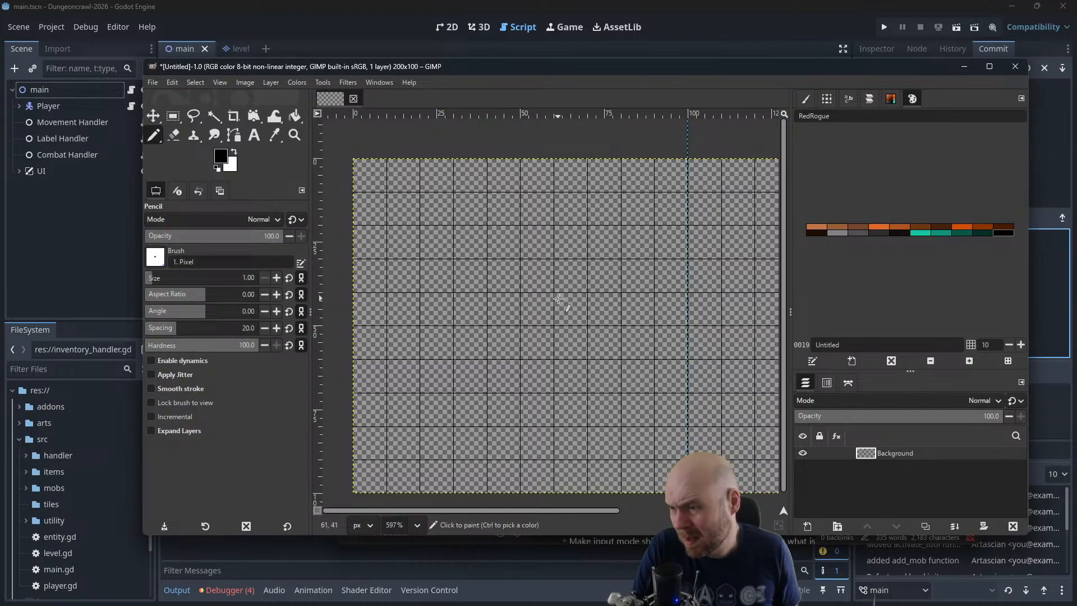
drag(505, 246, 512, 221)
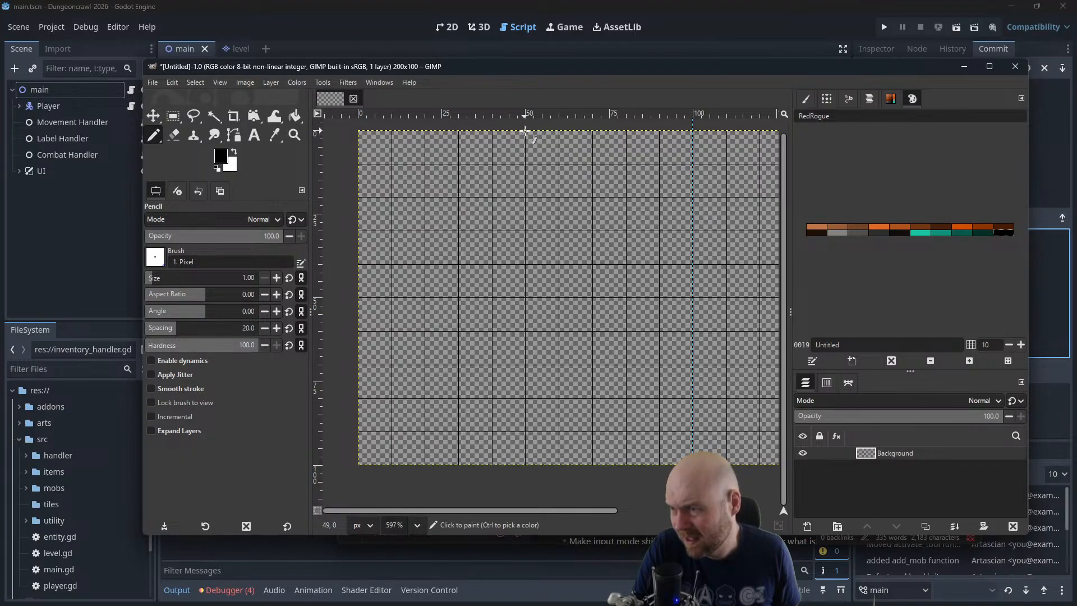
key(ctrl)
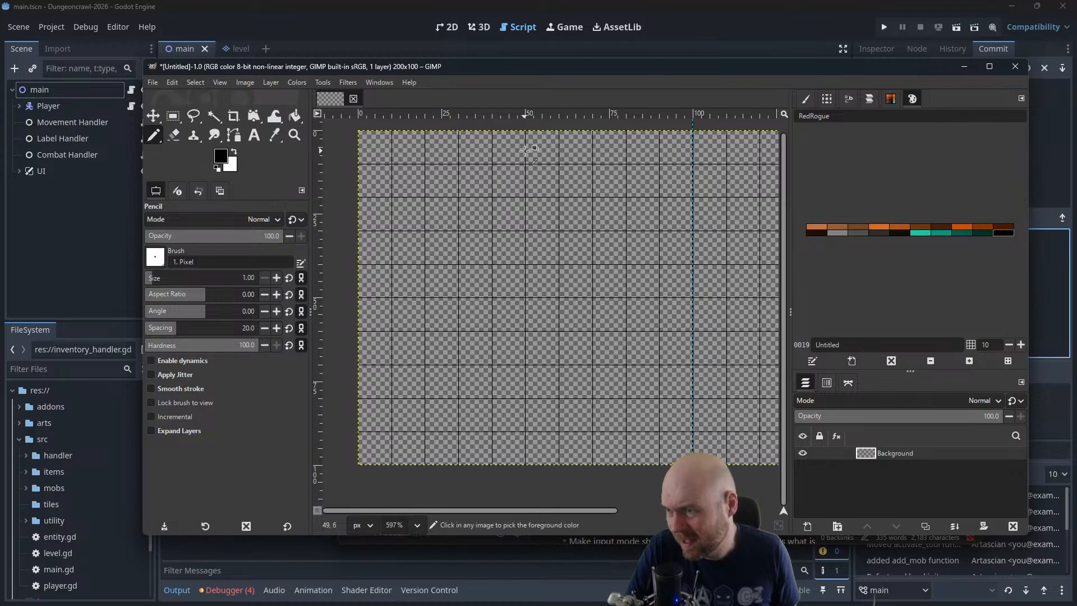
scroll(524, 150, up, 1)
mouse_move(526, 180)
mouse_down()
mouse_move(545, 149)
mouse_move(546, 180)
mouse_up()
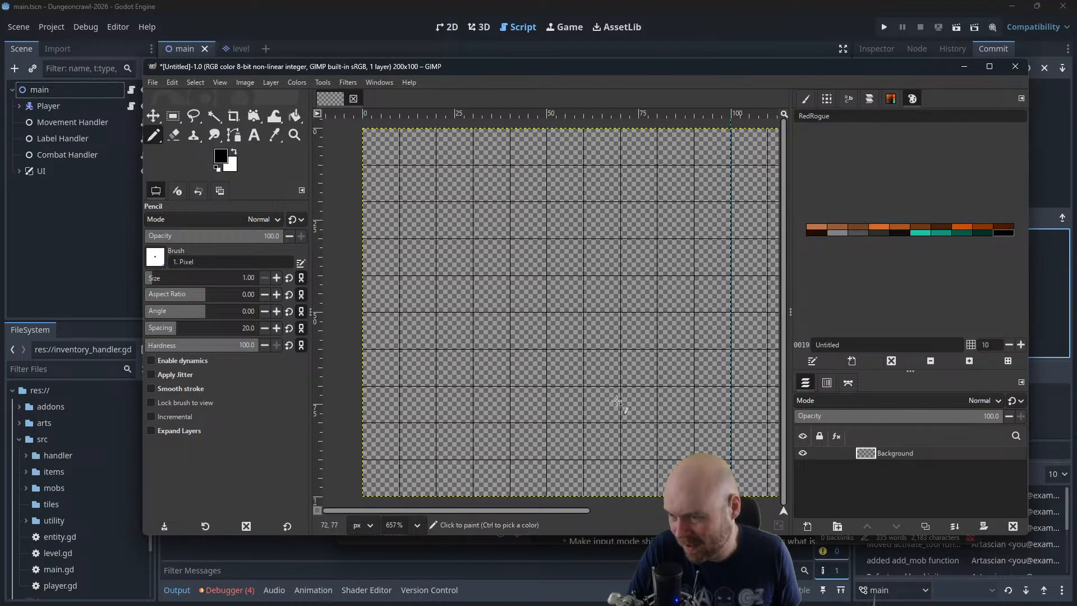
ctrl+click(546, 203)
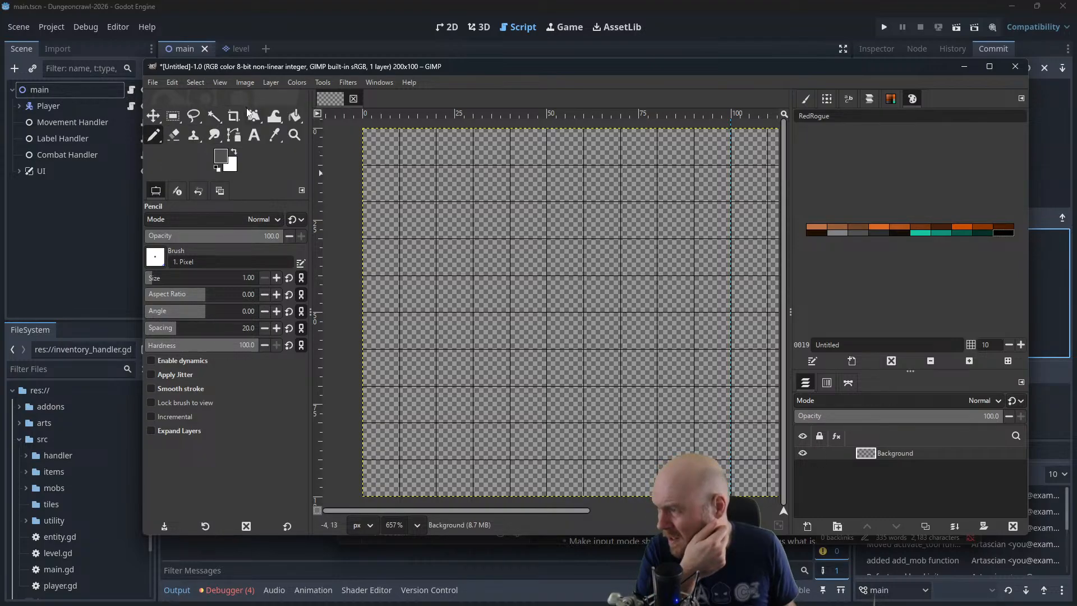
Try to draw a triangular path with anchors at about (50, 20), (0, 80) and (100, 80), and undo the last anchor
mouse_move(272, 118)
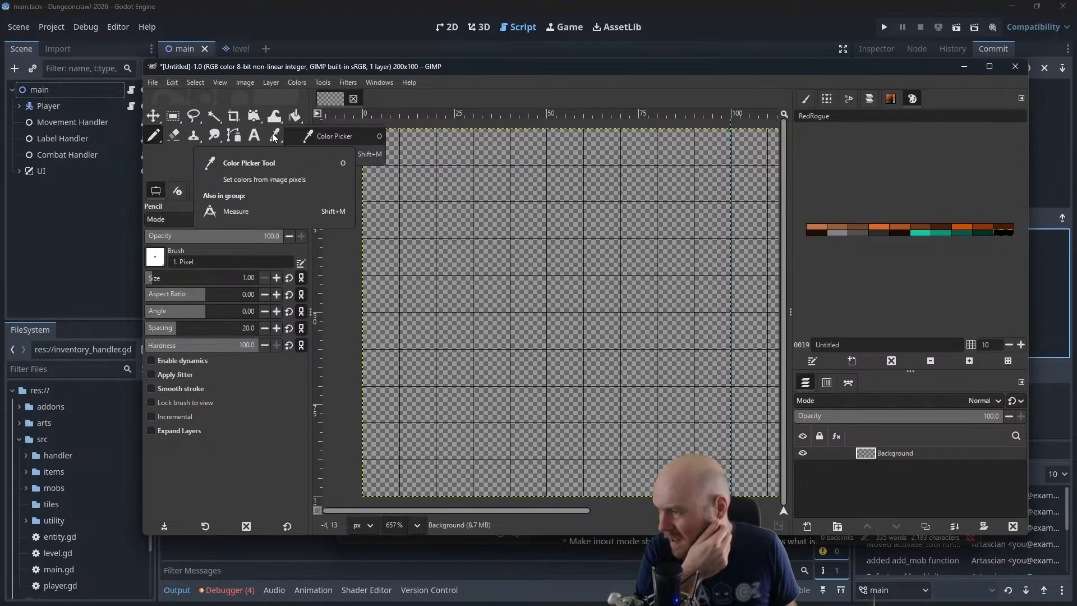
mouse_move(220, 136)
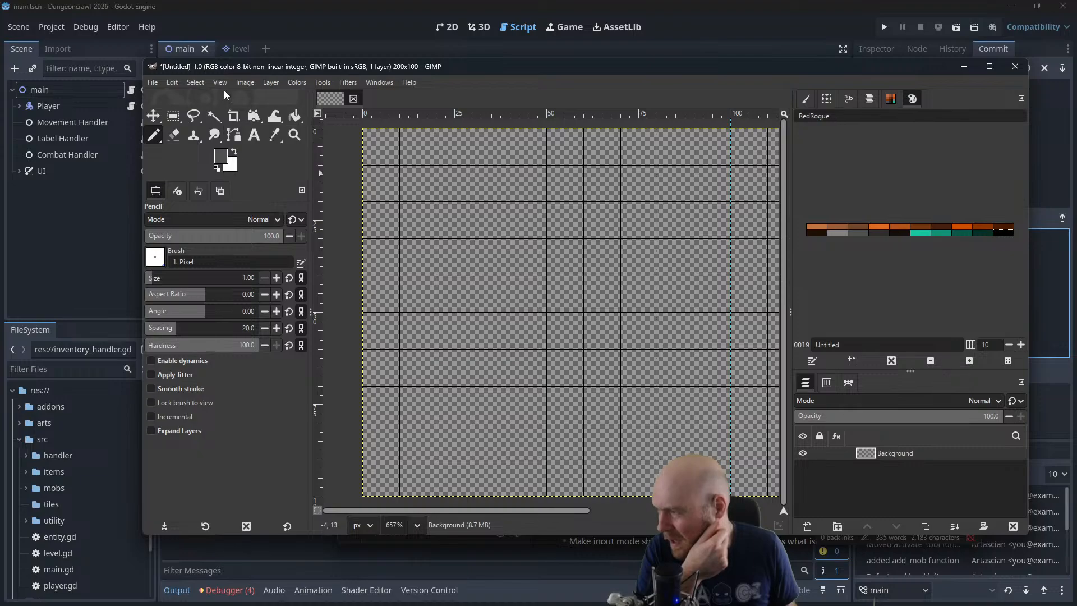
click(235, 137)
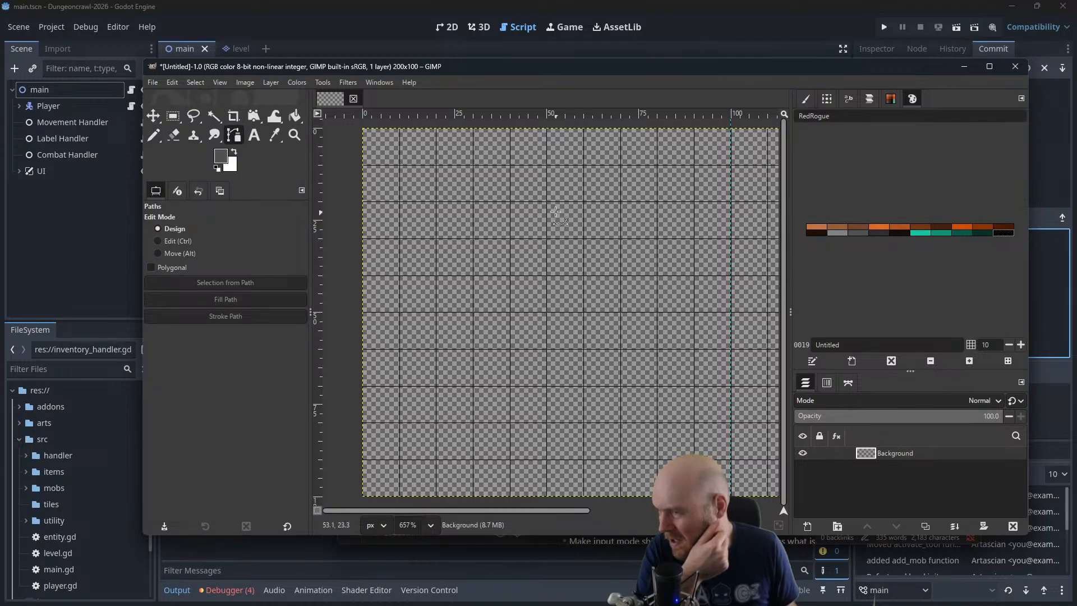
drag(547, 205, 362, 422)
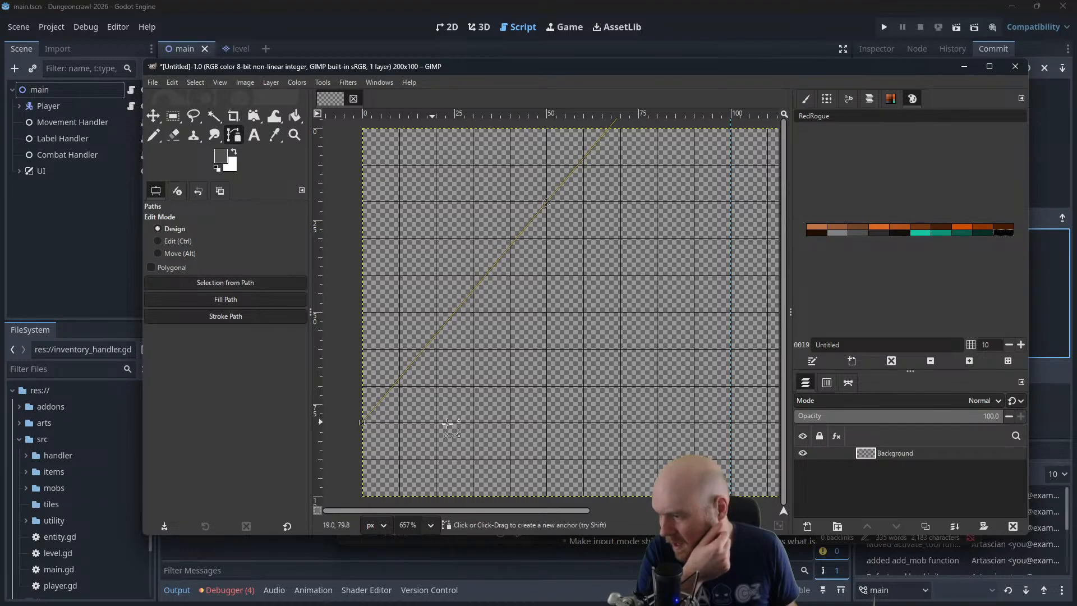
click(731, 422)
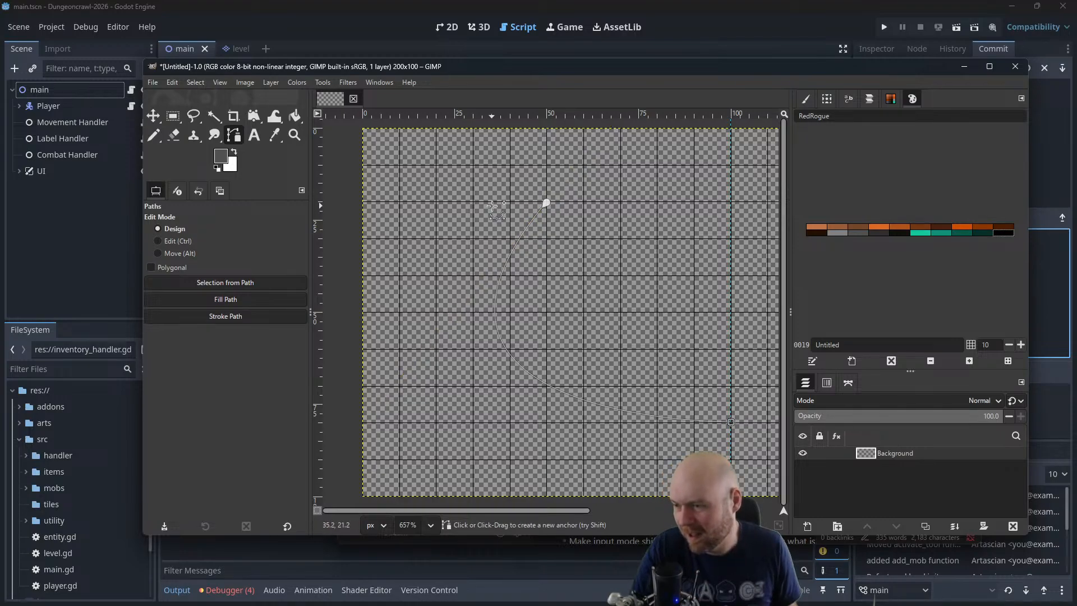
key(ctrl+z)
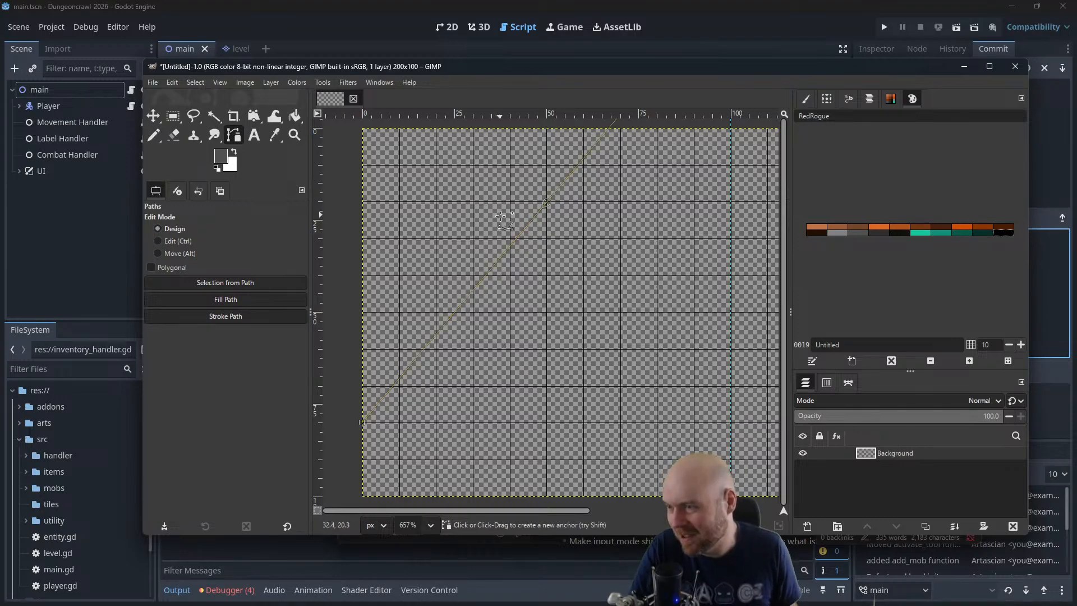
Place the path's lower-left anchor at about (1, 78), try to close the triangle through (98, 78), and undo the closing attempt
click(366, 416)
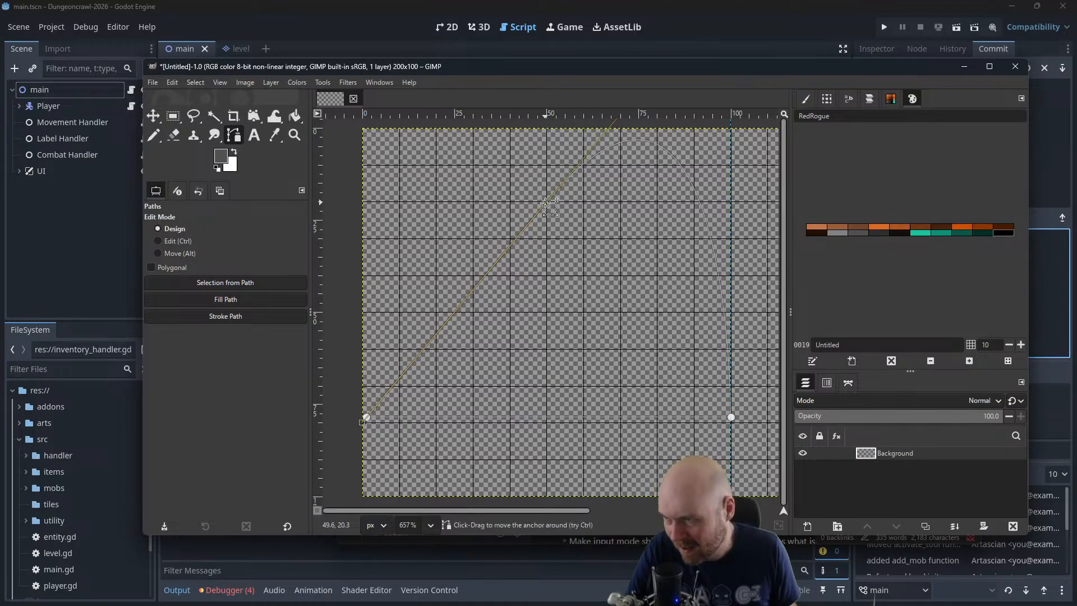
key(ctrl)
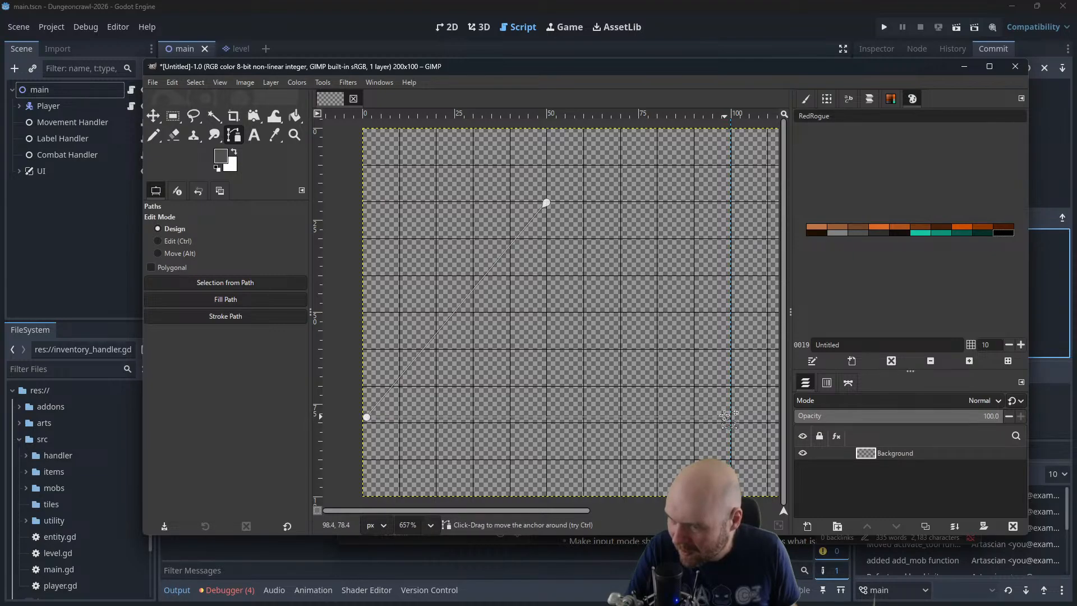
click(725, 416)
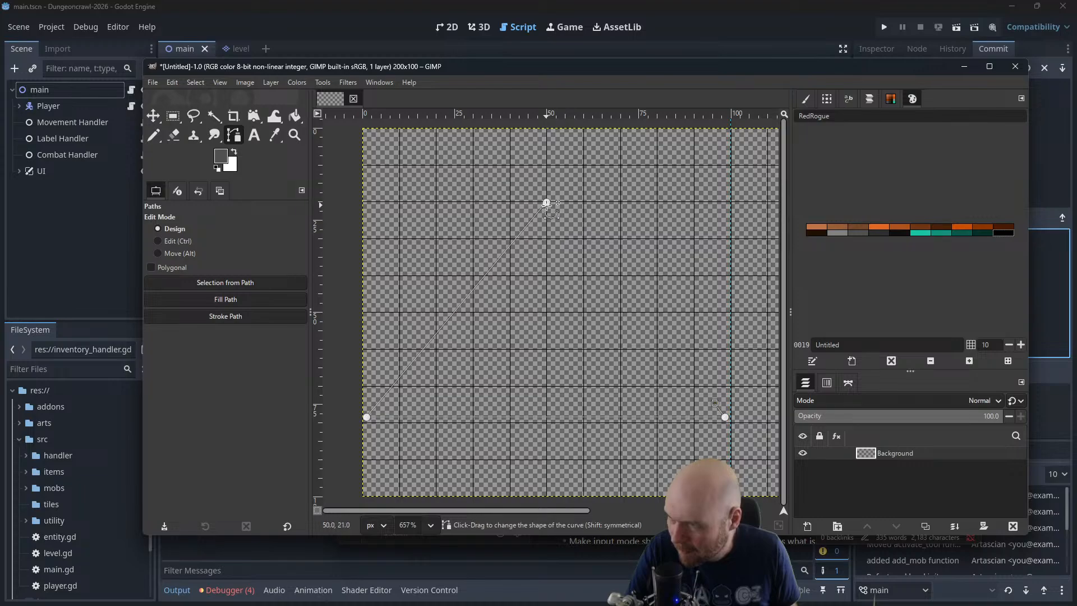
click(547, 202)
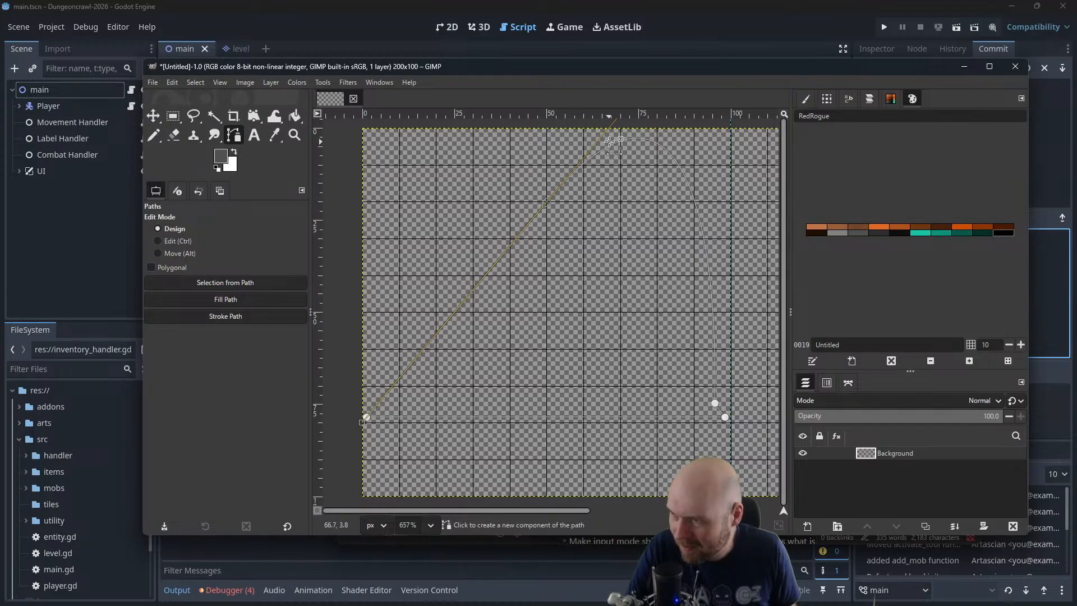
key(ctrl+z)
key(ctrl+z)
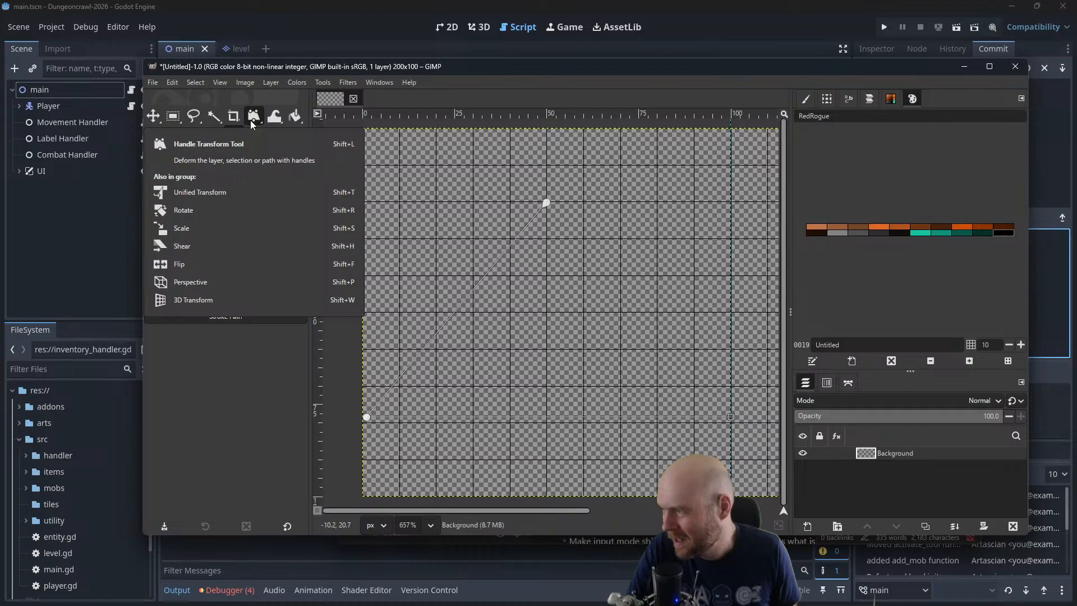
Switch to Firefox and search the web for "gimp how do i draw a line"
click(321, 82)
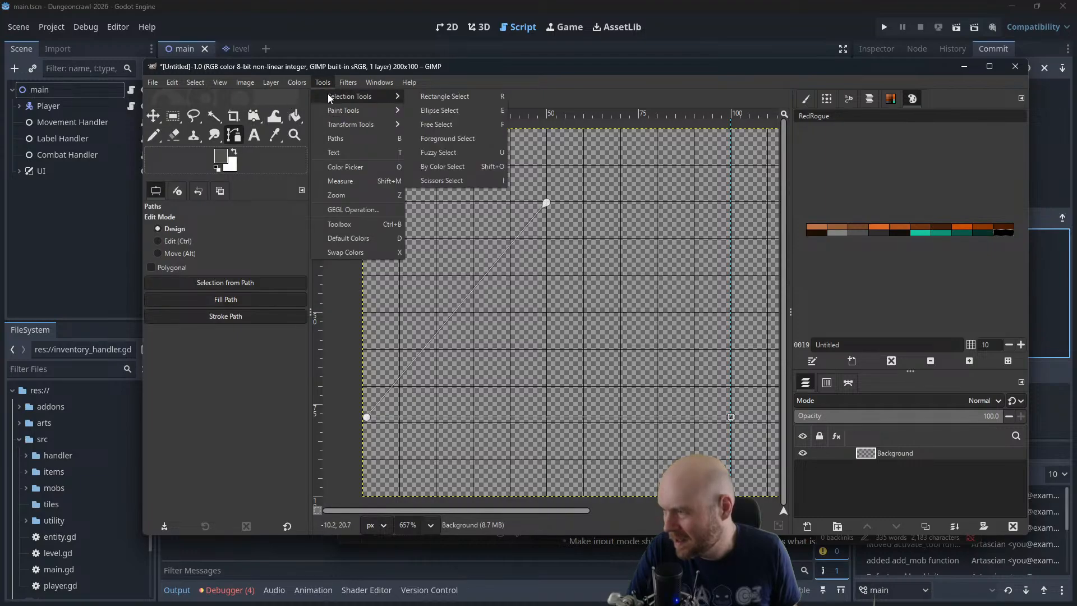
mouse_move(332, 109)
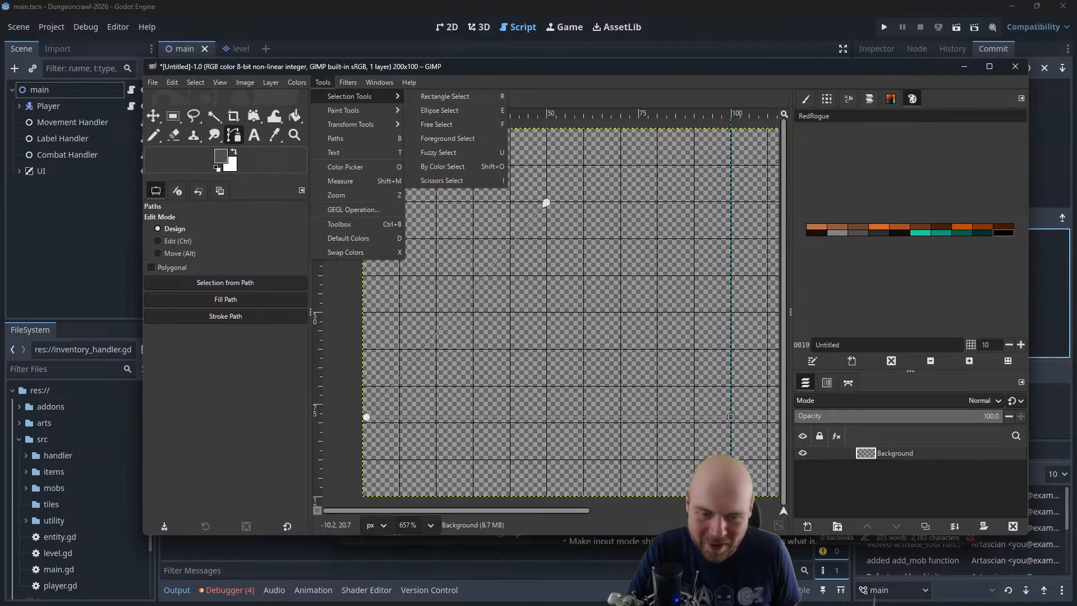
key(alt+Tab)
click(405, 12)
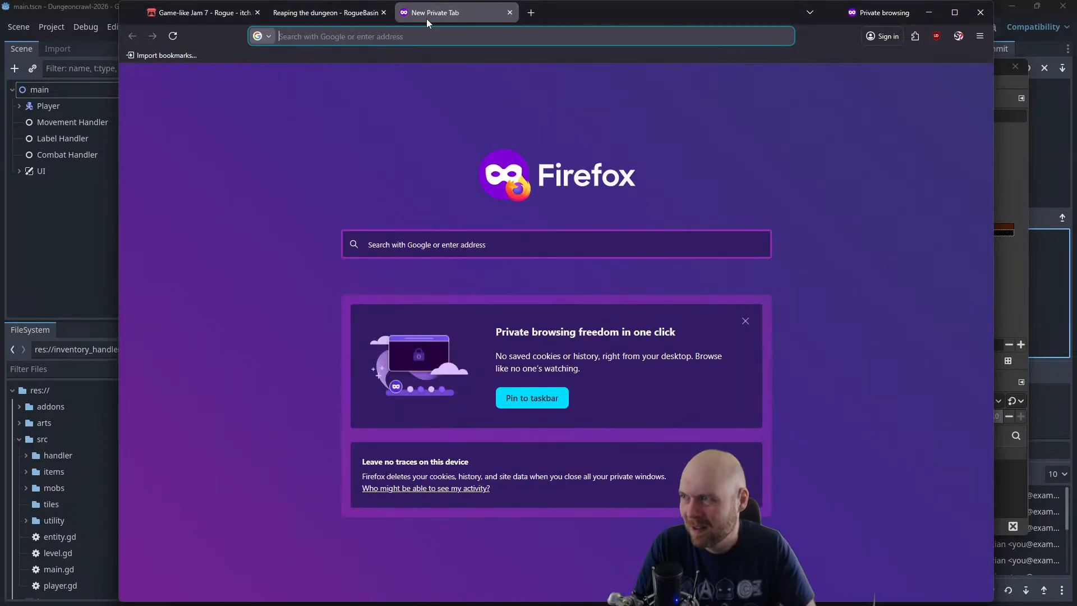
text(gimp how do i dra)
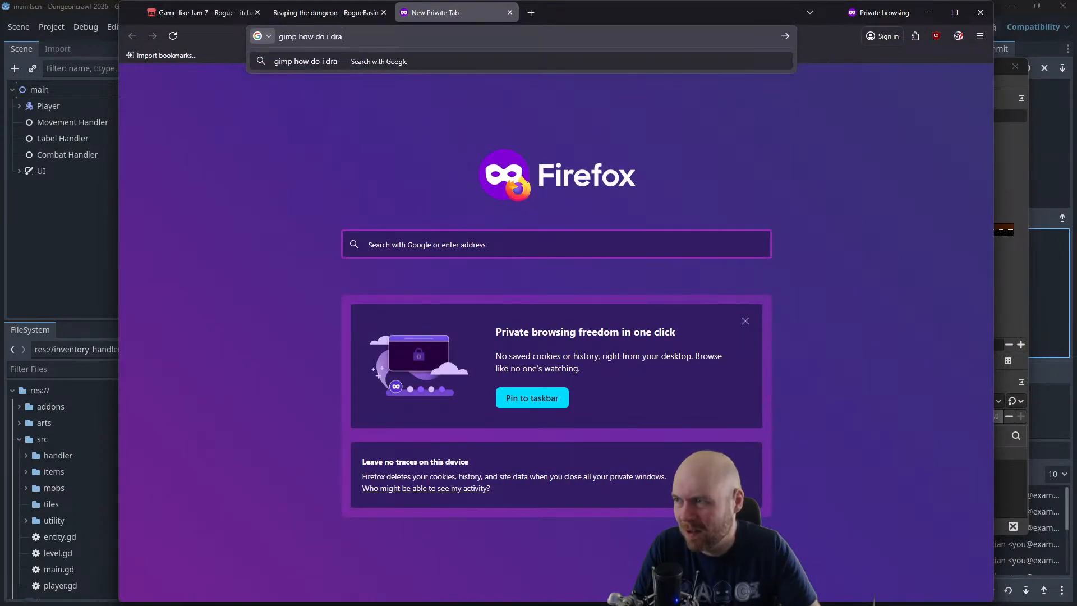
text(w a line)
key(Return)
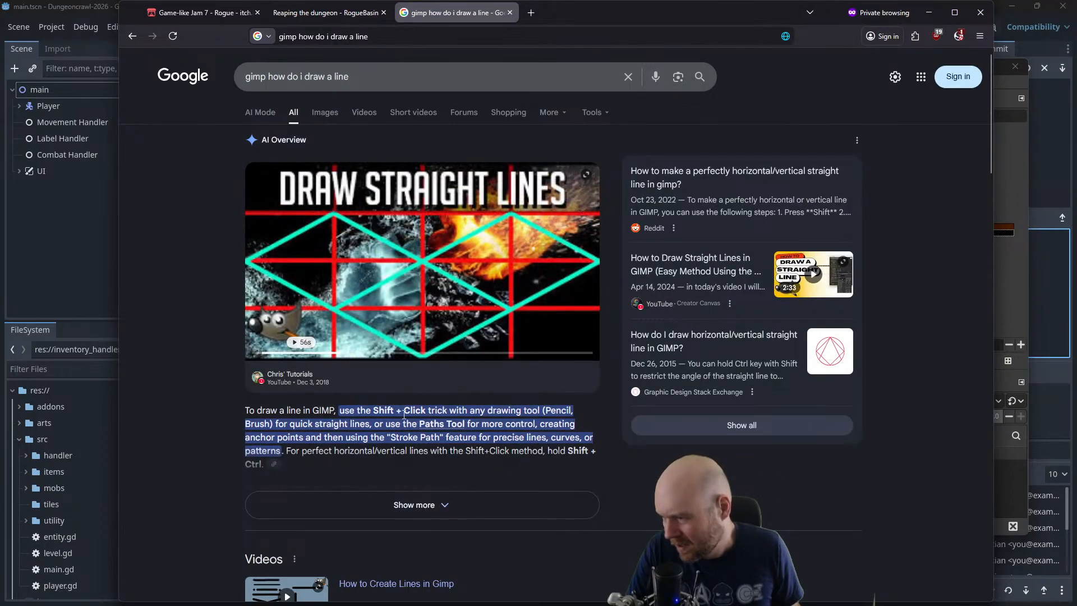
click(931, 15)
Try a diagonal grey stroke with the Pencil, undo it, and reset the drawing colours to black and white
key(n)
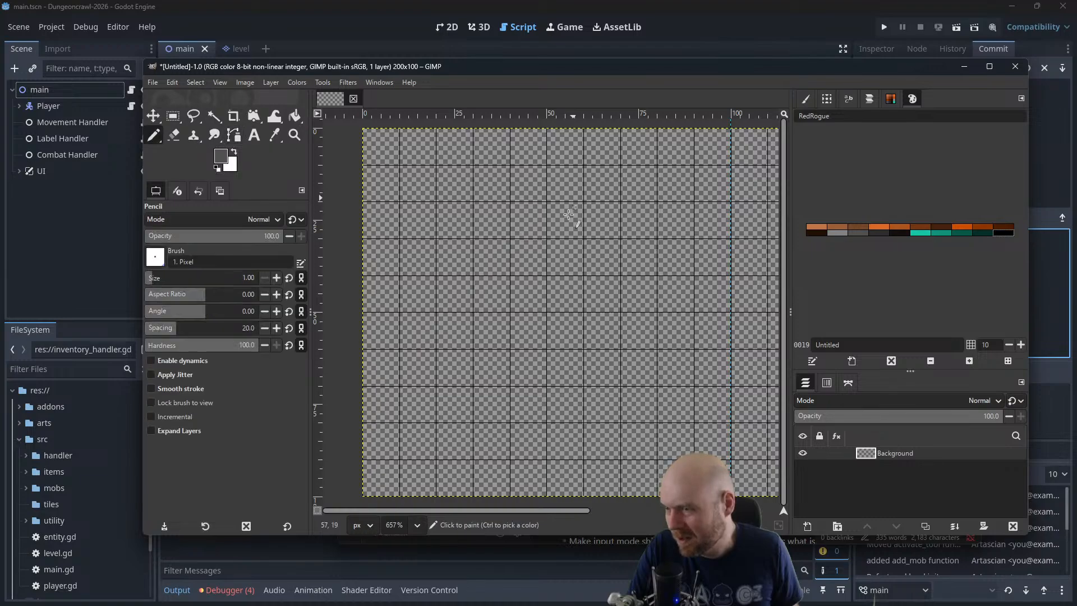
drag(538, 210, 373, 398)
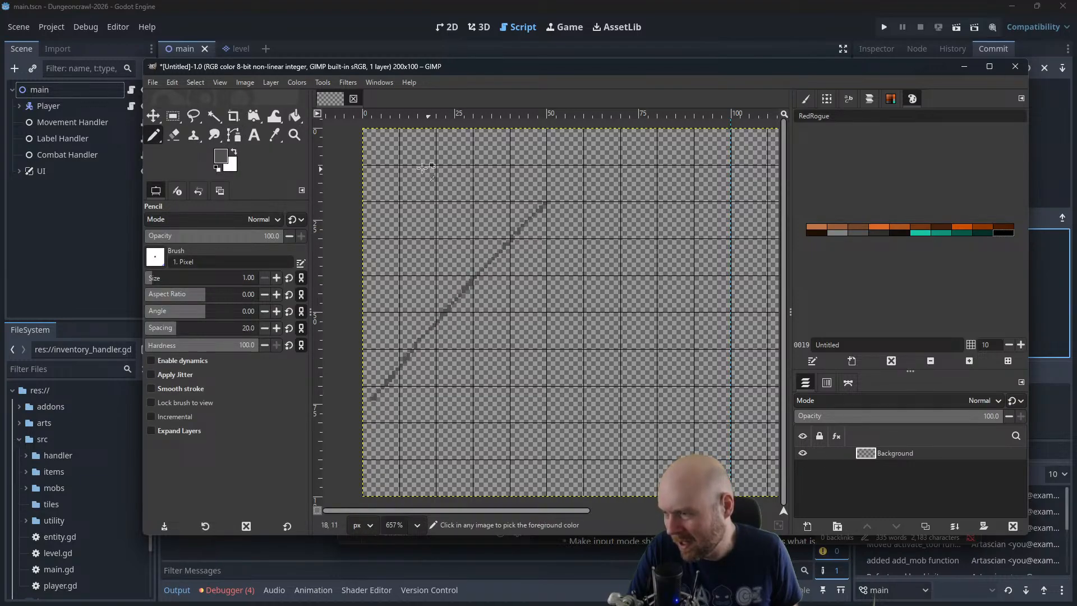
key(ctrl+z)
key(d)
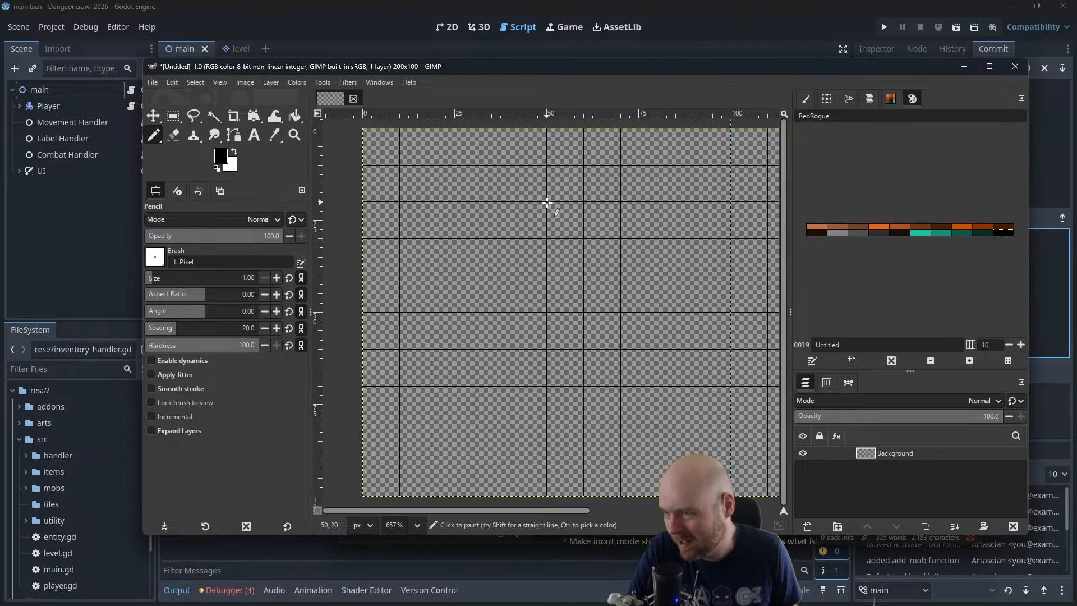
Try a straight black Pencil line between about (50, 20) and (0, 80), and undo it
key(shift)
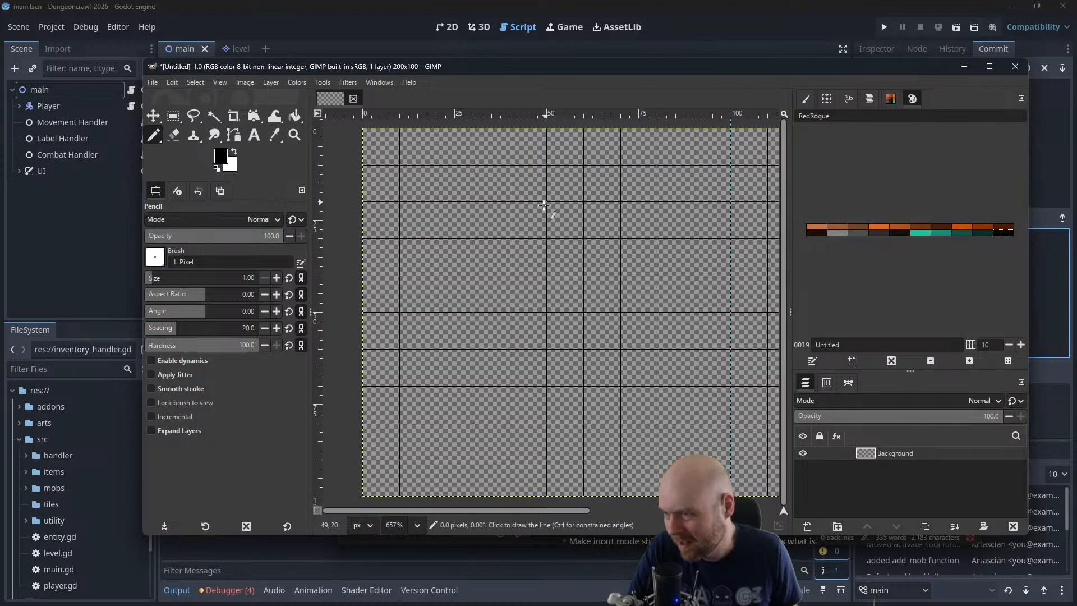
shift+click(363, 421)
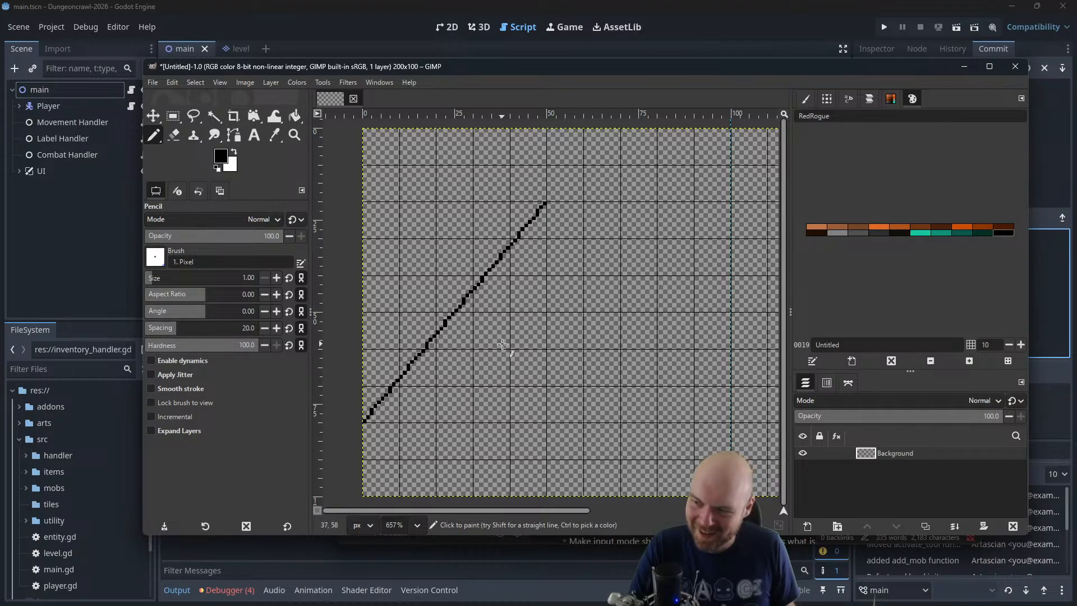
key(ctrl+z)
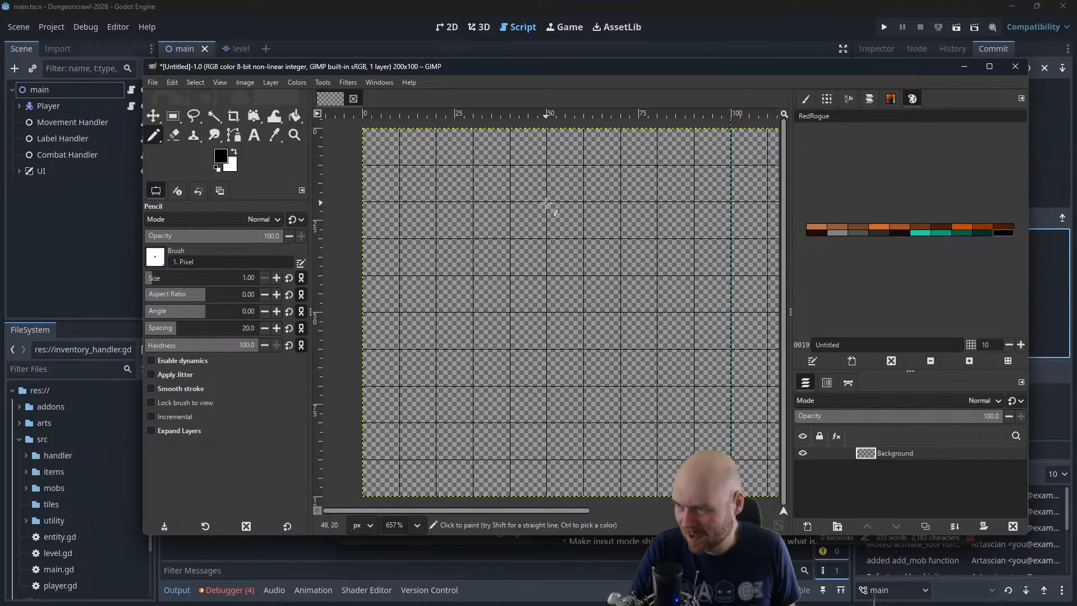
Draw a closed black triangle outline with straight Pencil lines, with corners at about (10, 79), (49, 20) and (89, 79)
key(shift)
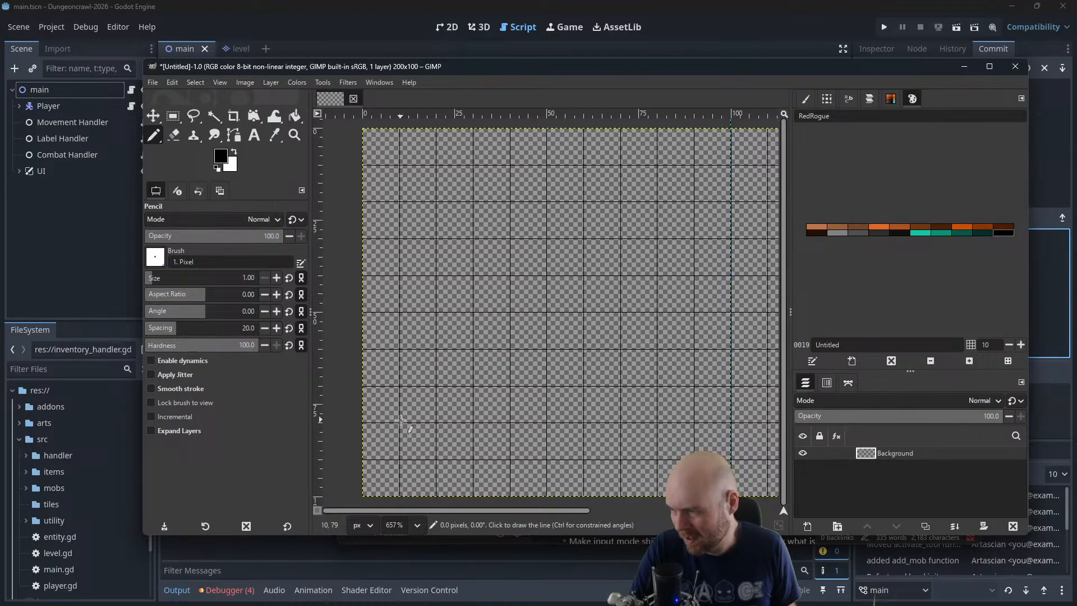
shift+click(545, 202)
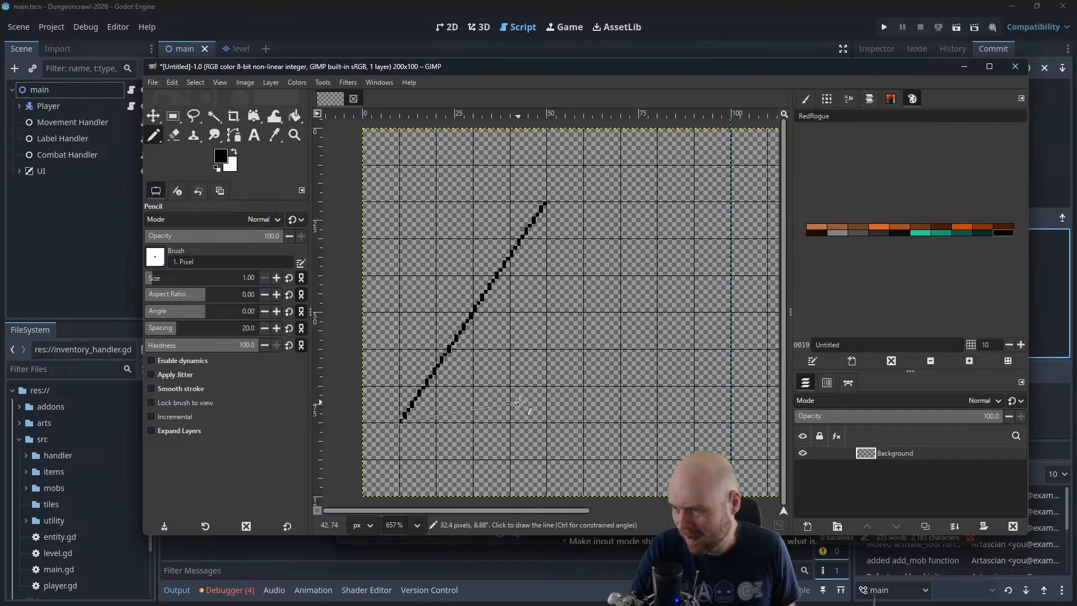
shift+click(693, 421)
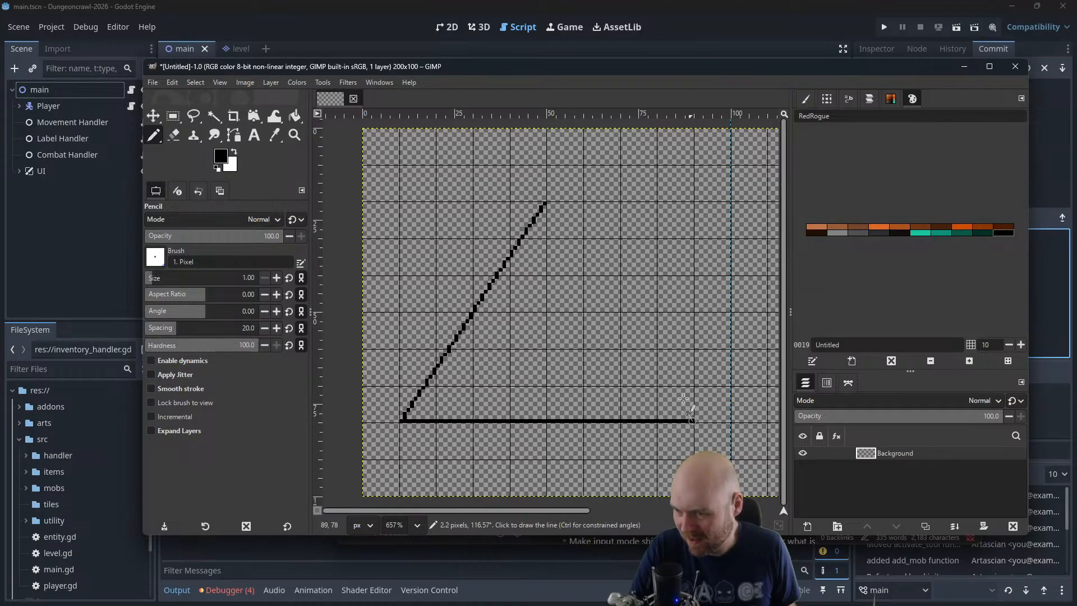
shift+click(545, 203)
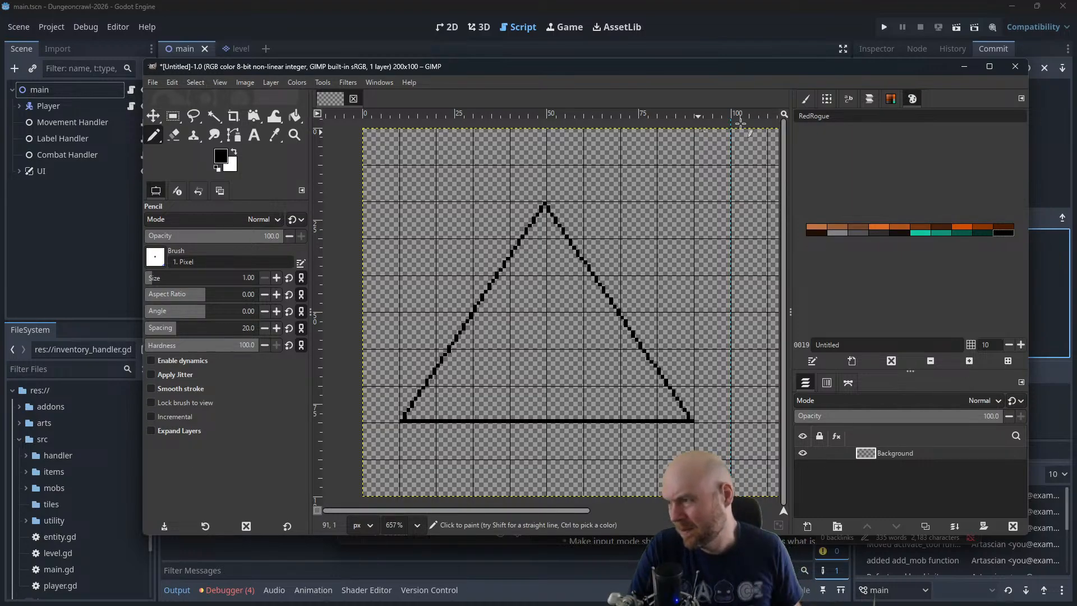
click(220, 158)
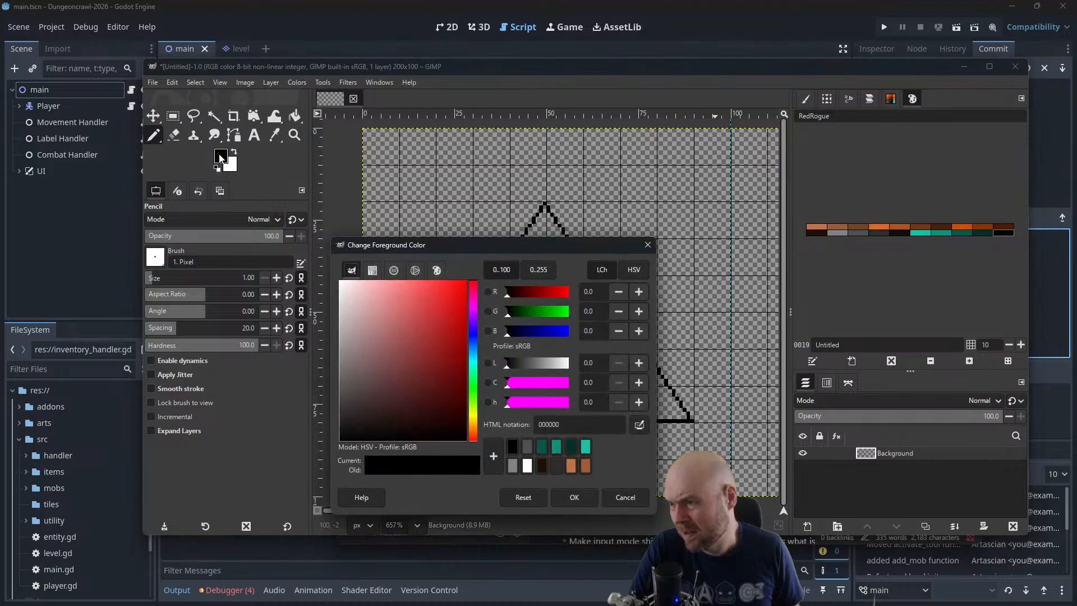
click(473, 421)
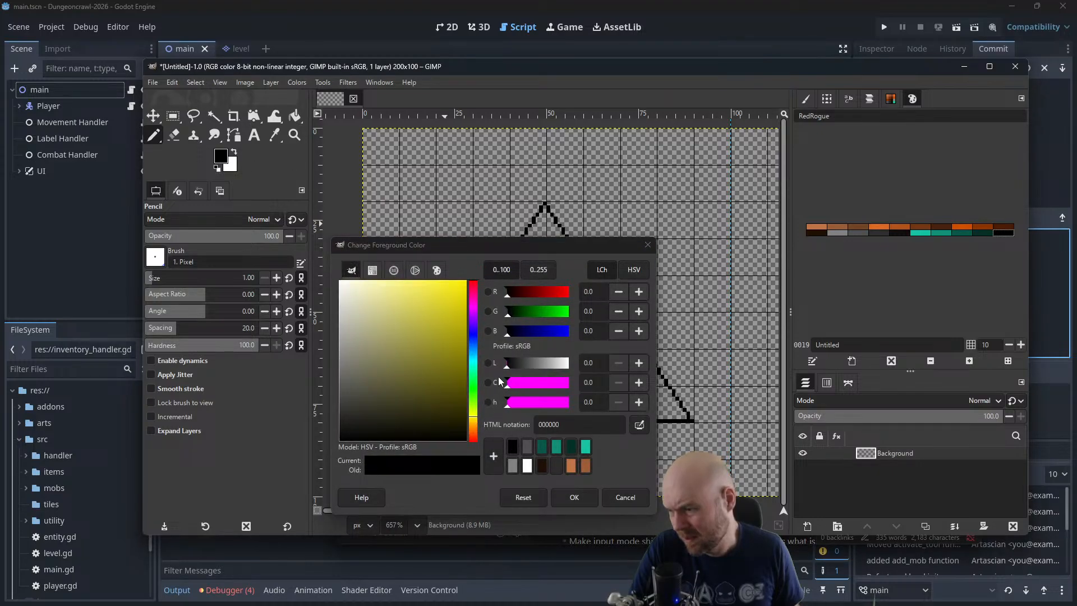
click(633, 269)
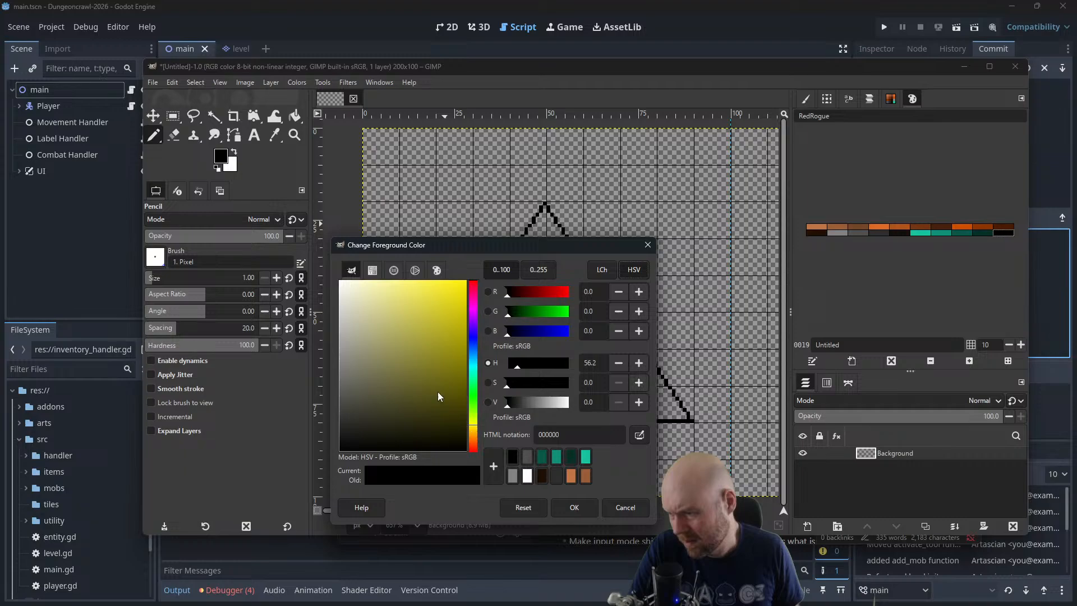
drag(438, 396, 456, 334)
click(648, 245)
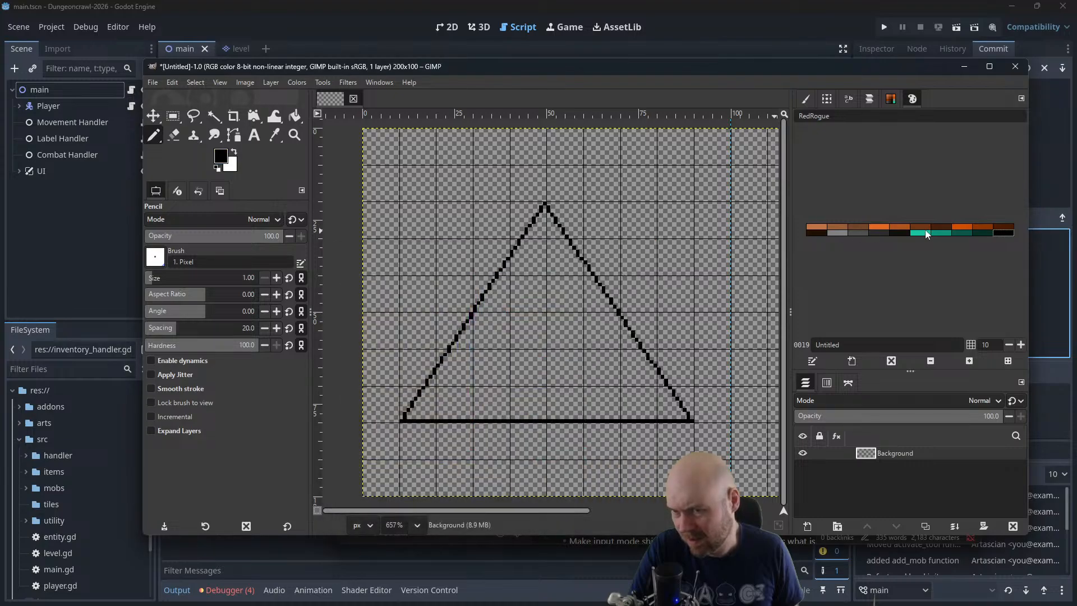
Take the bright teal from the RedRogue palette as foreground colour and shift its hue to 63.3, giving yellow-green b9c317
click(921, 233)
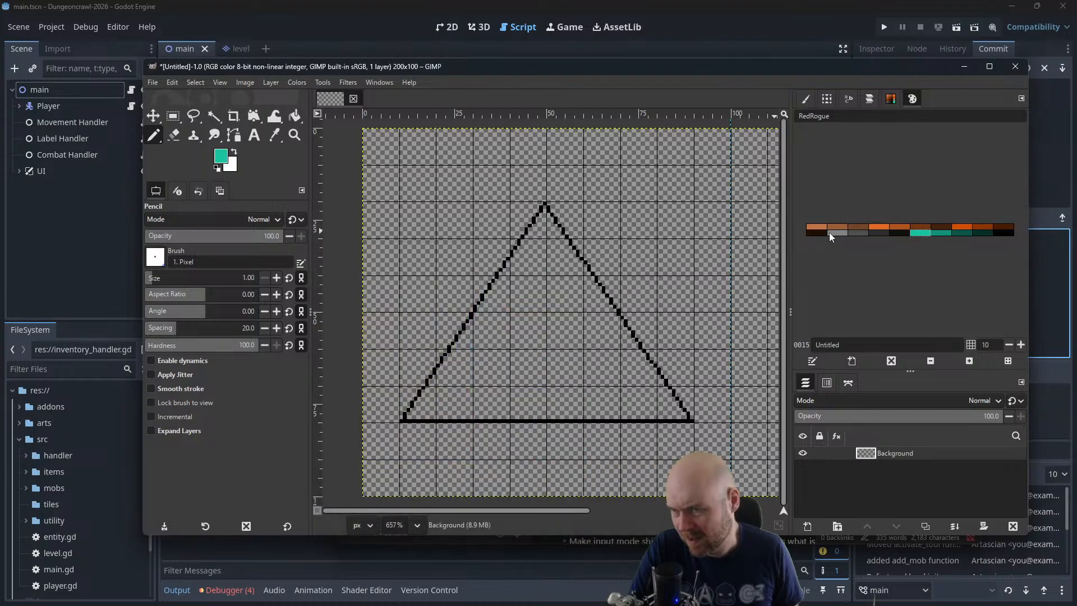
click(220, 158)
click(519, 366)
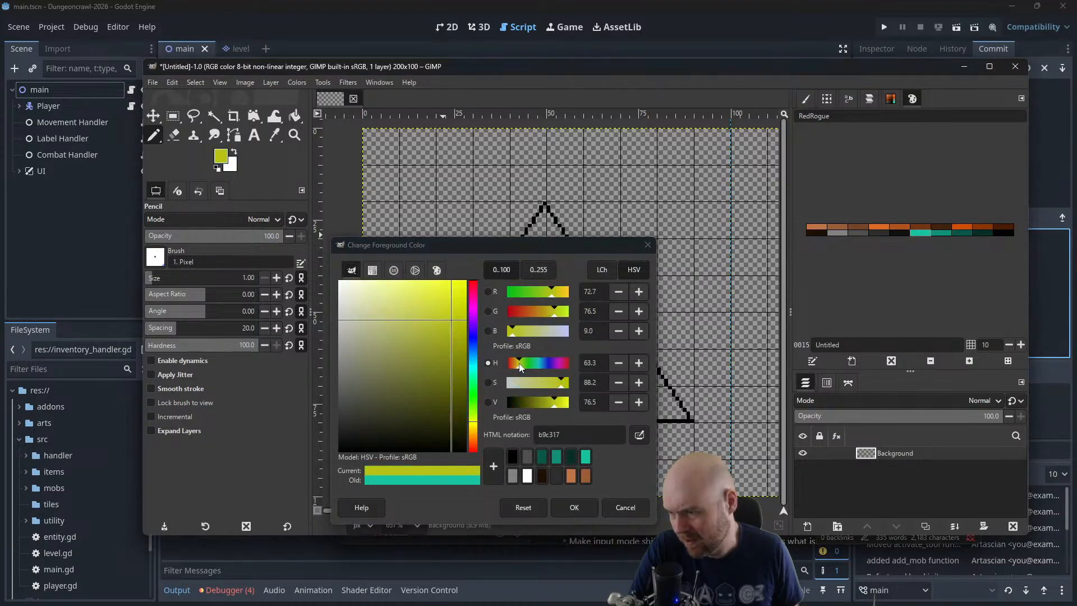
click(572, 507)
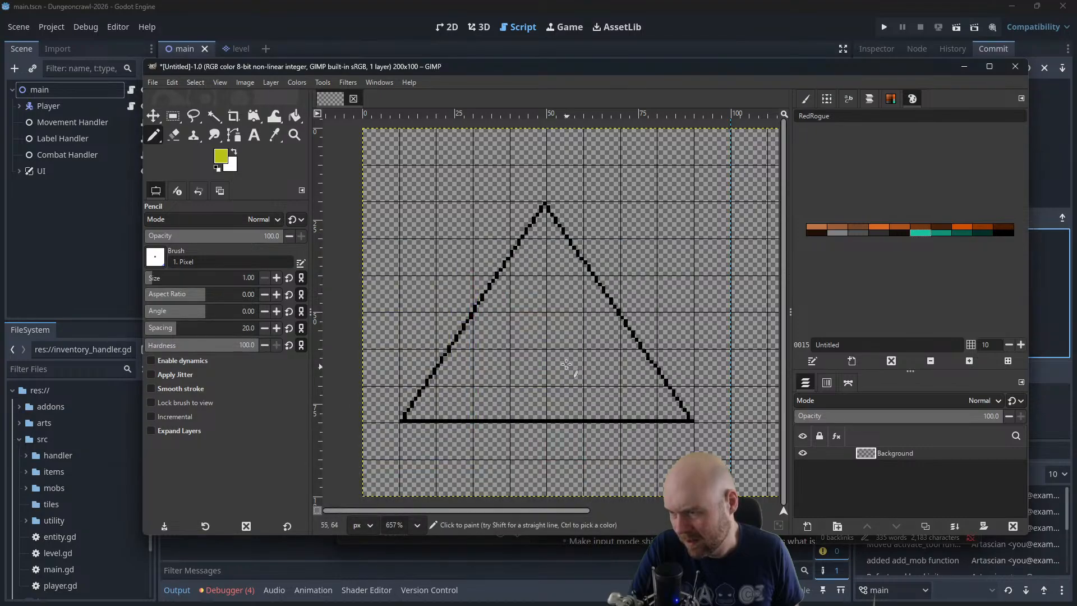
Bucket-fill the triangle's interior with the yellow-green foreground colour, undoing the first fills and lowering the fill threshold to 6.9
click(272, 117)
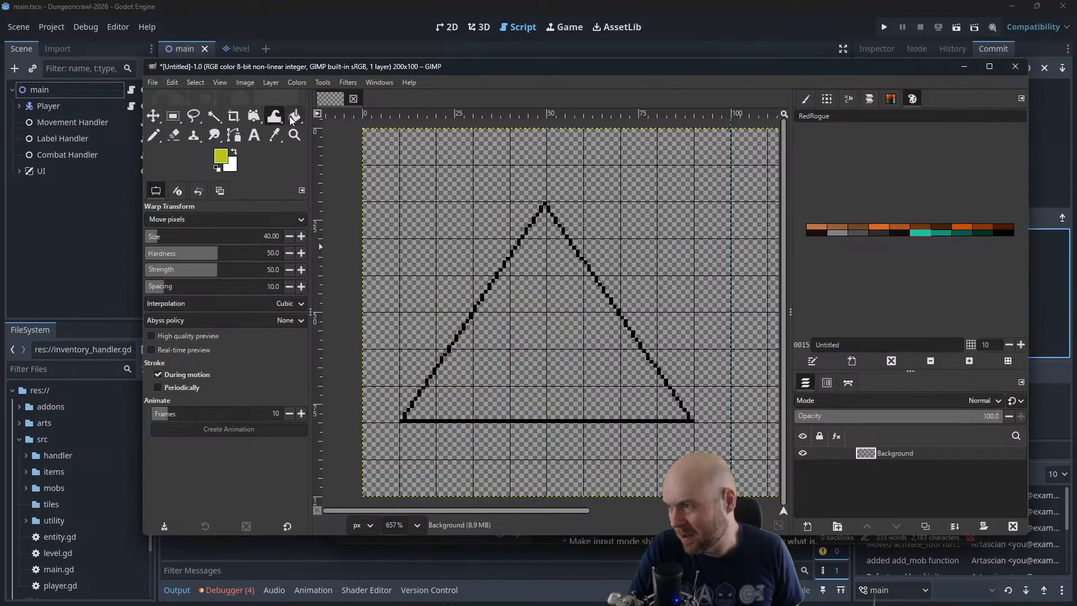
click(294, 117)
click(576, 351)
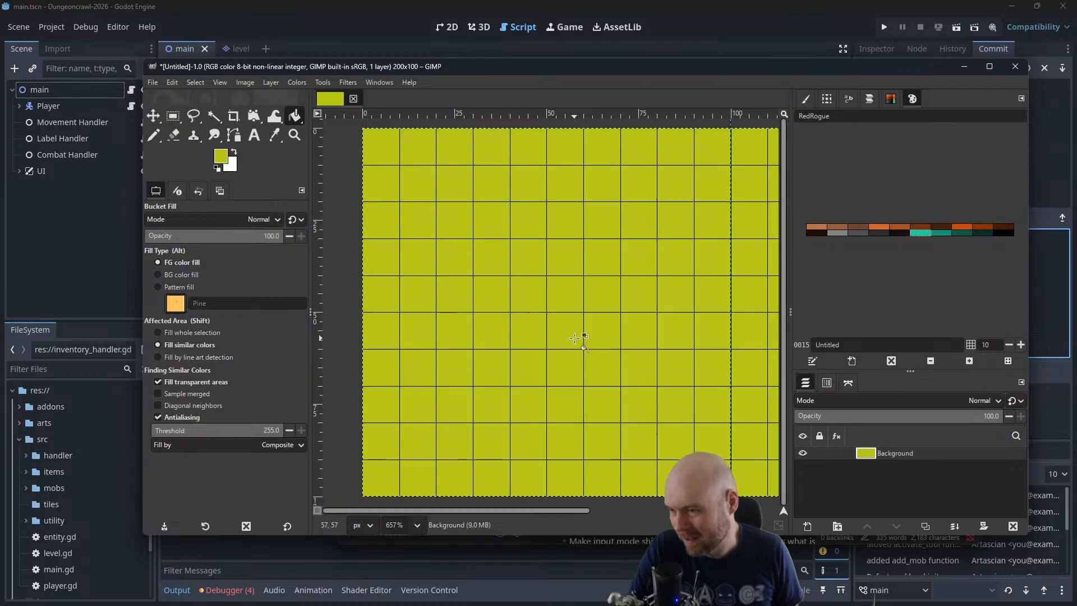
key(ctrl+z)
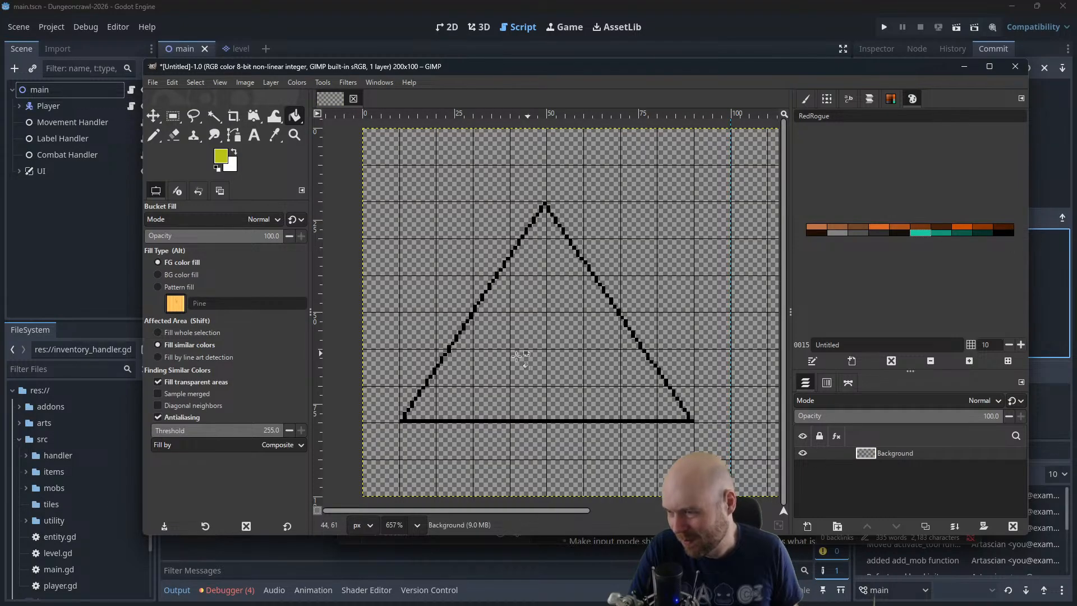
click(449, 400)
key(ctrl+z)
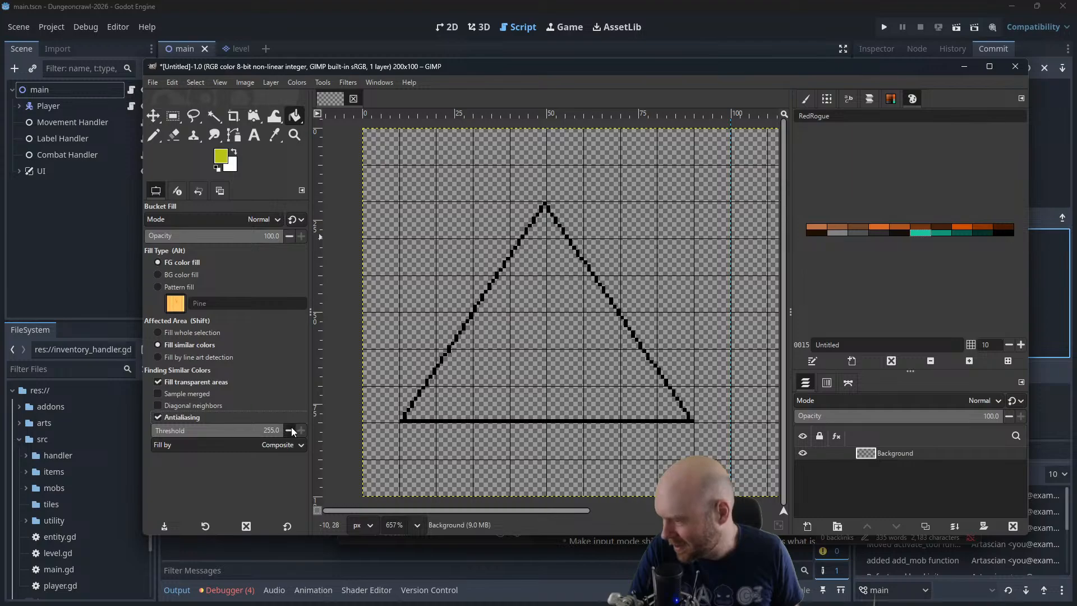
drag(262, 436, 158, 436)
click(541, 373)
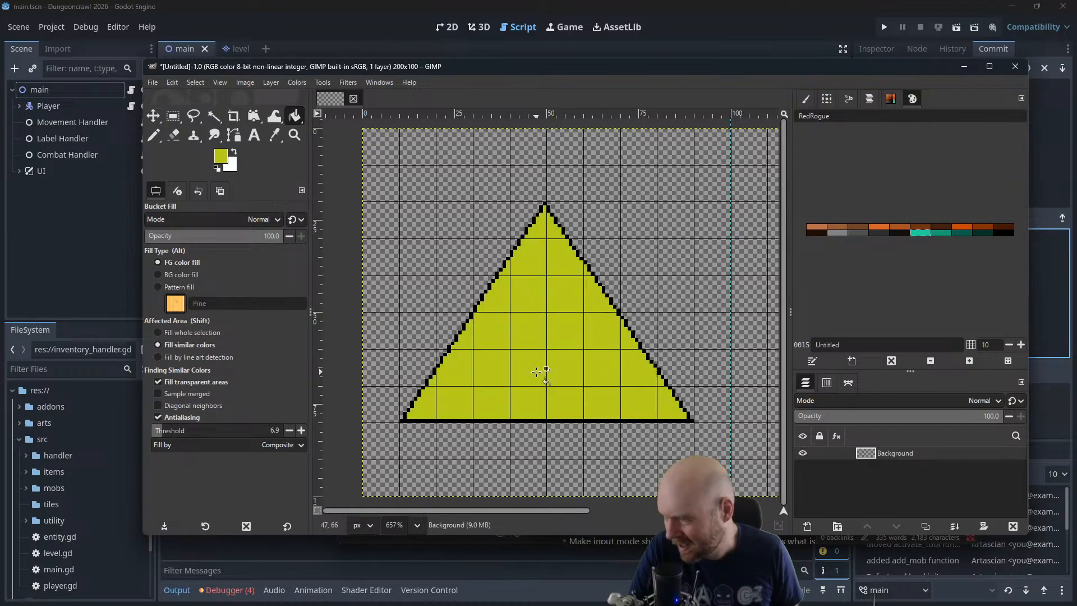
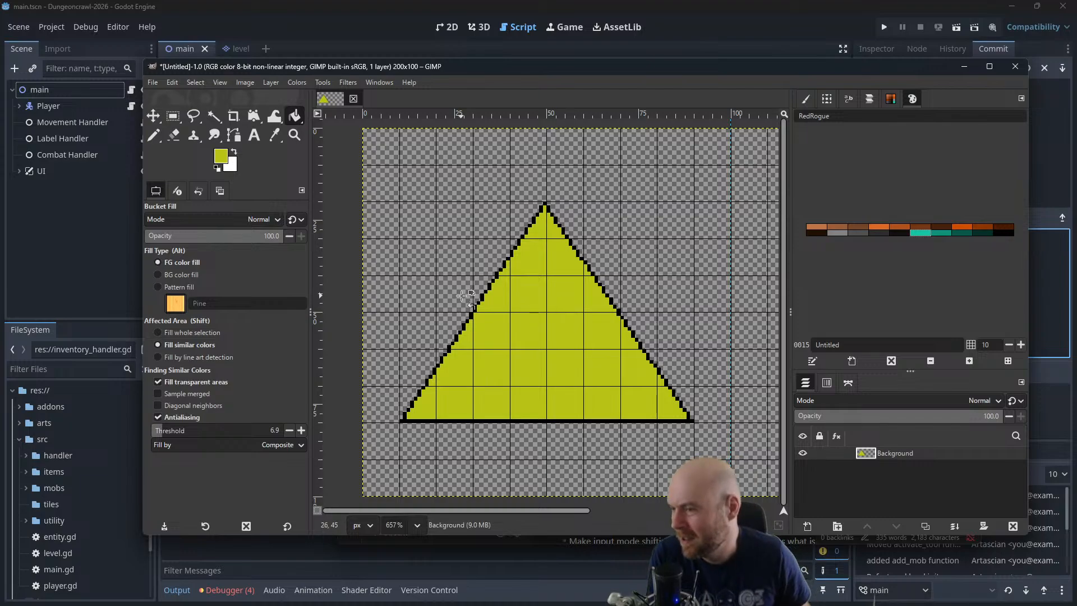
click(224, 161)
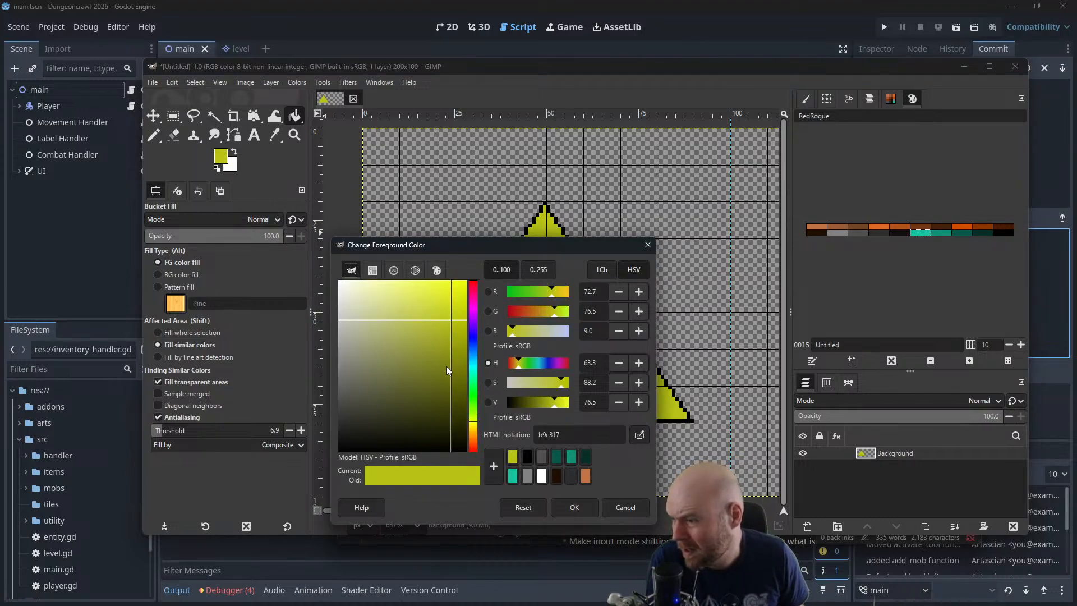
click(549, 384)
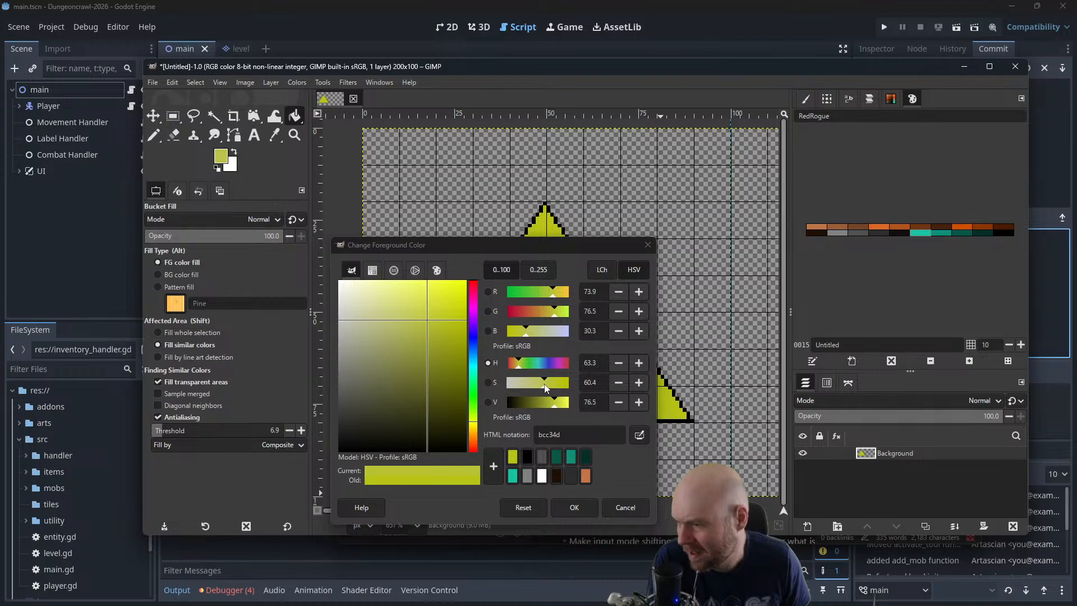
key(ctrl+z)
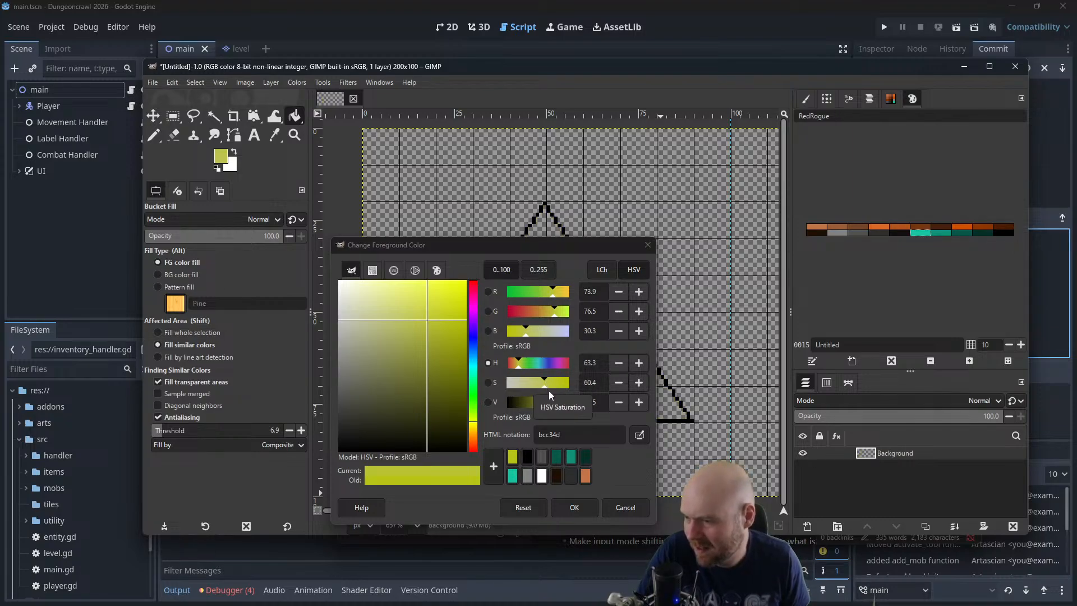
click(615, 509)
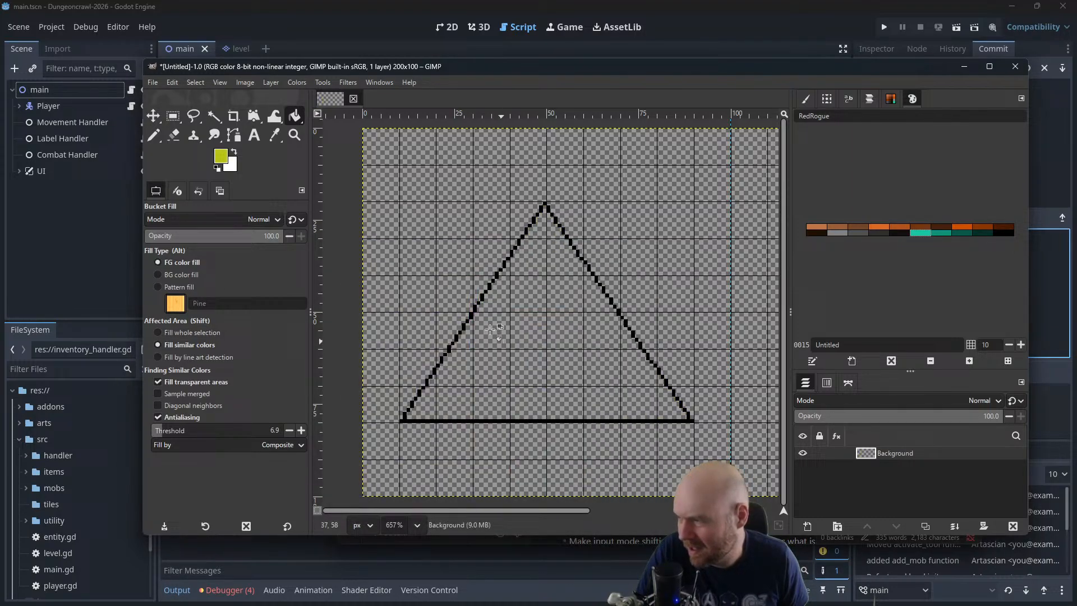
click(598, 336)
Darken the foreground yellow-green to an HSV value of 54.5, giving olive 848b10
click(221, 155)
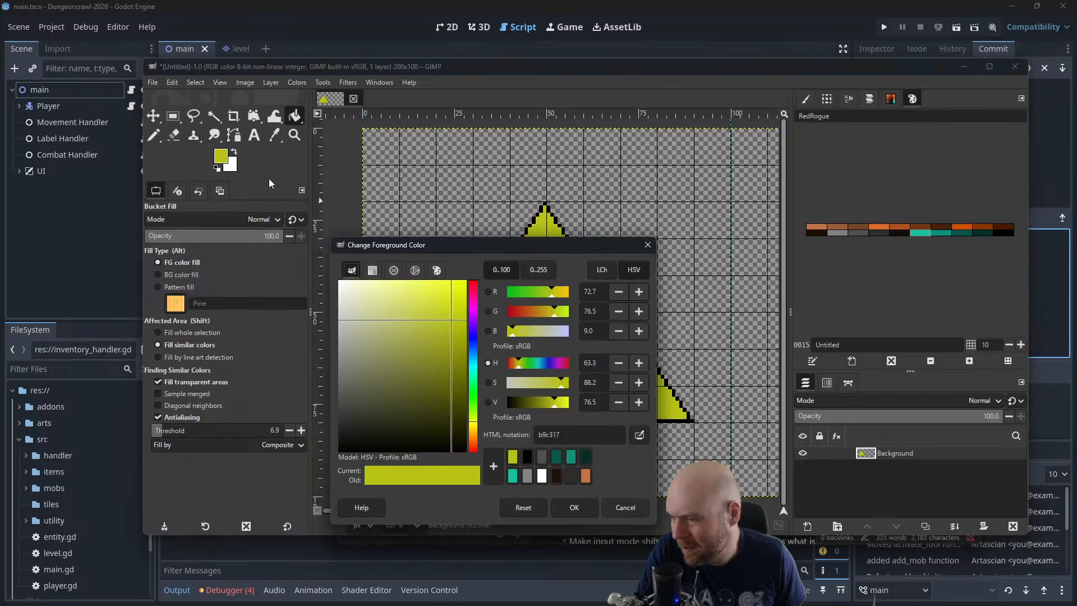
drag(546, 403, 543, 402)
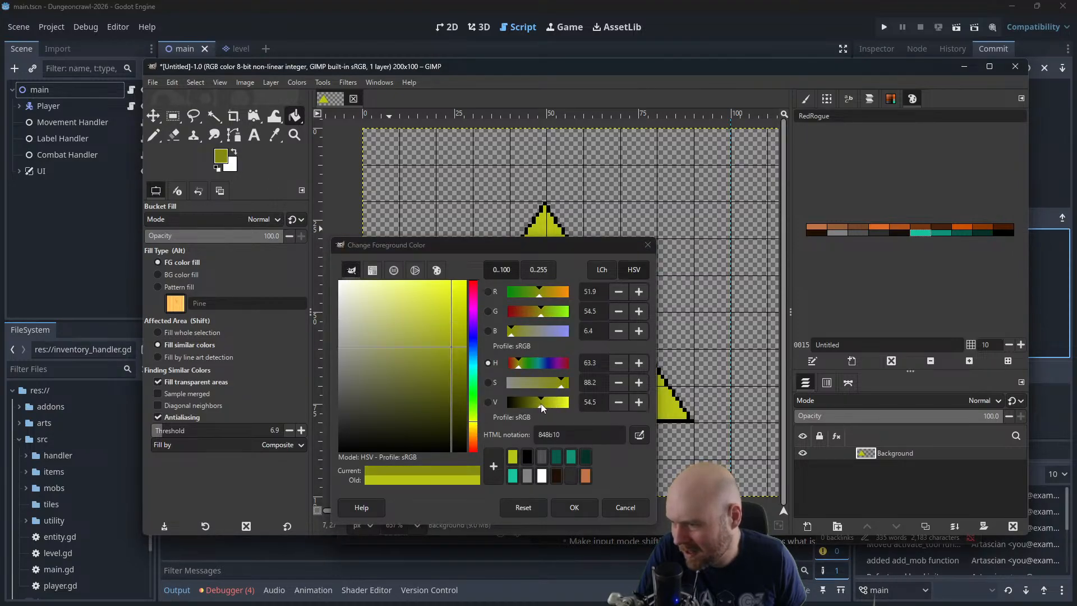
click(573, 507)
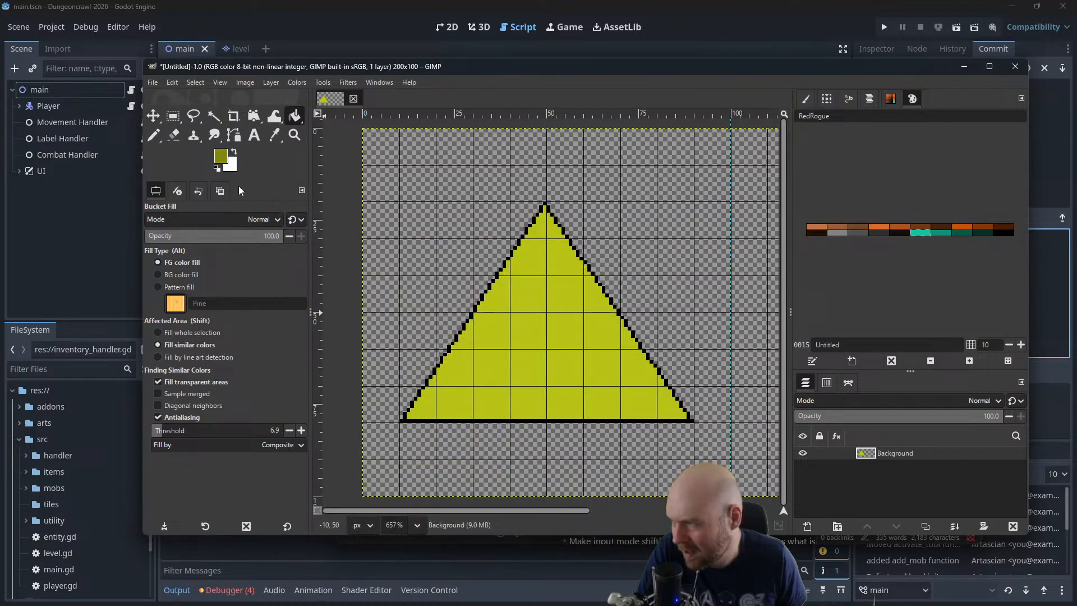
Draw a closed olive shading line inside the black outline with straight Pencil lines, with corners at about (49, 21), (12, 78) and (86, 78)
click(154, 134)
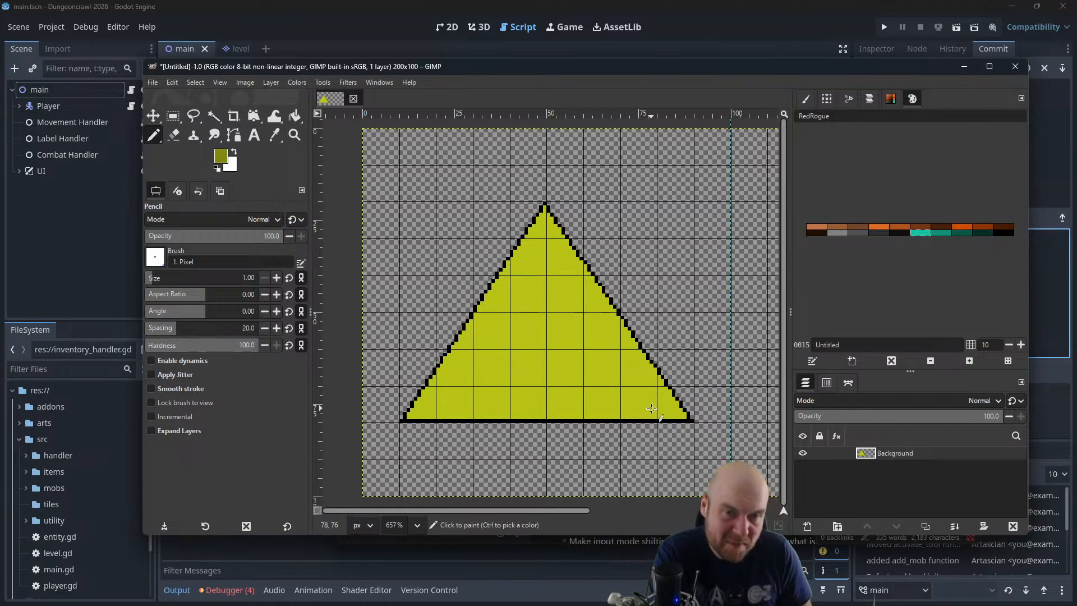
click(544, 211)
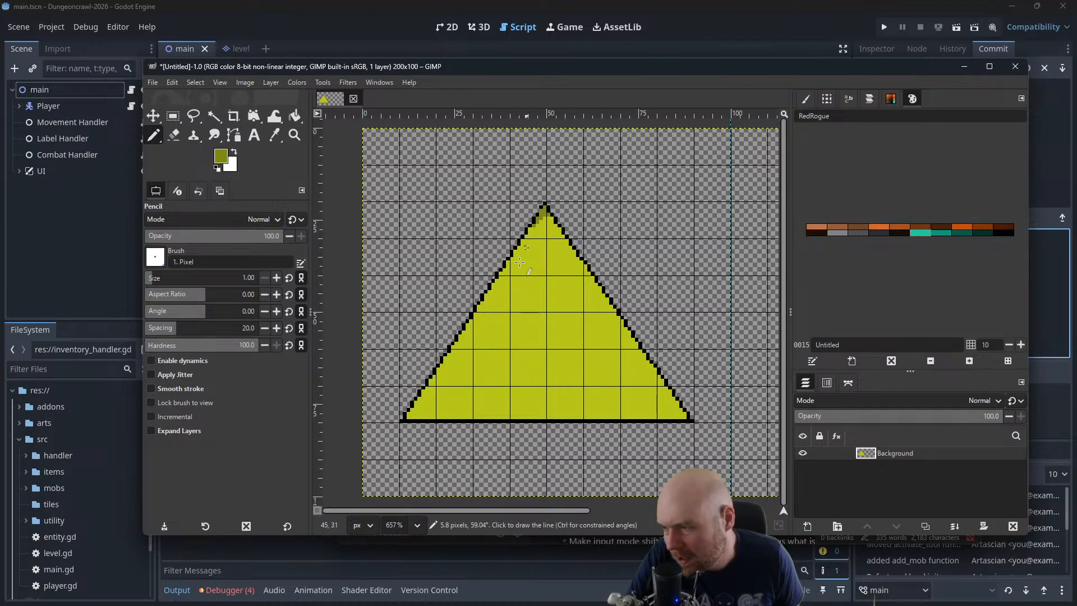
shift+click(408, 415)
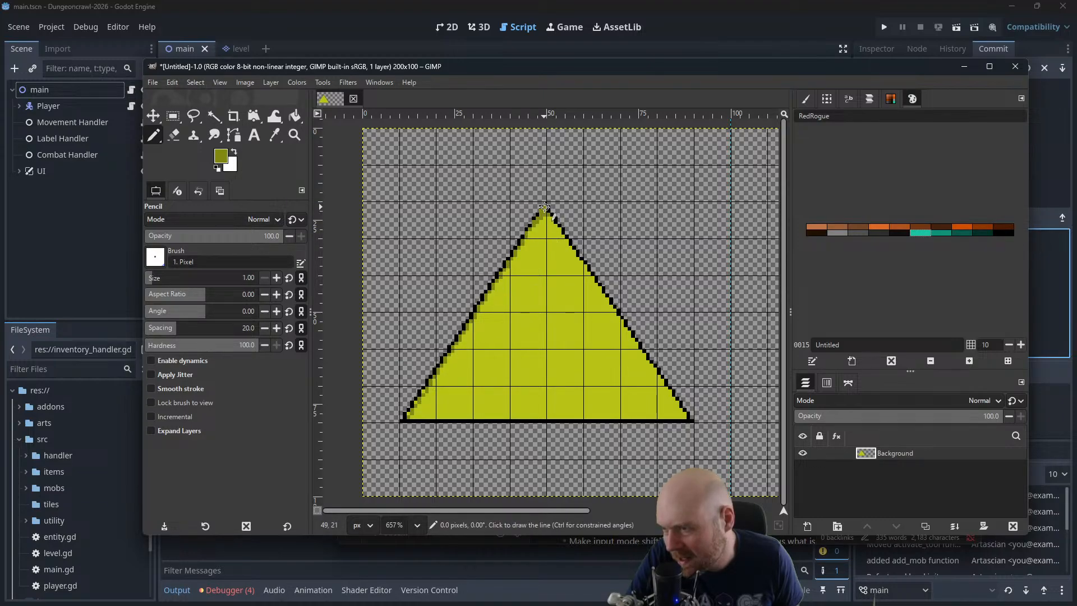
shift+click(684, 416)
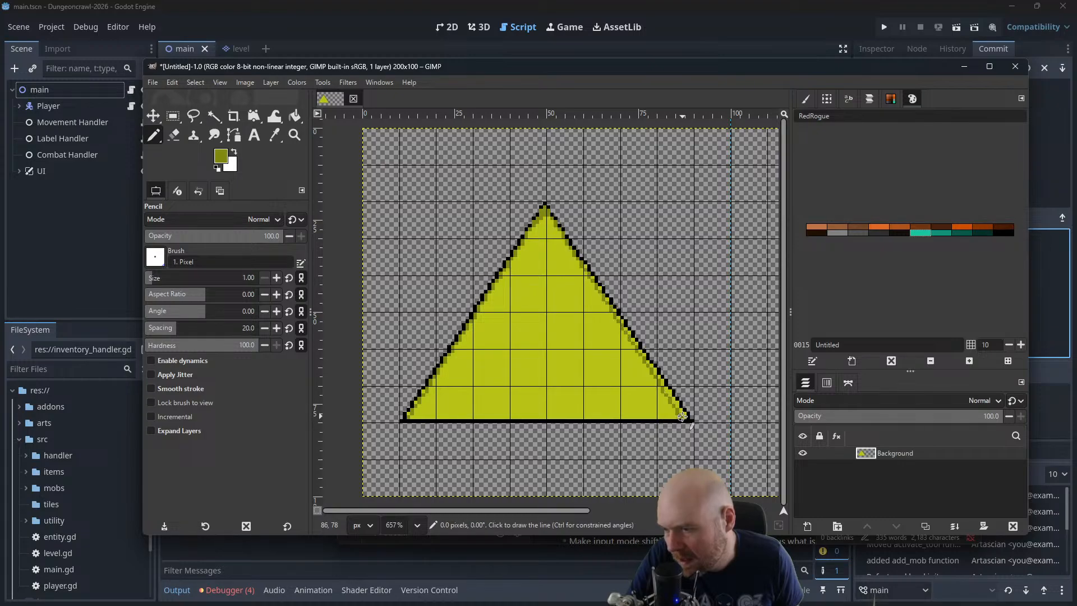
shift+click(409, 417)
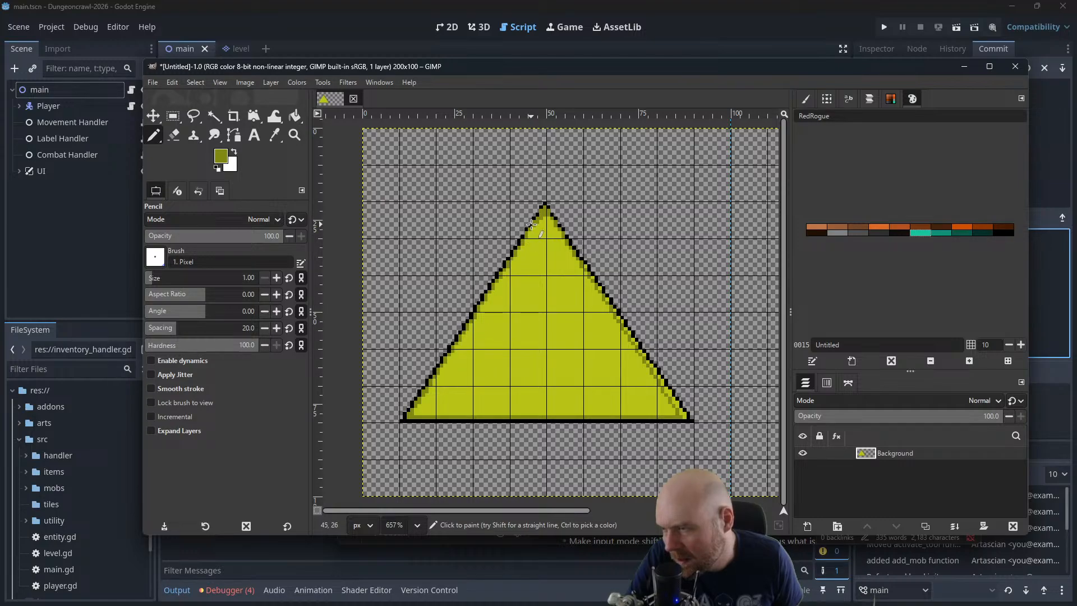
Sample the olive from the shading line and paint over the yellow gaps beside the triangle's right outline with the Pencil
scroll(528, 228, up, 2)
scroll(552, 232, up, 7)
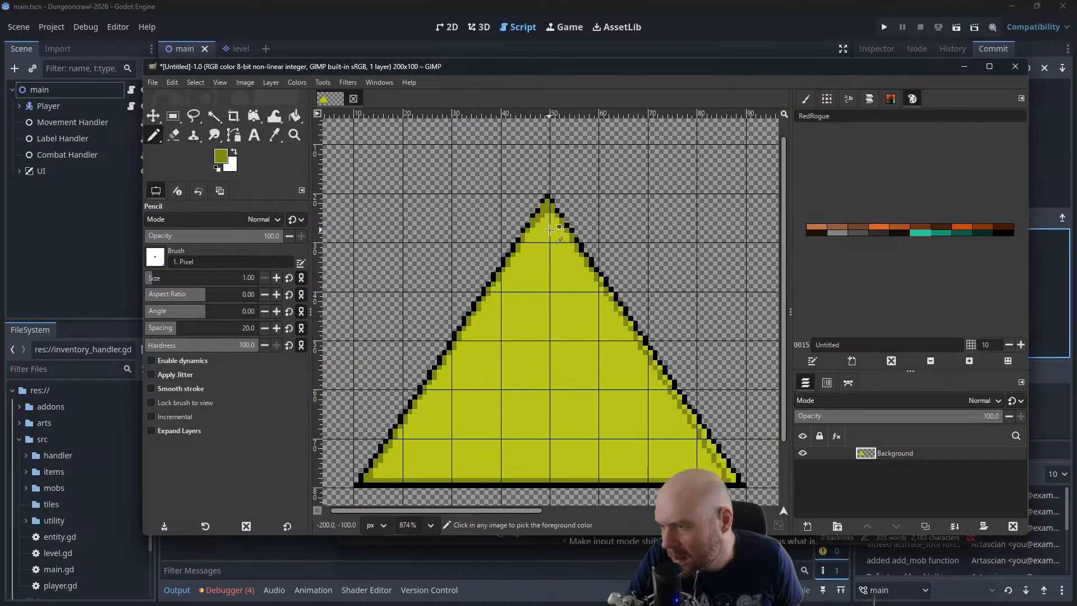
click(217, 168)
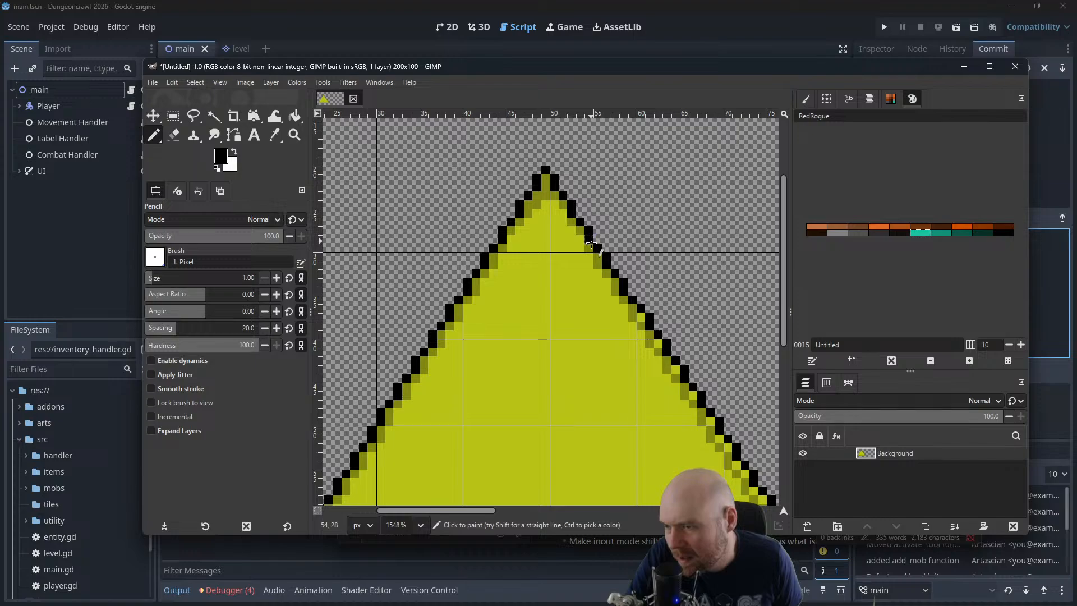
scroll(696, 367, down, 3)
scroll(695, 366, down, 2)
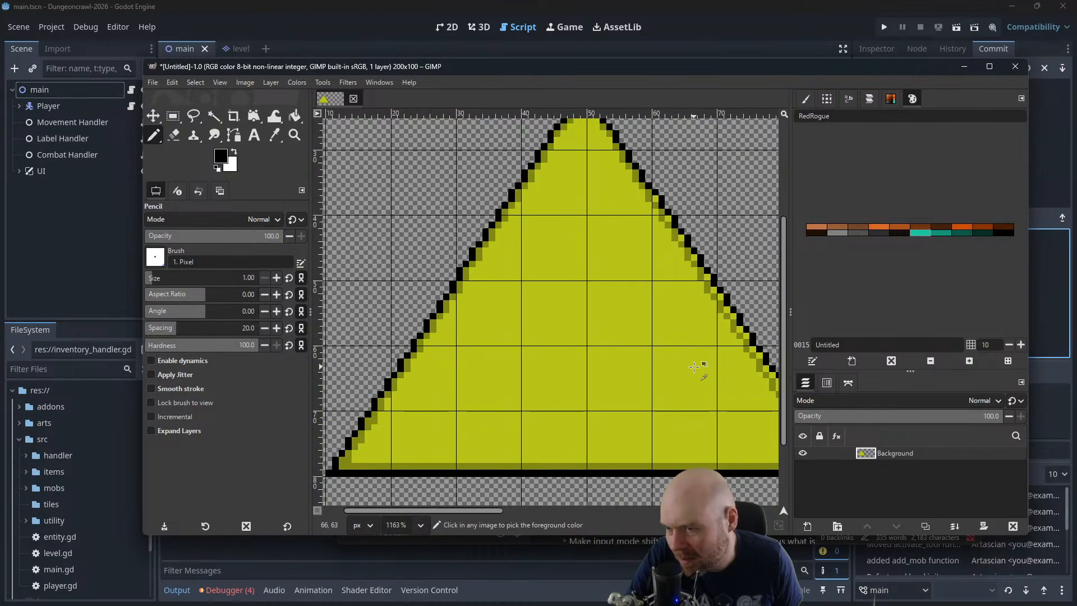
scroll(694, 366, down, 1)
drag(694, 366, 641, 352)
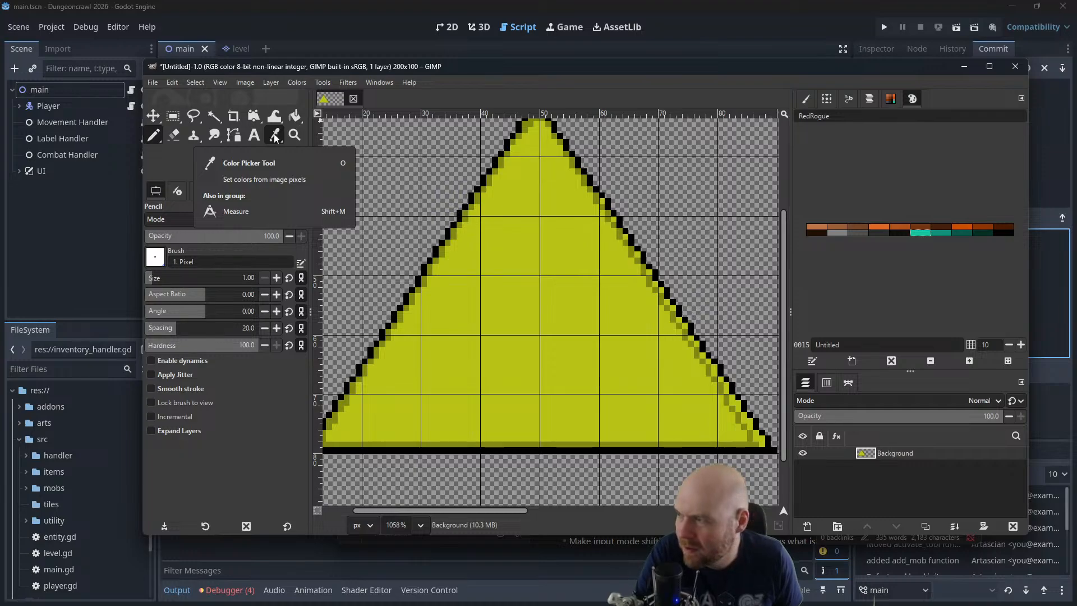
key(ctrl)
key(ctrl)
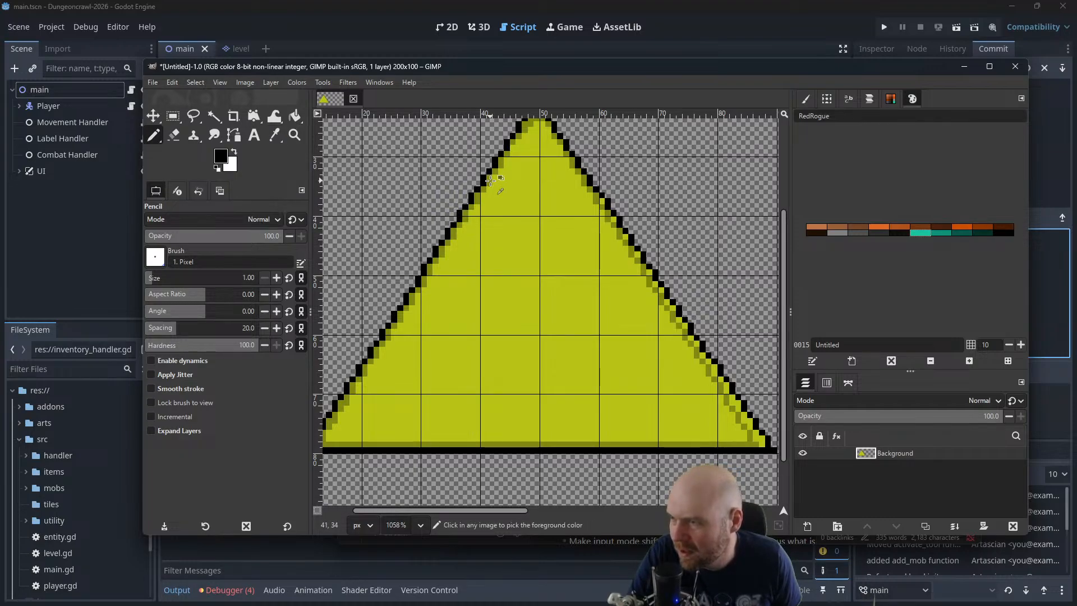
ctrl+click(491, 180)
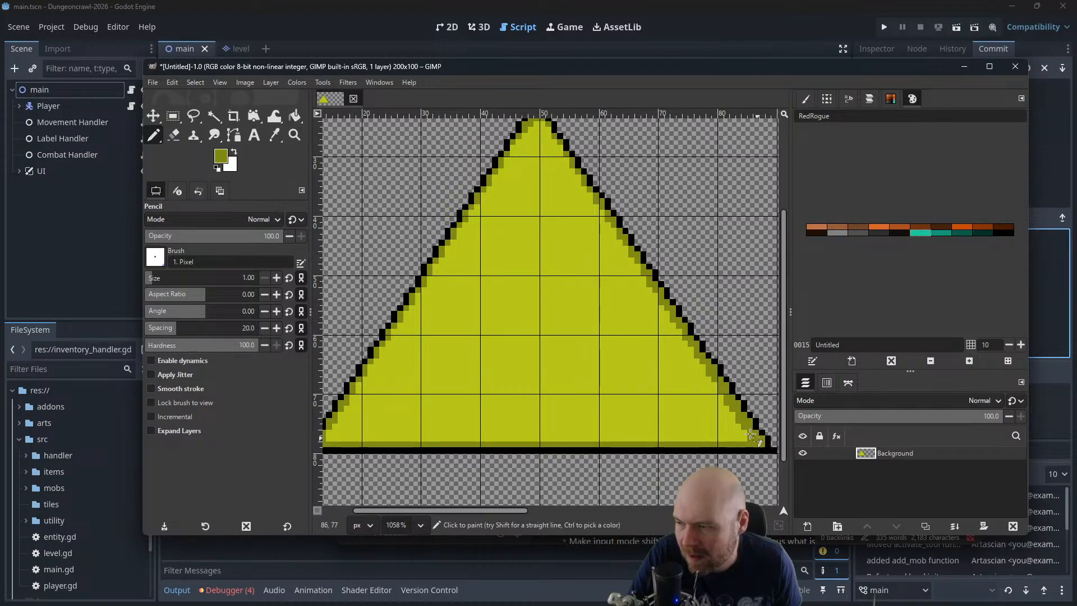
Fill the triangle's lower-left inner corner with olive and draw a second straight shading line from about (14, 77) up to (49, 24)
drag(540, 392, 580, 393)
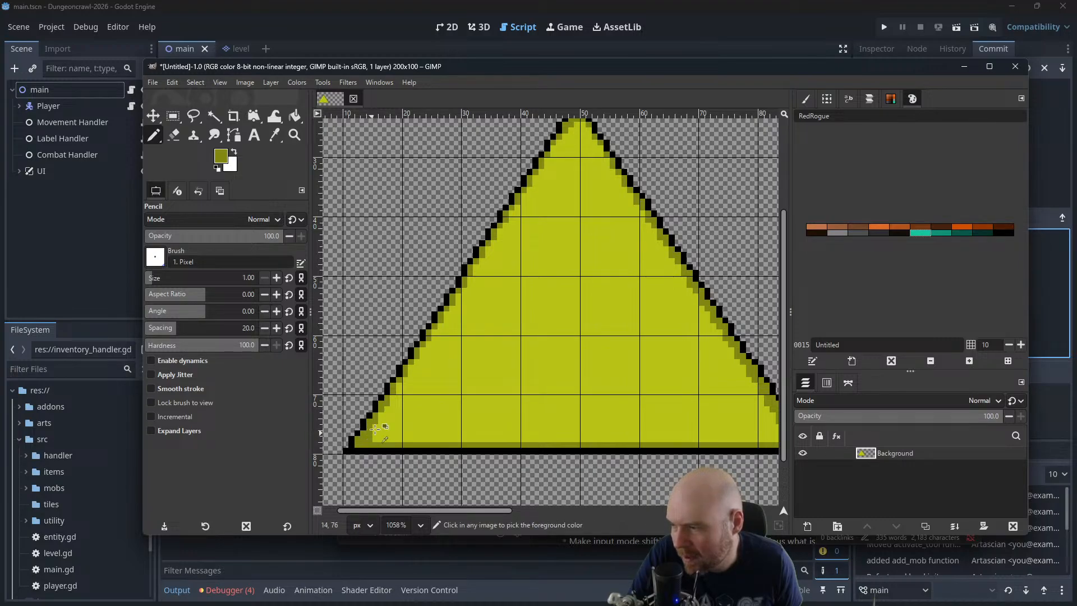
mouse_move(372, 432)
mouse_down()
mouse_move(463, 298)
mouse_move(398, 410)
mouse_move(365, 444)
mouse_up()
click(369, 439)
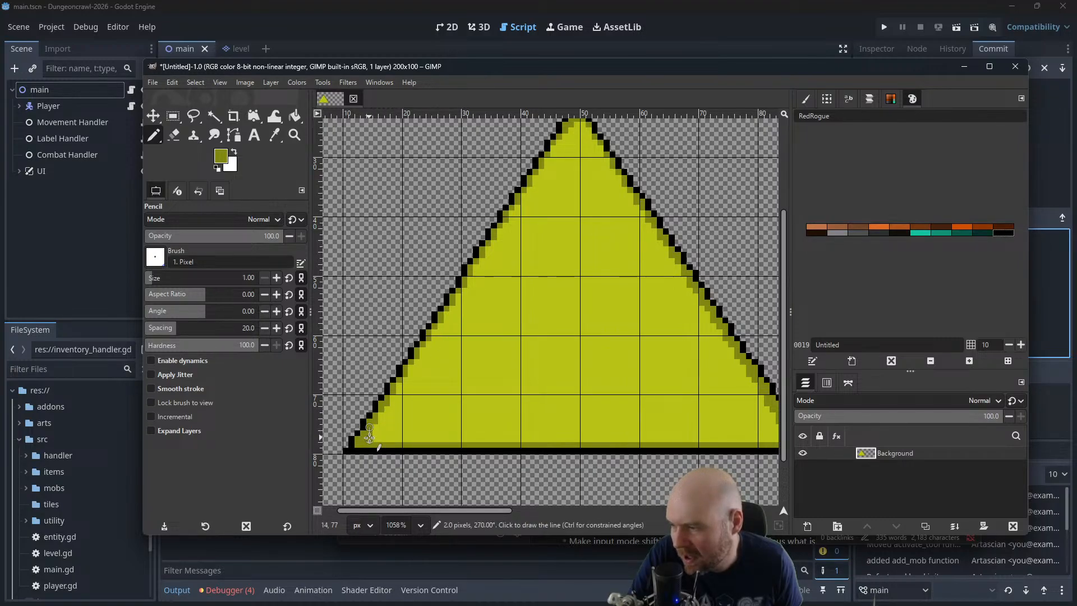
shift+click(577, 125)
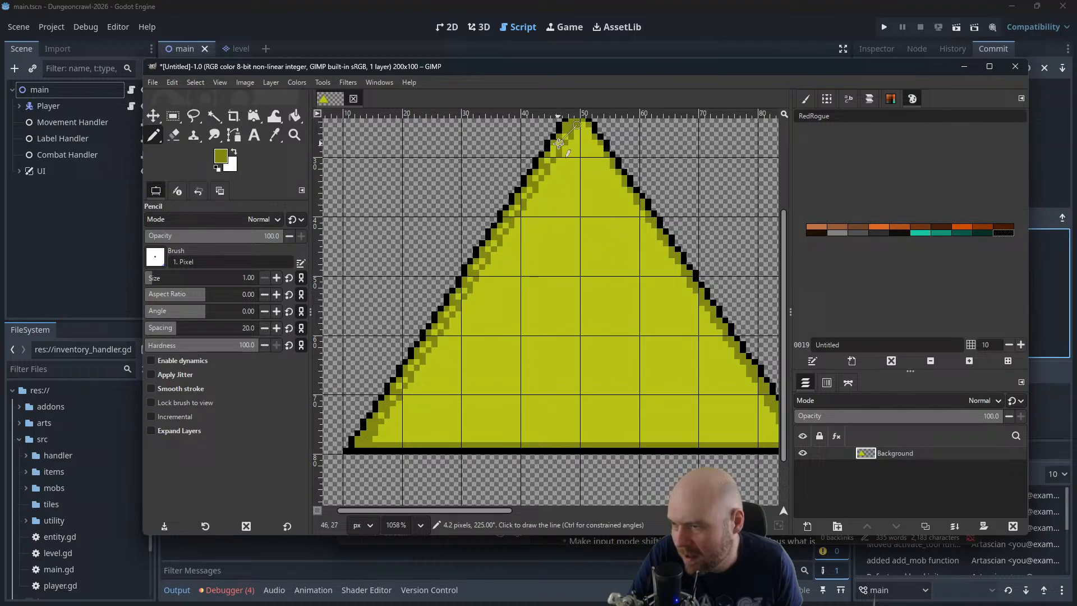
shift+click(584, 125)
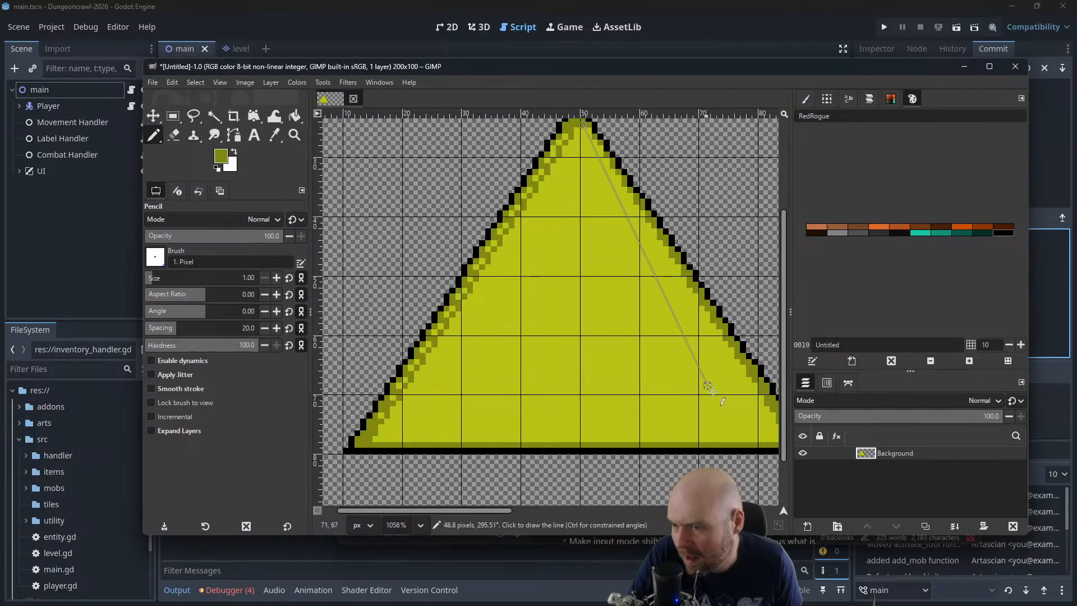
drag(774, 435, 737, 429)
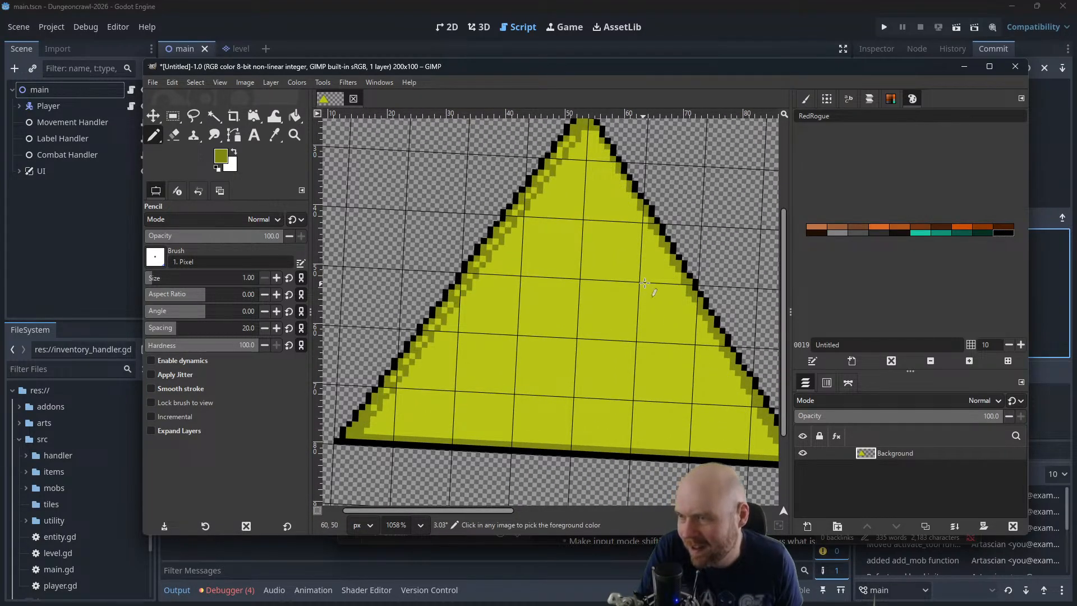
ctrl+scroll(639, 274, down, 1)
drag(638, 271, 623, 273)
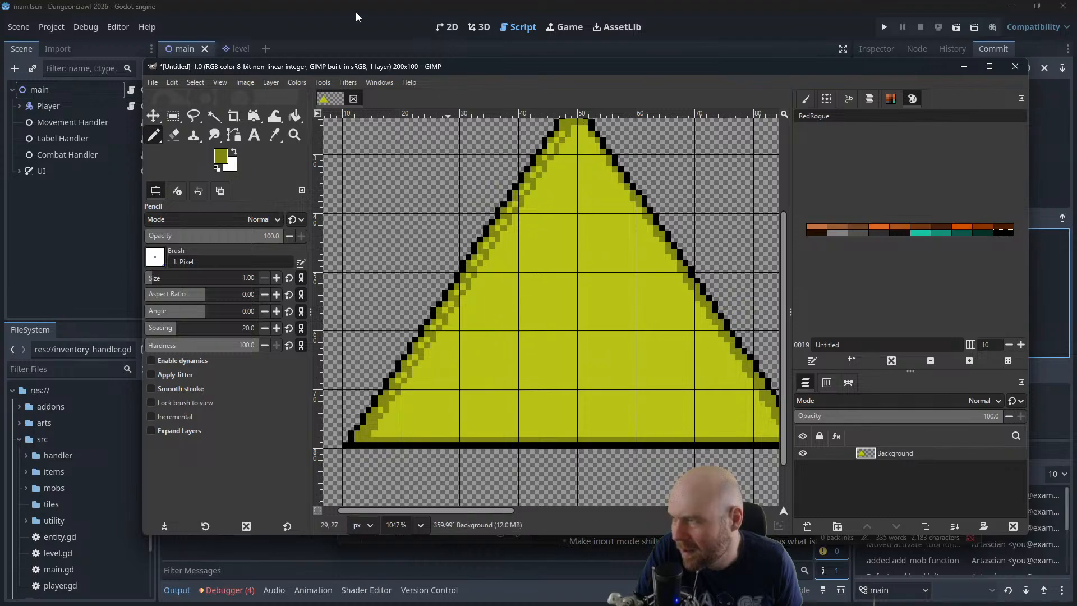
click(220, 84)
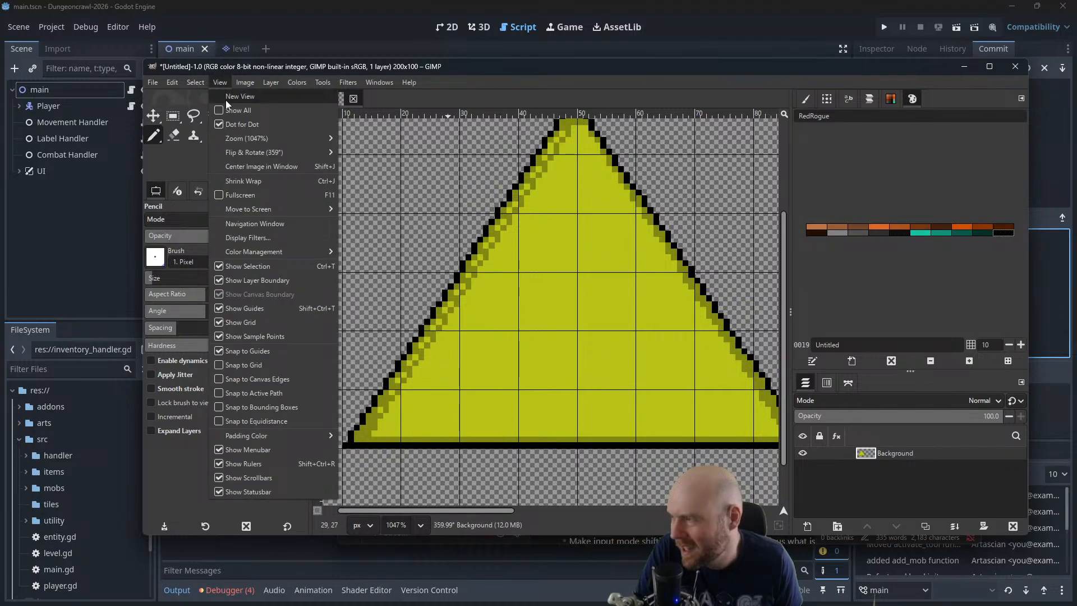
click(357, 150)
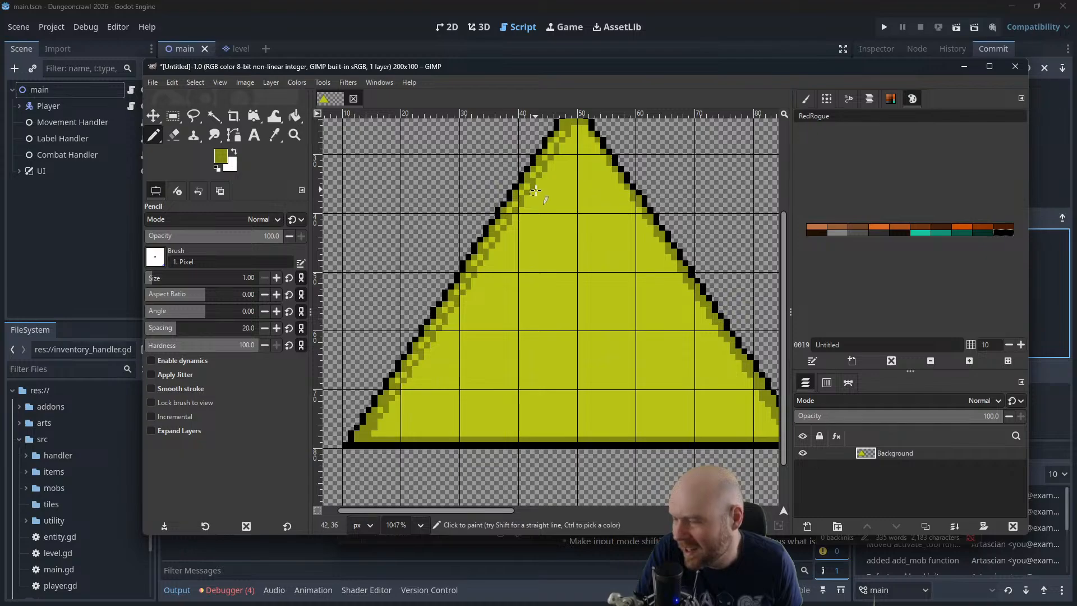
Thicken the olive shading band along the triangle's left, bottom and right inner edges, with the base line running from about (15, 77) to (84, 77)
scroll(561, 202, down, 2)
scroll(564, 203, up, 3)
scroll(563, 205, down, 1)
scroll(563, 203, down, 1)
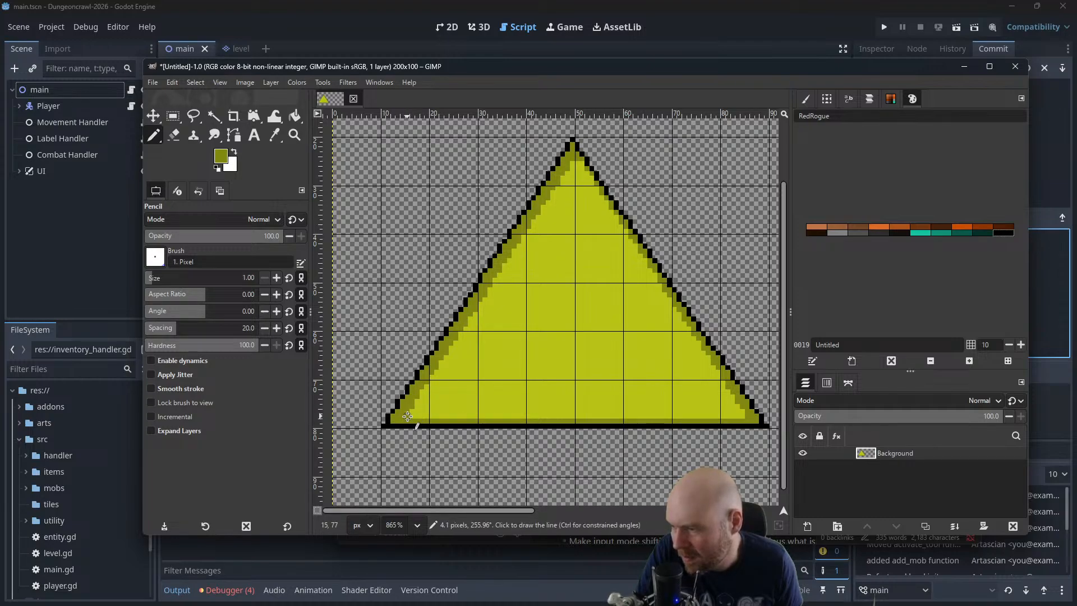
shift+click(742, 418)
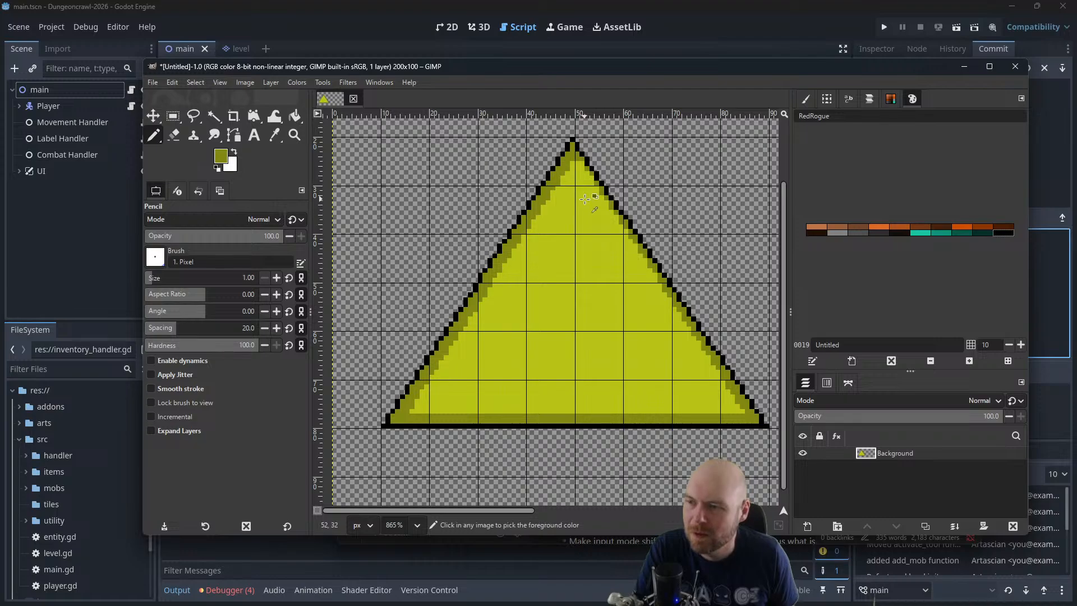
shift+click(581, 164)
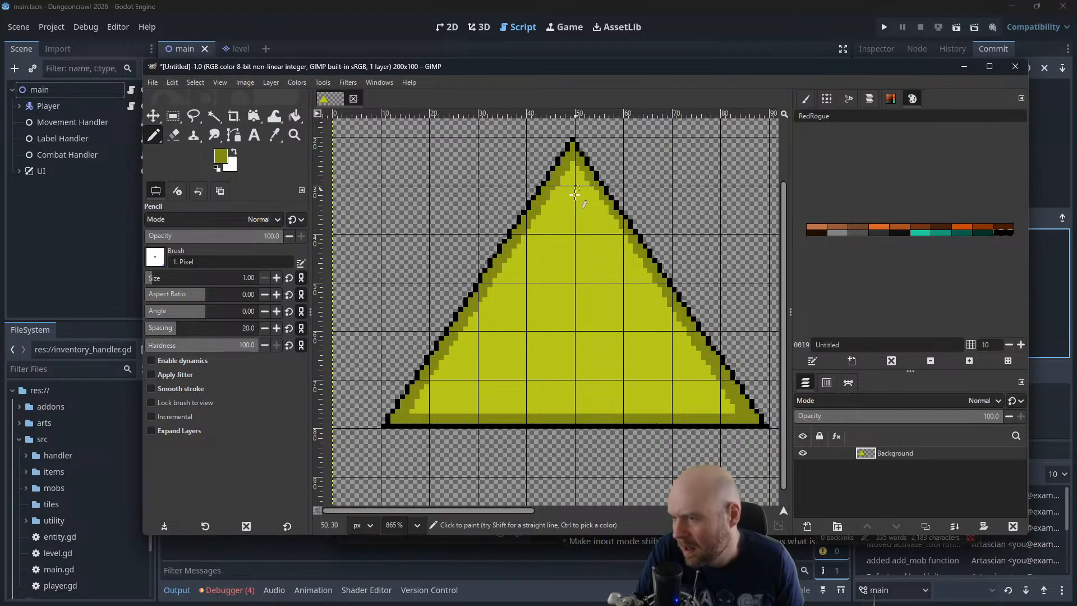
Set the foreground color to black from the RedRogue palette
ctrl+click(575, 212)
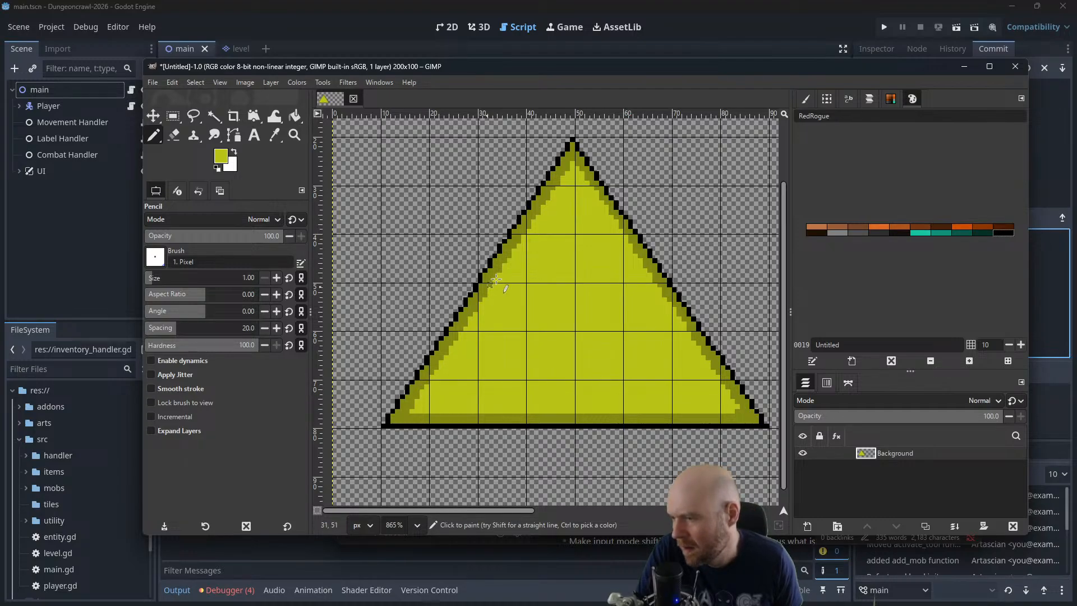
scroll(542, 230, down, 5)
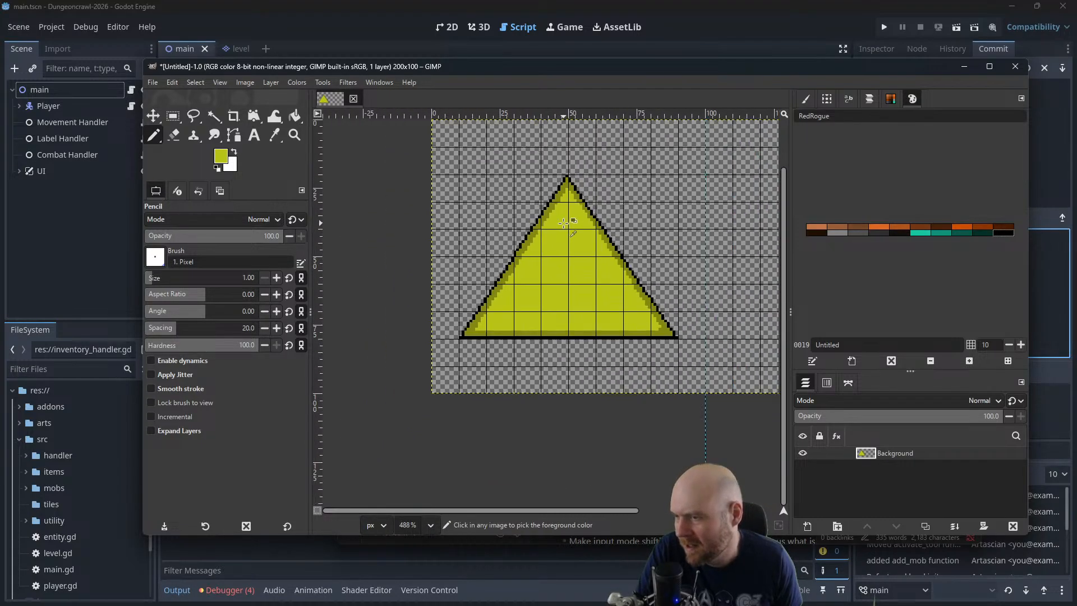
scroll(577, 222, up, 2)
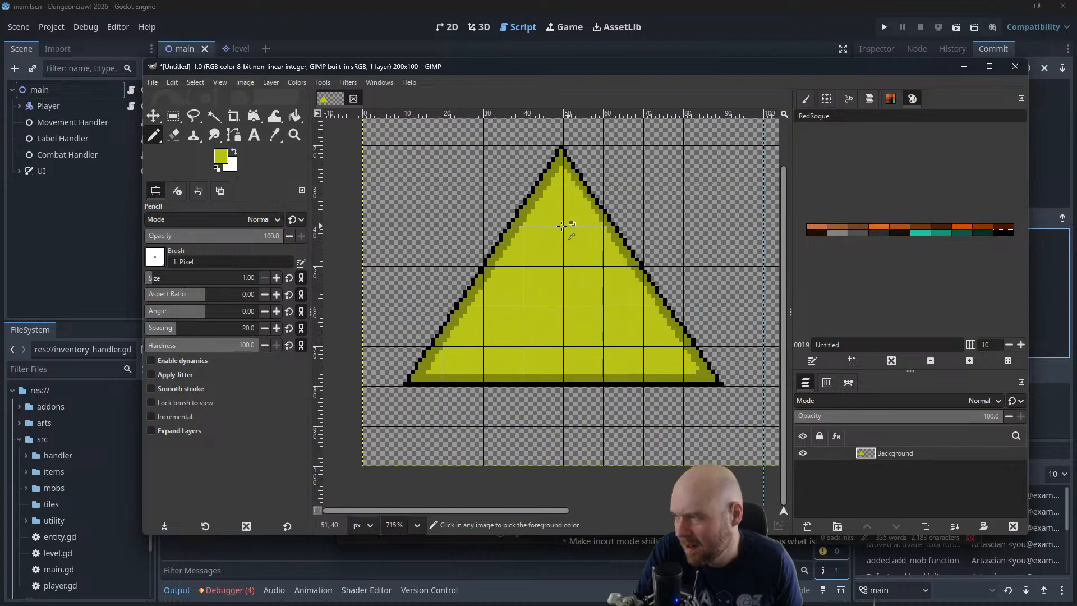
click(923, 233)
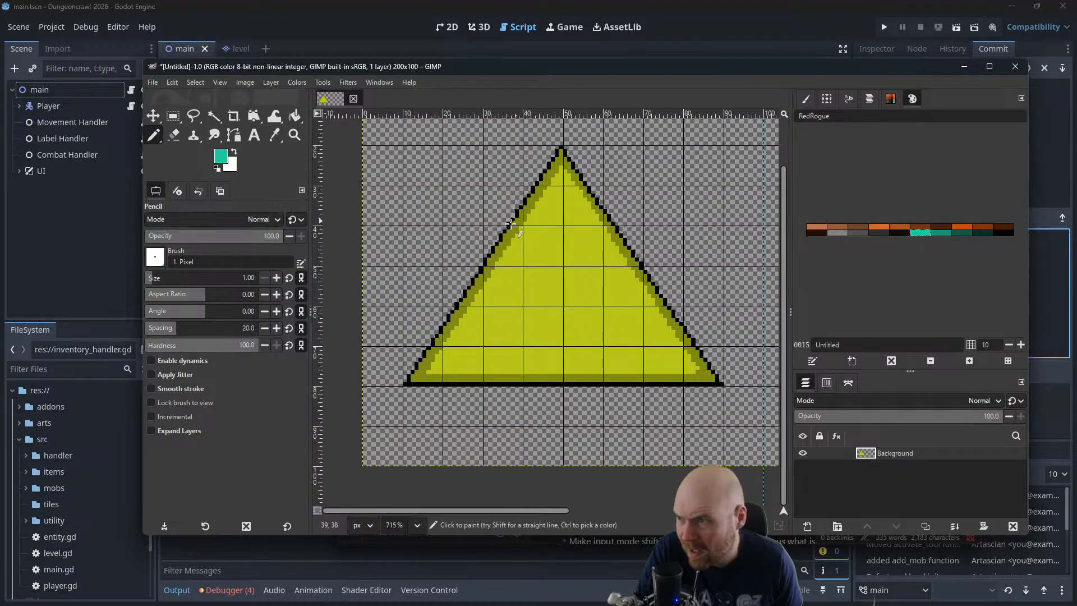
click(1002, 233)
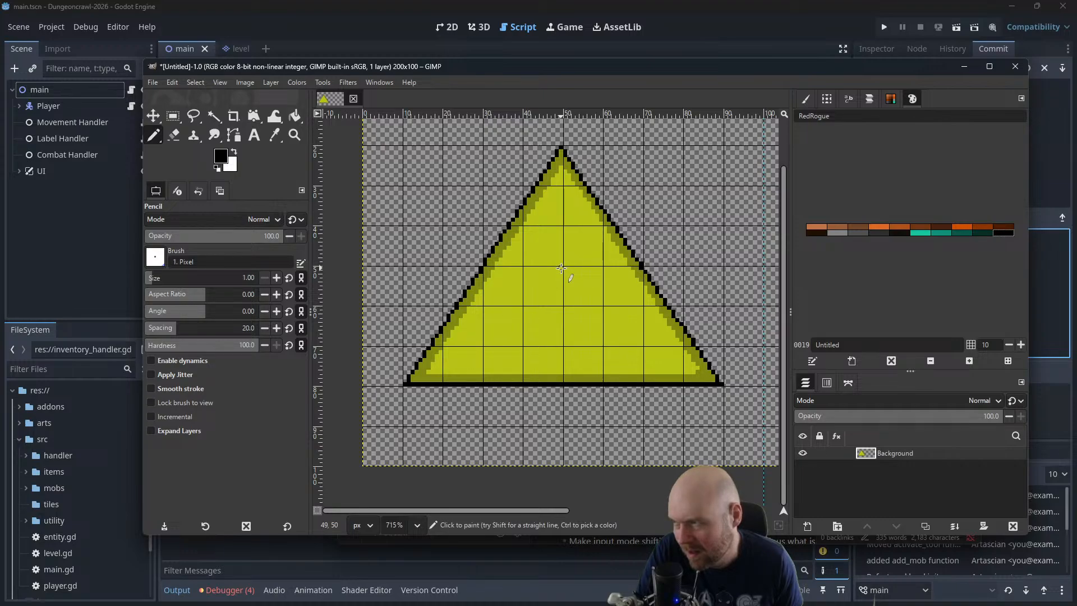
Draw a closed diamond path inside the triangle with anchors at about (50, 50), (40, 60), (50, 70) and (60, 60)
click(232, 136)
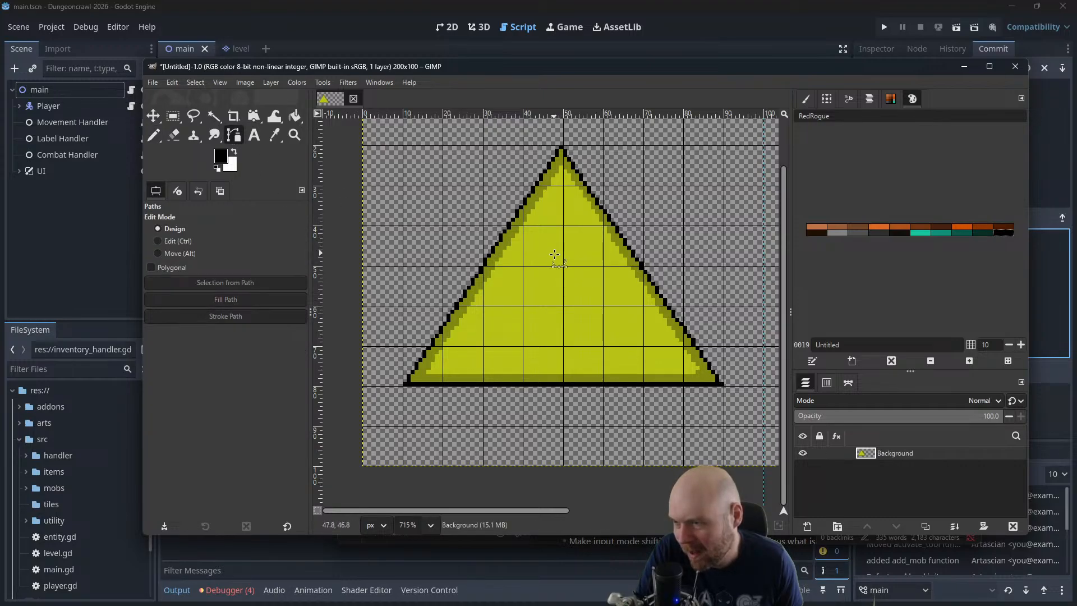
click(563, 268)
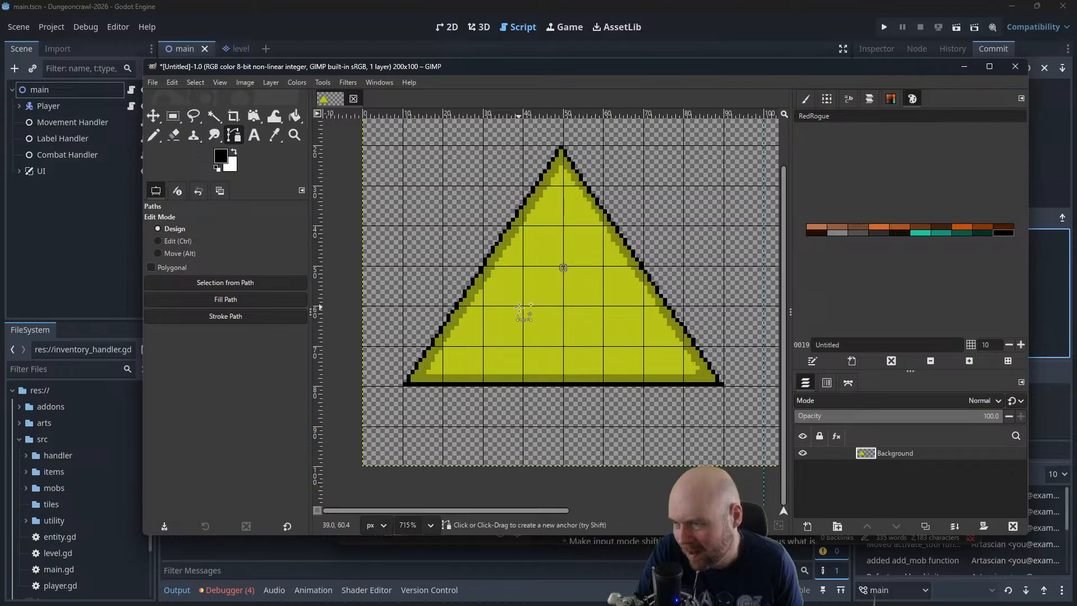
click(562, 344)
click(602, 308)
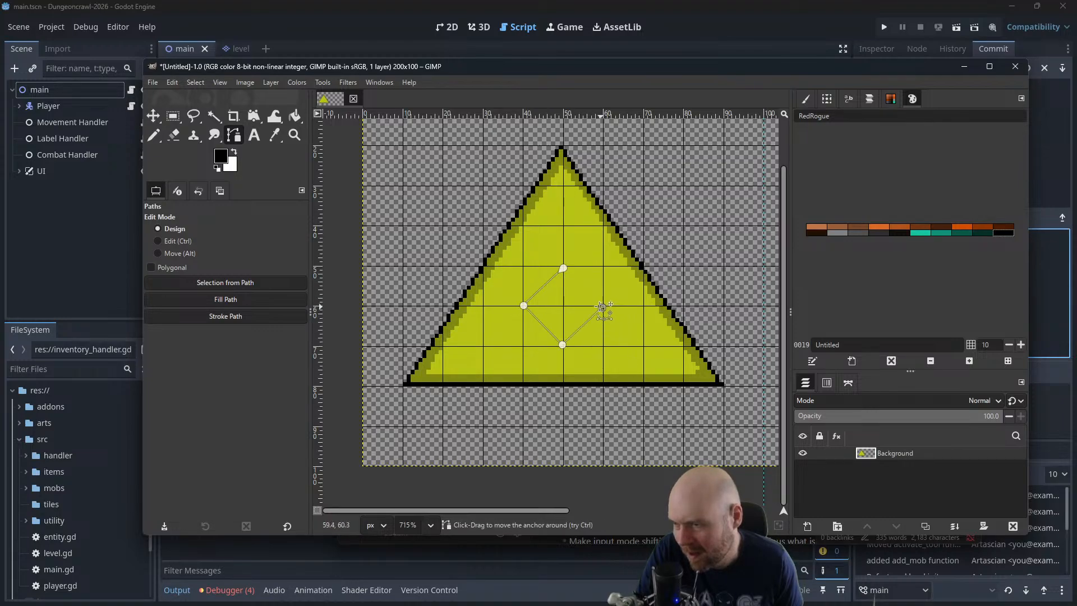
ctrl+click(564, 268)
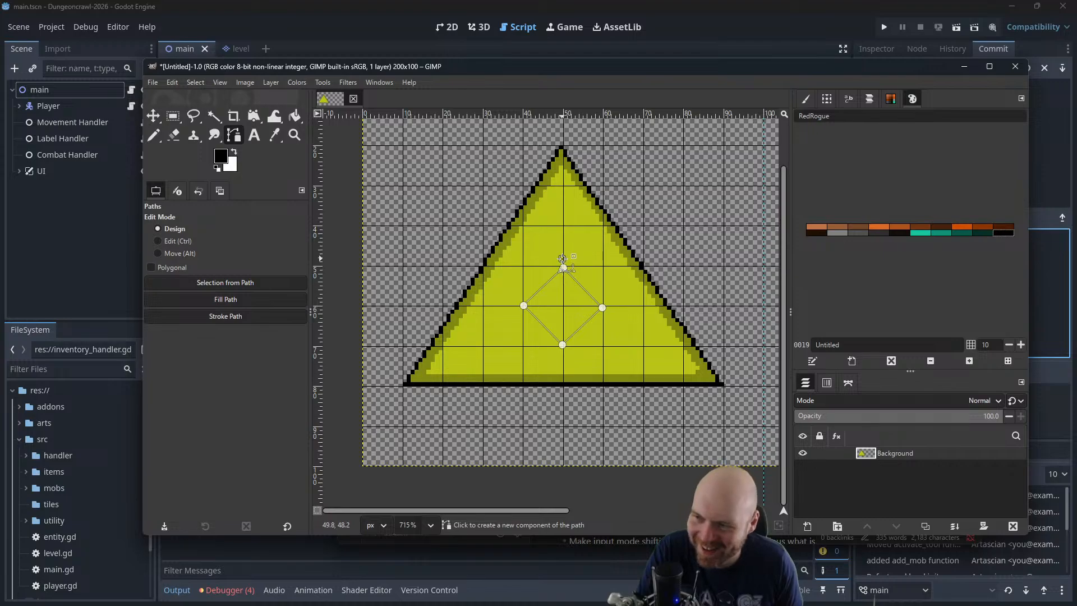
Try a rounder outline with extra anchors around the diamond's upper-left side, and undo the path anchors
click(562, 259)
click(534, 272)
click(523, 294)
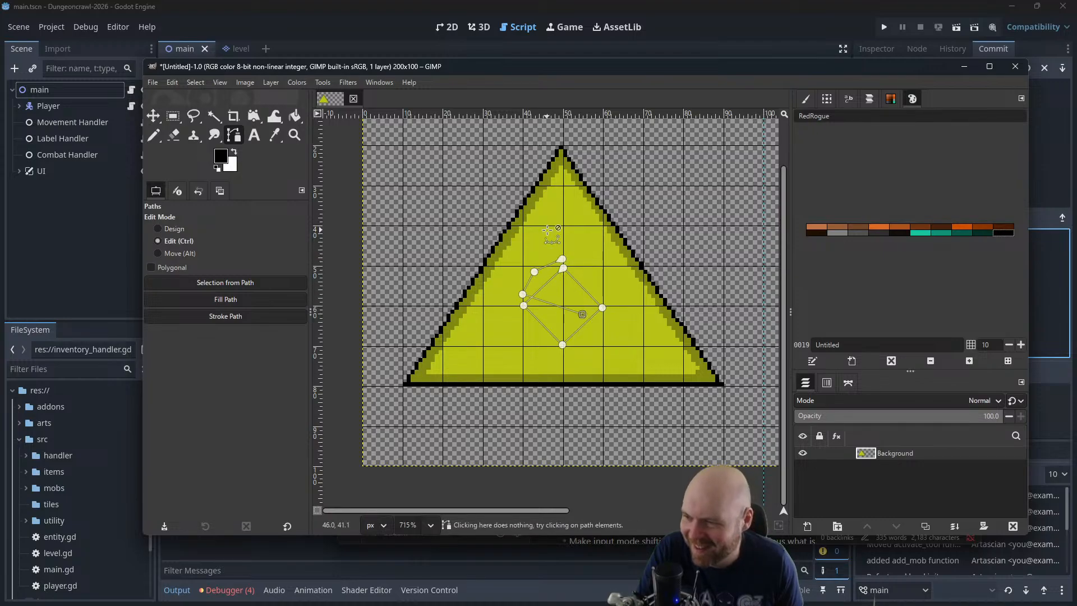
key(ctrl+z)
key(ctrl+z)
key(ctrl+z)
key(ctrl+z)
key(ctrl+z)
key(ctrl+z)
key(ctrl+z)
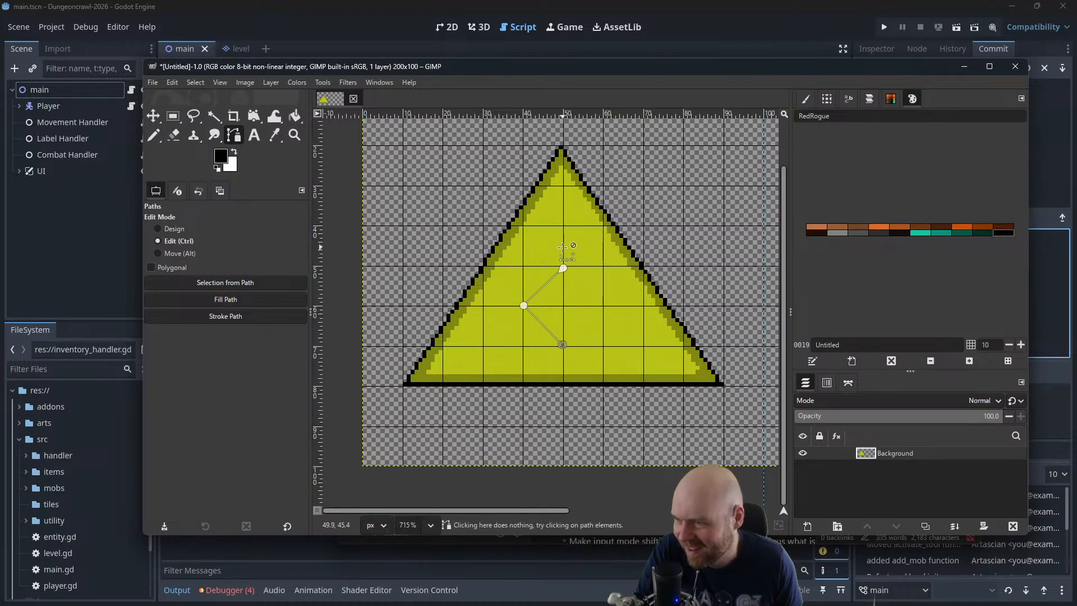
Draw the circle path's left half from about (50, 50) through a curved anchor at (40, 60) to (50, 70)
scroll(563, 268, up, 3)
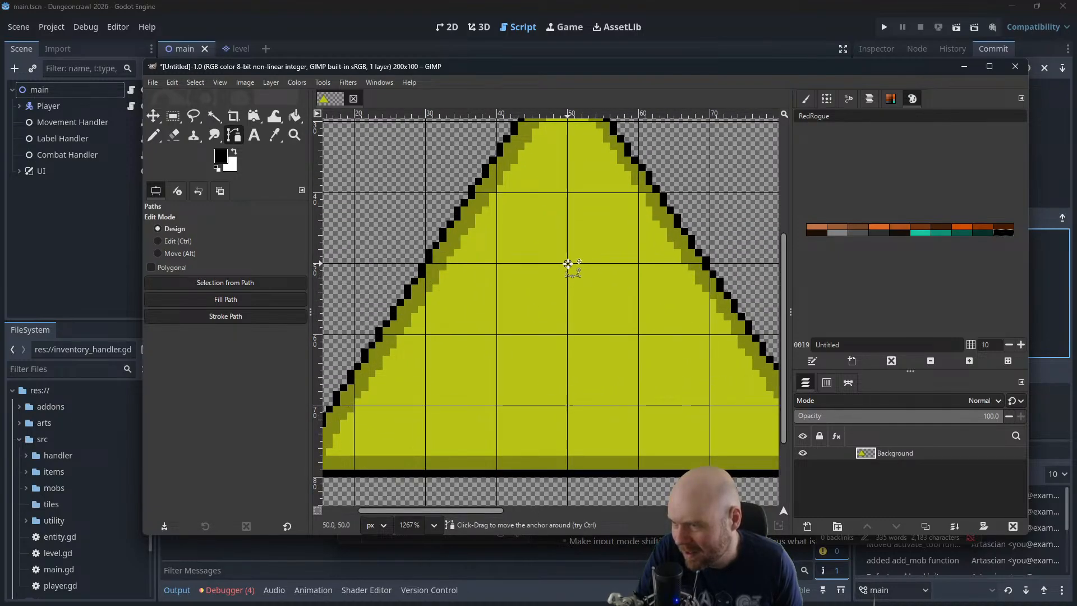
click(496, 330)
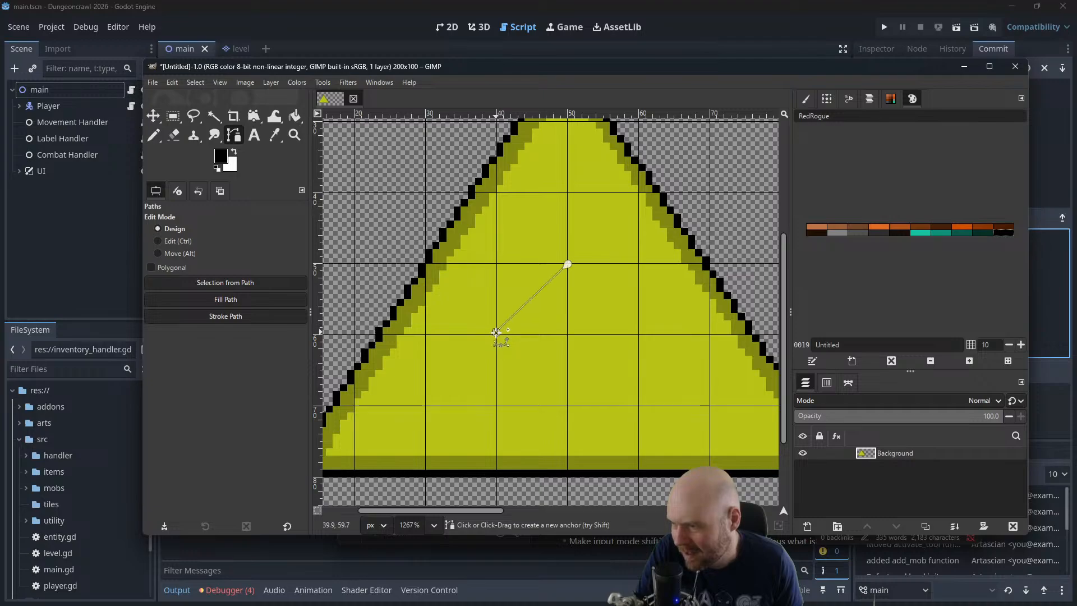
drag(496, 332, 496, 406)
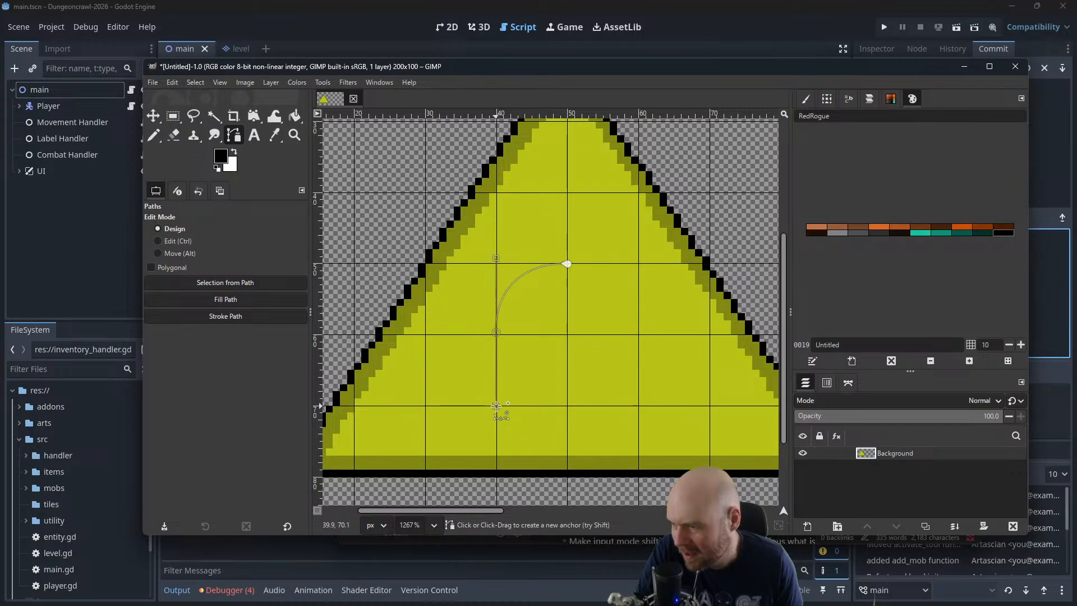
click(567, 404)
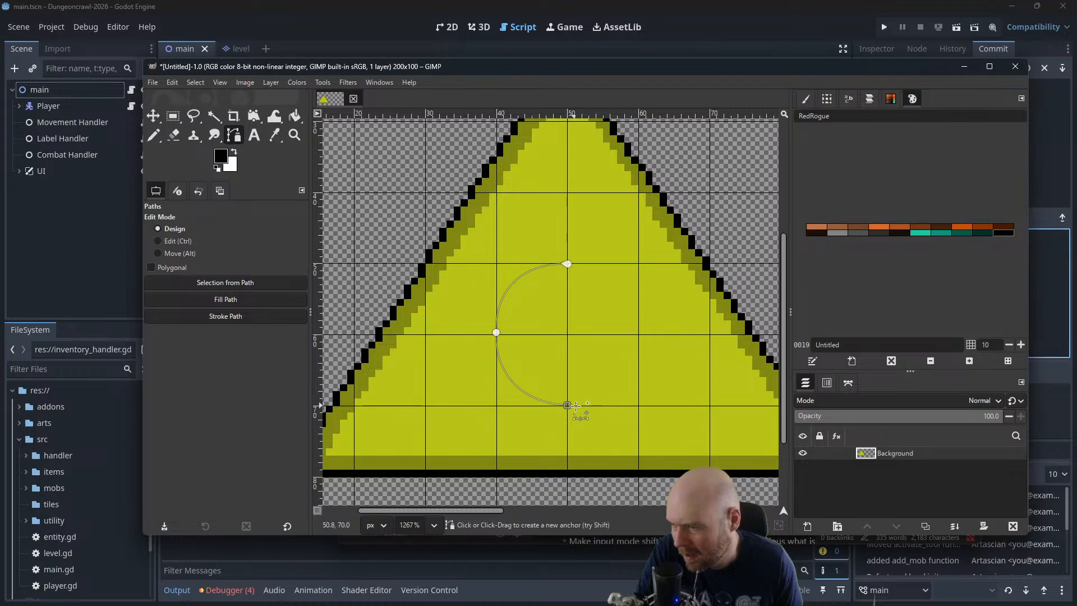
mouse_move(568, 405)
mouse_down()
mouse_move(599, 406)
mouse_move(567, 404)
mouse_up()
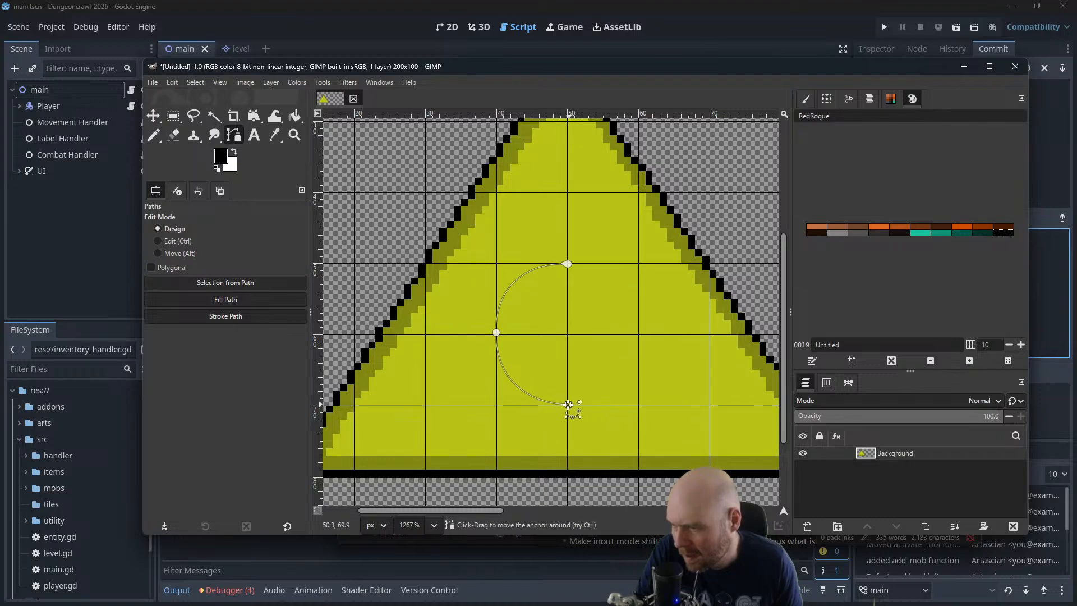
key(ctrl)
ctrl+shift+click(569, 404)
mouse_move(567, 404)
mouse_down()
mouse_move(637, 405)
mouse_move(569, 405)
mouse_up()
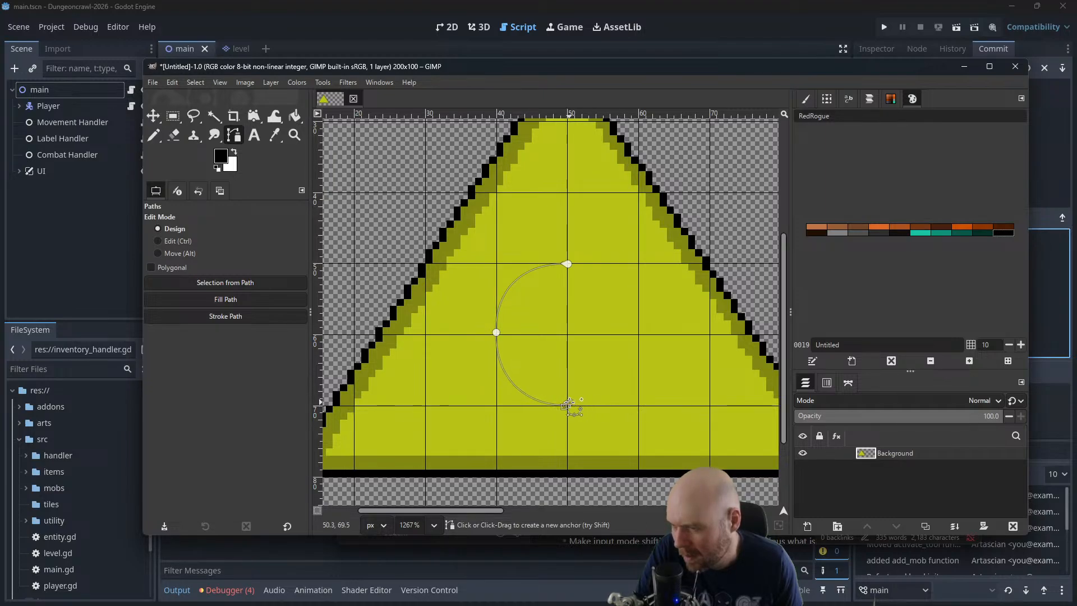
ctrl+shift+click(567, 404)
click(567, 404)
Complete the circular path with a curved anchor at about (60, 60) and close it at (50, 50)
click(637, 334)
key(ctrl+z)
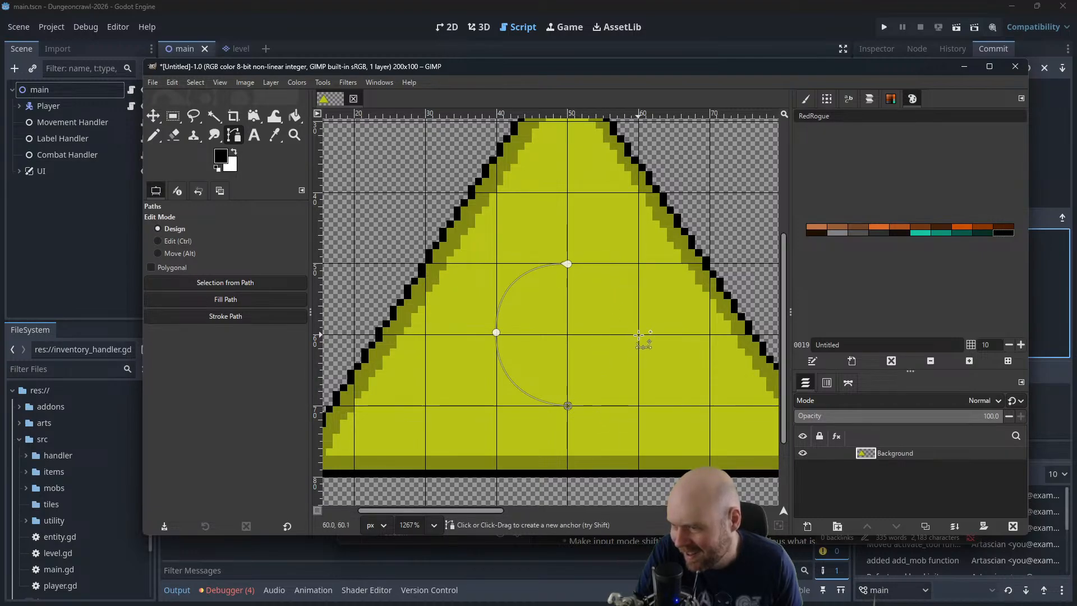
drag(638, 335, 637, 263)
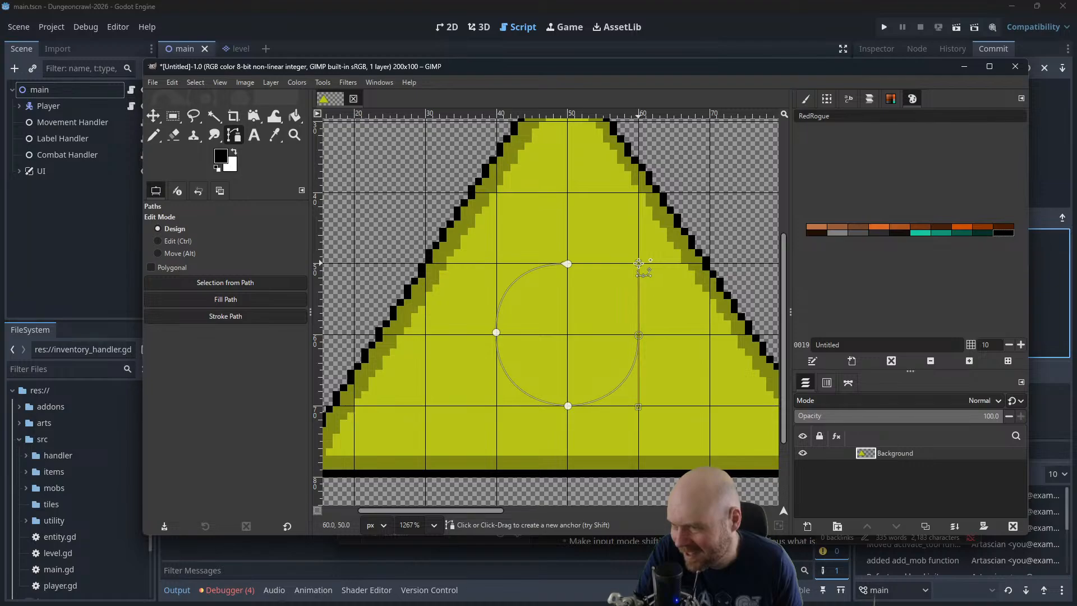
click(568, 263)
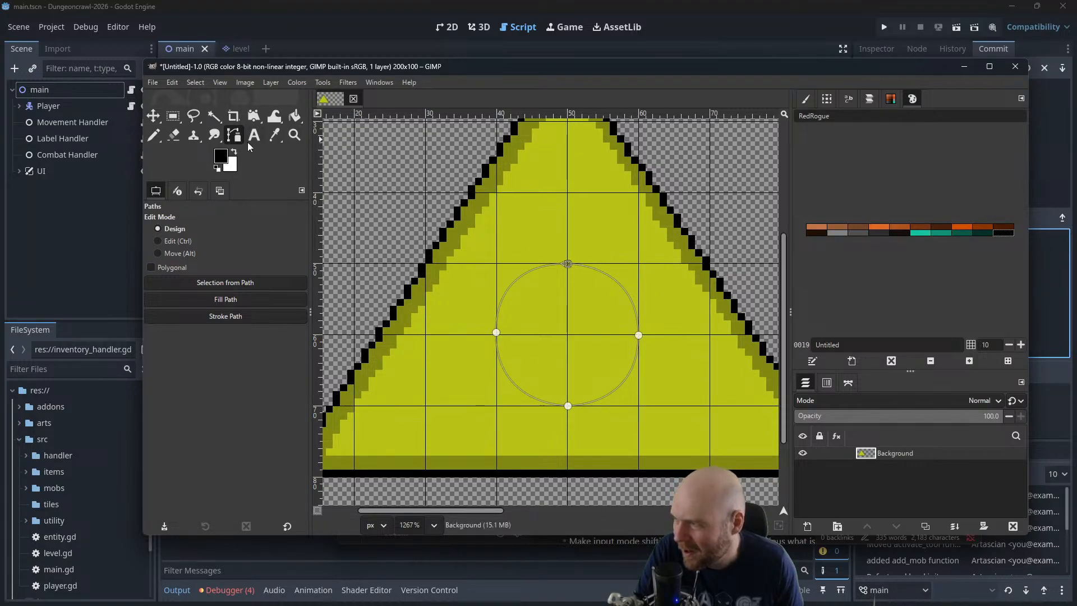
Create a selection from the circular path and fill it with black using Bucket Fill
click(240, 284)
click(221, 157)
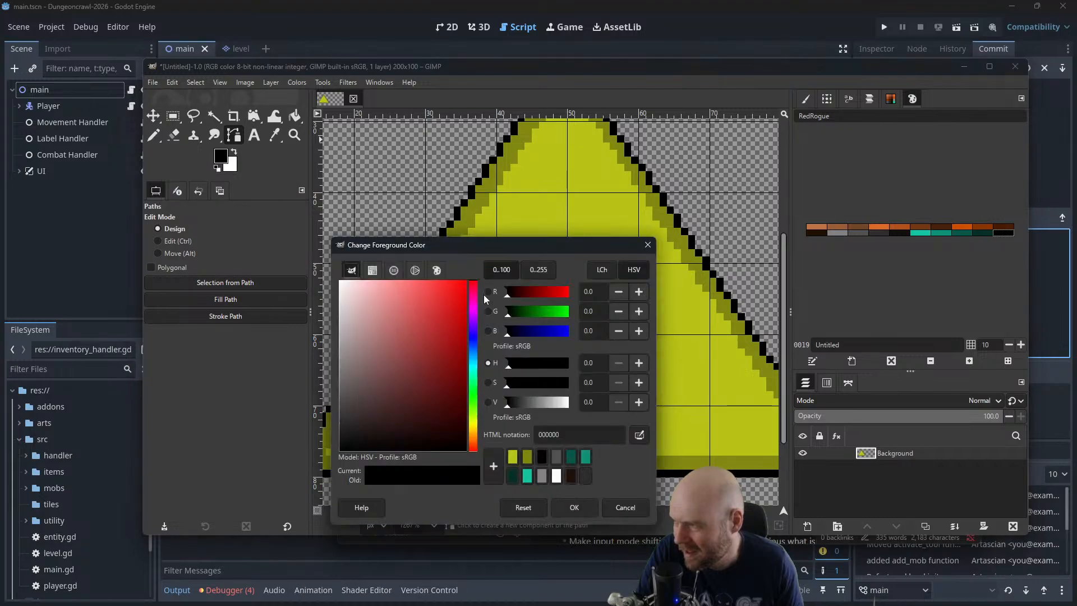
click(648, 243)
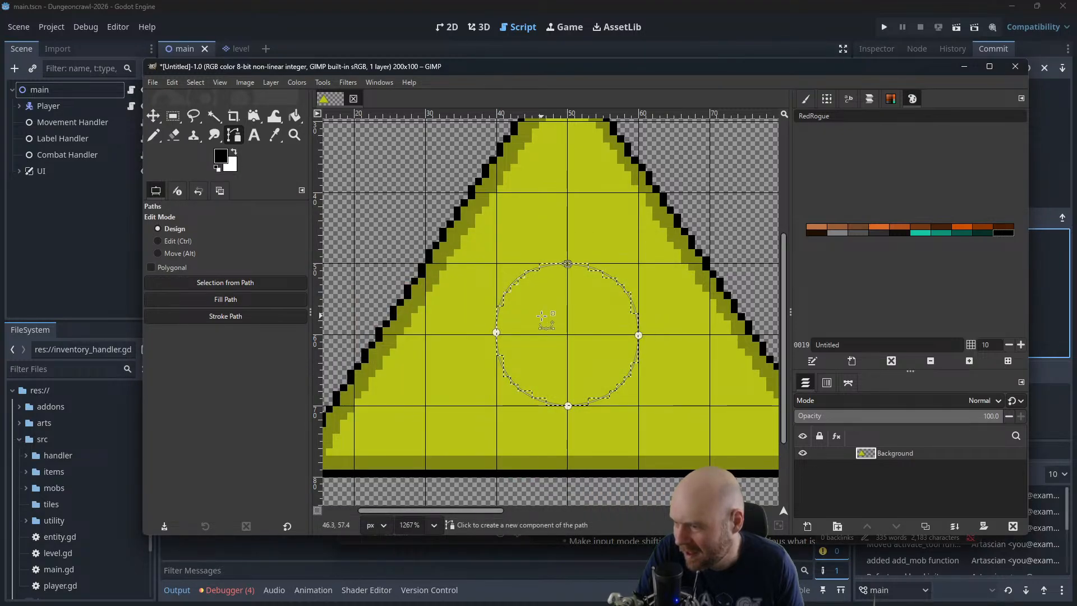
click(293, 117)
click(512, 299)
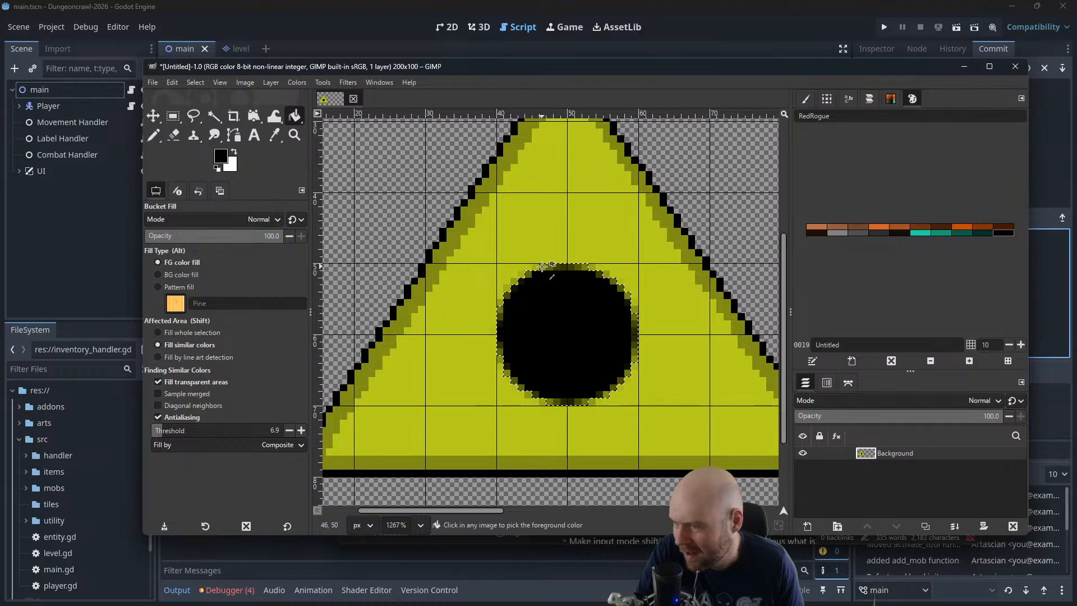
scroll(542, 265, down, 2)
scroll(536, 259, up, 2)
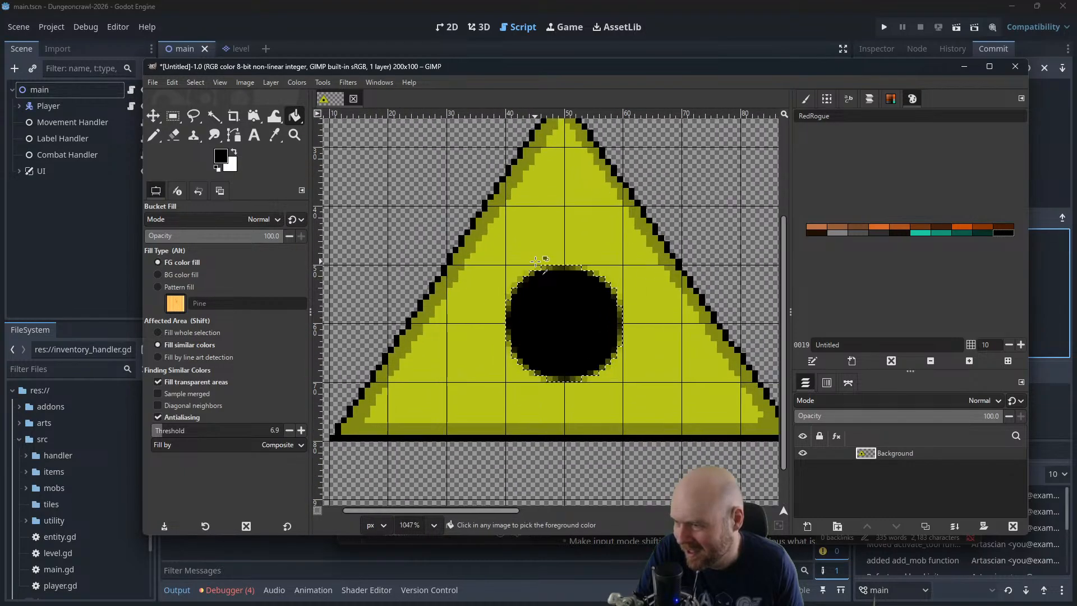
scroll(537, 262, up, 1)
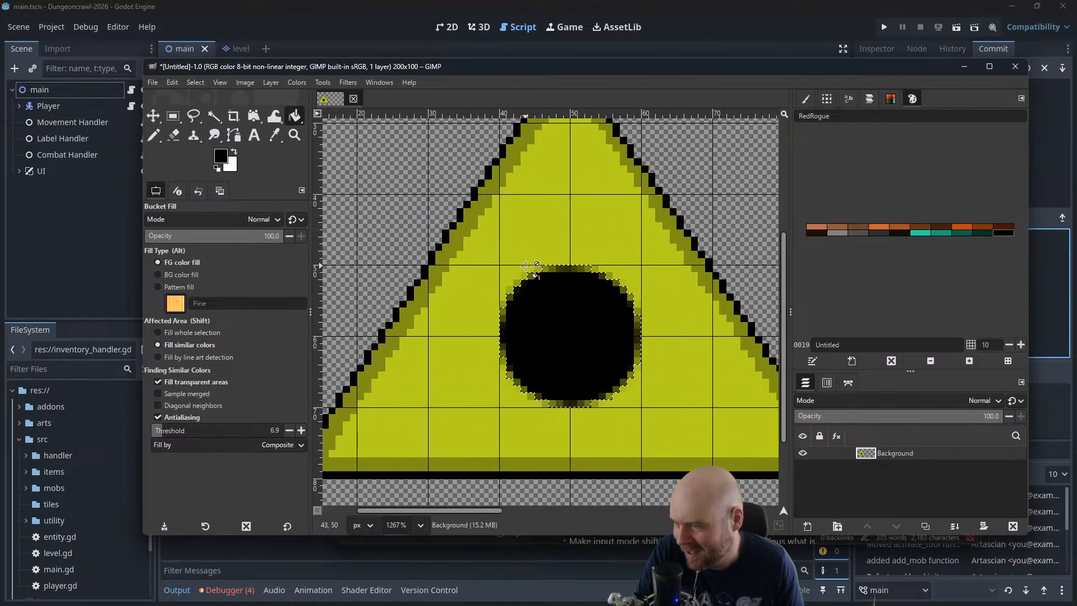
Undo the black fill and the selection made from the circular path
click(180, 117)
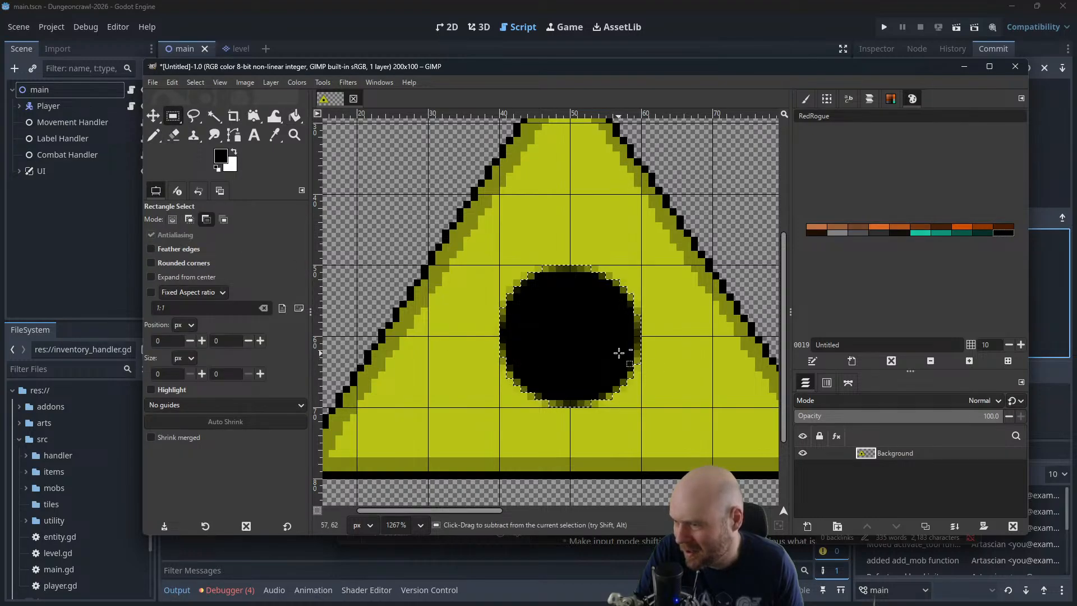
key(ctrl+z)
key(ctrl+z)
Make a 20 × 20 px circular selection at position (40, 50) with Ellipse Select and switch to the Pencil
drag(173, 116, 230, 130)
drag(501, 267, 640, 405)
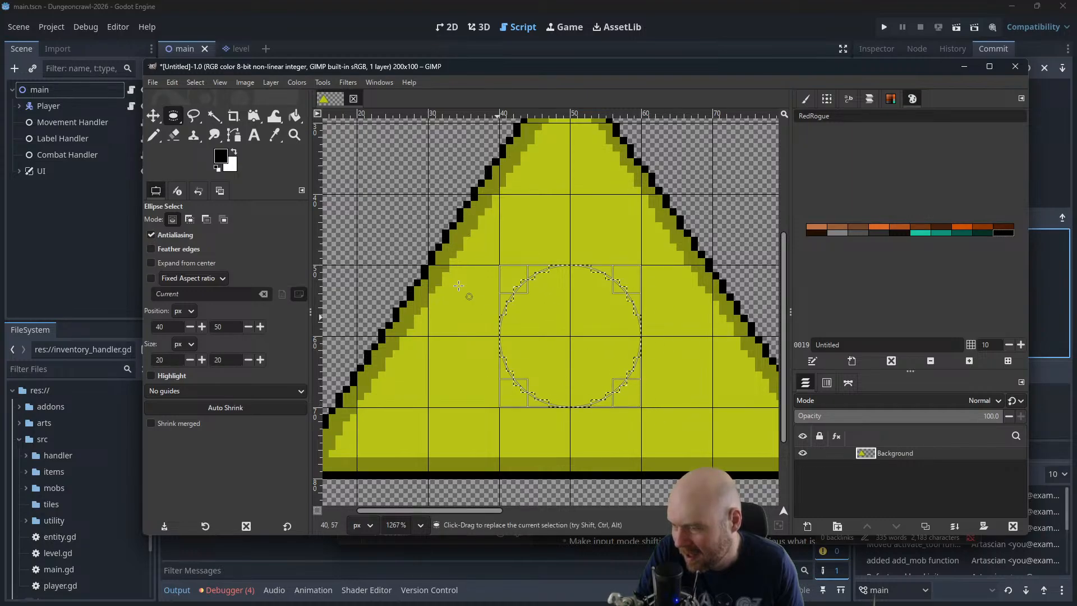
click(153, 135)
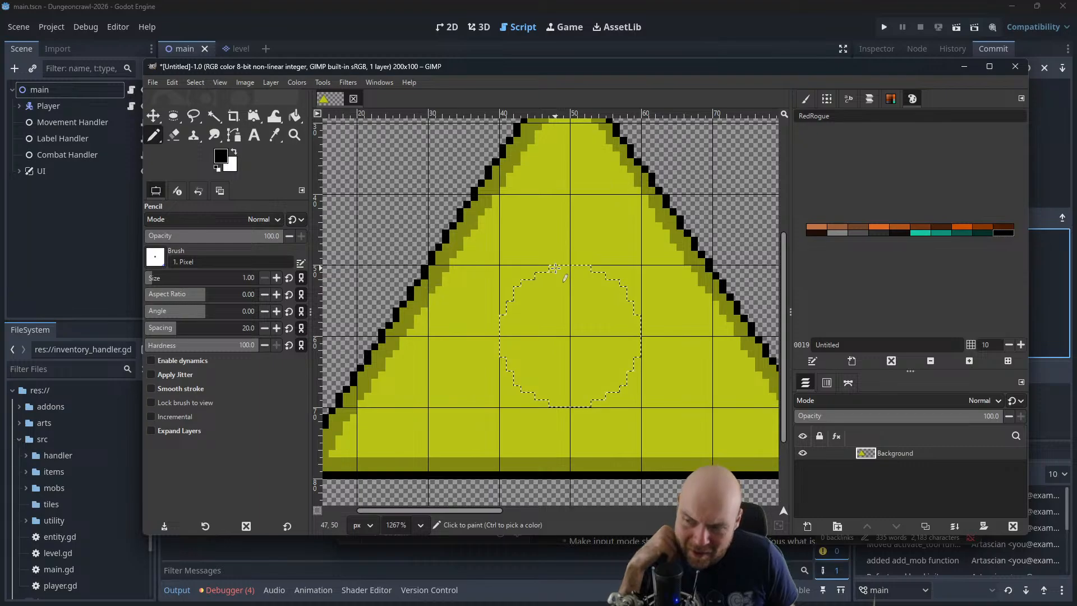
Try tracing the upper edge of the circular selection in black, and undo the Pencil strokes
drag(555, 268, 567, 268)
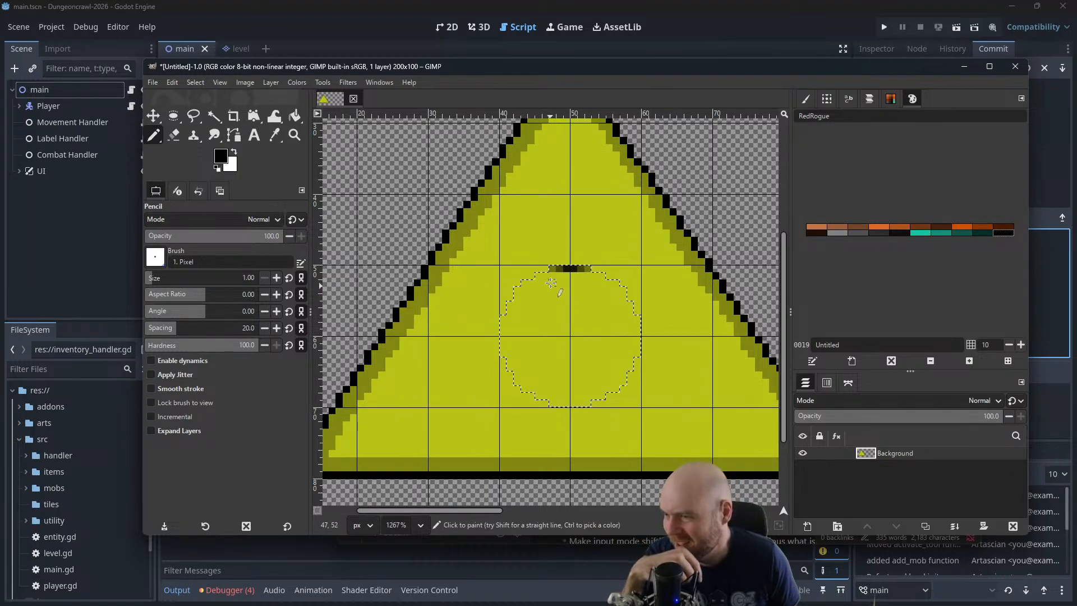
click(541, 276)
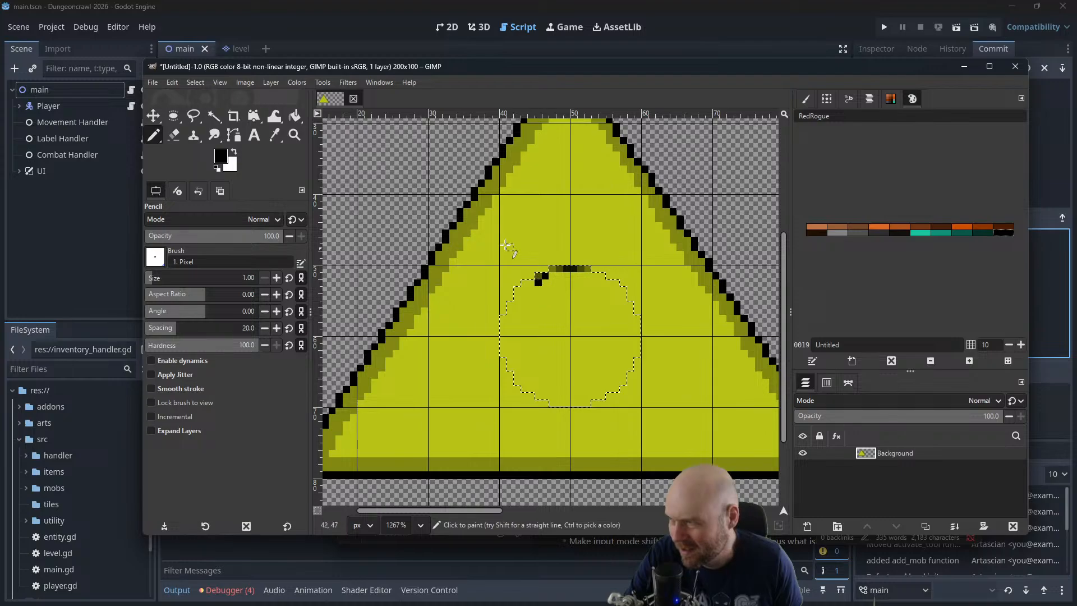
key(ctrl+z)
key(ctrl+z)
scroll(572, 296, up, 2)
scroll(573, 296, up, 1)
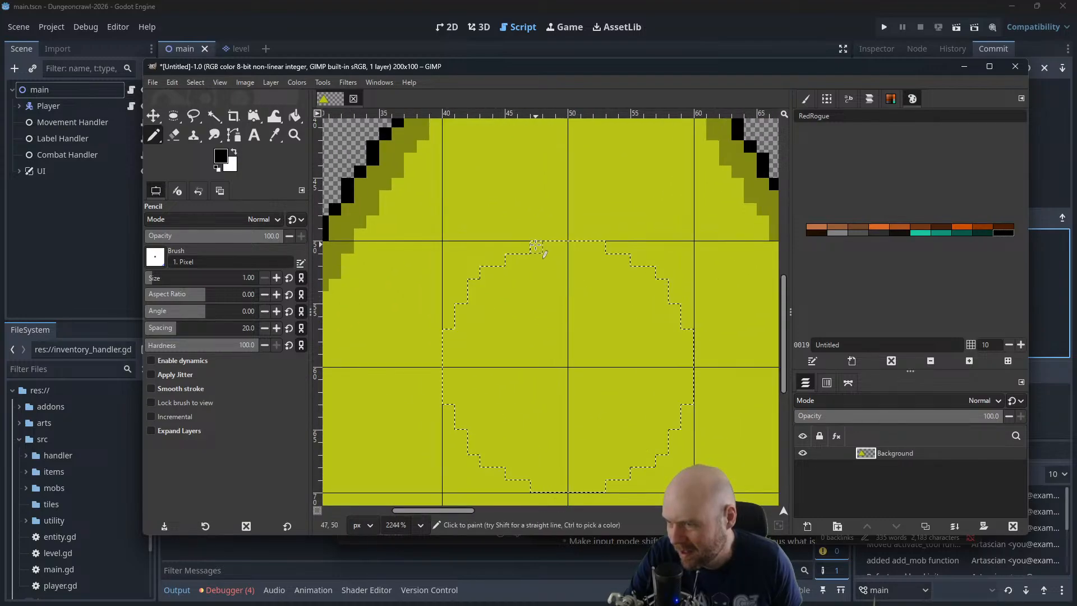
key(ctrl+z)
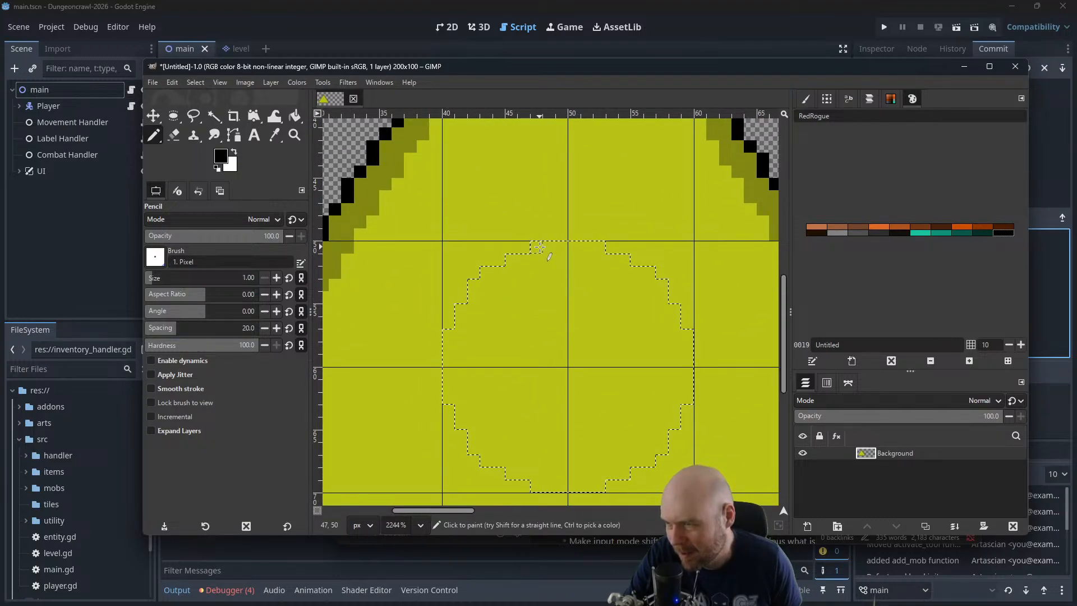
Trace a black ring along the whole inner edge of the circular selection with the 1-pixel Pencil
drag(539, 247, 597, 247)
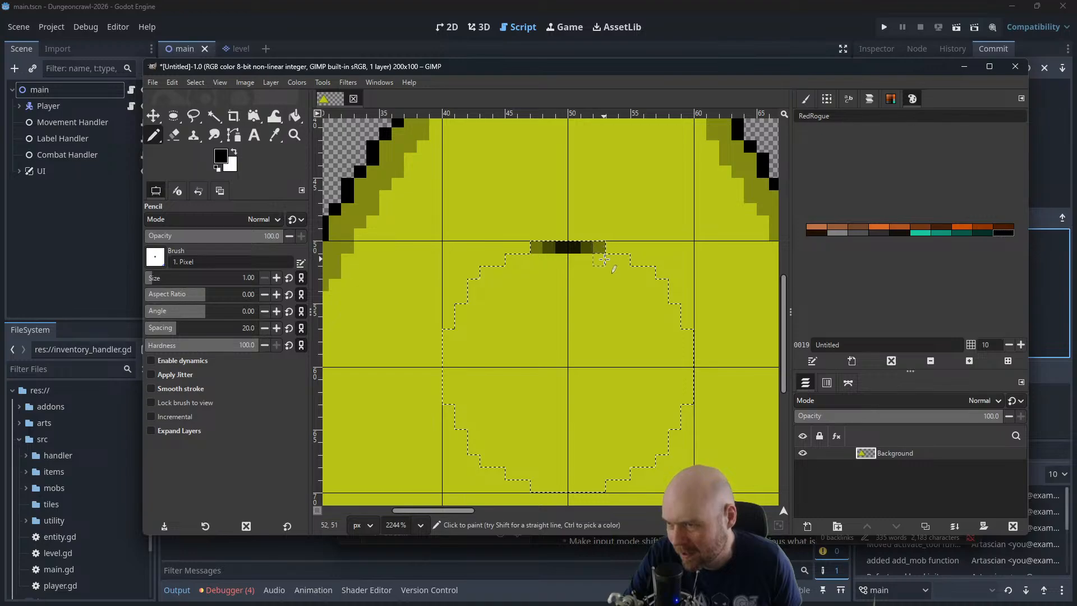
mouse_move(534, 260)
mouse_down()
mouse_move(484, 272)
mouse_move(476, 287)
mouse_move(449, 349)
mouse_move(450, 389)
mouse_move(487, 462)
mouse_move(513, 462)
mouse_move(540, 486)
mouse_move(592, 491)
mouse_move(650, 460)
mouse_move(687, 384)
mouse_move(689, 338)
mouse_move(677, 335)
mouse_move(662, 286)
mouse_move(623, 272)
mouse_up()
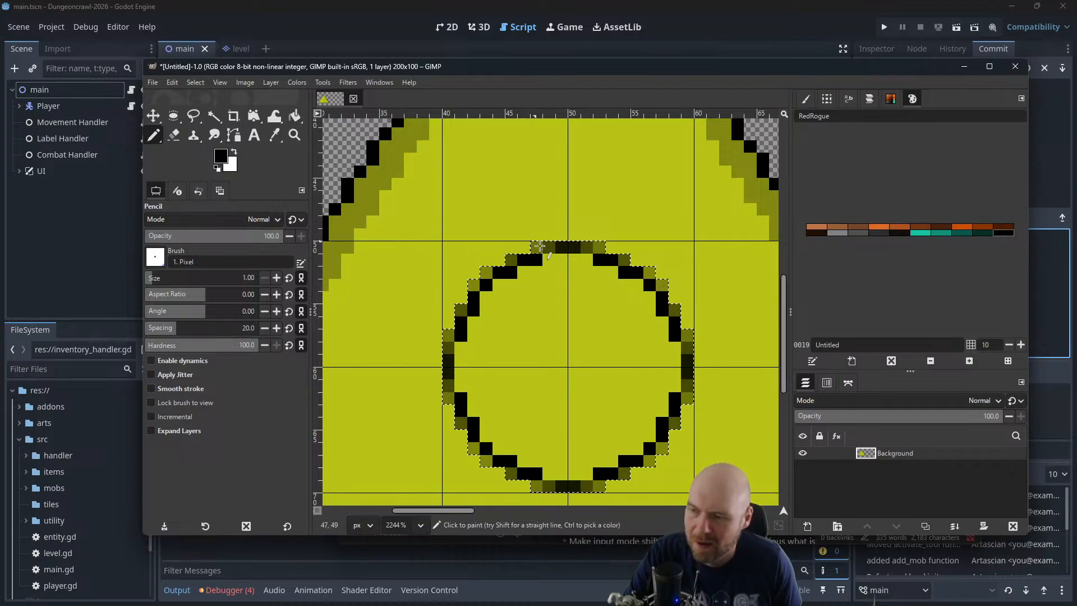
ctrl+scroll(547, 253, down, 2)
Clear the selection and thicken the black ring inward by about one pixel all around with the Pencil
click(196, 82)
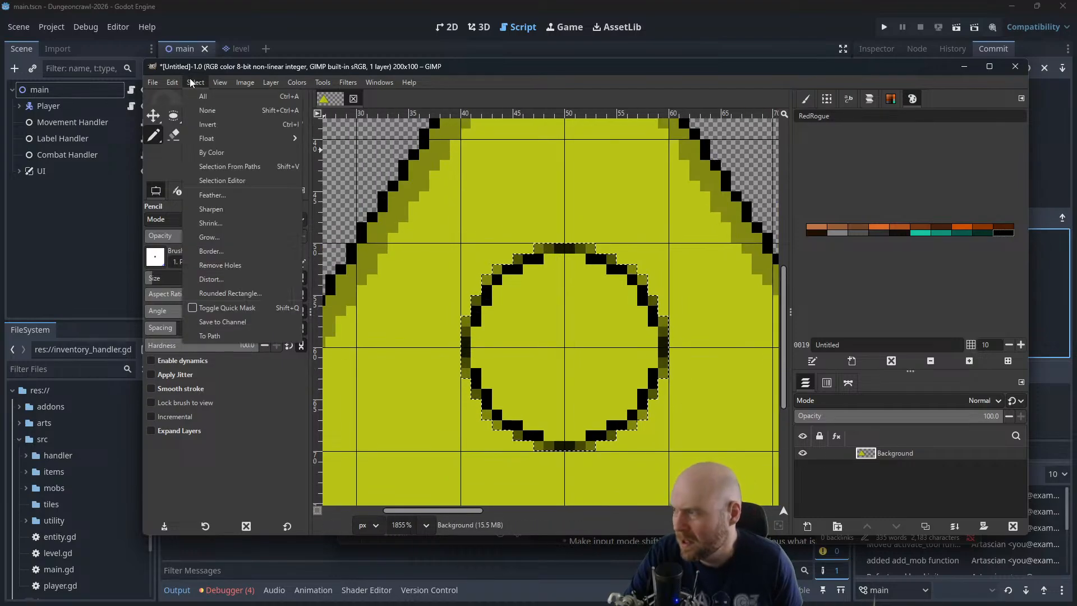
click(208, 110)
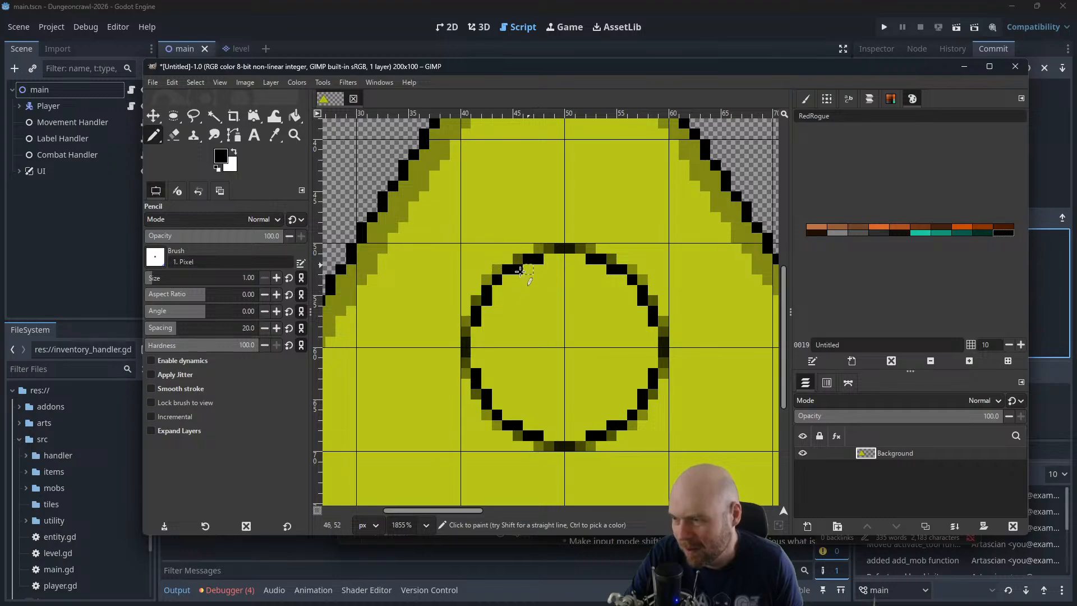
click(920, 232)
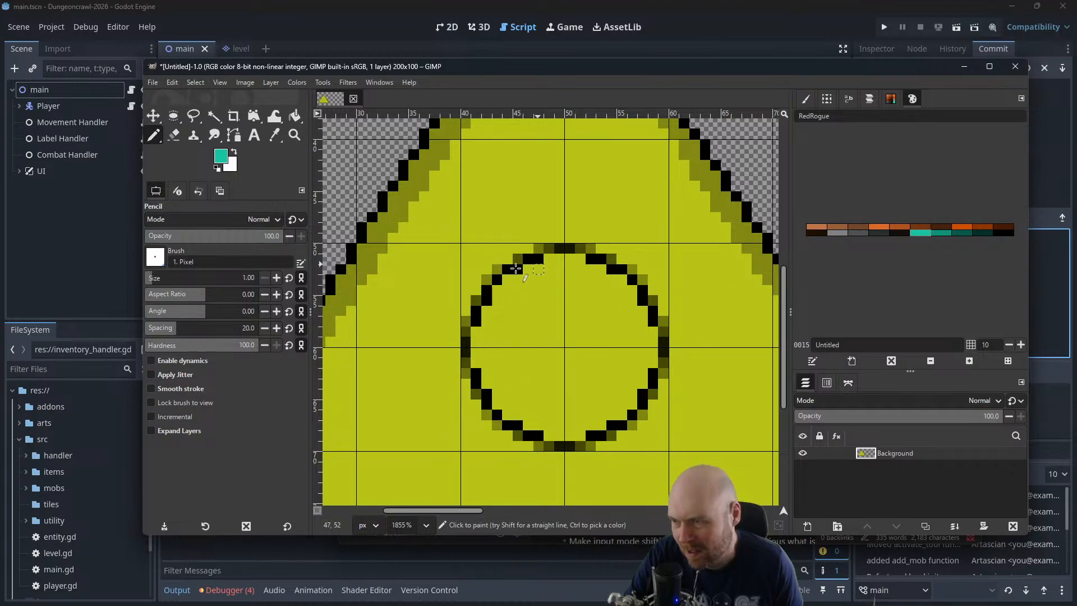
click(1008, 233)
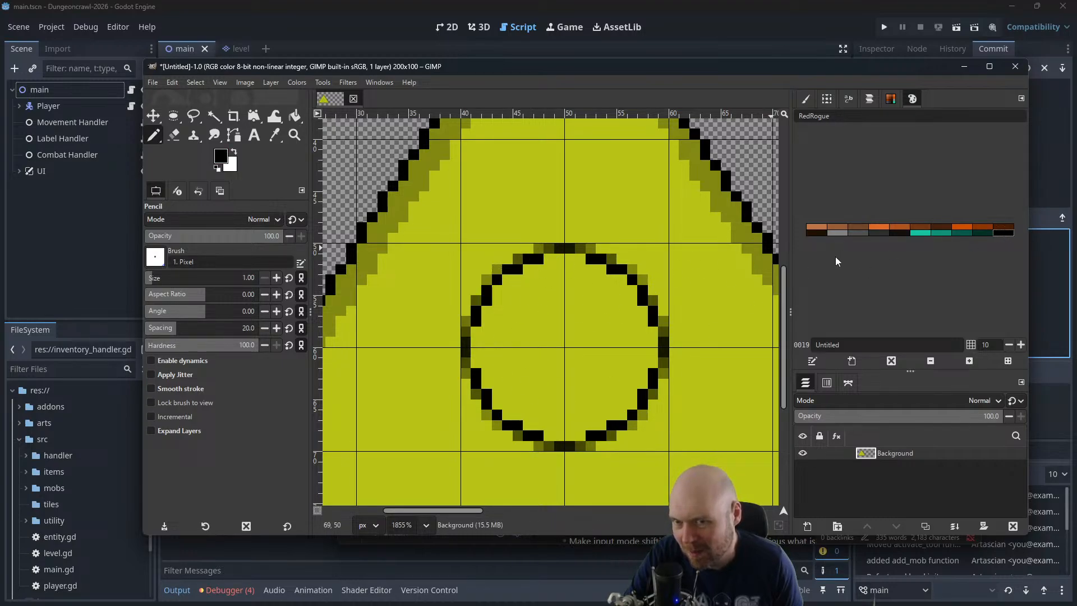
drag(548, 258, 577, 258)
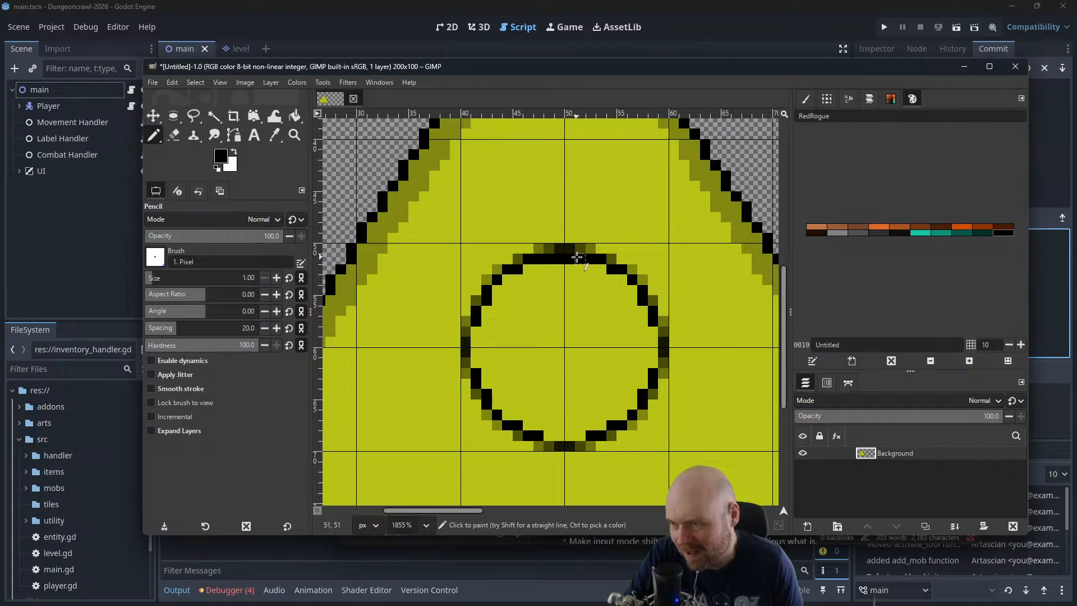
key(ctrl+z)
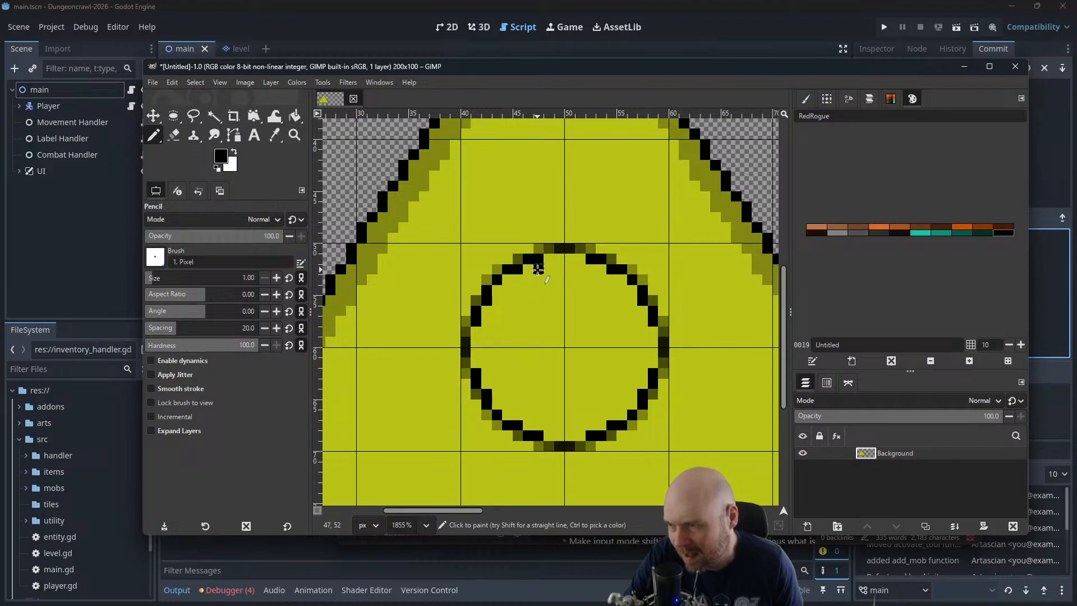
mouse_move(538, 269)
mouse_down()
mouse_move(501, 288)
mouse_move(478, 330)
mouse_move(479, 360)
mouse_move(508, 412)
mouse_move(580, 434)
mouse_move(632, 410)
mouse_move(655, 335)
mouse_move(631, 293)
mouse_move(547, 259)
mouse_up()
Draw a teal ring about two pixels thick along the whole inner edge of the black ring
click(920, 233)
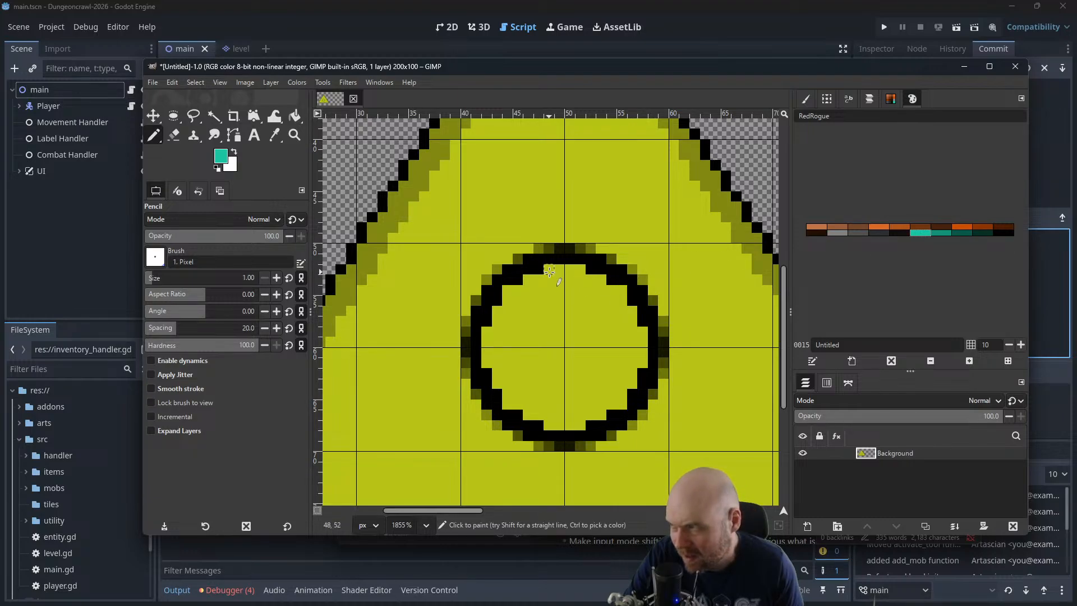
mouse_move(549, 272)
mouse_down()
mouse_move(579, 272)
mouse_move(545, 281)
mouse_move(599, 280)
mouse_move(528, 290)
mouse_move(620, 292)
mouse_move(630, 321)
mouse_move(614, 302)
mouse_move(532, 298)
mouse_move(642, 342)
mouse_up()
click(538, 290)
click(528, 290)
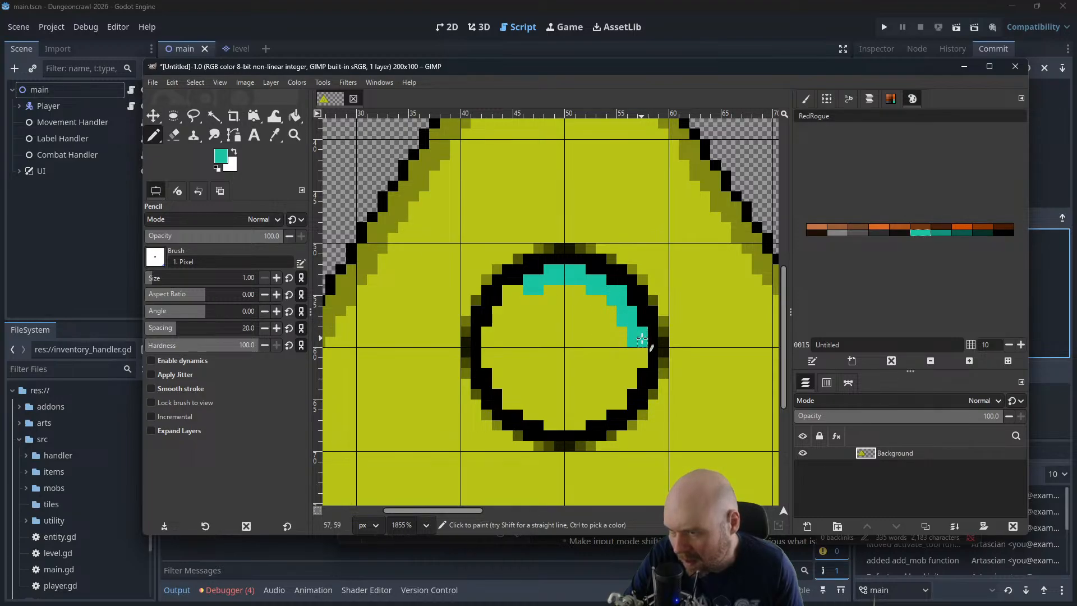
click(634, 348)
click(642, 351)
click(634, 360)
click(641, 362)
click(634, 371)
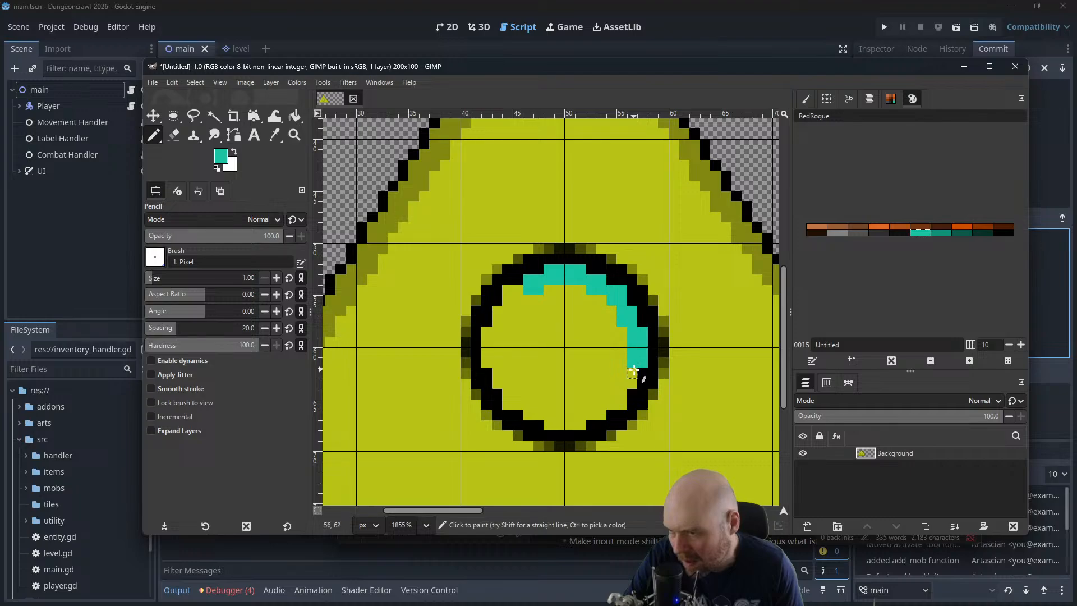
click(626, 373)
click(623, 383)
click(611, 393)
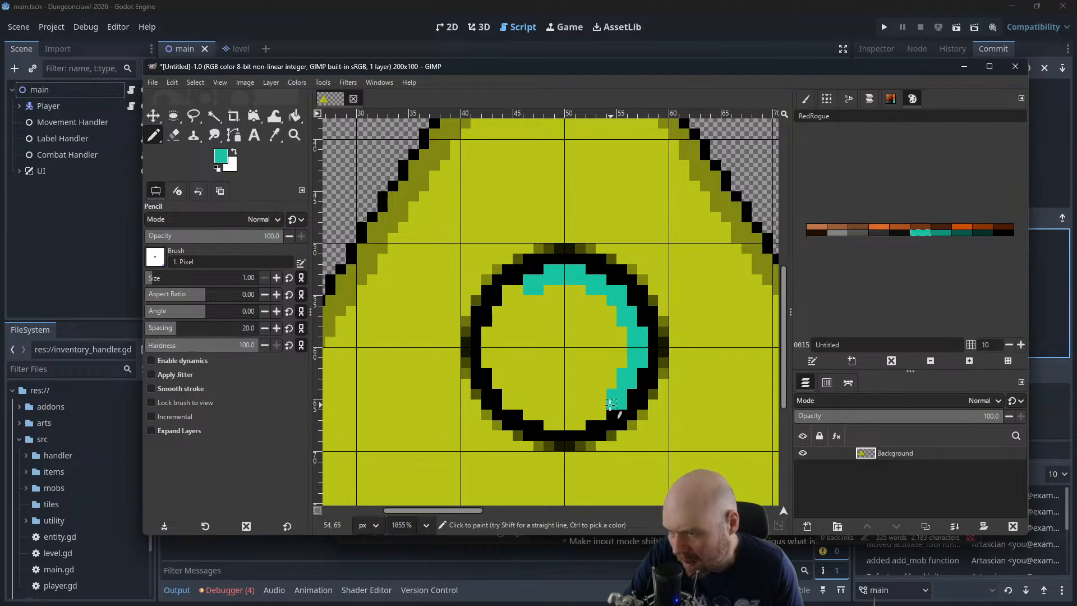
click(600, 408)
click(580, 424)
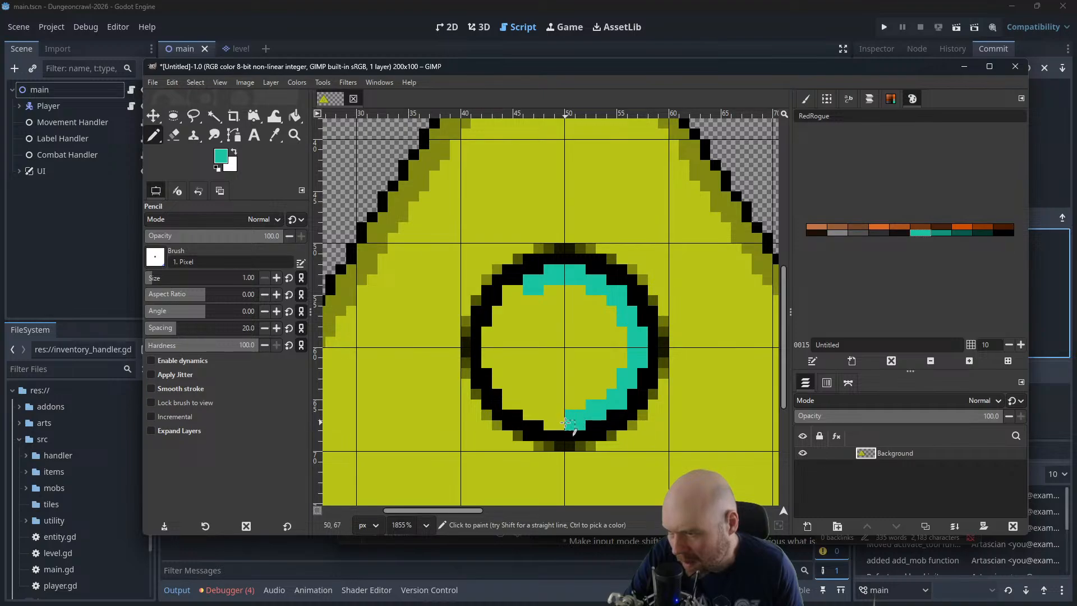
click(560, 420)
click(552, 421)
drag(532, 411, 532, 402)
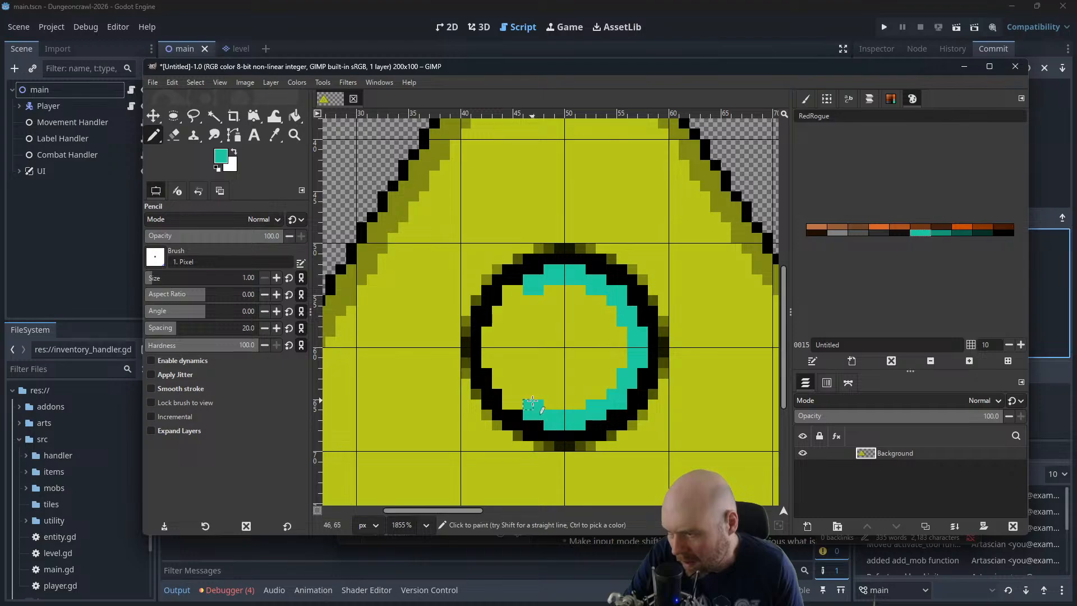
click(512, 400)
click(503, 386)
click(499, 375)
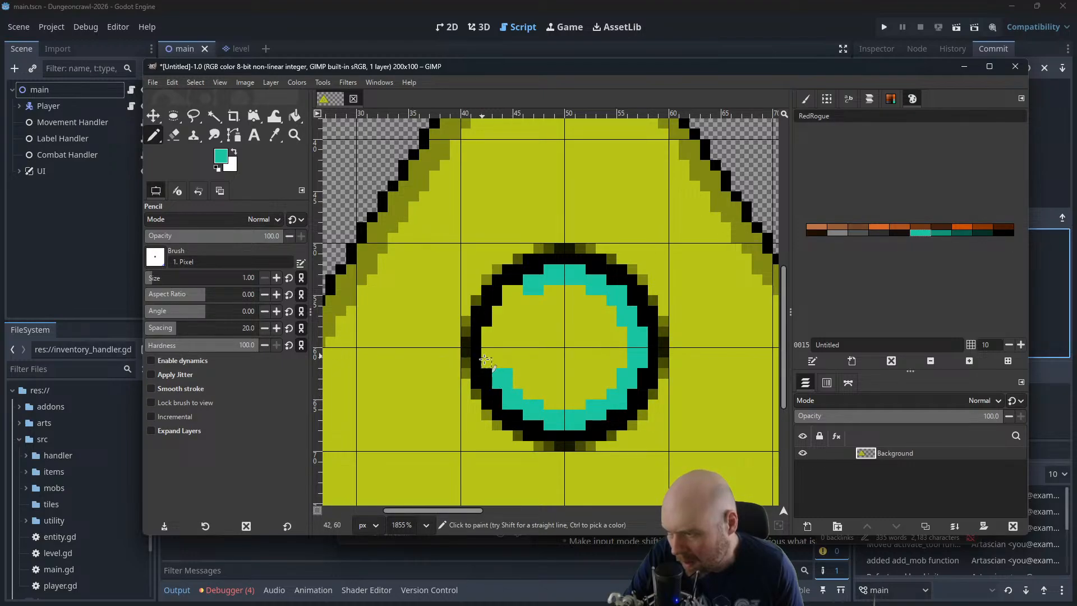
mouse_move(486, 364)
mouse_down()
mouse_move(497, 339)
mouse_move(489, 332)
mouse_move(491, 352)
mouse_move(506, 312)
mouse_up()
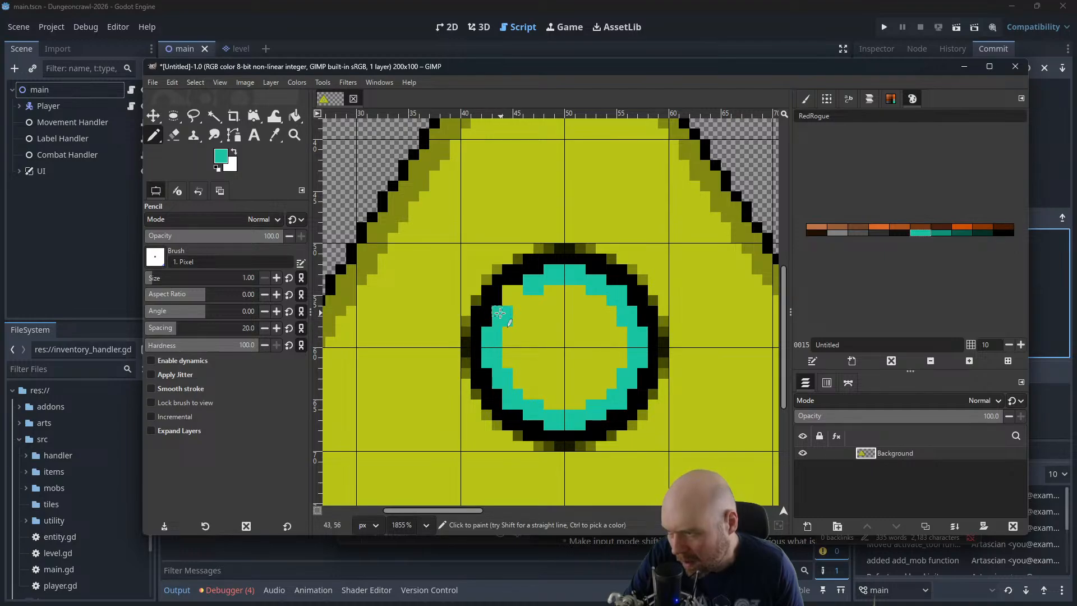
click(512, 290)
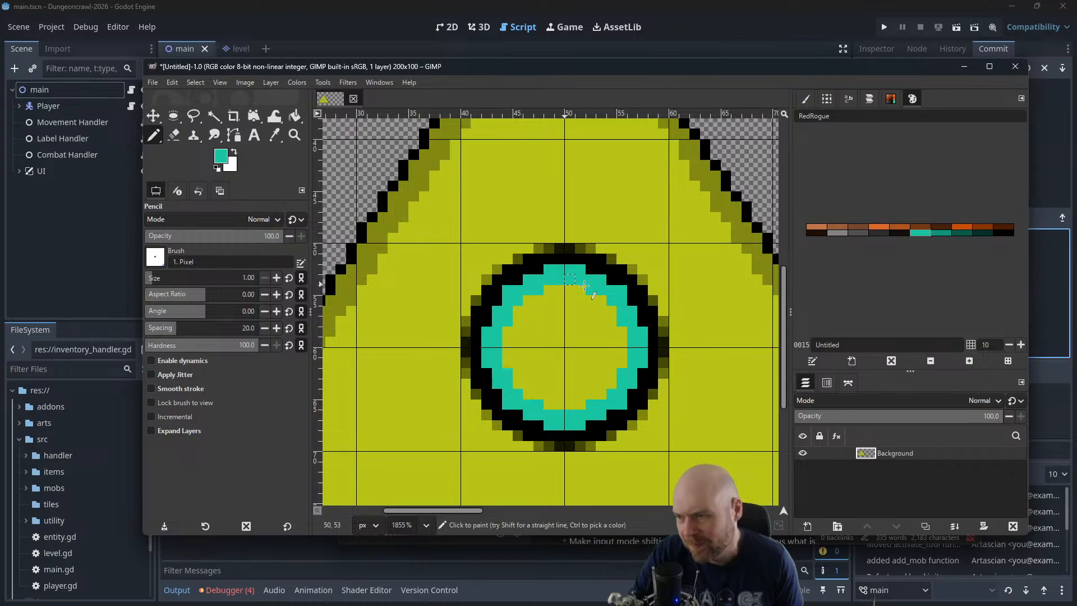
Draw a thin black ring with the Pencil along the whole inner edge of the teal ring
ctrl+scroll(602, 277, down, 3)
ctrl+scroll(602, 276, down, 5)
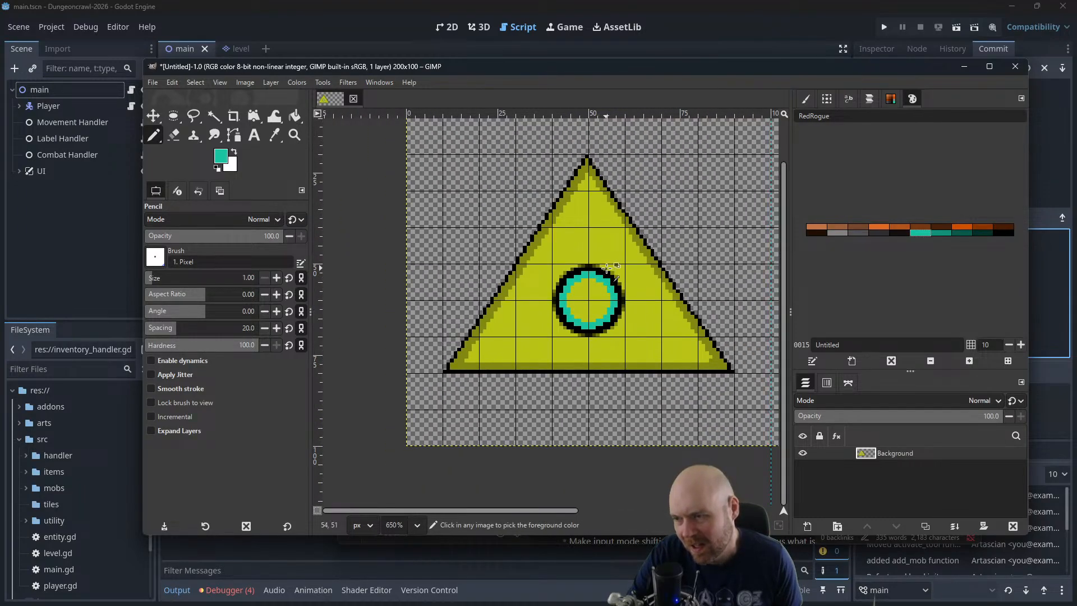
ctrl+scroll(610, 267, up, 4)
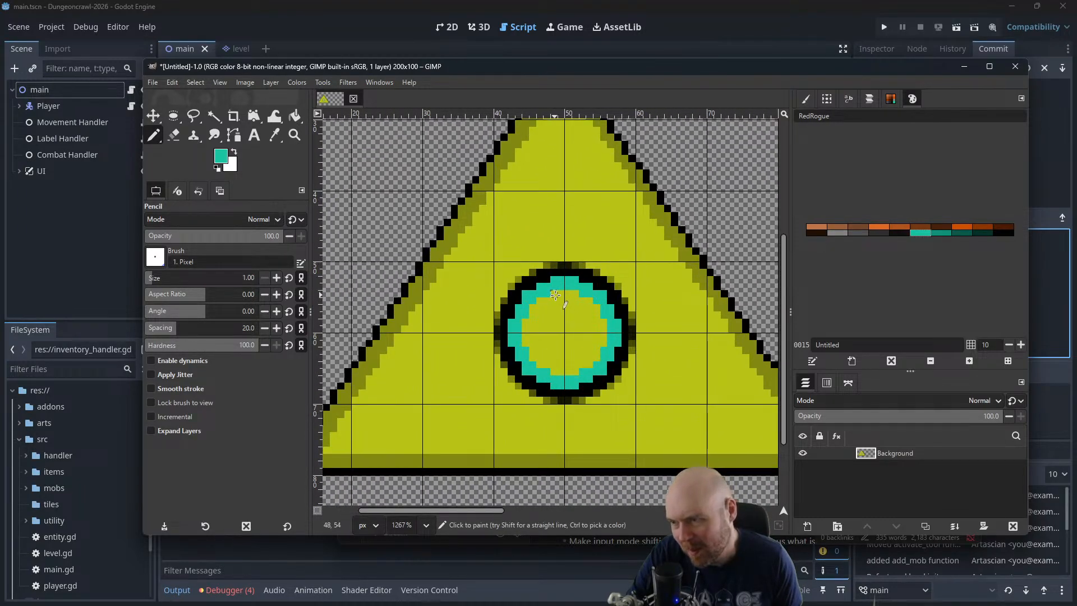
click(999, 235)
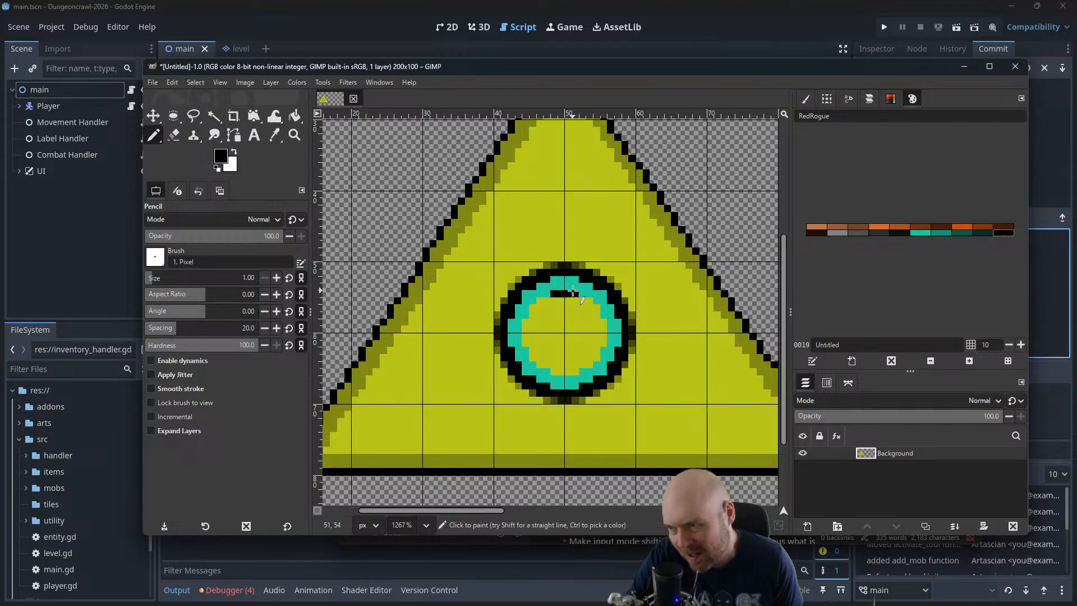
mouse_move(553, 301)
mouse_down()
mouse_move(540, 301)
mouse_move(586, 300)
mouse_move(602, 334)
mouse_move(585, 365)
mouse_up()
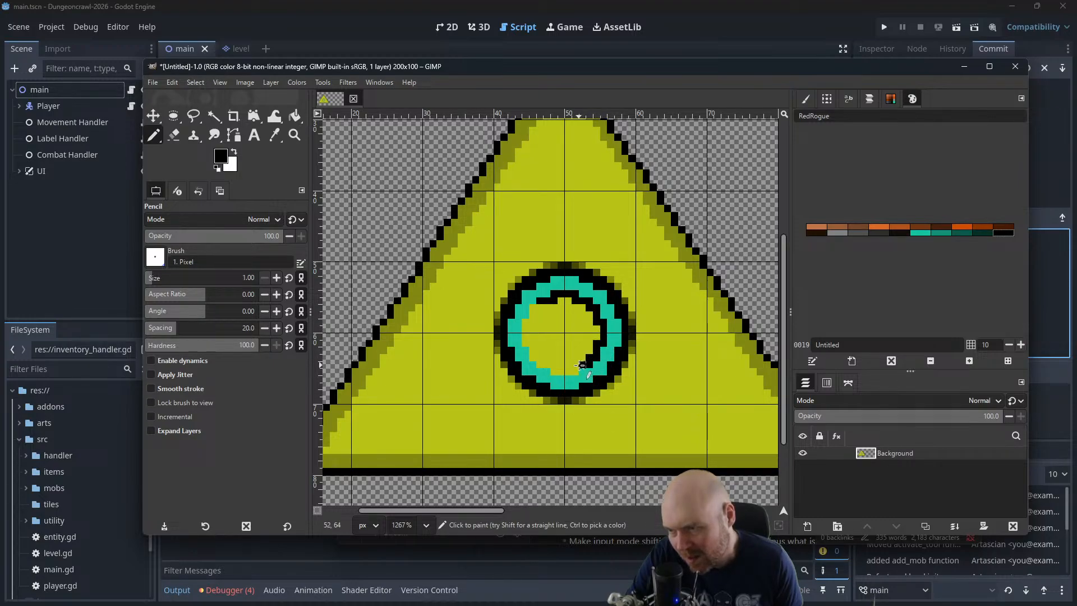
click(554, 366)
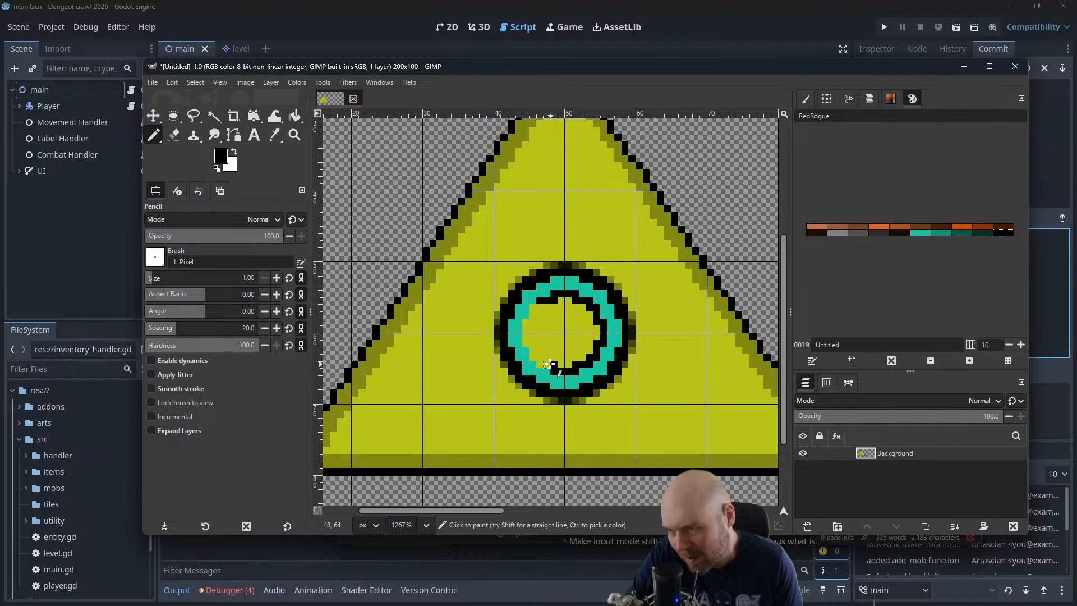
mouse_move(548, 364)
mouse_down()
mouse_move(526, 336)
mouse_move(536, 308)
mouse_up()
Try outlining a numeral 2 in black pixels just above and to the right of the ring
scroll(539, 309, down, 4)
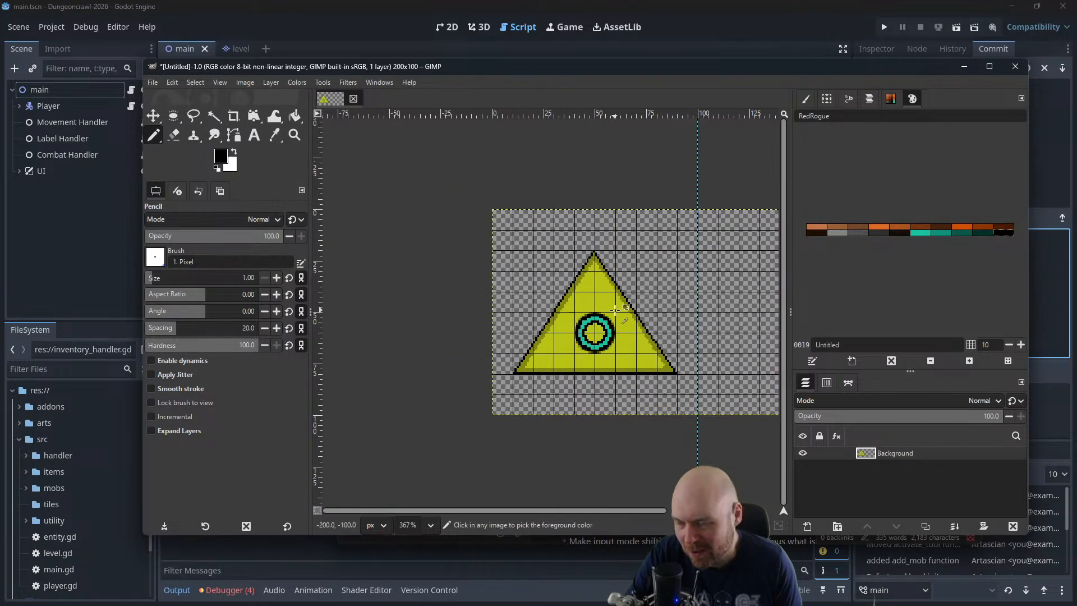
scroll(614, 306, up, 2)
scroll(614, 309, up, 3)
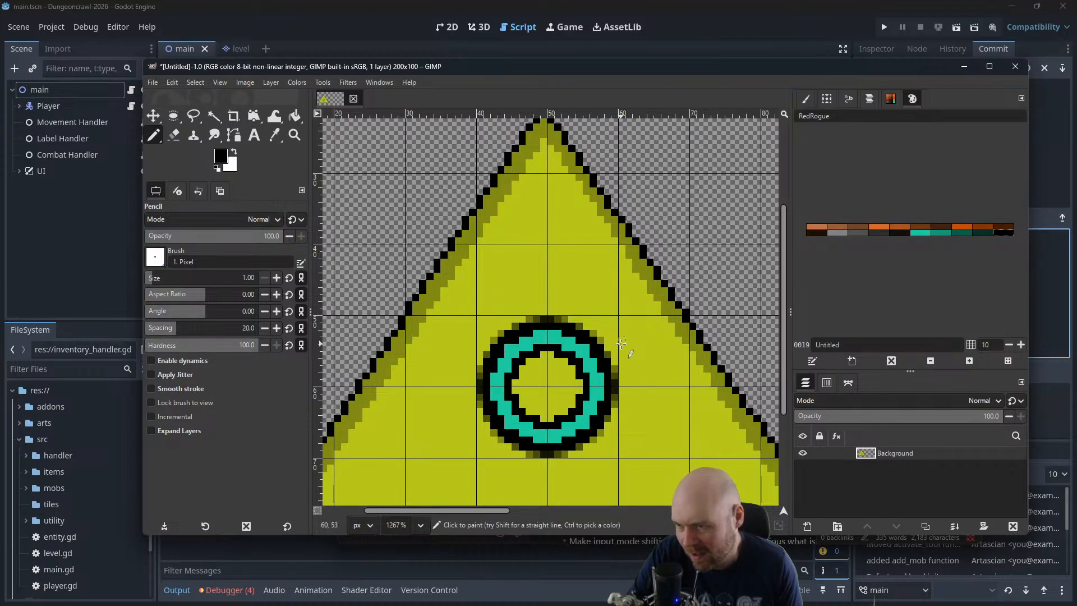
drag(622, 341, 643, 341)
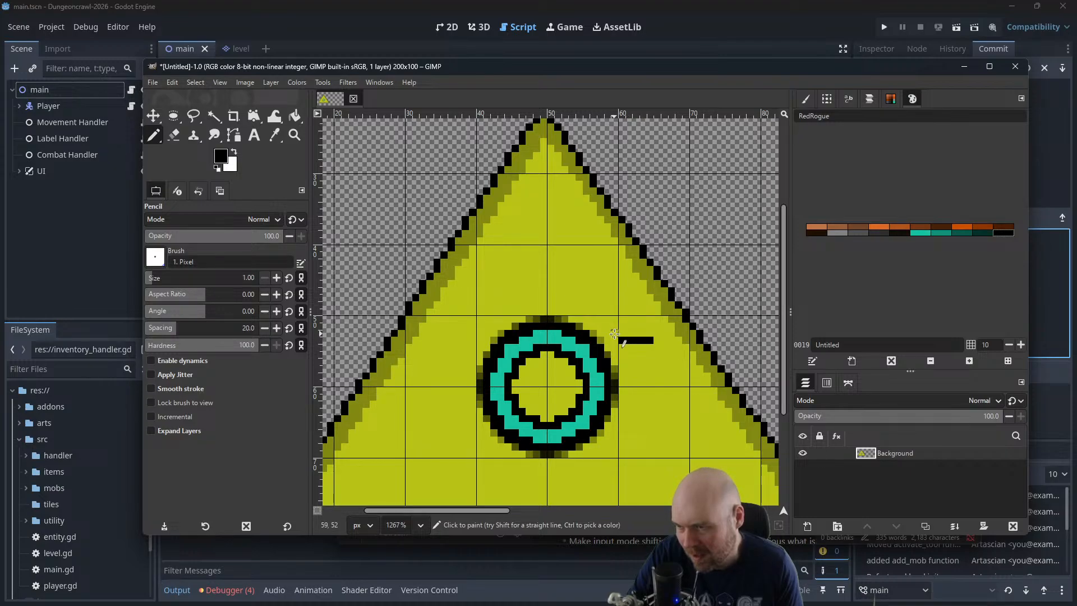
click(614, 333)
click(613, 326)
drag(624, 315, 633, 309)
click(637, 305)
click(630, 297)
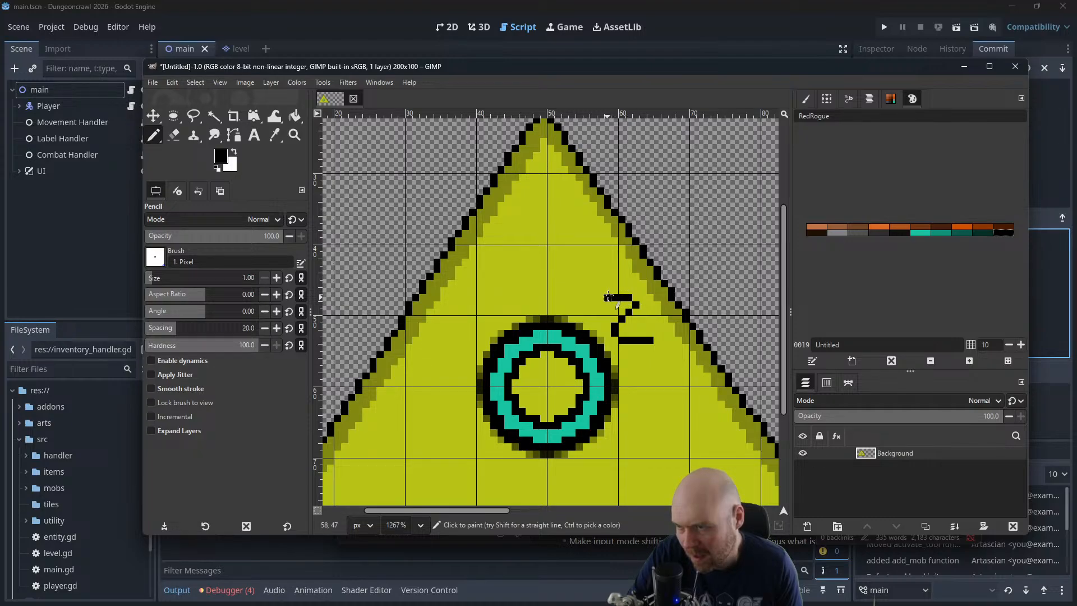
click(599, 291)
click(599, 284)
click(616, 279)
click(622, 280)
click(630, 278)
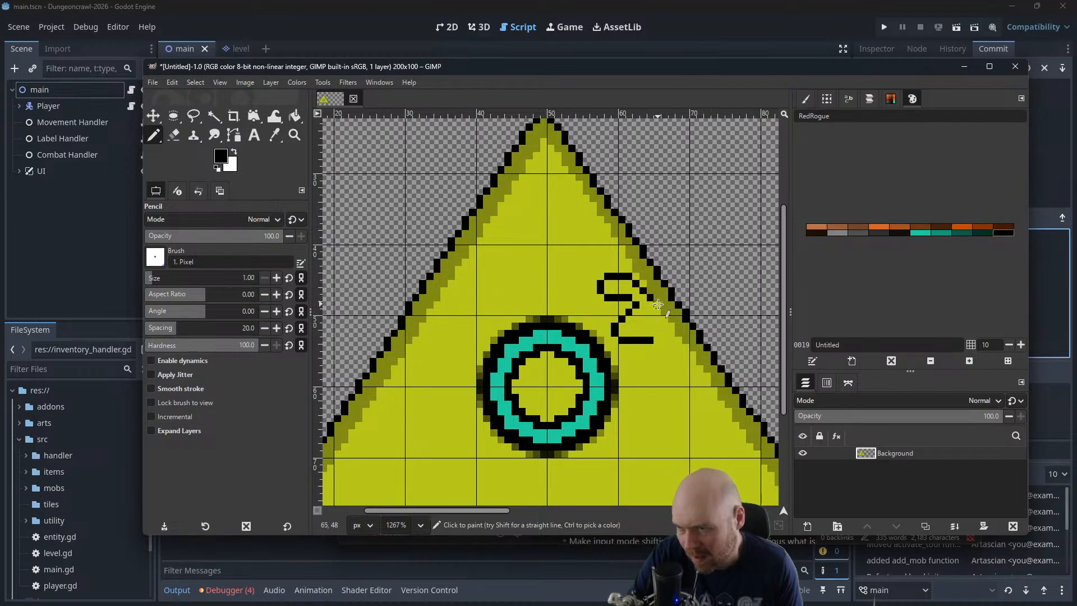
click(658, 305)
click(651, 312)
click(643, 320)
click(635, 326)
click(645, 326)
click(651, 325)
click(658, 333)
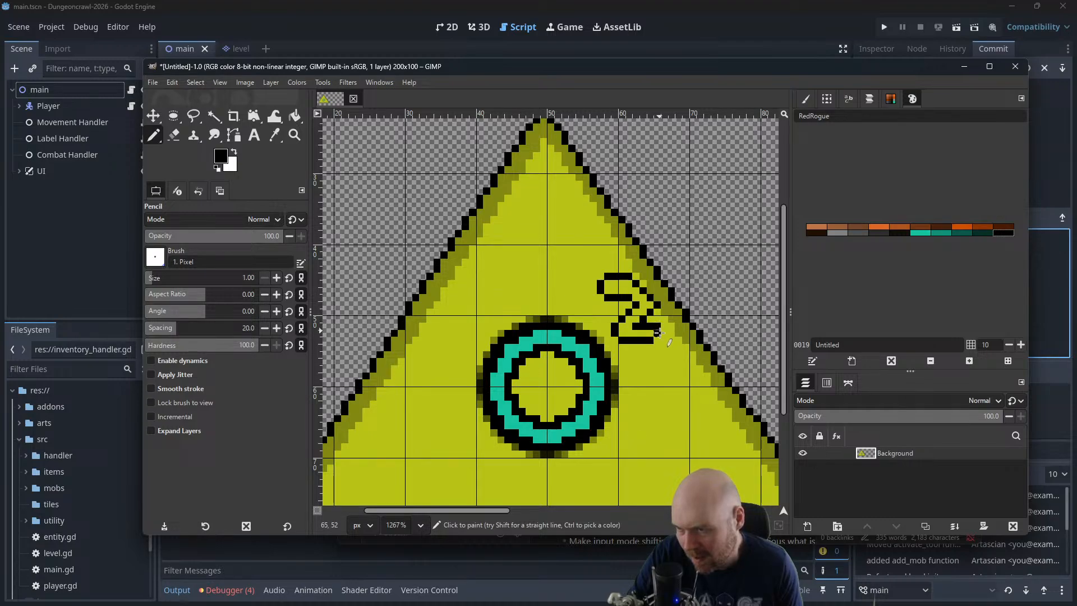
click(658, 340)
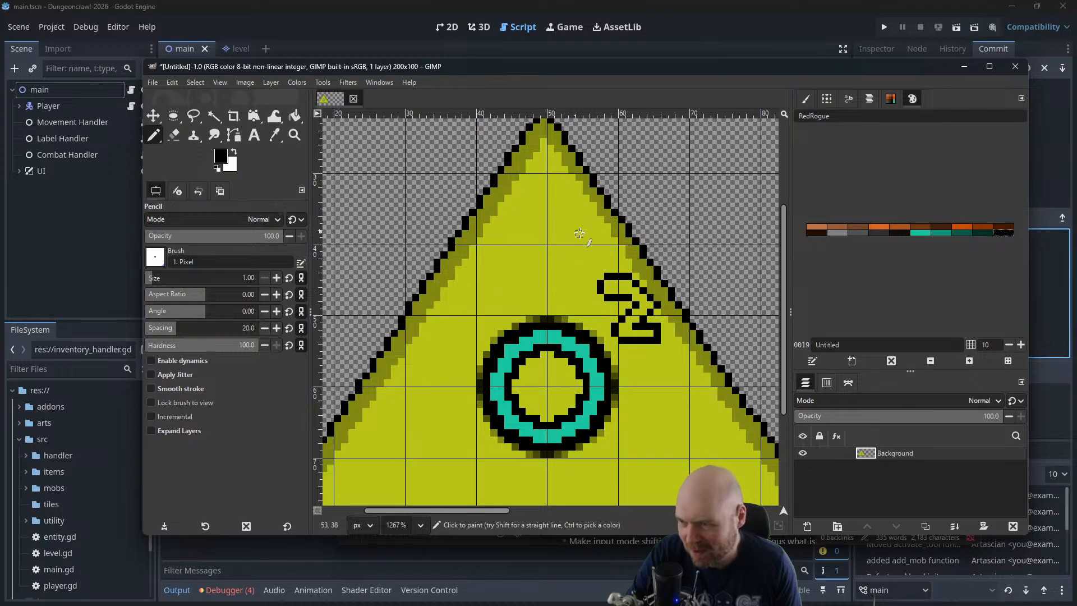
Undo all the Pencil strokes of the outlined numeral 2
key(ctrl+z)
key(ctrl+z)
key(ctrl+z)
key(ctrl+z)
key(ctrl+z)
key(ctrl+z)
key(ctrl+z)
key(ctrl+z)
key(ctrl+z)
key(ctrl+z)
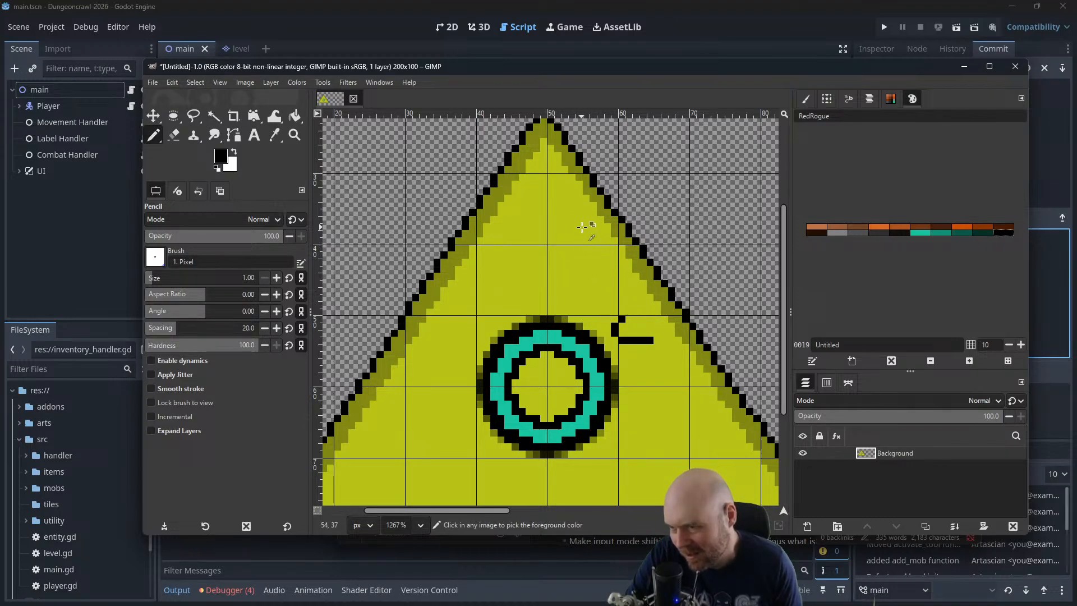
key(ctrl+z)
key(ctrl+z)
key(ctrl+z)
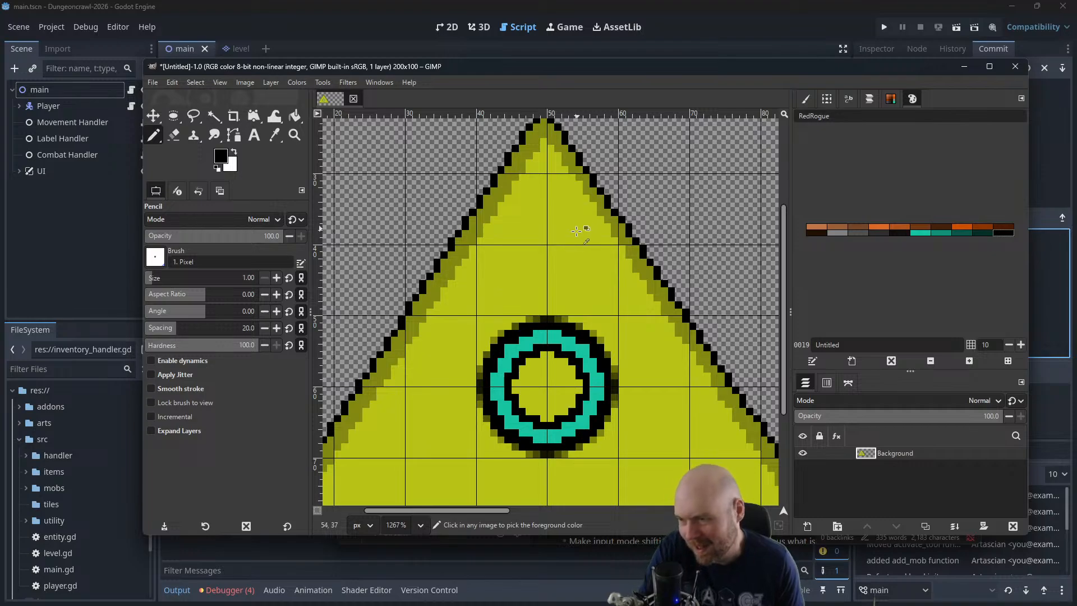
Sample the triangle's yellow and make it the background colour, with white as the foreground
scroll(576, 231, down, 3)
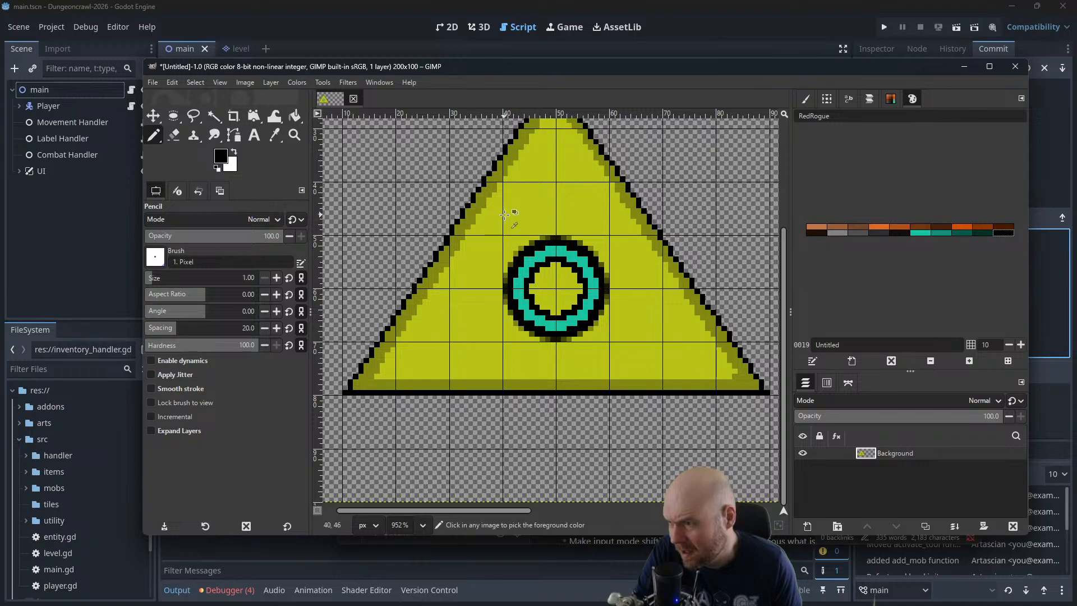
ctrl+click(488, 215)
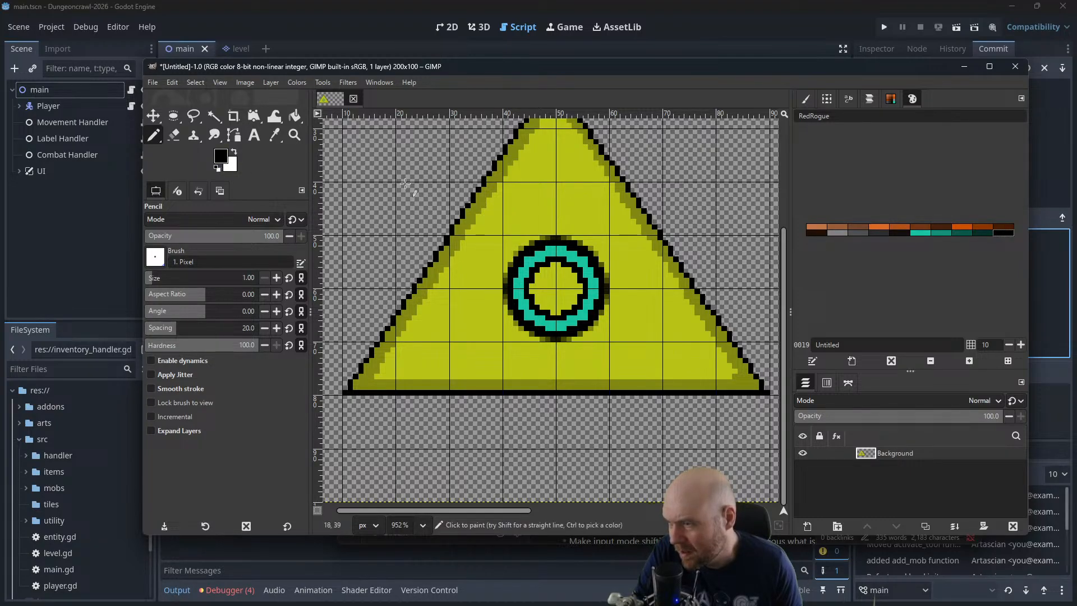
click(235, 152)
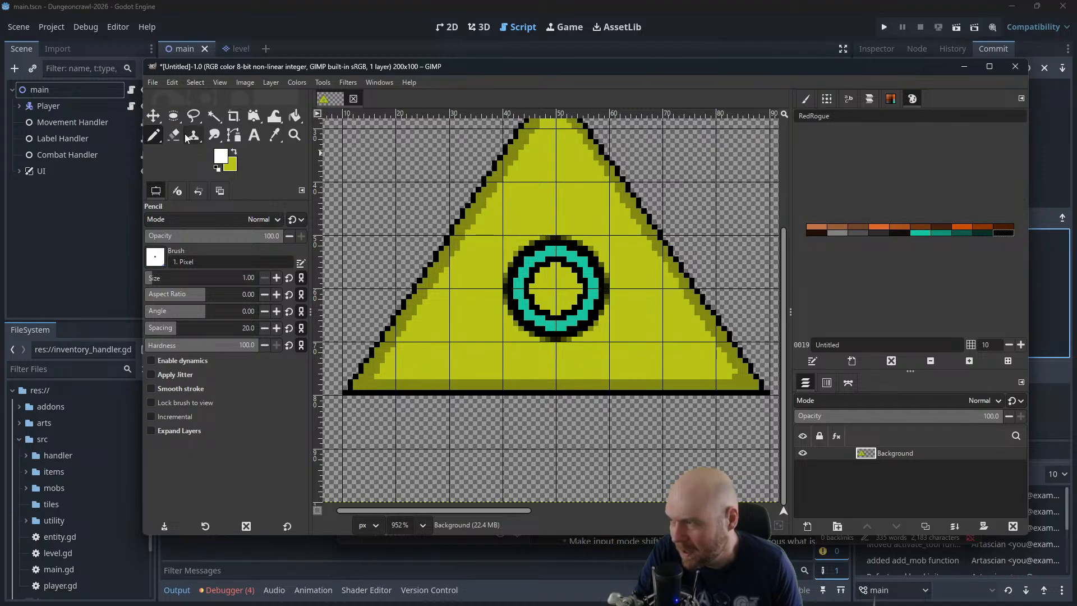
Select a 23 × 24 px rectangle at position (38, 47) around the ring symbol and cut it out of the triangle
right_click(172, 123)
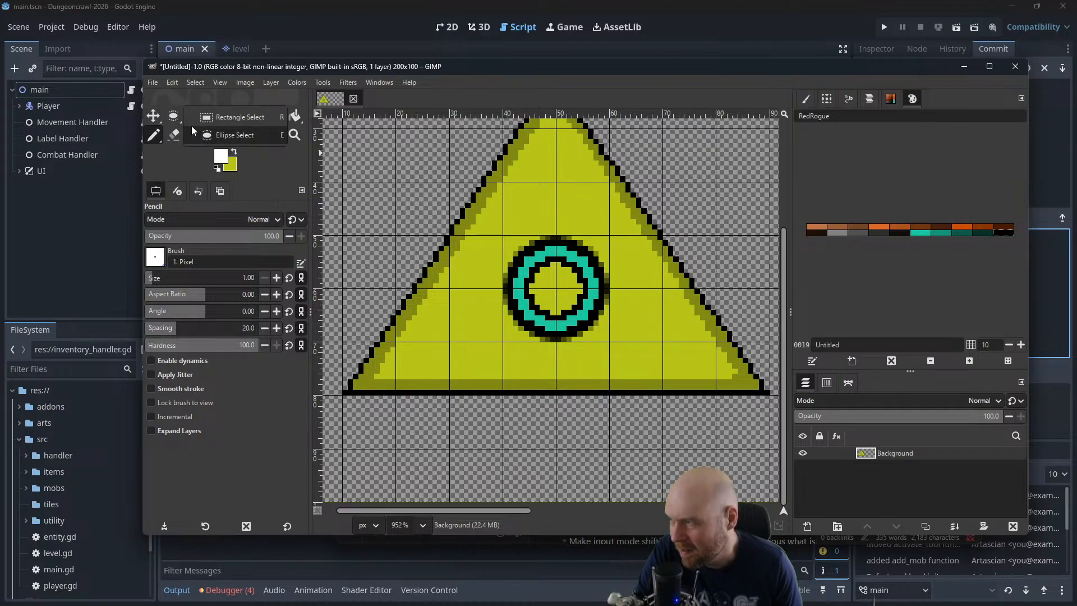
click(213, 119)
drag(615, 219, 492, 347)
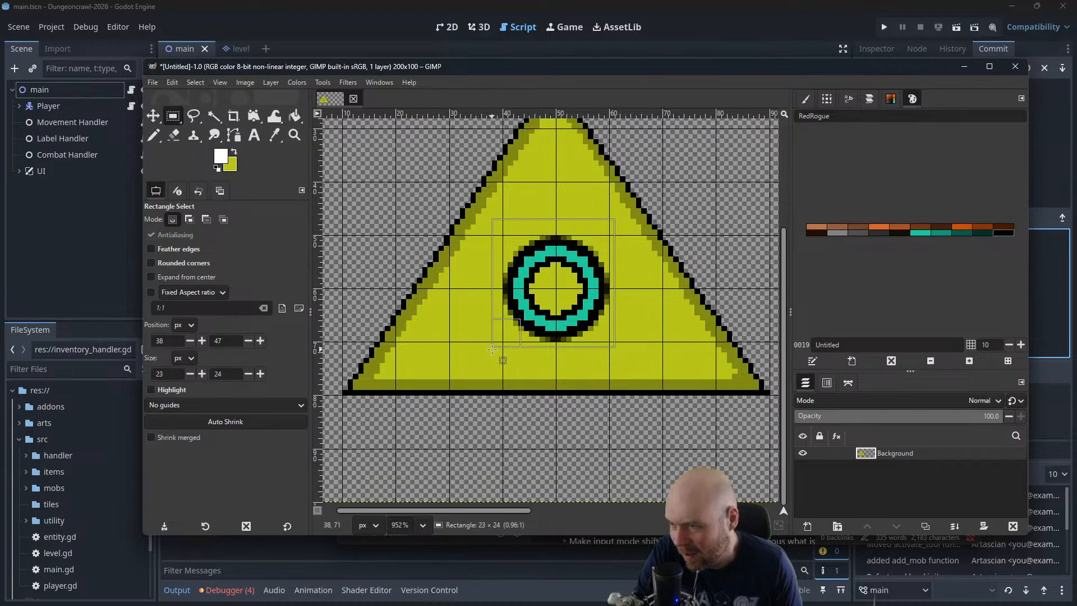
key(ctrl+x)
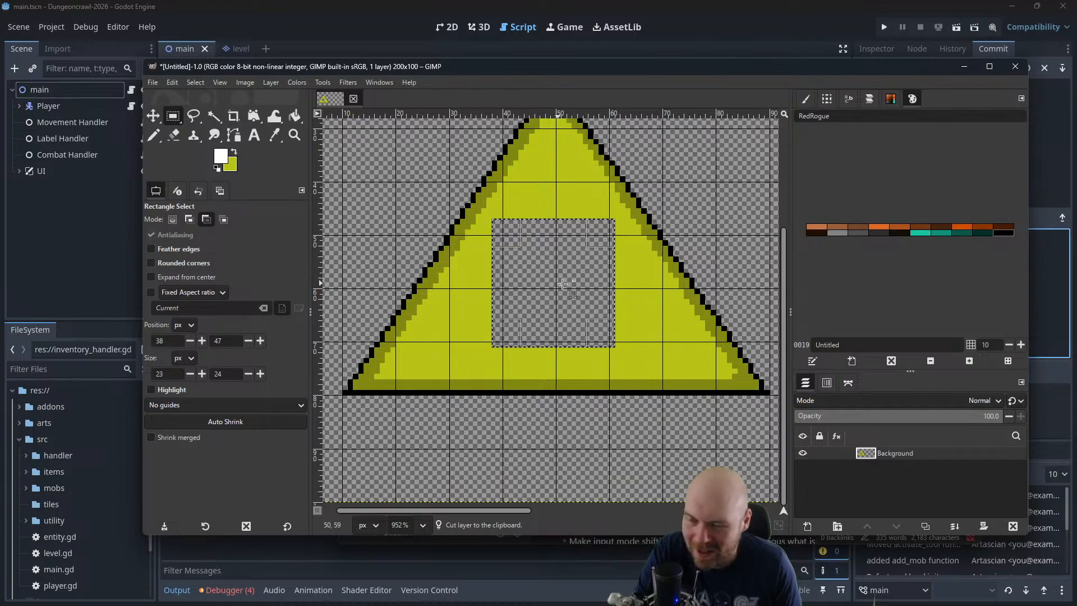
Undo the cut and recut the ring symbol with a 20 × 23 px rectangle at position (40, 48)
key(ctrl+z)
click(628, 287)
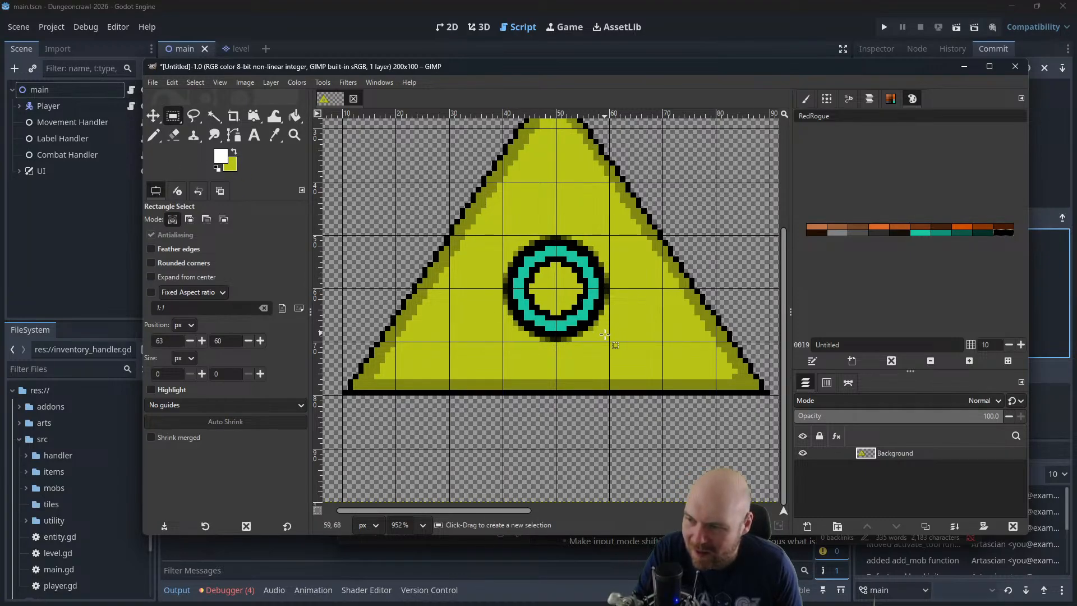
drag(612, 343, 495, 270)
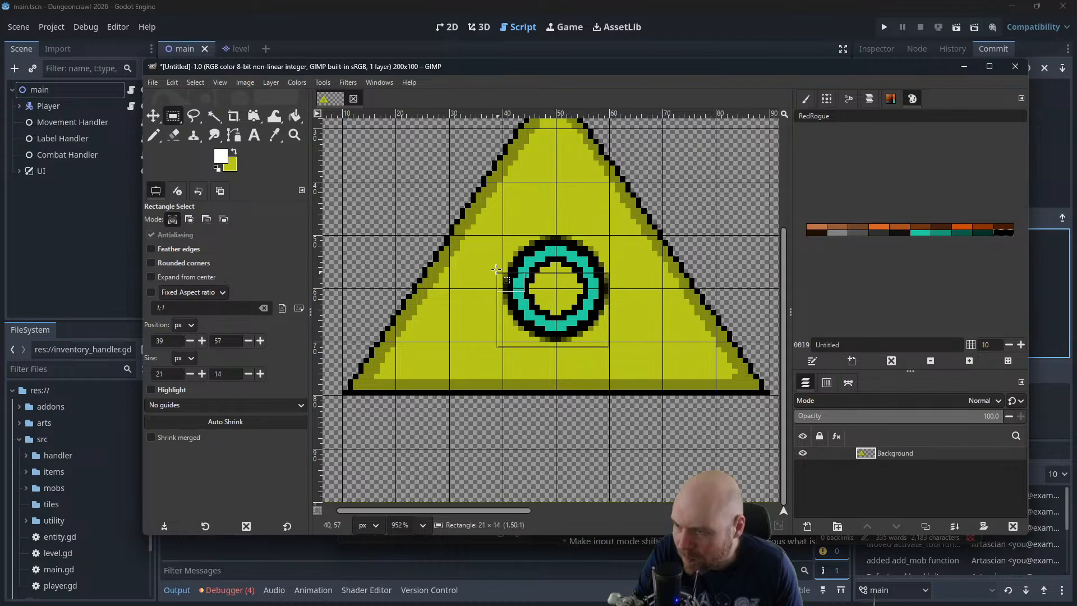
drag(504, 227, 504, 226)
key(ctrl+x)
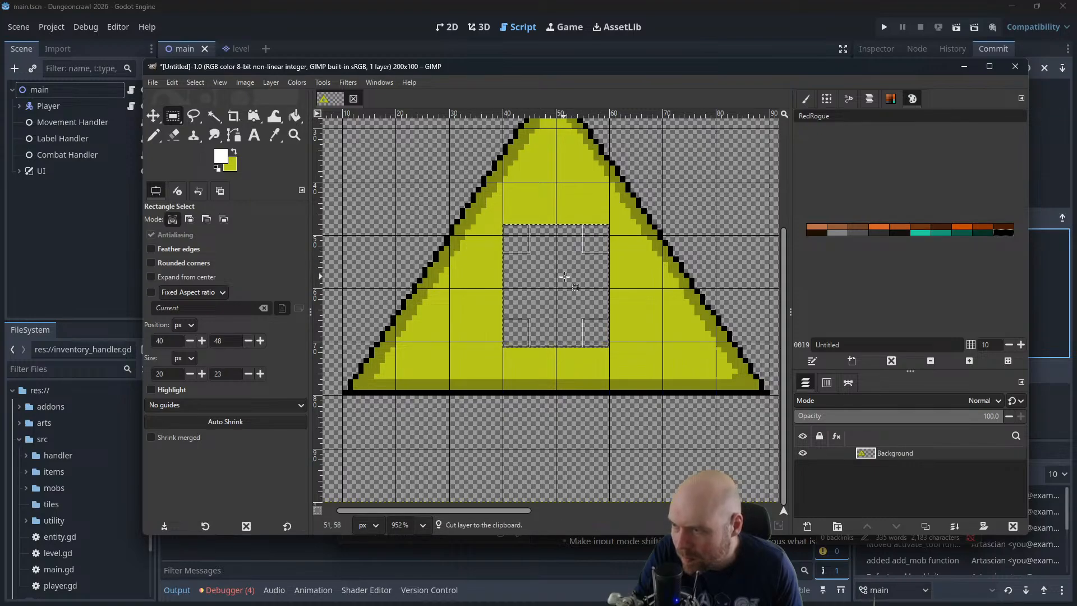
Paste the ring as a separate layer and move it about 4 px to the left
key(ctrl+v)
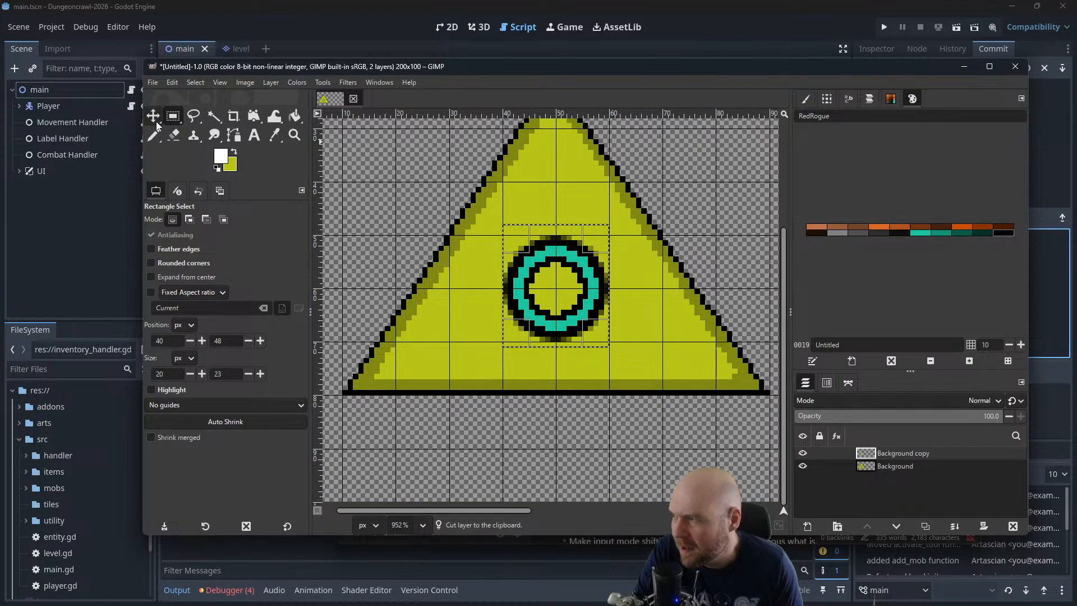
key(m)
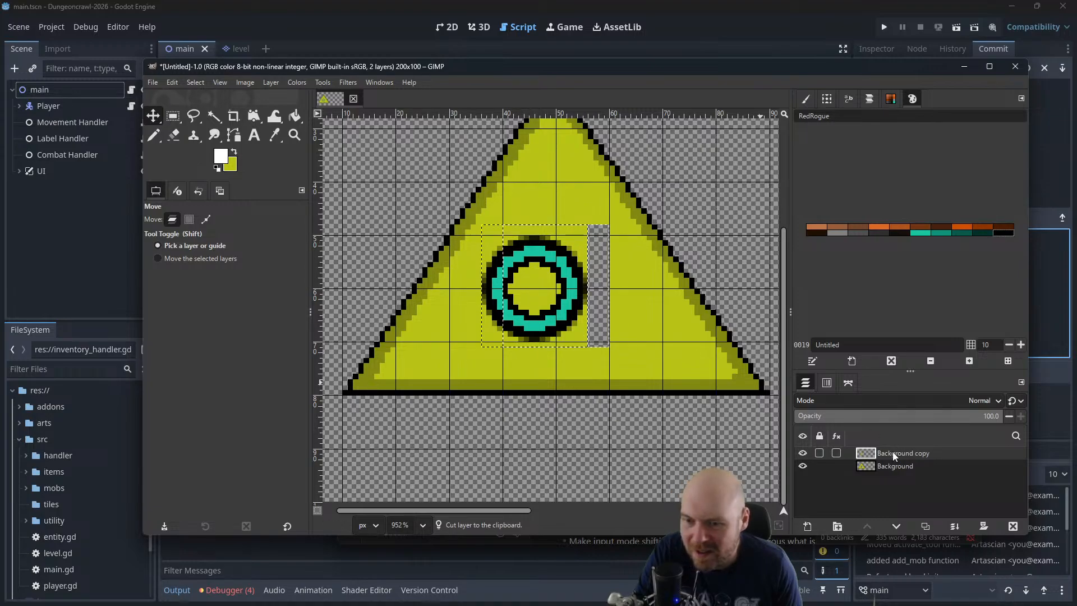
Fill the transparent gap beside the ring on the Background layer with the triangle's yellow
click(887, 466)
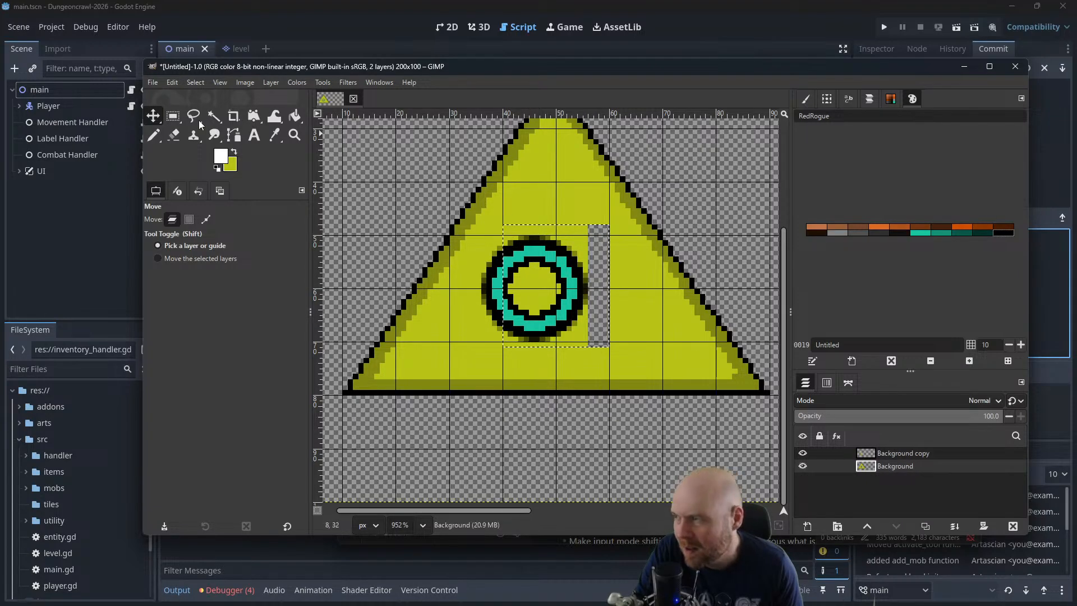
click(295, 115)
click(234, 152)
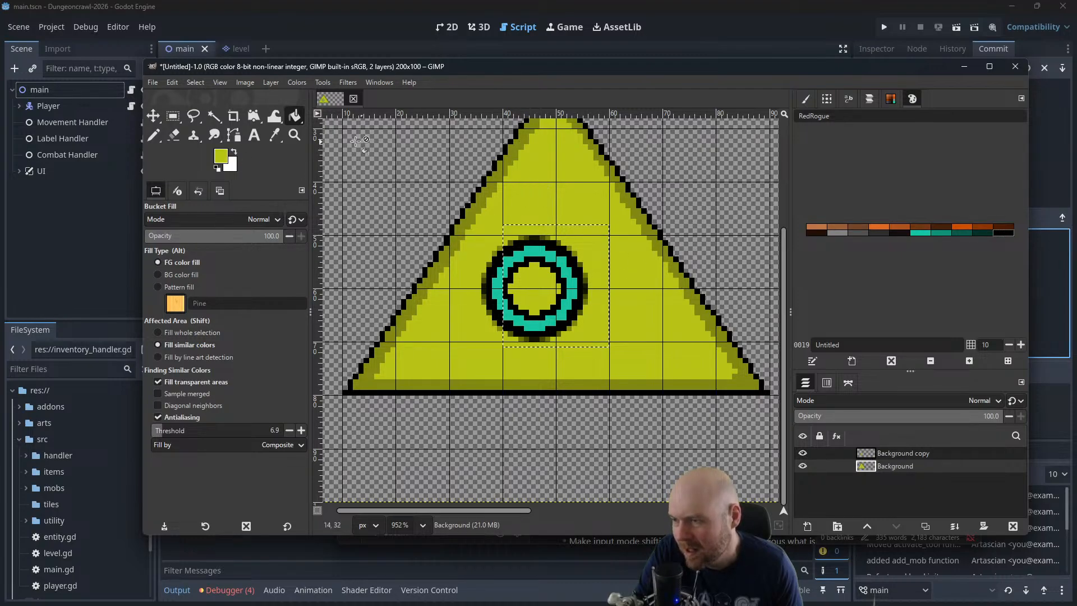
Clear the selection and start the base of a numeral 2 with black 1-pixel Pencil strokes above and to the right of the ring
click(155, 134)
click(219, 168)
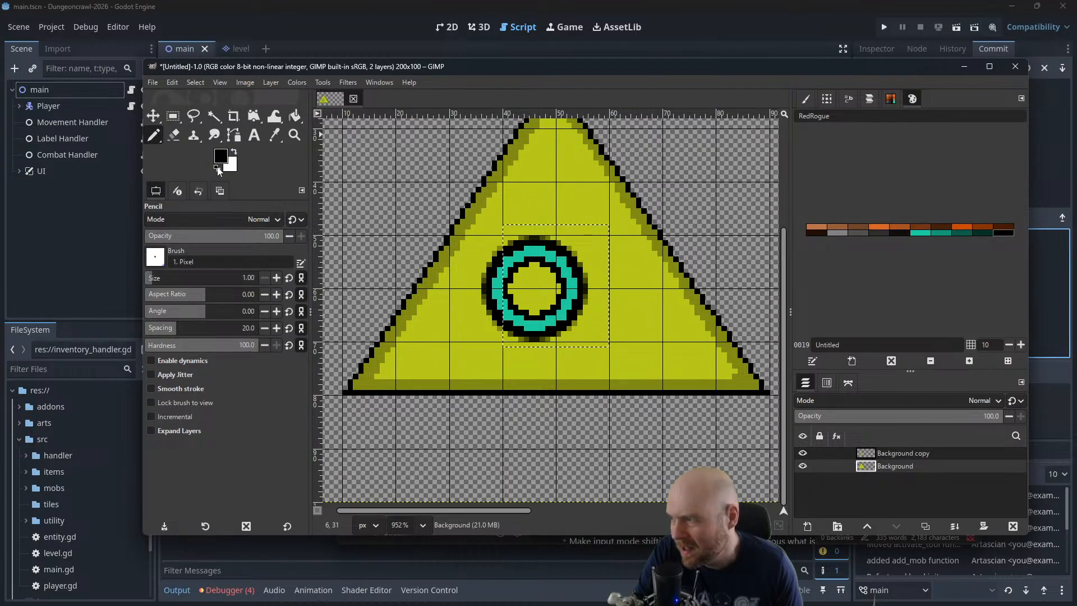
scroll(626, 264, up, 3)
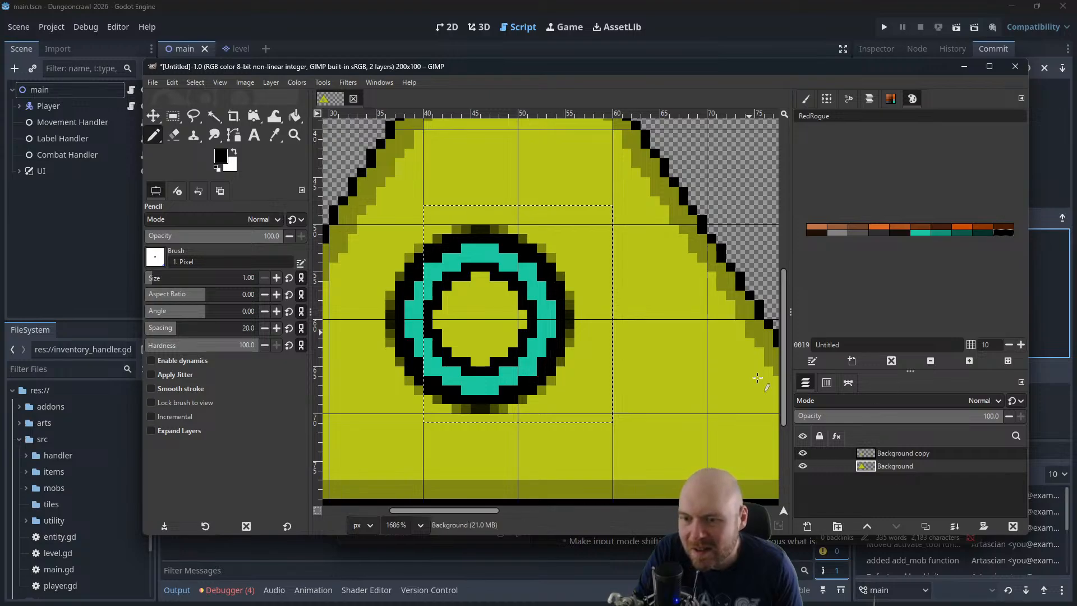
click(195, 82)
click(210, 115)
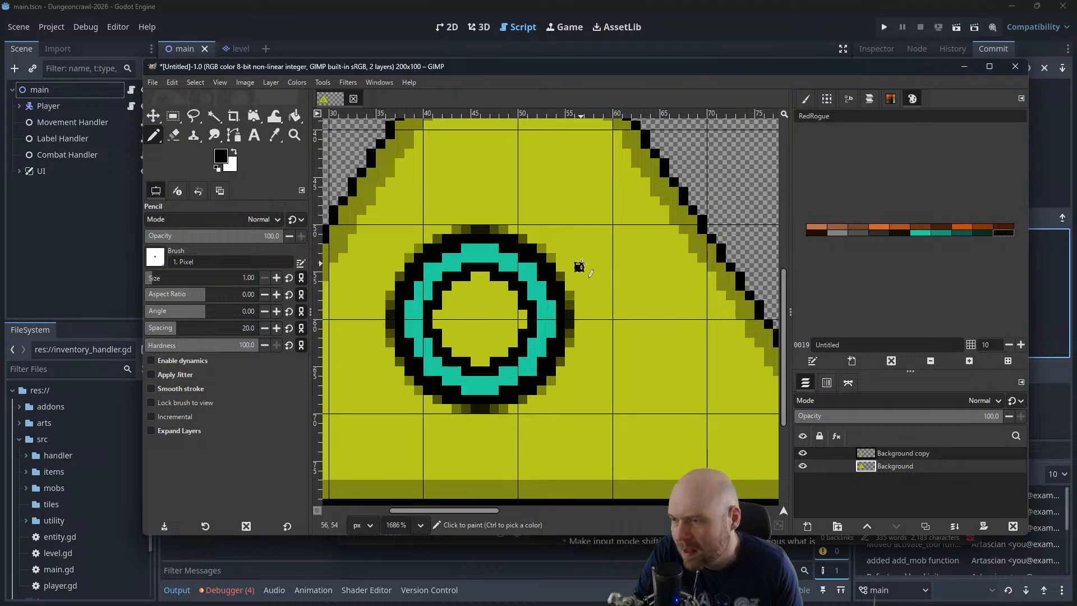
drag(580, 266, 639, 266)
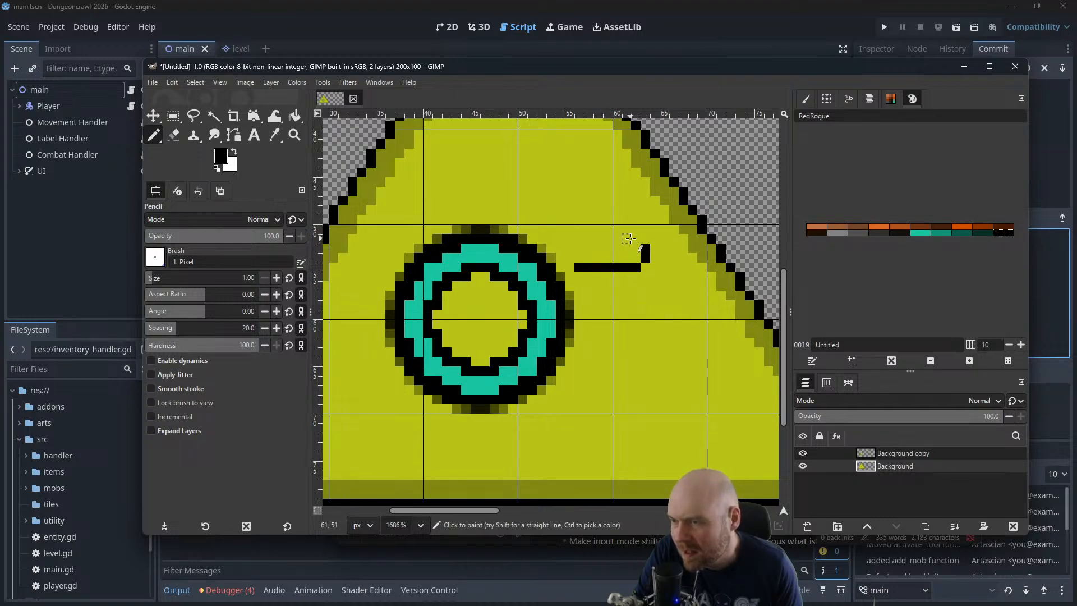
drag(616, 239, 606, 239)
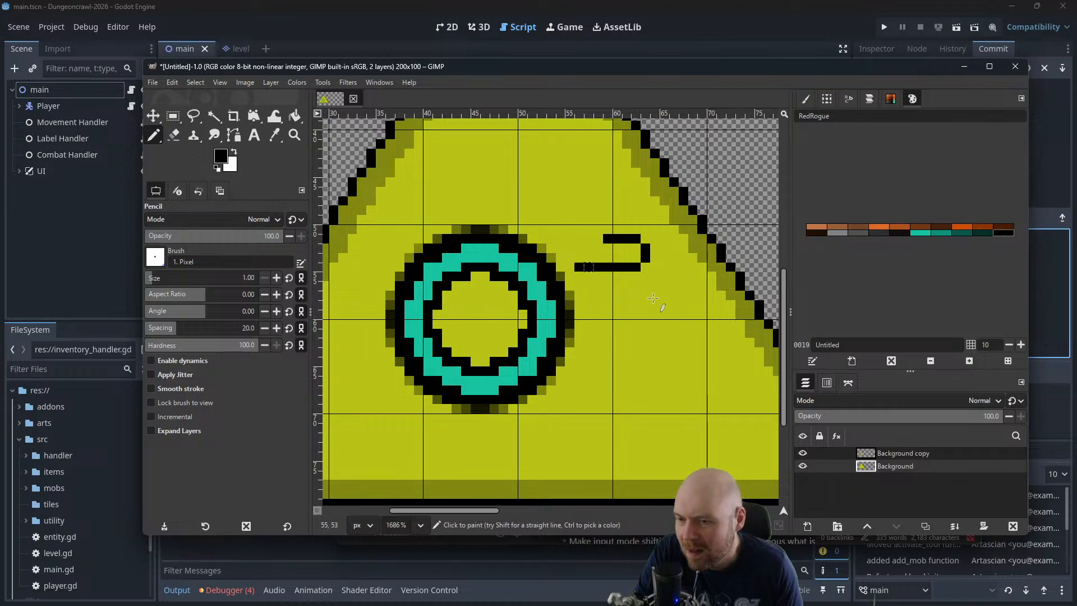
Merge the Background copy layer with the ring down into the Background layer
click(892, 453)
right_click(893, 453)
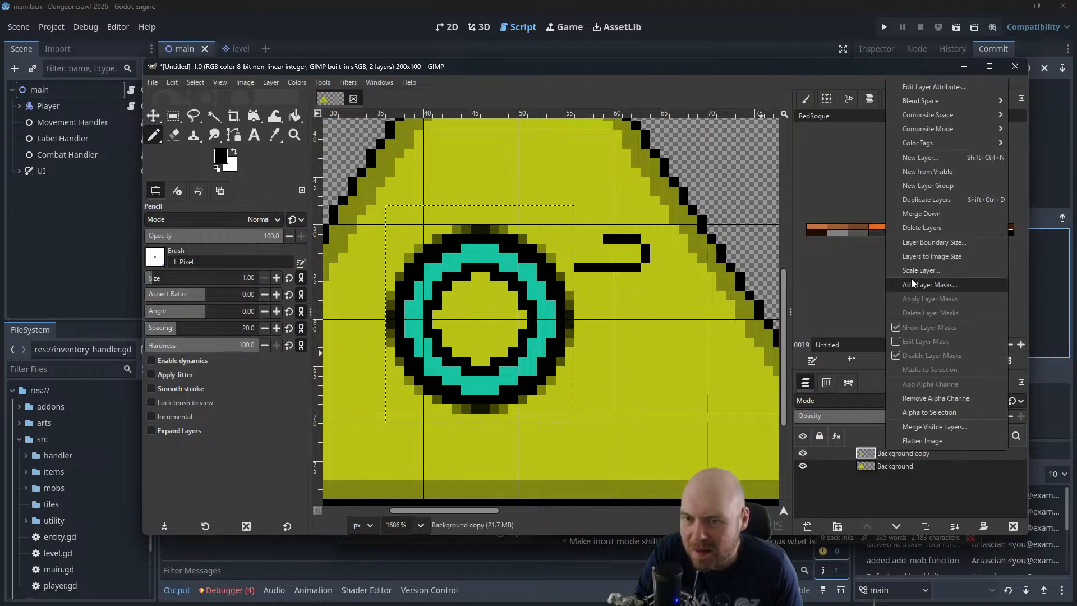
click(925, 227)
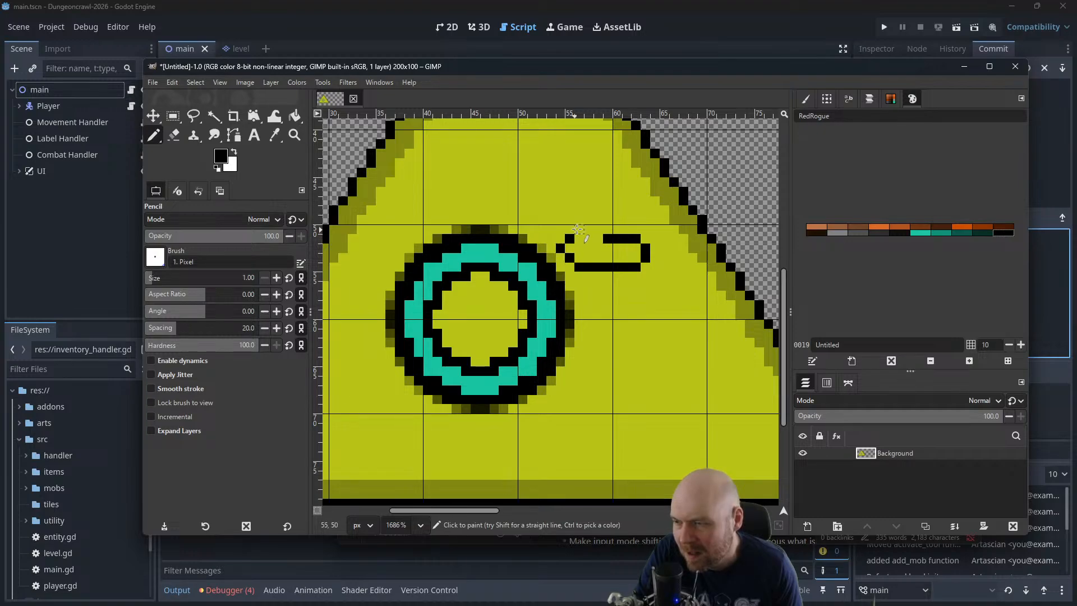
Complete the closed outline of the numeral 2 in black Pencil pixels, undoing the misplaced stroke on its diagonal
drag(580, 228, 597, 211)
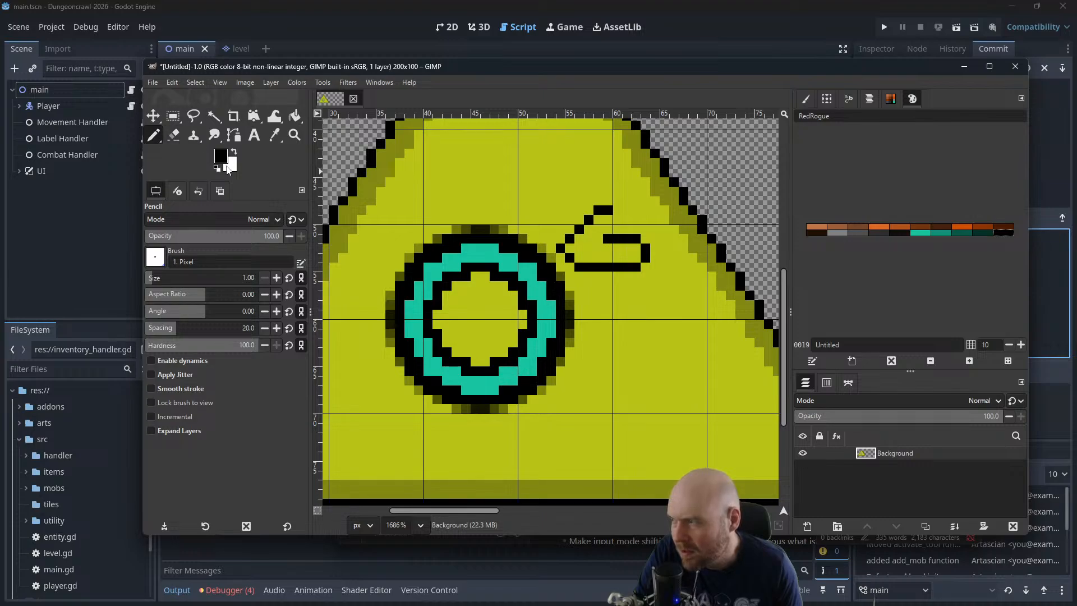
key(ctrl+z)
key(ctrl+z)
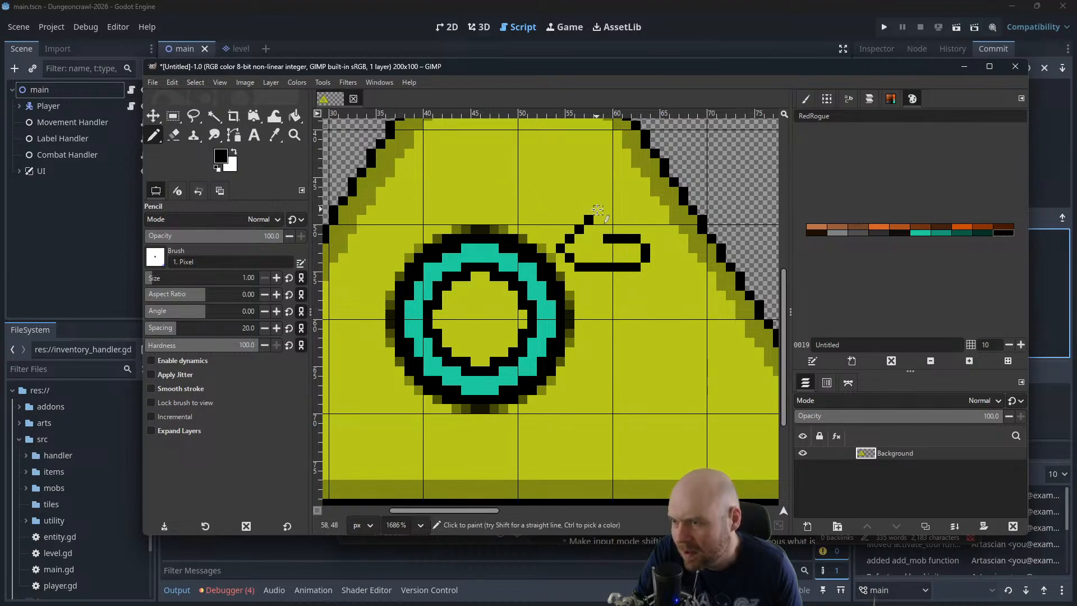
click(598, 210)
click(614, 227)
drag(636, 210, 626, 183)
click(617, 175)
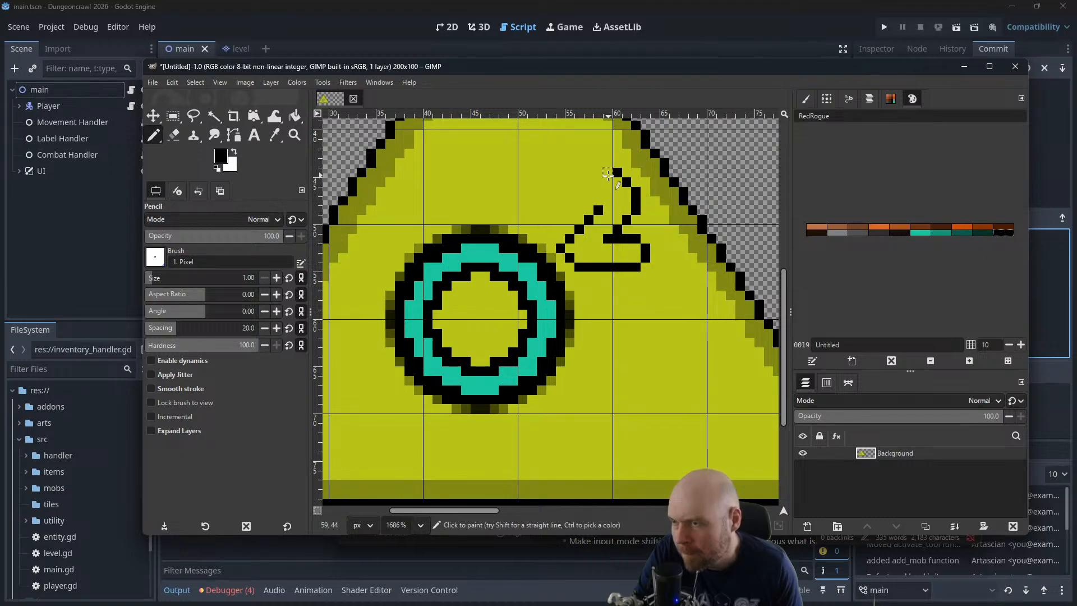
click(579, 172)
click(588, 173)
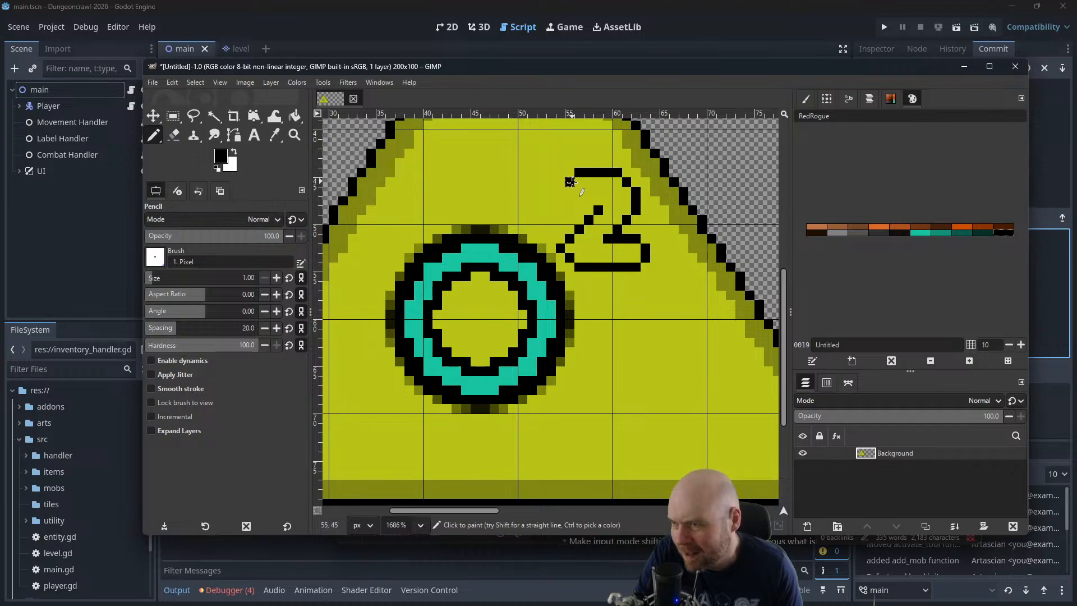
click(561, 191)
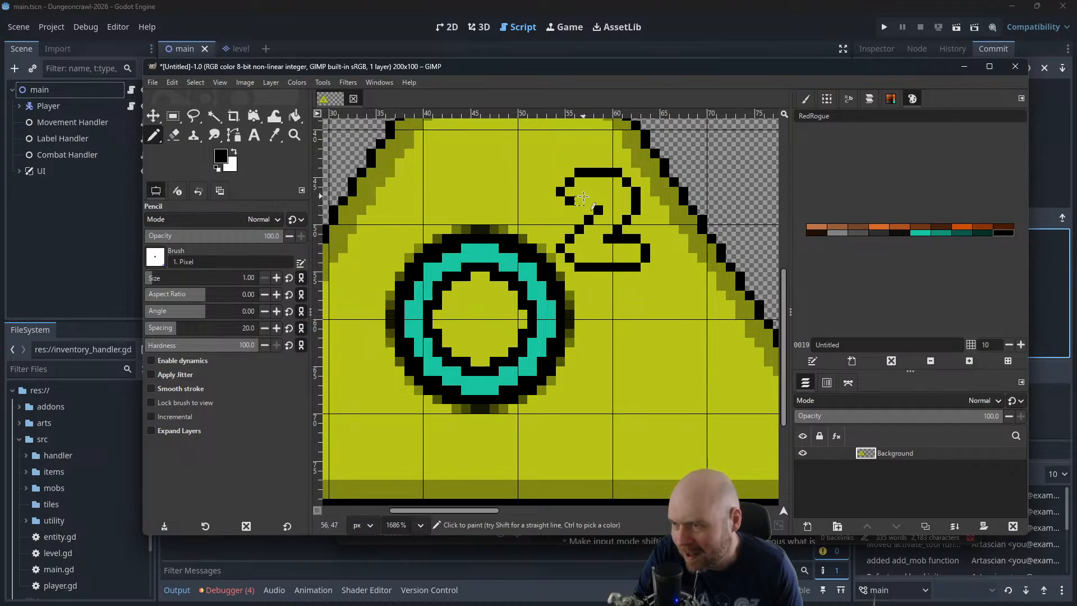
drag(583, 196, 598, 202)
Fill the inside of the numeral 2 with the palette's teal, matching the ring
scroll(625, 194, down, 1)
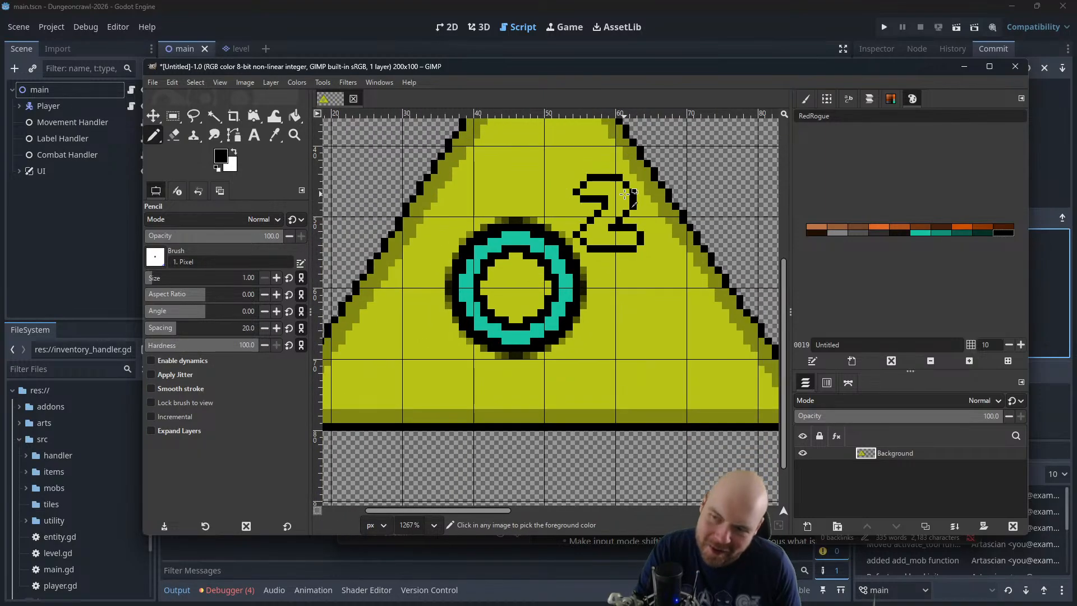
scroll(625, 194, down, 4)
scroll(327, 190, up, 5)
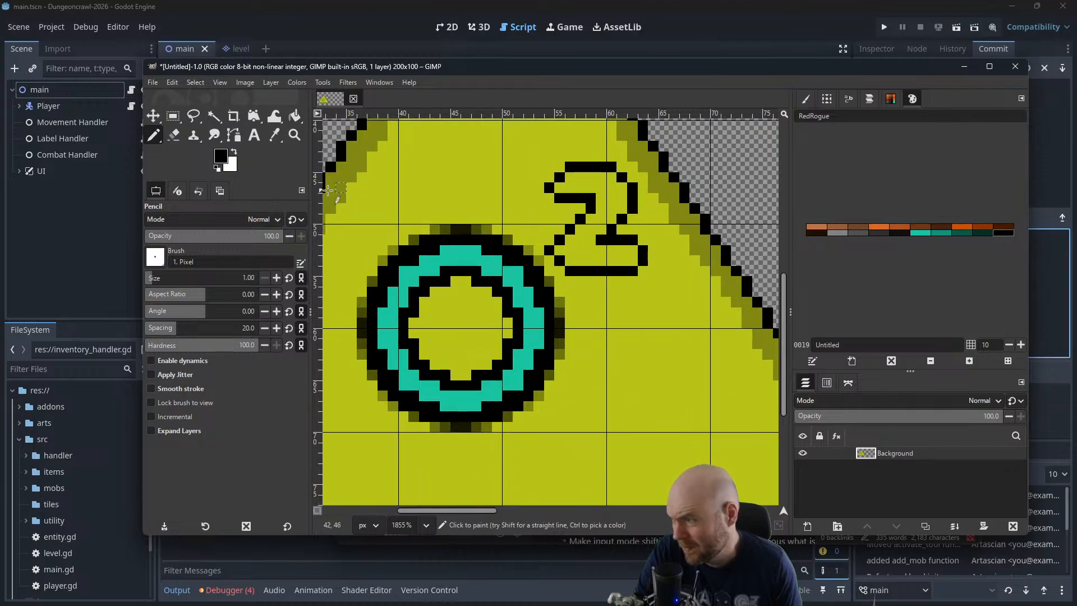
click(296, 116)
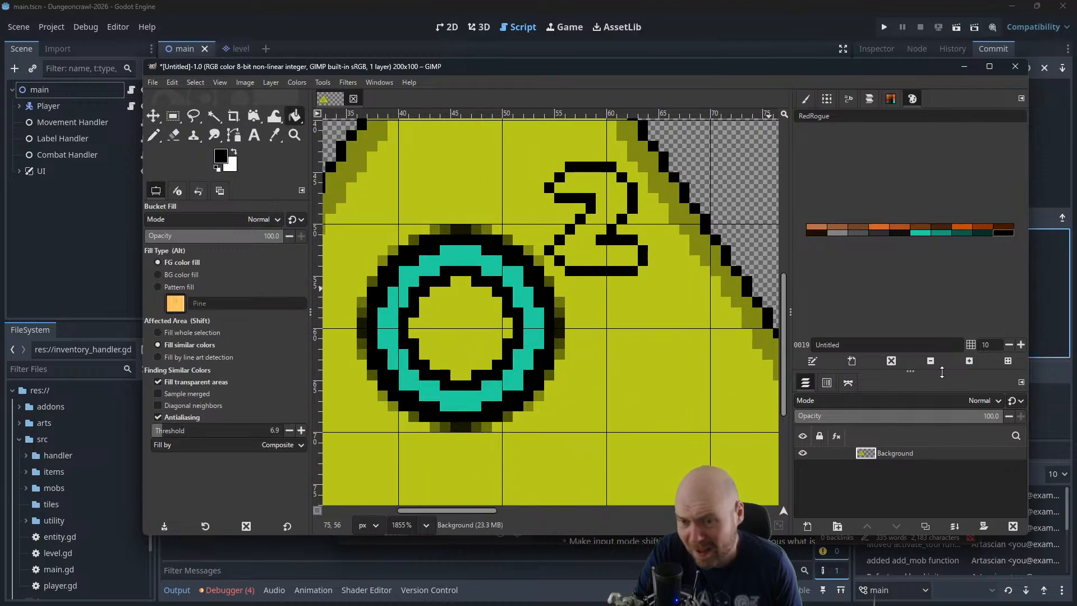
click(931, 235)
click(614, 205)
Check the sign at 100% zoom with the grid hidden
scroll(639, 248, down, 3)
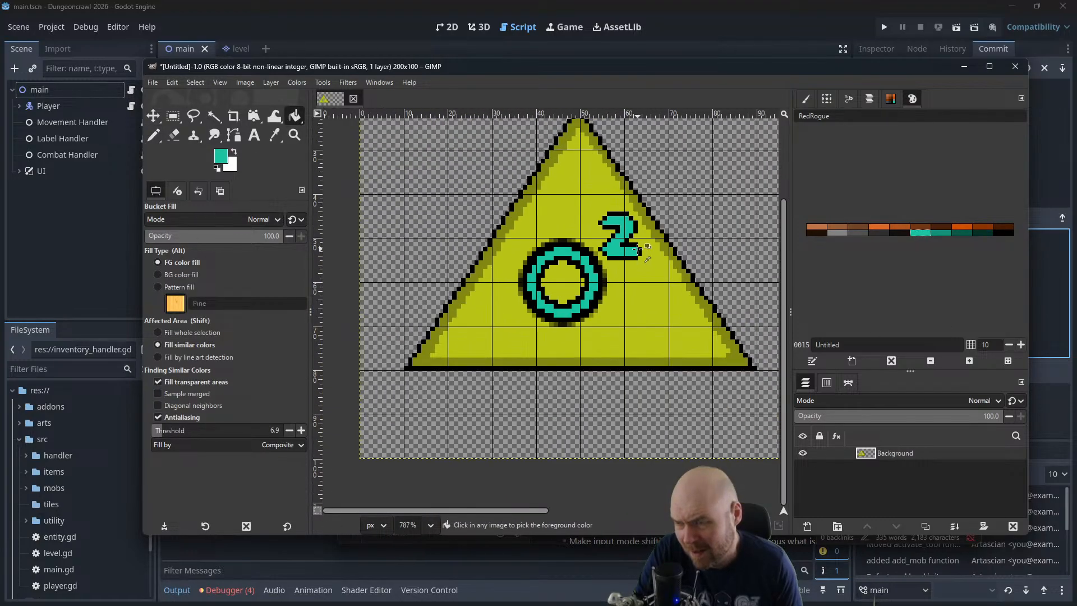
scroll(640, 248, down, 6)
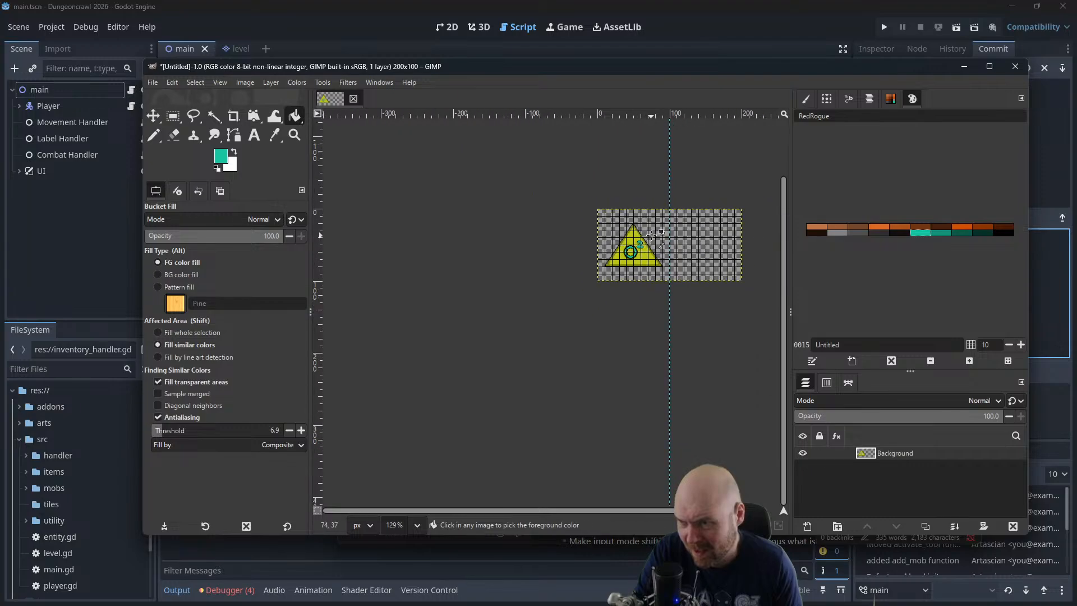
scroll(682, 212, down, 1)
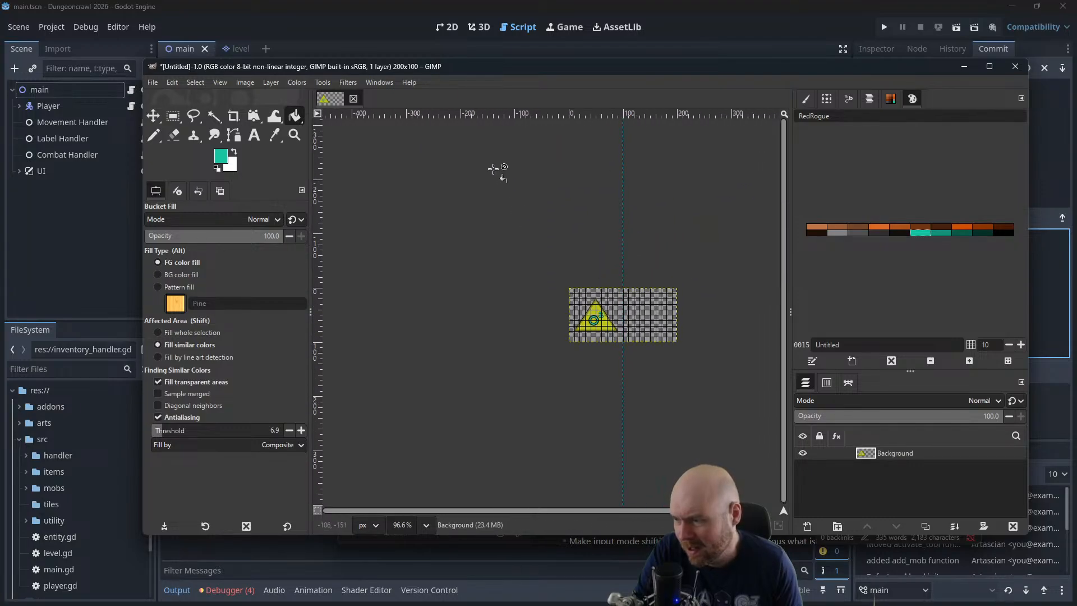
click(426, 525)
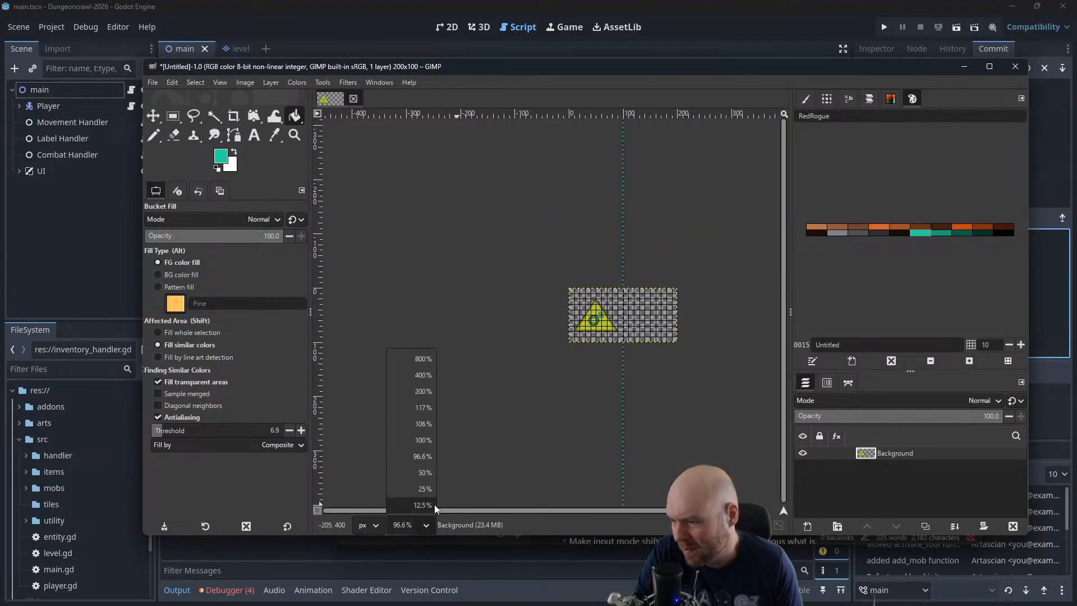
click(426, 440)
click(294, 82)
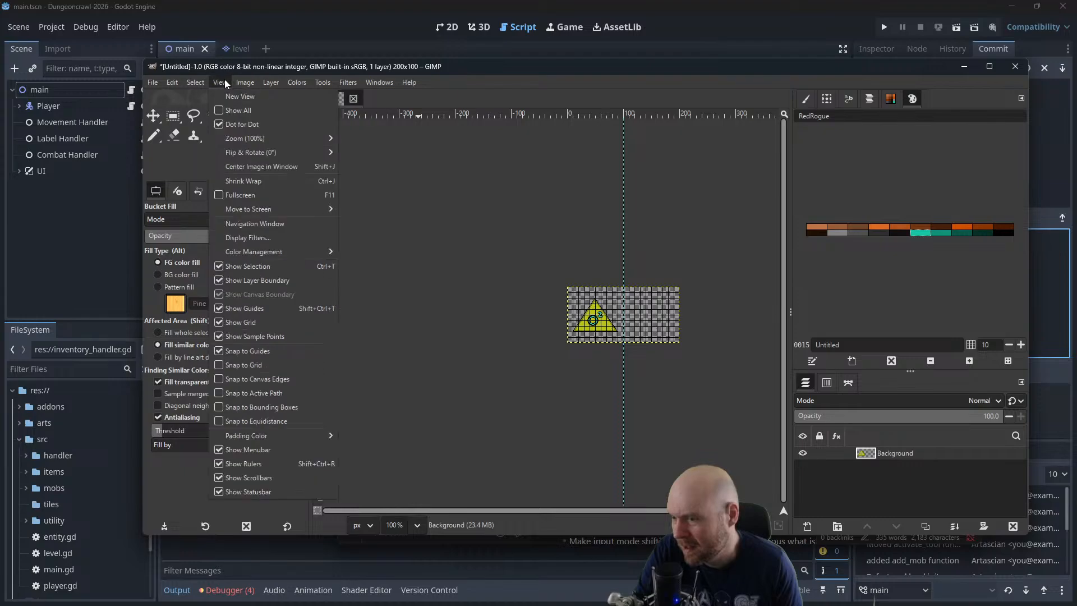
mouse_move(232, 83)
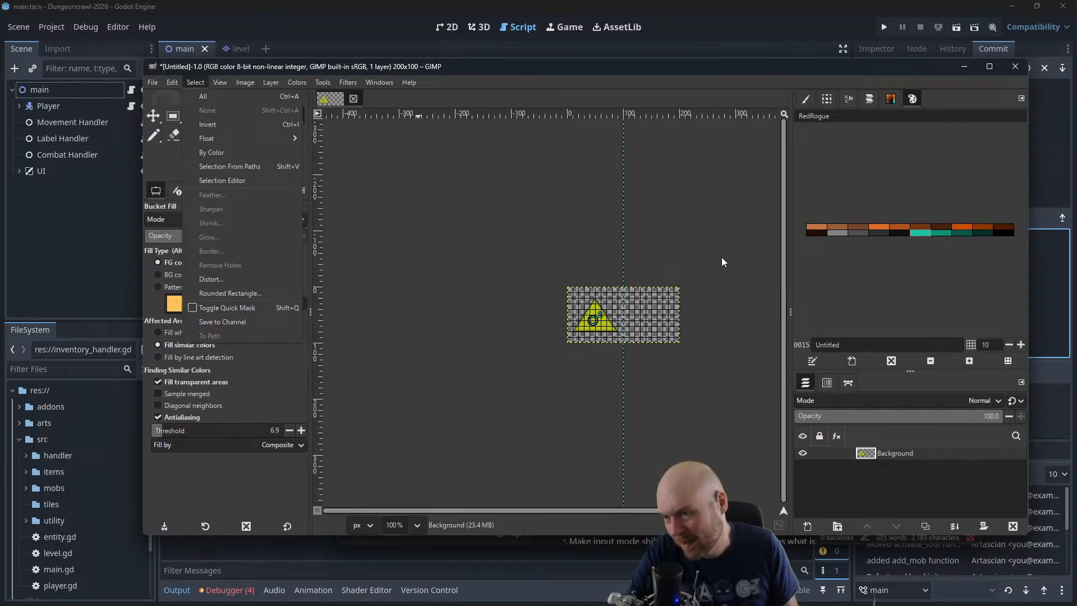
mouse_move(271, 82)
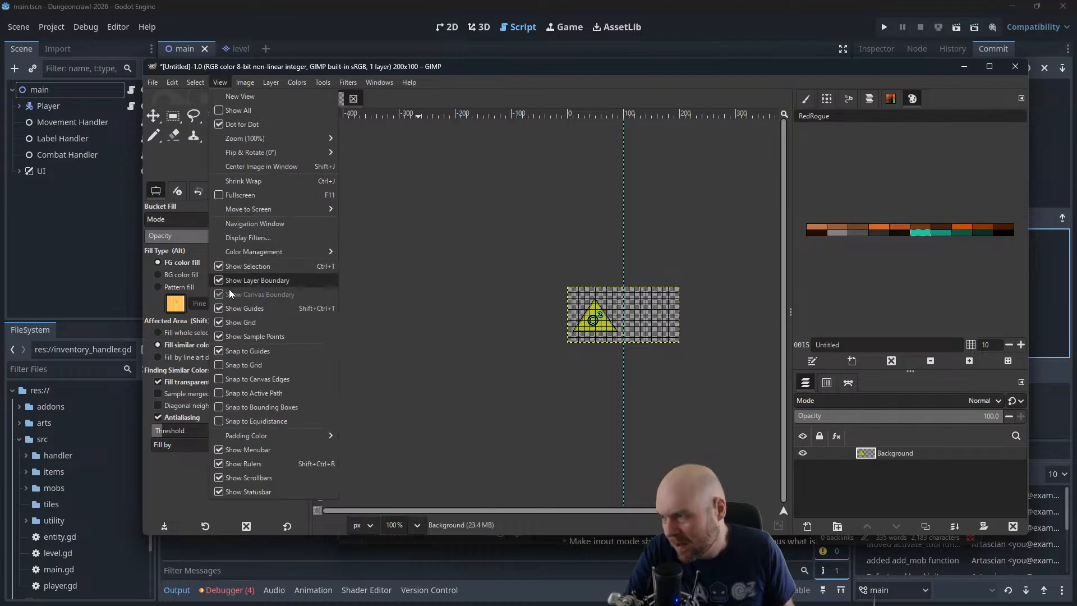
click(242, 325)
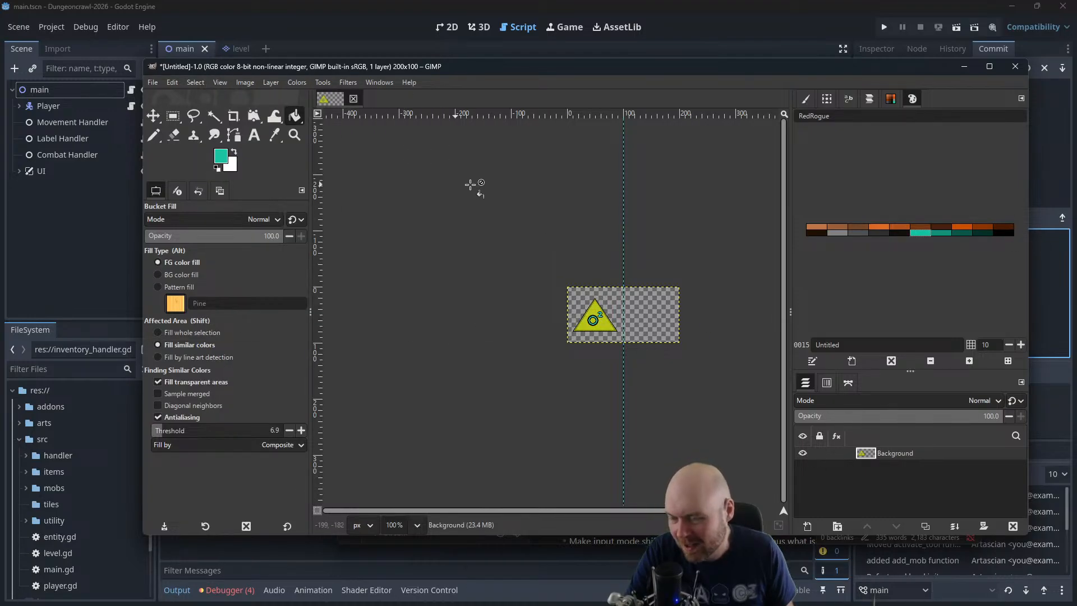
Show the grid again and examine the ring and the numeral 2 up close
click(221, 84)
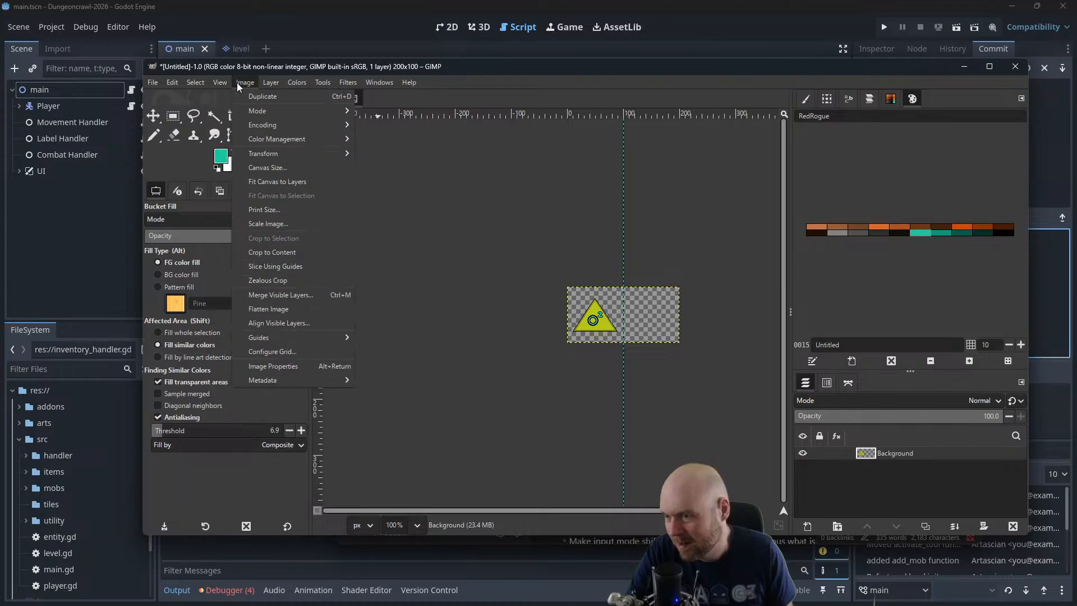
click(237, 323)
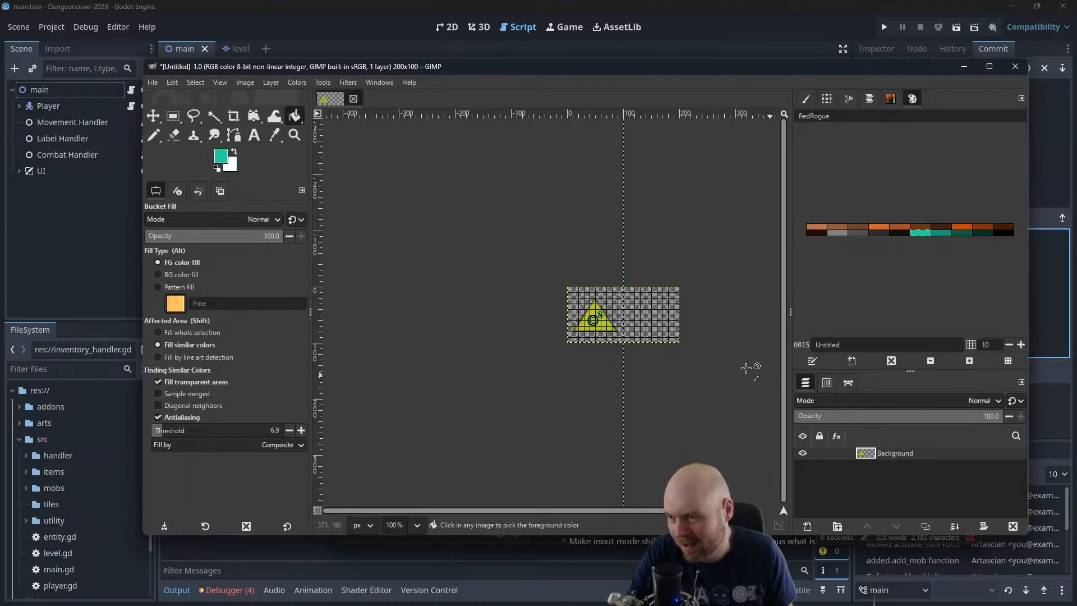
ctrl+scroll(645, 314, up, 6)
scroll(540, 324, up, 5)
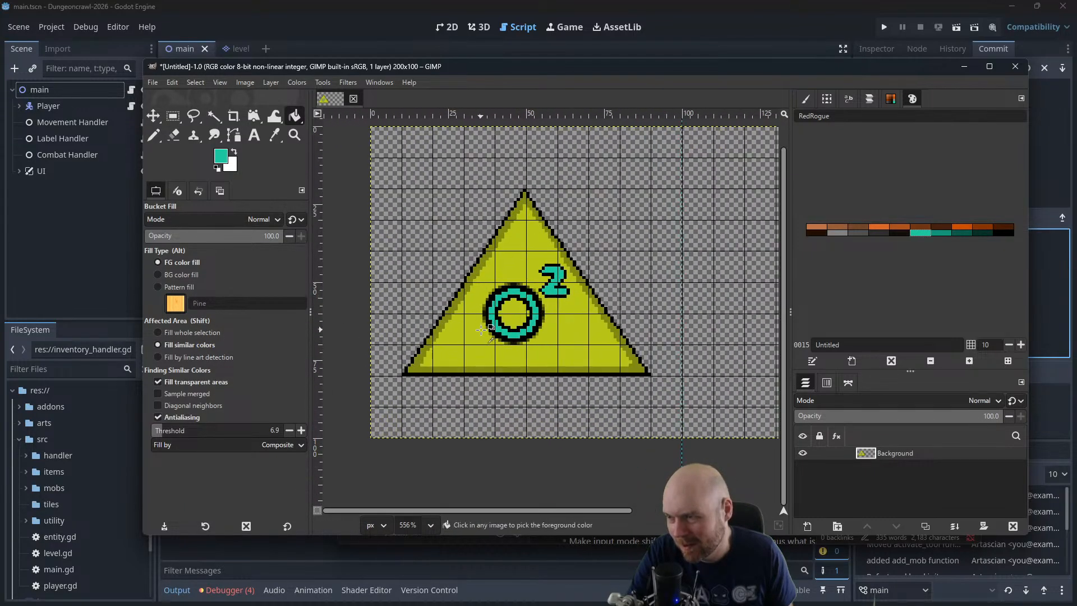
scroll(540, 324, up, 4)
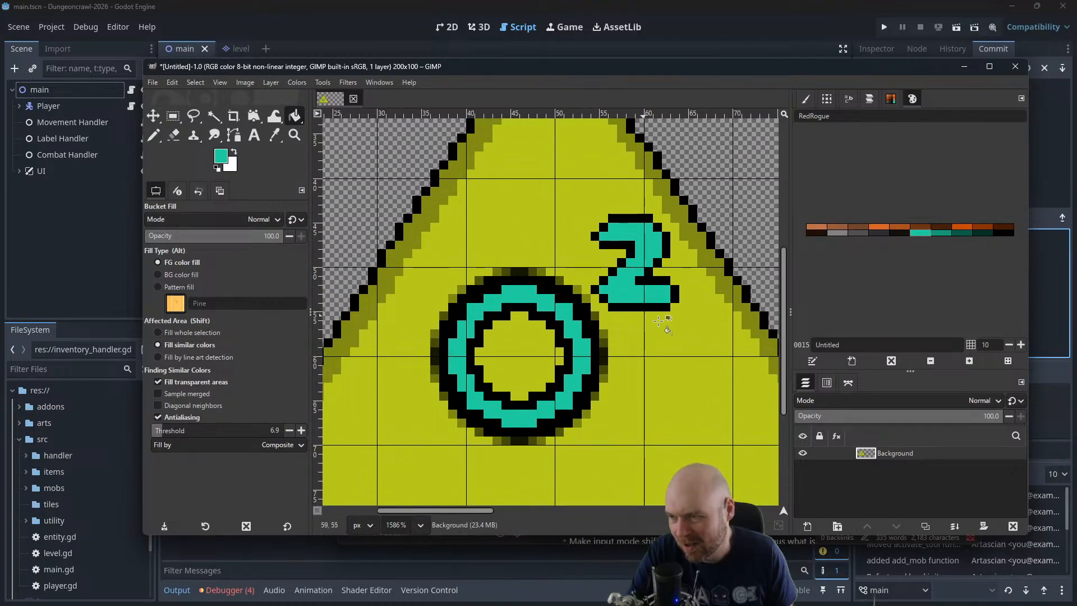
scroll(606, 268, up, 1)
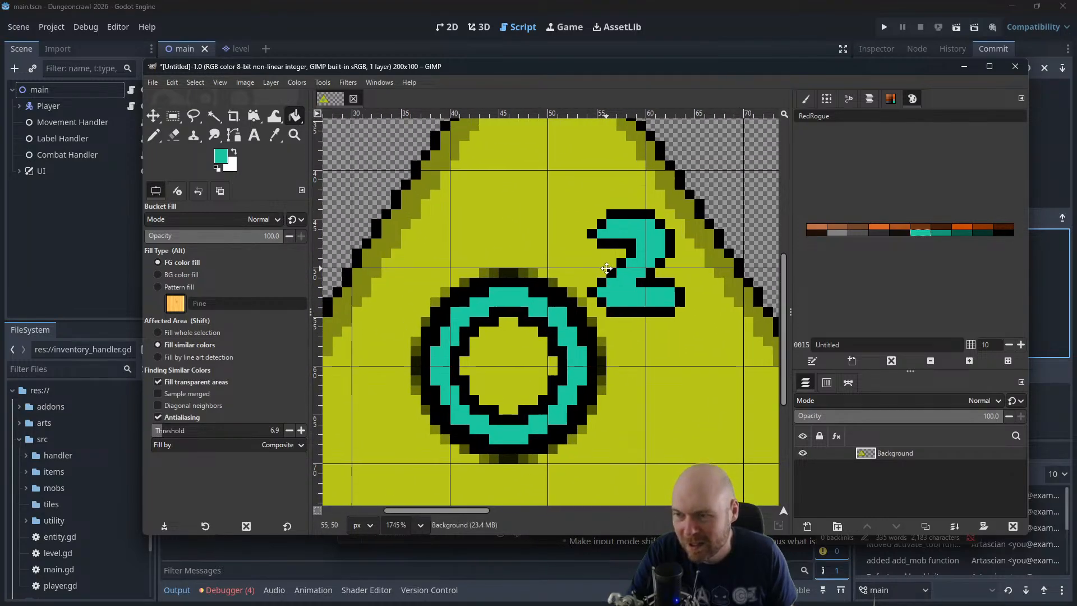
Select the numeral 2 with a 10 × 11 px rectangle and cut it from the Background layer
drag(606, 268, 620, 267)
click(173, 117)
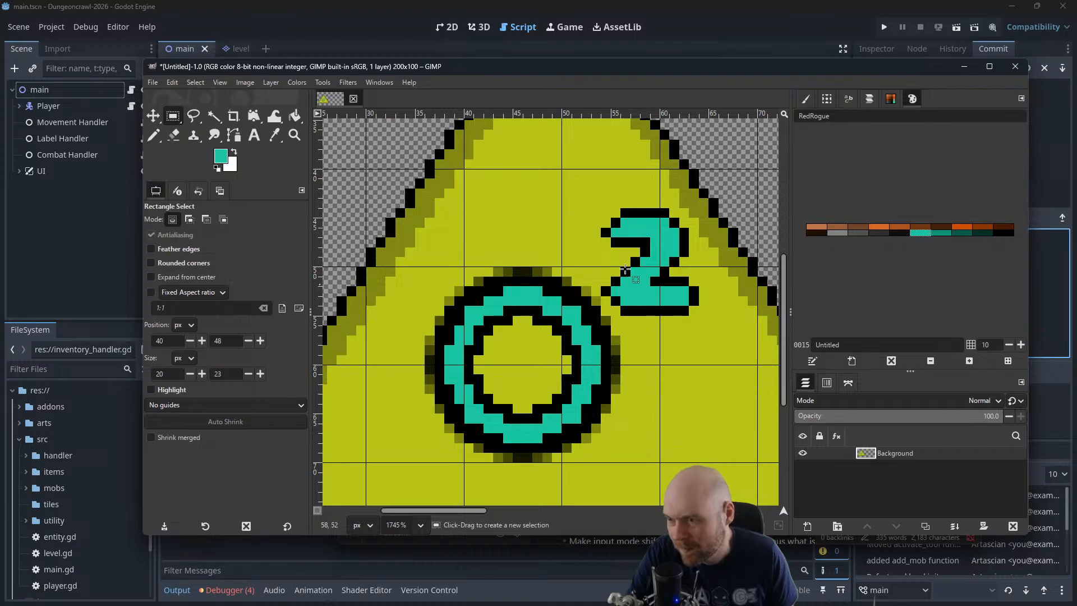
drag(605, 200, 701, 319)
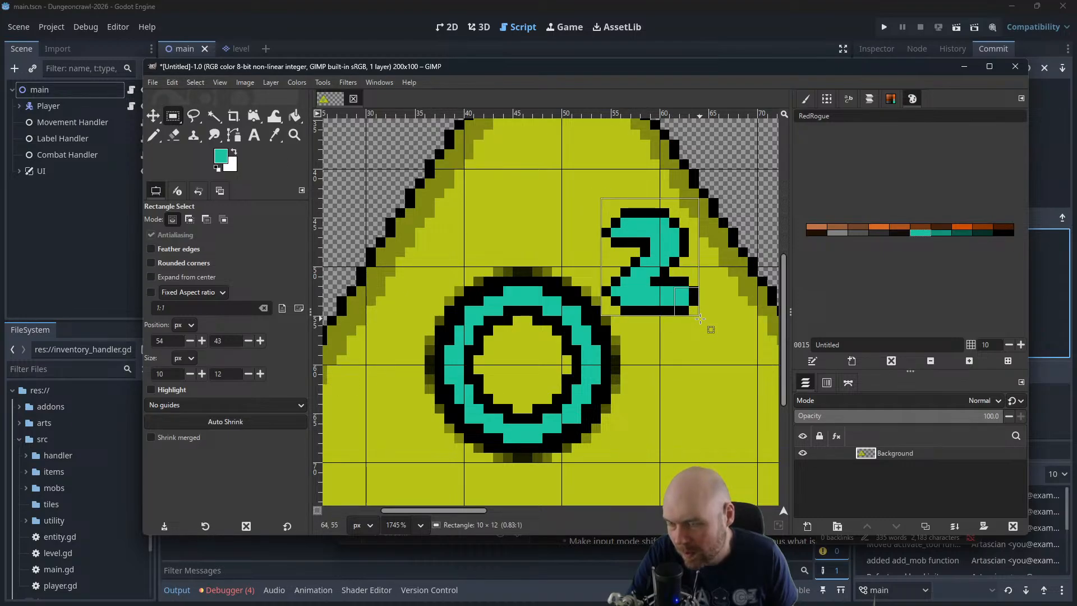
drag(700, 319, 689, 316)
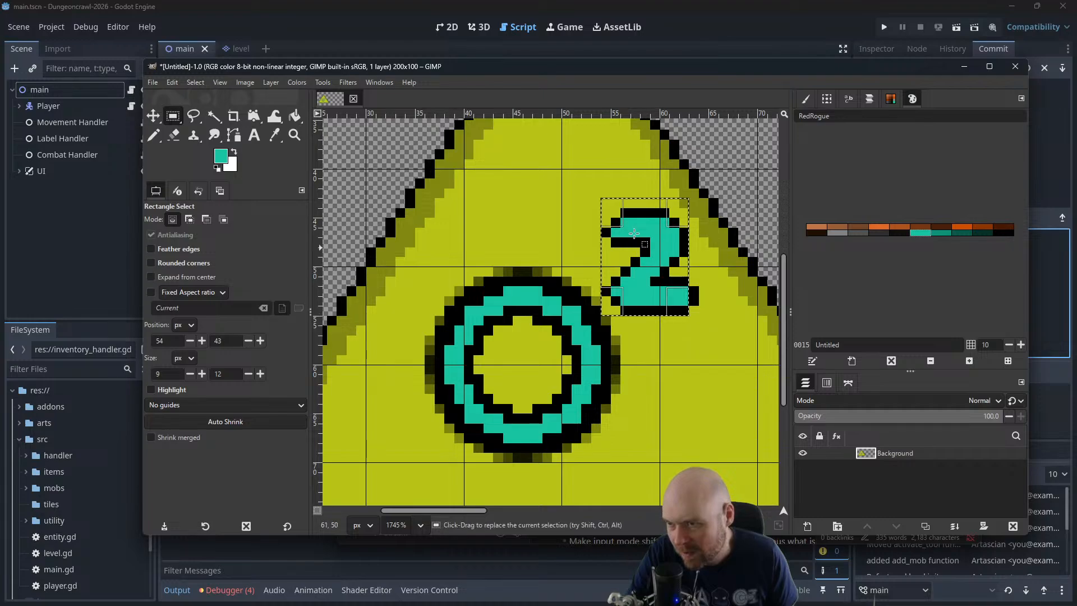
mouse_move(683, 202)
mouse_down()
mouse_move(684, 221)
mouse_move(682, 211)
mouse_up()
drag(675, 310, 682, 309)
key(ctrl+x)
Paste the numeral 2 as its own layer and move it onto the transparent area beside the triangle's tip
scroll(729, 281, down, 3)
scroll(713, 264, up, 5)
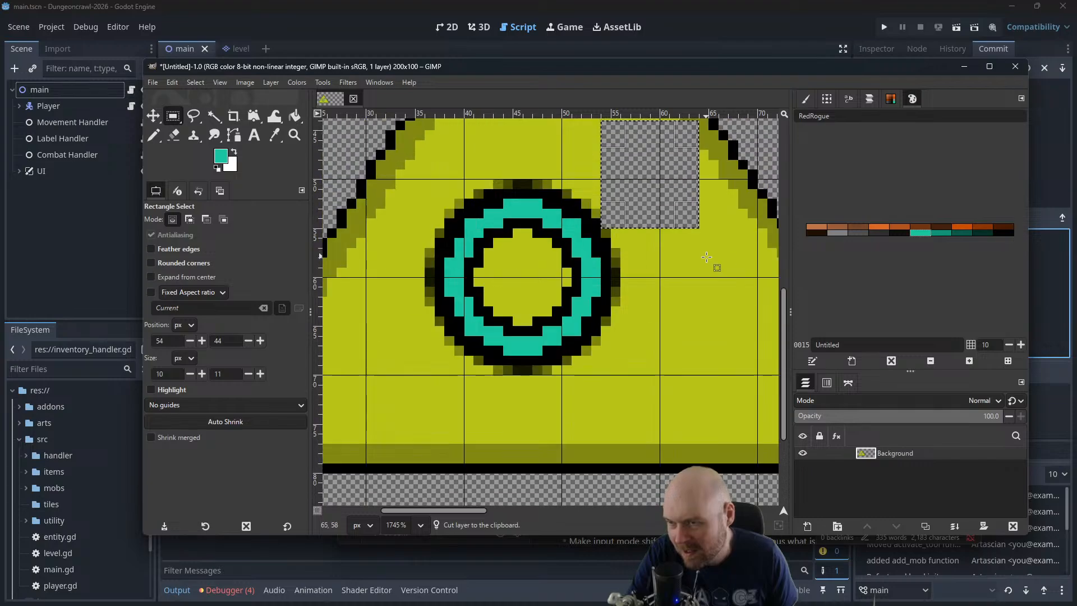
scroll(706, 263, down, 3)
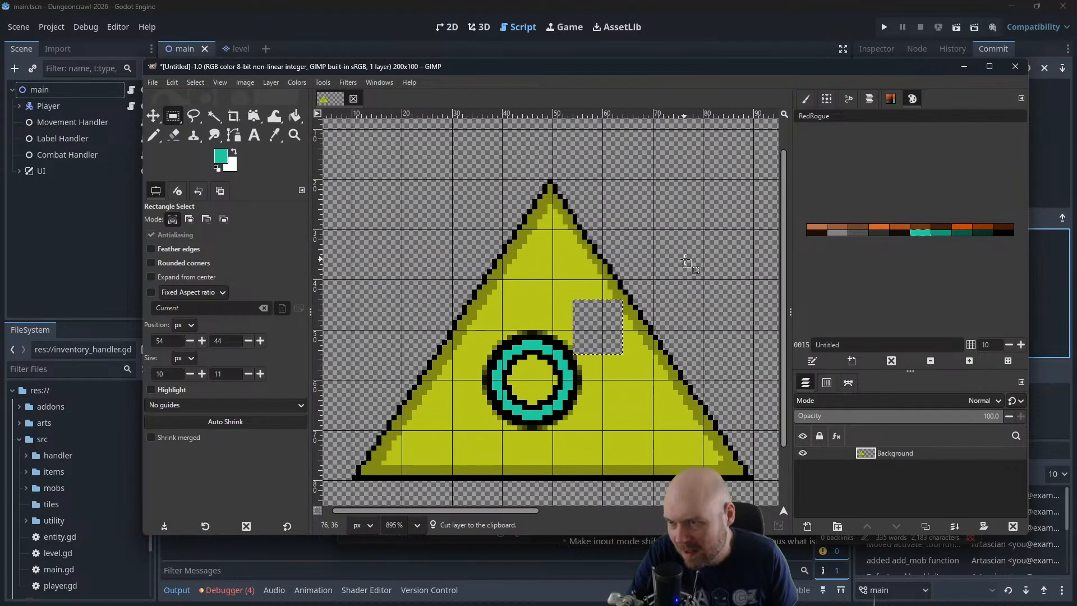
key(ctrl+v)
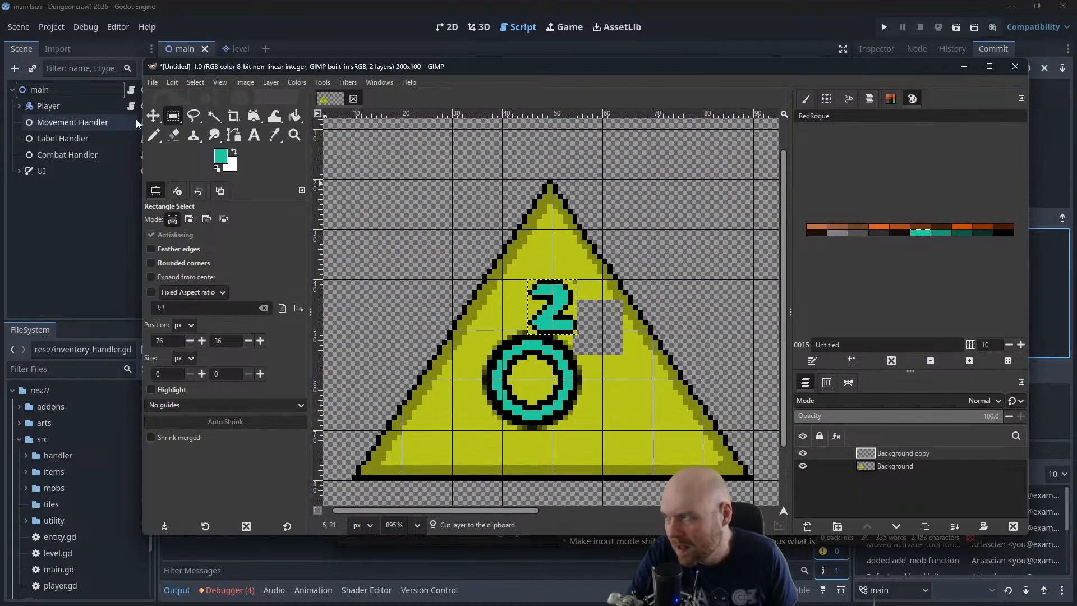
key(m)
drag(557, 317, 708, 226)
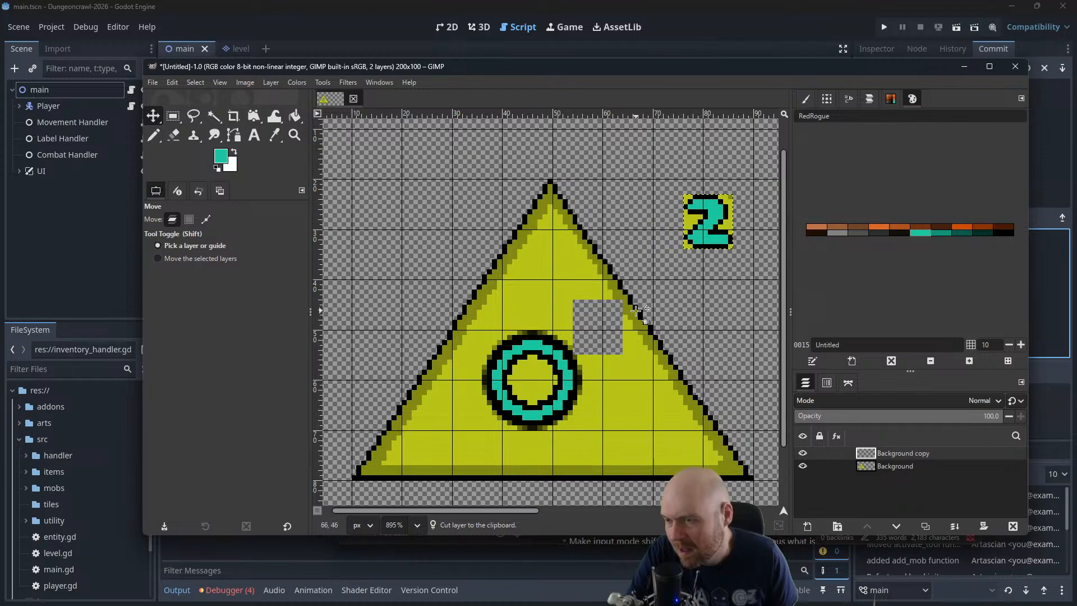
Fill the hole left by the numeral on the Background layer with yellow sampled from the triangle
scroll(609, 321, up, 3)
scroll(608, 321, down, 2)
scroll(609, 321, up, 1)
click(173, 219)
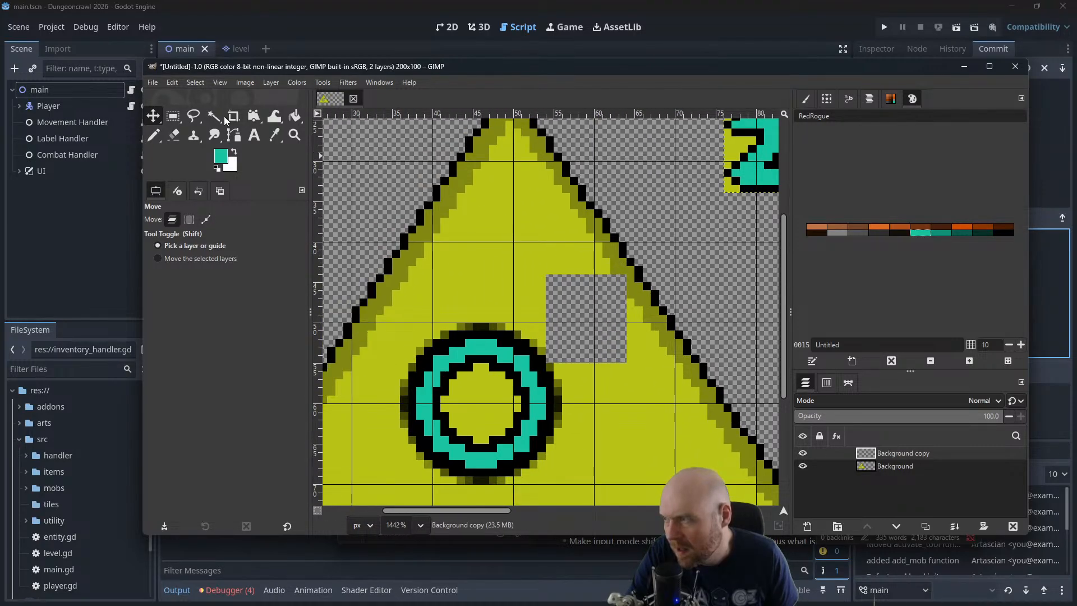
click(294, 118)
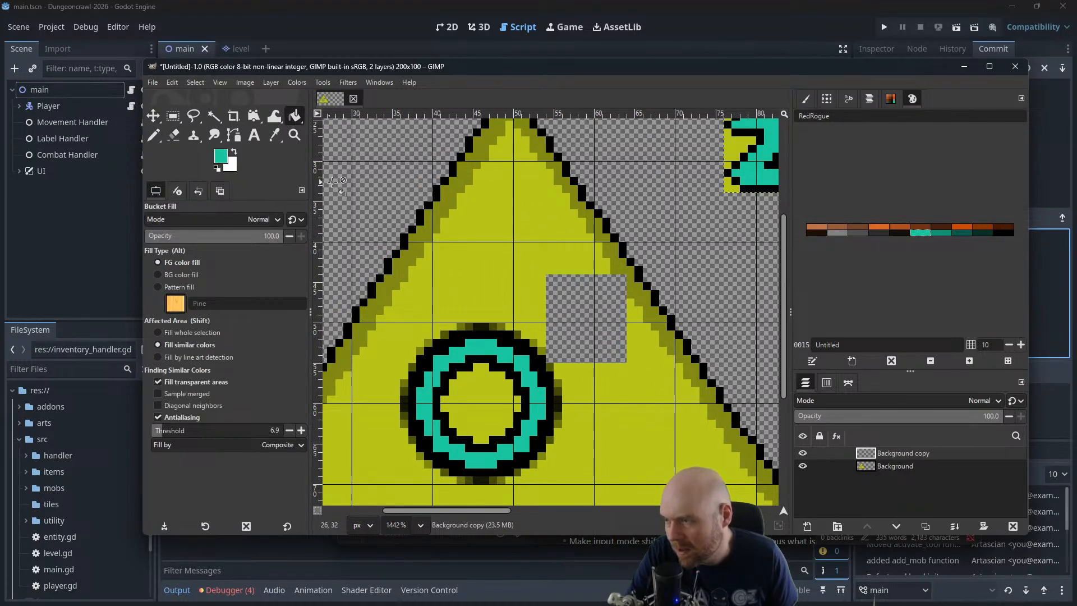
ctrl+click(526, 284)
click(910, 466)
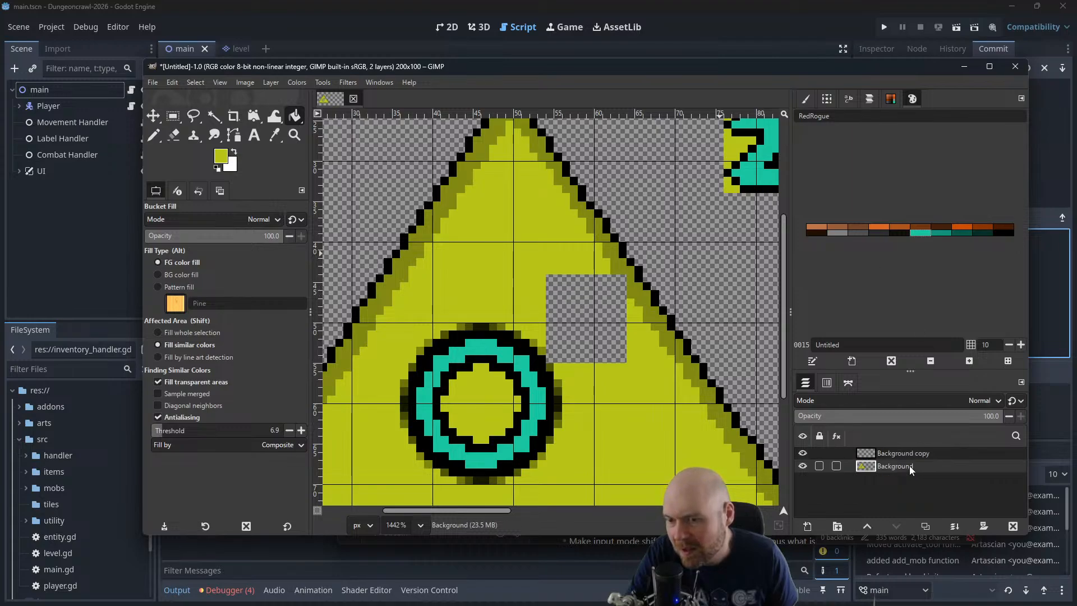
click(596, 287)
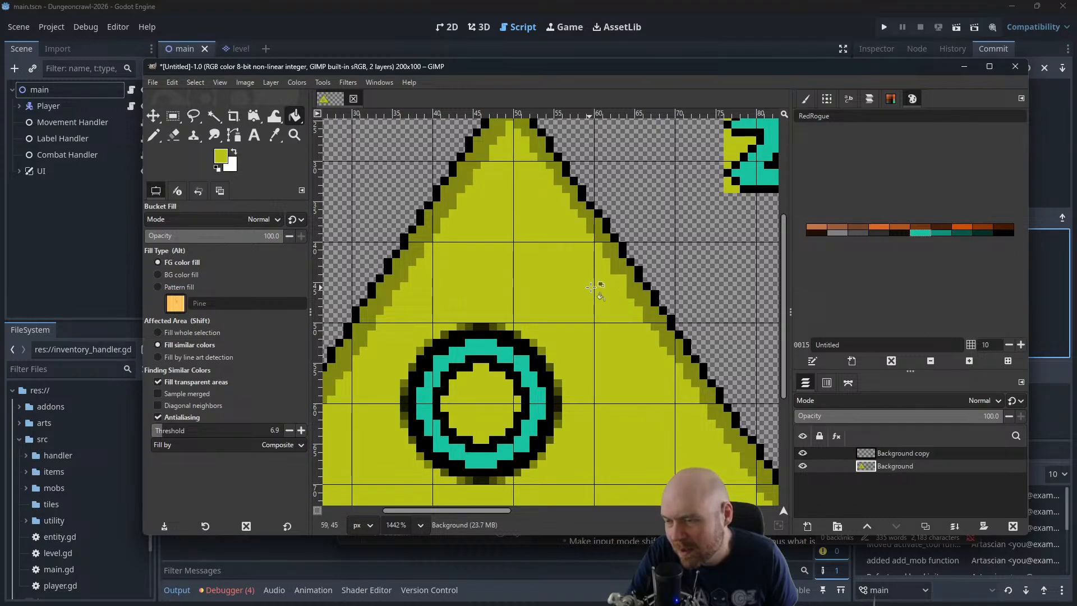
Sample the olive of the triangle's right edge shading as the colour for the Pencil
ctrl+click(598, 232)
click(154, 136)
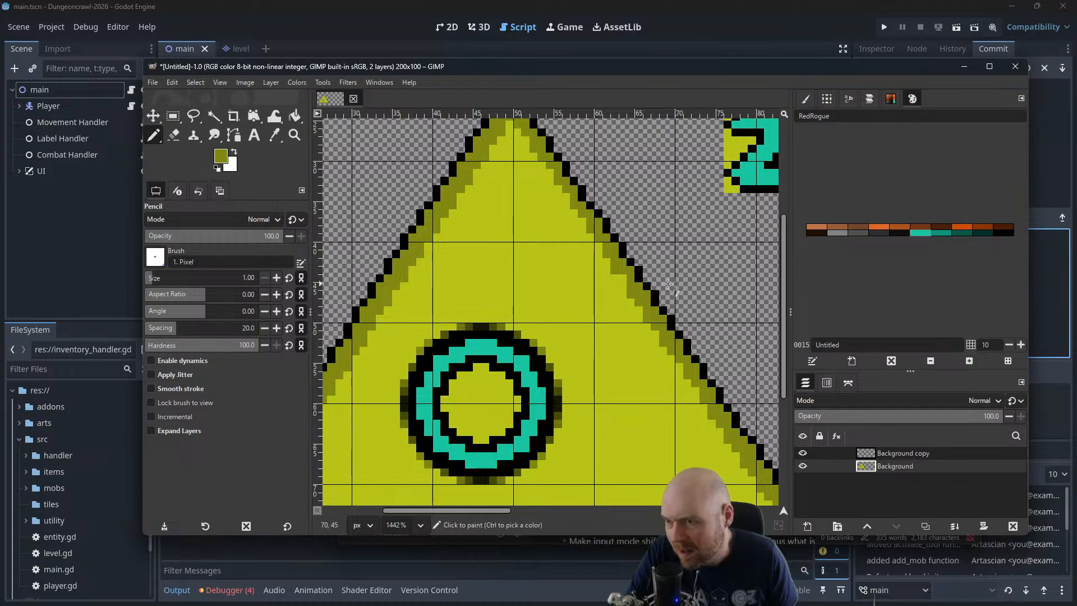
scroll(633, 299, down, 1)
scroll(633, 298, down, 3)
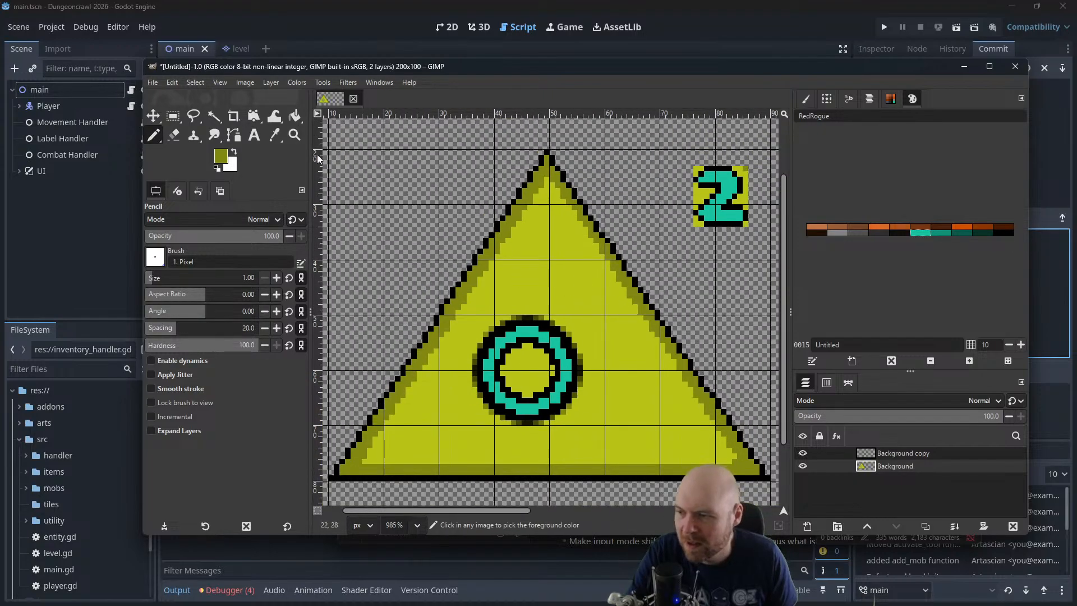
Select the teal ring on the Background layer with a rectangle of about 22 × 21 px
key(r)
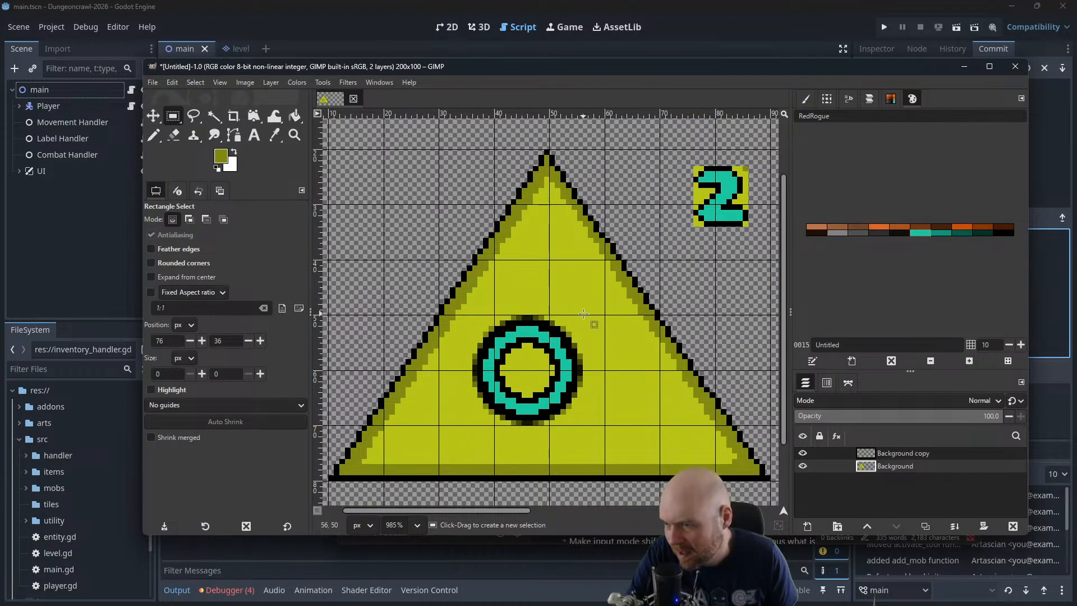
drag(586, 314, 469, 430)
Try to scale the Background layer to 125 percent with Cubic interpolation
click(271, 82)
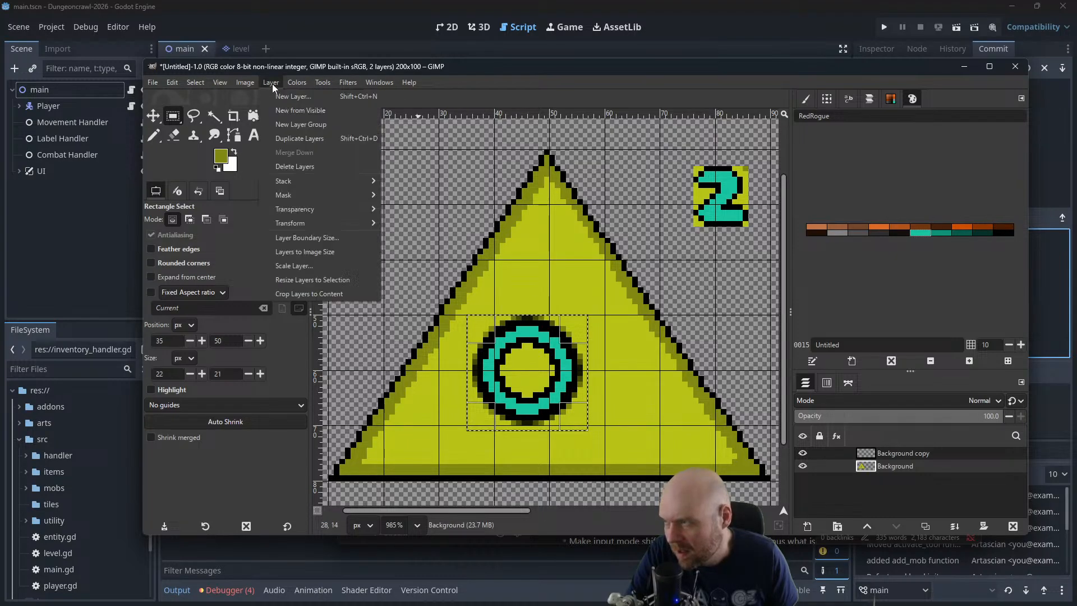
click(307, 267)
click(651, 306)
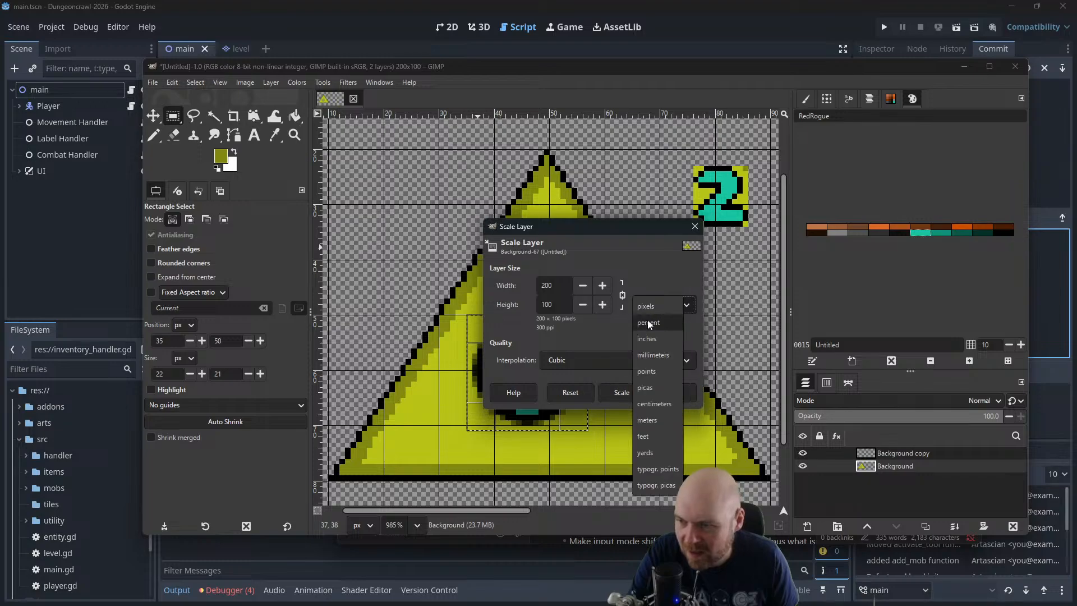
click(649, 323)
drag(552, 286, 545, 284)
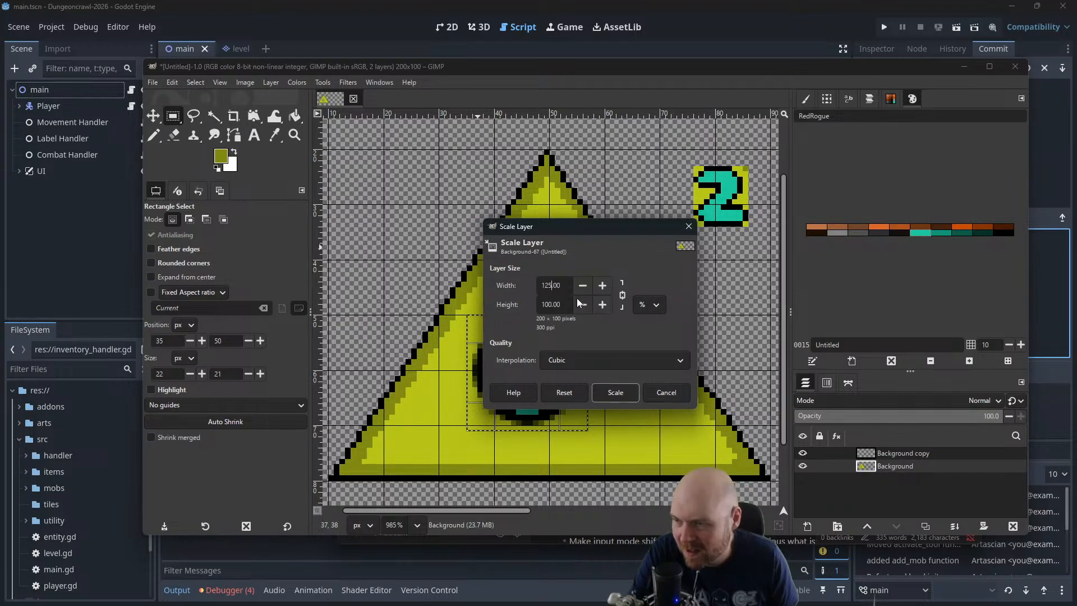
click(615, 393)
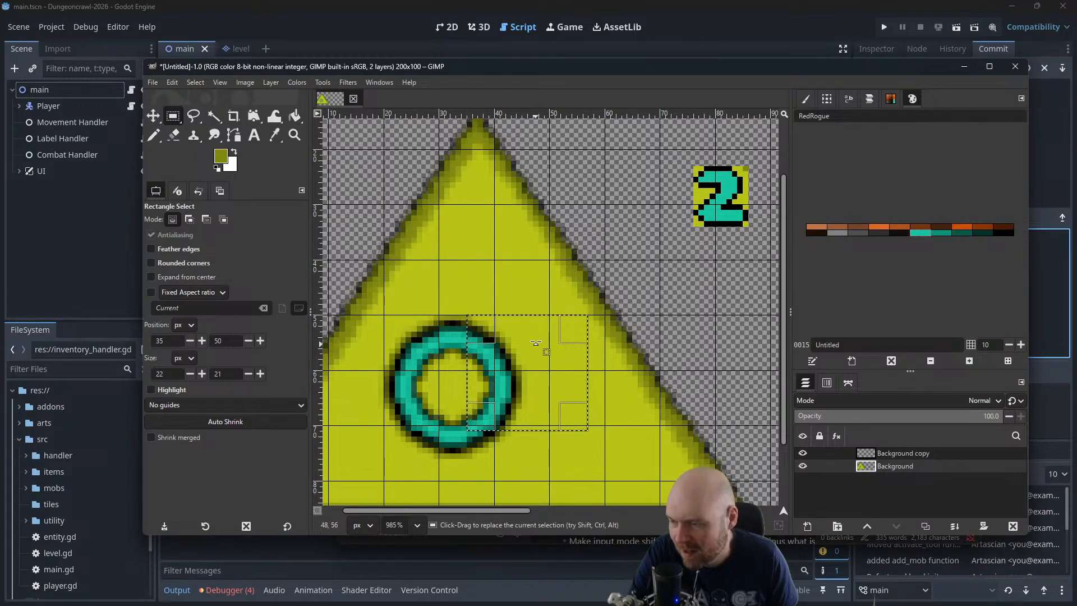
key(ctrl+z)
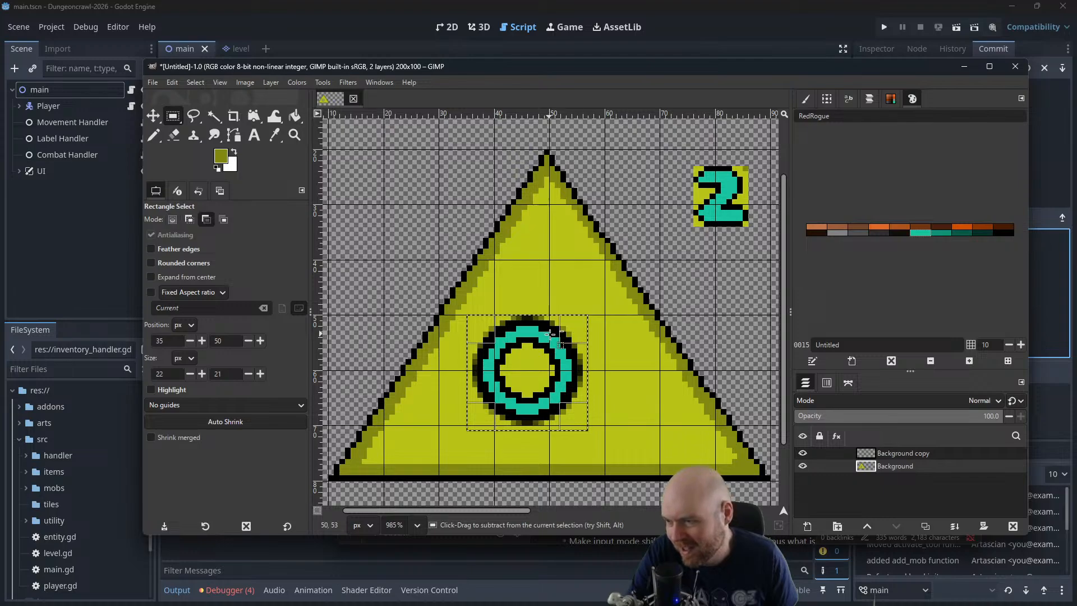
Cut the selected ring from the Background layer and paste it in place as its own layer
key(ctrl+x)
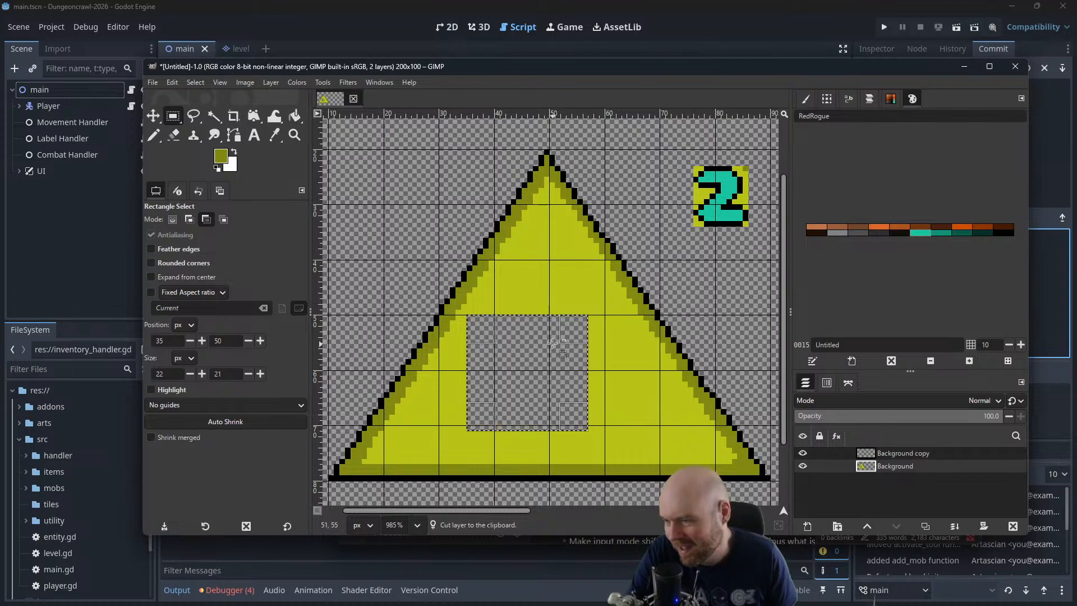
key(ctrl+v)
Try to scale the pasted ring layer to 125 percent with Cubic interpolation
click(274, 83)
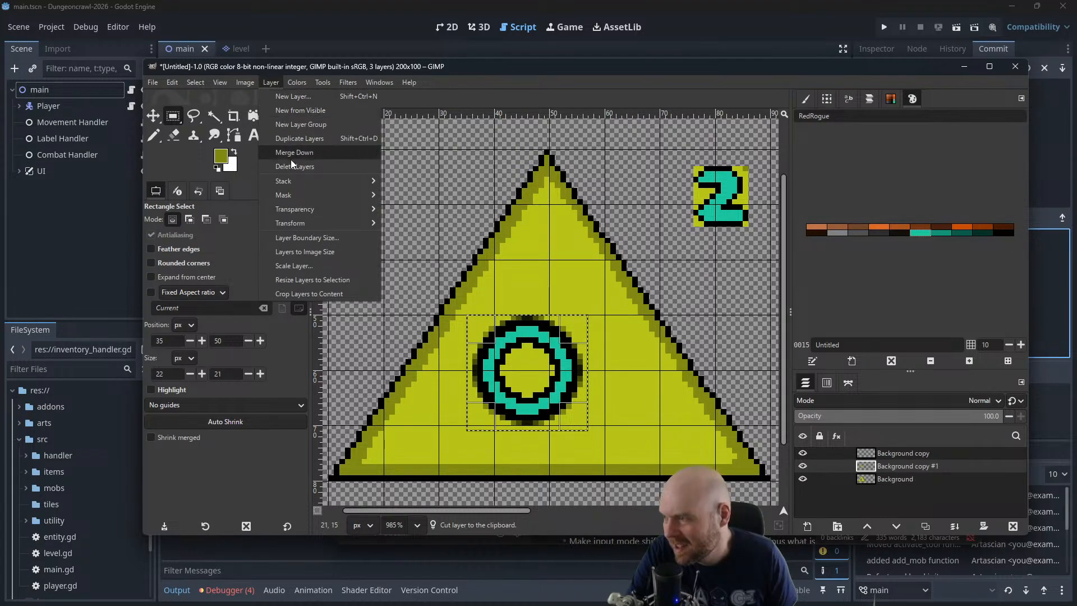
click(302, 264)
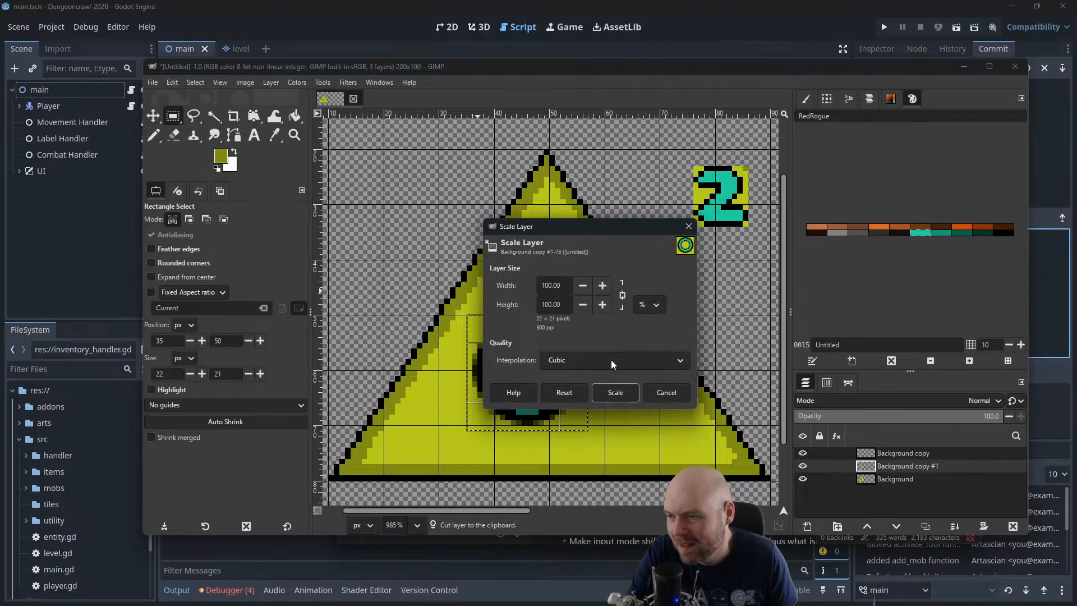
text(125)
mouse_move(564, 285)
mouse_down()
mouse_move(508, 284)
mouse_move(556, 305)
mouse_up()
click(616, 393)
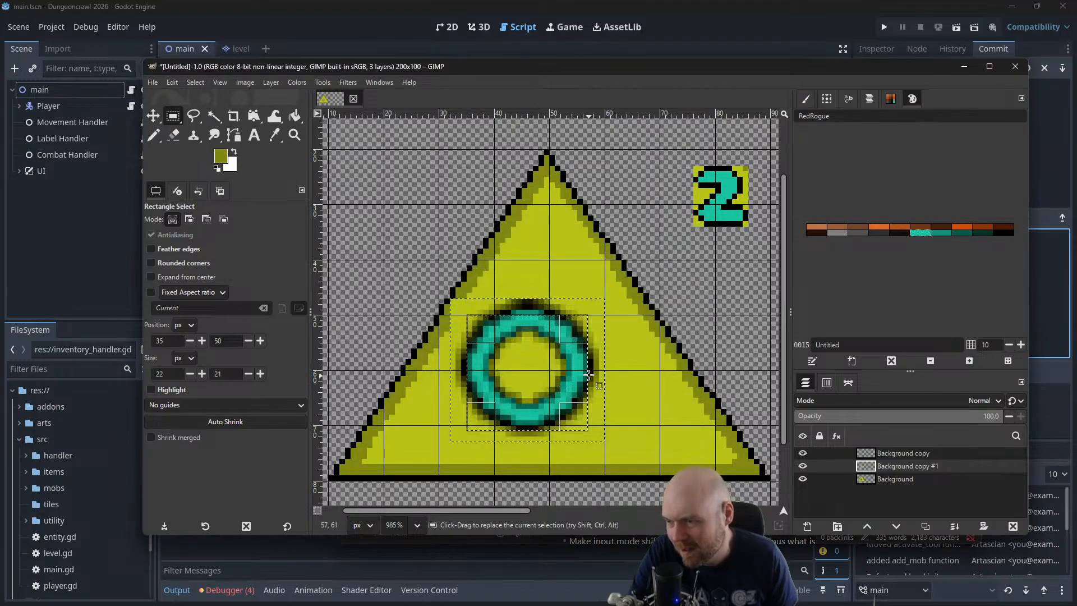
scroll(577, 257, down, 2)
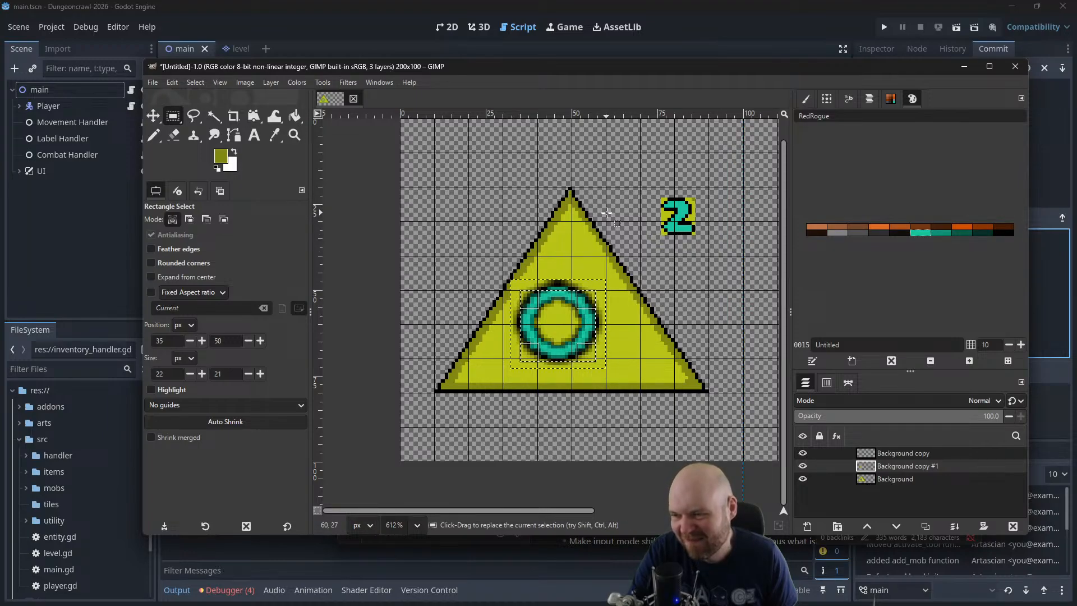
key(ctrl+z)
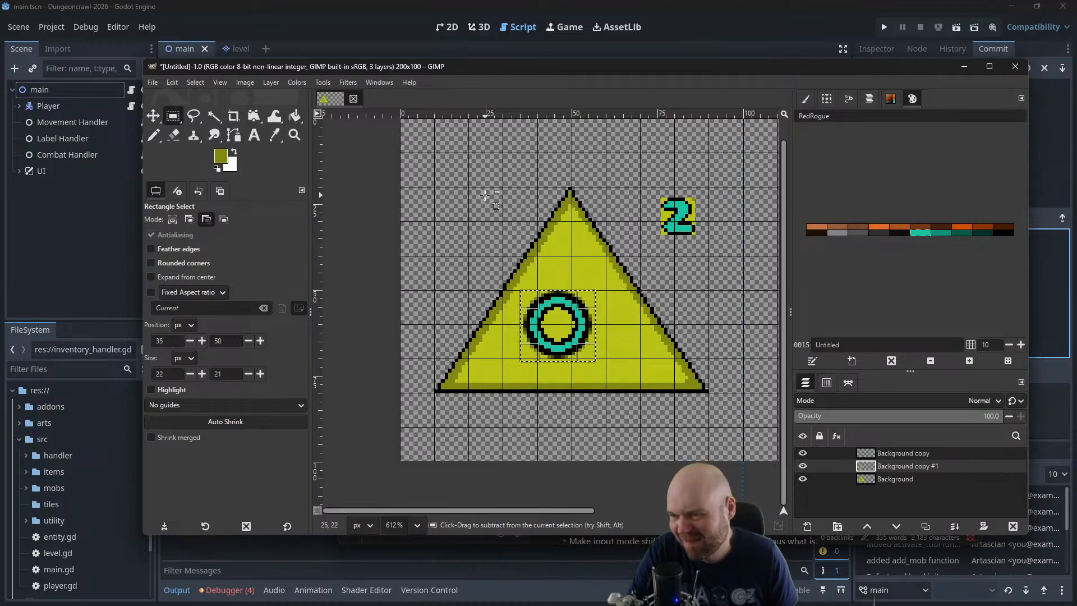
Try enlarging the ring layer to about 175 percent, centring it in the triangle and moving it toward the canvas's upper left
click(264, 83)
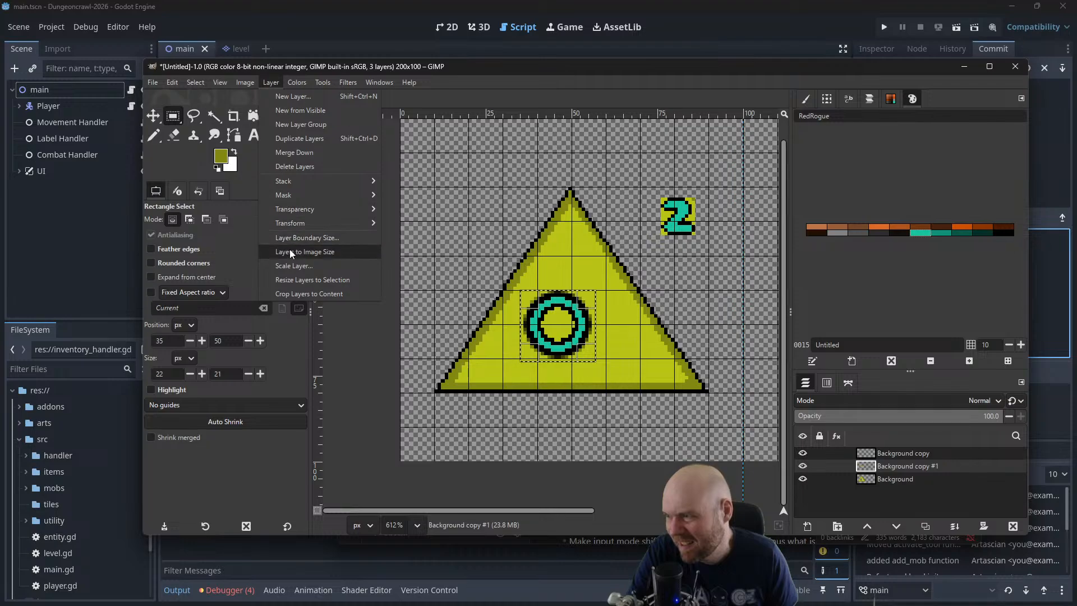
click(293, 264)
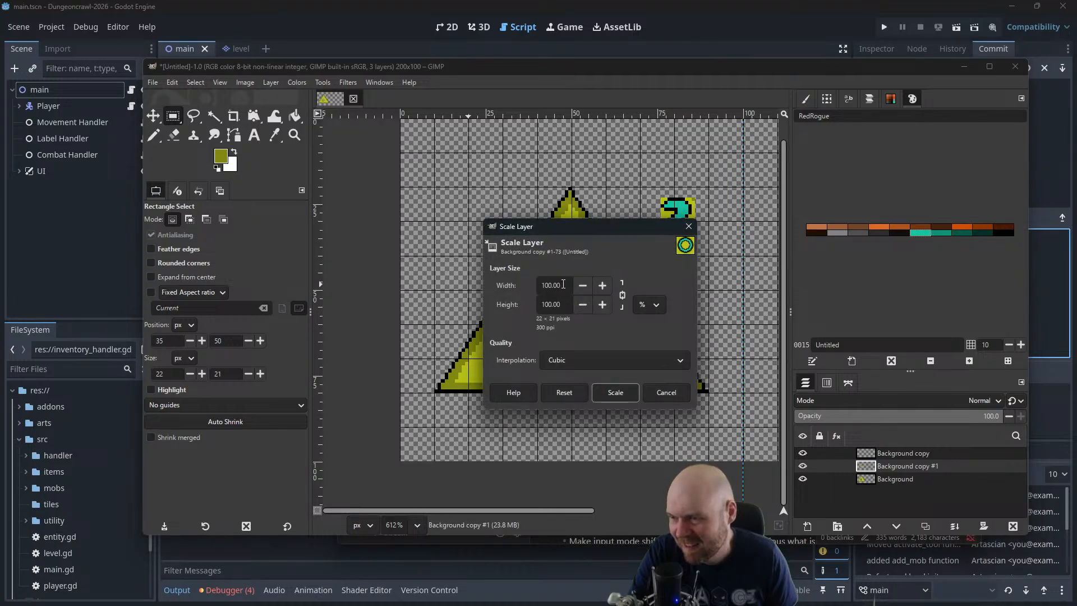
drag(563, 284, 514, 283)
text(175)
click(560, 309)
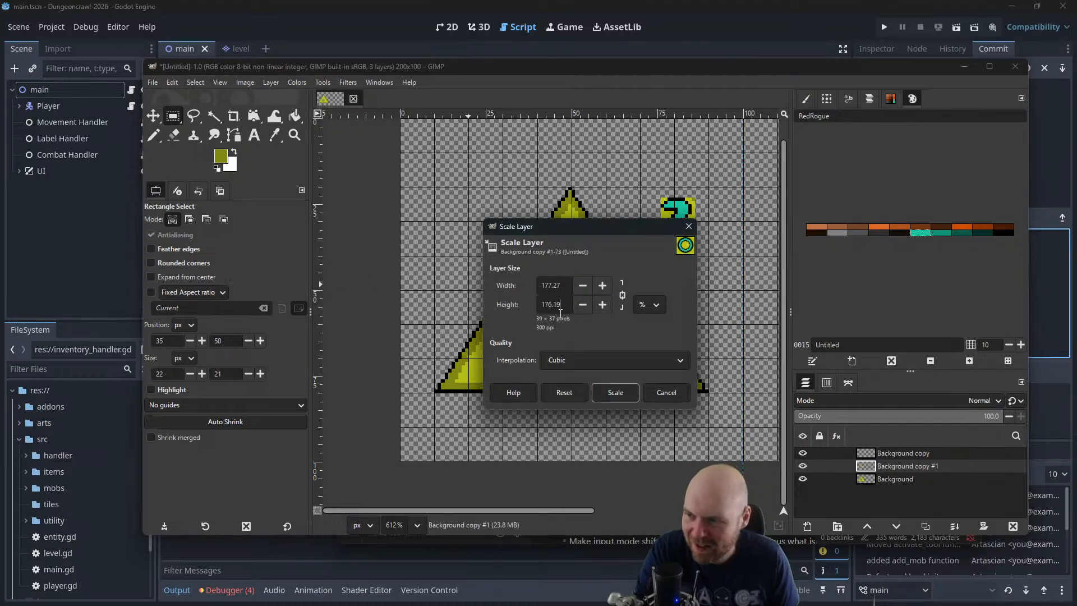
click(617, 394)
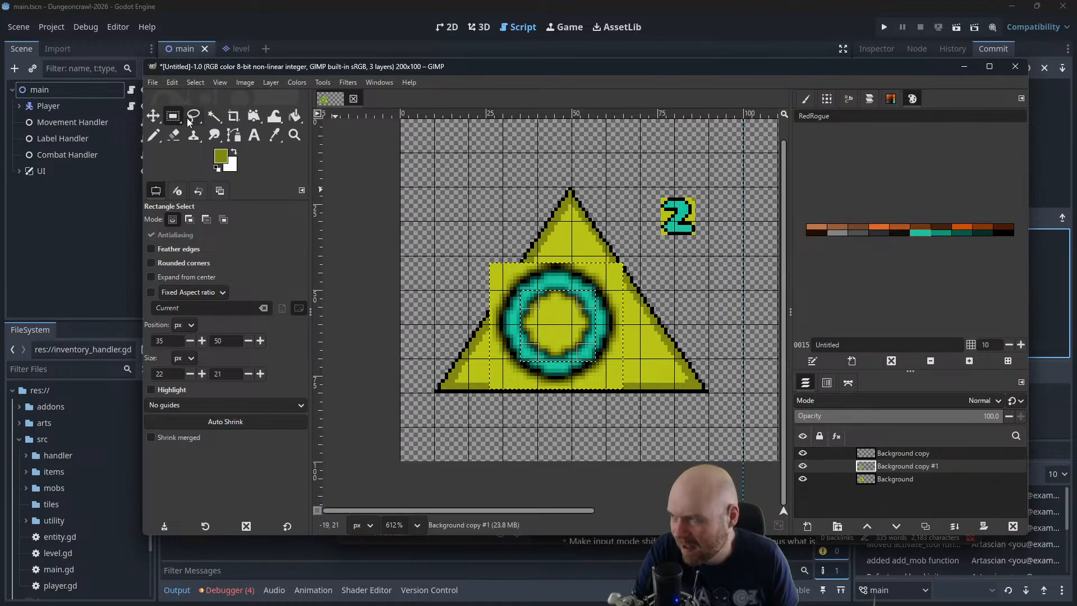
click(156, 118)
drag(560, 328, 573, 335)
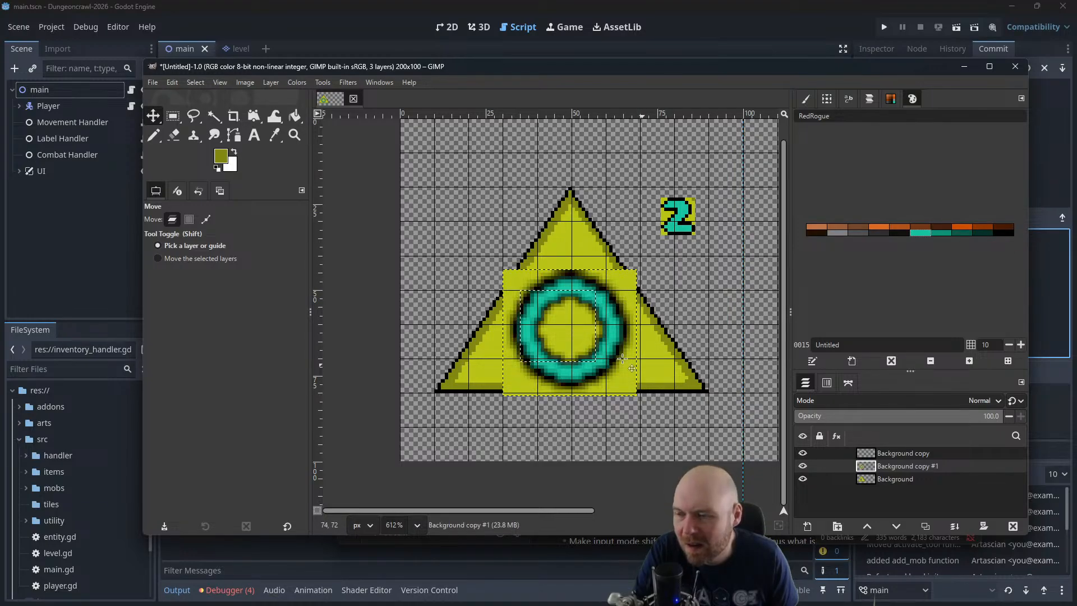
drag(574, 332, 511, 211)
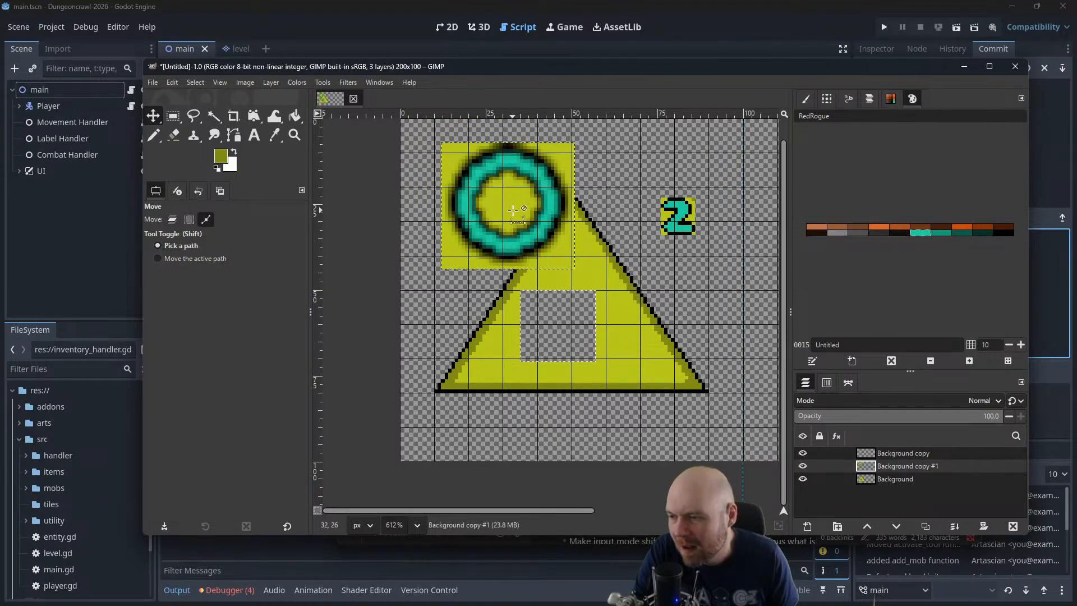
key(ctrl+z)
Try to select the ring's black outline on the Background copy #1 layer using Fuzzy Select at threshold 15
scroll(649, 354, up, 4)
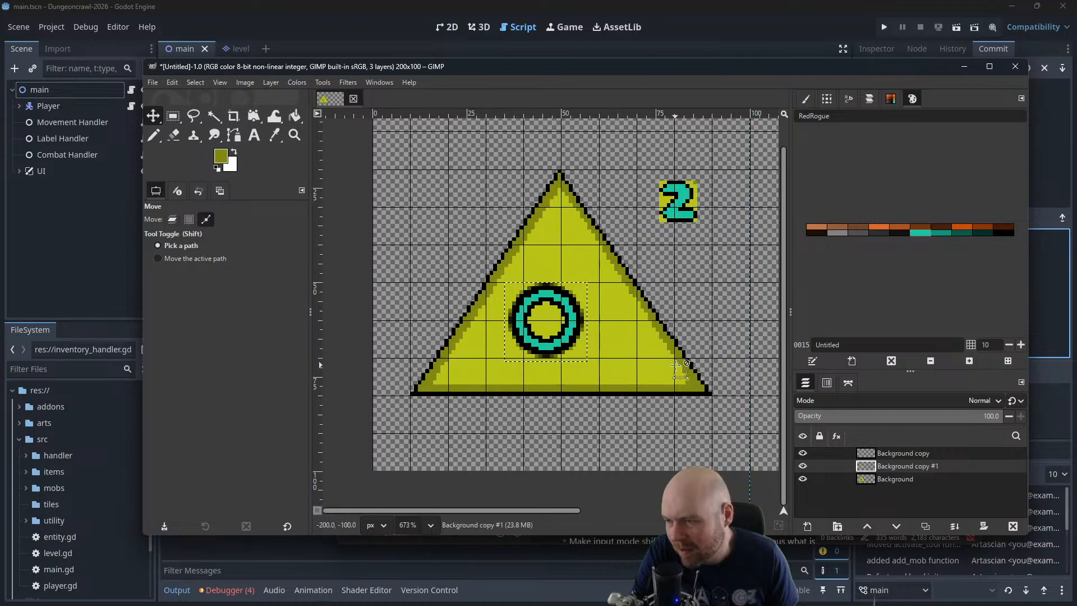
click(214, 116)
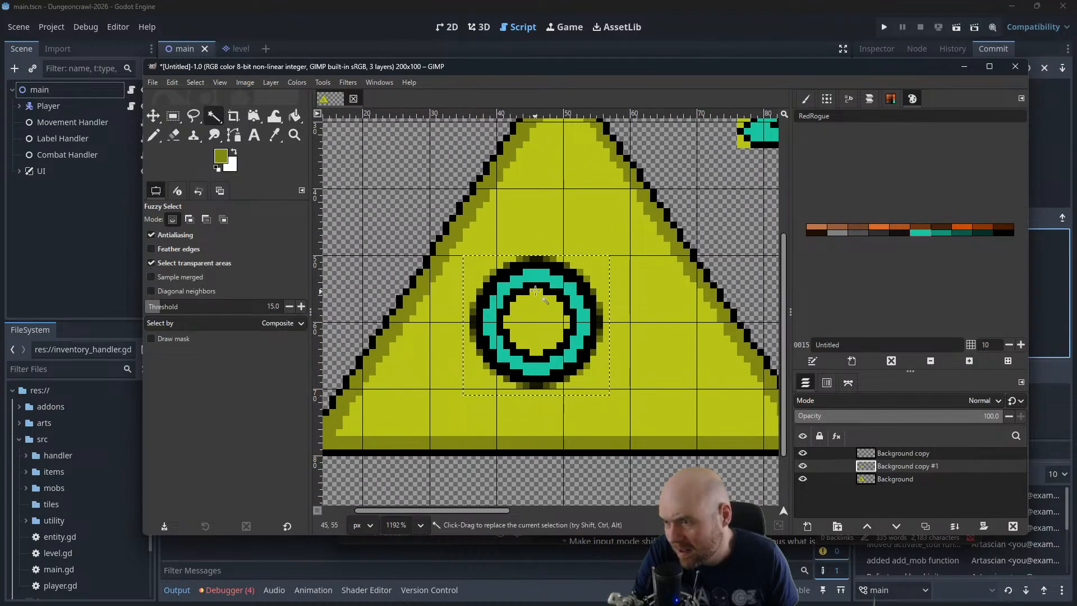
key(ctrl+shift)
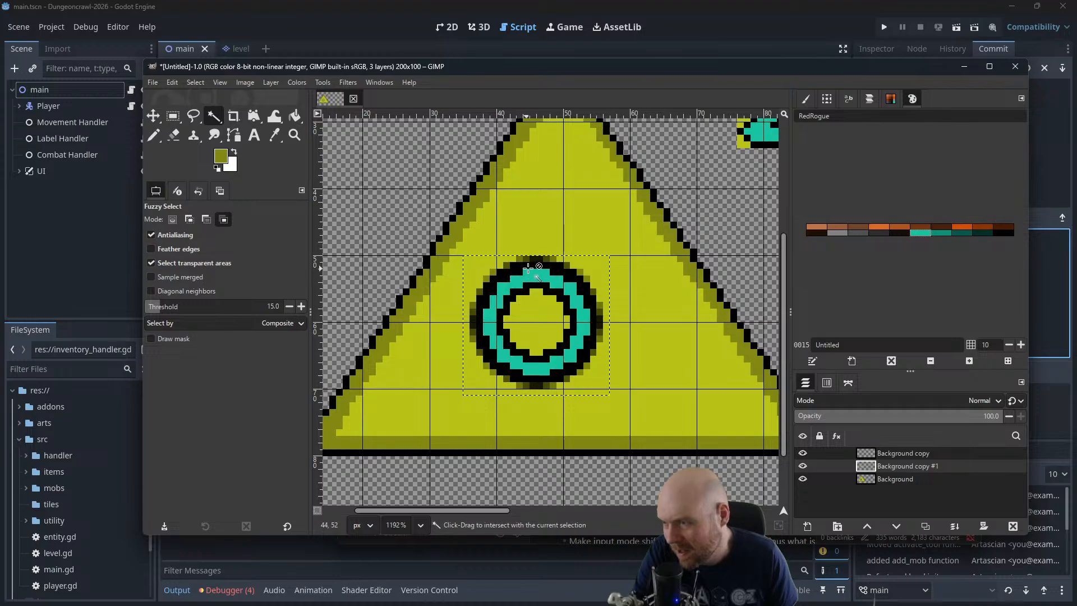
ctrl+shift+click(506, 271)
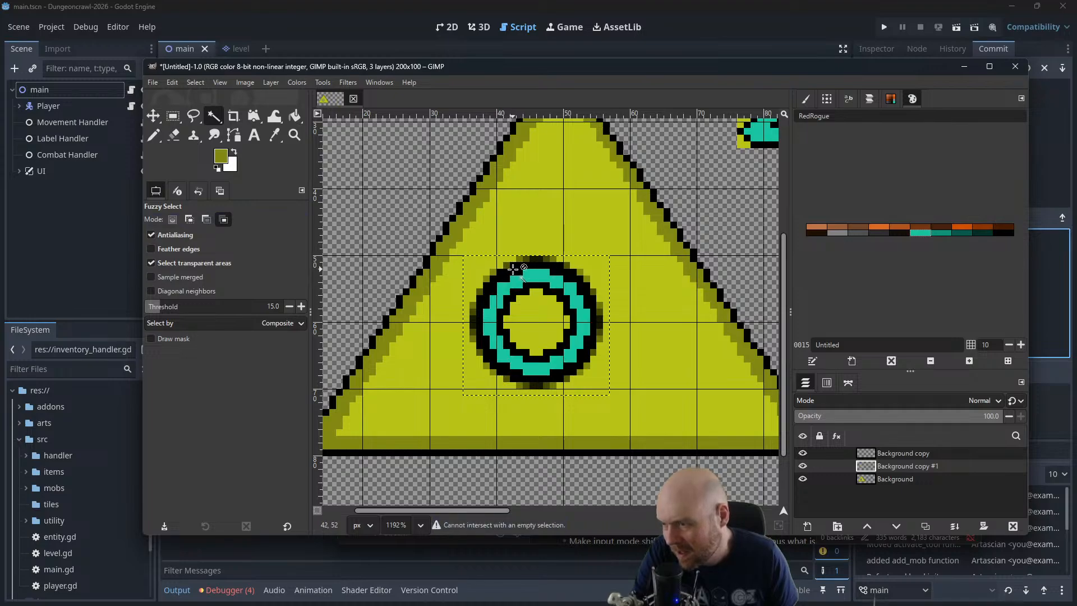
ctrl+click(506, 365)
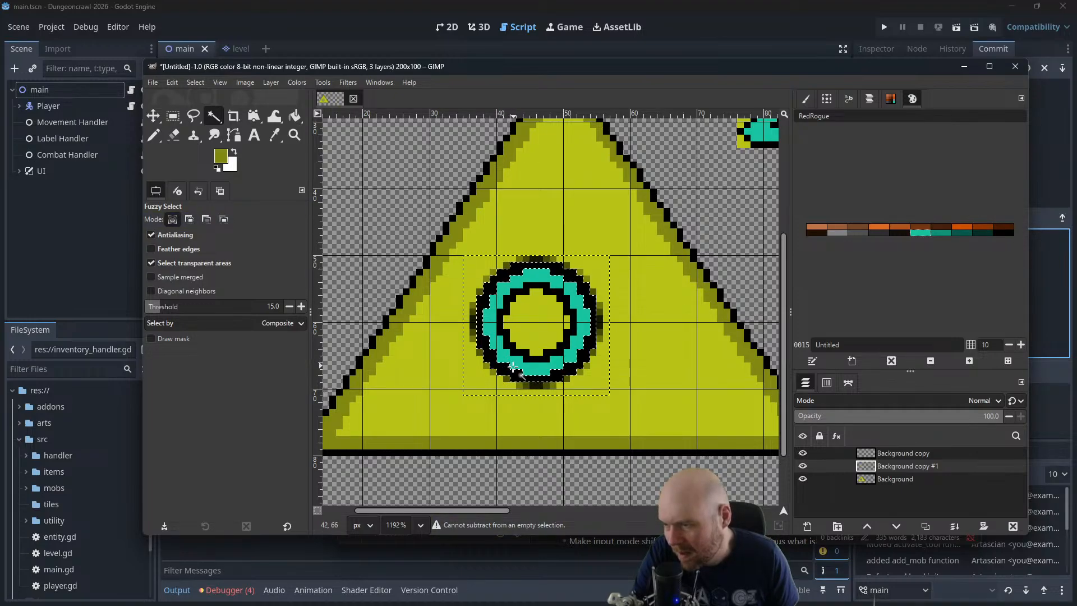
key(ctrl)
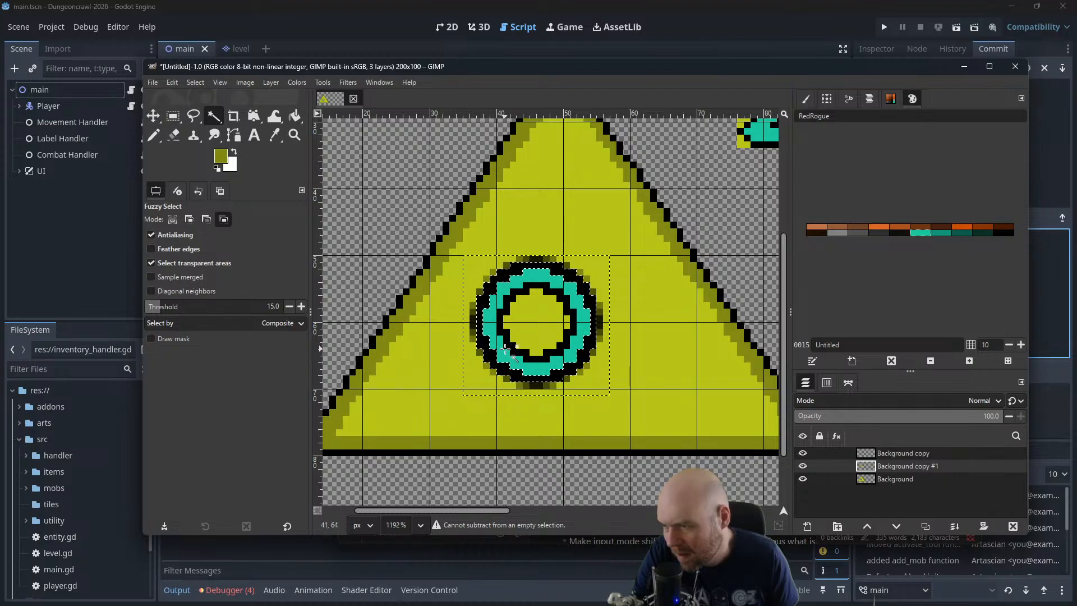
key(shift)
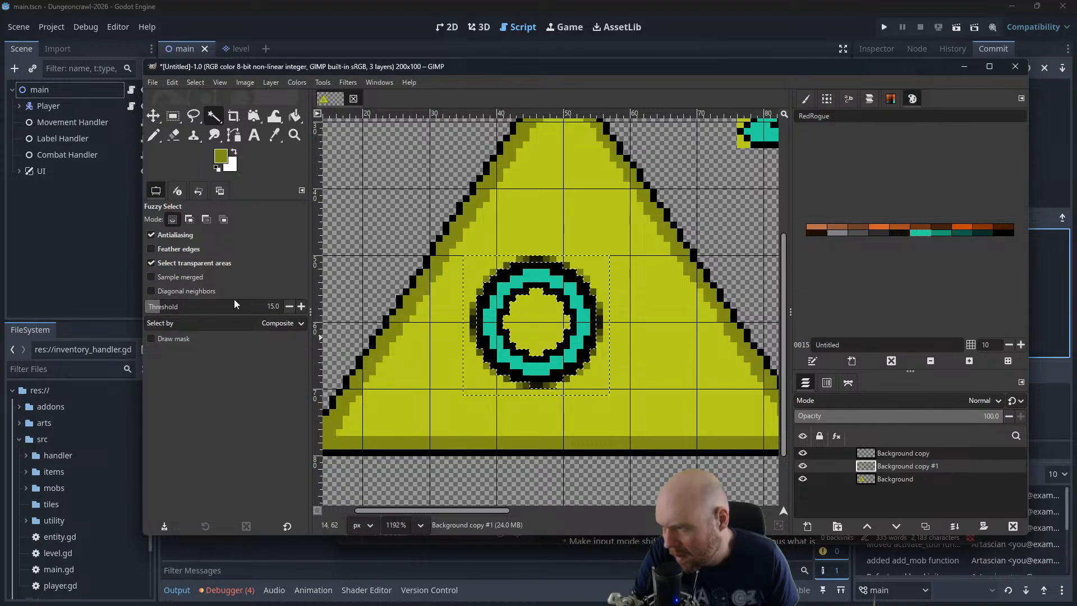
Raise the Fuzzy Select threshold to 146 and select both black outlines of the ring on the Background copy #1 layer
mouse_move(234, 306)
mouse_down()
mouse_move(222, 307)
mouse_move(232, 309)
mouse_up()
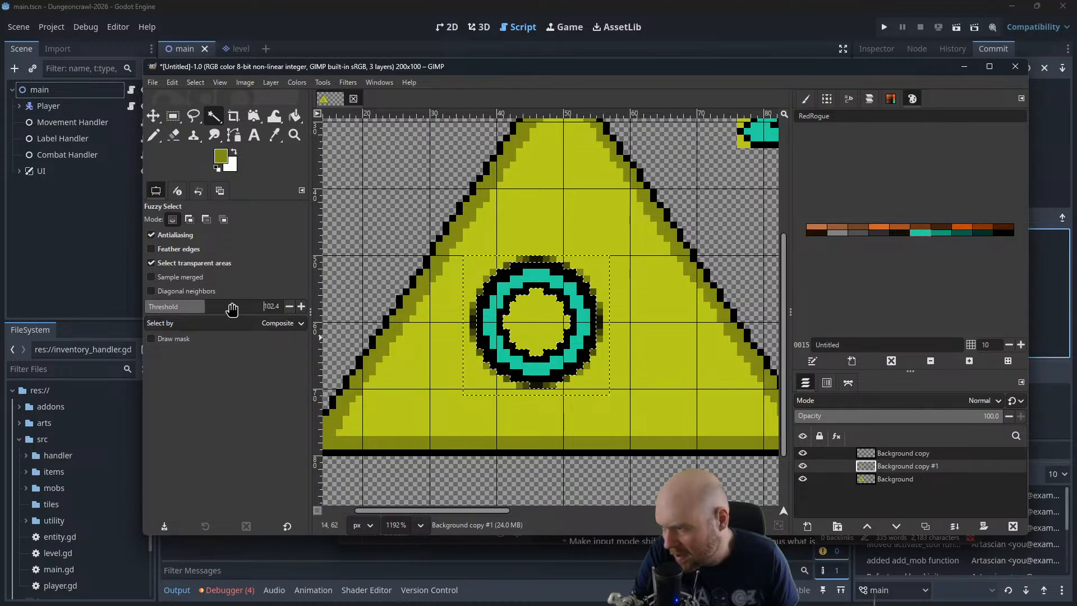
shift+click(490, 314)
shift+click(478, 315)
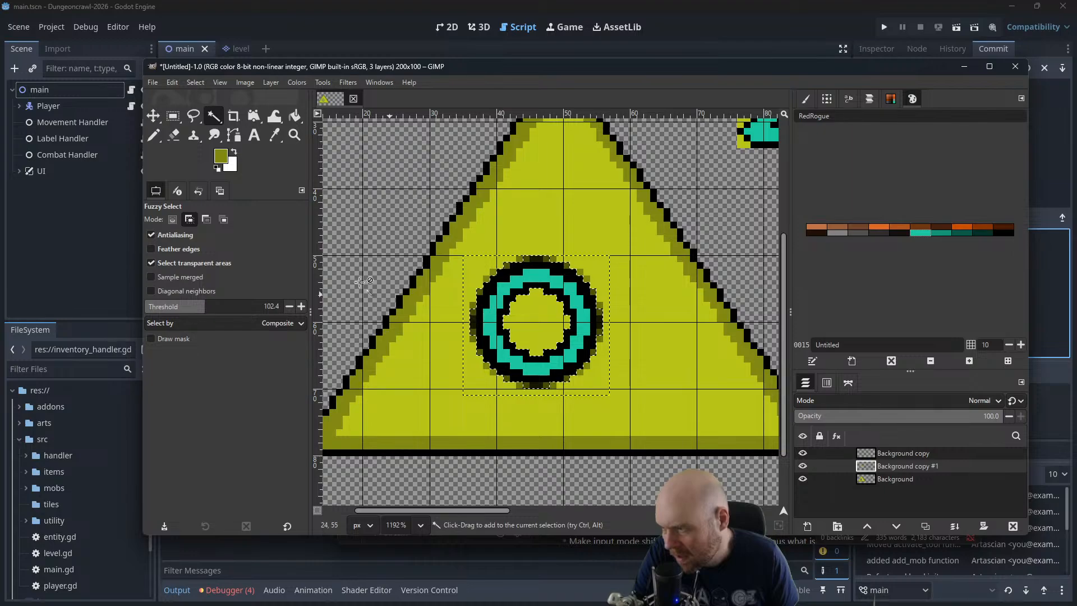
mouse_move(242, 308)
mouse_down()
mouse_move(281, 310)
mouse_move(227, 307)
mouse_up()
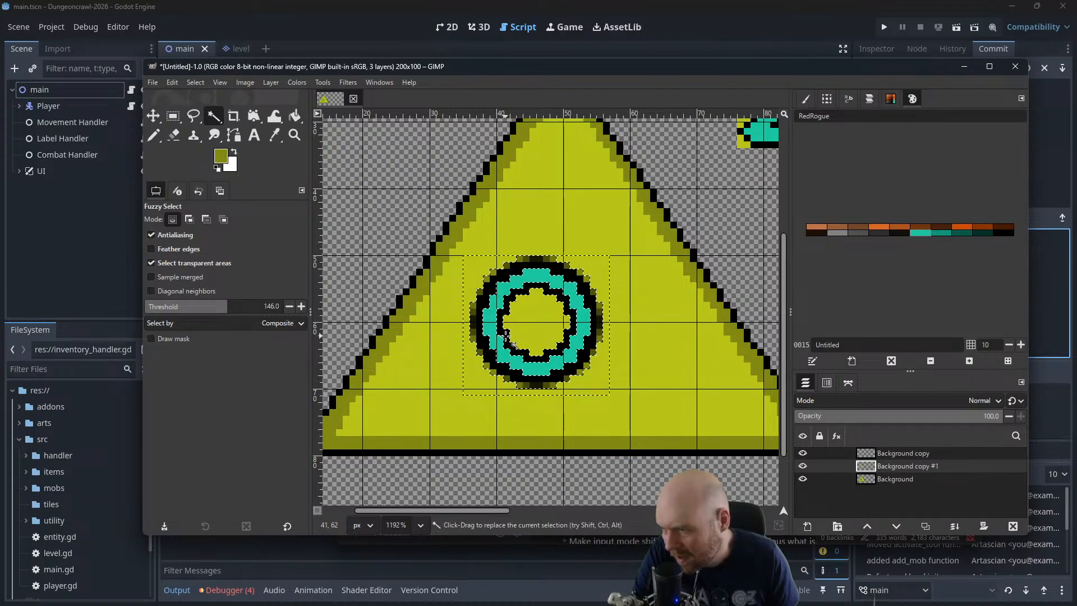
key(shift)
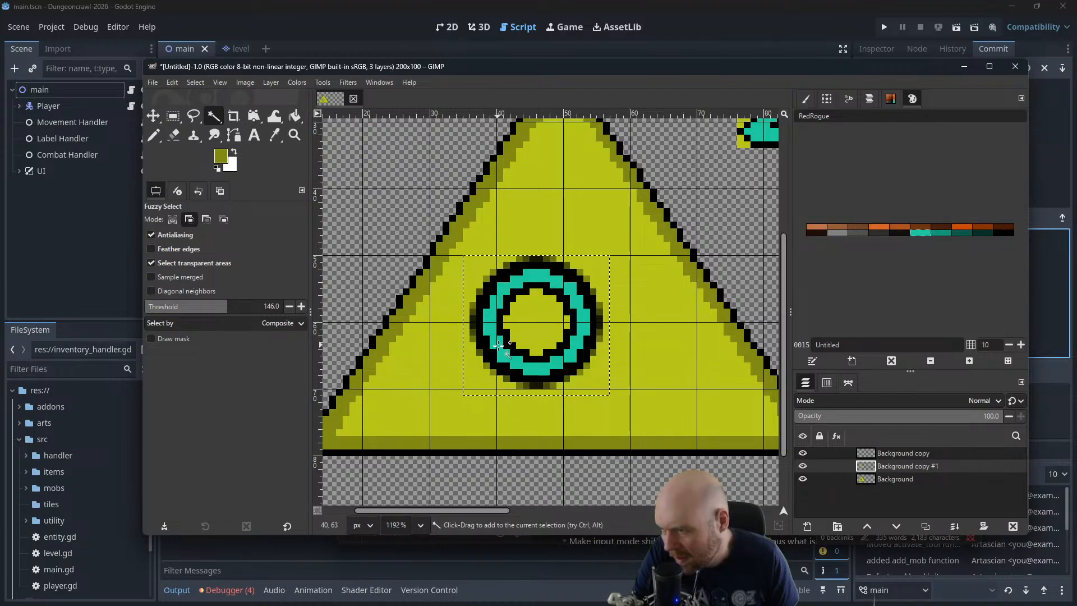
shift+click(486, 352)
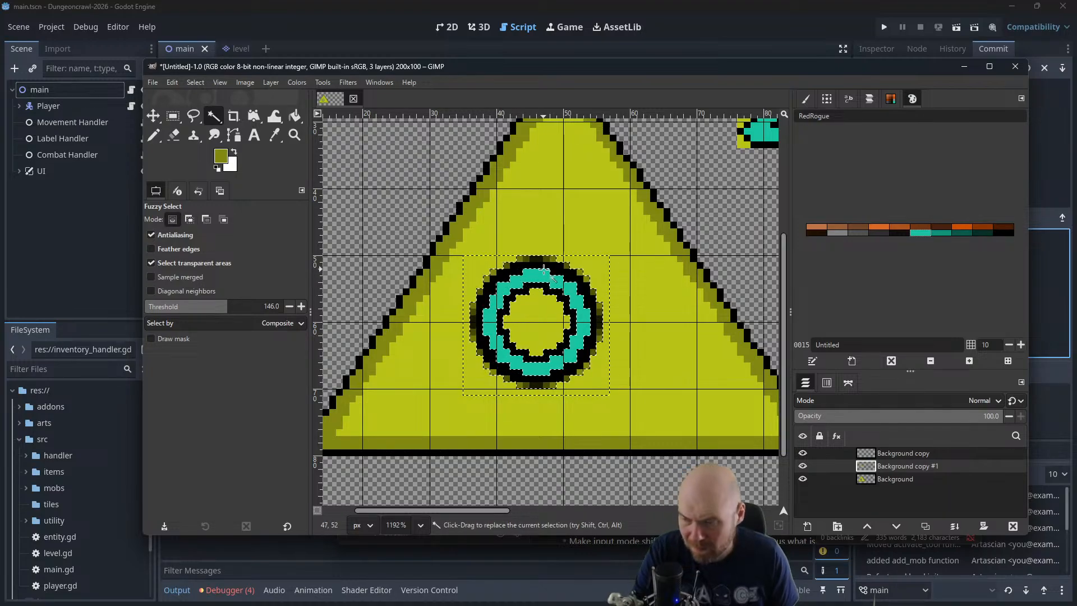
Cut the selected black outlines into their own pasted layer and move it outside the triangle, just below the 2
key(ctrl+x)
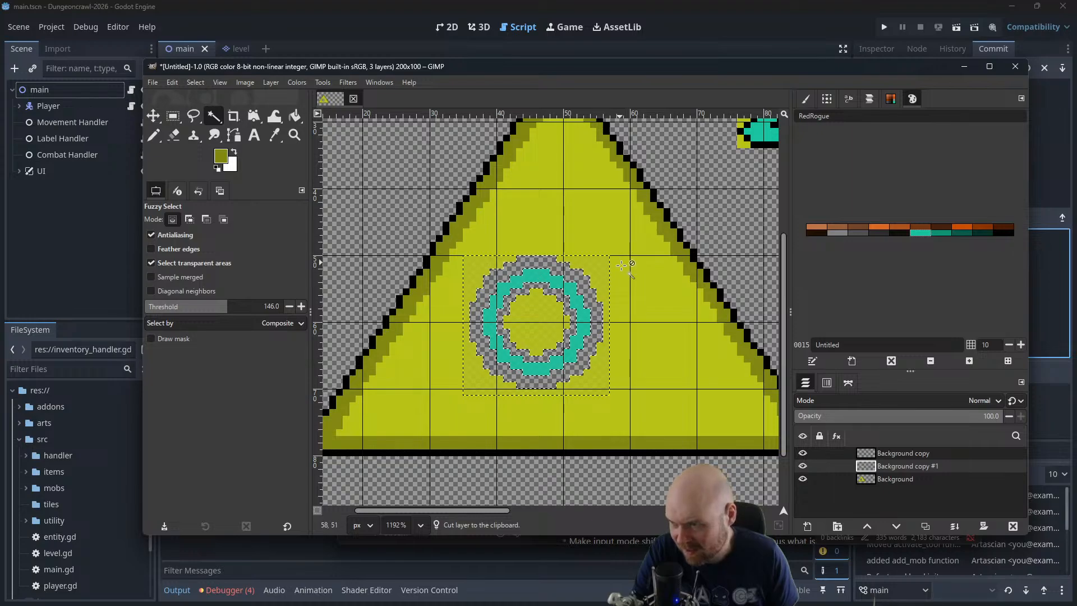
scroll(625, 273, down, 2)
scroll(625, 272, right, 3)
ctrl+scroll(624, 273, down, 4)
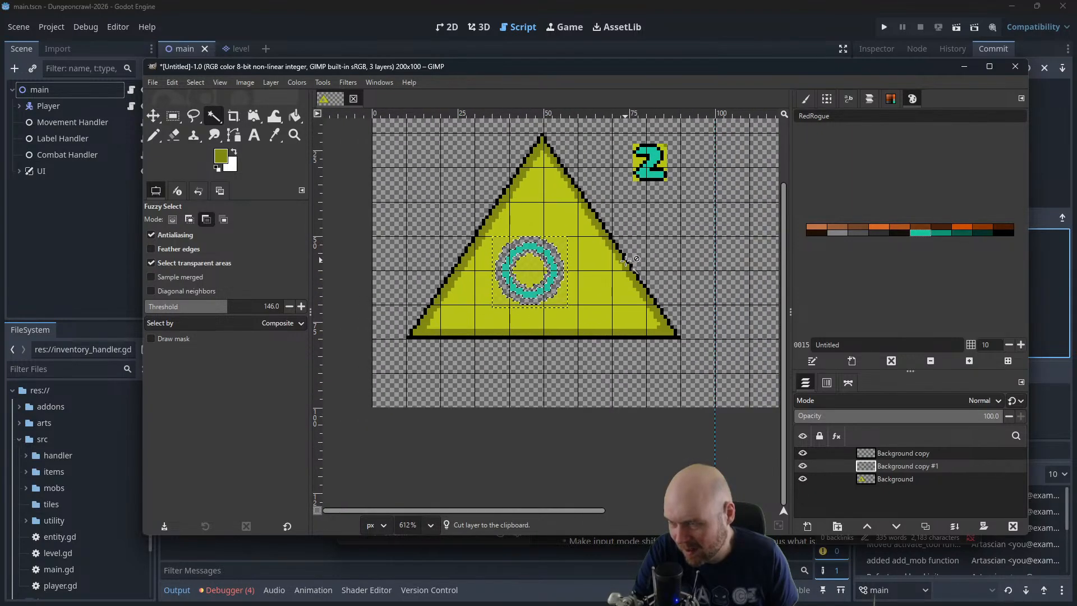
ctrl+scroll(625, 237, down, 1)
key(ctrl+v)
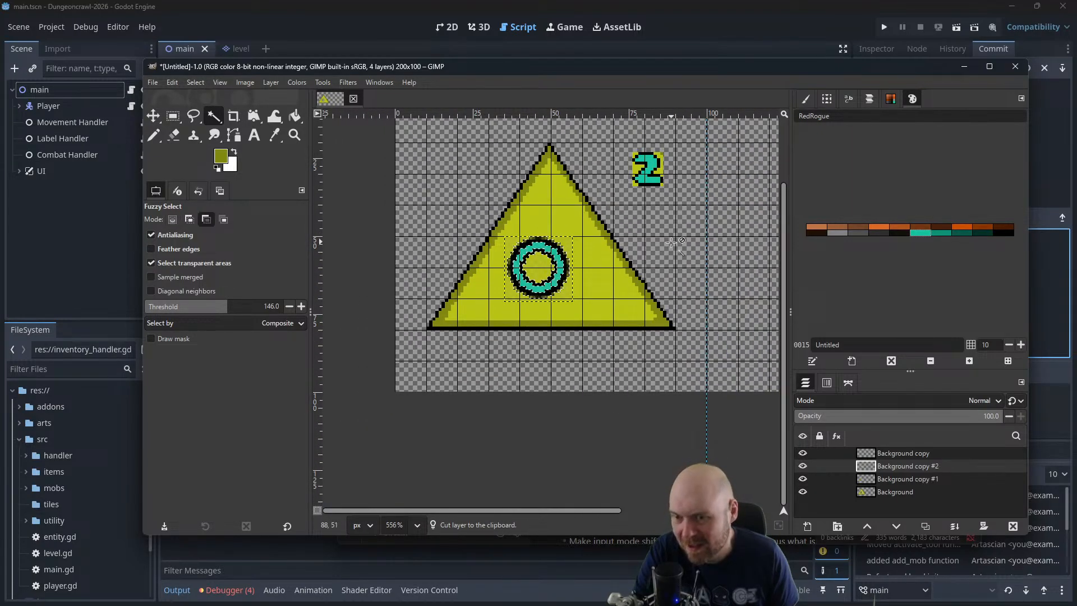
key(m)
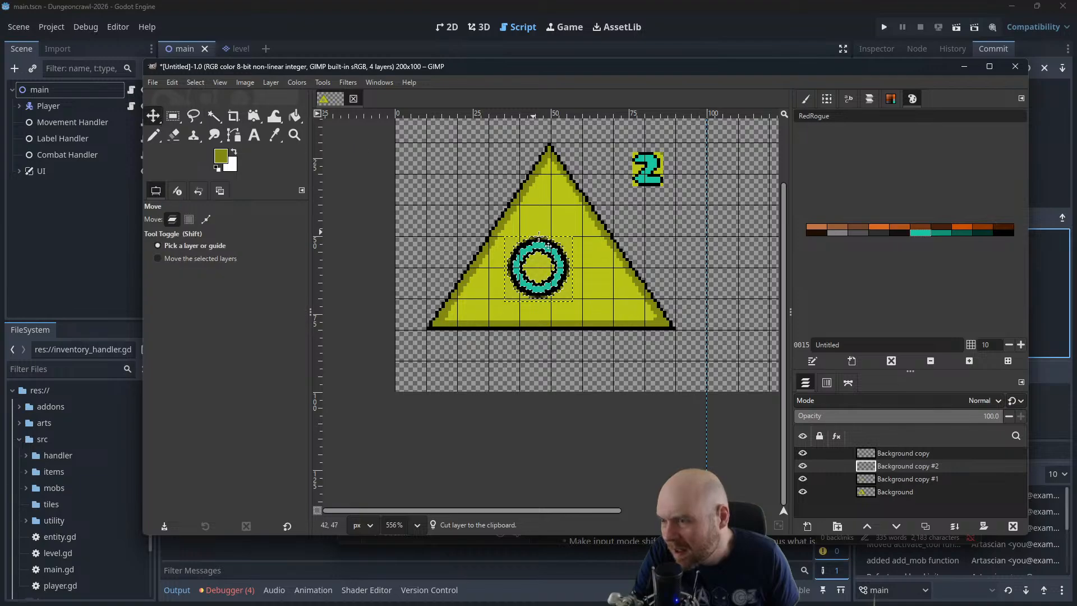
drag(570, 280, 684, 243)
Scale the outline layer to 150 percent with Cubic interpolation and place it beside the triangle, overlapping the 2
click(271, 83)
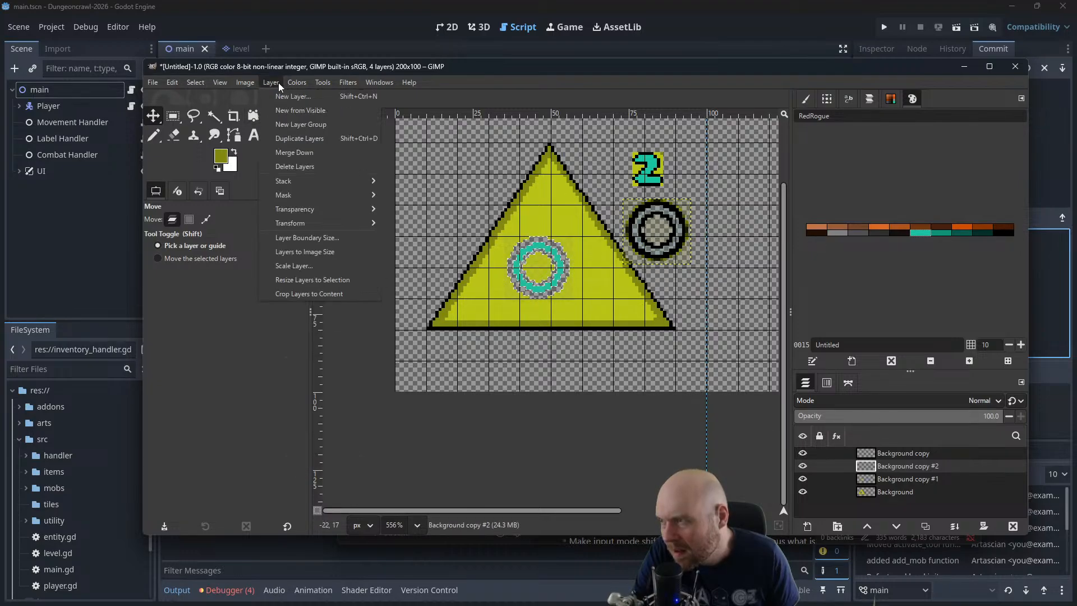
click(296, 262)
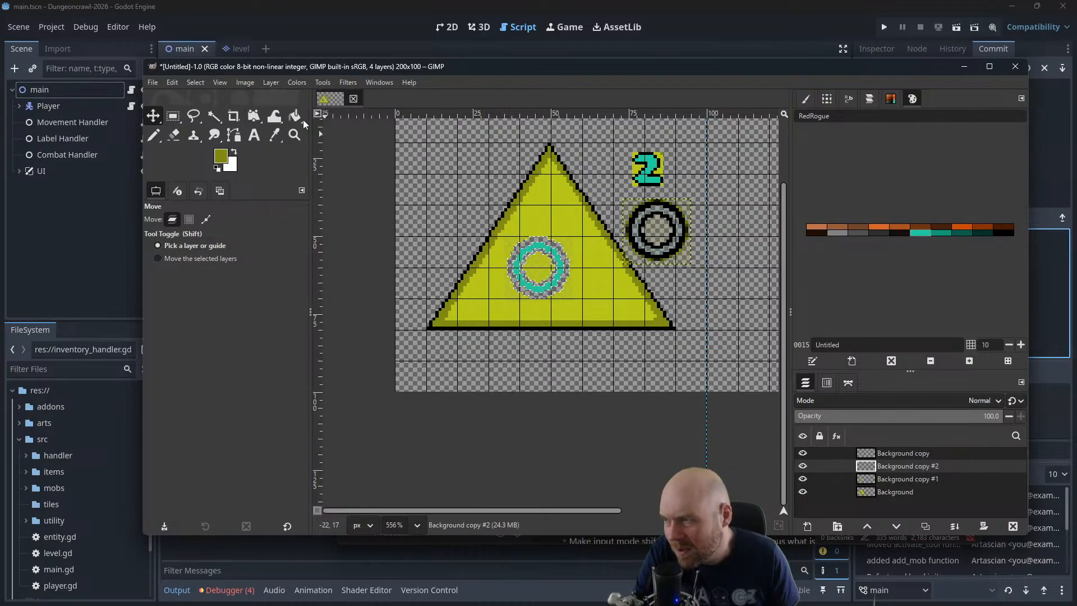
click(268, 82)
click(291, 265)
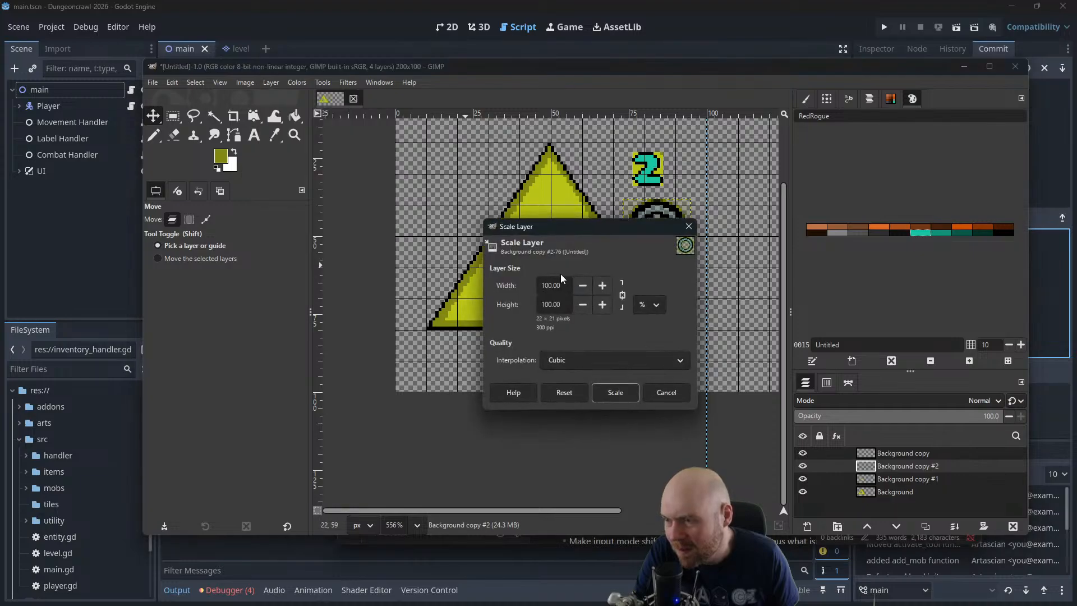
text(150)
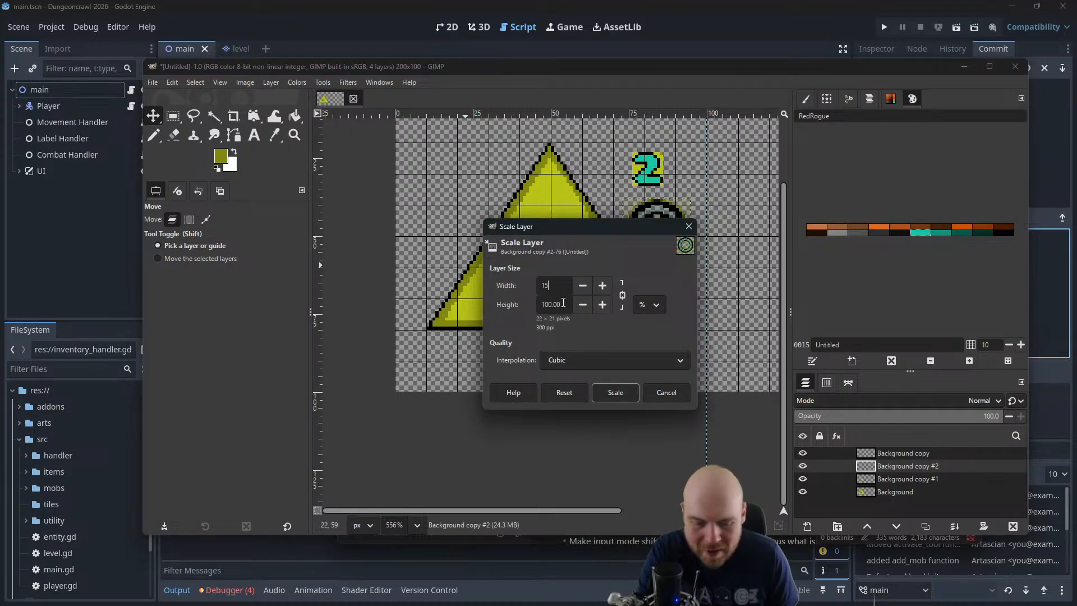
key(Tab)
click(615, 392)
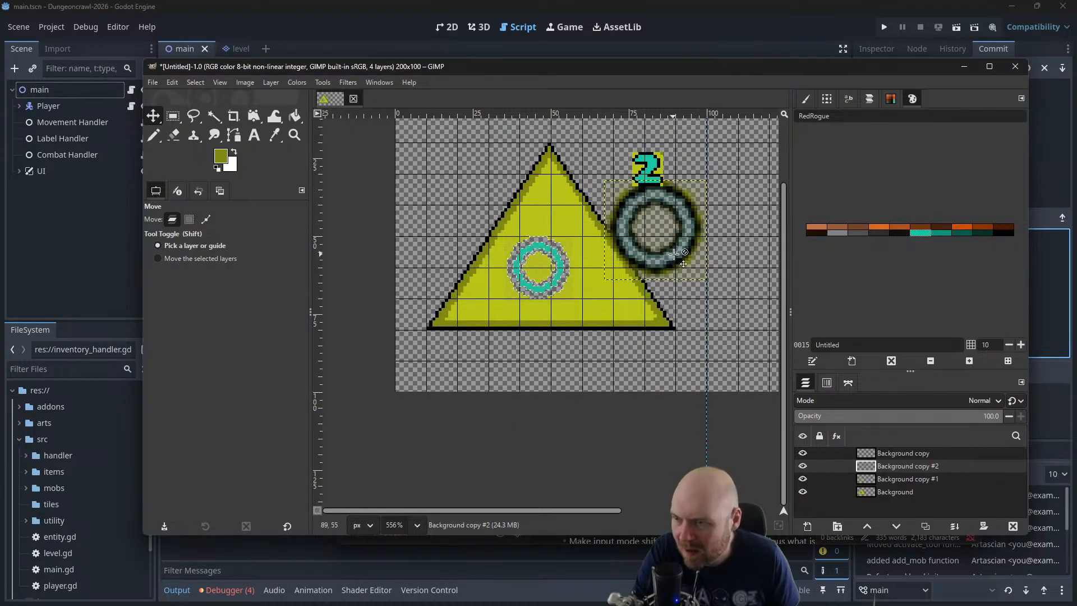
drag(683, 266, 560, 312)
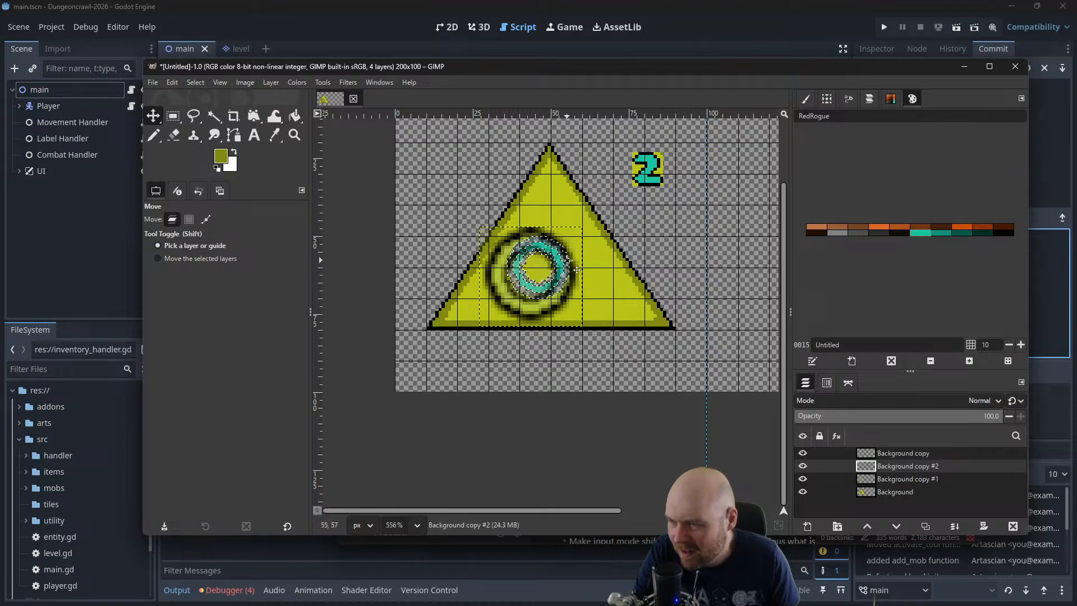
drag(569, 259, 693, 193)
Fill the transparent hole around the teal ring on the Background layer with the triangle's bright yellow and clear the selection
double_click(901, 498)
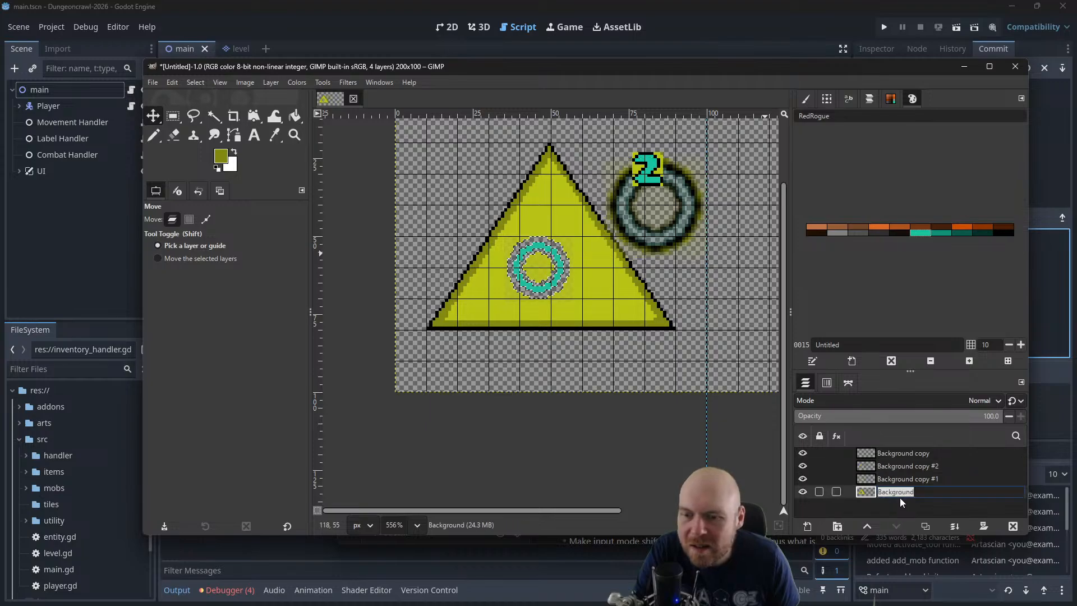
scroll(574, 352, up, 3)
scroll(574, 353, up, 3)
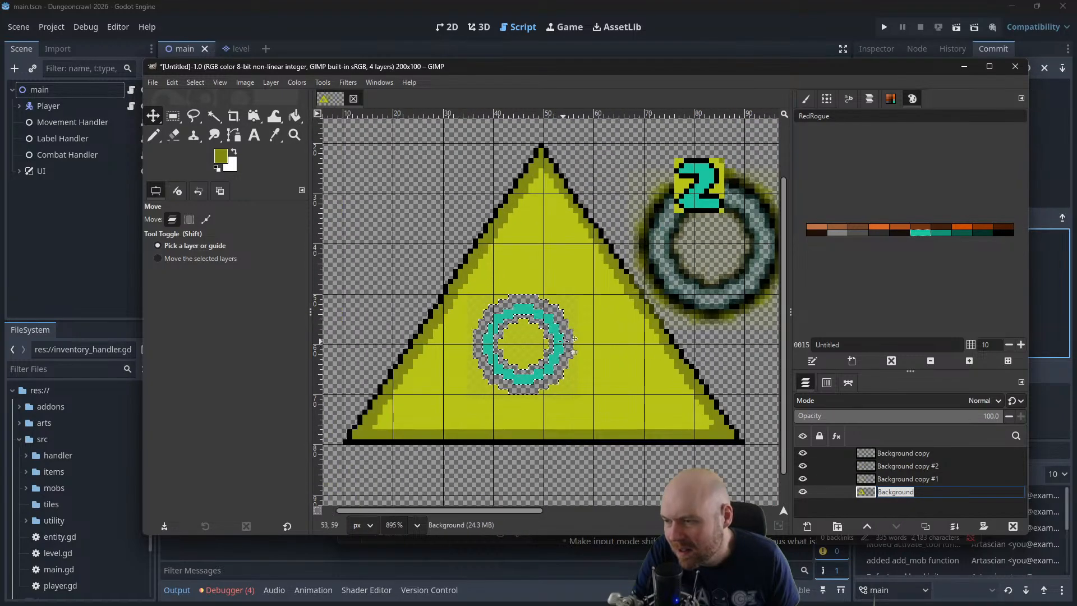
click(294, 117)
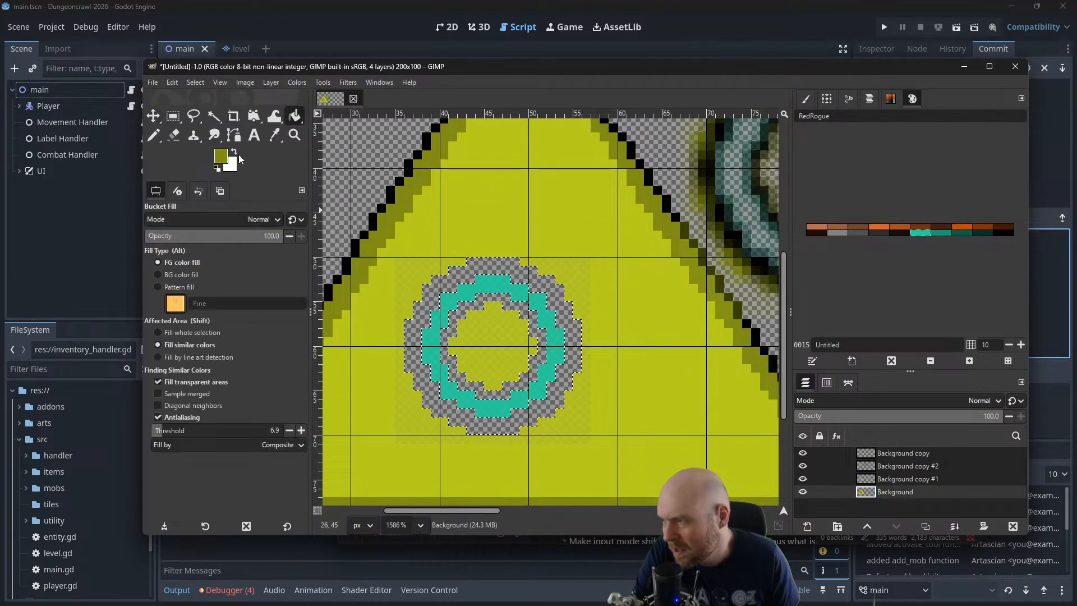
click(509, 269)
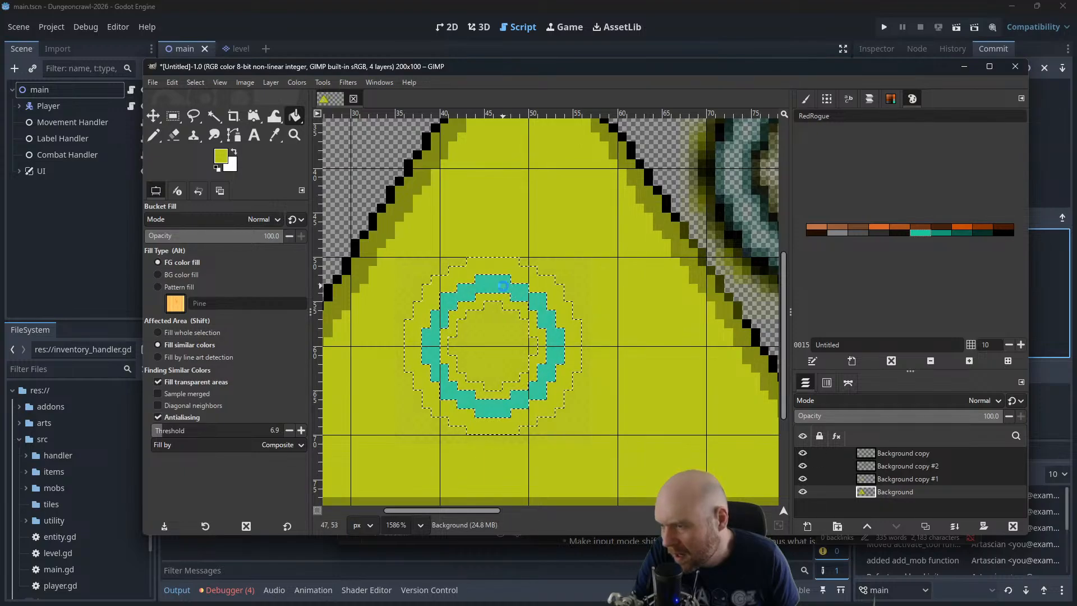
click(201, 82)
click(206, 103)
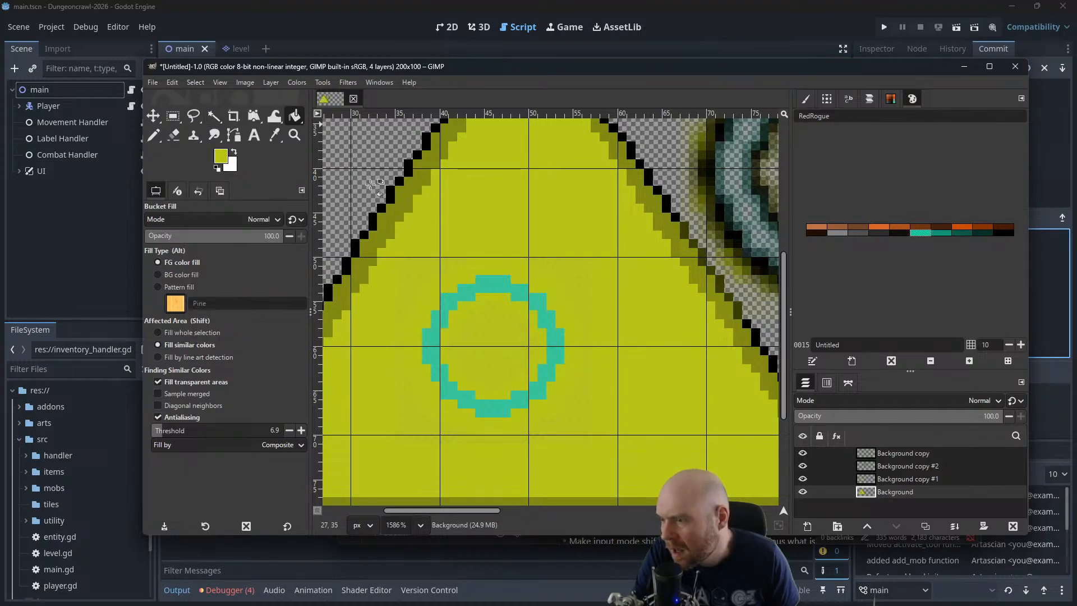
click(515, 289)
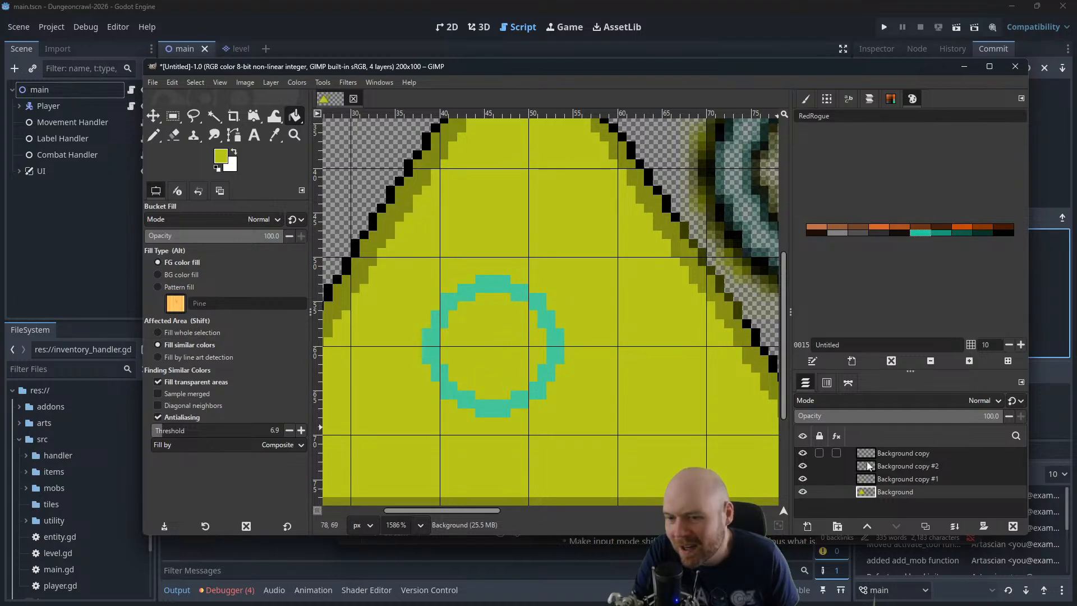
Fill the teal ring on the Background copy #1 layer with yellow, and delete that layer
click(886, 477)
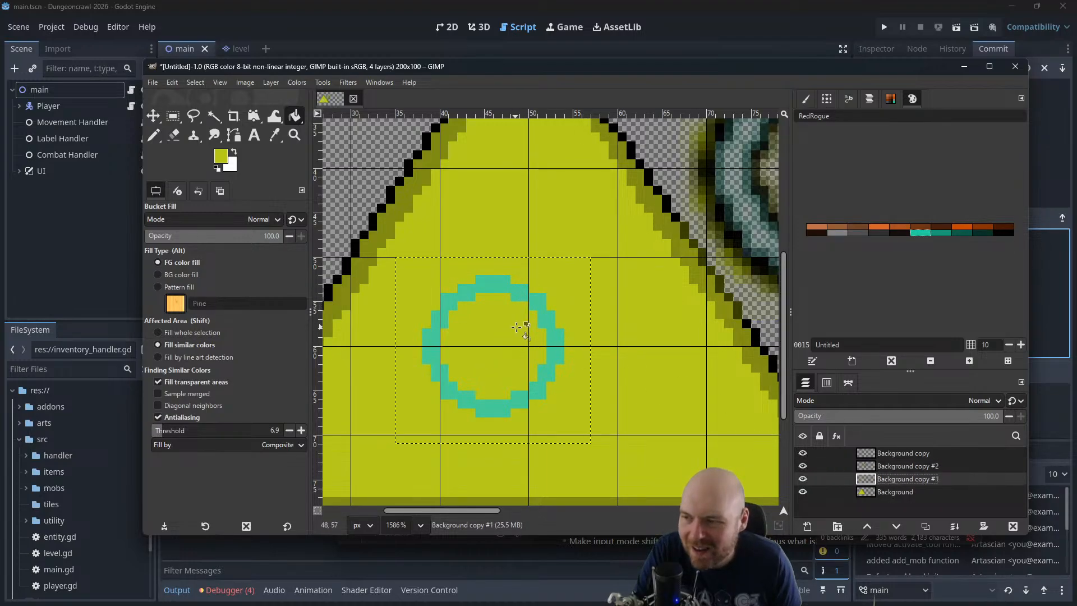
click(540, 319)
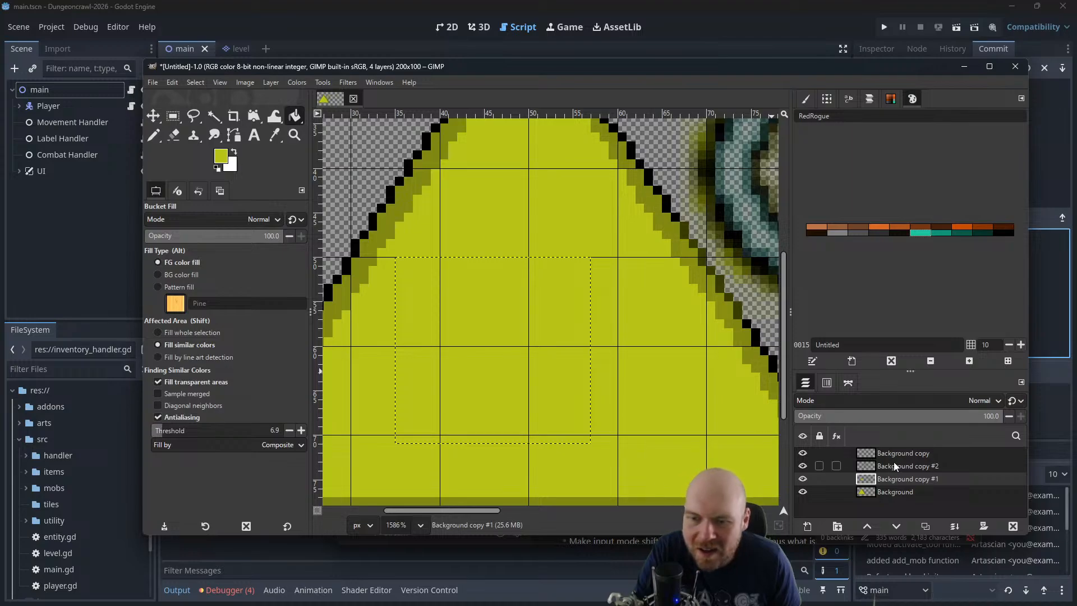
right_click(890, 477)
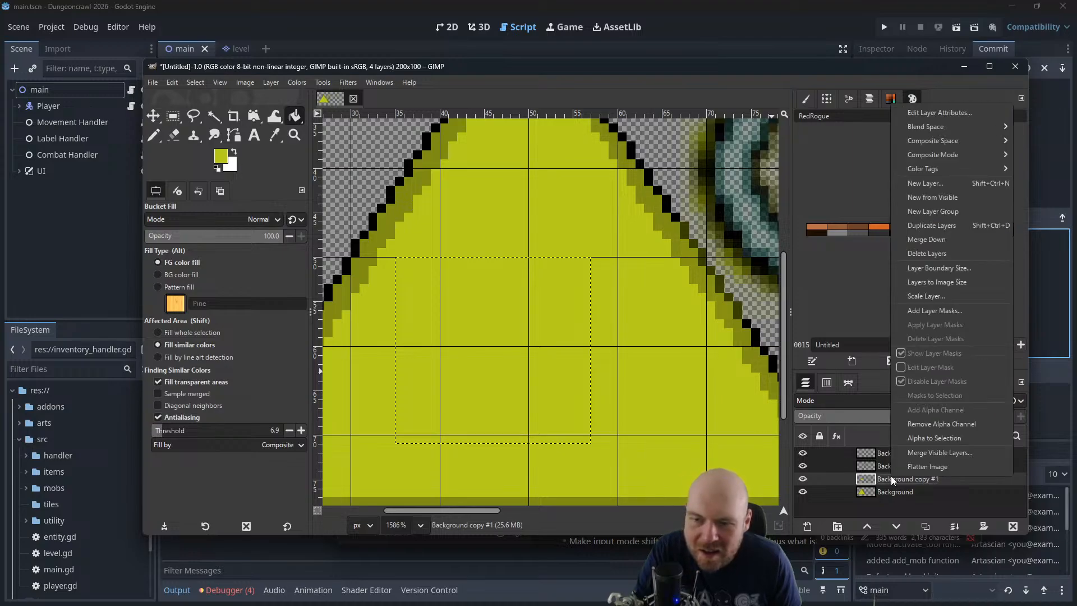
click(923, 255)
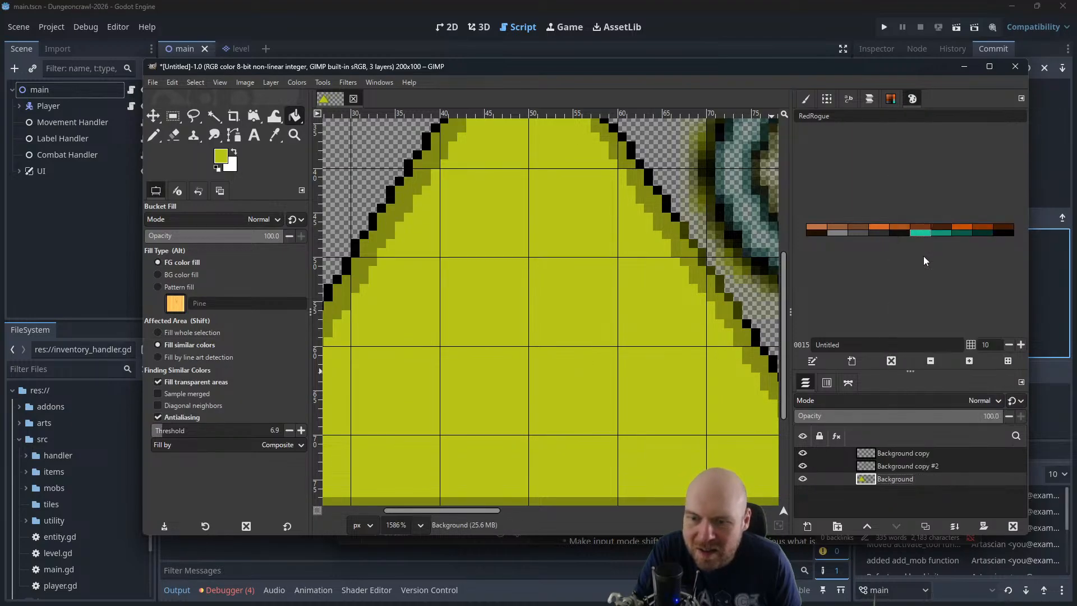
Move the enlarged outline on the Background copy #2 layer back into the triangle, slightly left of its centre
scroll(601, 290, down, 5)
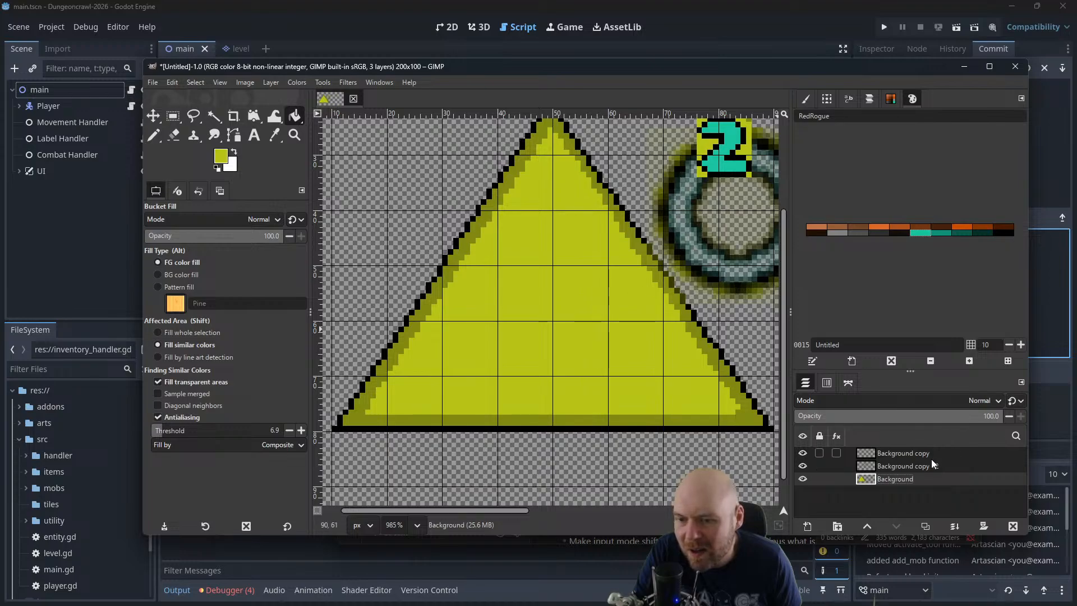
click(927, 464)
click(925, 455)
scroll(641, 285, down, 1)
click(929, 464)
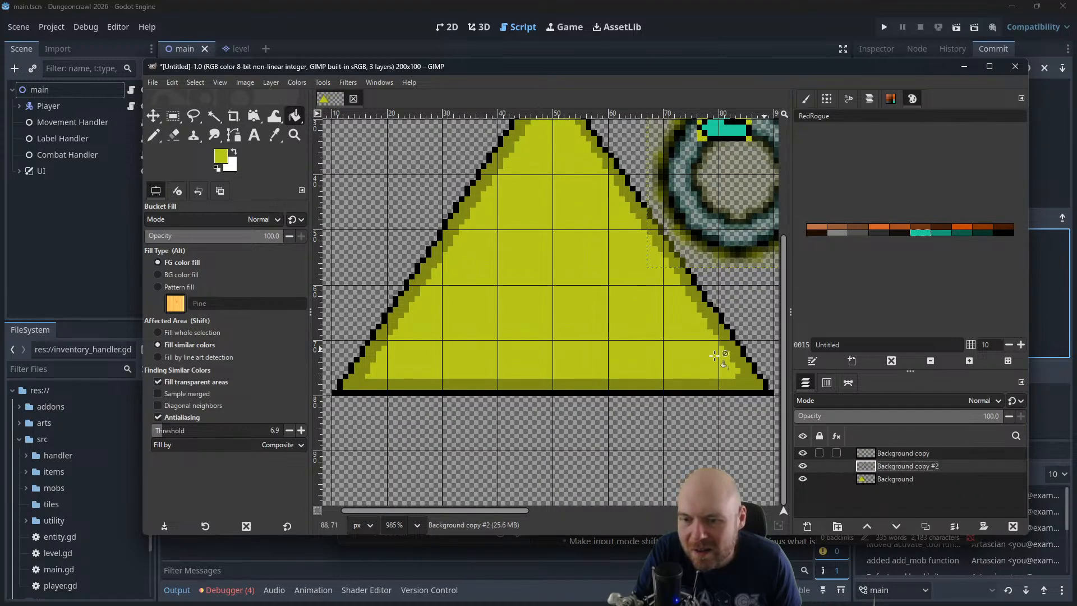
scroll(603, 291, down, 2)
key(m)
drag(612, 200, 495, 306)
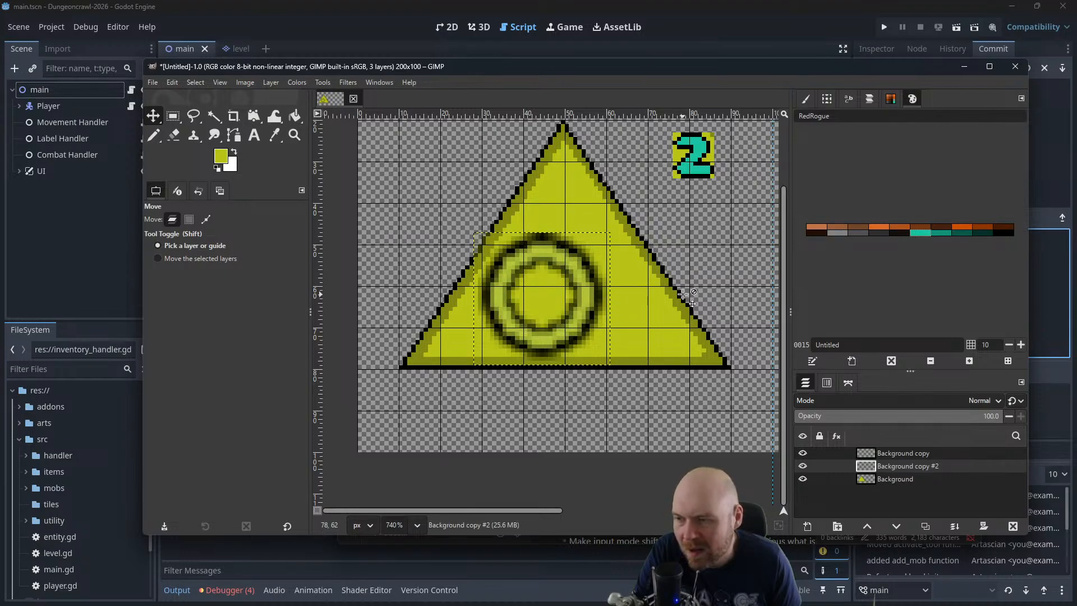
Merge the Background copy #2 layer down into Background and choose teal from the RedRogue palette as the foreground colour
right_click(897, 466)
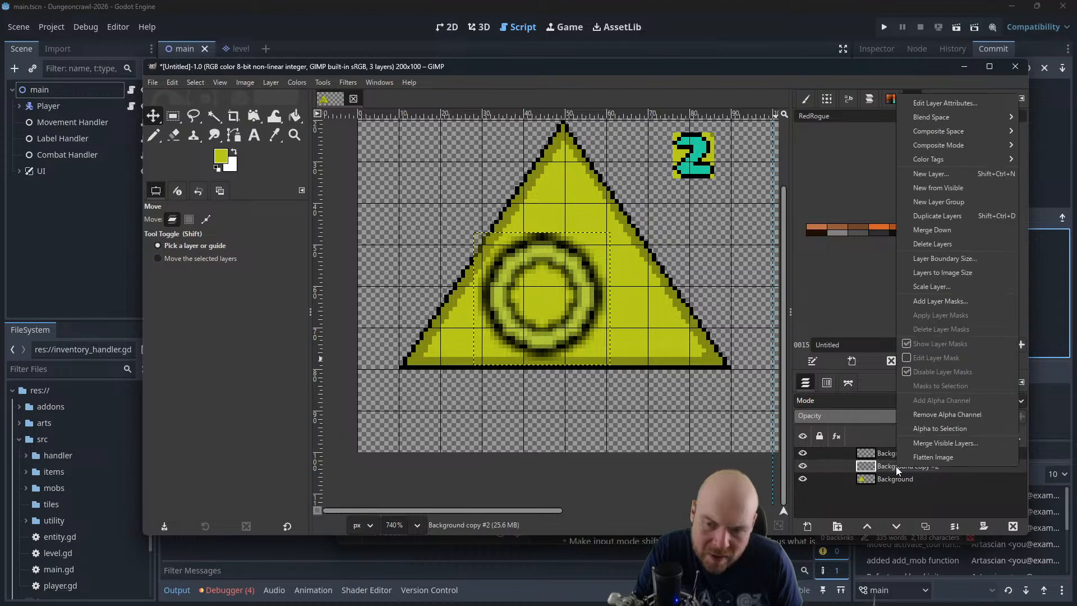
click(951, 228)
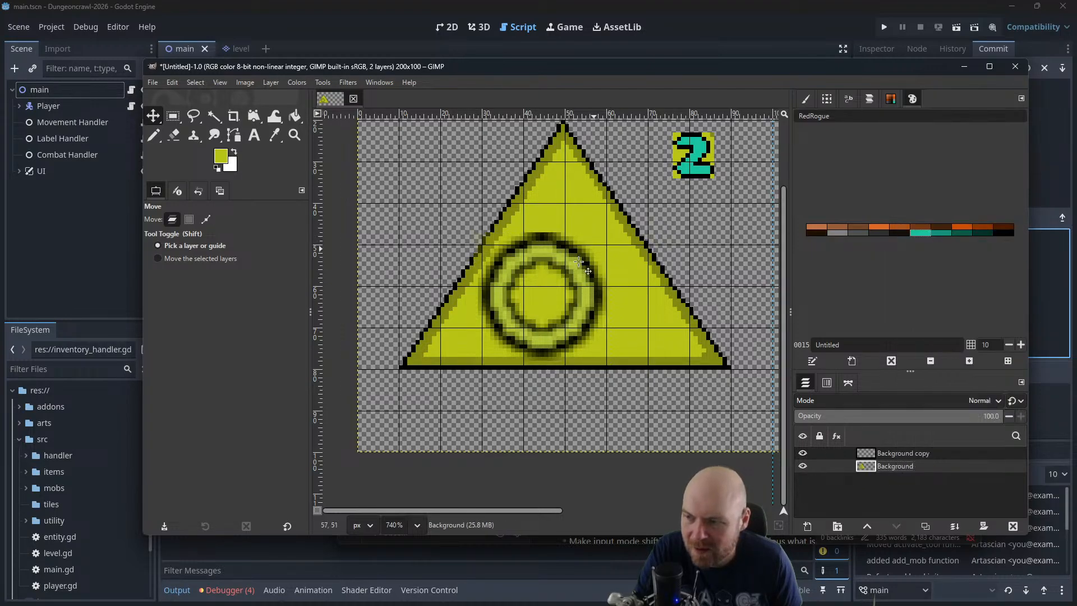
scroll(567, 280, up, 5)
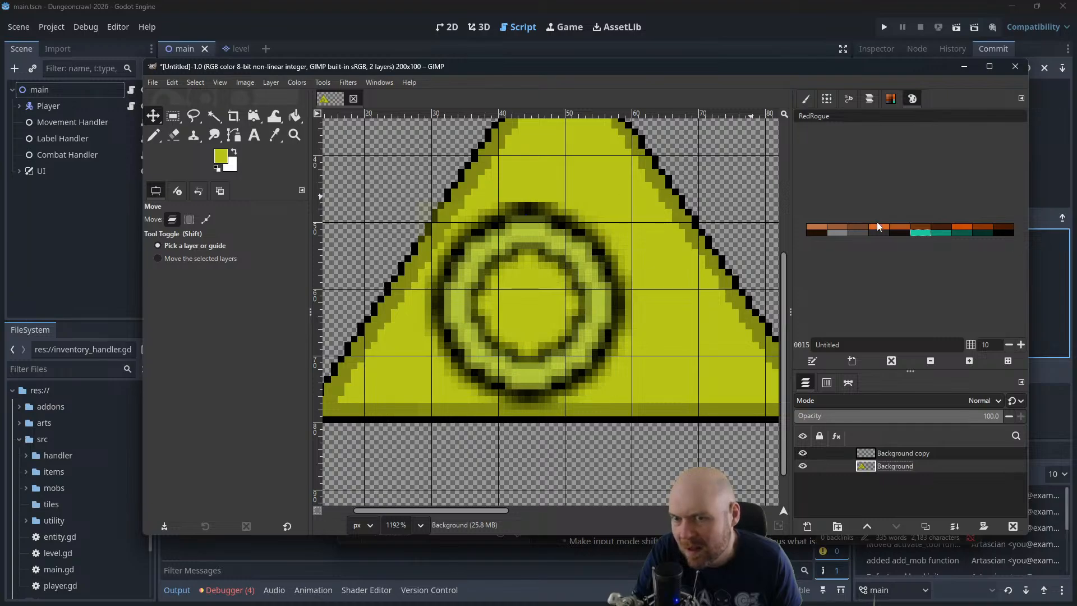
click(928, 231)
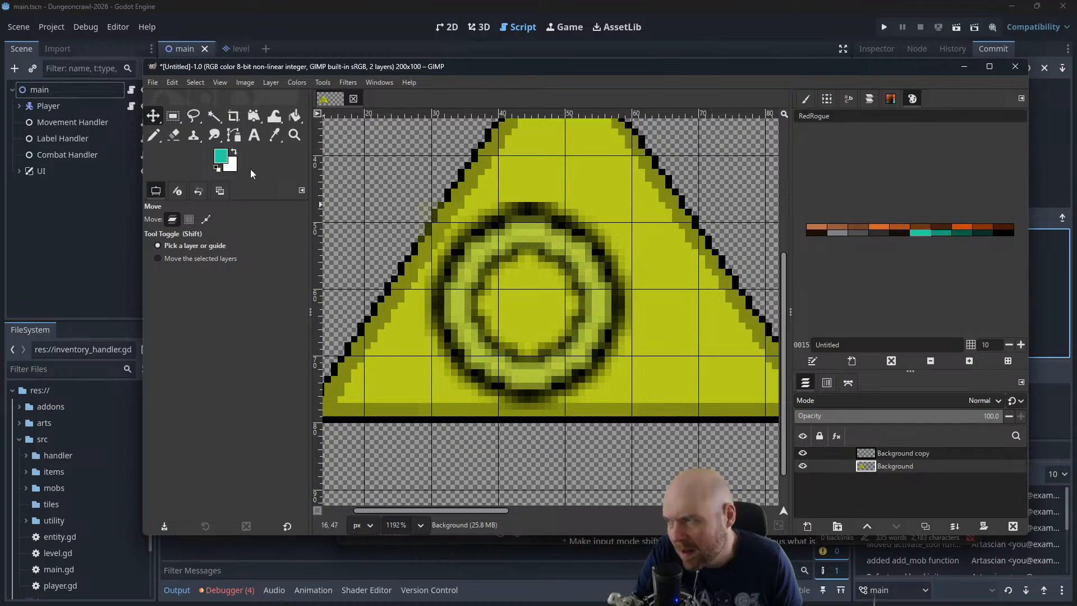
scroll(526, 233, up, 2)
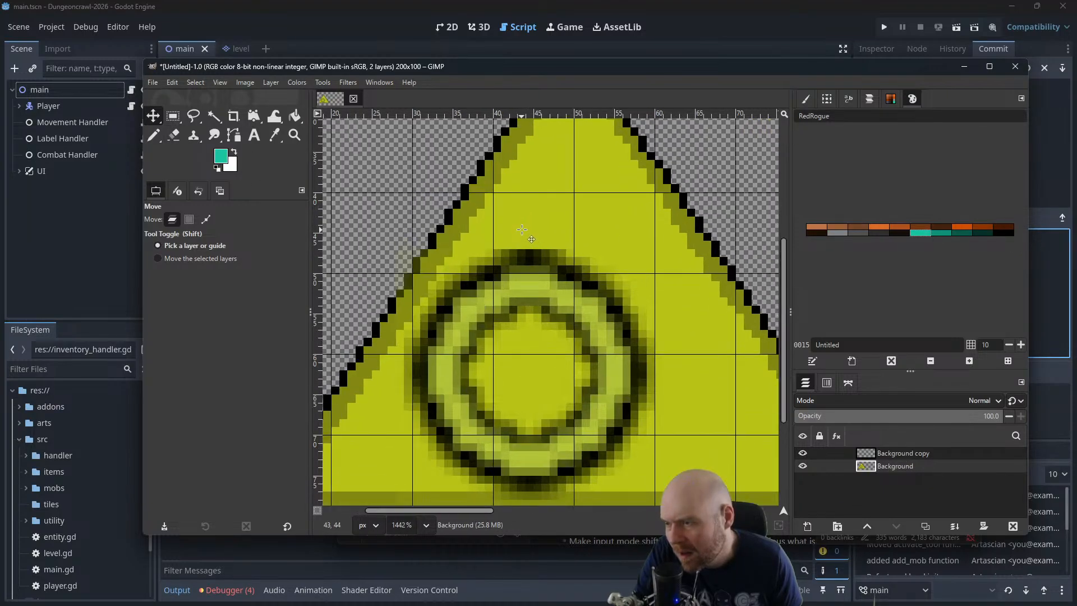
key(n)
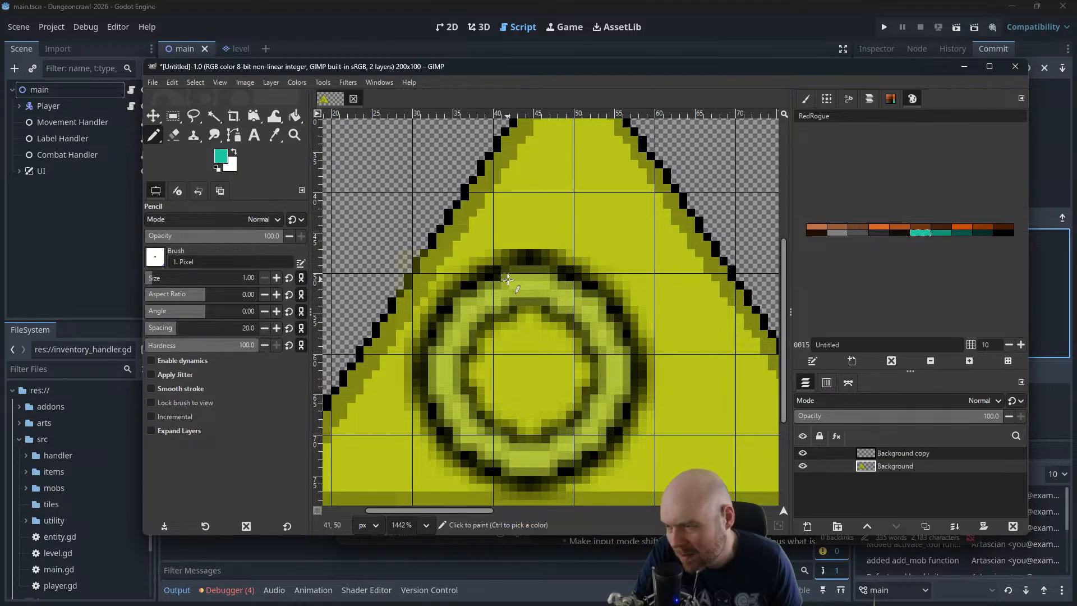
drag(508, 279, 547, 271)
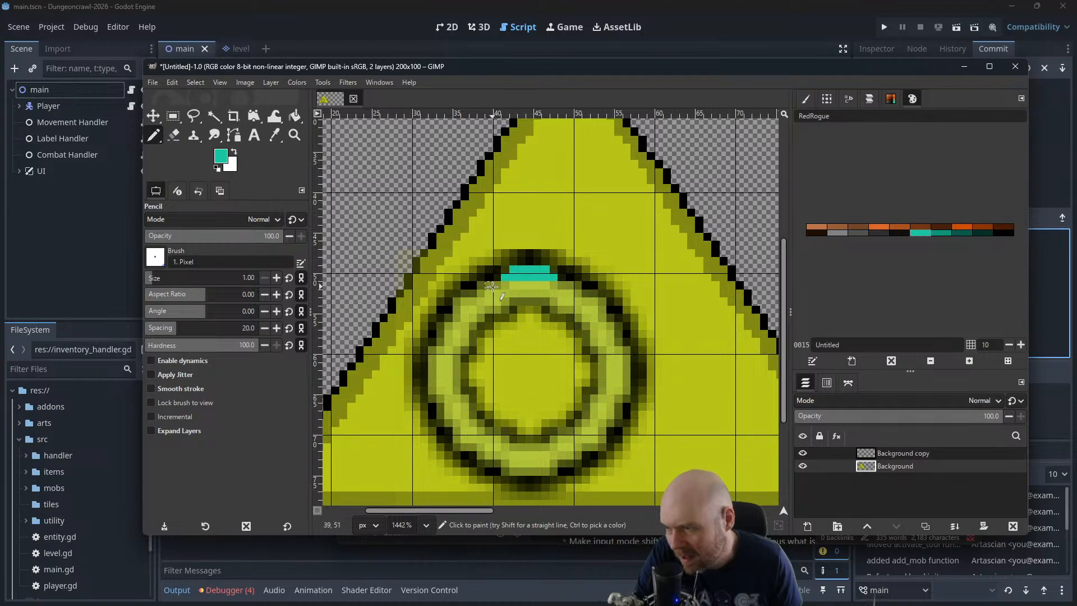
drag(505, 286, 552, 286)
click(568, 283)
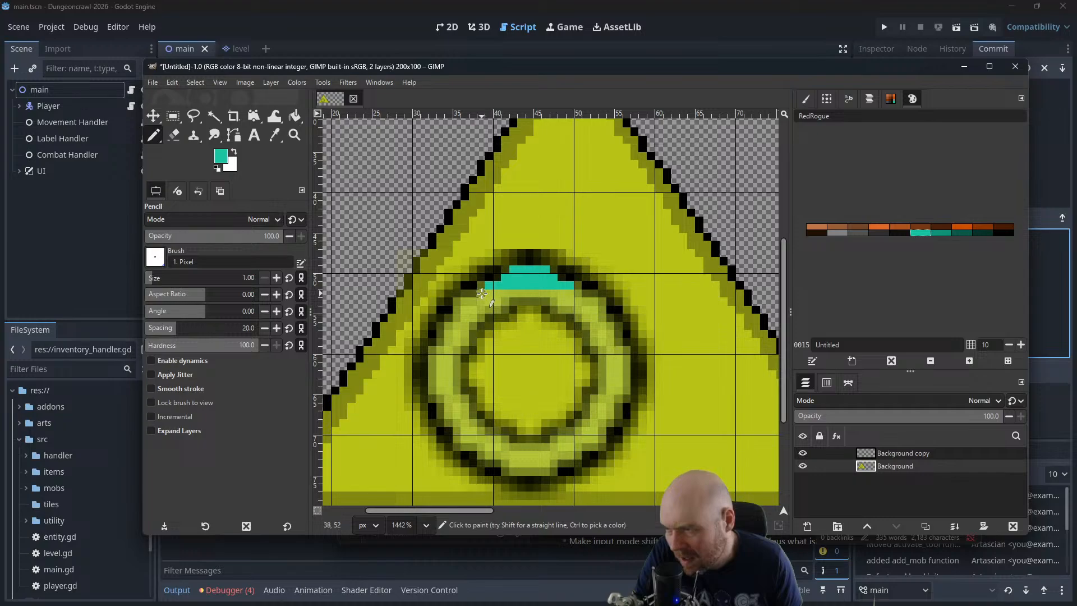
drag(483, 295, 568, 292)
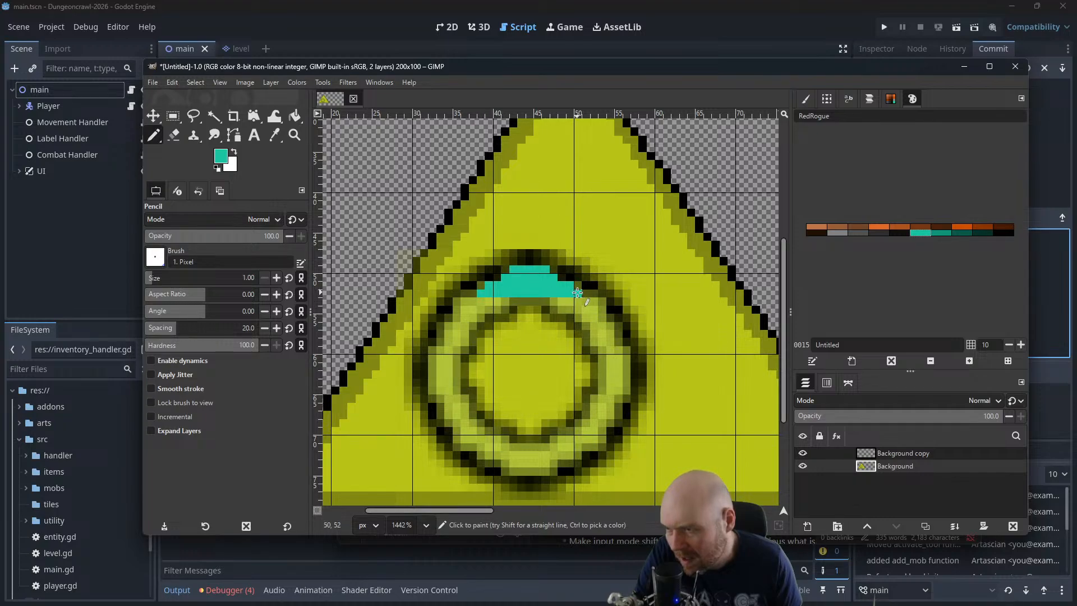
mouse_move(466, 300)
mouse_down()
mouse_move(518, 298)
mouse_move(466, 302)
mouse_up()
key(ctrl+z)
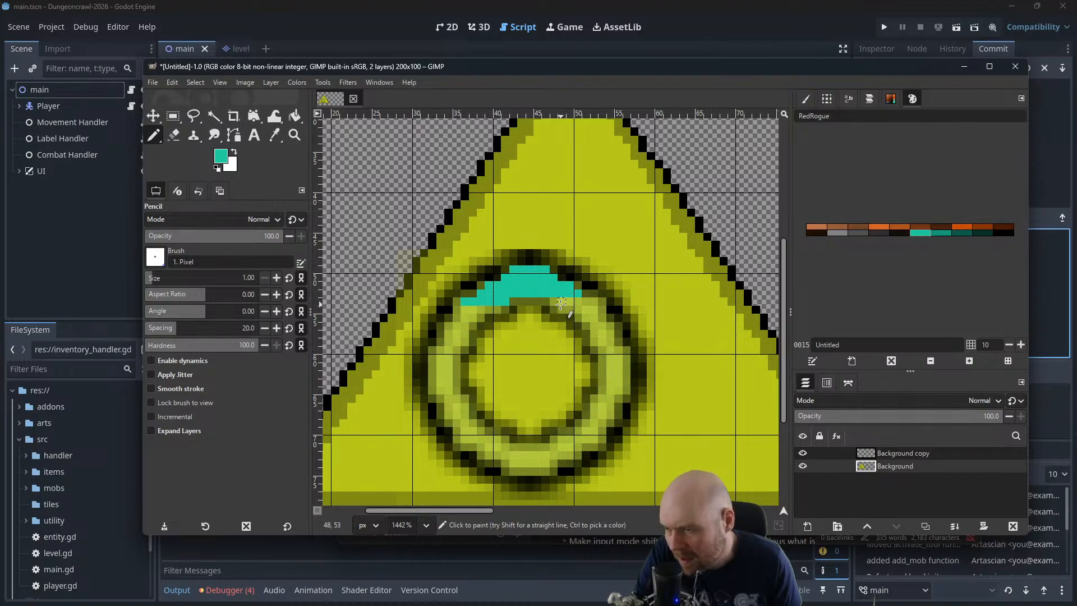
key(ctrl+z)
key(ctrl+z)
key(ctrl+z)
key(ctrl+z)
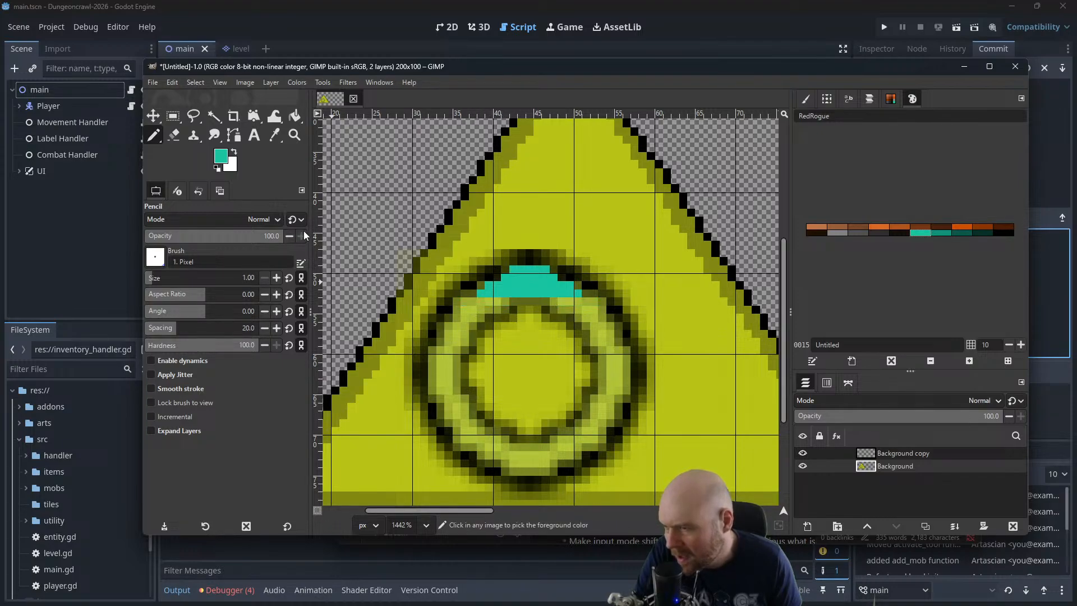
Select the pale green band of the enlarged O with Fuzzy Select at a threshold of 59.9
click(215, 115)
click(530, 281)
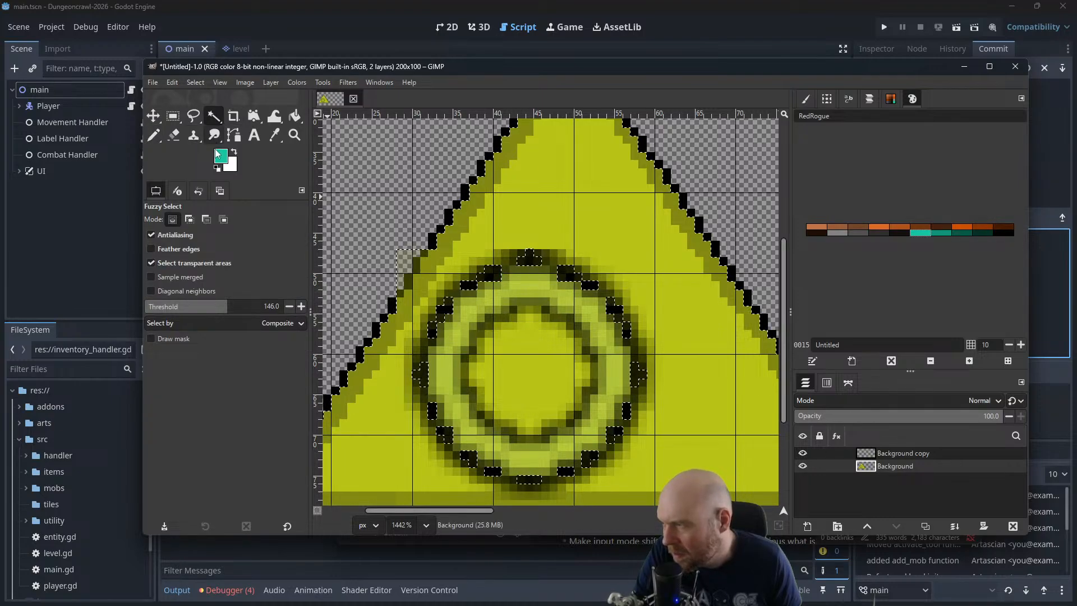
drag(226, 308, 181, 308)
click(539, 290)
click(519, 288)
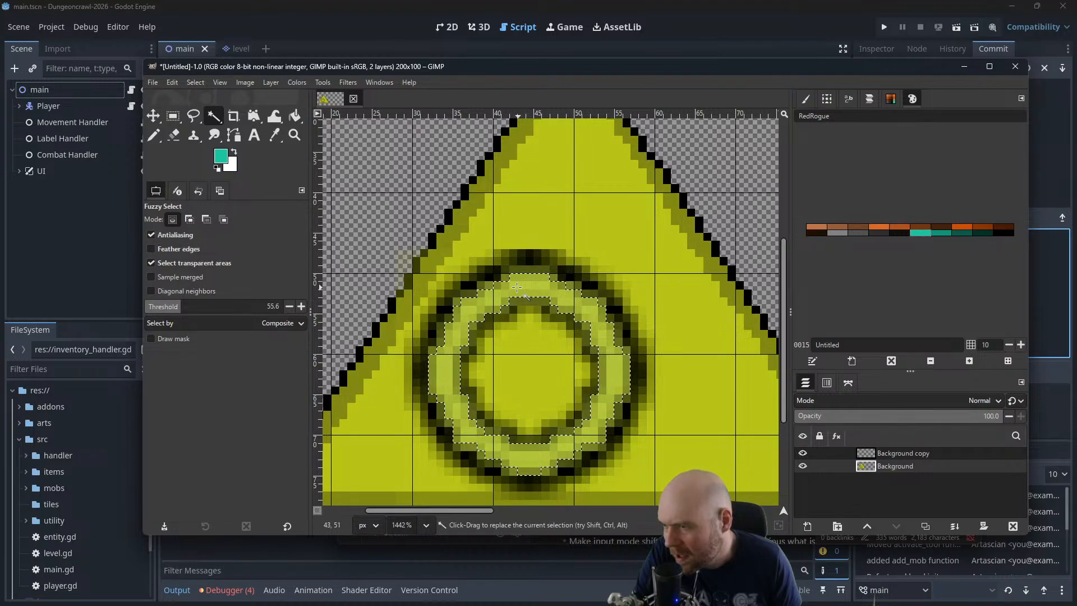
click(514, 284)
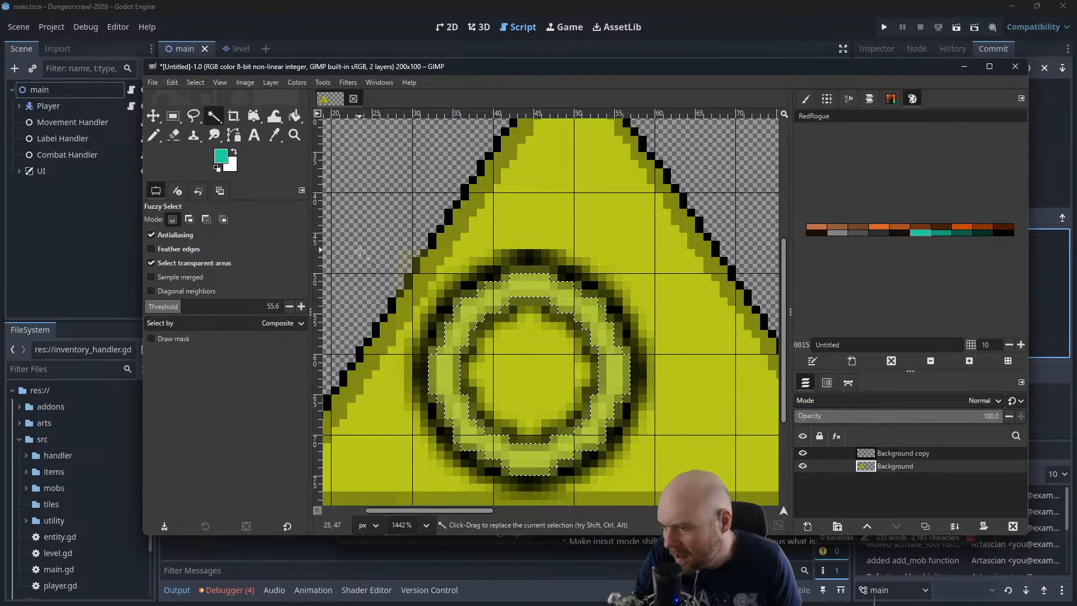
mouse_move(180, 308)
mouse_down()
mouse_move(195, 308)
mouse_move(174, 308)
mouse_up()
click(526, 287)
click(523, 285)
click(521, 285)
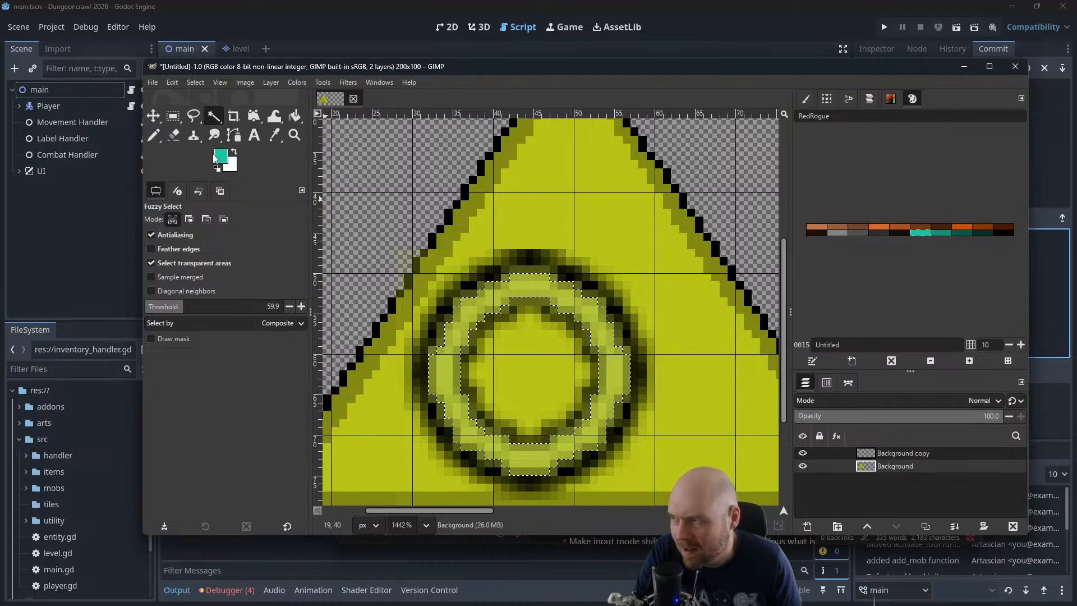
Fill the selected band of the O with teal, using a Bucket Fill threshold of 255
key(shift+b)
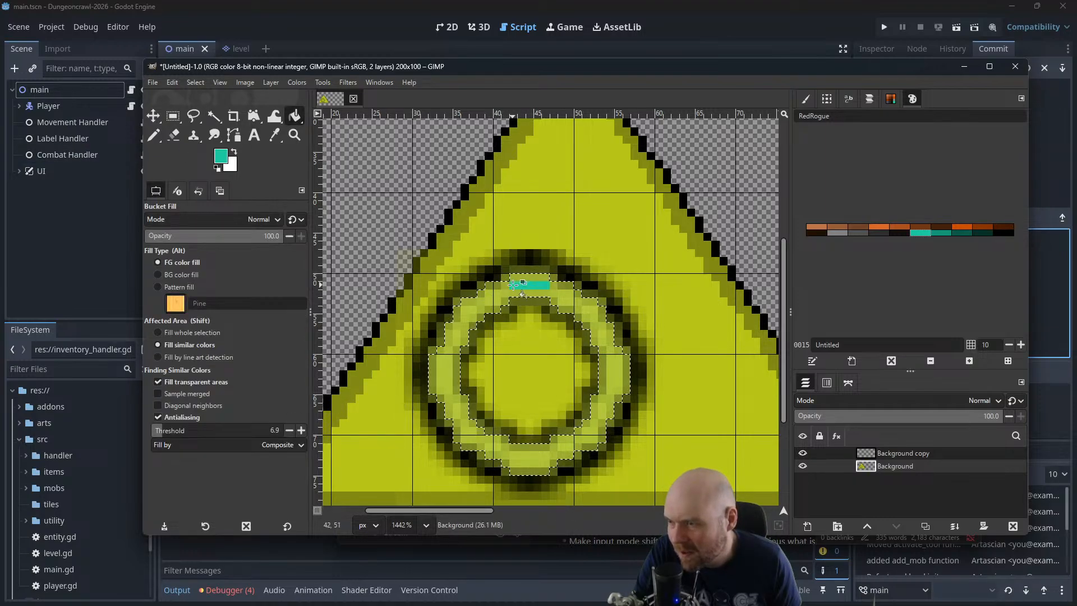
drag(163, 430, 306, 430)
click(451, 331)
scroll(486, 242, down, 6)
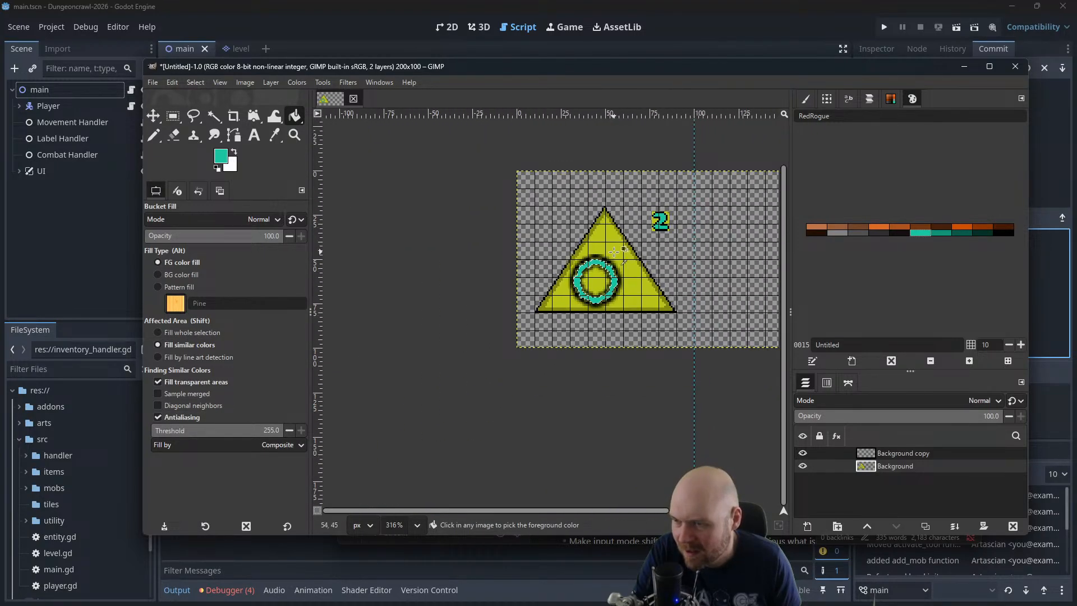
scroll(614, 250, up, 6)
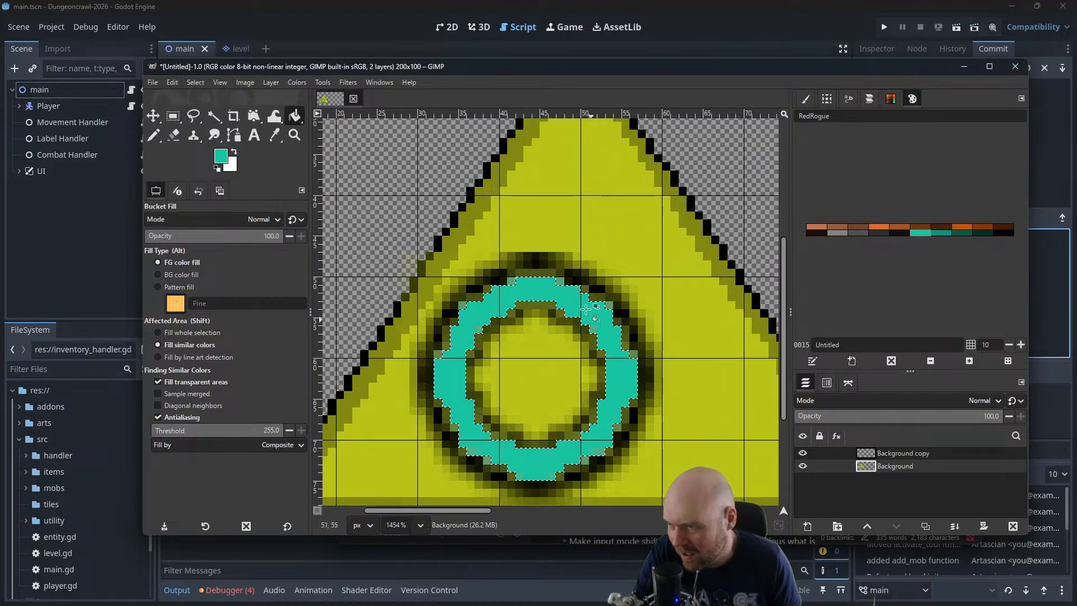
scroll(526, 296, up, 1)
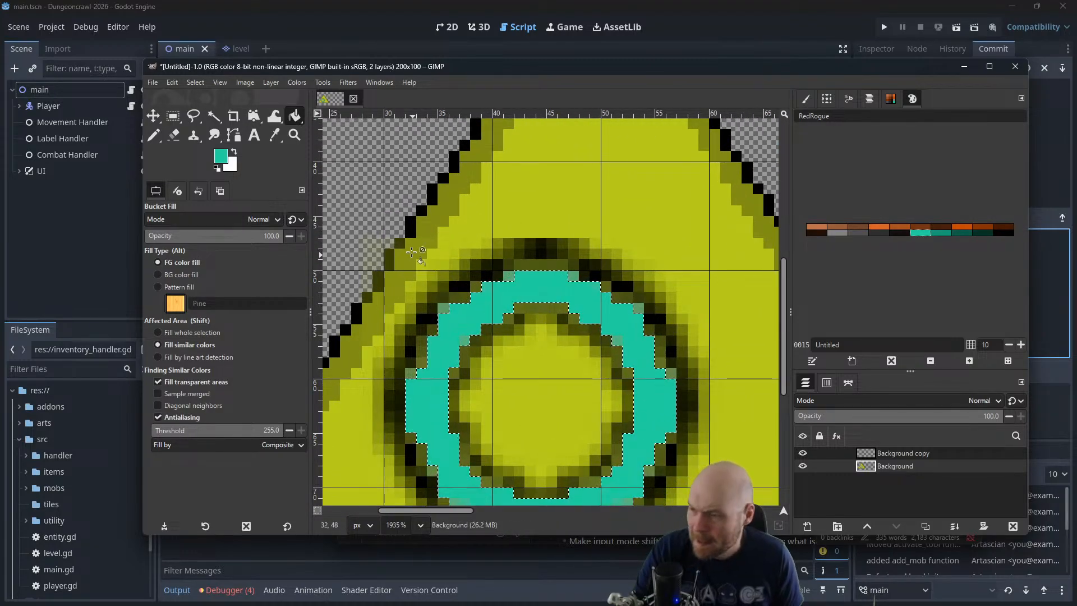
Clear the selection and trace the teal ring's inner edge with a black 1-pixel Pencil outline
click(195, 82)
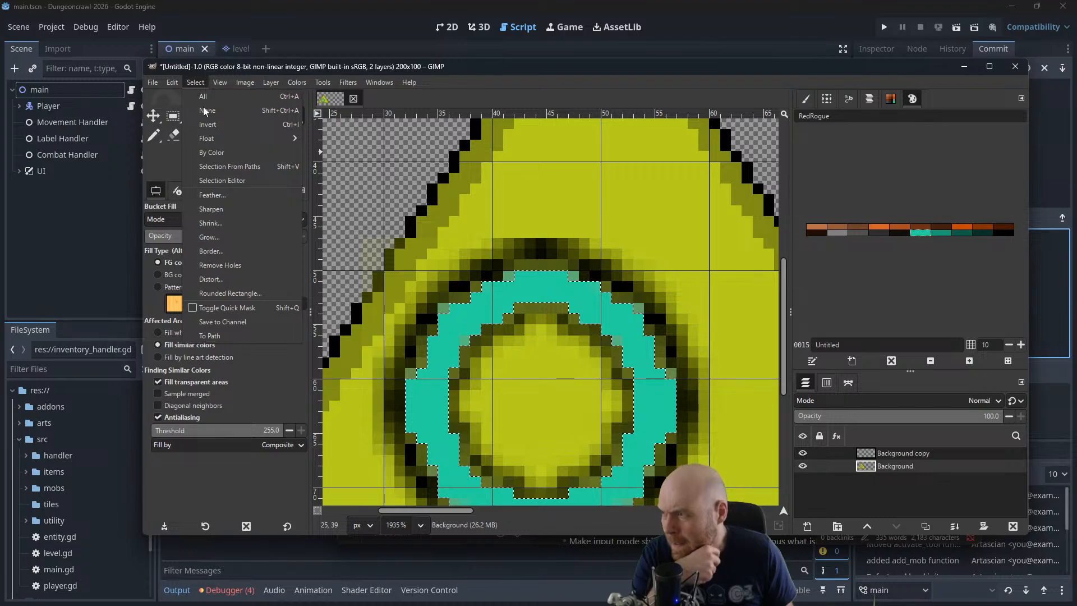
key(Escape)
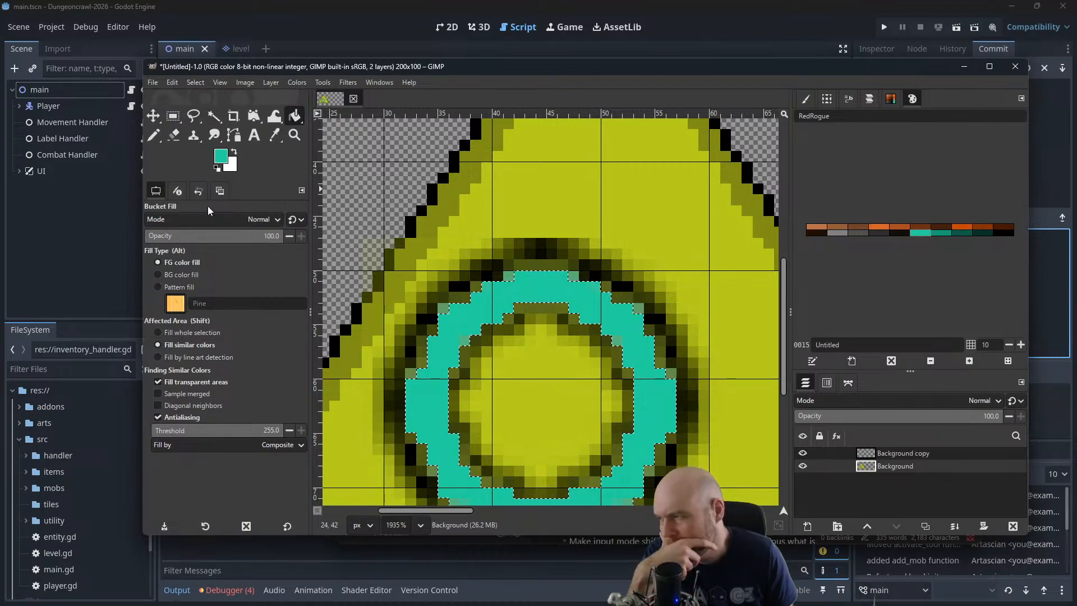
click(153, 135)
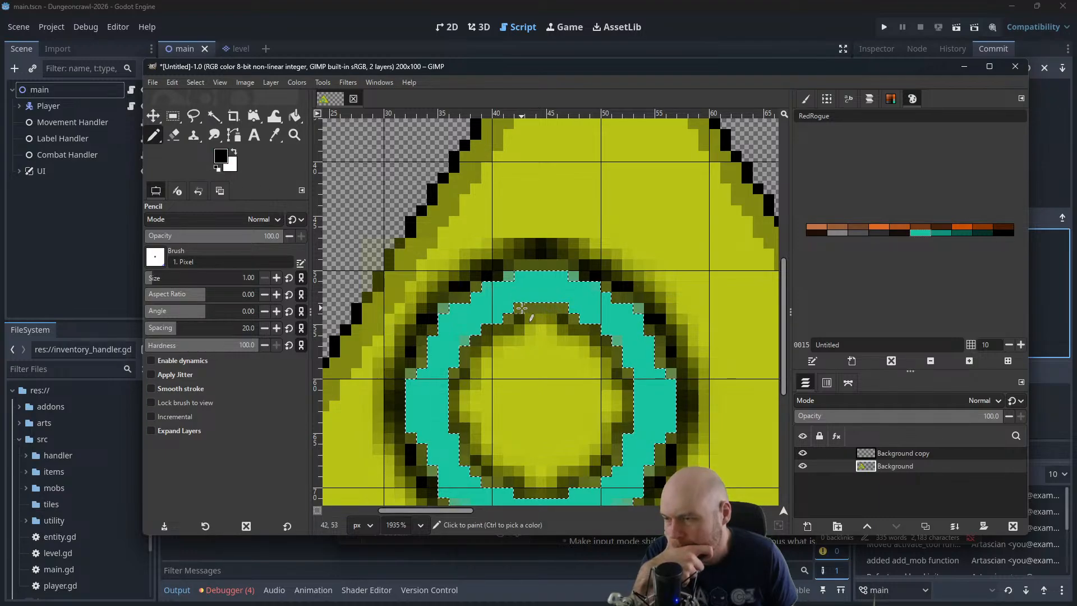
click(534, 307)
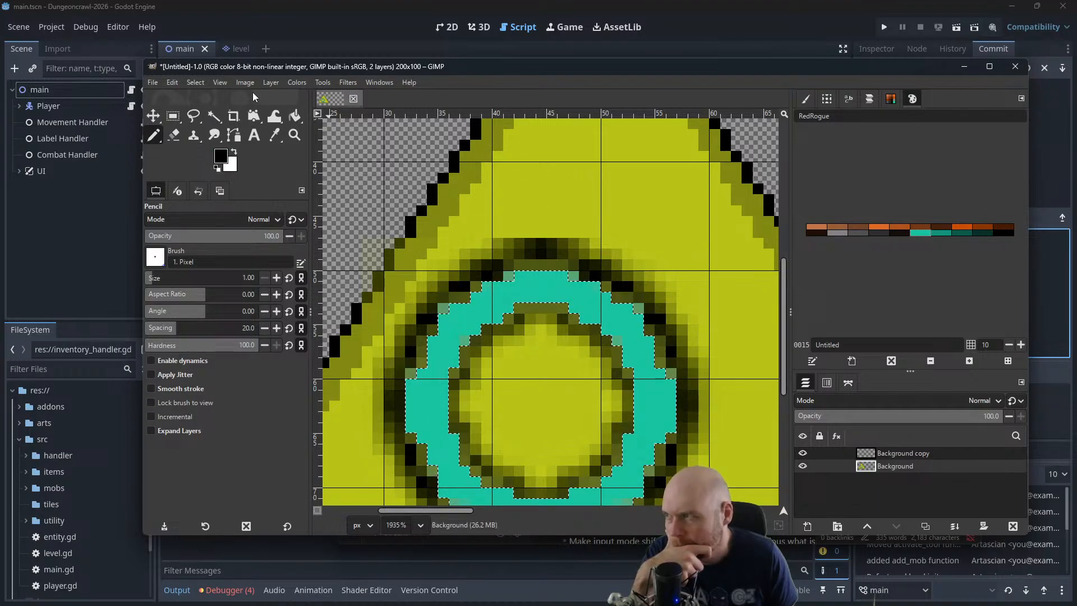
click(196, 83)
click(207, 110)
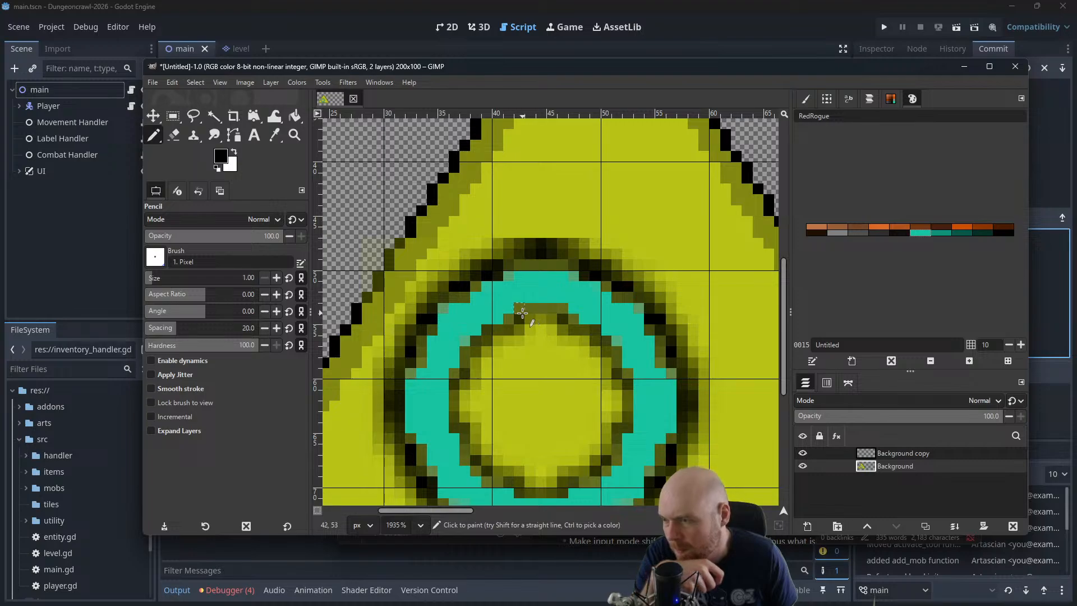
mouse_move(516, 308)
mouse_down()
mouse_move(560, 309)
mouse_move(575, 330)
mouse_move(608, 340)
mouse_move(610, 359)
mouse_move(616, 353)
mouse_move(628, 422)
mouse_move(619, 458)
mouse_move(566, 490)
mouse_move(490, 483)
mouse_move(456, 428)
mouse_move(462, 374)
mouse_up()
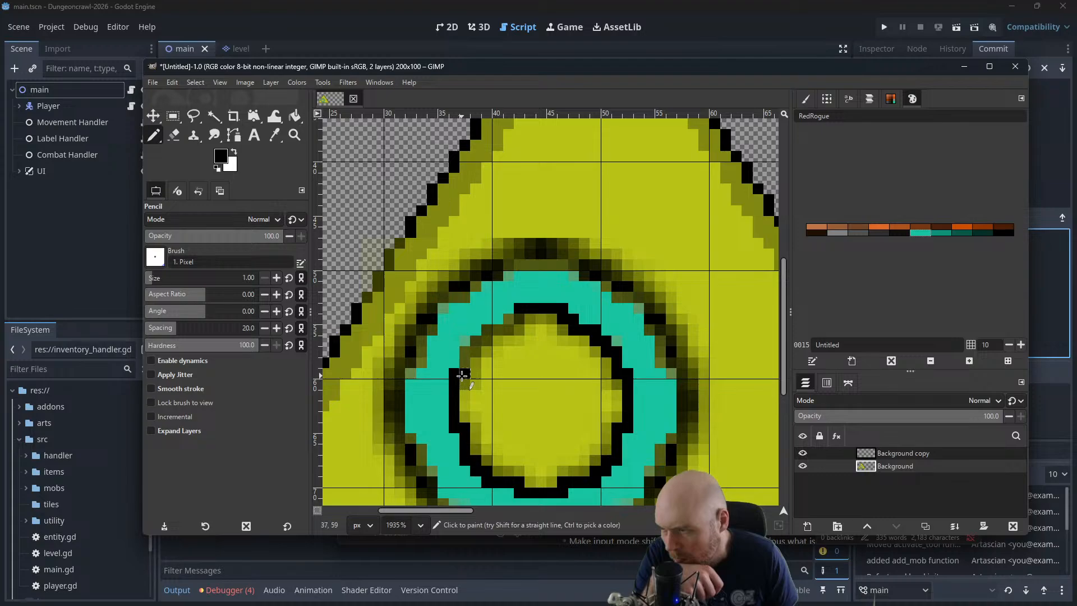
drag(488, 338, 511, 320)
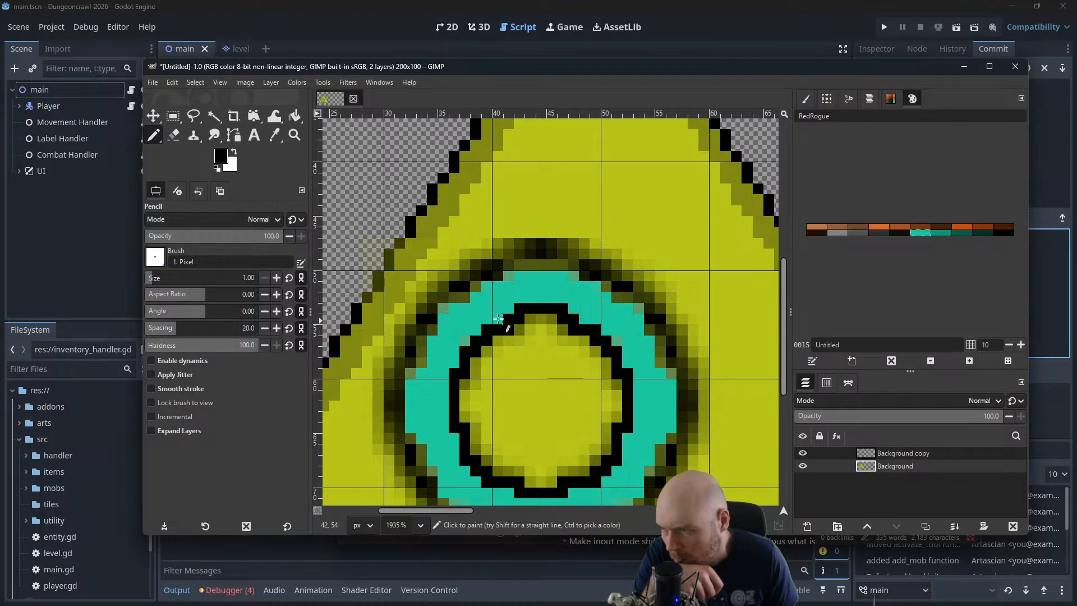
click(498, 266)
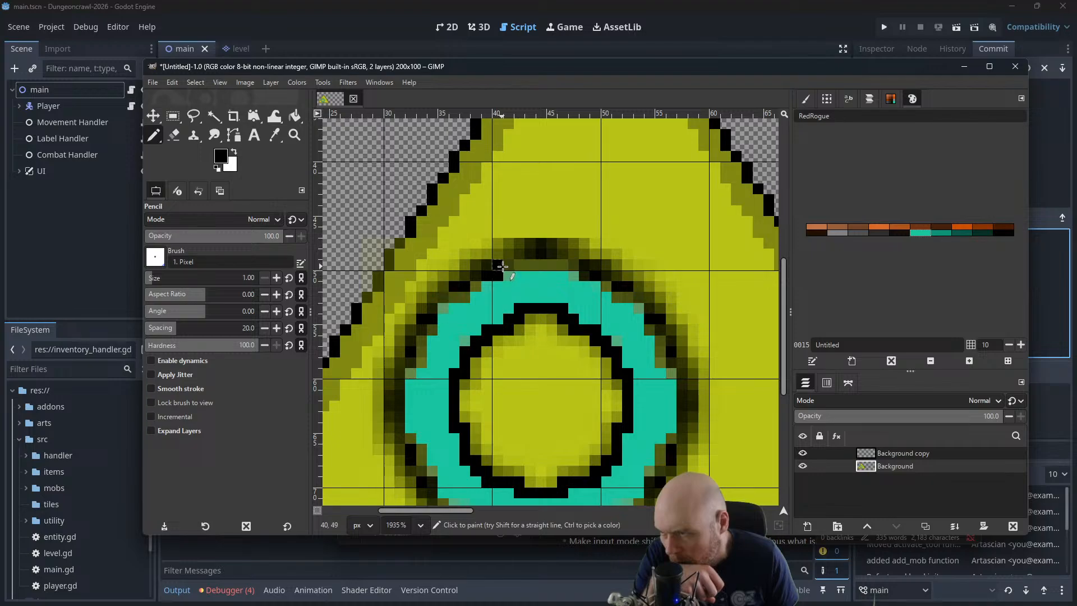
mouse_move(502, 266)
mouse_down()
mouse_move(583, 264)
mouse_move(650, 305)
mouse_up()
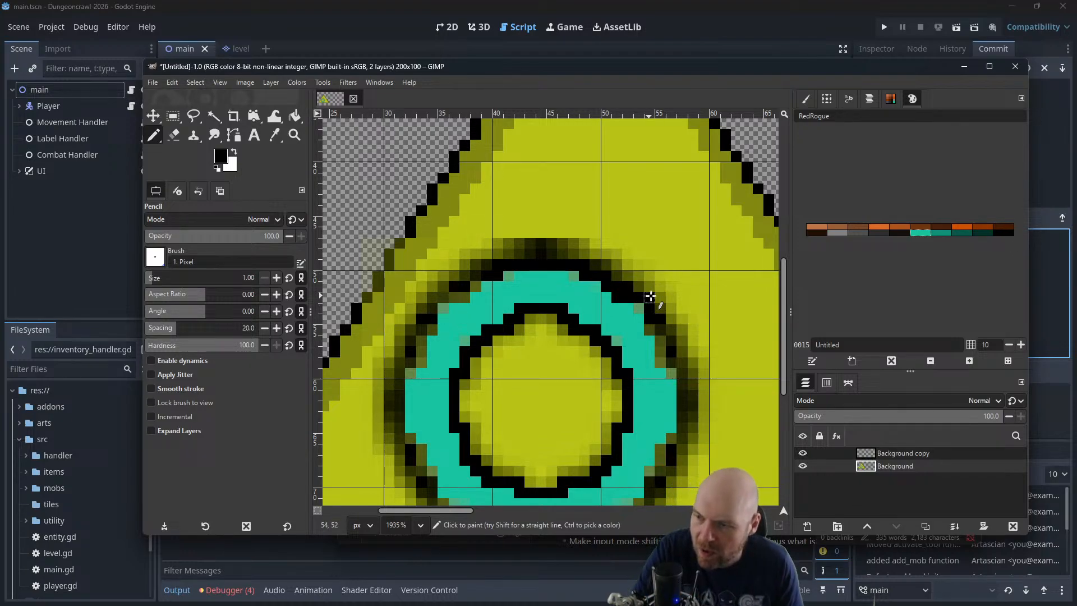
key(ctrl+z)
key(ctrl+z)
key(ctrl+z)
drag(497, 266, 580, 265)
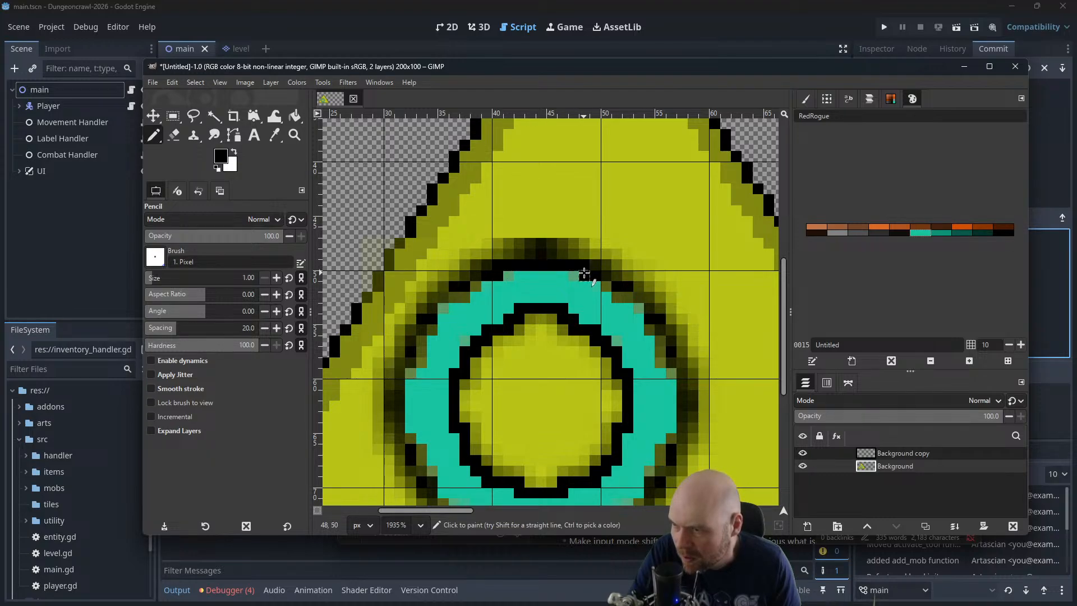
key(ctrl+z)
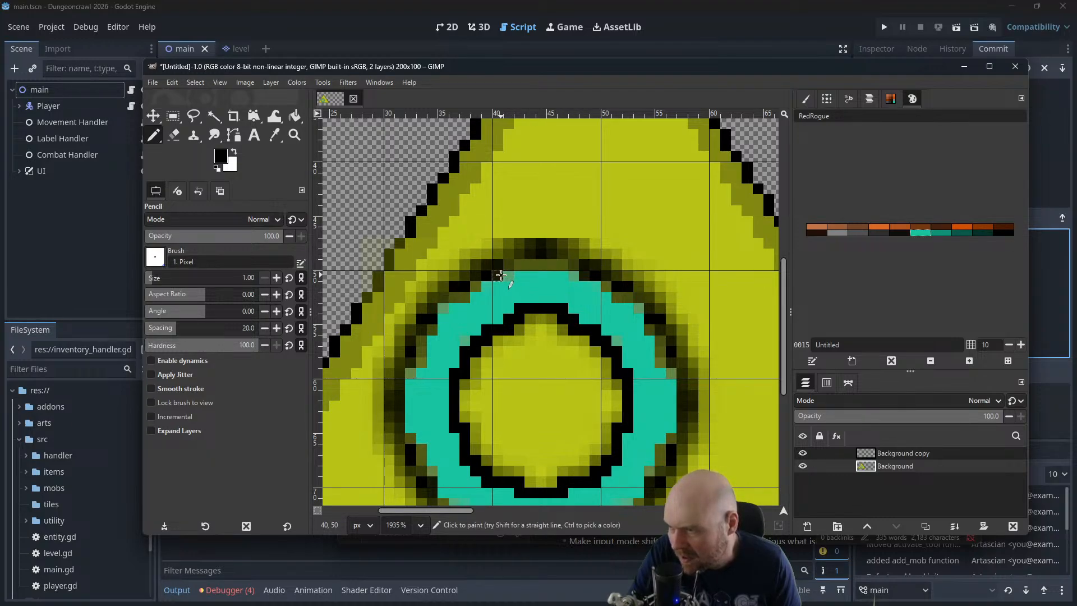
Trace the teal ring's entire outer edge with a black 1-pixel Pencil outline
mouse_move(504, 274)
mouse_down()
mouse_move(573, 264)
mouse_move(648, 307)
mouse_move(680, 373)
mouse_move(683, 437)
mouse_up()
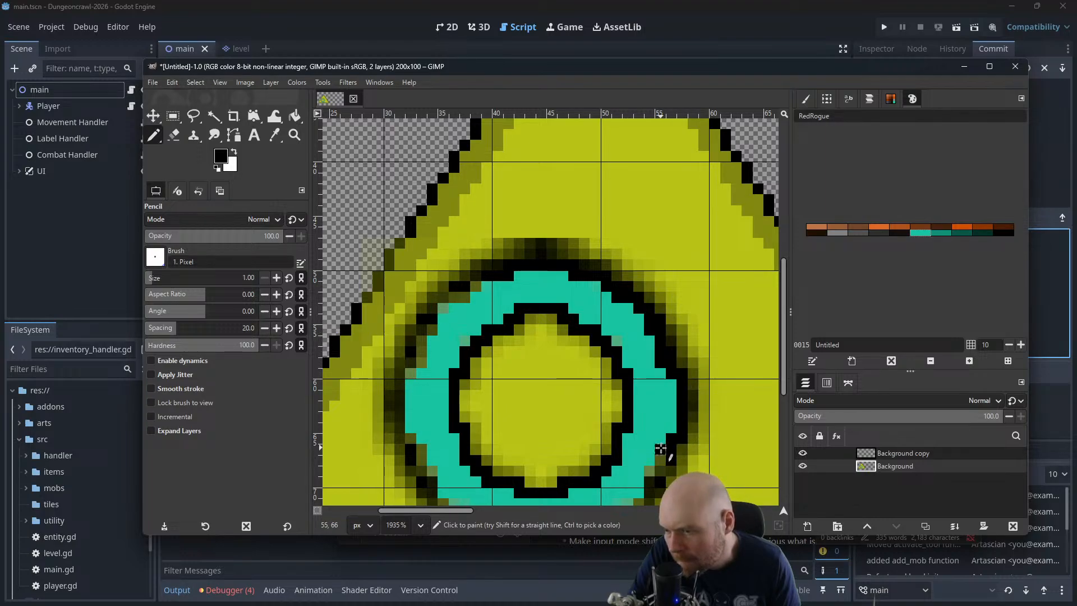
scroll(644, 469, down, 2)
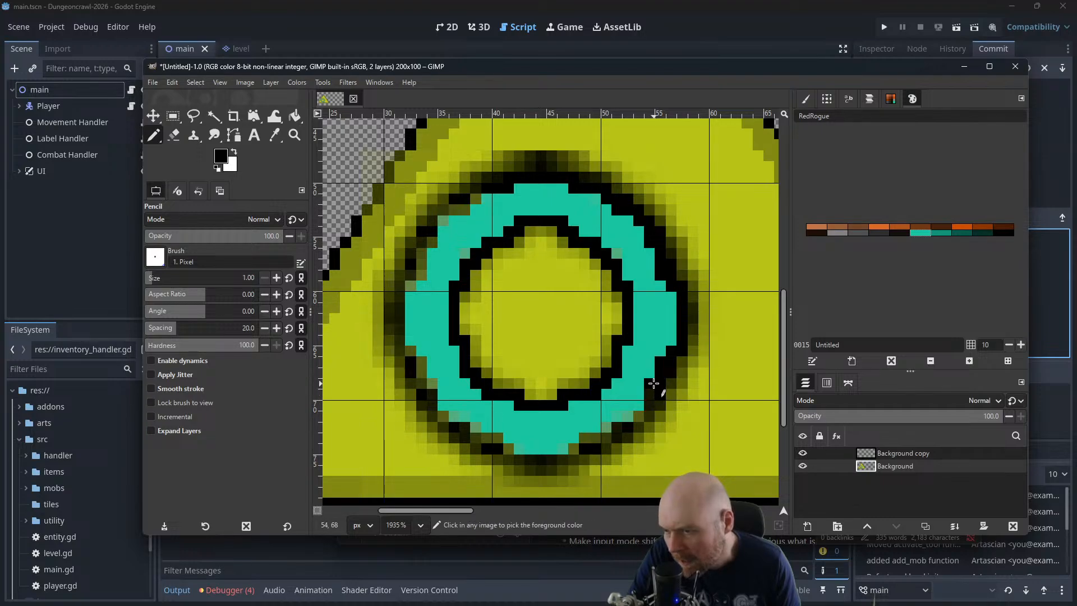
drag(650, 414, 630, 416)
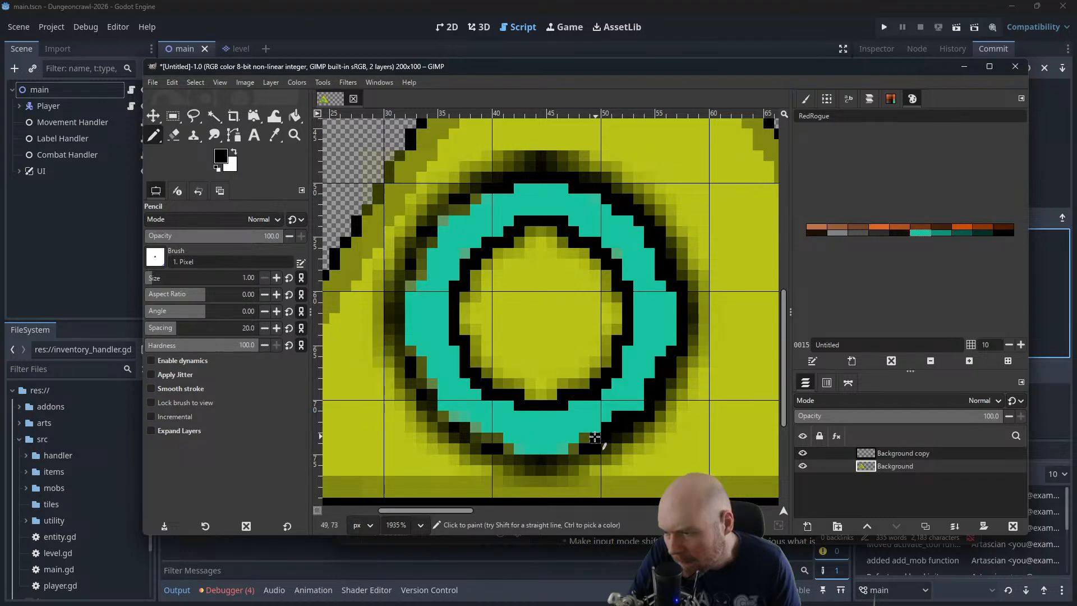
mouse_move(575, 453)
mouse_down()
mouse_move(513, 459)
mouse_move(498, 440)
mouse_move(476, 439)
mouse_move(466, 418)
mouse_move(438, 419)
mouse_move(438, 387)
mouse_move(424, 385)
mouse_move(424, 364)
mouse_move(403, 349)
mouse_move(401, 287)
mouse_move(421, 272)
mouse_move(443, 213)
mouse_move(472, 201)
mouse_up()
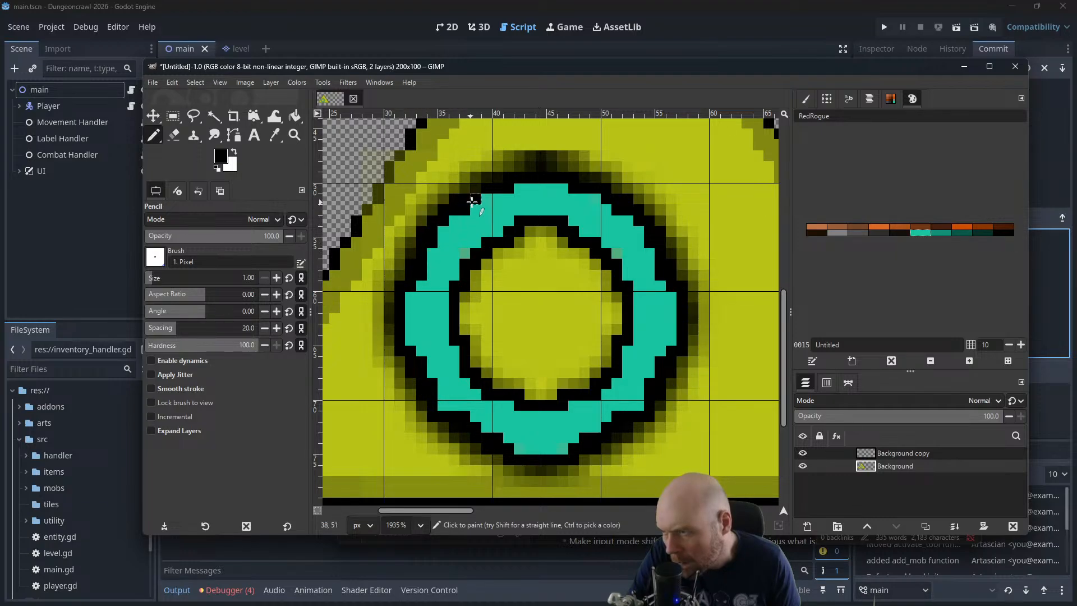
scroll(615, 229, down, 3)
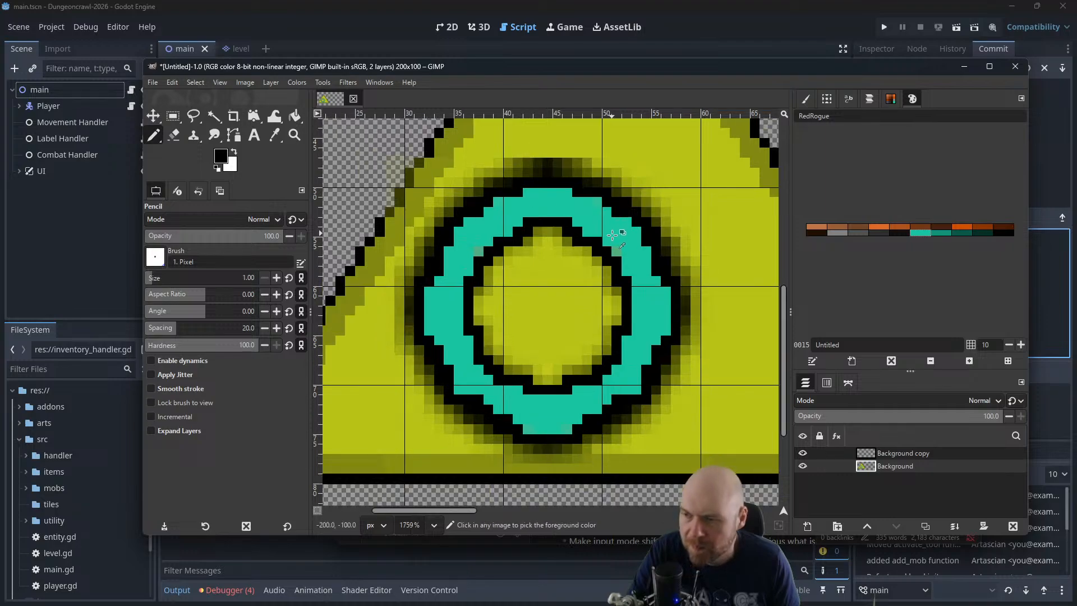
scroll(616, 229, down, 3)
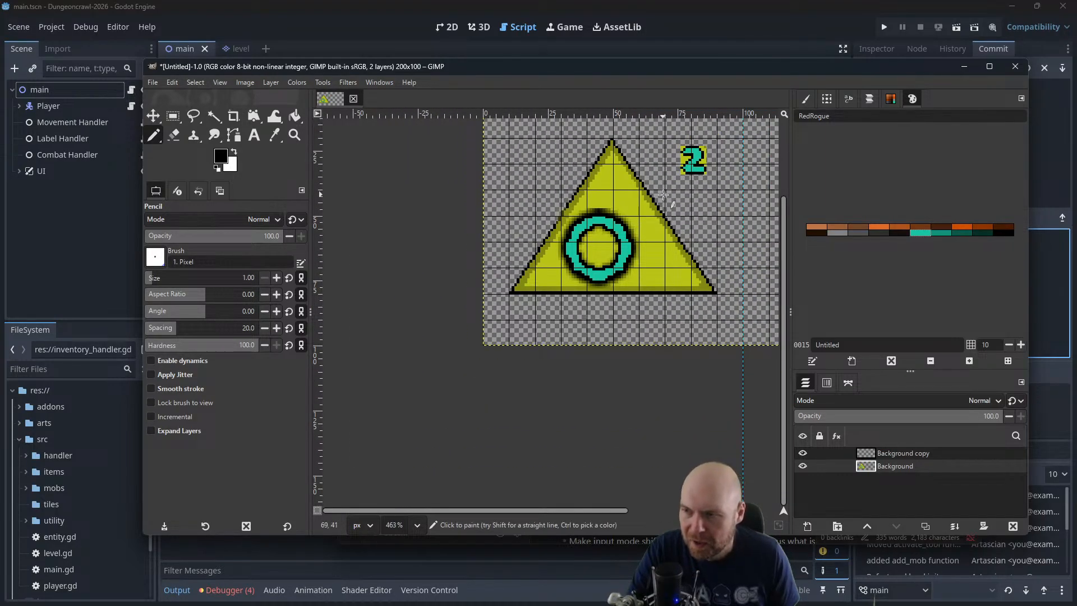
scroll(583, 268, up, 4)
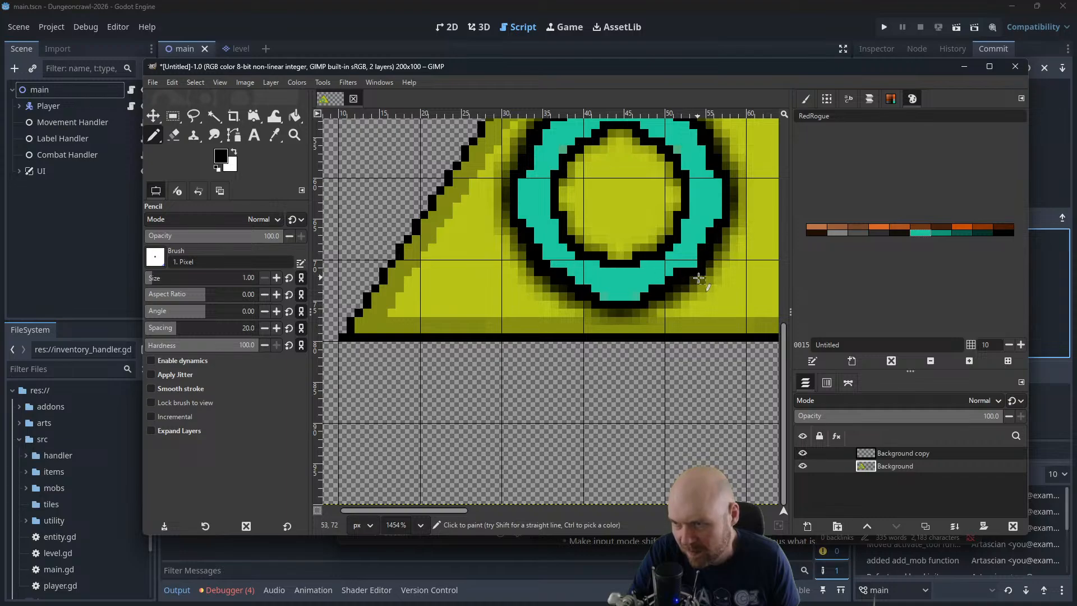
scroll(694, 265, down, 5)
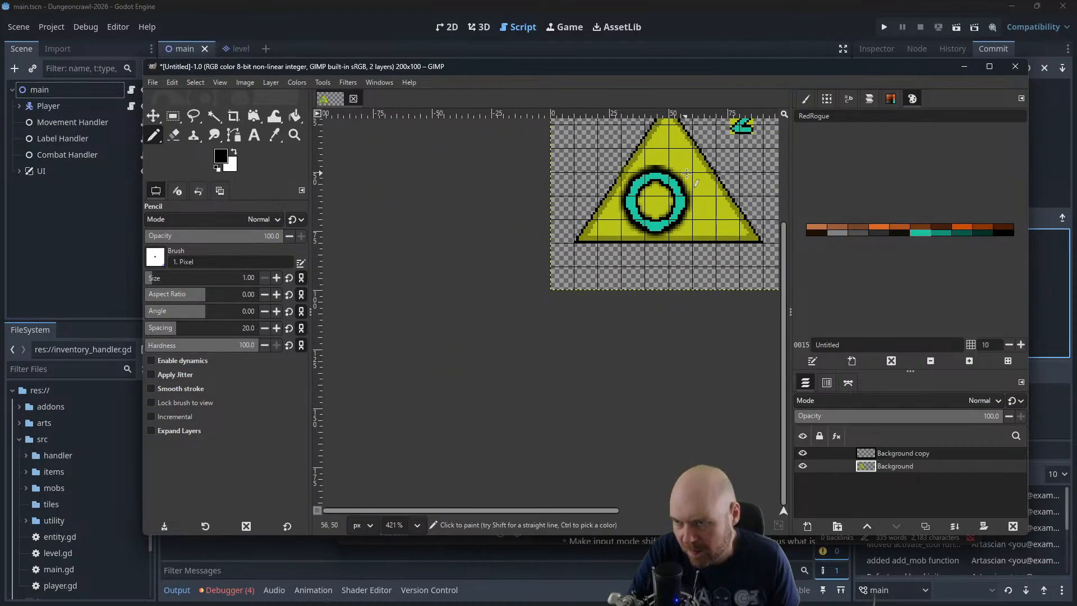
scroll(645, 247, up, 3)
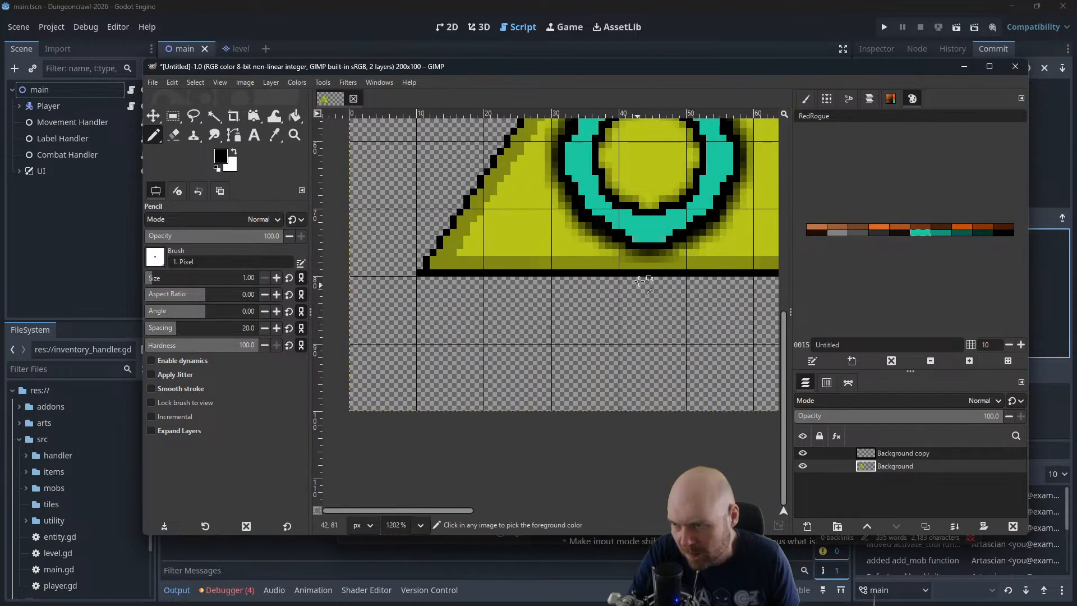
scroll(651, 241, down, 3)
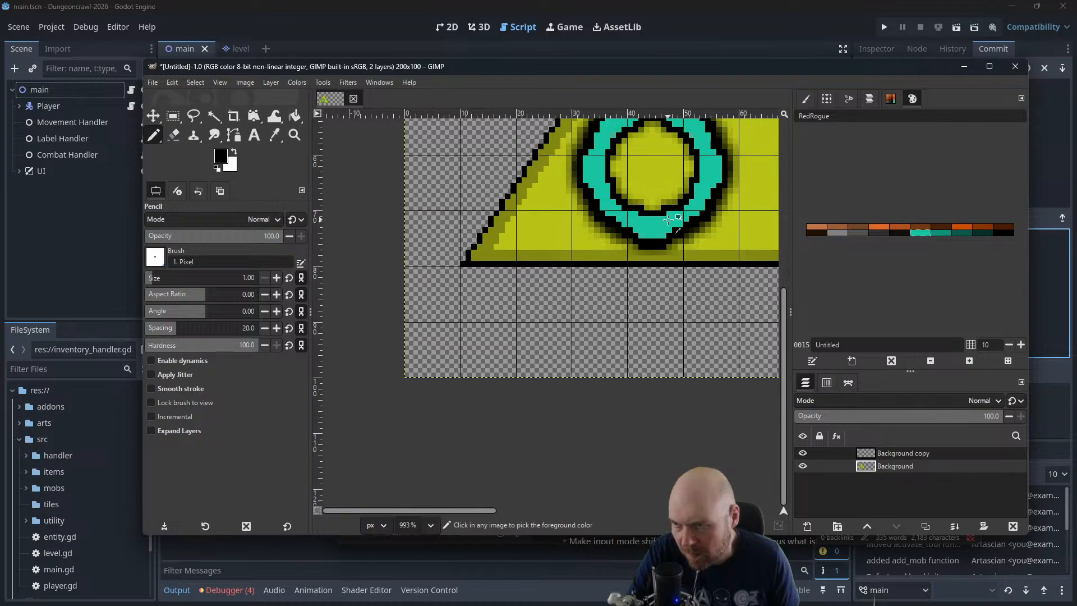
Move the Background copy layer with the teal 2 about 22 px left and 19 px down, placing it beside the O's upper right
scroll(639, 226, down, 3)
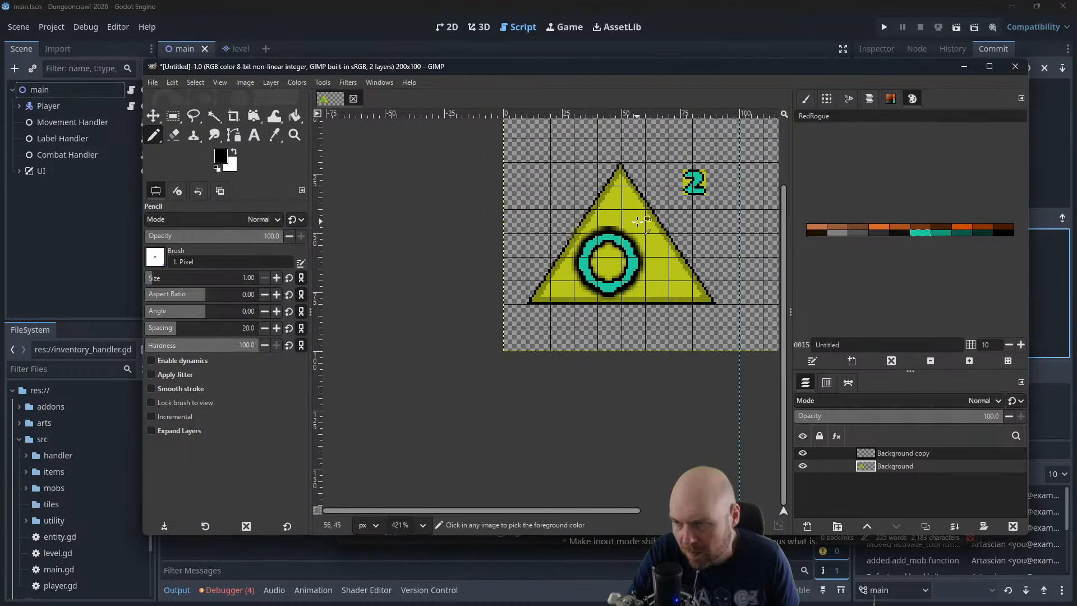
click(885, 452)
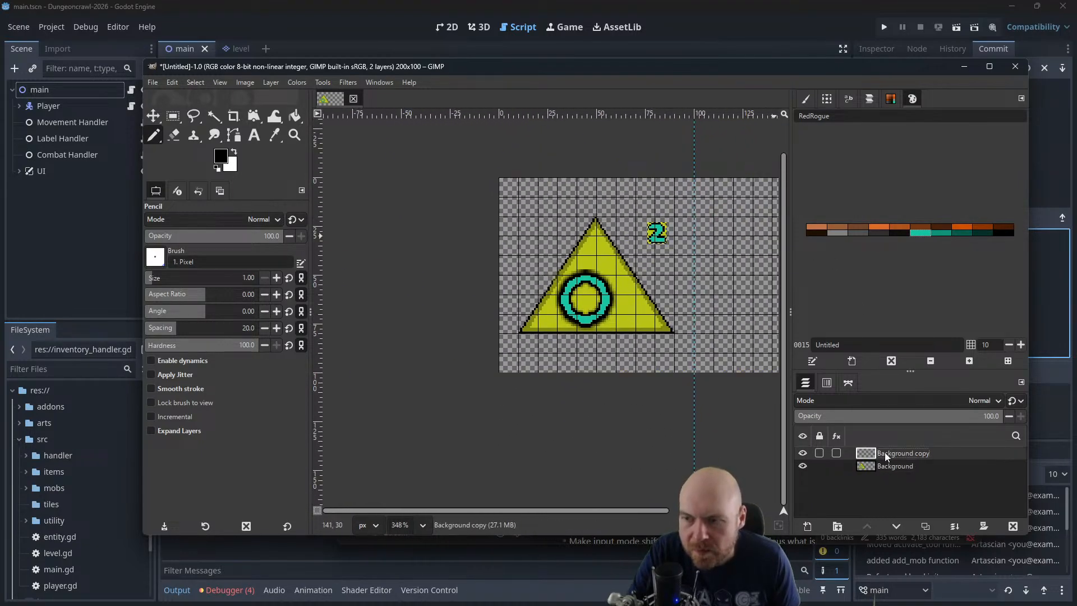
click(173, 117)
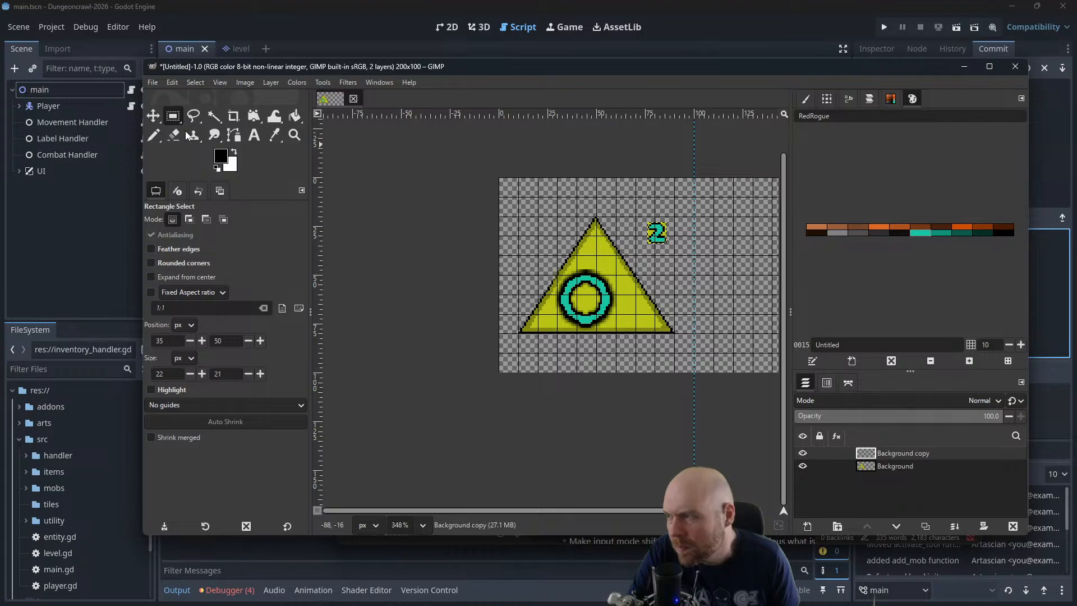
click(155, 117)
drag(654, 235, 611, 272)
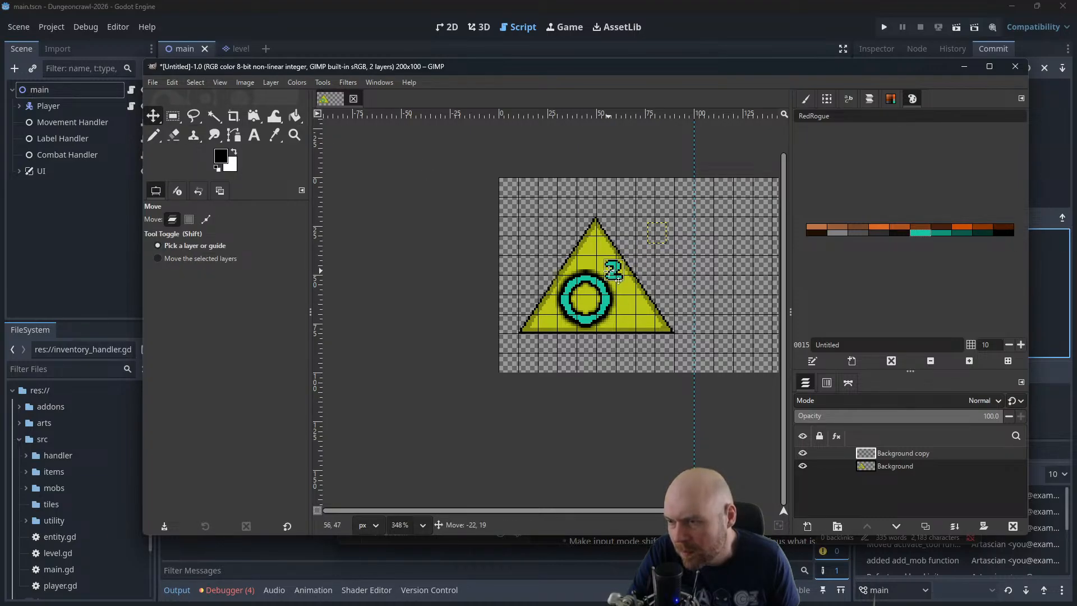
scroll(675, 248, down, 10)
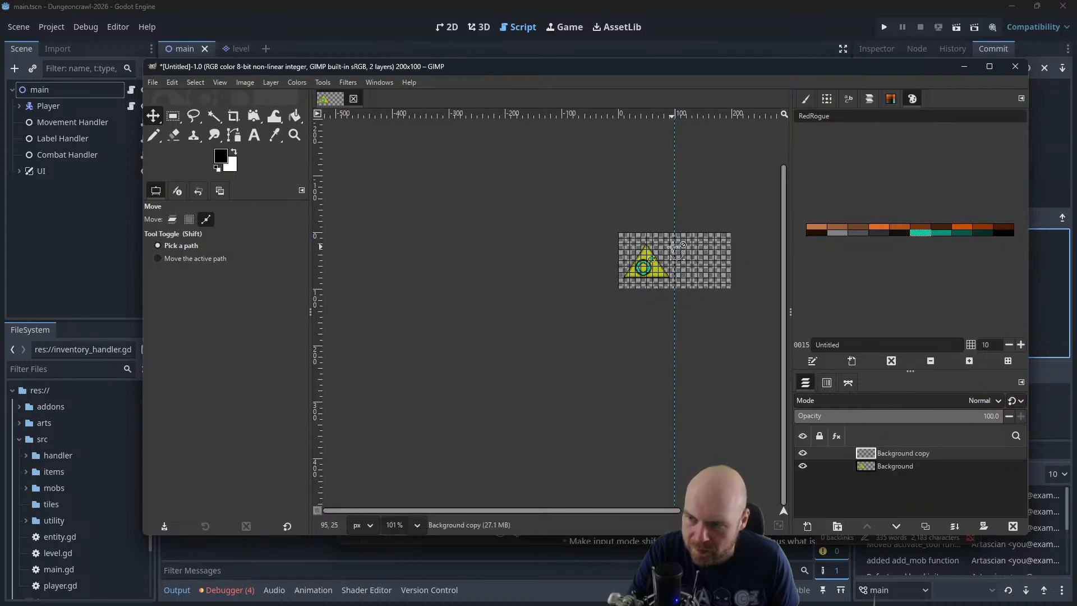
scroll(673, 247, down, 1)
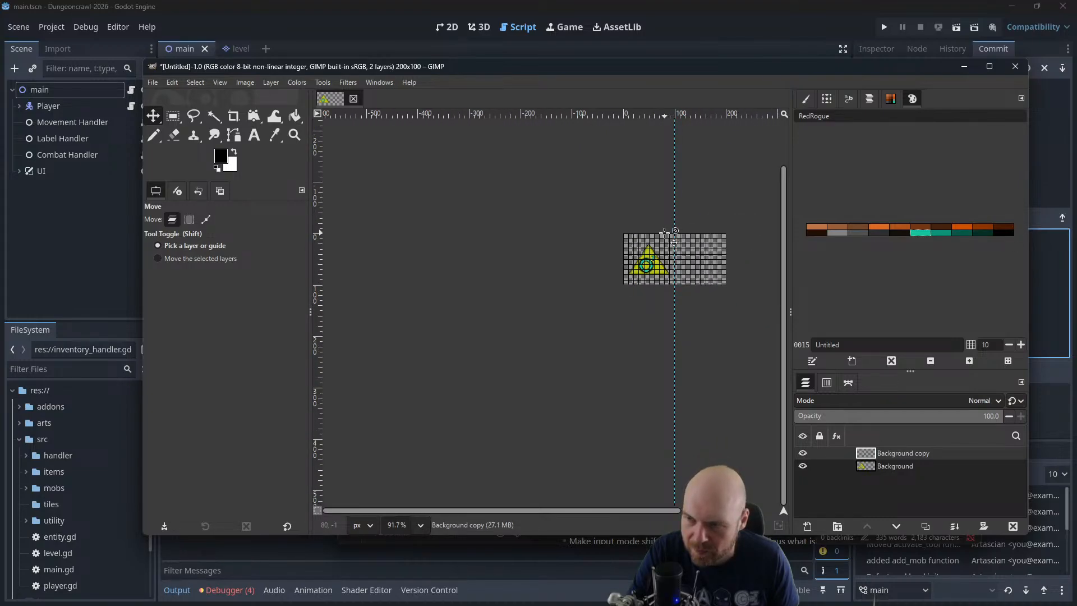
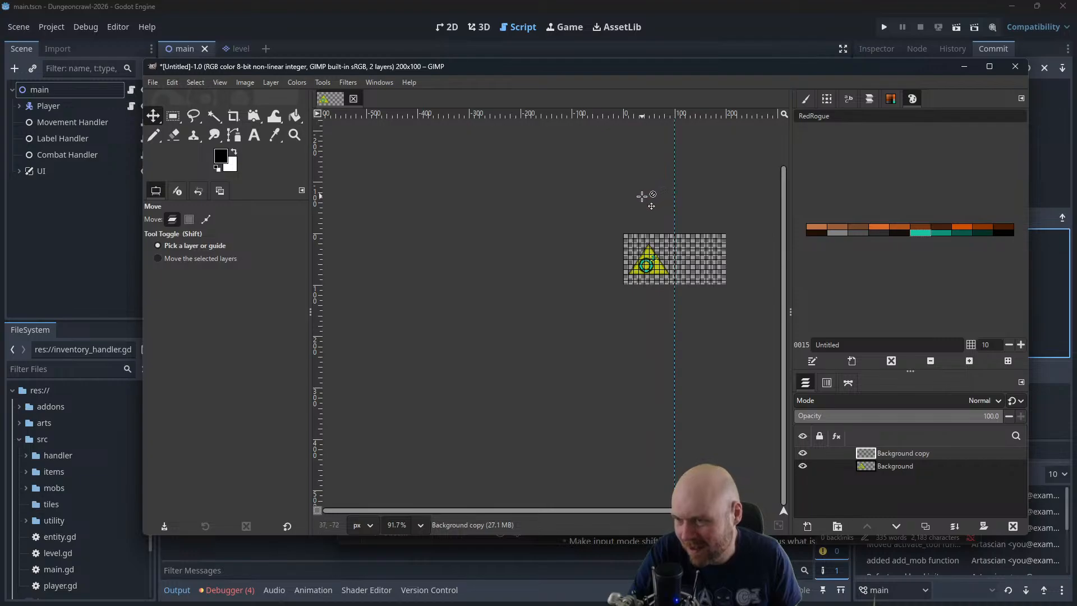
Merge the Background copy layer holding the teal 2 down into the Background layer
scroll(668, 292, up, 2)
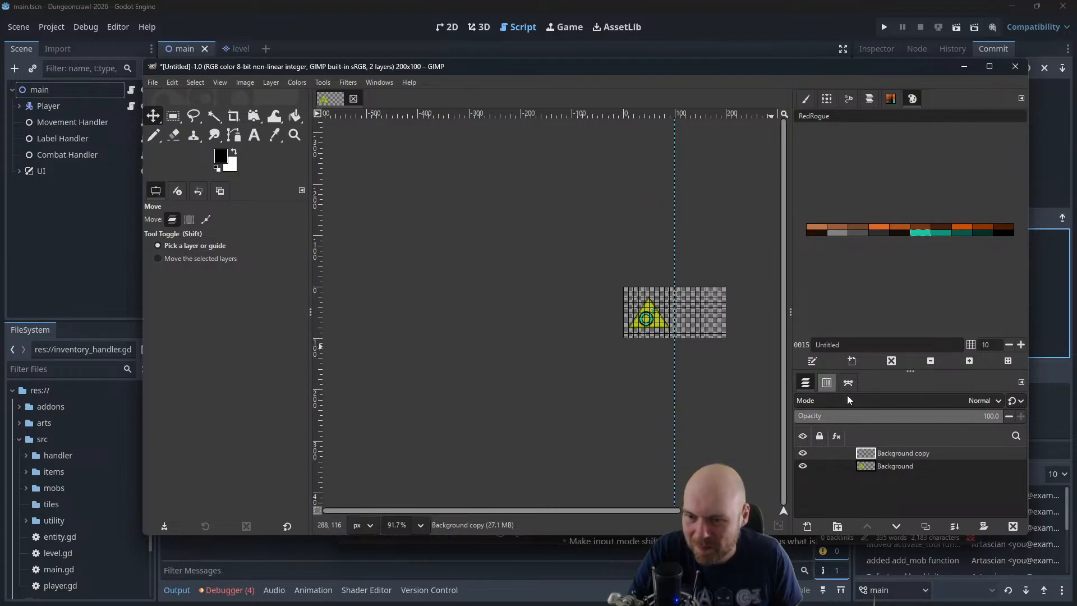
right_click(889, 453)
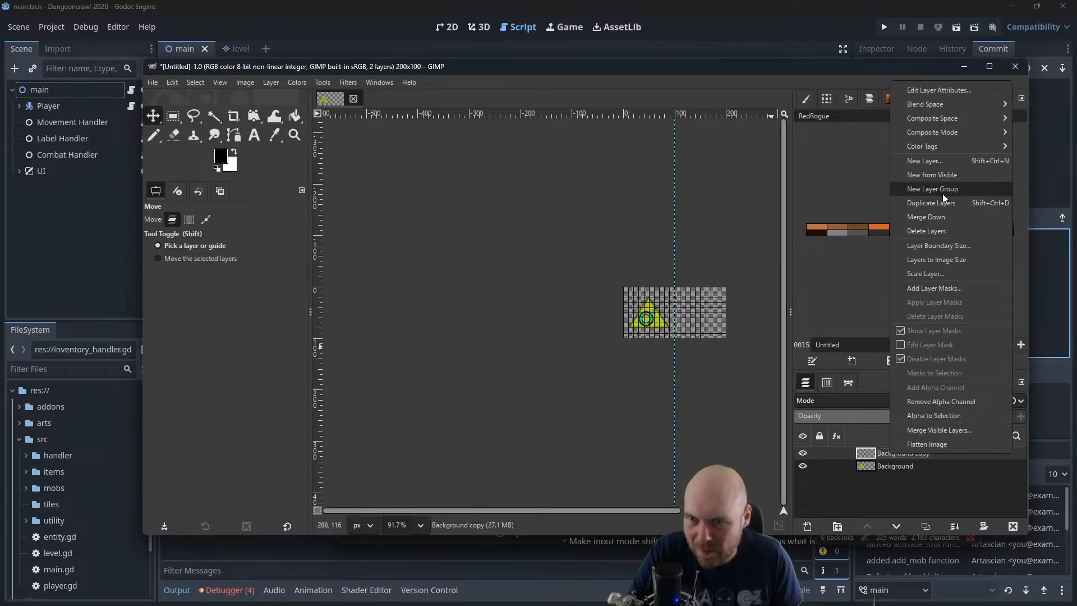
click(926, 217)
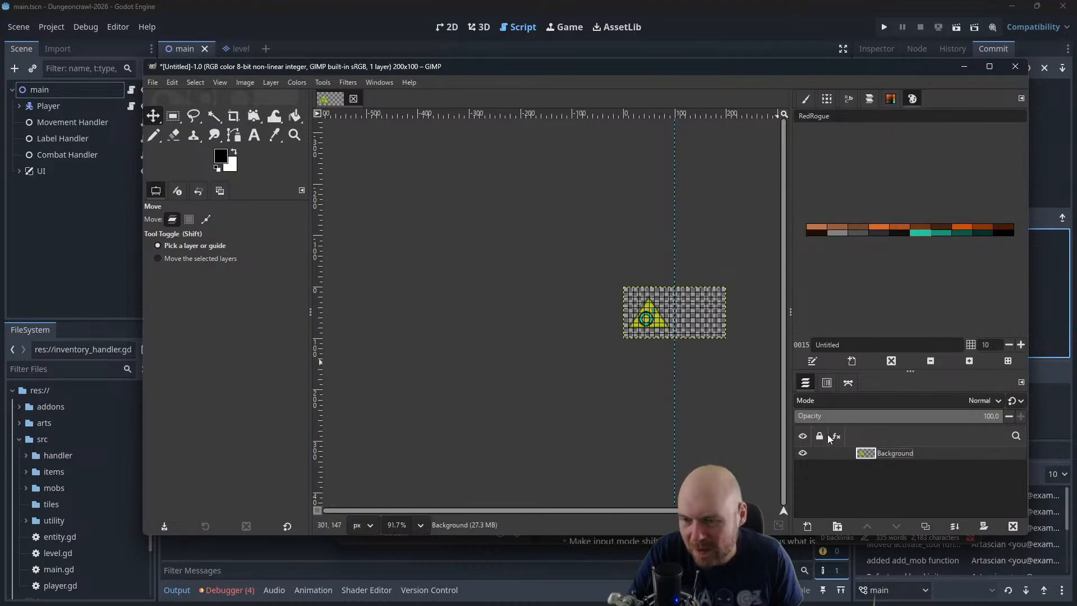
Cut the merged sign and paste it back twice as new layers, hiding the upper Background copy #1 layer
key(ctrl+x)
key(ctrl+v)
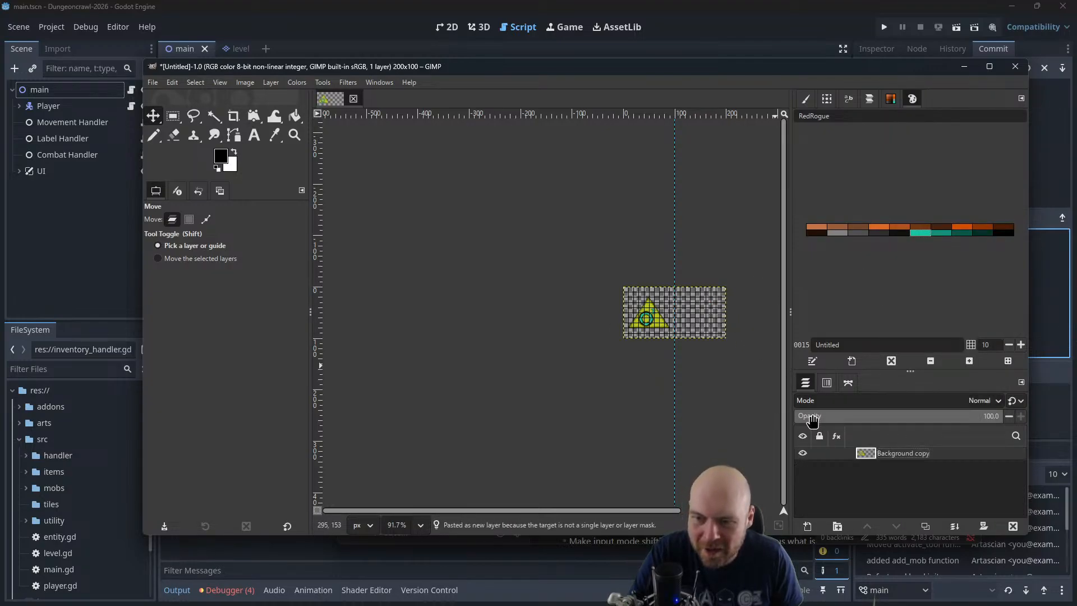
key(ctrl+v)
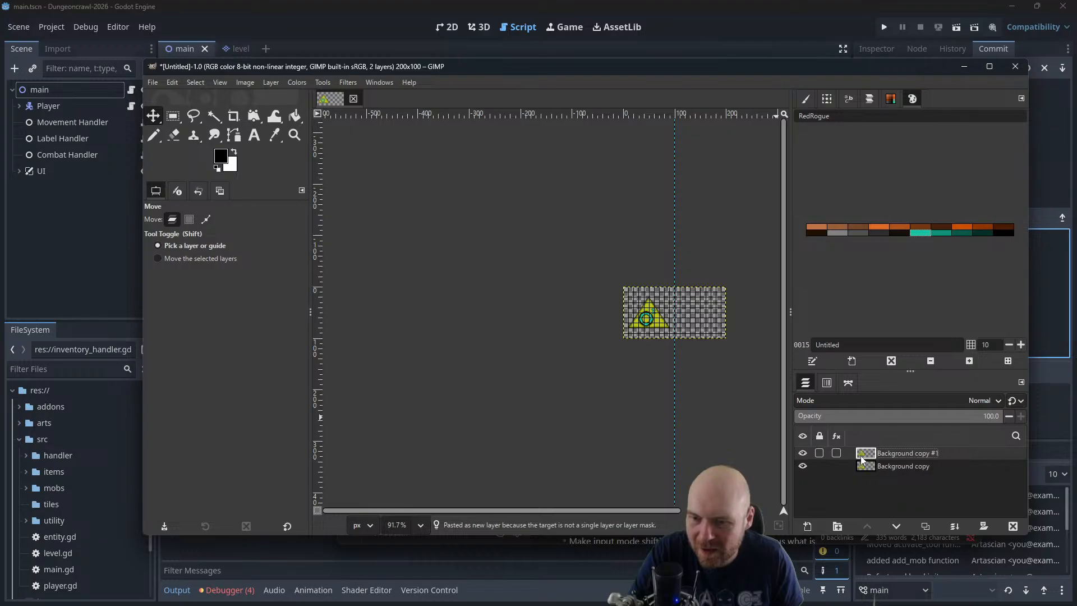
click(802, 453)
Clear the contents of the Background copy layer and switch to the Pencil tool
click(873, 465)
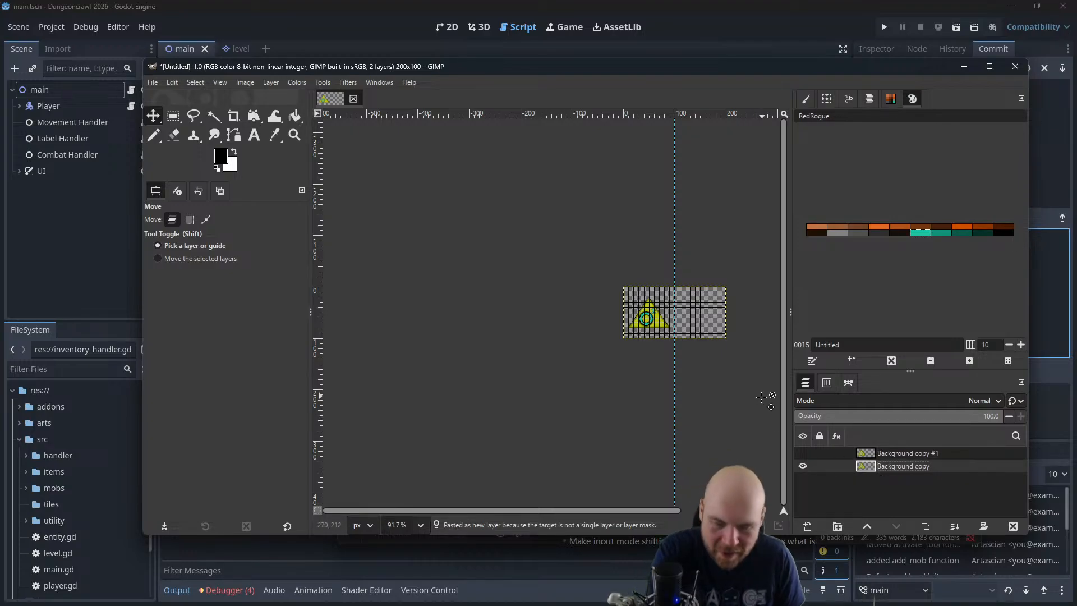
key(Delete)
scroll(633, 312, up, 5)
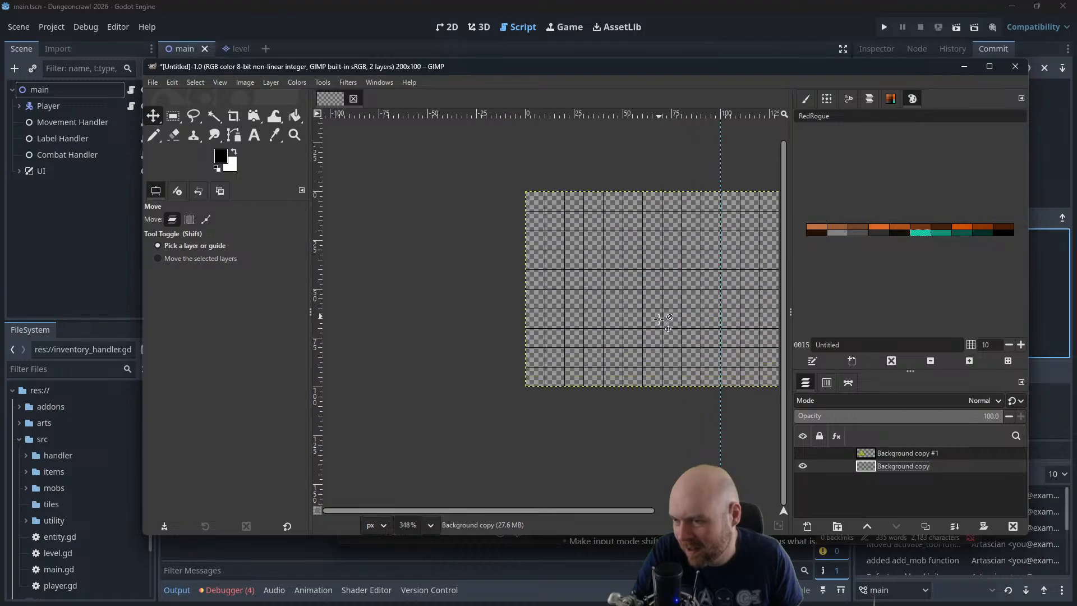
scroll(635, 261, up, 2)
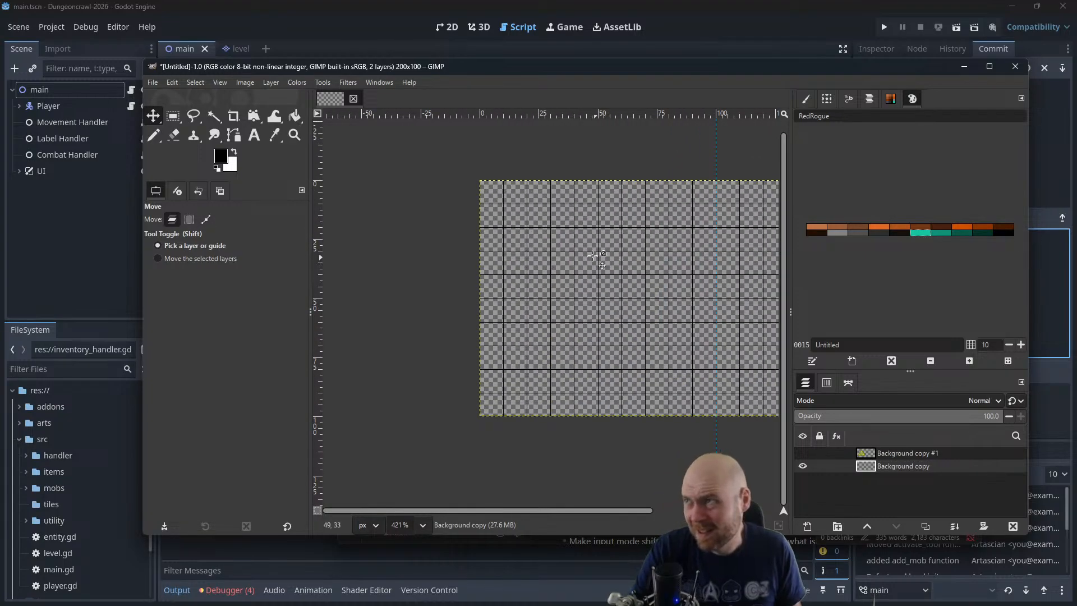
click(160, 139)
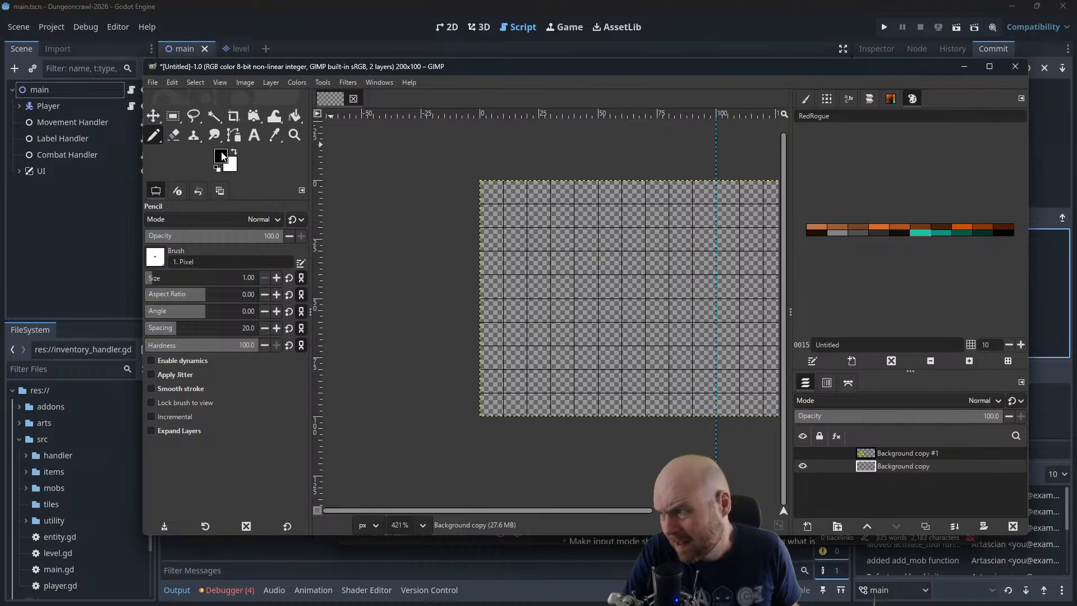
Sample the sign's yellow from the Background copy #1 layer as the foreground color and hide that layer again
click(802, 454)
click(887, 453)
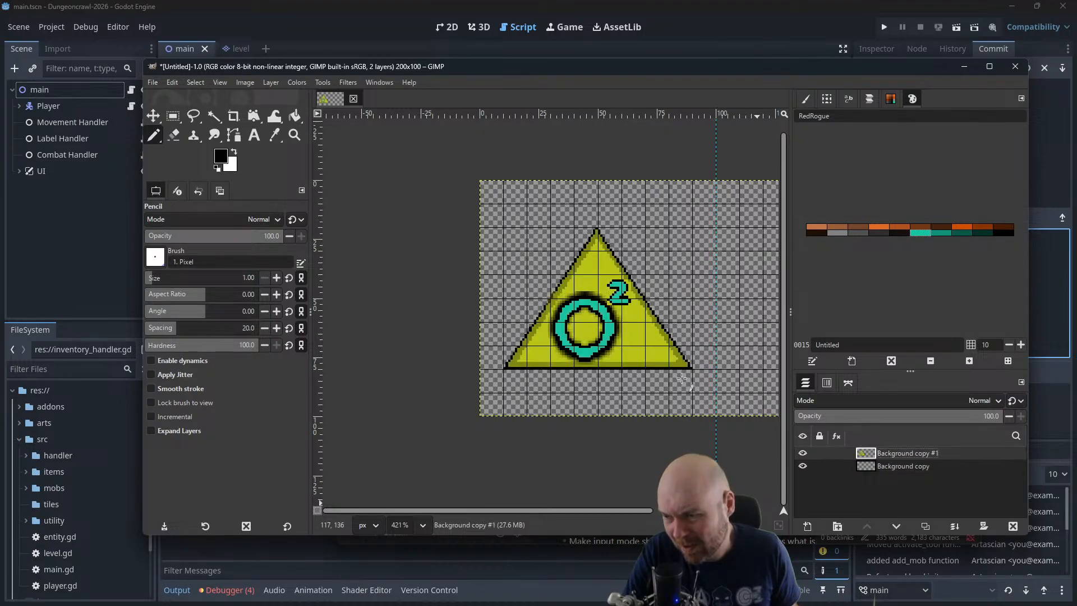
click(275, 135)
click(154, 136)
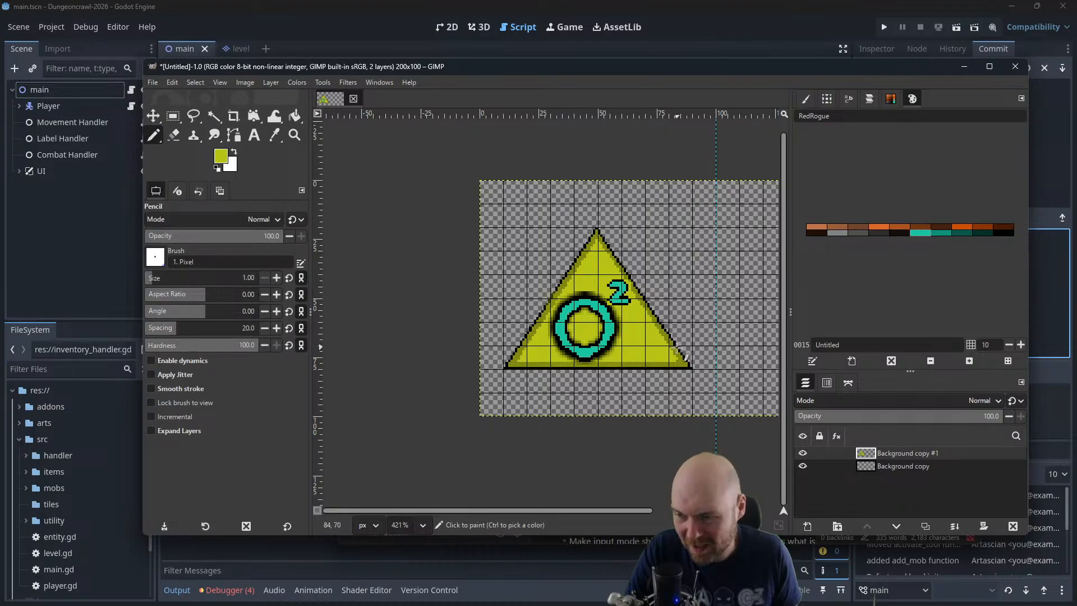
click(803, 452)
Draw a large black 1-pixel Pencil triangle on the Background copy layer, with its apex at 50, 0 and base corners at about 1, 99 and 98, 99
click(1004, 233)
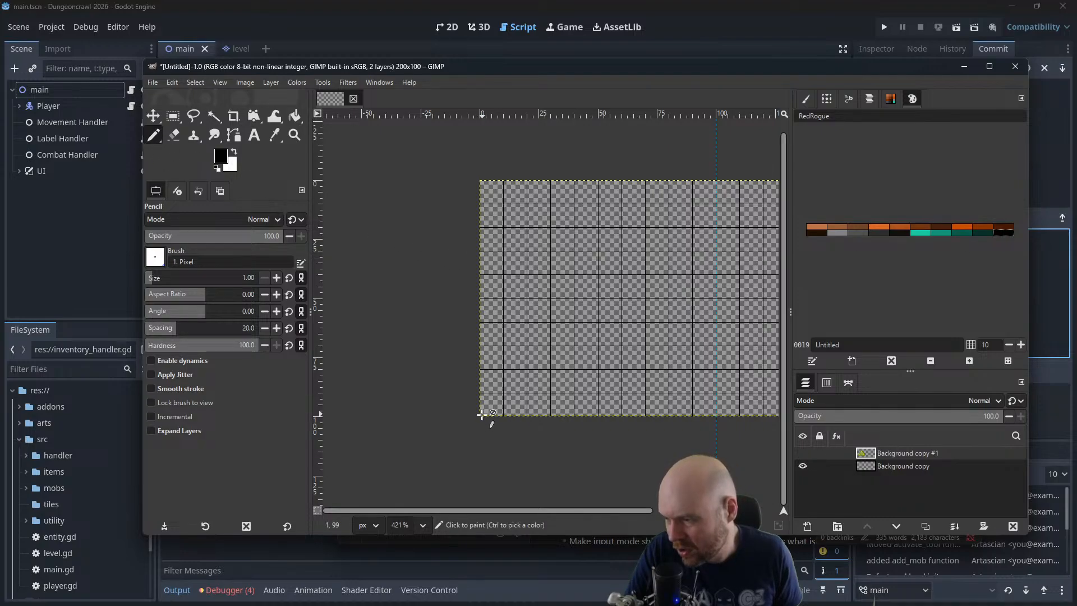
click(195, 82)
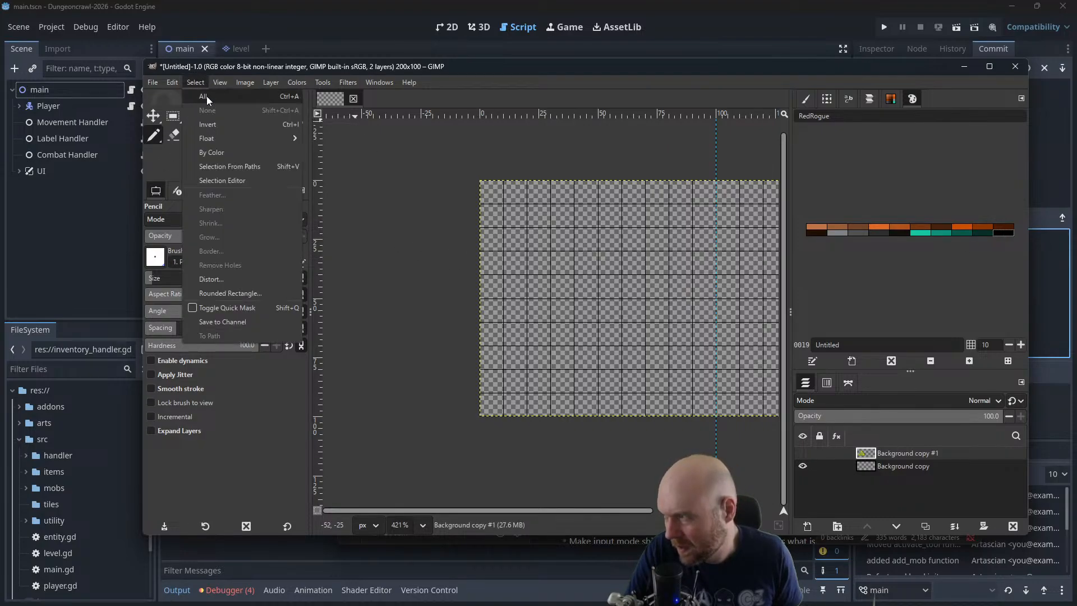
click(561, 421)
click(867, 467)
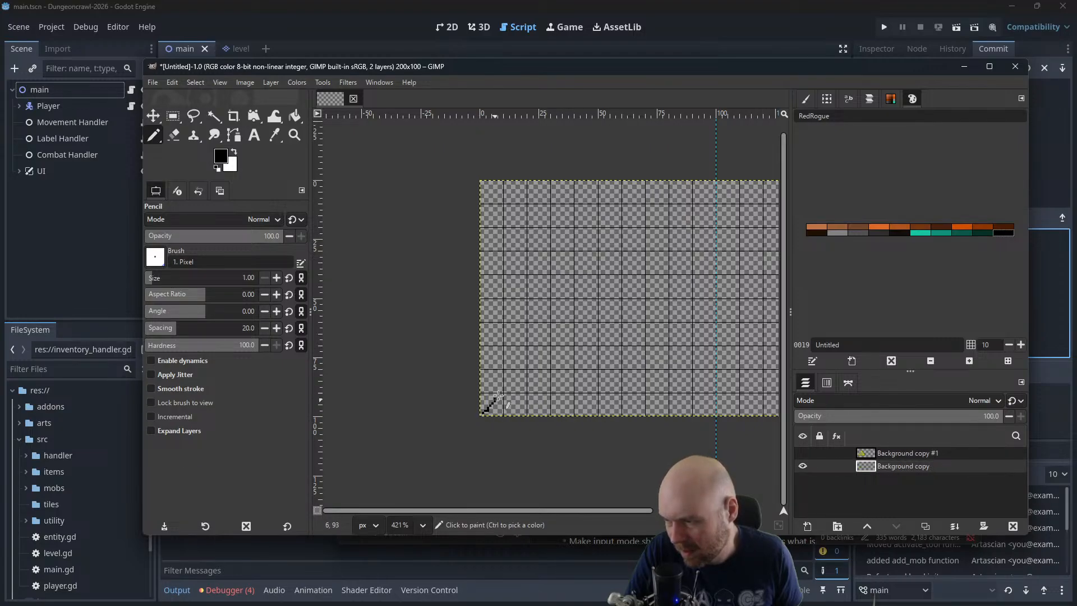
mouse_move(499, 395)
mouse_down()
mouse_move(536, 356)
mouse_move(601, 227)
mouse_up()
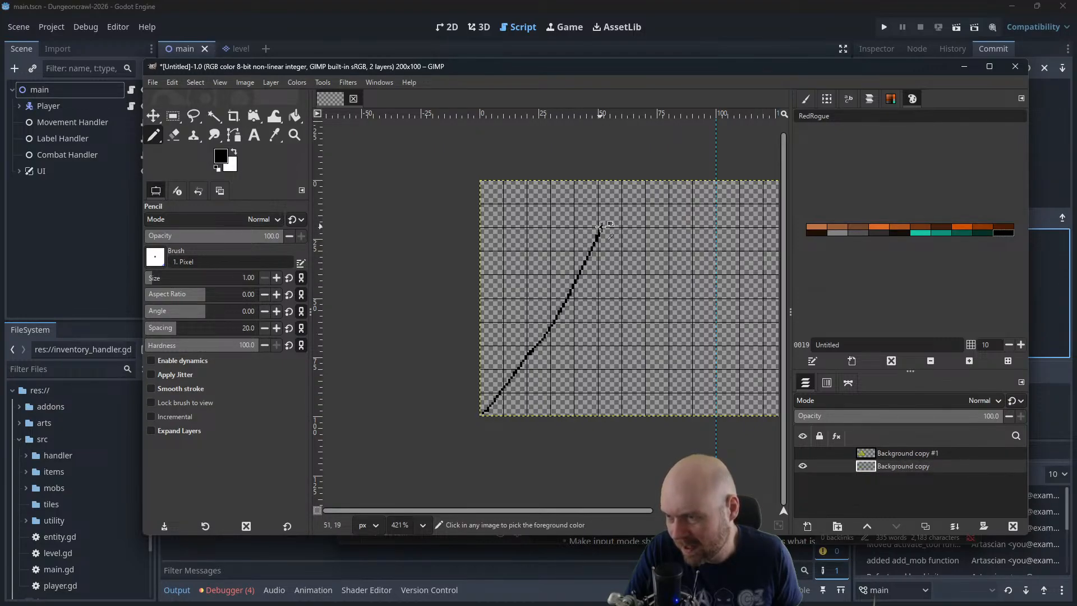
key(ctrl+z)
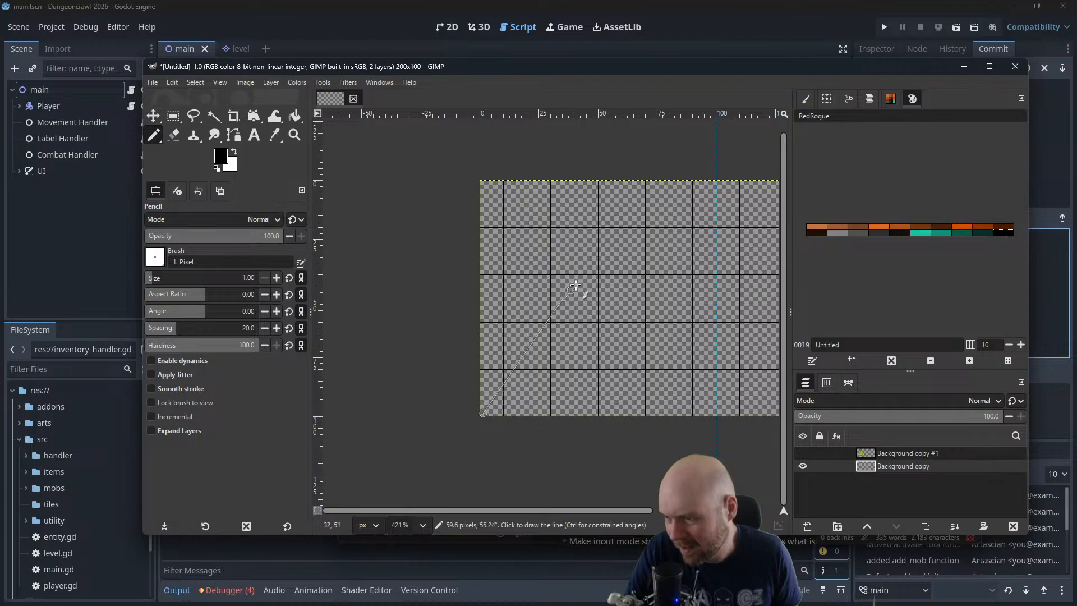
shift+click(598, 181)
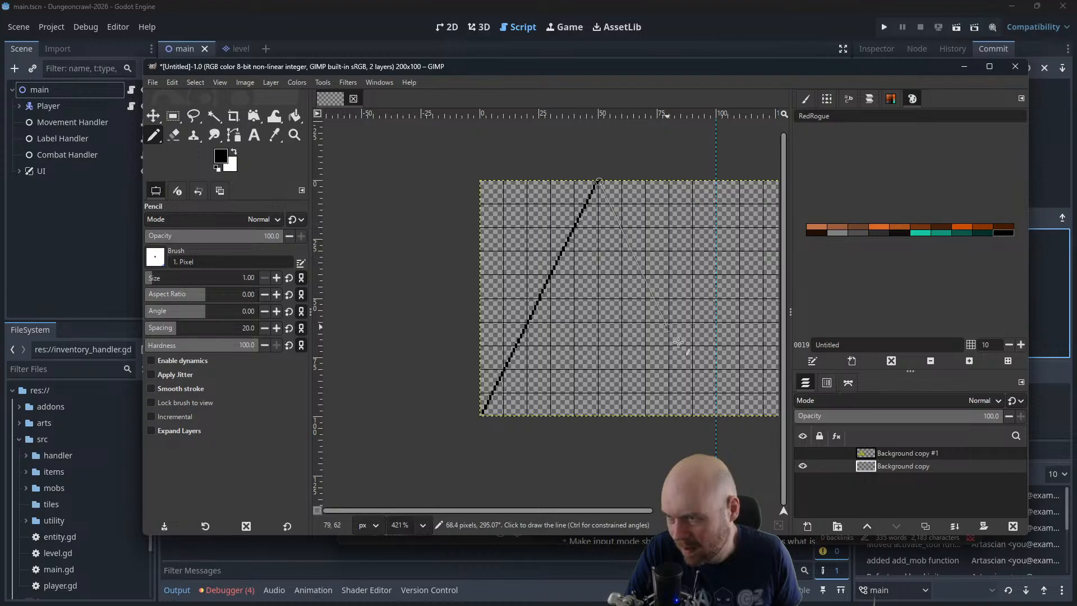
shift+click(712, 415)
shift+click(482, 415)
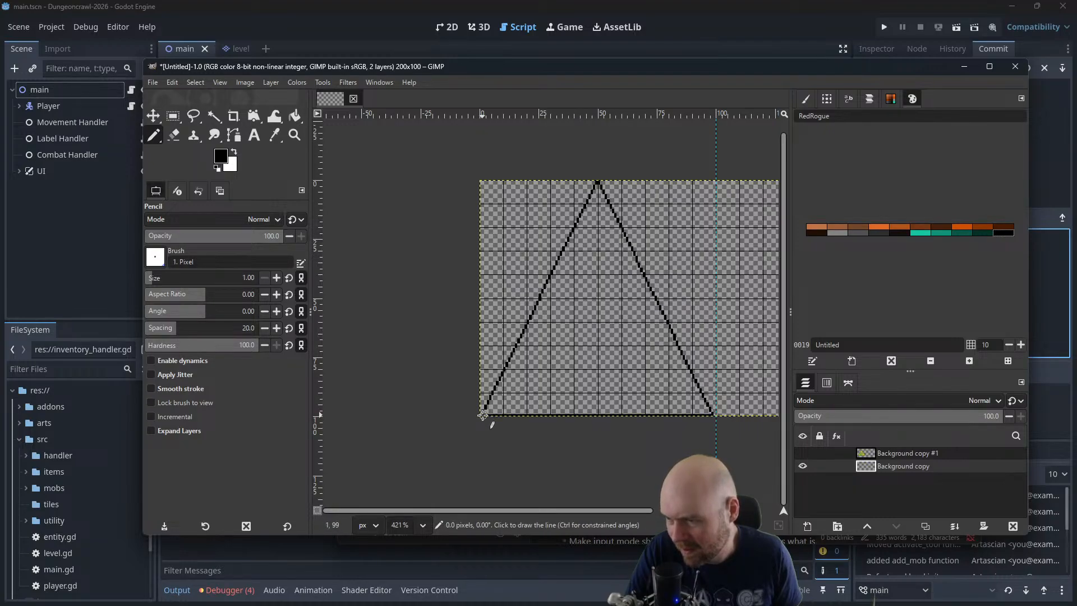
Pick up the yellow of the smaller sign as the foreground color, hide Background copy #1, and make Background copy the active layer
scroll(701, 414, up, 4)
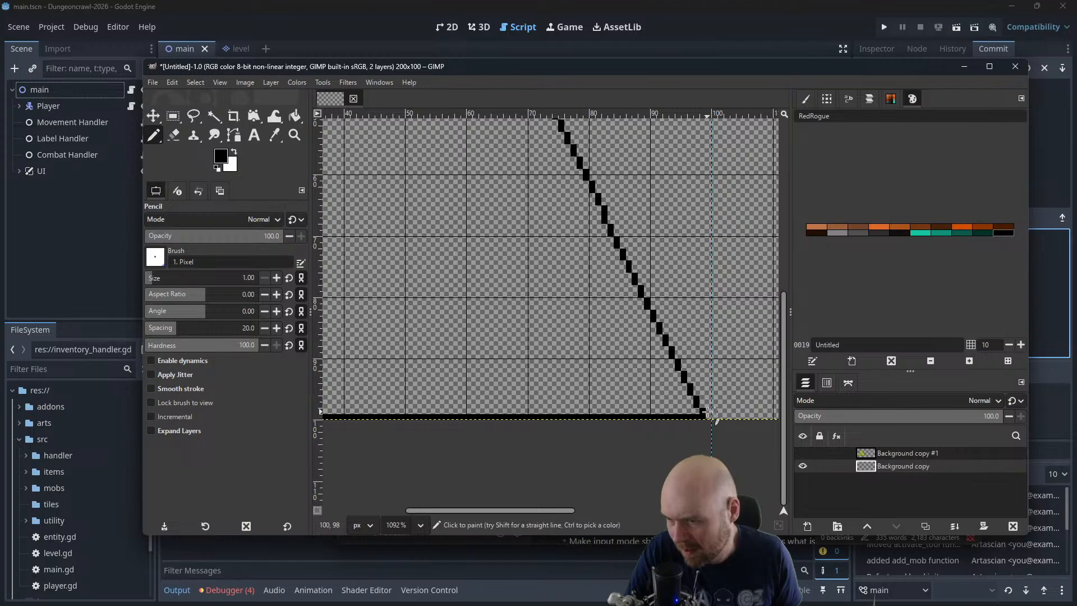
drag(383, 303, 542, 319)
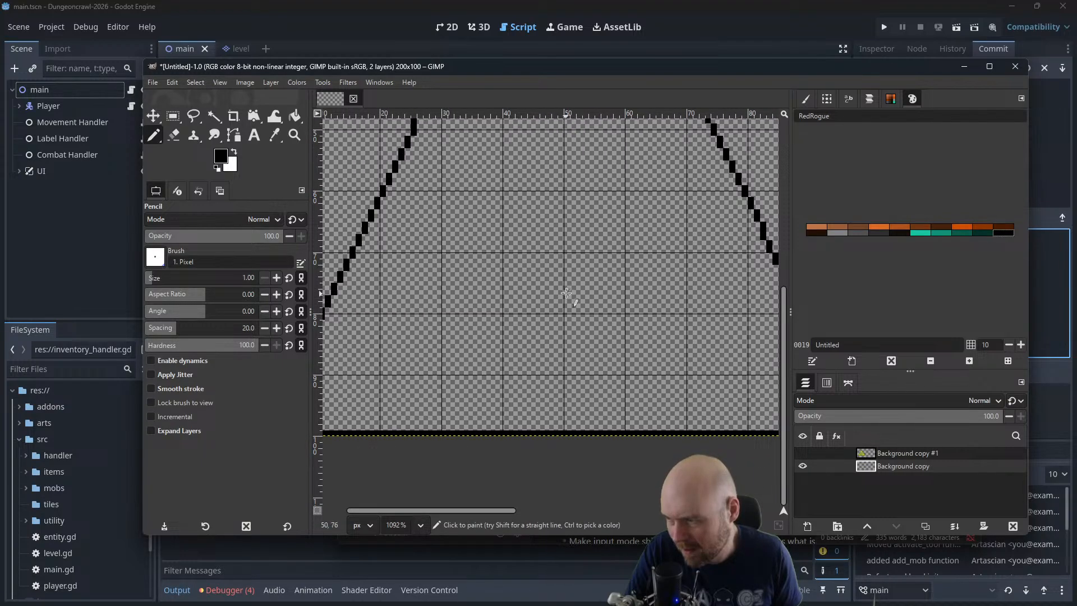
scroll(566, 292, down, 4)
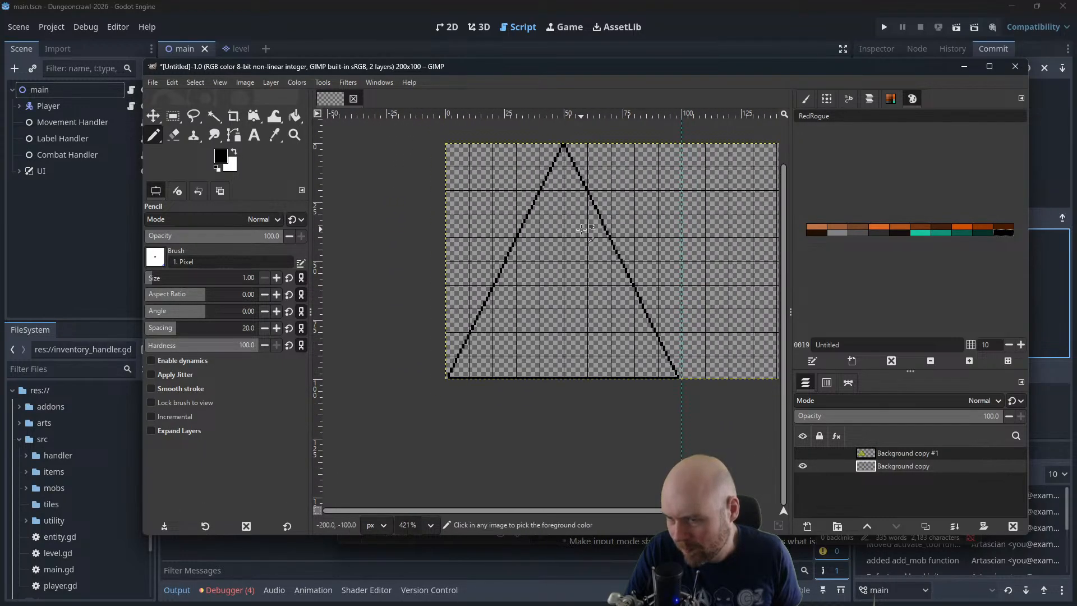
scroll(582, 230, down, 1)
click(802, 453)
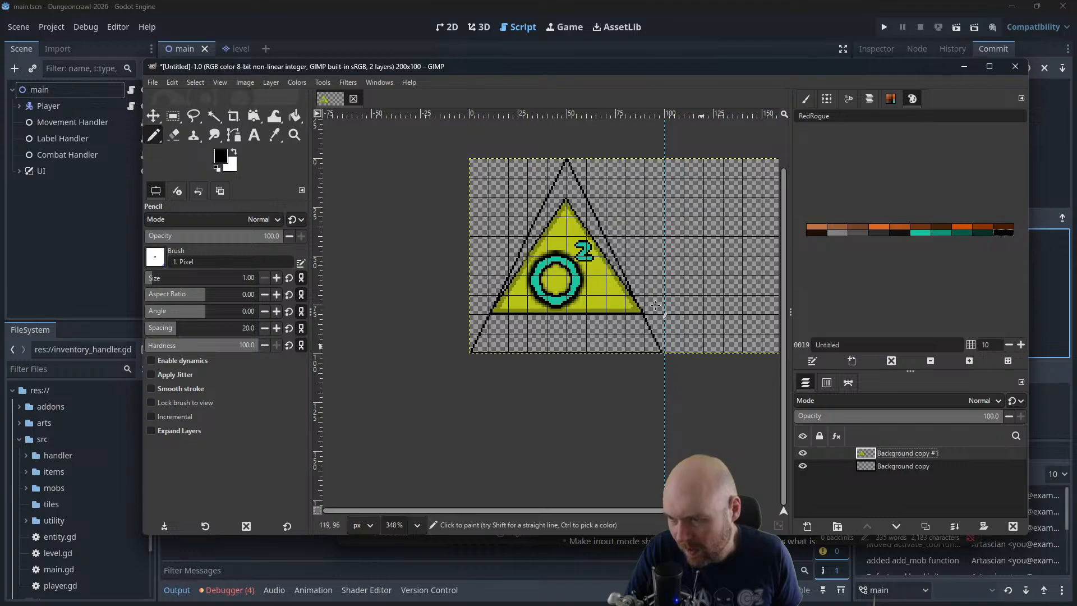
ctrl+click(608, 293)
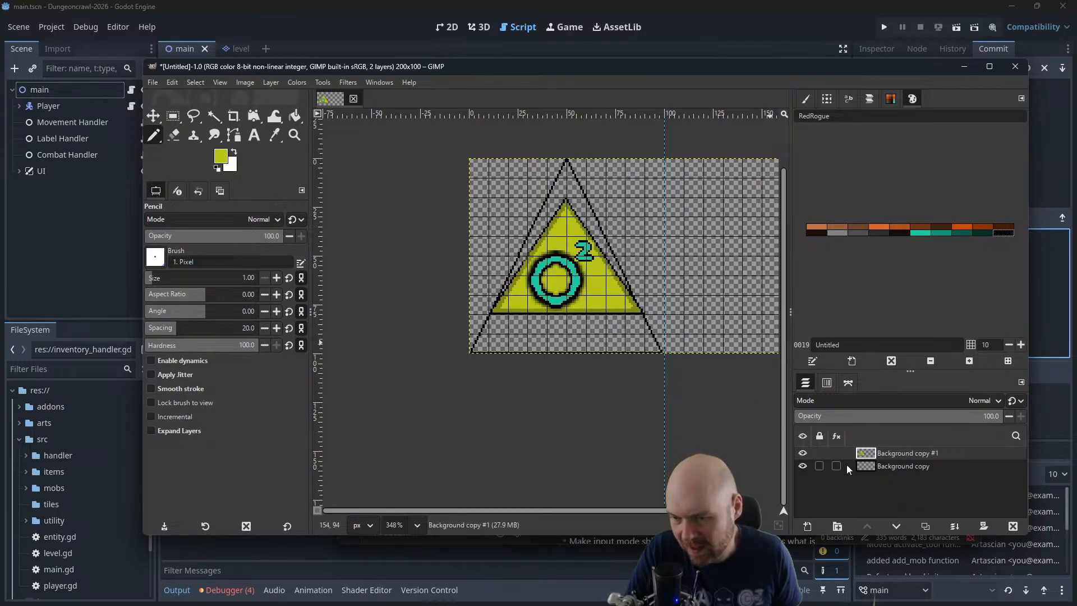
click(803, 452)
click(884, 471)
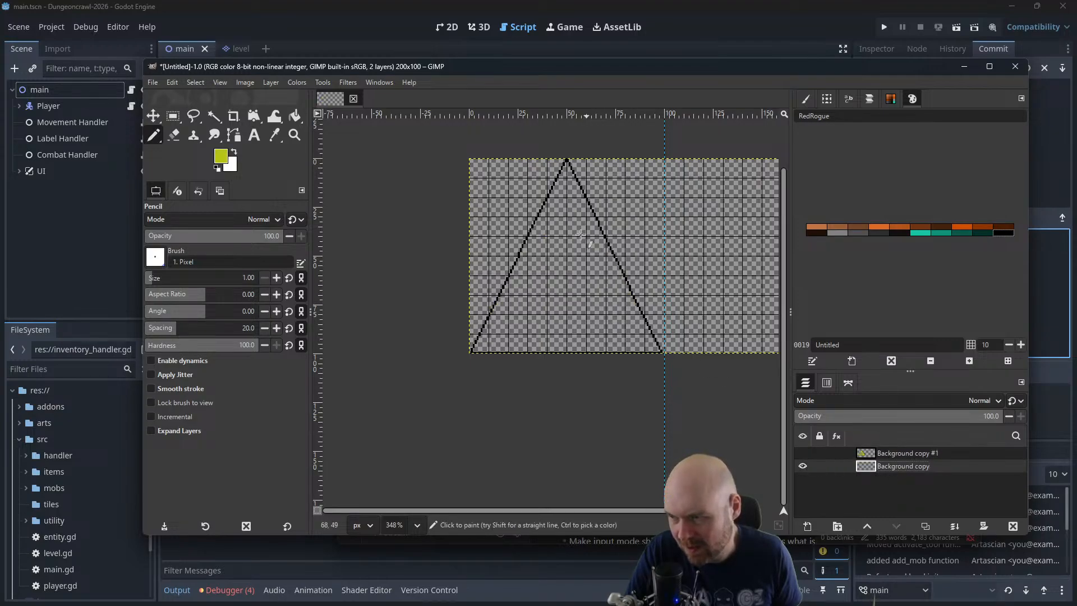
Fill the large triangle with yellow using a Bucket Fill threshold of 51.7, and compare it with the smaller sign
click(288, 120)
click(581, 253)
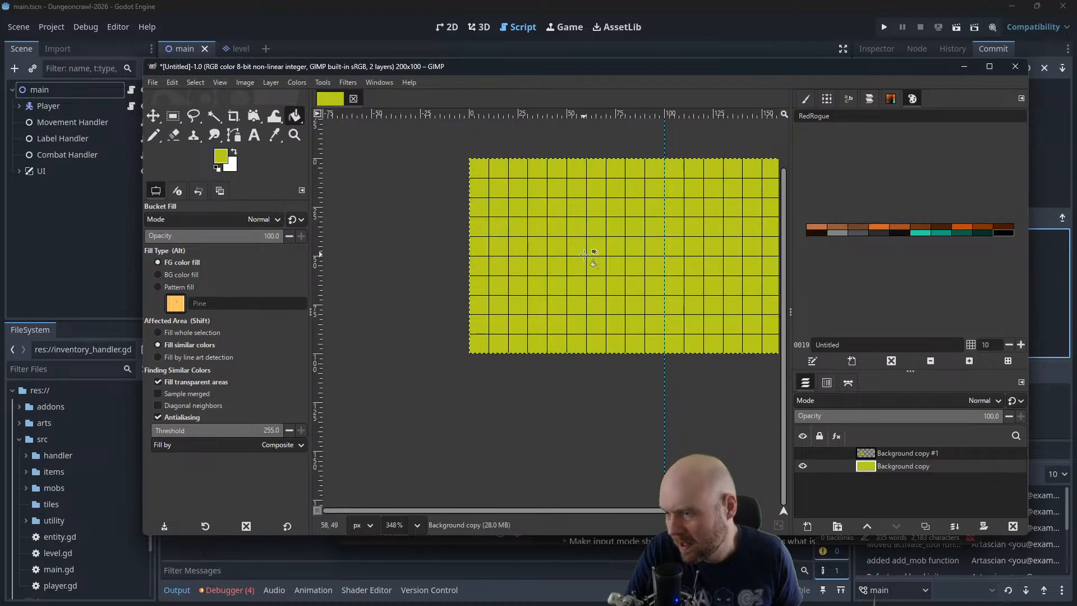
key(ctrl+z)
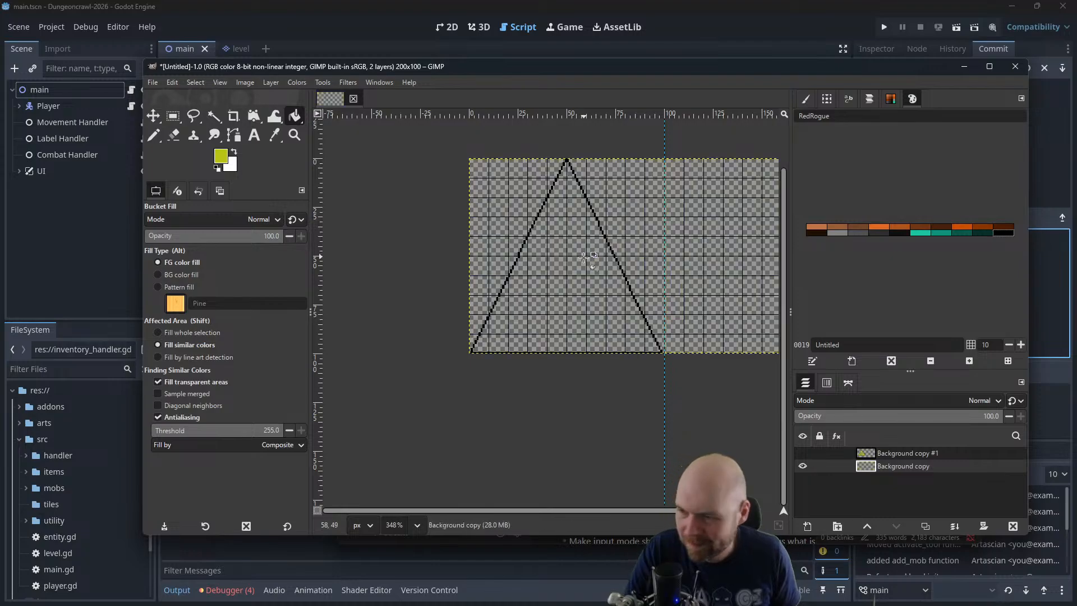
click(181, 431)
click(568, 264)
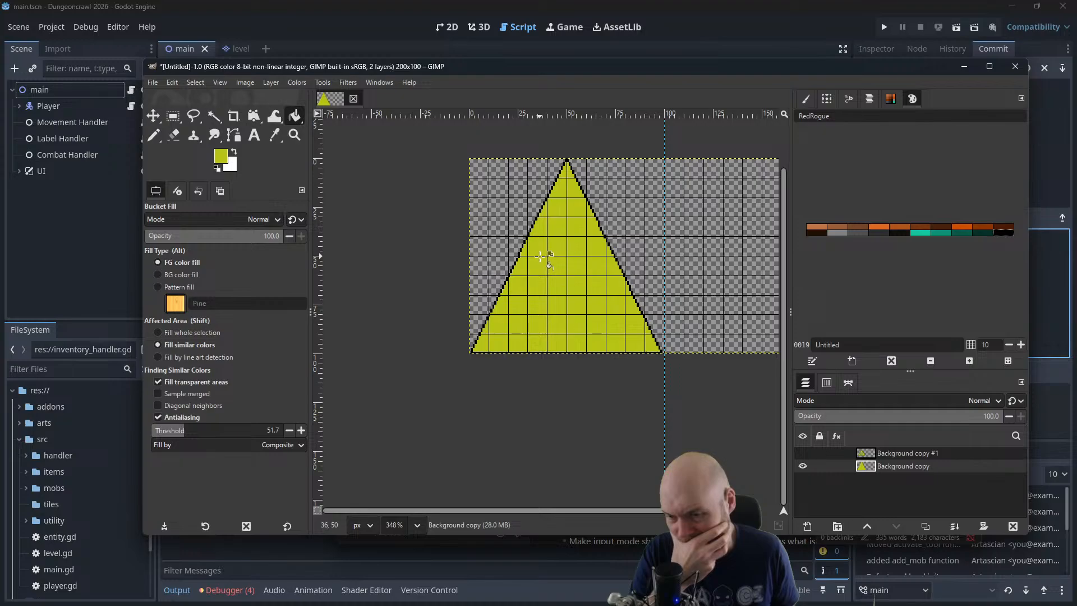
click(804, 454)
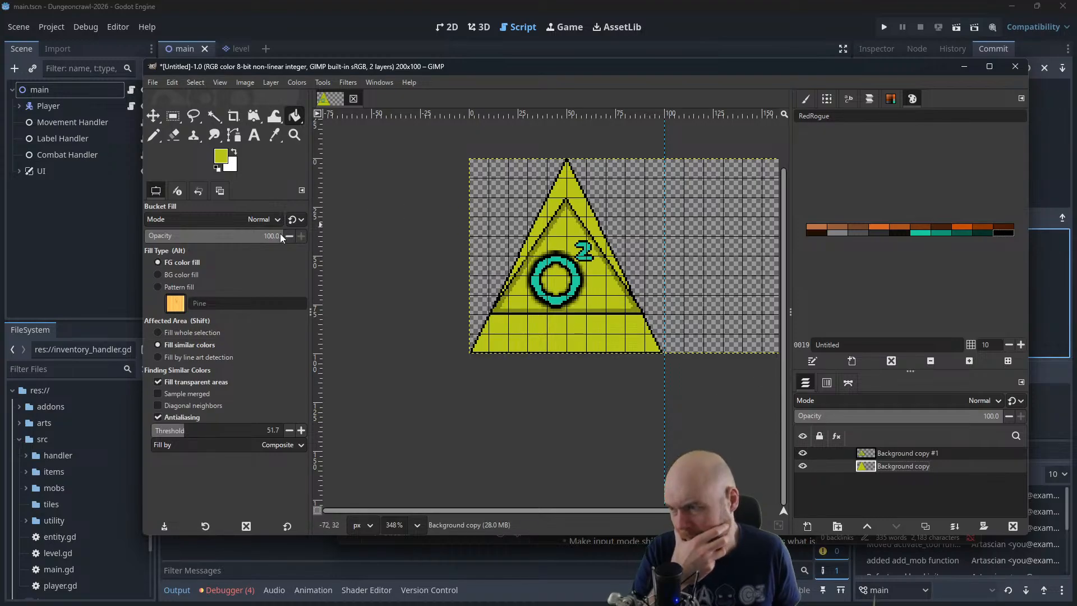
click(804, 453)
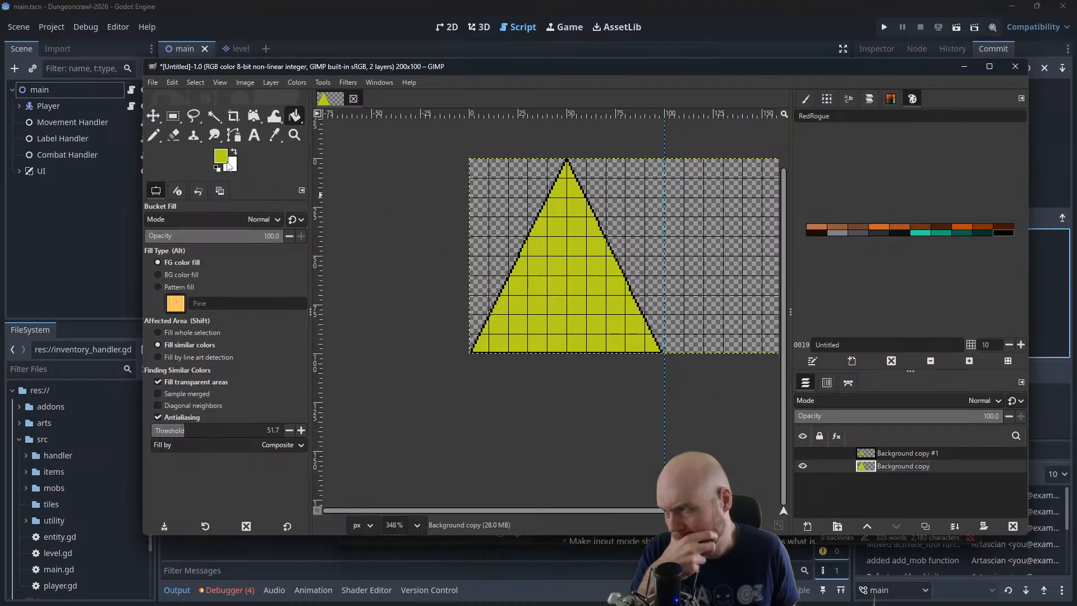
Set the foreground color to black and make a 50 x 50 px circular Ellipse Select selection at position 20, 50 in the triangle
click(154, 135)
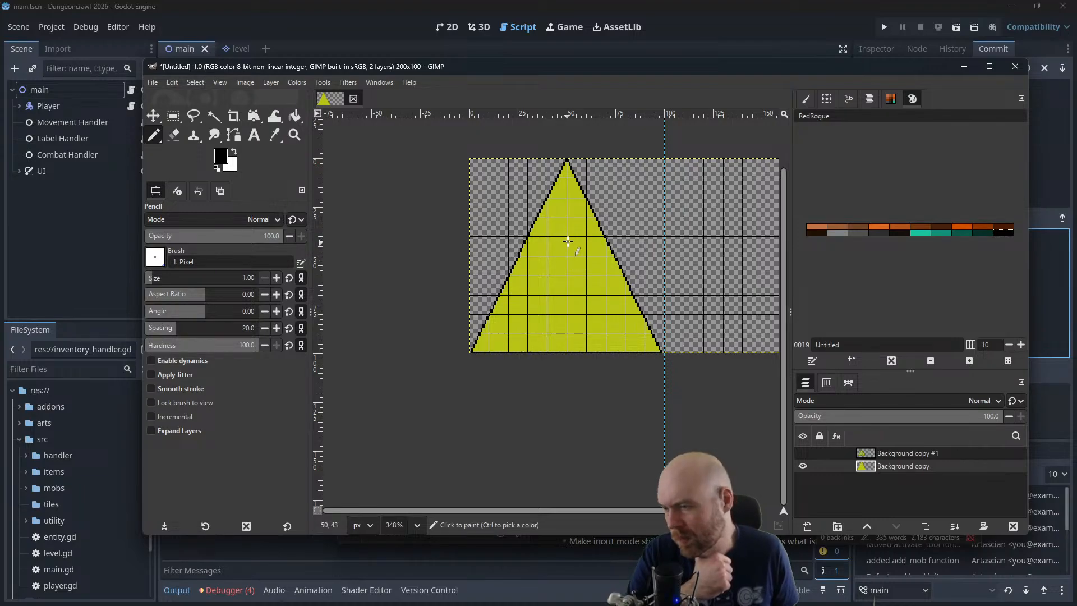
click(173, 119)
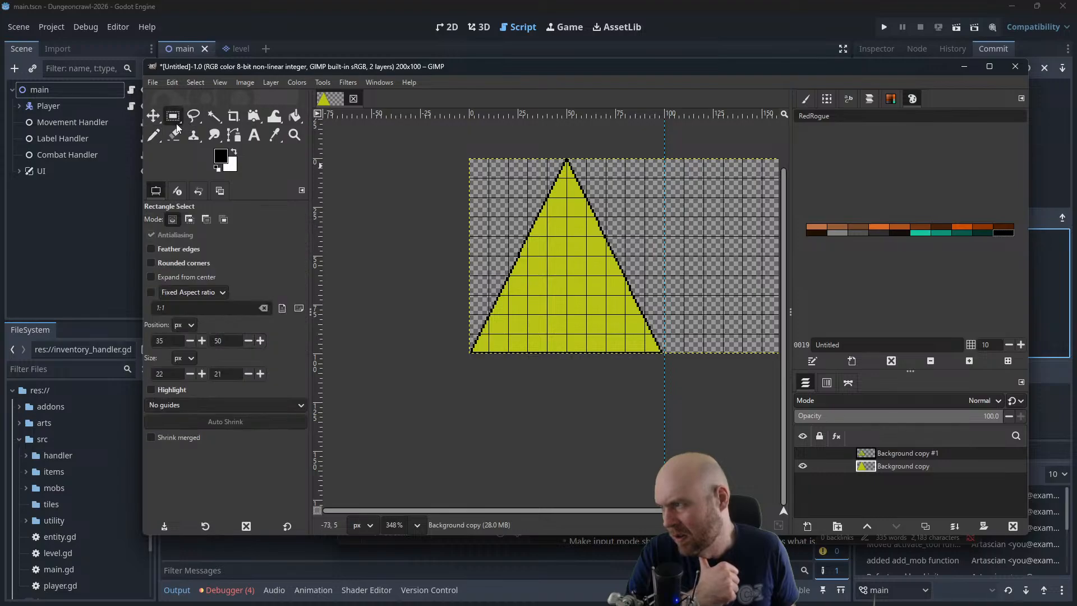
drag(177, 117, 241, 132)
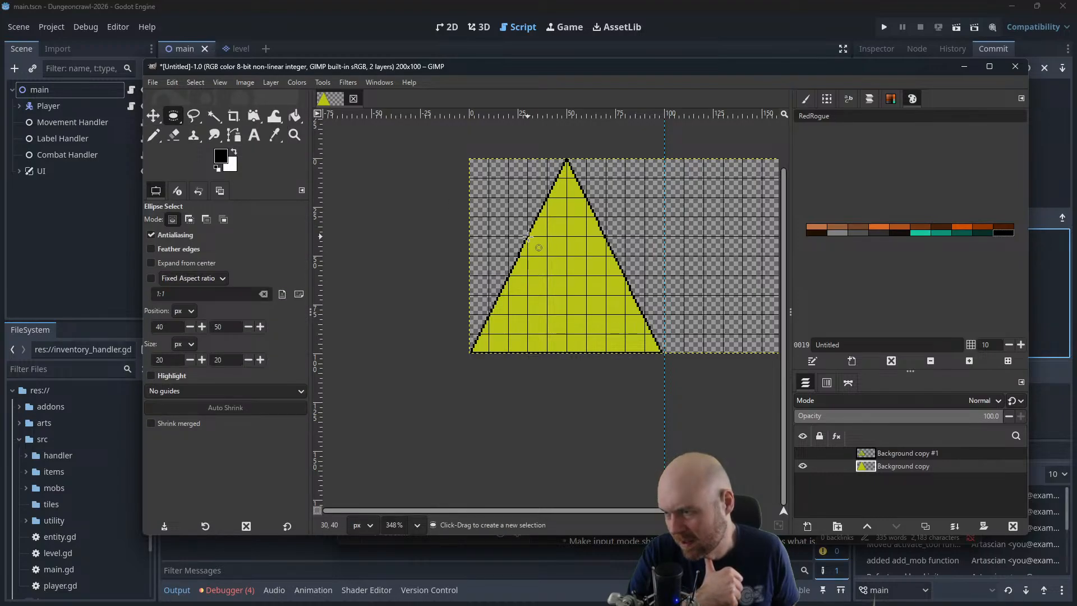
drag(528, 238, 605, 353)
click(509, 255)
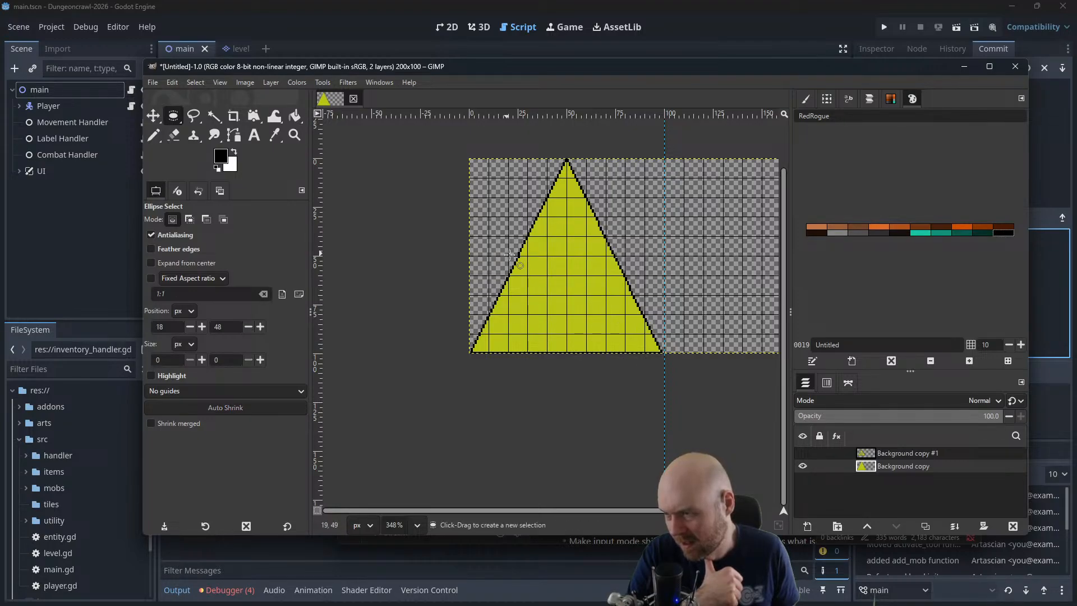
drag(508, 257, 626, 352)
drag(620, 265, 597, 268)
drag(516, 338, 536, 320)
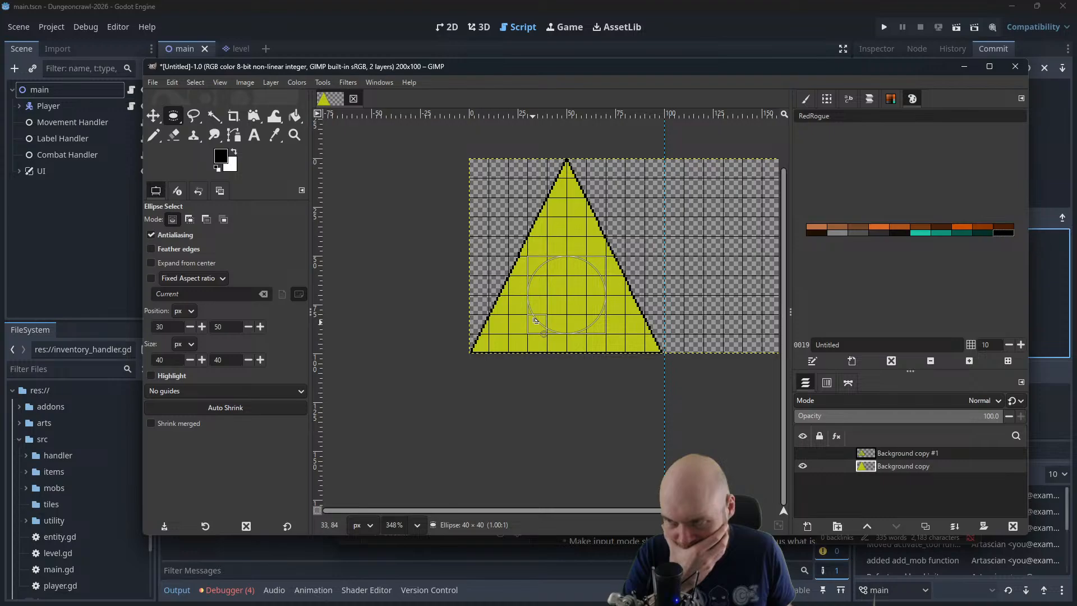
drag(535, 320, 516, 338)
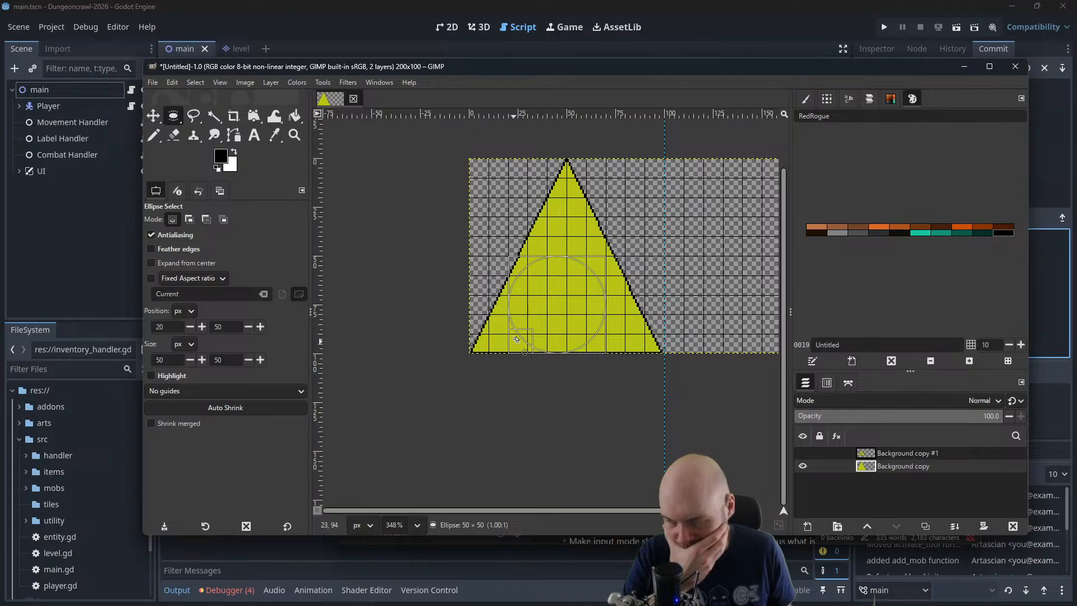
Drop the circular selection and undo the yellow fill and the large triangle outline, emptying the Background copy layer
click(609, 214)
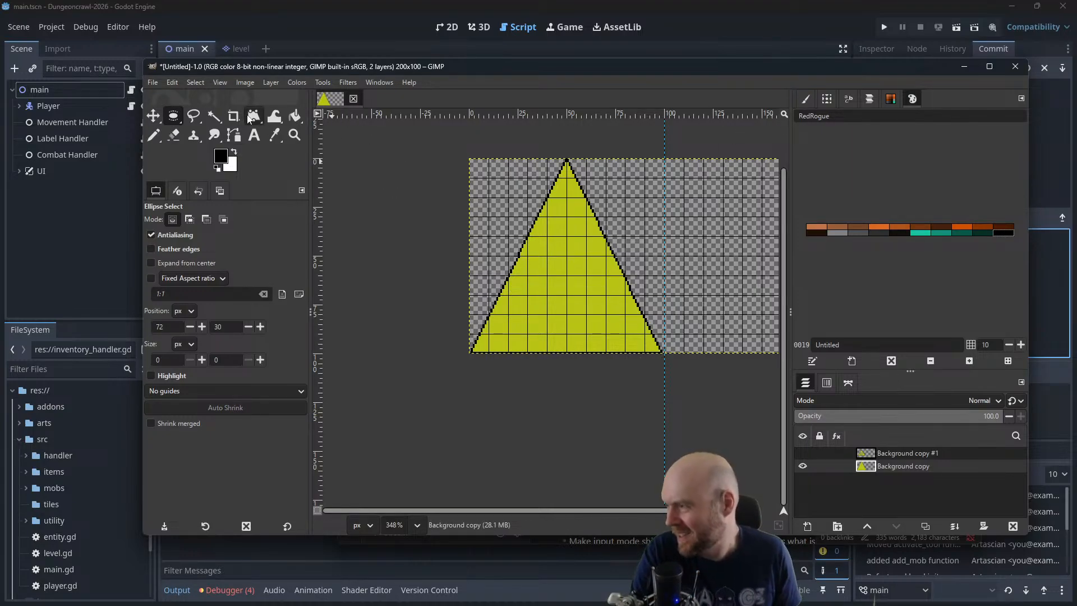
key(ctrl+z)
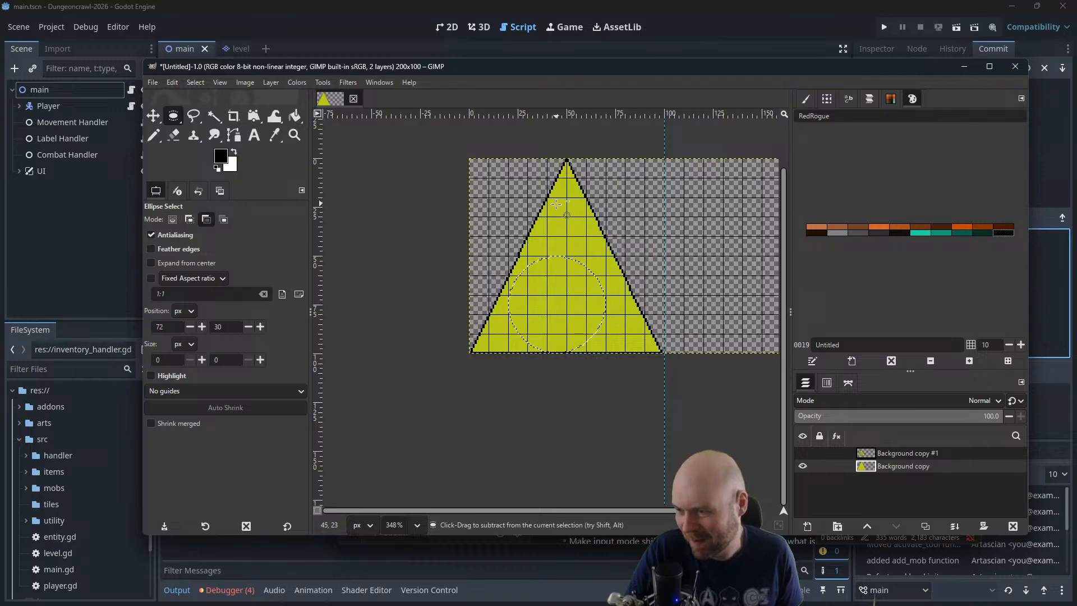
key(ctrl+z)
key(ctrl+z)
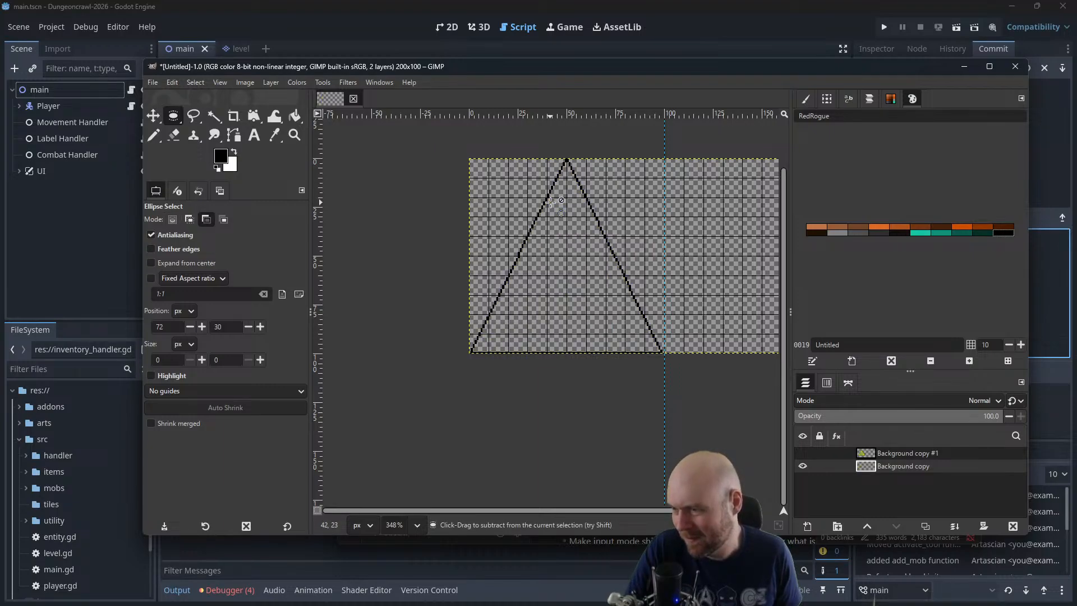
key(ctrl+z)
key(ctrl+z)
key(ctrl+z)
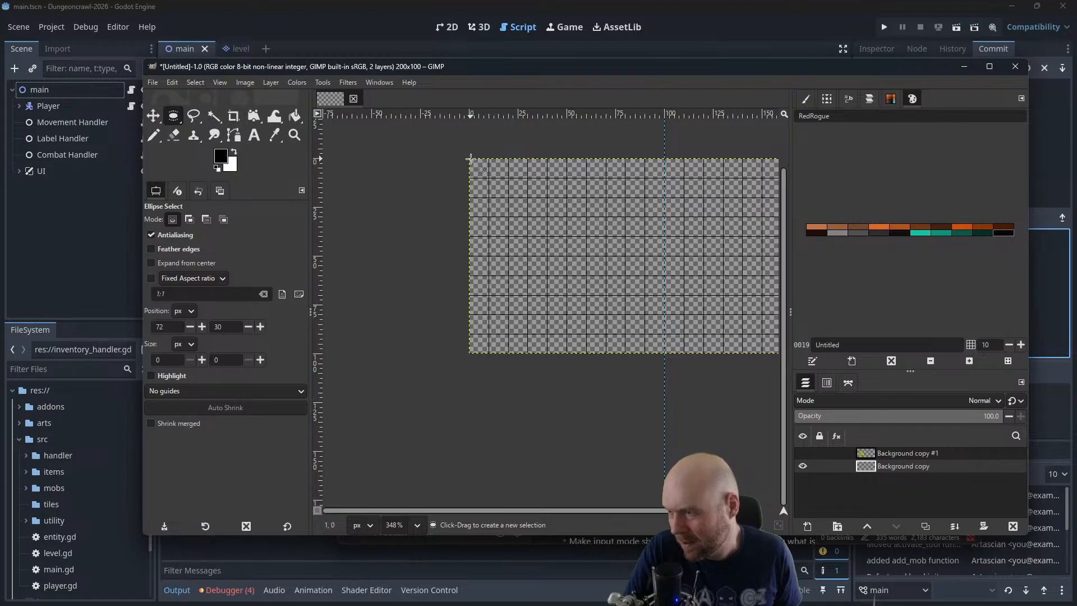
Make a 99 x 99 px circular Ellipse Select selection at position 1, 0 and fill it with black using Bucket Fill
drag(470, 159, 663, 352)
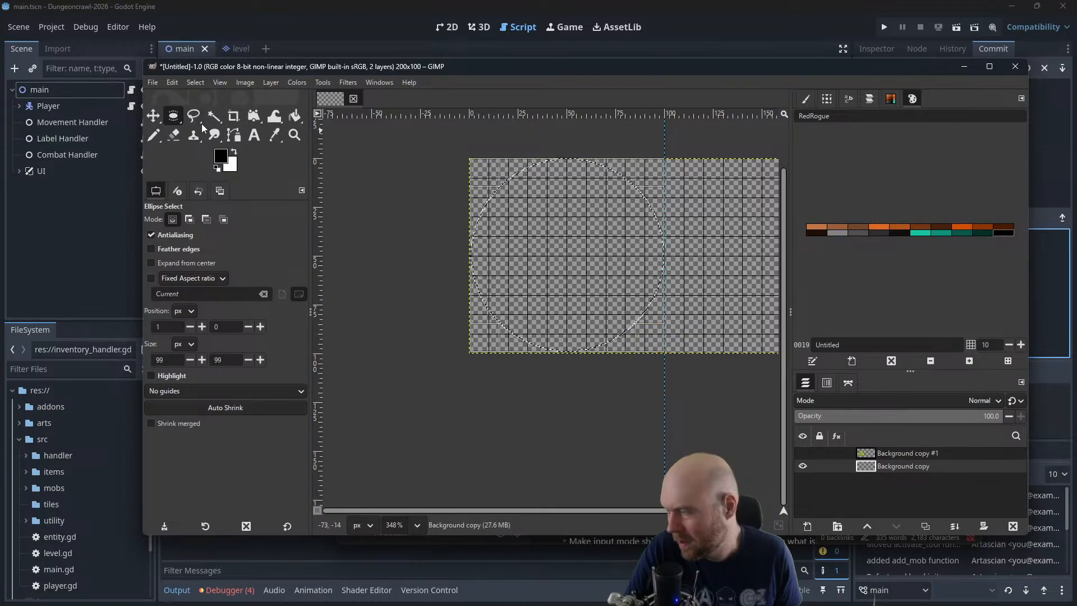
click(156, 137)
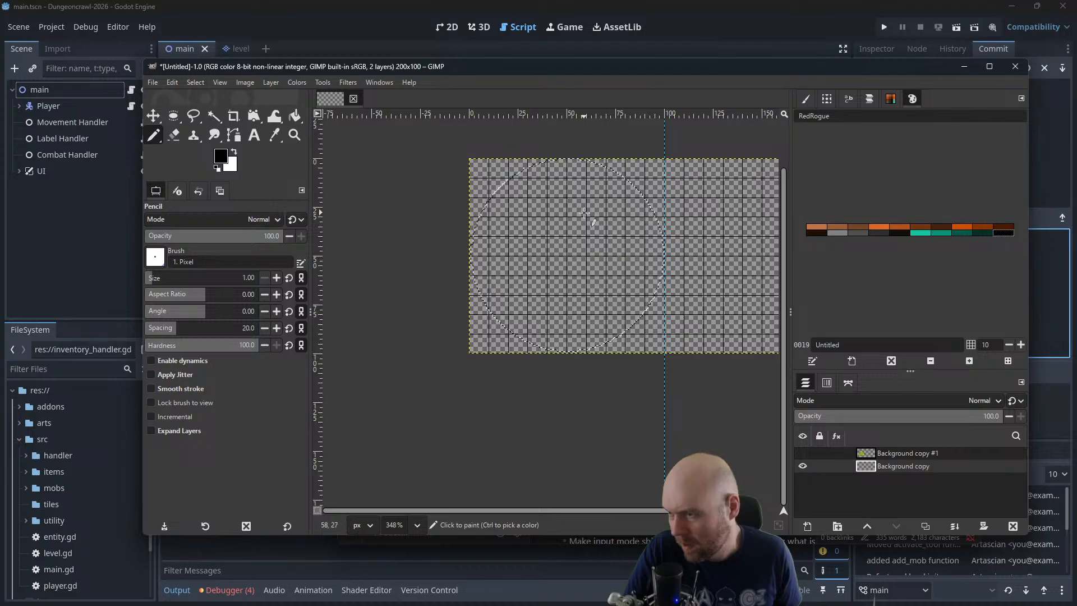
click(296, 118)
click(561, 227)
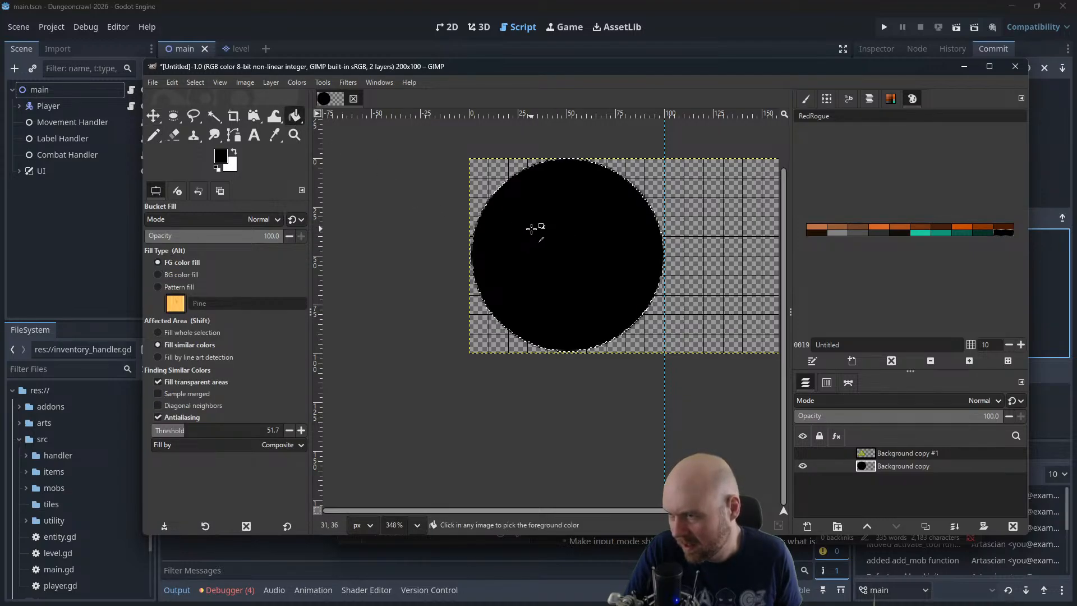
Clear the elliptical selection and reselect the black circle with Fuzzy Select
ctrl+scroll(533, 230, up, 2)
ctrl+scroll(676, 269, up, 1)
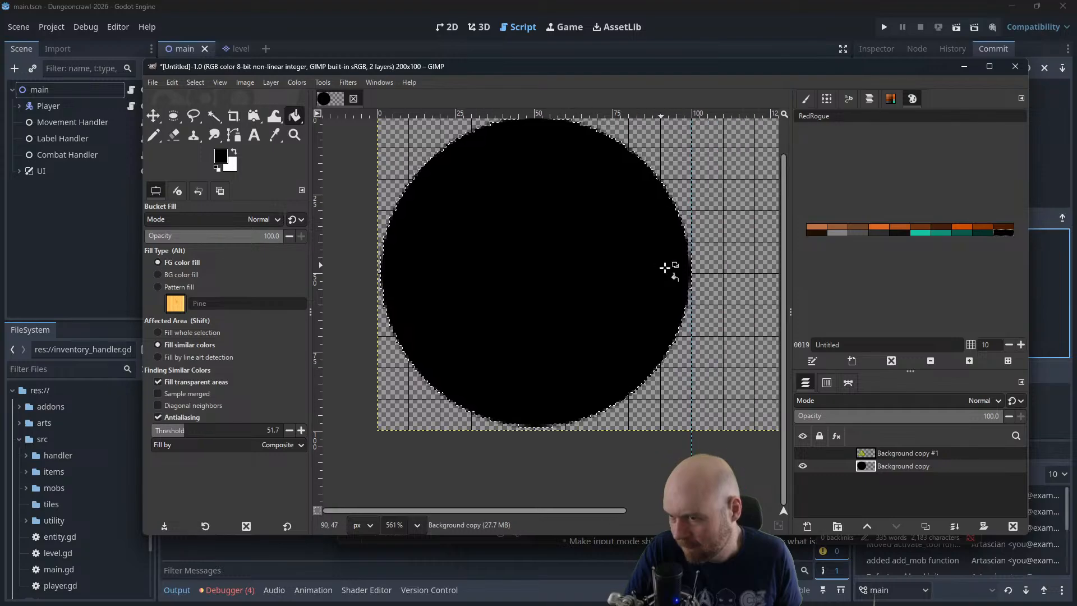
click(195, 82)
click(214, 112)
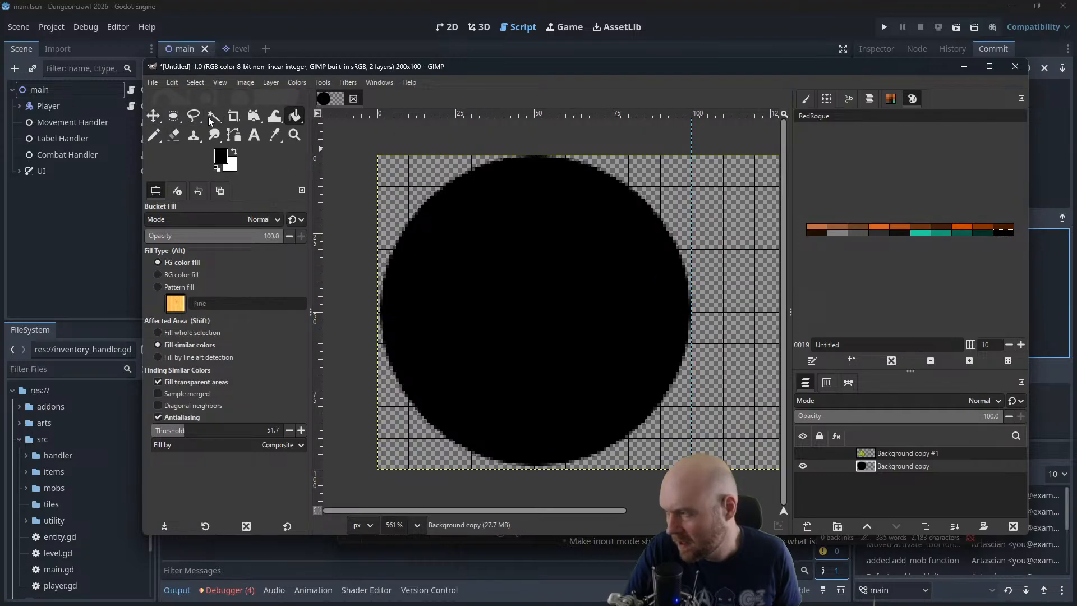
click(213, 116)
click(522, 256)
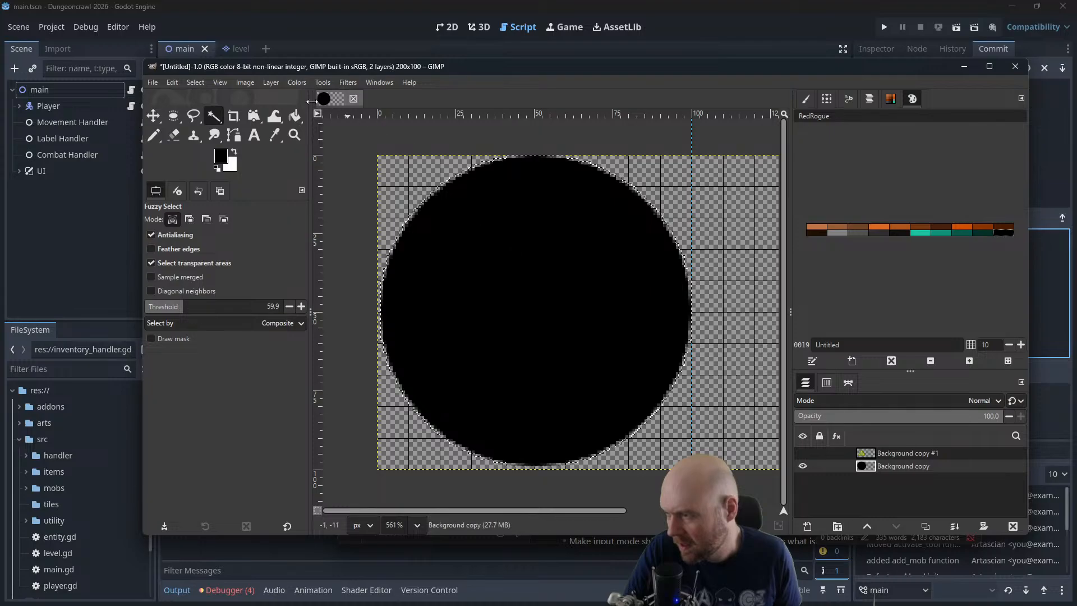
Shrink the selection of the black circle by 2 px
click(201, 82)
mouse_move(172, 83)
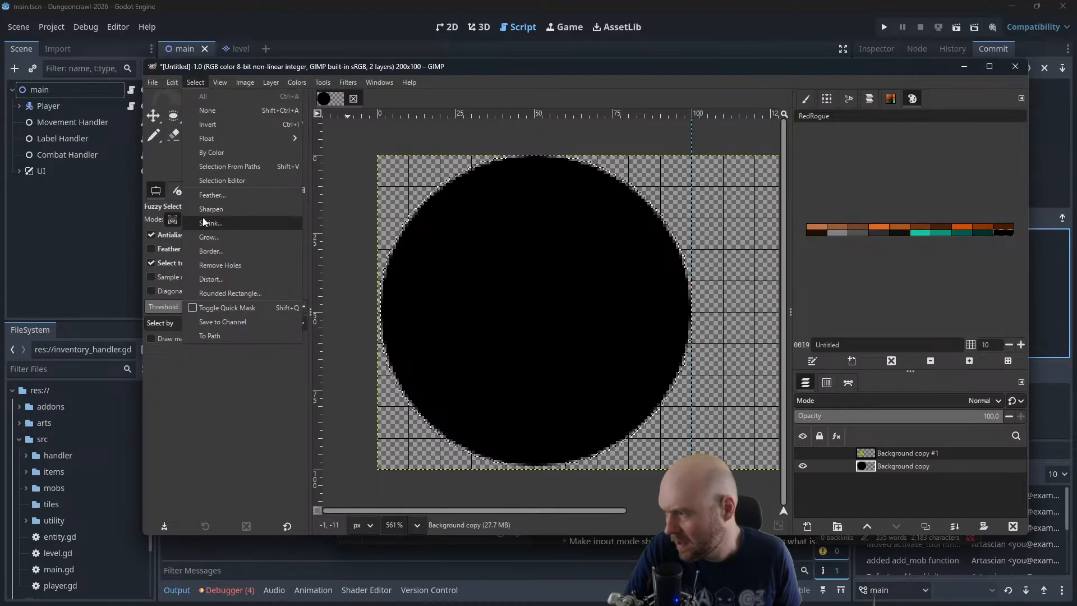
click(208, 223)
text(2)
click(611, 362)
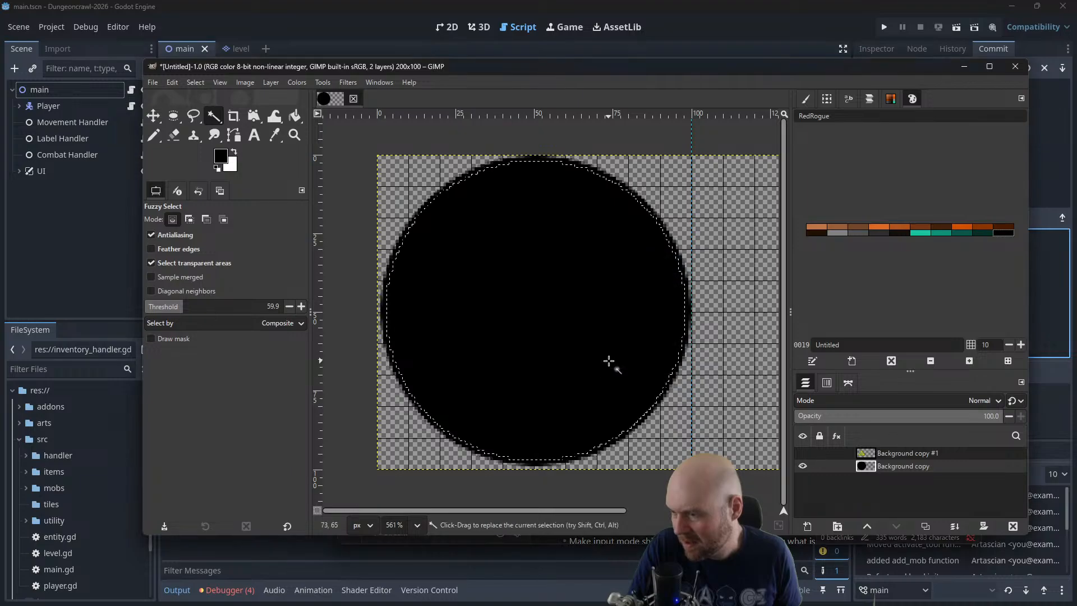
Pick up the bright yellow of the smaller sign on Background copy #1 and fill the shrunken circular selection with it
click(803, 454)
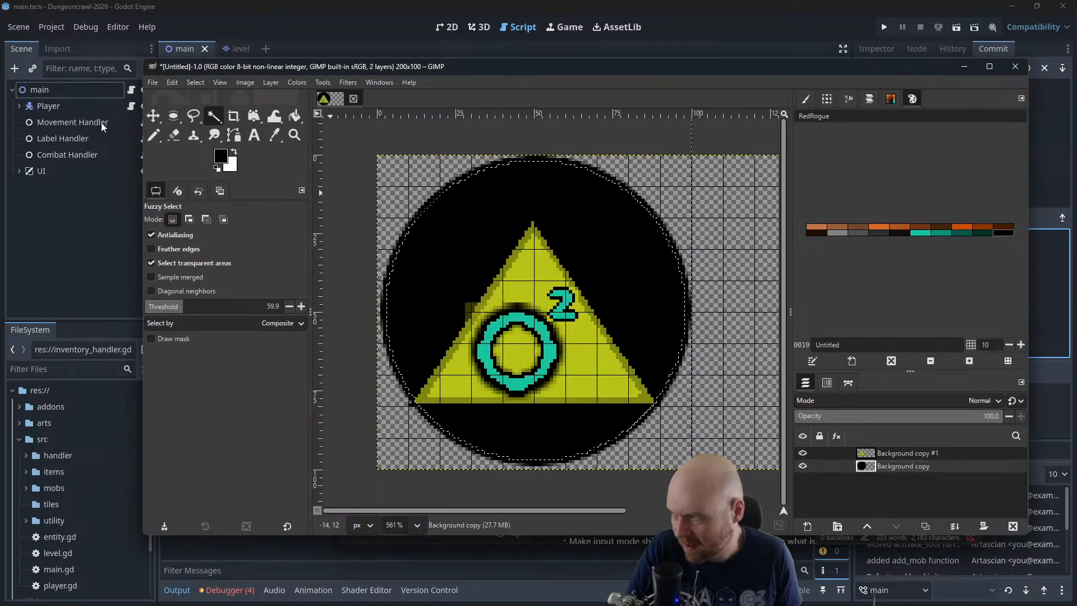
click(153, 135)
ctrl+click(595, 358)
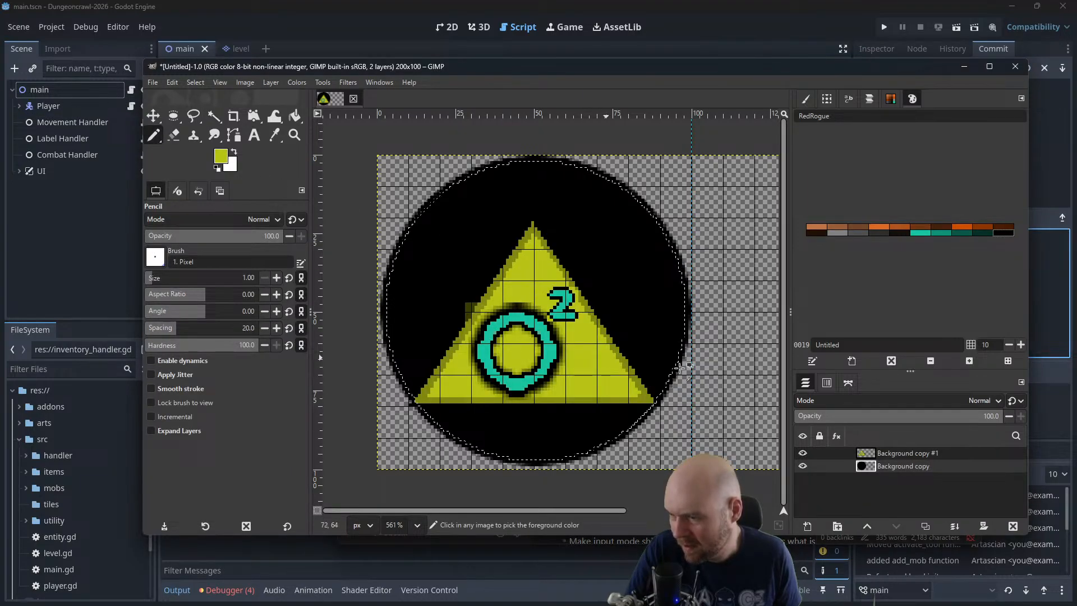
click(803, 453)
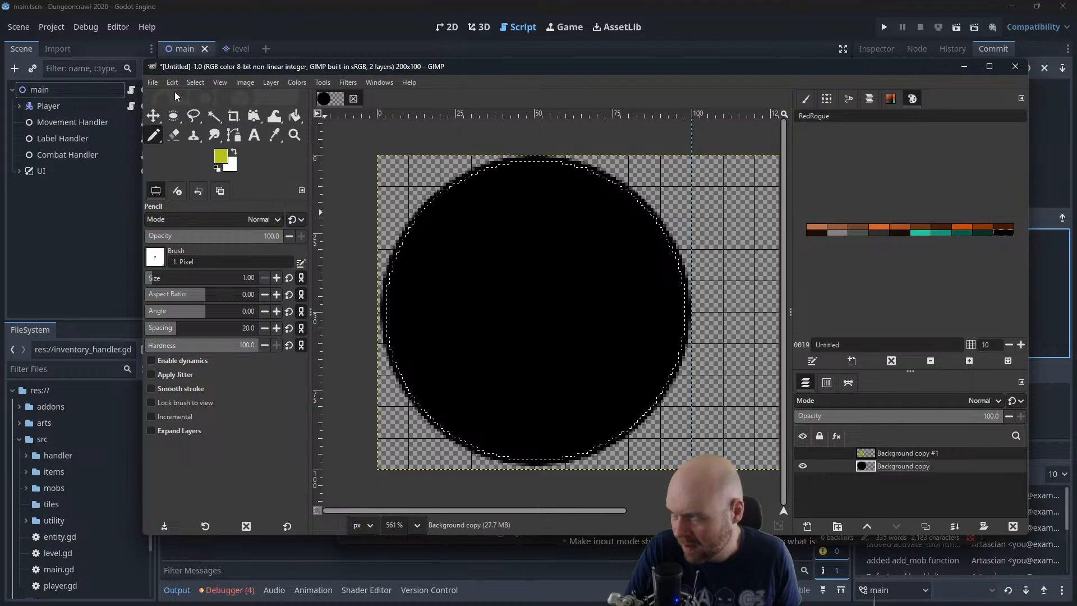
click(295, 116)
click(555, 275)
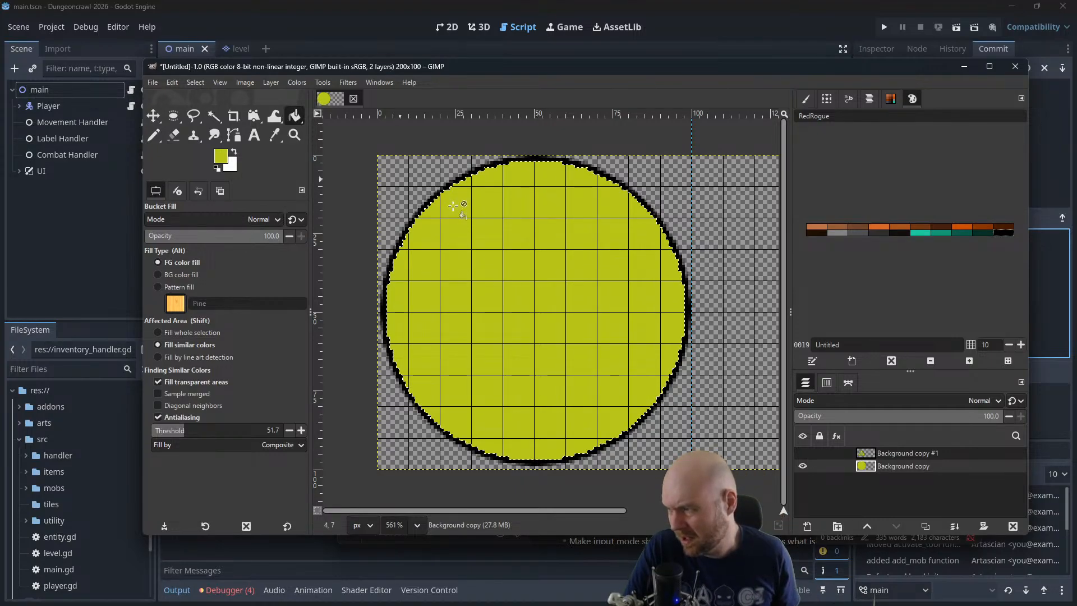
Pick up the dark yellow shading color of the smaller sign and fill the selected circle with it
click(803, 454)
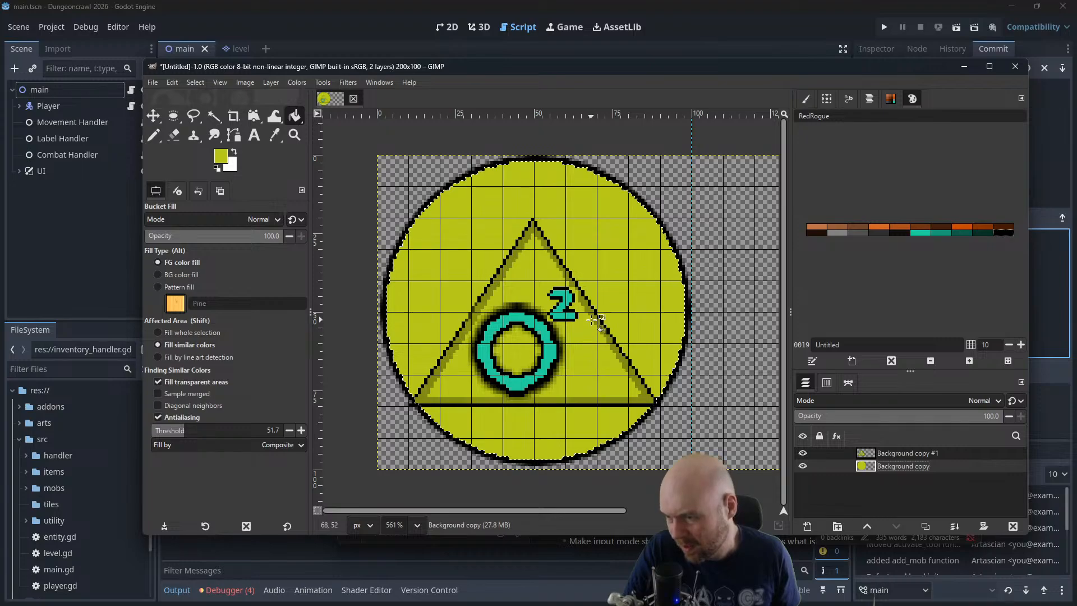
click(154, 134)
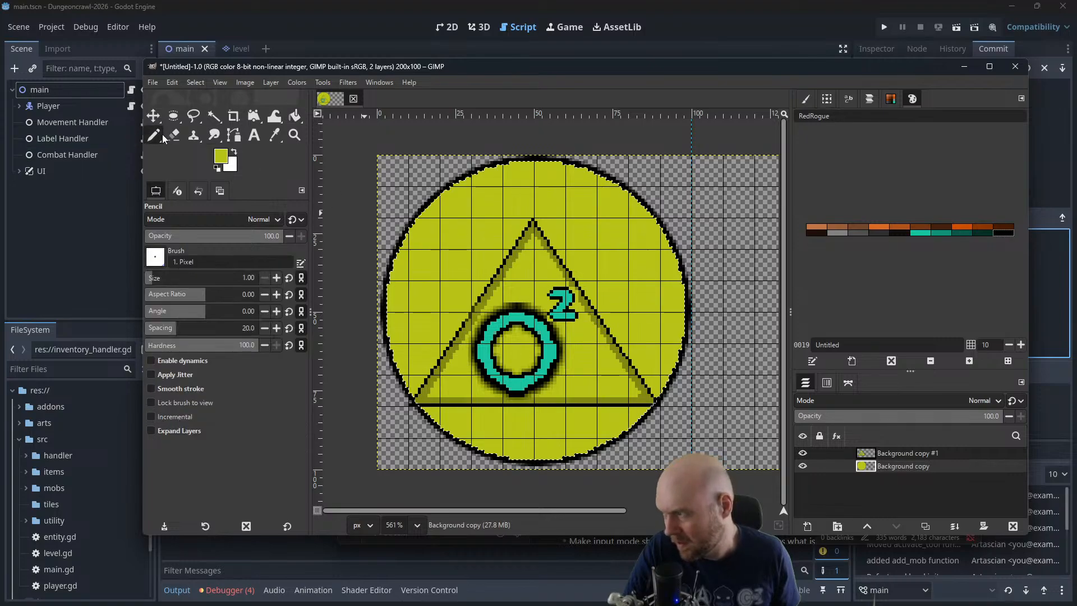
ctrl+click(588, 305)
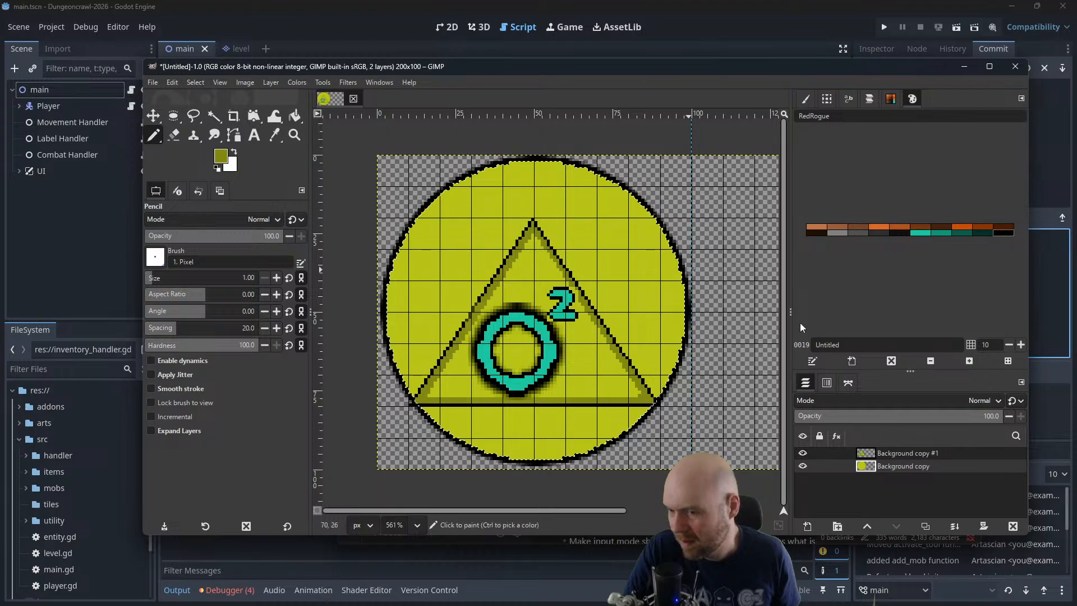
click(802, 452)
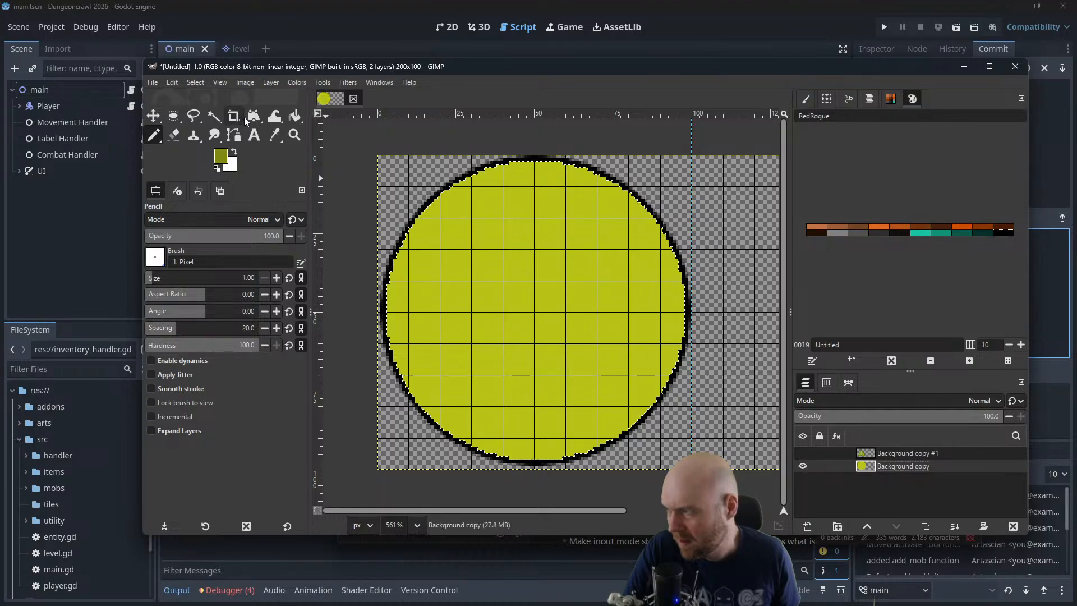
click(294, 115)
click(570, 288)
Shrink the circular selection slightly, leaving a narrow dark yellow band inside the black outline unselected
click(193, 82)
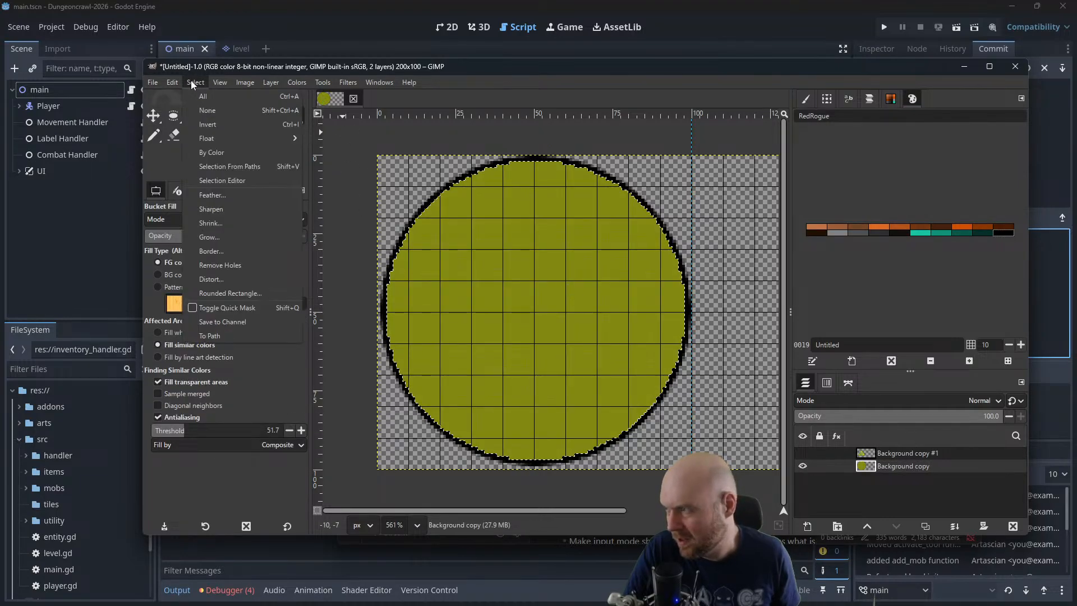
click(205, 223)
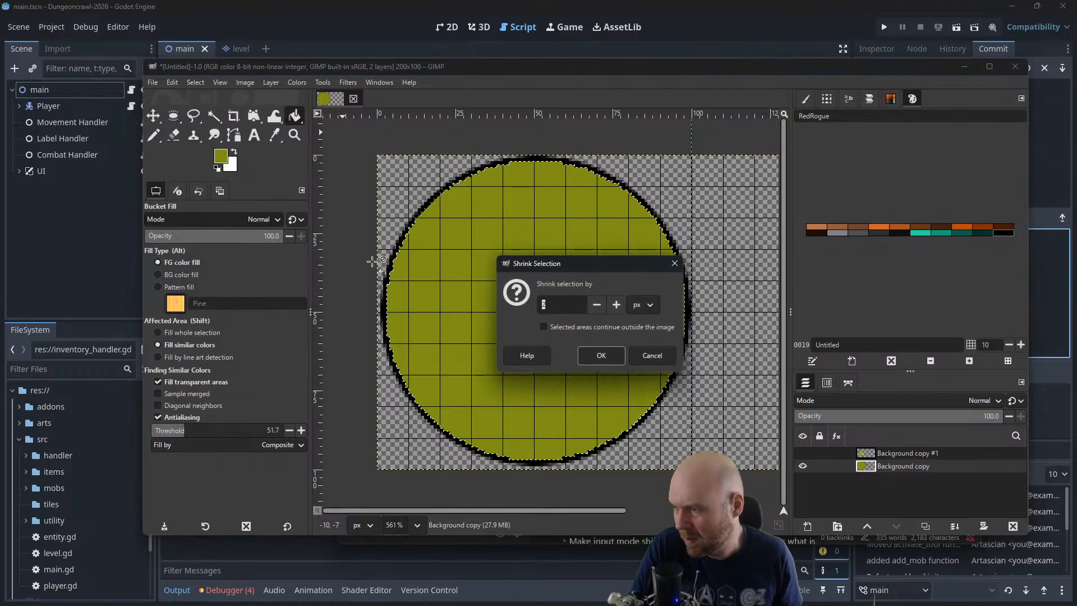
click(598, 356)
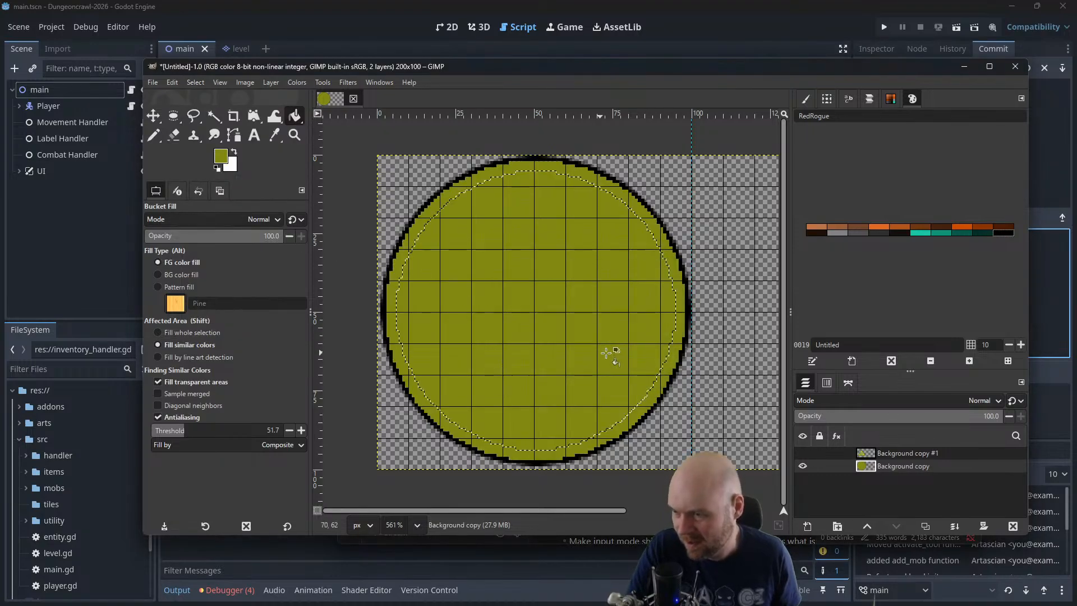
Pick up the bright yellow of the smaller sign, hide Background copy #1, and fill the selected inner circle with that yellow
click(804, 452)
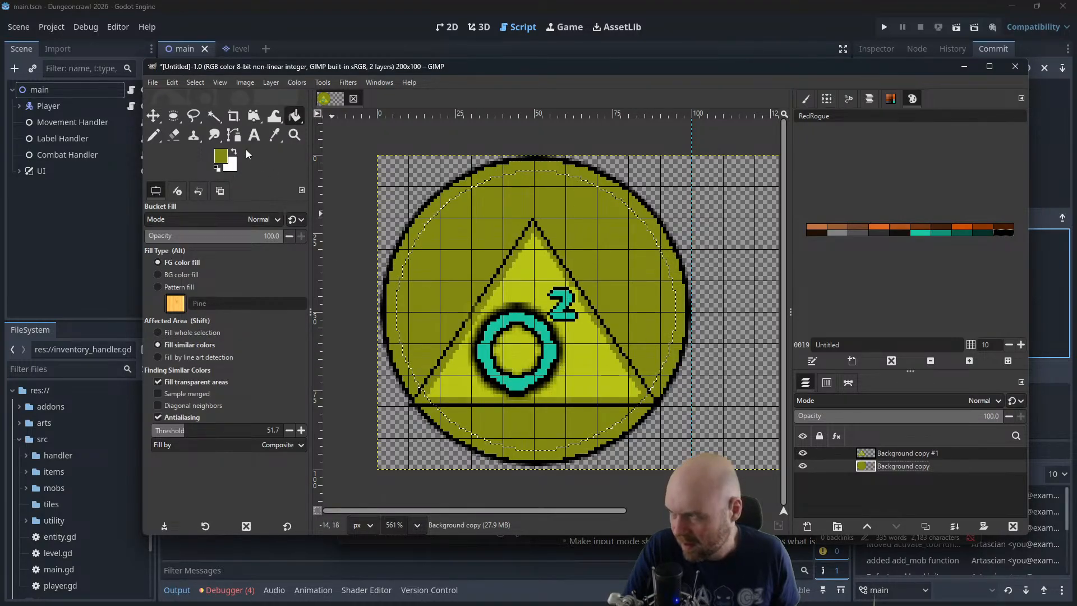
key(n)
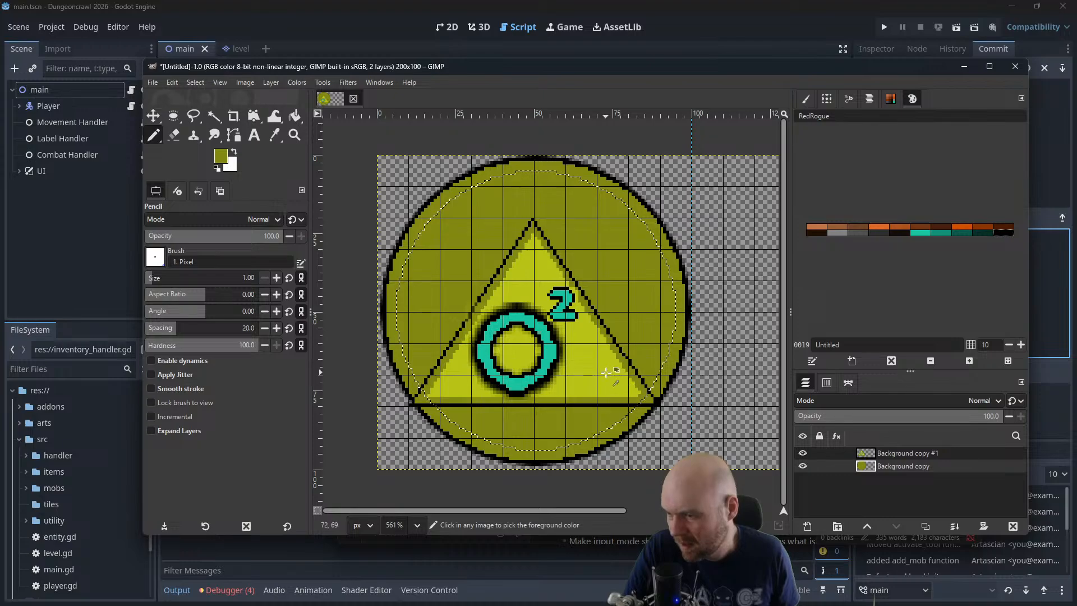
click(803, 453)
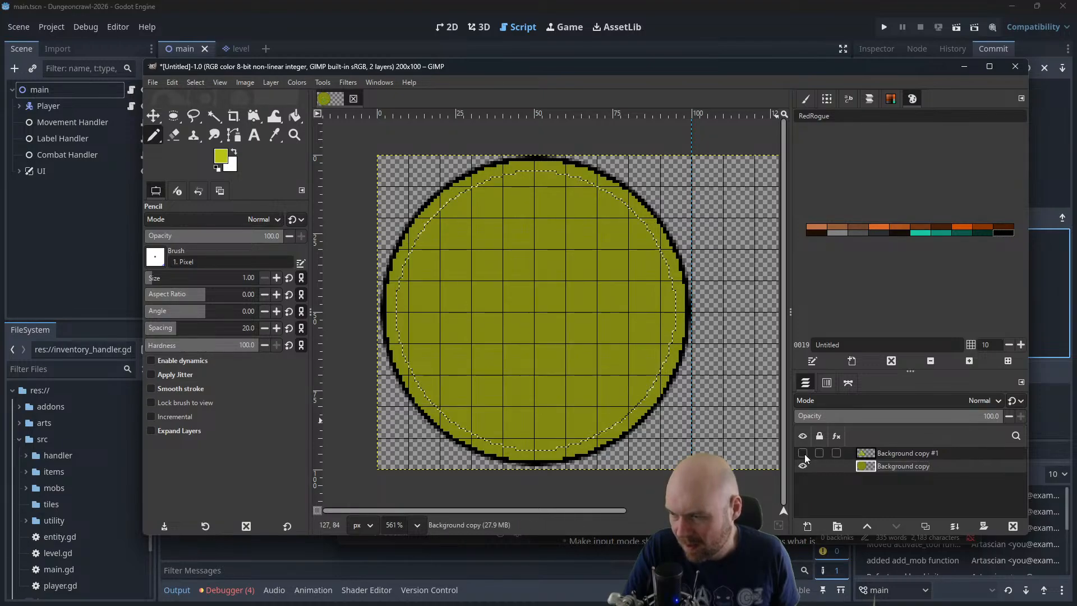
click(295, 116)
click(533, 272)
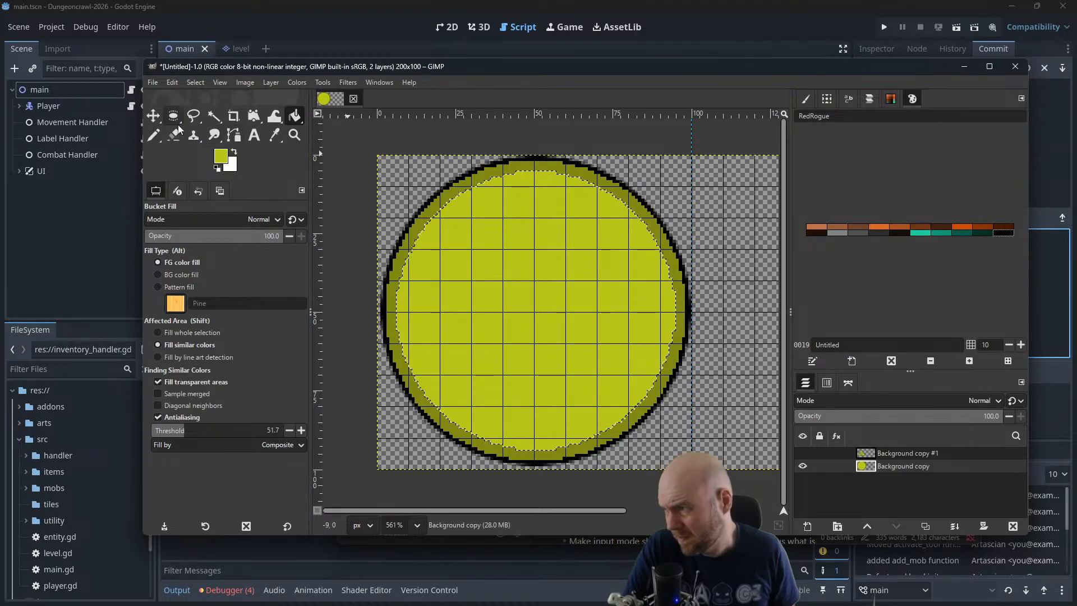
Shrink the selection of the bright yellow circle by 10 px
click(195, 82)
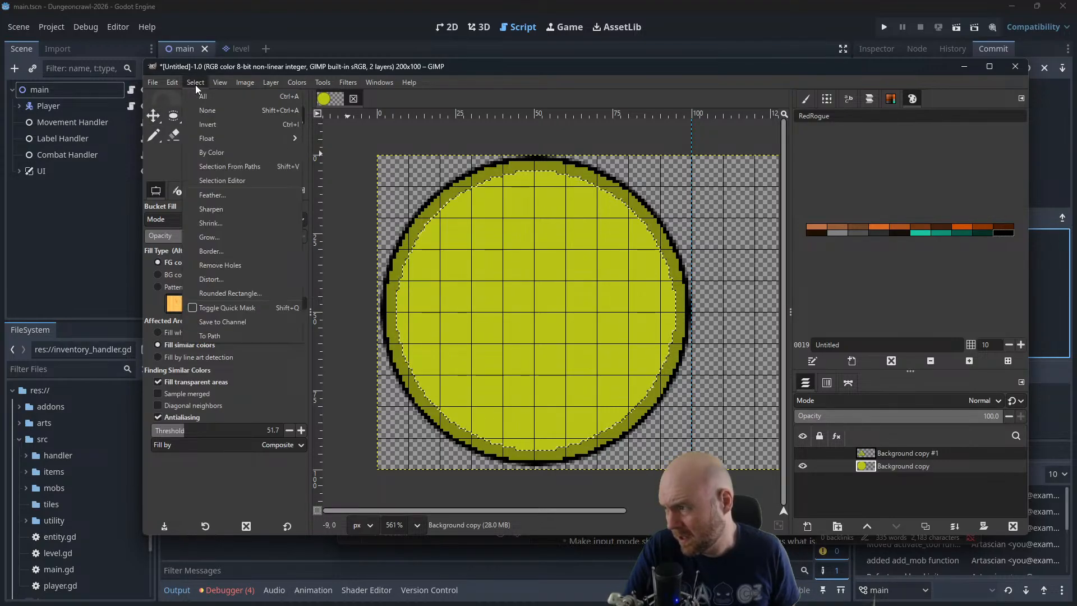
click(228, 224)
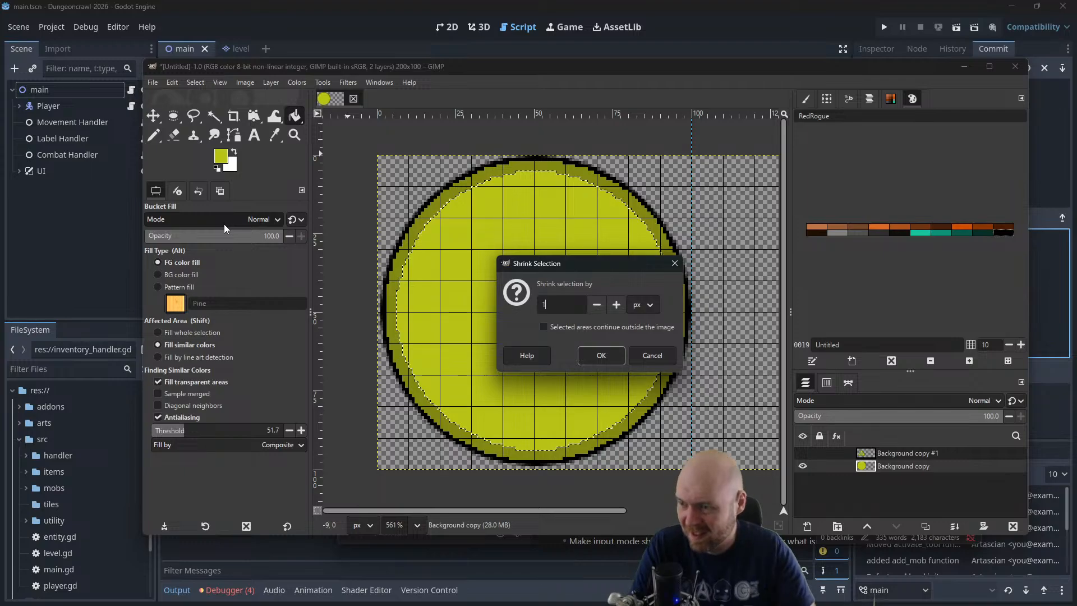
text(0)
key(Return)
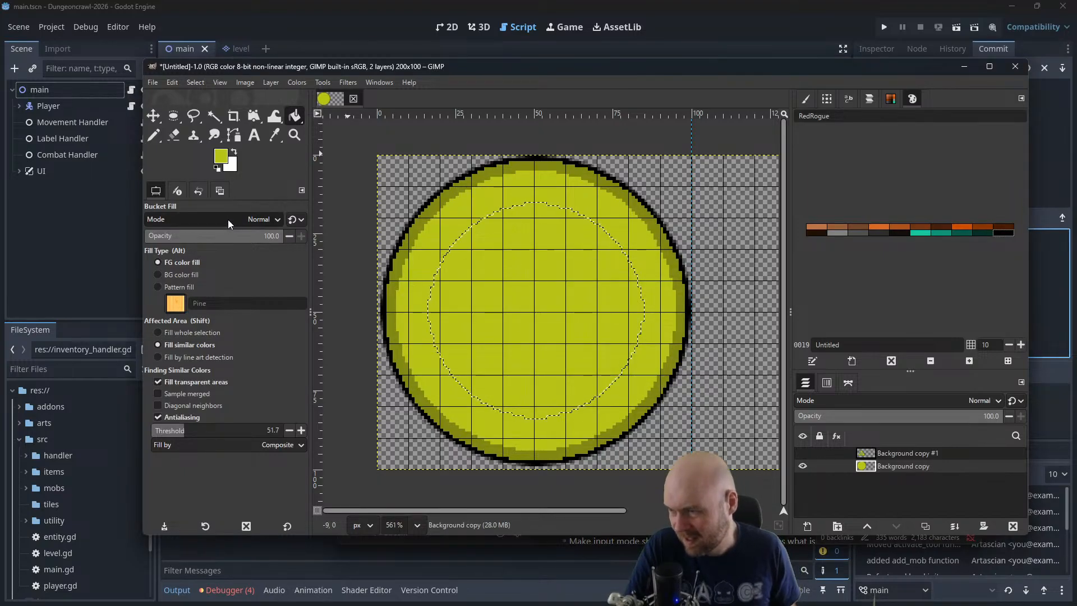
Shrink the selection twice more to a centered circle about 53 px wide, and set the foreground color to black
click(195, 83)
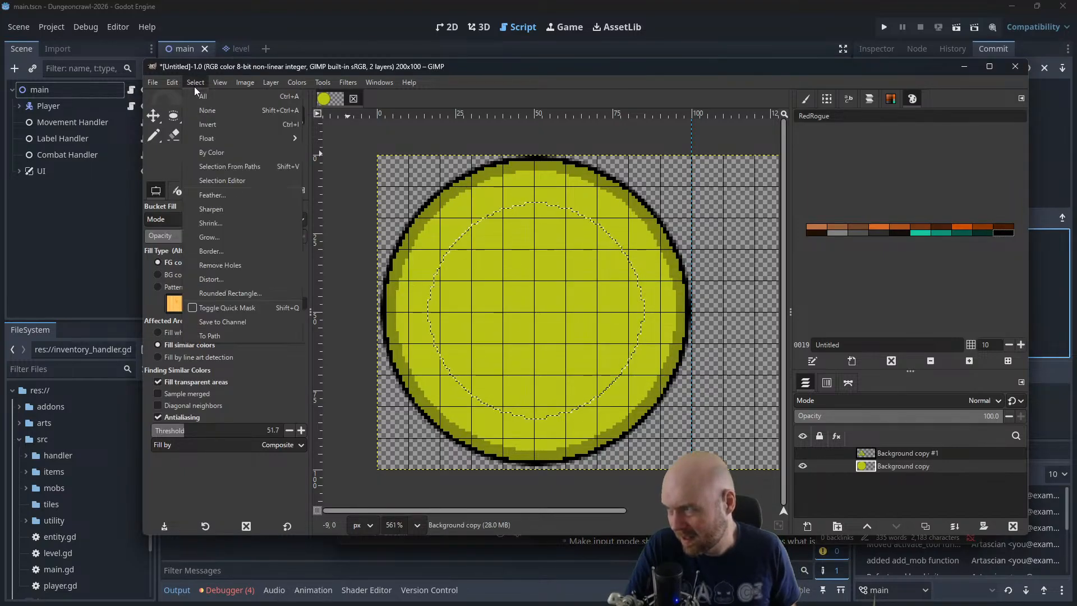
click(247, 222)
click(607, 354)
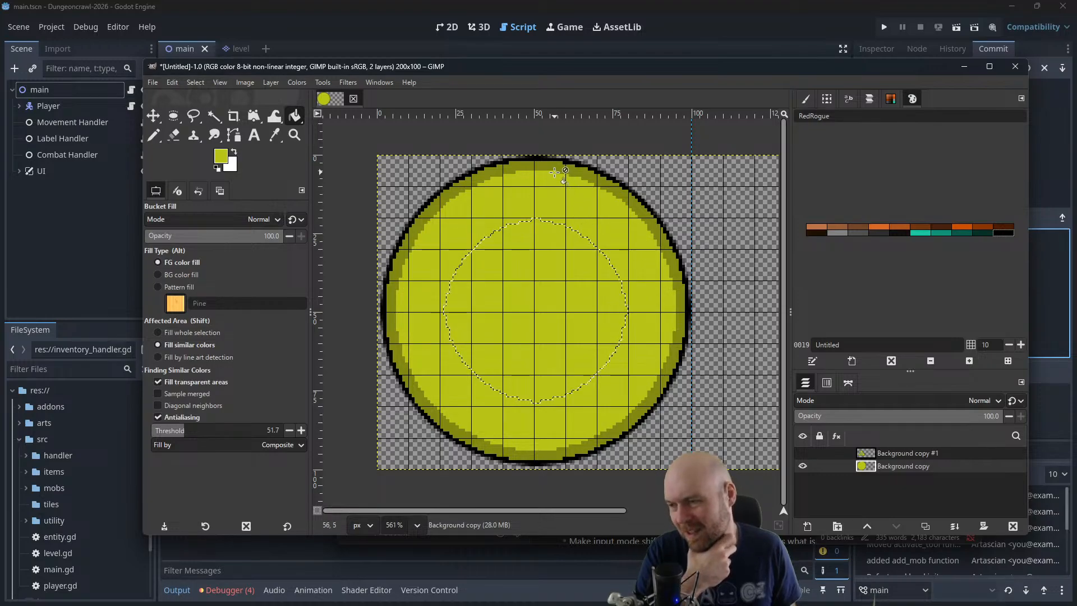
click(197, 82)
click(218, 222)
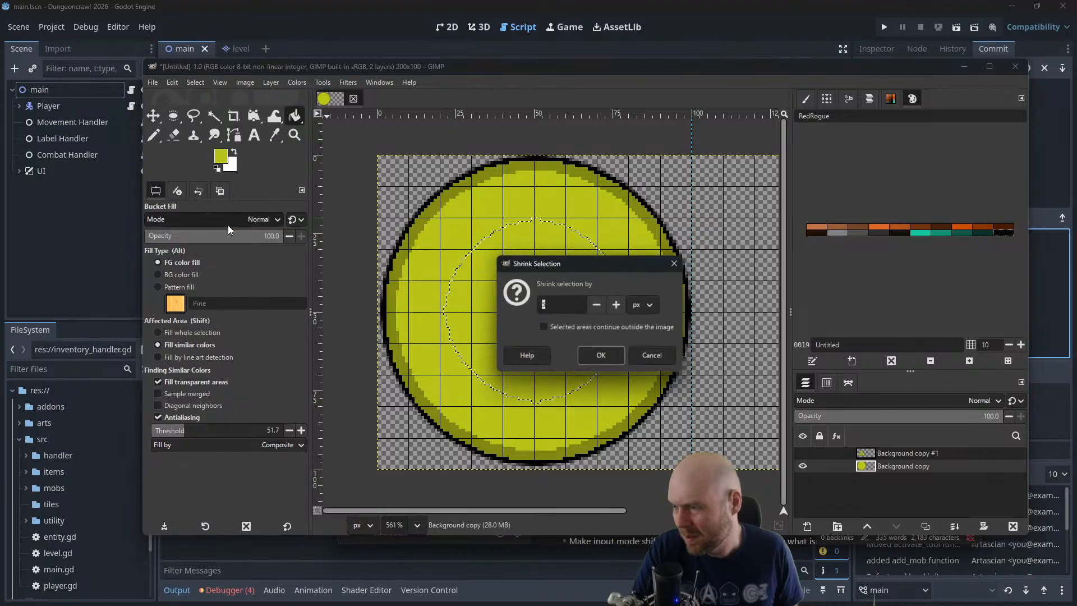
click(604, 354)
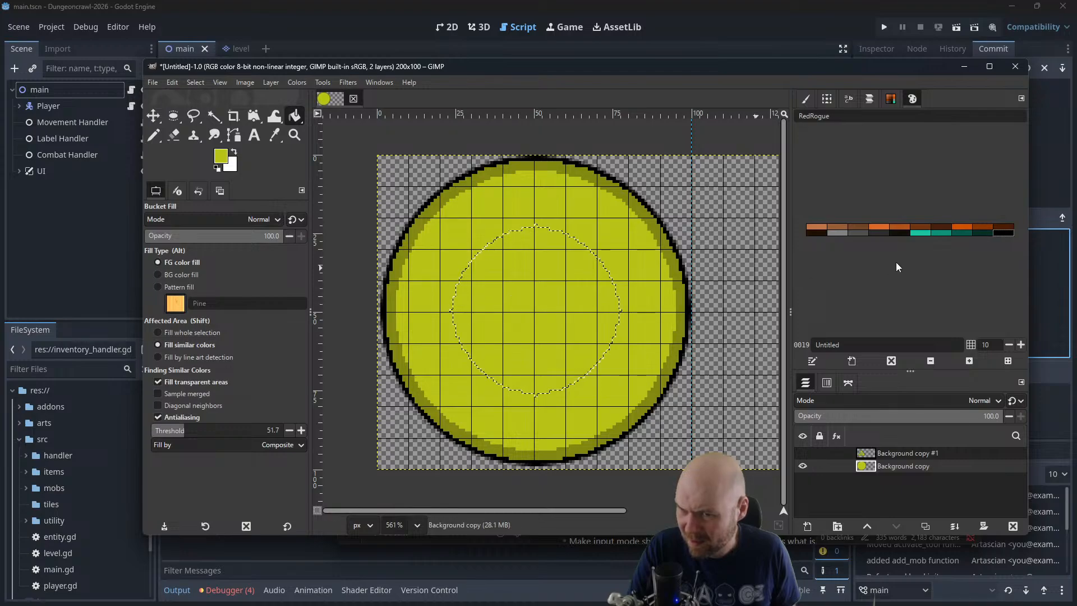
click(217, 168)
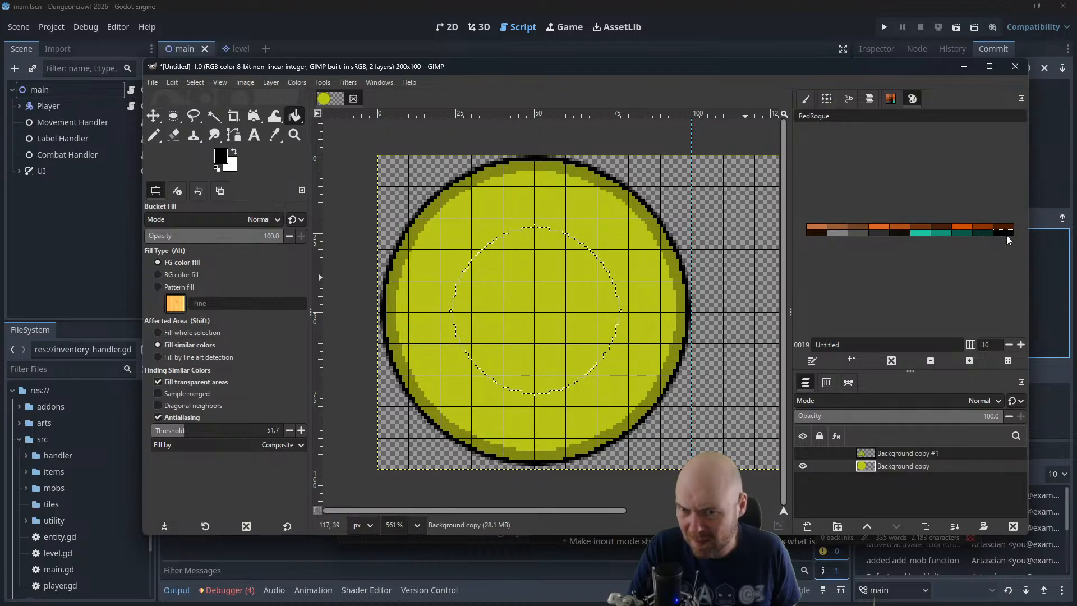
Fill the selected inner circle with black, shrink the selection by about 2 px, and fill the smaller circle with the palette's teal
click(596, 306)
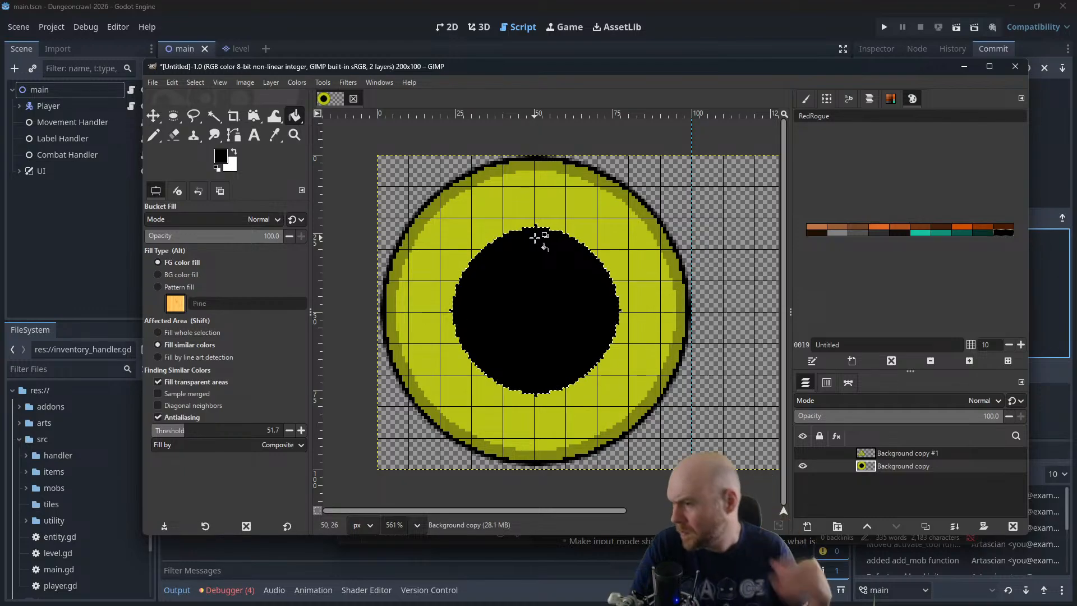
click(194, 82)
mouse_move(209, 137)
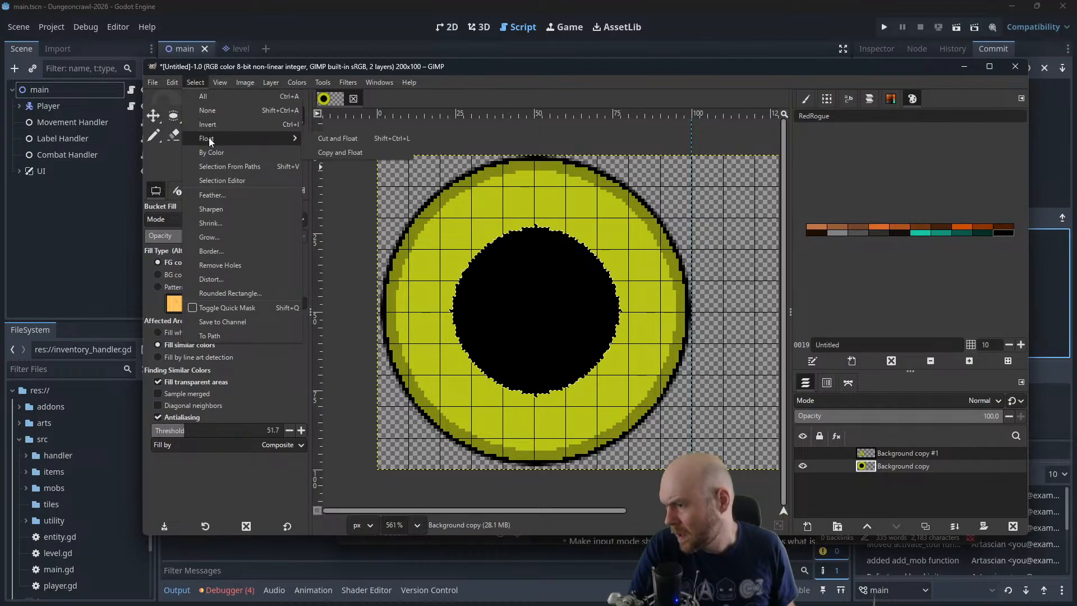
click(220, 222)
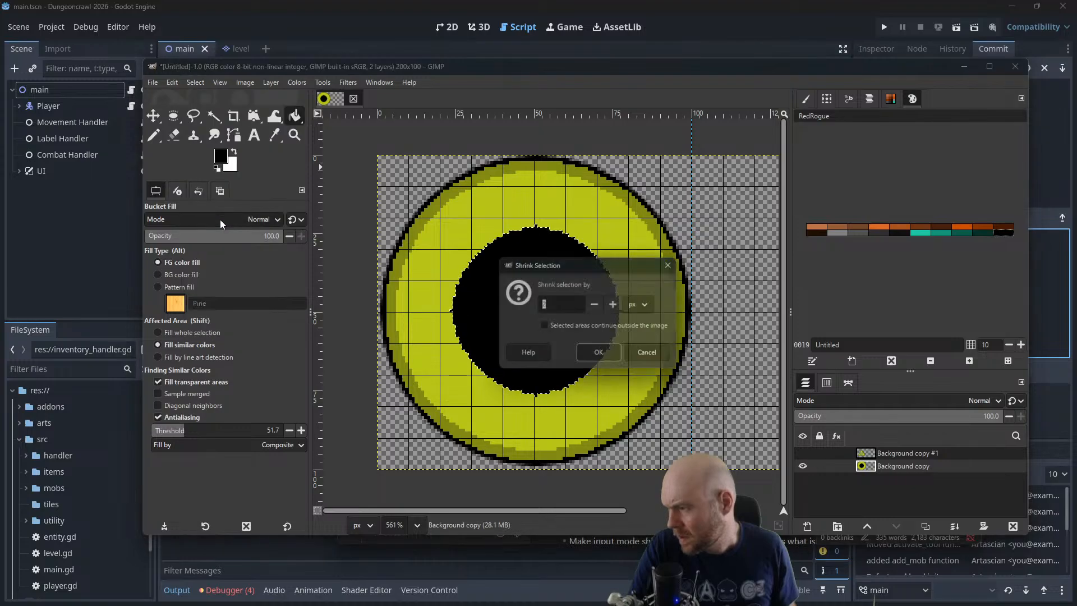
click(596, 349)
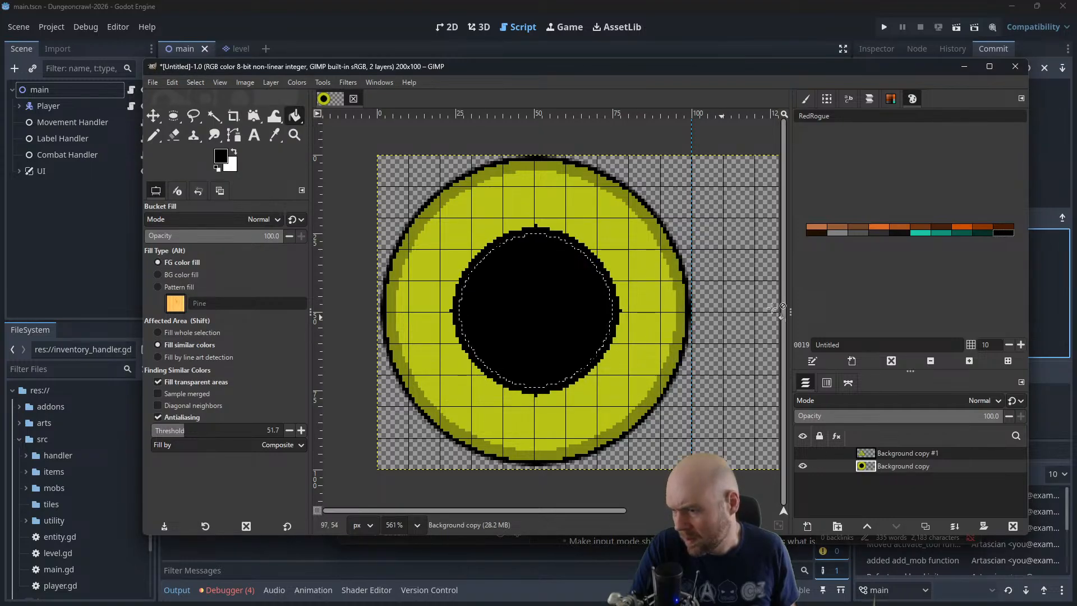
click(922, 234)
click(509, 317)
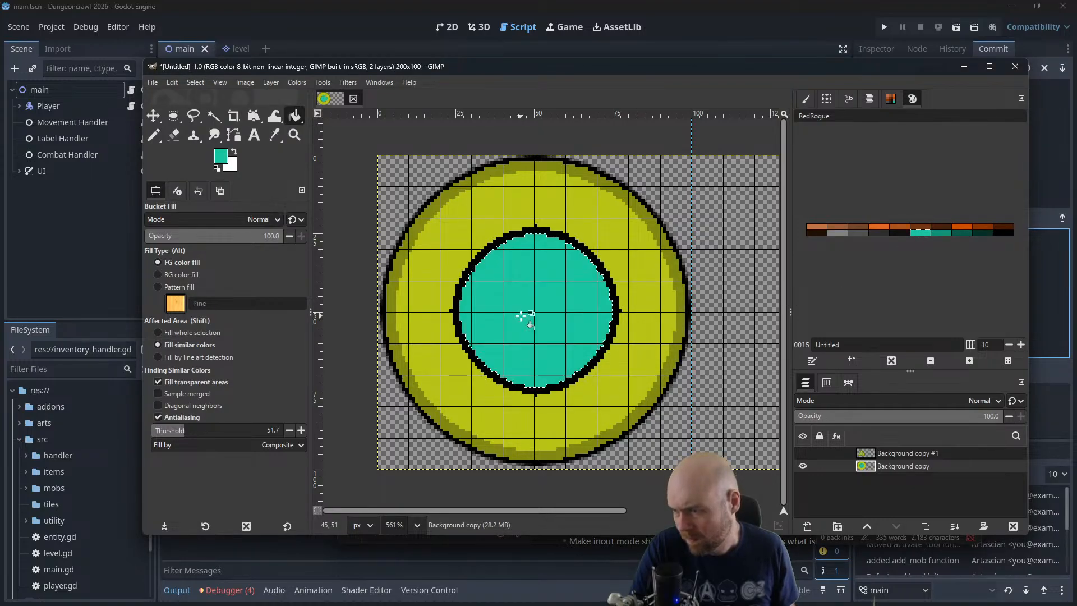
Shrink the teal circle's selection by about 4 px and fill the inside with black, leaving a teal ring
click(197, 82)
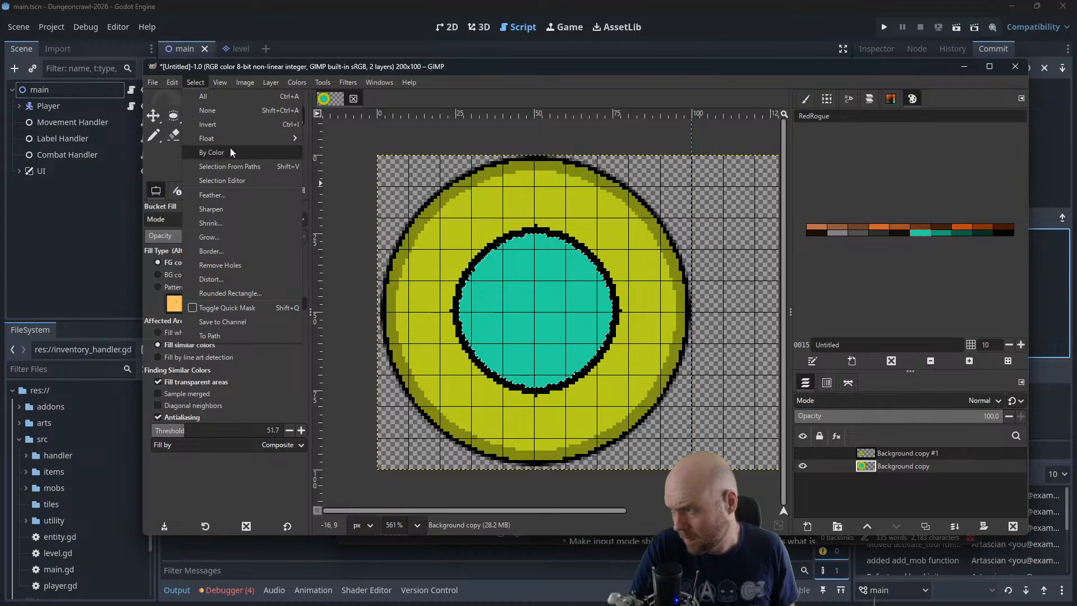
click(230, 224)
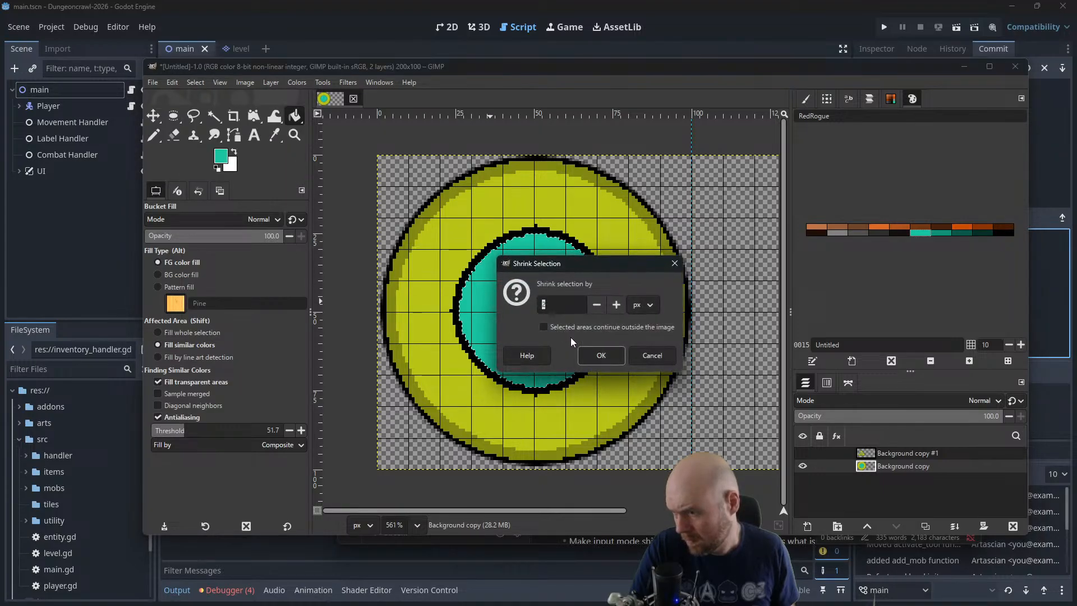
click(595, 352)
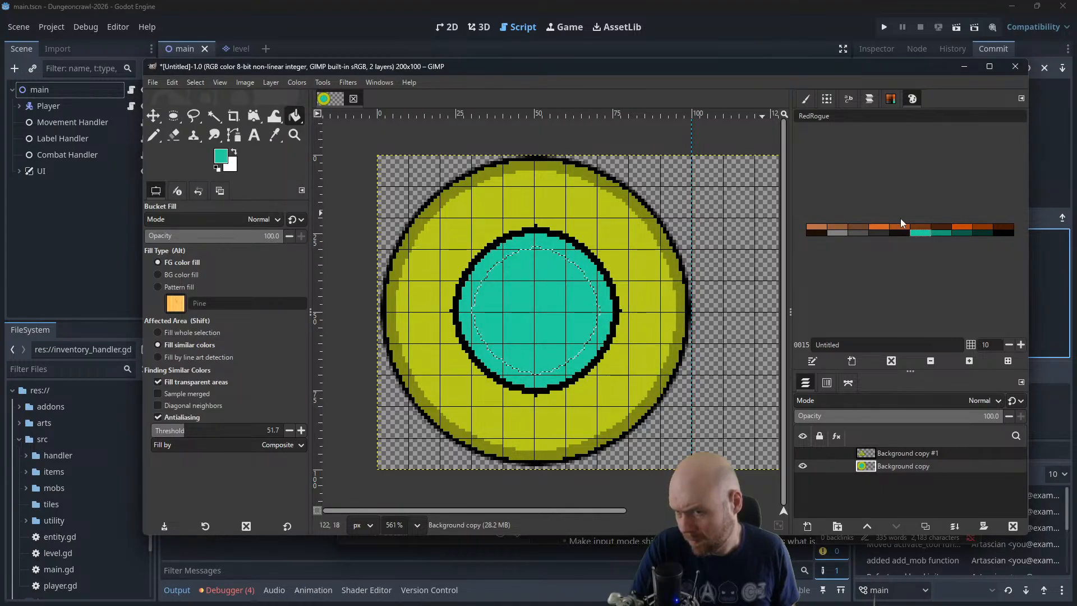
click(1005, 233)
click(512, 324)
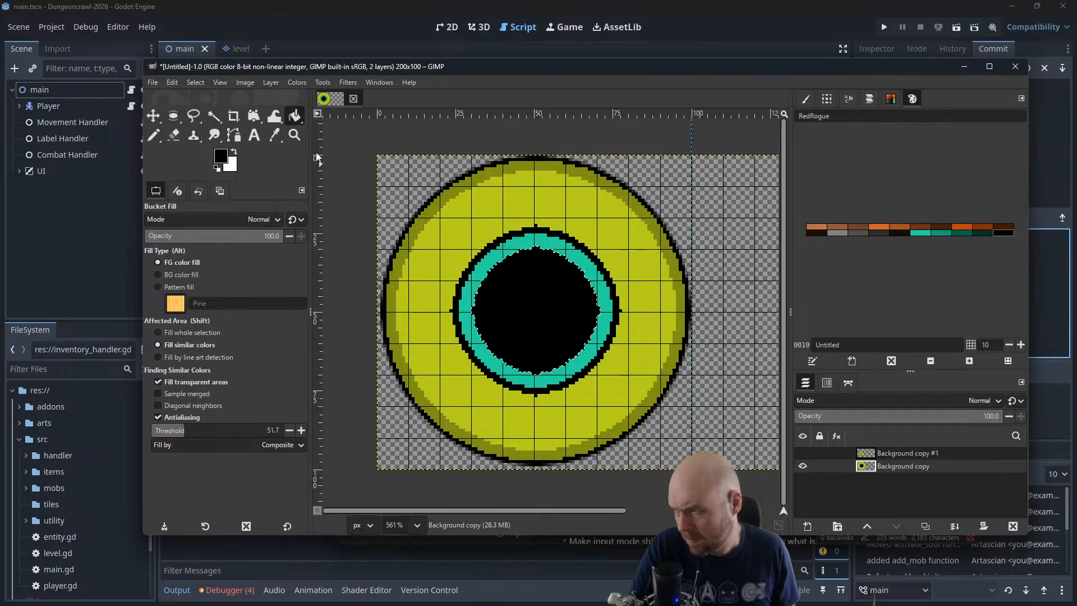
Shrink the selection by about 2 px and fill the center with the sign's bright yellow, leaving a thin black inner outline
click(194, 84)
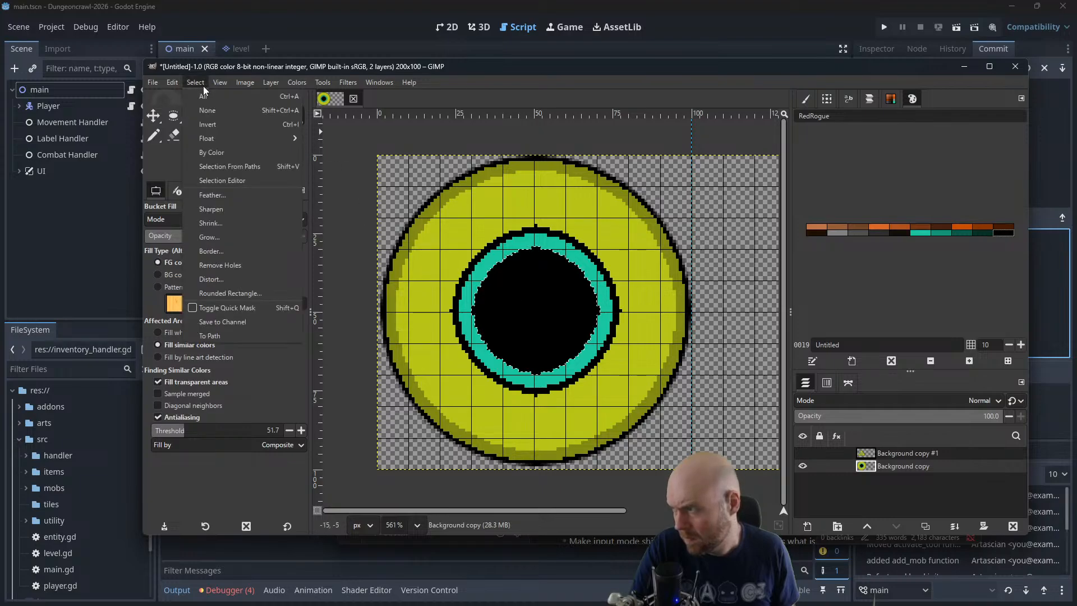
click(221, 225)
click(596, 355)
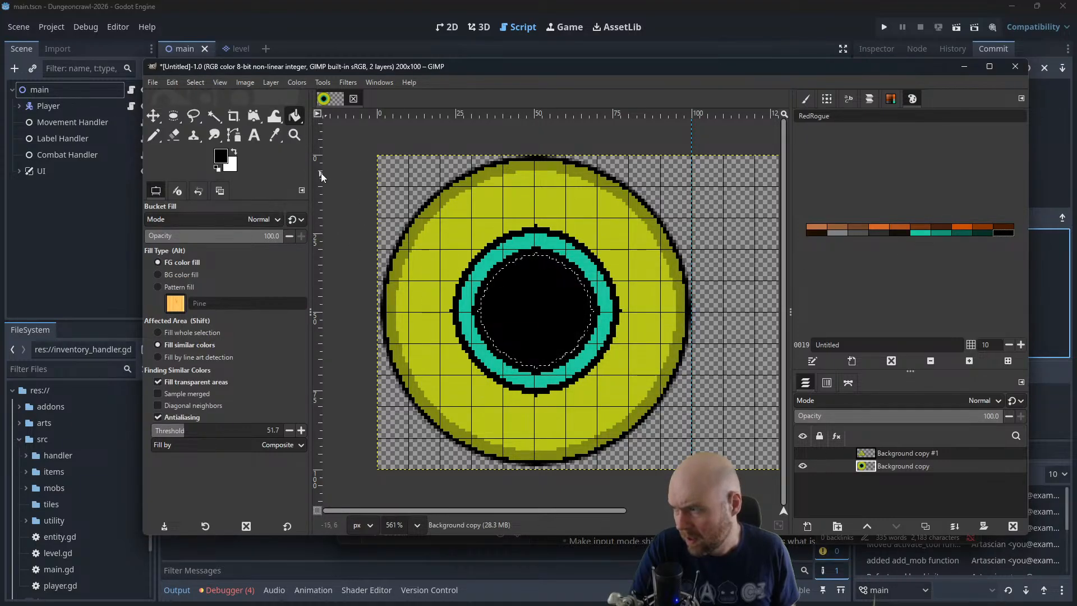
click(273, 136)
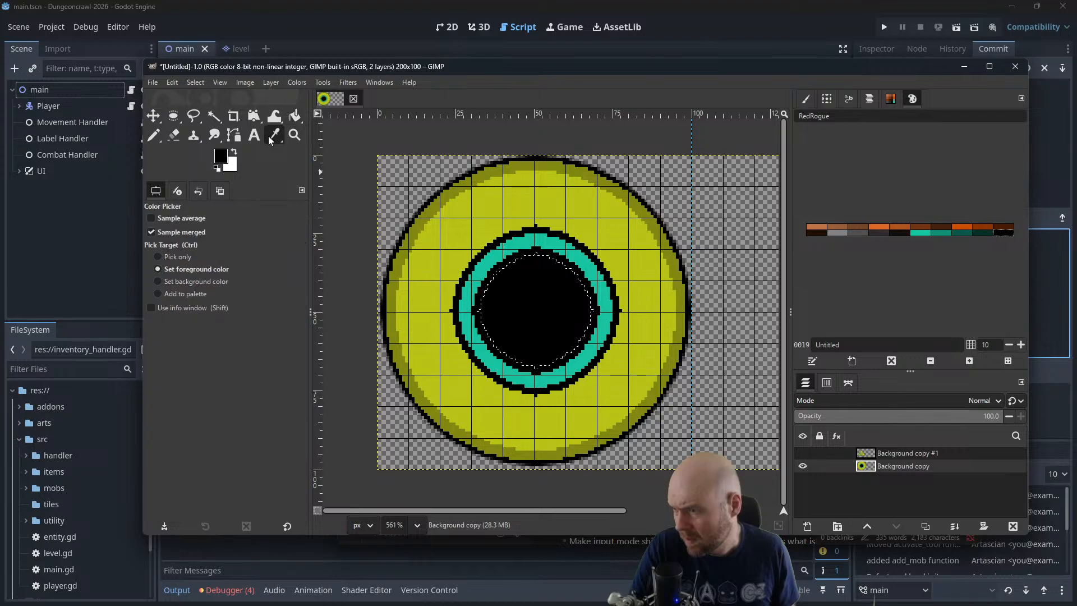
click(610, 231)
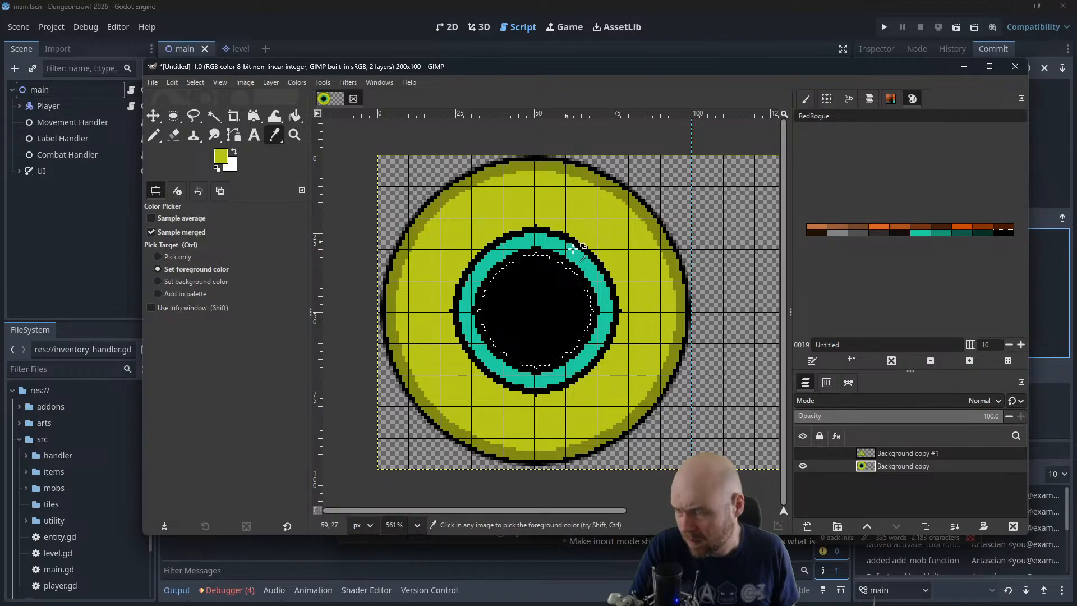
click(295, 115)
click(541, 297)
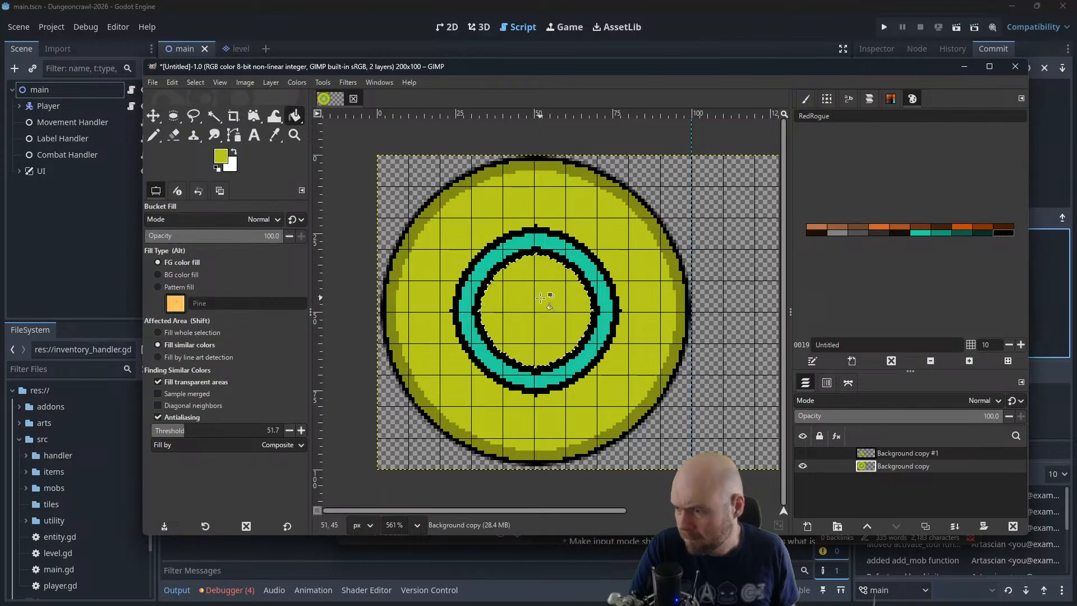
Select a 59 x 58 px rectangle at 20, 20 around the teal ring, then cut and paste it as its own layer
ctrl+scroll(636, 296, down, 4)
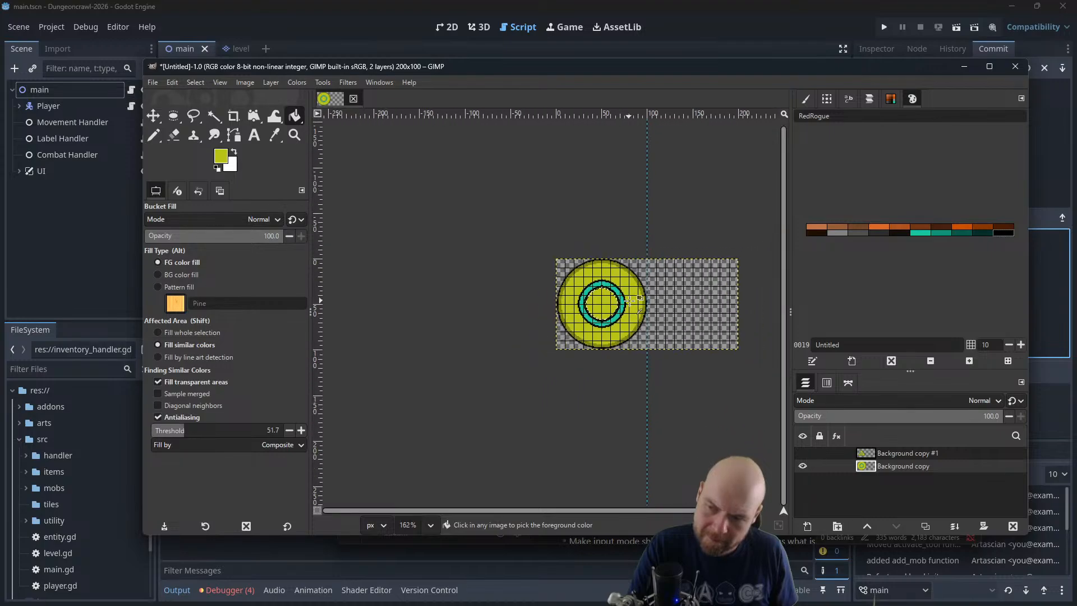
ctrl+scroll(640, 295, down, 4)
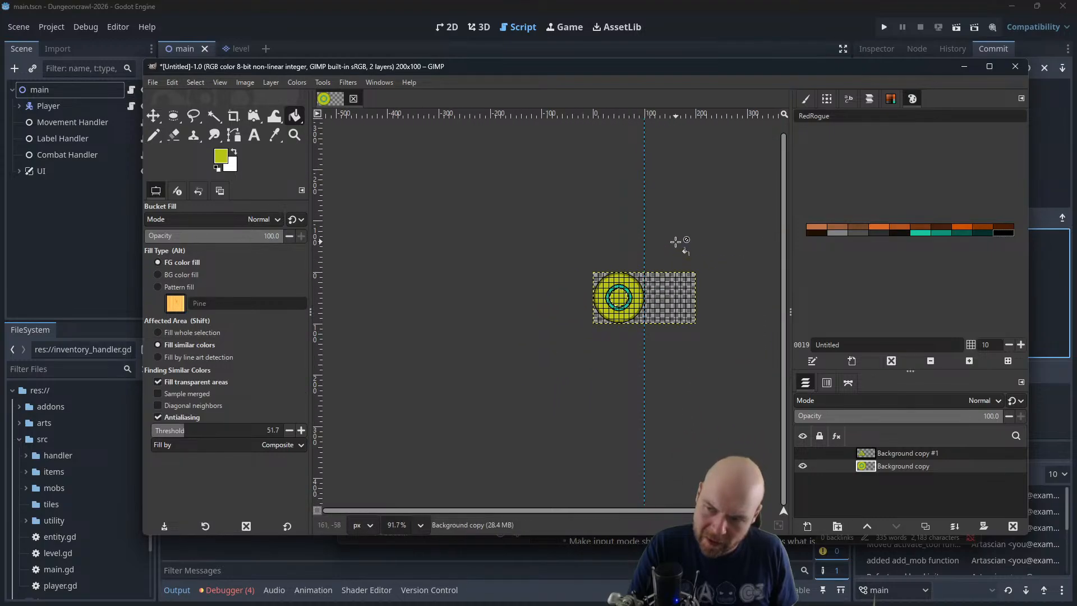
ctrl+scroll(639, 292, up, 4)
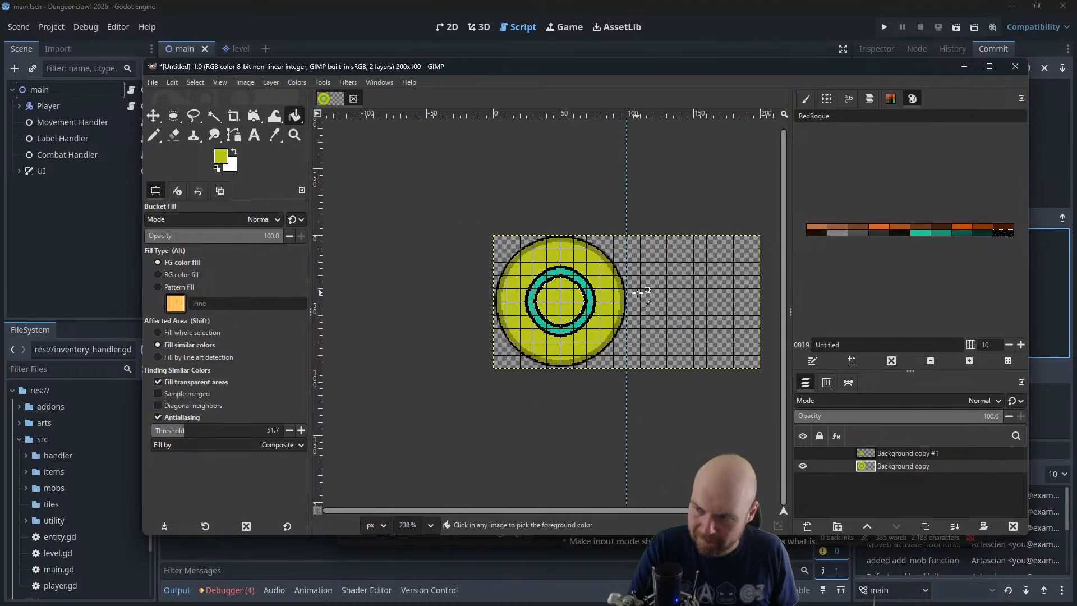
ctrl+scroll(639, 292, up, 2)
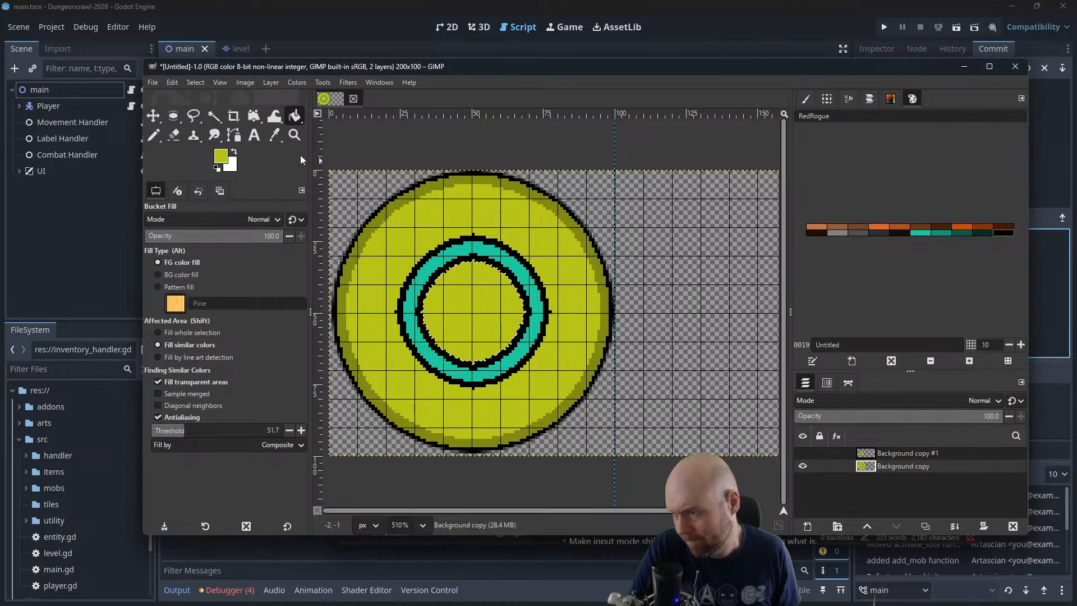
click(153, 116)
ctrl+scroll(508, 218, up, 3)
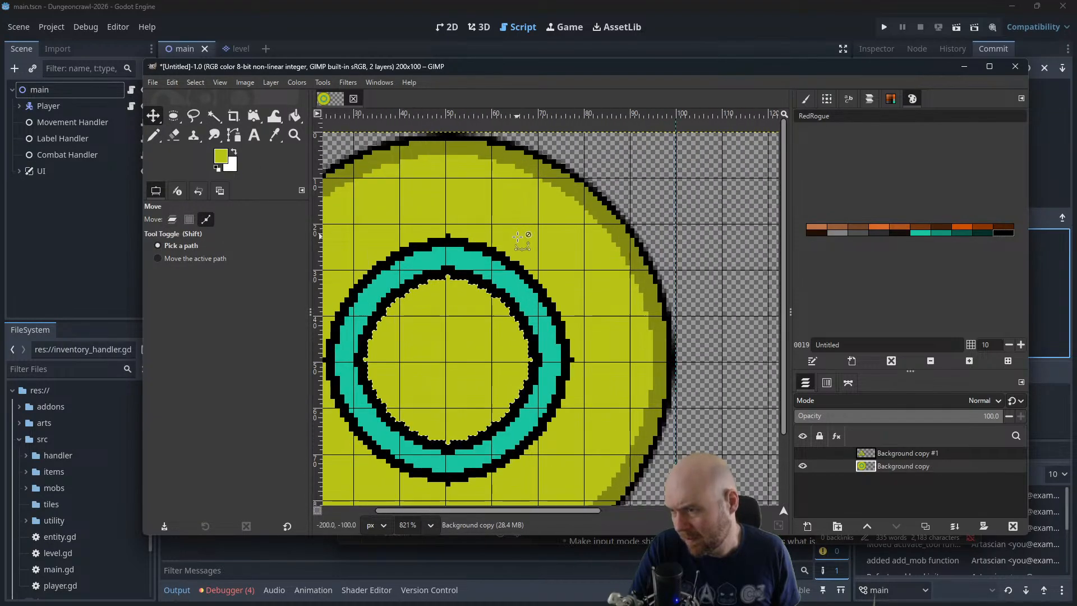
drag(548, 252, 627, 236)
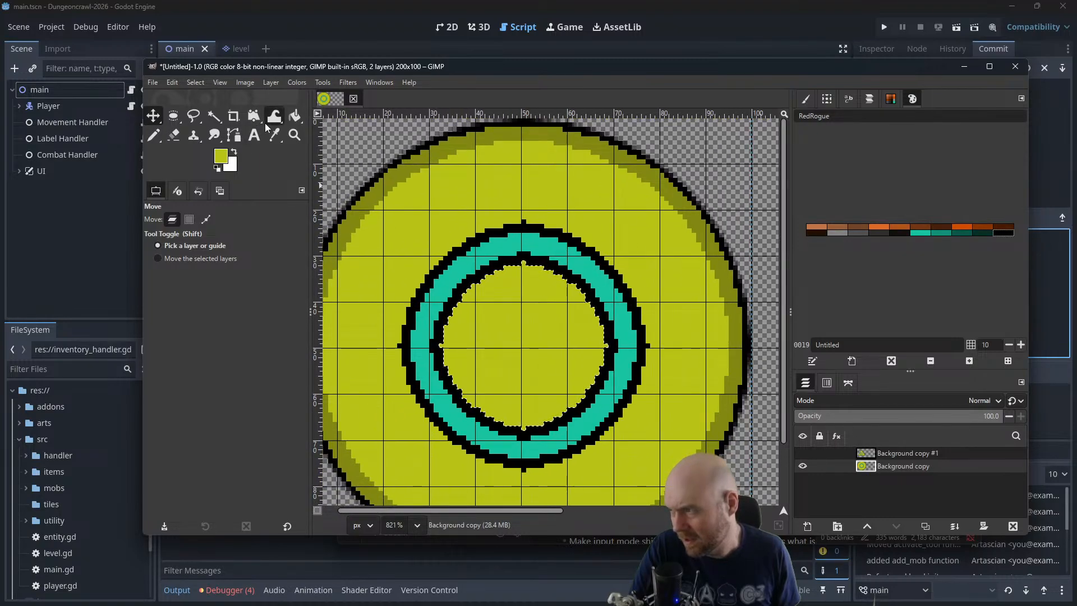
click(174, 115)
click(176, 116)
click(225, 112)
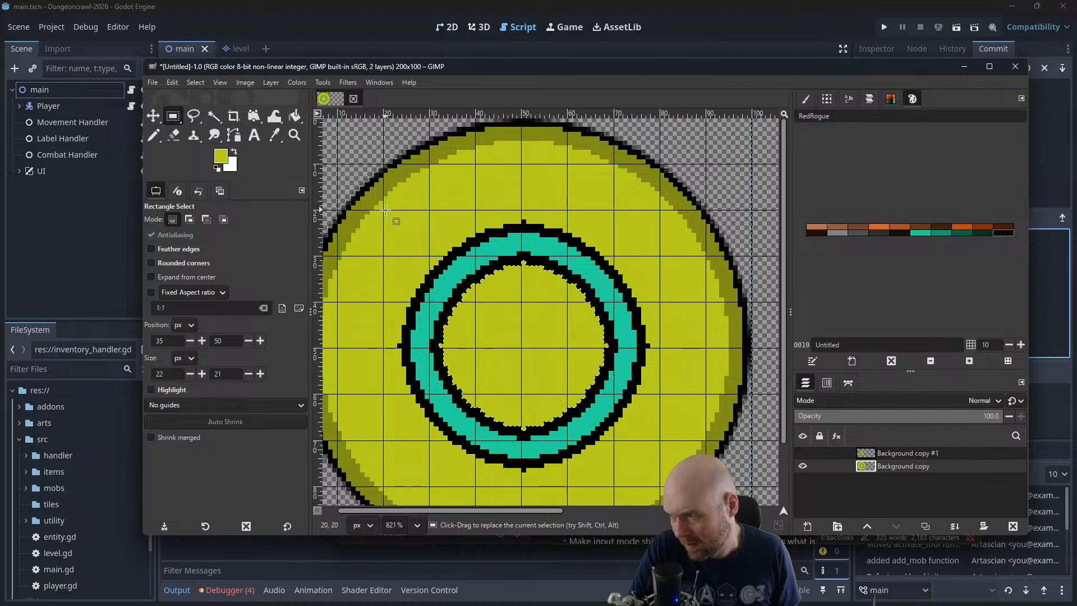
drag(384, 211, 654, 477)
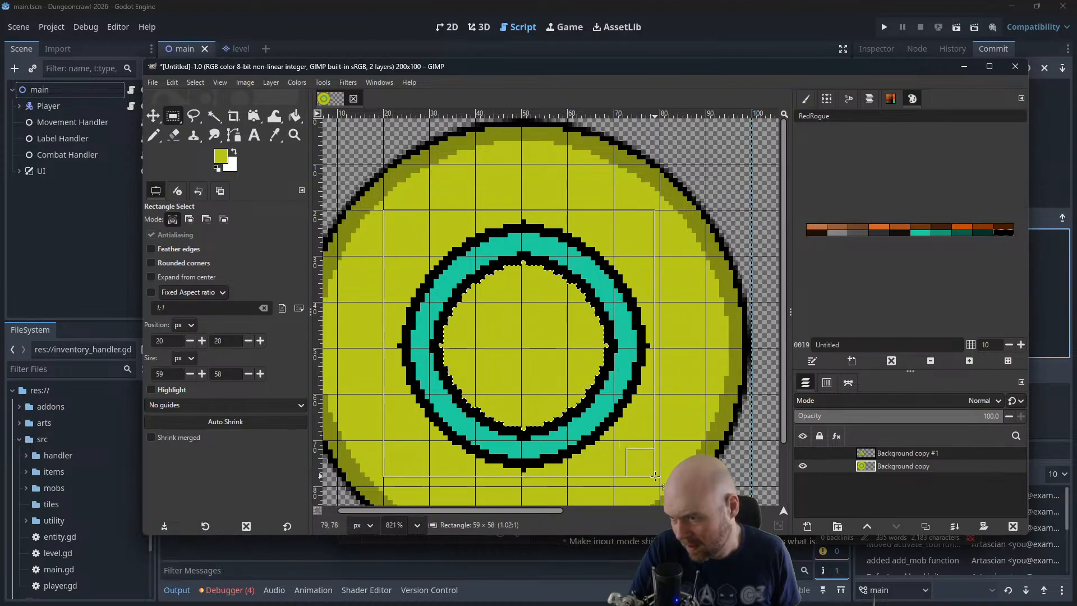
key(ctrl+x)
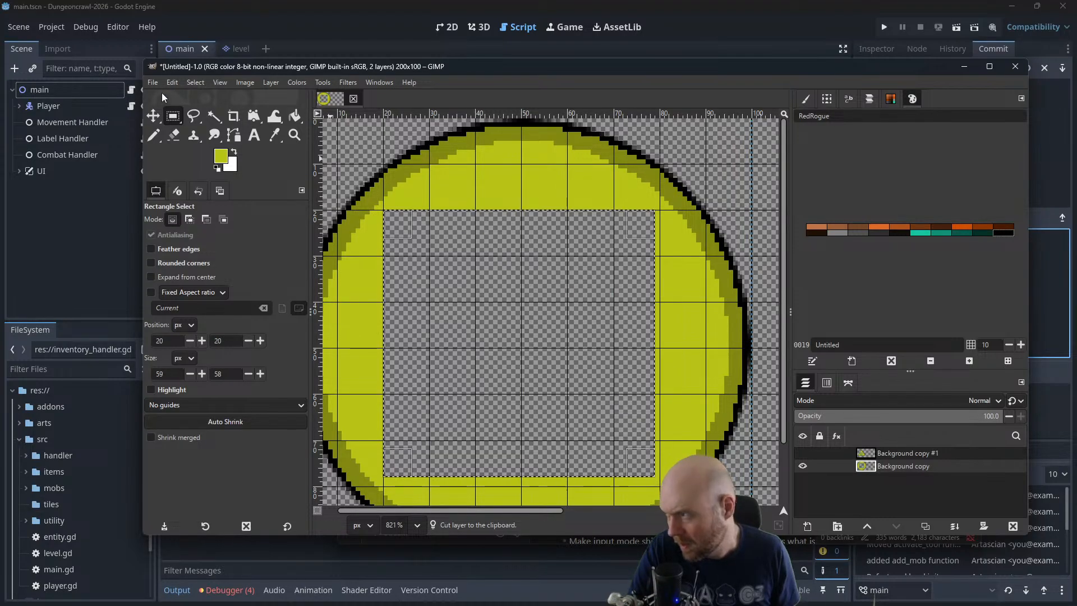
key(ctrl+v)
Move the pasted ring layer about 5 px to the left and fill the exposed transparent gap on Background copy with the bright yellow
click(152, 115)
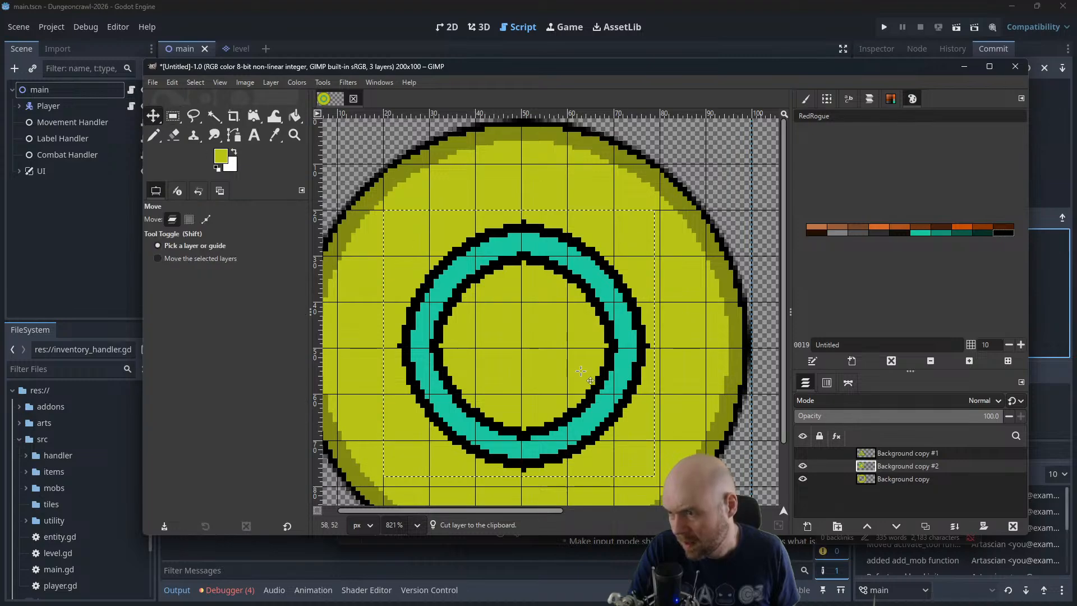
drag(638, 368, 617, 370)
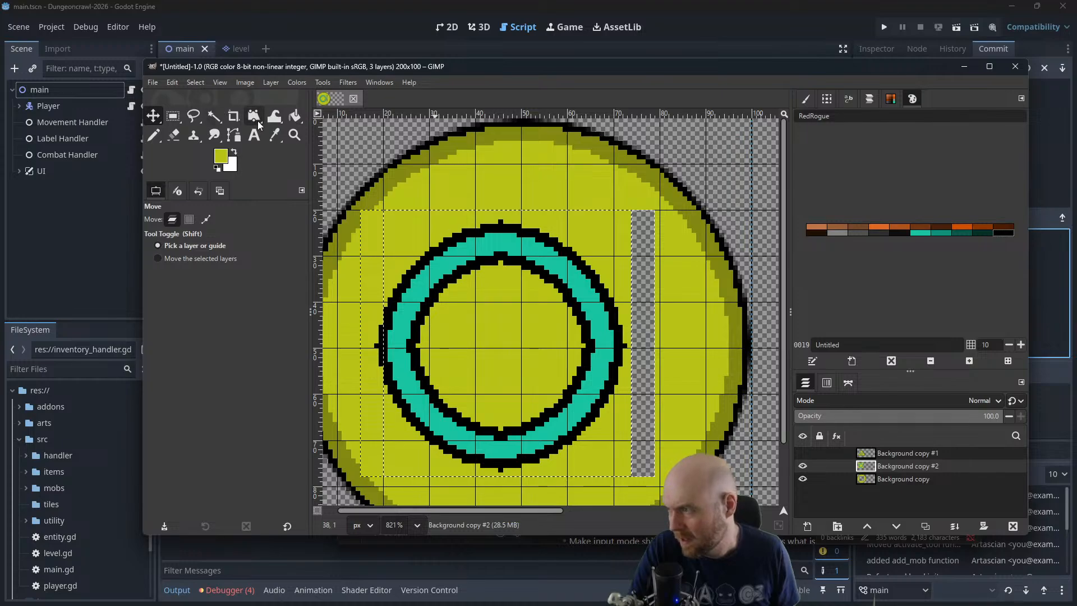
click(294, 116)
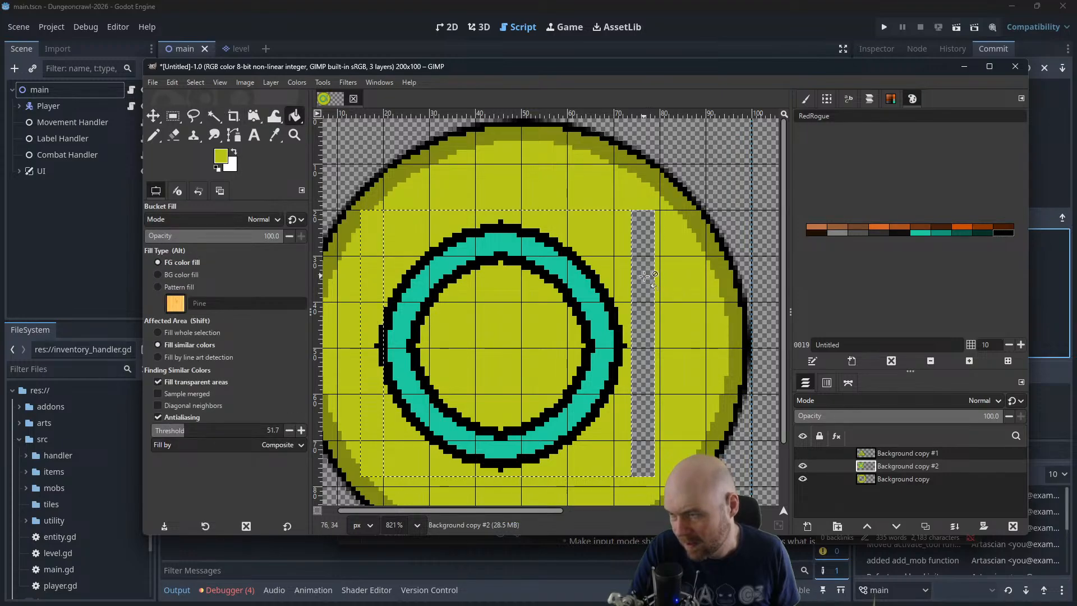
click(836, 479)
click(640, 334)
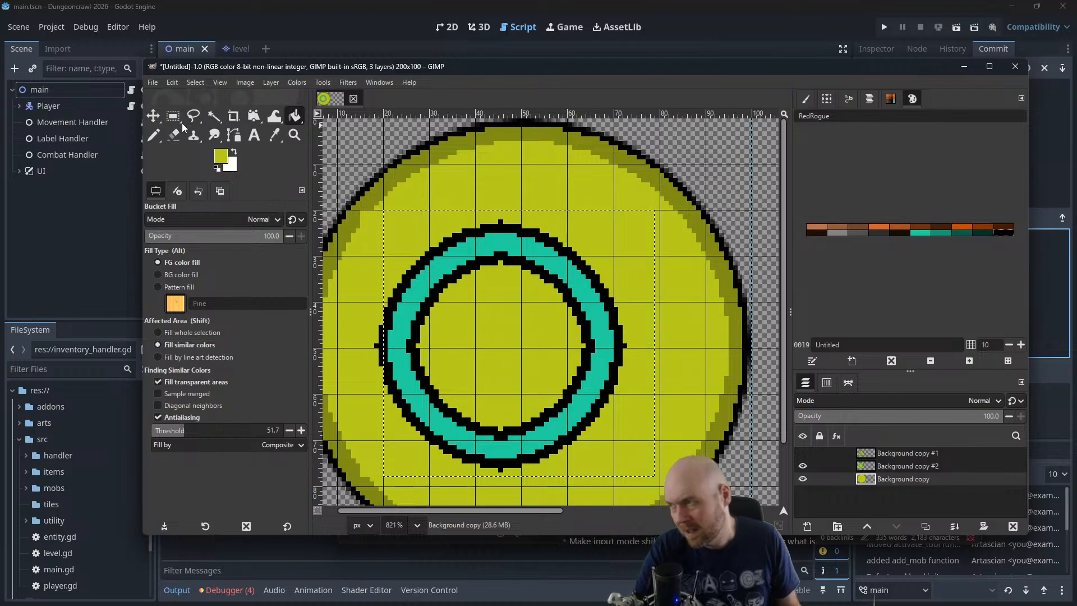
Clear the selection and draw a short horizontal black stroke with the 1-pixel Pencil beside the ring's upper right, starting a 2
key(n)
click(196, 82)
click(202, 109)
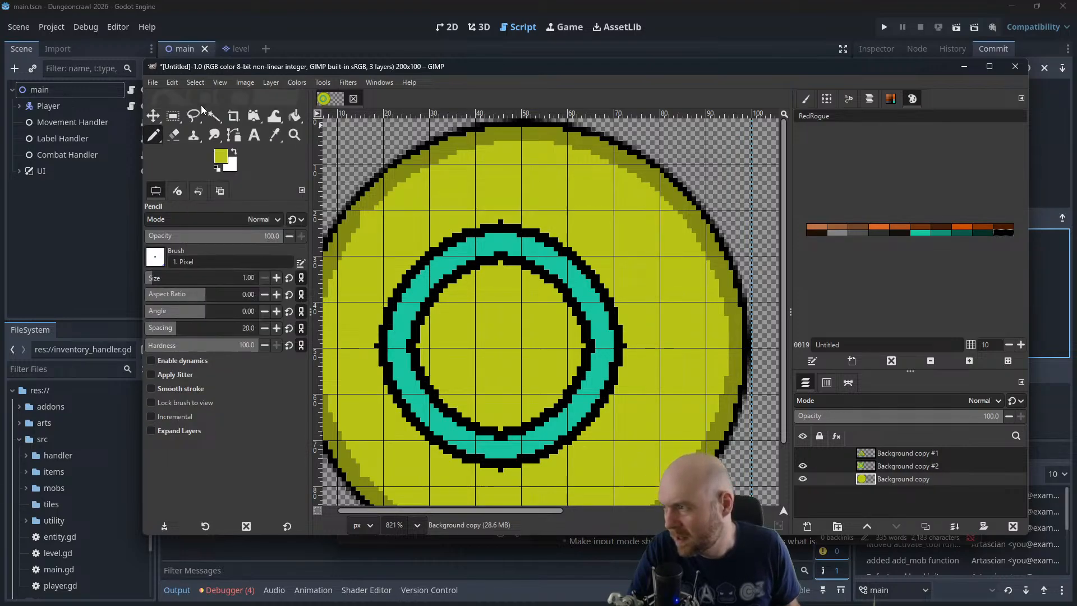
click(1004, 232)
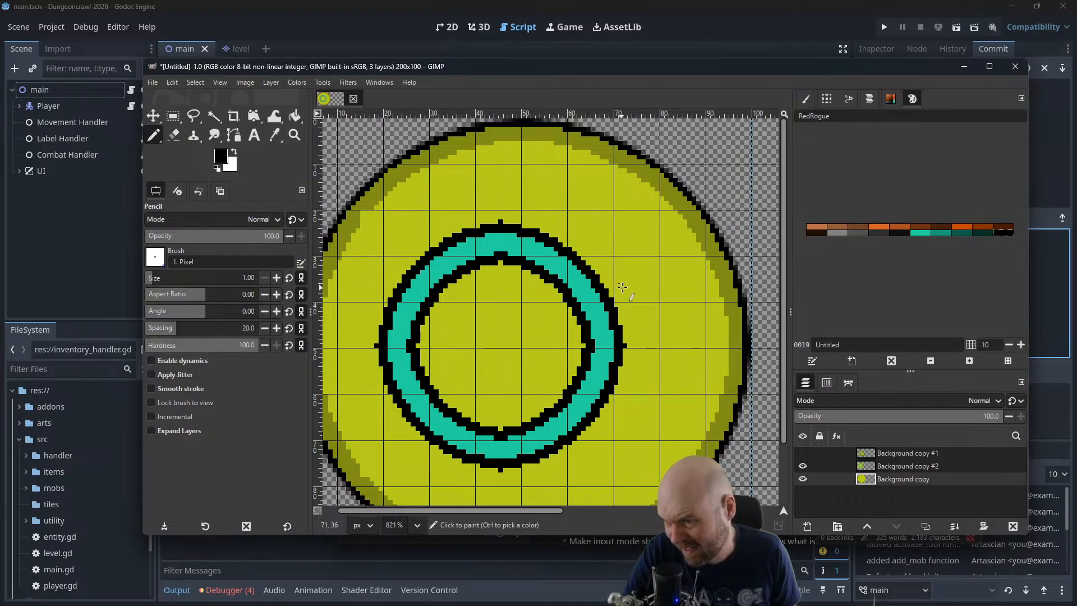
drag(632, 286, 640, 286)
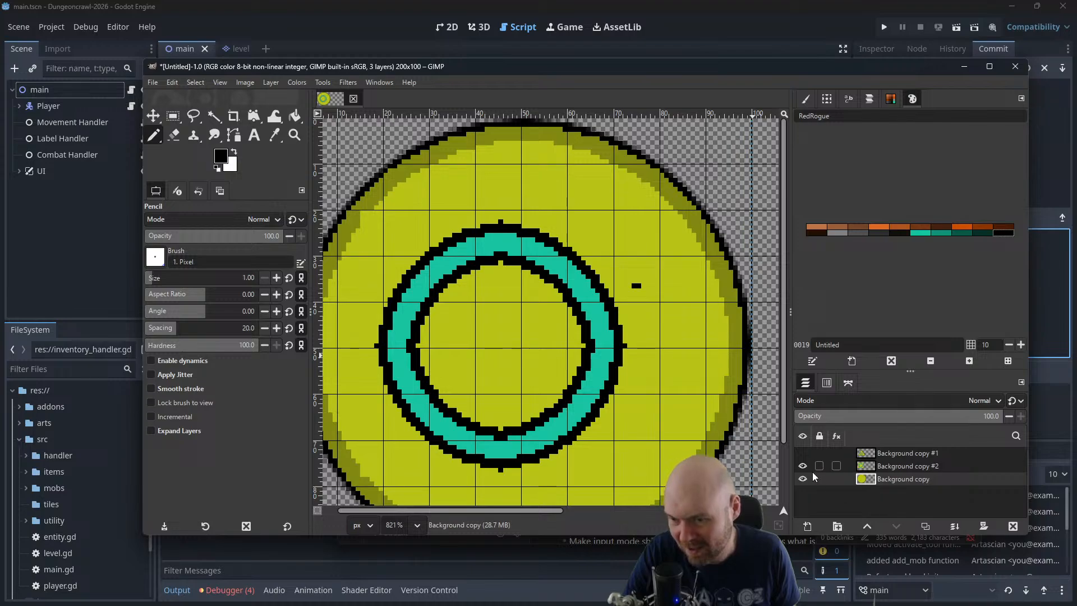
Merge Background copy #2 down into Background copy and draw the black pixel outline of a 2 at the ring's upper right
right_click(896, 465)
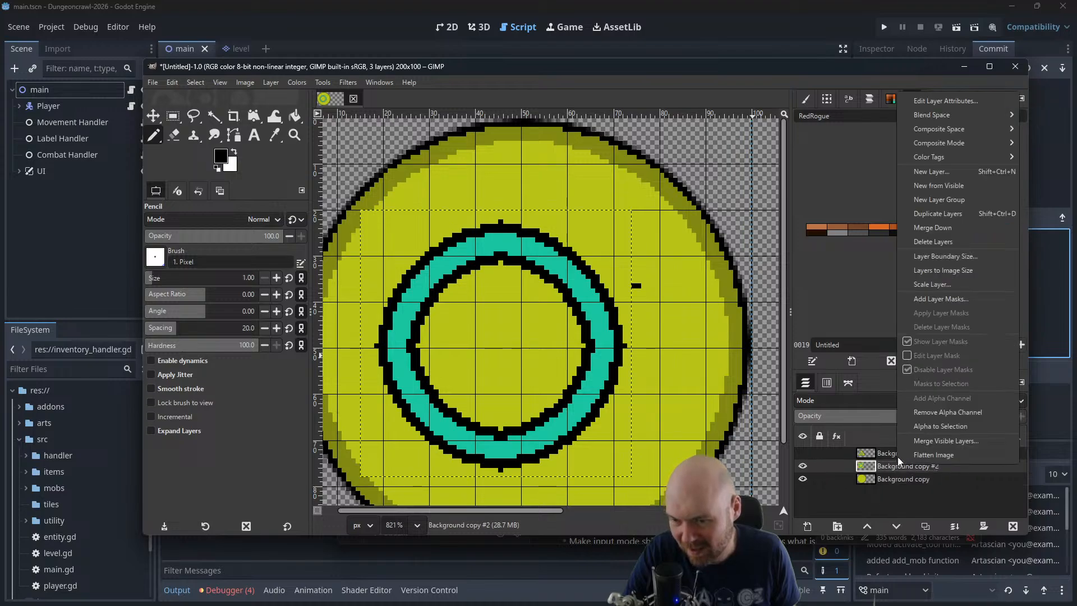
click(954, 227)
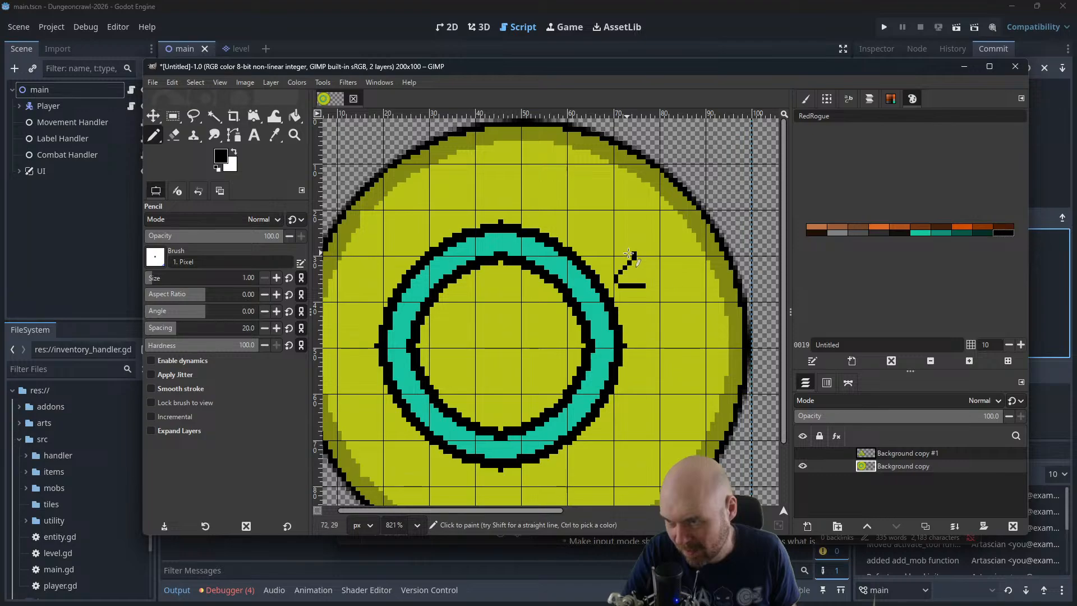
drag(635, 254, 616, 253)
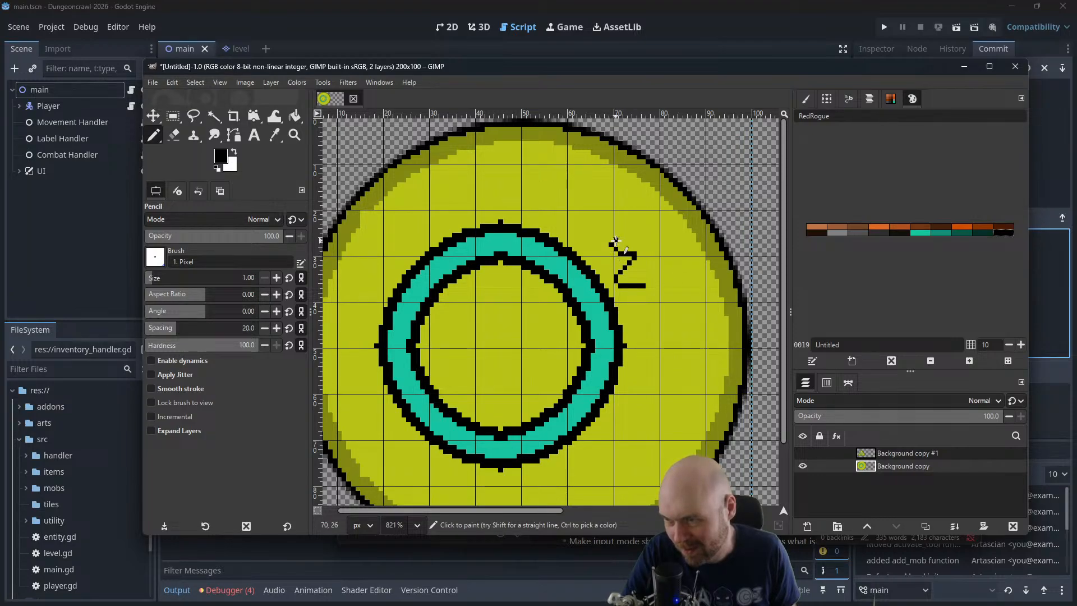
mouse_move(634, 240)
mouse_down()
mouse_move(649, 251)
mouse_move(652, 285)
mouse_up()
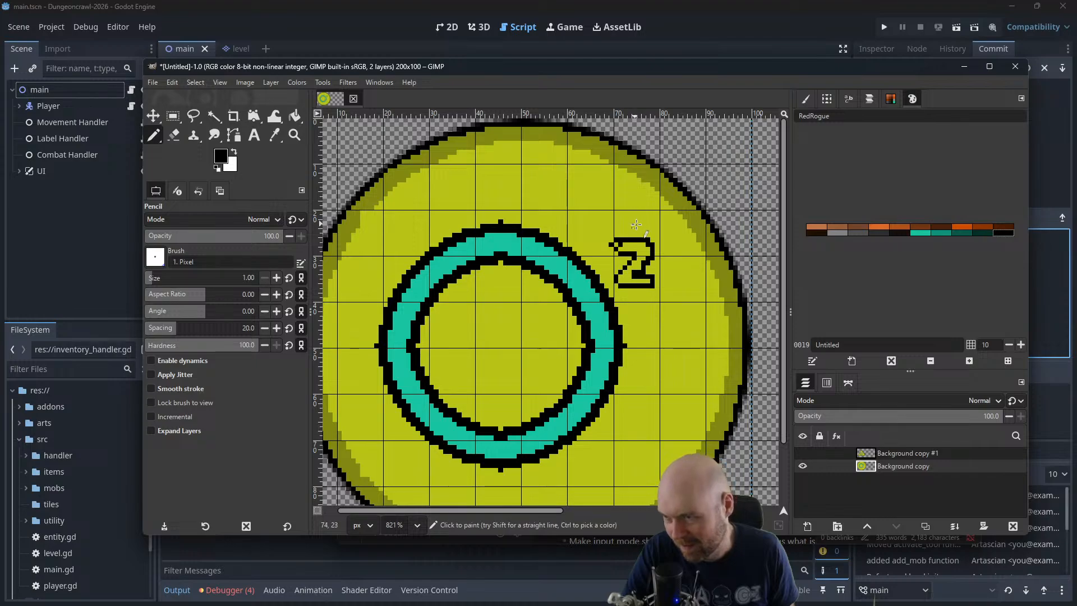
click(614, 244)
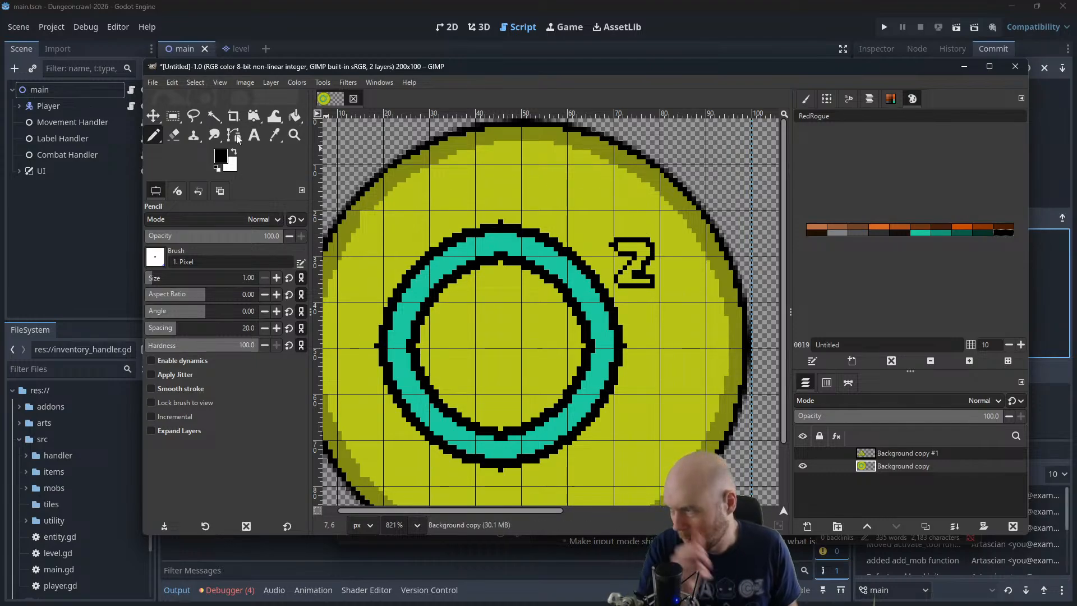
Fill the outlined 2 beside the ring with the teal from the RedRogue palette
ctrl+click(586, 228)
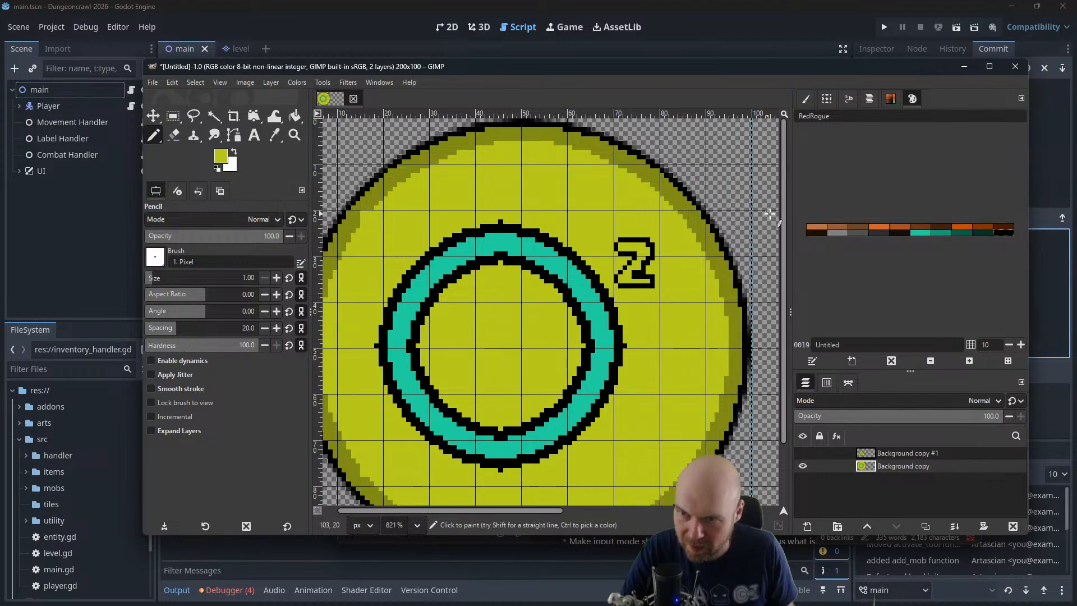
click(915, 232)
click(294, 117)
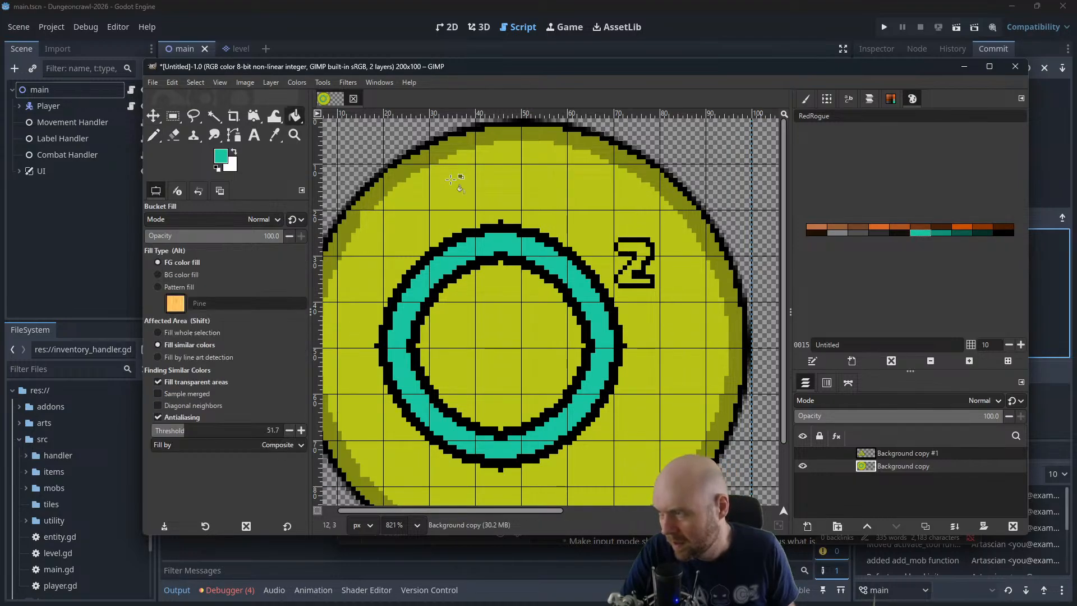
click(642, 273)
scroll(641, 274, down, 6)
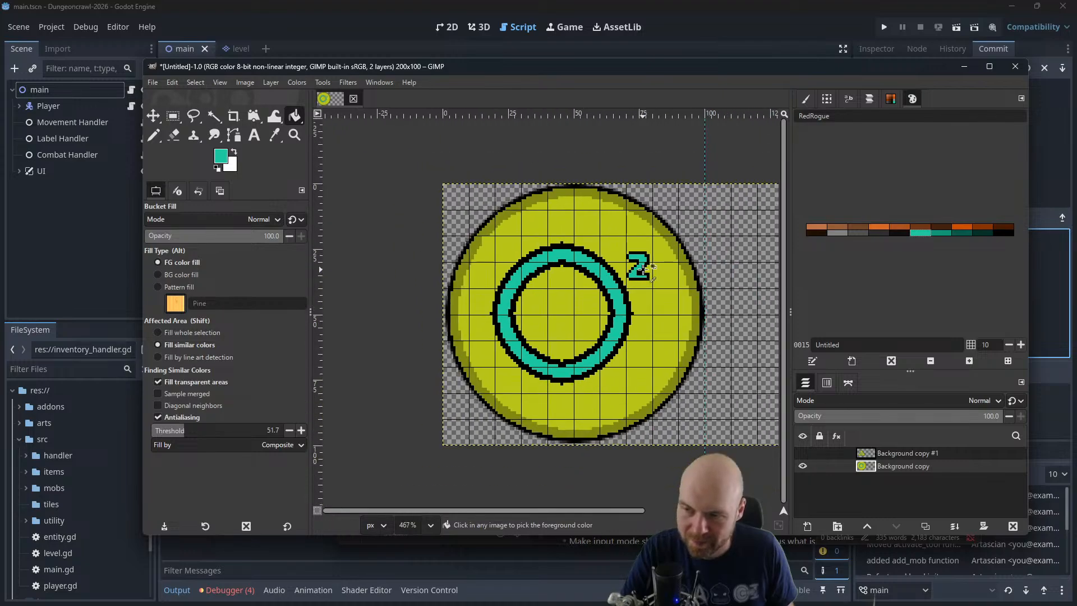
Set the sign's zoom to 100%, run the Dungeoncrawl-2026 project in Godot, and place the game window beside the GIMP window
scroll(642, 264, down, 3)
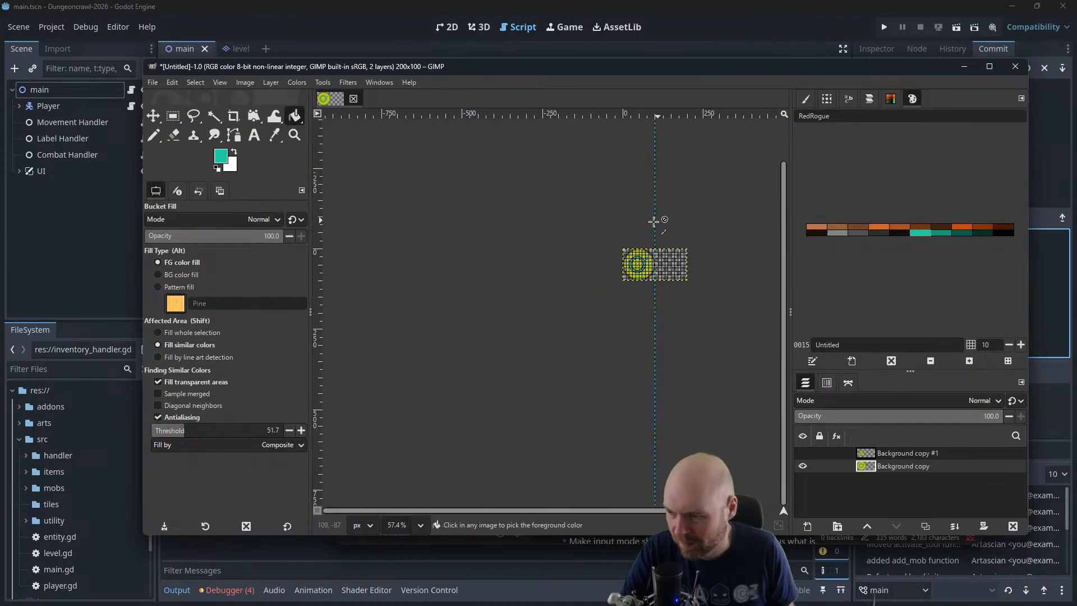
click(420, 525)
click(418, 408)
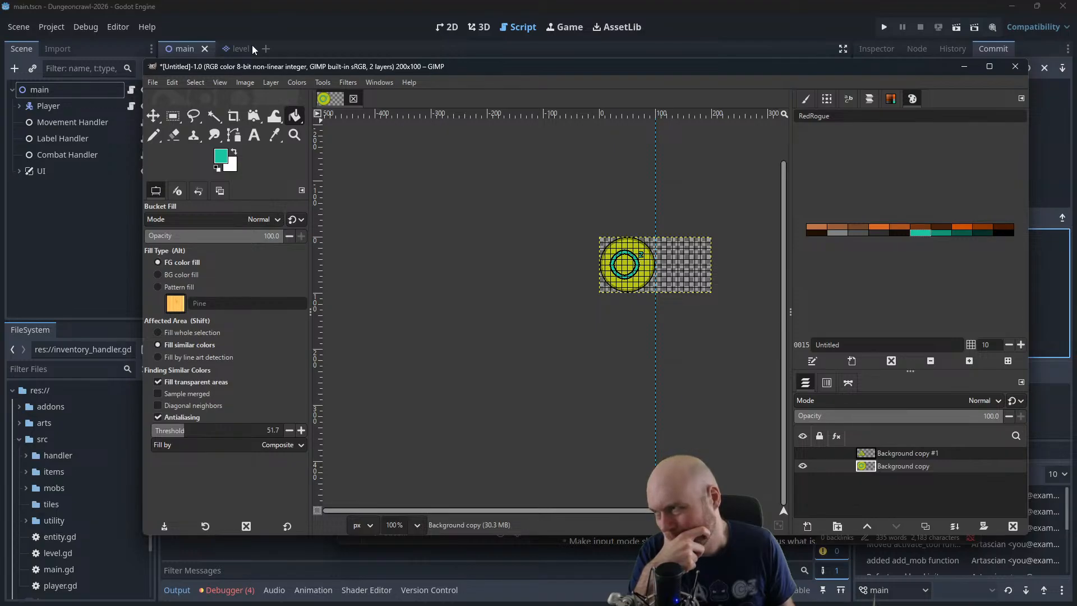
drag(353, 71, 352, 0)
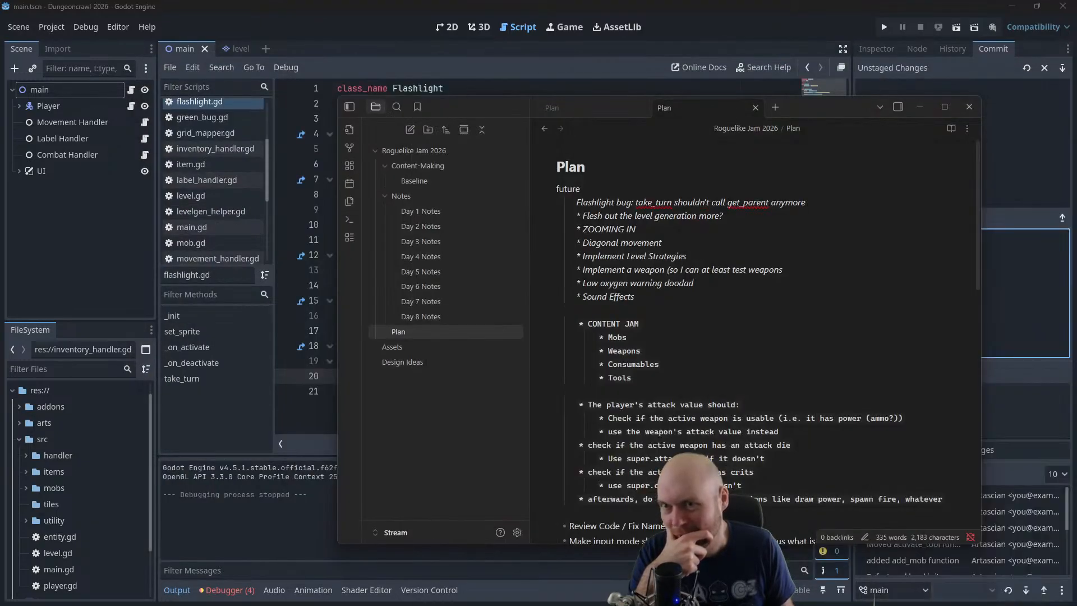
click(882, 27)
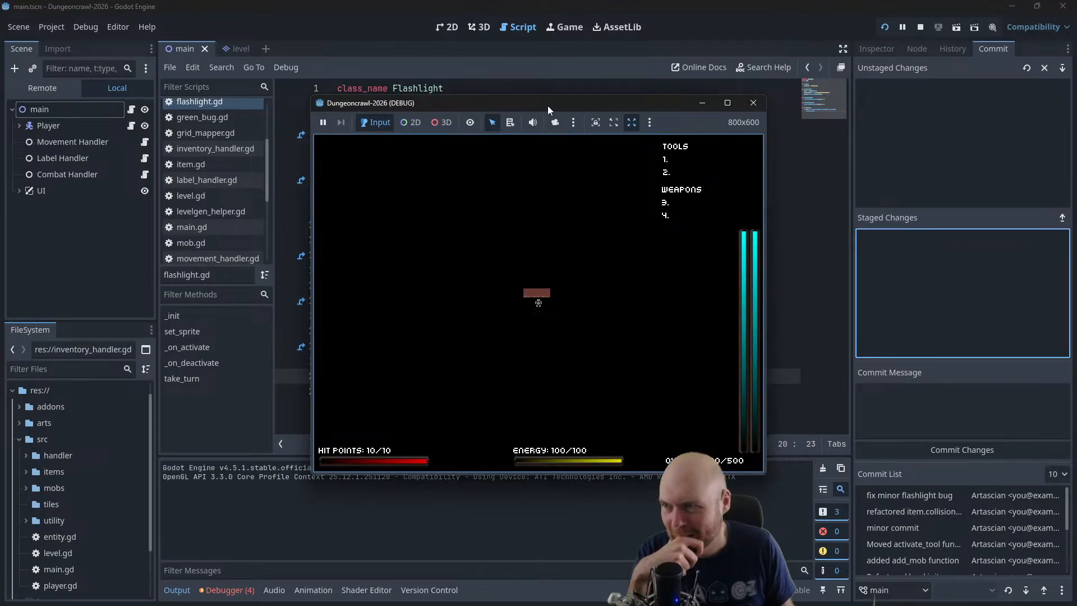
drag(548, 105, 259, 82)
drag(1076, 188, 918, 111)
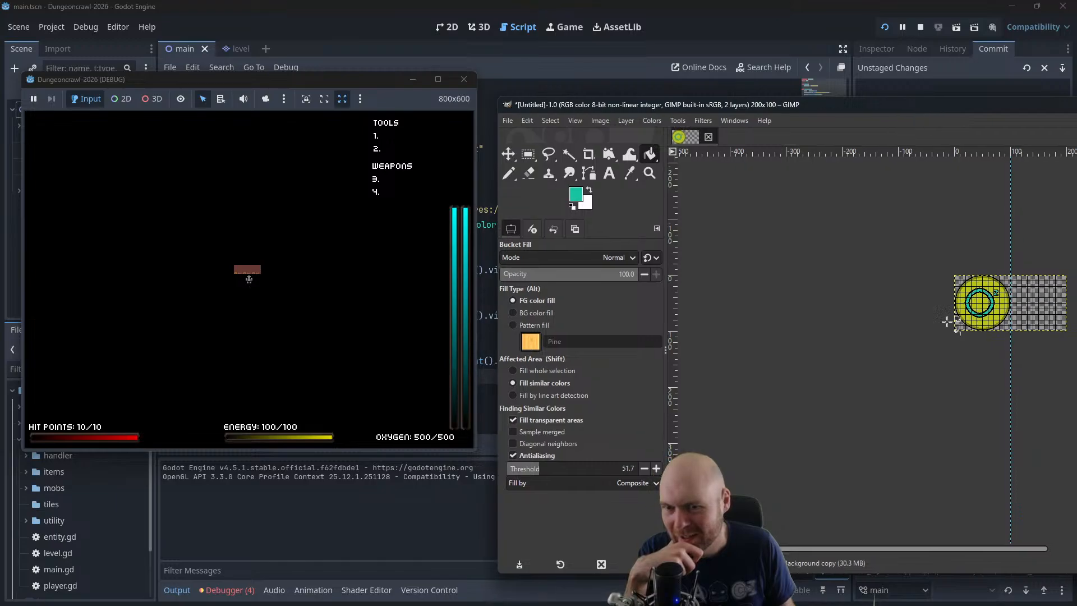
Compare the sign's size at 100% zoom with the running game's interface, and close the game
drag(892, 382, 635, 386)
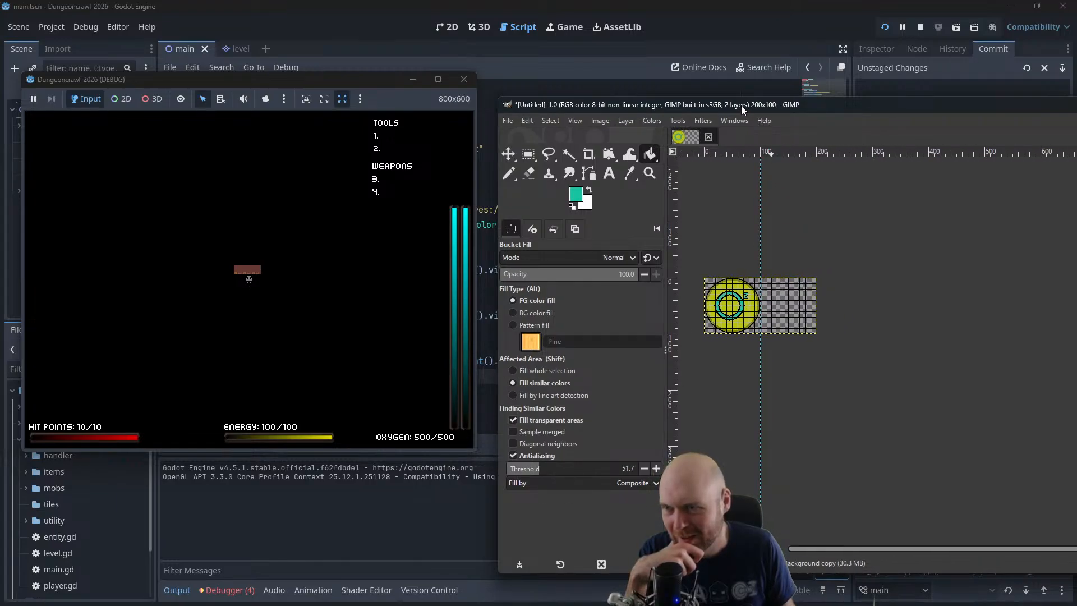
drag(741, 106, 732, 102)
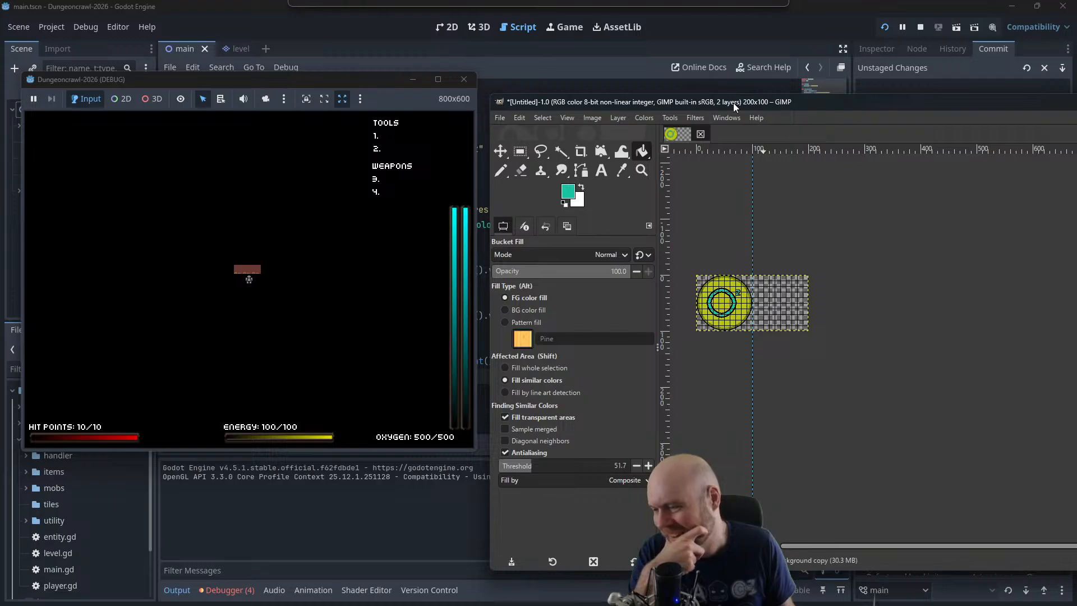
drag(732, 103, 734, 102)
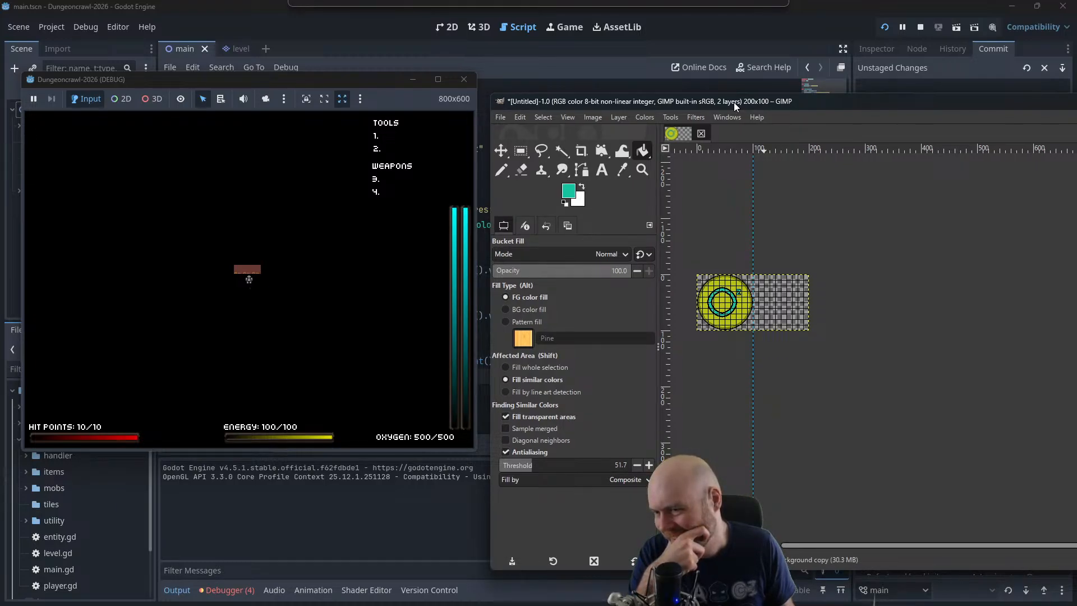
drag(734, 102, 734, 102)
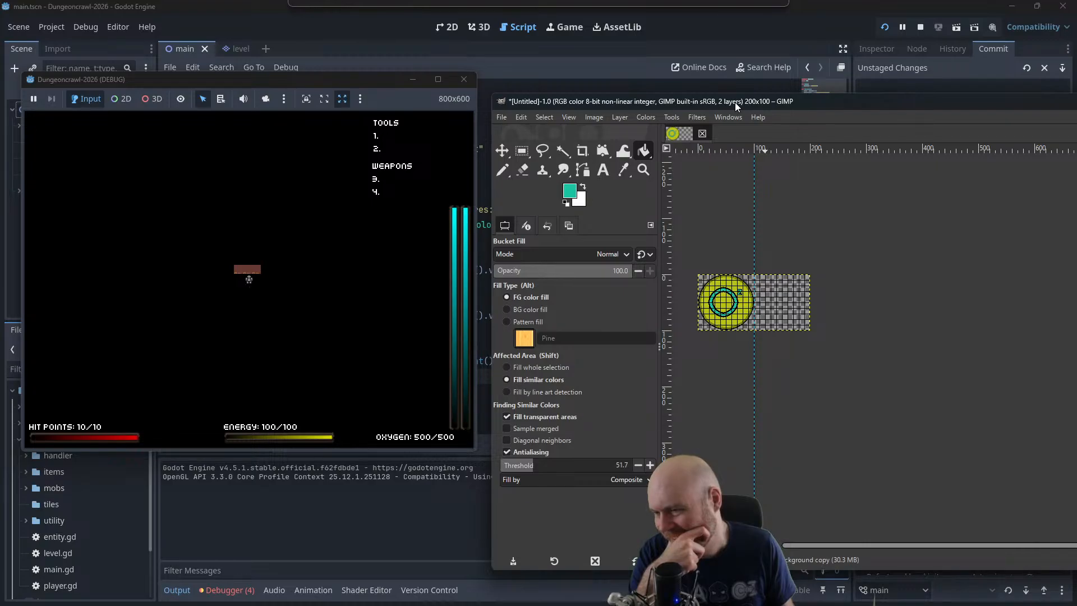
drag(735, 102, 405, 110)
click(342, 79)
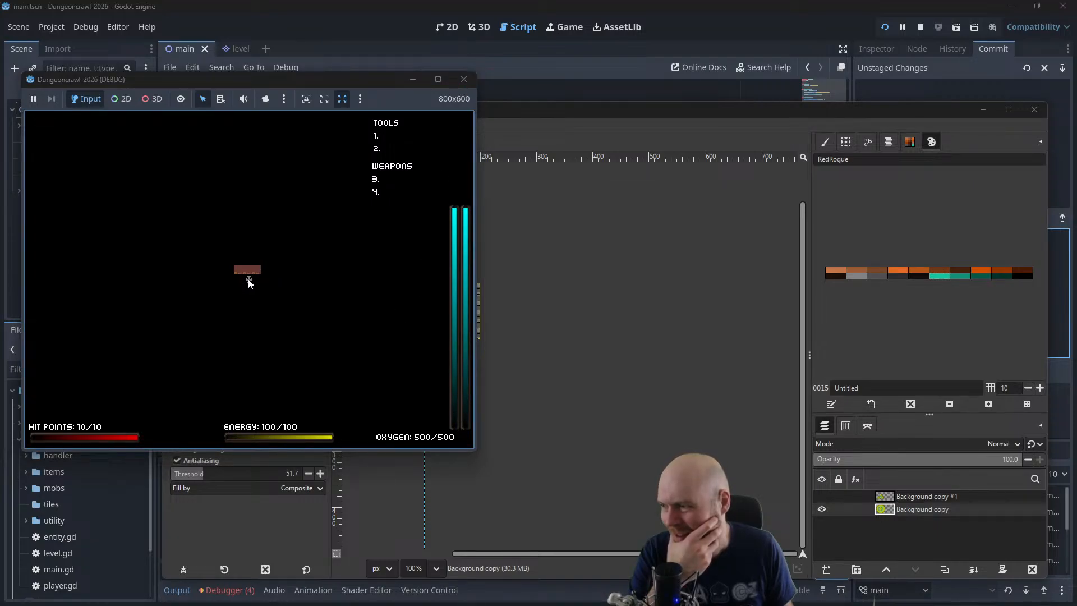
click(464, 79)
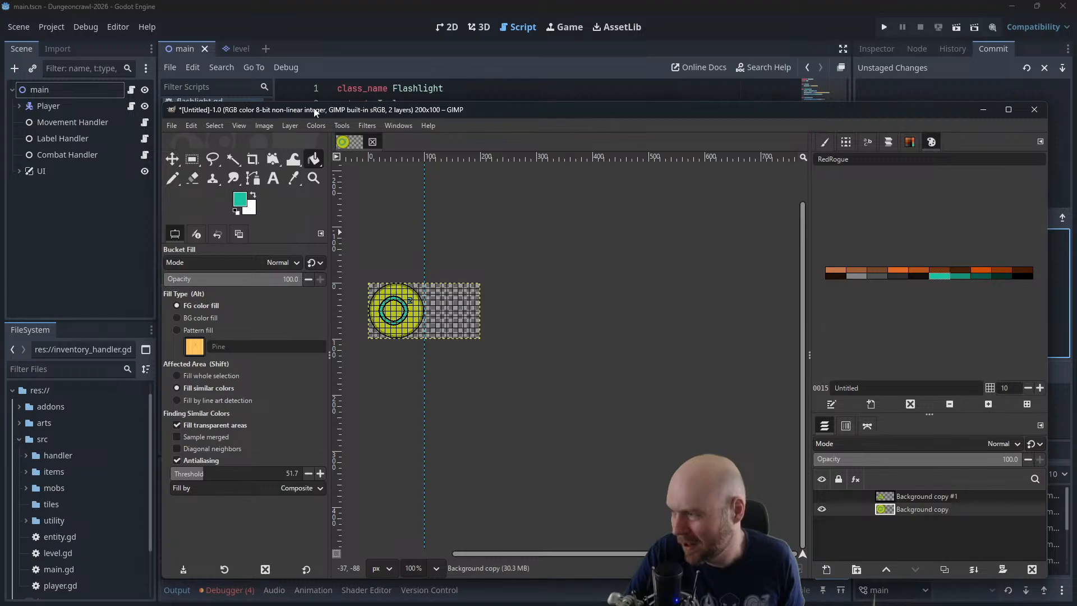
Switch to the blank 32x16 image in GIMP and add a vertical guide at position 16
key(alt+Tab)
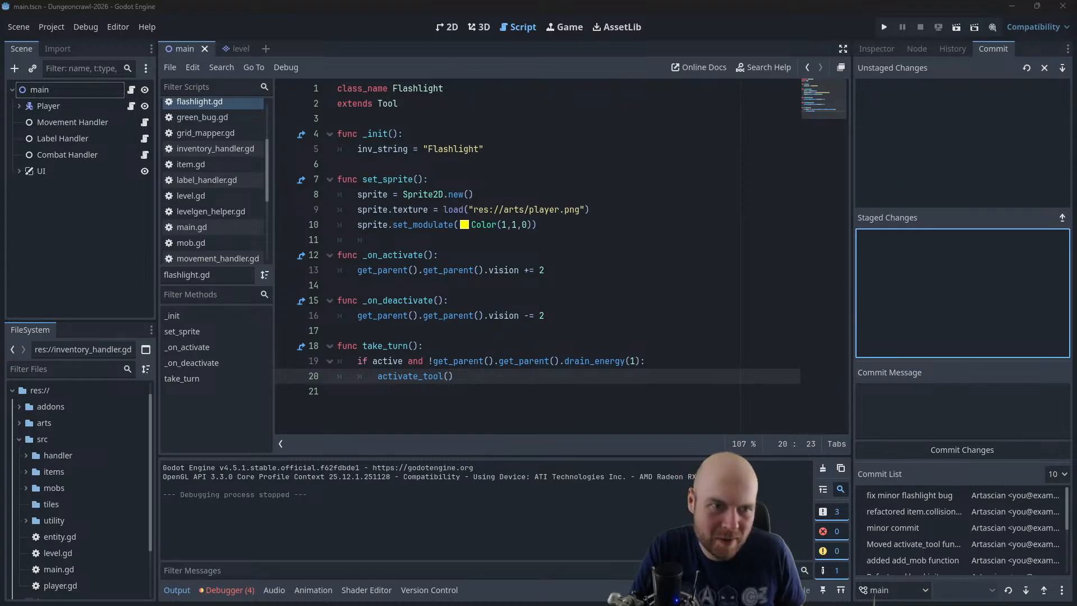
drag(1076, 134, 364, 36)
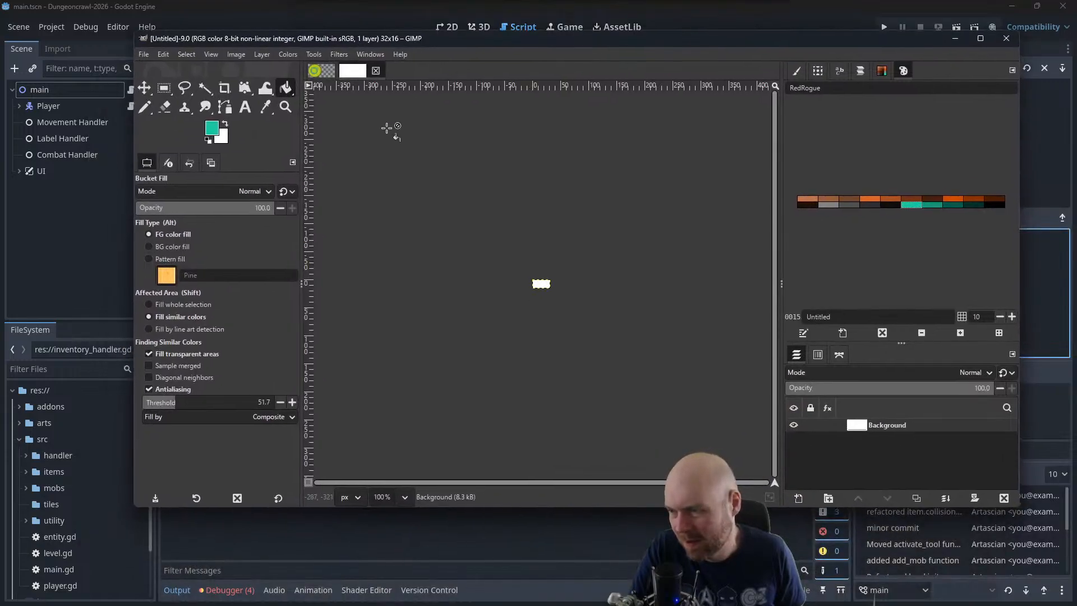
scroll(470, 229, up, 11)
scroll(639, 270, up, 4)
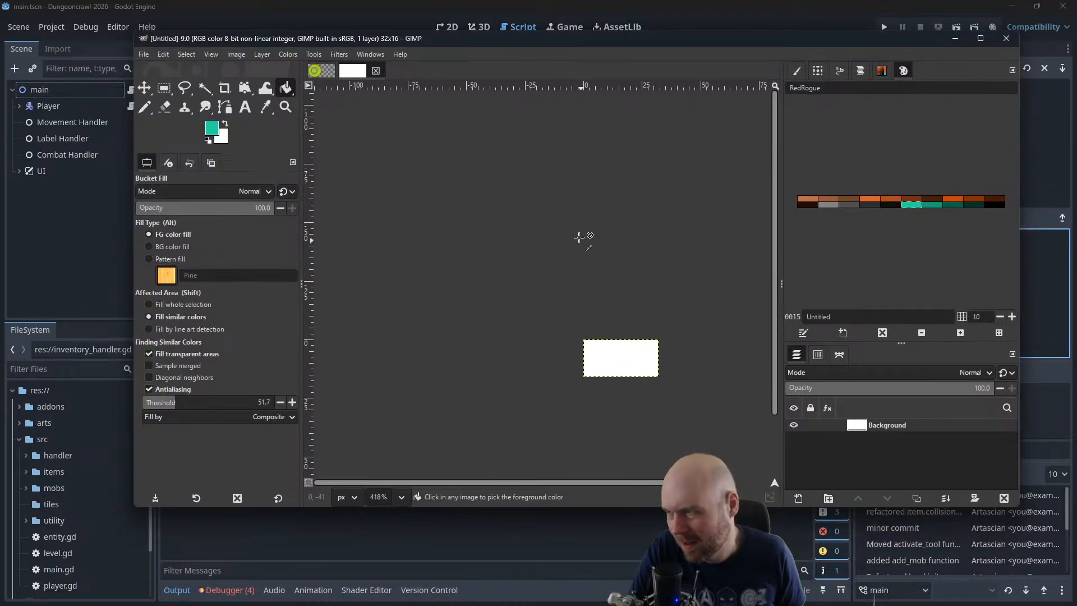
click(236, 54)
mouse_move(256, 311)
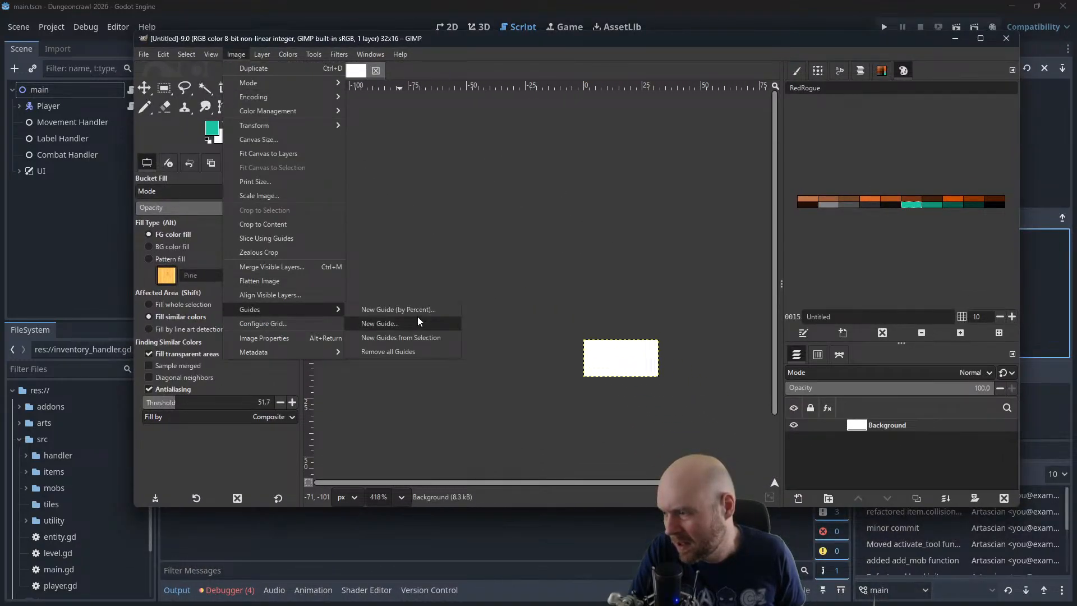
click(381, 324)
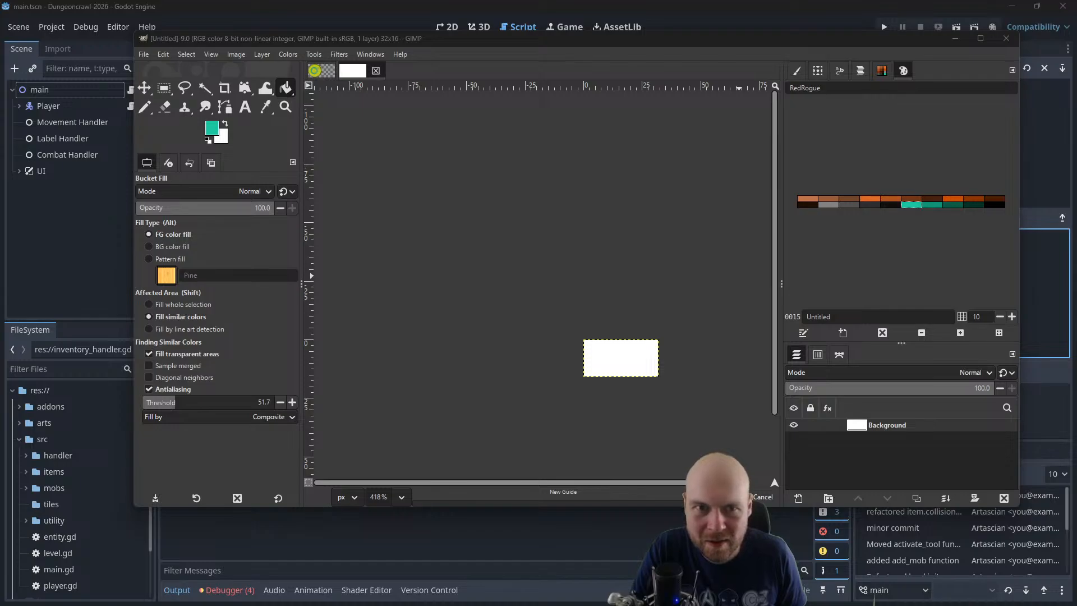
double_click(679, 208)
text(16)
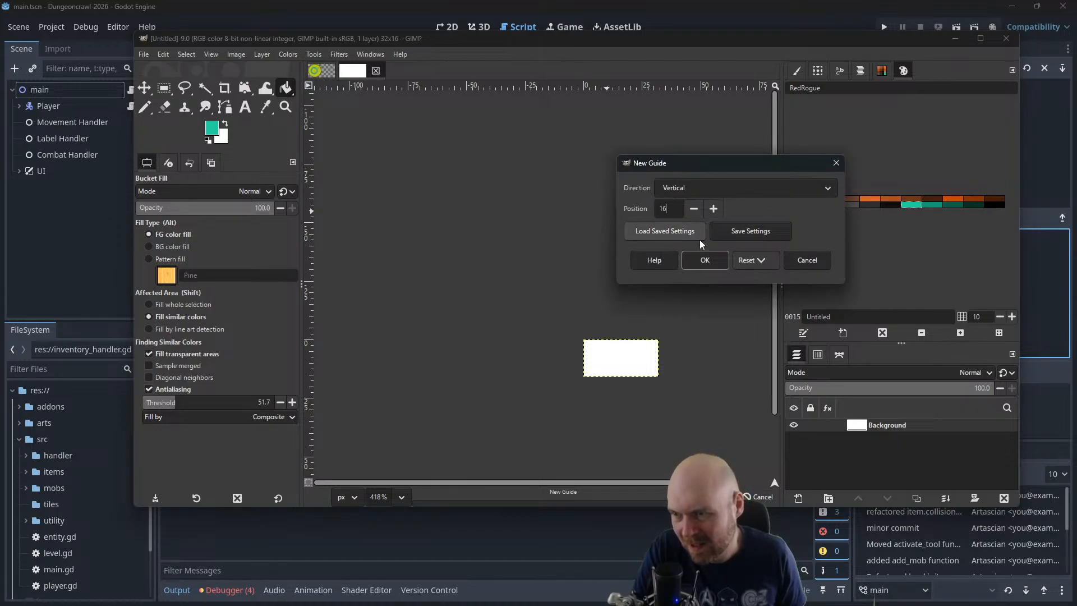
click(705, 261)
scroll(624, 371, up, 9)
scroll(620, 370, up, 3)
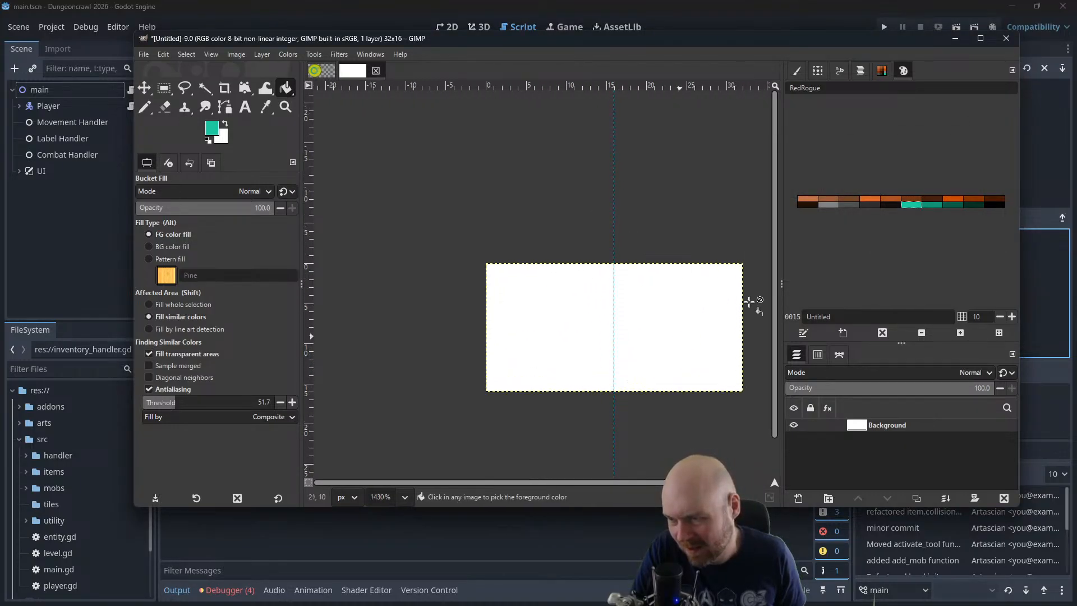
Add an alpha channel to the Background layer and clear its white fill to transparency
click(259, 54)
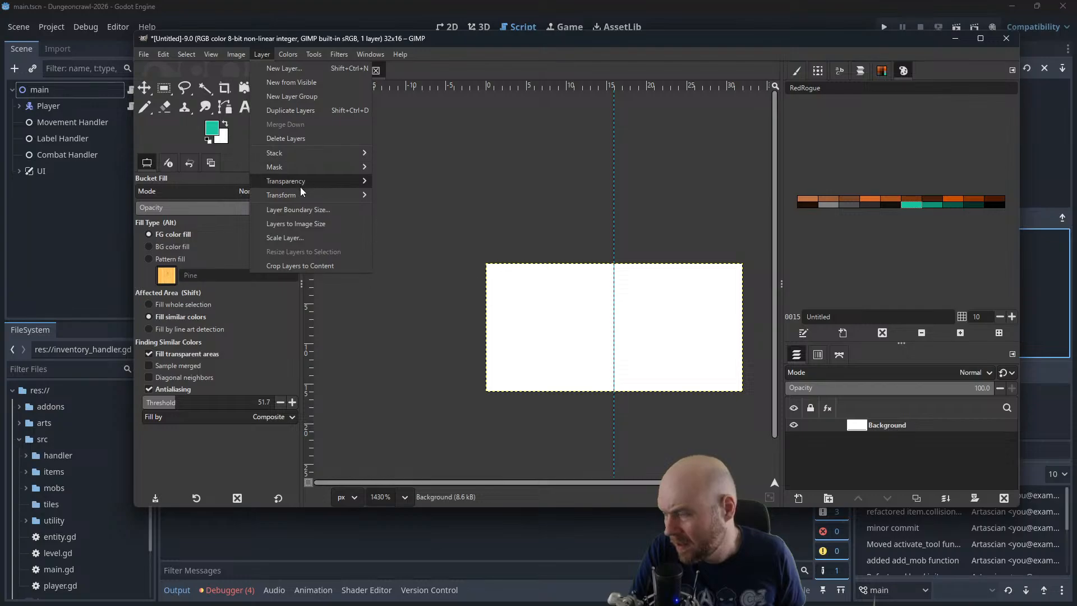
mouse_move(301, 184)
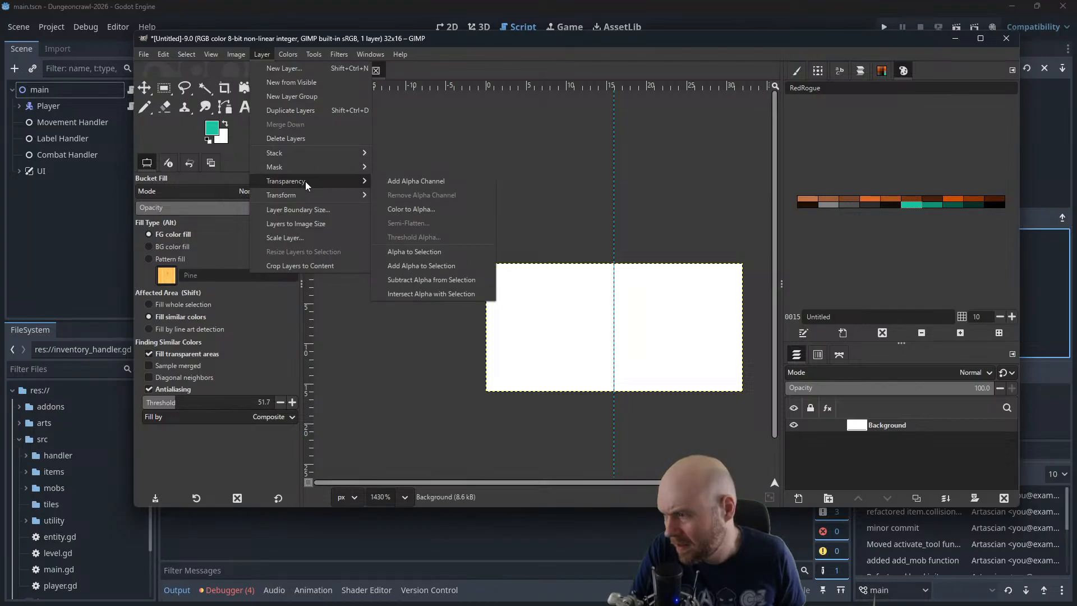
click(427, 185)
key(Delete)
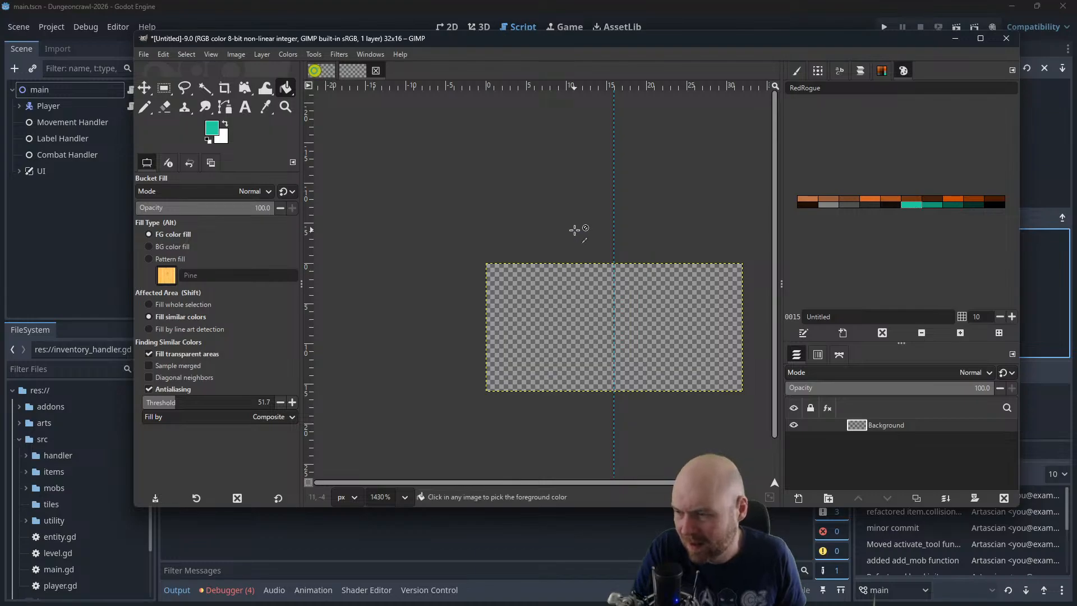
scroll(577, 228, up, 2)
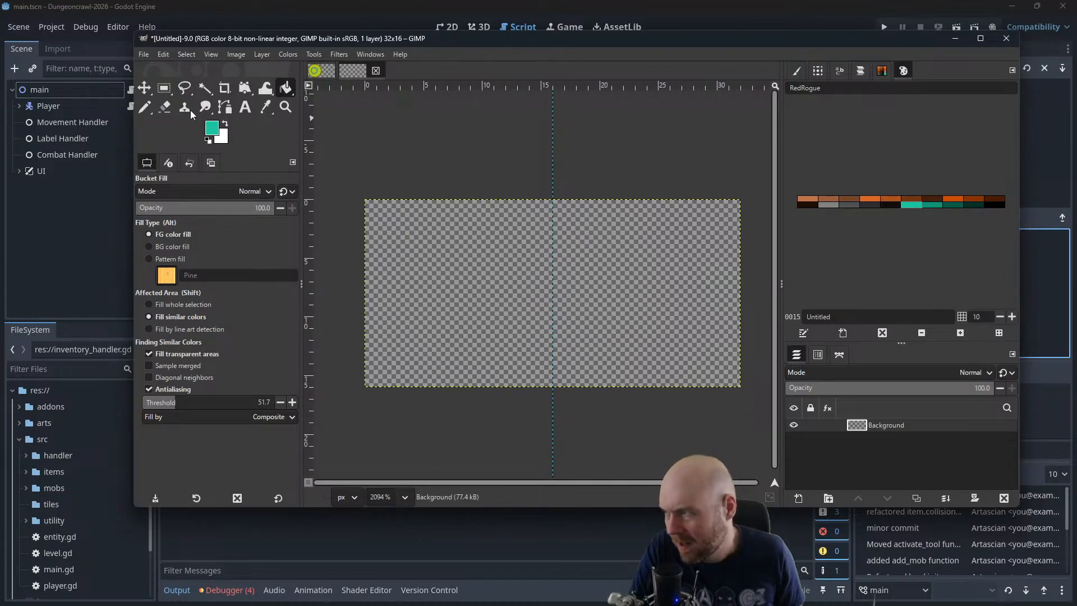
Switch to the 1-pixel Pencil and set the foreground to the bright yellow from the recent colors
click(145, 107)
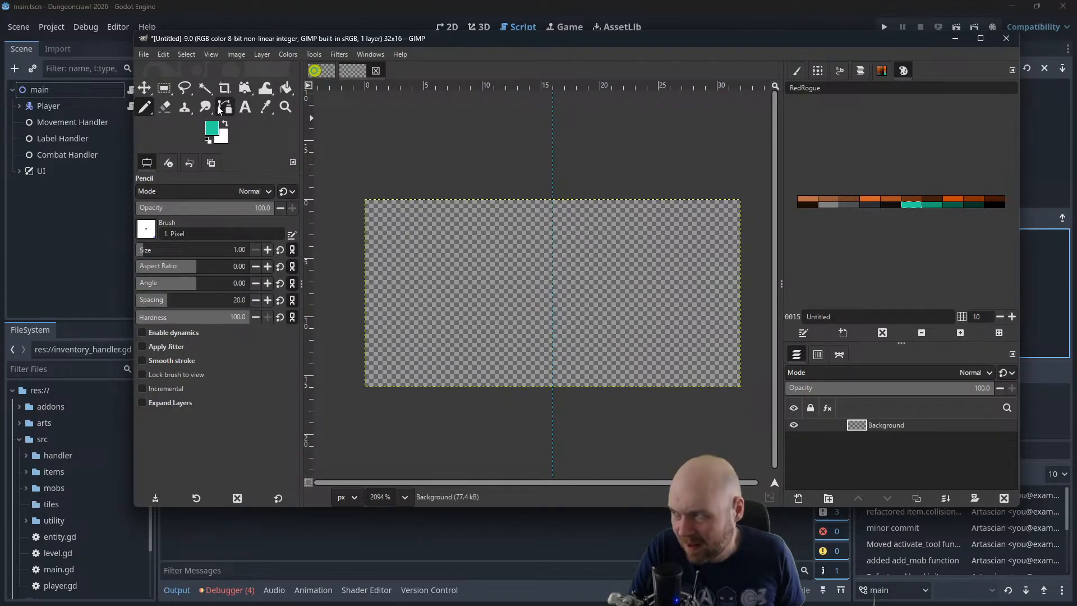
click(218, 132)
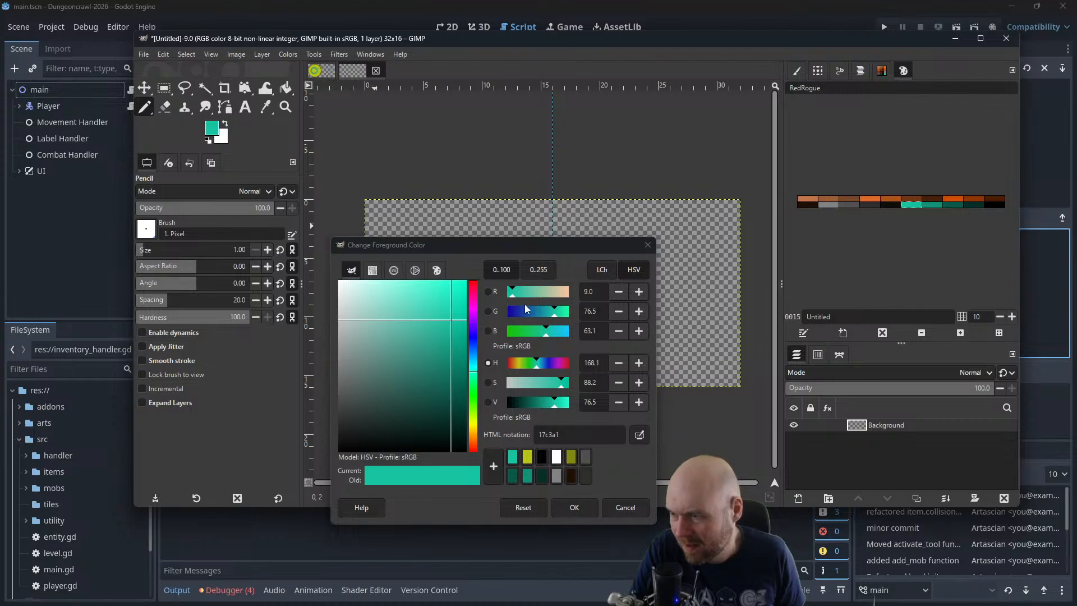
click(528, 457)
click(575, 507)
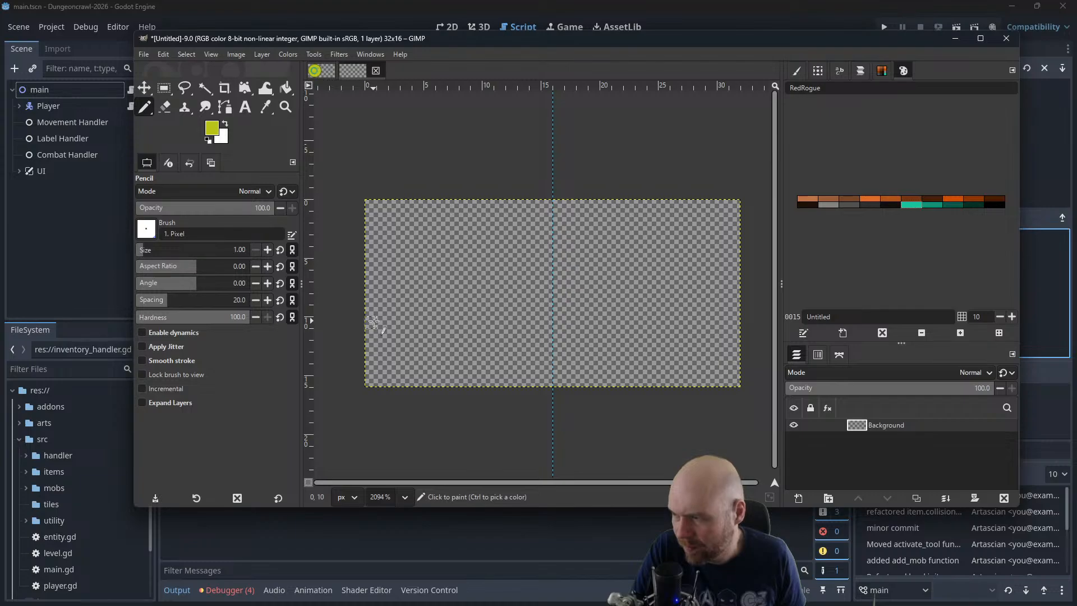
mouse_move(375, 321)
mouse_down()
mouse_move(463, 219)
mouse_move(502, 255)
mouse_move(542, 323)
mouse_move(467, 370)
mouse_up()
key(ctrl+z)
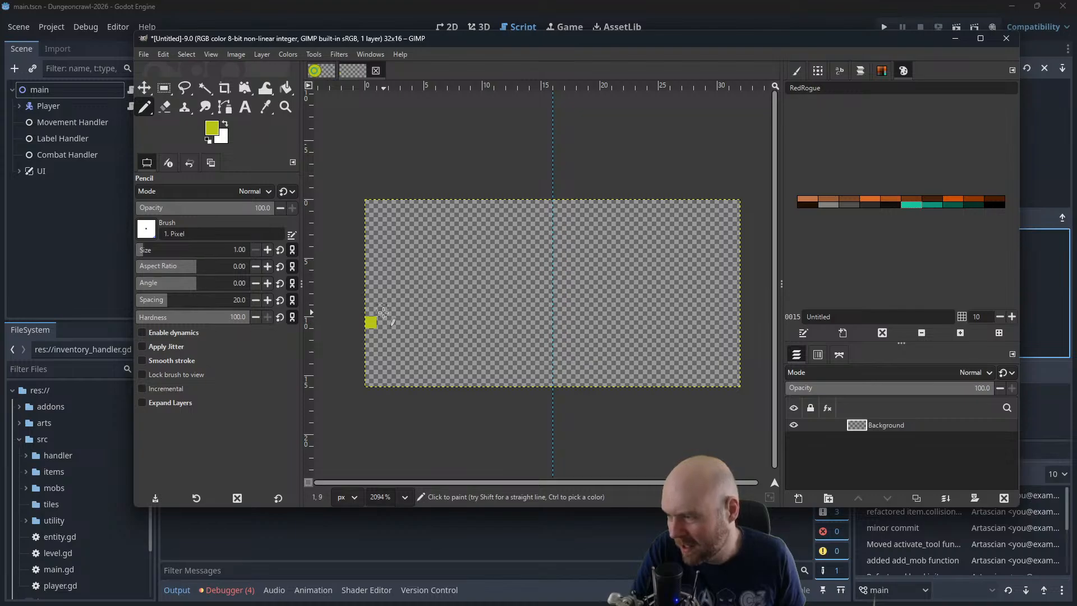
mouse_move(377, 317)
mouse_down()
mouse_move(464, 218)
mouse_move(549, 344)
mouse_up()
key(ctrl+z)
key(ctrl+z)
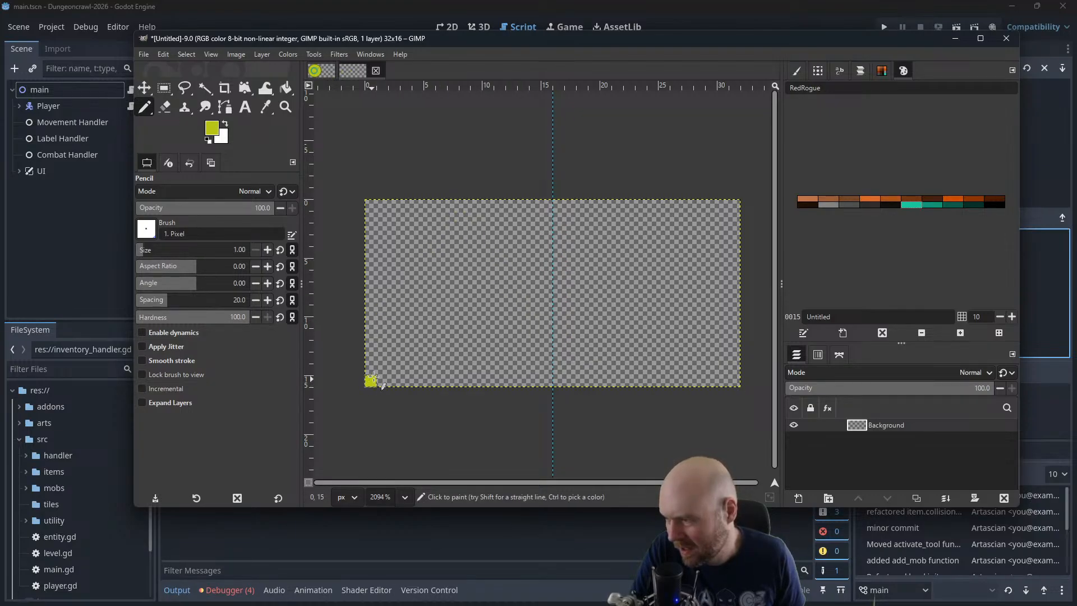
Draw a solid yellow triangle, 16 px wide and 16 px high, in the half of the canvas before the guide
mouse_move(372, 377)
mouse_down()
mouse_move(470, 205)
mouse_move(546, 371)
mouse_move(370, 382)
mouse_up()
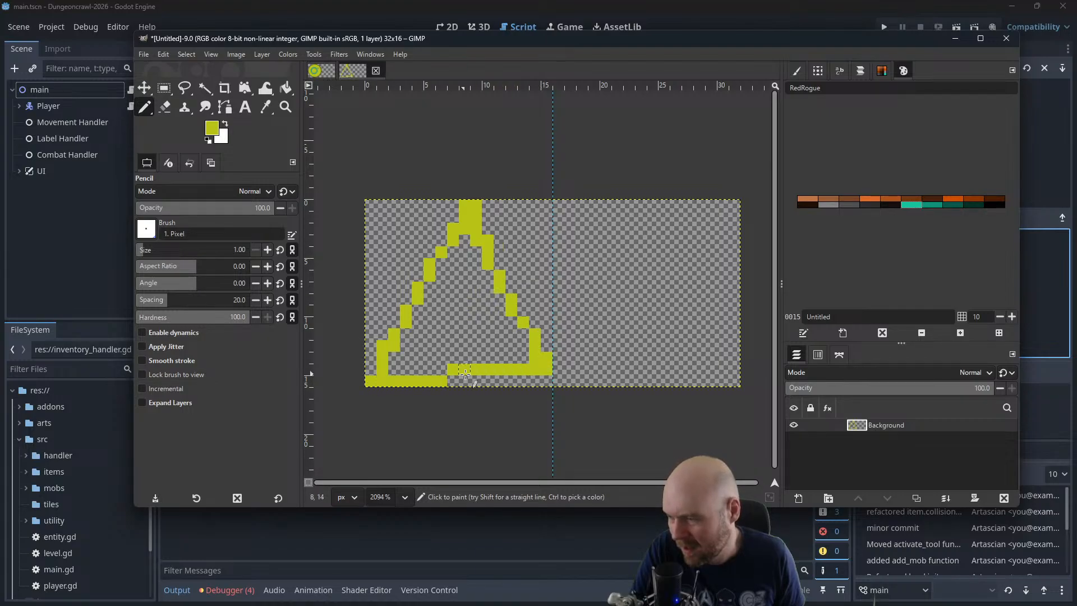
mouse_move(456, 380)
mouse_down()
mouse_move(545, 376)
mouse_move(374, 360)
mouse_move(372, 369)
mouse_move(398, 344)
mouse_move(418, 350)
mouse_move(390, 354)
mouse_move(386, 368)
mouse_move(464, 241)
mouse_move(486, 275)
mouse_up()
mouse_move(511, 314)
mouse_down()
mouse_move(526, 366)
mouse_move(461, 274)
mouse_move(517, 363)
mouse_move(452, 284)
mouse_move(469, 303)
mouse_up()
mouse_move(492, 341)
mouse_down()
mouse_move(442, 297)
mouse_move(487, 358)
mouse_move(444, 306)
mouse_move(467, 351)
mouse_move(429, 321)
mouse_move(472, 357)
mouse_move(443, 356)
mouse_move(436, 327)
mouse_move(401, 363)
mouse_move(450, 361)
mouse_up()
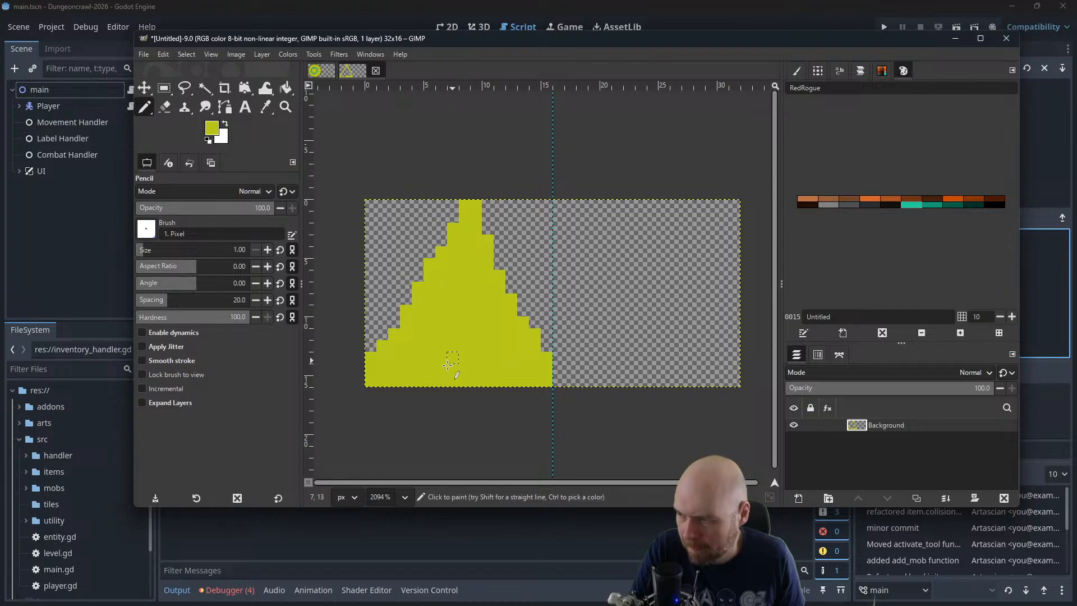
Draw a small black O outline on the lower part of the triangle and undo the strokes of an attempted 2 beside it
click(996, 205)
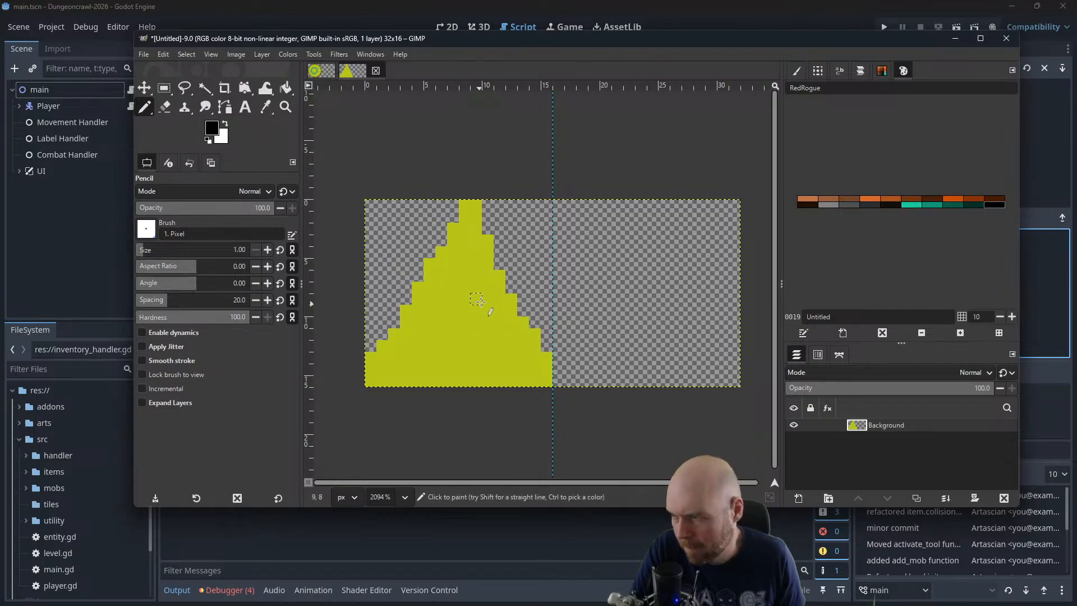
mouse_move(487, 287)
mouse_down()
mouse_move(455, 299)
mouse_move(441, 342)
mouse_move(467, 345)
mouse_move(491, 295)
mouse_move(440, 305)
mouse_move(437, 355)
mouse_move(465, 363)
mouse_move(485, 310)
mouse_move(469, 290)
mouse_move(447, 293)
mouse_move(411, 329)
mouse_move(423, 359)
mouse_move(463, 360)
mouse_move(461, 298)
mouse_move(426, 315)
mouse_move(431, 358)
mouse_move(471, 361)
mouse_move(479, 317)
mouse_move(459, 300)
mouse_move(498, 287)
mouse_up()
key(ctrl+z)
key(ctrl+z)
key(ctrl+z)
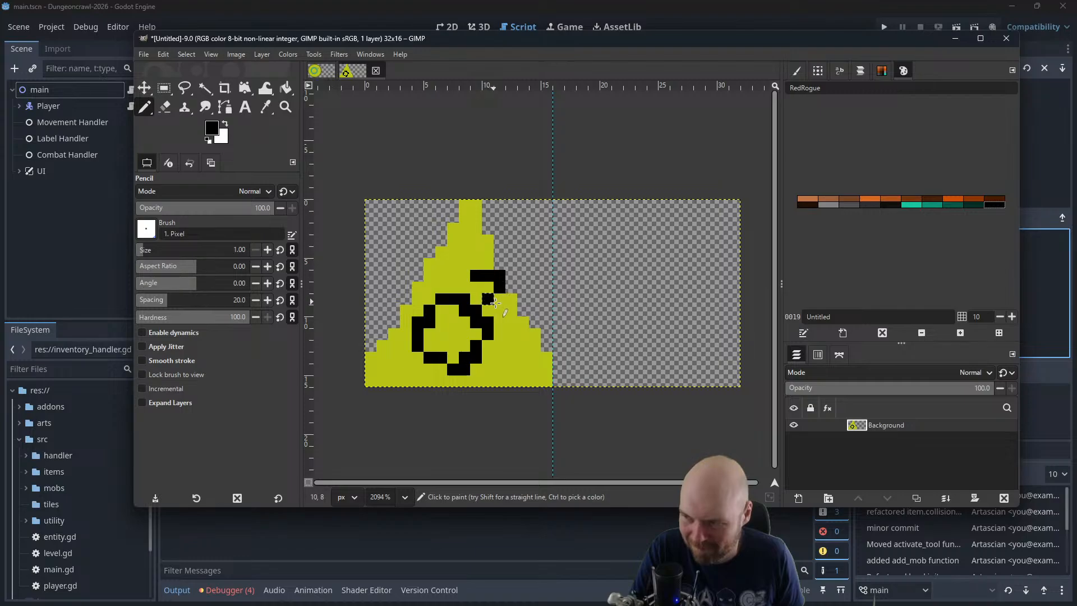
key(ctrl+z)
key(ctrl+z)
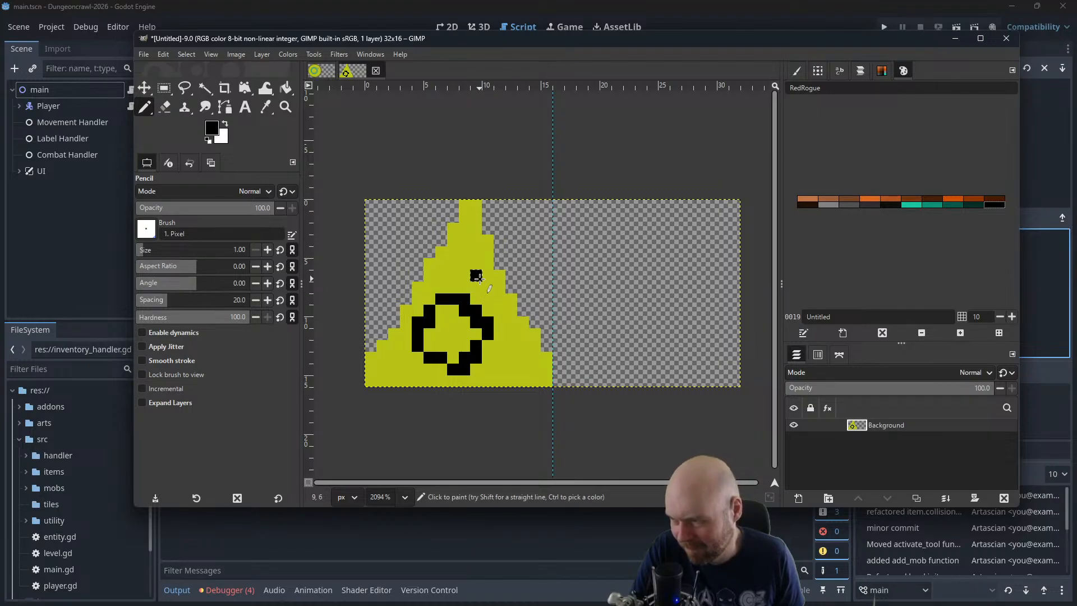
Try a small black 2 beside the O, and undo both symbols back to the plain yellow triangle
mouse_move(500, 277)
mouse_down()
mouse_move(487, 298)
mouse_move(514, 299)
mouse_move(497, 276)
mouse_up()
key(ctrl+z)
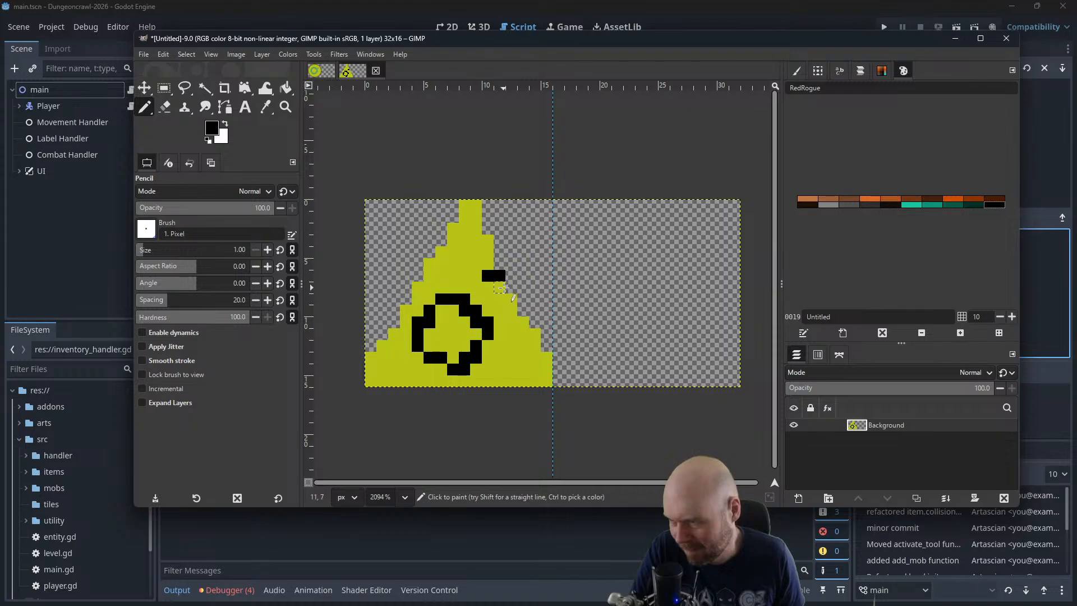
click(511, 287)
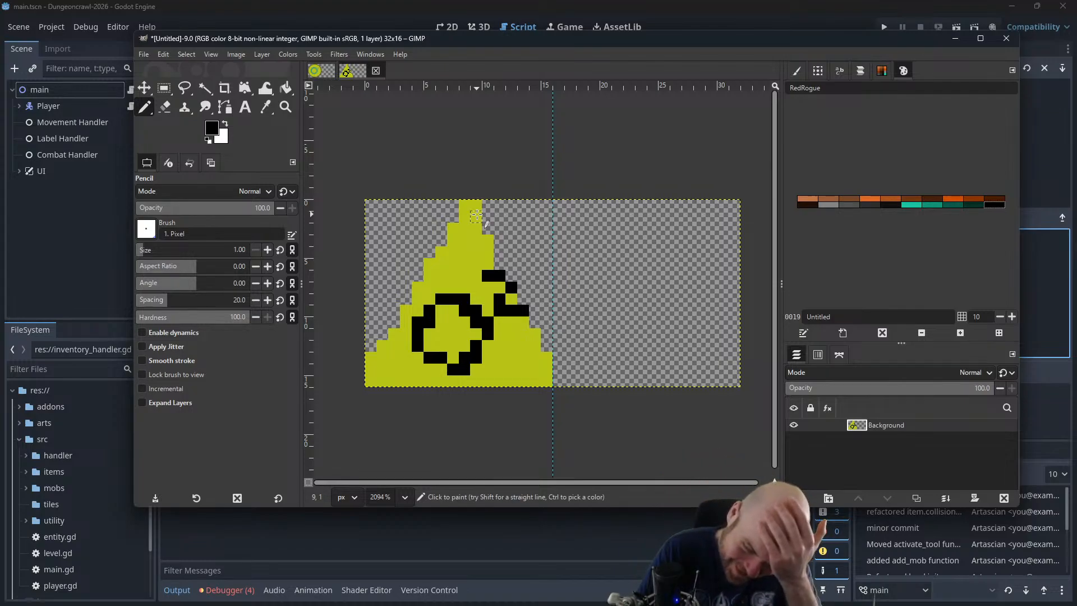
key(ctrl+z)
key(ctrl+z)
key(ctrl+z)
key(ctrl+z)
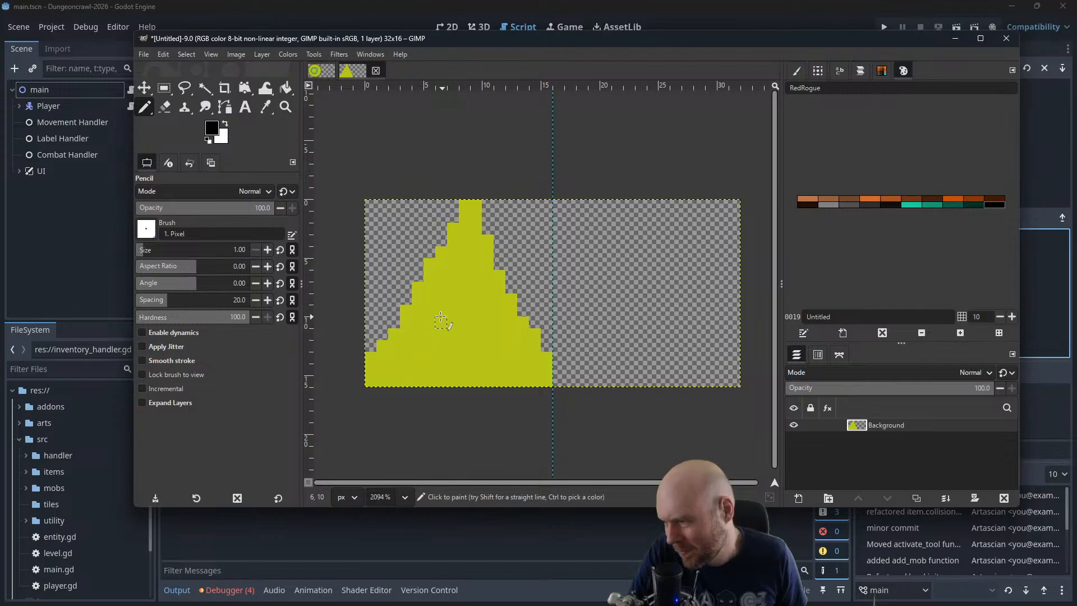
Draw a black O about 6 px wide and 7 px high low on the triangle, with a small raised 2 beside it
mouse_move(441, 298)
mouse_down()
mouse_move(410, 358)
mouse_move(459, 359)
mouse_move(449, 308)
mouse_up()
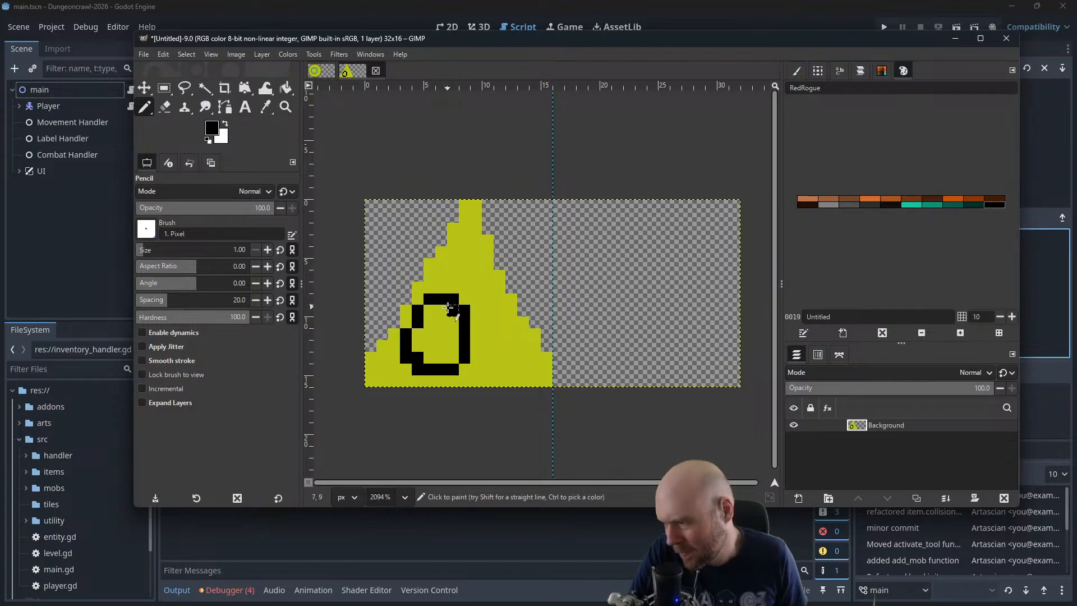
mouse_move(482, 274)
mouse_down()
mouse_move(503, 283)
mouse_move(497, 313)
mouse_move(514, 312)
mouse_up()
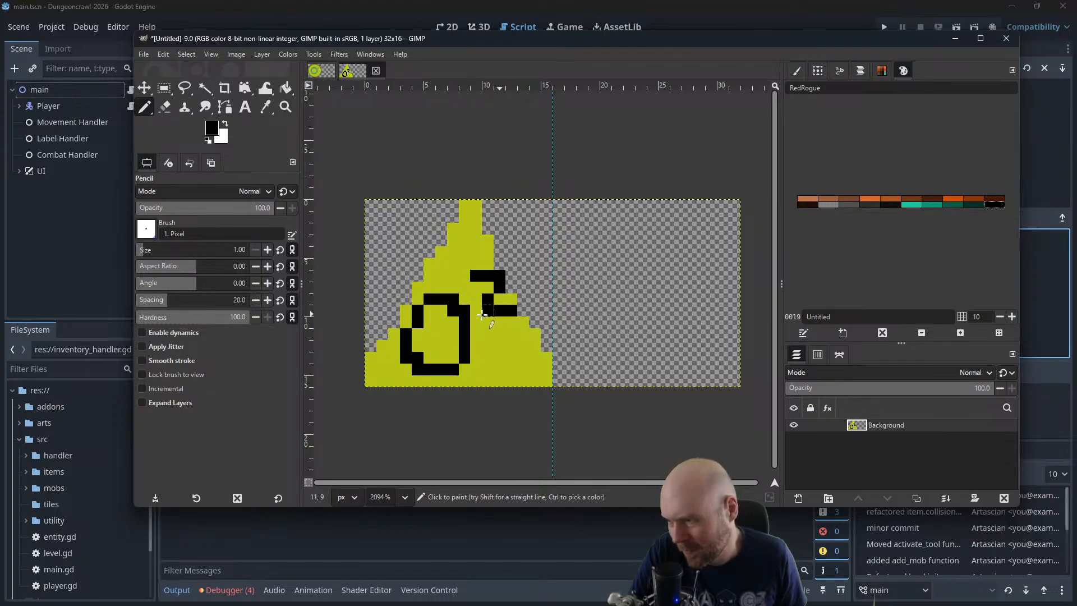
scroll(565, 250, down, 4)
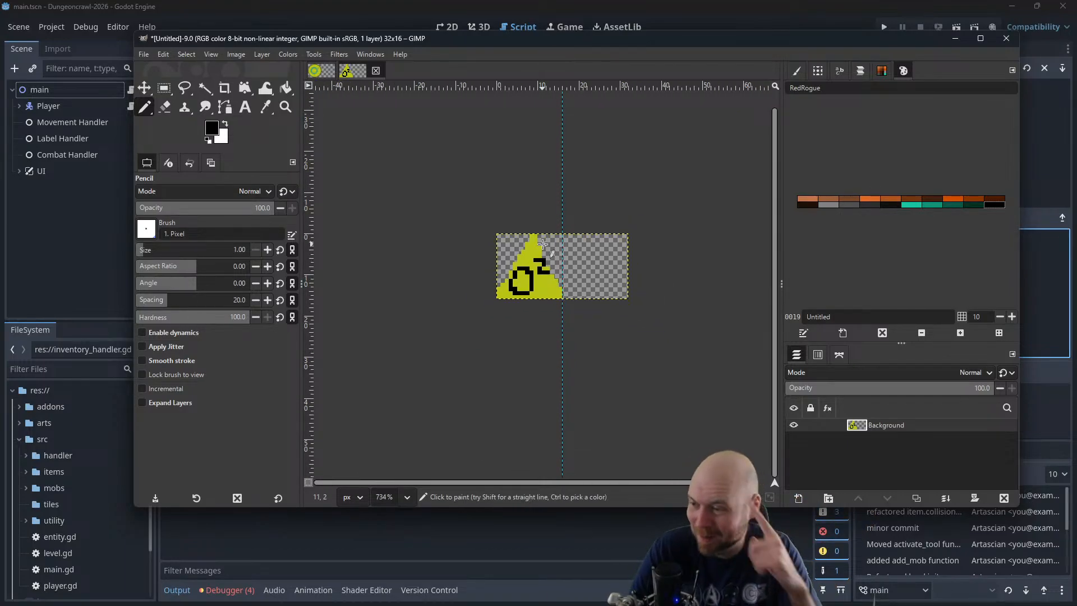
click(315, 71)
click(371, 71)
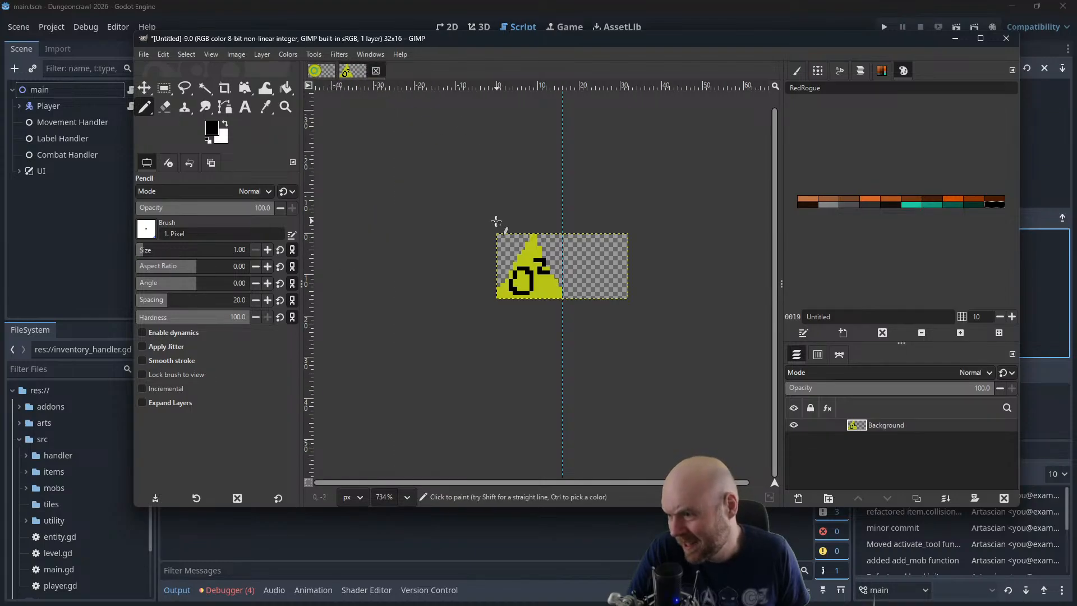
Set the foreground to the dark yellow 828910 and shade the triangle's right slope and bottom edge
scroll(541, 259, up, 4)
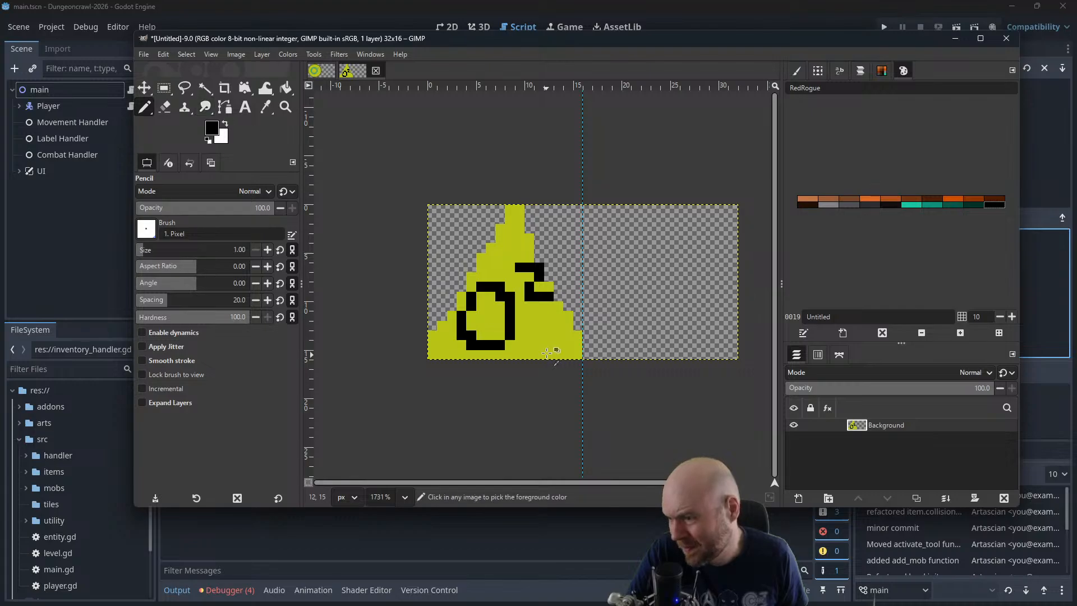
click(212, 128)
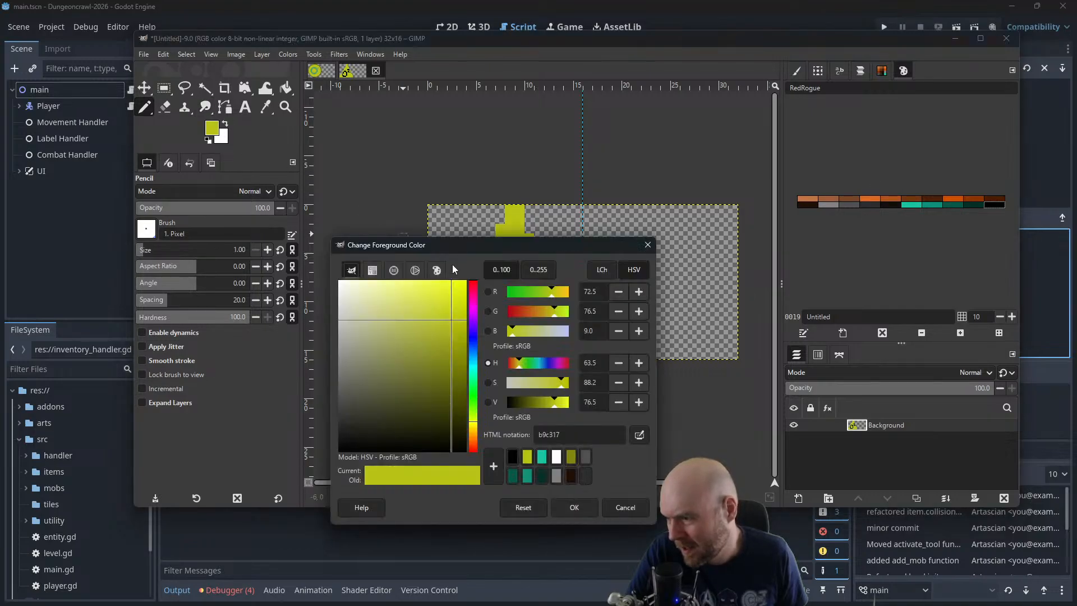
click(571, 456)
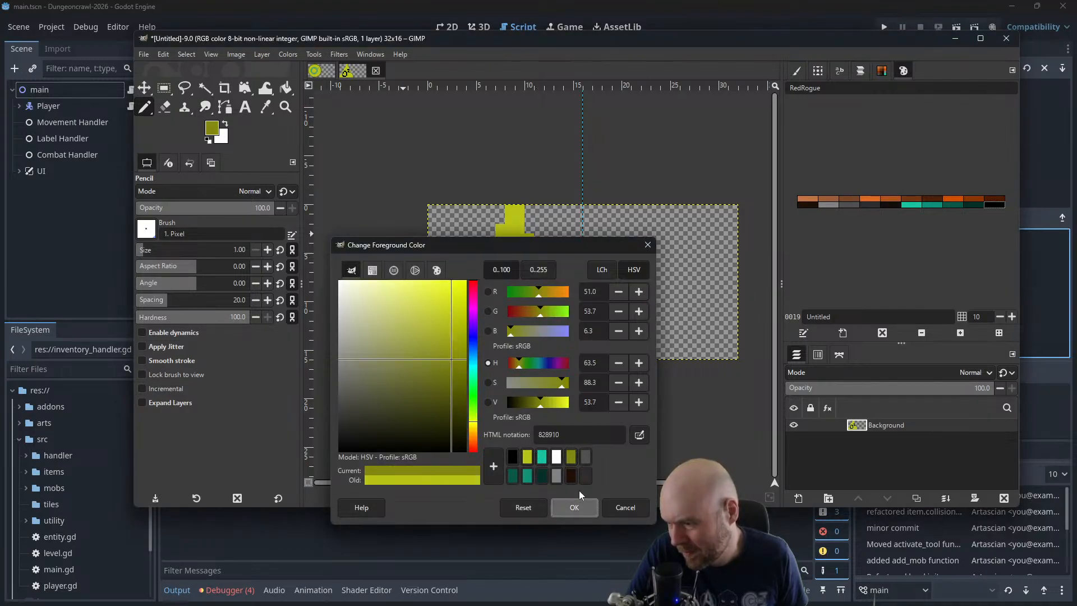
click(574, 507)
mouse_move(456, 352)
mouse_down()
mouse_move(589, 341)
mouse_move(576, 356)
mouse_move(432, 356)
mouse_up()
key(ctrl+z)
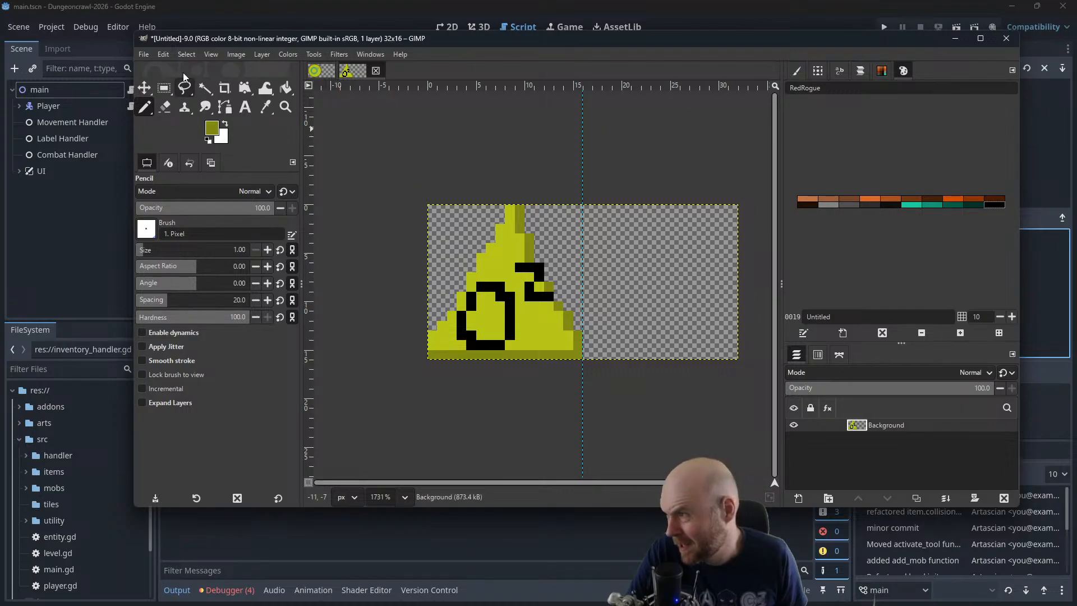
Run the game in Godot, place its window beside the GIMP icon to compare sizes, and close the game
drag(220, 40, 1076, 134)
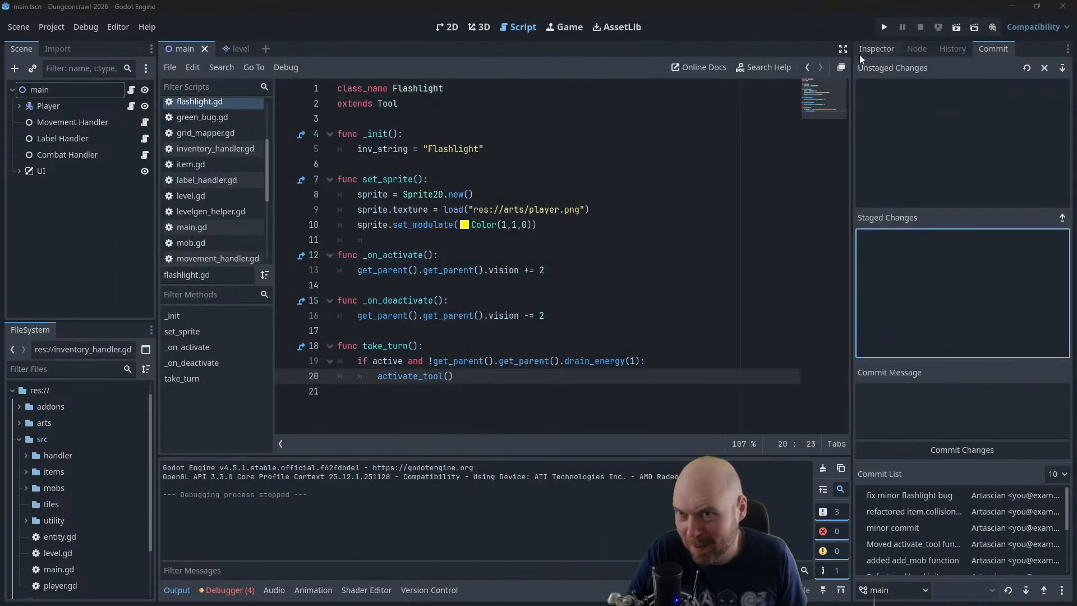
click(885, 27)
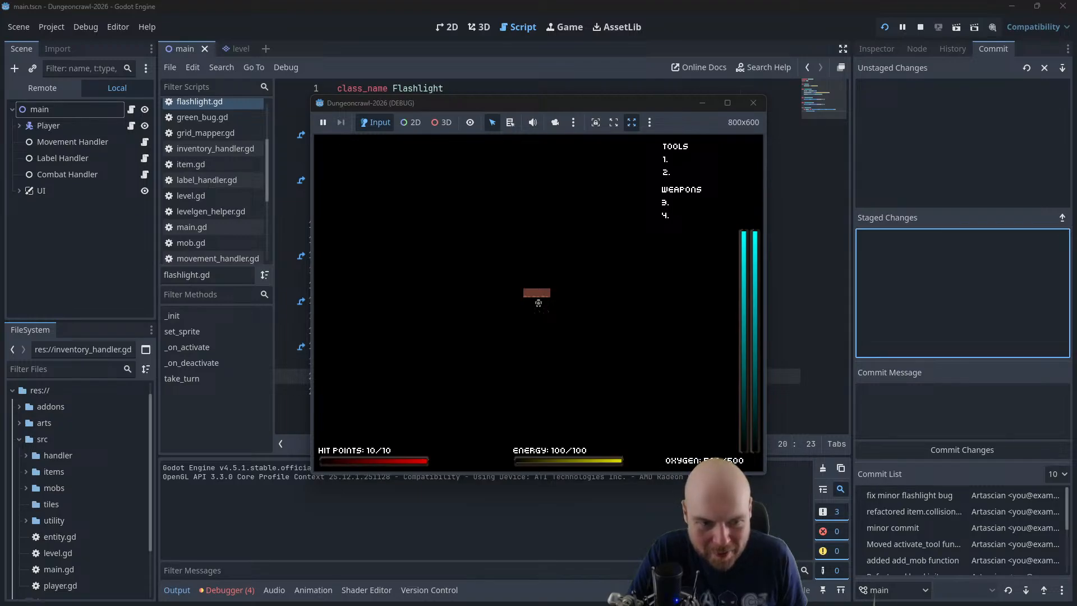
drag(567, 103, 298, 65)
drag(1076, 85, 728, 86)
drag(794, 235, 578, 214)
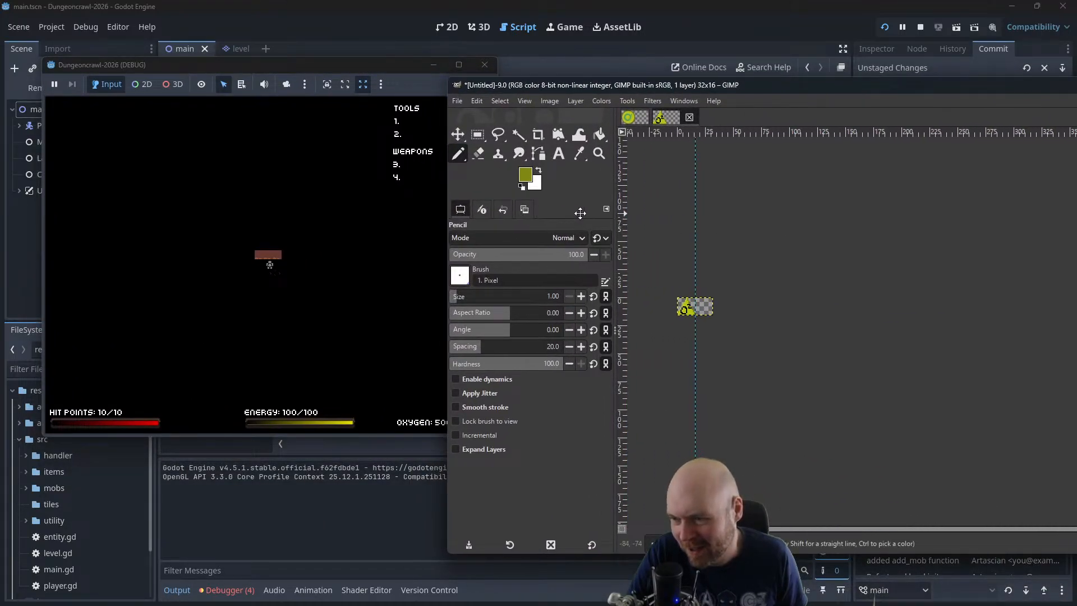
drag(676, 84, 743, 73)
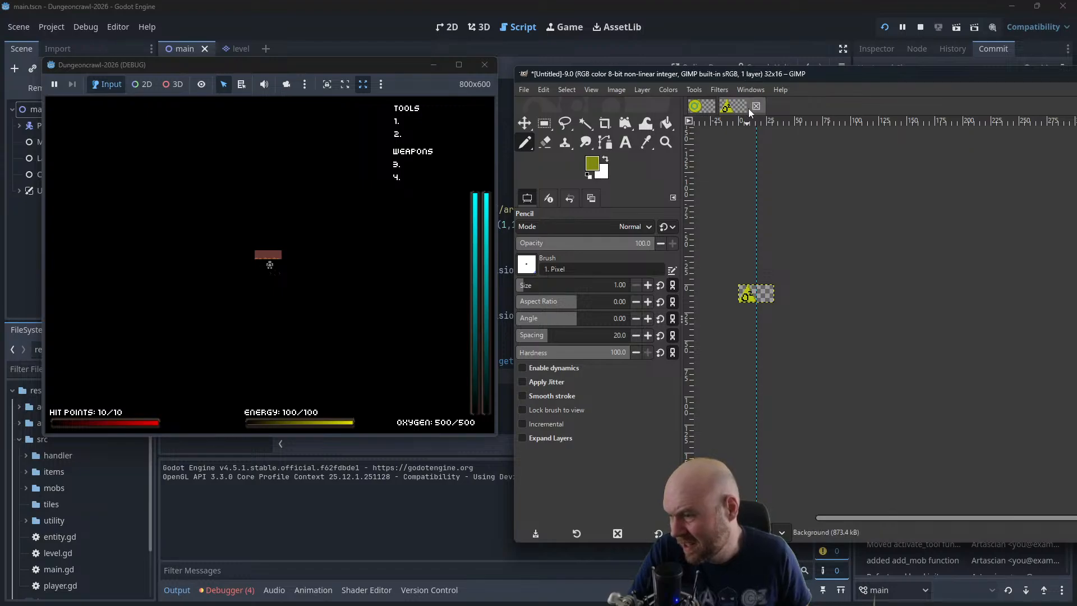
click(474, 66)
Straighten the O's left side in black and repaint its old outer column and lower-left corner in the triangle's yellow
drag(616, 74, 249, 102)
scroll(404, 336, up, 8)
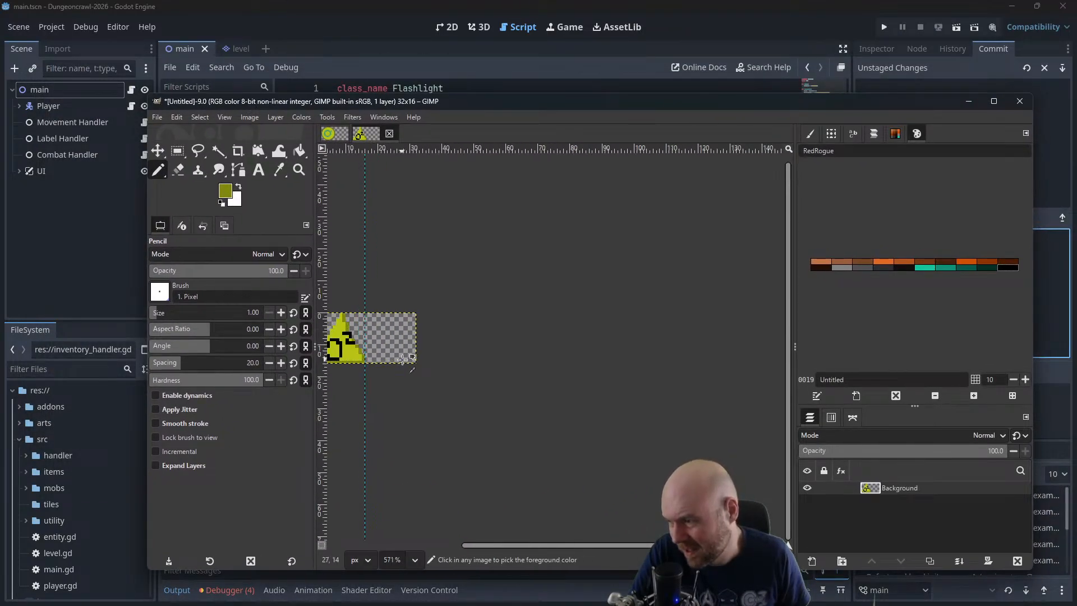
scroll(528, 392, up, 4)
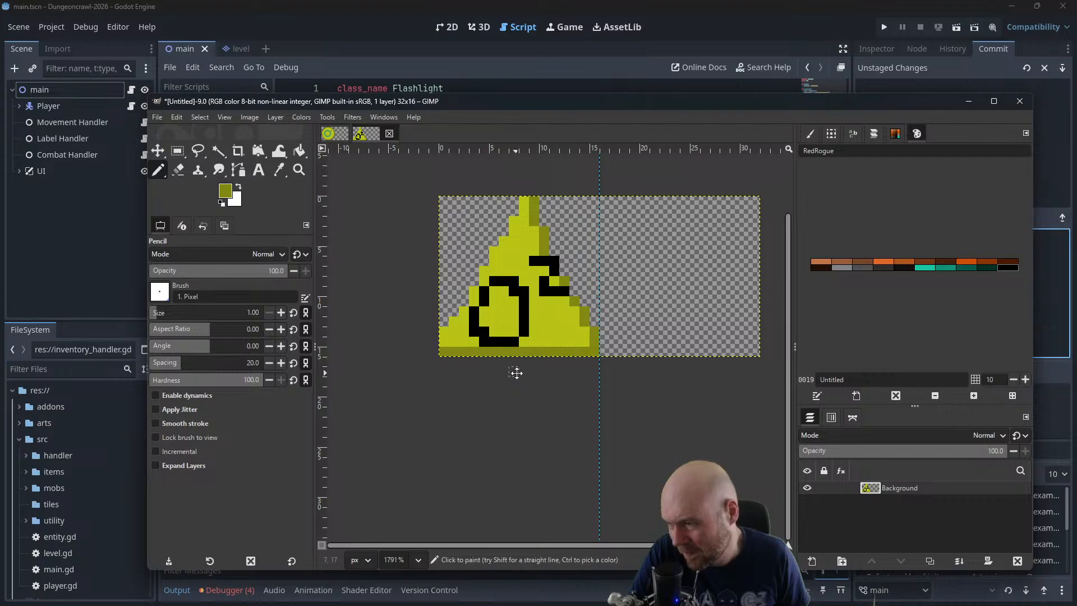
scroll(535, 387, up, 4)
drag(537, 375, 542, 420)
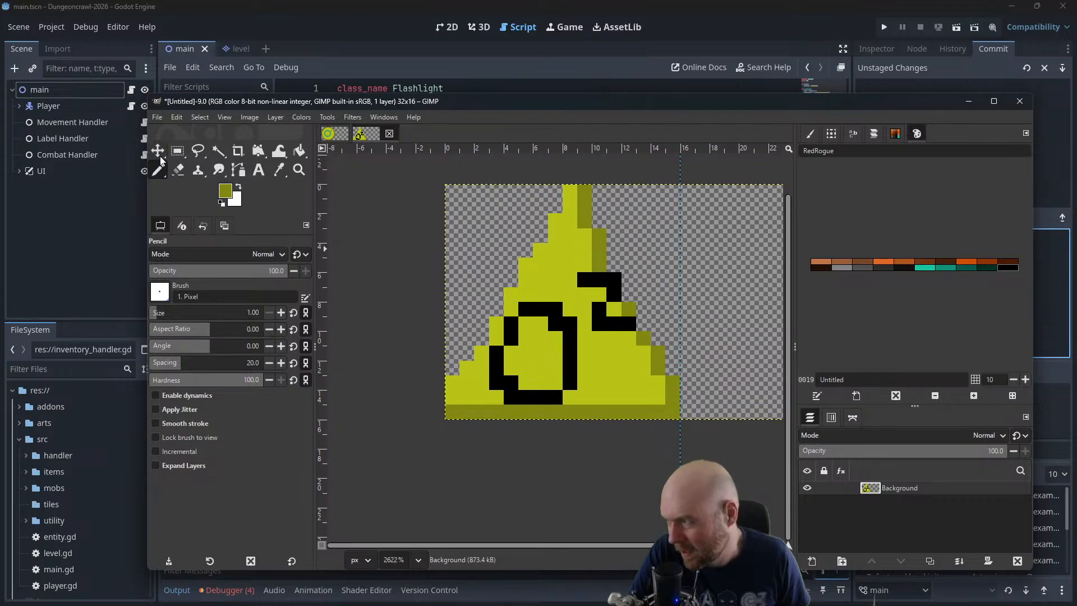
drag(512, 351, 510, 370)
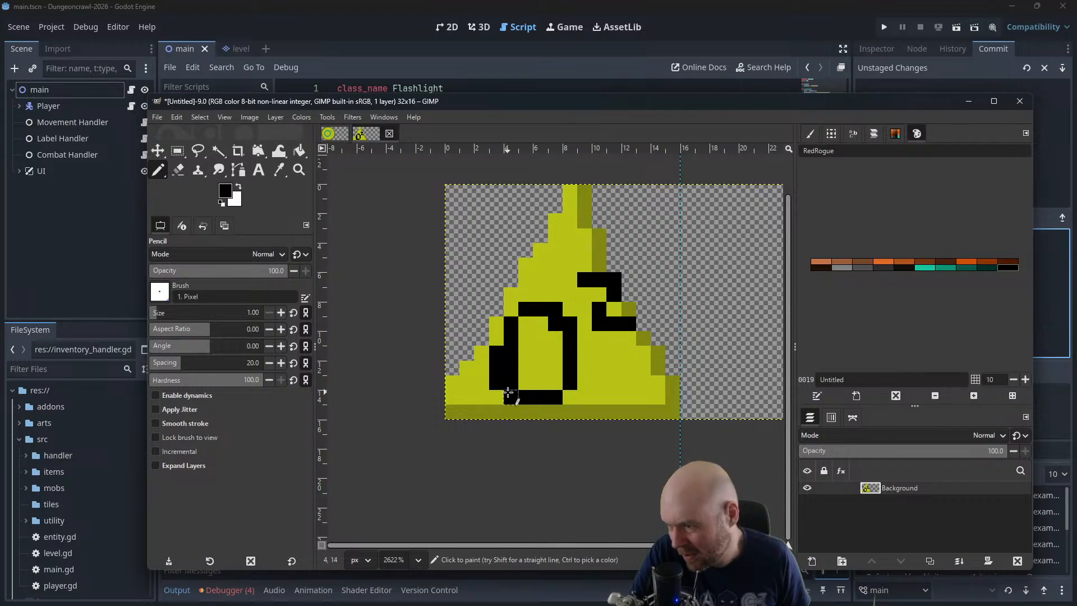
ctrl+click(480, 386)
drag(497, 356, 497, 382)
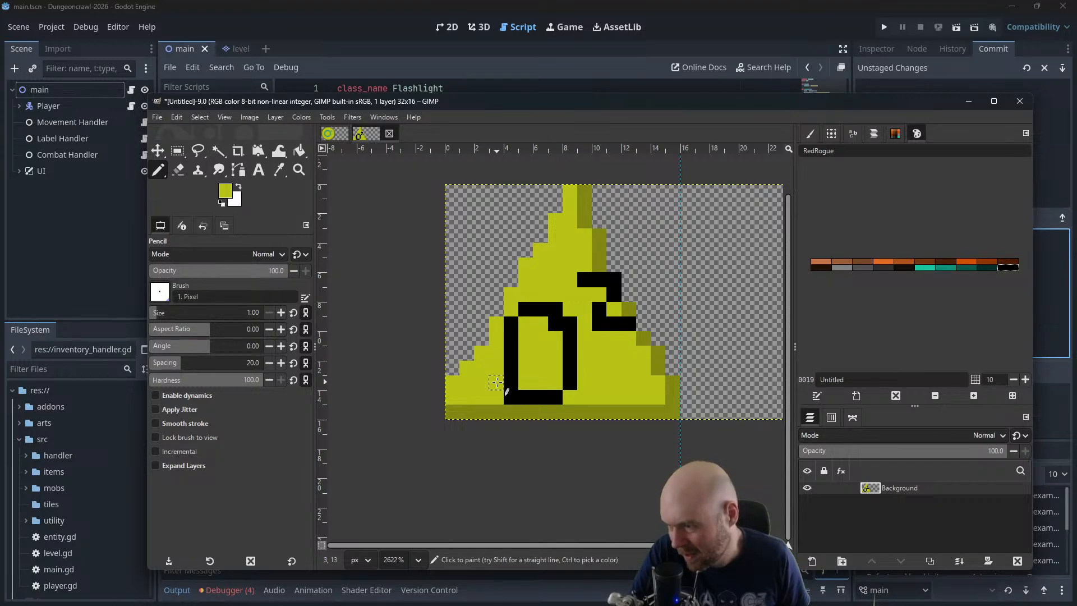
click(508, 396)
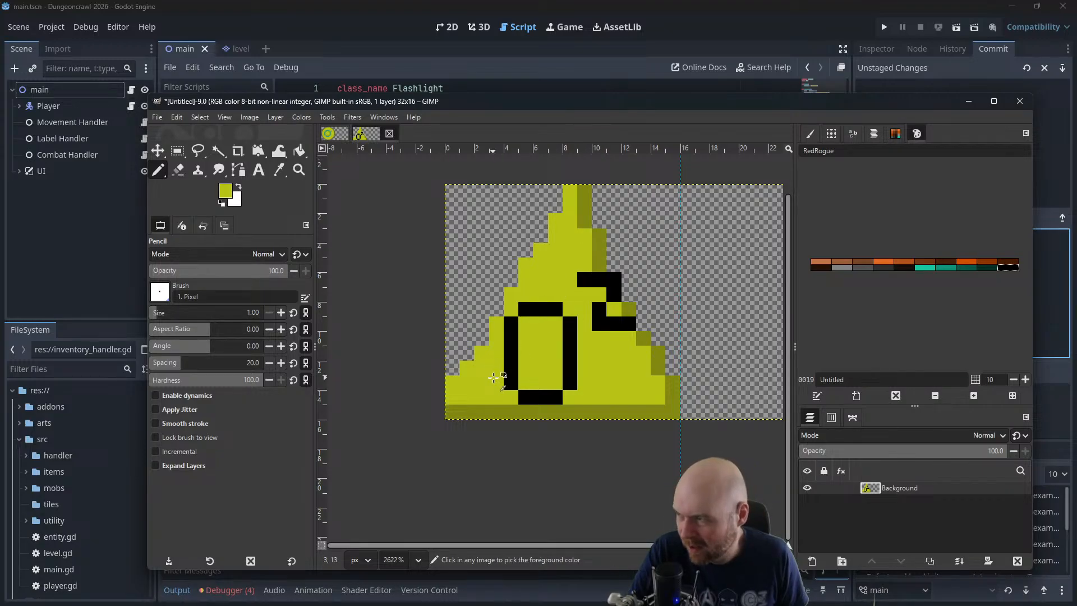
Brighten the foreground yellow and paint a highlight along the triangle's left slope and across its tip
click(224, 193)
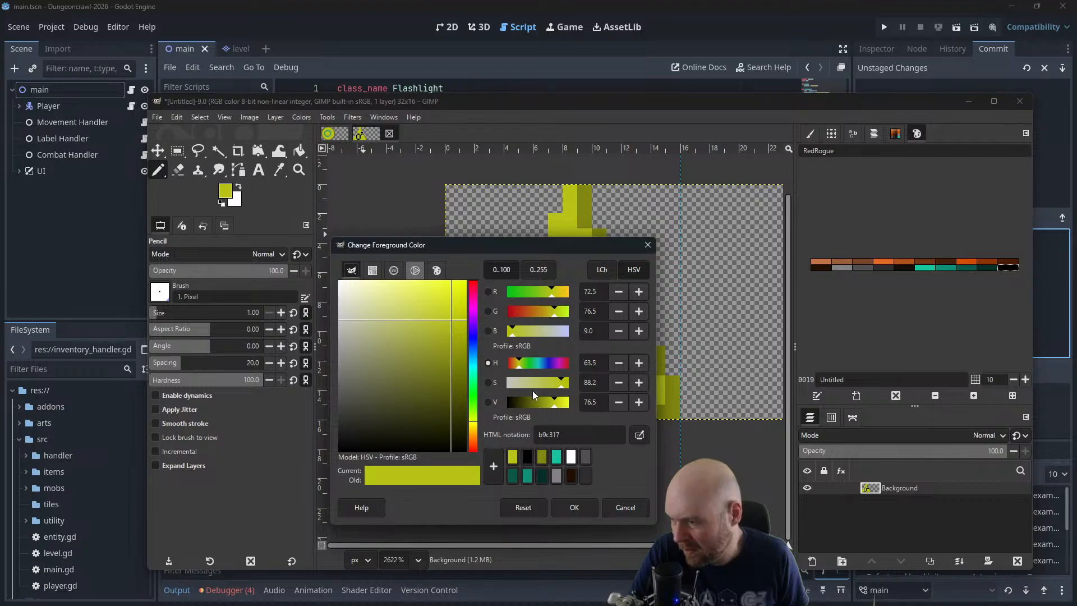
click(562, 408)
click(575, 507)
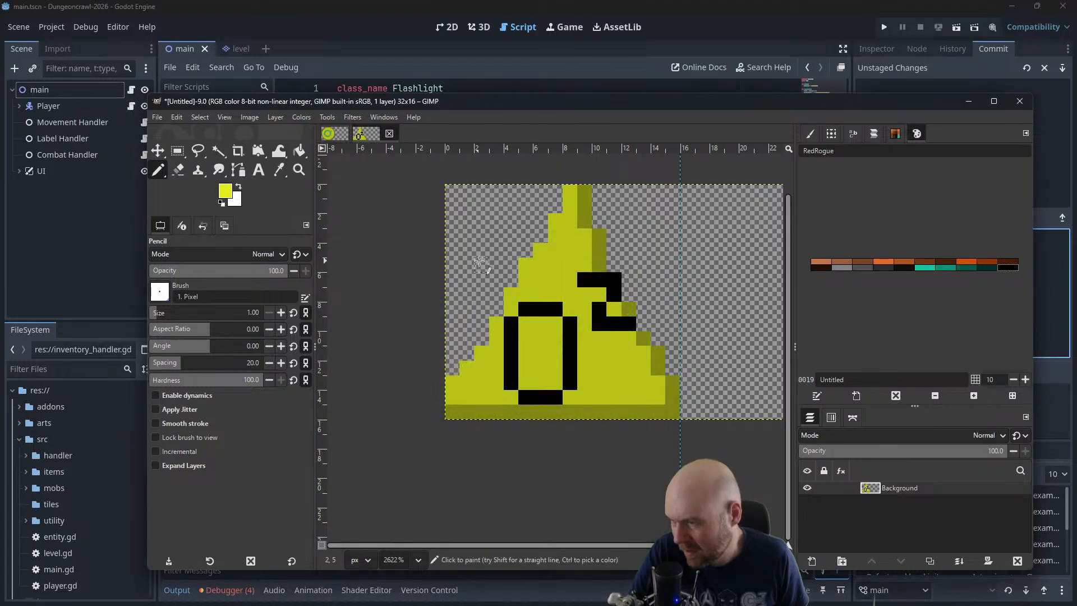
drag(570, 238, 528, 291)
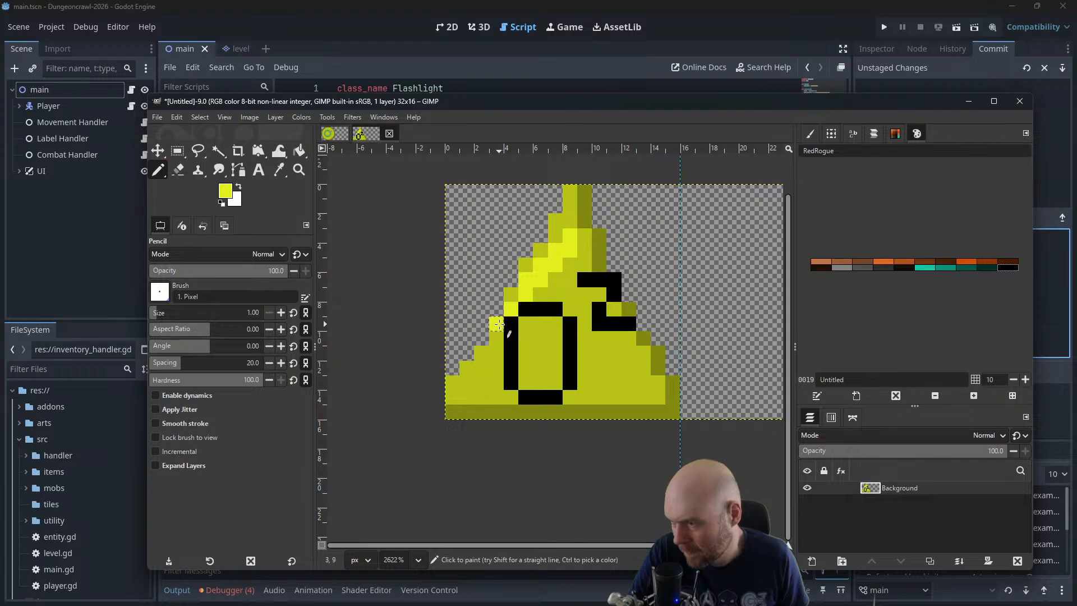
drag(486, 356, 458, 387)
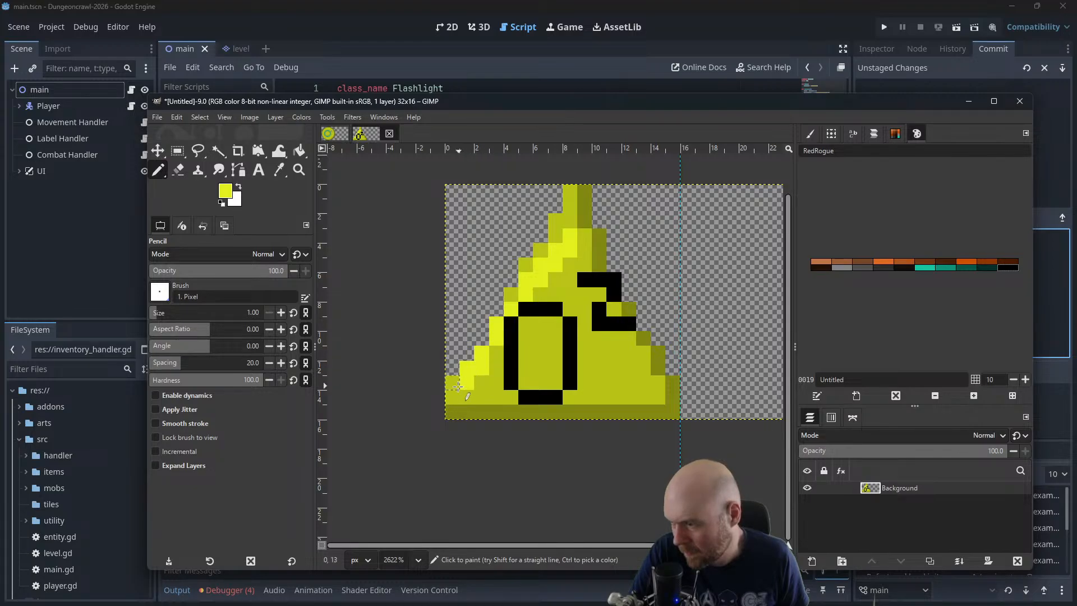
mouse_move(526, 281)
mouse_down()
mouse_move(522, 289)
mouse_move(569, 221)
mouse_move(570, 193)
mouse_move(586, 203)
mouse_up()
click(584, 220)
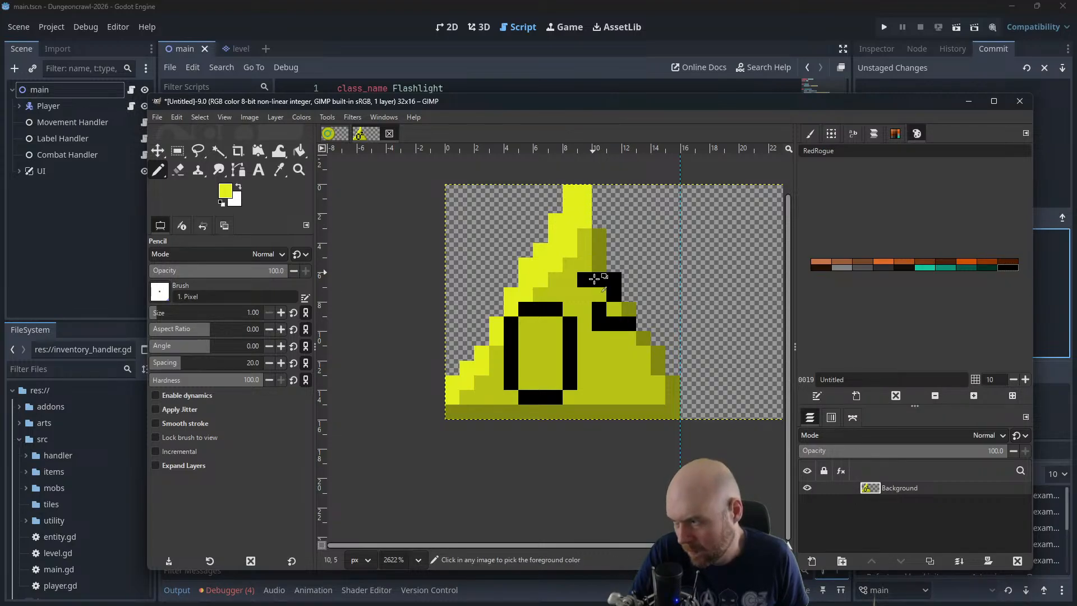
Undo the last trial highlight pixels around the O and the 2
scroll(600, 279, down, 3)
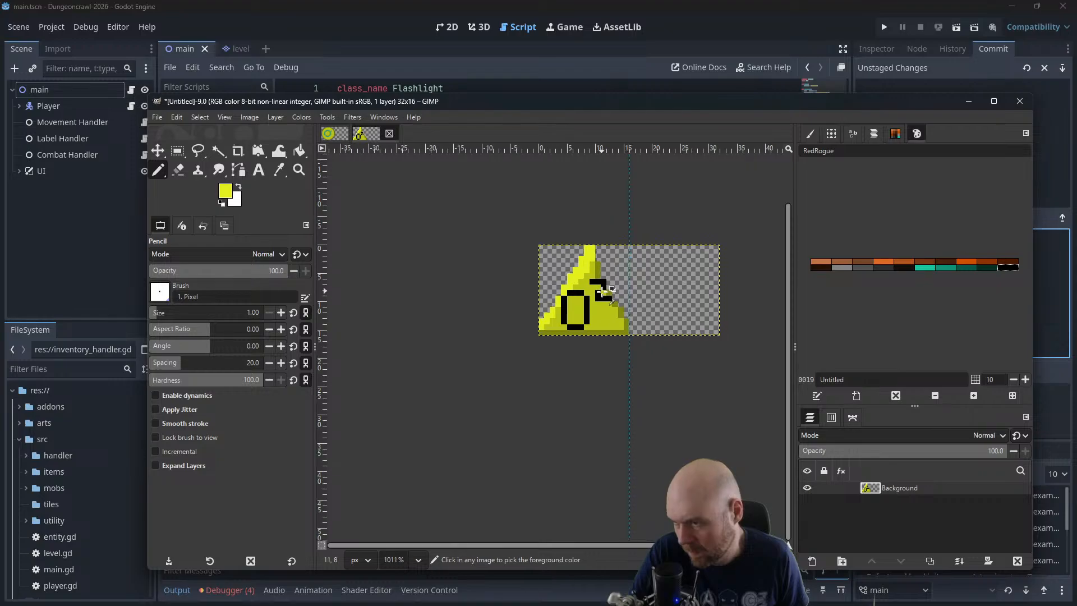
scroll(601, 323, up, 3)
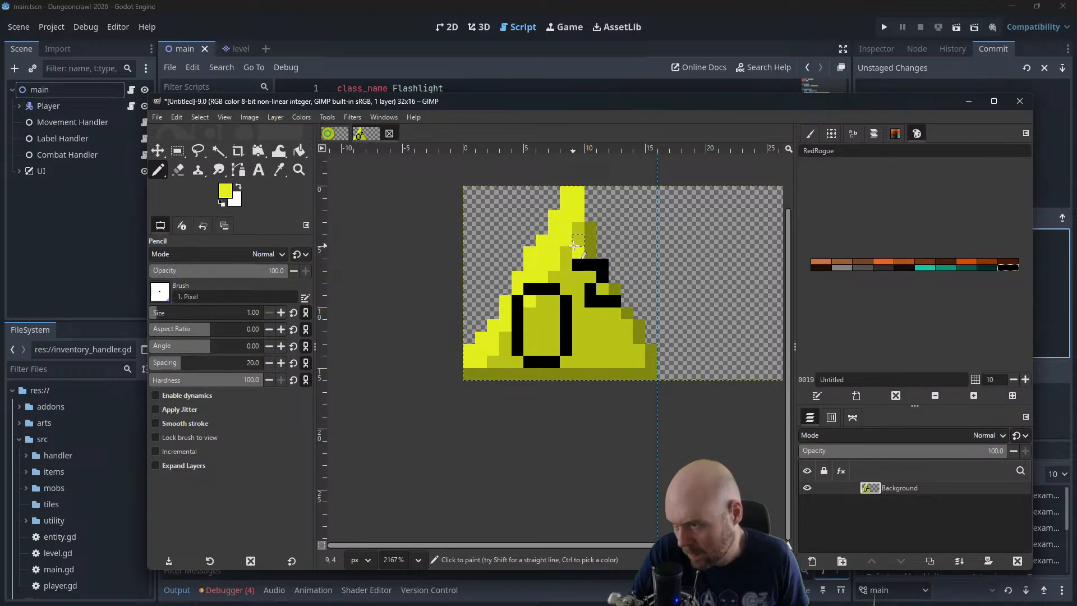
key(ctrl+z)
key(ctrl+z)
key(ctrl+z)
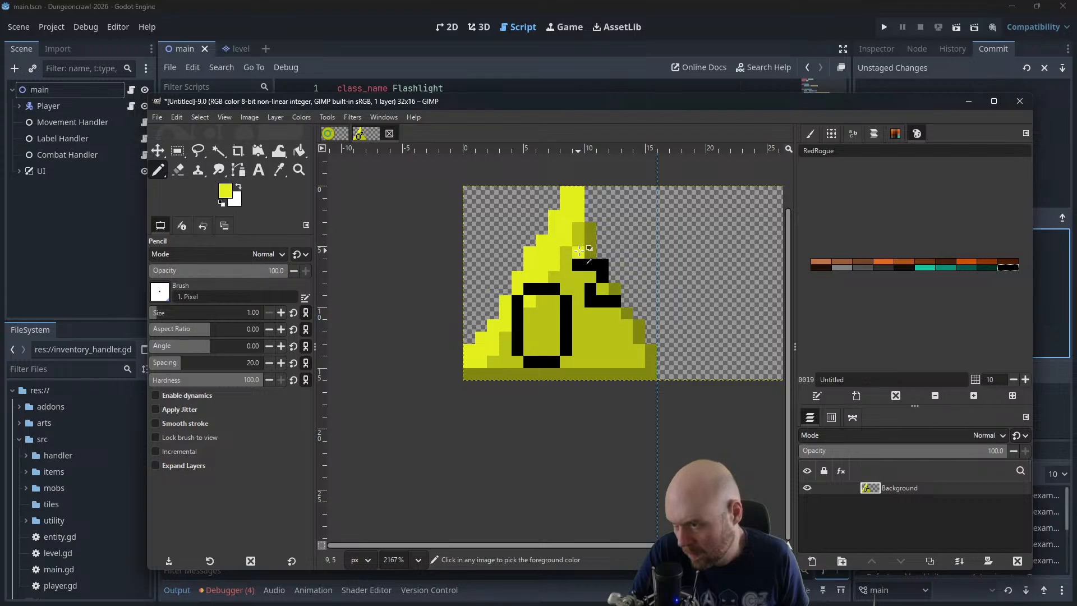
Set the image zoom to 200% and reposition the icon within the canvas view
scroll(577, 230, down, 5)
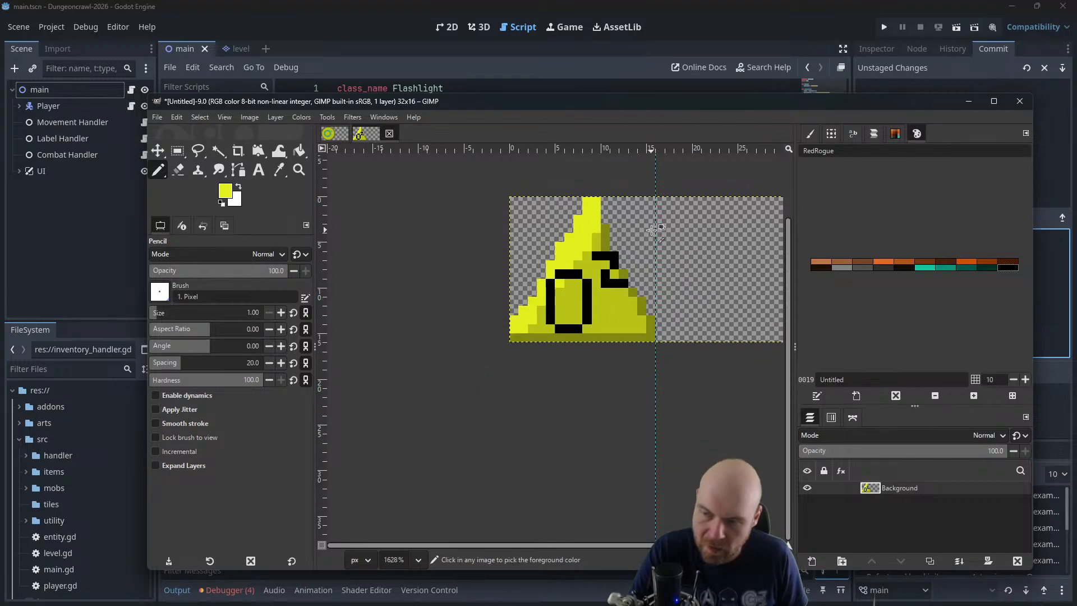
scroll(654, 224, down, 2)
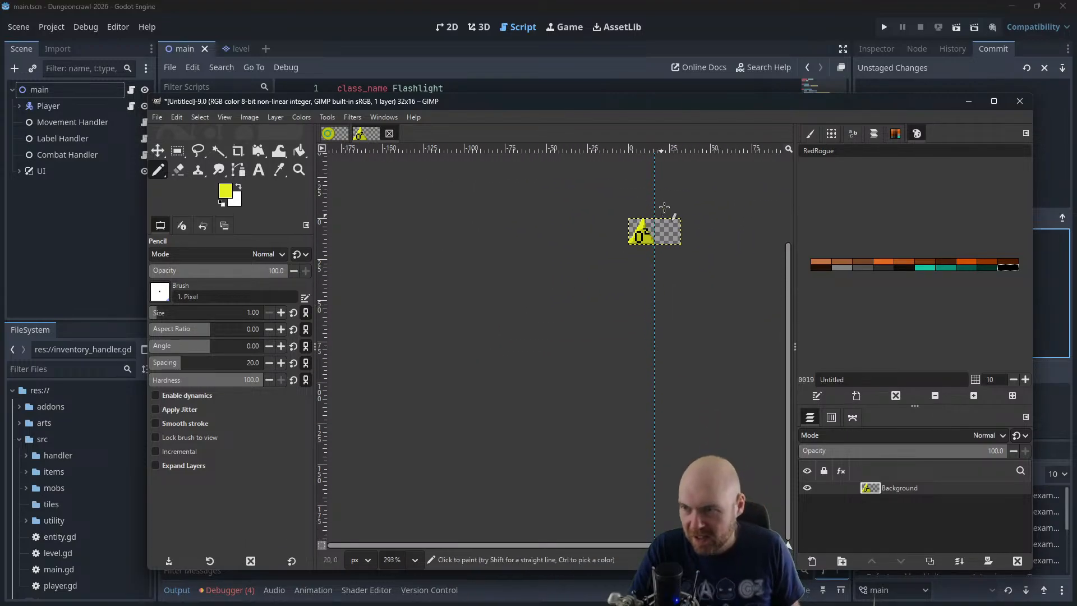
click(415, 560)
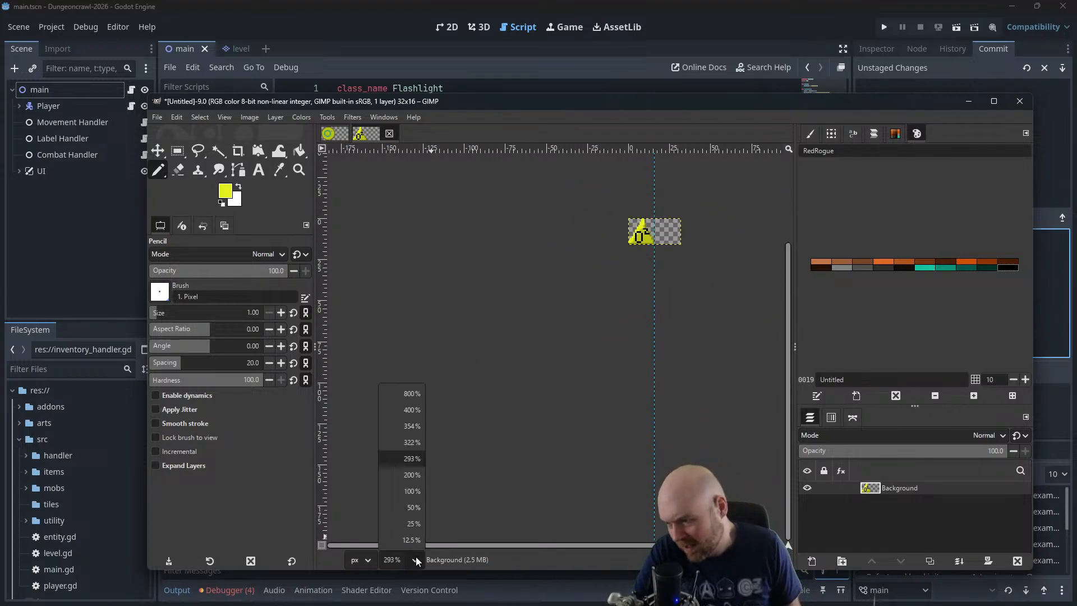
click(417, 478)
drag(633, 273, 373, 422)
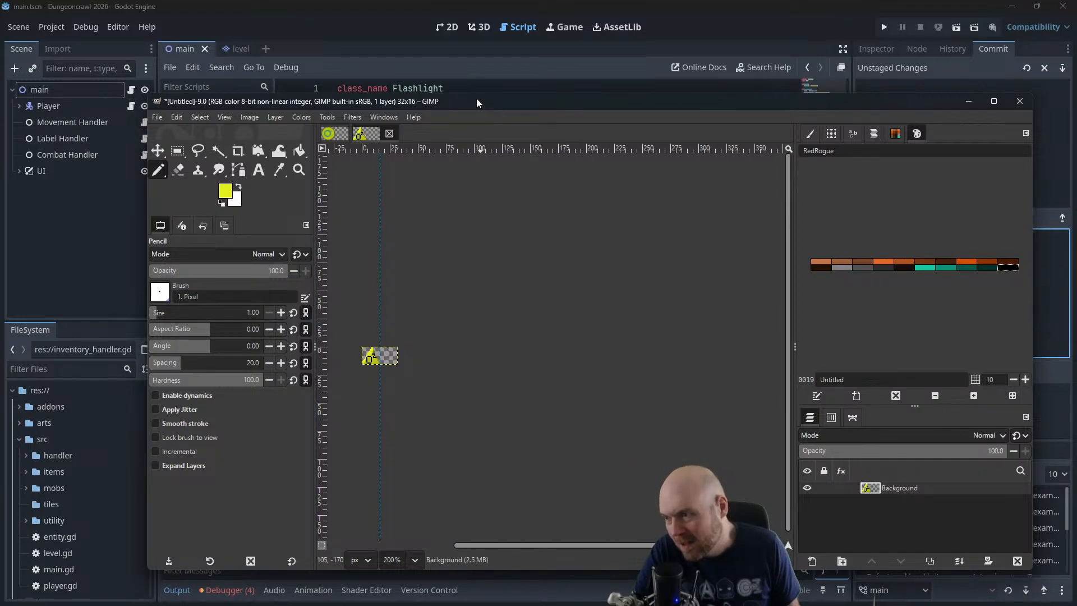
Run the game and arrange its window beside the icon image for a size comparison
drag(476, 99, 724, 116)
click(710, 29)
click(884, 27)
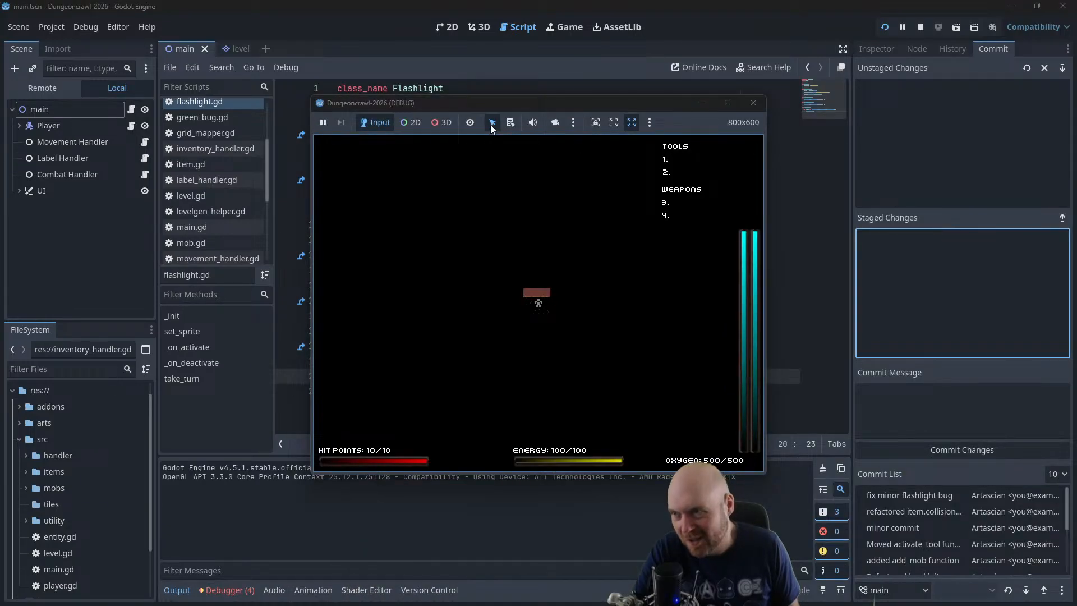
drag(493, 107, 257, 90)
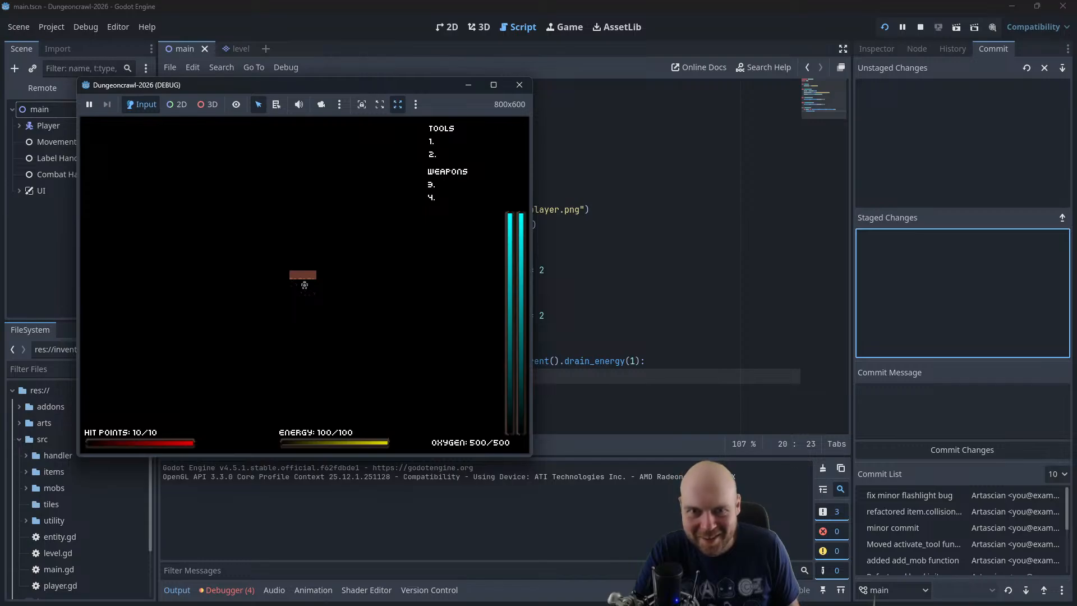
key(alt+Tab)
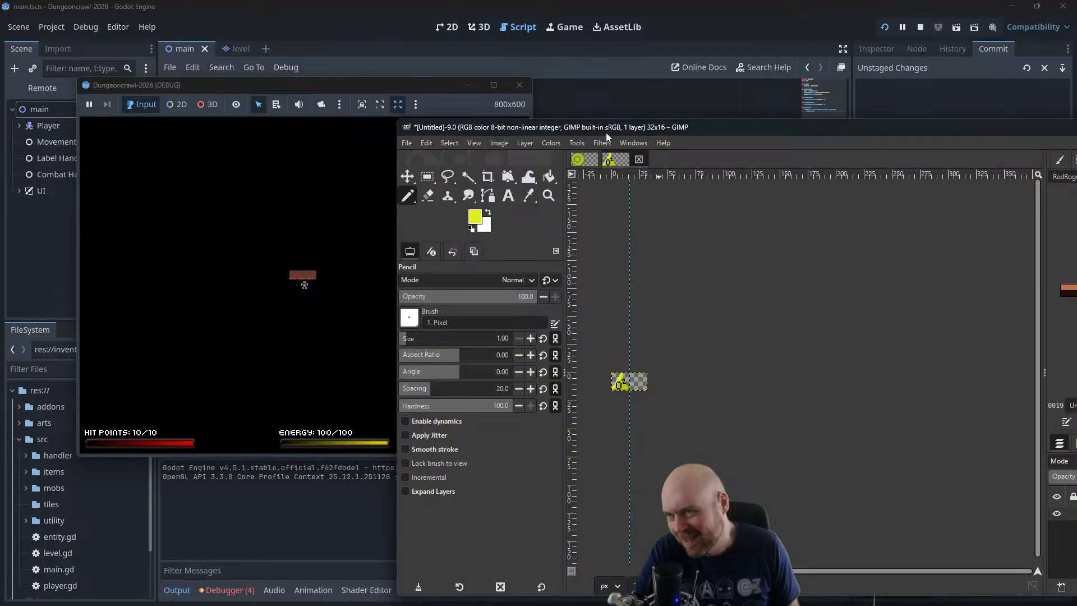
drag(606, 127, 744, 76)
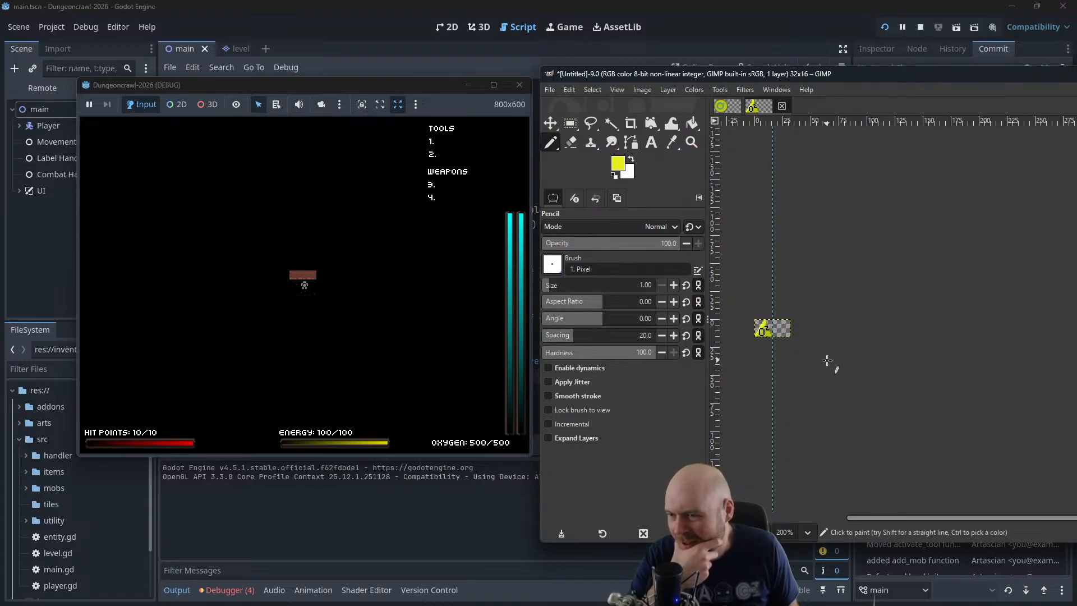
Compare the icon at 100% zoom with the game's display, and close the running game
click(795, 534)
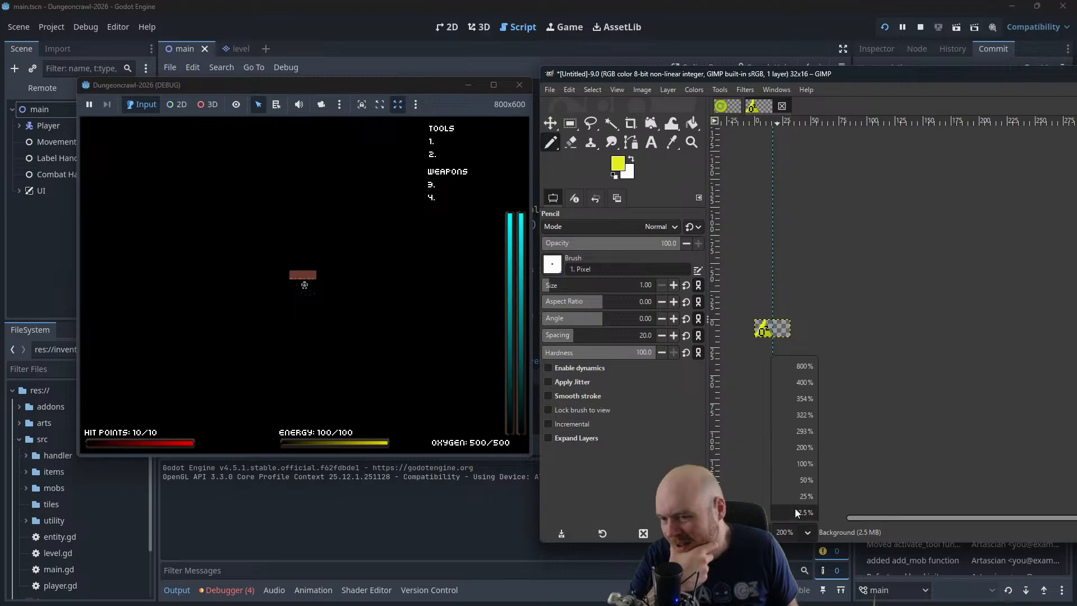
click(794, 464)
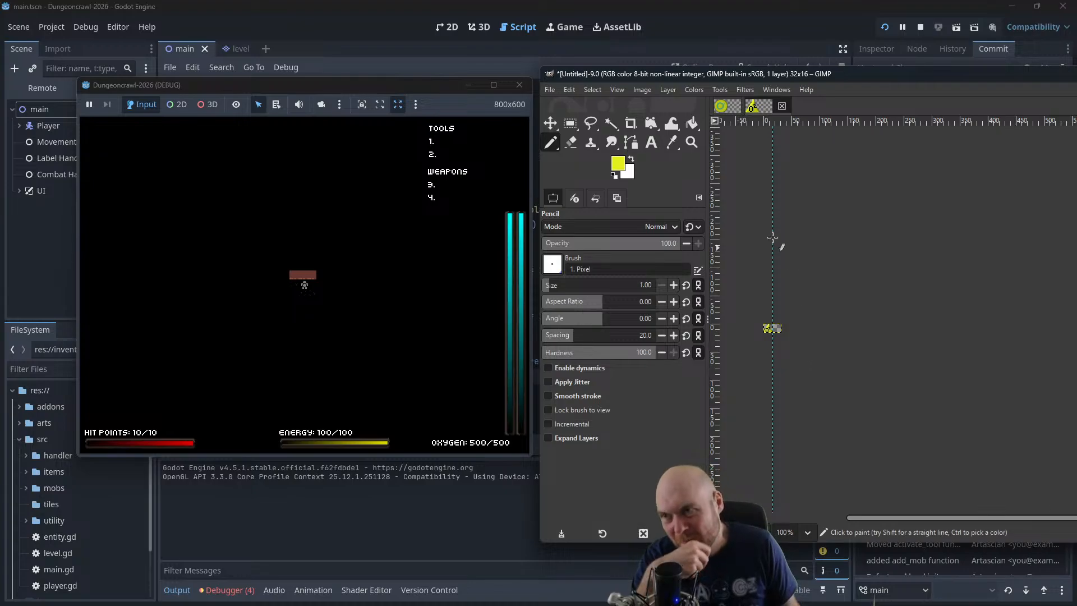
click(519, 85)
drag(722, 72, 363, 52)
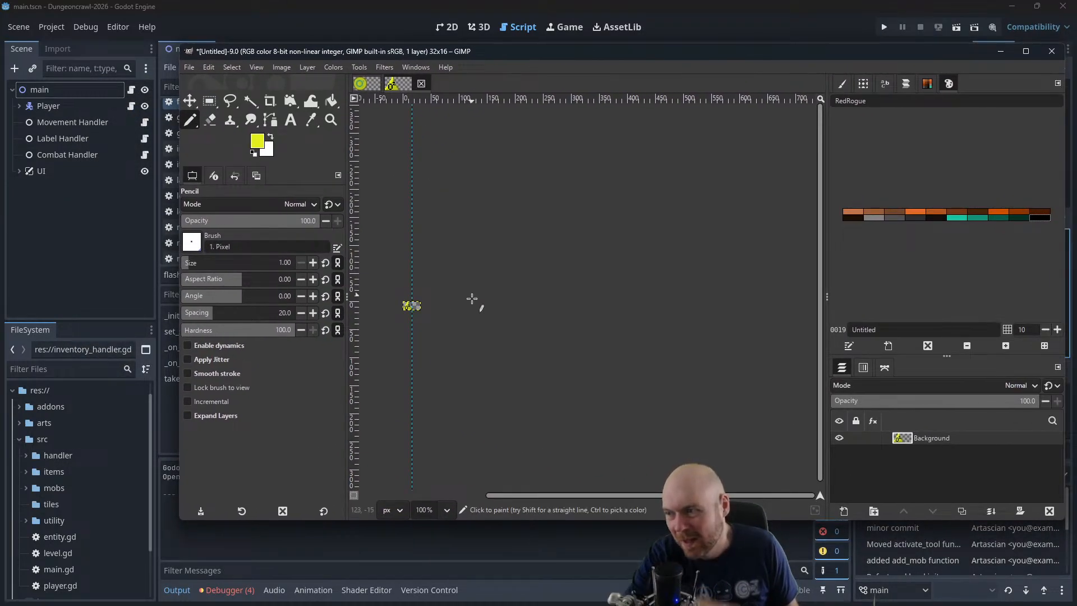
Select the 16 × 16 px frame holding the yellow O2 triangle and copy it
ctrl+scroll(480, 335, up, 5)
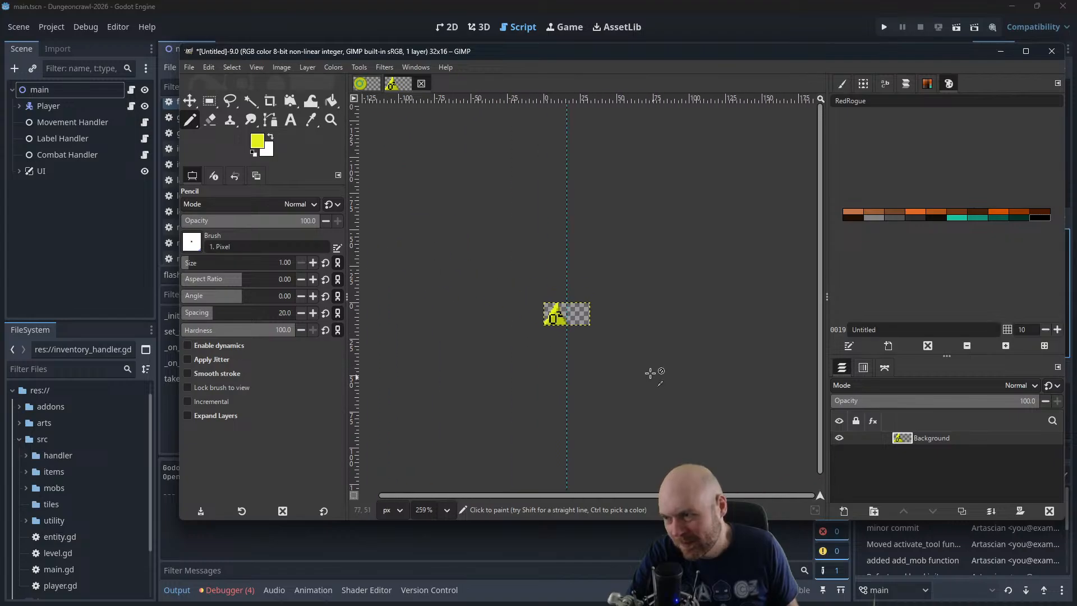
ctrl+scroll(633, 357, up, 6)
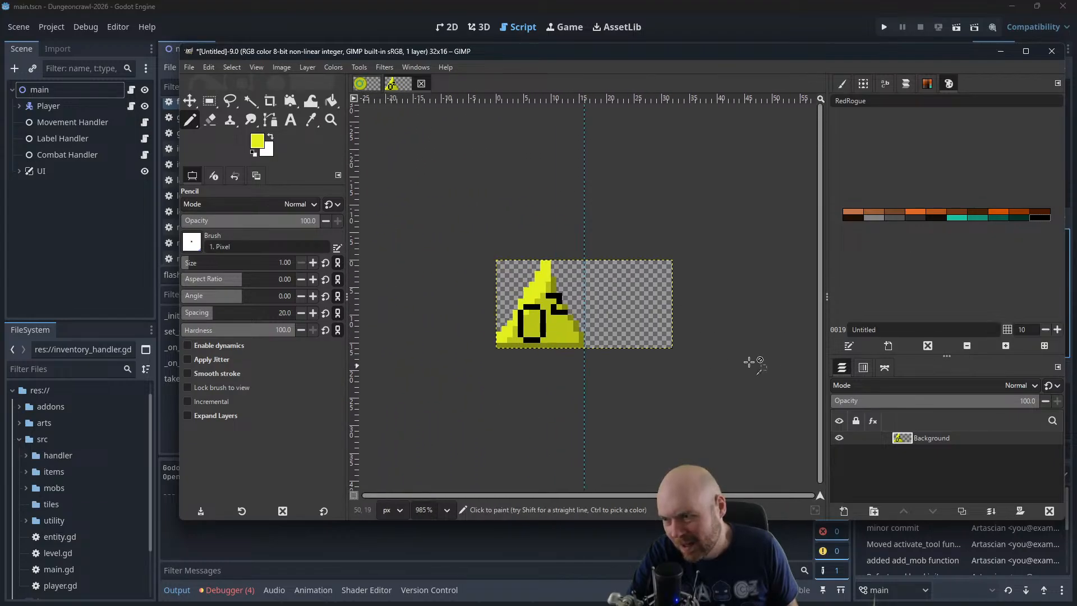
click(209, 101)
drag(580, 240, 462, 350)
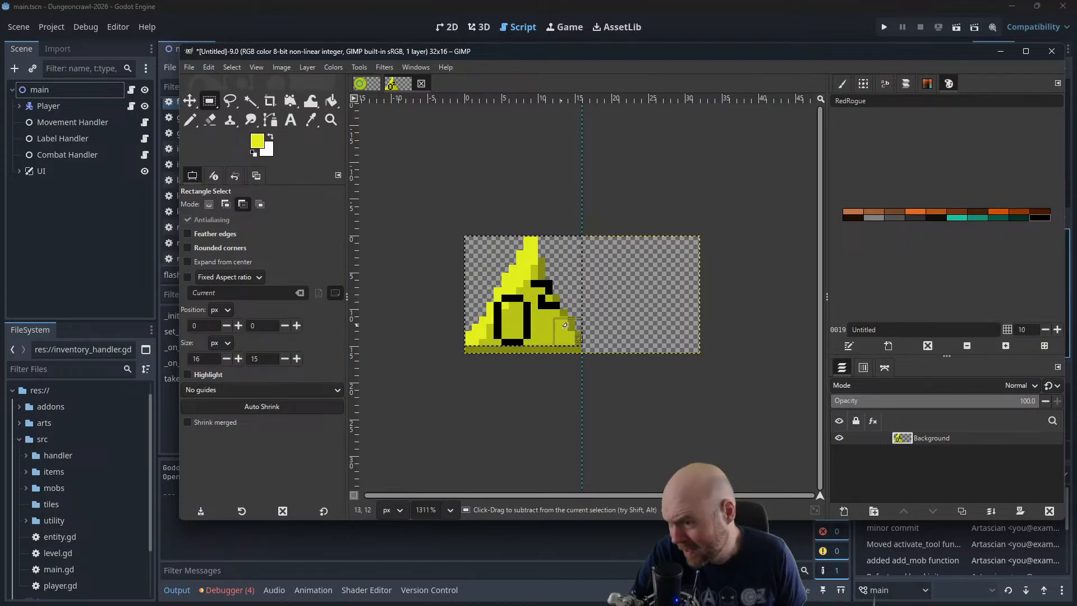
key(ctrl+c)
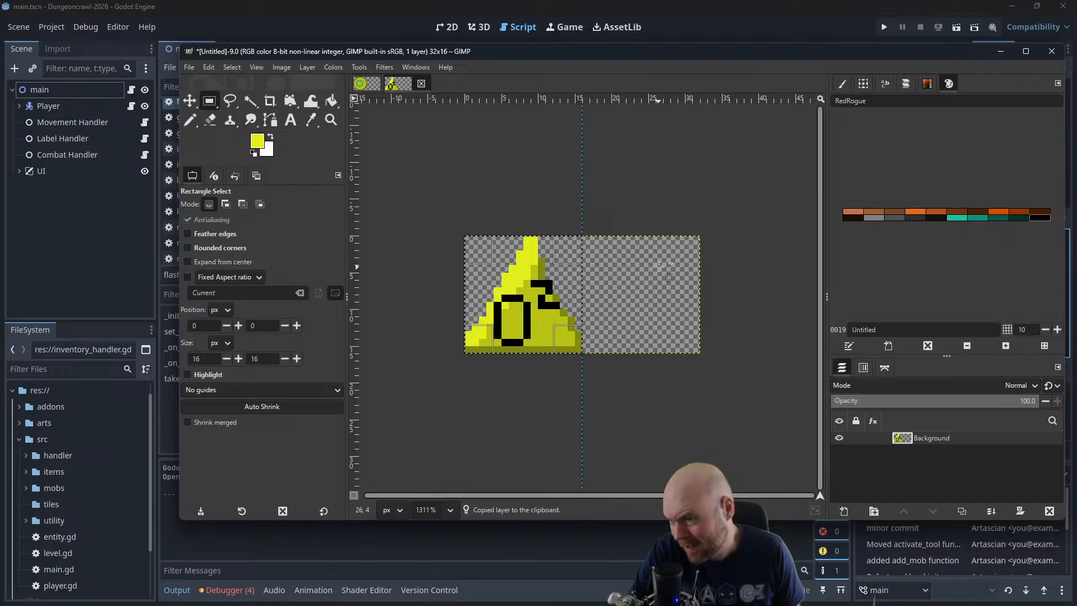
Paste the copied triangle, move it into the empty right half of the image, and merge it down into the Background layer
key(ctrl+v)
key(m)
drag(559, 339, 672, 333)
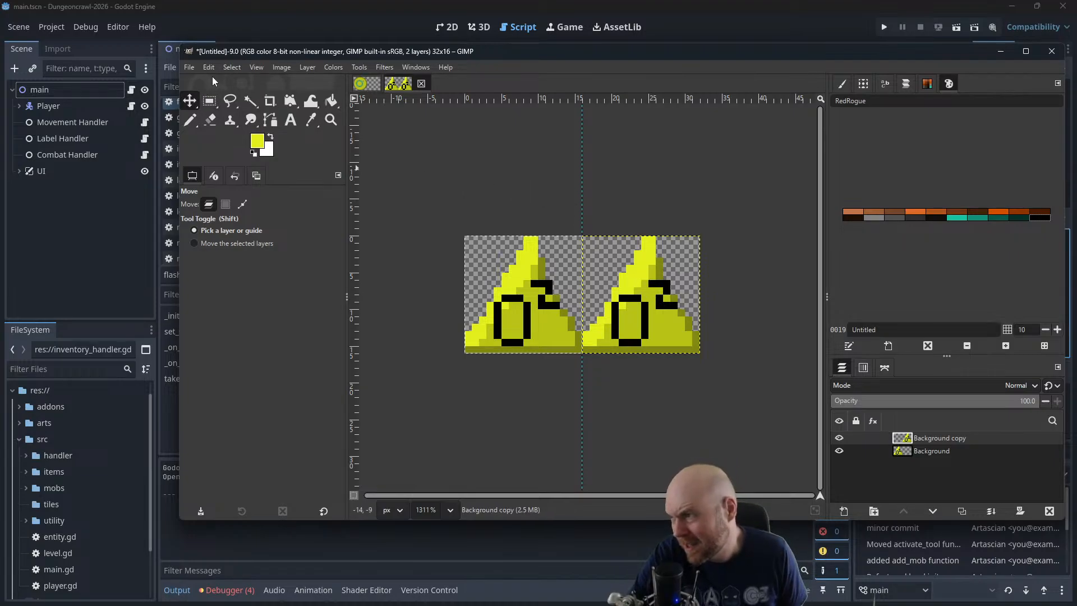
right_click(927, 436)
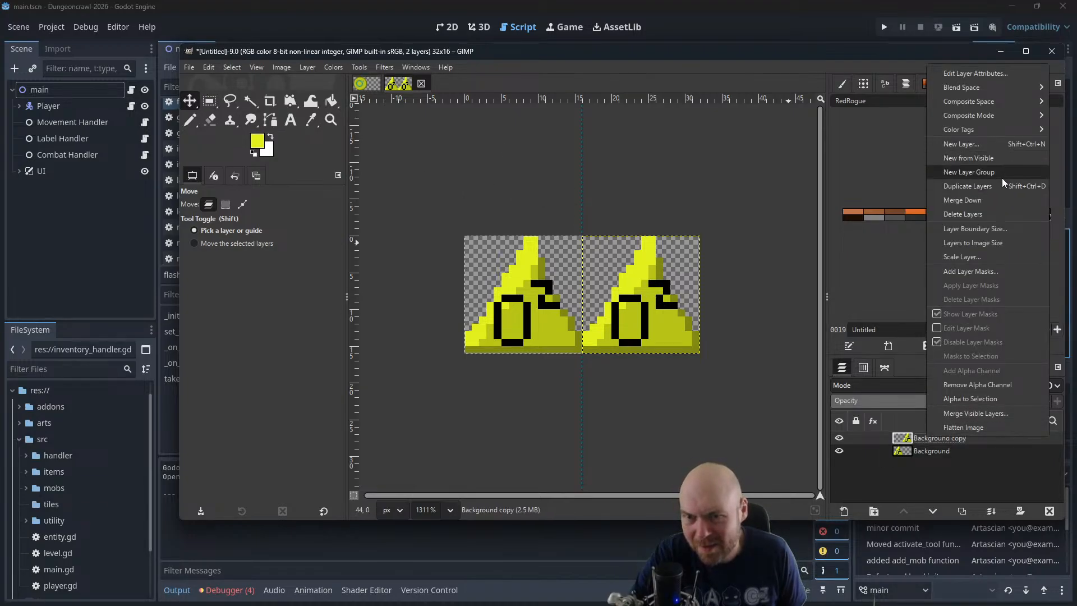
click(962, 201)
scroll(716, 257, up, 1)
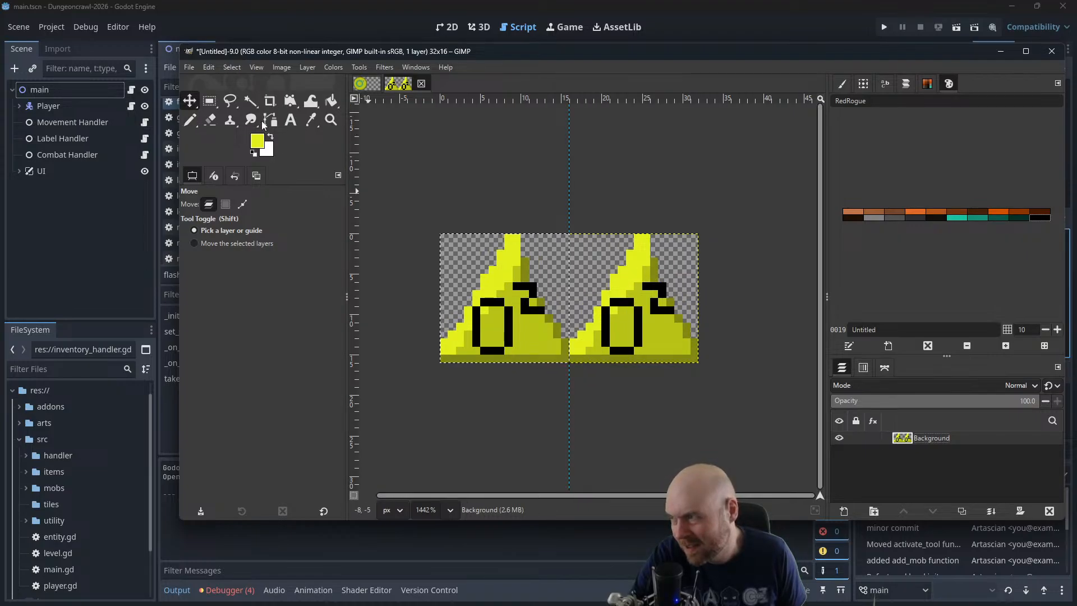
click(310, 120)
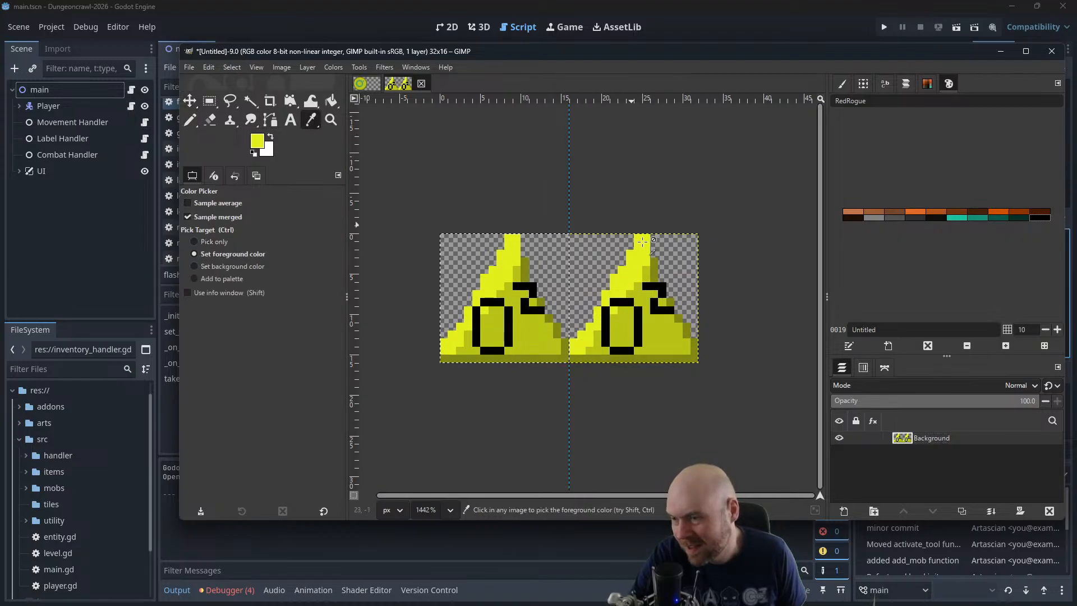
ctrl+click(632, 273)
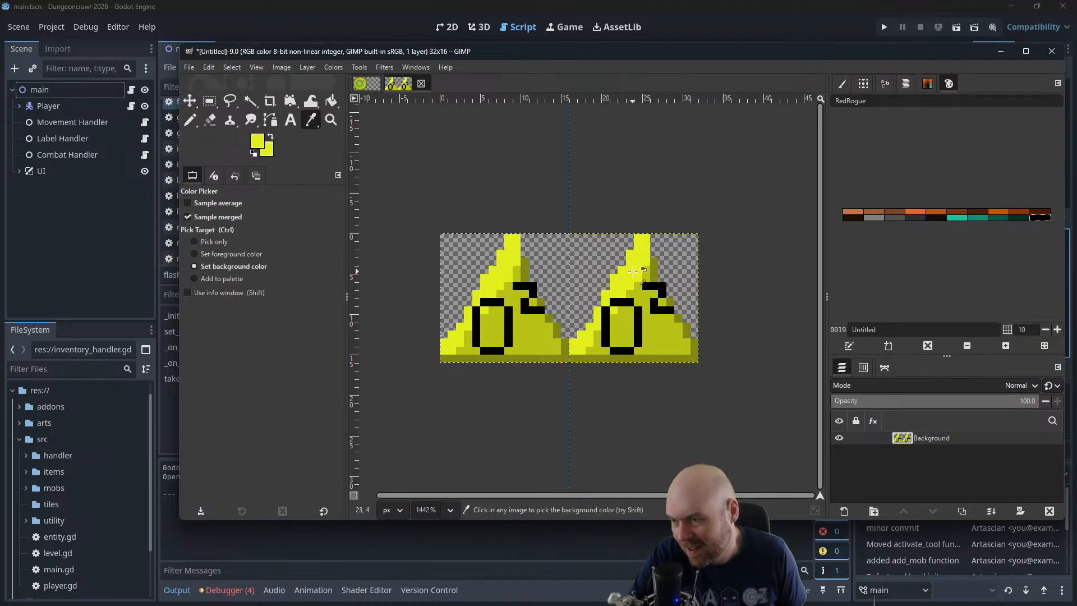
click(256, 144)
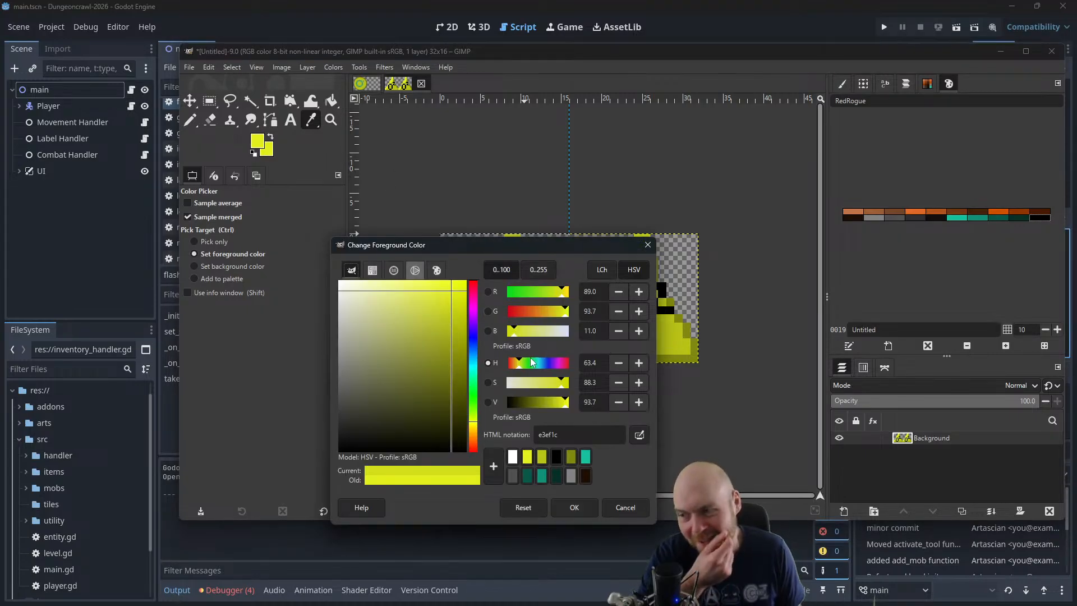
click(514, 362)
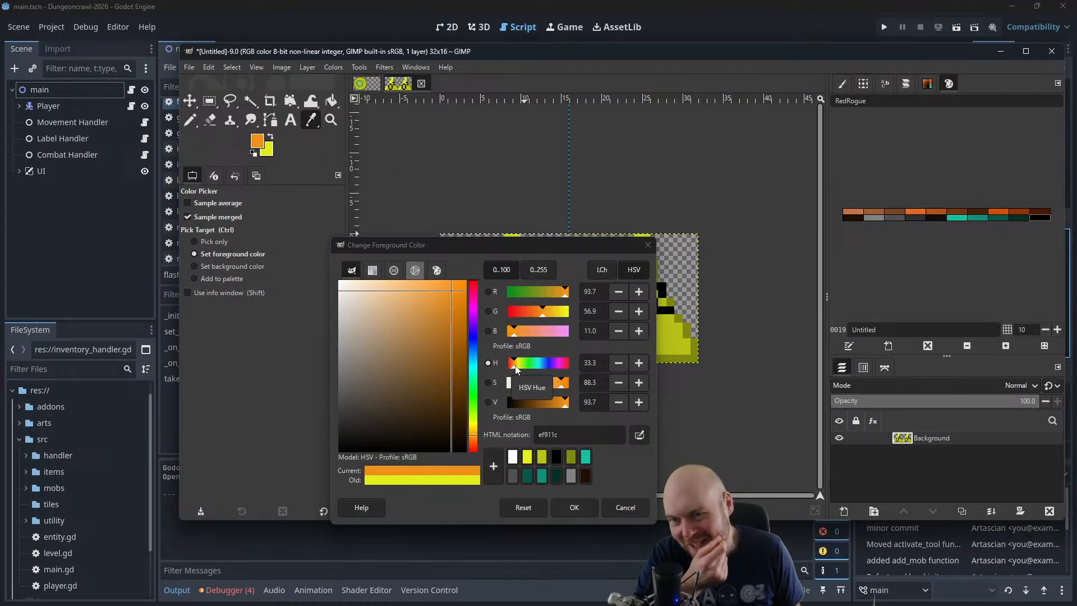
click(647, 245)
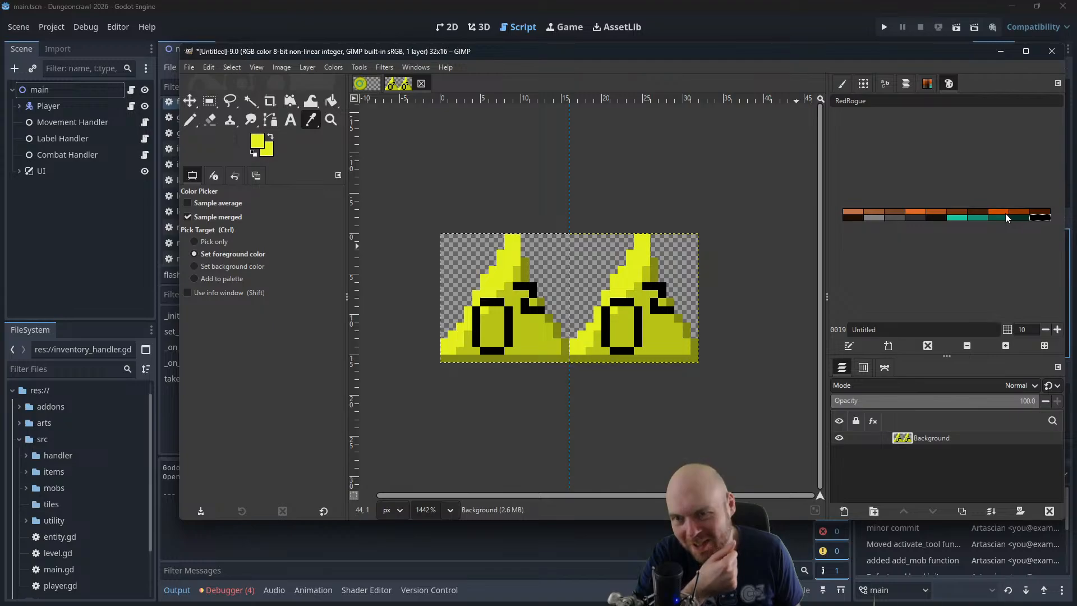
Choose the dark orange from the RedRogue palette as foreground and select only the right 16 × 16 px frame at position 16, 0
click(1005, 212)
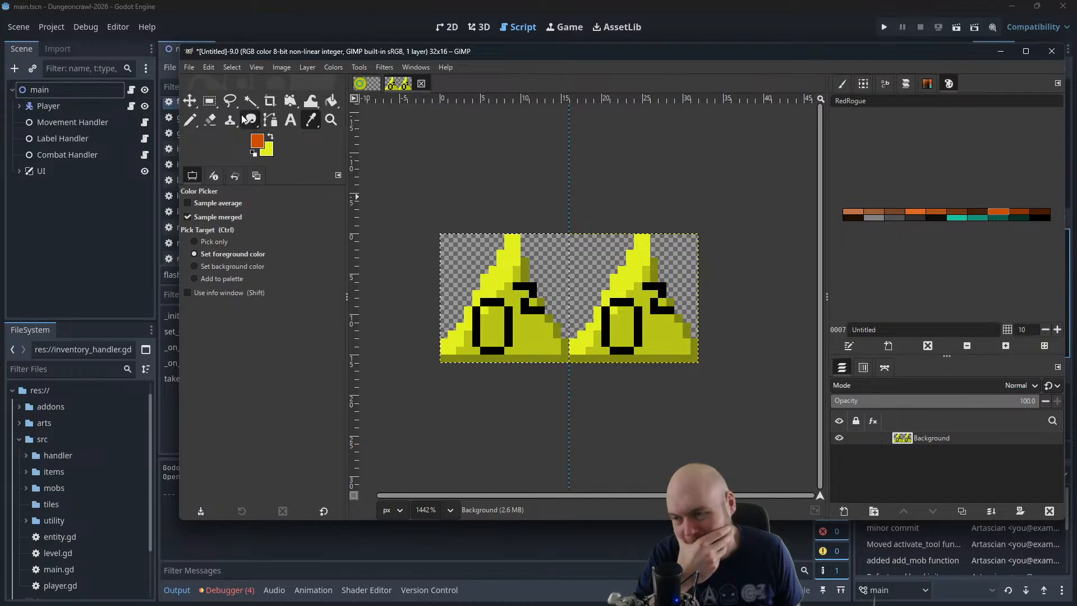
click(332, 100)
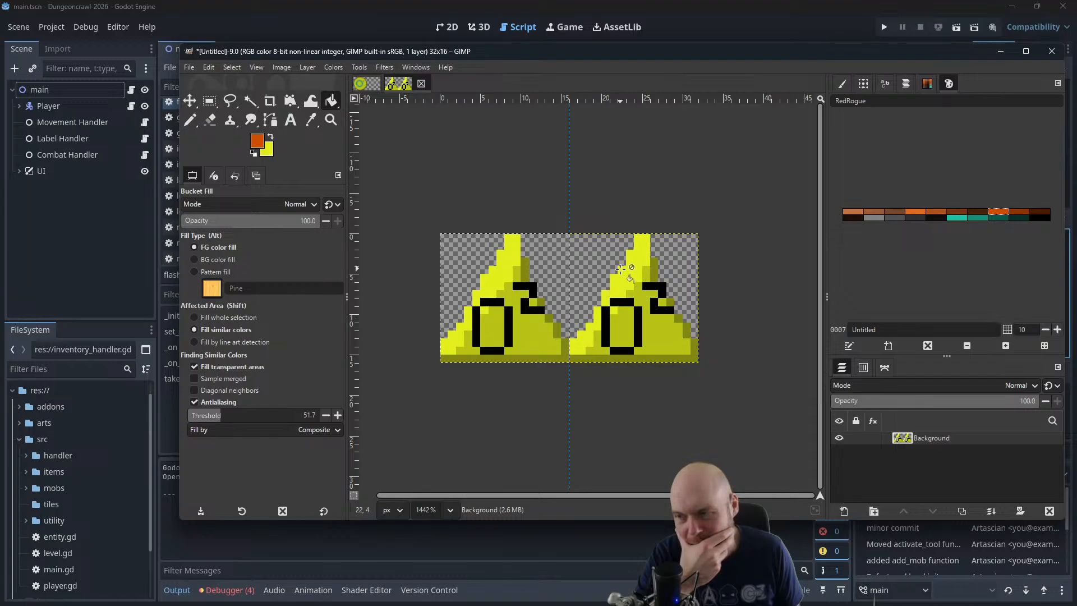
click(234, 70)
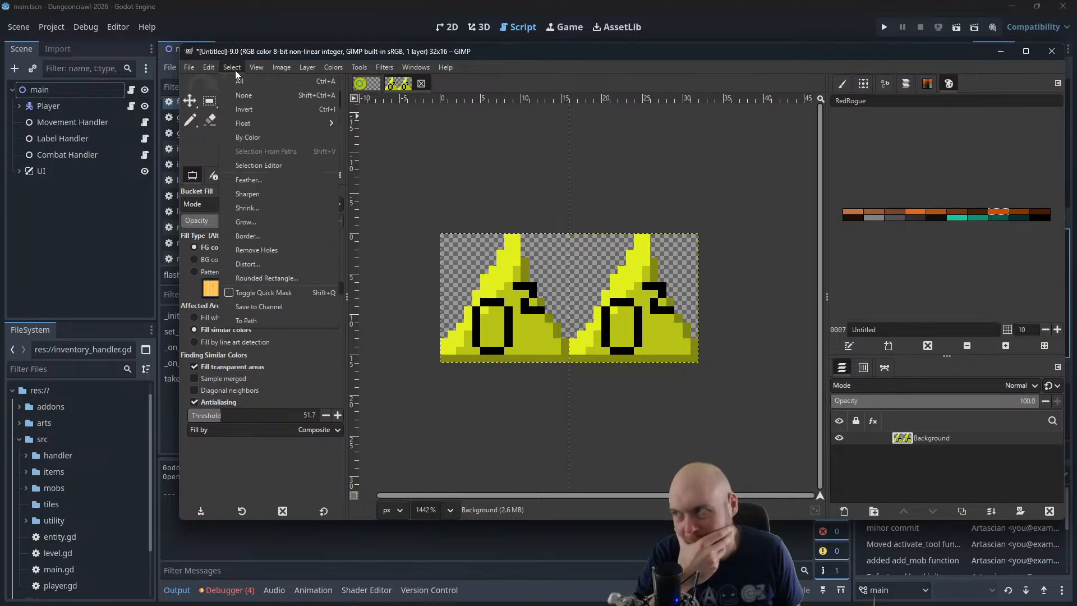
click(238, 97)
click(210, 101)
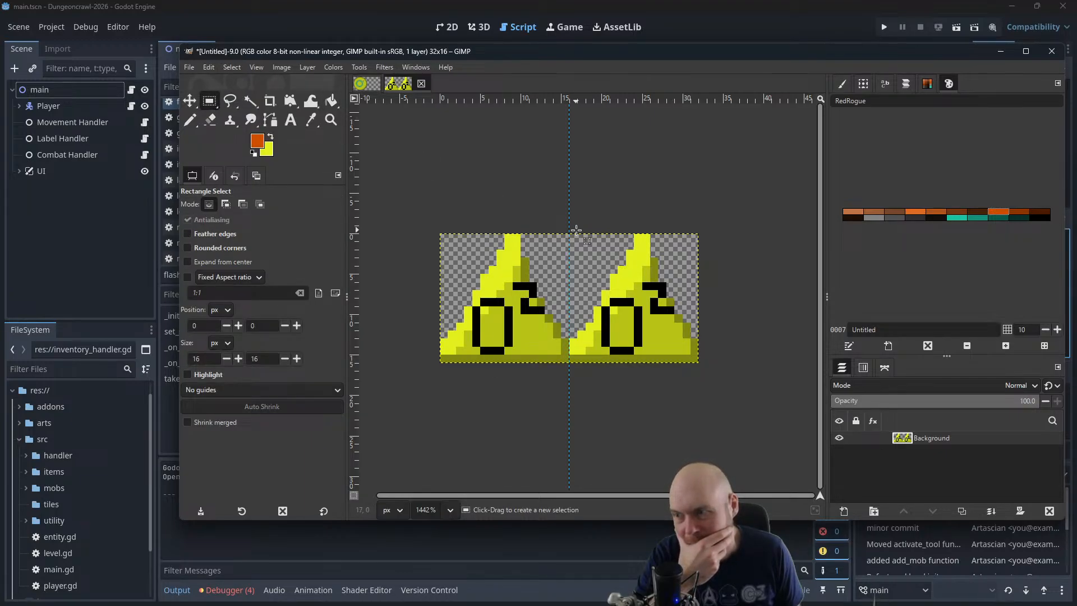
drag(568, 232, 699, 362)
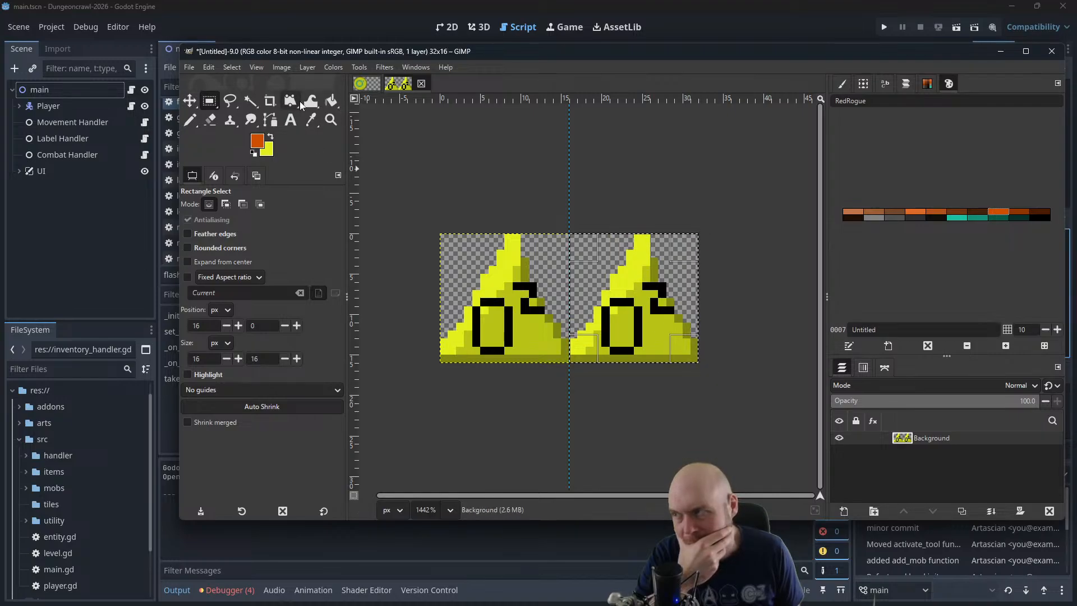
Set the Bucket Fill threshold to 14.9 and recolor the right triangle's highlight, body and shadow in palette orange, reddish brown and dark brown
click(331, 101)
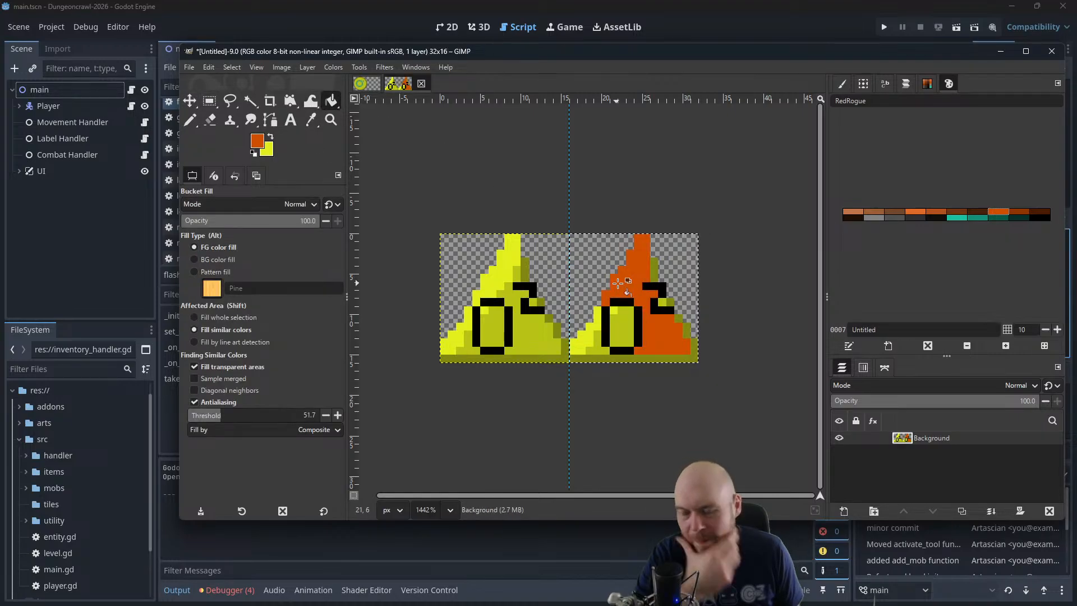
key(ctrl+z)
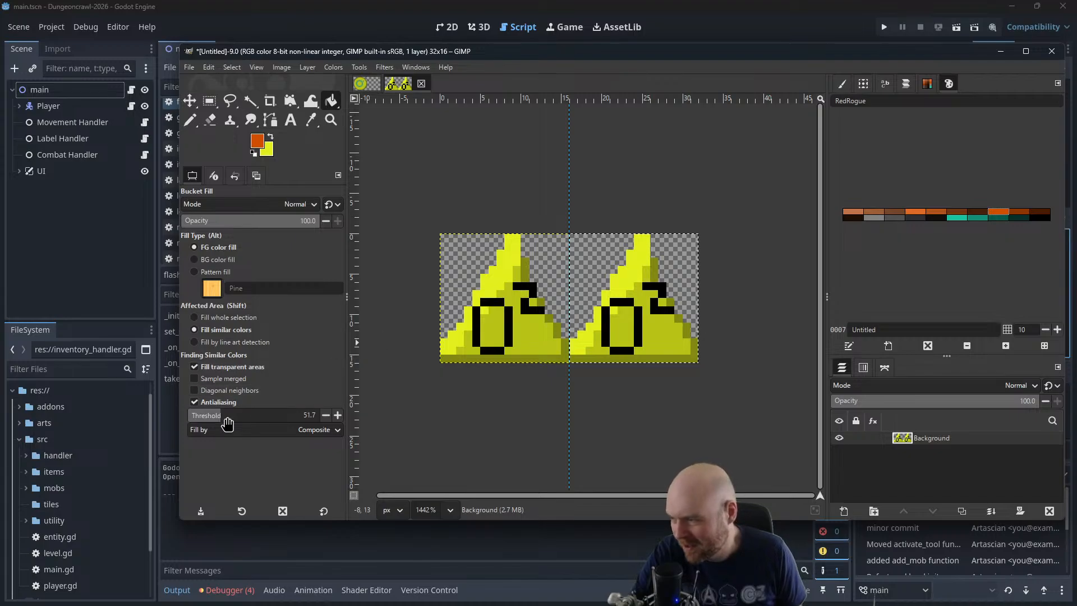
drag(216, 415, 197, 415)
click(624, 271)
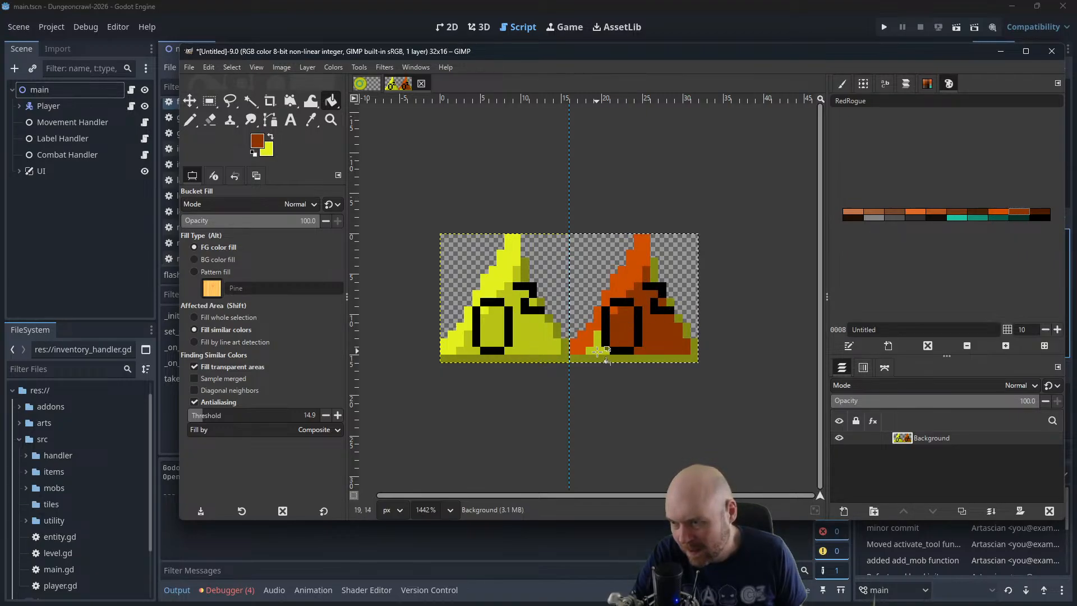
click(1040, 215)
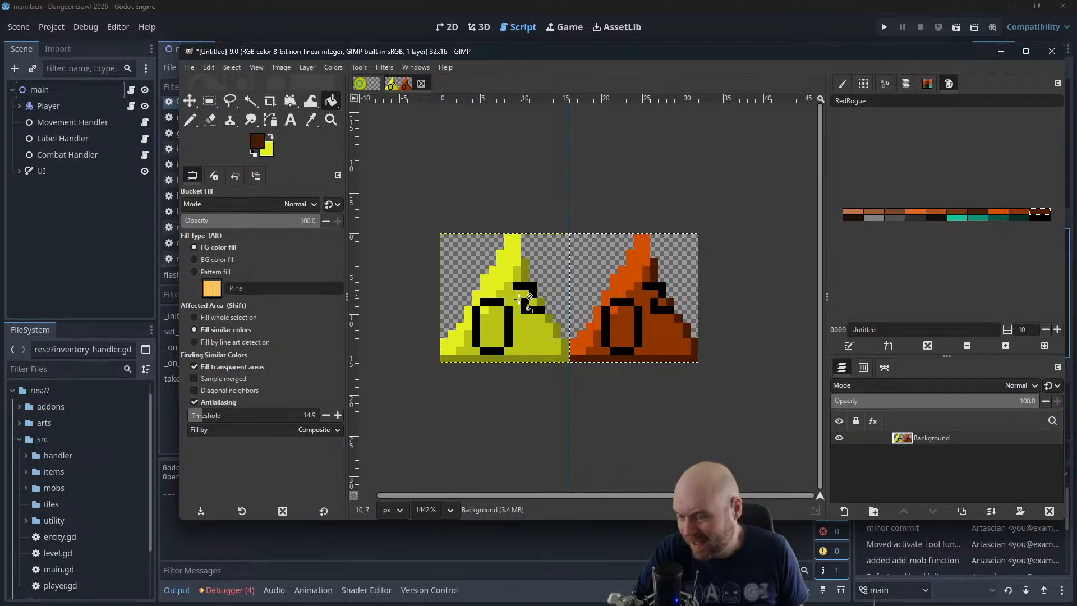
scroll(649, 214, down, 5)
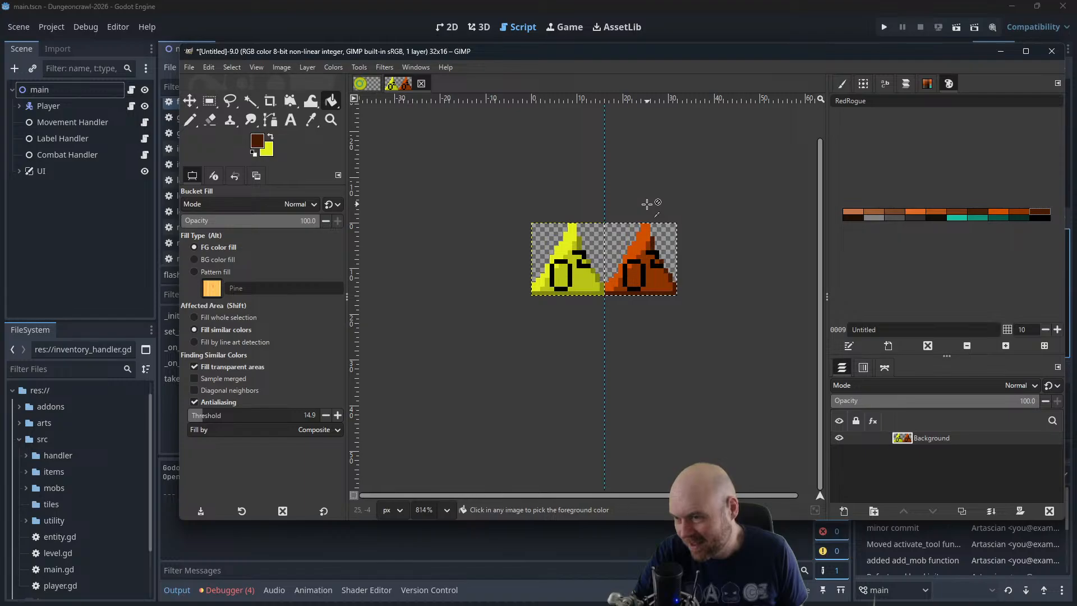
Start the Playback animation filter on the two-frame icon image
click(392, 67)
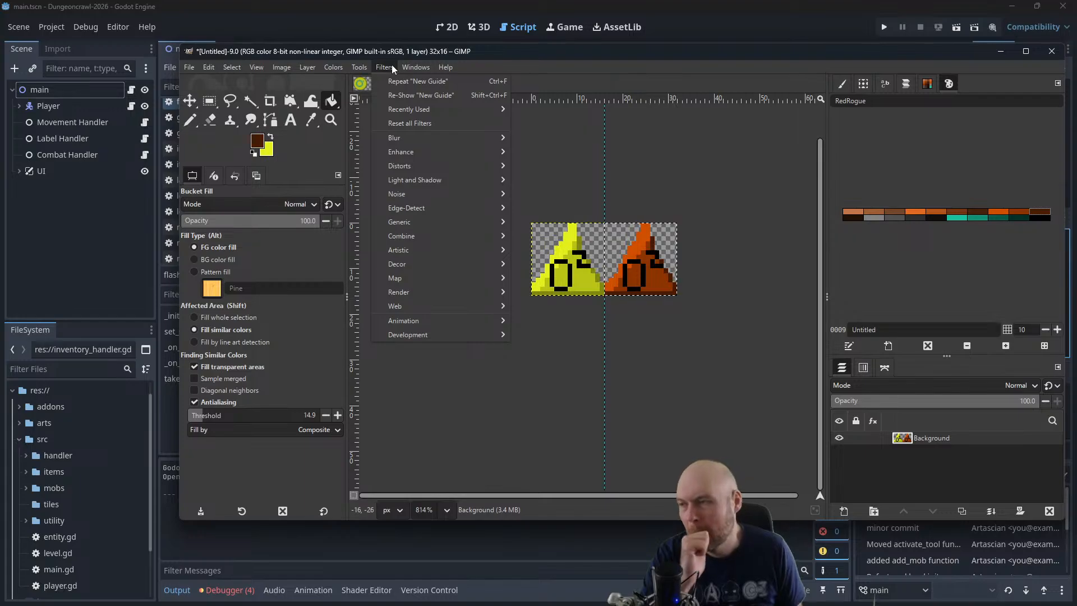
mouse_move(410, 64)
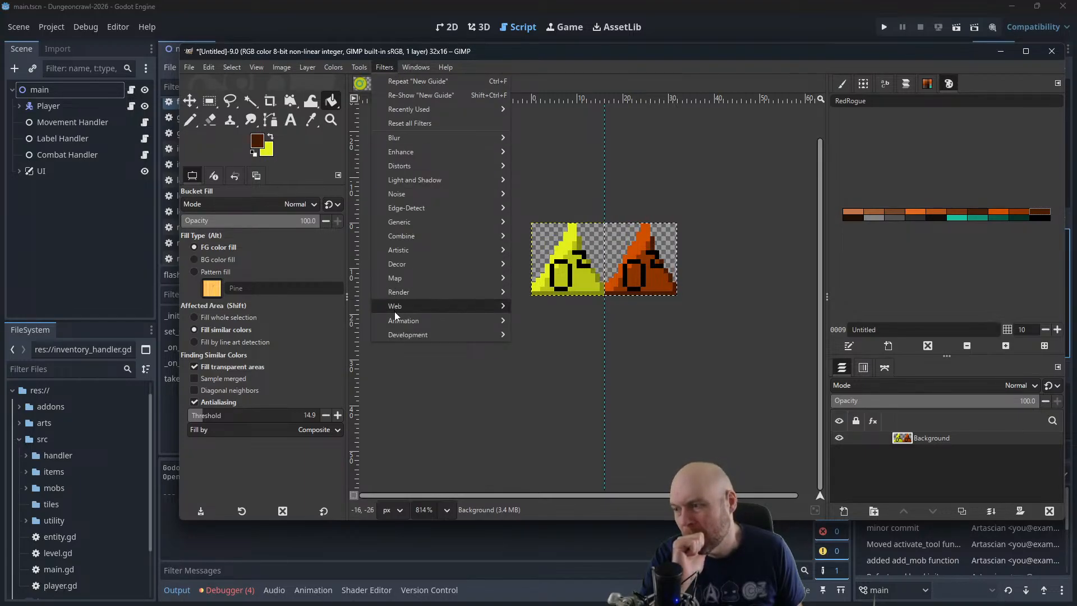
mouse_move(399, 318)
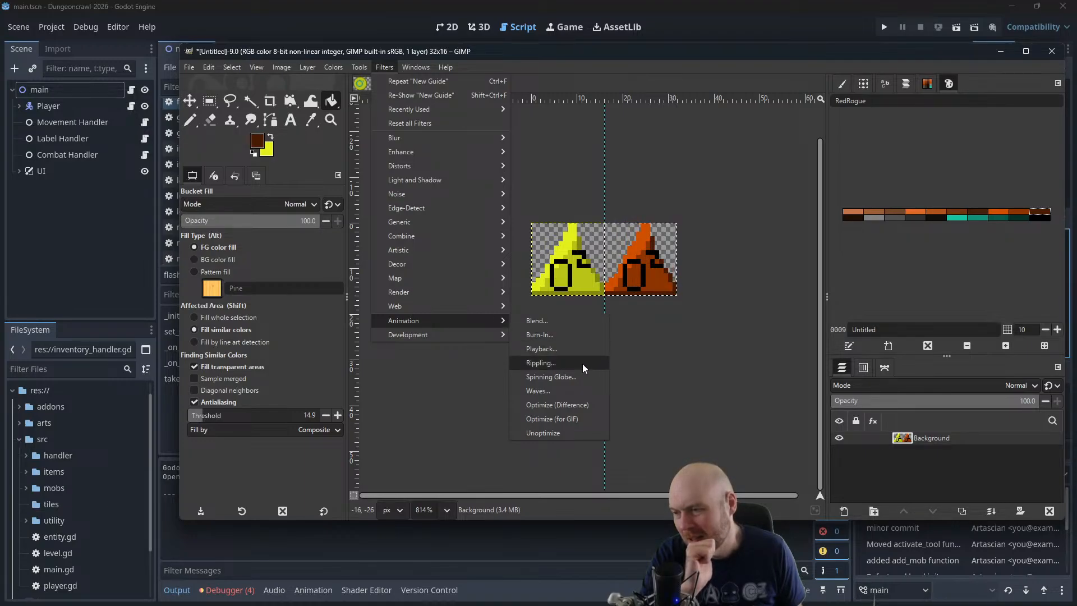
click(584, 350)
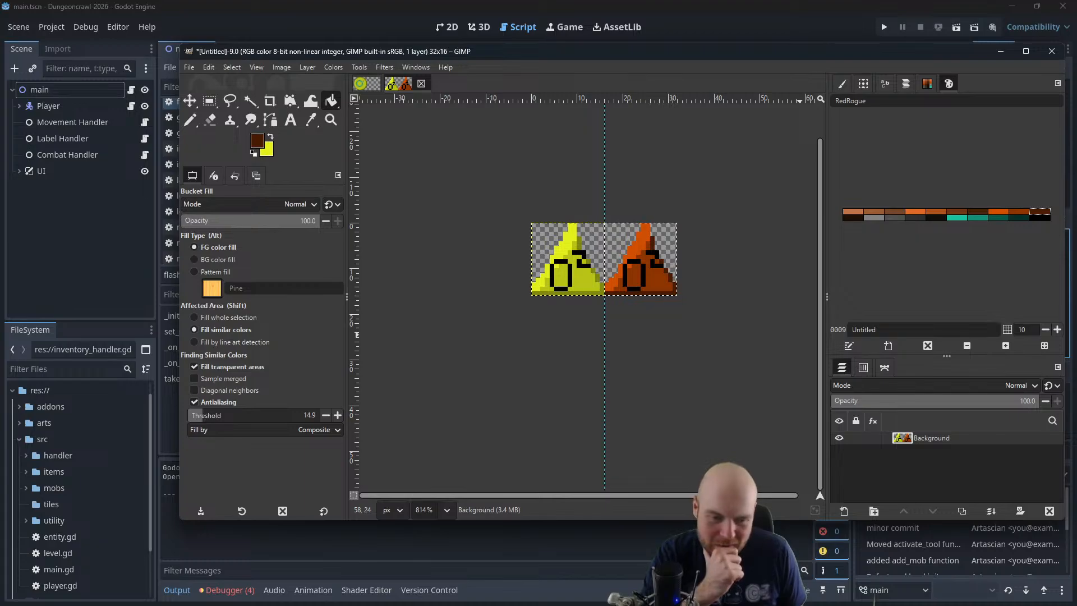
Switch to the web browser and search Google for "gimp is there a way to animate a sprite sheet"
key(alt+Tab)
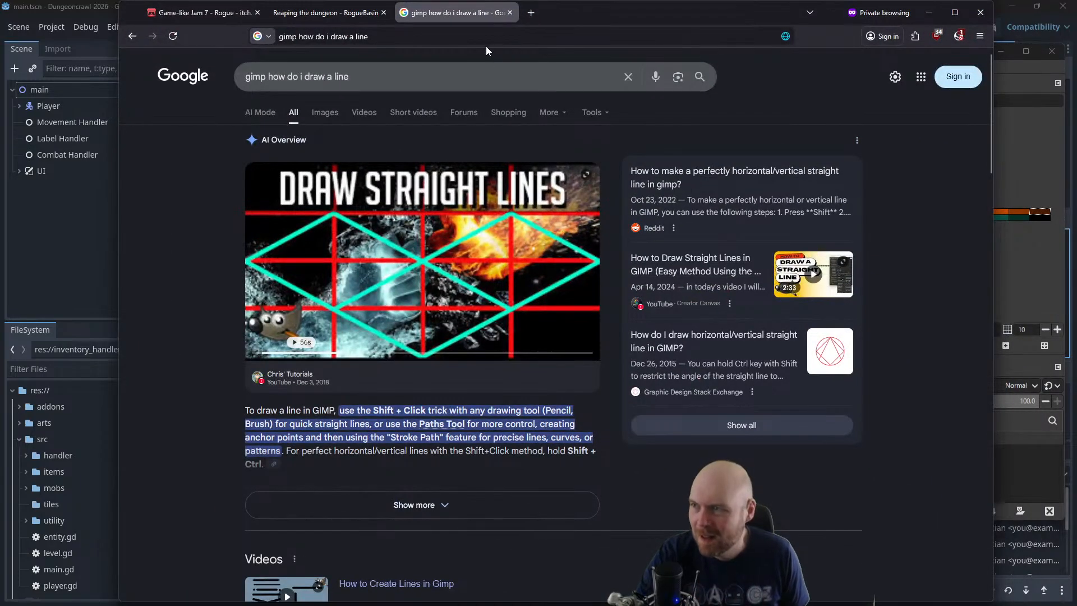
click(486, 76)
key(BackSpace)
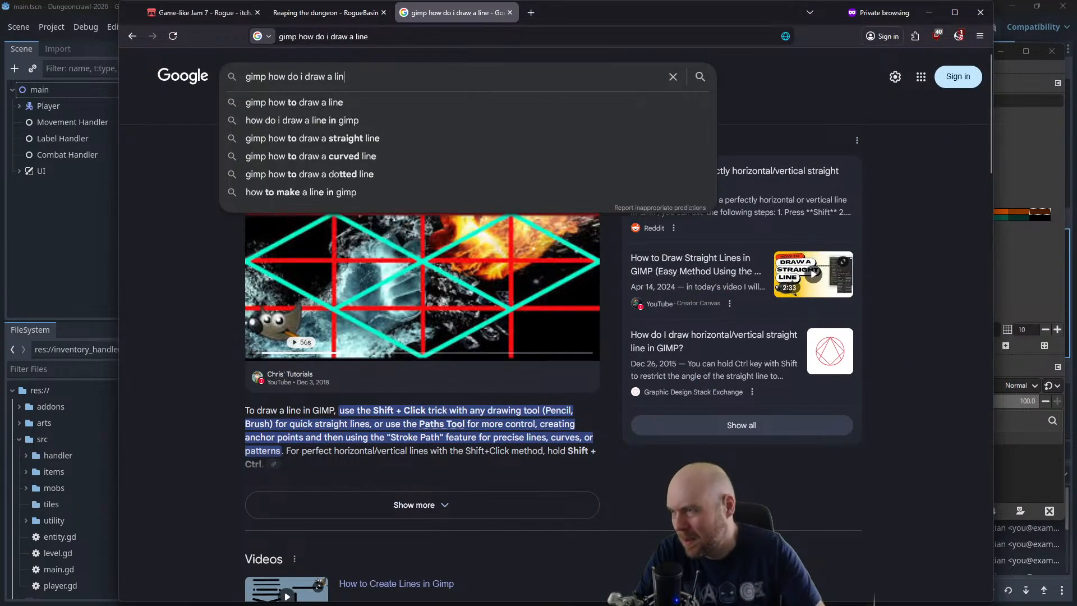
key(BackSpace)
key(BackSpace)
key(BackSpace)
key(BackSpace)
key(BackSpace)
key(BackSpace)
key(BackSpace)
key(BackSpace)
key(BackSpace)
key(BackSpace)
key(BackSpace)
key(BackSpace)
key(BackSpace)
key(BackSpace)
key(BackSpace)
key(BackSpace)
key(BackSpace)
key(BackSpace)
key(BackSpace)
text(is there)
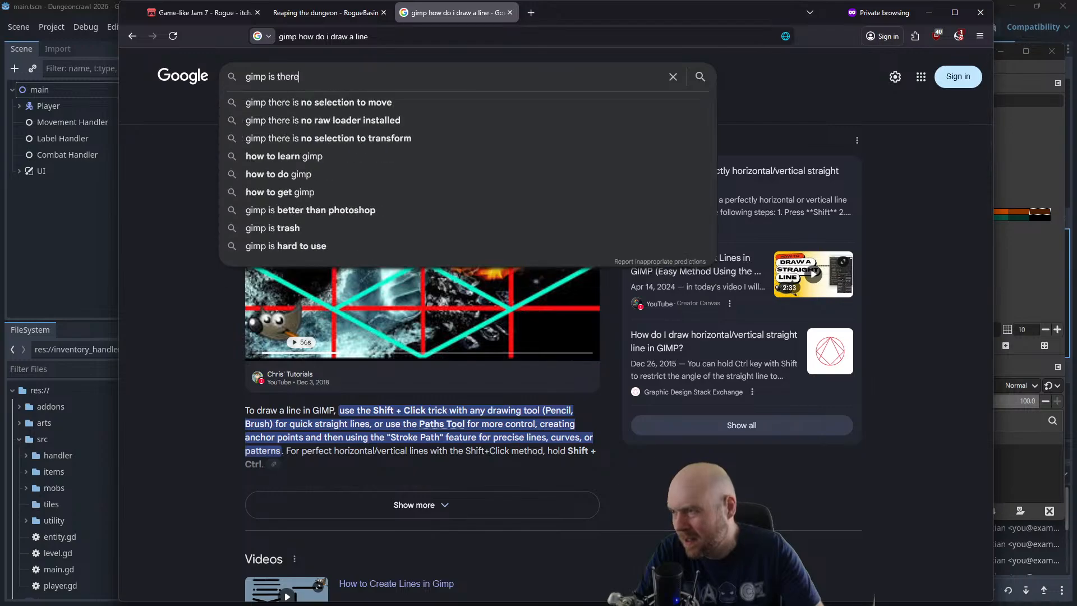
text( a way to animate a sp)
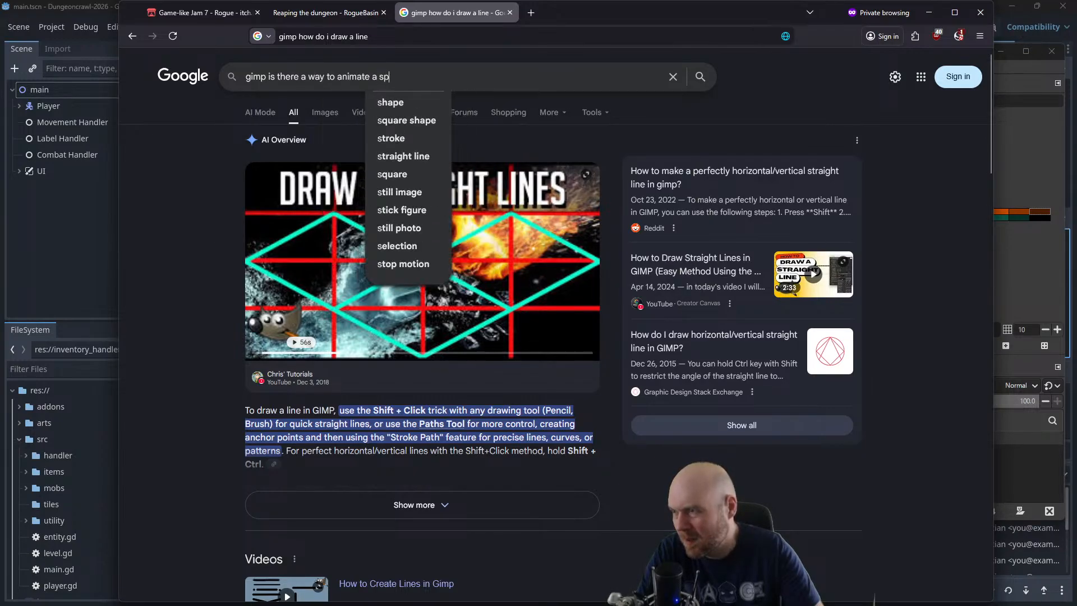
text(rite sheet)
key(Return)
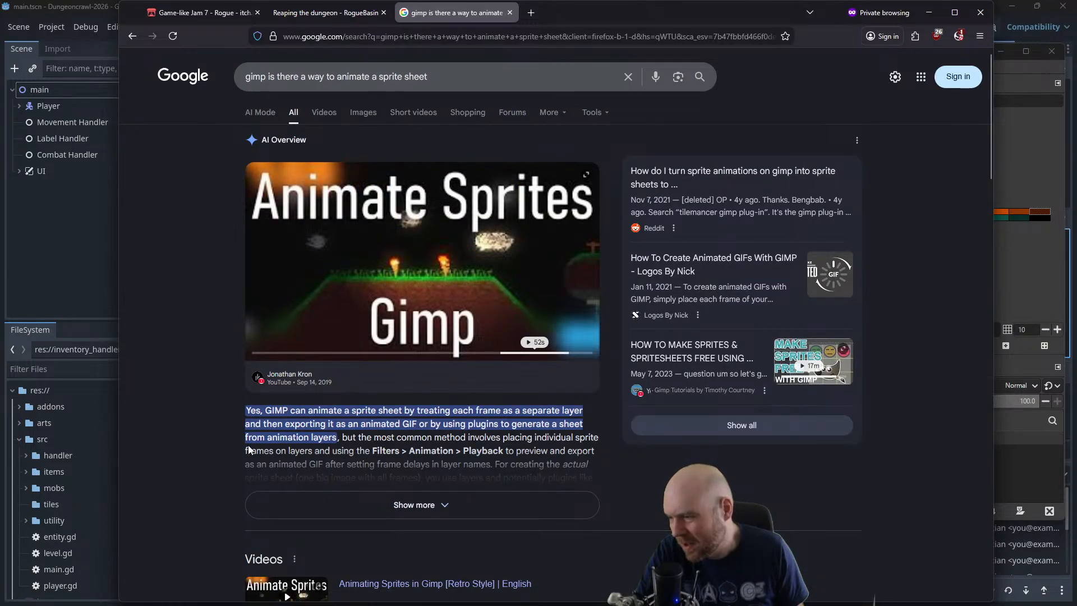
Expand and read the AI overview on animating sprite frames as separate layers, and minimize the browser
scroll(249, 450, down, 1)
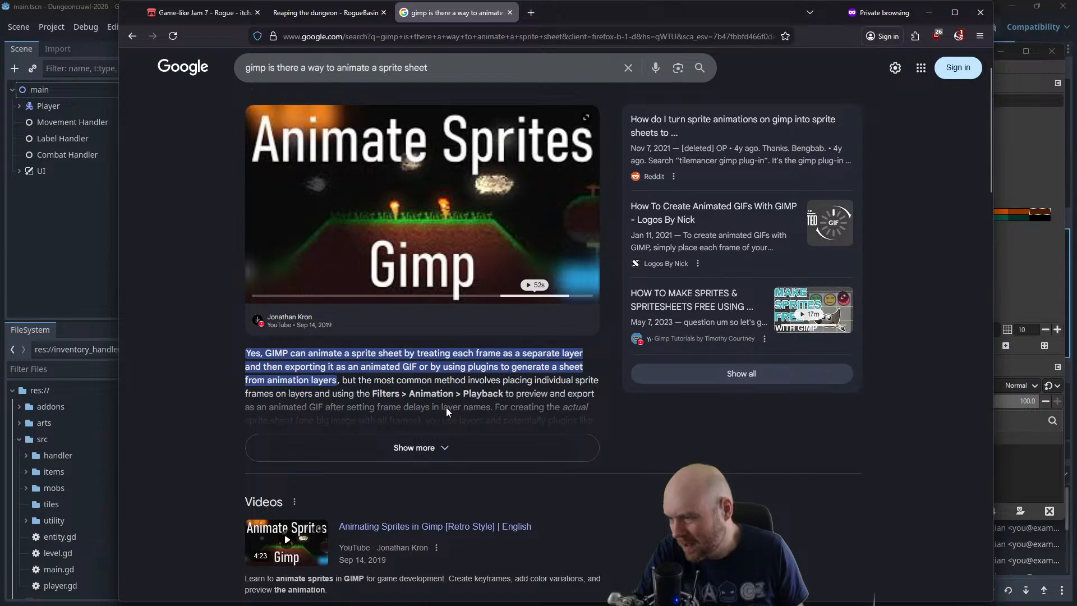
scroll(423, 447, down, 1)
click(370, 389)
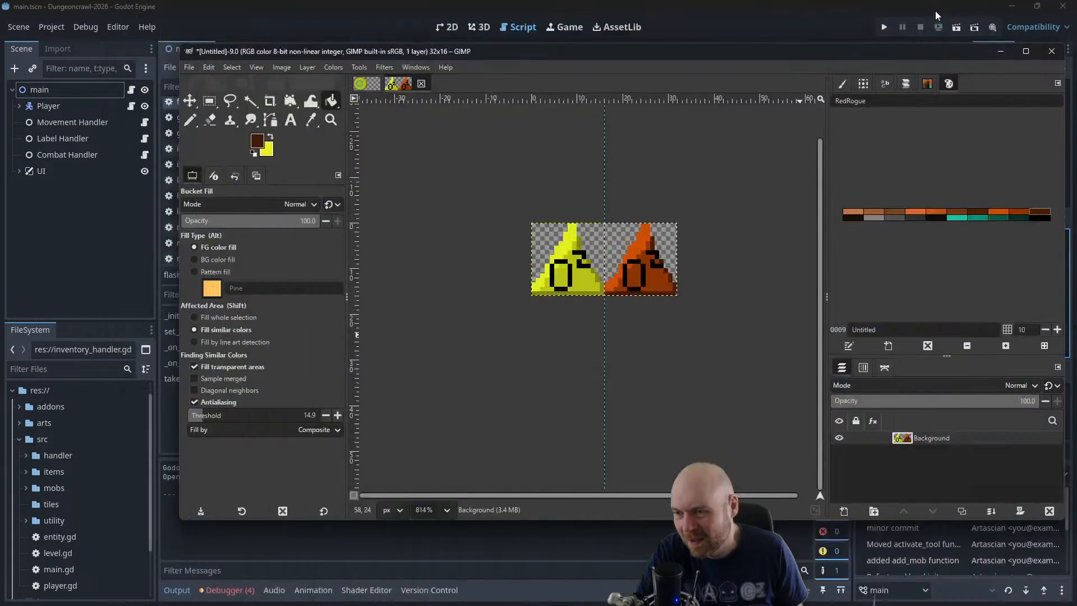
click(930, 13)
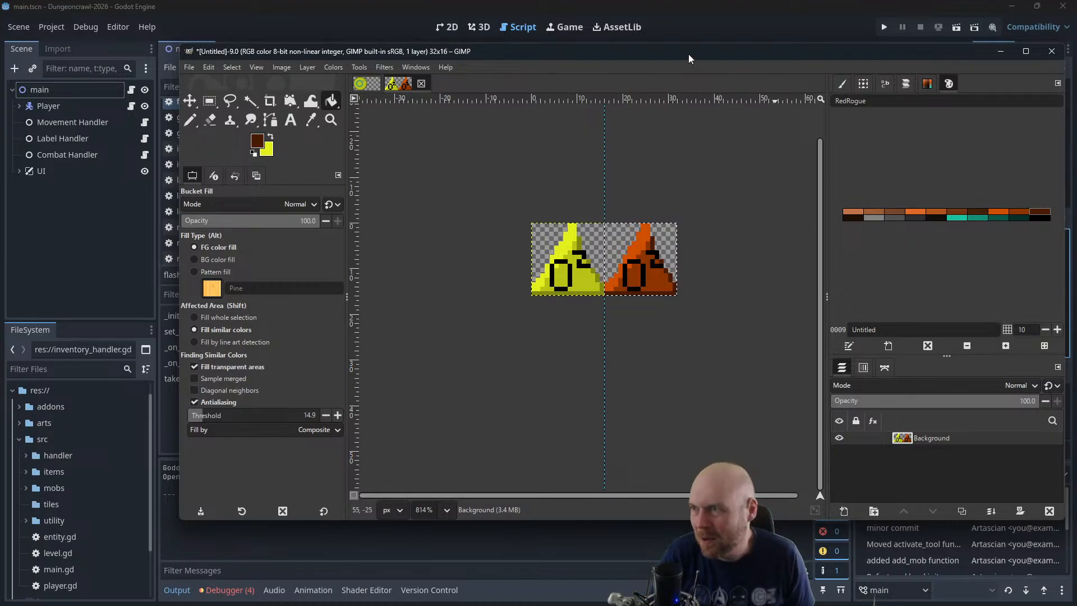
Cut the orange triangle frame, paste it as its own layer, and move it exactly over the yellow triangle
drag(688, 53, 1076, 134)
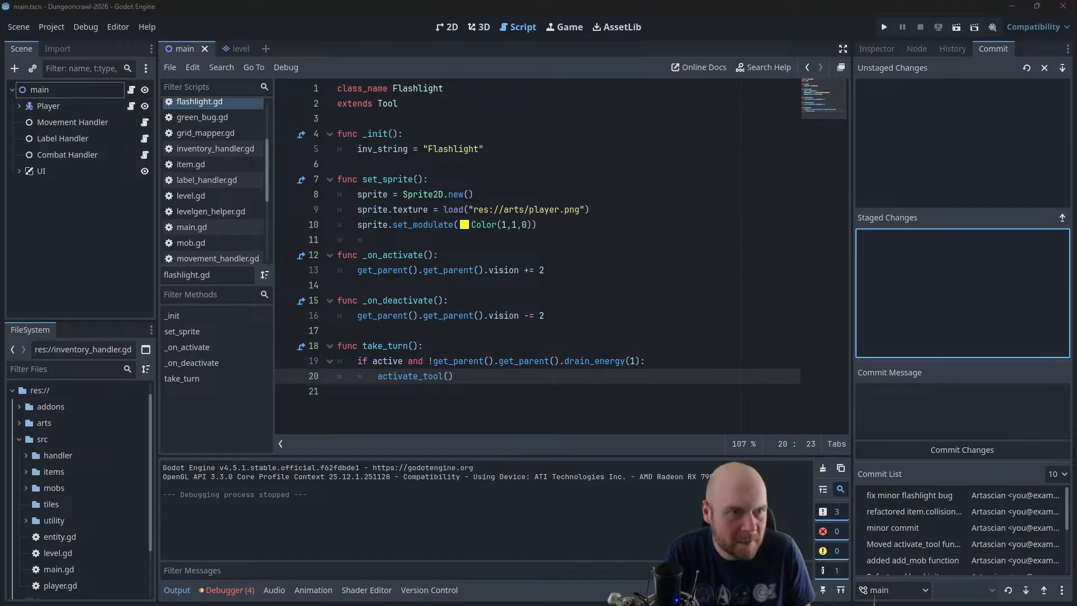
drag(1076, 201, 496, 97)
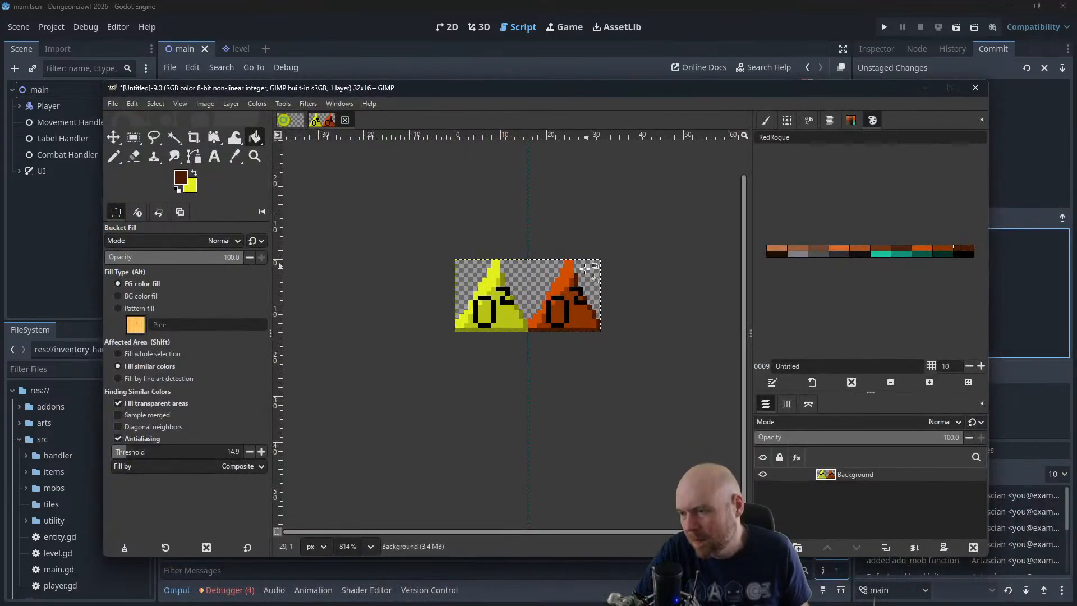
key(ctrl+x)
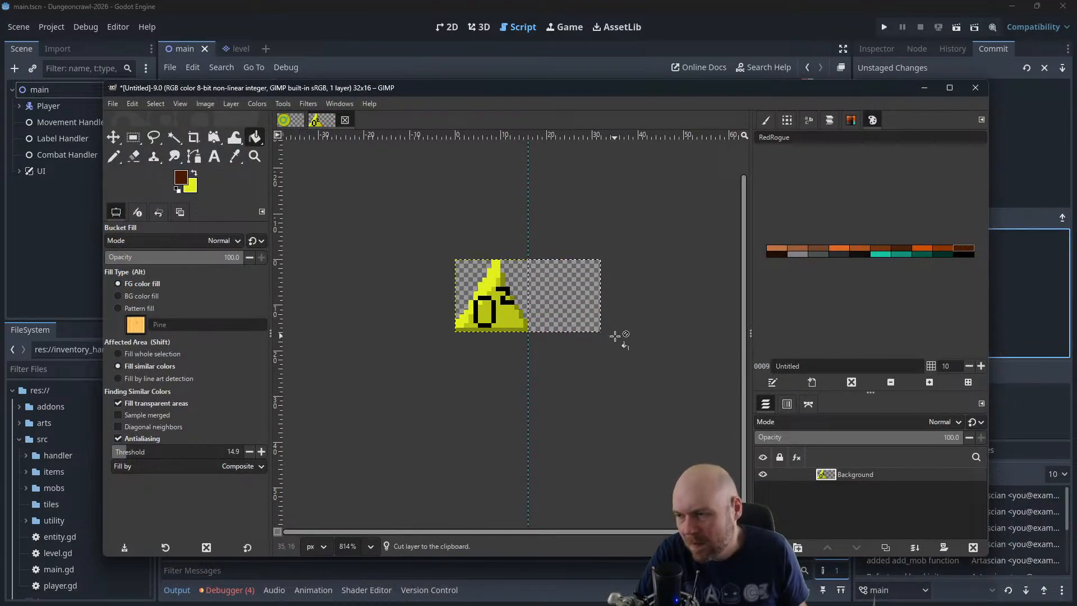
key(ctrl+v)
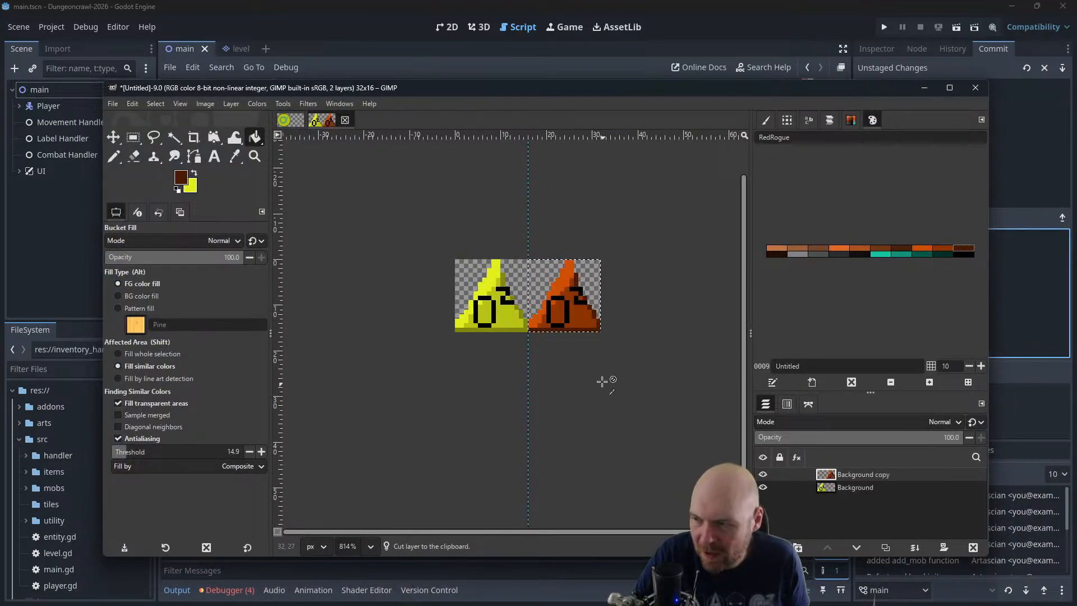
click(113, 137)
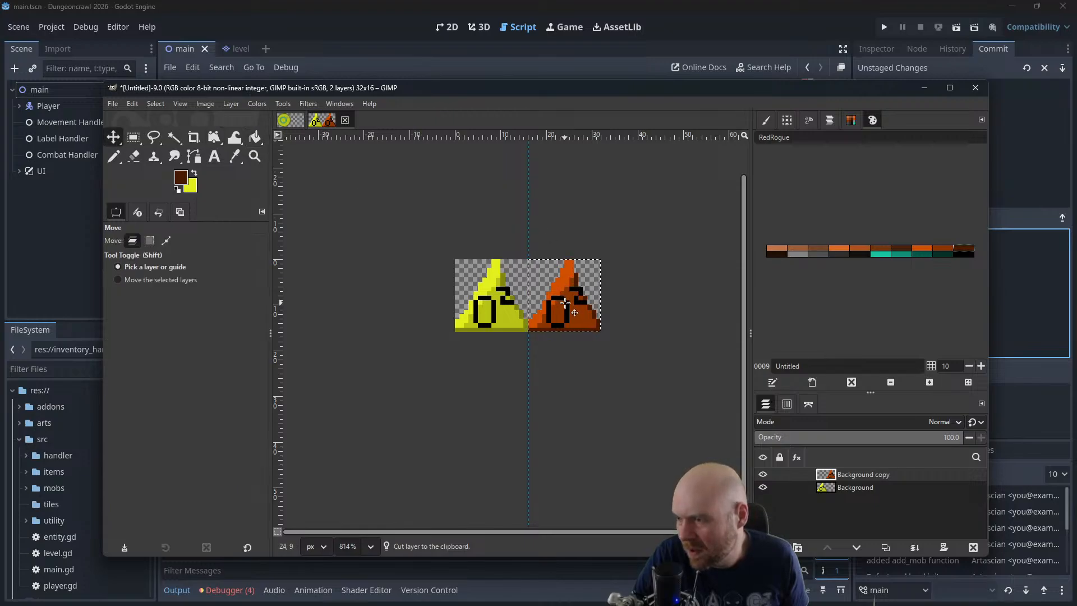
drag(567, 306, 493, 306)
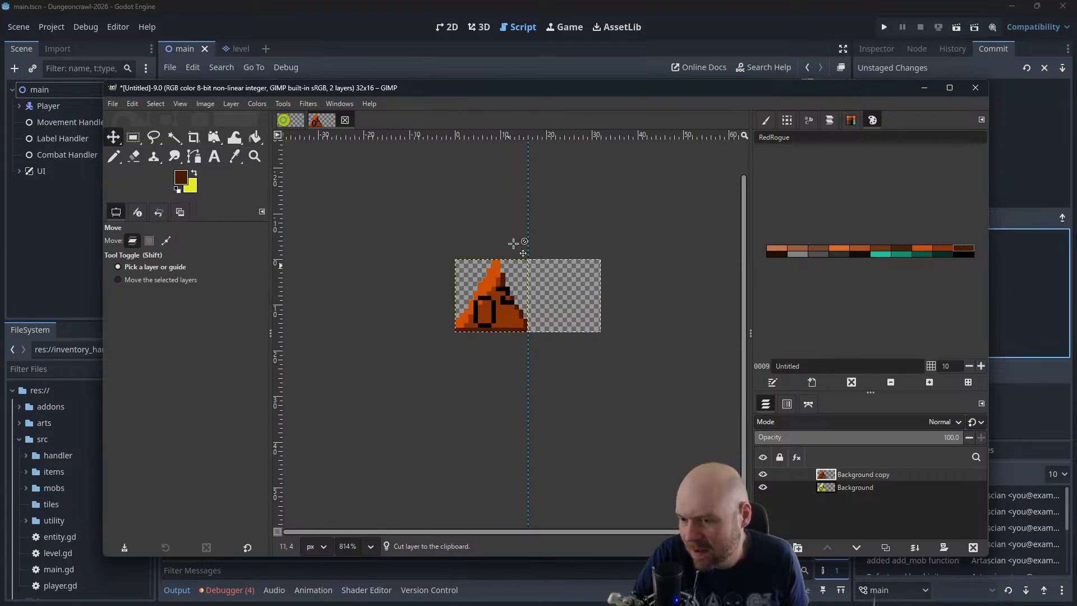
Open the Playback animation preview for the two triangle layers and play it at 10 fps
click(308, 103)
mouse_move(344, 358)
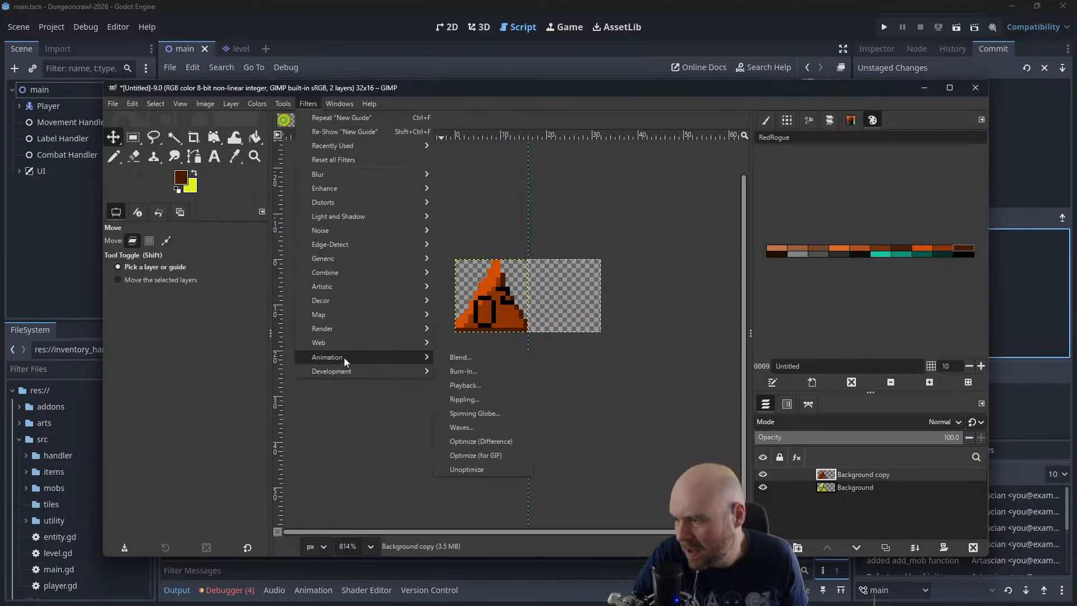
click(479, 383)
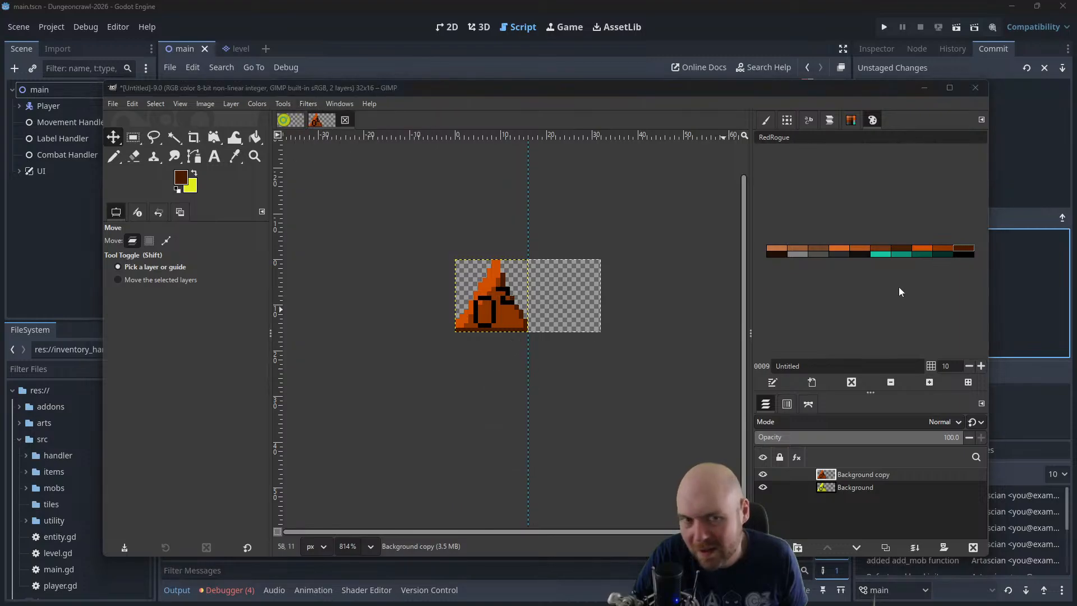
drag(1076, 160, 568, 168)
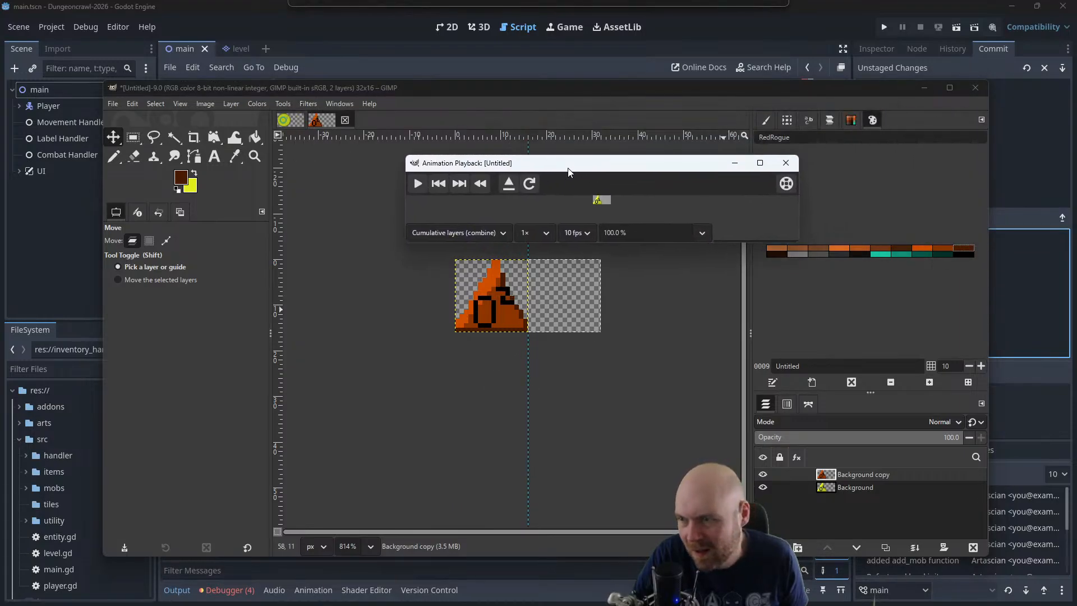
click(419, 188)
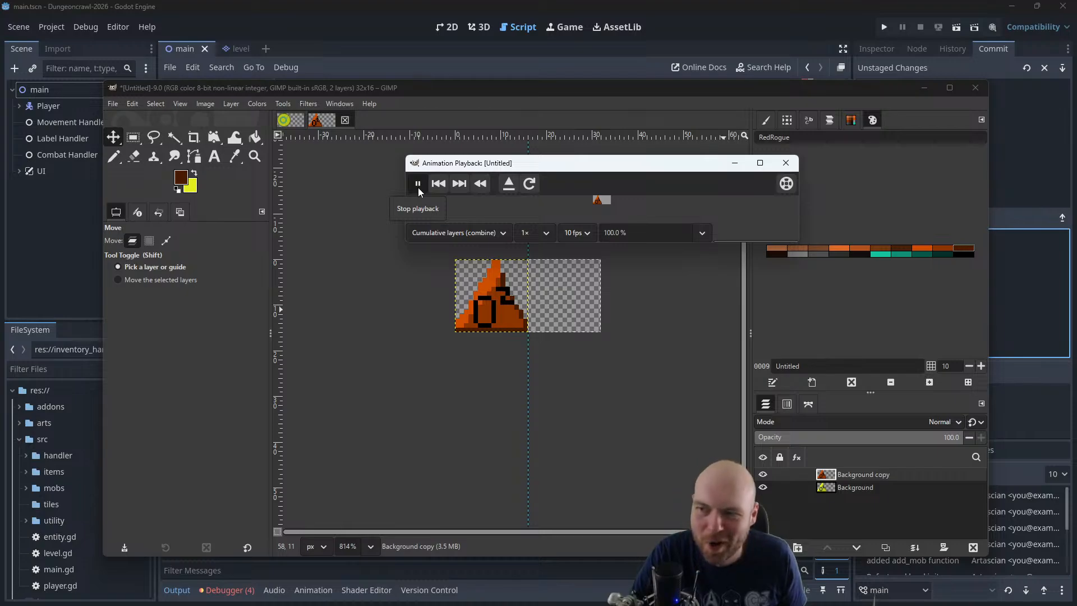
View the running animation at 200 % zoom, return it to 100 %, and close the preview
click(694, 232)
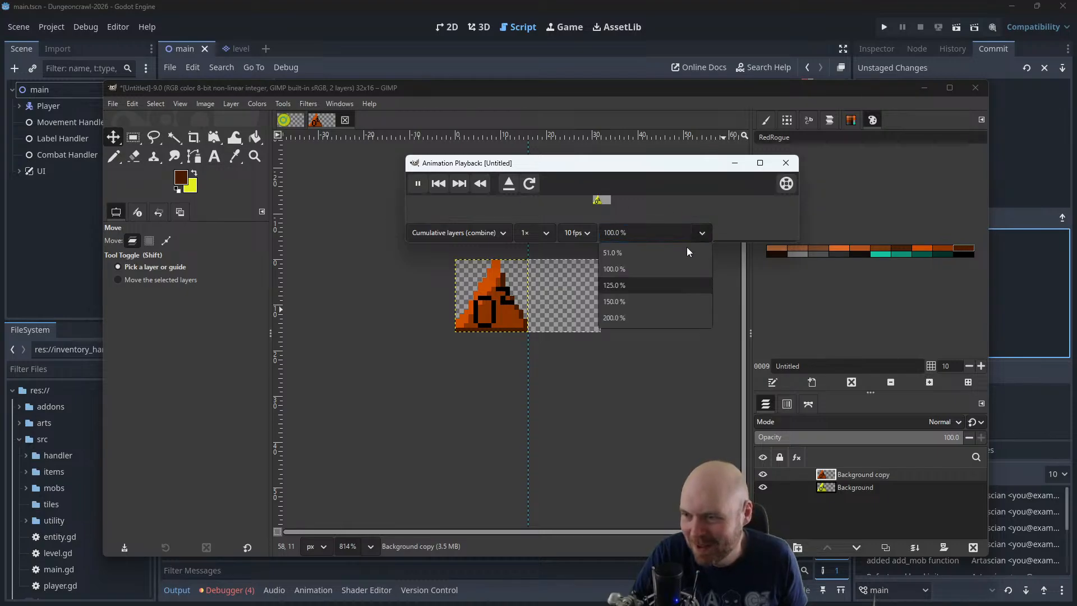
click(627, 317)
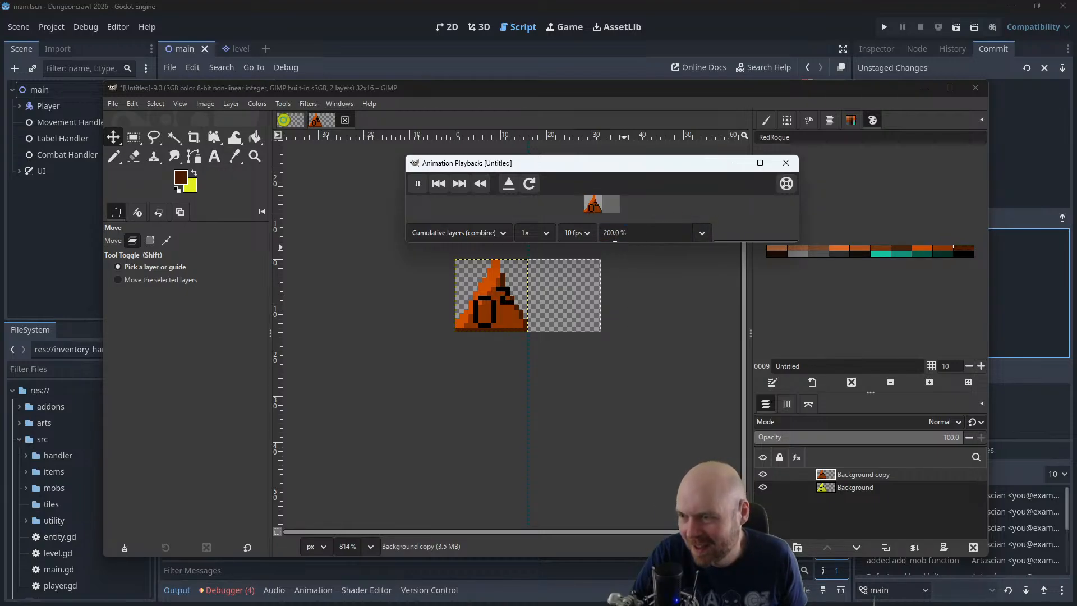
click(692, 232)
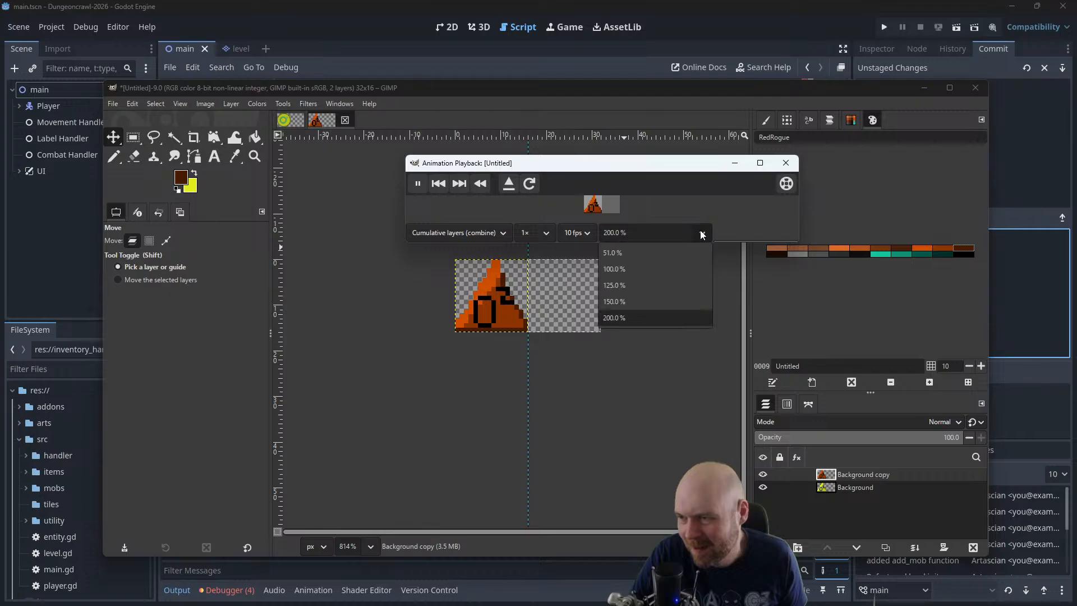
click(657, 272)
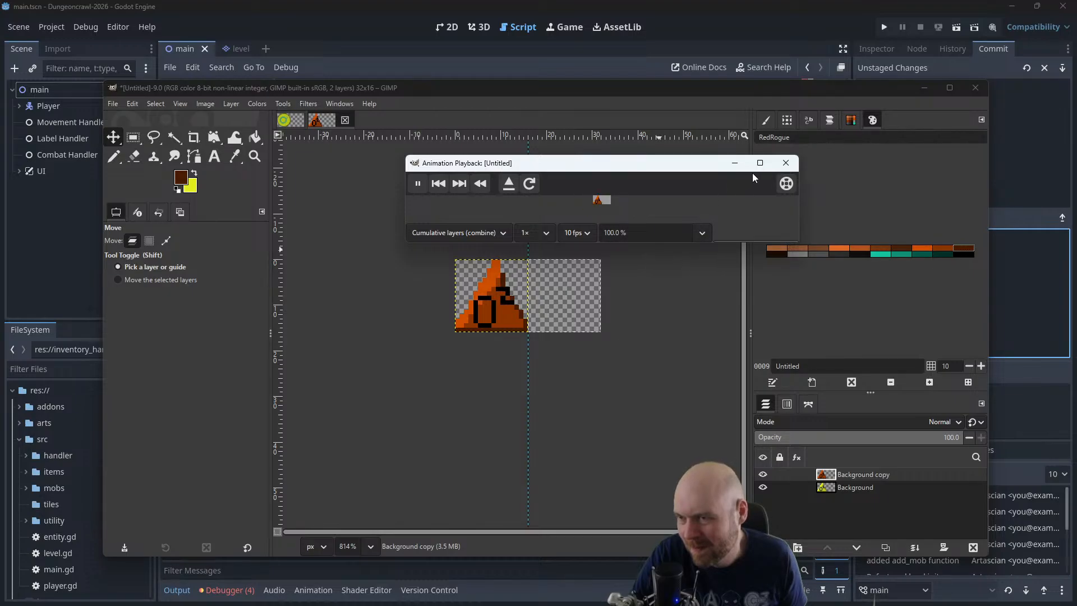
click(783, 164)
Undo the orange triangle's move onto the yellow frame and shift the GIMP window to the other monitor
key(ctrl+z)
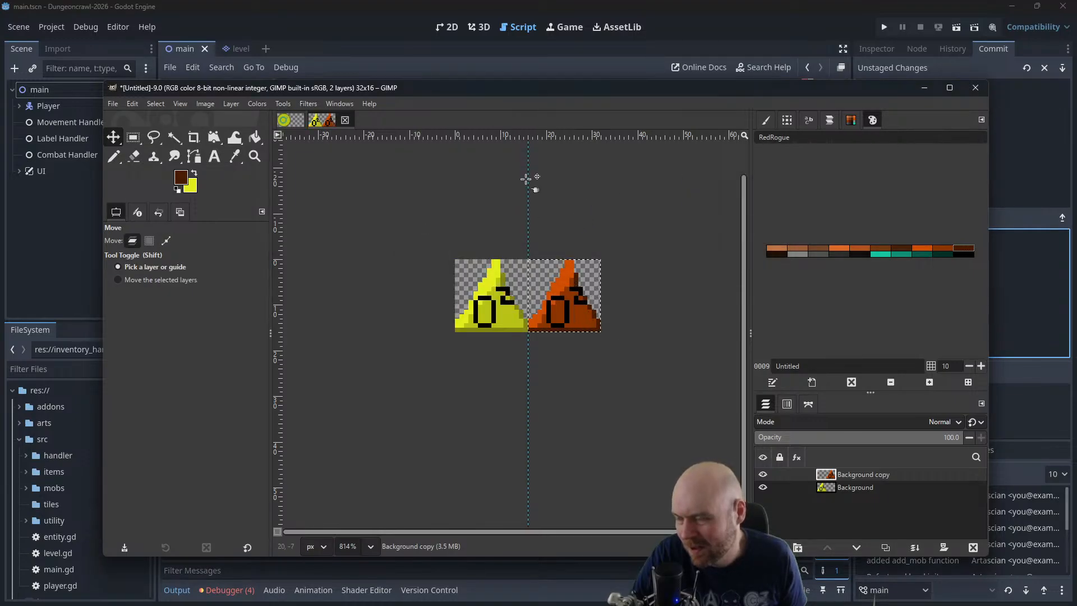
drag(432, 93, 1076, 130)
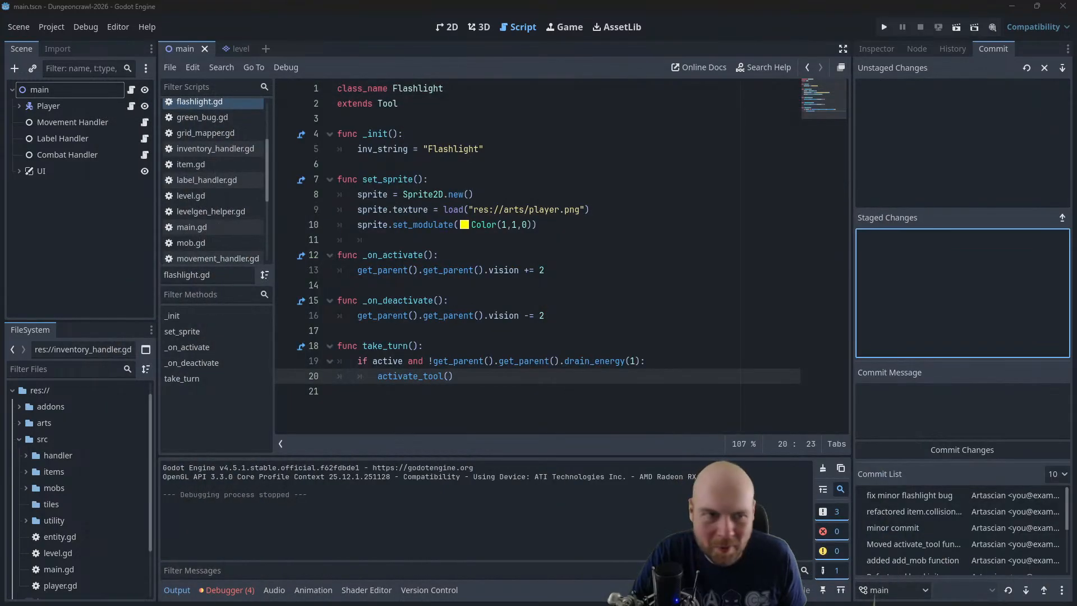
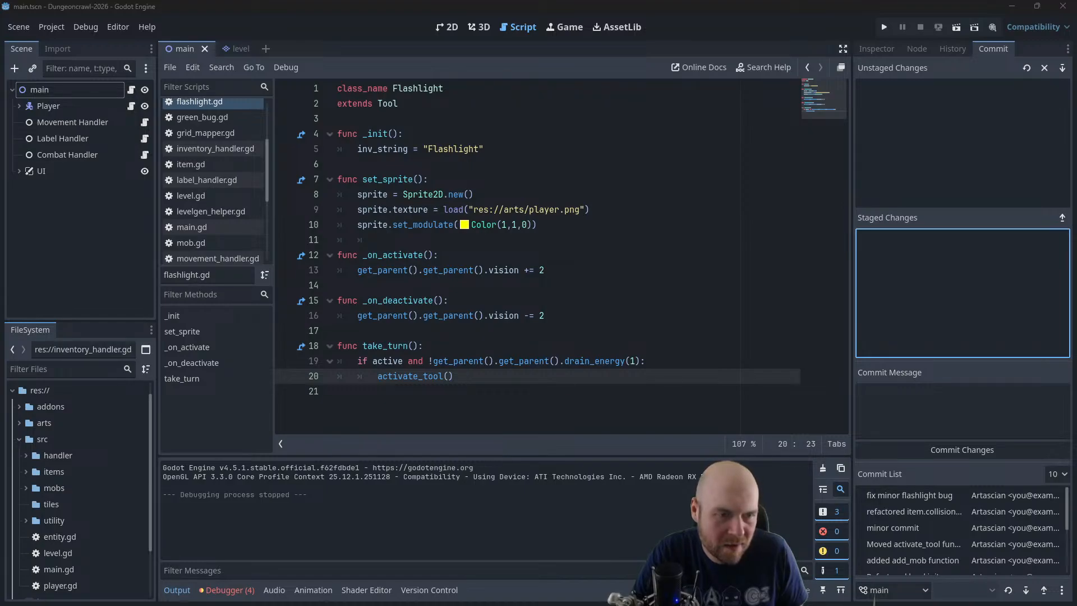
Check the future task list in the Plan note and examine the three frames of slime.xcf in GIMP
drag(1076, 225, 358, 85)
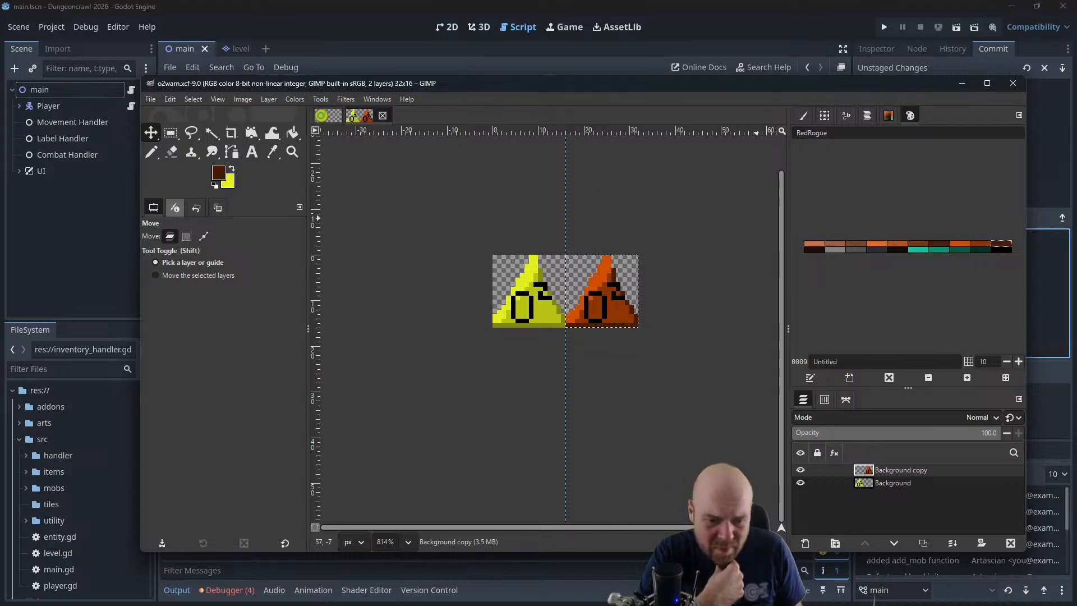
key(alt+Tab)
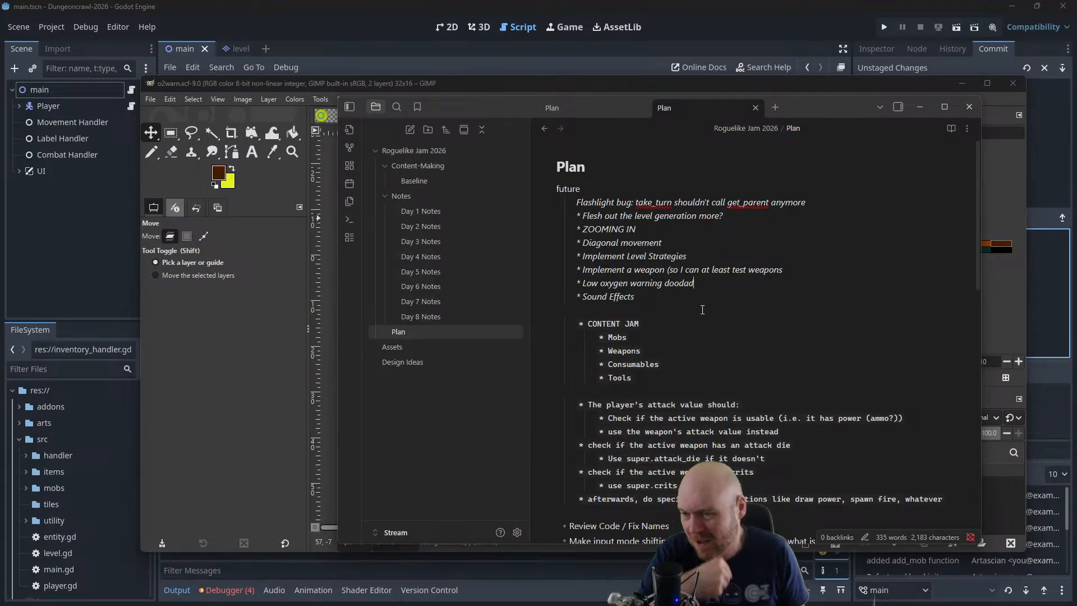
drag(504, 87, 449, 53)
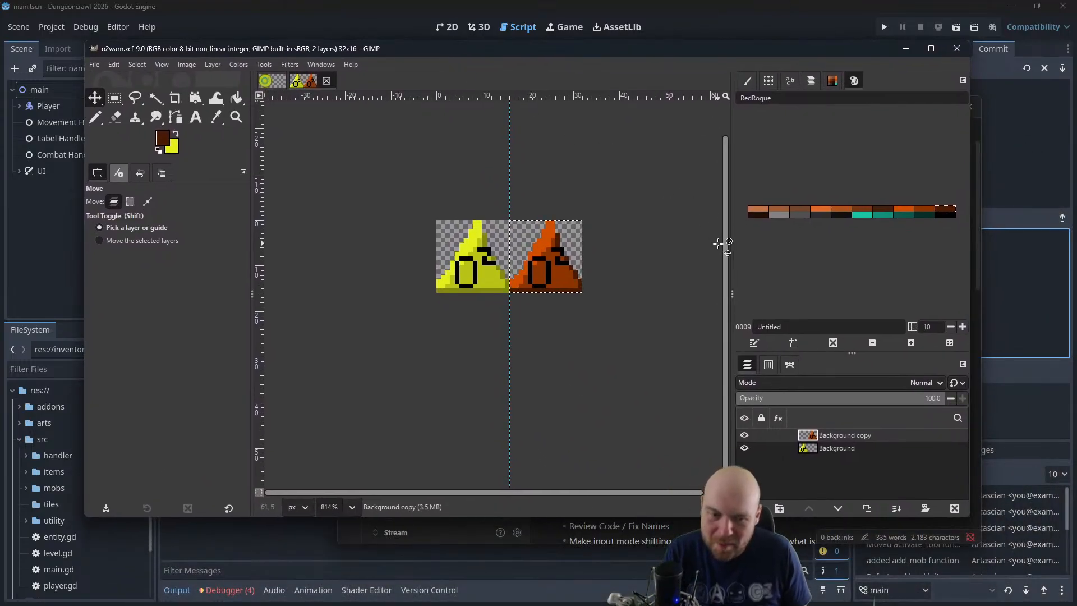
drag(443, 52, 1076, 151)
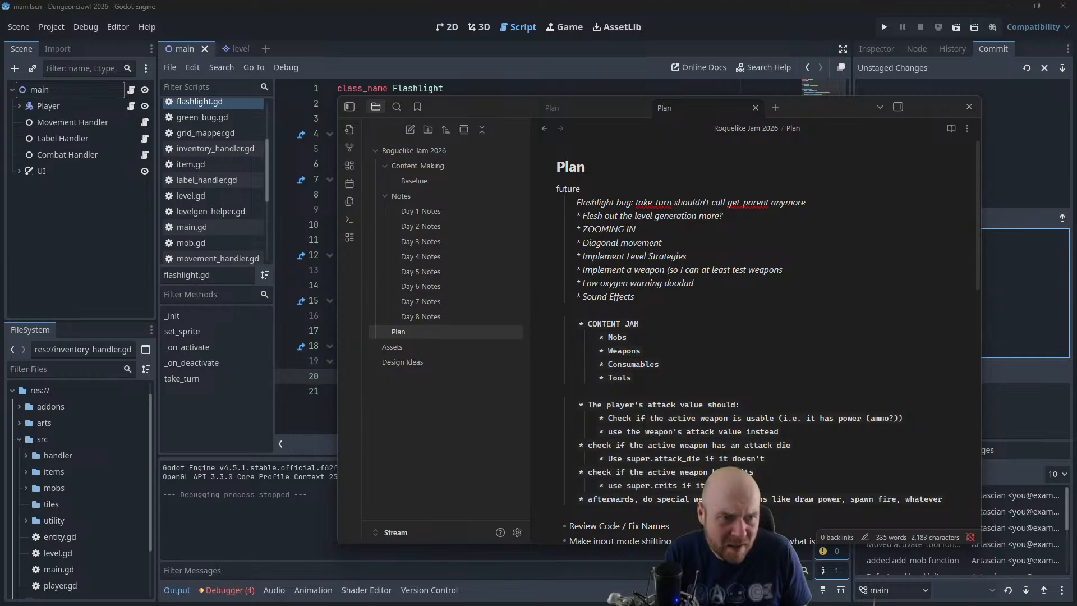
drag(1076, 141, 440, 69)
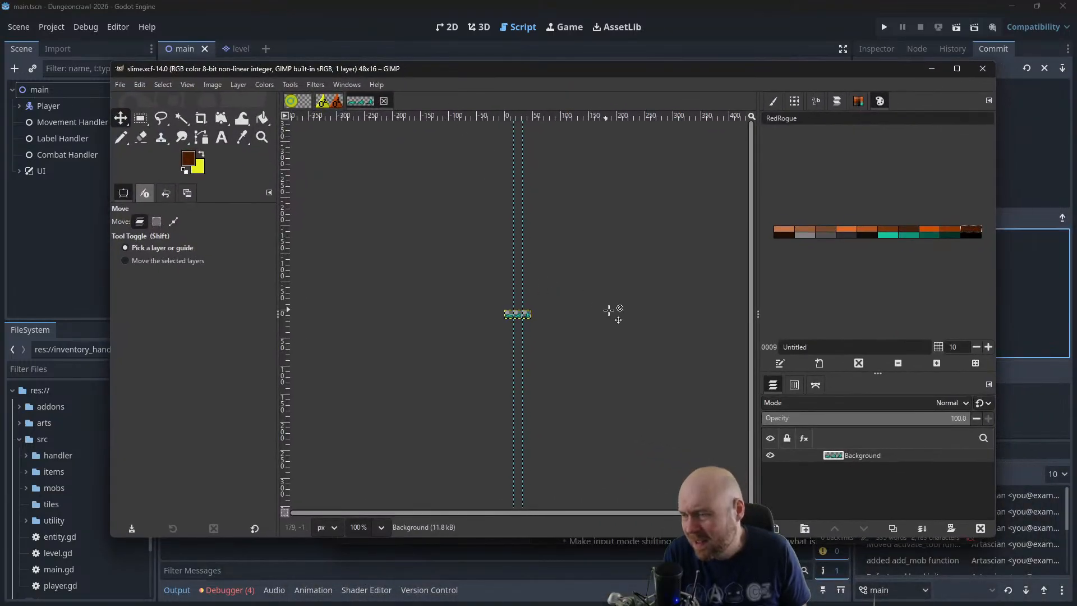
ctrl+scroll(607, 362, up, 2)
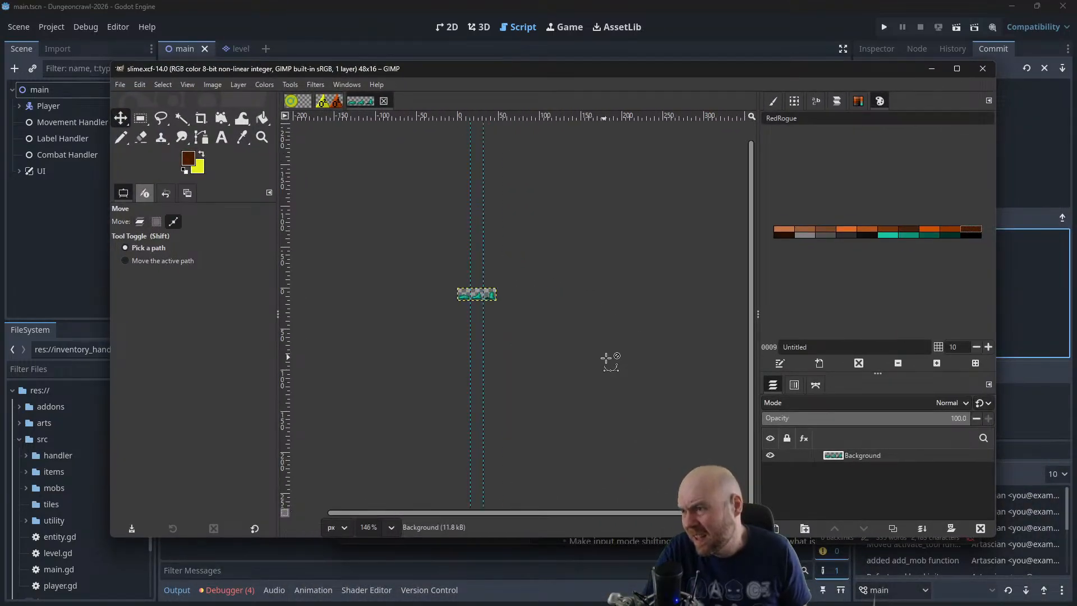
ctrl+scroll(607, 362, up, 4)
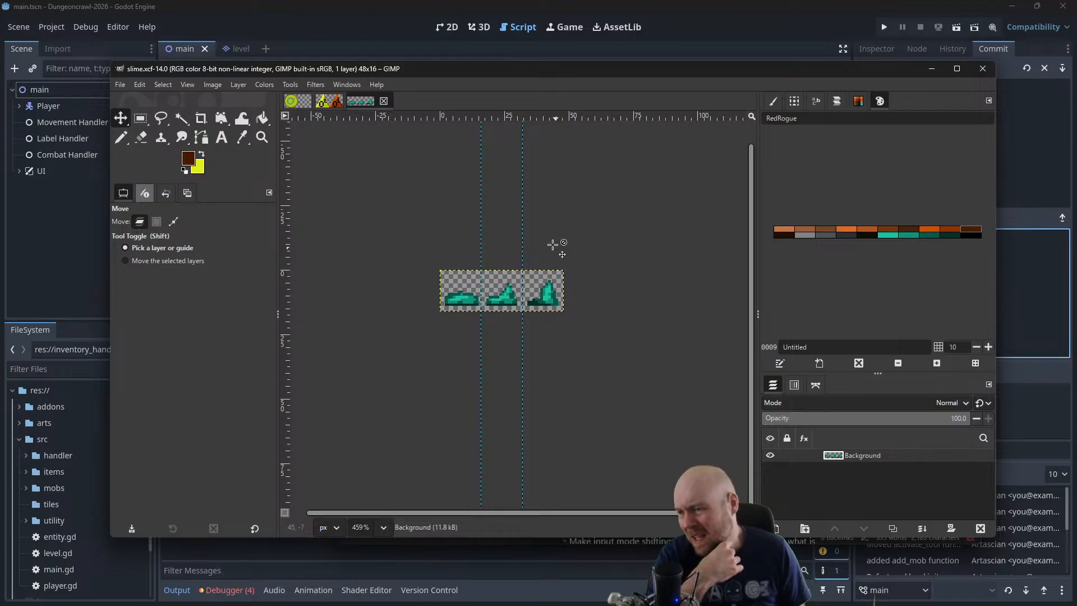
scroll(595, 352, up, 1)
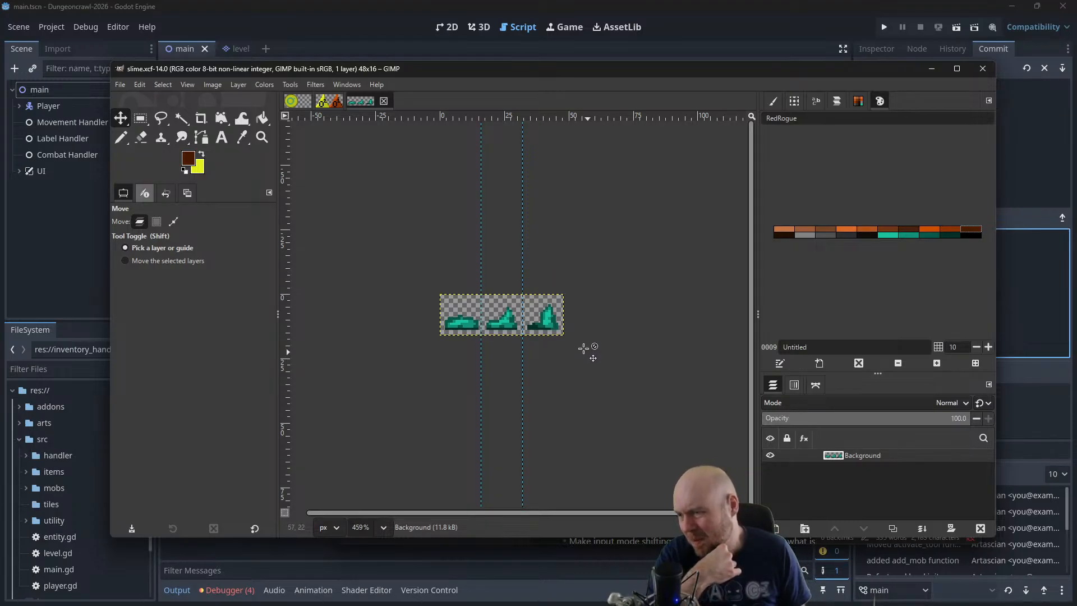
Create a new image 48 px wide and 16 px high, the same size as slime.xcf
click(118, 85)
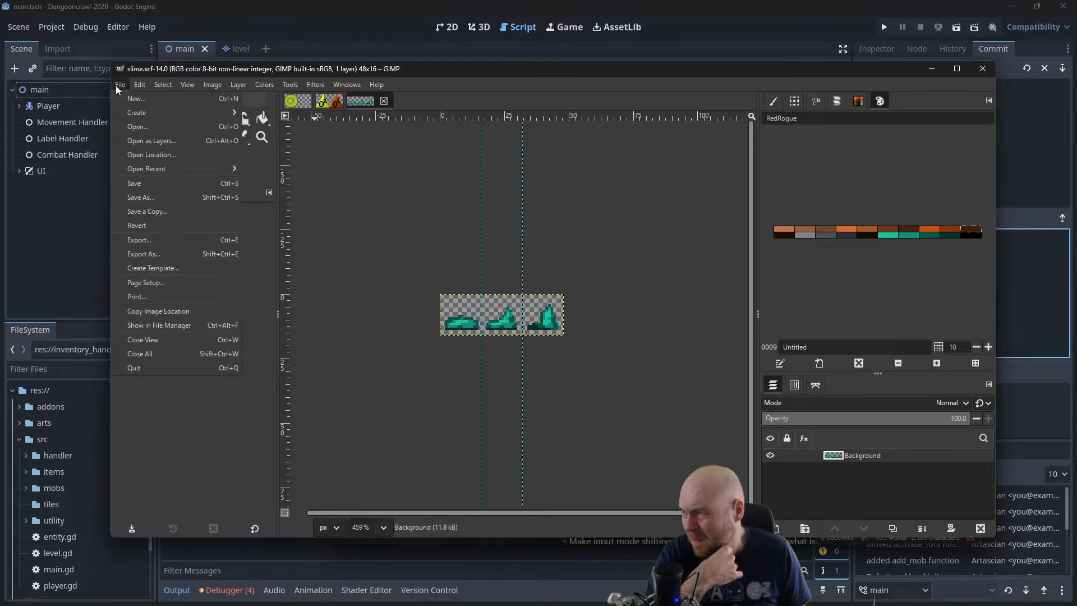
click(127, 96)
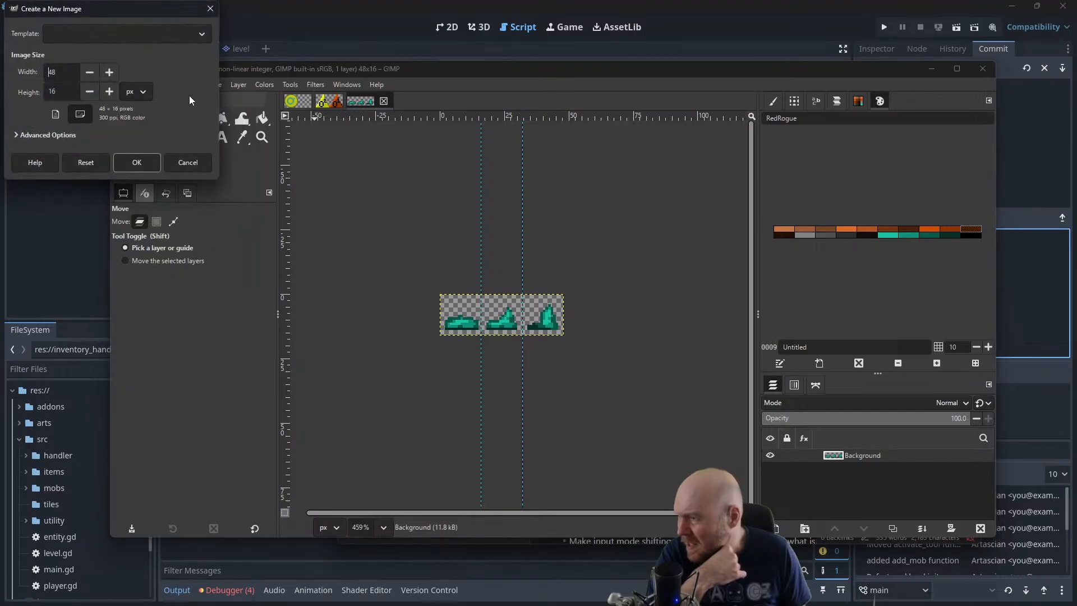
click(134, 162)
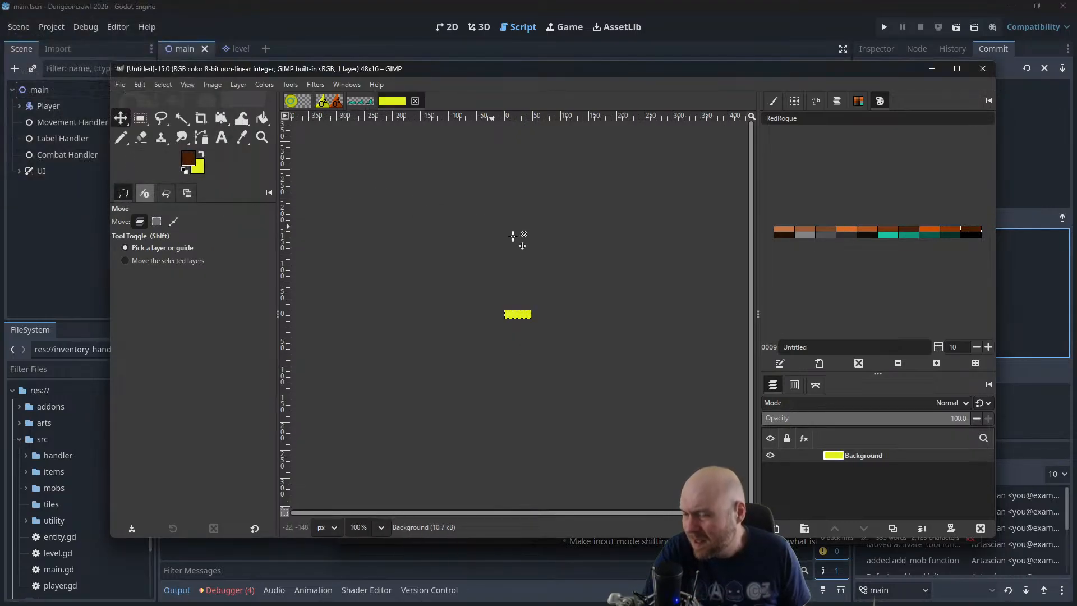
Reset the colours to black and white, add an alpha channel to the background layer, and clear it to transparency
scroll(519, 292, up, 3)
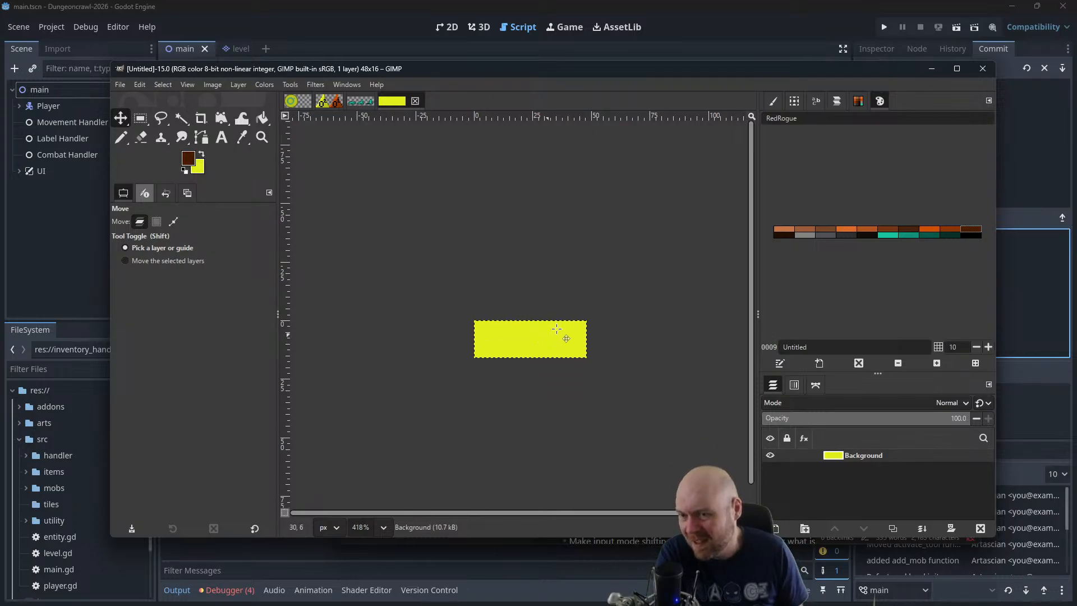
key(Delete)
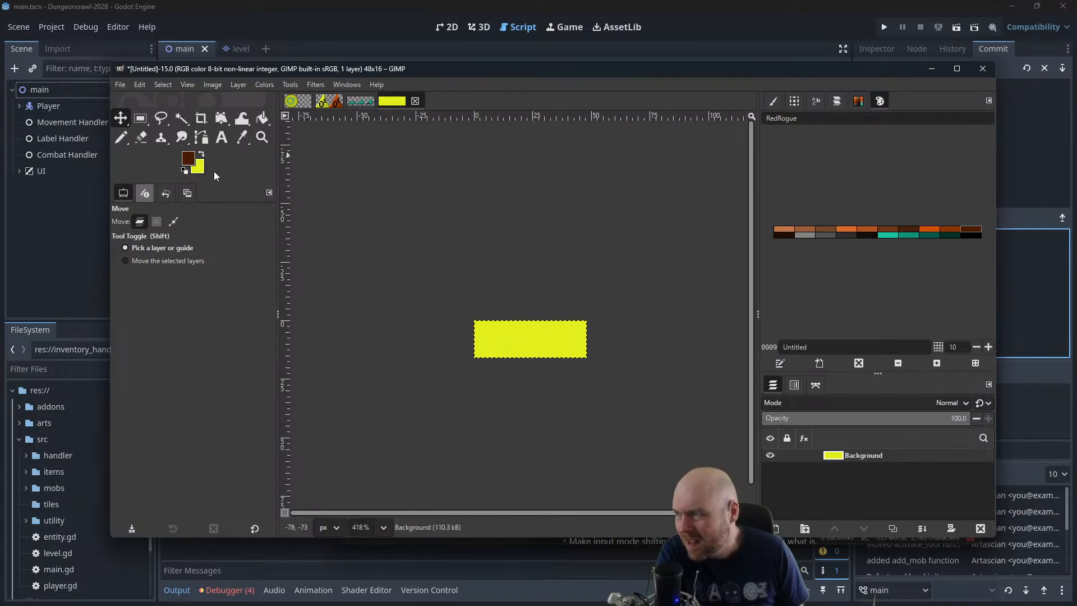
click(185, 170)
key(Delete)
click(236, 85)
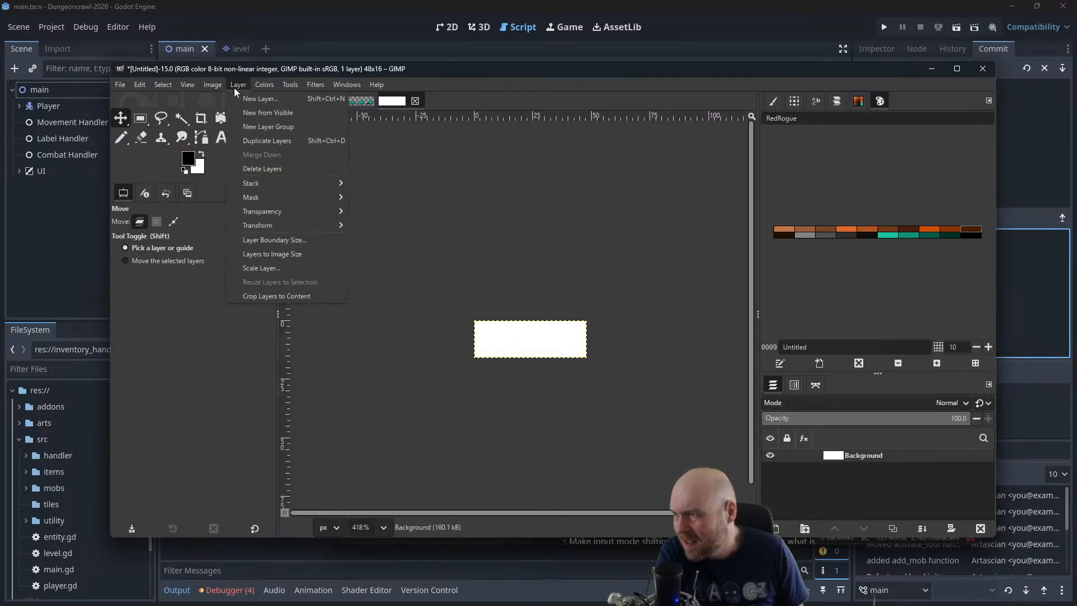
mouse_move(266, 214)
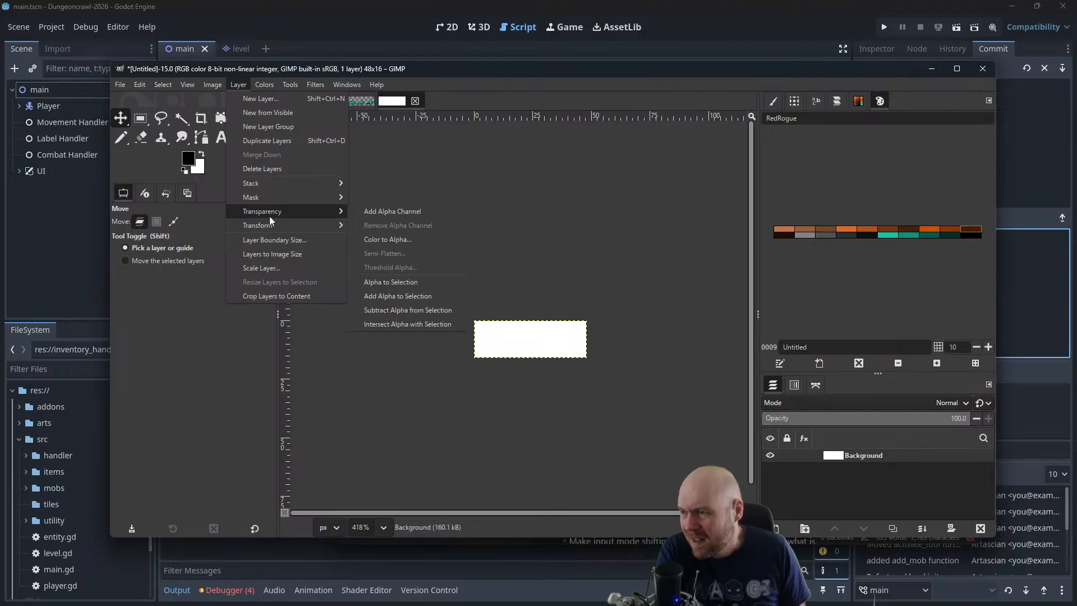
click(374, 217)
key(Delete)
scroll(561, 294, up, 1)
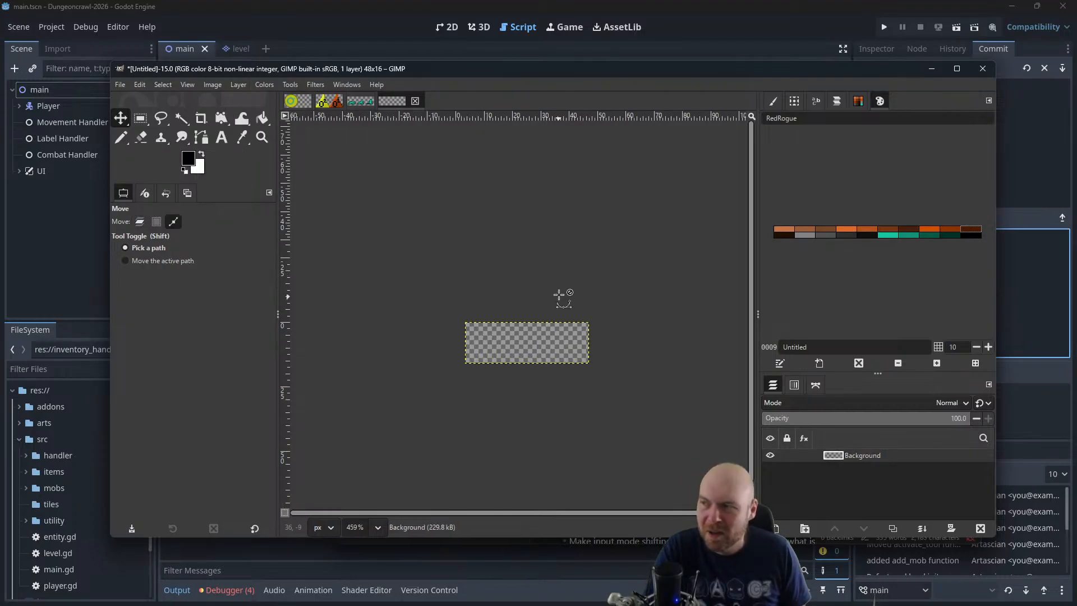
scroll(559, 294, up, 1)
click(213, 84)
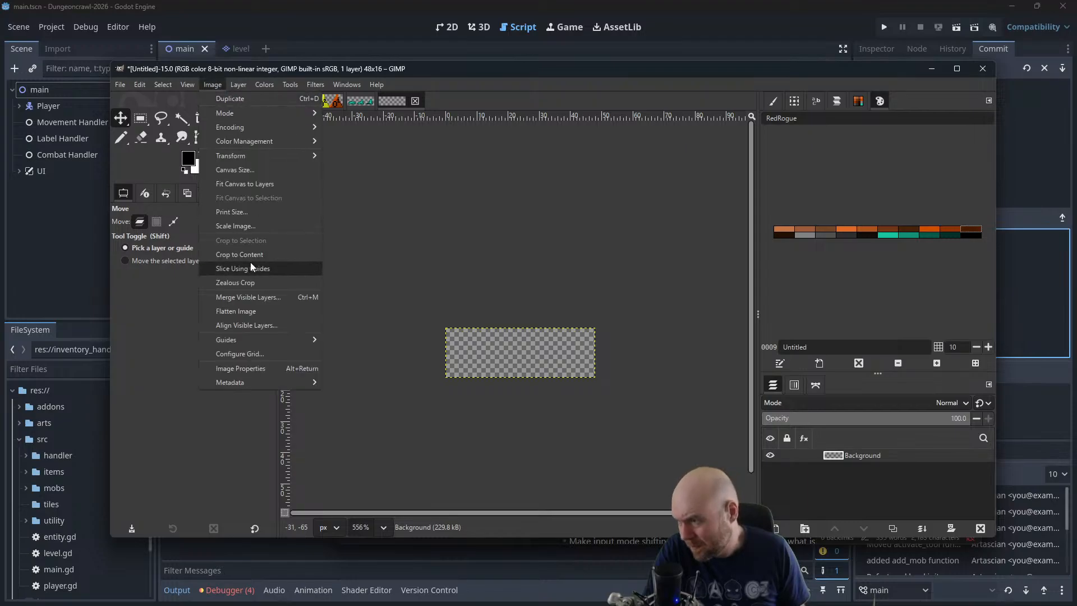
click(255, 224)
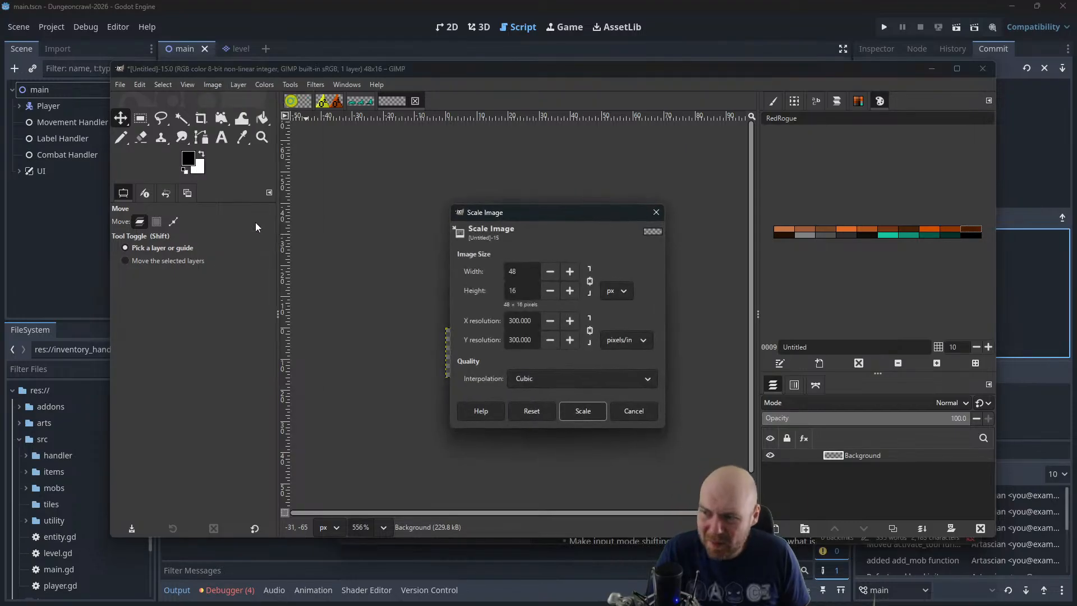
click(634, 410)
Add vertical guides at 16 px and 32 px to divide the canvas into three equal frames
click(213, 84)
mouse_move(234, 341)
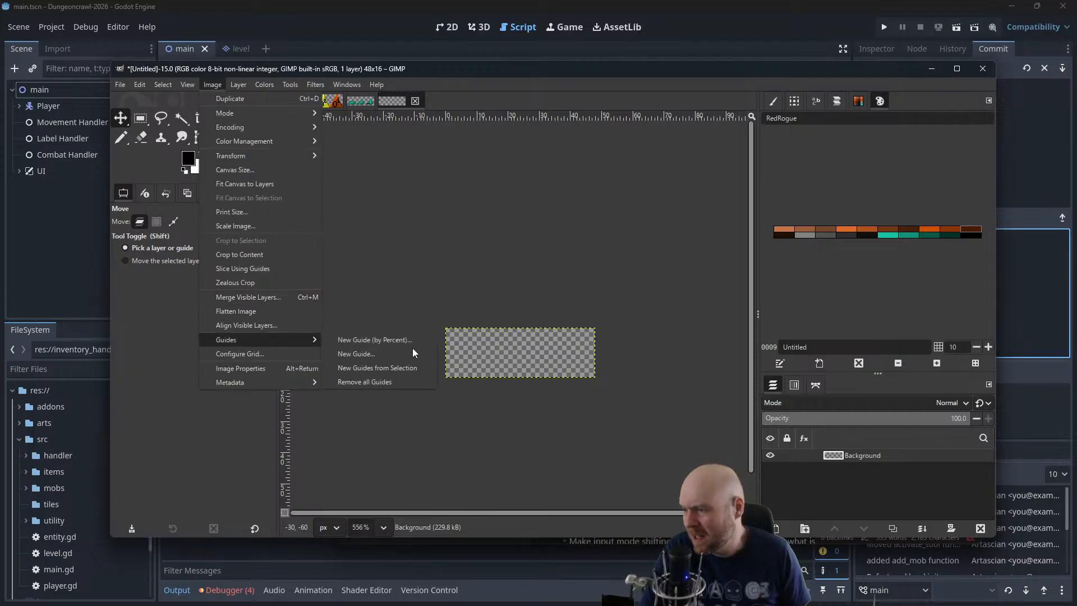
click(396, 354)
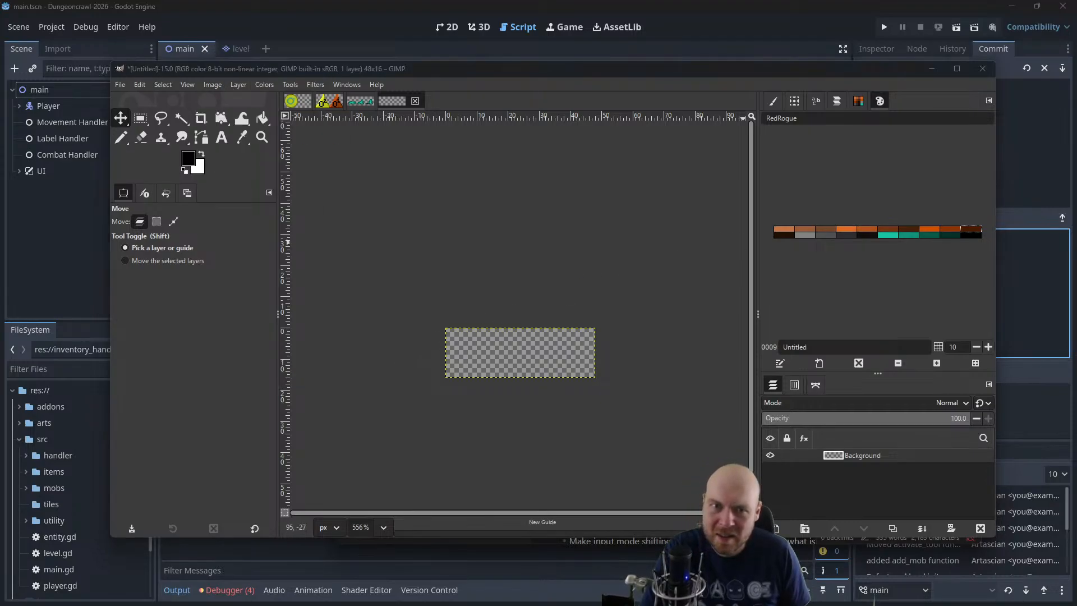
click(187, 84)
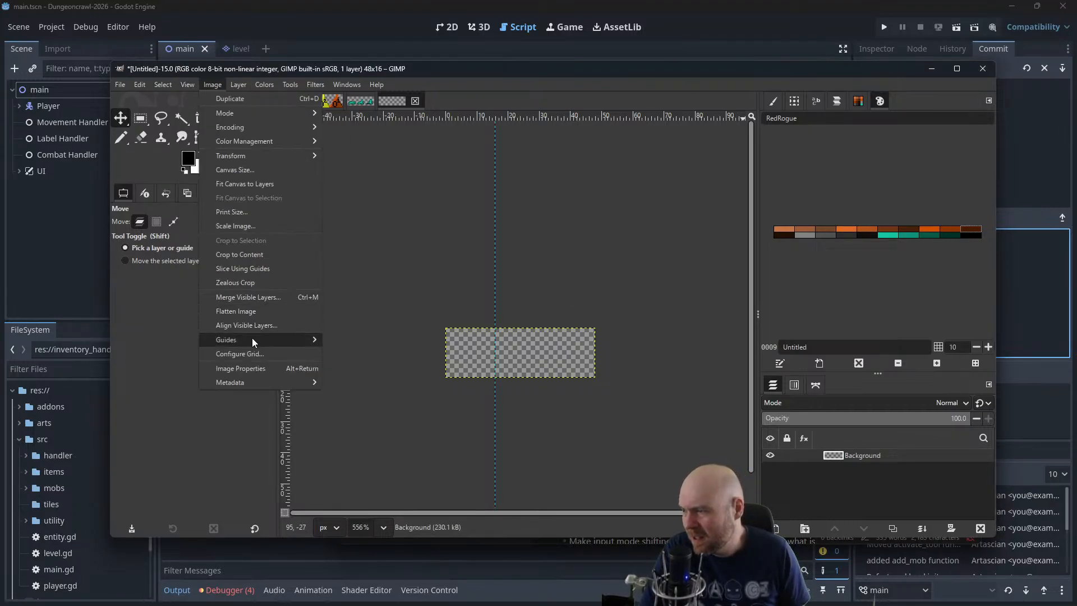
mouse_move(253, 341)
click(365, 355)
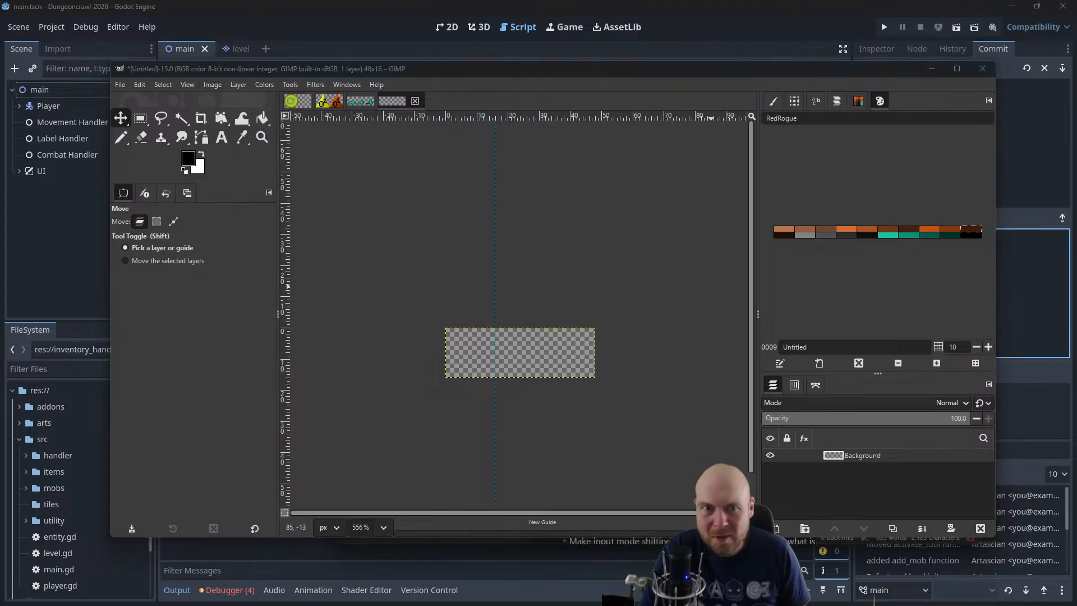
drag(734, 132, 650, 144)
double_click(607, 185)
text(32)
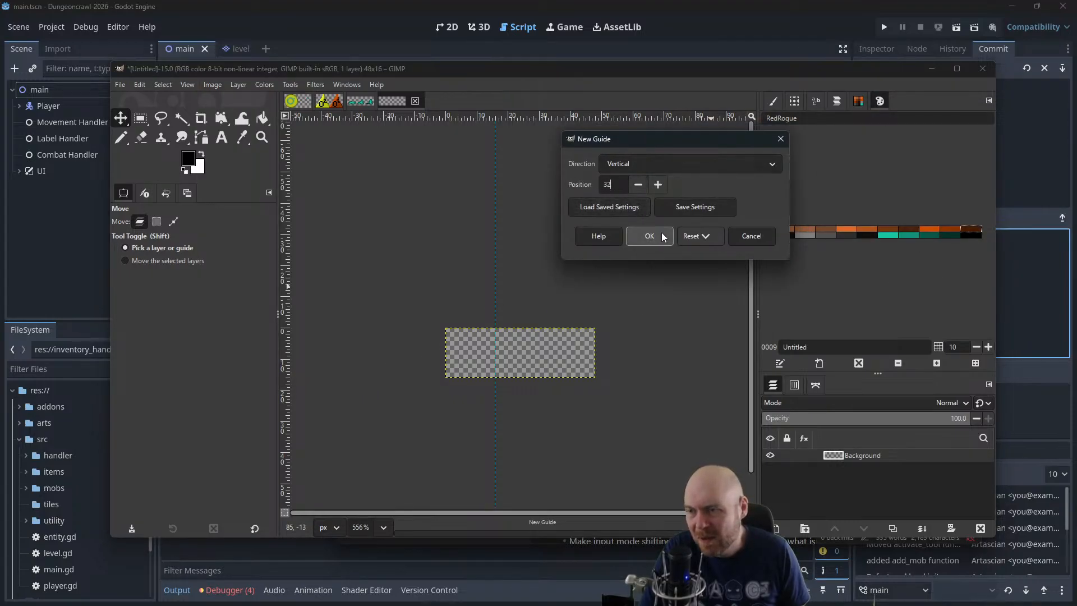
click(649, 237)
Pencil a dark green slime base about 13 px wide along the lower part of the first frame, using the 1 px brush
scroll(601, 361, up, 3)
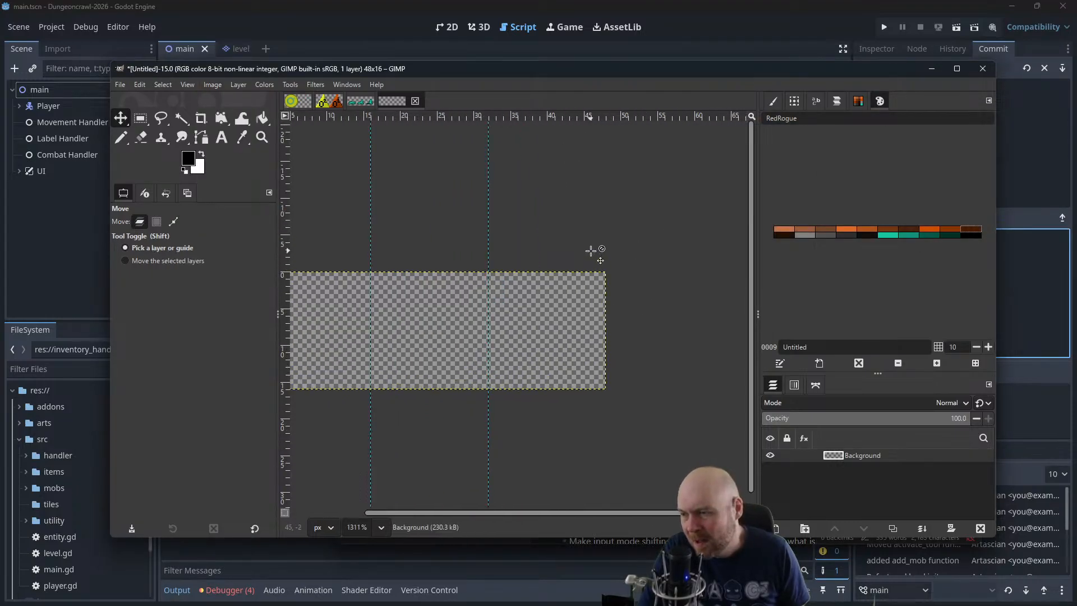
scroll(592, 251, up, 2)
scroll(577, 257, left, 3)
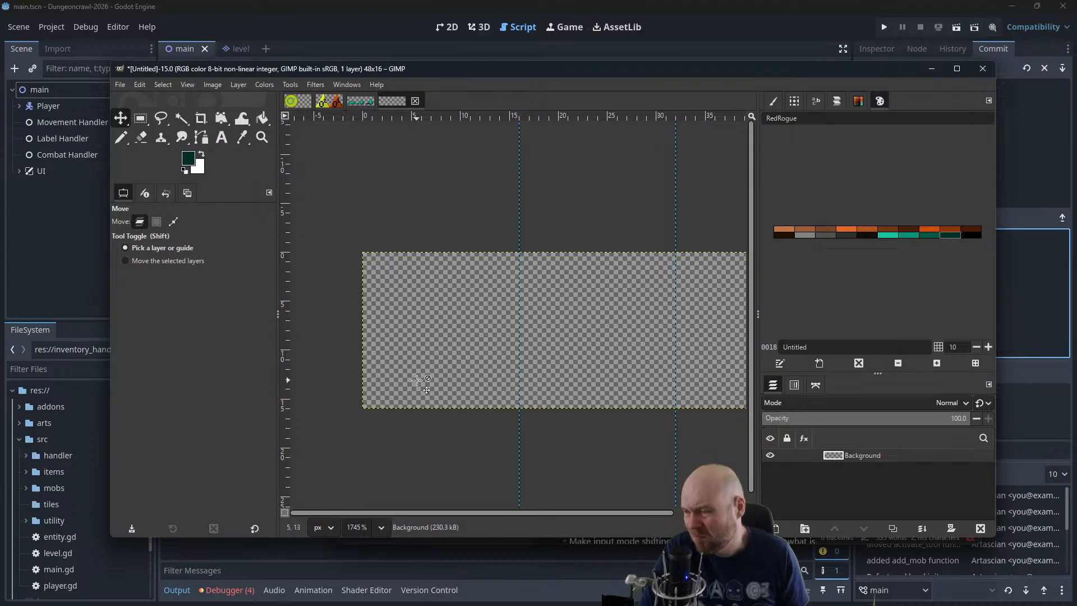
key(n)
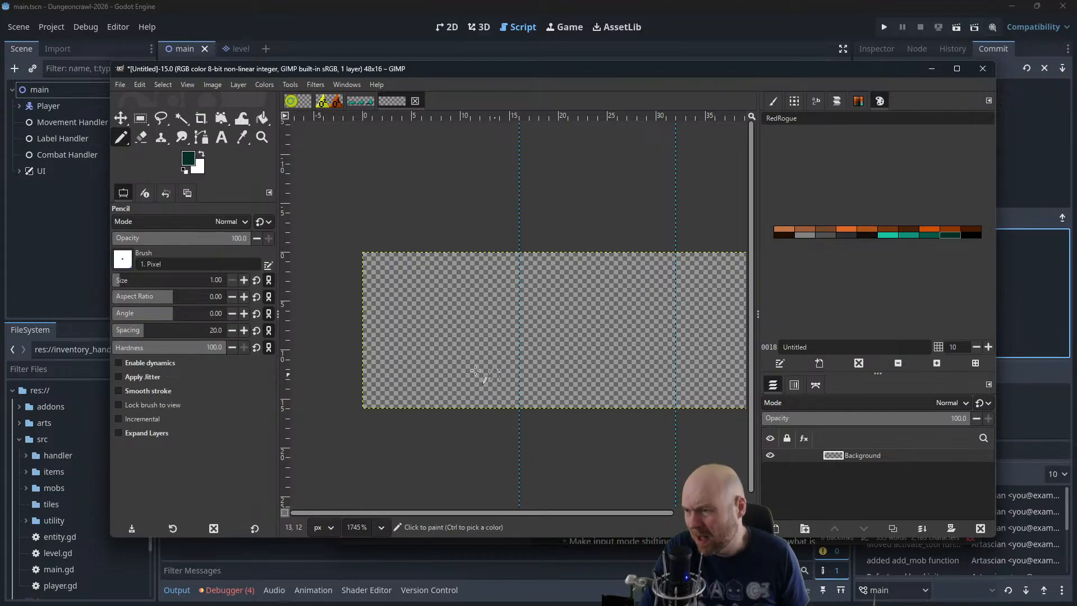
mouse_move(493, 372)
mouse_down()
mouse_move(404, 392)
mouse_move(493, 383)
mouse_move(385, 392)
mouse_move(485, 385)
mouse_up()
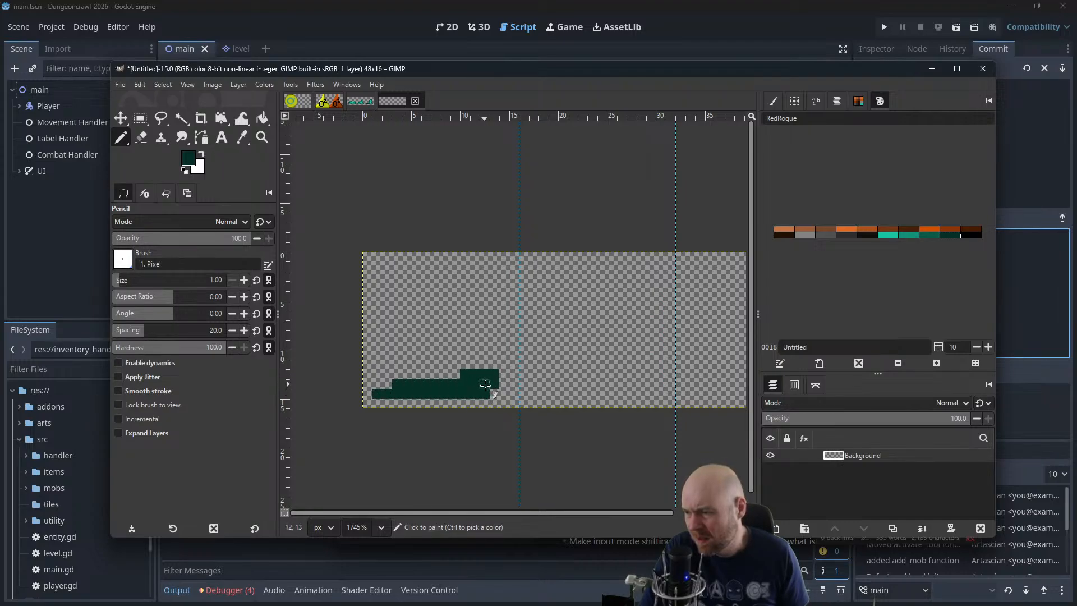
Build up the slime's body above the dark base with two progressively lighter greens from the RedRogue palette
click(924, 234)
mouse_move(396, 393)
mouse_down()
mouse_move(483, 346)
mouse_move(452, 375)
mouse_move(487, 356)
mouse_move(460, 374)
mouse_move(387, 373)
mouse_move(472, 336)
mouse_move(430, 362)
mouse_move(447, 359)
mouse_move(404, 356)
mouse_up()
click(916, 234)
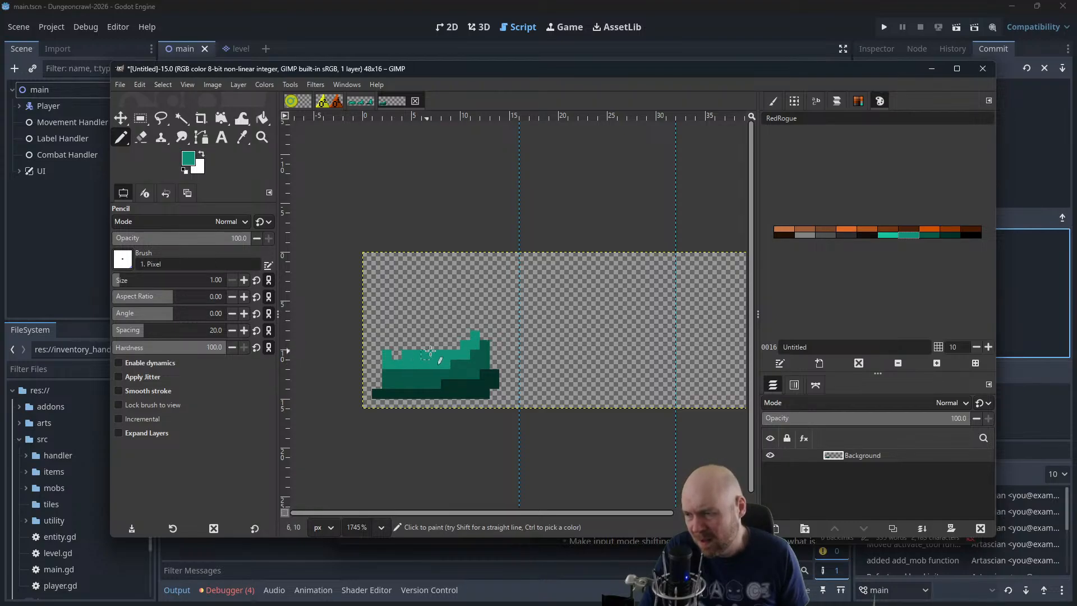
Paint a bright teal highlight across the slime's upper surface and along its sloping left edge
click(888, 235)
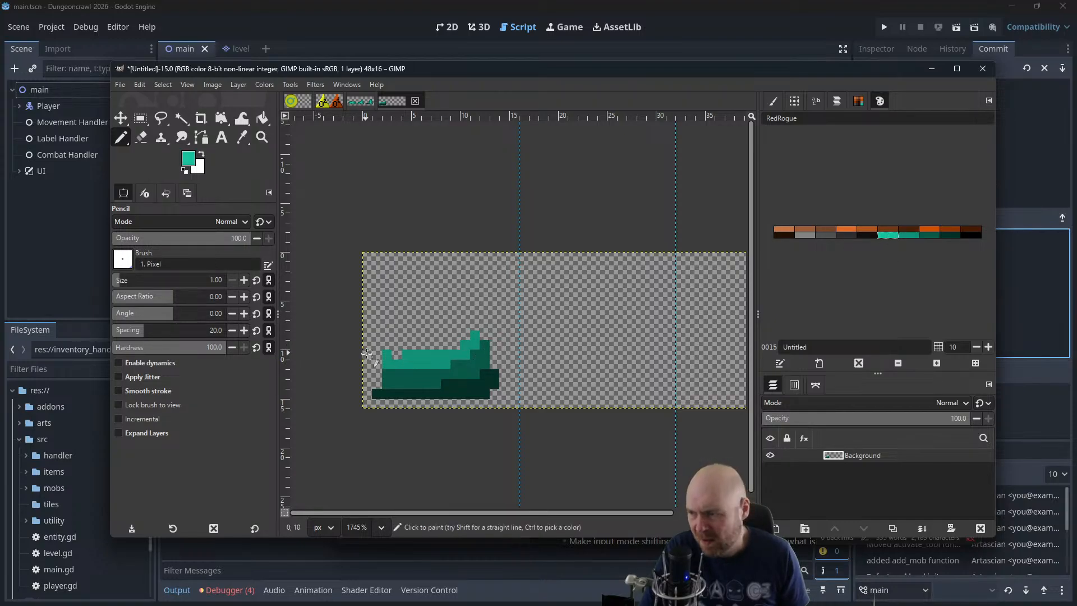
mouse_move(396, 354)
mouse_down()
mouse_move(454, 349)
mouse_move(463, 334)
mouse_move(426, 333)
mouse_up()
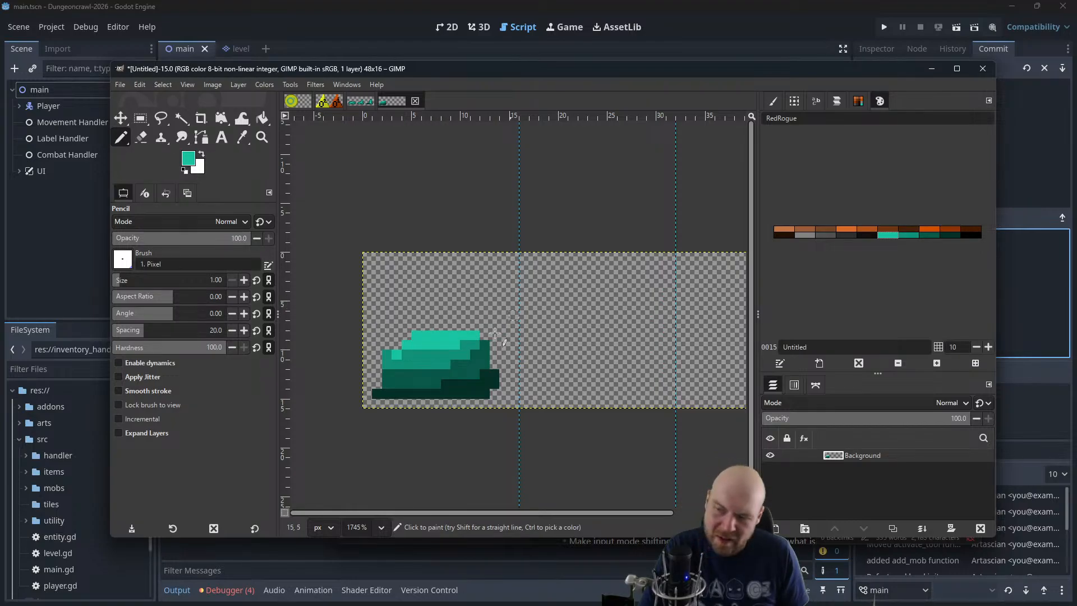
drag(397, 346, 410, 337)
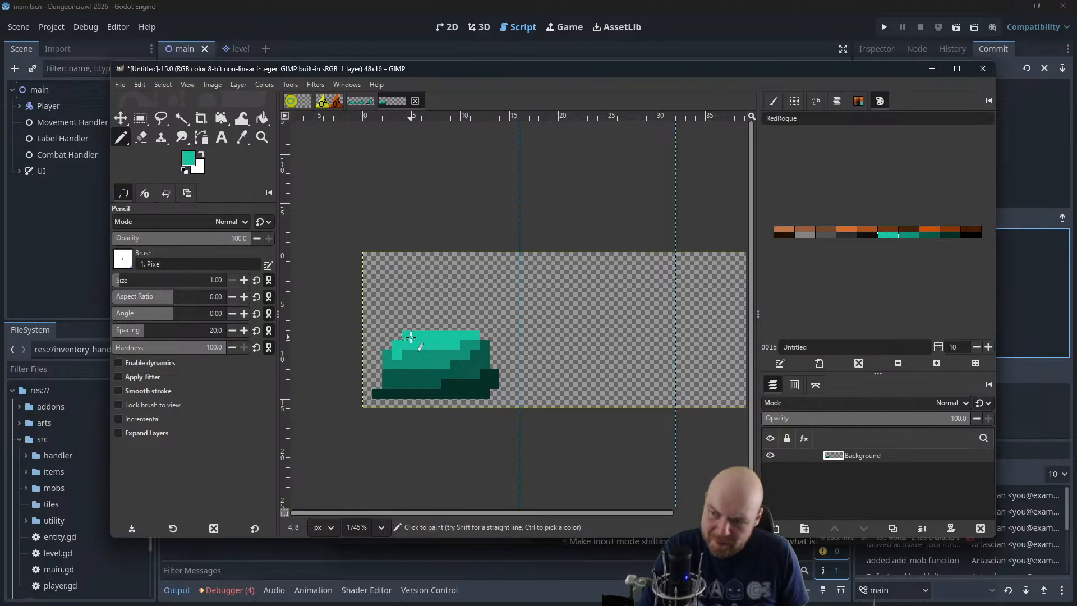
Extend the bright teal highlight down over the slime's body and raise its top into a stepped peak
scroll(515, 330, down, 3)
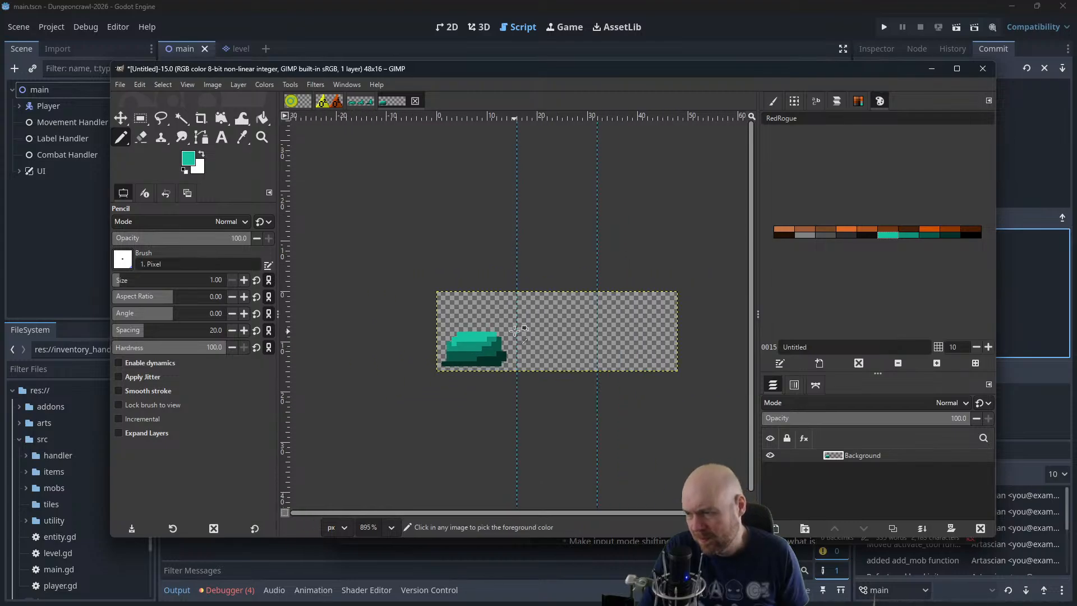
scroll(515, 330, down, 2)
scroll(517, 330, up, 4)
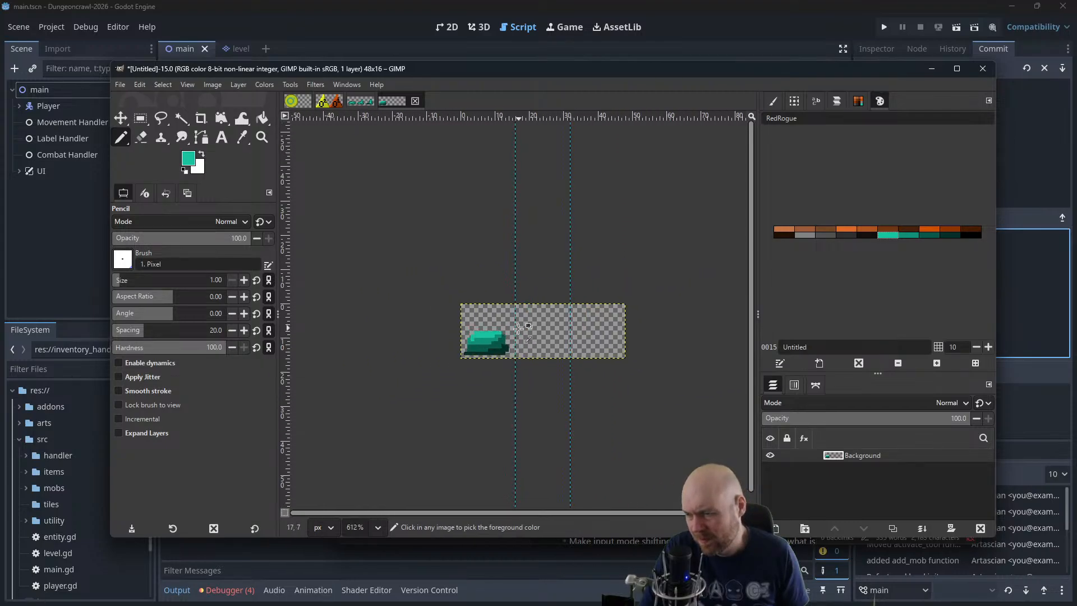
scroll(517, 330, up, 2)
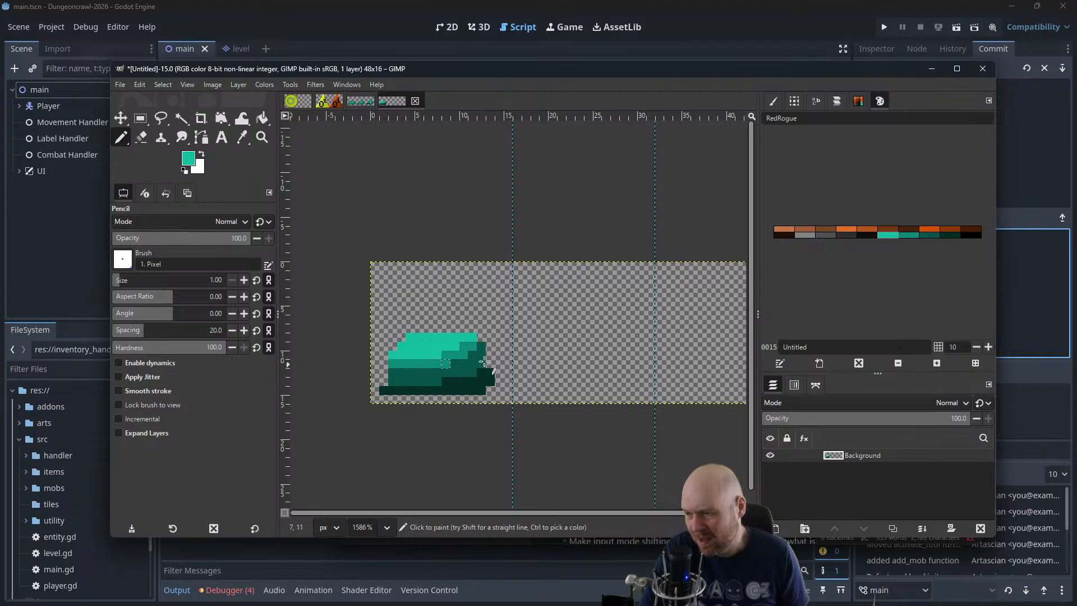
drag(454, 335, 438, 330)
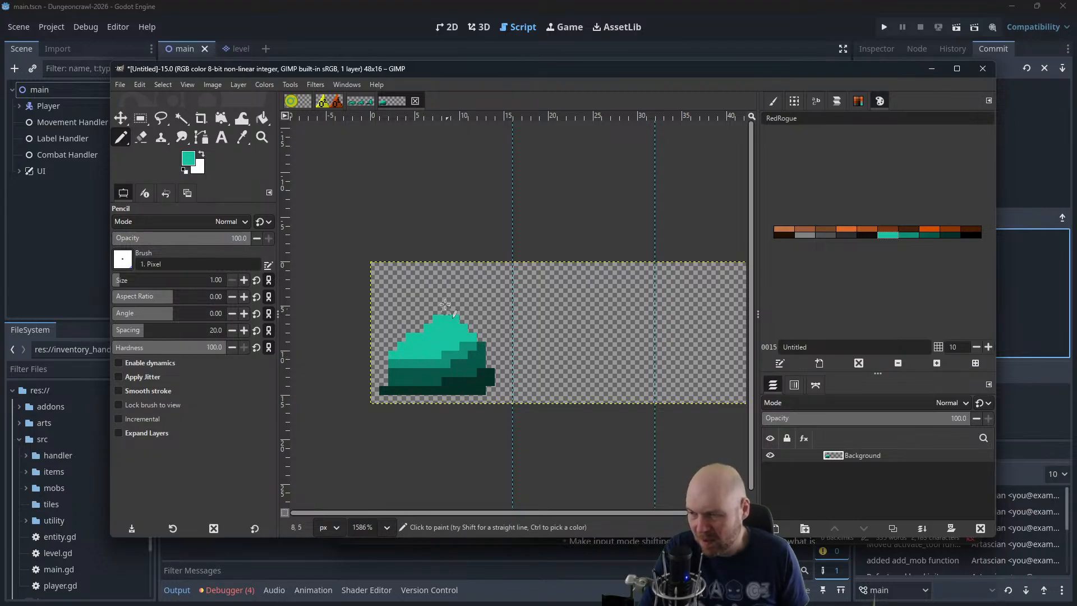
Widen the slime's peak by a pixel in bright teal, and undo all the slime's strokes back to an empty canvas
drag(420, 329, 432, 322)
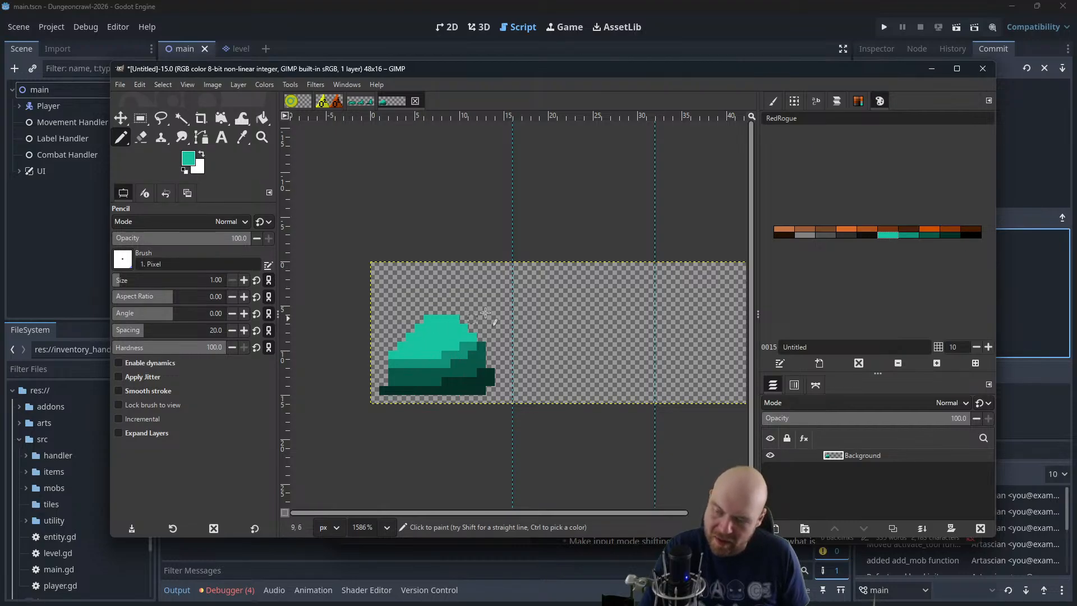
key(ctrl+z)
key(ctrl+z)
key(ctrl+z)
key(ctrl+z)
key(ctrl+z)
key(ctrl+z)
key(ctrl+z)
key(ctrl+z)
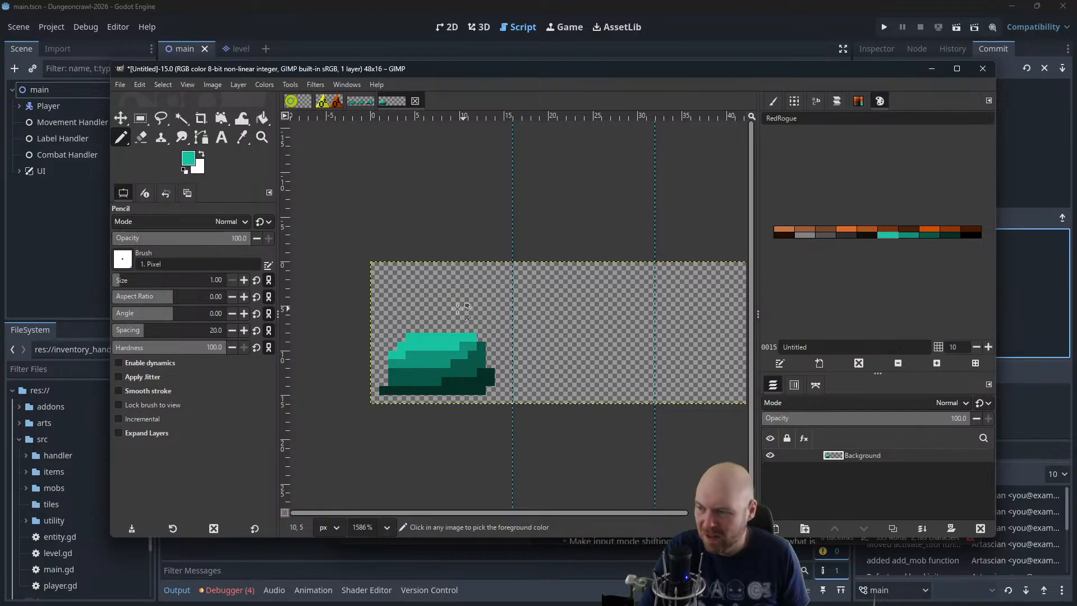
key(ctrl+z)
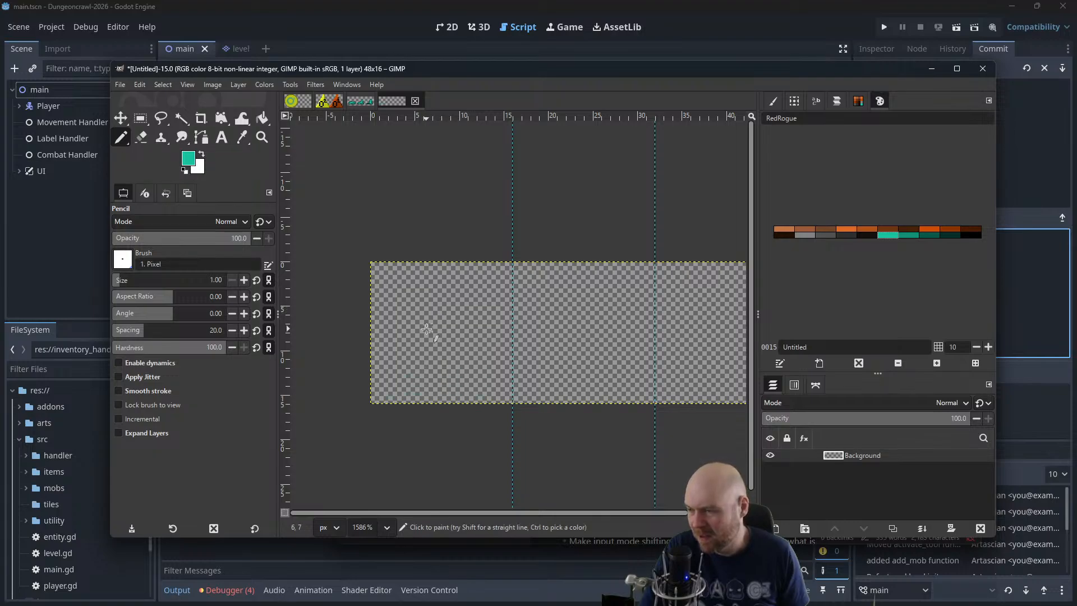
Pencil a wide, flat bright teal slime body in the first frame and layer three progressively darker green bands beneath it
mouse_move(476, 337)
mouse_down()
mouse_move(402, 347)
mouse_move(444, 358)
mouse_move(471, 344)
mouse_move(444, 336)
mouse_move(387, 354)
mouse_move(465, 345)
mouse_move(395, 362)
mouse_move(464, 356)
mouse_move(467, 366)
mouse_move(432, 357)
mouse_move(438, 343)
mouse_move(482, 335)
mouse_move(427, 328)
mouse_move(392, 338)
mouse_move(406, 355)
mouse_move(456, 363)
mouse_move(480, 345)
mouse_move(402, 345)
mouse_move(464, 346)
mouse_move(434, 355)
mouse_up()
key(Delete)
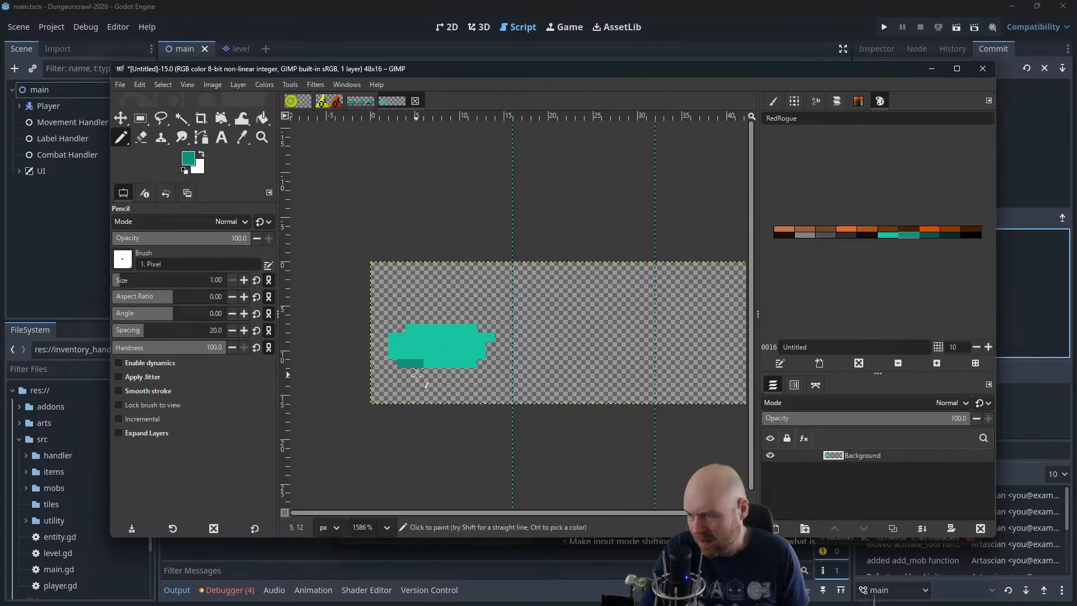
drag(411, 373, 482, 372)
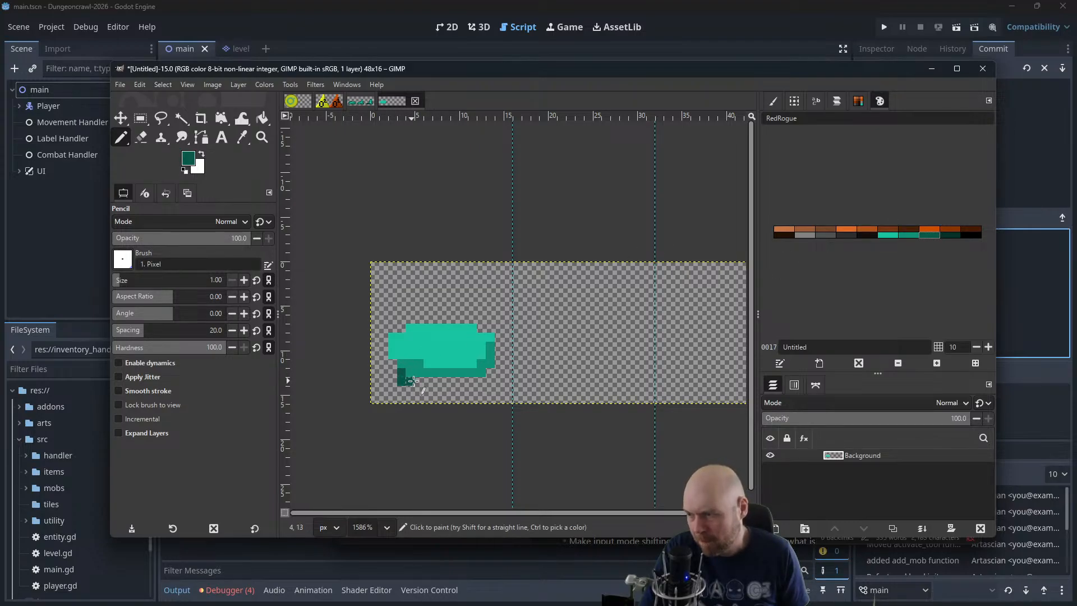
mouse_move(412, 380)
mouse_down()
mouse_move(487, 383)
mouse_move(500, 352)
mouse_up()
click(945, 234)
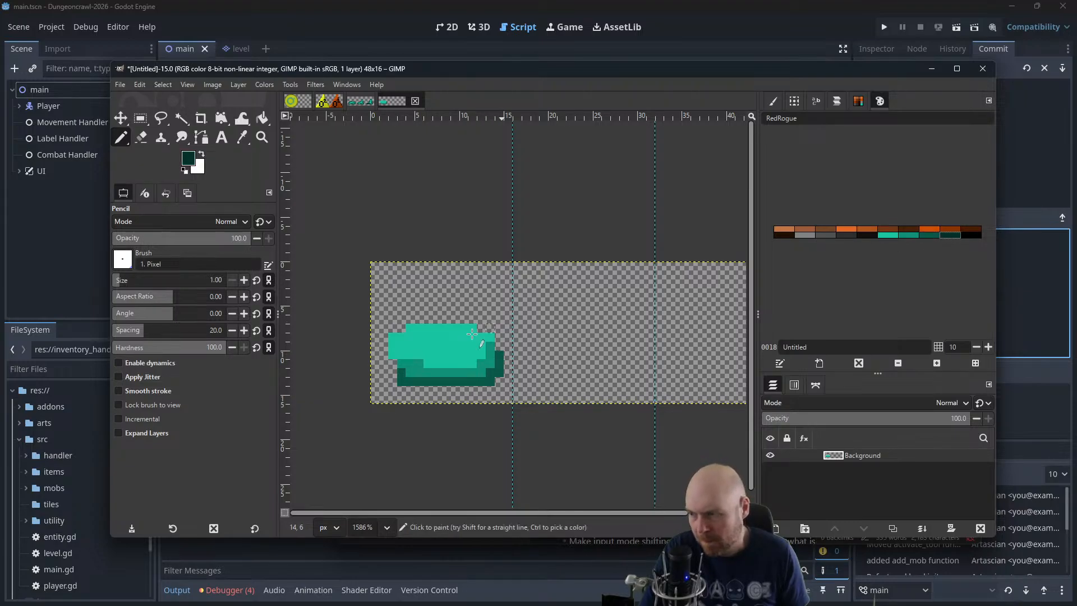
drag(395, 391, 500, 384)
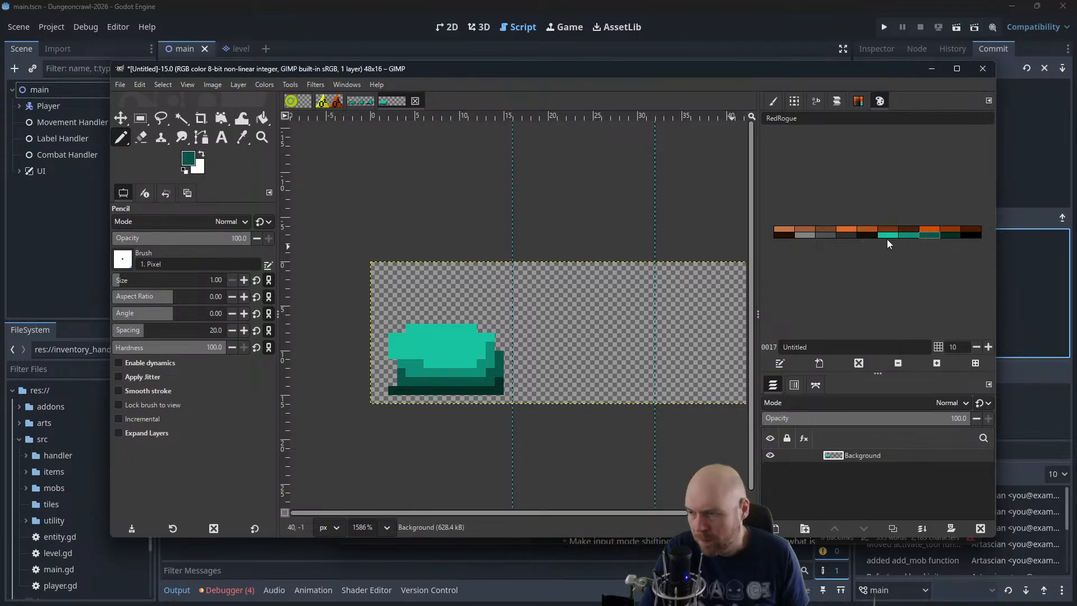
Extend the slime's left side with the darker green shades and its upper edge with bright teal
click(909, 235)
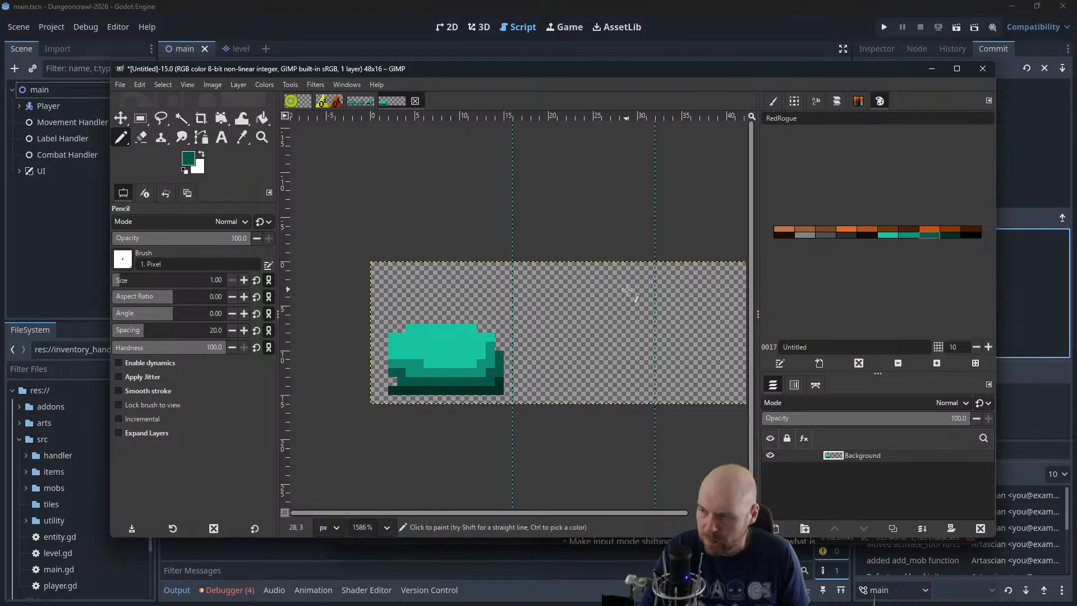
click(889, 234)
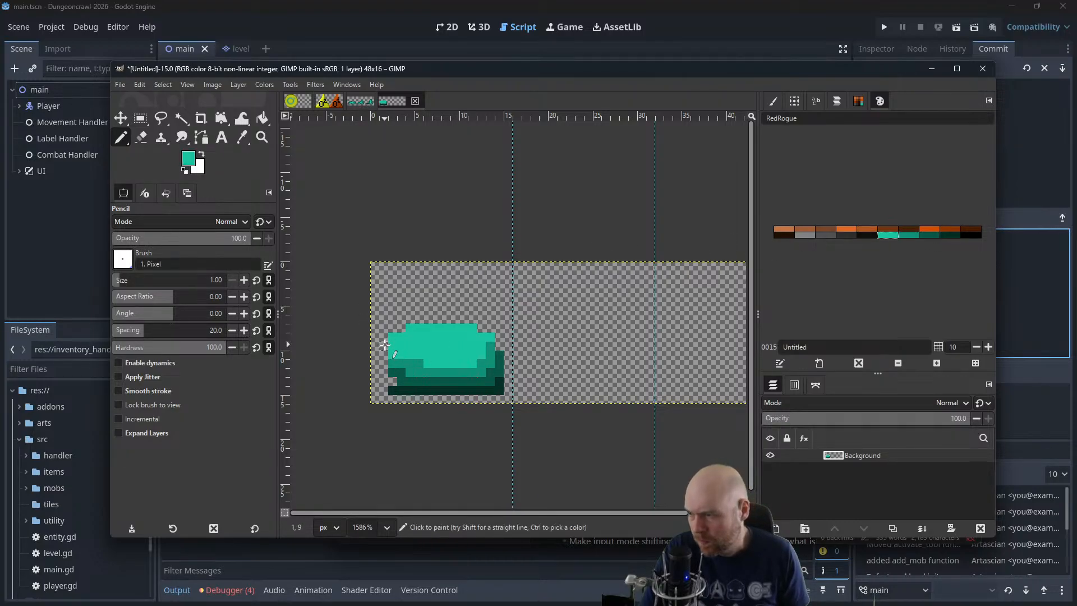
drag(397, 332, 404, 328)
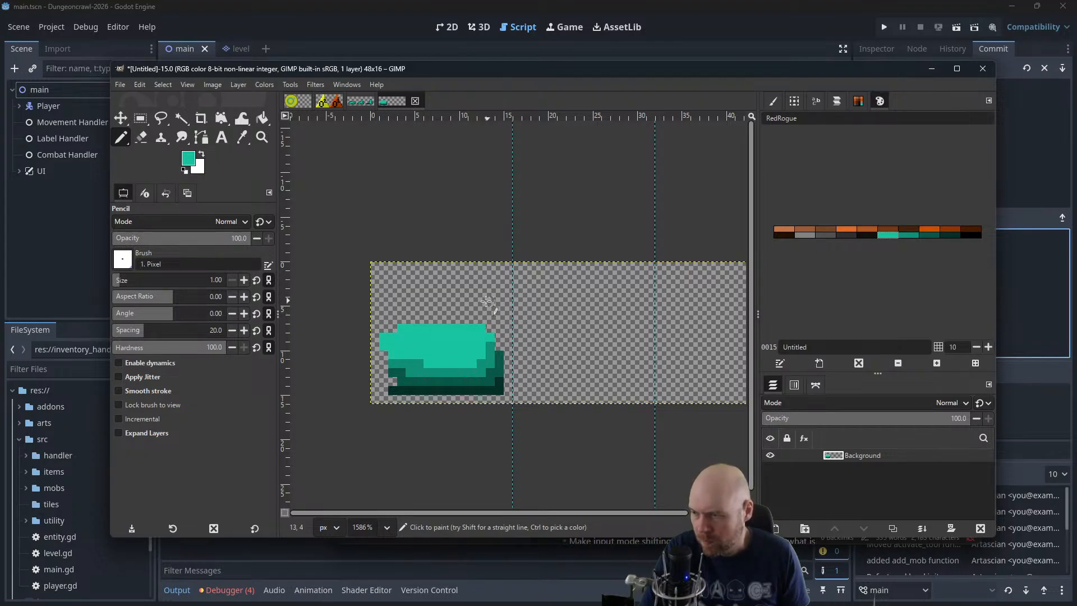
scroll(494, 313, down, 3)
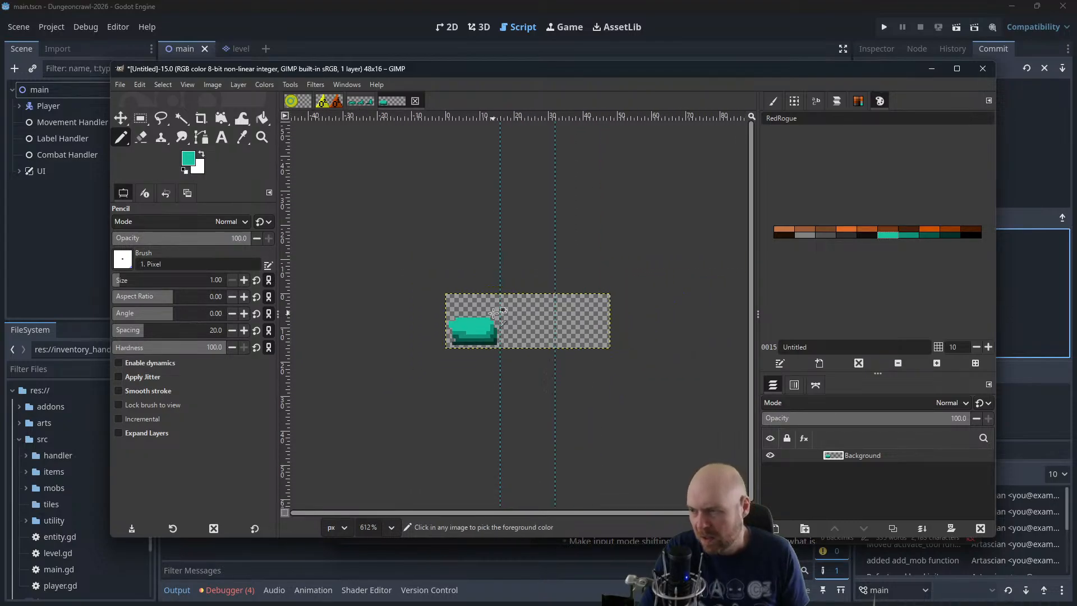
scroll(502, 288, down, 1)
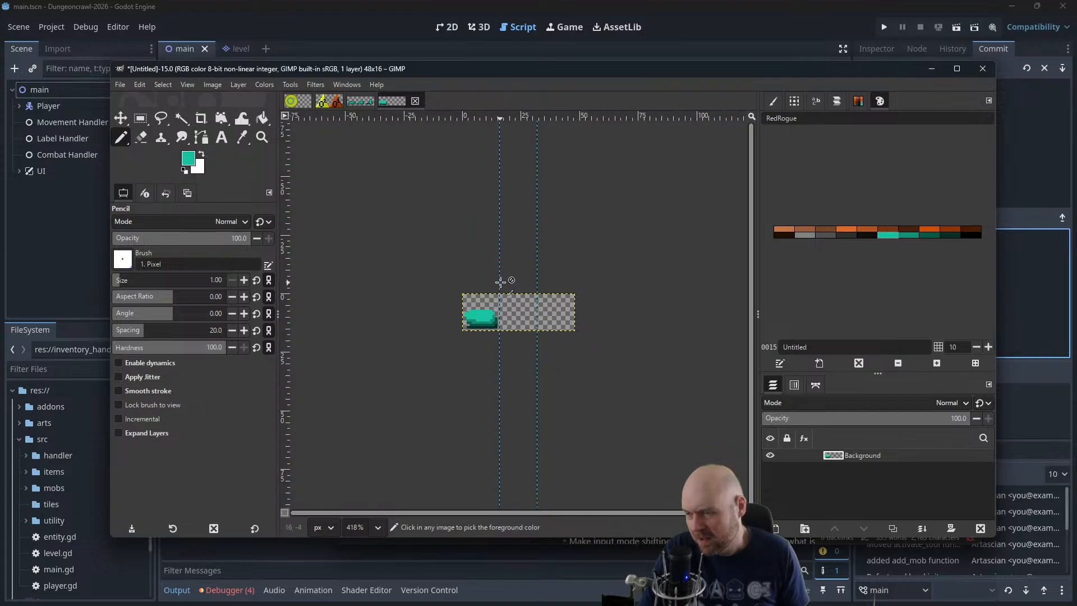
scroll(501, 292, up, 4)
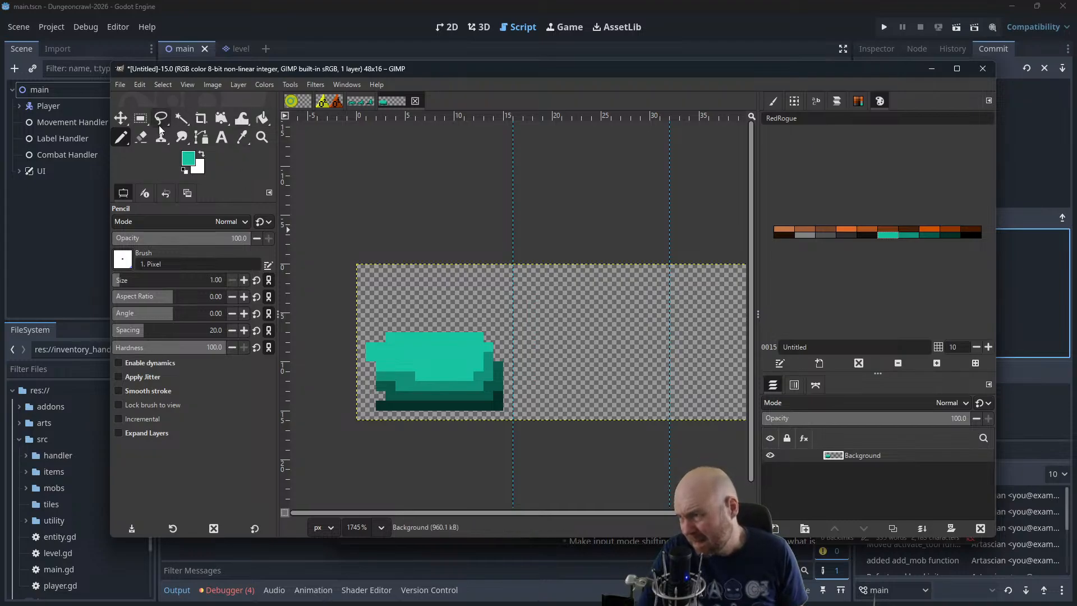
Erase the uppermost pixel row of the slime to flatten it
click(144, 138)
drag(370, 347, 490, 338)
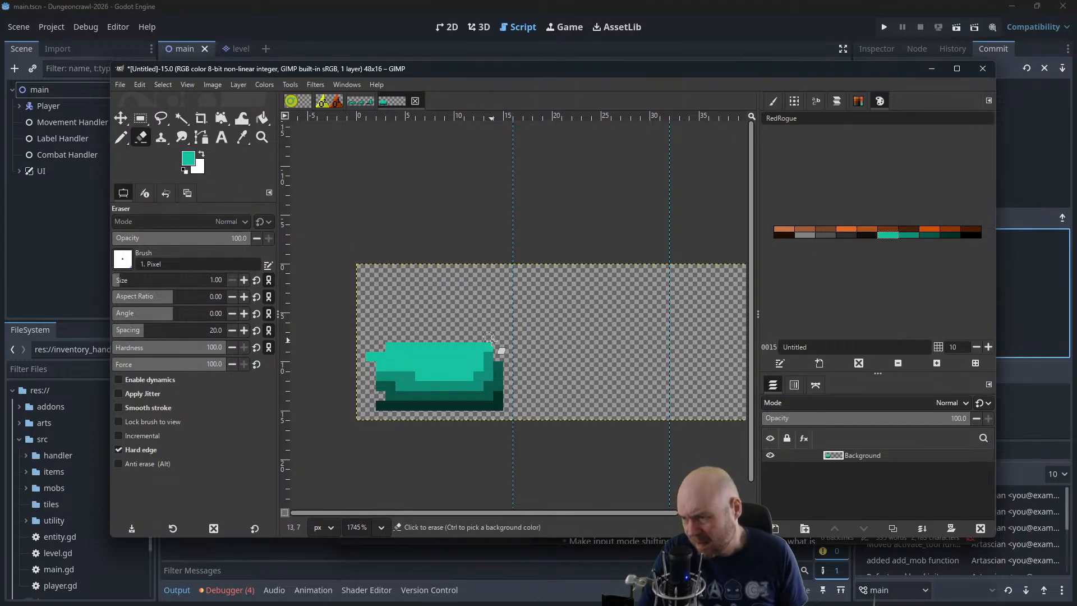
ctrl+scroll(489, 332, down, 1)
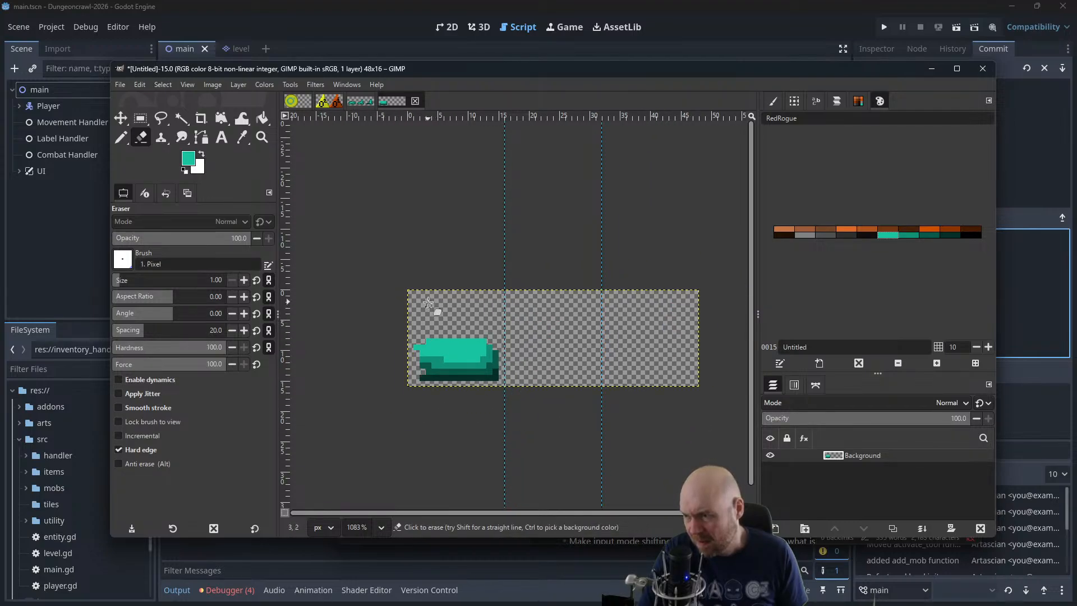
scroll(402, 334, down, 1)
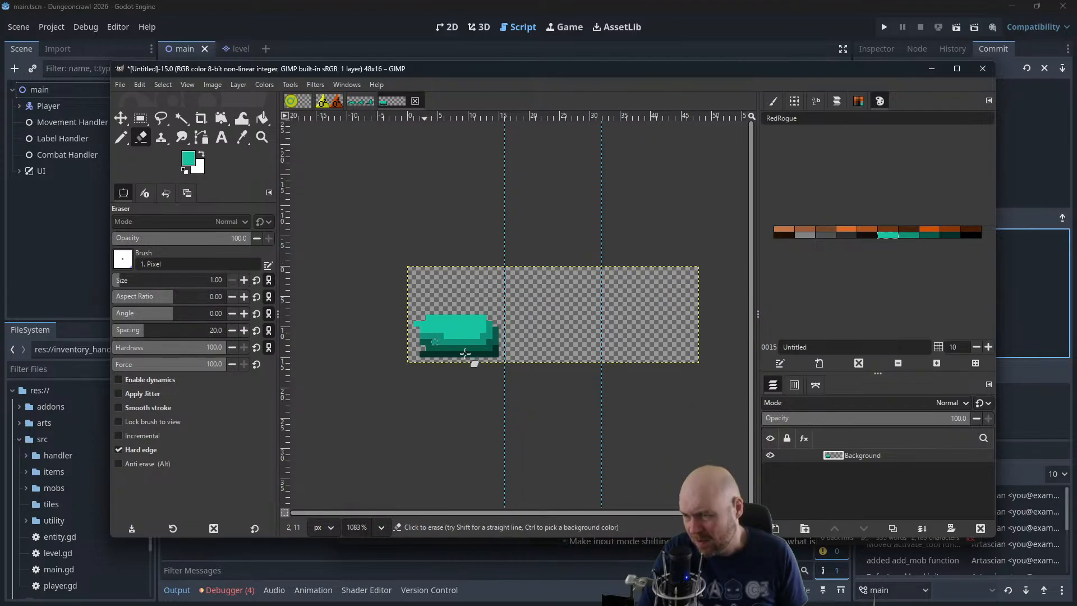
ctrl+scroll(465, 353, up, 2)
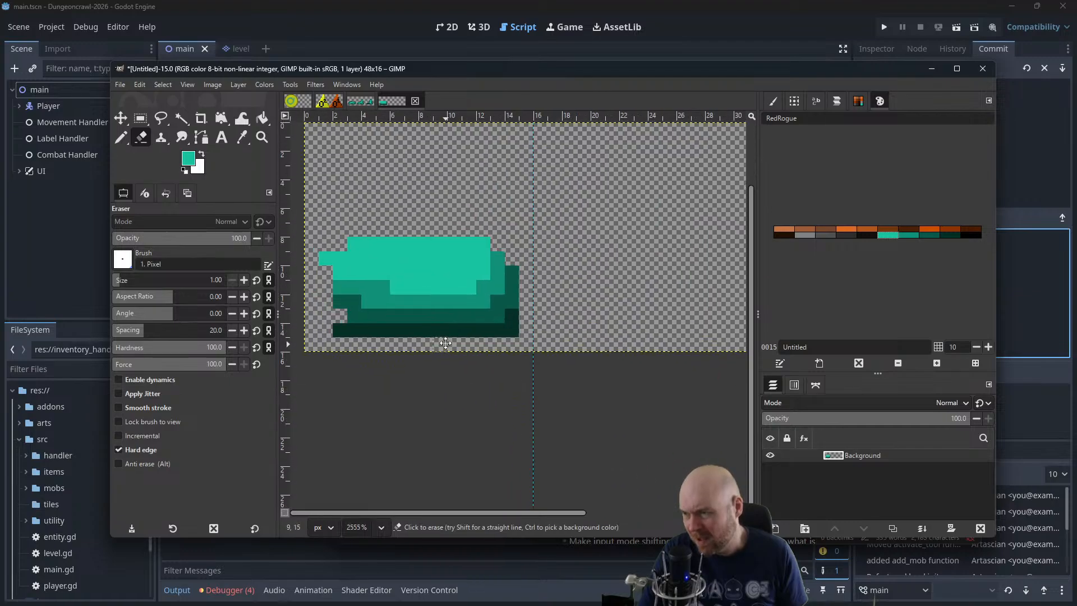
drag(446, 343, 456, 385)
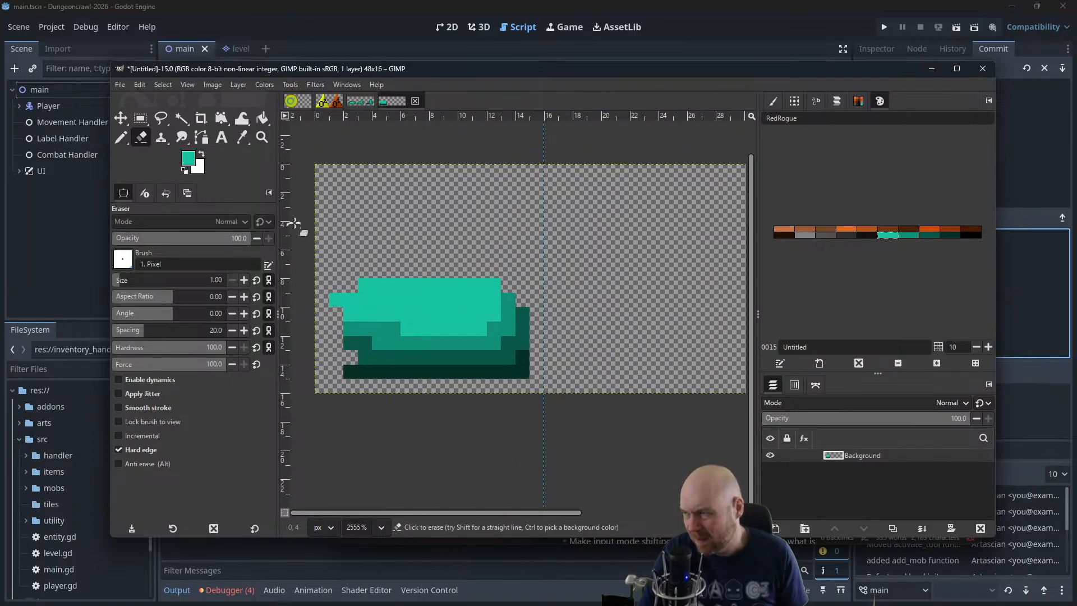
Delete the slime from the first frame using a rectangular selection, and clear the selection
click(139, 120)
drag(314, 236, 630, 478)
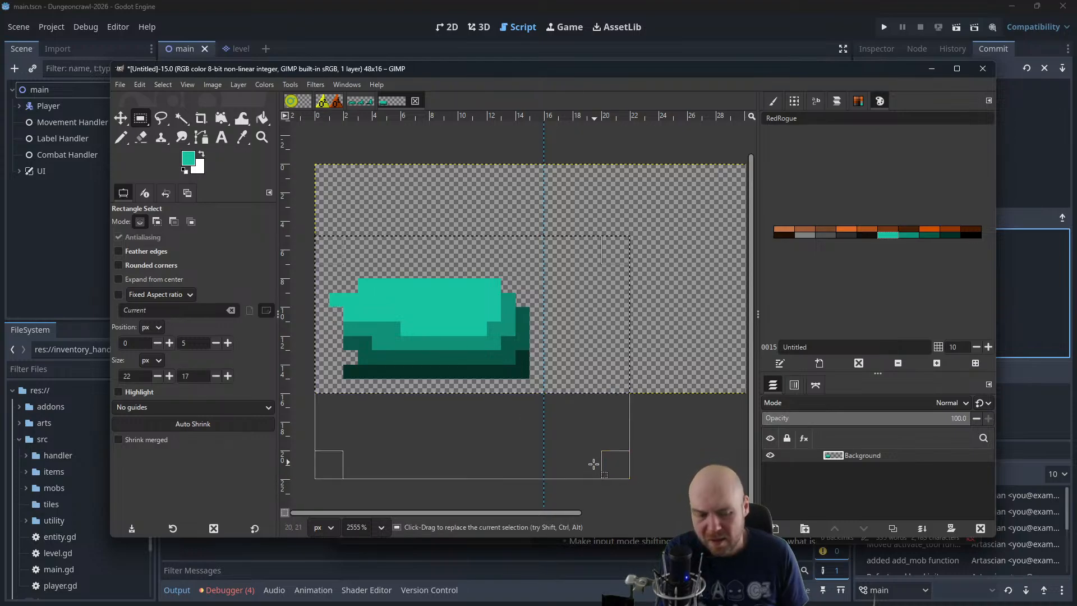
key(Delete)
click(120, 137)
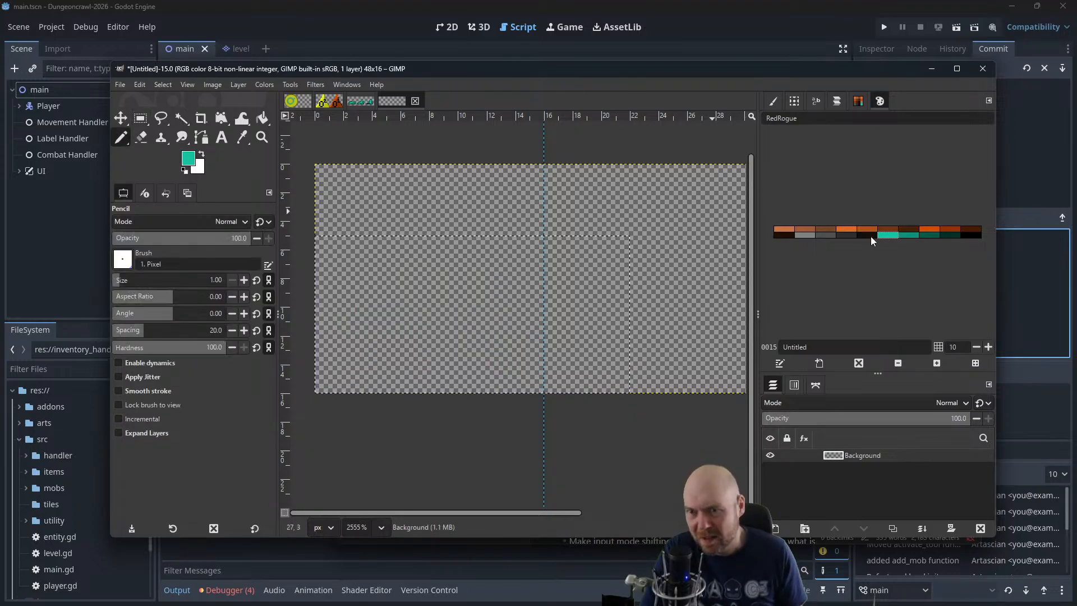
click(164, 85)
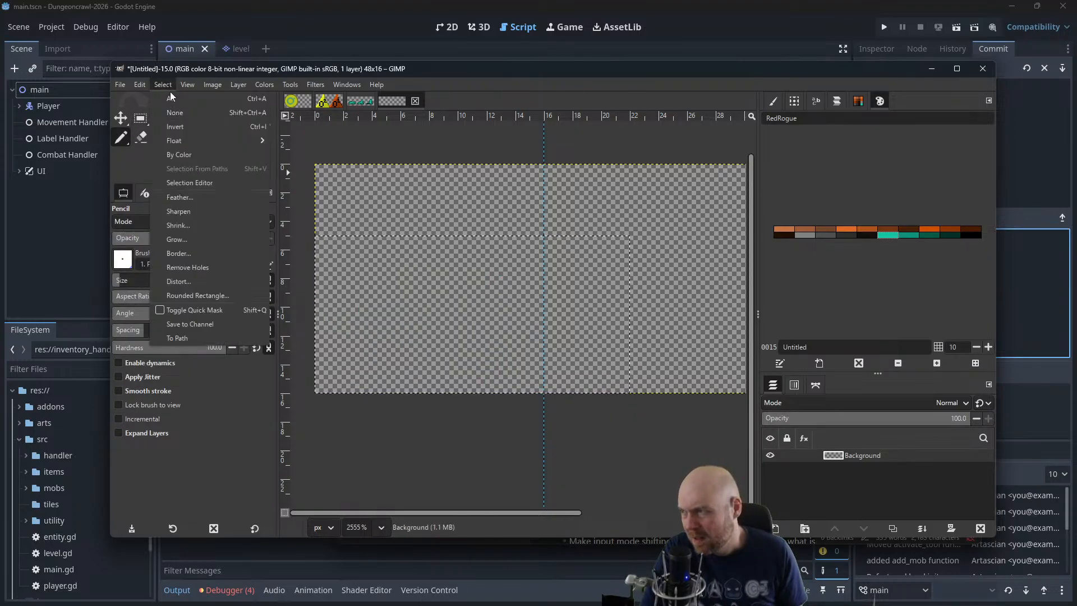
click(171, 112)
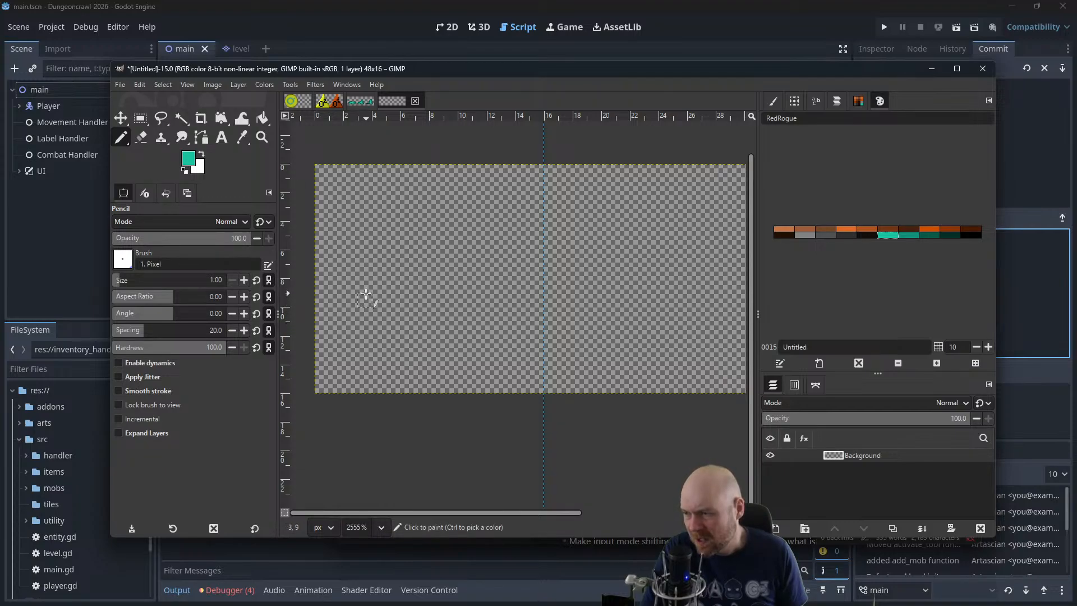
Pencil a sagging bright teal band about 13 px wide in the first frame and line its underside with the next darker green
mouse_move(357, 301)
mouse_down()
mouse_move(449, 329)
mouse_move(518, 305)
mouse_up()
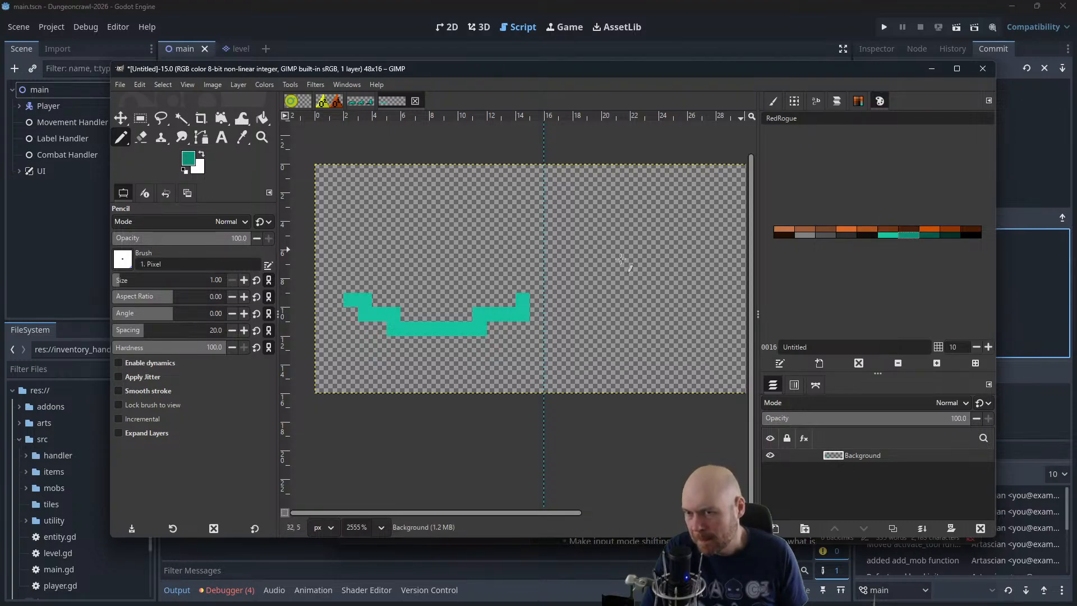
click(350, 314)
mouse_move(365, 328)
mouse_down()
mouse_move(472, 342)
mouse_move(496, 330)
mouse_up()
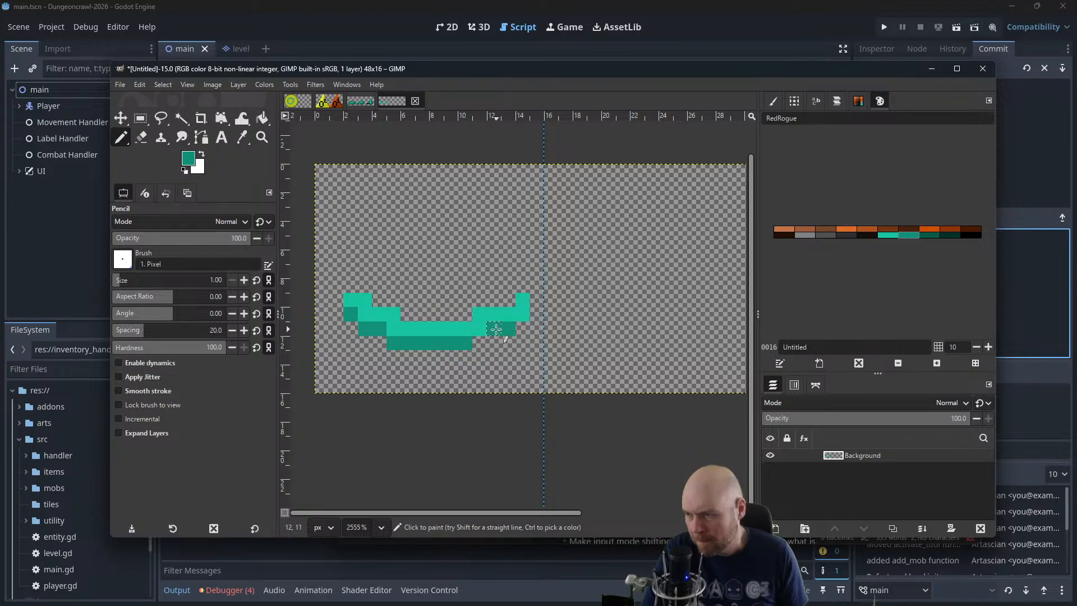
click(479, 343)
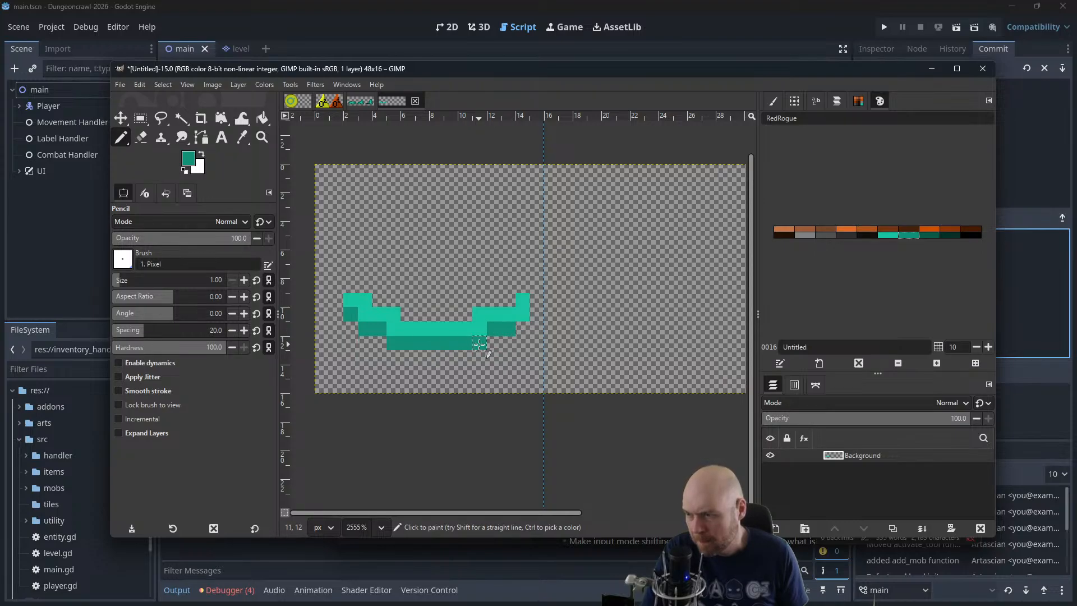
click(522, 328)
Add dark green pixels beneath both ends of the band and a 2 px dark green block below its centre
click(897, 230)
click(930, 235)
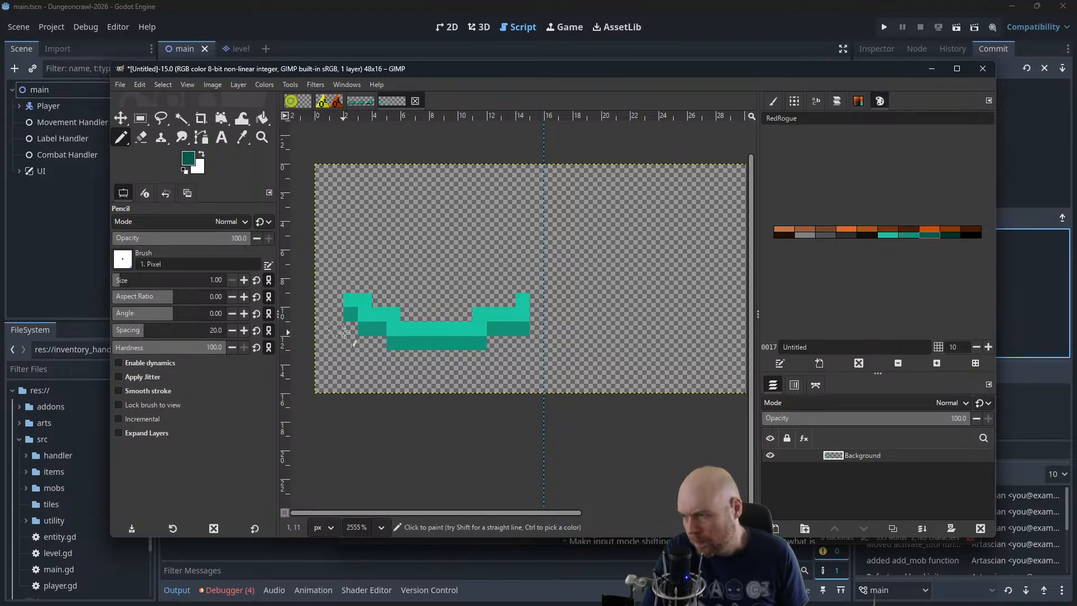
drag(345, 334, 375, 341)
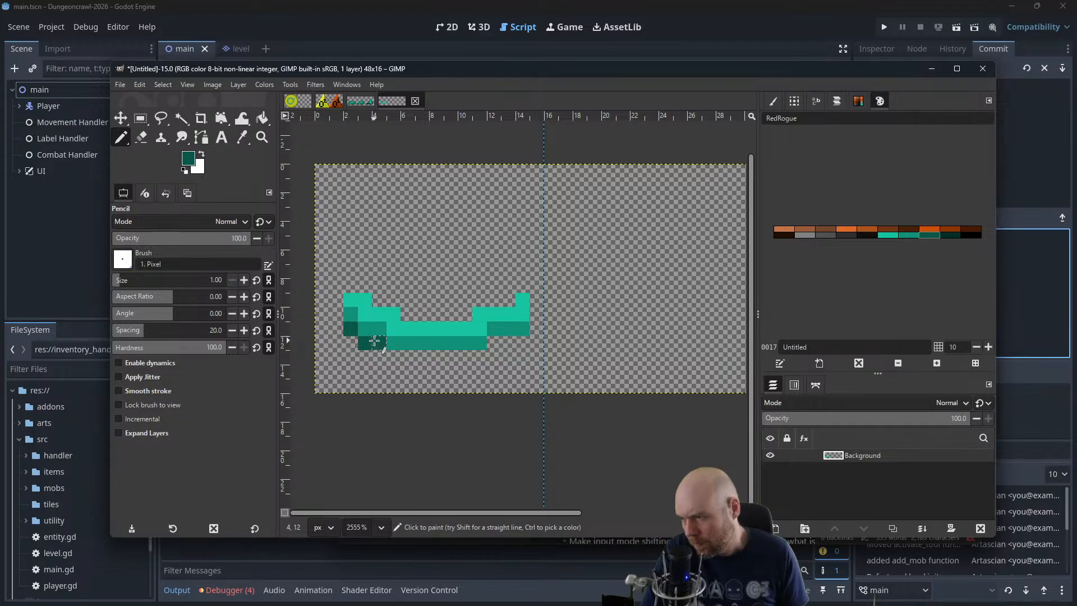
drag(493, 341, 522, 340)
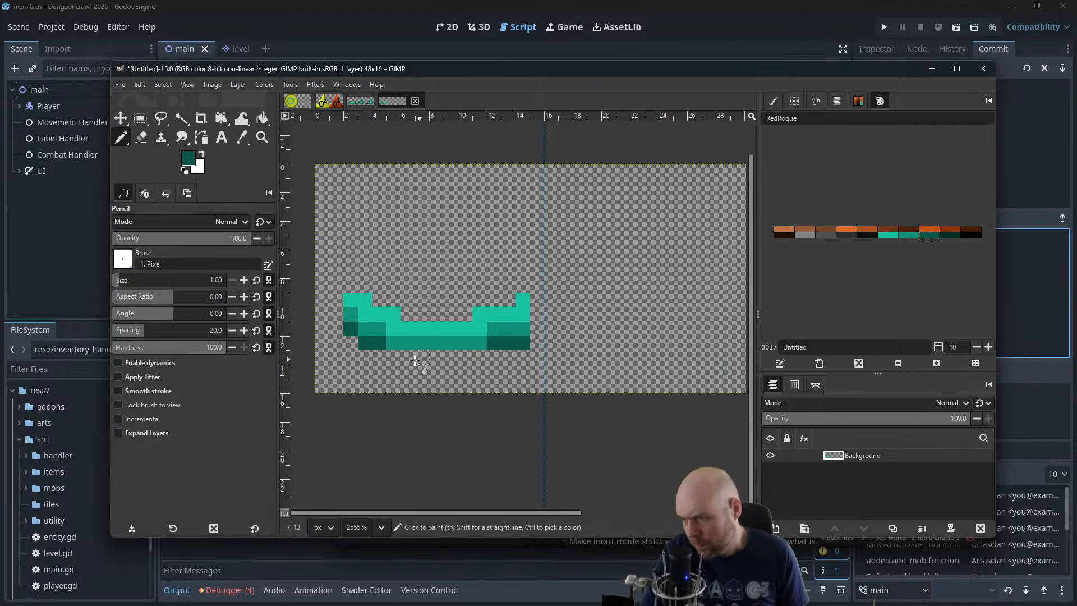
drag(425, 358, 437, 359)
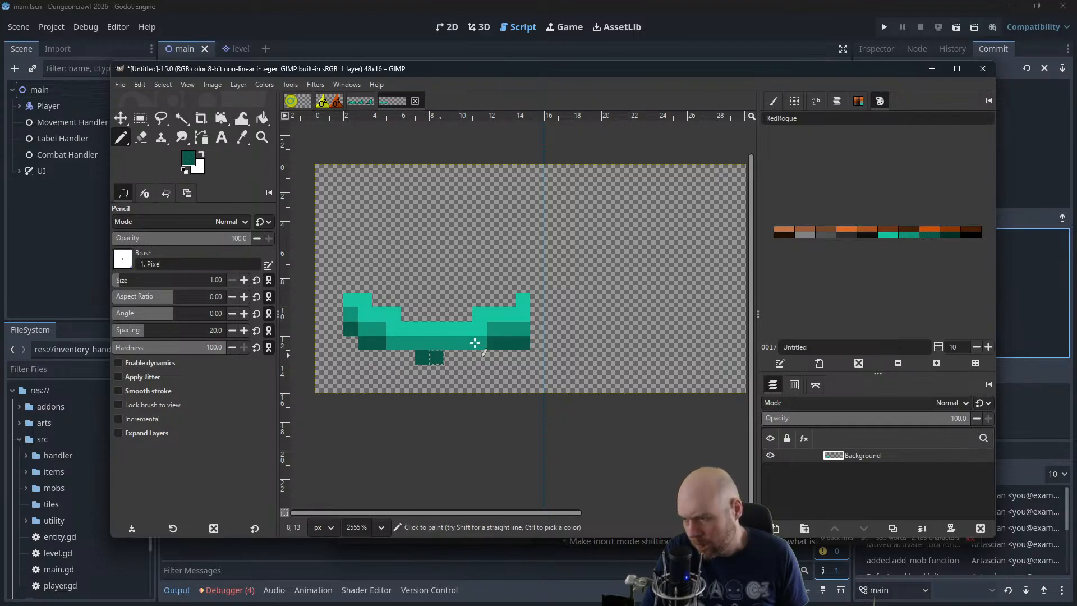
click(951, 235)
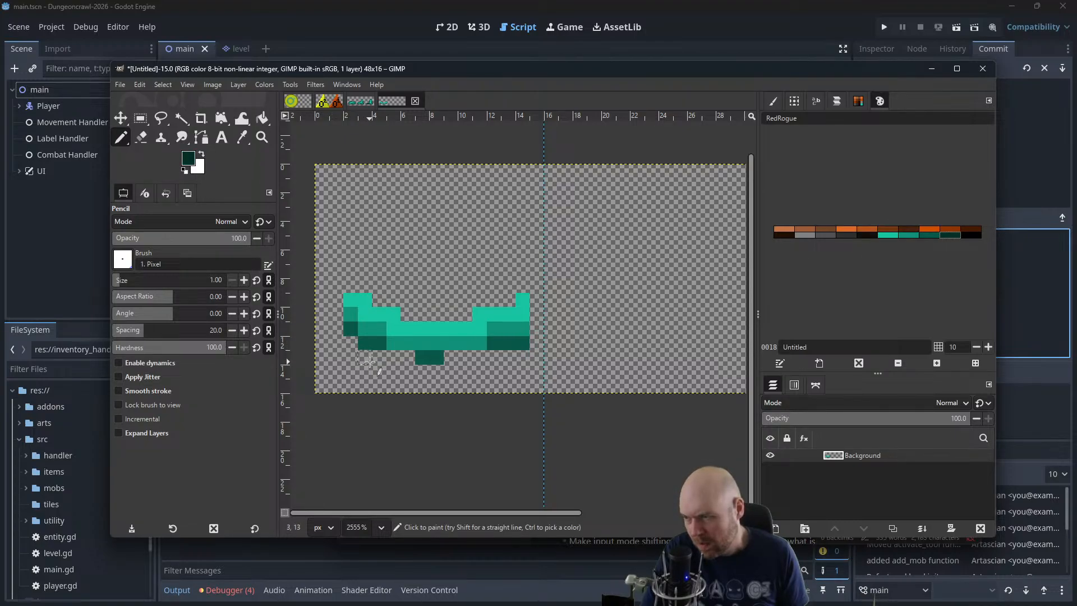
click(365, 329)
Thicken both ends of the band by painting bright teal over the darker green pixels there
click(885, 236)
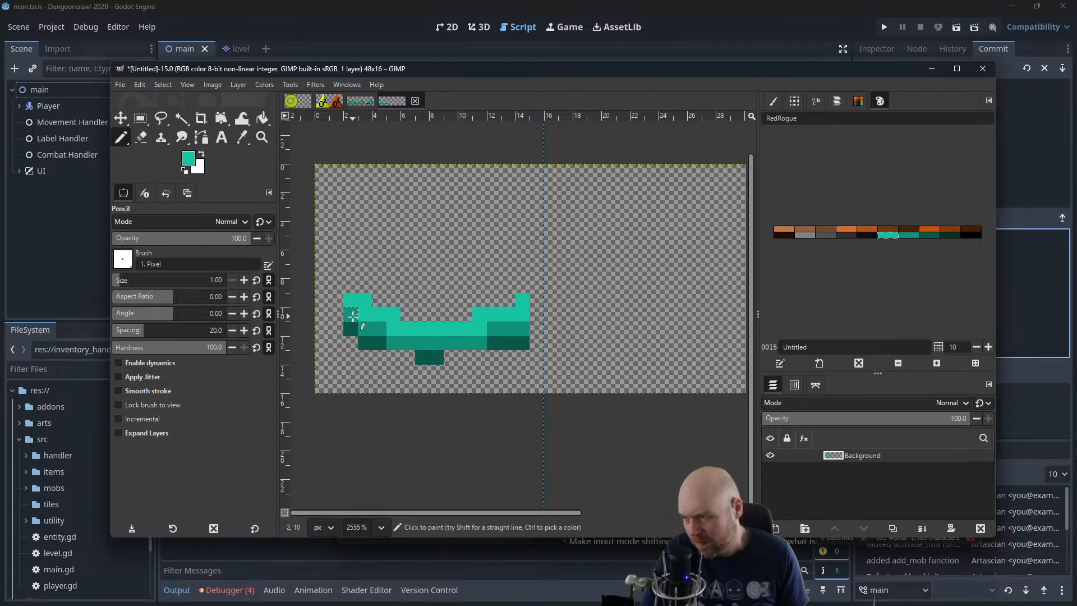
drag(352, 315, 417, 327)
drag(495, 327, 526, 329)
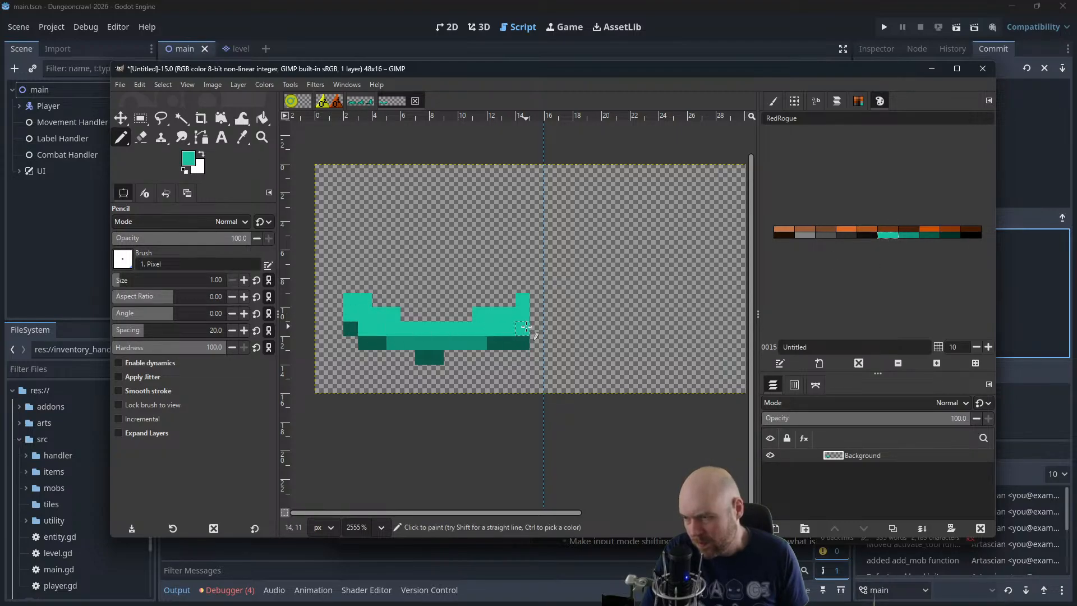
click(351, 329)
click(364, 343)
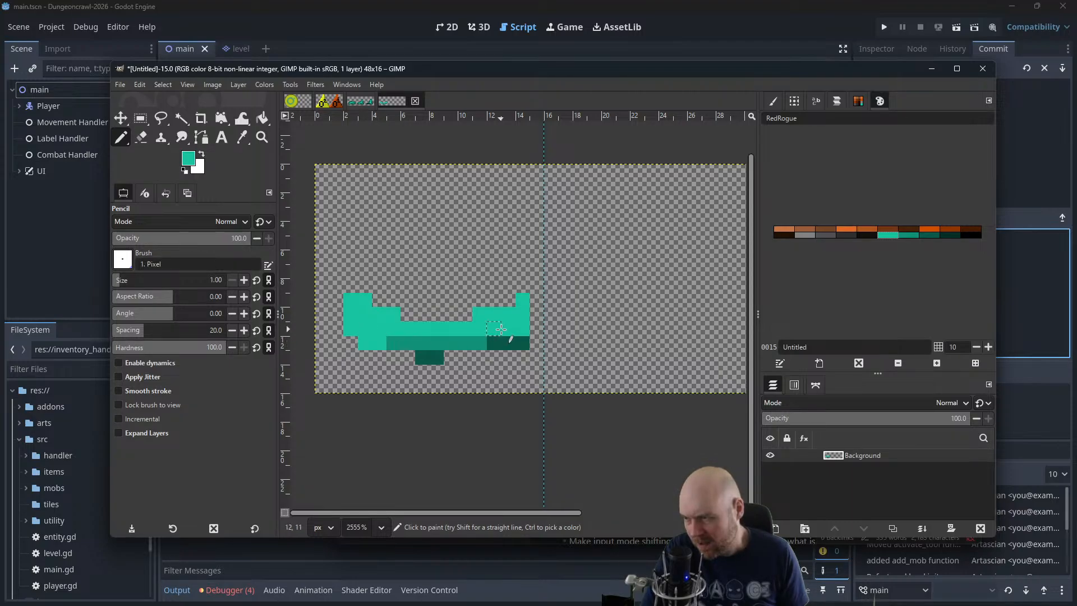
click(508, 343)
click(493, 343)
Line the underside of both thickened ends with the medium green, adding a 2 px block beneath each side
click(910, 234)
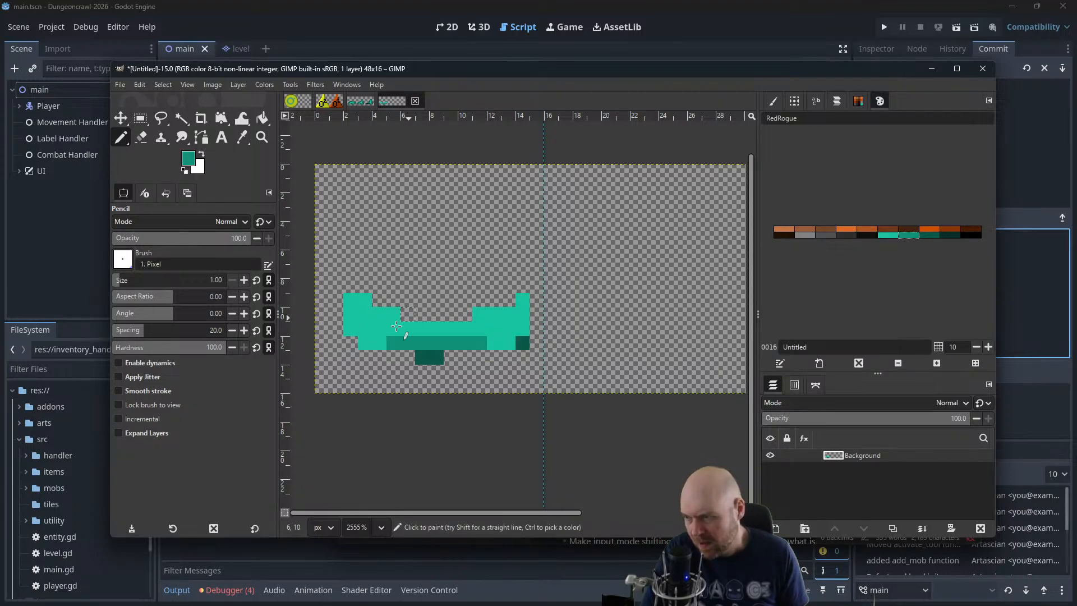
click(351, 343)
click(364, 357)
click(375, 357)
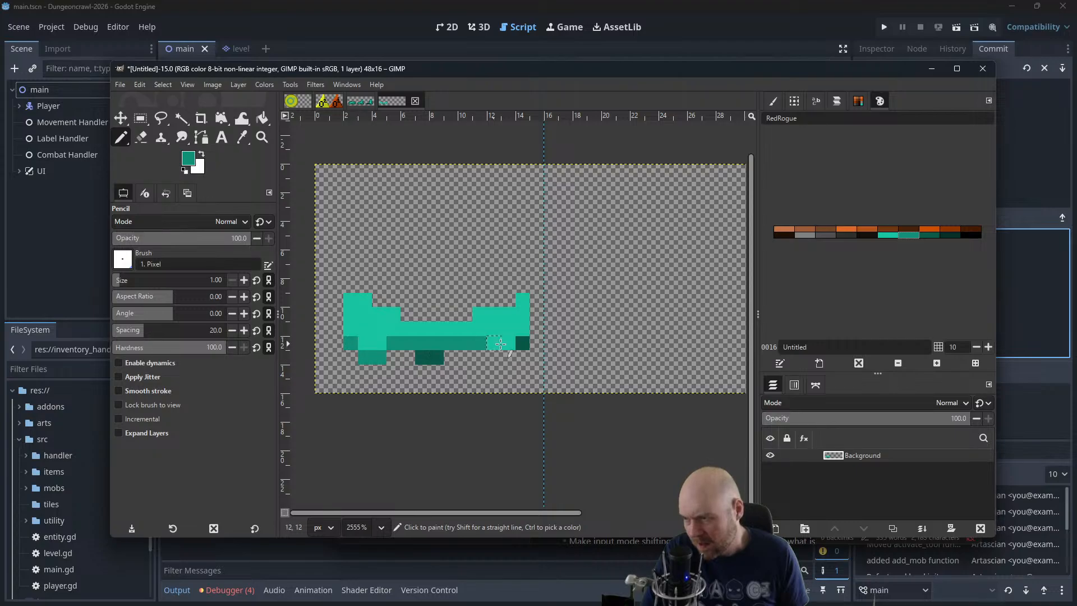
click(521, 343)
click(506, 356)
click(493, 358)
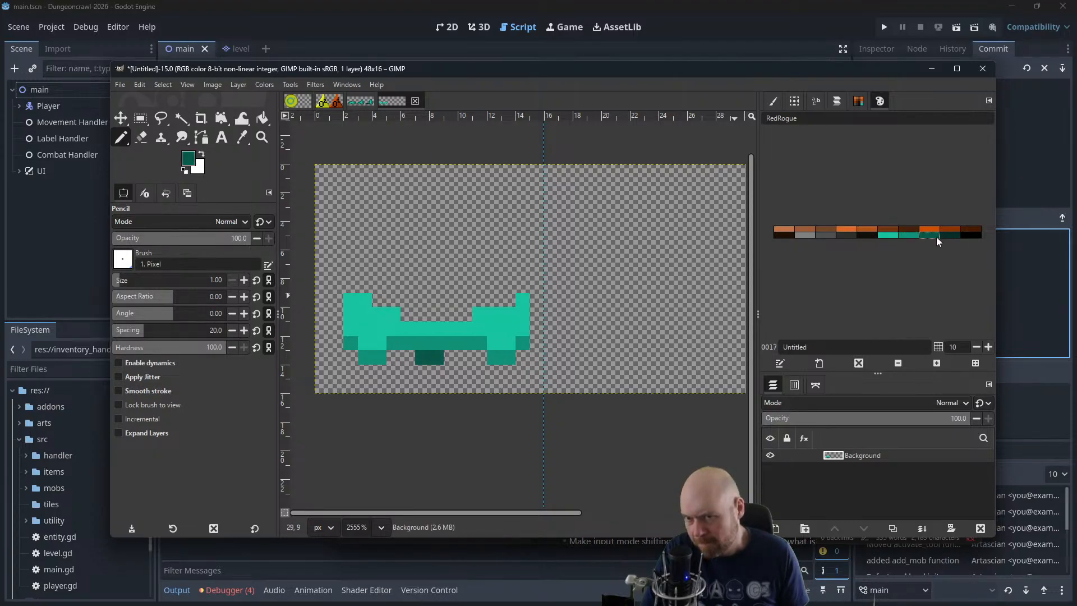
Fill the row beneath the band and its two corners with dark green, and line the base with the darkest green
mouse_move(428, 358)
mouse_down()
mouse_move(400, 360)
mouse_move(476, 357)
mouse_up()
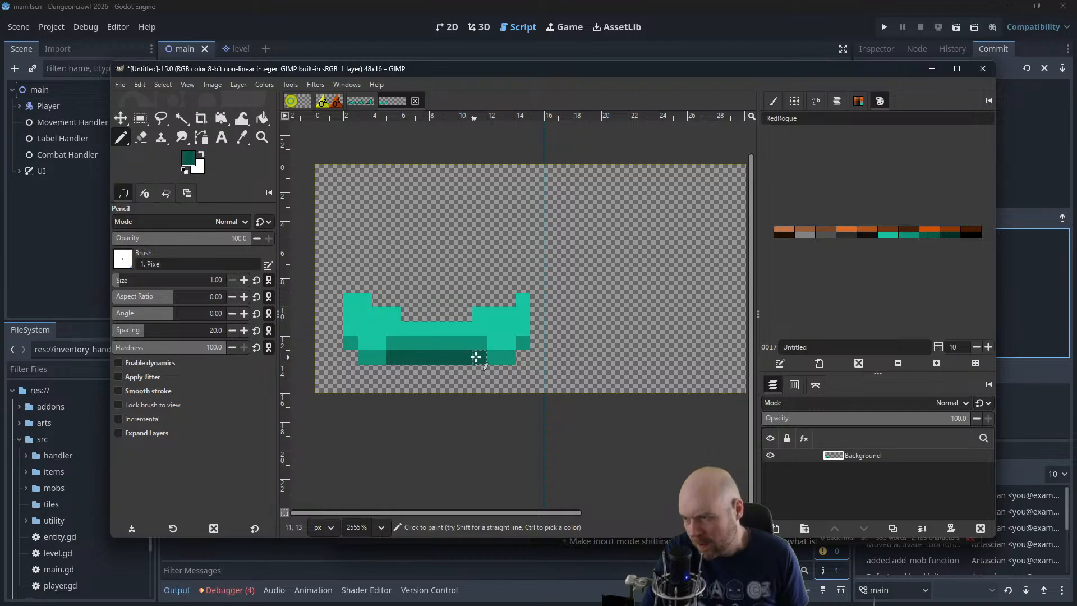
click(519, 353)
click(353, 357)
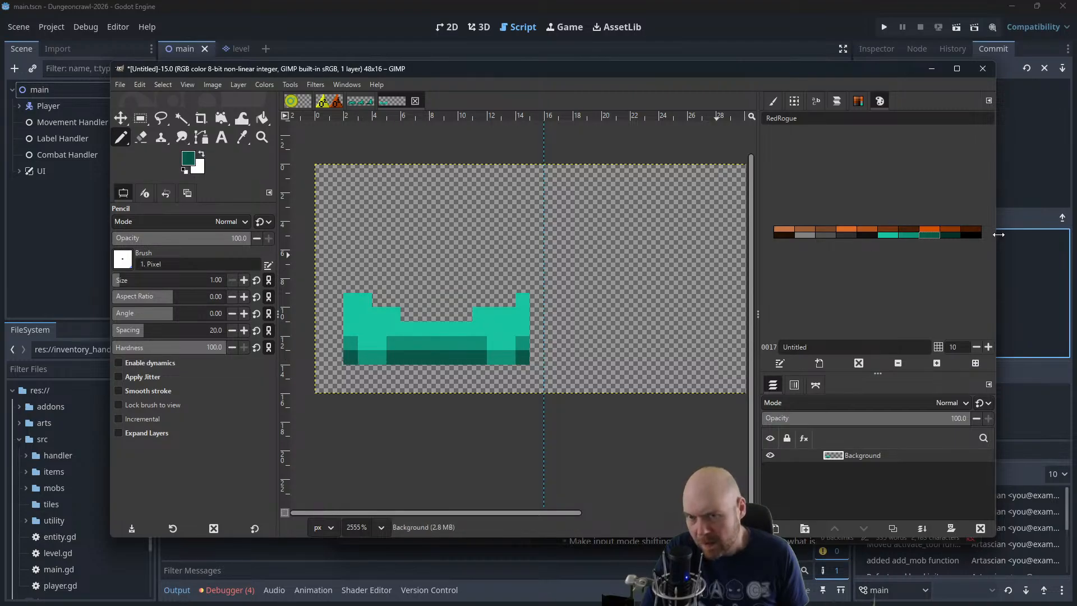
click(945, 235)
drag(349, 370, 521, 370)
Compare the redrawn first frame with the three finished frames in slime.xcf
scroll(540, 282, down, 5)
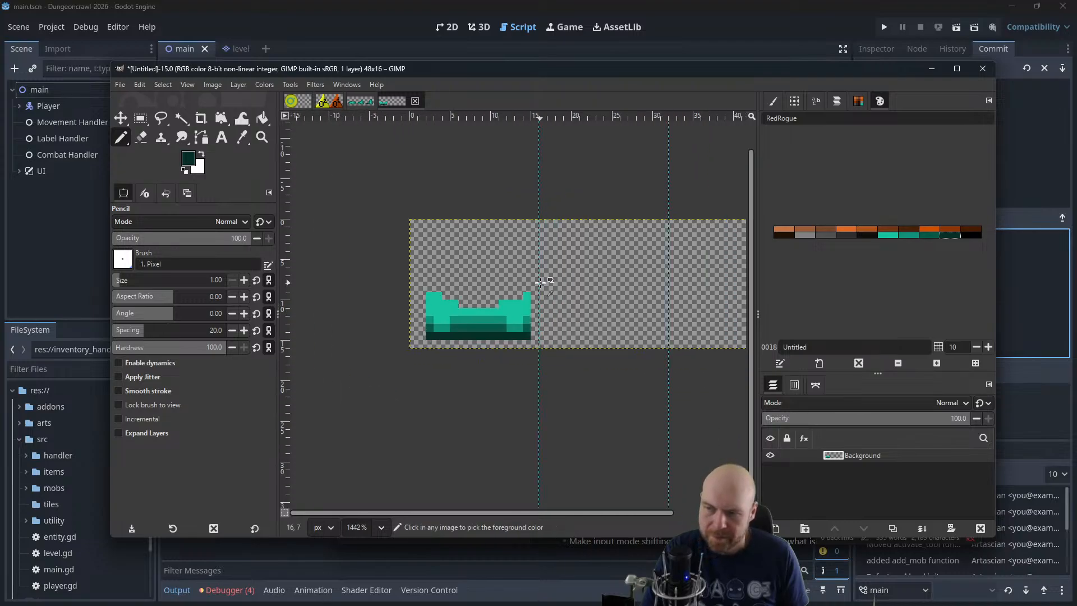
drag(577, 213, 536, 217)
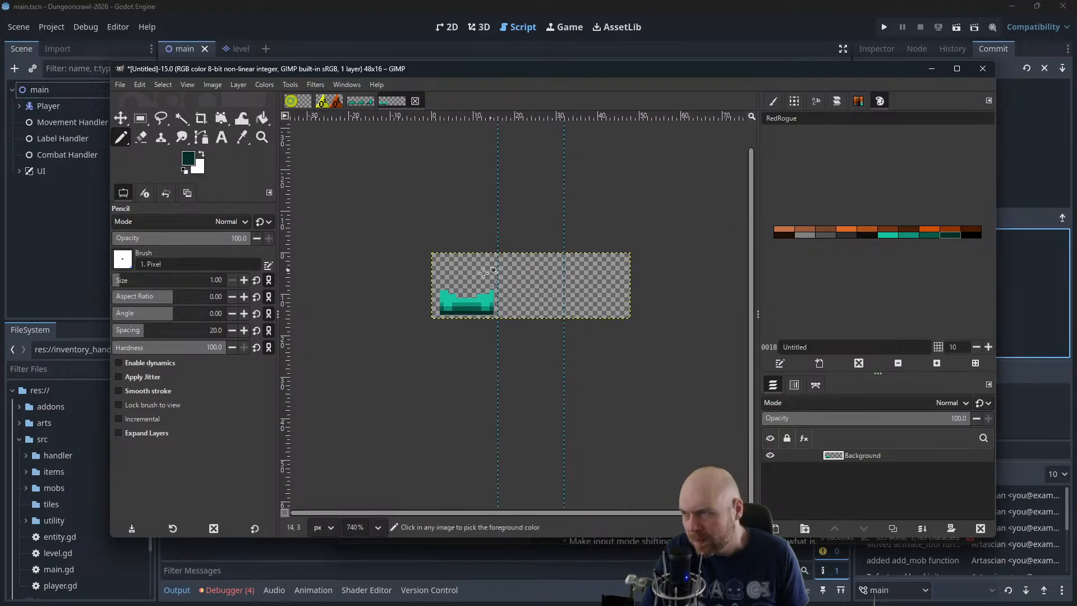
scroll(466, 290, down, 1)
scroll(466, 291, up, 7)
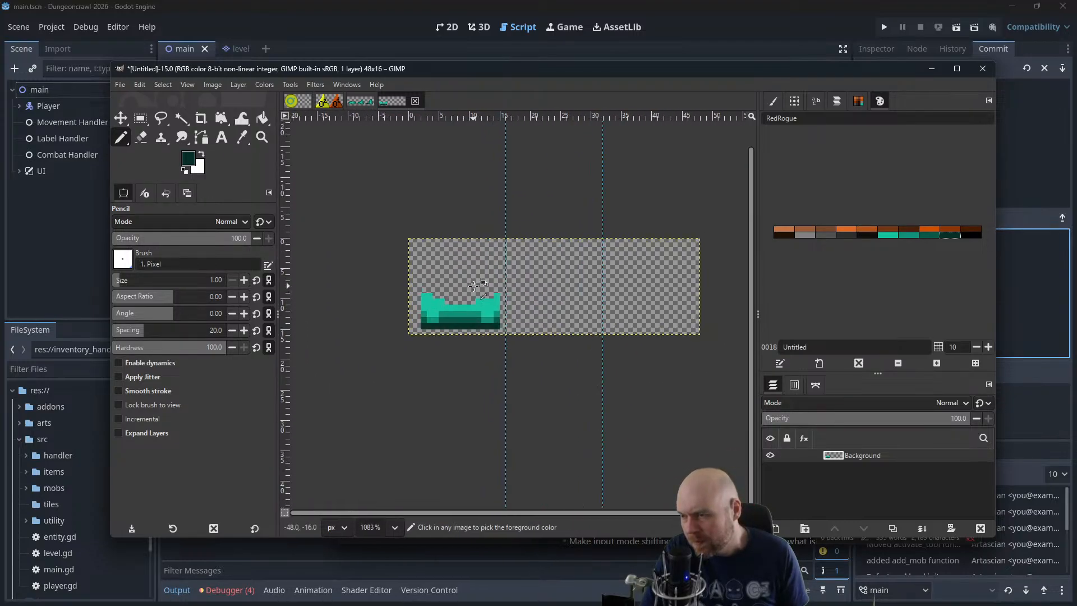
click(360, 103)
scroll(450, 312, up, 2)
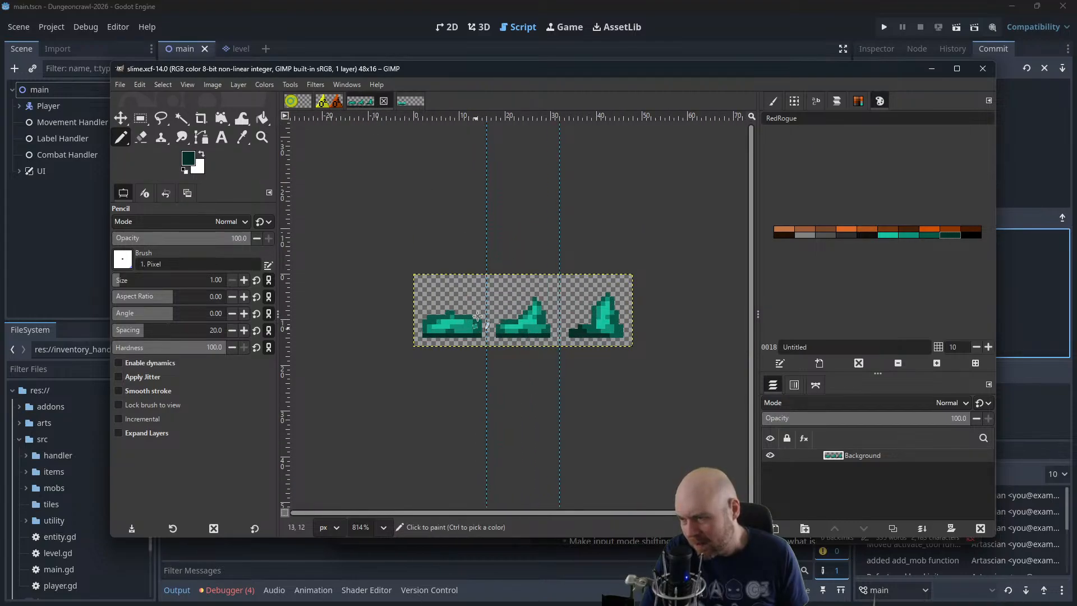
click(411, 101)
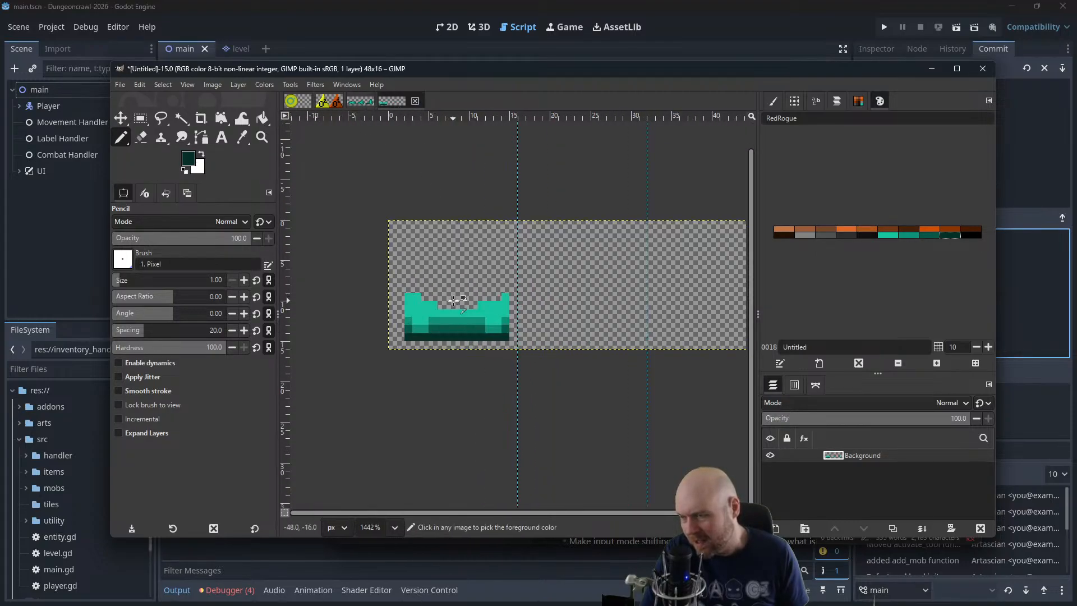
scroll(452, 300, up, 1)
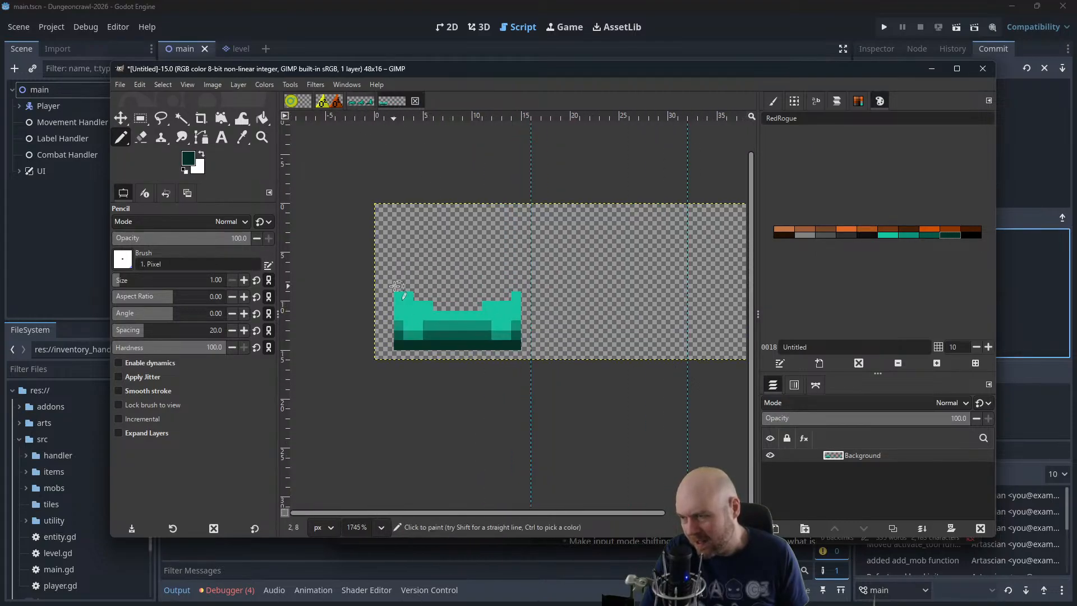
click(929, 235)
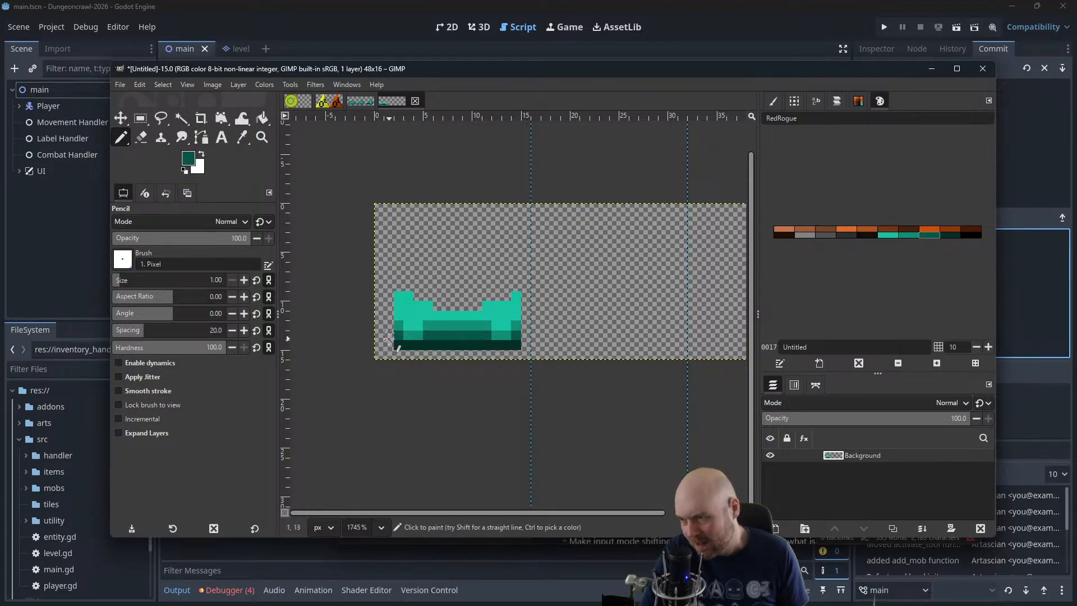
mouse_move(389, 340)
mouse_down()
mouse_move(401, 285)
mouse_move(429, 285)
mouse_up()
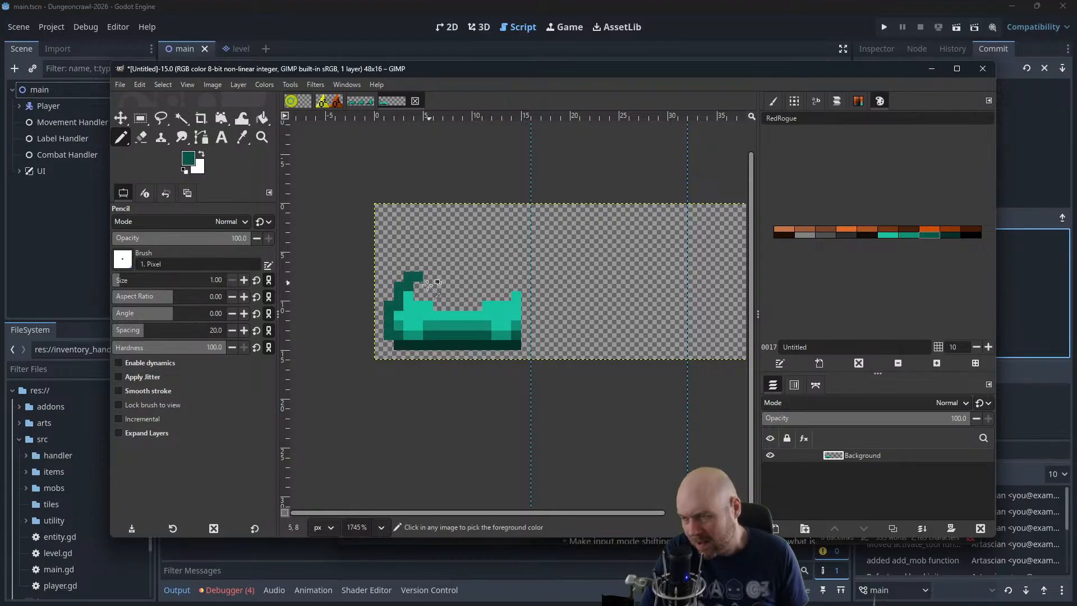
key(ctrl+z)
Outline the creature's sides and upper edge in medium green, following both raised ends and the dip between them
click(910, 235)
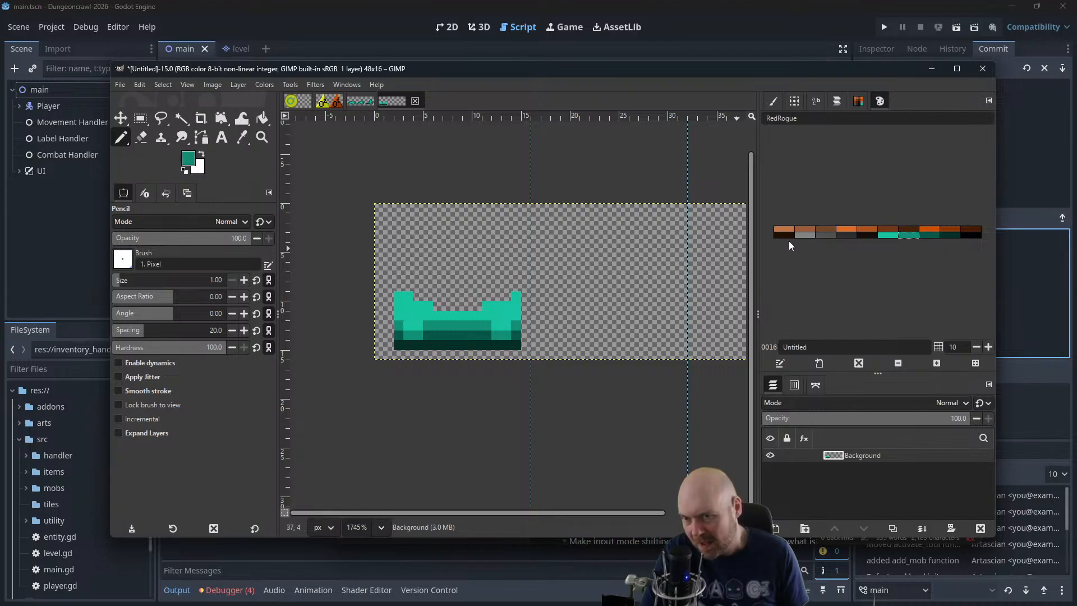
mouse_move(392, 324)
mouse_down()
mouse_move(393, 295)
mouse_move(405, 286)
mouse_up()
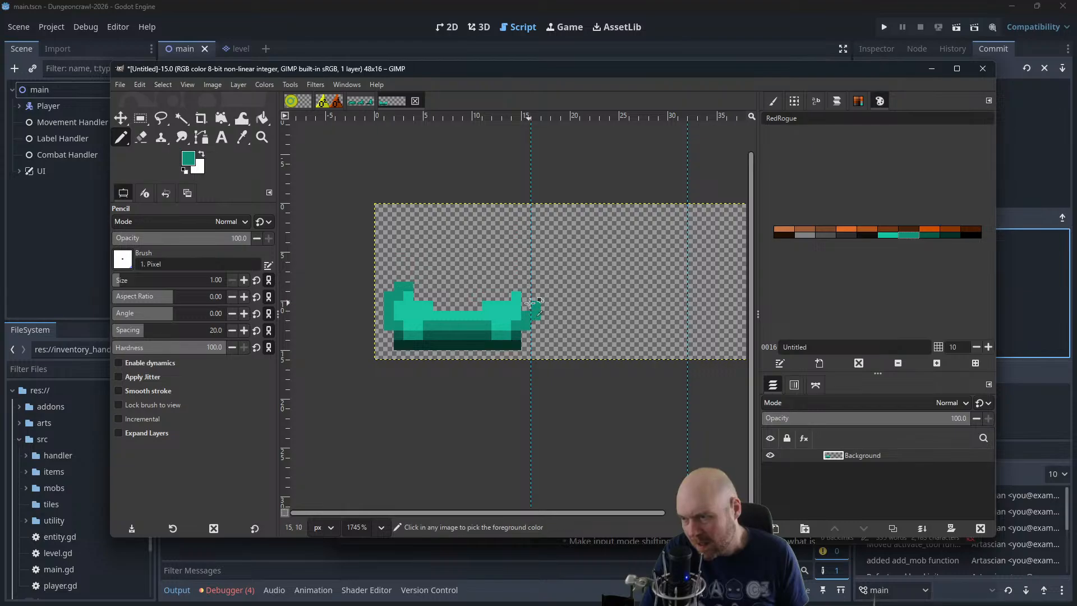
mouse_move(525, 306)
mouse_down()
mouse_move(516, 285)
mouse_move(456, 306)
mouse_move(421, 295)
mouse_move(479, 306)
mouse_up()
key(ctrl+z)
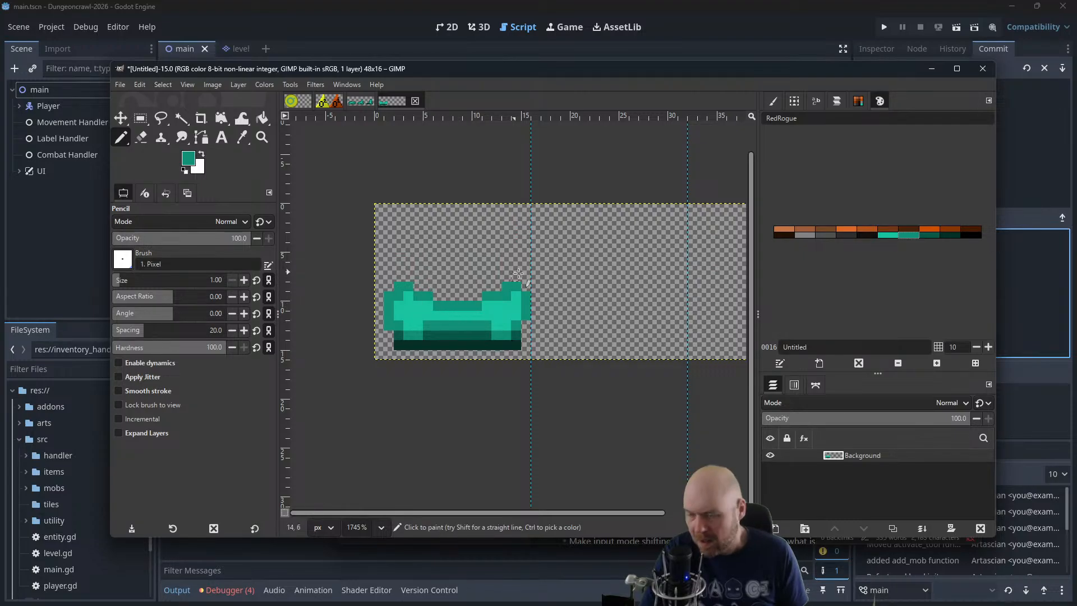
scroll(537, 271, down, 1)
scroll(537, 271, down, 8)
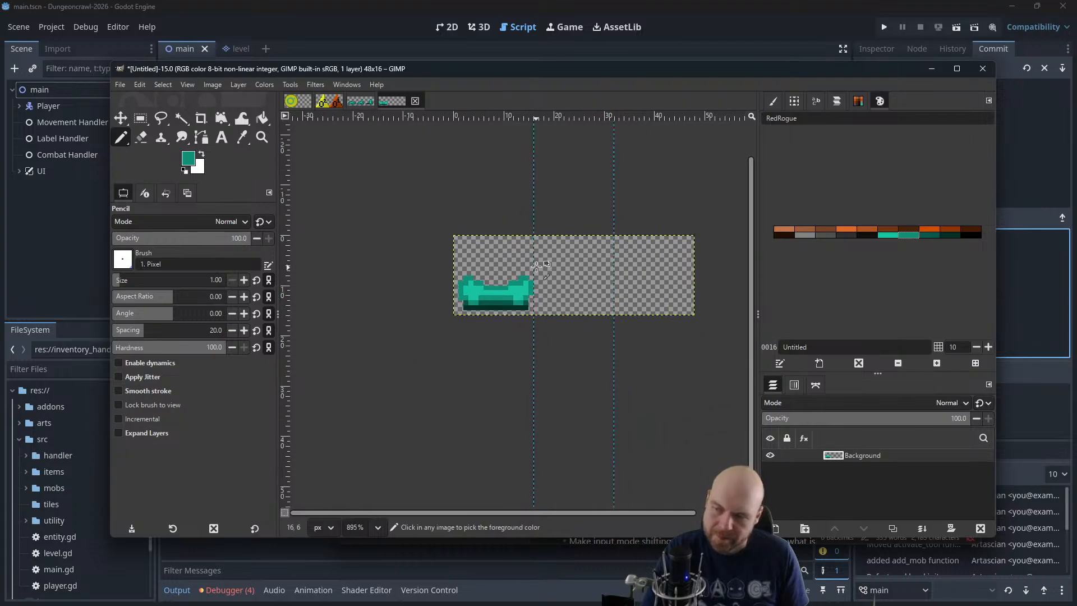
scroll(548, 259, up, 9)
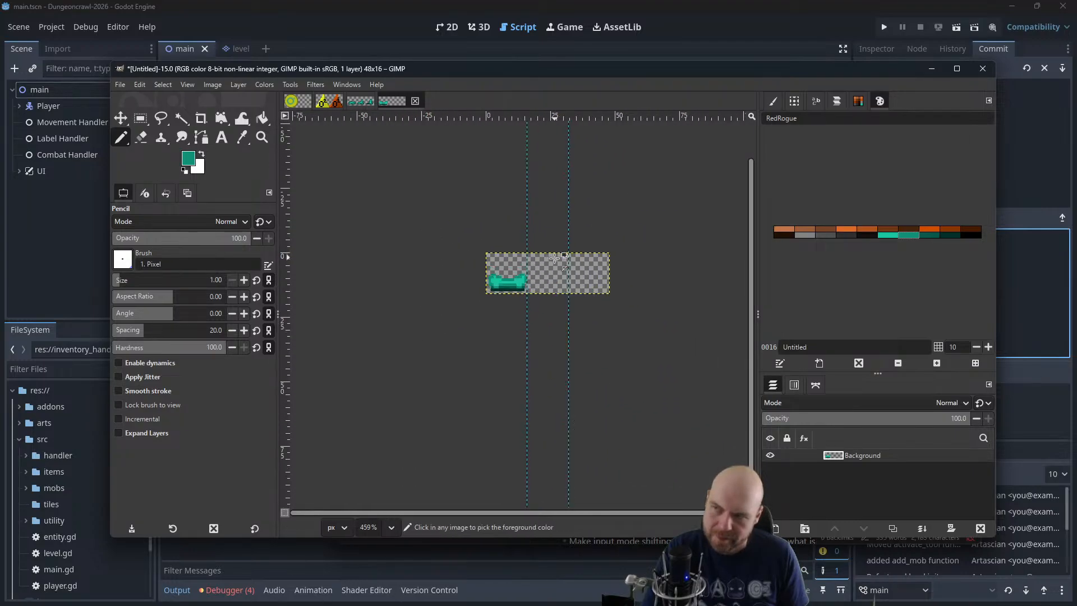
Undo all pencil strokes in the first frame until the canvas is empty, and remove the restored selection
key(ctrl+z)
key(ctrl+z)
key(ctrl+z)
key(ctrl+z)
key(ctrl+z)
key(ctrl+z)
key(ctrl+z)
key(ctrl+z)
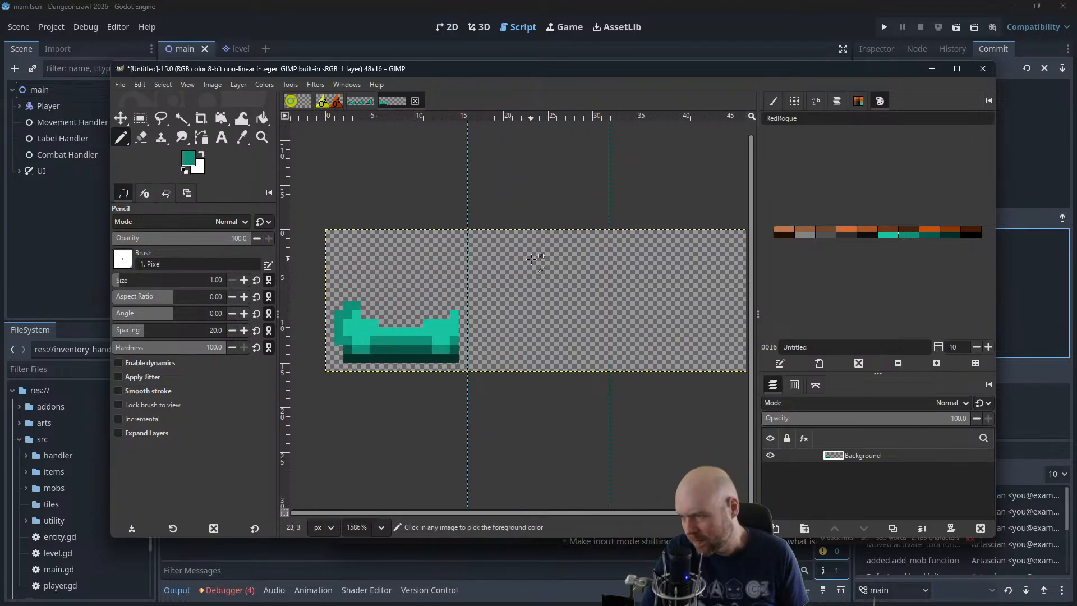
key(ctrl+z)
key(ctrl+z)
key(ctrl+z)
key(ctrl+z)
key(ctrl+z)
key(ctrl+z)
key(ctrl+z)
key(ctrl+z)
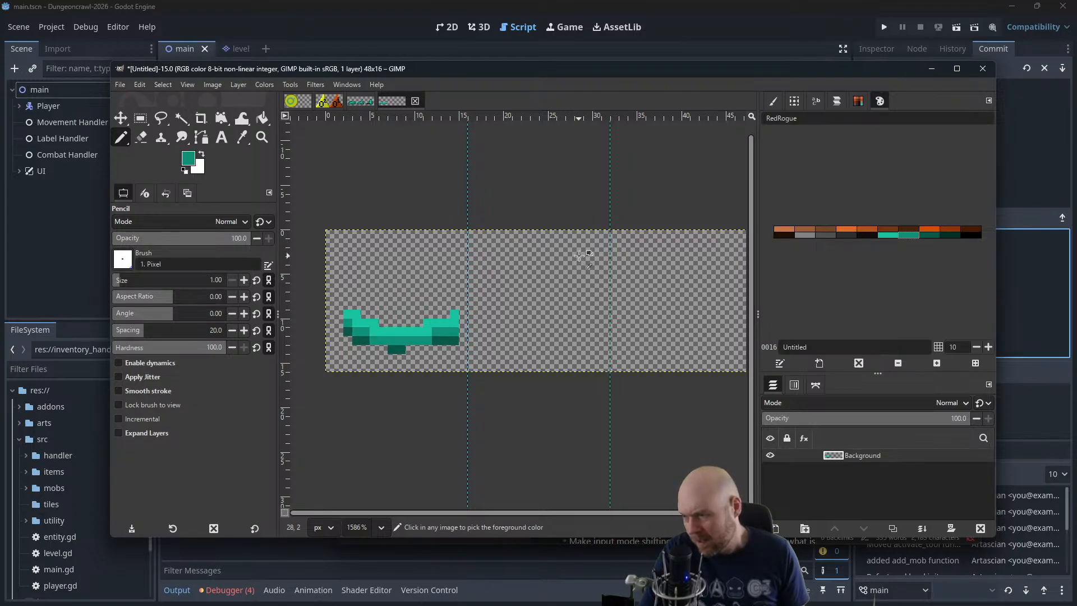
key(ctrl+z)
key(ctrl+z)
key(ctrl+z)
click(883, 235)
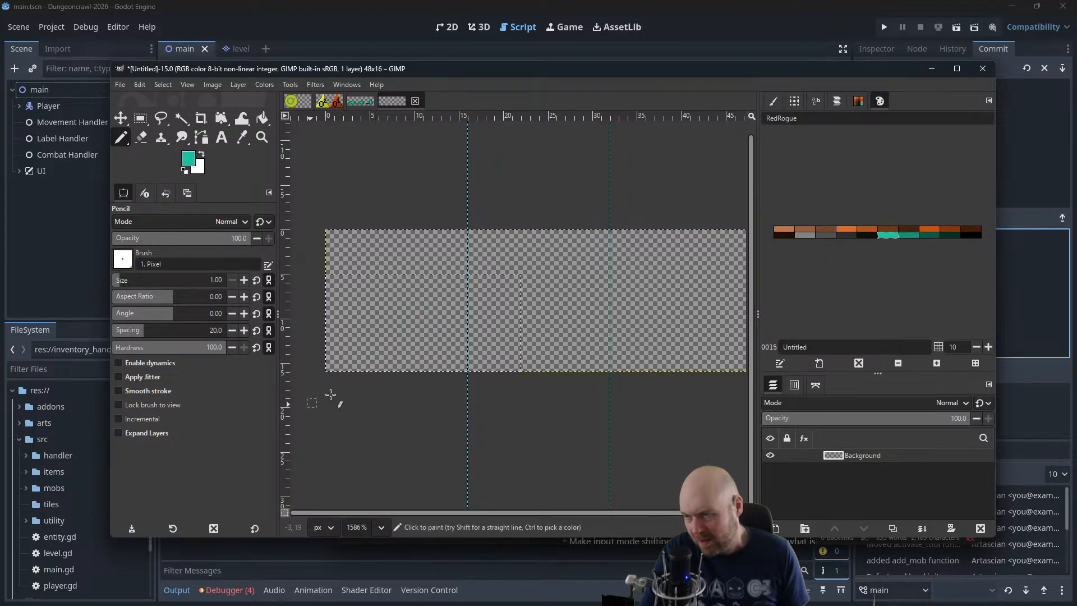
click(163, 84)
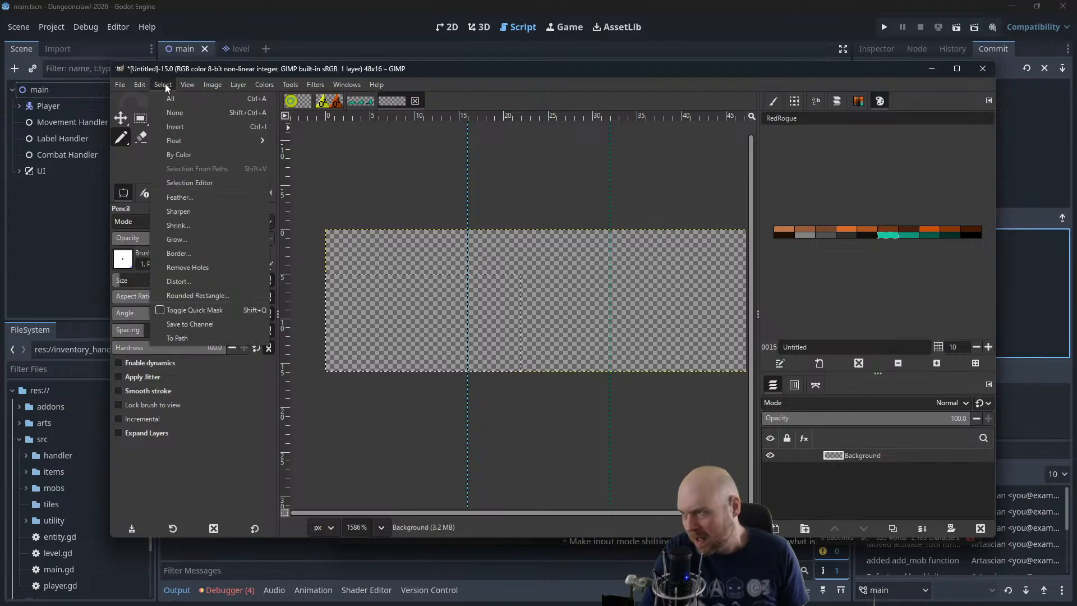
click(178, 113)
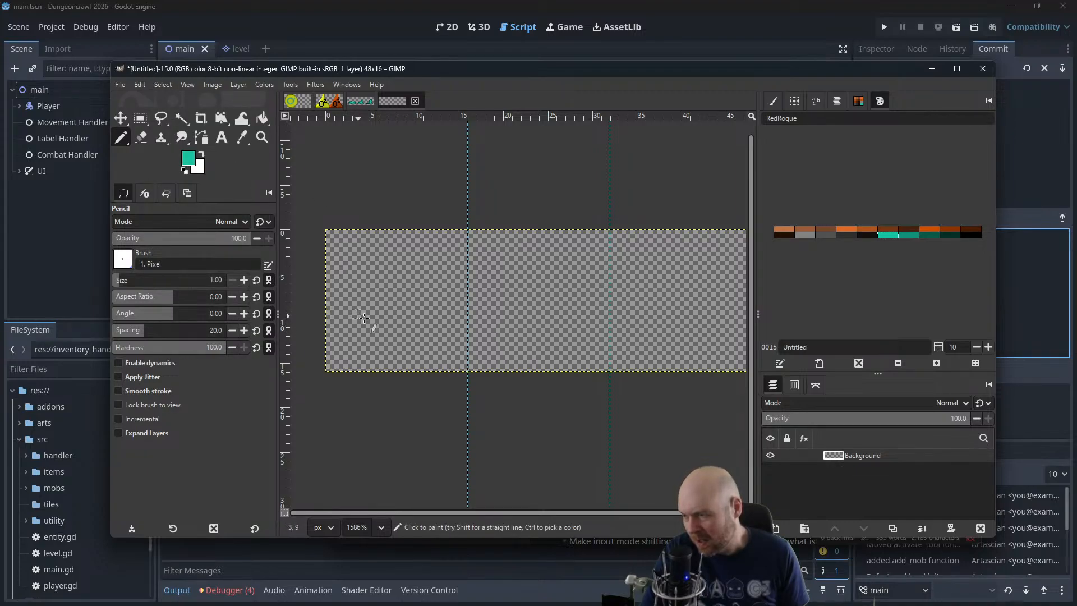
Pencil a thick bright teal band about 11 px wide in the first frame, stepping down from left to right
mouse_move(424, 334)
mouse_down()
mouse_move(371, 318)
mouse_move(366, 331)
mouse_move(435, 346)
mouse_move(365, 321)
mouse_up()
key(ctrl+z)
mouse_move(434, 340)
mouse_down()
mouse_move(376, 313)
mouse_move(368, 328)
mouse_move(431, 342)
mouse_move(365, 314)
mouse_up()
Outline the teal band all around in medium green and thicken the outline along its underside
click(912, 235)
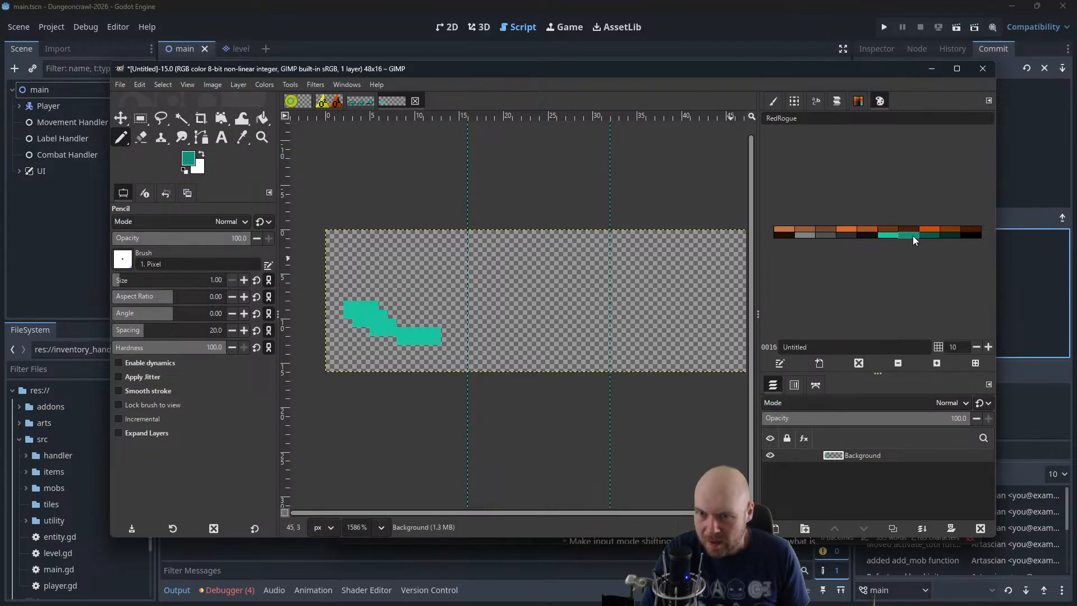
mouse_move(339, 314)
mouse_down()
mouse_move(388, 305)
mouse_move(340, 311)
mouse_move(377, 297)
mouse_move(384, 304)
mouse_move(349, 297)
mouse_move(374, 298)
mouse_move(403, 321)
mouse_move(446, 323)
mouse_move(404, 320)
mouse_move(446, 331)
mouse_move(443, 348)
mouse_move(395, 350)
mouse_up()
key(ctrl+z)
key(ctrl+z)
key(ctrl+z)
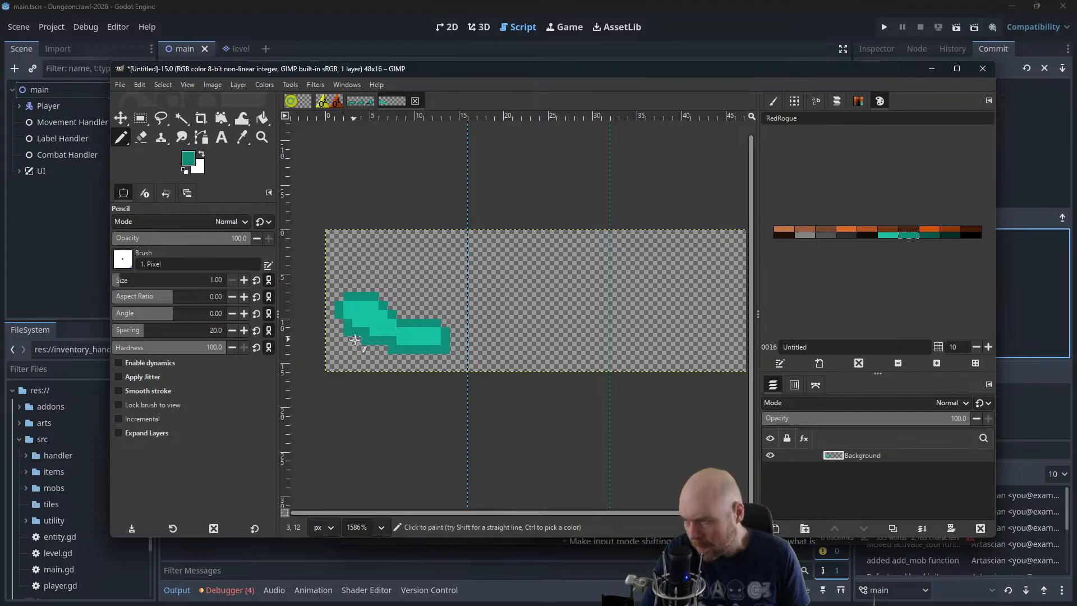
drag(358, 341, 395, 349)
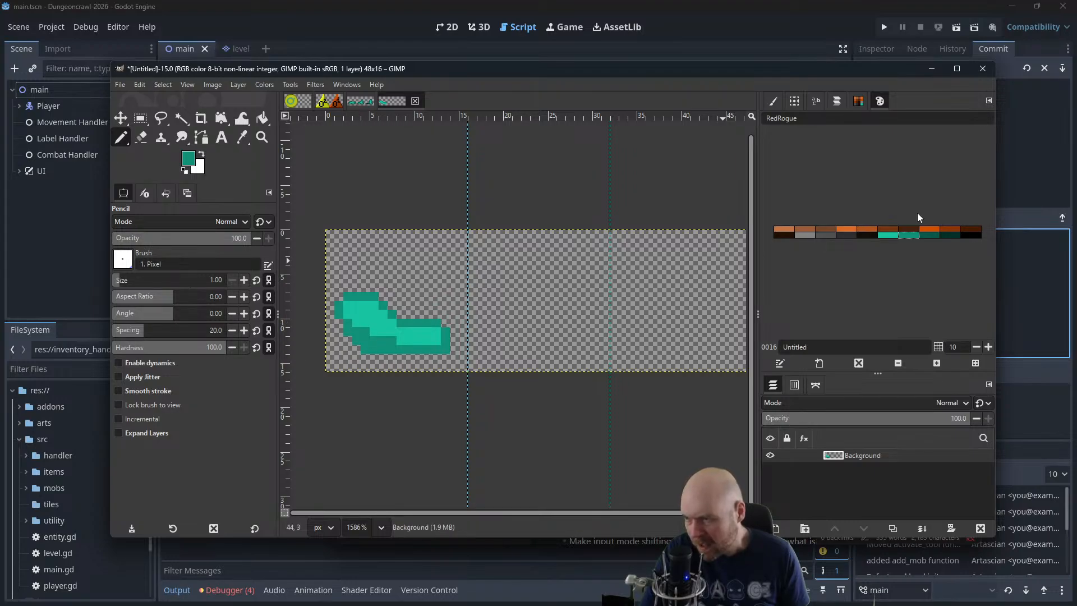
Shade the body's underside with dark green, and fill the lower-left corner and base row with the darkest green
click(920, 238)
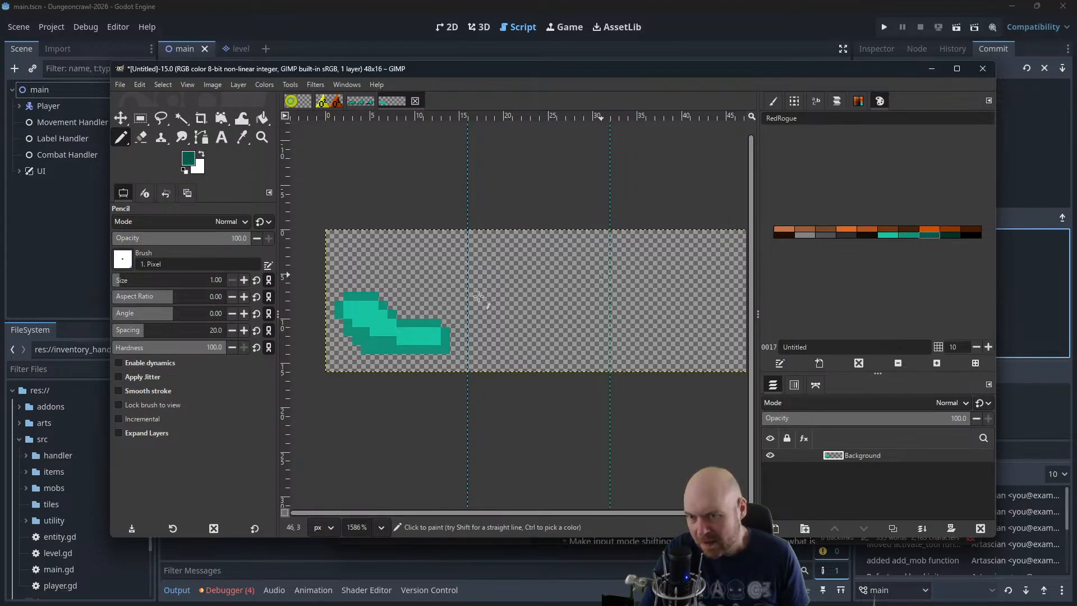
click(348, 341)
click(358, 348)
drag(368, 358, 428, 359)
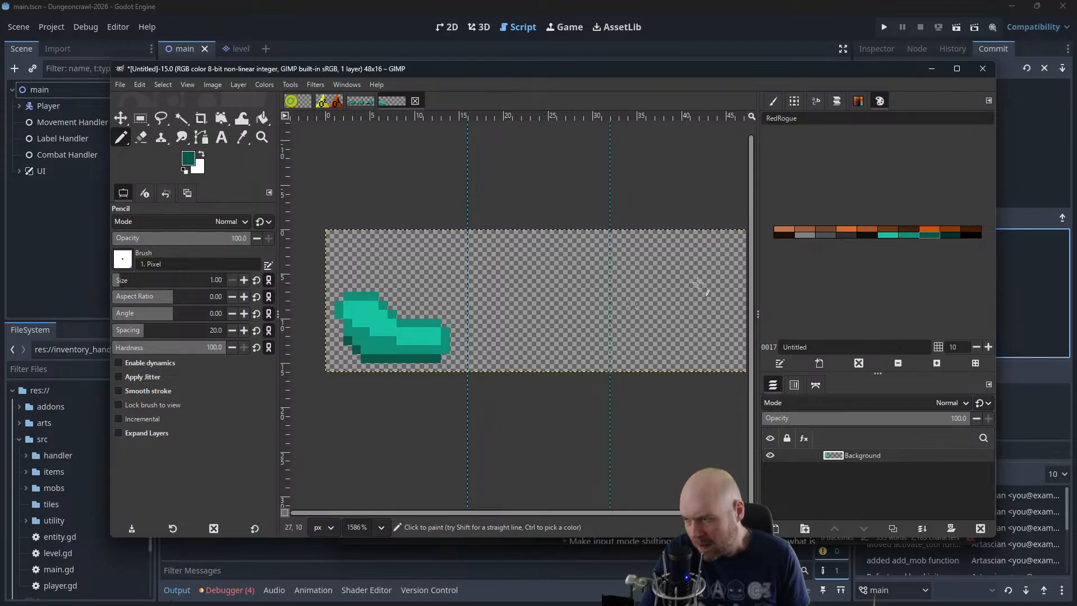
click(950, 234)
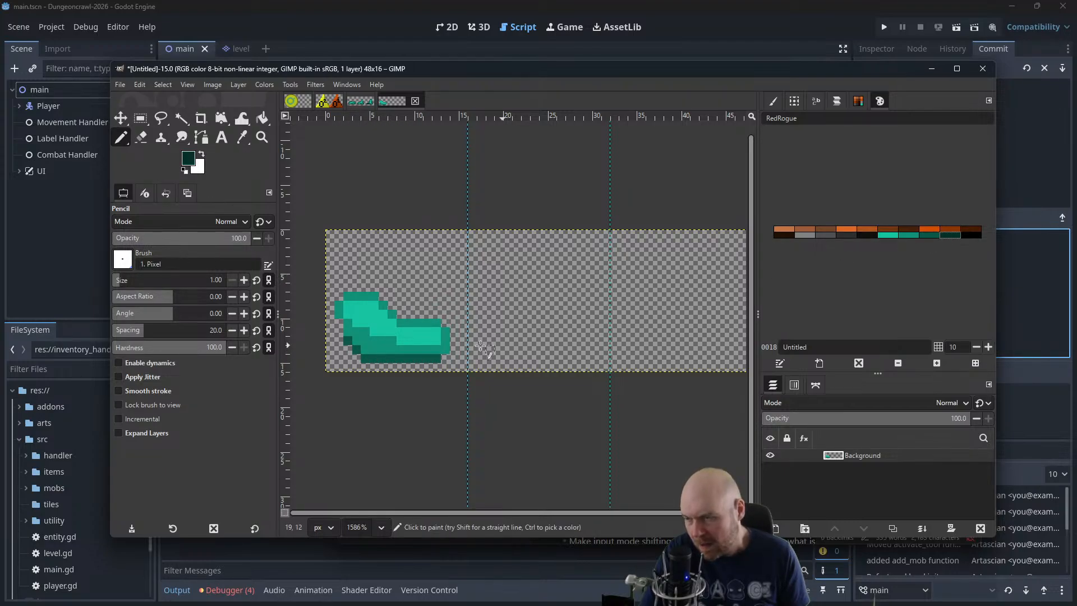
click(347, 351)
drag(348, 358, 433, 368)
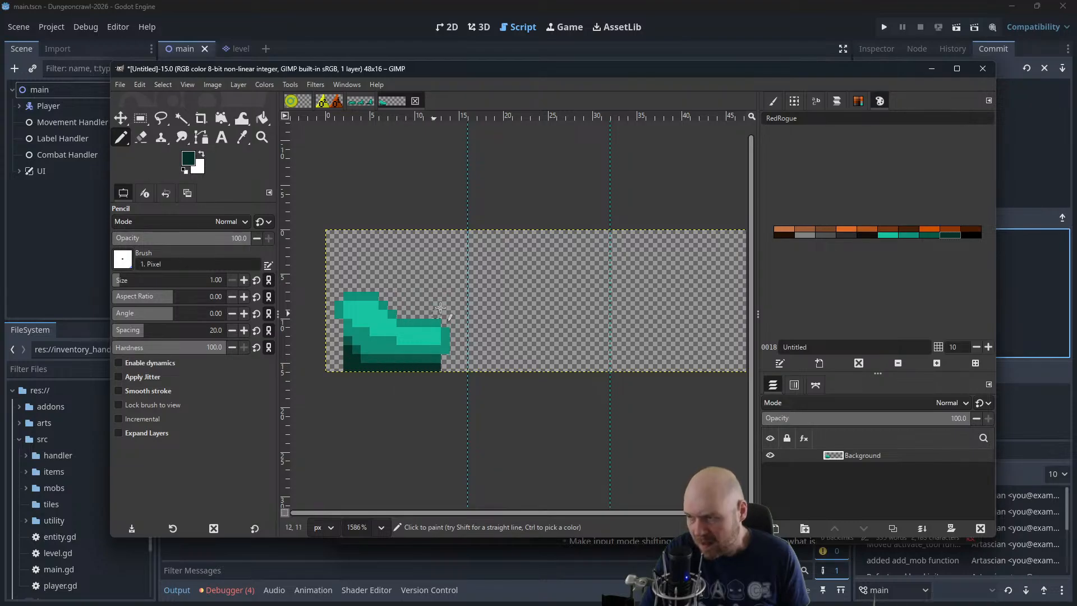
Check the new slope-shaped body at reduced size and against the sprites in slime.xcf
scroll(451, 255, down, 2)
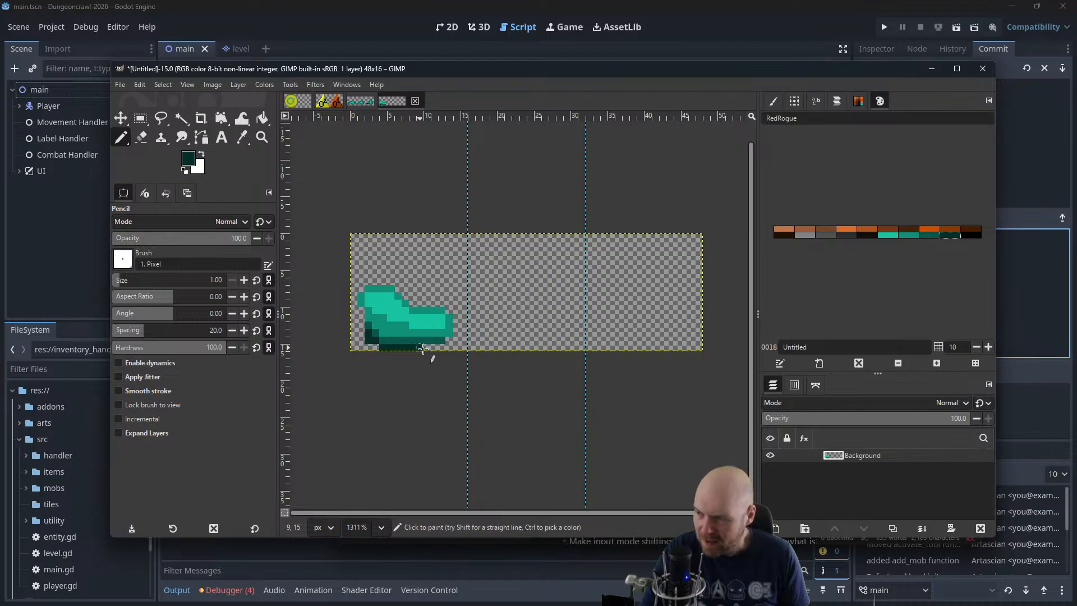
scroll(446, 353, down, 4)
scroll(446, 253, down, 6)
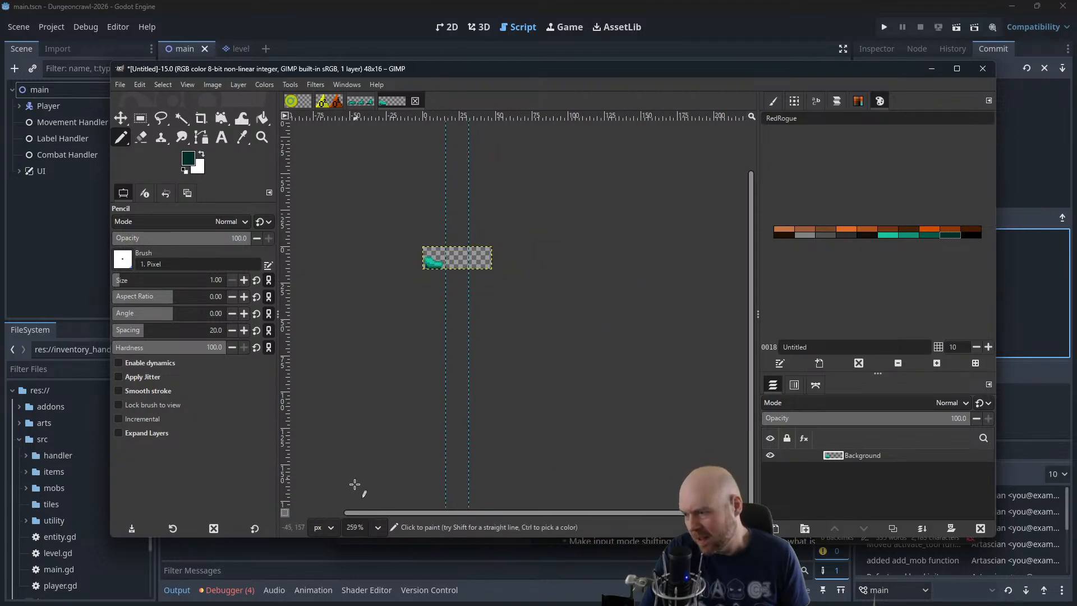
click(361, 101)
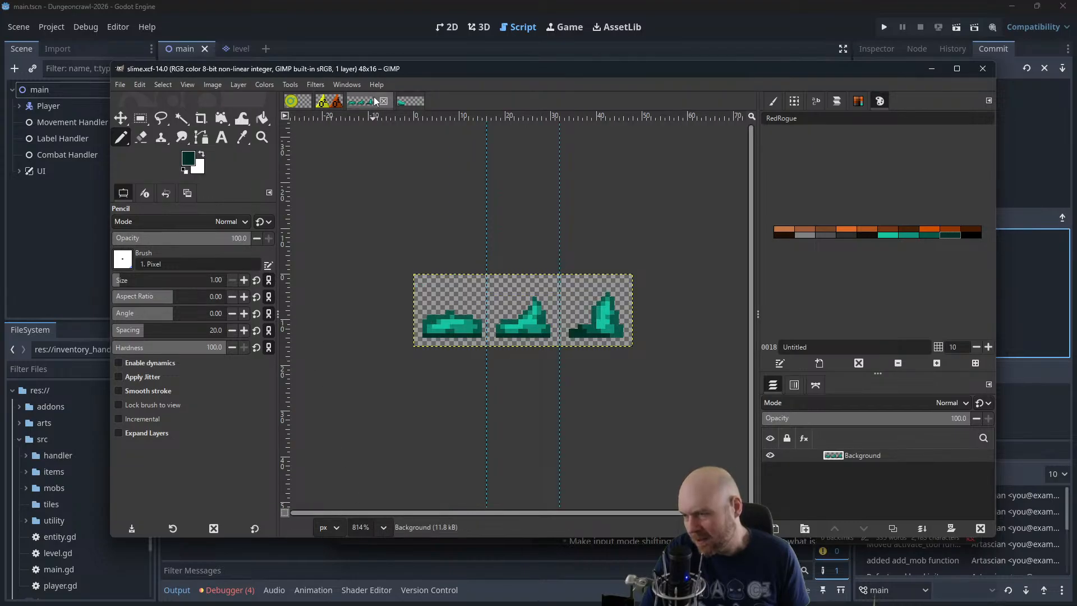
click(409, 100)
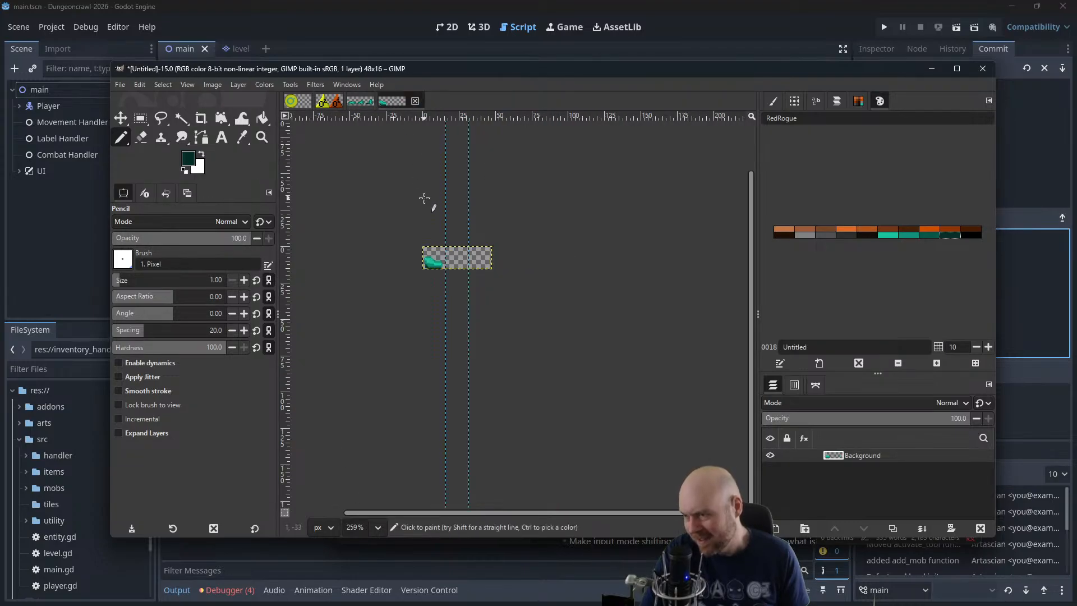
scroll(456, 239, up, 8)
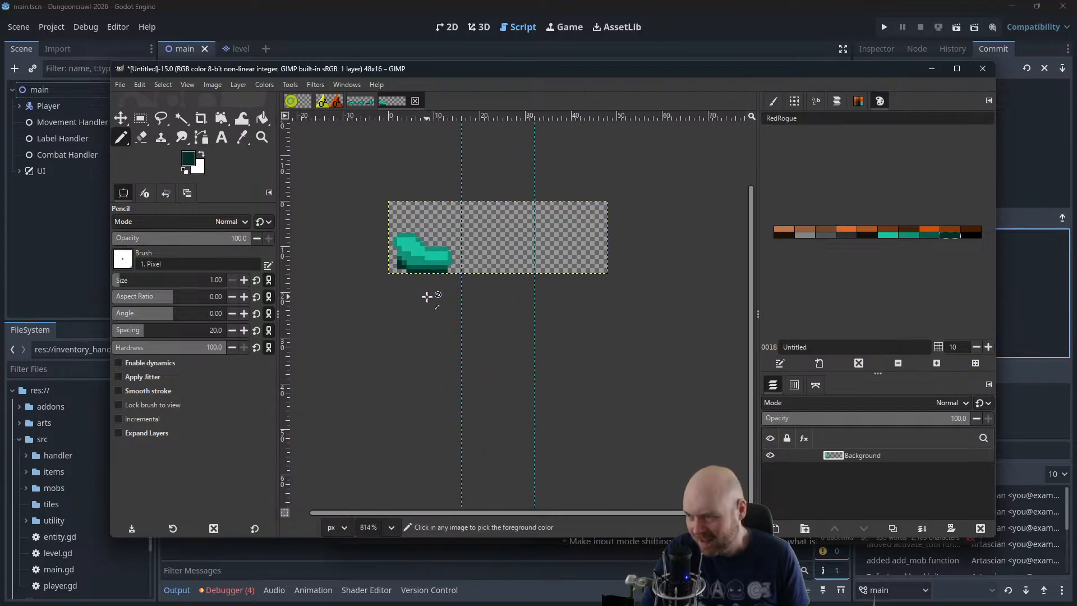
drag(438, 205, 420, 289)
Undo the dark shading, the medium green outline and part of the bright teal band
key(ctrl+z)
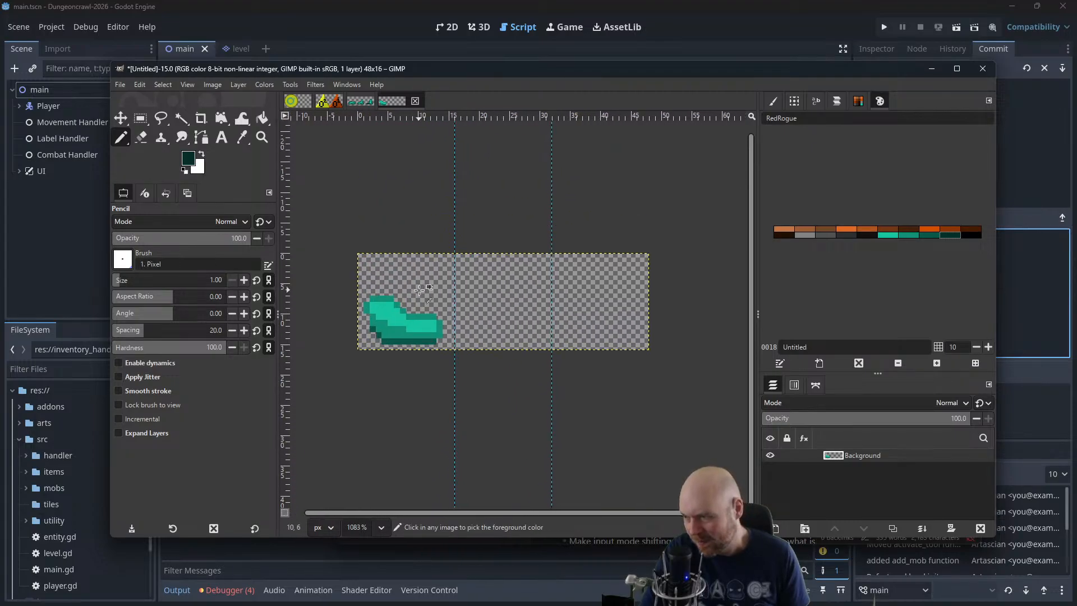
key(ctrl+z)
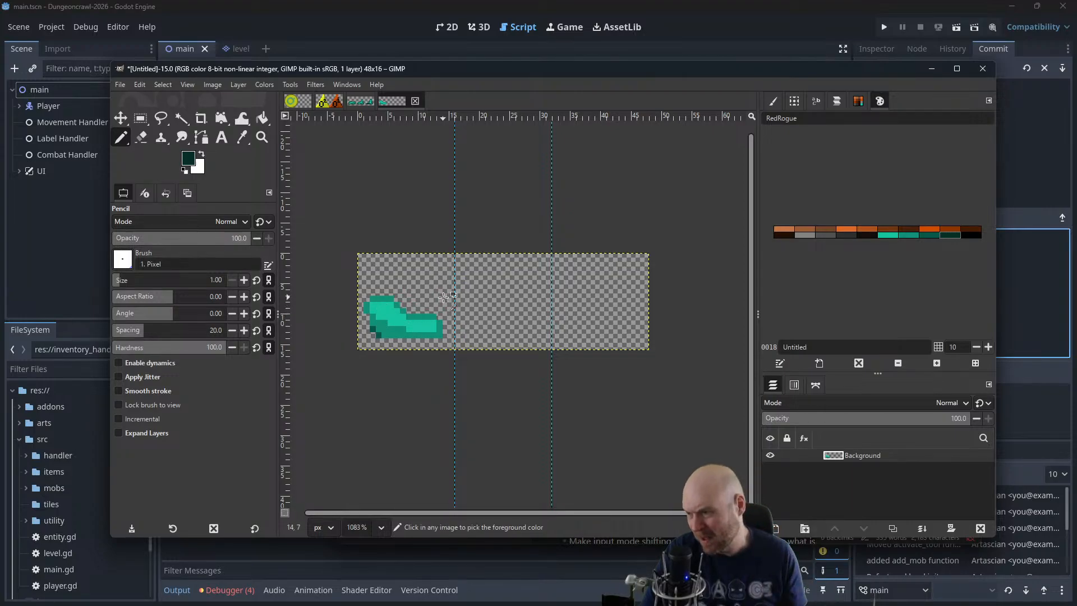
key(ctrl+z)
key(ctrl+z)
key(ctrl+z)
key(ctrl+z)
key(ctrl+z)
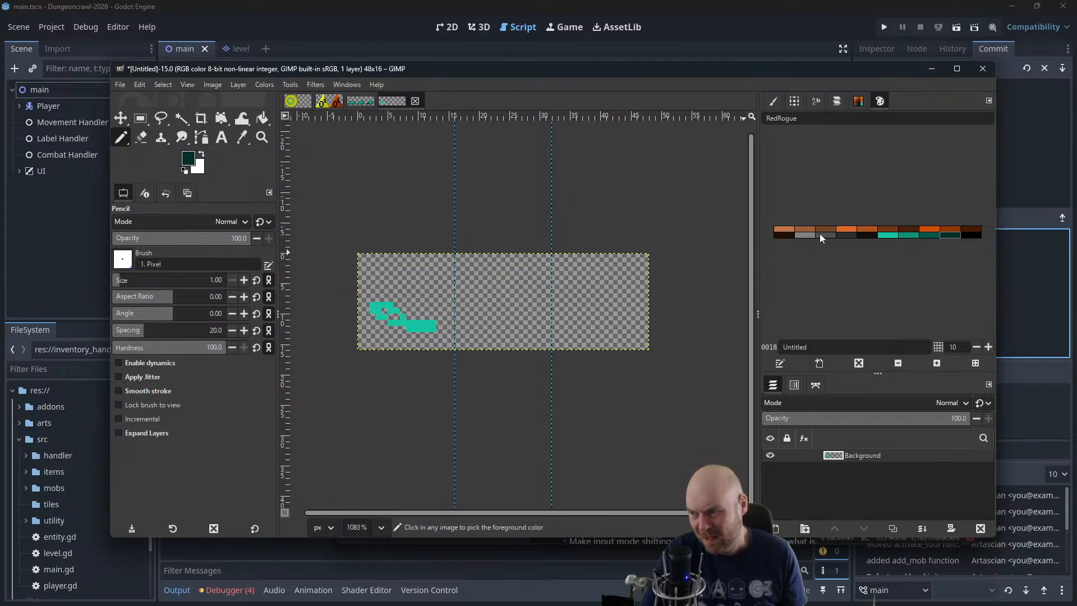
Undo the remaining strokes of the bright teal band until the first frame is empty
key(ctrl+z)
key(ctrl+z)
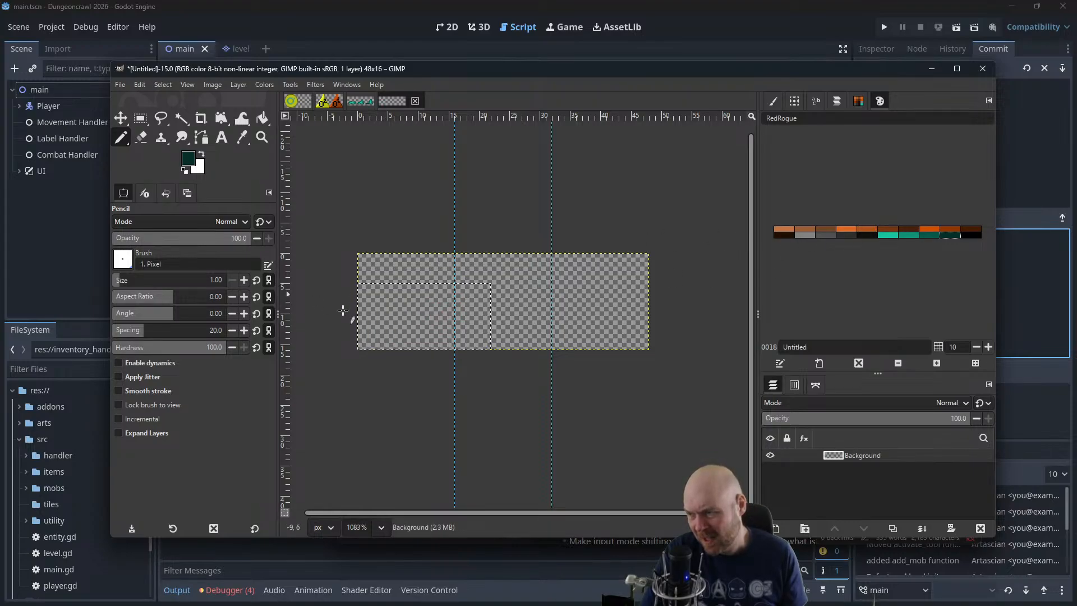
key(ctrl+z)
Paint a bright teal blob about 8 pixels wide in the lower-left part of the first frame, tapering towards its underside
click(919, 237)
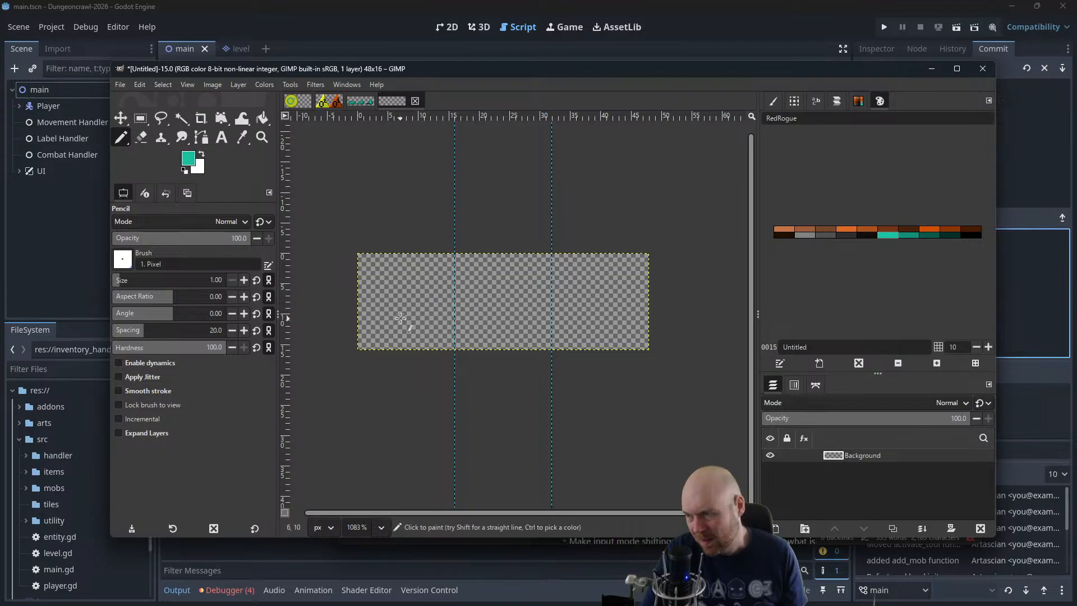
mouse_move(377, 316)
mouse_down()
mouse_move(401, 322)
mouse_move(372, 310)
mouse_move(385, 322)
mouse_move(380, 308)
mouse_move(393, 312)
mouse_up()
key(ctrl+z)
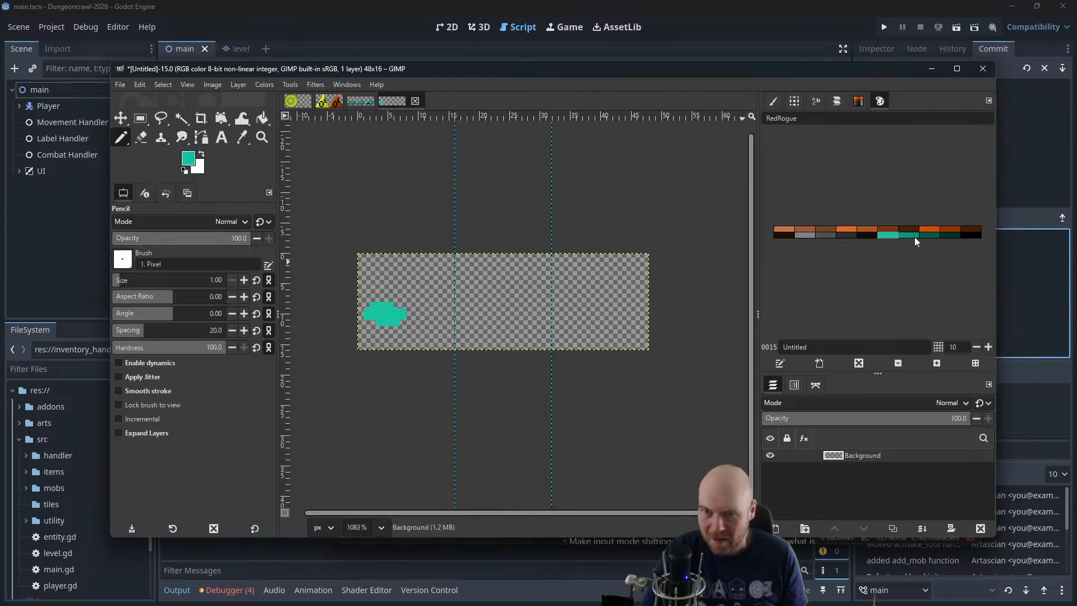
click(888, 235)
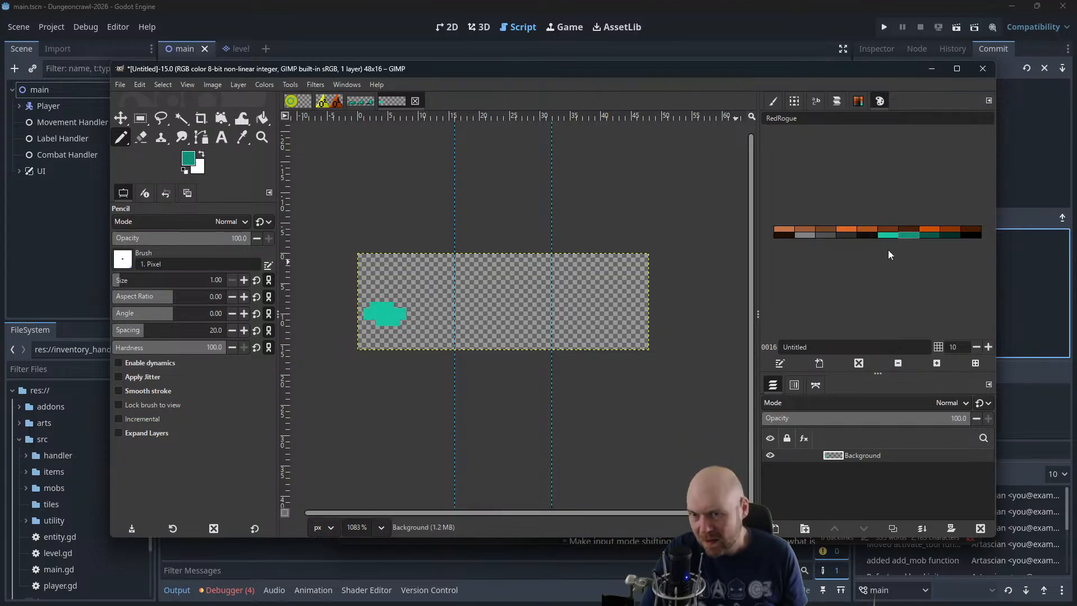
click(408, 322)
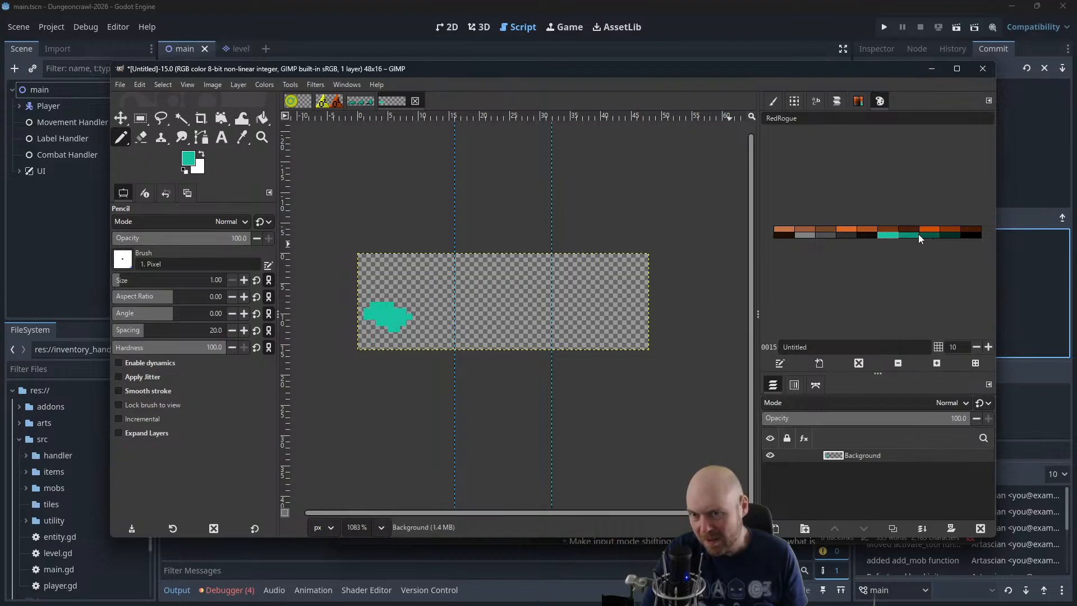
Outline the teal blob in medium green and add a filled medium green lobe on its right side
click(903, 235)
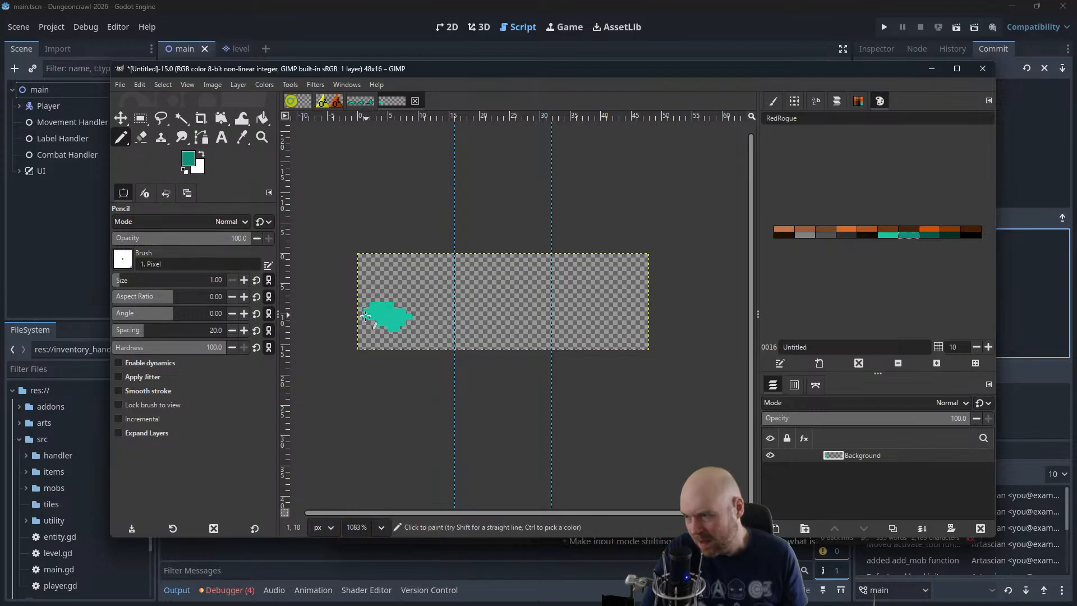
drag(372, 305, 424, 311)
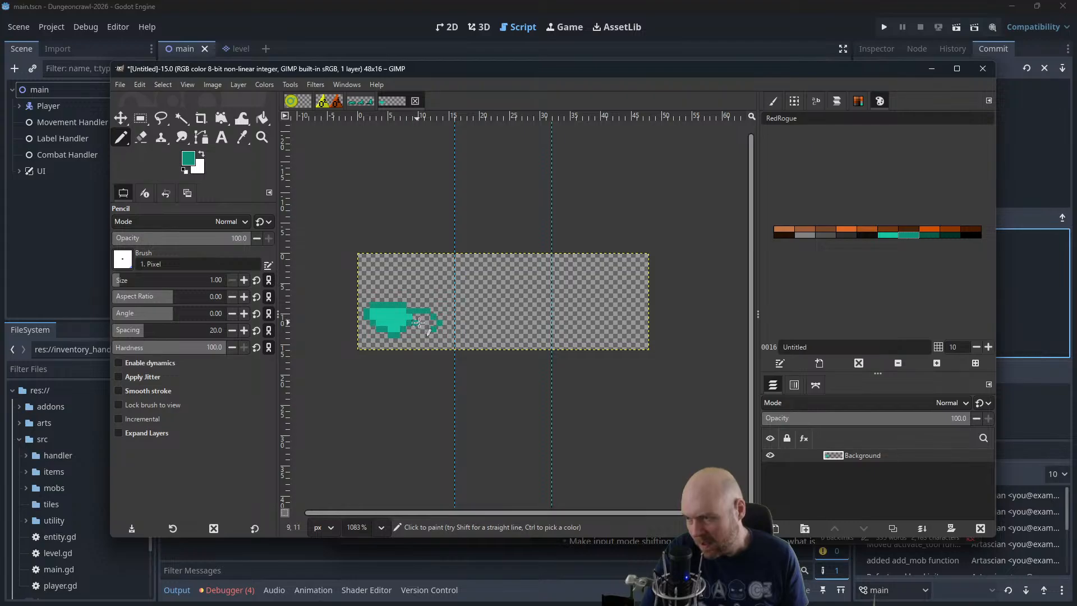
mouse_move(419, 323)
mouse_down()
mouse_move(437, 329)
mouse_move(418, 329)
mouse_move(416, 315)
mouse_move(439, 329)
mouse_up()
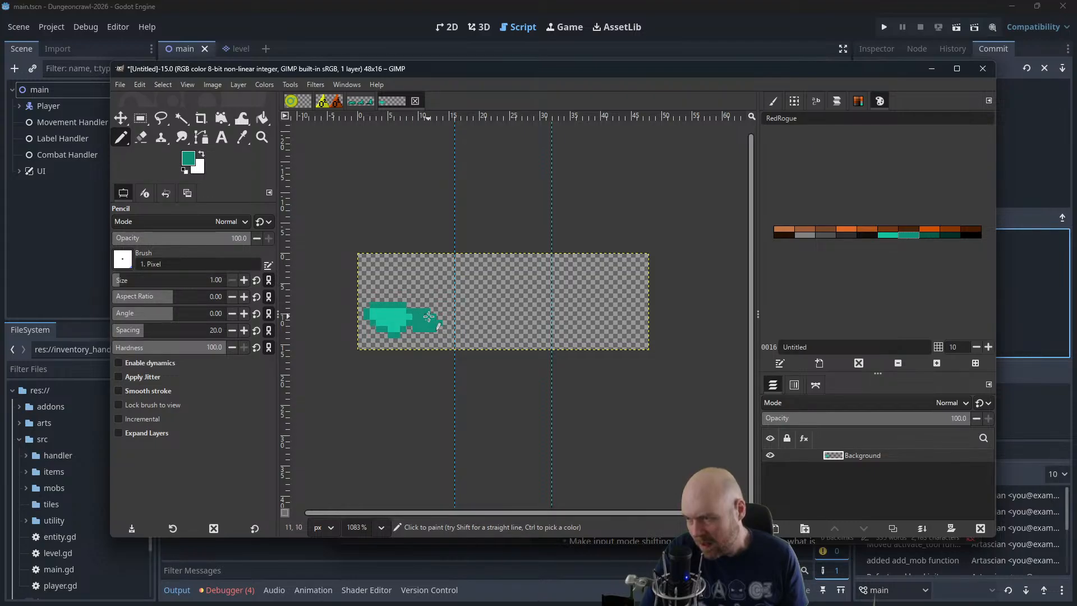
Shade the underside of both lobes in dark green, and fill the lower-left corner and base in the darkest green
click(923, 235)
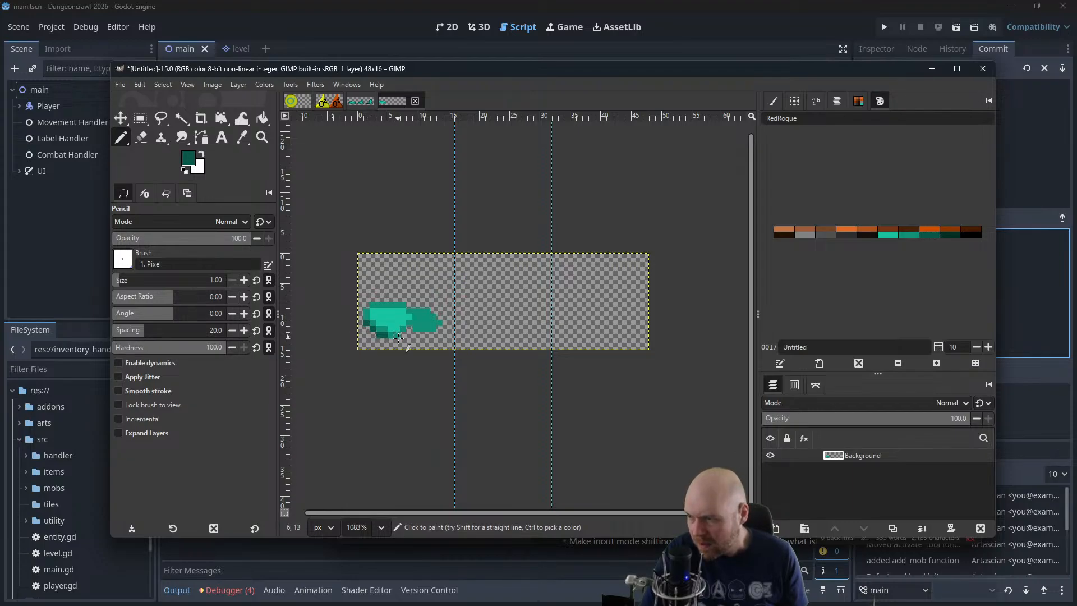
click(435, 336)
click(954, 235)
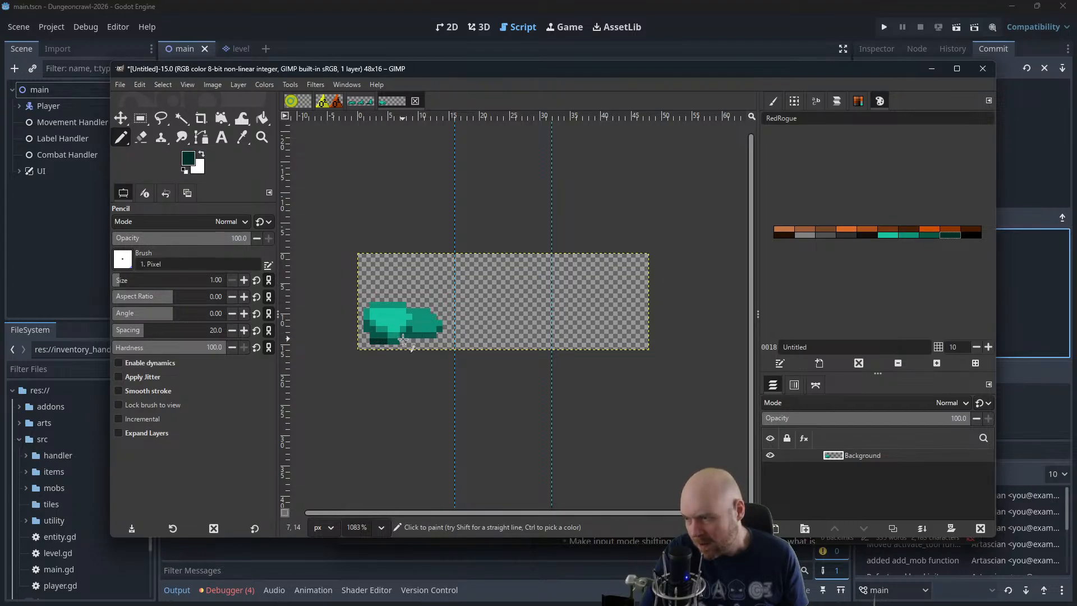
drag(403, 339, 422, 341)
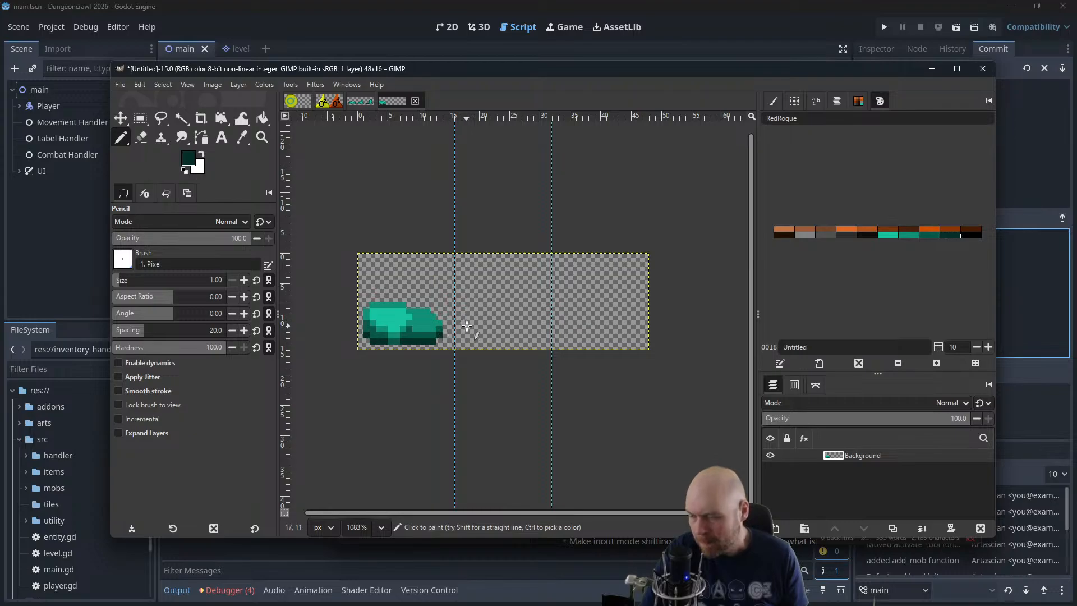
Check the two-lobed slime at reduced size and undo all of its painting
scroll(467, 326, down, 5)
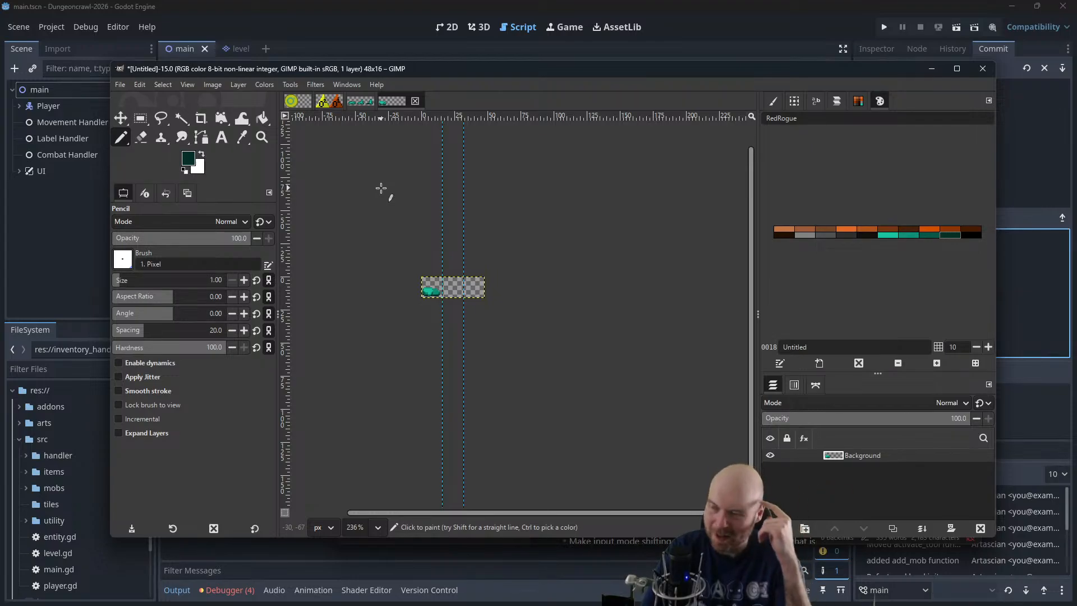
key(ctrl)
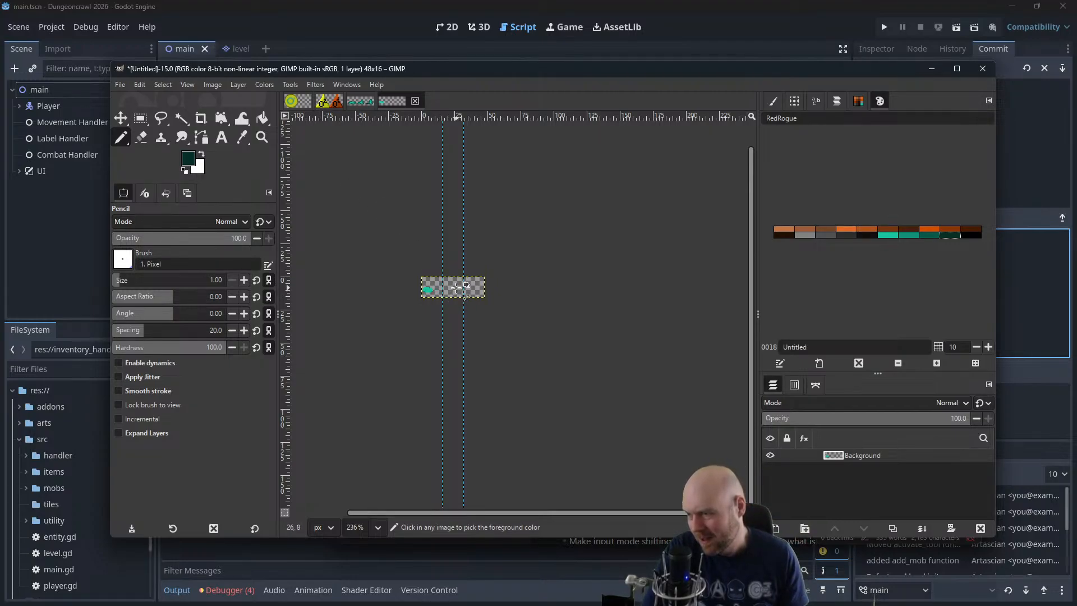
scroll(450, 289, up, 4)
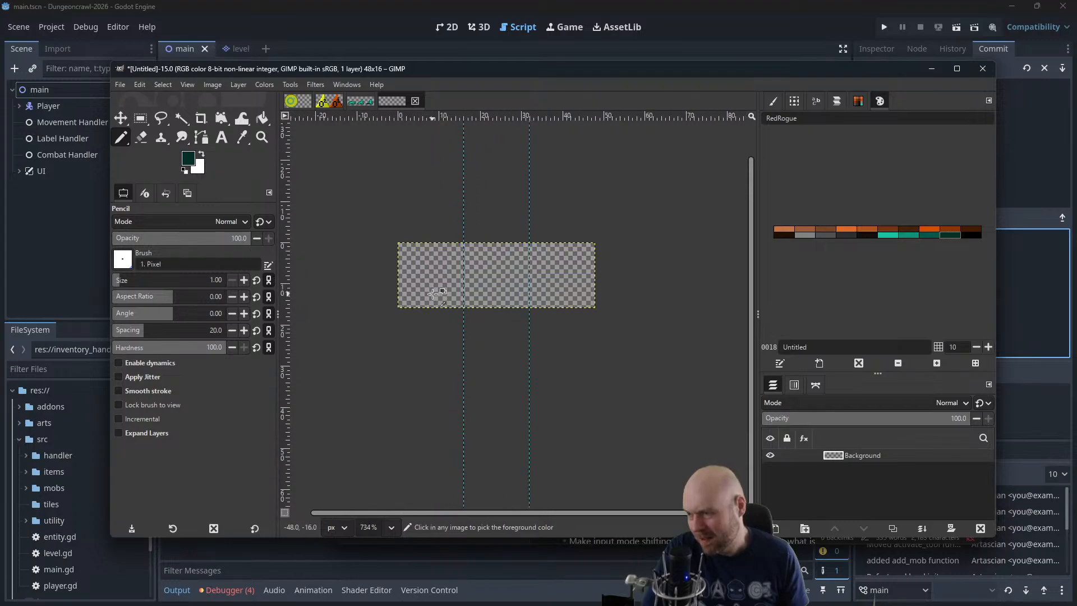
Paint a flat medium green base low in the first frame, with a bright teal hump over its left half
scroll(429, 296, up, 1)
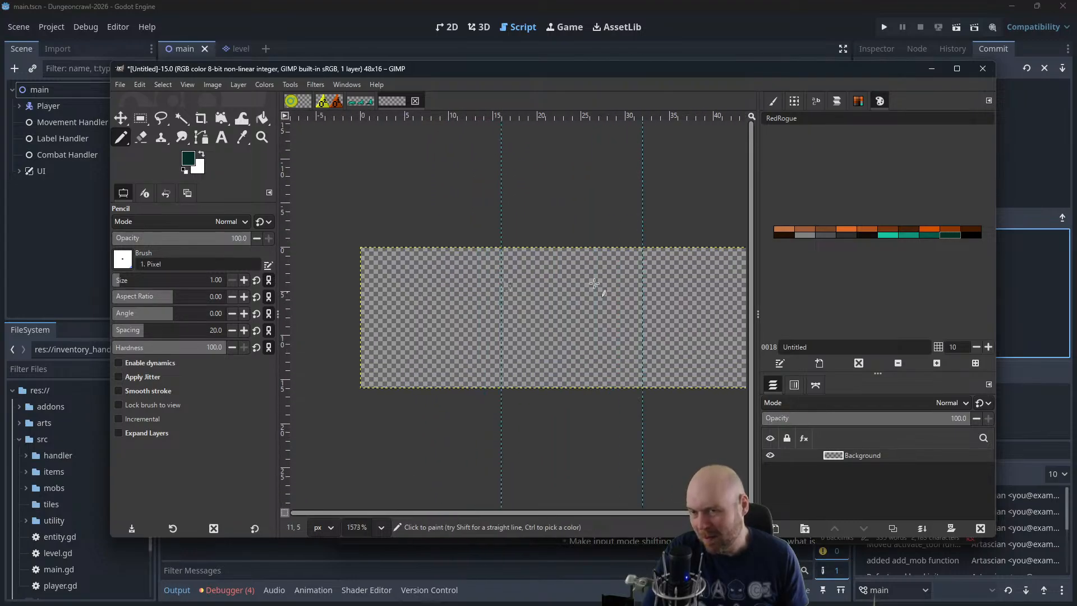
click(911, 235)
mouse_move(471, 342)
mouse_down()
mouse_move(380, 359)
mouse_move(467, 341)
mouse_move(457, 348)
mouse_up()
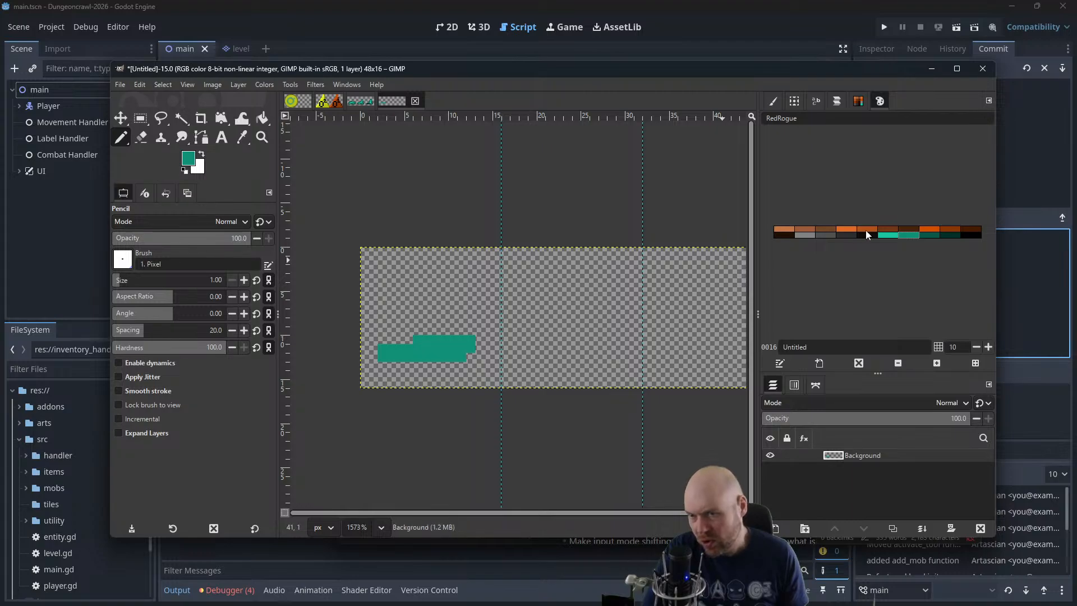
click(890, 235)
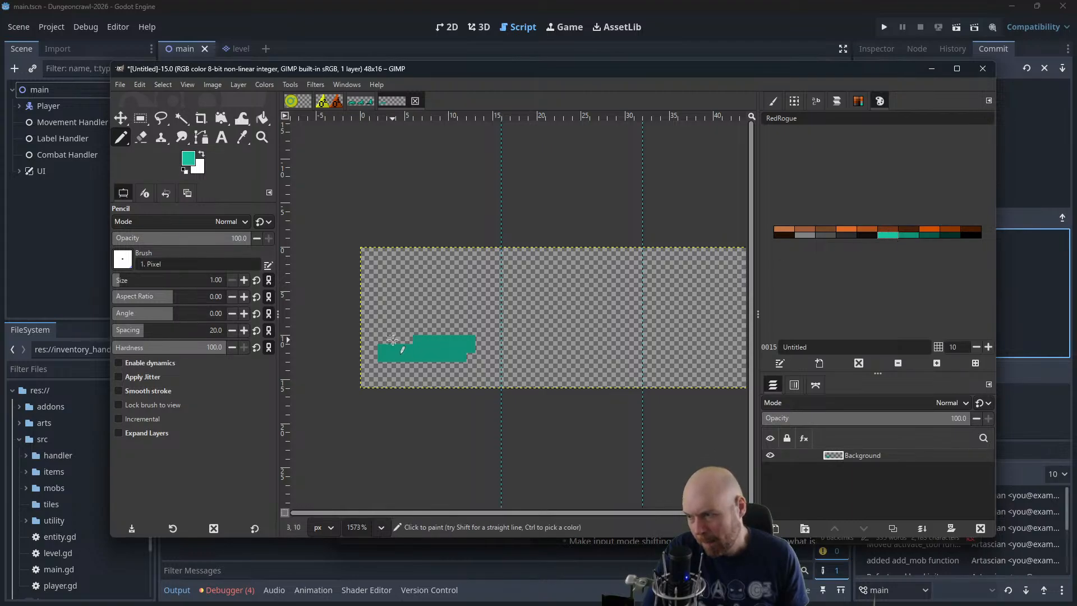
mouse_move(398, 332)
mouse_down()
mouse_move(394, 341)
mouse_move(415, 344)
mouse_move(444, 341)
mouse_move(439, 334)
mouse_up()
key(ctrl+z)
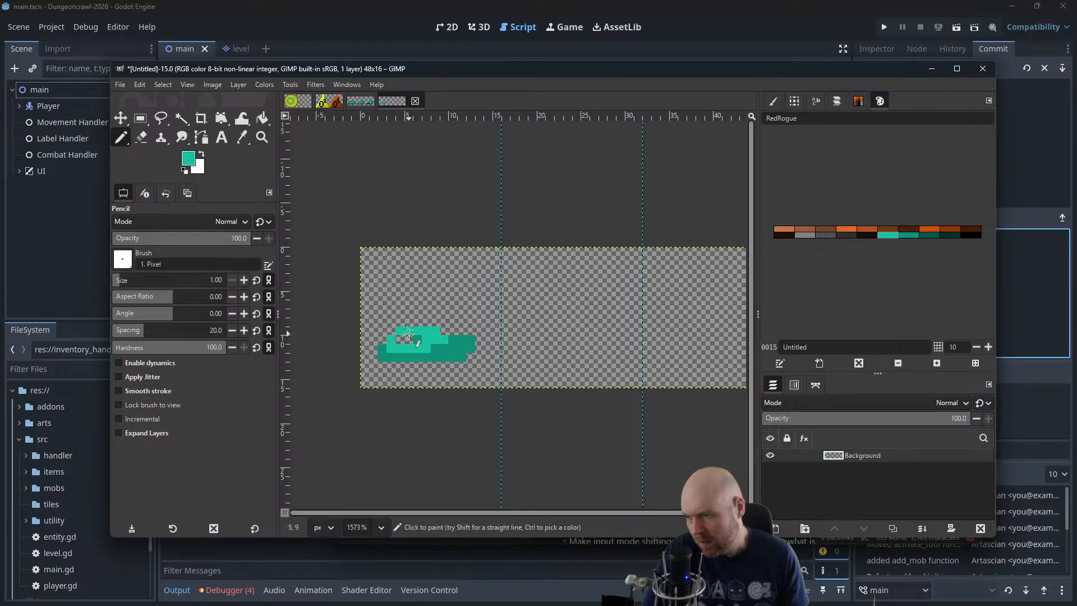
Edge the upper contour of the teal hump with medium green pixels
click(909, 235)
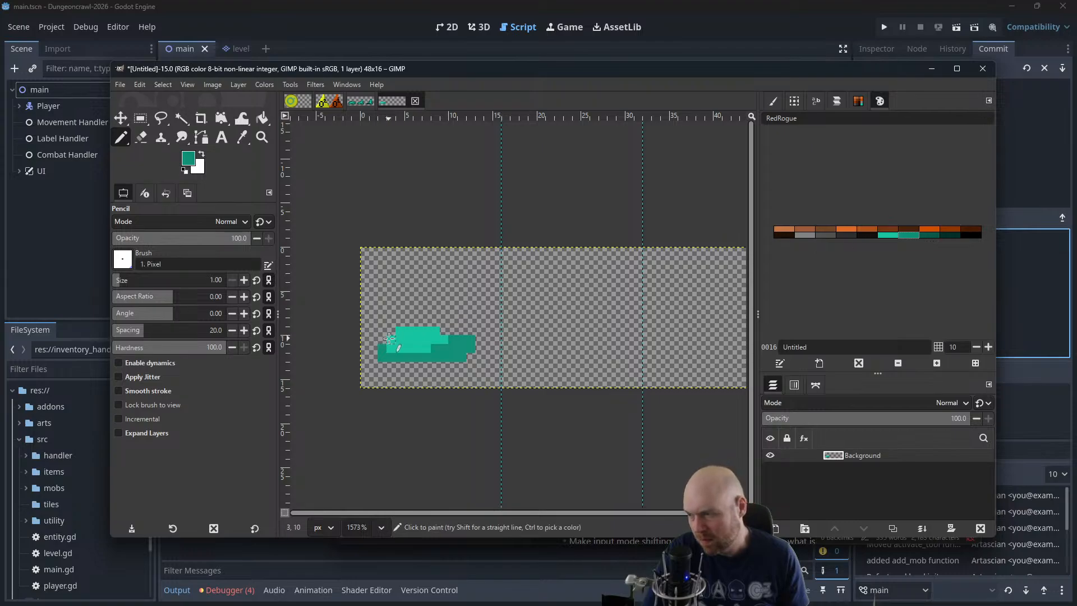
drag(390, 338, 431, 323)
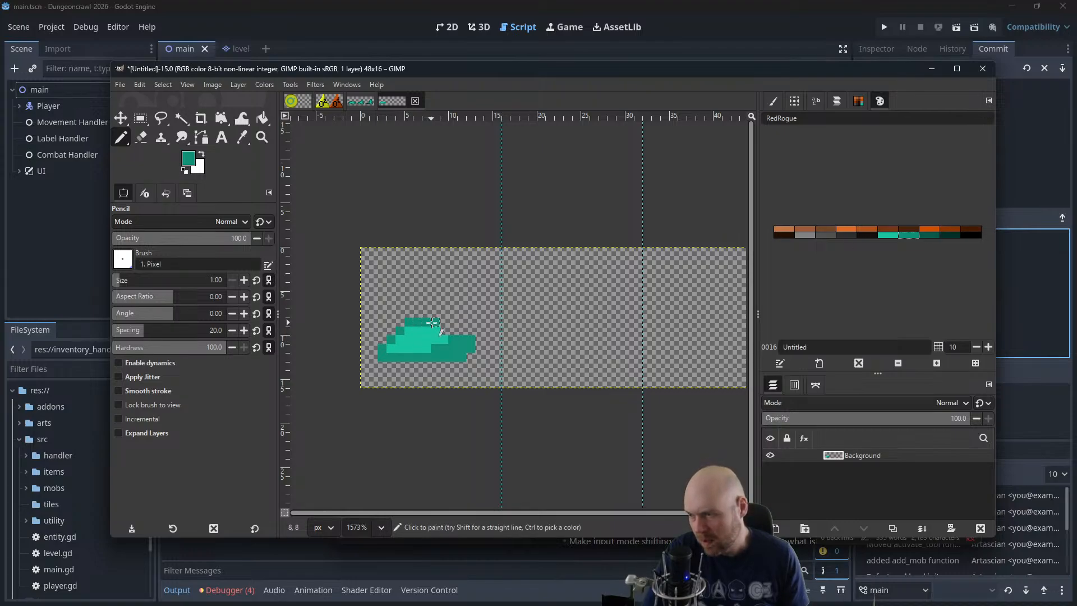
click(447, 330)
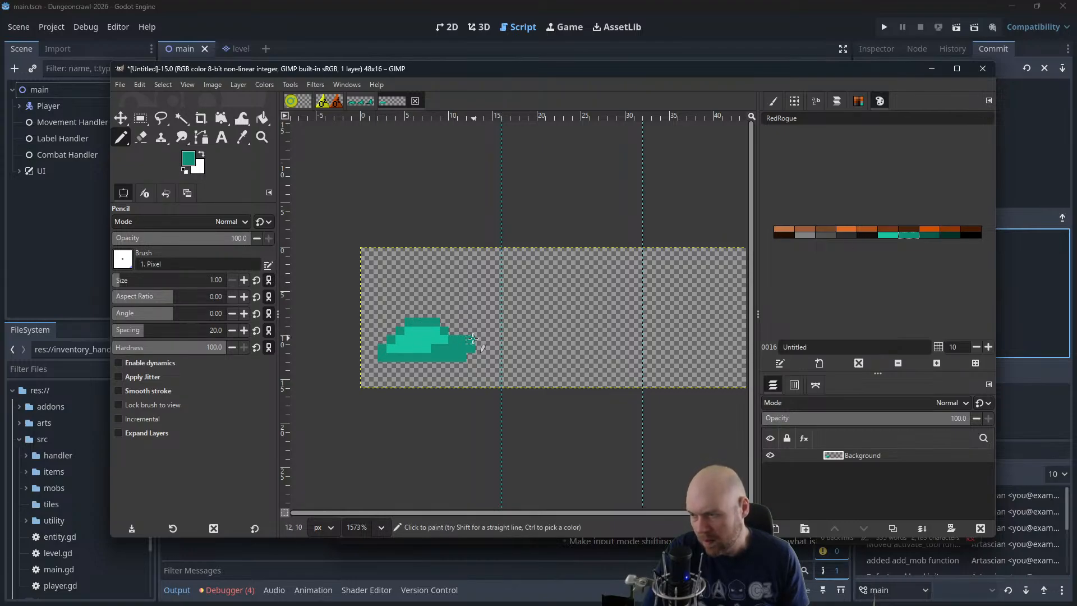
Outline the slime's underside and right lobe in dark green, and add a base row in the darkest green
click(929, 234)
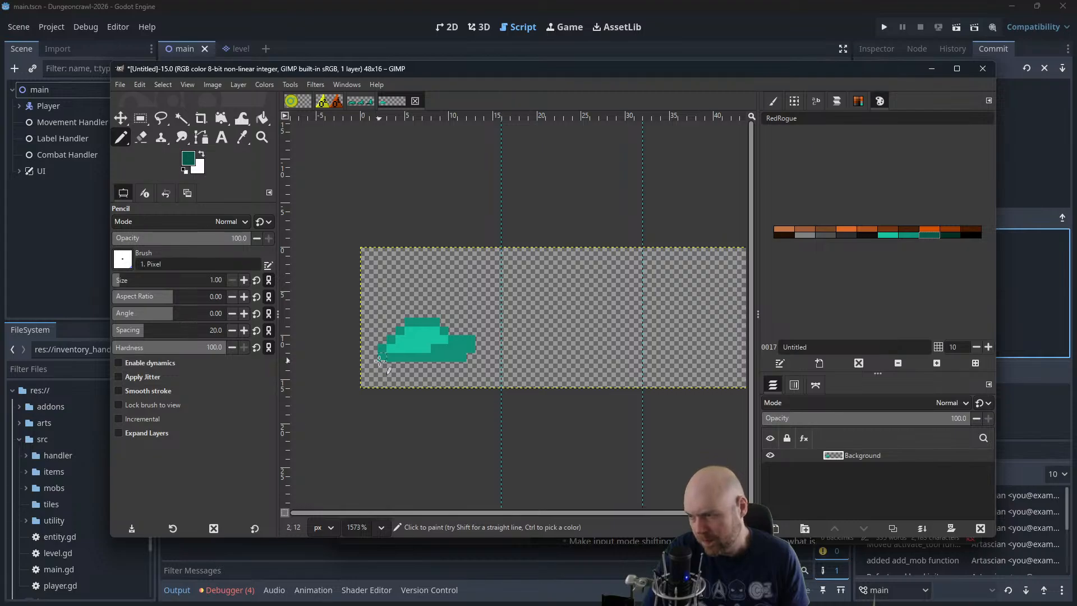
mouse_move(379, 361)
mouse_down()
mouse_move(476, 363)
mouse_move(462, 332)
mouse_up()
key(ctrl+z)
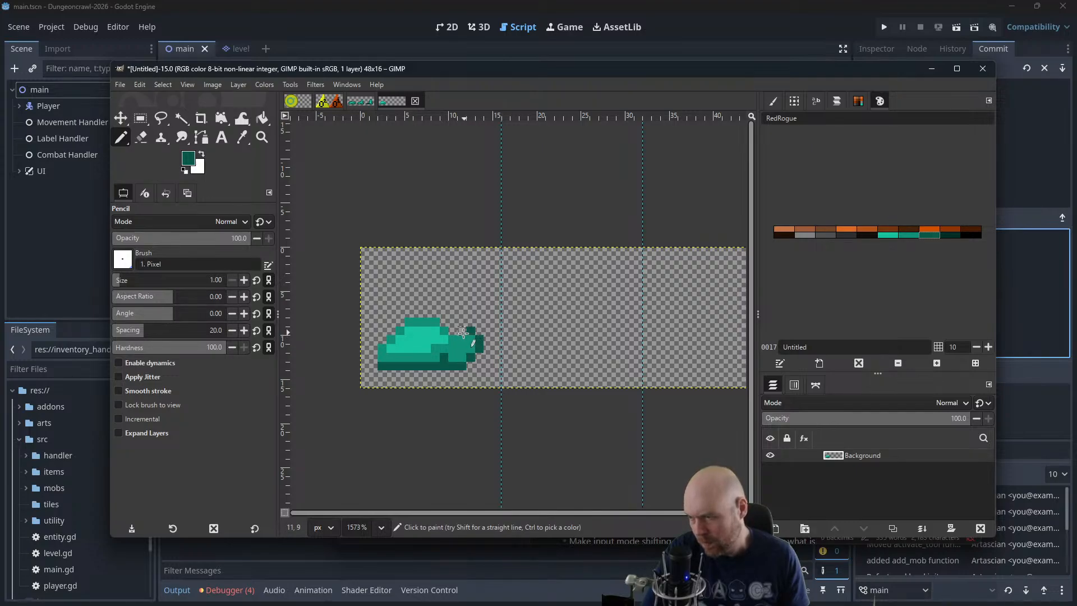
click(452, 334)
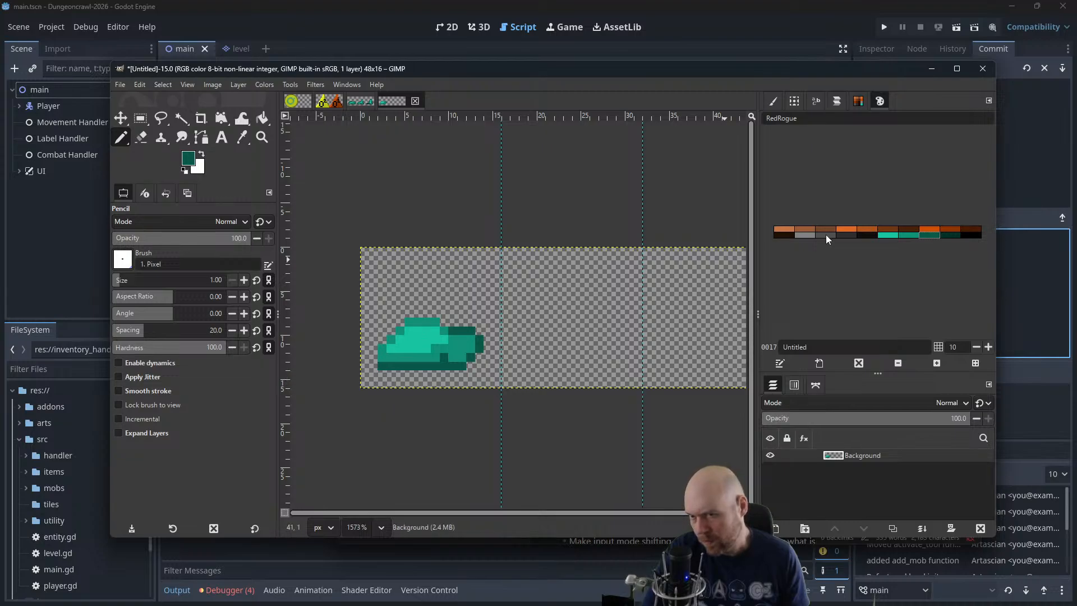
click(950, 233)
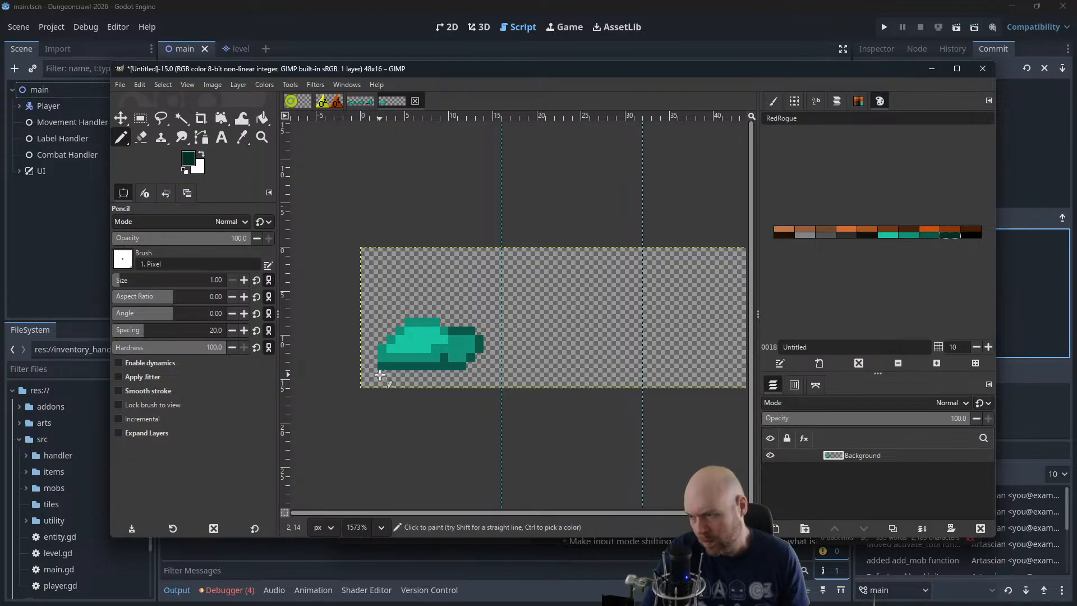
drag(393, 374, 461, 375)
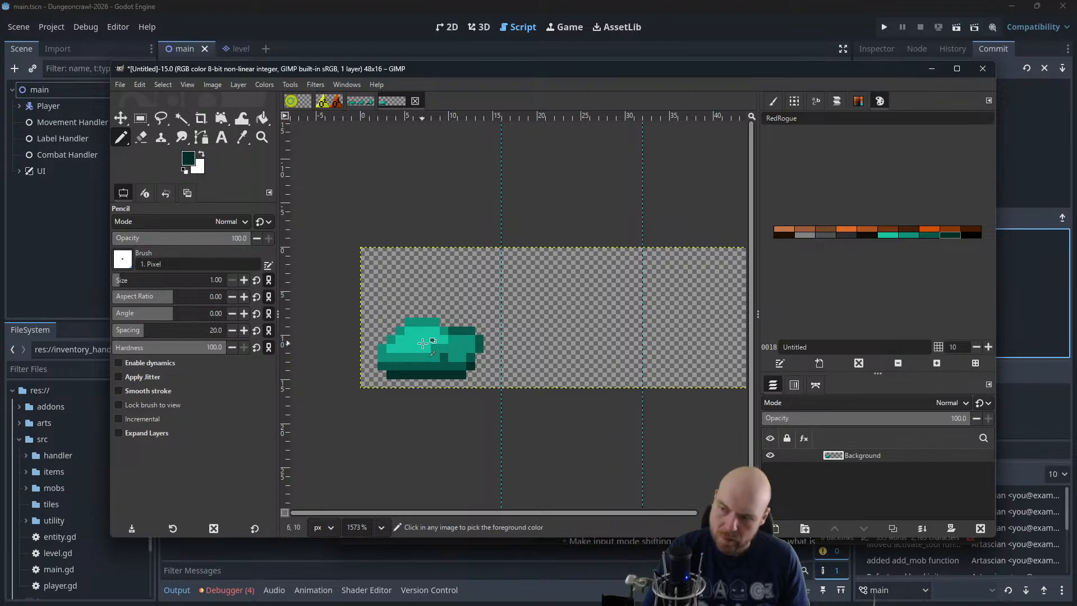
Check the slime at reduced size, and select the whole 16 × 16 px first frame with Rectangle Select
scroll(423, 344, down, 5)
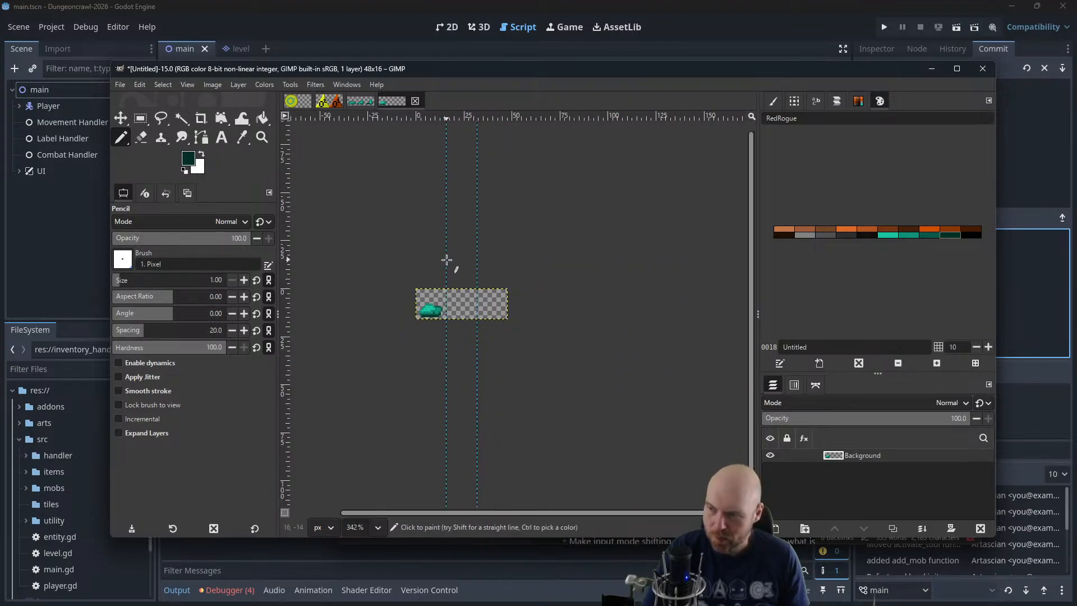
scroll(445, 258, down, 3)
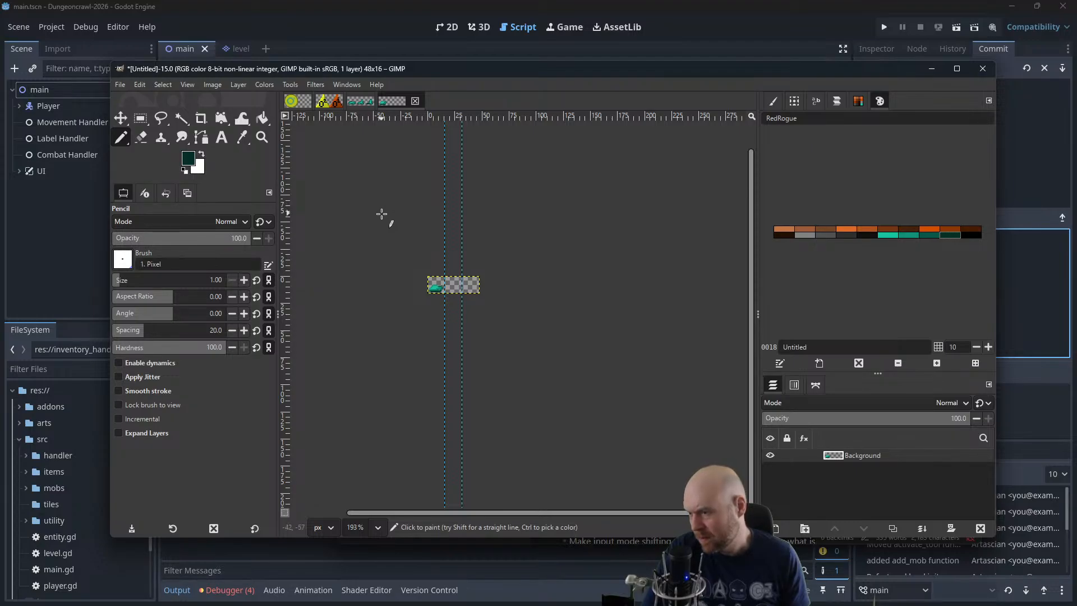
scroll(441, 315, up, 5)
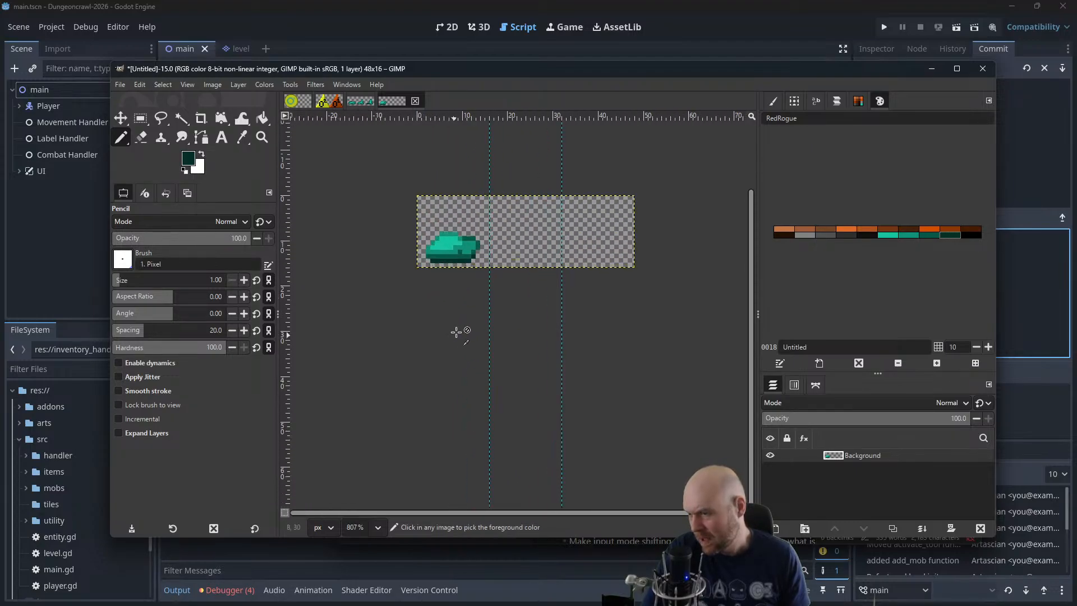
scroll(544, 236, up, 3)
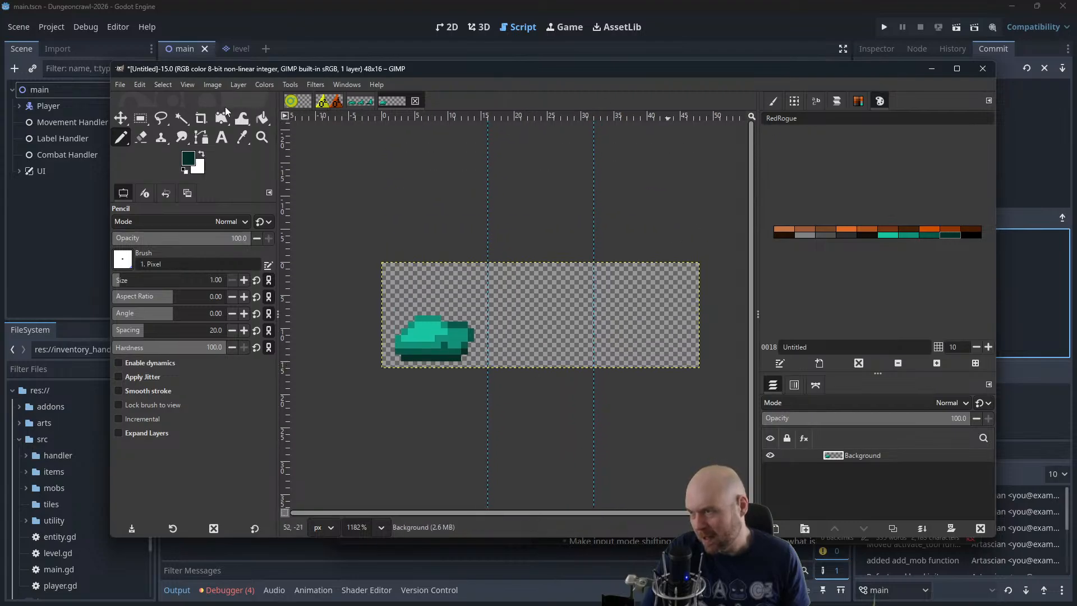
click(149, 122)
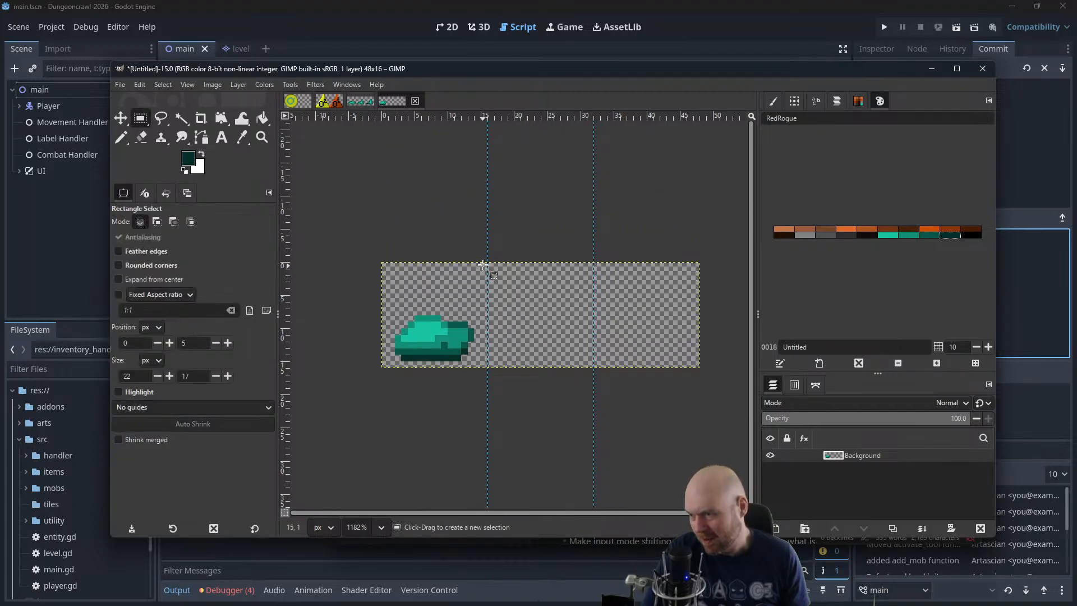
drag(483, 264, 382, 367)
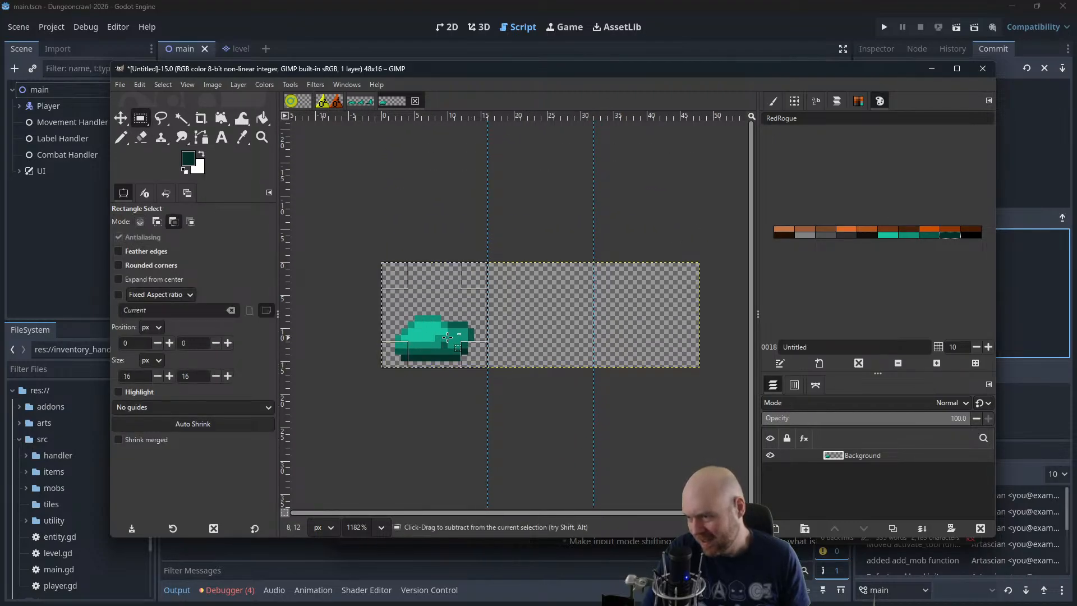
Cut the slime frame and paste it twice as new layers
key(ctrl+x)
key(ctrl+v)
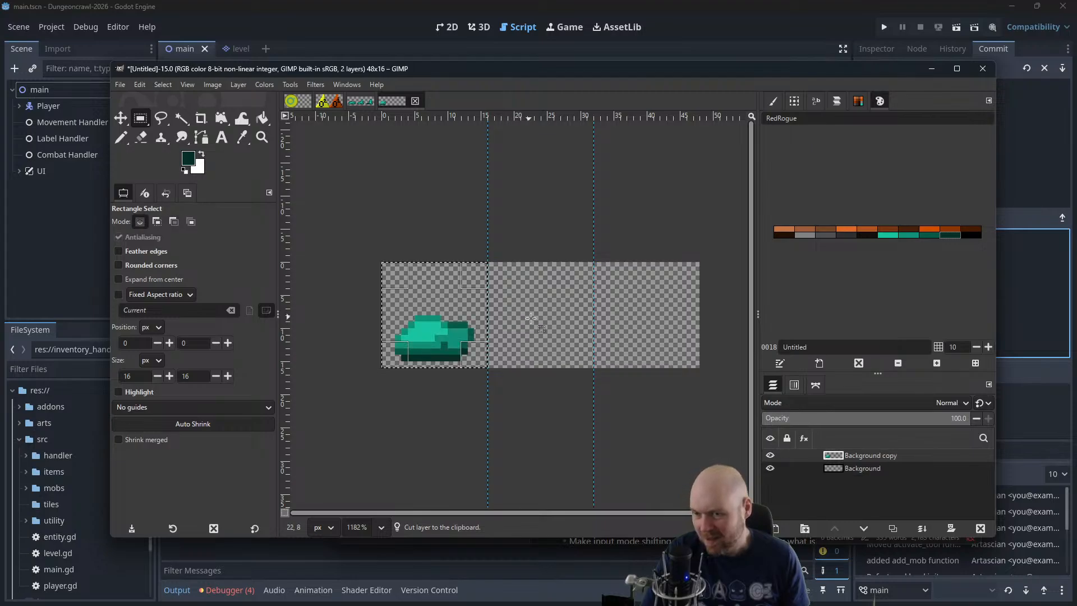
key(ctrl+v)
Merge the lower of the two pasted slime layers down into the Background layer
click(125, 119)
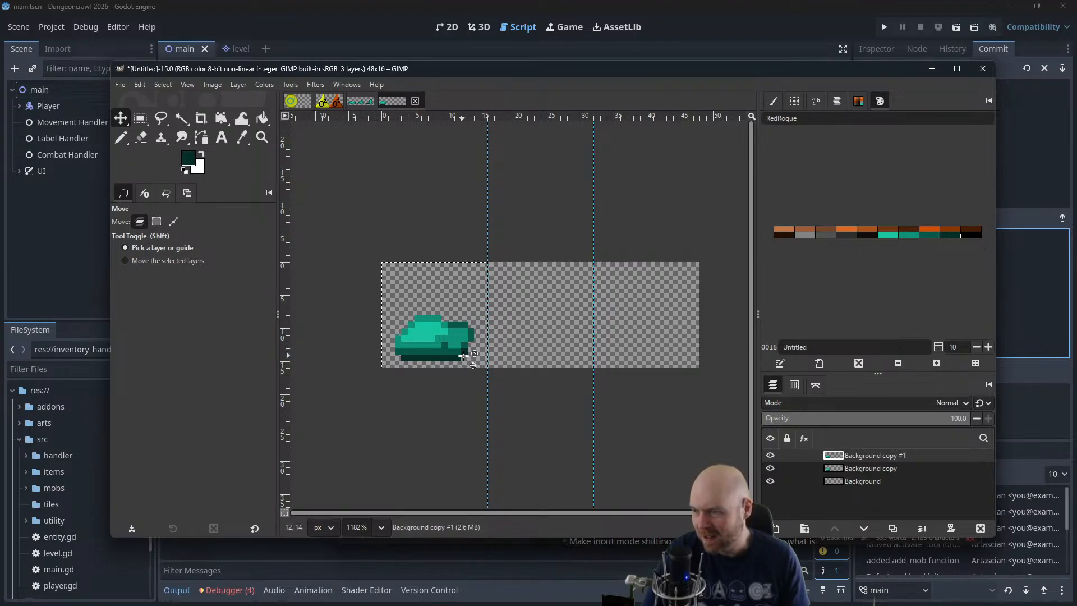
click(875, 469)
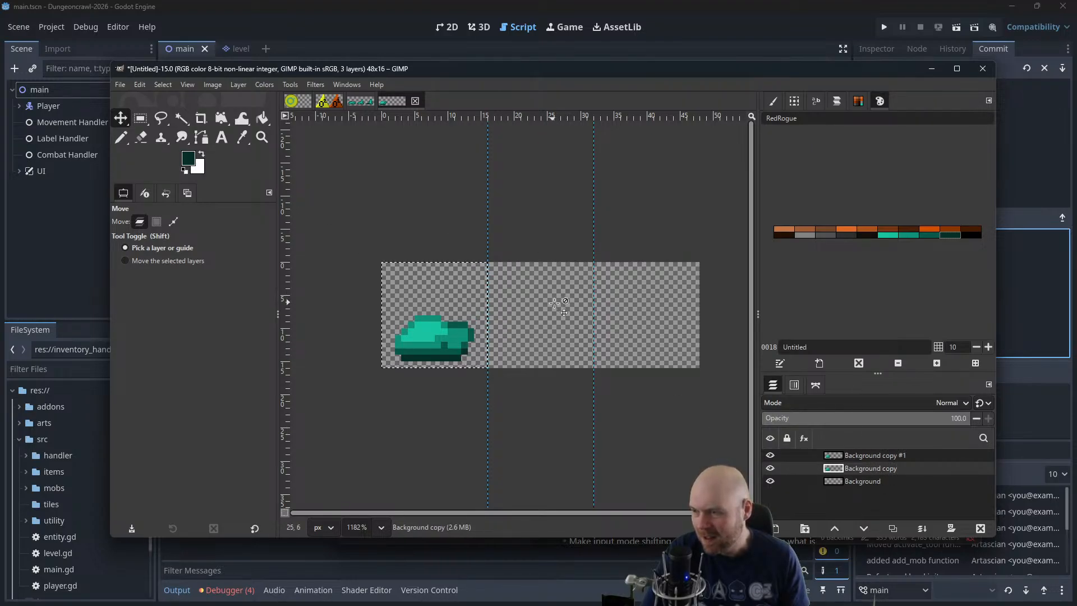
right_click(847, 468)
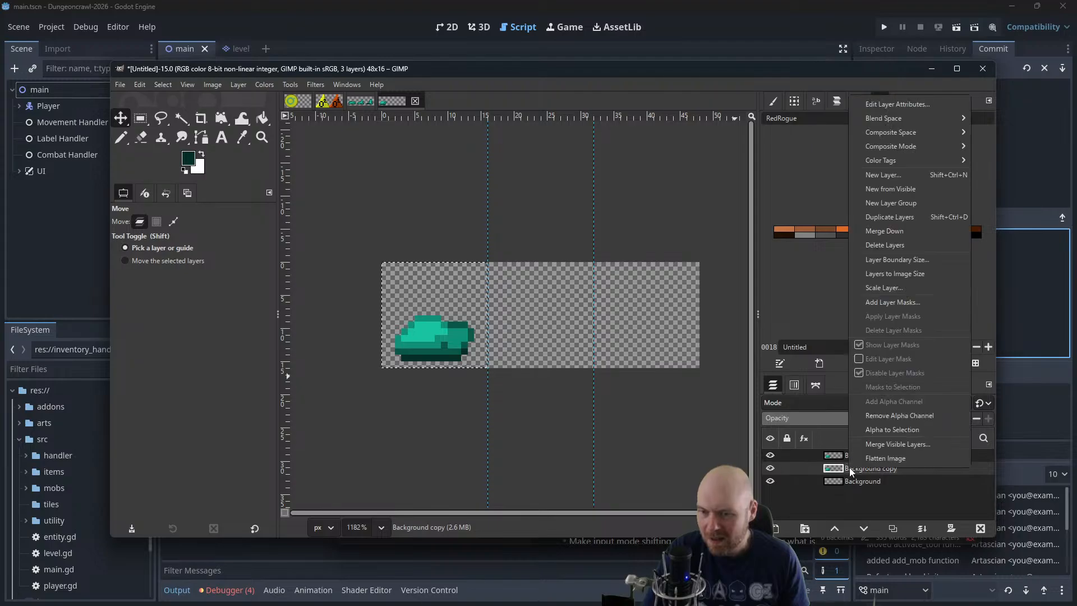
click(905, 231)
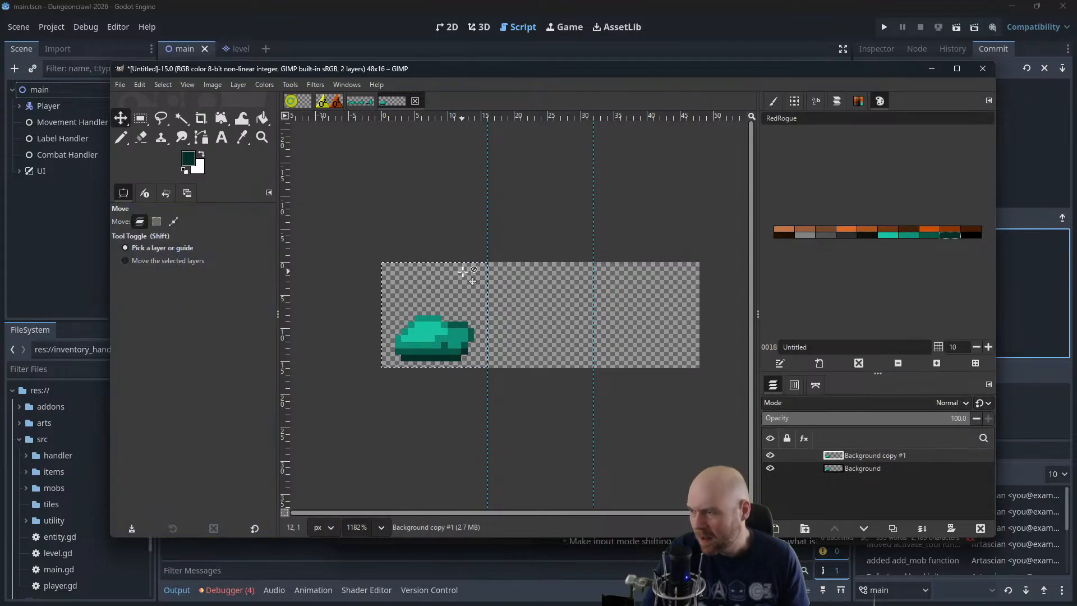
Clear the selection and move the remaining slime copy into the middle frame, level with the first slime
click(156, 84)
click(167, 104)
drag(445, 357, 550, 377)
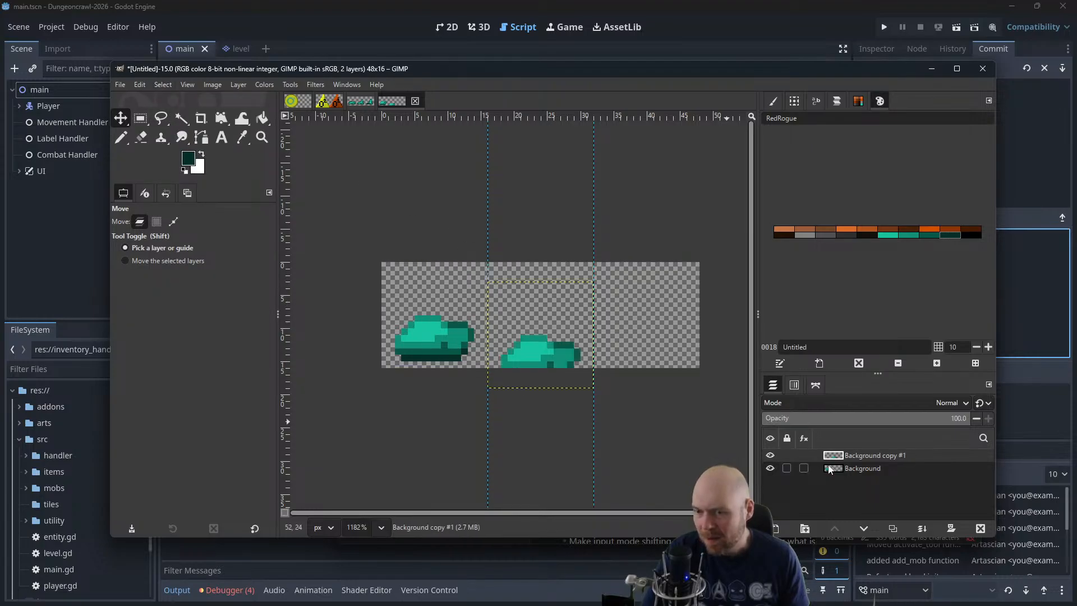
click(830, 469)
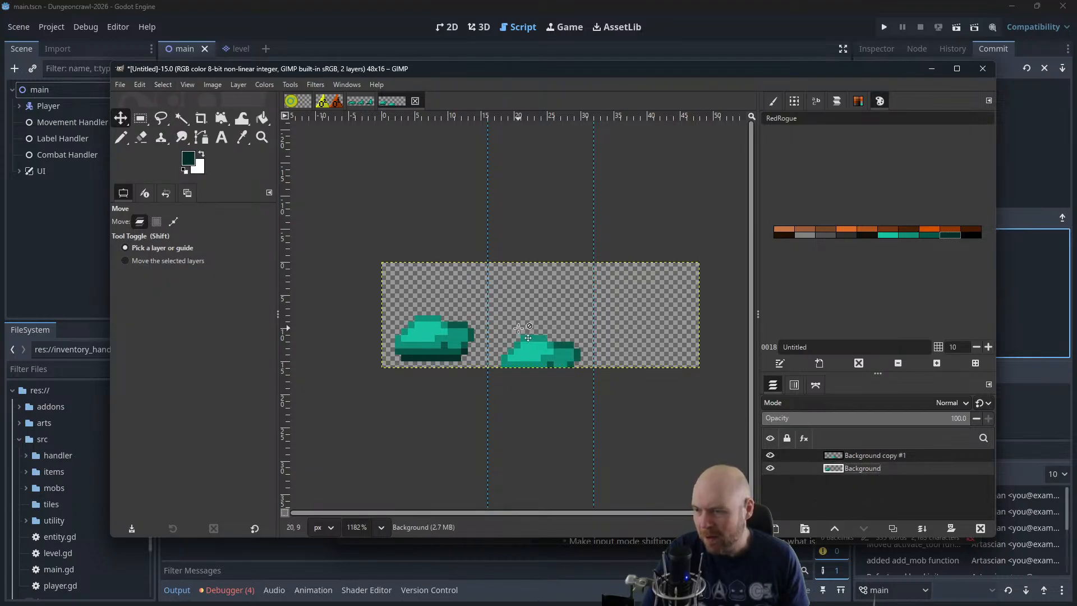
mouse_move(519, 327)
mouse_down()
mouse_move(519, 296)
mouse_move(519, 308)
mouse_up()
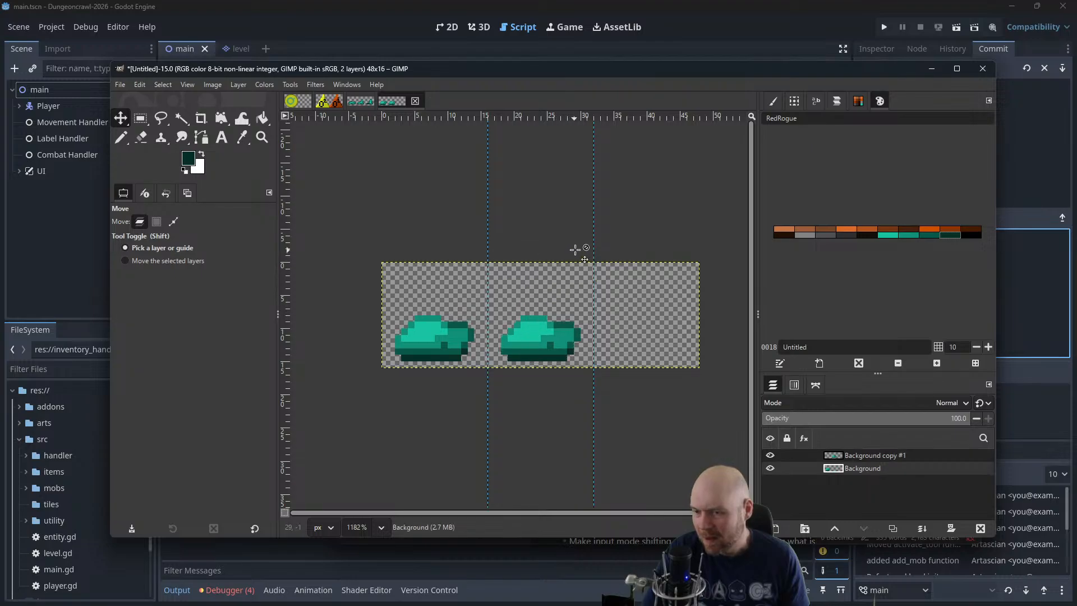
On the copied slime's layer, pencil a raised lobe in bright teal growing up from the hump's upper left
click(867, 451)
scroll(610, 316, up, 1)
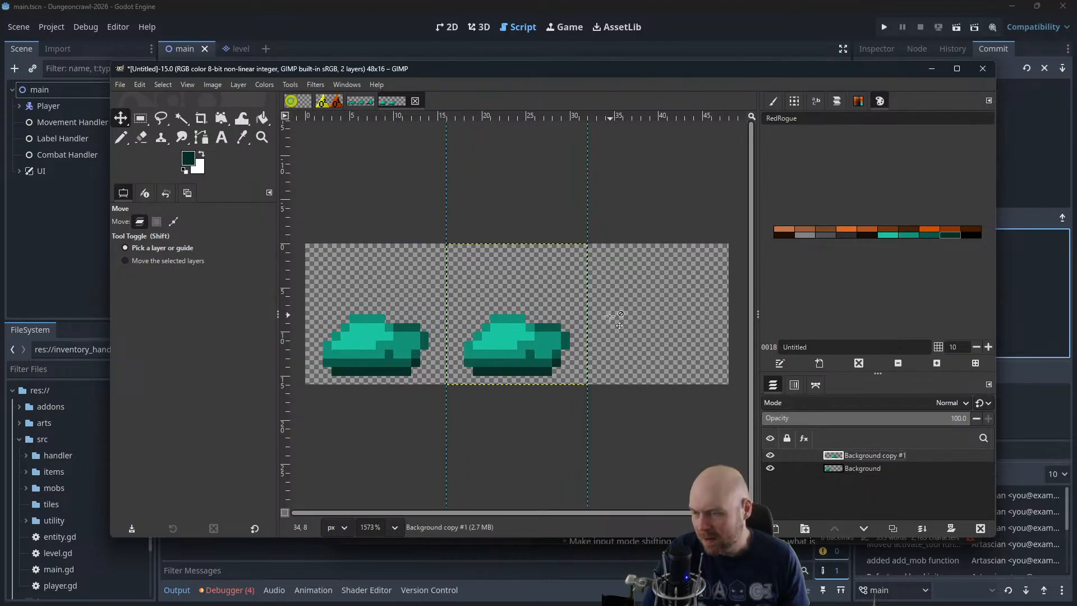
scroll(610, 316, up, 1)
drag(544, 309, 608, 313)
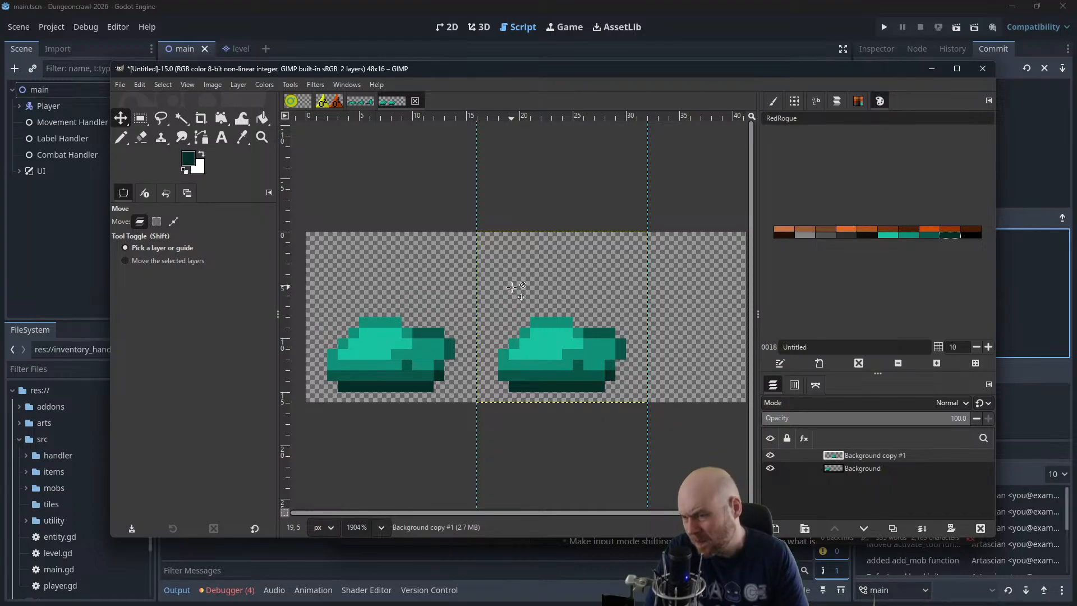
key(n)
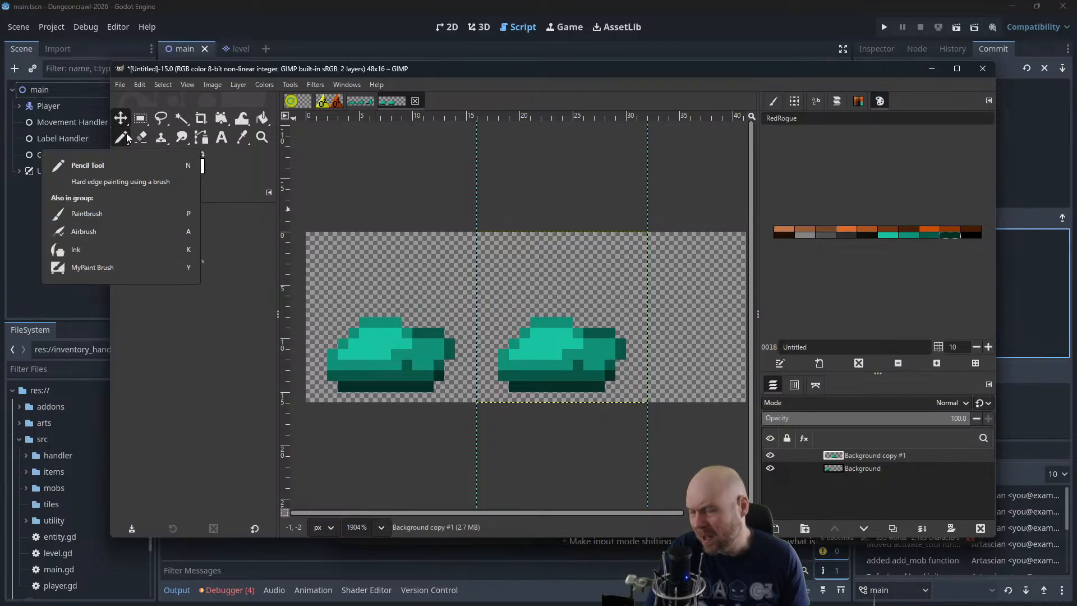
drag(588, 292, 531, 317)
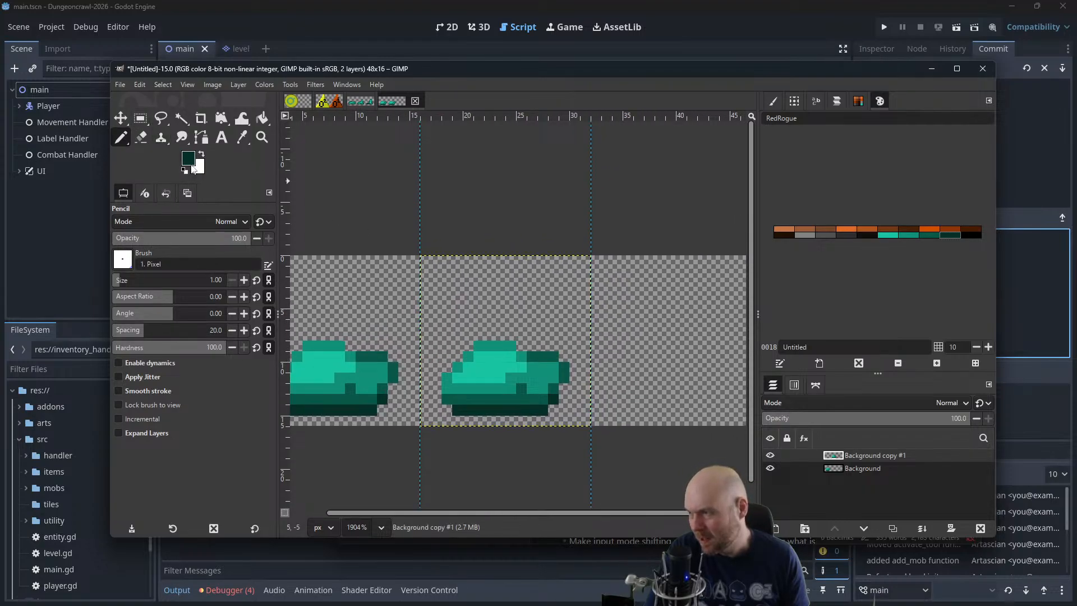
click(888, 235)
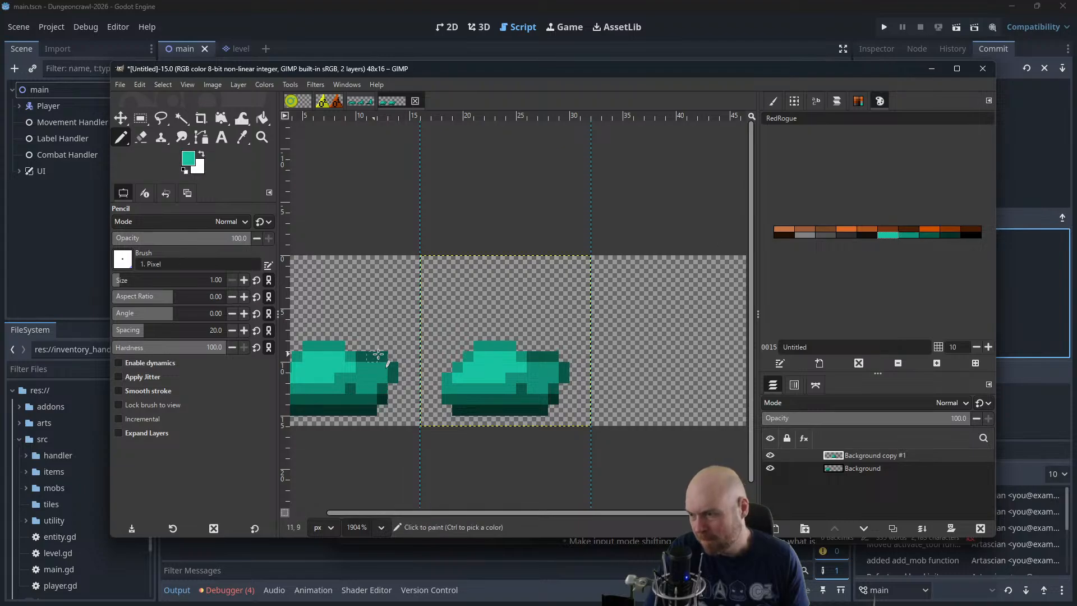
click(466, 356)
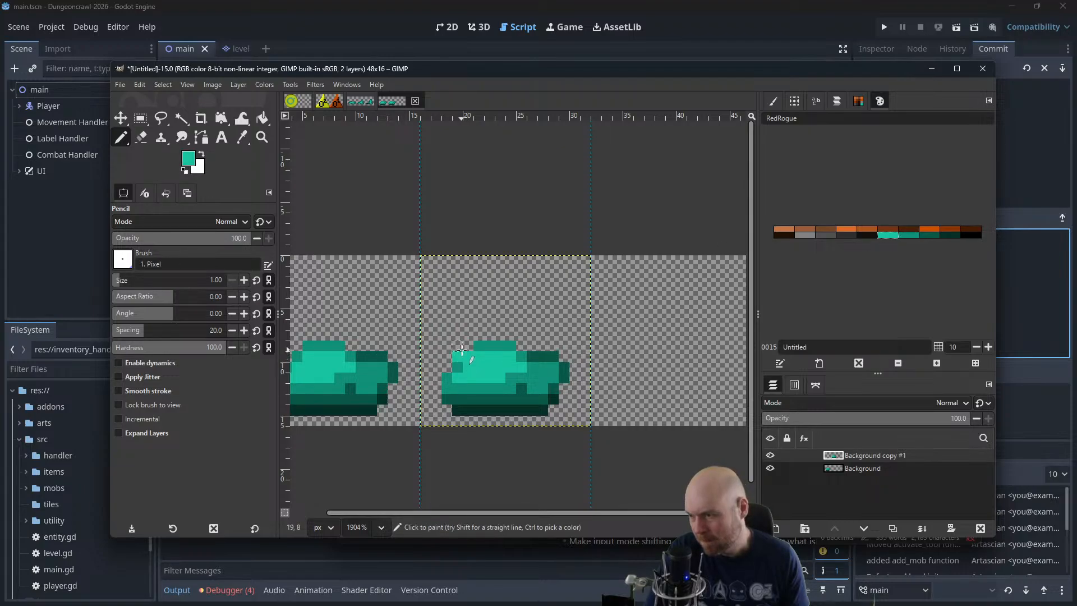
mouse_move(461, 350)
mouse_down()
mouse_move(454, 322)
mouse_move(447, 346)
mouse_up()
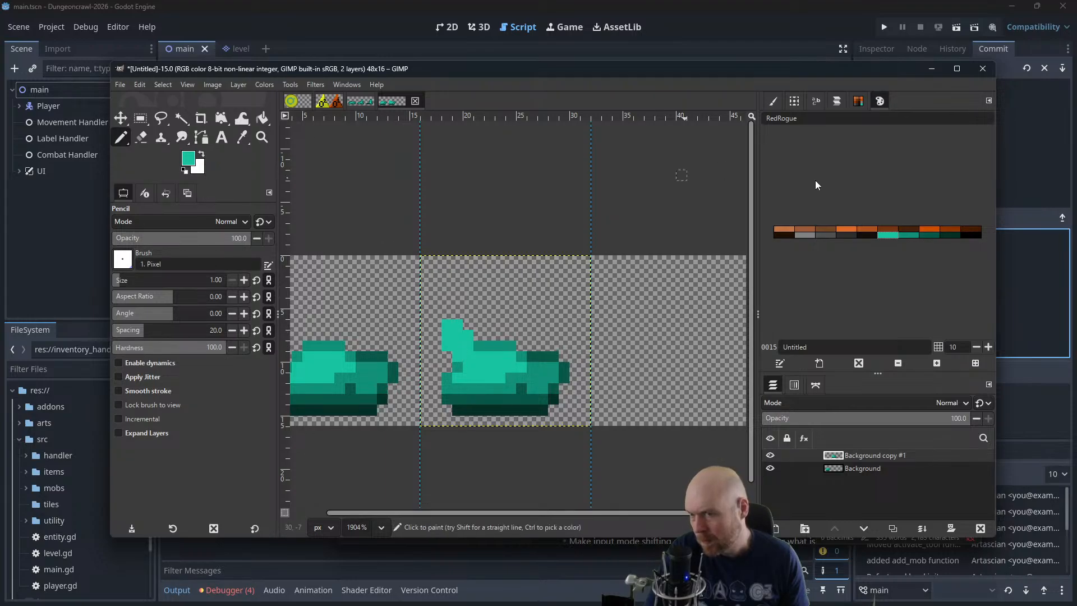
Edge the raised lobe with medium green pixels and extend the slime's lower left side in dark green
click(903, 233)
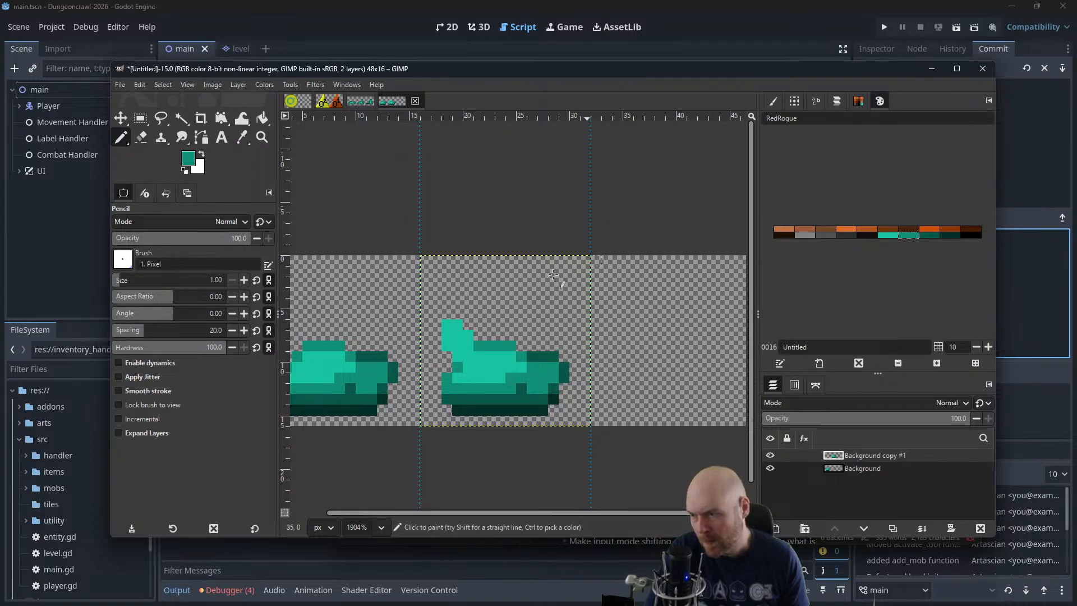
click(449, 355)
click(438, 325)
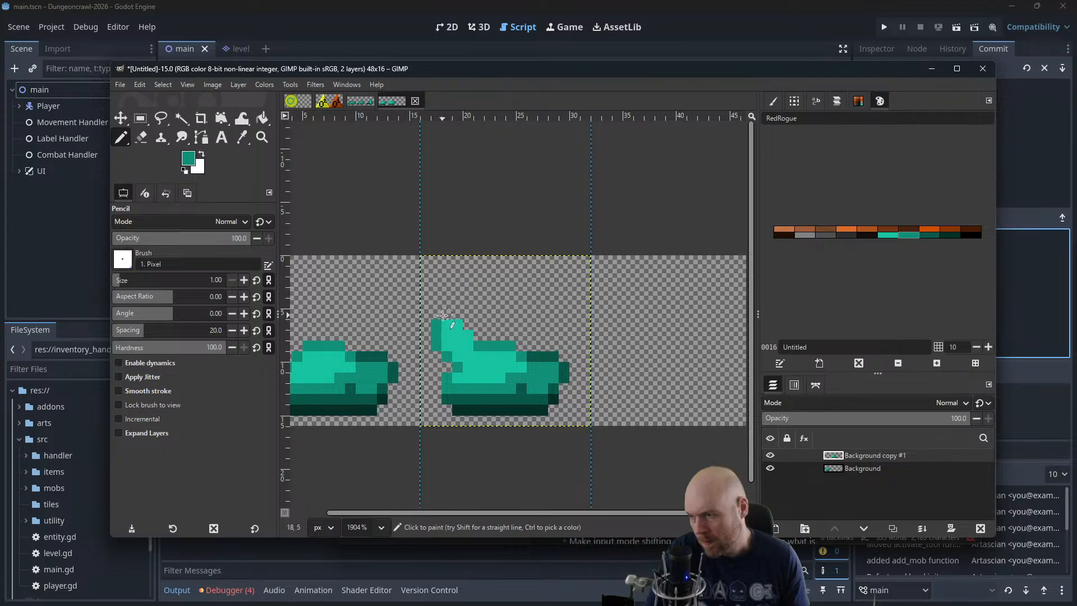
click(467, 324)
click(478, 336)
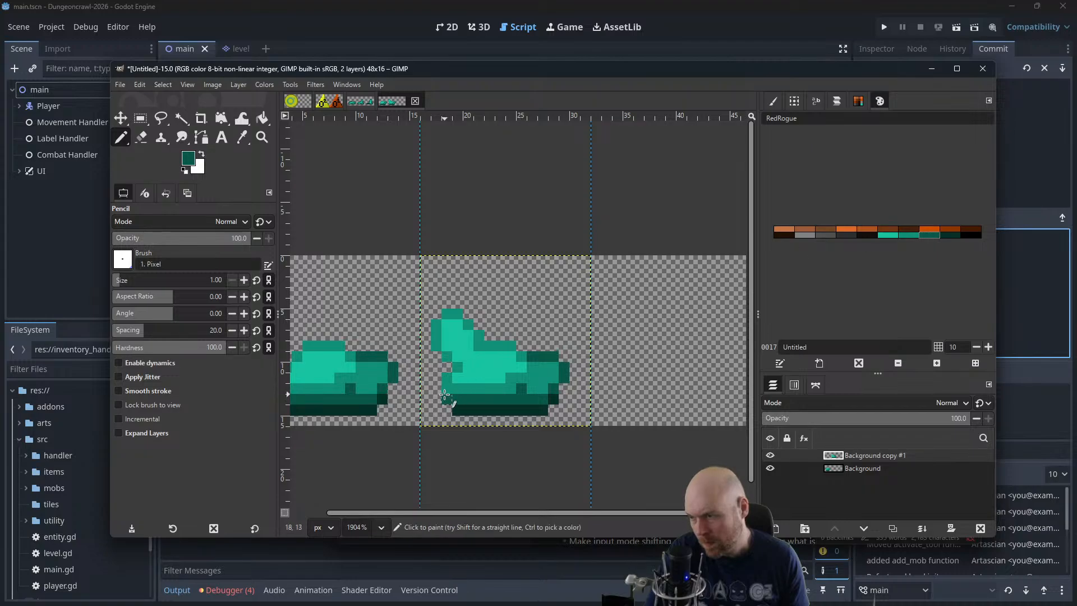
drag(438, 389, 448, 371)
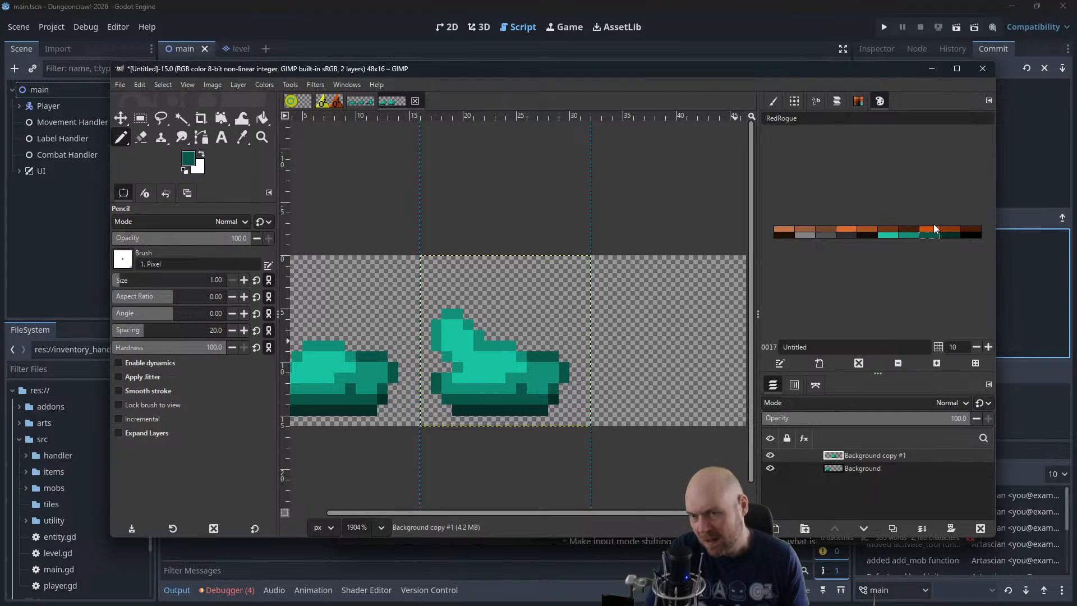
Shade the second slime's right lobe with darker greens and erase its outermost right-hand pixels
click(947, 235)
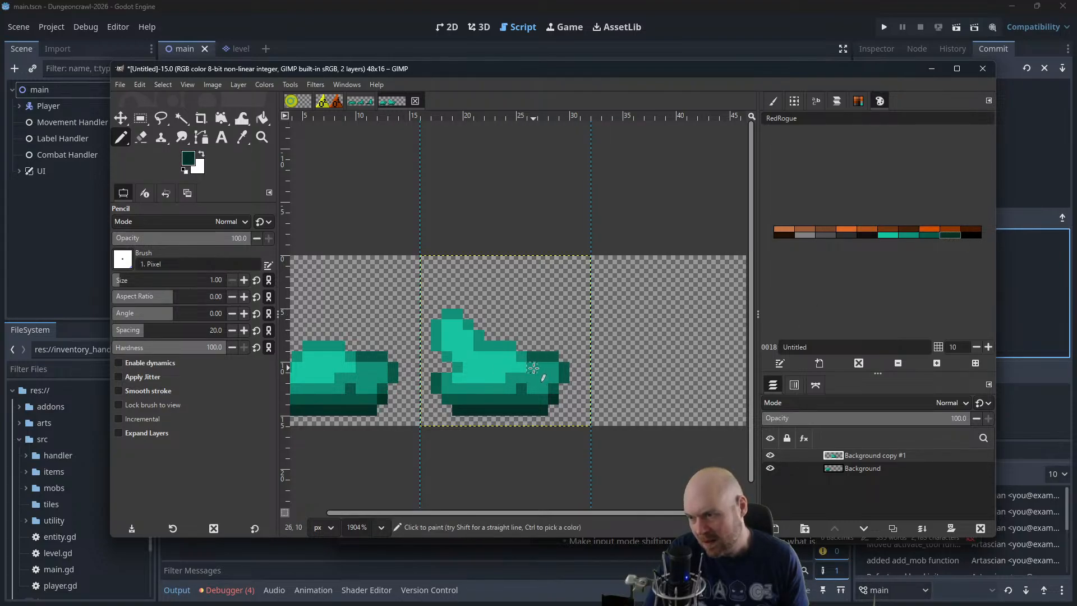
drag(533, 367, 536, 379)
click(934, 236)
click(141, 137)
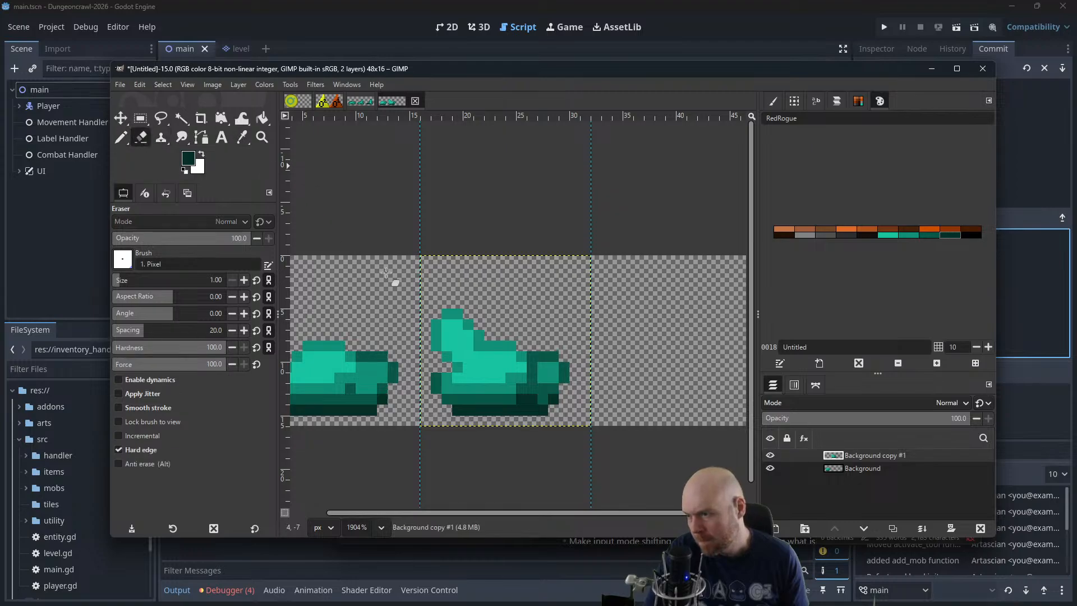
mouse_move(543, 408)
mouse_down()
mouse_move(565, 372)
mouse_move(555, 375)
mouse_move(554, 357)
mouse_move(548, 404)
mouse_up()
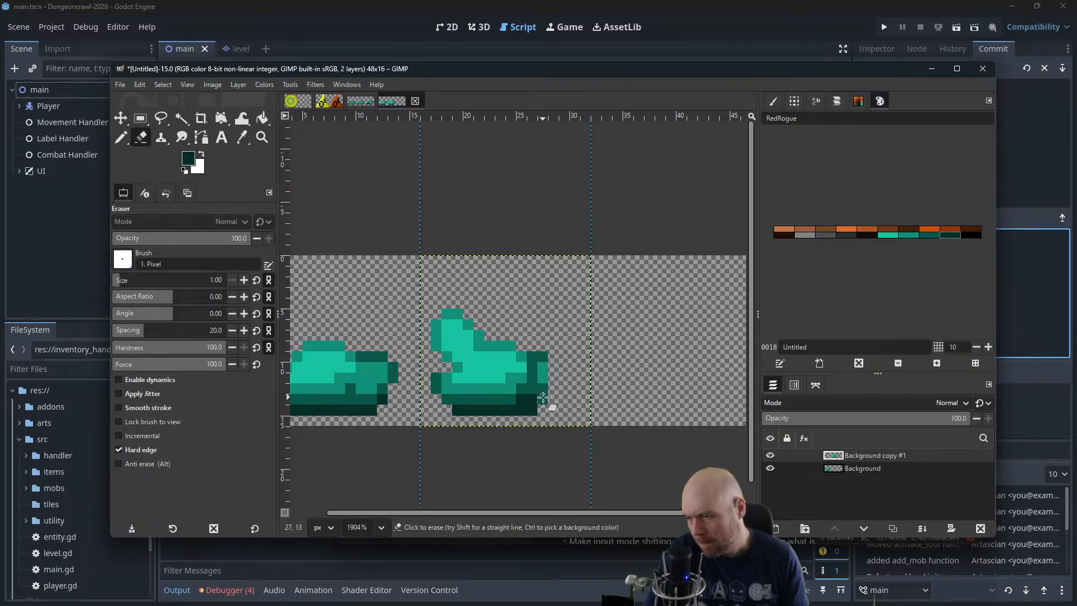
Fill the second slime's trimmed right edge with dark green pixels using the Pencil
click(930, 234)
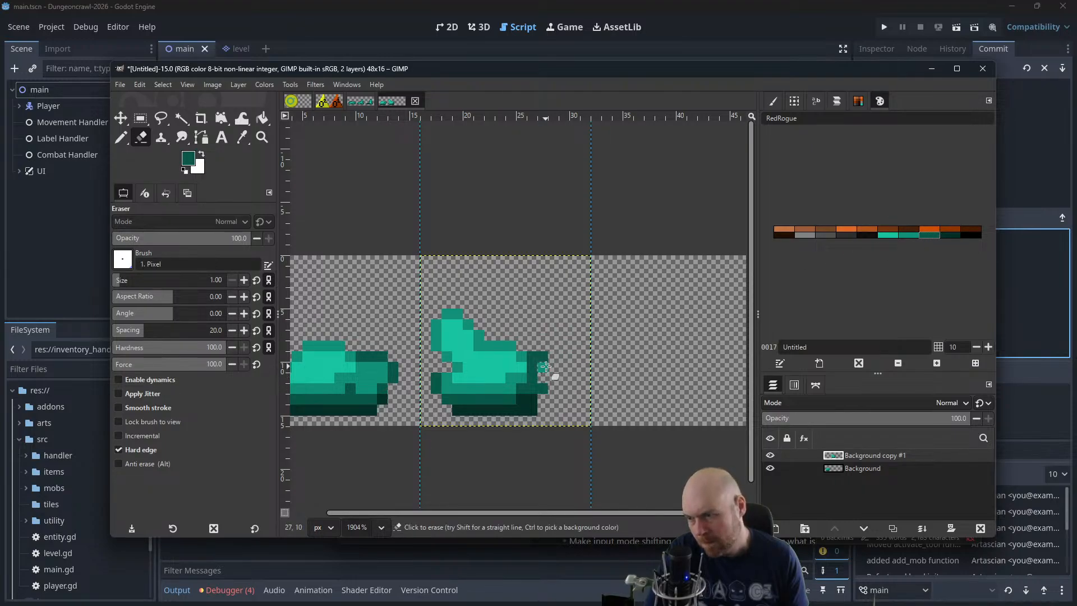
key(n)
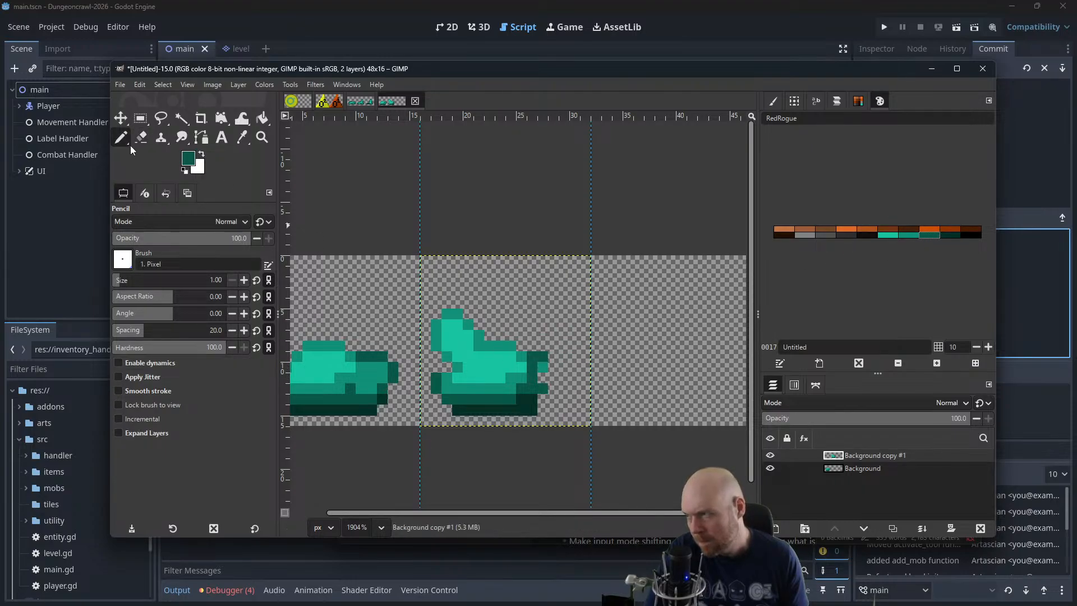
drag(542, 376, 543, 366)
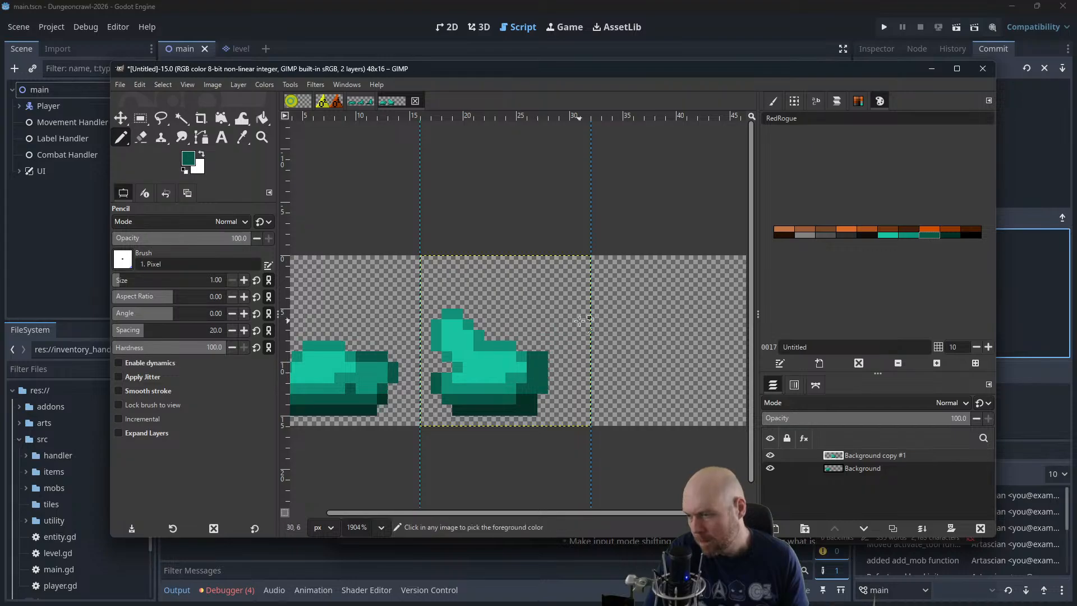
Examine the reshaped second slime beside the first at reduced and enlarged zoom levels
scroll(577, 319, down, 5)
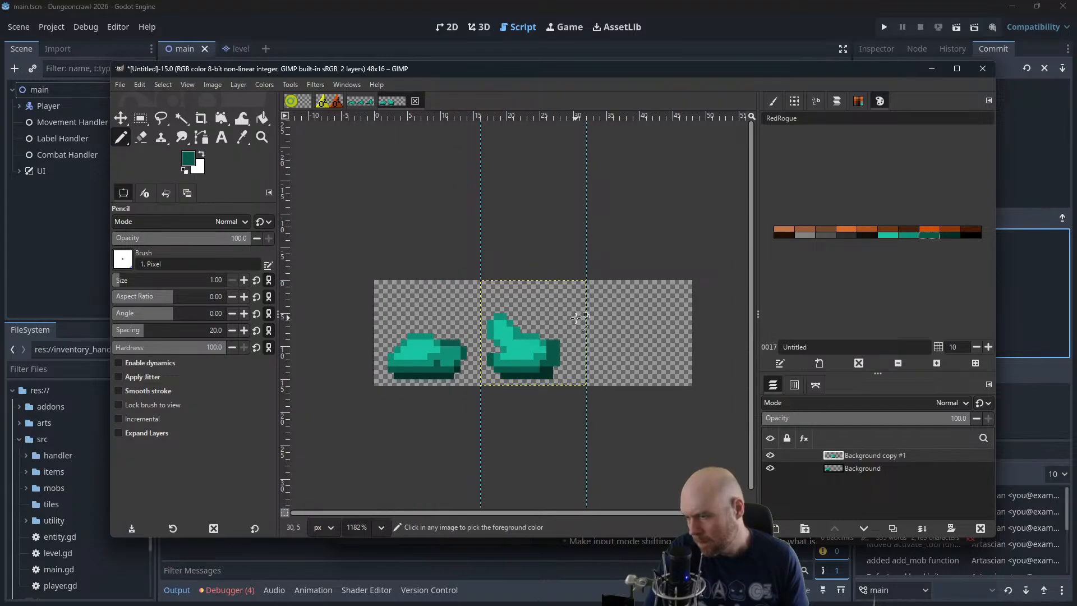
scroll(575, 318, down, 2)
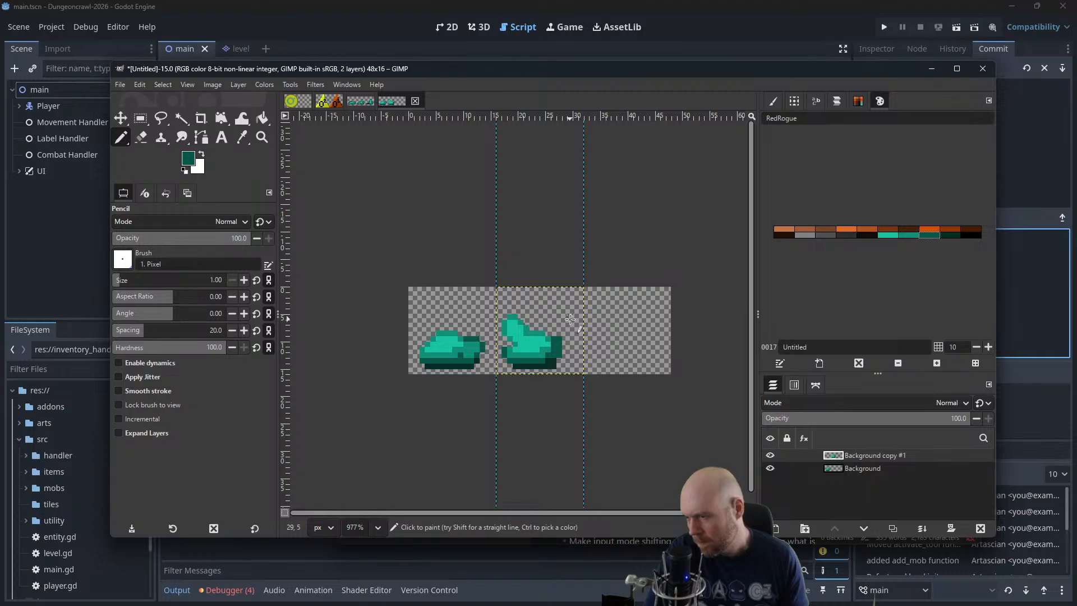
scroll(569, 320, up, 4)
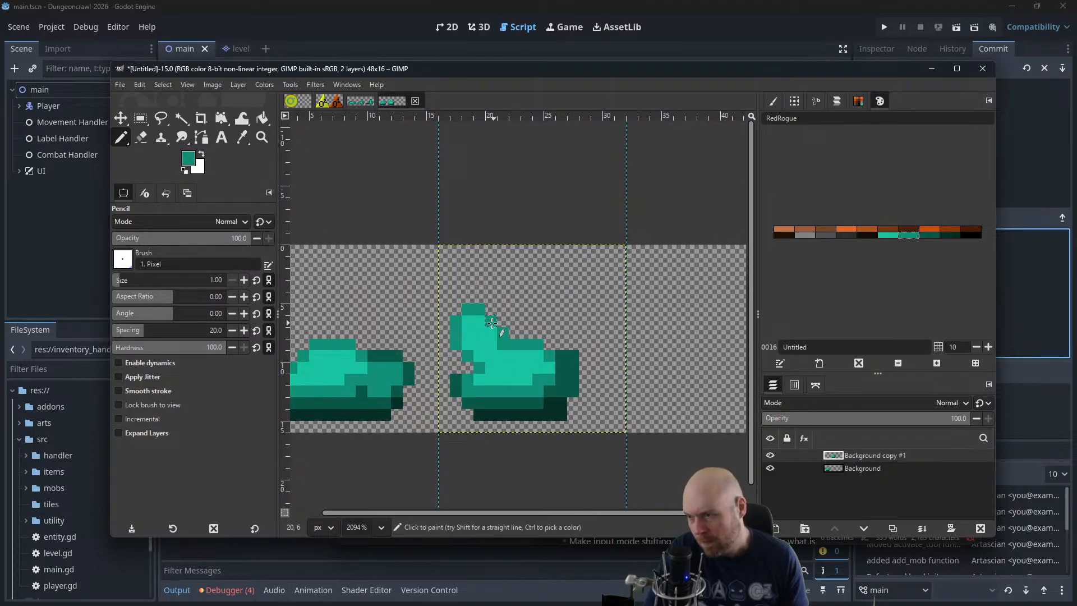
scroll(547, 303, down, 1)
scroll(548, 303, down, 5)
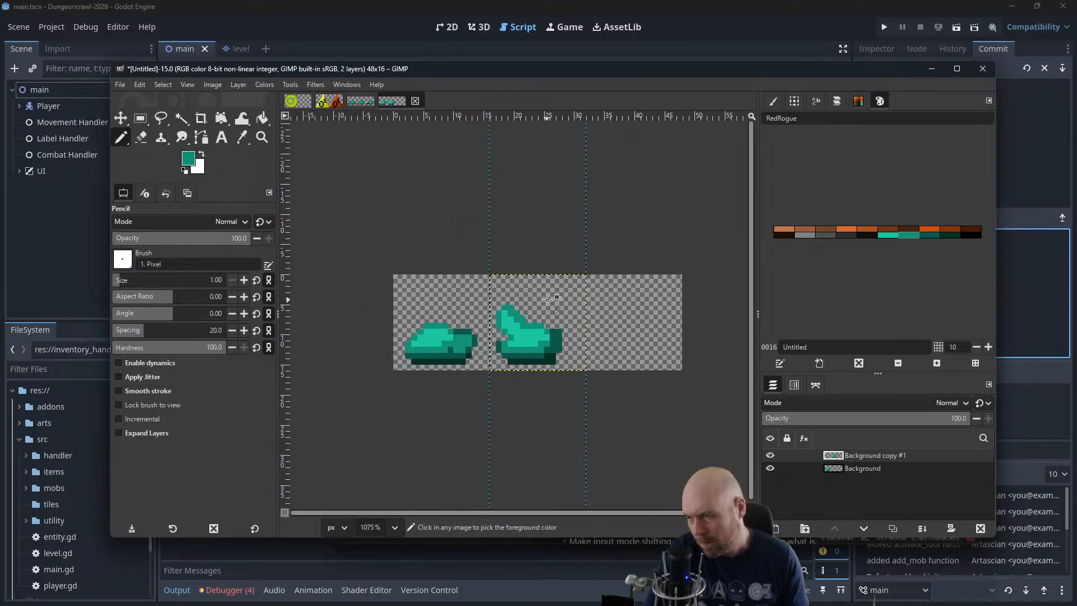
scroll(548, 298, down, 1)
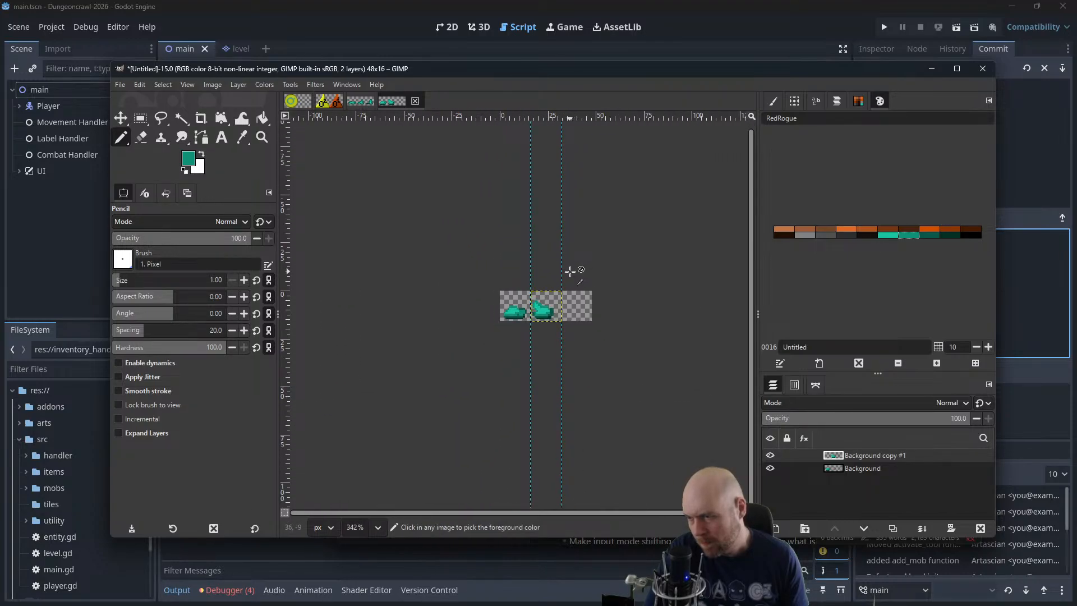
scroll(566, 275, up, 6)
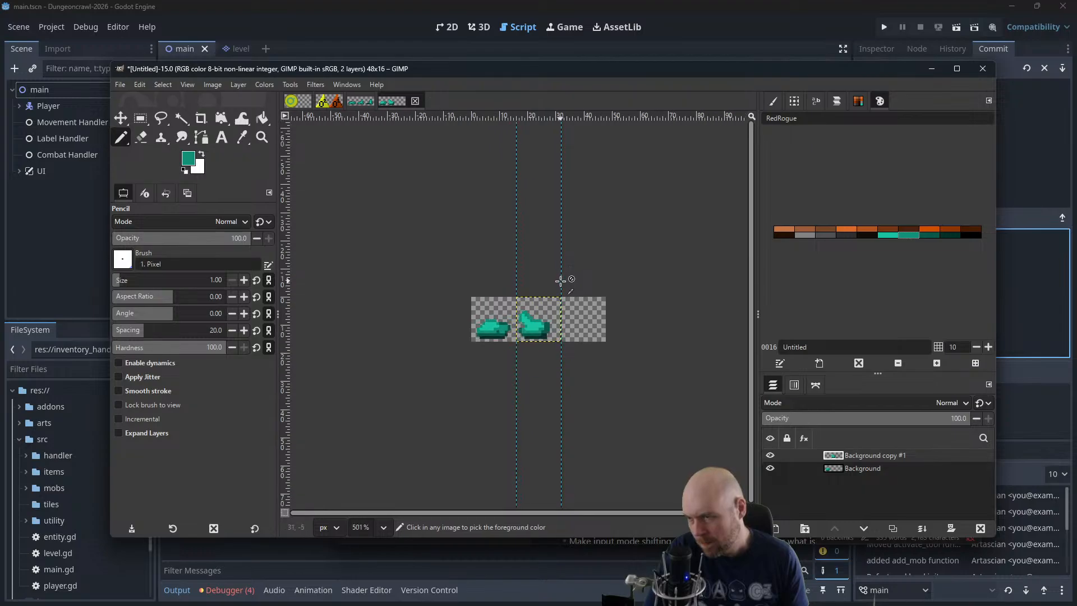
scroll(529, 396, up, 2)
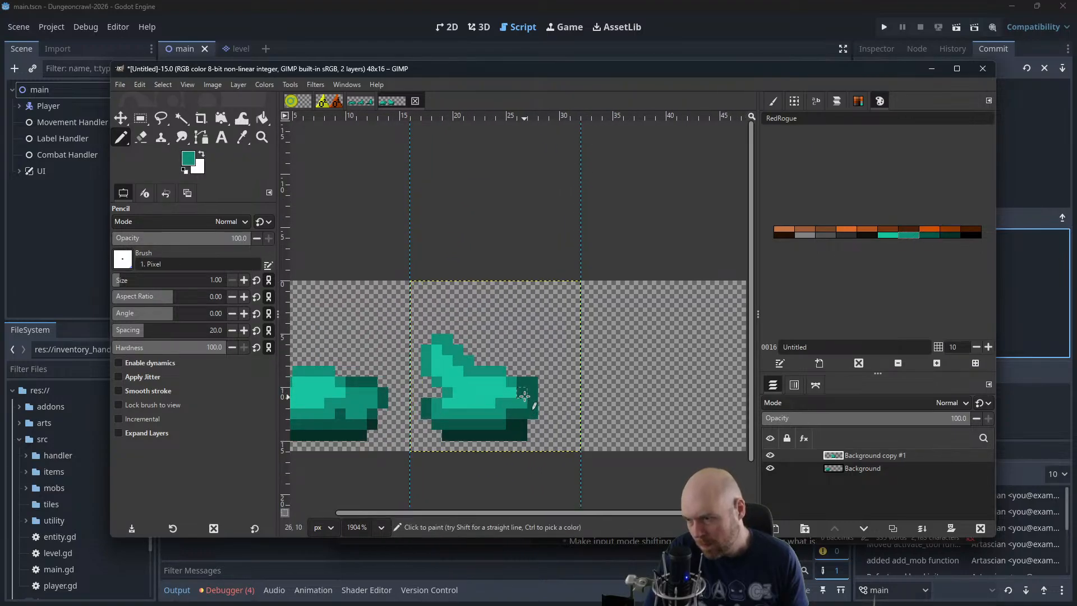
scroll(522, 384, down, 3)
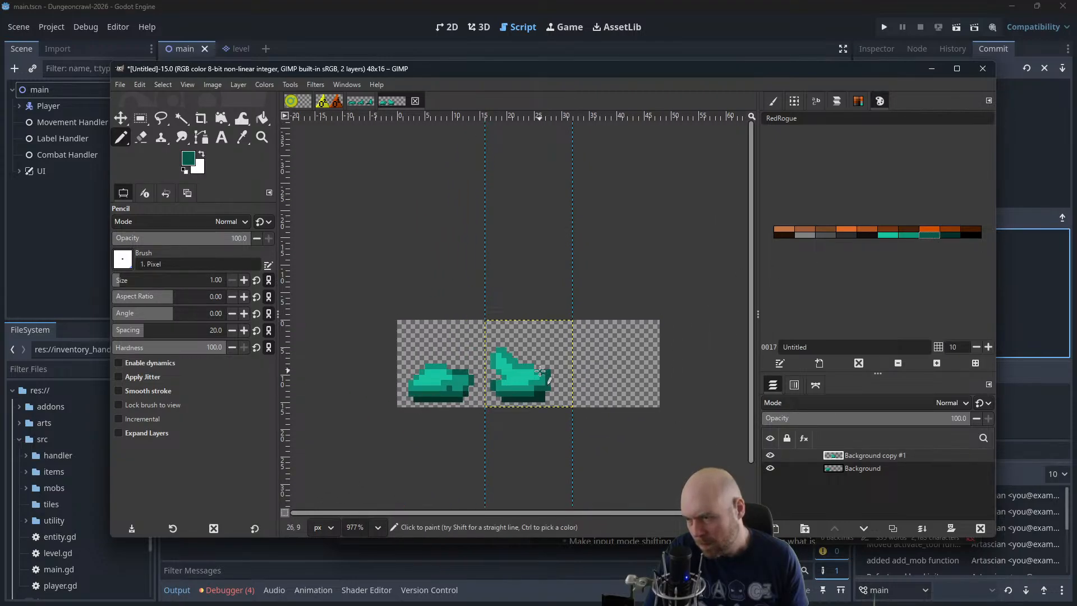
scroll(570, 353, down, 2)
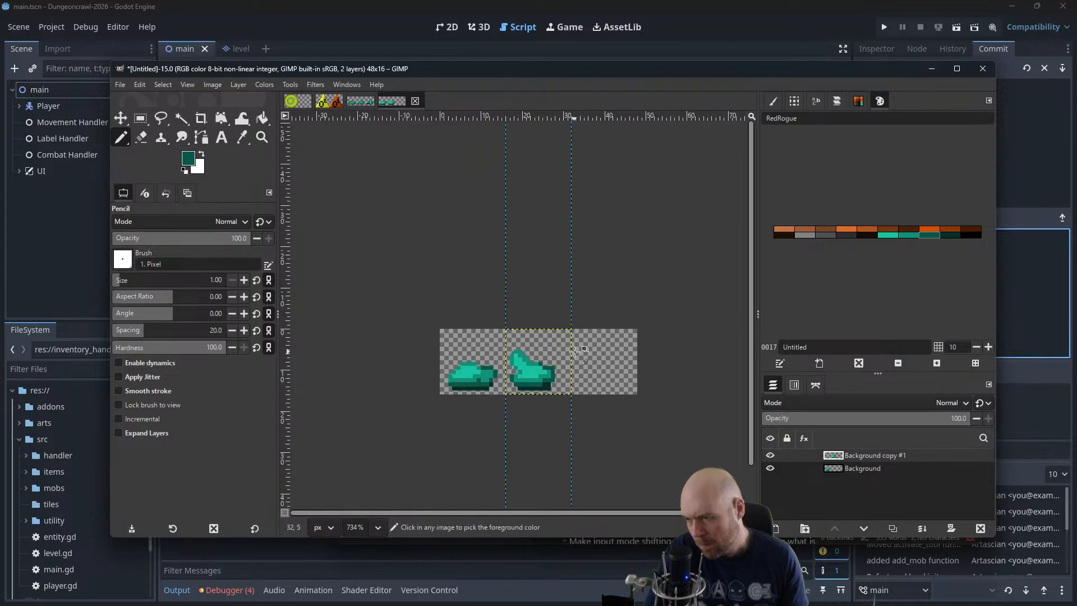
scroll(578, 345, down, 2)
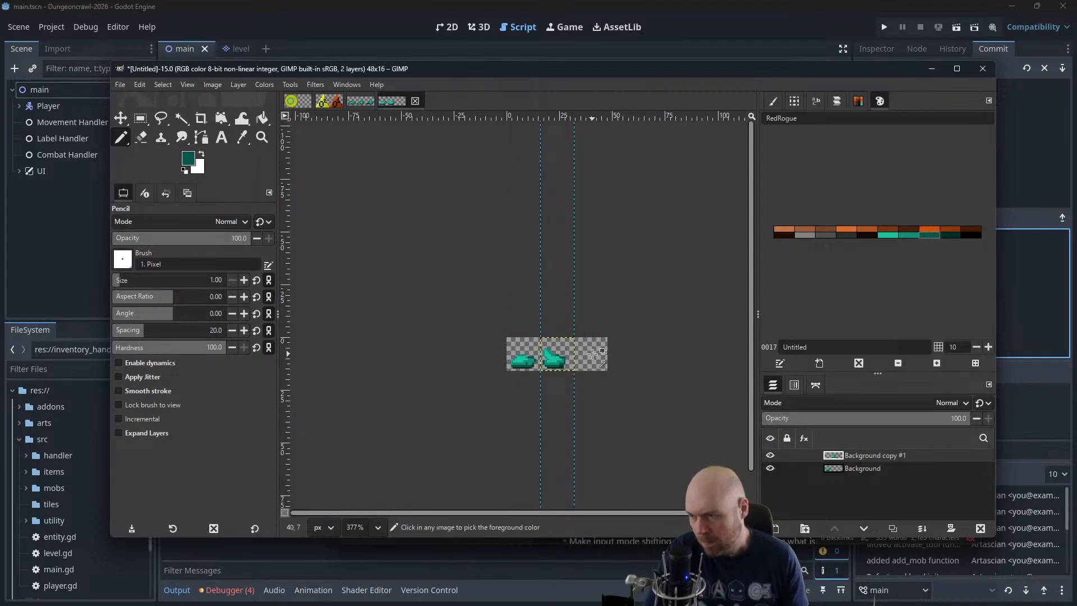
Switch to Rectangle Select, cut the second slime frame's layer and paste it twice
scroll(595, 345, up, 4)
click(143, 118)
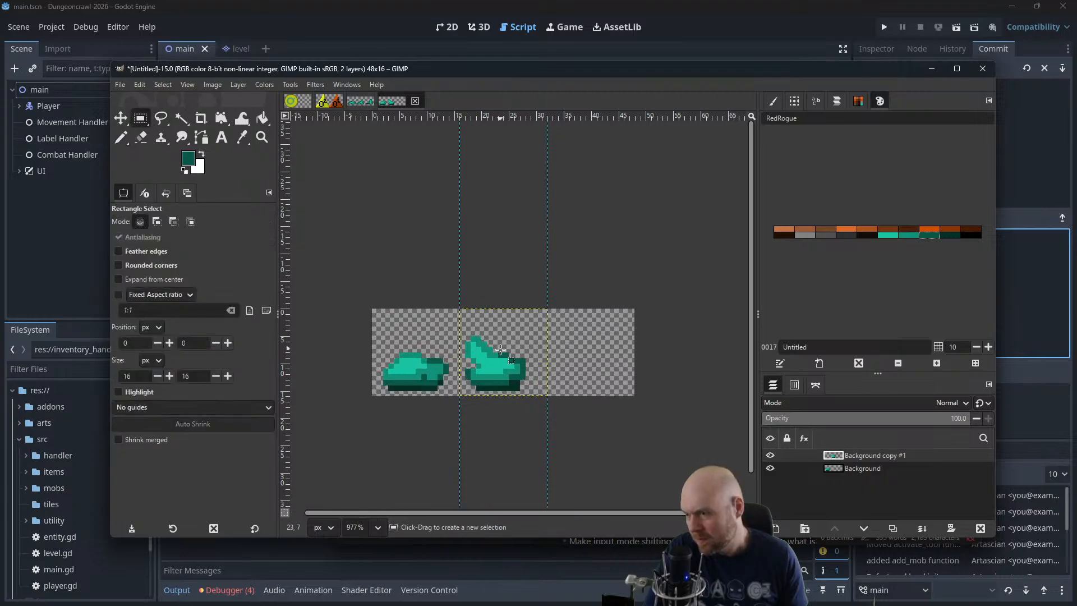
key(ctrl+x)
key(ctrl+v)
key(ctrl+v)
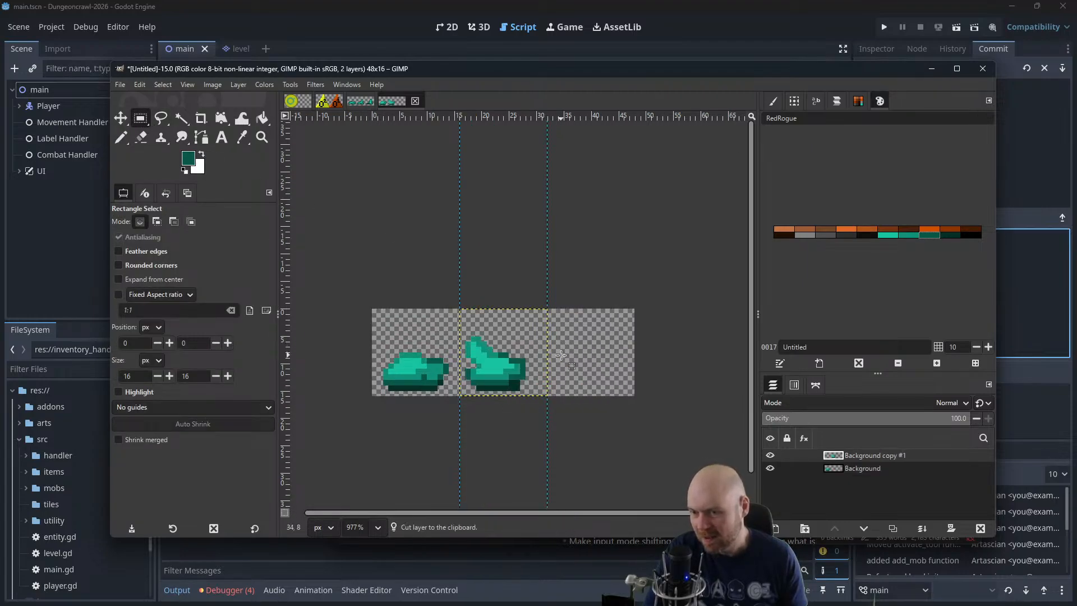
Move the pasted copy of the second slime into the third frame of the canvas
click(120, 118)
drag(495, 362, 583, 364)
scroll(620, 363, up, 2)
scroll(621, 363, up, 2)
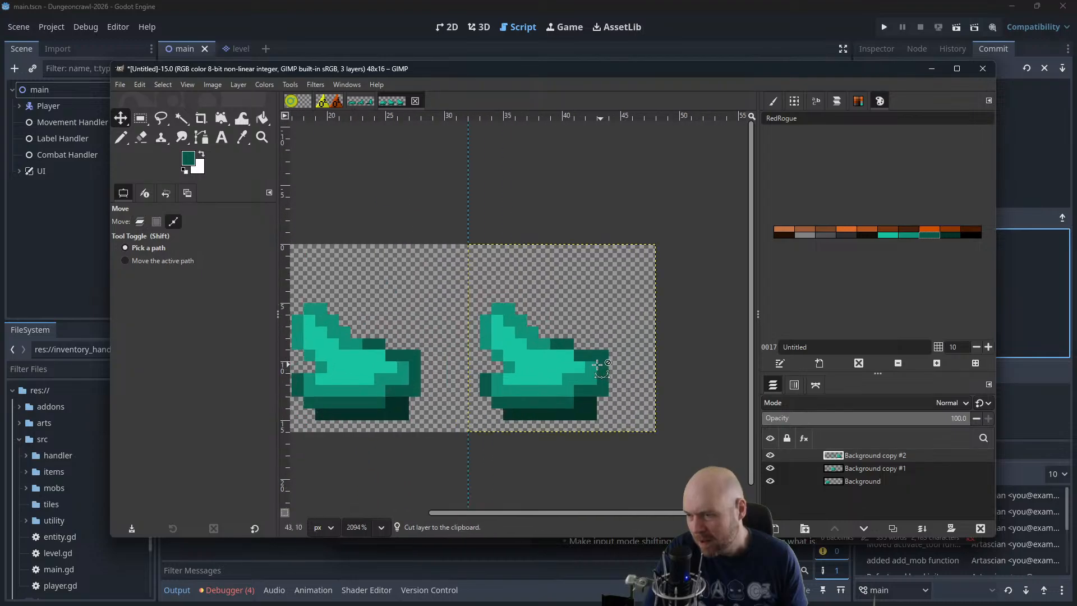
Extend the third slime's left lobe upward and fill its side notch with bright green pixels using the Pencil
click(120, 137)
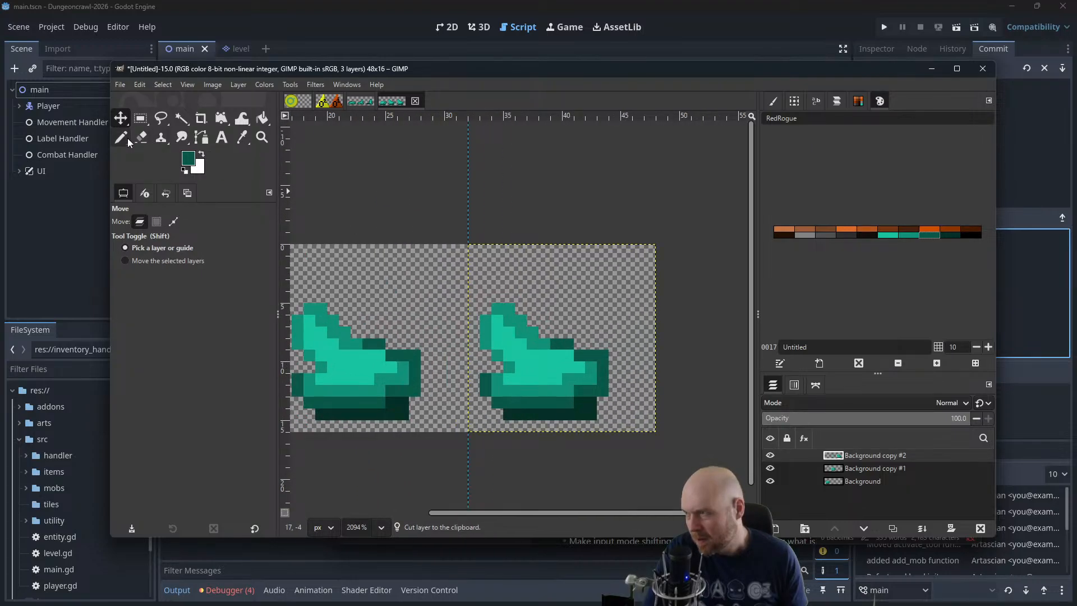
click(889, 235)
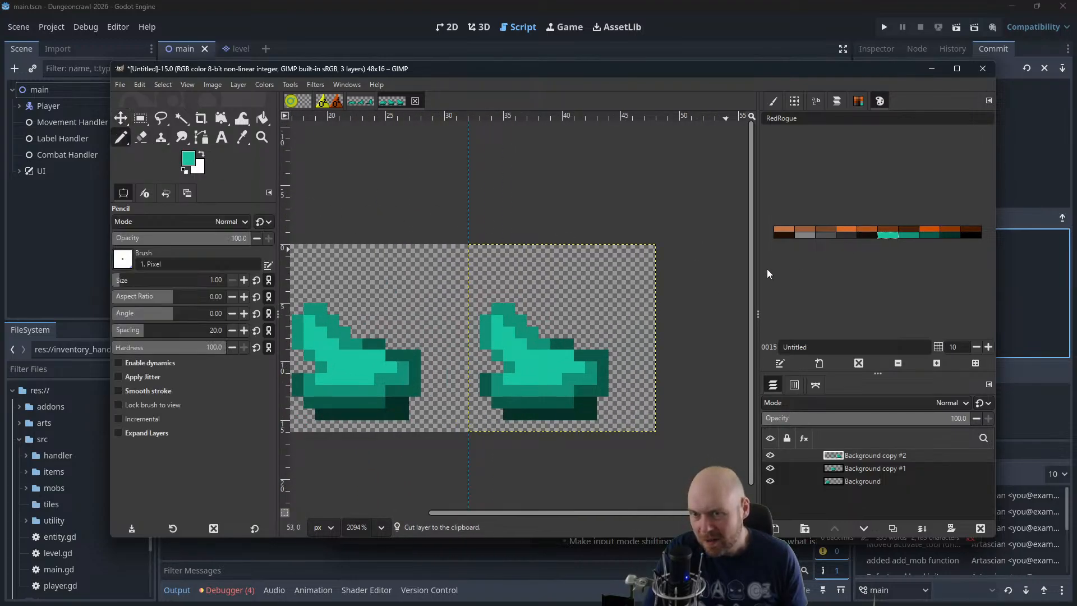
click(491, 308)
click(495, 294)
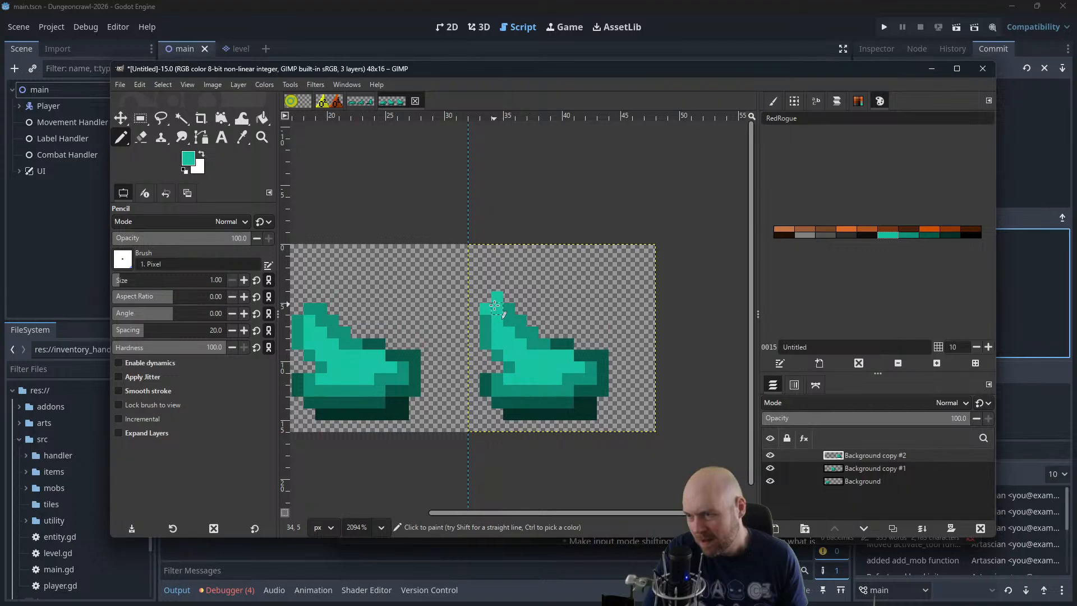
click(505, 368)
drag(487, 335, 487, 363)
drag(486, 294, 495, 282)
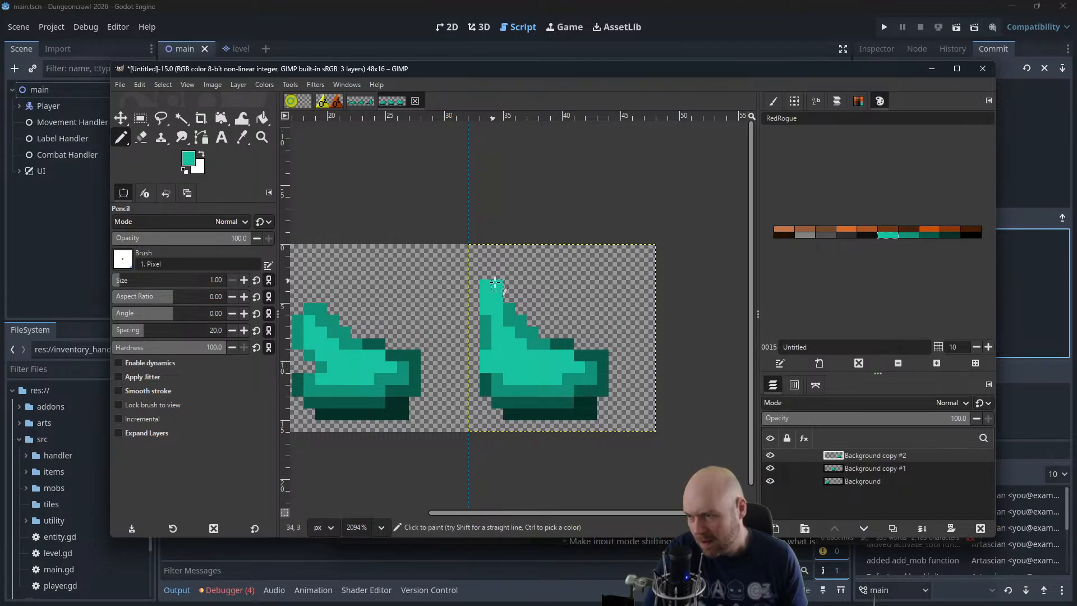
Erase the third slime's rightmost pixels, then outline its raised lobe and left side in medium green
click(140, 137)
mouse_move(605, 353)
mouse_down()
mouse_move(598, 418)
mouse_move(609, 371)
mouse_move(595, 383)
mouse_move(598, 371)
mouse_move(591, 402)
mouse_up()
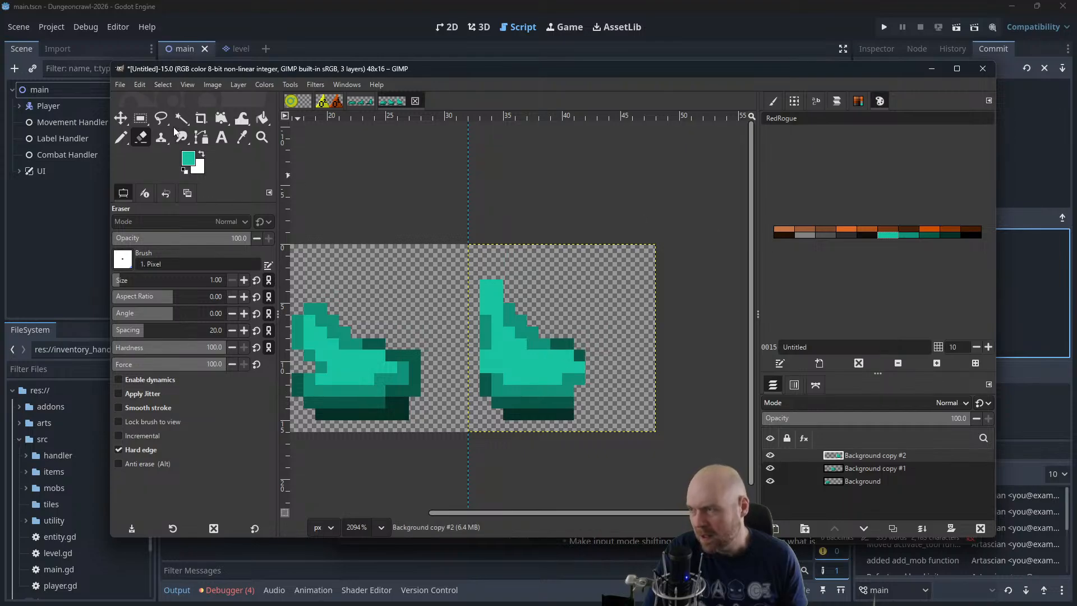
click(121, 139)
click(909, 235)
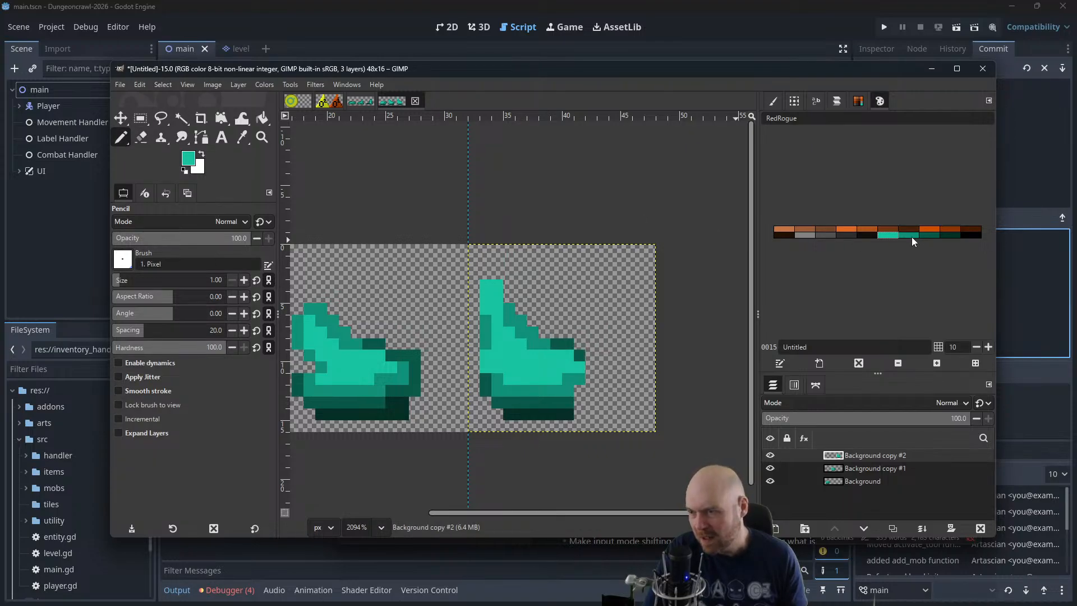
double_click(911, 236)
click(648, 235)
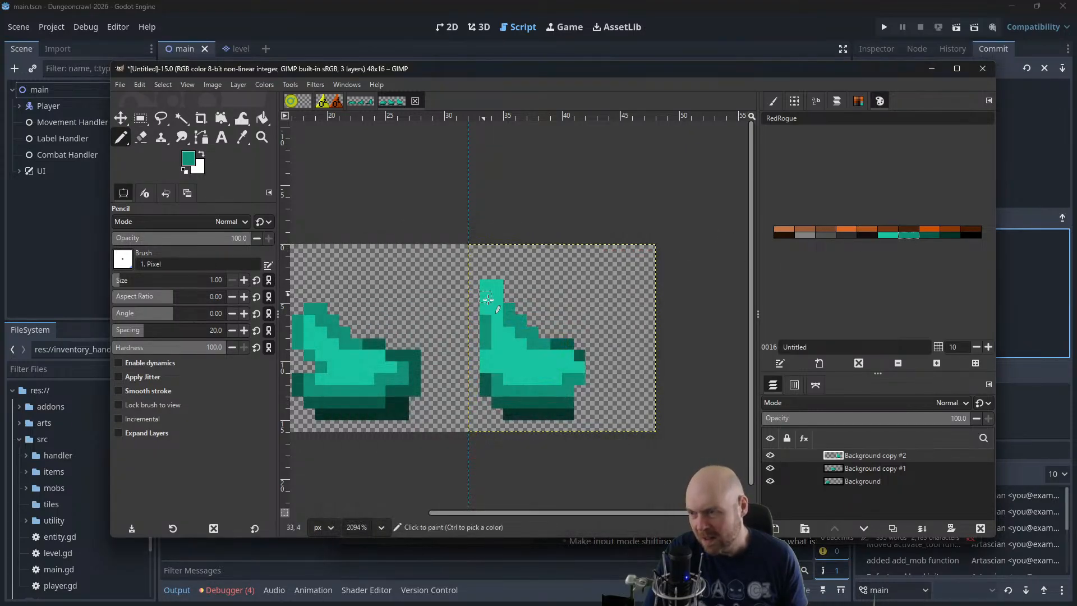
mouse_move(476, 310)
mouse_down()
mouse_move(486, 274)
mouse_move(506, 293)
mouse_up()
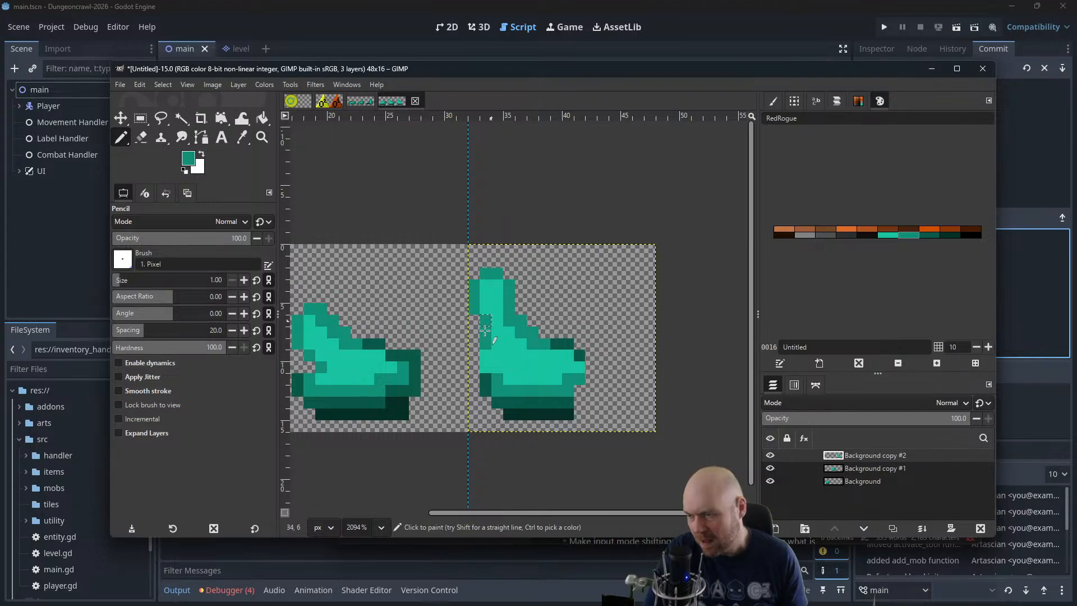
drag(484, 331, 475, 367)
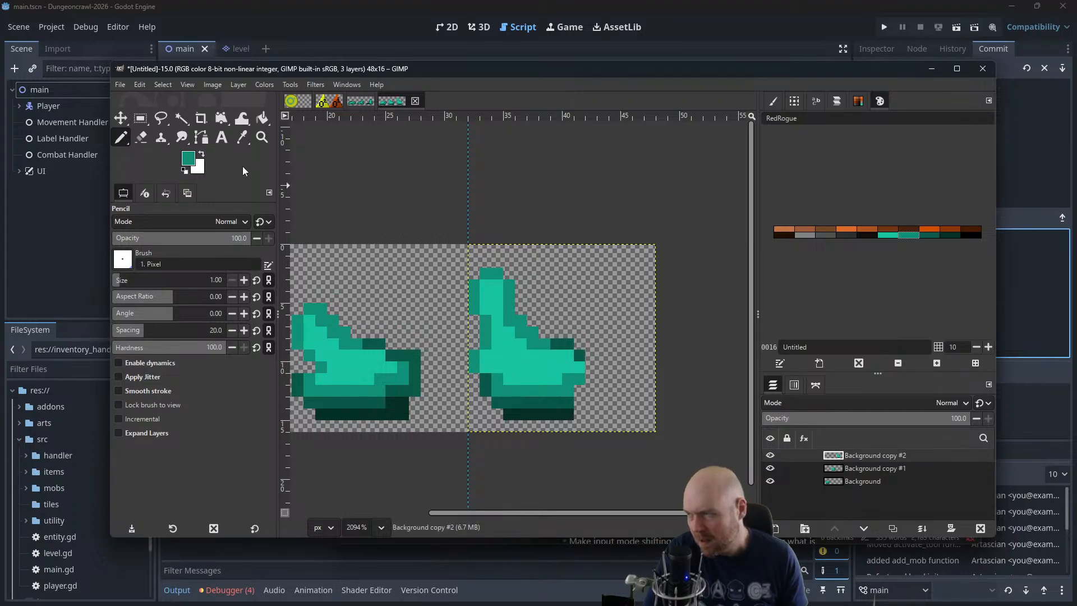
Shade the third slime's upper slope and right edge with dark green pixels
ctrl+click(545, 348)
click(537, 346)
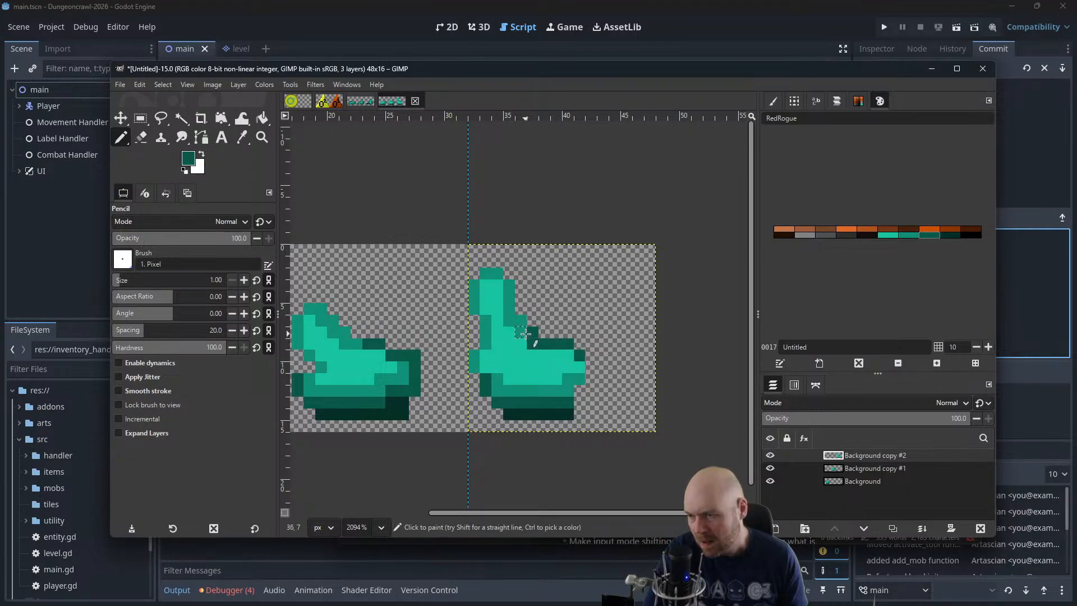
click(579, 378)
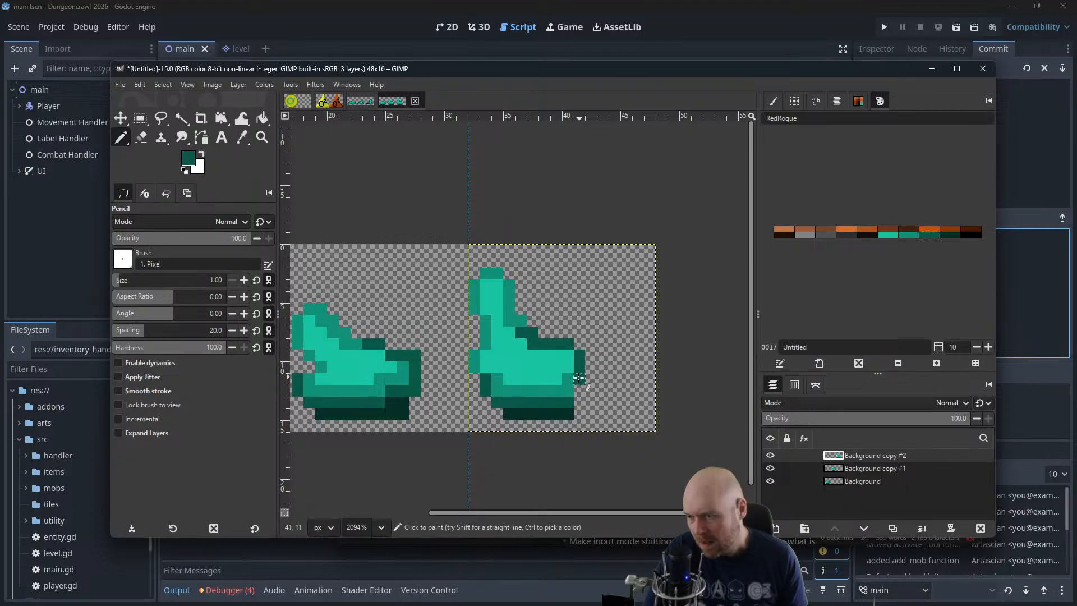
click(572, 387)
key(ctrl+z)
click(575, 377)
Shade the inside of the third slime's right lobe in medium green with a bright highlight, and darken its lower right corner with the darkest green
mouse_move(548, 355)
mouse_down()
mouse_move(566, 359)
mouse_move(554, 380)
mouse_up()
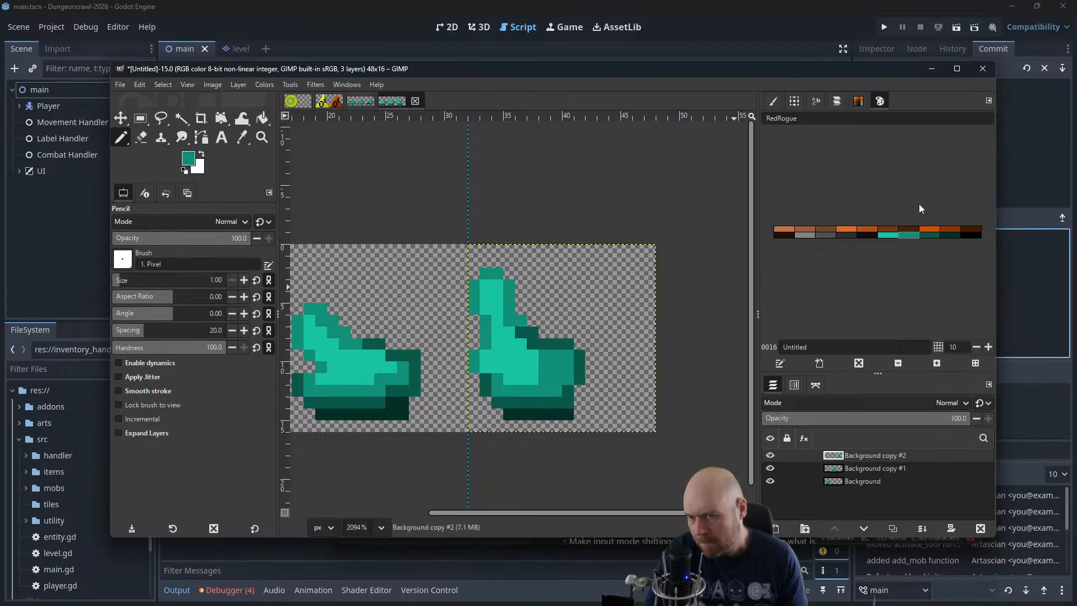
drag(547, 368, 554, 367)
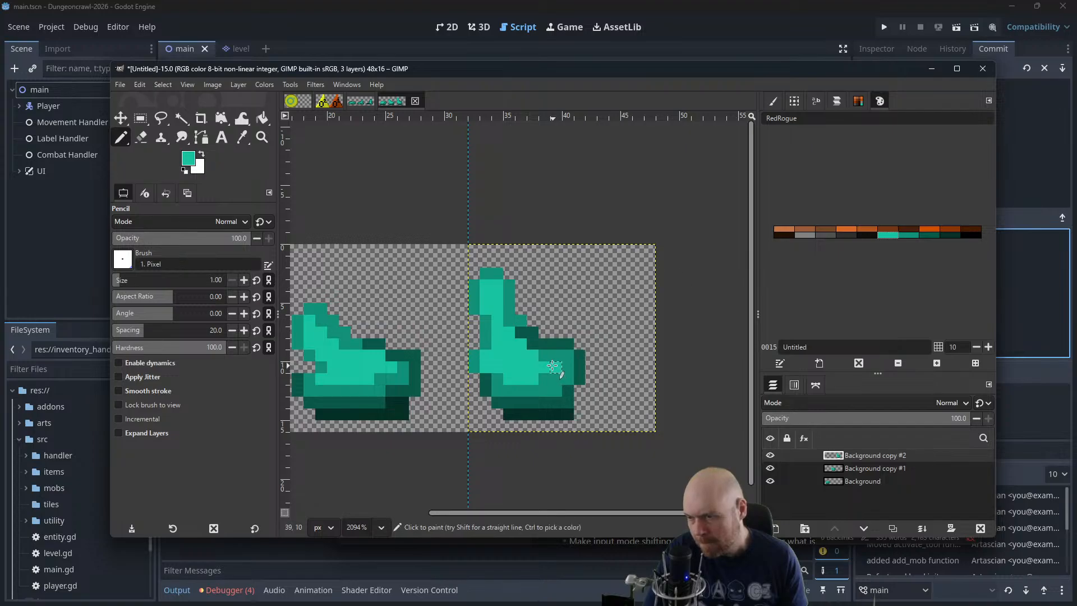
click(948, 235)
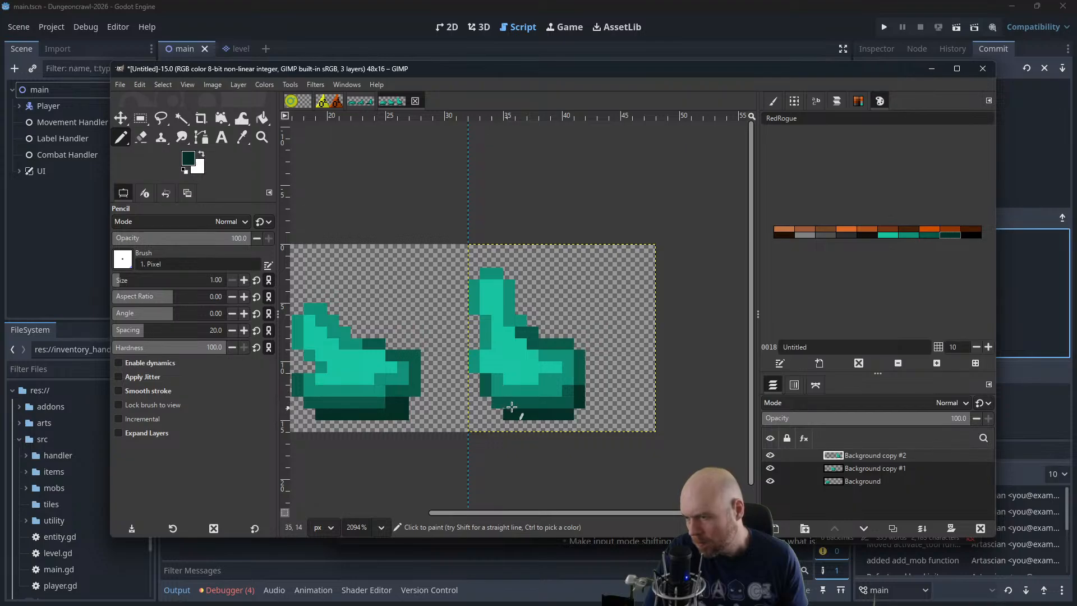
scroll(573, 365, down, 4)
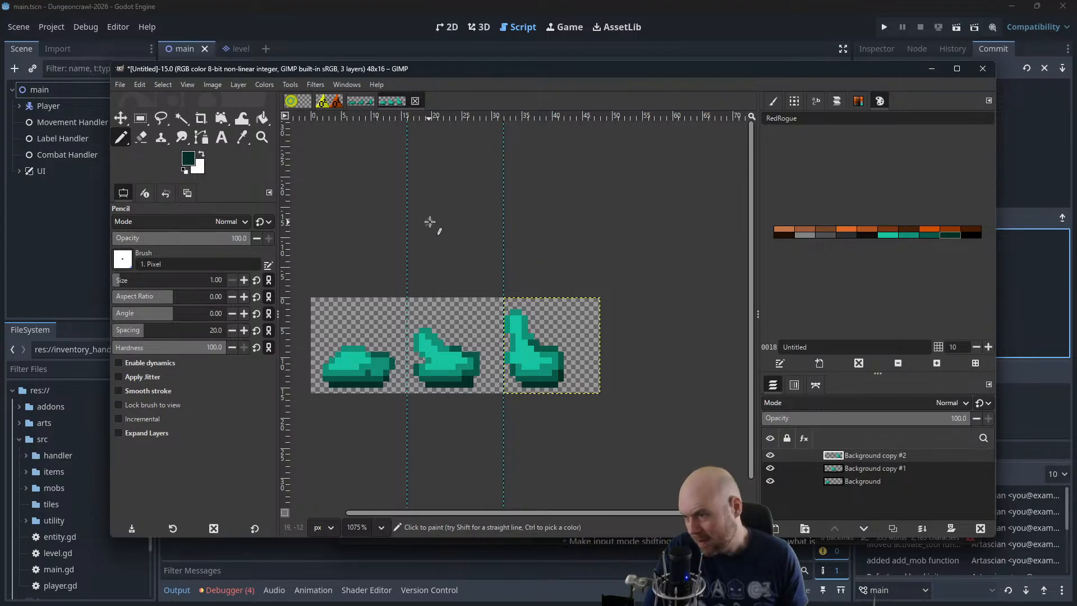
click(311, 87)
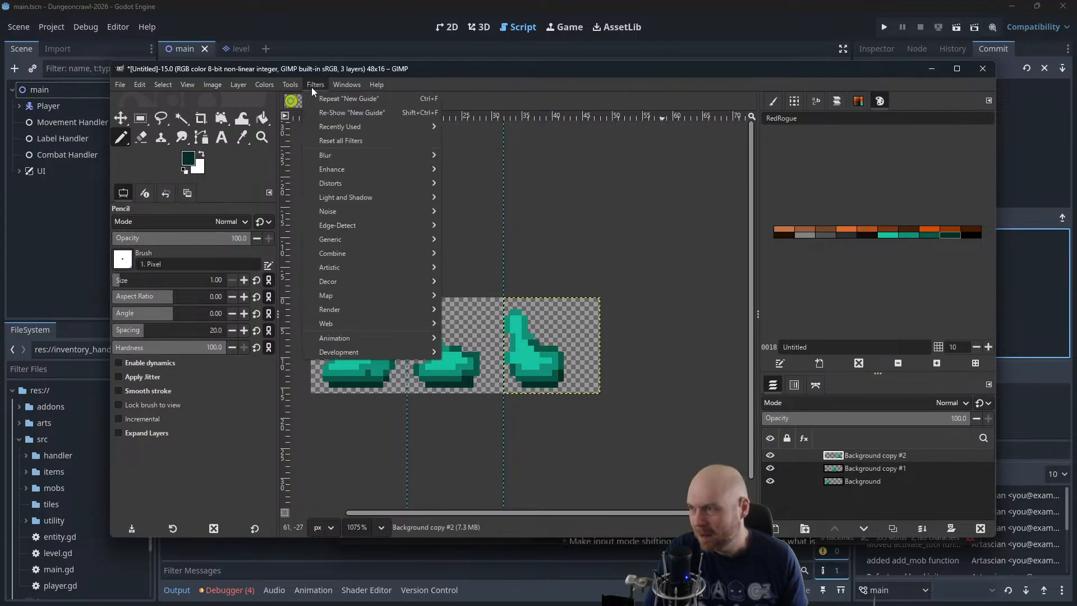
mouse_move(334, 339)
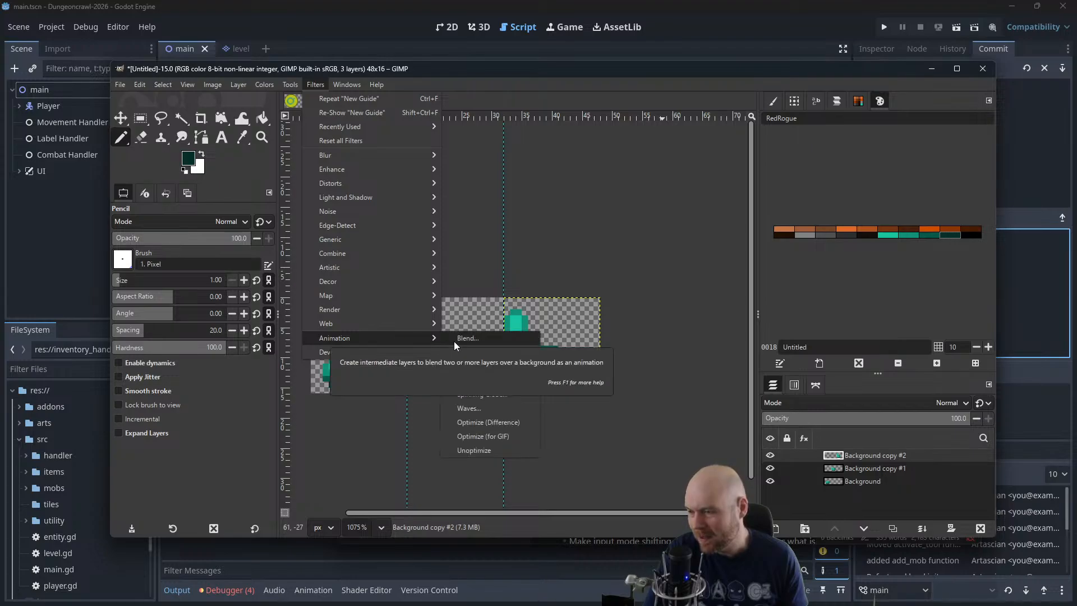
click(457, 450)
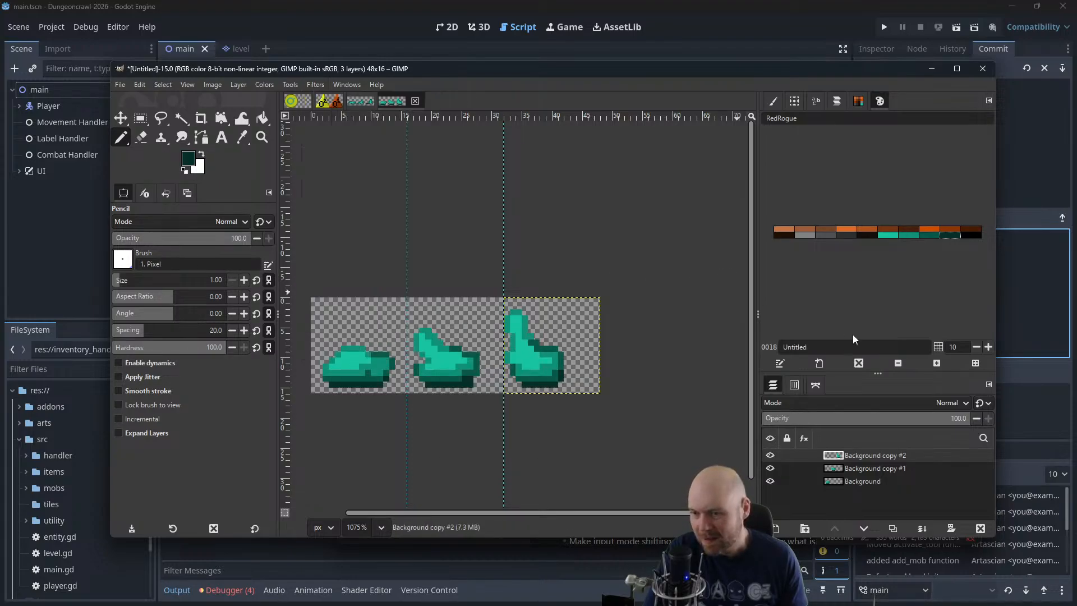
Move the second and third slime layers onto the first frame so all three slimes overlap
click(121, 118)
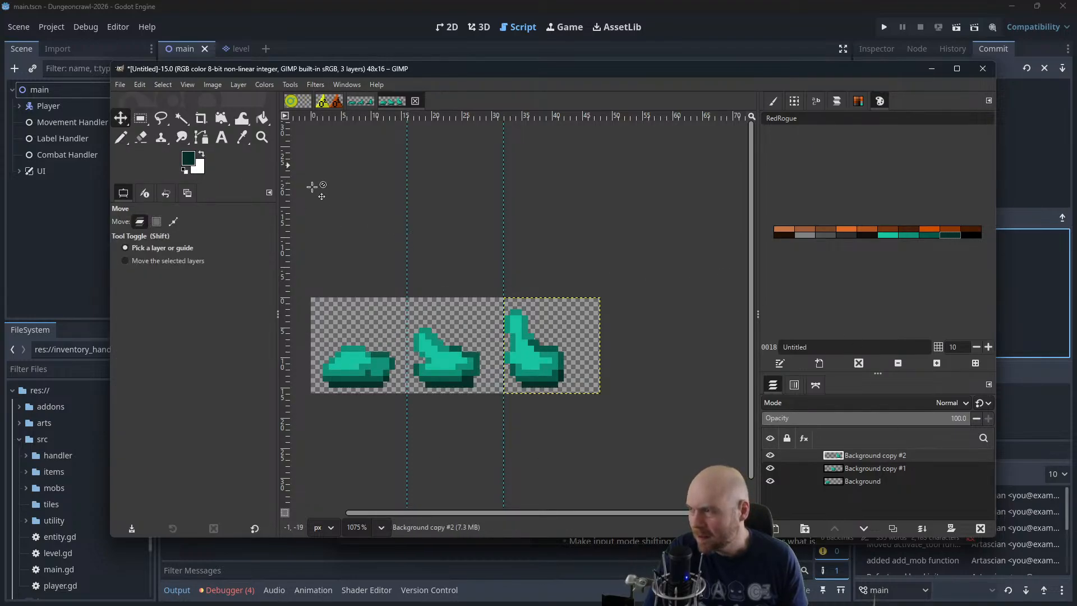
scroll(464, 211, left, 3)
click(868, 481)
double_click(874, 468)
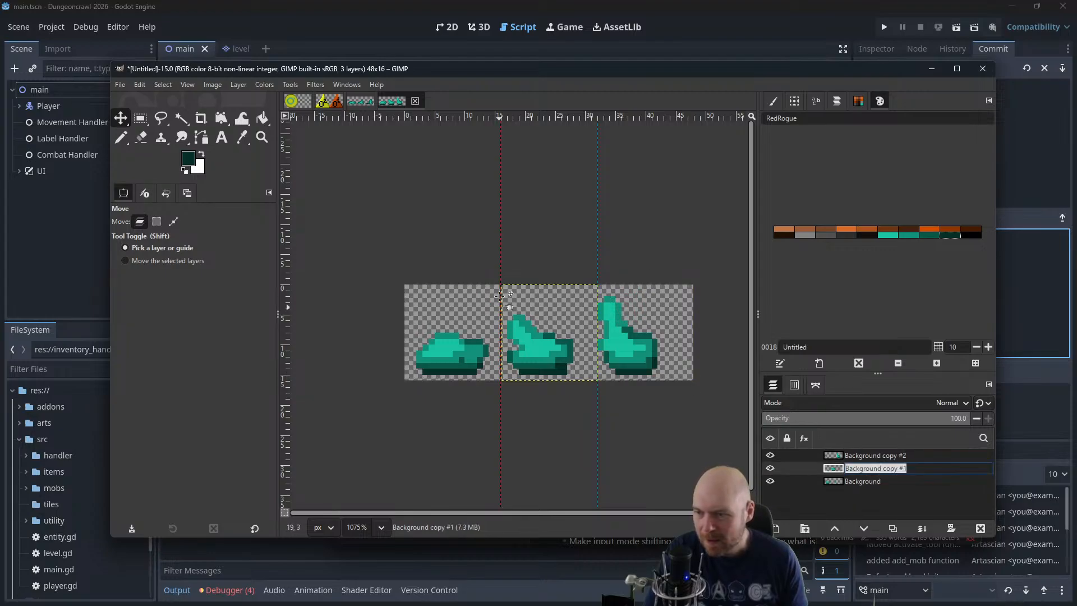
drag(534, 342, 445, 346)
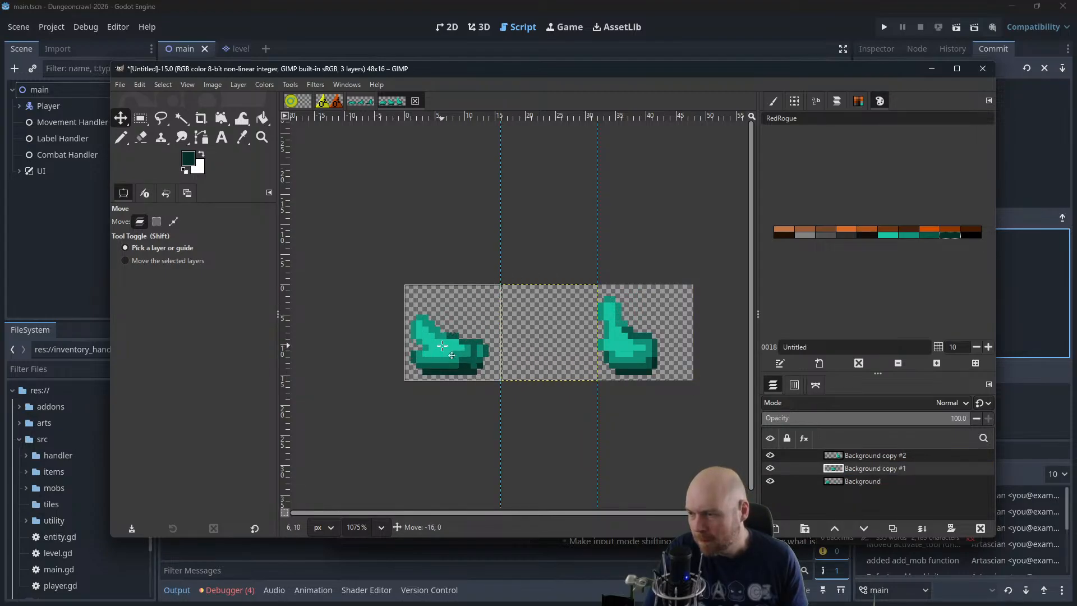
click(858, 455)
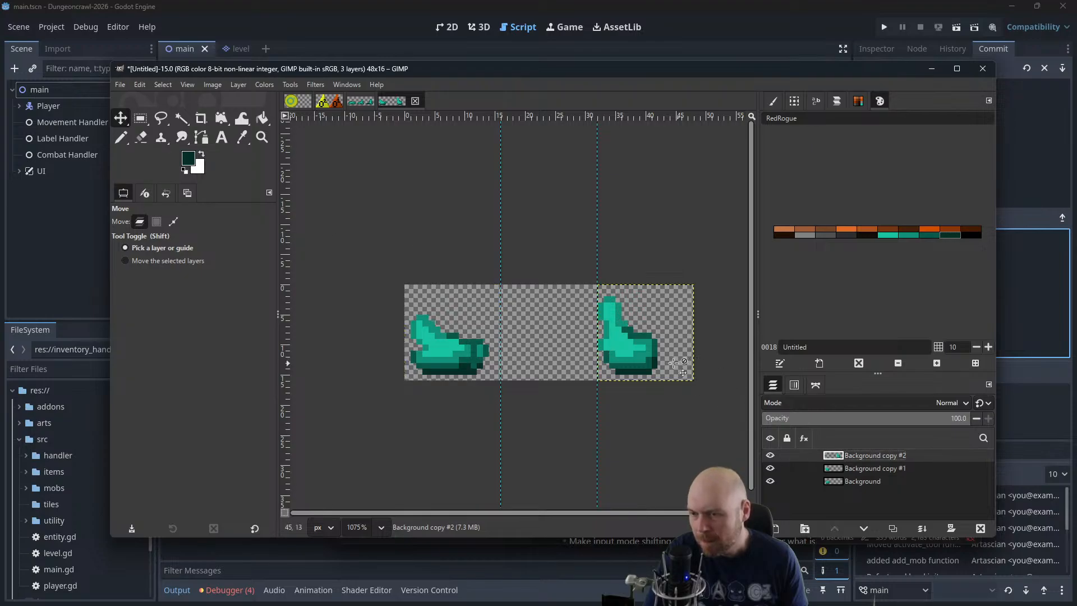
drag(655, 361, 462, 354)
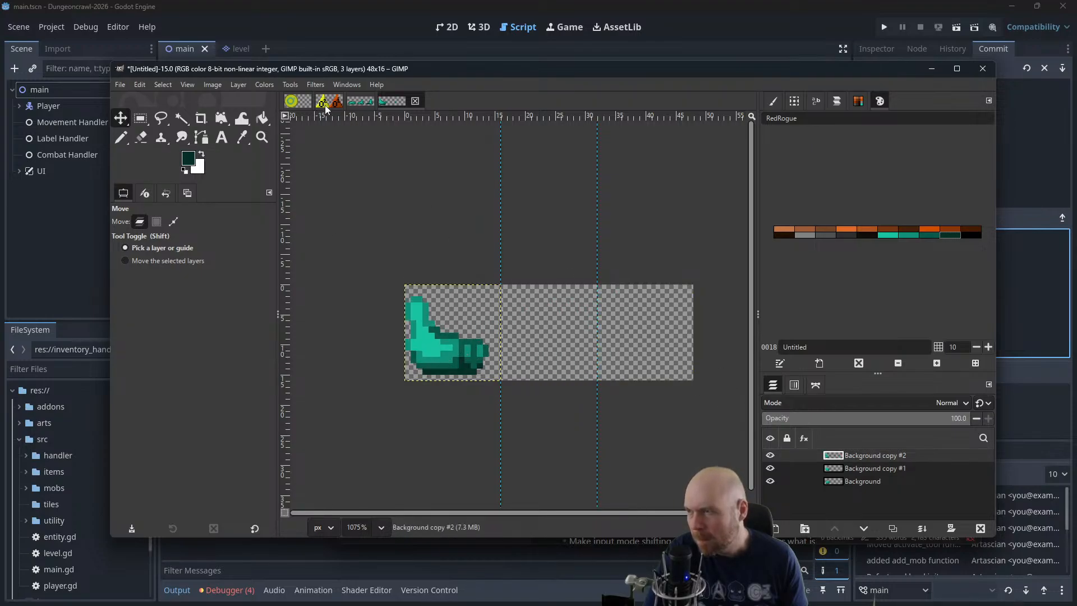
Open the Animation Playback preview, zoom it to 200%, play the slime animation and stop it
click(334, 84)
mouse_move(317, 83)
mouse_move(329, 337)
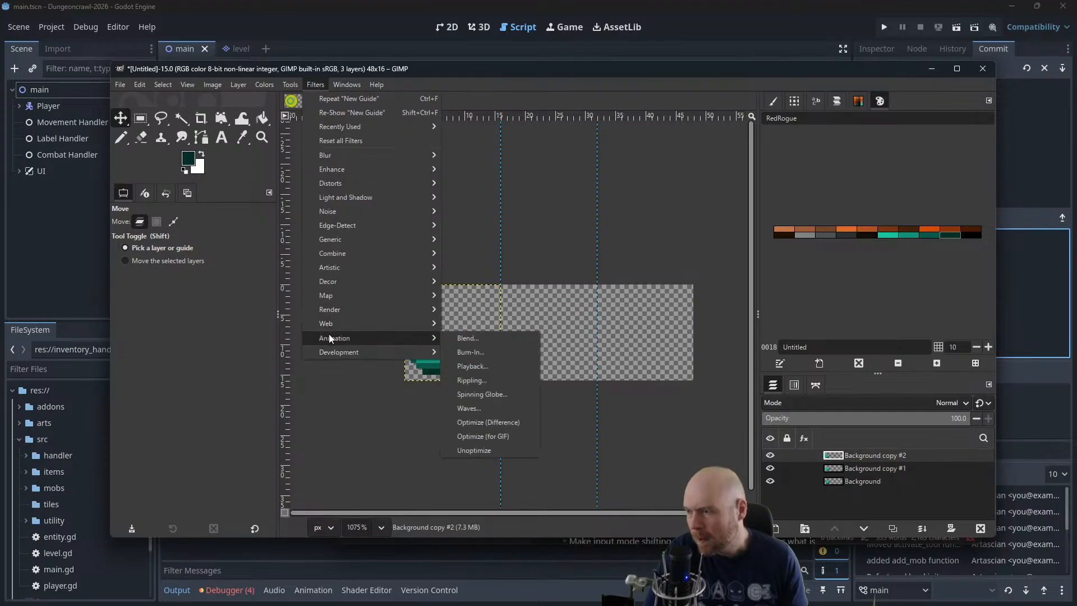
click(481, 364)
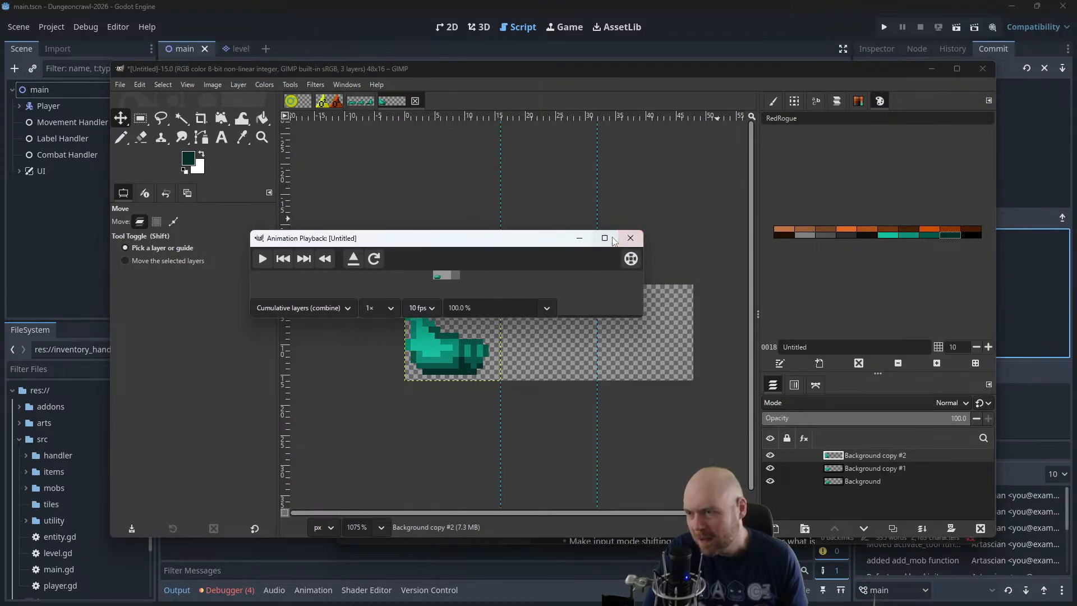
click(547, 308)
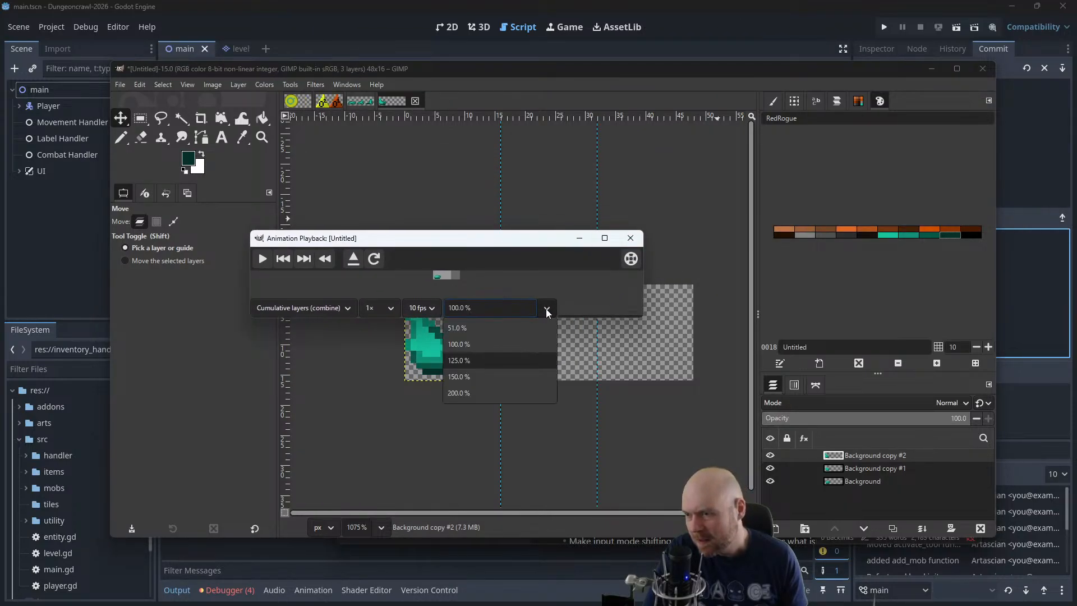
click(466, 391)
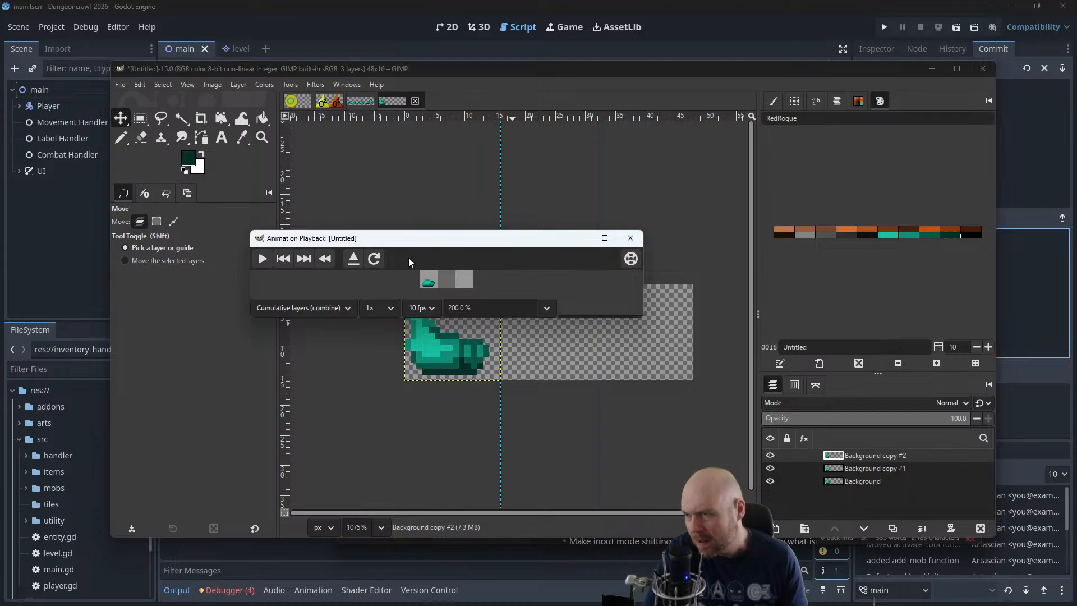
click(263, 259)
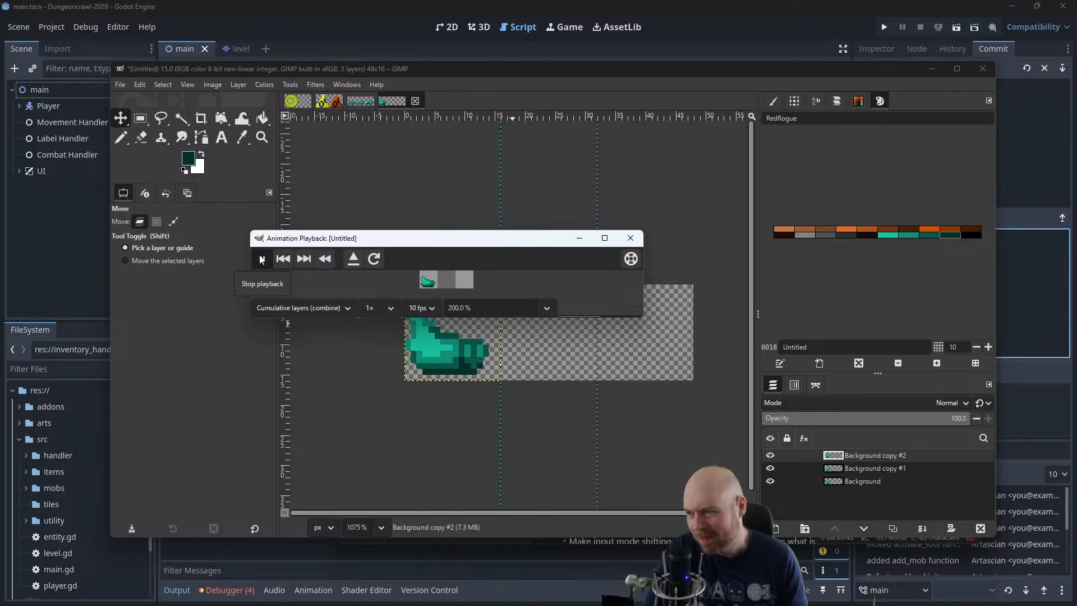
click(261, 259)
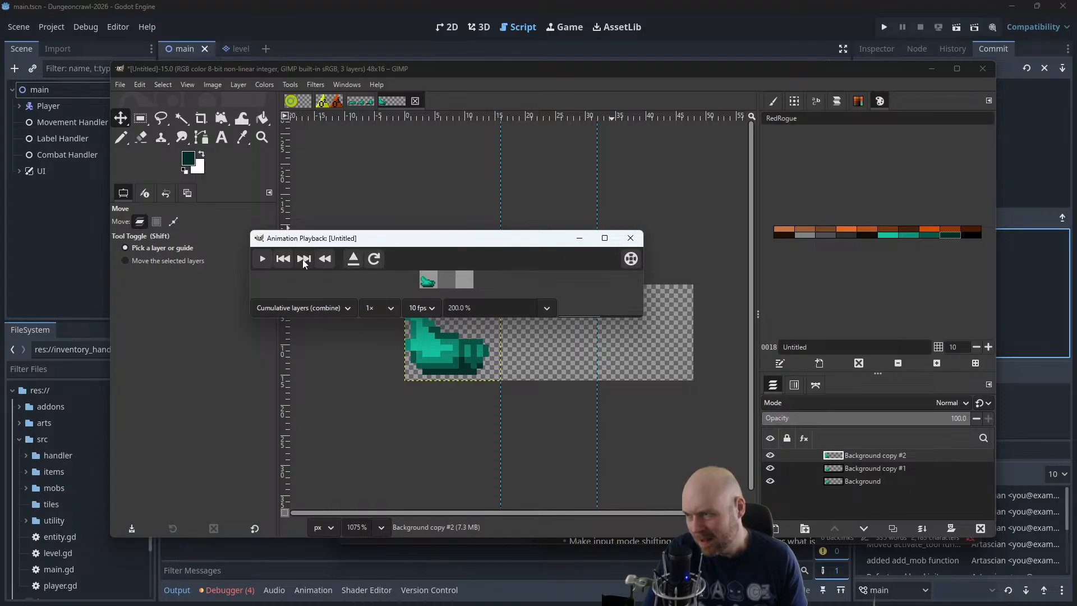
Play the preview at 0.125× speed with one frame per layer (replace)
click(375, 308)
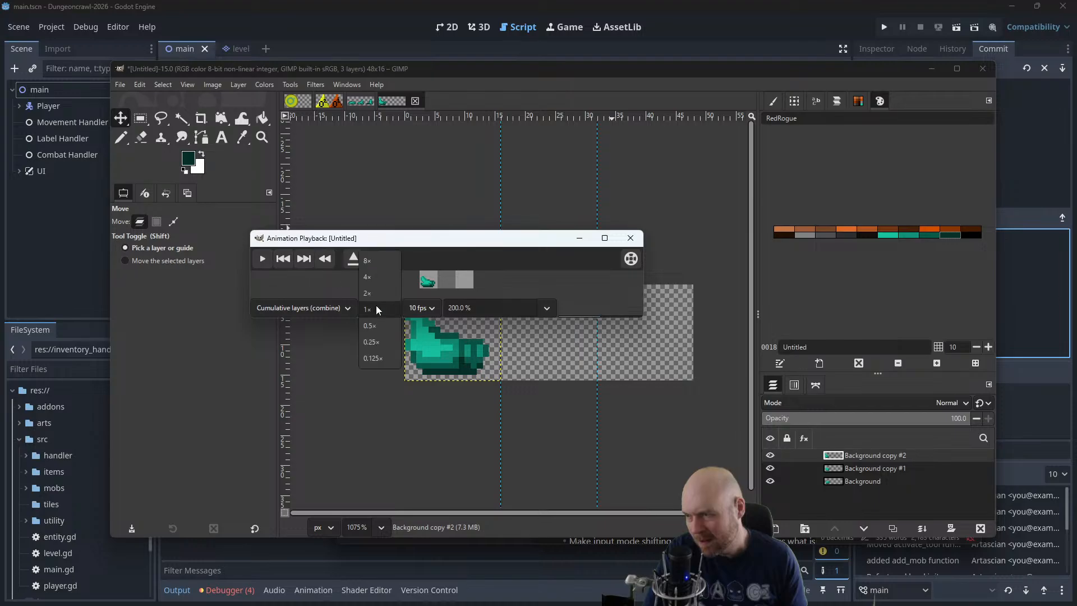
click(376, 357)
click(264, 259)
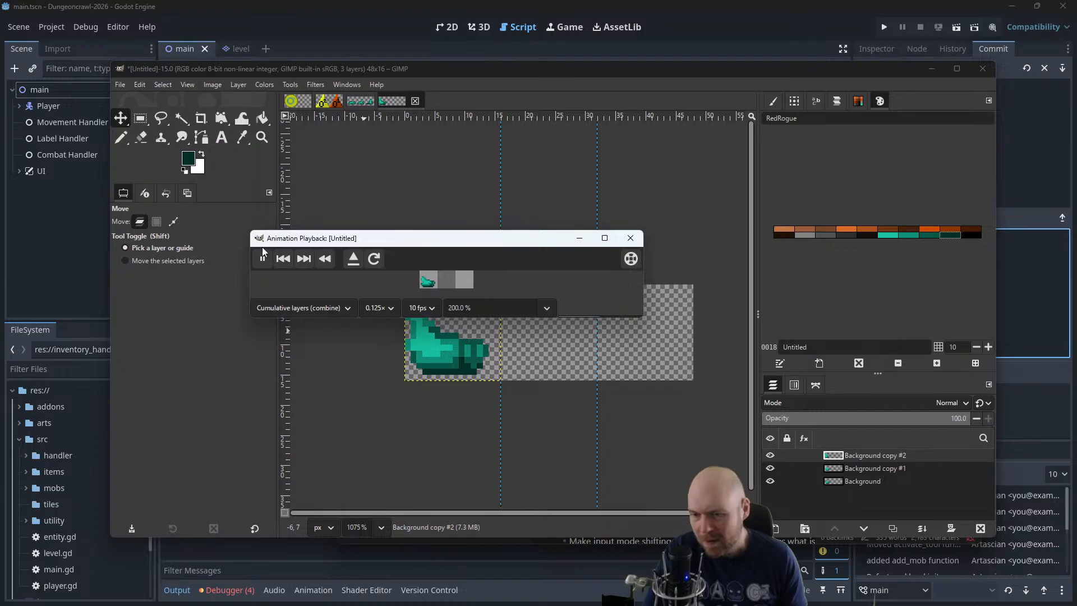
click(322, 310)
click(319, 327)
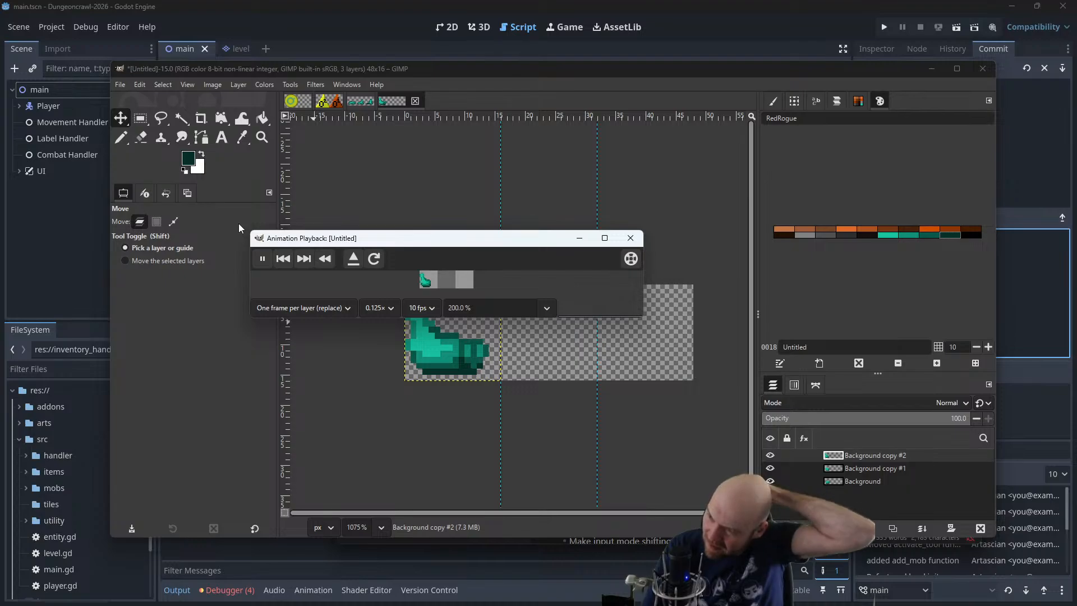
Set the animation preview speed to 0.25× at 10 fps and close the preview
click(366, 309)
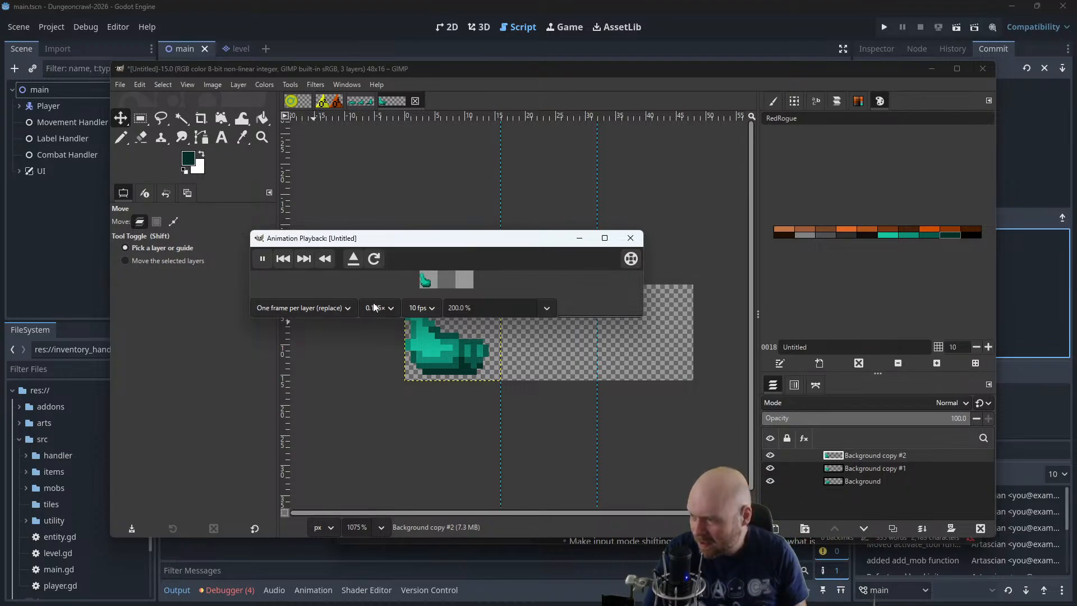
click(371, 290)
click(421, 308)
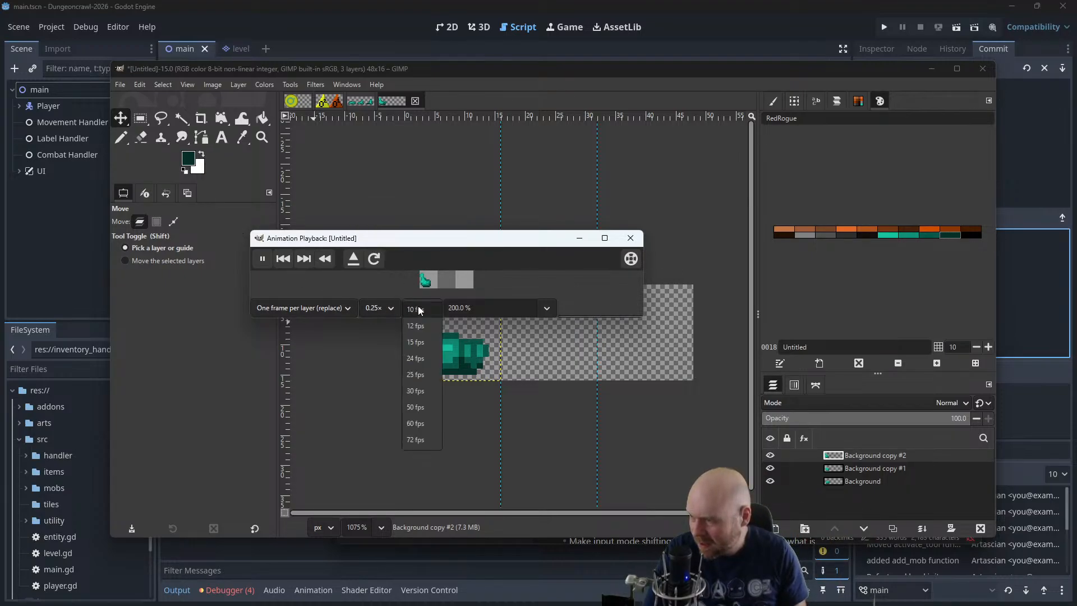
click(412, 311)
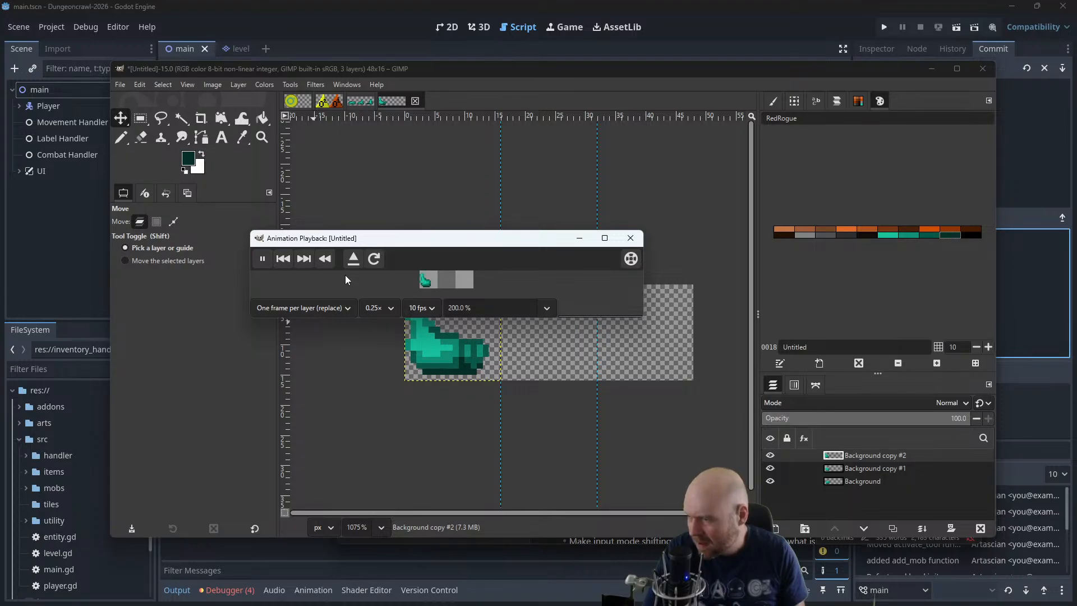
click(640, 240)
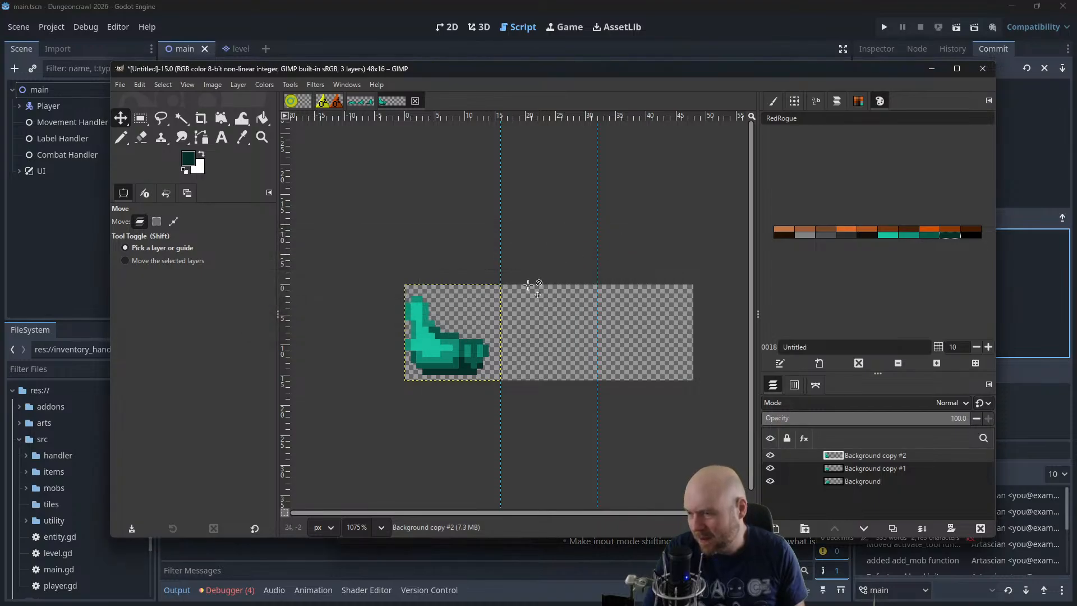
Move the tallest slime's layer to the third frame and the middle slime's layer to the second frame
click(889, 468)
drag(442, 348, 542, 350)
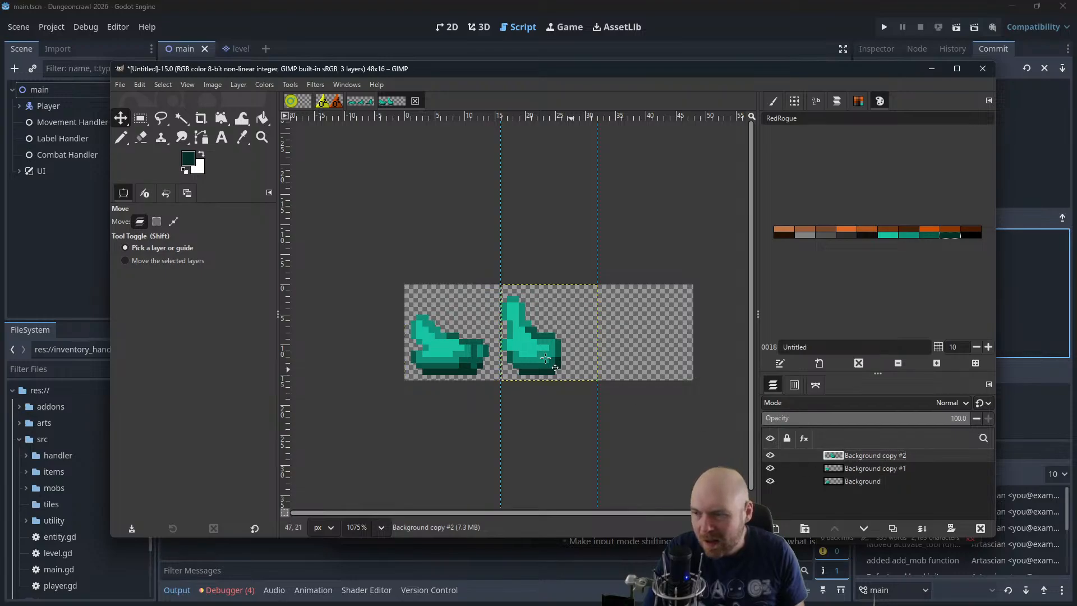
drag(541, 344, 639, 346)
click(867, 470)
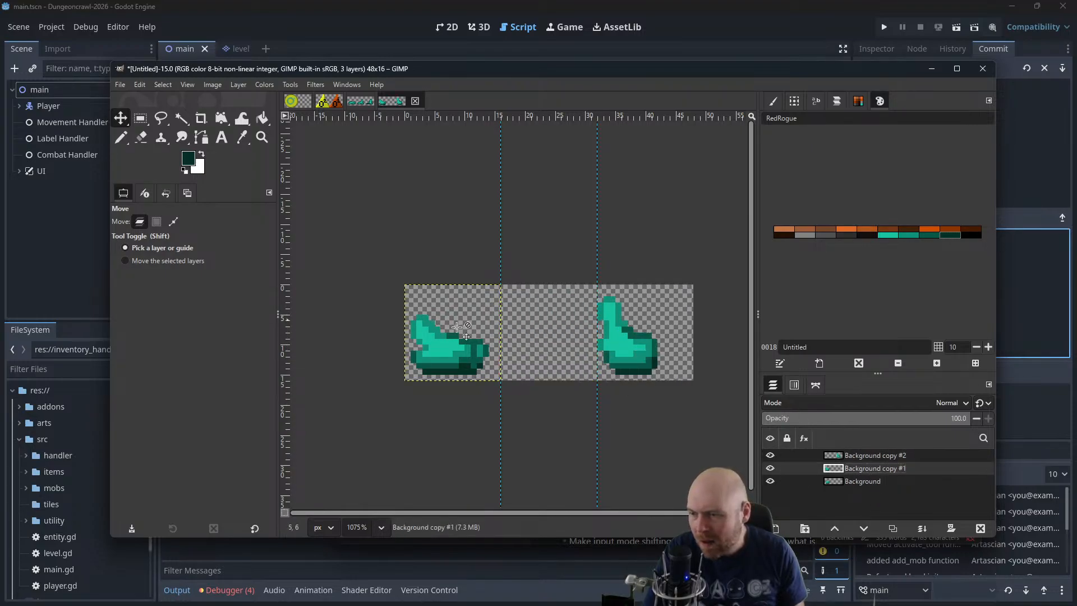
drag(449, 339, 546, 339)
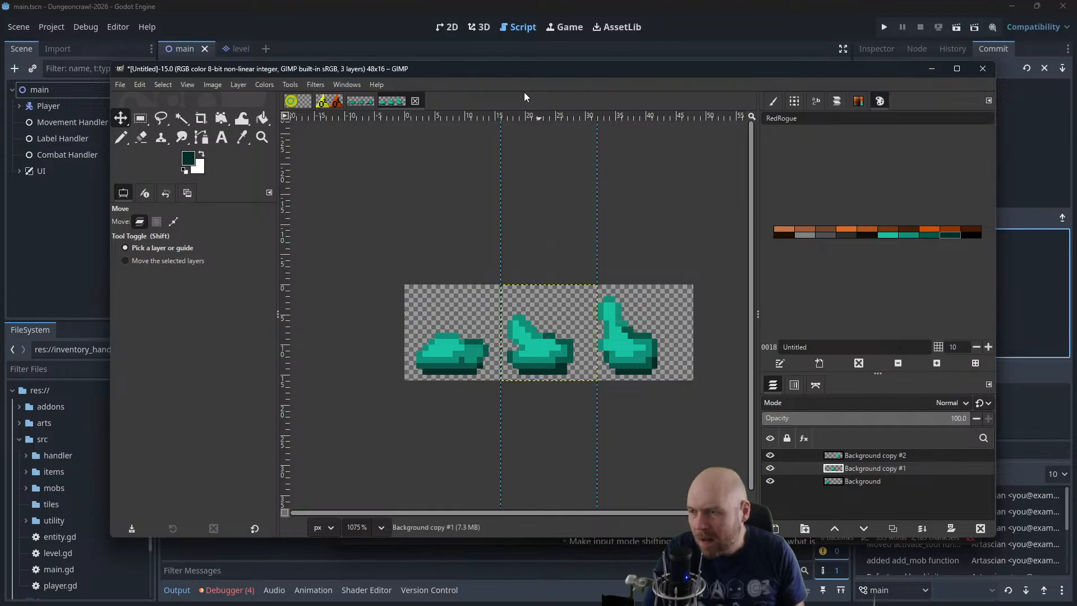
Save the slime image as slime2.xcf and create a new 48 × 16 px image
drag(471, 72, 1076, 121)
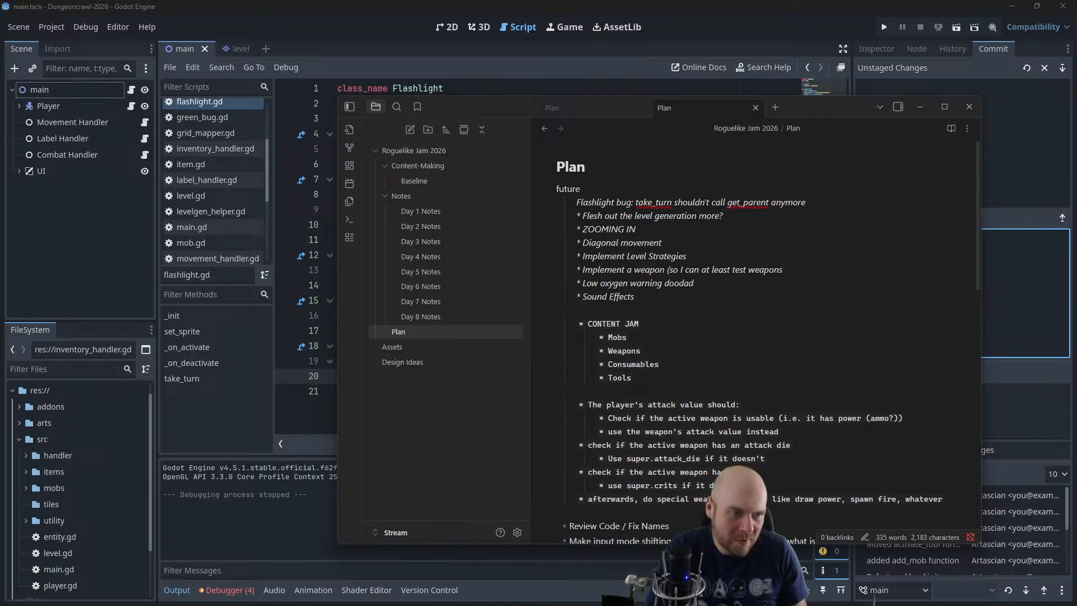
drag(1076, 121, 532, 126)
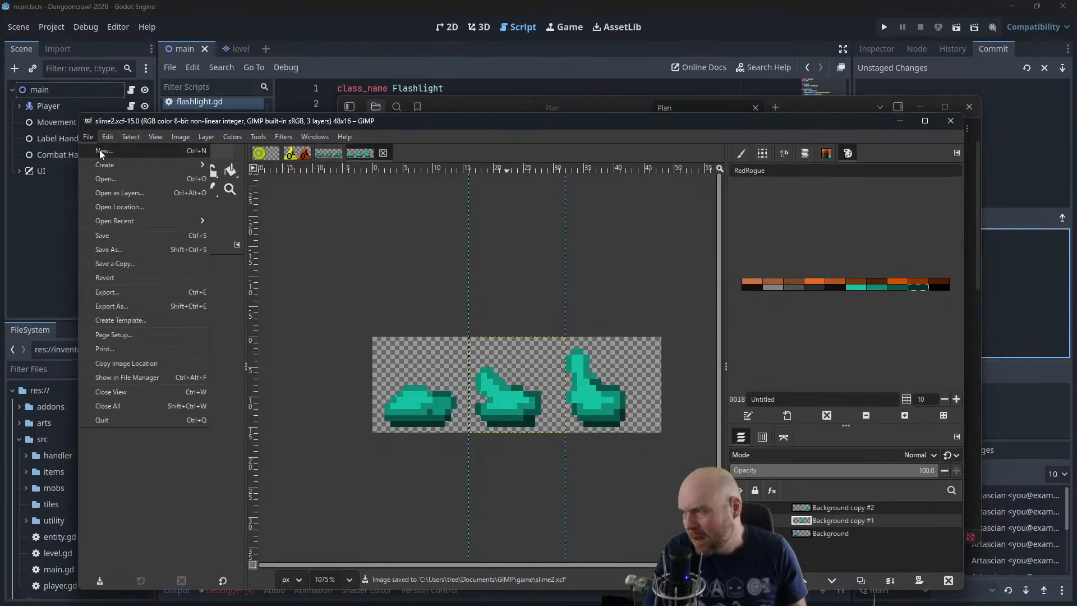
click(99, 150)
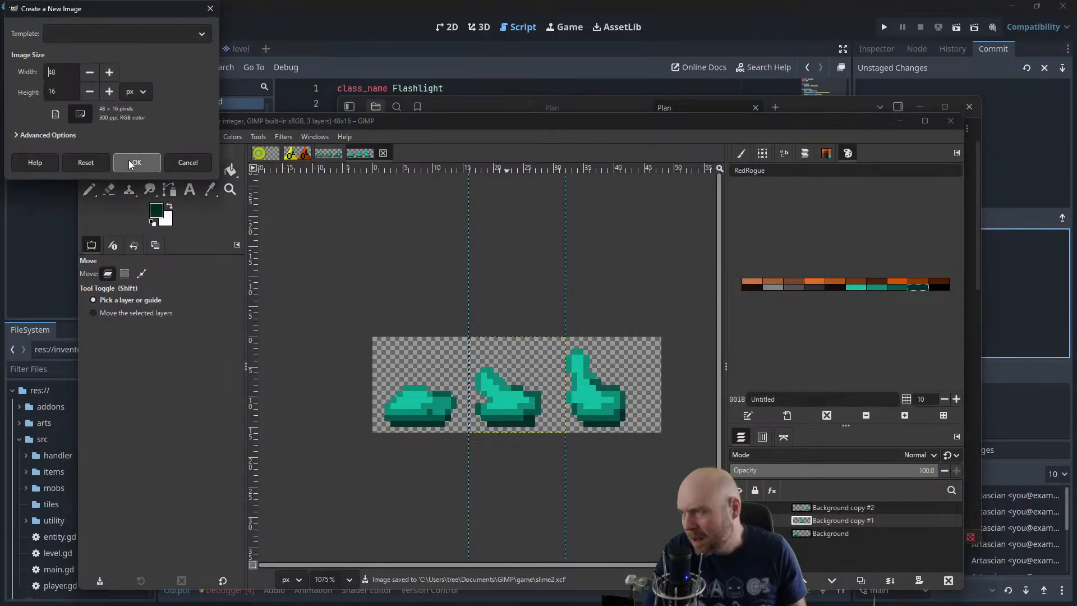
click(130, 162)
Select the first frame area in slime2.xcf and copy its slime from the Background layer
click(360, 154)
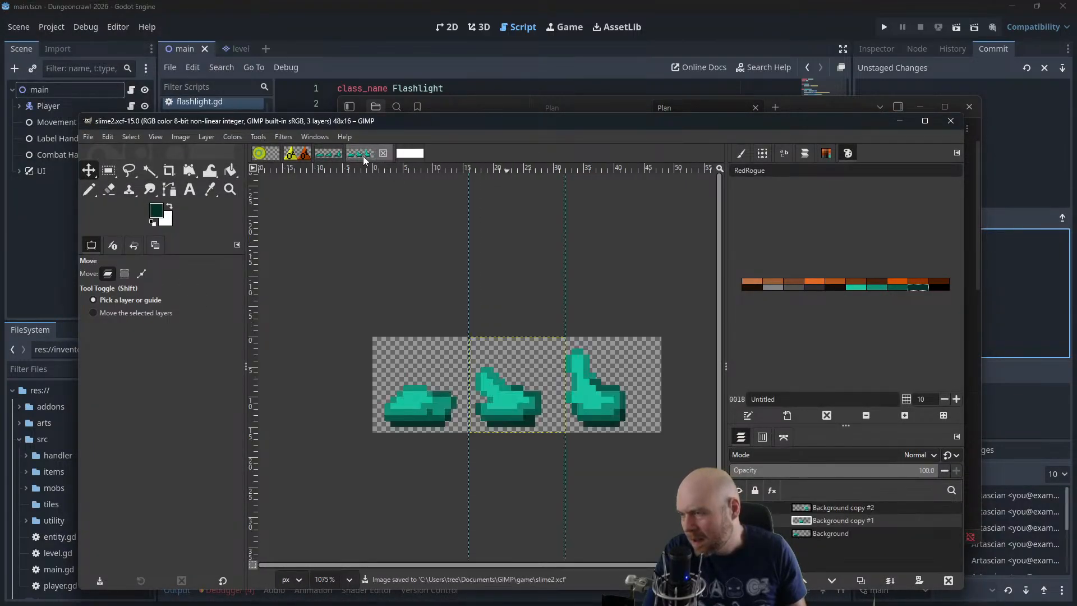
click(108, 171)
drag(366, 307, 469, 462)
key(ctrl+c)
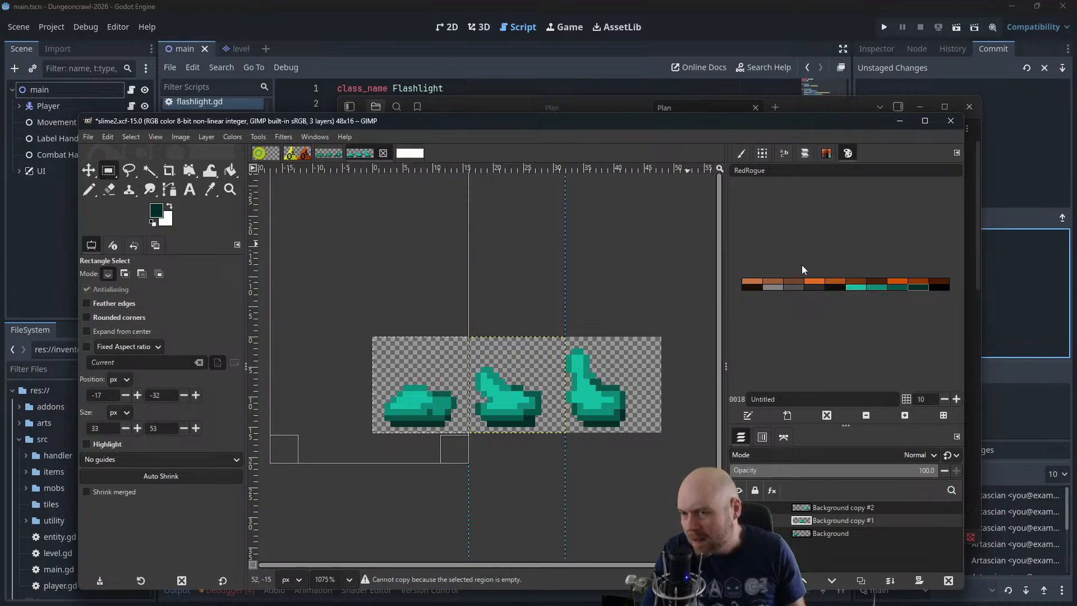
click(824, 534)
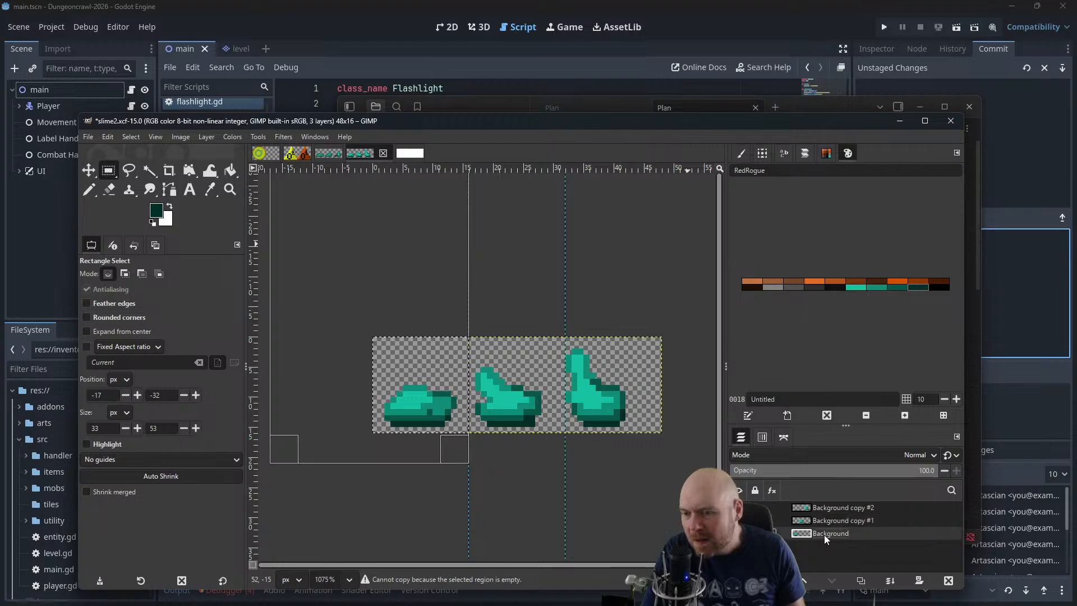
Add an alpha channel to the new blank image and clear its white background to transparency
click(405, 152)
ctrl+scroll(510, 368, up, 5)
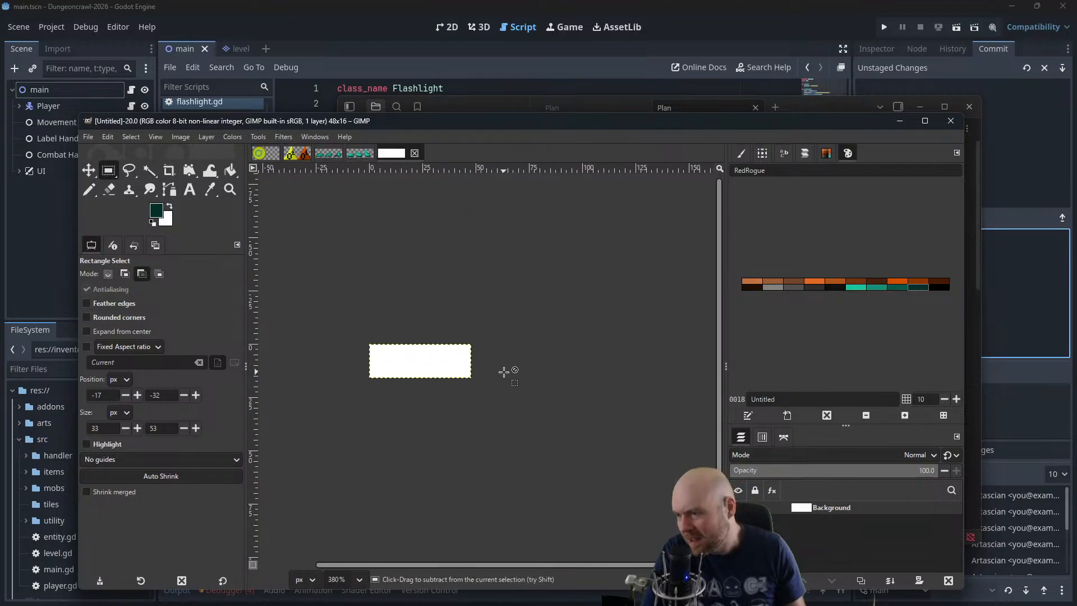
click(207, 136)
mouse_move(241, 262)
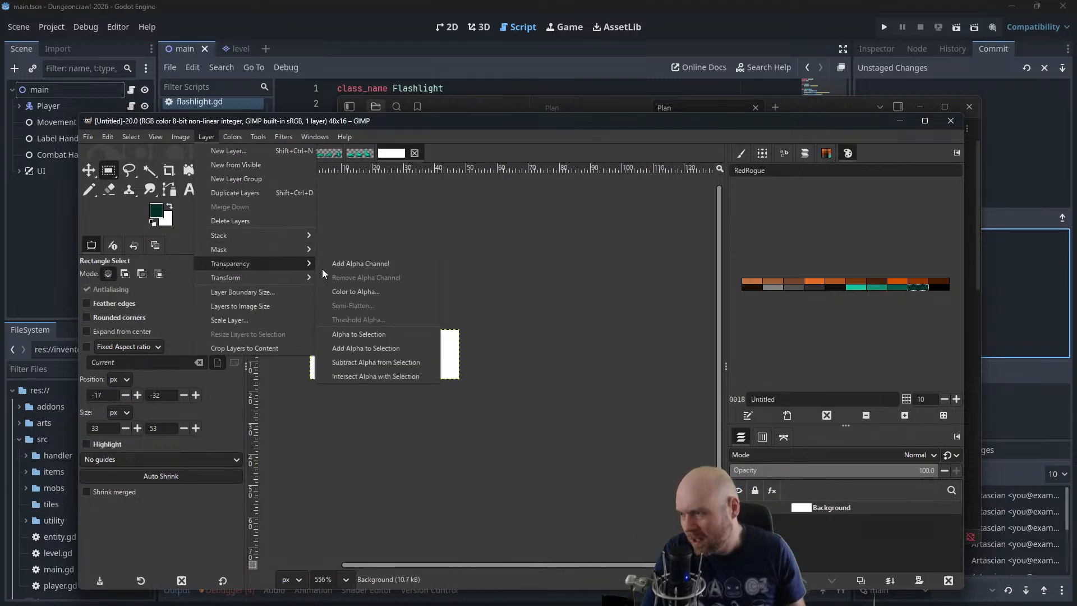
click(349, 263)
scroll(387, 258, left, 2)
key(Delete)
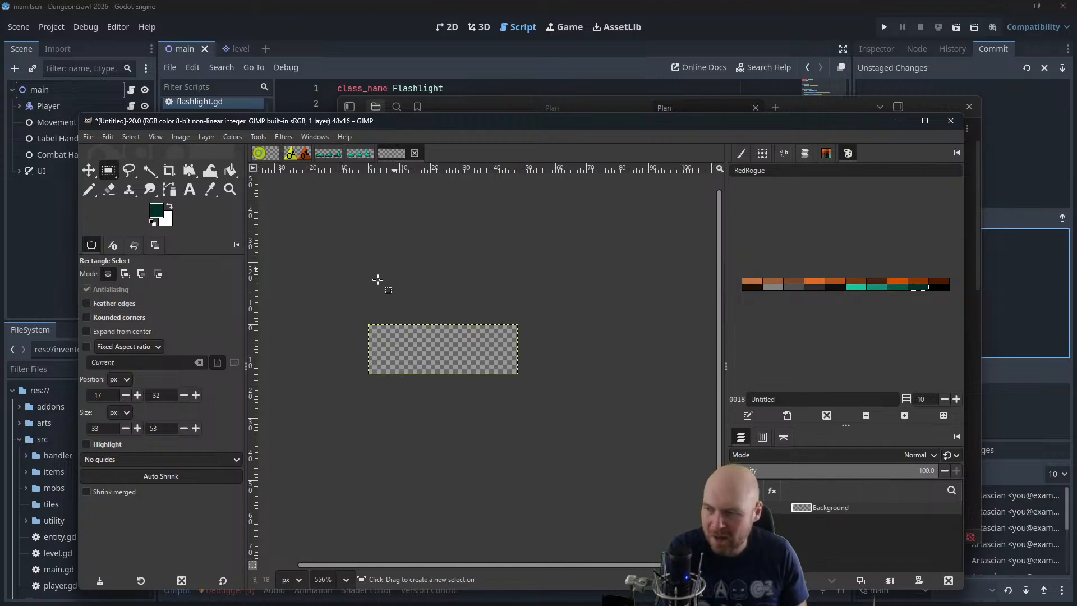
Add vertical guides at positions 32 and 16 to divide the new canvas into three frames
click(189, 135)
mouse_move(230, 390)
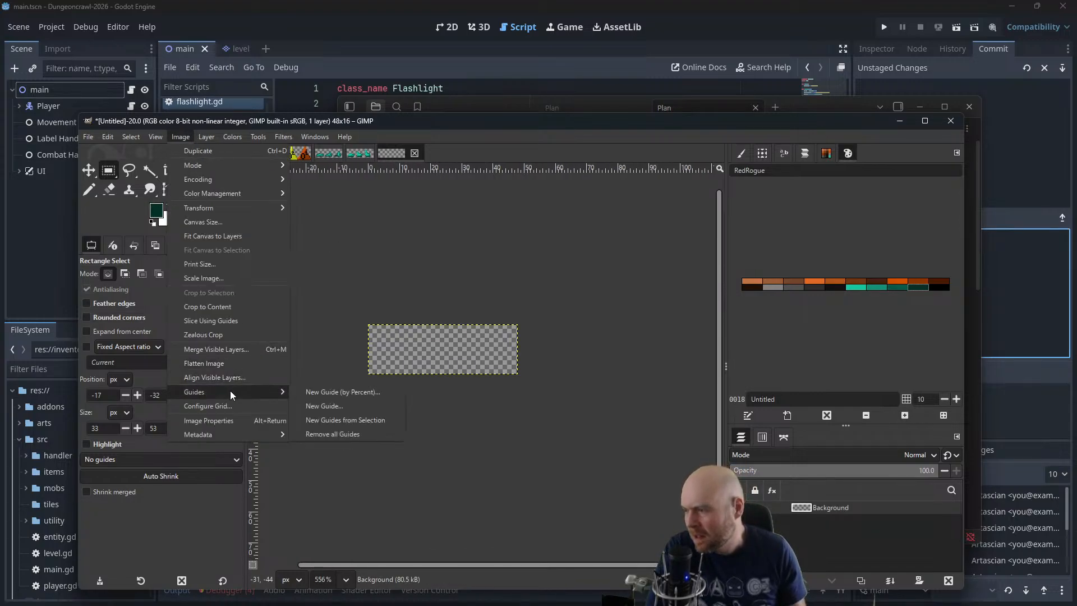
click(310, 407)
click(178, 138)
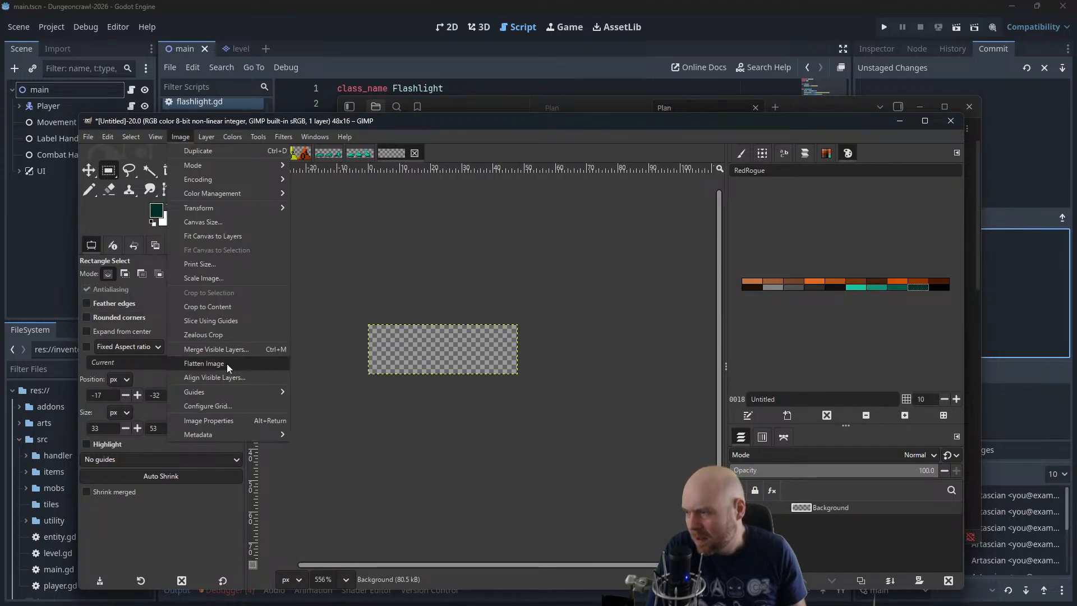
click(315, 406)
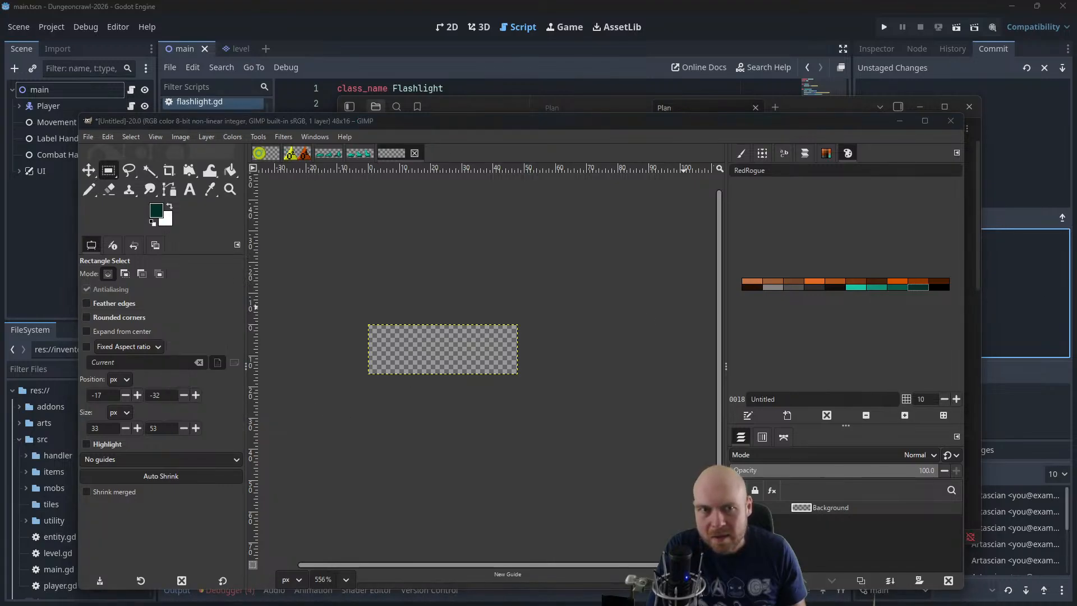
click(675, 336)
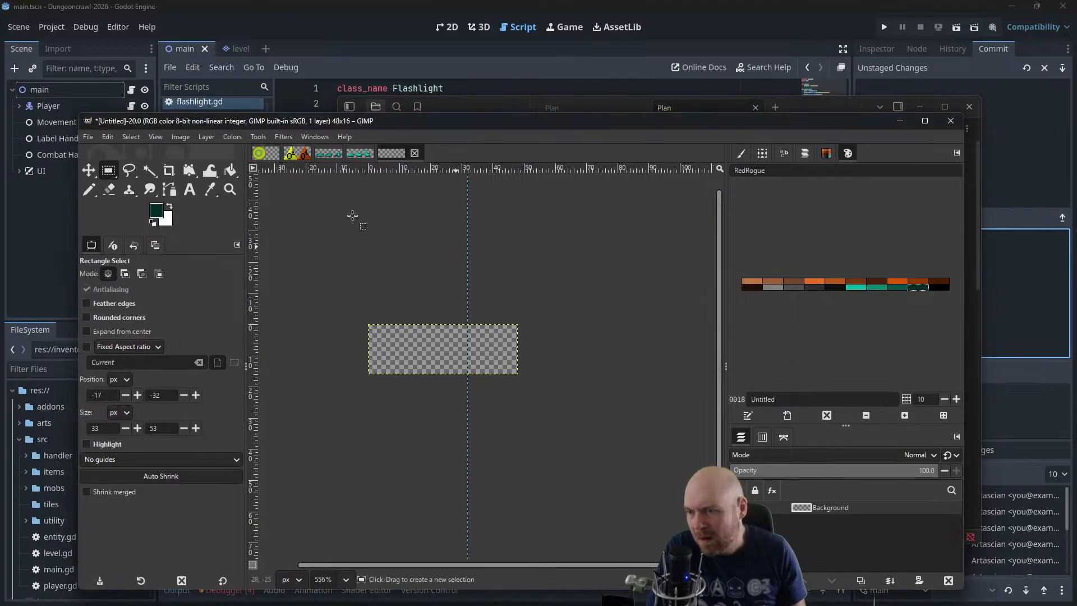
click(181, 137)
mouse_move(201, 393)
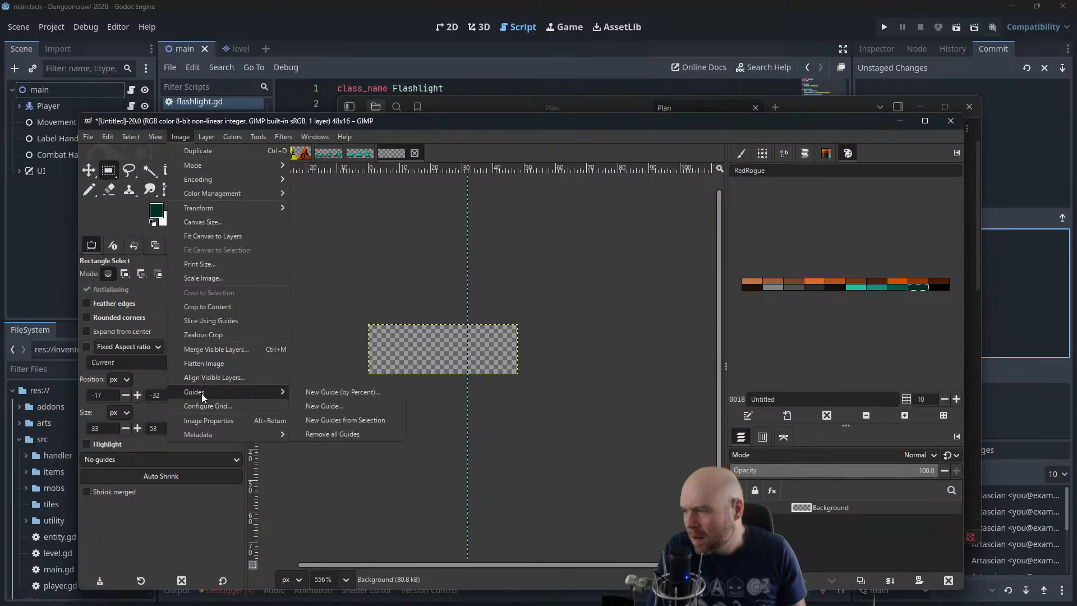
click(318, 412)
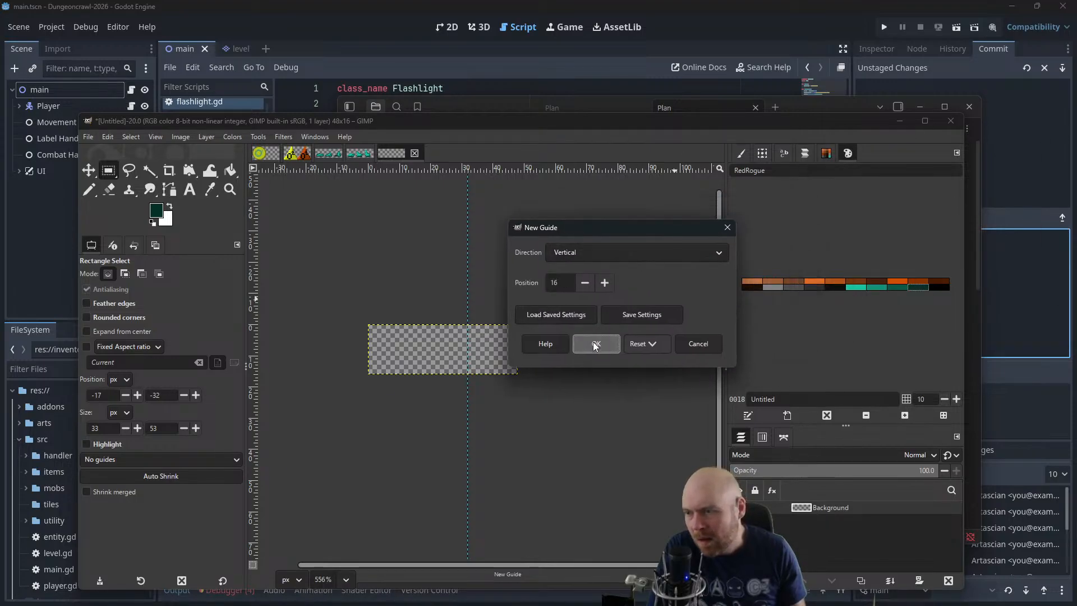
click(595, 344)
Paste the copied slime into the new image and move it into the first frame
scroll(379, 344, up, 5)
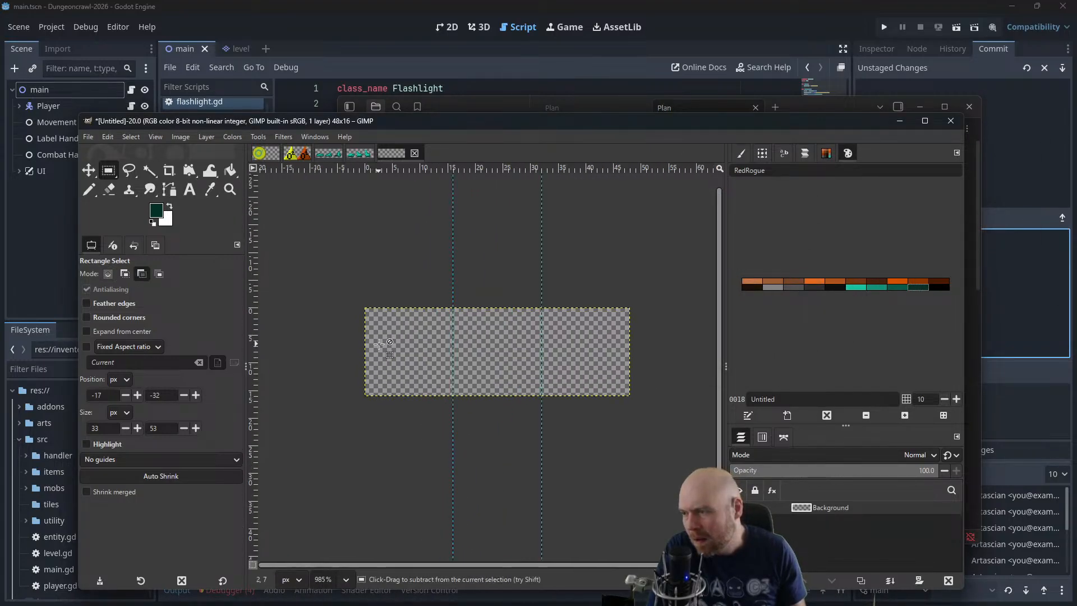
key(ctrl+v)
click(88, 170)
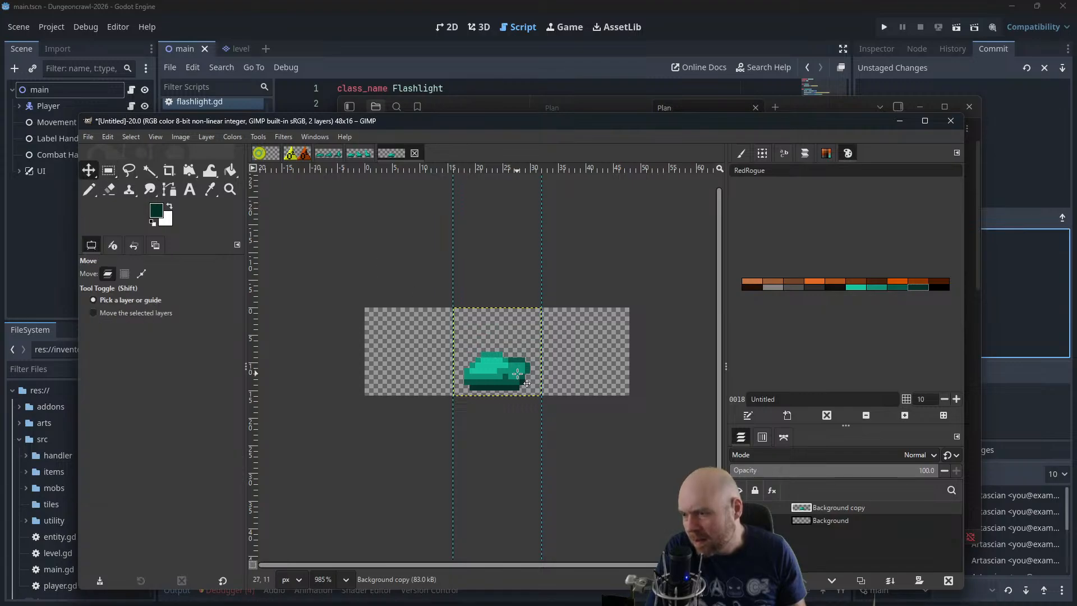
drag(517, 374, 429, 374)
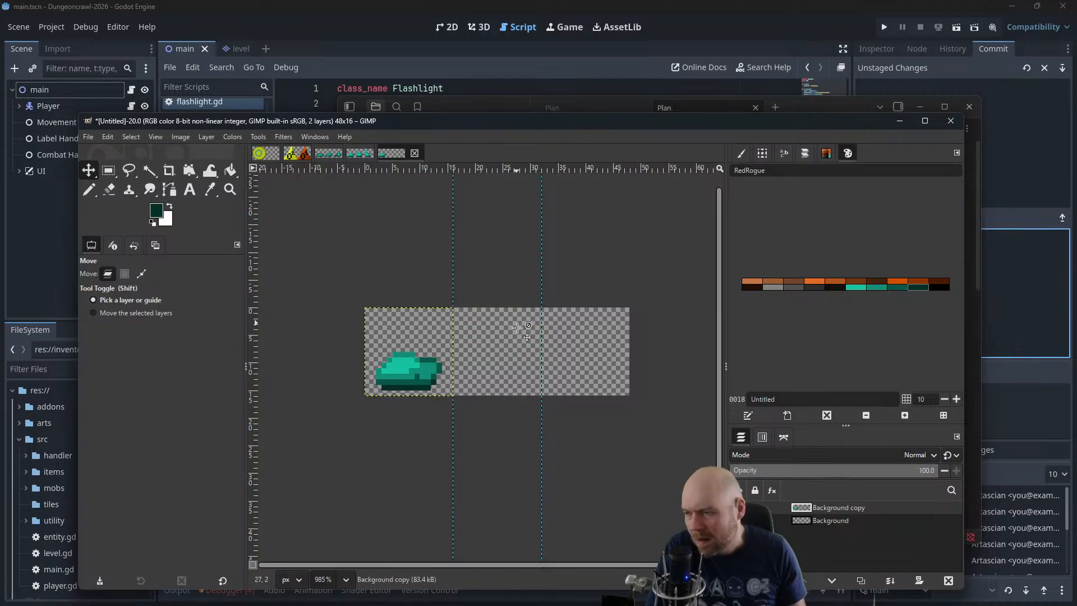
Place a duplicate of the slime layer in the second frame and merge the original slime layer down into Background
scroll(500, 368, up, 3)
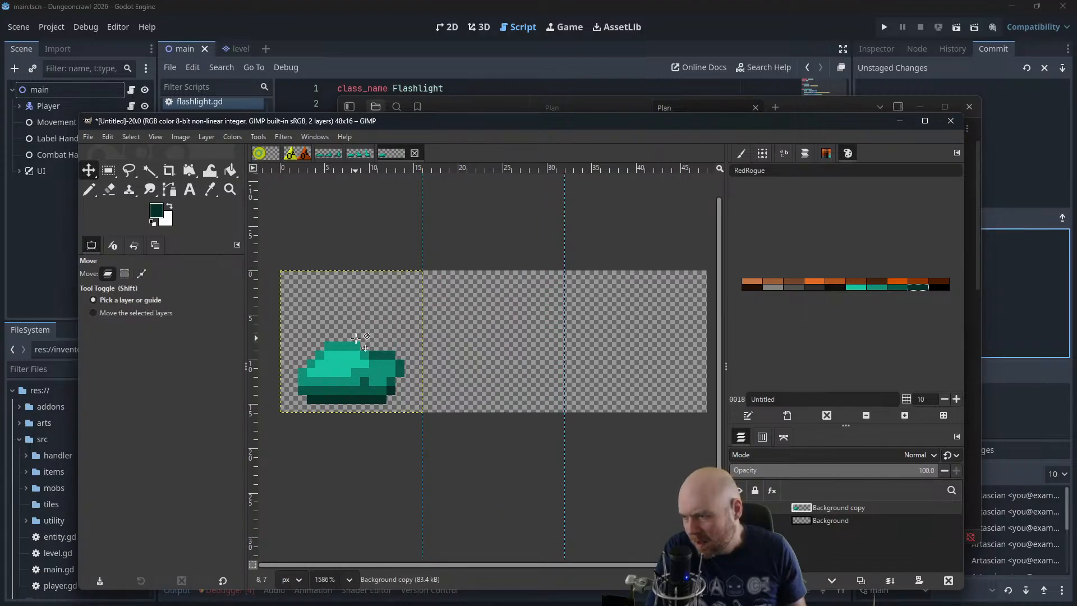
key(shift+ctrl+d)
drag(347, 362, 490, 362)
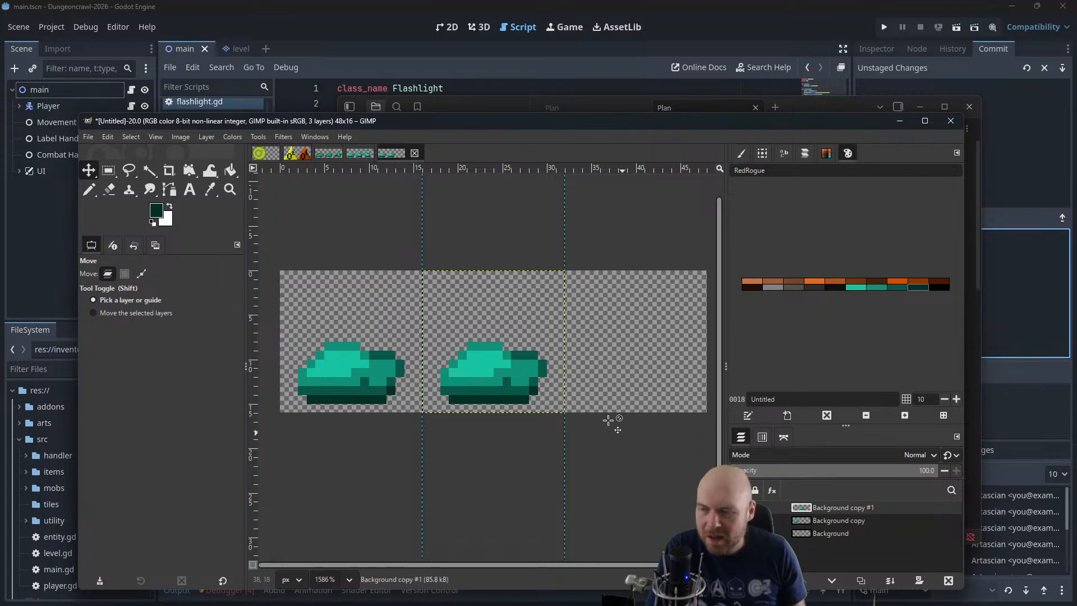
right_click(819, 523)
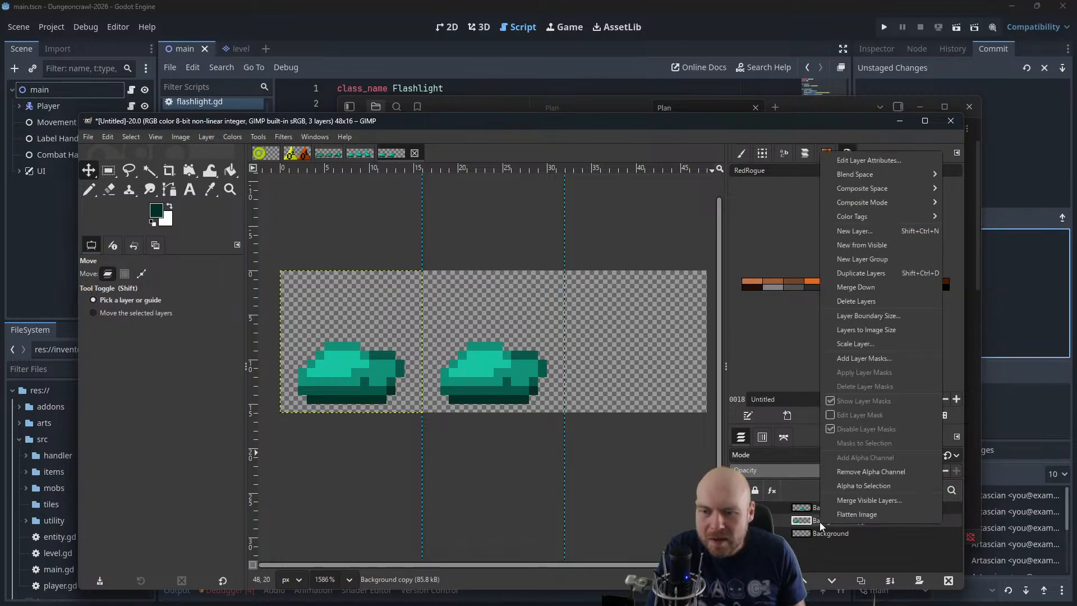
click(862, 288)
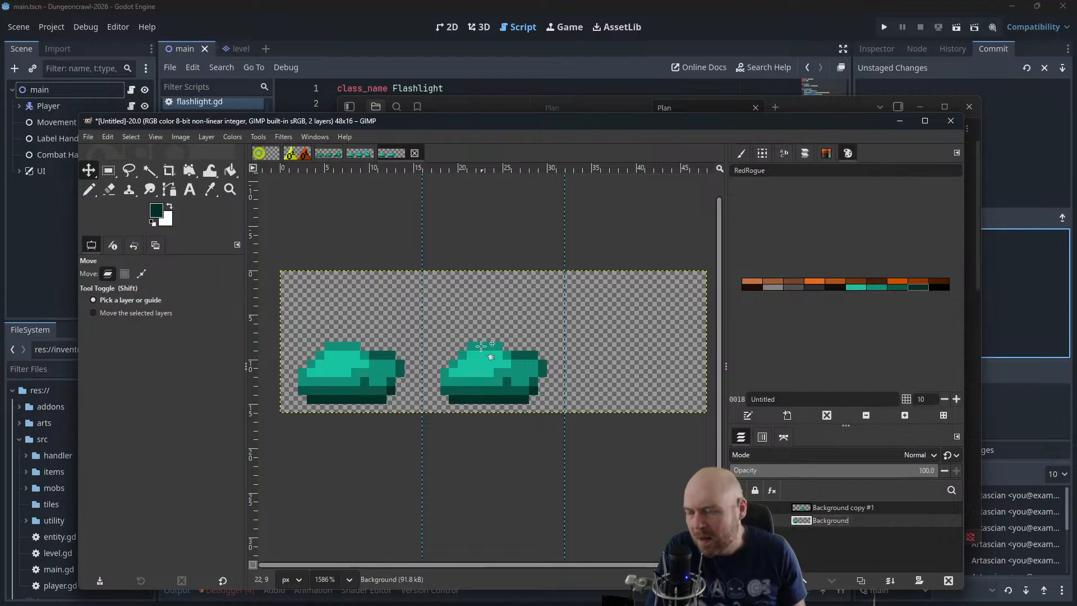
click(89, 190)
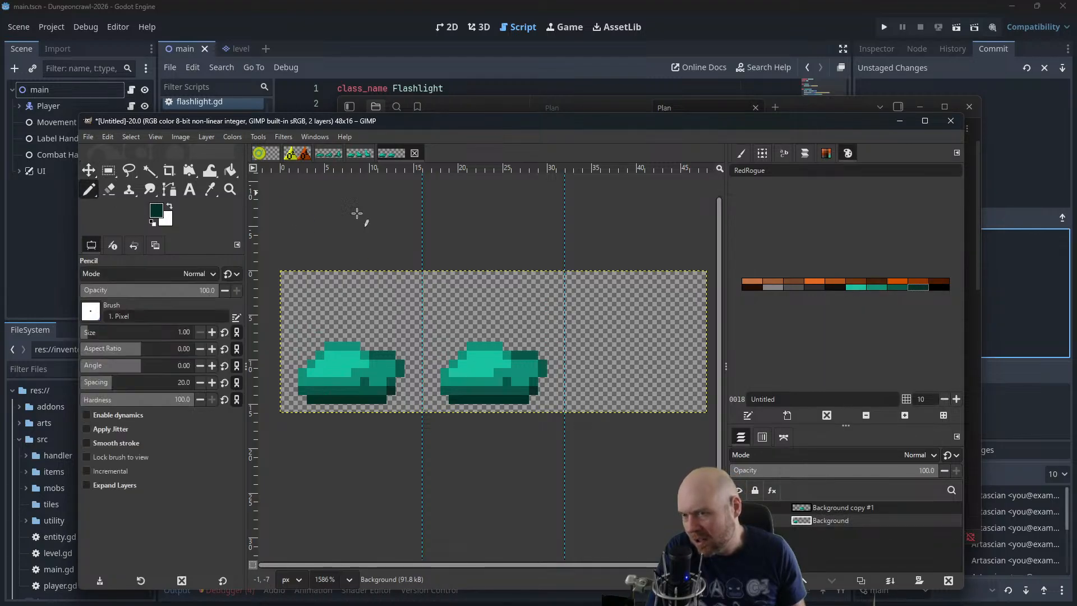
click(460, 347)
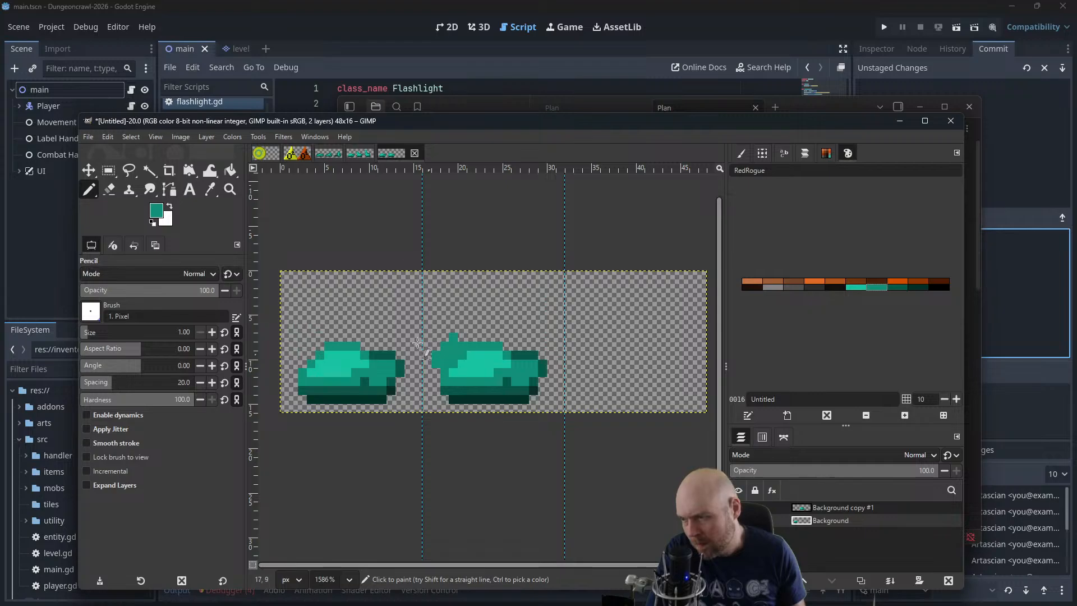
click(110, 189)
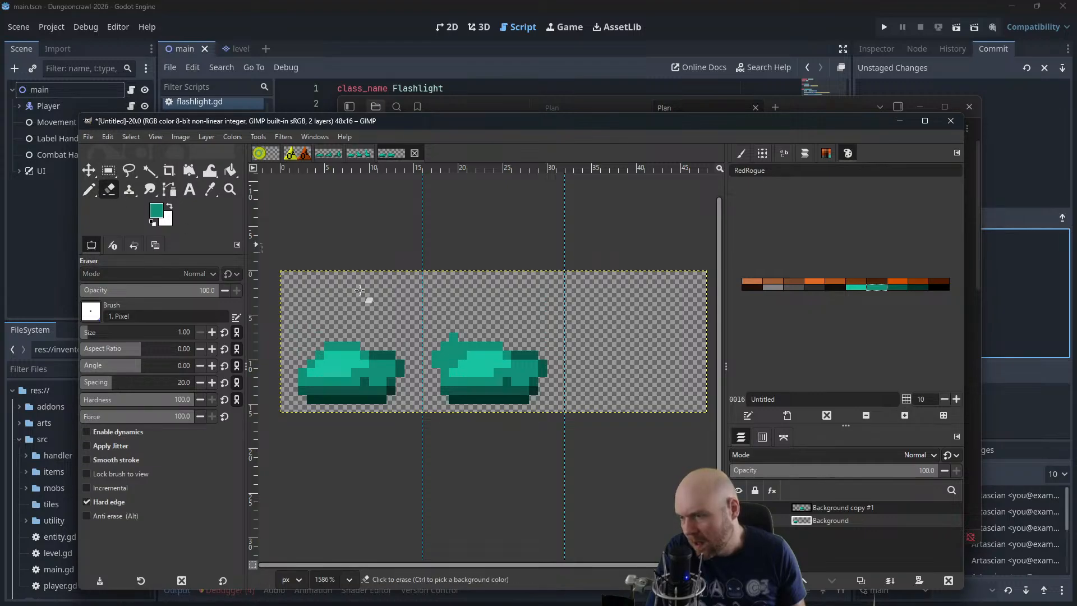
click(544, 372)
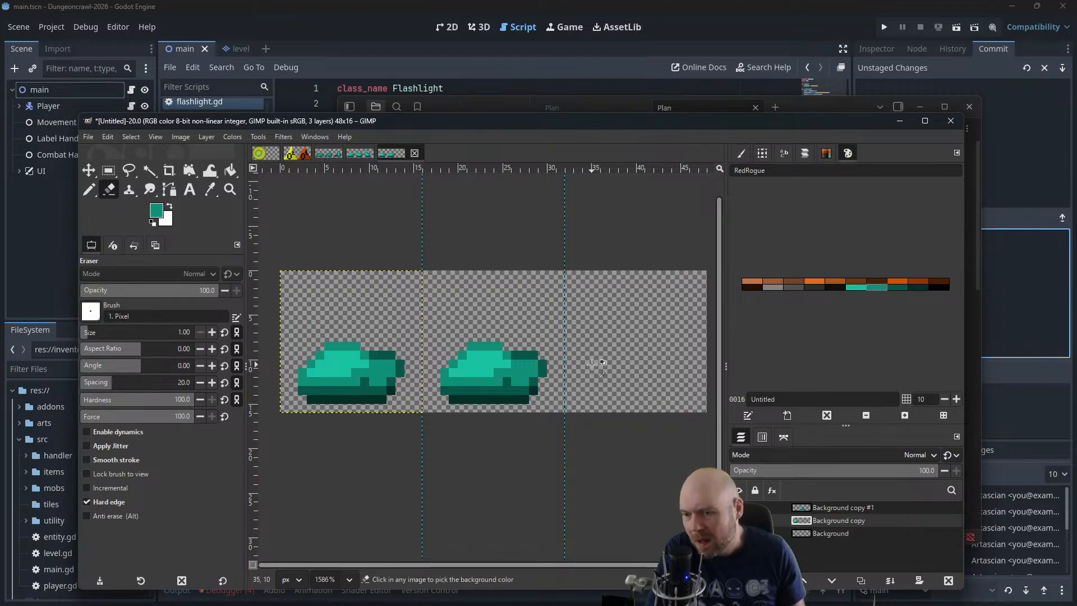
On the second slime's layer, extend its upper left edge in medium green and erase the outermost pixels of its right side
click(826, 507)
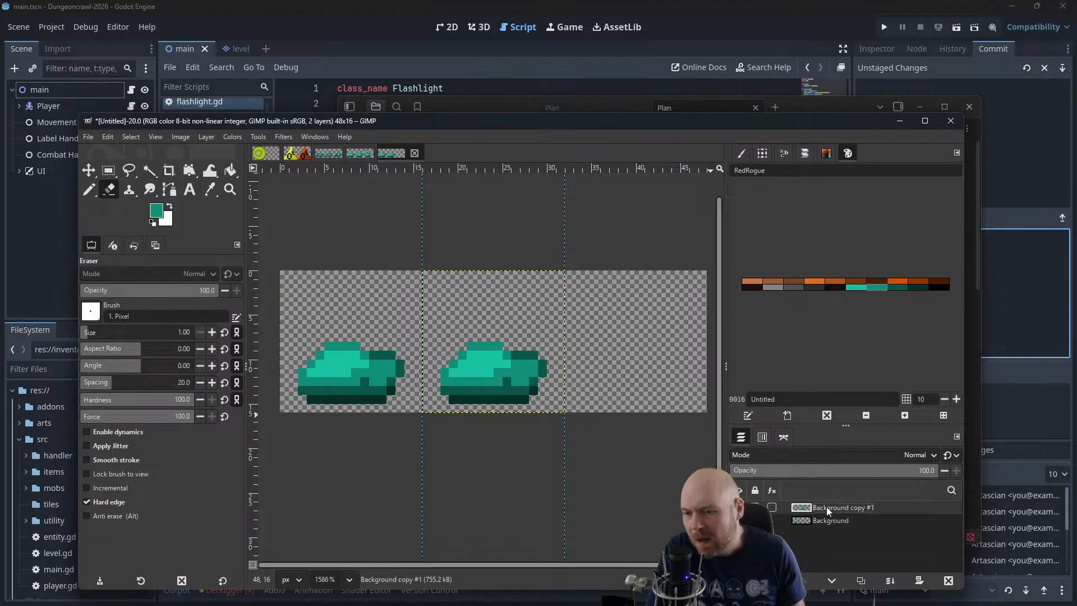
click(88, 190)
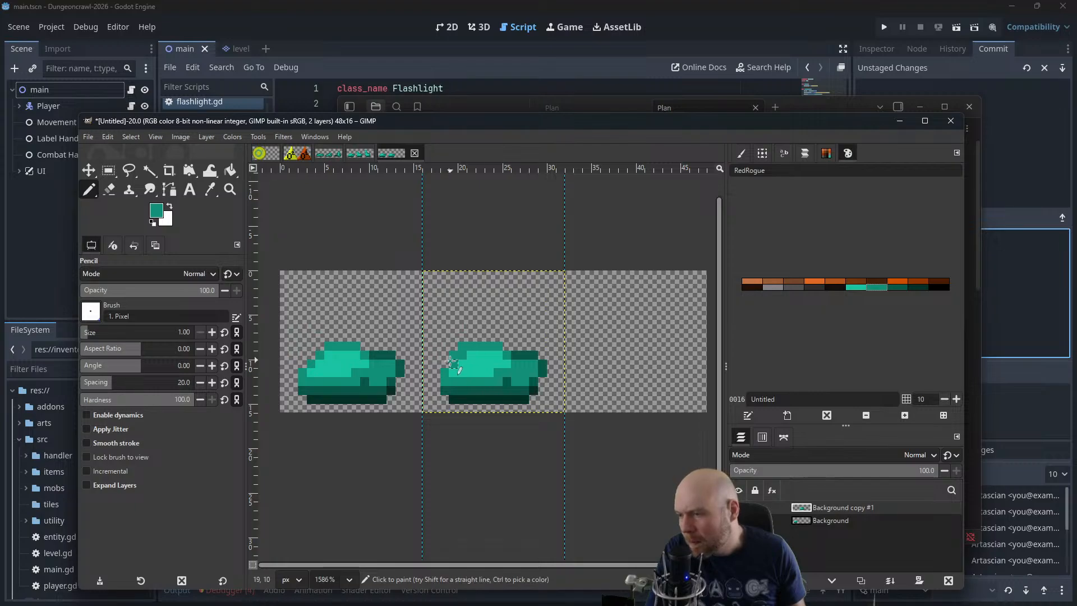
click(458, 339)
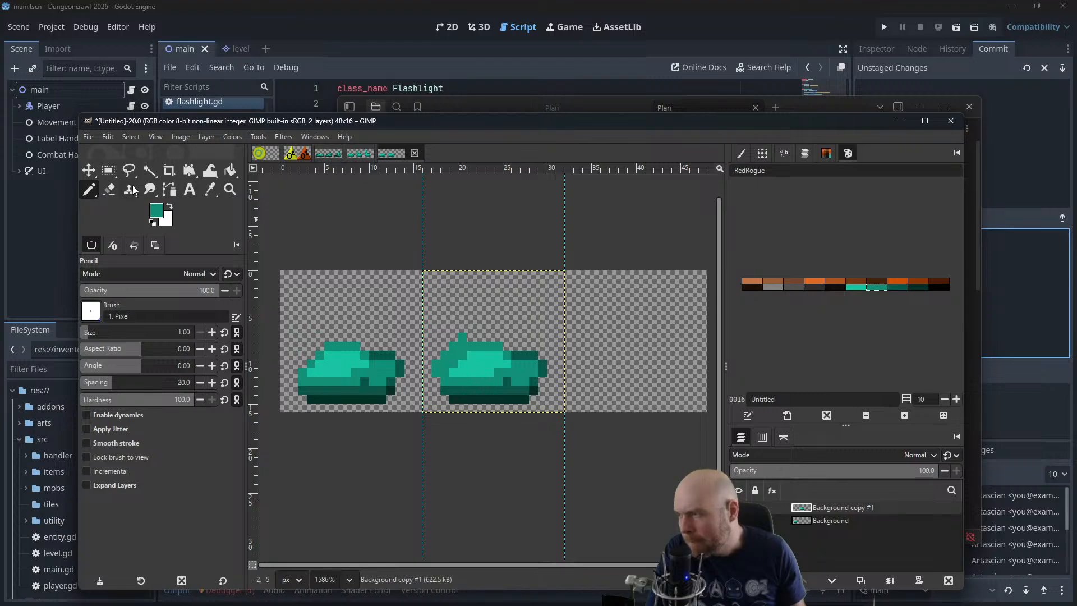
click(110, 190)
drag(542, 363, 541, 380)
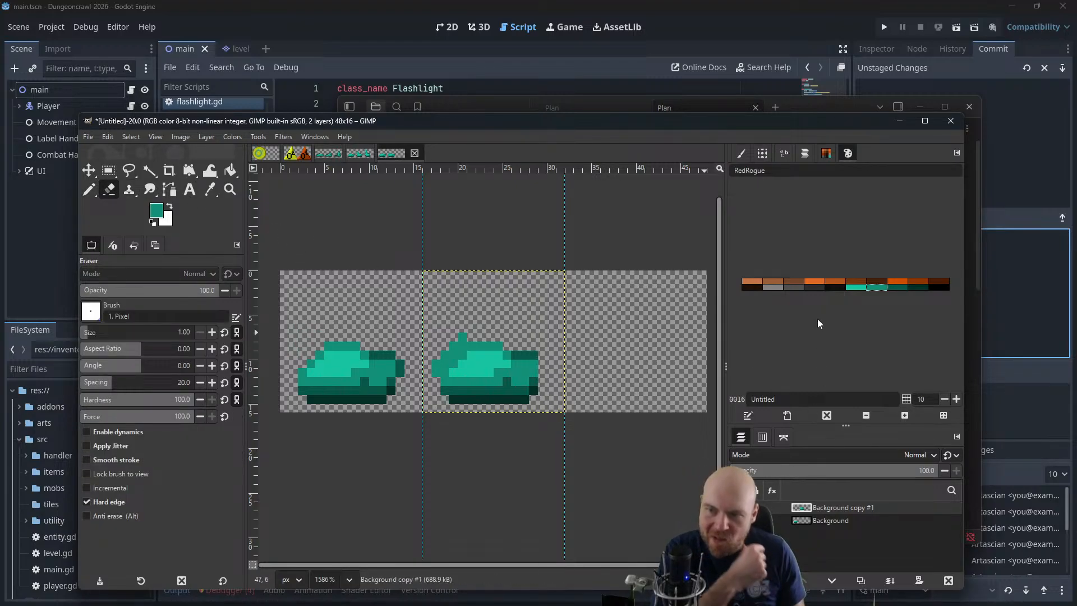
Pencil bright green highlight pixels onto the upper left part of the second slime
click(862, 286)
scroll(428, 375, up, 1)
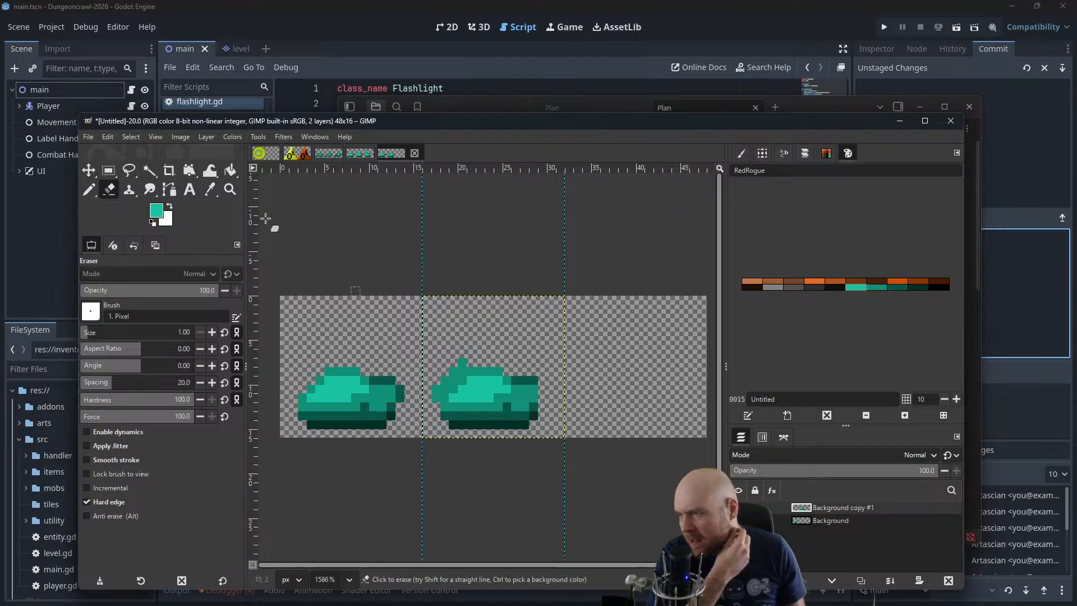
click(89, 190)
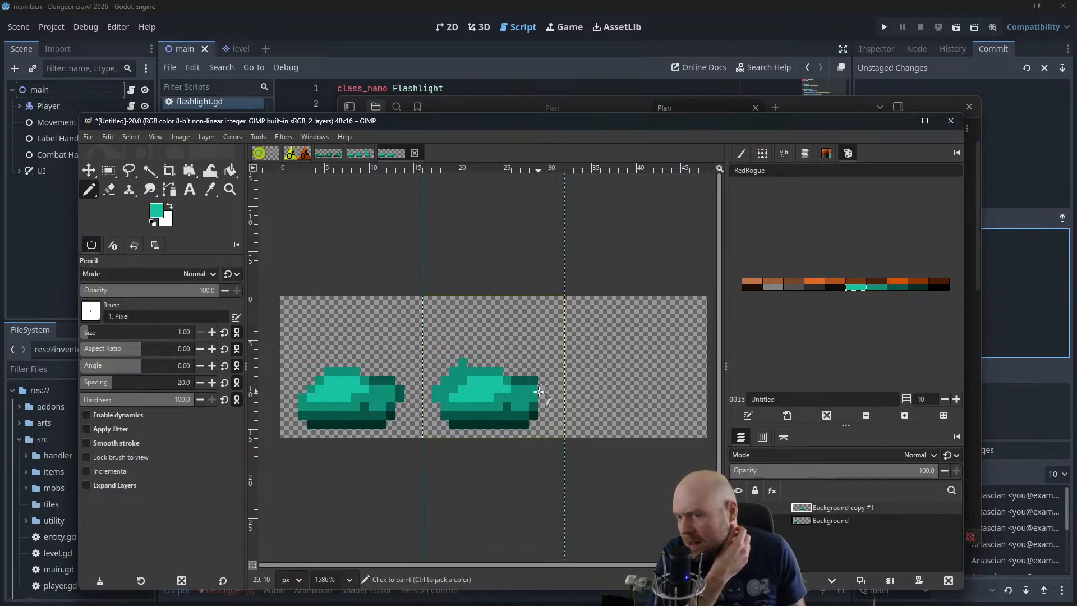
click(462, 383)
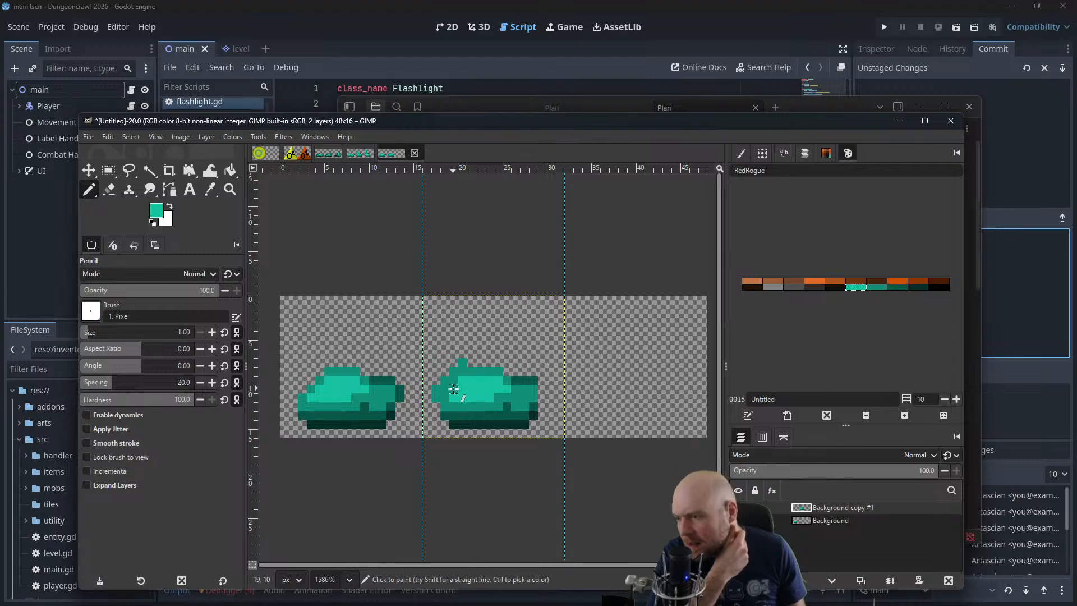
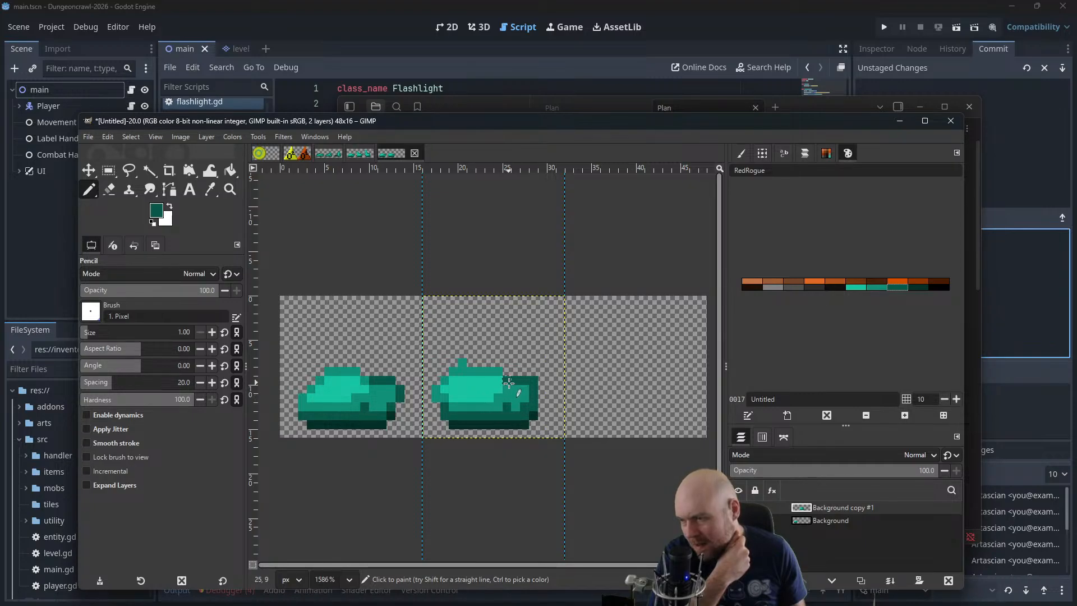
Shade the right end of the second slime's top edge with a dark teal Pencil pixel
click(868, 288)
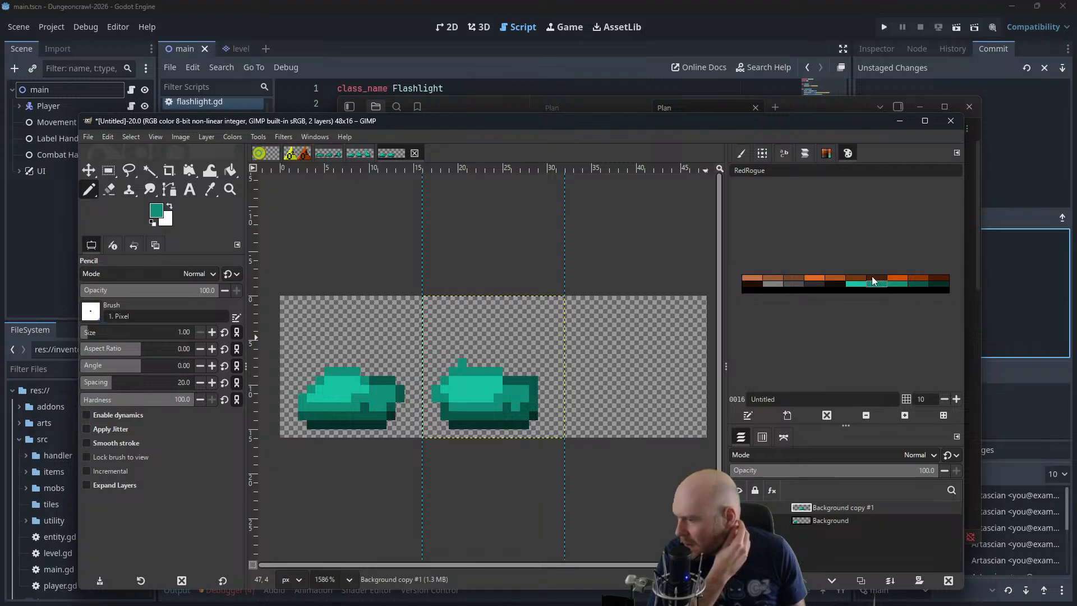
click(909, 285)
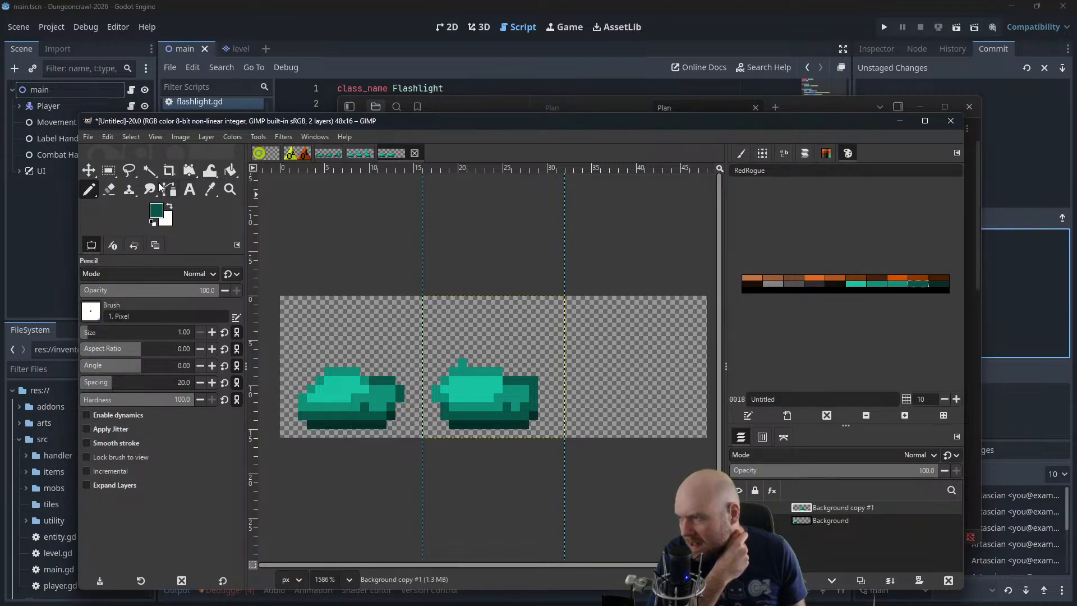
click(110, 189)
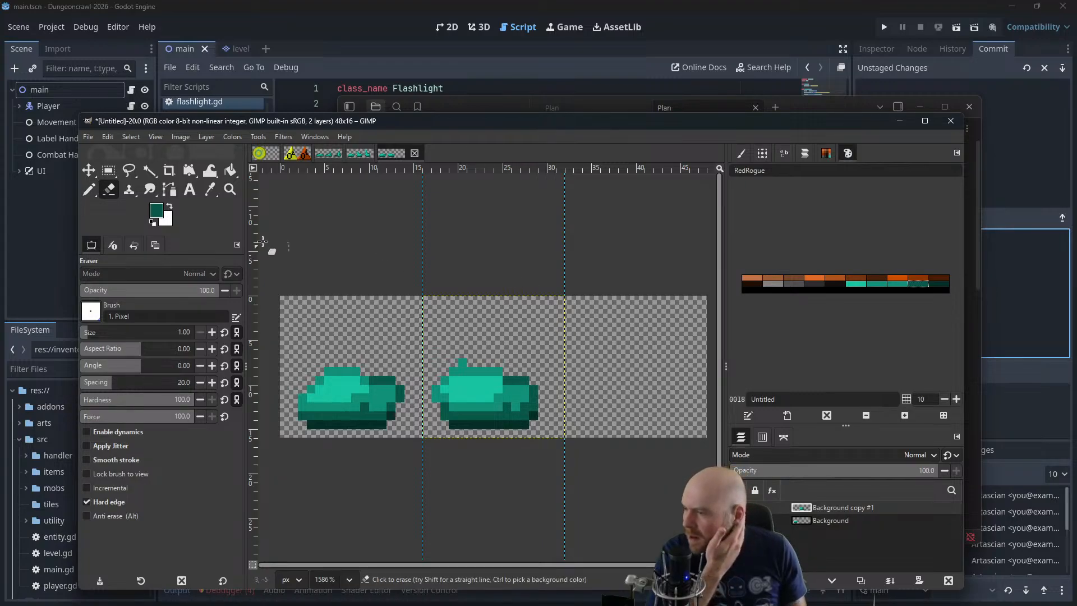
key(n)
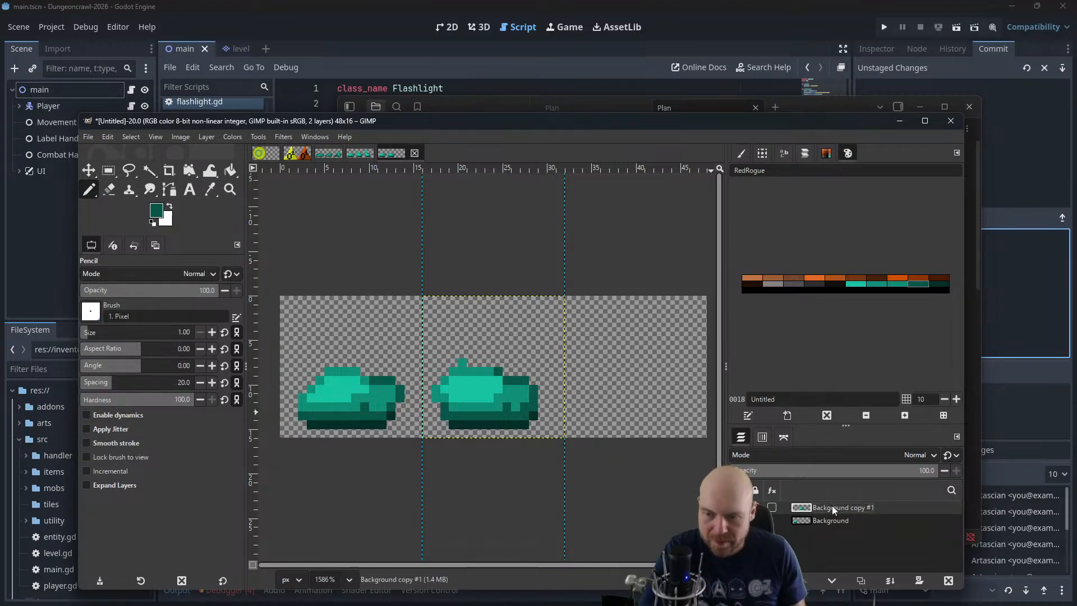
Duplicate the second slime's layer and move the copy into the third 16-pixel frame
key(ctrl+c)
scroll(572, 385, right, 3)
key(ctrl+v)
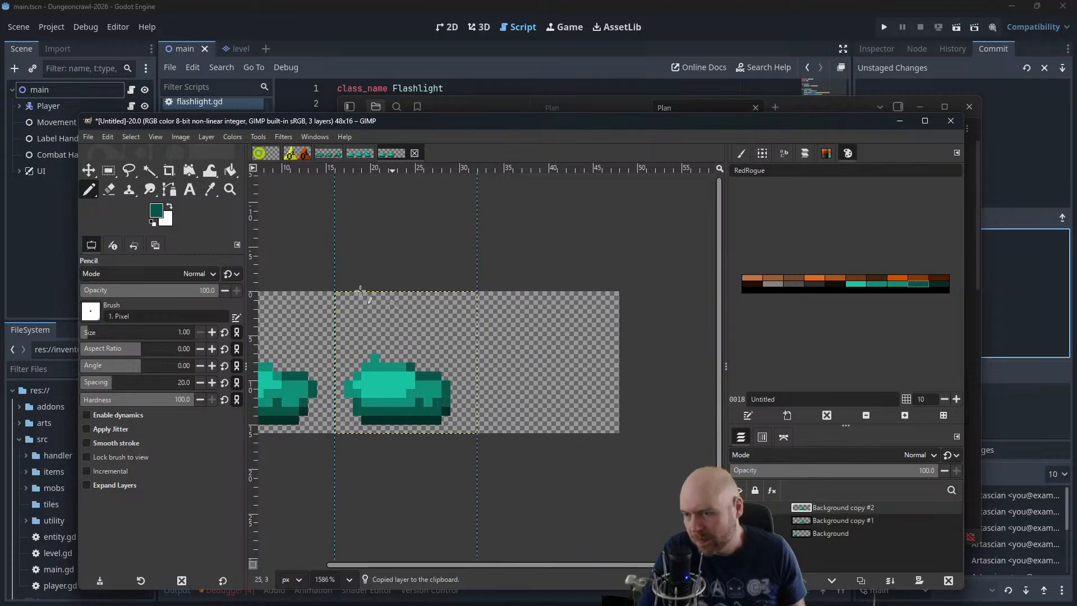
key(m)
drag(415, 384, 531, 355)
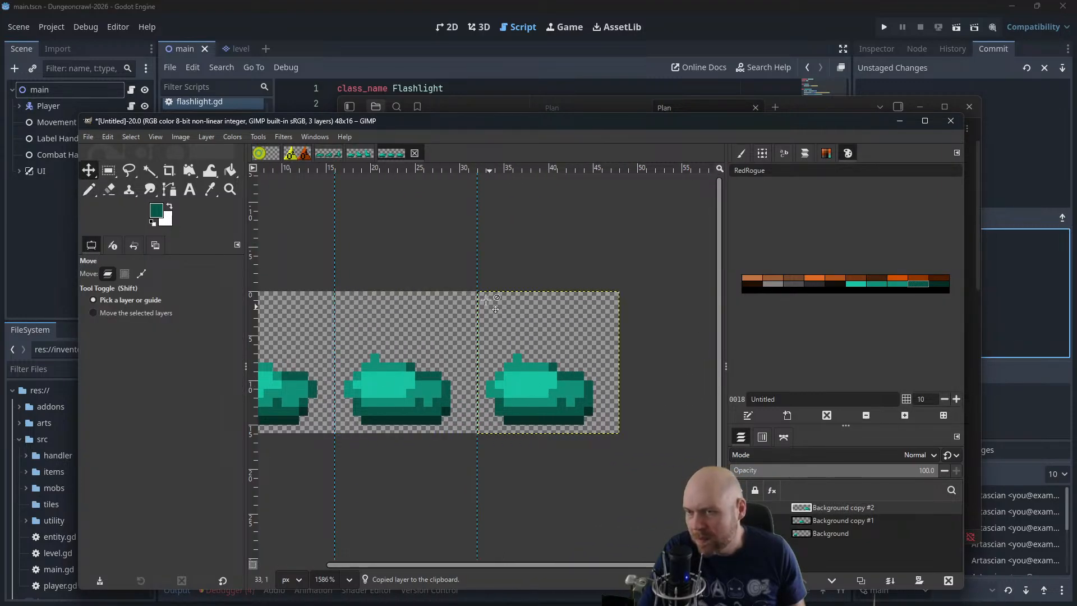
Draw a taller mid-teal peak at the third slime's upper left and erase its rightmost pixel column
key(n)
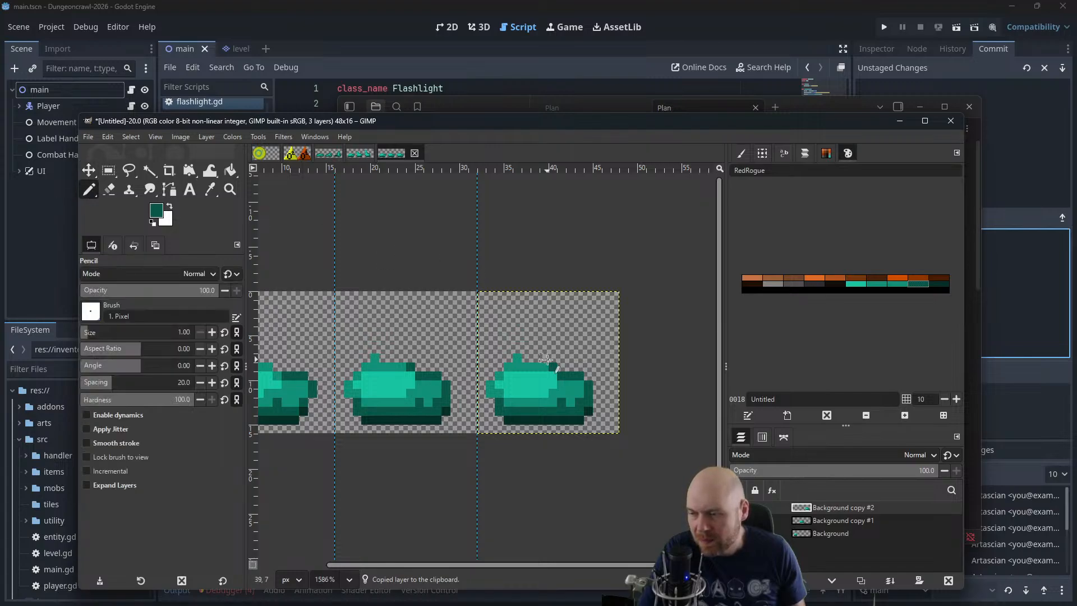
scroll(548, 362, up, 2)
click(868, 284)
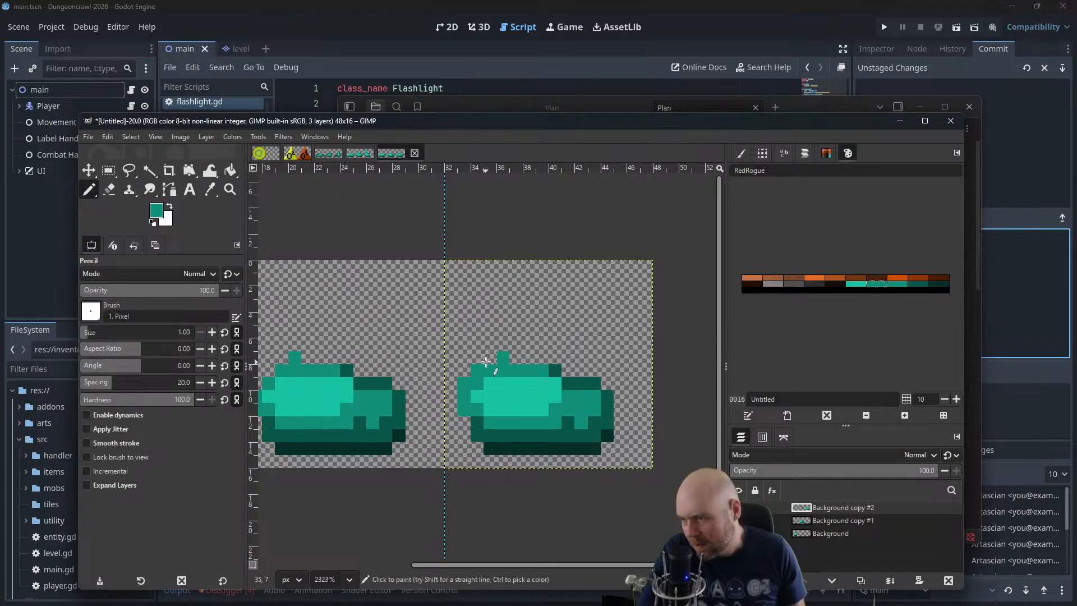
click(490, 343)
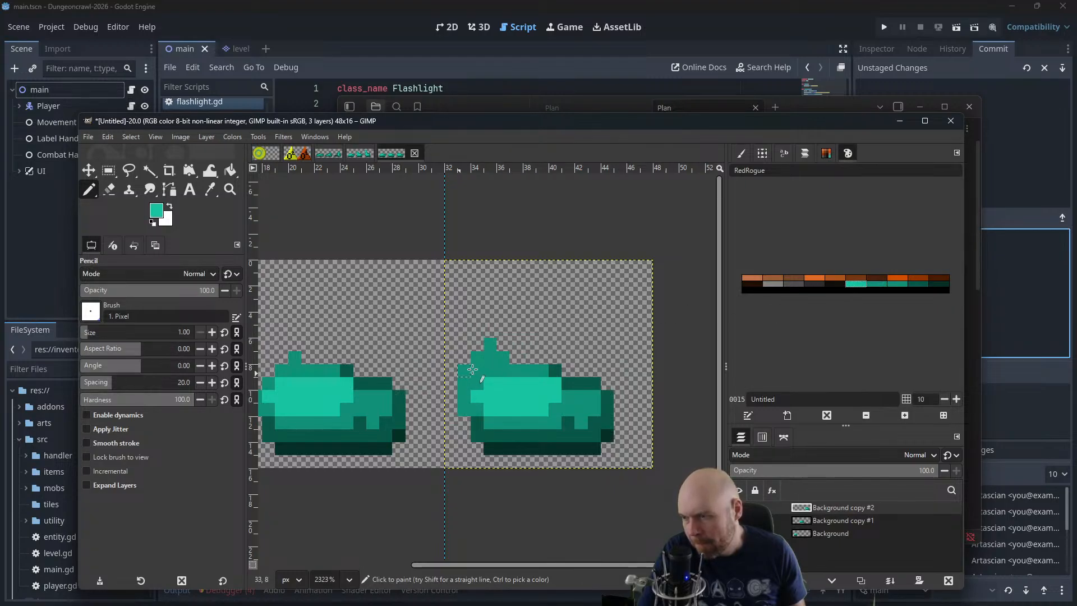
click(110, 189)
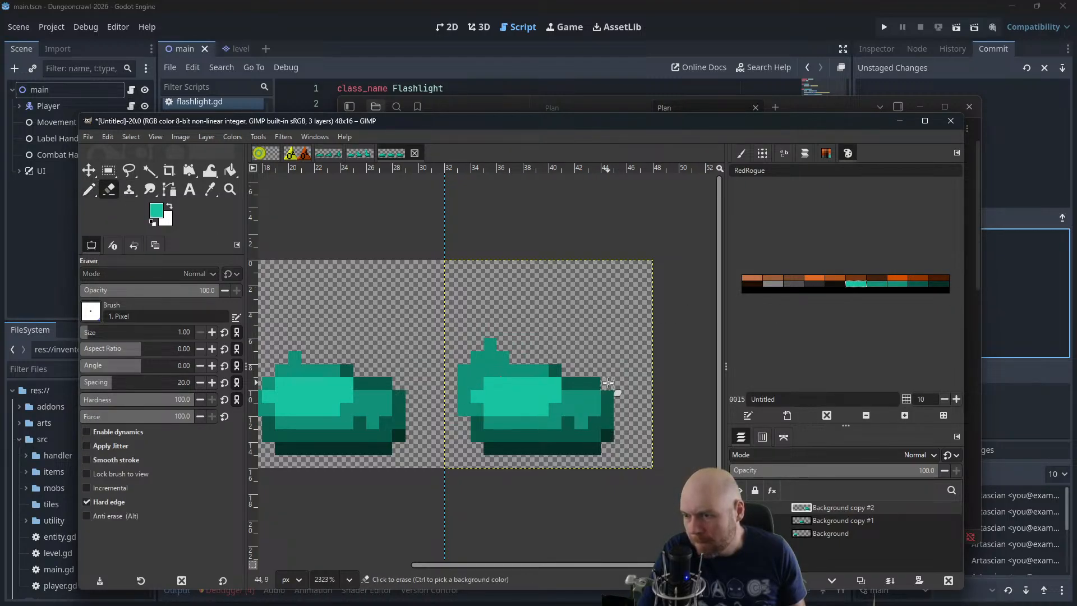
drag(608, 390, 611, 457)
Extend the third slime's light teal highlight up into the peak and trim its lower right with mid-teal
click(89, 189)
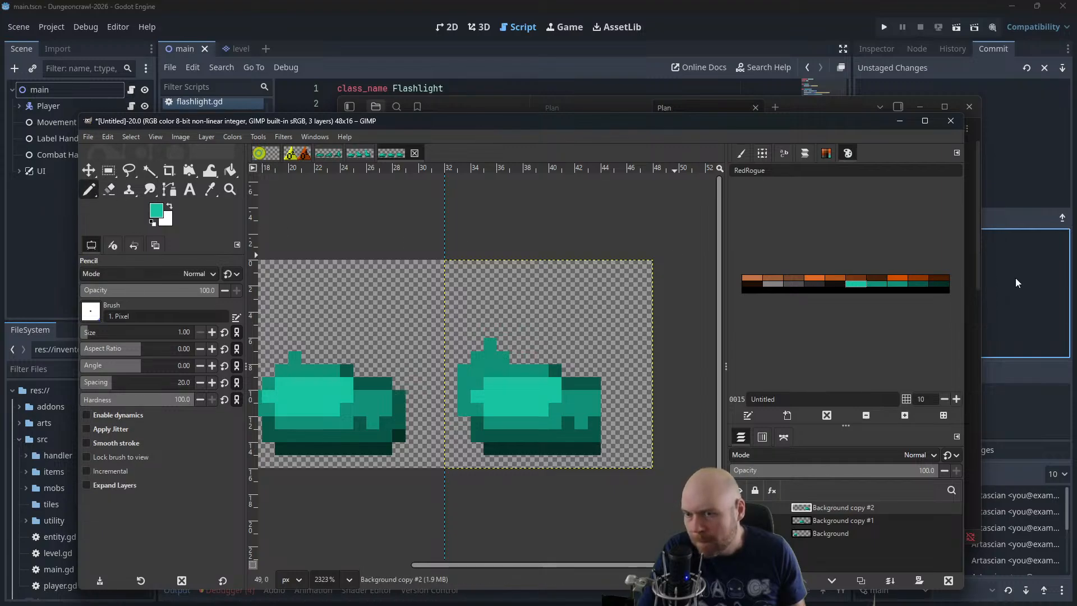
click(475, 385)
click(490, 371)
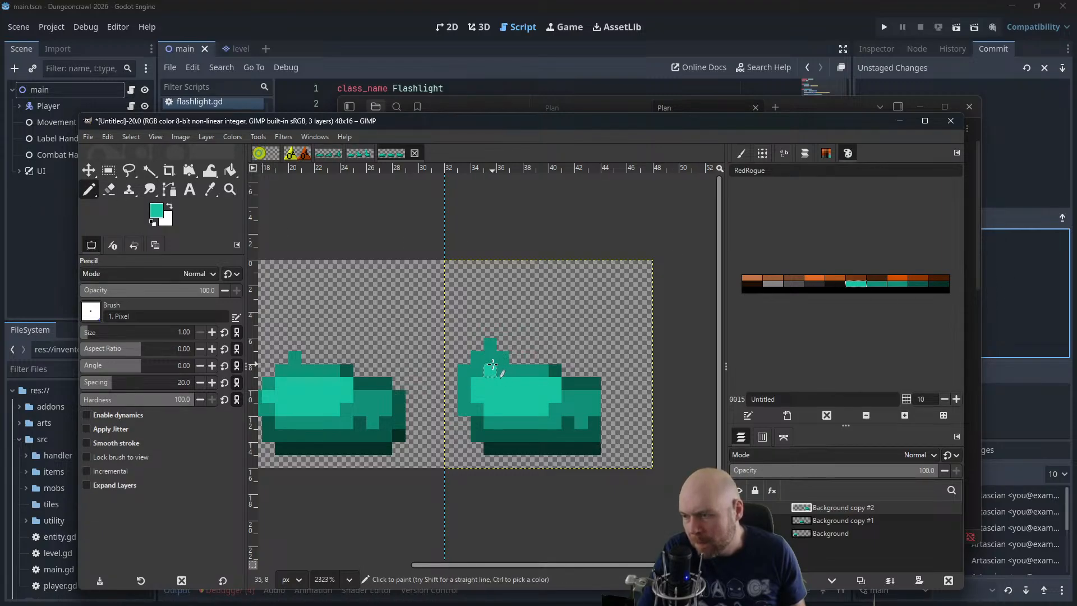
click(494, 360)
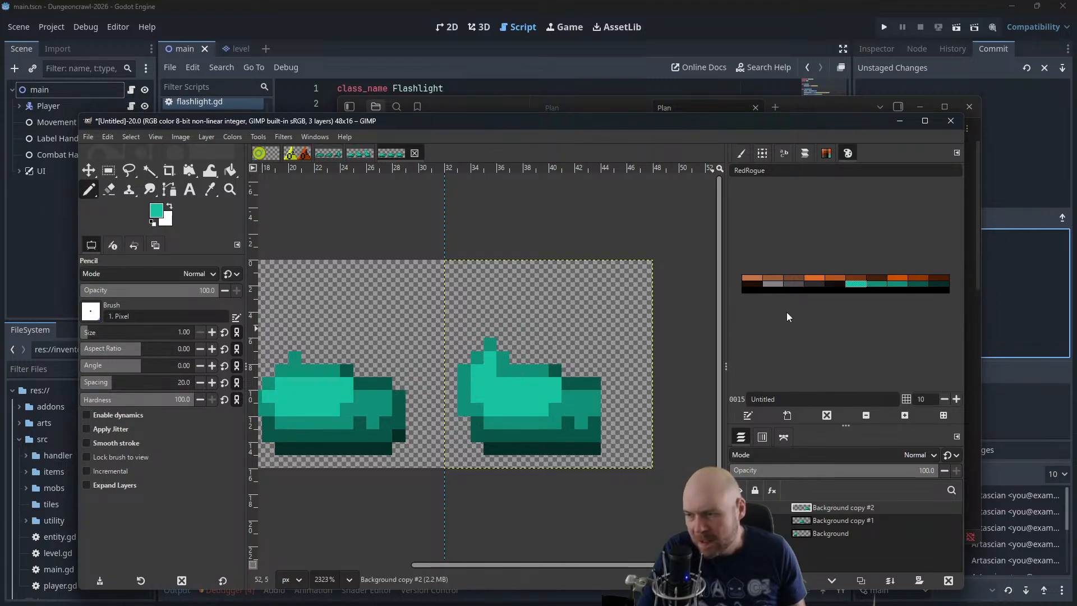
mouse_move(512, 375)
mouse_down()
mouse_move(527, 373)
mouse_move(553, 402)
mouse_up()
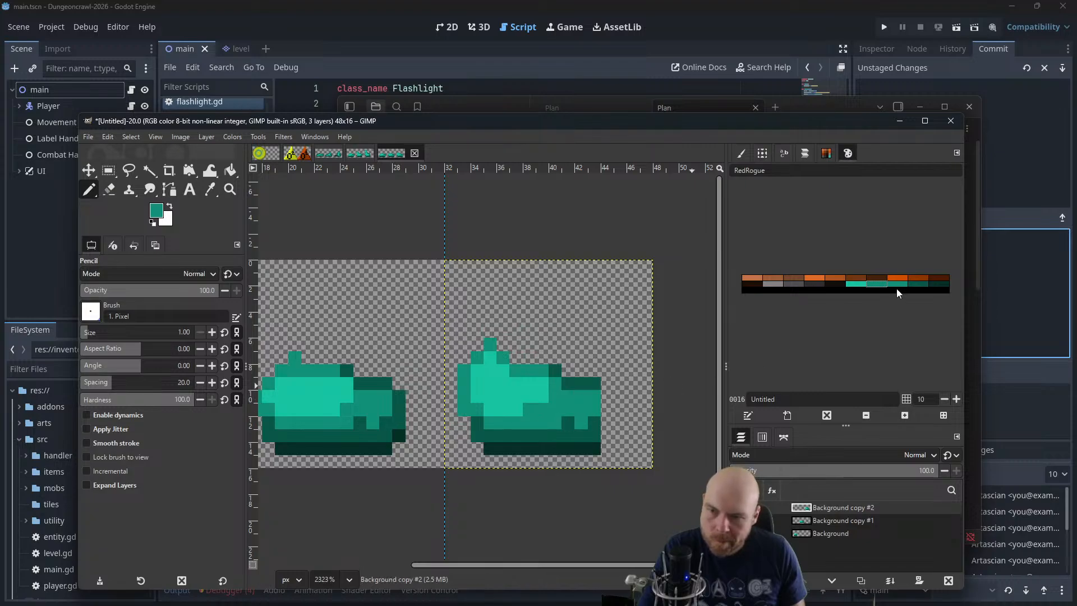
Round the third slime's lower right corner by erasing its bottom pixel, and shade the right edge with darkest and dark teal
click(939, 284)
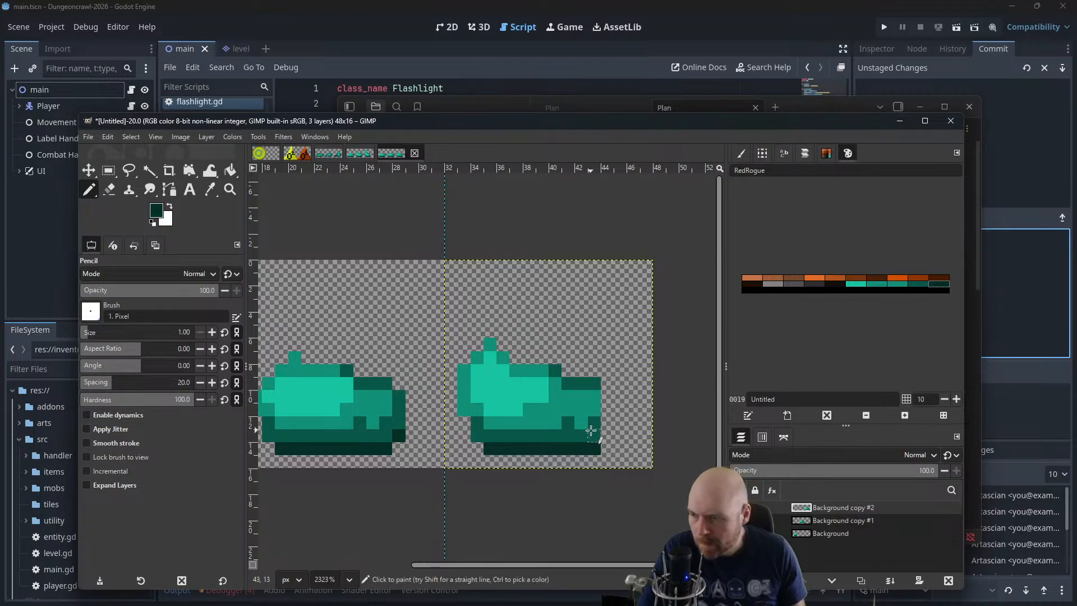
drag(594, 437, 593, 449)
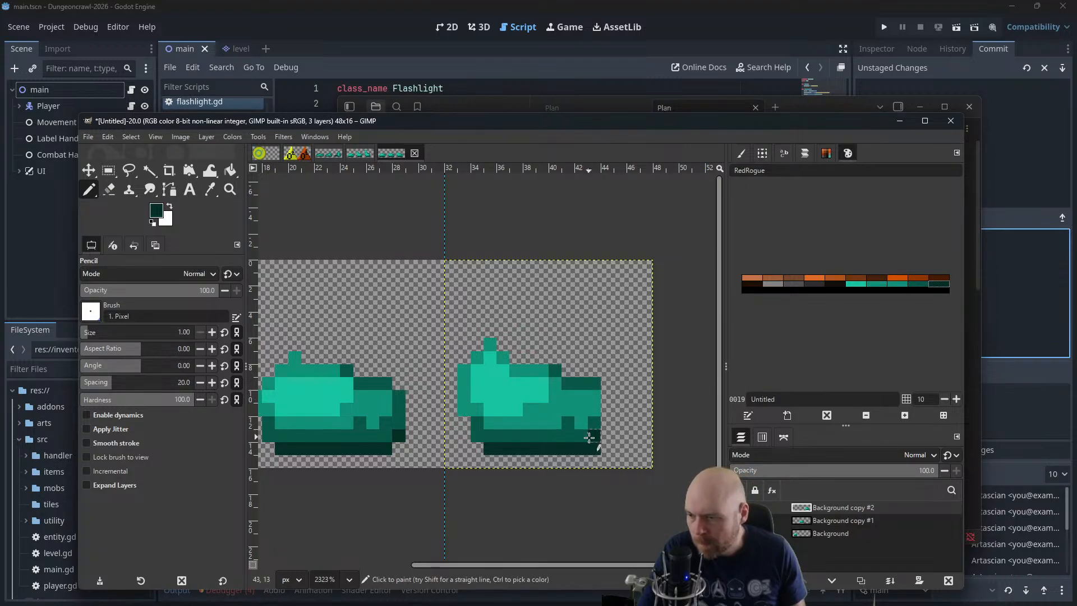
click(110, 189)
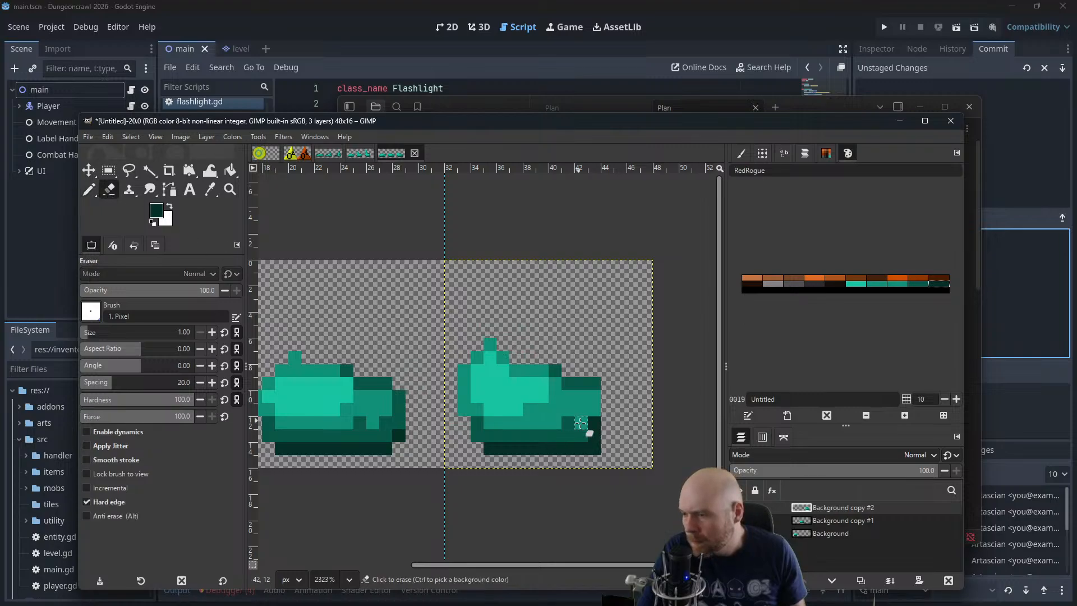
click(914, 285)
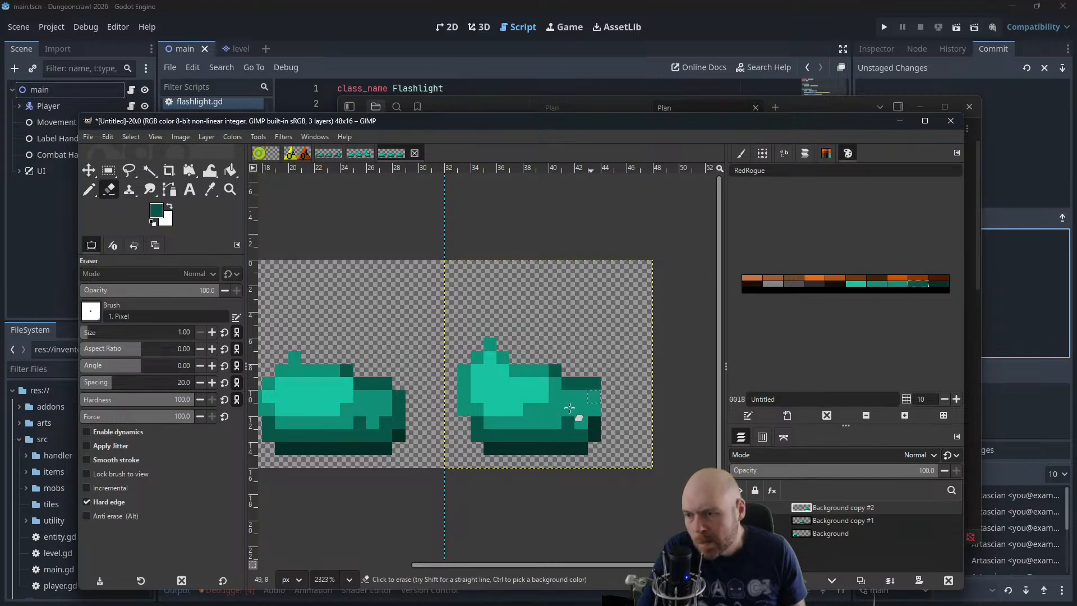
click(592, 398)
key(n)
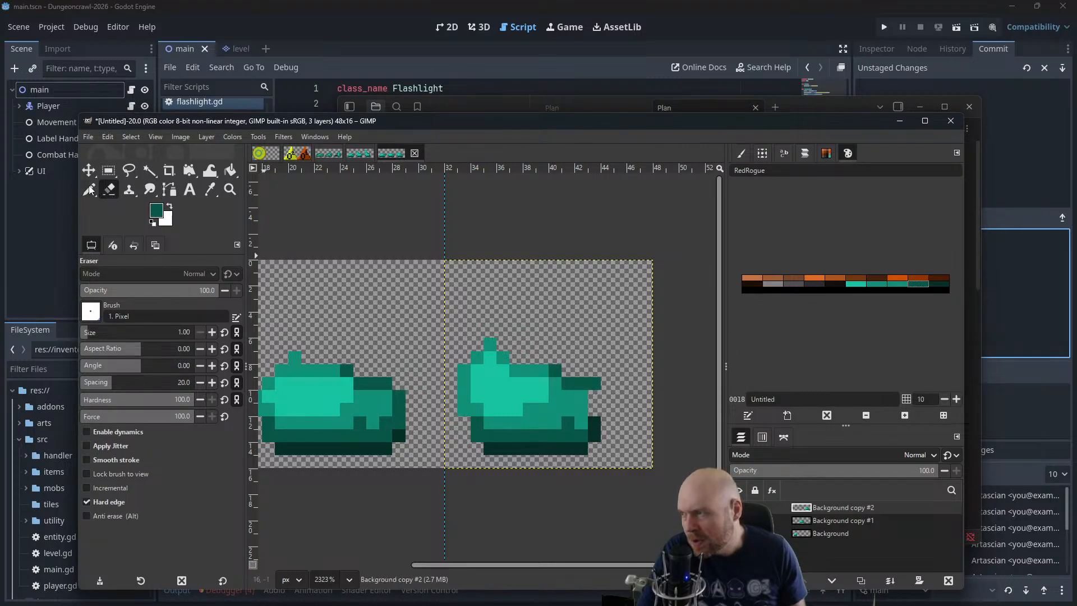
drag(587, 407, 595, 397)
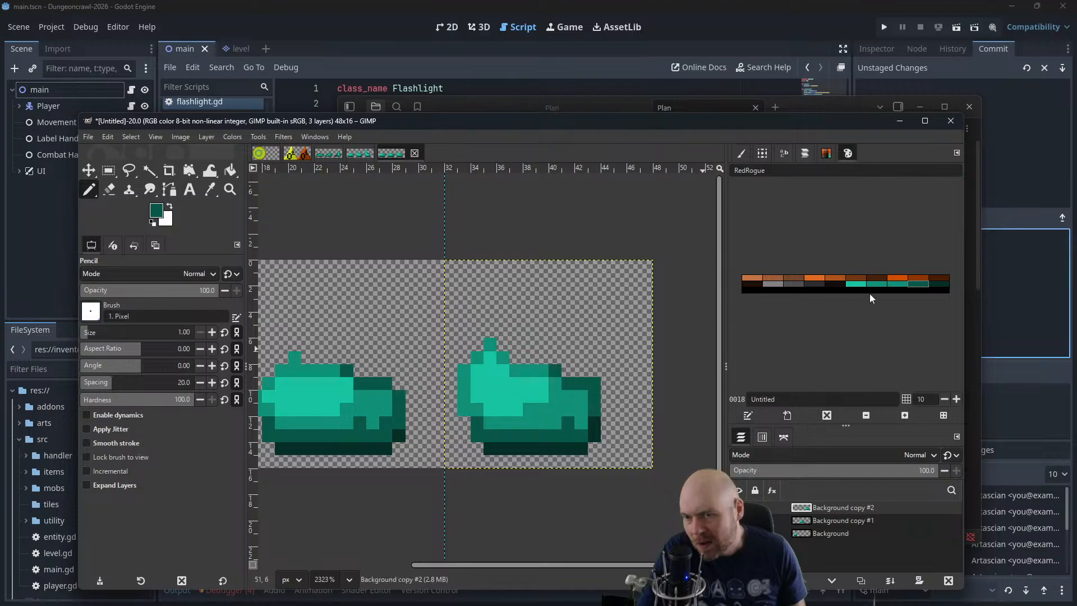
Erase the upper right corner pixel of the third slime and darken its top edge behind the peak with dark teal
click(898, 283)
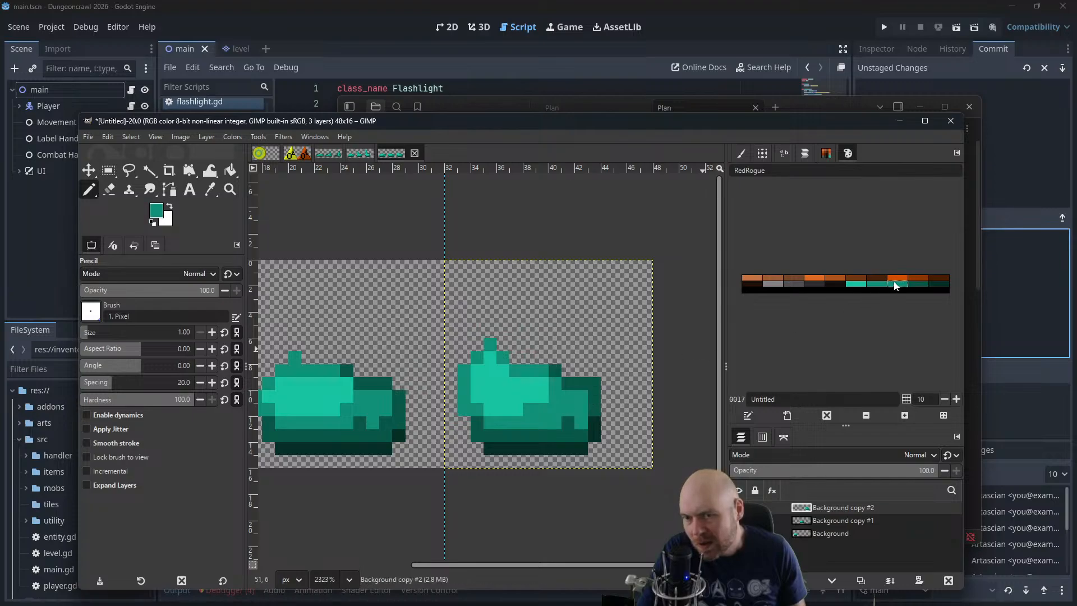
click(116, 190)
click(594, 379)
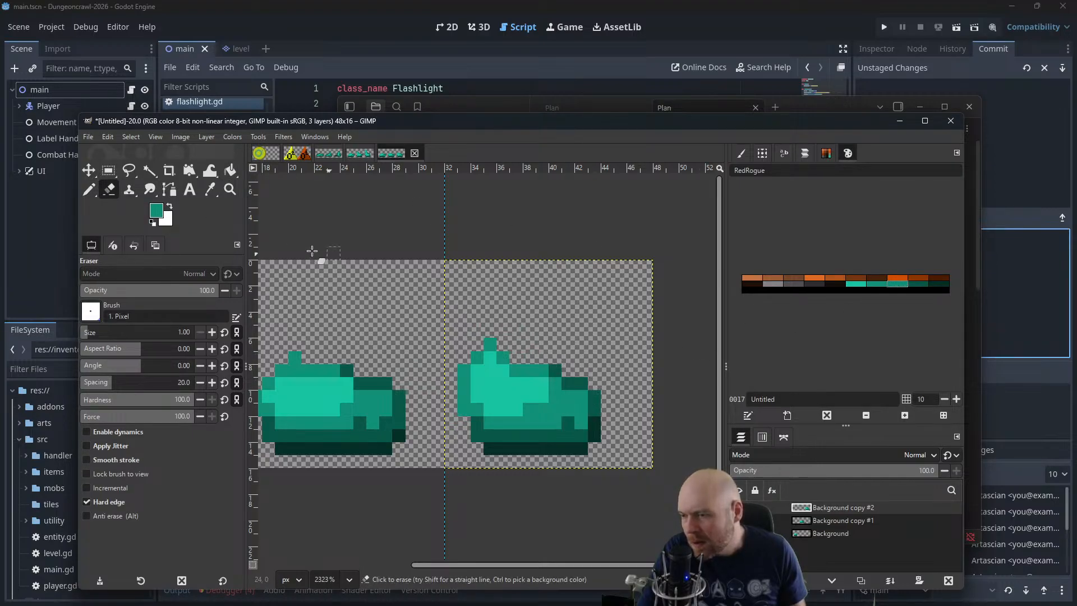
key(n)
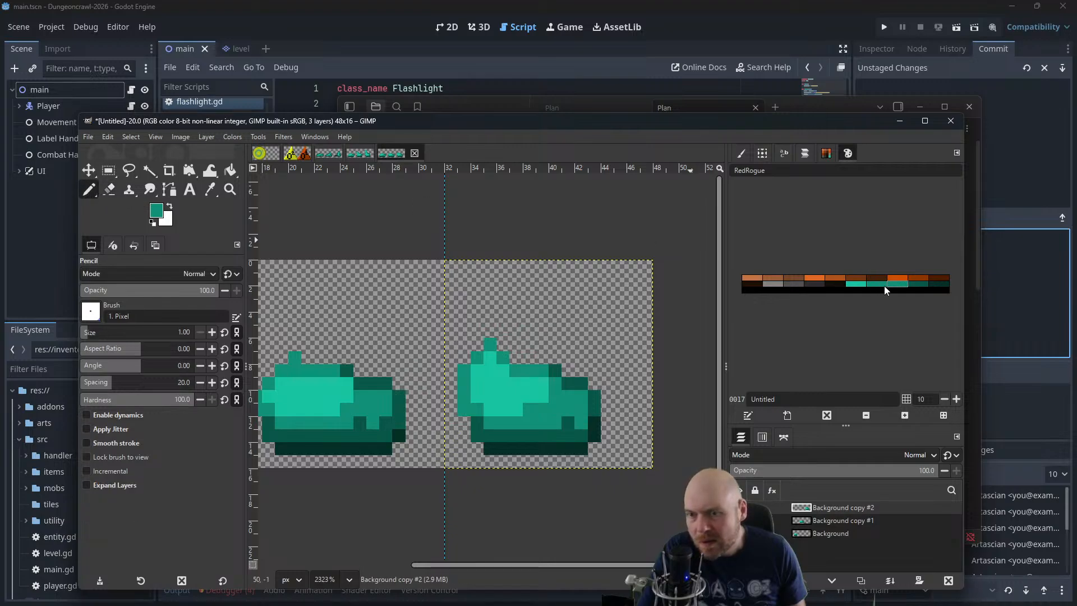
click(914, 284)
drag(542, 371, 516, 371)
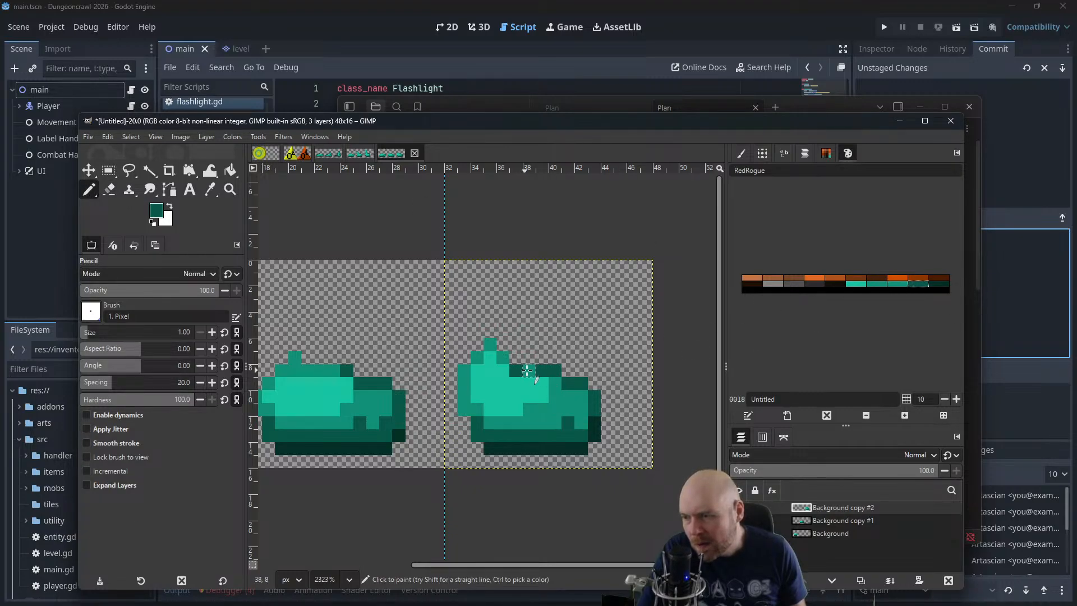
Move the second and third slime layers onto the first frame so all three slimes overlap
scroll(541, 356, down, 2)
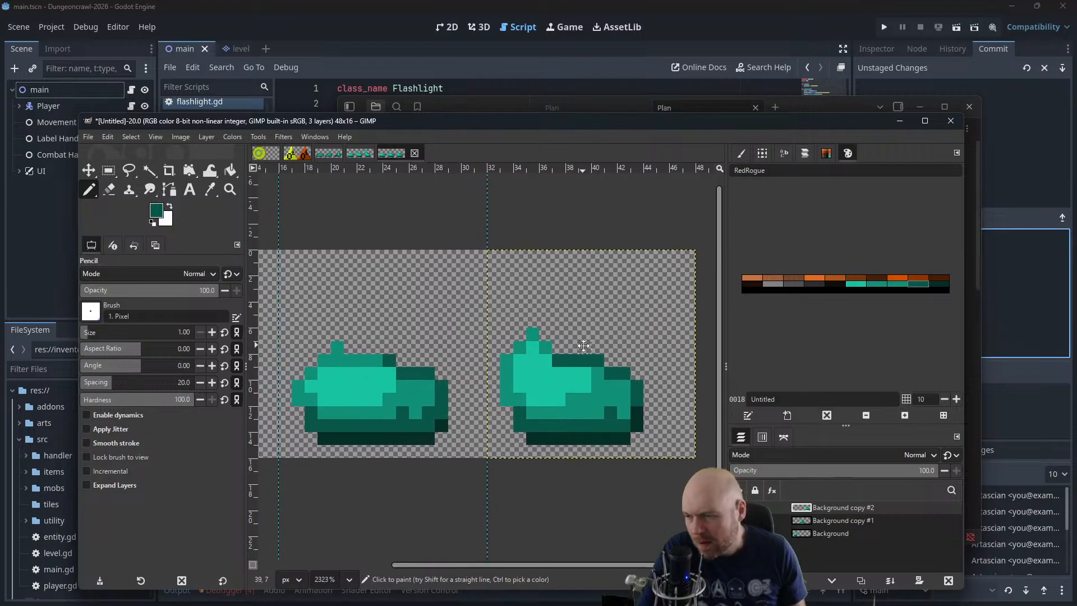
scroll(571, 365, down, 1)
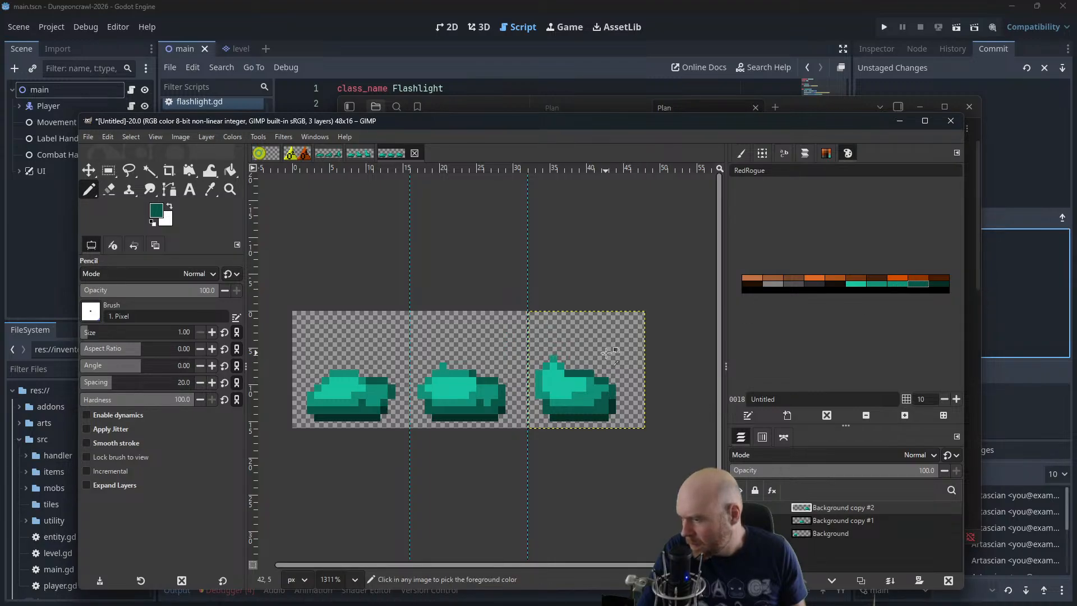
scroll(608, 351, down, 2)
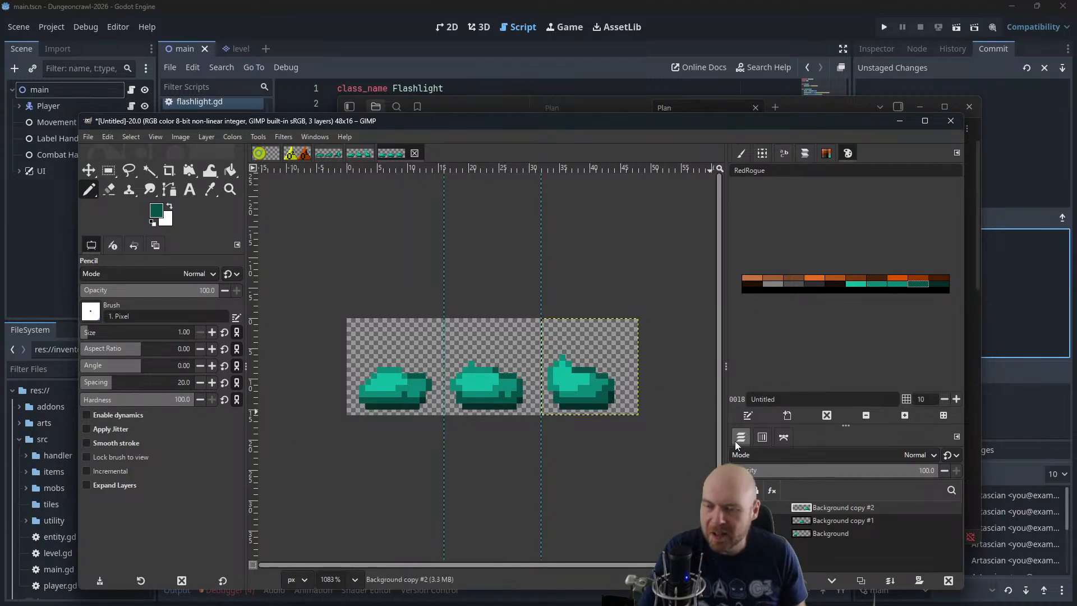
click(811, 533)
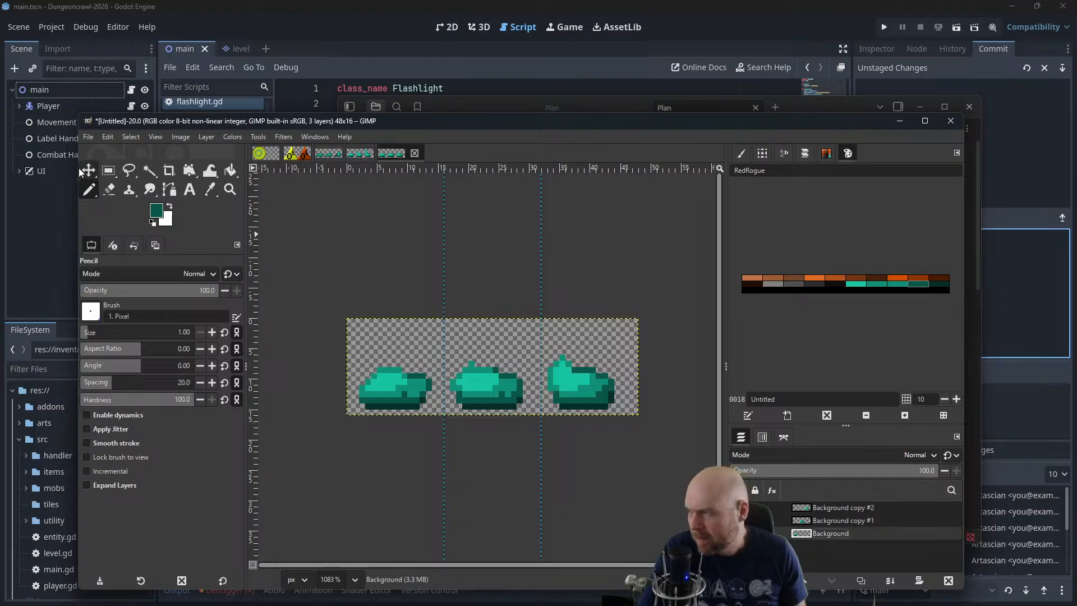
key(m)
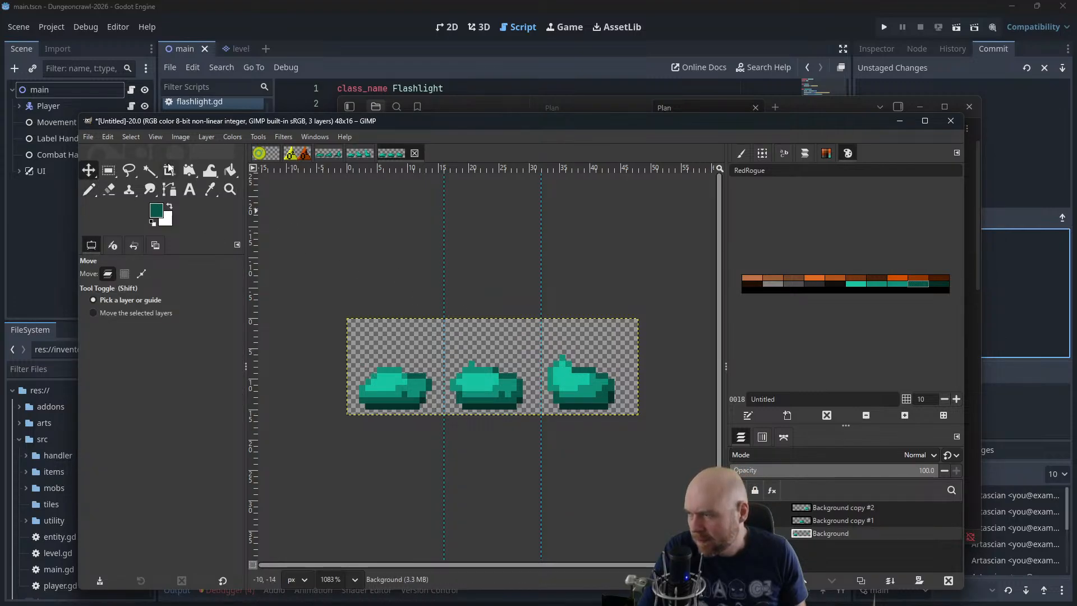
click(604, 376)
drag(604, 376, 396, 384)
click(829, 522)
drag(489, 376, 392, 375)
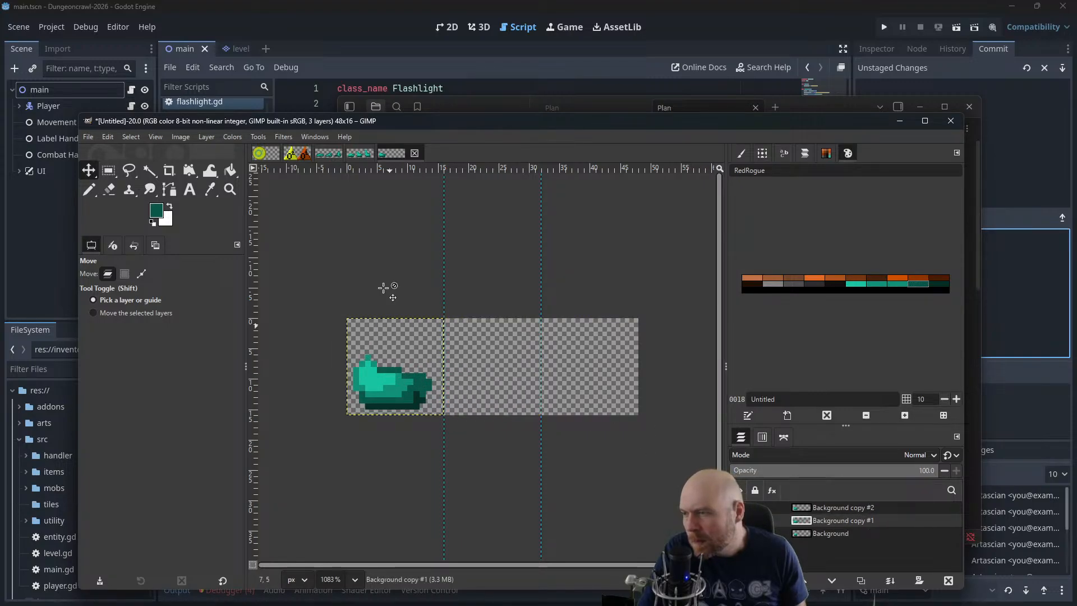
Open the animation playback preview for the three overlapping slime layers
click(284, 136)
mouse_move(348, 390)
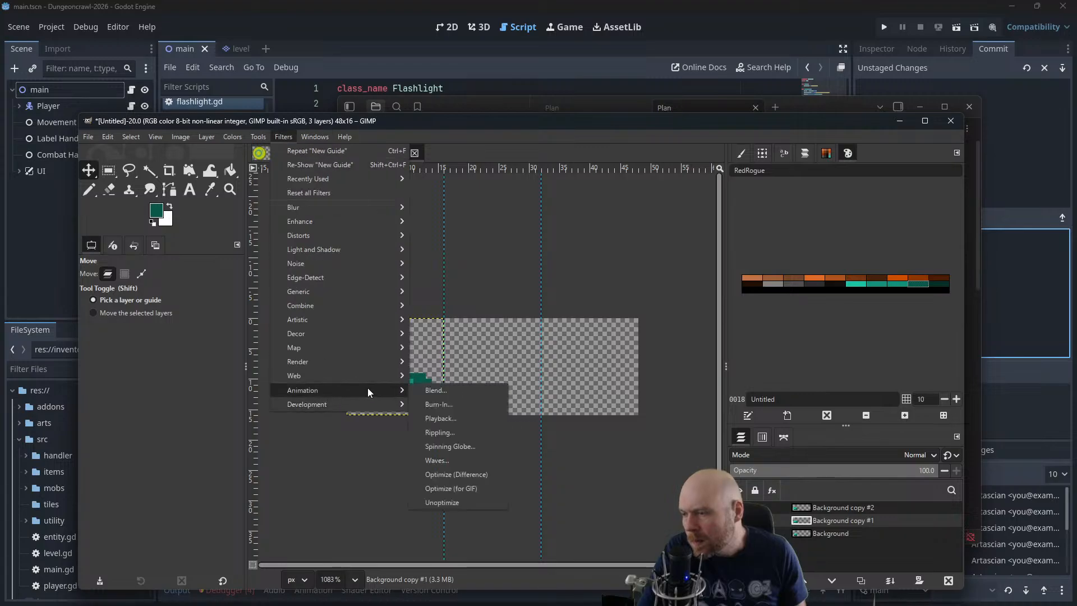
click(442, 419)
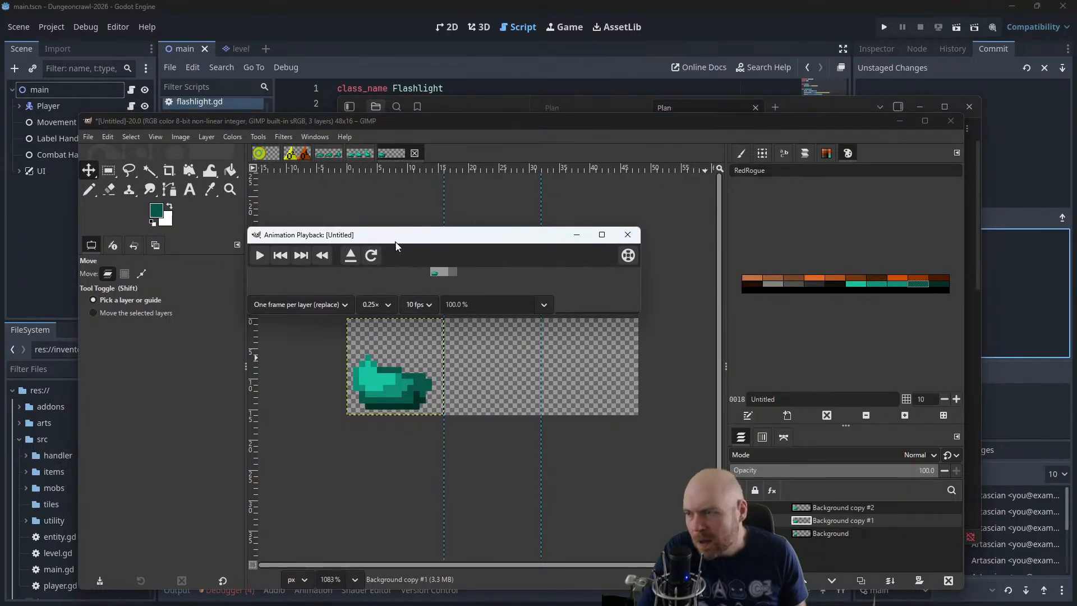
click(601, 235)
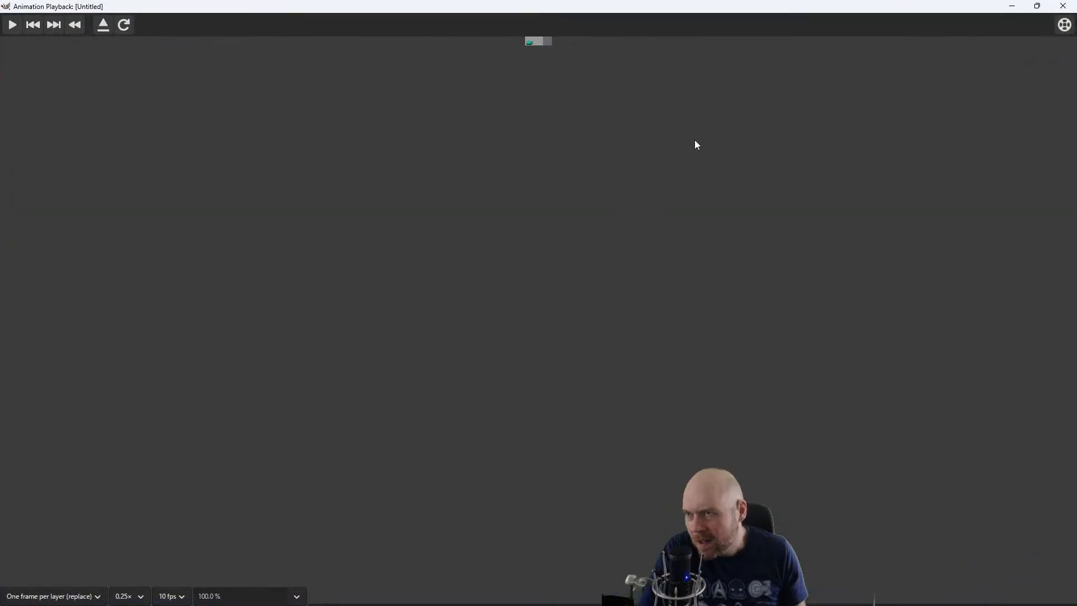
click(1037, 6)
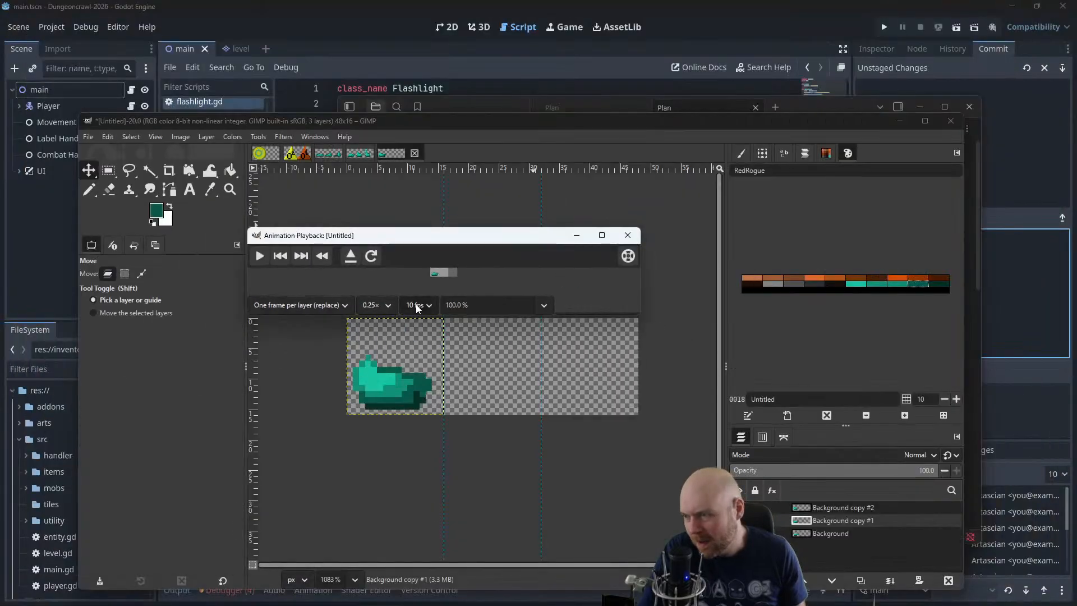
Enlarge the playback preview to 400 % zoom, make its window taller, and play the slime animation
click(533, 306)
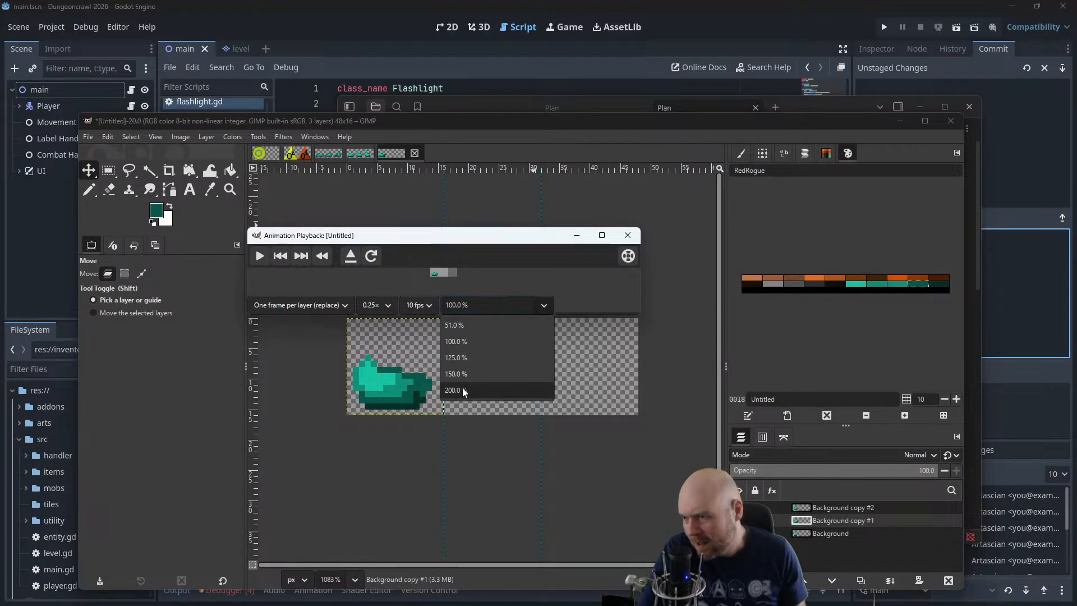
click(486, 392)
drag(449, 306, 445, 307)
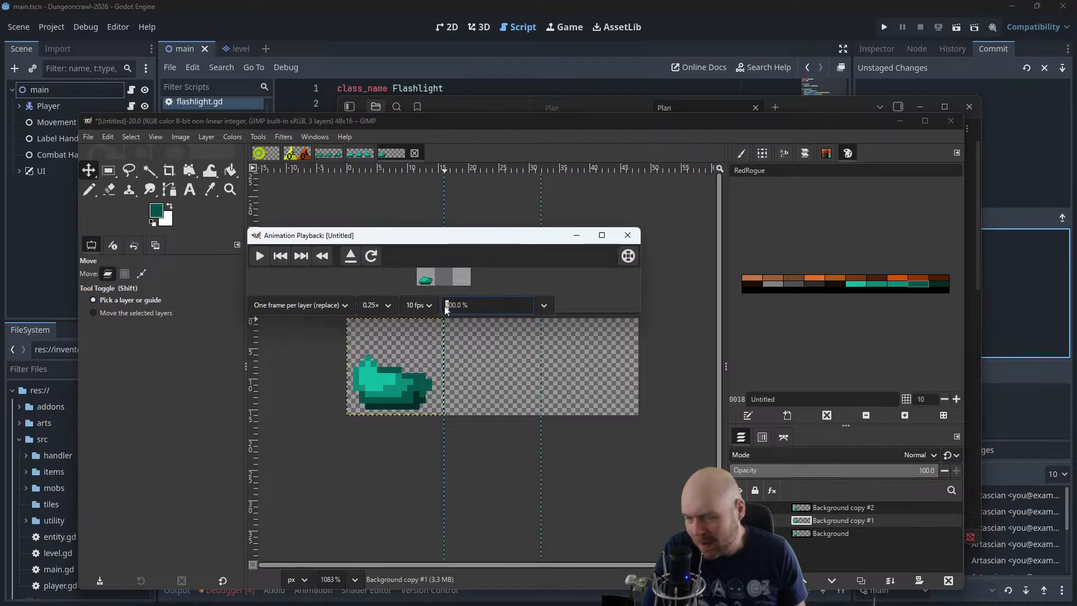
text(4)
key(Return)
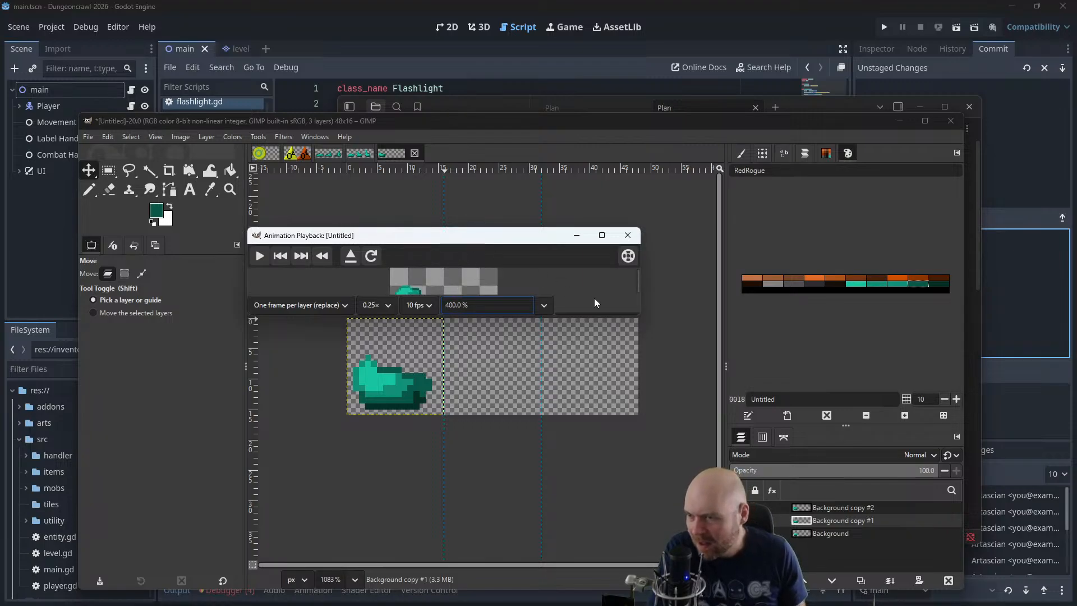
drag(635, 317, 642, 372)
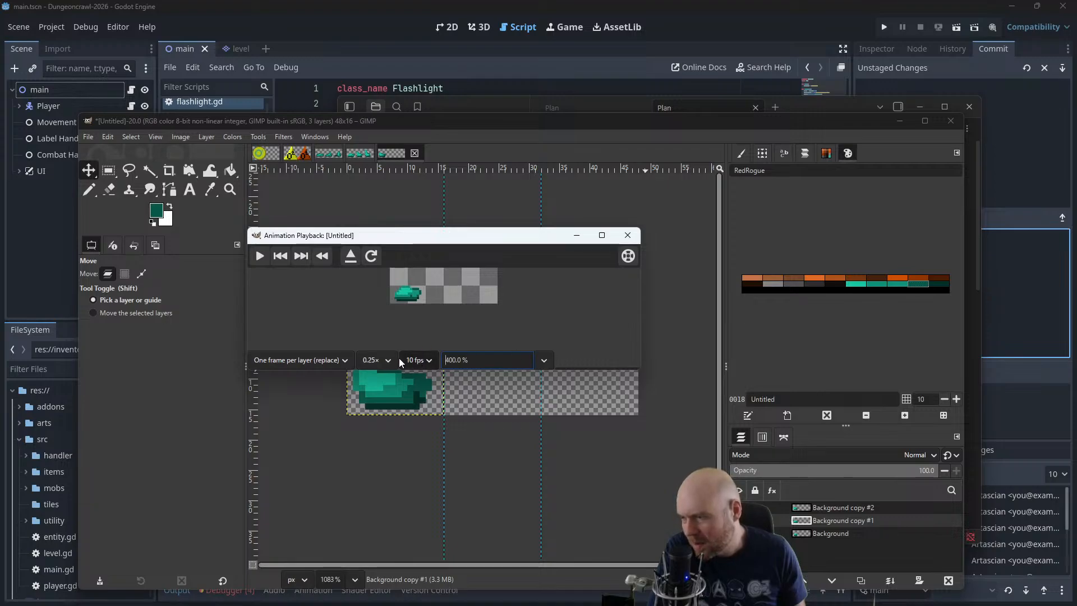
click(260, 256)
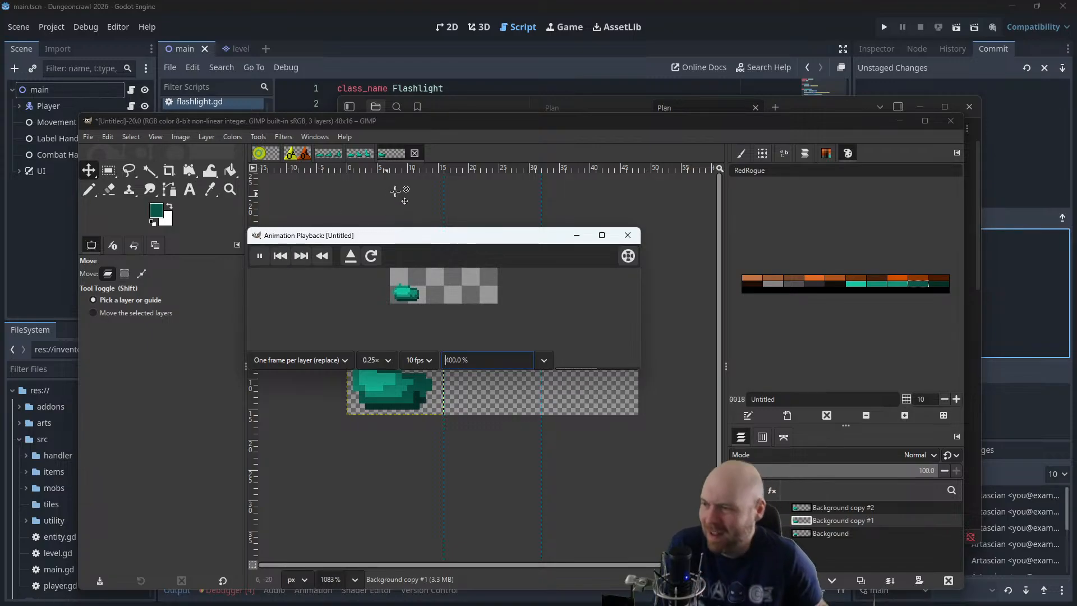
Switch to Godot, run the game project, and bring the slime playback preview next to the game window
drag(487, 125, 789, 1)
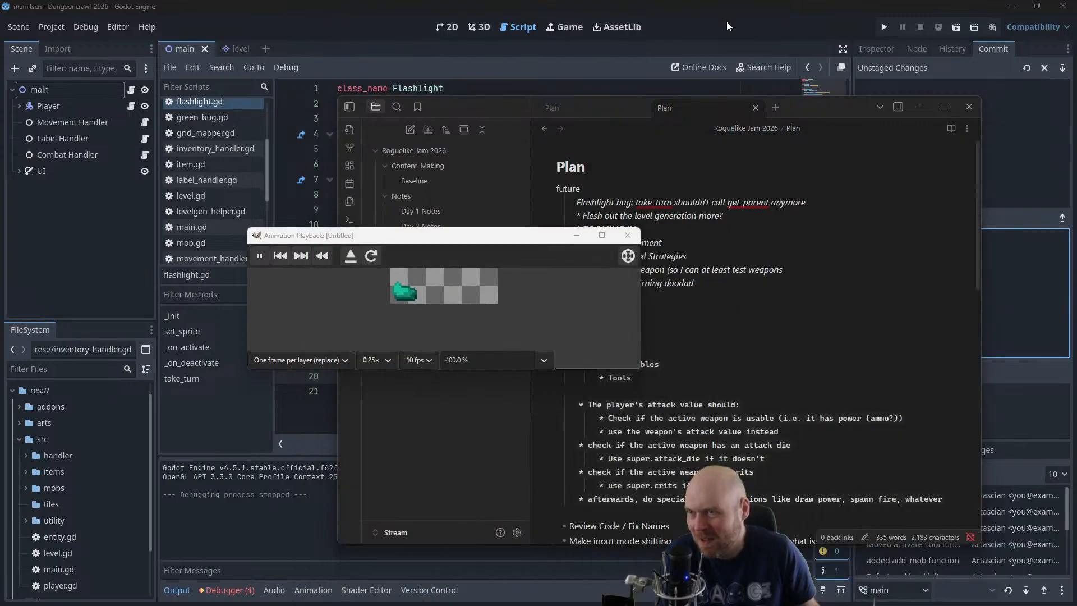
click(884, 27)
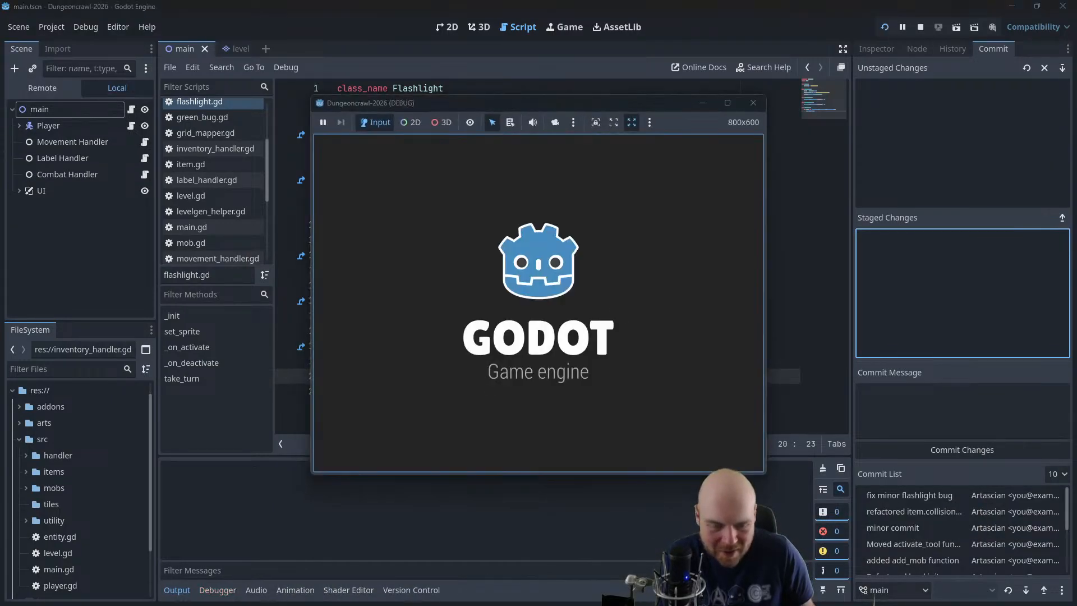
key(alt+Tab)
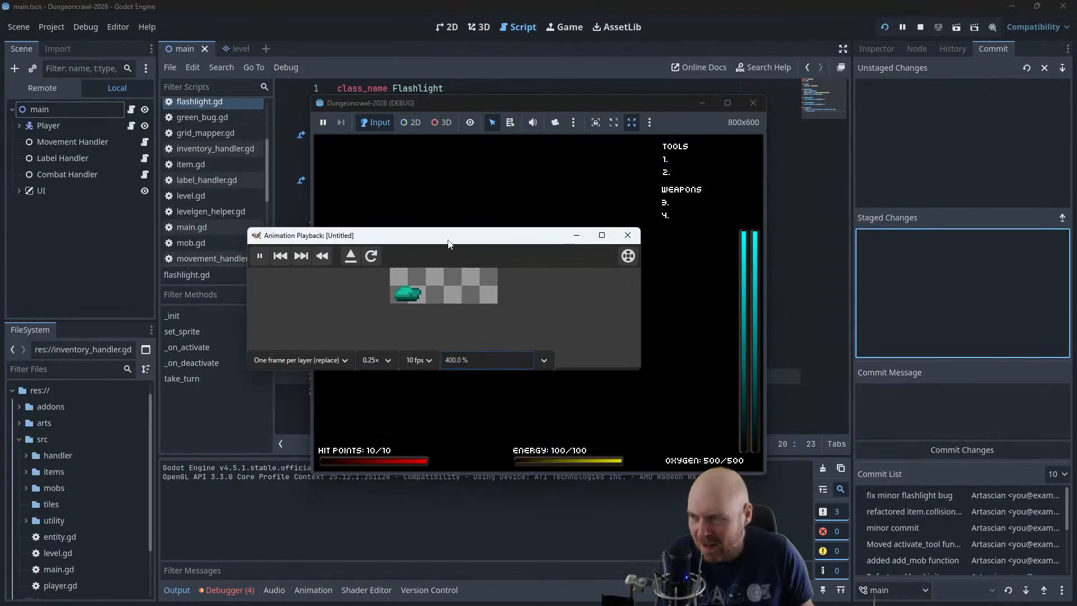
drag(448, 243, 809, 373)
Set the playback preview to 100 % zoom to compare it with the running game, and close both windows
click(900, 490)
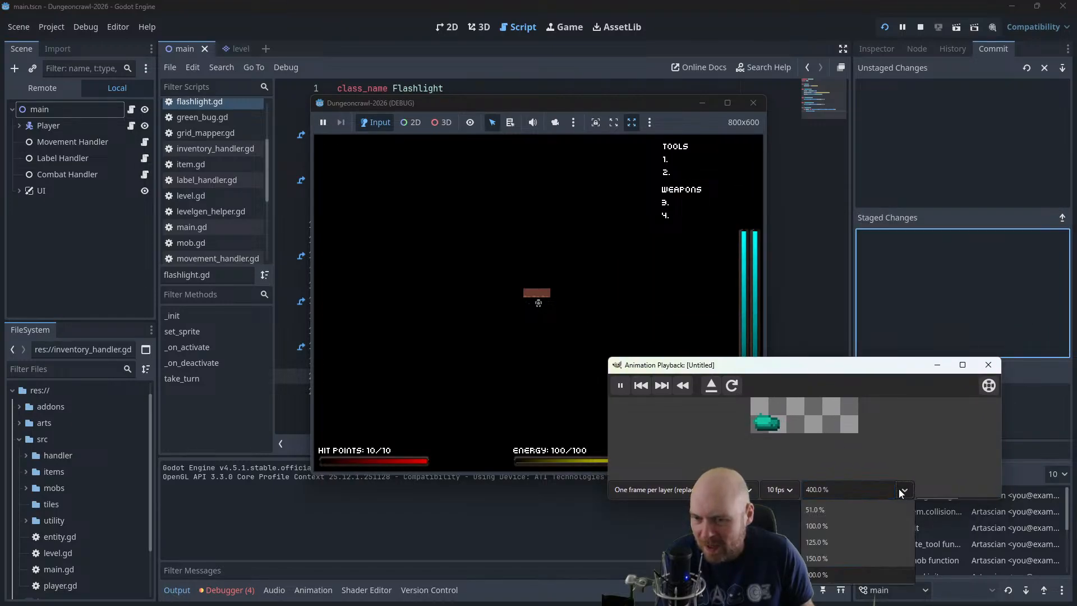
click(833, 519)
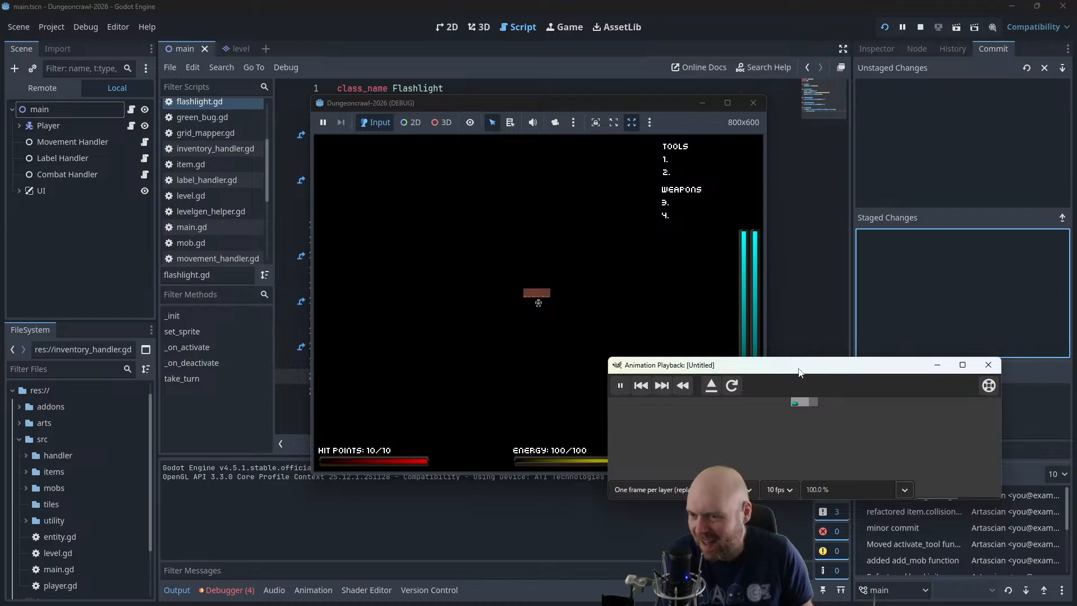
drag(788, 373, 254, 257)
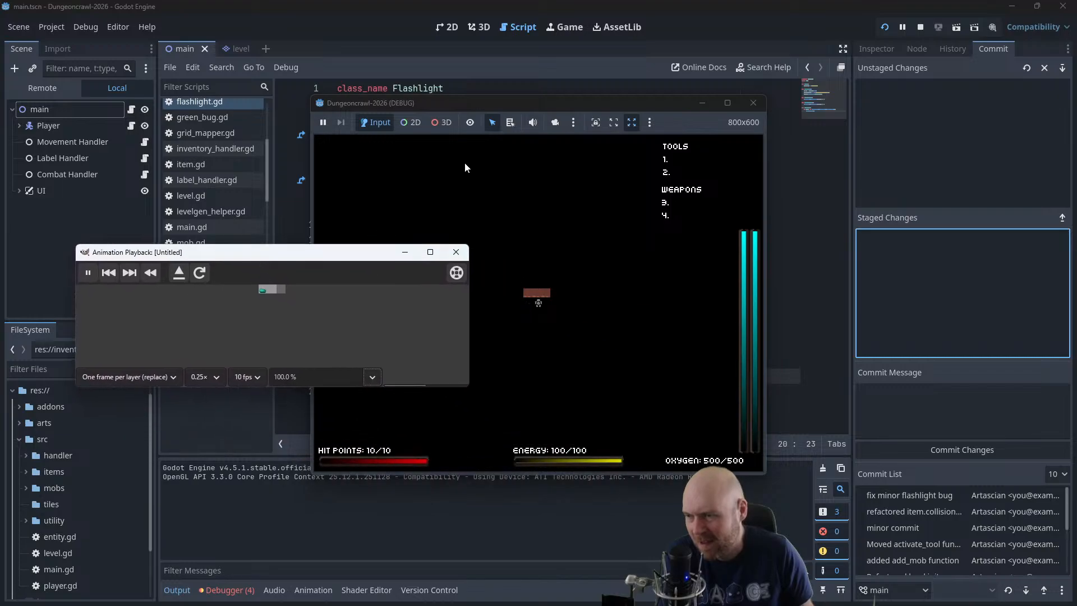
click(455, 249)
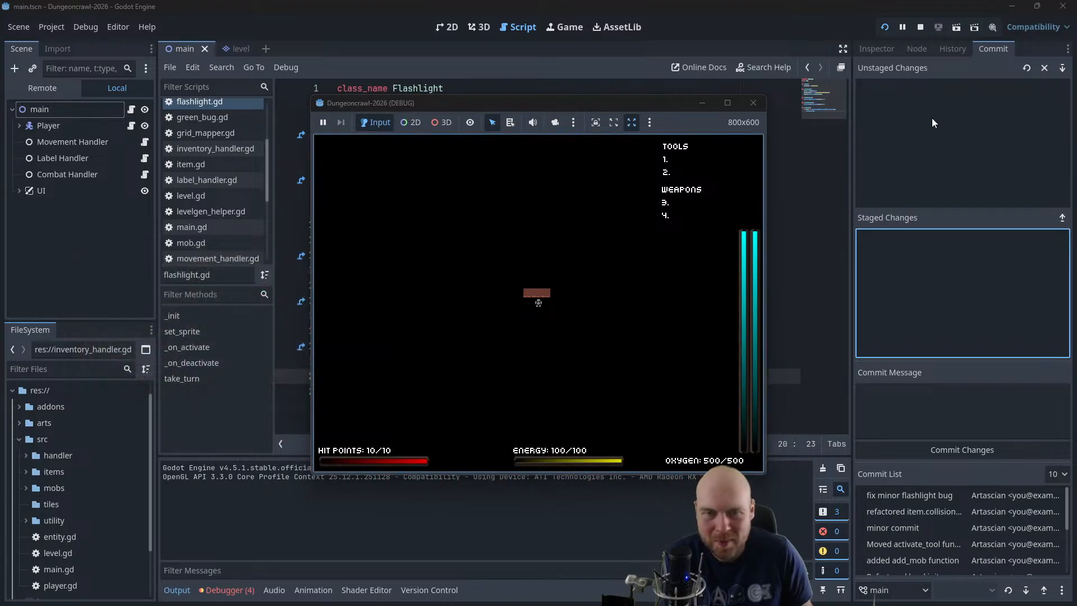
click(753, 103)
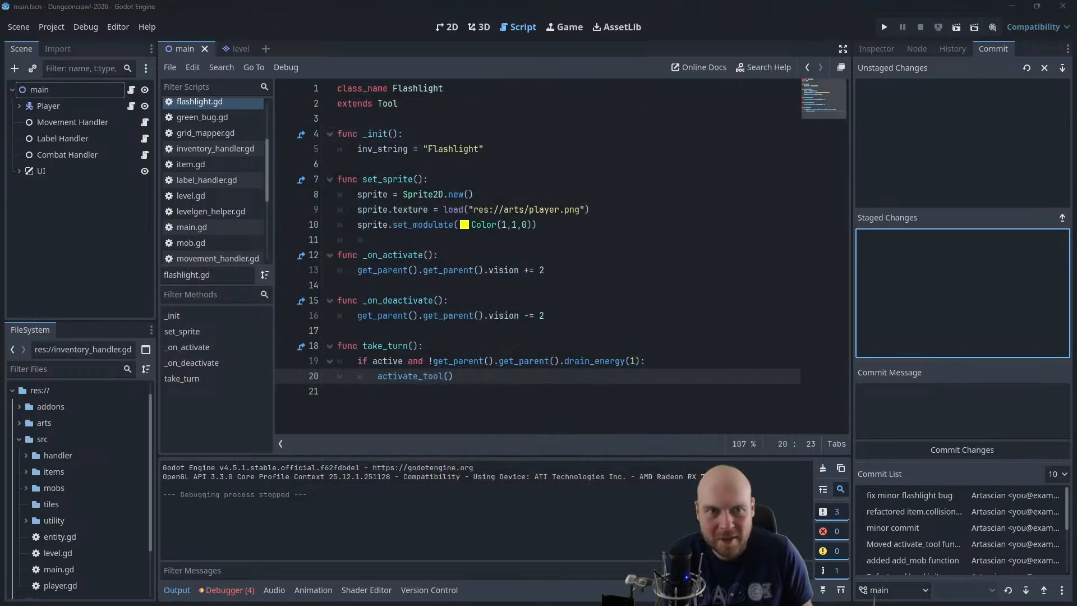
Return to GIMP and move the third slime layer to the third frame and the second slime layer to the middle frame
drag(1076, 90, 376, 93)
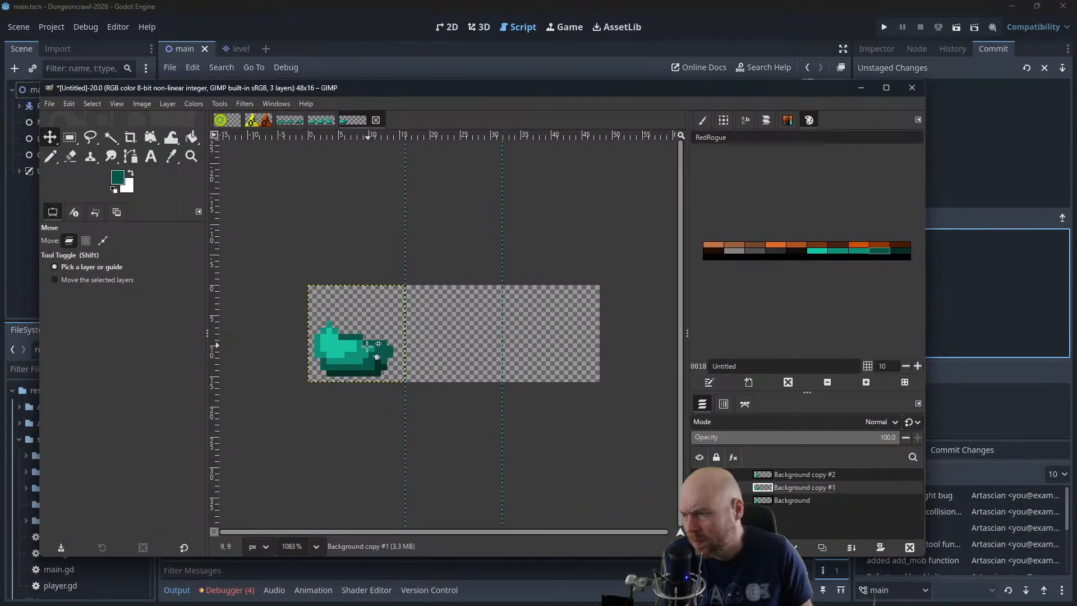
drag(370, 361, 571, 361)
click(756, 489)
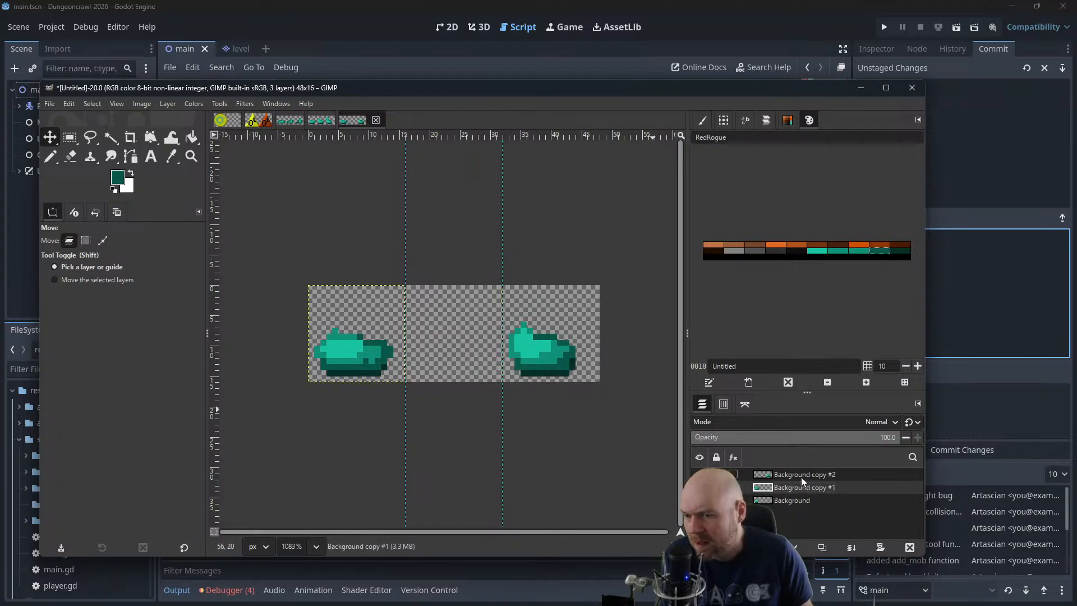
drag(368, 362, 465, 362)
Save the three-frame slime sprite sheet as slime3.xcf
drag(455, 95, 1076, 193)
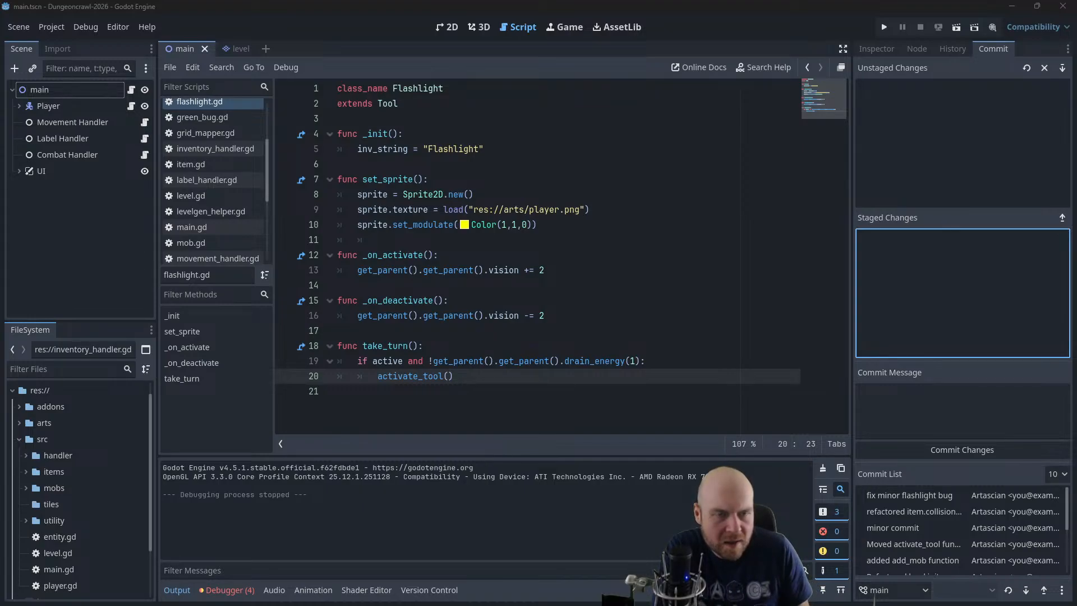
key(alt+Tab)
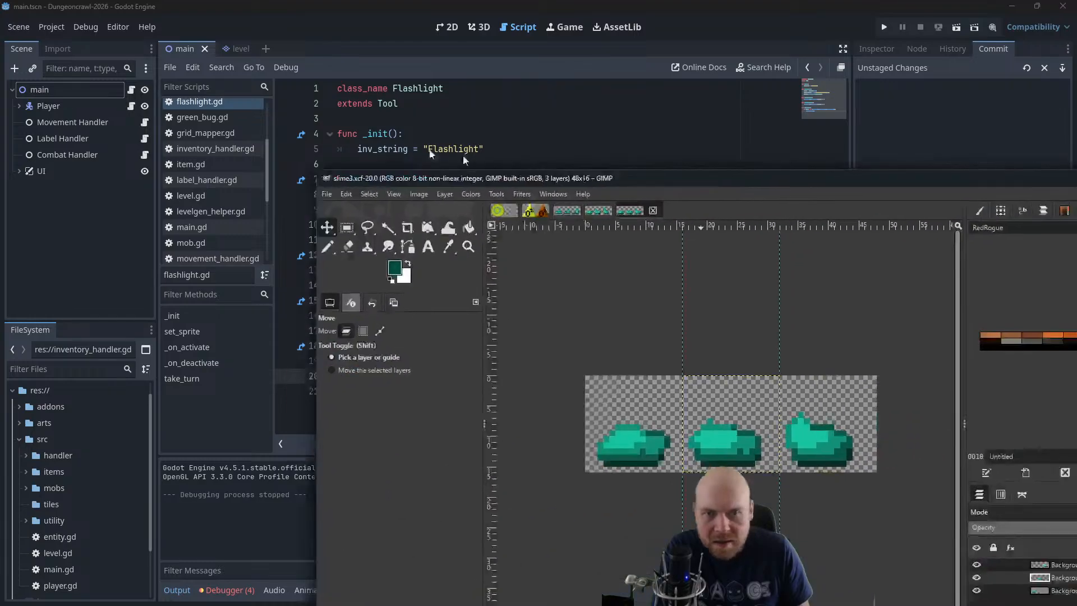
drag(606, 177, 335, 97)
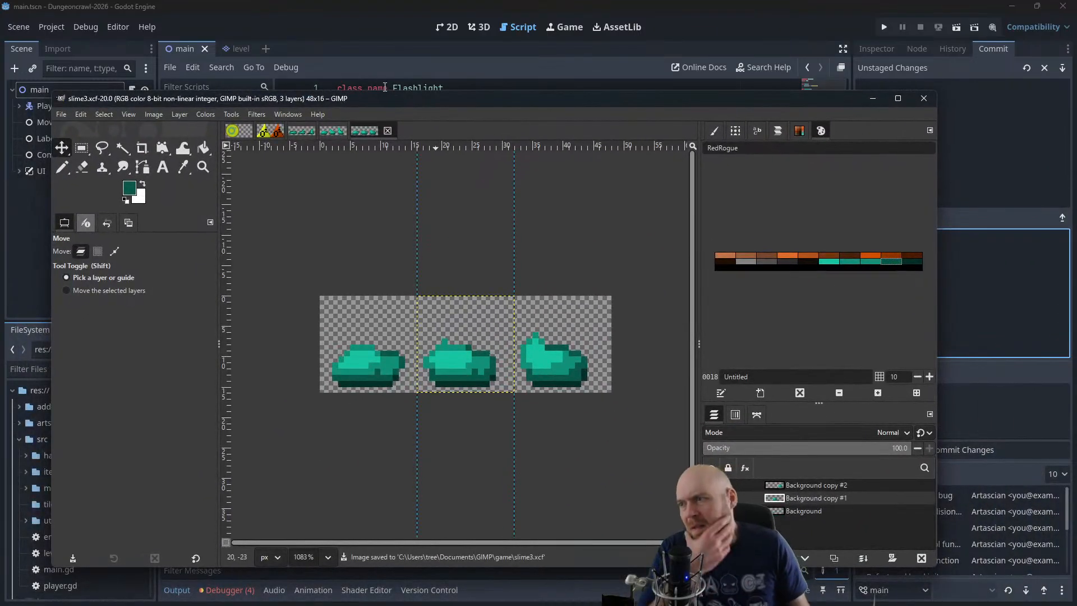
Create a new blank image 48 pixels wide and 16 pixels high
click(61, 115)
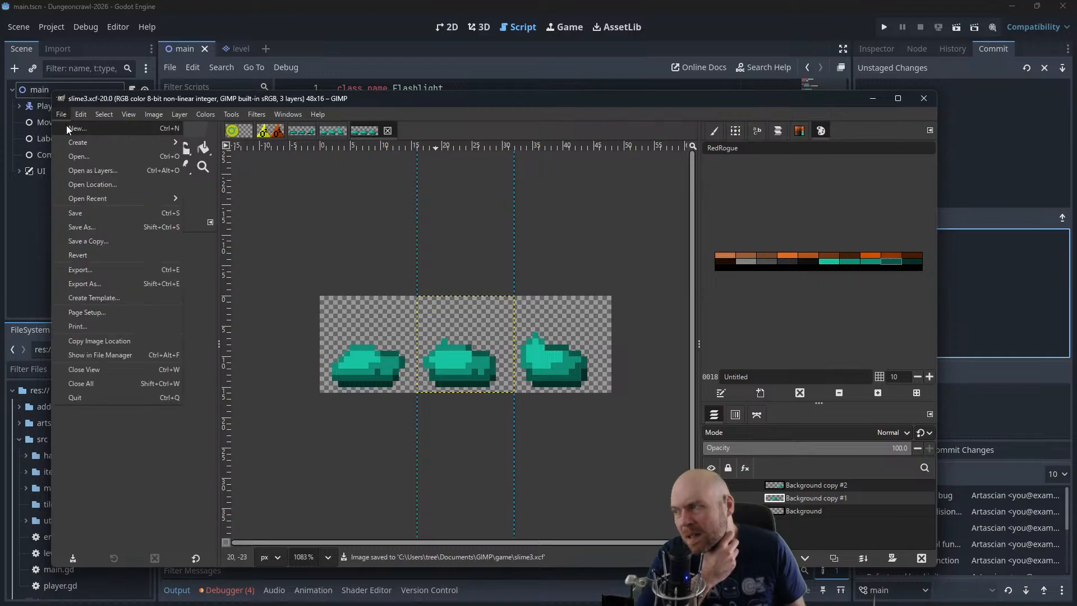
click(67, 127)
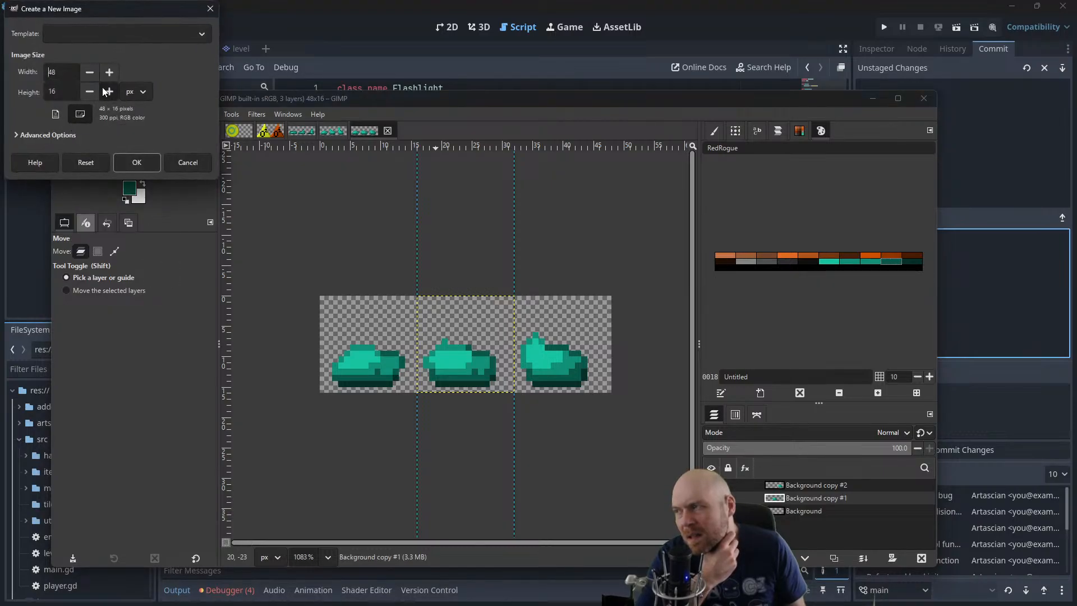
click(137, 162)
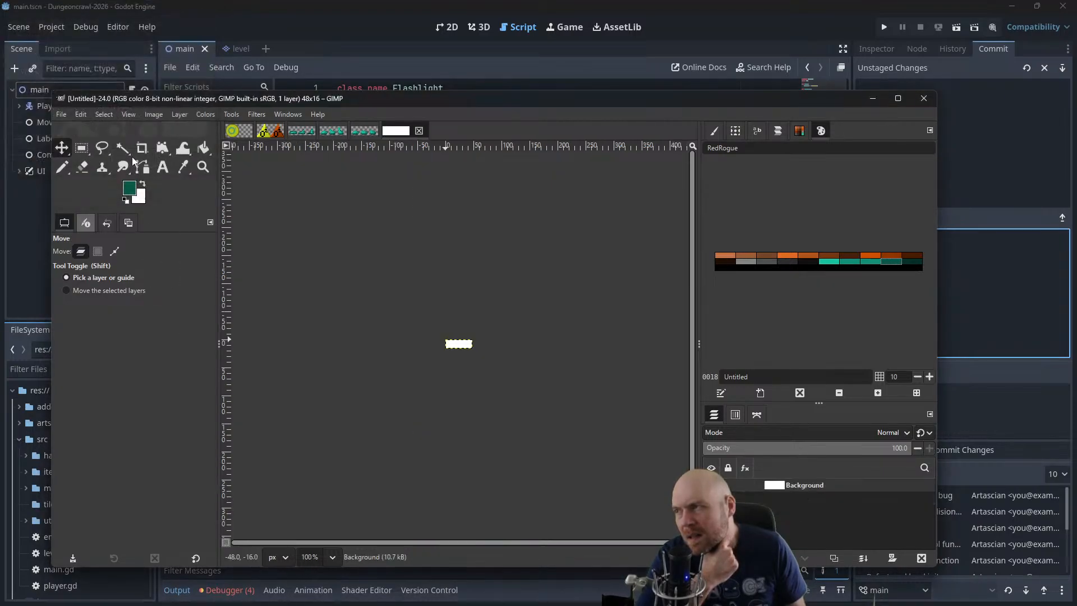
scroll(477, 328, up, 8)
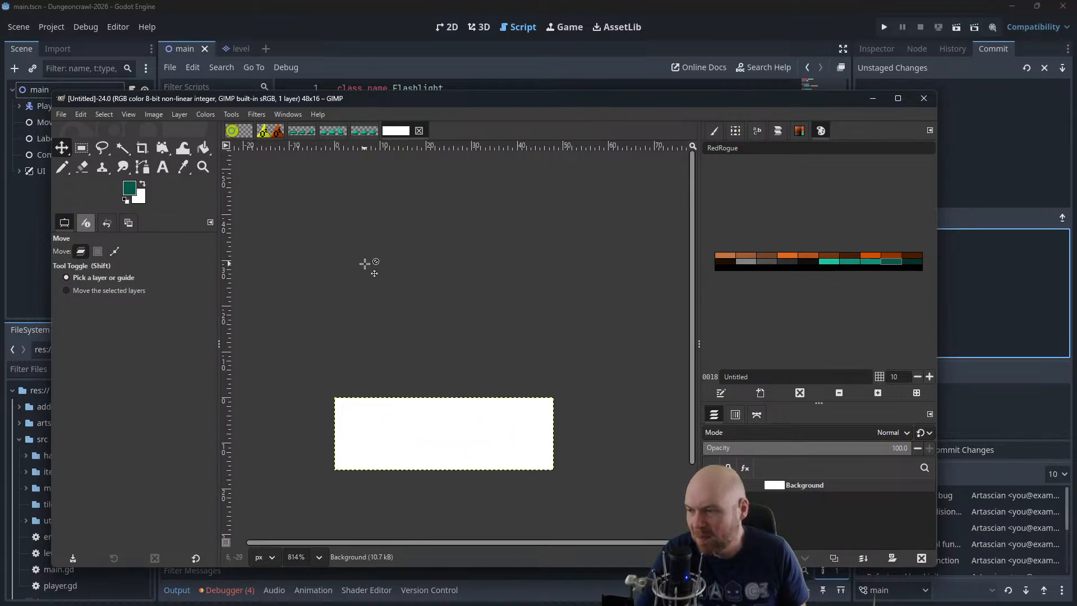
Add a vertical guide at position 16 to the new image
click(162, 116)
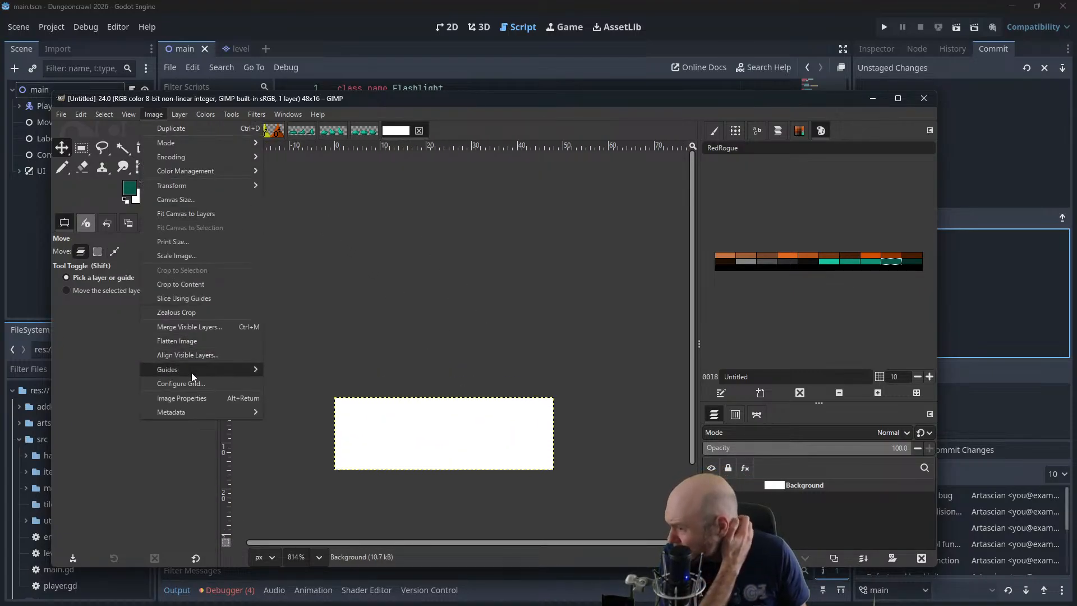
mouse_move(191, 373)
click(288, 381)
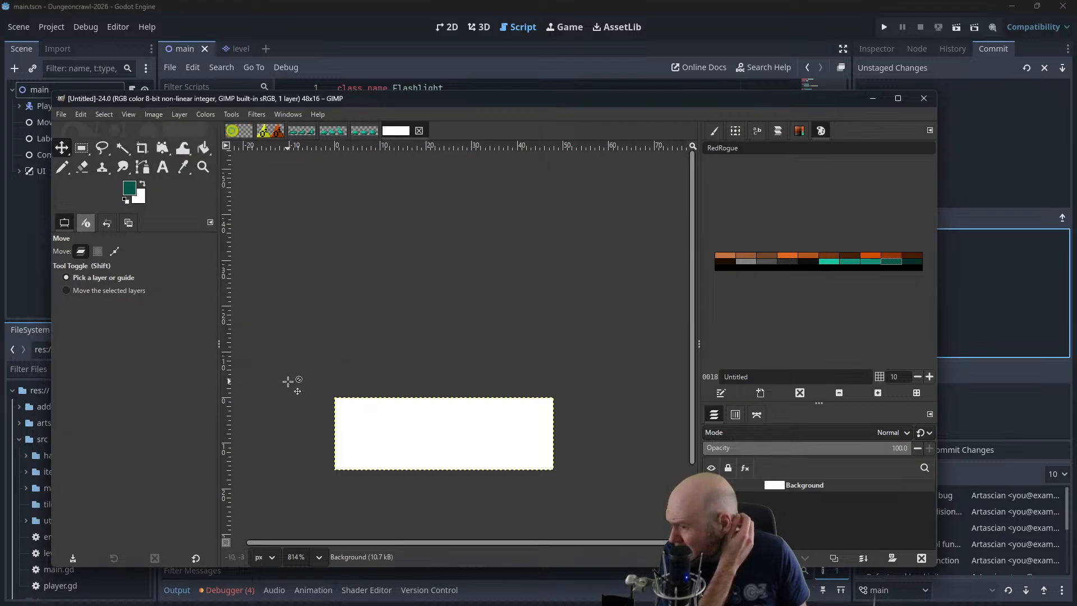
click(149, 116)
mouse_move(180, 371)
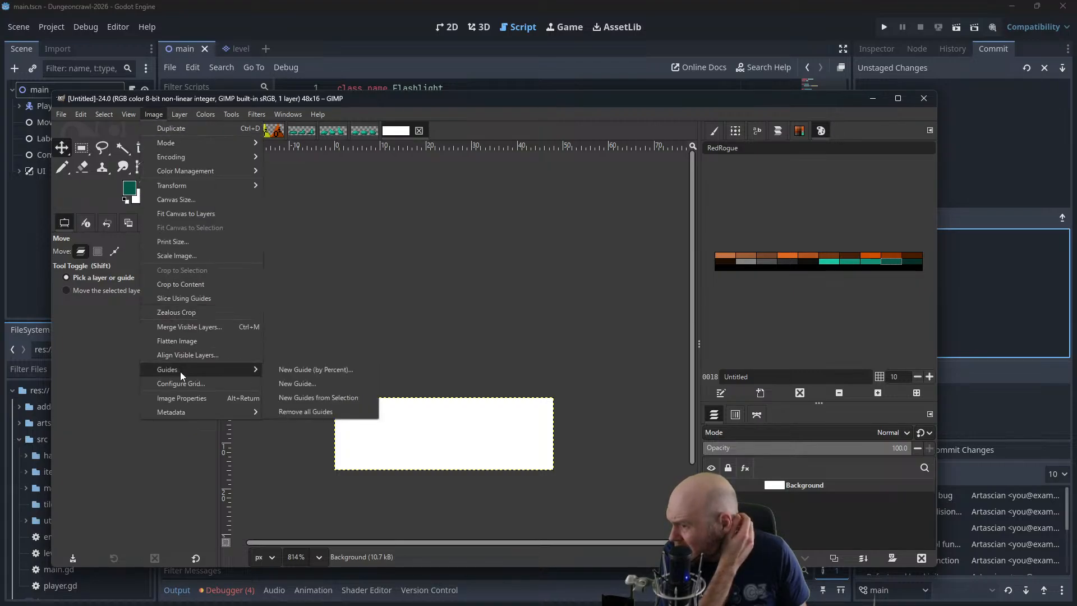
click(288, 382)
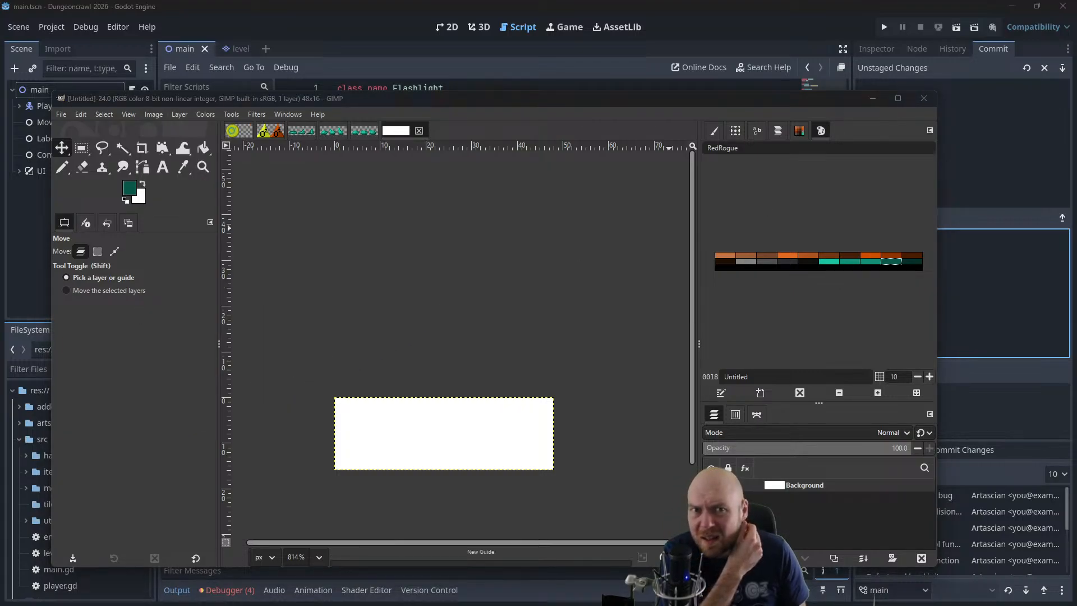
click(660, 268)
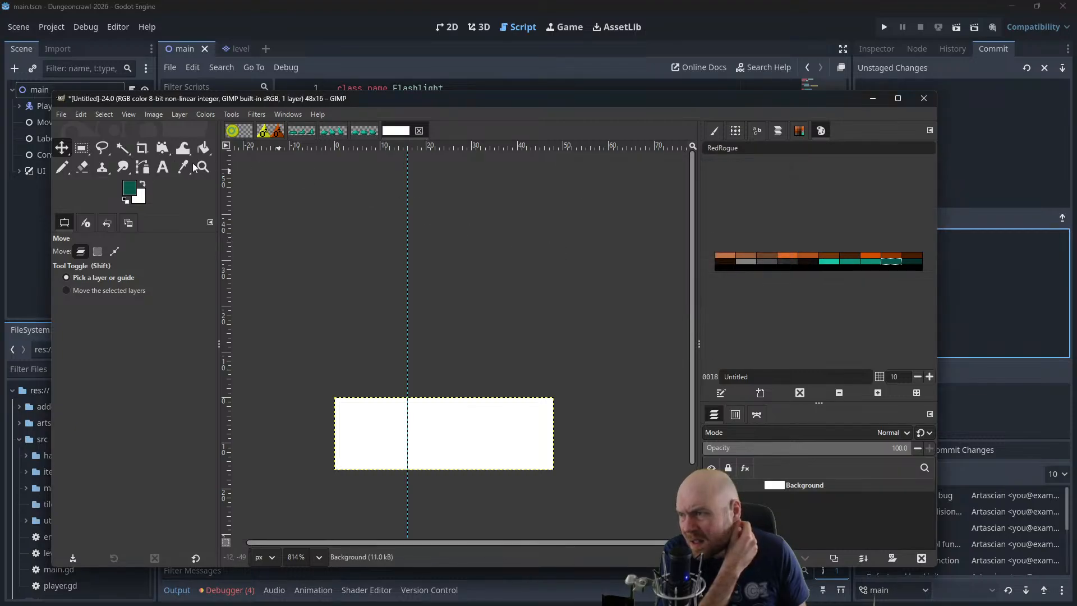
Add a second vertical guide at position 32 to mark the start of the third frame
click(155, 115)
mouse_move(181, 368)
click(281, 382)
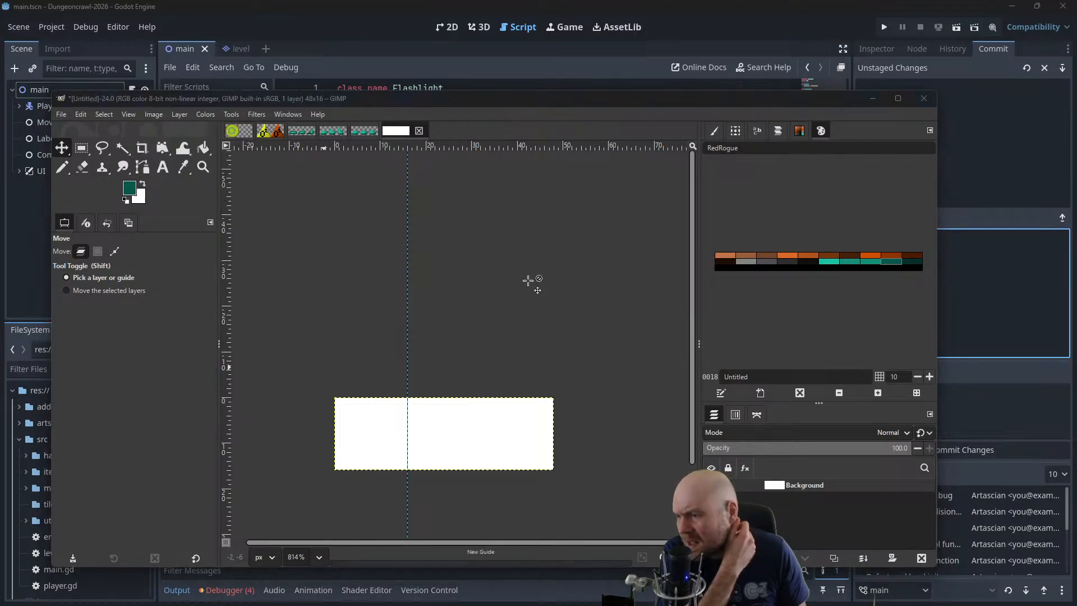
text(32)
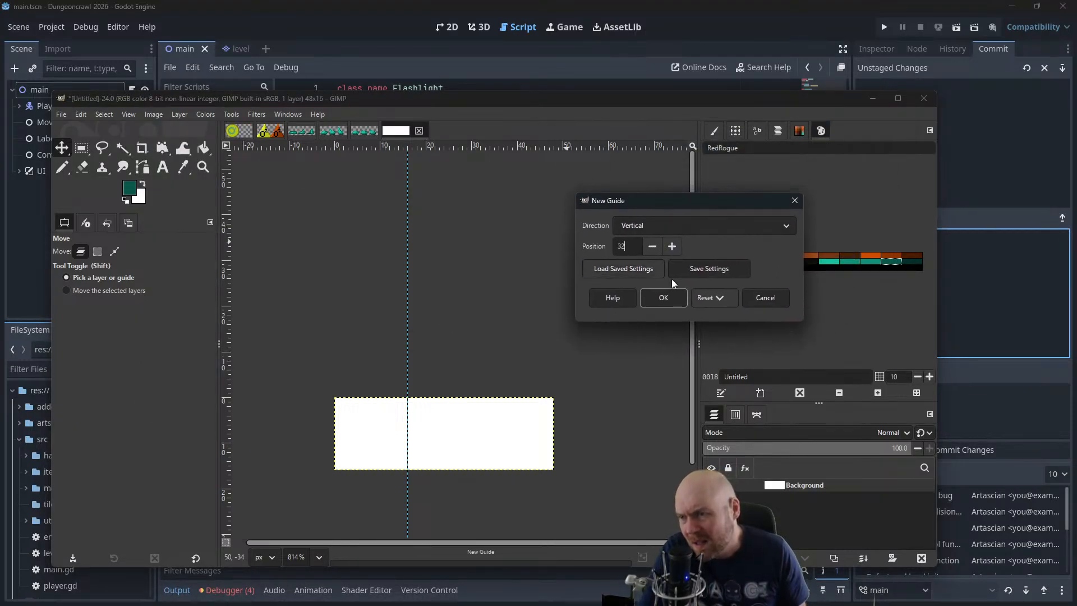
click(662, 297)
Add an alpha channel to the new image's Background layer
click(175, 116)
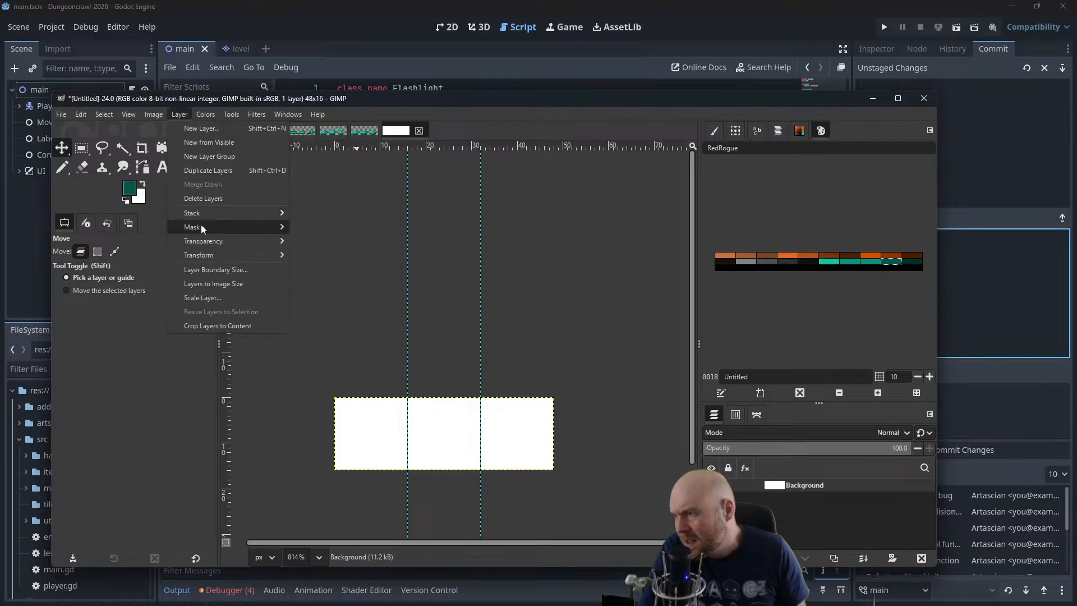
mouse_move(197, 238)
click(301, 237)
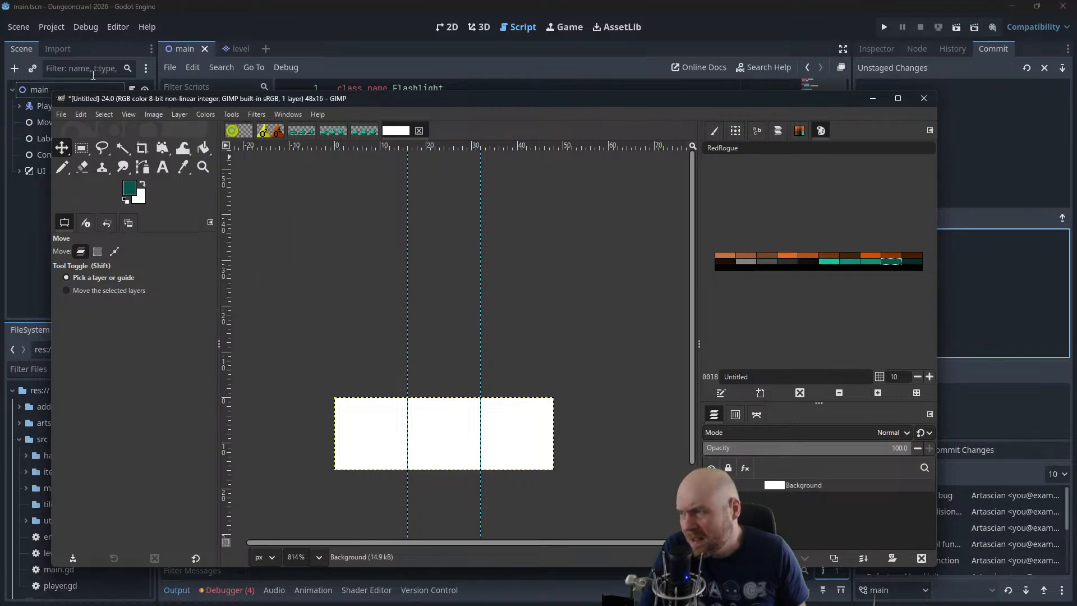
Clear the Background layer of the new sheet to full transparency
key(Delete)
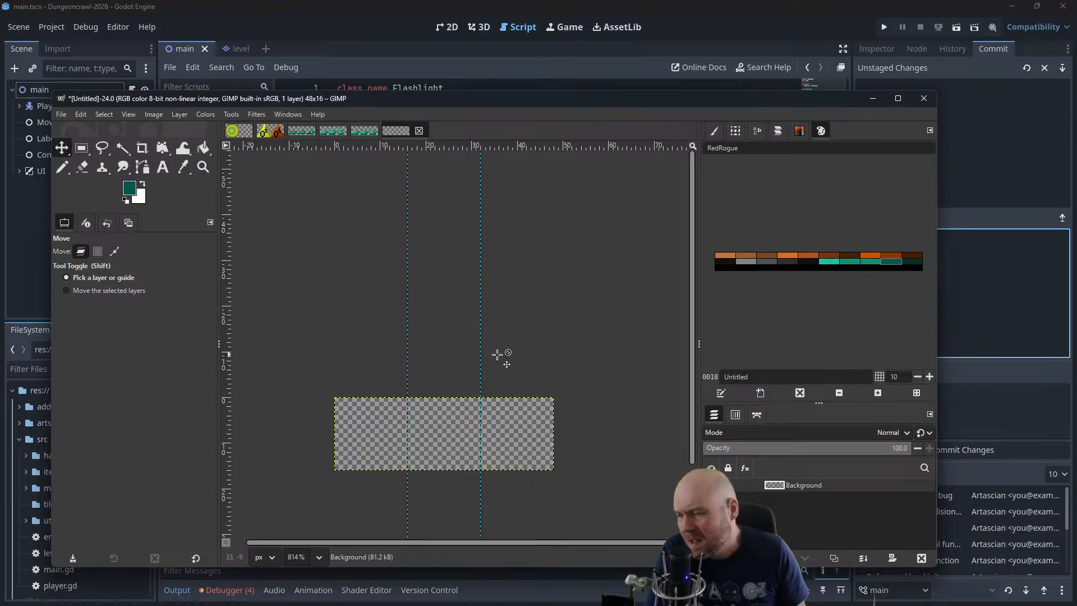
scroll(504, 389, up, 5)
drag(468, 387, 591, 308)
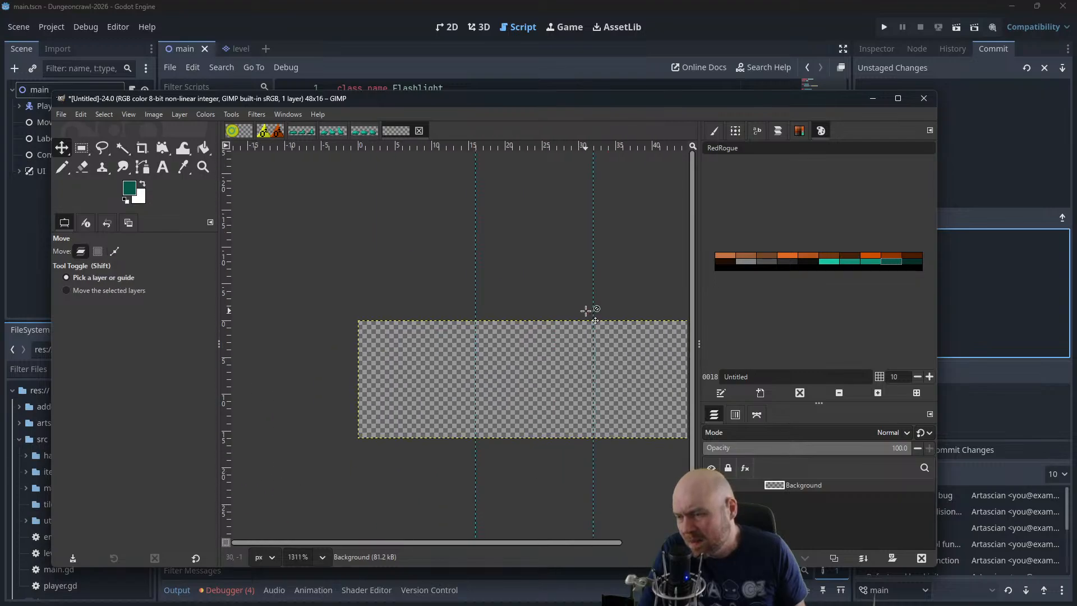
Try sketching a small light grey shape in the lower part of the first frame with the 1-pixel Pencil
click(751, 262)
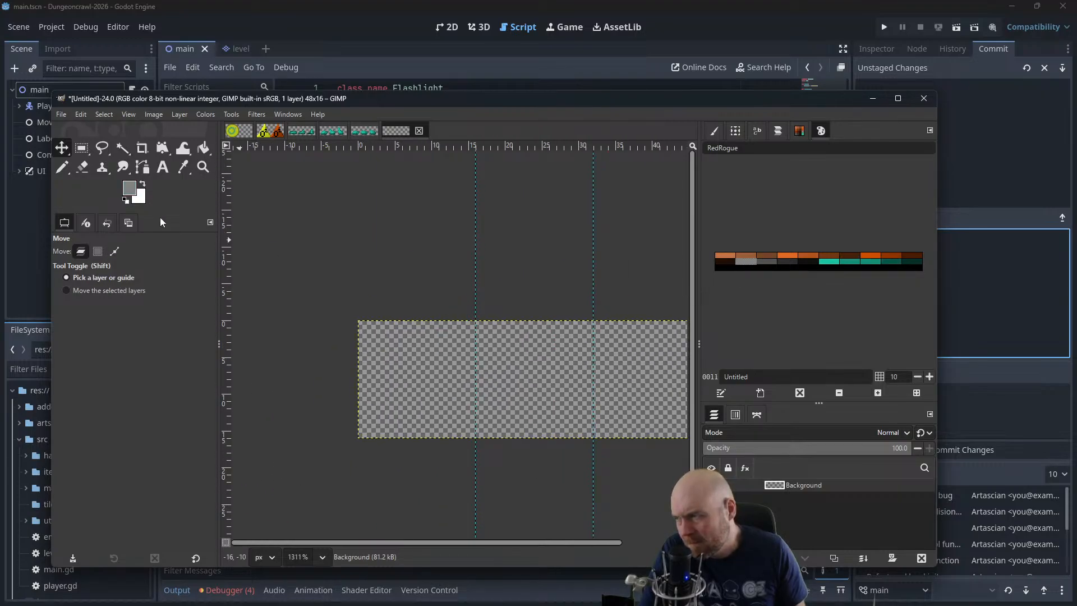
click(62, 171)
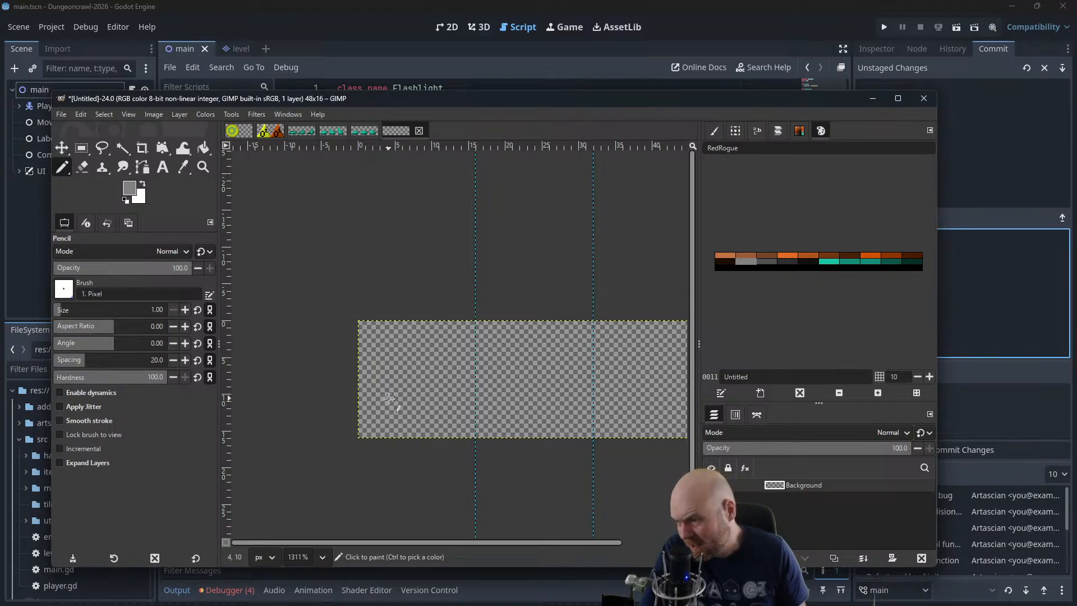
drag(406, 416, 395, 398)
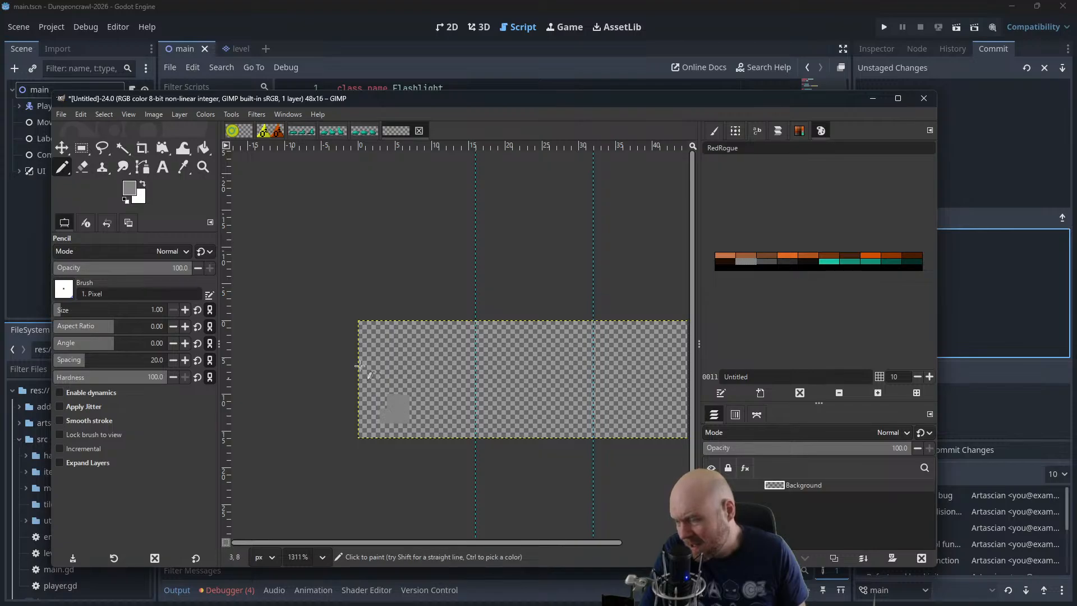
key(ctrl+z)
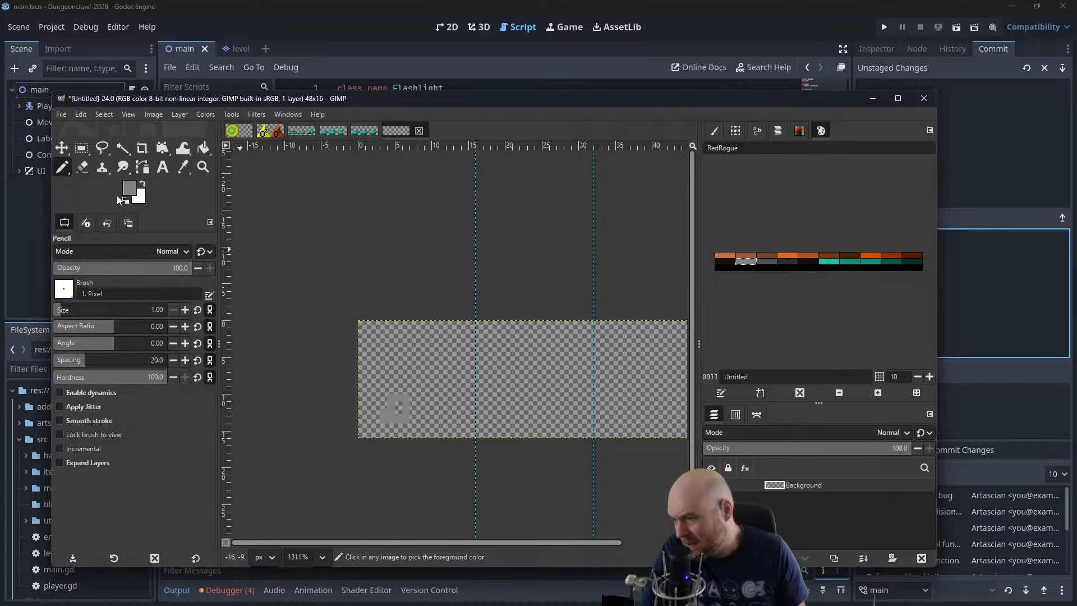
key(ctrl+z)
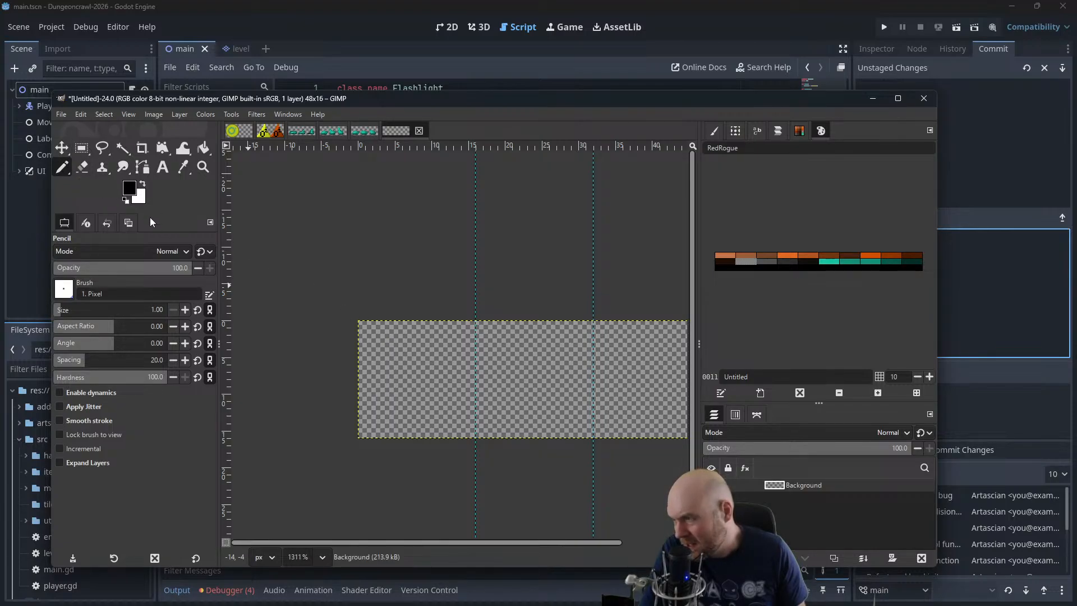
Fill the entire transparent Background layer with black using Bucket Fill
click(203, 148)
click(404, 379)
key(ctrl+z)
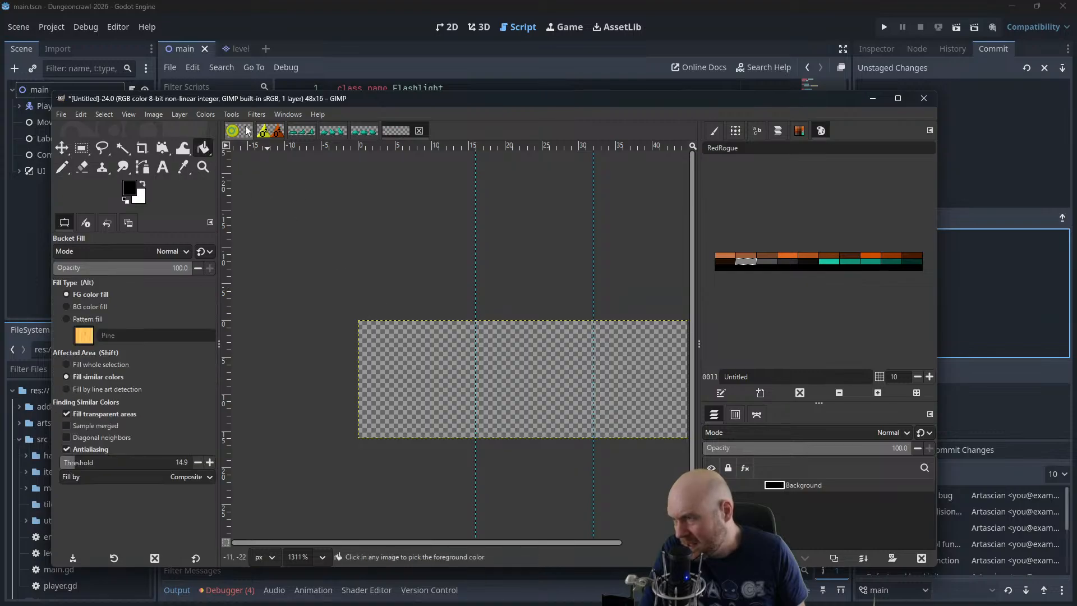
click(184, 114)
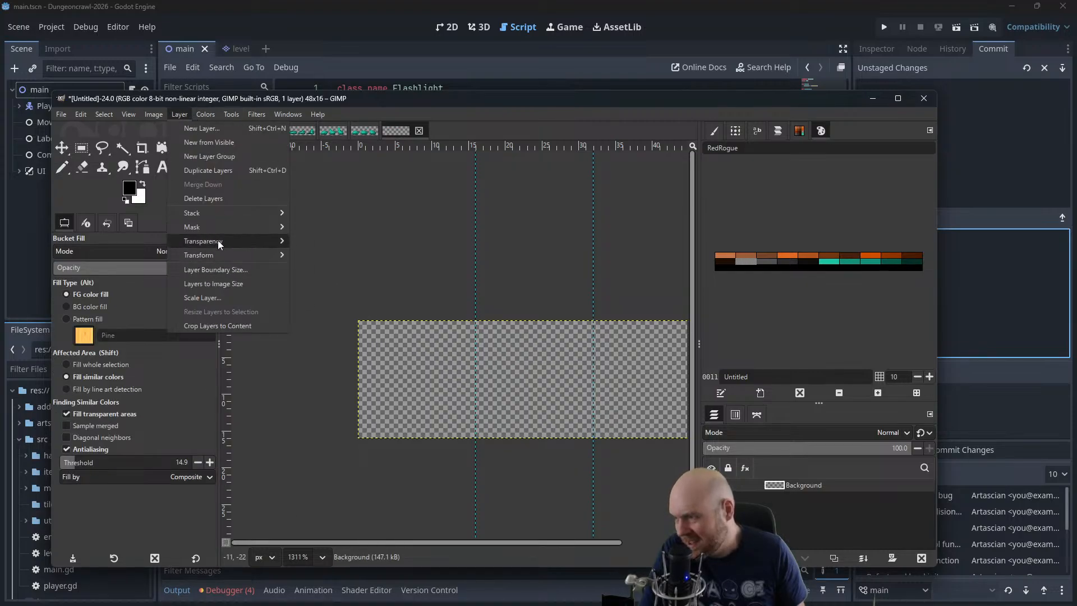
mouse_move(218, 240)
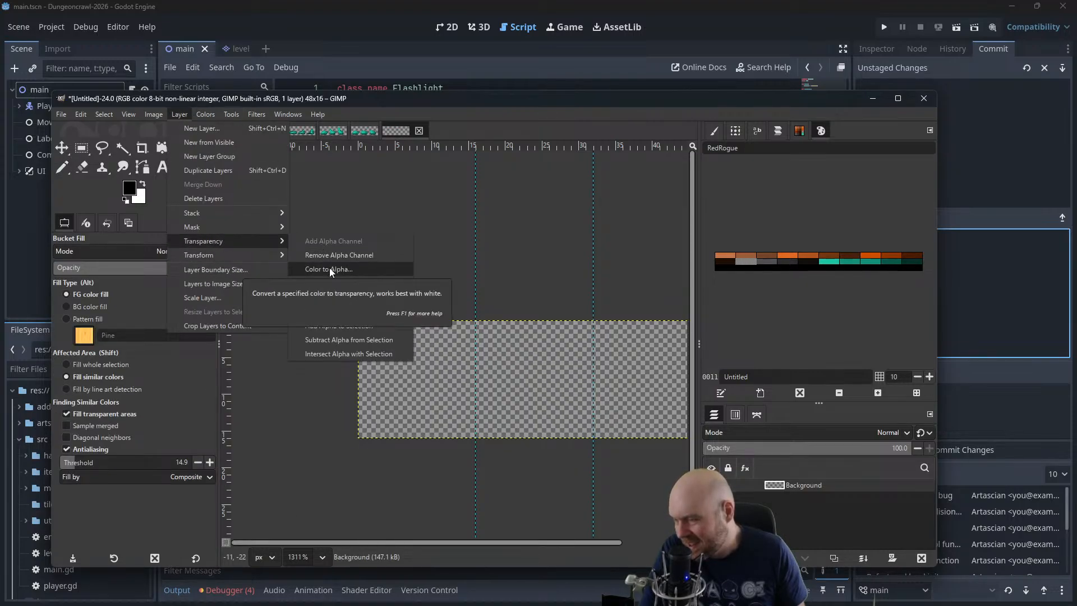
click(313, 209)
click(393, 381)
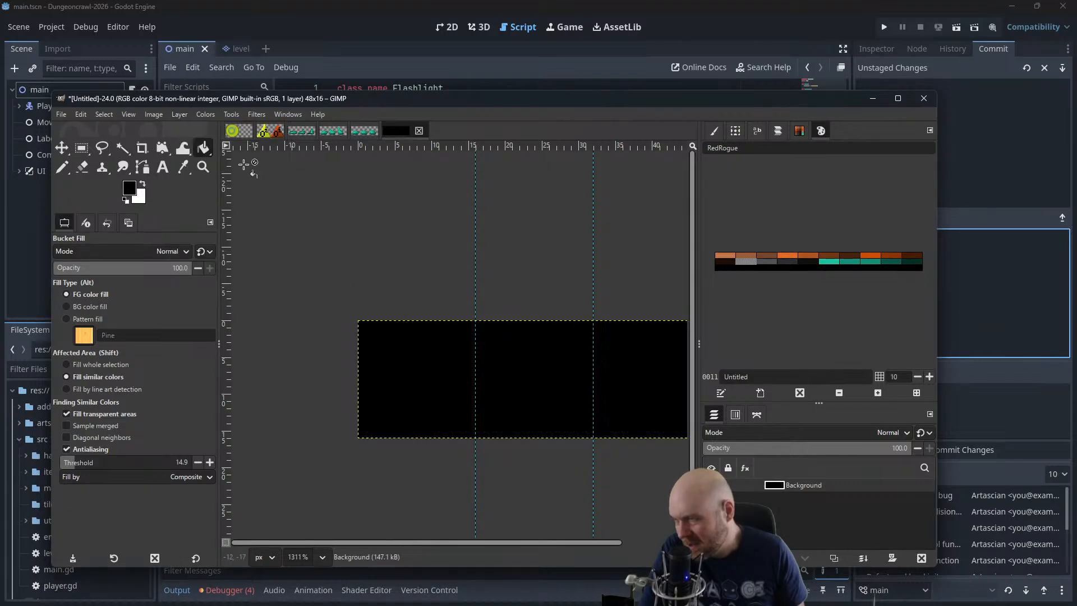
click(156, 115)
mouse_move(180, 115)
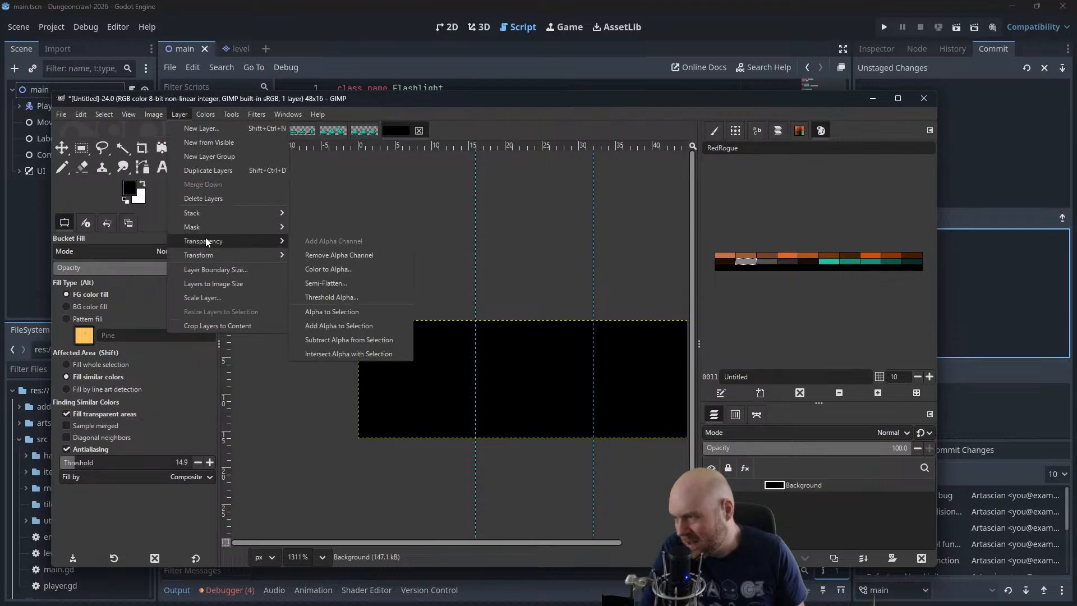
click(365, 267)
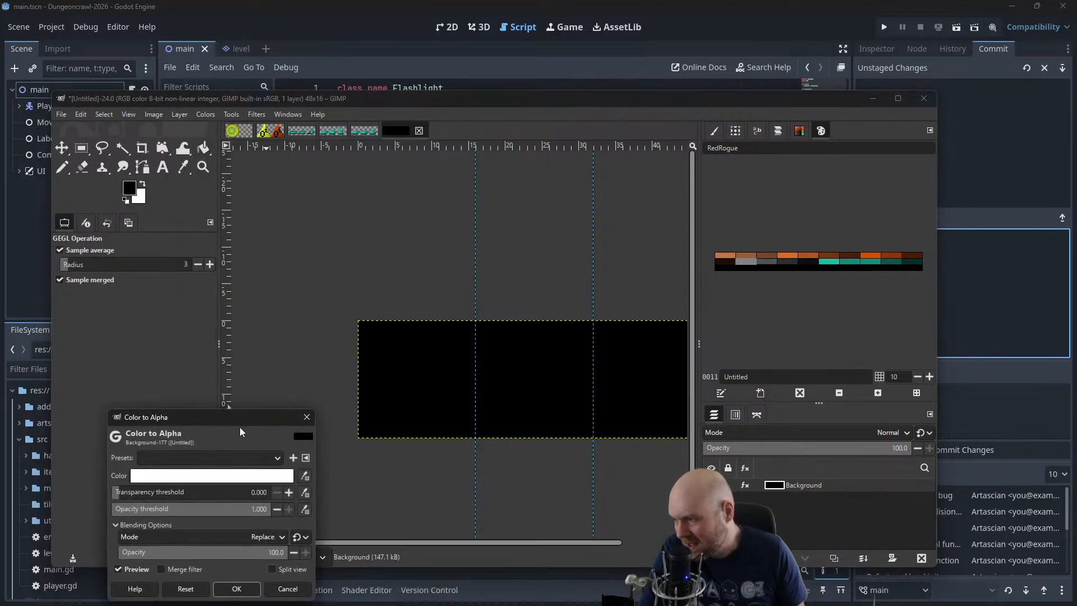
drag(229, 420, 214, 359)
click(213, 418)
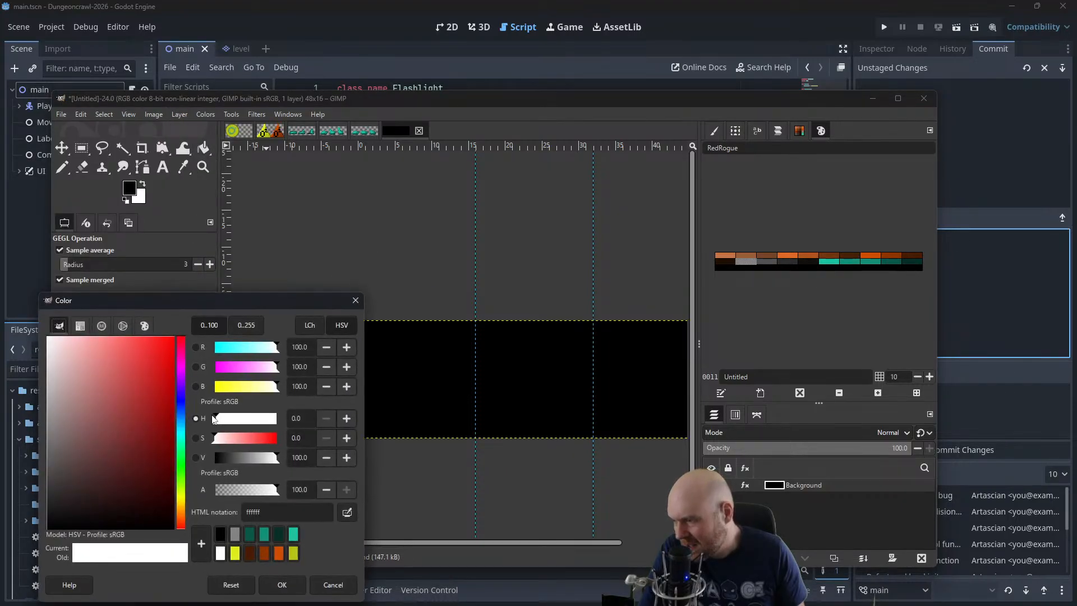
click(220, 534)
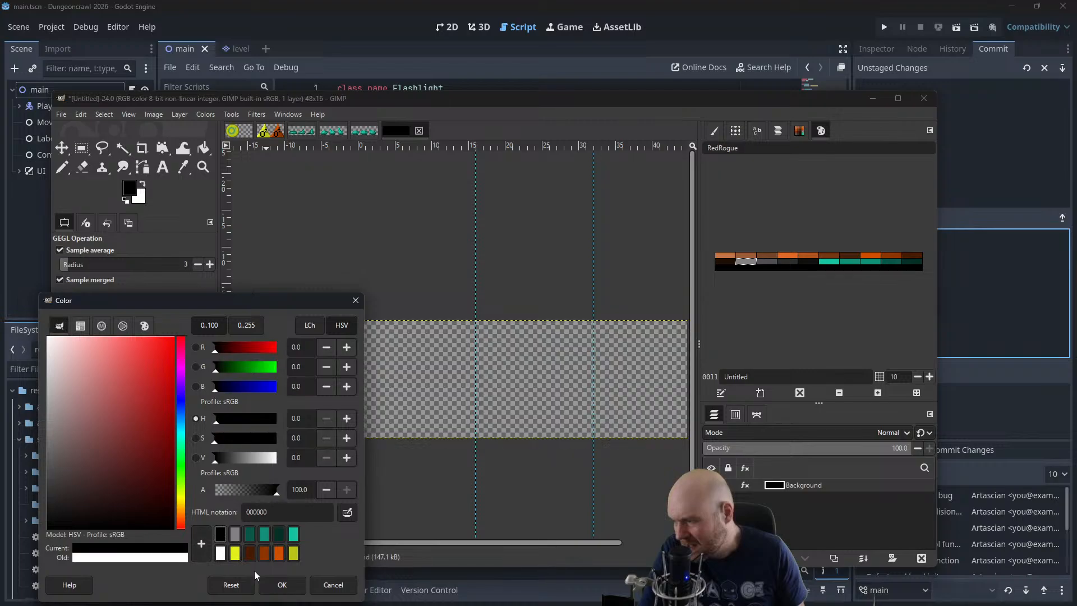
click(282, 584)
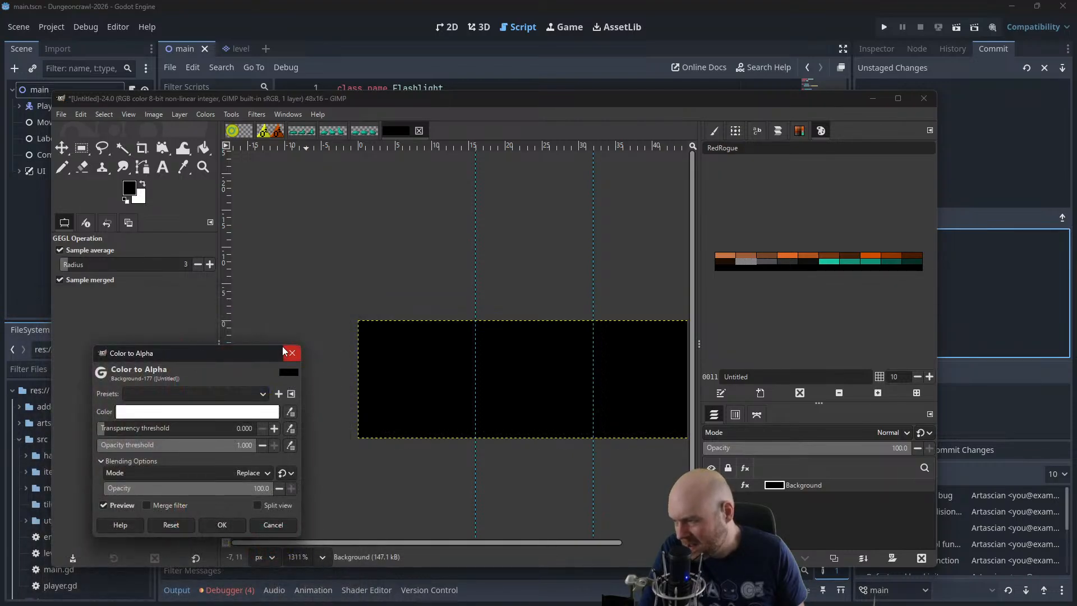
click(290, 350)
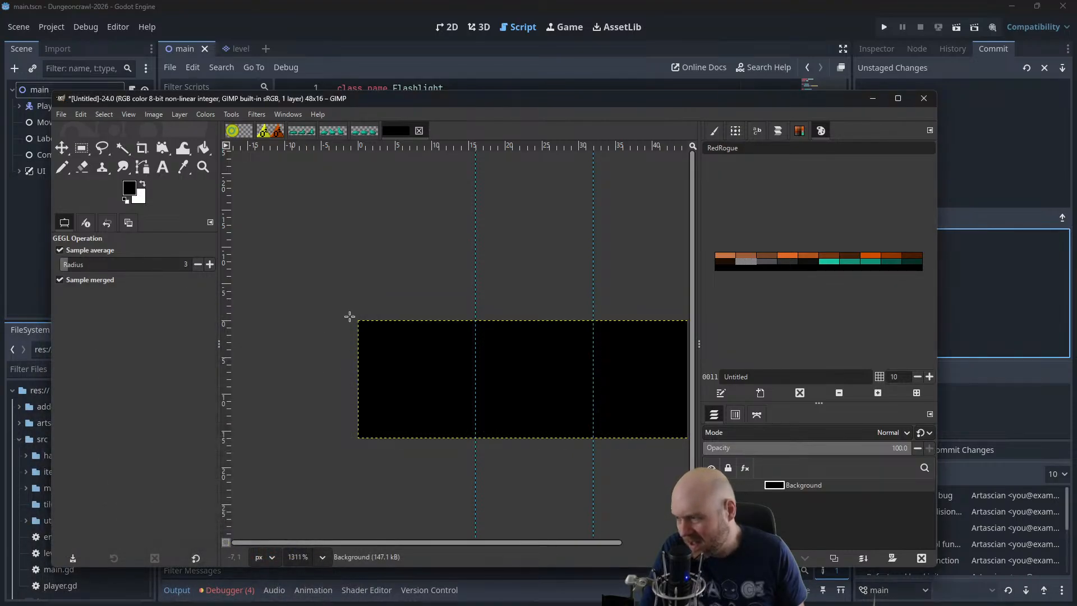
Switch to the 1-pixel Pencil and choose the dark grey from the RedRogue palette
drag(411, 342, 351, 324)
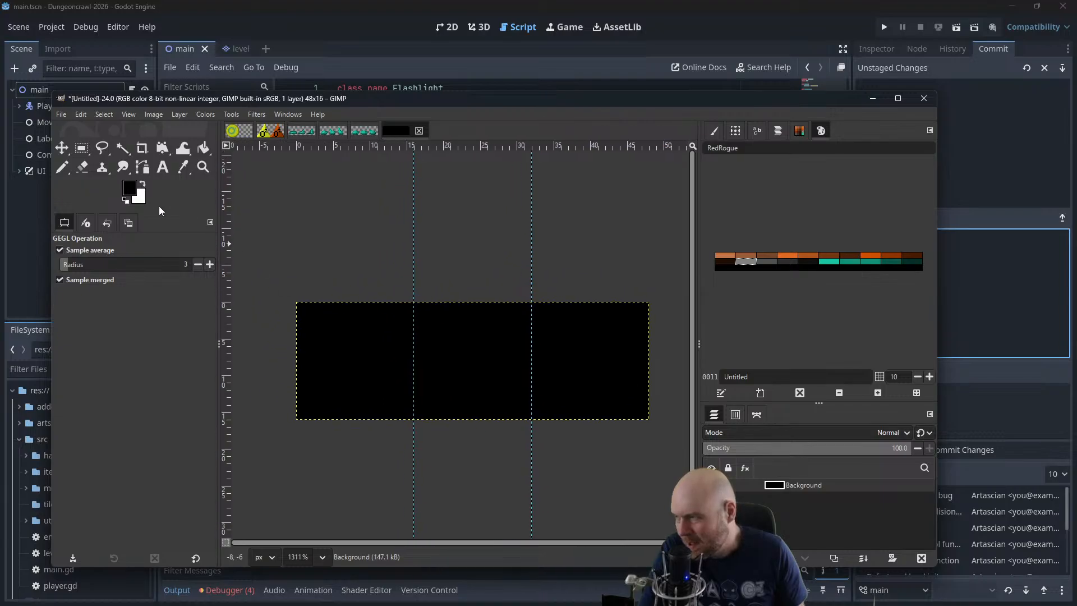
click(61, 169)
click(746, 259)
scroll(336, 414, up, 1)
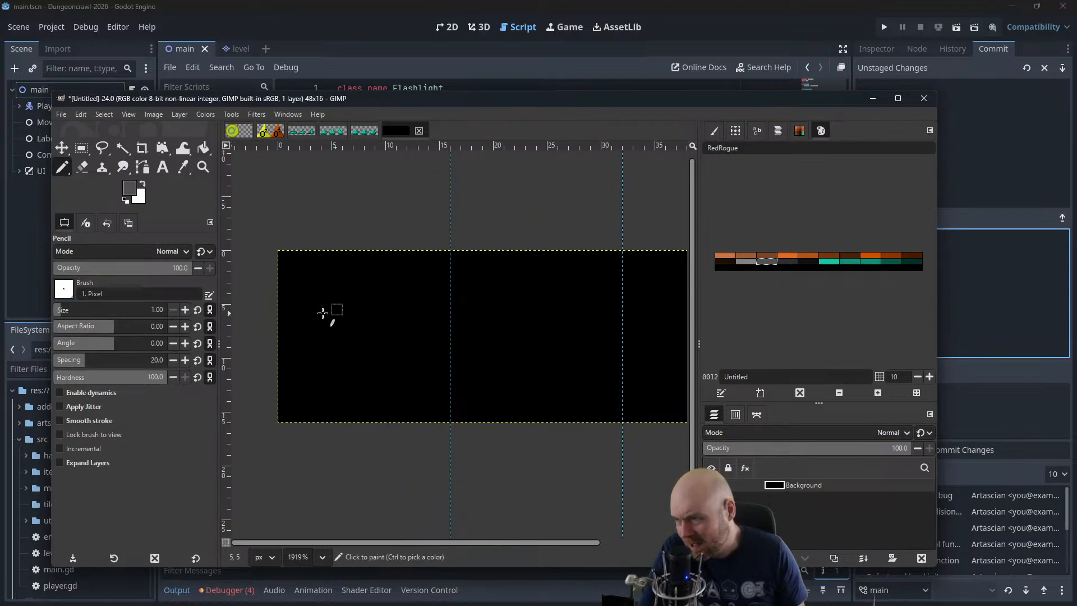
Try sketching a small dark grey leg shape near the lower-left corner of the first frame
mouse_move(315, 351)
mouse_down()
mouse_move(311, 382)
mouse_move(418, 386)
mouse_move(418, 347)
mouse_move(310, 345)
mouse_move(332, 369)
mouse_up()
key(ctrl+z)
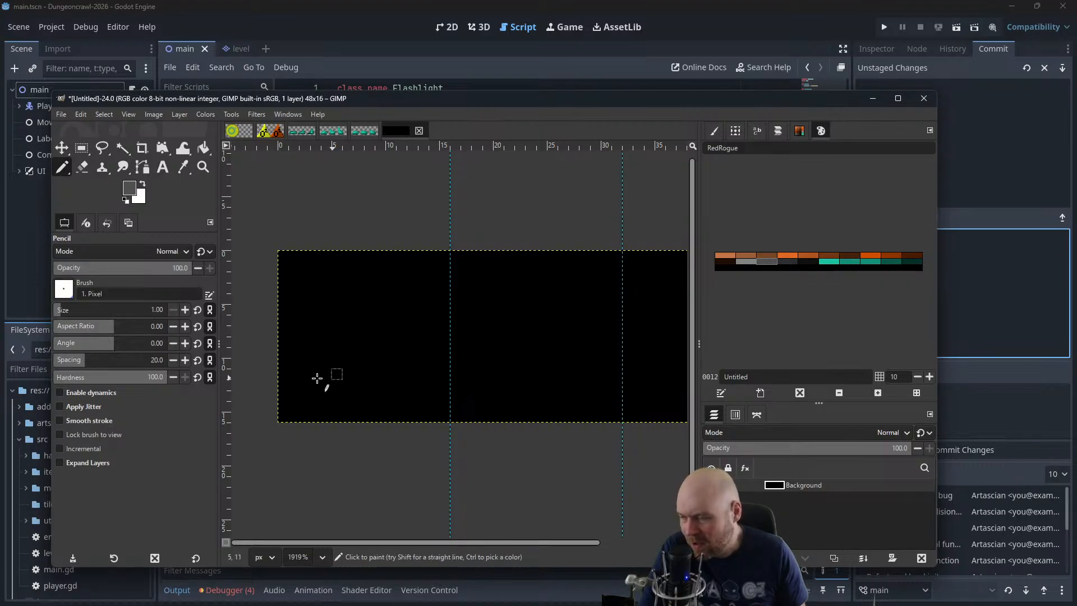
drag(319, 364, 306, 382)
key(ctrl+z)
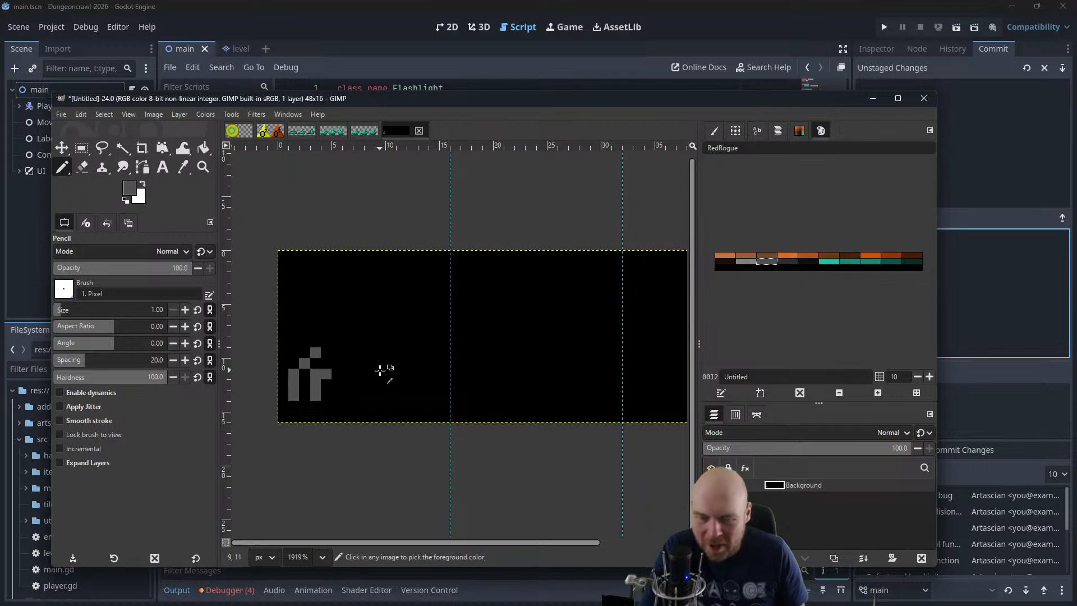
key(ctrl+z)
key(ctrl+z)
Try sketching a low body with two splayed legs and a raised pincer in the first frame
drag(328, 375, 293, 396)
mouse_move(399, 376)
mouse_down()
mouse_move(420, 400)
mouse_move(381, 351)
mouse_move(335, 372)
mouse_move(384, 371)
mouse_move(395, 356)
mouse_move(356, 355)
mouse_up()
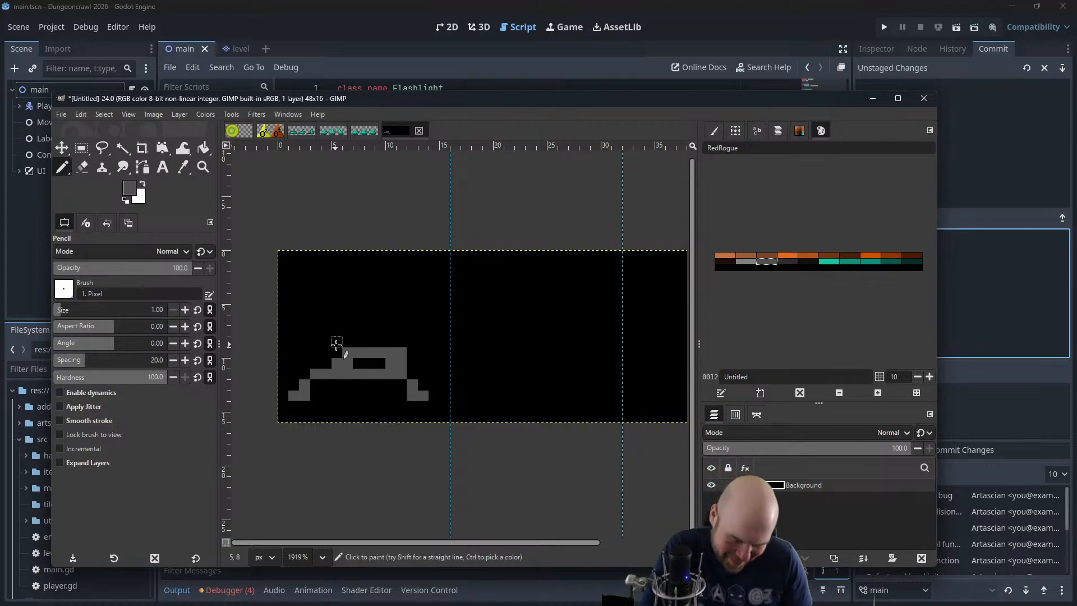
mouse_move(339, 342)
mouse_down()
mouse_move(343, 319)
mouse_move(307, 331)
mouse_up()
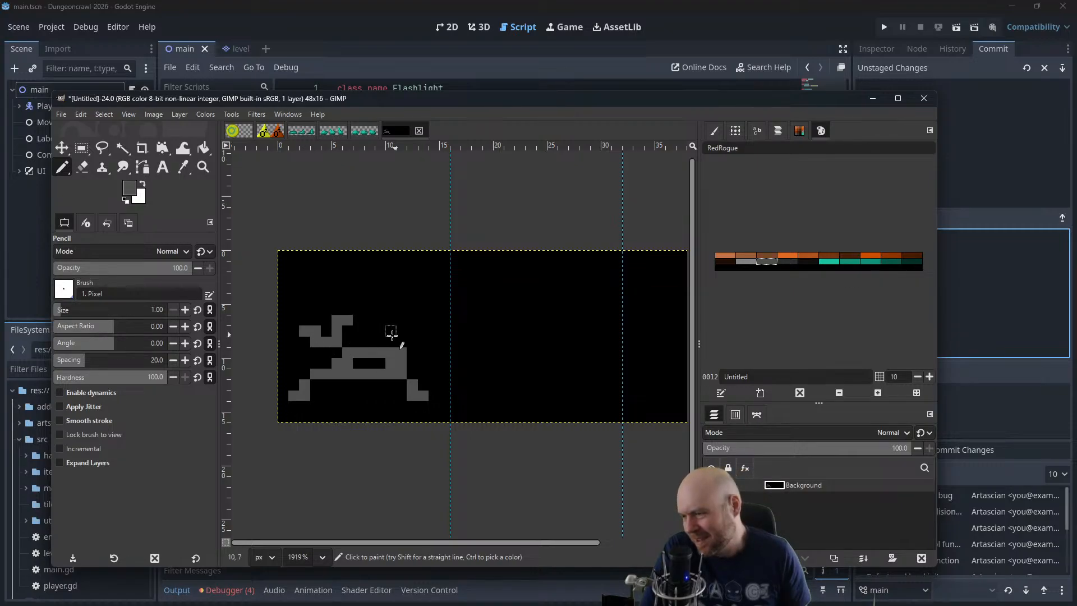
key(ctrl+z)
key(ctrl+z)
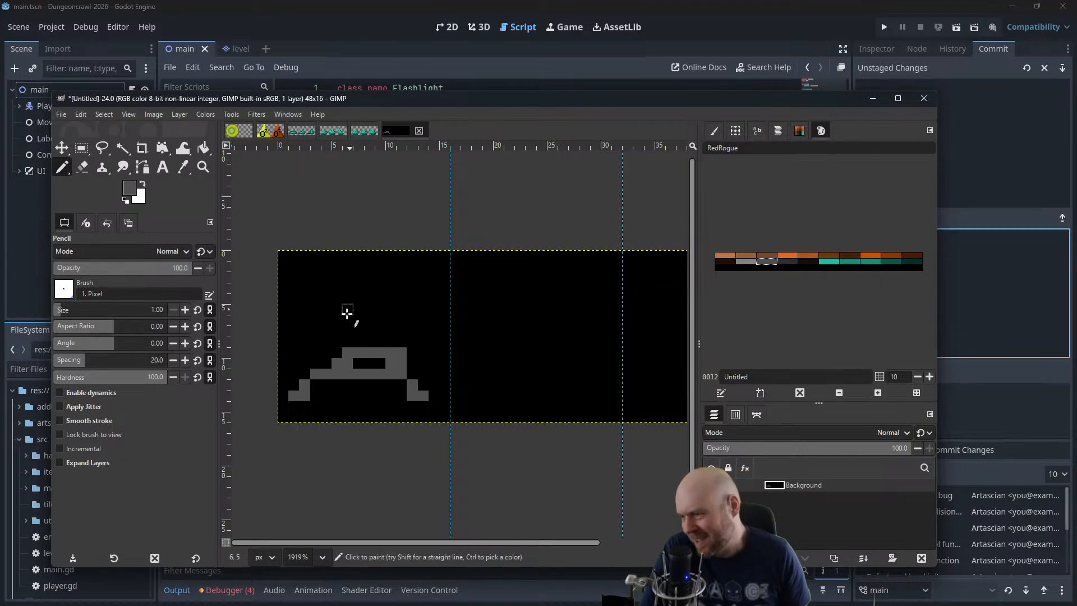
Try Y-shaped pincers raised on both sides of the body, and undo the whole sketch
mouse_move(348, 309)
mouse_down()
mouse_move(326, 337)
mouse_move(312, 312)
mouse_move(323, 324)
mouse_up()
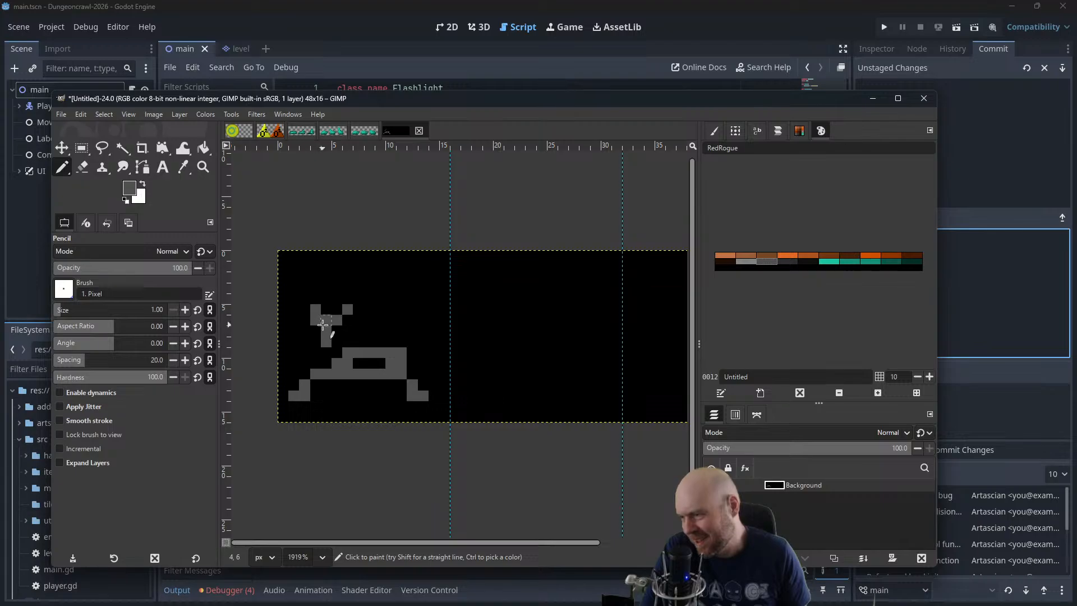
mouse_move(399, 316)
mouse_down()
mouse_move(427, 312)
mouse_move(409, 337)
mouse_up()
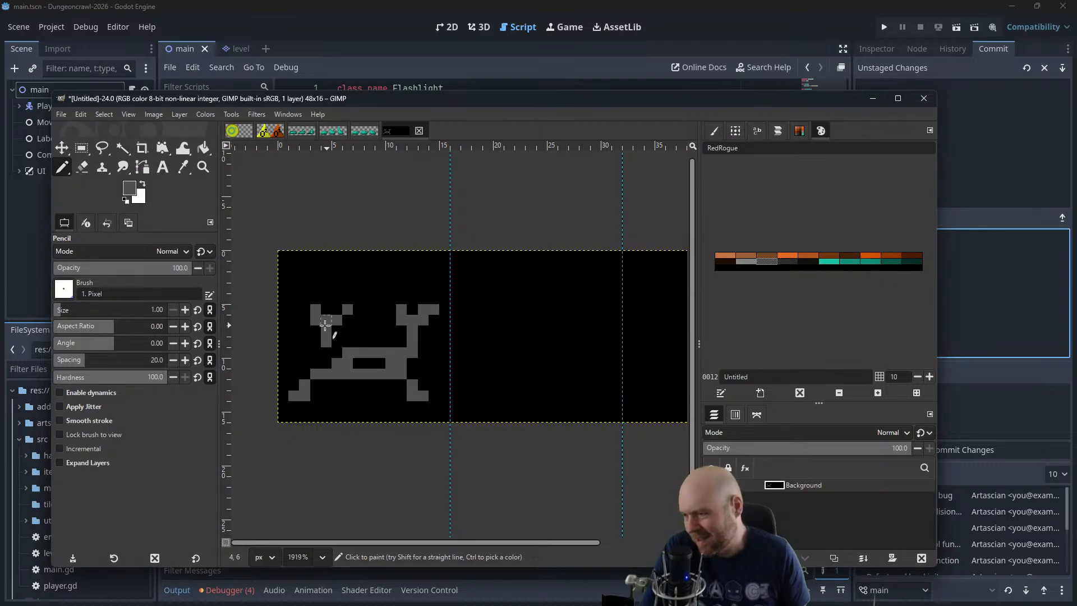
key(ctrl+z)
key(ctrl+z)
key(ctrl+z)
key(ctrl+z)
key(ctrl+z)
key(ctrl+z)
key(ctrl+z)
key(ctrl+z)
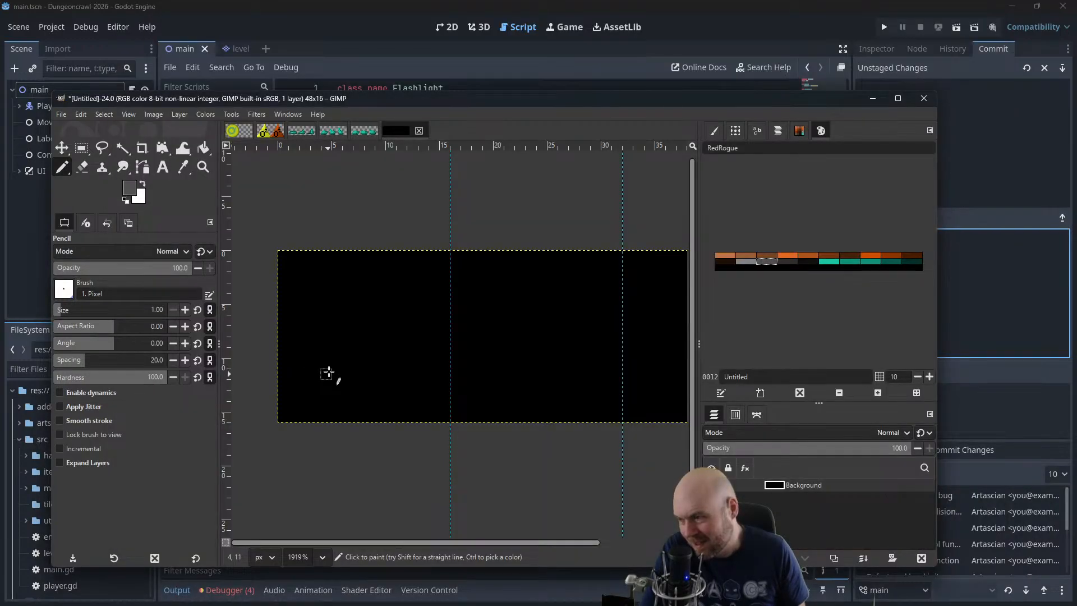
Draw a low dark grey creature body with leg clusters at both ends along the bottom of the first frame
mouse_move(312, 369)
mouse_down()
mouse_move(295, 393)
mouse_move(333, 376)
mouse_move(341, 403)
mouse_up()
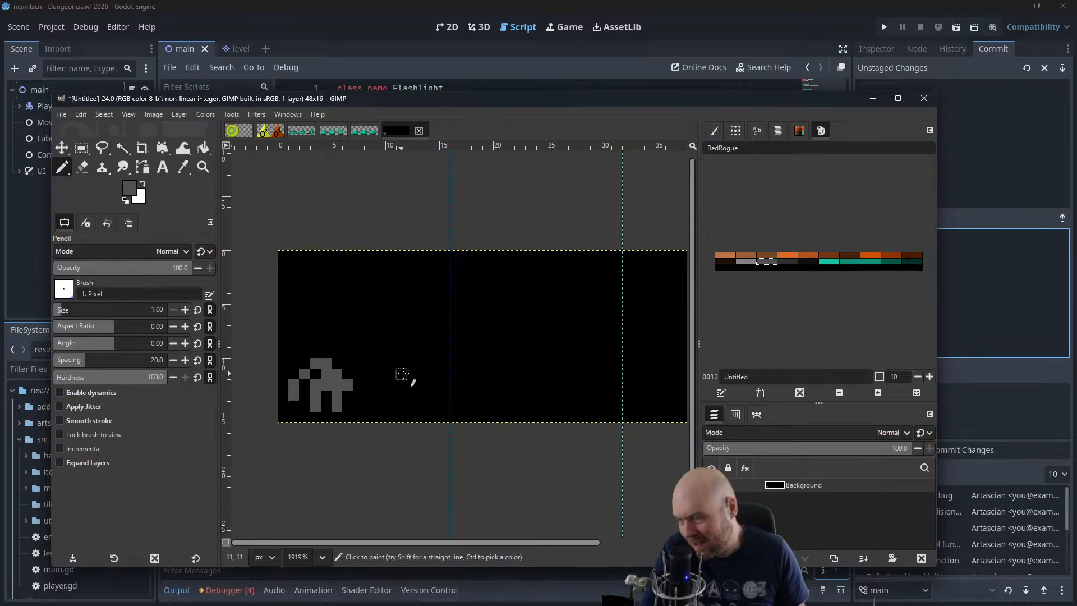
mouse_move(406, 360)
mouse_down()
mouse_move(437, 368)
mouse_move(413, 373)
mouse_move(429, 382)
mouse_move(431, 393)
mouse_move(412, 387)
mouse_move(429, 409)
mouse_up()
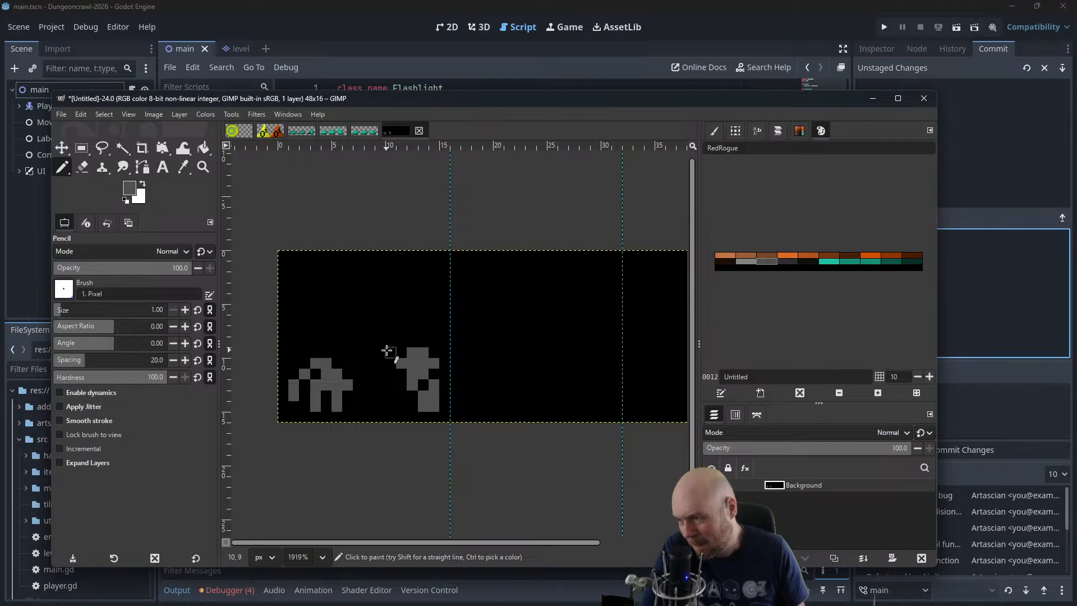
mouse_move(387, 350)
mouse_down()
mouse_move(354, 325)
mouse_move(349, 368)
mouse_move(391, 392)
mouse_move(386, 343)
mouse_move(347, 341)
mouse_move(339, 353)
mouse_move(390, 372)
mouse_move(380, 347)
mouse_move(397, 373)
mouse_move(333, 353)
mouse_move(387, 380)
mouse_move(369, 362)
mouse_up()
key(ctrl+z)
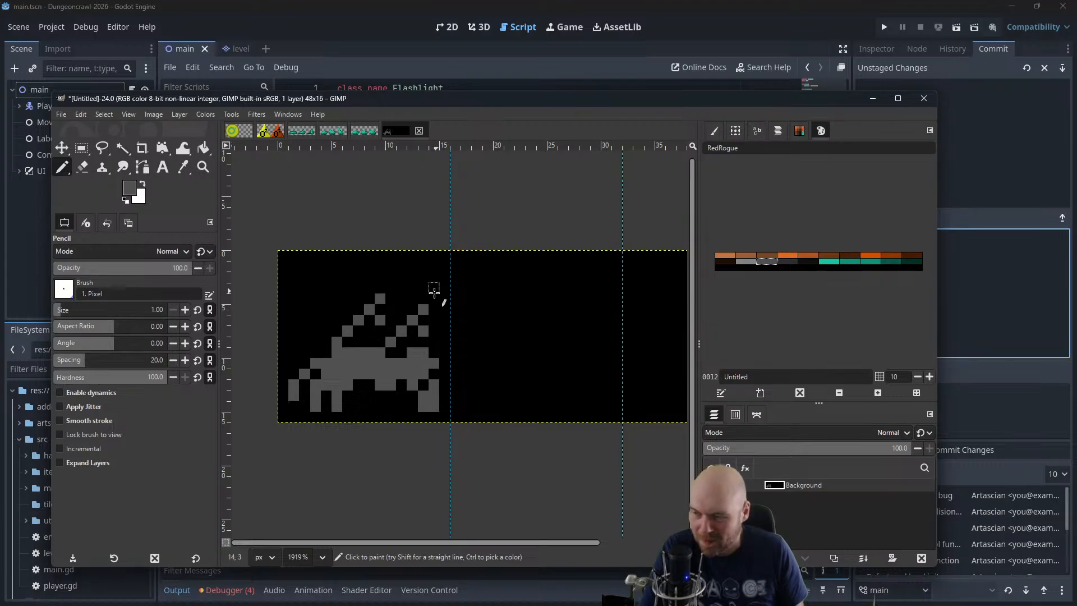
Undo the two diagonal pixel strokes rising above the creature's body
key(ctrl+z)
key(ctrl+z)
key(ctrl+z)
key(ctrl+z)
key(ctrl+z)
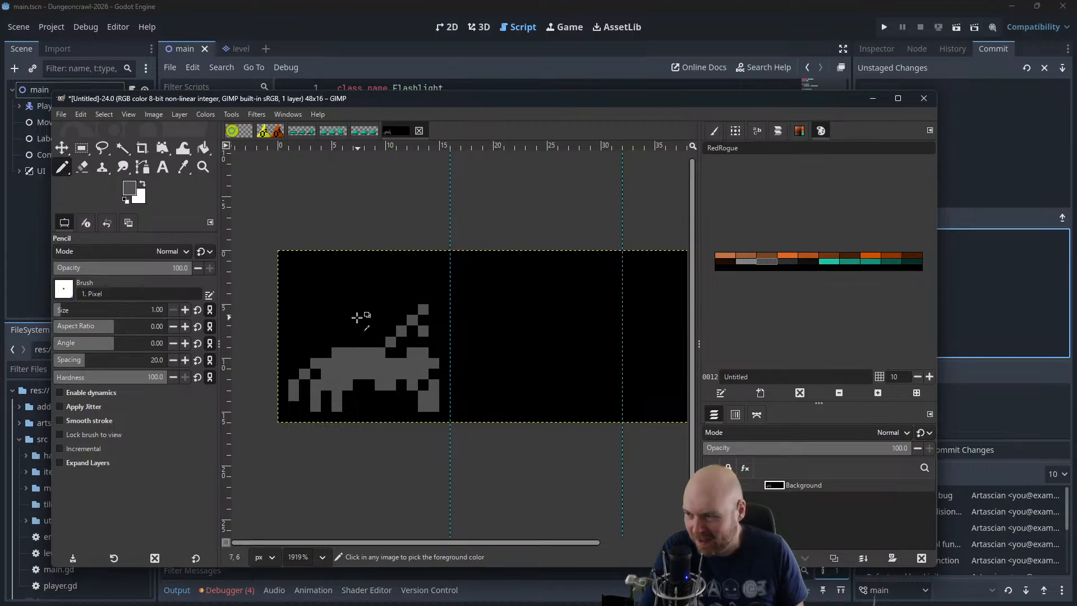
key(ctrl+z)
key(ctrl+z)
key(ctrl+z)
key(ctrl+z)
key(ctrl+z)
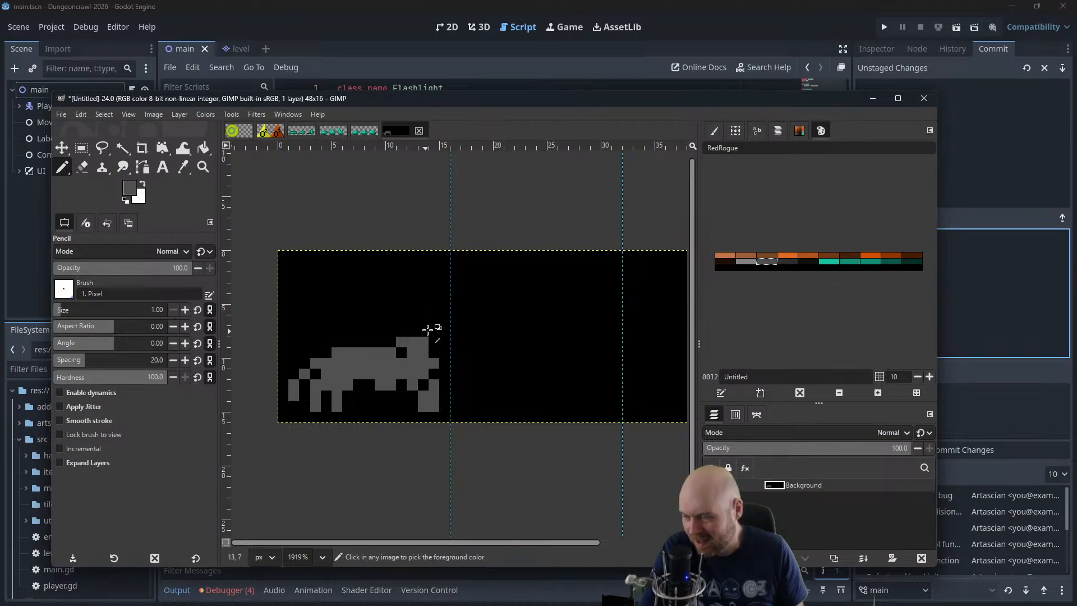
Undo the trial raised shapes above the right end of the creature's body
key(ctrl+z)
key(ctrl+z)
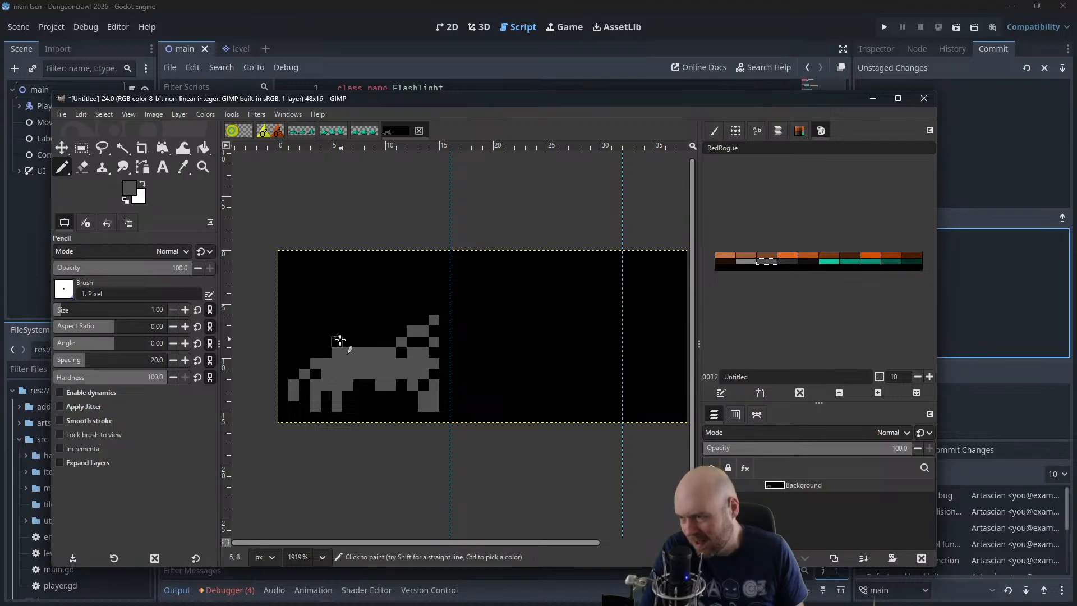
key(ctrl+z)
key(ctrl+z)
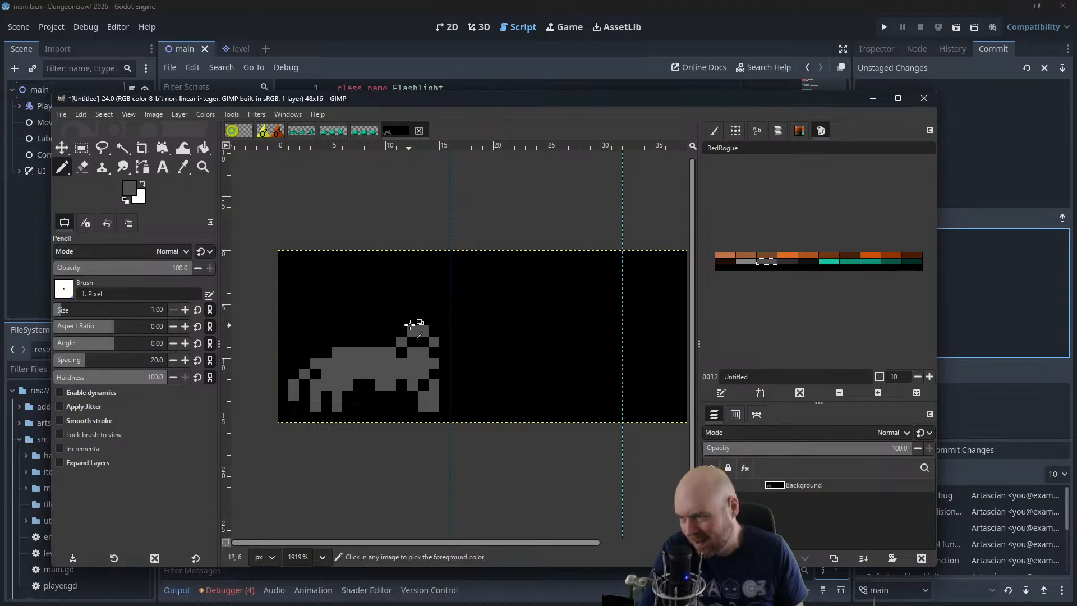
key(ctrl+z)
key(ctrl+z)
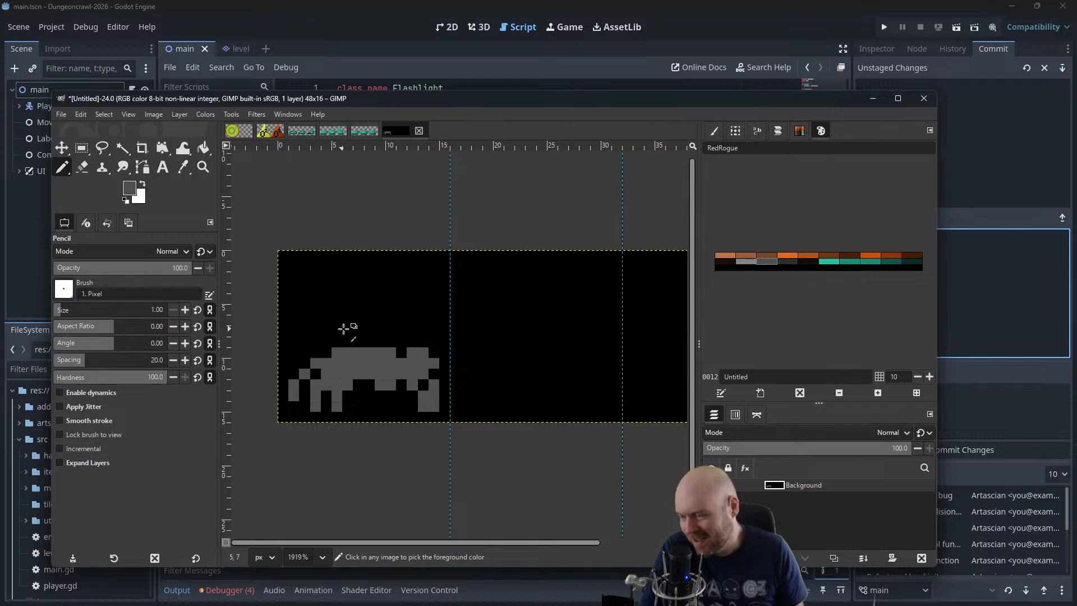
scroll(331, 324, up, 2)
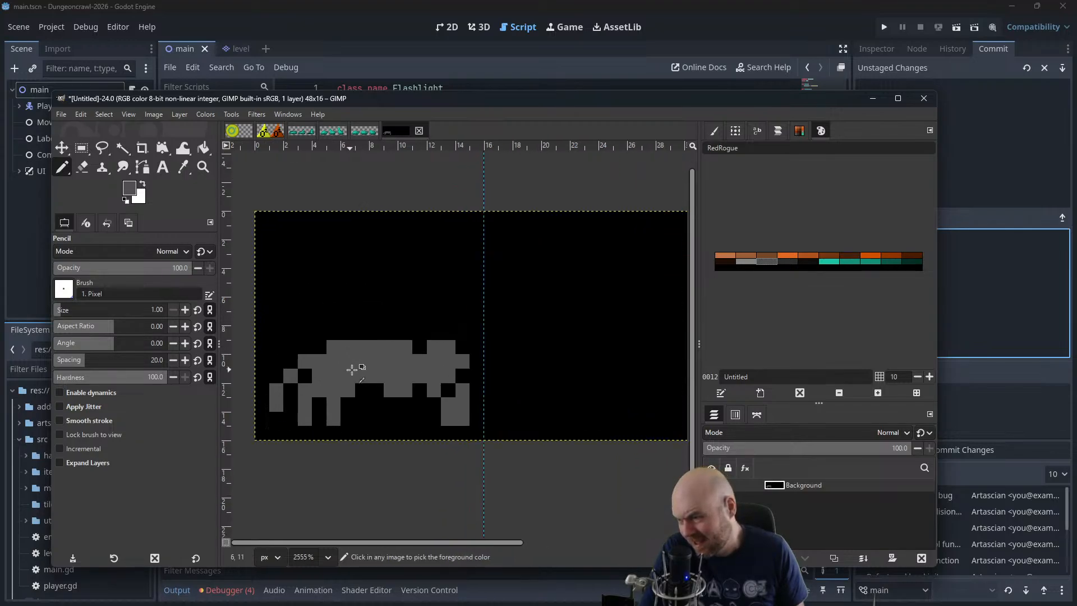
drag(411, 326, 475, 341)
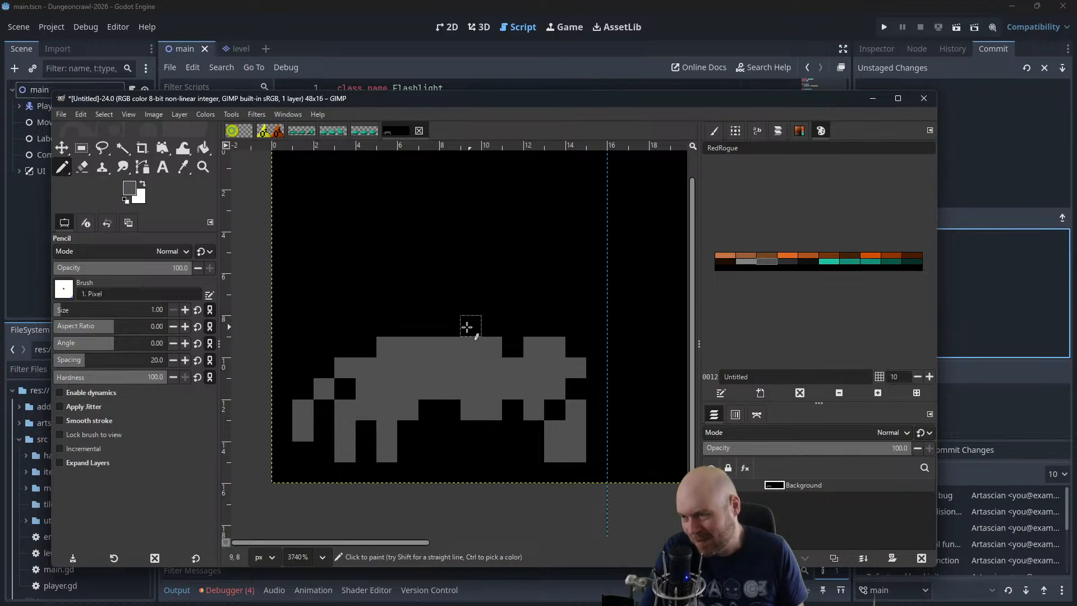
click(492, 304)
key(ctrl+z)
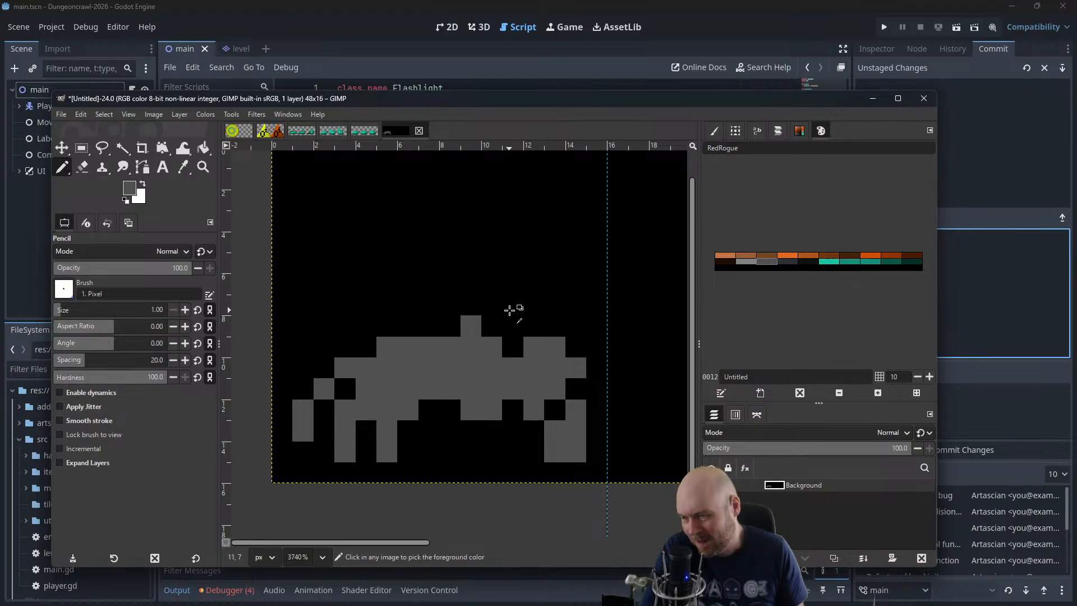
Draw dark grey Y-shaped pincers with two-pixel-tall tips rising above both ends of the creature's body in the first frame
mouse_move(517, 344)
mouse_down()
mouse_move(541, 293)
mouse_move(528, 274)
mouse_move(513, 277)
mouse_move(520, 282)
mouse_move(510, 258)
mouse_move(538, 286)
mouse_move(553, 262)
mouse_up()
click(553, 278)
mouse_move(360, 352)
mouse_down()
mouse_move(344, 292)
mouse_move(368, 347)
mouse_move(331, 268)
mouse_move(370, 266)
mouse_up()
key(ctrl+z)
click(369, 349)
click(347, 321)
click(345, 304)
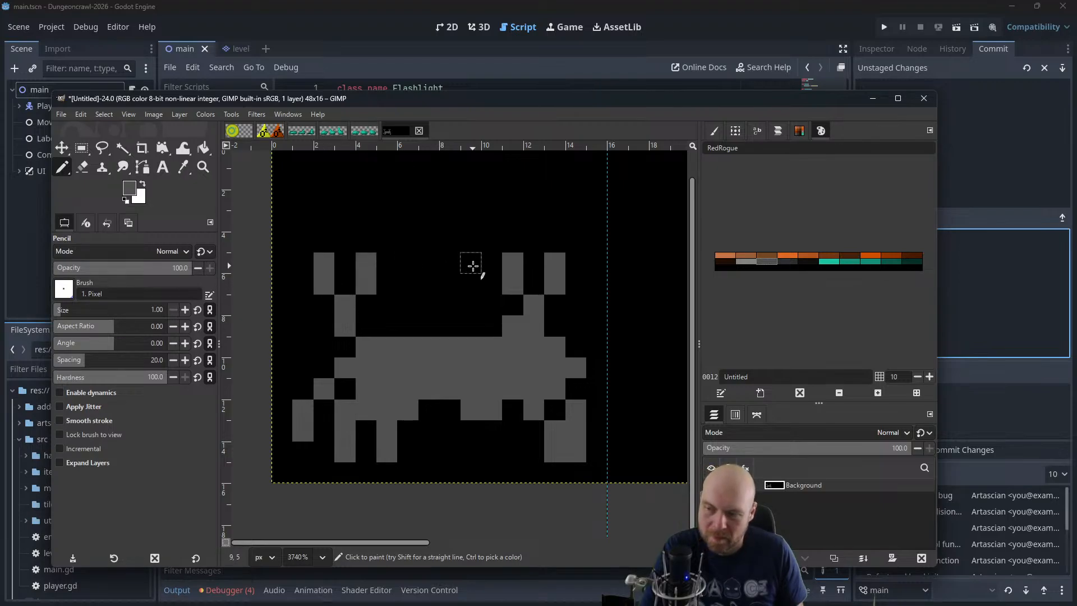
Paint a light grey highlight across the upper two rows of the creature's body, narrower on the lower row
click(743, 261)
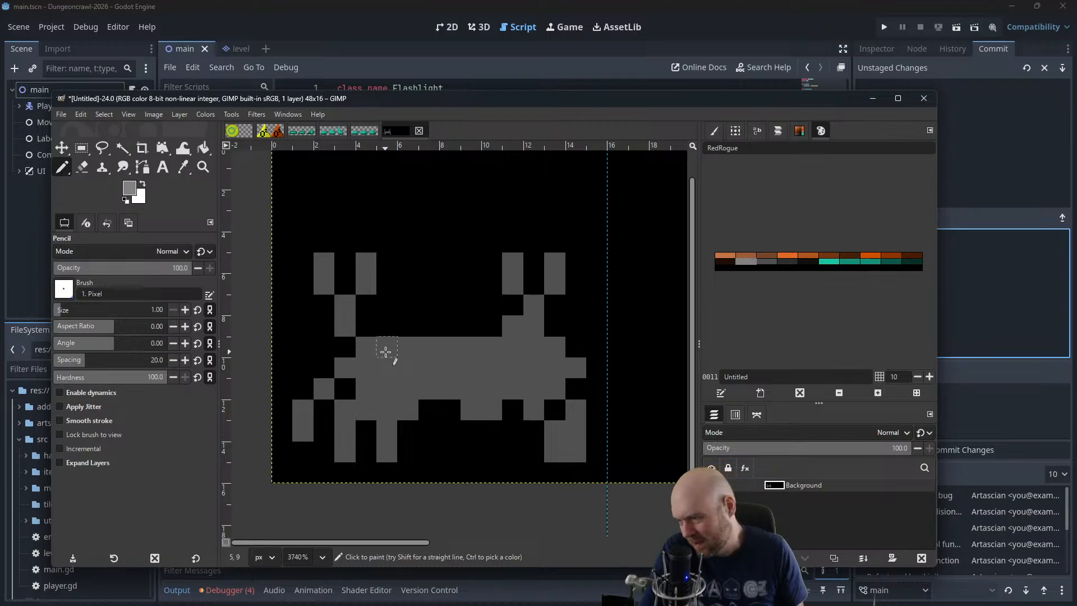
drag(386, 352, 391, 364)
key(ctrl+z)
key(ctrl+z)
mouse_move(505, 350)
mouse_down()
mouse_move(377, 347)
mouse_move(493, 370)
mouse_up()
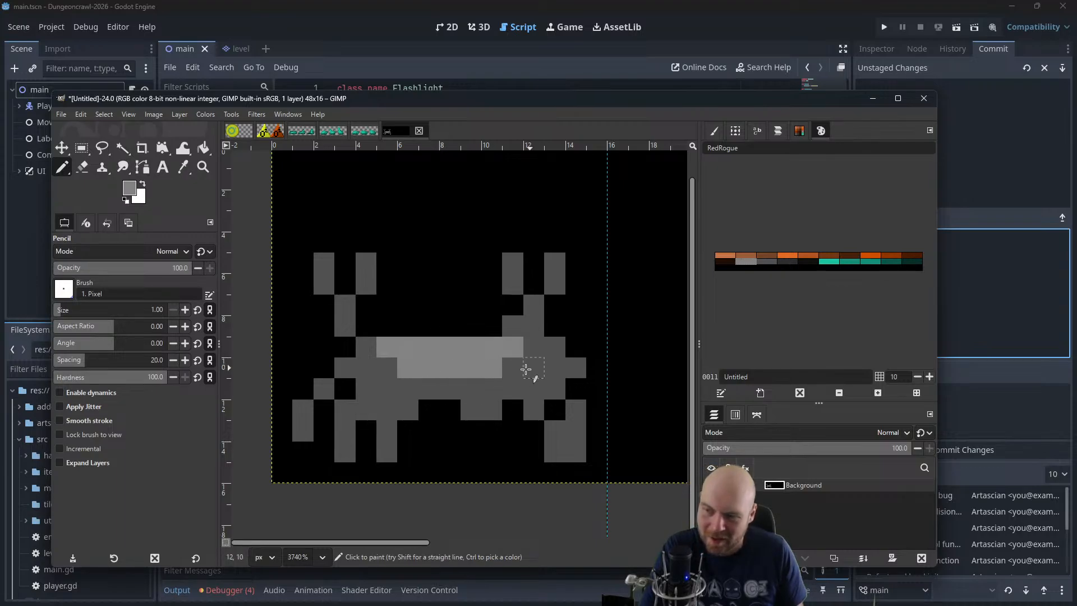
click(513, 368)
click(533, 347)
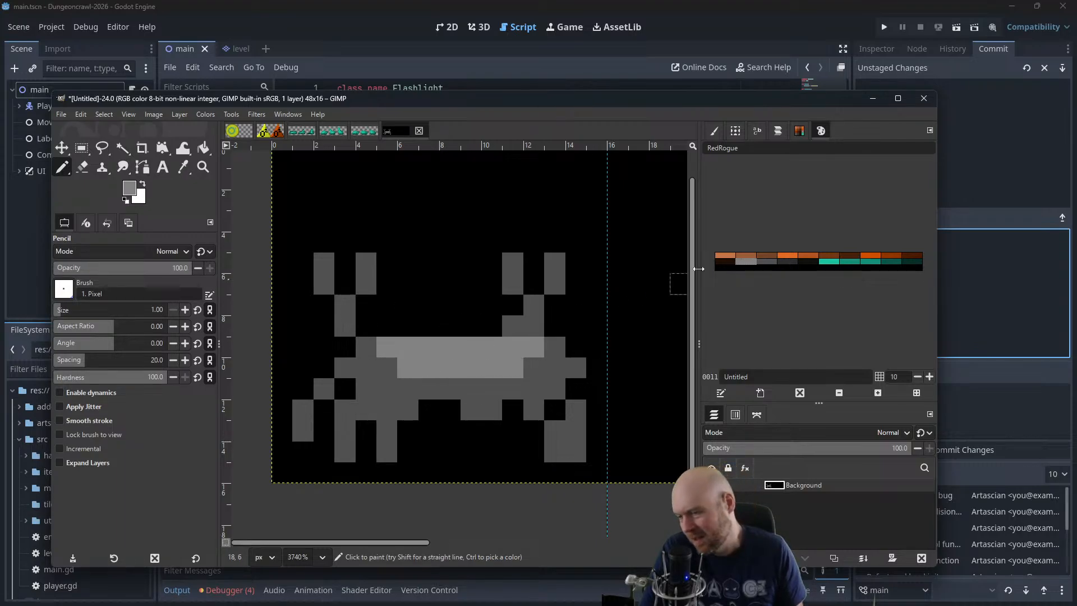
Shade the lower leg pixels at both ends of the creature with the darkest grey, 2d2d2d
double_click(786, 263)
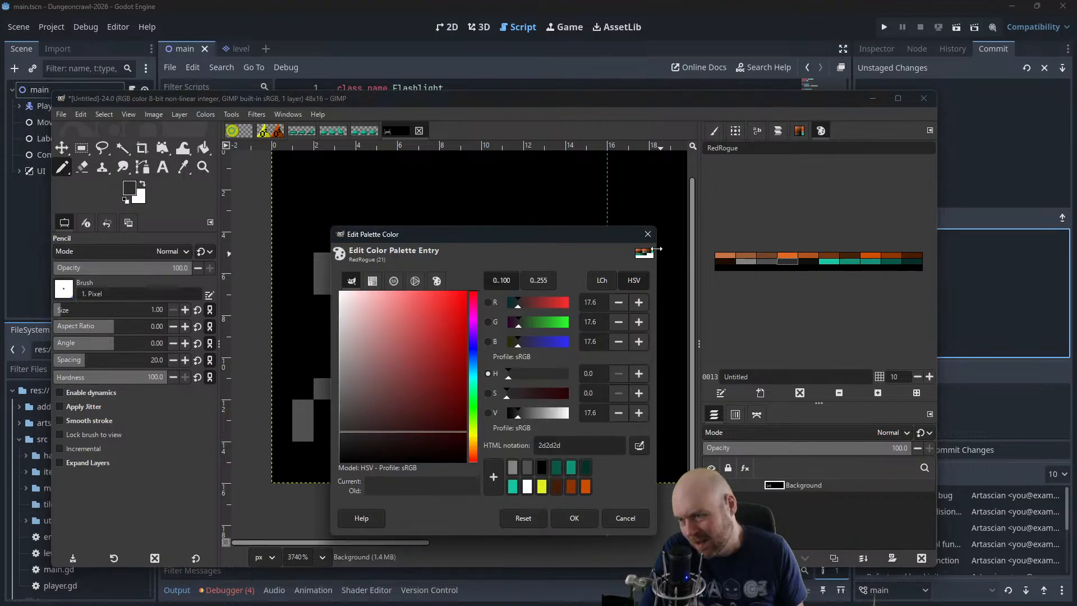
key(Escape)
click(303, 431)
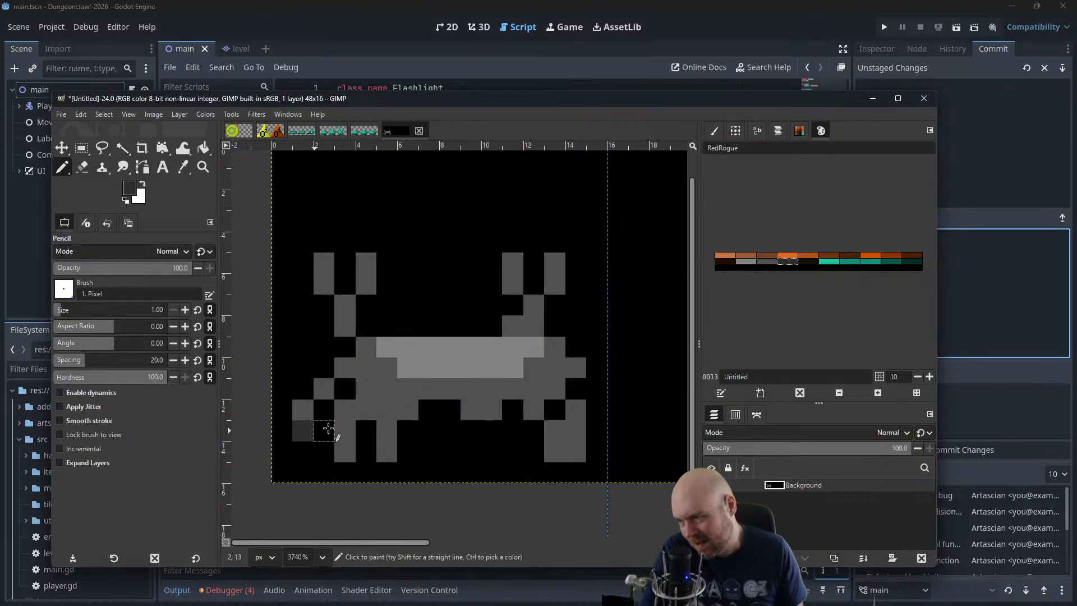
click(345, 452)
click(378, 452)
click(303, 409)
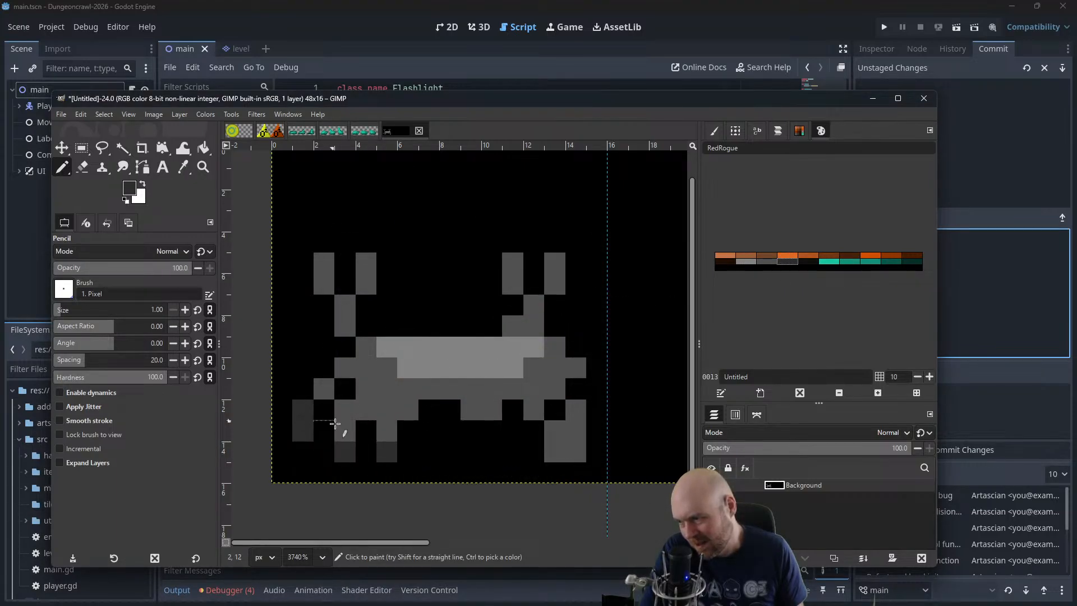
click(345, 431)
click(387, 431)
click(557, 450)
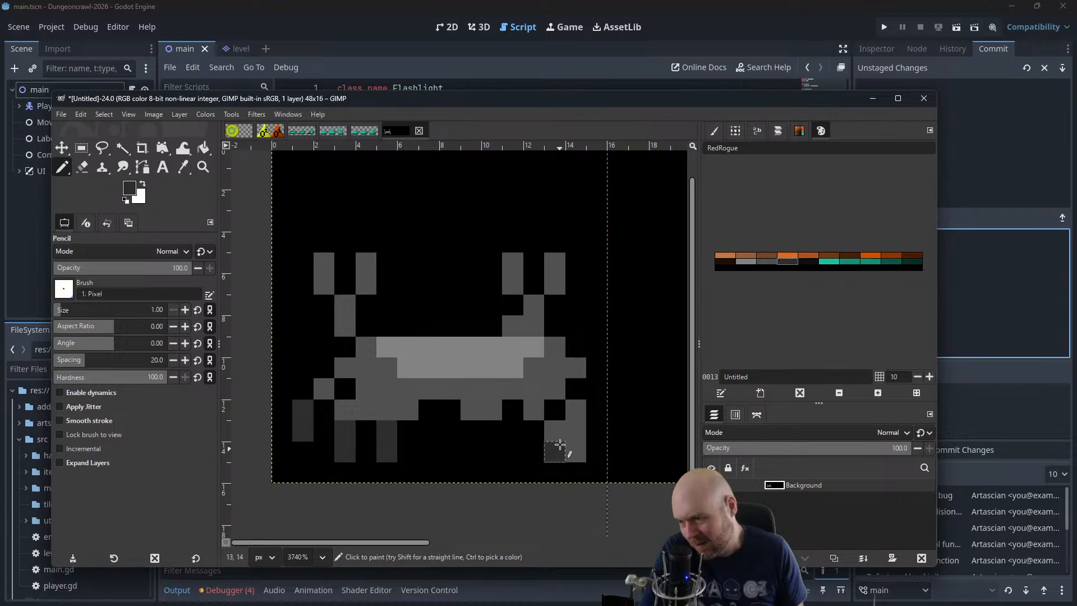
click(556, 432)
click(576, 449)
click(576, 430)
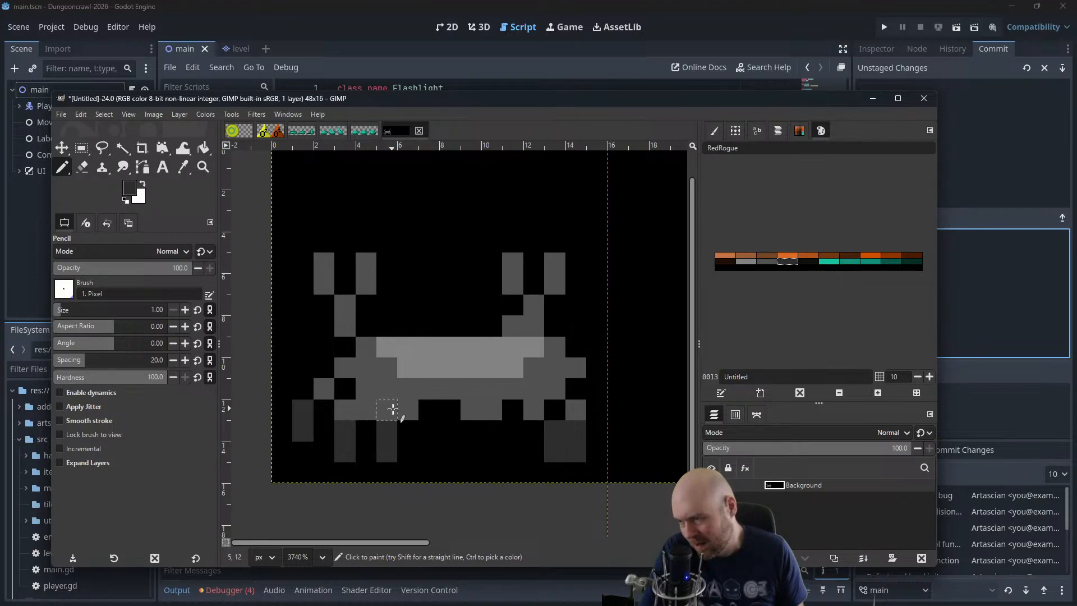
Darken the pixels along the creature's underside, around and between the legs, with the same darkest grey
click(372, 412)
click(408, 411)
click(472, 411)
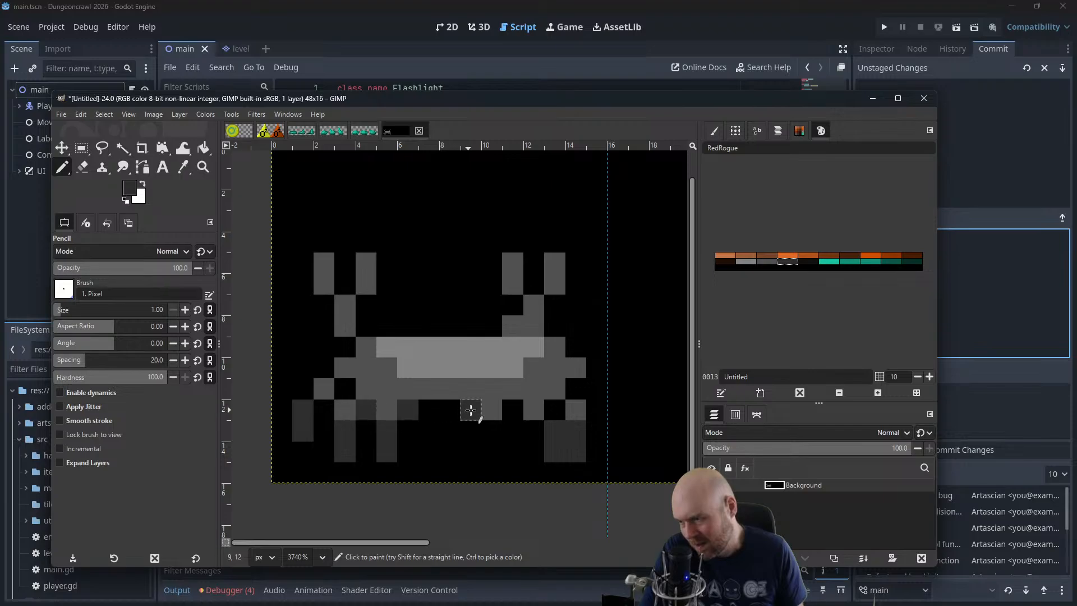
click(492, 411)
click(535, 411)
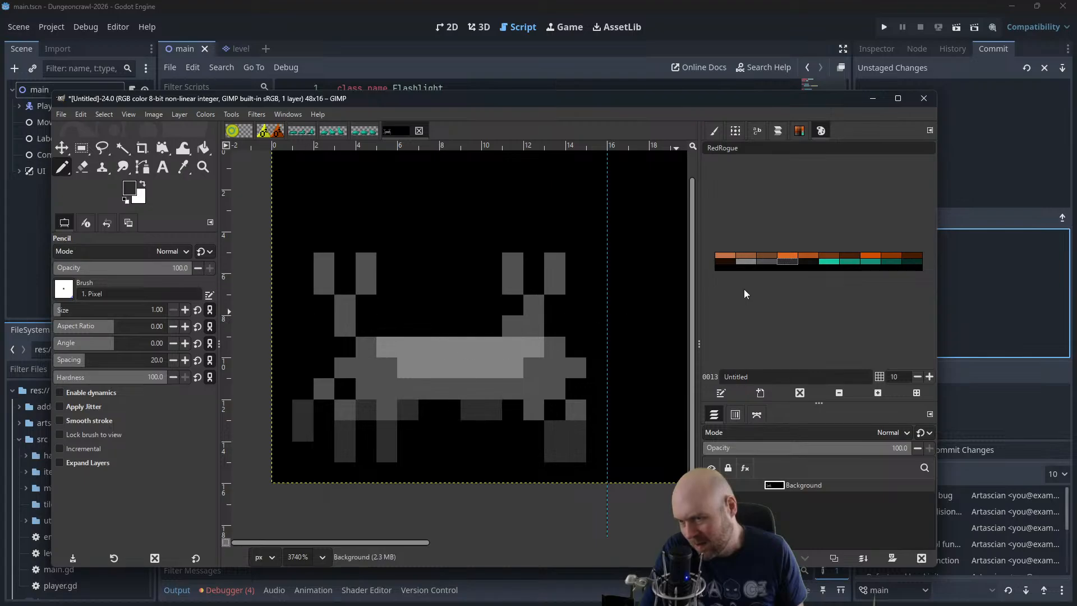
Recolour the two-pixel-tall tips of both pincers with the light grey palette colour
click(748, 261)
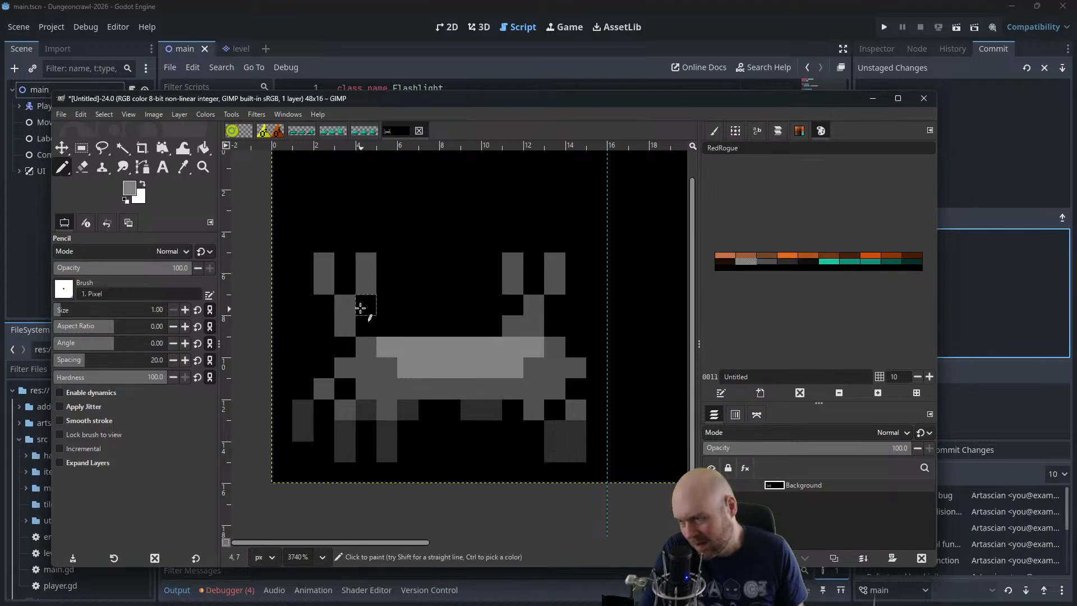
mouse_move(372, 269)
mouse_down()
mouse_move(368, 281)
mouse_move(324, 284)
mouse_up()
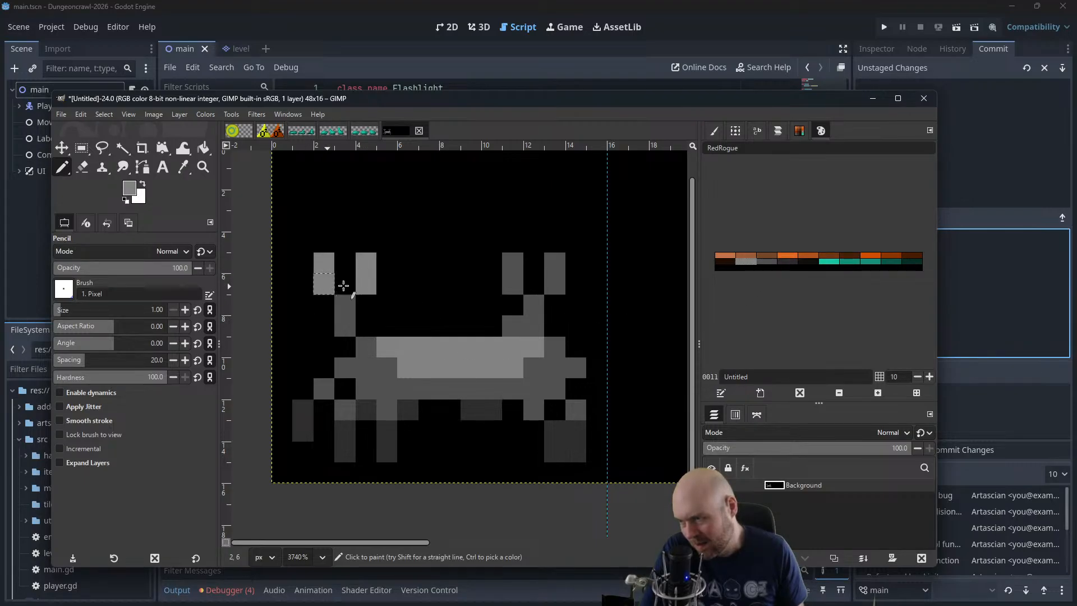
mouse_move(517, 264)
mouse_down()
mouse_move(517, 286)
mouse_move(561, 265)
mouse_move(554, 286)
mouse_up()
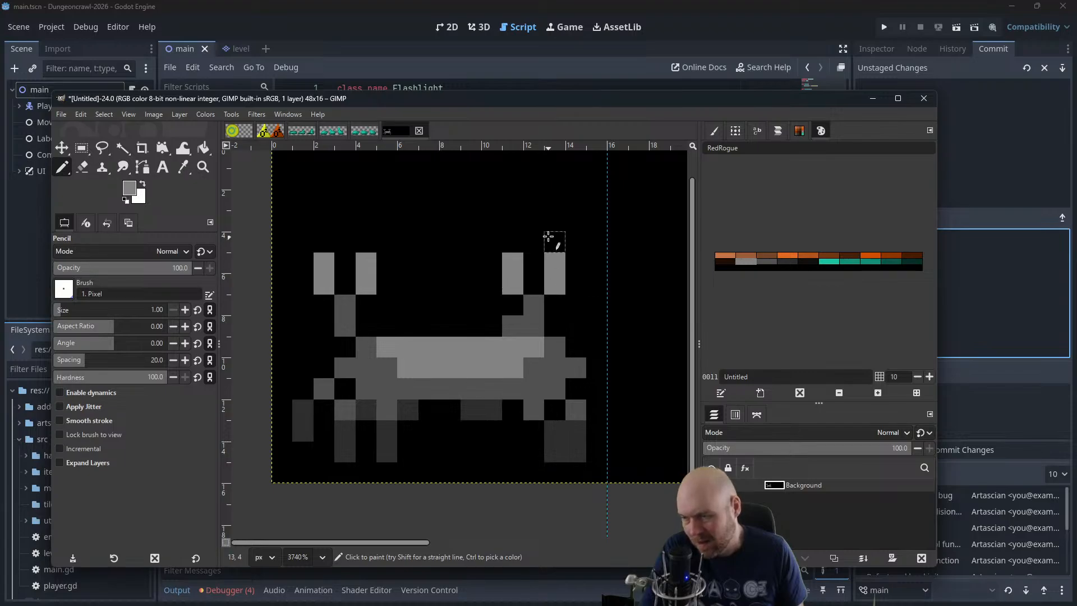
Cut the 16x16 first frame containing the creature and paste it back in place twice as separate layers
scroll(522, 259, down, 5)
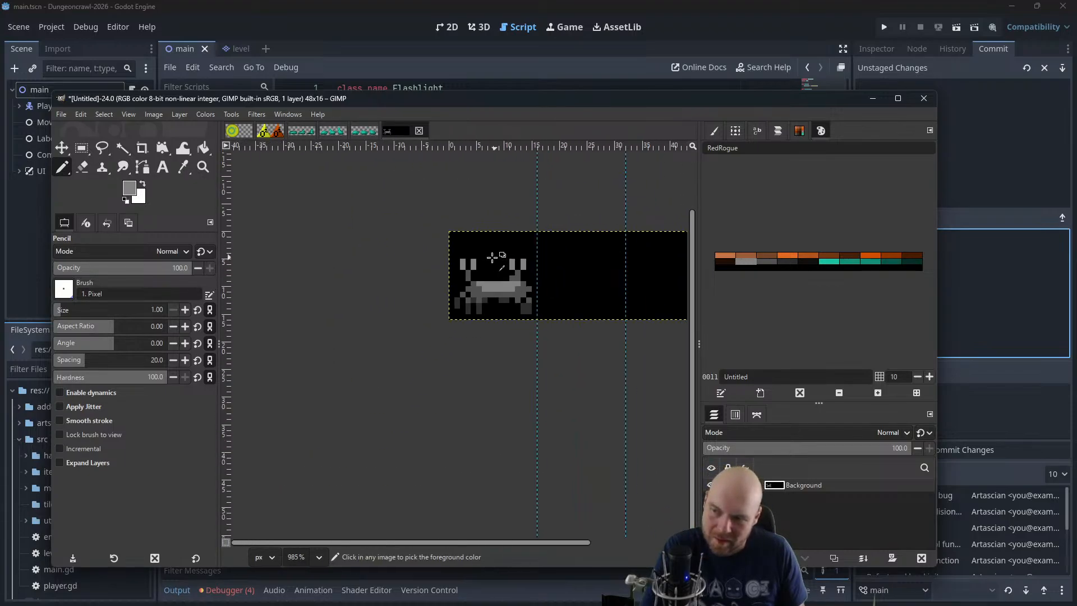
scroll(455, 252, down, 3)
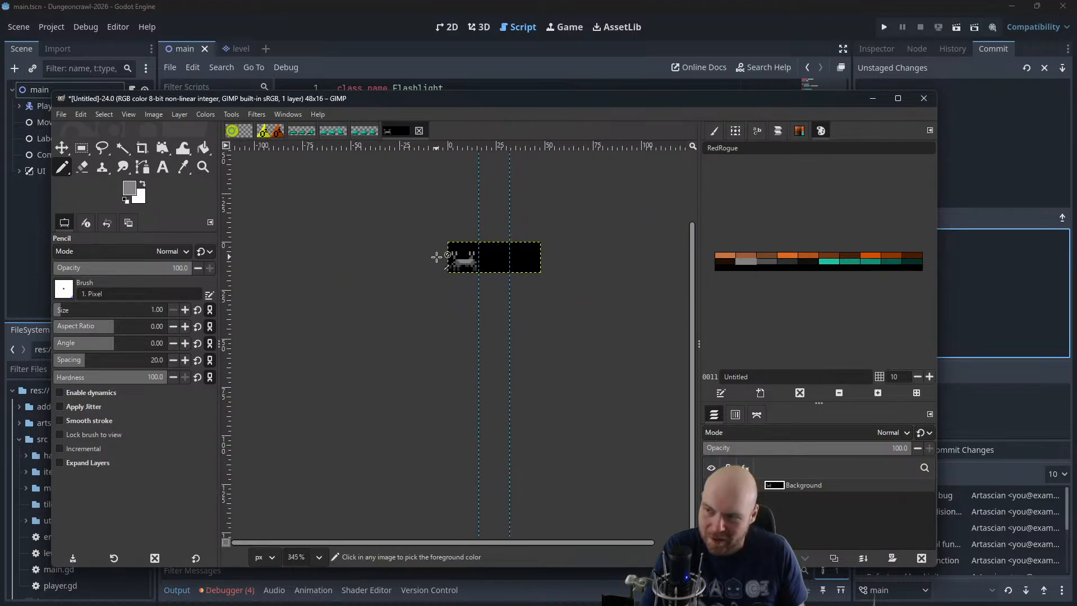
scroll(380, 195, down, 2)
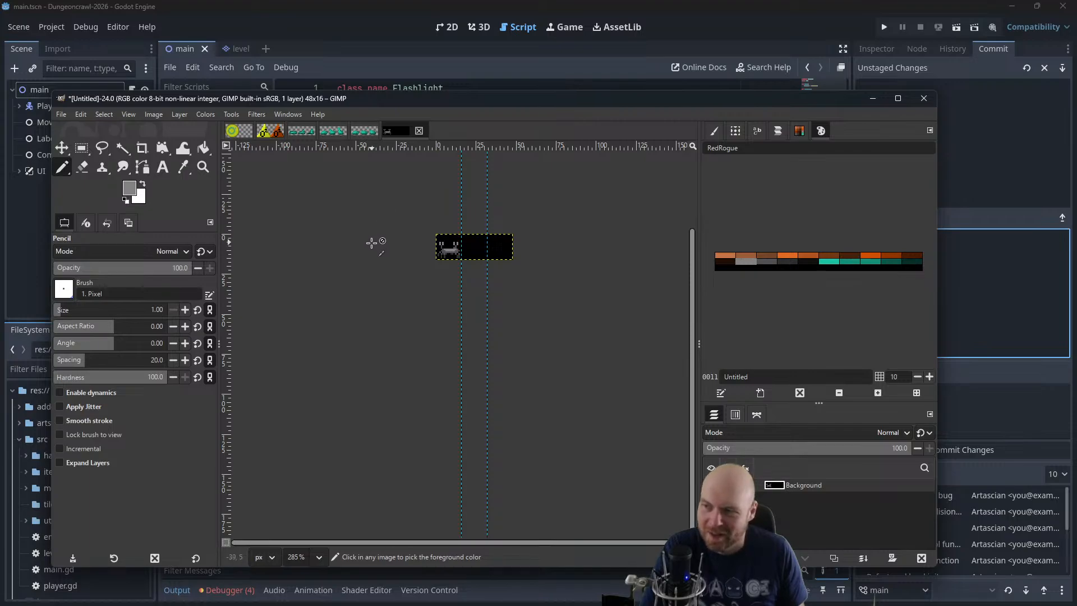
scroll(384, 240, up, 5)
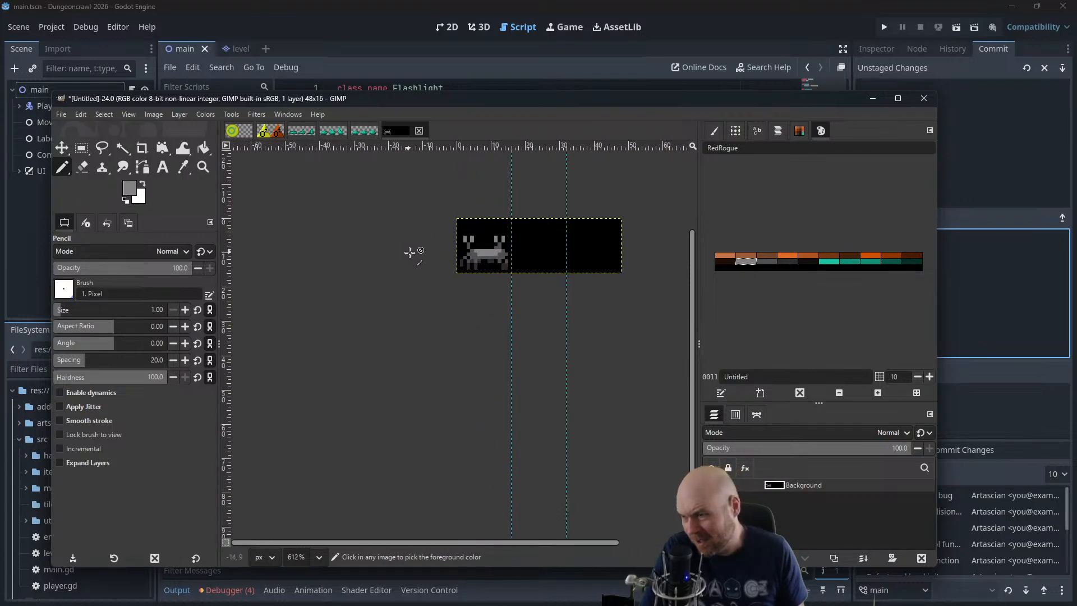
scroll(436, 264, up, 4)
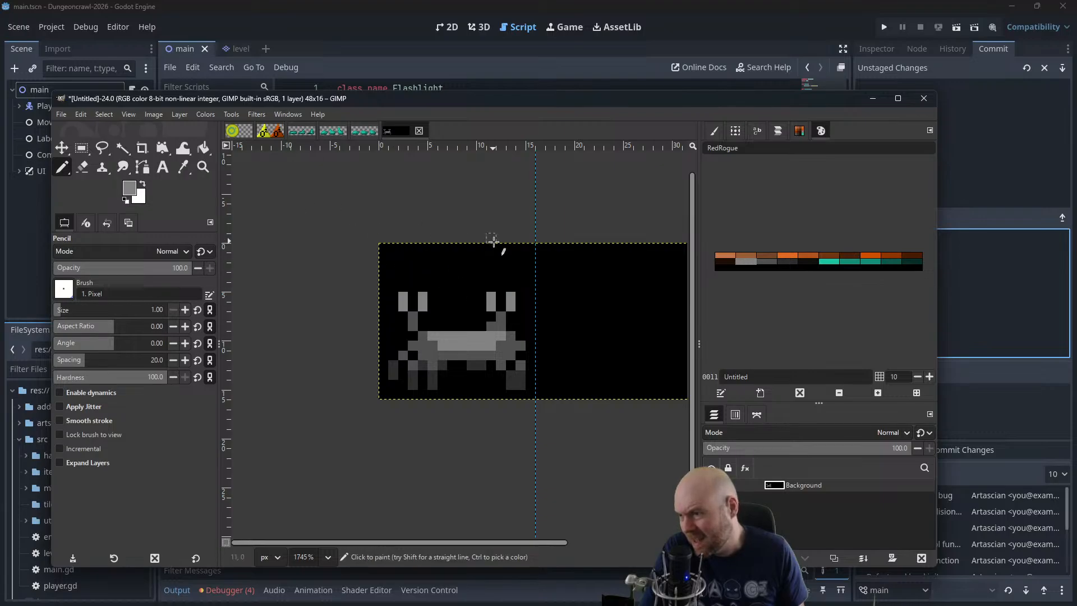
click(81, 147)
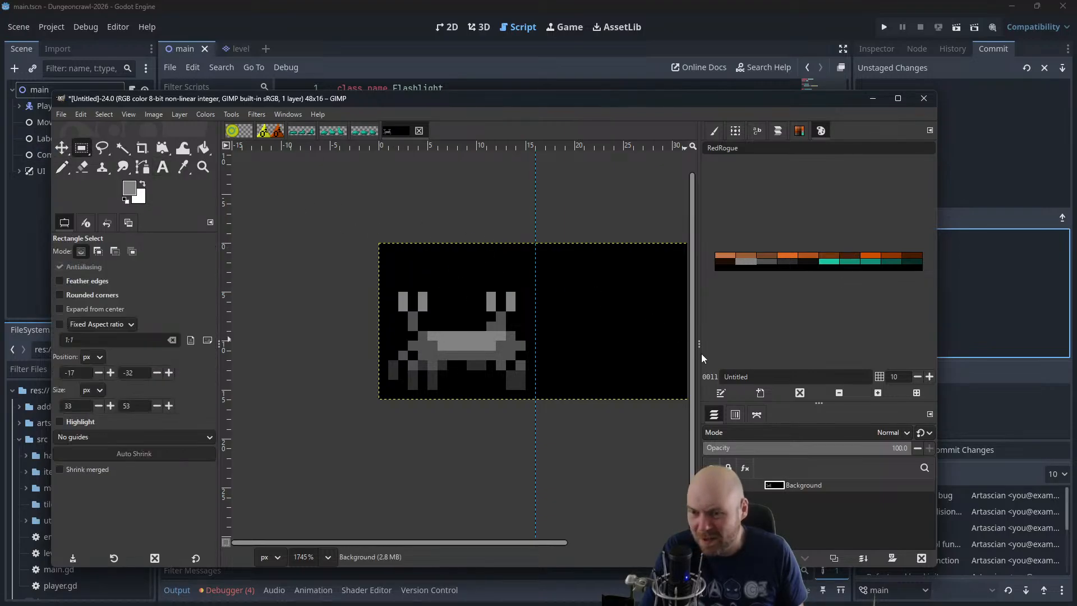
drag(535, 243, 381, 397)
key(ctrl+x)
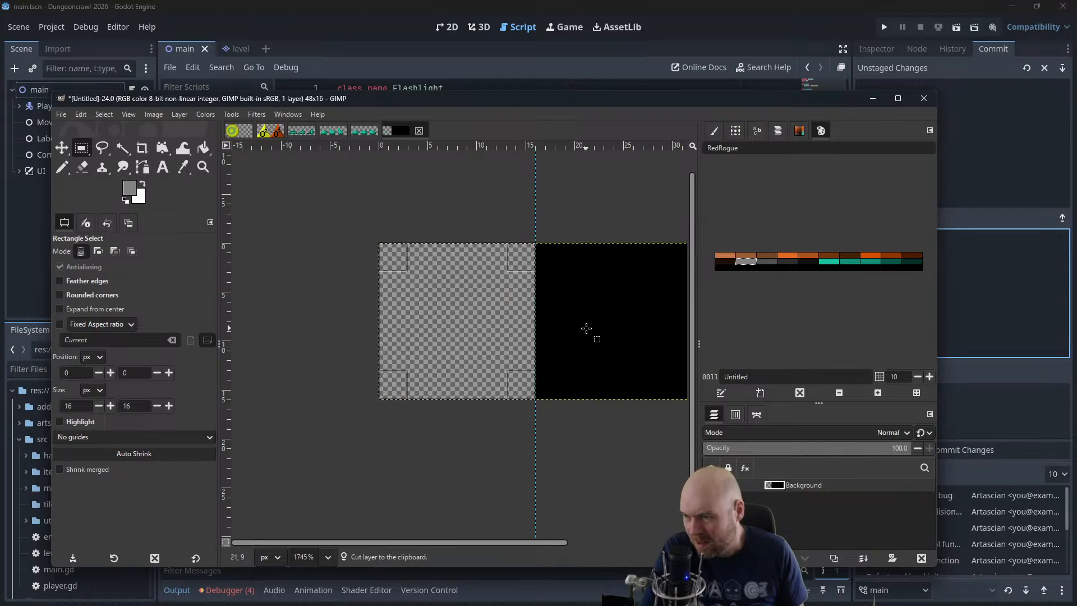
key(ctrl+v)
drag(585, 328, 518, 329)
key(ctrl+v)
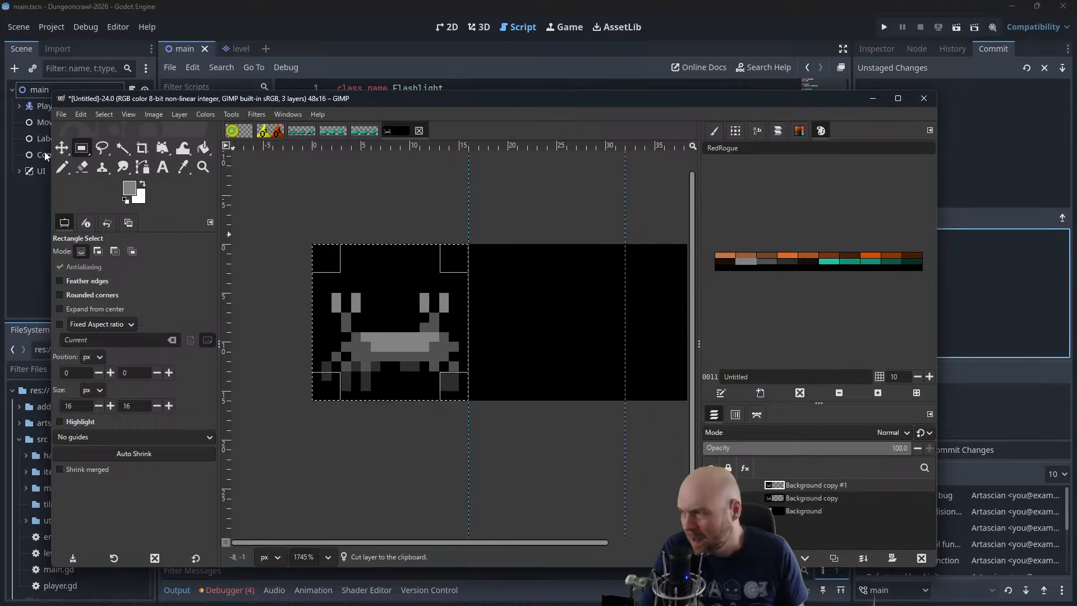
Move the upper pasted creature layer into the second frame, aligned between the guides
click(62, 148)
drag(415, 337, 572, 337)
scroll(571, 337, up, 4)
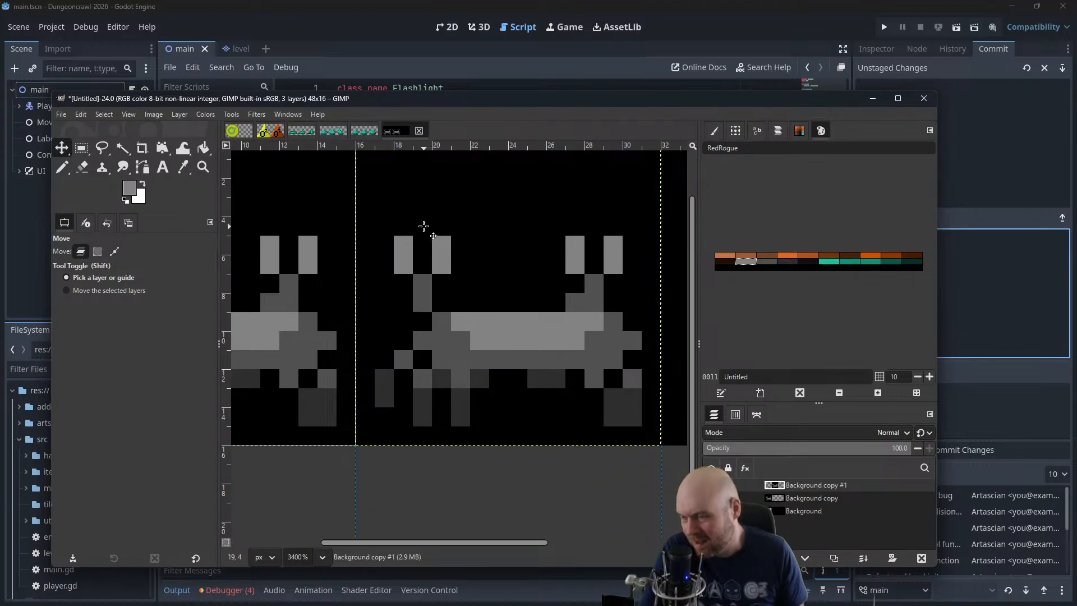
scroll(410, 213, up, 2)
scroll(478, 262, up, 1)
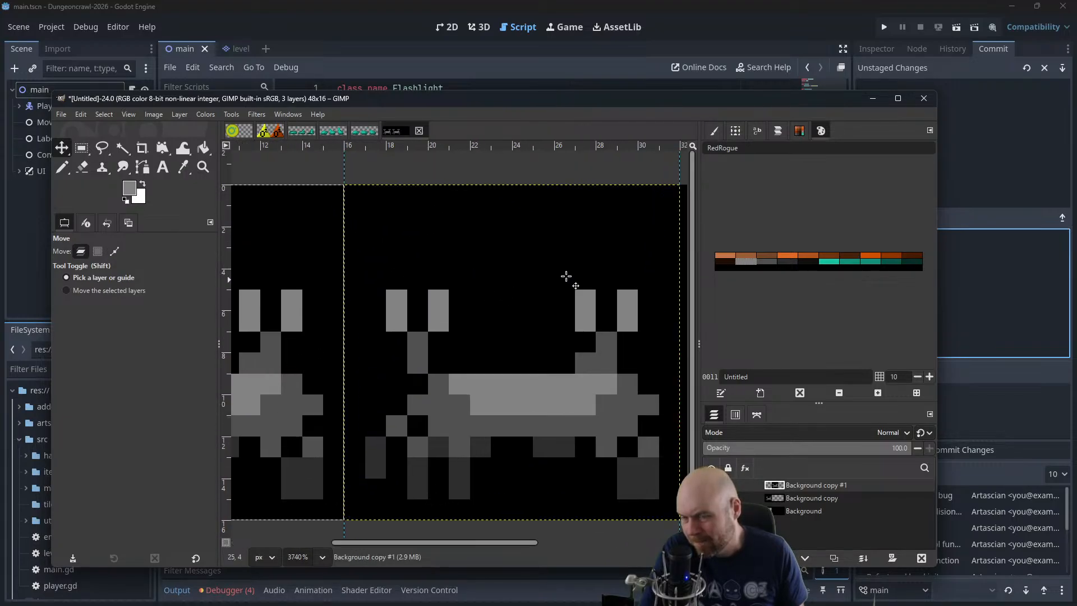
Merge the Background copy layer down into Background and make Background copy #1 the active layer
click(64, 167)
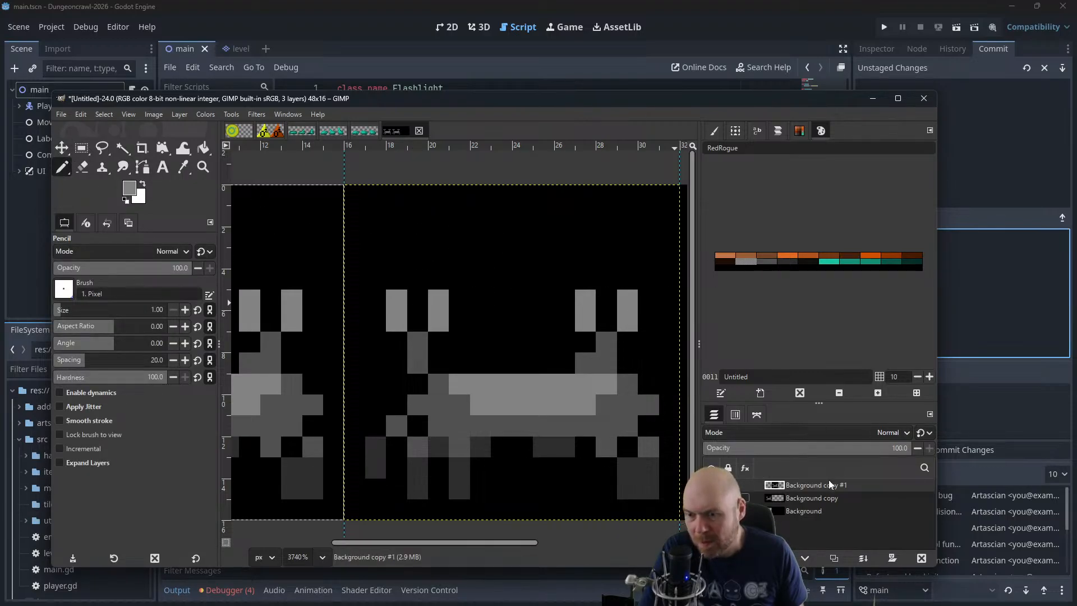
click(804, 500)
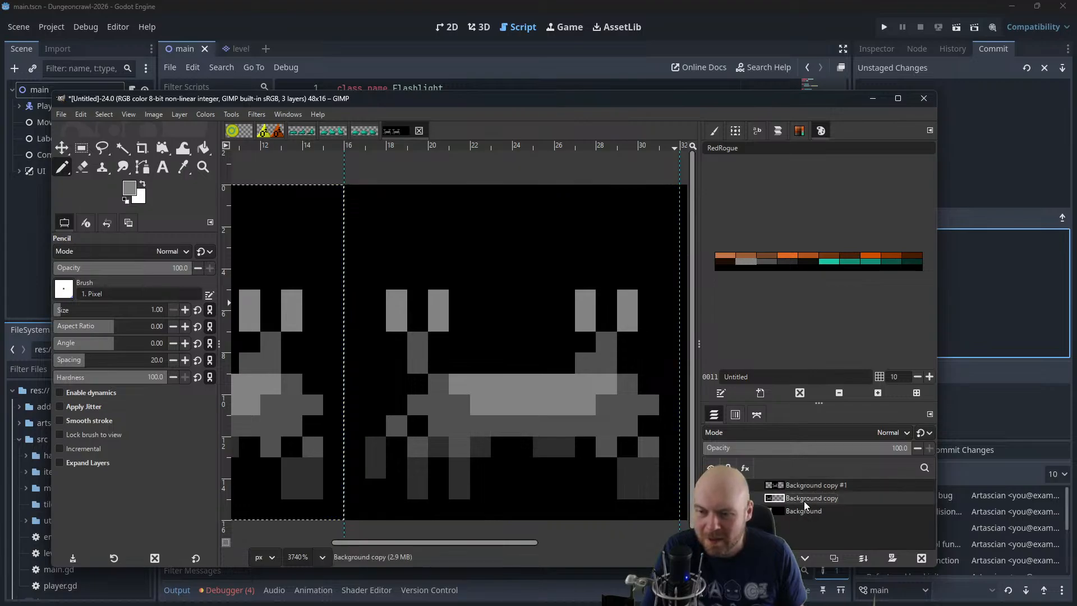
right_click(803, 500)
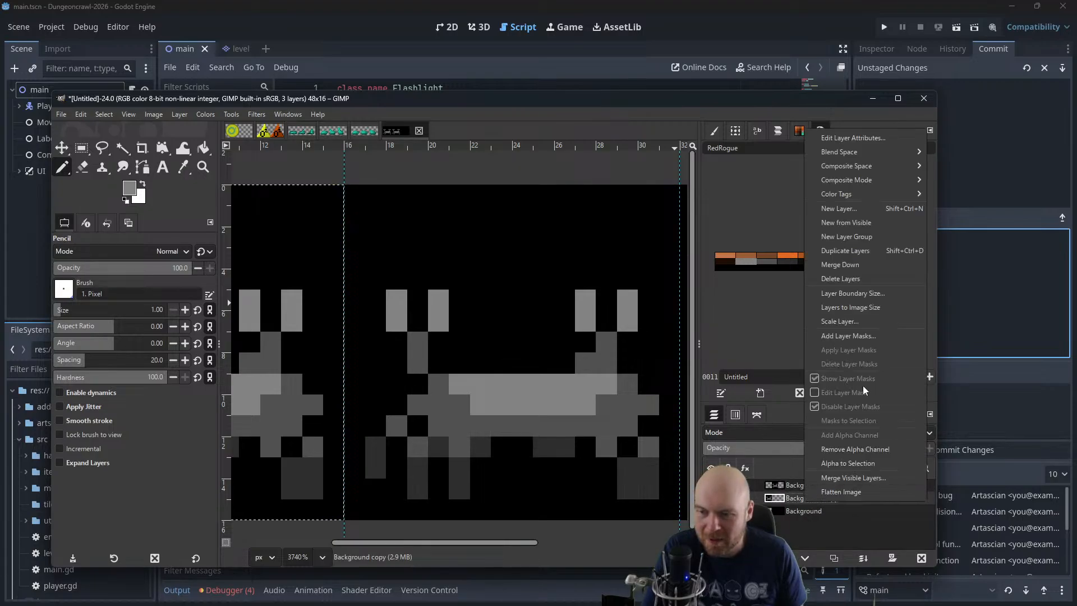
click(860, 256)
click(811, 484)
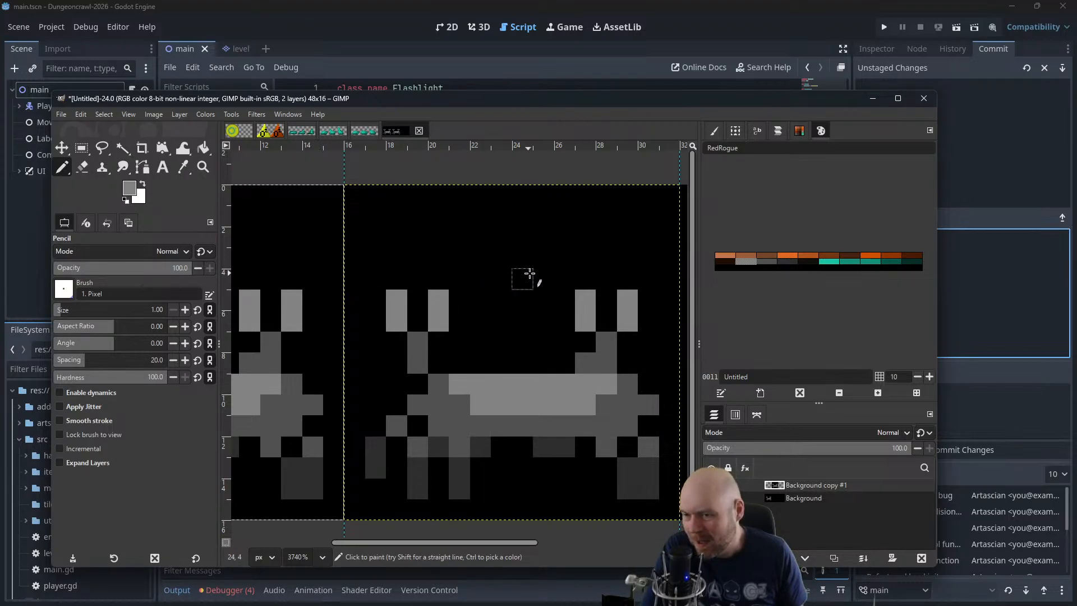
Clear the selection while keeping Background copy #1 as the active layer
key(Page_Down)
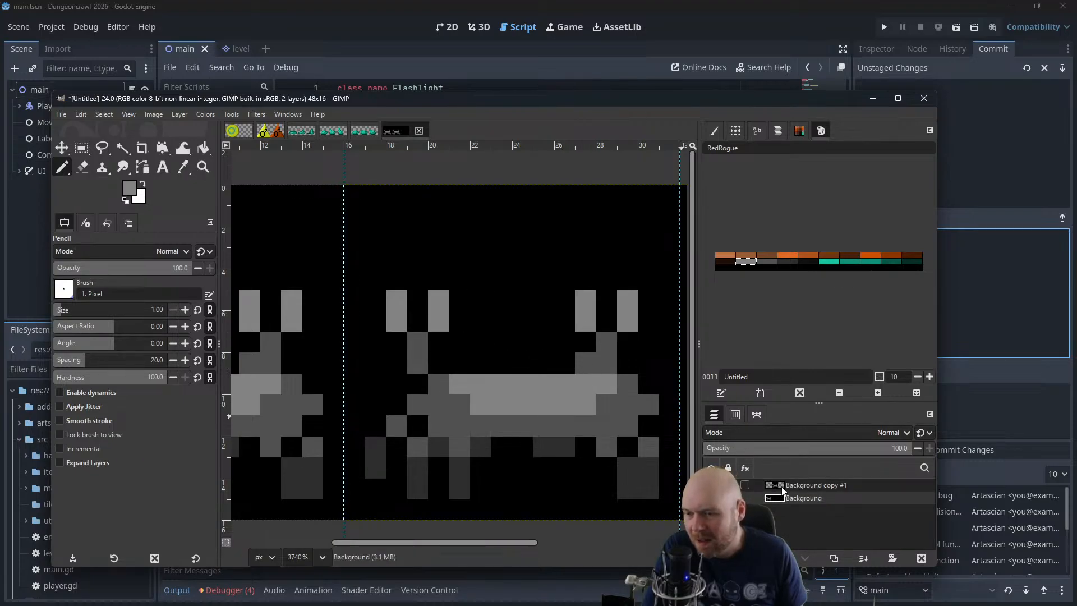
key(Page_Up)
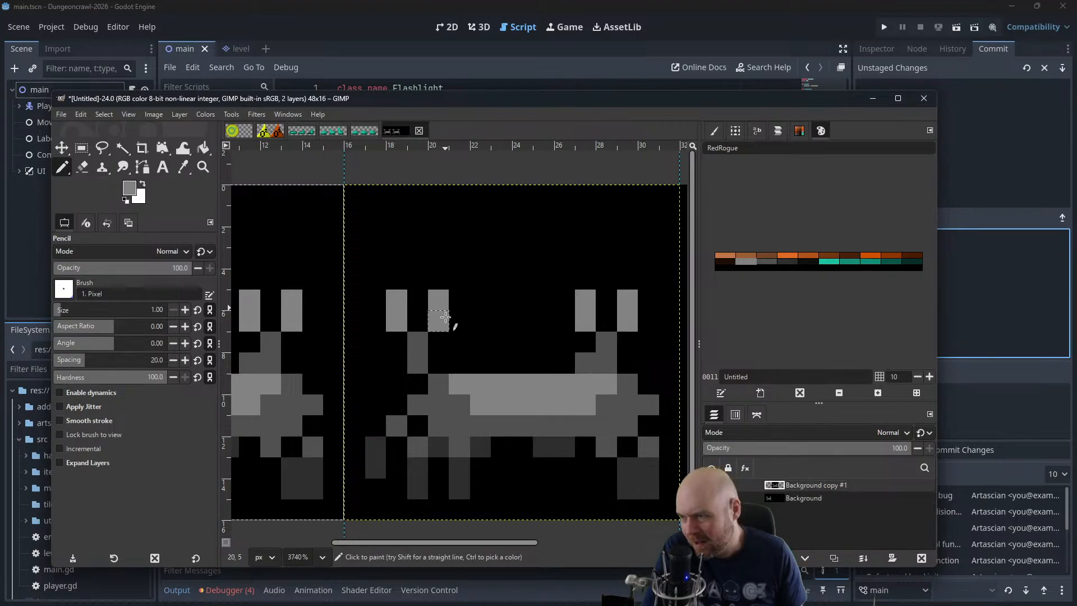
scroll(474, 320, down, 1)
scroll(486, 325, down, 1)
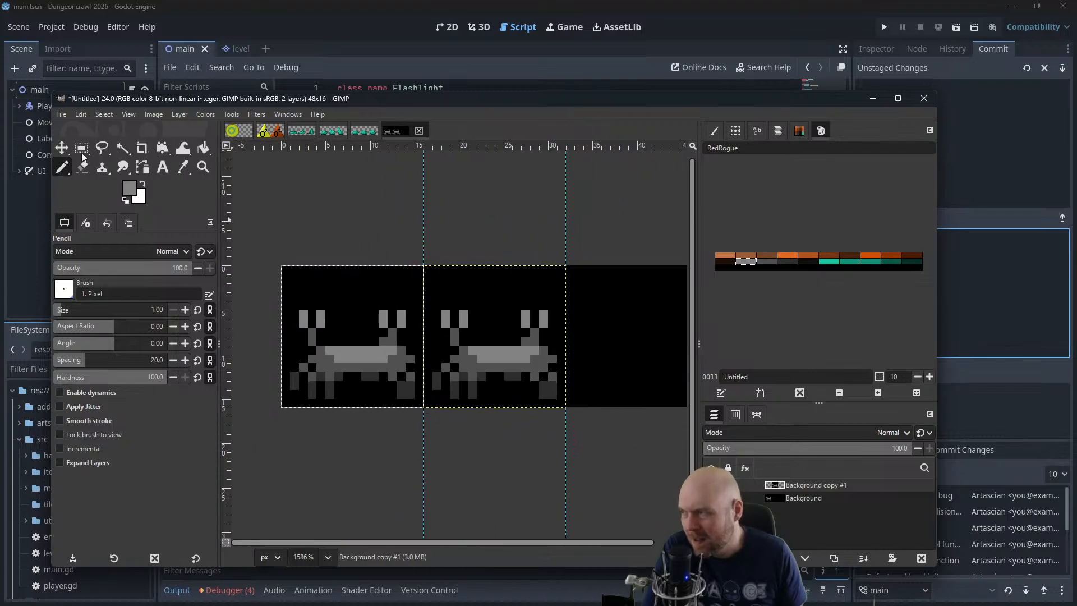
key(m)
mouse_move(488, 334)
mouse_down()
mouse_move(577, 331)
mouse_move(560, 333)
mouse_move(528, 216)
mouse_move(608, 315)
mouse_move(631, 324)
mouse_move(488, 325)
mouse_up()
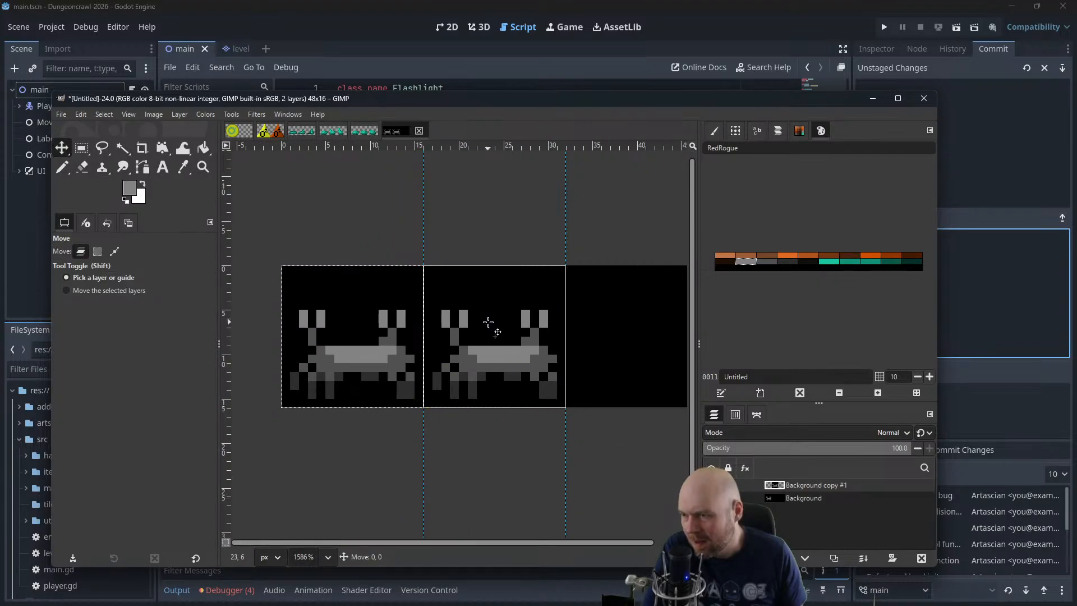
click(126, 114)
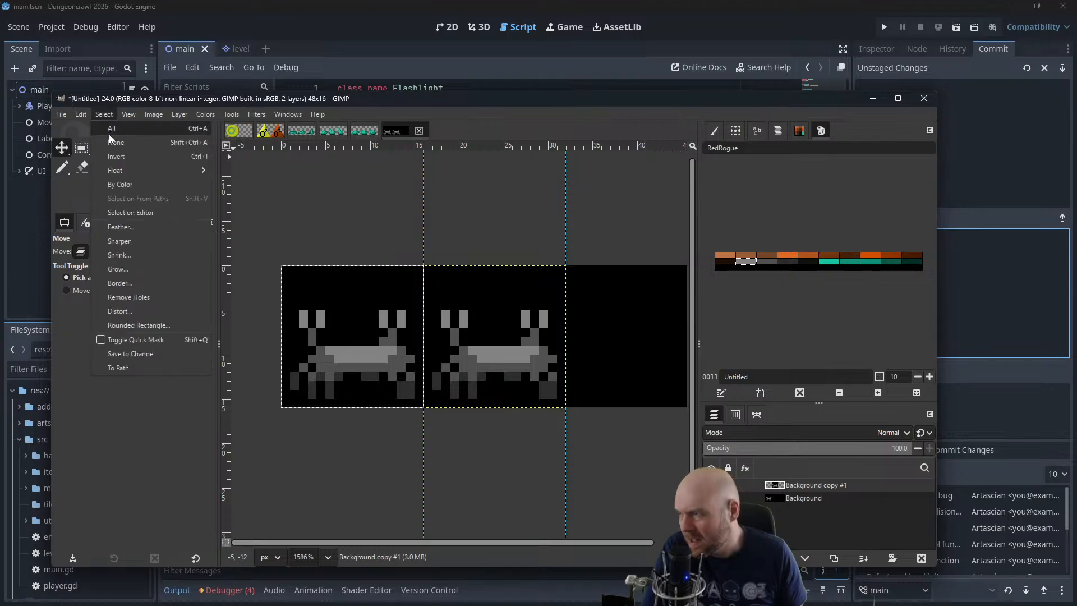
click(117, 142)
Close both pincers of the second-frame creature into 2x2 light grey blocks by filling their gaps and blacking out their rightmost columns
scroll(393, 312, up, 3)
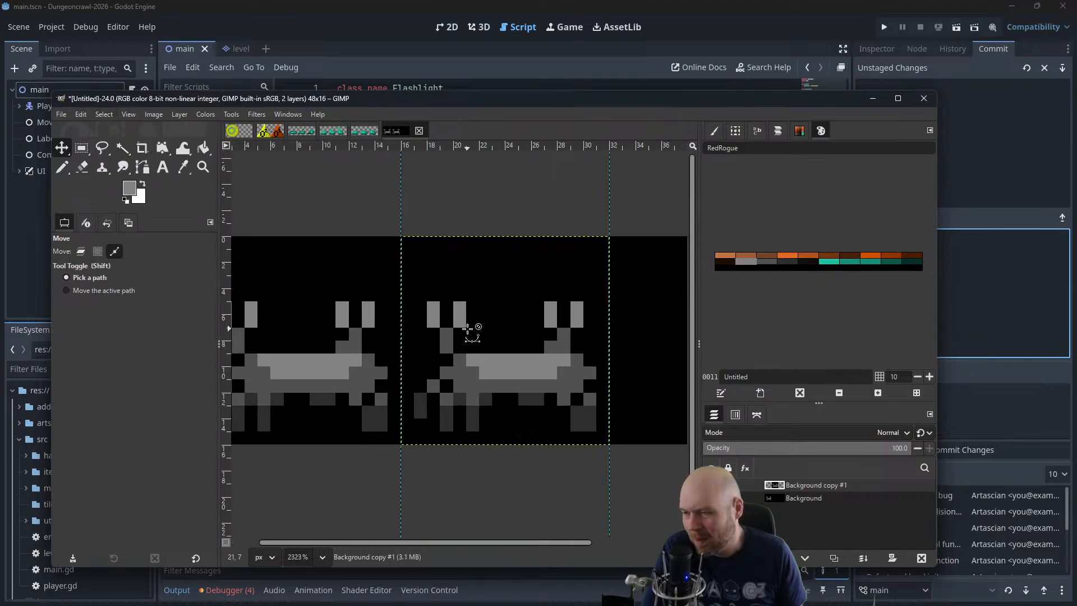
key(n)
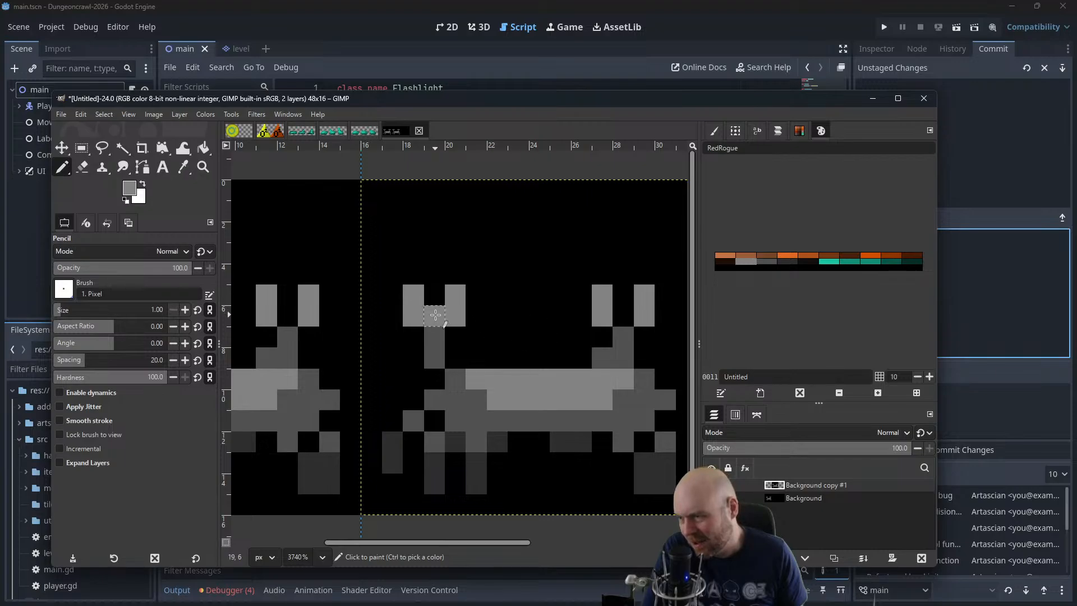
click(435, 295)
click(623, 316)
click(622, 295)
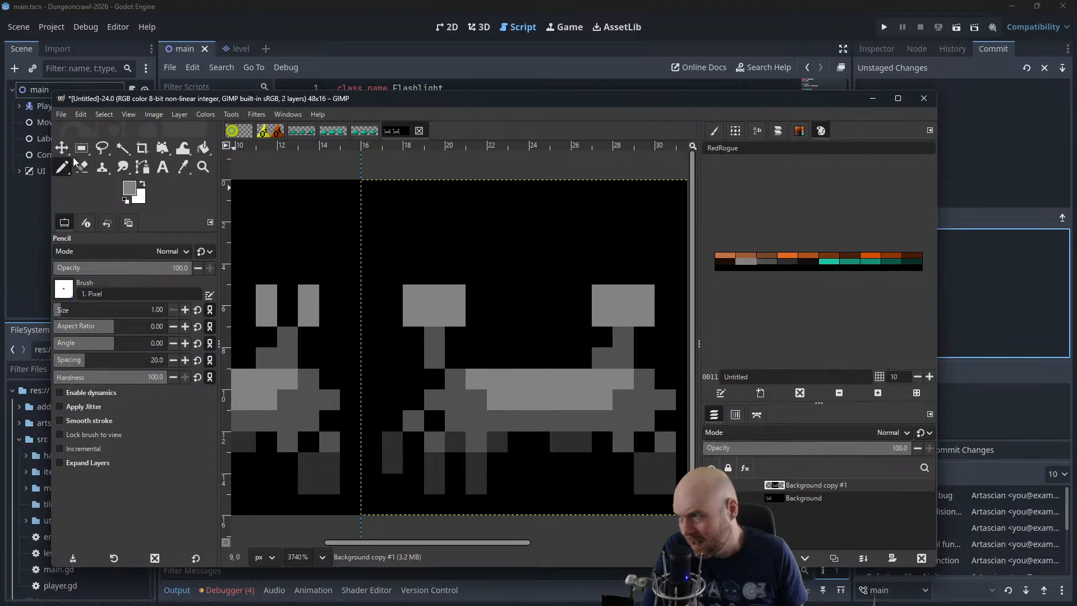
click(126, 198)
drag(455, 296, 455, 316)
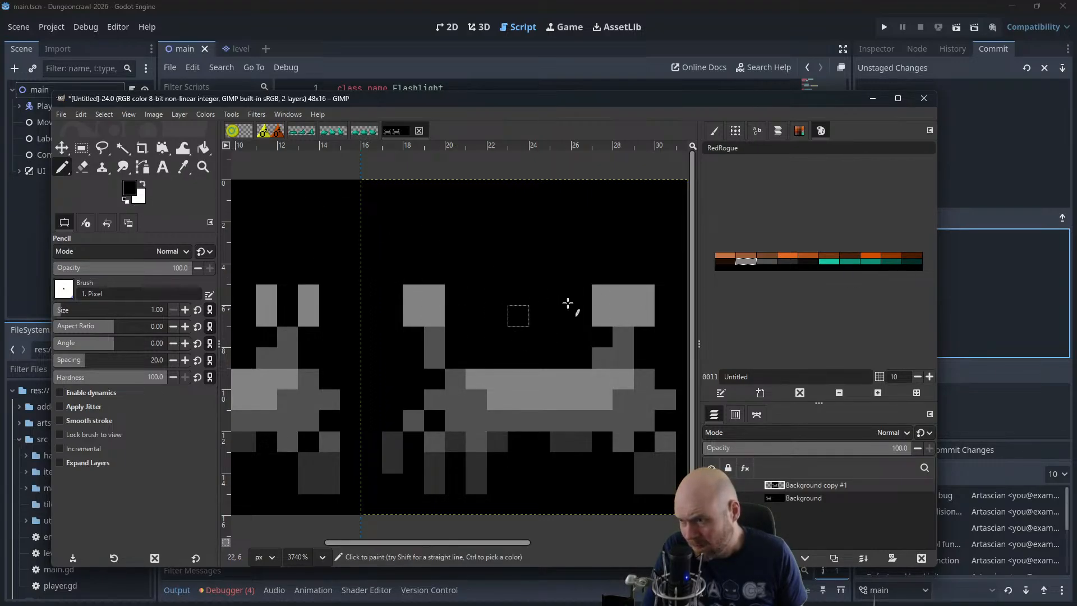
click(644, 295)
click(644, 316)
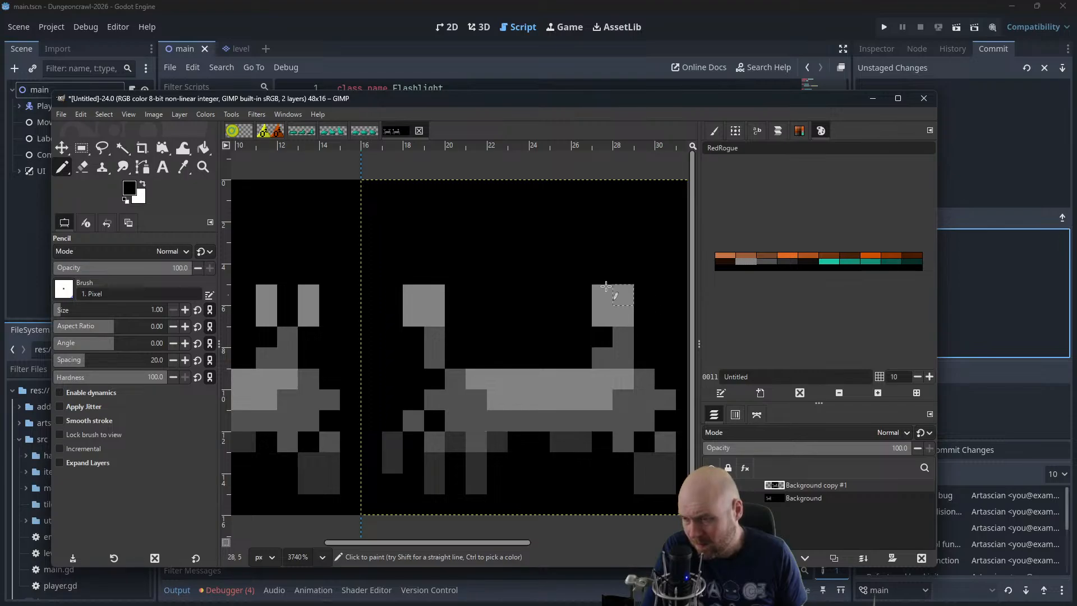
Shift the second-frame creature's outermost left leg one pixel outward, extending its upper part in mid grey and blacking out the old pixels
scroll(488, 281, right, 1)
scroll(488, 281, down, 1)
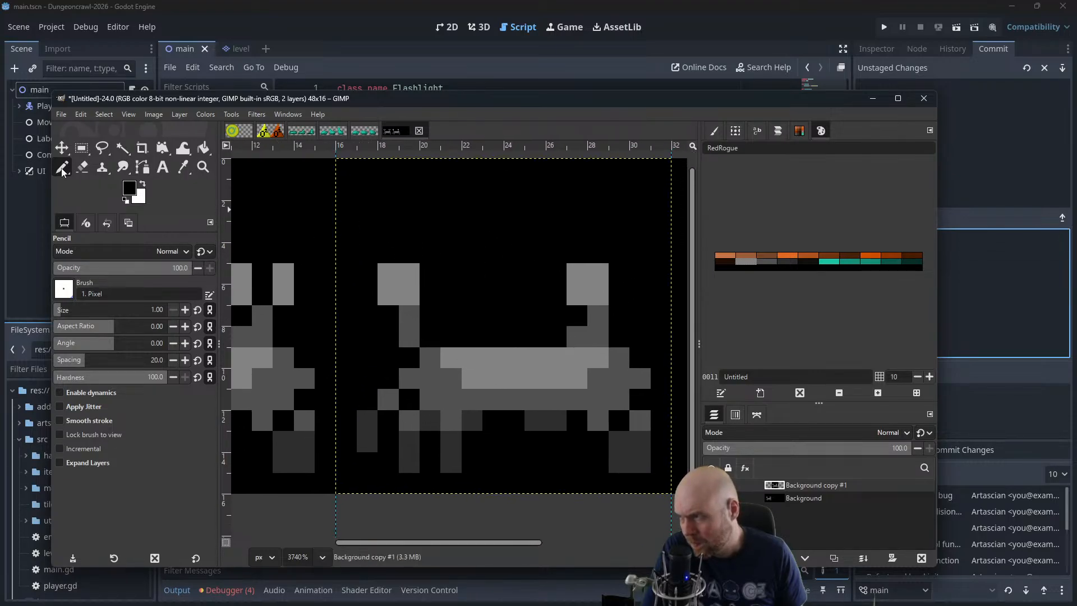
click(354, 422)
click(352, 435)
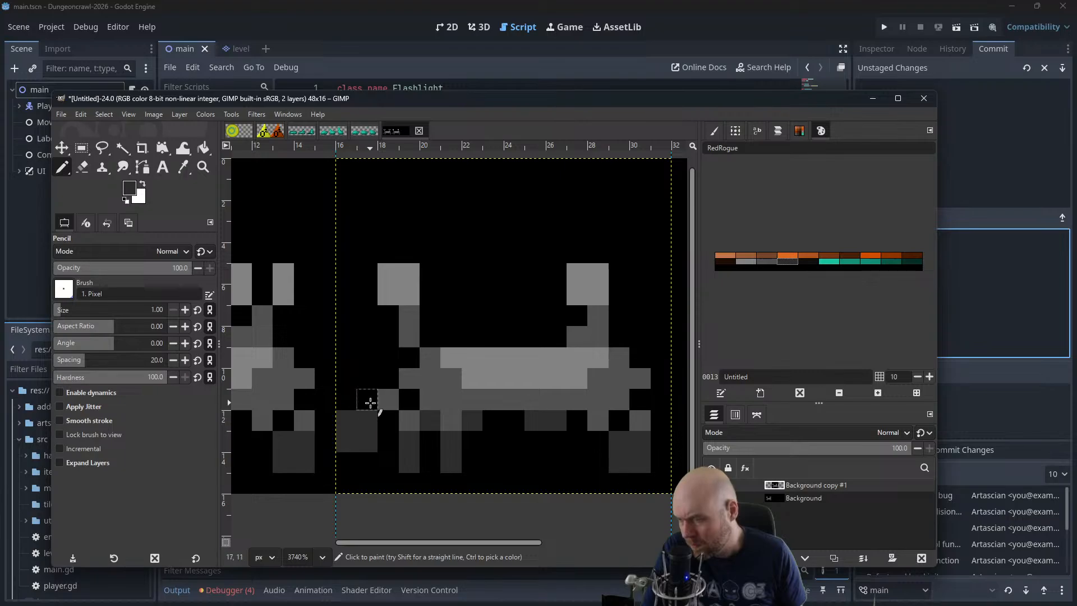
ctrl+click(387, 400)
click(368, 400)
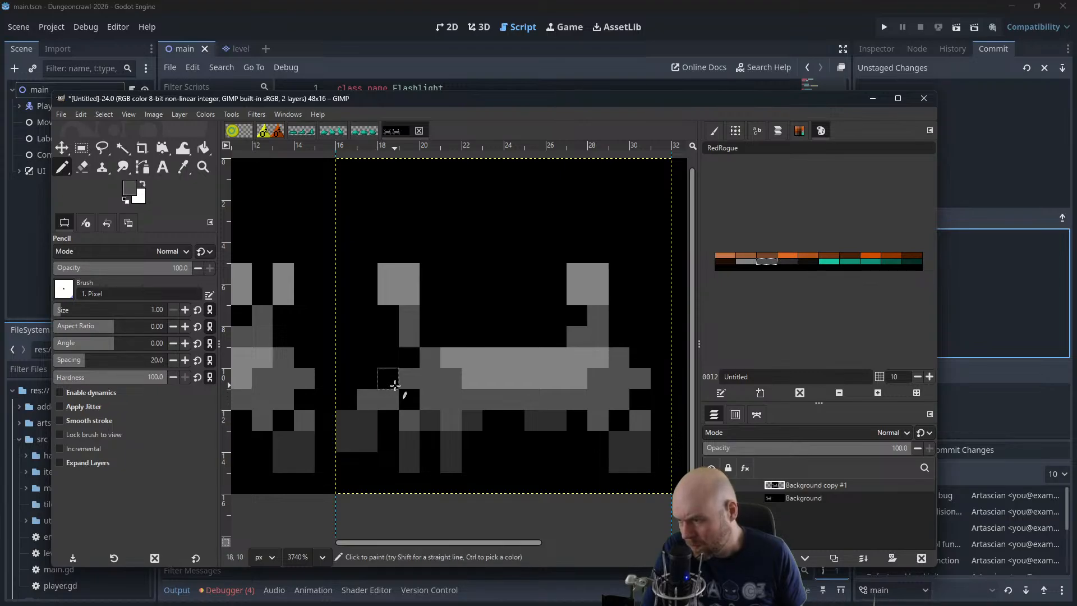
click(395, 385)
click(395, 401)
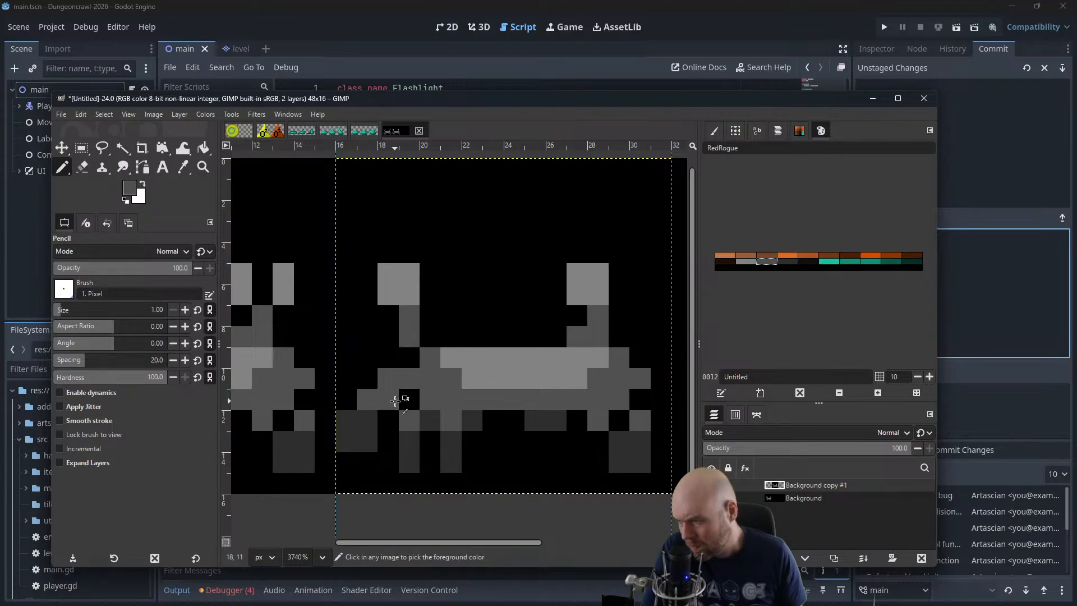
key(d)
click(387, 399)
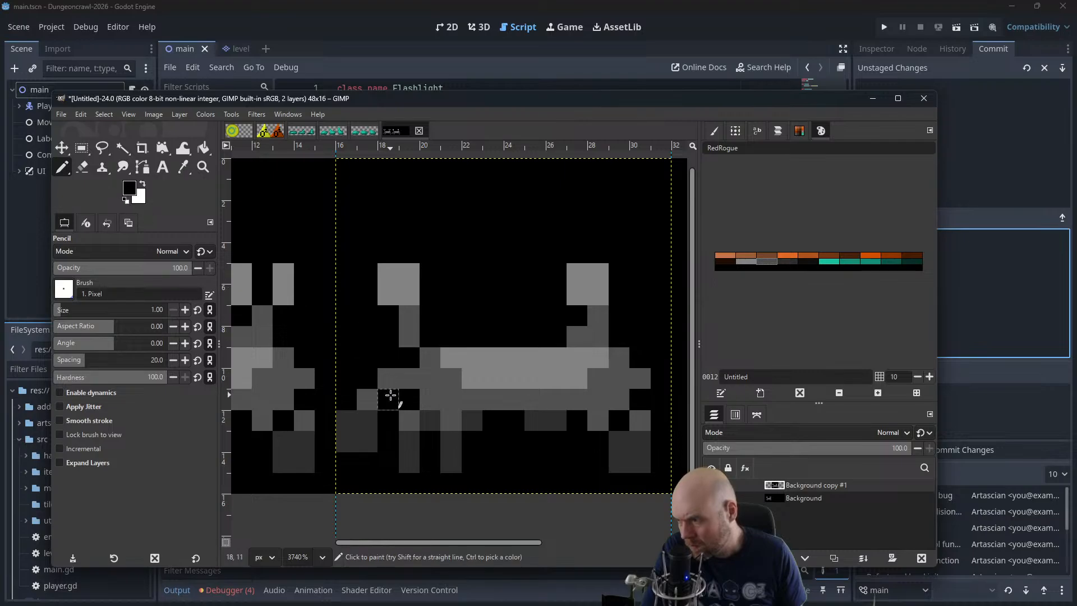
click(374, 425)
click(369, 441)
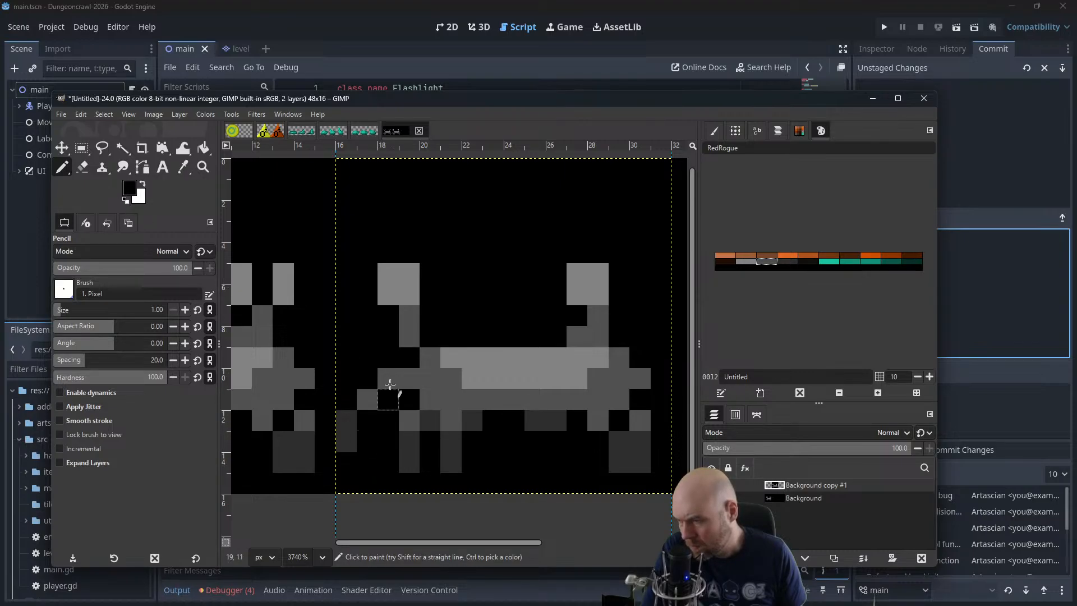
Move the dark grey lower segment of the second leg from the left one pixel outward and black out its old column
ctrl+click(414, 443)
click(389, 441)
click(389, 462)
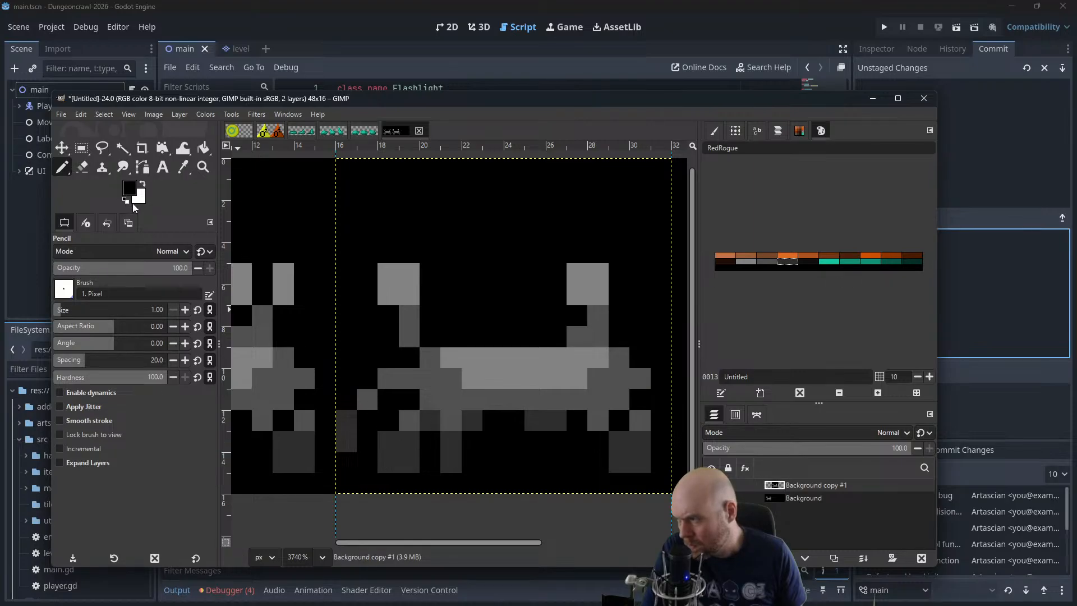
click(410, 441)
click(410, 463)
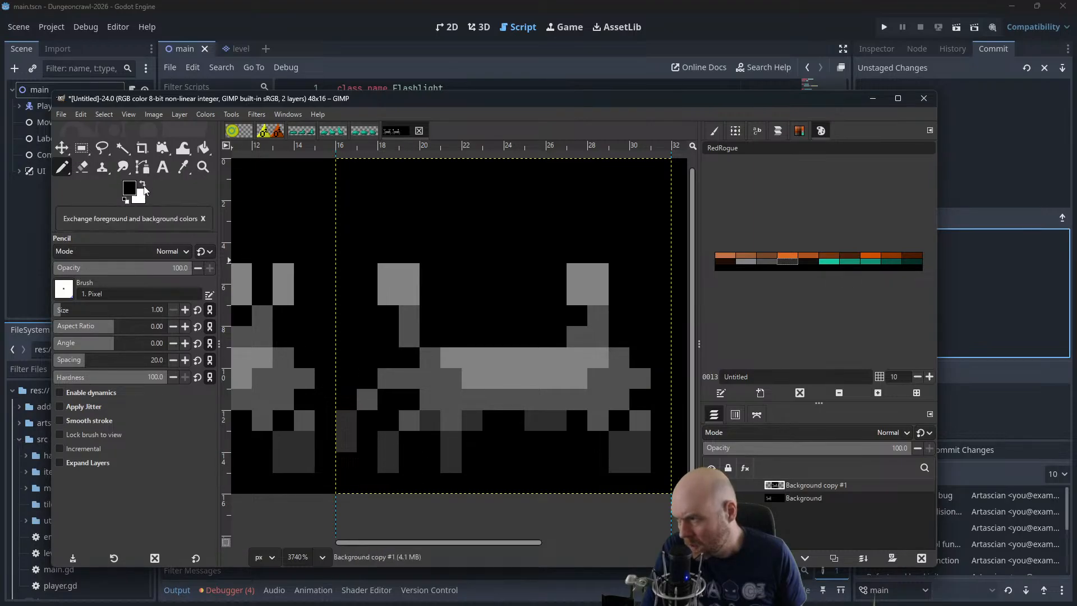
Move the dark grey lower segment of the third leg from the left one pixel to the left and erase its old column
click(143, 185)
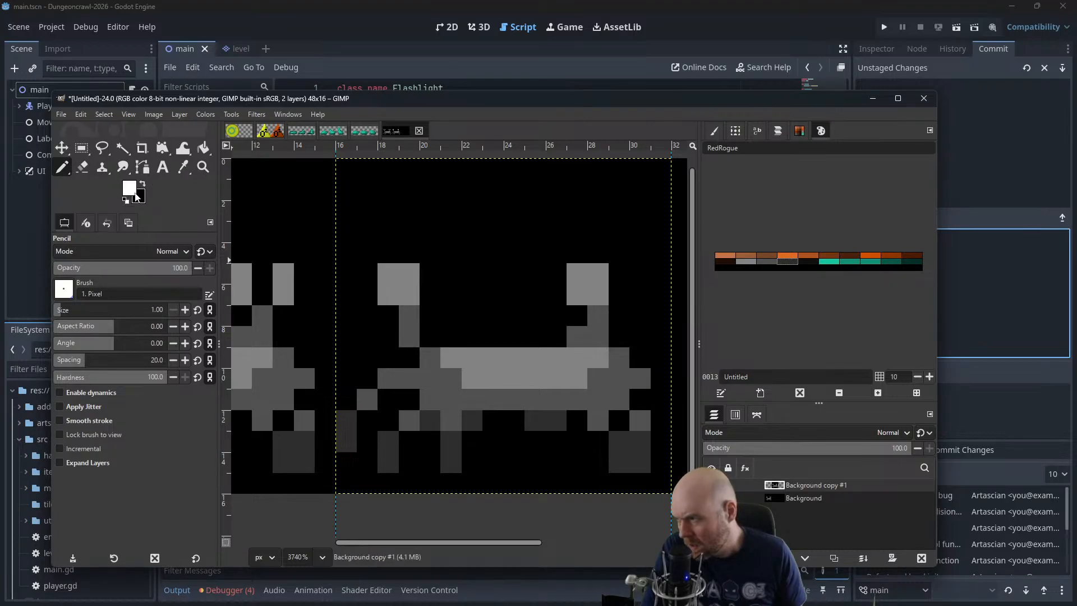
click(82, 167)
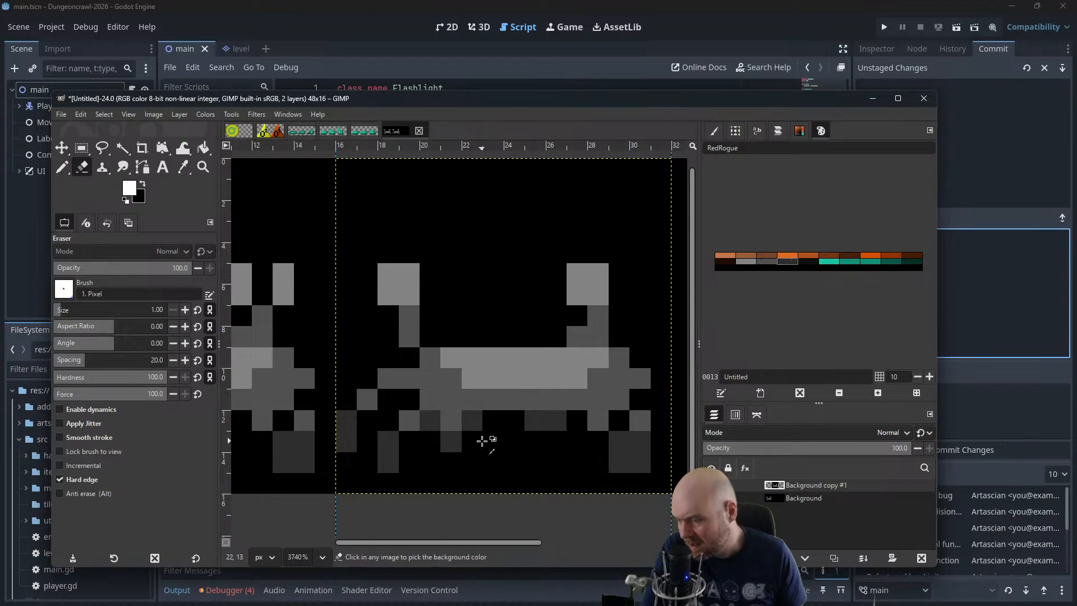
mouse_move(513, 442)
mouse_down()
mouse_move(485, 442)
mouse_move(463, 418)
mouse_up()
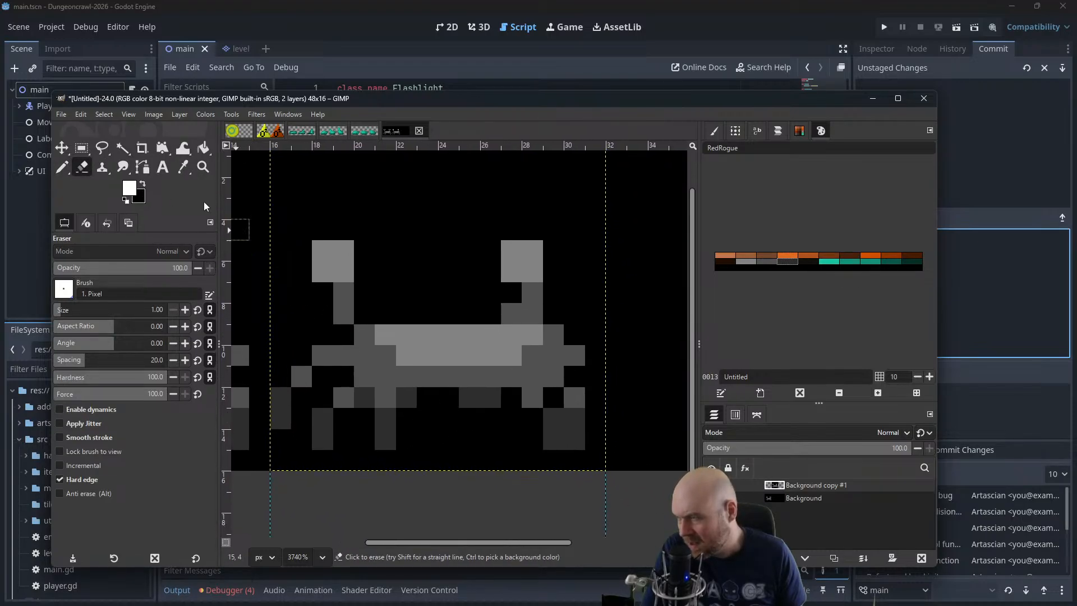
click(61, 167)
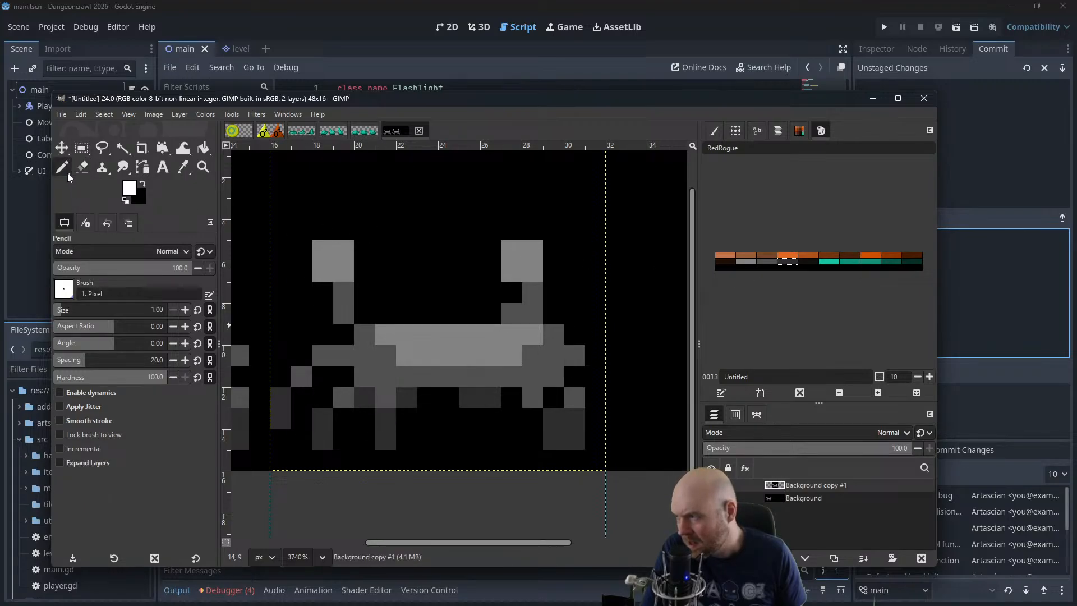
ctrl+click(386, 422)
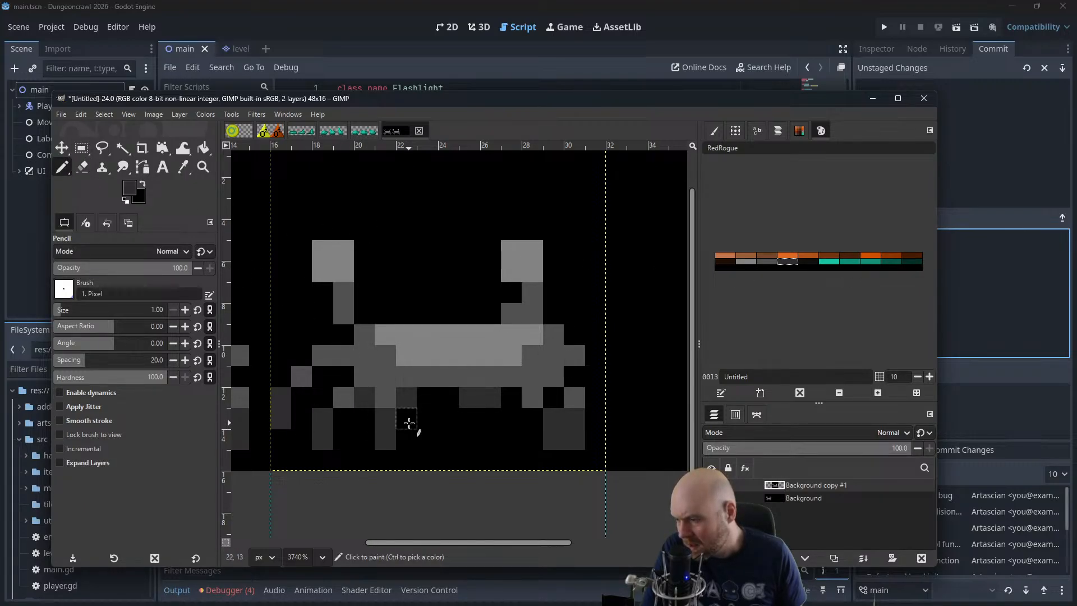
drag(373, 424, 368, 439)
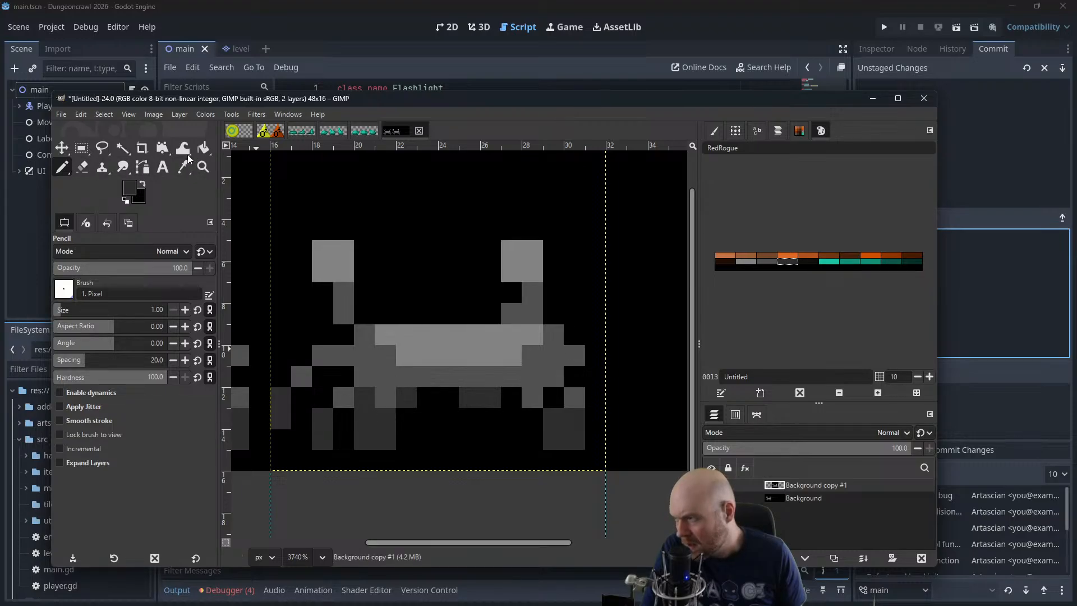
click(83, 168)
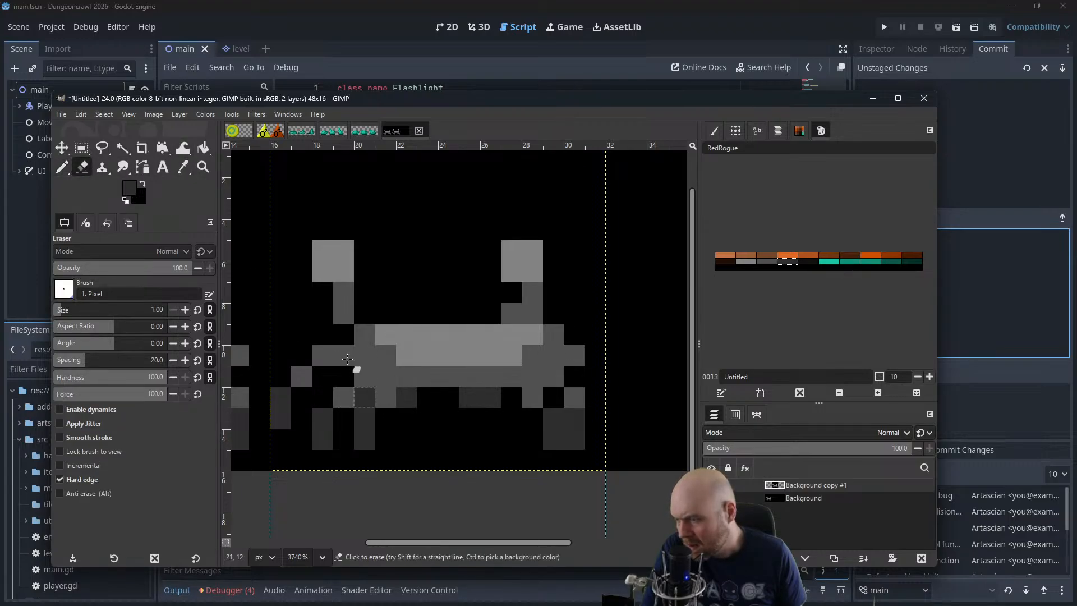
Replace the two-pixel-wide lower block of the right legs with separate one-pixel-wide dark grey segments on either side of it
click(62, 167)
scroll(359, 286, down, 1)
scroll(359, 286, right, 1)
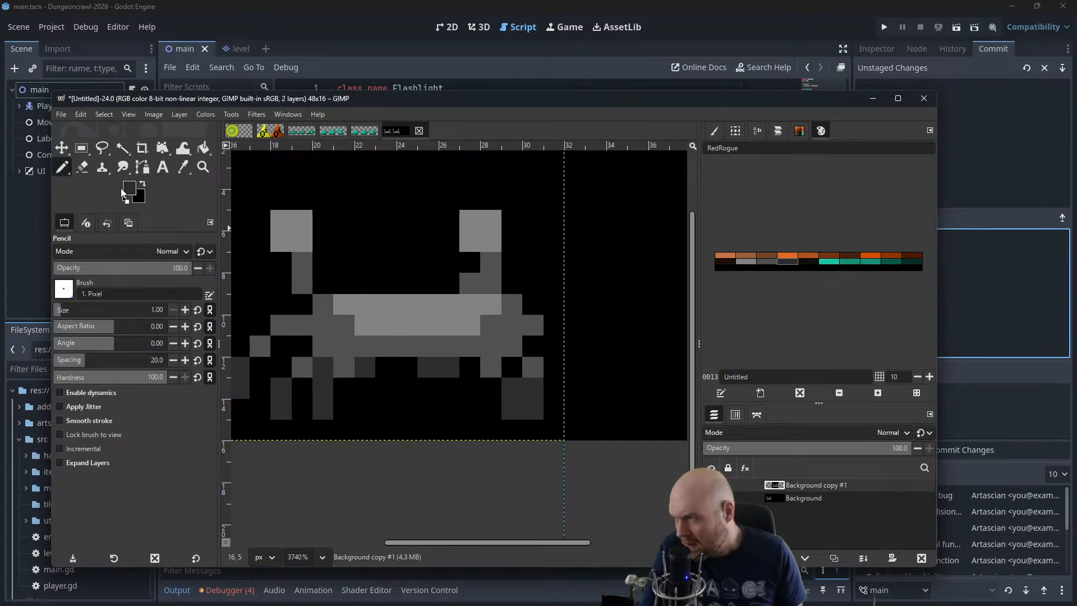
click(87, 169)
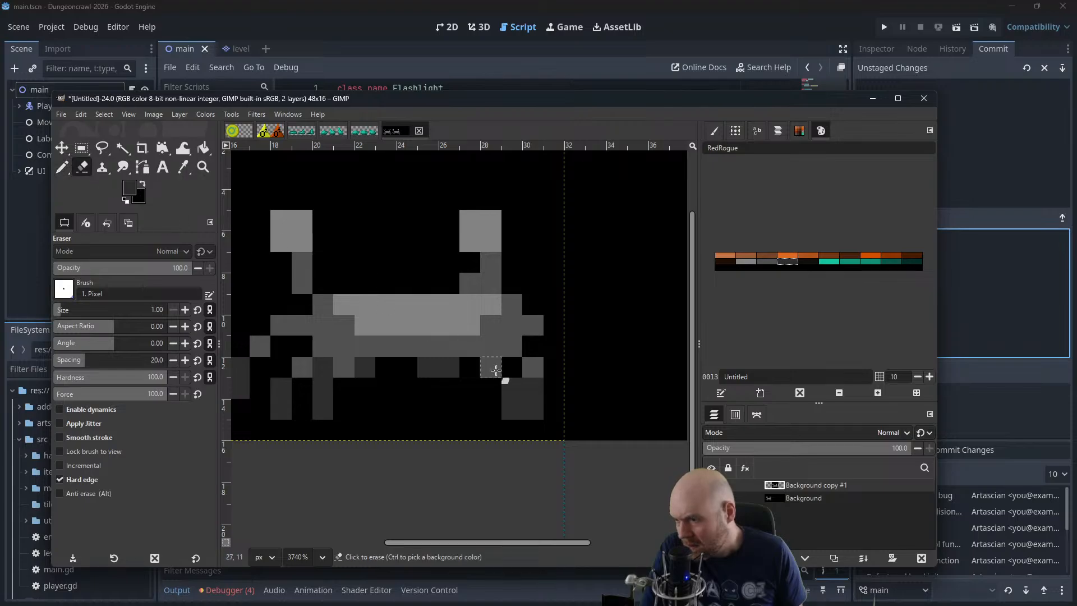
click(63, 169)
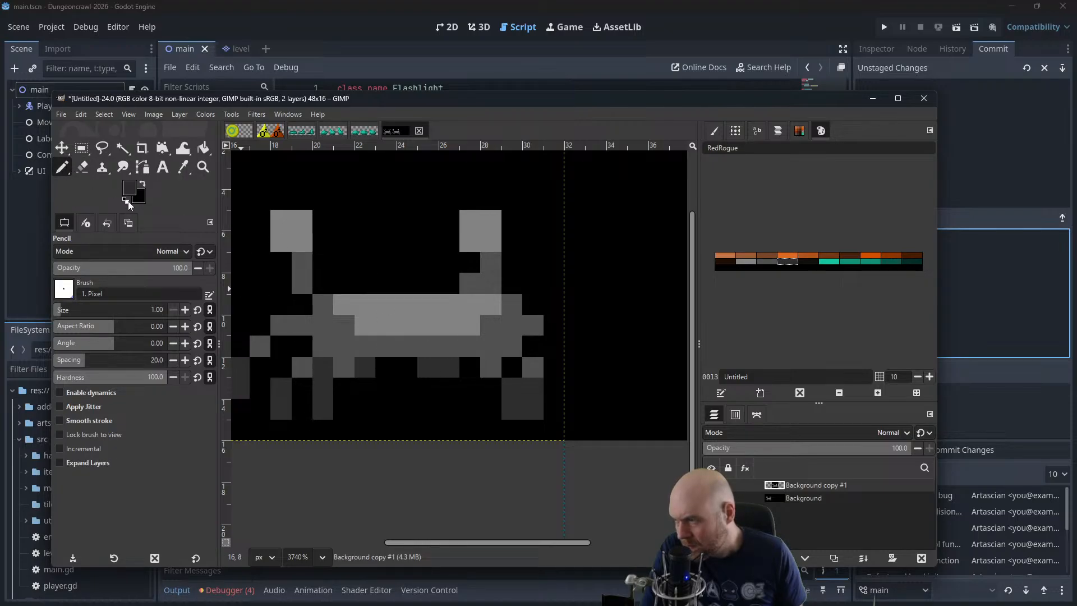
mouse_move(491, 389)
mouse_down()
mouse_move(491, 407)
mouse_move(557, 389)
mouse_move(553, 404)
mouse_move(517, 378)
mouse_move(533, 409)
mouse_move(533, 389)
mouse_up()
key(shift+e)
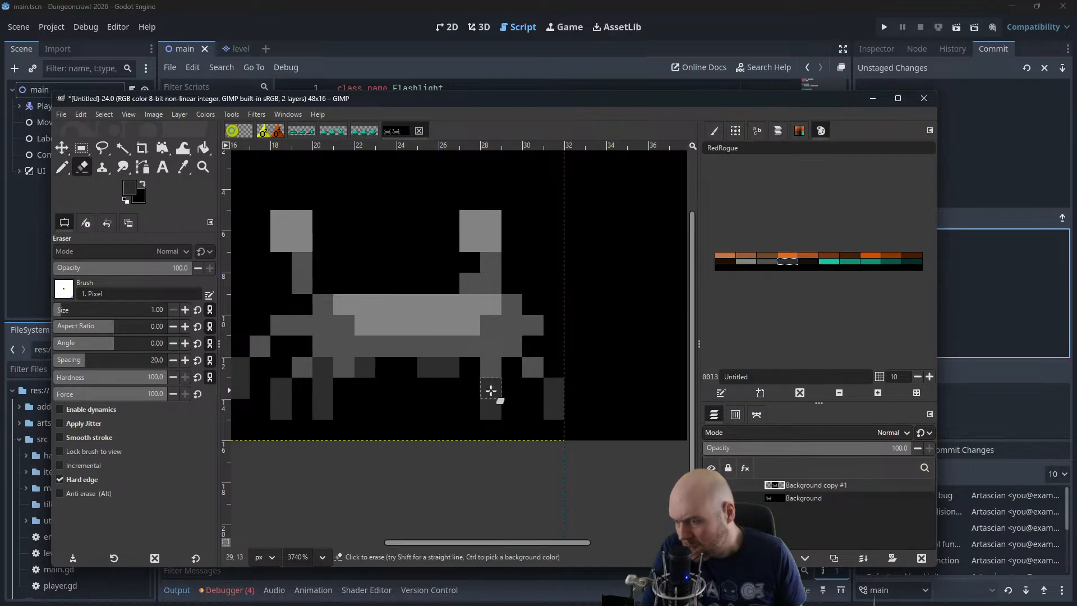
click(436, 373)
key(ctrl+z)
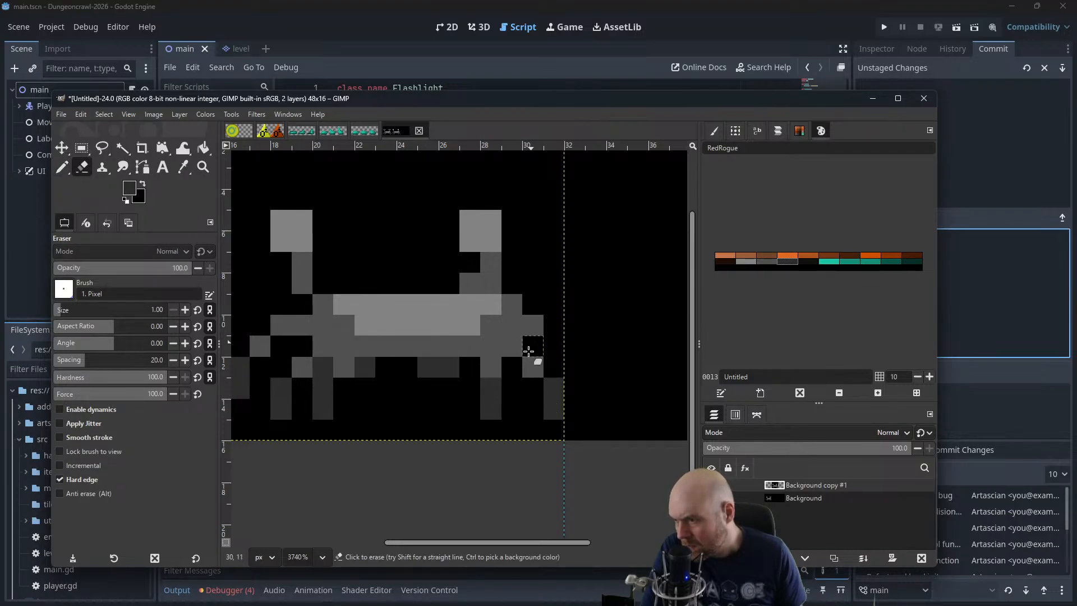
Erase the upper pixel of the inner right leg and redraw it one pixel inward in mid grey
click(495, 370)
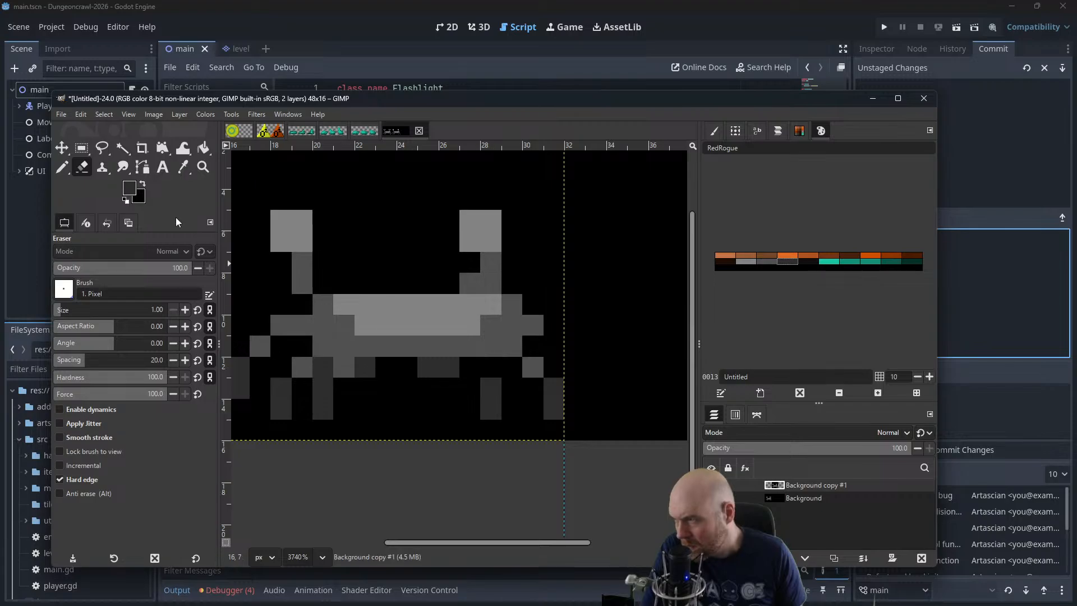
click(68, 169)
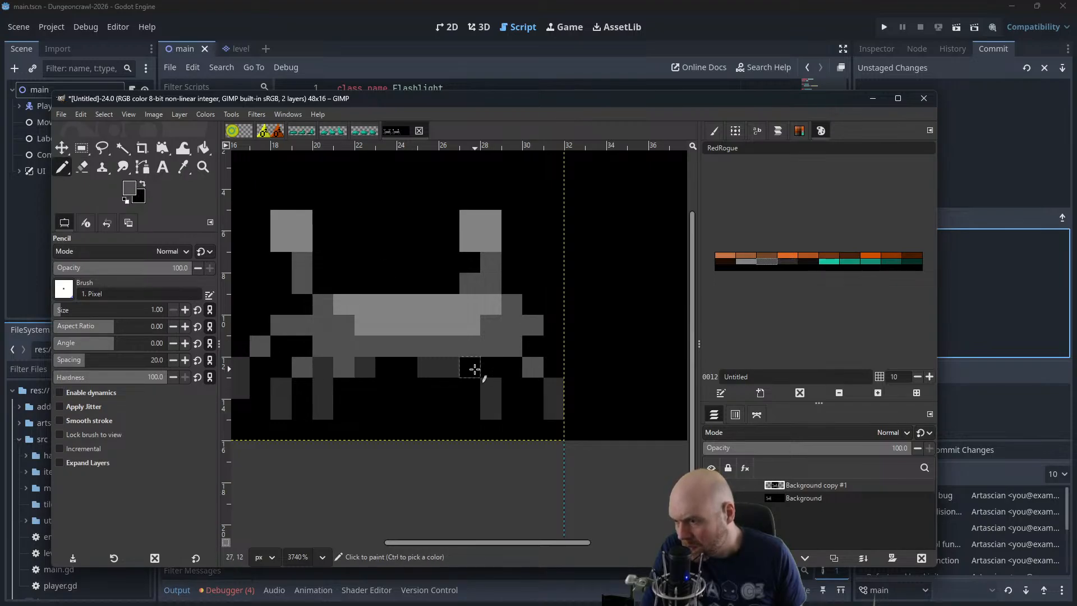
click(534, 365)
scroll(509, 296, down, 6)
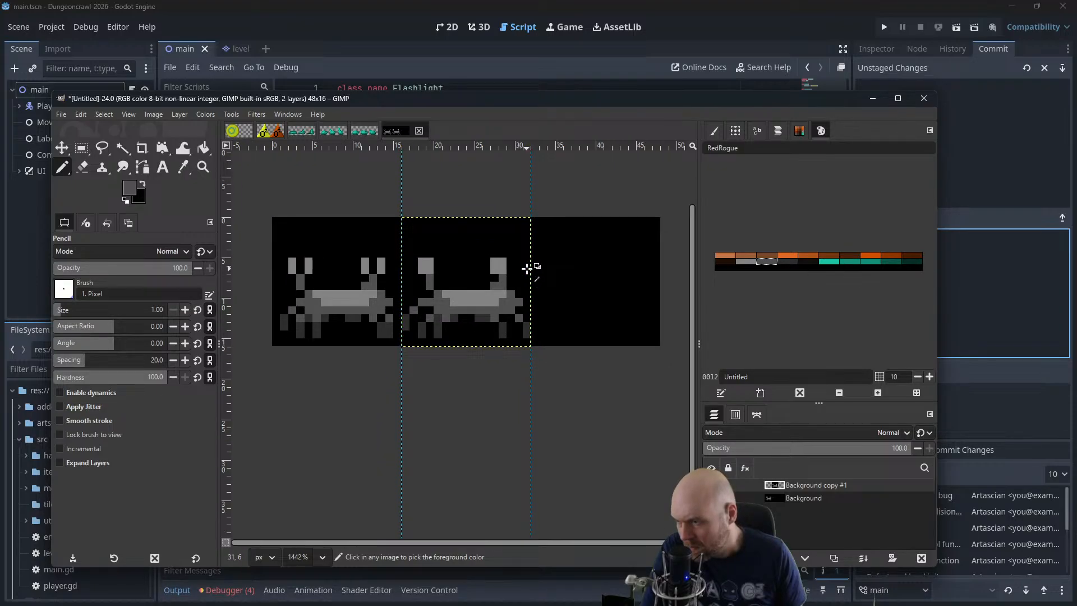
scroll(527, 269, down, 1)
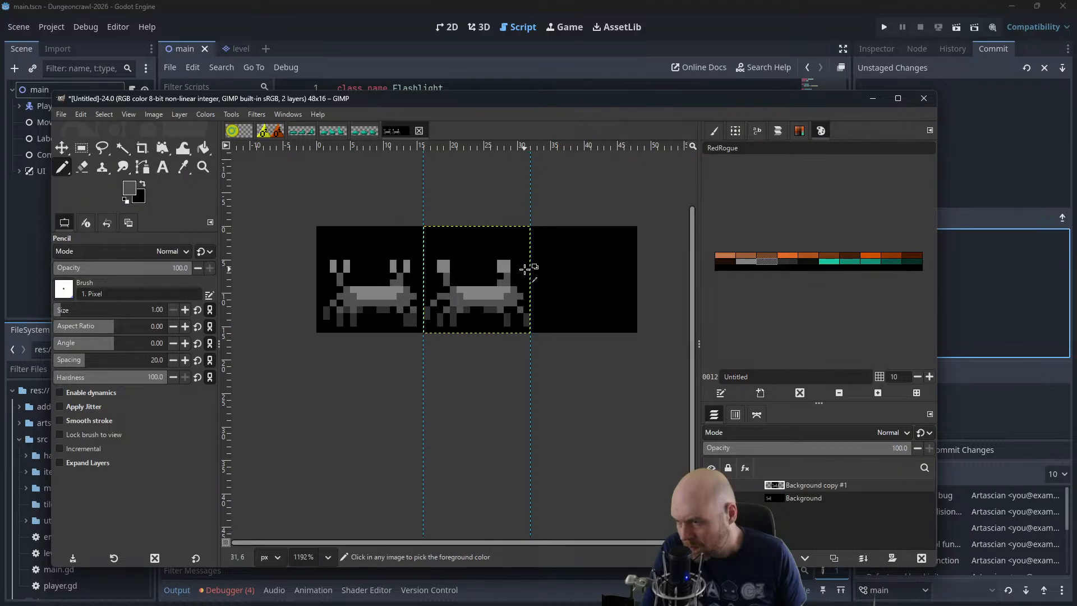
scroll(526, 270, down, 1)
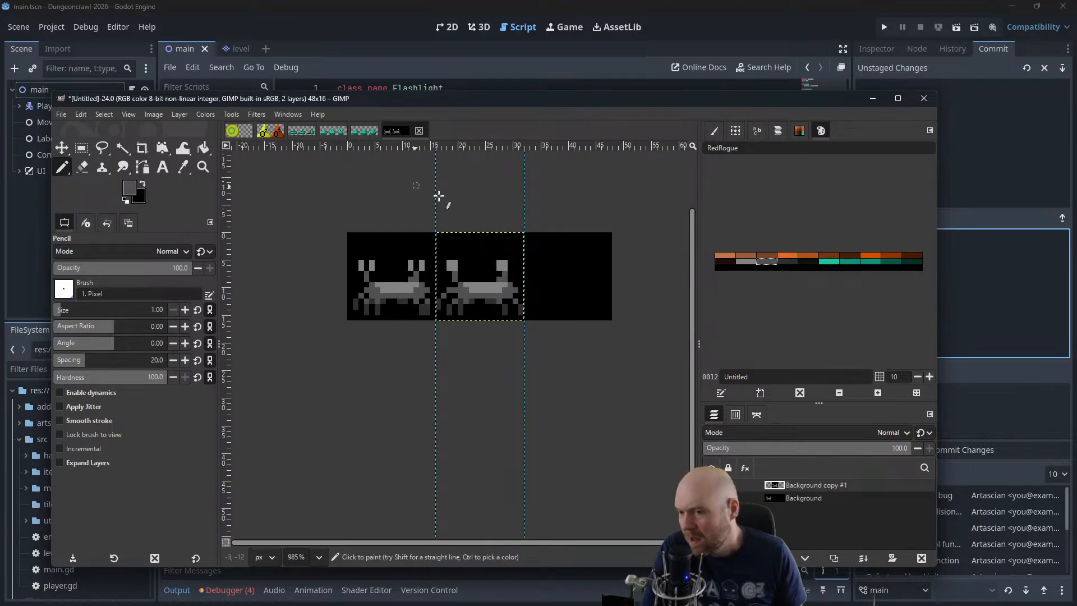
Place the second-frame layer over the first frame and open the animation playback preview
key(m)
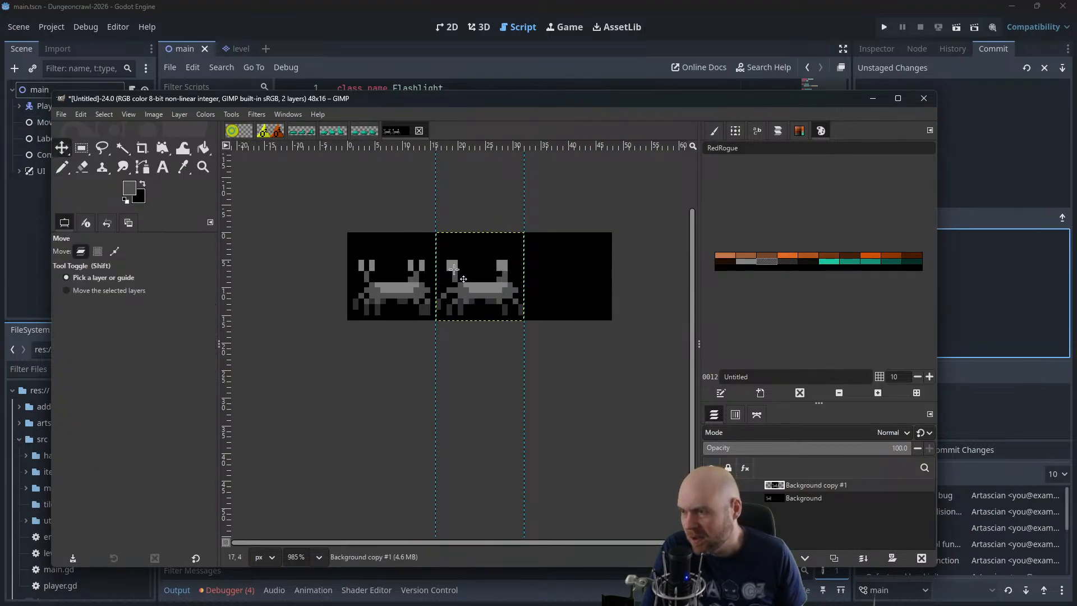
drag(454, 269, 399, 291)
click(256, 114)
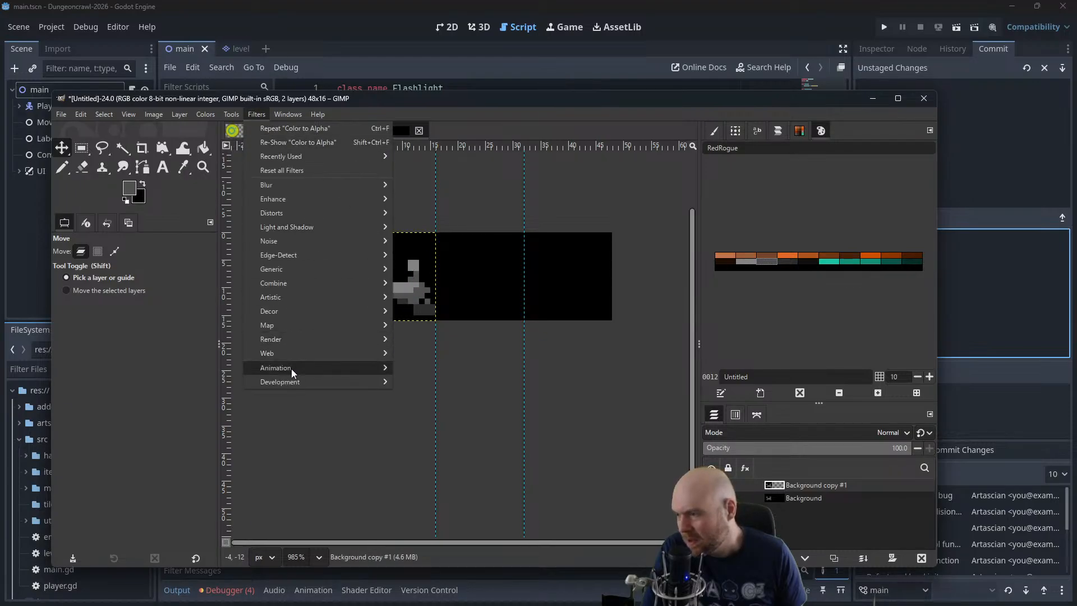
mouse_move(291, 373)
click(433, 395)
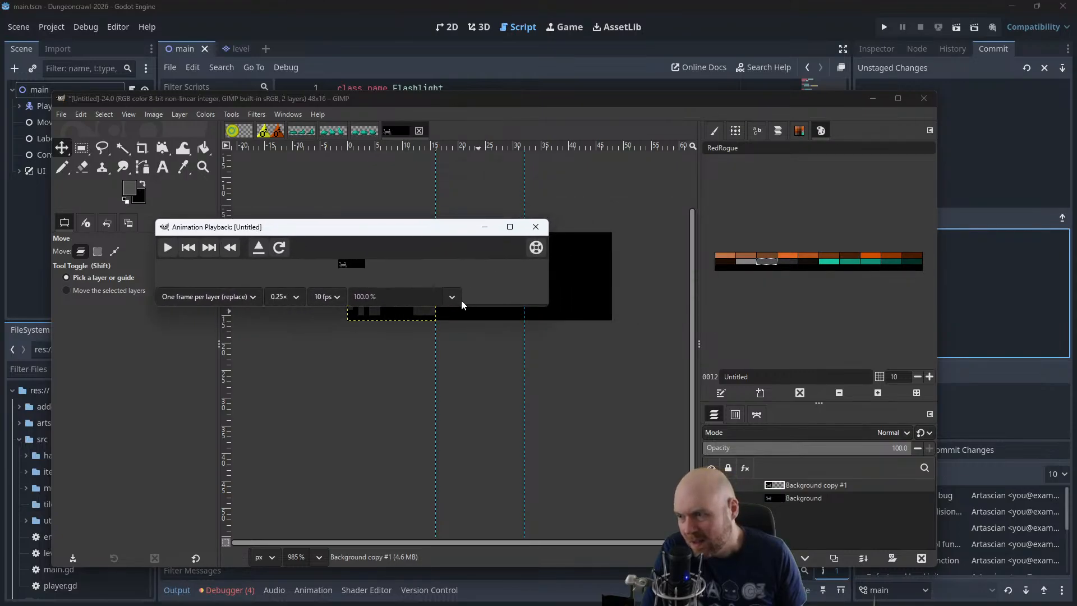
Play the animation preview at 400% zoom in an enlarged window, and return the second-frame layer to its own frame
click(452, 297)
click(392, 380)
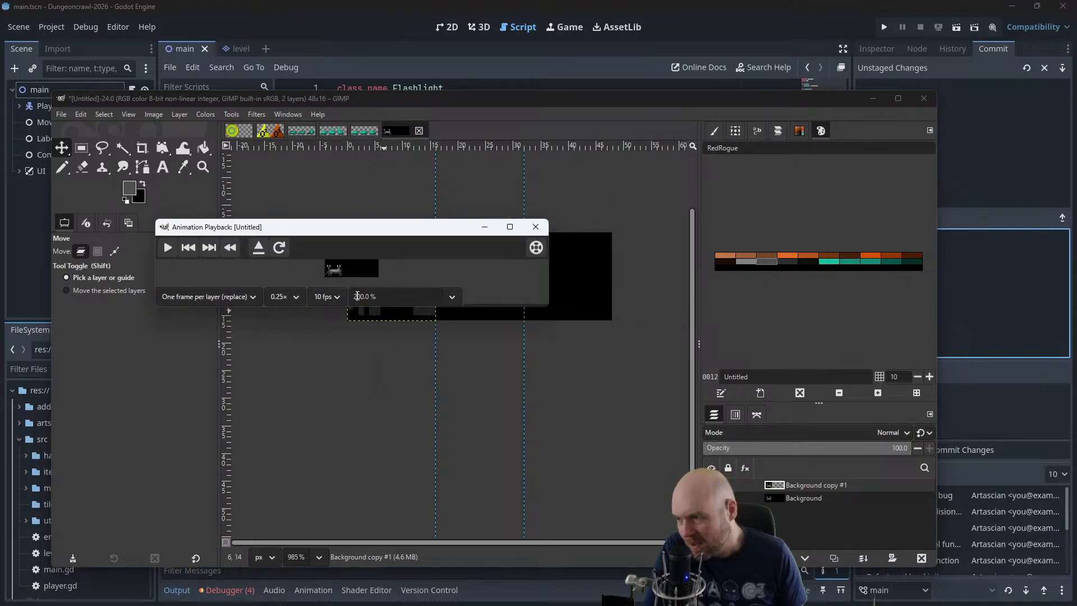
click(357, 296)
key(BackSpace)
text(4)
key(Return)
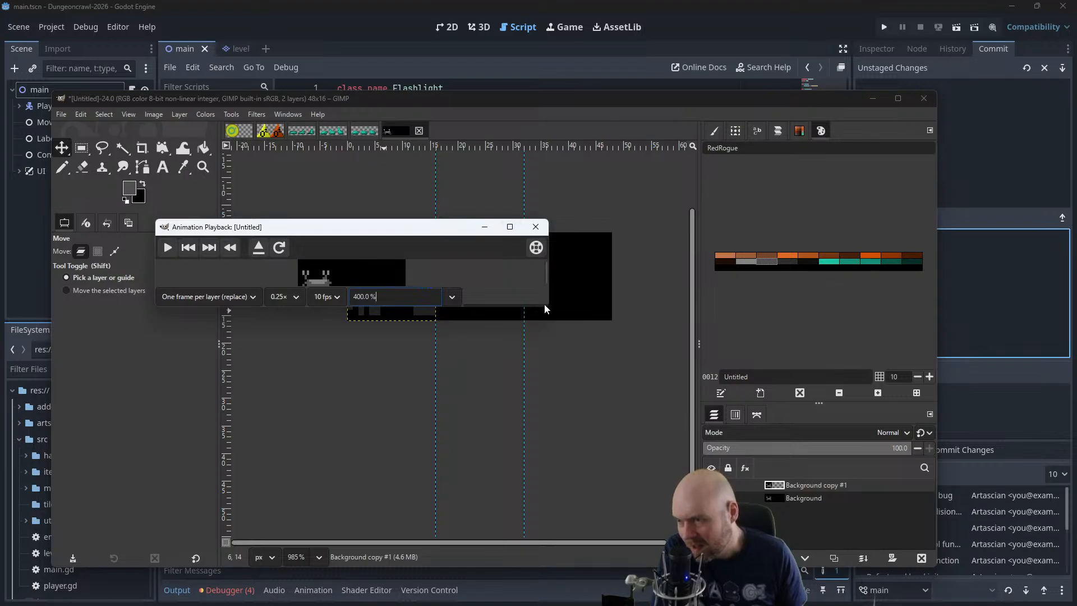
drag(548, 306, 626, 424)
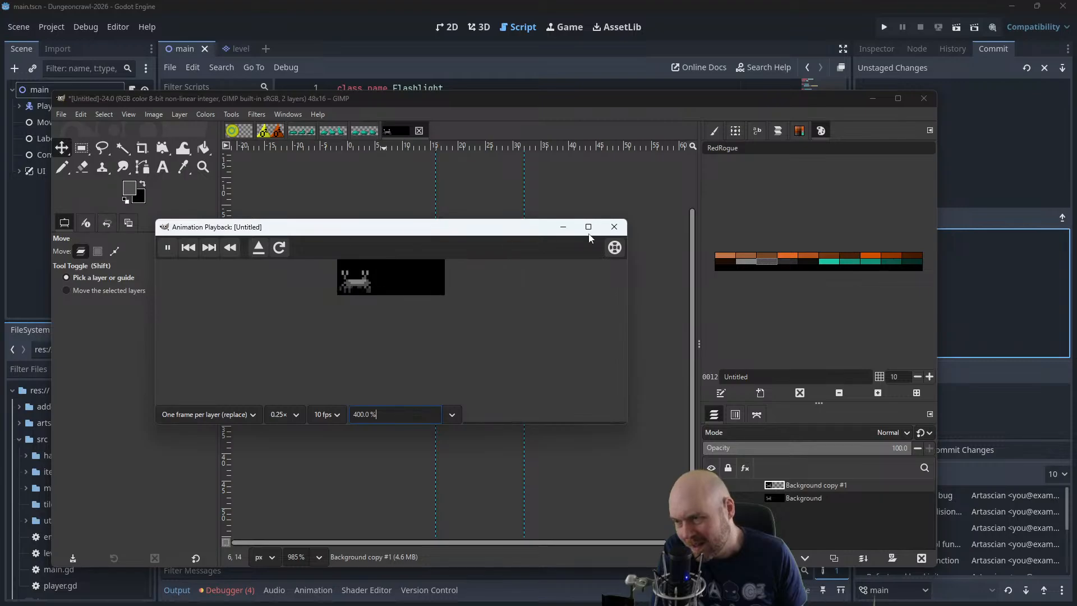
click(614, 227)
drag(403, 272, 491, 273)
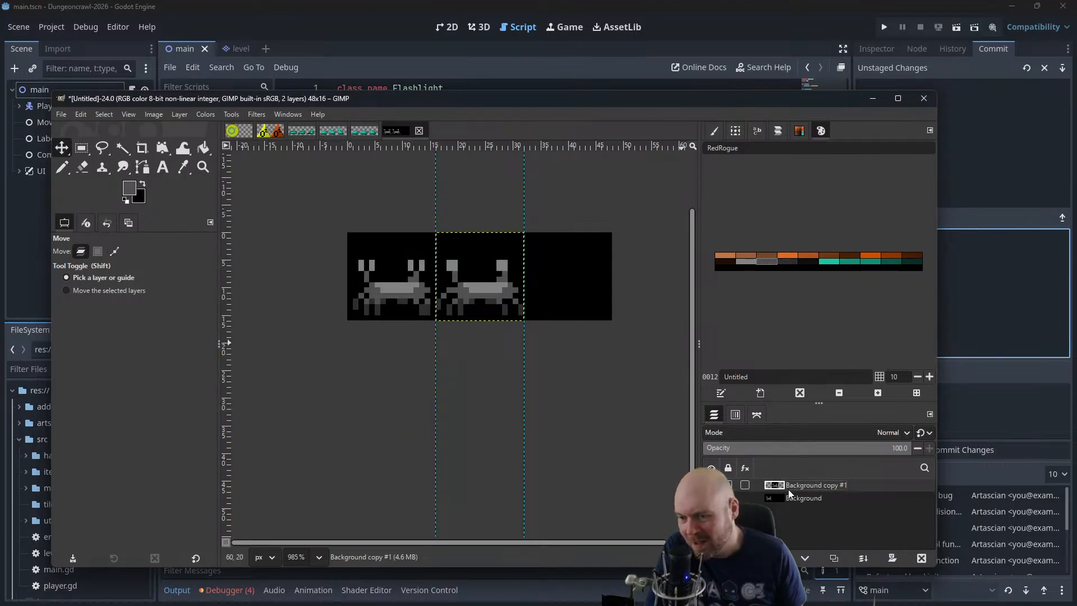
Step back and forth through the second frame's pincer and leg edits to compare the versions
scroll(573, 374, up, 3)
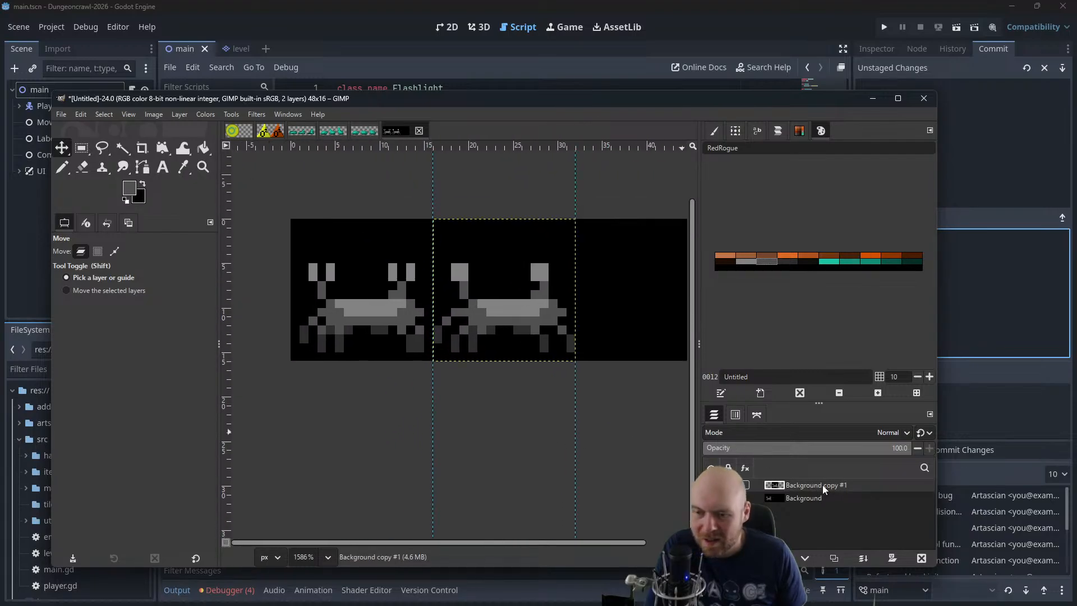
key(ctrl+z)
key(ctrl+z)
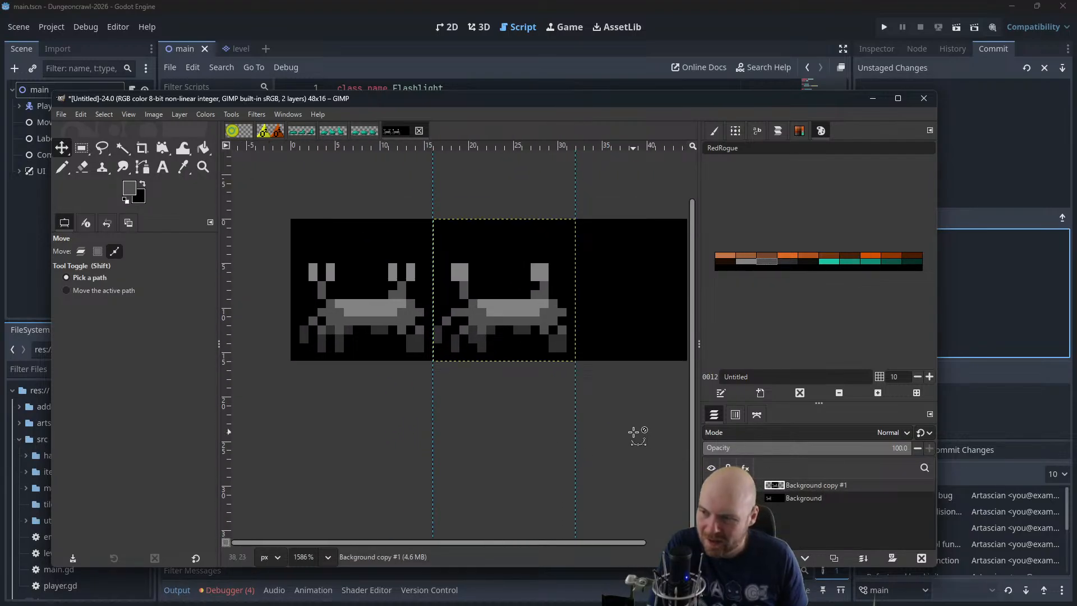
key(ctrl+z)
key(ctrl+z)
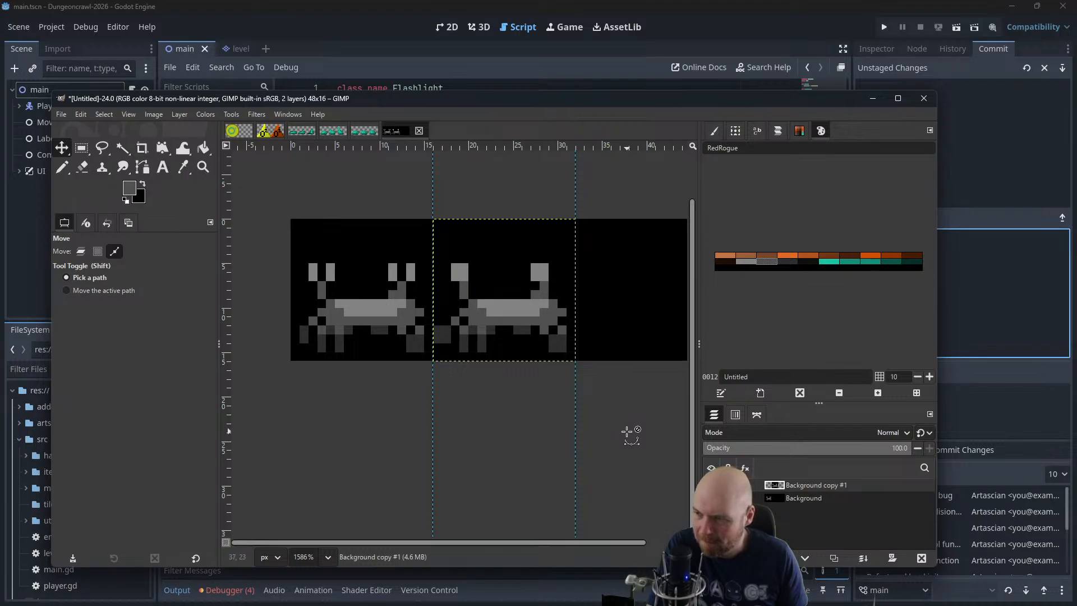
key(ctrl+z)
key(ctrl+z)
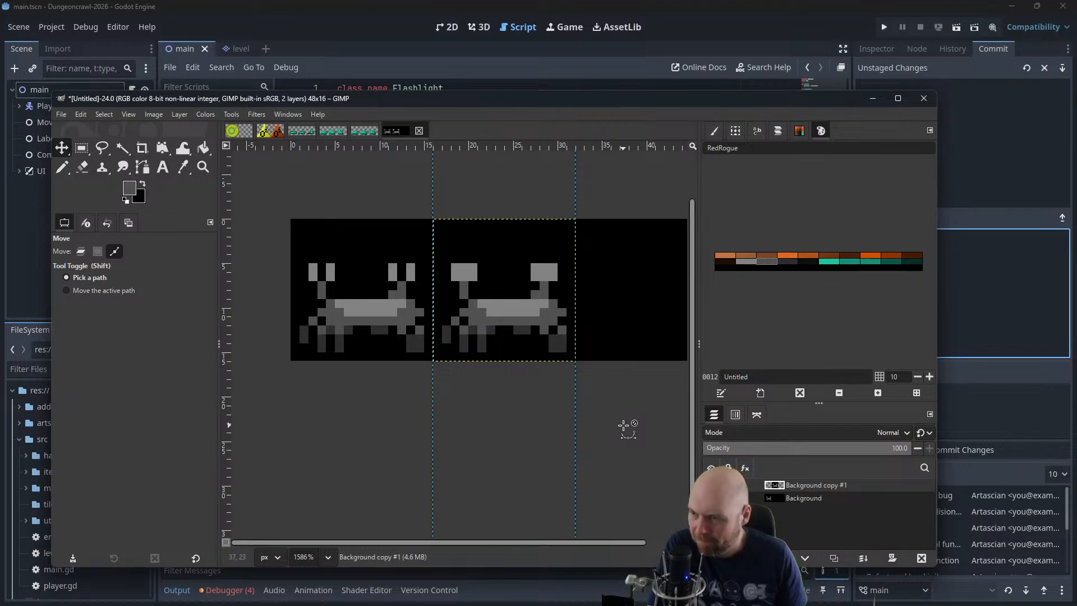
key(ctrl+z)
key(ctrl+z)
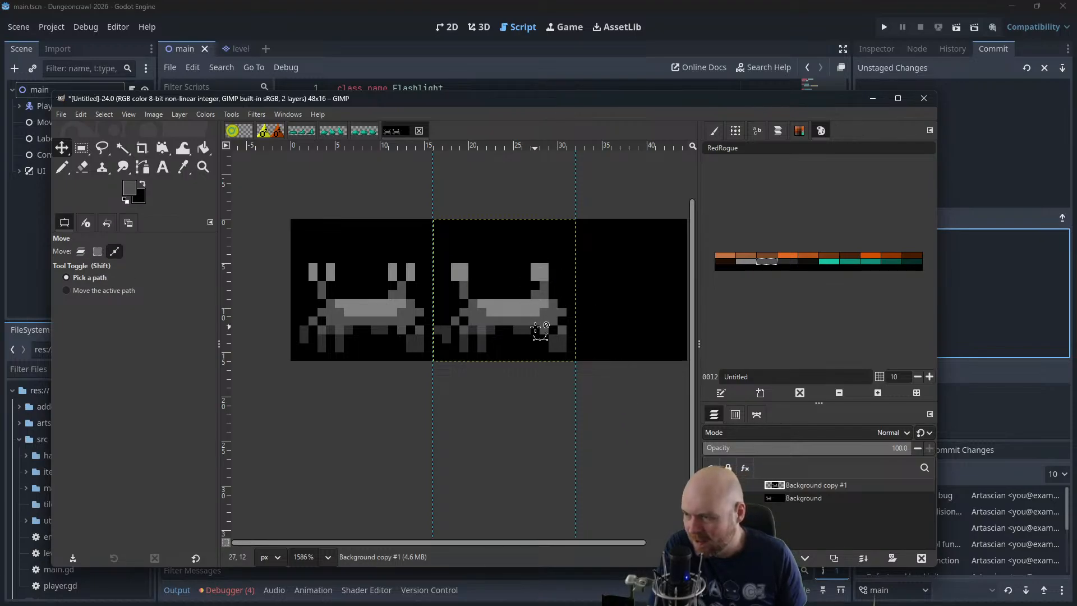
scroll(502, 342, up, 5)
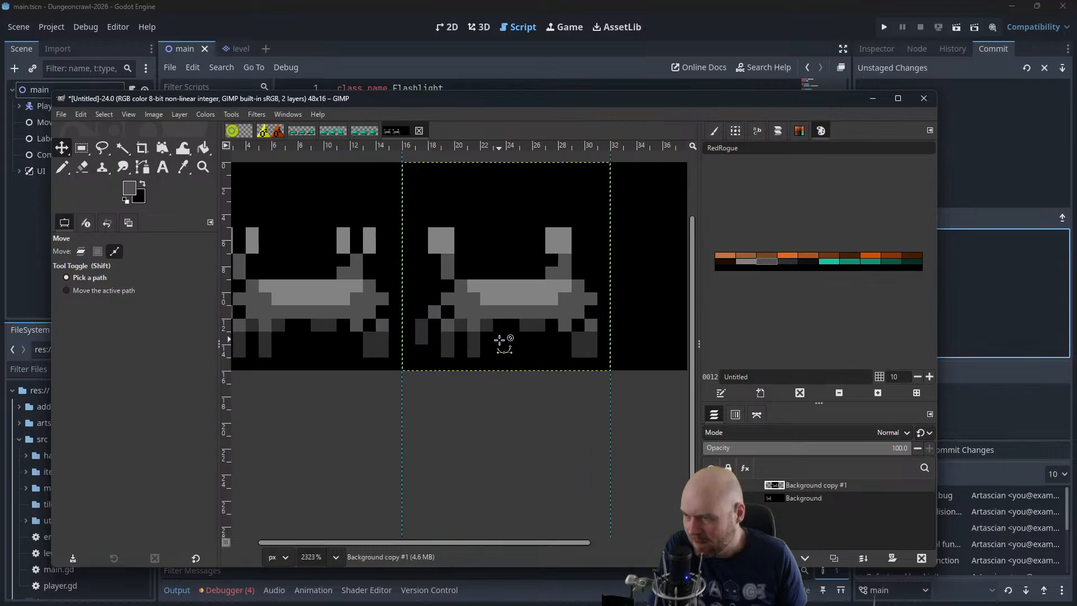
scroll(501, 344, down, 3)
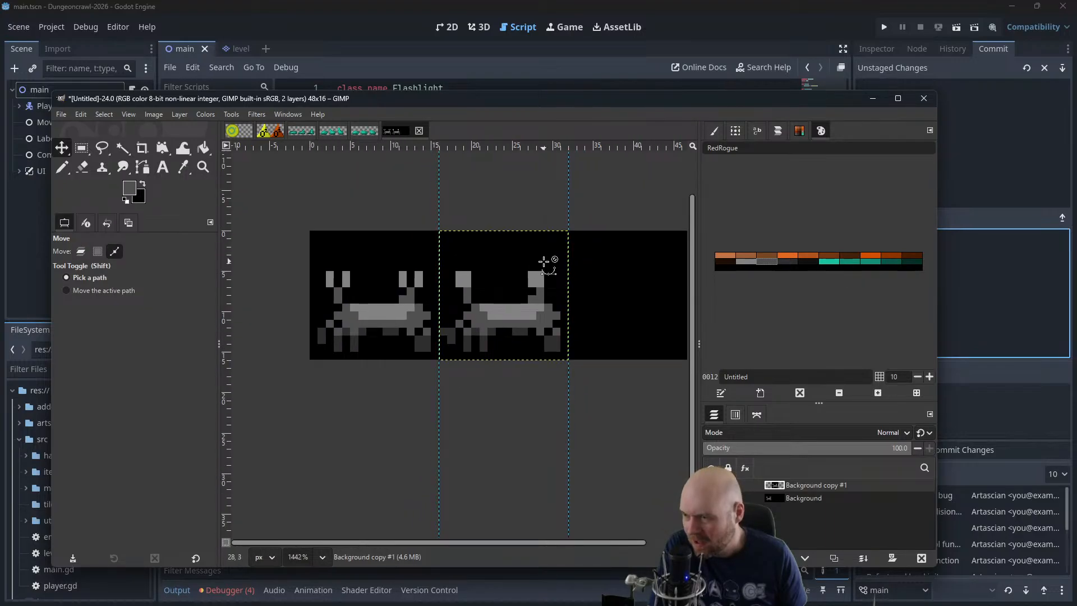
key(ctrl+z)
key(ctrl+y)
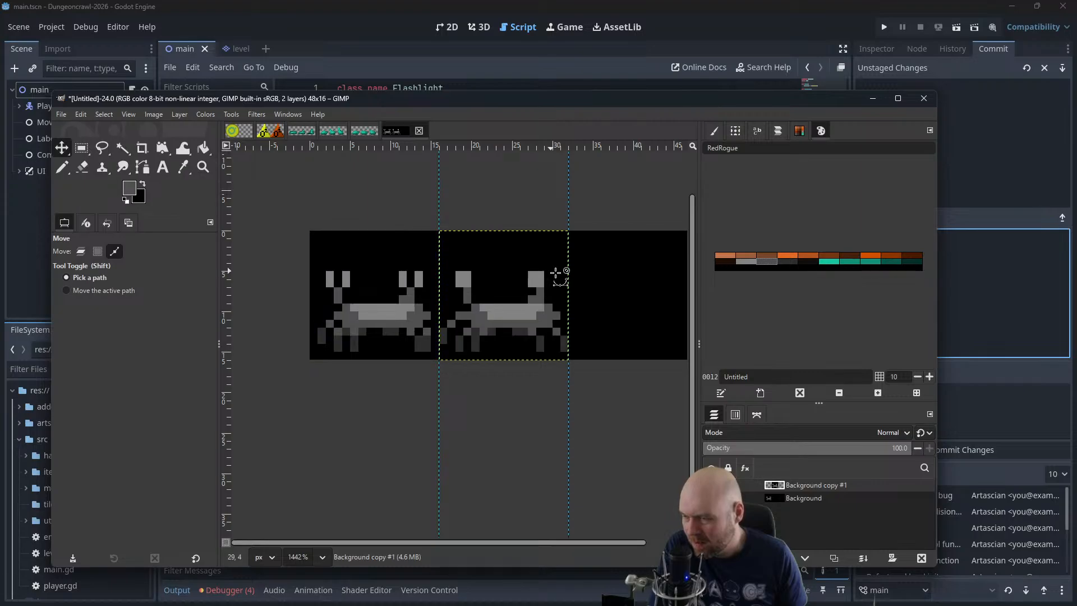
Undo all pincer and leg edits in the second frame, back to the plain copy of the first frame's creature
drag(594, 272, 539, 293)
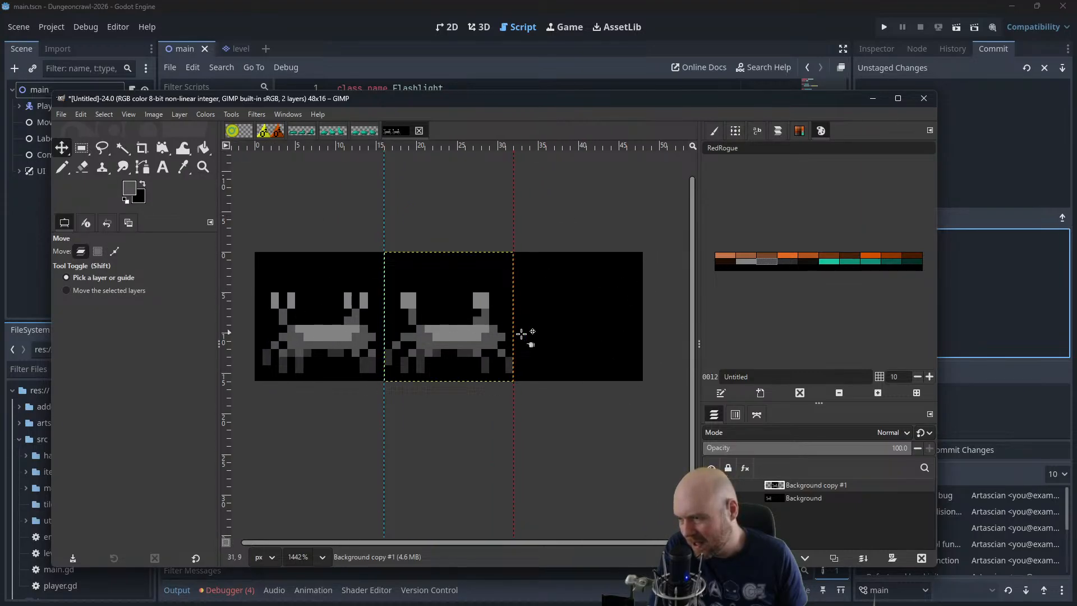
key(ctrl)
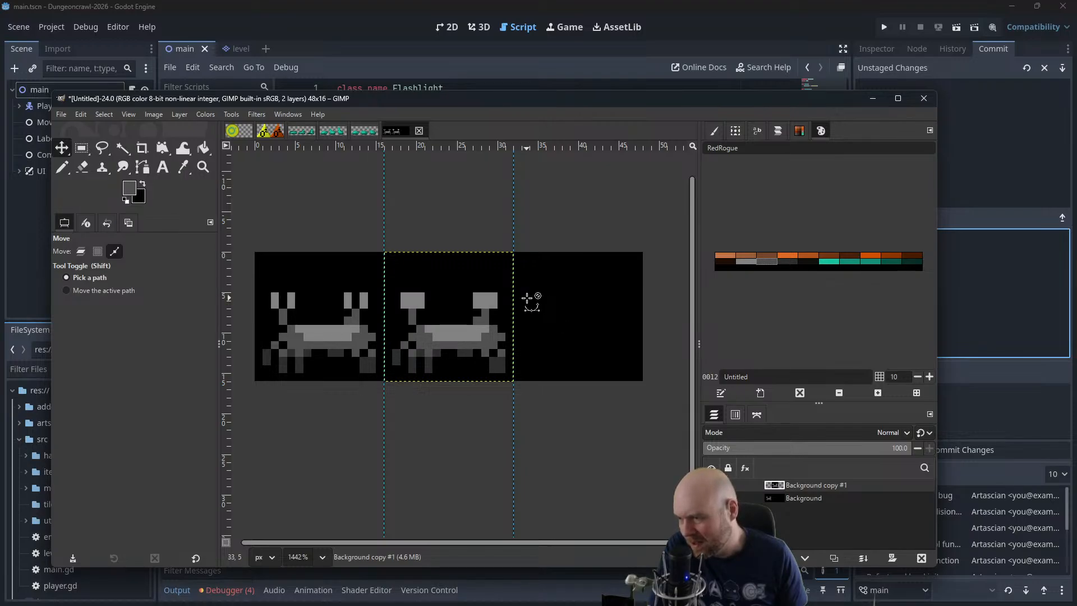
key(ctrl+z)
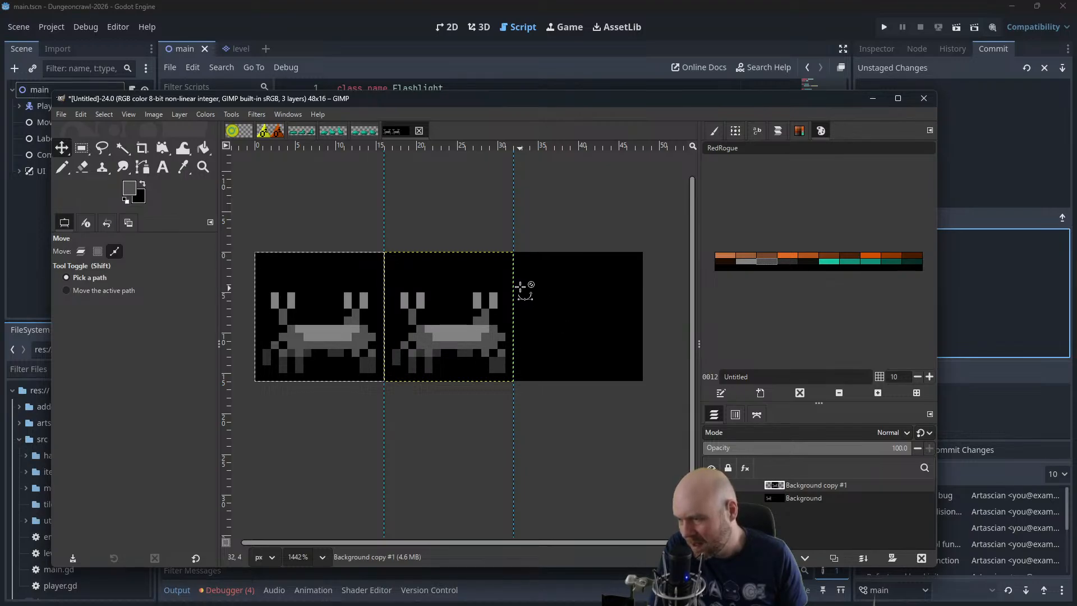
key(ctrl+z)
key(ctrl+z)
key(ctrl+z)
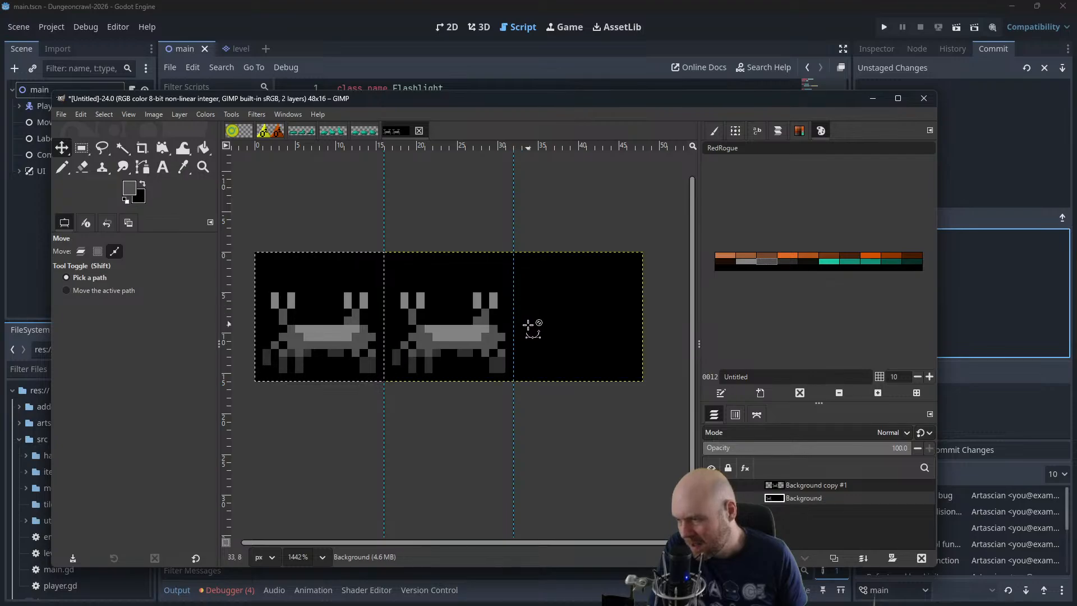
key(ctrl+z)
key(ctrl+z)
key(ctrl+z)
key(ctrl+z)
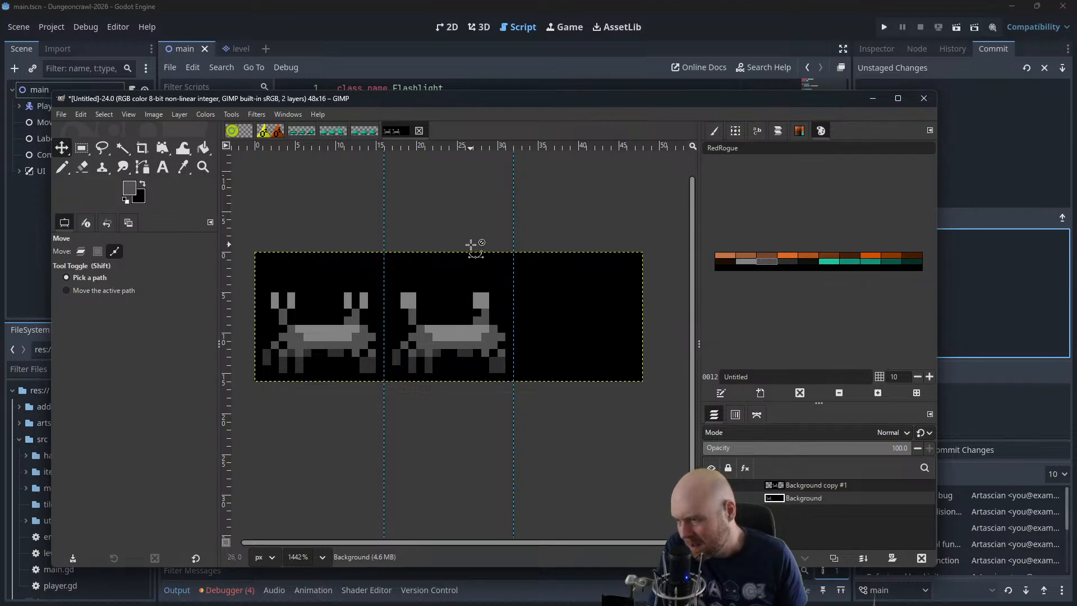
scroll(440, 358, up, 5)
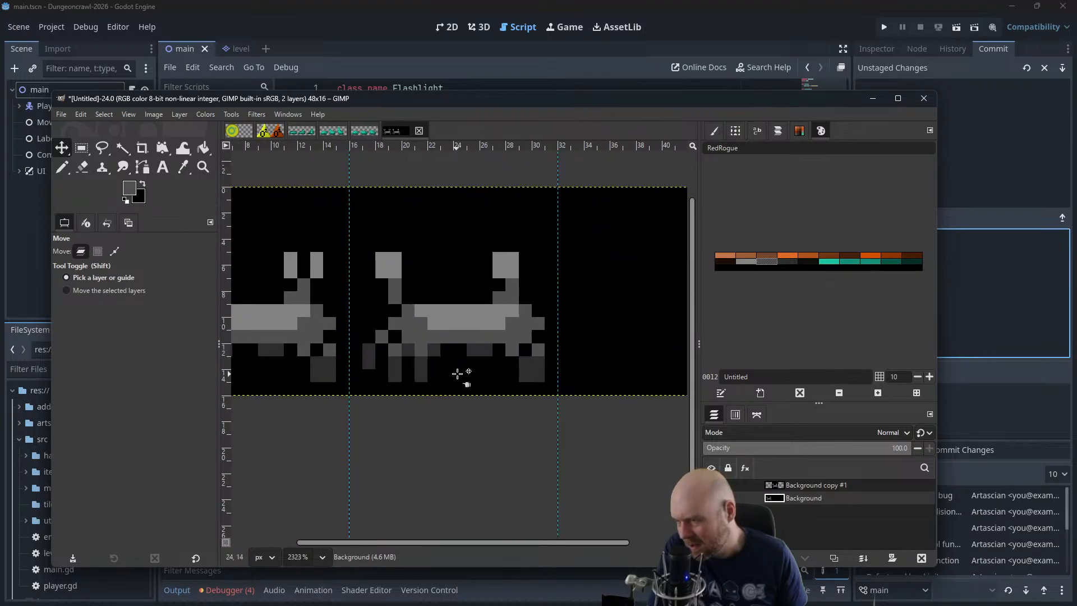
drag(457, 373, 540, 352)
scroll(491, 378, up, 1)
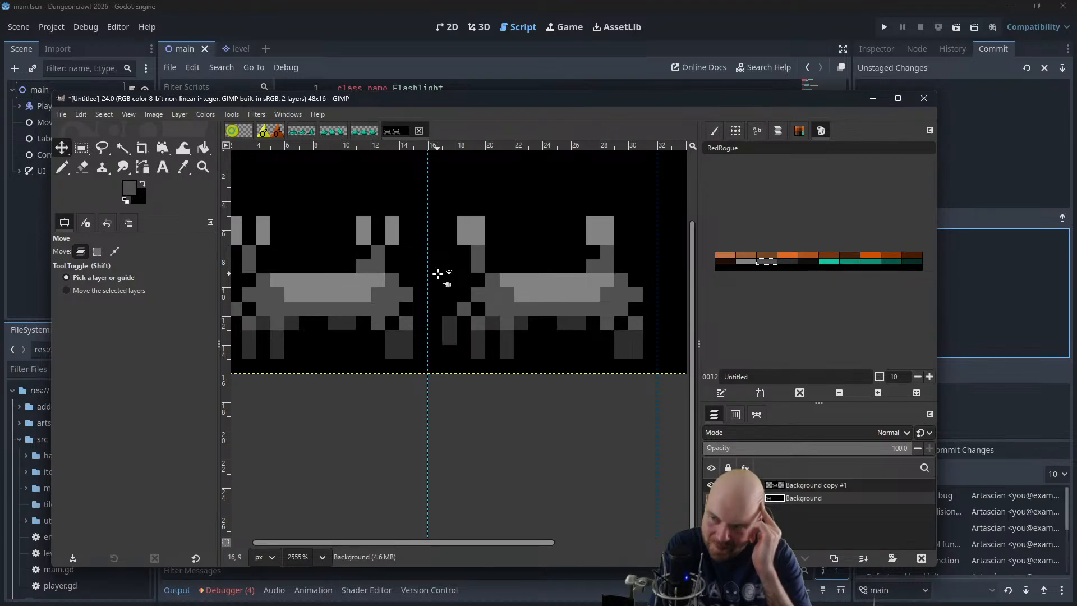
key(ctrl+z)
key(ctrl+z)
key(ctrl+z)
key(ctrl+z)
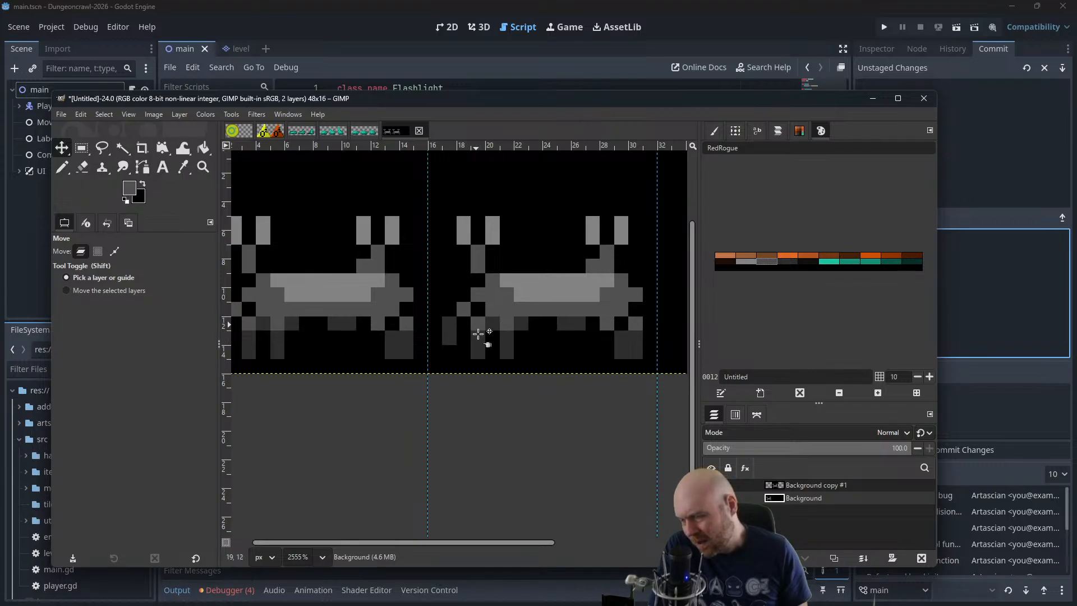
On the Background copy #1 layer, erase the lower segment of the second leg from the left and the inner column of the right legs' lower block
key(n)
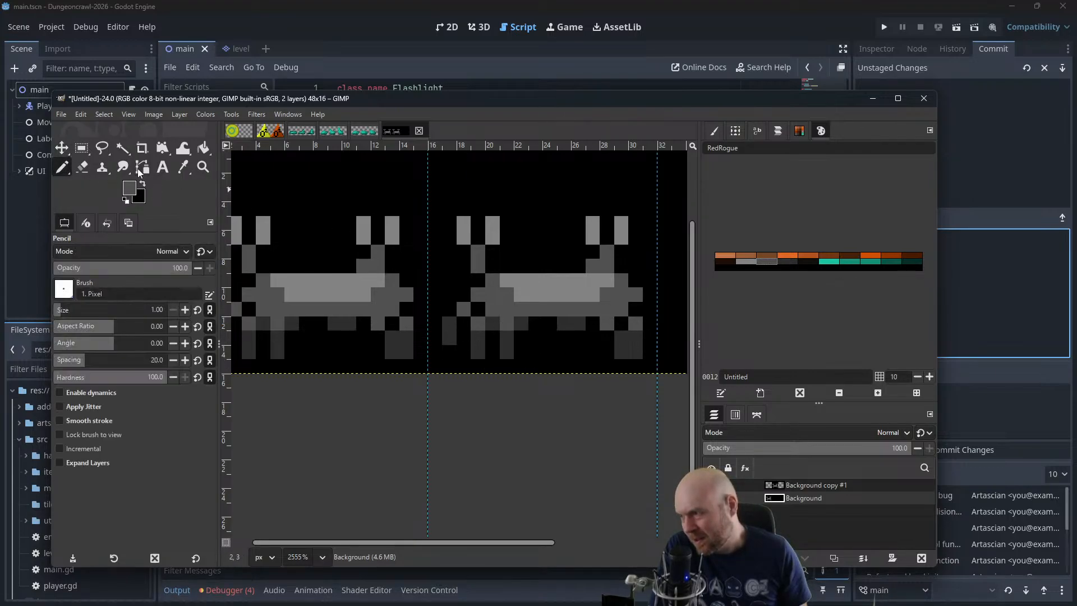
click(83, 168)
click(480, 347)
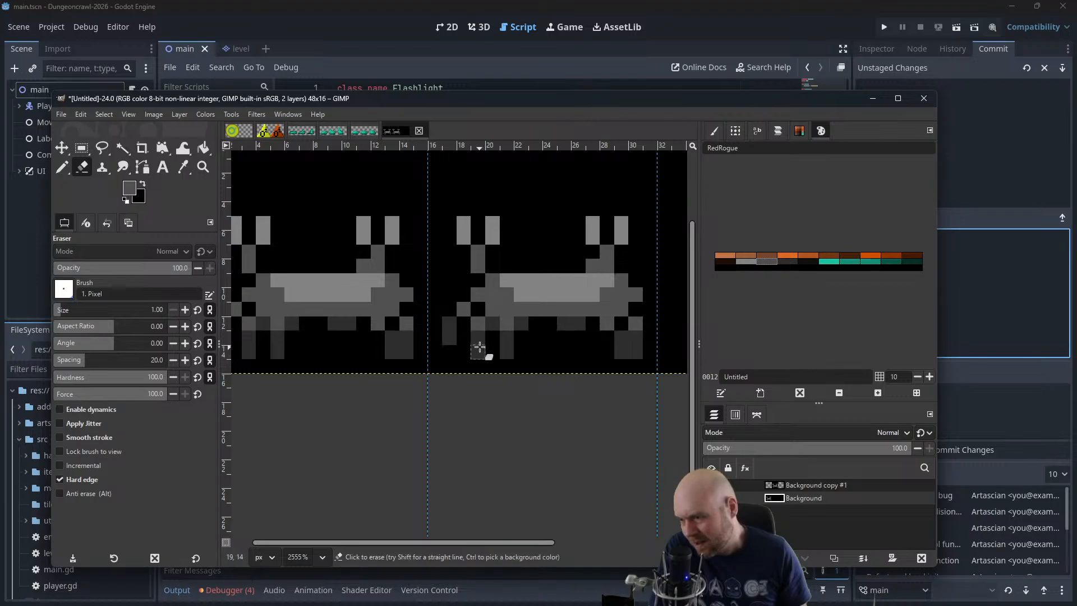
click(807, 485)
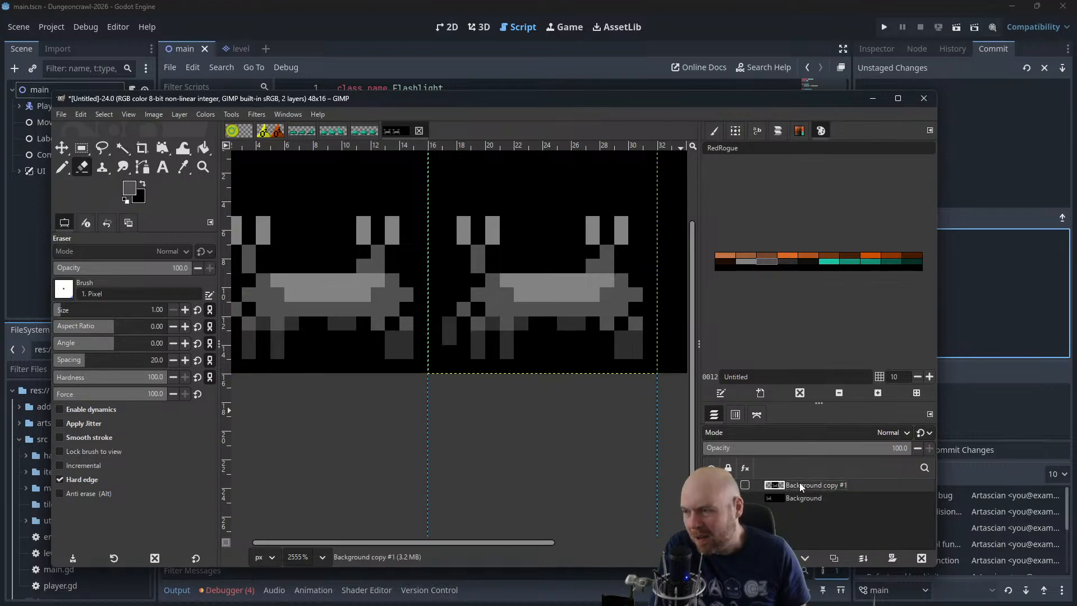
drag(481, 310, 478, 354)
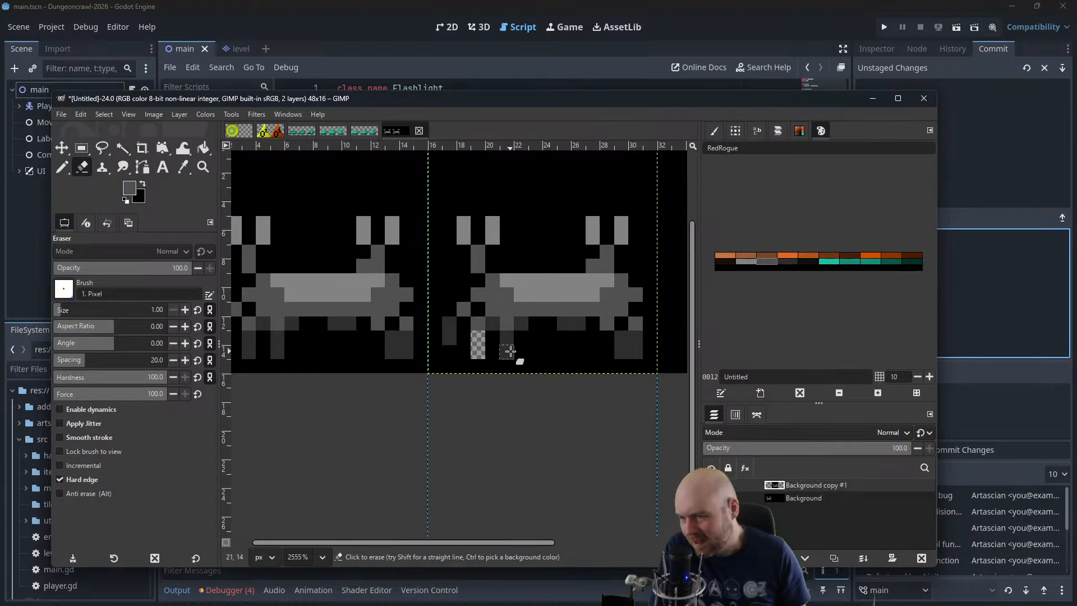
key(ctrl+z)
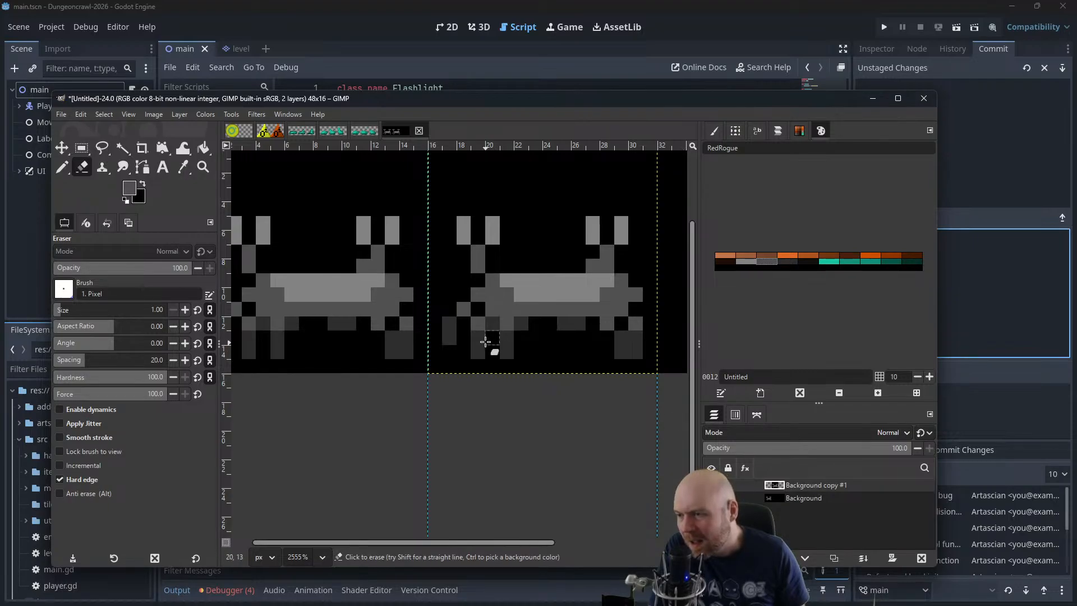
drag(478, 337, 481, 349)
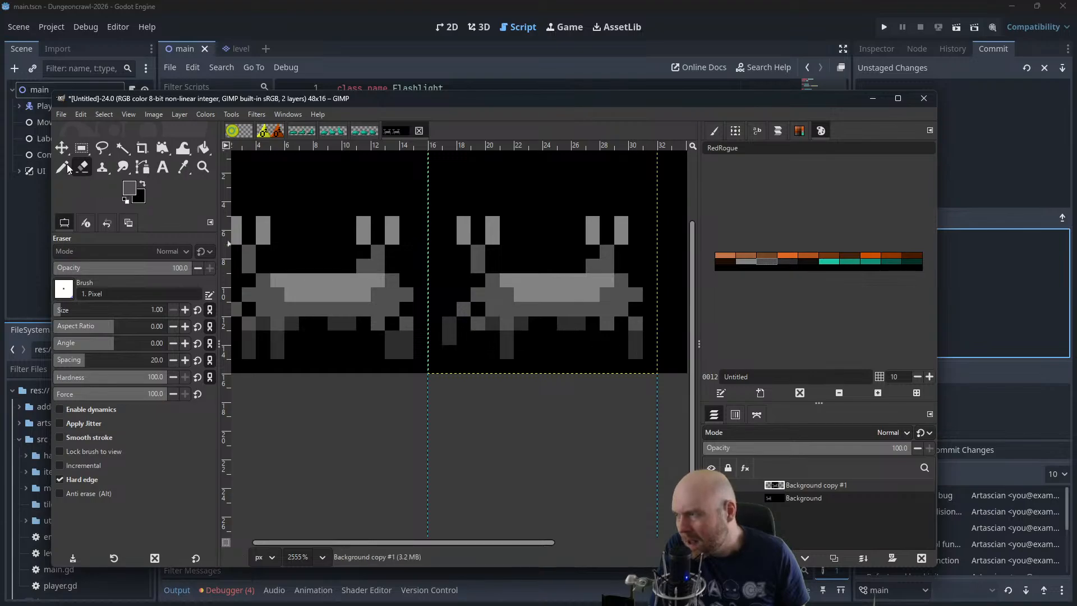
Shift the leftmost leg one pixel inward, redrawing its lower segment in dark grey and its joint in mid grey and erasing the old pixels
key(n)
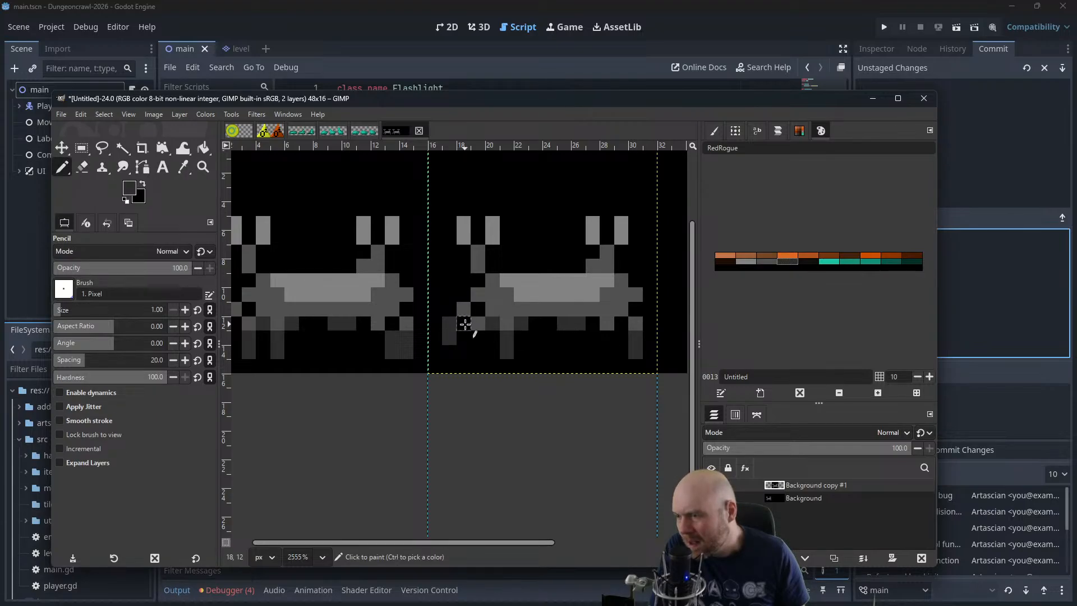
key(shift+e)
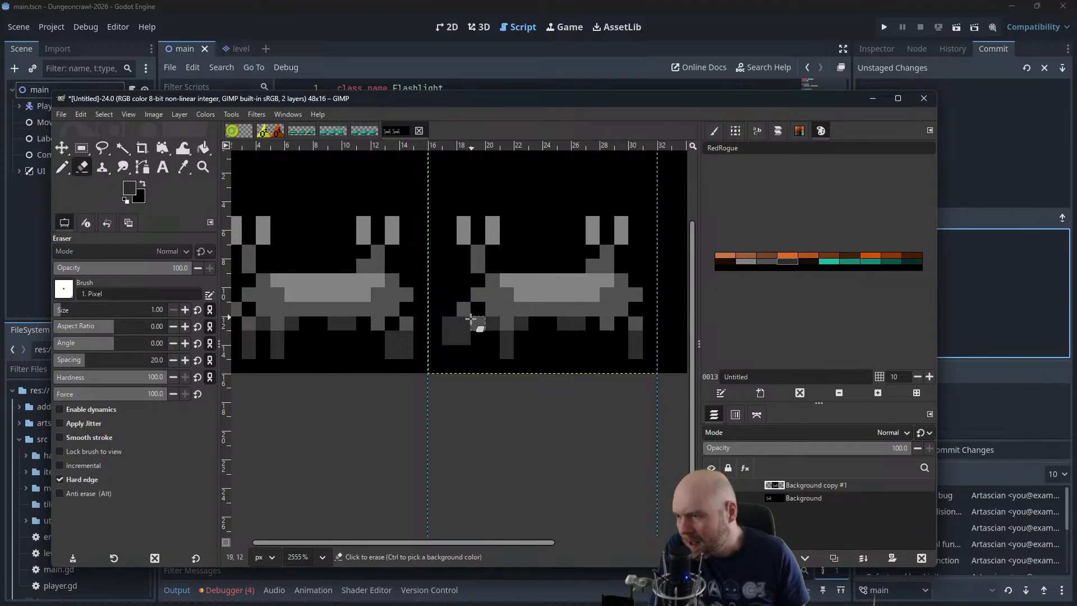
drag(453, 320, 457, 337)
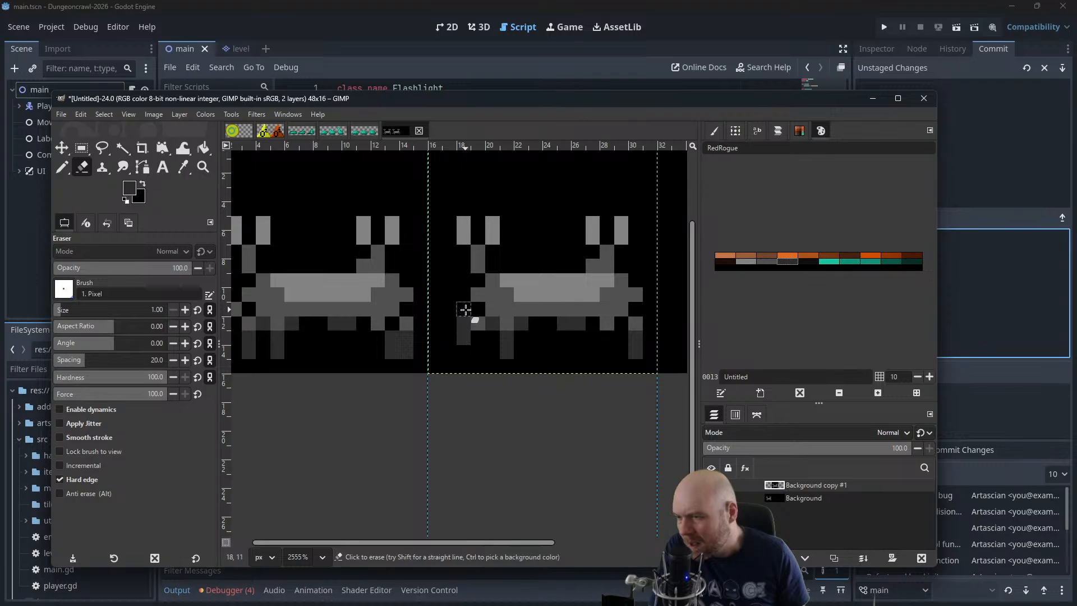
key(n)
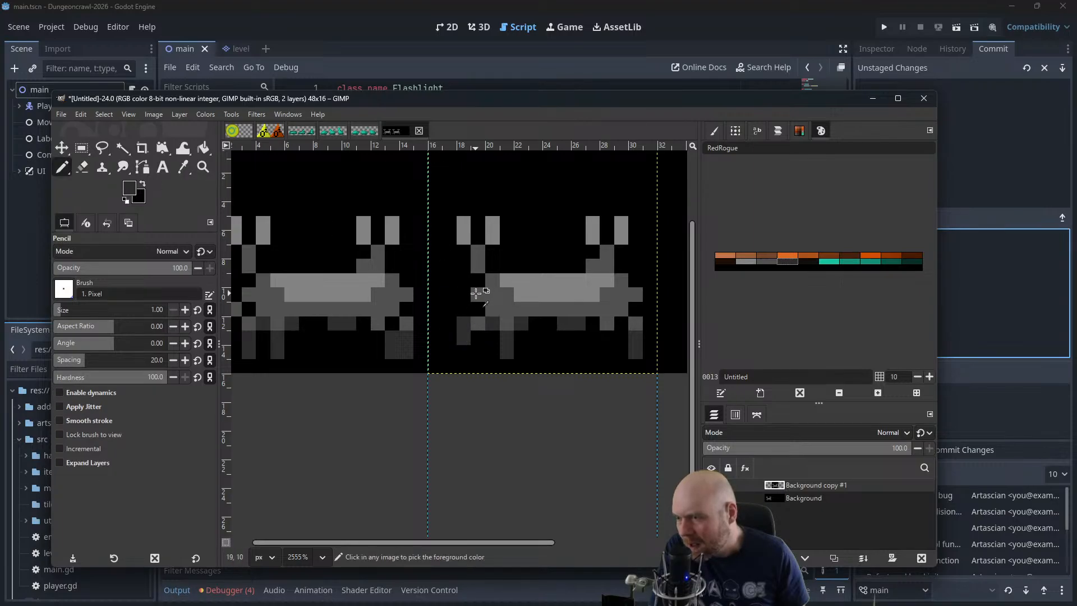
ctrl+click(476, 293)
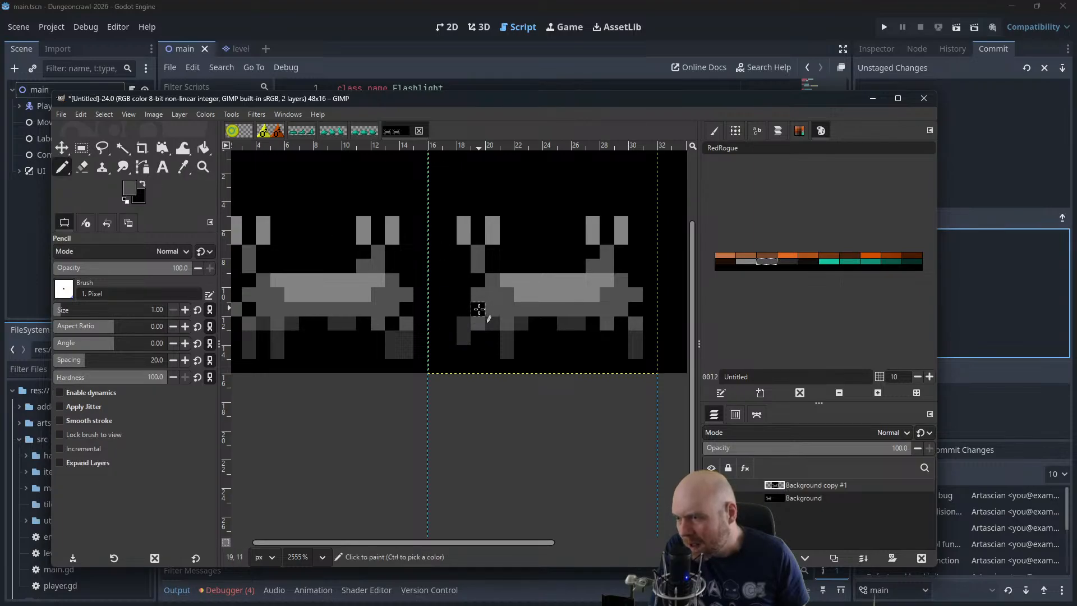
Shift the second leg from the left one pixel inward, finishing its segments in dark grey and erasing the old lower column
ctrl+click(510, 340)
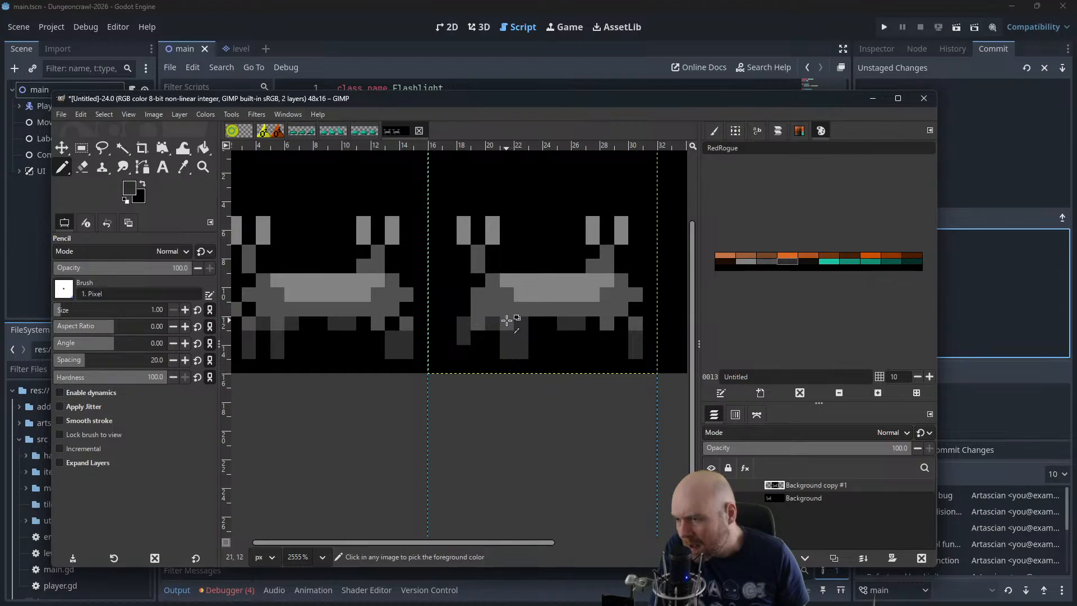
ctrl+click(507, 320)
ctrl+click(508, 321)
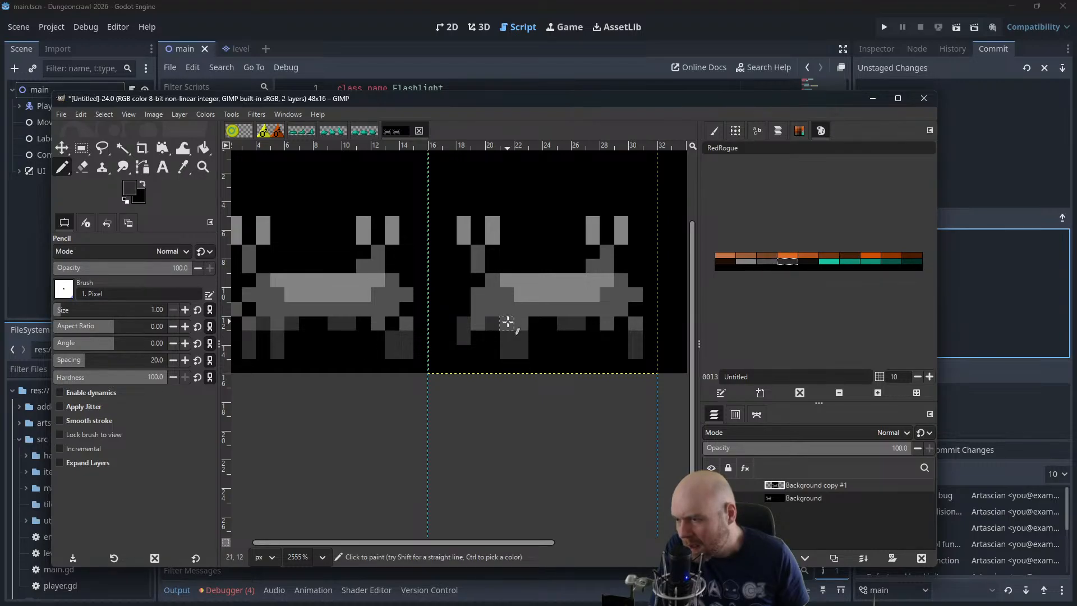
click(82, 167)
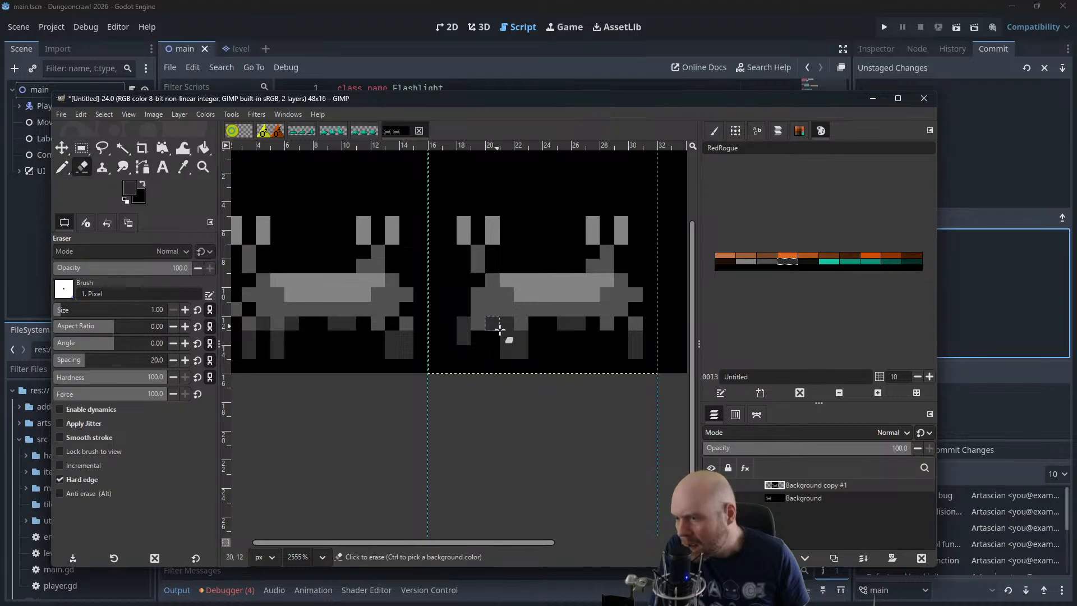
drag(588, 348, 515, 354)
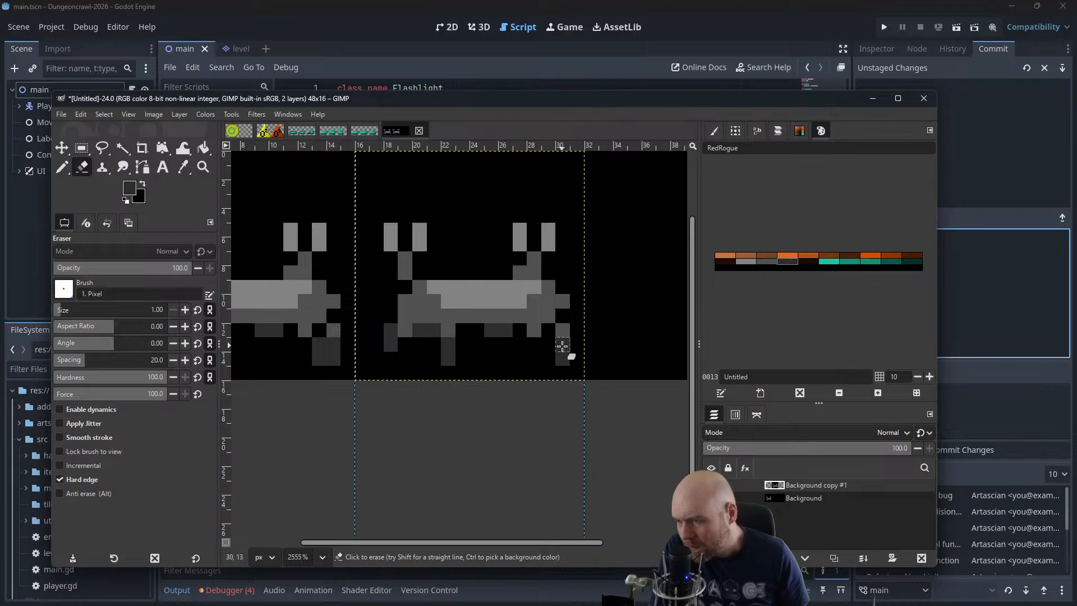
Shift the rightmost leg's lower segment one pixel outward in dark grey and erase its old two-pixel column
key(n)
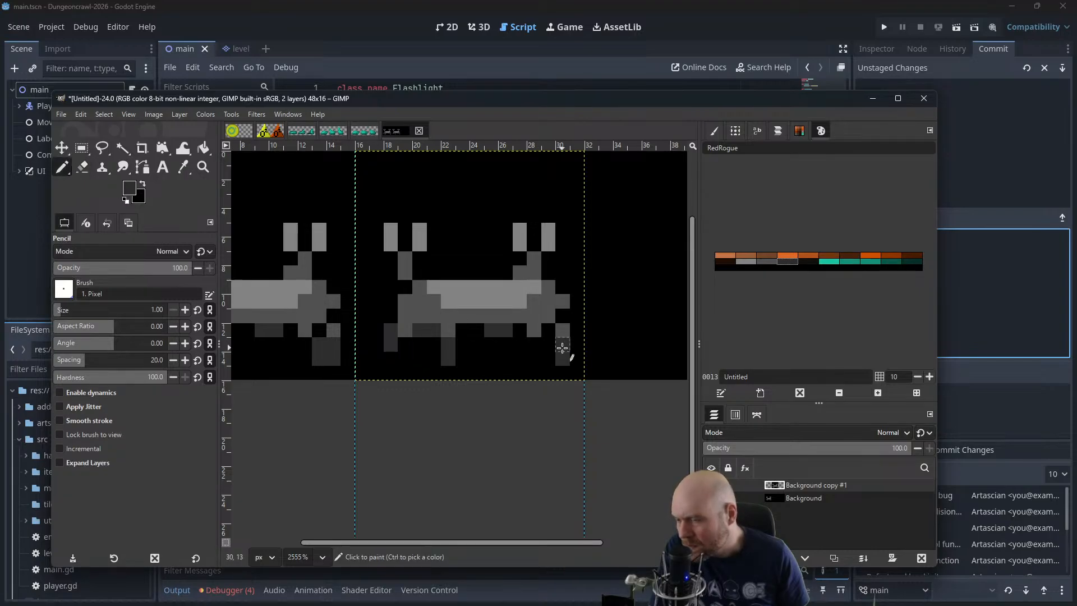
key(ctrl)
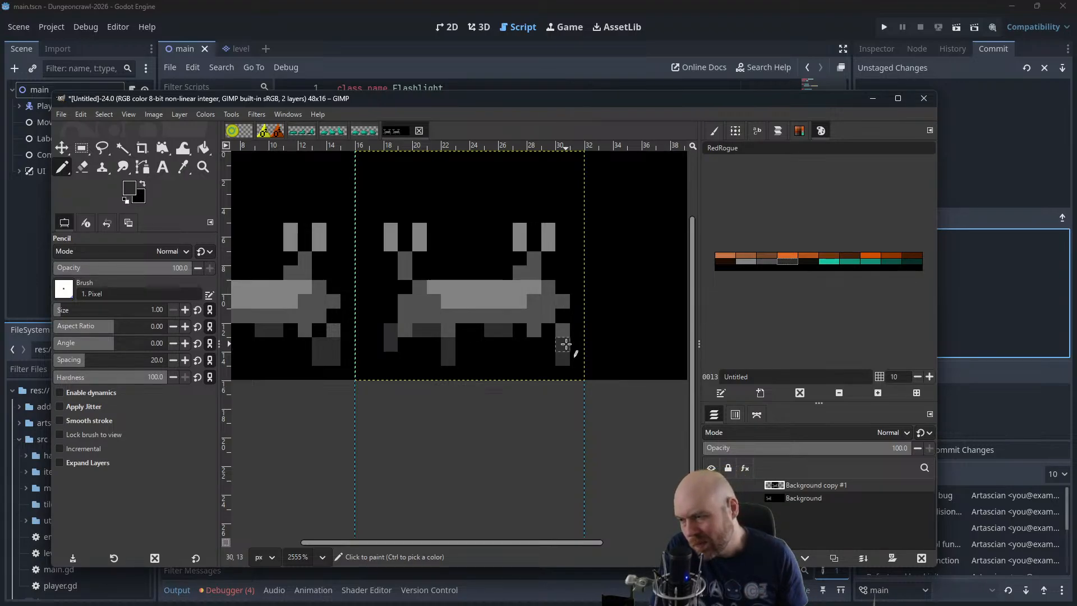
scroll(543, 295, down, 3)
drag(541, 284, 523, 296)
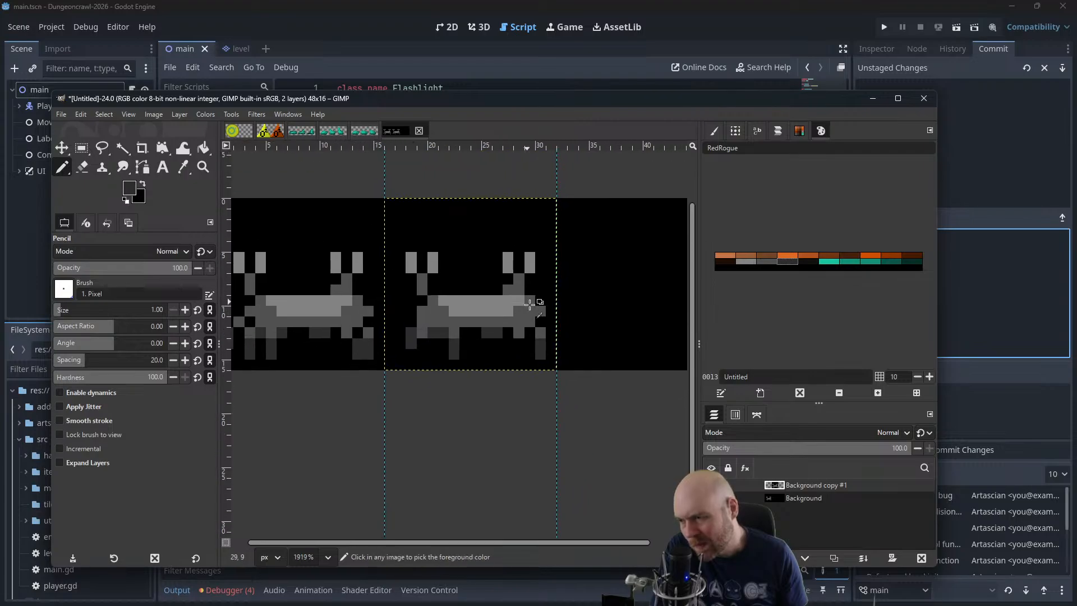
scroll(548, 322, up, 3)
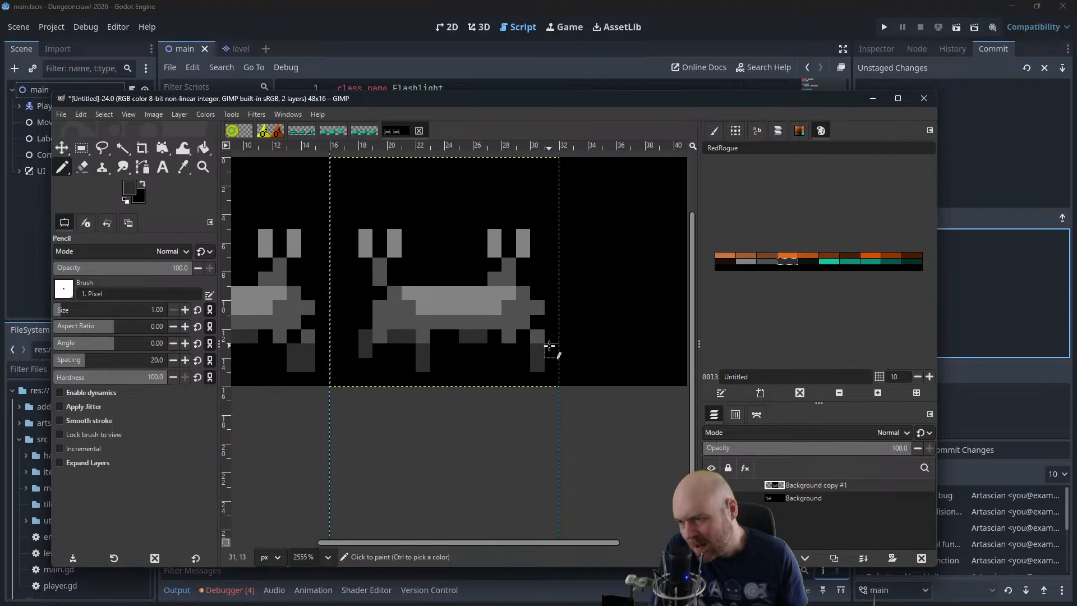
drag(550, 345, 549, 363)
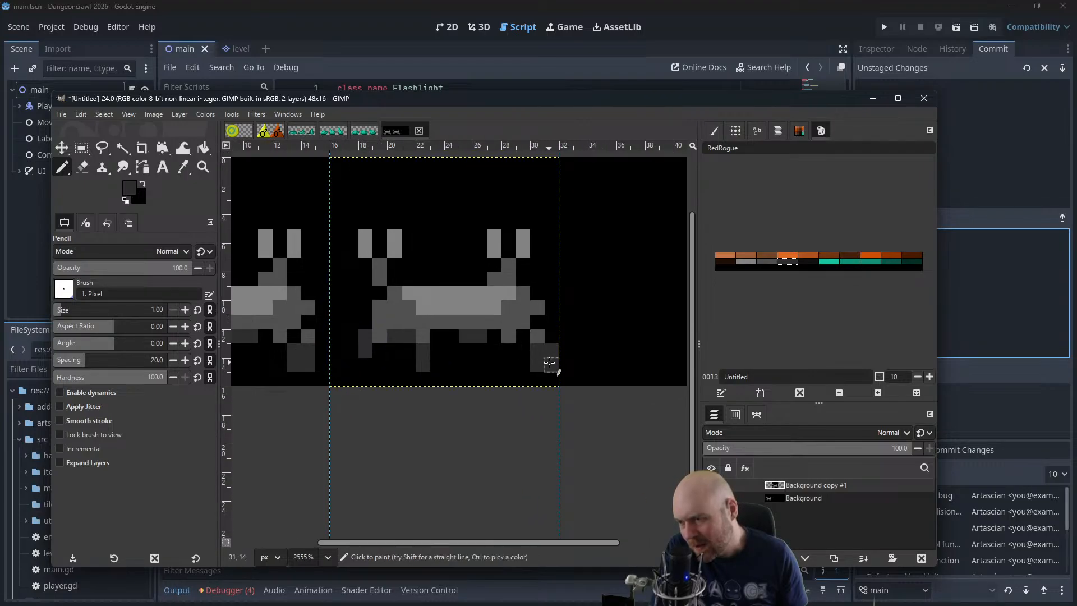
click(80, 168)
drag(540, 352, 537, 365)
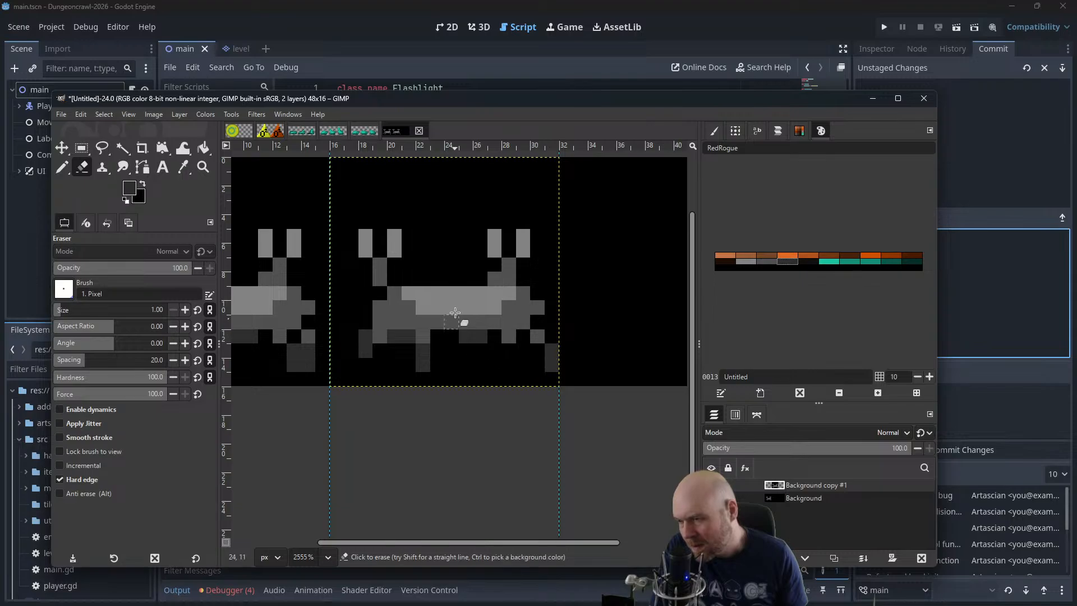
Move the Background copy #1 layer from the second frame onto the first frame, directly over the original creature
drag(433, 302, 621, 318)
scroll(622, 318, down, 3)
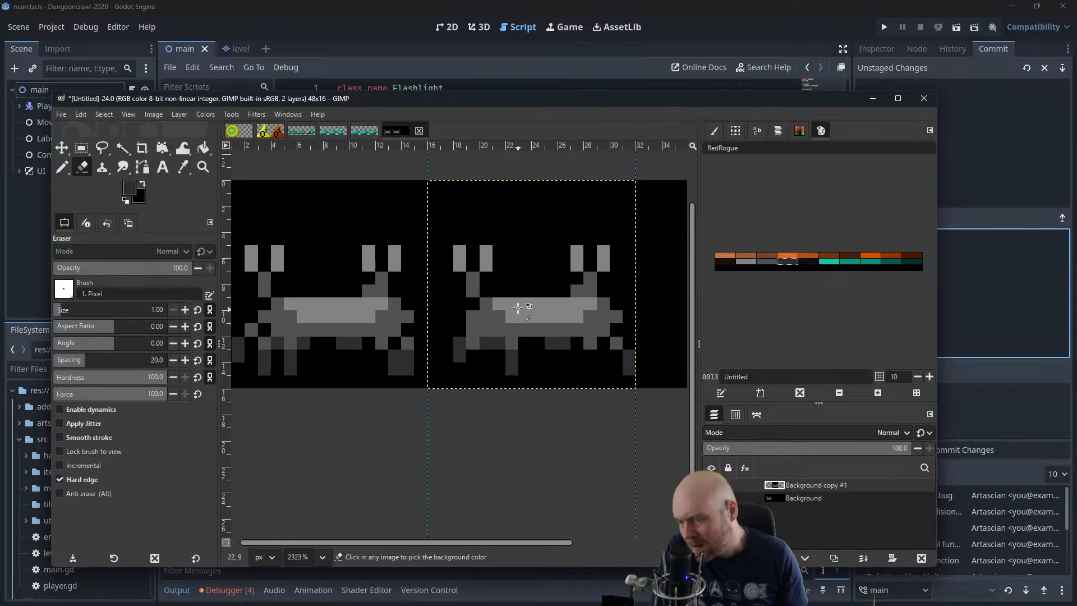
drag(484, 288, 564, 292)
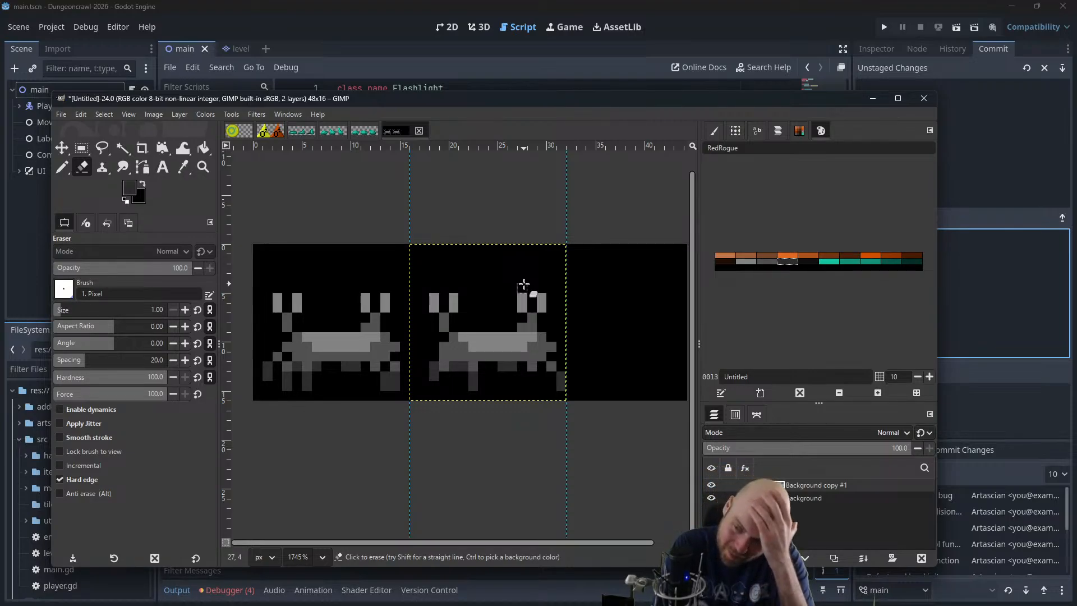
scroll(617, 291, down, 2)
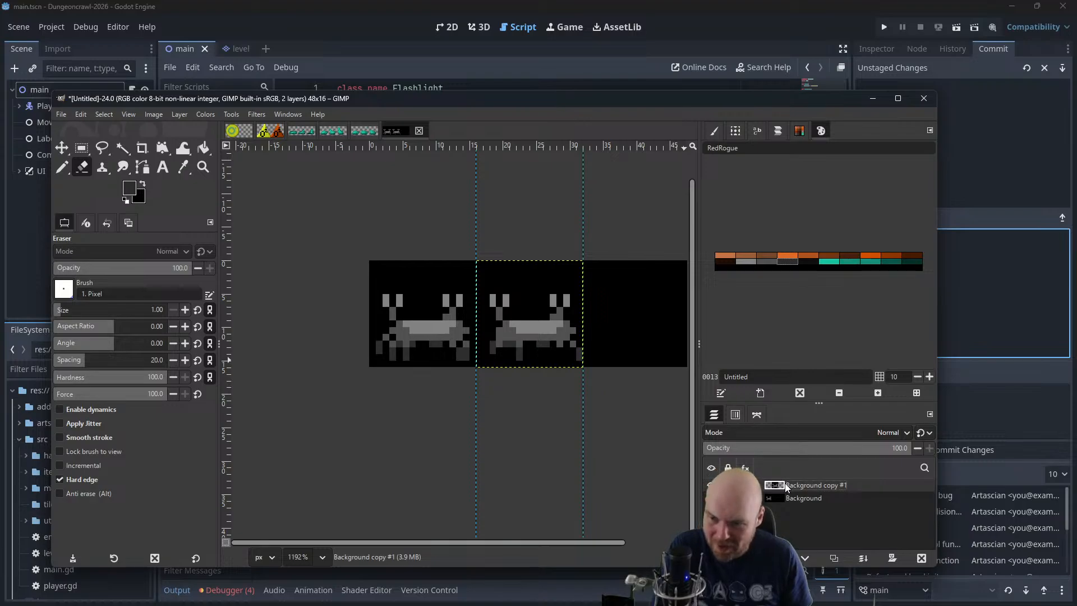
click(62, 148)
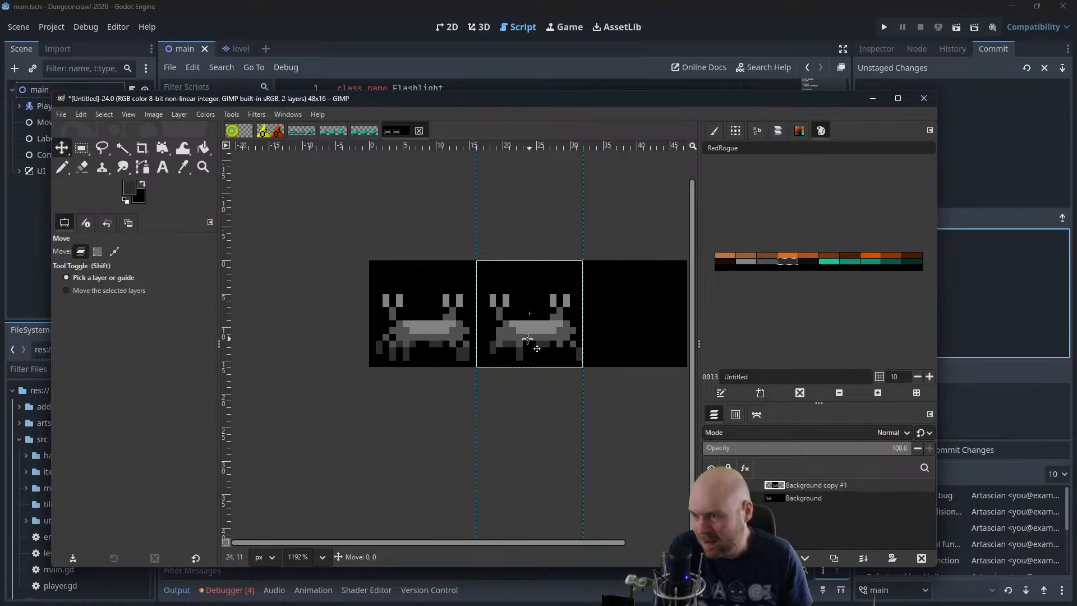
drag(527, 339, 421, 339)
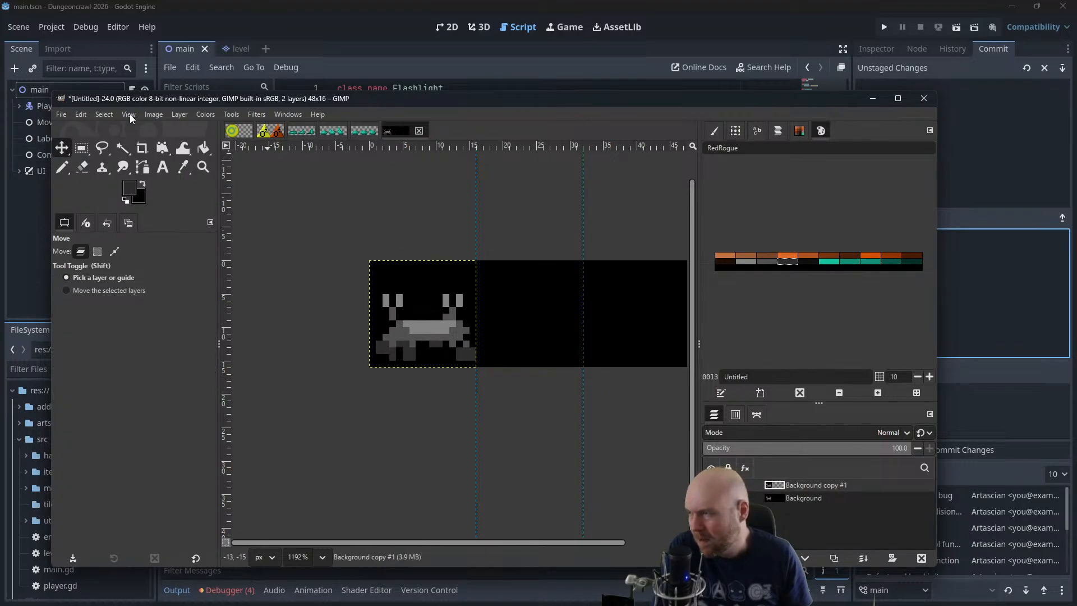
Open the animation playback preview for the sprite sheet and enlarge its window
click(105, 114)
mouse_move(256, 115)
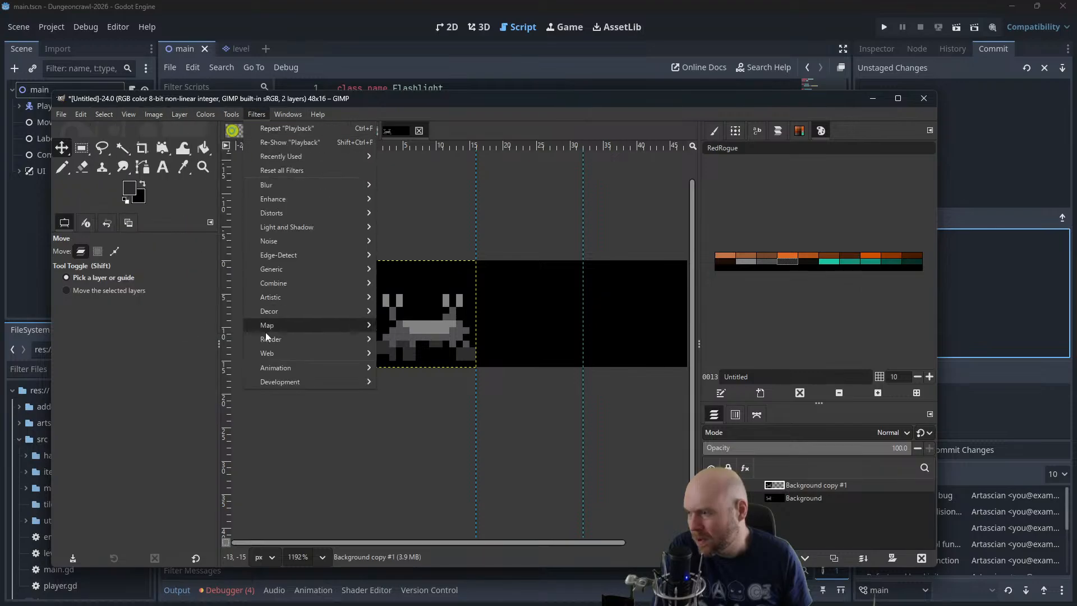
mouse_move(275, 368)
click(439, 405)
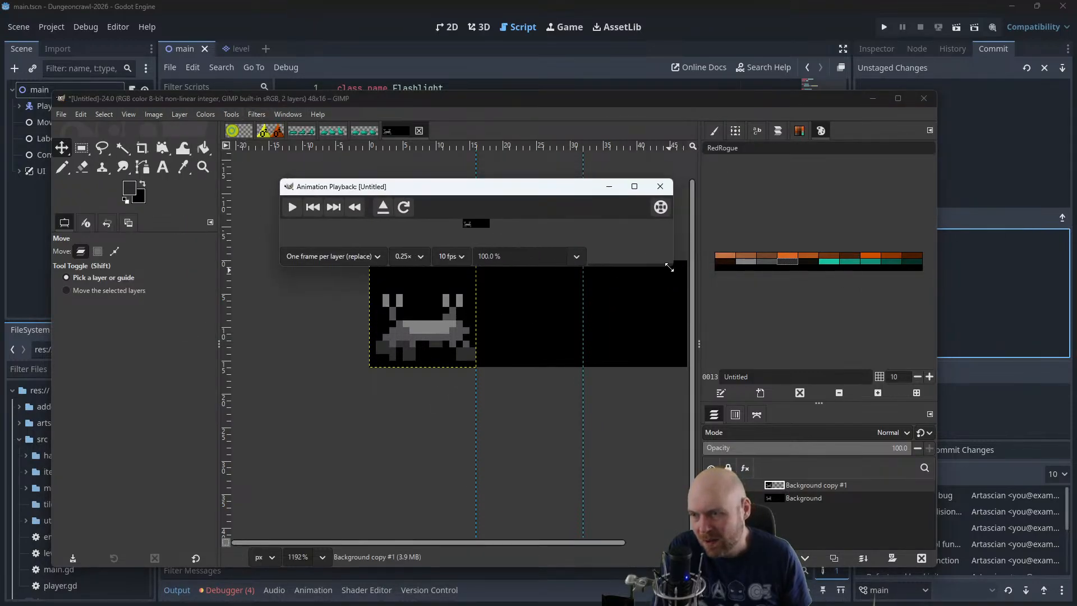
drag(670, 267, 827, 494)
Set the playback zoom to 400% and play the two layers as animation frames
click(579, 486)
click(514, 480)
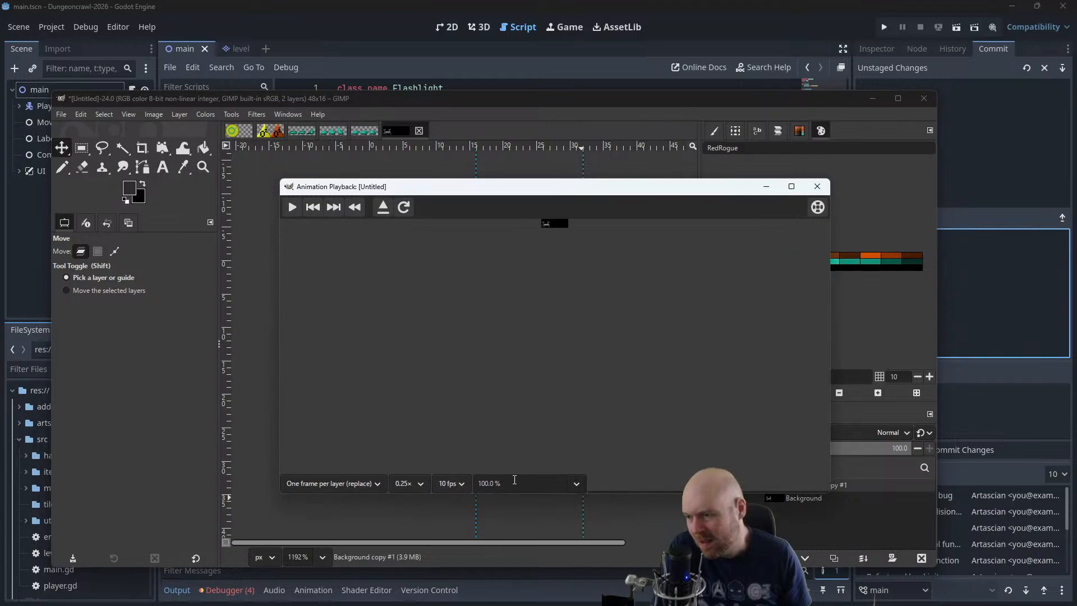
drag(514, 481, 449, 486)
text(50)
key(Return)
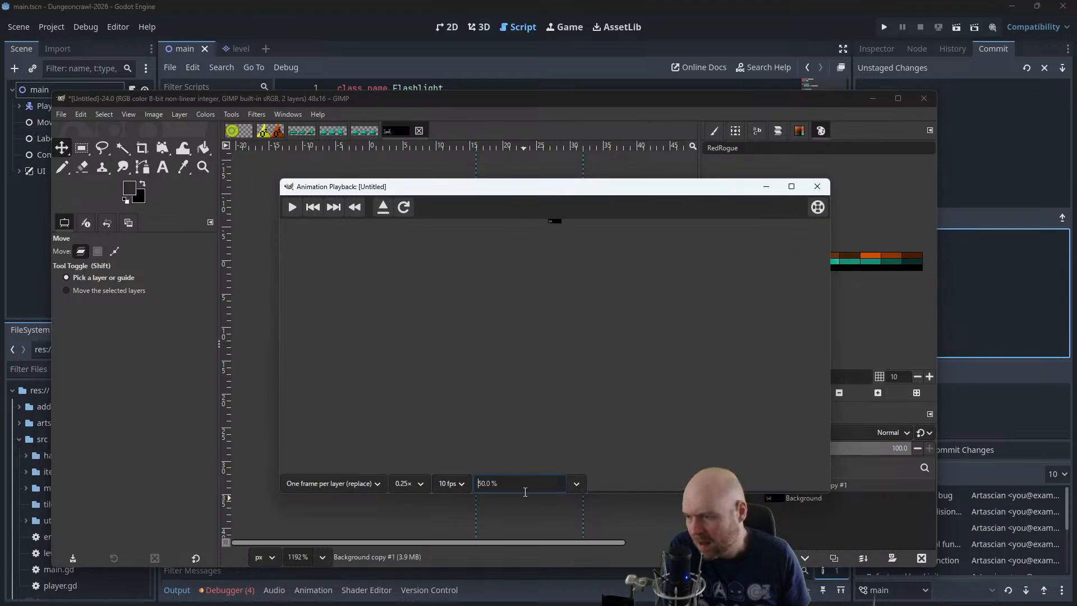
key(ctrl+a)
text(400)
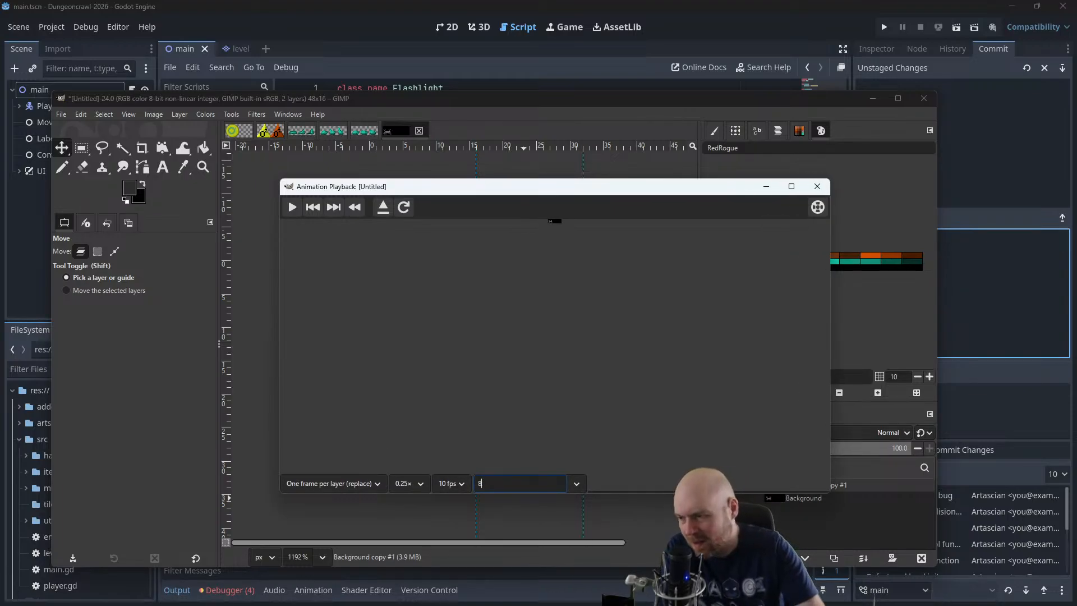
key(Return)
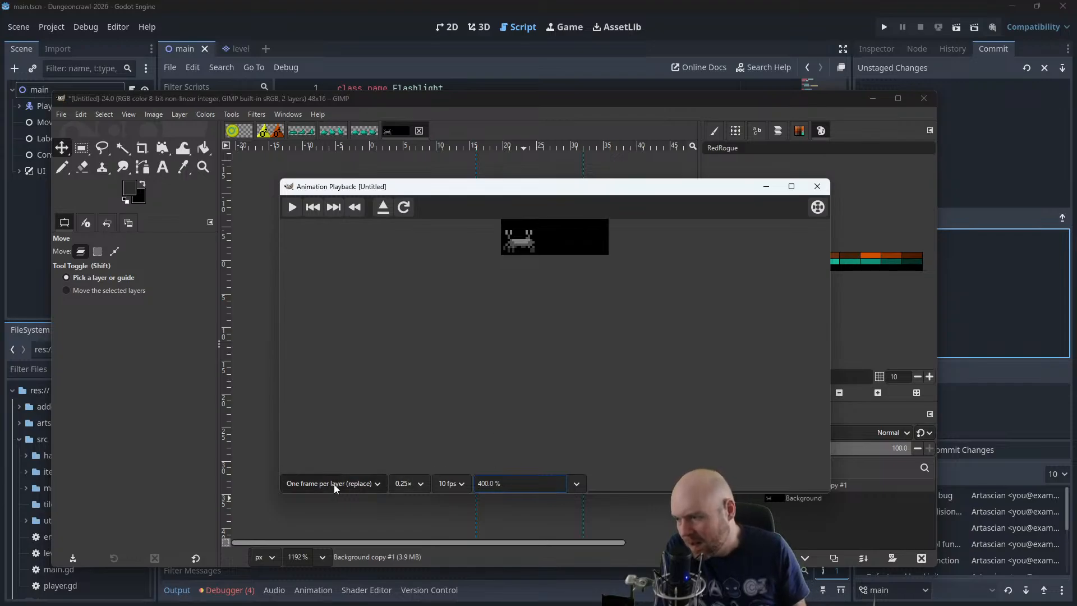
click(292, 207)
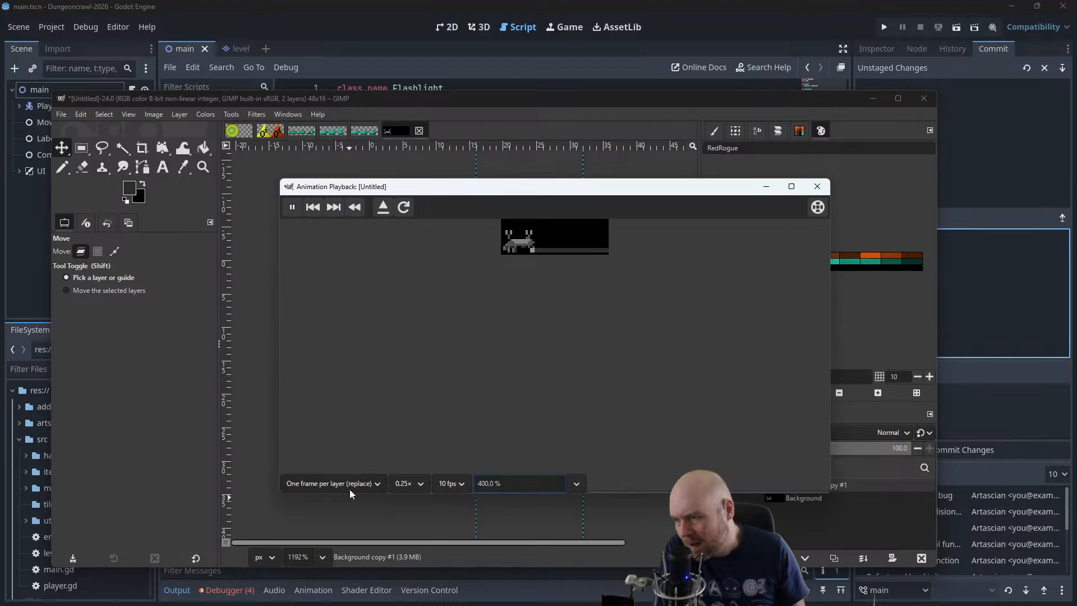
click(817, 186)
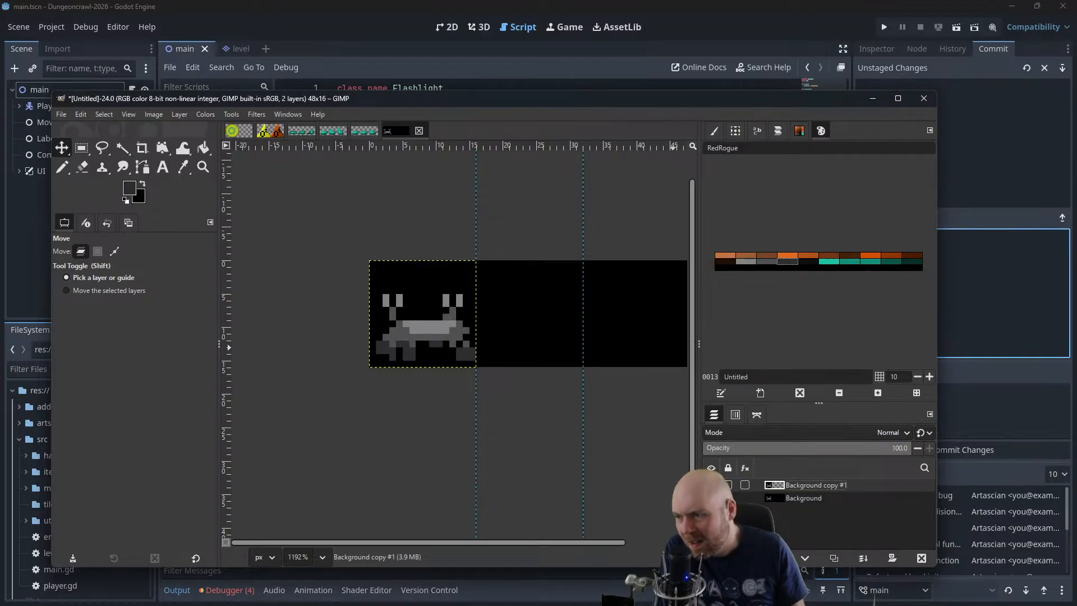
Toggle the visibility of Background copy #1 to compare its leg pose with the original creature
click(712, 486)
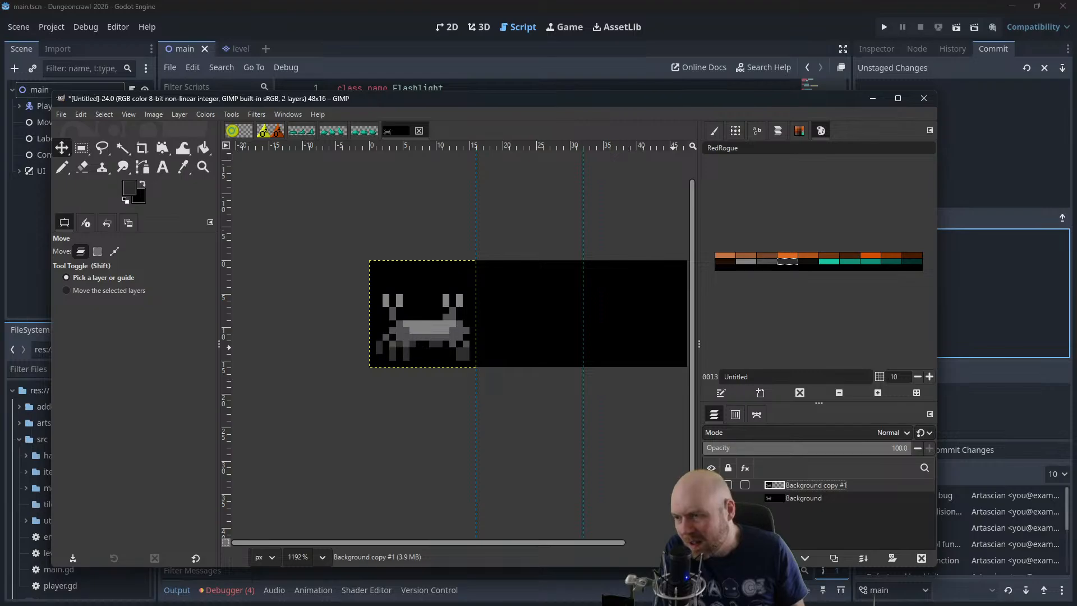
click(711, 485)
click(711, 486)
Hide the Background layer and toggle Background copy #1 to inspect it on its own, leaving it shown
click(712, 498)
click(712, 486)
click(711, 485)
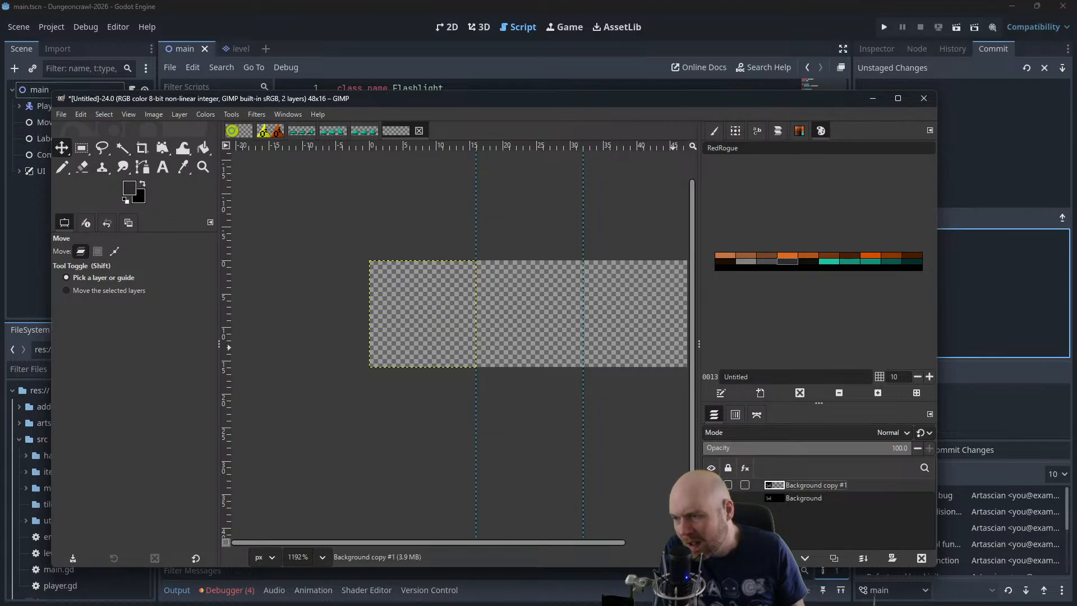
click(712, 485)
click(711, 485)
click(712, 485)
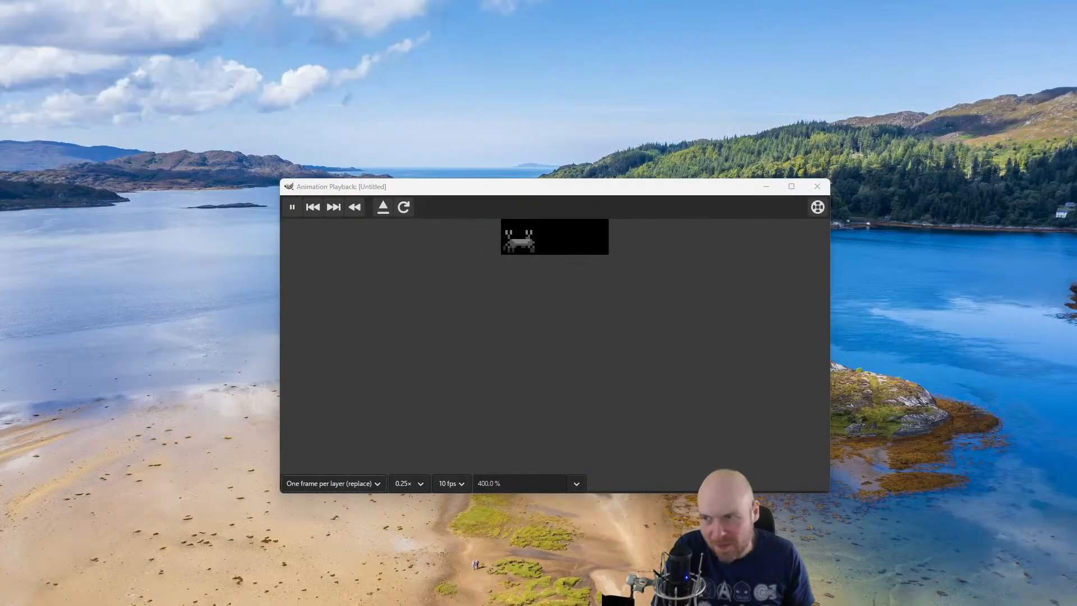
Switch to the open animation preview, play it and return to the sprite image
key(alt+Tab)
click(293, 208)
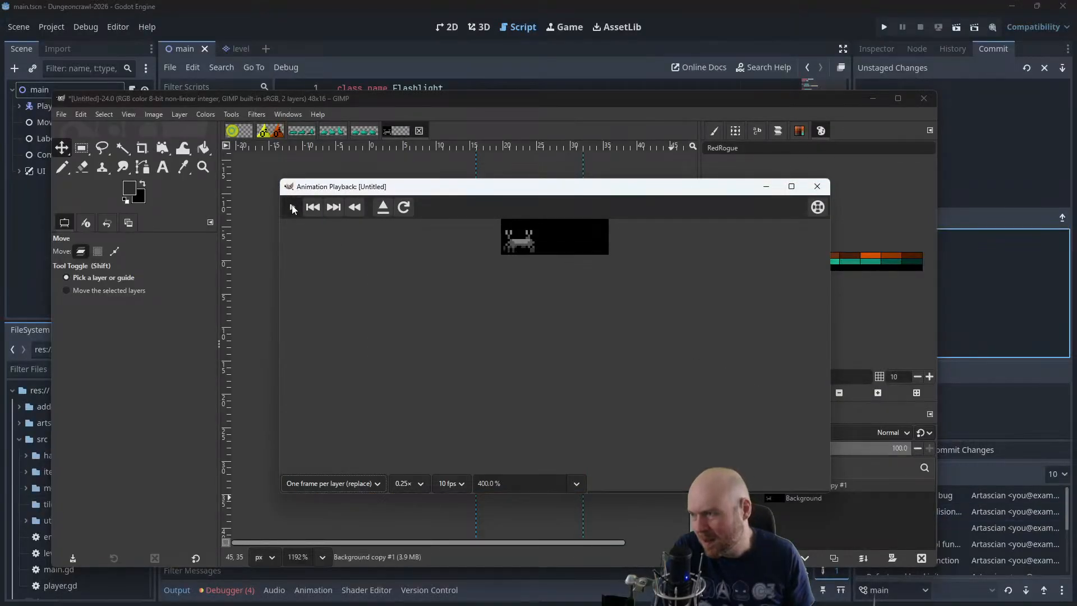
click(472, 115)
Fill the transparent holes around the left and right legs on Background copy #1 with black using the Pencil
scroll(416, 296, up, 5)
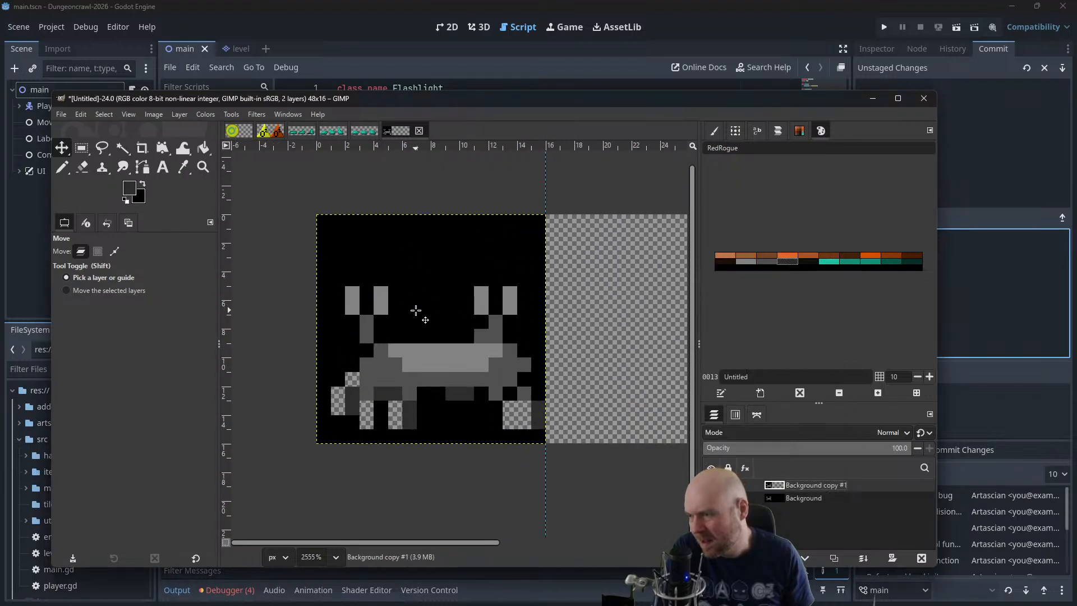
click(62, 167)
click(144, 185)
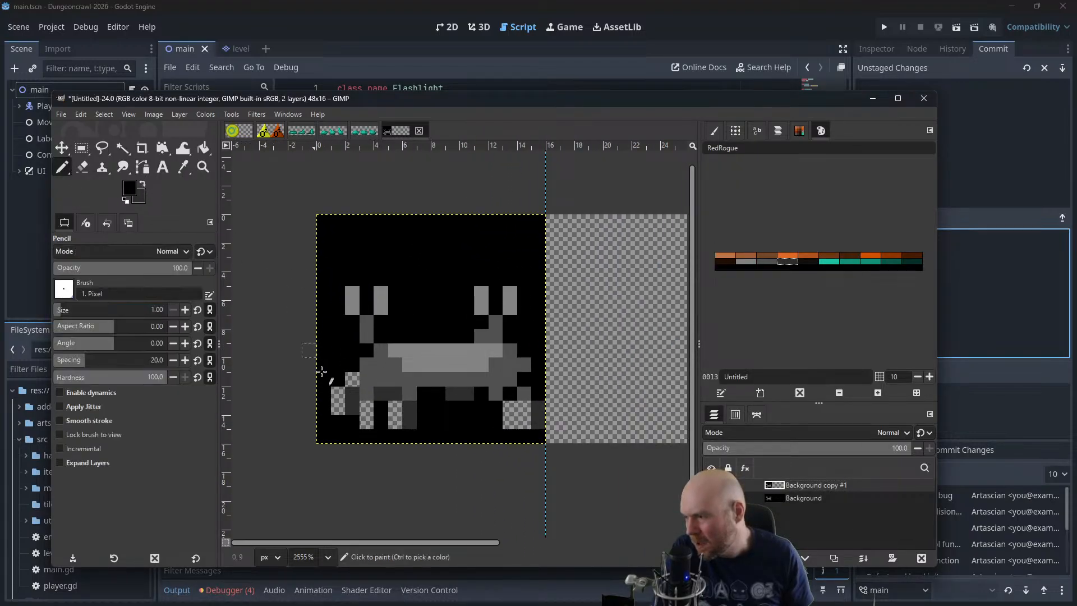
mouse_move(352, 377)
mouse_down()
mouse_move(336, 408)
mouse_move(364, 410)
mouse_move(364, 426)
mouse_move(393, 428)
mouse_up()
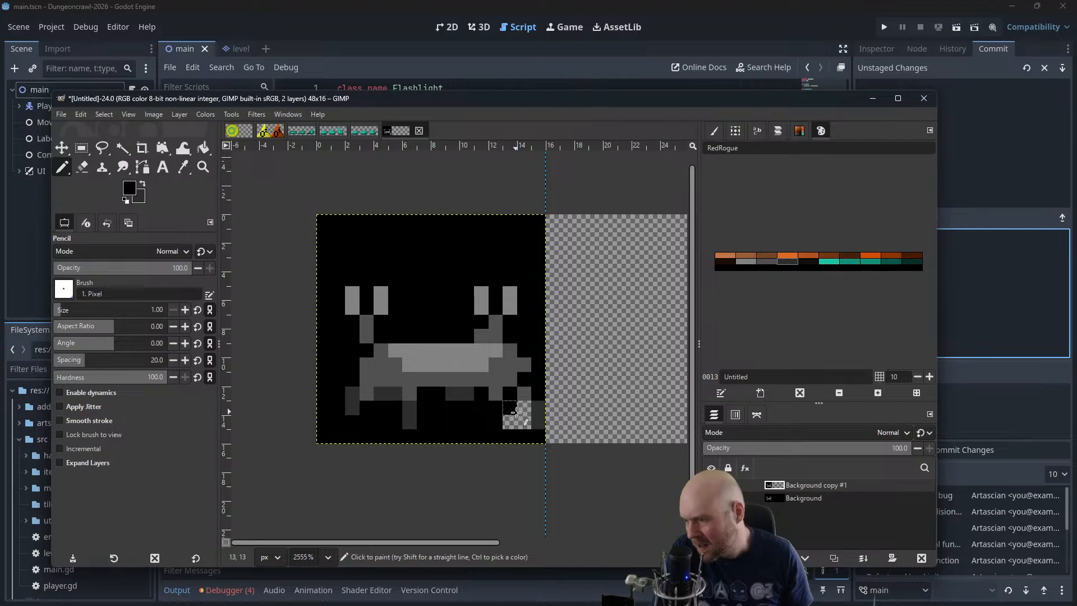
mouse_move(516, 413)
mouse_down()
mouse_move(524, 422)
mouse_move(524, 408)
mouse_up()
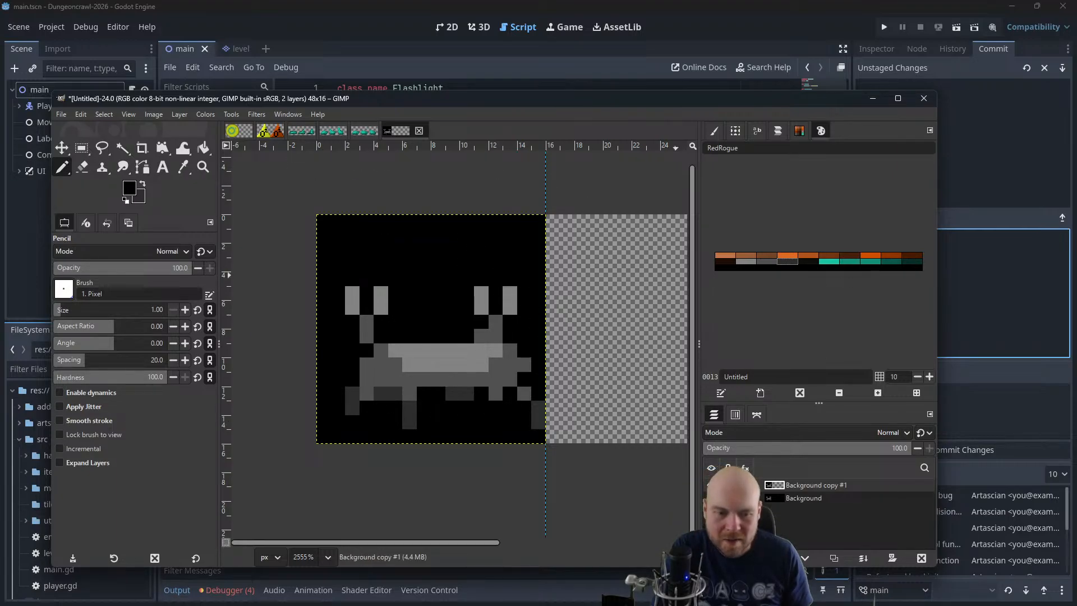
Play the existing animation preview, close it and reopen the playback for the patched layer
click(291, 207)
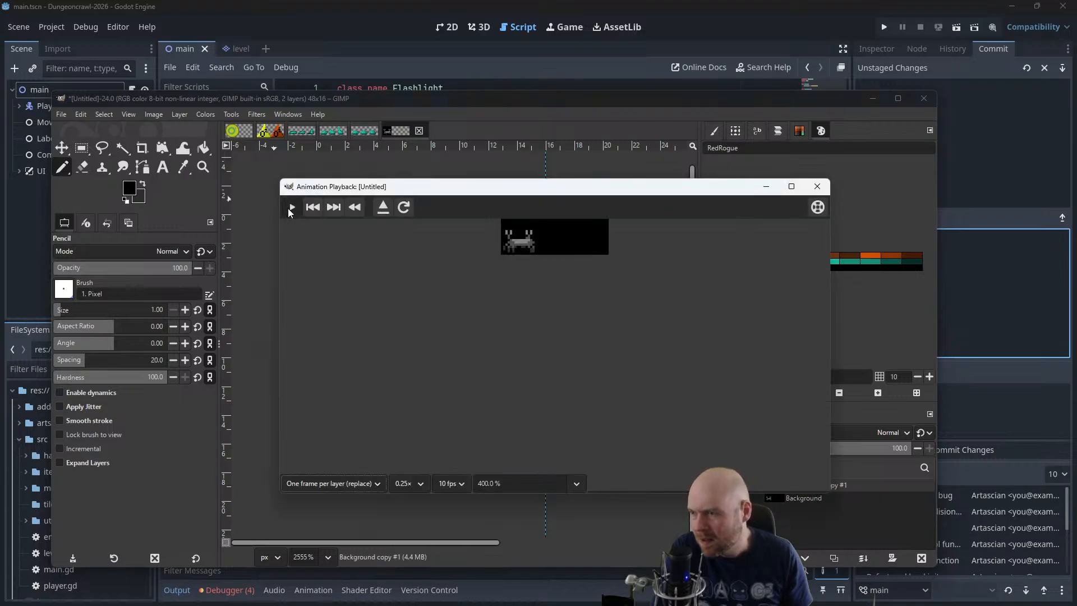
click(817, 186)
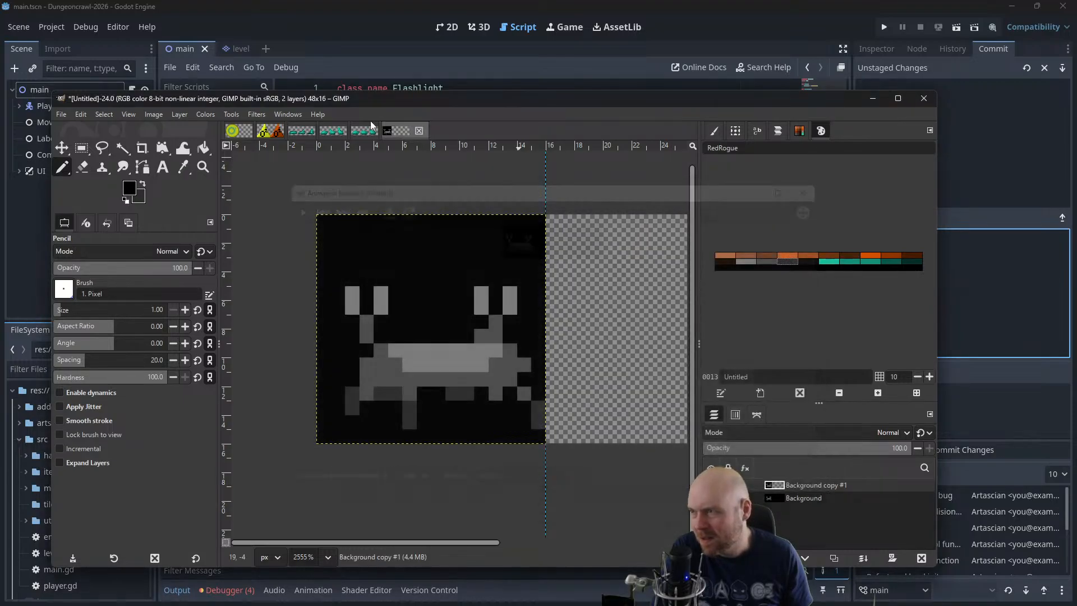
click(257, 115)
mouse_move(331, 367)
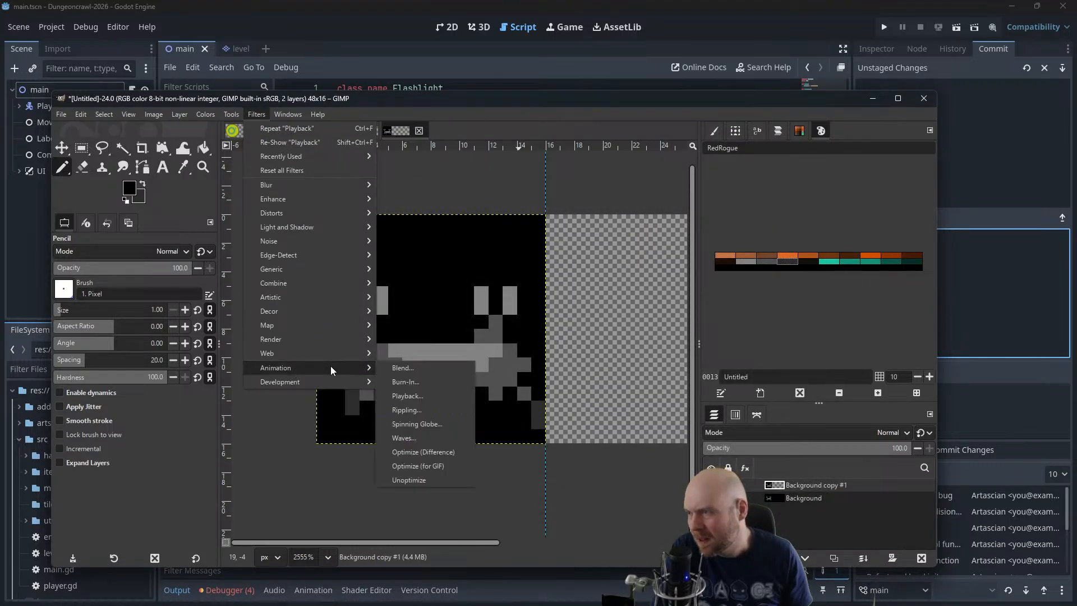
click(413, 395)
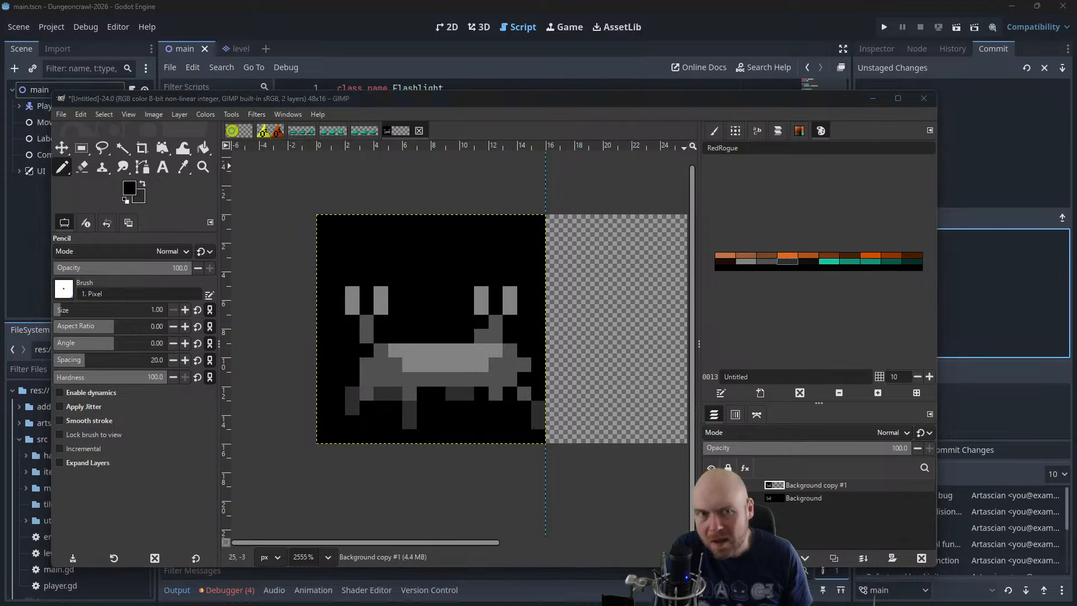
Enlarge the animation preview, set its zoom to 400%, play and stop the leg animation, and close the preview
drag(424, 243, 417, 245)
drag(682, 324, 830, 511)
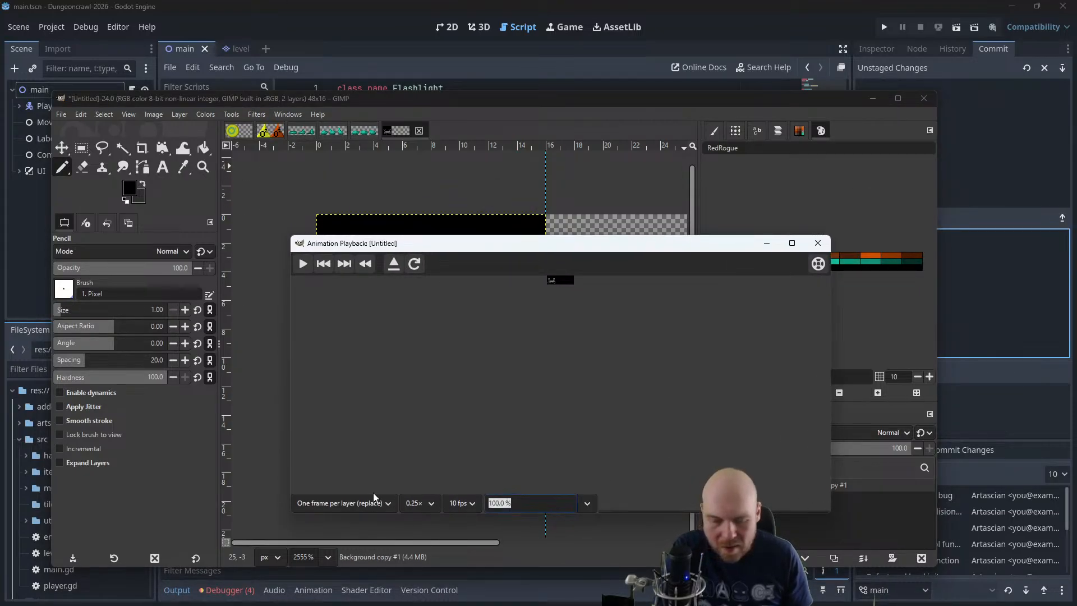
text(400)
key(Return)
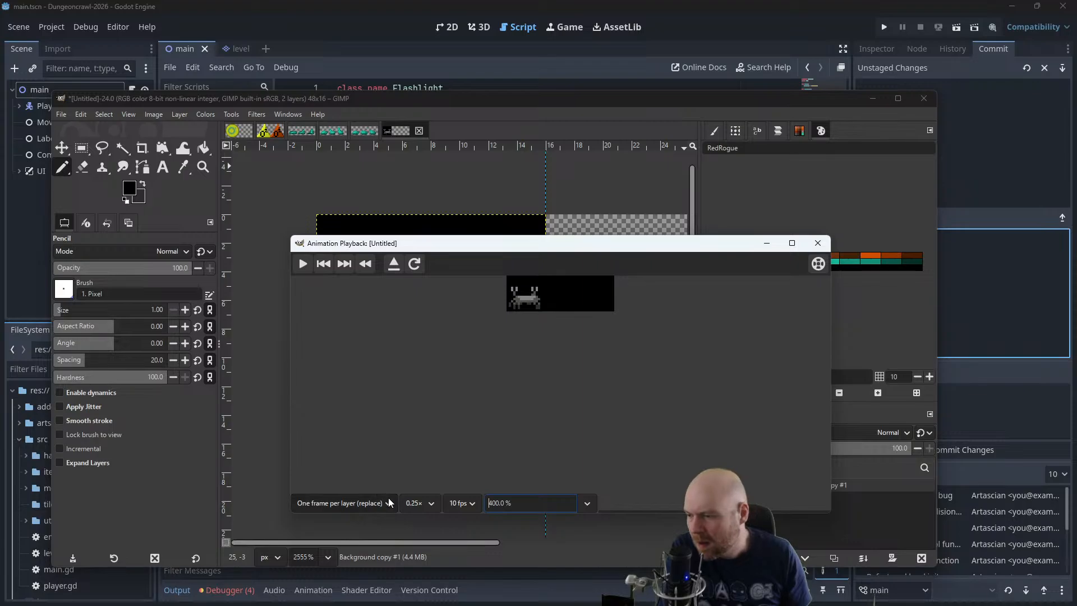
click(304, 264)
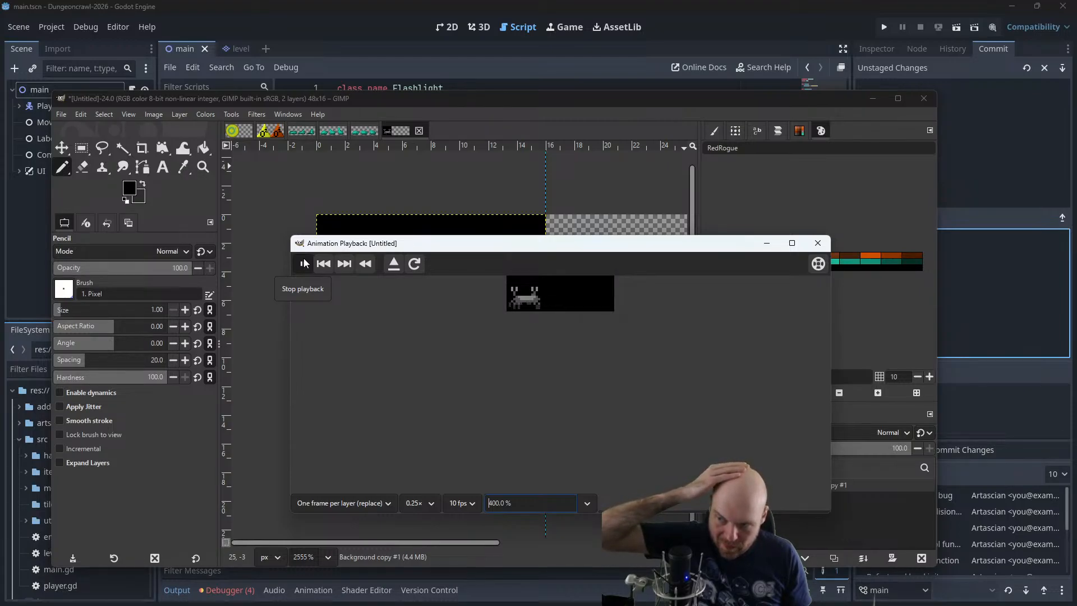
click(305, 264)
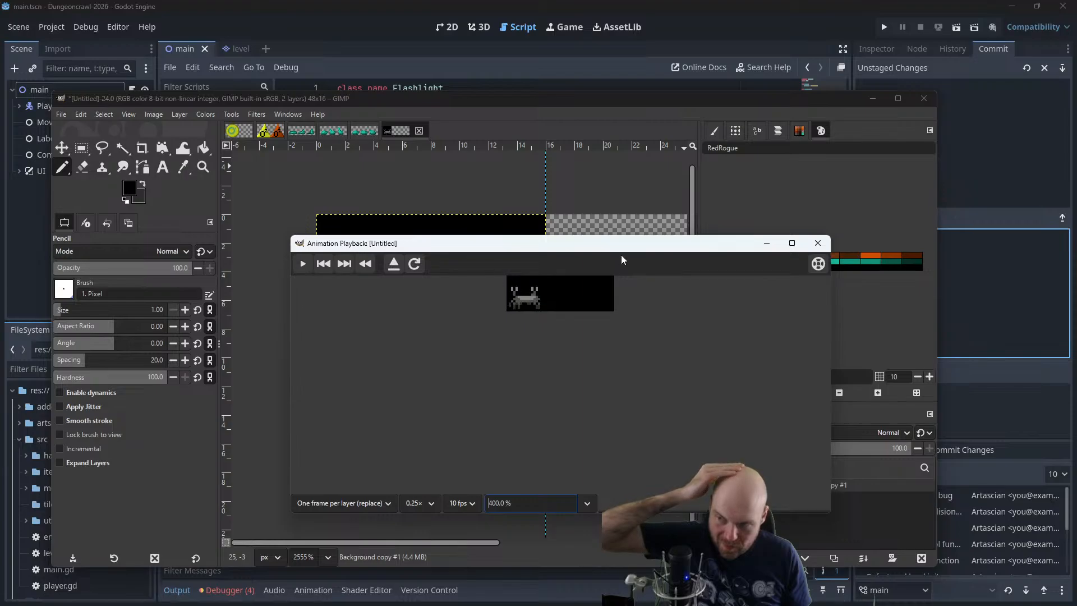
click(307, 264)
click(818, 243)
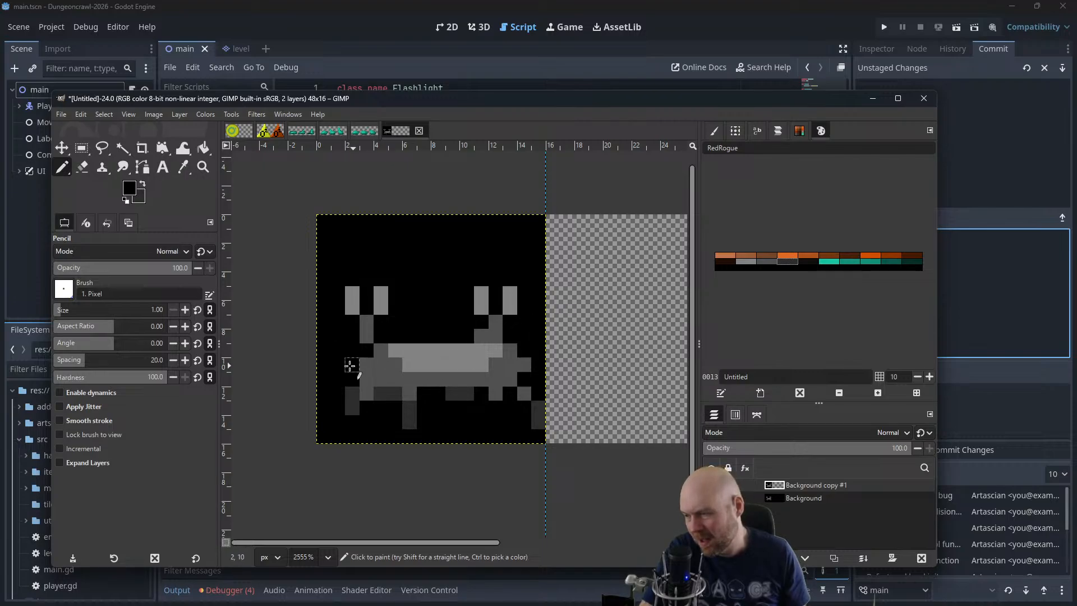
Move the Background copy #1 layer 16 px across into the second frame and make the Background layer visible again
scroll(549, 339, down, 3)
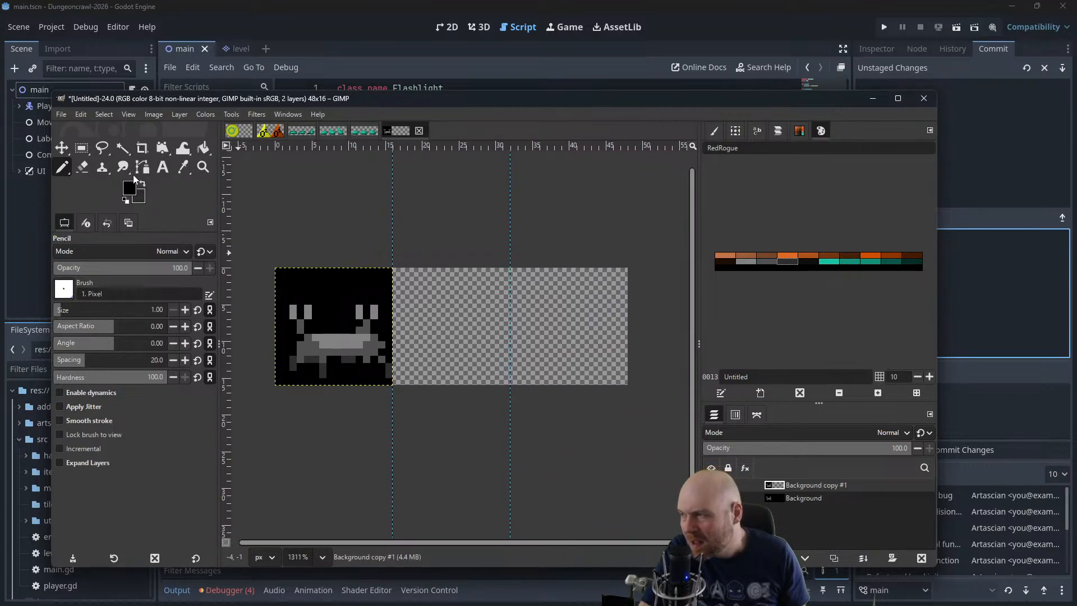
click(63, 149)
drag(312, 321, 429, 322)
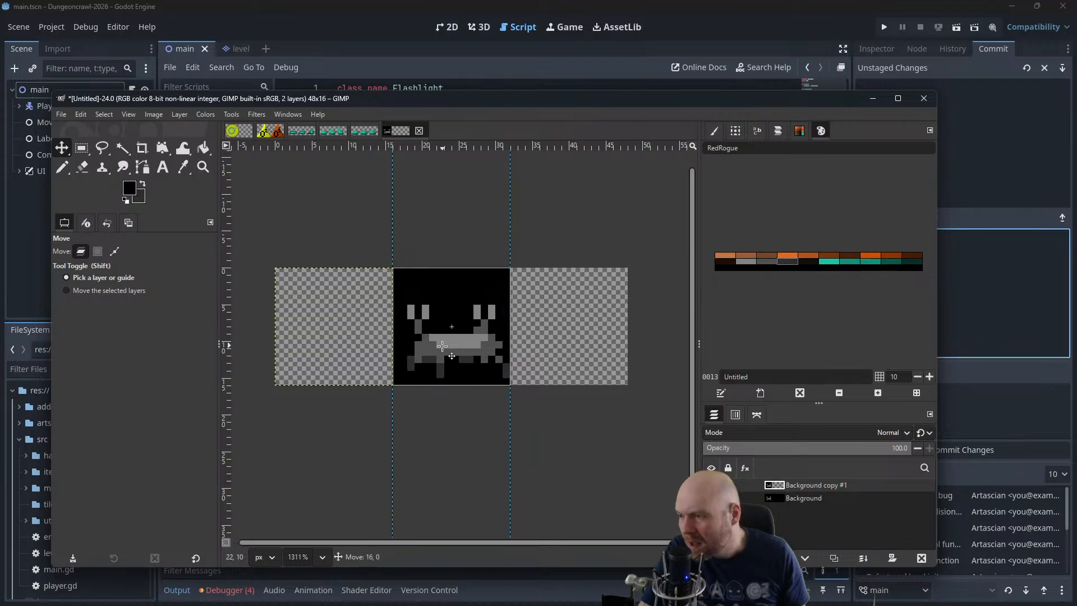
click(711, 498)
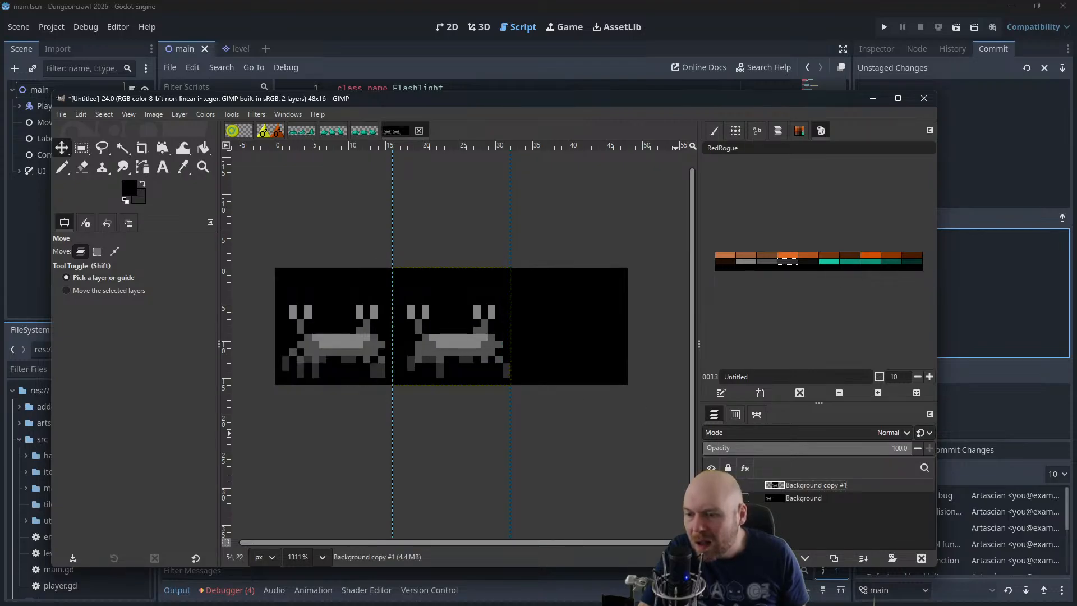
drag(567, 292, 479, 344)
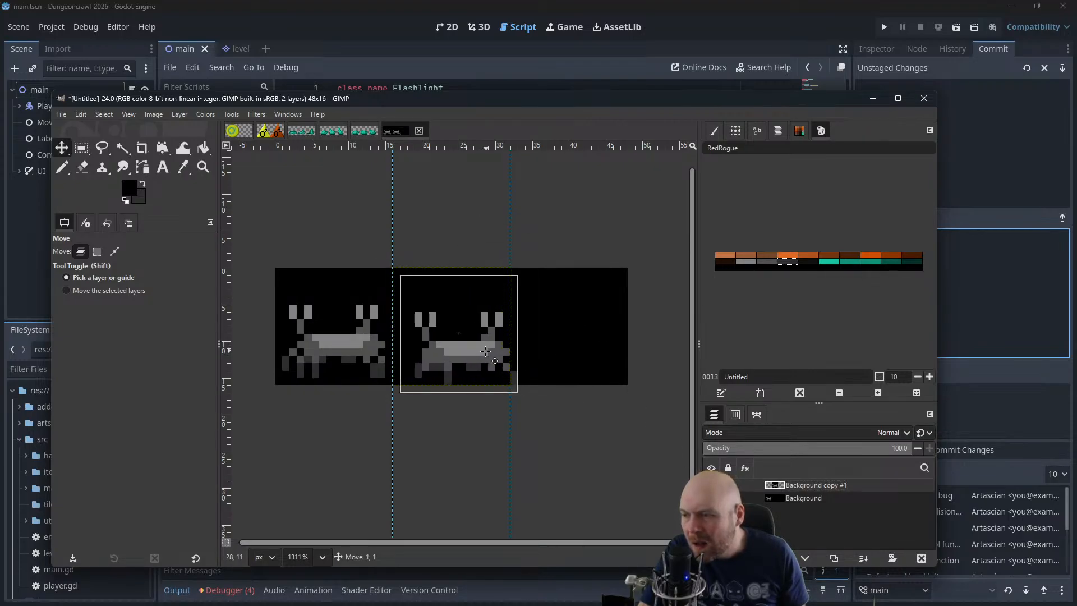
scroll(427, 418, up, 2)
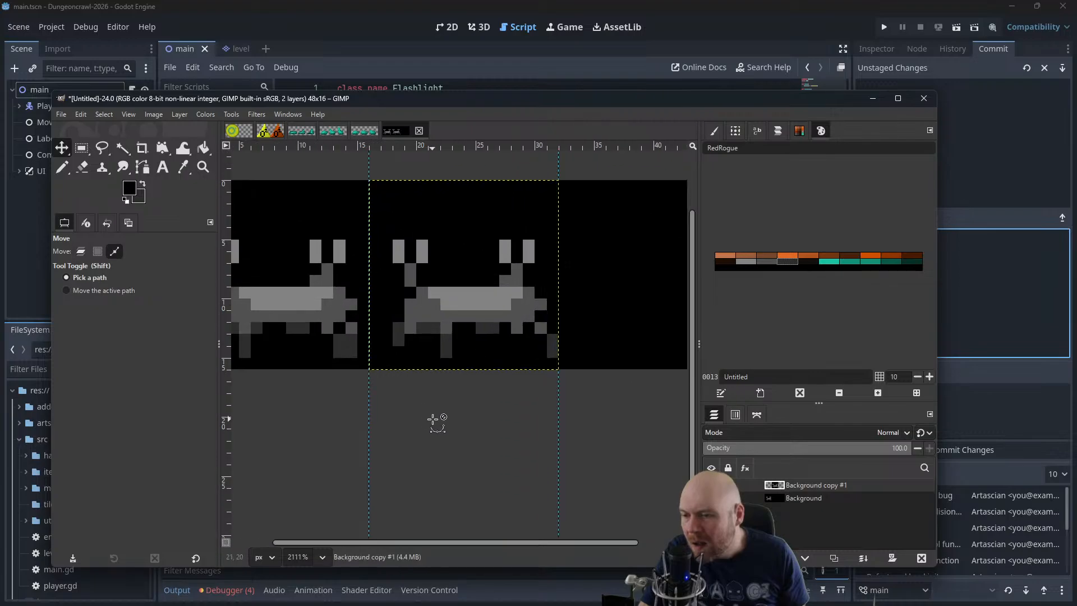
drag(482, 382, 531, 419)
Pencil mid-grey and dark-grey pixels outward from both sides of the second-frame crab's body as horizontally raised legs
click(61, 168)
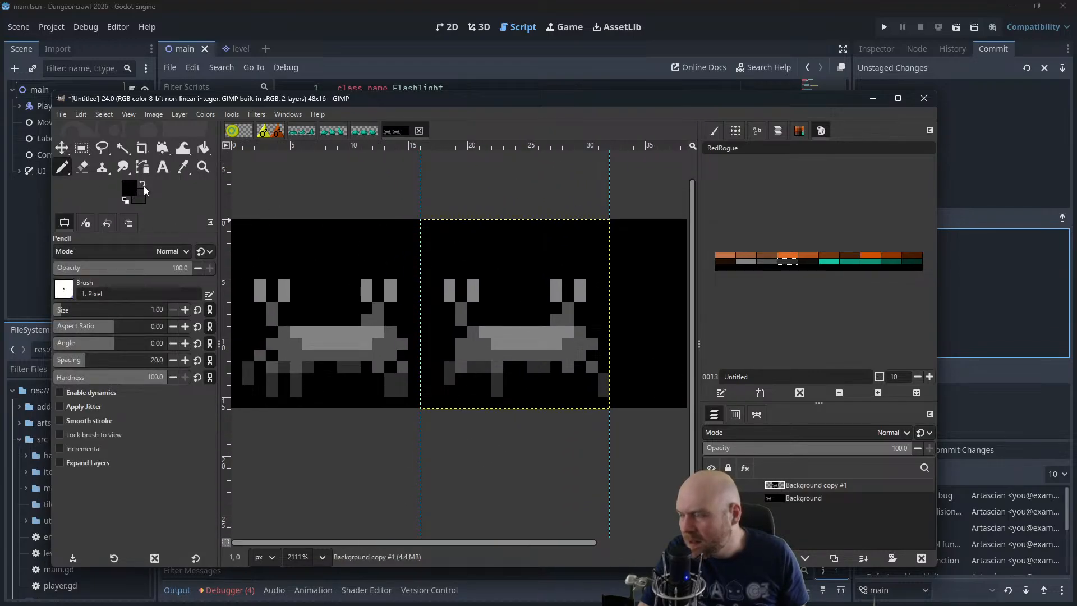
ctrl+click(449, 336)
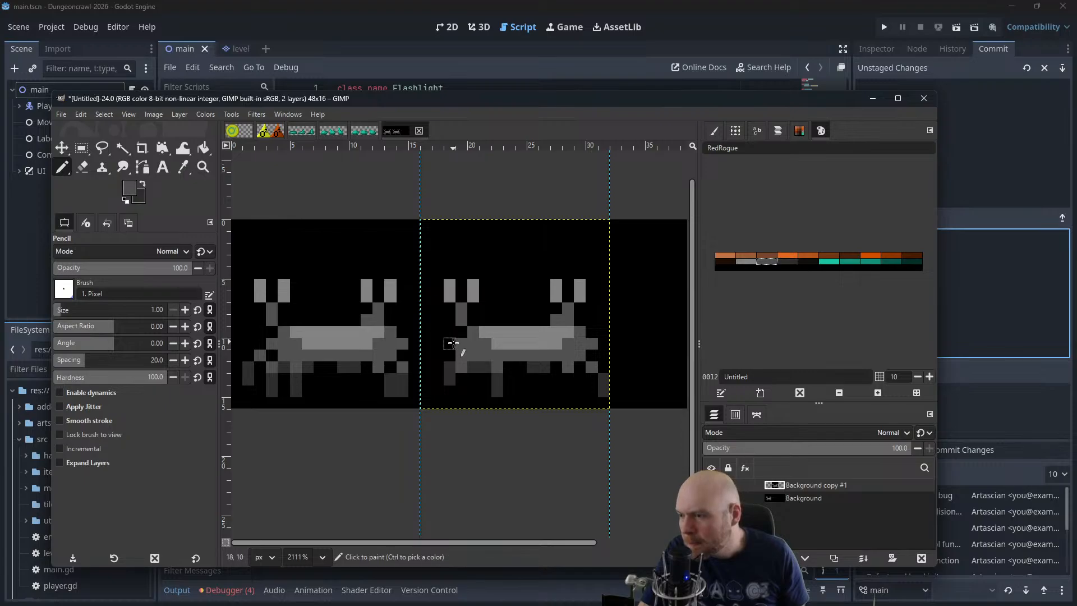
click(450, 342)
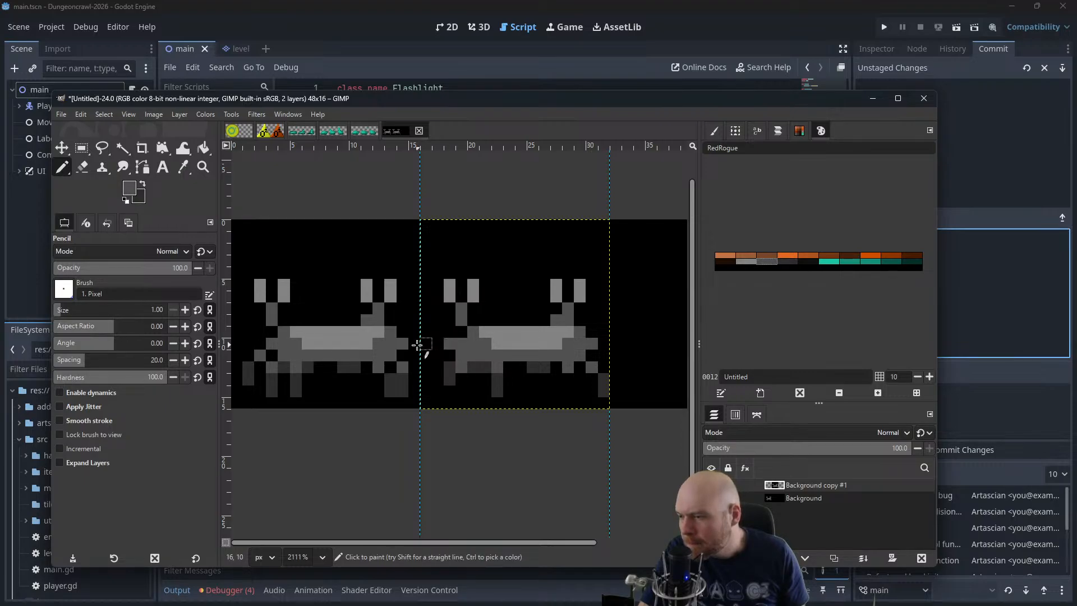
ctrl+click(454, 355)
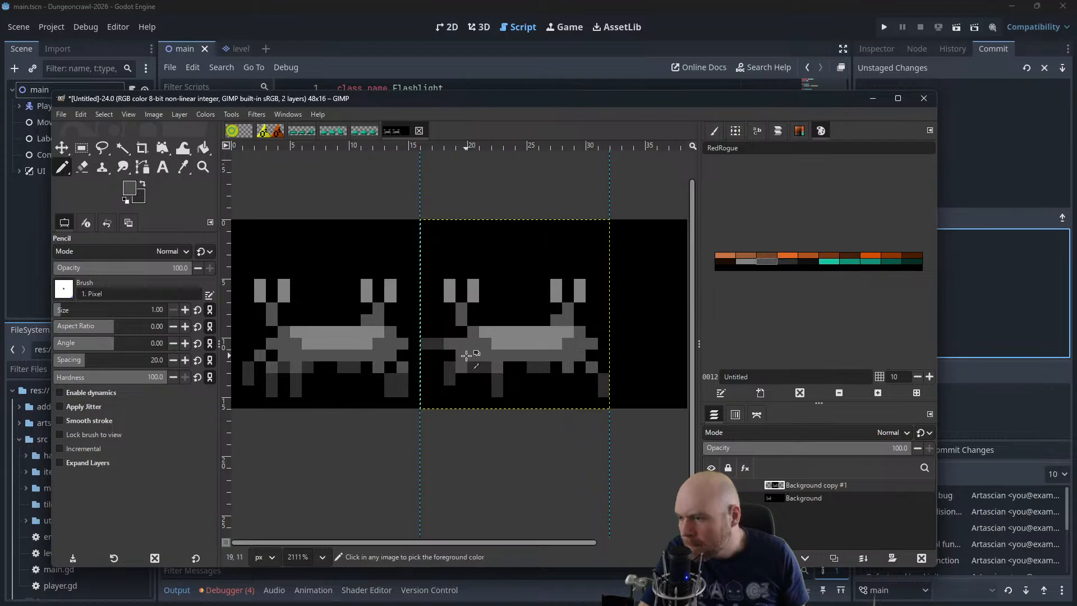
ctrl+click(431, 343)
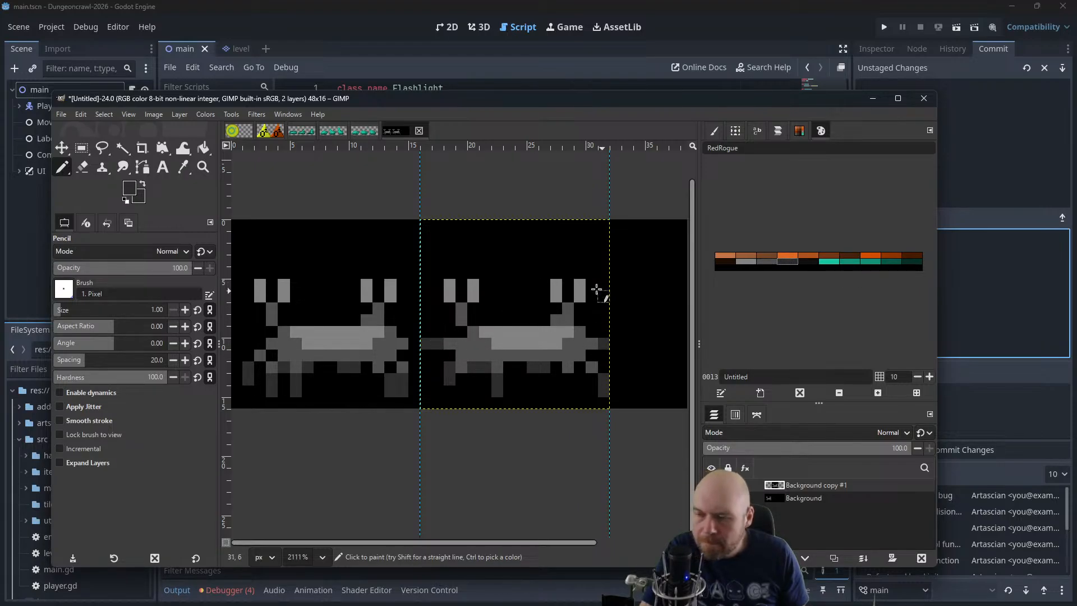
Move the Background copy #1 layer over the first frame so it overlays the original crab
ctrl+scroll(489, 247, down, 2)
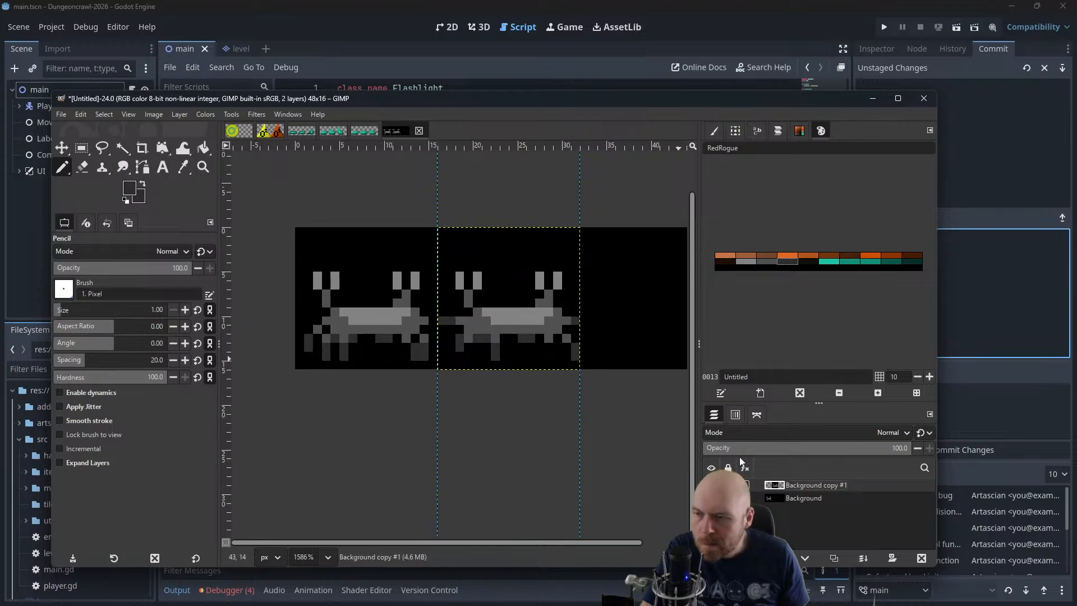
key(m)
drag(505, 289, 362, 289)
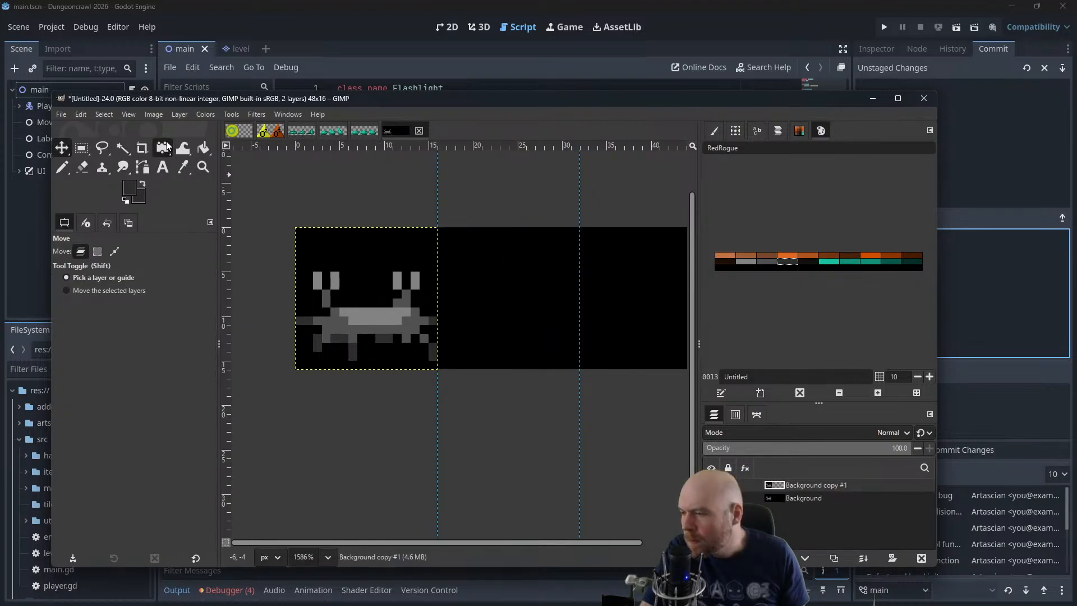
Open the animation playback, enlarge it at 400% zoom, play the crab's raised-leg movement and close the preview
click(82, 113)
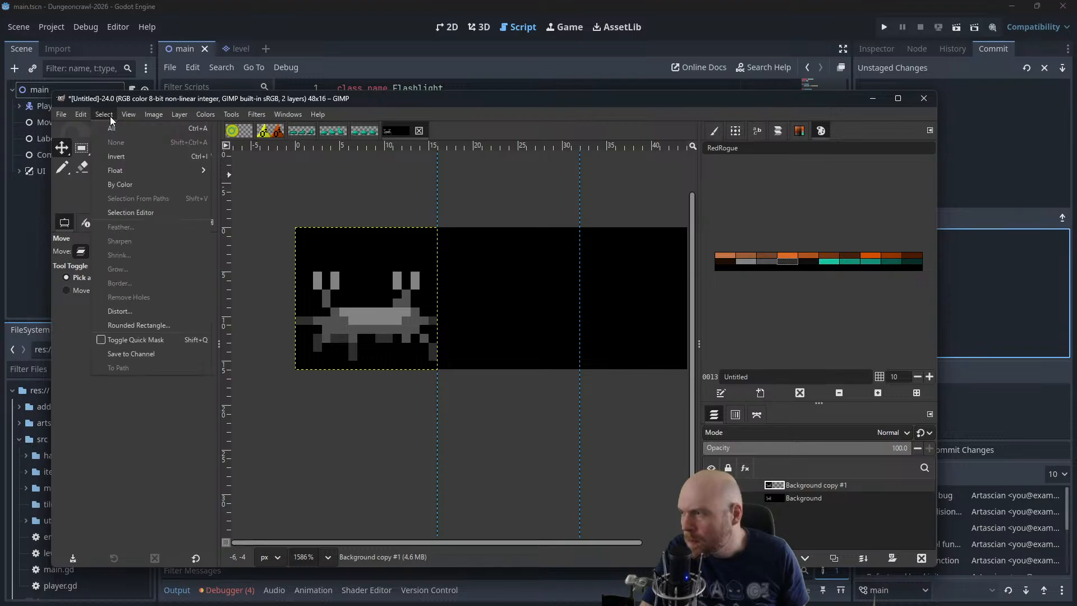
mouse_move(150, 115)
mouse_move(258, 114)
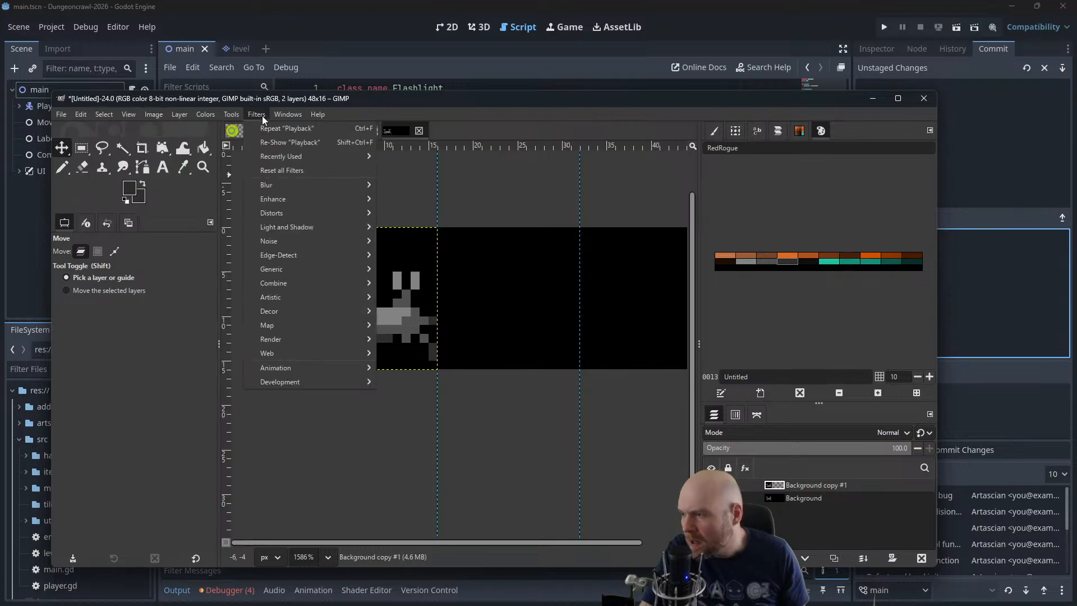
mouse_move(295, 372)
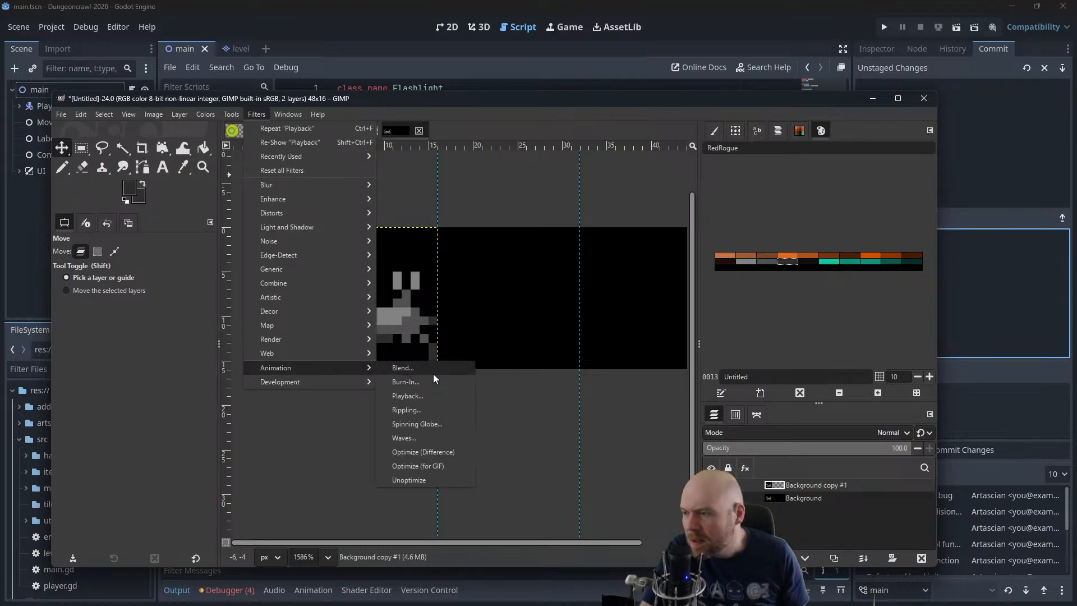
click(408, 396)
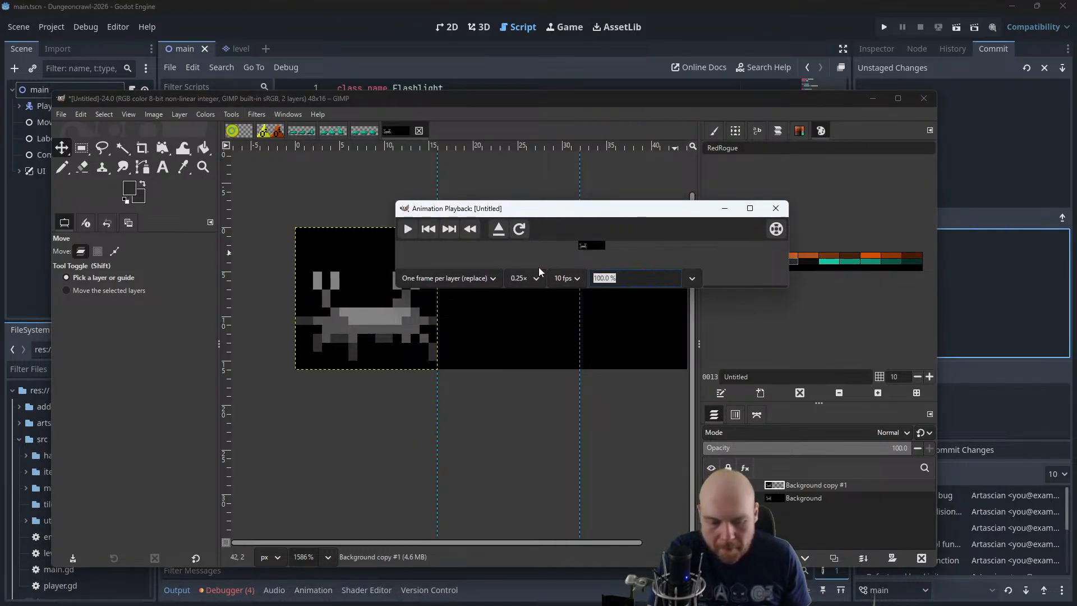
text(400)
key(Return)
drag(785, 288, 893, 396)
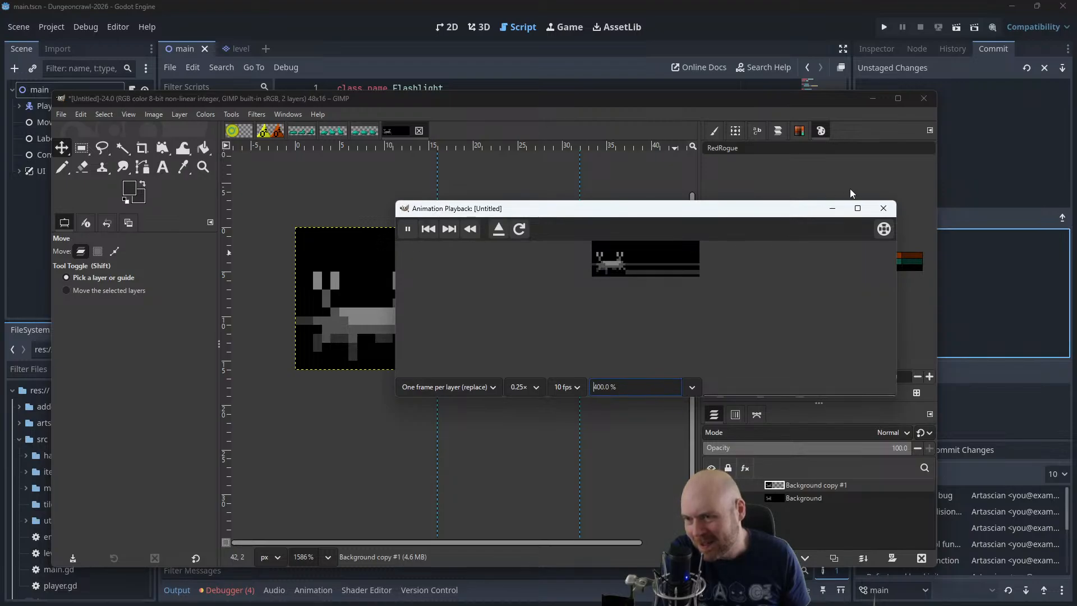
click(884, 208)
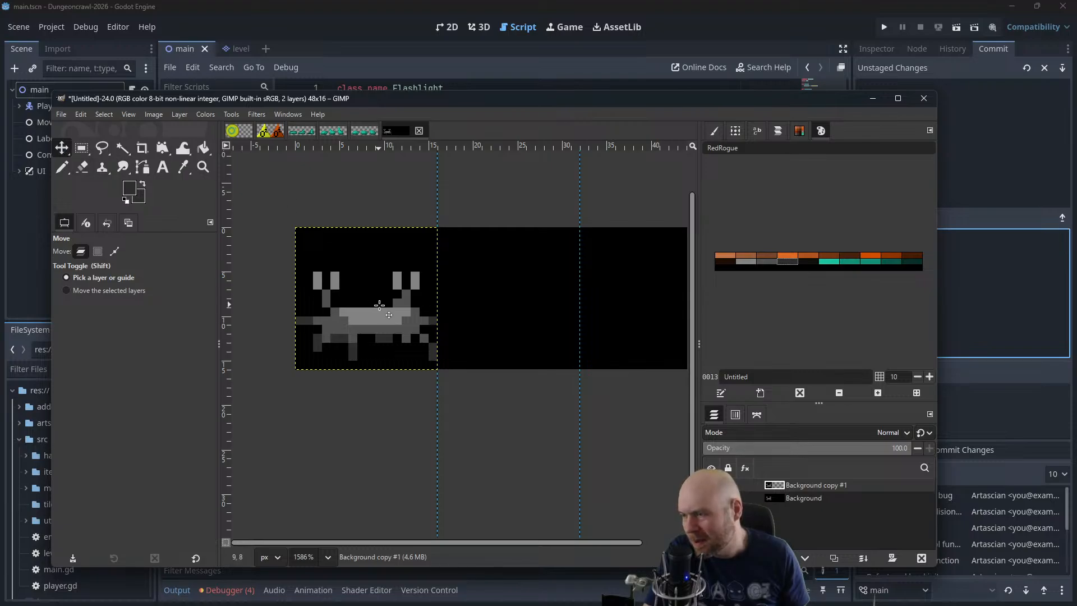
Return Background copy #1 to the second frame and paste a duplicate of that layer into the third frame
drag(379, 306, 525, 313)
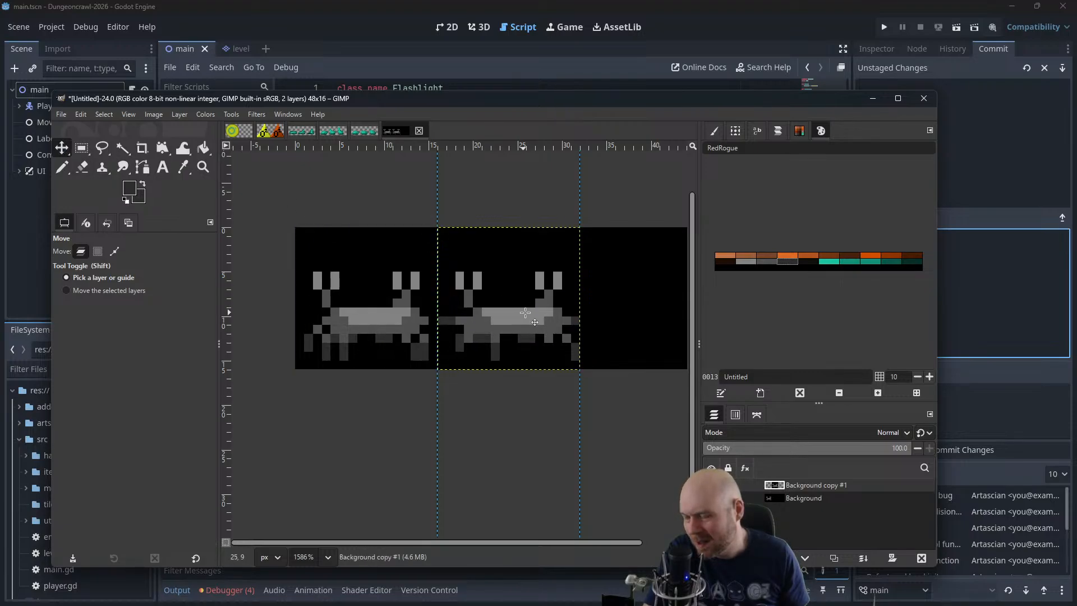
mouse_move(600, 308)
mouse_down()
mouse_move(472, 333)
mouse_move(590, 324)
mouse_up()
key(ctrl+c)
key(ctrl+v)
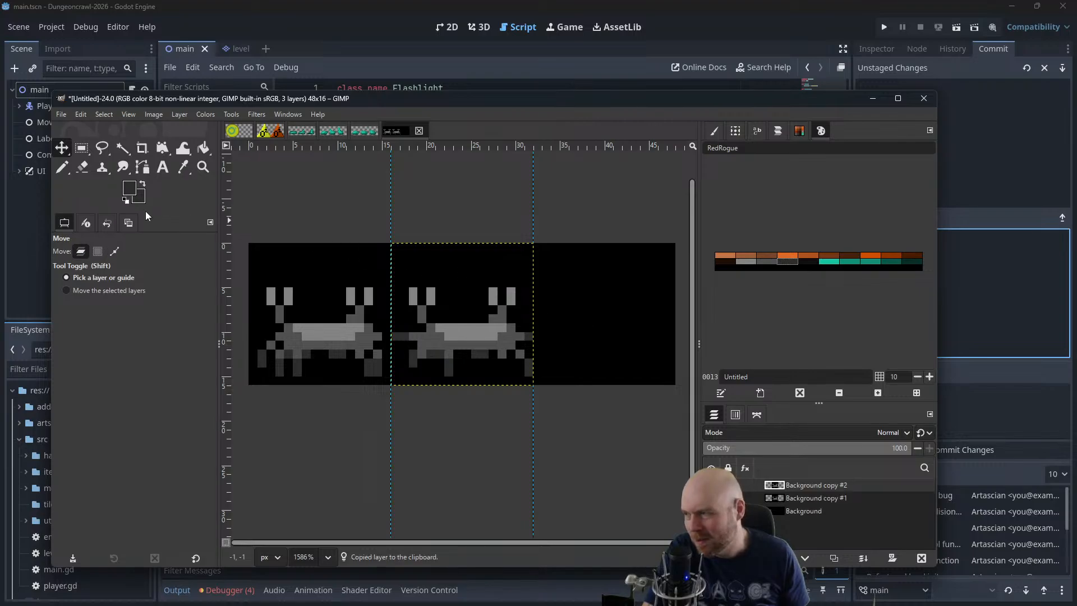
drag(465, 345, 610, 346)
scroll(586, 297, up, 1)
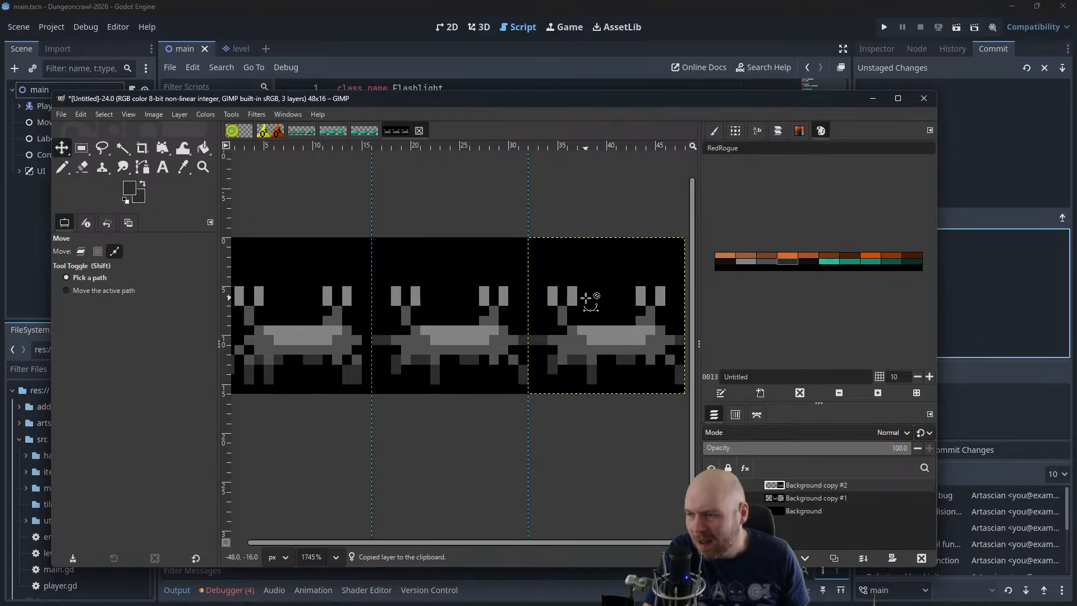
Paint out the horizontally raised leg pixels on both sides of the third-frame crab with black using the Pencil
scroll(586, 298, up, 1)
drag(602, 293, 581, 250)
ctrl+scroll(580, 253, up, 2)
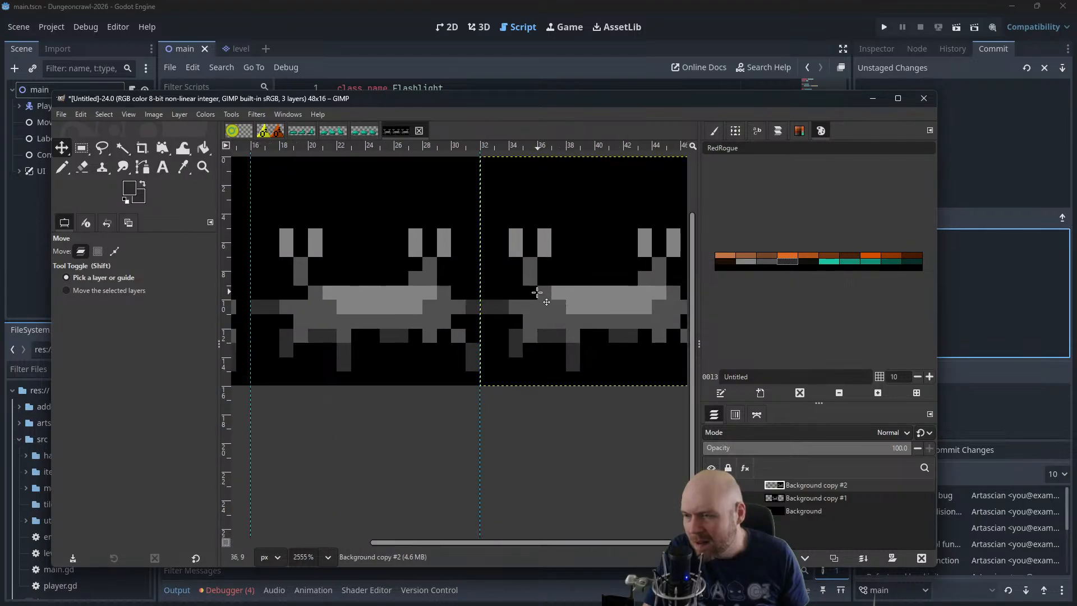
drag(522, 295, 479, 294)
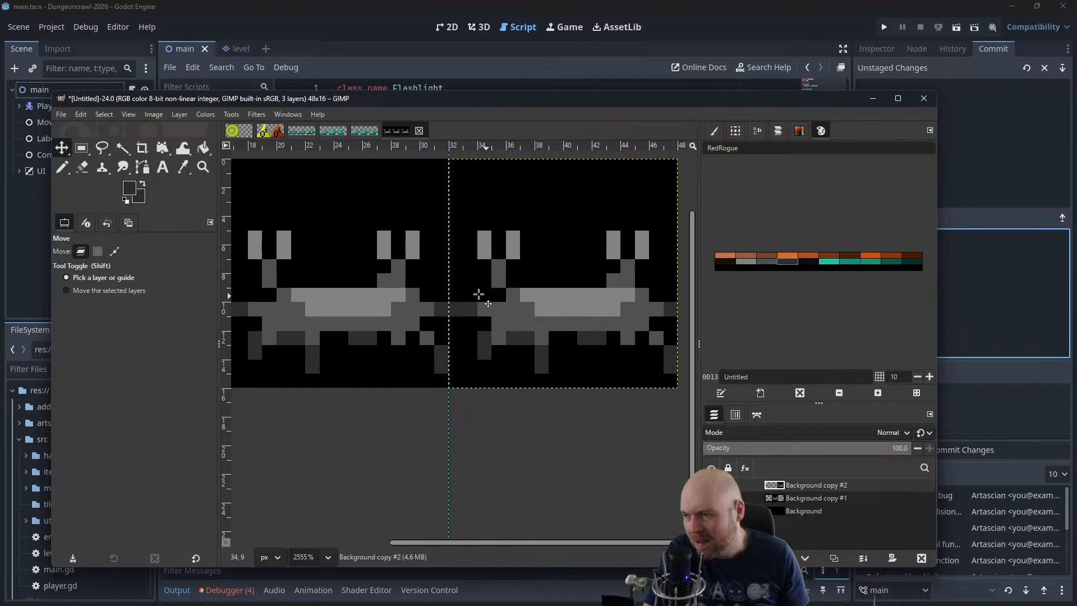
click(63, 166)
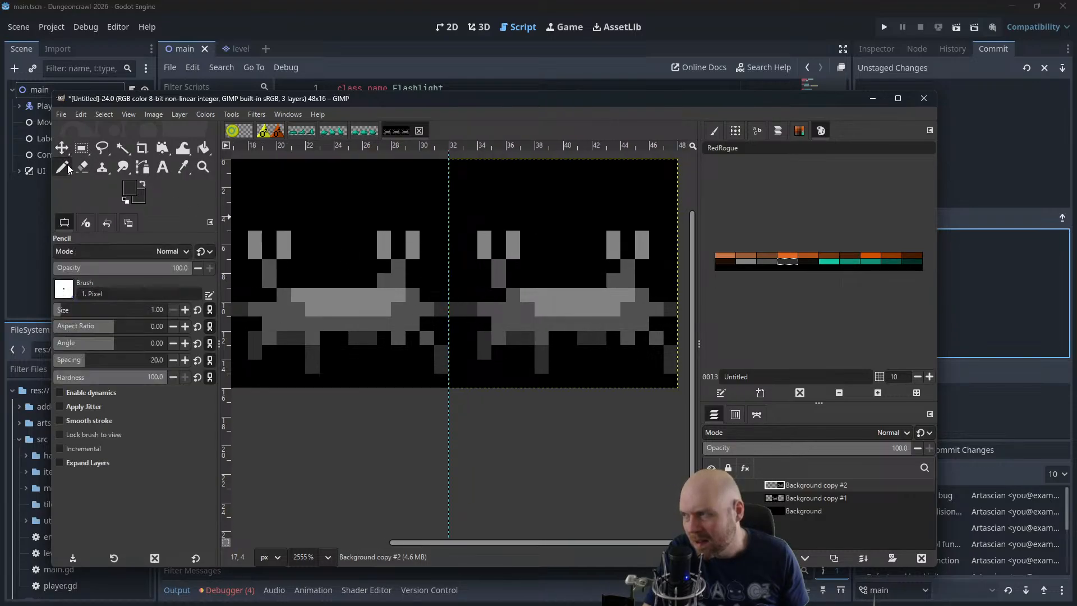
click(140, 185)
drag(460, 309, 468, 308)
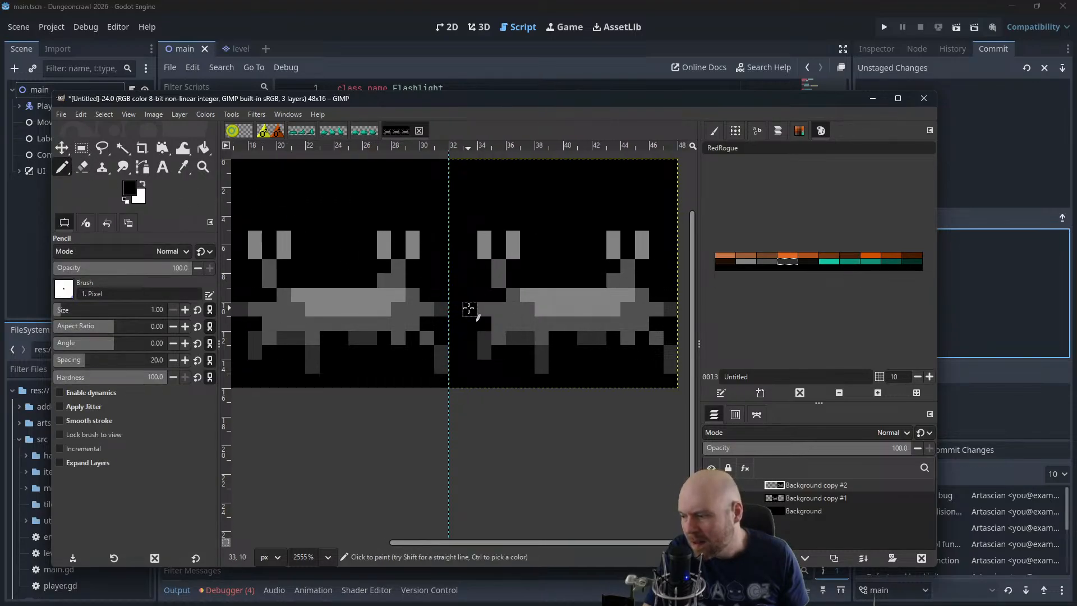
drag(675, 314, 645, 317)
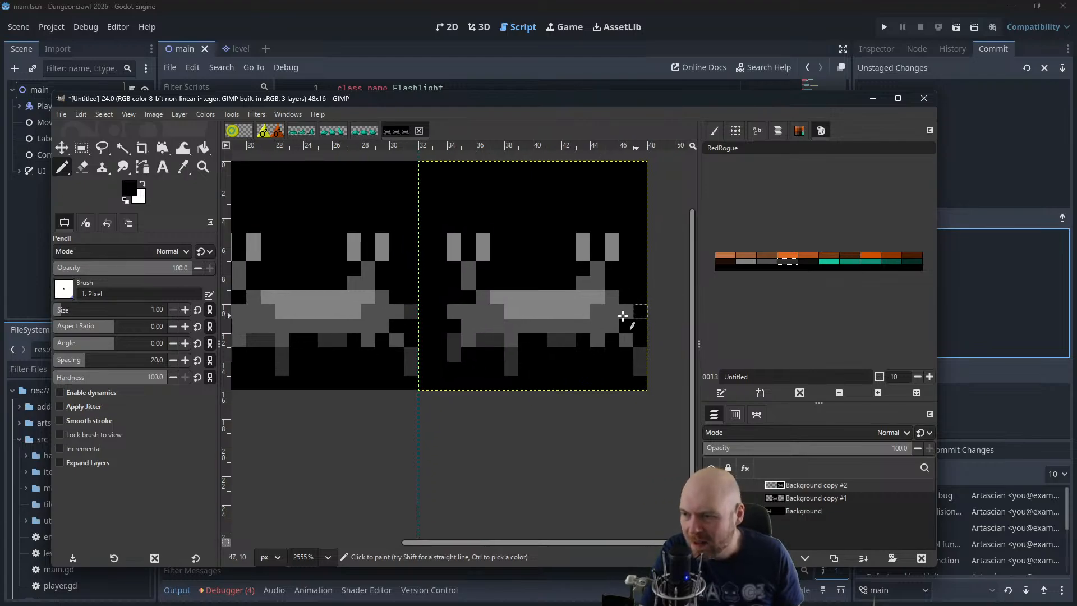
click(454, 311)
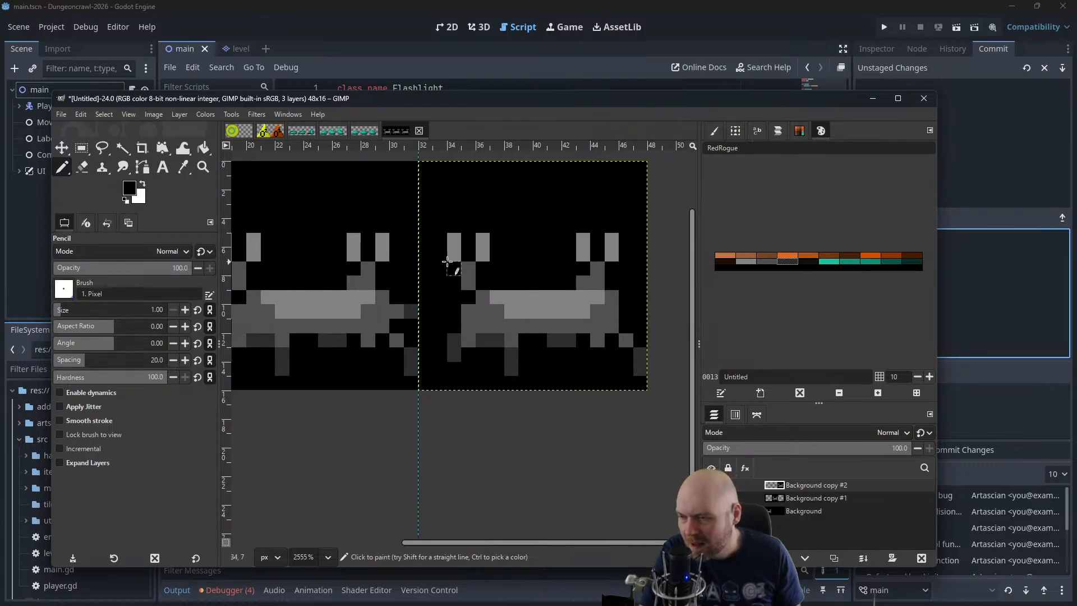
Redraw the third-frame crab's left legs with the outer leg one pixel farther out, a straight dark-grey leg beside it and a joining body pixel
drag(416, 264, 433, 241)
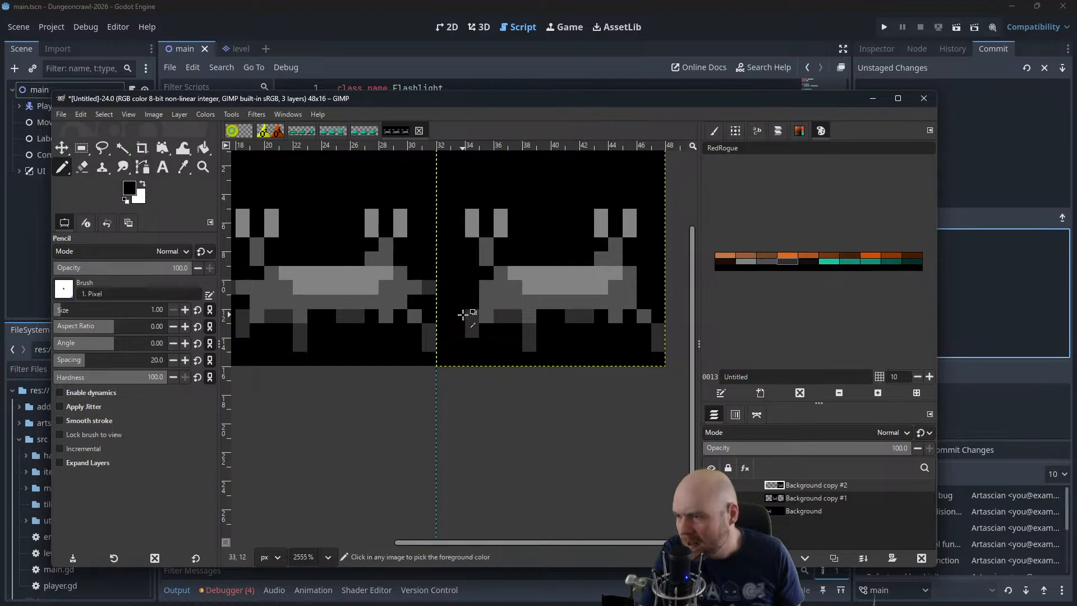
mouse_move(484, 331)
mouse_down()
mouse_move(482, 360)
mouse_move(489, 333)
mouse_move(490, 344)
mouse_move(475, 322)
mouse_move(470, 347)
mouse_move(476, 316)
mouse_up()
key(ctrl+z)
ctrl+click(473, 344)
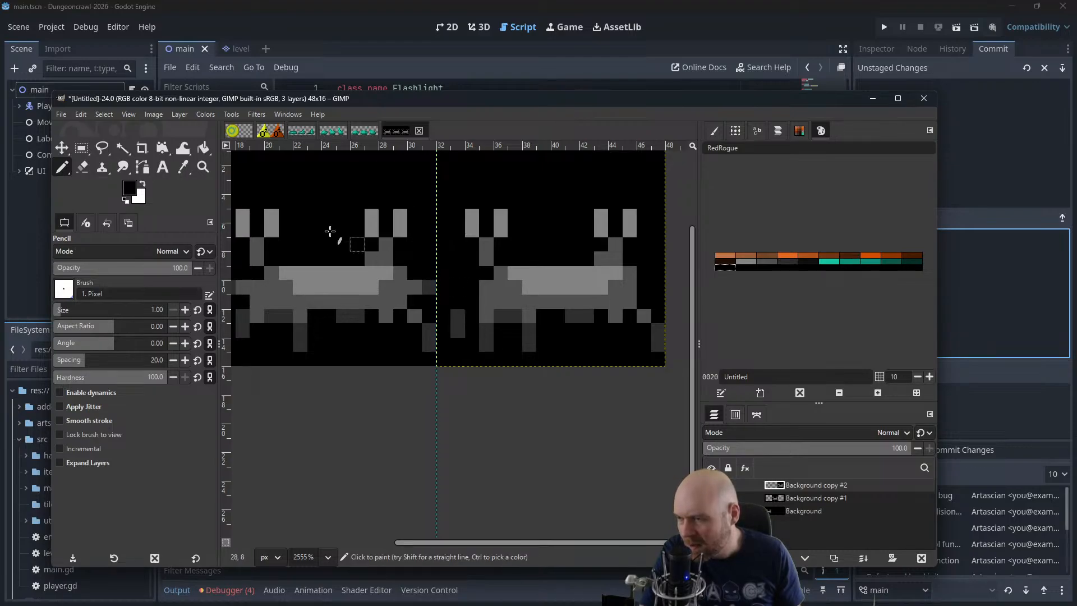
ctrl+click(488, 302)
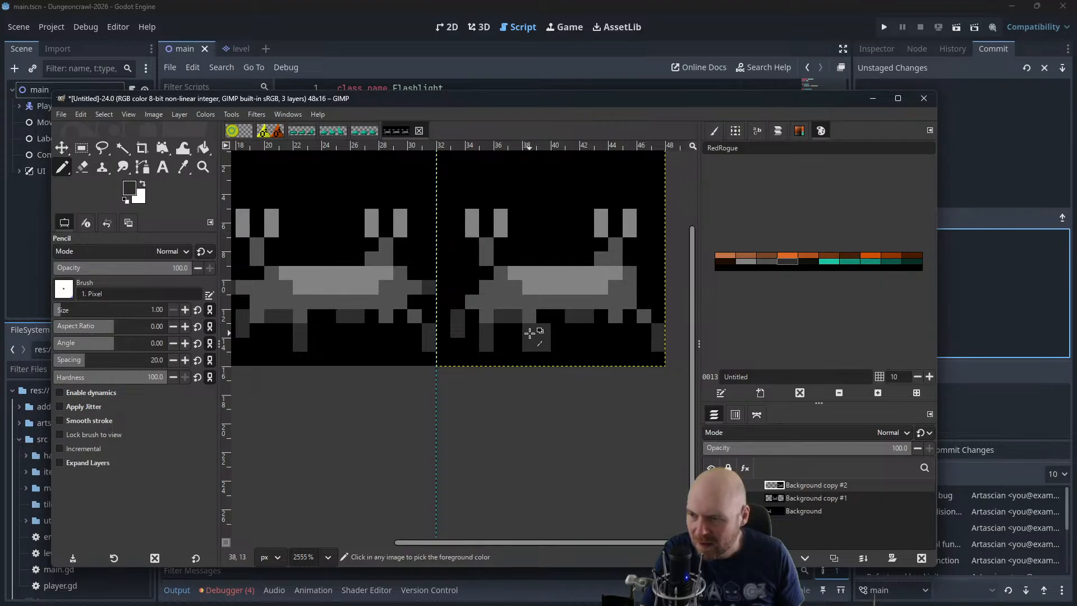
Shift the third-frame crab's left inner leg one pixel toward the centre and paint out its lower pixels in black
ctrl+click(530, 348)
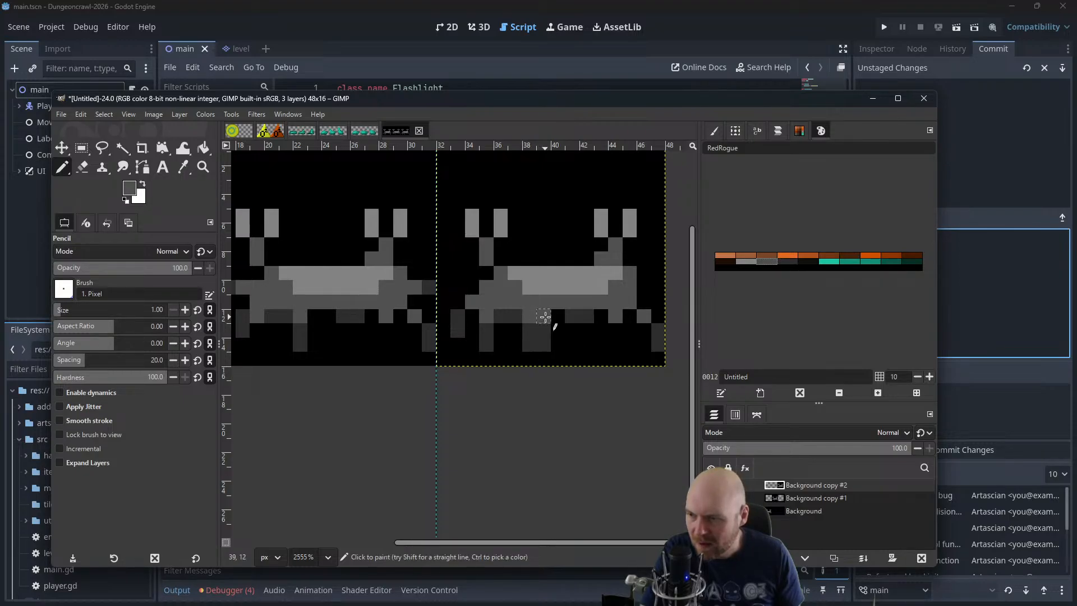
ctrl+click(526, 343)
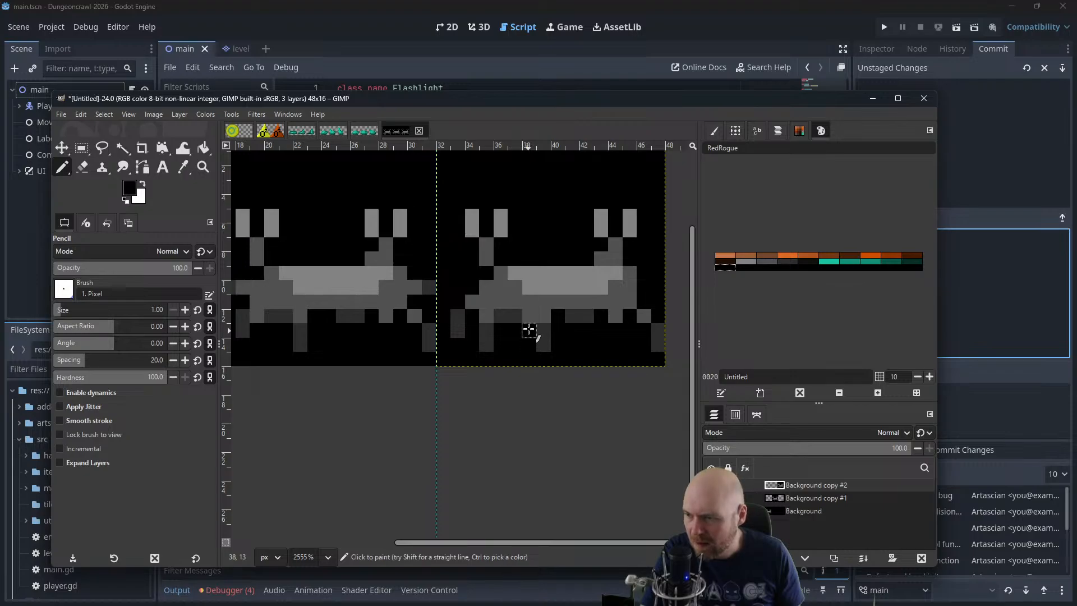
ctrl+click(530, 319)
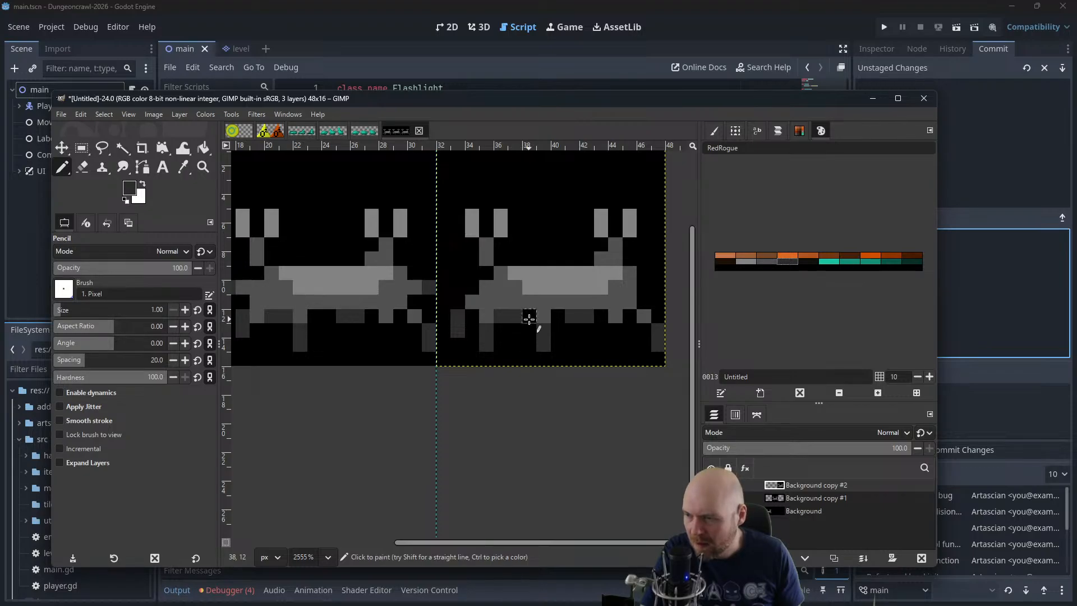
drag(568, 328, 664, 293)
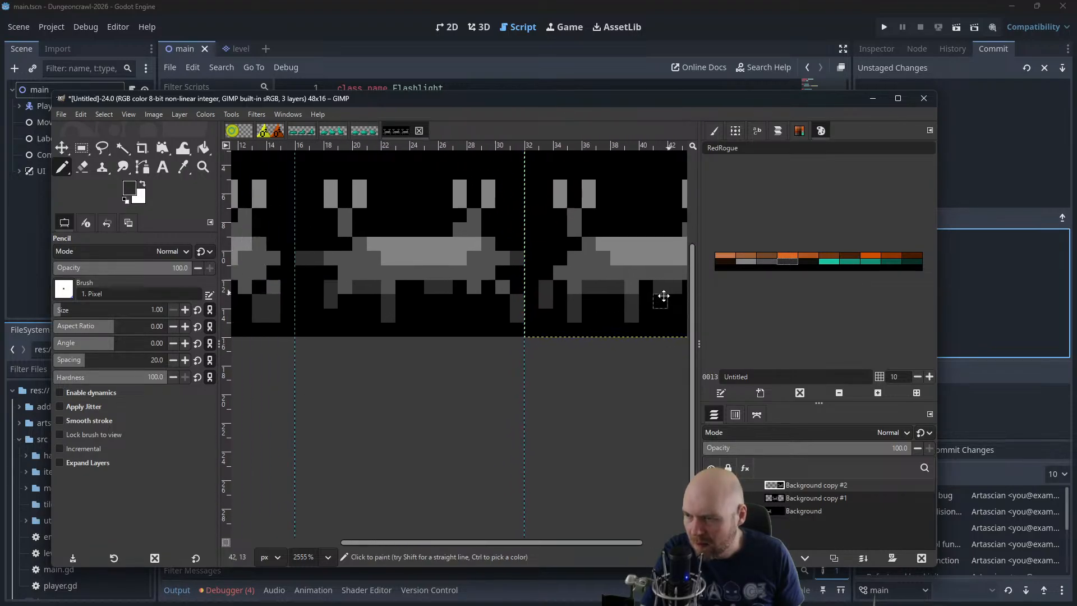
drag(471, 297, 377, 336)
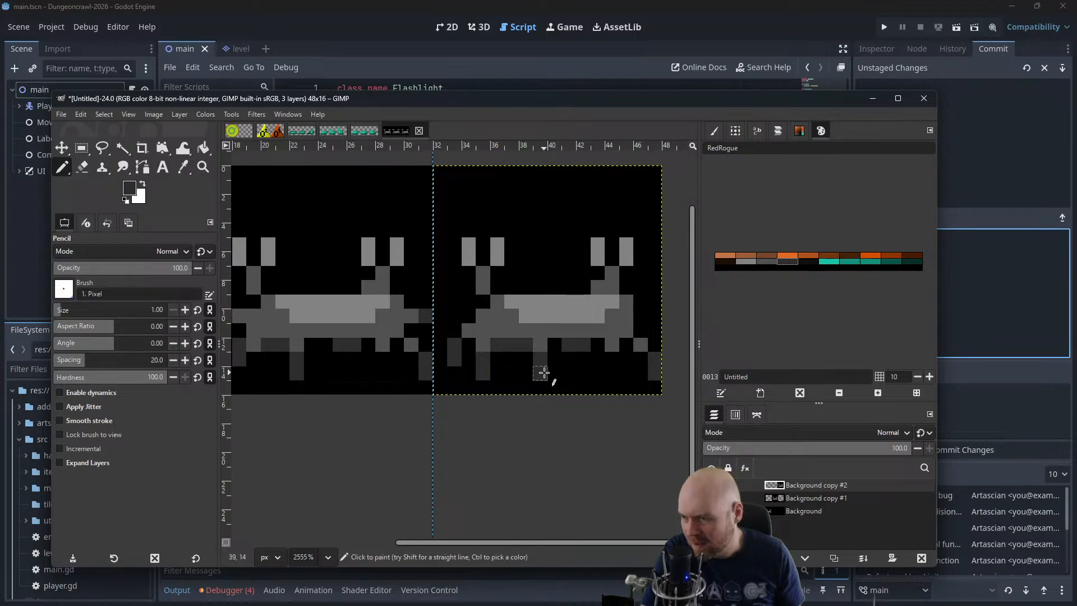
ctrl+click(554, 372)
mouse_move(540, 373)
mouse_down()
mouse_move(540, 359)
mouse_move(570, 363)
mouse_move(549, 371)
mouse_up()
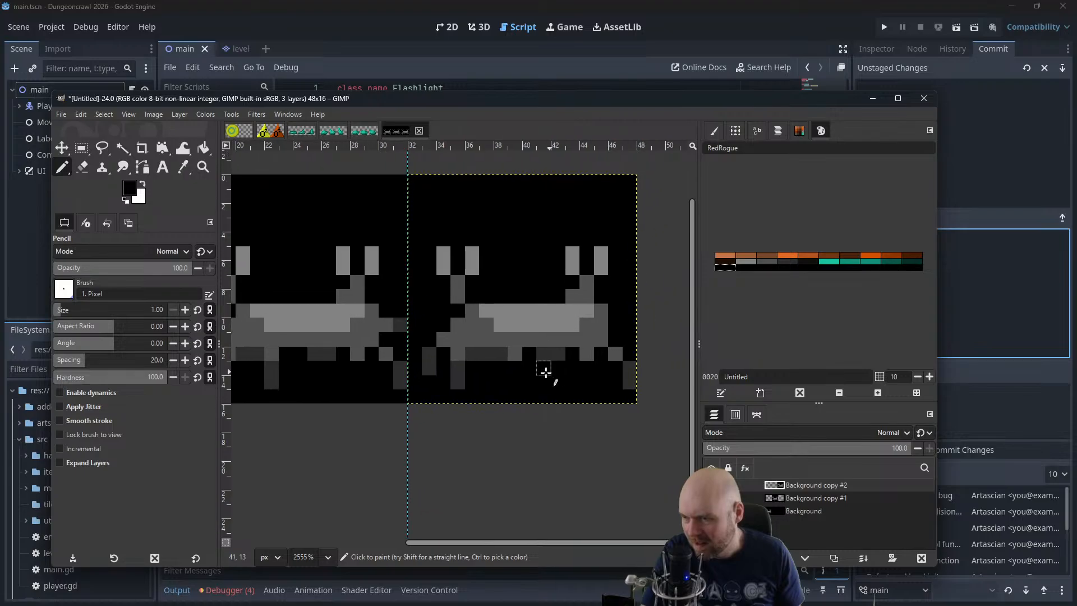
Draw two straight dark-grey legs under the right side of the third-frame crab and shorten its outermost right leg by one pixel
ctrl+click(572, 359)
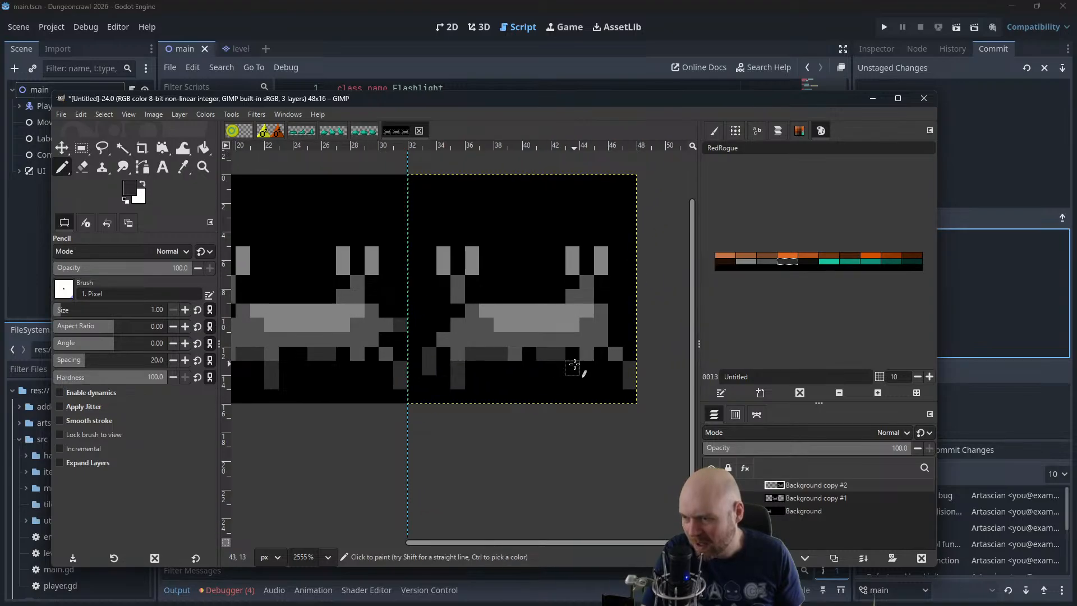
drag(574, 364, 574, 382)
ctrl+click(584, 356)
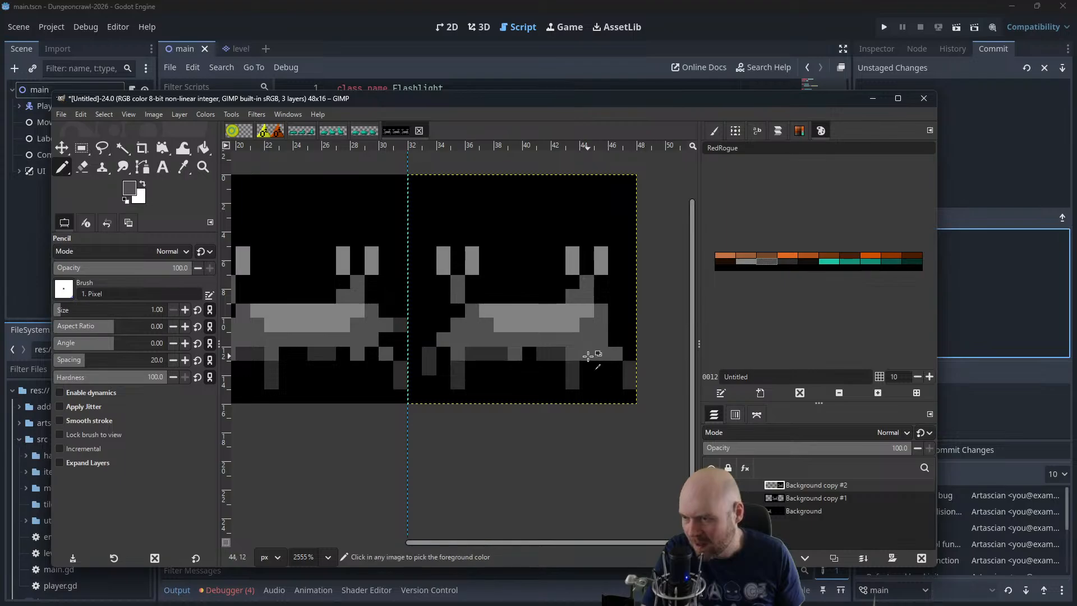
ctrl+click(587, 362)
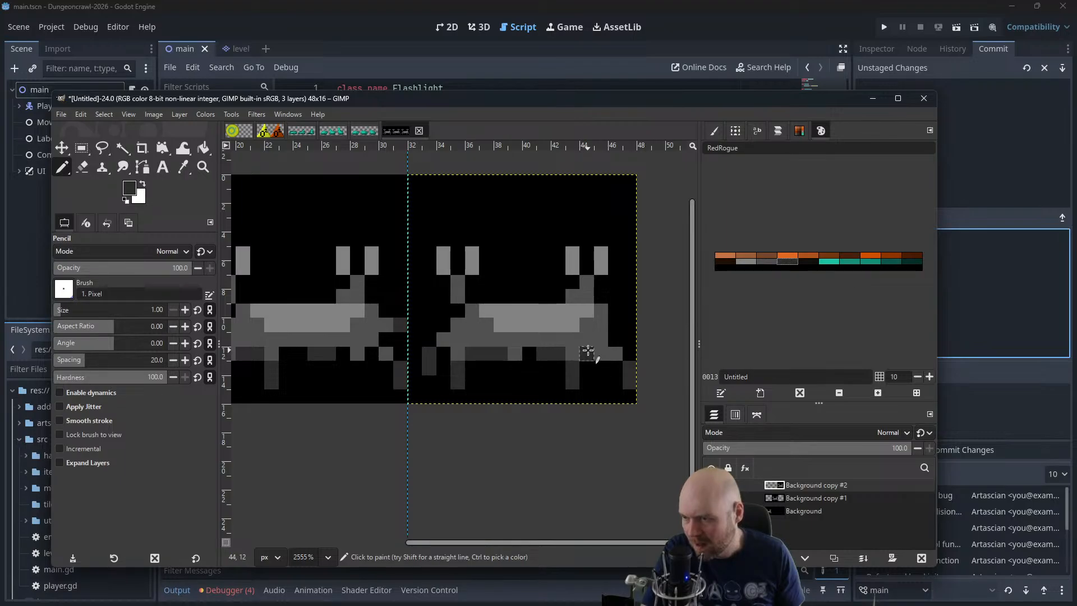
ctrl+click(630, 363)
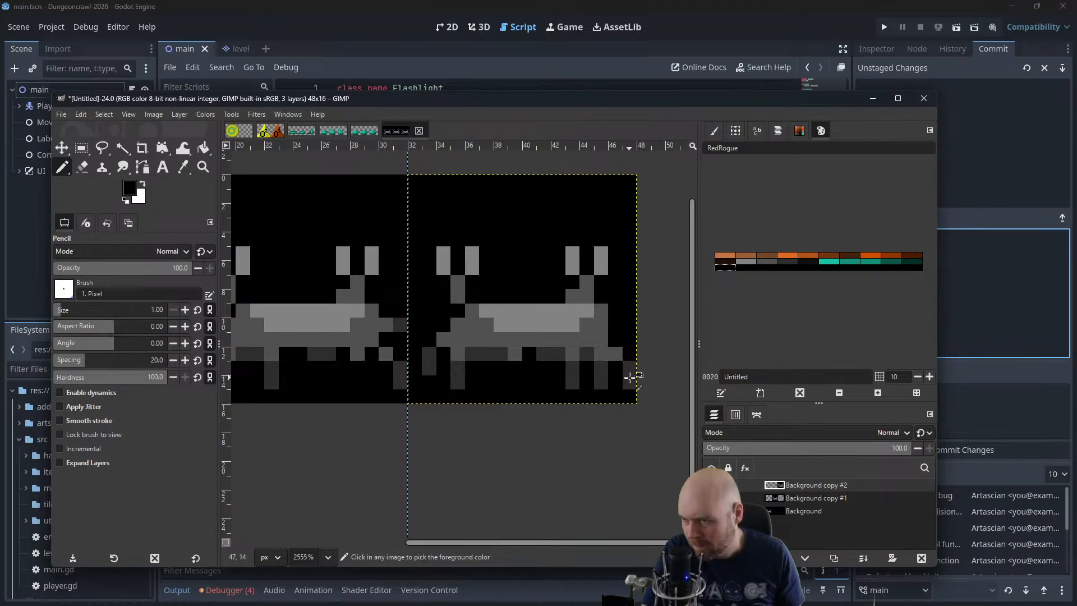
scroll(488, 325, down, 1)
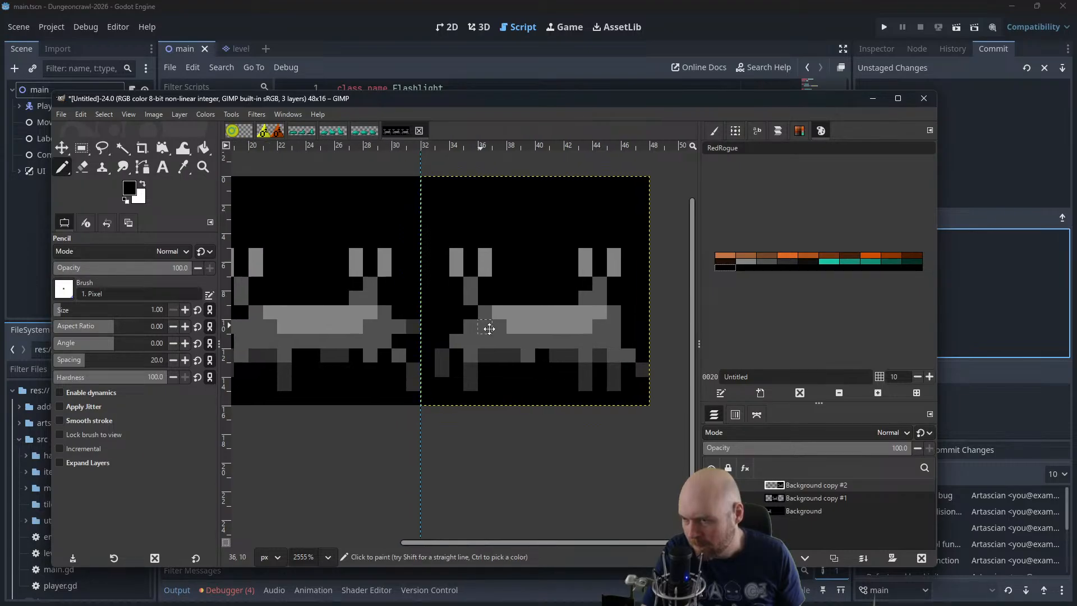
scroll(498, 331, down, 4)
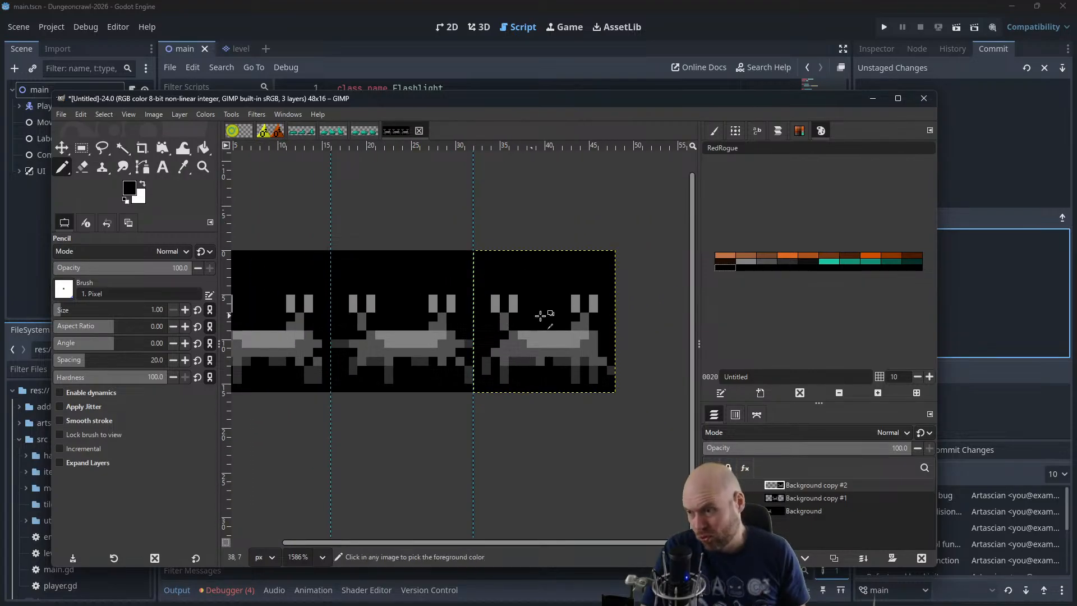
scroll(519, 292, down, 3)
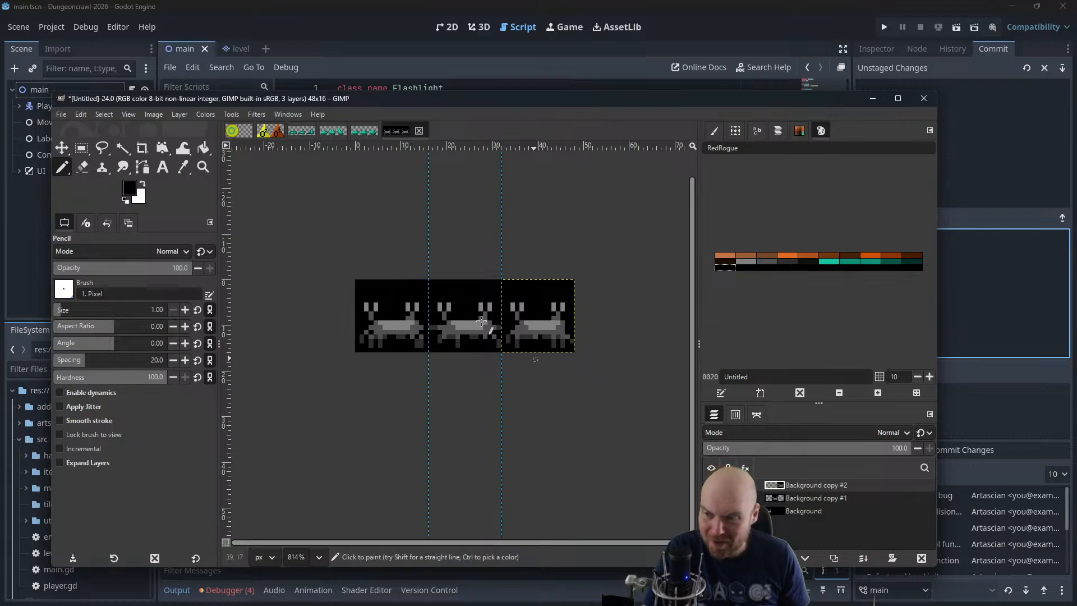
Move the Background copy #2 and Background copy #1 layers over the first frame so all three crab poses overlap
click(70, 149)
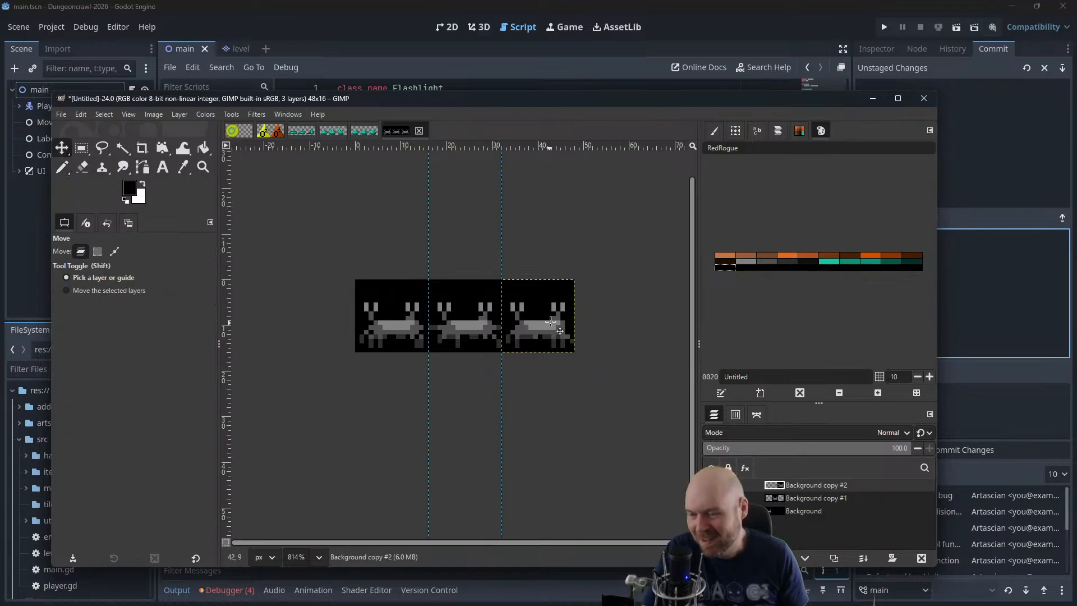
drag(551, 322, 405, 321)
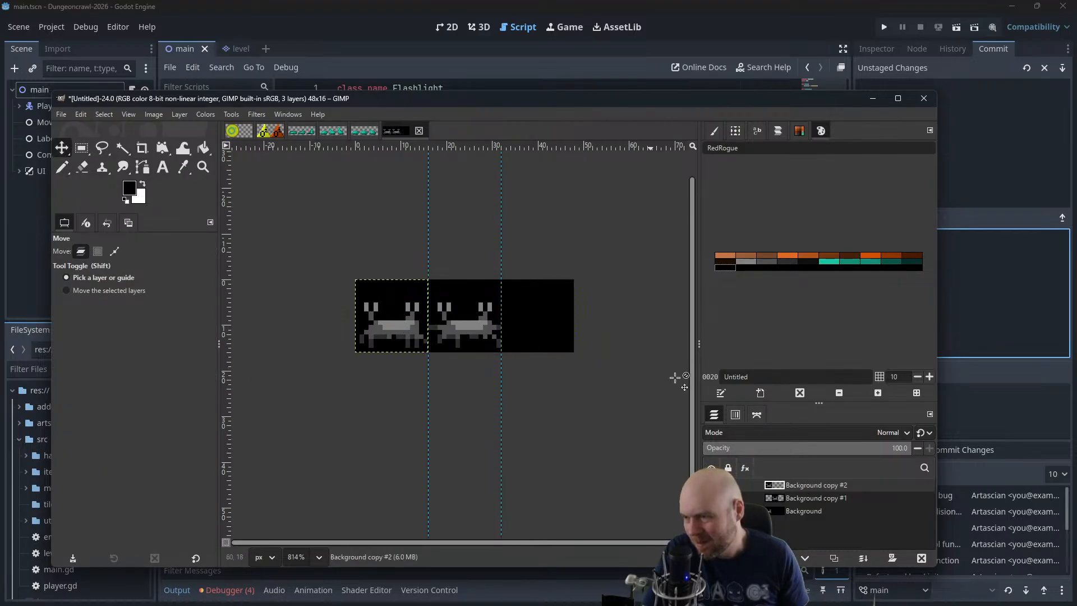
click(805, 495)
drag(473, 332, 400, 332)
Open the animation playback, set its zoom to 400% and enlarge the preview window to show the whole crab
click(256, 114)
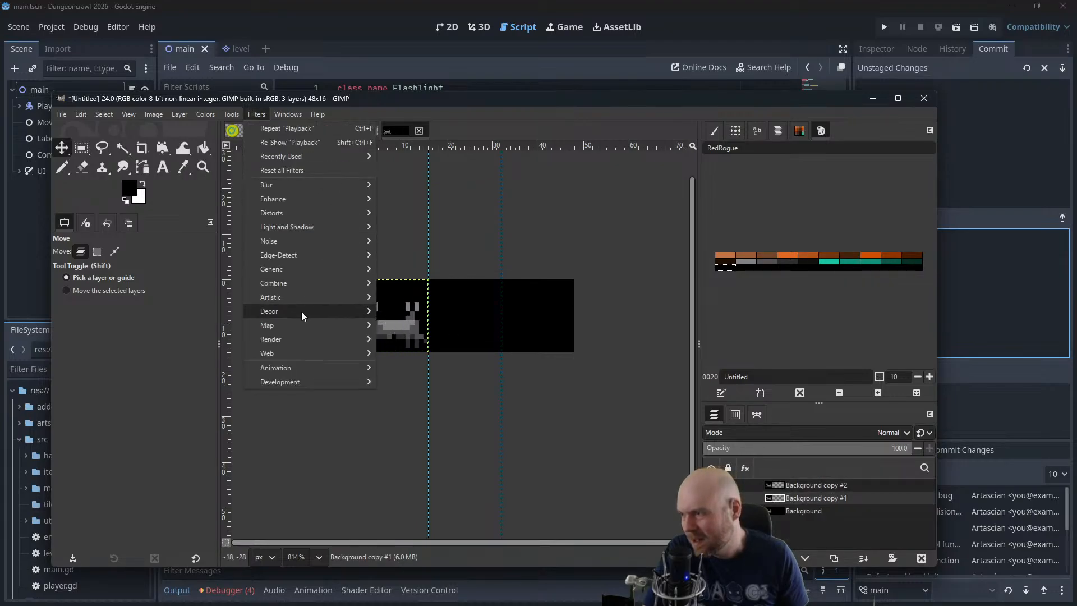
mouse_move(281, 366)
click(407, 392)
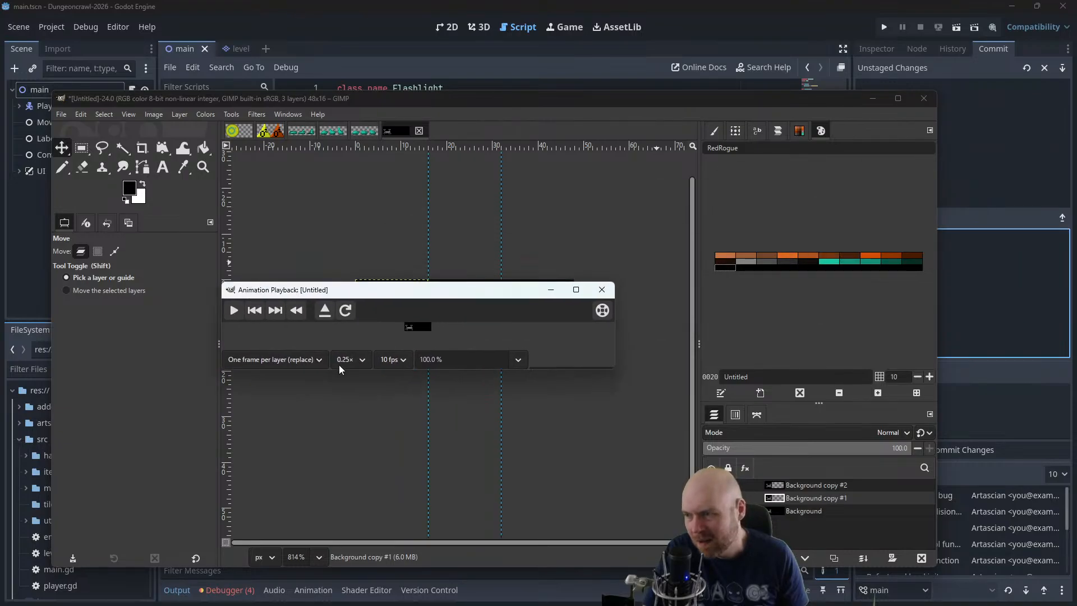
text(4)
drag(449, 357, 332, 346)
key(Return)
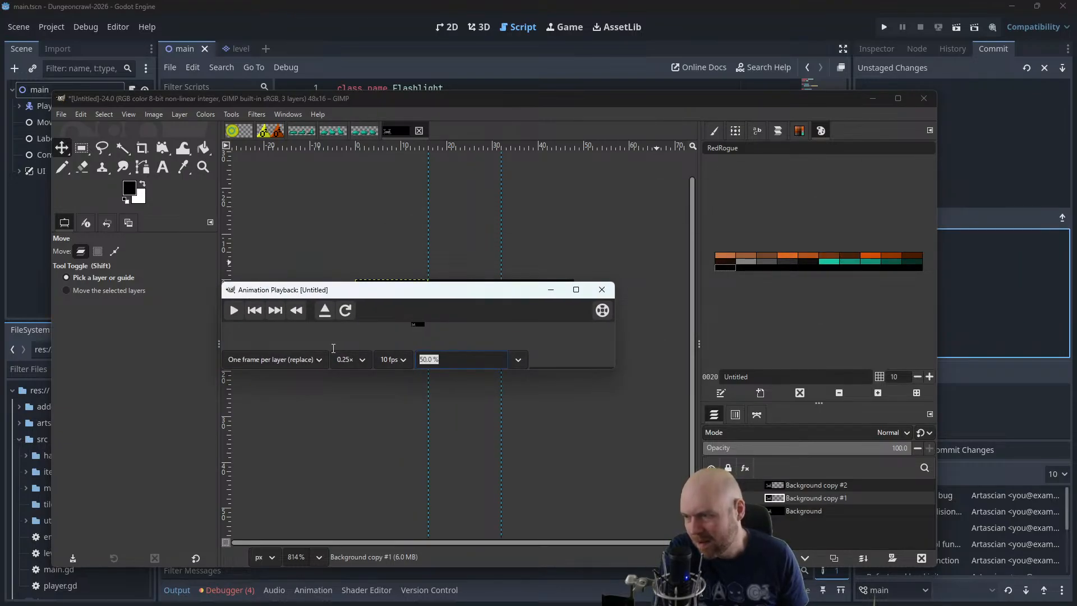
text(400)
key(Return)
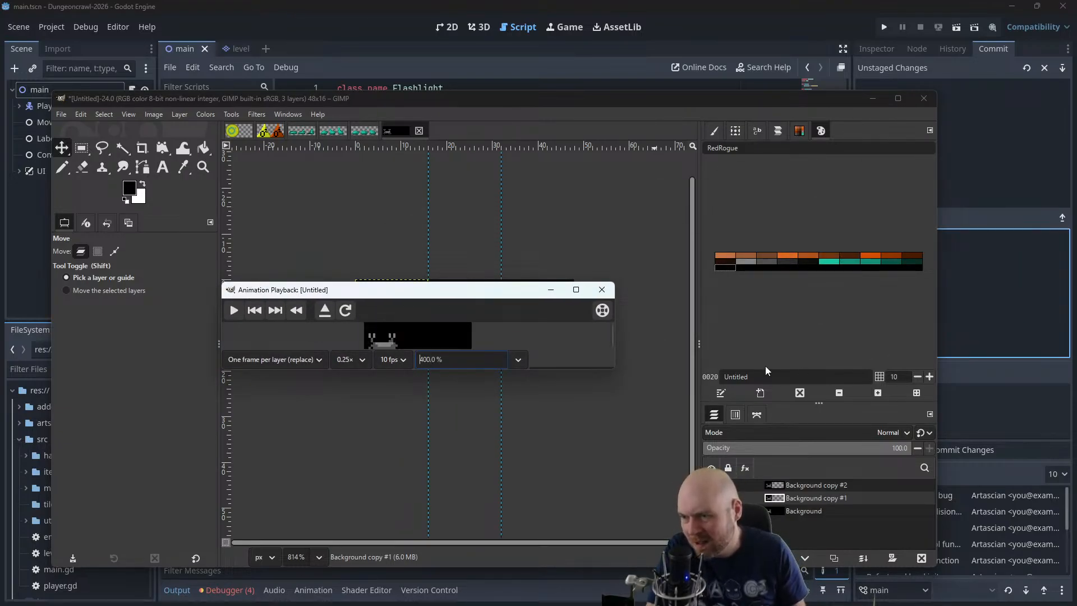
drag(613, 371, 666, 475)
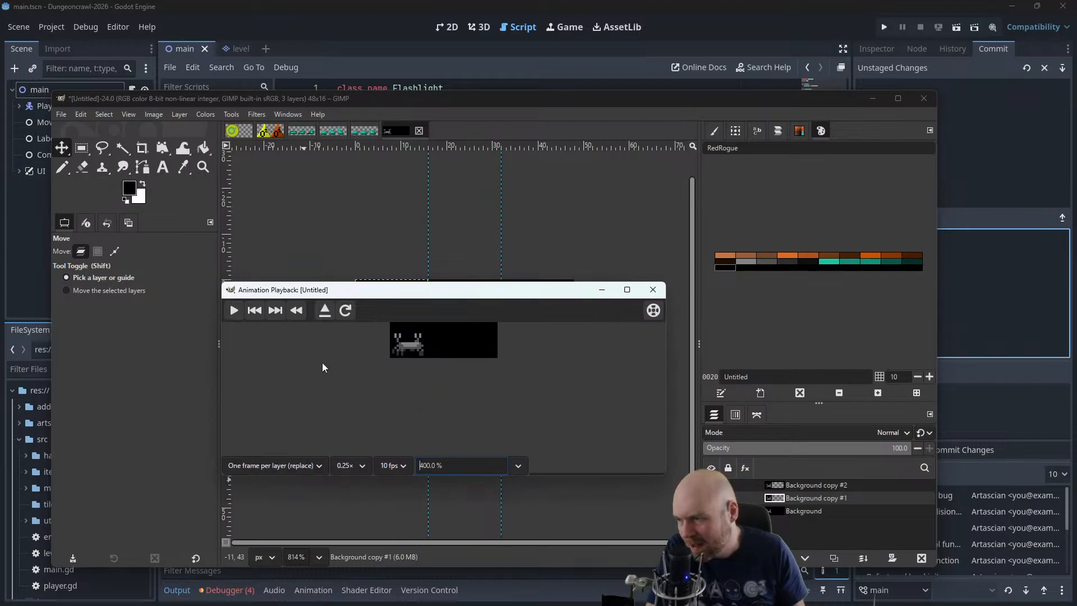
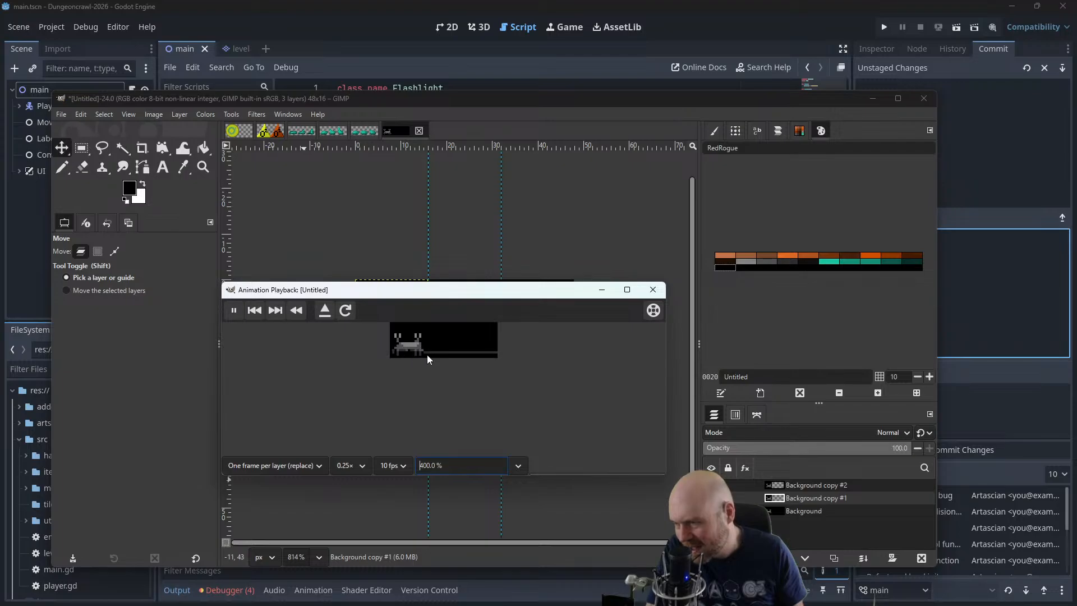
Close the animation playback and move the Background copy #2 and Background copy #1 layers back onto the third and second frames
click(653, 290)
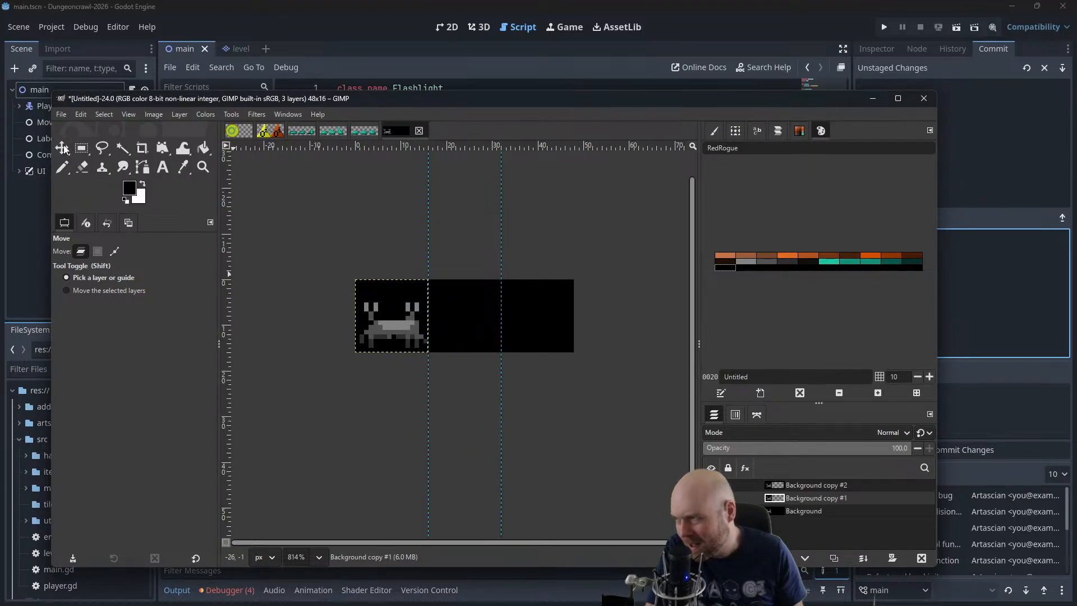
drag(386, 329, 505, 324)
drag(534, 325, 529, 326)
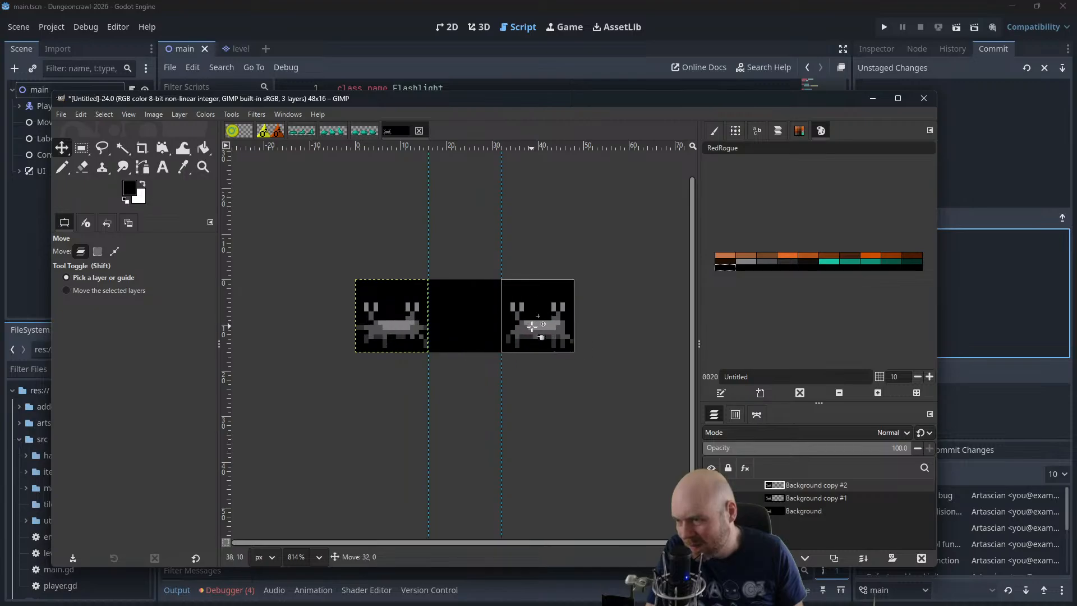
drag(386, 328, 458, 325)
Bend the second-frame crab's outermost legs downward with dark-grey pixels and paint out their old sideways pixels in black
scroll(464, 351, up, 8)
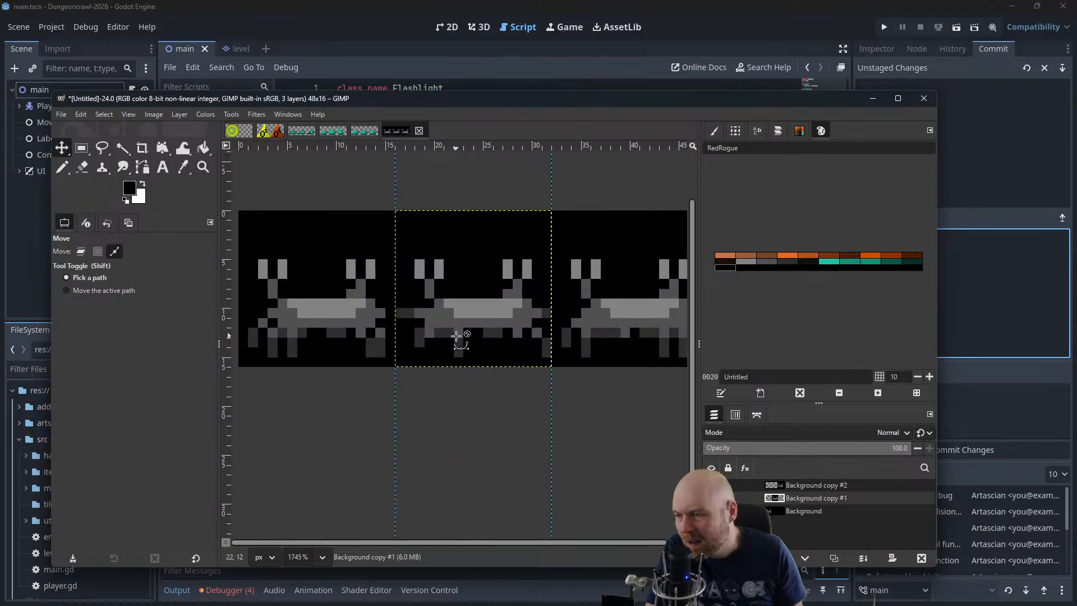
scroll(456, 335, up, 3)
scroll(433, 337, up, 1)
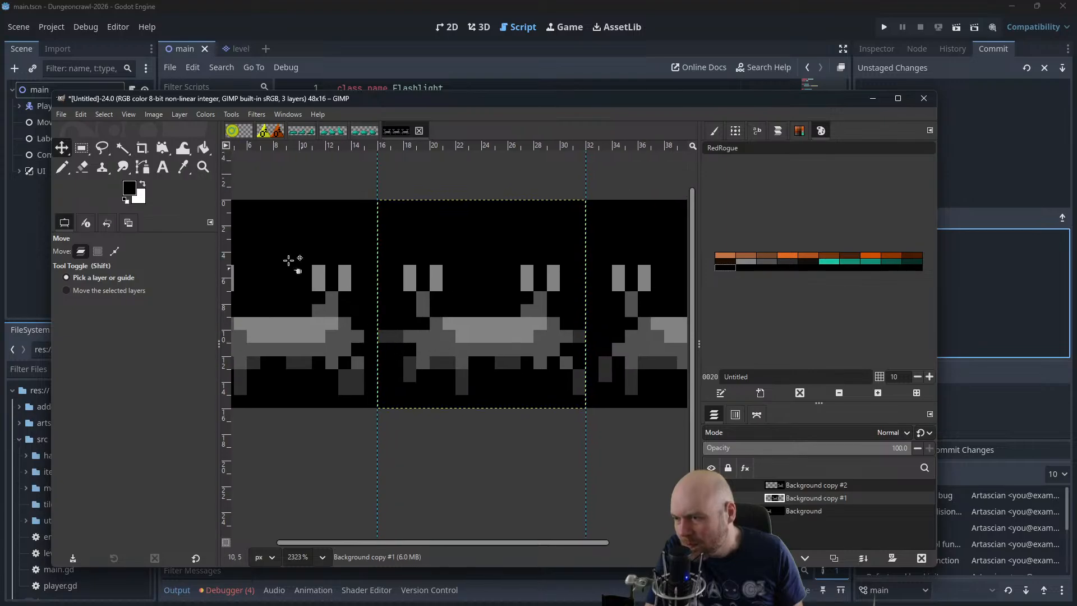
click(63, 166)
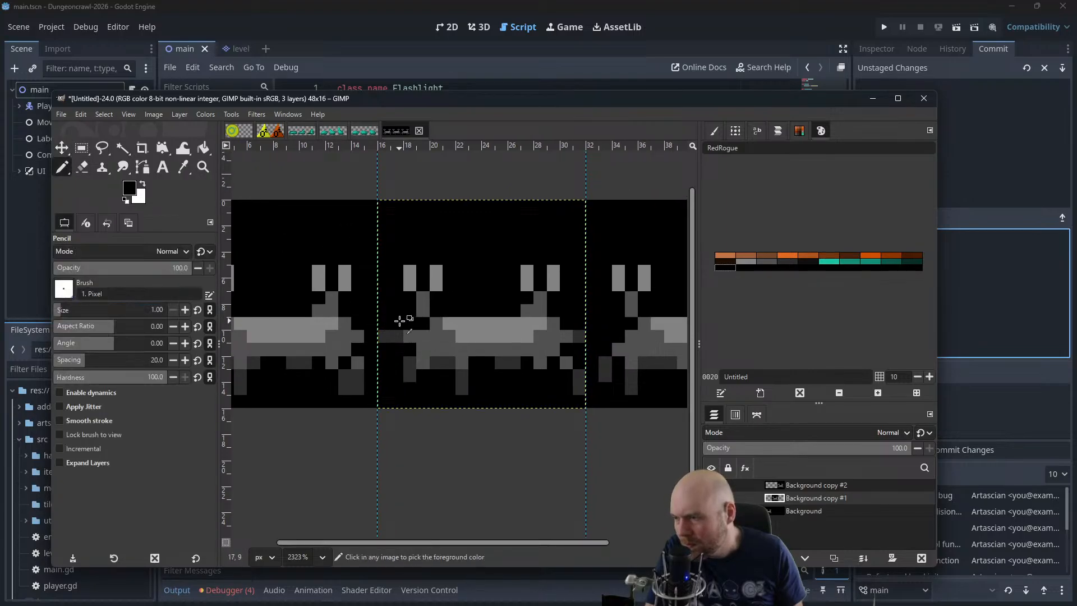
ctrl+click(398, 340)
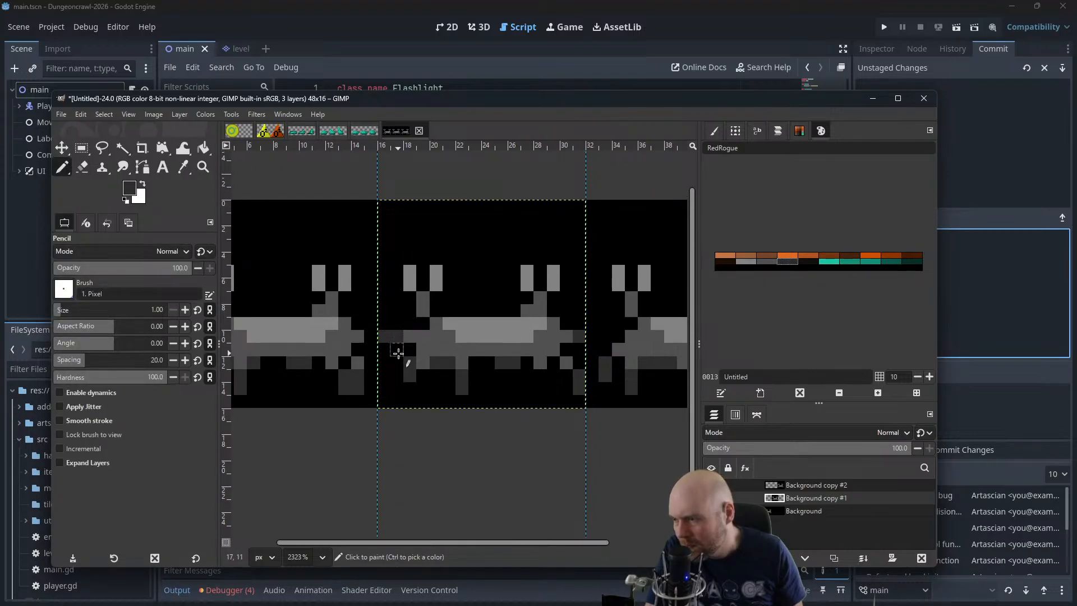
click(399, 363)
ctrl+click(397, 322)
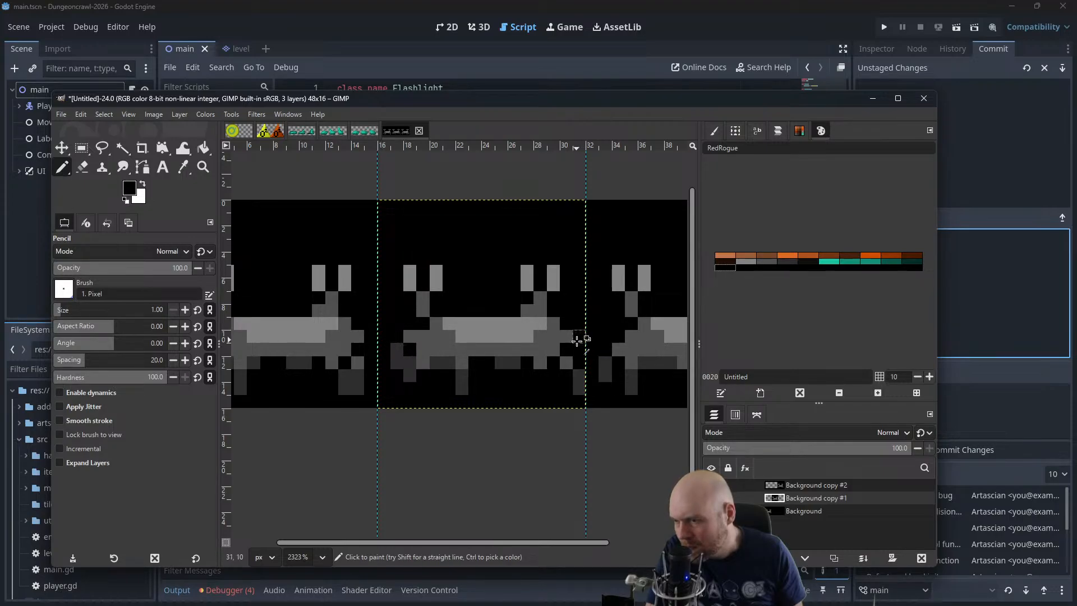
ctrl+click(397, 350)
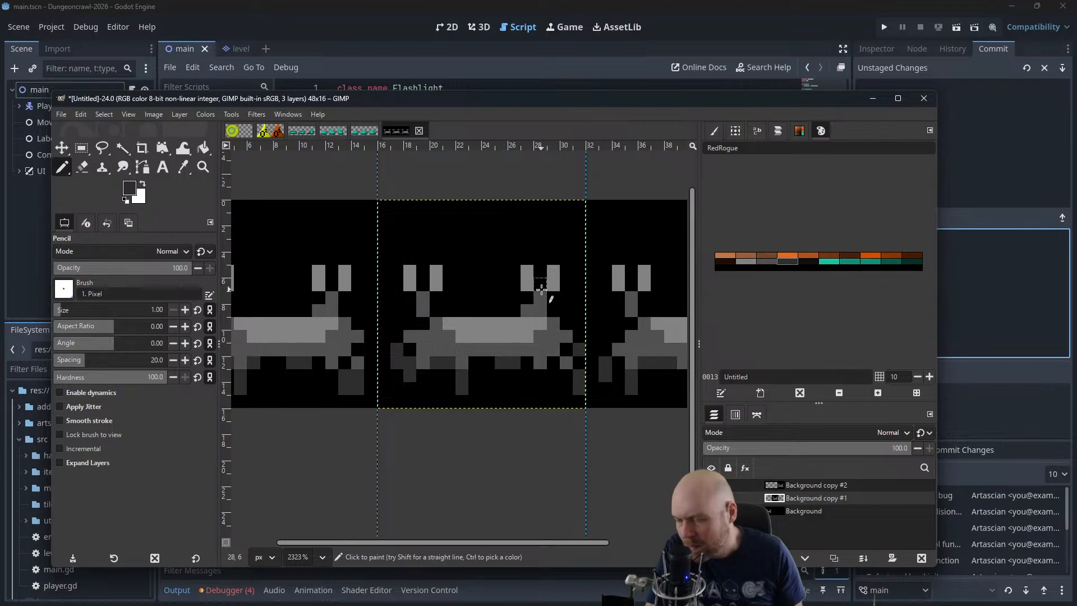
Extend the second-frame crab's left inner leg down by one dark-grey pixel and paint out its upper pixel in black
scroll(514, 238, down, 1)
scroll(514, 237, down, 2)
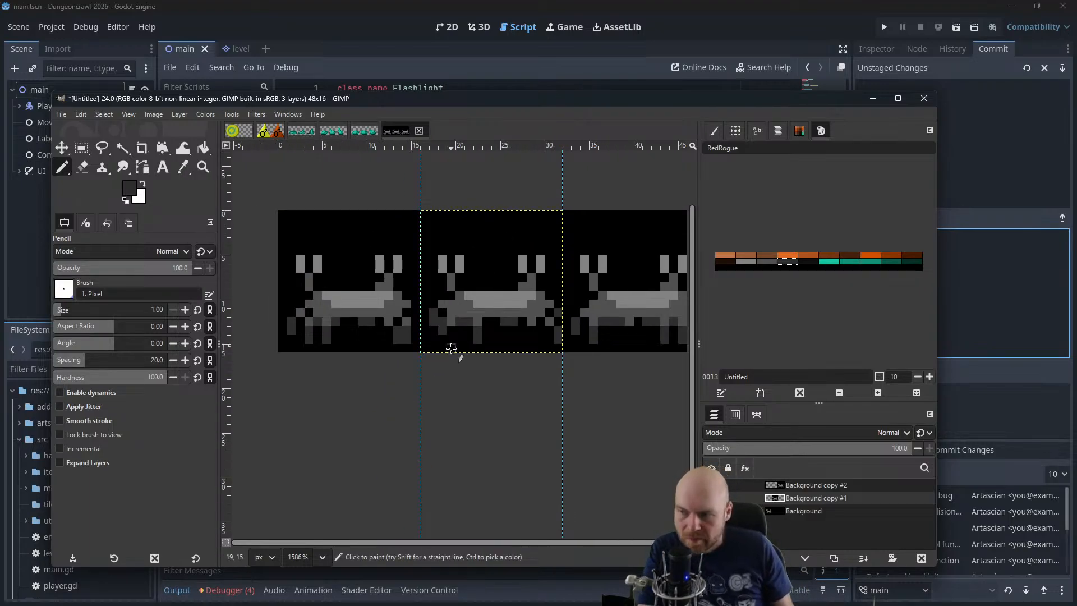
ctrl+click(443, 314)
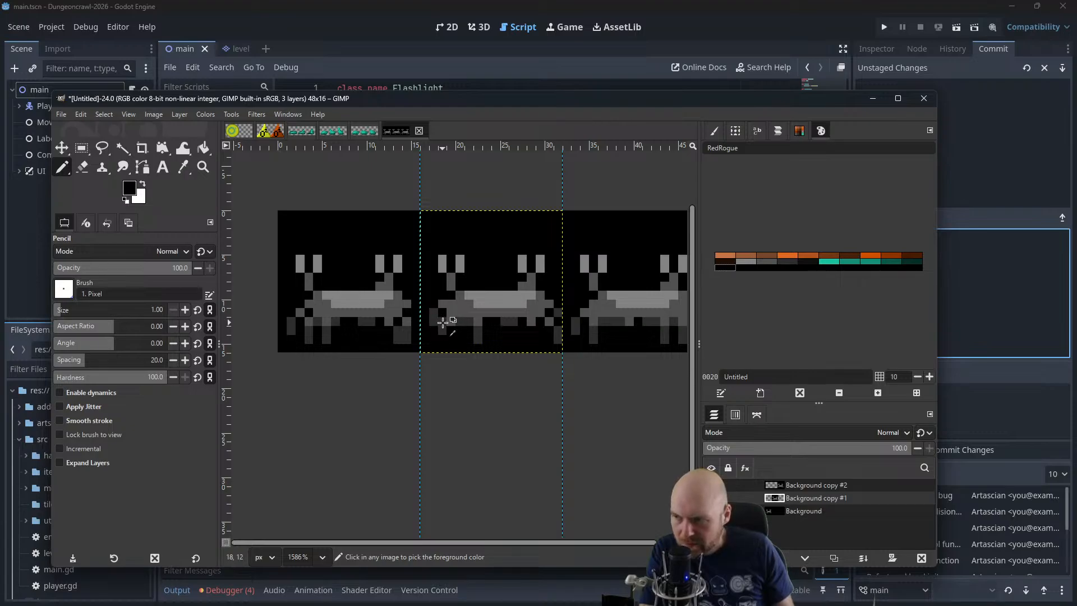
ctrl+click(443, 337)
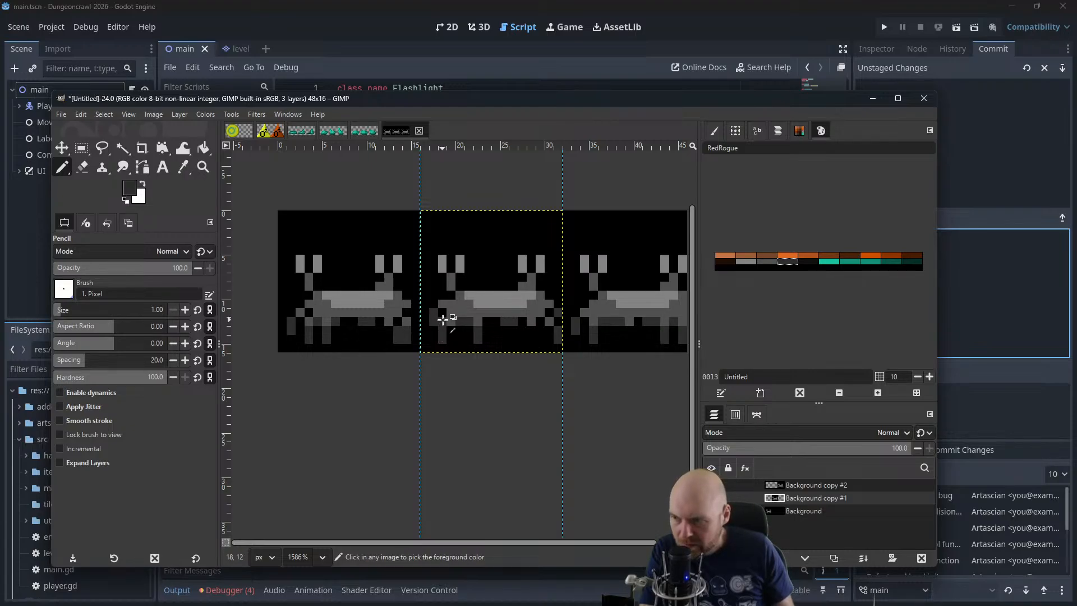
ctrl+click(443, 319)
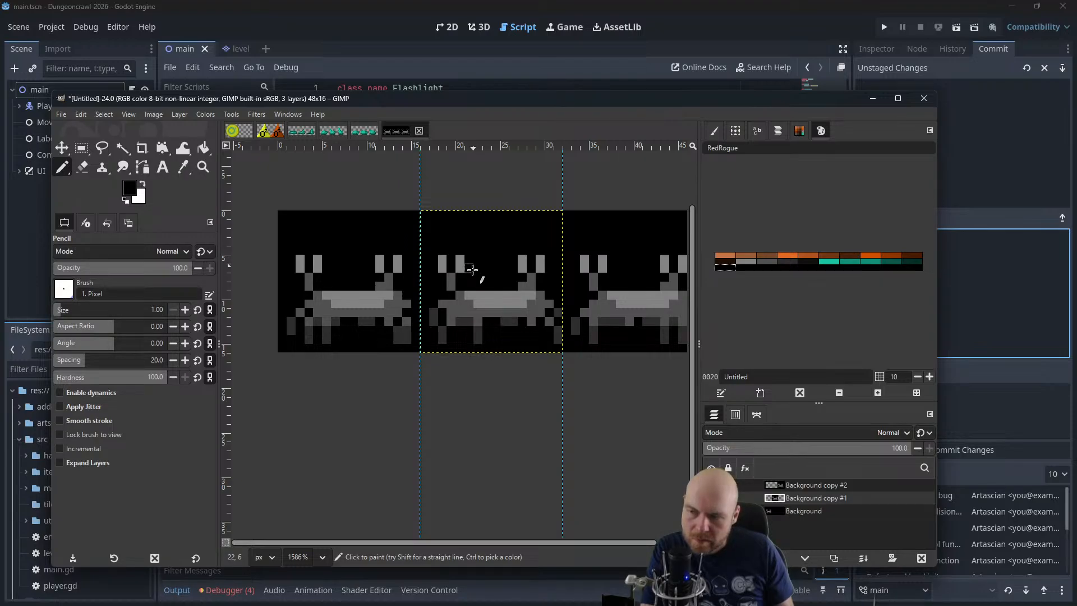
Rework the dark-grey leg pixels under the middle and right of the second-frame crab's body, using black to trim them
ctrl+click(499, 321)
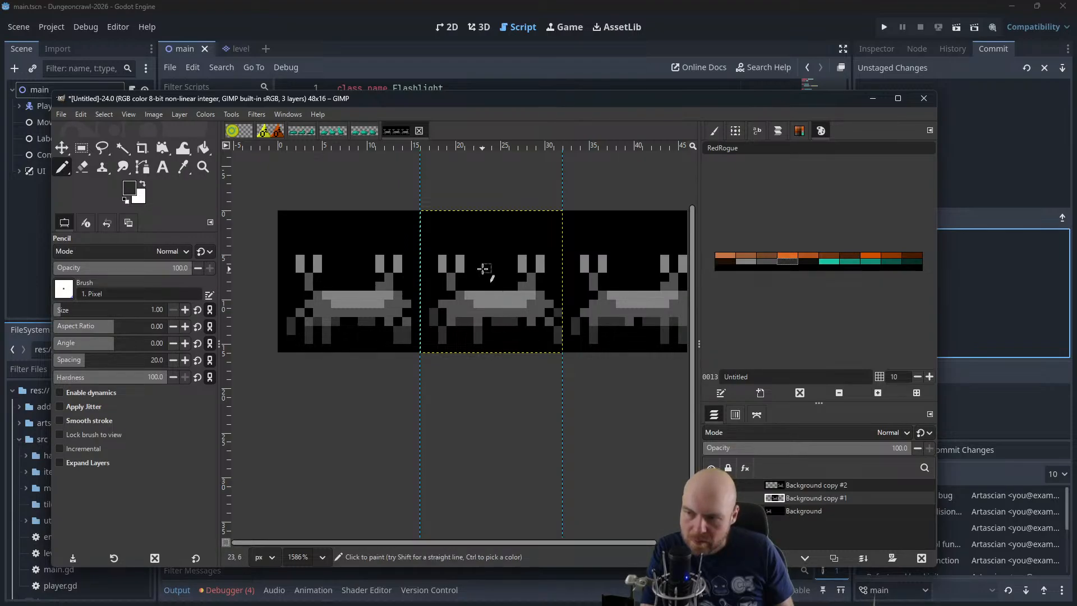
ctrl+click(515, 324)
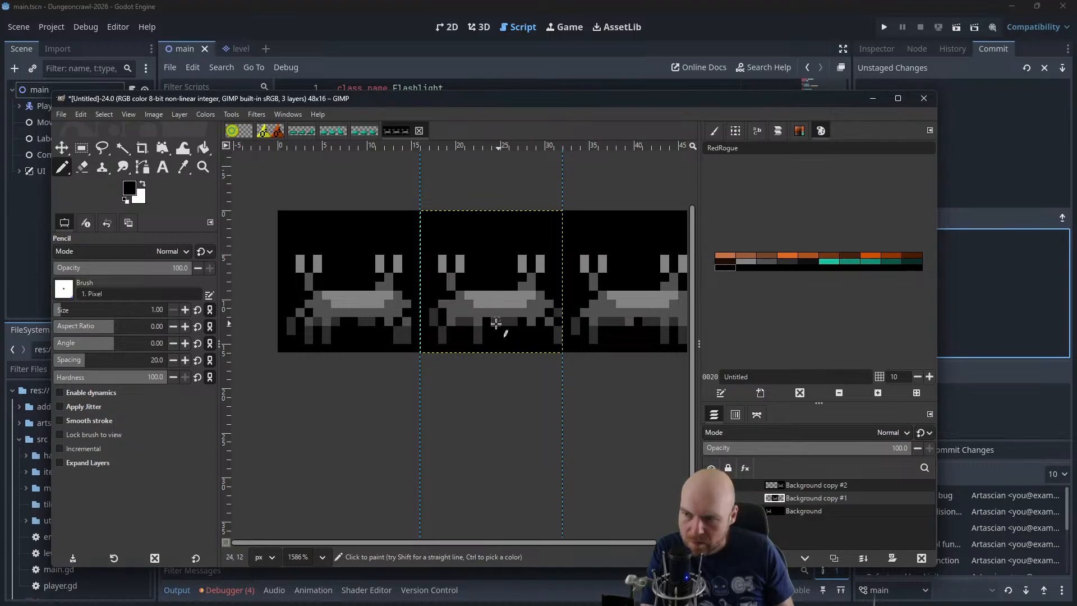
ctrl+click(487, 320)
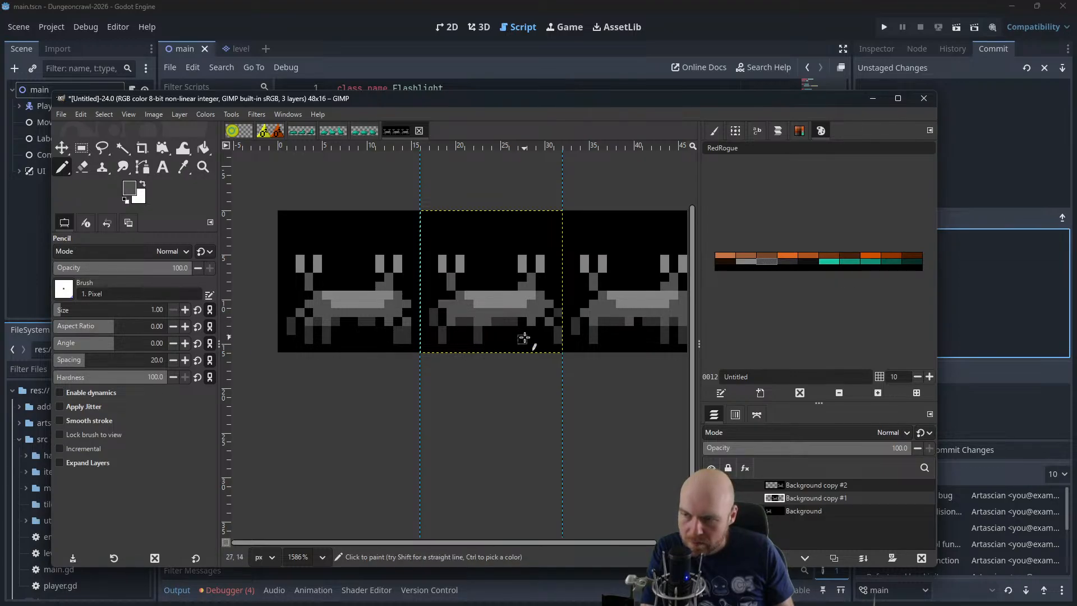
drag(522, 334, 482, 370)
scroll(480, 368, down, 1)
scroll(467, 346, down, 10)
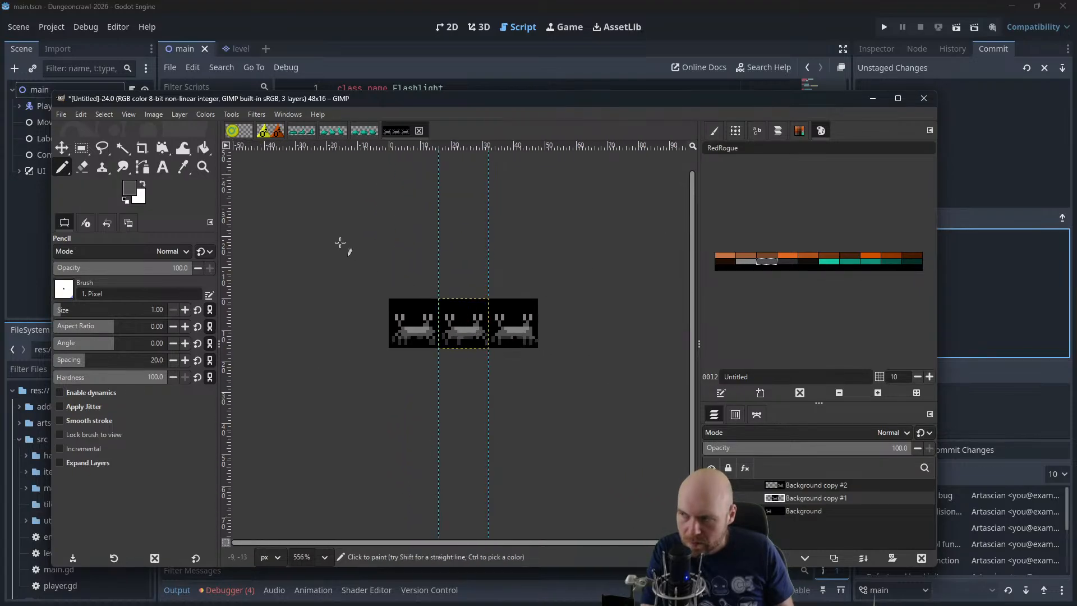
scroll(372, 250, down, 2)
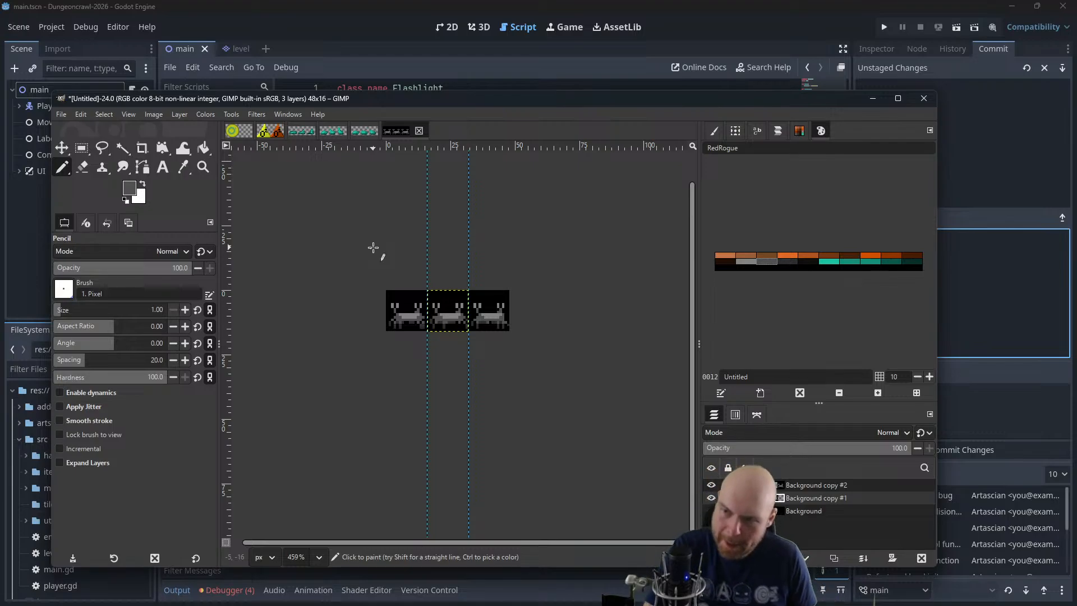
Recolour the claw tips of all three crabs orange, painting each frame on its own layer
scroll(460, 295, up, 11)
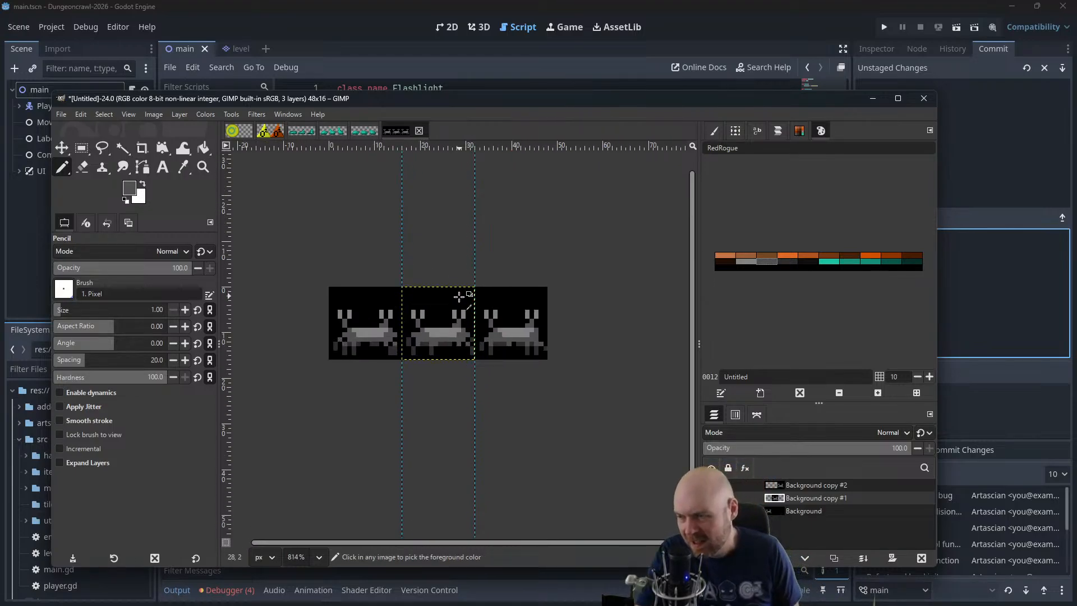
scroll(459, 297, up, 1)
drag(478, 292, 559, 294)
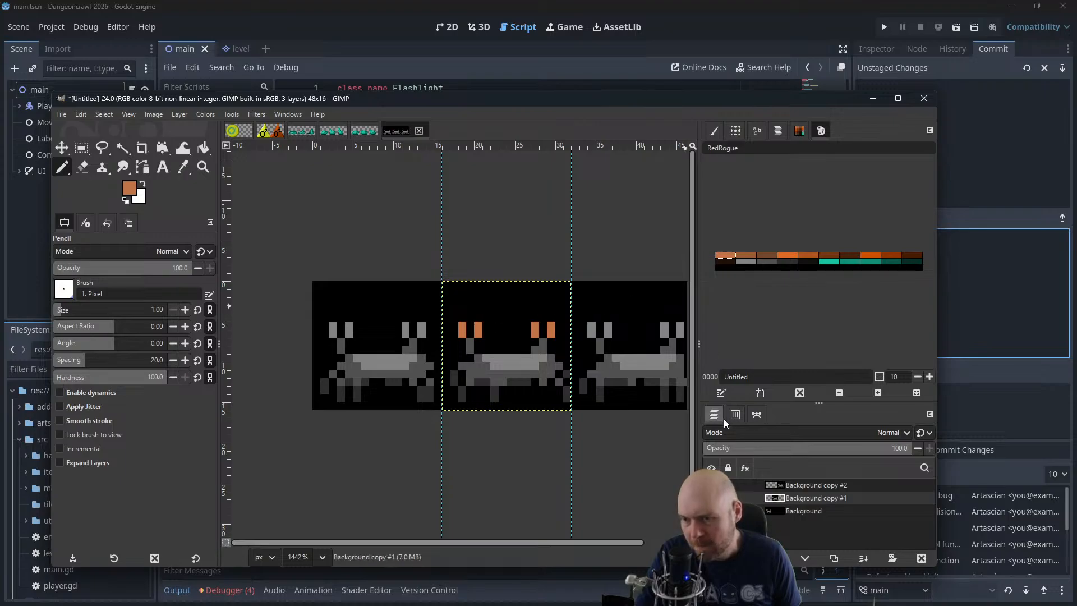
click(743, 484)
drag(570, 381, 531, 389)
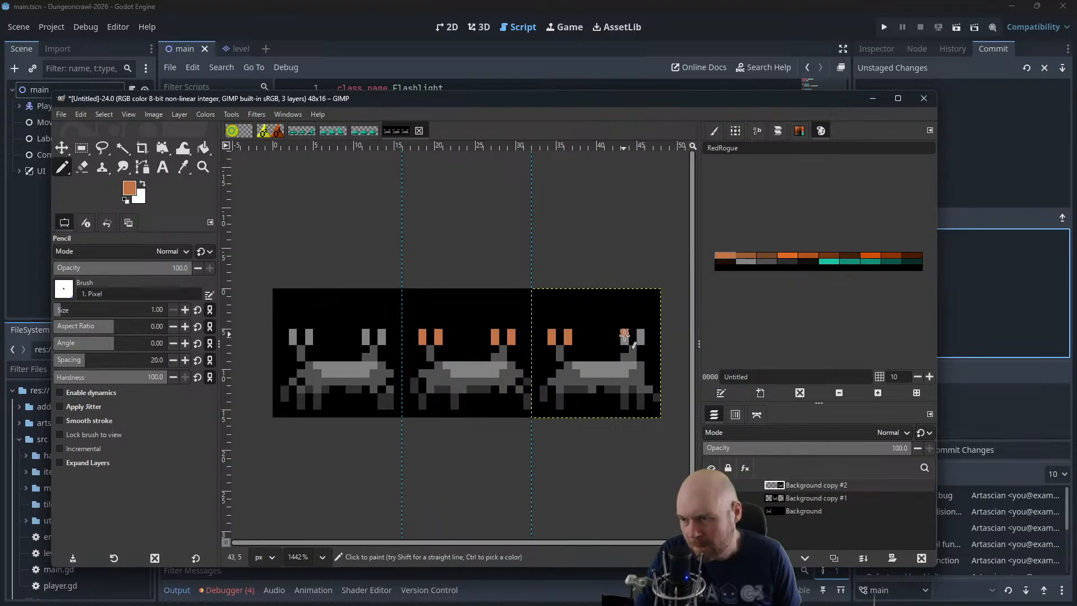
click(797, 510)
click(382, 337)
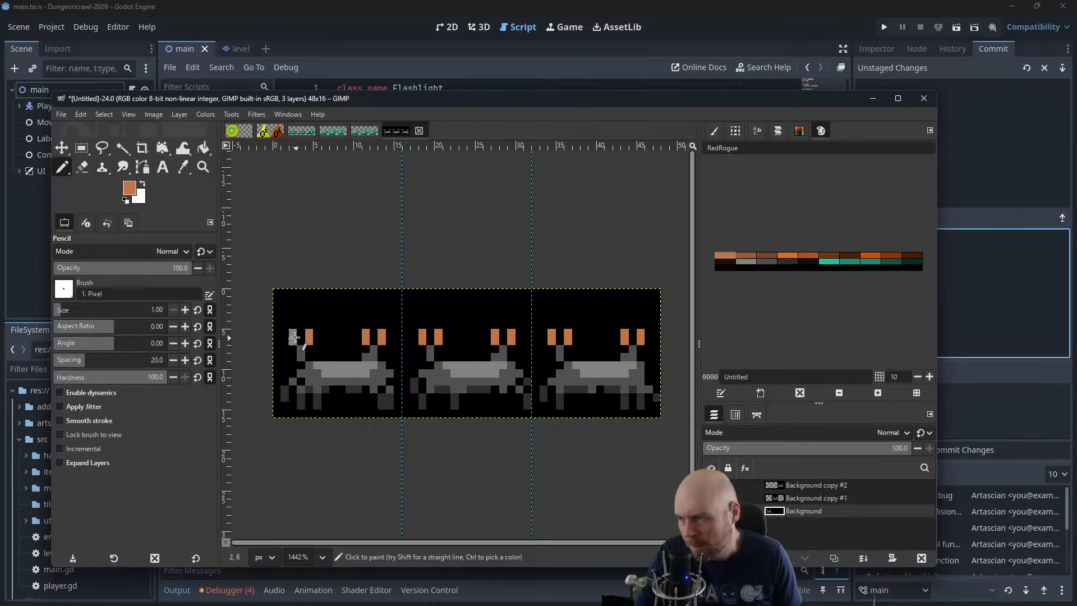
Paint a three-pixel teal strip on each crab's body, using the darker teal 0016 for the centre pixel in the second frame
click(830, 261)
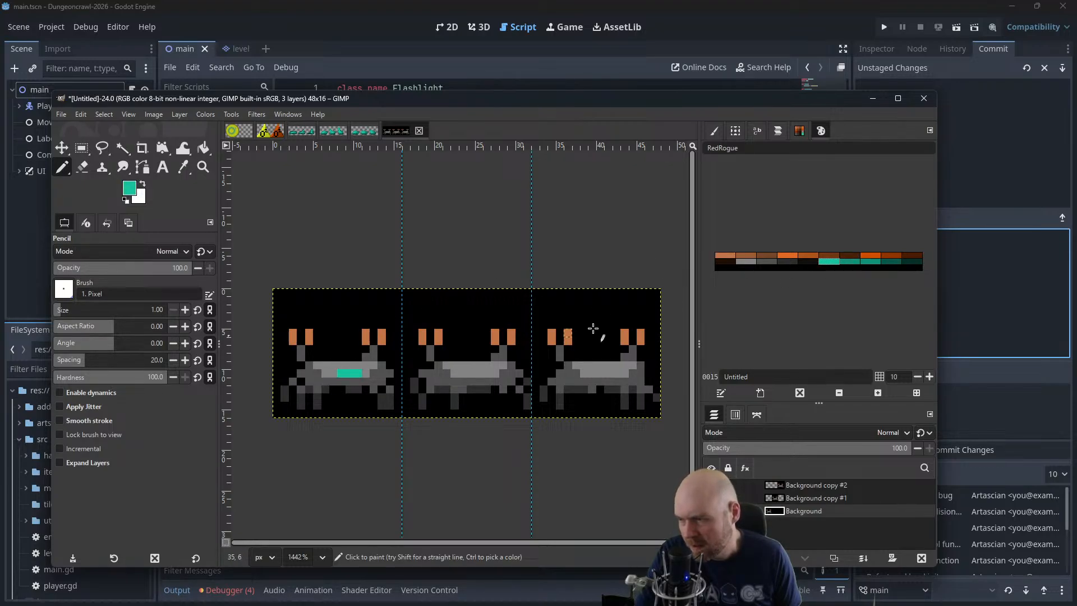
click(819, 495)
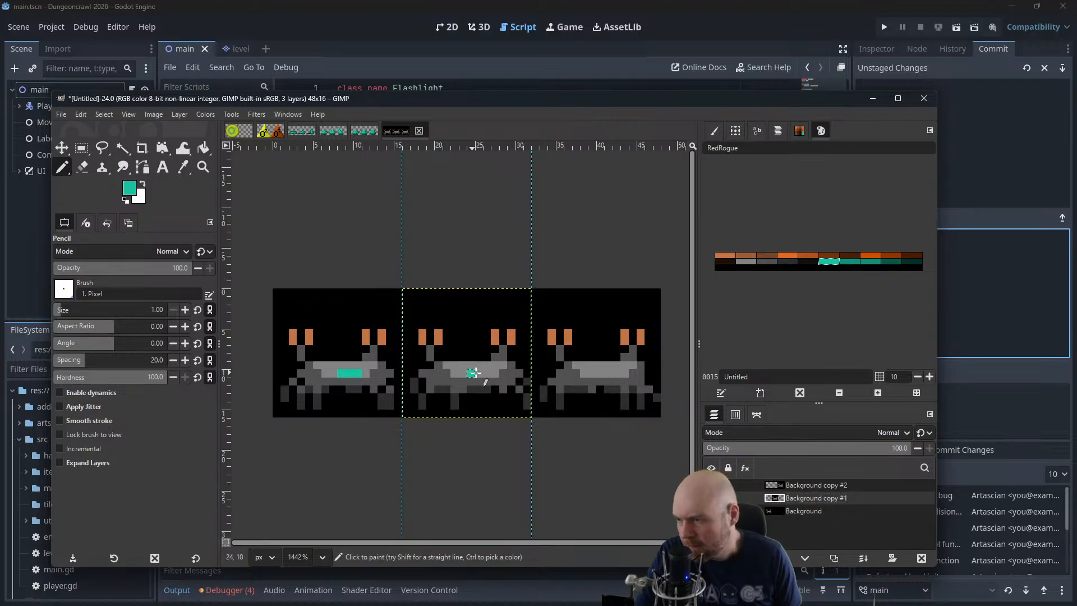
click(850, 262)
click(479, 373)
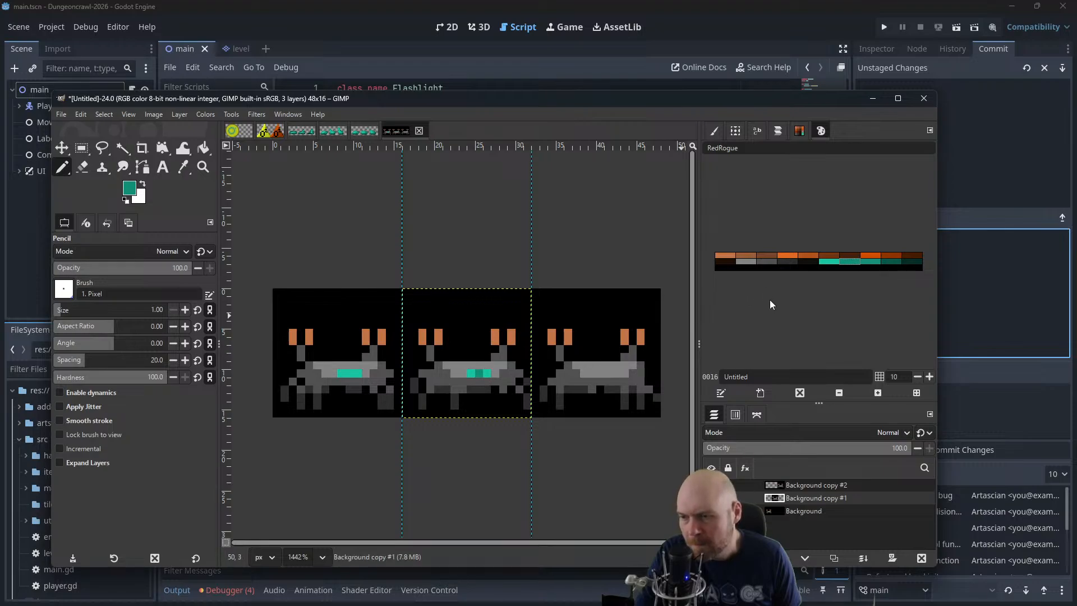
click(803, 484)
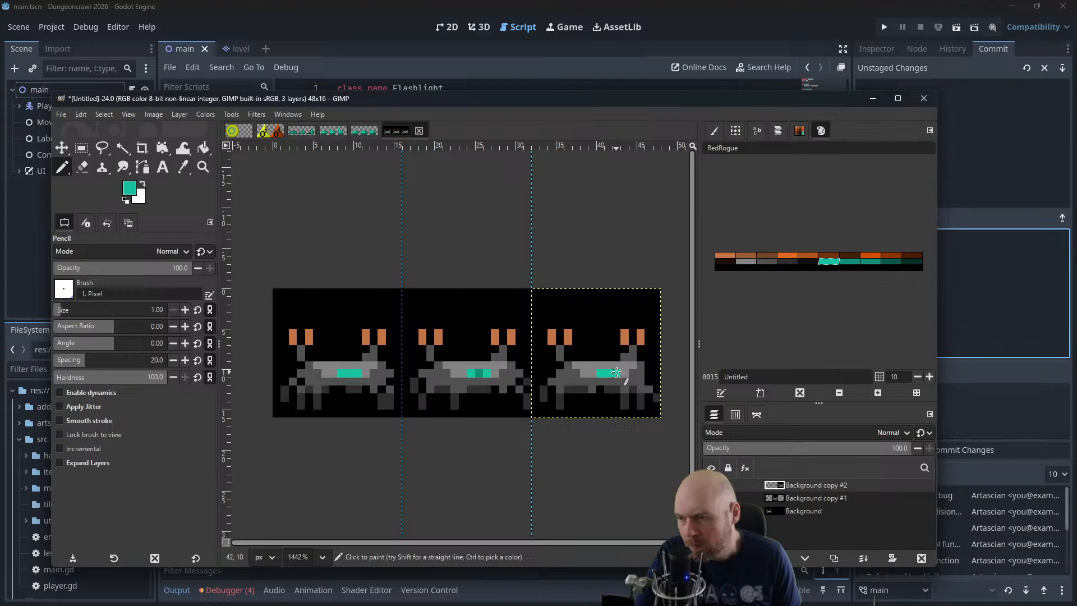
Repaint the orange claw tips of all three crabs in grey 0011, working on each frame's own layer
scroll(571, 314, down, 1)
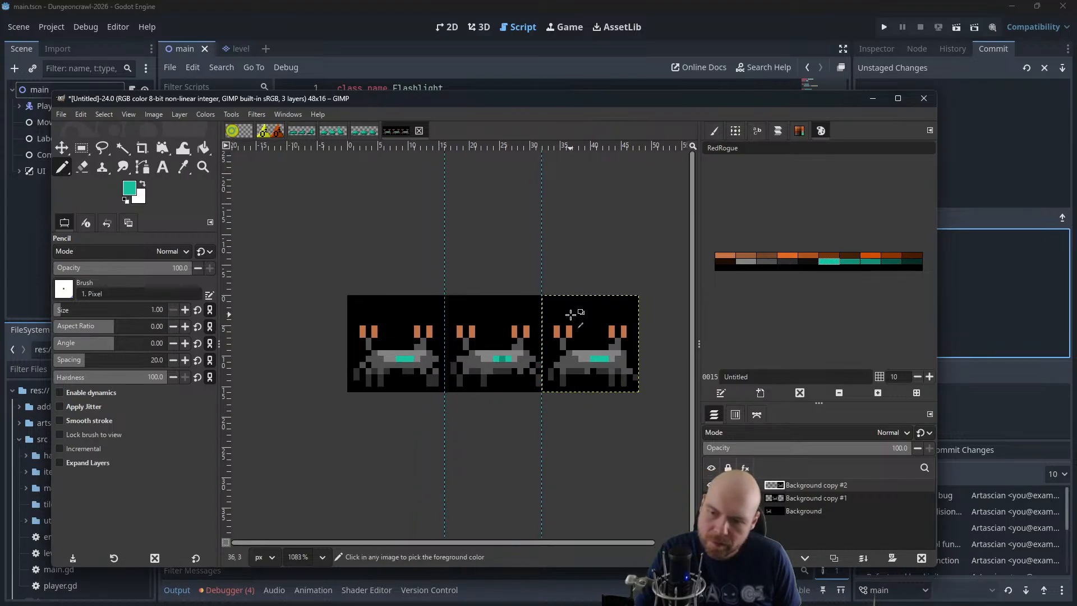
scroll(565, 272, down, 1)
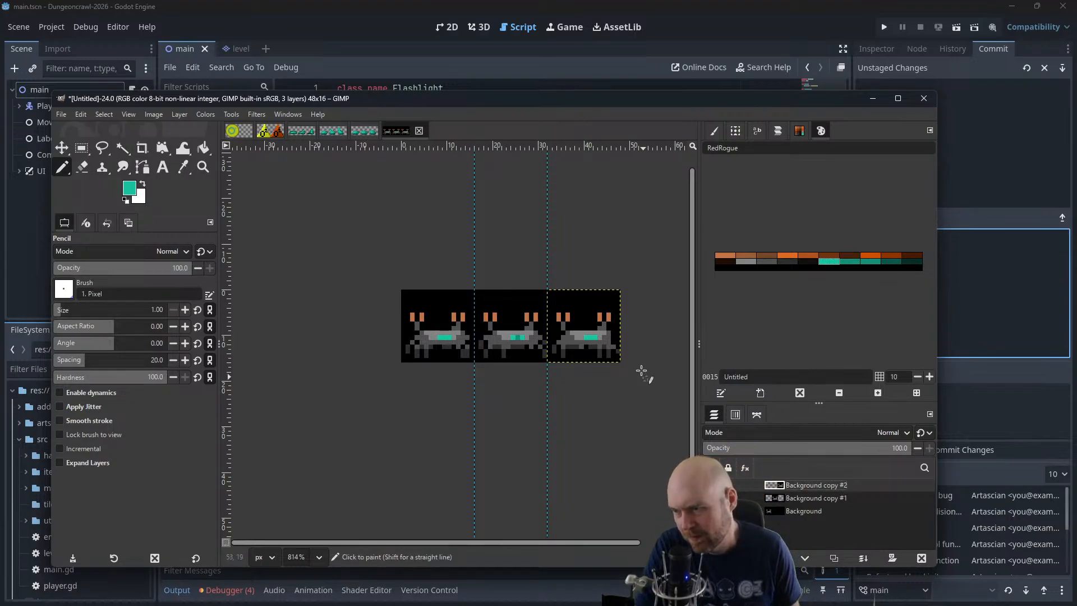
scroll(621, 308, up, 2)
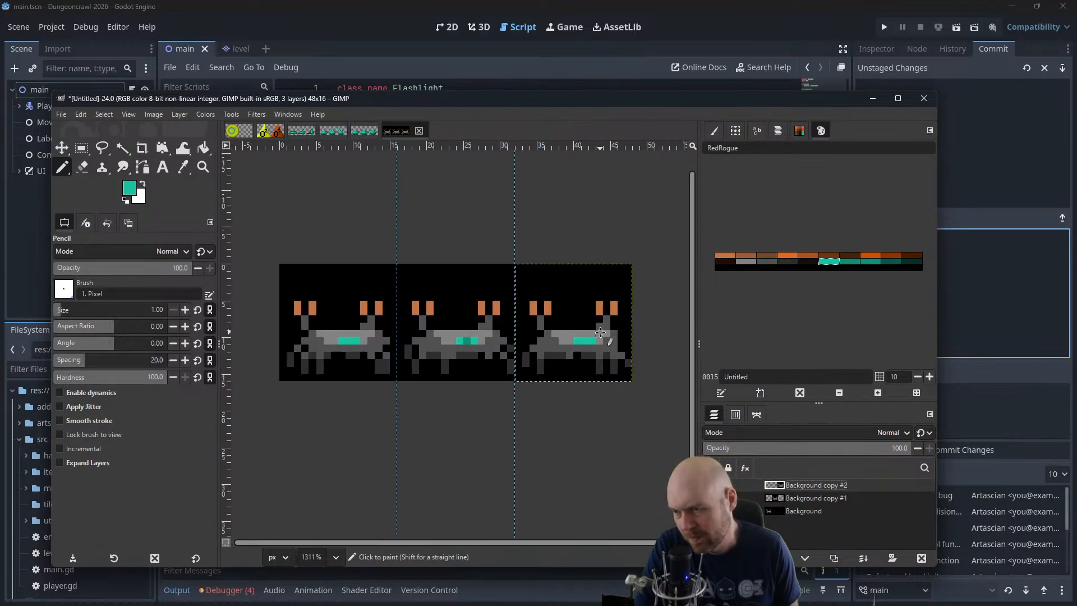
scroll(617, 308, down, 4)
scroll(602, 331, down, 4)
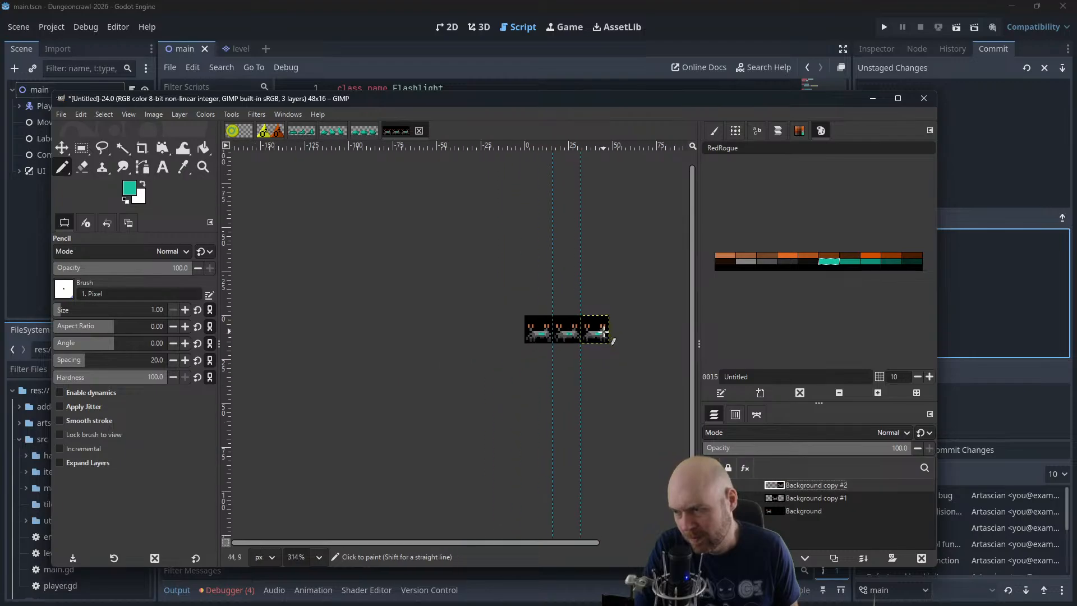
scroll(604, 331, up, 14)
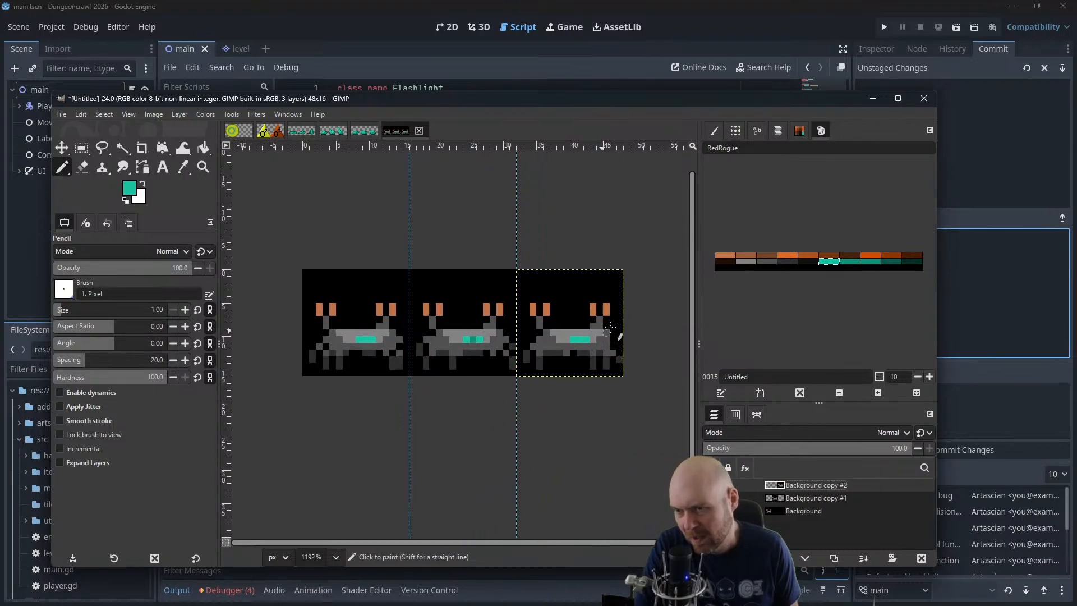
click(745, 262)
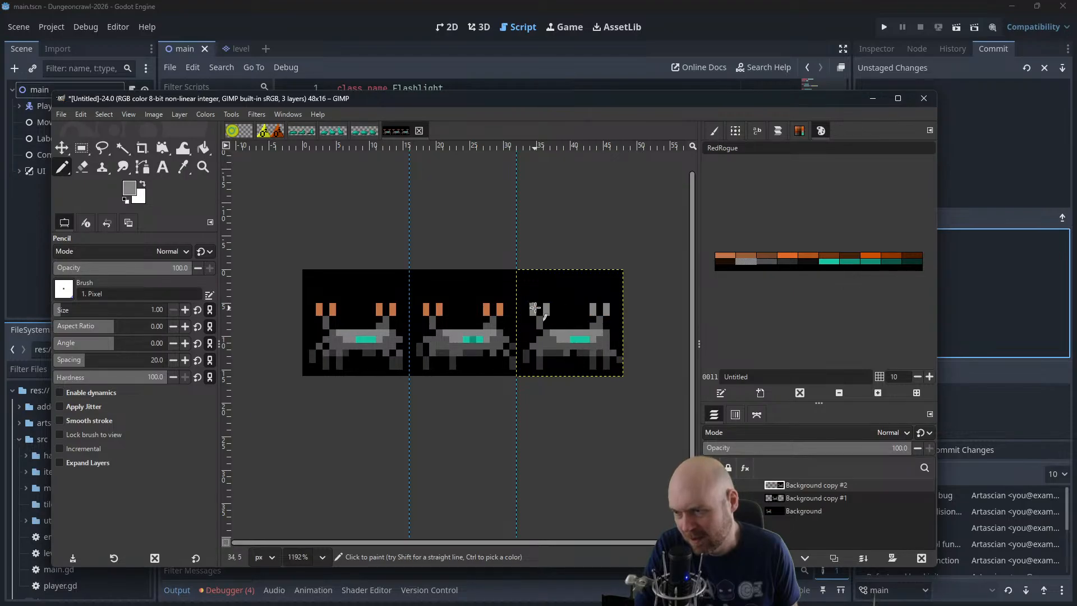
click(802, 498)
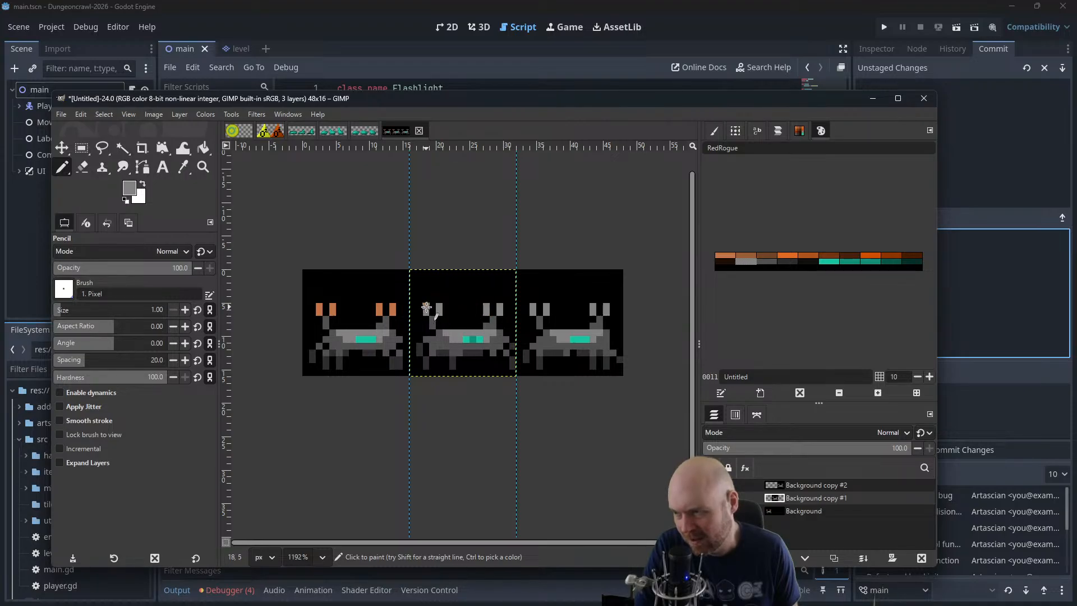
click(794, 509)
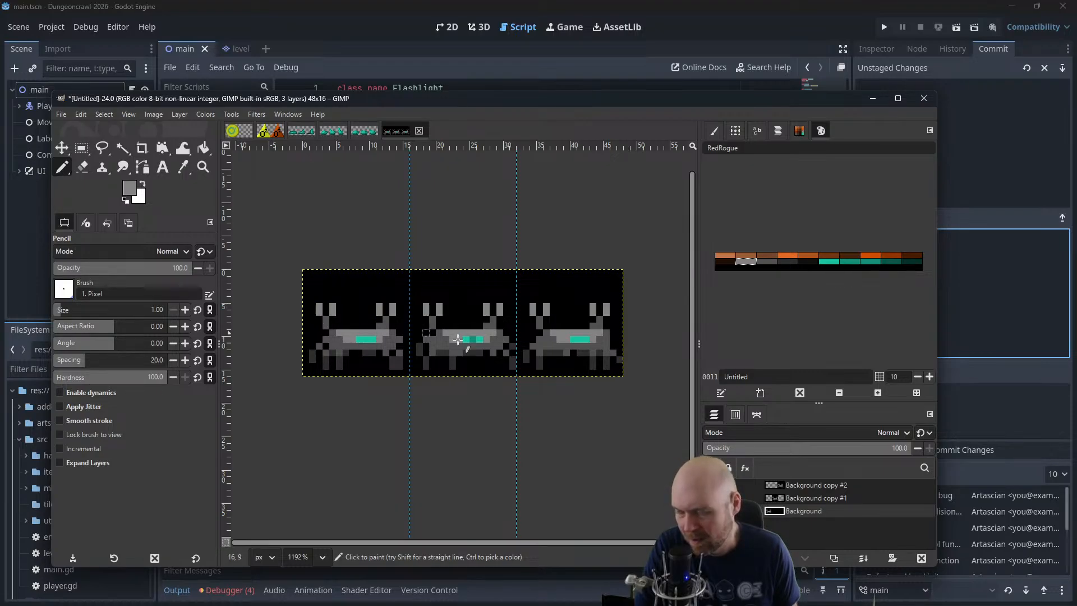
Repaint the teal strip on the second-frame crab in darker teal 0016, working on the Background copy #1 layer
scroll(674, 379, down, 5)
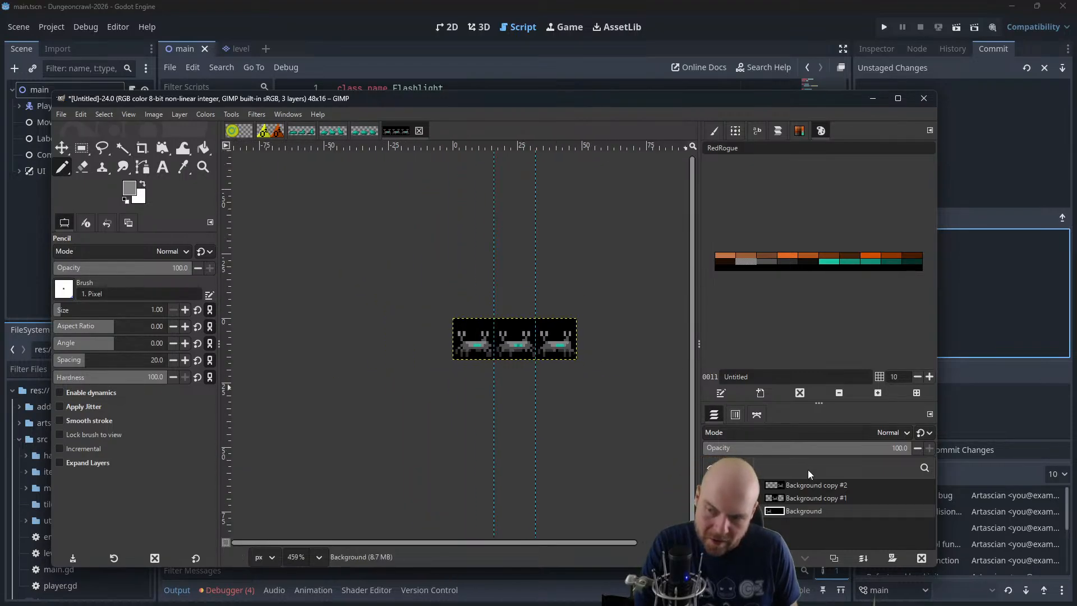
ctrl+scroll(548, 339, up, 2)
ctrl+scroll(548, 339, up, 4)
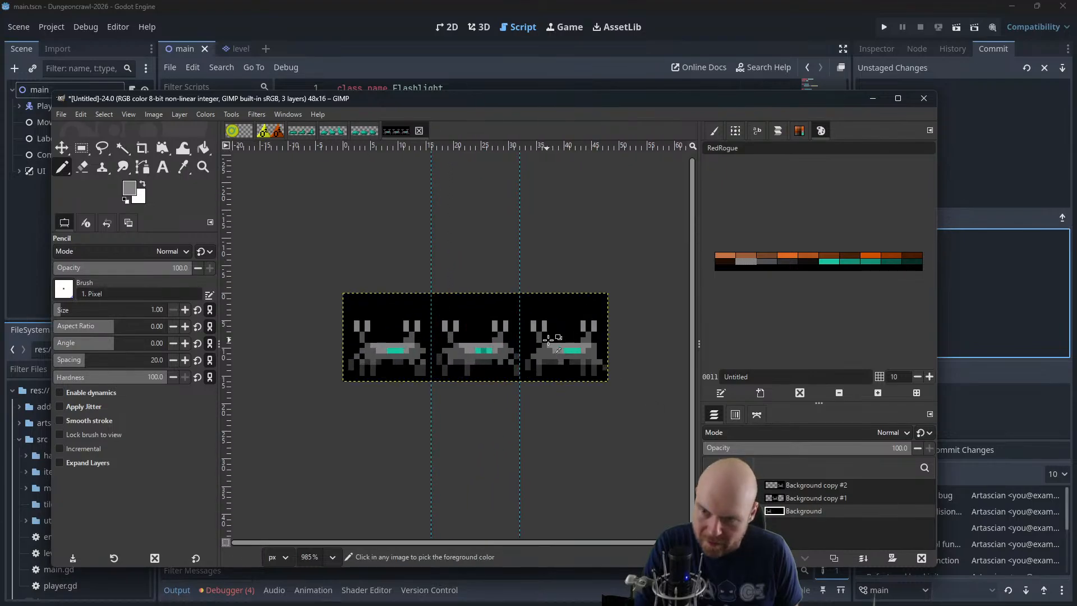
click(841, 262)
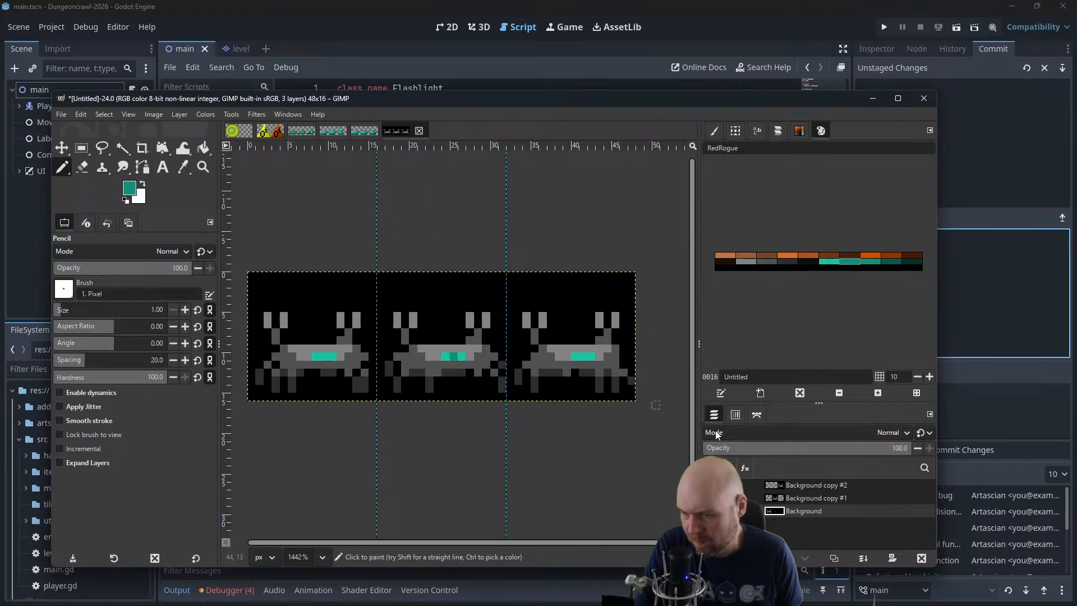
click(818, 499)
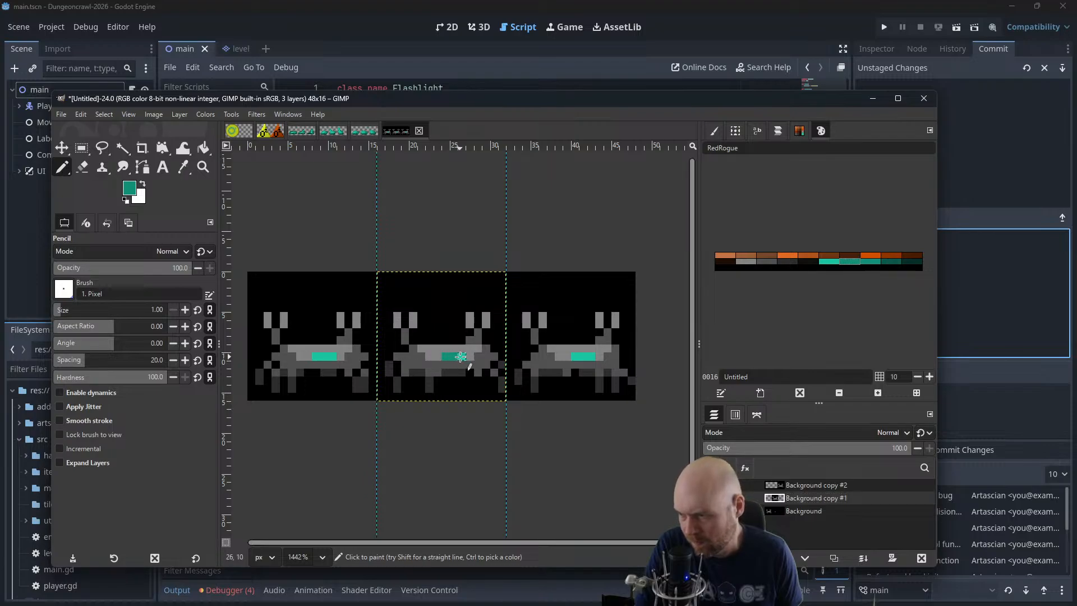
Review the three crabs at different magnifications and play the layer animation, trying the Cumulative layers (combine) mode
ctrl+scroll(466, 309, down, 5)
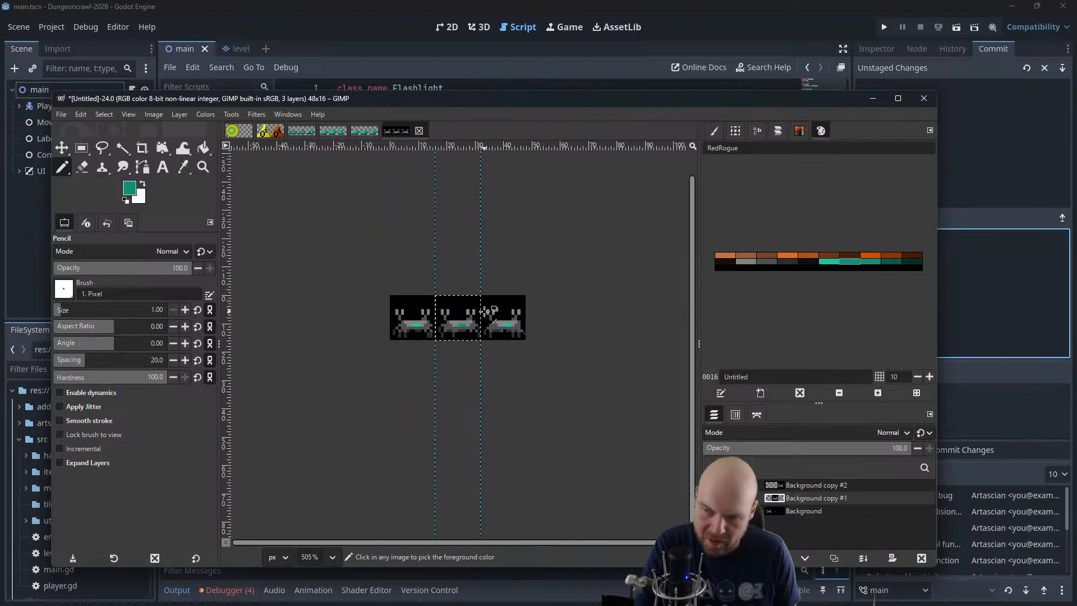
click(788, 511)
ctrl+scroll(521, 405, down, 3)
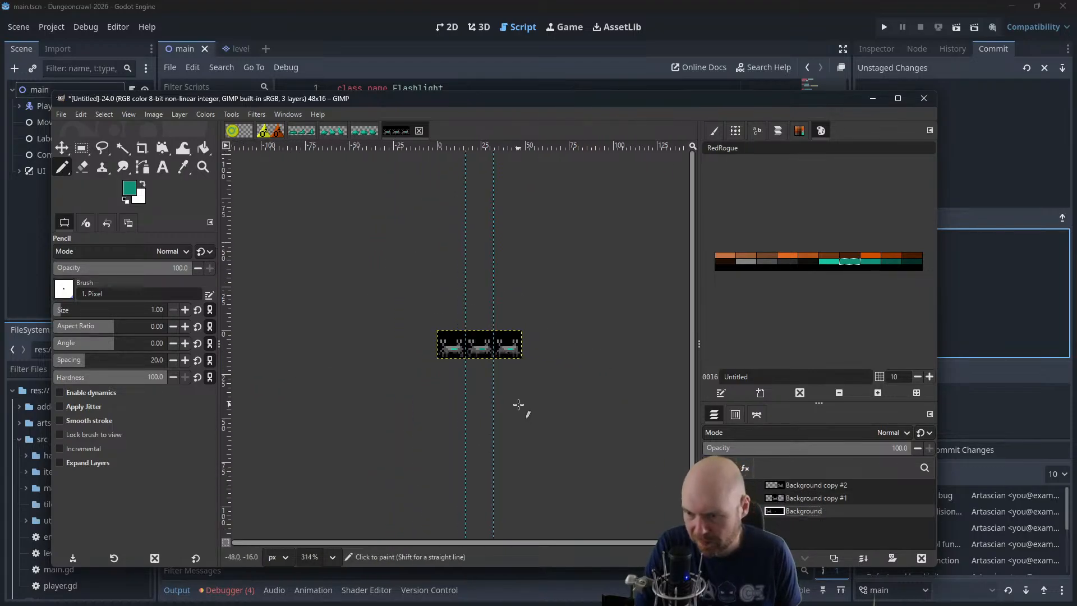
ctrl+scroll(497, 473, up, 4)
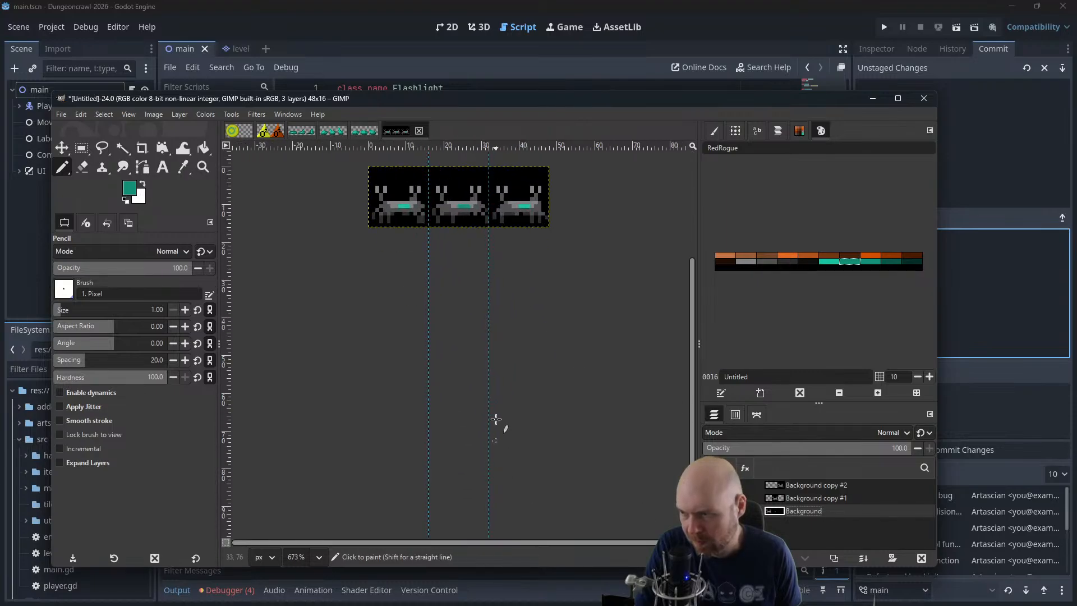
ctrl+scroll(494, 382, up, 5)
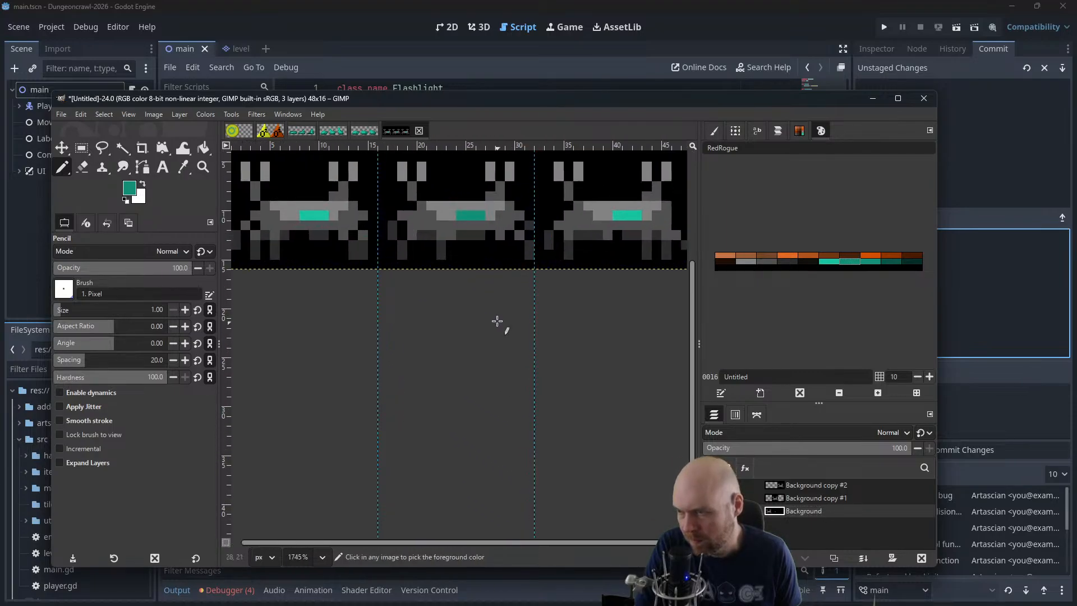
ctrl+scroll(497, 320, down, 2)
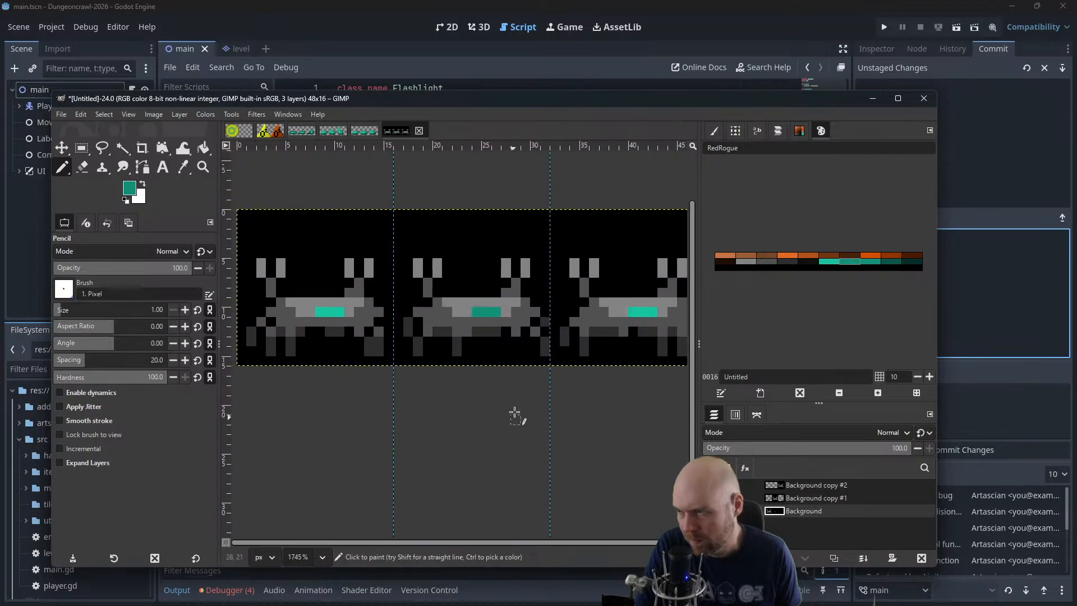
click(260, 115)
mouse_move(295, 369)
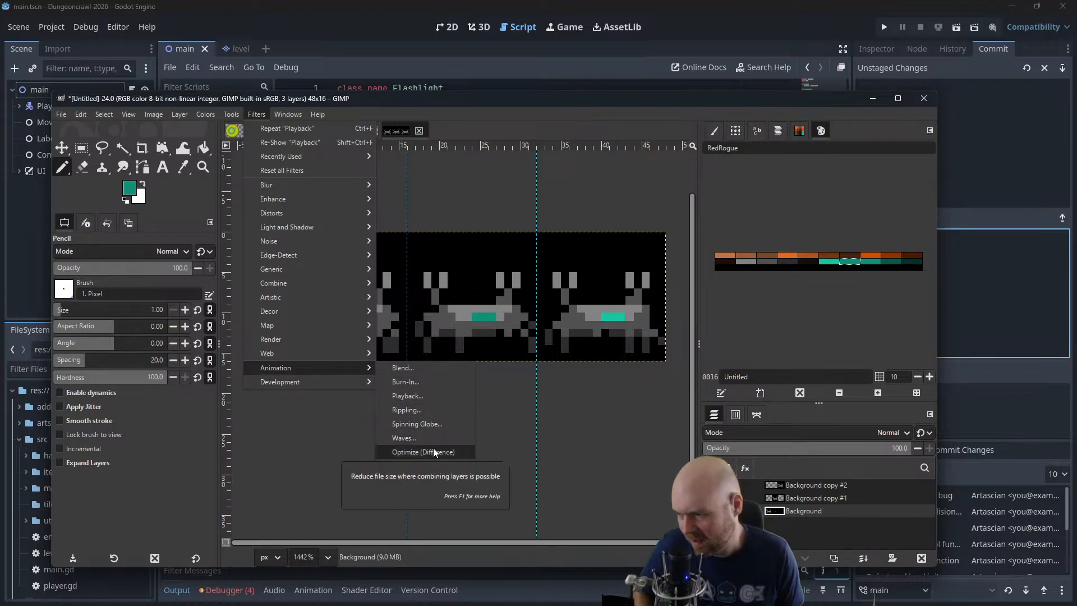
click(420, 400)
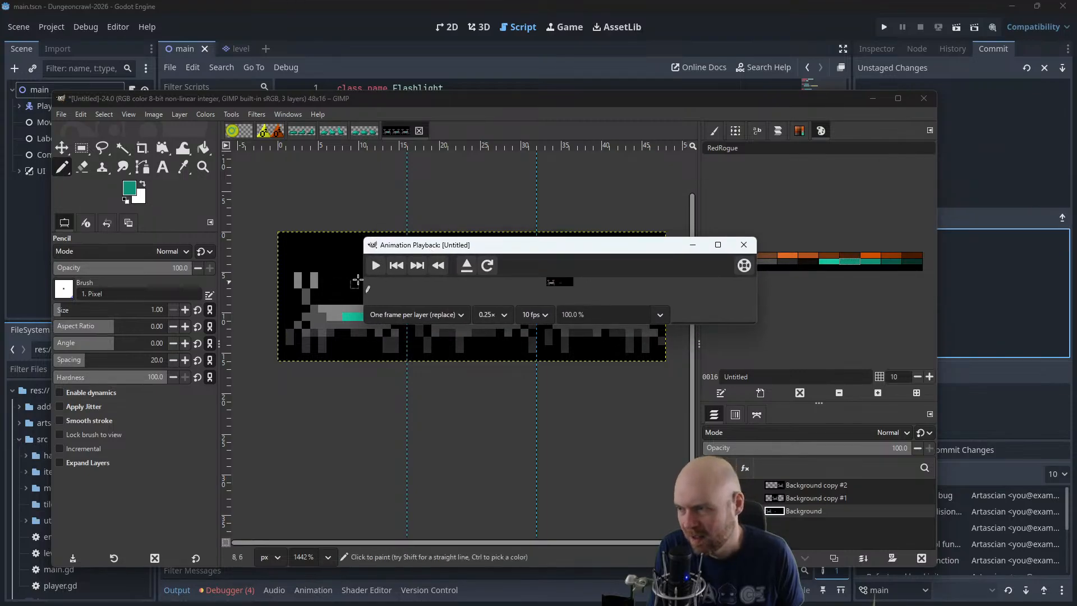
click(376, 265)
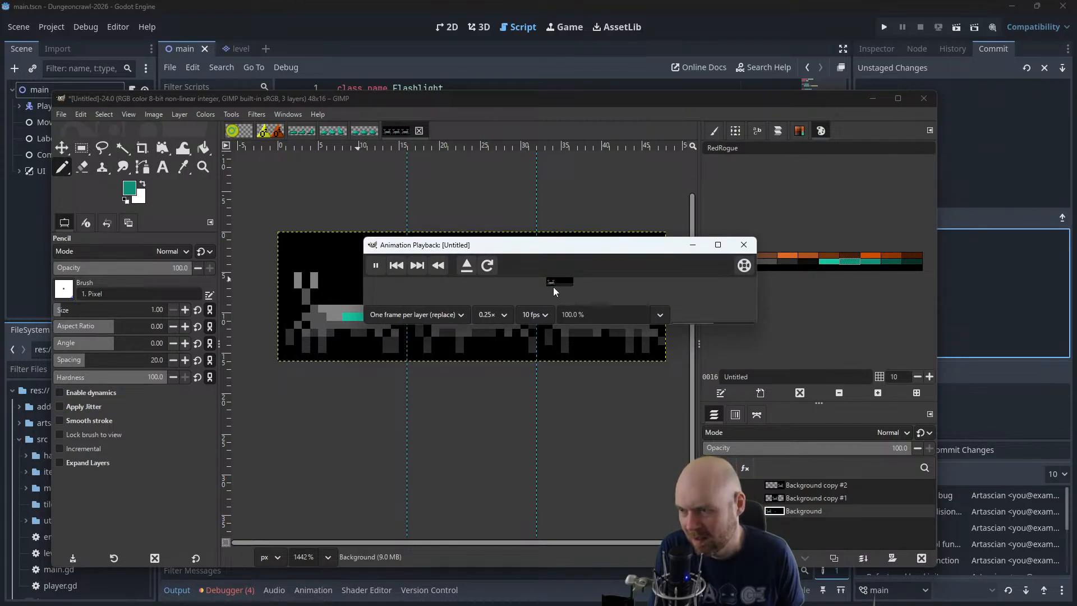
click(451, 313)
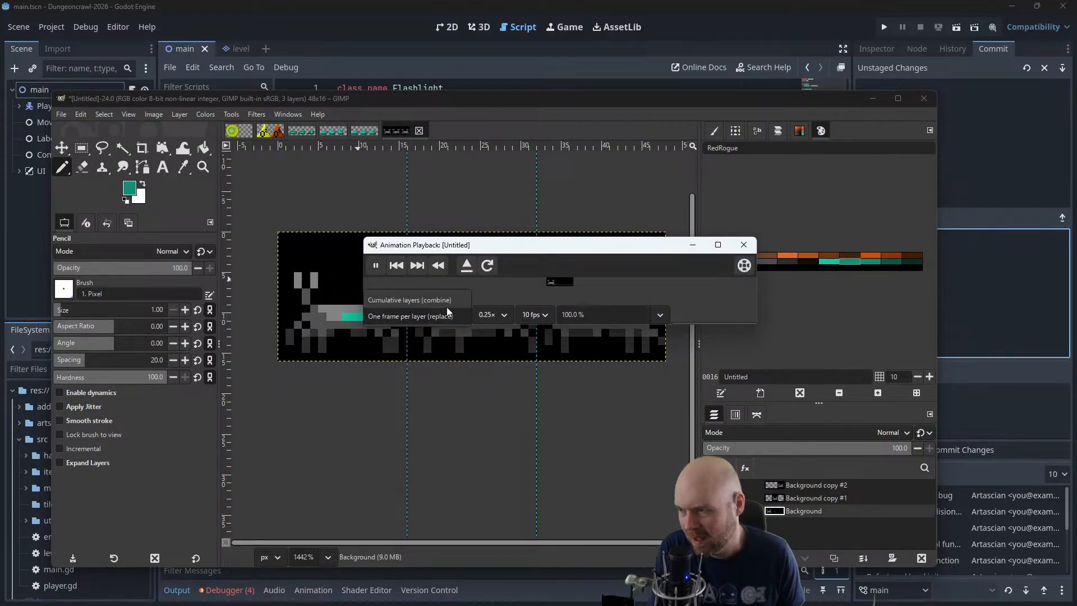
click(441, 299)
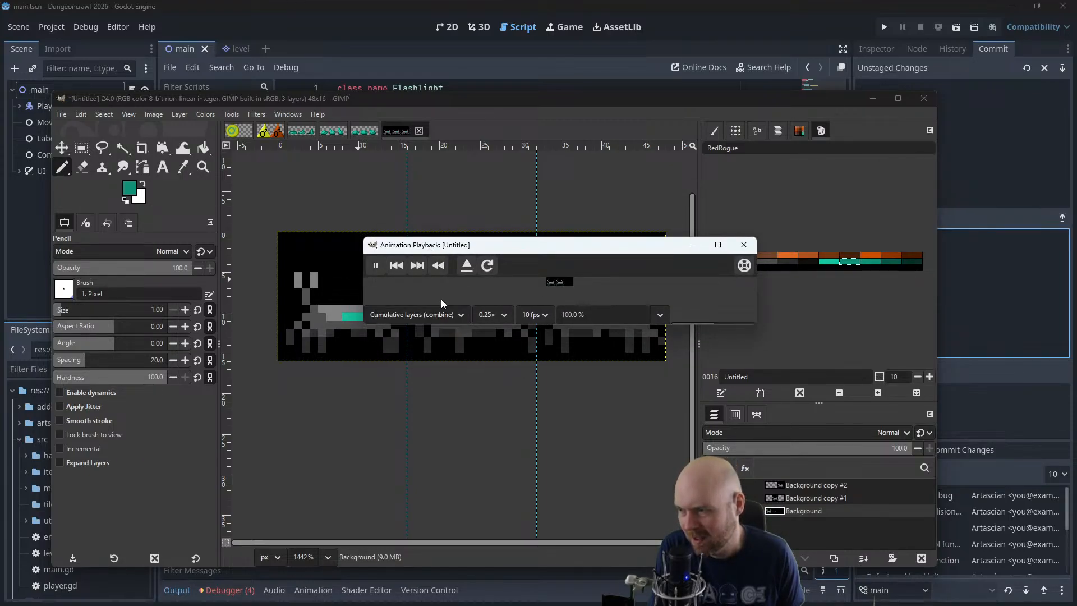
click(744, 245)
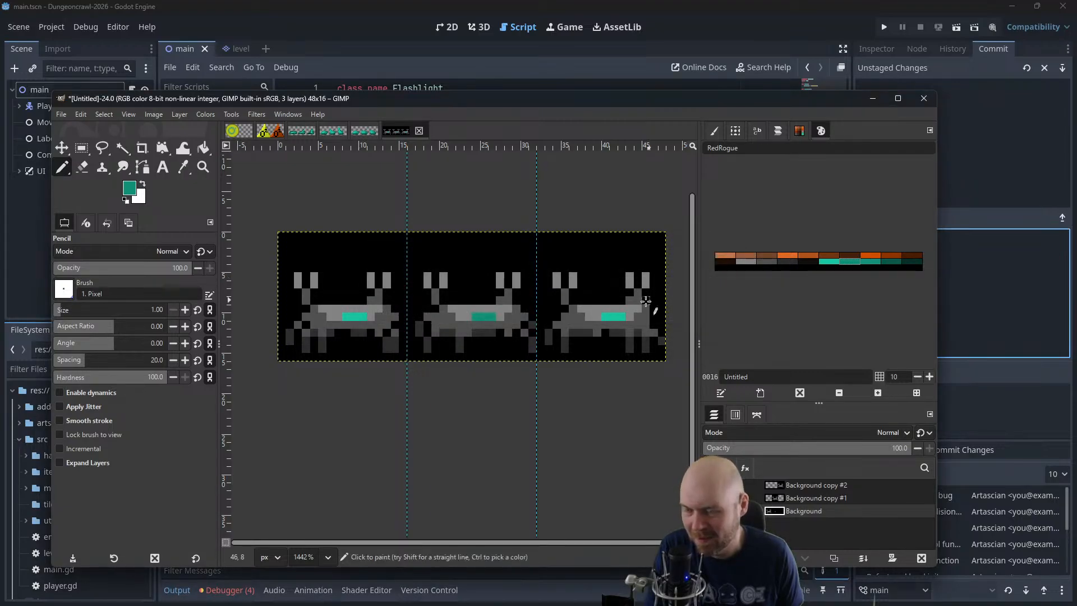
Move the Background copy #2 and Background copy #1 layers onto the first frame so all three crabs overlap
click(814, 484)
key(m)
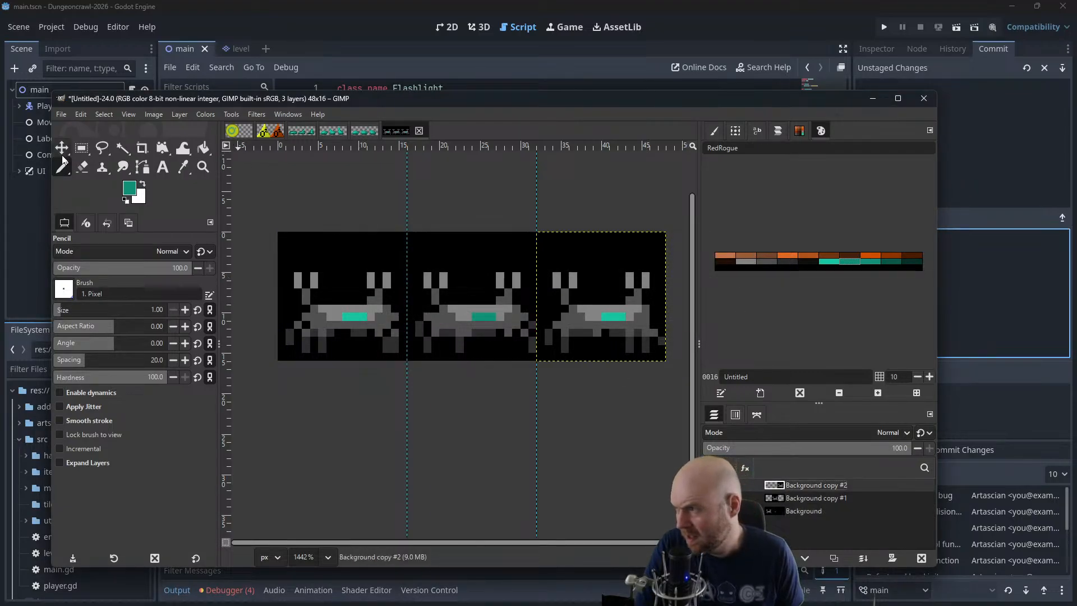
drag(604, 303, 346, 306)
click(842, 498)
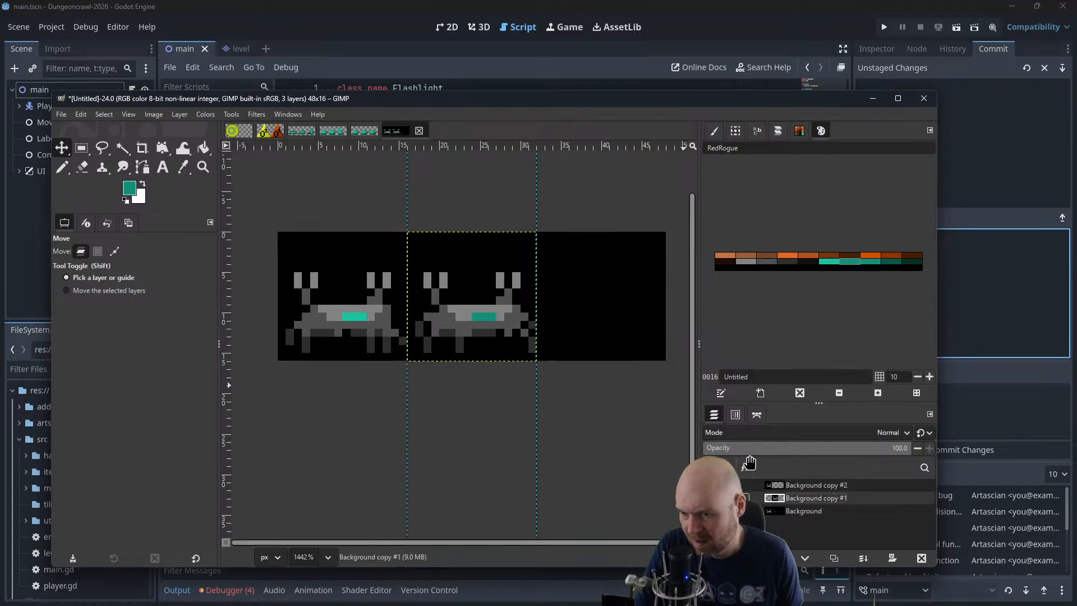
drag(476, 320, 351, 318)
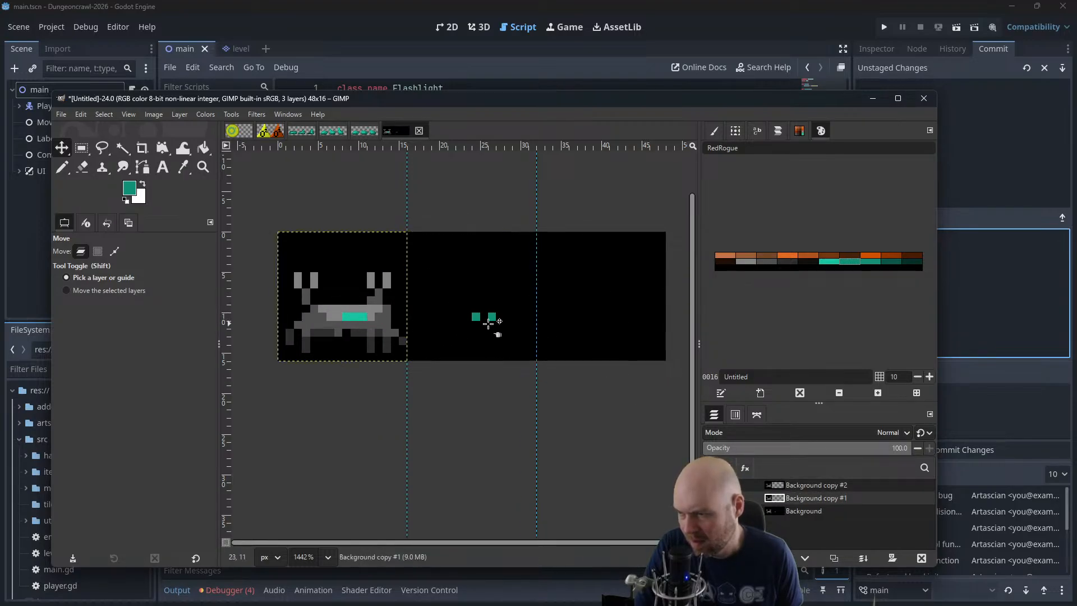
Paint over the stray teal pixels in the middle frame of the Background layer with black
click(788, 511)
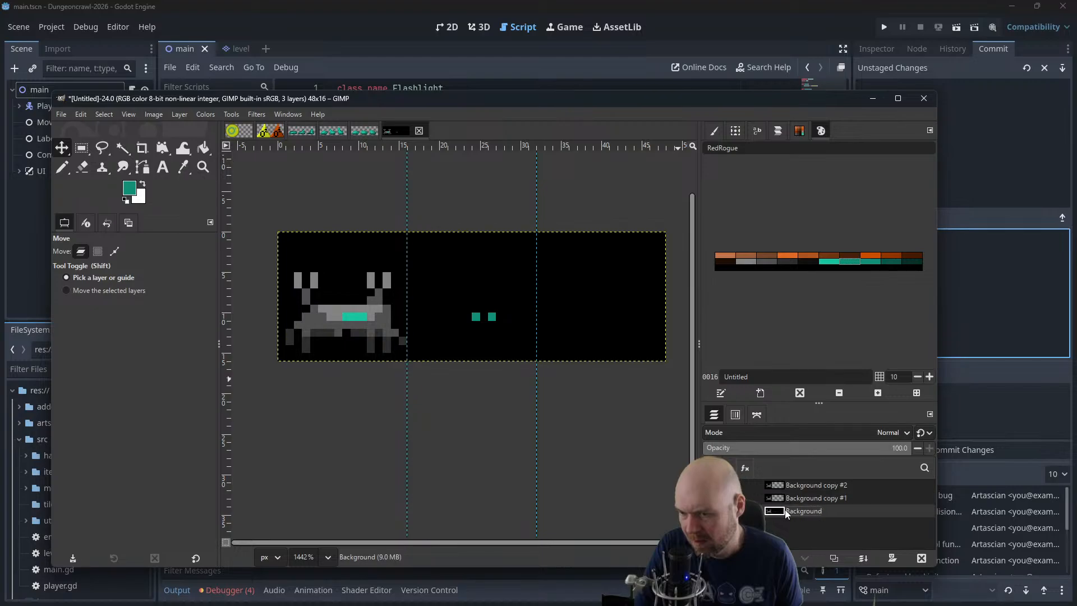
click(62, 167)
click(126, 199)
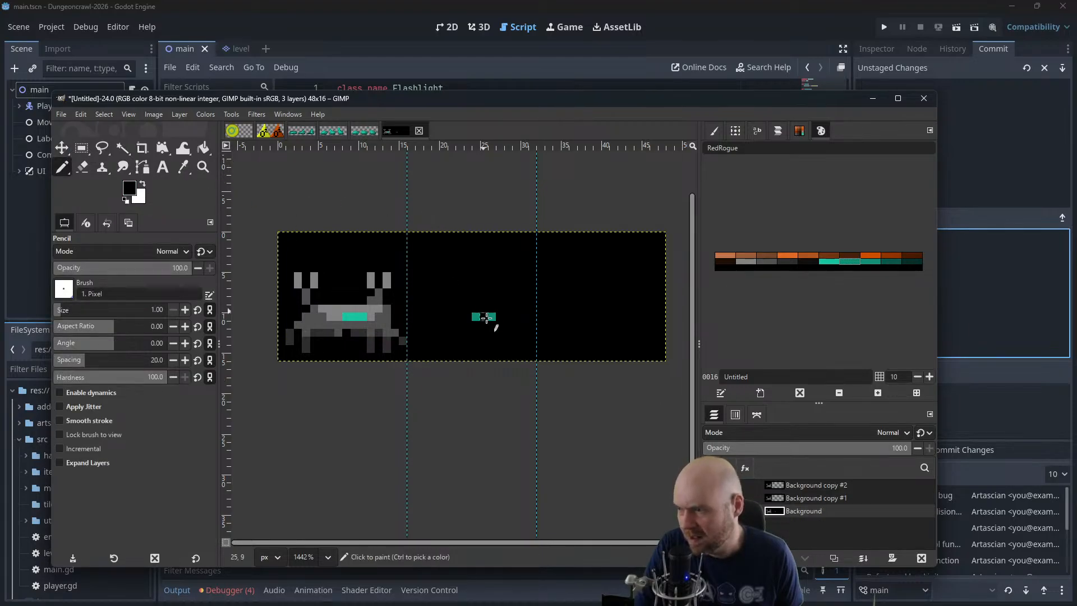
drag(476, 316, 492, 316)
Open the animation playback preview, set its zoom to 400% and enlarge its window to fit the whole sprite sheet
click(257, 115)
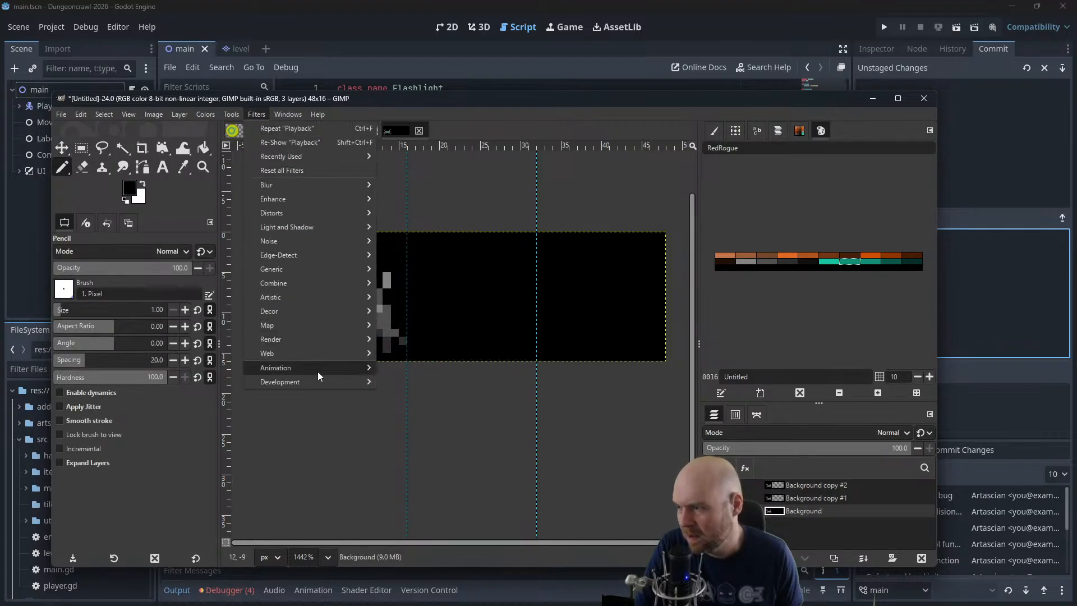
mouse_move(358, 369)
click(406, 396)
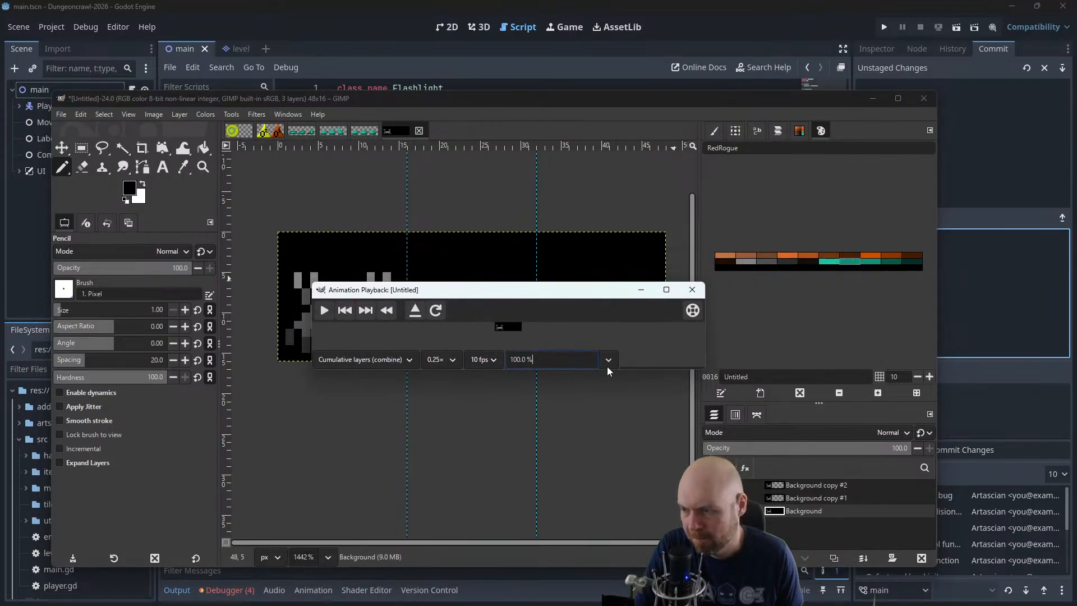
click(609, 362)
click(549, 445)
drag(517, 363, 504, 363)
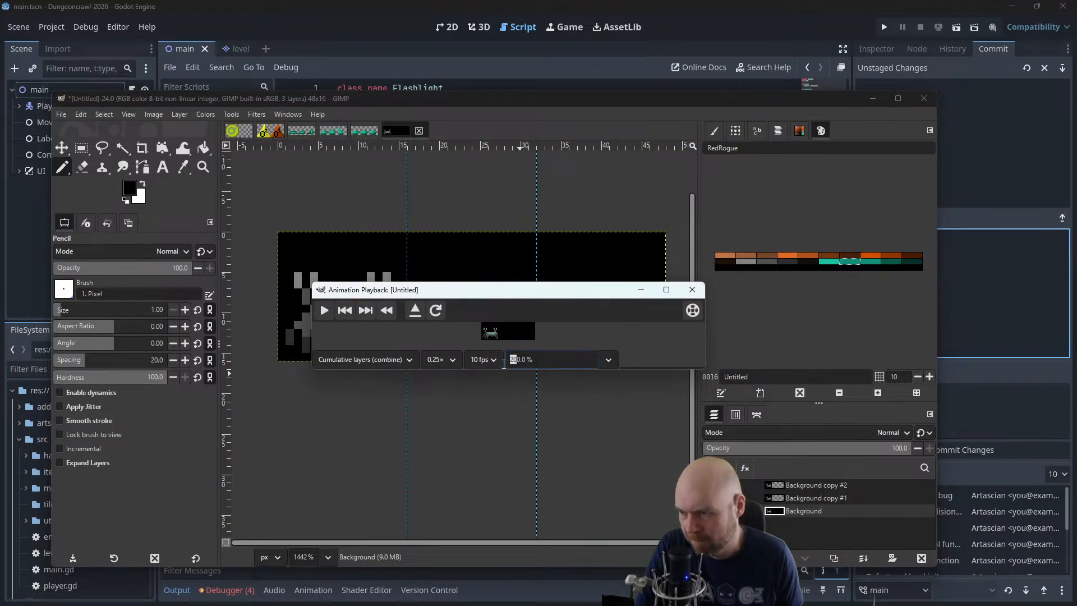
text(40)
key(Return)
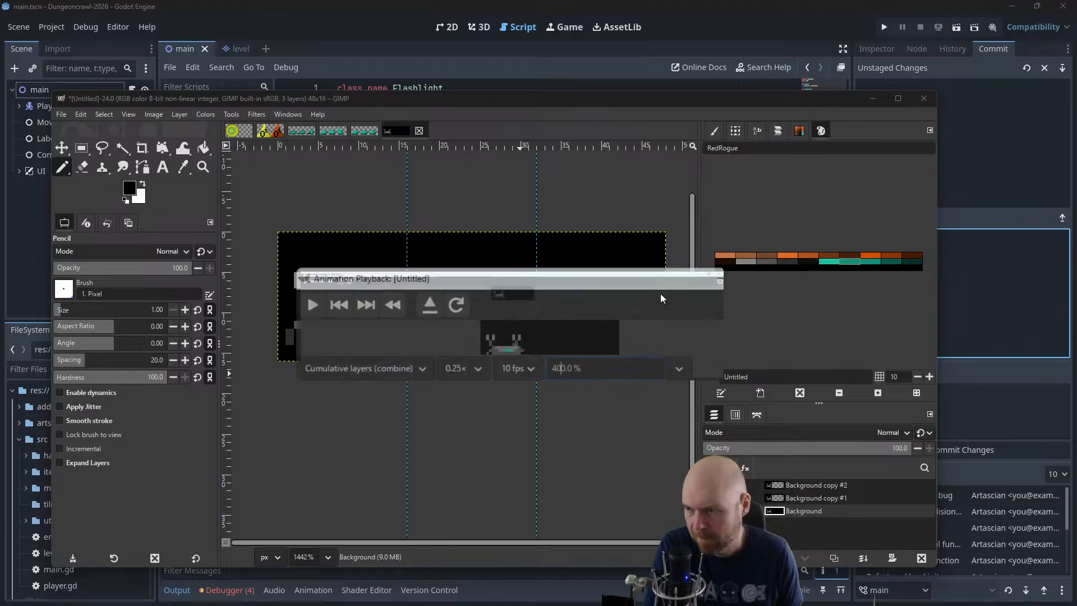
click(666, 290)
click(1037, 8)
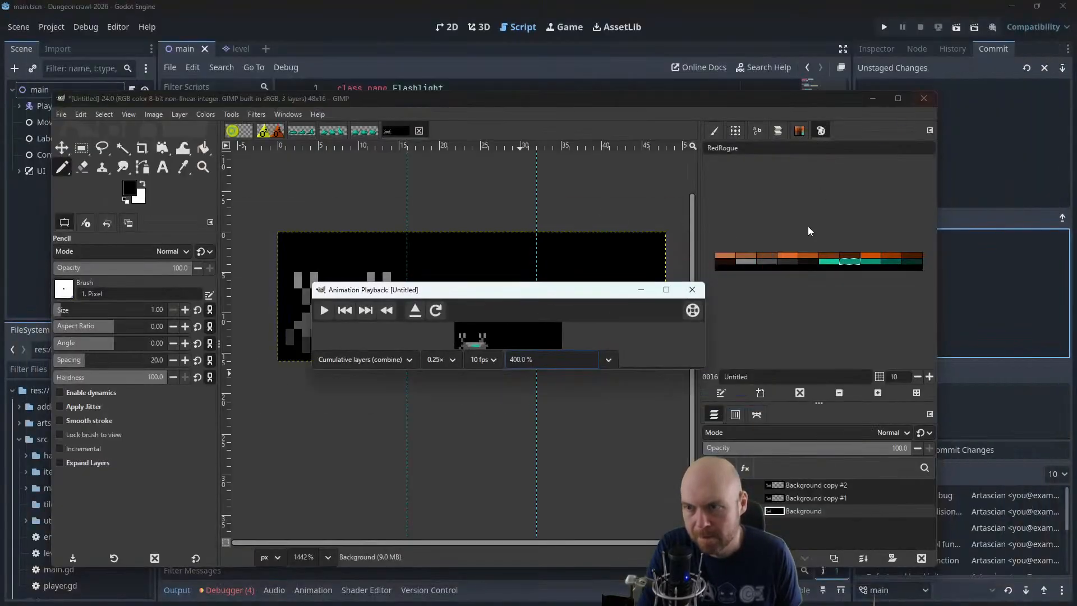
drag(705, 370, 747, 417)
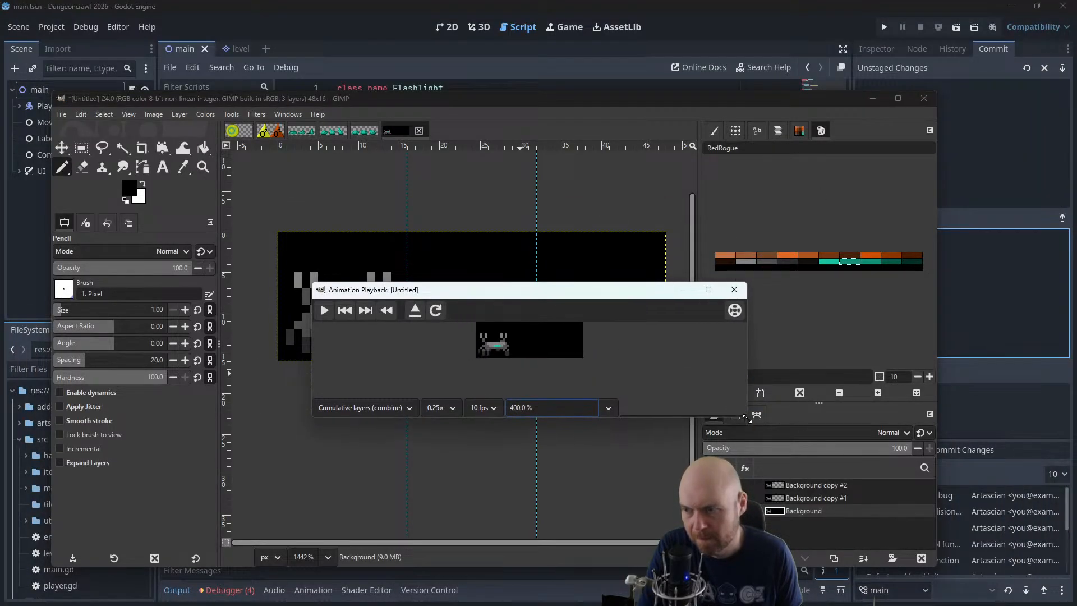
Play the crab animation in One frame per layer (replace) mode and close the preview
click(388, 409)
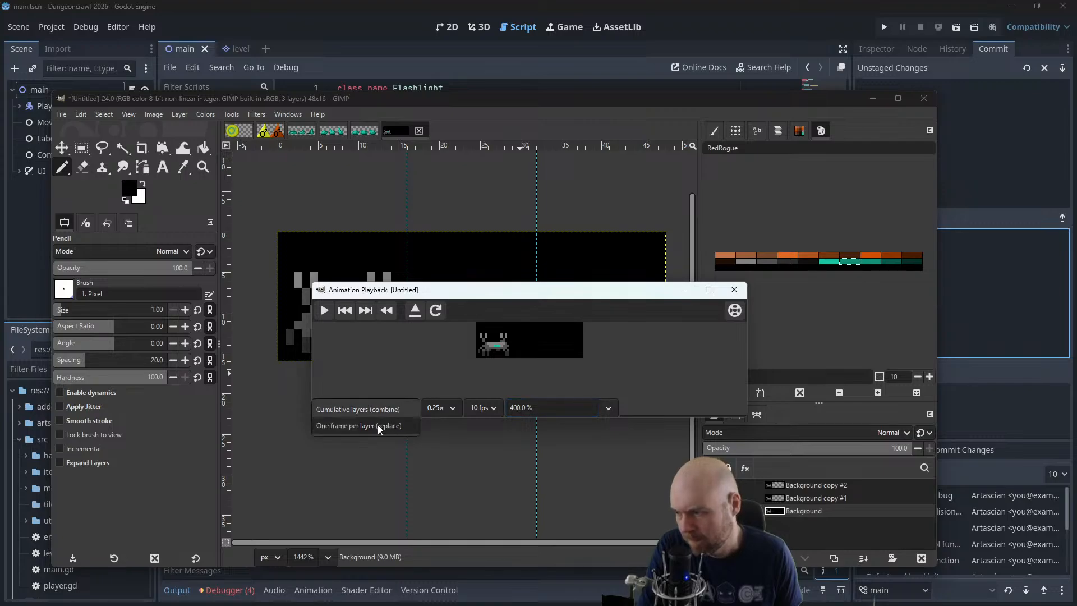
click(378, 425)
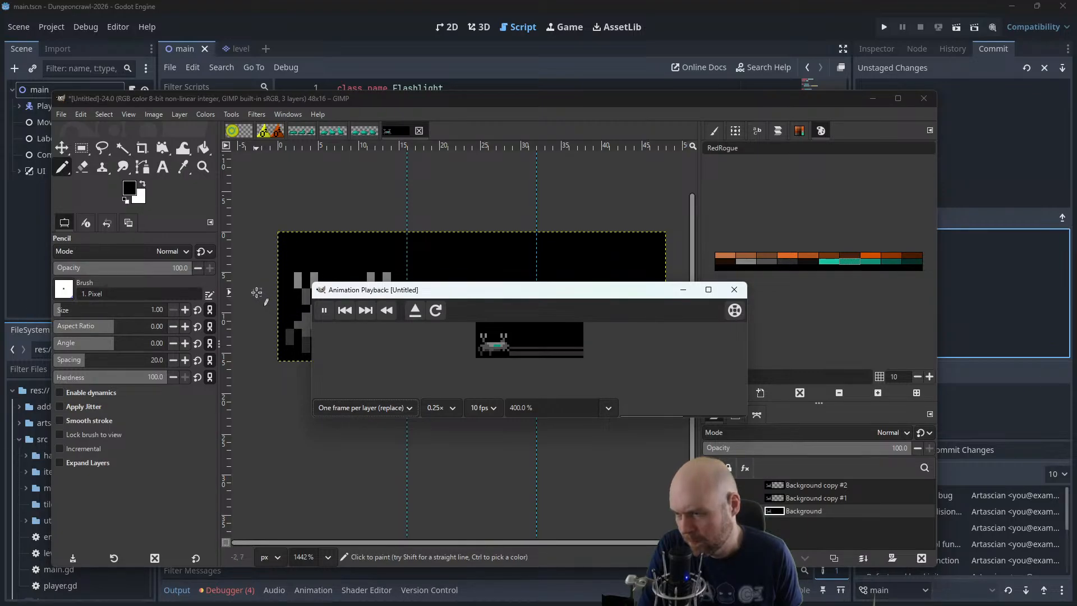
click(734, 290)
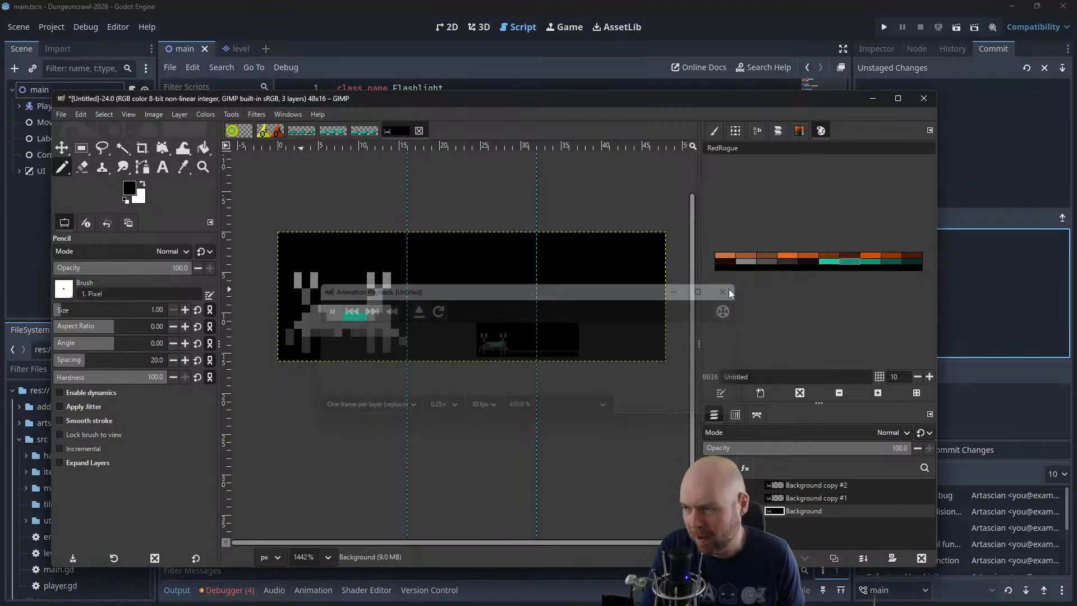
Move the Background copy #2 layer back to the third frame and the Background copy #1 layer back to the second
click(818, 486)
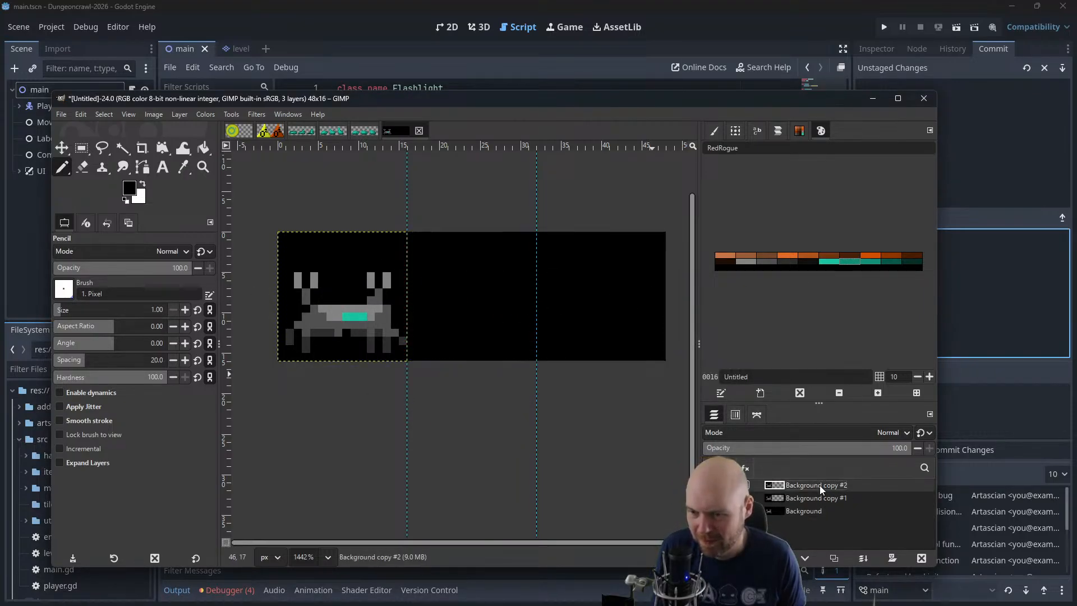
click(63, 144)
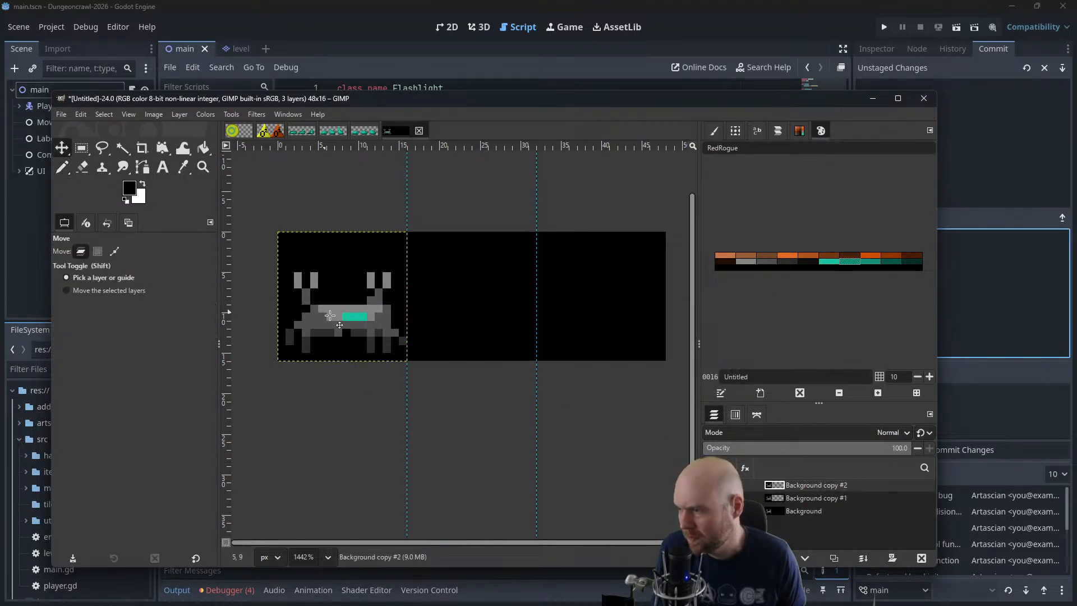
drag(325, 320, 583, 320)
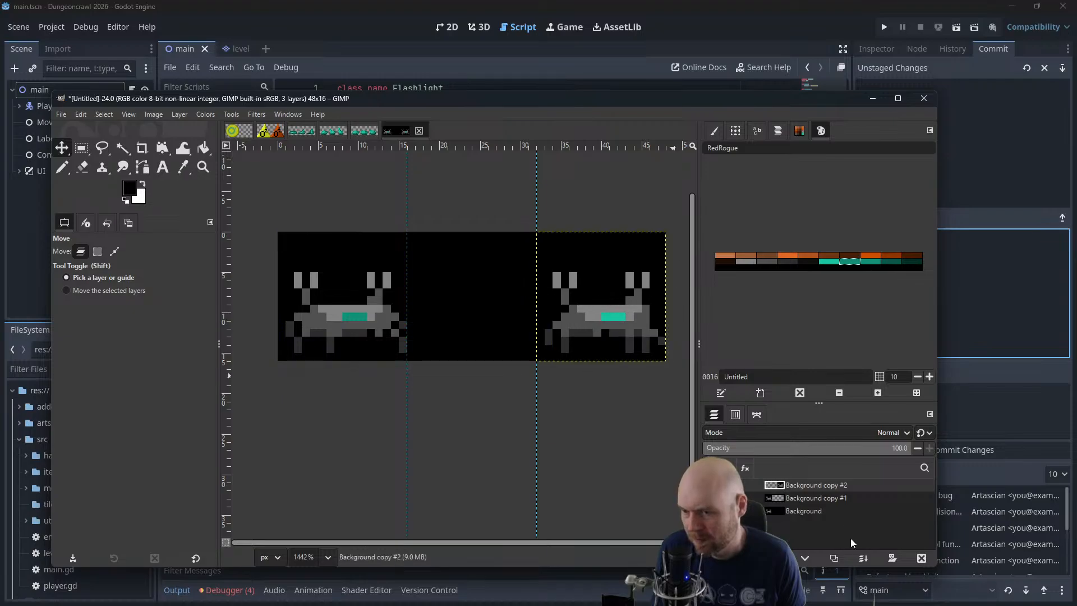
click(816, 498)
drag(364, 323, 493, 328)
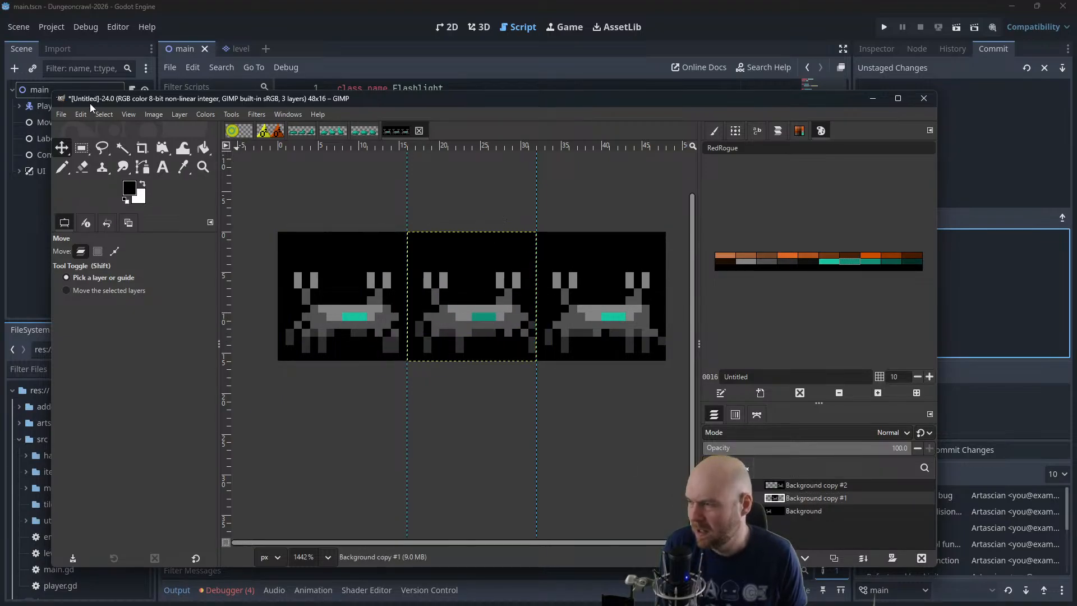
Merge the Background copy #2 and Background copy #1 layers down into the Background layer
right_click(791, 485)
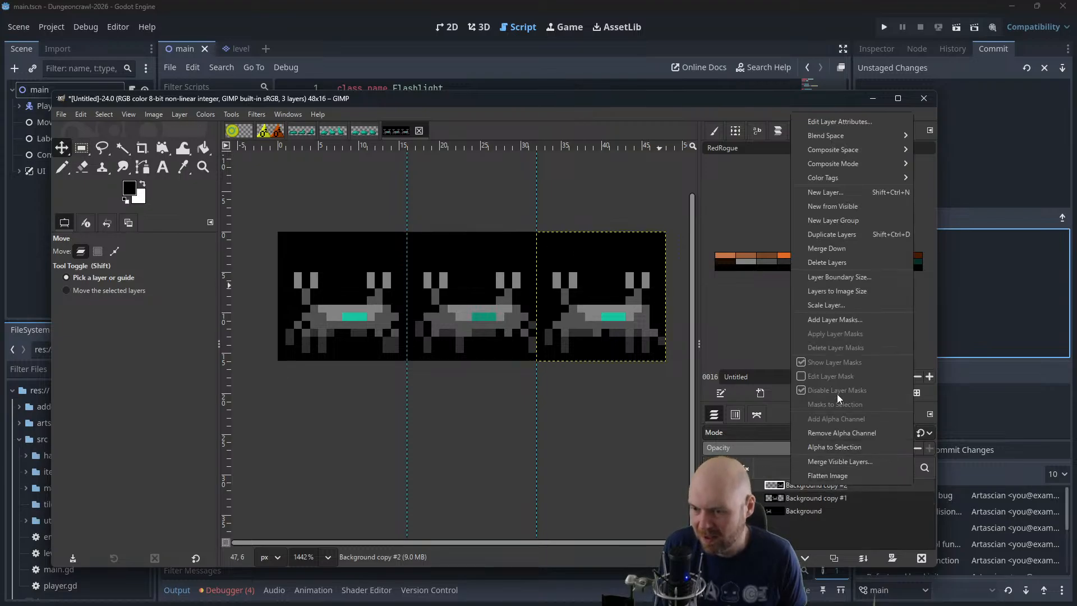
click(839, 249)
right_click(791, 483)
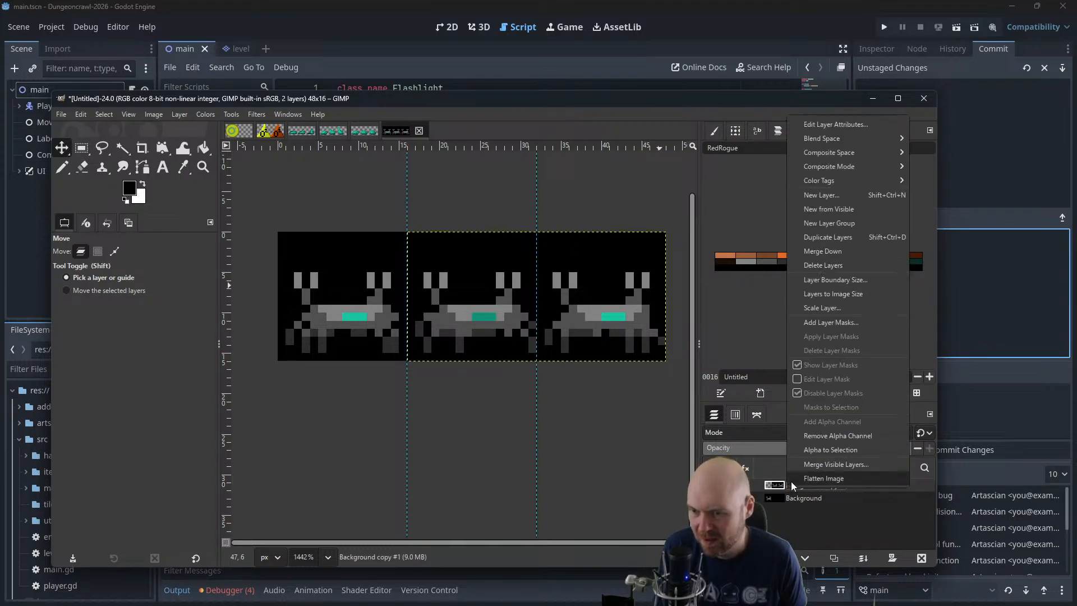
click(836, 251)
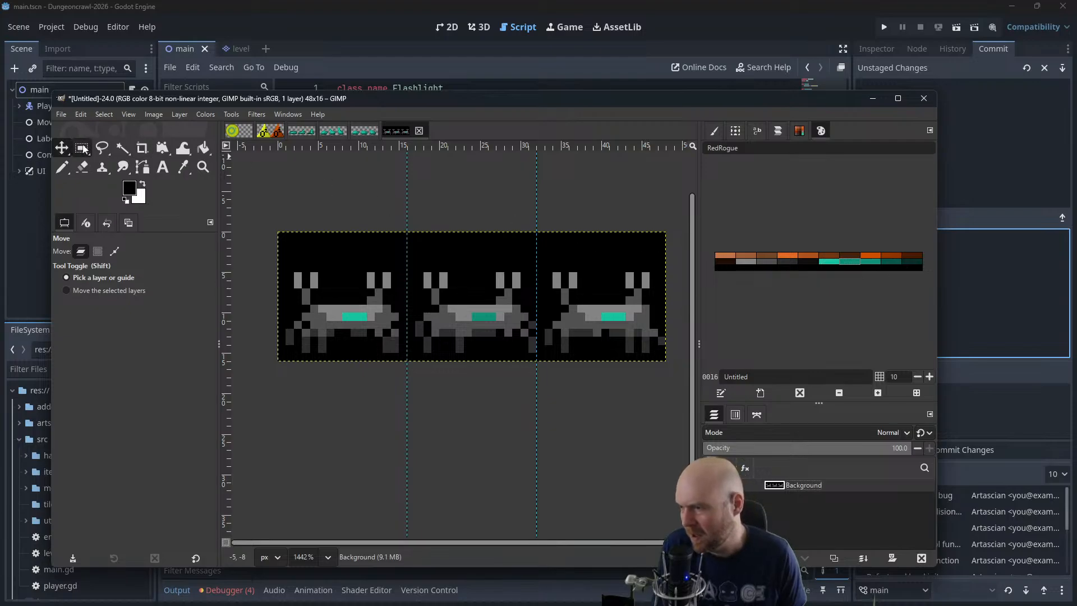
Fuzzy-select the black area around the crabs with the threshold at 10.9 and delete it to transparency
click(119, 149)
drag(373, 269, 354, 254)
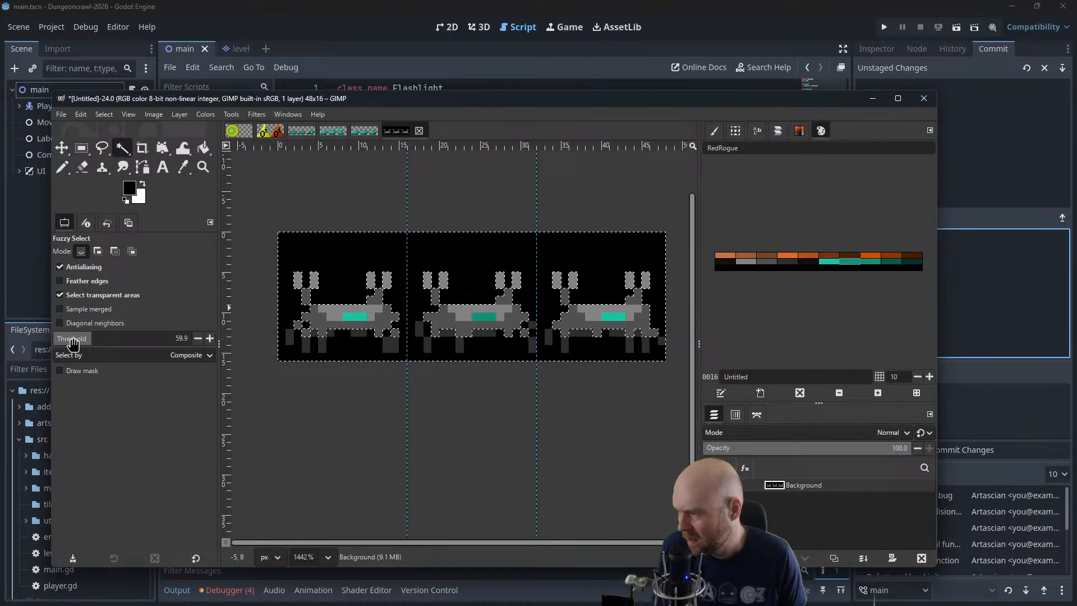
mouse_move(72, 344)
mouse_down()
mouse_move(50, 338)
mouse_move(60, 340)
mouse_up()
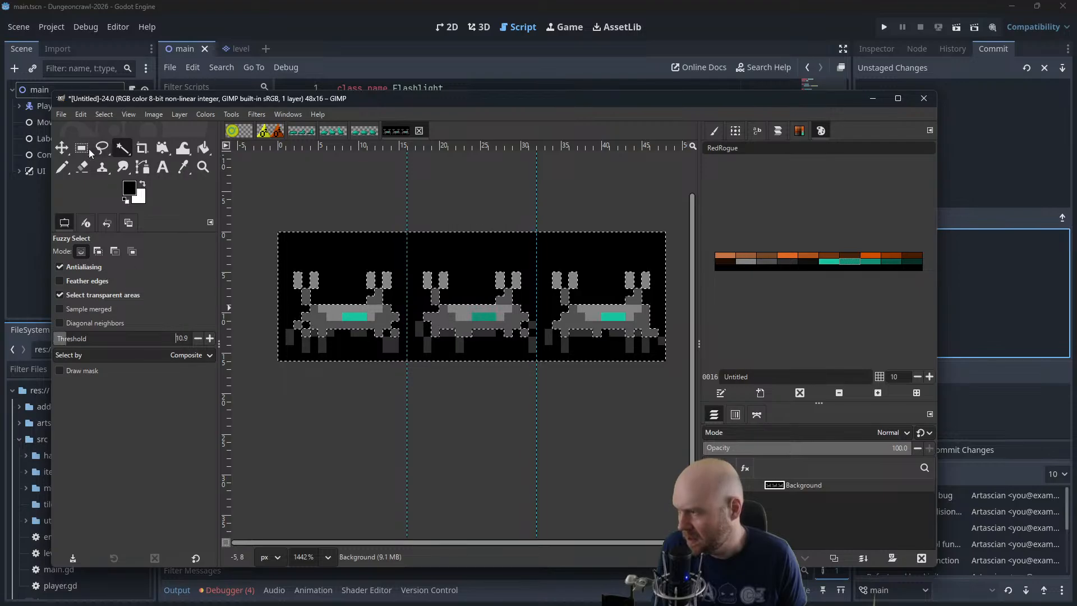
click(104, 114)
click(115, 140)
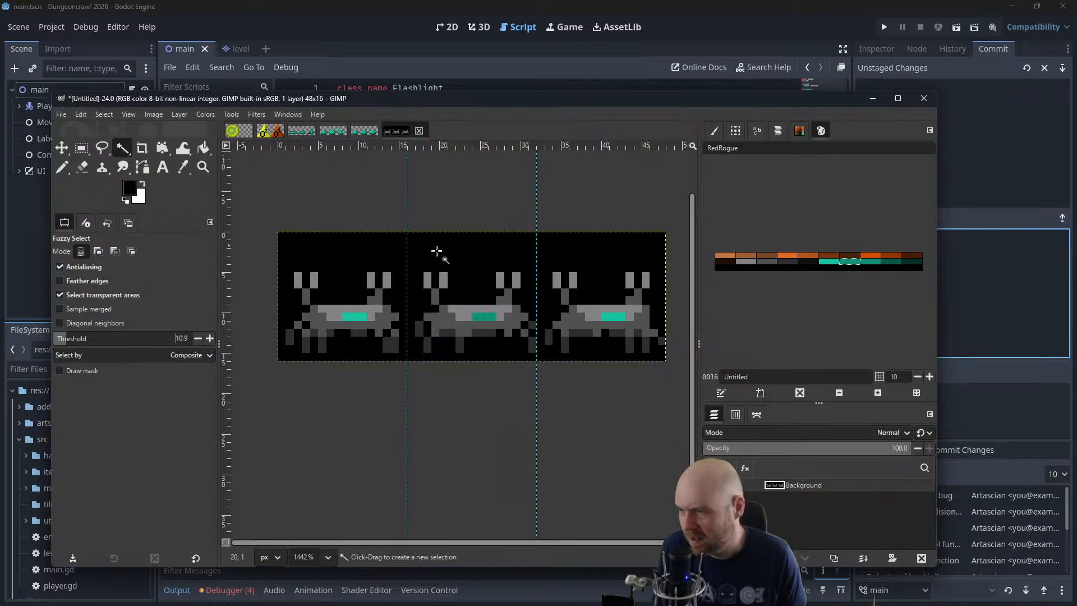
click(354, 256)
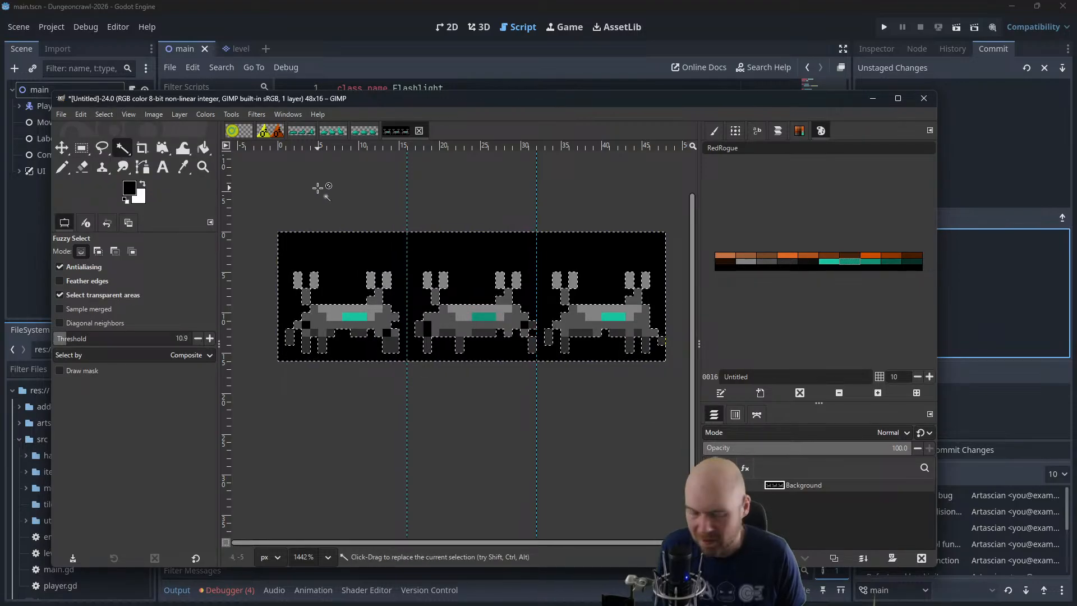
key(Delete)
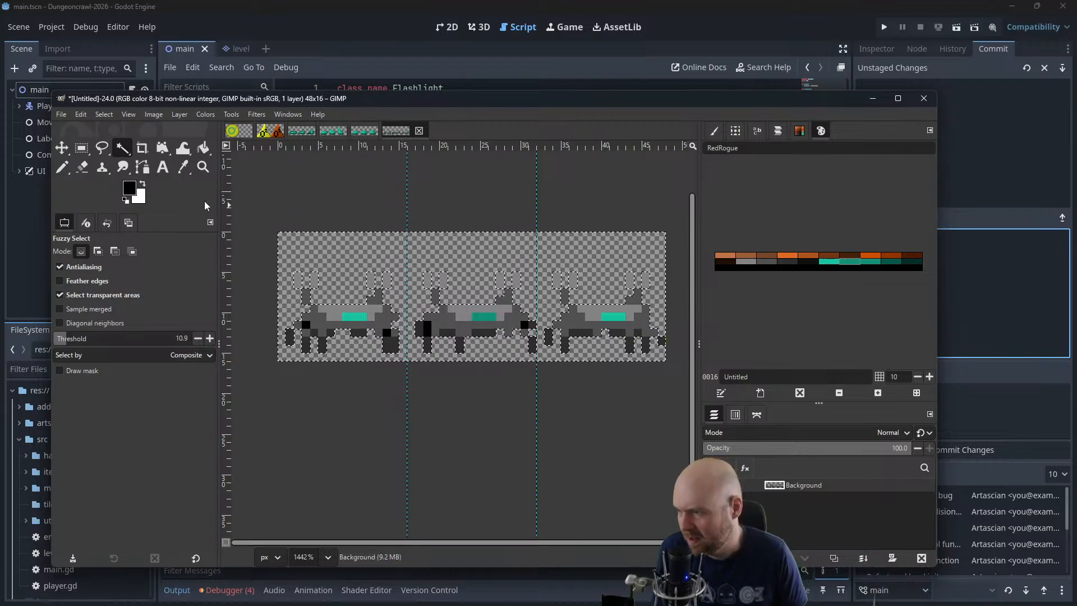
Erase the leftover black pixels between the crabs' legs with the 1-pixel Eraser and clear the selection
key(shift+e)
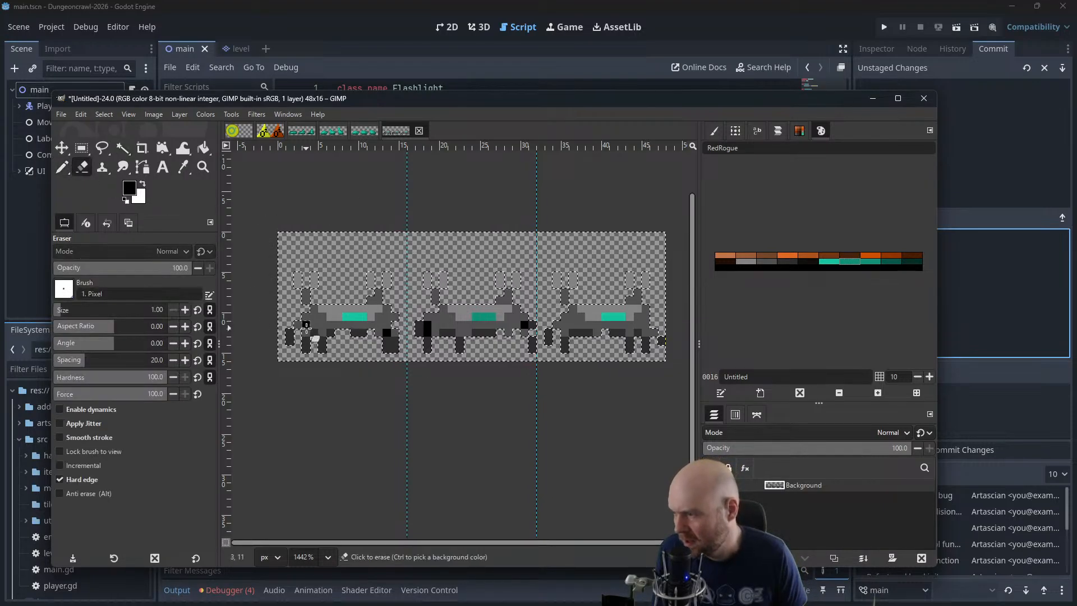
click(100, 117)
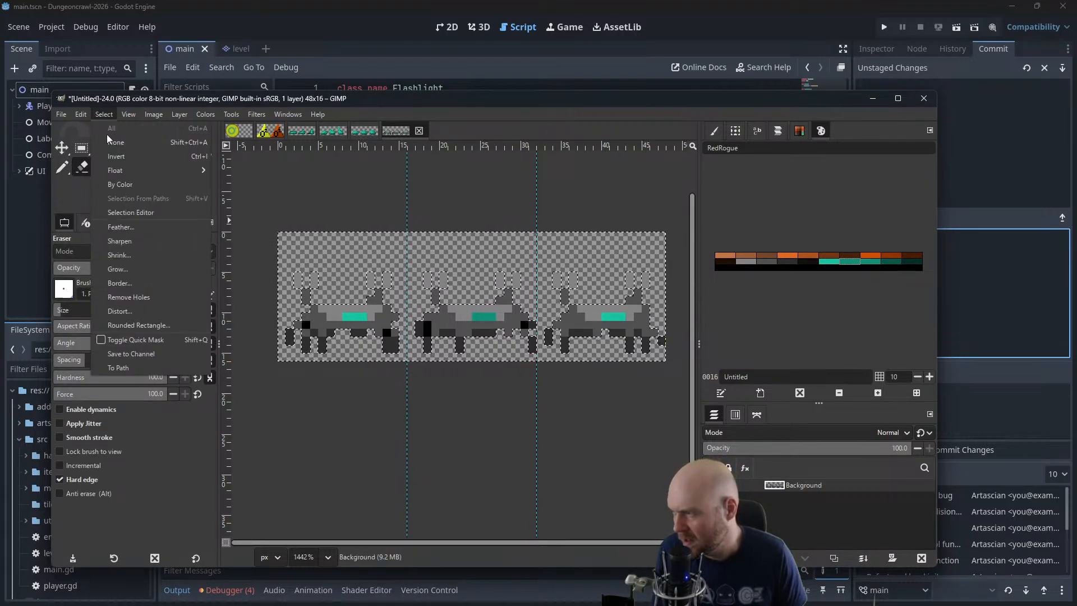
click(115, 143)
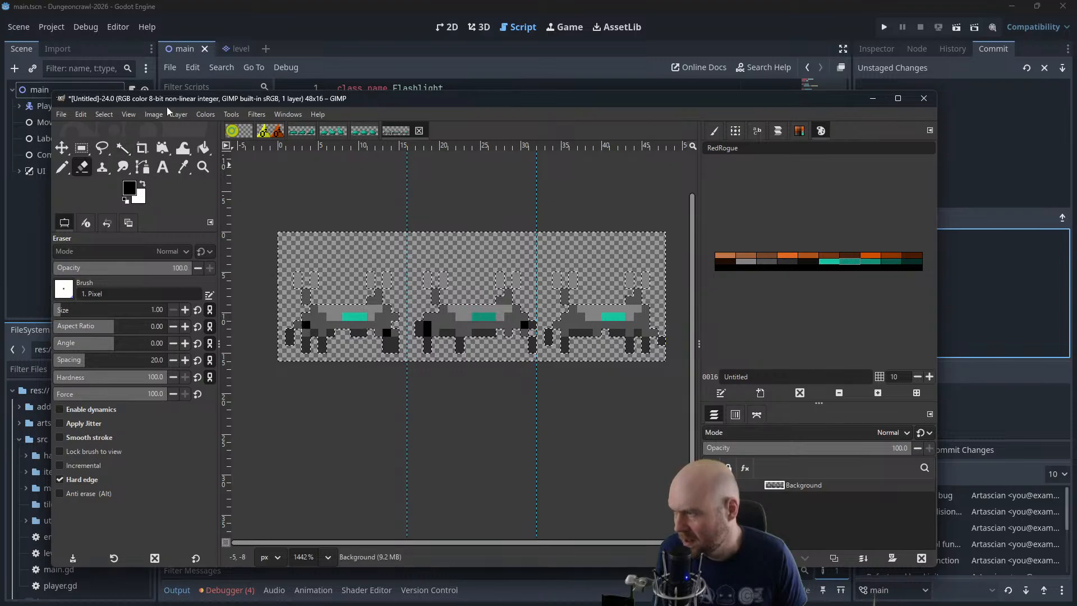
click(104, 114)
click(116, 143)
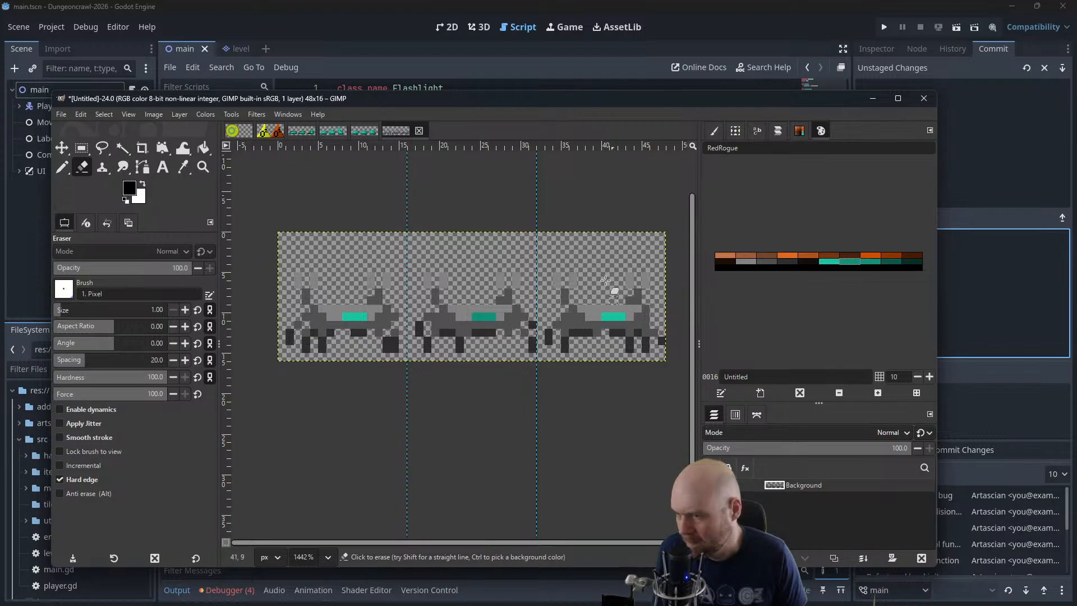
Save the crab sprite sheet as small_crabbot.xcf
drag(450, 99, 450, 0)
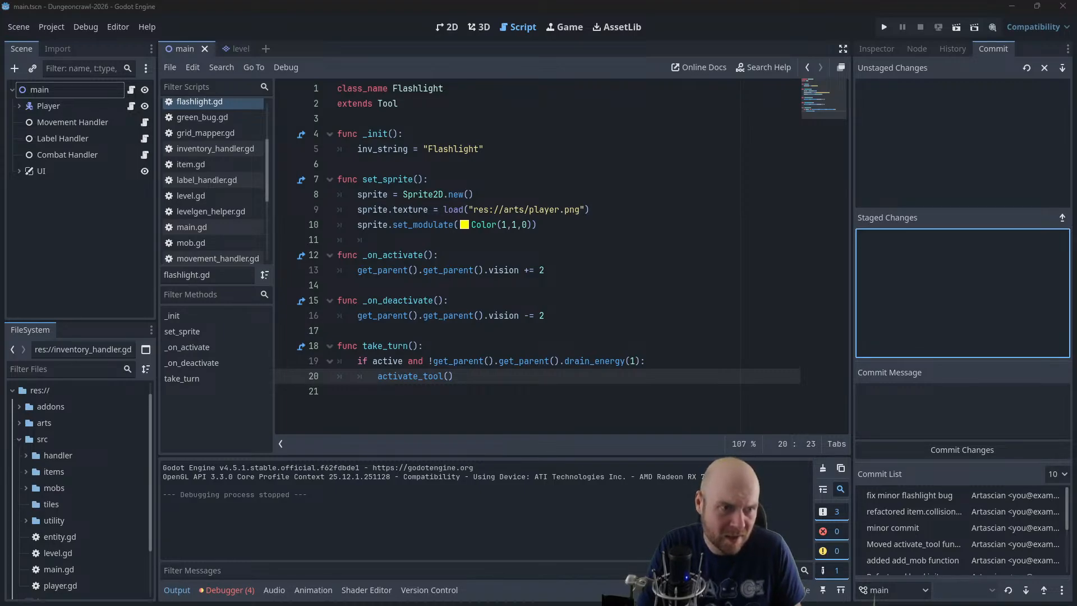
drag(1076, 179, 490, 106)
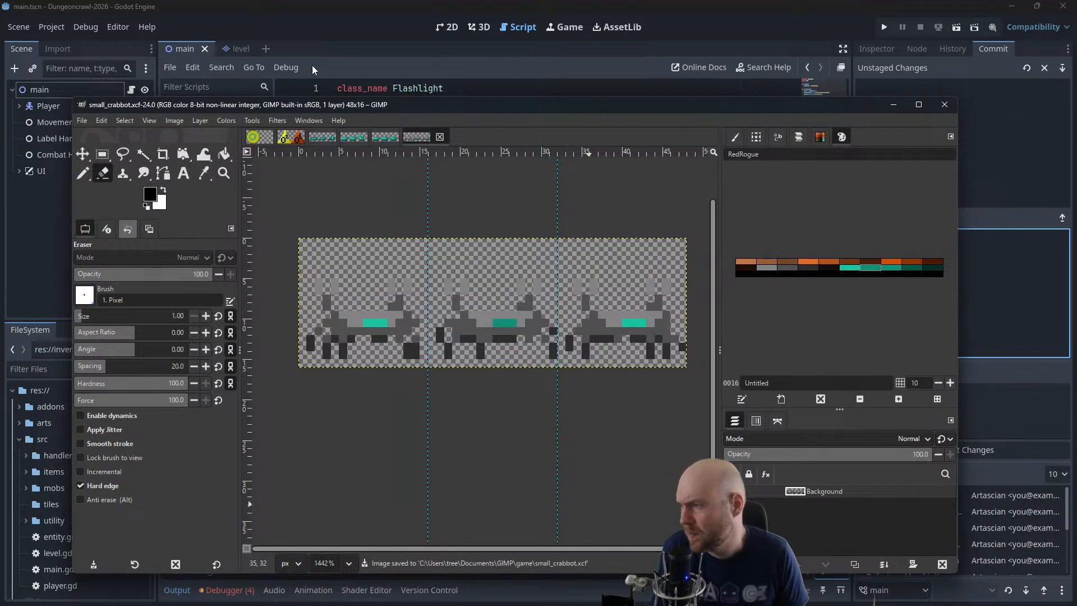
Create a new blank 48x16 image for the next enemy's sprite sheet
click(81, 120)
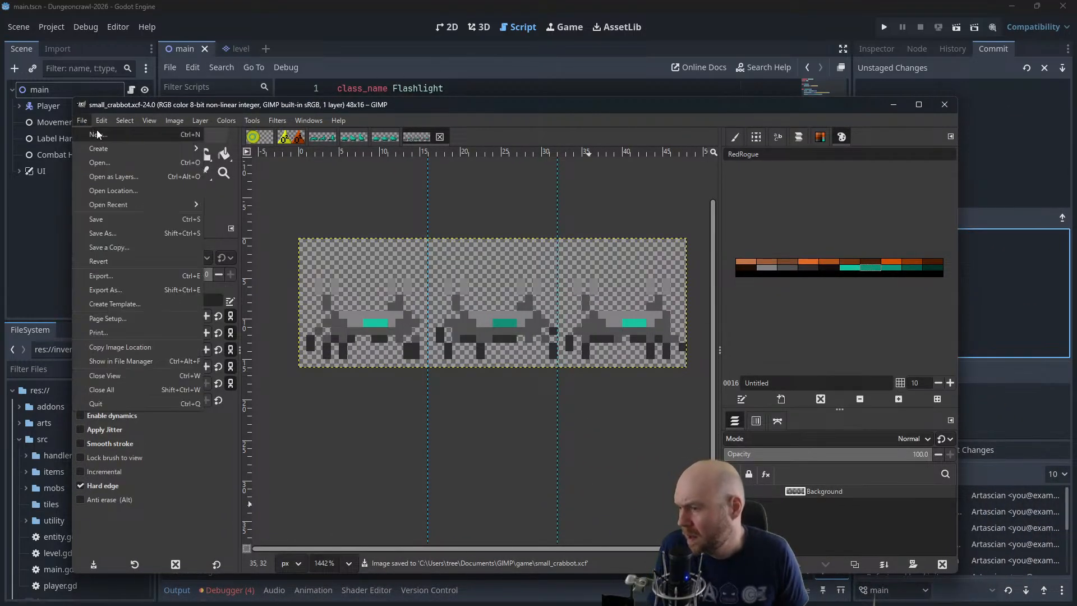
click(97, 134)
click(135, 162)
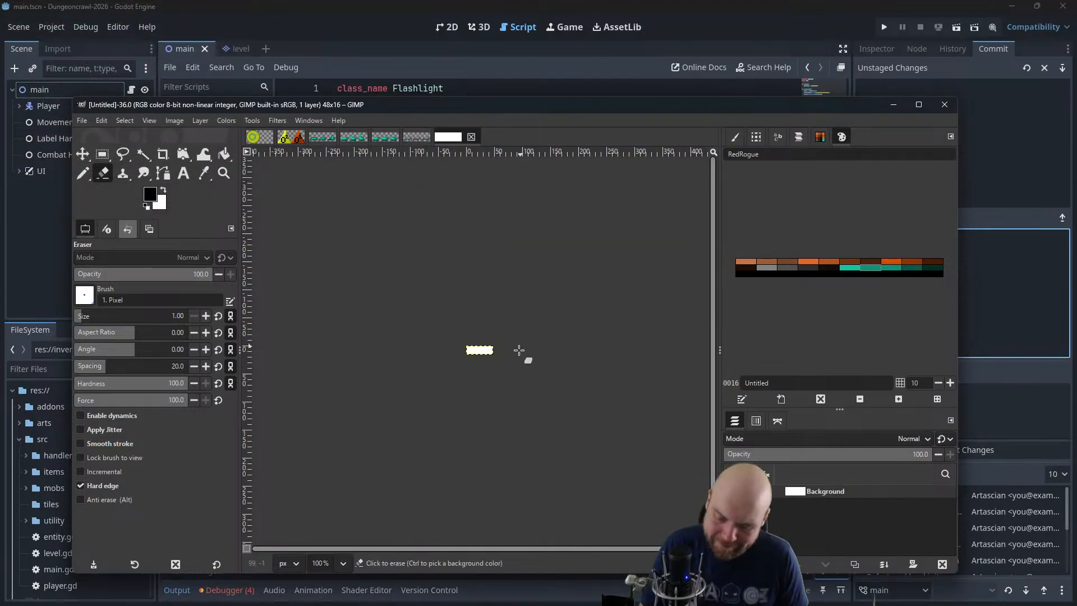
scroll(513, 352, up, 5)
scroll(514, 352, up, 2)
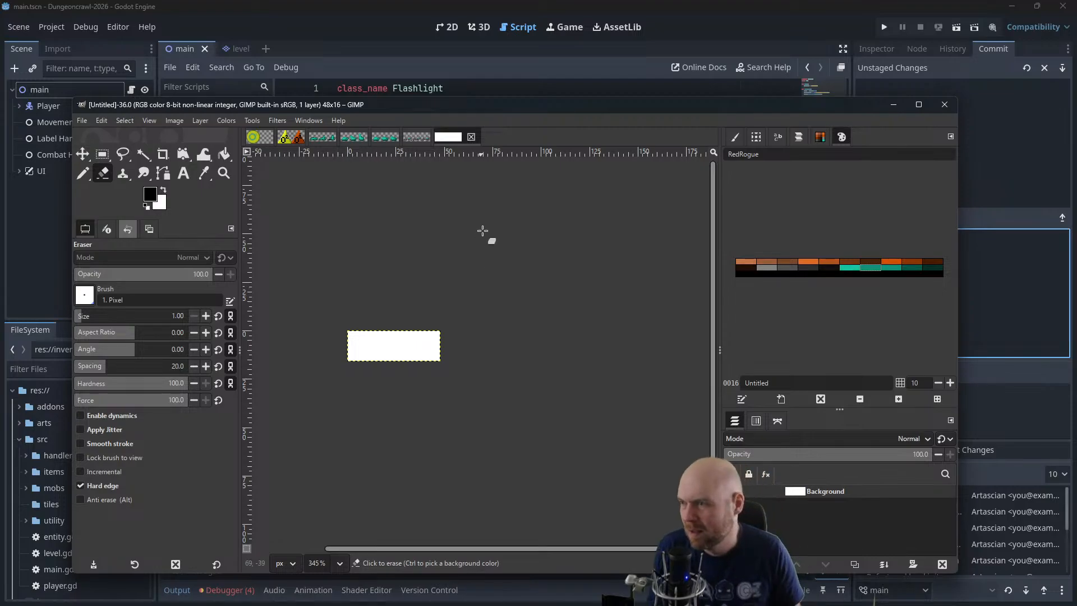
click(418, 140)
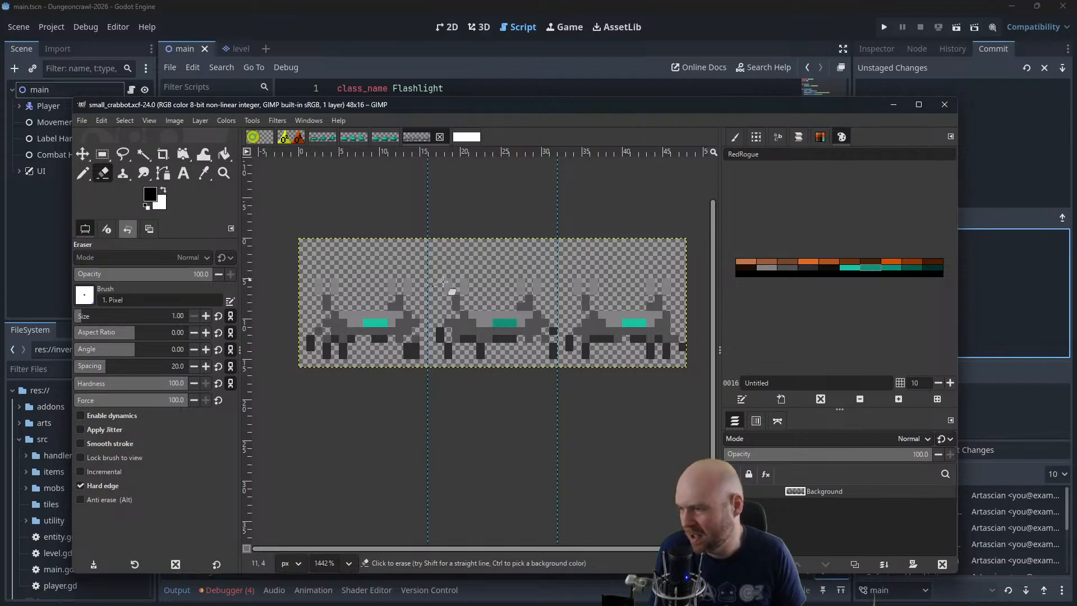
click(466, 137)
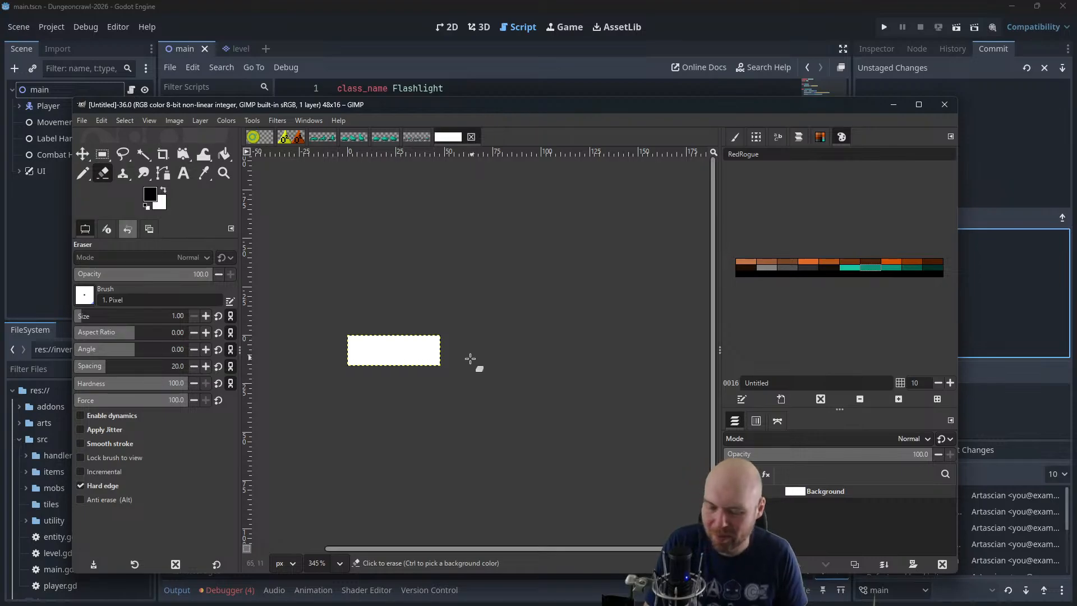
scroll(459, 366, up, 2)
scroll(459, 366, up, 3)
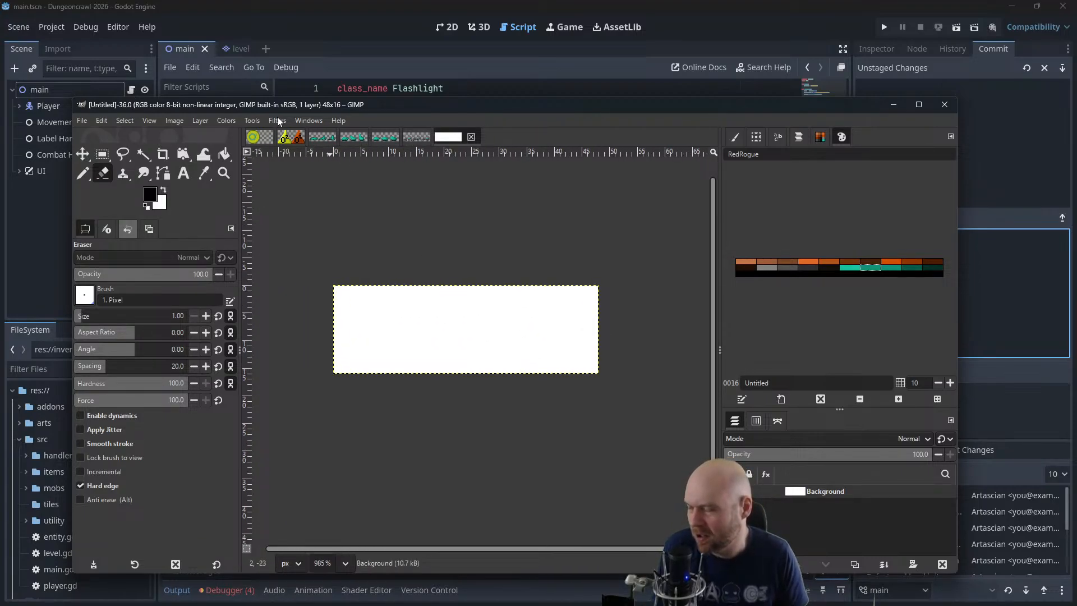
Add an alpha channel to the new image's Background layer and bucket-fill the layer with black
click(199, 120)
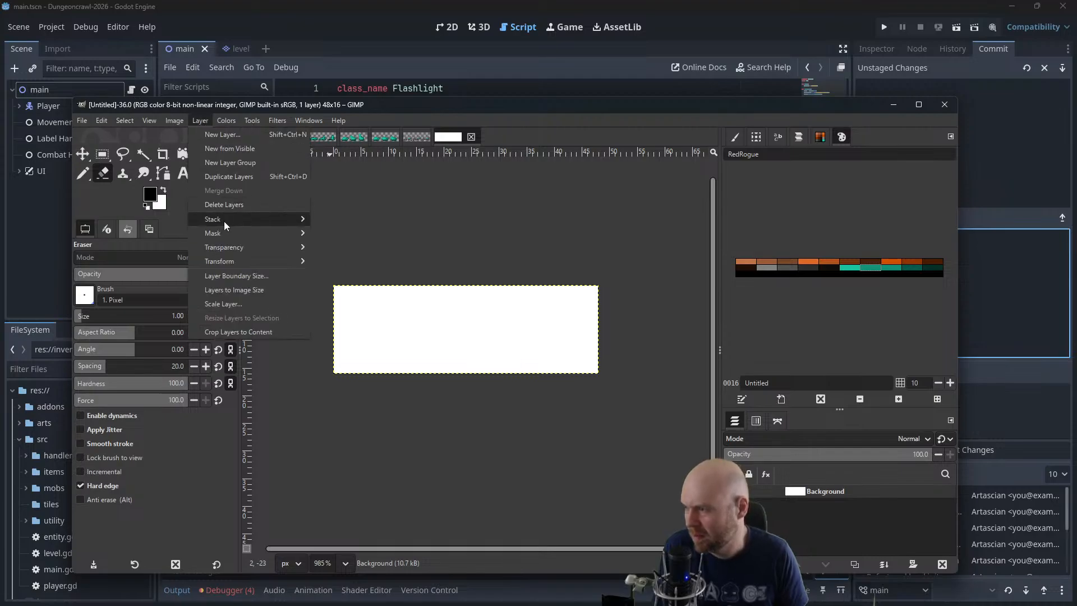
mouse_move(230, 247)
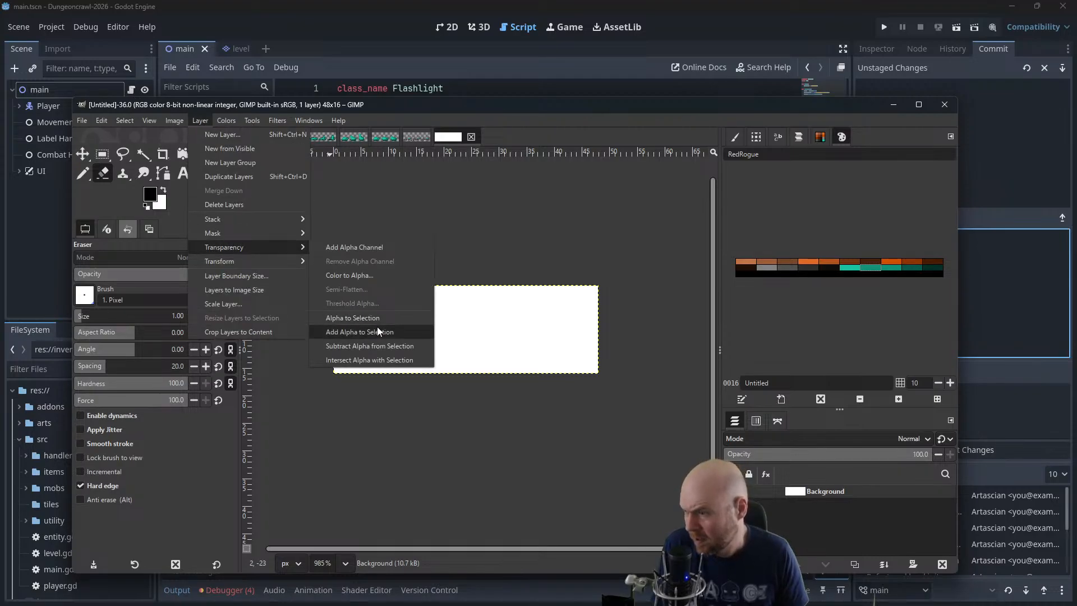
click(364, 247)
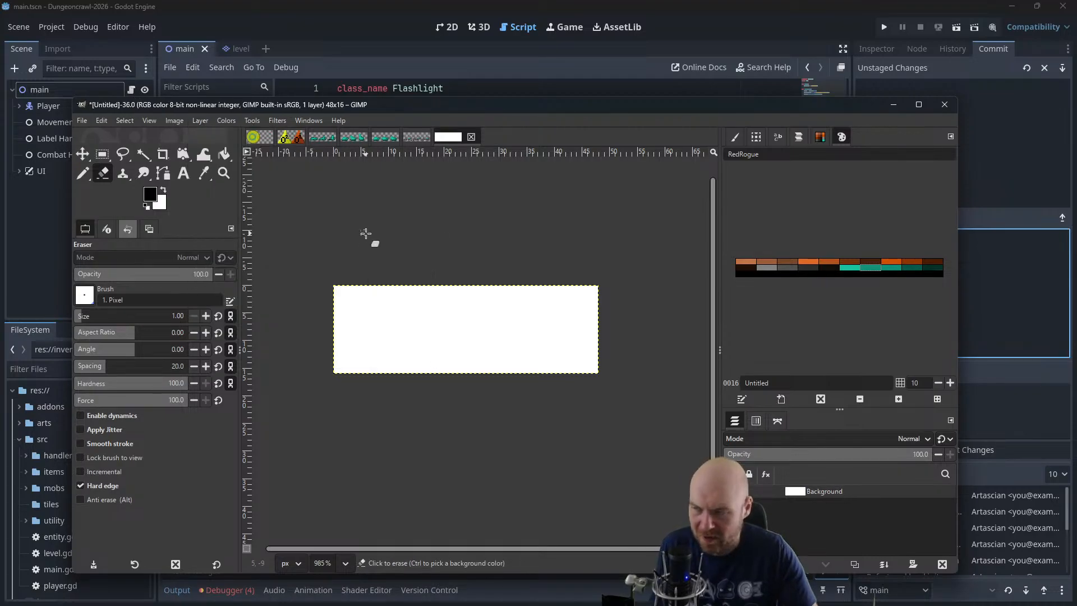
click(222, 155)
click(365, 306)
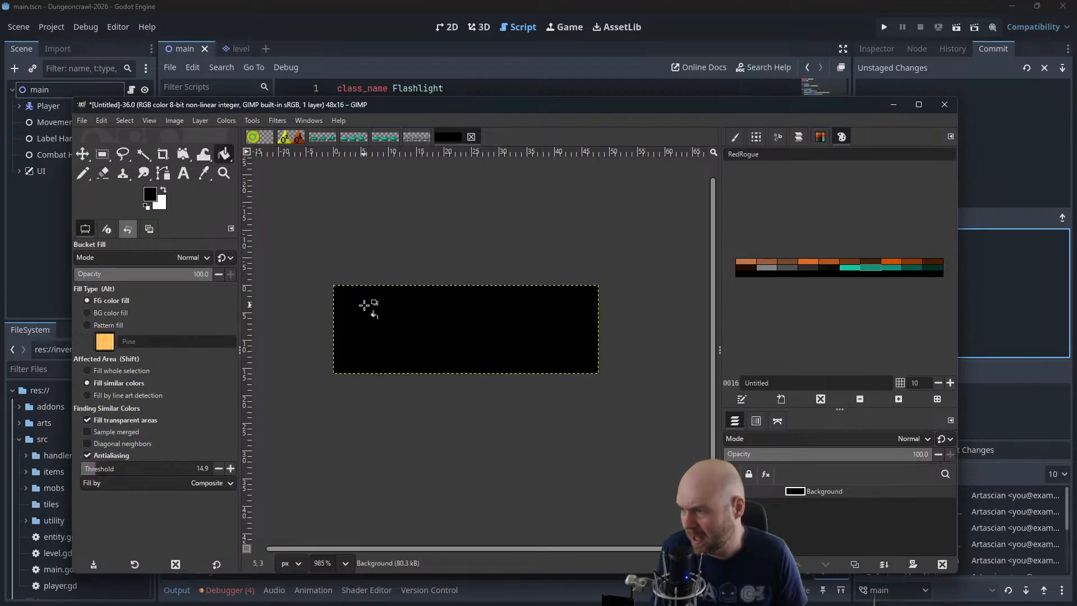
Add vertical guides at 32 px and 16 px to divide the new sprite sheet into three frames
click(175, 120)
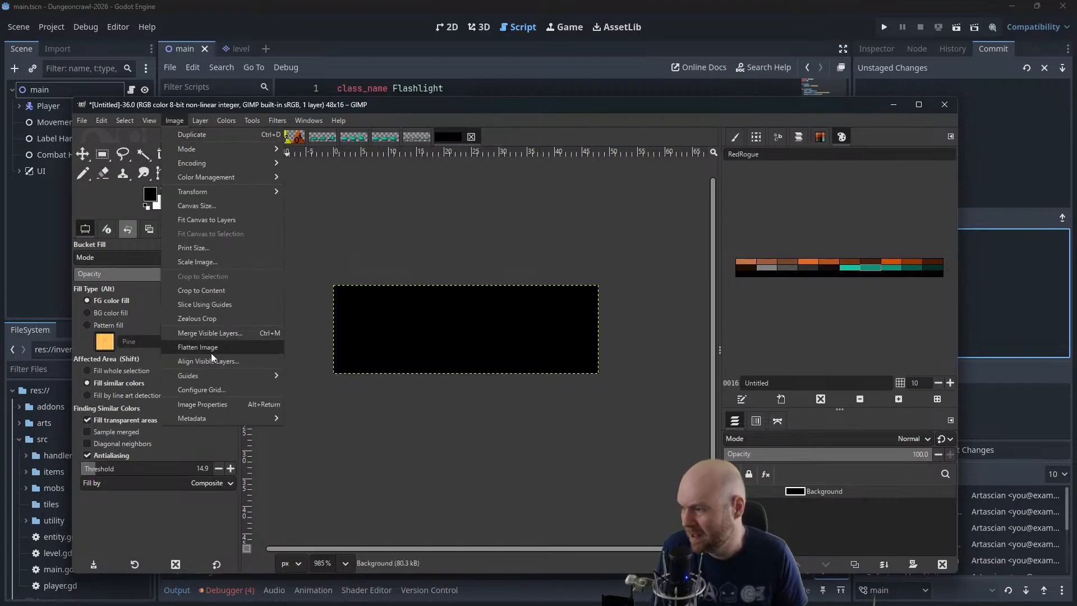
mouse_move(208, 376)
click(331, 390)
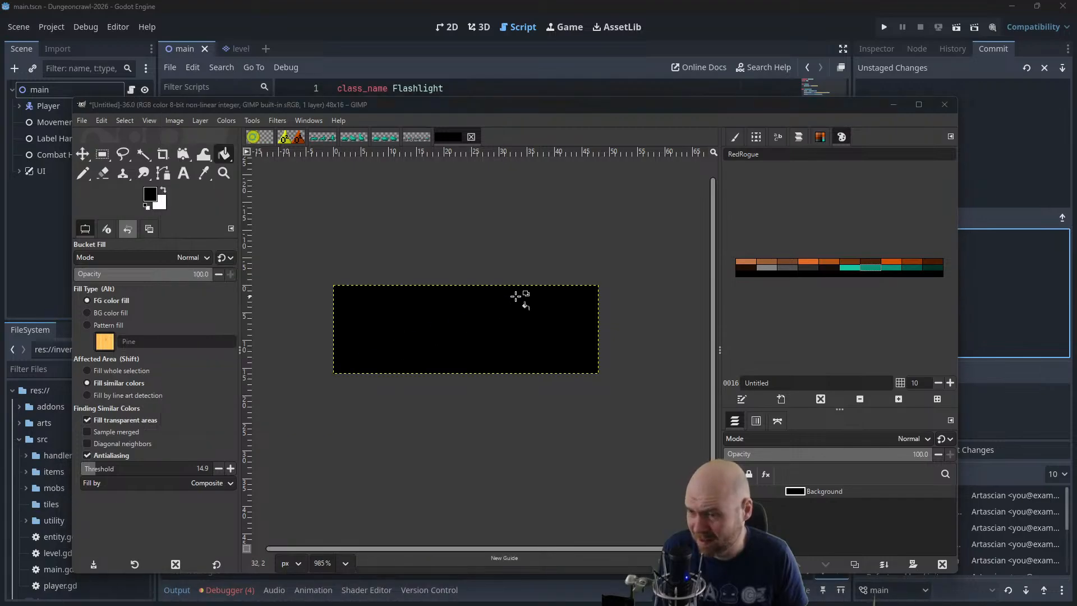
key(Return)
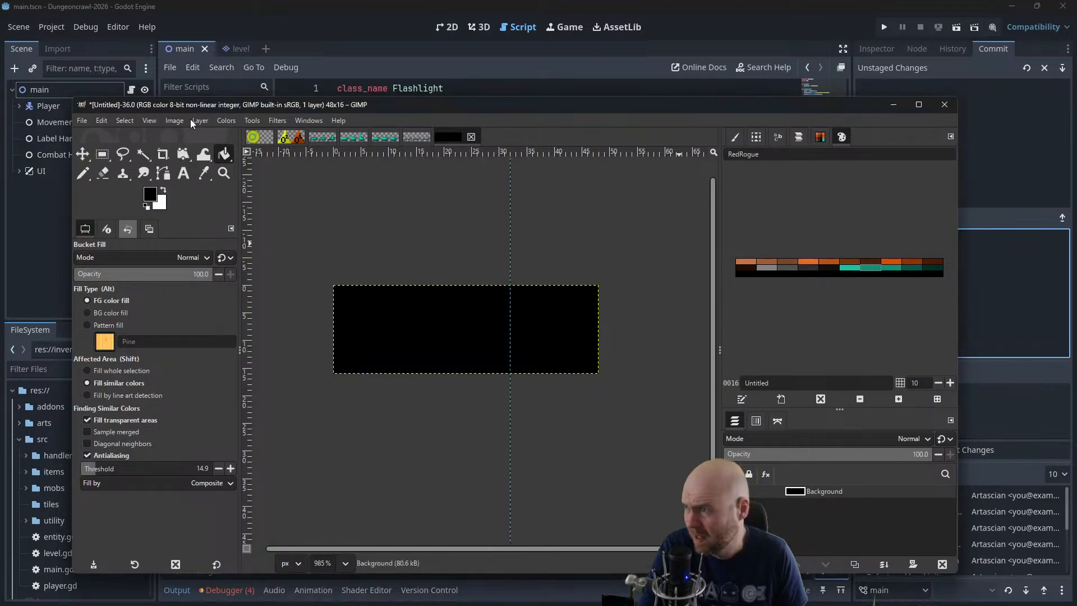
click(175, 120)
mouse_move(231, 376)
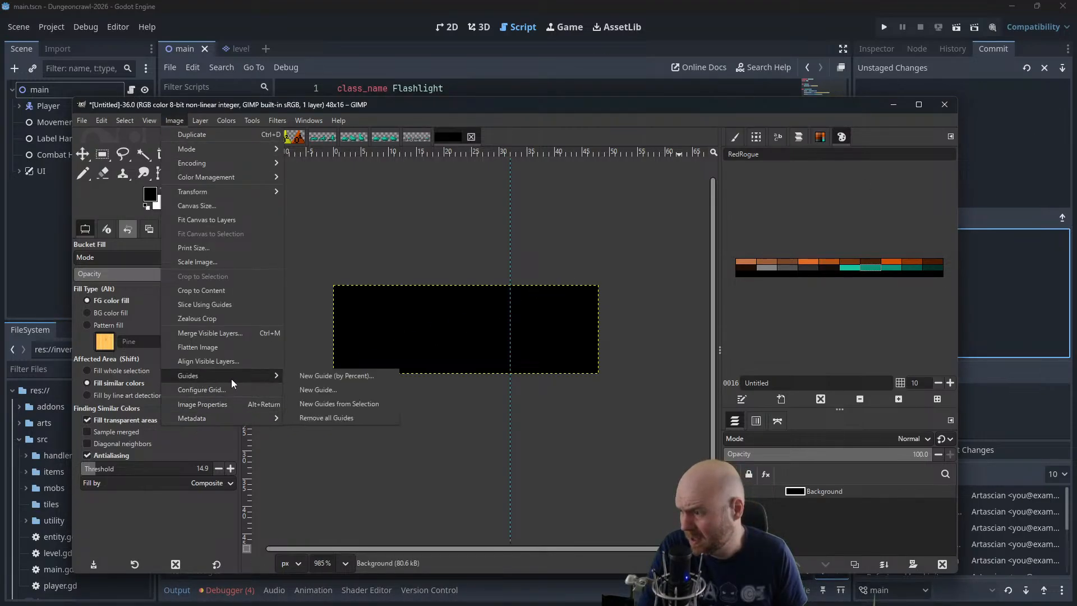
click(339, 389)
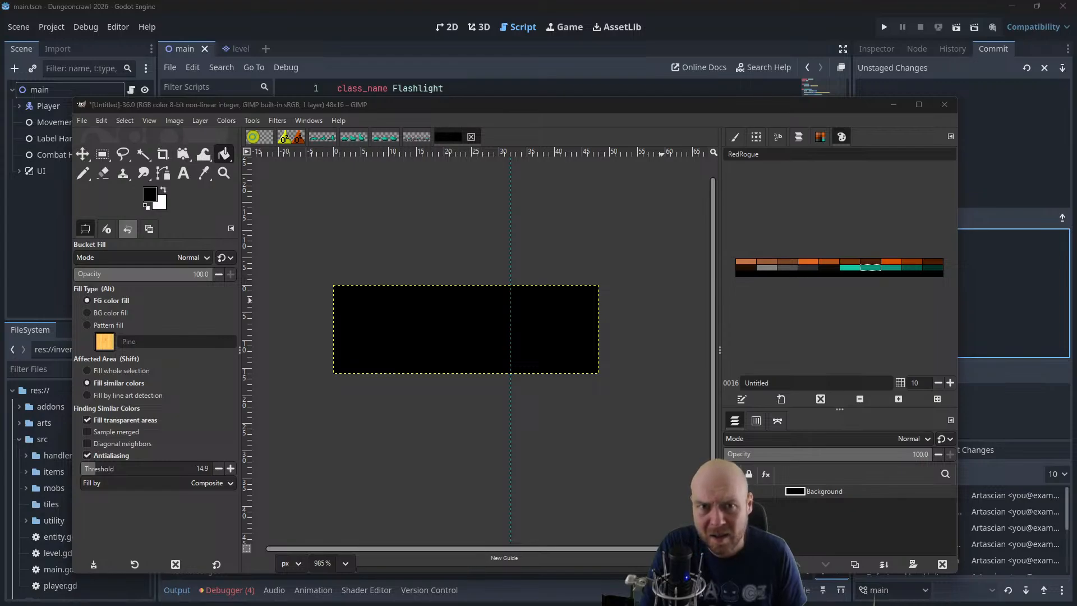
key(Return)
scroll(481, 338, up, 4)
drag(481, 316, 601, 325)
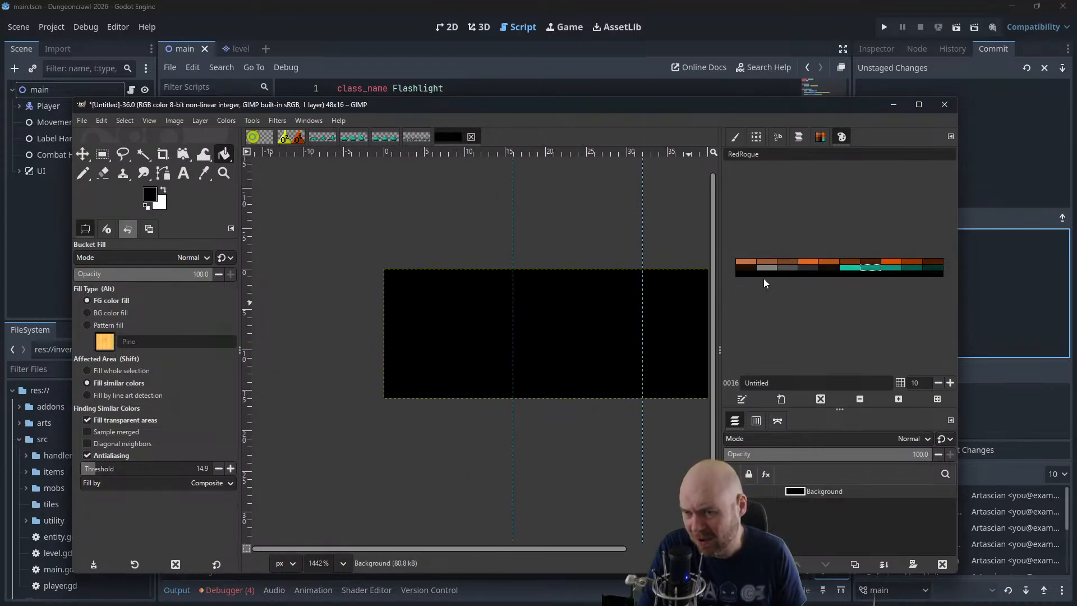
Set the foreground to the dark grey palette colour and switch to the Pencil tool
click(785, 270)
click(82, 173)
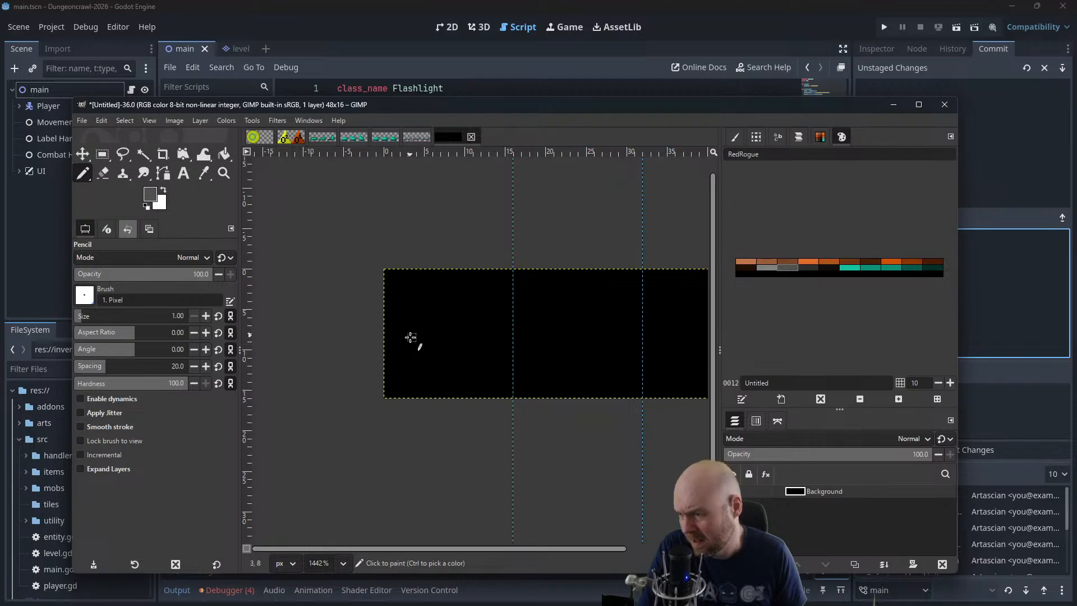
Try four grey vertical leg shapes in the lower part of the first frame and undo the strokes
drag(411, 337, 404, 388)
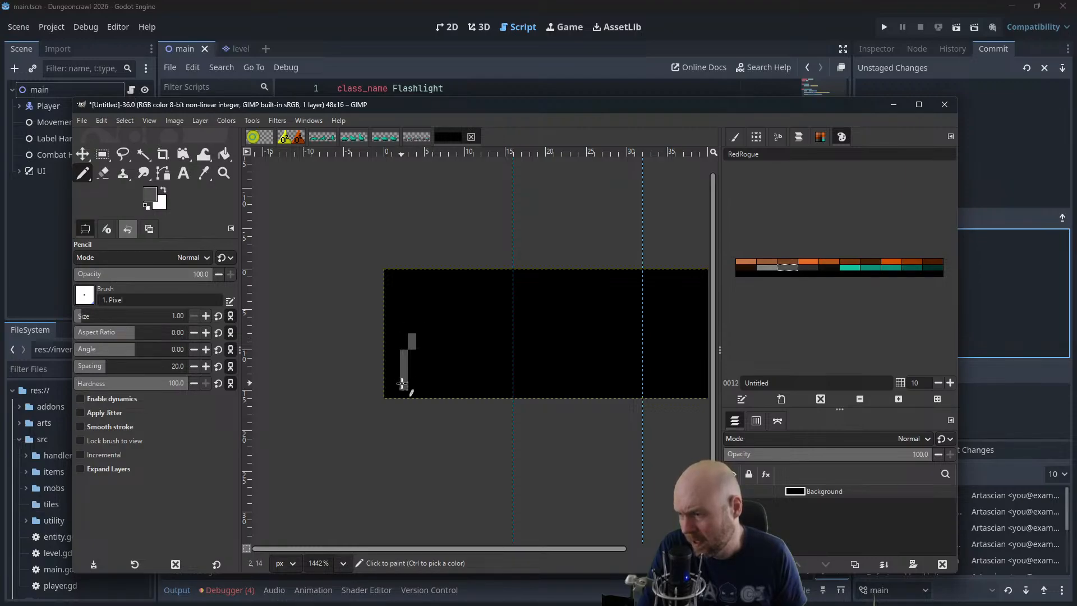
drag(429, 350, 428, 388)
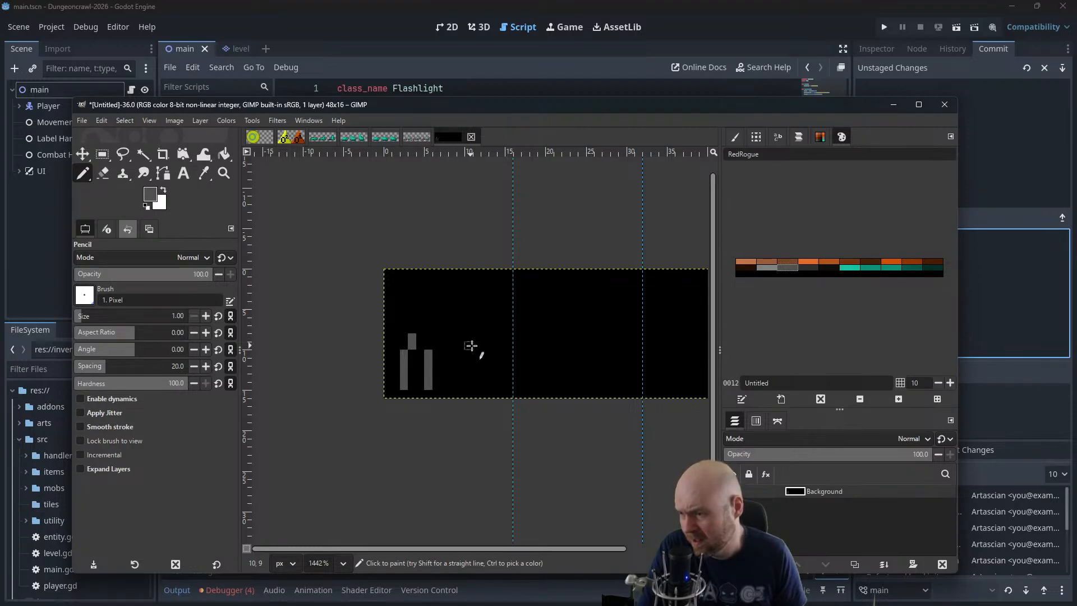
mouse_move(478, 342)
mouse_down()
mouse_move(485, 377)
mouse_move(459, 363)
mouse_move(460, 397)
mouse_up()
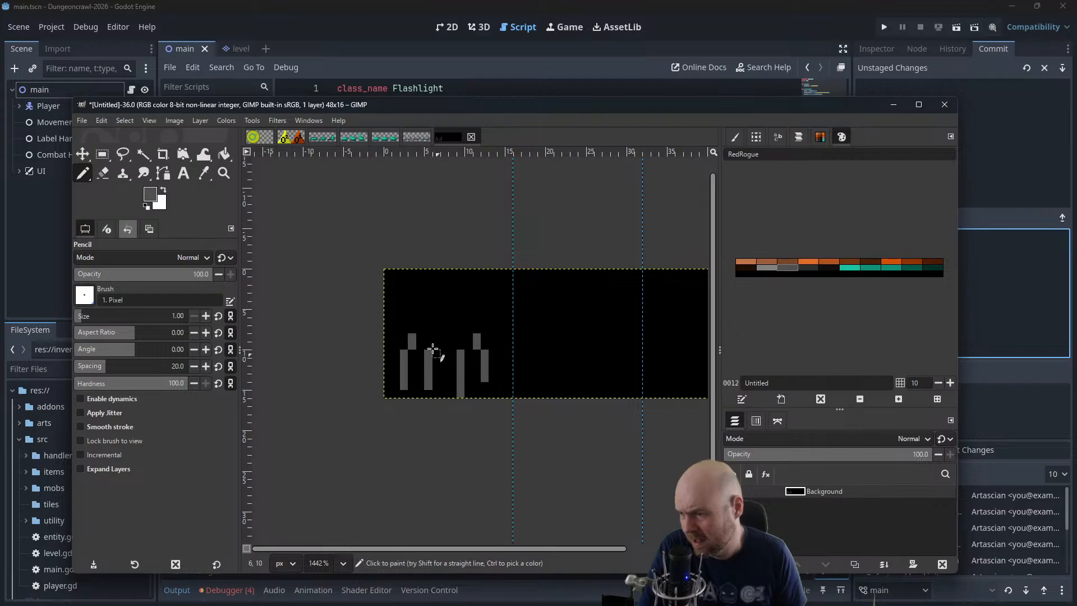
key(ctrl+z)
key(ctrl+z)
key(ctrl+z)
key(ctrl+z)
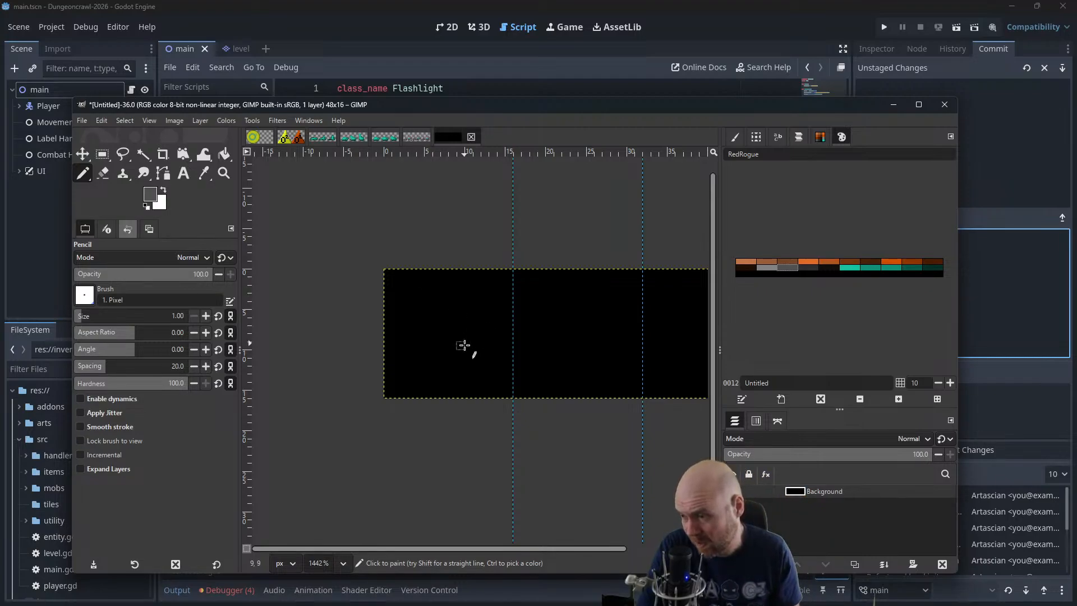
Try a grey outlined body on four vertical legs in the first frame and undo all the strokes
drag(469, 346, 467, 365)
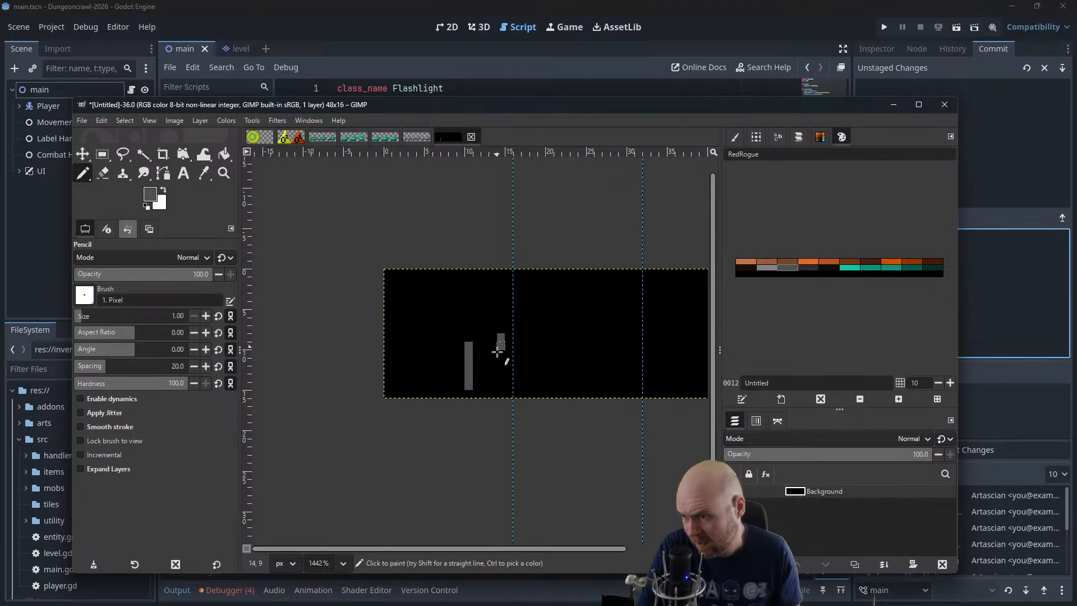
drag(495, 338, 499, 363)
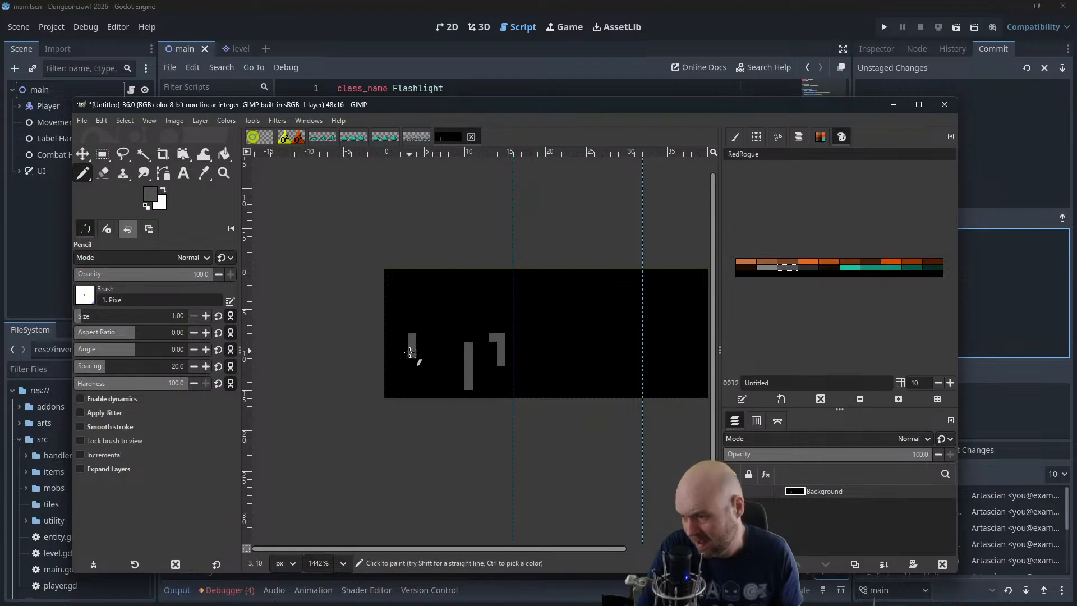
mouse_move(410, 352)
mouse_down()
mouse_move(444, 361)
mouse_move(431, 338)
mouse_move(475, 341)
mouse_move(501, 319)
mouse_move(456, 312)
mouse_move(396, 325)
mouse_up()
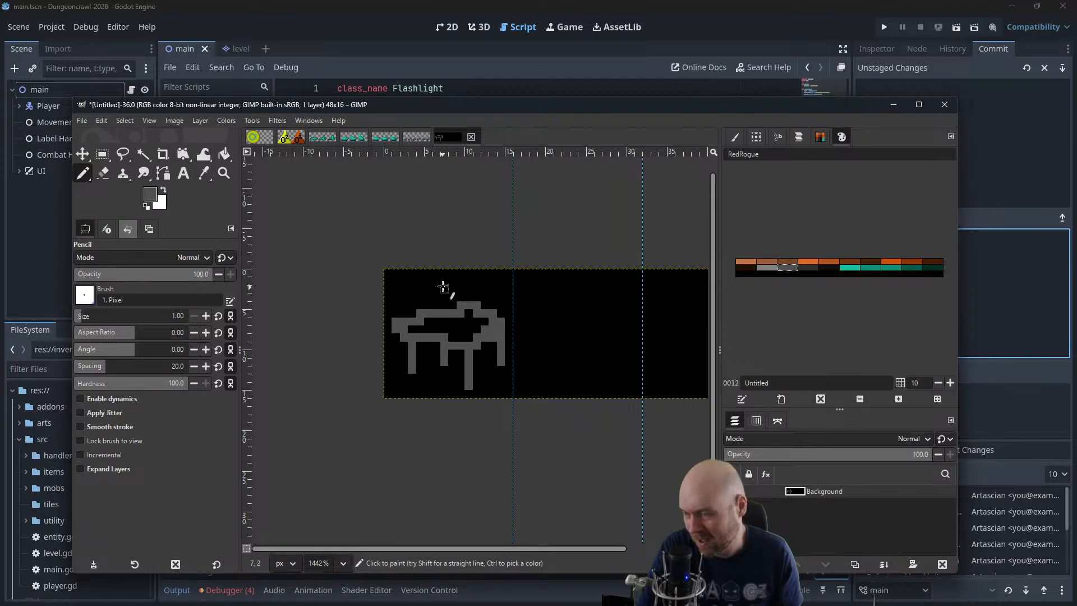
key(ctrl+z)
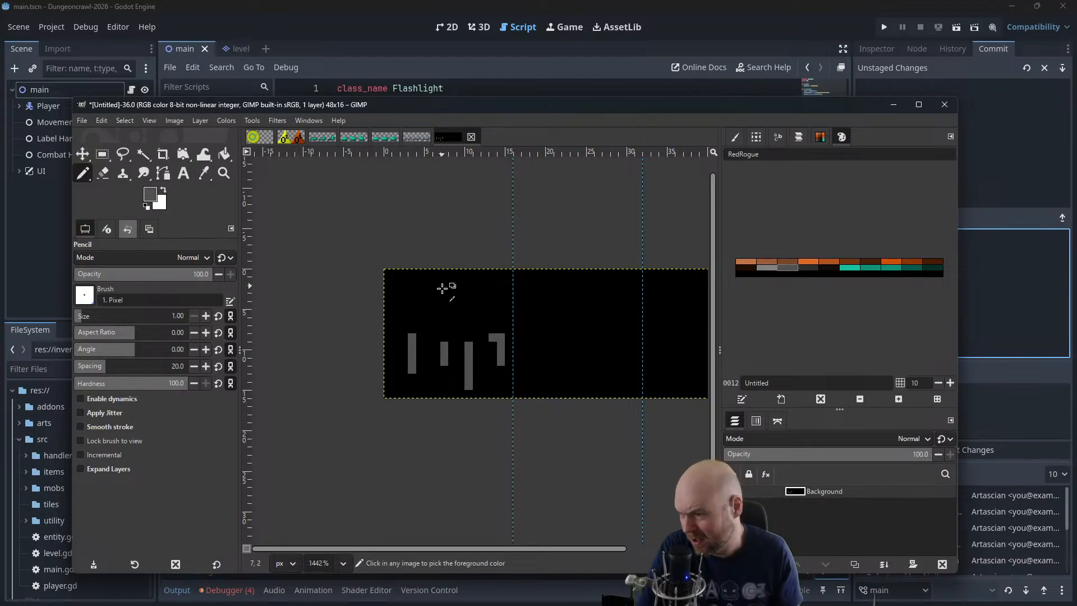
key(ctrl+z)
key(ctrl+z)
key(ctrl+z)
key(ctrl+z)
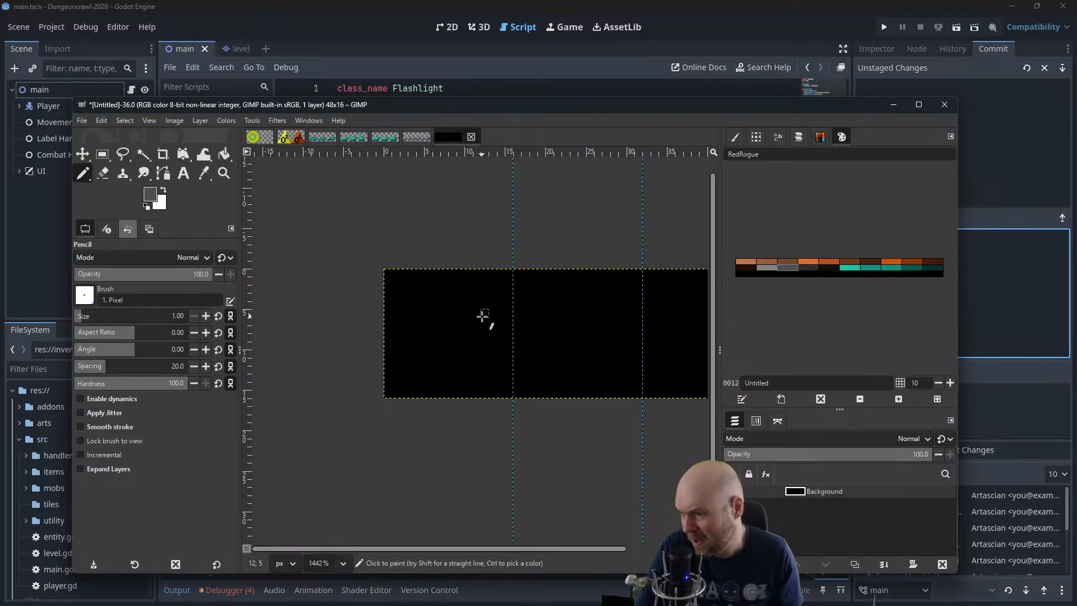
Draw a filled grey animal body across the first frame and add four vertical legs beneath it
mouse_move(491, 317)
mouse_down()
mouse_move(406, 317)
mouse_move(397, 337)
mouse_move(422, 348)
mouse_move(483, 339)
mouse_up()
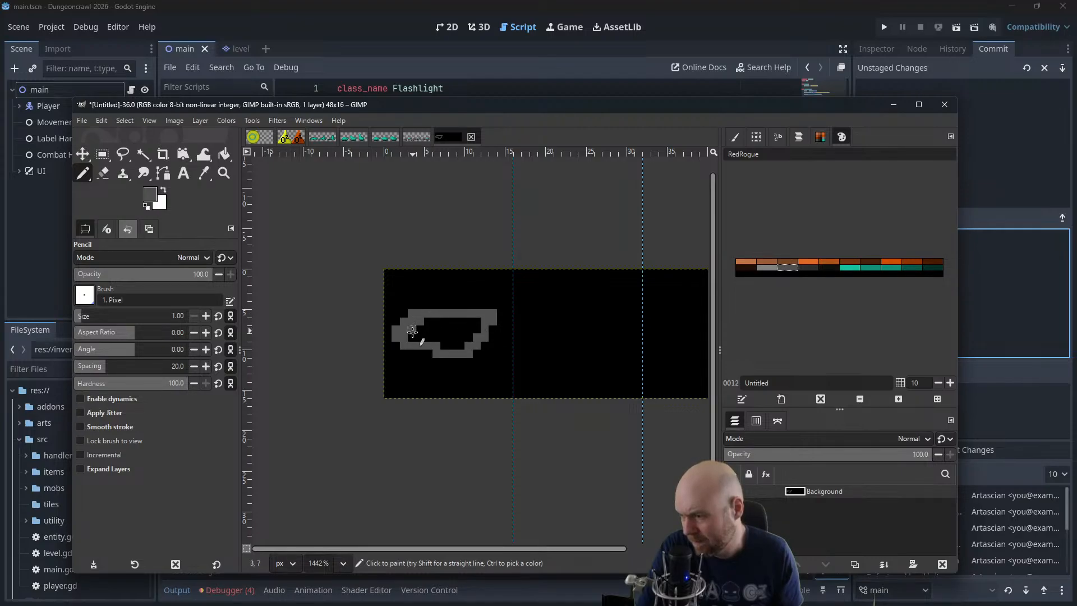
mouse_move(458, 325)
mouse_down()
mouse_move(461, 349)
mouse_move(472, 321)
mouse_move(453, 344)
mouse_move(465, 322)
mouse_move(445, 347)
mouse_move(446, 319)
mouse_move(426, 338)
mouse_move(432, 317)
mouse_move(395, 375)
mouse_up()
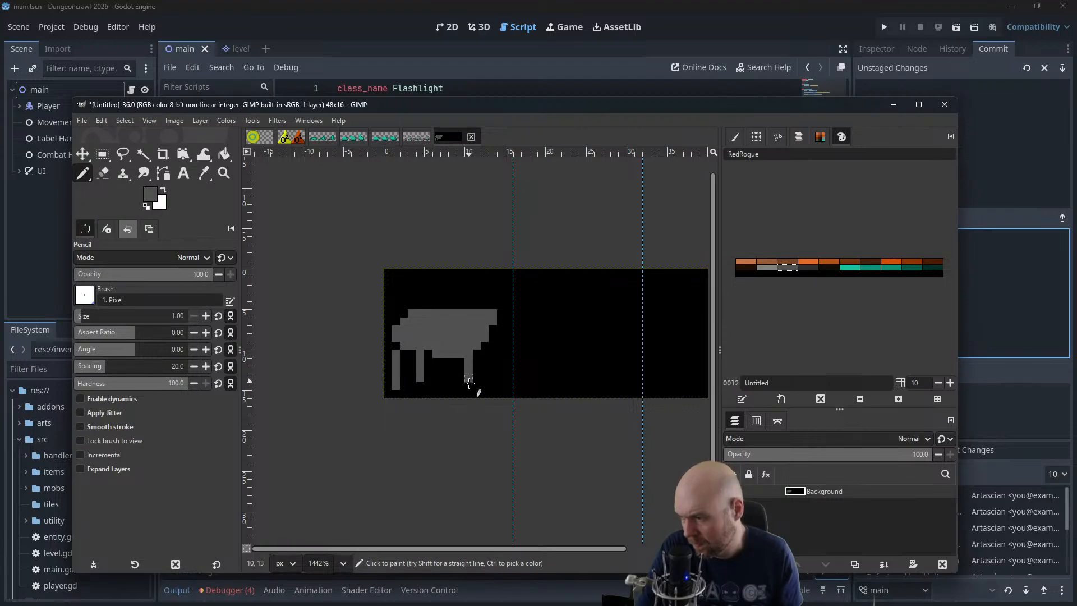
drag(495, 333, 494, 357)
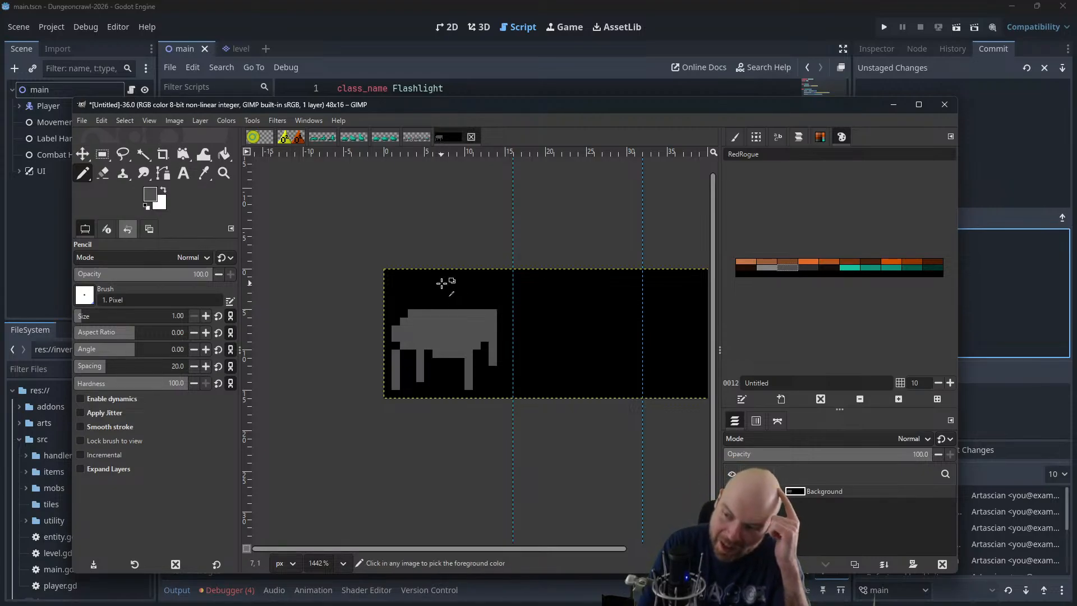
Undo the leg strokes and trim the upper right corner of the grey body with black pixels
key(ctrl+z)
key(ctrl+z)
key(ctrl+z)
key(ctrl+z)
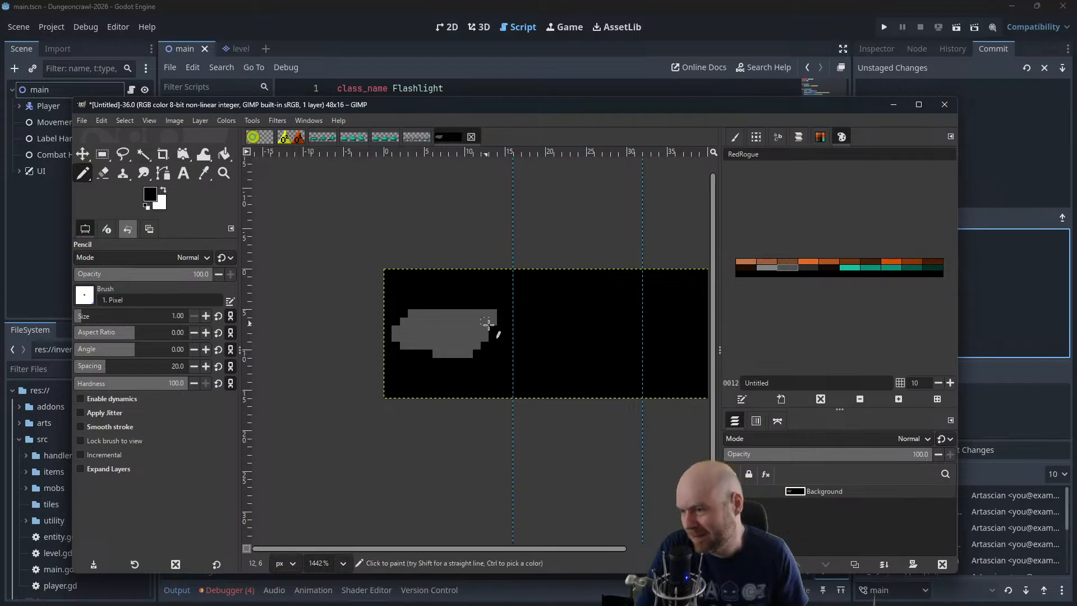
drag(485, 313, 472, 313)
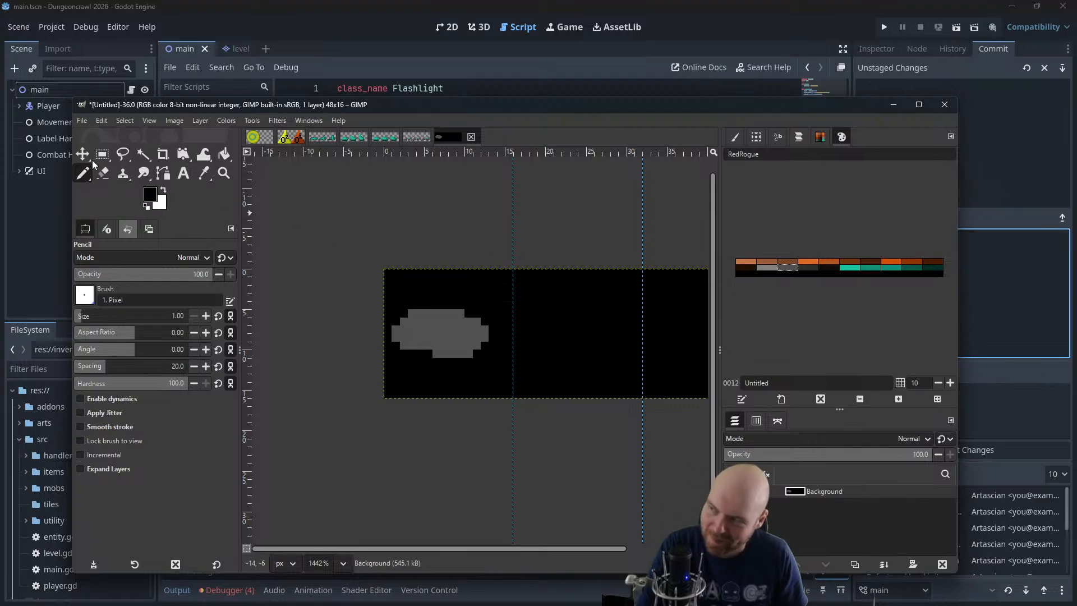
Extend the body to the right with the dark grey palette colour and draw a raised head there
click(787, 271)
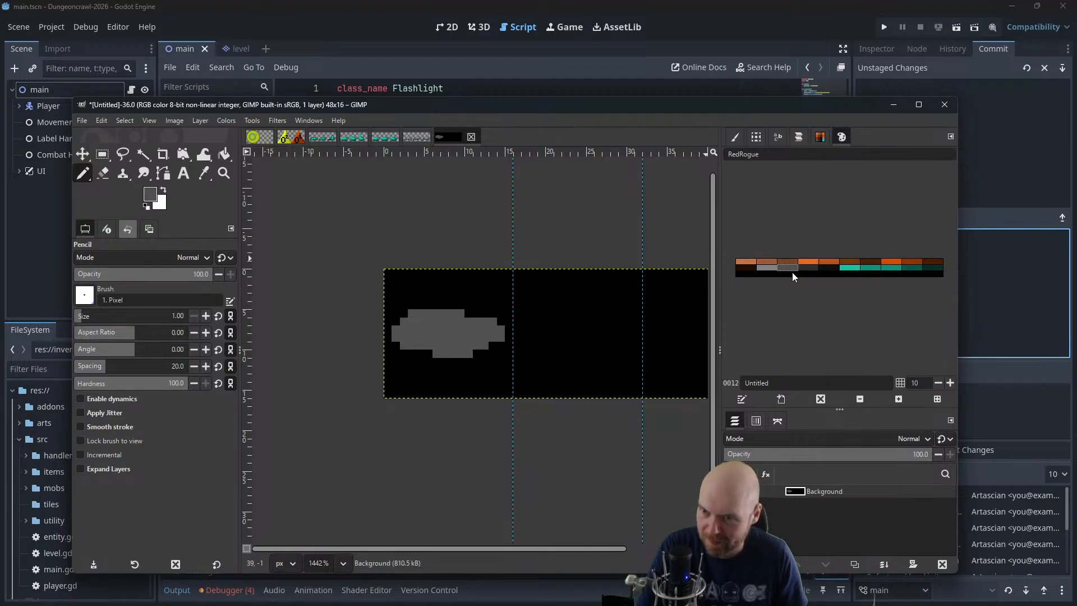
click(747, 276)
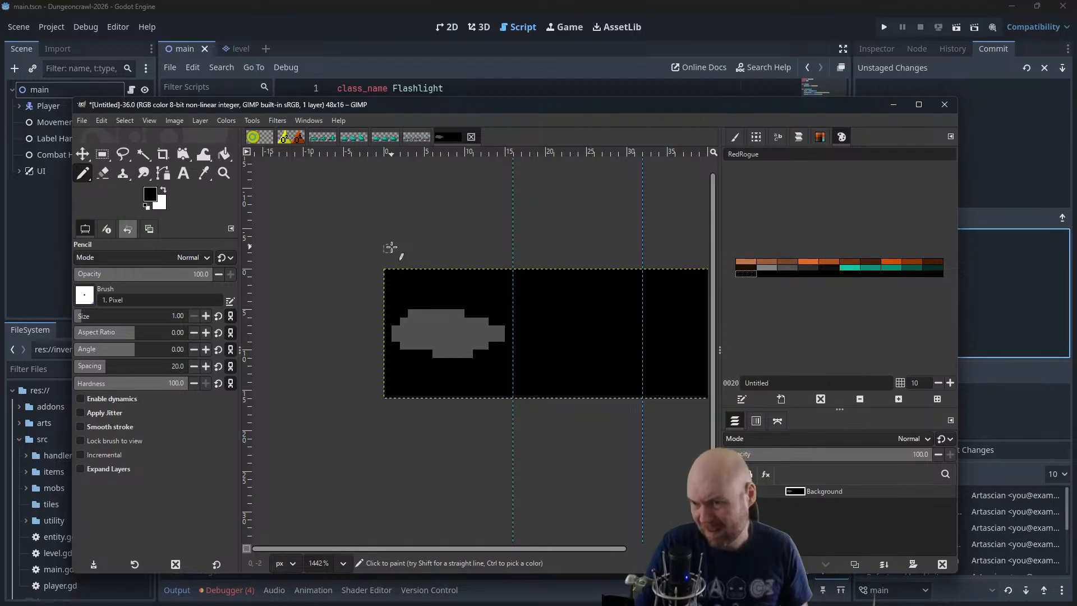
click(791, 268)
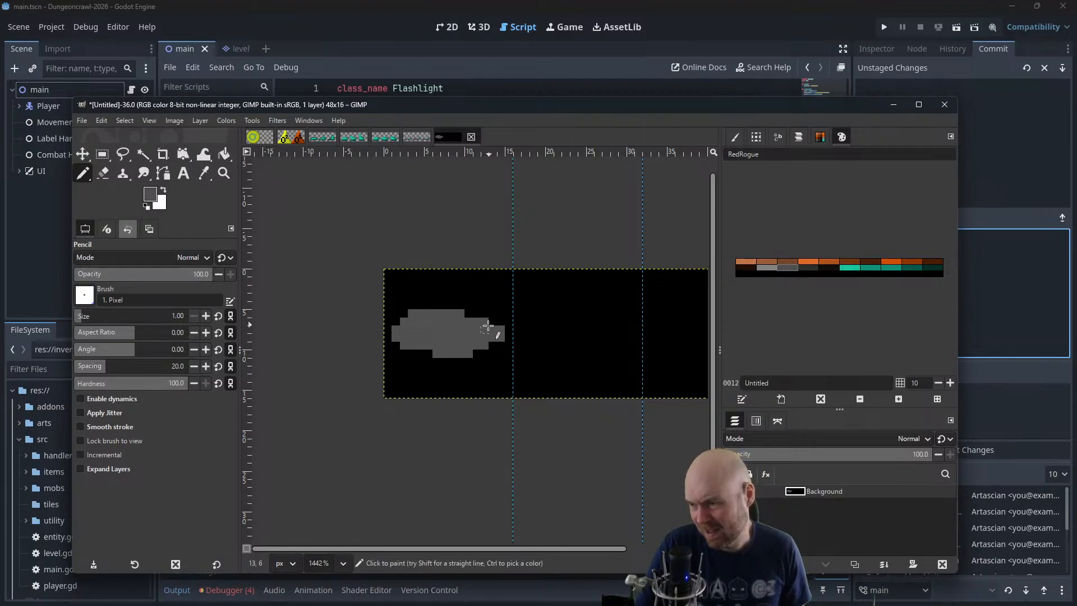
mouse_move(480, 322)
mouse_down()
mouse_move(493, 312)
mouse_move(505, 325)
mouse_move(493, 317)
mouse_up()
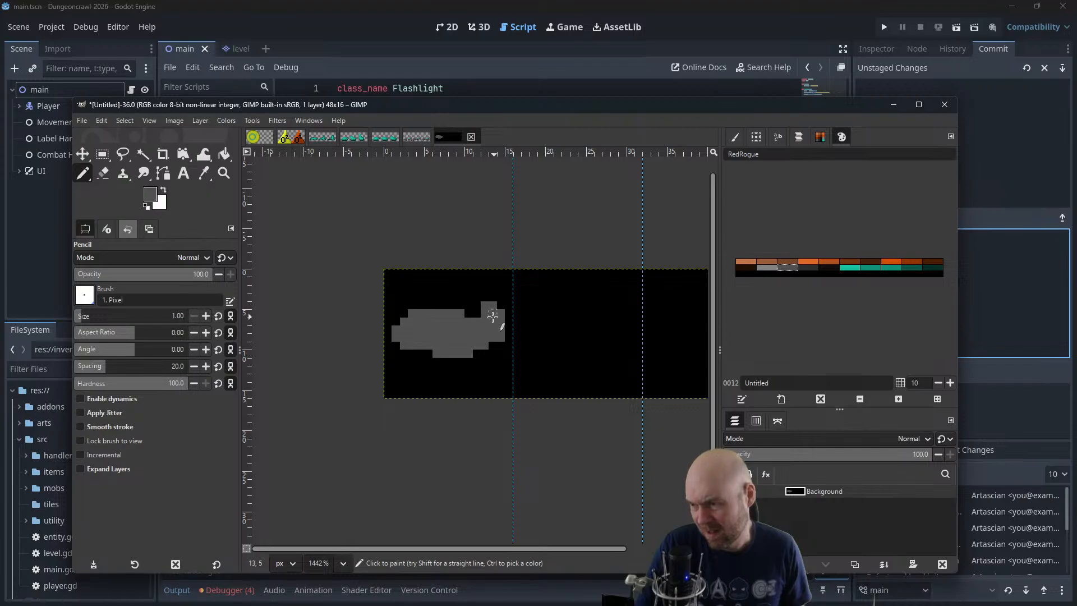
click(478, 313)
Draw two thin grey front legs and a stepped hind leg below the animal's body
mouse_move(484, 353)
mouse_down()
mouse_move(482, 379)
mouse_move(471, 366)
mouse_move(469, 381)
mouse_up()
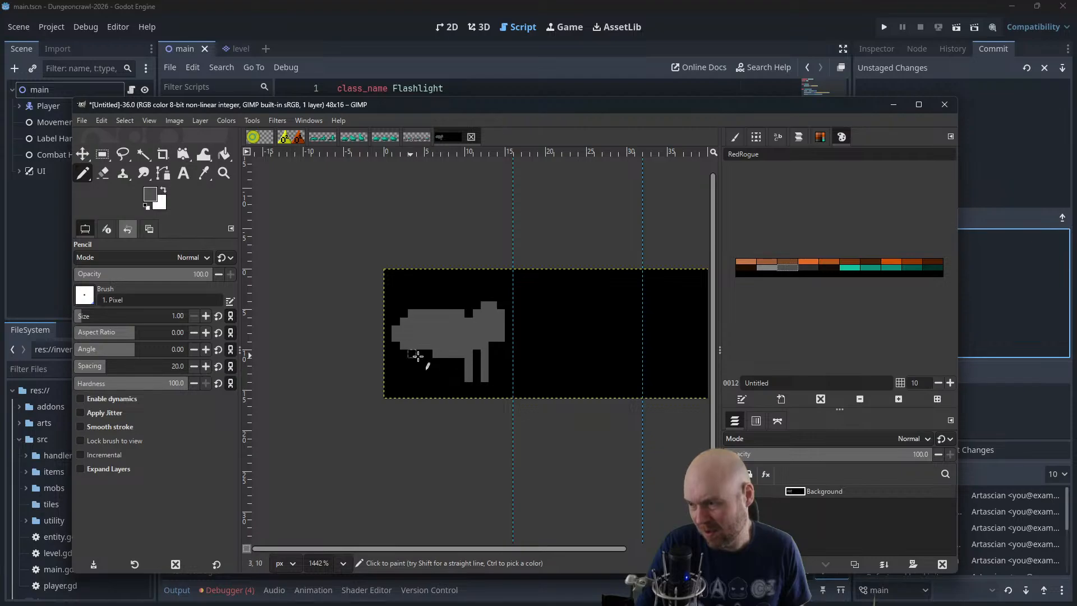
click(469, 386)
drag(413, 353, 403, 377)
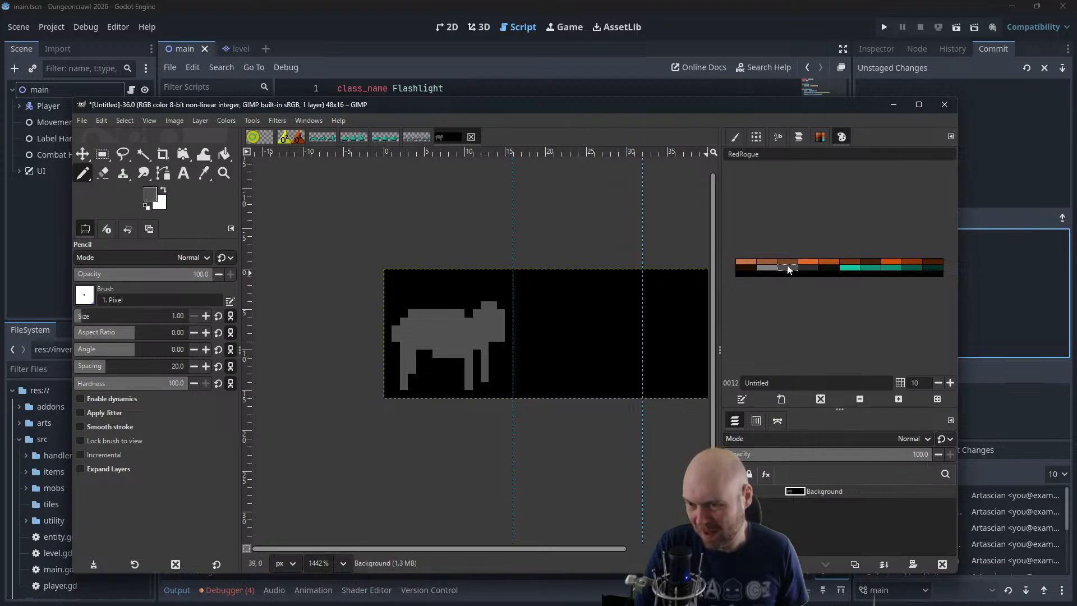
Paint highlights on the animal's back, rump and head with the light grey palette colour
click(808, 269)
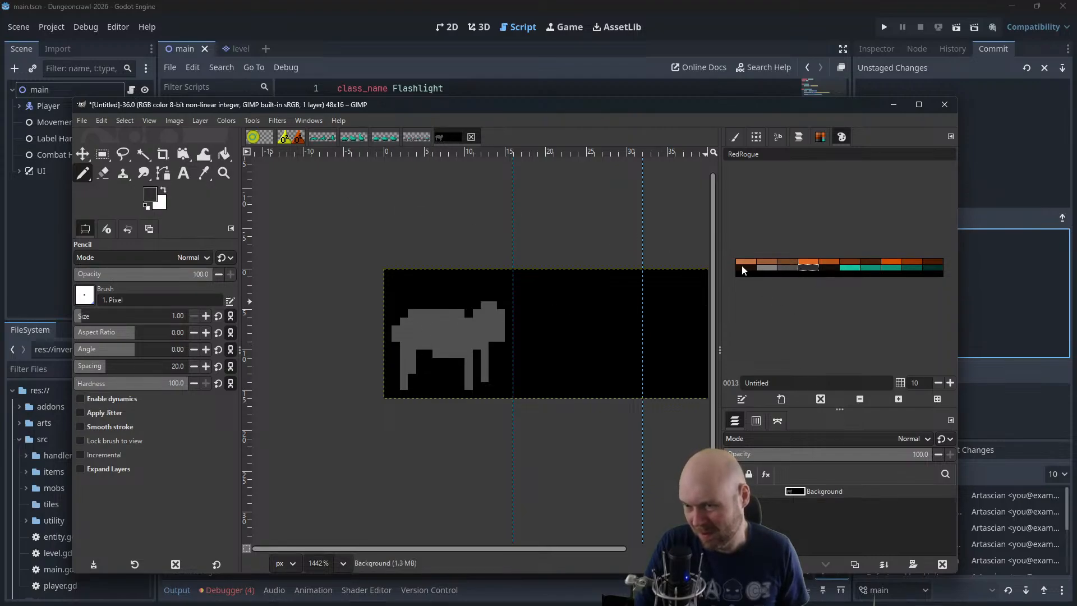
click(767, 267)
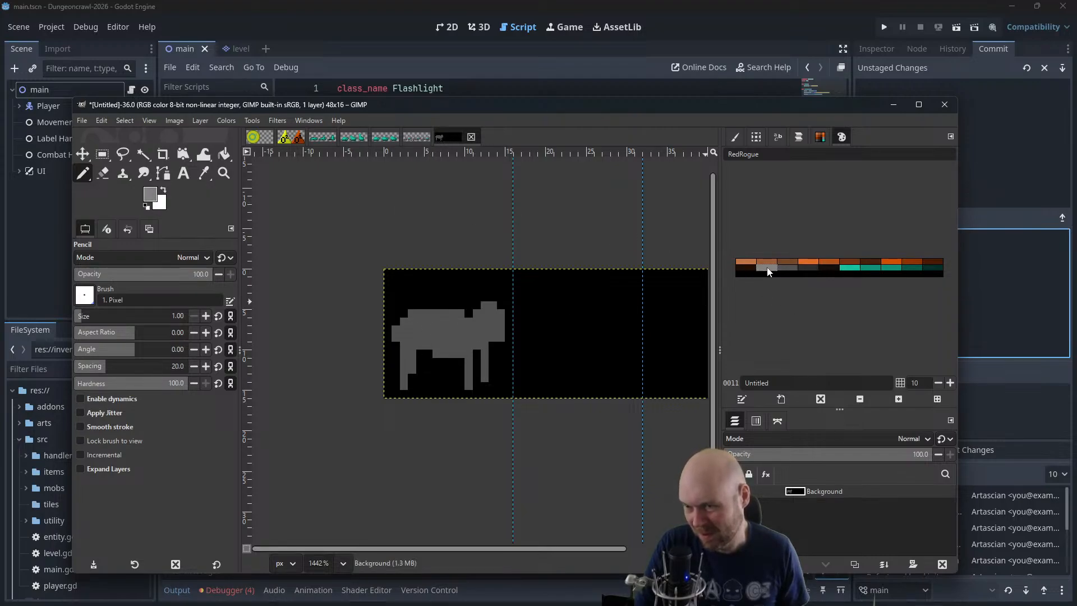
click(412, 330)
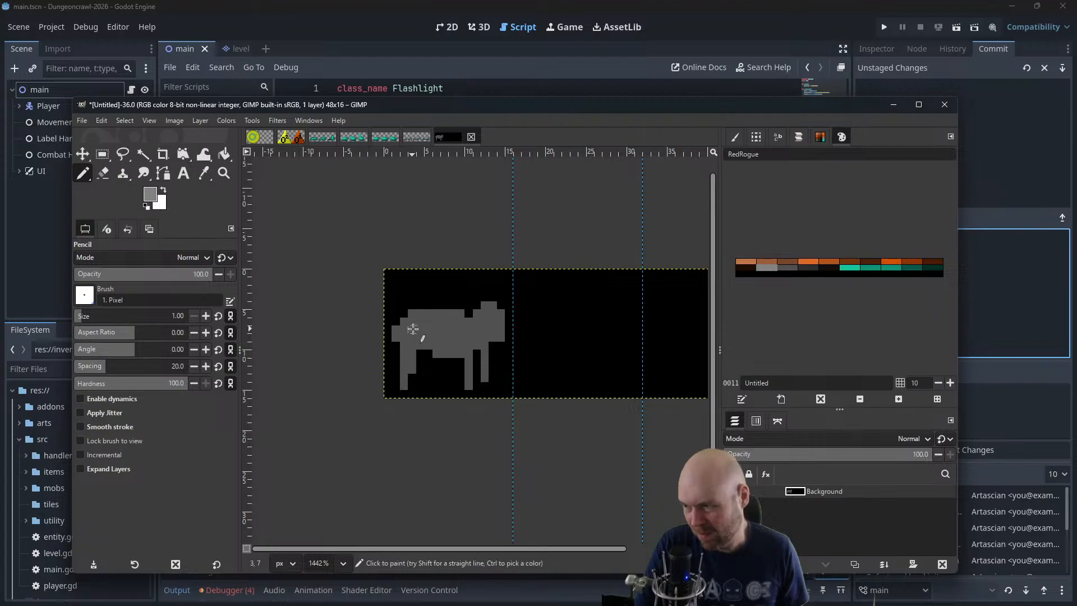
drag(424, 323, 459, 322)
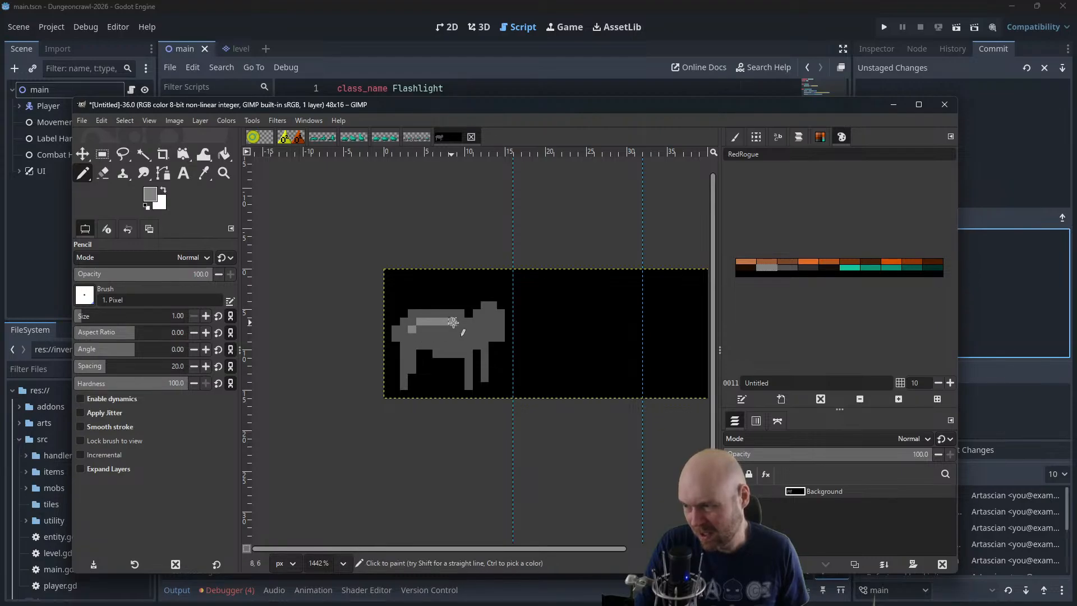
click(405, 331)
click(436, 326)
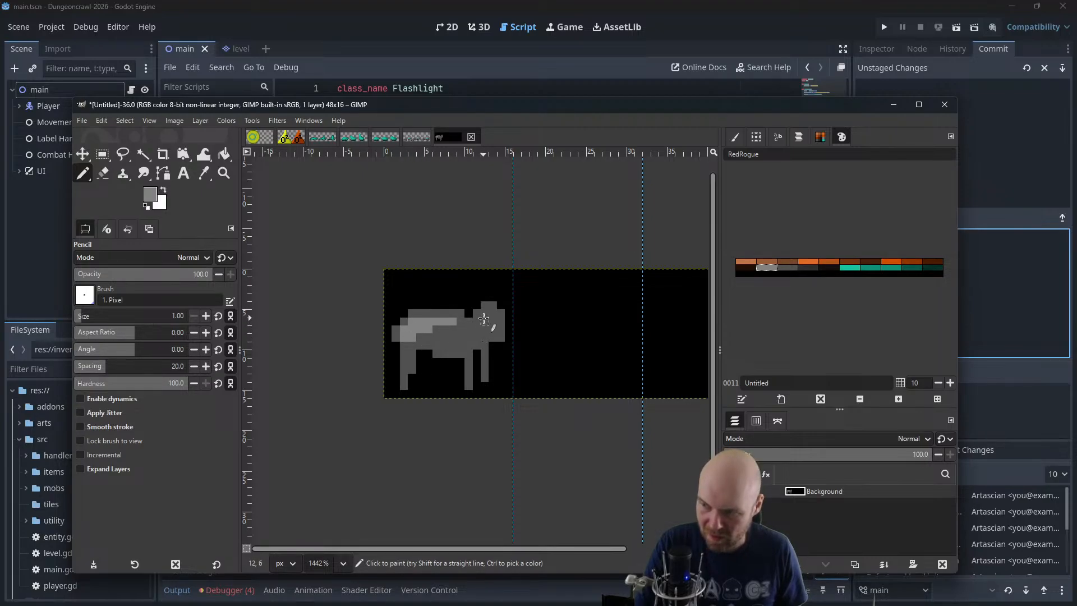
click(486, 310)
Shade the hind leg and both front legs with the darker grey palette colour, undoing the first shading attempt
click(796, 268)
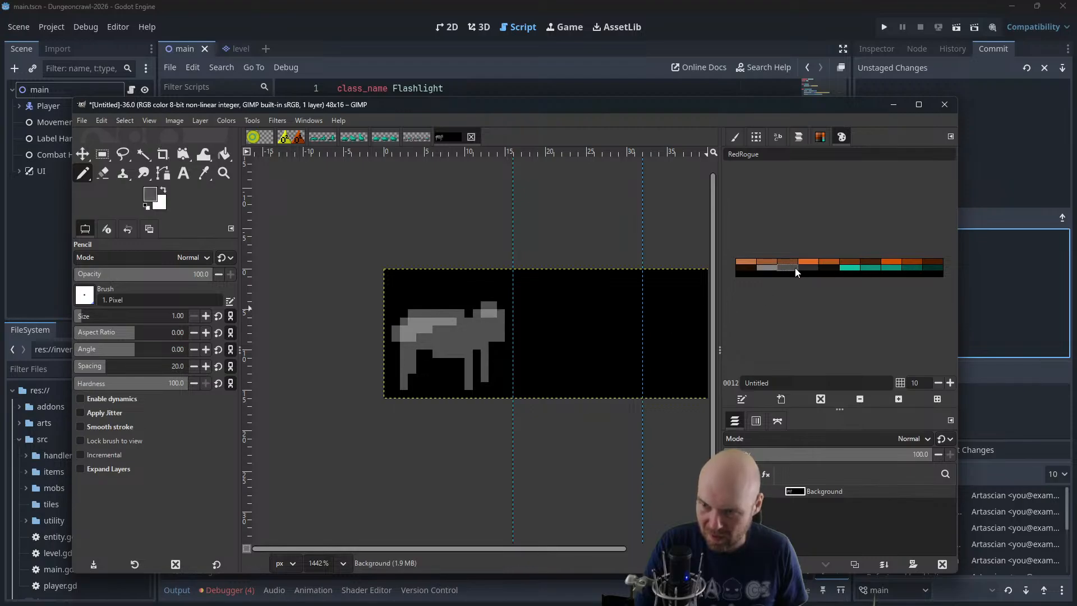
click(803, 267)
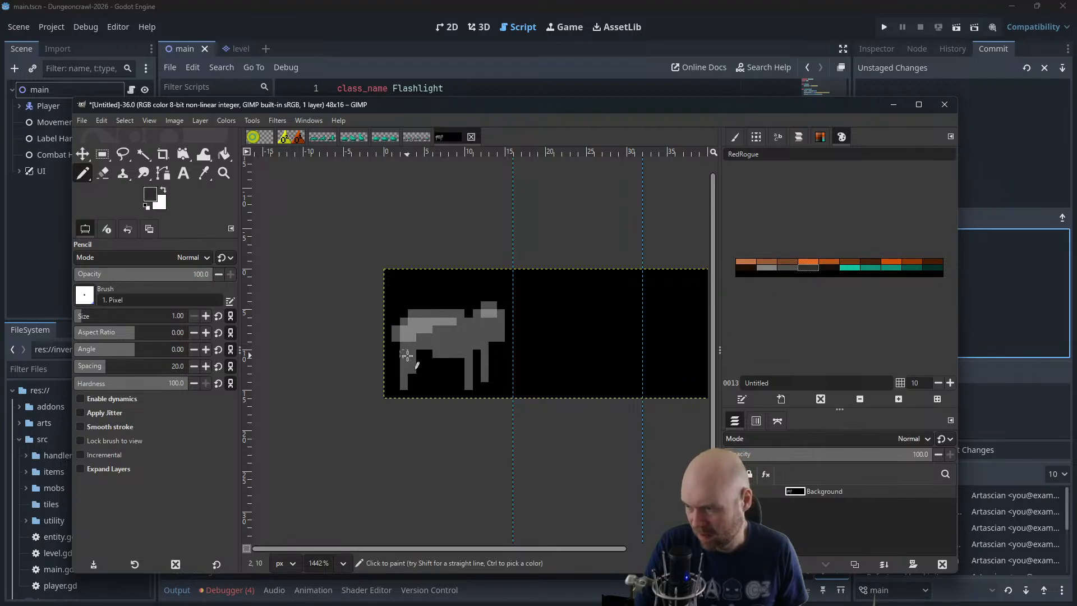
drag(411, 361, 410, 379)
key(ctrl+z)
key(ctrl+z)
key(ctrl+z)
drag(404, 368, 409, 380)
click(415, 360)
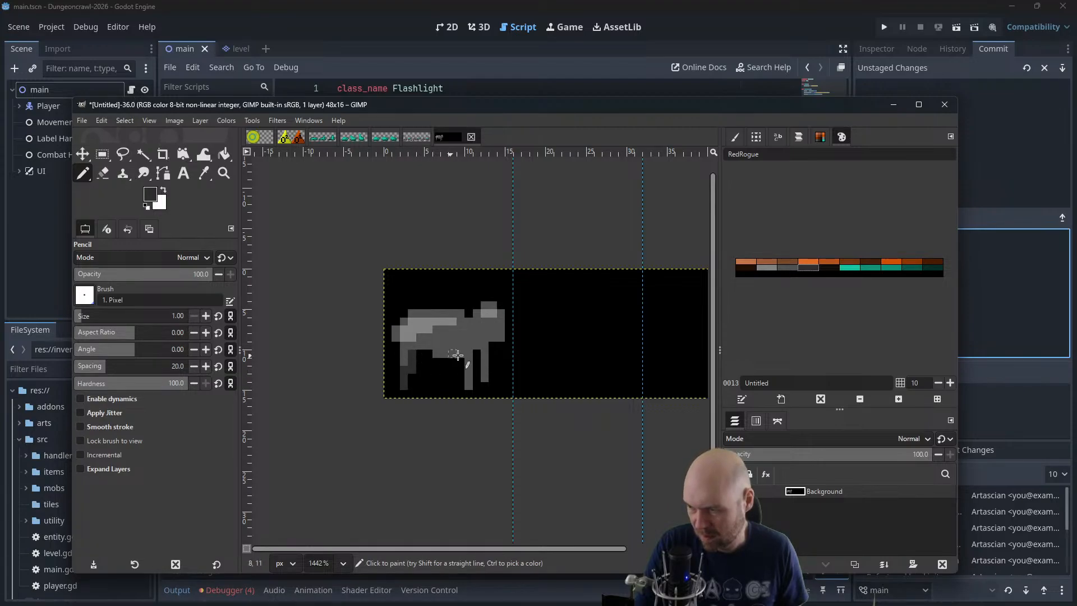
mouse_move(469, 368)
mouse_down()
mouse_move(470, 386)
mouse_move(486, 362)
mouse_move(487, 375)
mouse_up()
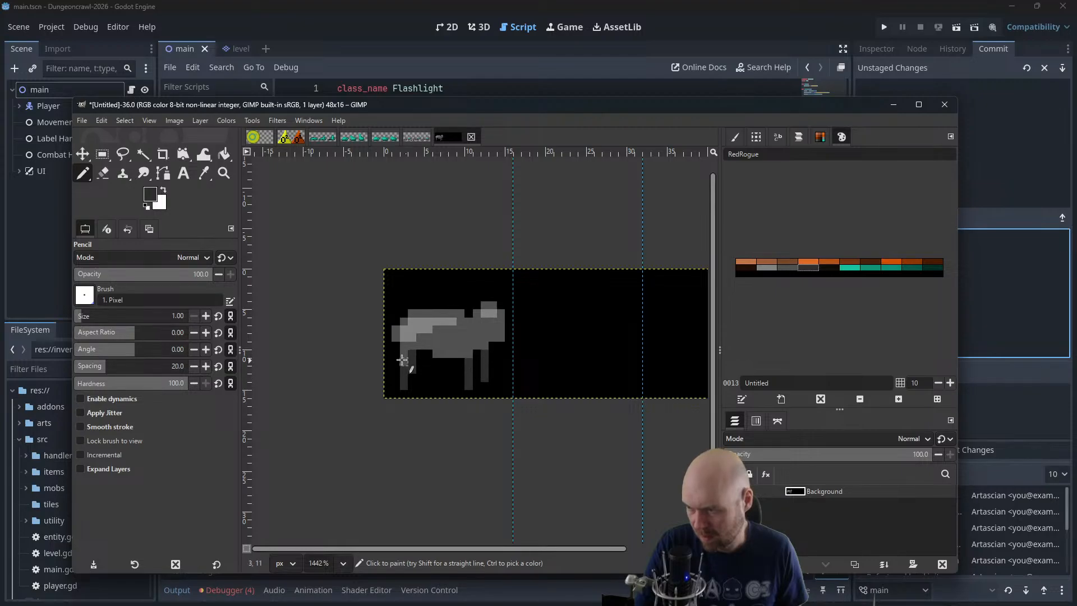
Try the near-black palette colour on the hind leg and compare its palette entry with the neighbouring dark grey entry
click(828, 267)
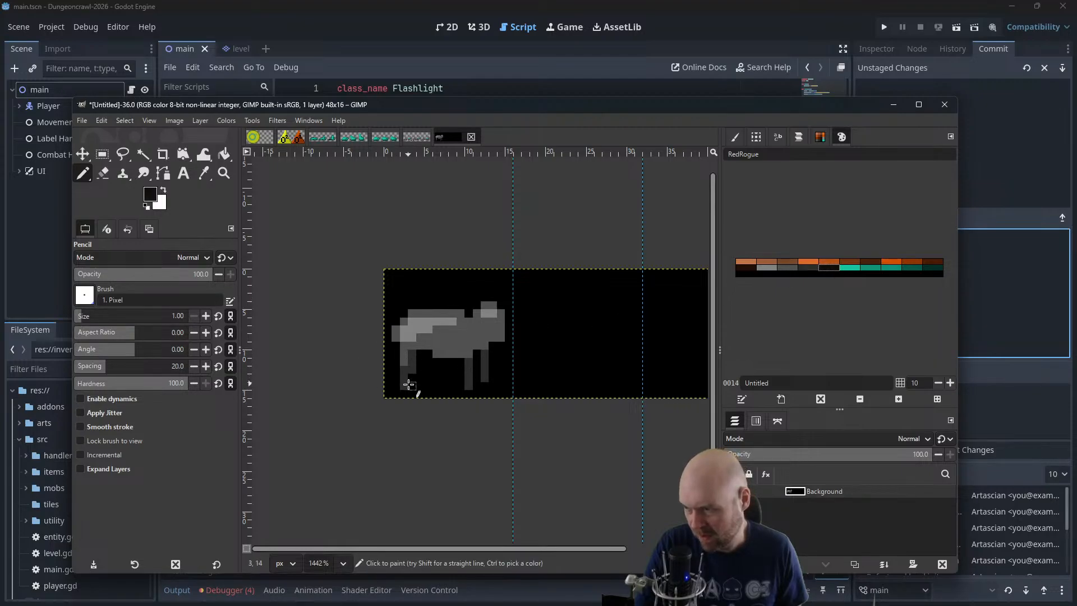
drag(404, 385, 407, 369)
double_click(824, 268)
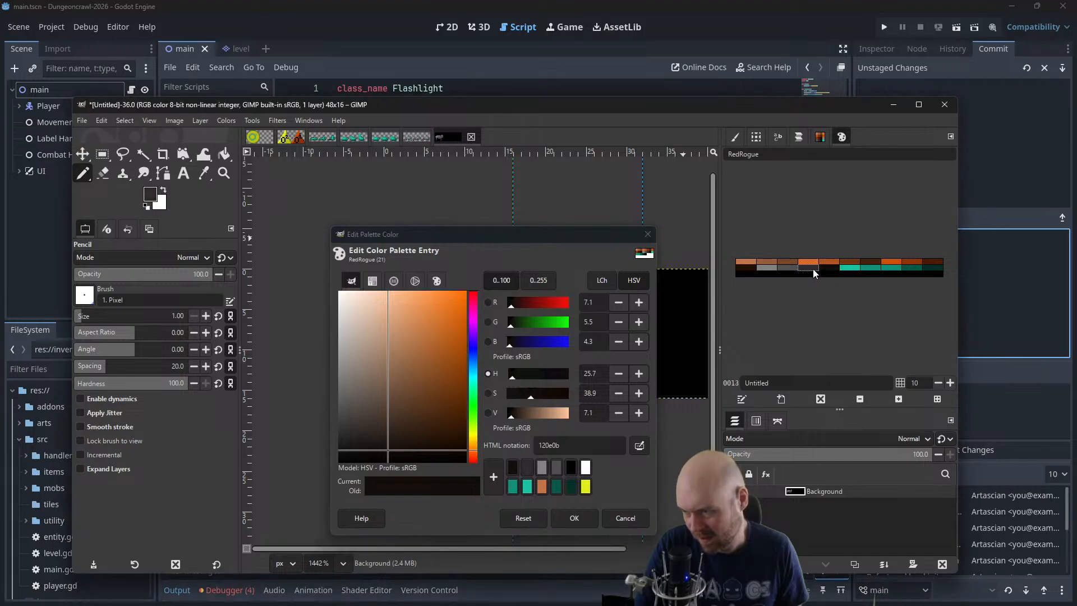
click(815, 270)
click(822, 269)
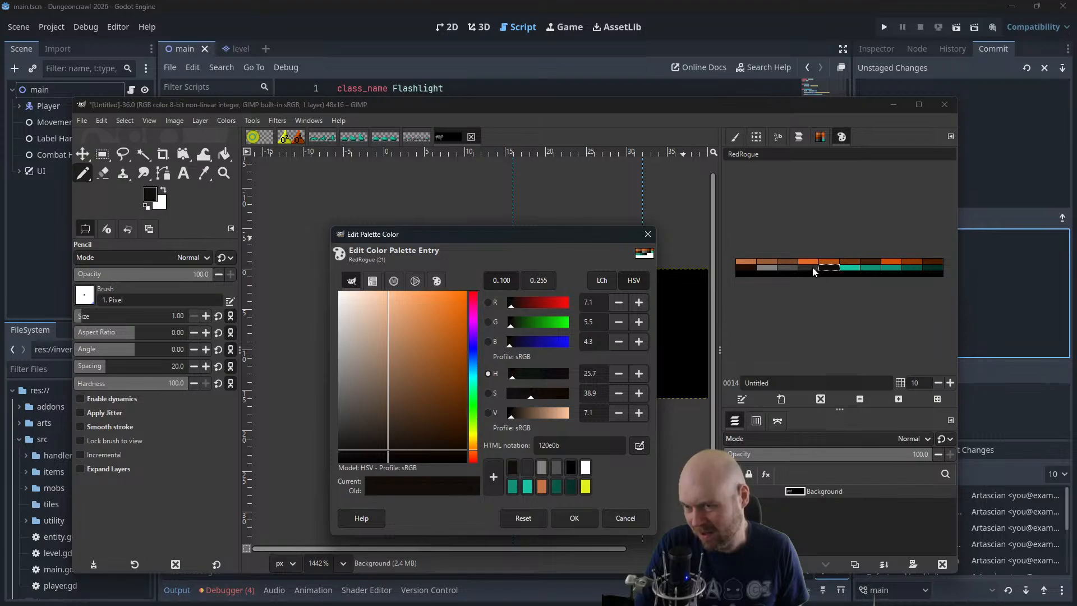
click(813, 269)
click(823, 271)
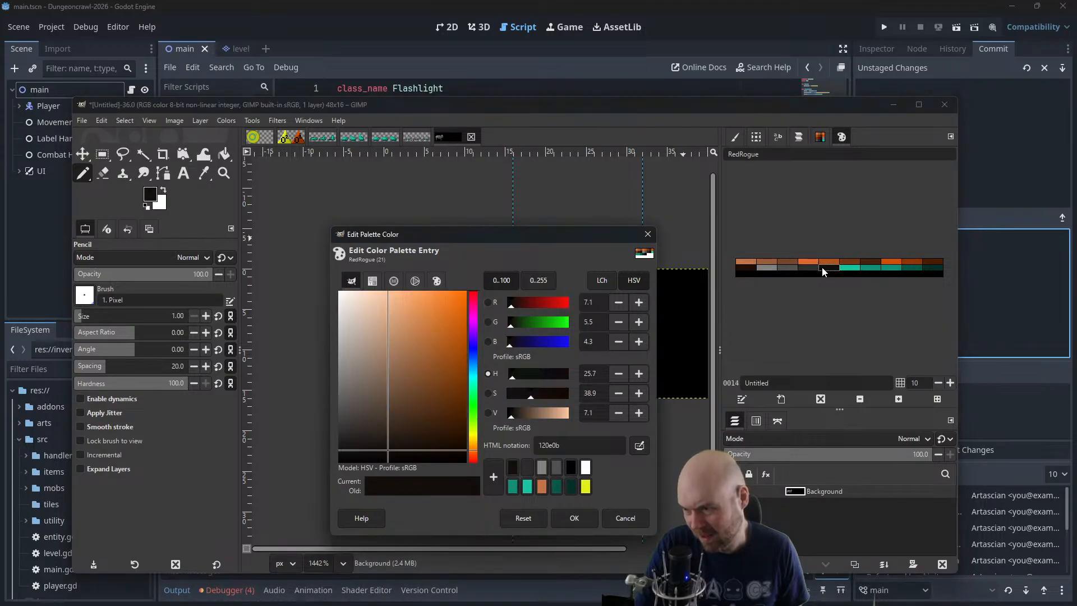
click(813, 269)
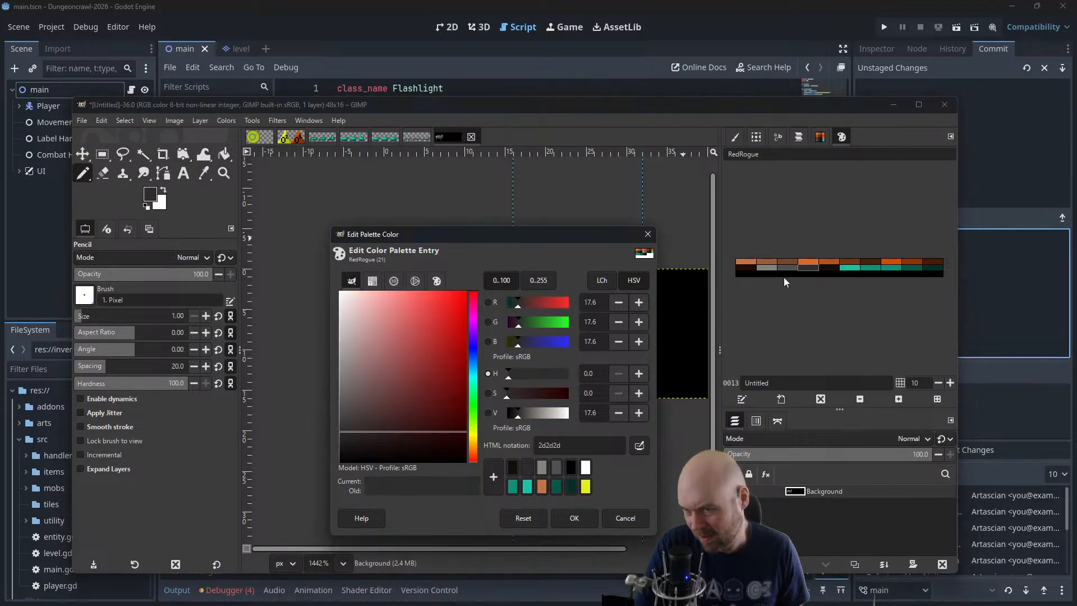
click(568, 514)
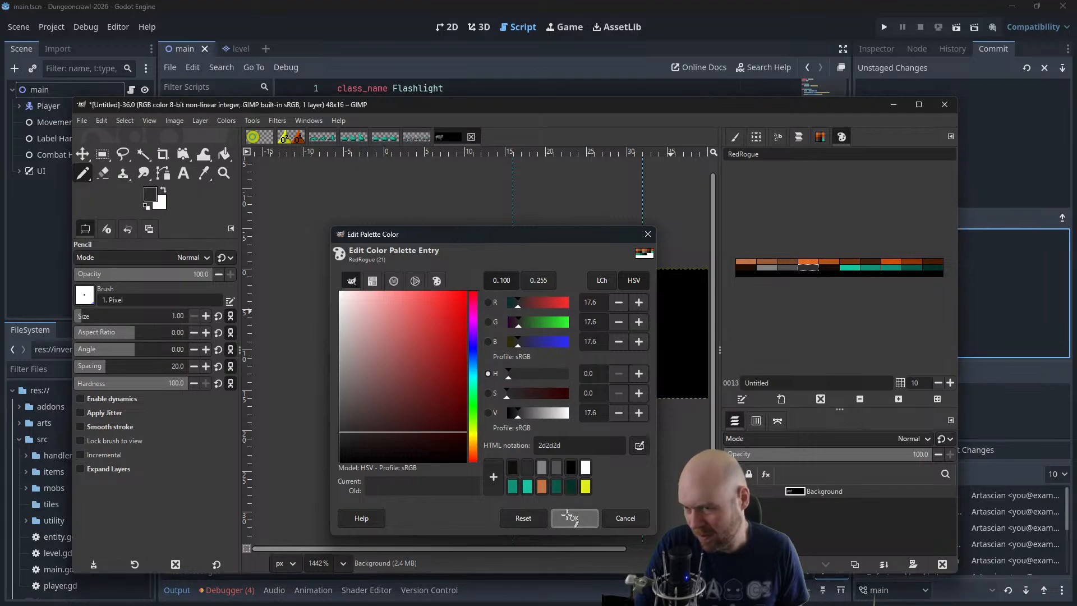
Set the foreground colour to 131313 and darken the animal's front and hind legs with it
click(150, 196)
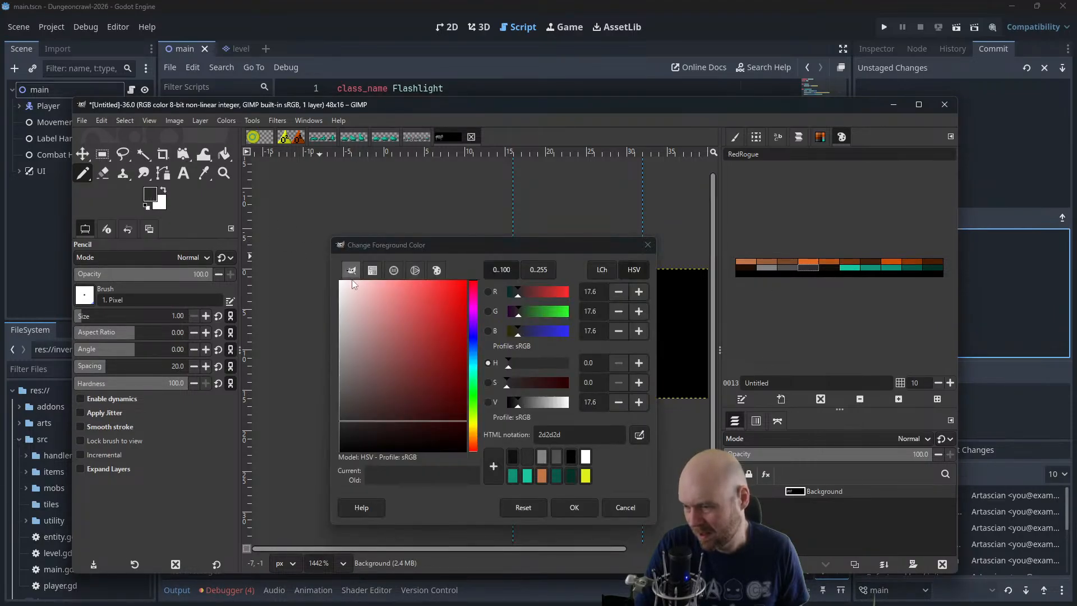
click(512, 404)
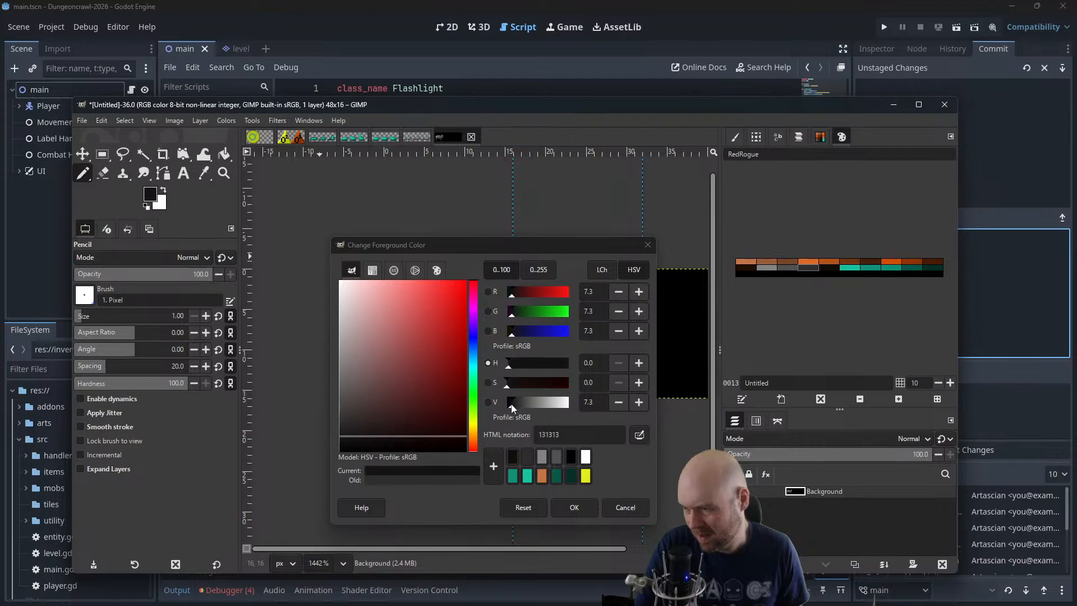
key(Return)
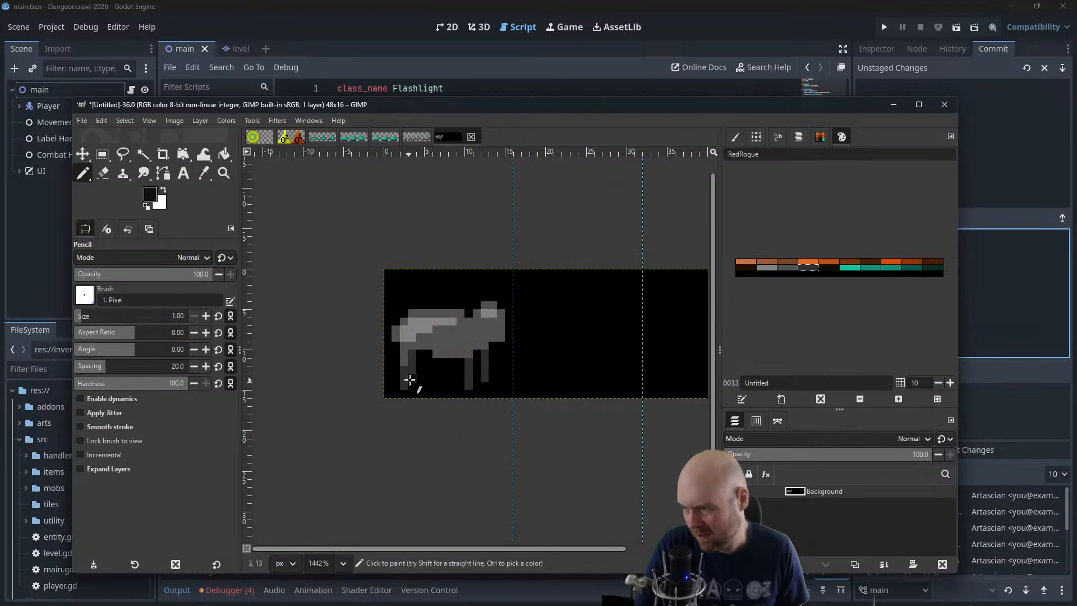
mouse_move(469, 362)
mouse_down()
mouse_move(470, 385)
mouse_move(485, 386)
mouse_up()
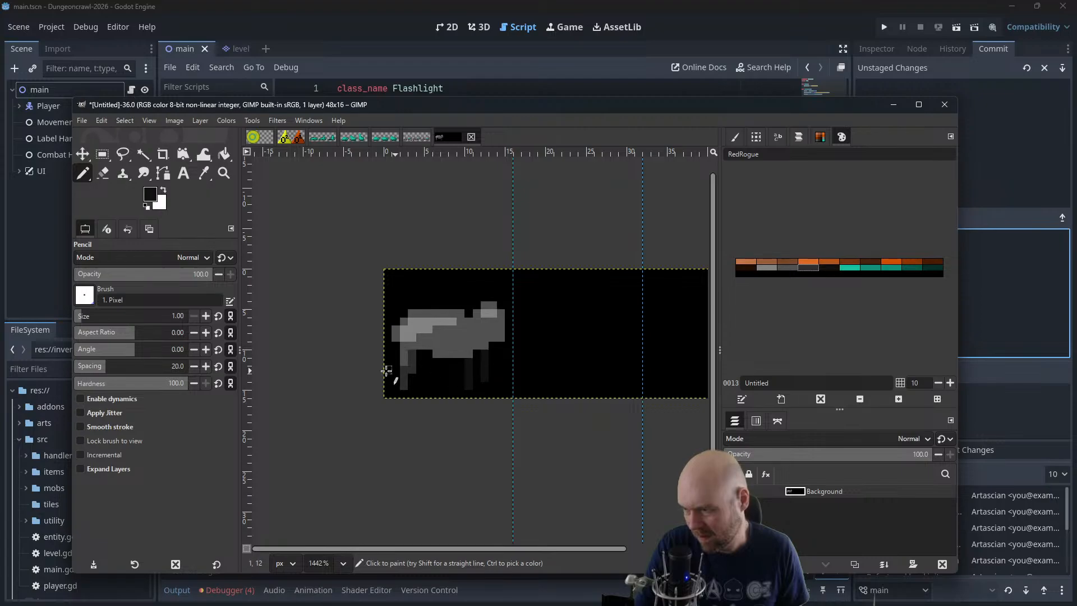
mouse_move(403, 369)
mouse_down()
mouse_move(401, 380)
mouse_move(413, 371)
mouse_move(404, 361)
mouse_up()
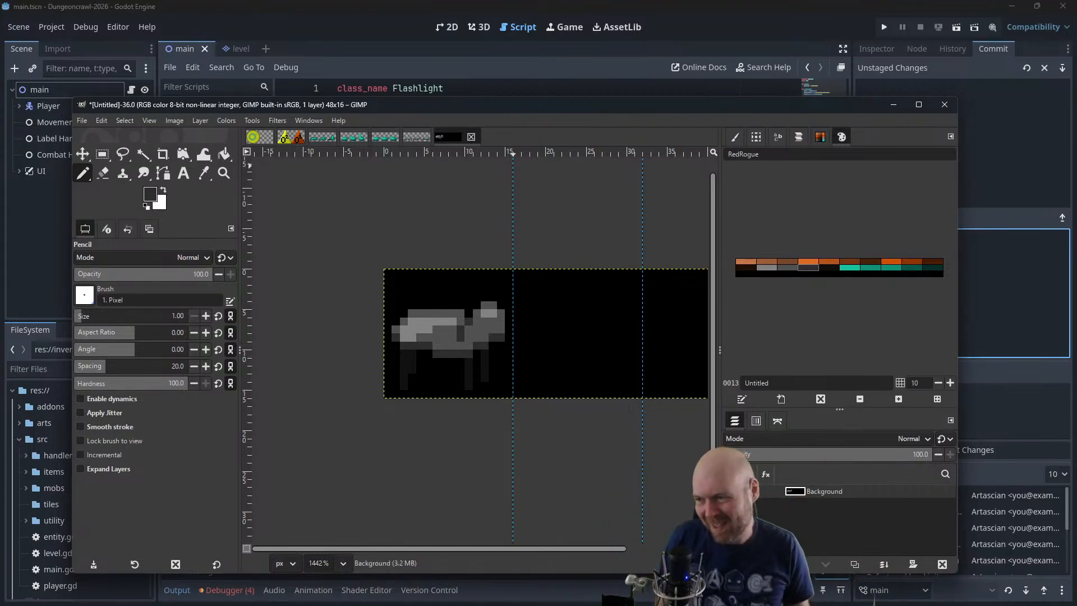
click(855, 269)
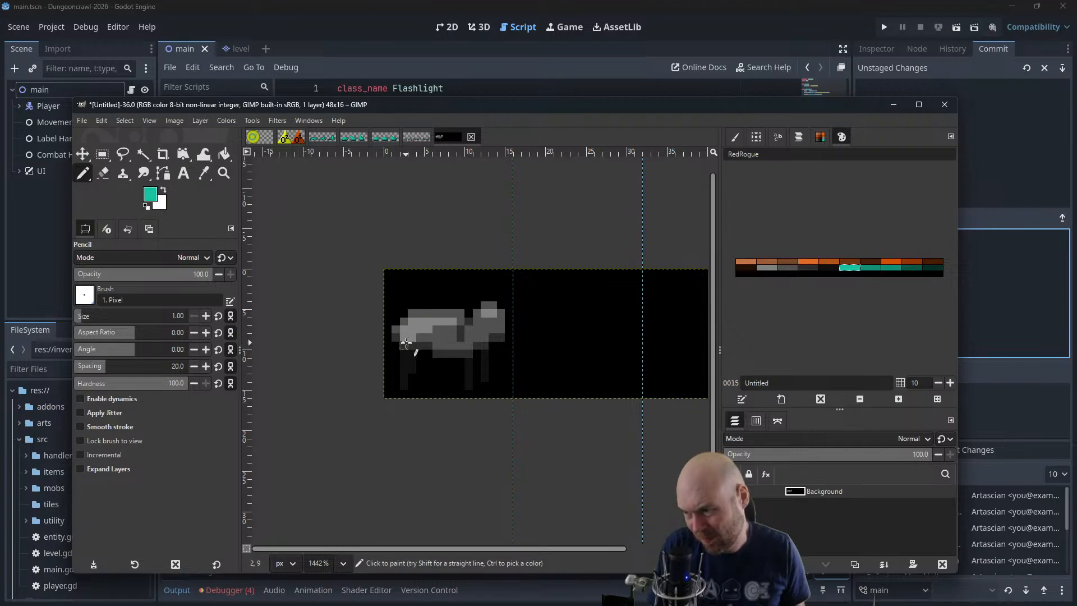
click(427, 346)
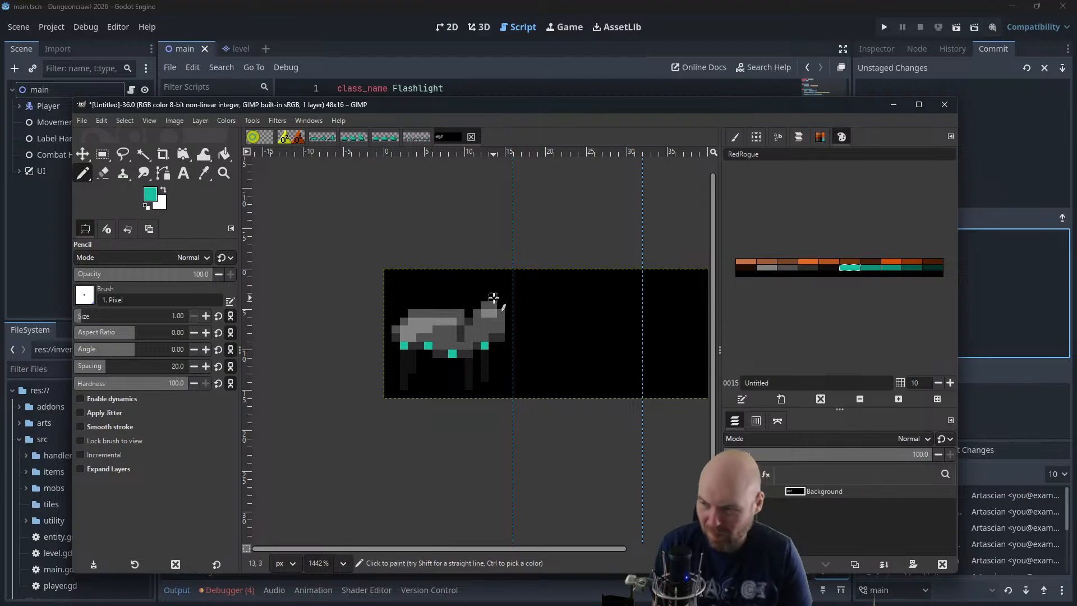
click(787, 268)
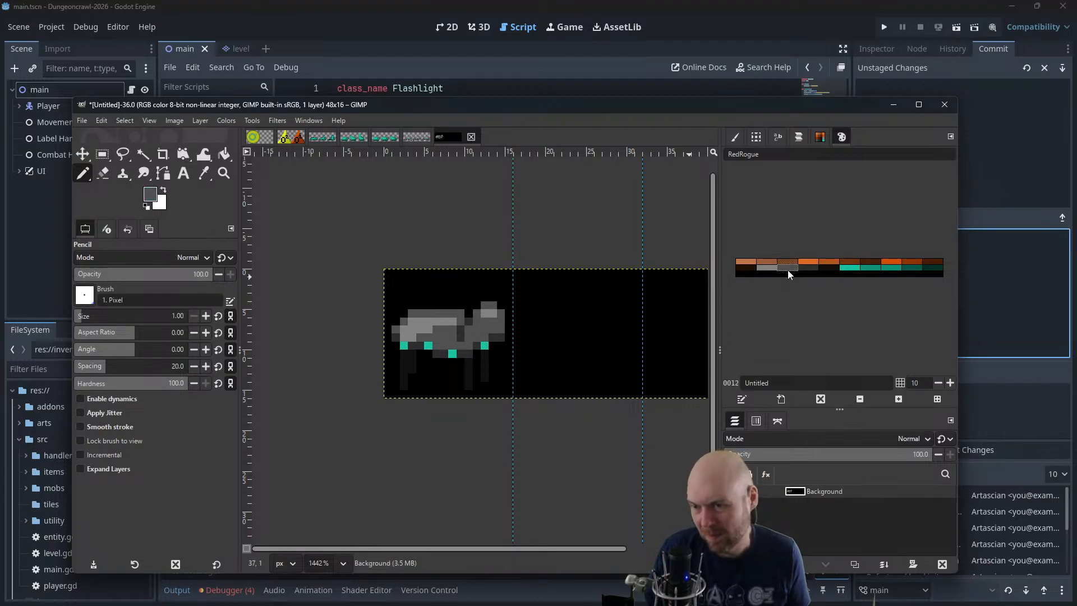
drag(421, 305, 446, 299)
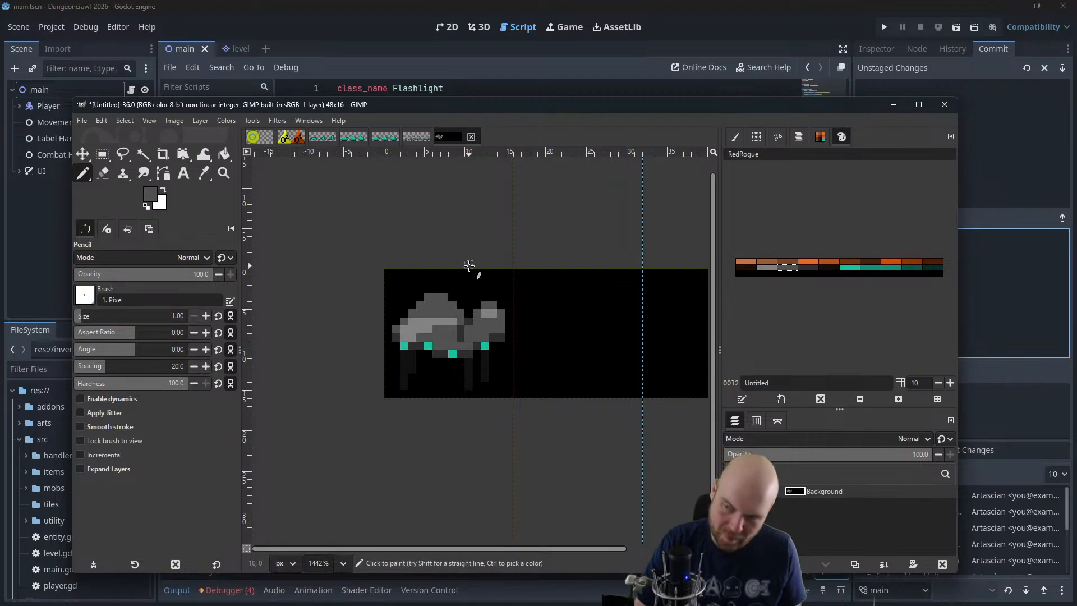
key(ctrl+z)
key(ctrl+z)
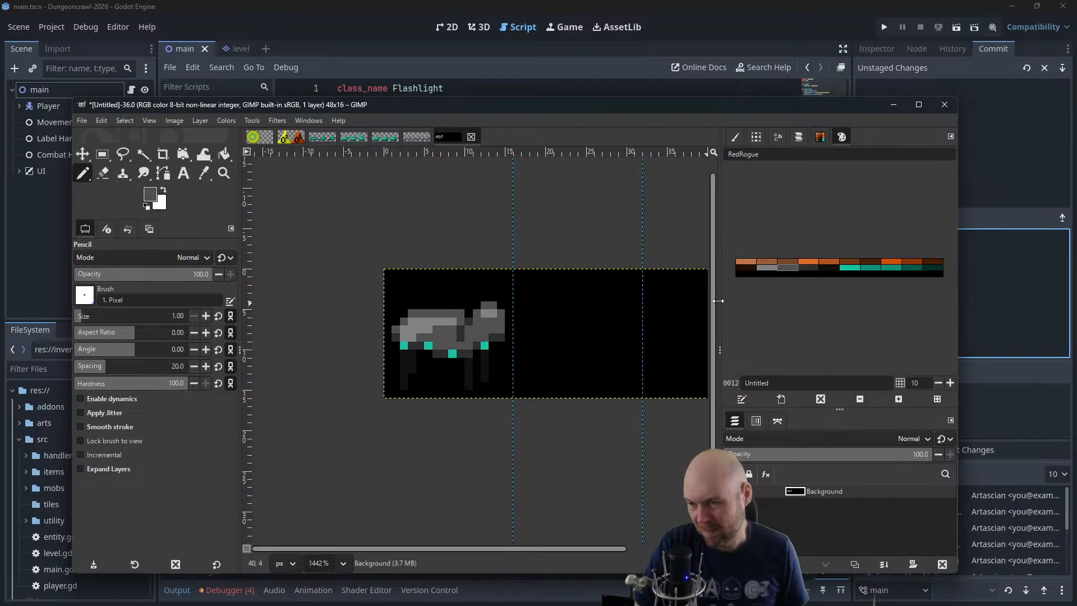
key(ctrl+z)
key(ctrl+z)
key(ctrl+z)
key(ctrl+z)
click(848, 268)
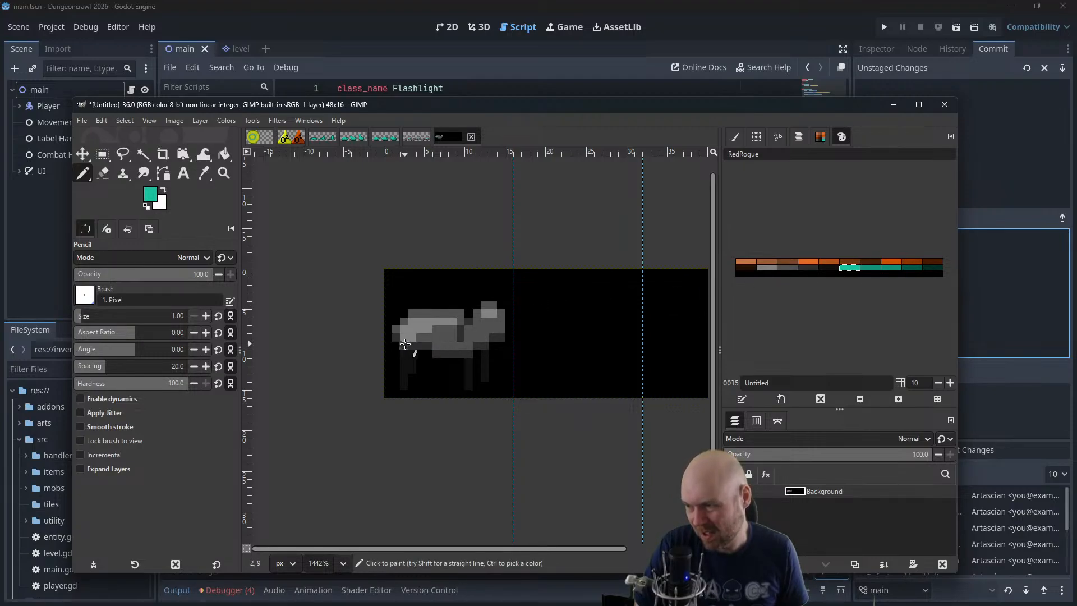
key(ctrl+z)
Paint four single-pixel spots along the first-frame animal's underside with the medium teal palette colour
click(891, 268)
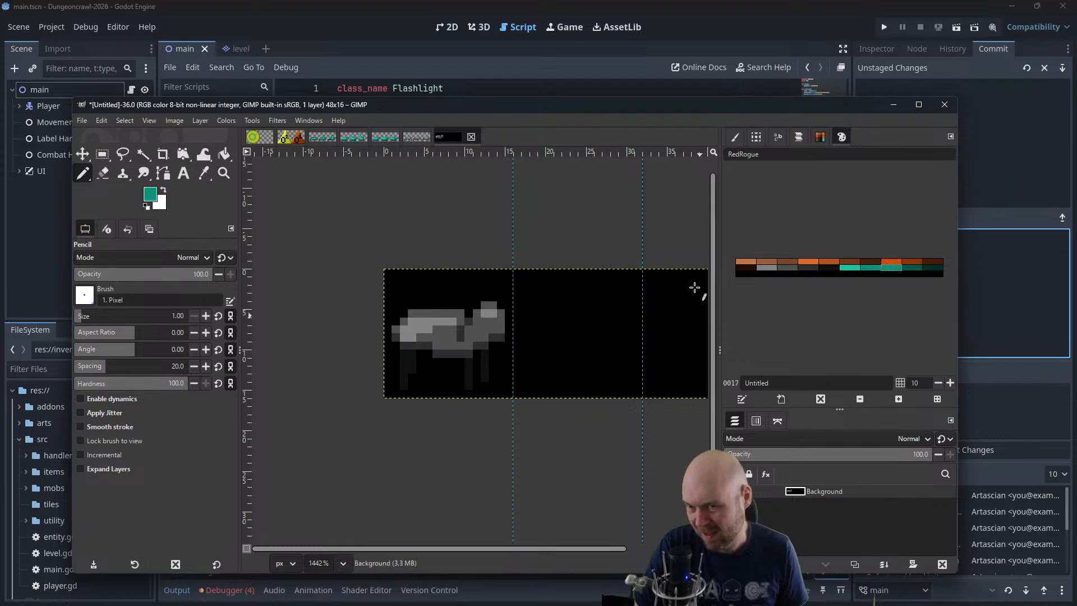
click(404, 345)
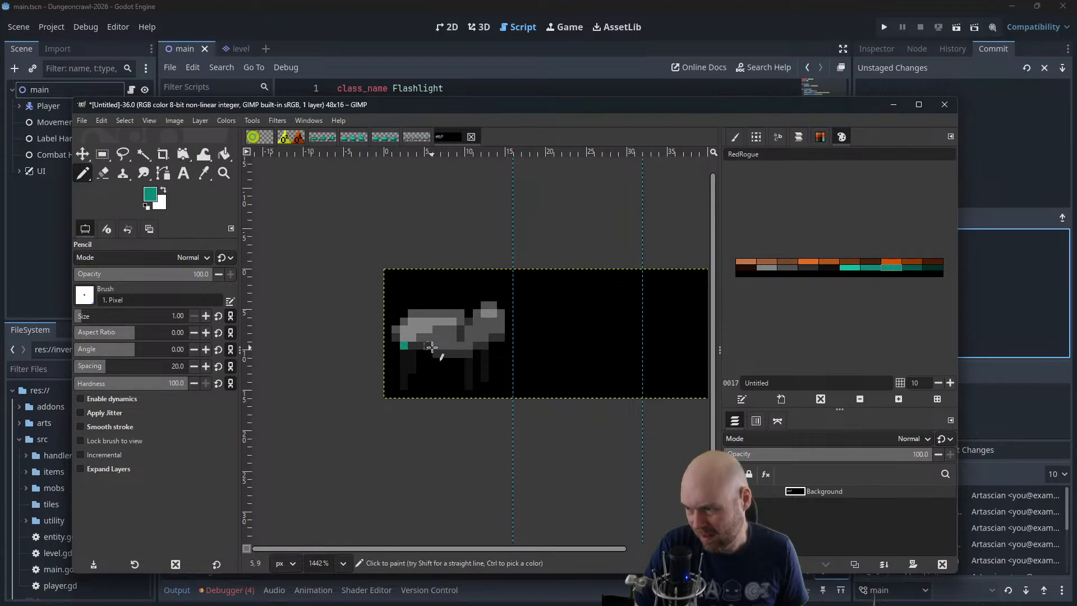
click(428, 345)
click(453, 353)
click(476, 345)
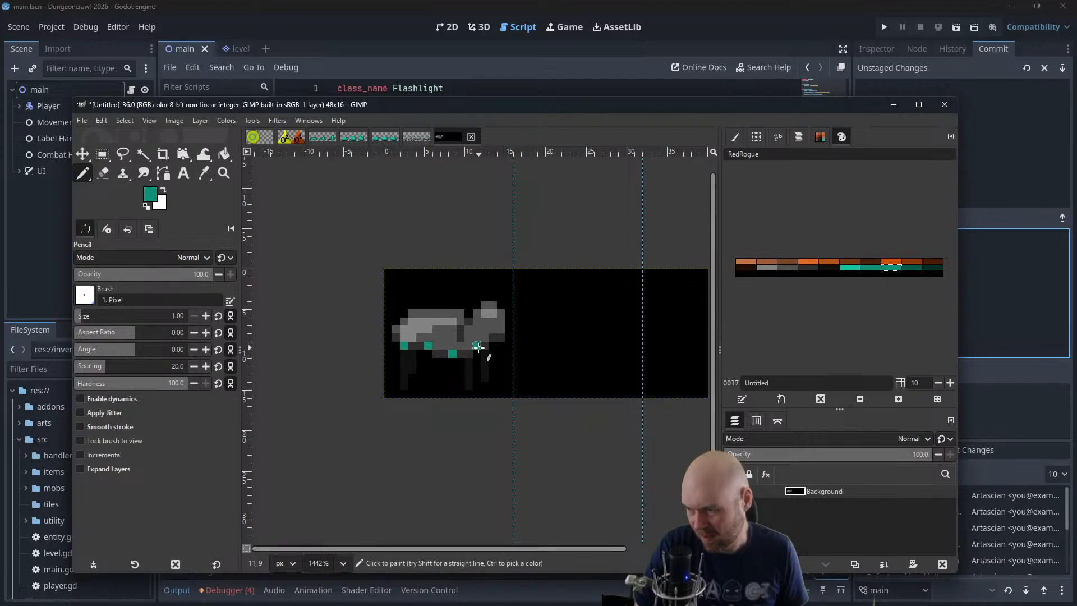
Paint a two-by-two-pixel eye on the first-frame animal's head with the bright teal palette colour 17c3a1
double_click(854, 270)
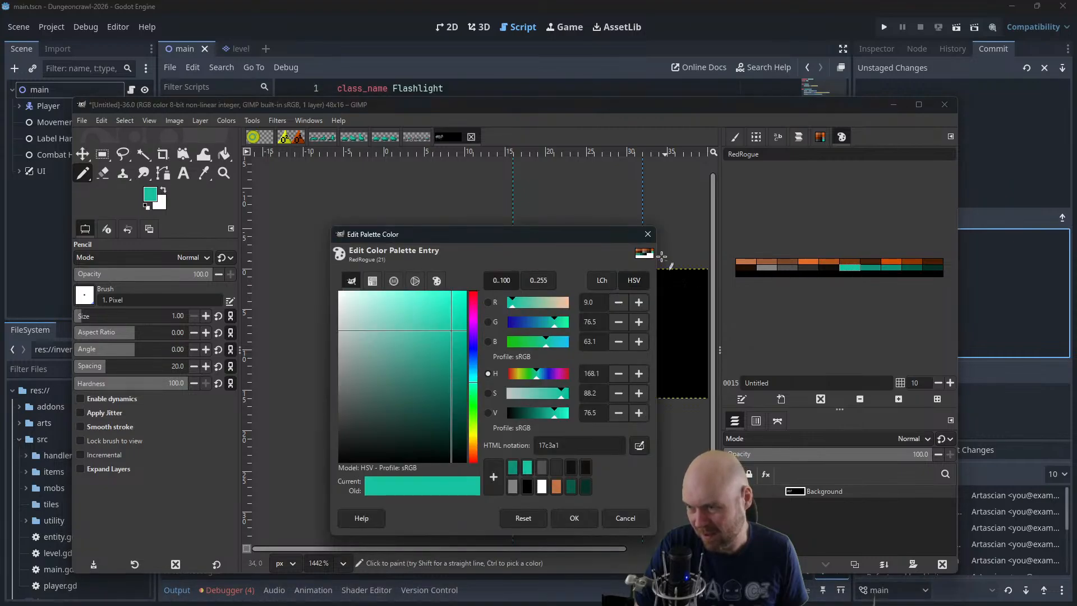
click(654, 238)
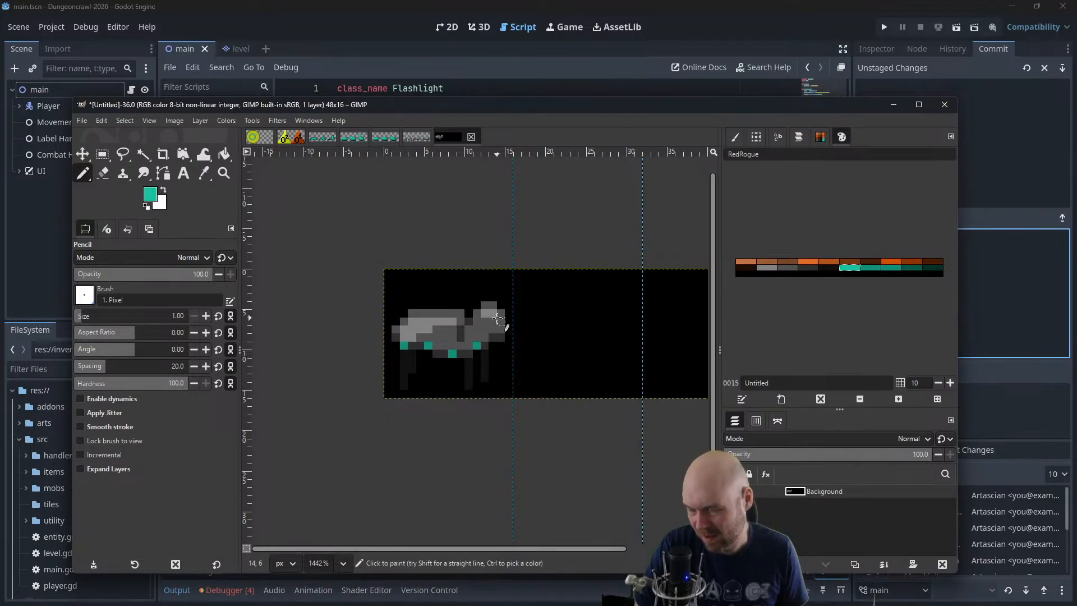
drag(486, 313, 484, 324)
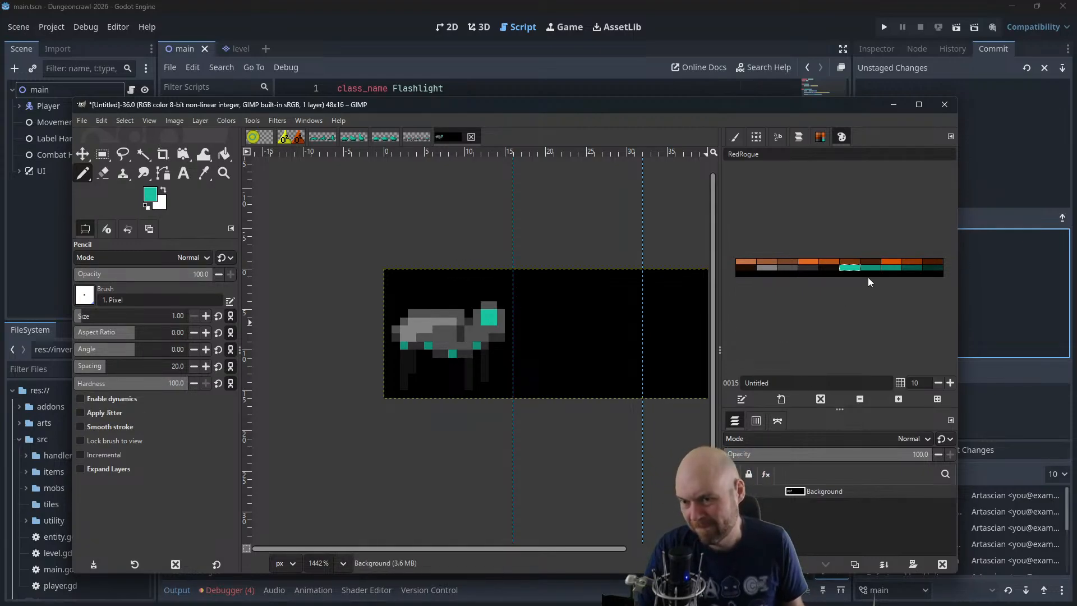
Colour four single-pixel spots along the first-frame animal's underside with the dark teal palette colour
click(911, 267)
click(406, 348)
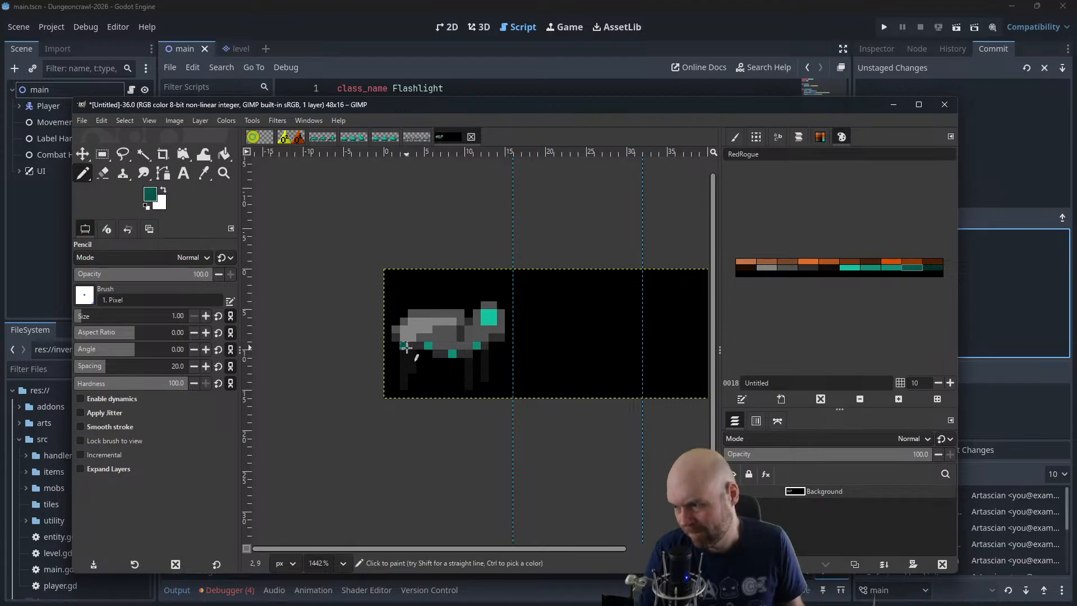
click(452, 354)
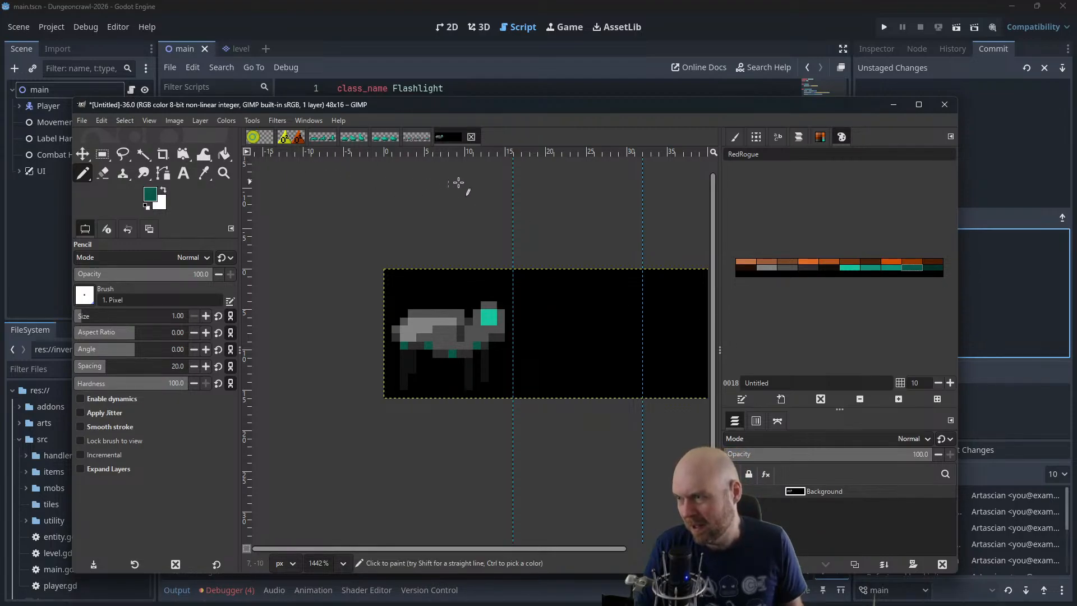
Select the whole 16x16 first frame, copy and paste it, and move the copy into the second frame
click(102, 154)
drag(506, 277, 460, 335)
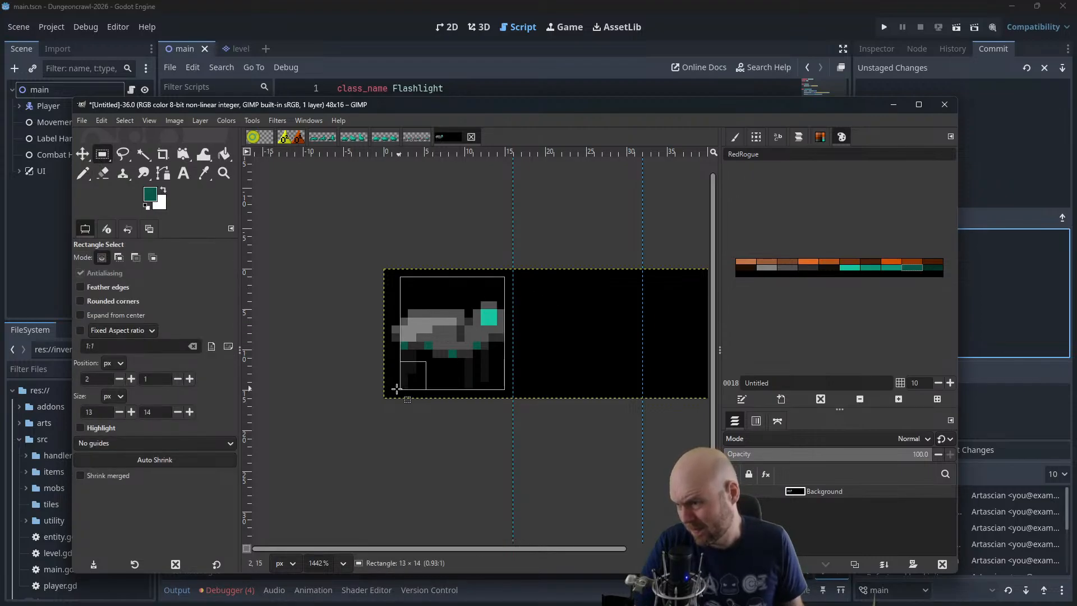
click(386, 271)
drag(386, 271, 513, 398)
key(ctrl+c)
key(ctrl+v)
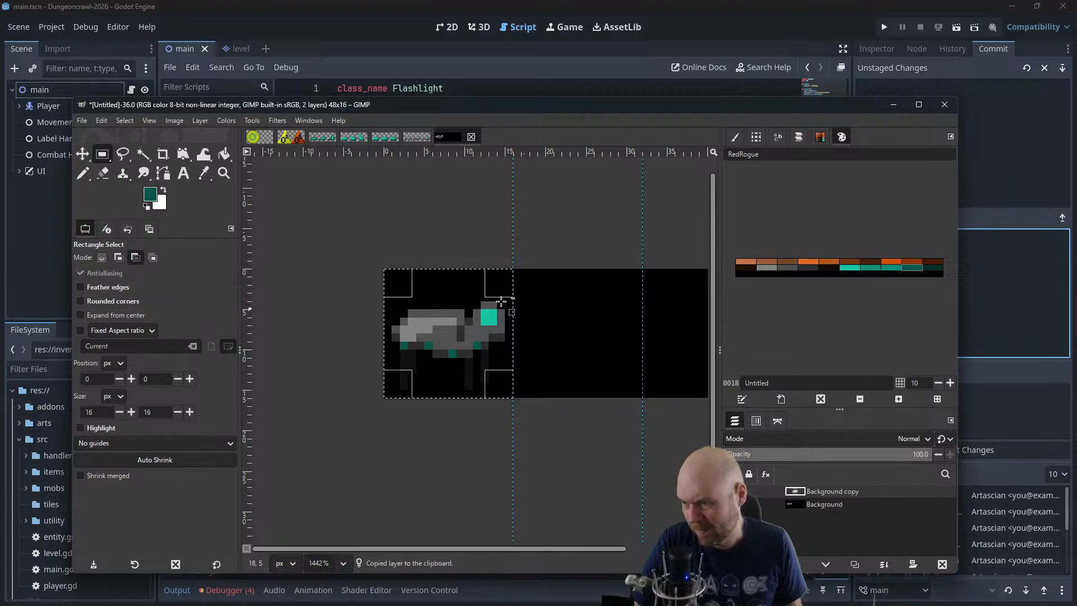
key(m)
drag(459, 337, 588, 338)
Choose the Pencil tool with the dark grey palette colour and clear the selection around the first frame
scroll(601, 401, up, 4)
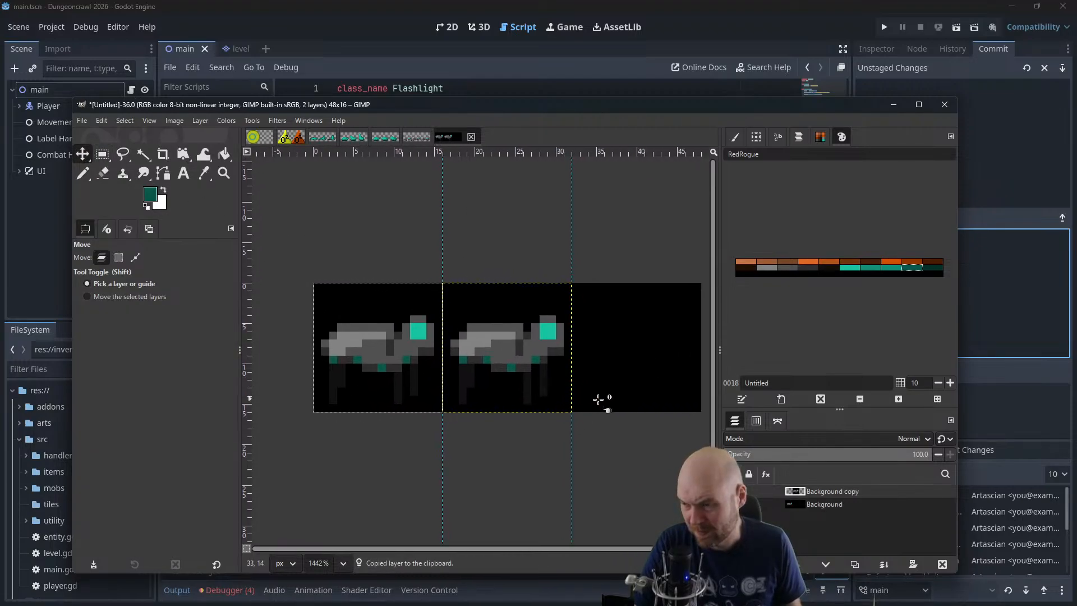
click(801, 268)
click(83, 174)
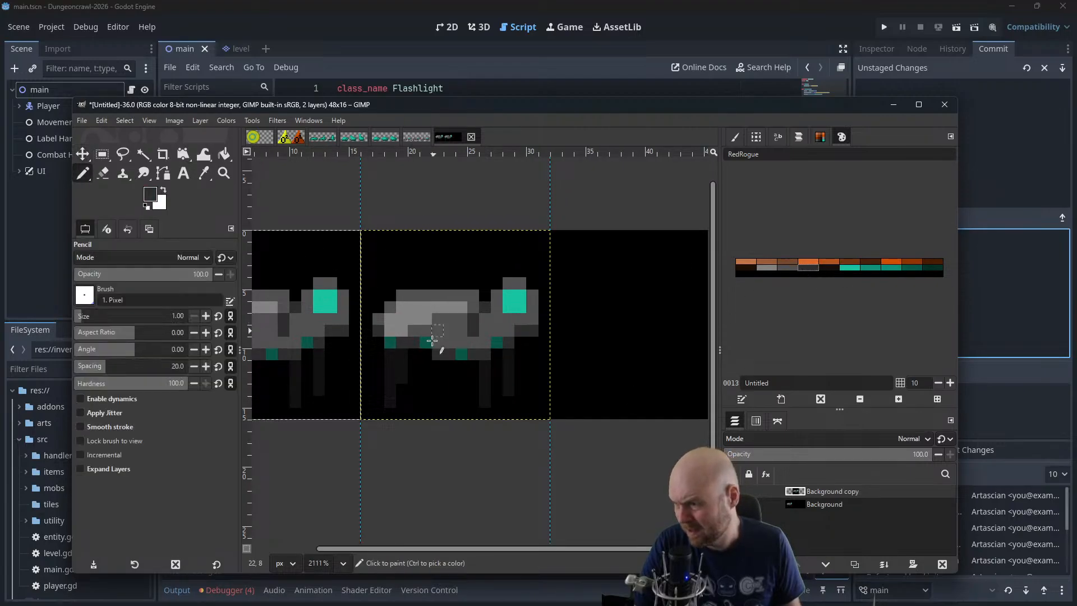
click(435, 346)
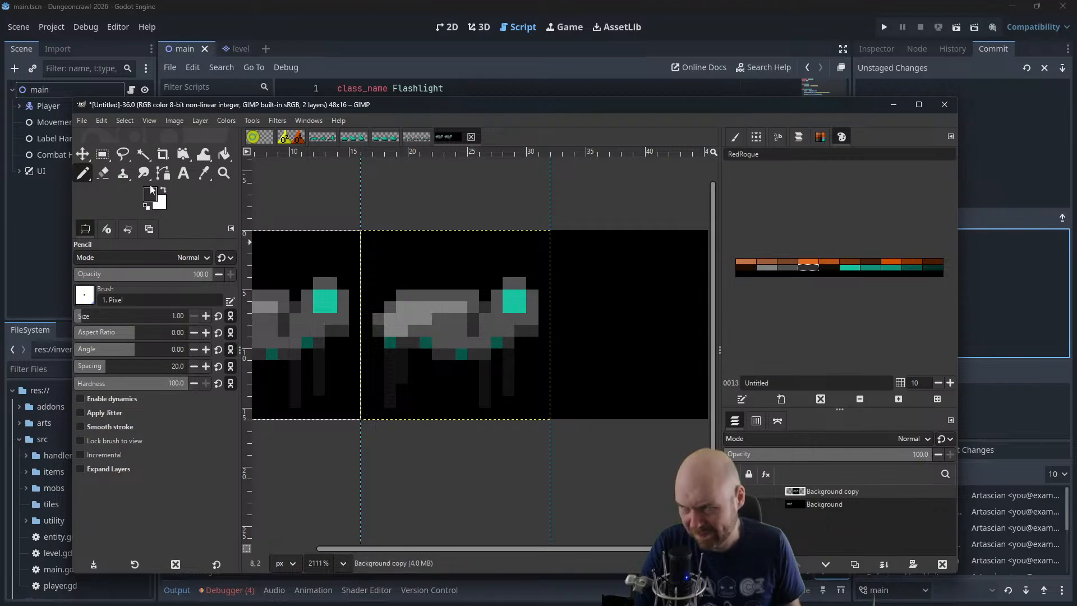
click(122, 120)
click(137, 147)
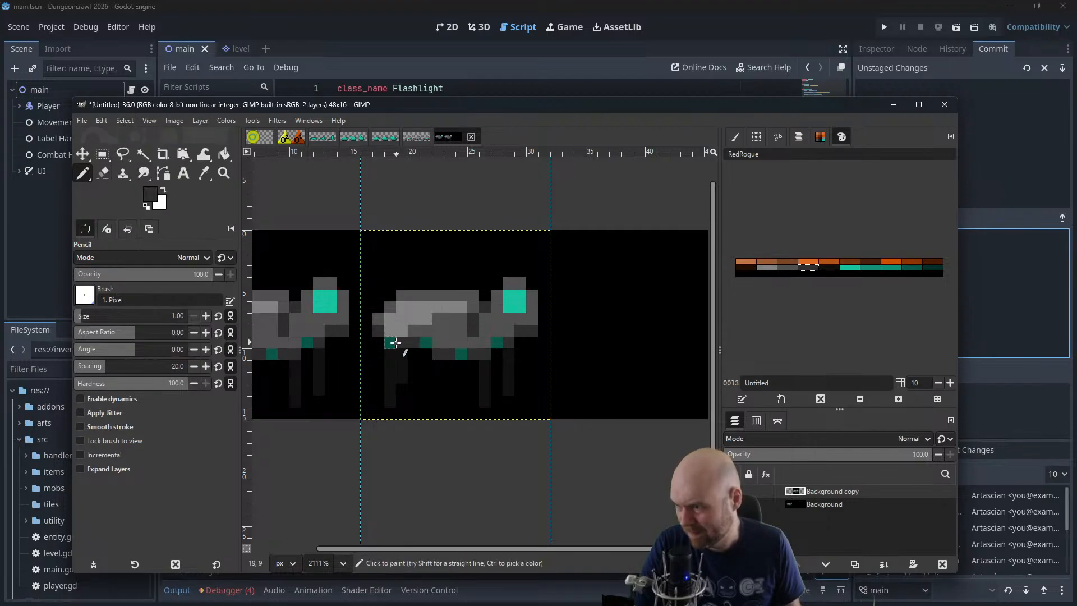
click(395, 343)
click(429, 342)
click(461, 353)
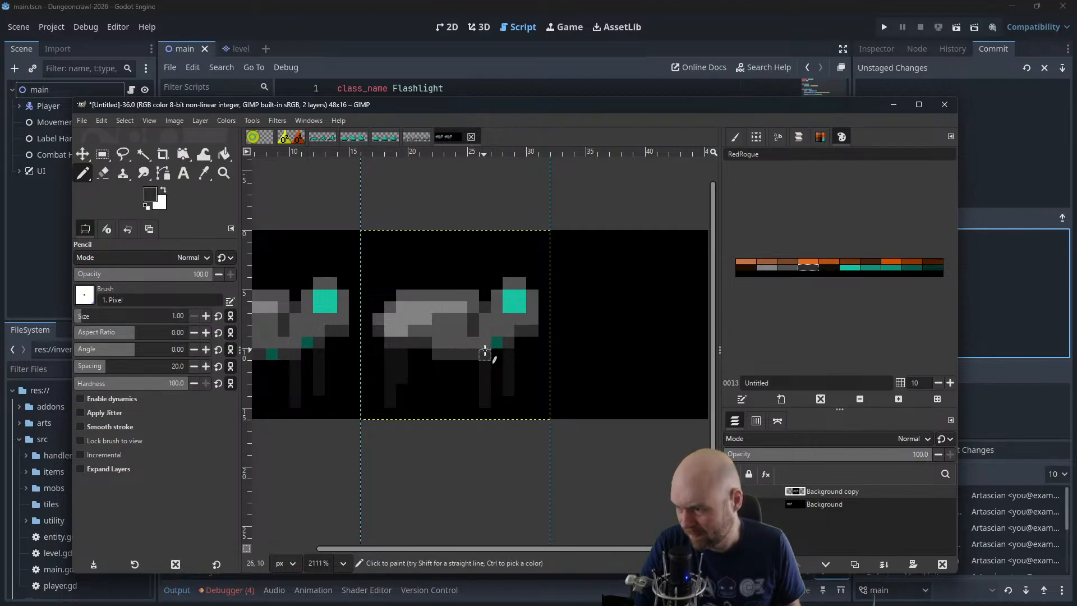
click(497, 342)
scroll(422, 371, down, 3)
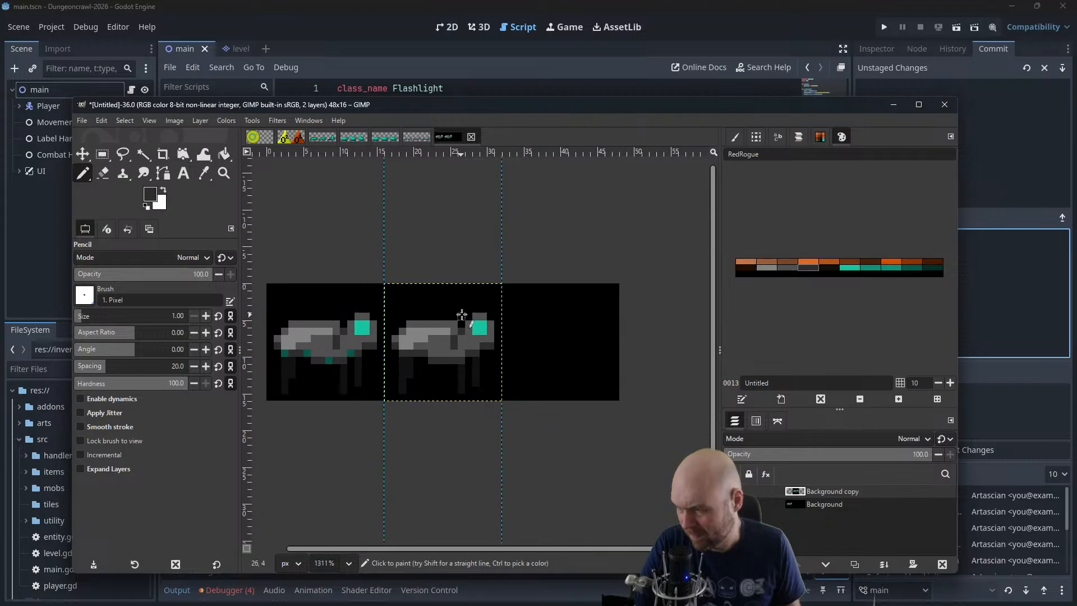
key(ctrl)
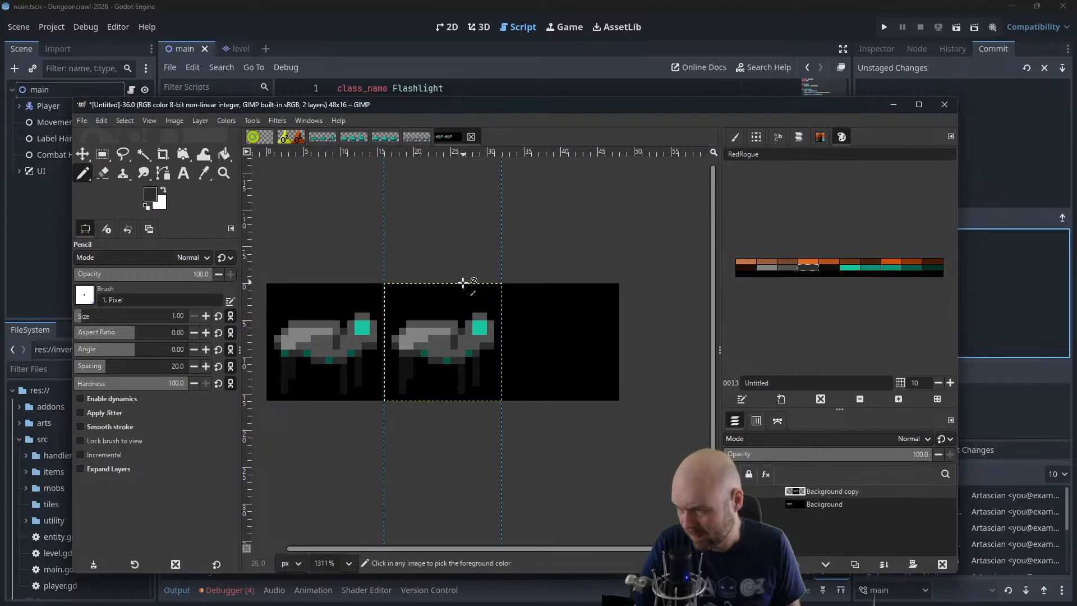
Sample the dark teal from the second-frame animal's spots, darken it to 031e19, and repaint its four underside spots
scroll(421, 343, up, 5)
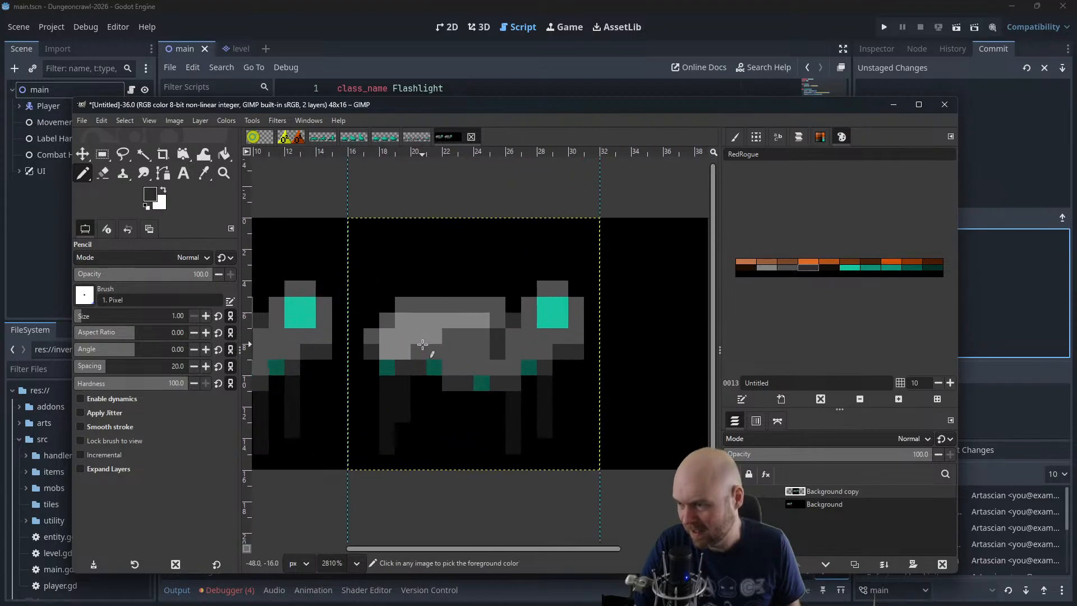
ctrl+click(391, 368)
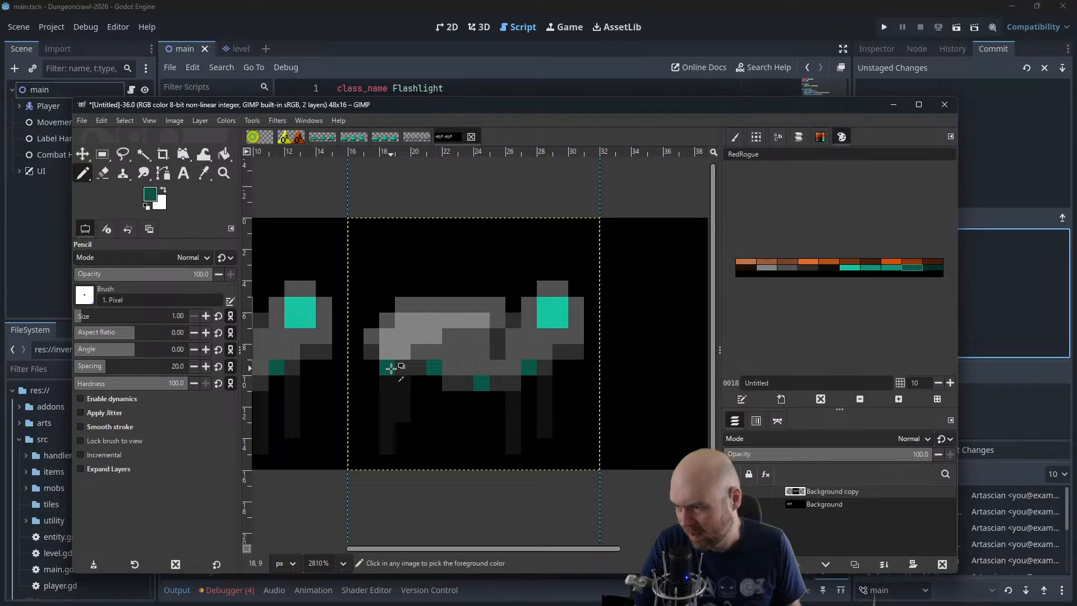
click(391, 368)
click(150, 195)
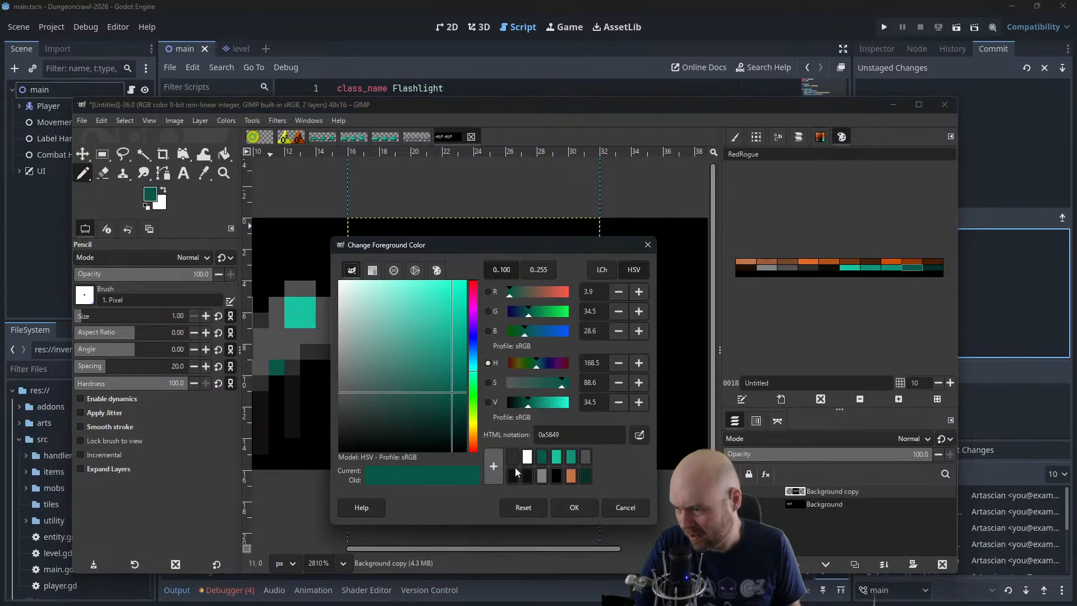
drag(519, 403, 514, 402)
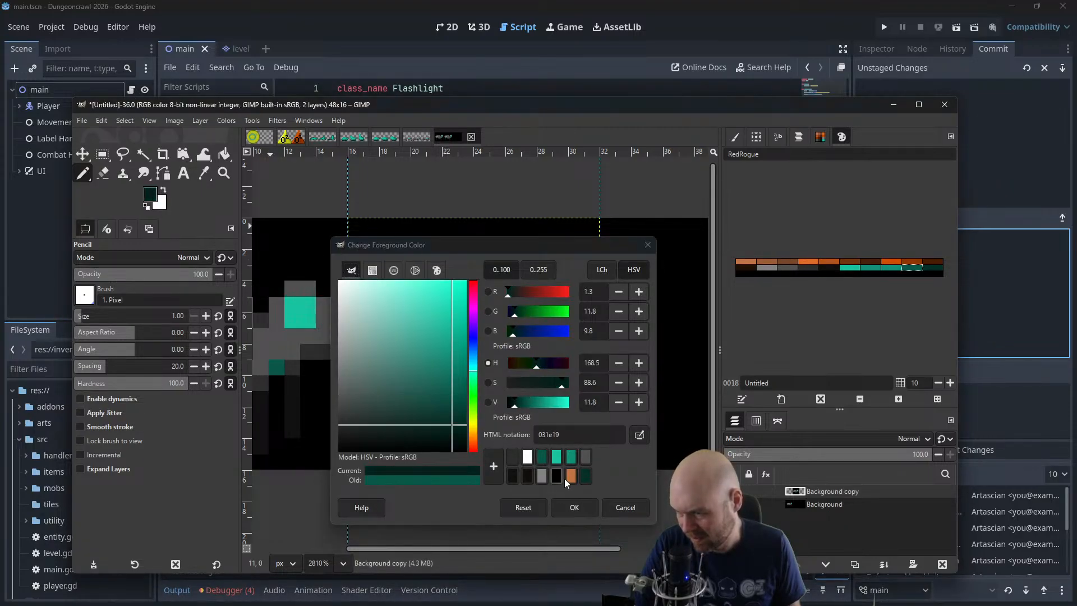
click(573, 507)
click(391, 368)
click(437, 369)
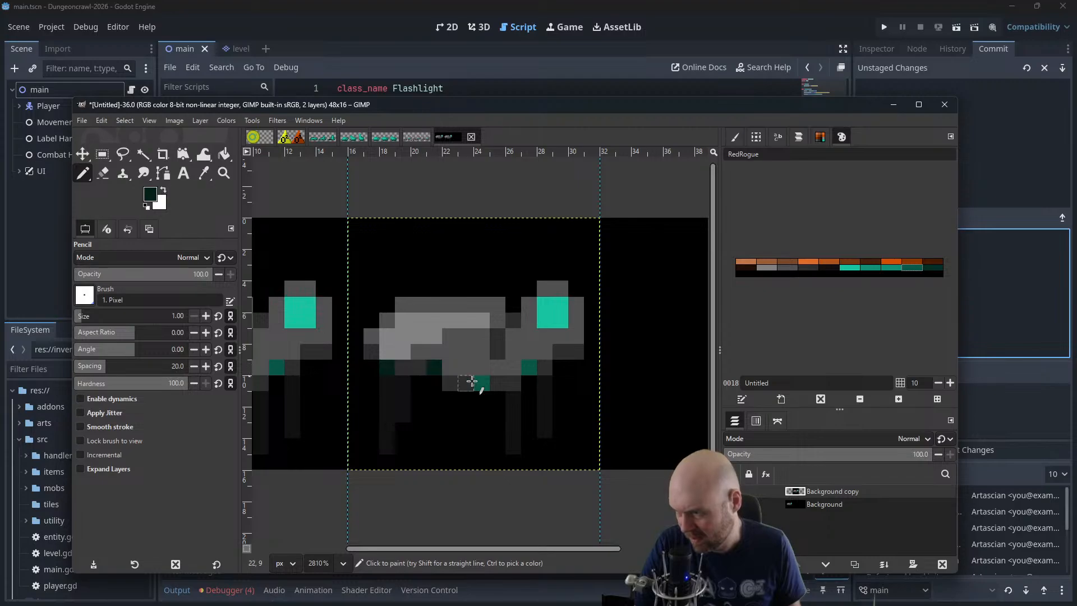
click(485, 385)
click(530, 367)
Pick black from the background and adjust the second-frame animal's hind leg with it
ctrl+scroll(580, 377, down, 5)
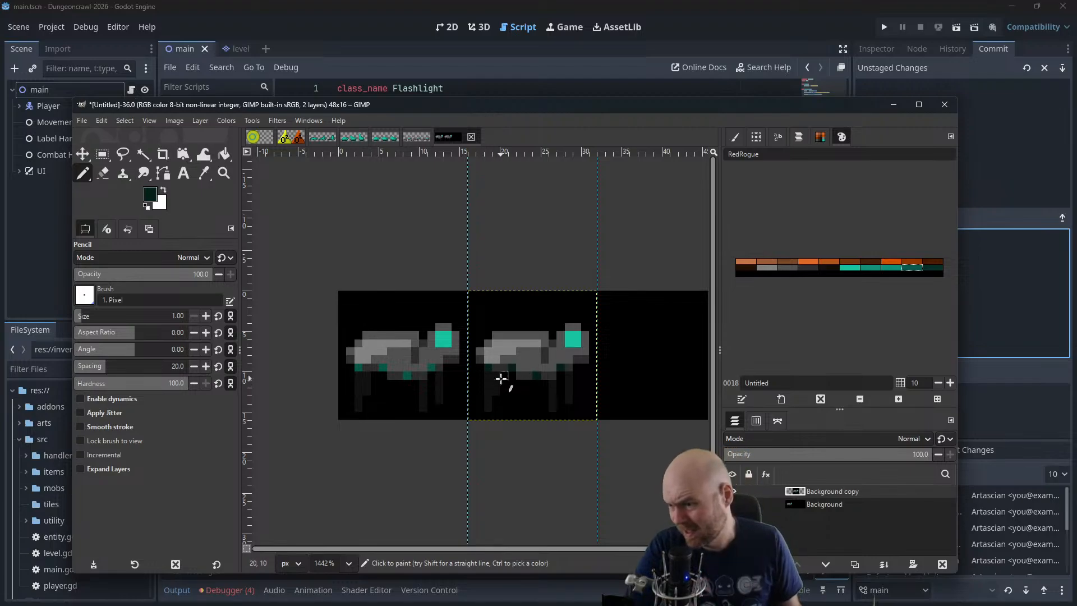
ctrl+click(499, 379)
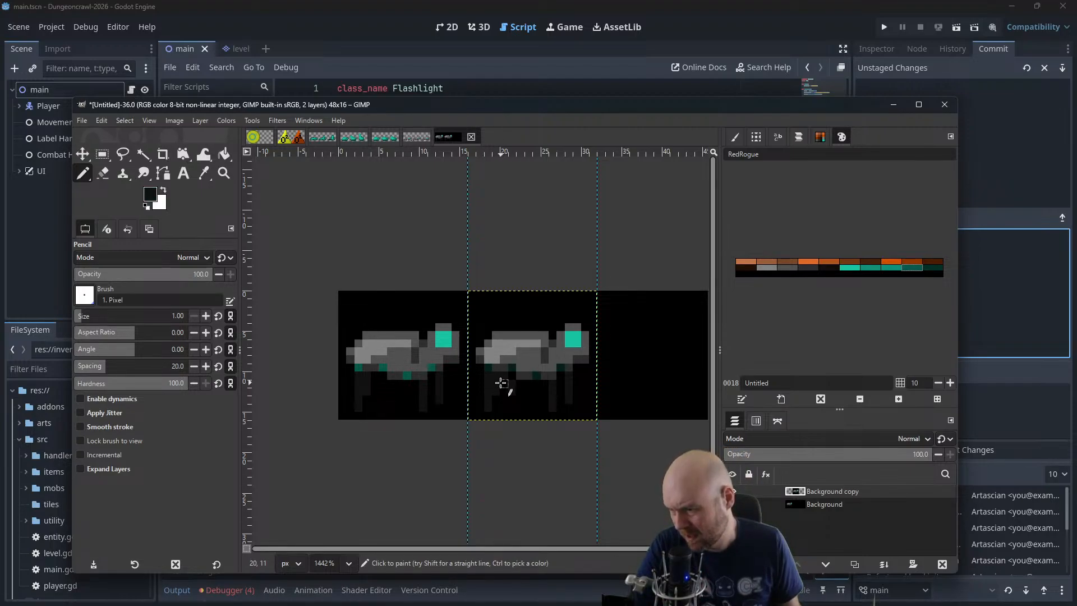
ctrl+click(496, 378)
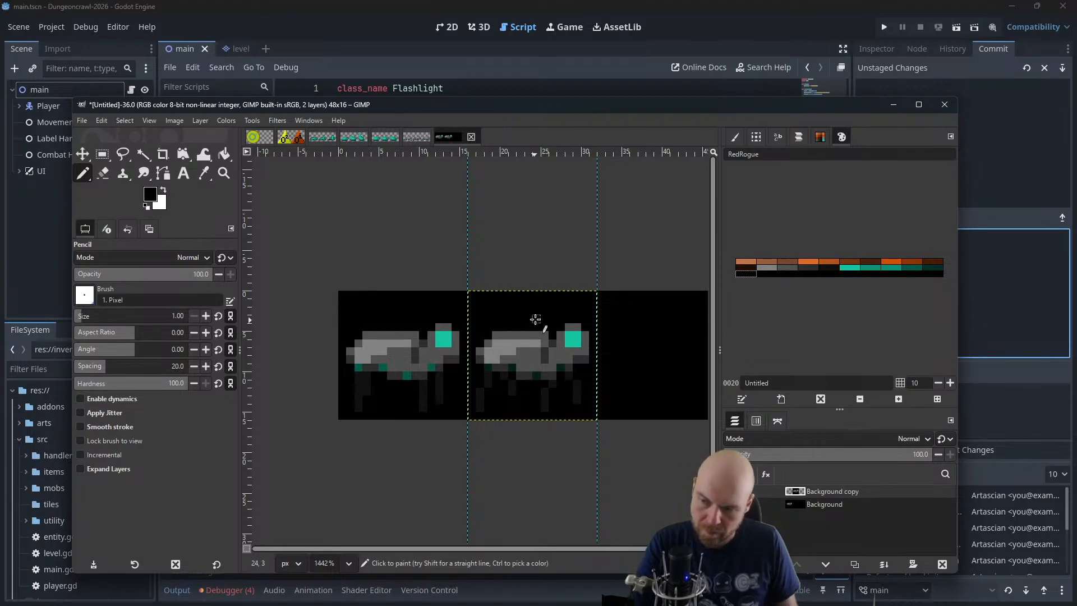
Copy and paste the second-frame layer, Background copy, and move the pasted layer into the third frame
ctrl+scroll(536, 318, down, 2)
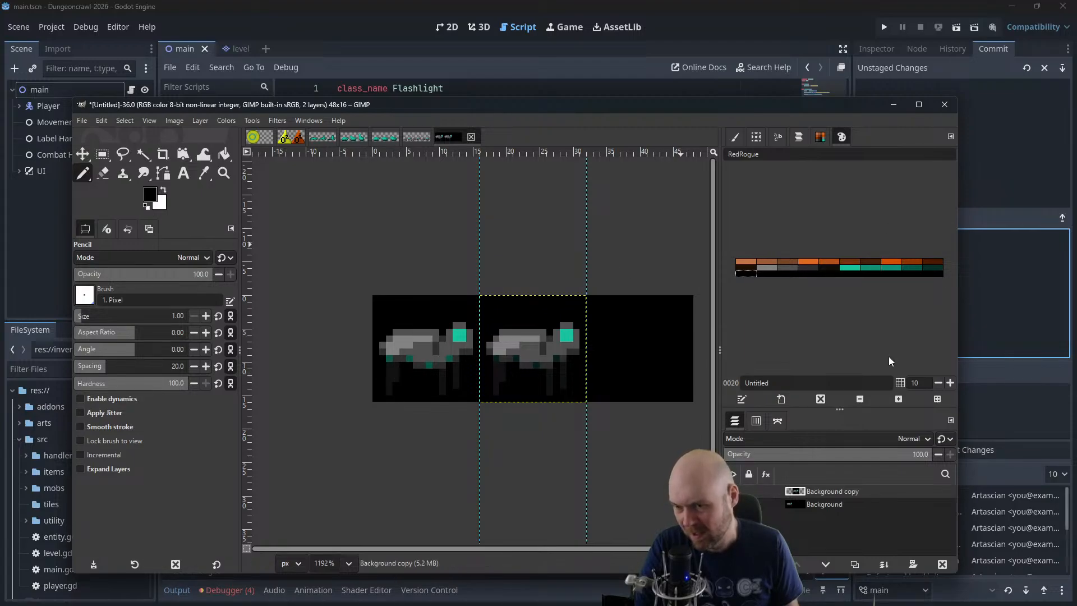
click(817, 504)
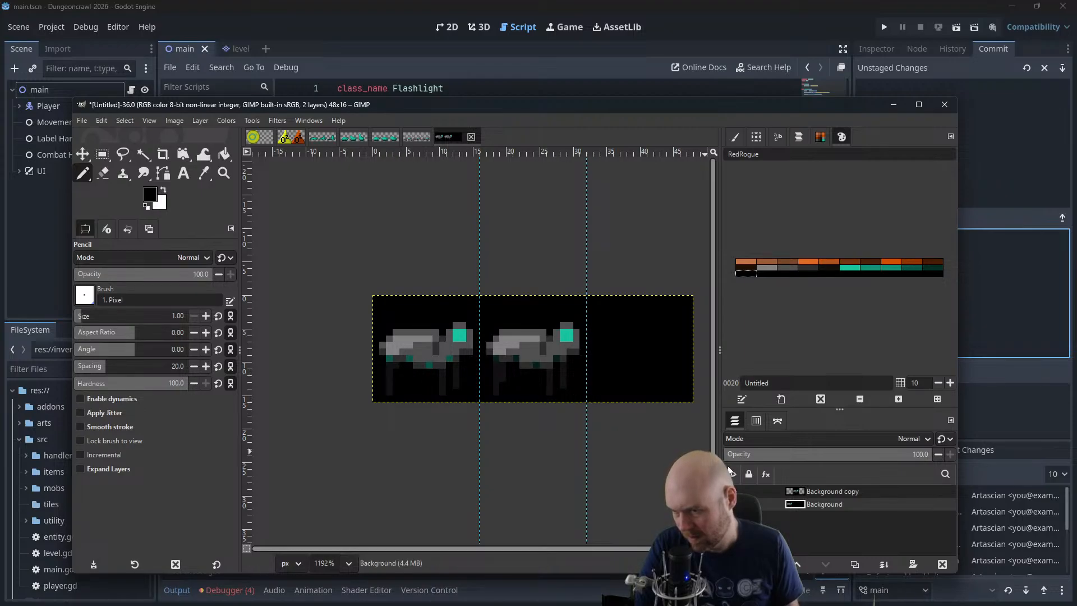
click(834, 491)
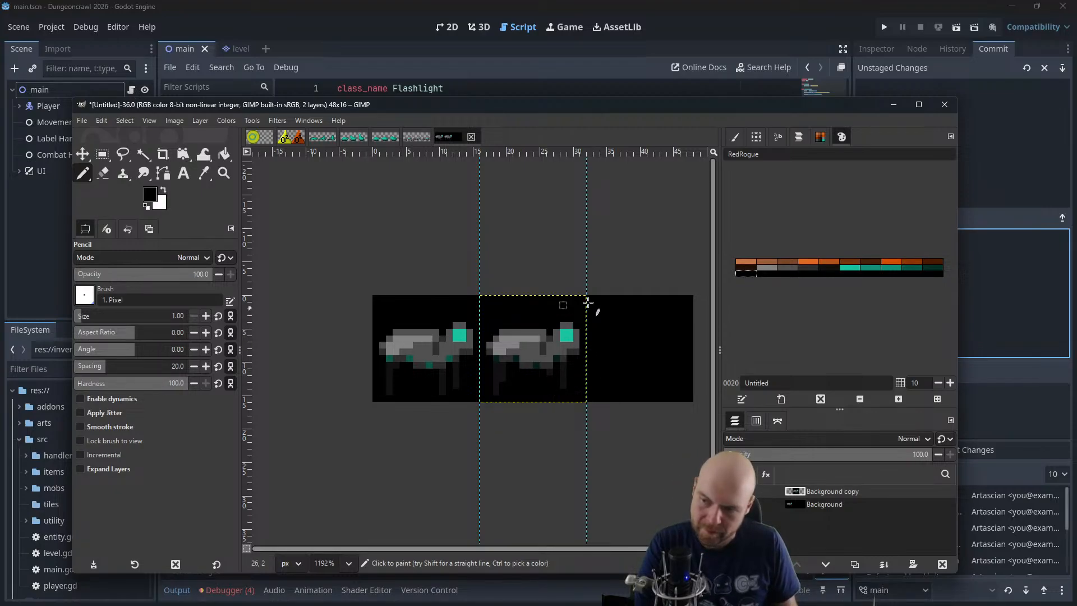
key(ctrl+c)
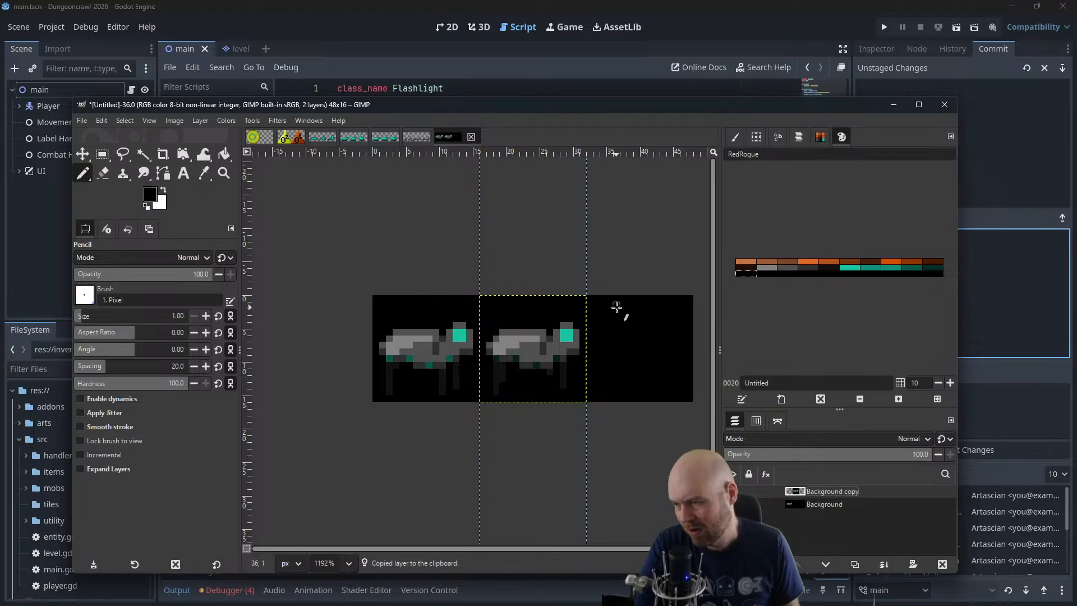
key(ctrl+v)
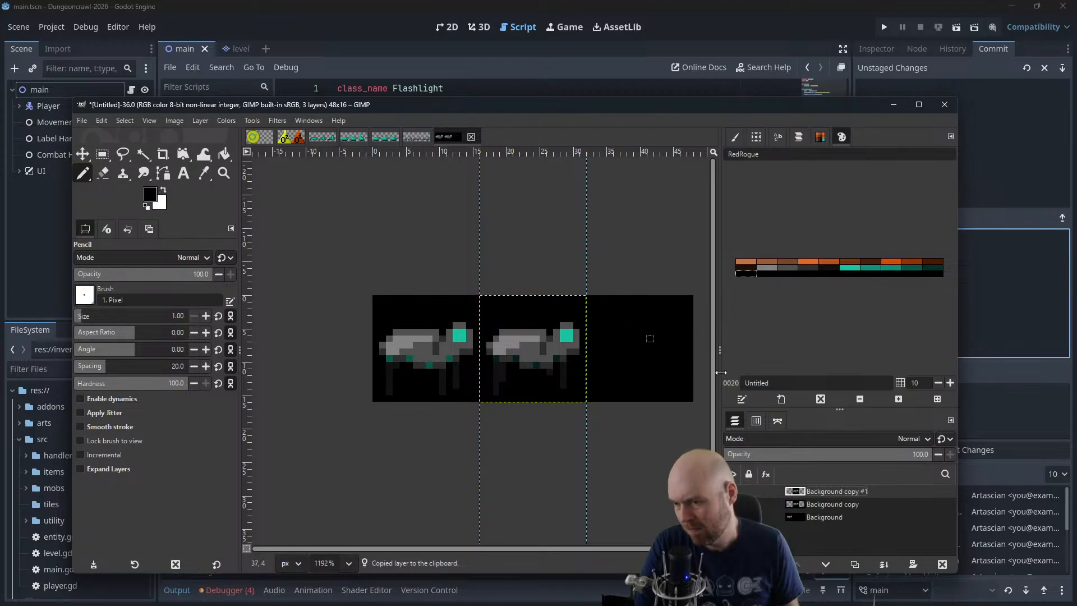
key(m)
drag(491, 342, 598, 342)
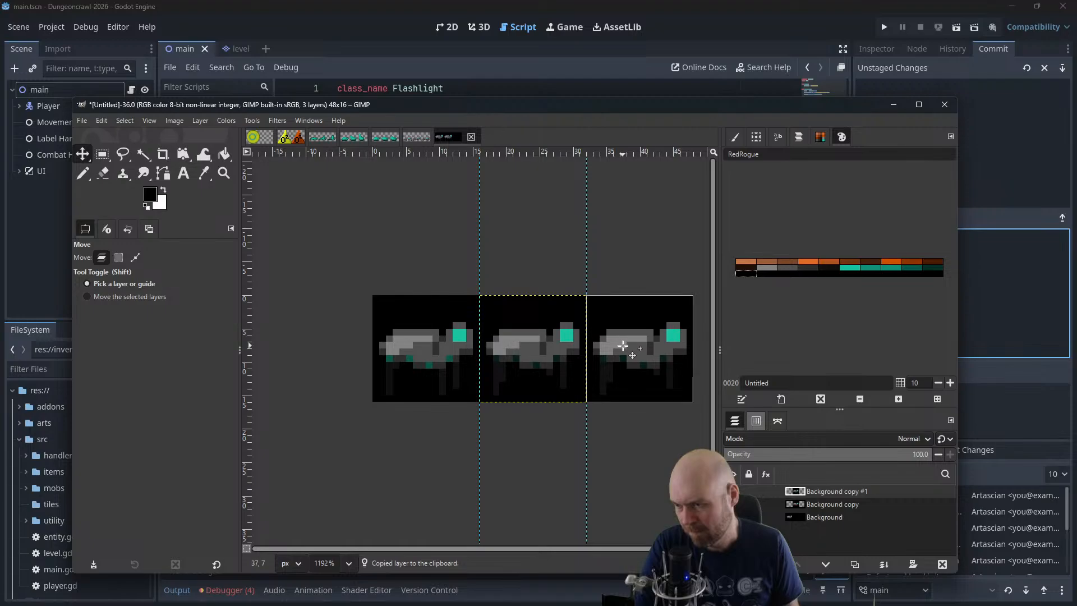
Rework the legs of the third-frame animal with the Pencil tool so its pose differs from the second frame
click(147, 119)
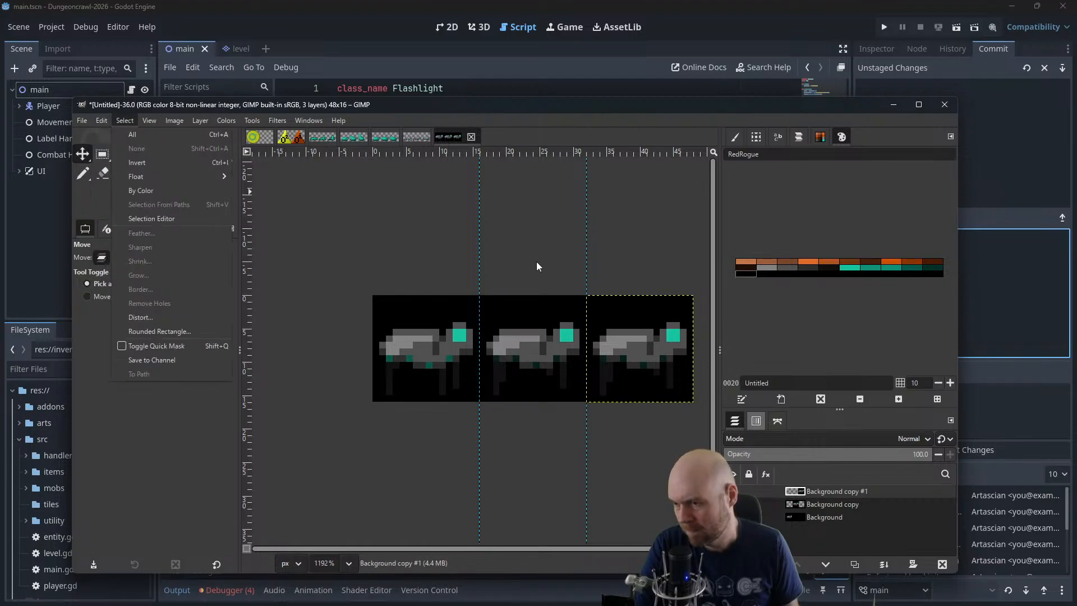
click(398, 216)
scroll(539, 311, up, 3)
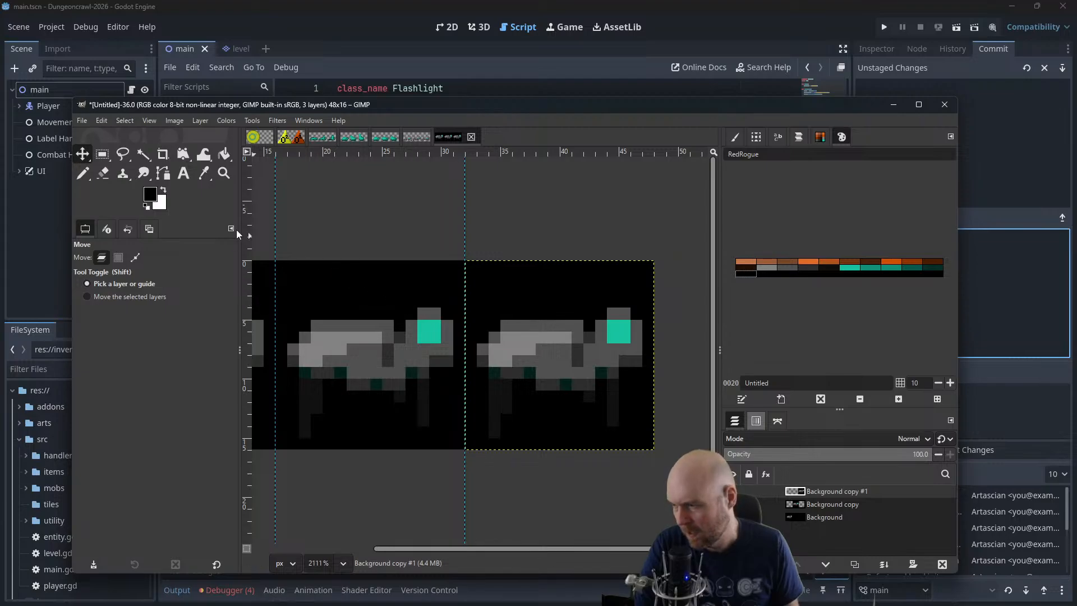
click(83, 174)
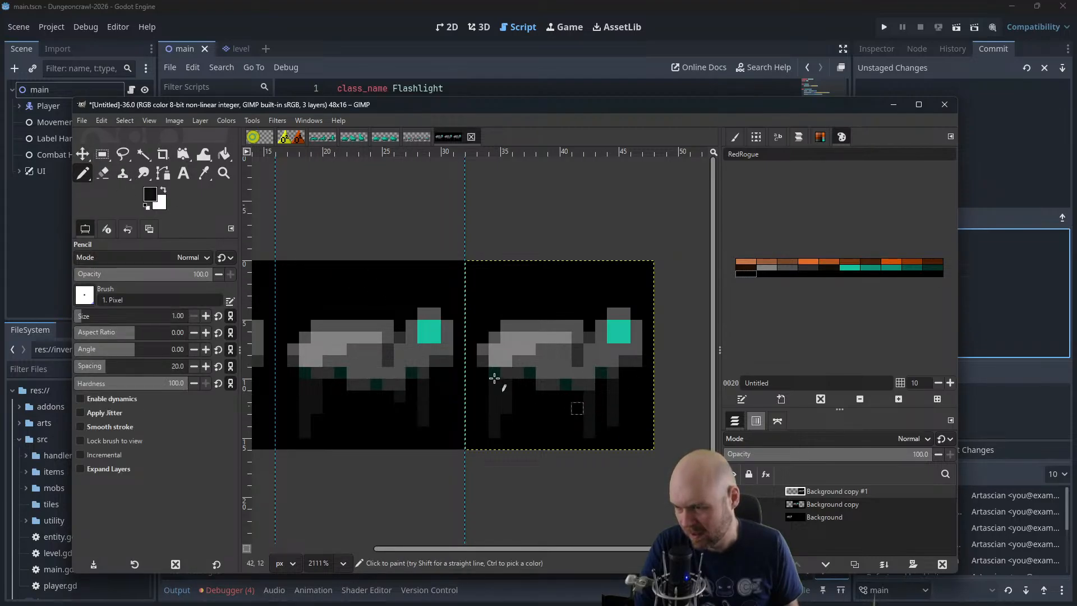
scroll(428, 355, down, 1)
scroll(429, 354, down, 1)
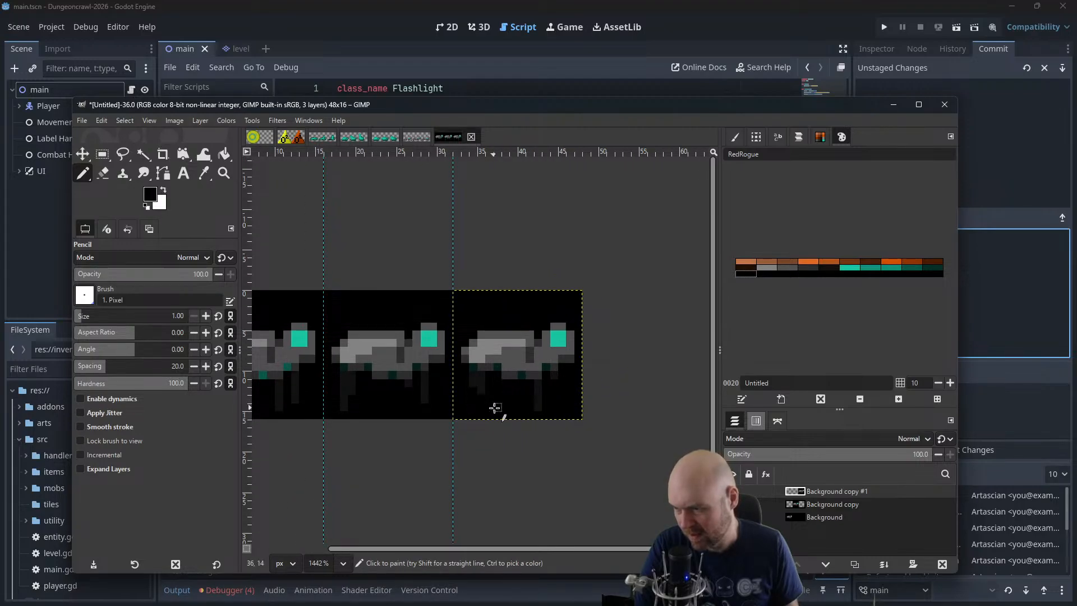
scroll(507, 408, down, 2)
drag(489, 351, 549, 374)
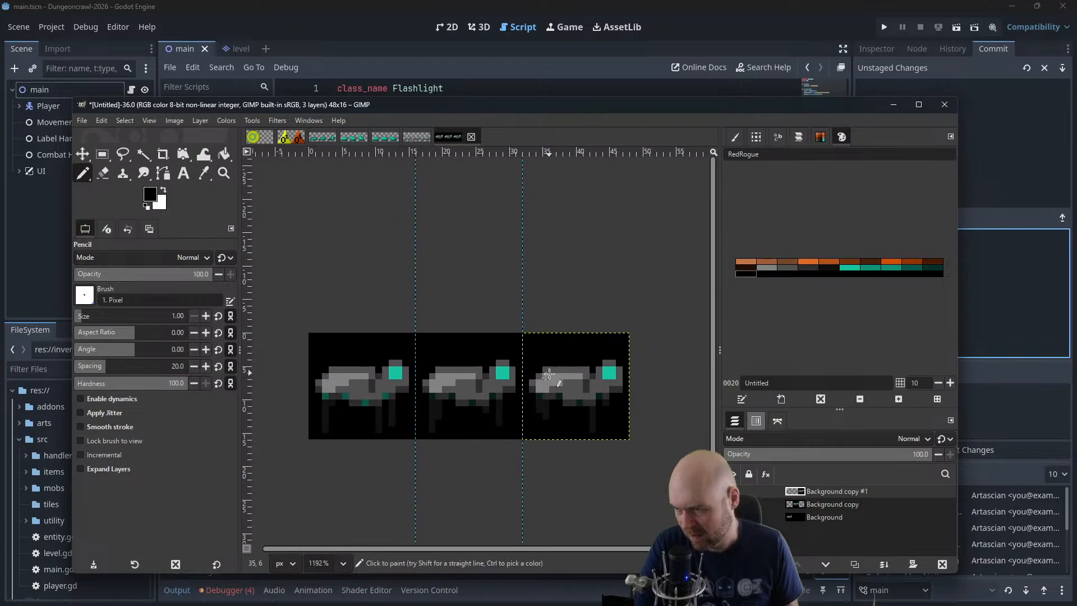
Sample the teal from the first-frame animal's underside spots and repaint the third-frame animal's spots with it
ctrl+click(367, 402)
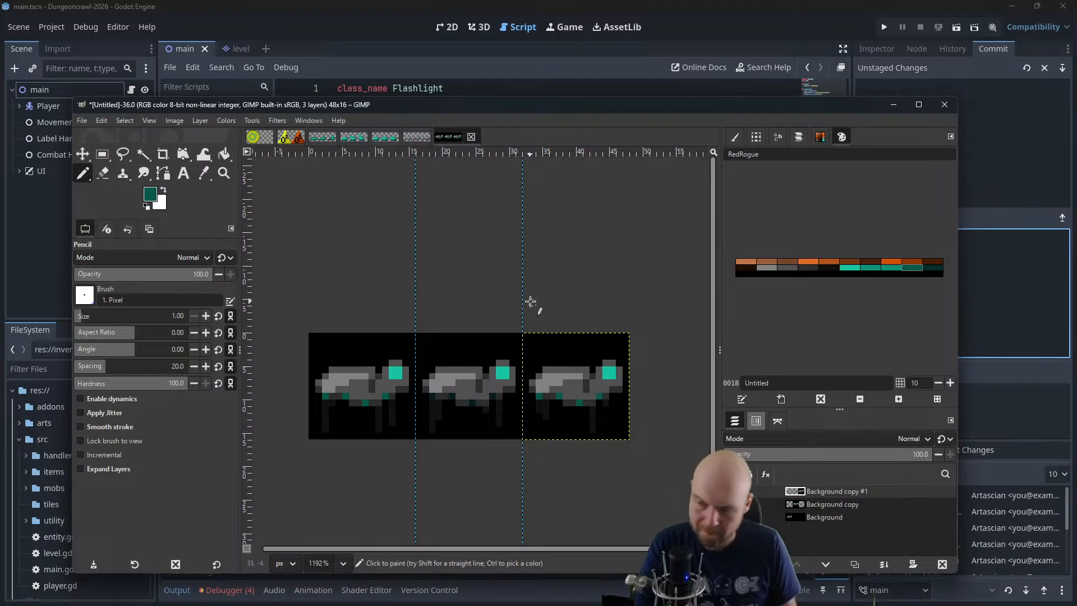
scroll(510, 298, down, 1)
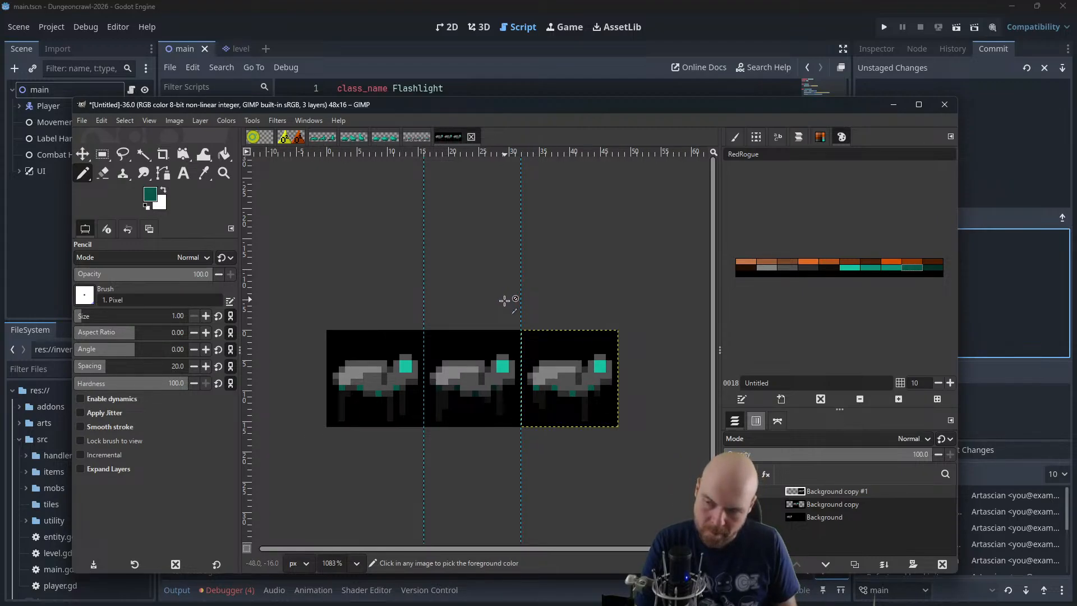
scroll(504, 300, down, 2)
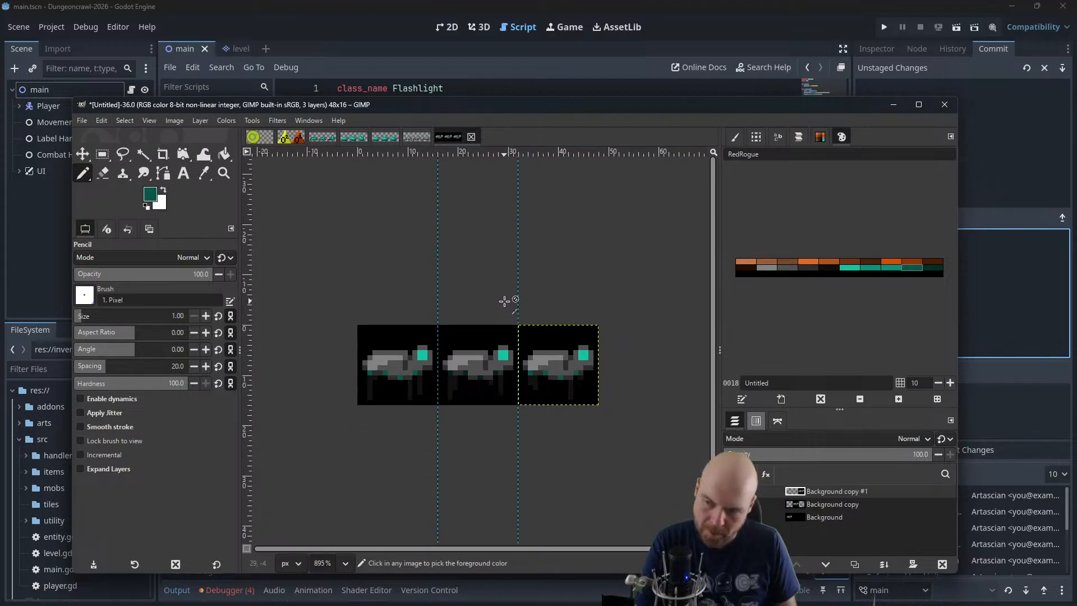
Move the second-frame layer and the third-frame layer onto the first frame so all three animals overlap
click(832, 517)
click(830, 506)
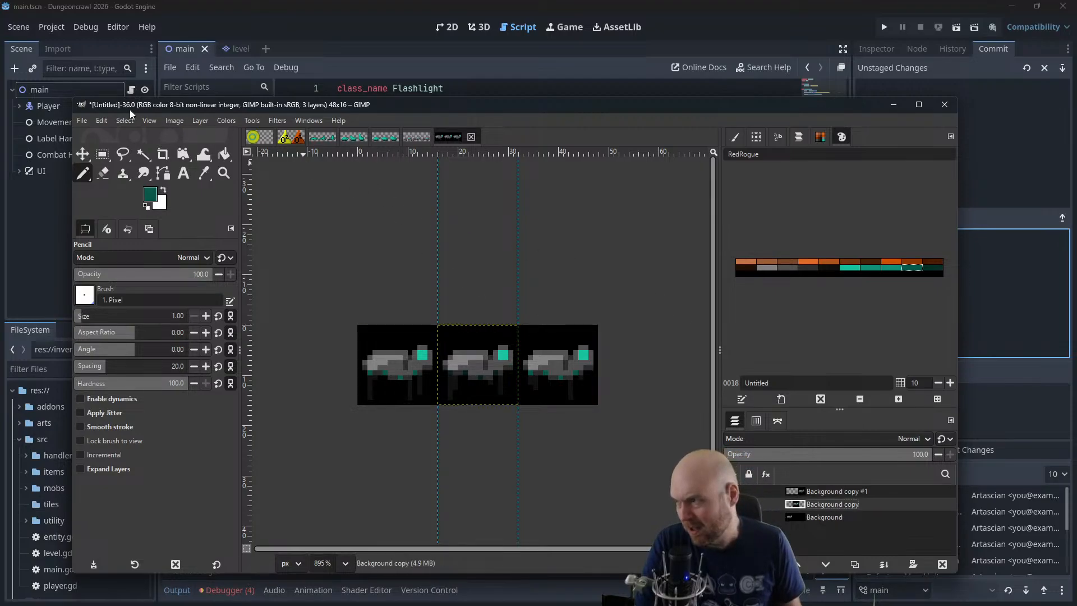
click(88, 152)
drag(474, 359, 401, 356)
click(811, 492)
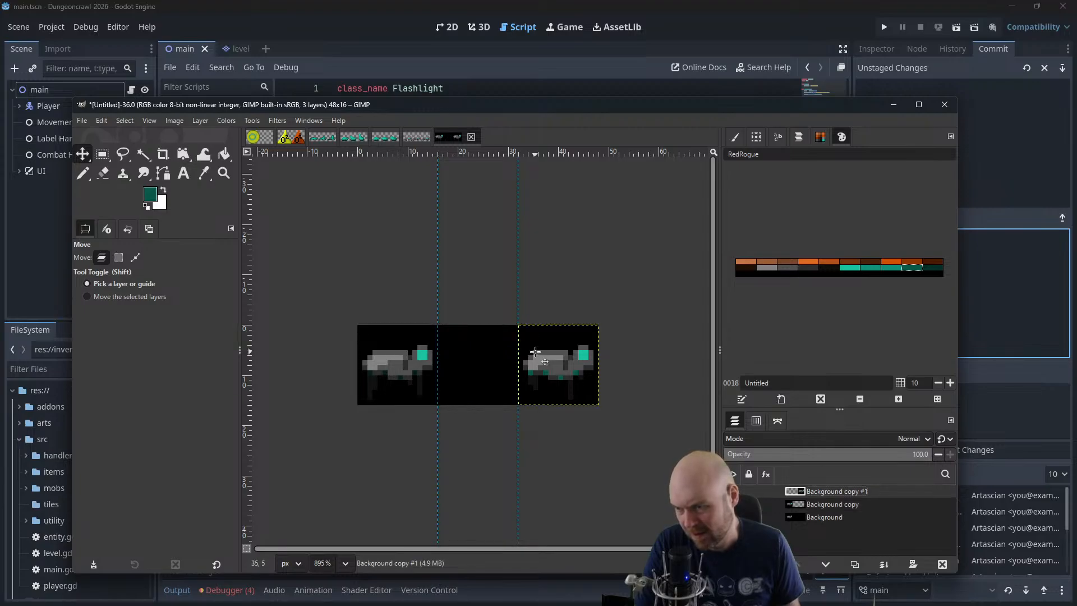
drag(561, 368, 399, 366)
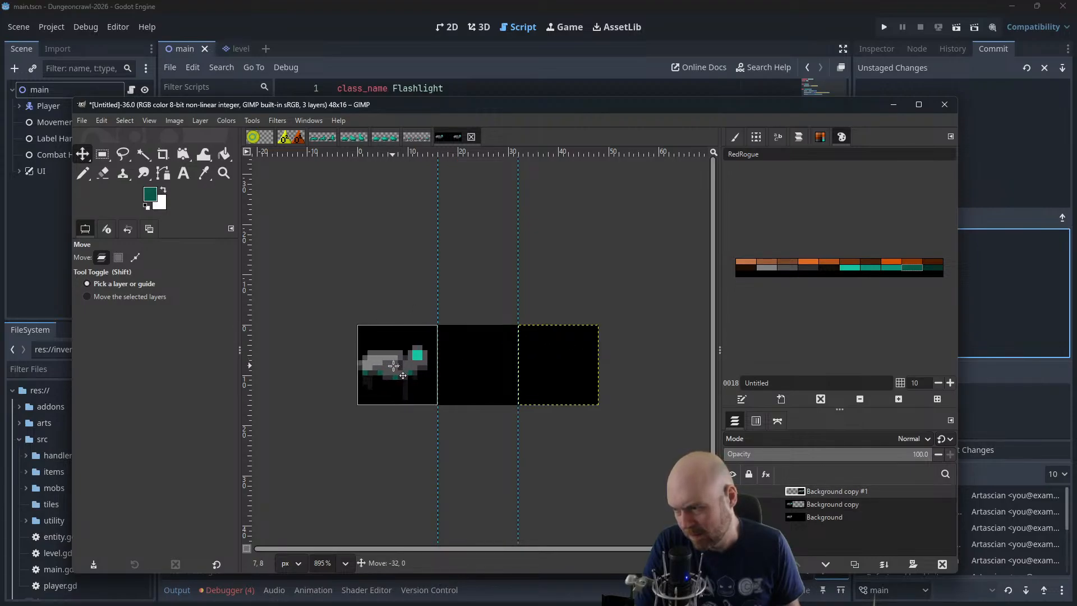
Open Animation Playback, enlarge its window, set the preview zoom to 400%, and play the layered walk animation
click(210, 121)
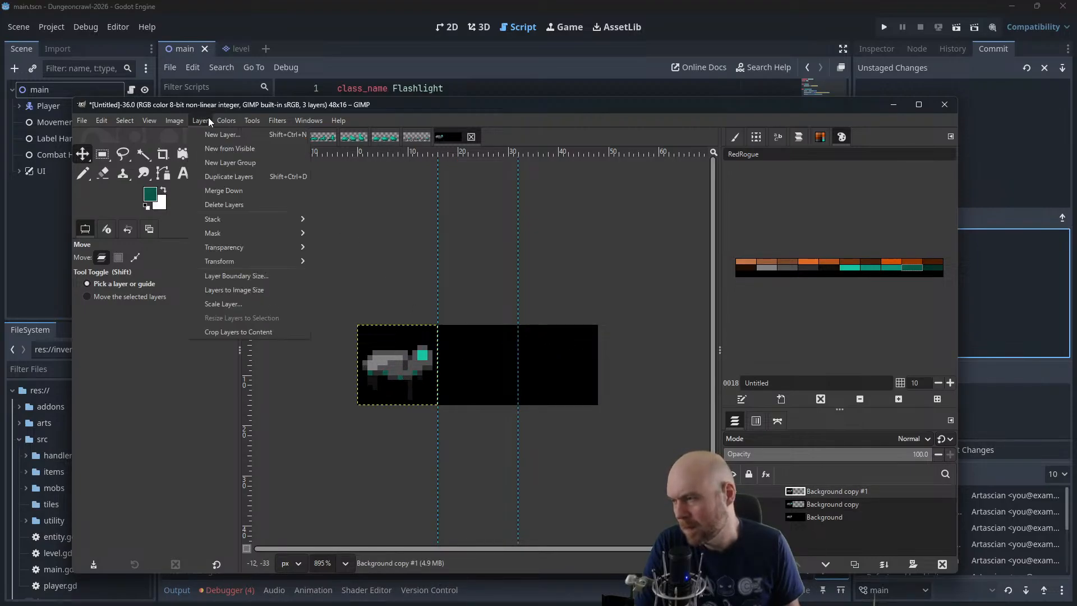
click(210, 118)
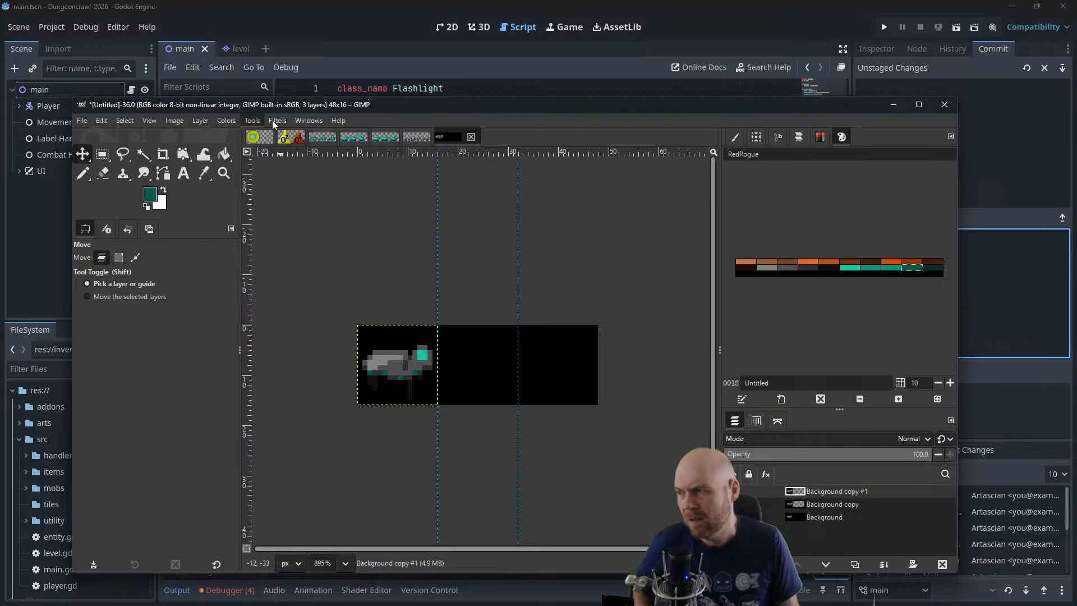
click(273, 120)
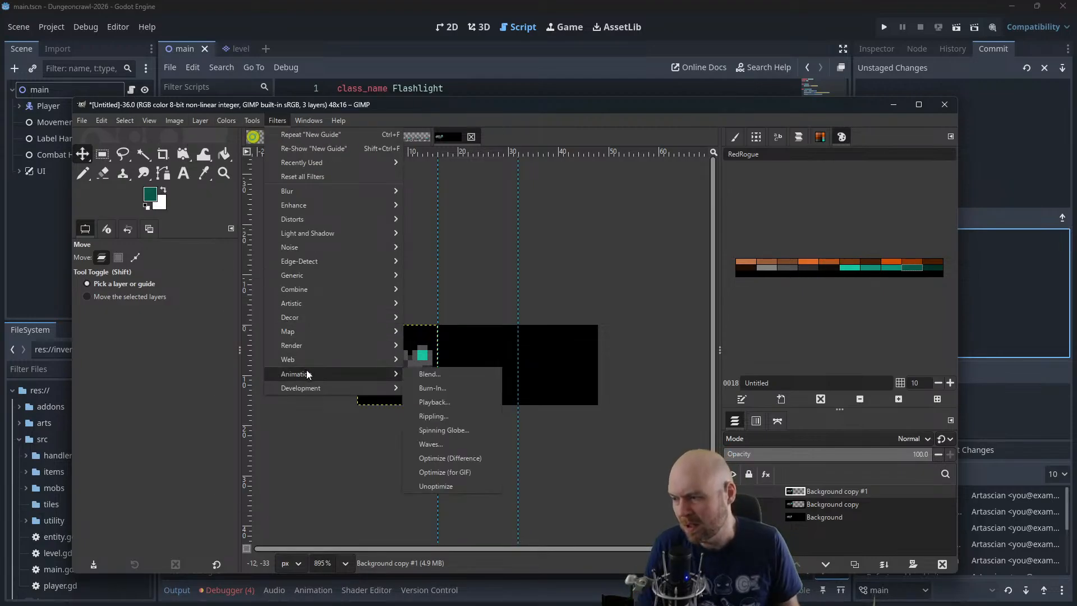
click(439, 401)
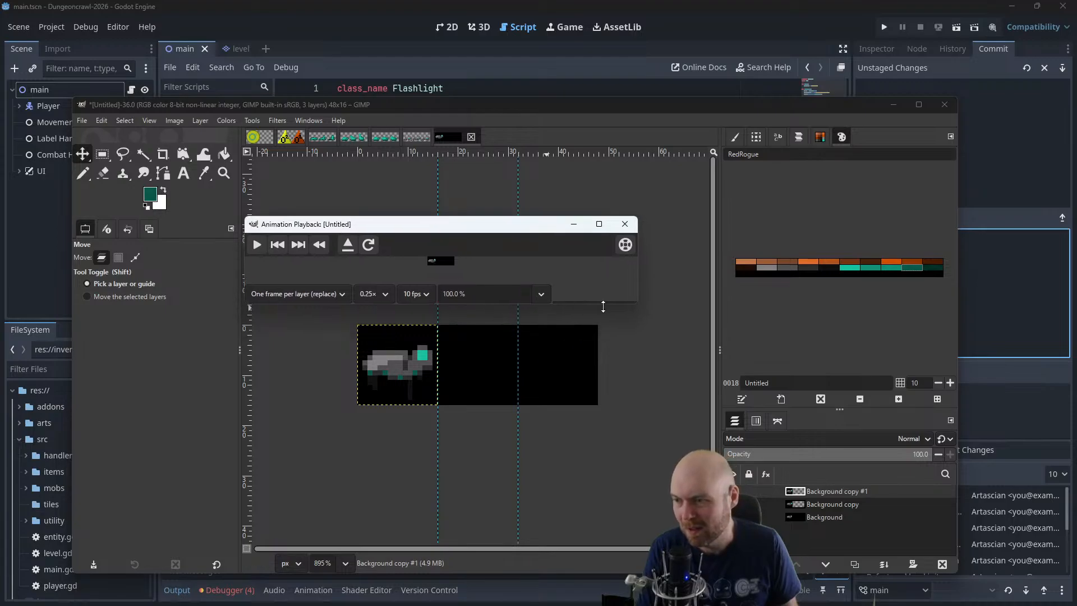
drag(603, 306, 609, 444)
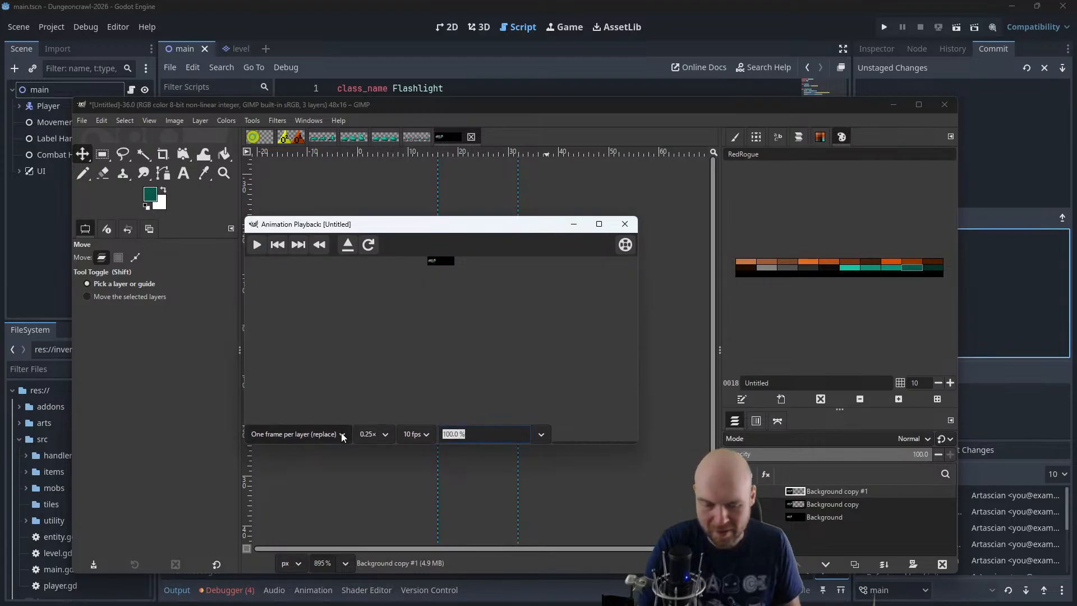
text(50)
key(Return)
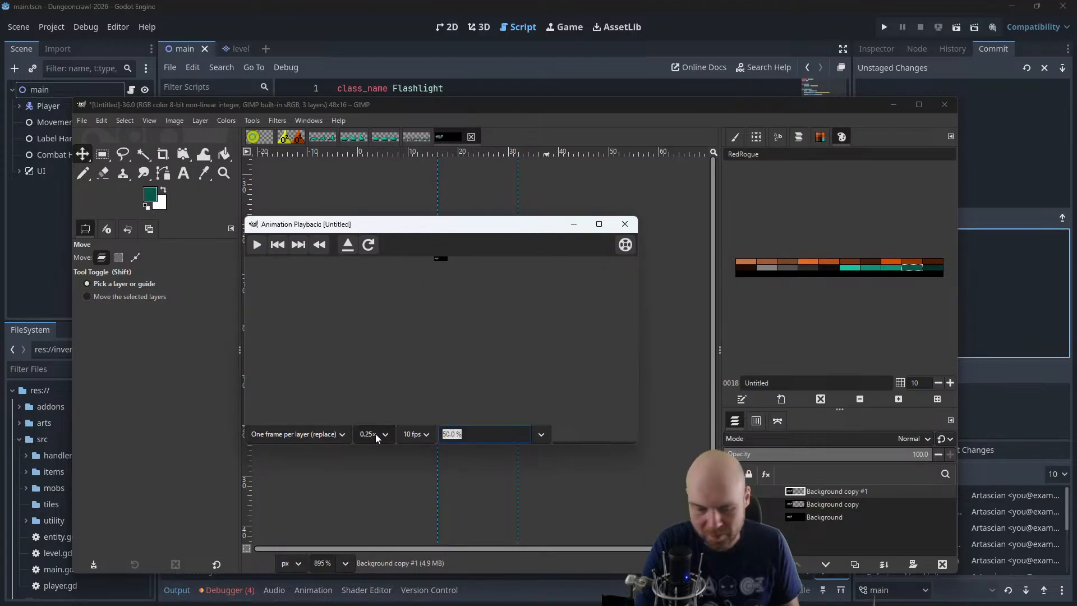
text(400)
key(Return)
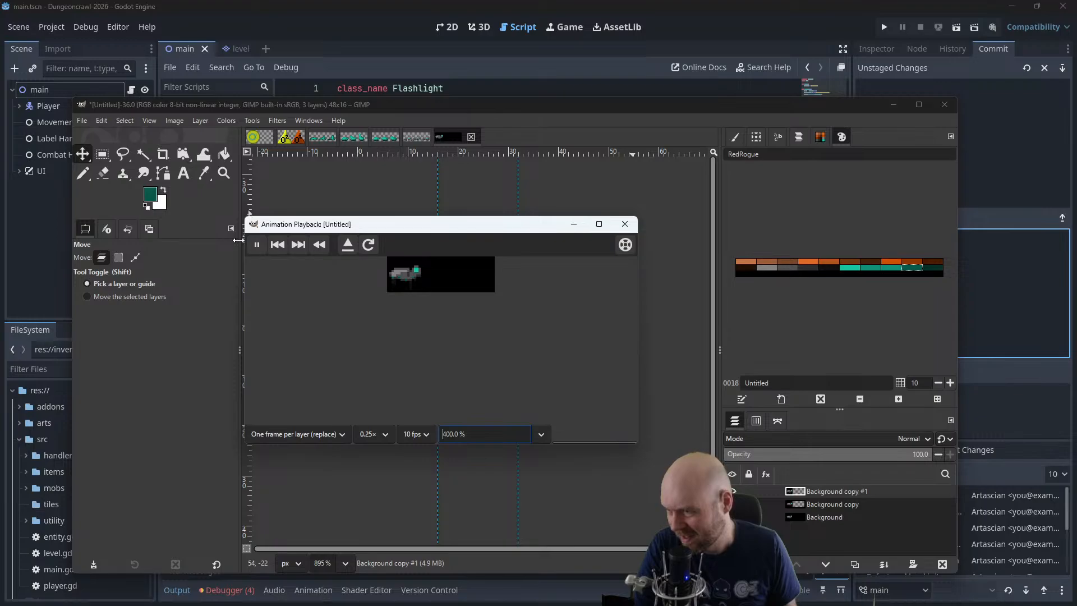
click(256, 244)
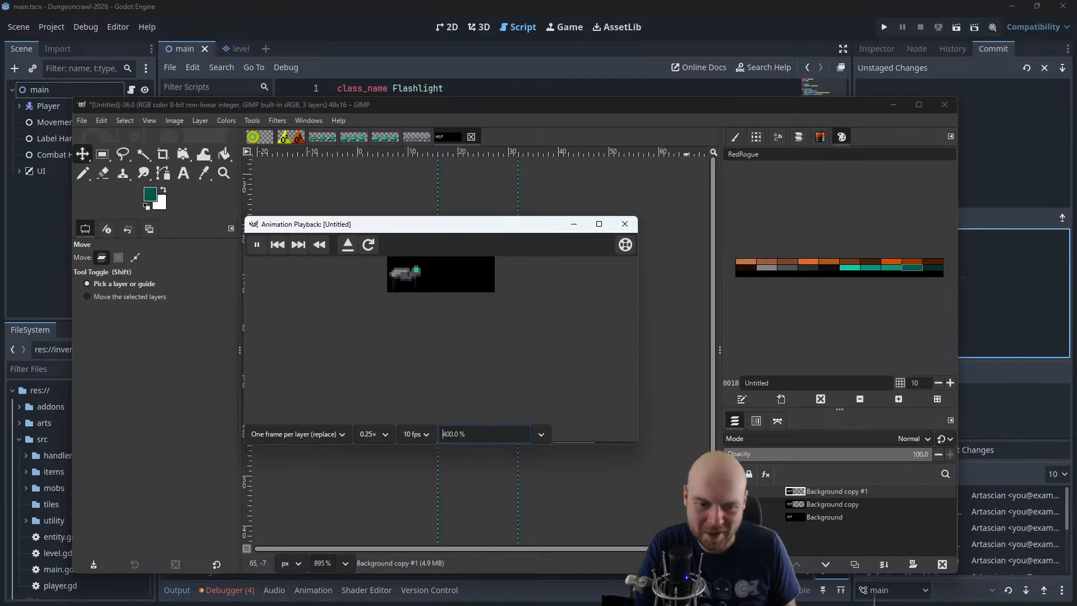
Return to the animation preview window and close it
click(1029, 174)
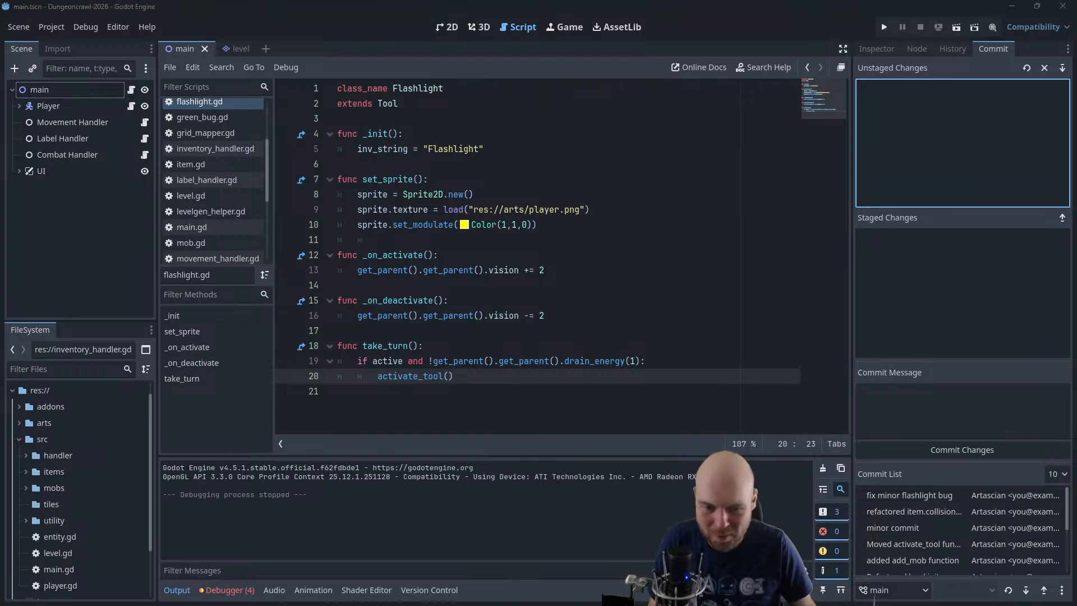
key(alt+Tab)
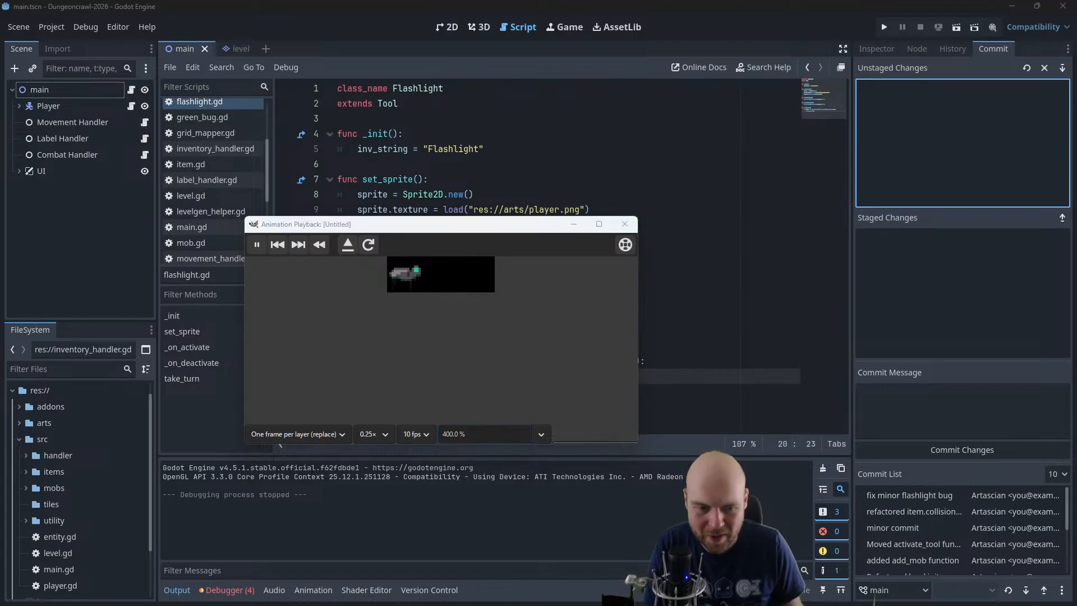
key(alt+Tab)
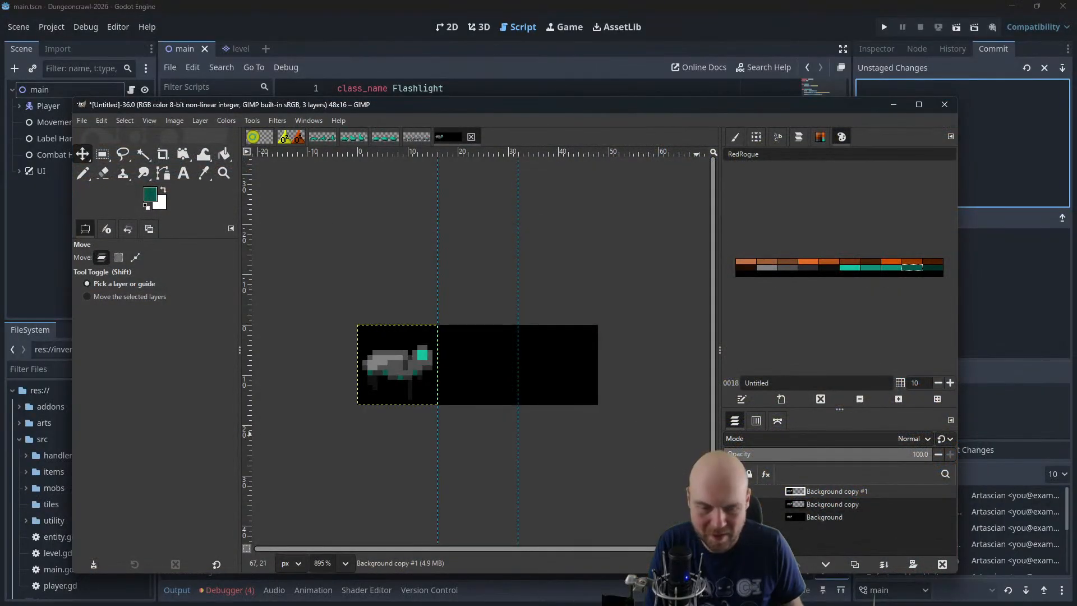
key(alt+Tab)
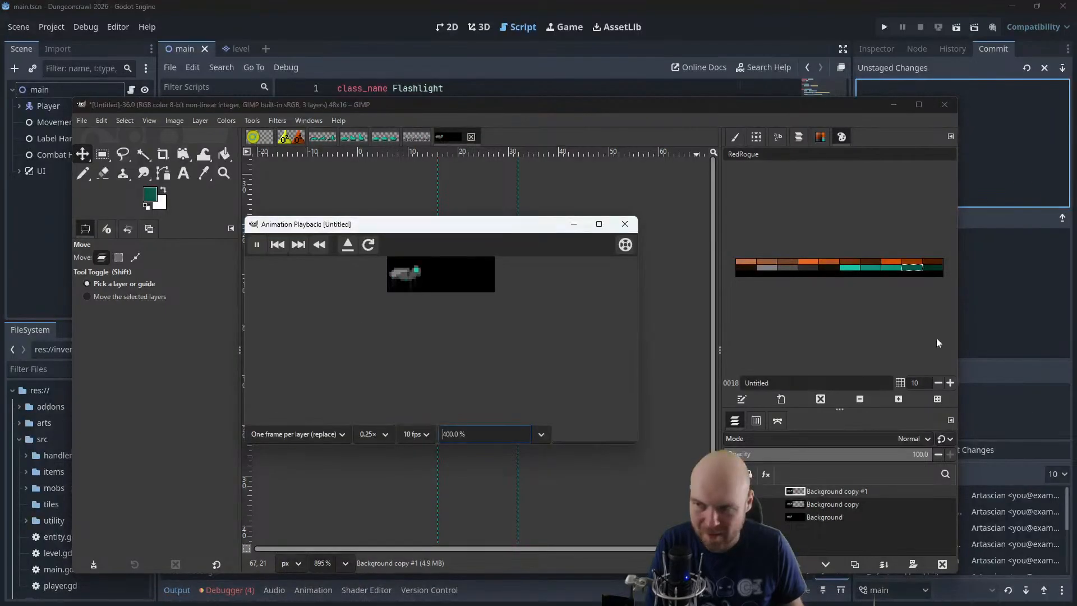
click(625, 223)
Duplicate the Background copy layer and place the duplicate at the top of the layer stack
click(823, 504)
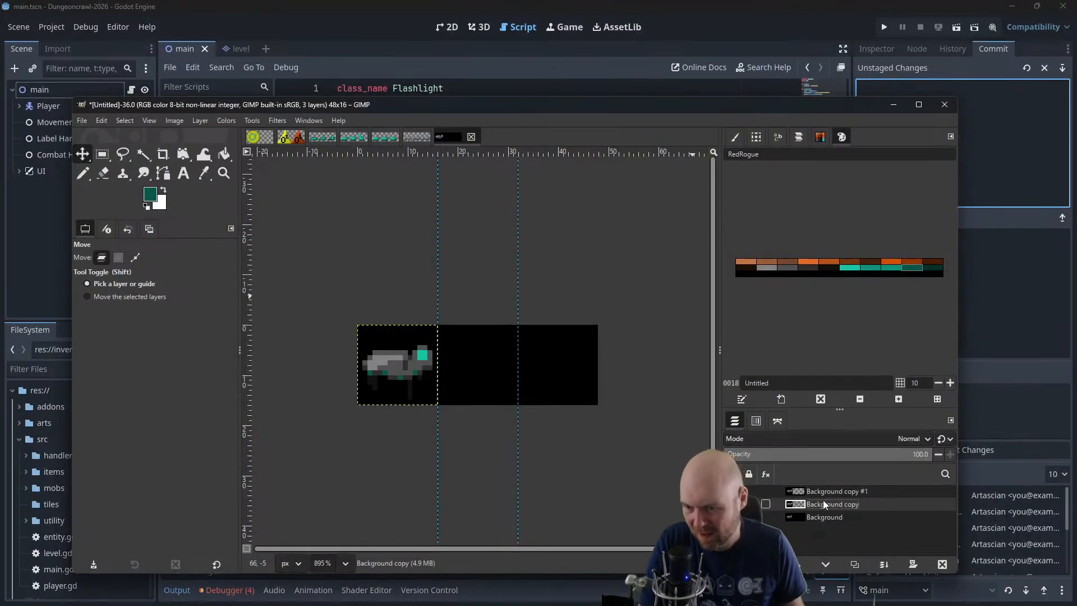
key(ctrl+c)
key(ctrl+v)
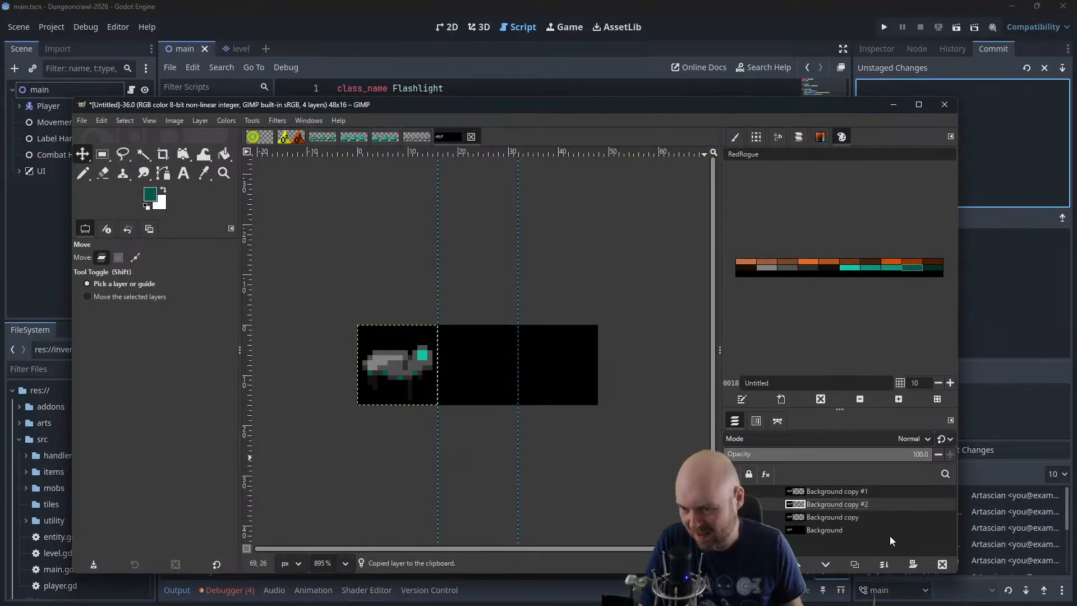
drag(827, 500, 827, 486)
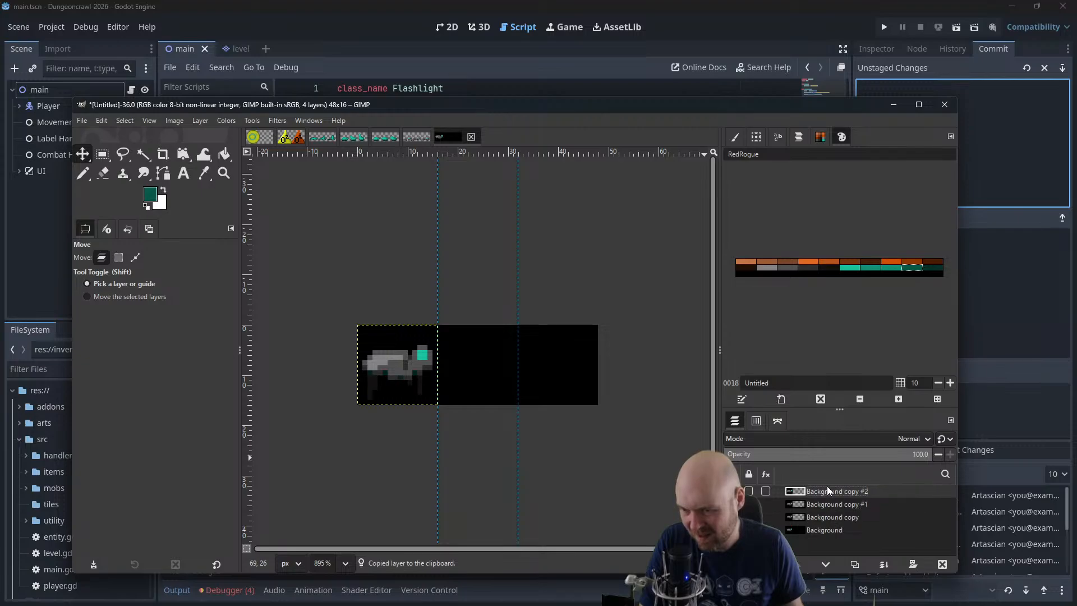
Open Animation Playback for the four-layer stack, enlarge its window, set the preview zoom to 400%, play the walk cycle, and close it
click(816, 518)
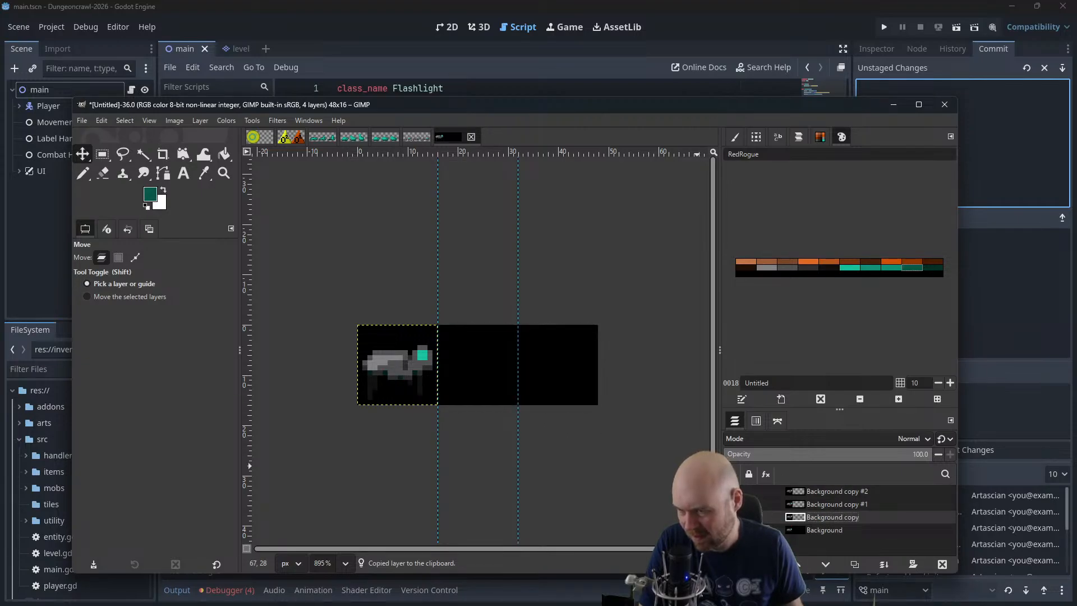
click(277, 120)
mouse_move(301, 376)
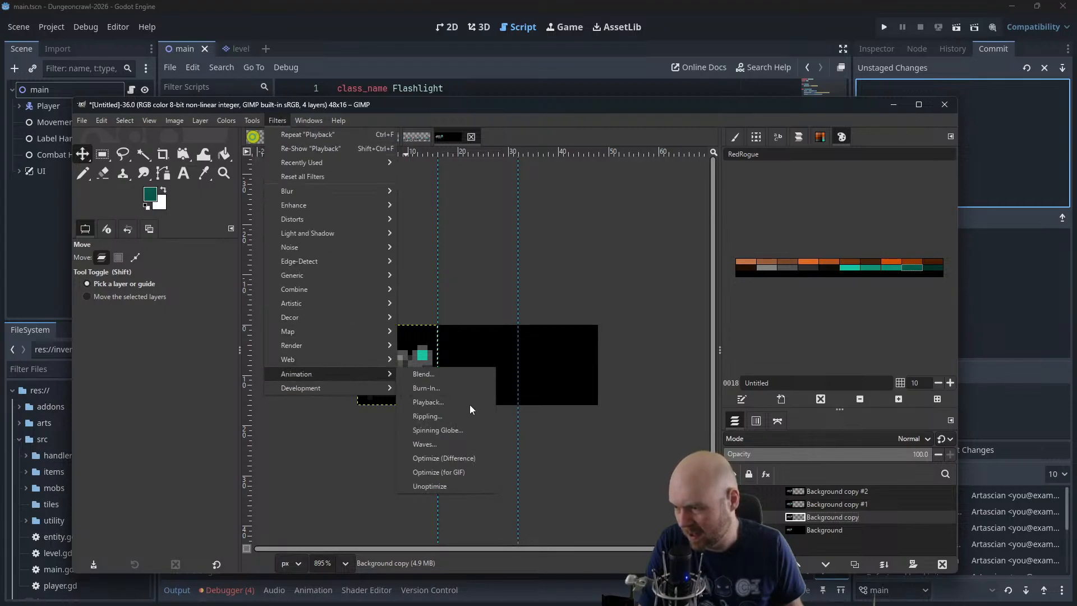
click(469, 404)
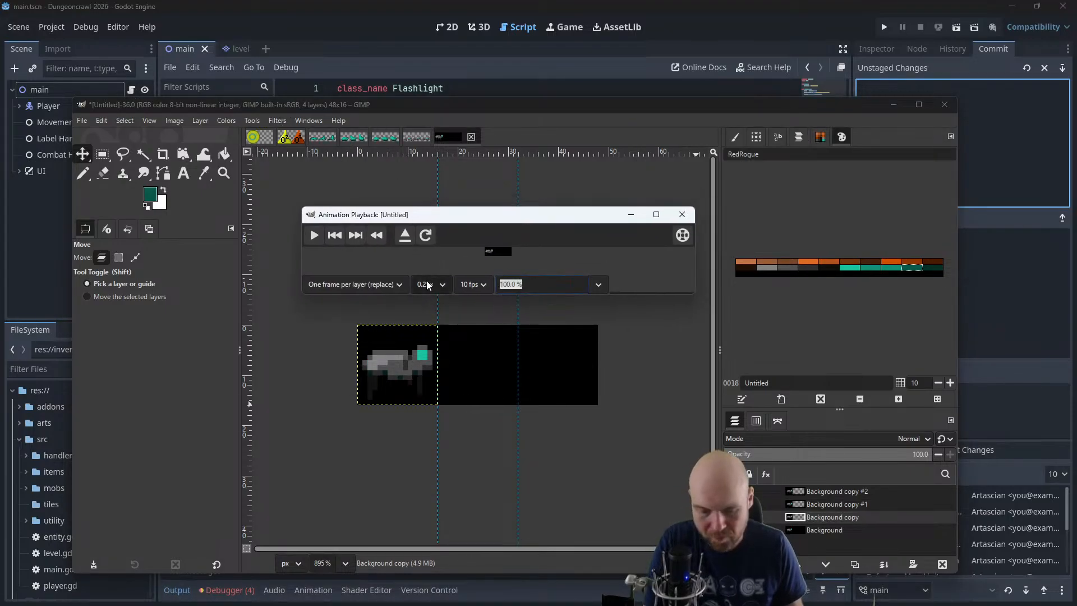
text(50)
key(Return)
drag(536, 283, 439, 286)
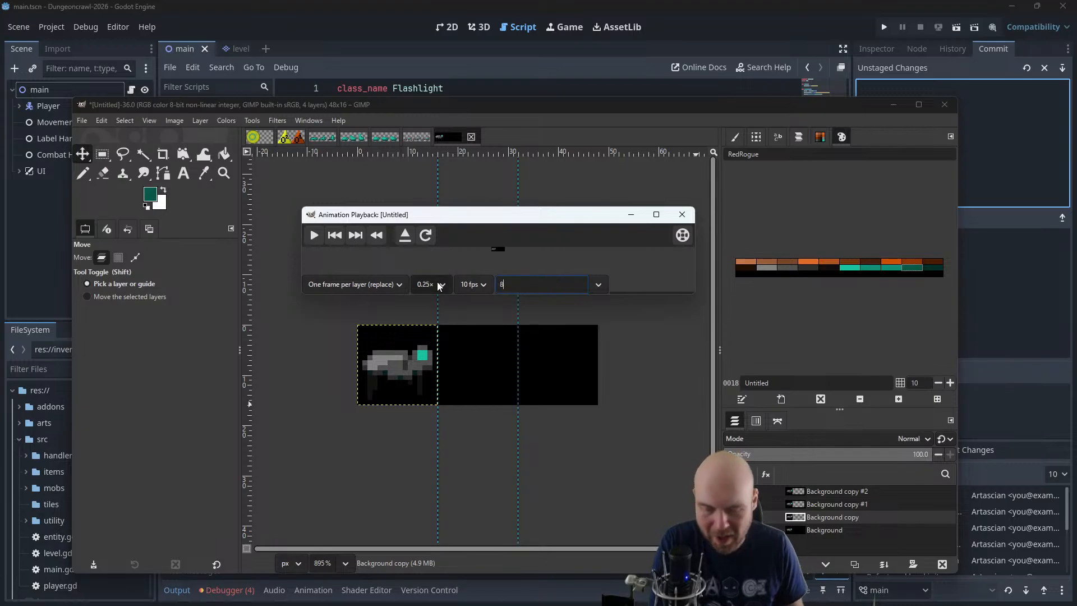
text(400)
key(Return)
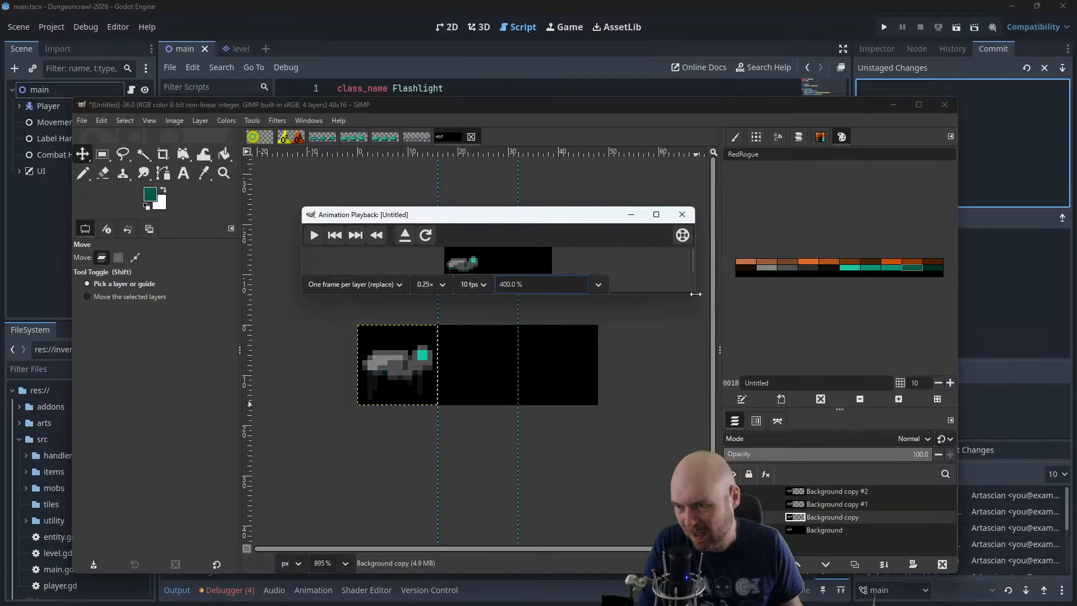
drag(698, 295, 715, 354)
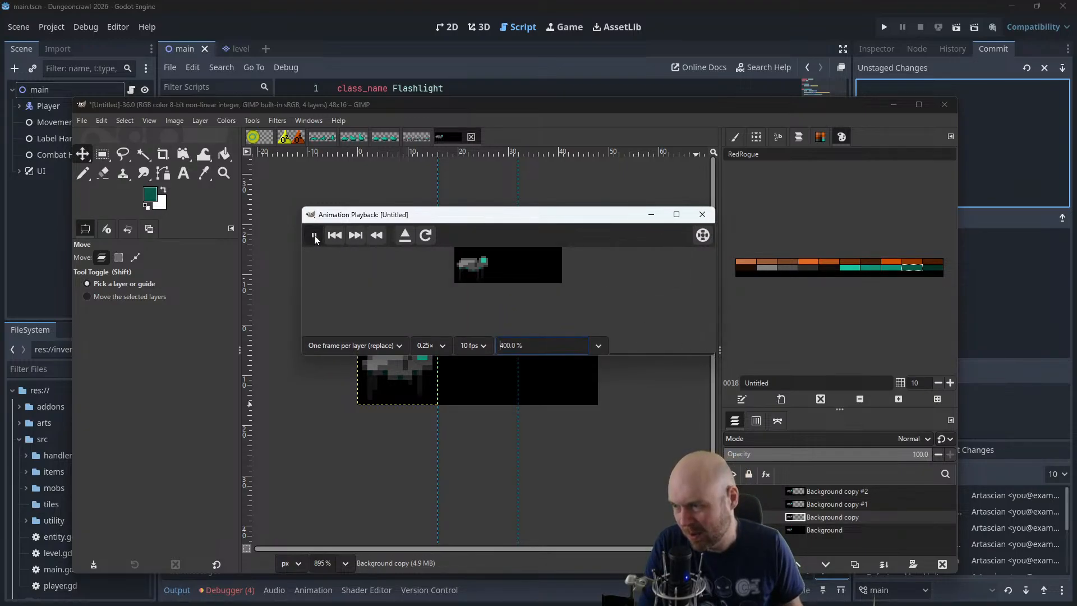
click(315, 235)
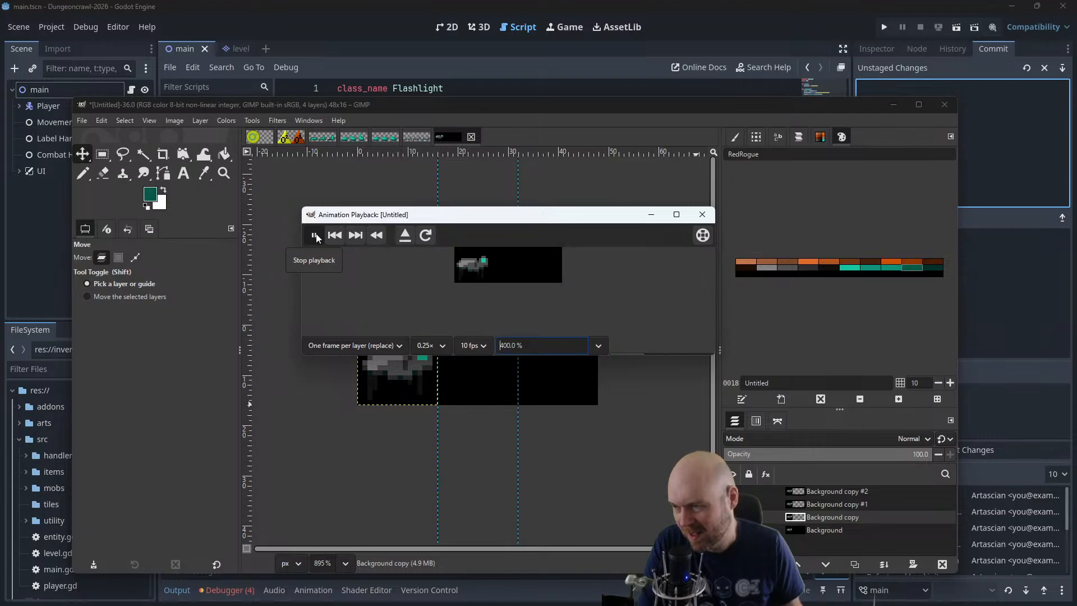
click(702, 214)
Undo the layer duplication and the moves that stacked the second and third frames onto the first frame
drag(824, 503, 818, 489)
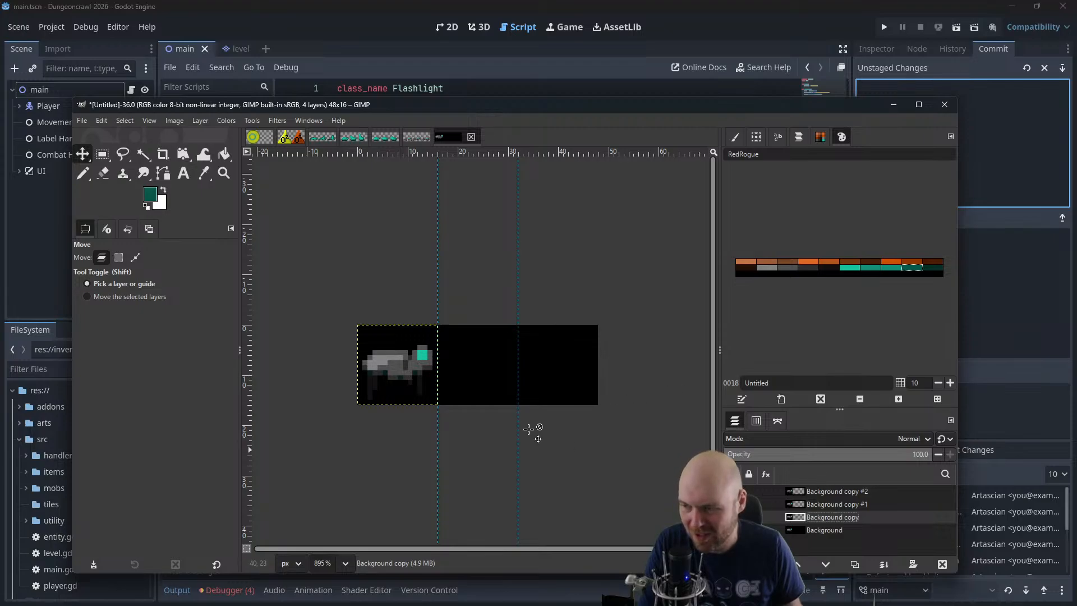
key(ctrl+z)
key(ctrl+z)
key(ctrl+z)
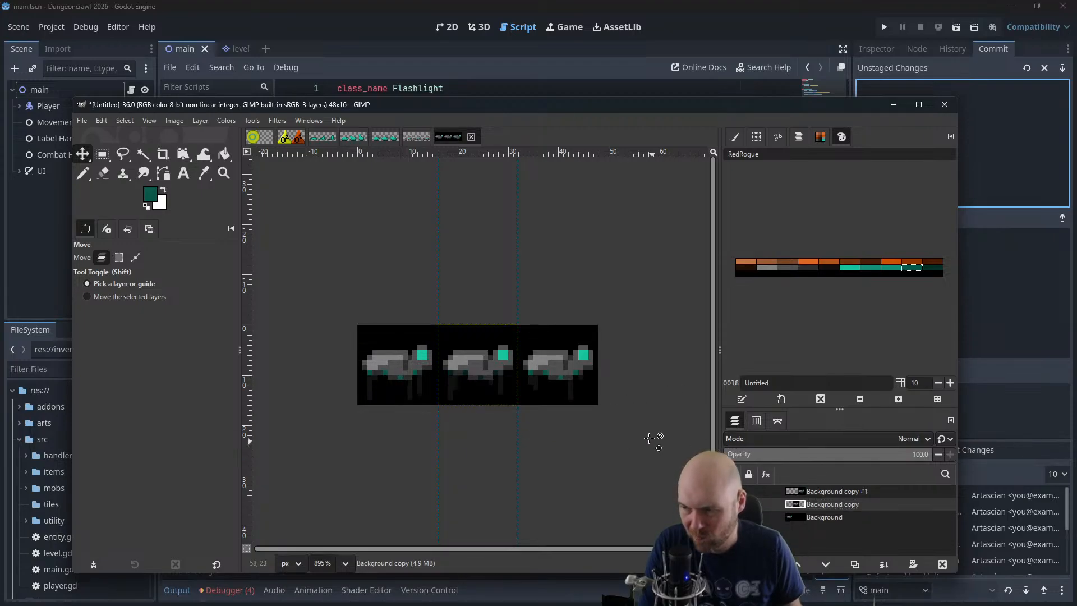
Touch up the animal's leg pixels in black with the 1-pixel Pencil, working through the Background, Background copy and Background copy #1 layers
scroll(590, 404, down, 2)
scroll(584, 395, up, 3)
scroll(503, 391, up, 5)
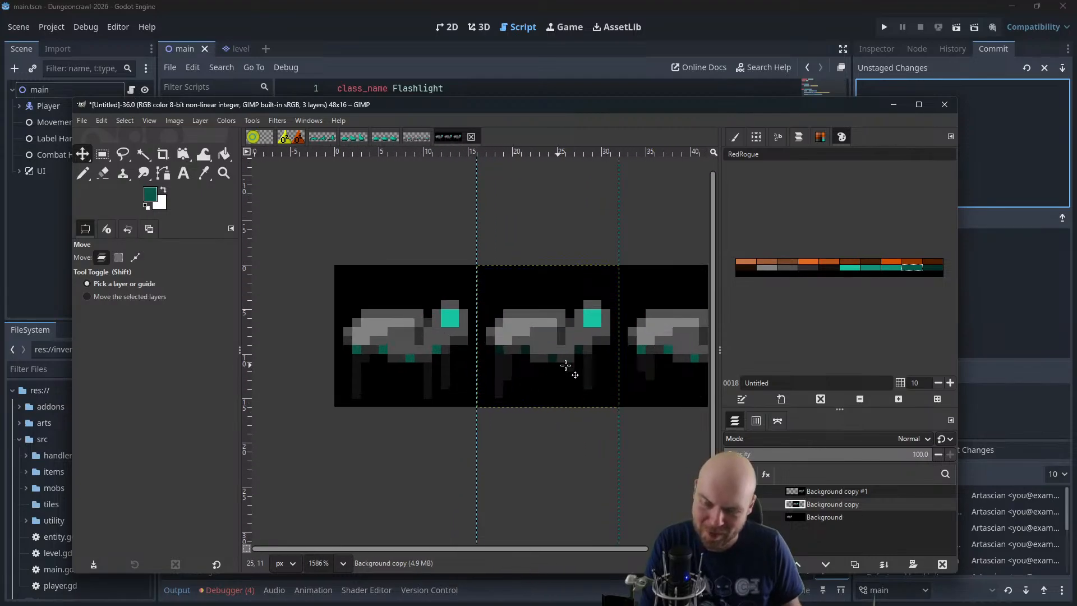
click(83, 173)
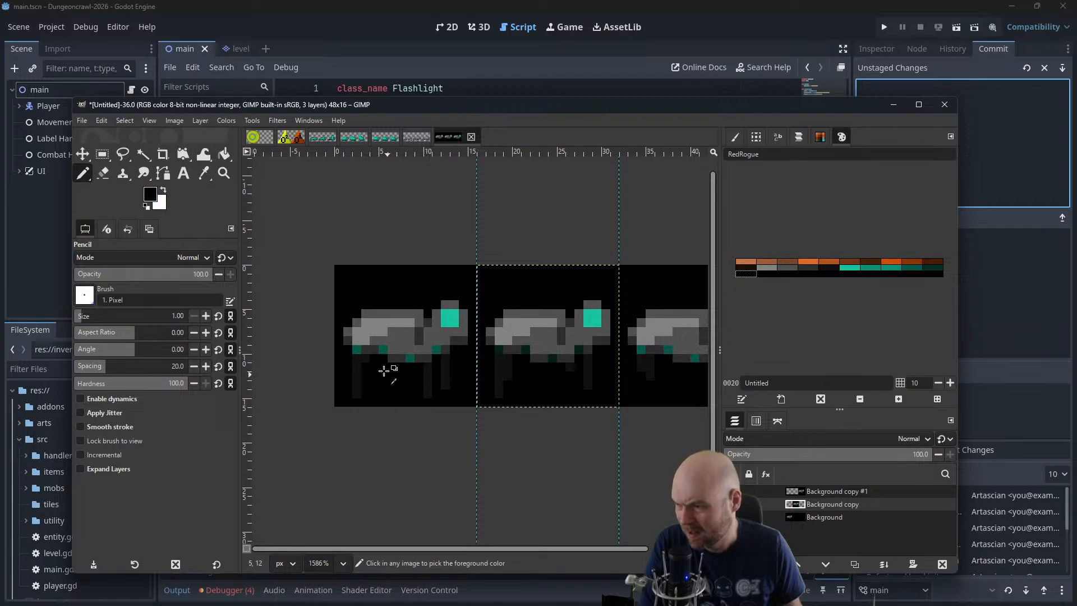
ctrl+click(365, 368)
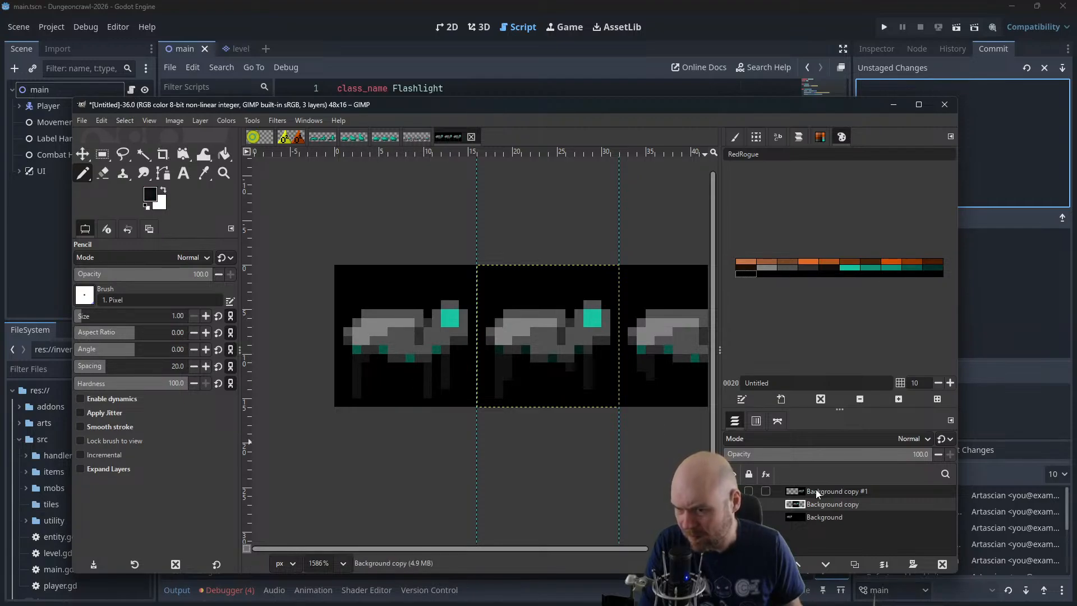
click(824, 517)
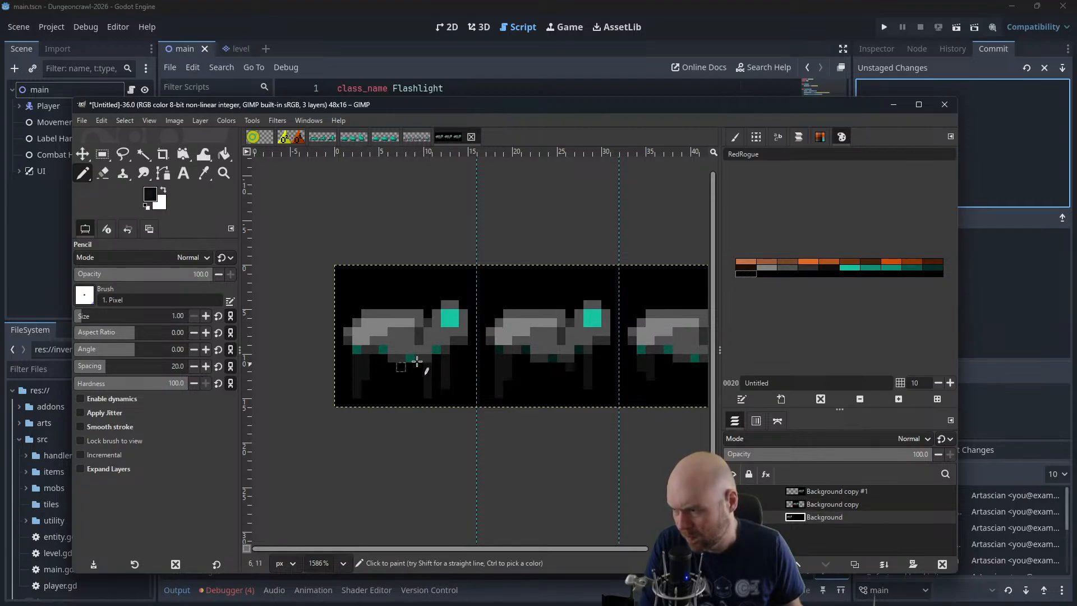
drag(541, 379, 464, 377)
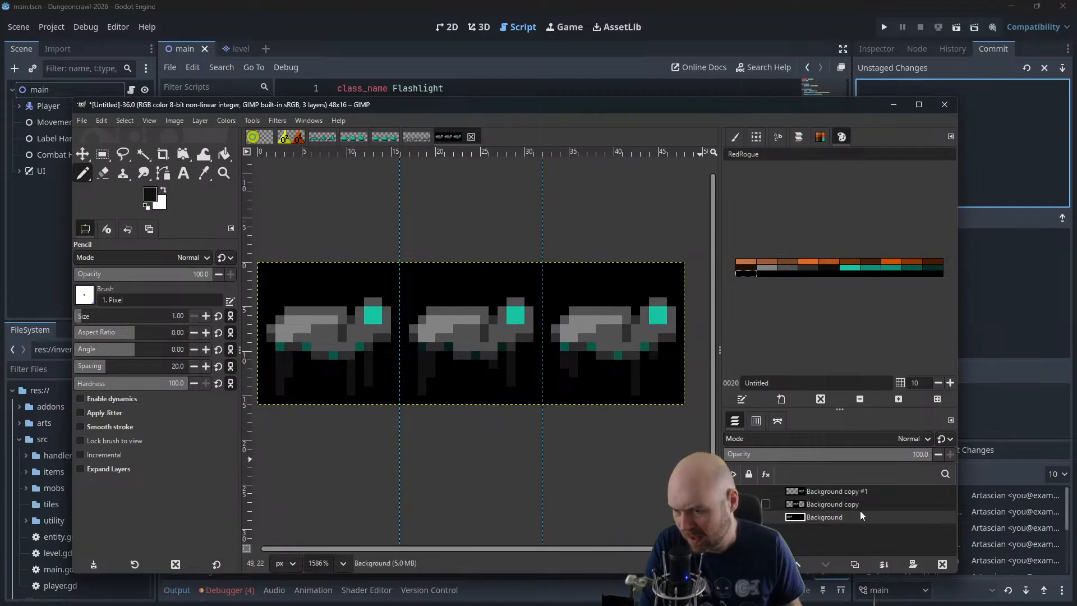
click(841, 505)
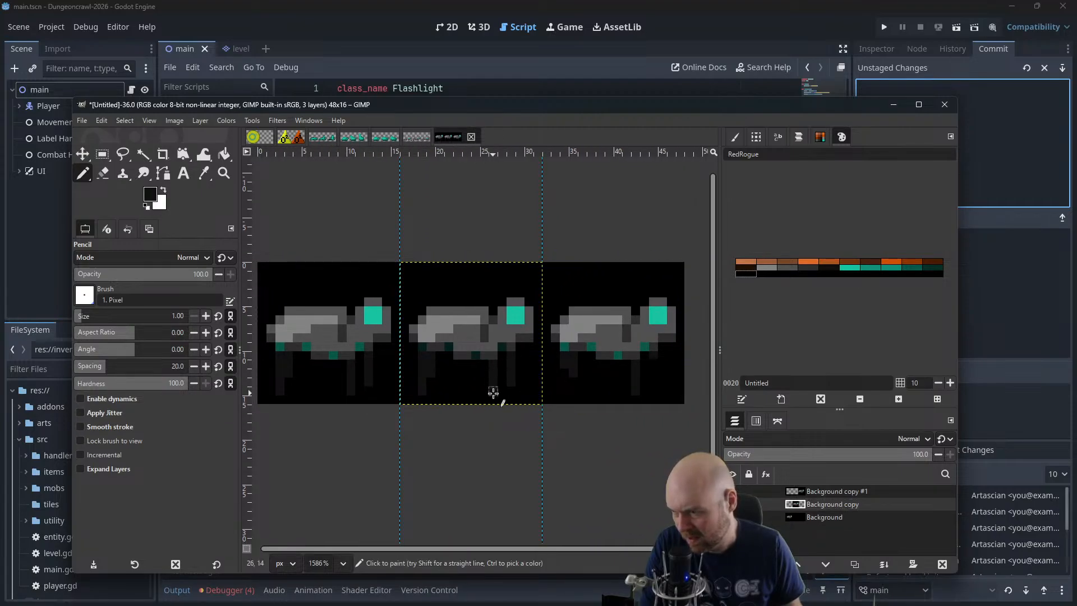
click(807, 490)
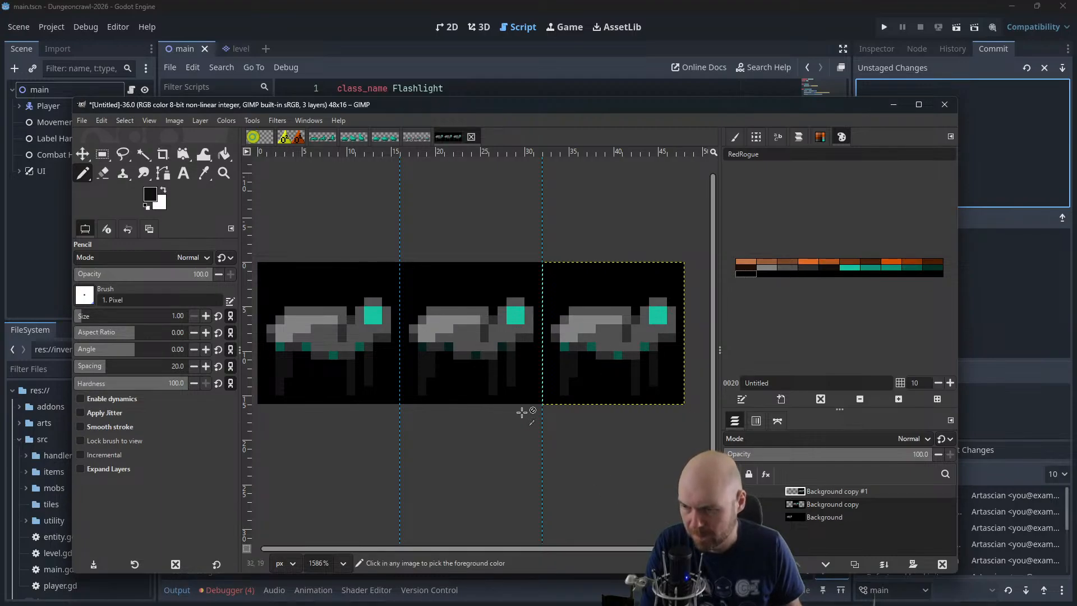
Repaint the second-frame animal's eye on the Background copy layer with the darker teal palette colour
scroll(504, 402, down, 2)
scroll(504, 403, down, 1)
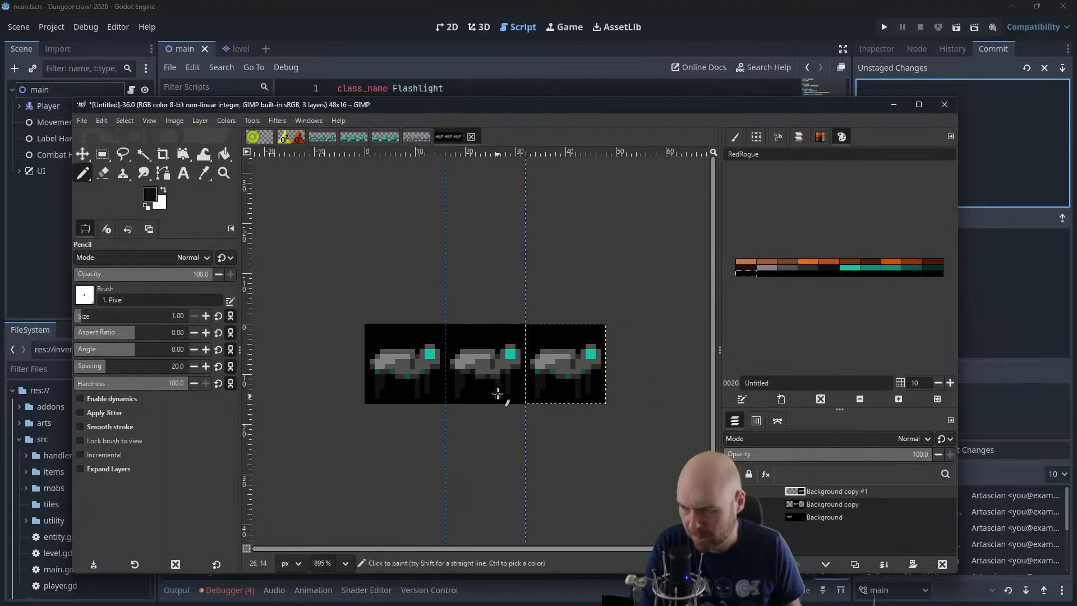
scroll(501, 387, up, 2)
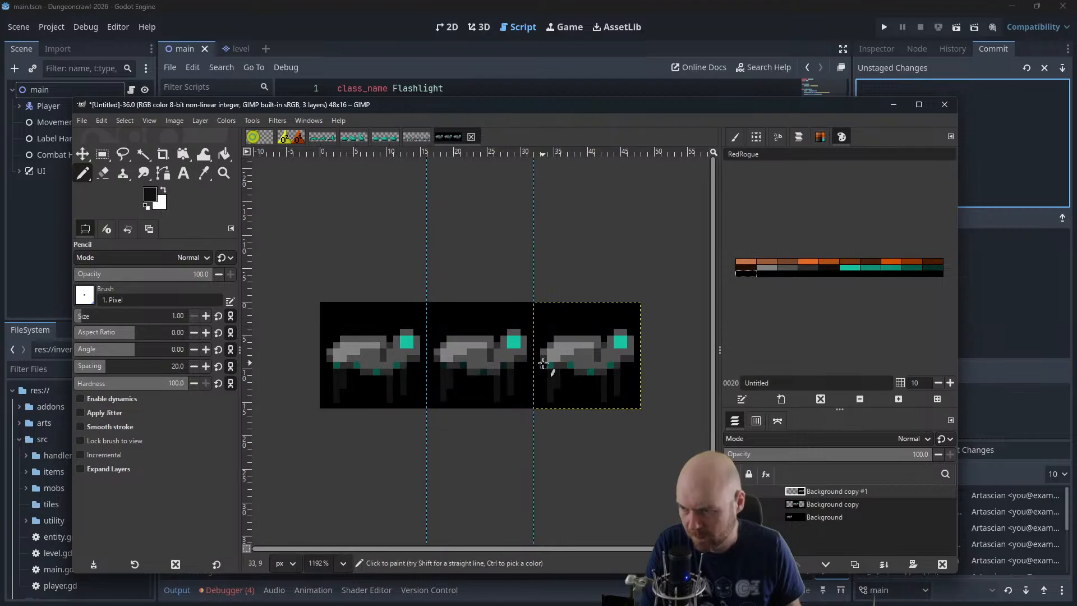
drag(504, 327, 567, 293)
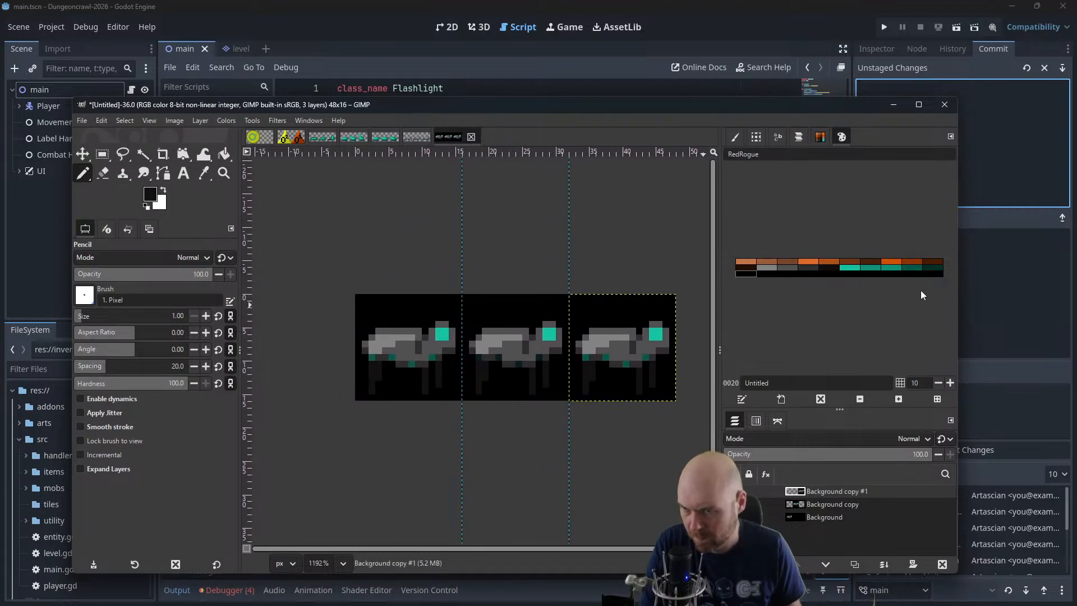
click(894, 268)
click(820, 504)
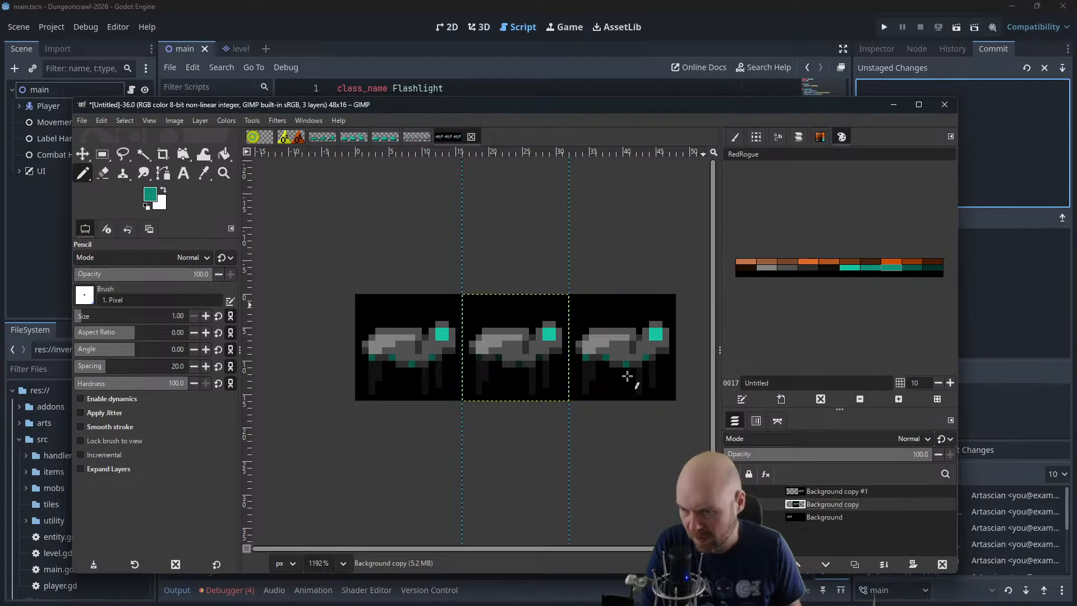
click(553, 333)
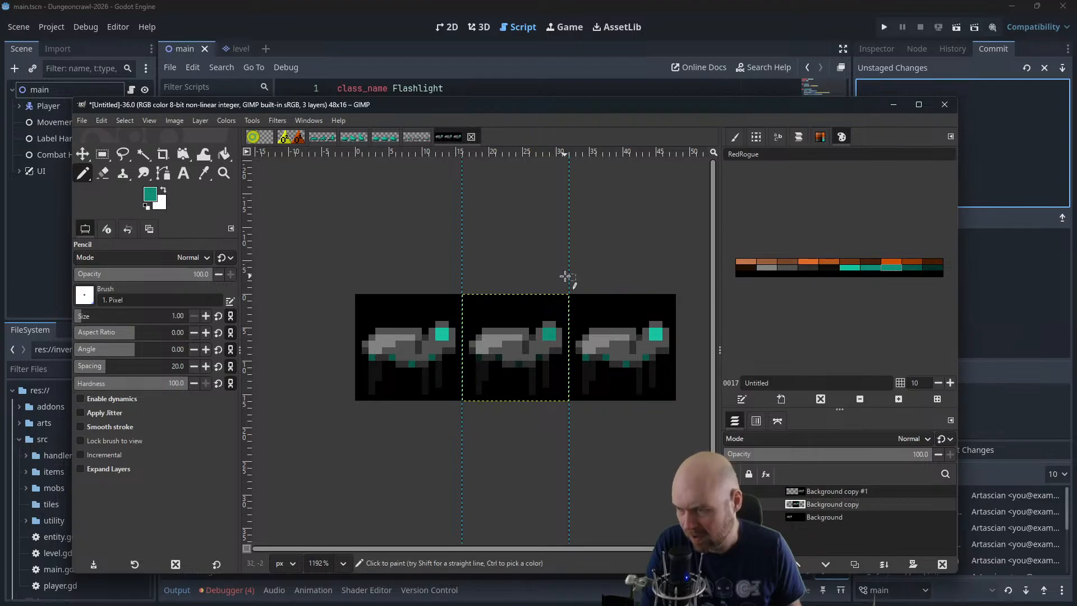
Move the Background copy and Background copy #1 layers onto the first frame so all three animals overlap again
scroll(558, 277, down, 5)
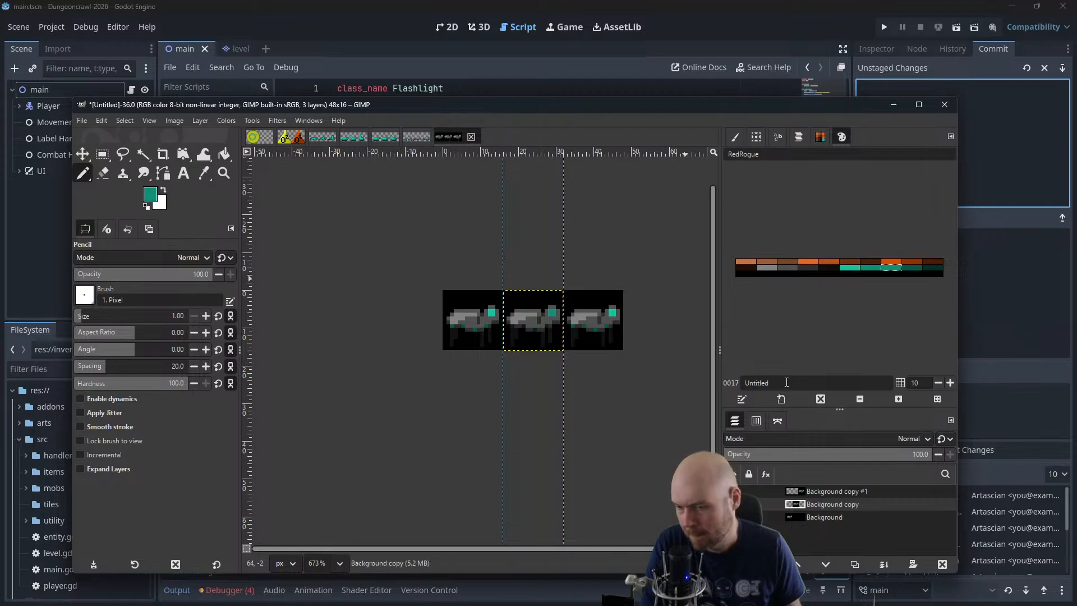
click(82, 154)
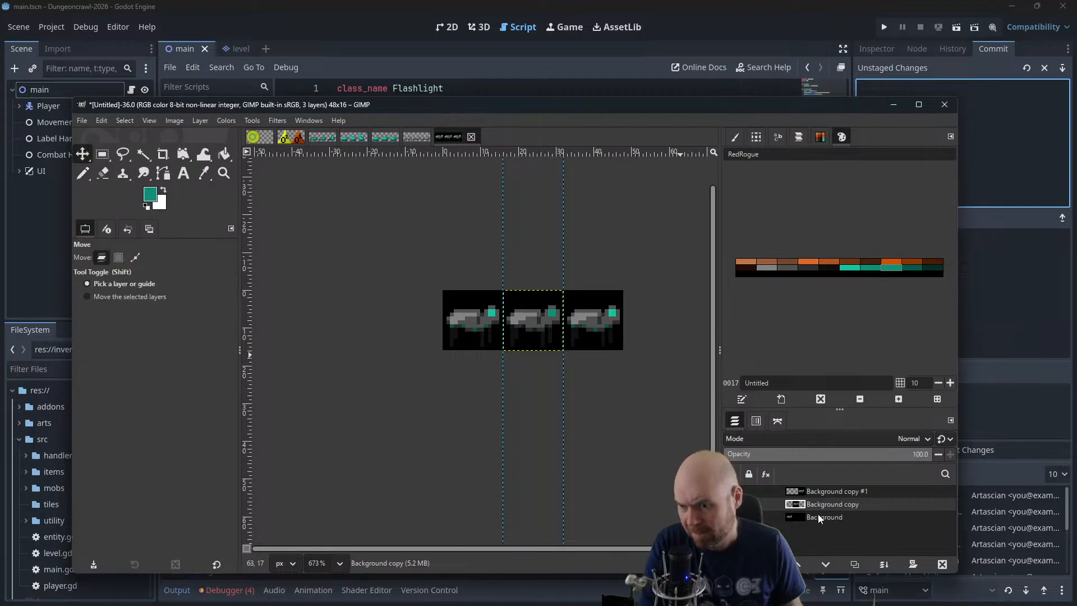
drag(524, 333, 462, 334)
click(834, 492)
drag(590, 315, 469, 316)
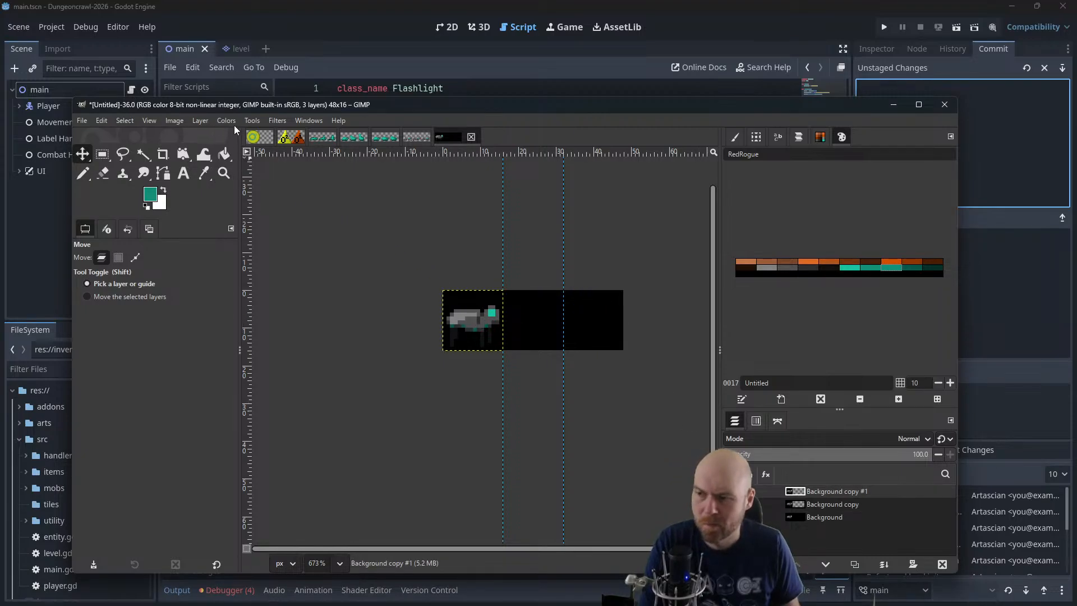
Open Animation Playback for the stacked frames, enlarge its window, and set the preview zoom to 400%
click(277, 120)
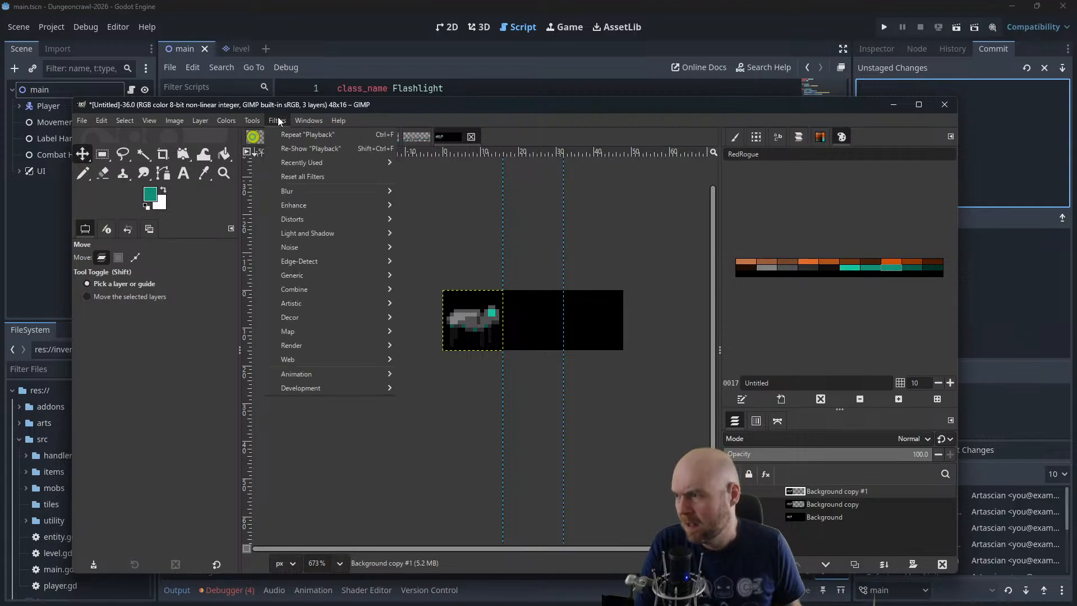
mouse_move(391, 374)
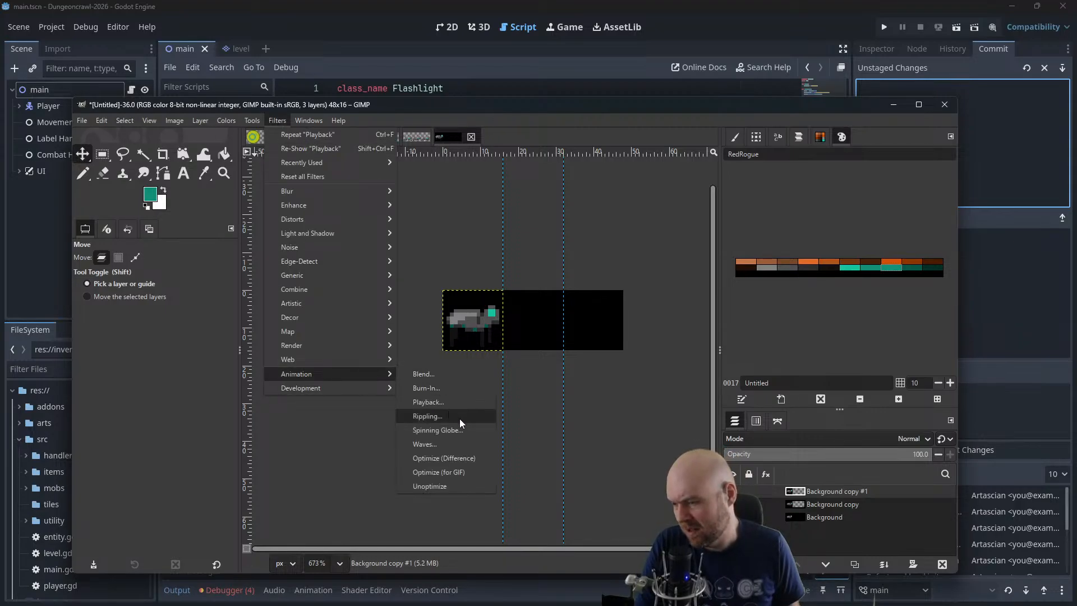
click(447, 402)
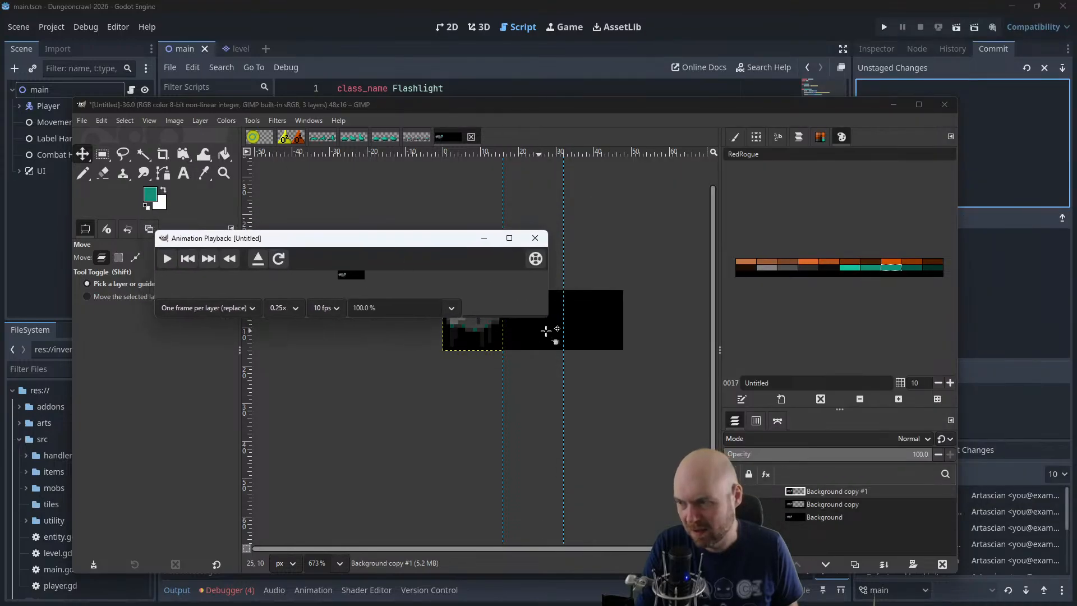
drag(548, 320, 734, 489)
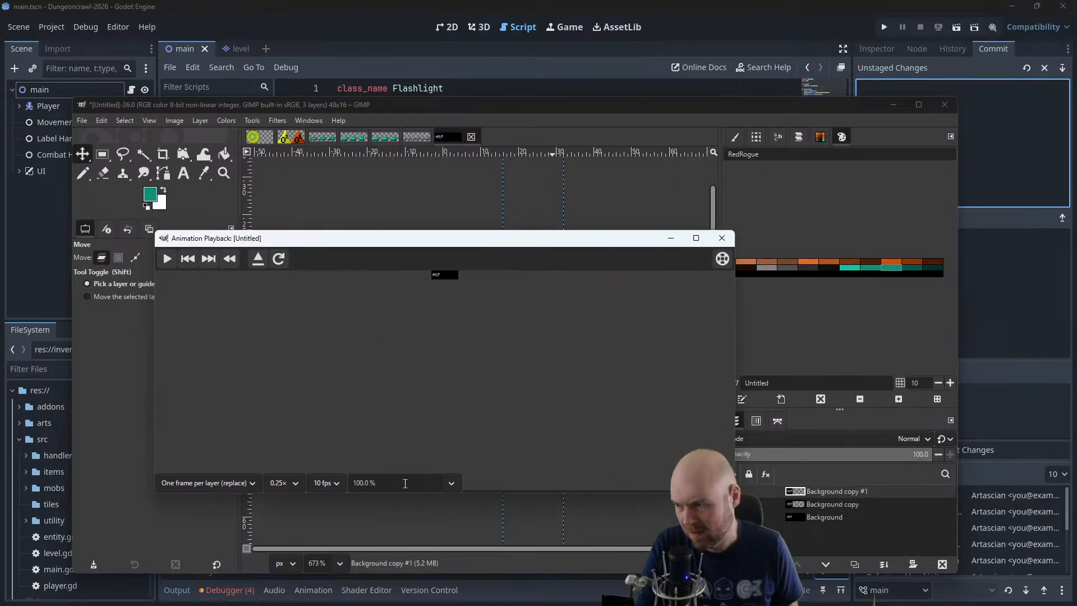
click(451, 483)
click(387, 533)
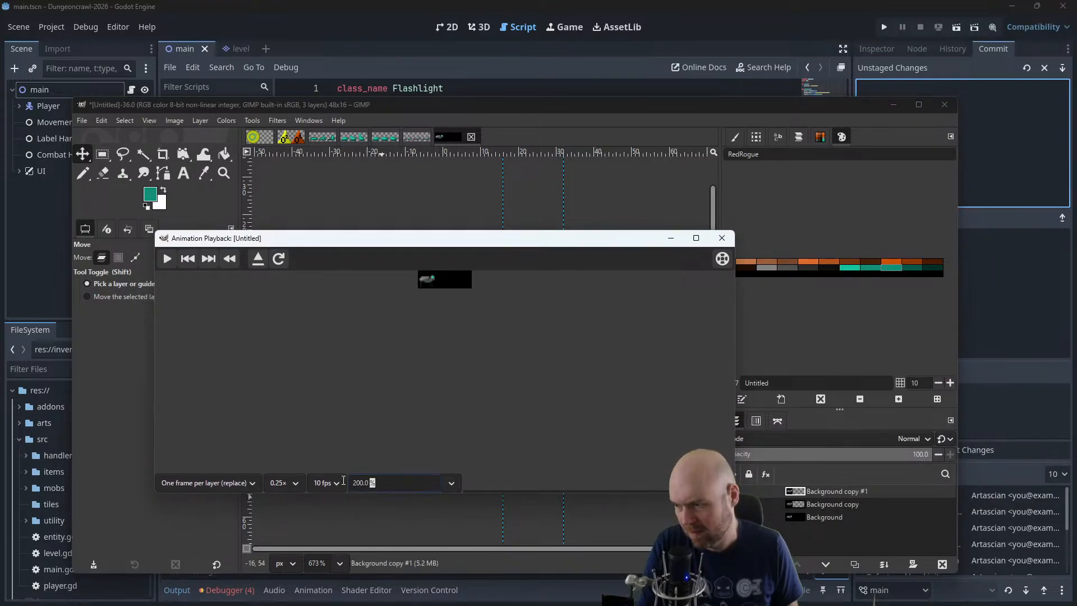
text(400)
key(Return)
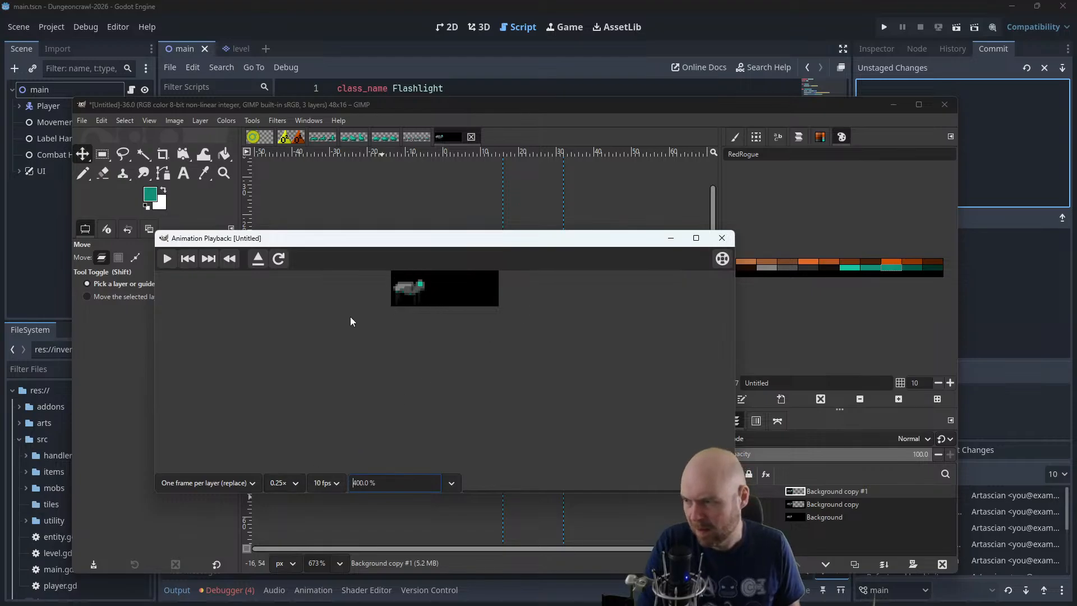
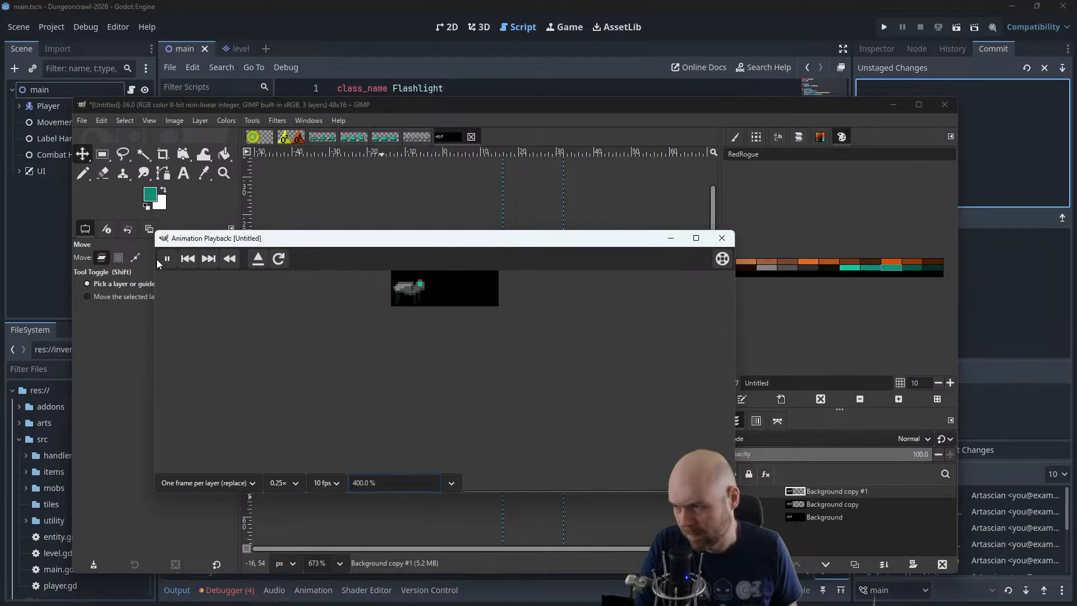
Close the animation preview, undo the last two layer moves, and save the sprite sheet as walkerbot.xcf
click(722, 237)
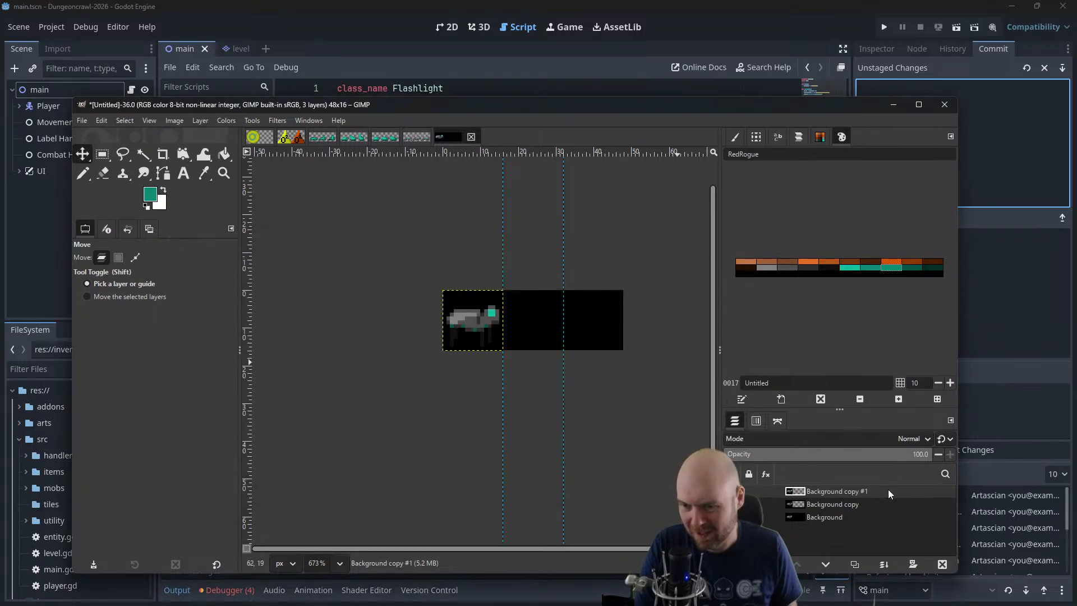
key(ctrl+z)
key(ctrl+z)
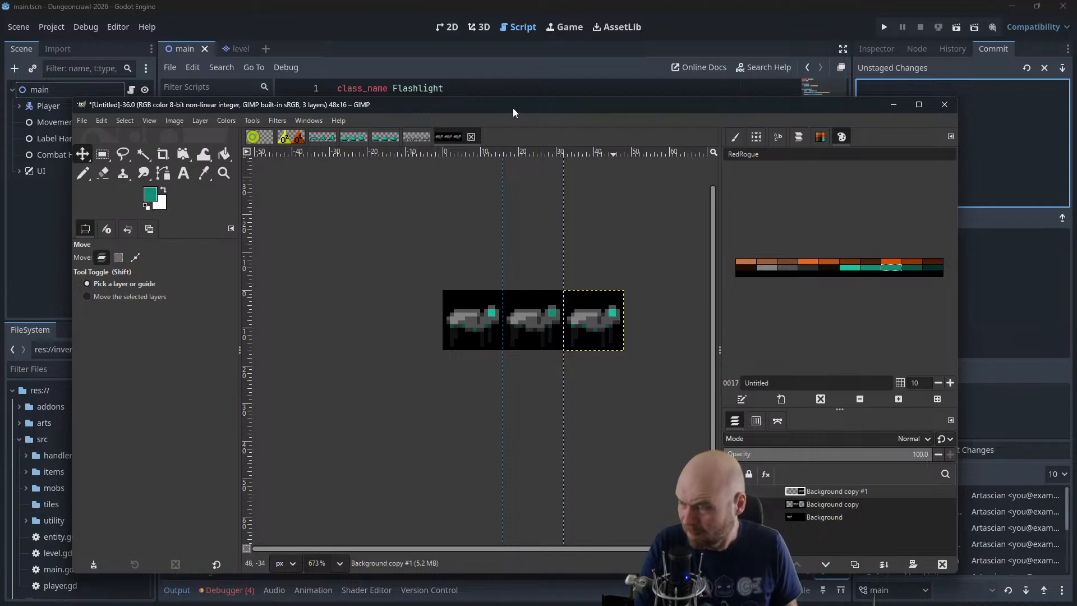
drag(512, 107, 1076, 263)
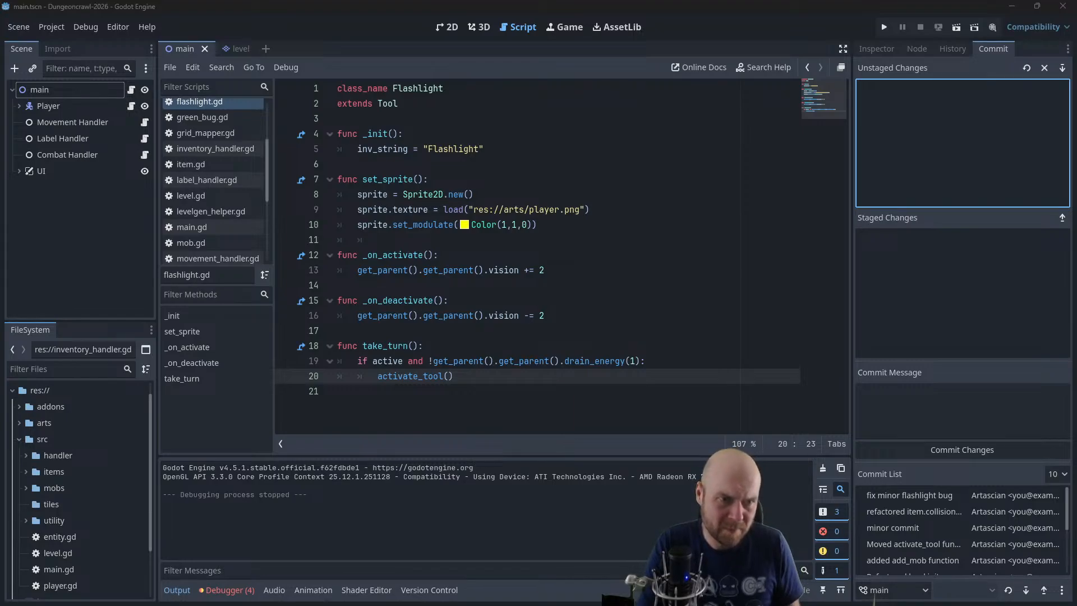
drag(1076, 194, 447, 85)
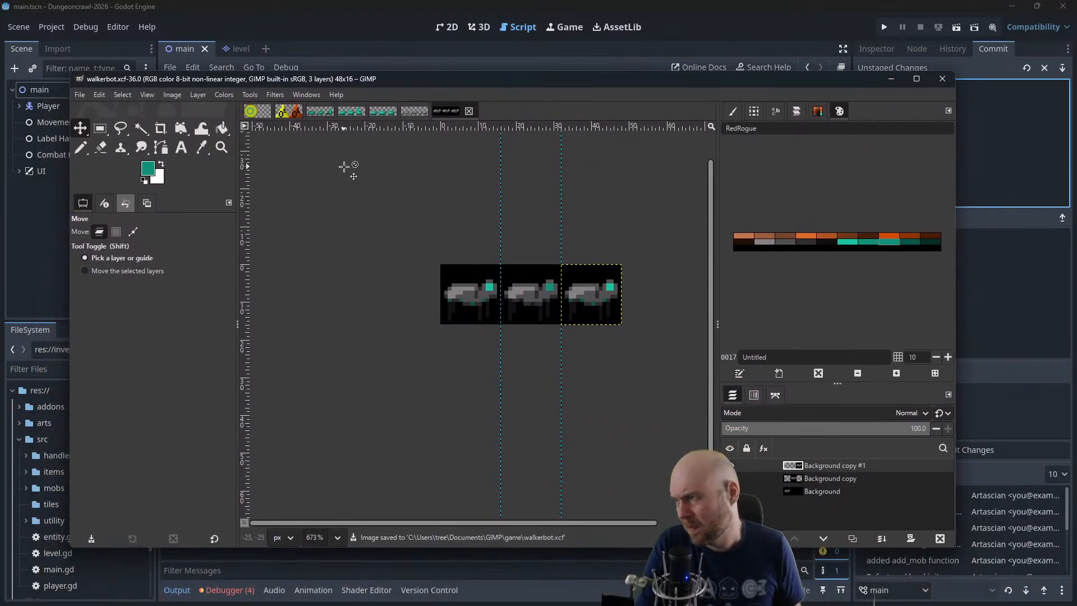
Create a new image 48 pixels wide and 16 pixels high
click(79, 94)
click(90, 109)
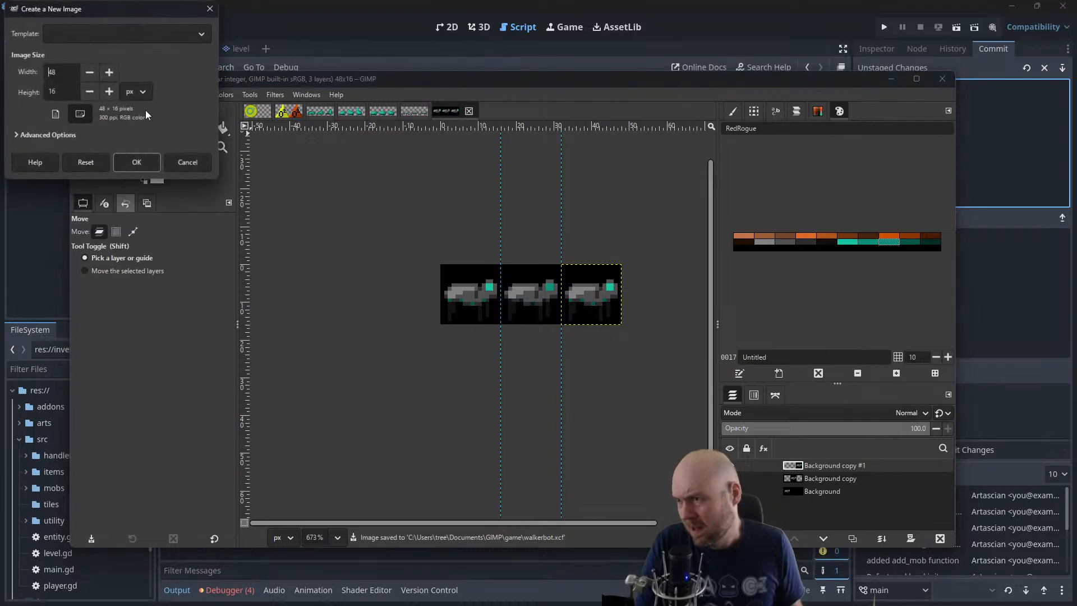
click(147, 161)
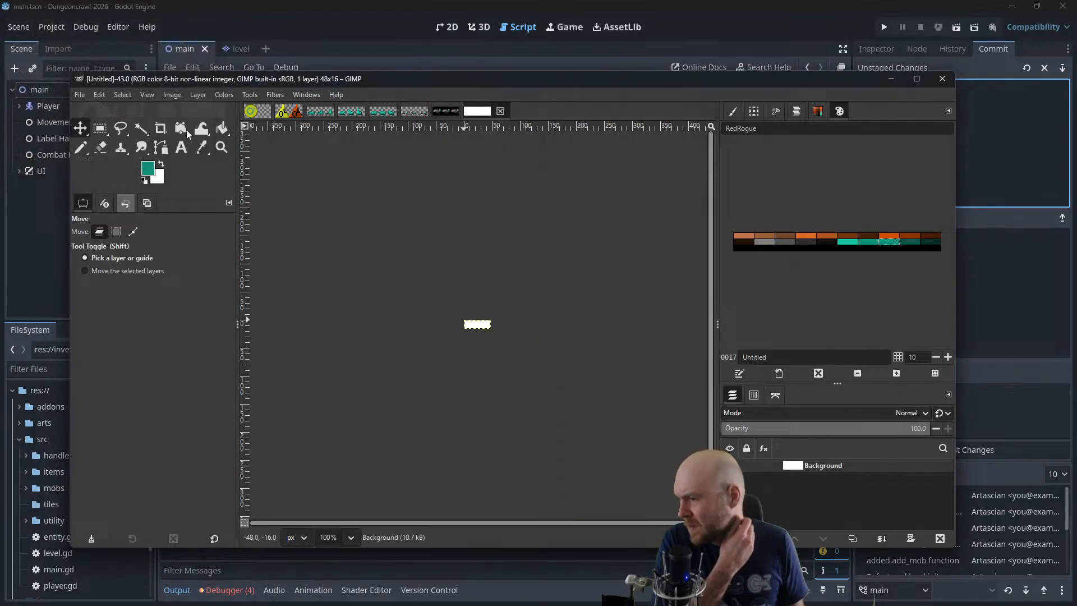
In walkerbot.xcf, merge all layers into one and delete the black backdrop around the three animals using Fuzzy Select
click(446, 110)
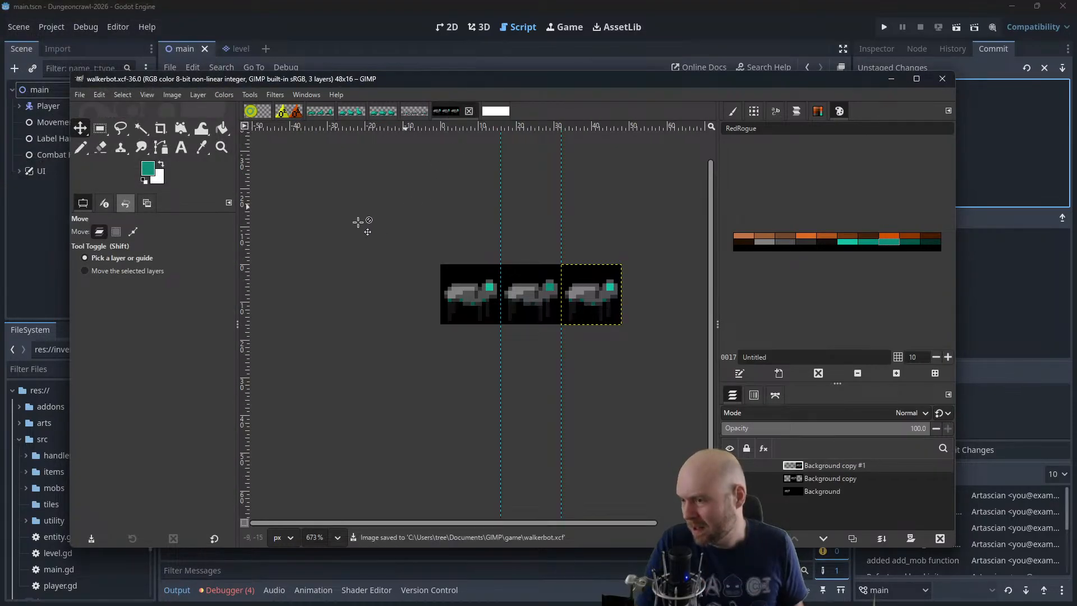
click(216, 133)
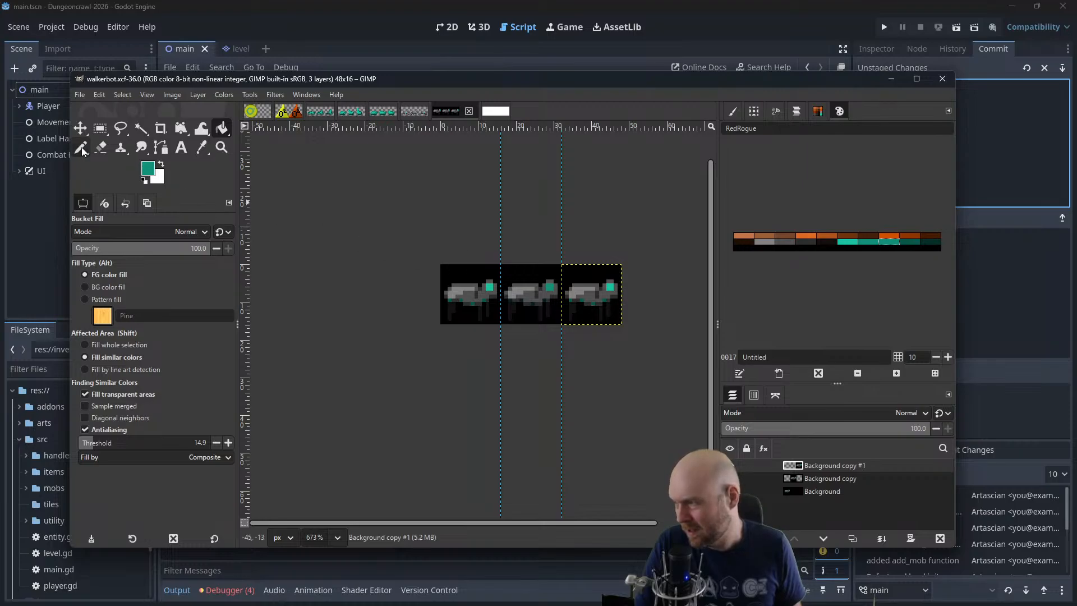
click(141, 128)
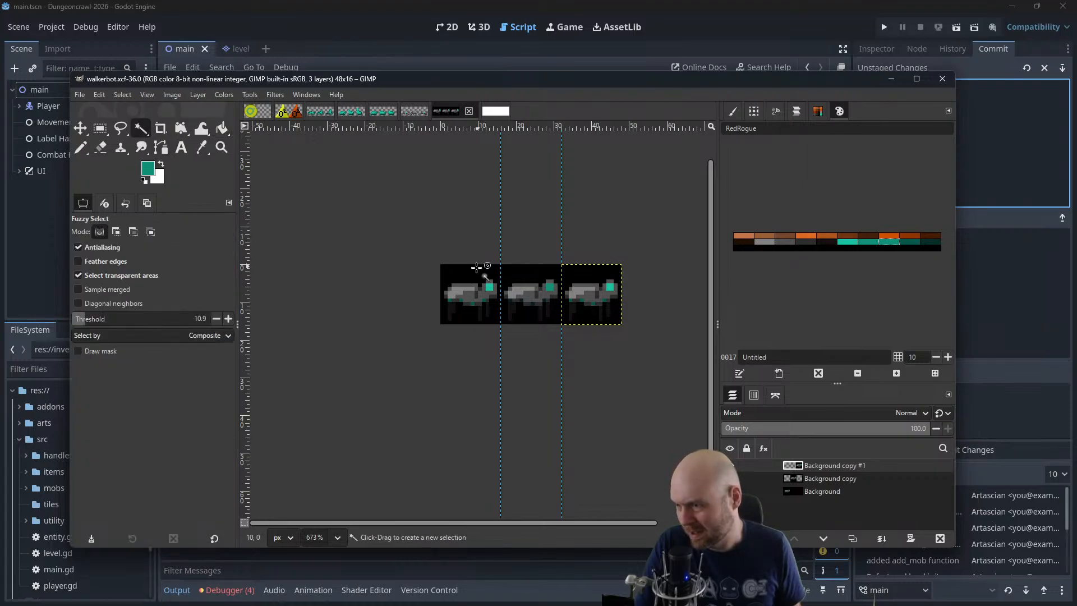
click(475, 269)
right_click(820, 466)
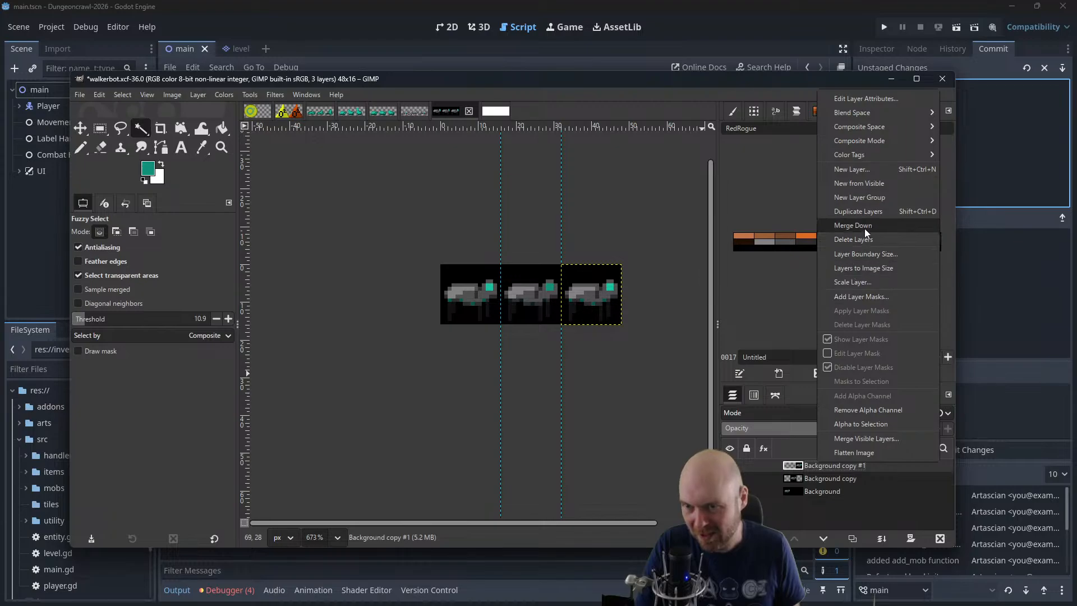
click(854, 239)
right_click(847, 466)
click(882, 226)
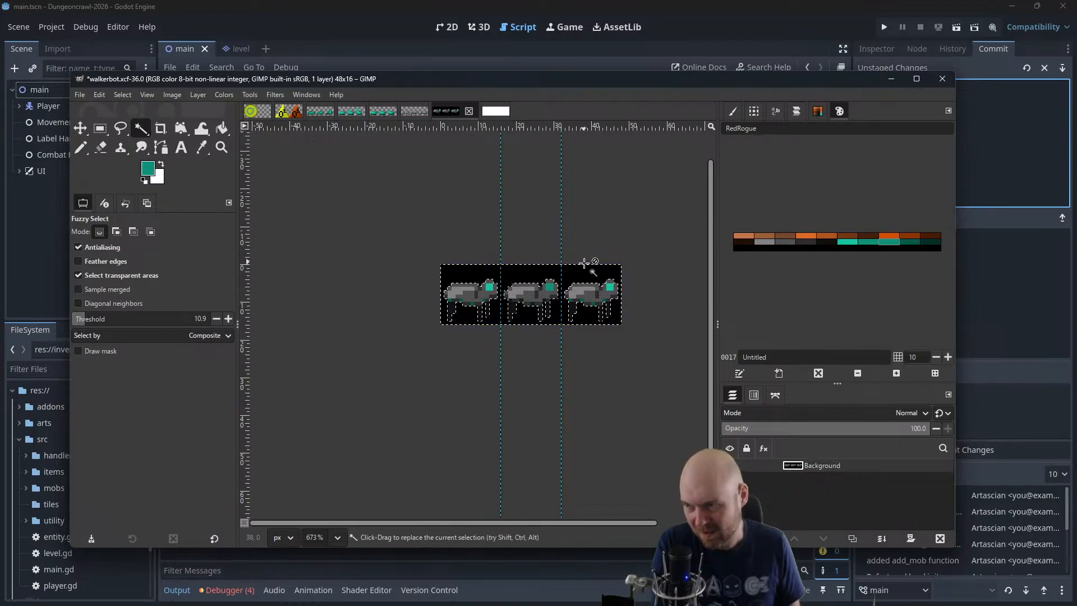
key(Delete)
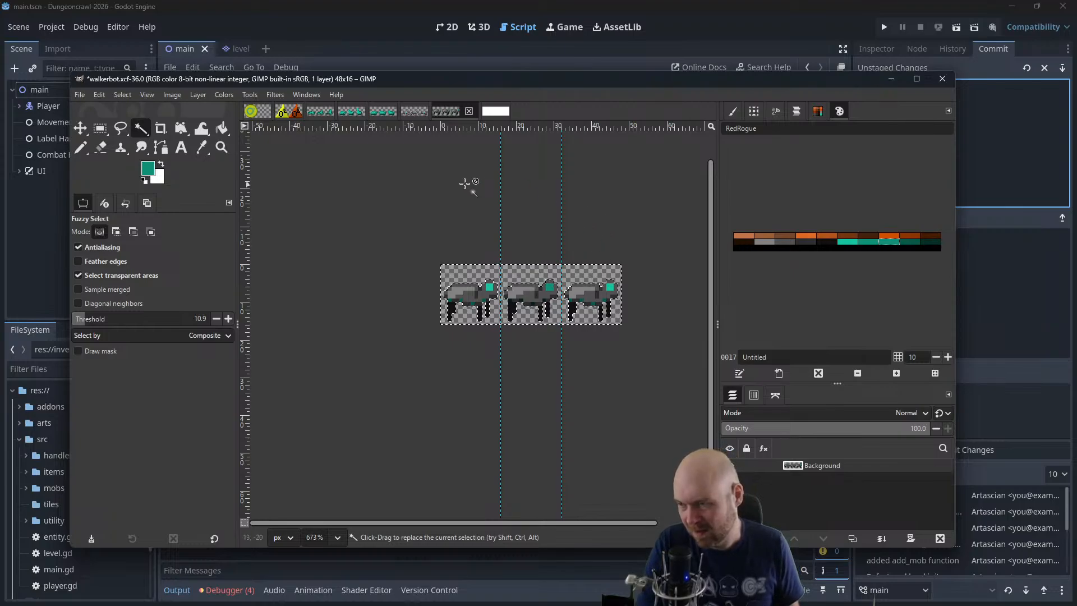
Add a vertical guide at position 16 to the new blank 48x16 image
click(496, 111)
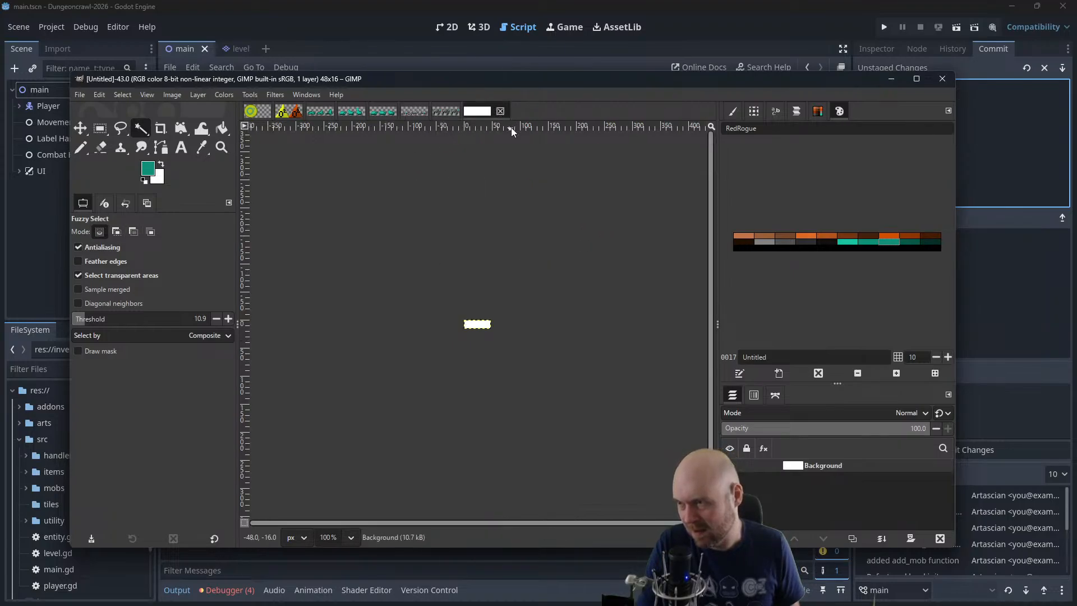
scroll(484, 347, up, 3)
scroll(484, 347, up, 4)
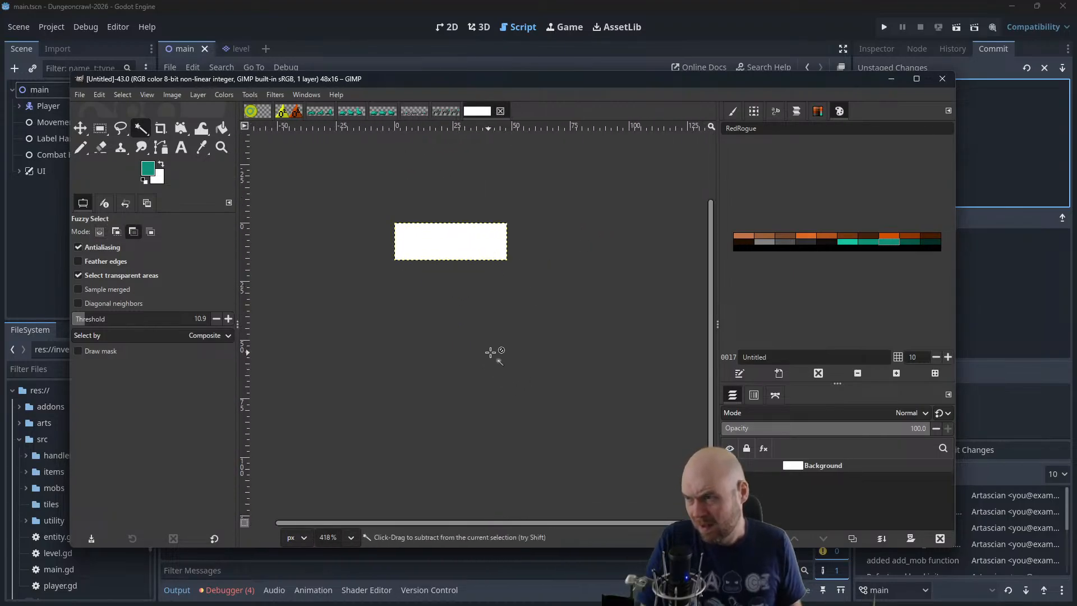
drag(496, 288, 551, 345)
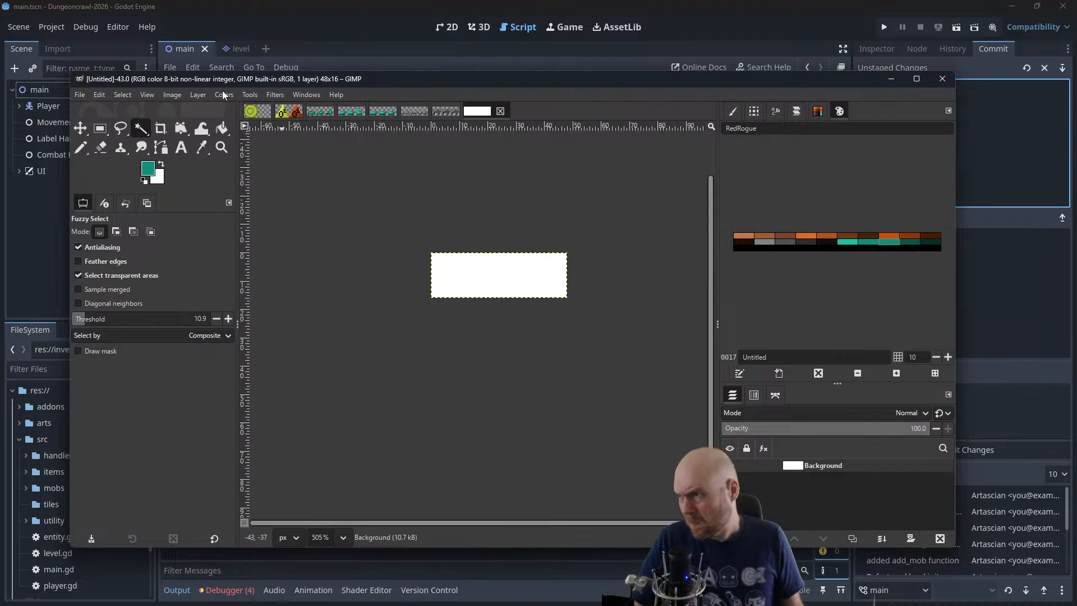
click(172, 95)
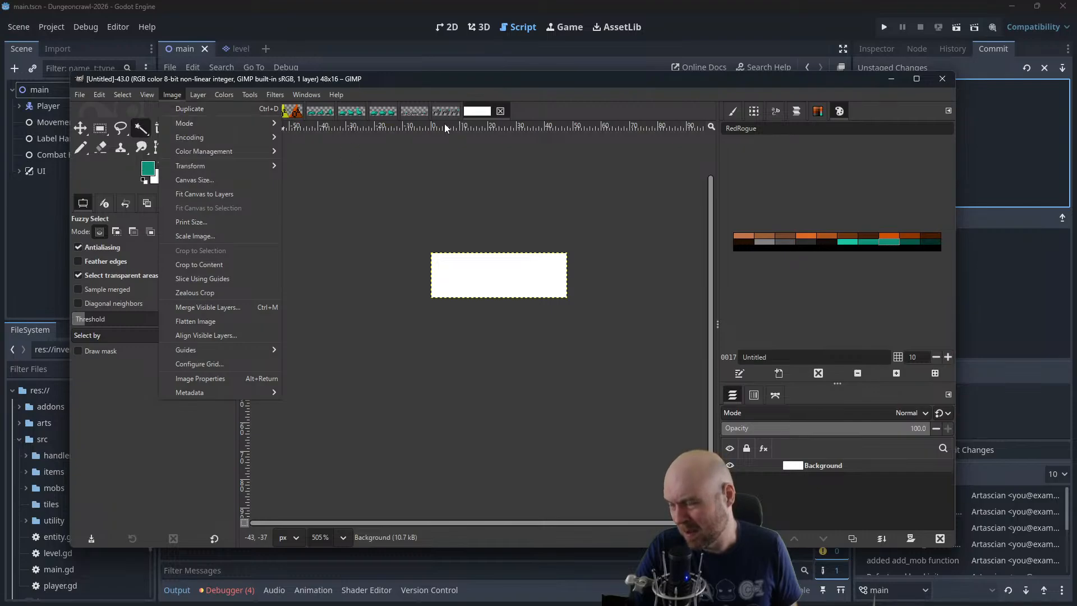
mouse_move(222, 349)
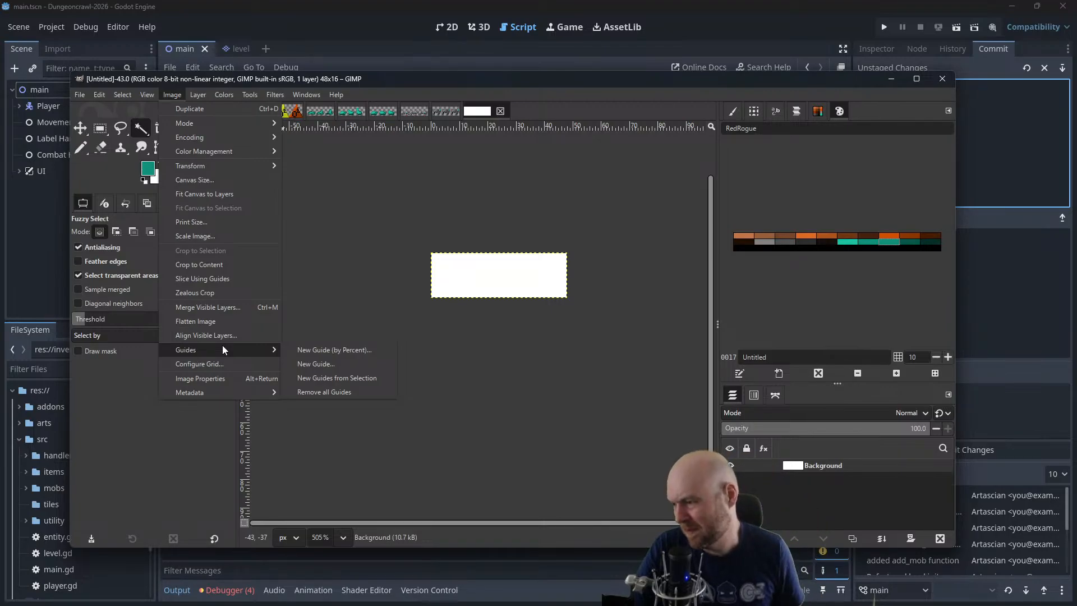
click(337, 364)
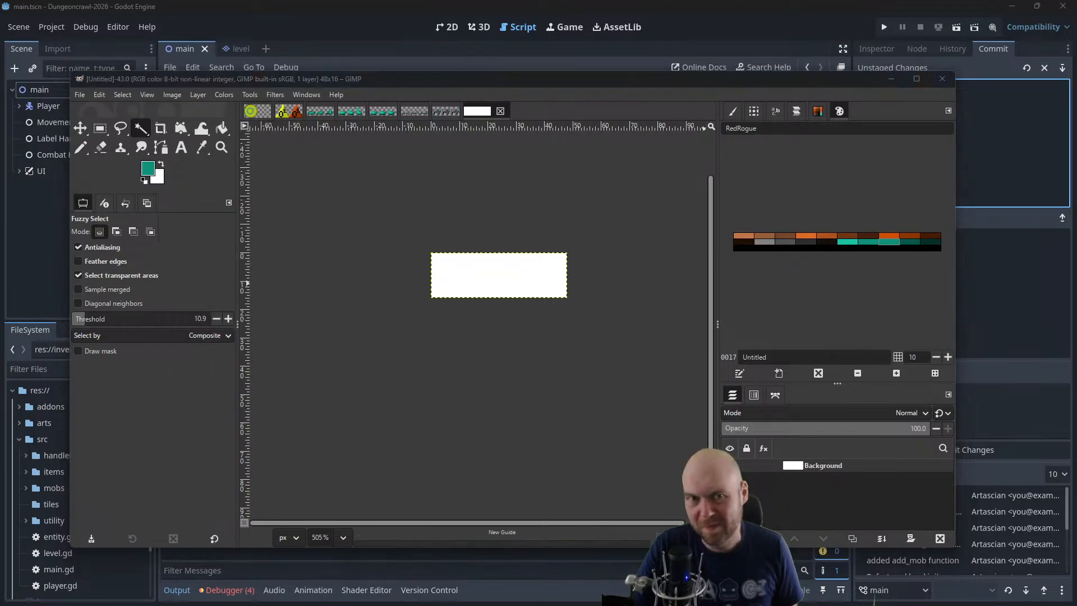
click(522, 316)
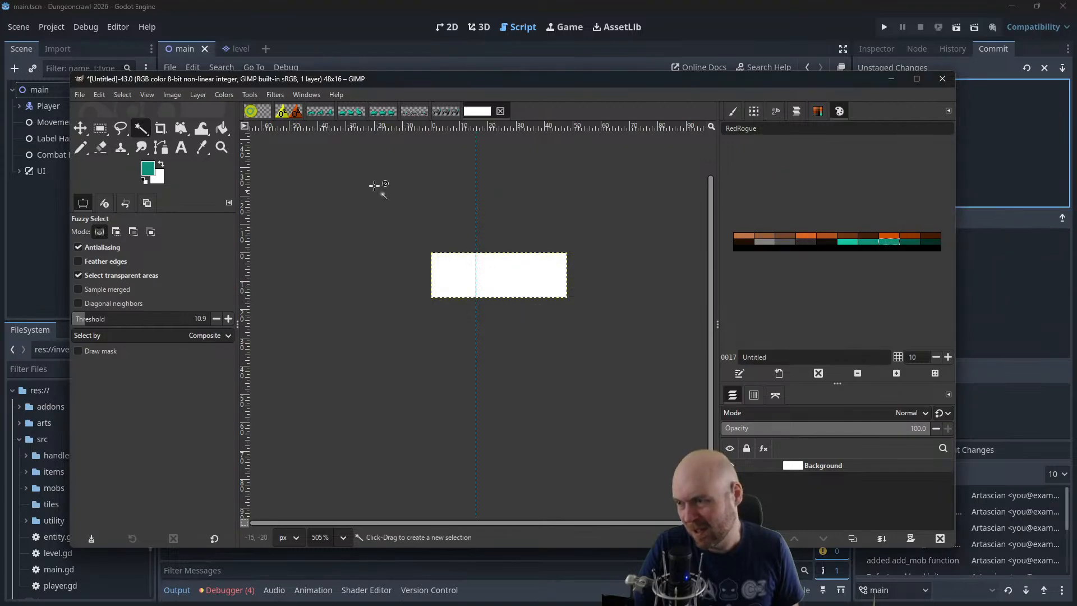
Add a second vertical guide at position 32 to the blank image
click(174, 95)
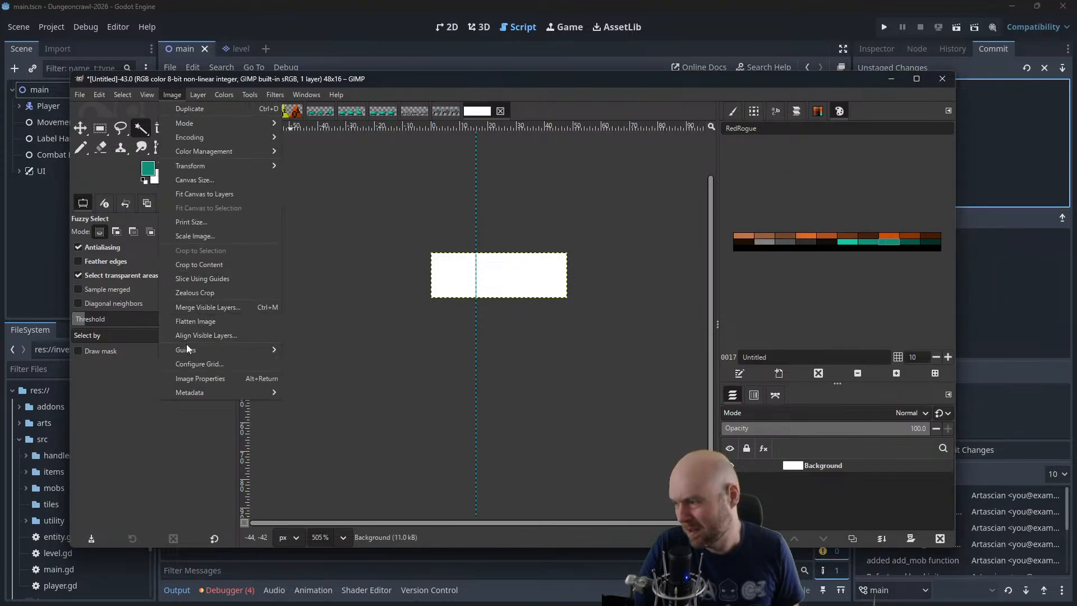
mouse_move(188, 350)
click(335, 365)
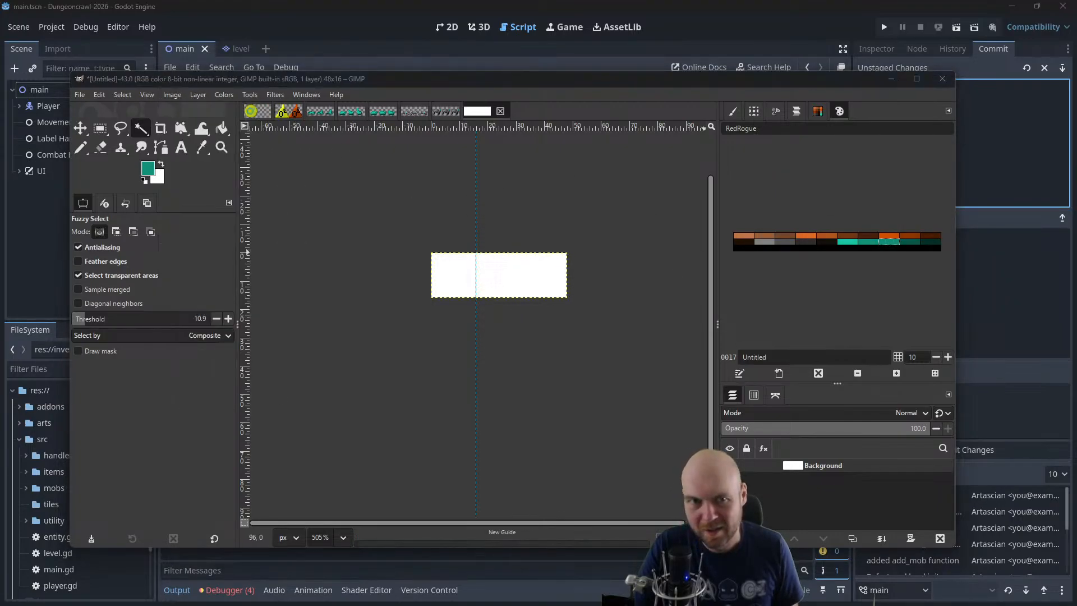
drag(556, 252, 513, 261)
text(32)
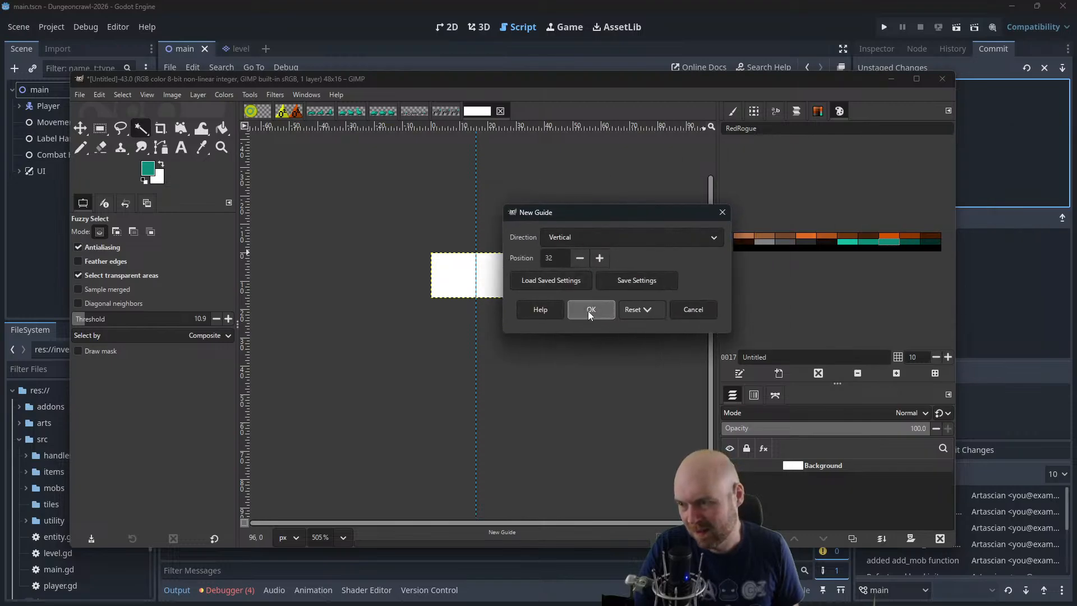
click(588, 311)
Add an alpha channel to the Background layer and bucket-fill the whole layer with black
scroll(541, 312, up, 3)
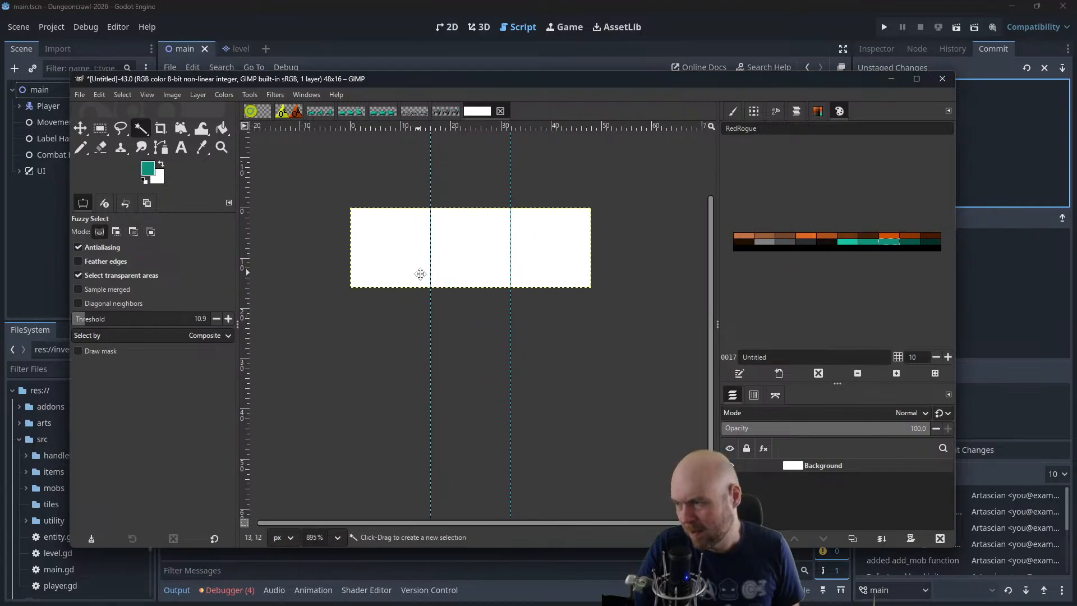
click(198, 94)
mouse_move(252, 222)
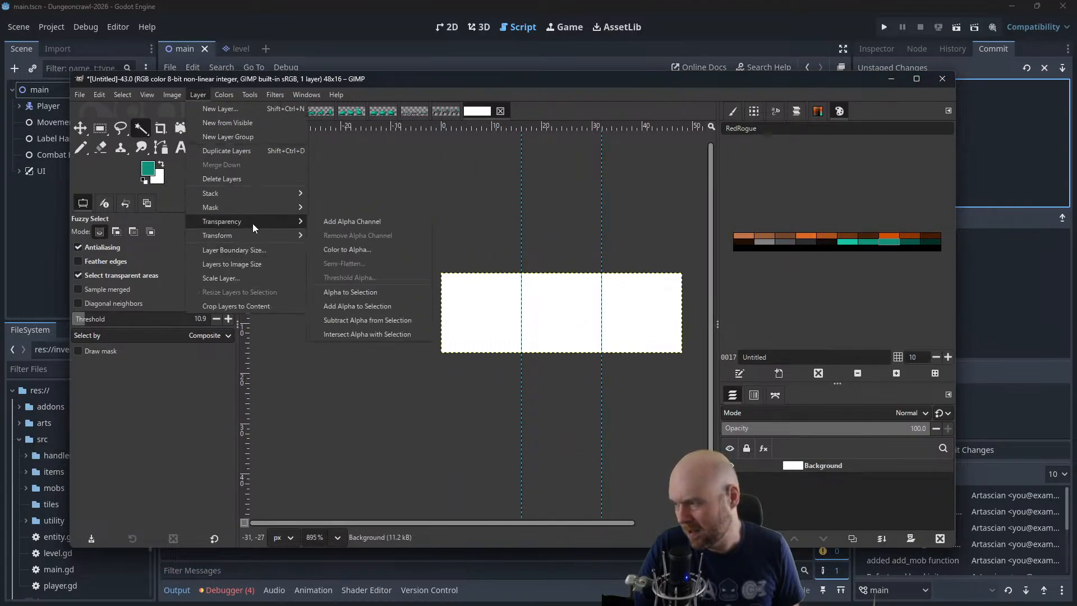
click(359, 224)
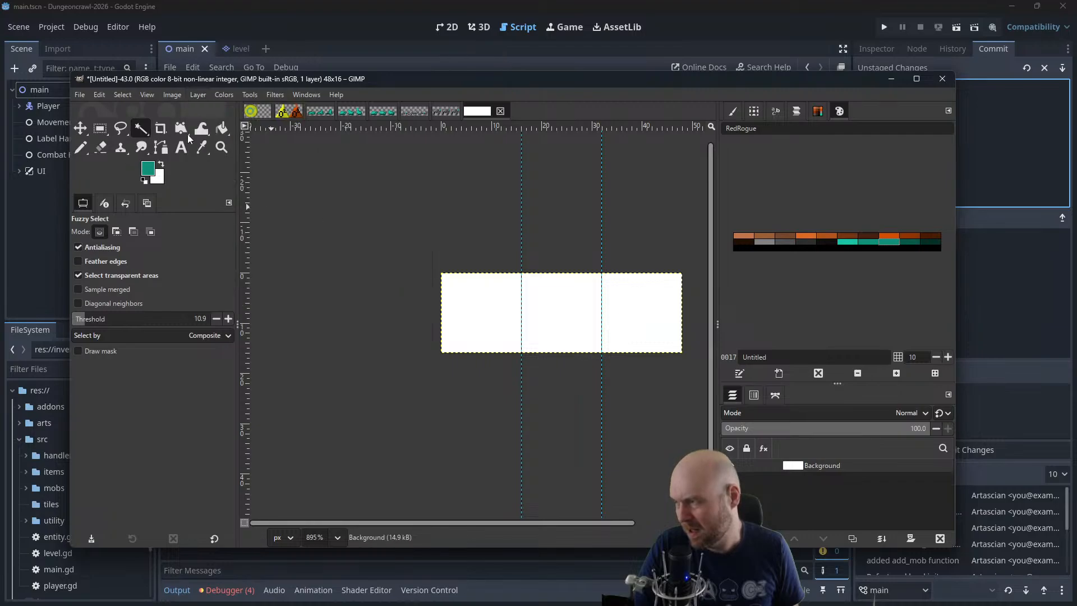
click(224, 133)
click(481, 289)
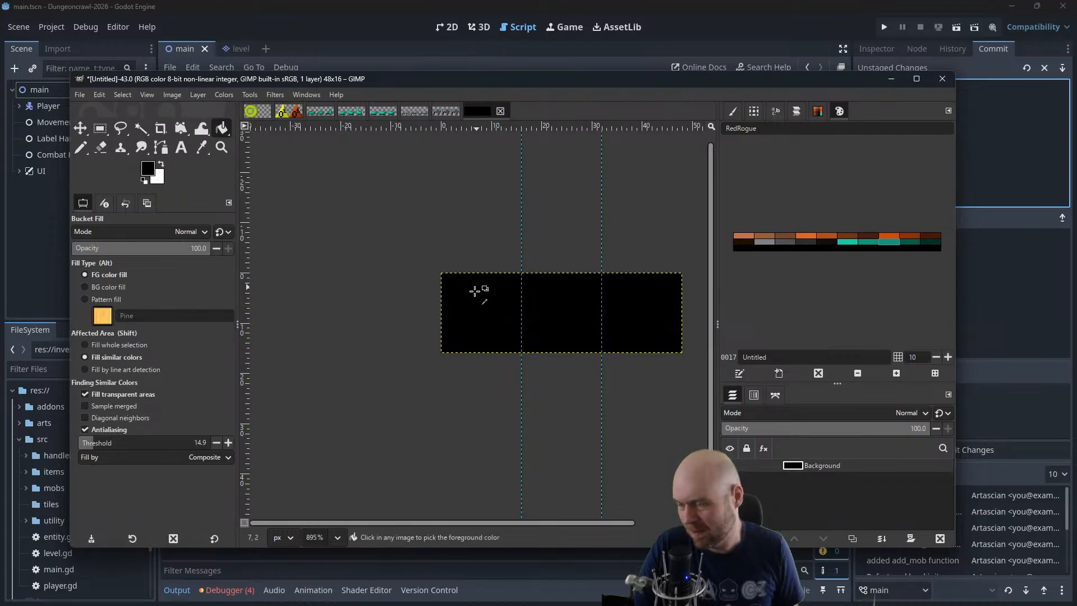
Try a low body block near the bottom of the first frame with the 1-pixel Pencil, in light grey and darker grey, and undo it
scroll(448, 320, up, 3)
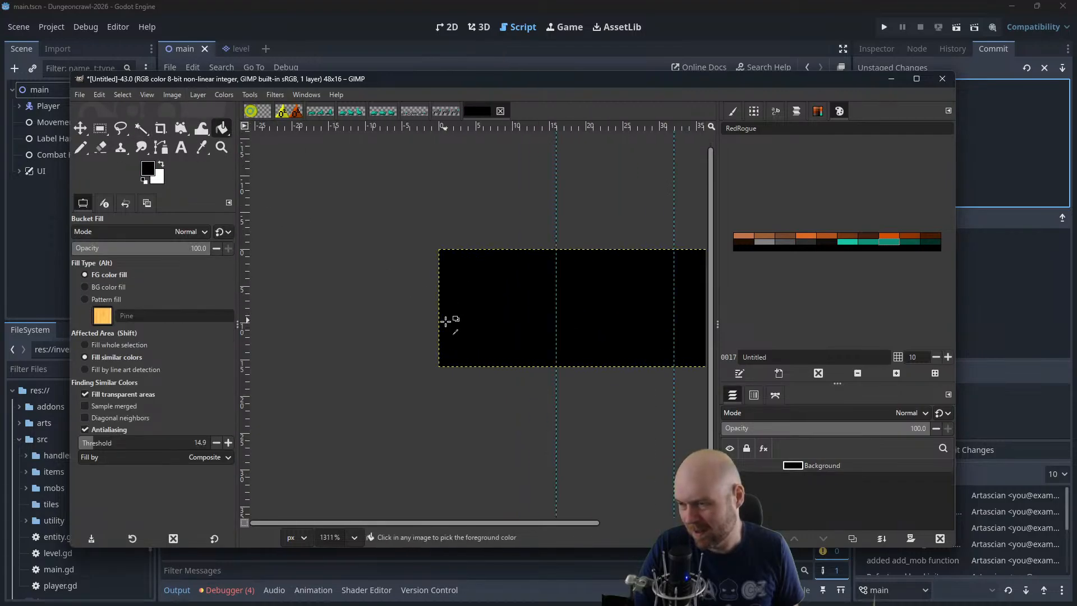
click(762, 242)
click(82, 147)
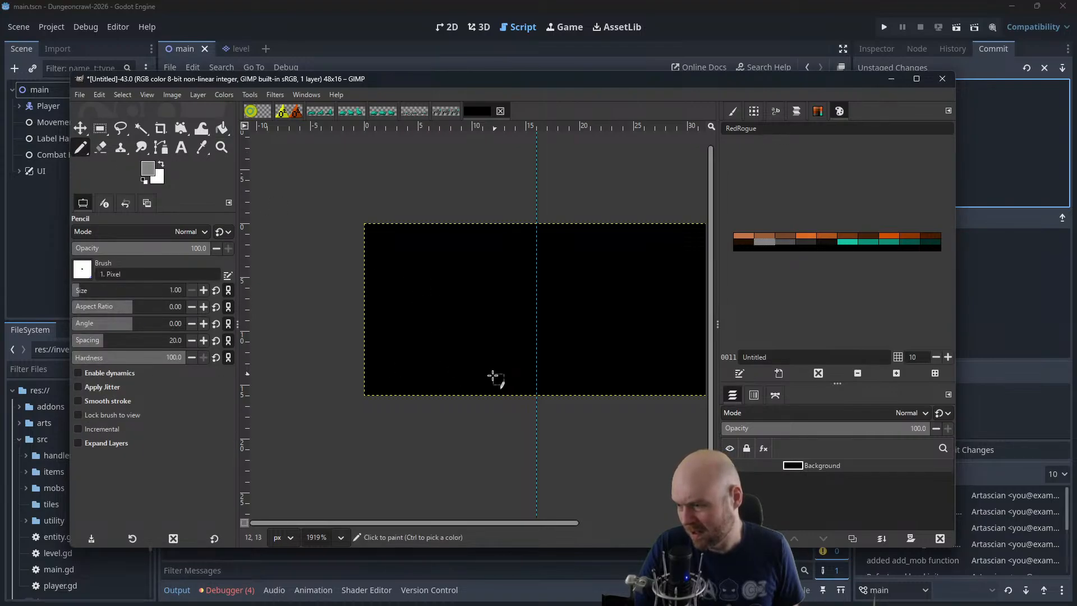
mouse_move(490, 377)
mouse_down()
mouse_move(445, 355)
mouse_move(395, 373)
mouse_move(485, 374)
mouse_move(412, 369)
mouse_up()
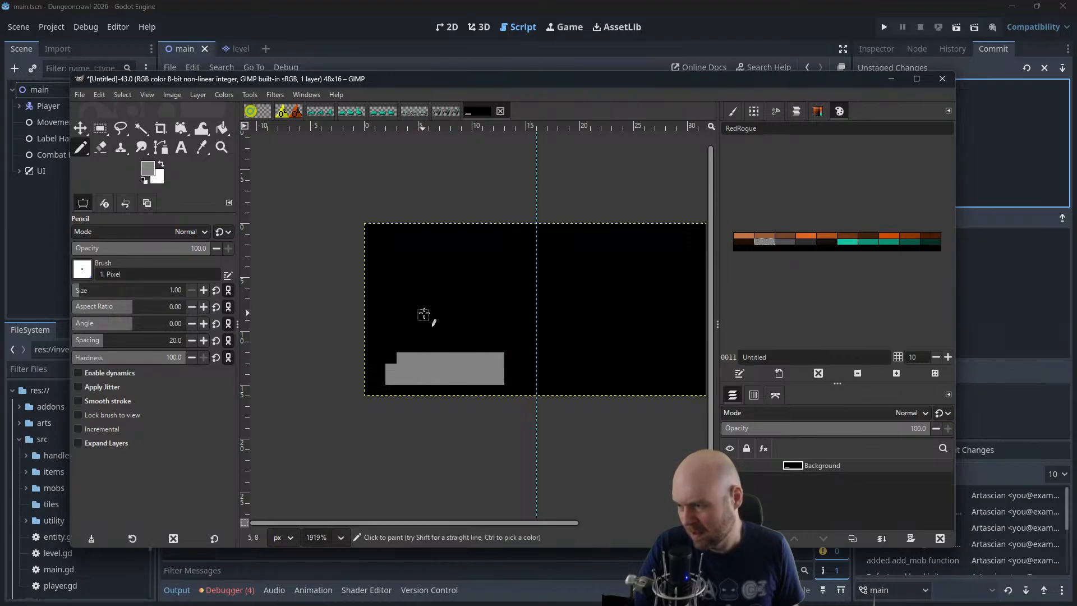
click(786, 241)
mouse_move(399, 358)
mouse_down()
mouse_move(499, 359)
mouse_move(498, 370)
mouse_move(400, 378)
mouse_move(392, 372)
mouse_move(489, 369)
mouse_up()
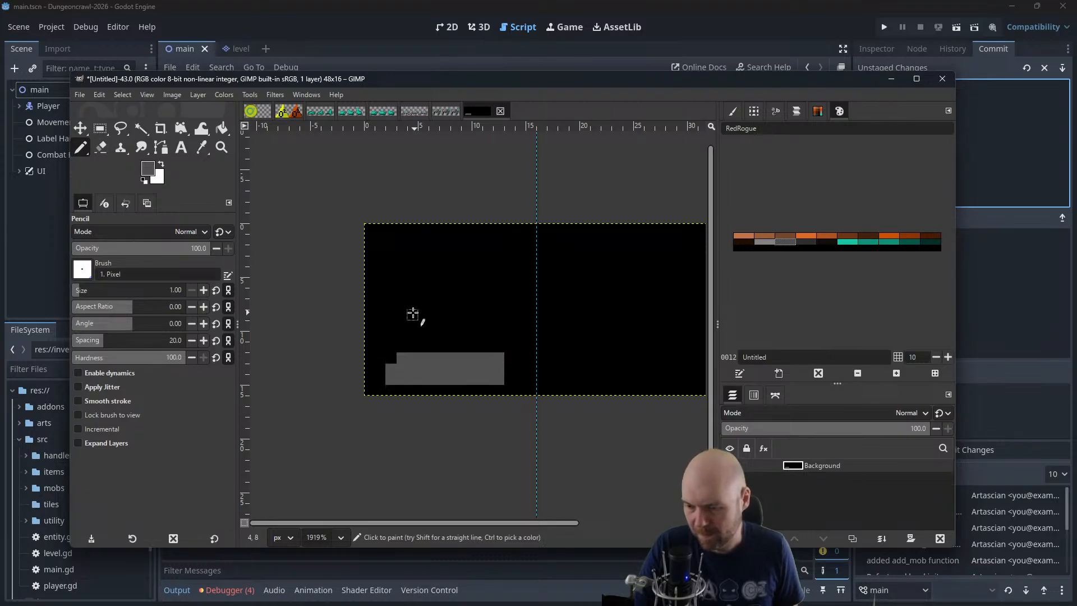
key(ctrl+z)
key(ctrl+z)
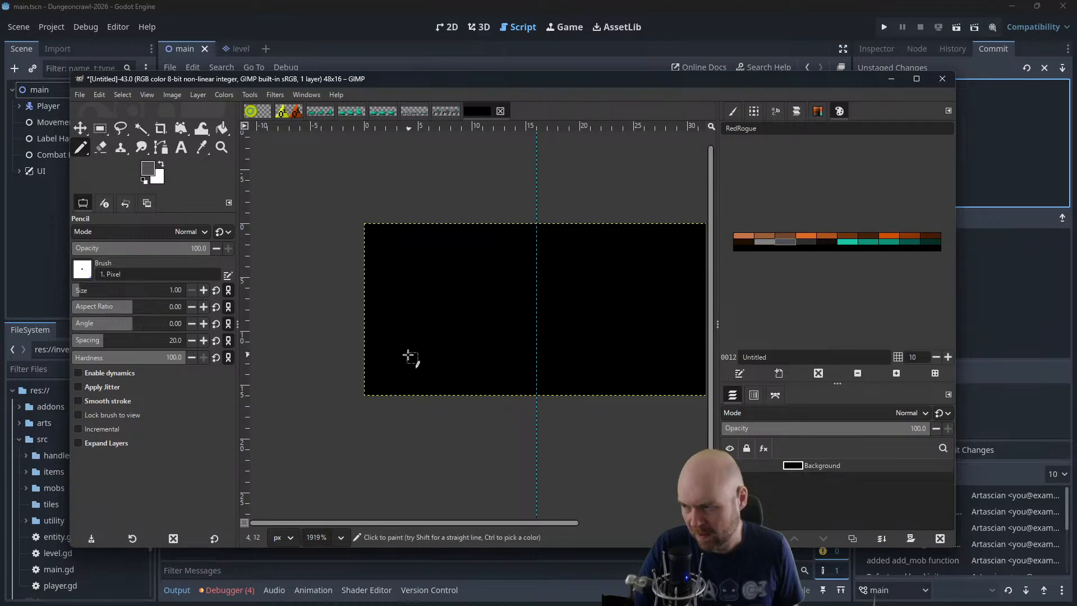
Try two separate dark-grey blocks low in the first frame with a shape above them, and undo all of it
mouse_move(399, 354)
mouse_down()
mouse_move(410, 377)
mouse_move(410, 348)
mouse_move(391, 347)
mouse_up()
mouse_move(488, 346)
mouse_down()
mouse_move(493, 383)
mouse_move(507, 352)
mouse_move(503, 370)
mouse_up()
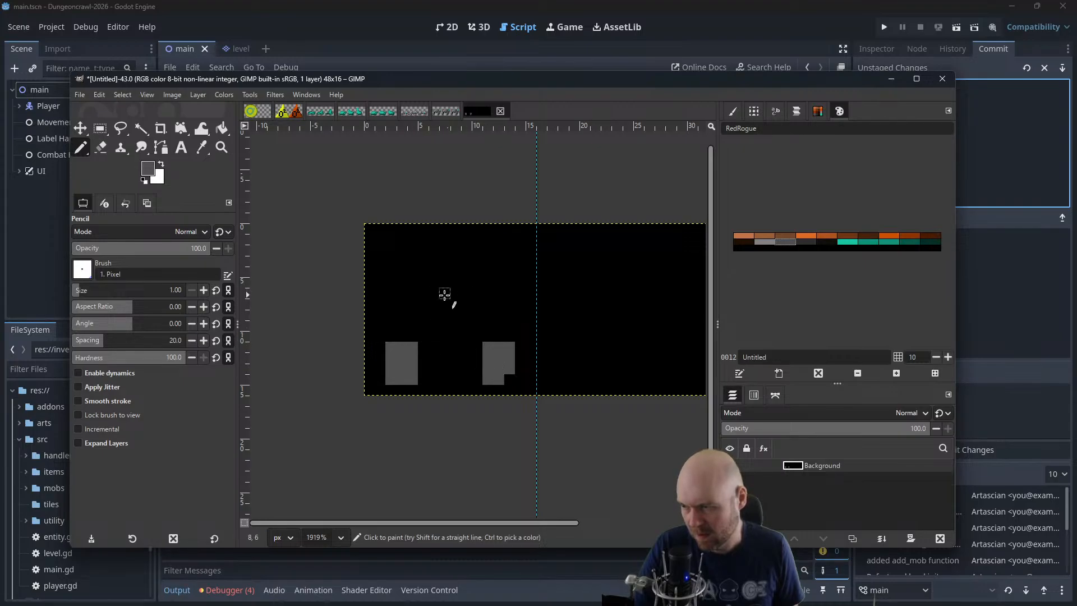
mouse_move(480, 273)
mouse_down()
mouse_move(431, 279)
mouse_move(425, 321)
mouse_move(464, 343)
mouse_move(491, 313)
mouse_move(467, 281)
mouse_move(424, 299)
mouse_up()
key(ctrl+z)
key(ctrl+z)
key(ctrl+z)
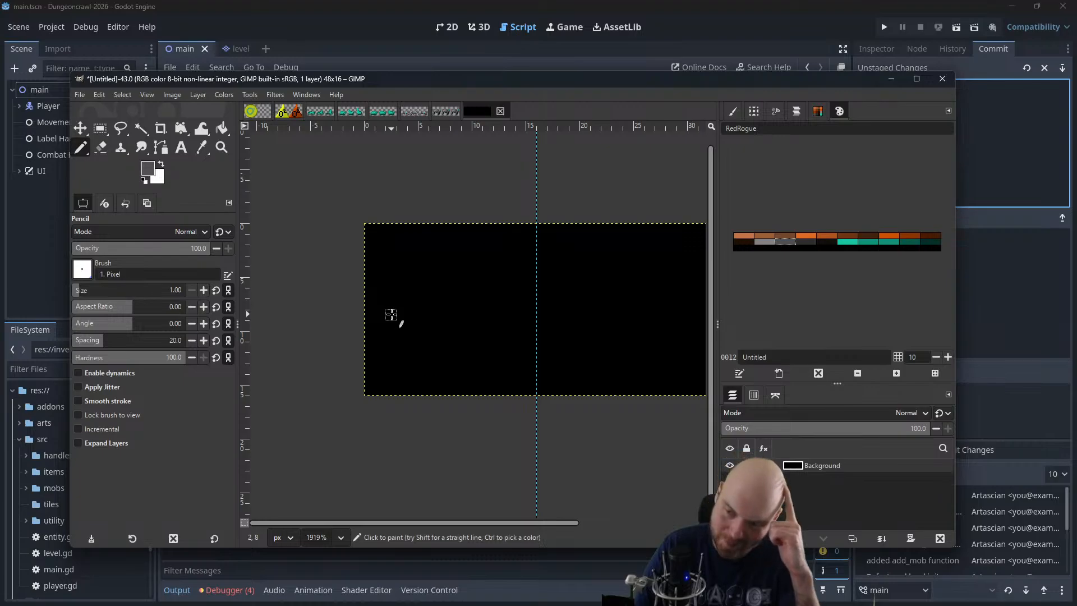
Outline and fill a low dark-grey body about 14 by 4 pixels near the bottom of the first frame, undoing stray strokes
mouse_move(392, 346)
mouse_down()
mouse_move(491, 370)
mouse_move(513, 358)
mouse_move(501, 345)
mouse_move(396, 348)
mouse_move(446, 375)
mouse_move(490, 374)
mouse_move(513, 366)
mouse_move(512, 353)
mouse_move(450, 351)
mouse_move(386, 370)
mouse_move(502, 380)
mouse_move(521, 365)
mouse_move(505, 350)
mouse_move(469, 348)
mouse_move(381, 367)
mouse_up()
key(ctrl+z)
key(ctrl+z)
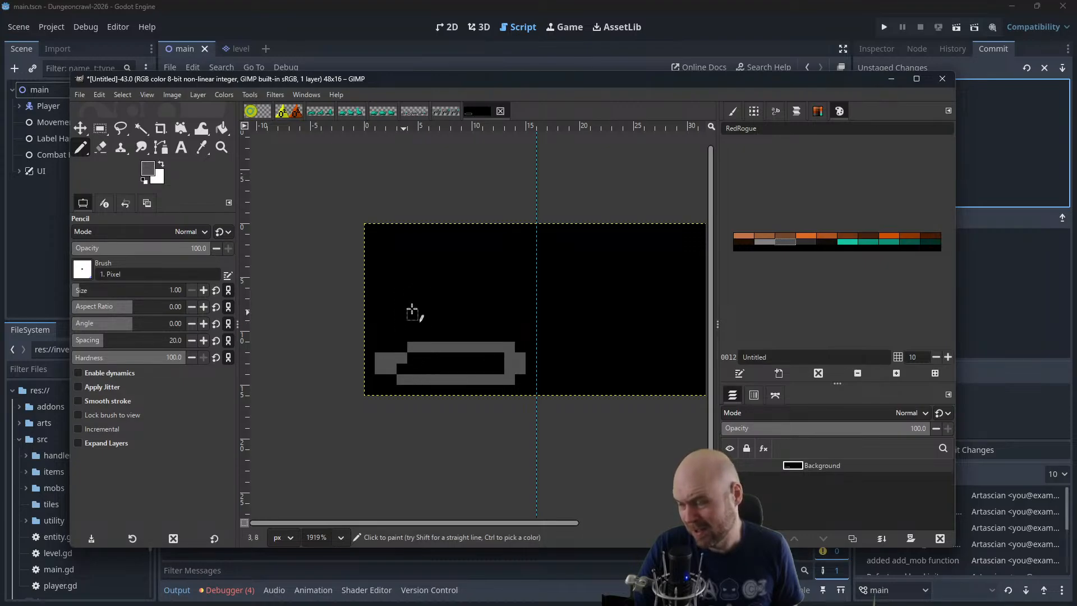
mouse_move(400, 368)
mouse_down()
mouse_move(499, 369)
mouse_move(414, 357)
mouse_up()
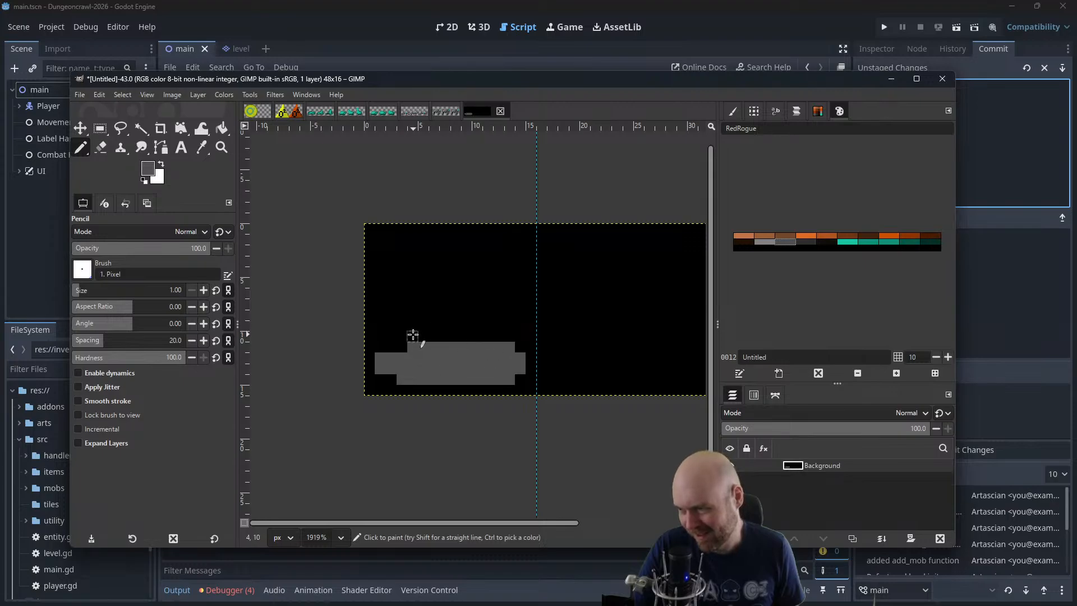
Try two short vertical posts on the low body with a wide dark-grey outline above them, and undo the upper outline
click(422, 336)
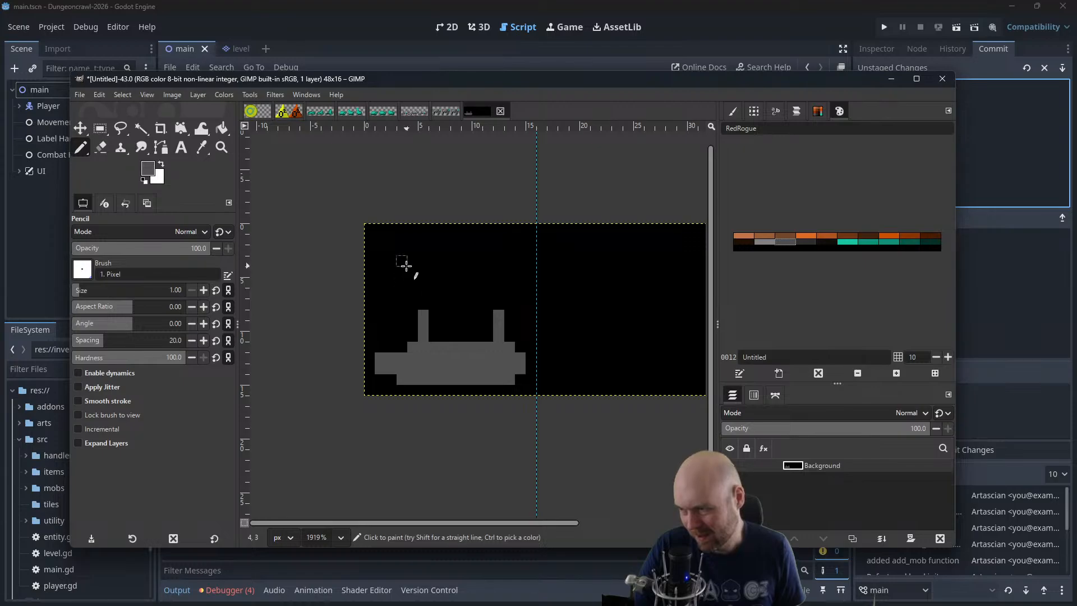
mouse_move(404, 264)
mouse_down()
mouse_move(403, 286)
mouse_move(472, 298)
mouse_move(514, 291)
mouse_move(519, 264)
mouse_move(412, 262)
mouse_move(433, 271)
mouse_up()
key(ctrl+z)
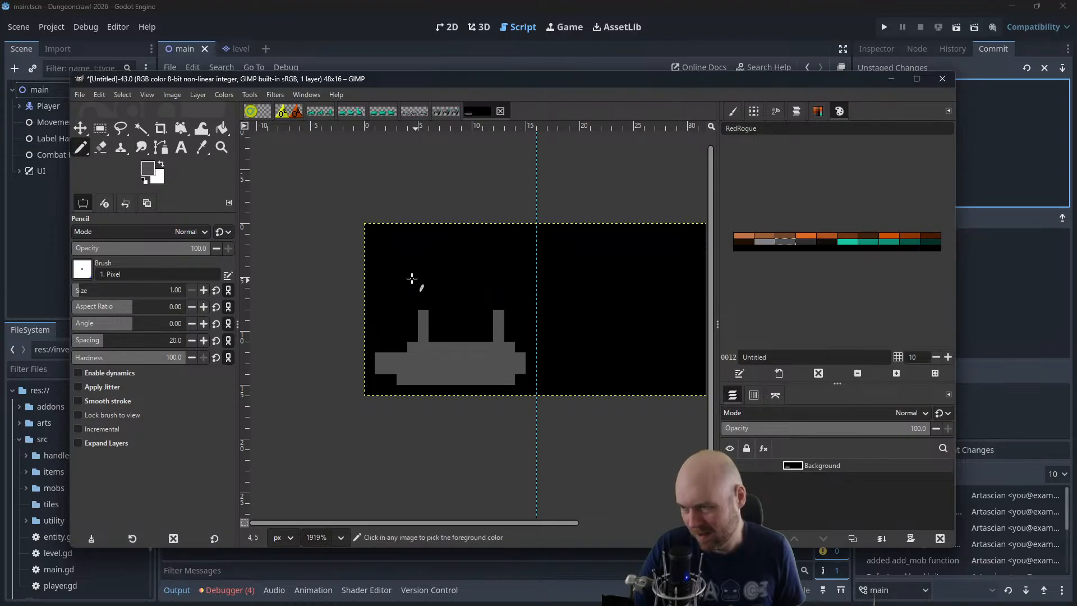
mouse_move(510, 266)
mouse_down()
mouse_move(447, 255)
mouse_move(405, 282)
mouse_move(503, 302)
mouse_move(508, 269)
mouse_up()
key(ctrl+z)
mouse_move(402, 258)
mouse_down()
mouse_move(412, 289)
mouse_move(513, 296)
mouse_move(520, 270)
mouse_move(482, 257)
mouse_move(421, 261)
mouse_up()
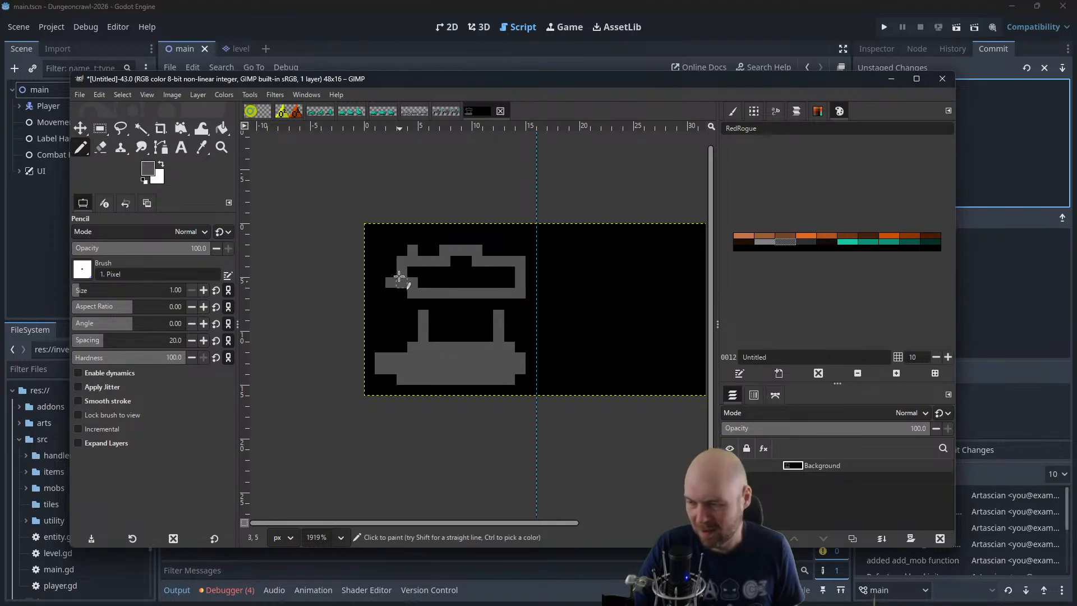
key(ctrl+z)
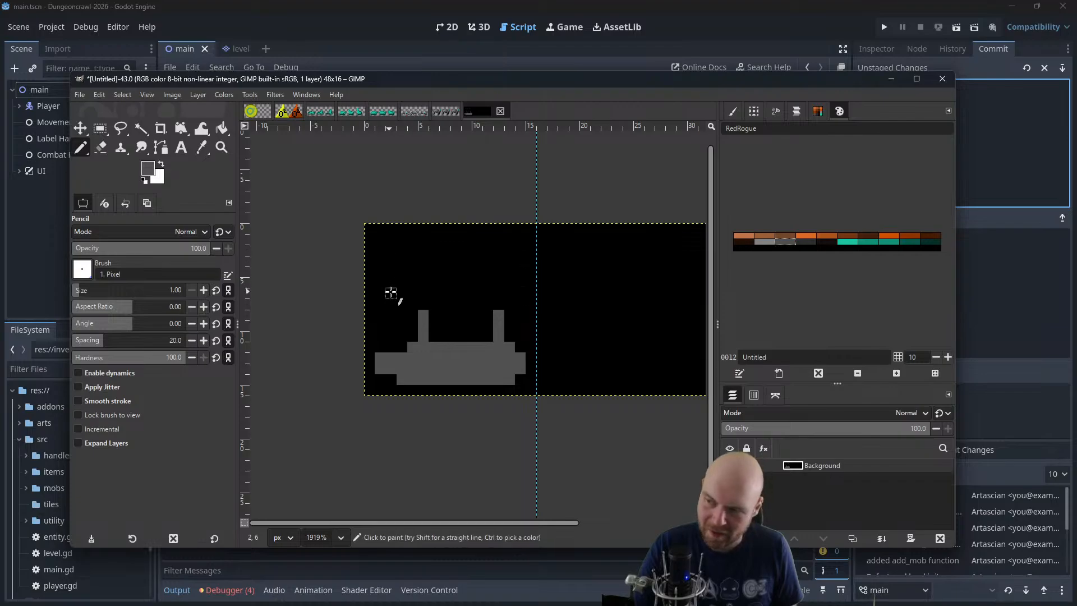
Try a flat and a slanted shape above the posts, and undo them together with the posts and the body
mouse_move(392, 293)
mouse_down()
mouse_move(419, 259)
mouse_move(516, 260)
mouse_move(493, 293)
mouse_move(401, 294)
mouse_up()
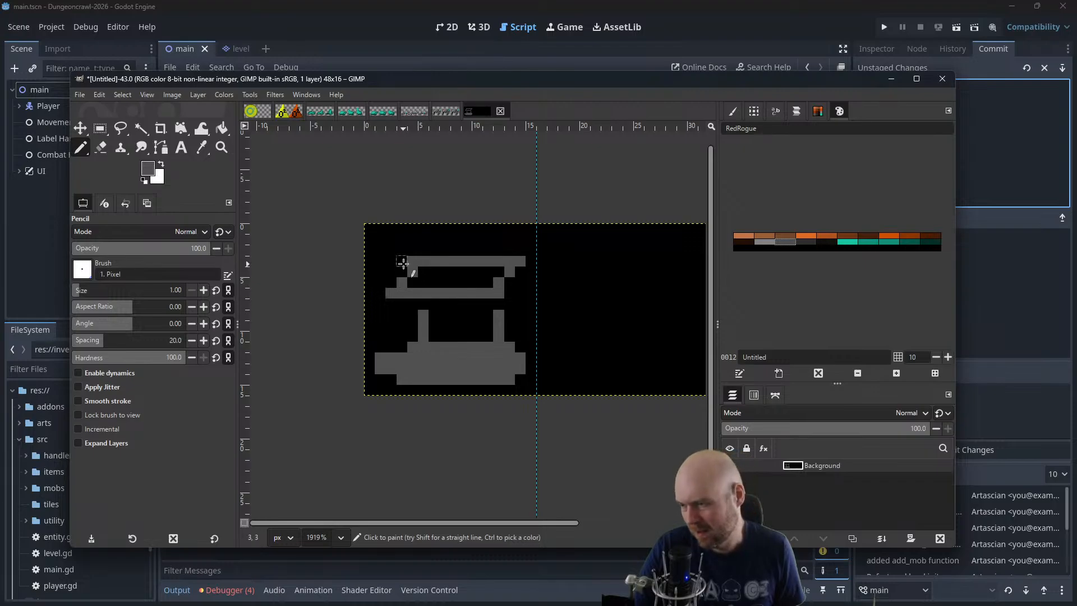
key(ctrl+z)
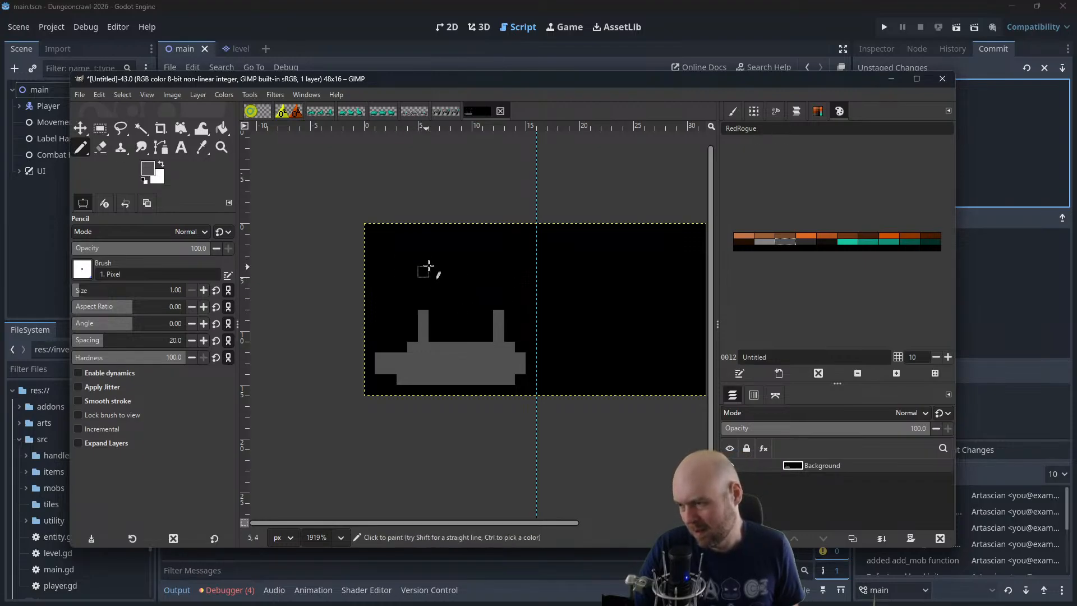
mouse_move(437, 260)
mouse_down()
mouse_move(380, 297)
mouse_move(382, 321)
mouse_move(447, 284)
mouse_up()
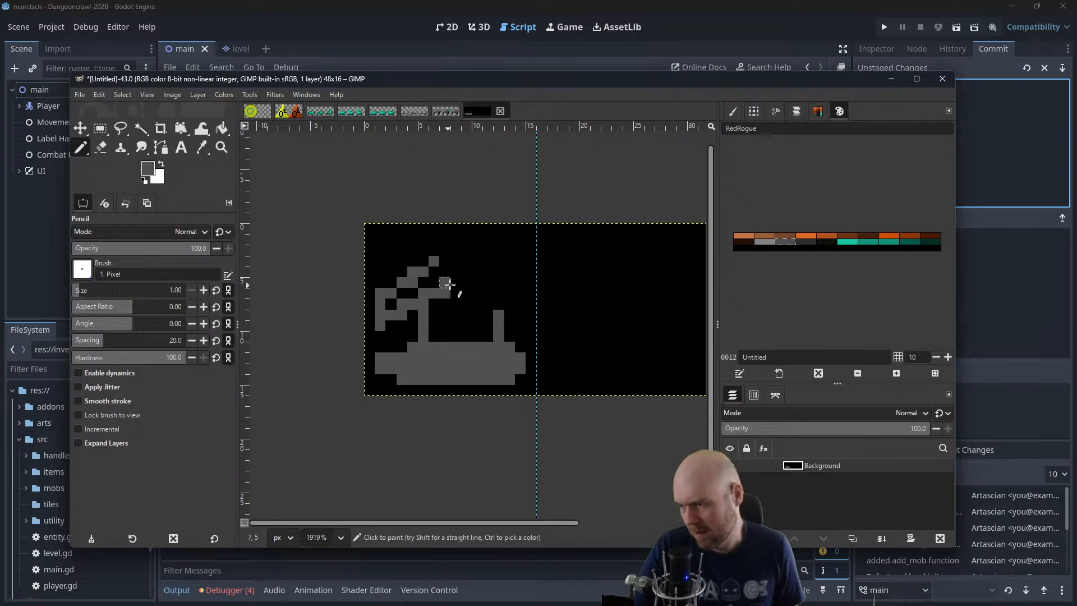
key(ctrl+z)
key(ctrl+z)
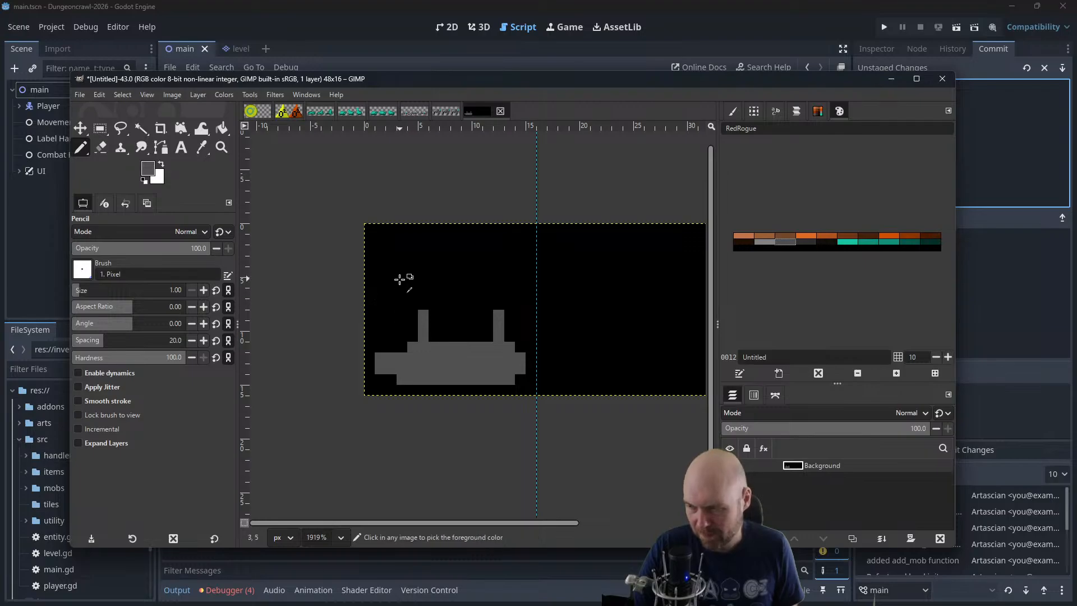
key(ctrl+z)
key(ctrl+z)
key(ctrl+z)
key(ctrl+z)
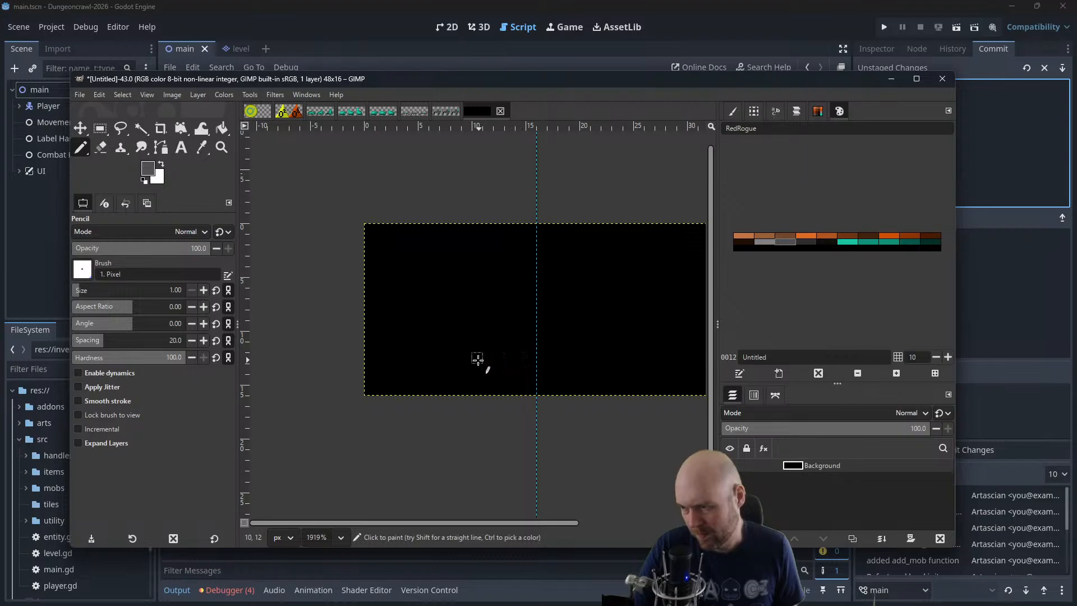
Outline a dark-grey tank in the first frame with a low base about 14 pixels wide, a stepped hull, and a turret with a gun barrel
mouse_move(513, 350)
mouse_down()
mouse_move(425, 339)
mouse_move(387, 367)
mouse_move(458, 381)
mouse_move(520, 346)
mouse_up()
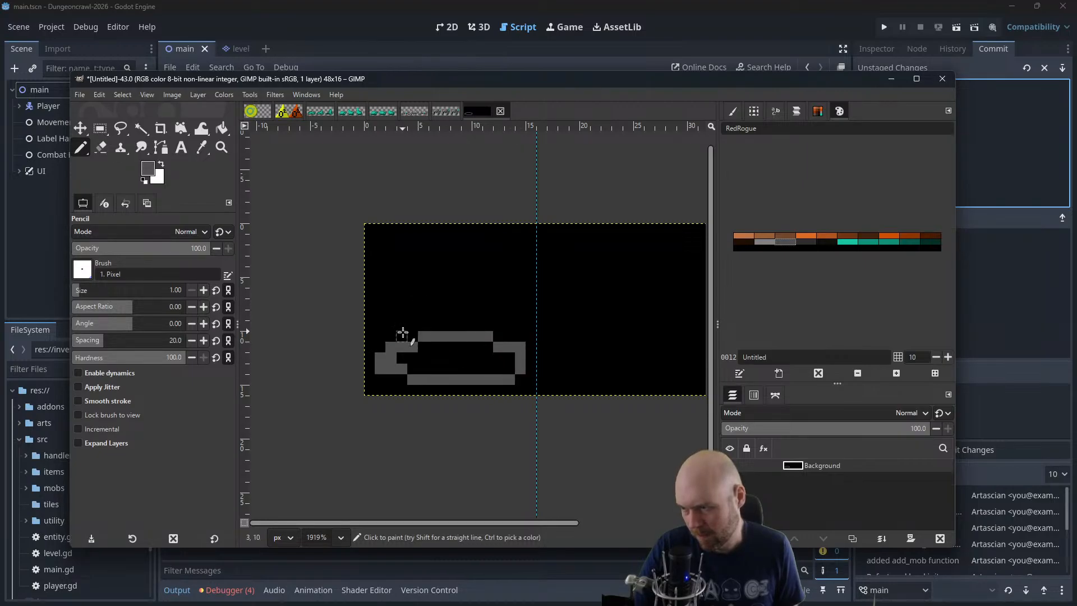
mouse_move(399, 334)
mouse_down()
mouse_move(423, 313)
mouse_move(497, 334)
mouse_up()
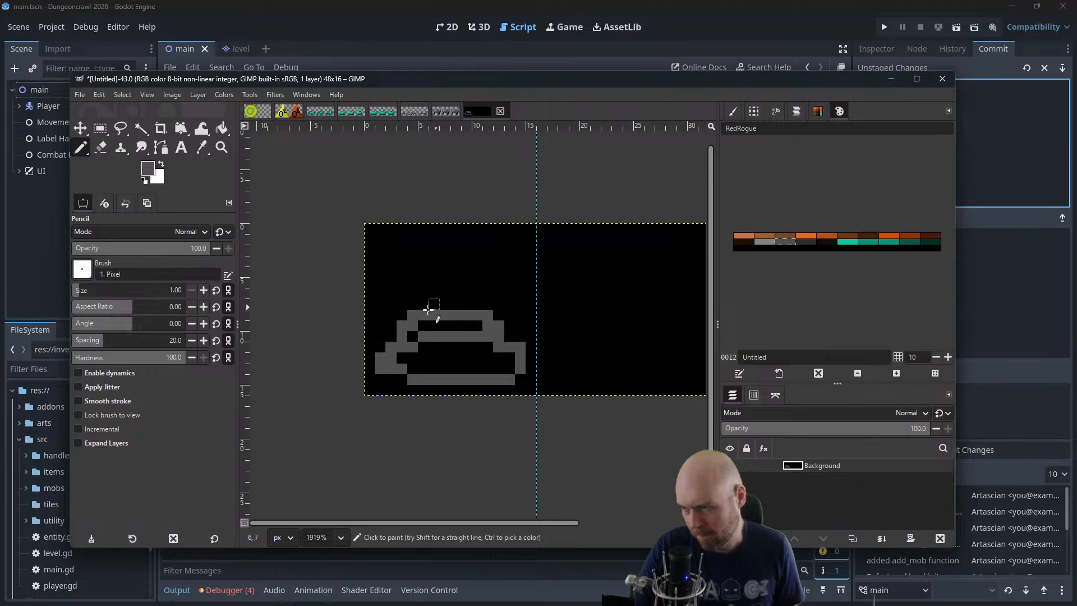
mouse_move(428, 301)
mouse_down()
mouse_move(460, 287)
mouse_move(470, 308)
mouse_move(433, 281)
mouse_move(458, 277)
mouse_move(470, 307)
mouse_move(456, 270)
mouse_move(521, 283)
mouse_up()
key(ctrl+z)
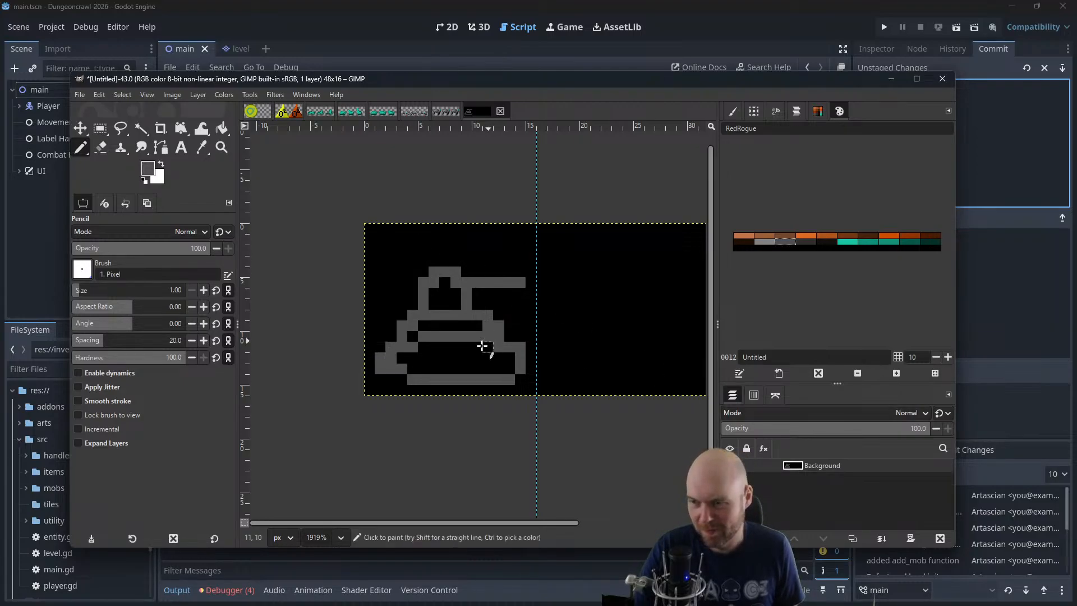
drag(392, 360, 418, 358)
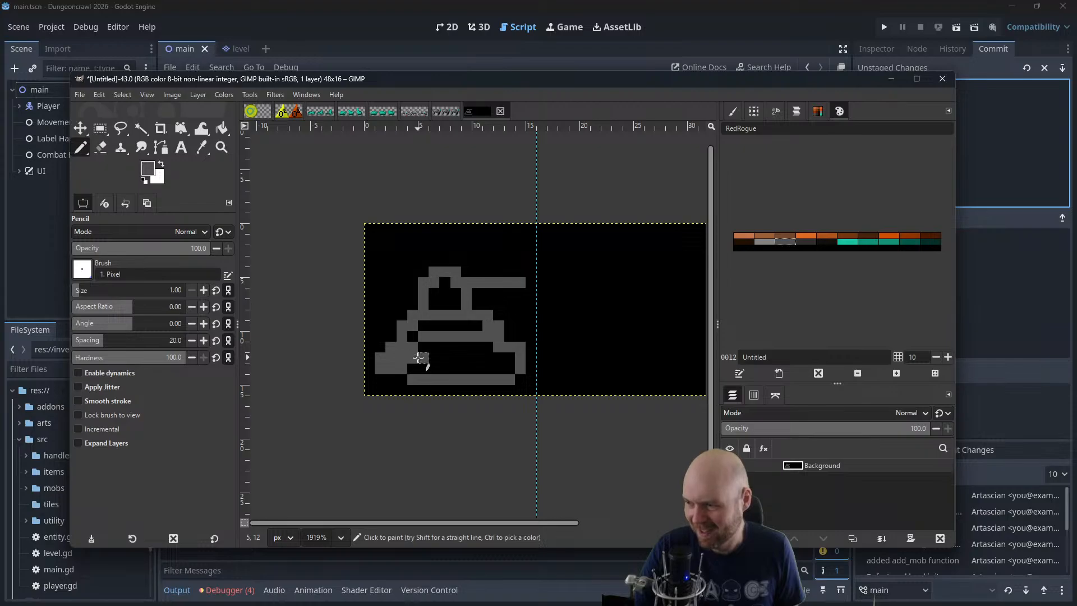
Fill the insides of the tank's base, hull band and turret with the palette's darker grey 2d2d2d
click(766, 242)
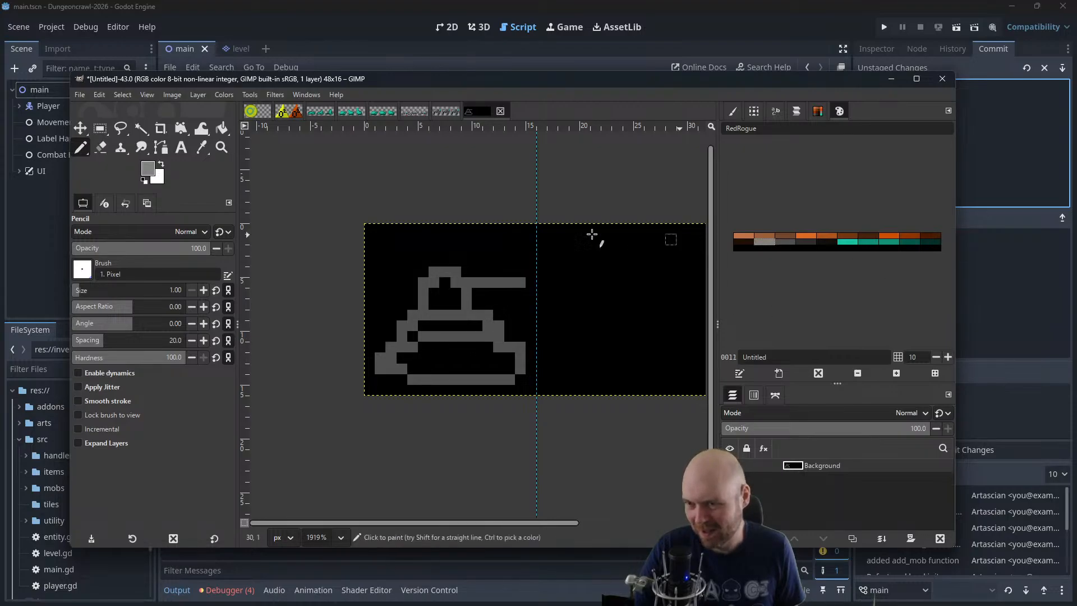
click(801, 242)
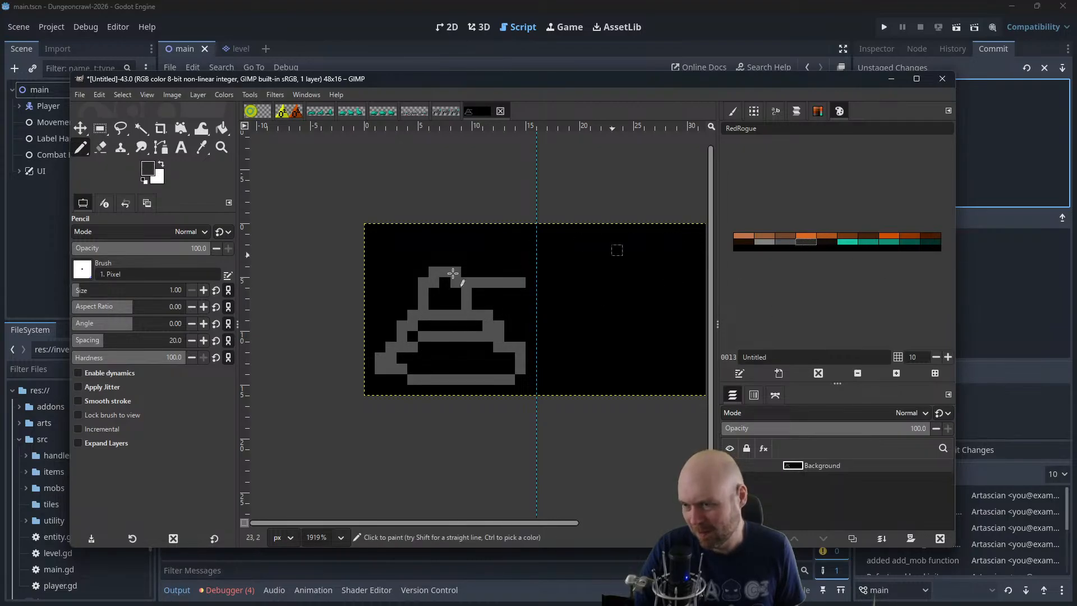
click(406, 356)
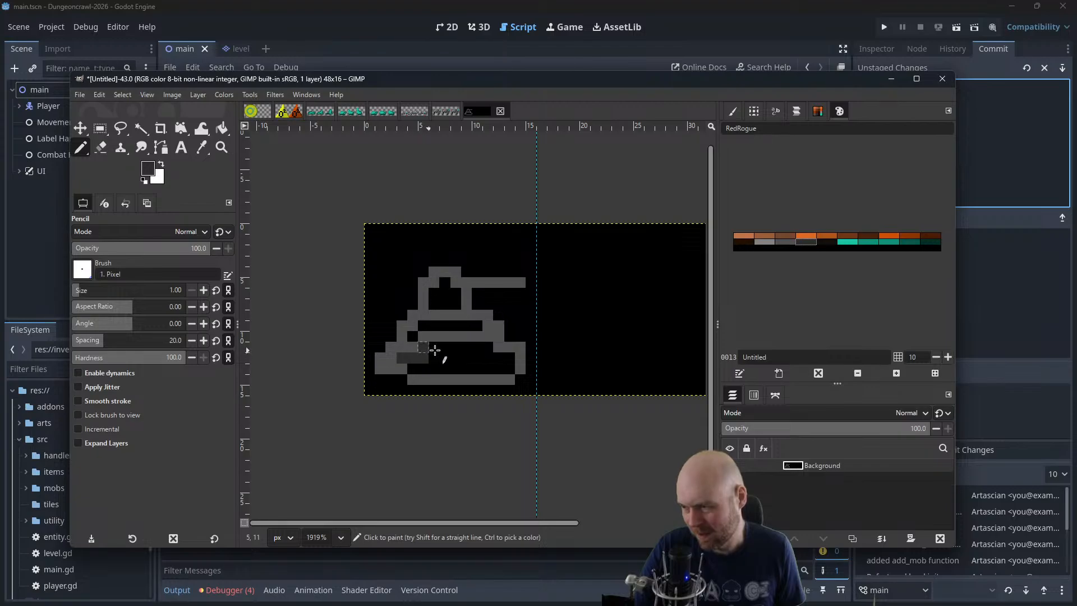
mouse_move(436, 350)
mouse_down()
mouse_move(510, 357)
mouse_move(414, 366)
mouse_move(507, 369)
mouse_up()
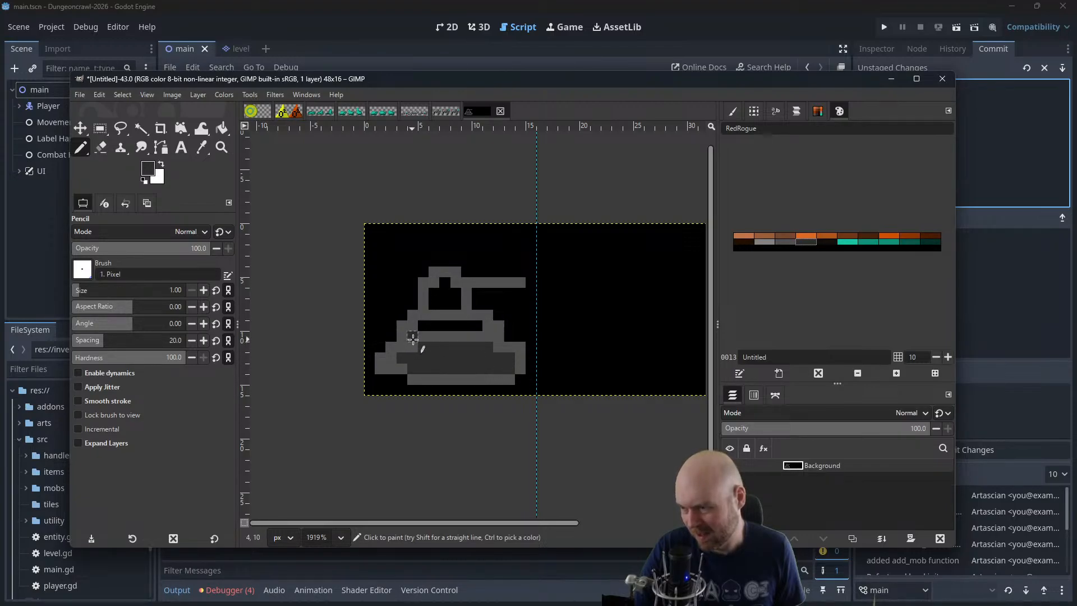
mouse_move(440, 327)
mouse_down()
mouse_move(474, 327)
mouse_move(433, 303)
mouse_move(444, 283)
mouse_move(453, 300)
mouse_up()
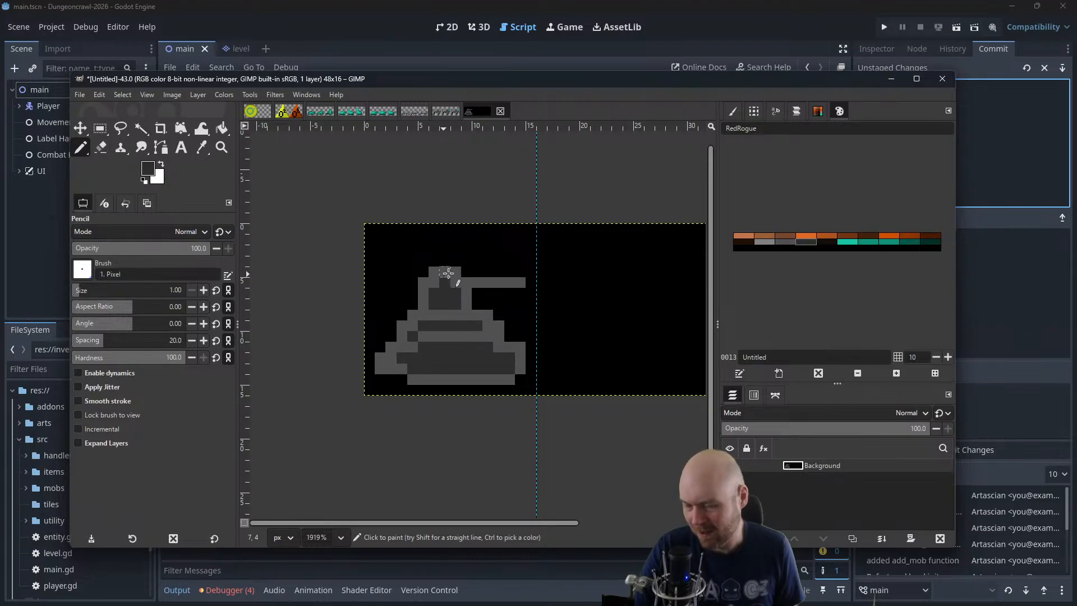
Recolour the turret's inside and the barrel light grey, leaving a dark barrel tip, and raise the turret's dark-grey outline by one pixel
click(769, 244)
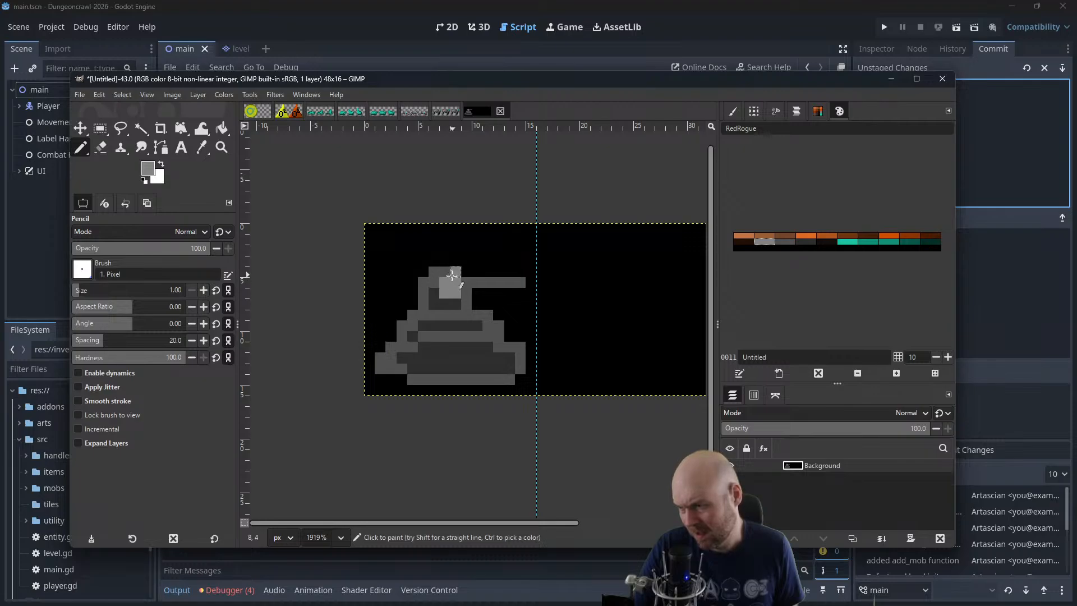
drag(443, 280, 445, 272)
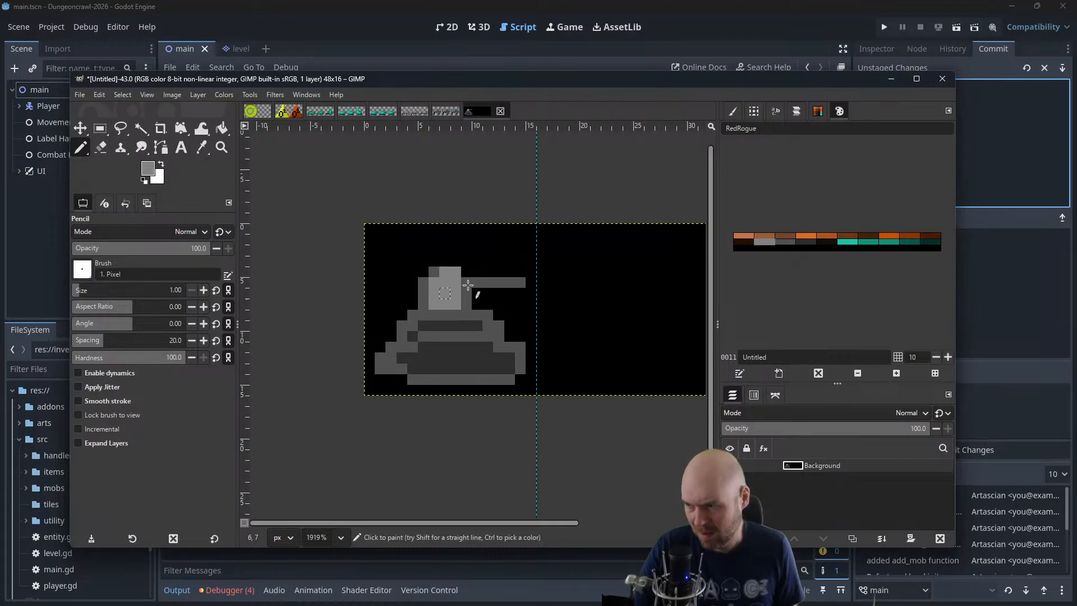
click(795, 241)
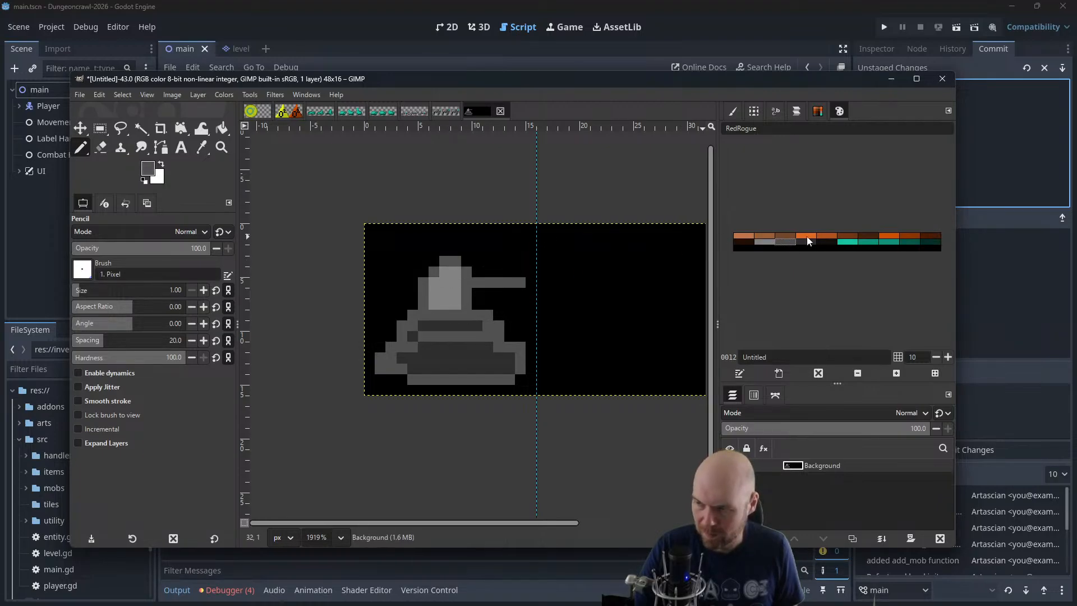
click(764, 242)
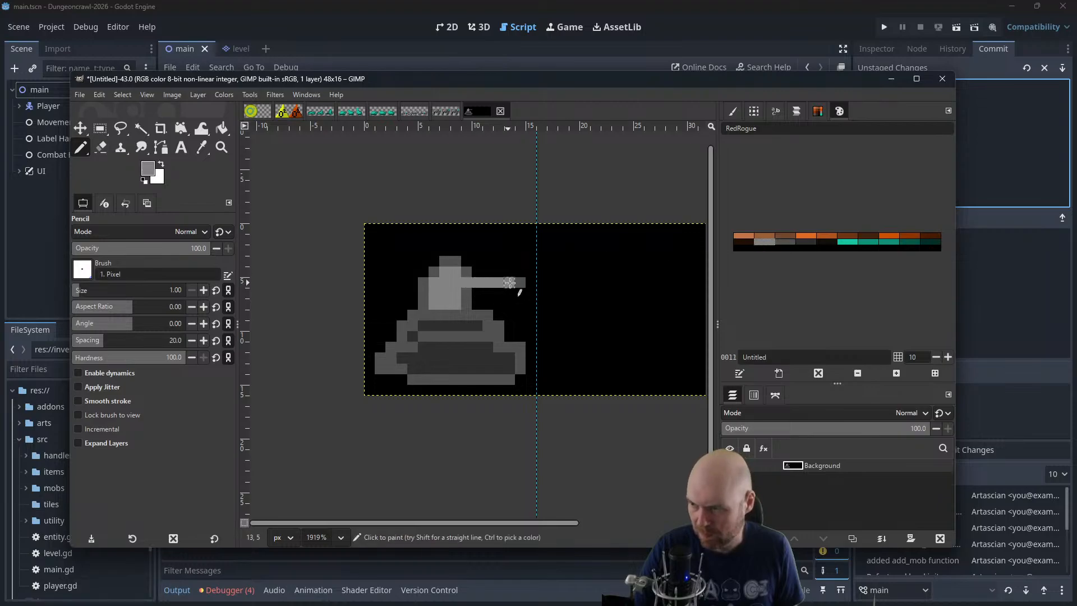
Compare the HSV values of the RedRogue palette's dark grey, brown and near-black entries in the foreground colour editor
click(785, 242)
click(805, 243)
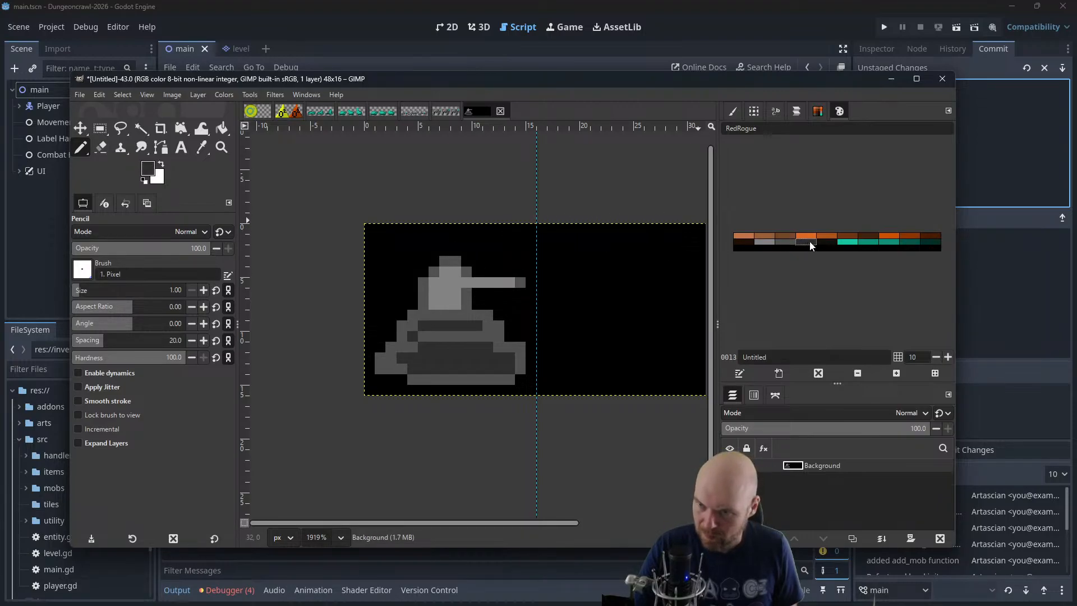
click(831, 246)
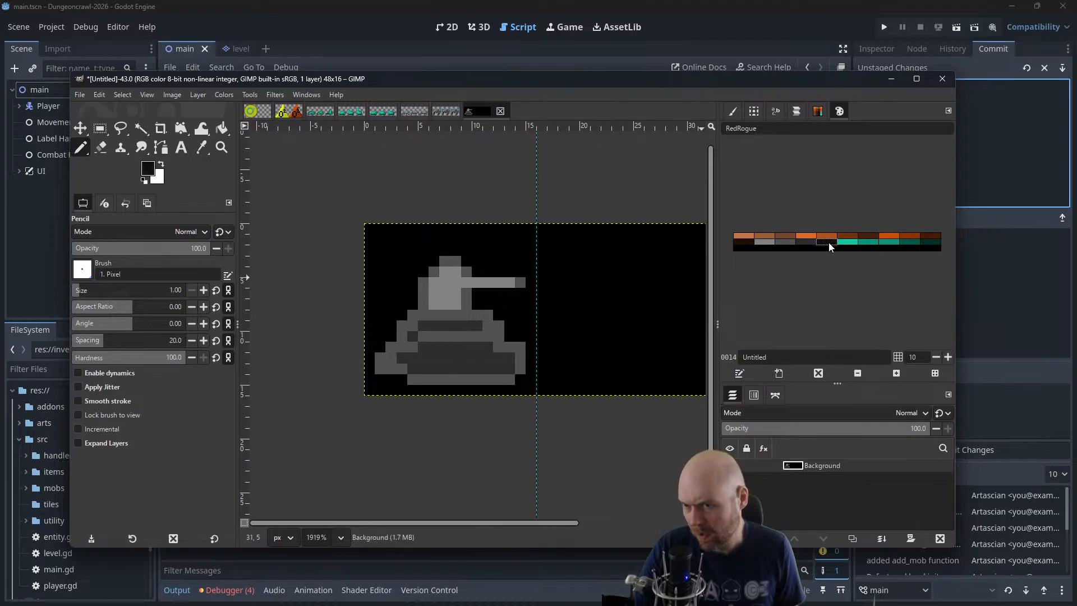
click(150, 169)
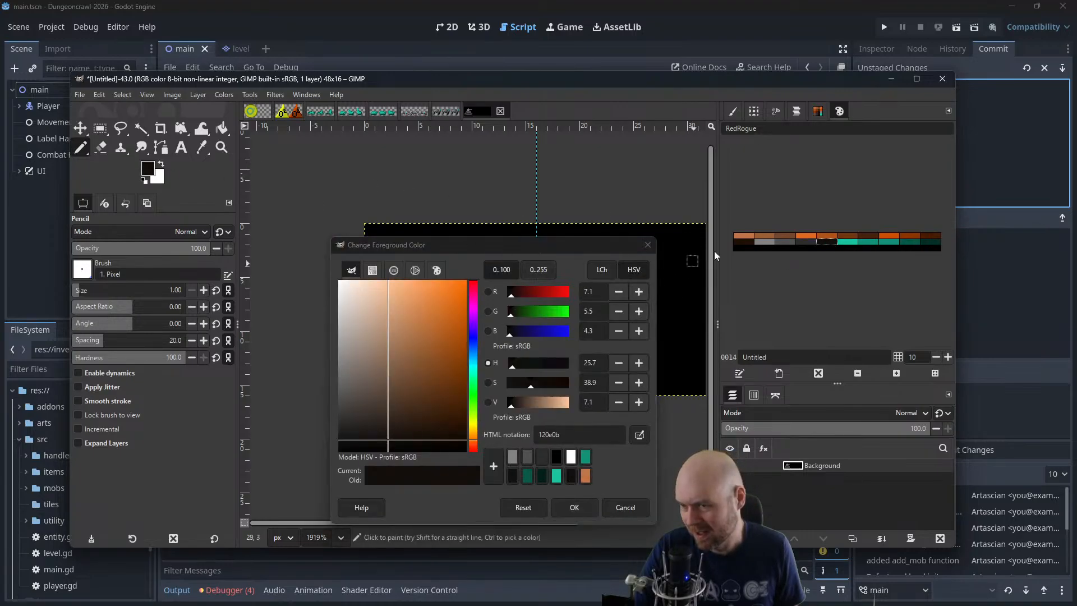
click(810, 241)
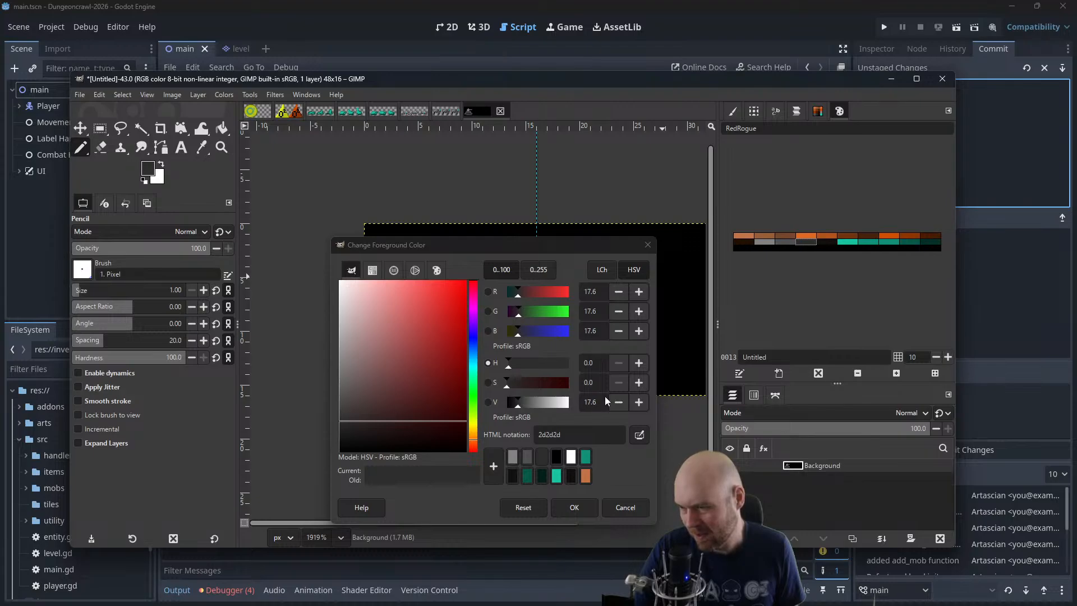
click(823, 243)
drag(602, 362, 540, 361)
text(0)
click(765, 236)
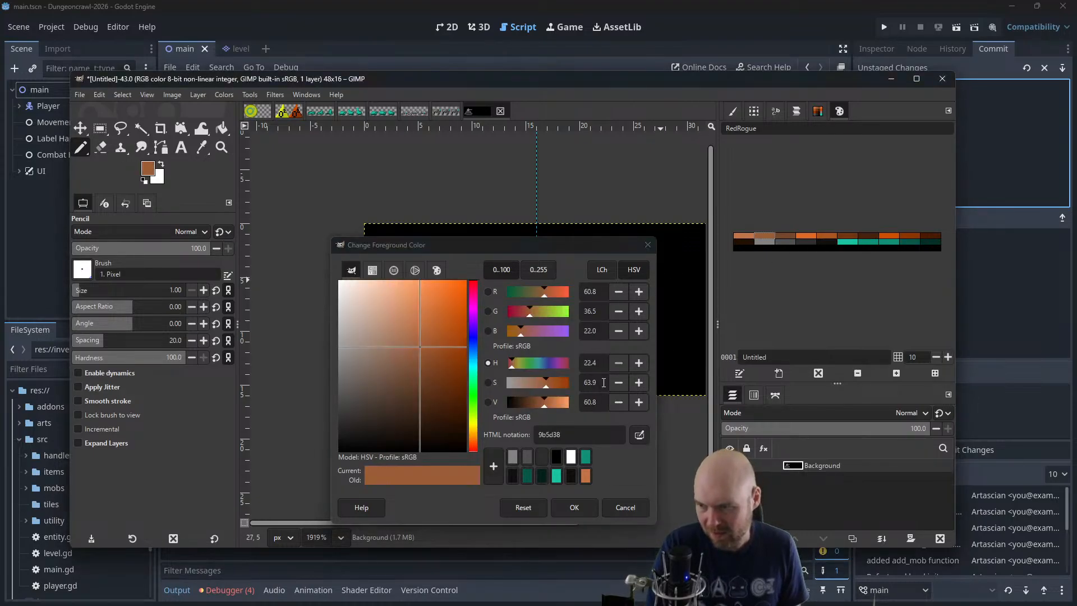
click(825, 243)
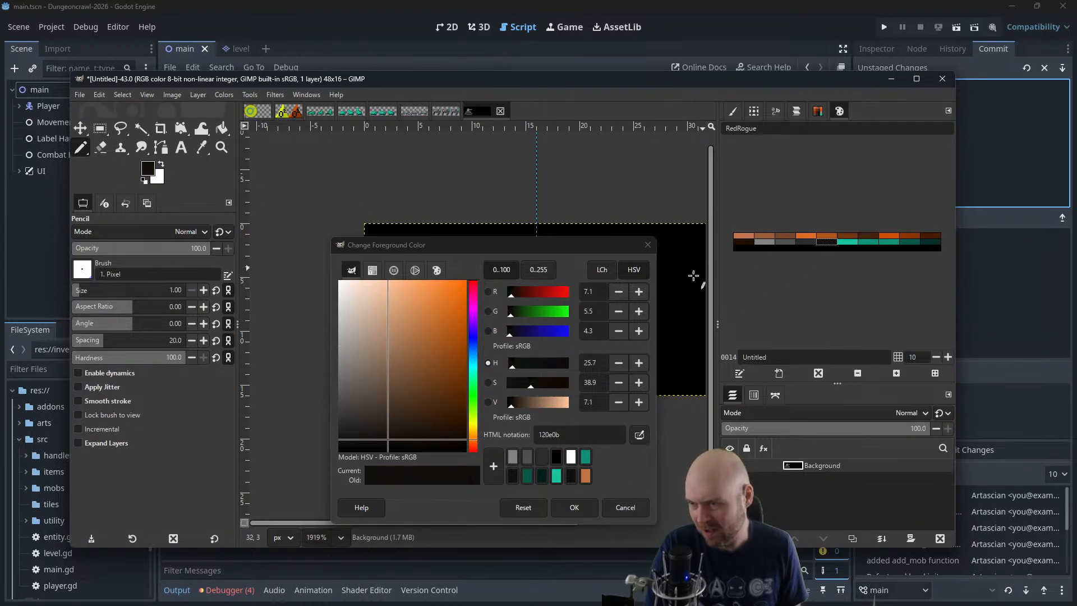
Set the foreground colour to hue 0, saturation 0 and value 17.6
click(586, 368)
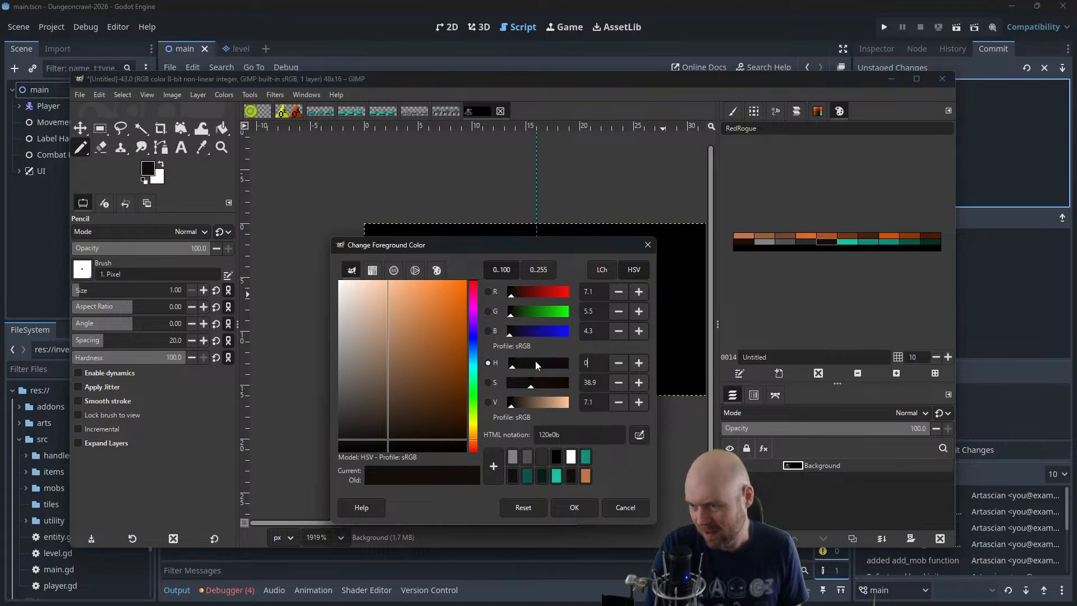
key(Return)
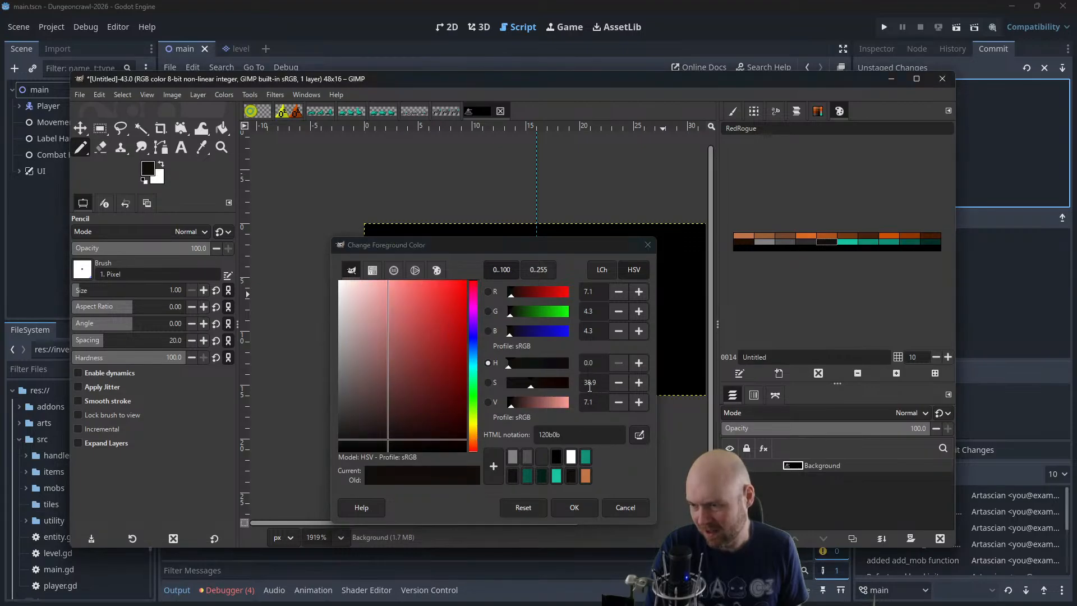
click(586, 384)
key(Return)
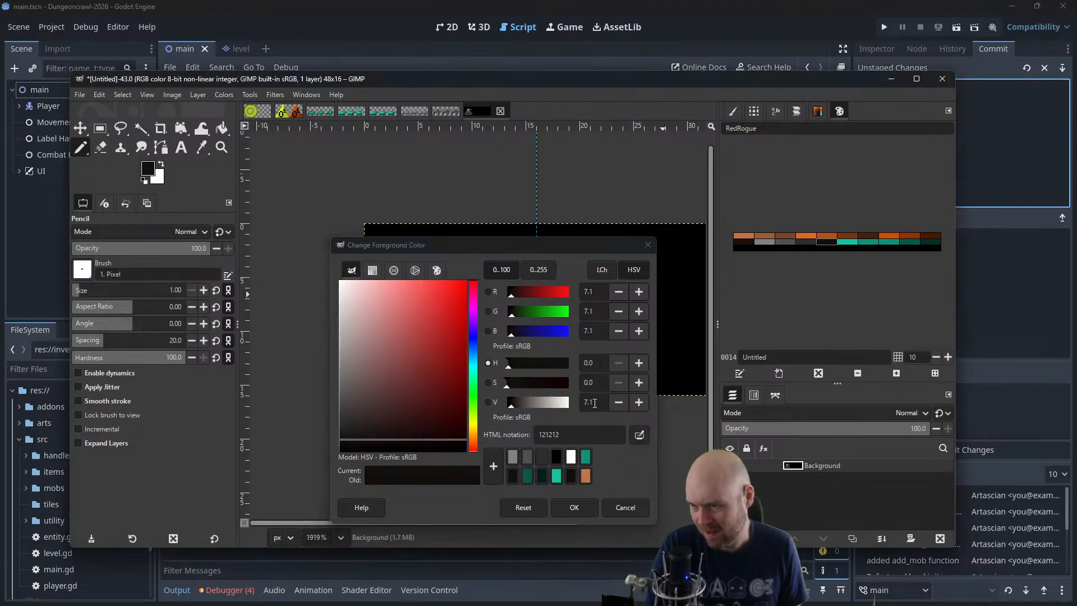
drag(595, 403, 565, 410)
text(17.)
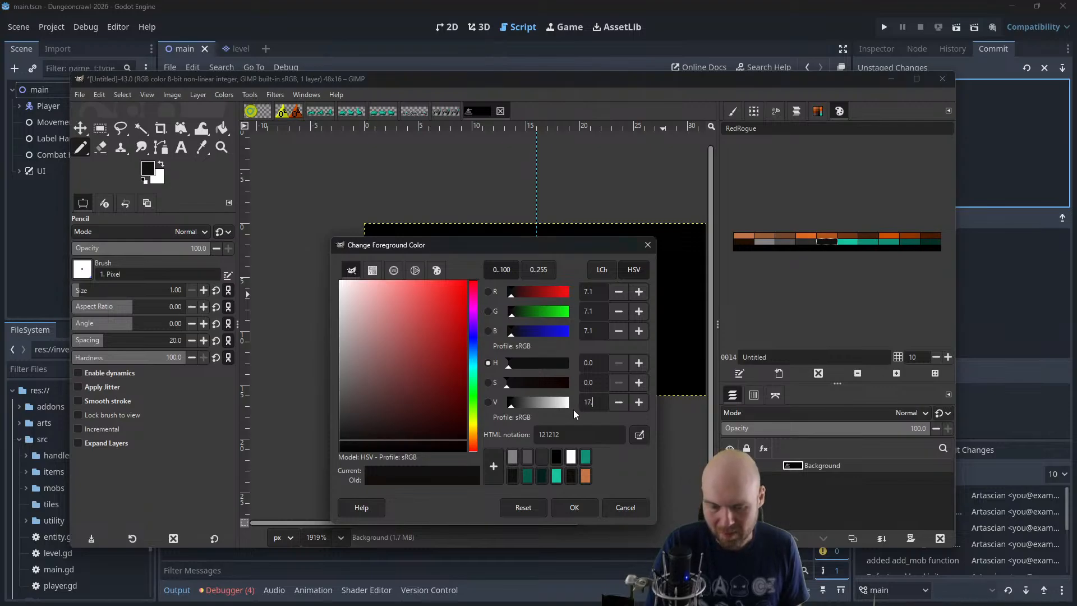
text(6)
key(Return)
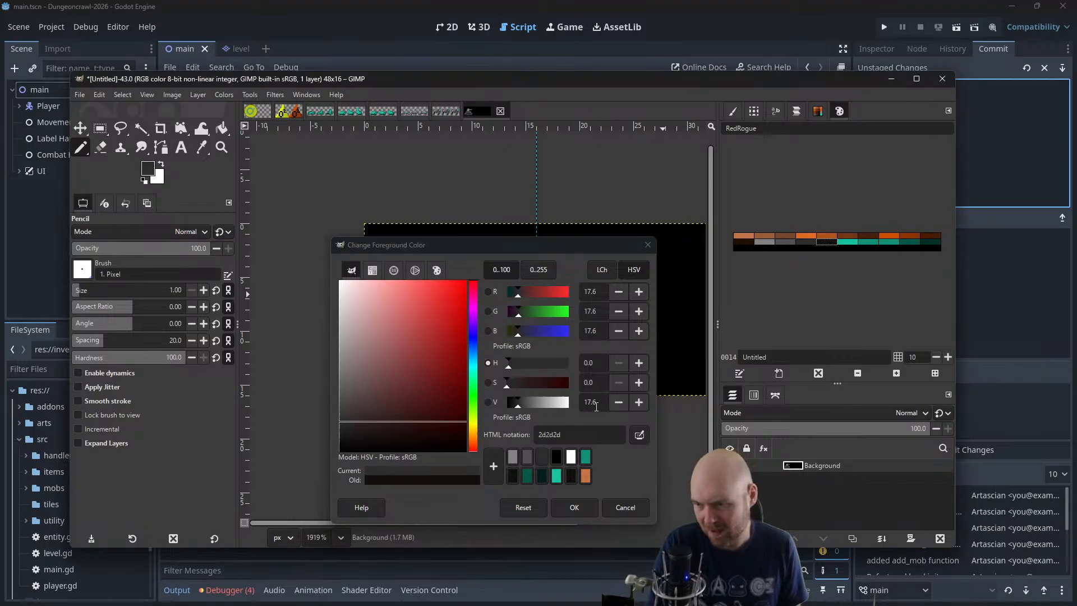
click(570, 507)
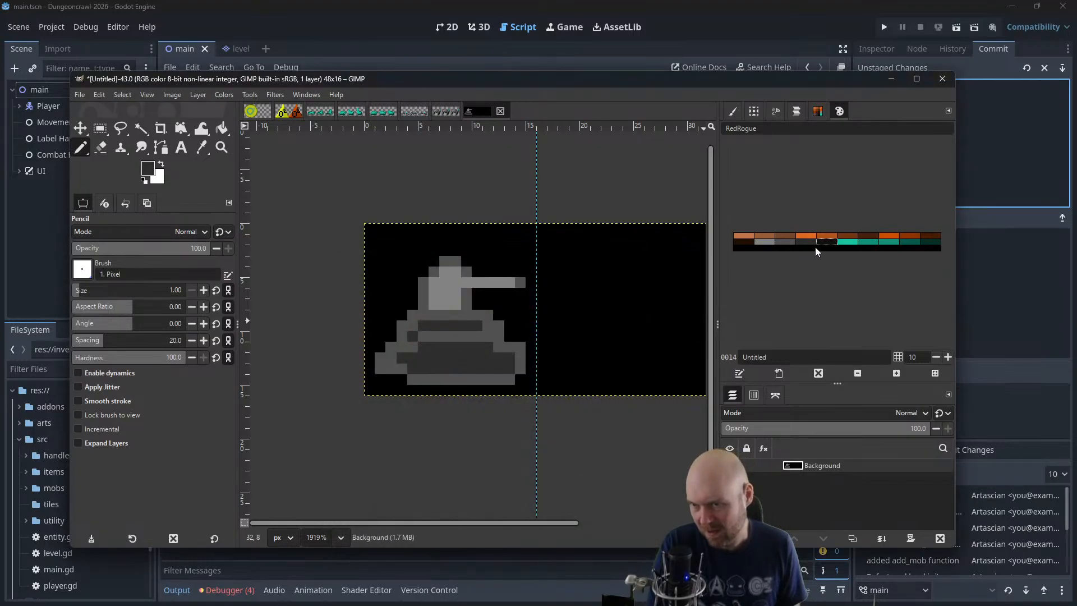
Turn the RedRogue palette's near-black entry into a neutral grey with hue 0 and saturation 0, and raise its value slightly
double_click(826, 243)
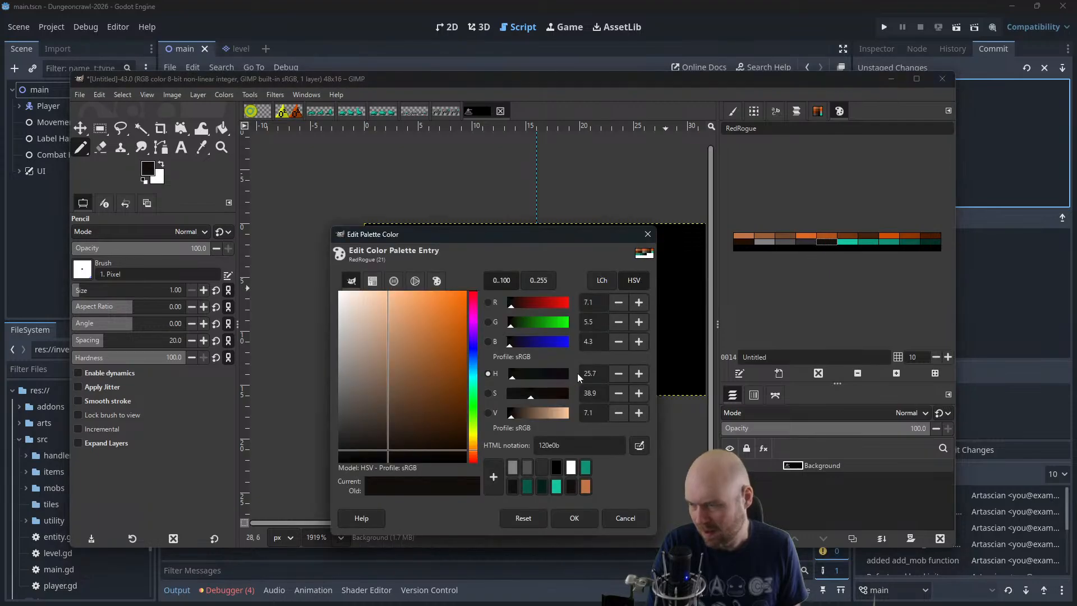
drag(512, 380, 510, 405)
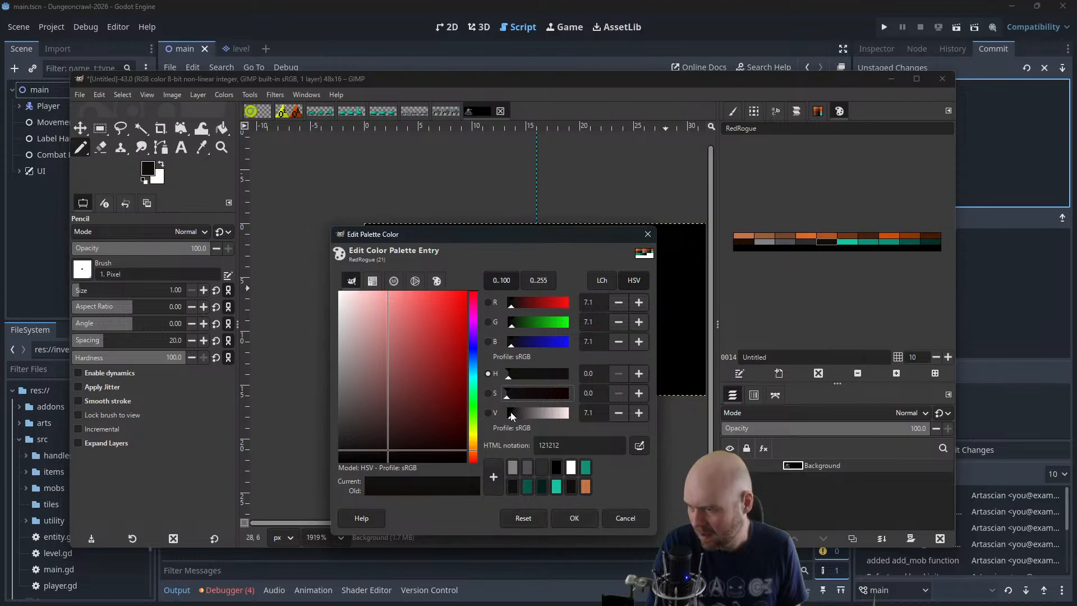
drag(511, 415, 514, 416)
click(567, 519)
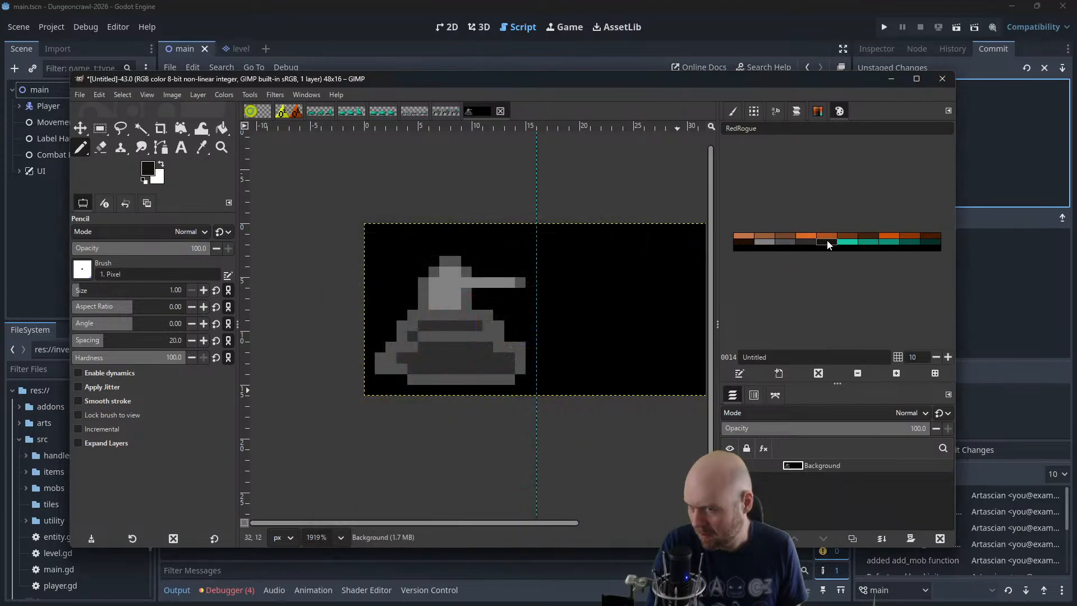
double_click(828, 244)
click(567, 518)
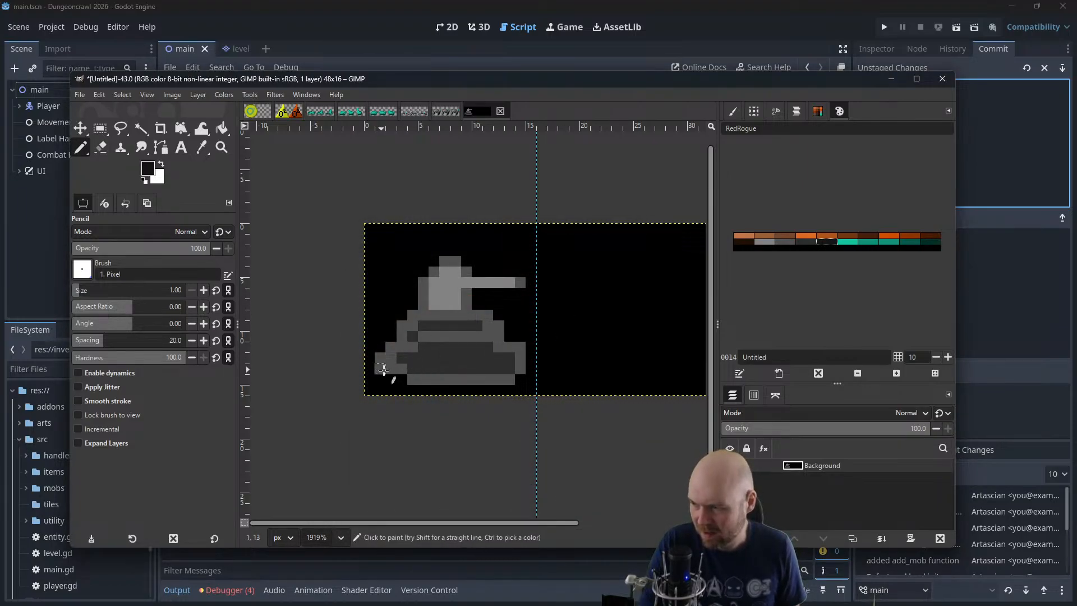
Try painting the tank's lower edge with the palette's near-black, and undo the strokes
mouse_move(383, 369)
mouse_down()
mouse_move(507, 376)
mouse_move(415, 381)
mouse_move(457, 371)
mouse_up()
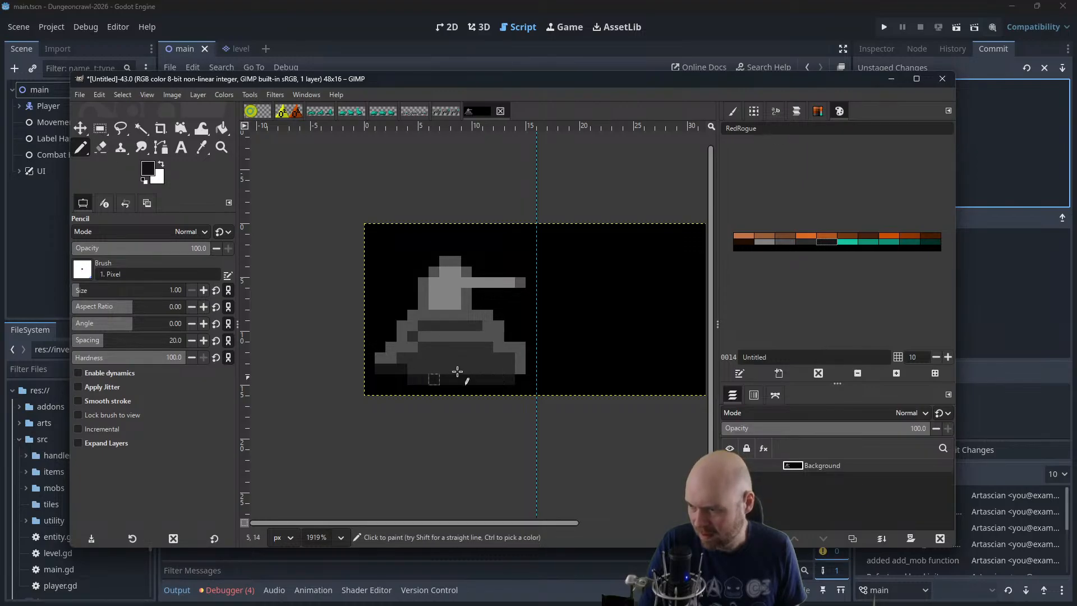
key(ctrl+z)
key(ctrl+z)
drag(393, 370, 499, 380)
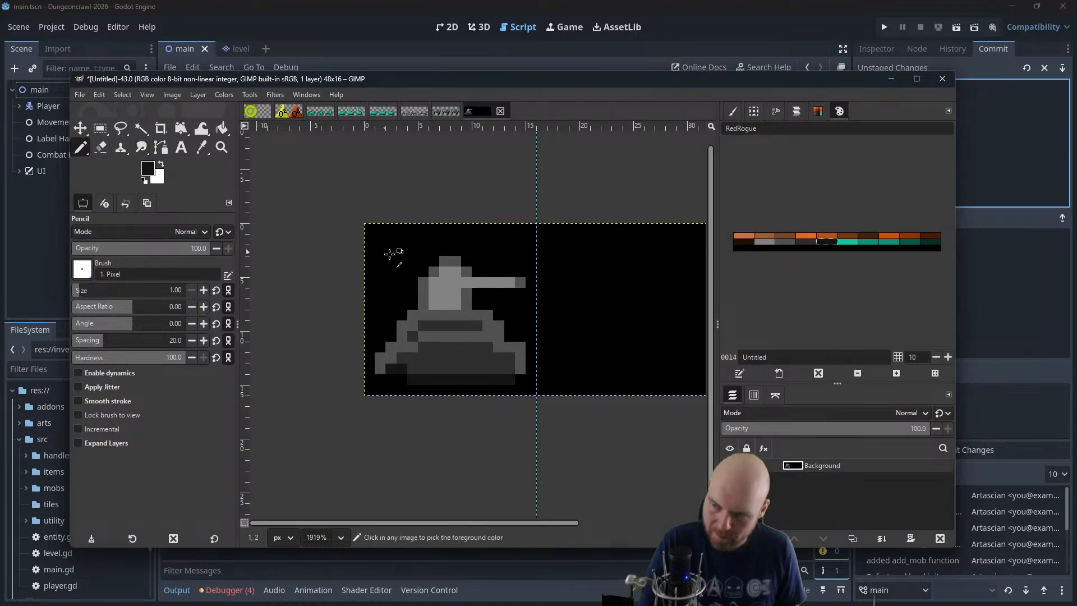
key(ctrl+z)
key(ctrl+z)
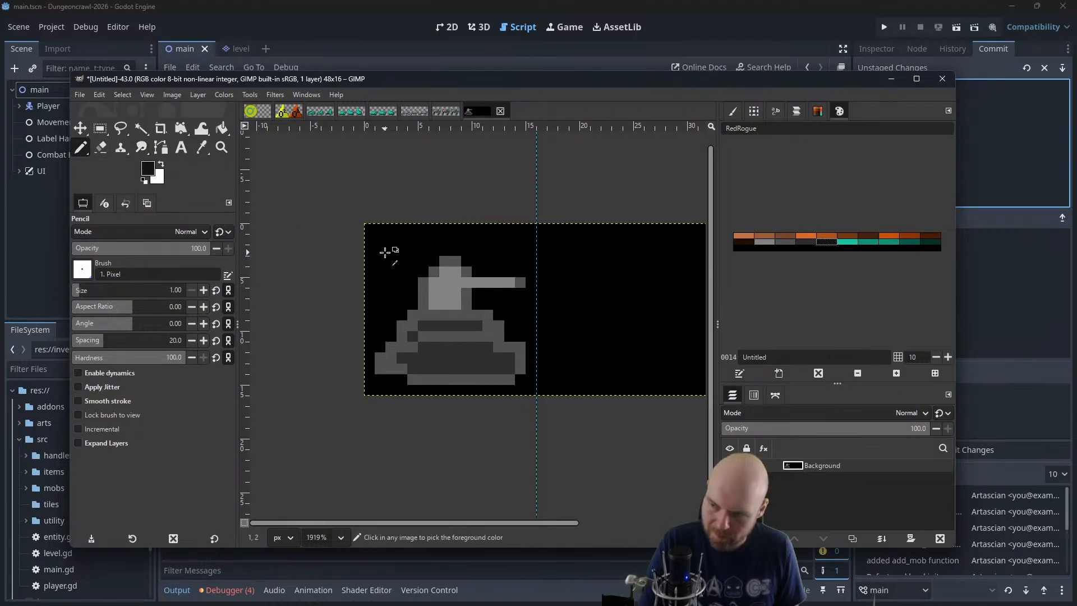
Repaint the tank's base with dark grey on its inside and near-black on its side edges and bottom rows
click(805, 243)
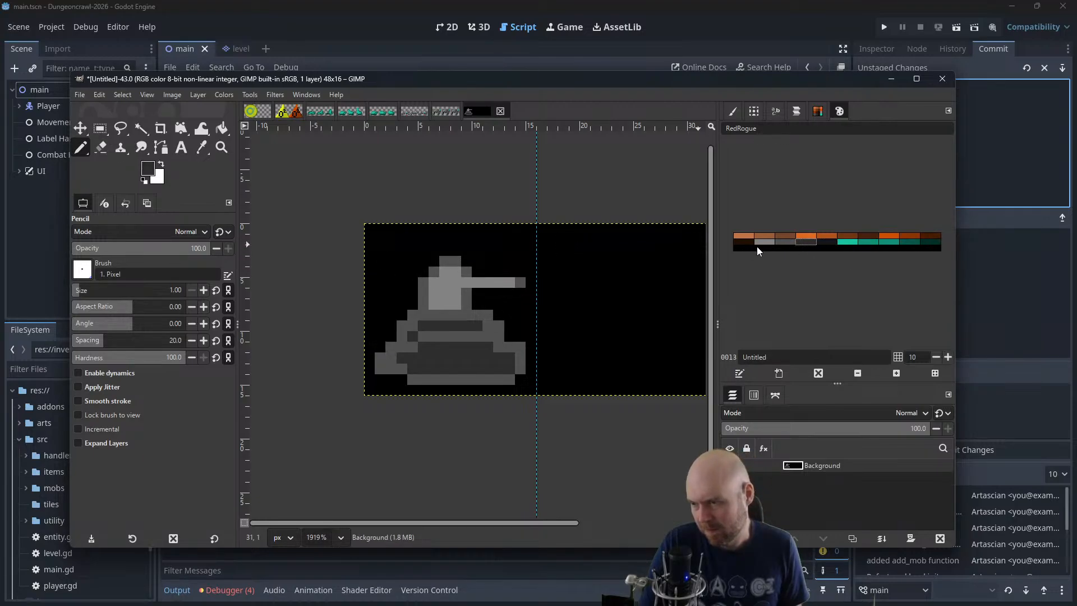
click(401, 368)
click(391, 368)
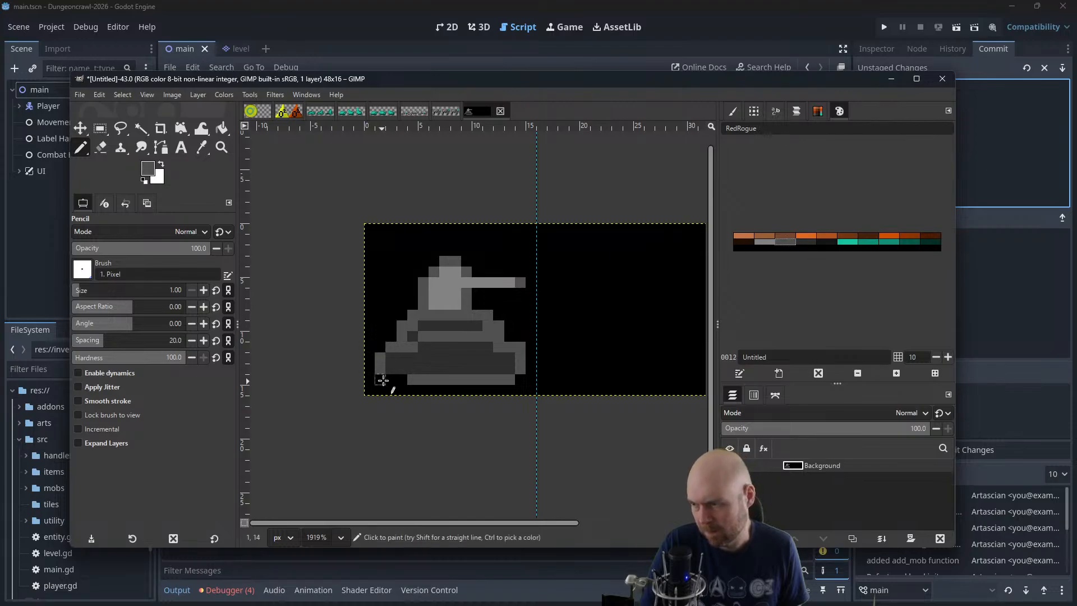
drag(387, 380, 511, 379)
click(817, 241)
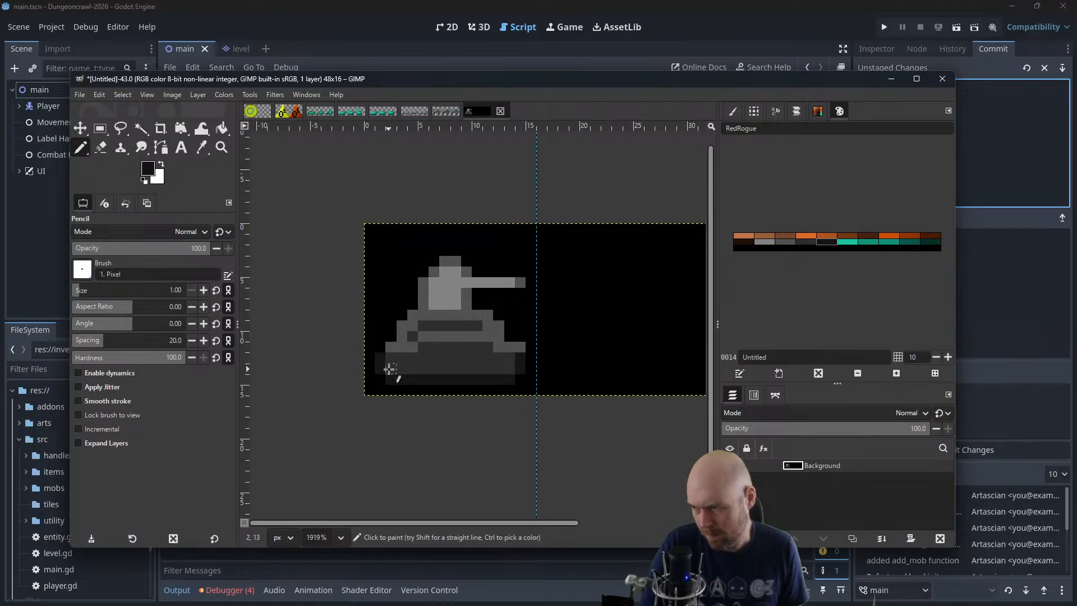
drag(499, 370, 397, 372)
Recolour the tank's hull band with the palette's light grey
click(806, 242)
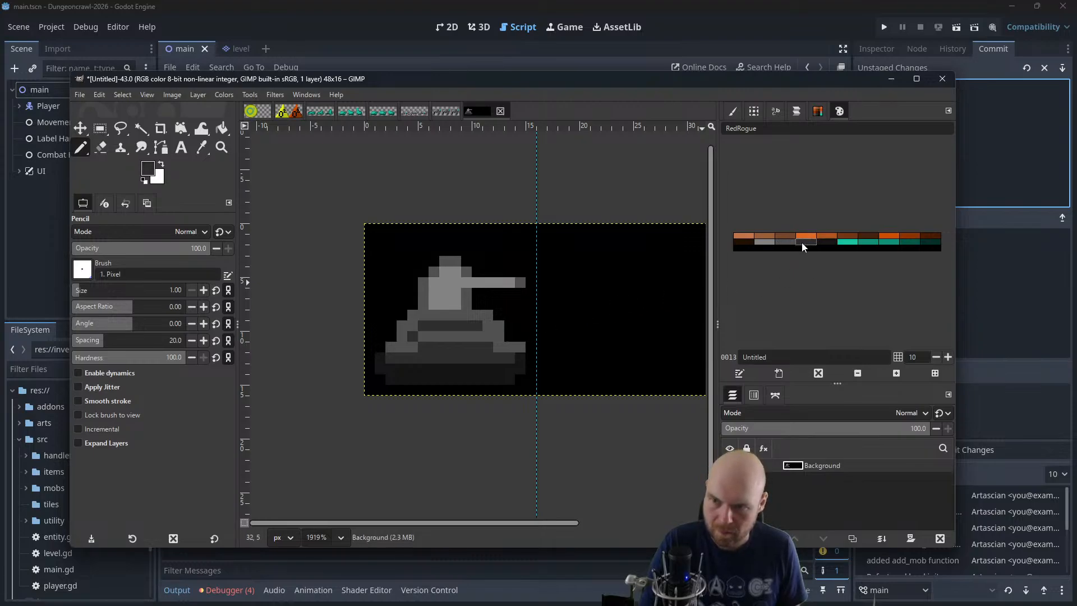
click(786, 242)
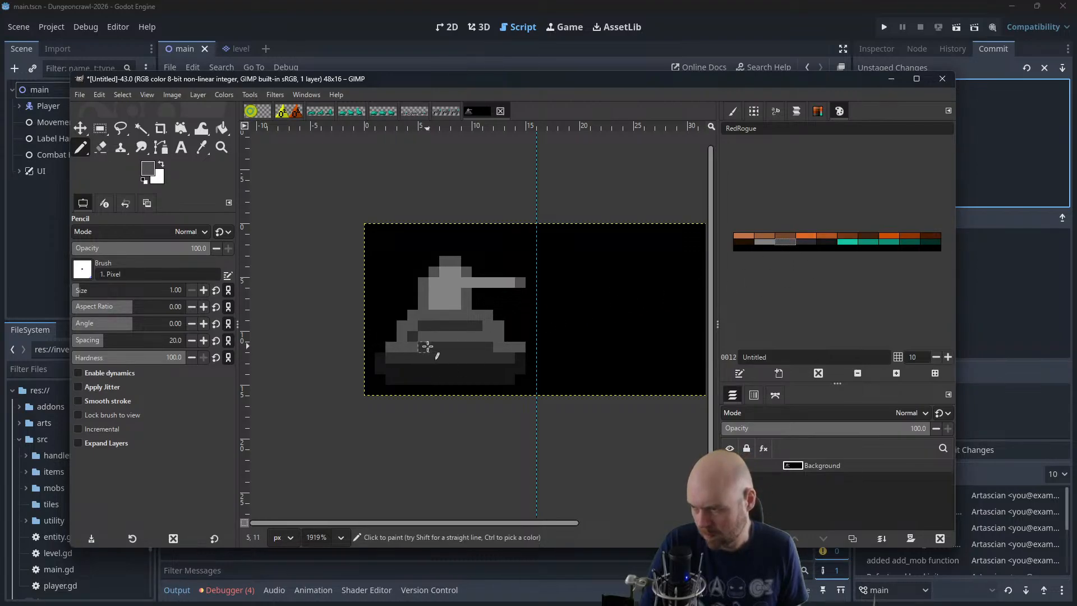
drag(427, 347, 488, 348)
key(ctrl+z)
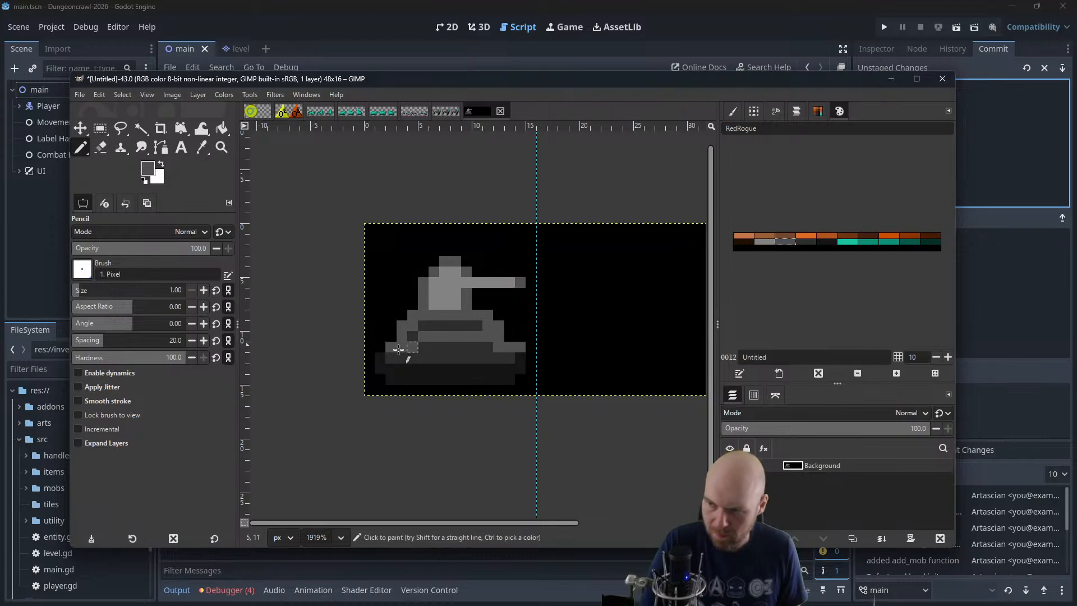
click(770, 243)
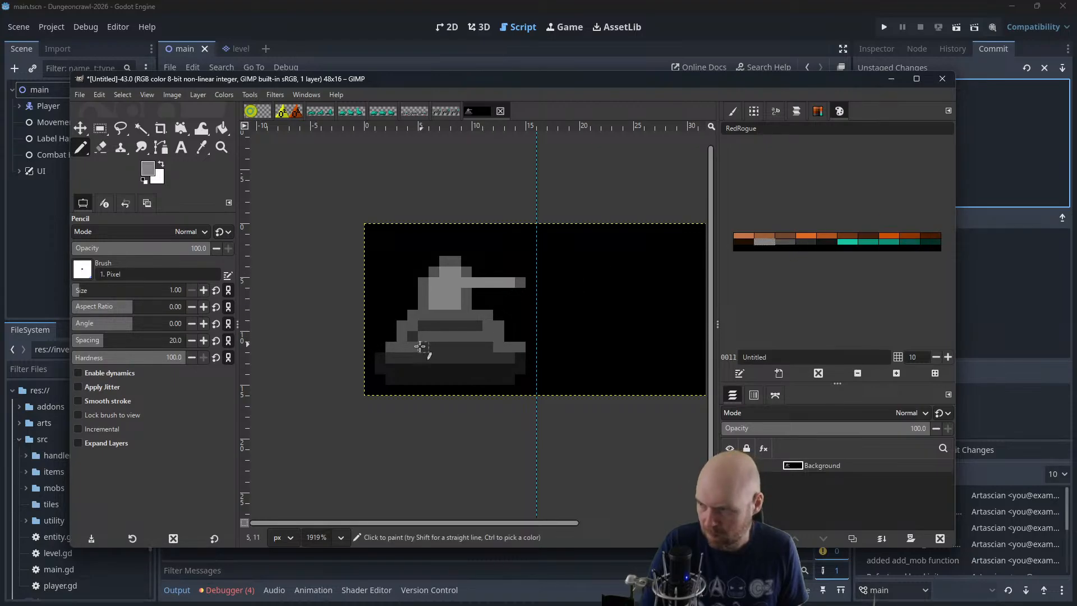
drag(424, 331, 474, 330)
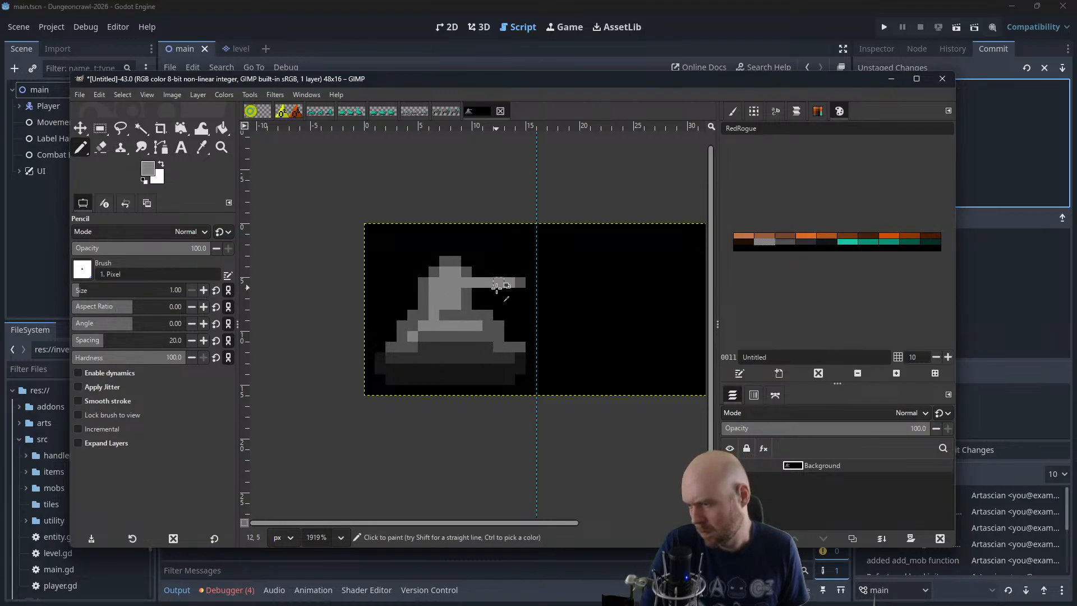
Cut the turret's rear into a slanted stair-step shape with black pixels and outline the slope in mid grey
scroll(498, 271, down, 5)
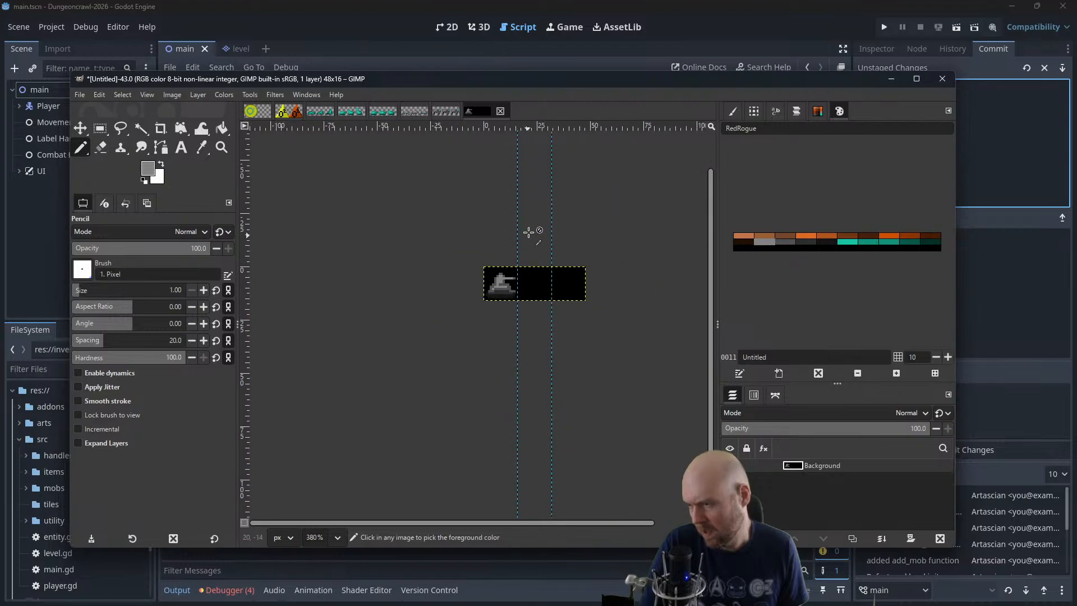
scroll(497, 263, up, 1)
scroll(497, 266, up, 3)
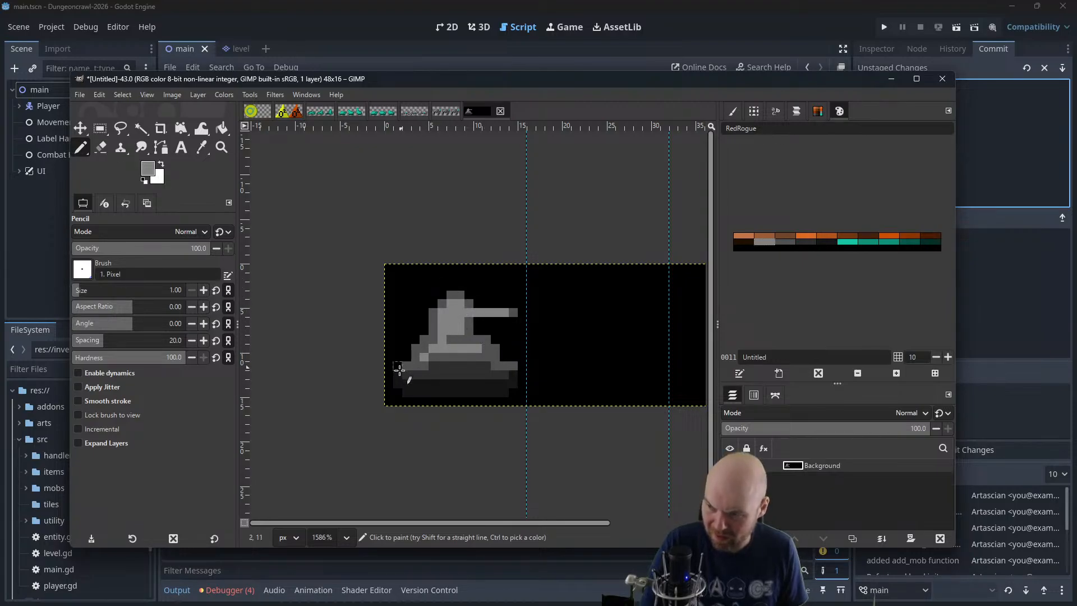
click(787, 242)
ctrl+scroll(425, 368, up, 2)
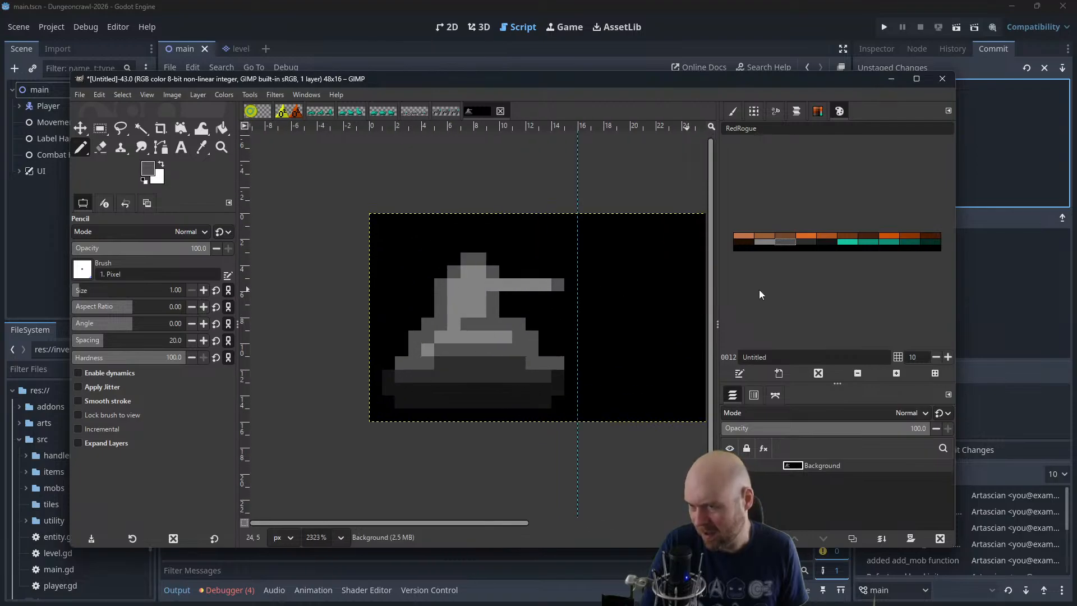
click(202, 147)
key(d)
key(n)
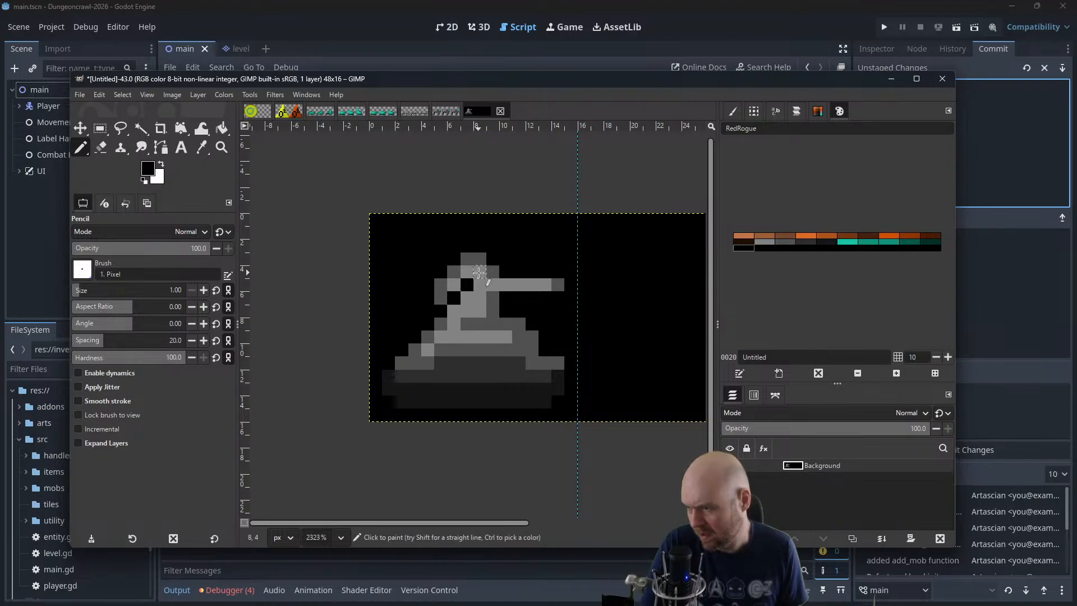
mouse_move(478, 272)
mouse_down()
mouse_move(492, 257)
mouse_move(469, 259)
mouse_move(440, 296)
mouse_move(440, 285)
mouse_up()
drag(487, 234, 454, 243)
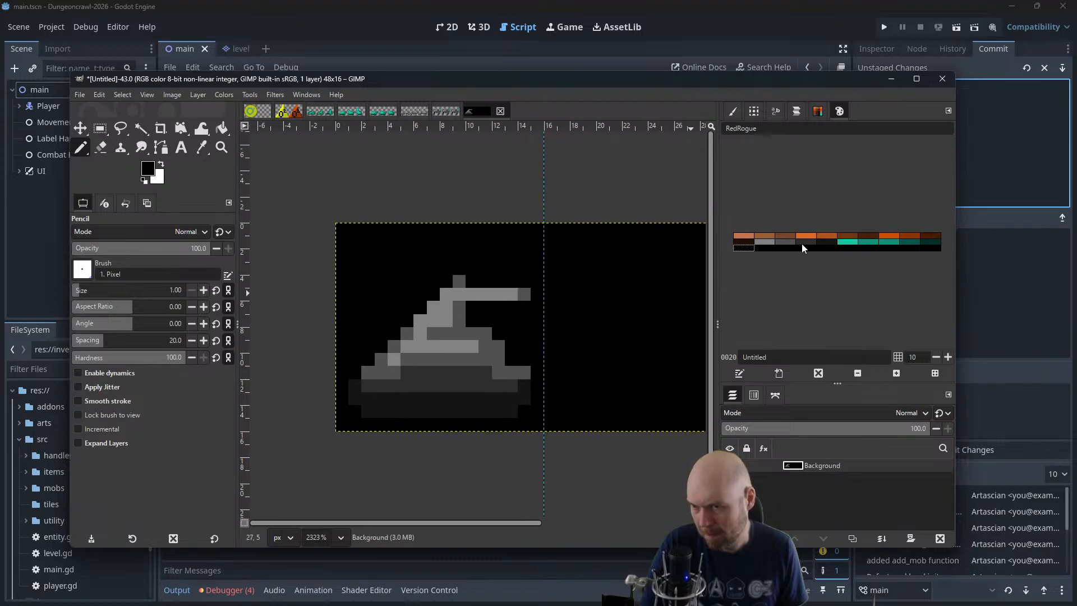
click(786, 236)
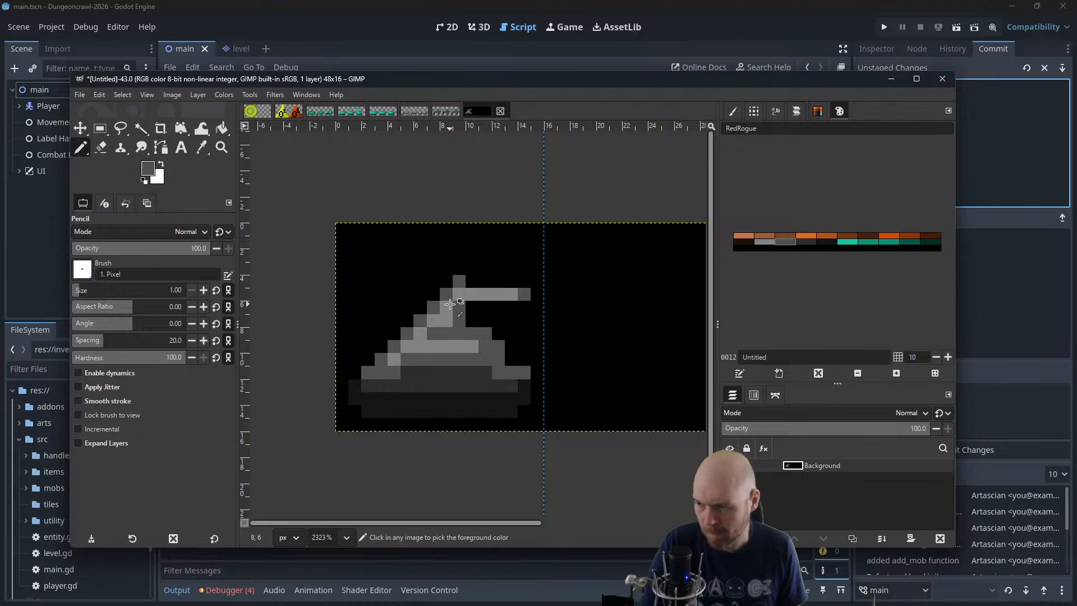
Examine the tank at small size and compare it with the finished small_crabbot sprite sheet
ctrl+scroll(478, 286, down, 2)
ctrl+scroll(479, 289, down, 5)
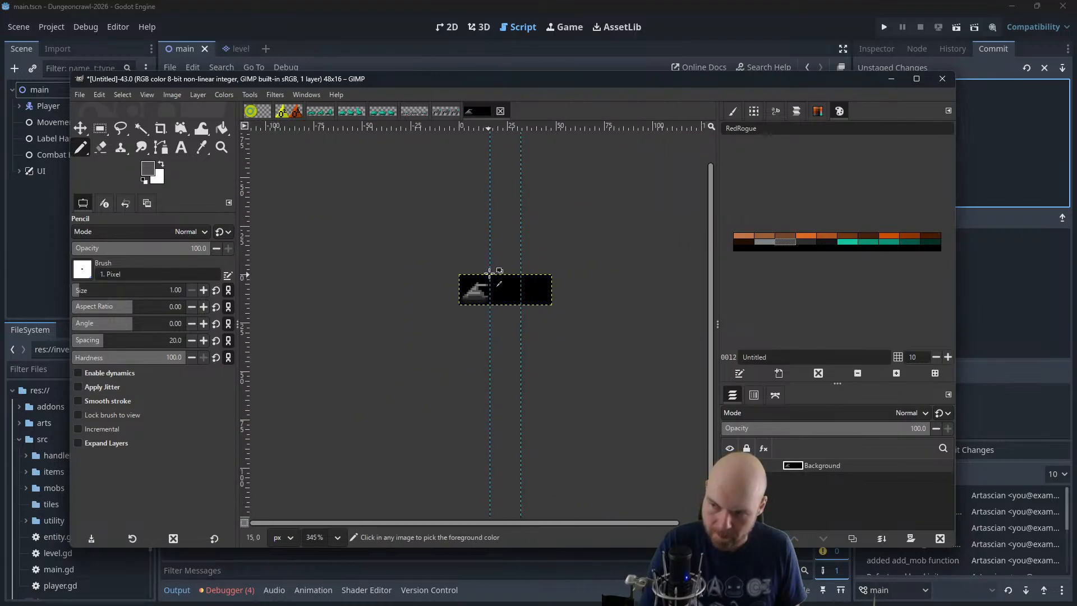
ctrl+scroll(492, 248, up, 6)
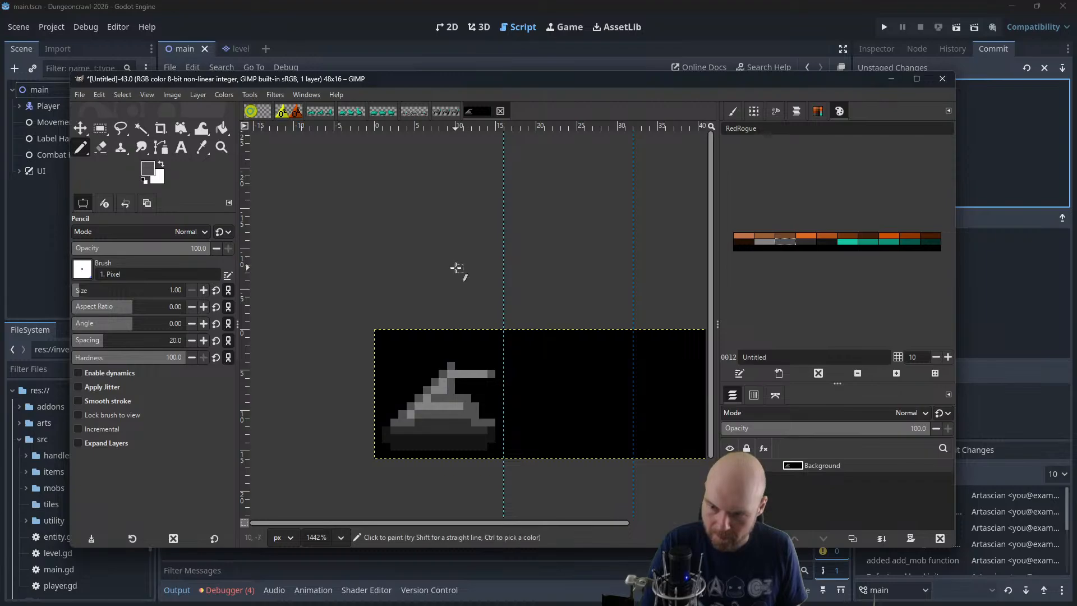
click(443, 109)
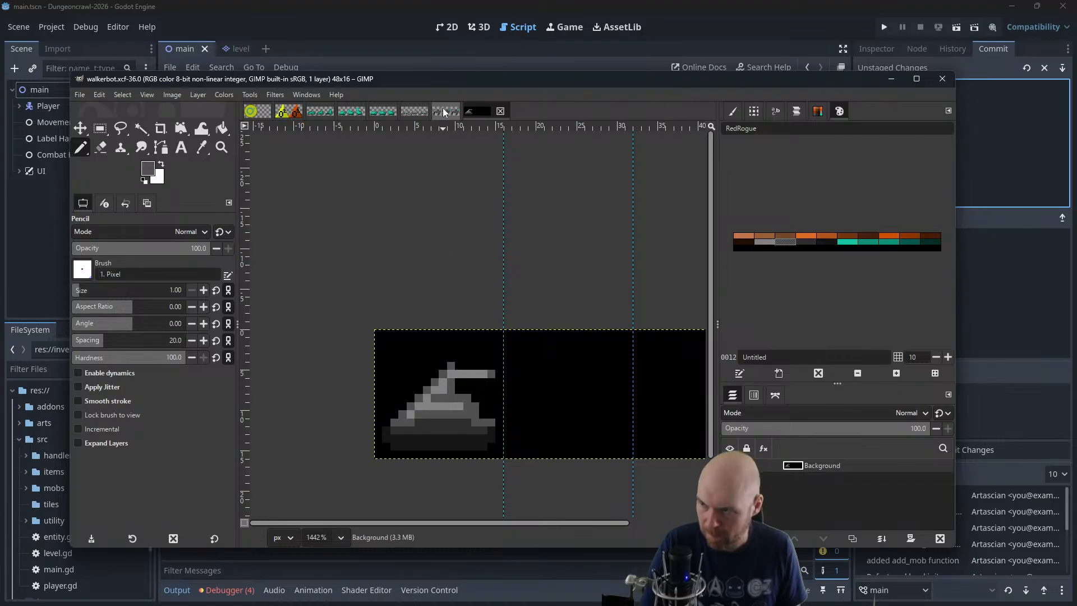
click(488, 109)
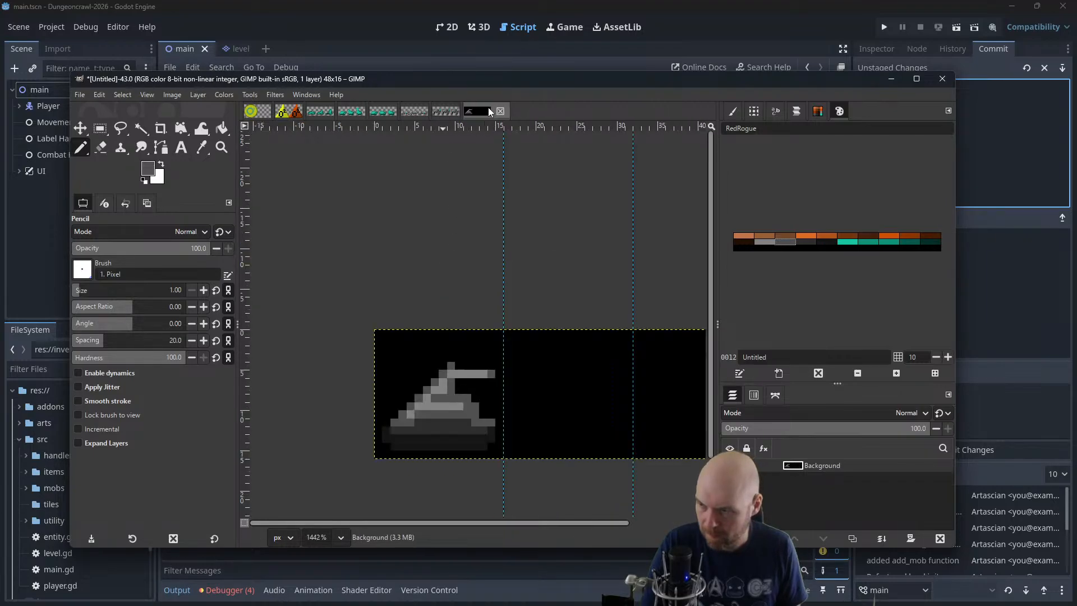
click(422, 114)
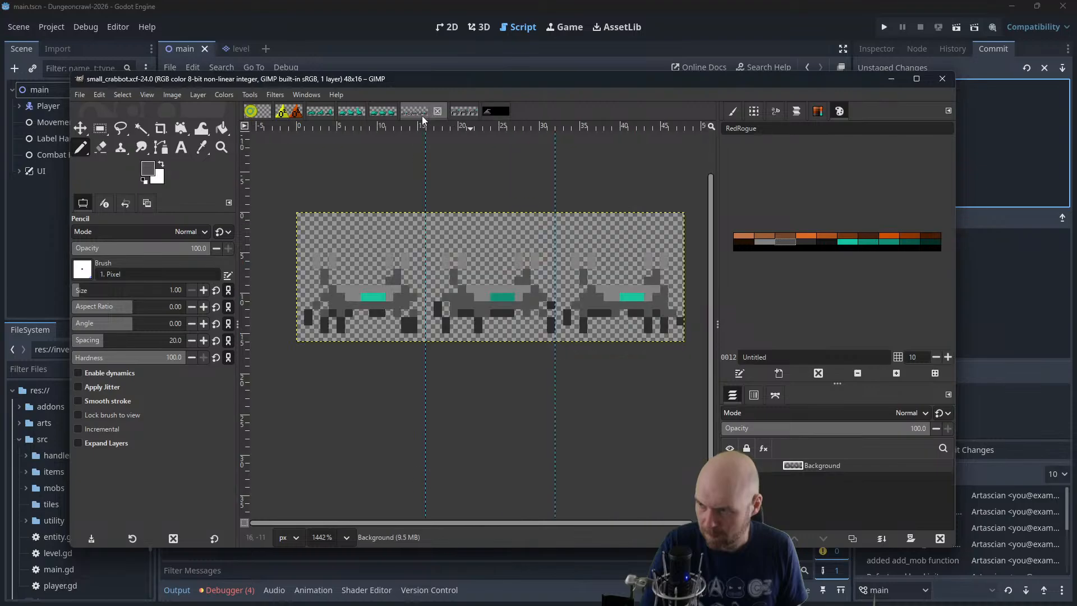
click(503, 111)
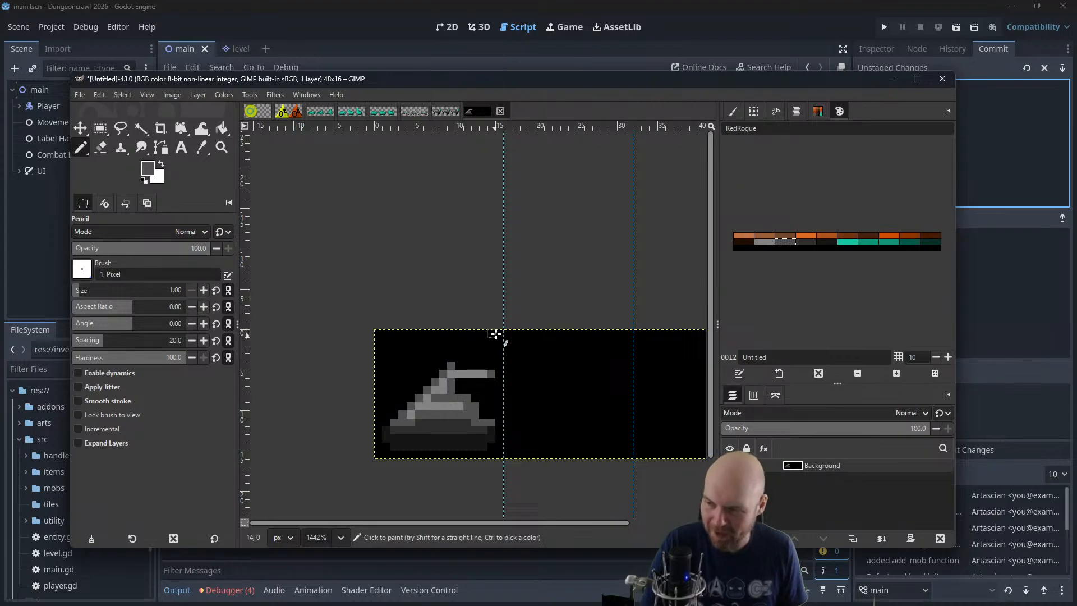
Fill the gap between turret and hull band light grey and give the turret a mid-grey front edge
click(764, 242)
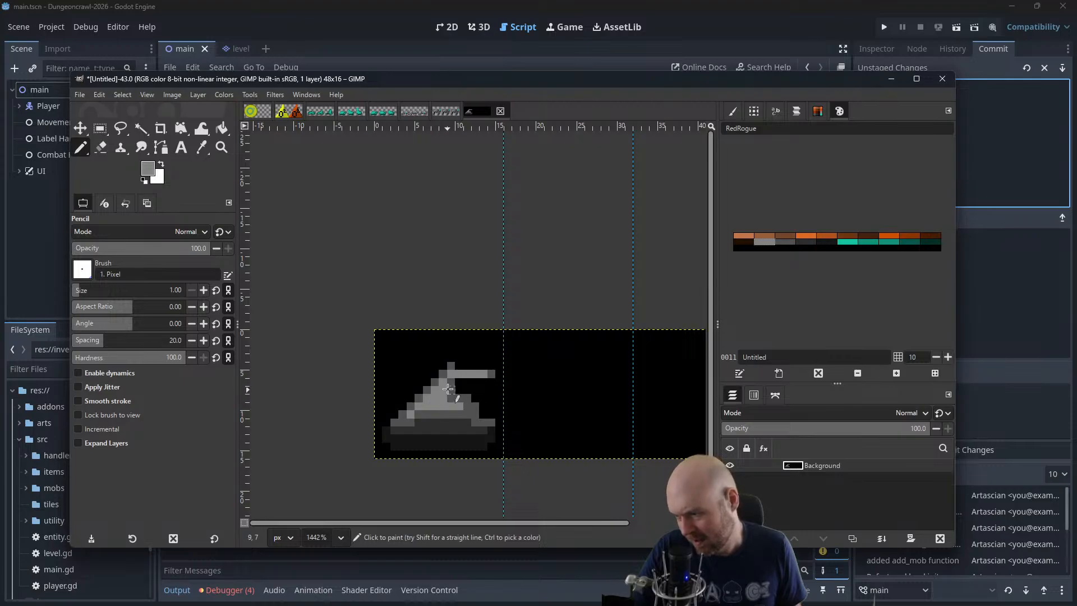
click(786, 242)
drag(459, 390, 459, 383)
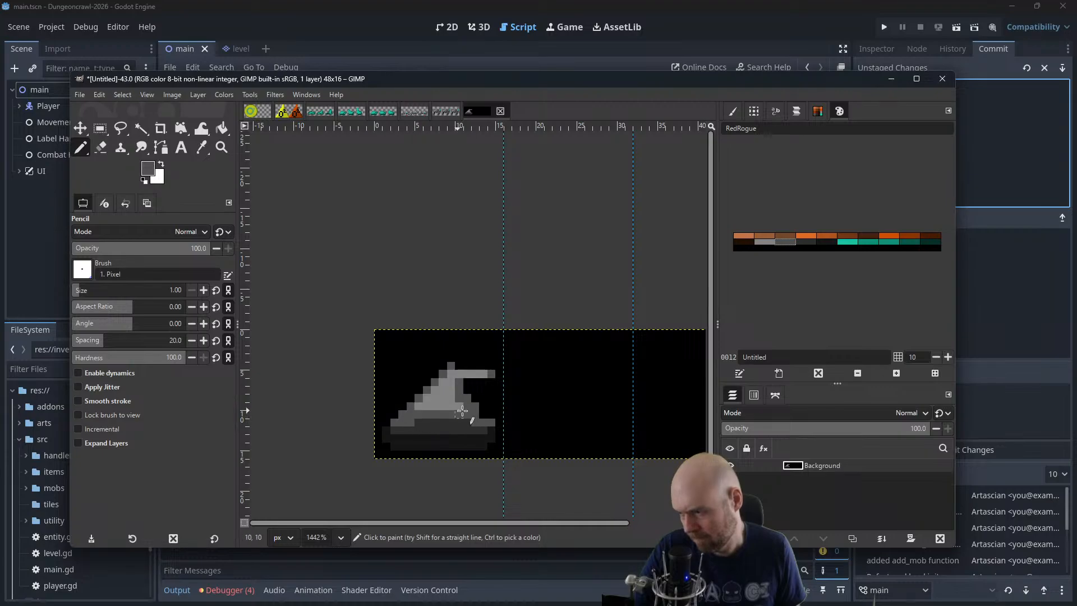
Paint over the barrel and the turret's peak in black, leaving a low, flat-topped turret outlined in mid grey
ctrl+click(491, 379)
drag(491, 375, 483, 375)
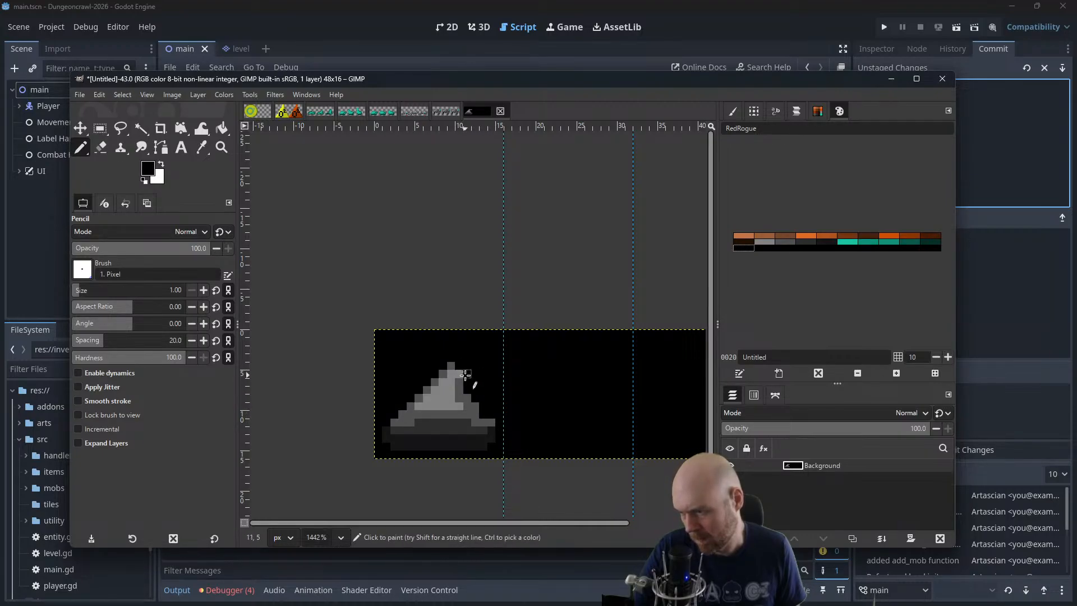
click(451, 366)
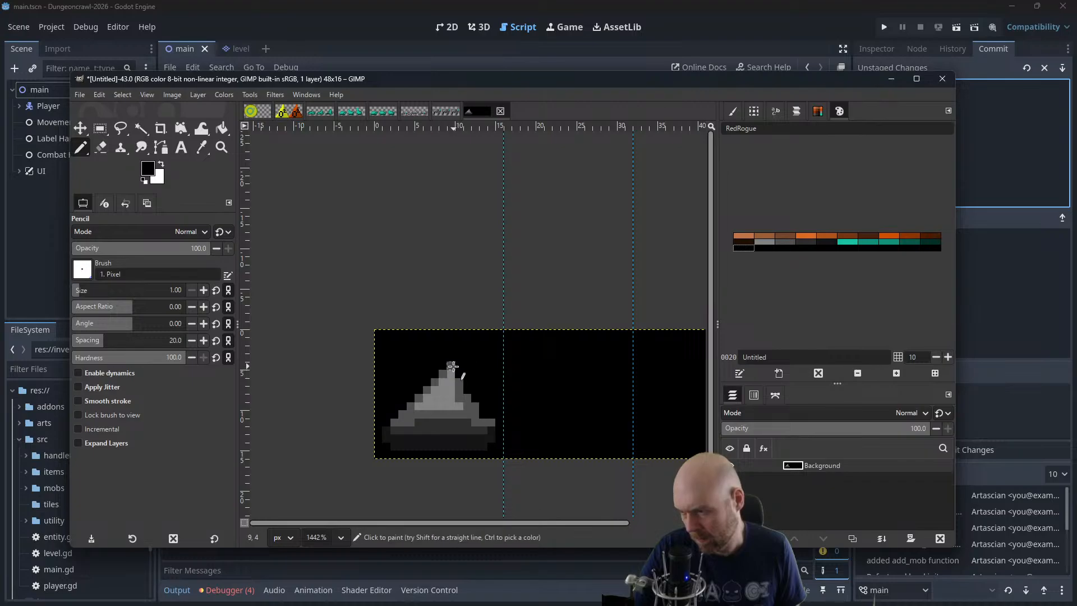
mouse_move(439, 371)
mouse_down()
mouse_move(450, 369)
mouse_move(443, 382)
mouse_move(471, 385)
mouse_up()
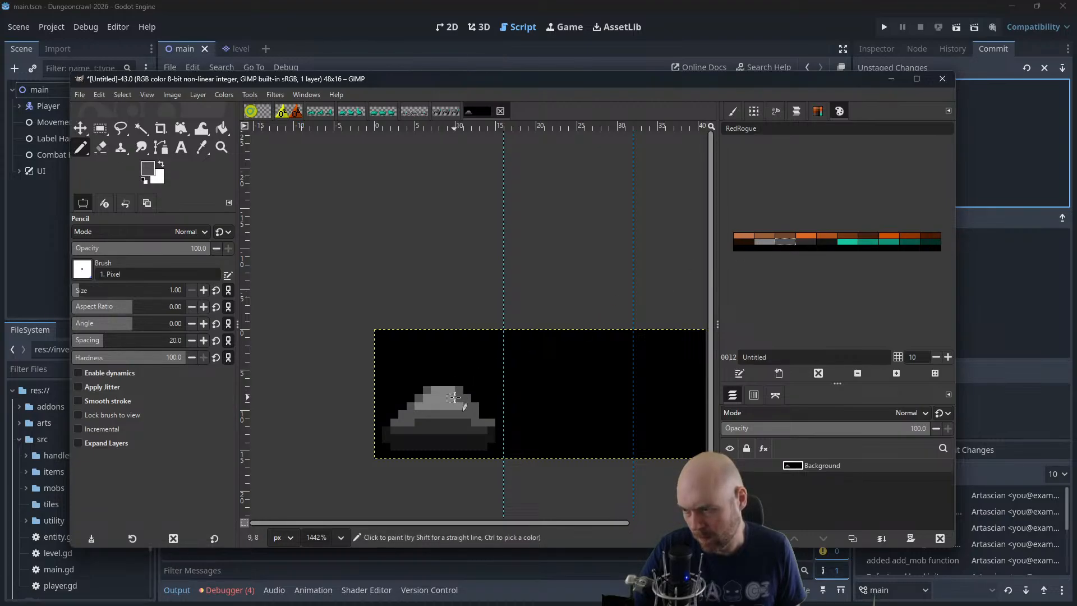
Try drawing a light-grey barrel rising diagonally from the turret's front, and undo it
click(765, 241)
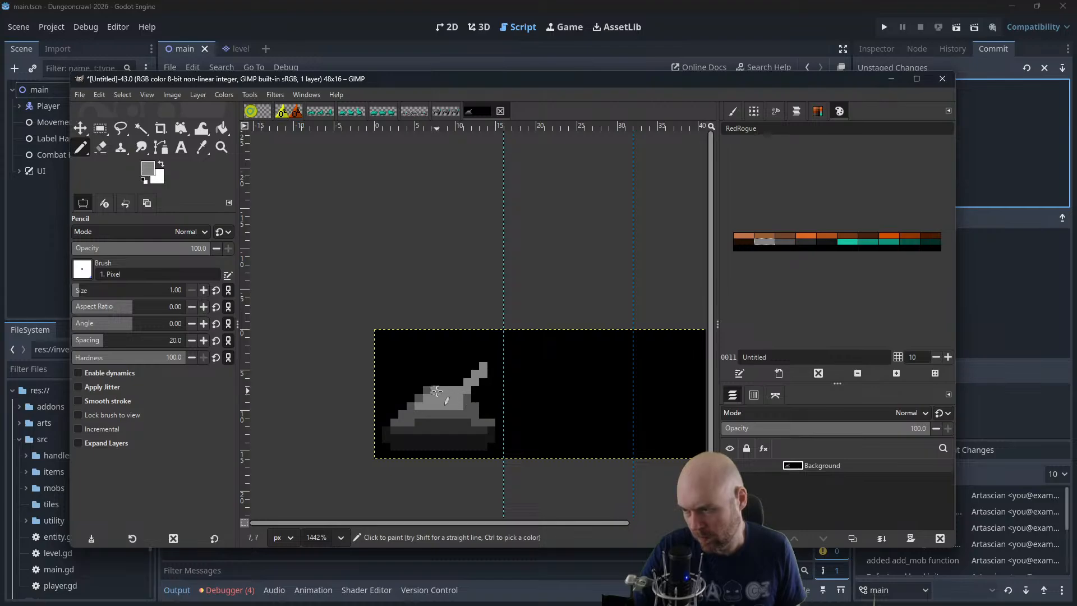
drag(437, 391, 468, 366)
key(ctrl+z)
key(ctrl+z)
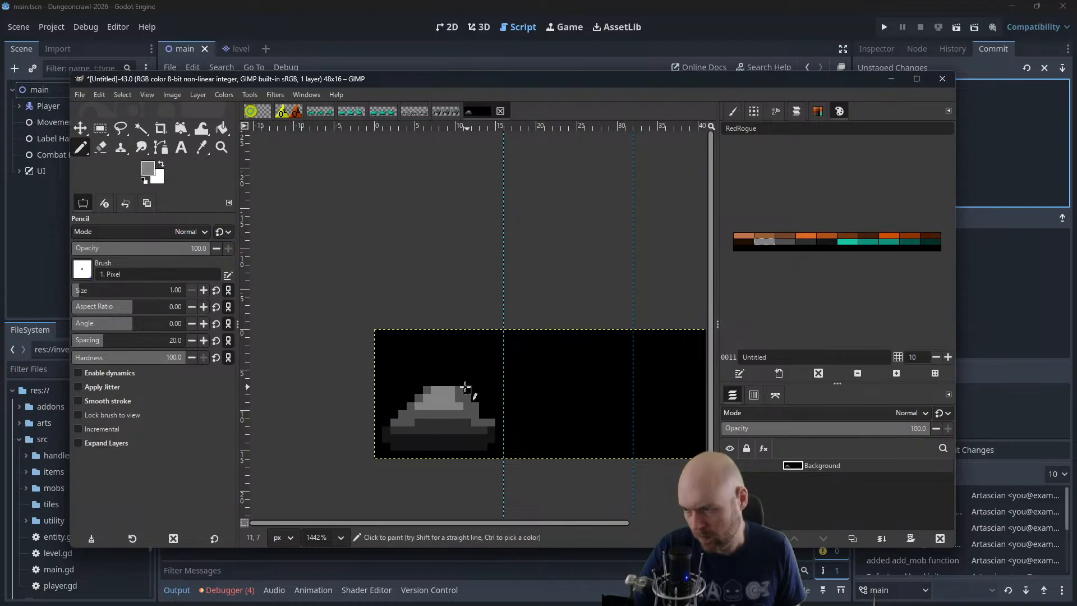
Draw a short light-grey gun barrel with a mid-grey underside in front of the turret and shade around it near-black
click(810, 241)
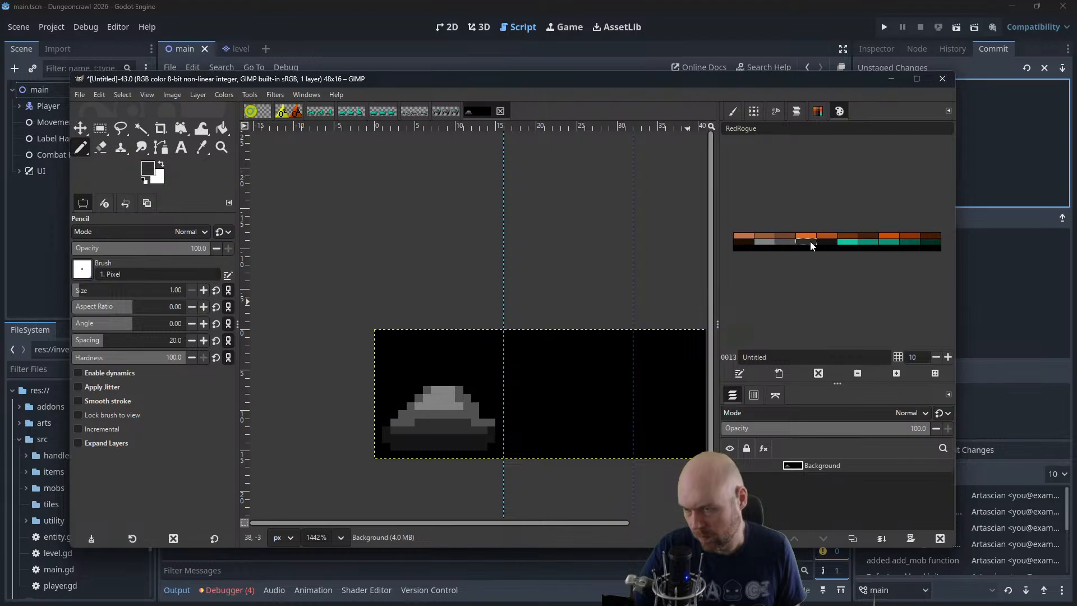
click(770, 244)
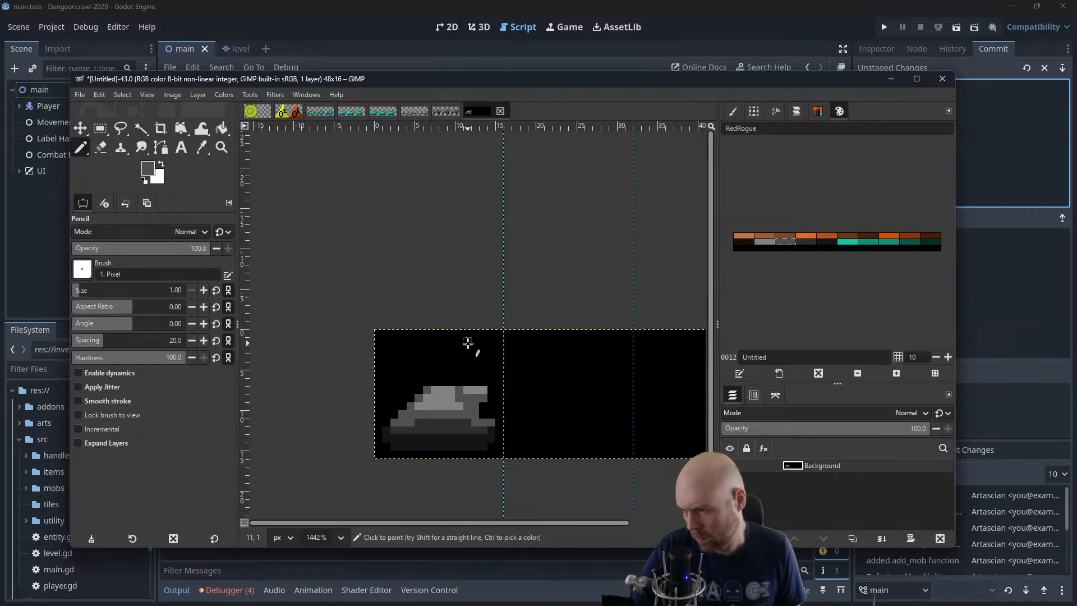
click(823, 242)
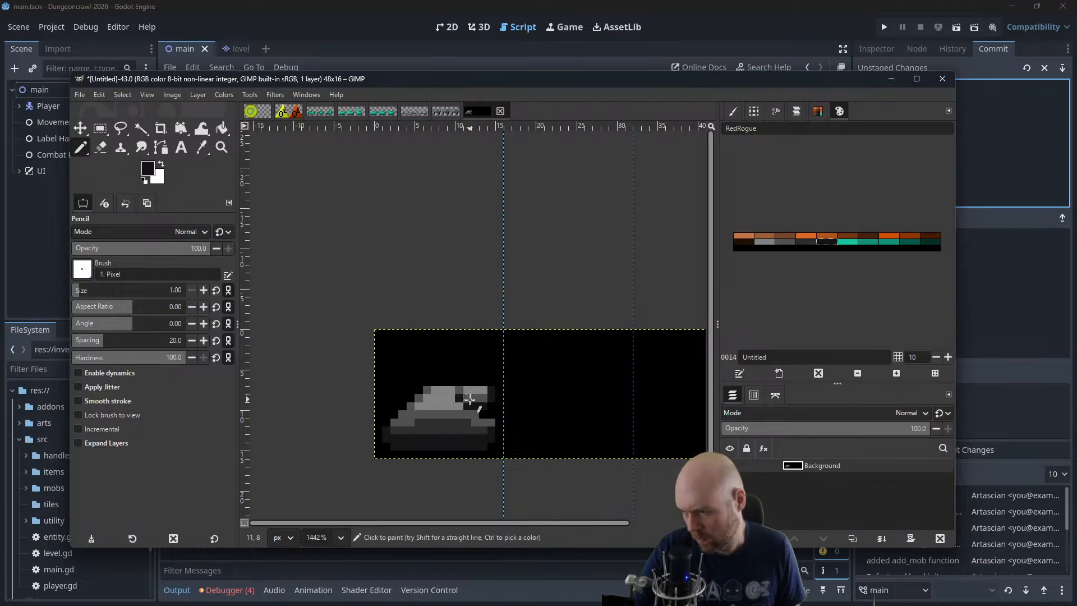
mouse_move(469, 399)
mouse_down()
mouse_move(491, 404)
mouse_move(473, 383)
mouse_up()
Top the barrel with a row of mid-grey pixels and black out the pixels joining it to the turret
click(782, 241)
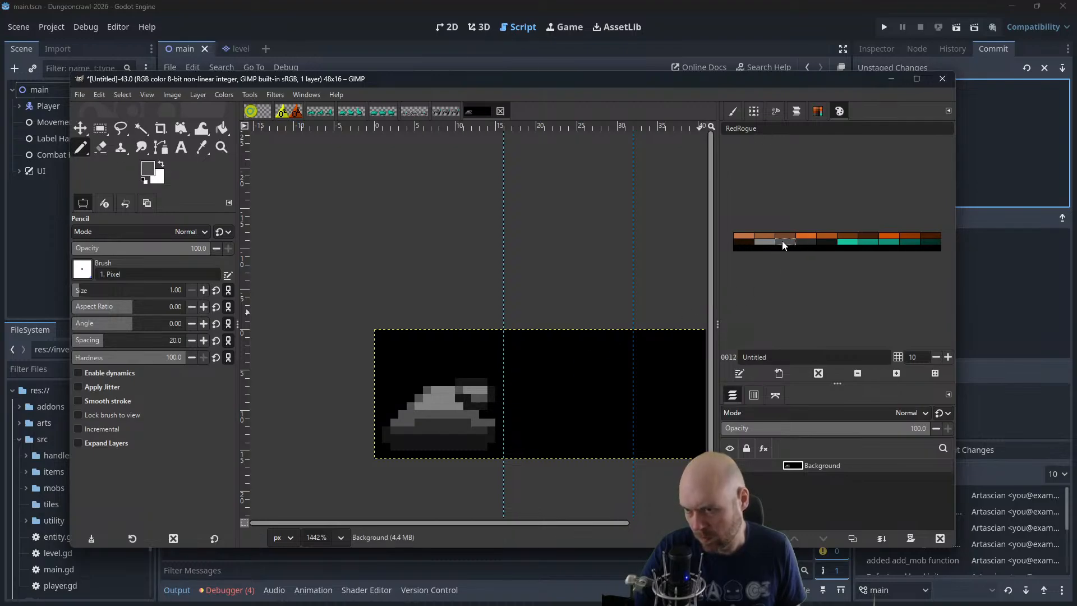
drag(491, 383, 459, 390)
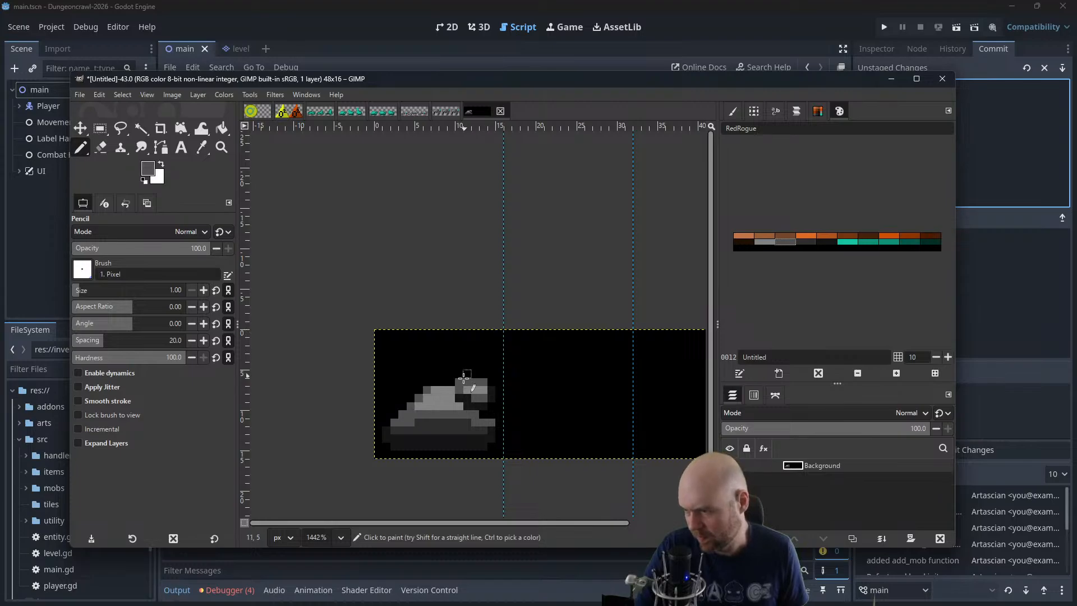
ctrl+click(457, 382)
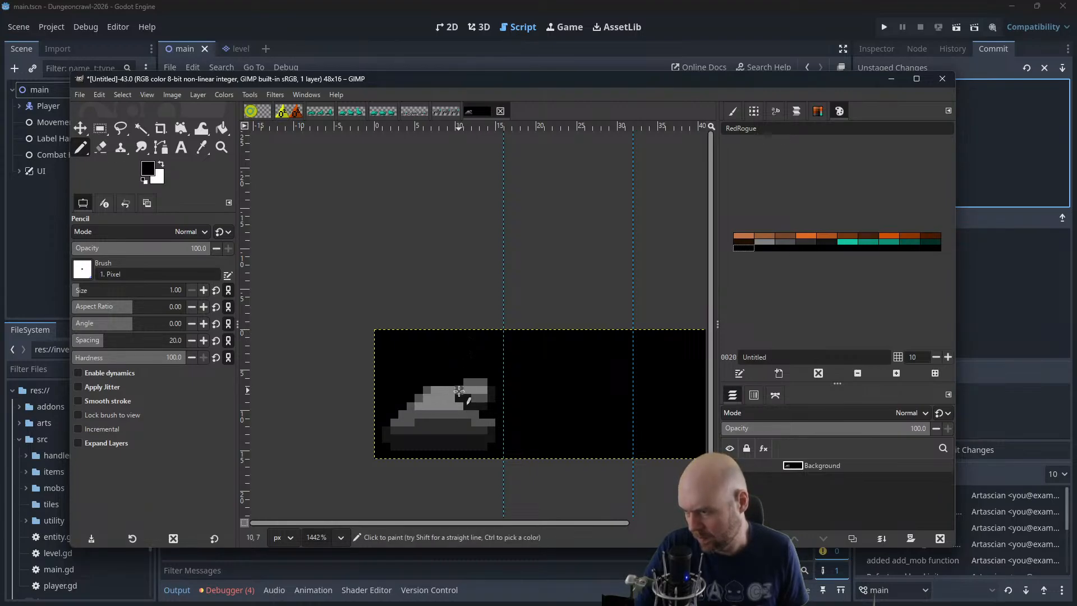
ctrl+click(460, 389)
ctrl+click(459, 381)
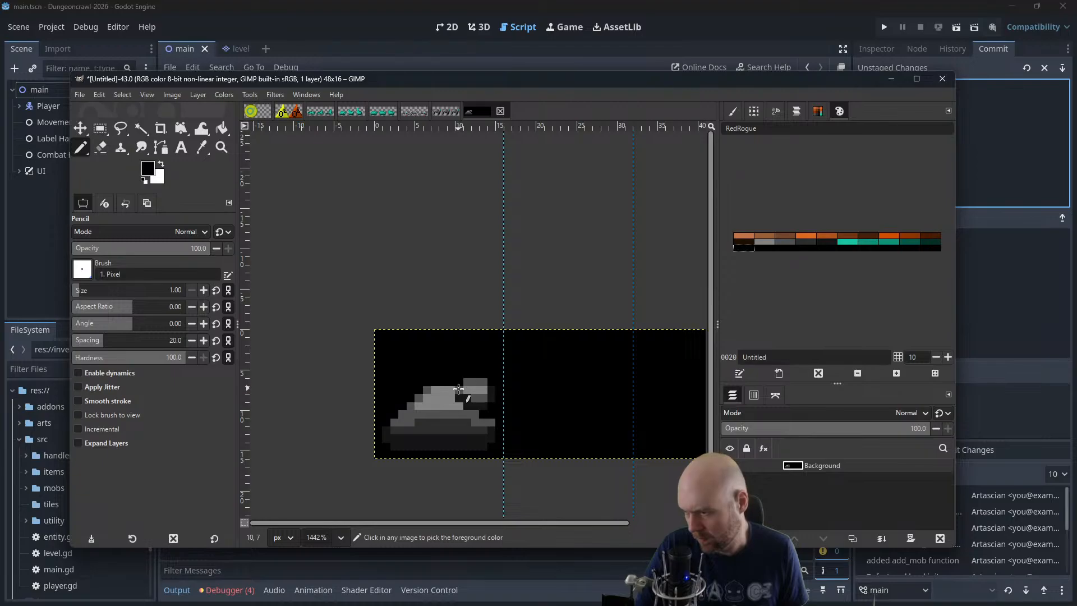
click(460, 390)
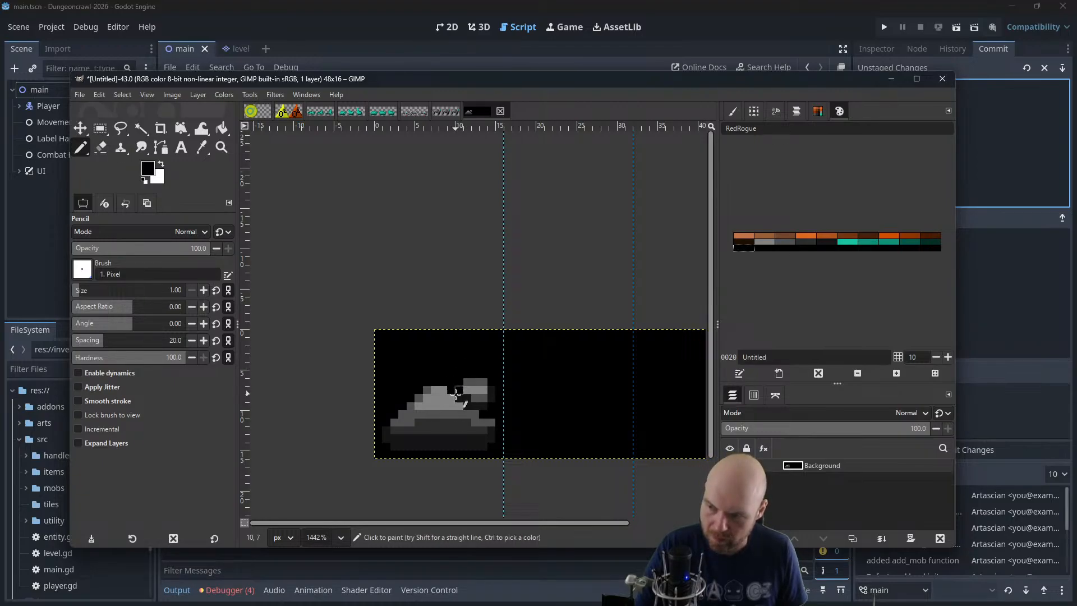
Darken the turret's upper front with near-black and trim the barrel's rear corner using mid grey and black
click(820, 241)
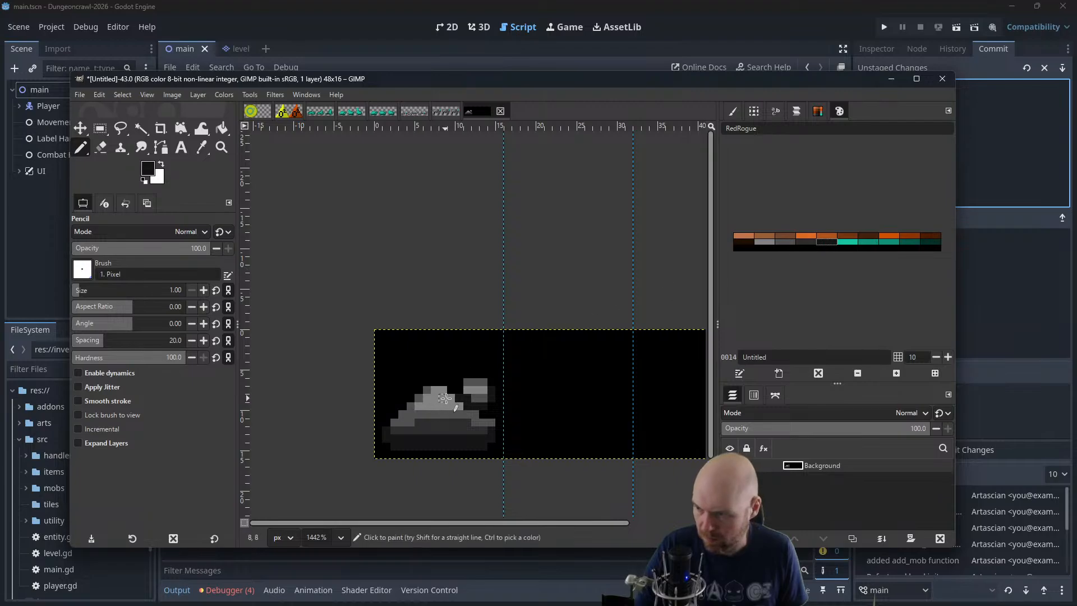
mouse_move(446, 399)
mouse_down()
mouse_move(460, 395)
mouse_move(441, 393)
mouse_up()
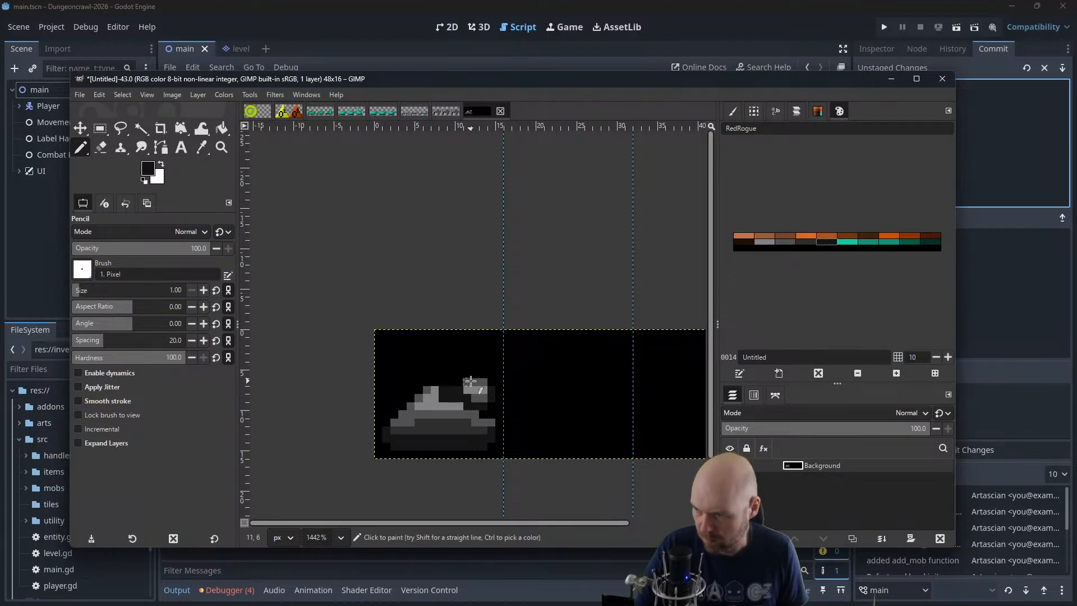
key(ctrl)
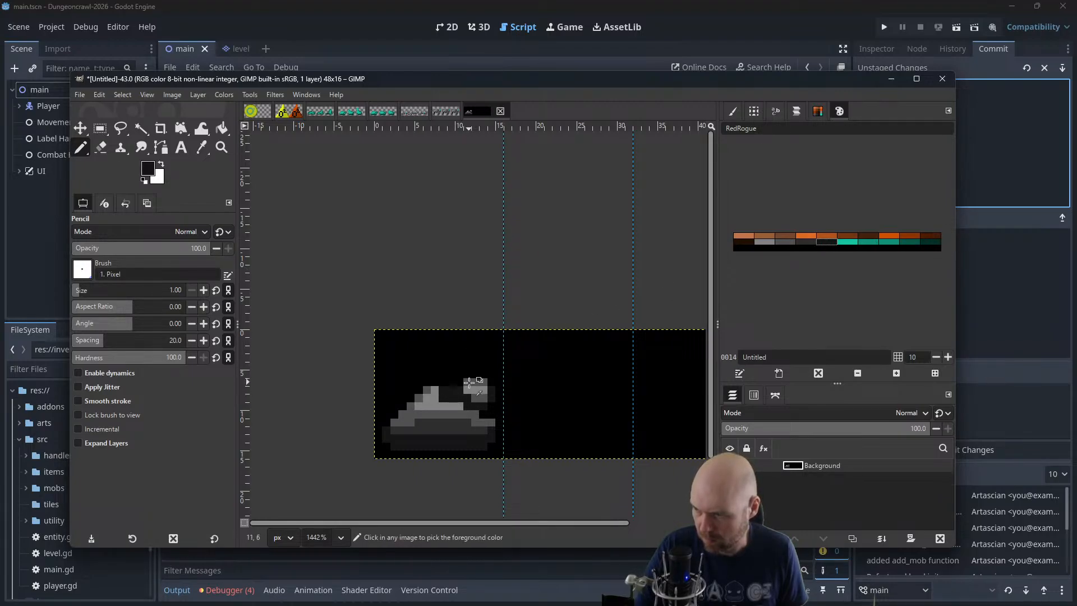
click(785, 241)
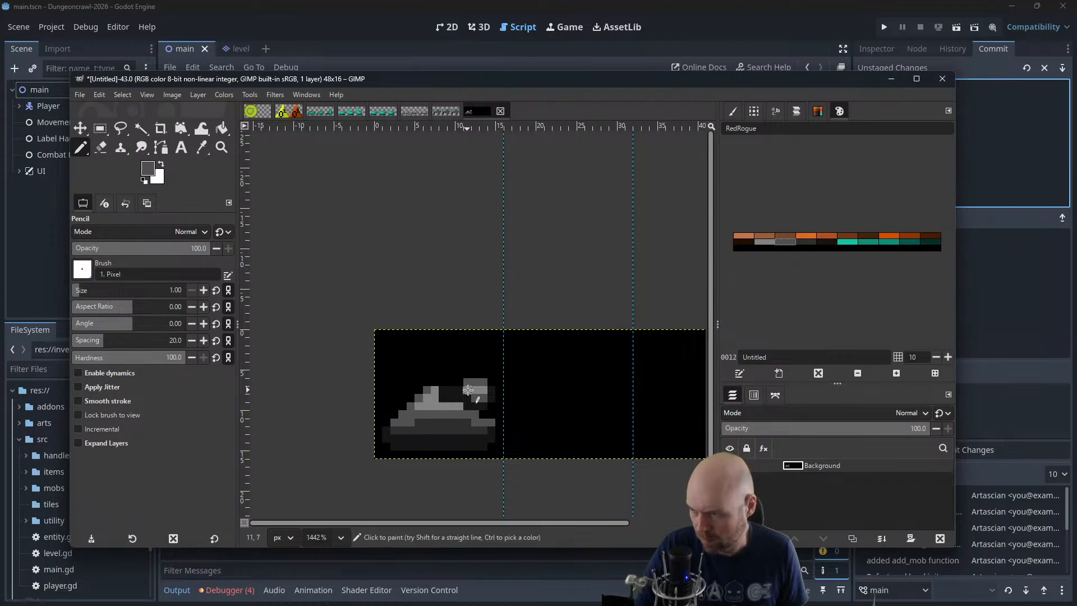
ctrl+click(466, 382)
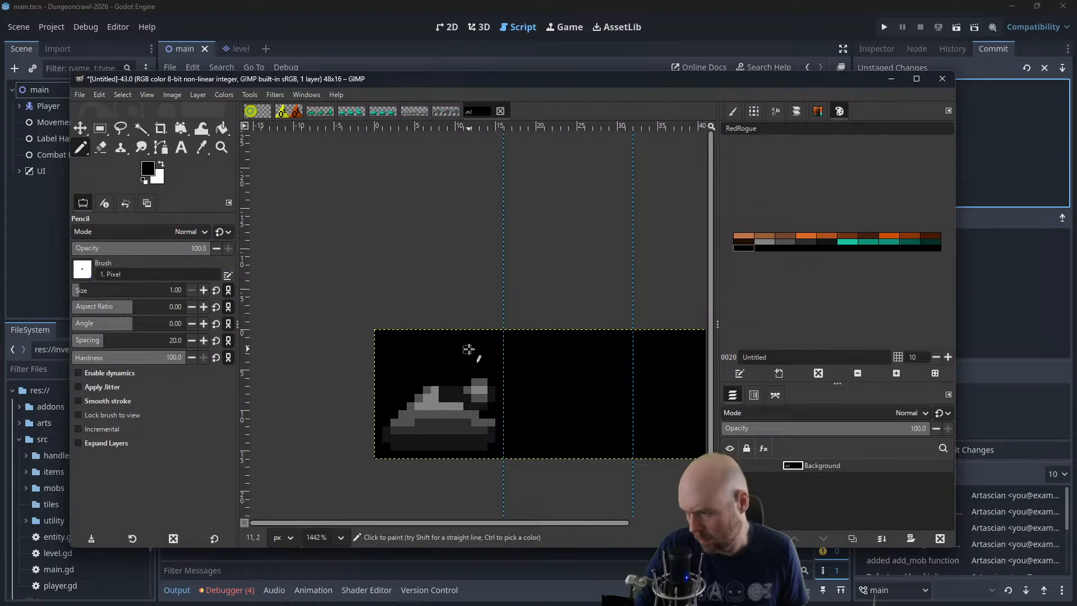
Extend the turret's light-grey face forward, shade its top and rear edge mid grey, and check the tank at small size
scroll(468, 349, down, 5)
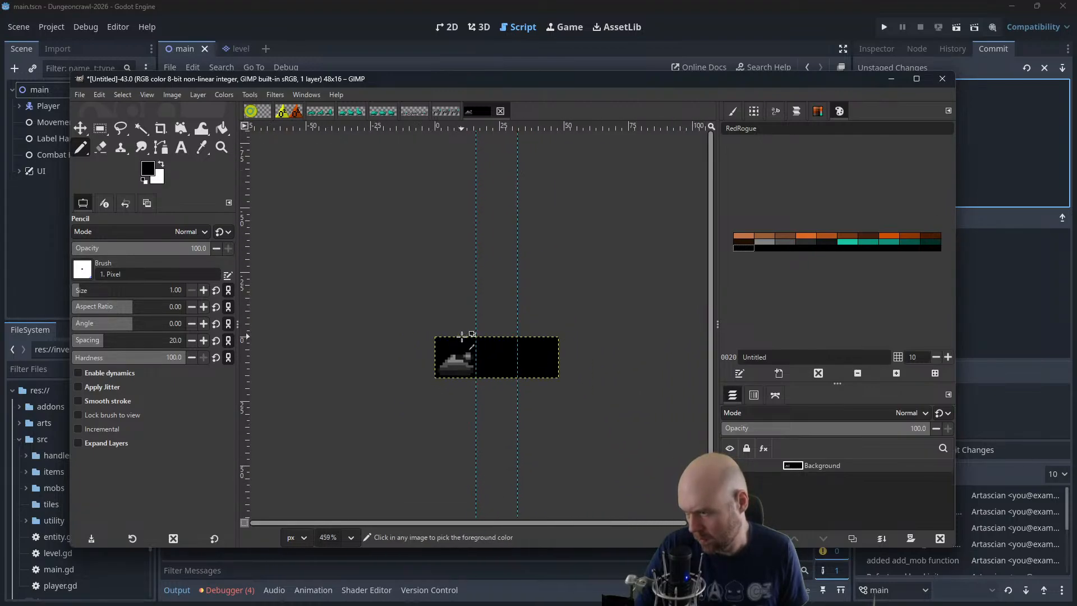
scroll(495, 278, down, 1)
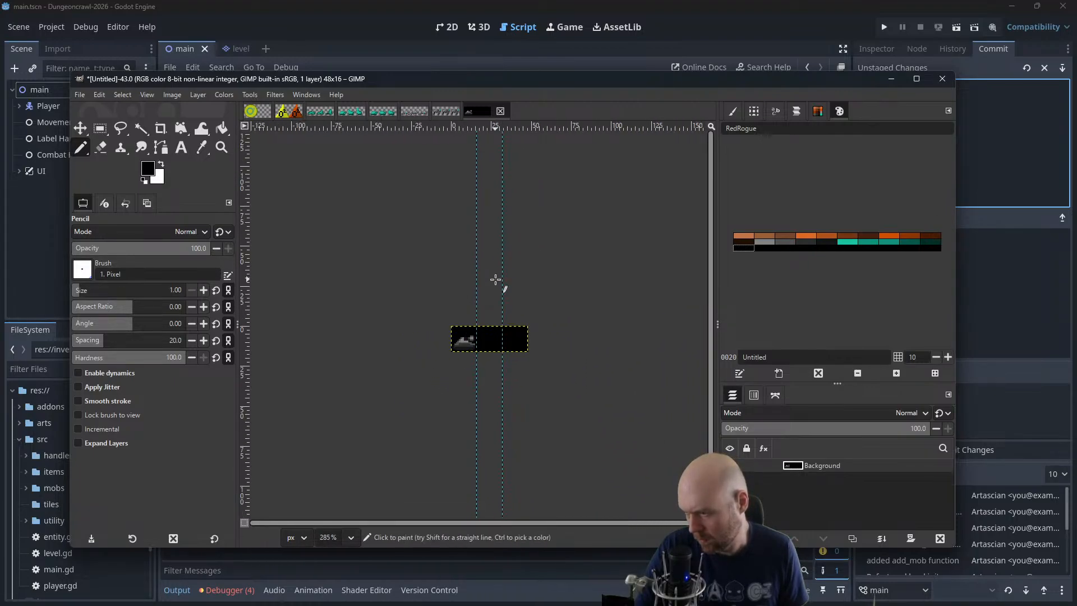
scroll(474, 296, up, 4)
scroll(474, 296, up, 5)
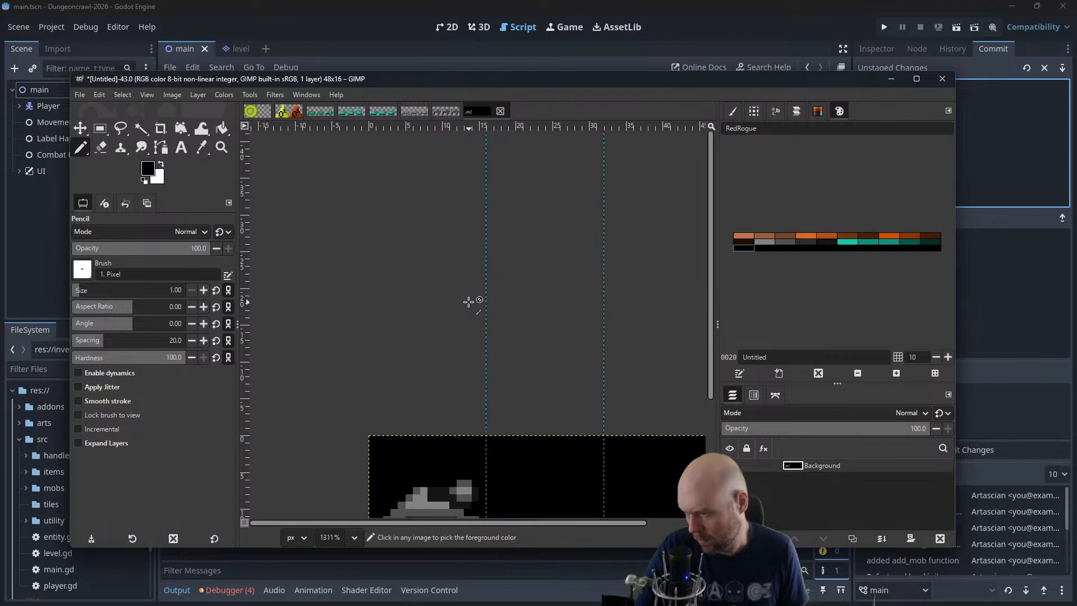
scroll(413, 321, down, 6)
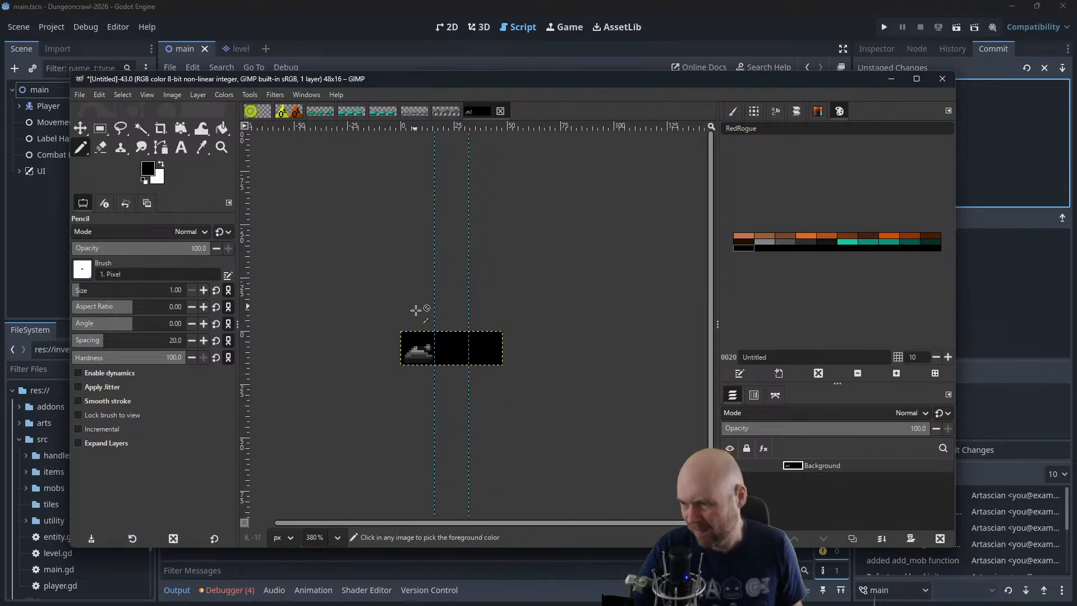
scroll(415, 313, up, 7)
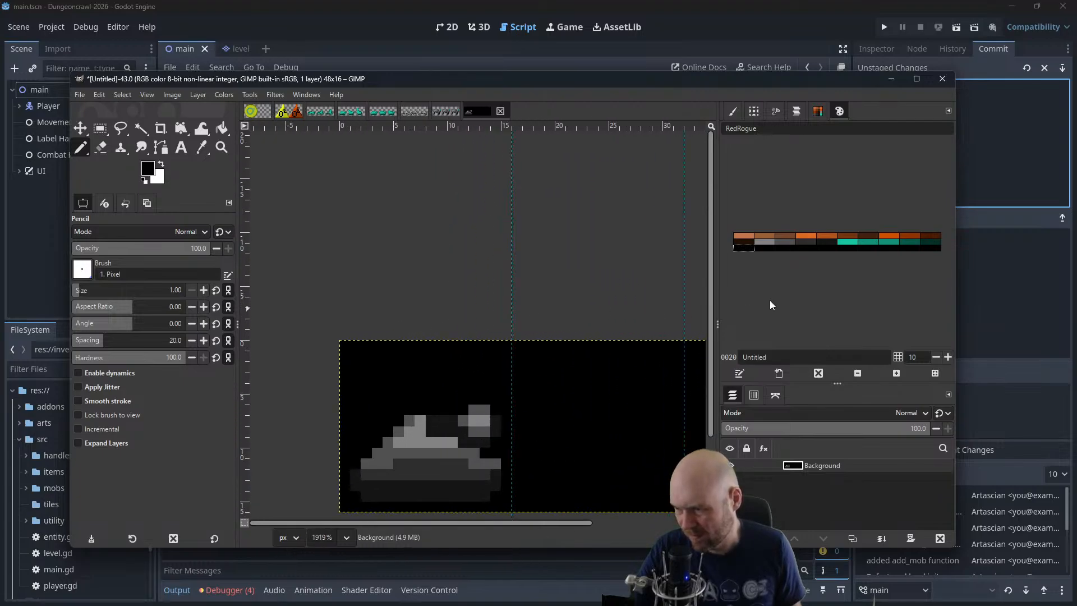
click(765, 241)
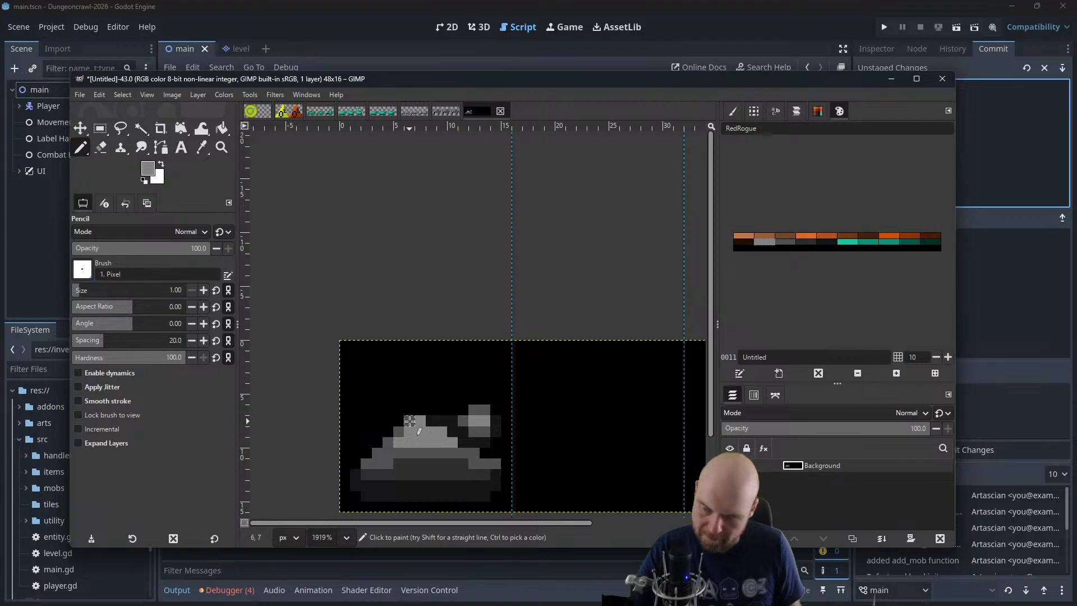
double_click(785, 242)
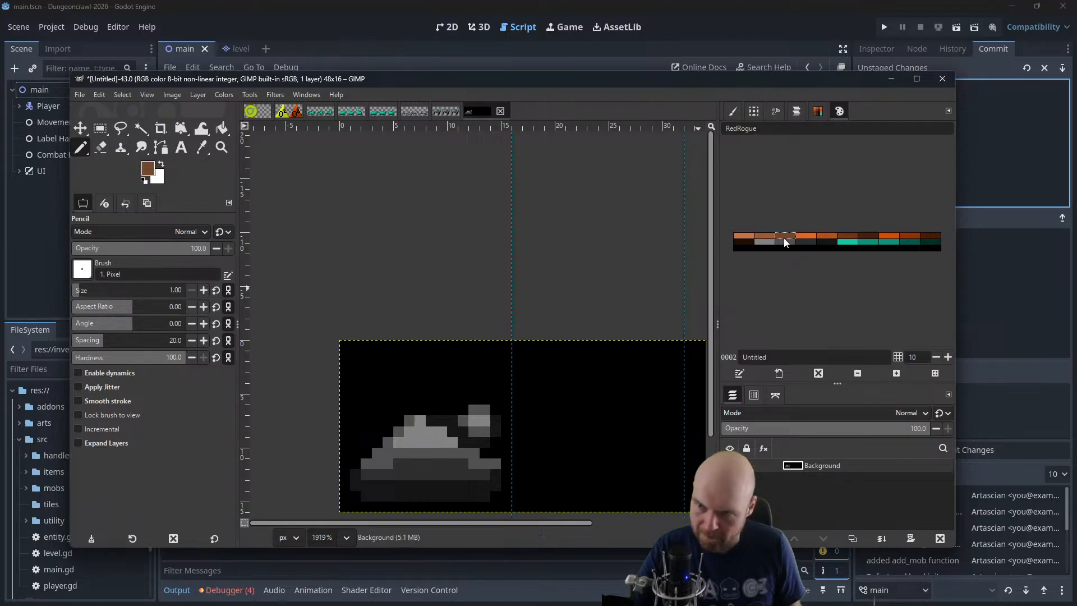
click(648, 234)
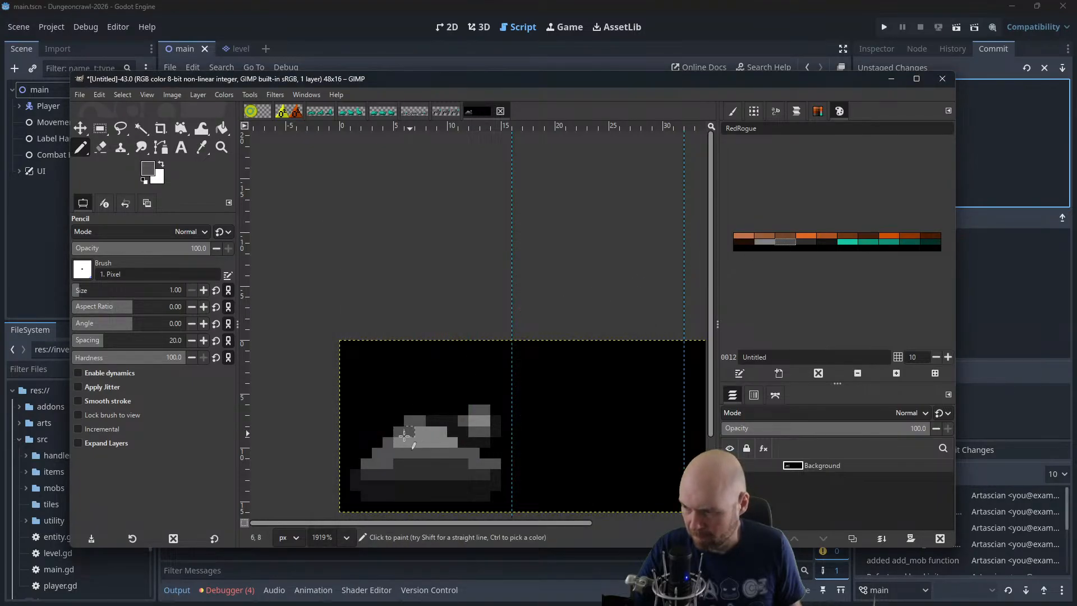
ctrl+scroll(404, 379, down, 4)
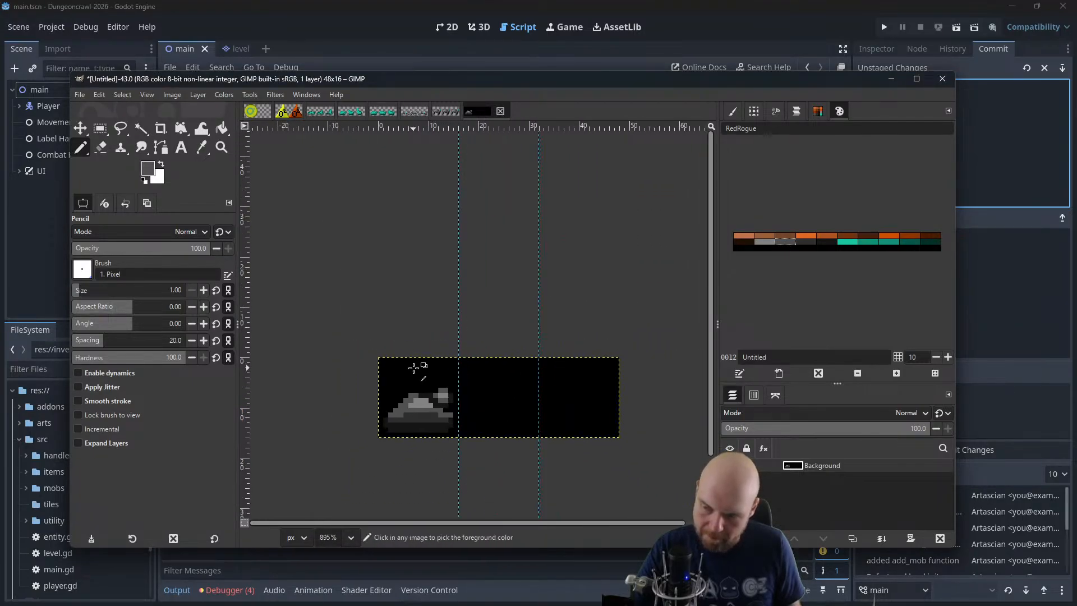
ctrl+scroll(413, 364, down, 1)
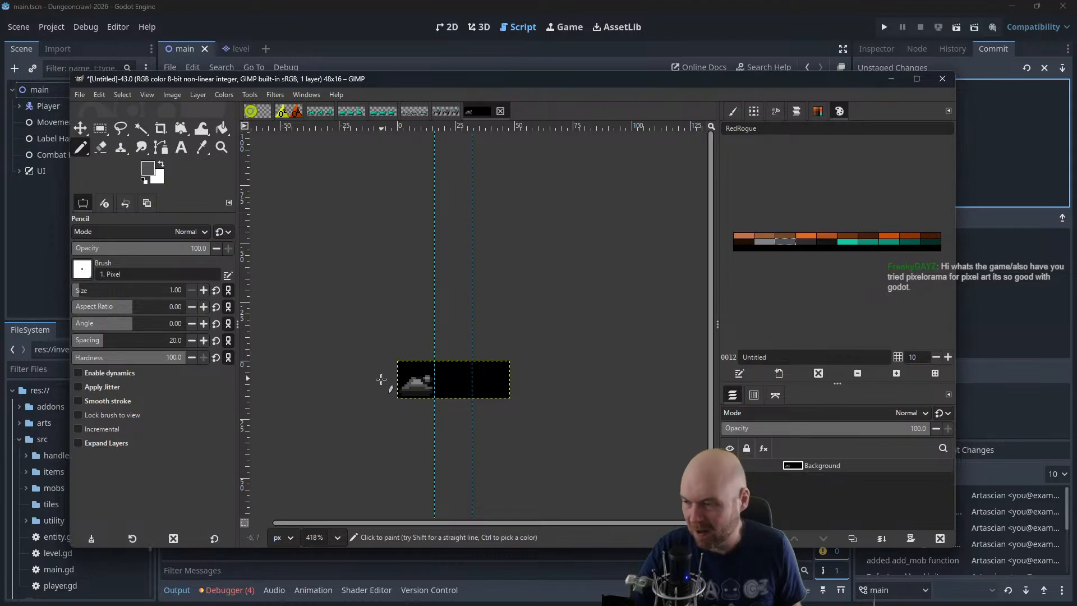
scroll(383, 395, up, 3)
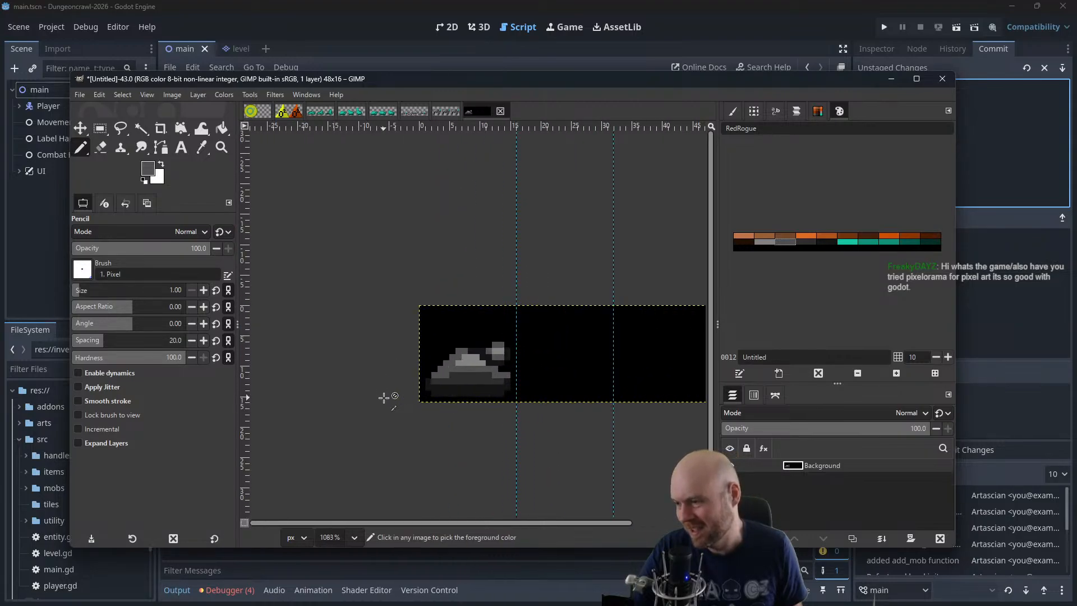
scroll(384, 395, up, 1)
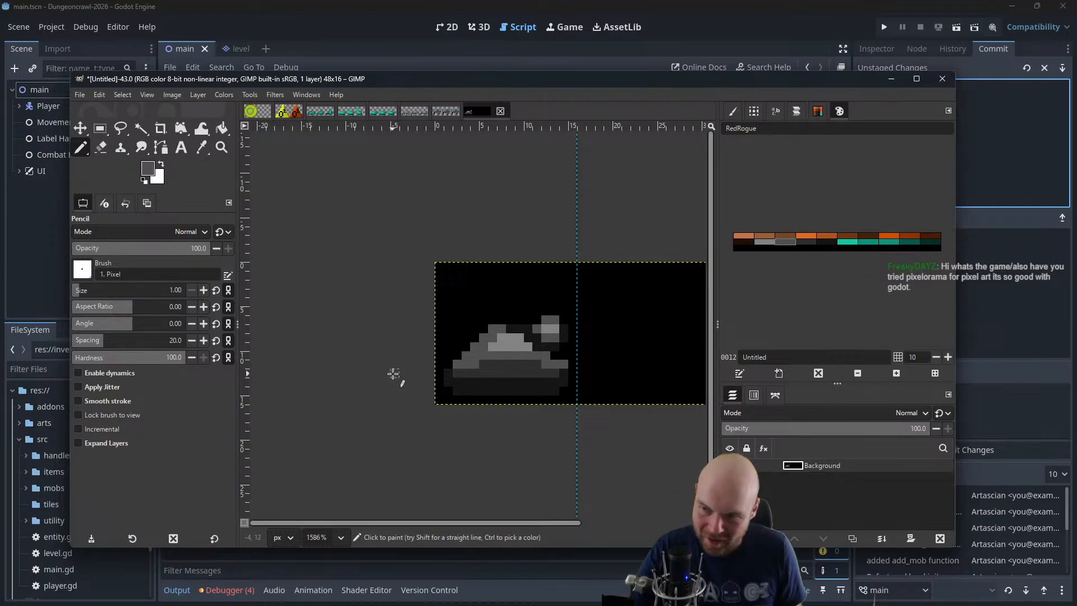
Switch to Godot, run the Dungeoncrawl-2026 project, try the first moves and maximize the game window
click(340, 18)
click(884, 27)
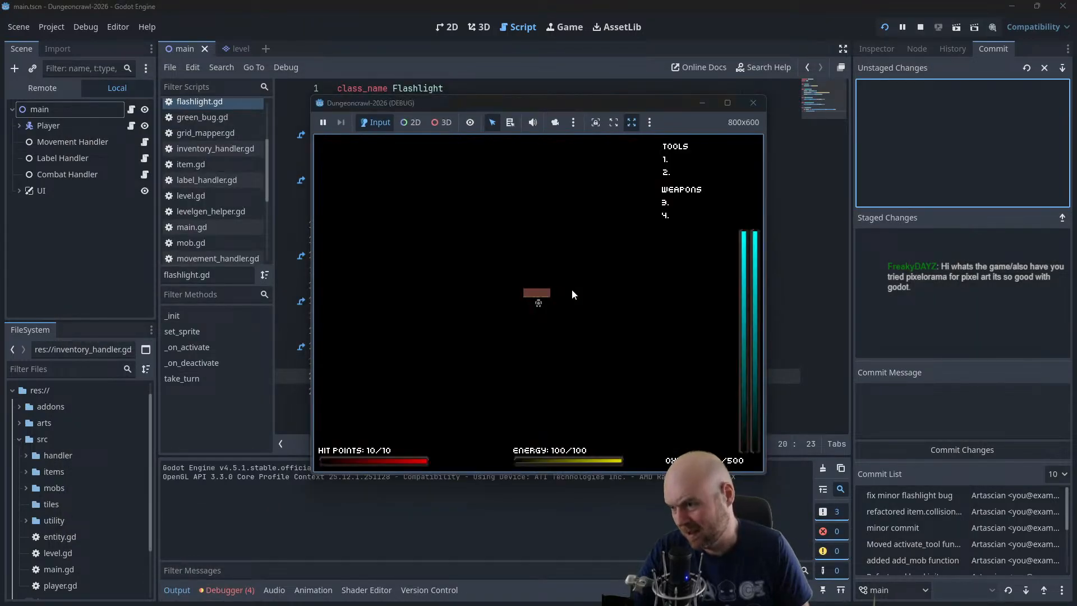
key(Down)
key(Down)
key(Down)
key(Up)
key(Right)
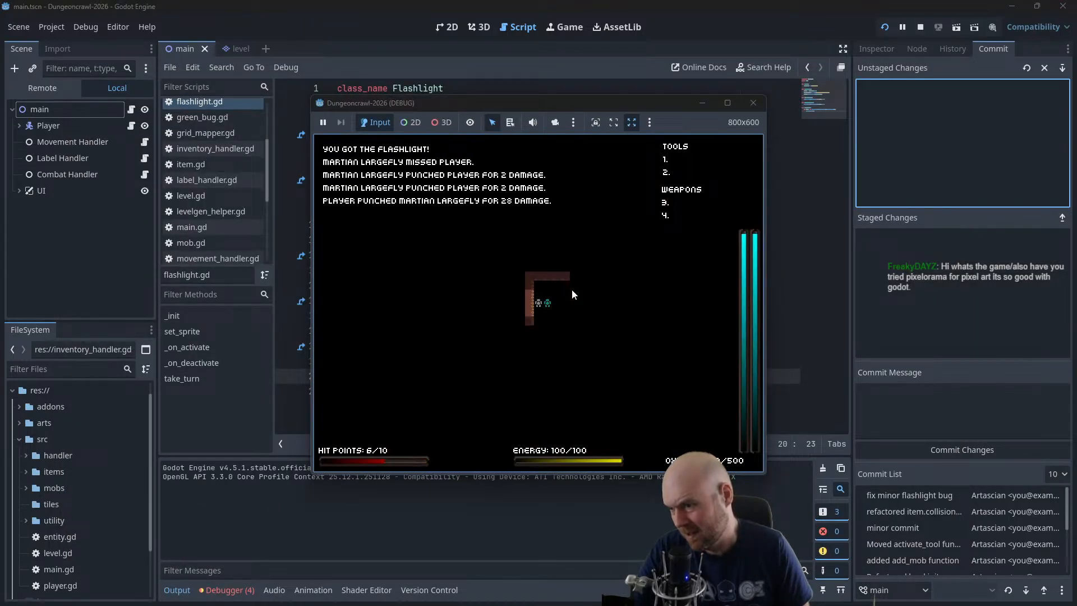
key(Right)
click(728, 103)
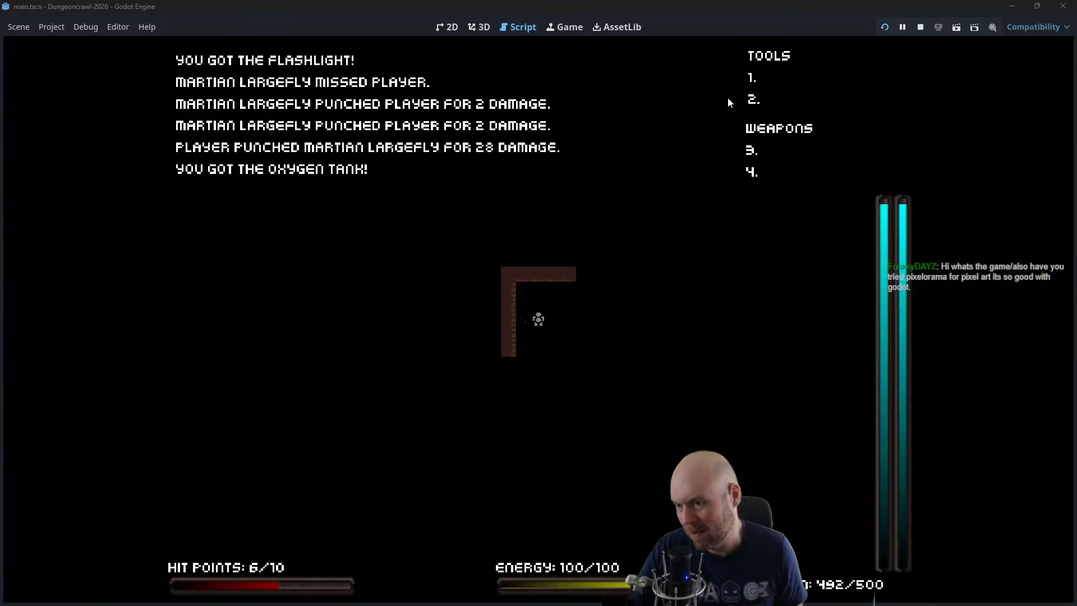
Walk the player through the dark corridors, fighting Martian Largeflies and collecting oxygen tanks, and close the running game
key(Right)
key(Right)
key(Right)
key(Right)
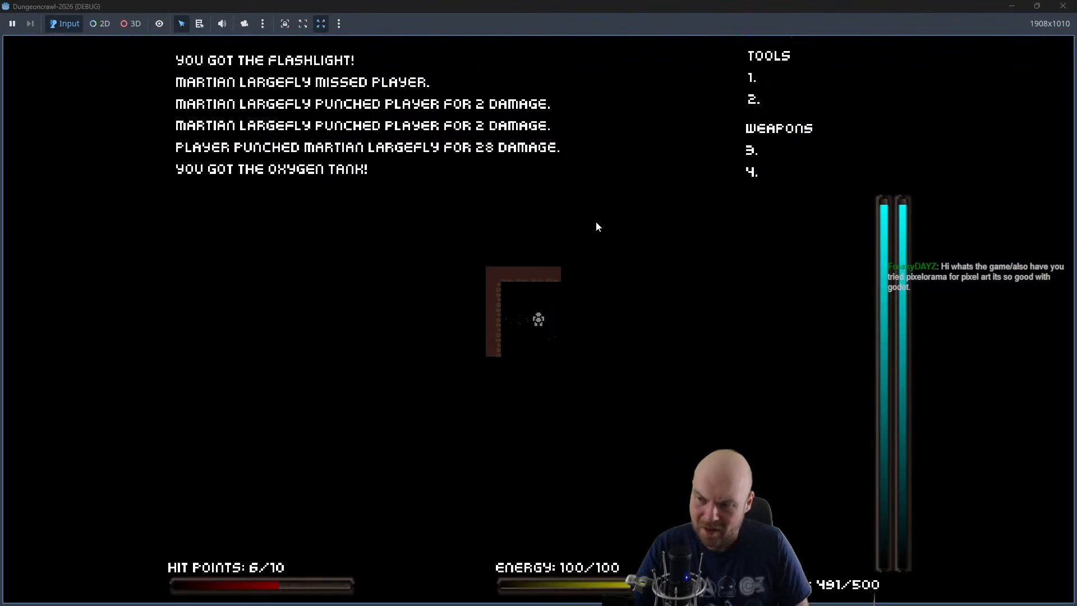
key(Down)
key(Down)
key(Right)
key(Right)
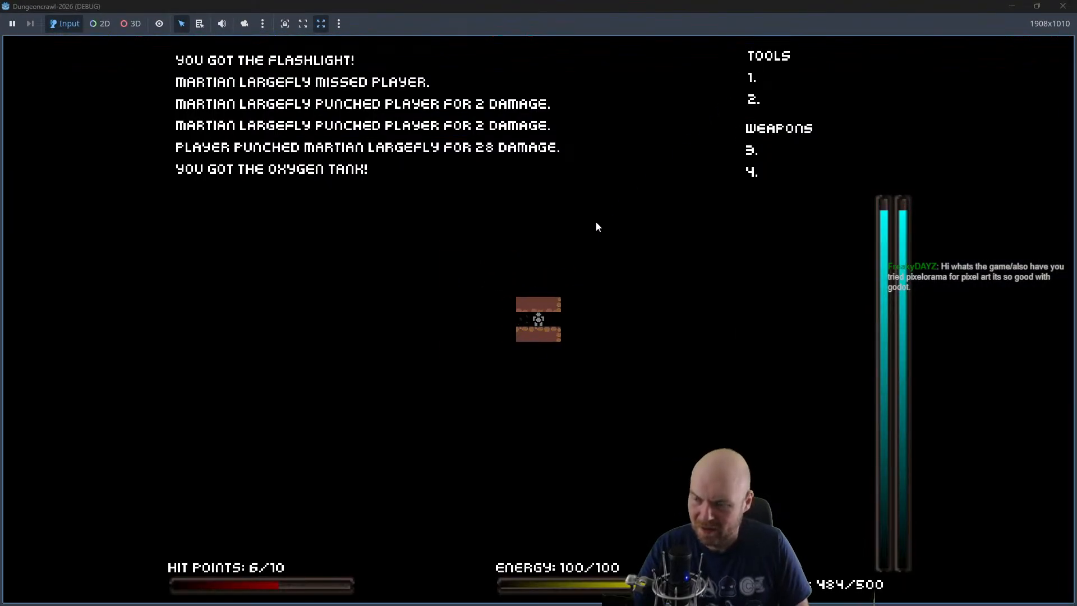
key(Left)
key(Left)
key(Left)
key(Left)
key(Down)
key(Down)
key(Down)
key(Down)
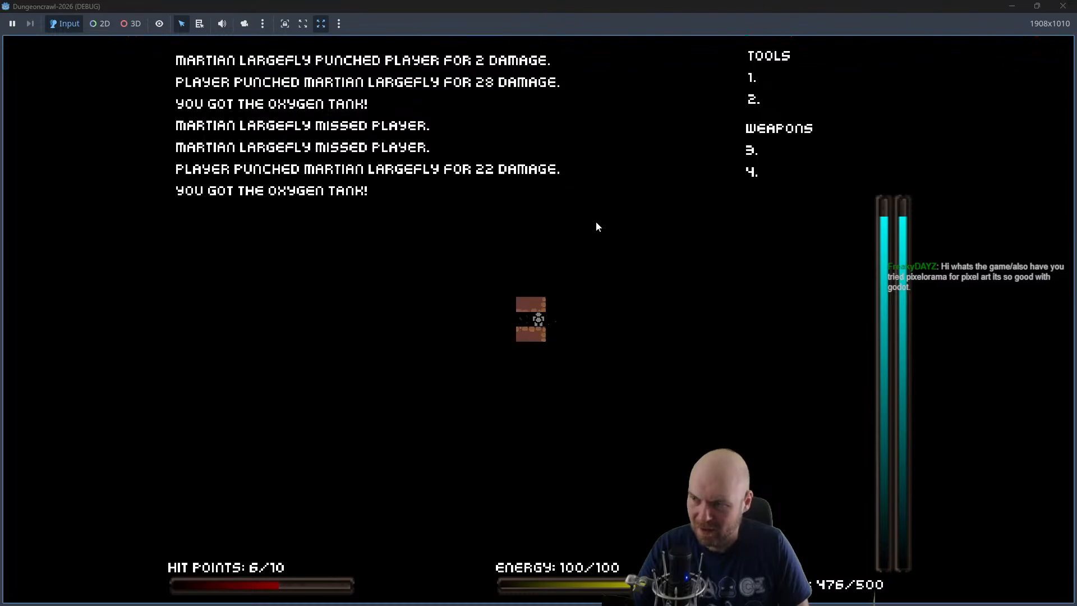
key(Left)
key(Left)
key(Left)
key(Left)
key(Left)
key(Down)
key(Down)
key(Down)
key(Down)
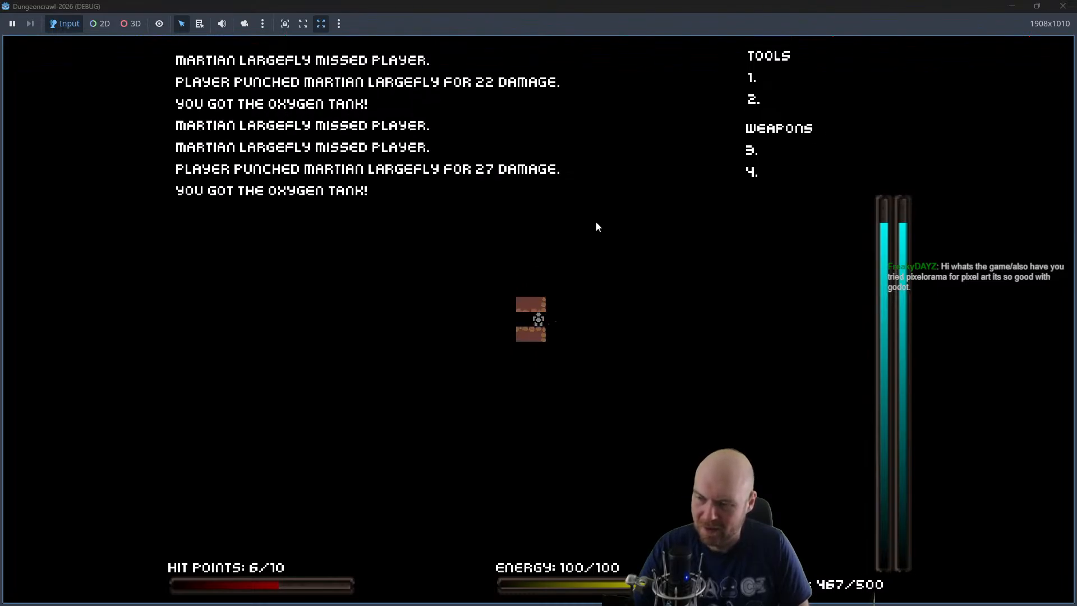
key(Left)
key(Left)
key(Left)
key(Left)
key(Left)
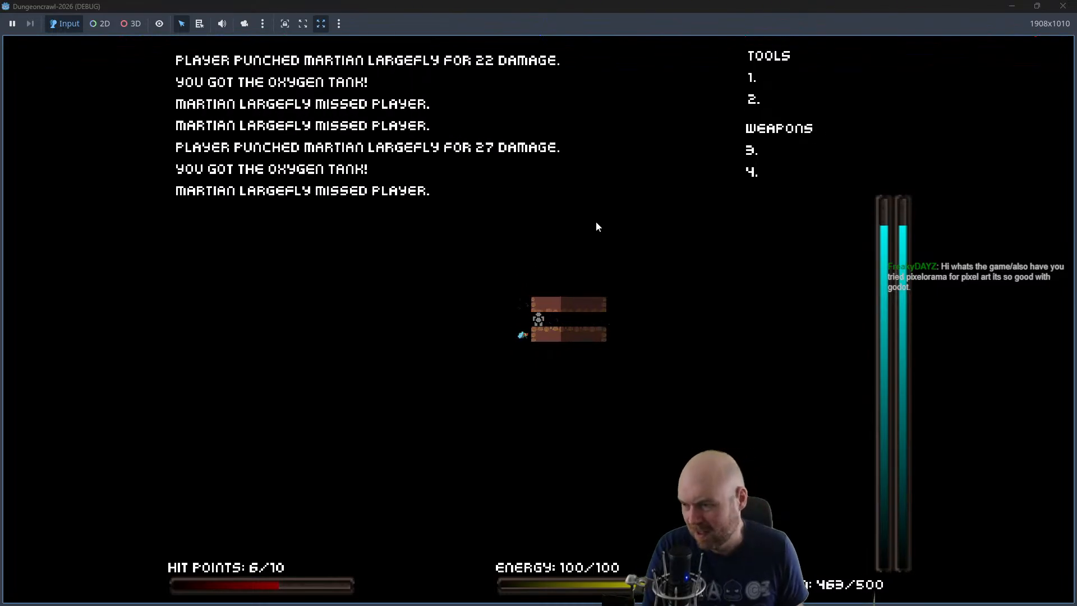
key(Down)
key(Down)
key(Down)
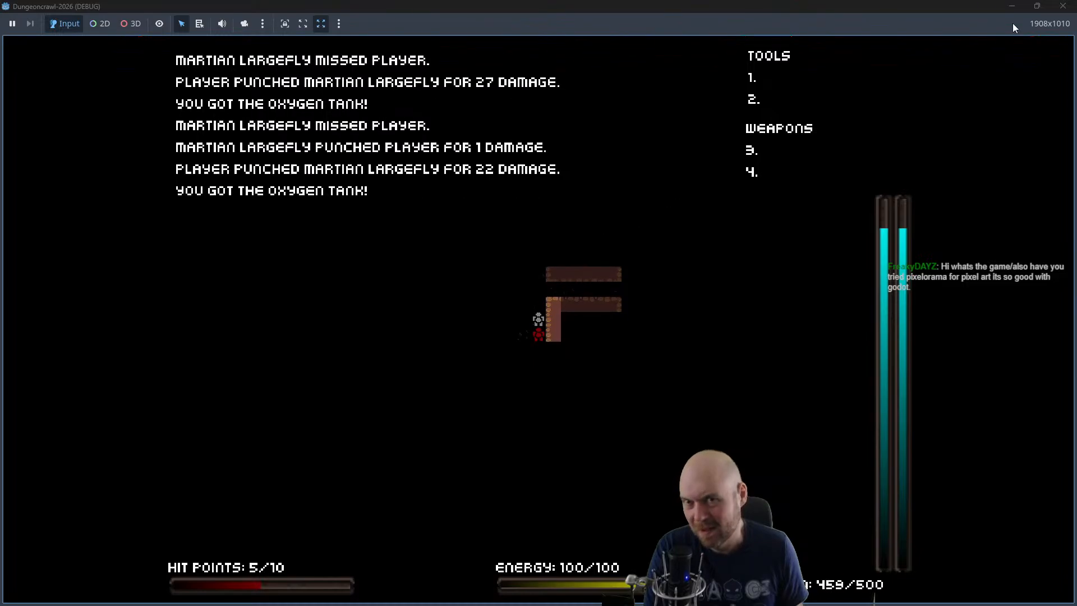
click(1063, 6)
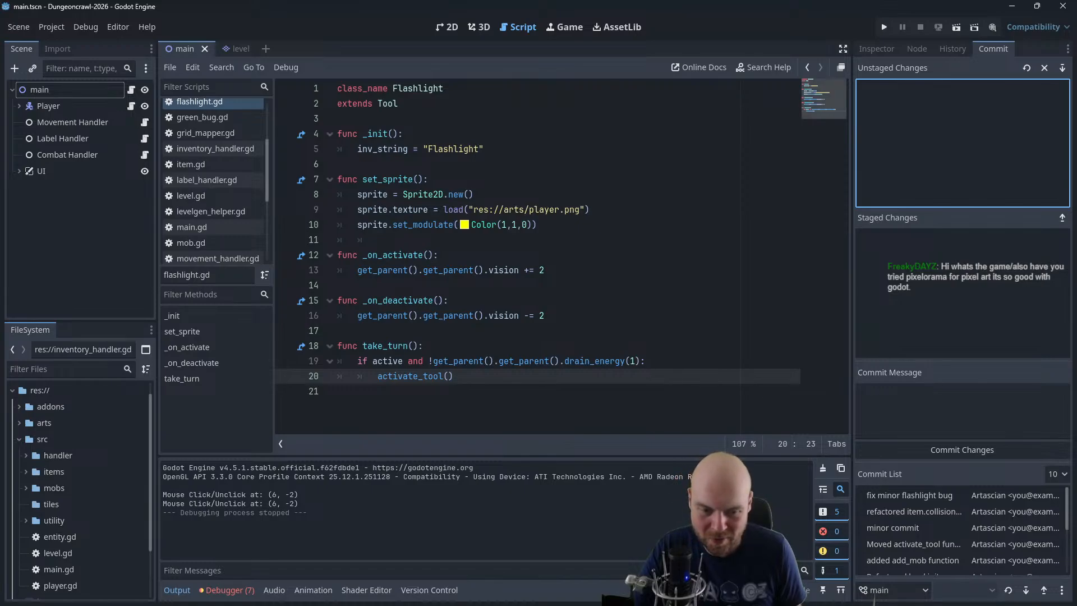
Switch to GIMP, erase the tank's barrel with black, and hollow out the turret's interior with black
key(alt+Tab)
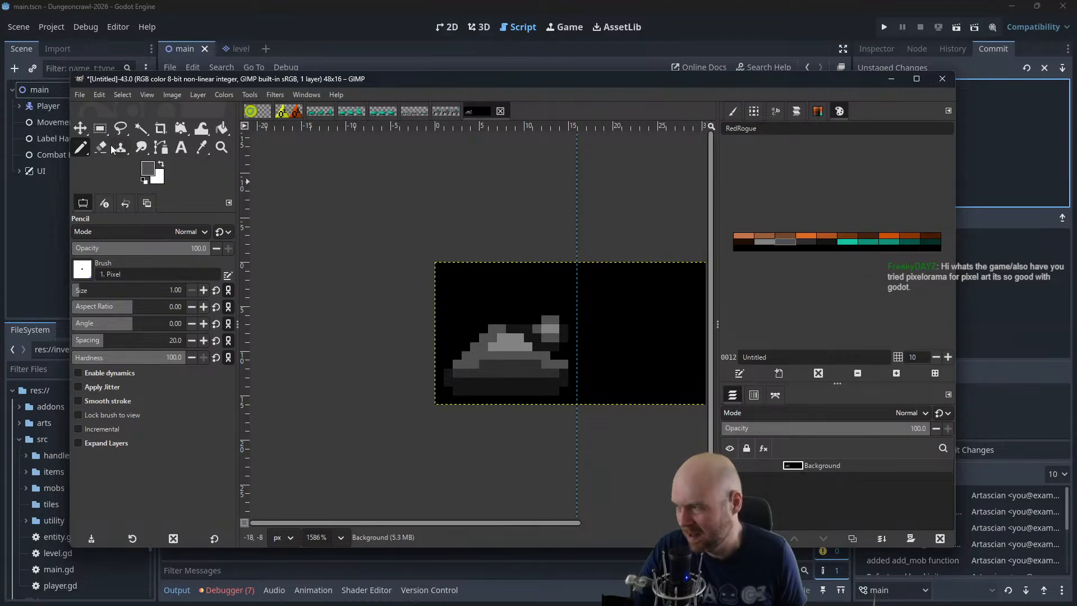
ctrl+click(521, 304)
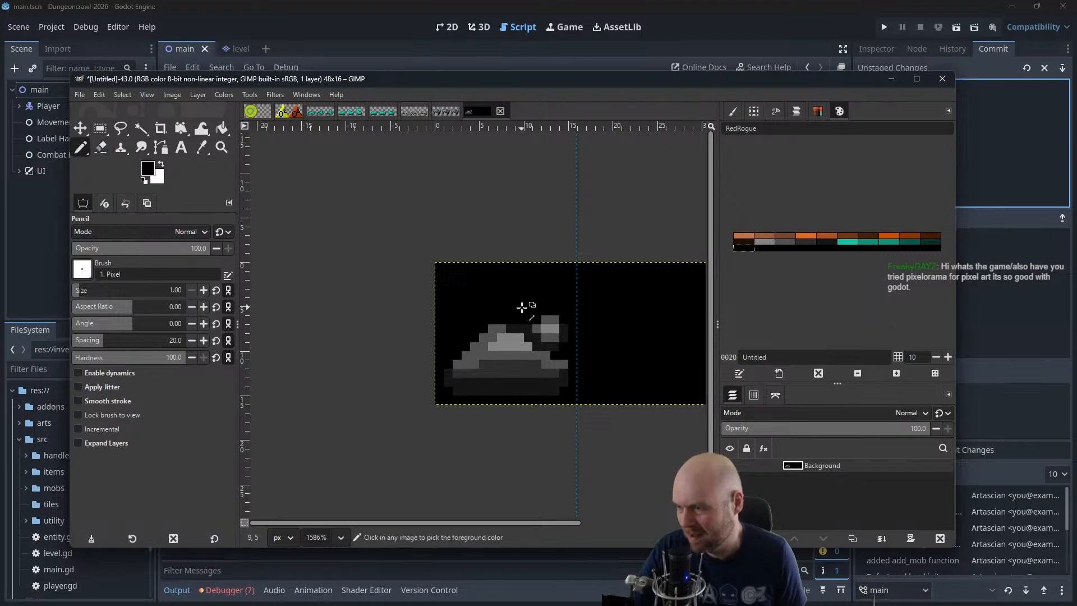
mouse_move(537, 328)
mouse_down()
mouse_move(559, 324)
mouse_move(570, 349)
mouse_move(554, 346)
mouse_up()
click(547, 345)
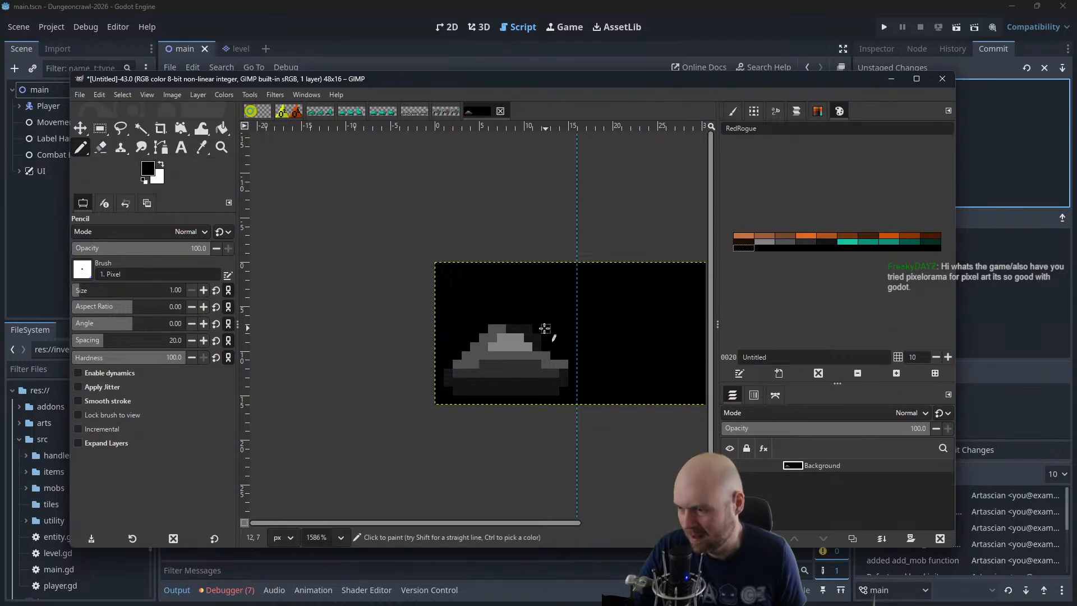
click(537, 337)
click(530, 331)
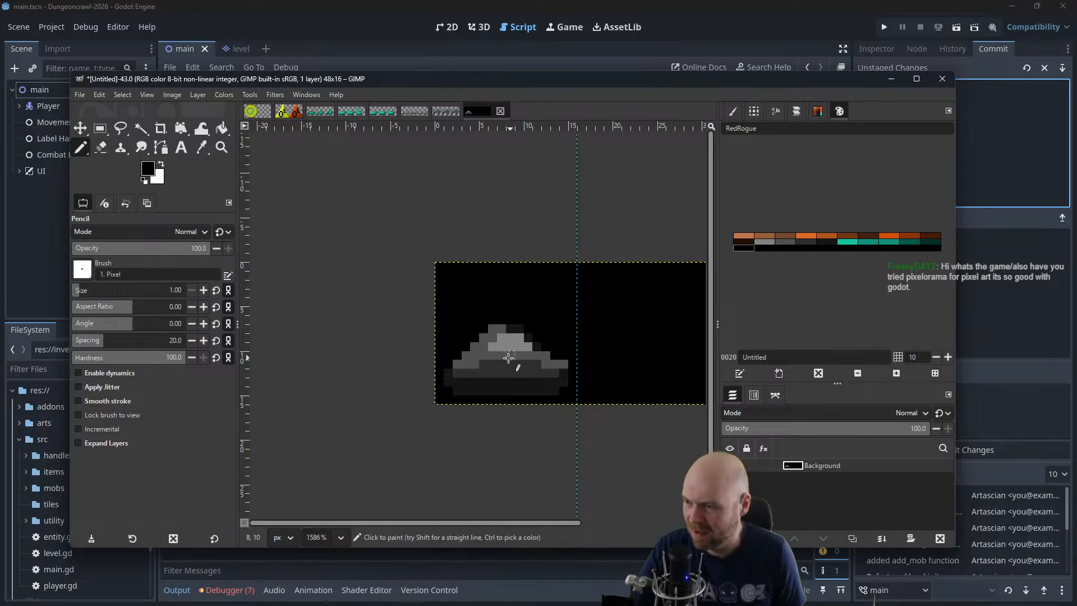
drag(495, 348, 529, 348)
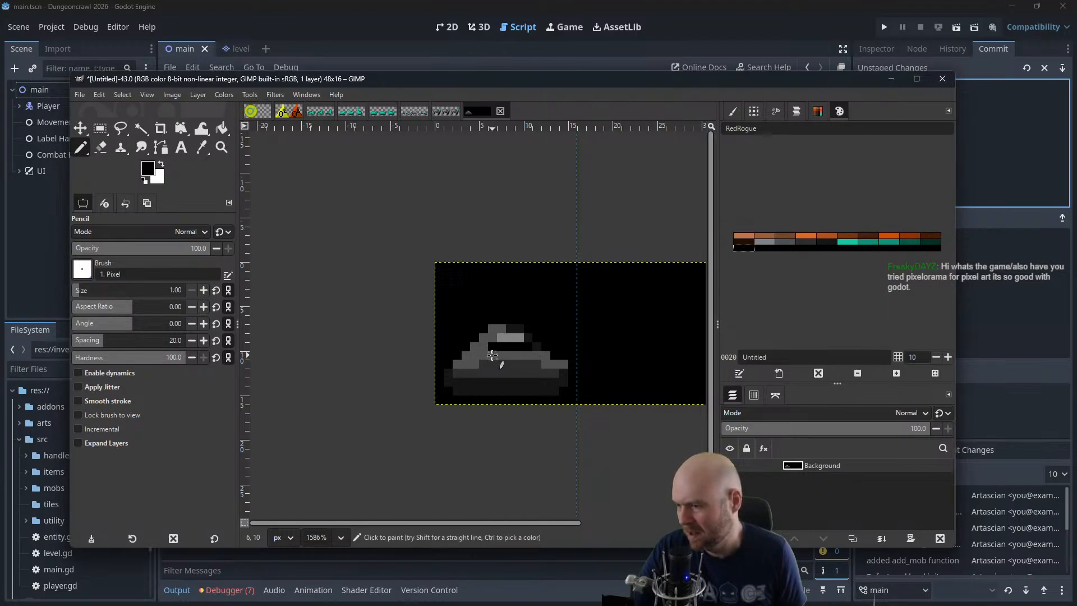
mouse_move(492, 355)
mouse_down()
mouse_move(530, 355)
mouse_move(486, 358)
mouse_move(533, 355)
mouse_move(533, 365)
mouse_move(487, 363)
mouse_up()
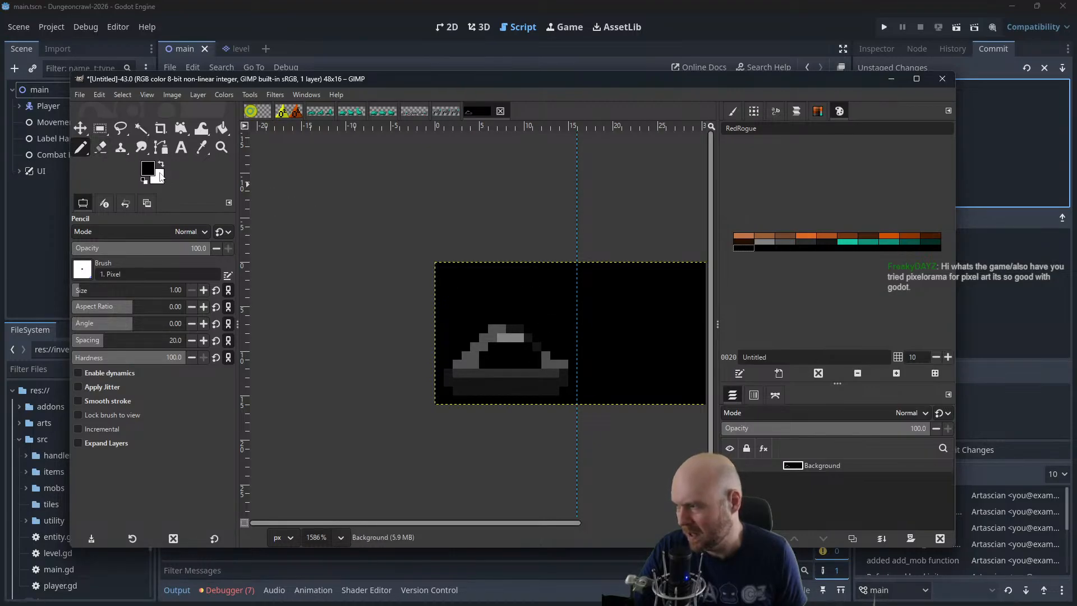
Draw the turret's front slope and top edge in mid grey to outline the hollow interior
click(764, 242)
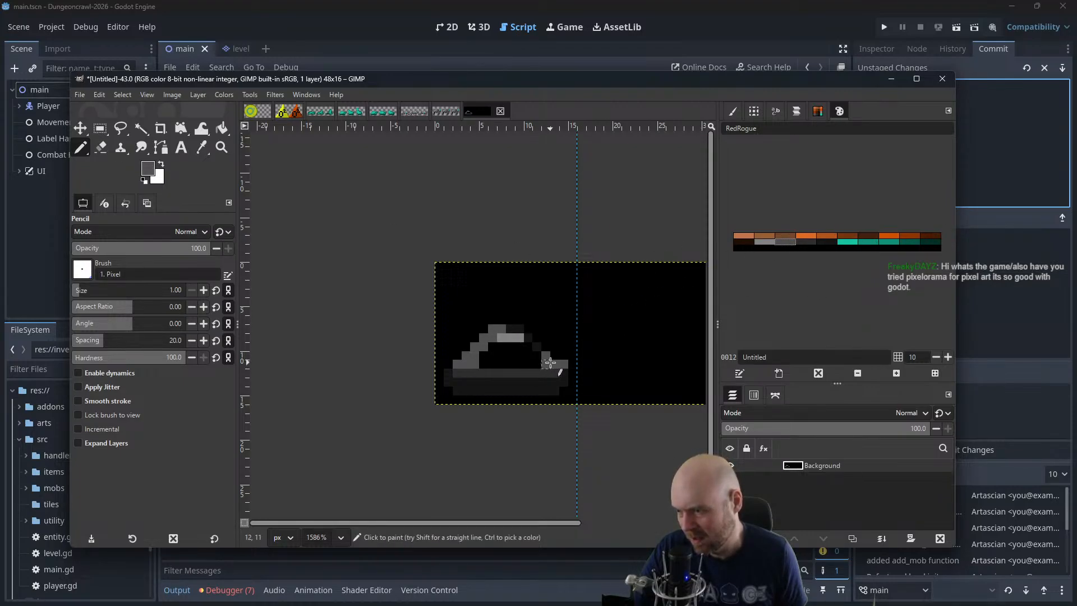
click(771, 242)
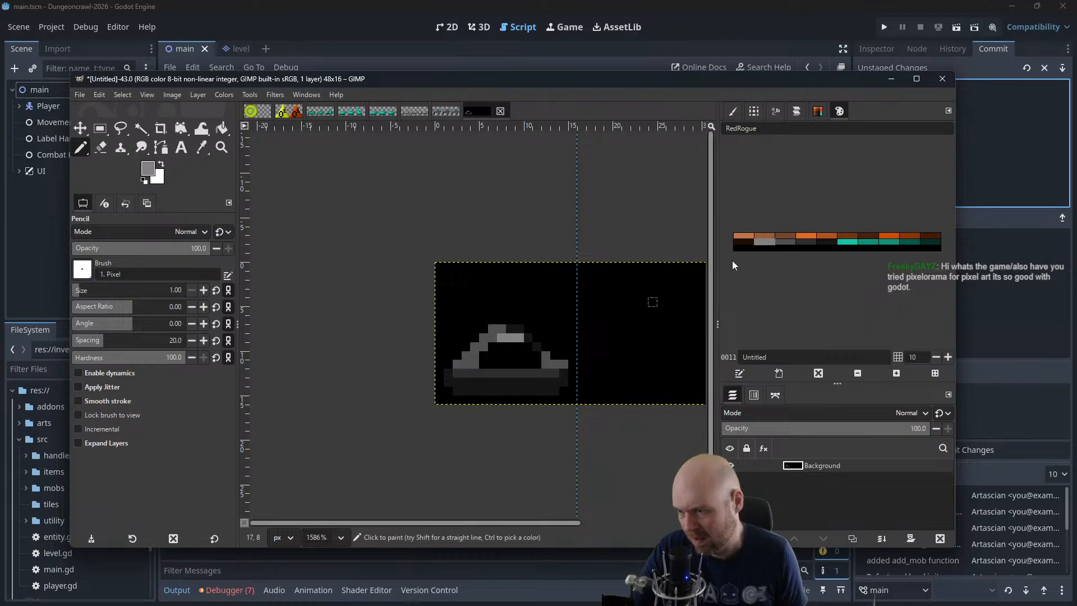
click(790, 241)
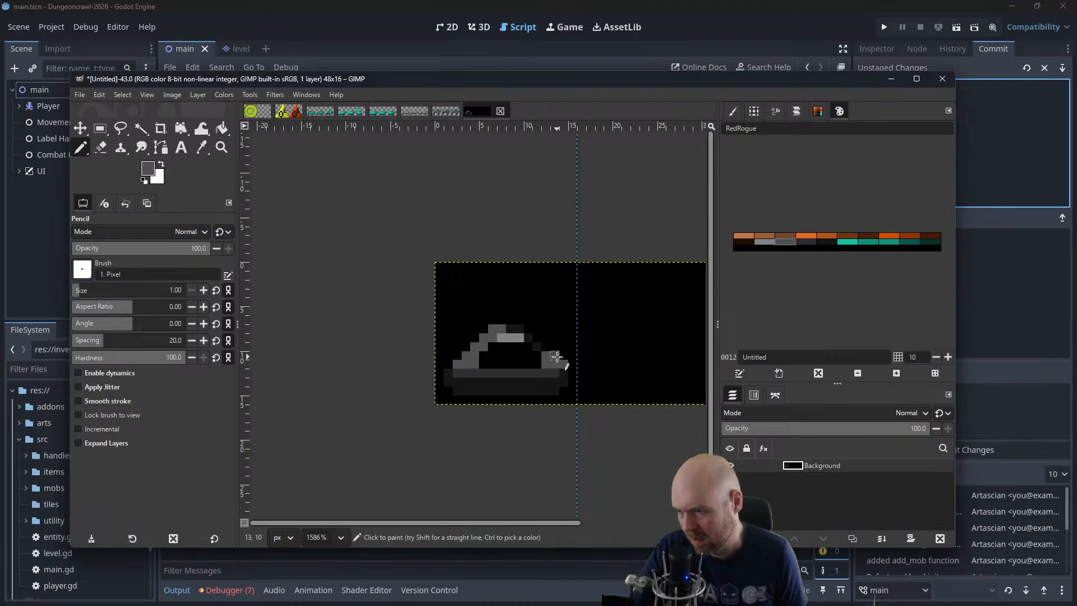
click(540, 348)
drag(538, 338, 502, 334)
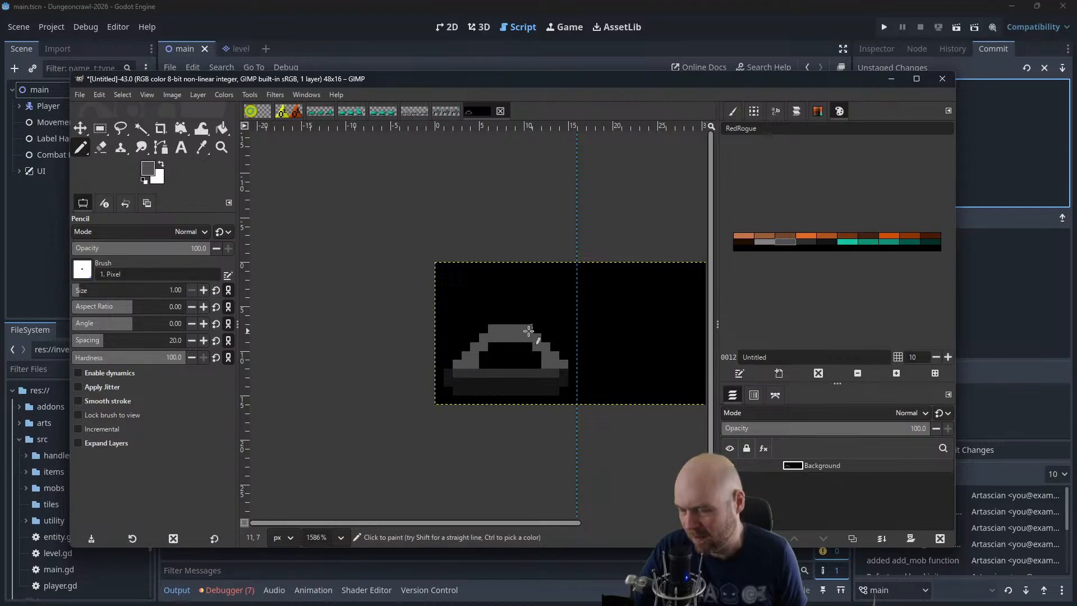
Add a light-grey stepped highlight on the turret top and a mid-grey square barrel ring, about 4 by 4 px, in front
click(770, 244)
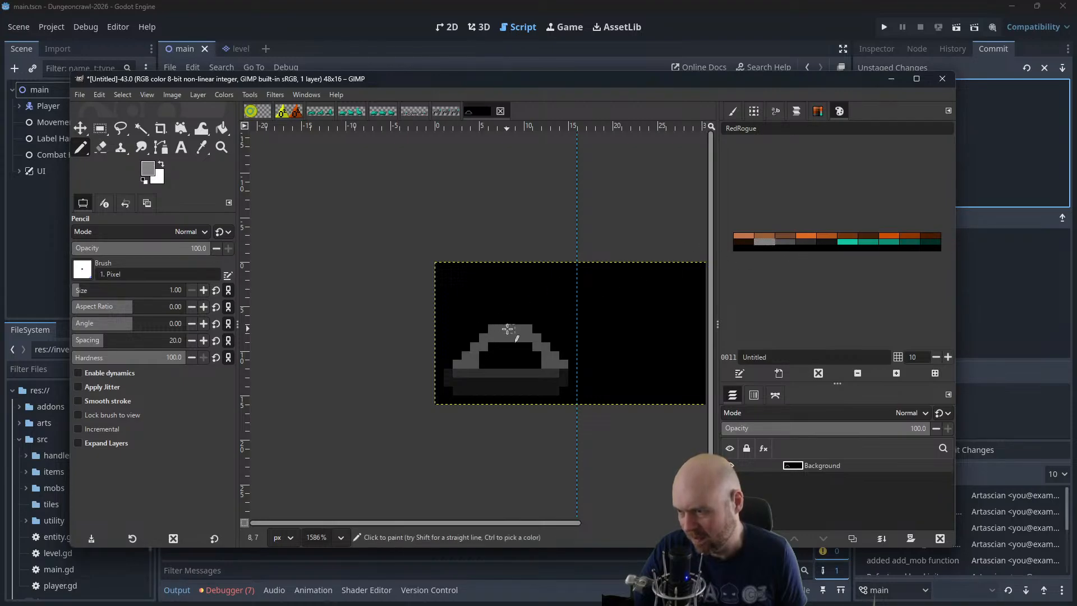
drag(512, 330, 526, 327)
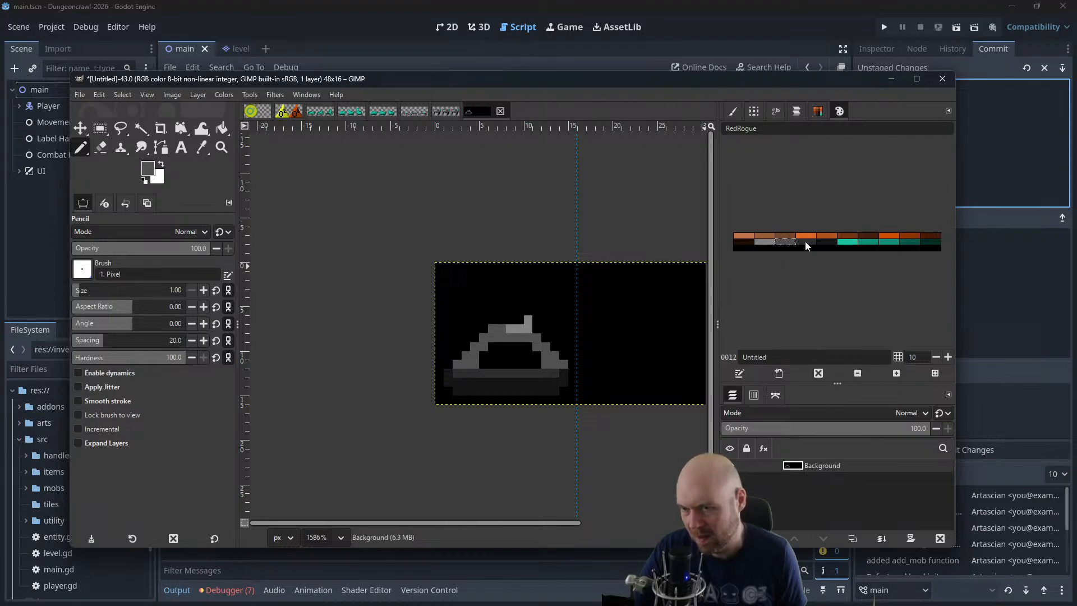
mouse_move(537, 310)
mouse_down()
mouse_move(537, 338)
mouse_move(561, 338)
mouse_move(563, 311)
mouse_move(538, 314)
mouse_up()
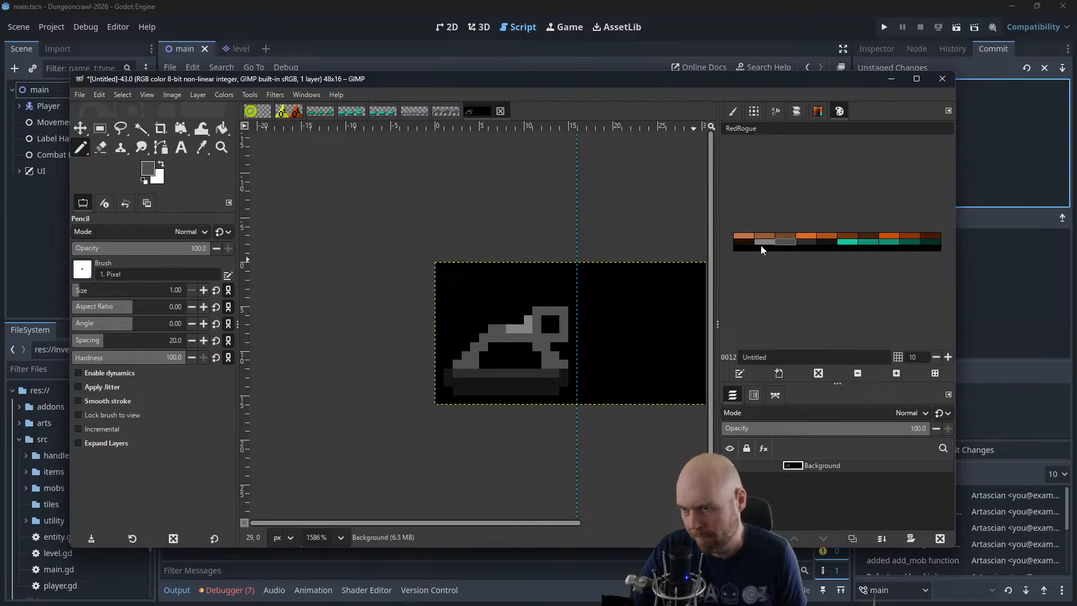
Shade the lower edge of the square barrel ring dark grey and fill its opening with near-black
click(812, 242)
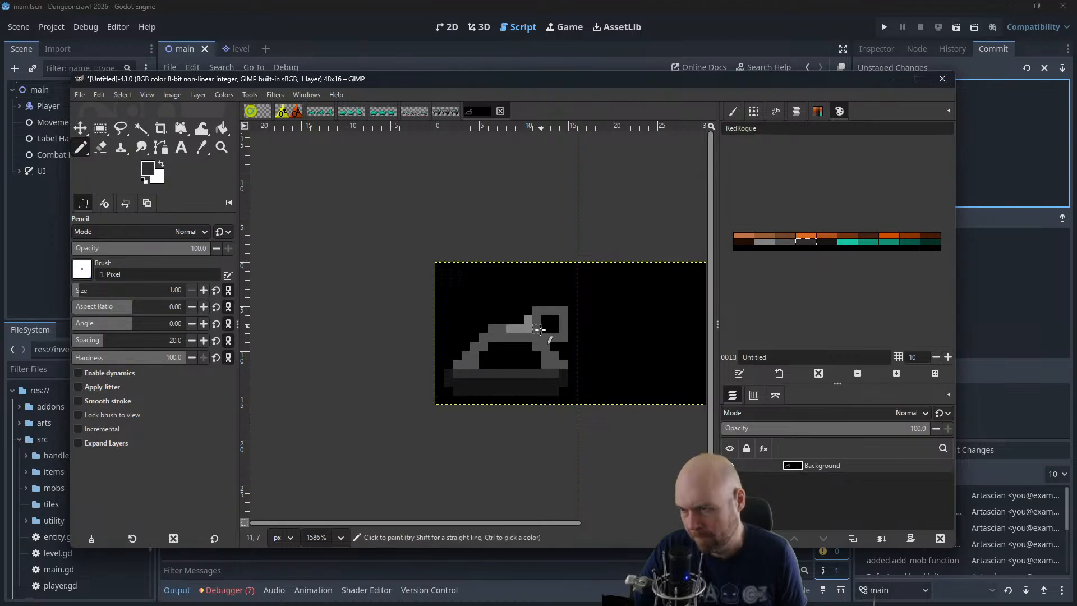
drag(540, 329, 565, 328)
click(789, 239)
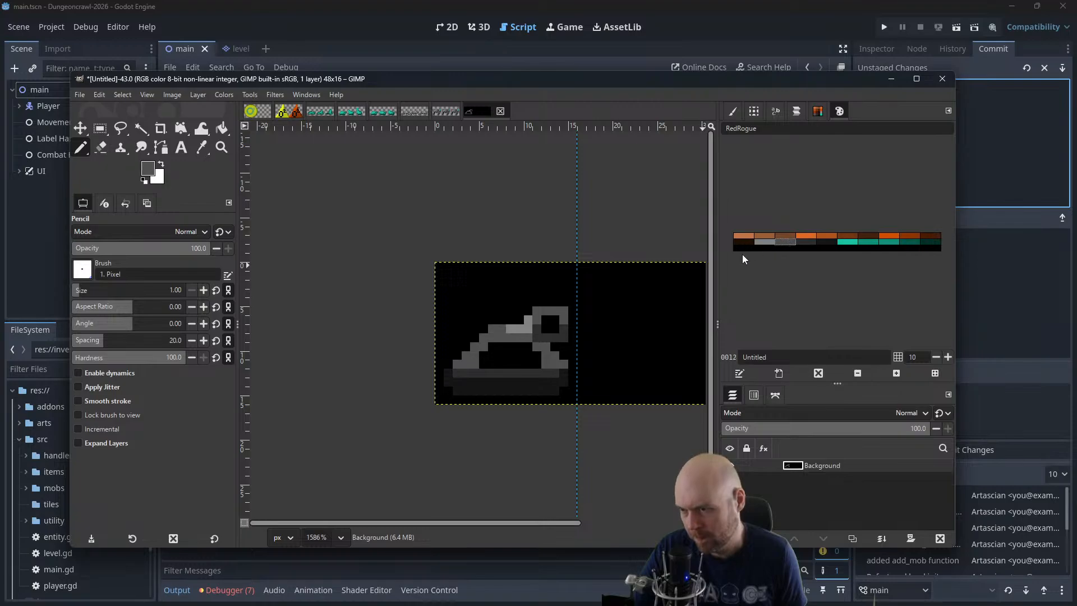
click(828, 242)
mouse_move(541, 317)
mouse_down()
mouse_move(550, 315)
mouse_move(549, 325)
mouse_up()
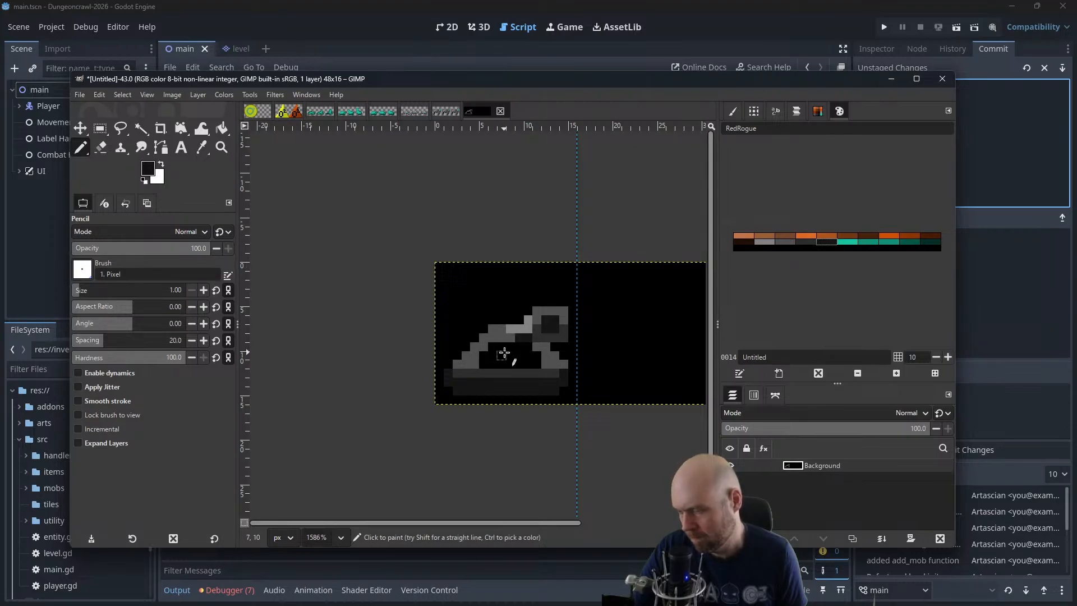
Shade the turret's front slope beneath the barrel with dark grey and check the sprite at small size
scroll(543, 252, down, 3)
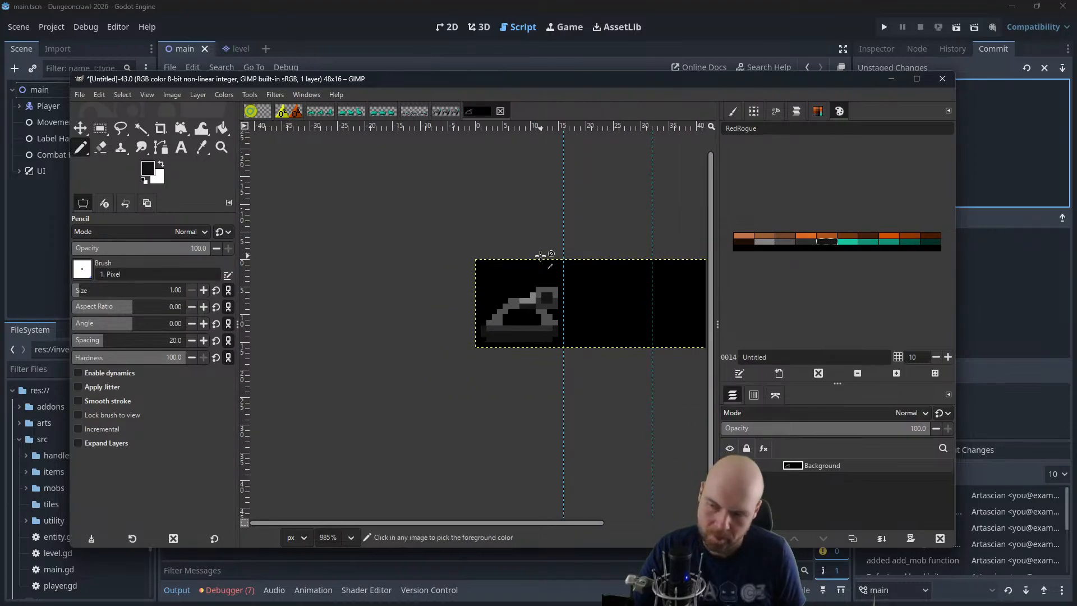
scroll(543, 250, down, 2)
scroll(542, 258, up, 3)
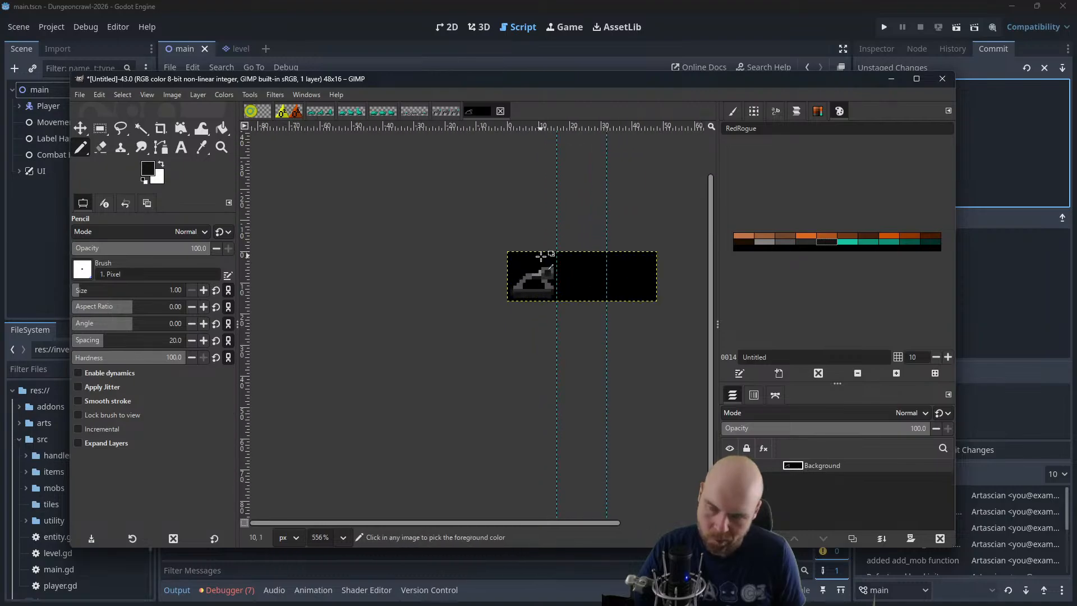
scroll(540, 263, up, 2)
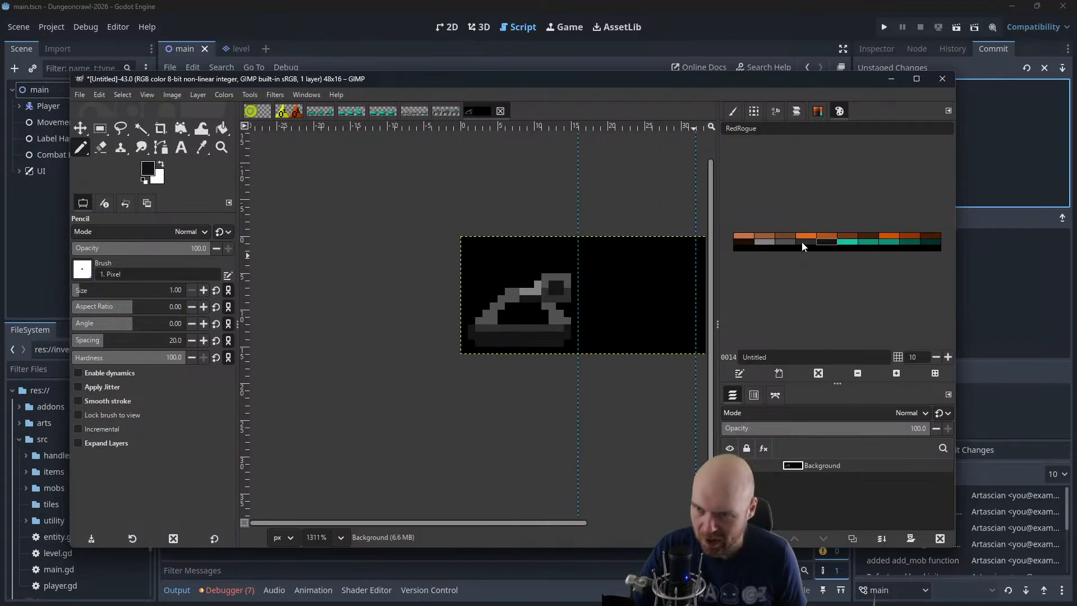
click(806, 241)
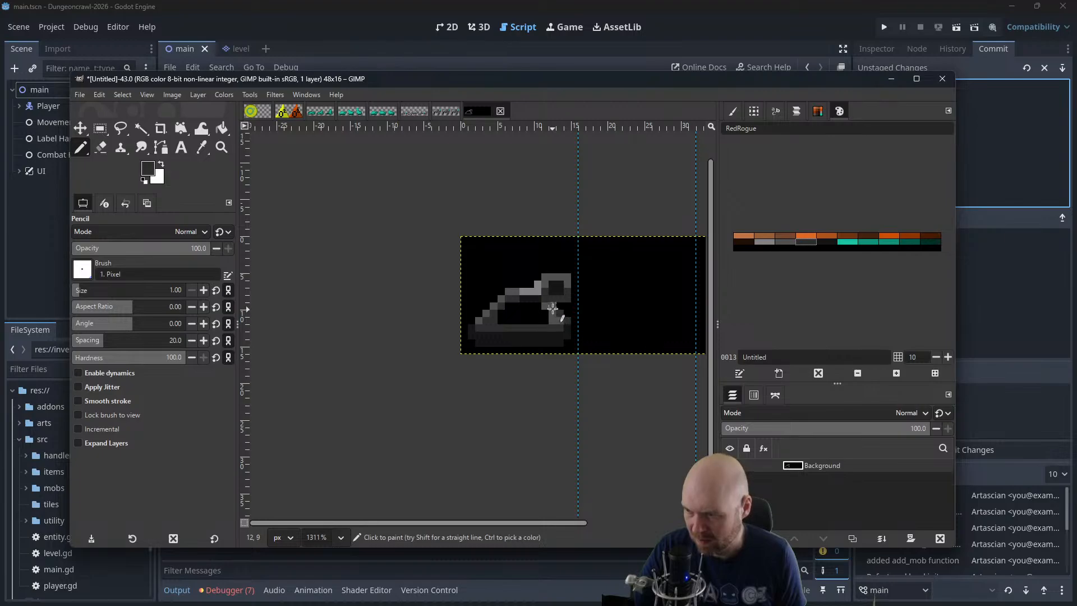
scroll(514, 305, down, 5)
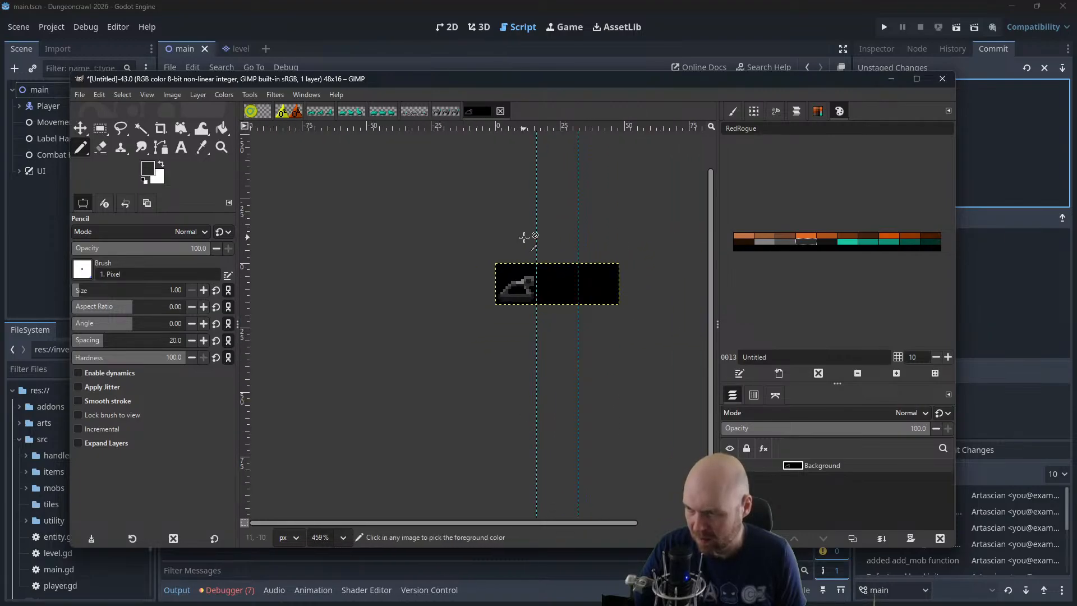
scroll(528, 232, down, 1)
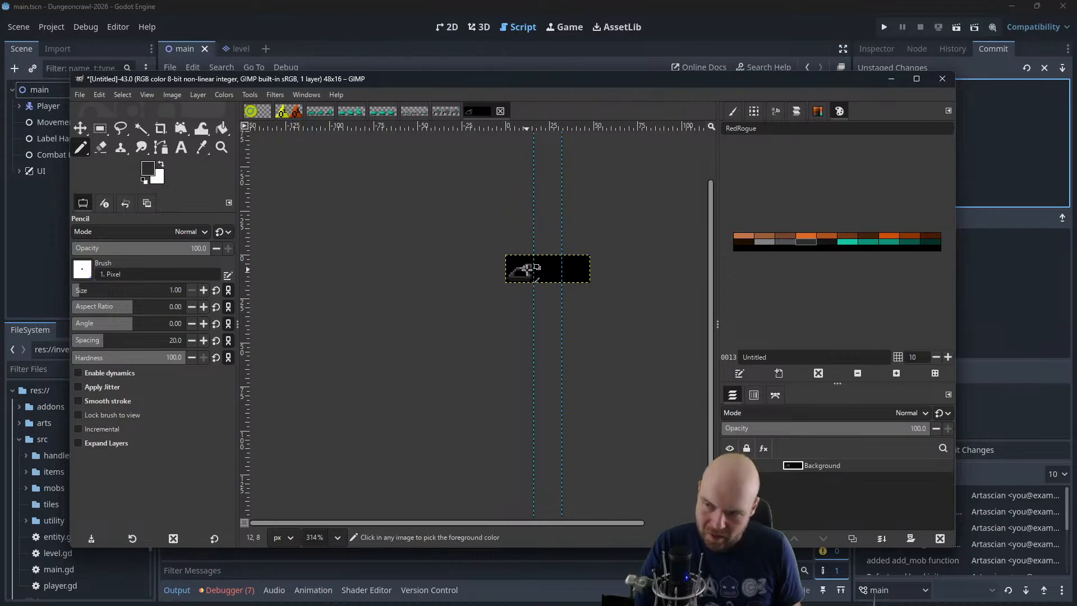
scroll(519, 281, up, 4)
scroll(521, 280, up, 2)
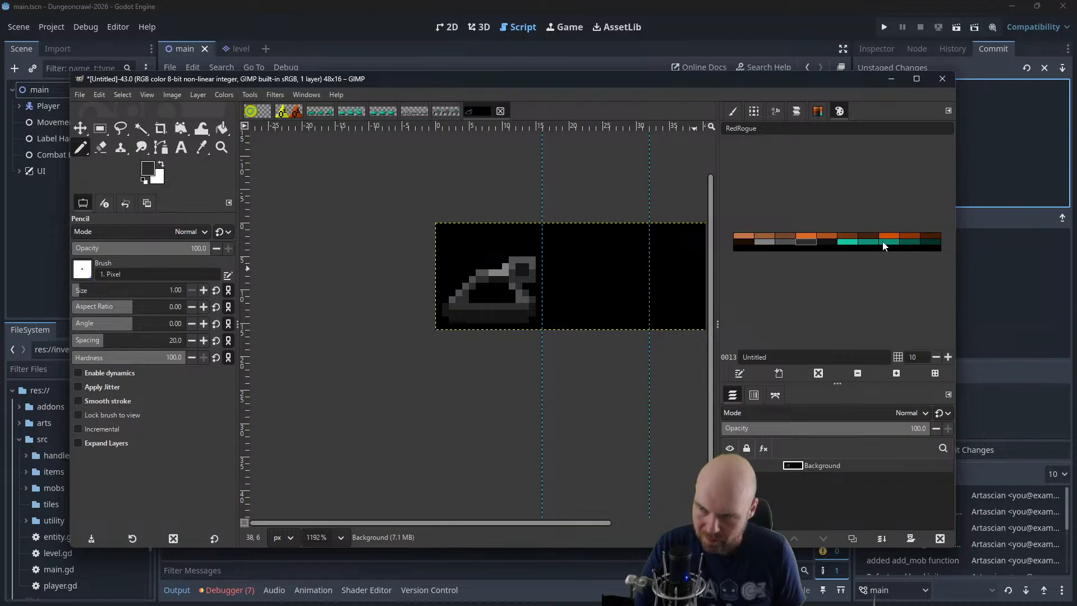
Repaint the tank's base with a dark-grey lower row and a mid-grey row above it
click(821, 243)
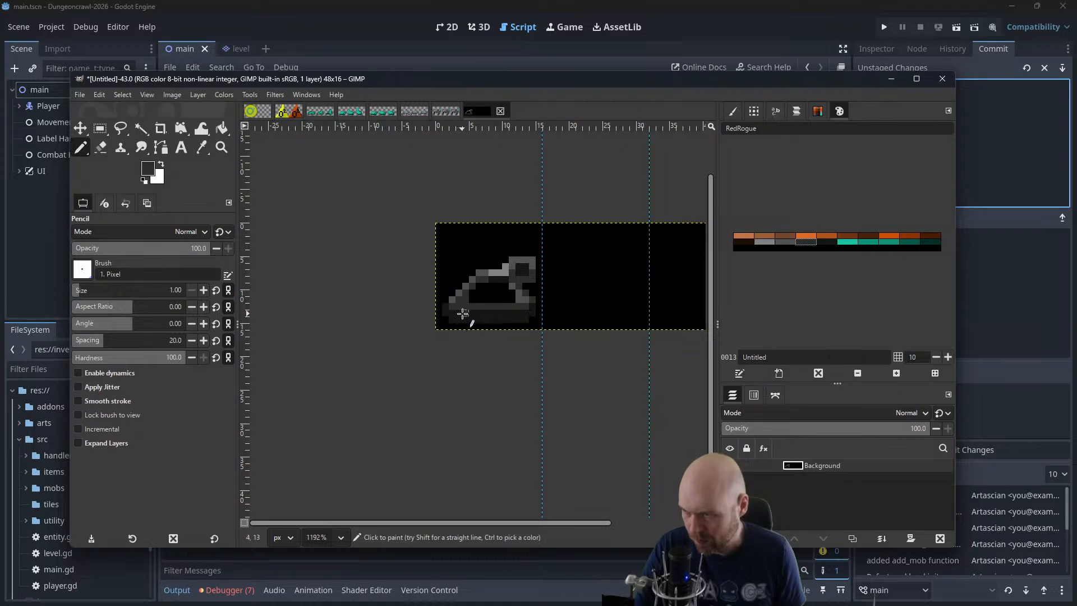
mouse_move(475, 314)
mouse_down()
mouse_move(527, 308)
mouse_move(491, 313)
mouse_up()
key(ctrl+z)
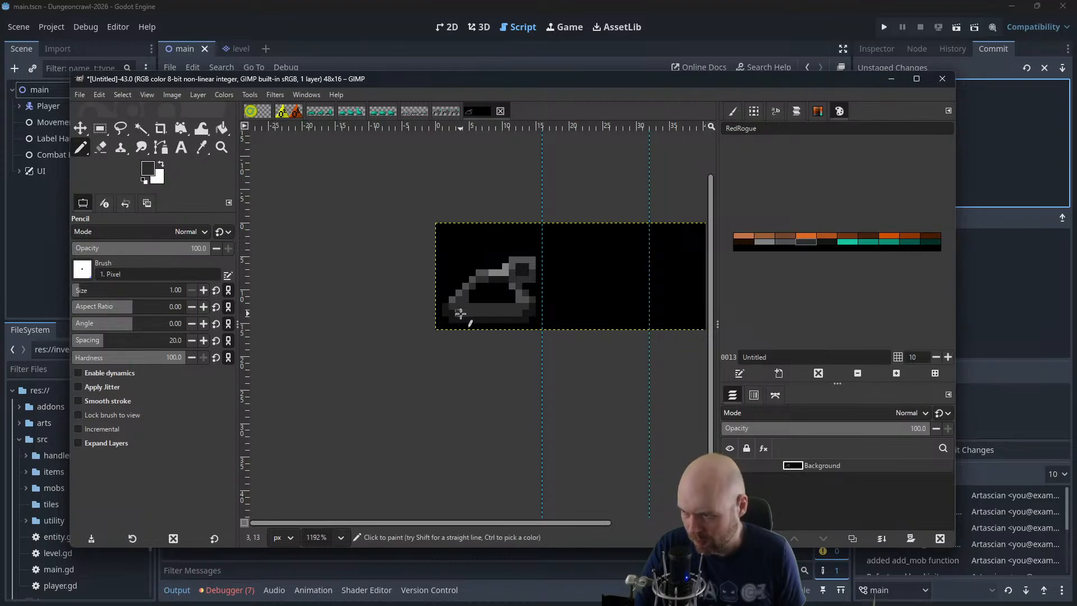
scroll(509, 263, down, 1)
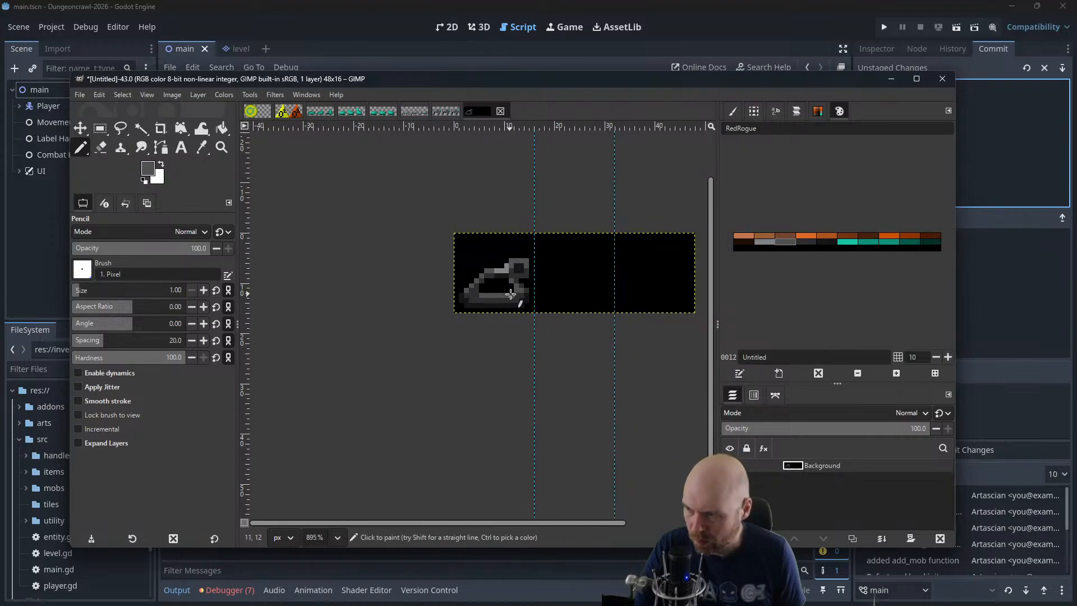
scroll(511, 294, down, 5)
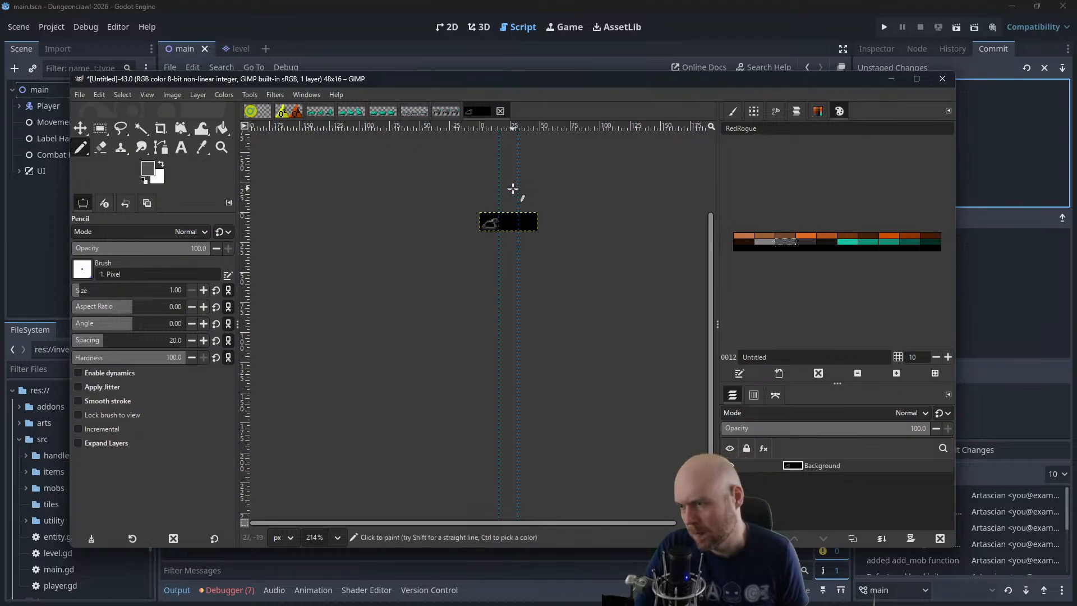
Trim the corners of the square barrel with black and touch up its underside with near-black
scroll(481, 224, up, 5)
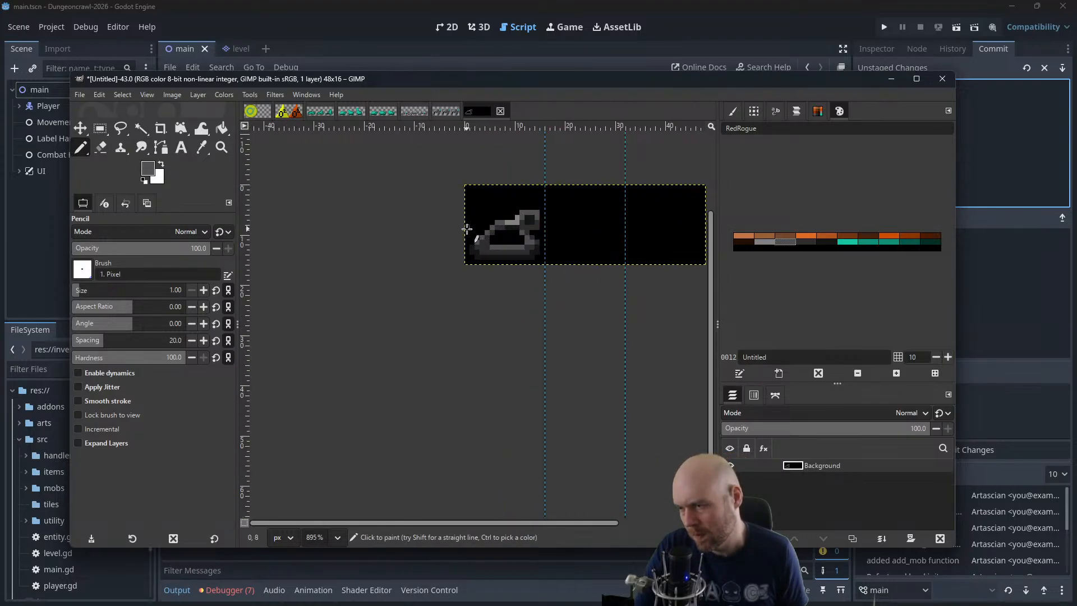
ctrl+click(525, 211)
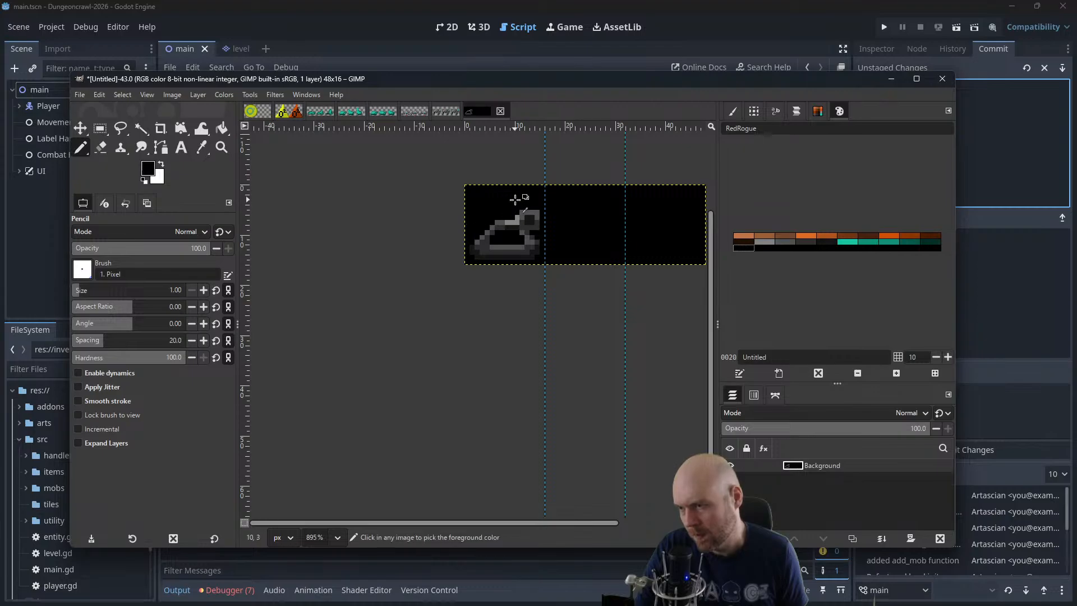
ctrl+click(521, 227)
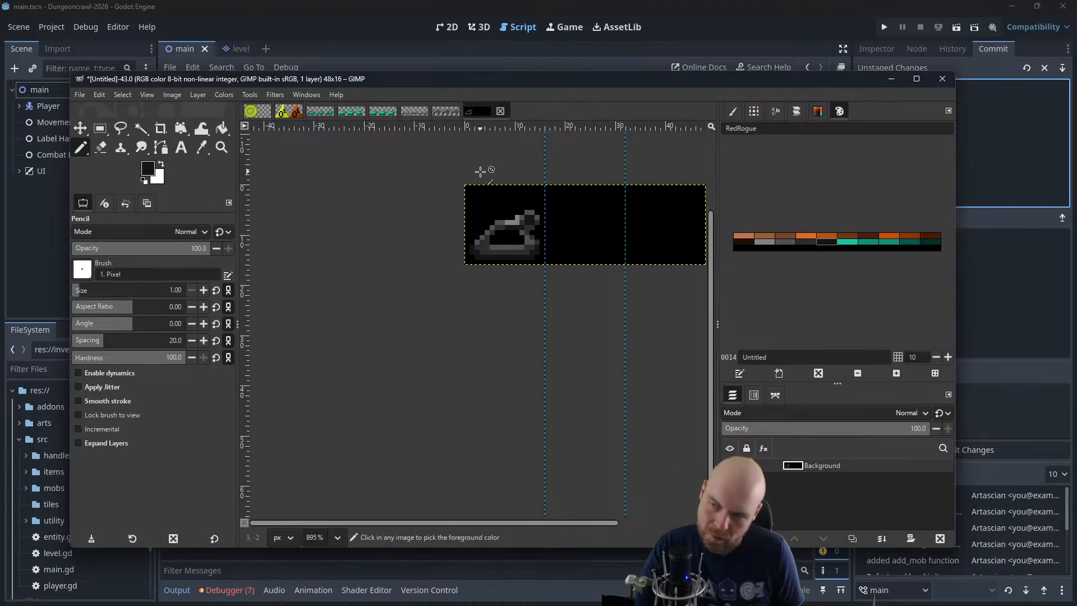
Examine the reshaped tank's silhouette and shading at several sizes, from near actual size to enlarged
ctrl+scroll(480, 172, down, 5)
drag(452, 206, 425, 283)
ctrl+scroll(420, 226, down, 2)
ctrl+scroll(406, 270, up, 2)
ctrl+scroll(407, 270, up, 5)
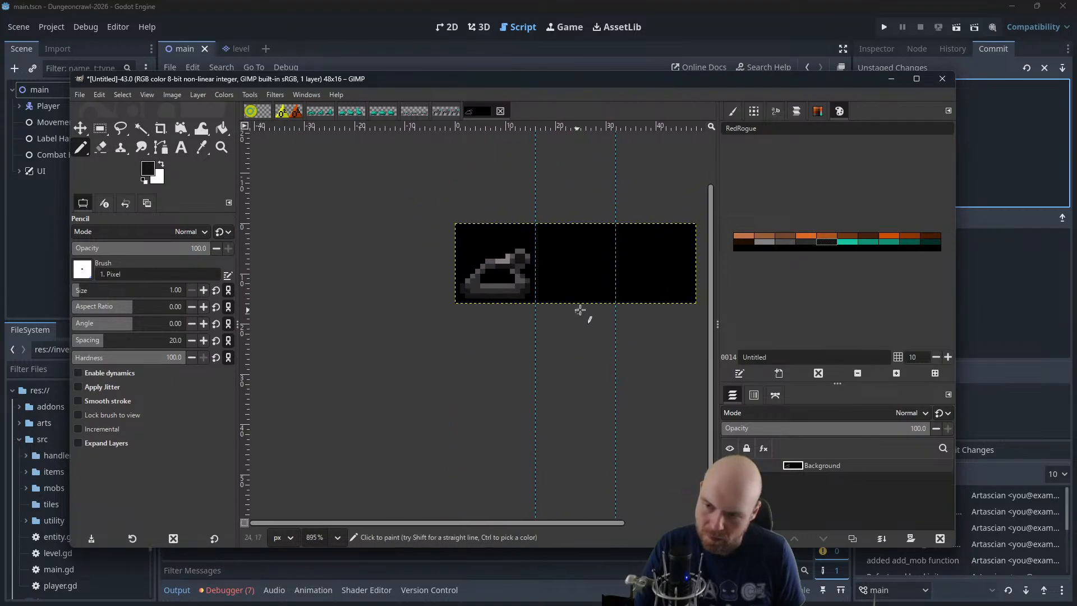
ctrl+scroll(645, 302, up, 1)
ctrl+scroll(513, 314, down, 4)
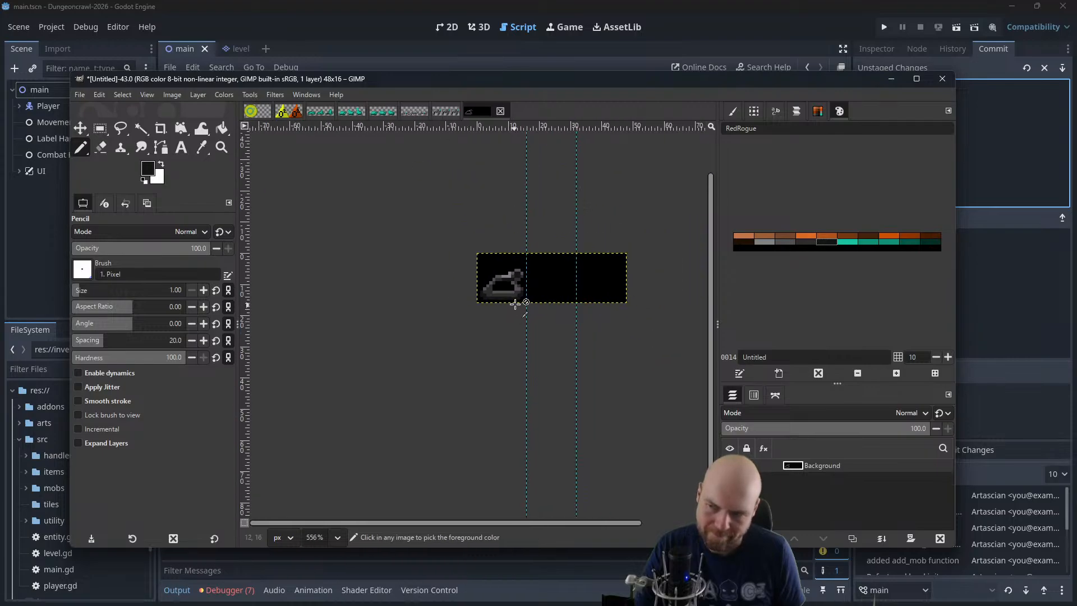
ctrl+scroll(527, 296, down, 2)
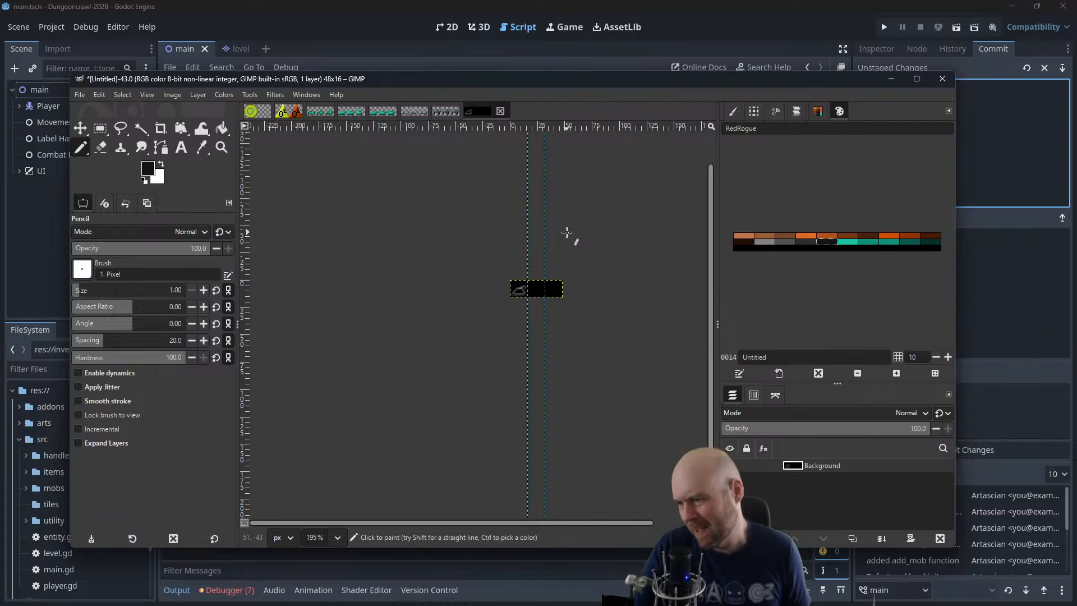
ctrl+scroll(532, 304, up, 3)
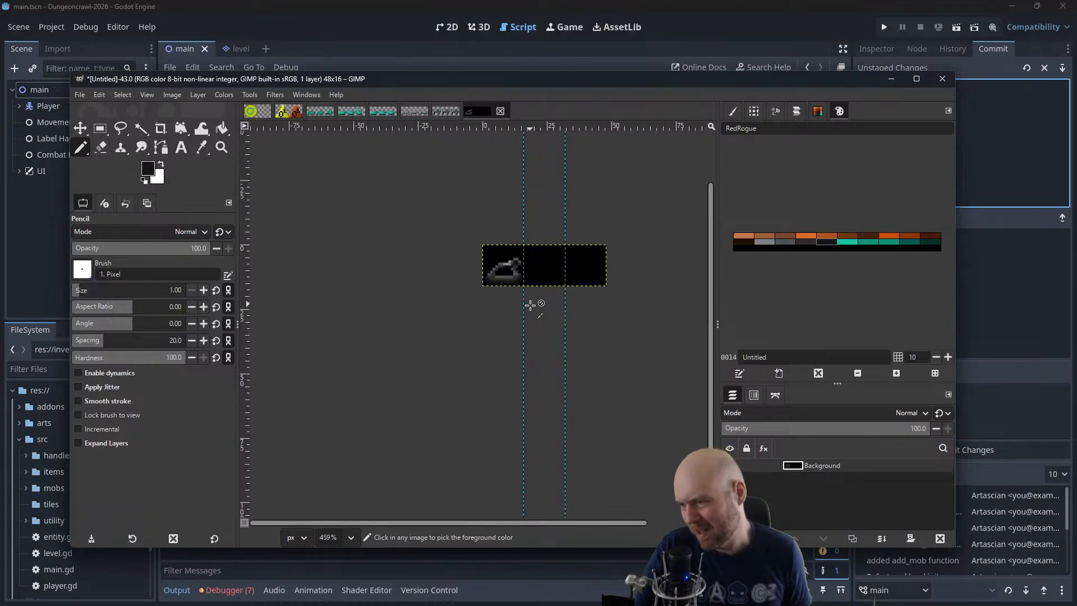
ctrl+scroll(530, 304, up, 3)
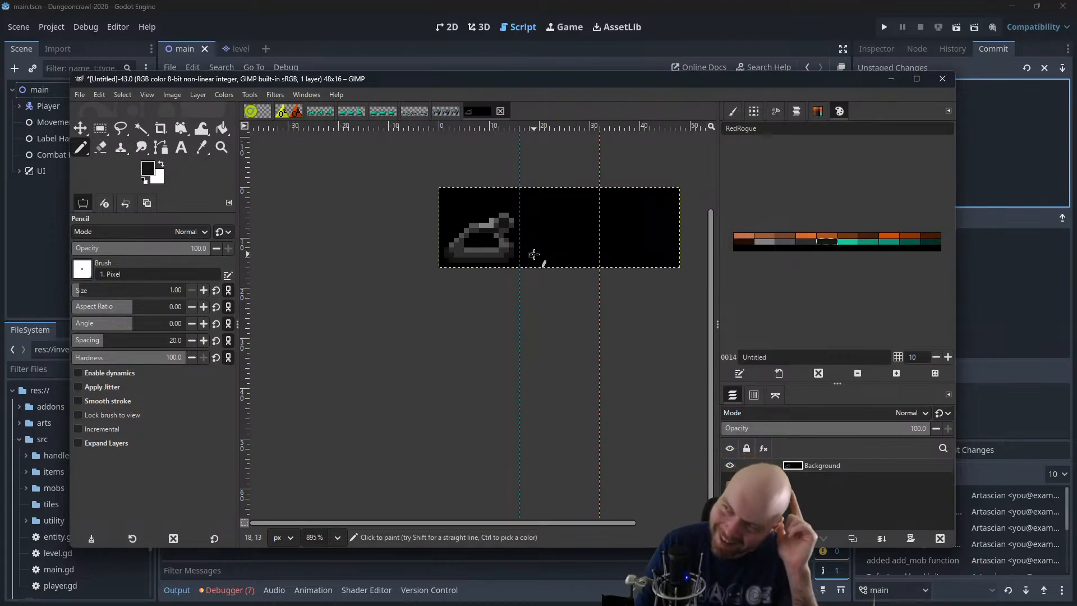
Try bright teal accent pixels along the tank's lower hull and beneath its base
click(848, 241)
scroll(483, 276, up, 5)
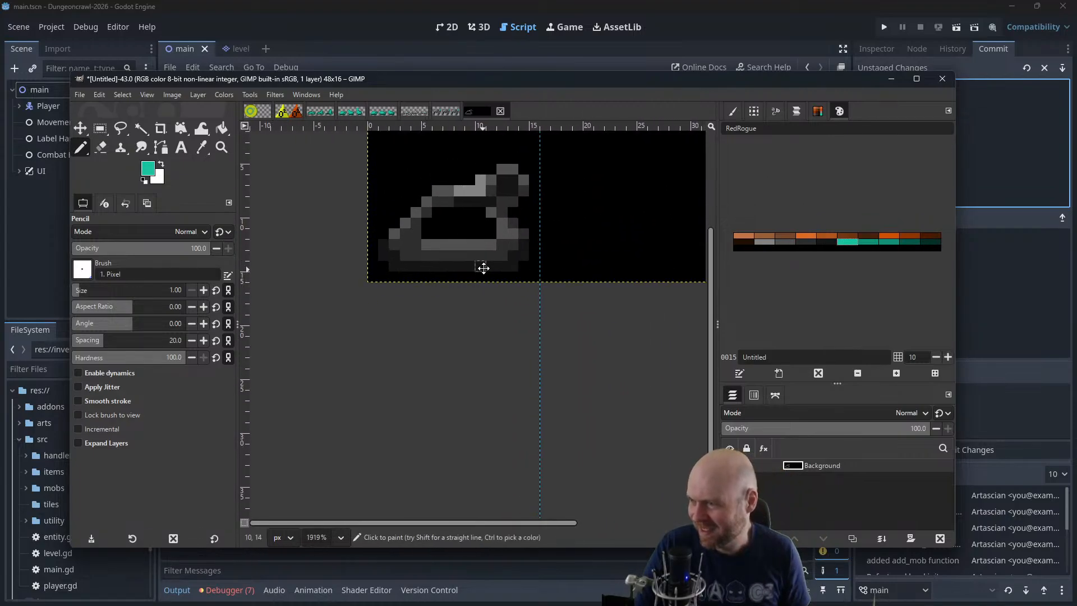
drag(438, 310, 449, 310)
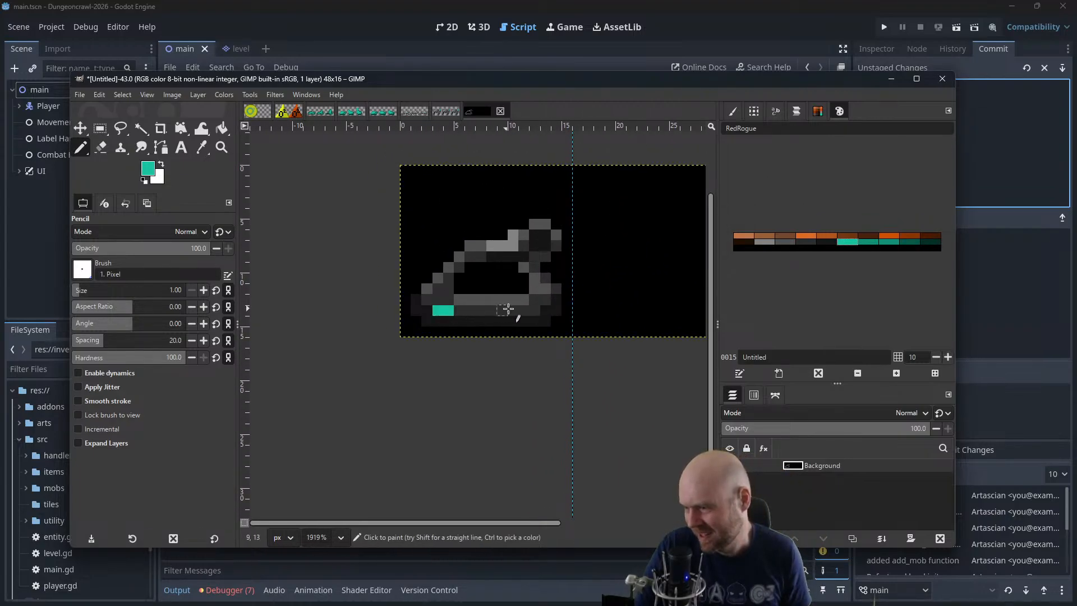
click(523, 310)
click(534, 310)
click(427, 300)
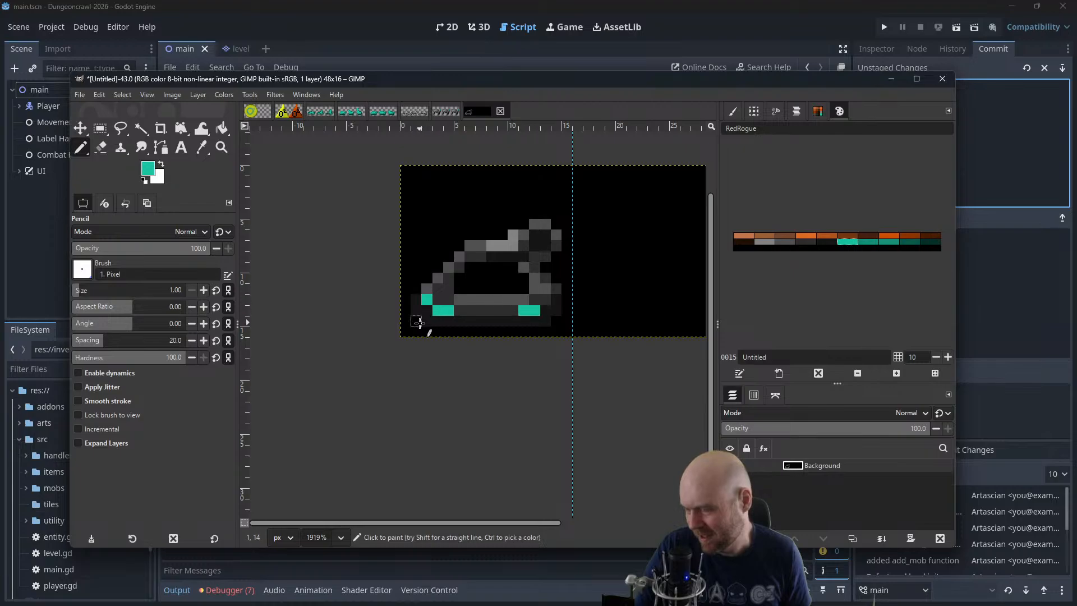
click(416, 323)
drag(426, 329, 486, 330)
key(ctrl+z)
key(ctrl+z)
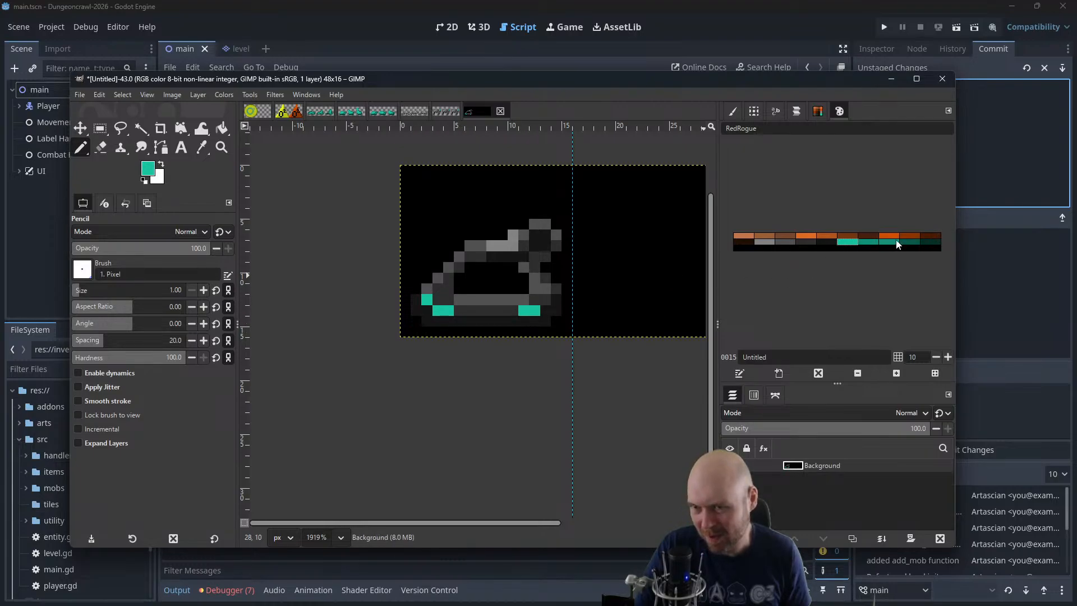
Try a dark teal strip beneath the tank's base, and undo all the teal additions
mouse_move(414, 318)
mouse_down()
mouse_move(421, 334)
mouse_move(542, 329)
mouse_up()
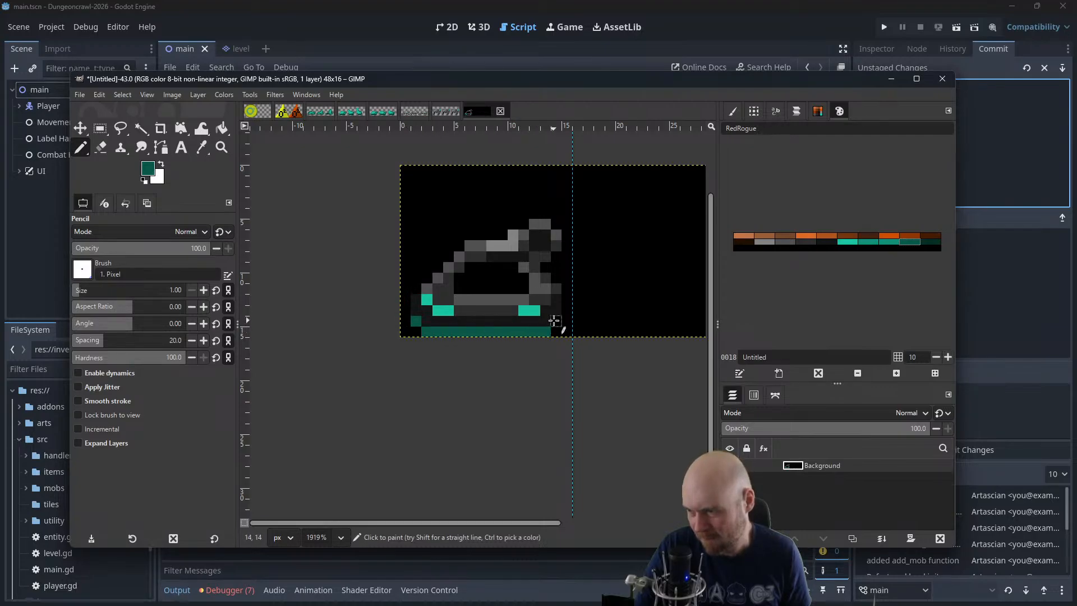
click(847, 241)
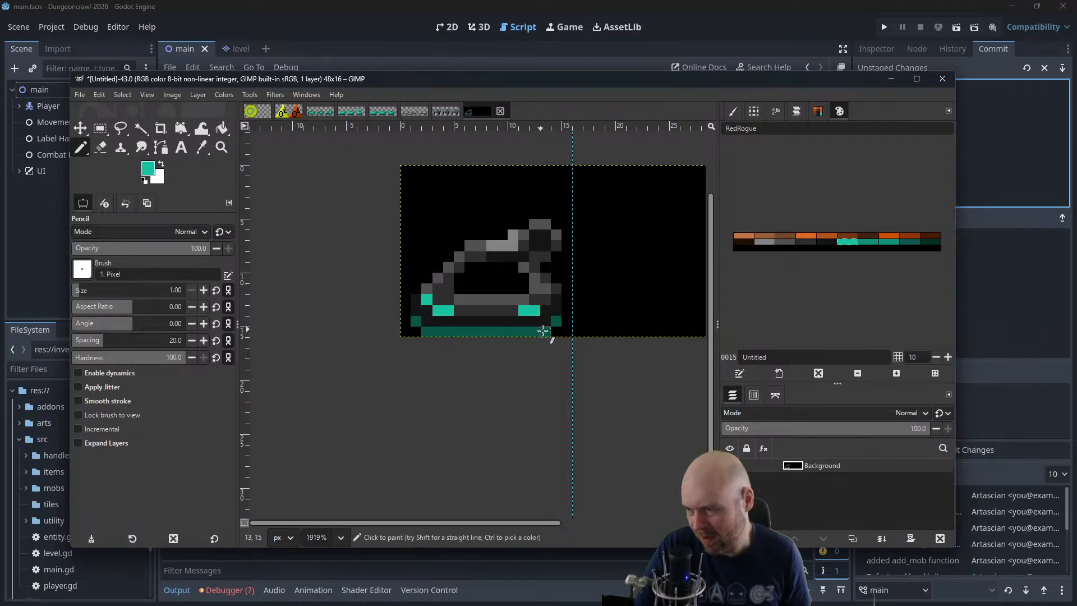
key(ctrl+z)
key(ctrl+z)
key(ctrl+z)
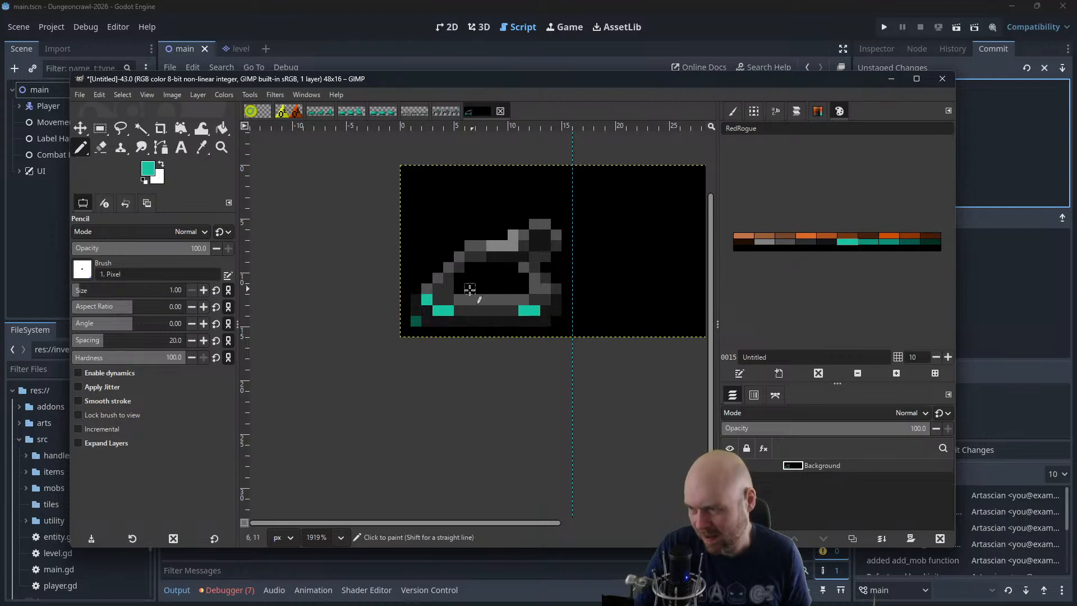
key(ctrl+z)
key(ctrl+z)
key(ctrl+z)
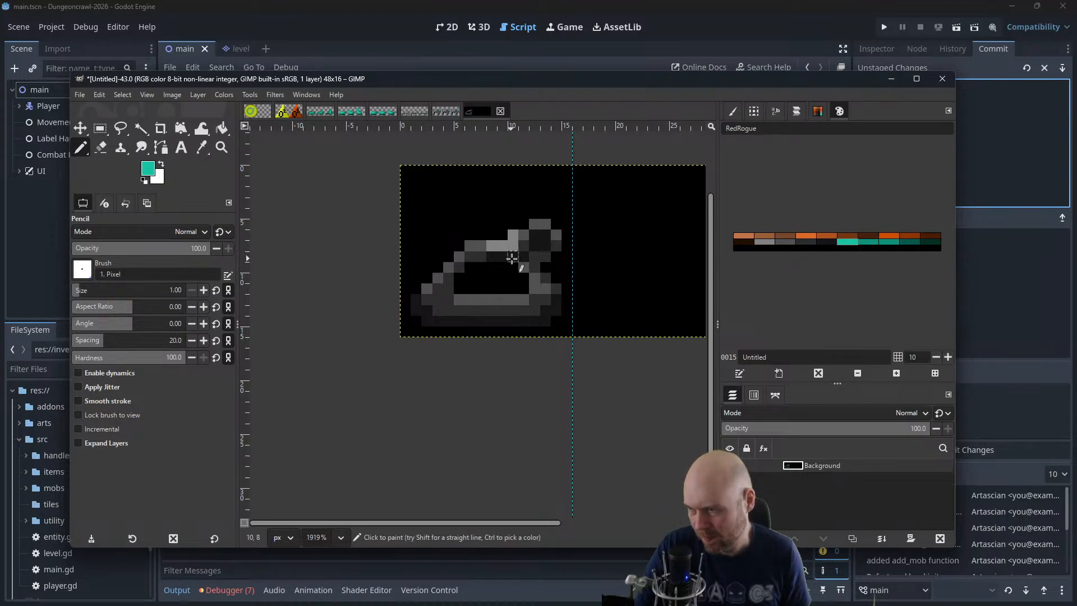
Try bright teal pixels at the turret opening's upper corners with a dark teal strip under the base
click(474, 260)
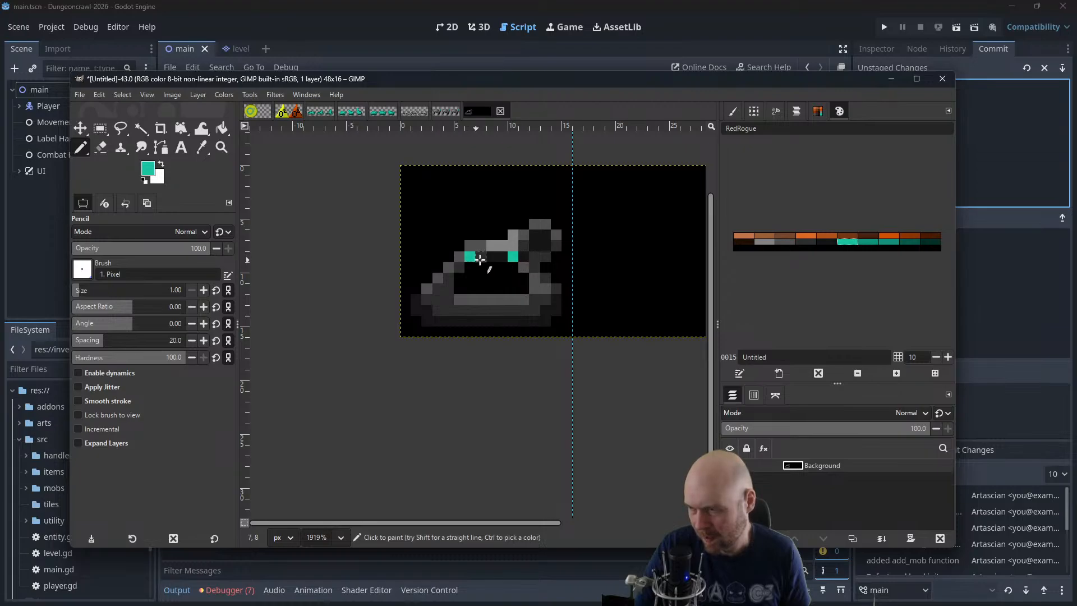
click(903, 243)
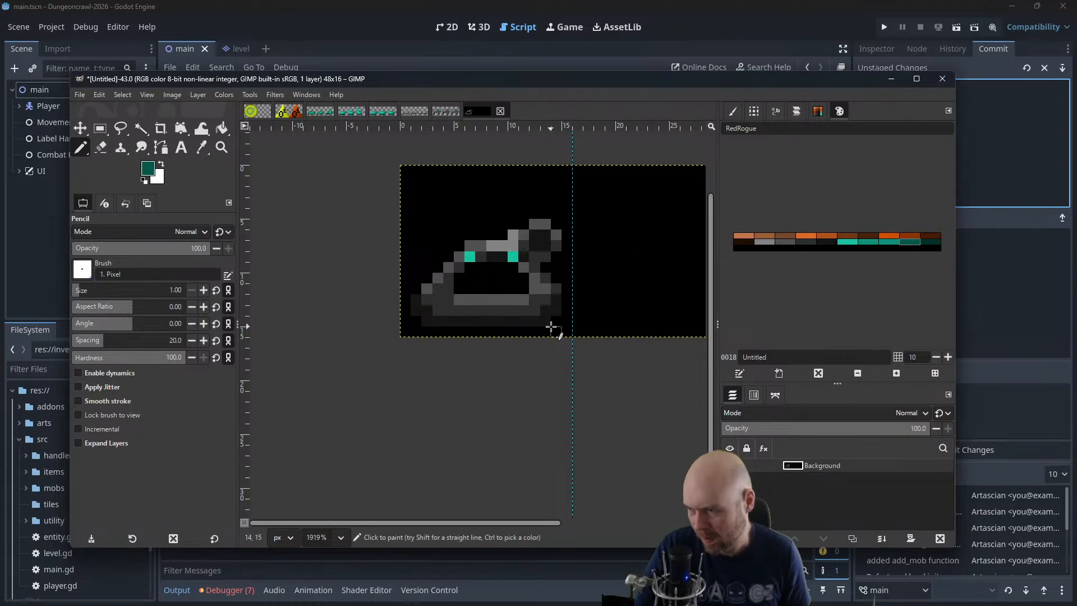
drag(551, 326, 421, 328)
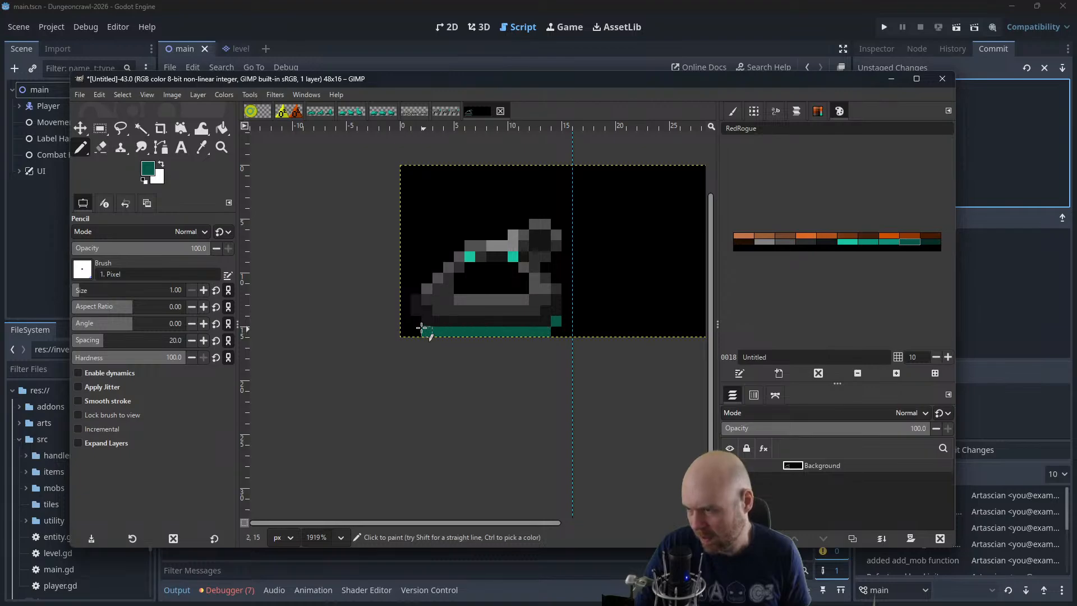
click(416, 322)
Try a lighter teal segment at the front of the base strip, and undo all the teal additions
click(885, 243)
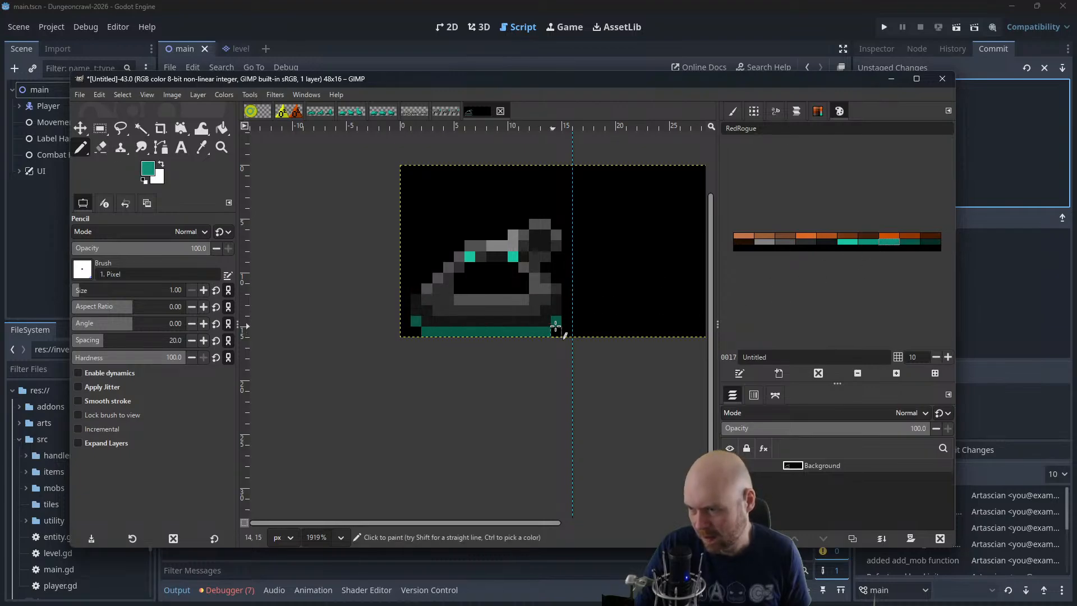
drag(556, 322, 506, 330)
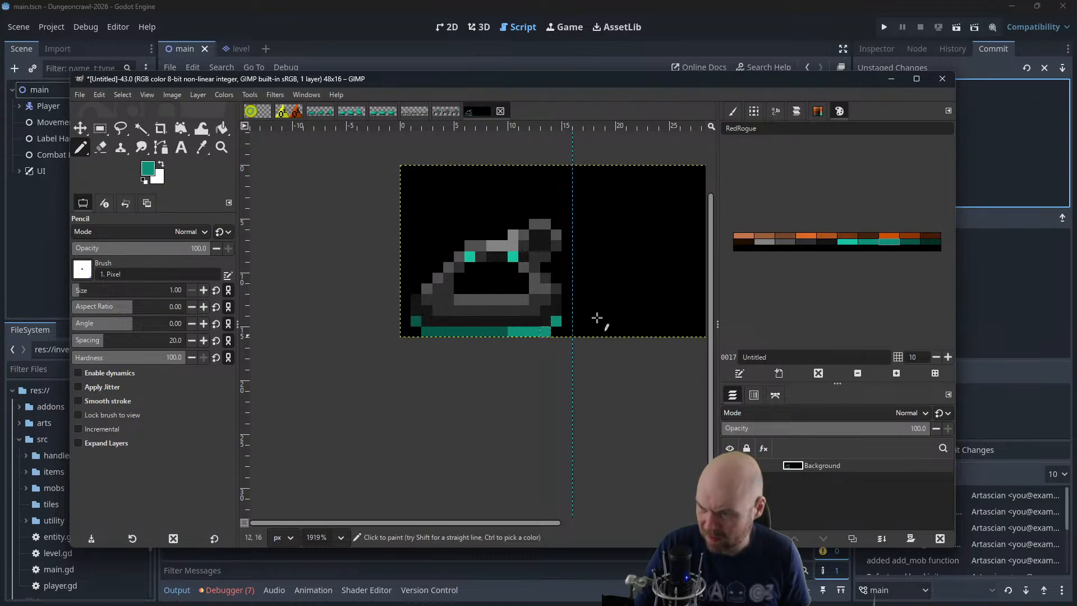
click(909, 243)
drag(505, 332, 568, 303)
scroll(589, 298, down, 3)
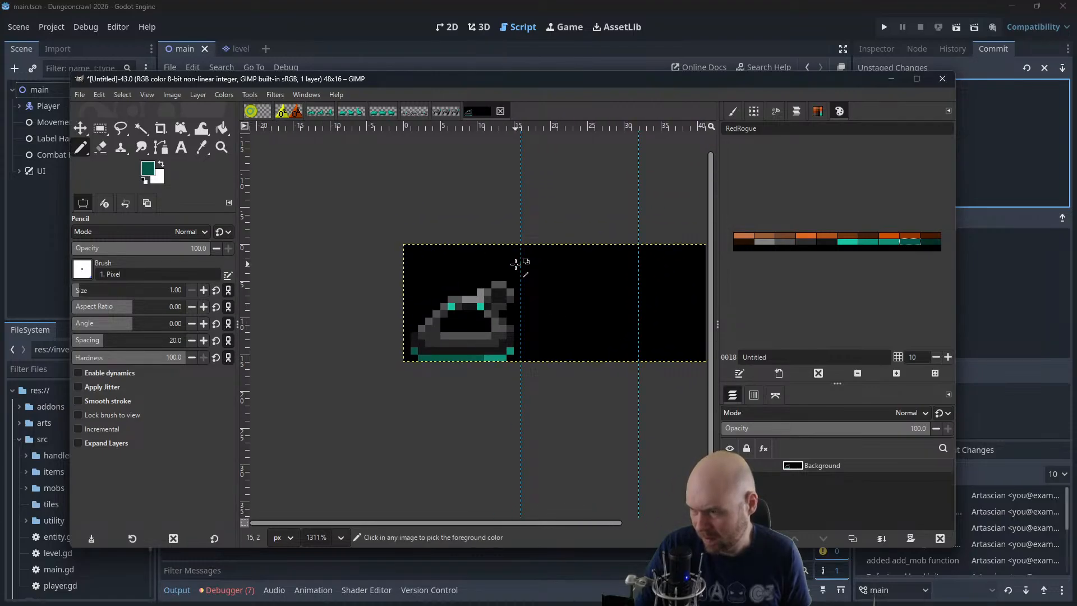
key(ctrl+z)
key(ctrl+z)
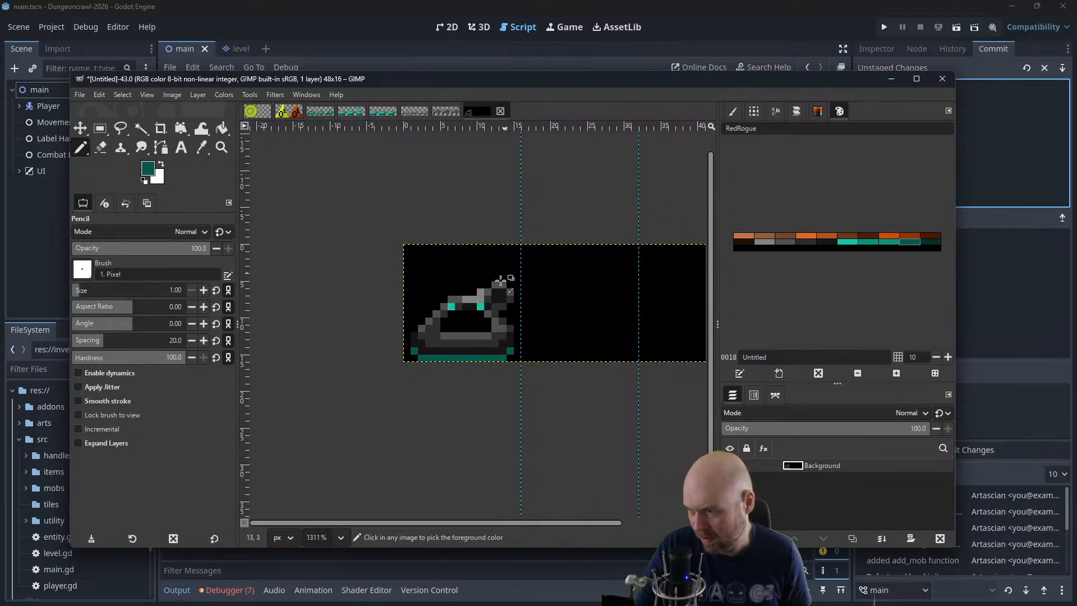
key(ctrl+z)
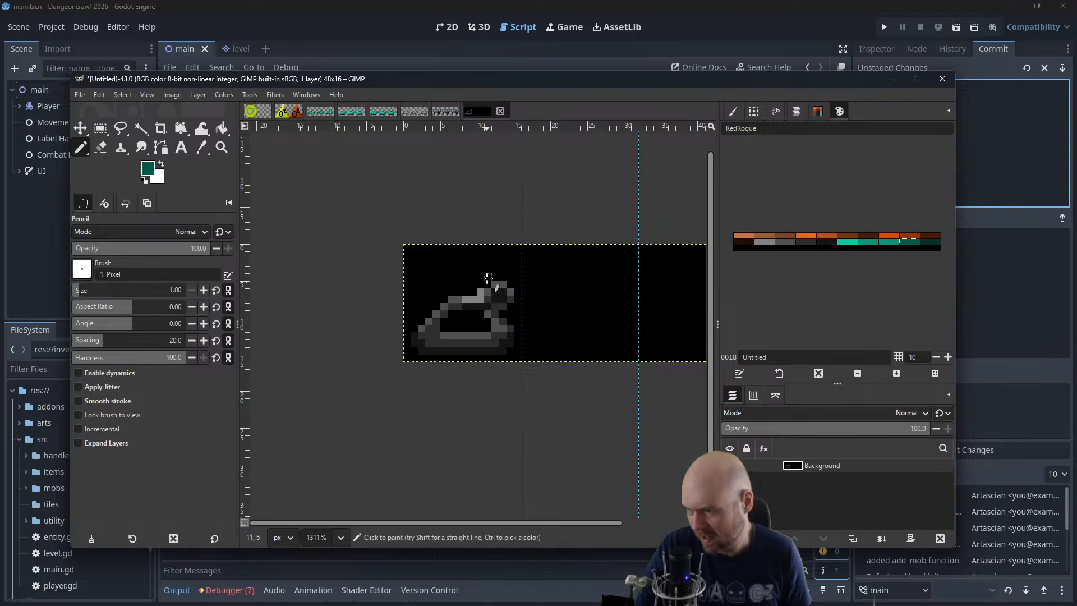
Paint the barrel's four corners bright teal and add a dark teal strip with raised ends beneath the tank's base
click(852, 242)
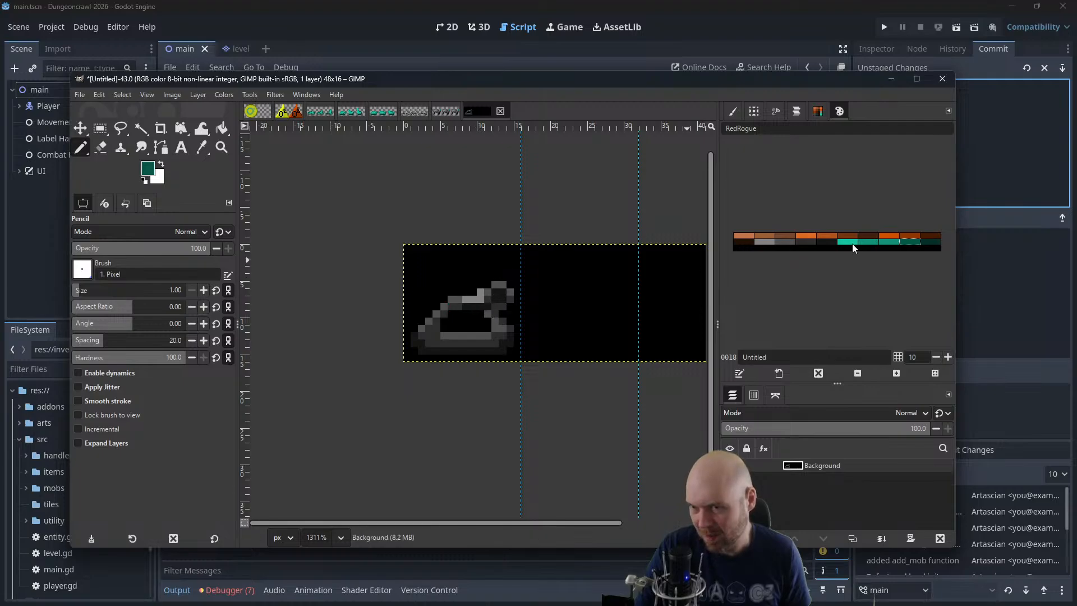
click(485, 286)
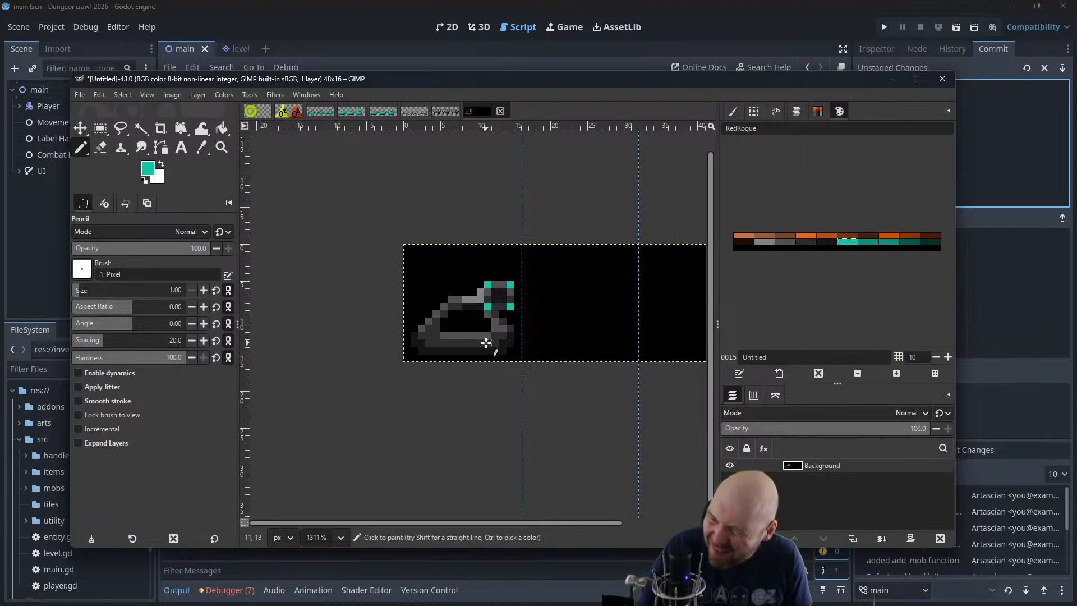
click(910, 241)
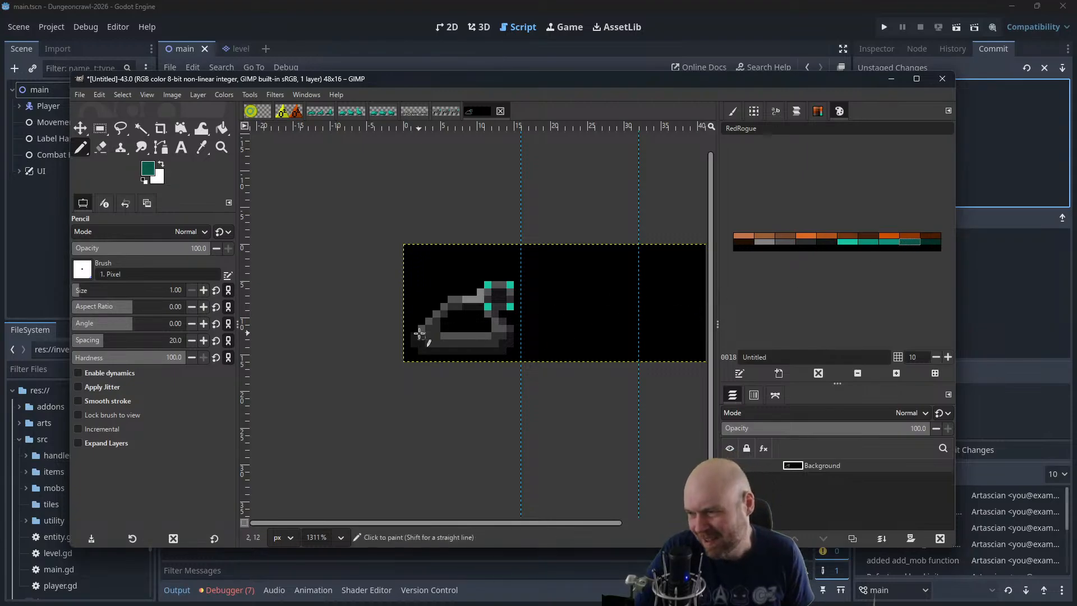
scroll(420, 333, up, 3)
mouse_move(583, 366)
mouse_down()
mouse_move(567, 380)
mouse_move(430, 383)
mouse_move(396, 366)
mouse_up()
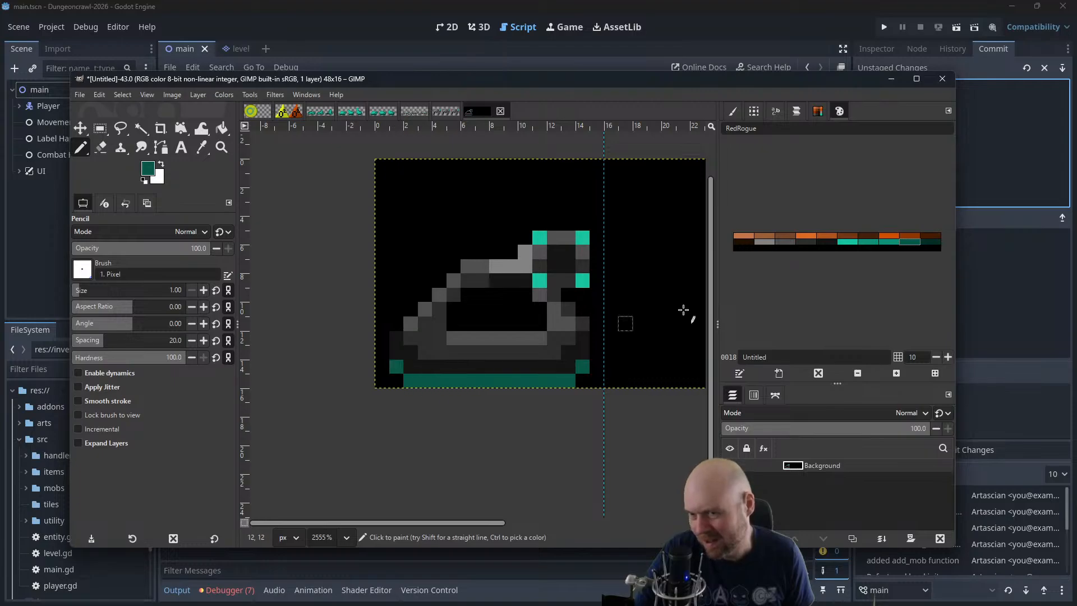
Highlight the front end of the base strip with a lighter teal and check the sprite at smaller sizes
click(889, 242)
click(583, 367)
mouse_move(584, 367)
mouse_down()
mouse_move(577, 383)
mouse_move(541, 379)
mouse_up()
scroll(554, 336, down, 1)
scroll(554, 334, down, 1)
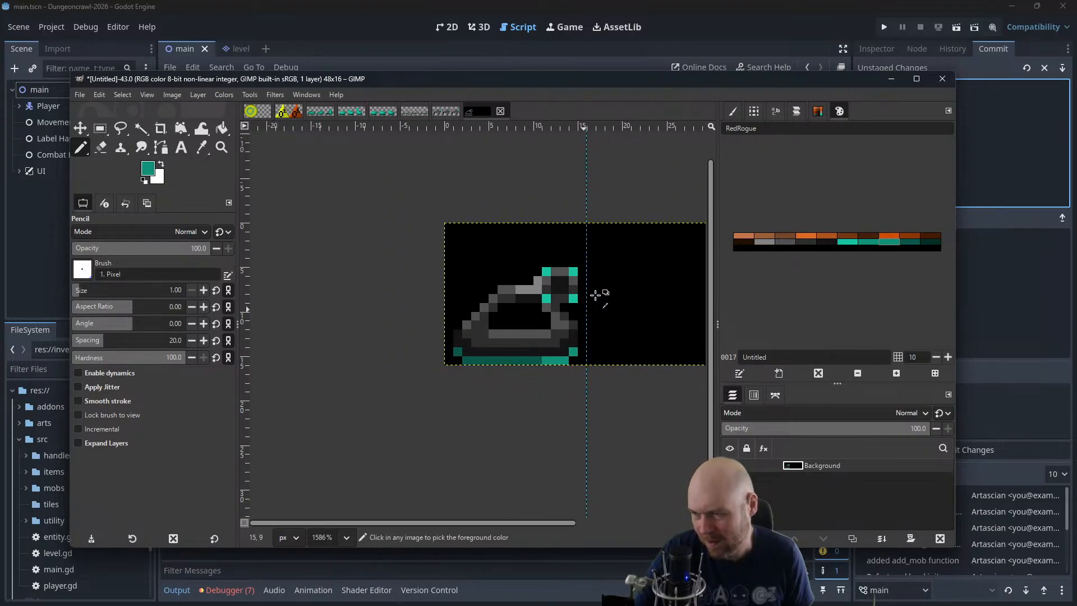
scroll(608, 262, down, 2)
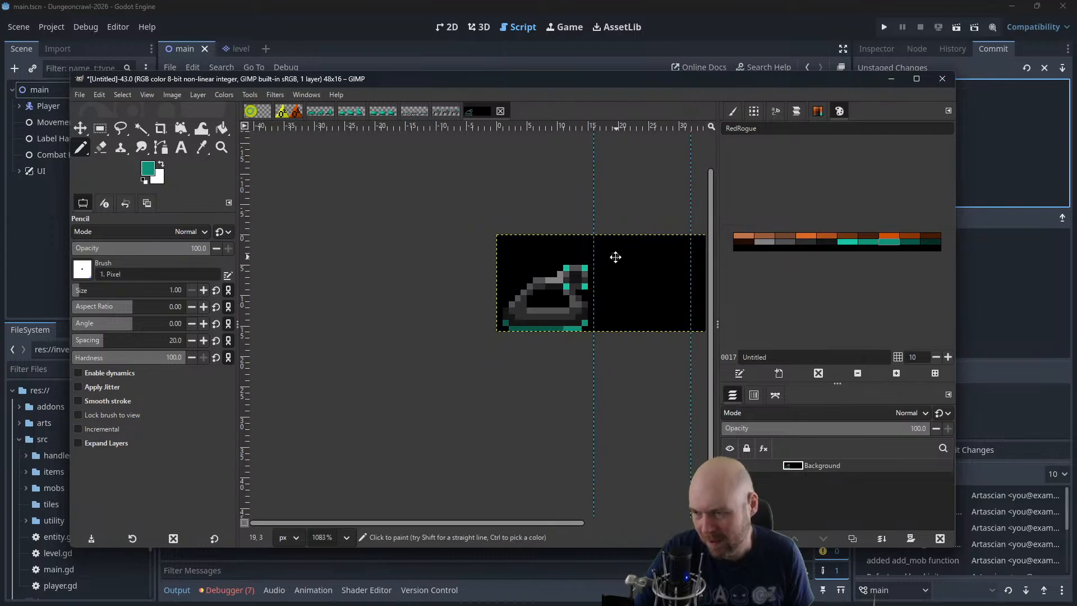
scroll(615, 255, down, 1)
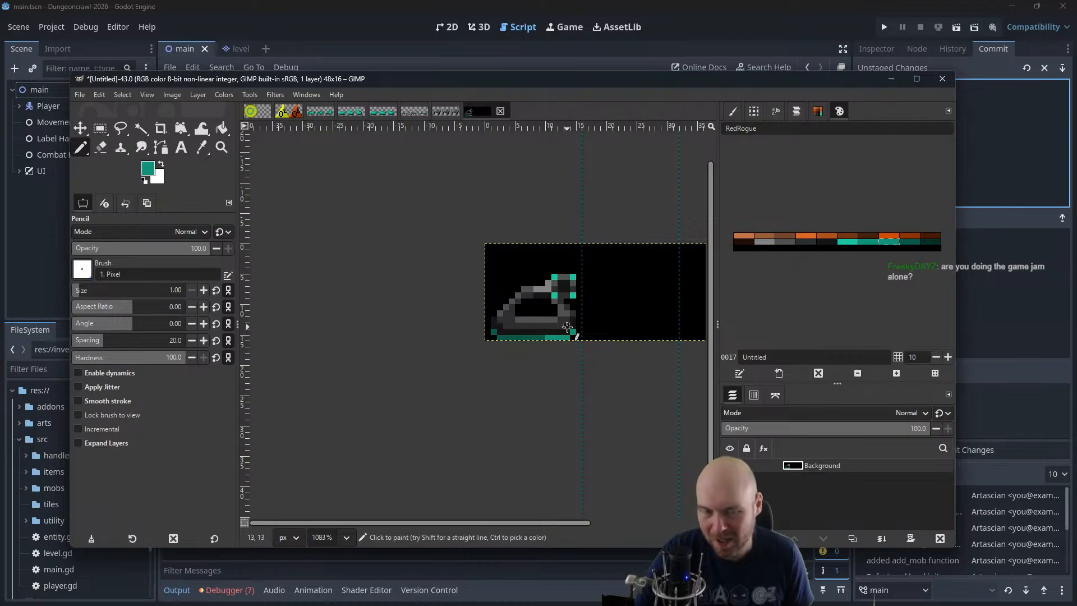
Copy the 16x15 px tank area from the first frame and place the copy in the second frame
click(99, 129)
drag(581, 249, 485, 340)
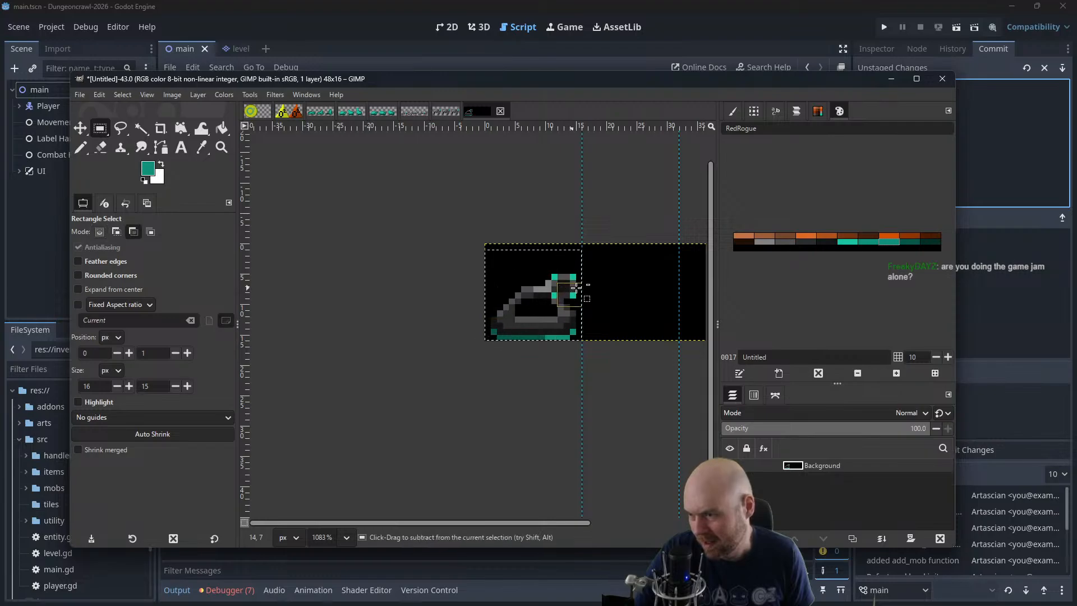
key(ctrl+c)
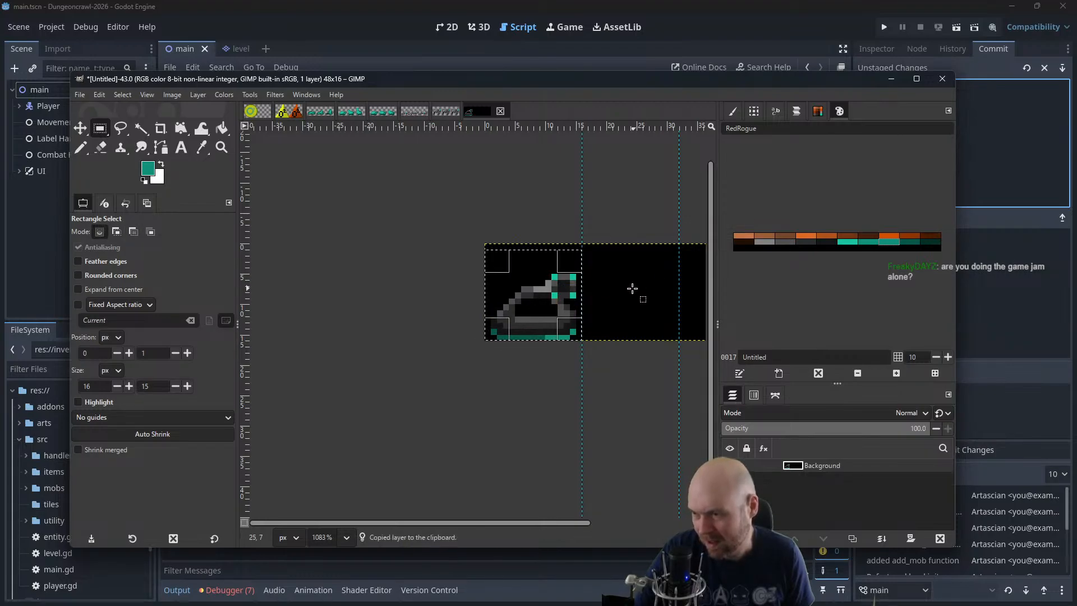
key(ctrl+v)
click(86, 129)
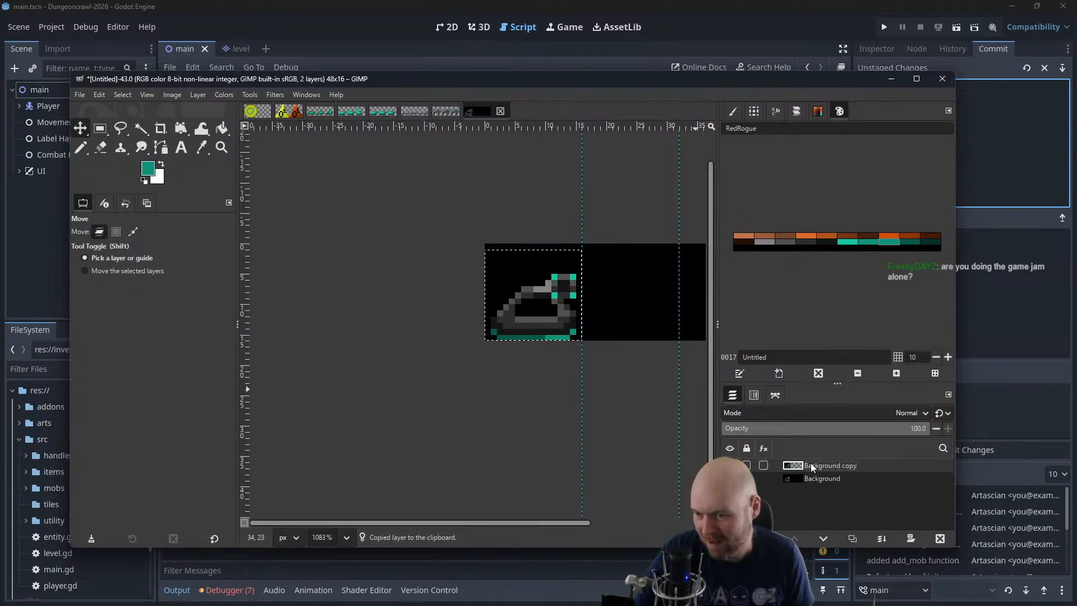
key(ctrl+v)
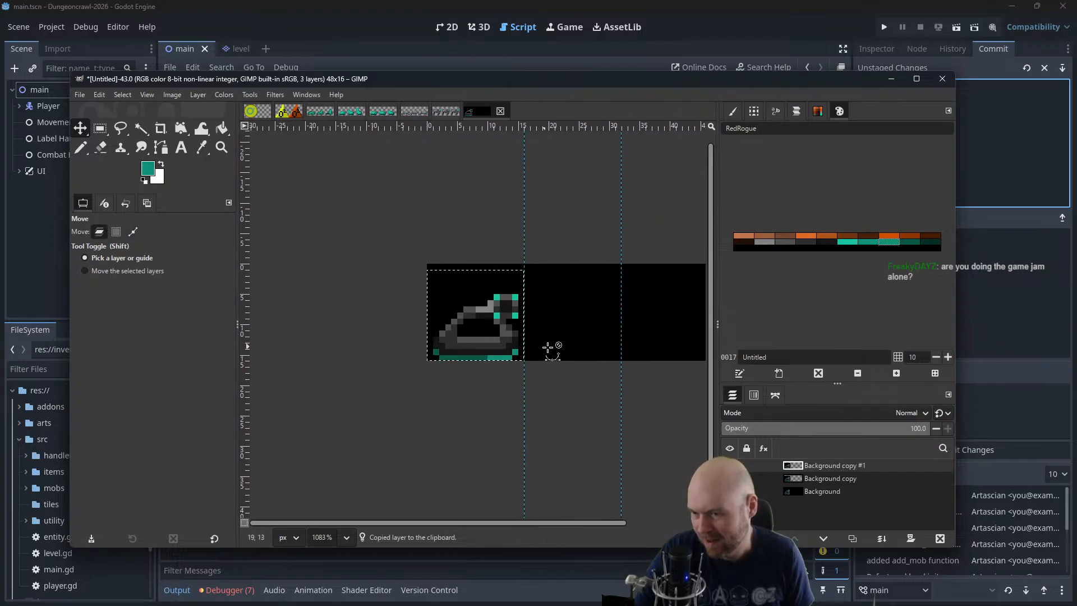
key(ctrl+z)
drag(487, 320, 584, 320)
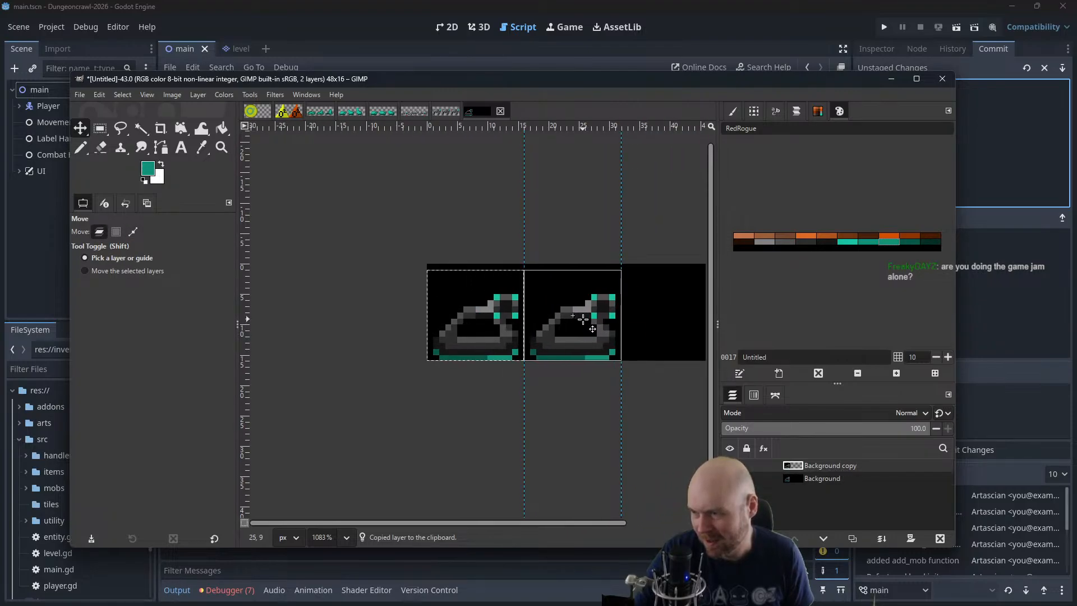
Clear the selection and shift the lighter teal segment to the middle of the second frame's strip, repainting its front end dark teal
scroll(633, 370, up, 5)
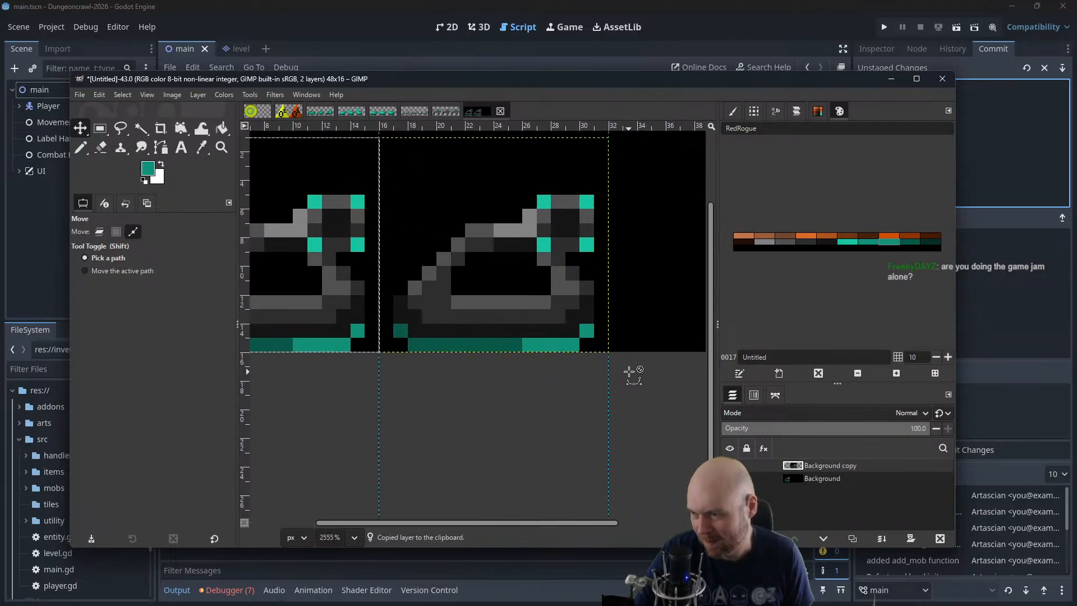
click(81, 148)
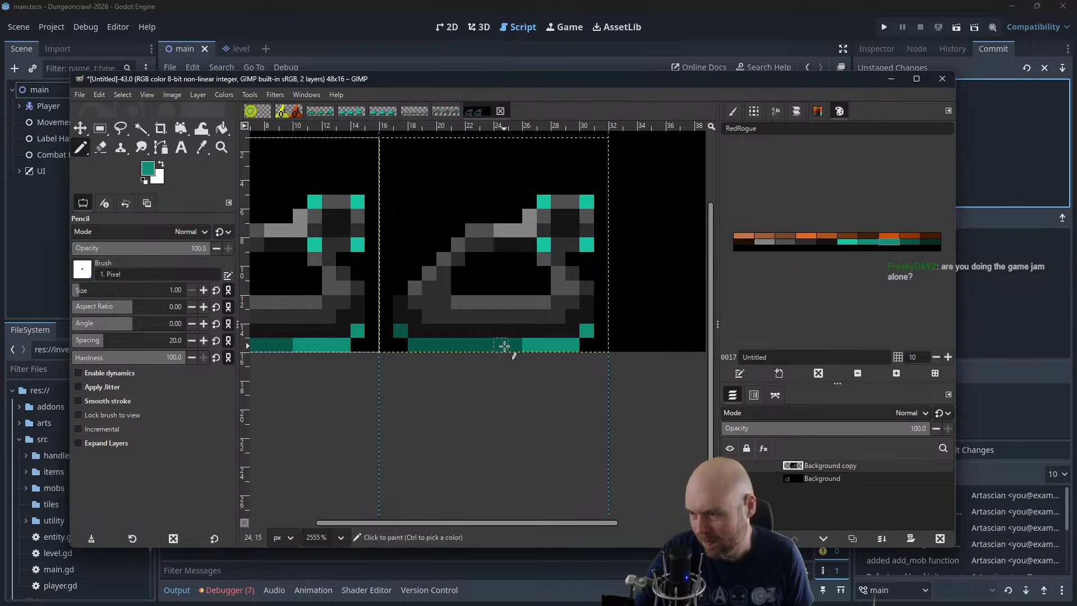
click(129, 95)
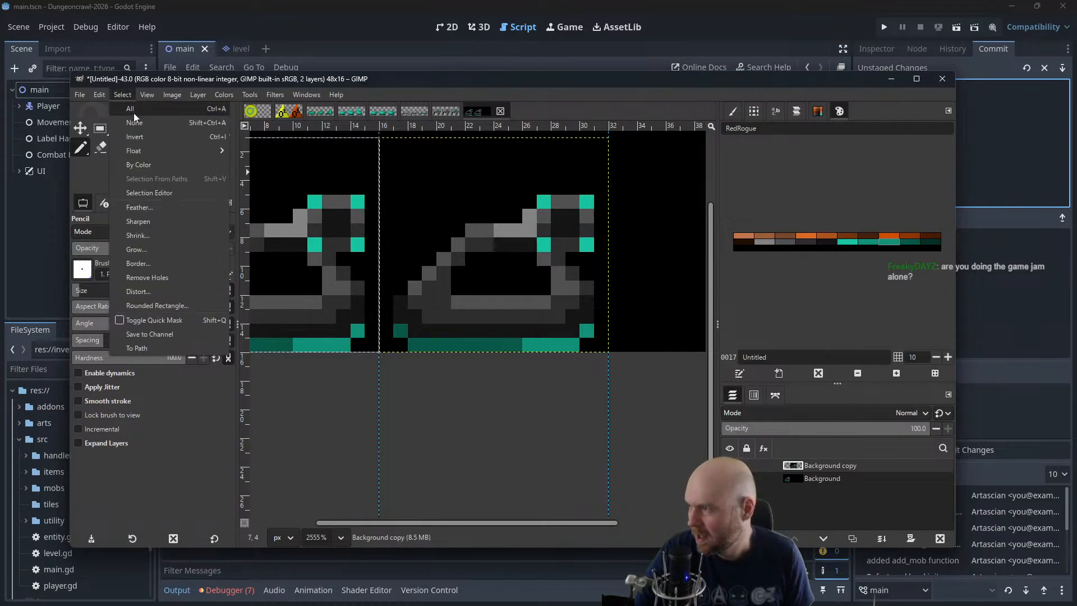
click(135, 122)
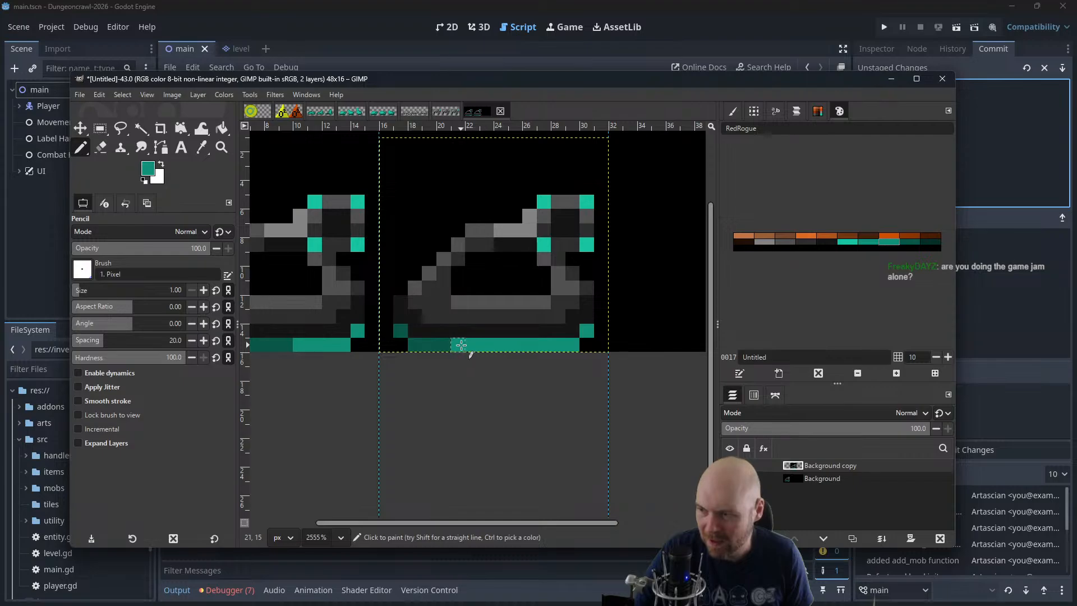
click(909, 241)
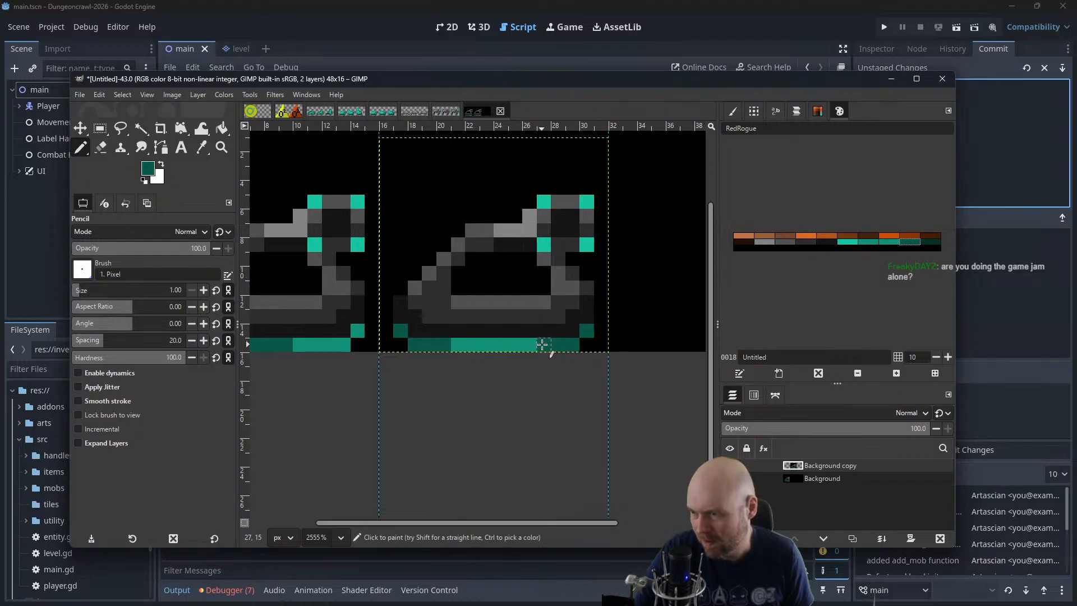
drag(542, 344, 519, 346)
click(888, 242)
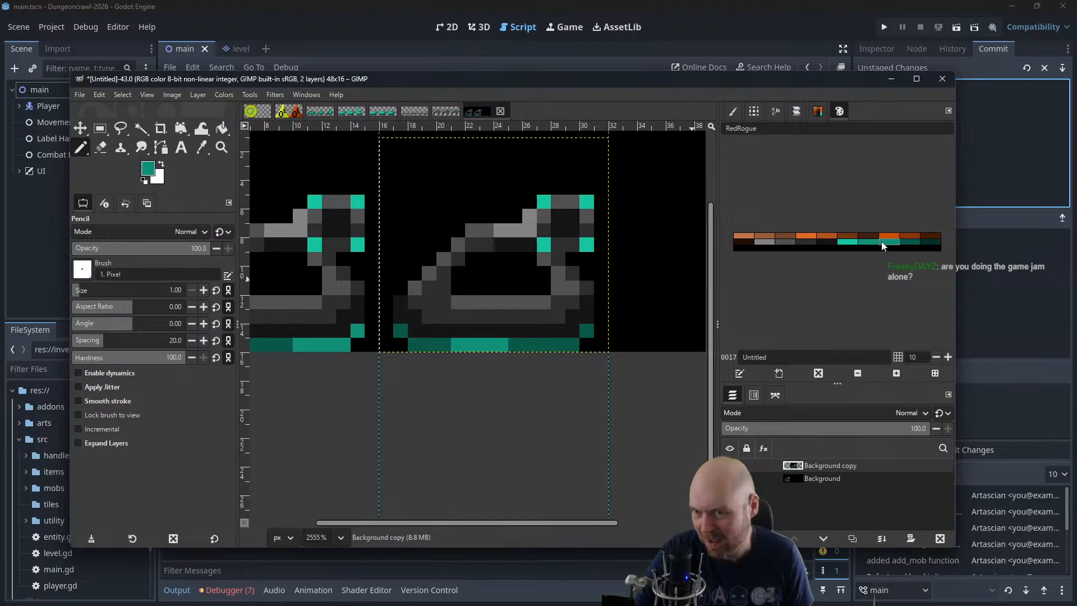
scroll(513, 347, down, 4)
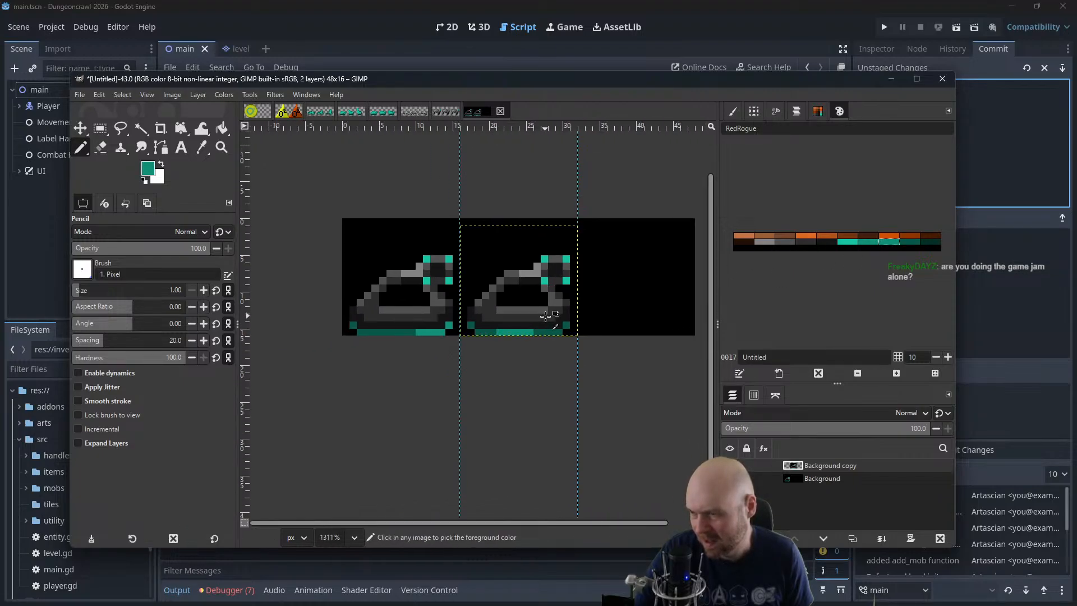
Duplicate the active tank layer and place the copy in the empty third frame
key(ctrl+shift+d)
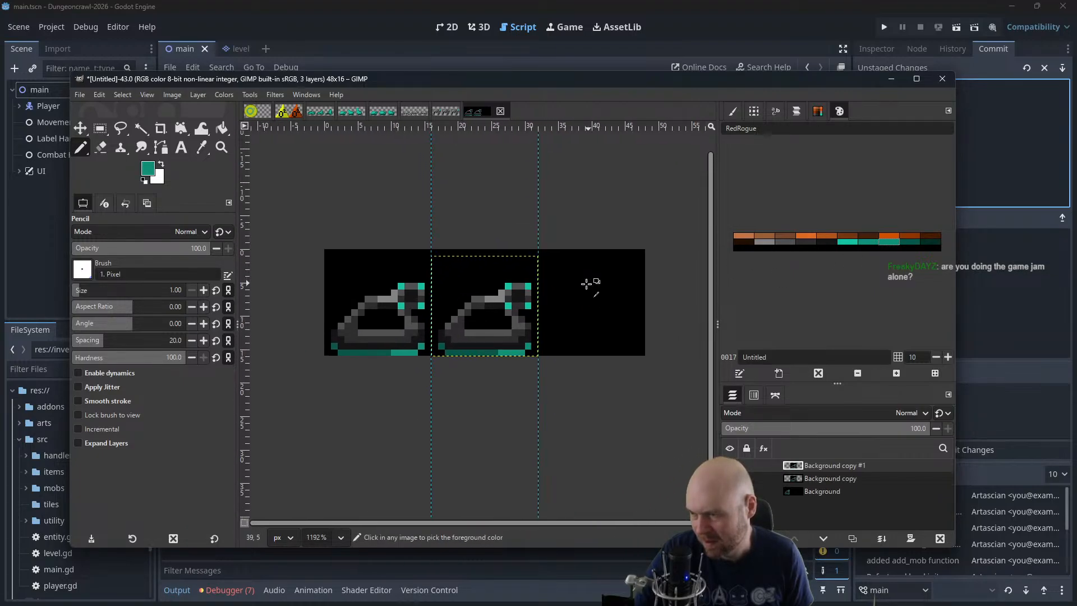
click(81, 128)
drag(495, 313, 601, 312)
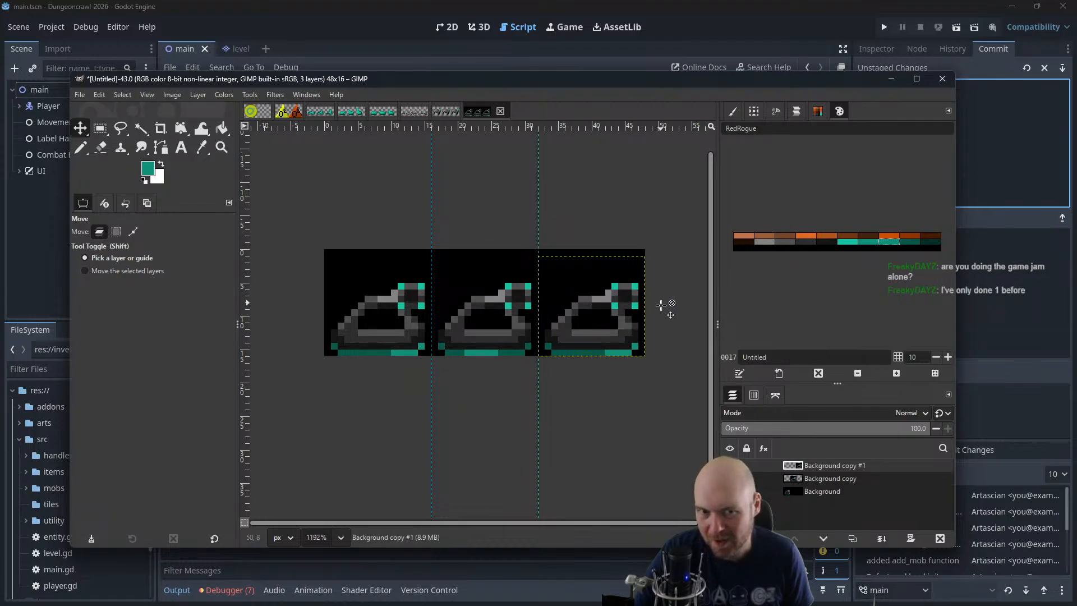
Shift the lighter teal segment and raised end to the rear of the third frame's strip, repainting its front dark teal
scroll(661, 304, up, 2)
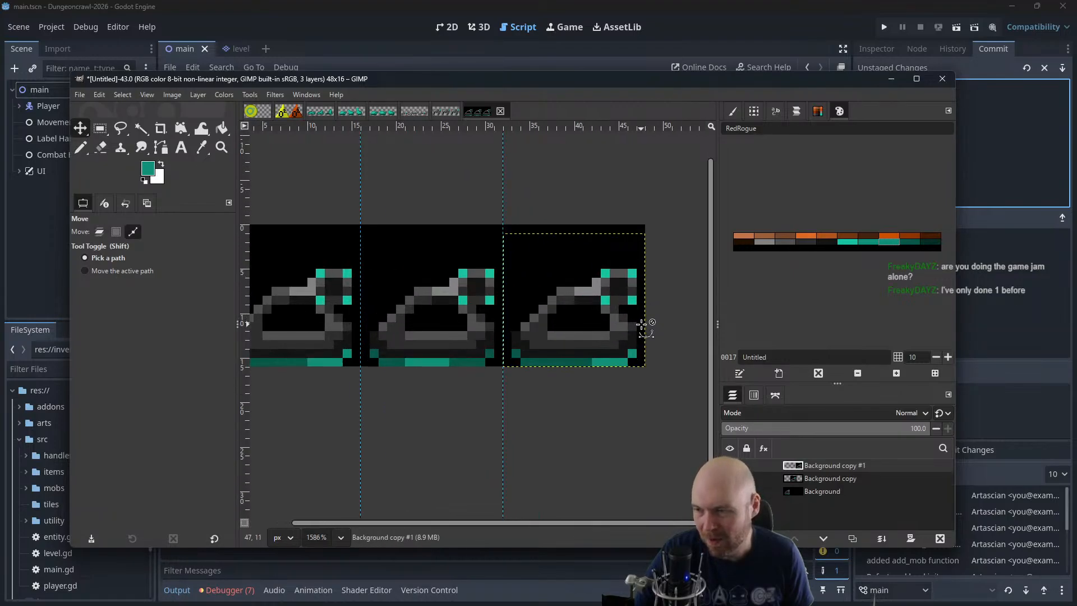
click(81, 148)
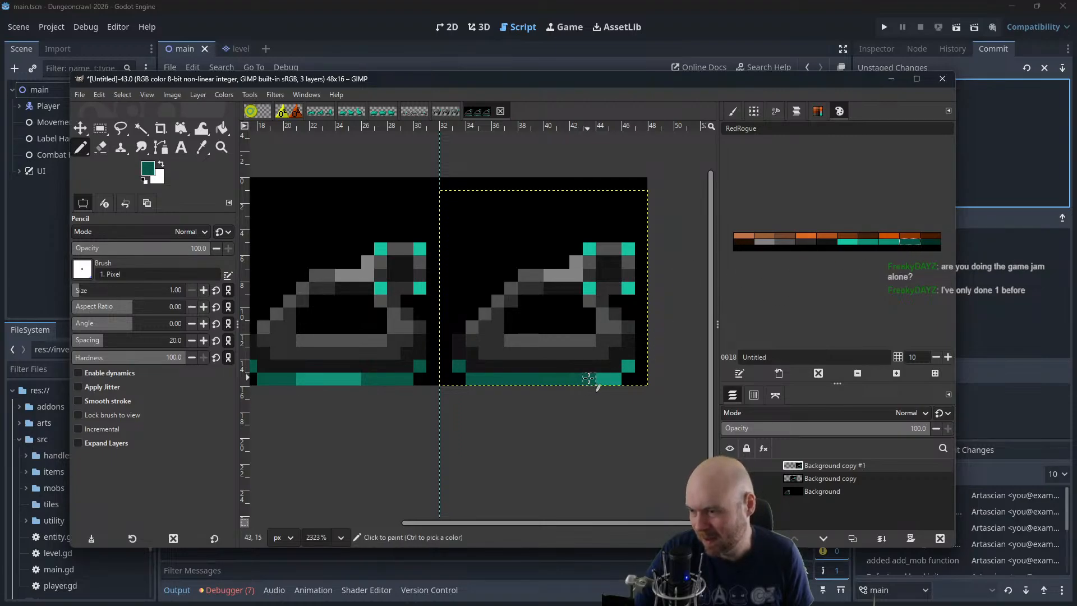
click(629, 366)
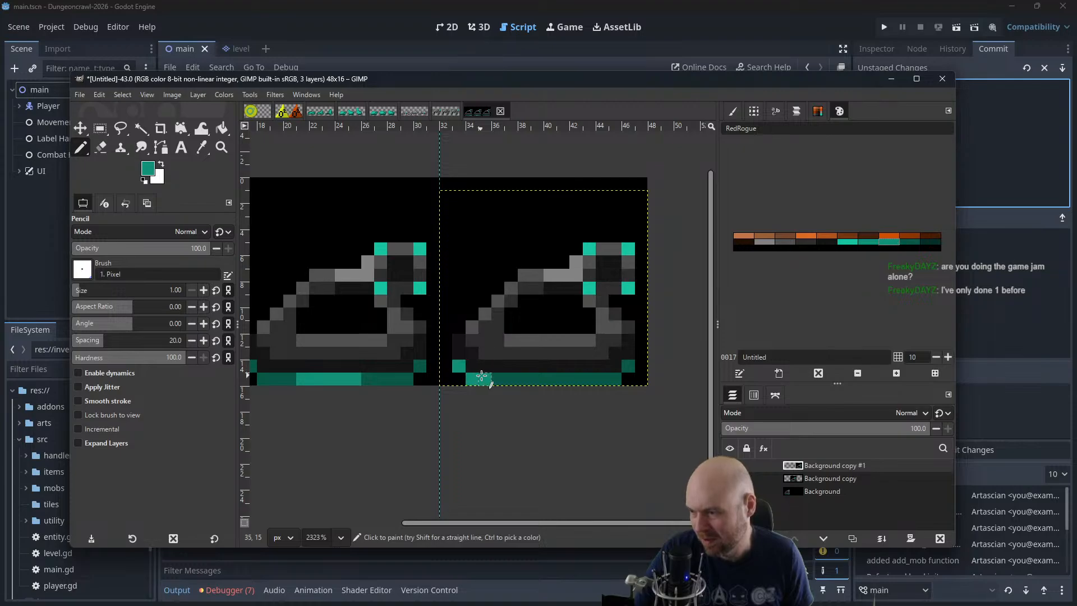
scroll(480, 297, down, 3)
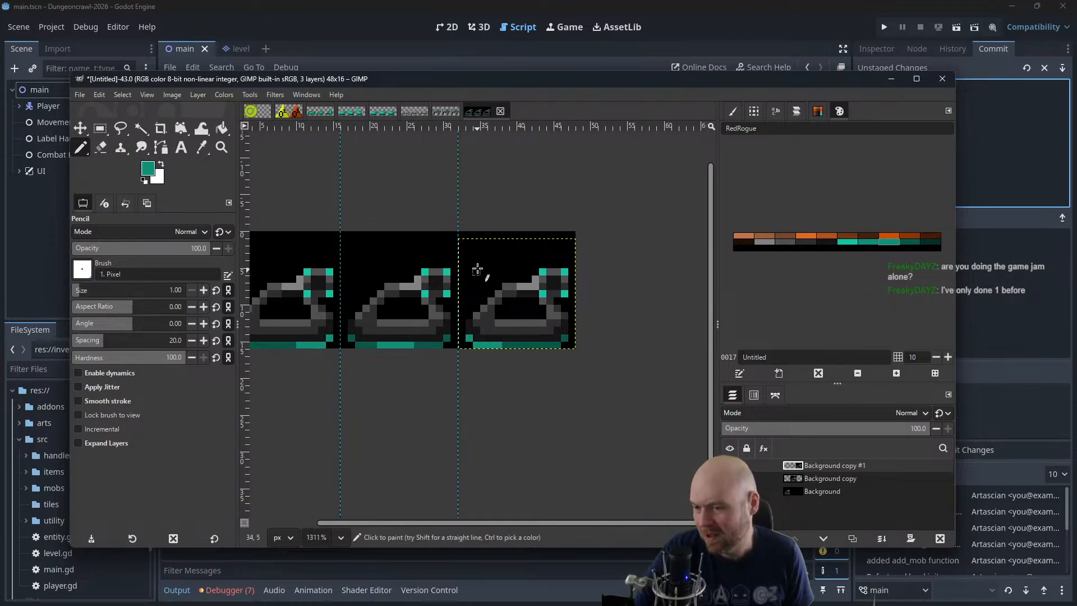
scroll(478, 242, down, 1)
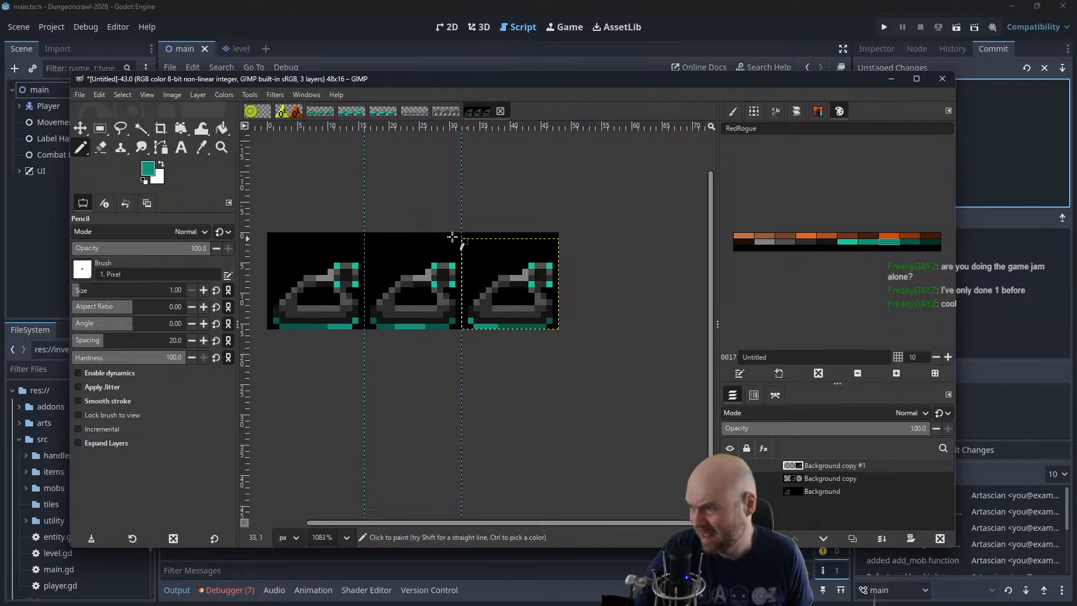
drag(151, 83, 175, 100)
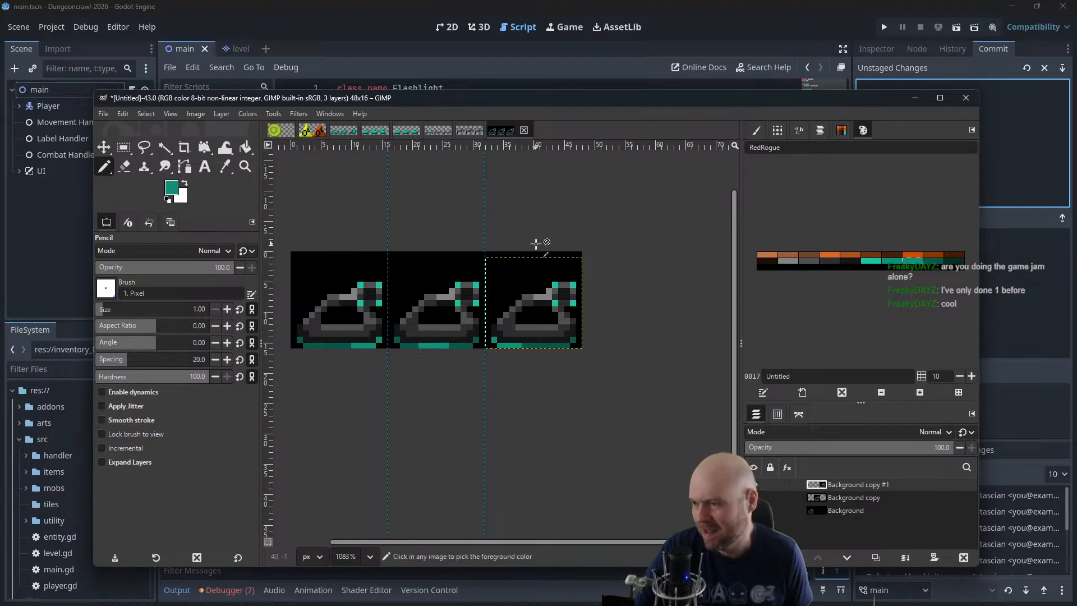
ctrl+scroll(536, 244, down, 1)
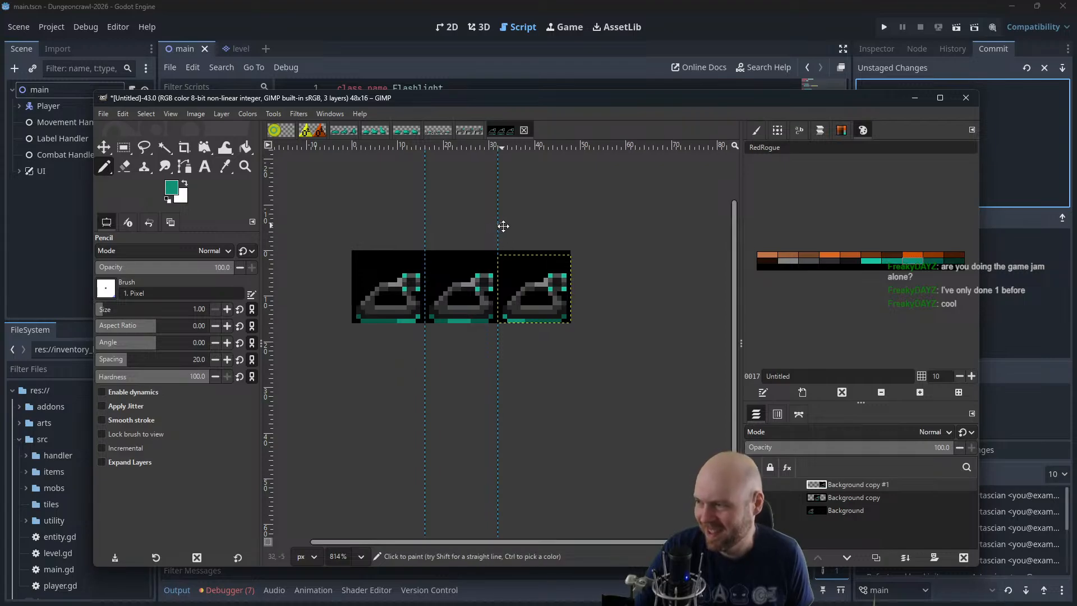
drag(503, 226, 560, 315)
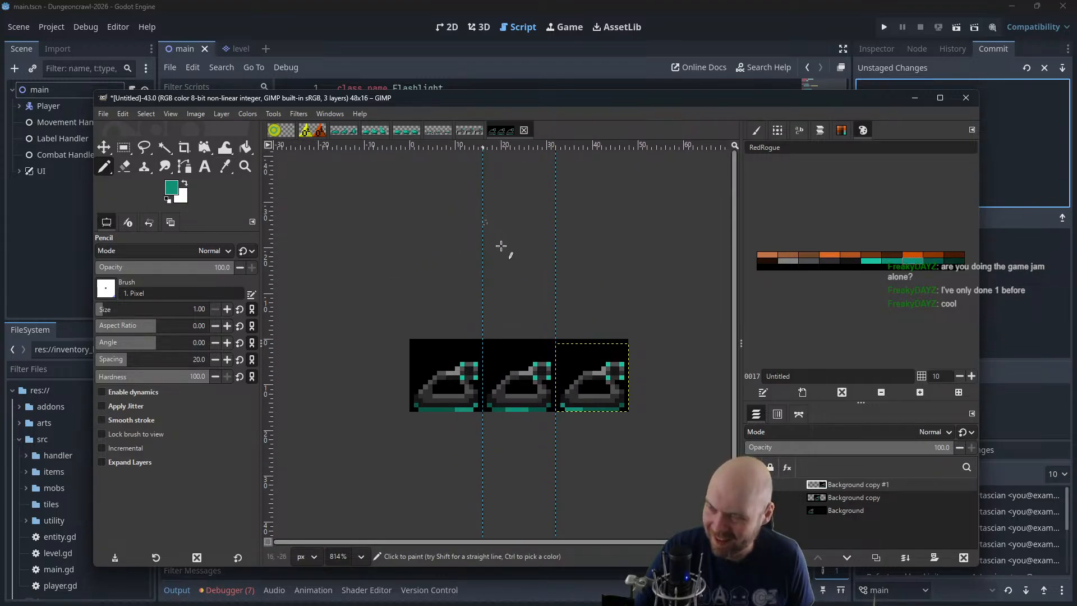
ctrl+scroll(534, 315, up, 1)
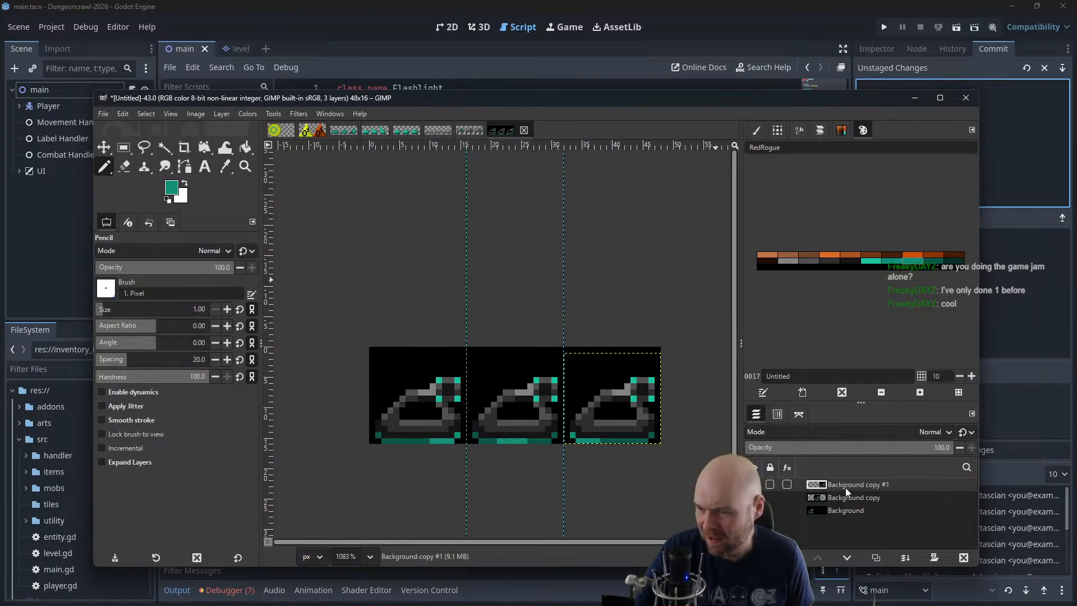
Move the second and third frames' tank layers onto the first frame so all three poses overlap
click(847, 510)
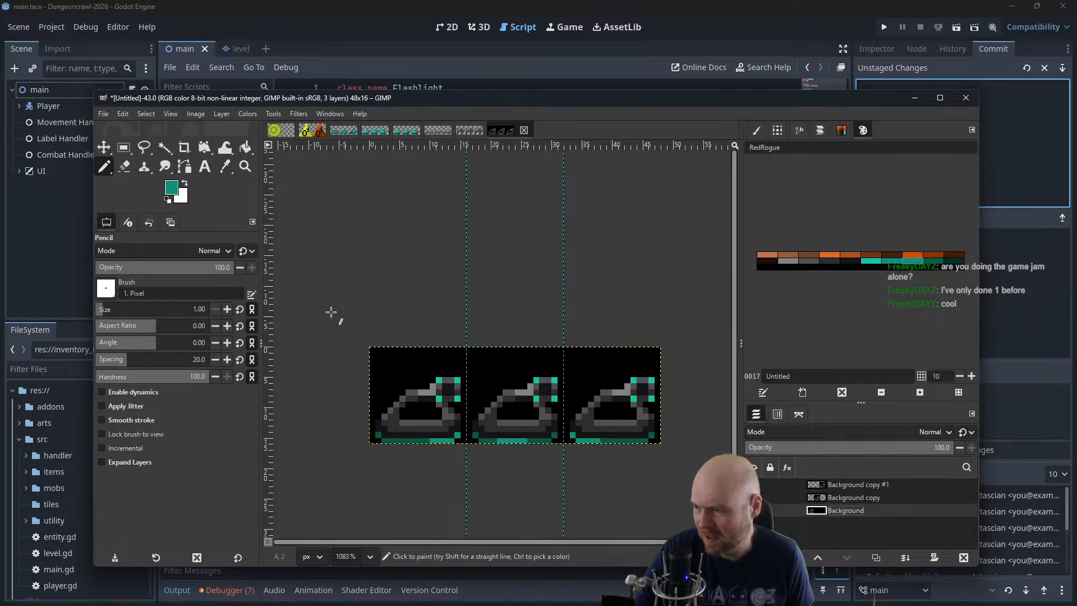
key(m)
click(855, 499)
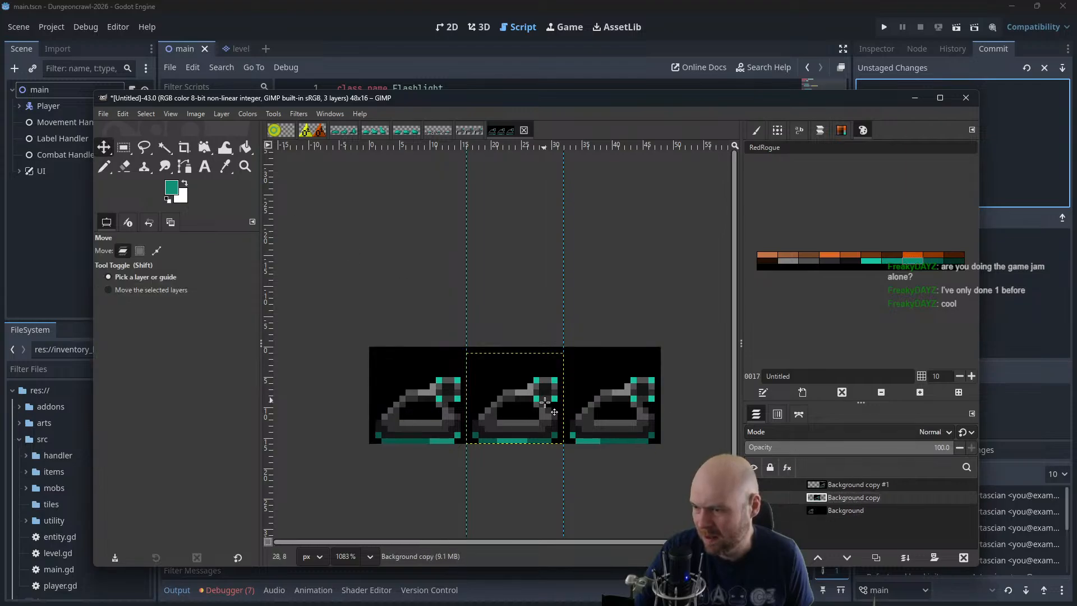
drag(542, 401, 445, 401)
click(851, 486)
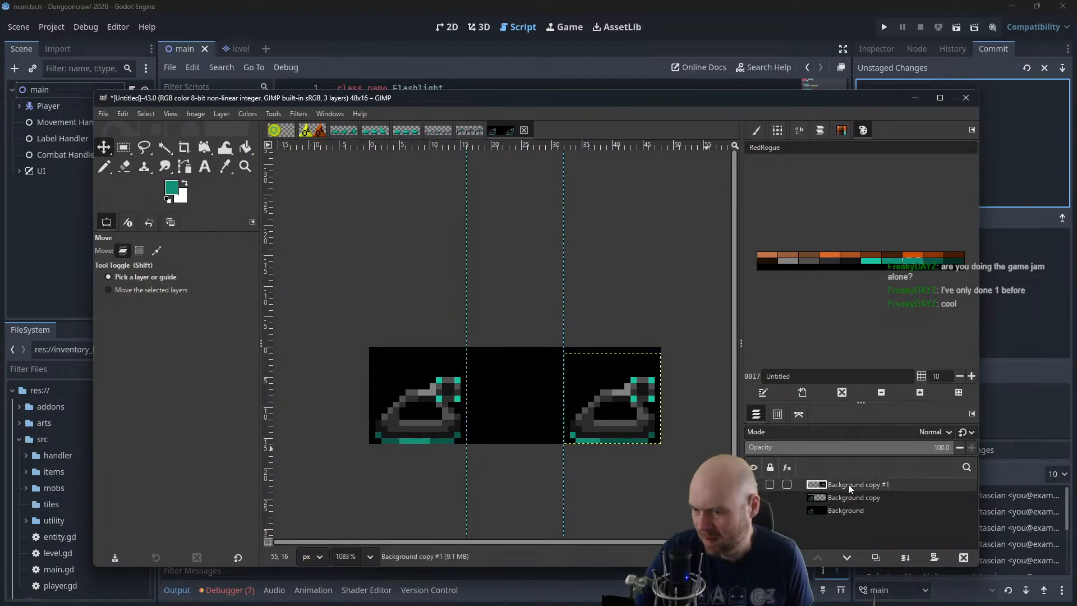
drag(645, 424, 445, 422)
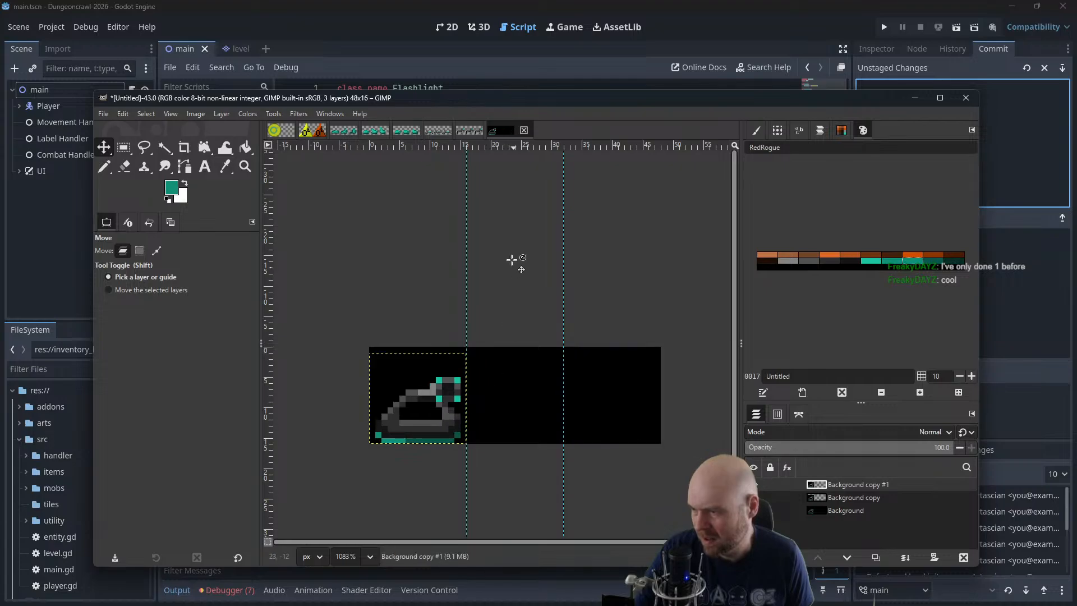
Preview the overlapping layers with Animation Playback at 400% zoom in an enlarged window, and close the preview
click(303, 113)
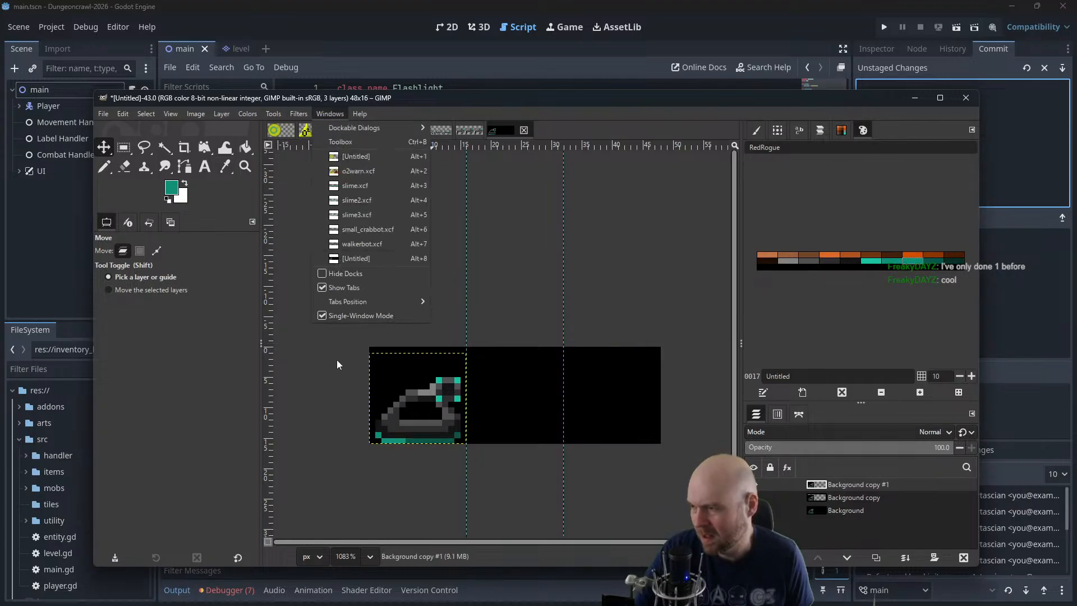
mouse_move(304, 370)
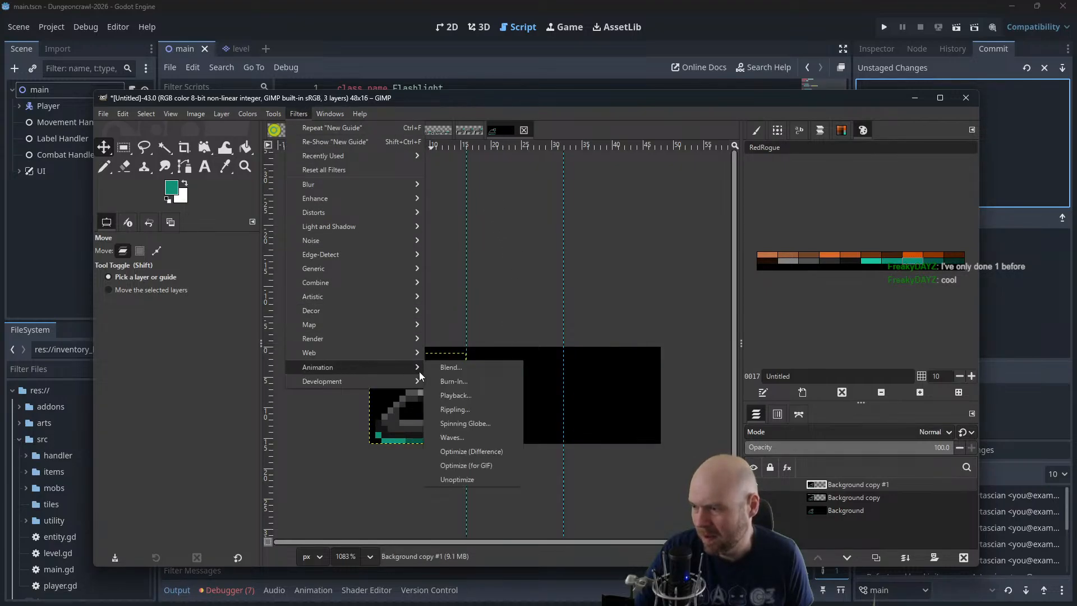
click(451, 396)
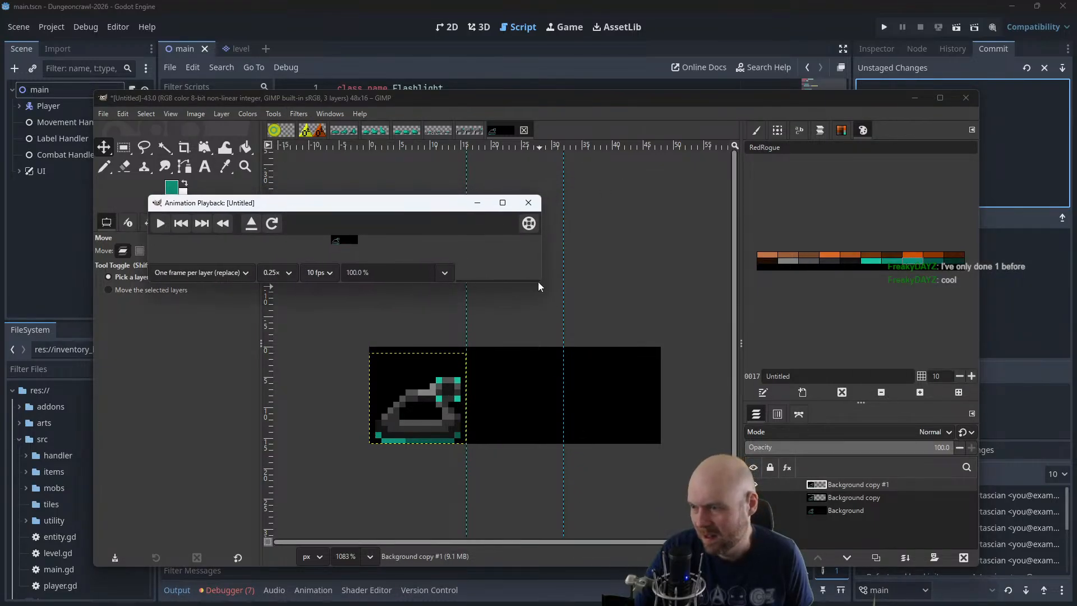
drag(539, 286, 667, 419)
click(443, 410)
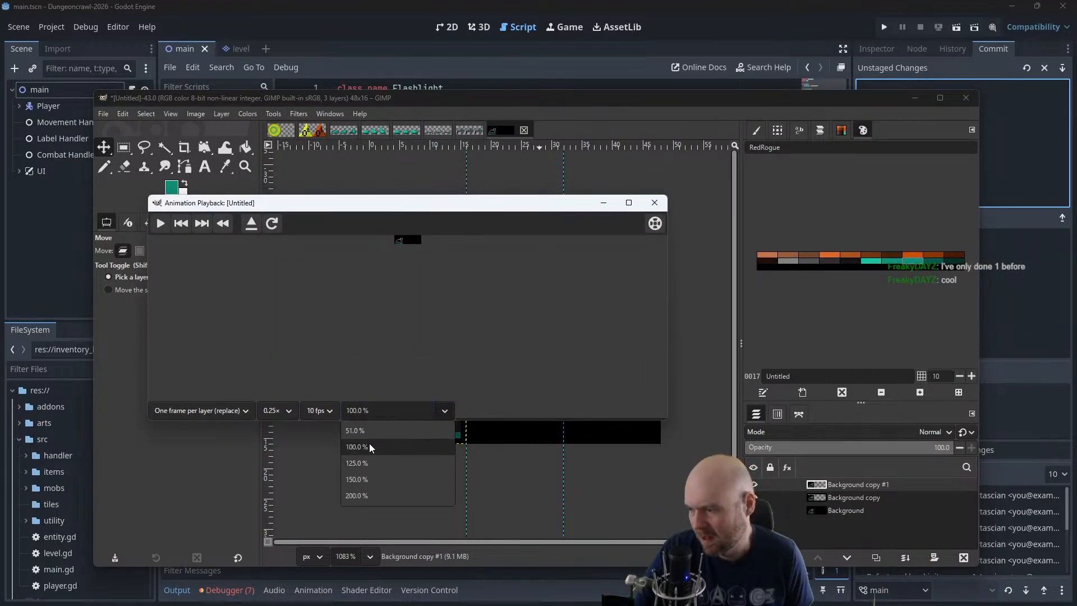
click(372, 414)
text(400)
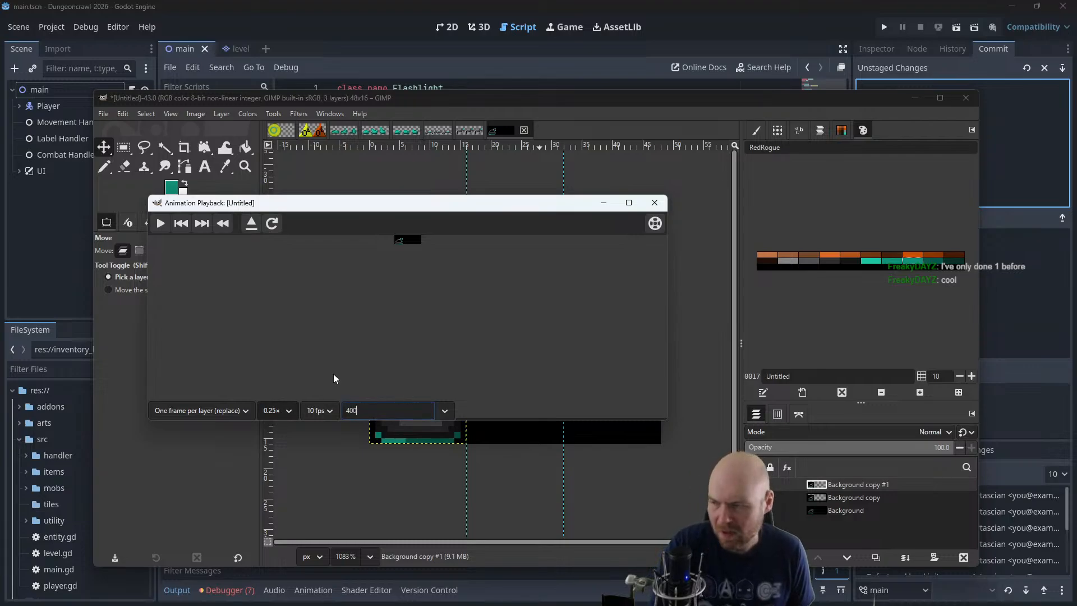
key(Return)
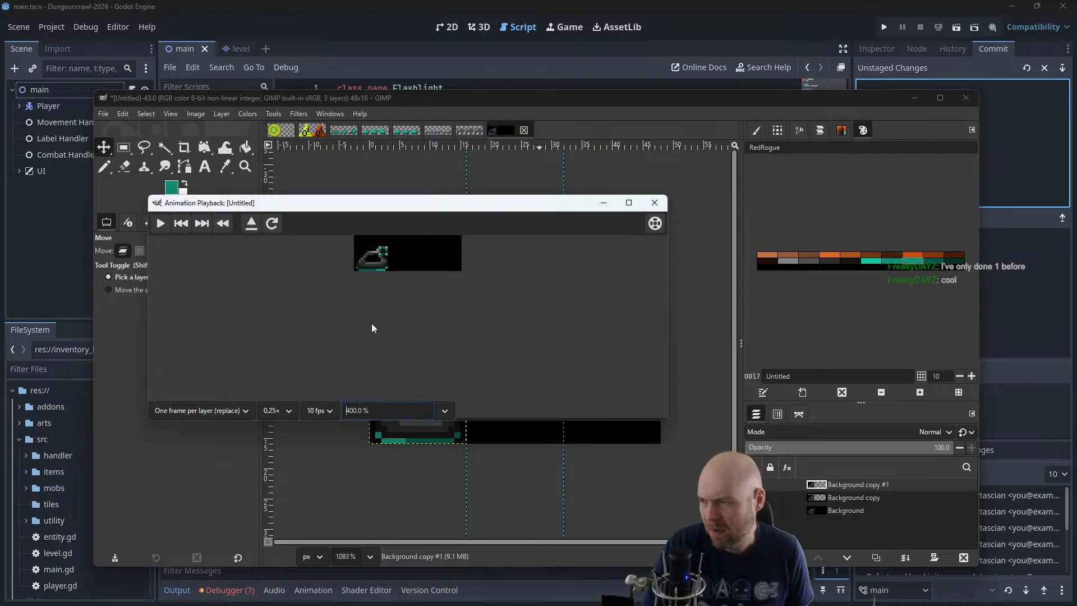
click(160, 223)
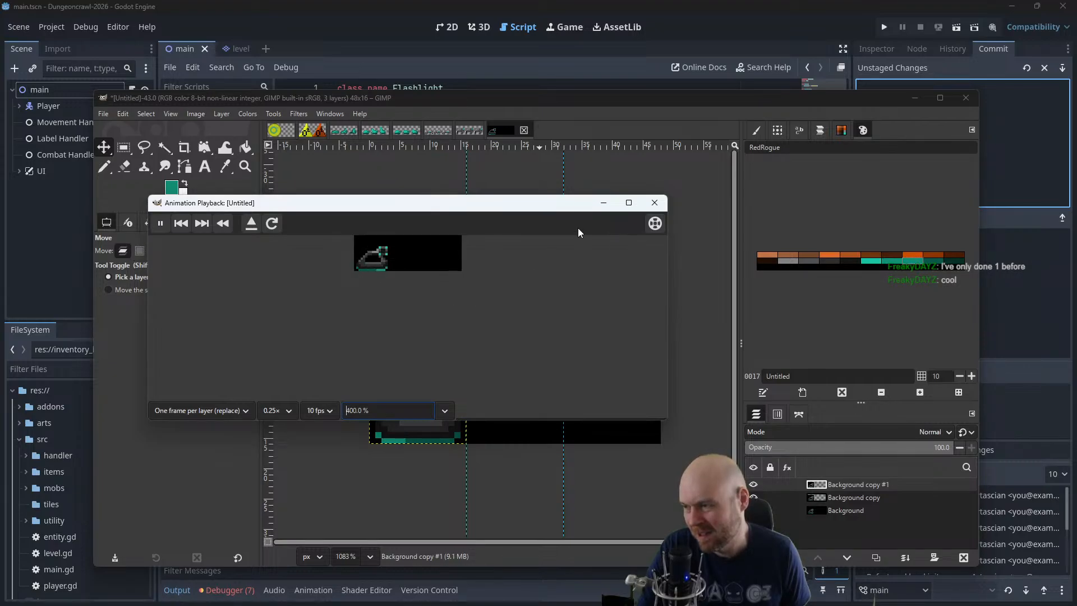
click(656, 203)
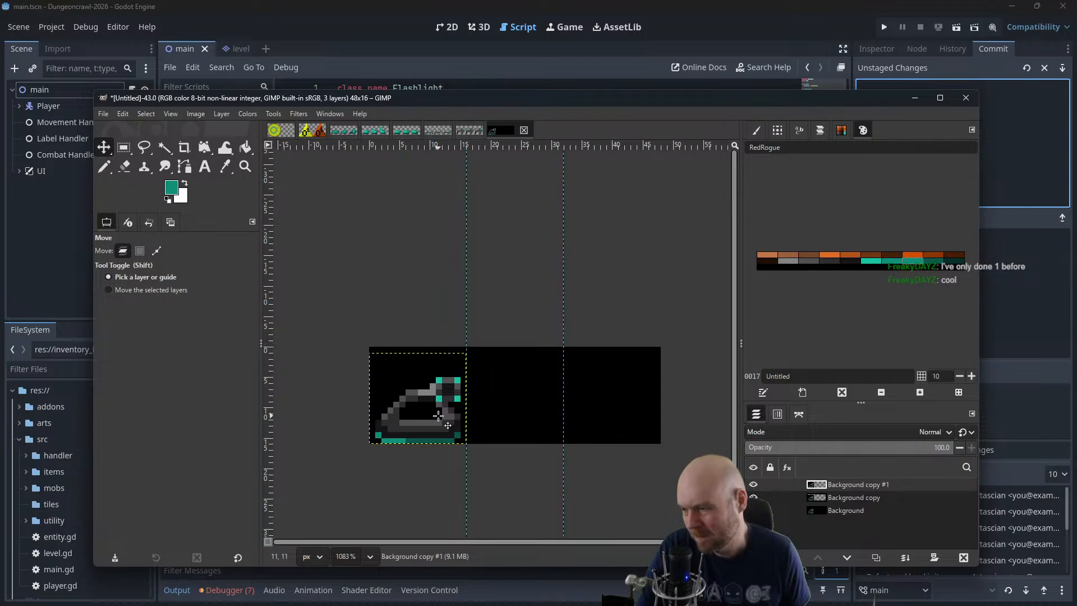
Raise the topmost tank layer by one pixel above the first frame's tank
mouse_move(438, 416)
mouse_down()
mouse_move(444, 390)
mouse_move(432, 397)
mouse_move(444, 403)
mouse_up()
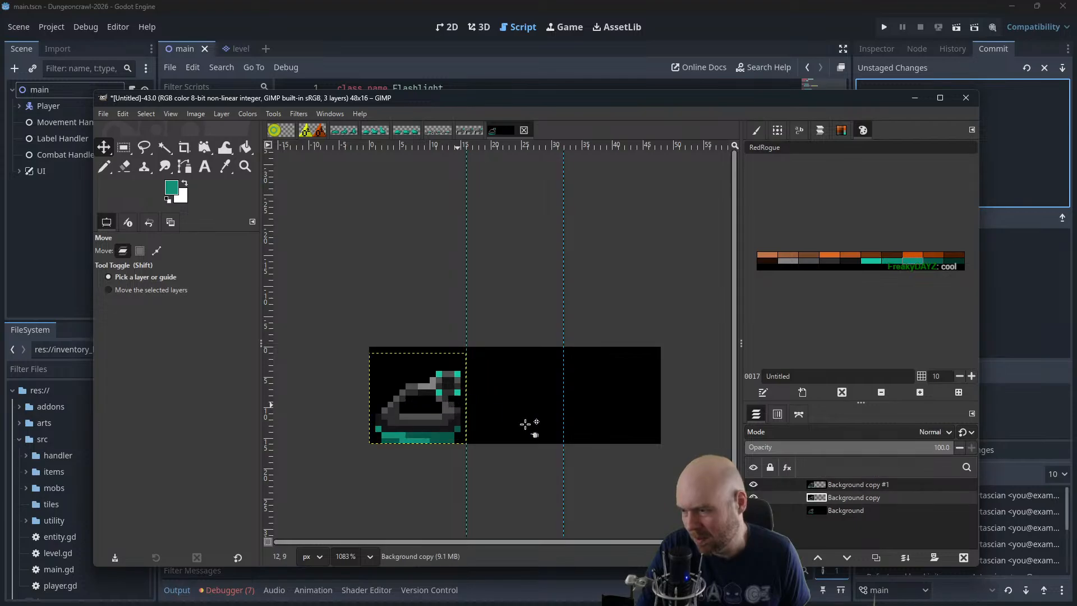
click(828, 487)
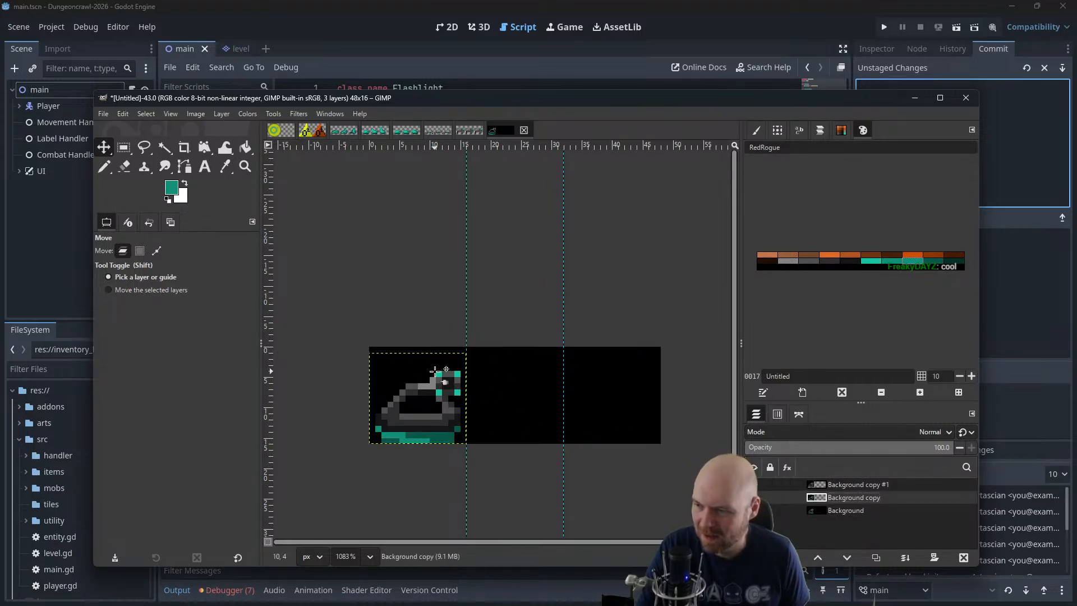
drag(439, 393, 439, 392)
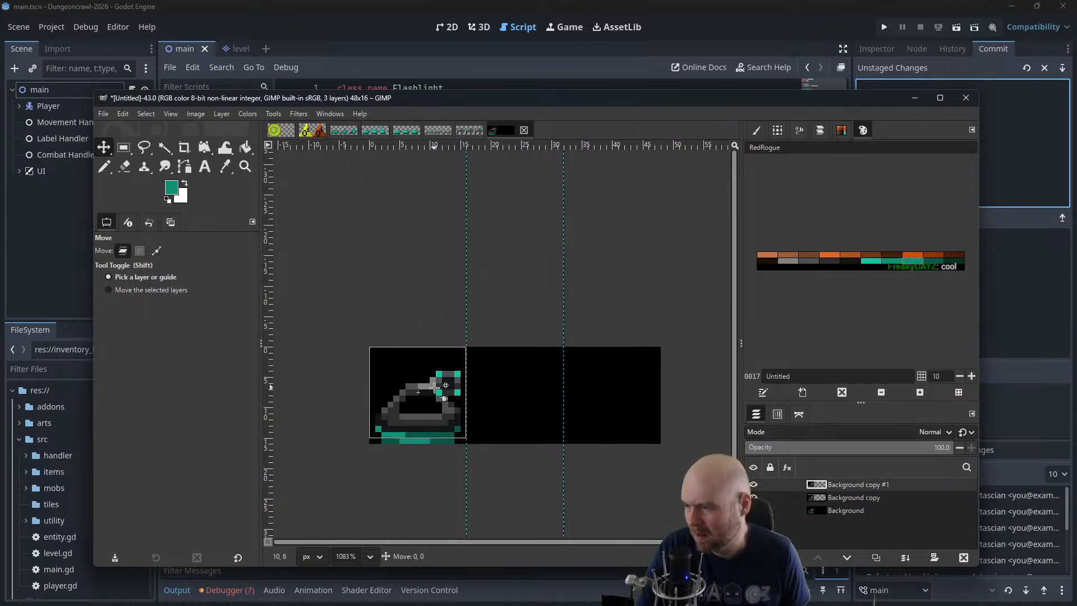
click(848, 486)
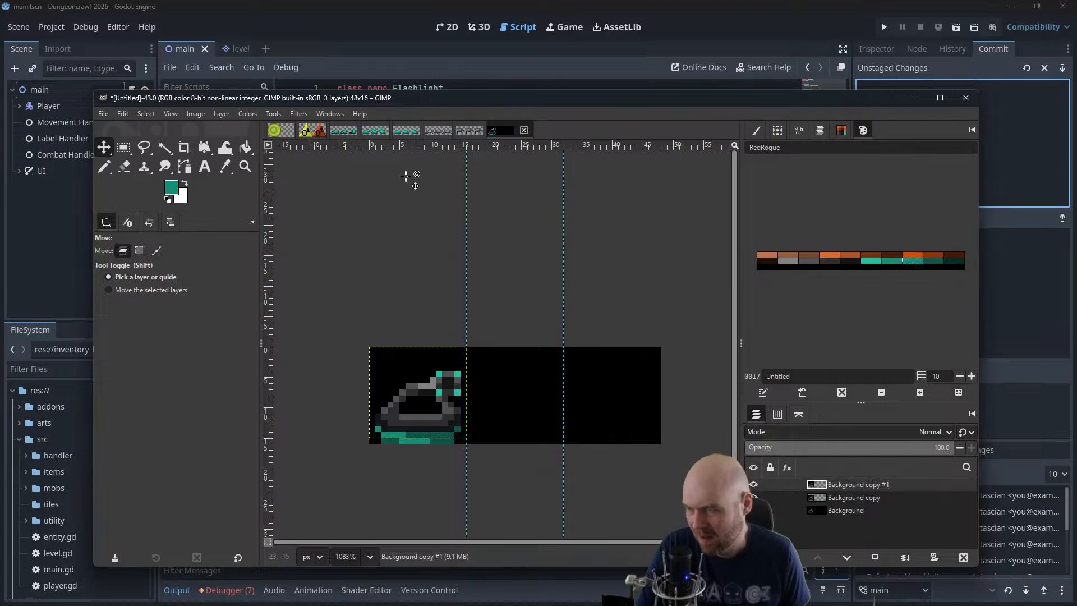
Open the raised pose in Animation Playback at 400% zoom, check it in a maximized window, and leave the preview
click(298, 114)
mouse_move(320, 367)
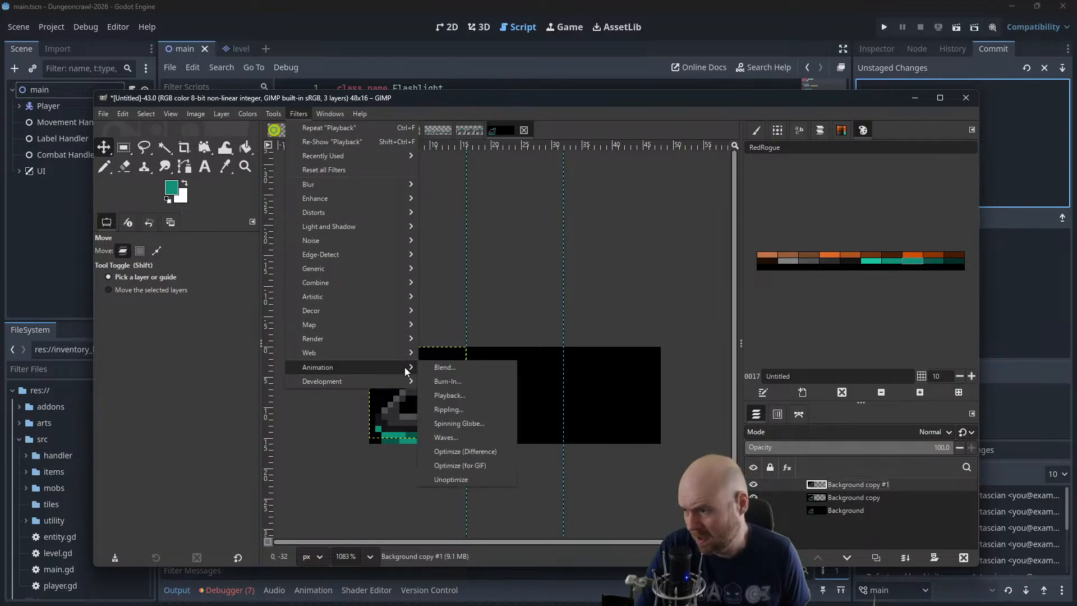
click(453, 395)
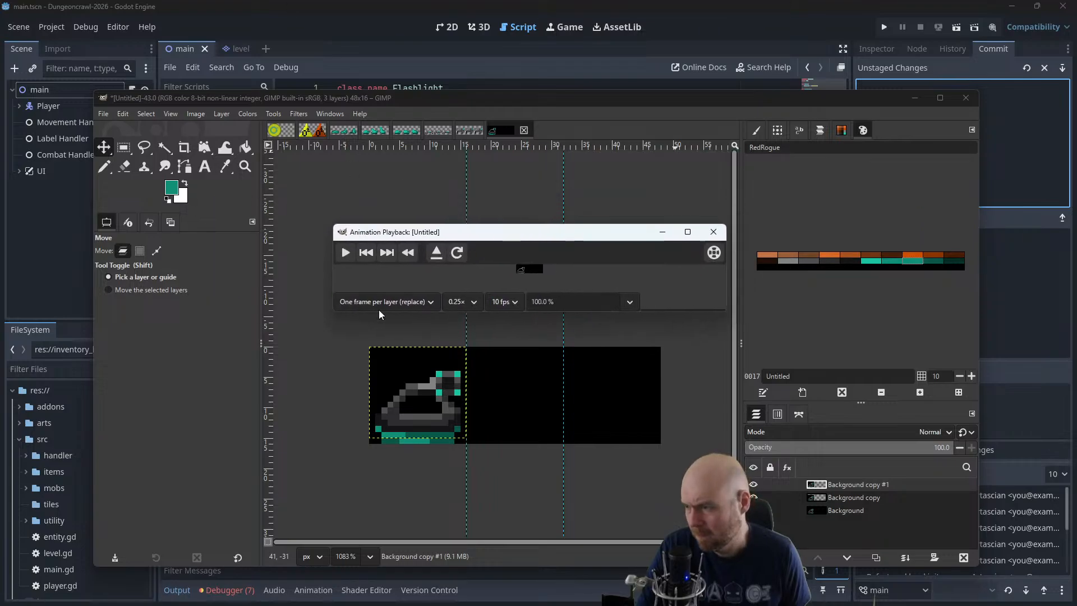
click(384, 302)
click(381, 303)
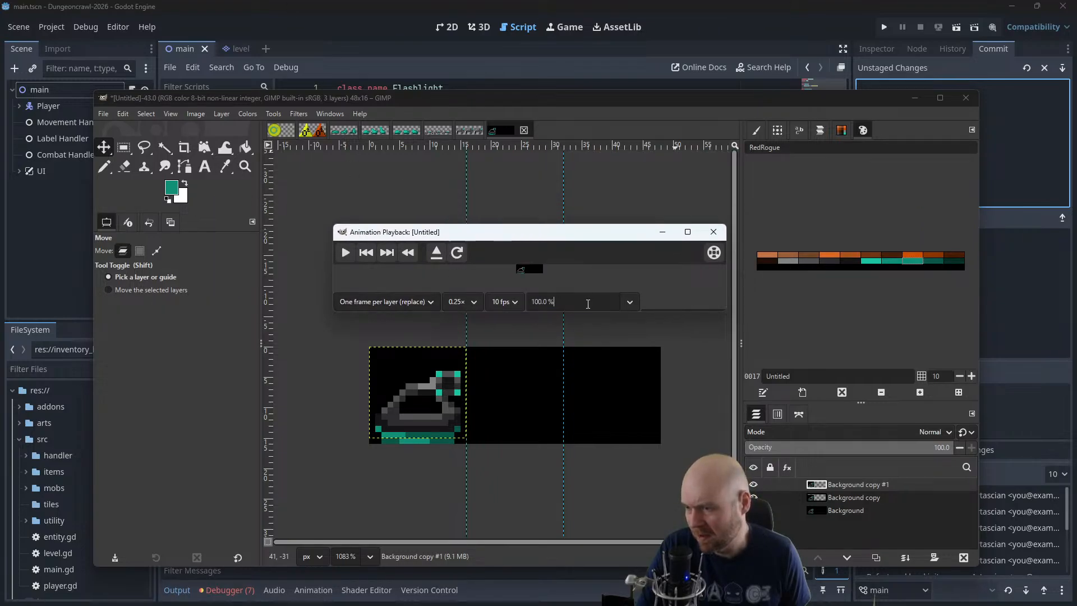
triple_click(588, 303)
text(400)
key(Return)
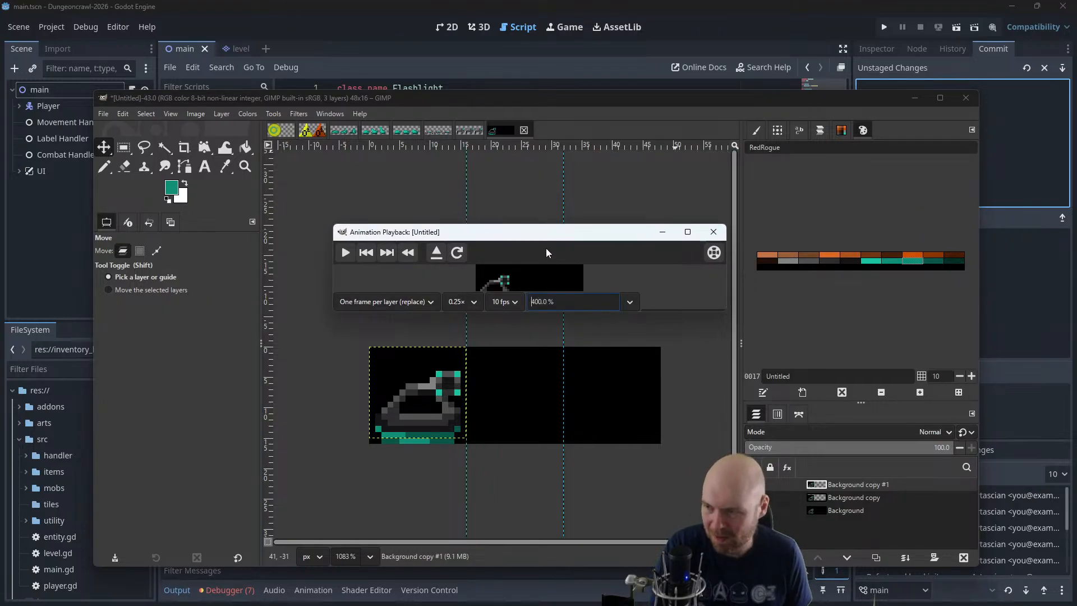
click(688, 232)
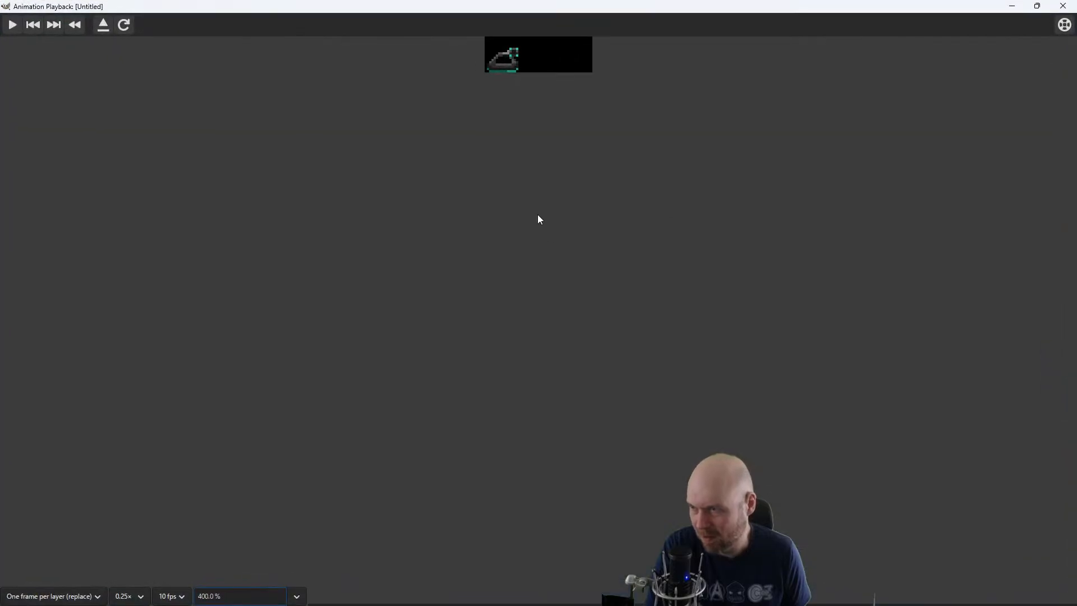
click(1037, 6)
click(435, 355)
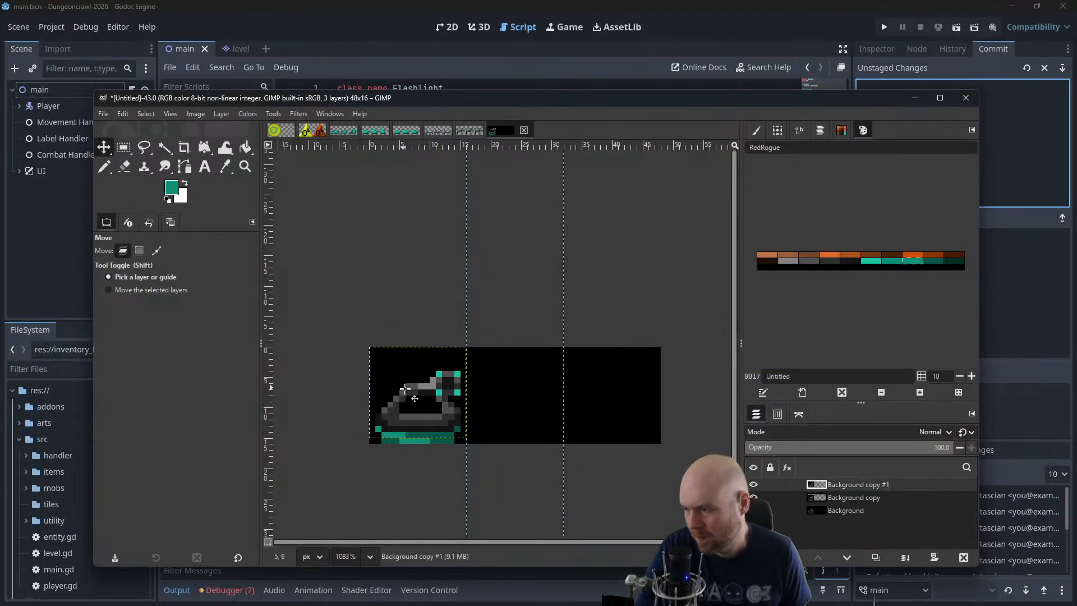
Return the topmost tank layer to the third frame and the middle layer to the second frame, one pixel higher
drag(391, 391, 593, 391)
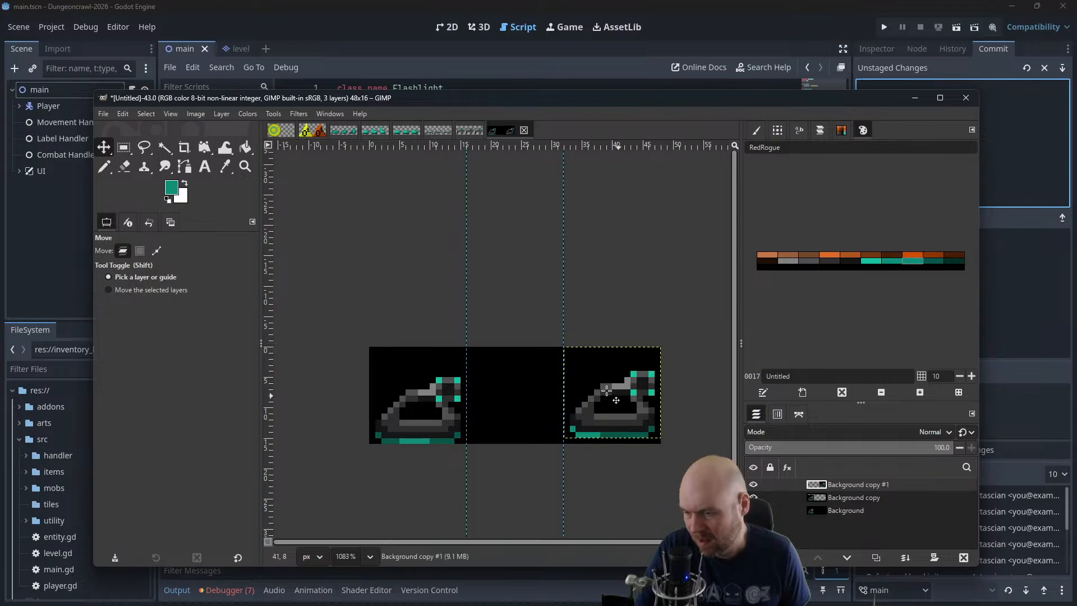
click(847, 497)
drag(486, 411, 538, 400)
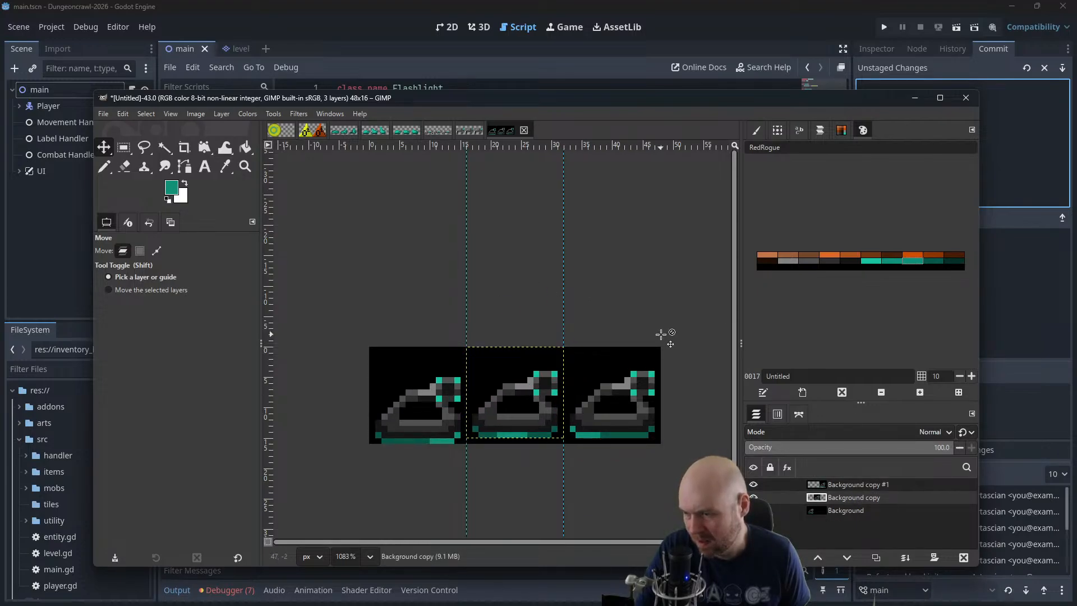
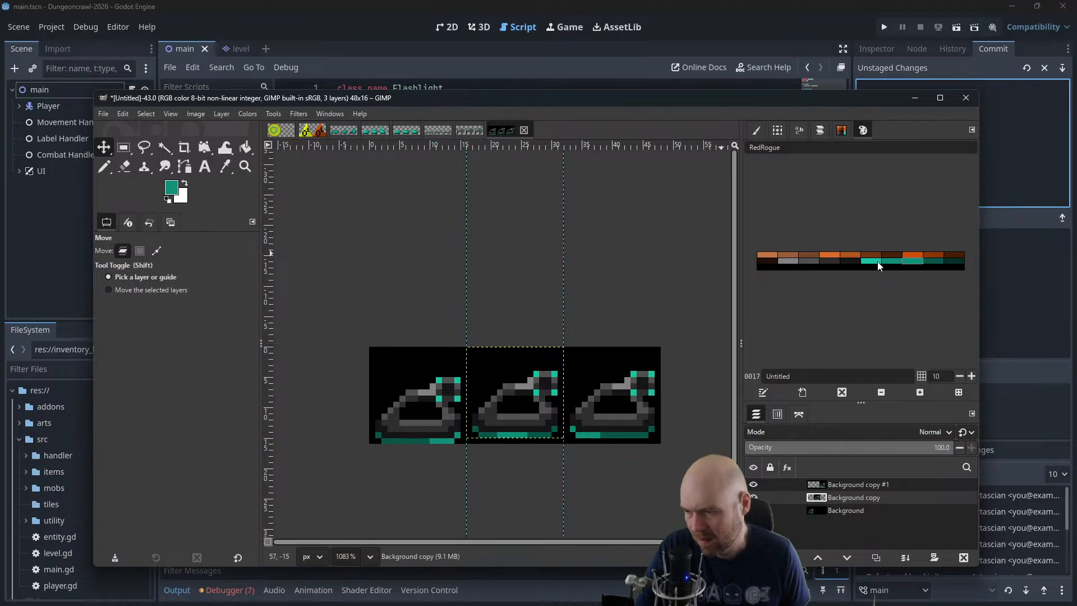
Lower the third frame's tank layer by one pixel and merge both copied layers down into the background
click(846, 487)
drag(649, 419, 649, 426)
right_click(849, 486)
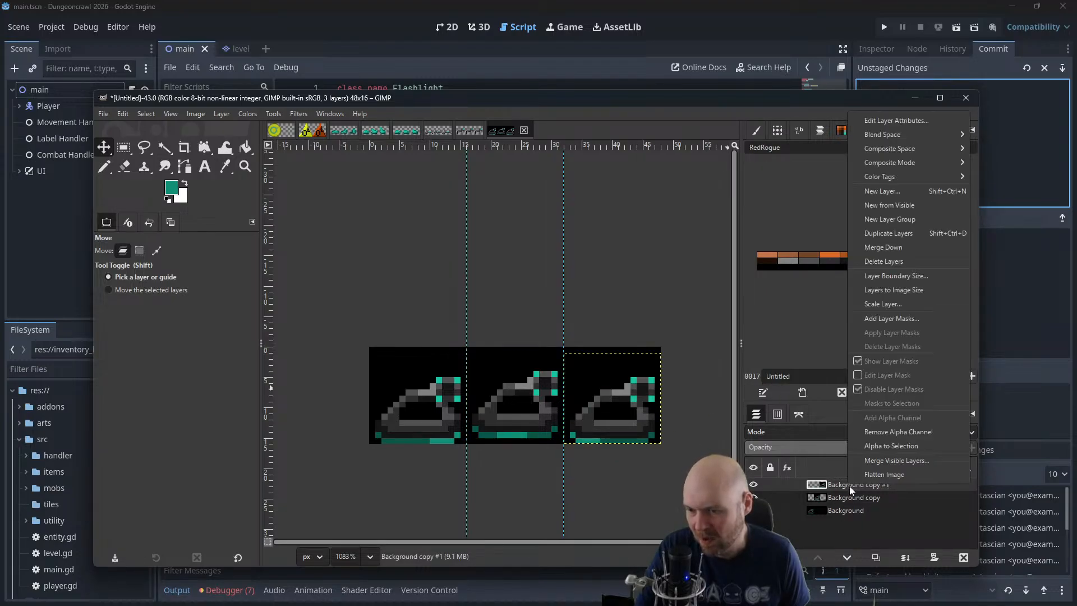
click(901, 248)
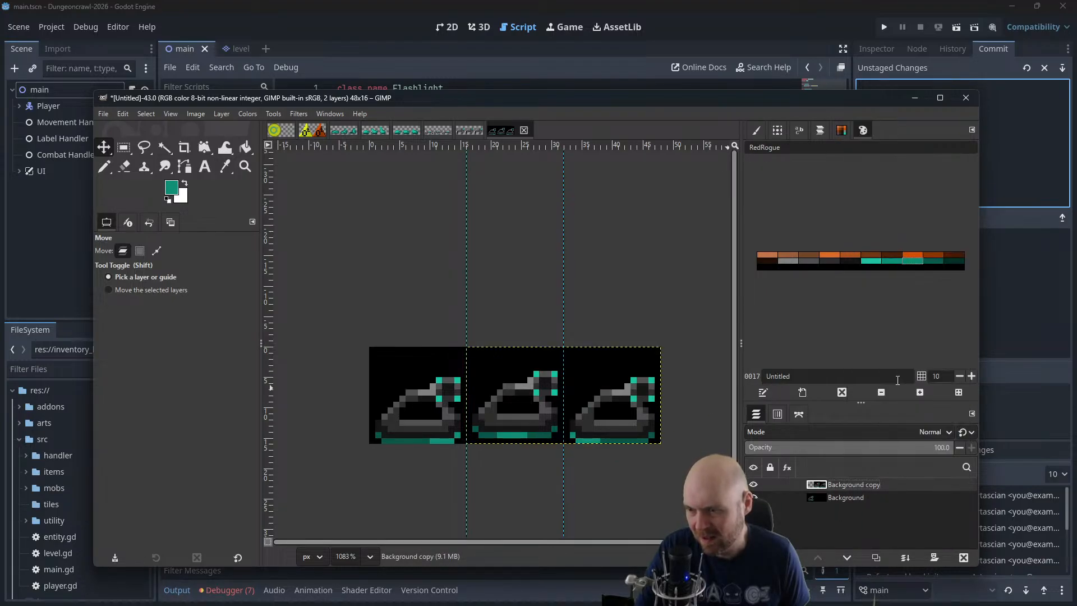
right_click(862, 486)
click(894, 248)
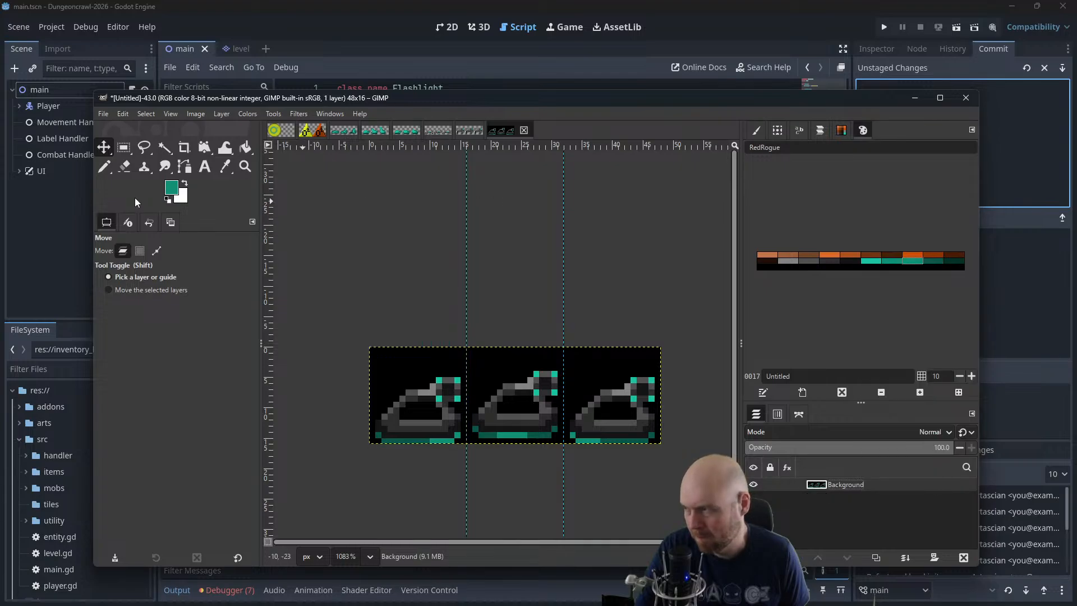
Set the foreground white and background black, then cut the third tank frame and paste it as its own layer
click(169, 201)
key(x)
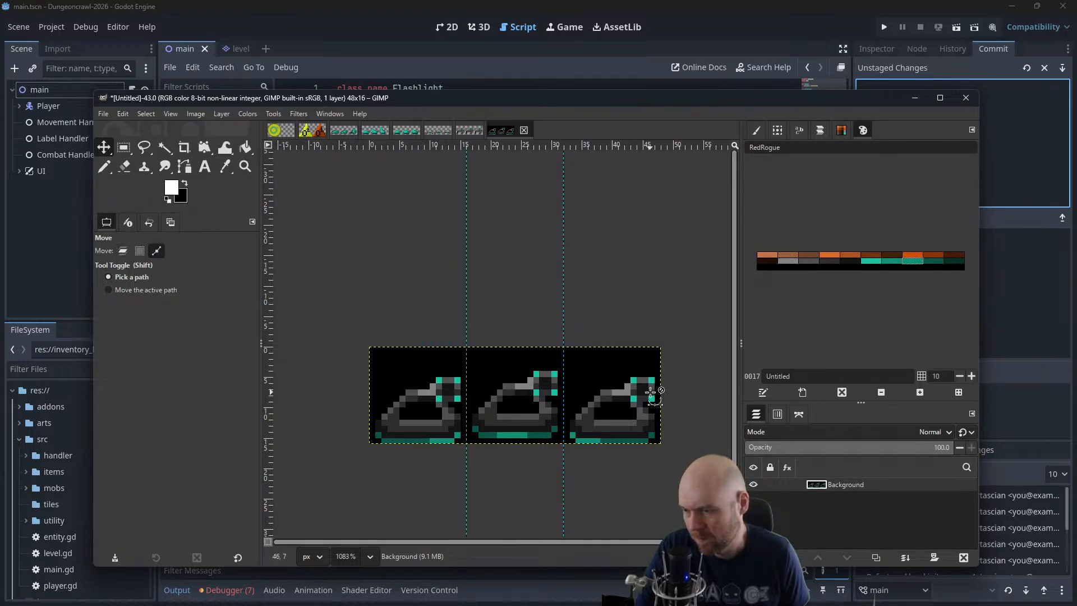
click(124, 147)
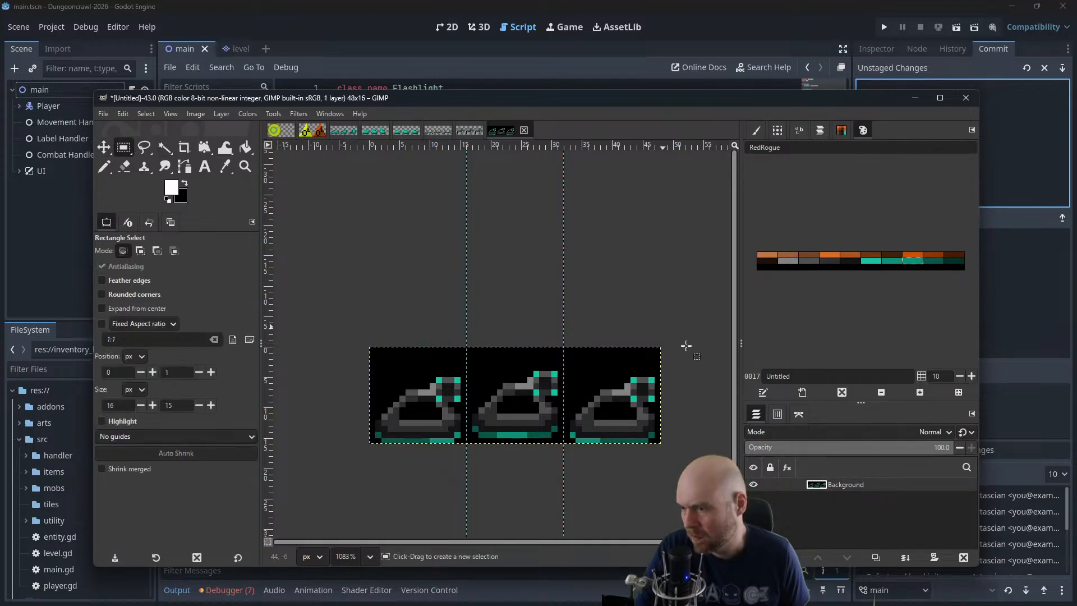
drag(703, 305, 566, 491)
key(ctrl+x)
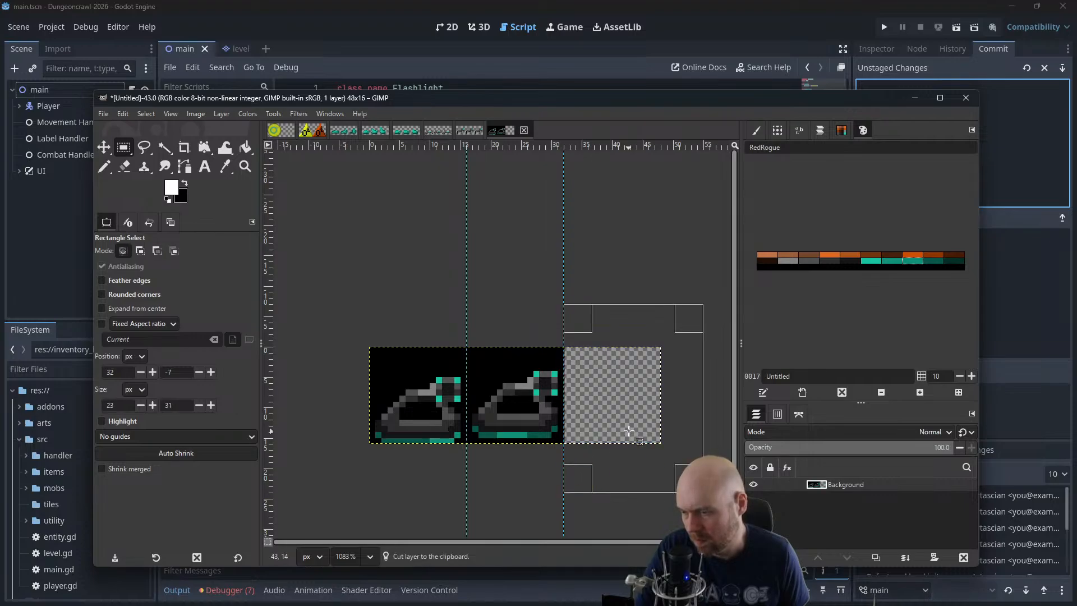
key(ctrl+v)
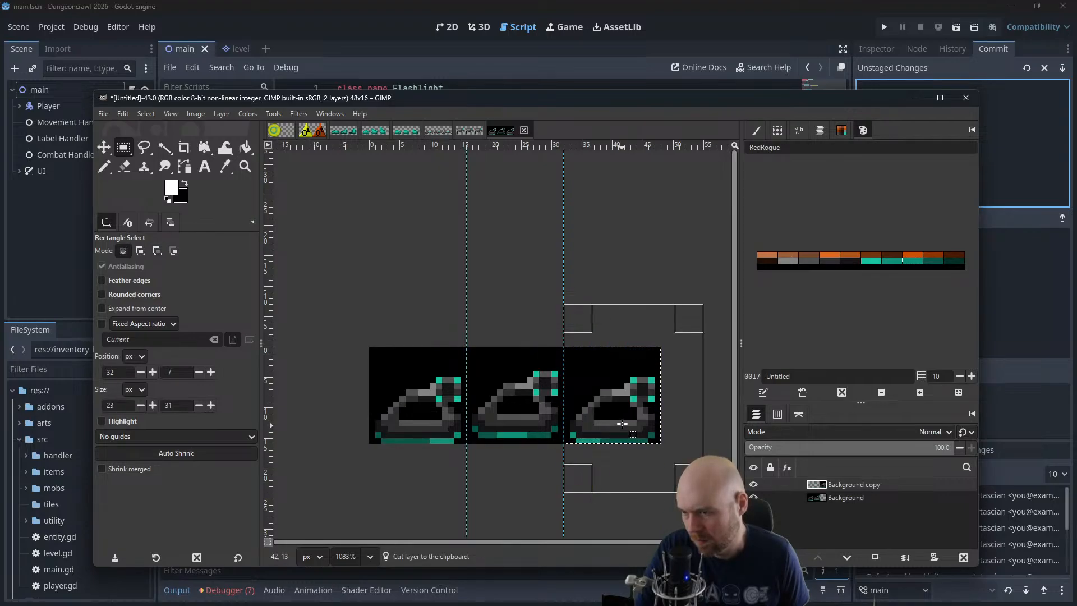
Cut the second tank frame from the Background layer and paste it as a separate layer
click(839, 500)
drag(578, 317, 481, 320)
drag(693, 478, 553, 465)
key(ctrl+x)
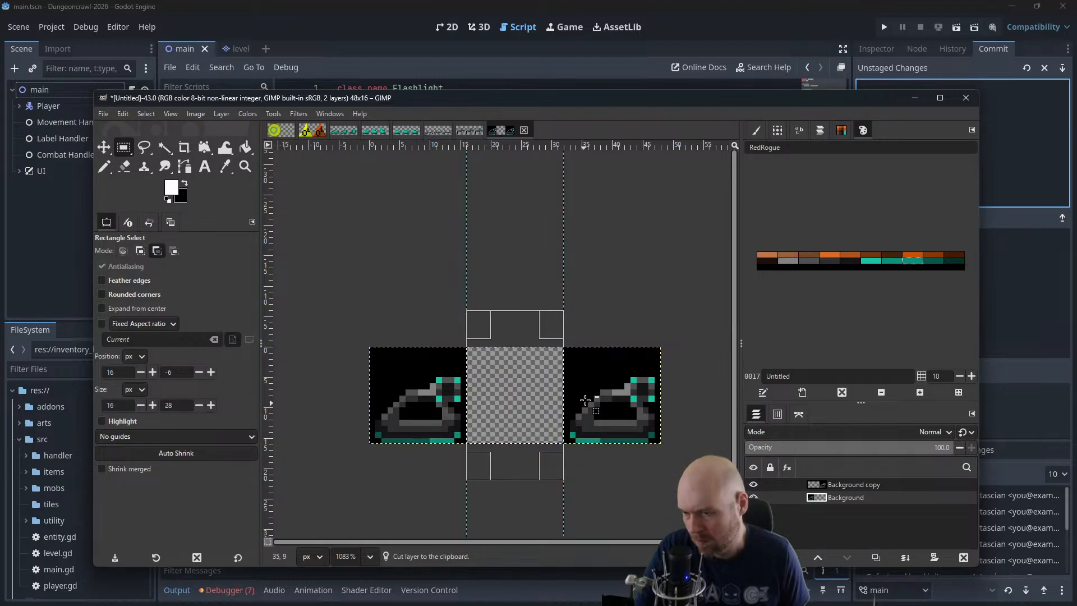
key(ctrl+v)
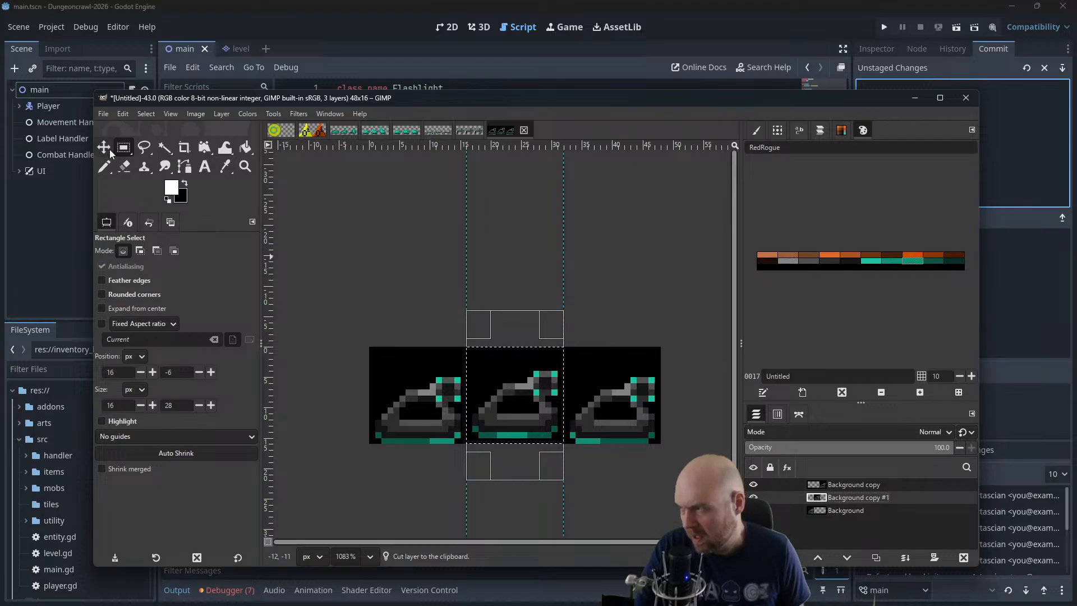
Move the second and third tank layers over the first frame so that all three poses overlap
key(m)
drag(469, 409, 372, 409)
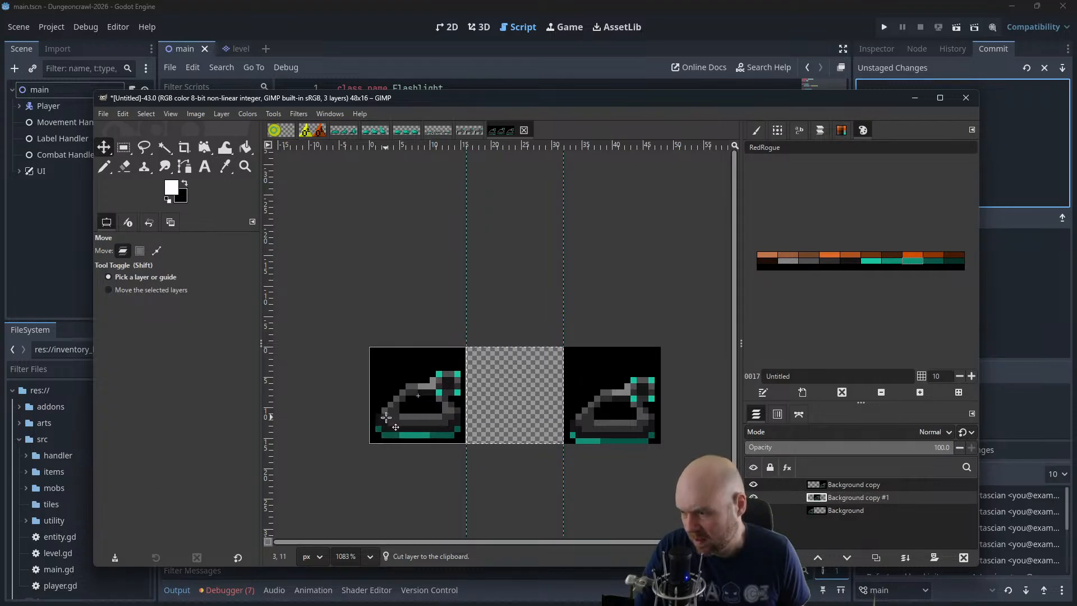
drag(595, 433, 437, 433)
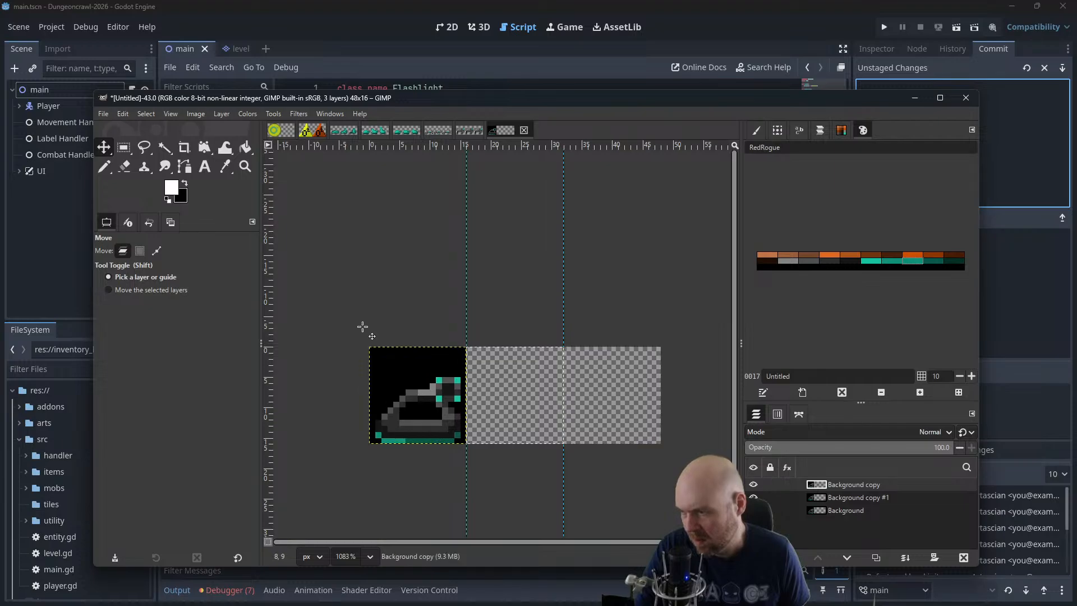
Play the three overlapping tank layers in an enlarged Animation Playback window at 400% zoom, and close the preview
click(298, 113)
mouse_move(368, 370)
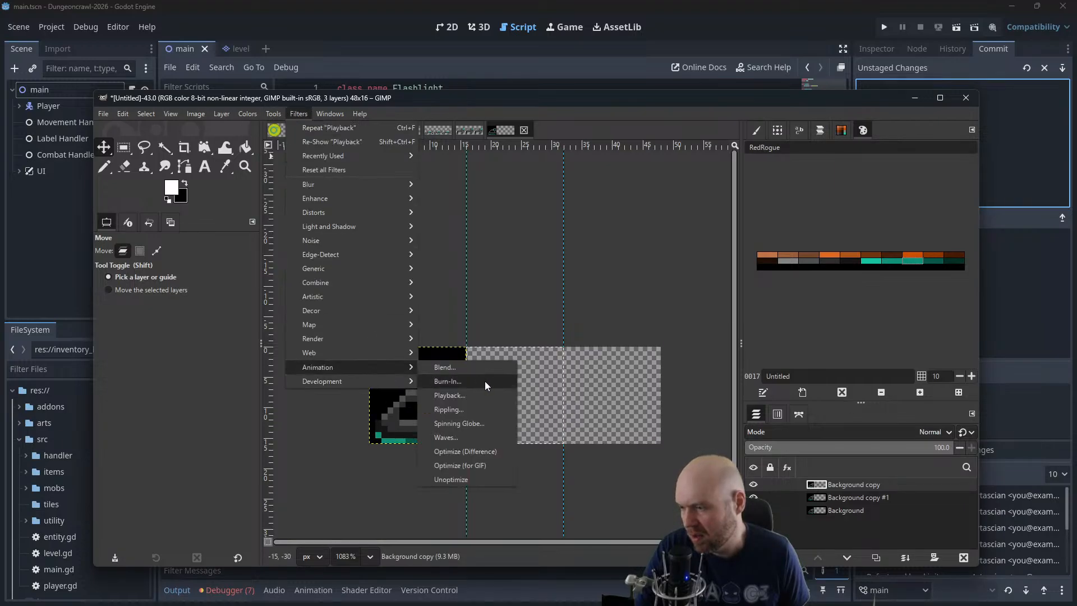
click(472, 396)
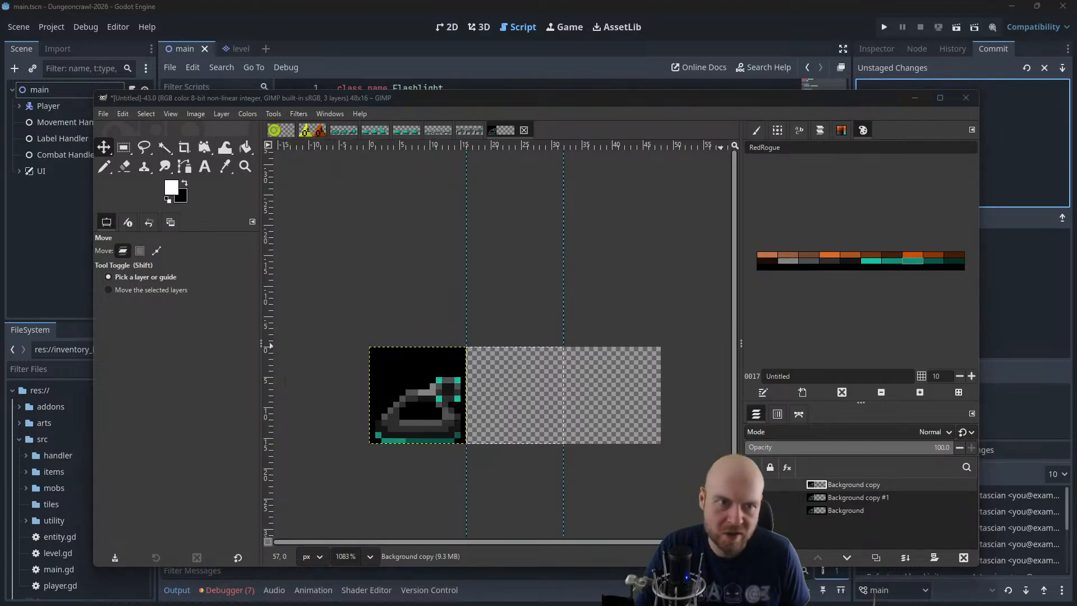
drag(555, 238, 530, 244)
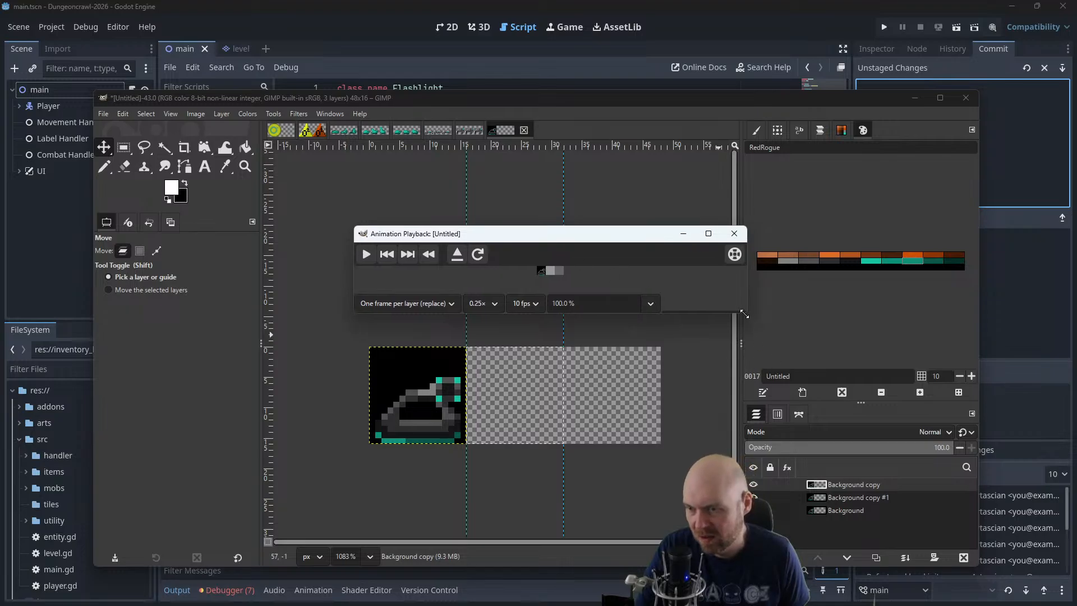
drag(748, 311, 863, 485)
click(649, 478)
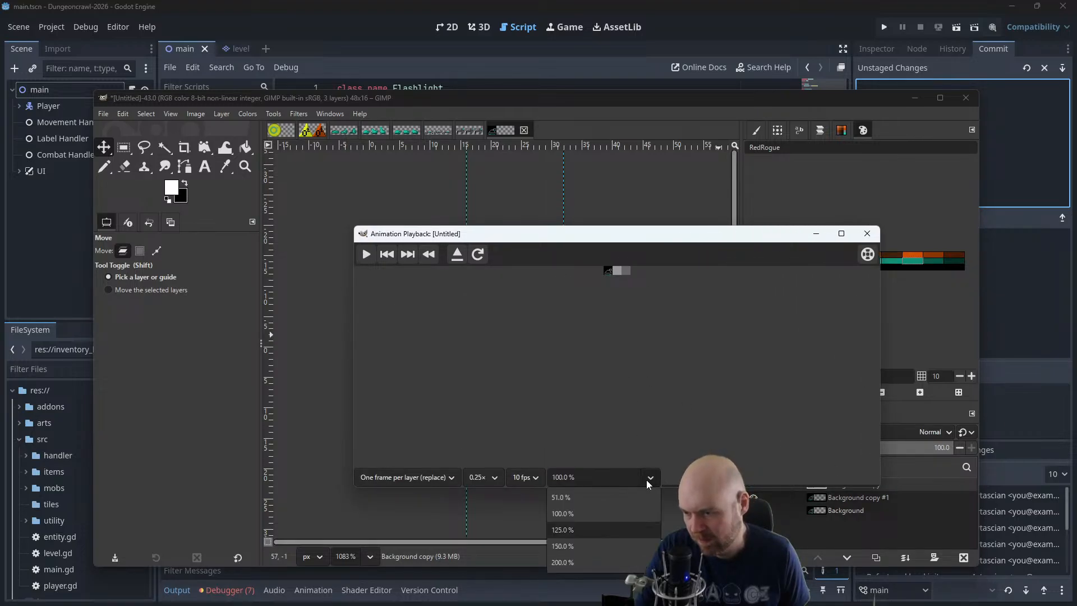
click(608, 478)
text(400)
key(Return)
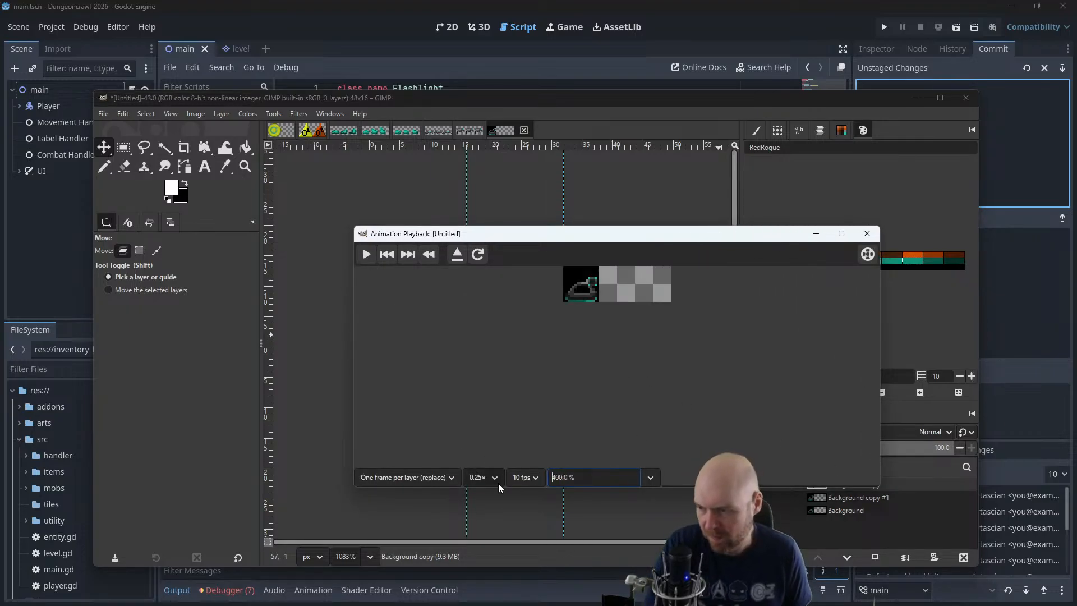
click(368, 257)
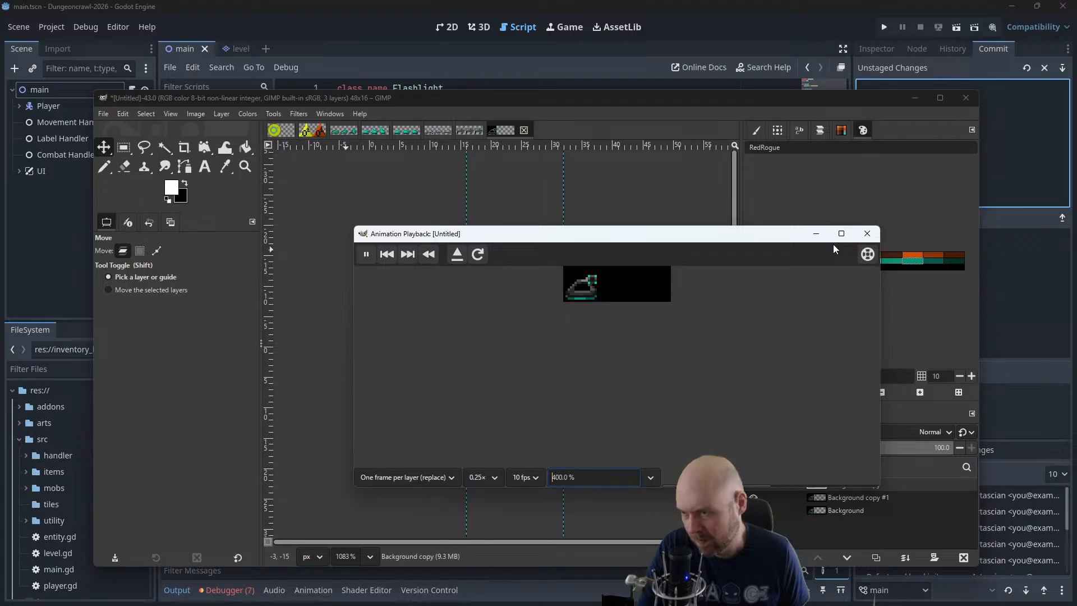
click(868, 234)
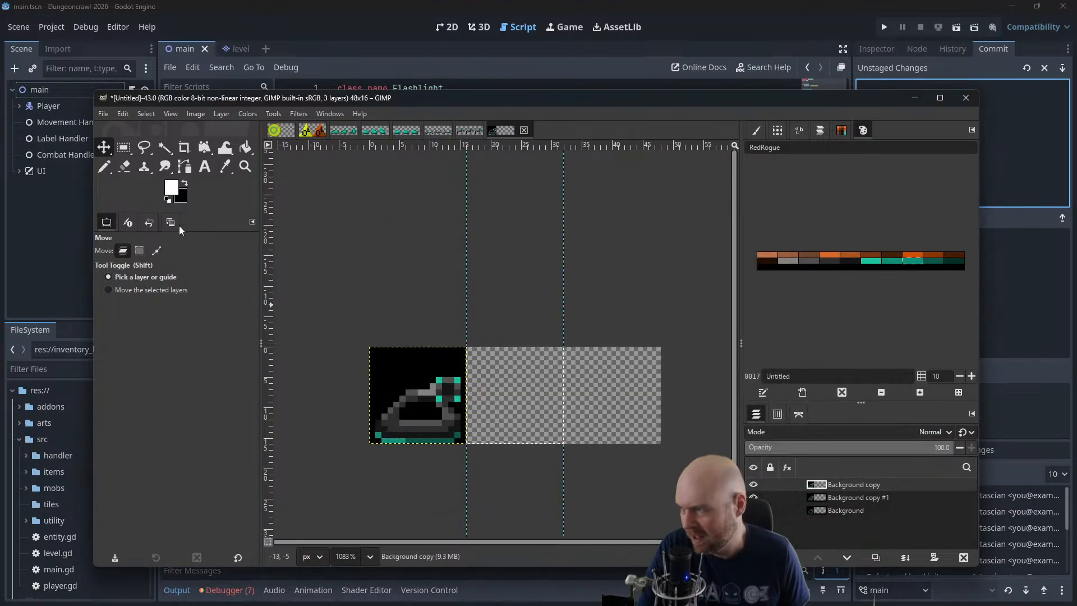
Fill the transparent second and third frames of the Background layer with black, clearing the selection in between
click(245, 147)
click(187, 184)
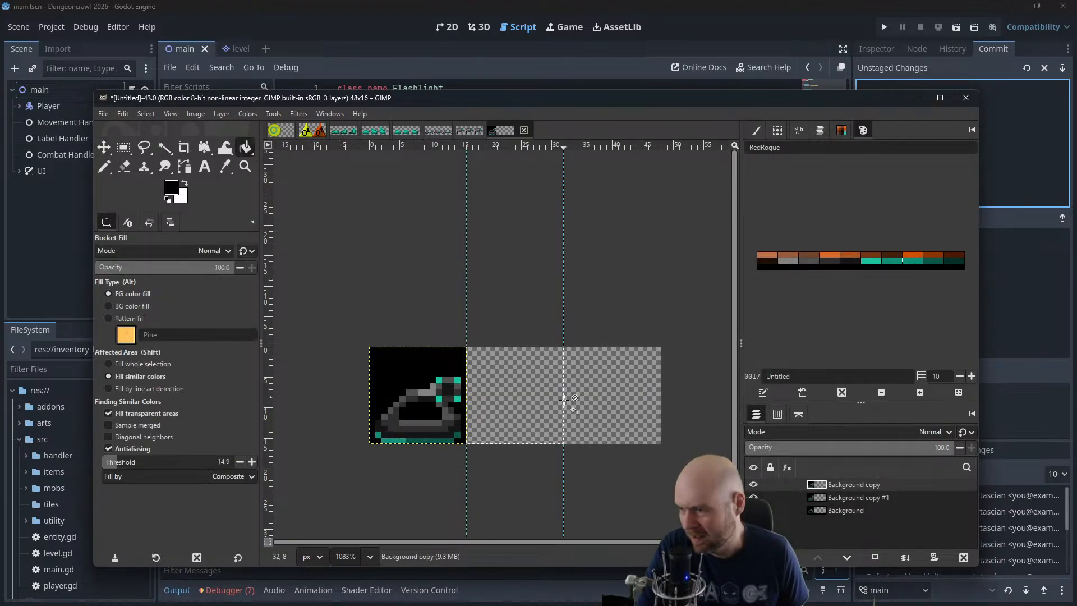
click(823, 511)
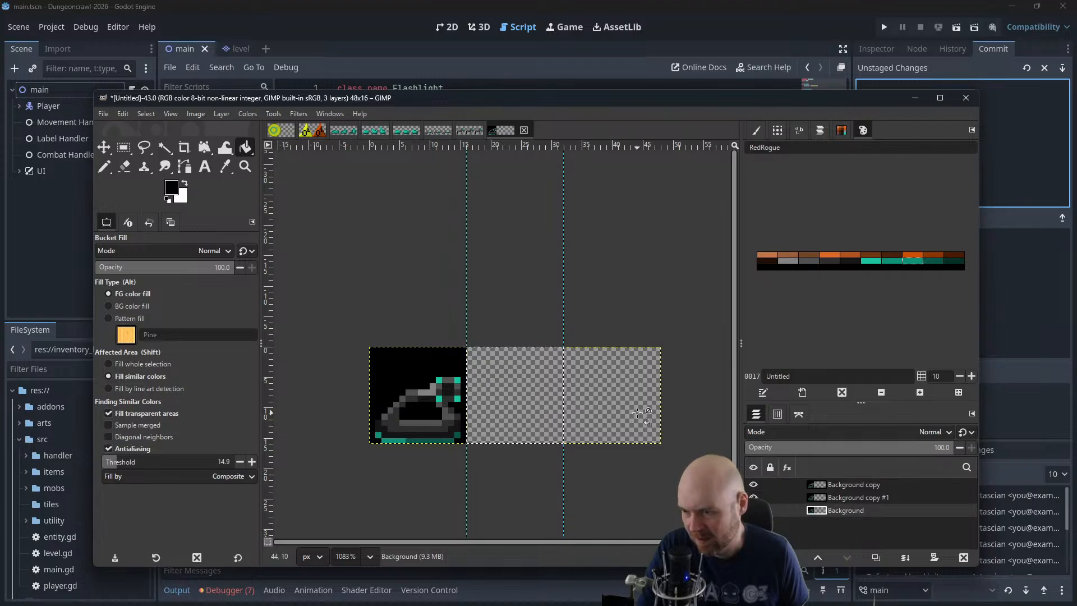
click(522, 387)
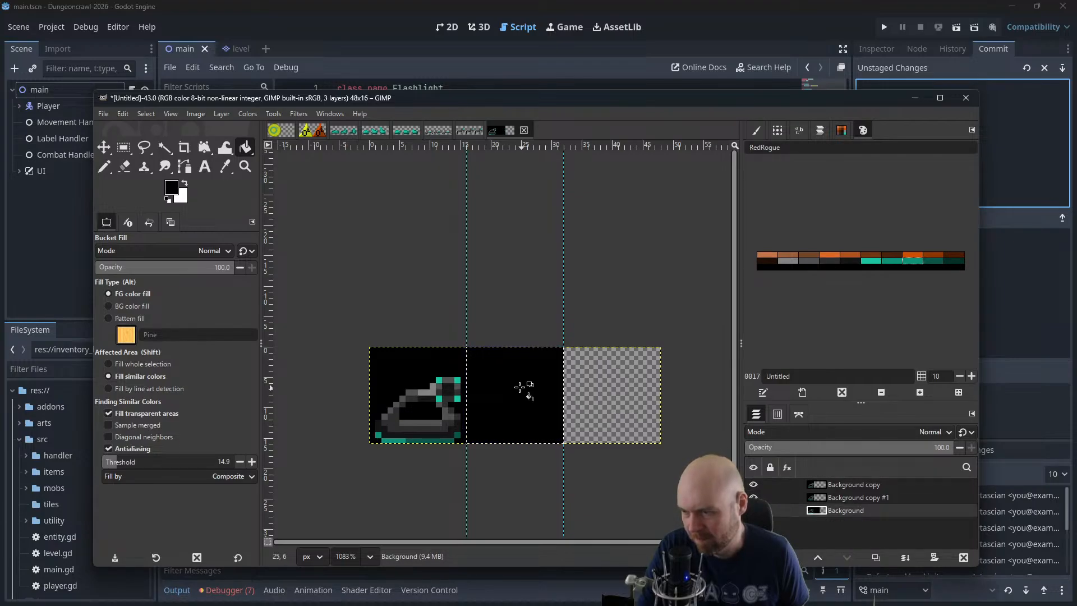
click(172, 113)
click(156, 145)
click(614, 381)
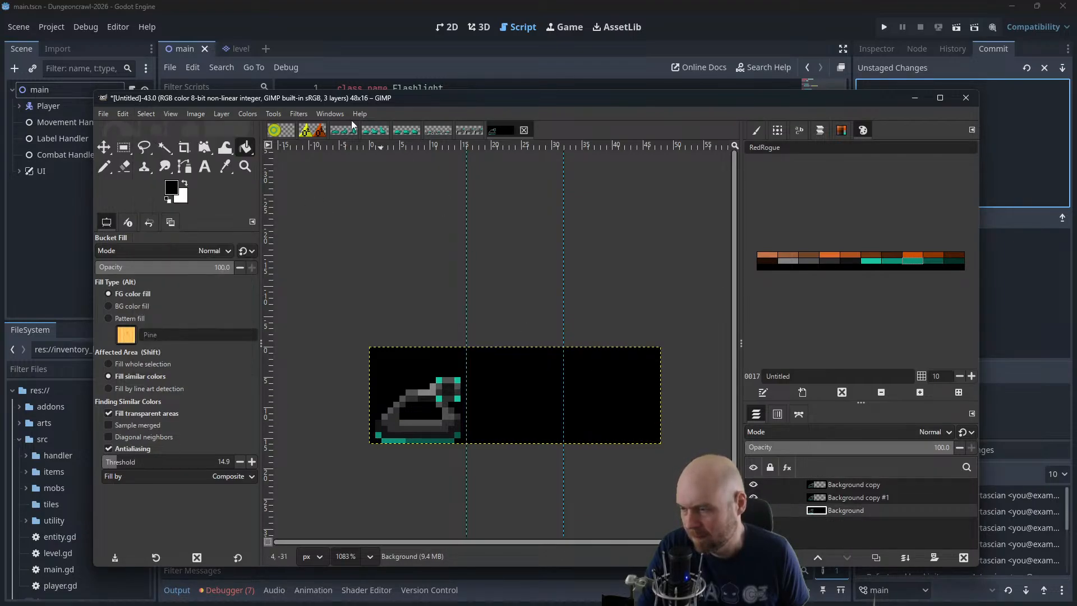
Replay the tank layers over the black-filled background in Animation Playback at 400% zoom, and close the preview
click(298, 114)
mouse_move(332, 366)
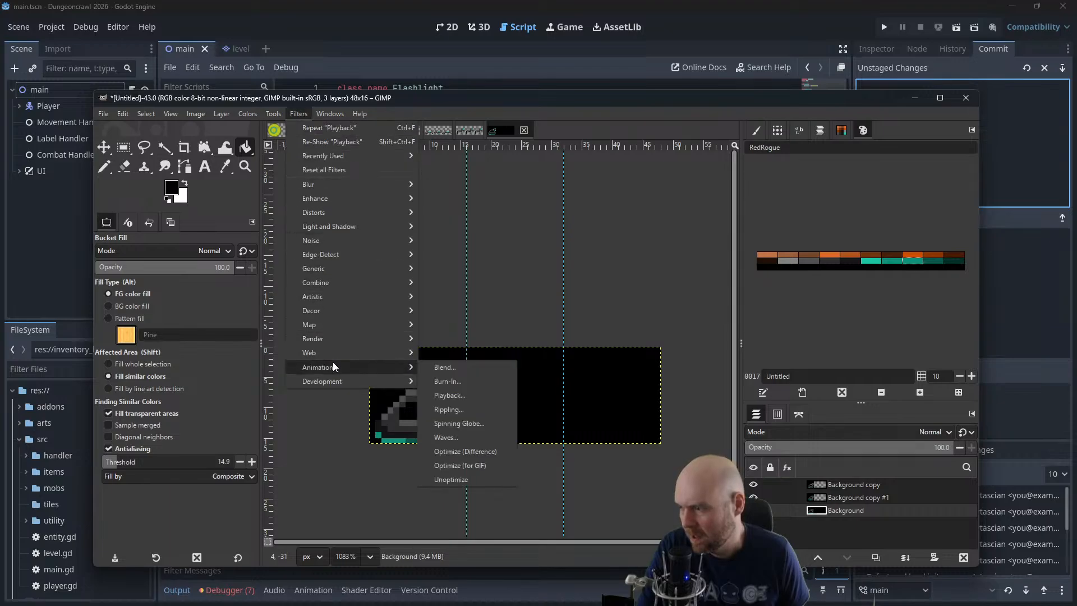
click(456, 392)
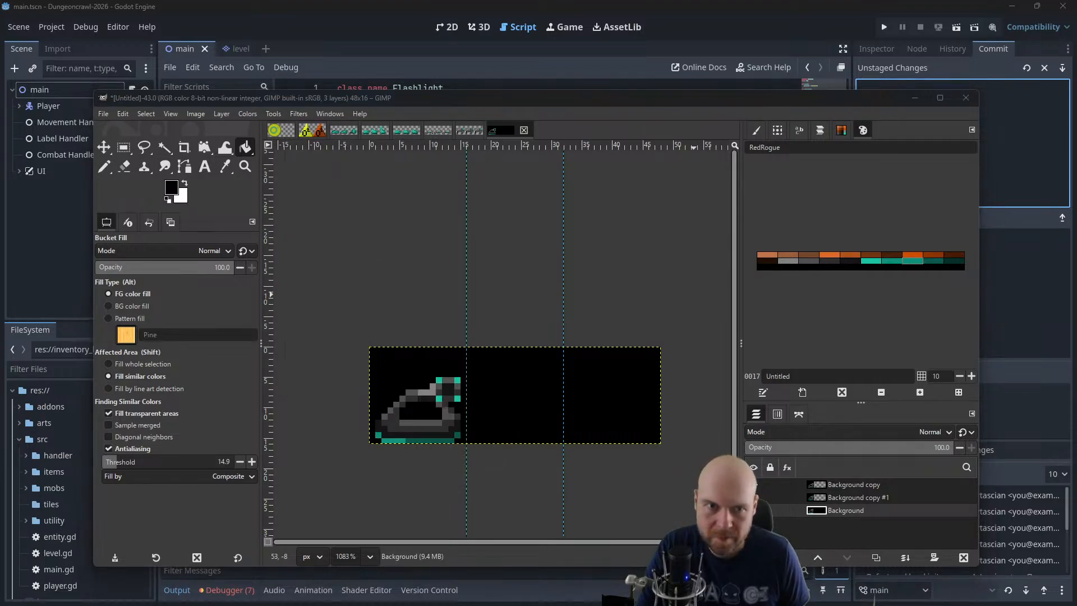
drag(1076, 174, 475, 223)
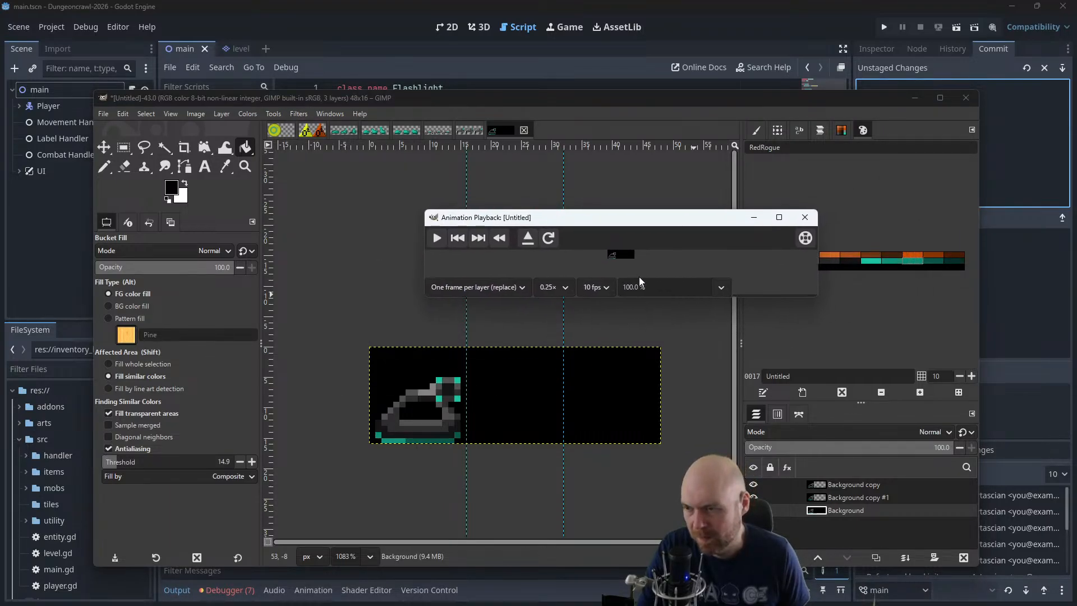
click(721, 288)
click(700, 373)
triple_click(632, 286)
text(400)
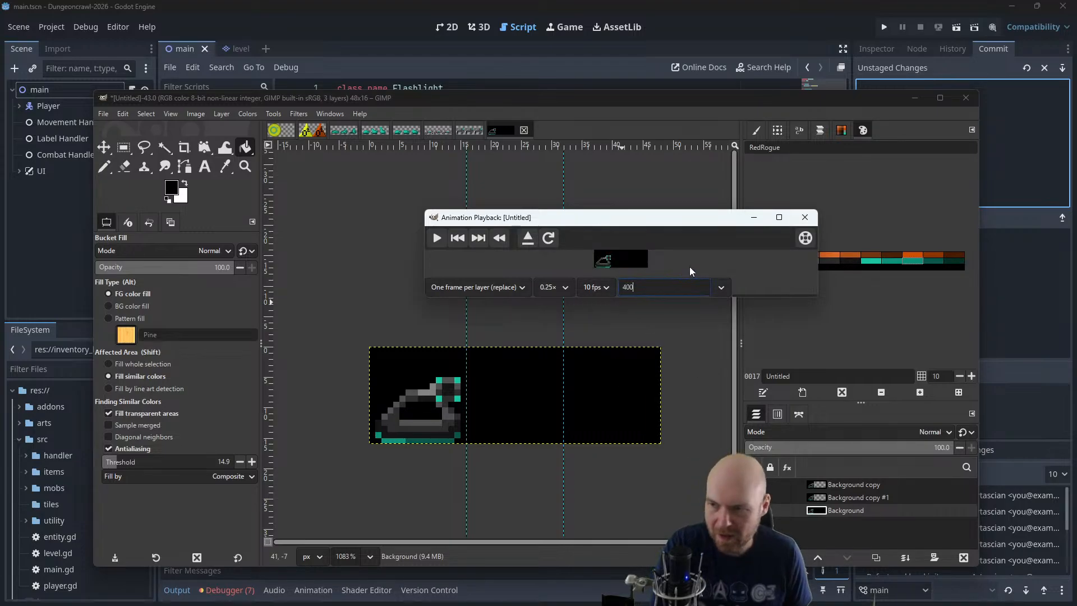
key(Return)
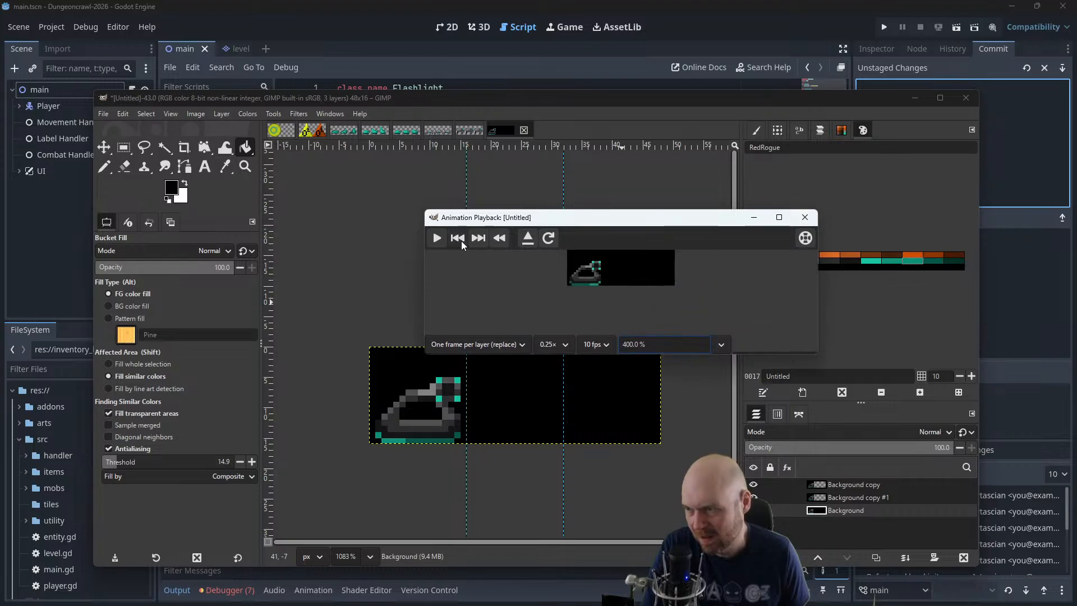
click(436, 239)
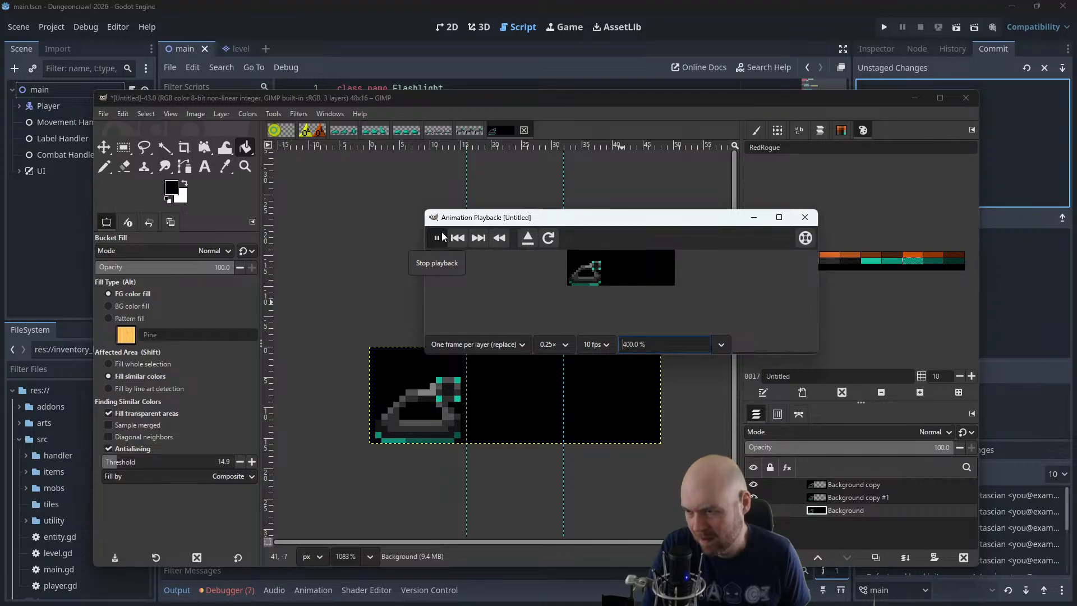
click(805, 217)
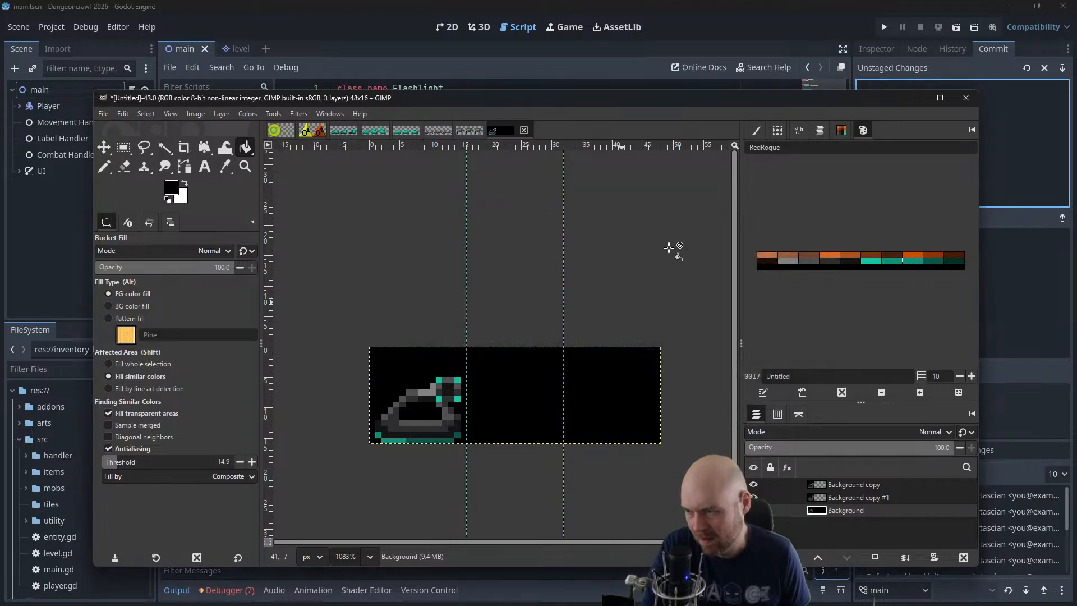
Move the topmost tank layer from the first frame into the third frame of the sheet
click(827, 487)
click(828, 511)
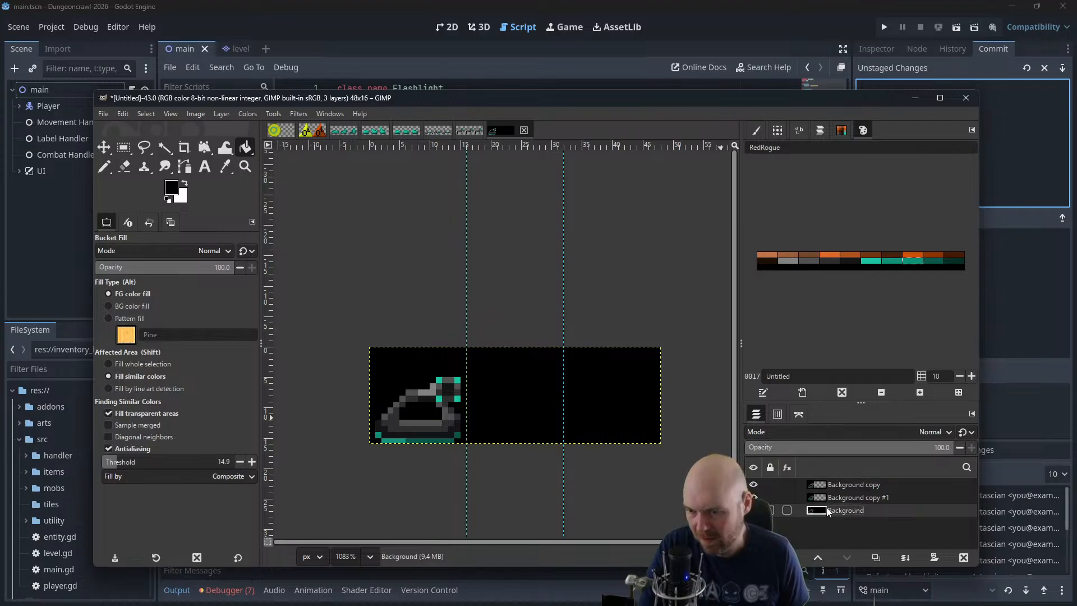
key(m)
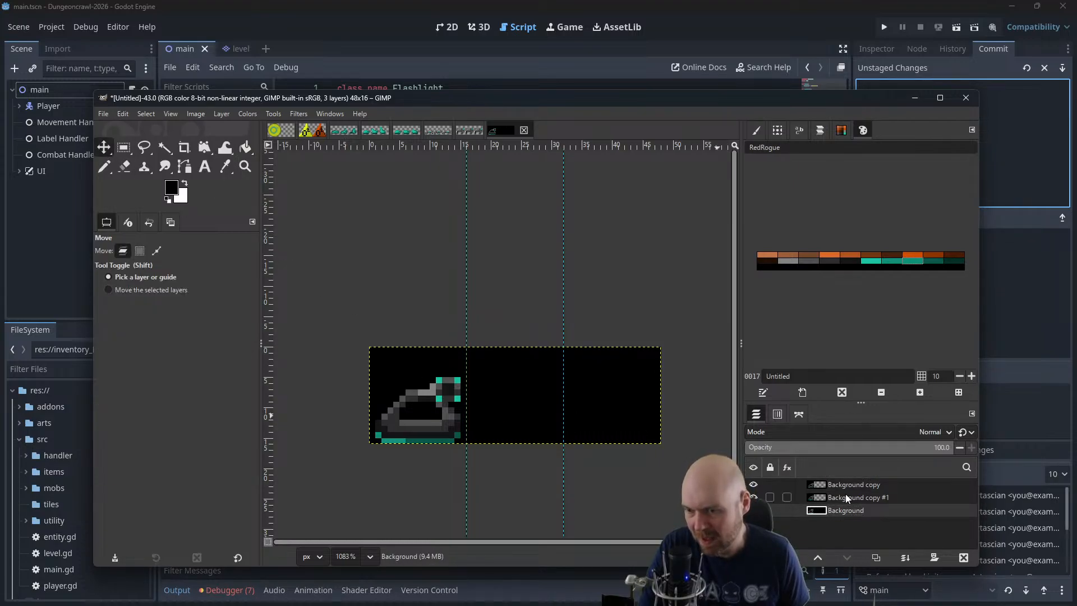
click(848, 498)
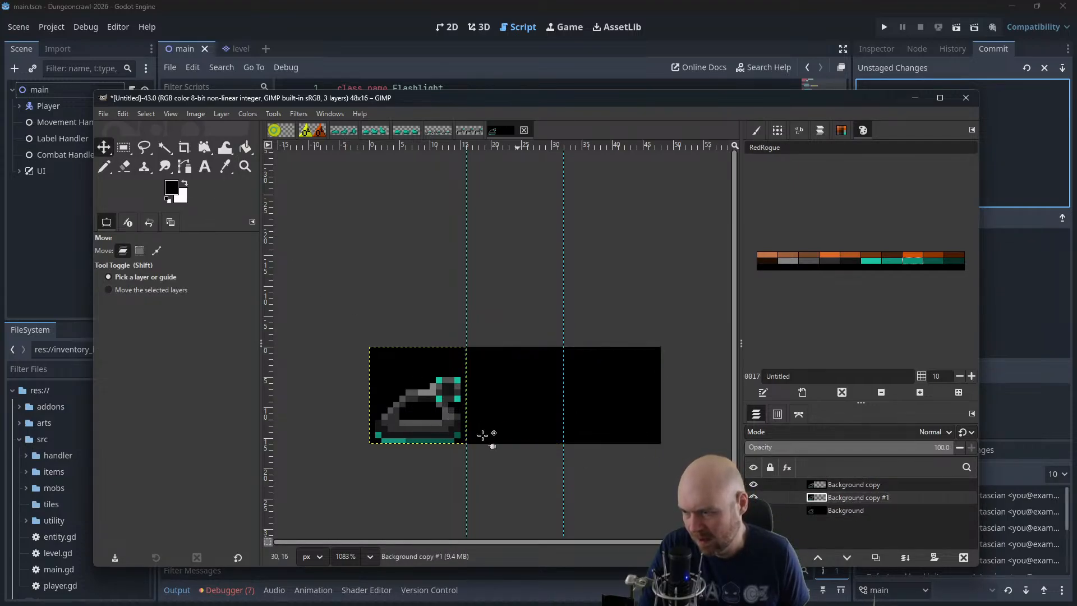
drag(483, 435, 540, 421)
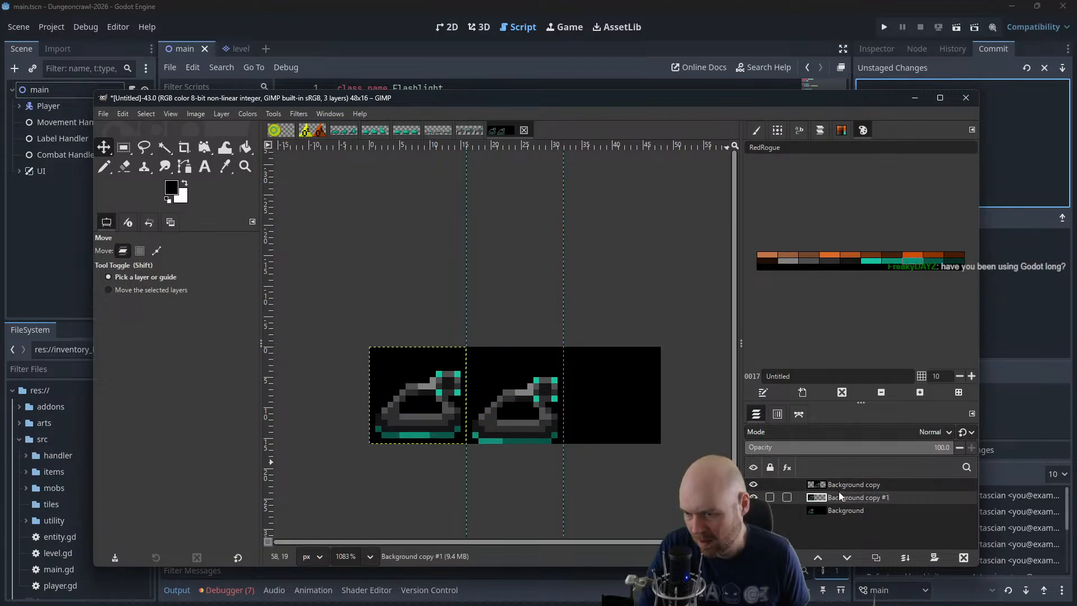
click(875, 485)
drag(507, 408, 600, 411)
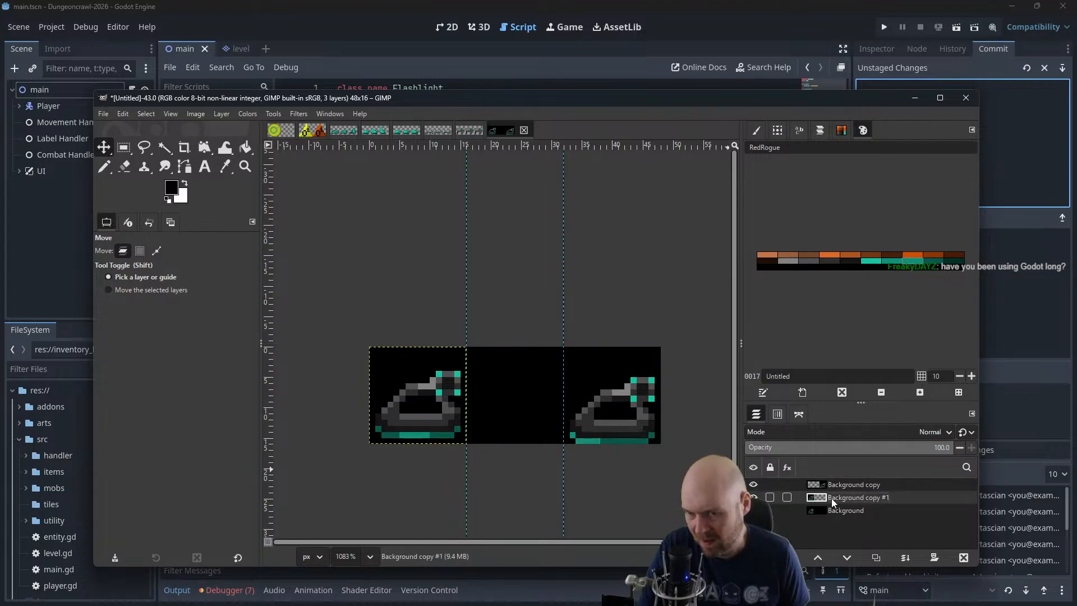
Move the Background copy #1 tank into the second frame, and paint the left and bottom edges of the first frame's turret bright teal
drag(448, 402, 543, 402)
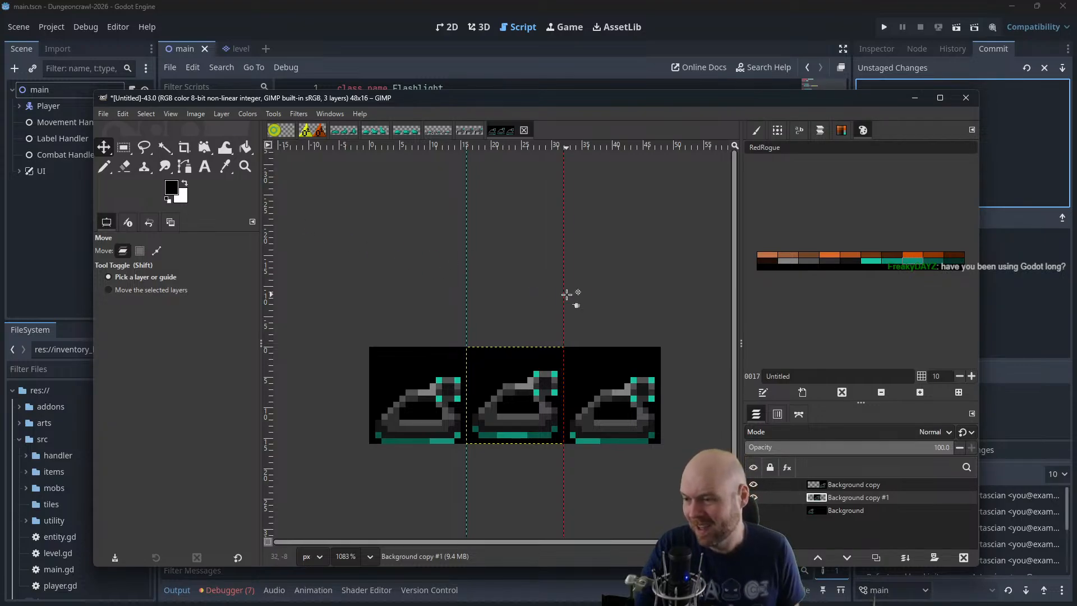
click(104, 166)
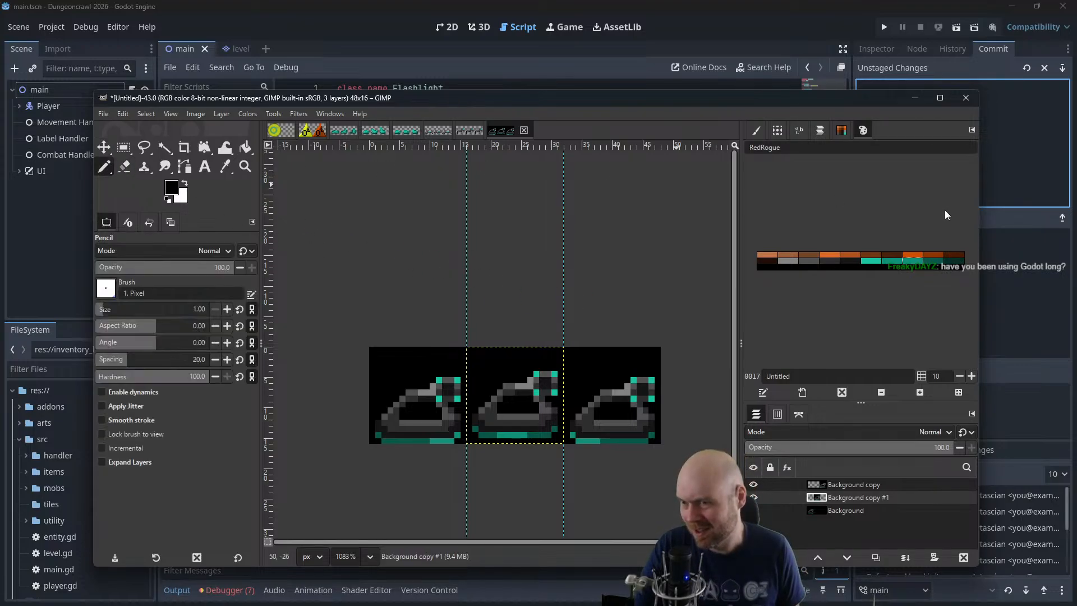
click(870, 260)
scroll(566, 370, up, 2)
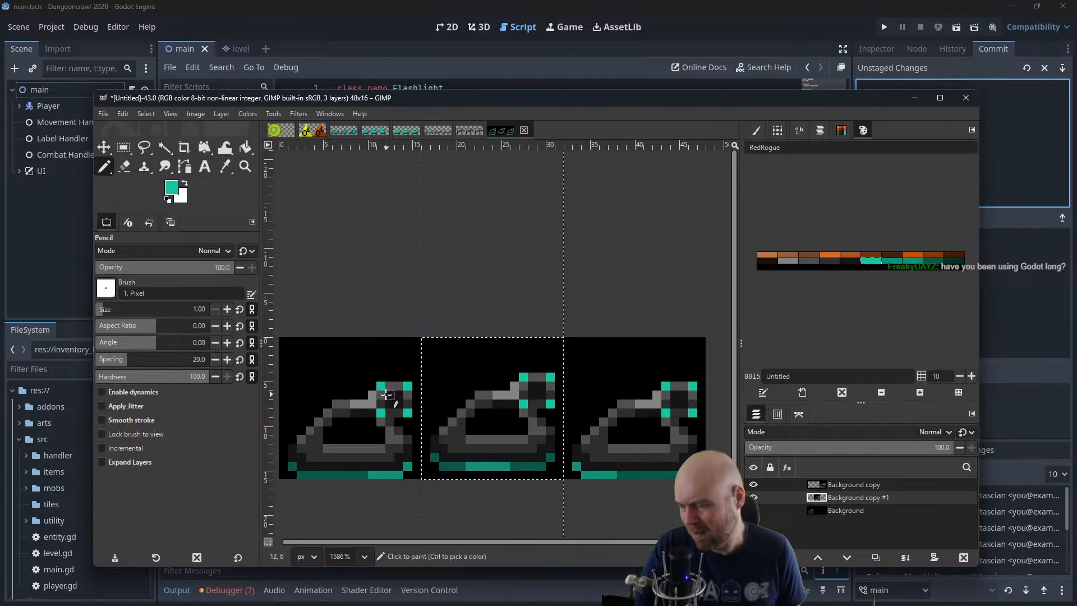
click(382, 398)
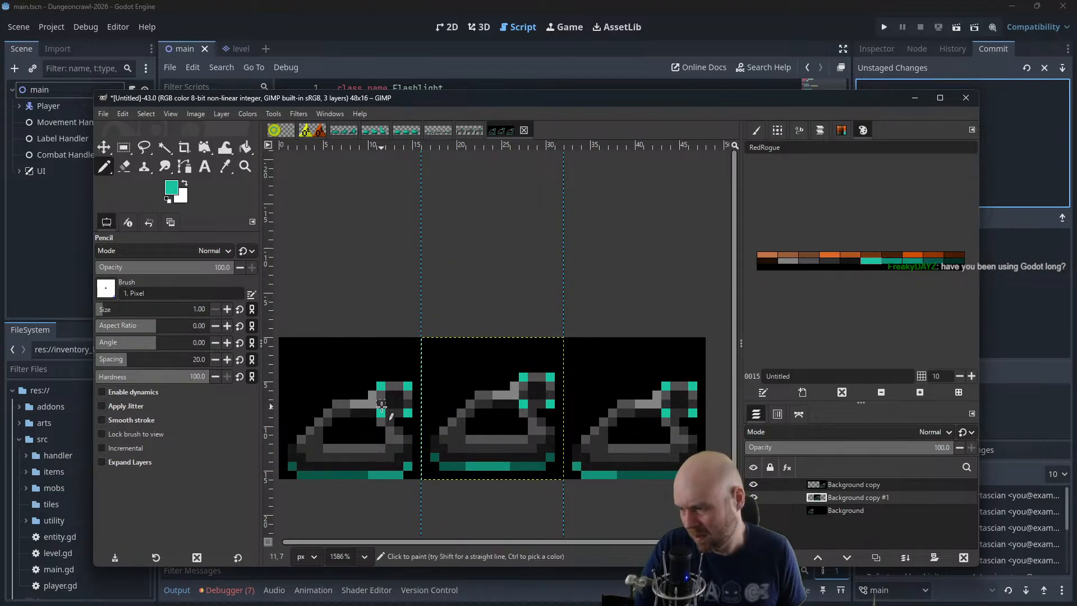
click(894, 510)
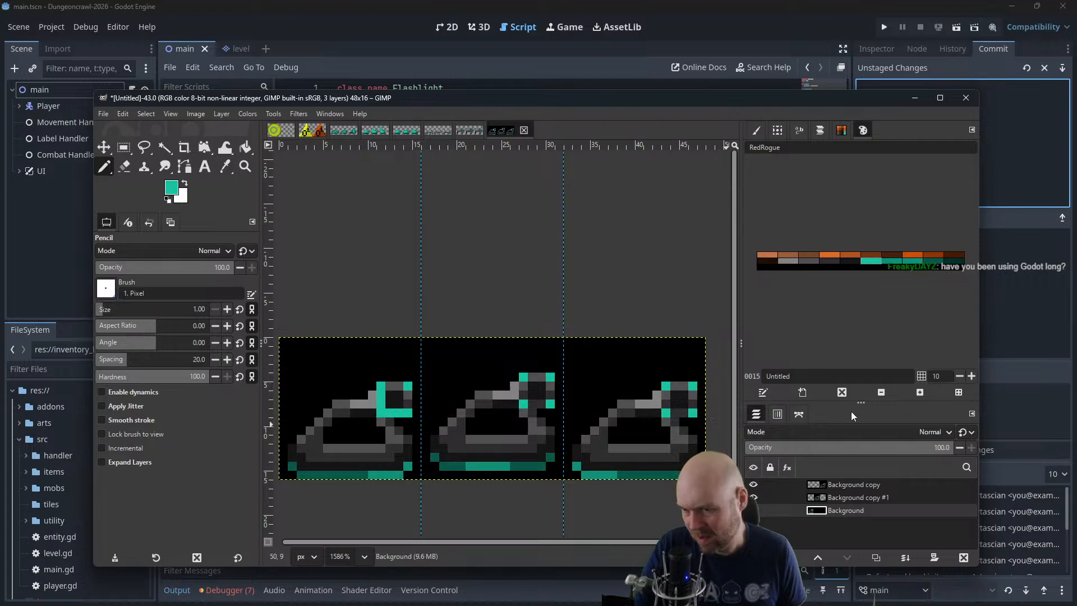
Paint the top and right edges of the first frame's turret in the palette's darkest teal on the Background layer
click(910, 261)
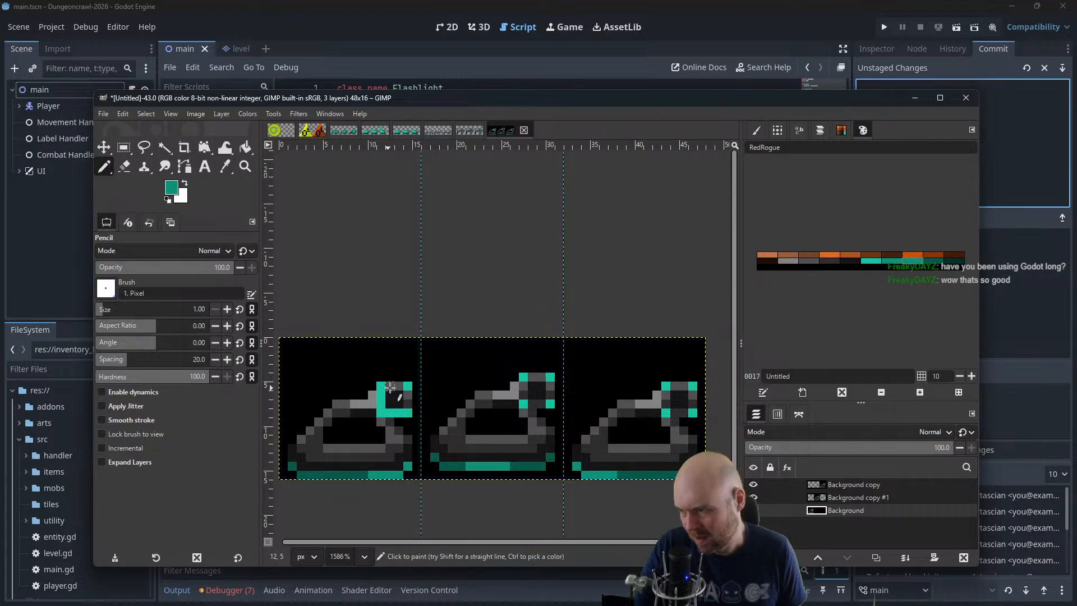
click(934, 260)
click(954, 260)
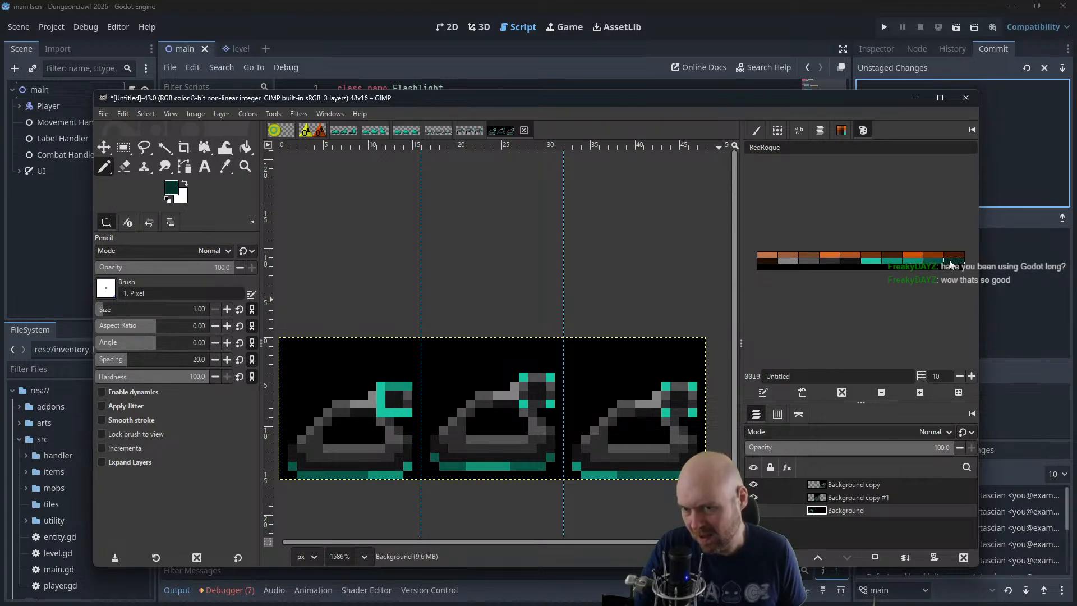
drag(390, 385, 403, 385)
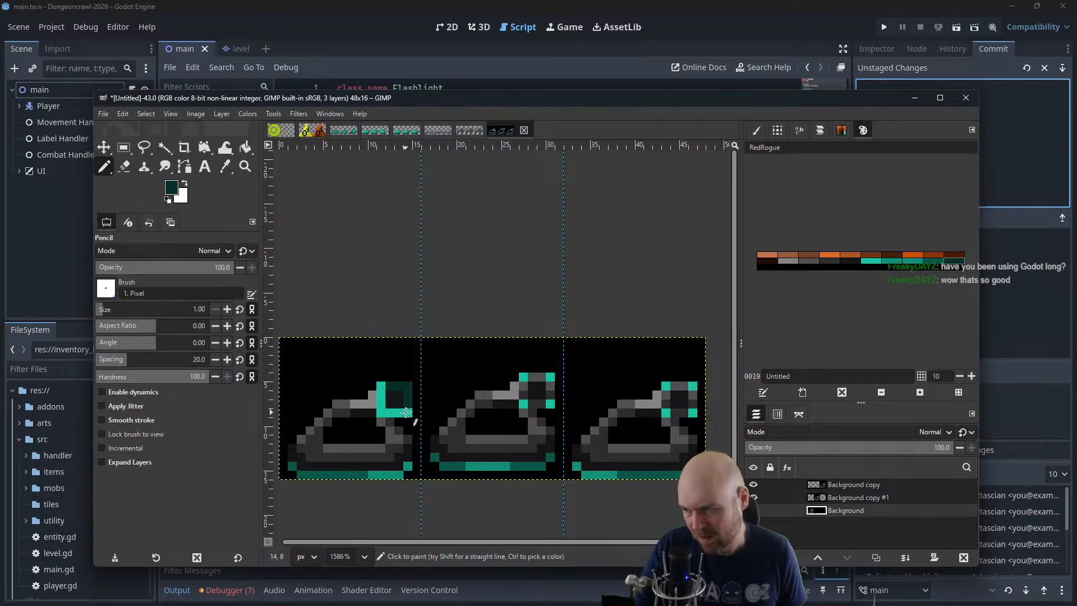
Paint the second frame's turret bright teal along its top and right edges and darkest teal along its left and bottom edges
click(873, 262)
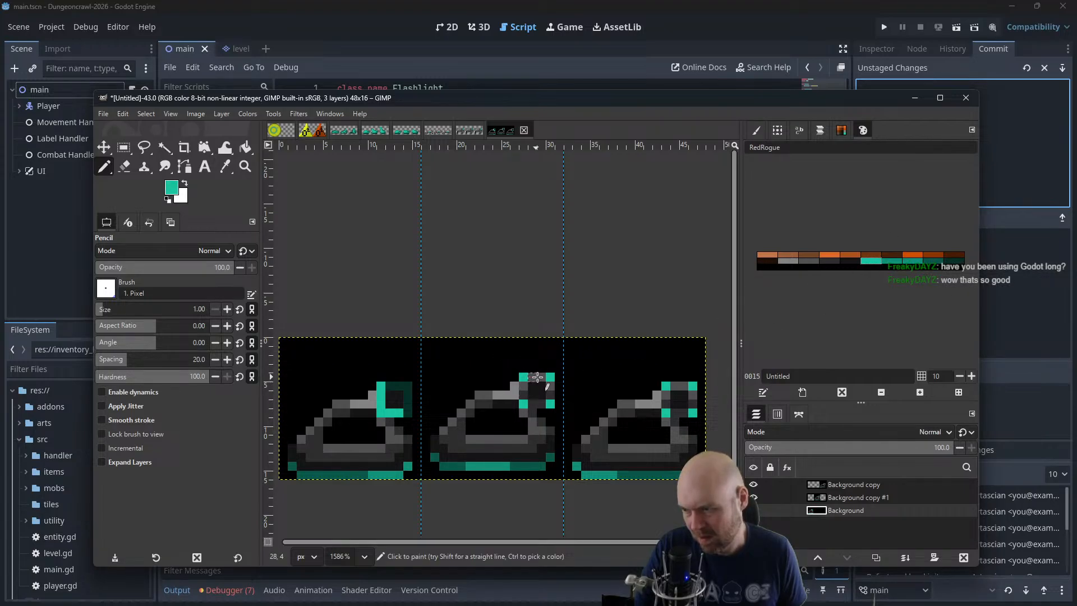
click(876, 497)
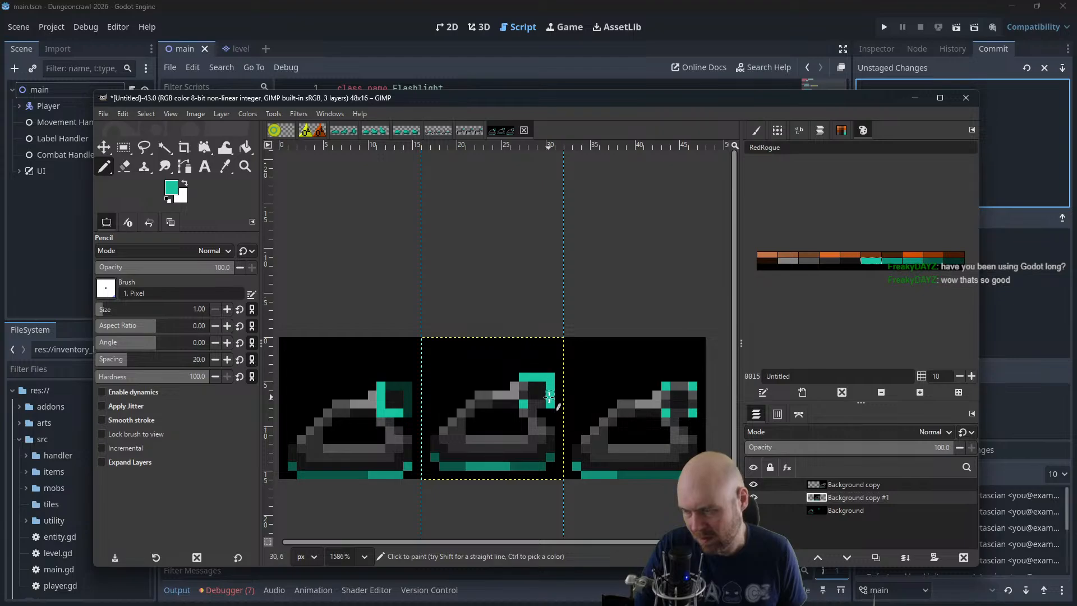
click(953, 262)
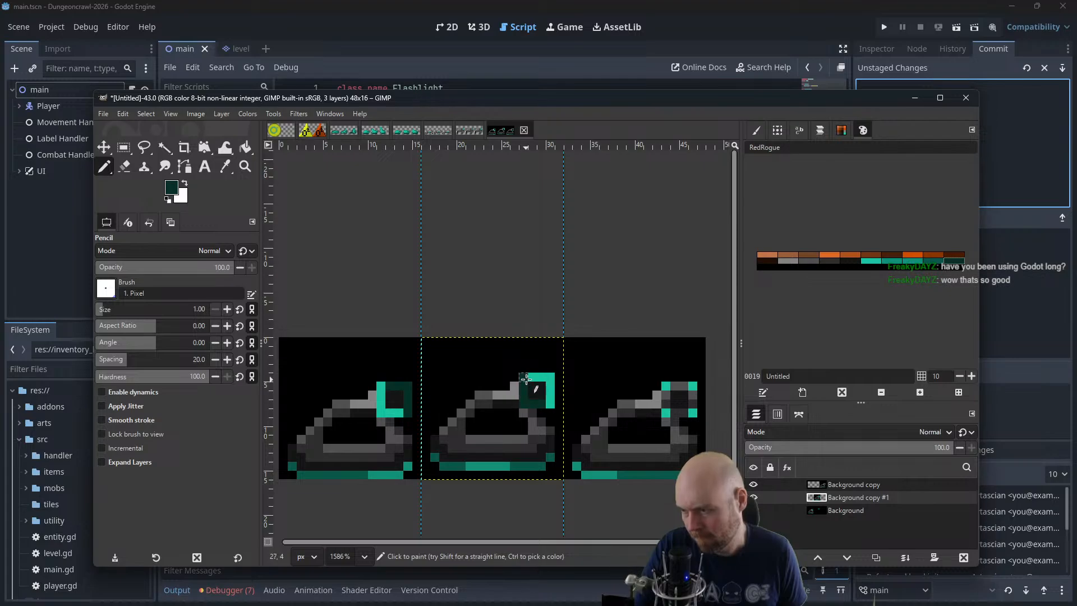
Paint the third frame's turret bright teal along its left and bottom edges and darkest teal along its top and right edges
drag(574, 375, 533, 359)
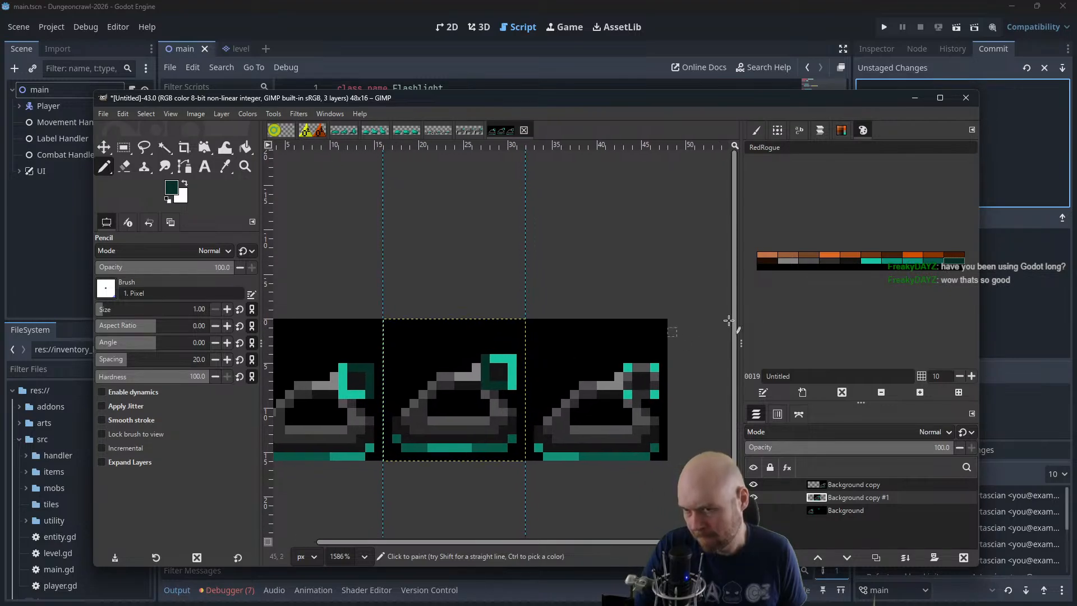
click(871, 261)
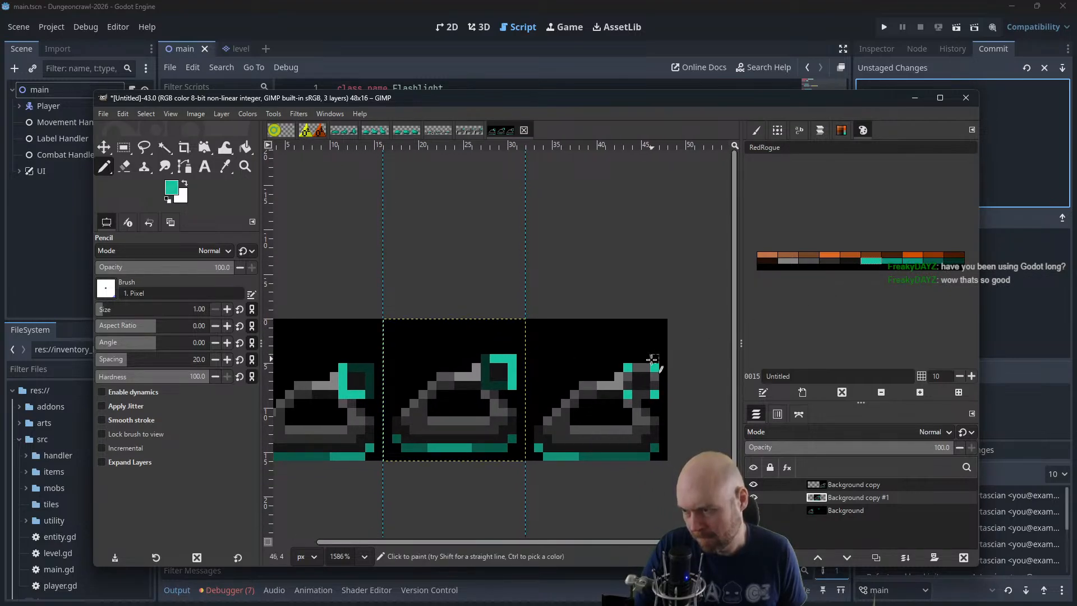
key(Page_Up)
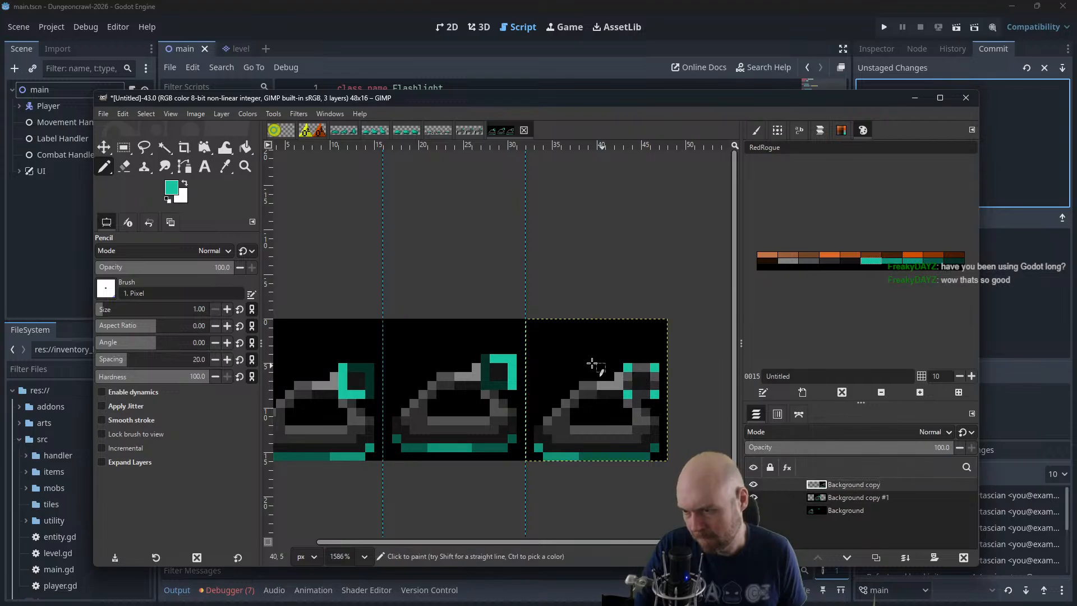
drag(640, 393, 645, 393)
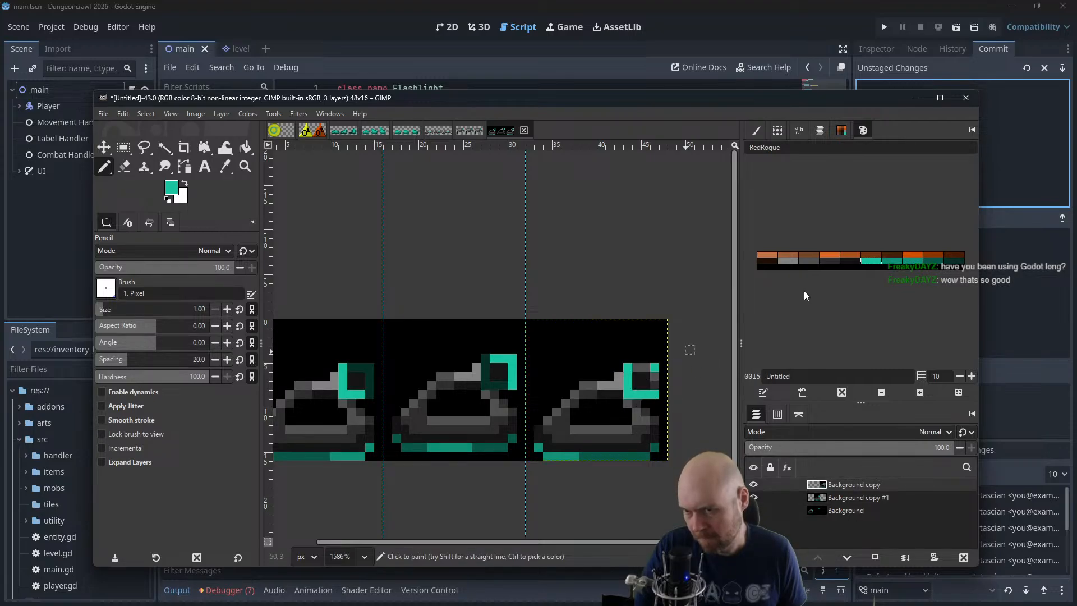
click(958, 262)
Recolour the top and right edges of the third frame's turret with the palette's dark teal, one shade lighter than the darkest
scroll(606, 341, down, 2)
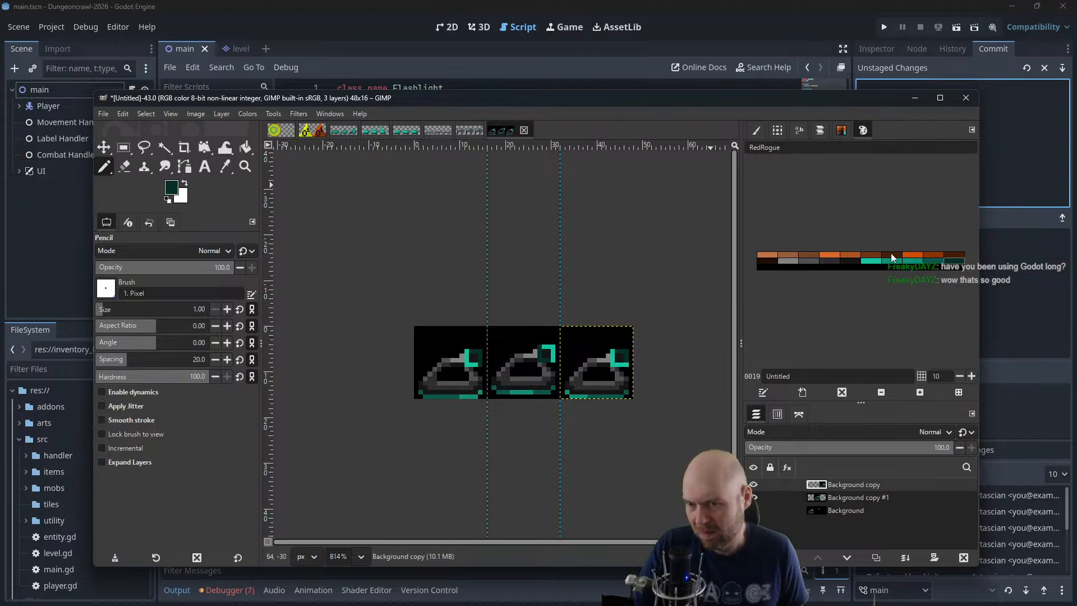
click(933, 261)
click(912, 261)
scroll(644, 353, up, 3)
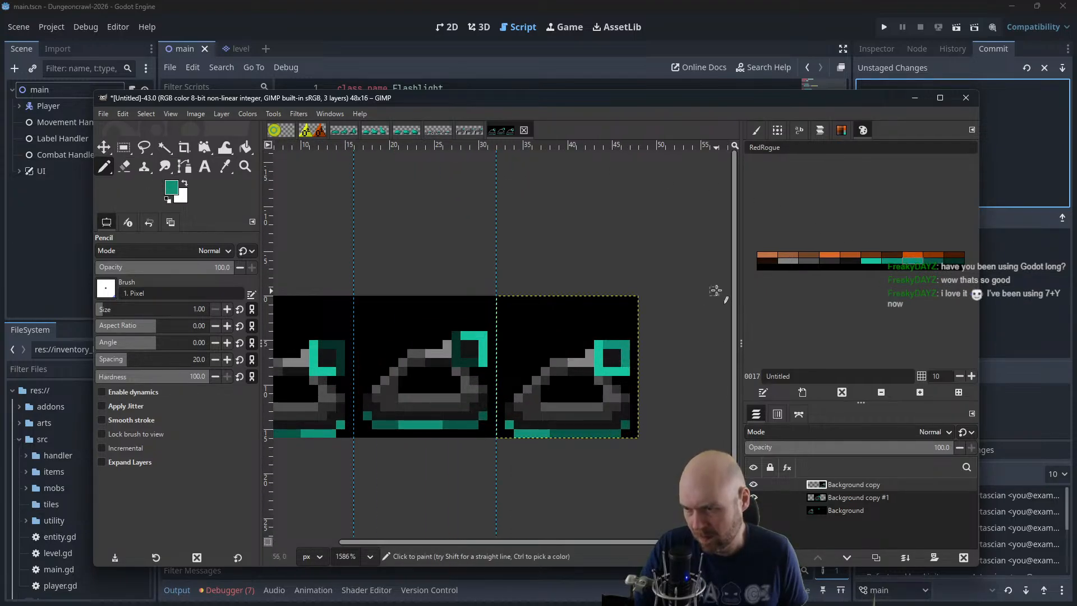
click(929, 261)
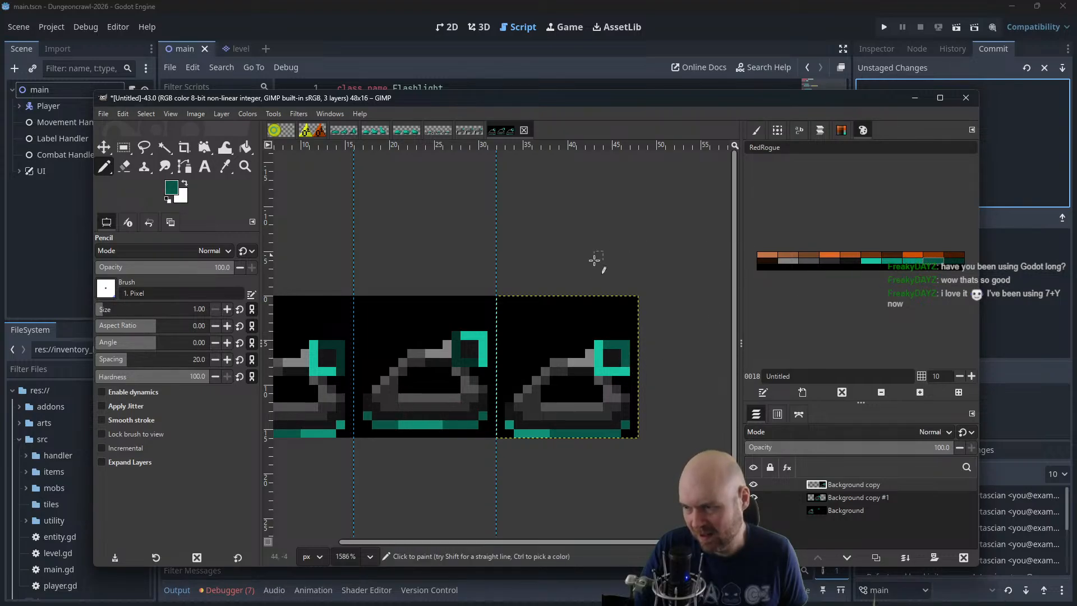
Recolour the darkest teal turret edges in the second and first frames with the same dark teal, each on its own layer
click(841, 498)
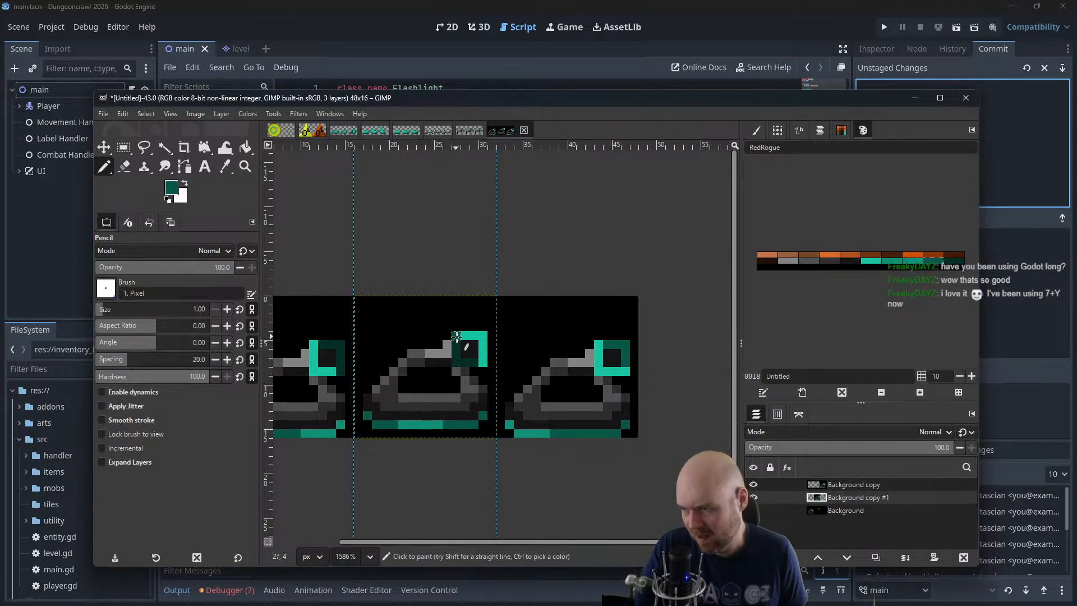
scroll(471, 360, left, 5)
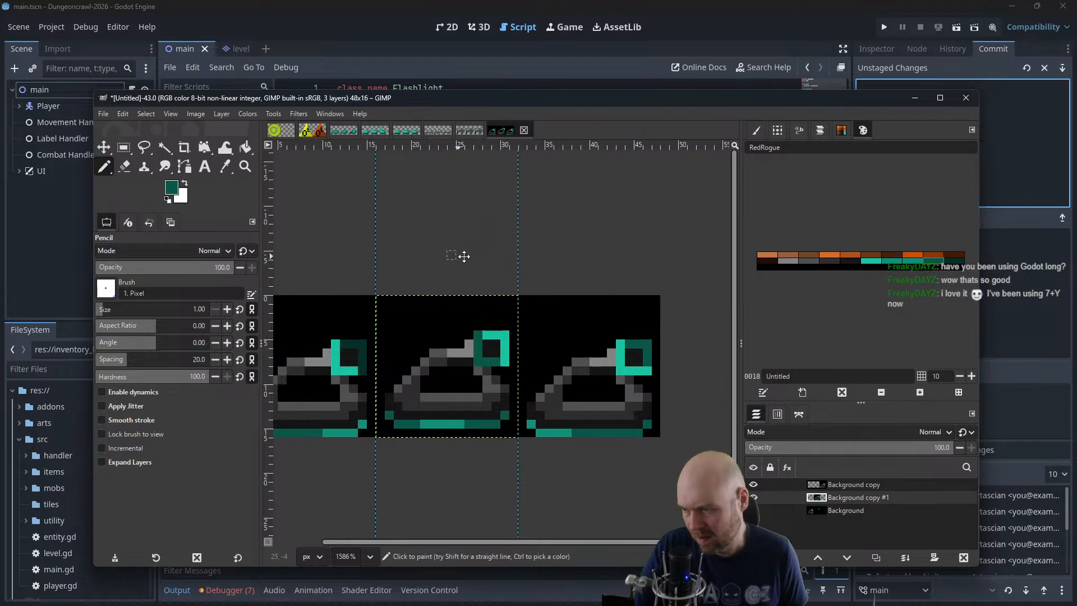
click(835, 510)
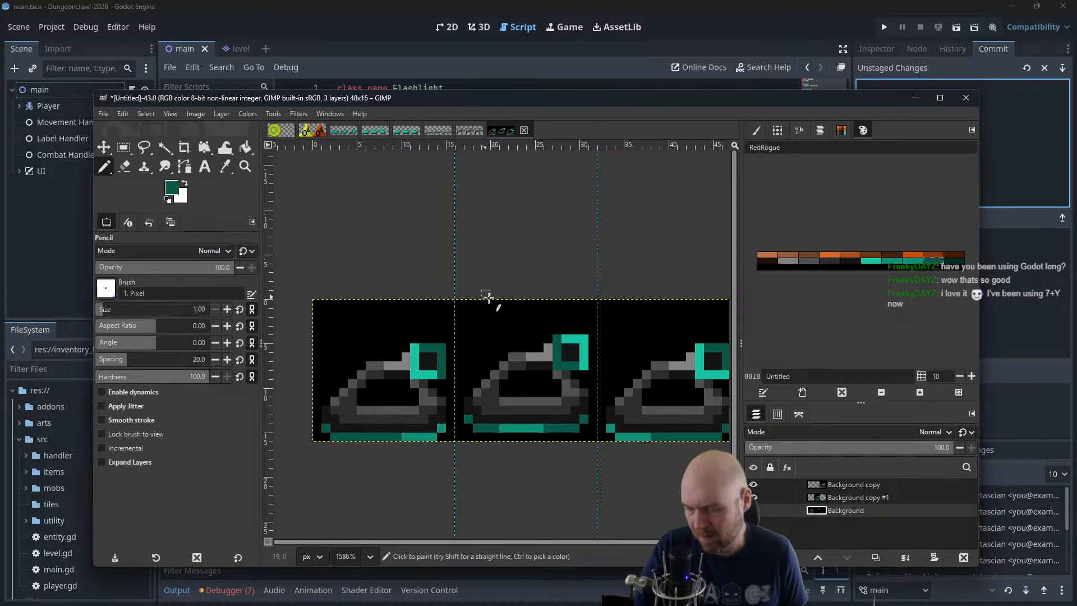
scroll(503, 301, down, 2)
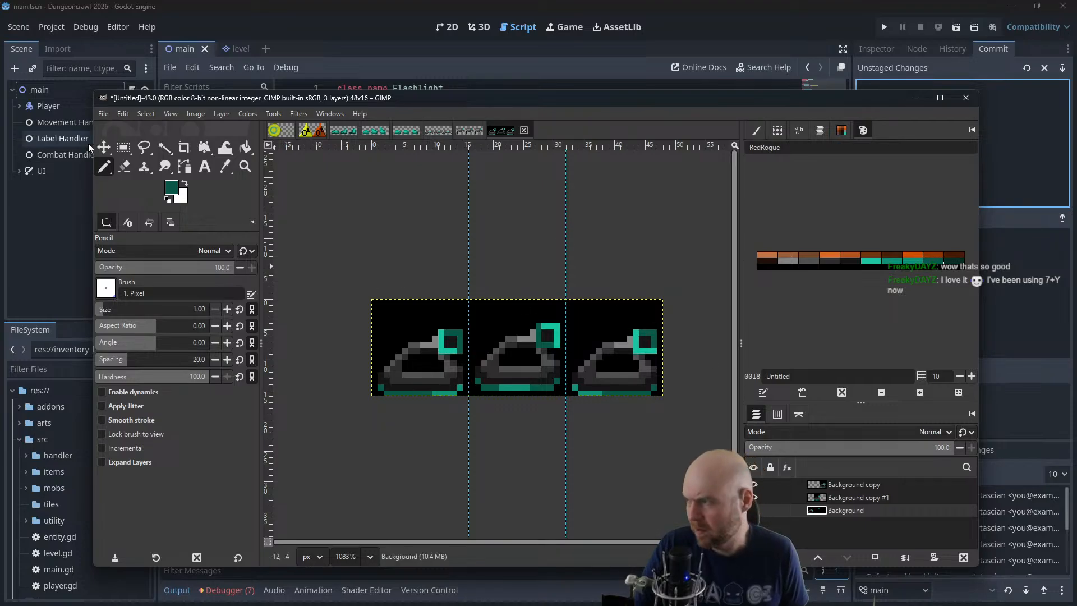
Move the Background copy #1 tank from the second frame onto the first frame
key(m)
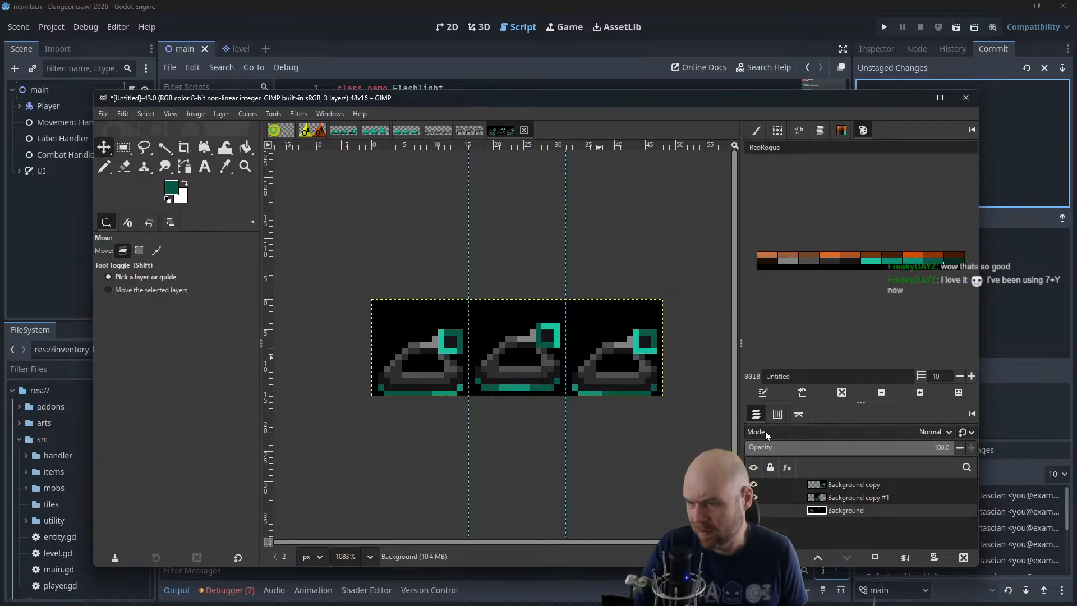
click(870, 498)
click(522, 356)
drag(516, 357, 419, 357)
Paint over the stray teal pixels in the second frame of the Background layer with black
click(108, 167)
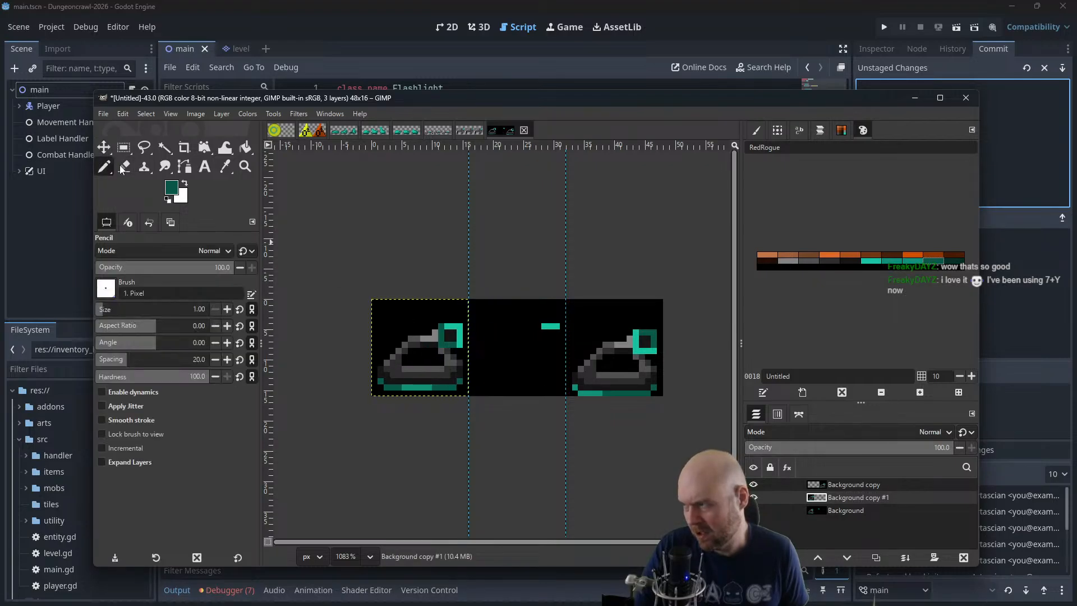
click(169, 199)
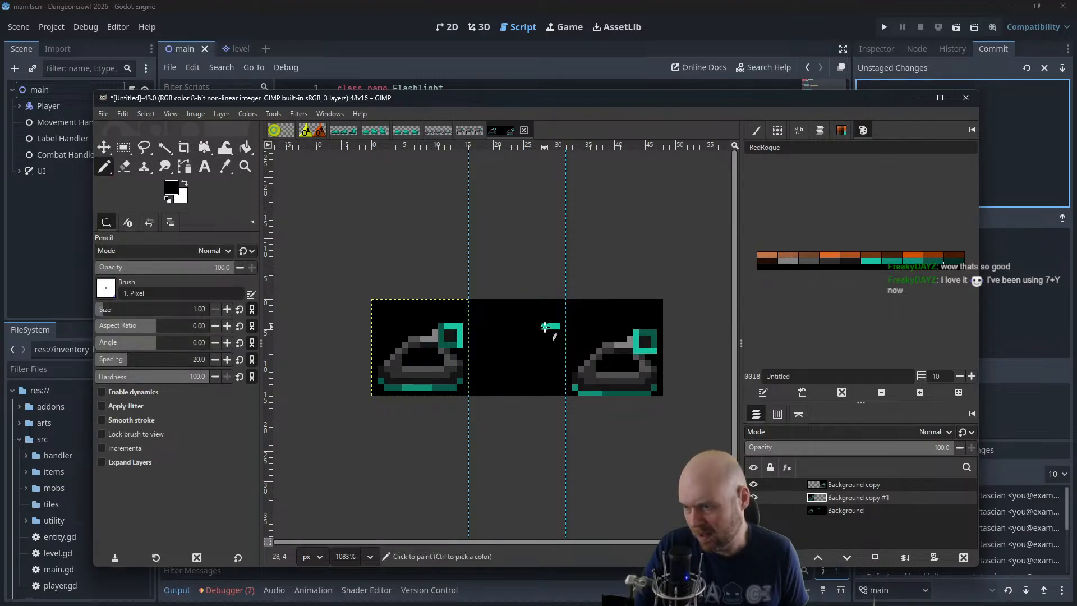
click(850, 510)
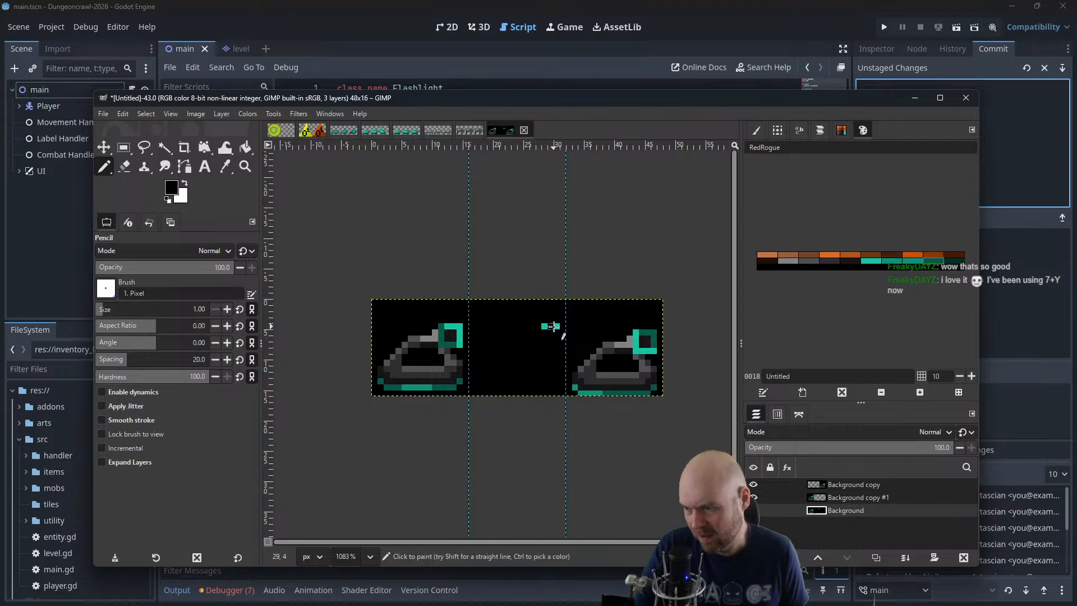
Move the Background copy tank from the third frame onto the first frame
click(103, 147)
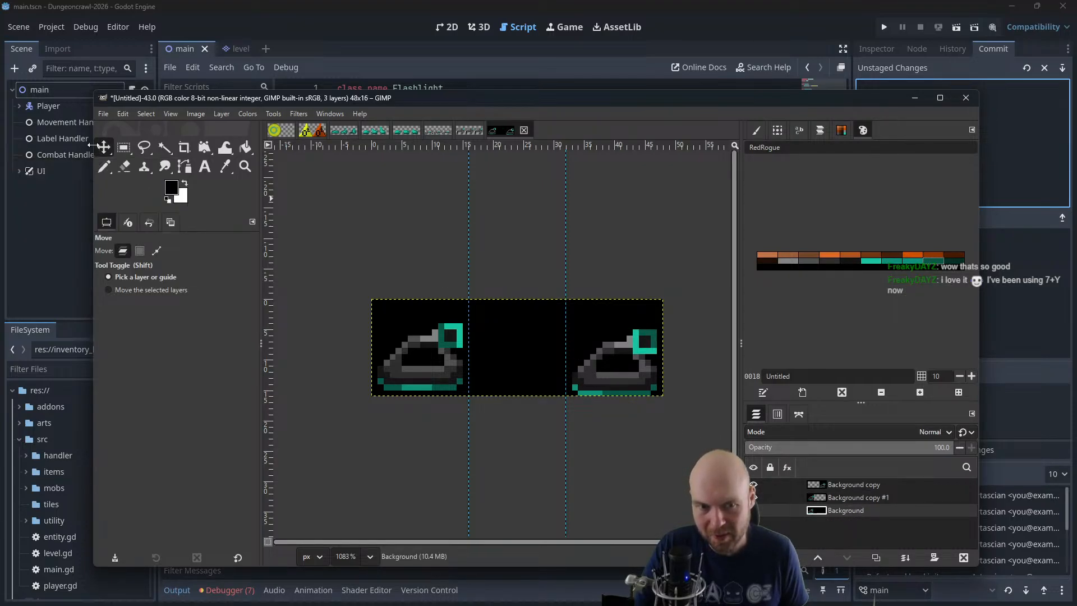
click(836, 482)
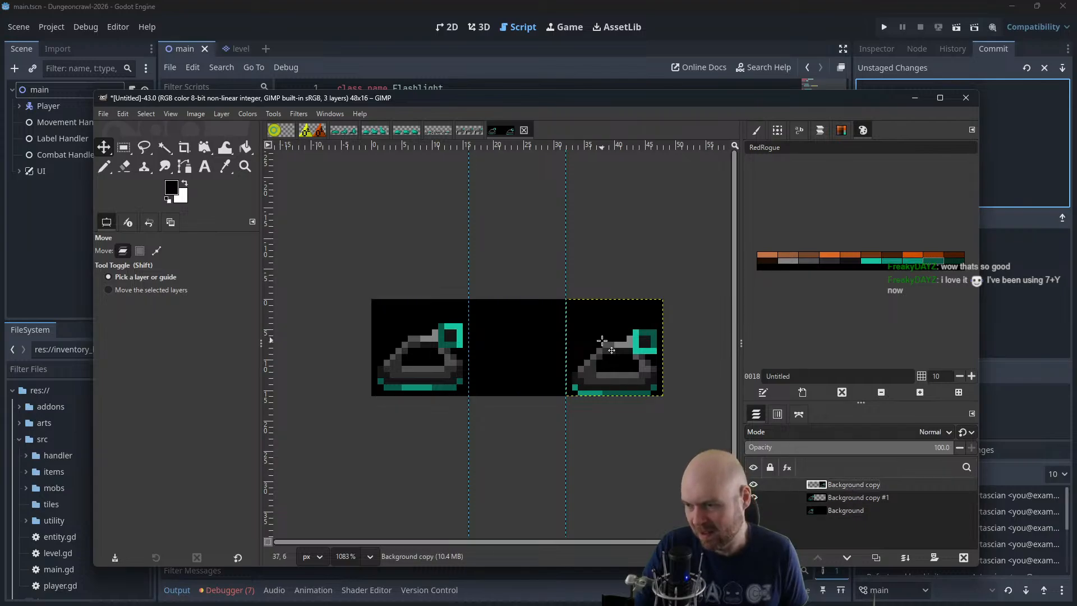
drag(604, 343, 409, 343)
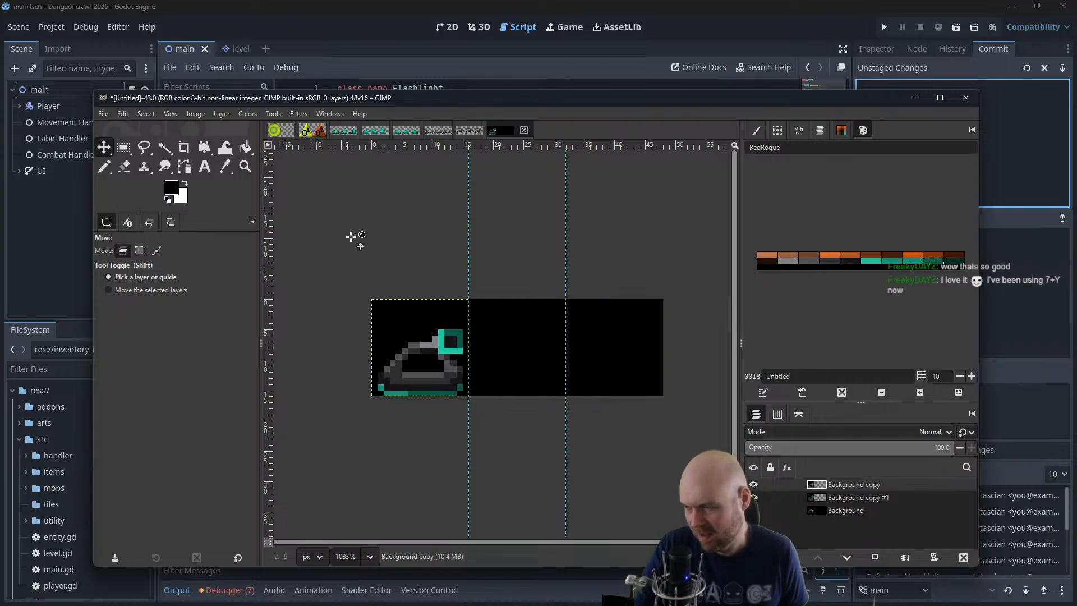
Open the animation playback preview for the tank layers and enlarge its window
click(299, 114)
mouse_move(368, 368)
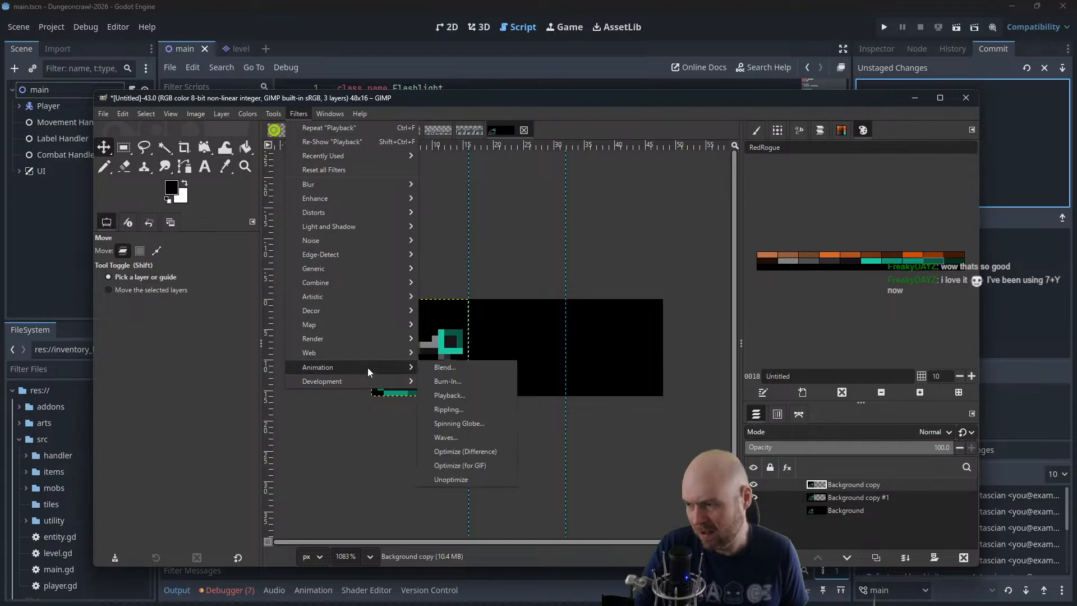
click(484, 396)
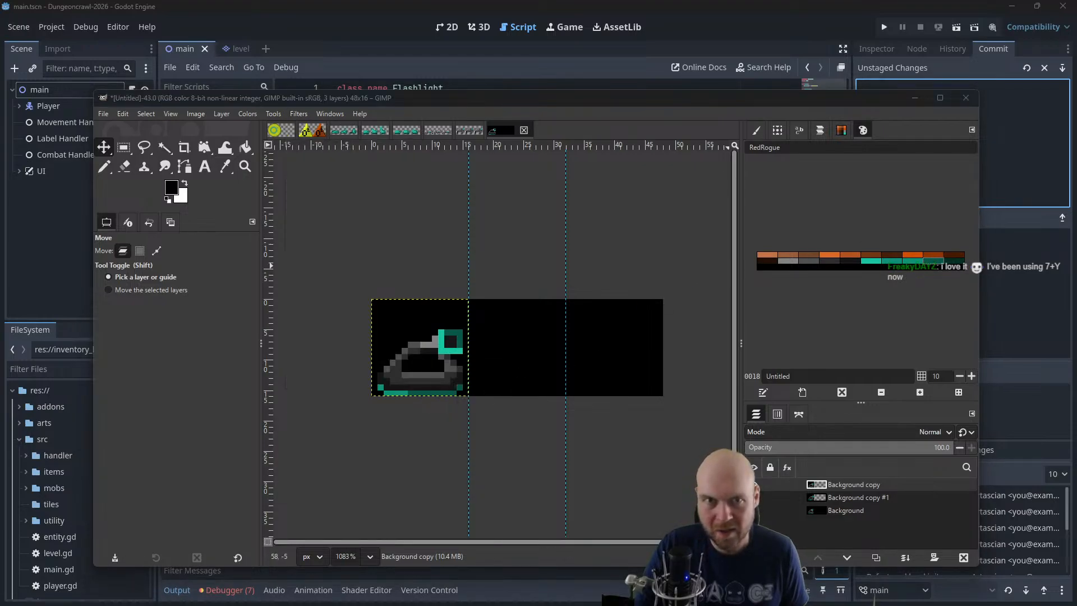
drag(388, 259, 322, 215)
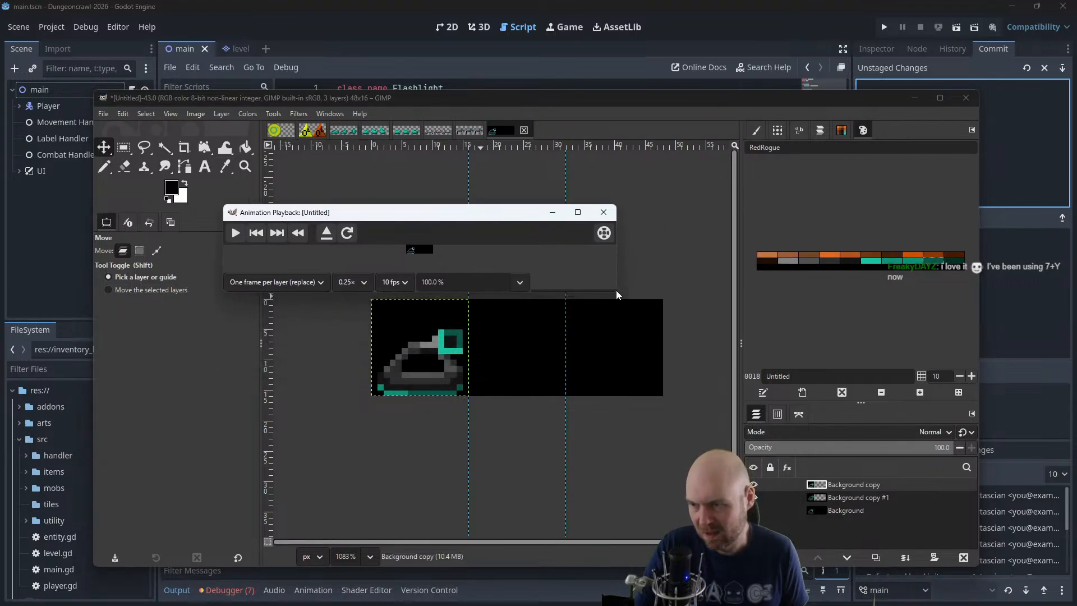
drag(618, 292, 640, 387)
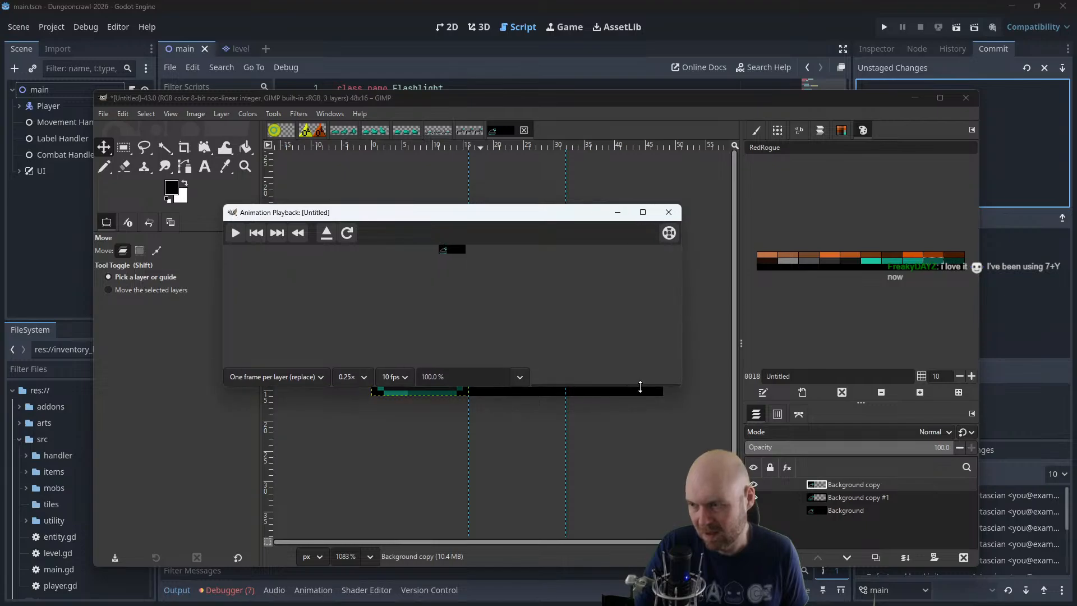
Set the playback preview's zoom to 400% and play the tank animation, closing the preview when done
click(518, 378)
click(433, 462)
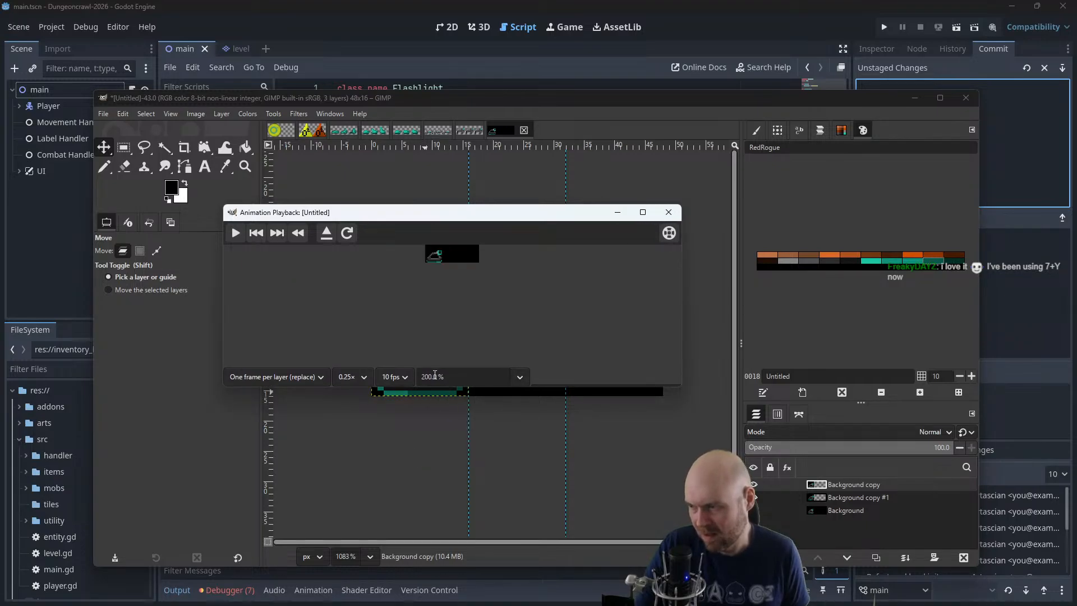
drag(447, 377, 368, 376)
text(400)
key(Return)
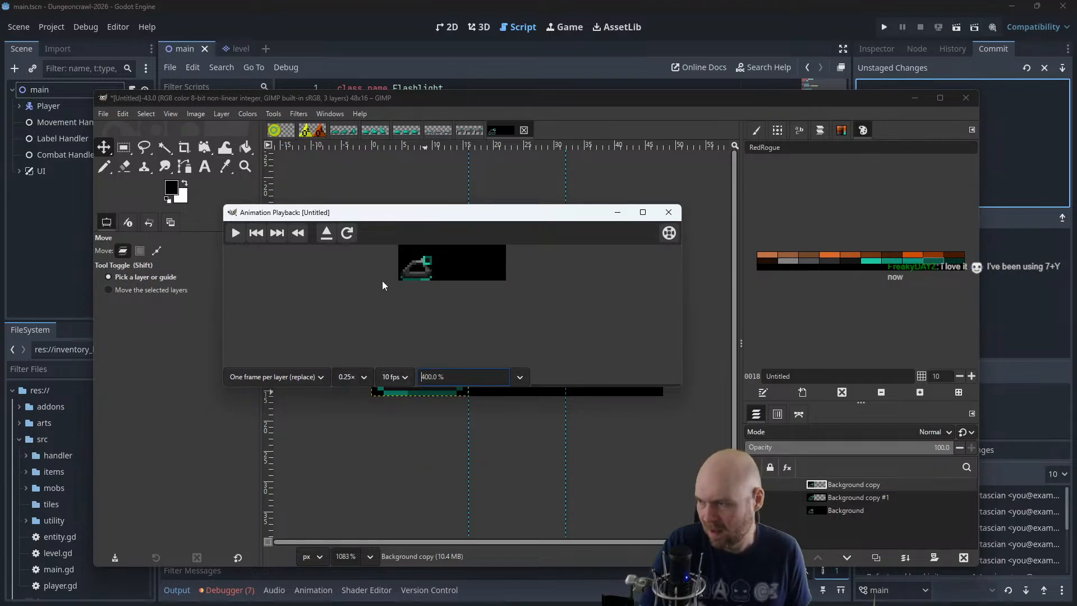
click(234, 235)
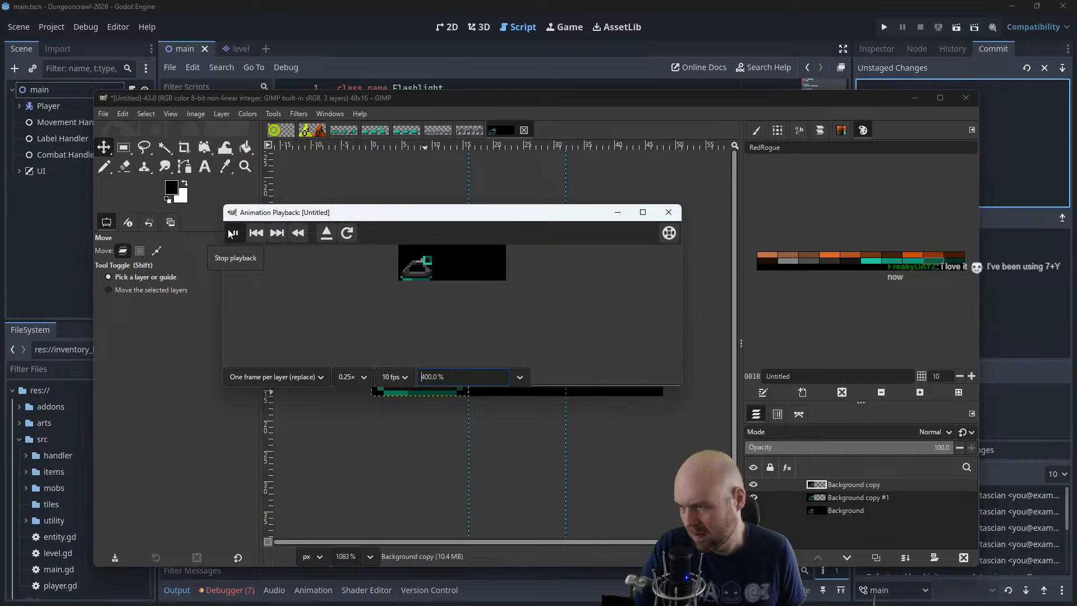
click(669, 212)
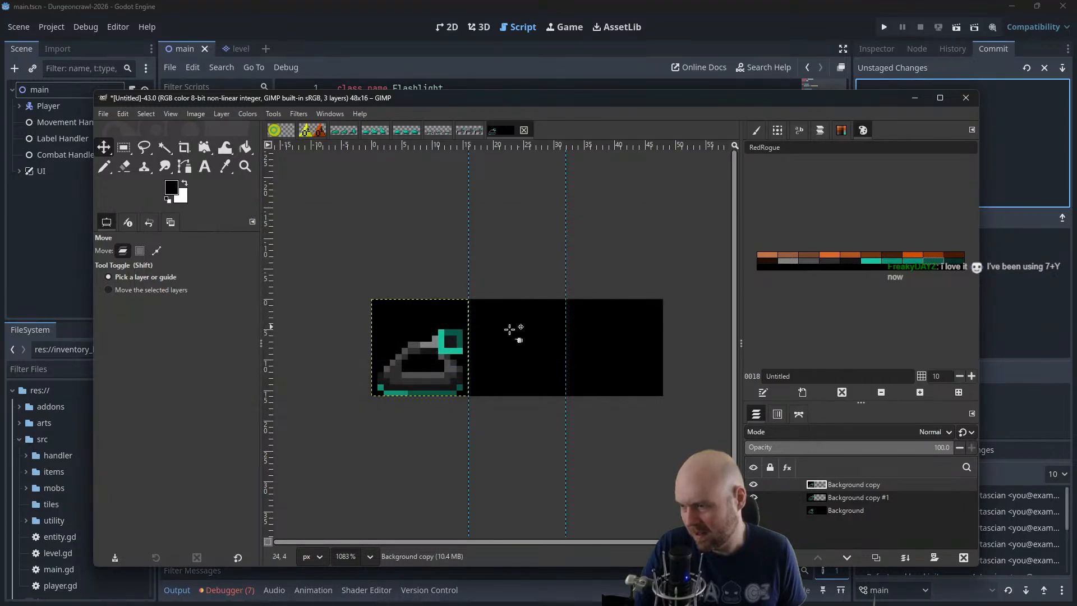
Undo the layer moves so the three tanks occupy their own frames again
key(ctrl+z)
key(ctrl+z)
key(ctrl+z)
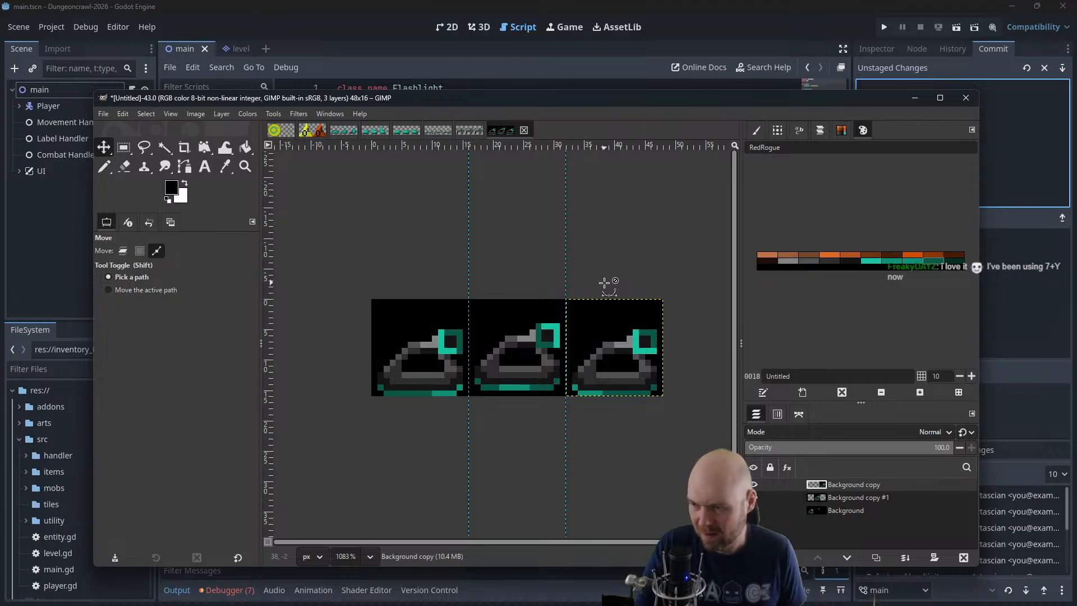
key(ctrl+z)
key(ctrl+y)
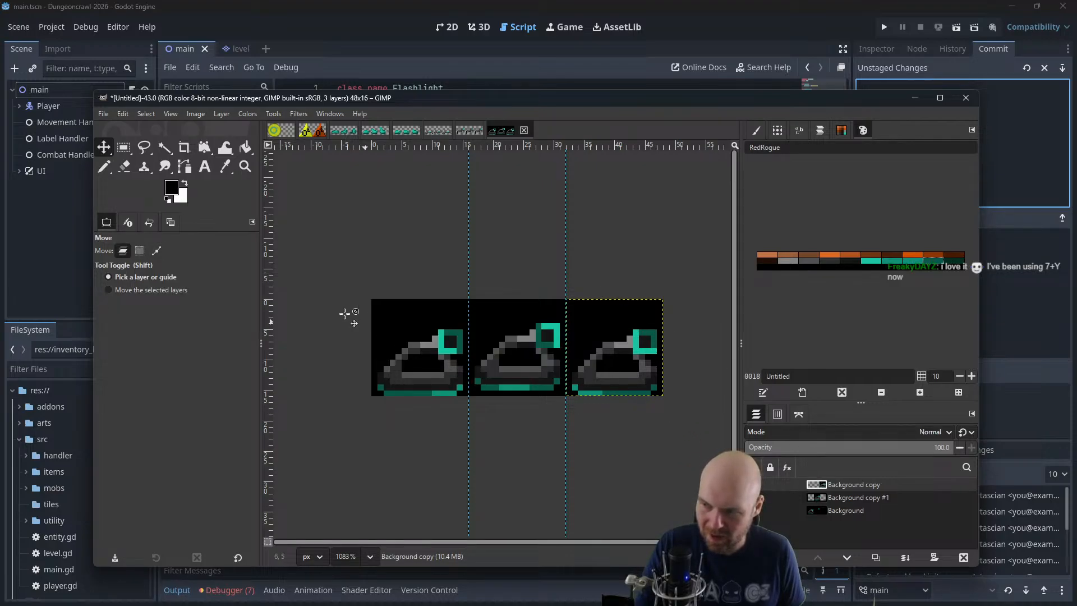
Paint the darker turret edge pixels in the third frame bright teal with the Pencil tool
click(104, 166)
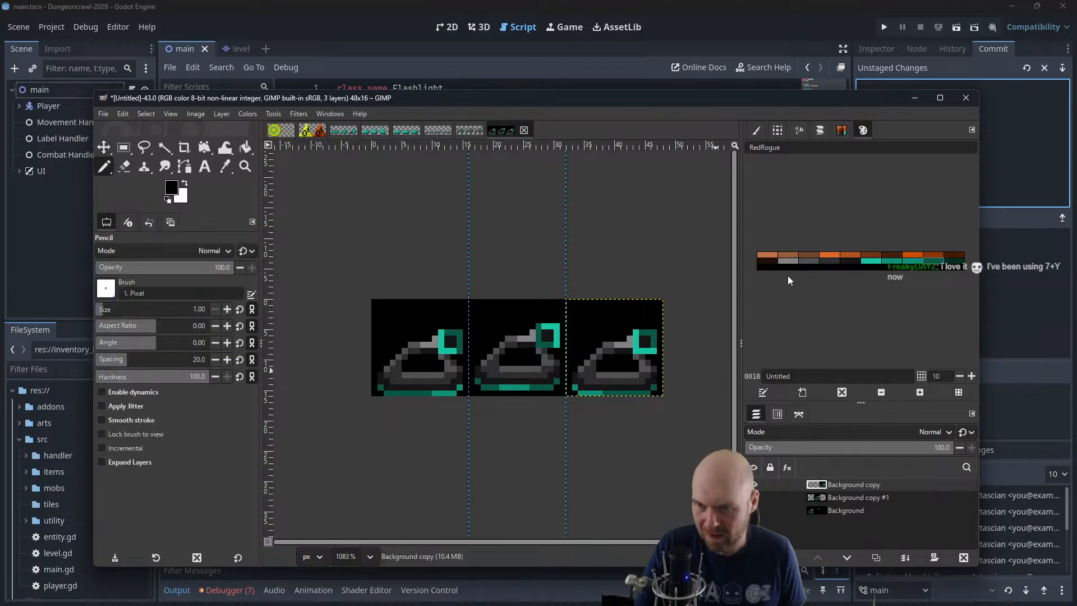
click(876, 261)
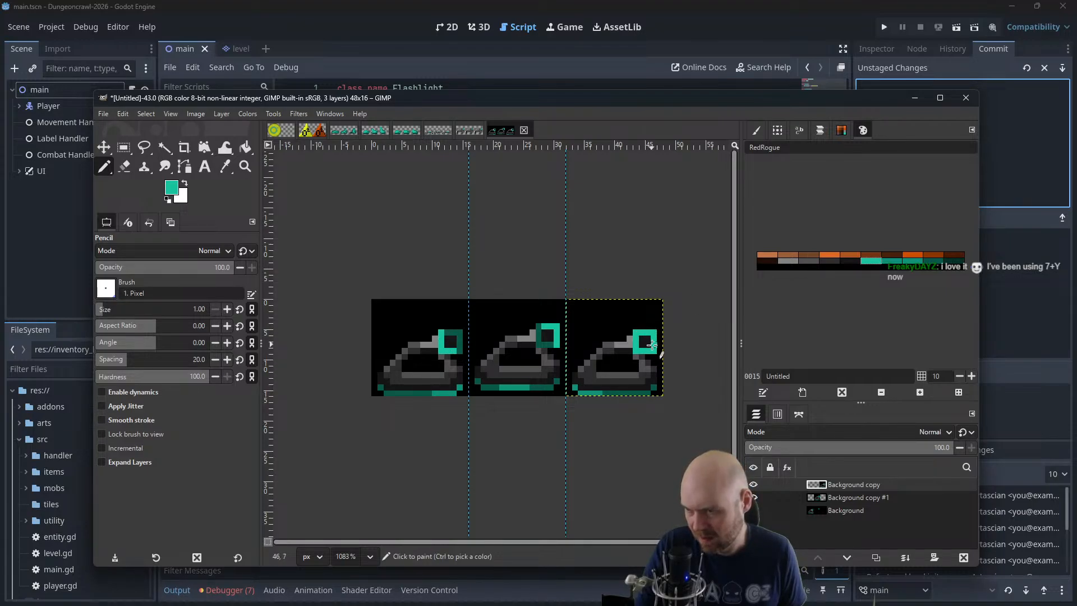
click(652, 345)
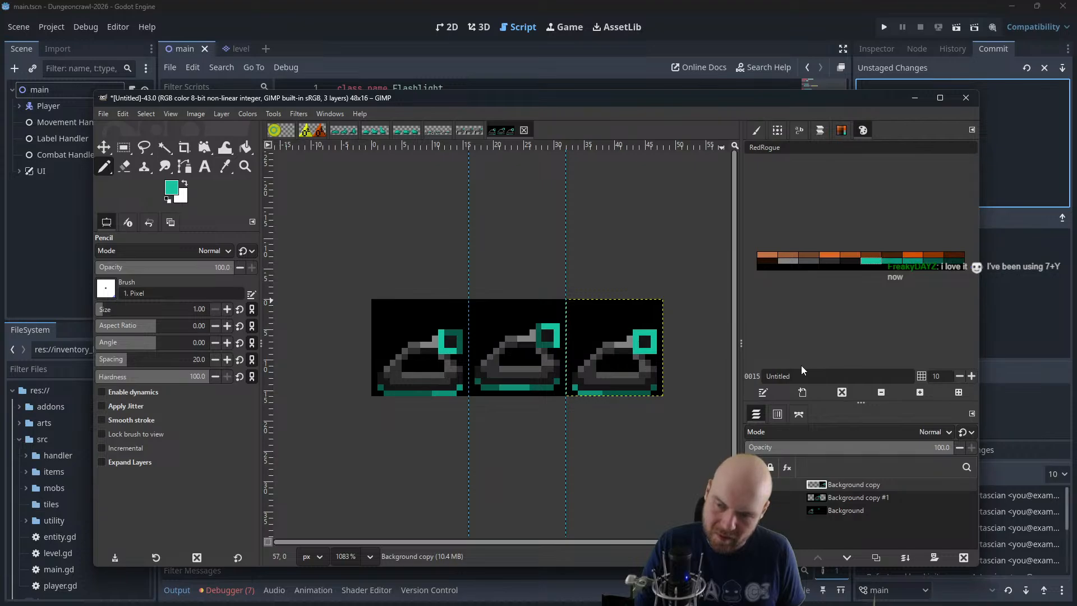
Undo the turret edge recolouring in all three frames, back to grey edges with bright teal corners
key(ctrl+z)
key(ctrl+z)
key(ctrl+z)
key(ctrl+z)
key(ctrl+z)
key(ctrl+z)
key(ctrl+z)
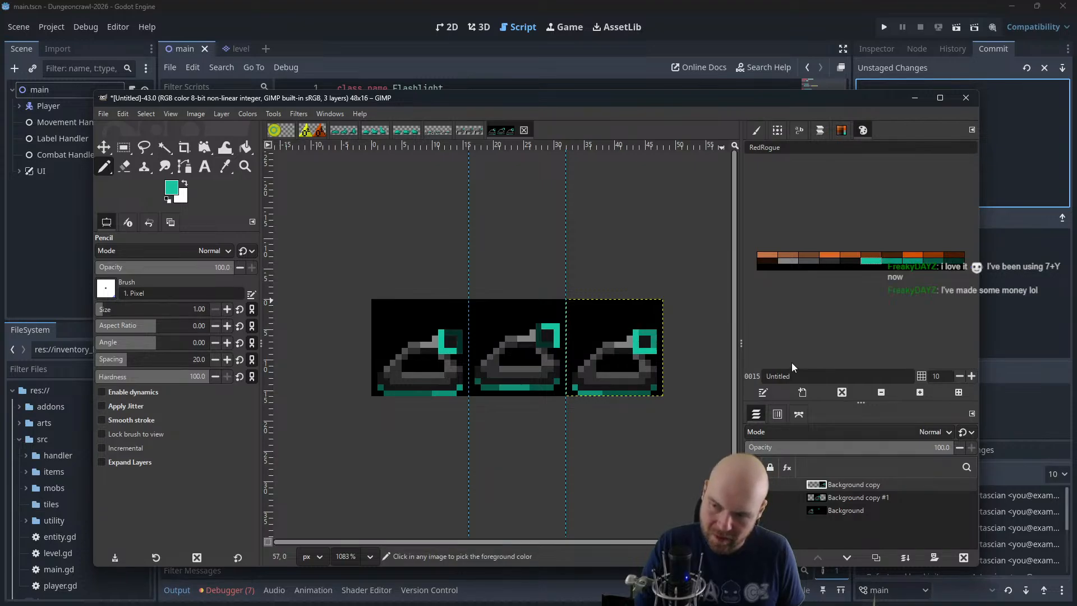
key(ctrl+z)
key(ctrl+z)
key(ctrl+z)
key(ctrl+z)
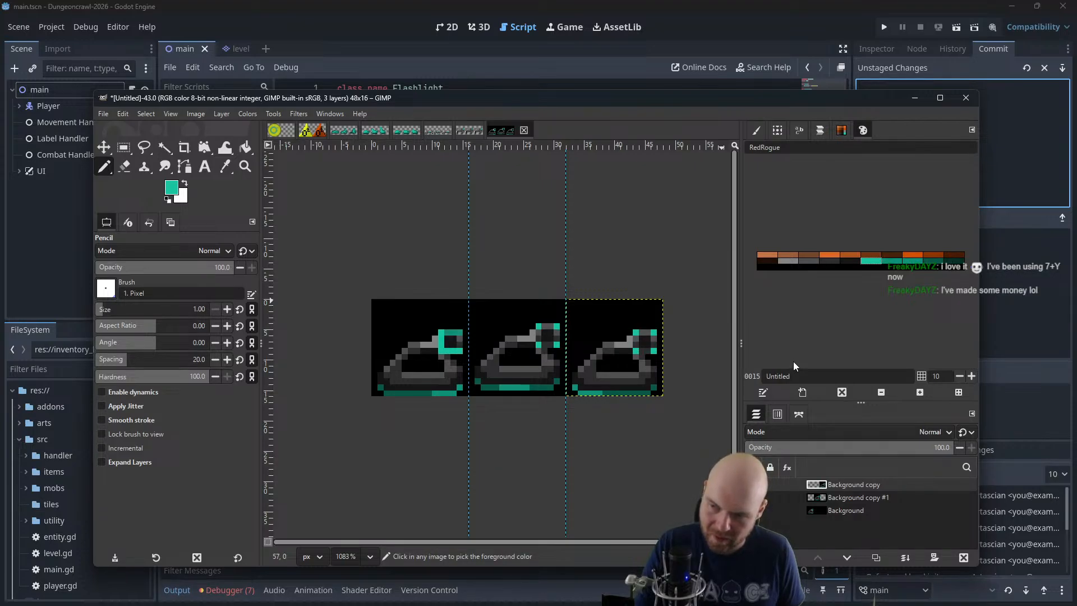
key(ctrl+z)
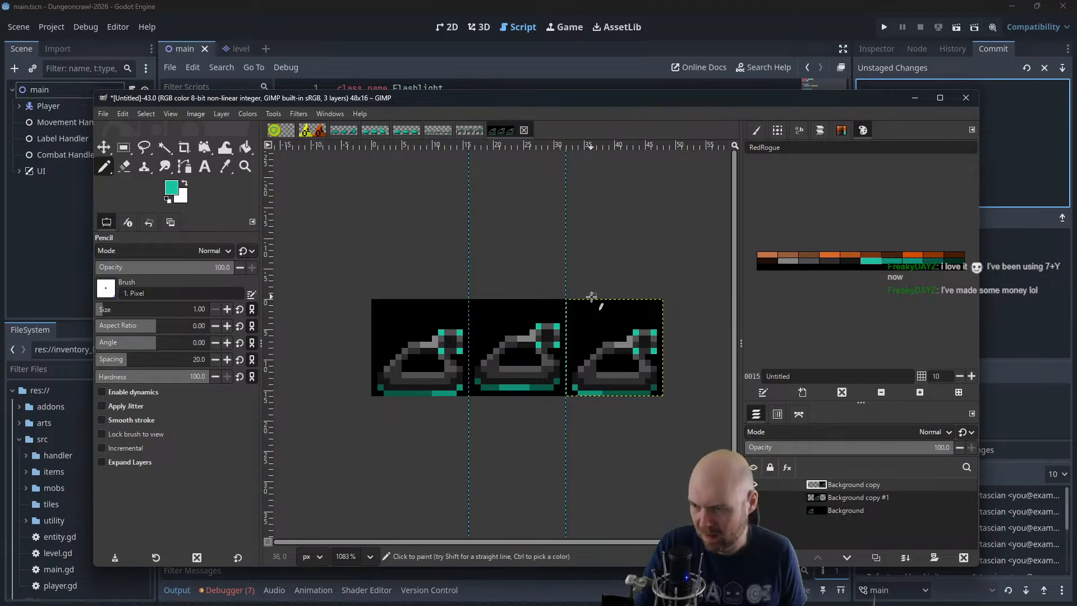
Move the Background copy #1 and Background copy tanks onto the first frame
click(104, 147)
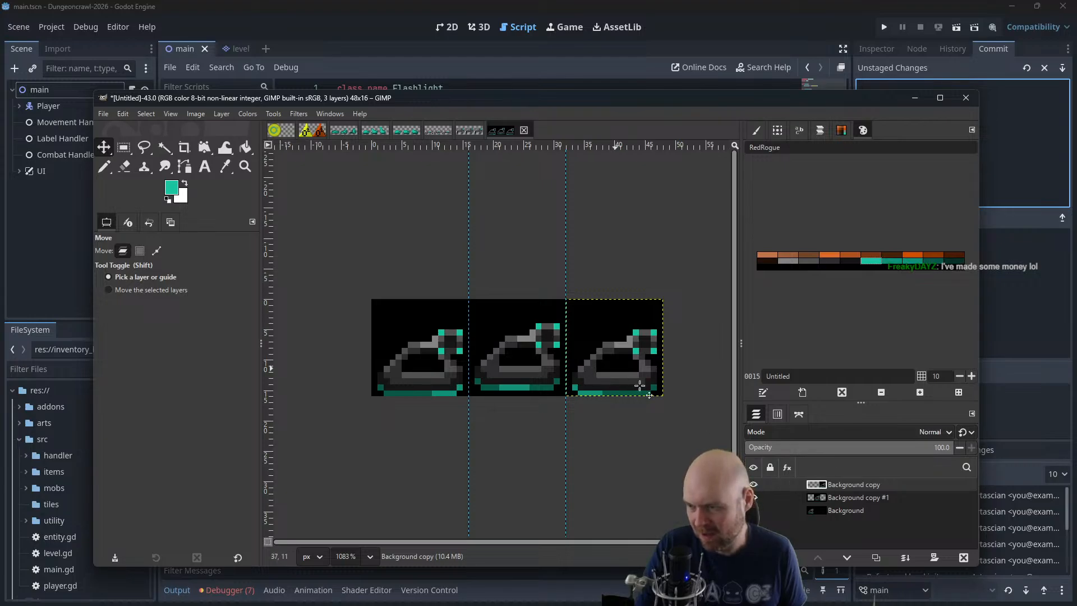
click(841, 496)
drag(533, 349, 436, 349)
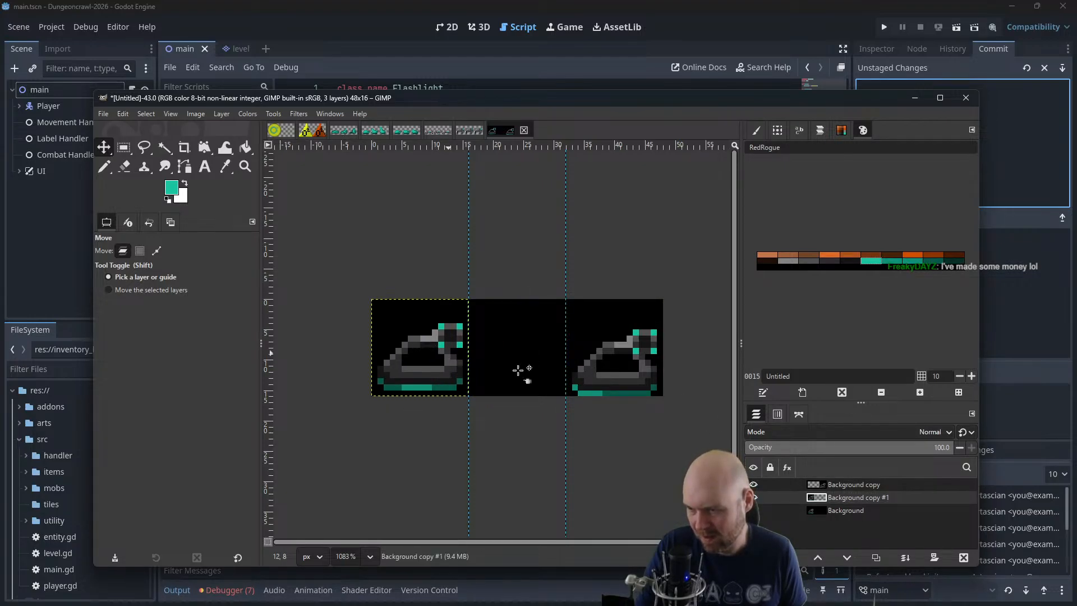
click(848, 486)
drag(645, 362, 451, 362)
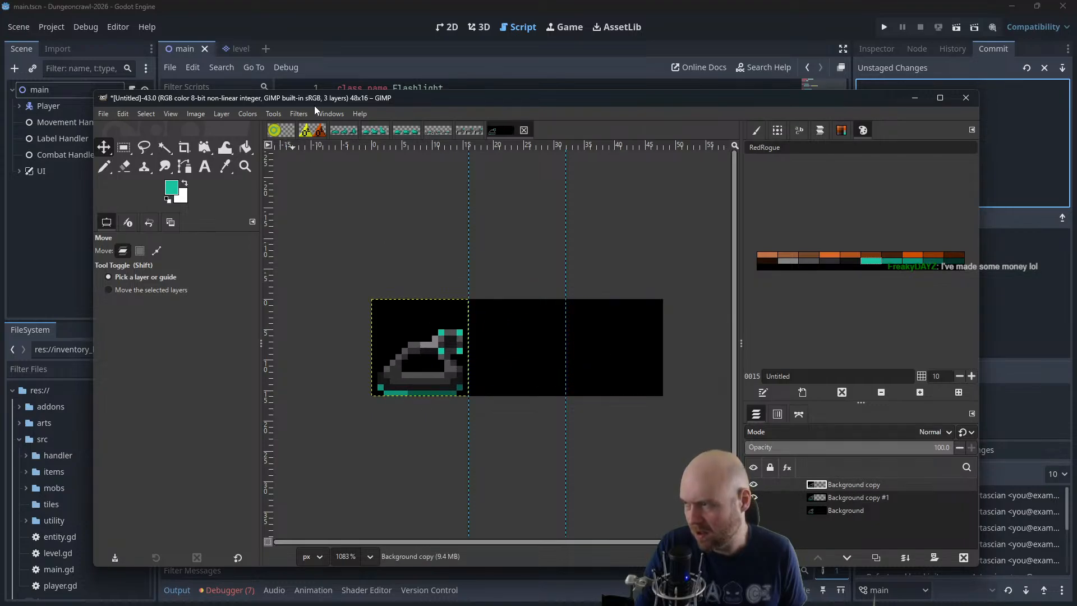
Play the stacked tank layers in an enlarged animation playback preview at 400% zoom, closing it when done
click(298, 113)
mouse_move(331, 367)
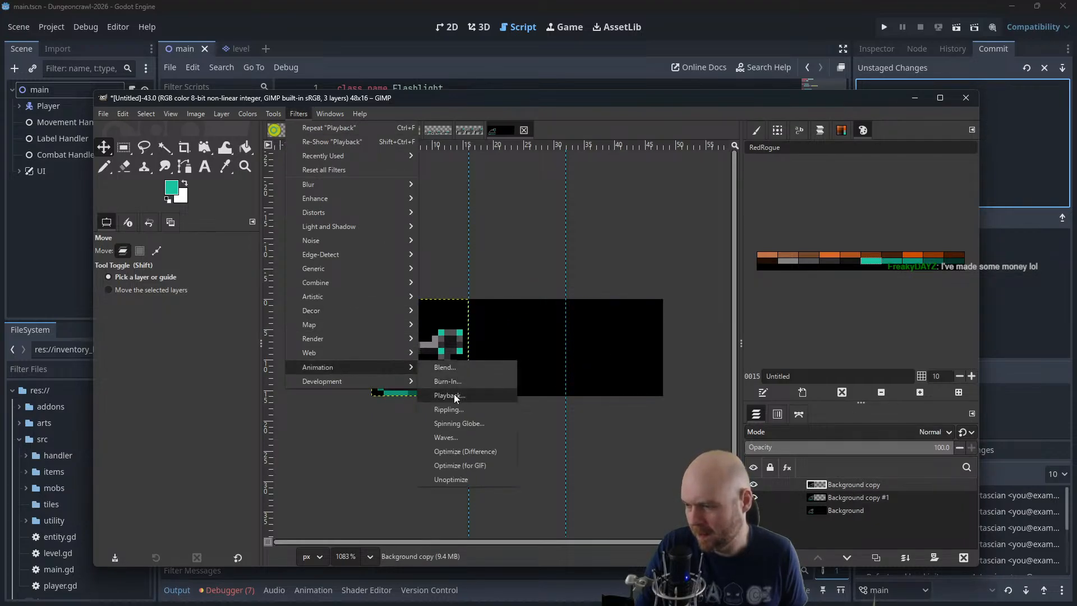
click(454, 393)
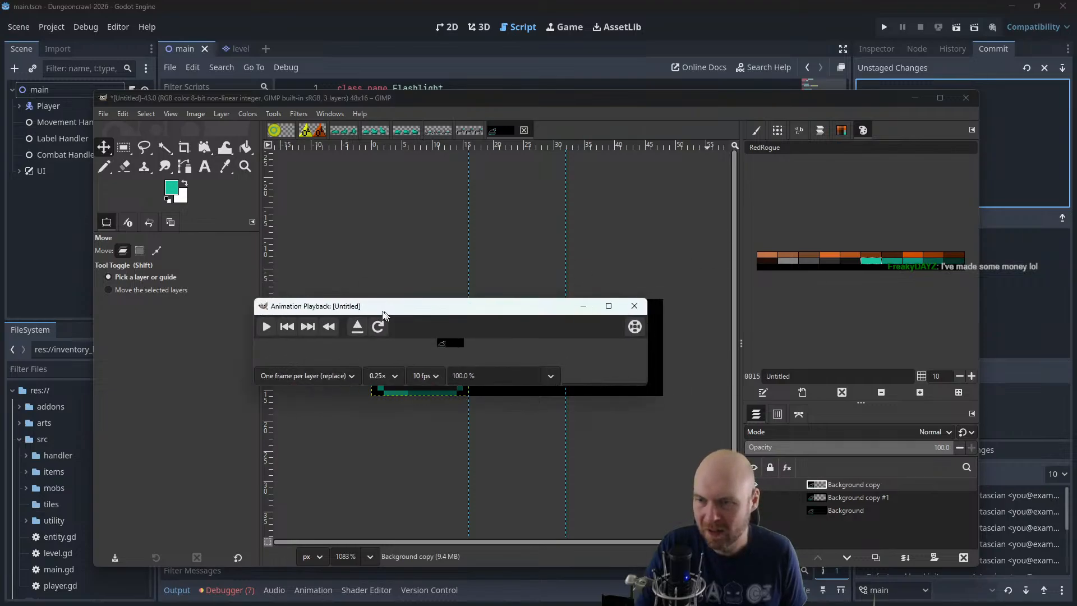
triple_click(574, 323)
text(400)
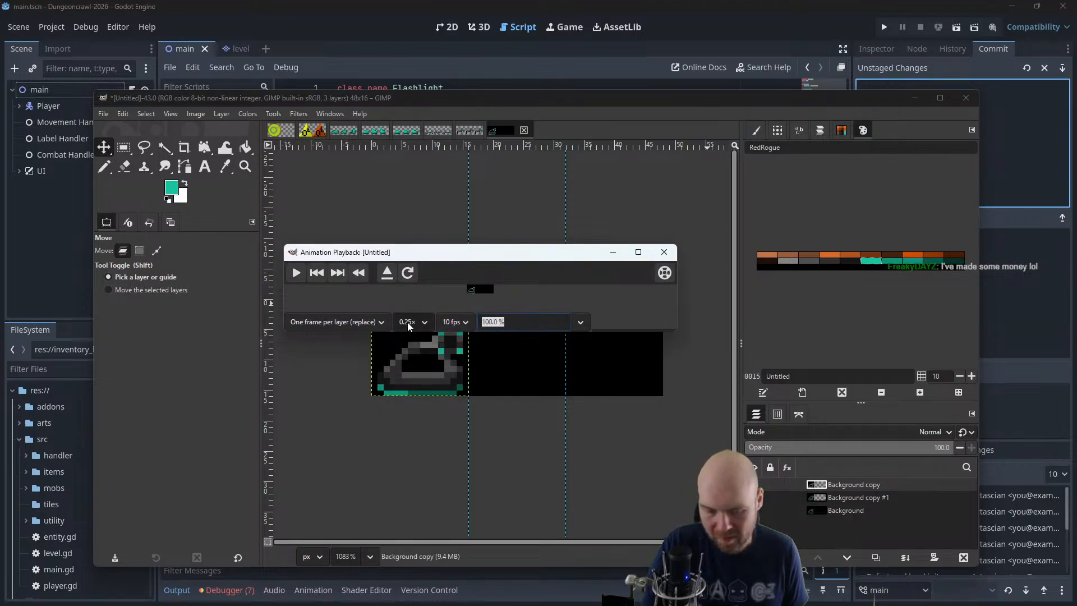
key(Return)
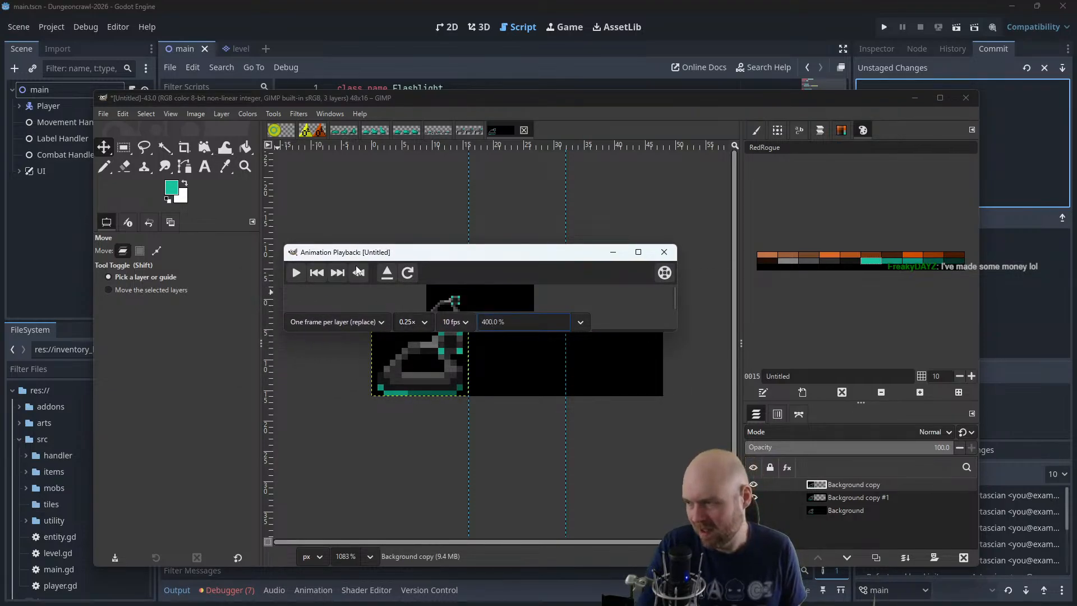
drag(678, 334, 708, 401)
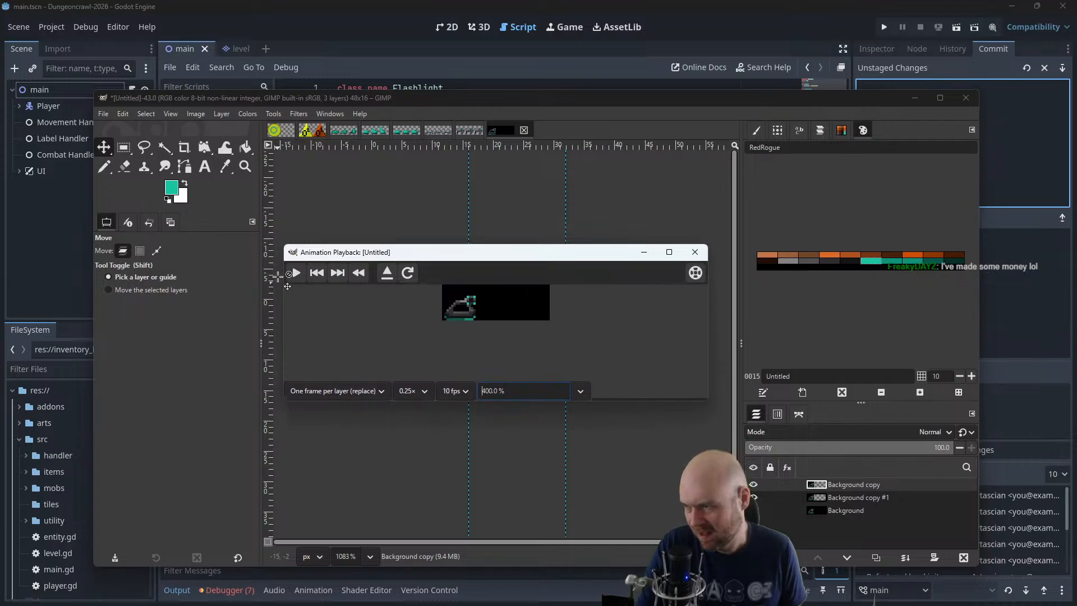
click(358, 391)
click(357, 392)
click(296, 273)
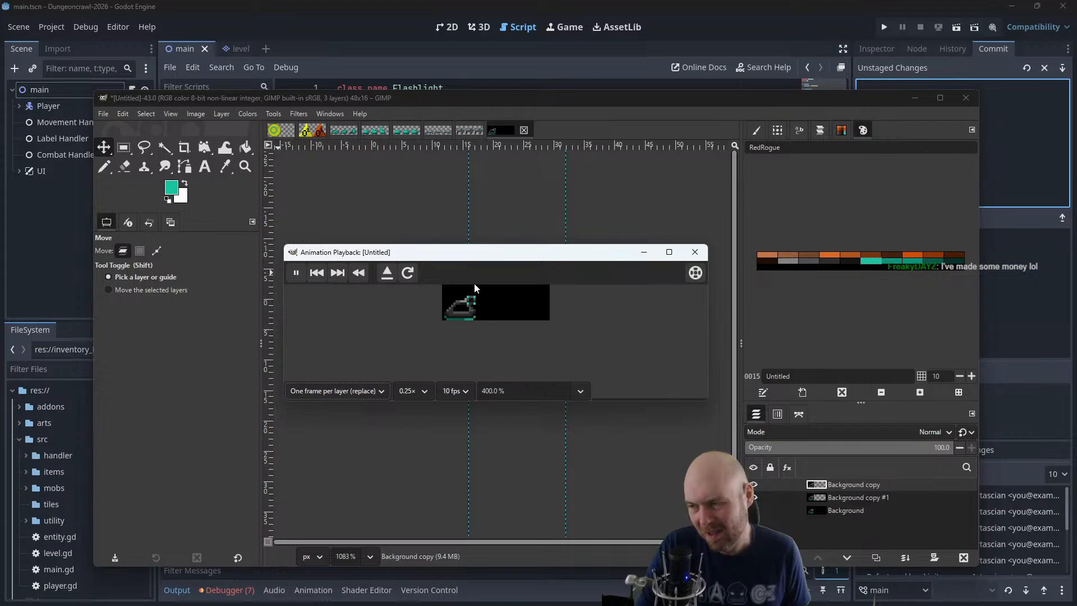
click(695, 251)
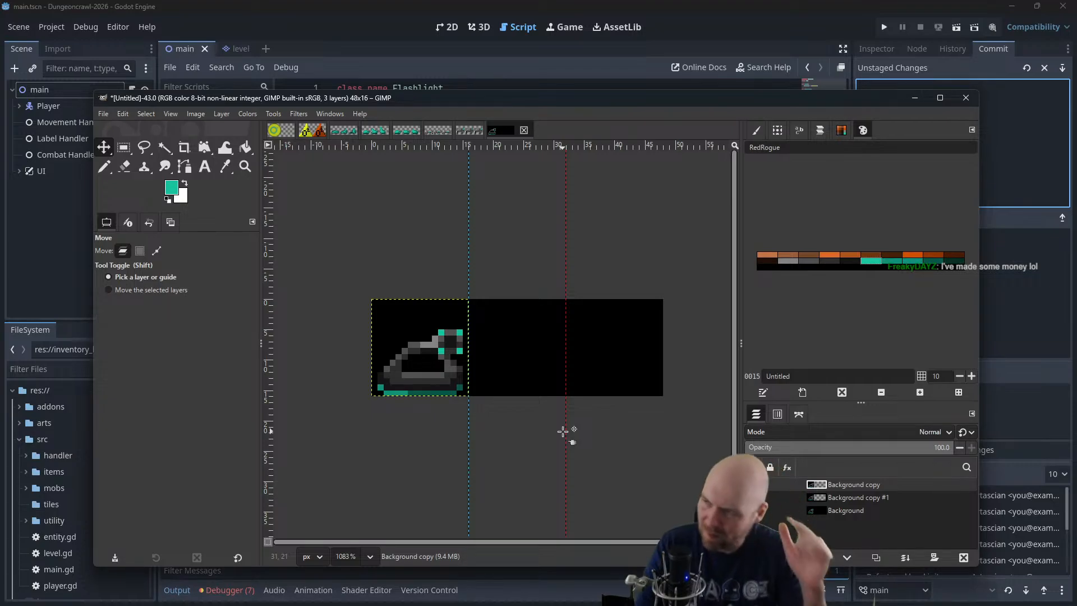
Move the Background copy tank back to the third frame and the Background copy #1 tank back to the second
drag(430, 357, 623, 358)
click(846, 497)
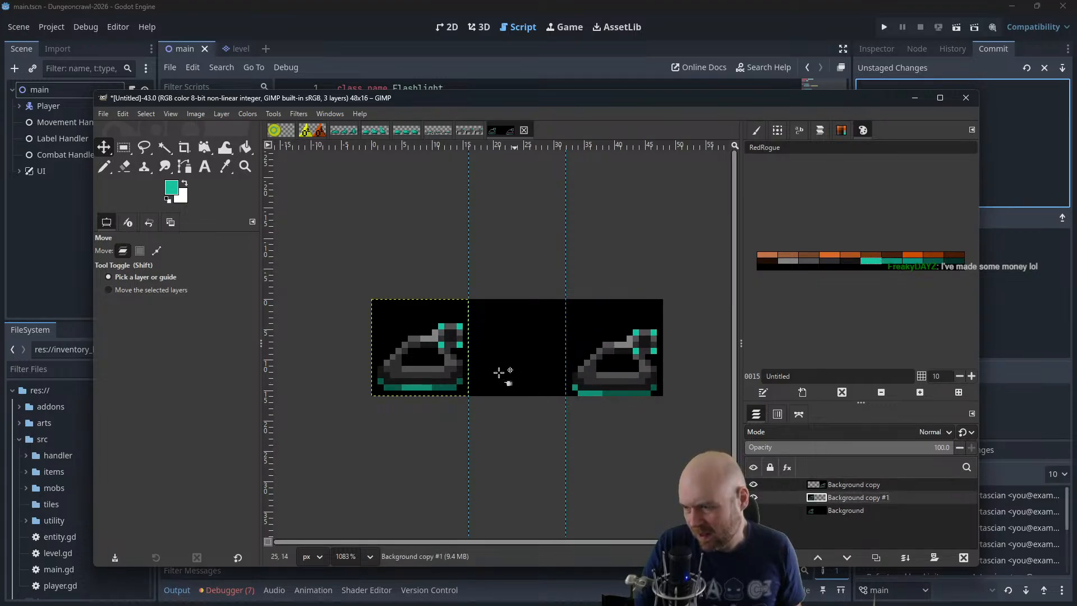
drag(439, 348, 536, 349)
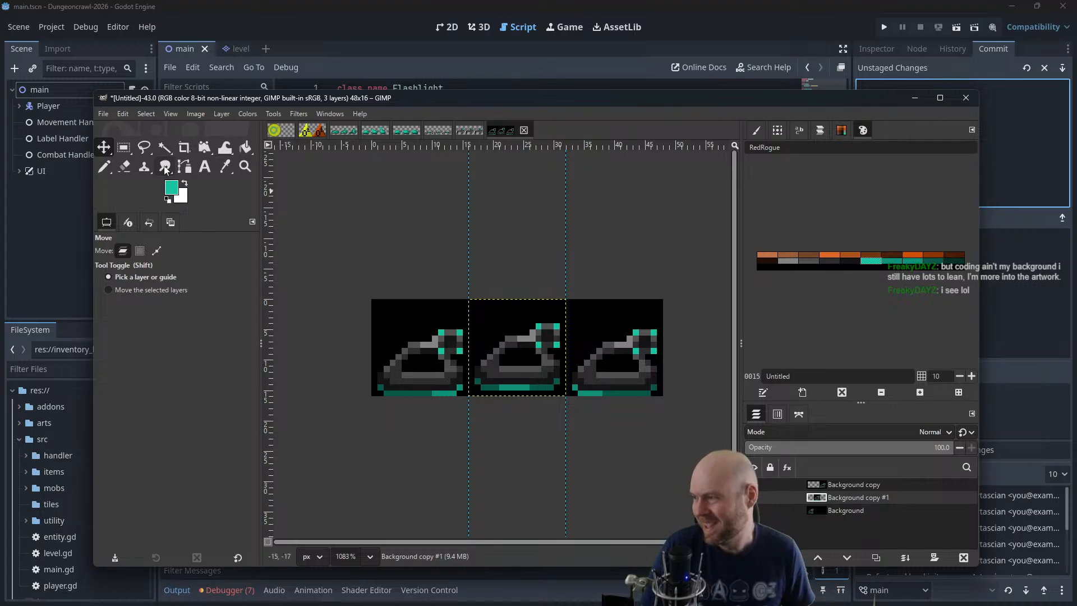
Select the 4 × 4 pixel turret in the first frame on the Background layer
key(r)
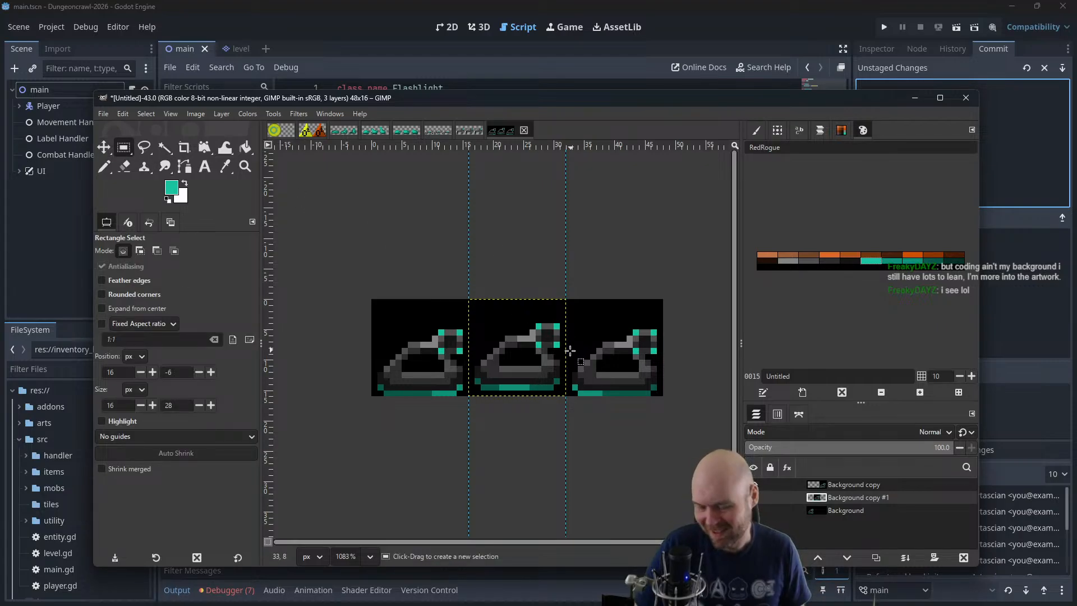
ctrl+scroll(564, 349, up, 2)
drag(559, 351, 608, 352)
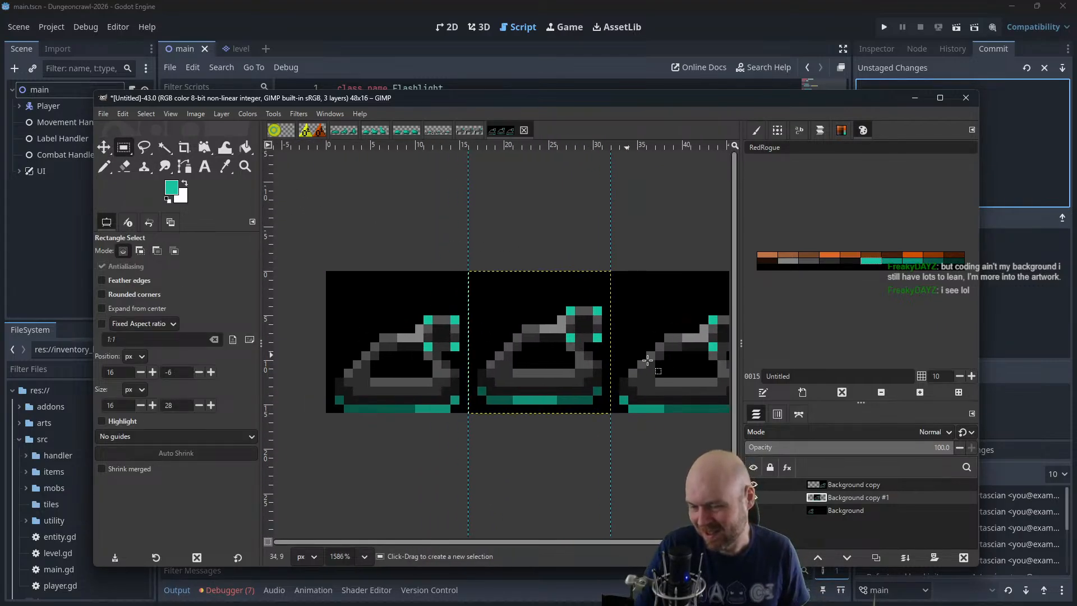
click(839, 511)
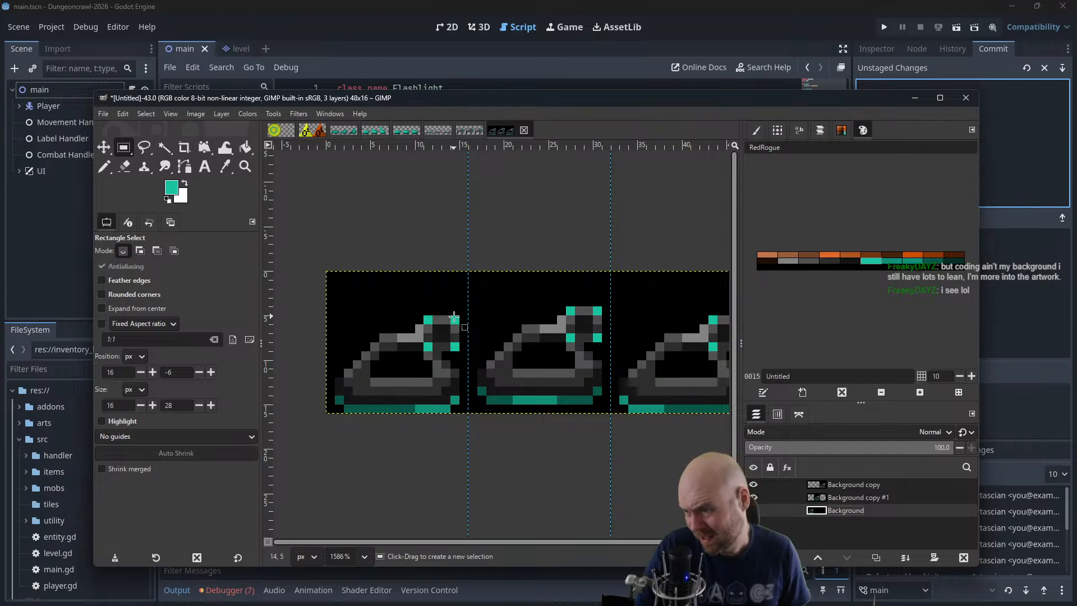
drag(452, 316, 460, 342)
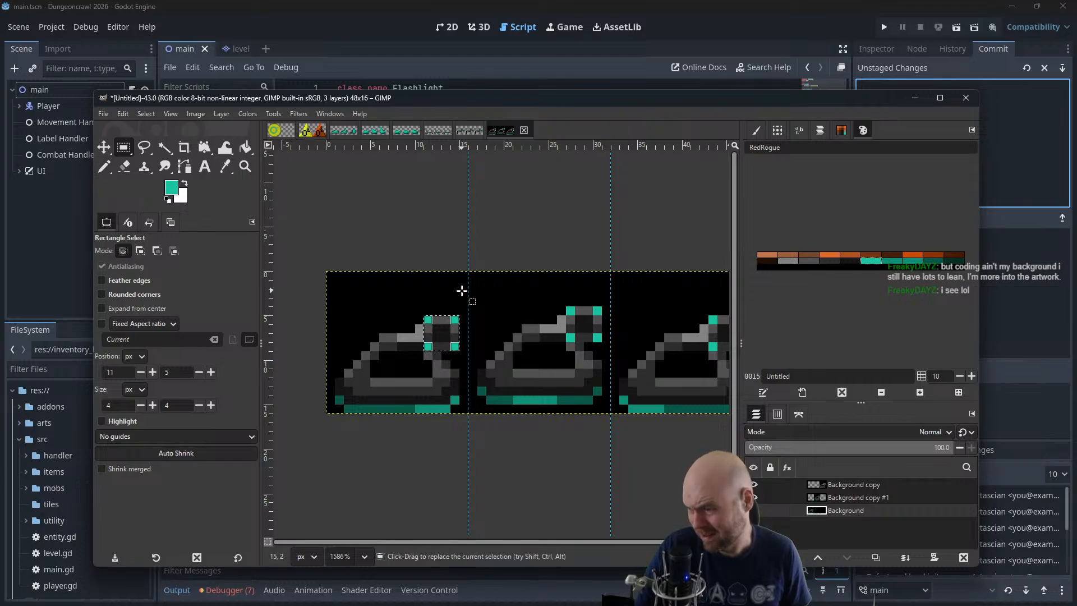
Cut the 4 × 4 pixel turret out of the second frame on Background copy #1 and paste it as its own layer
drag(547, 295, 525, 364)
click(533, 314)
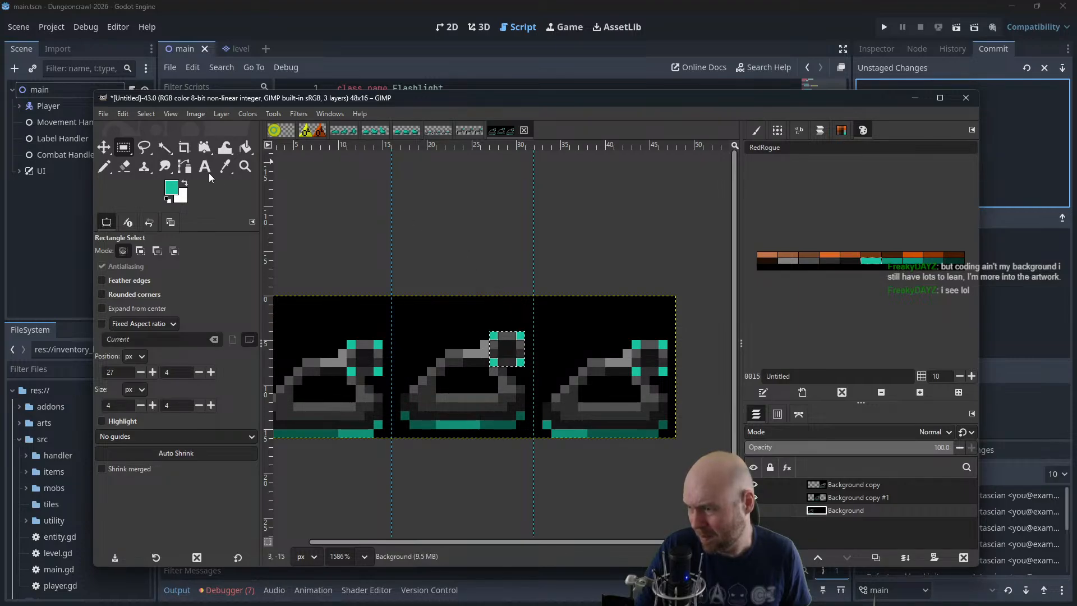
key(ctrl)
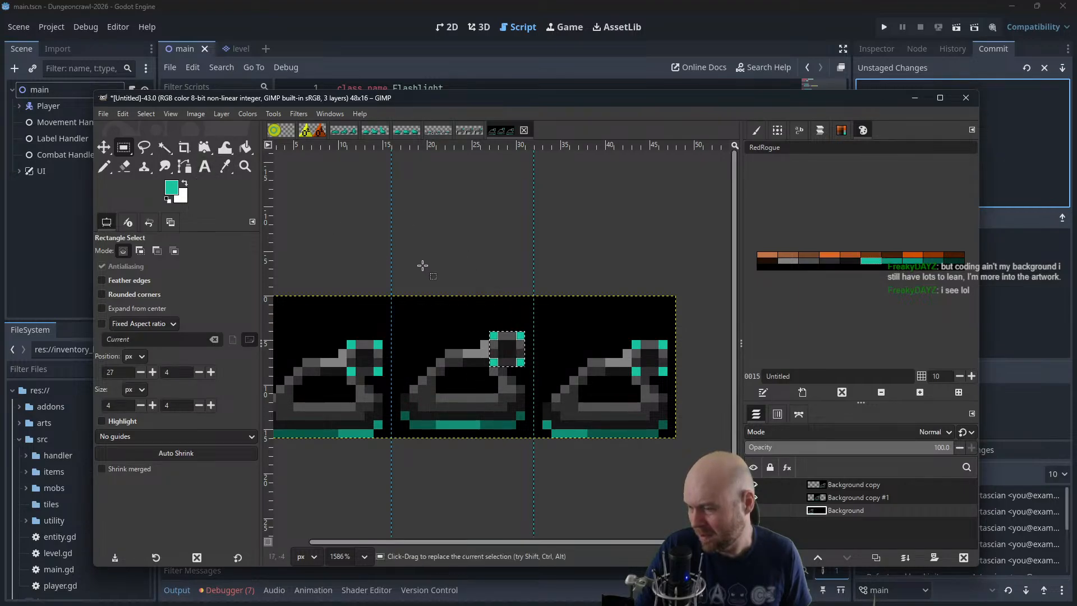
click(833, 497)
key(ctrl+x)
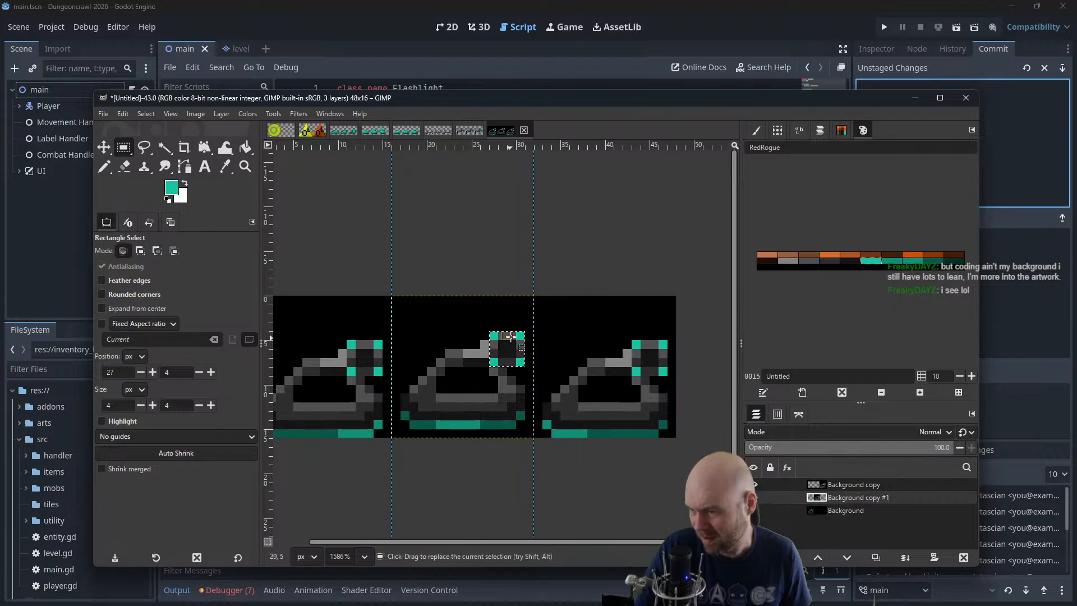
key(ctrl+v)
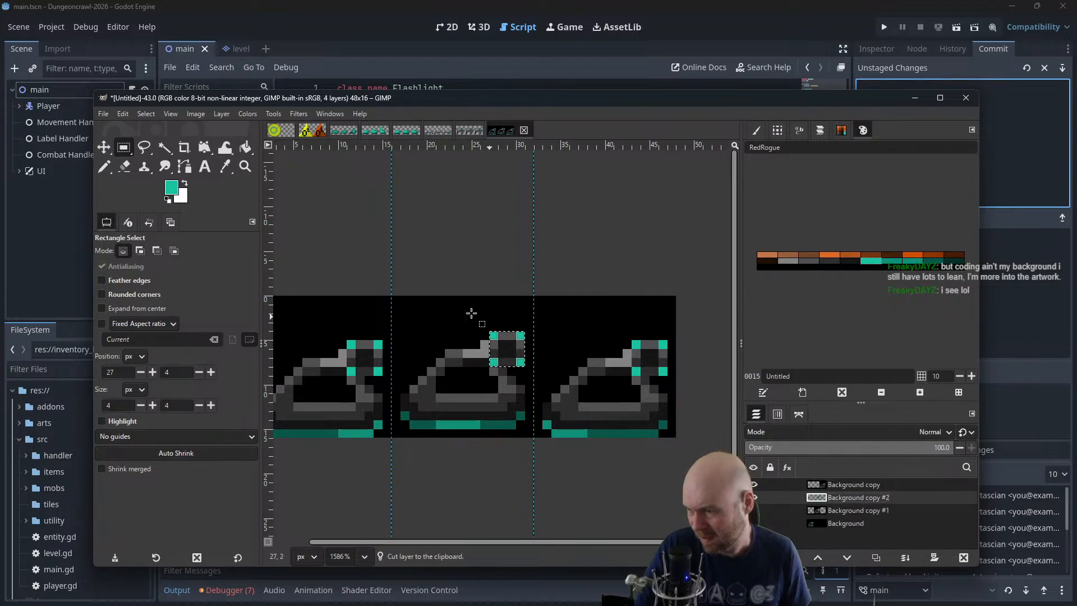
Raise the pasted turret by one pixel and merge it down into Background copy #1, leaving nothing selected
click(105, 147)
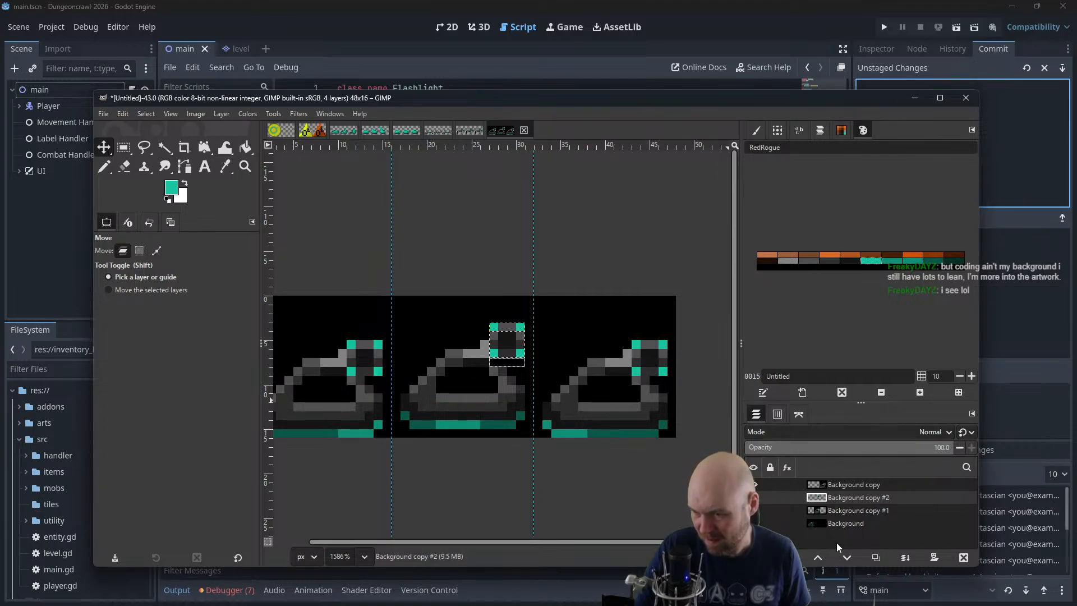
right_click(832, 499)
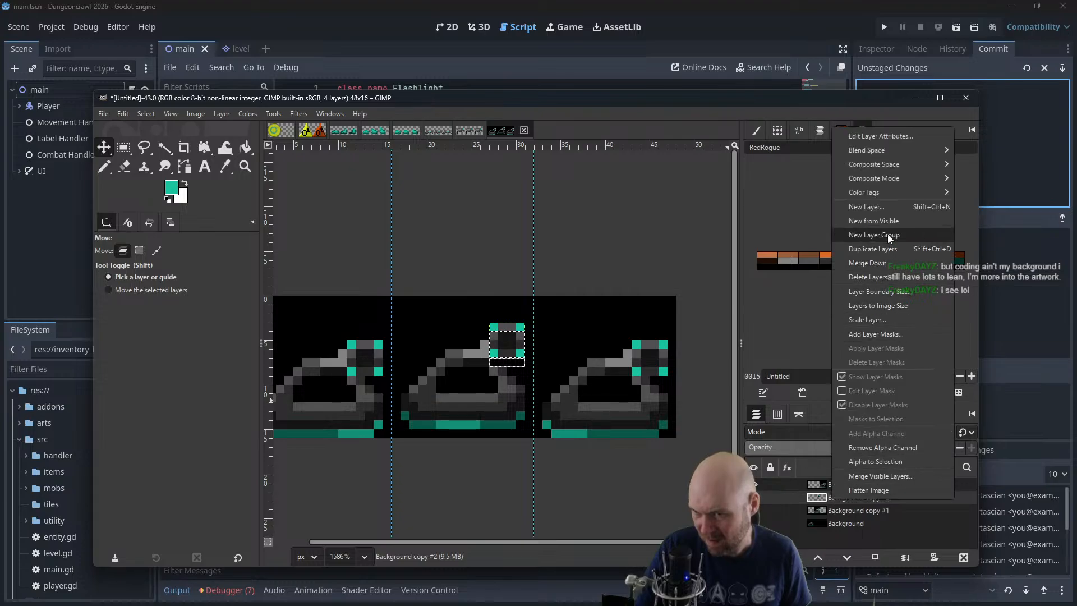
click(890, 263)
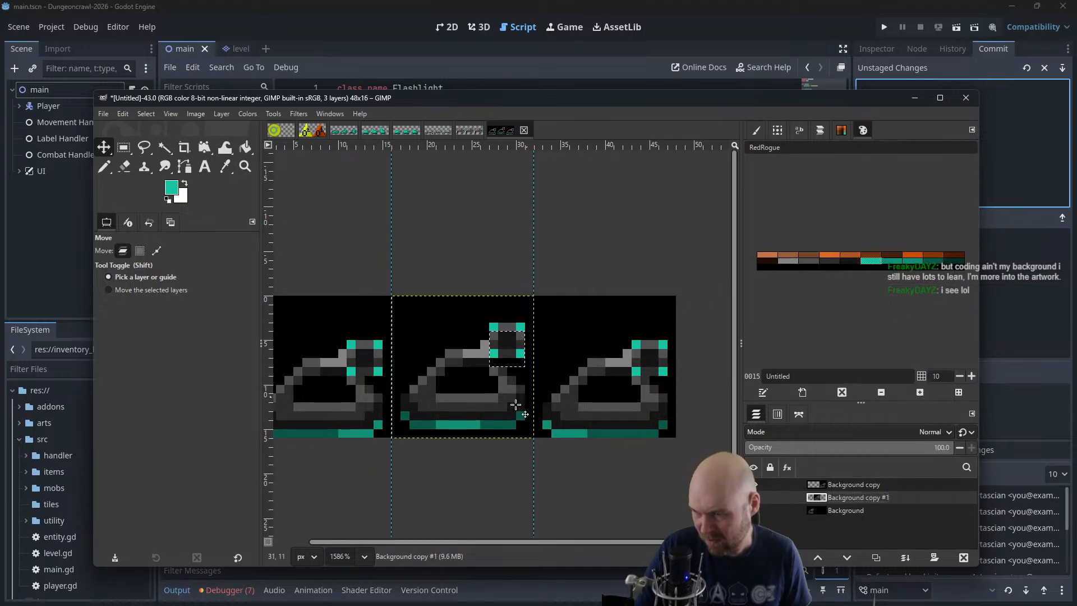
click(147, 114)
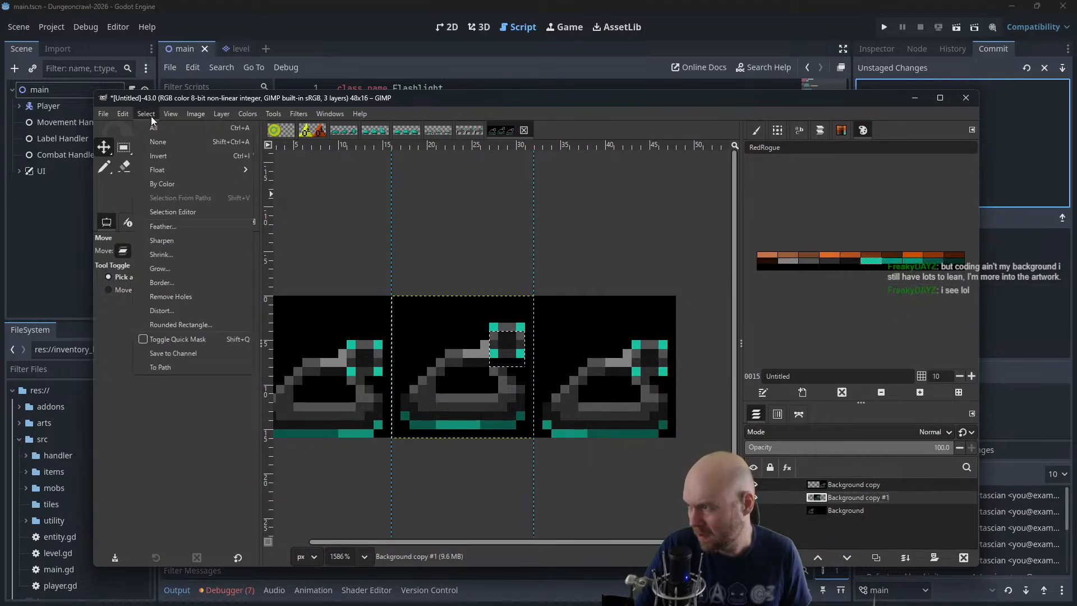
click(171, 156)
Touch up the second frame's tank around the raised turret on Background copy #1 with the 1-pixel Pencil, using dark palette greys
scroll(509, 340, up, 2)
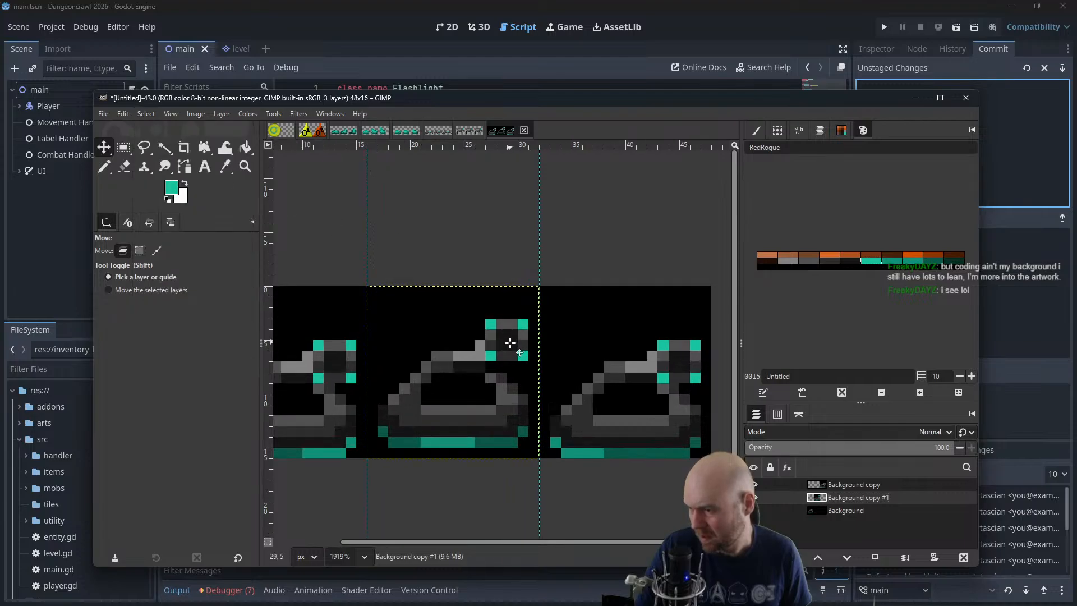
key(n)
click(808, 261)
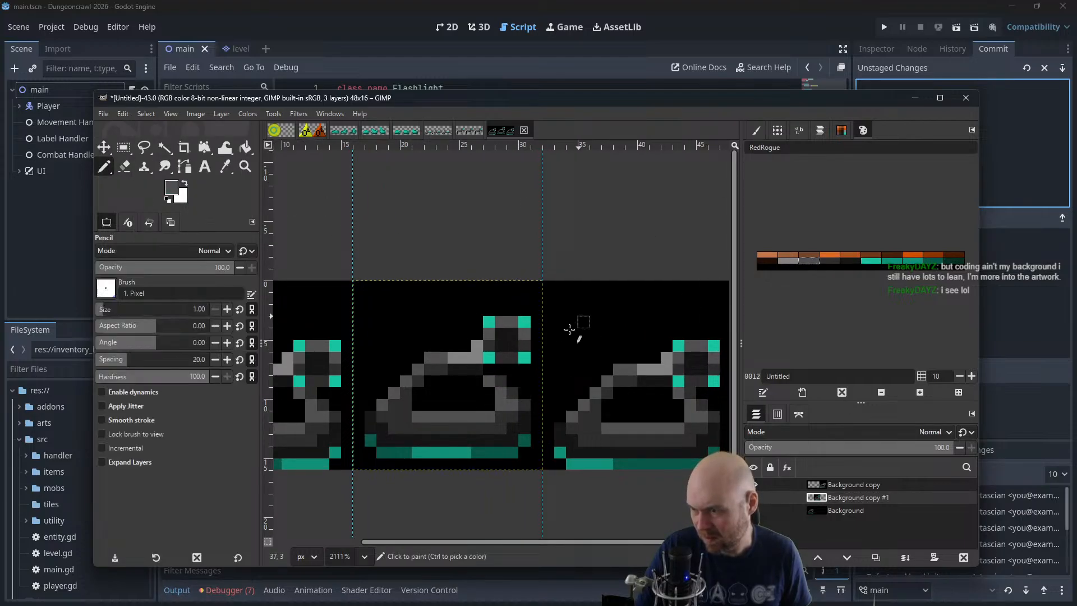
click(830, 260)
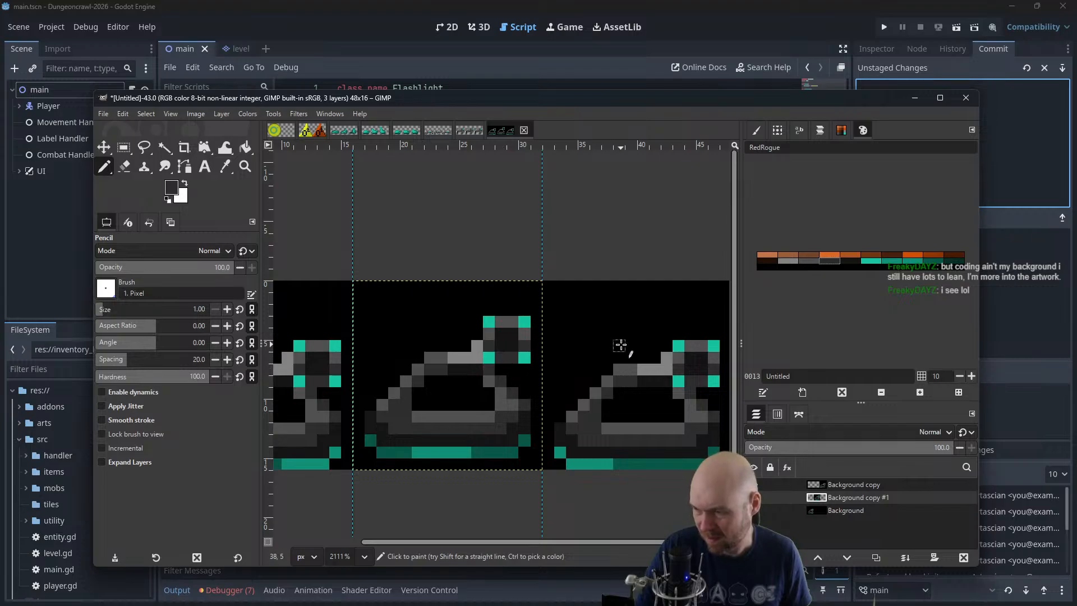
scroll(457, 320, down, 4)
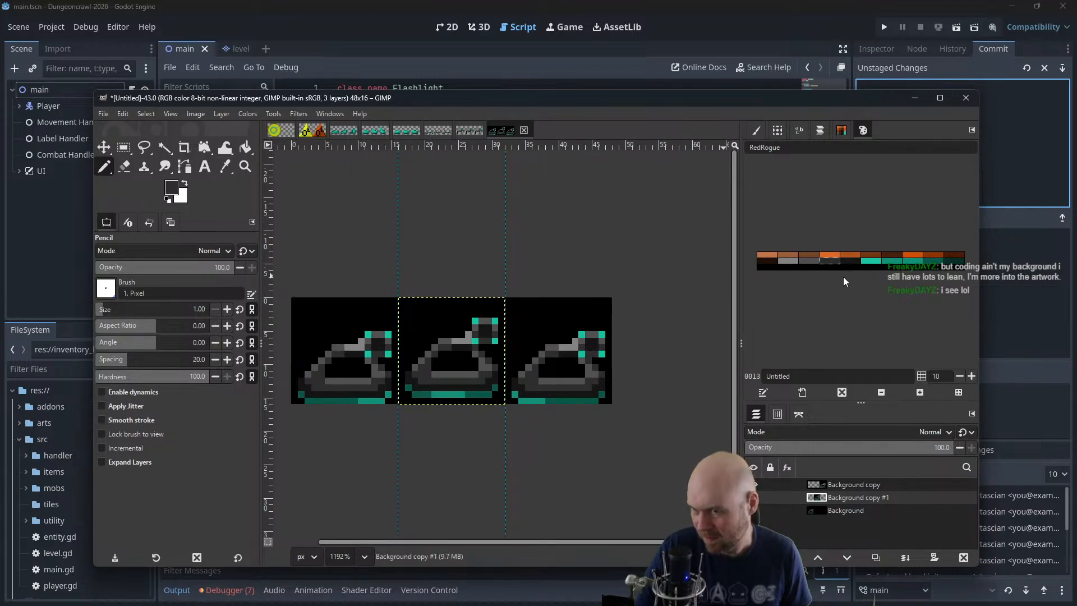
click(851, 260)
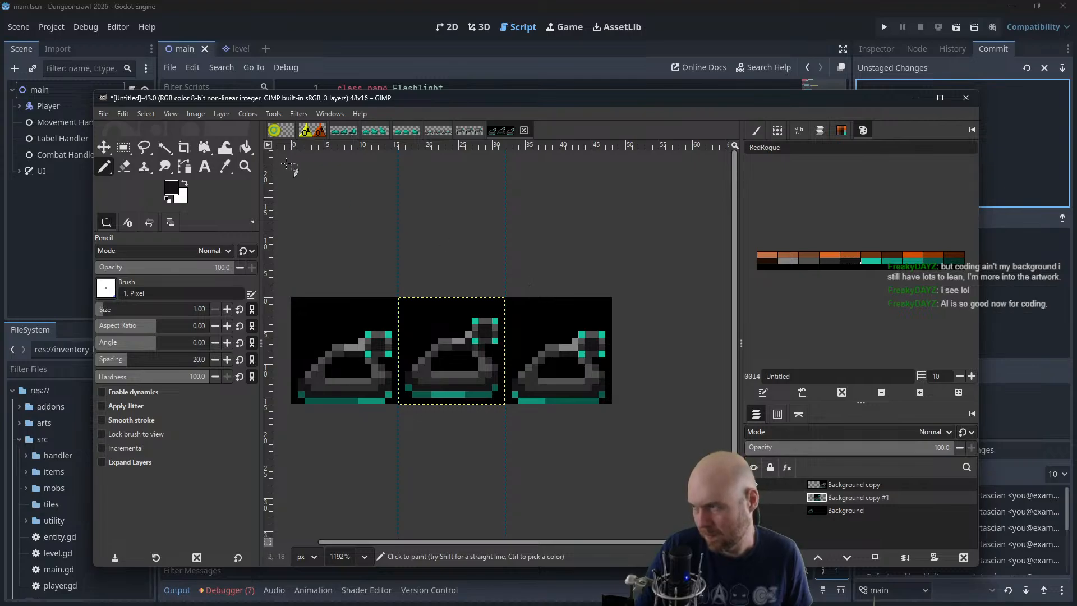
Stack the Background copy #1 and Background copy tanks over the first frame's tank
click(104, 147)
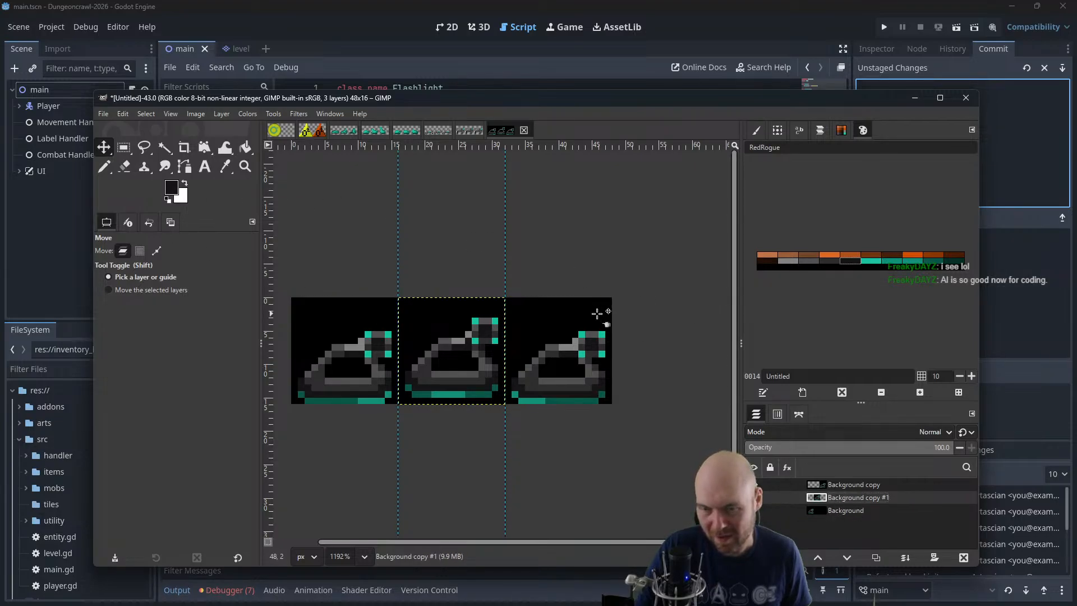
drag(467, 355, 360, 355)
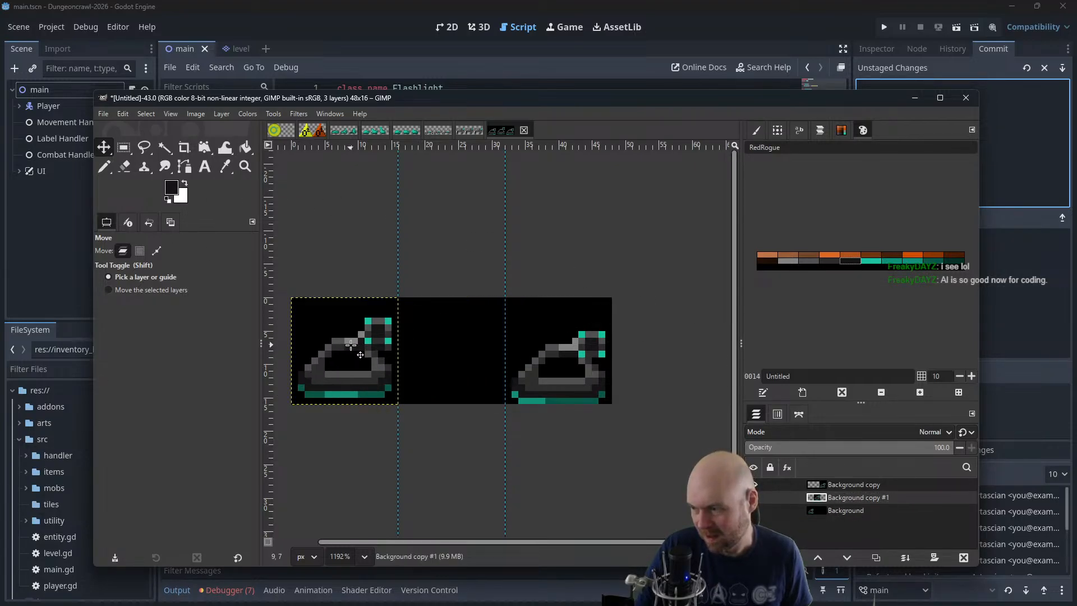
drag(561, 369, 347, 369)
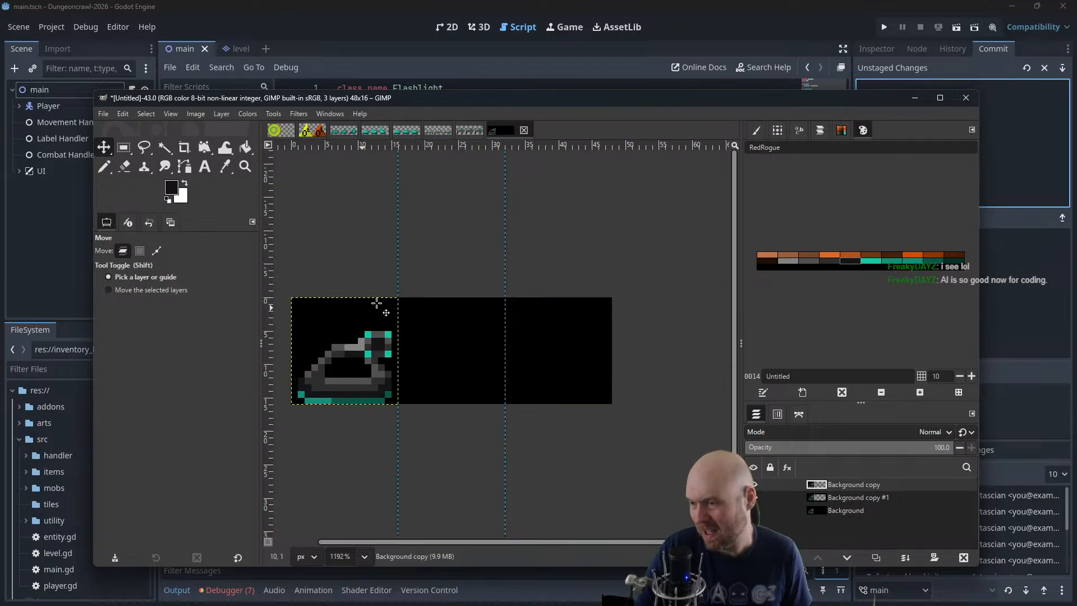
click(312, 130)
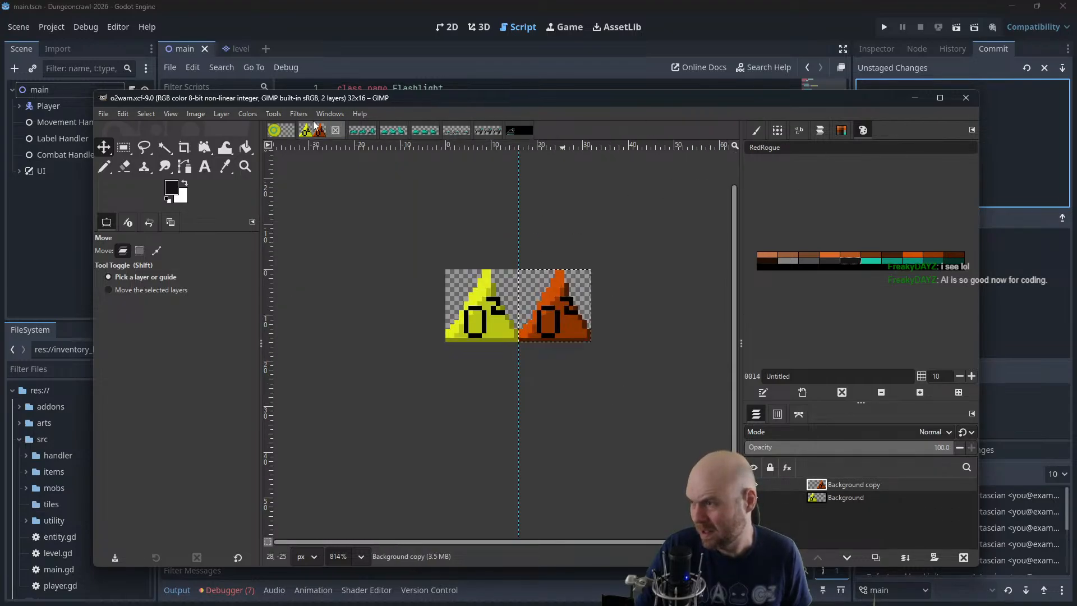
click(298, 114)
mouse_move(335, 368)
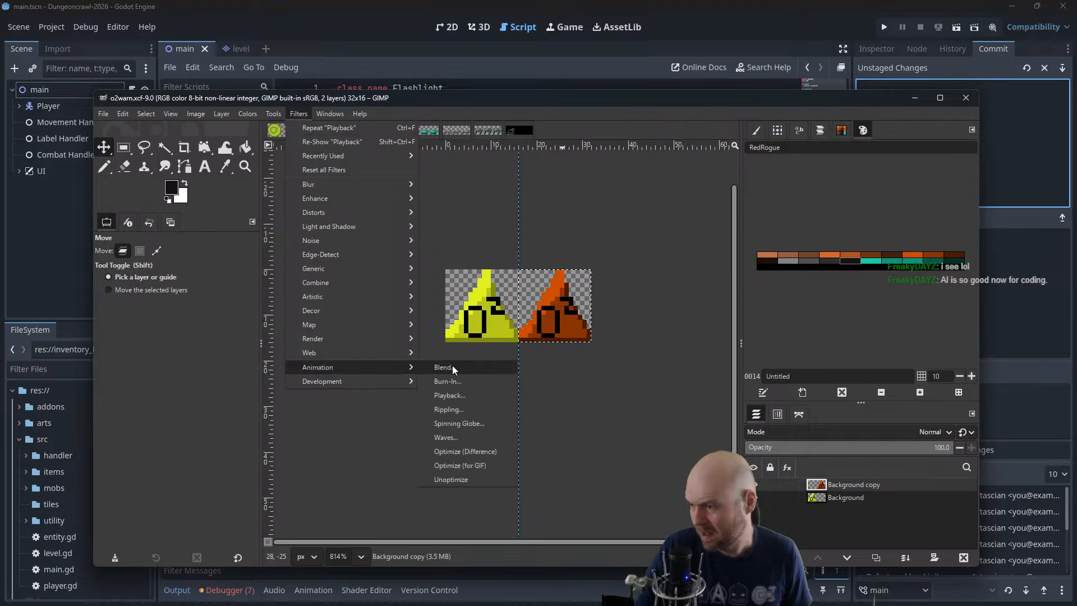
click(455, 387)
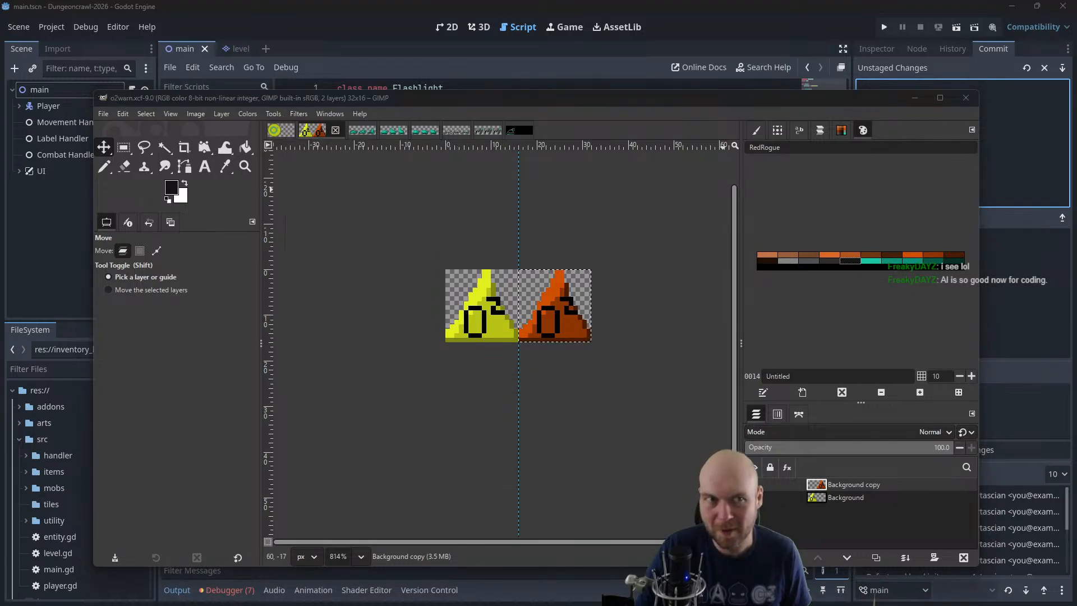
Play the tank sheet's stacked layers in an enlarged animation playback window at 400% zoom, and close it
click(517, 134)
click(303, 114)
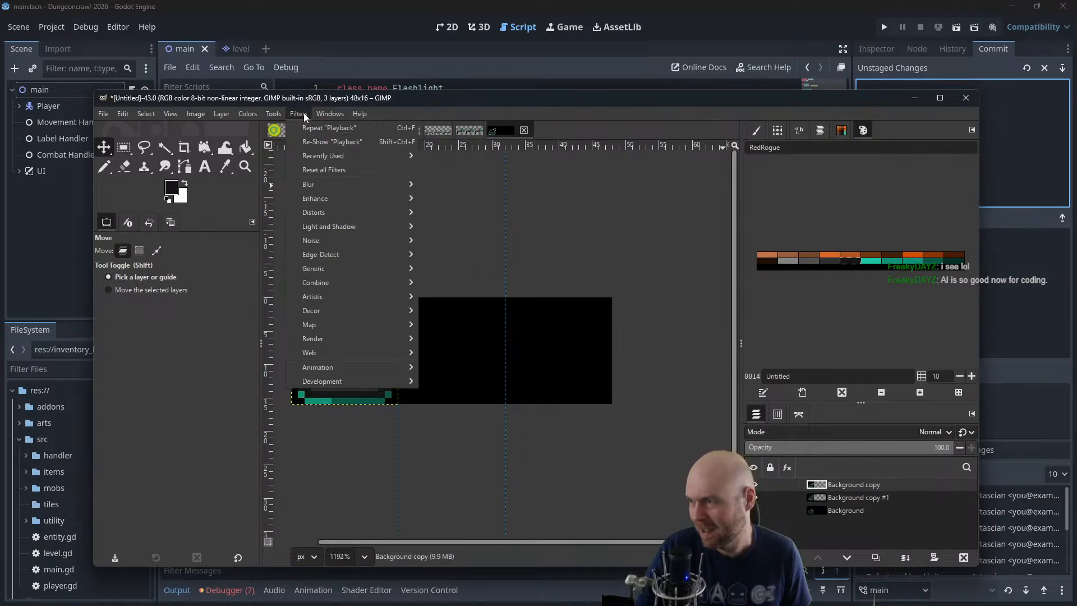
mouse_move(351, 367)
click(449, 395)
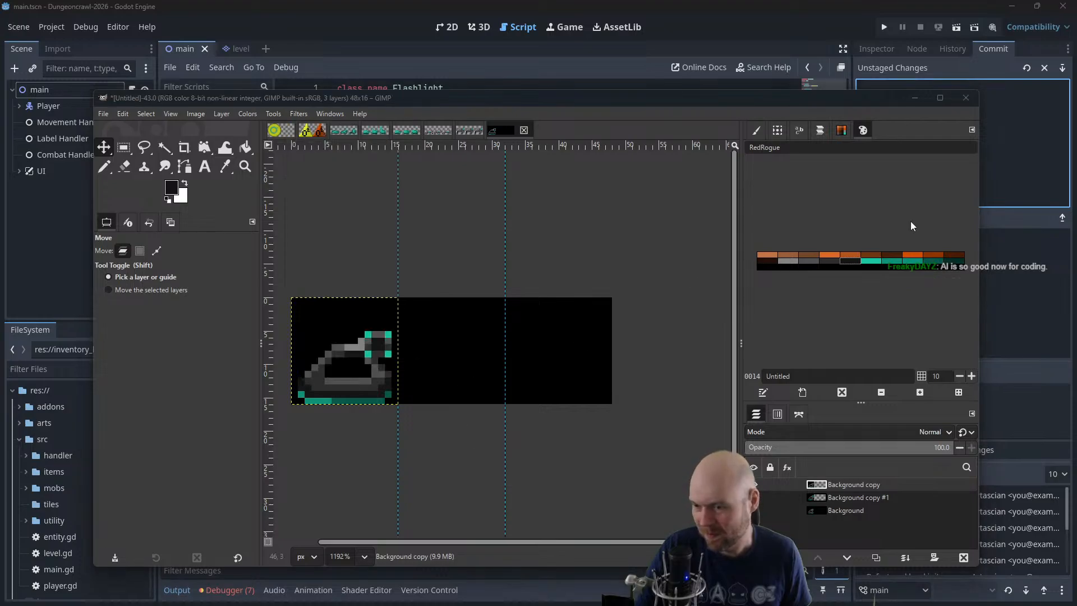
drag(1076, 122, 443, 247)
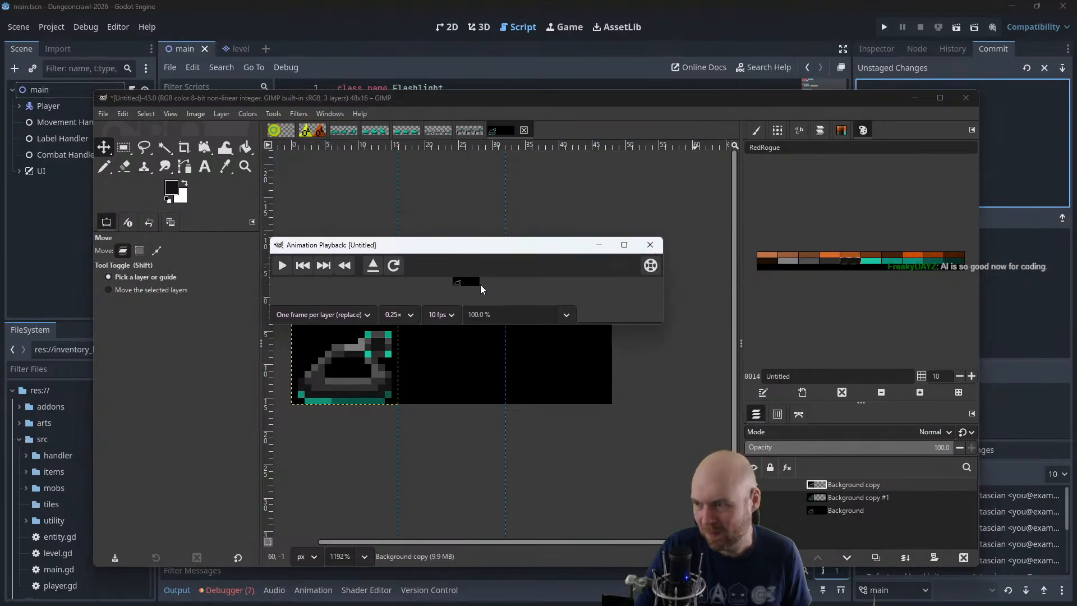
drag(510, 320, 416, 306)
text(400)
key(Return)
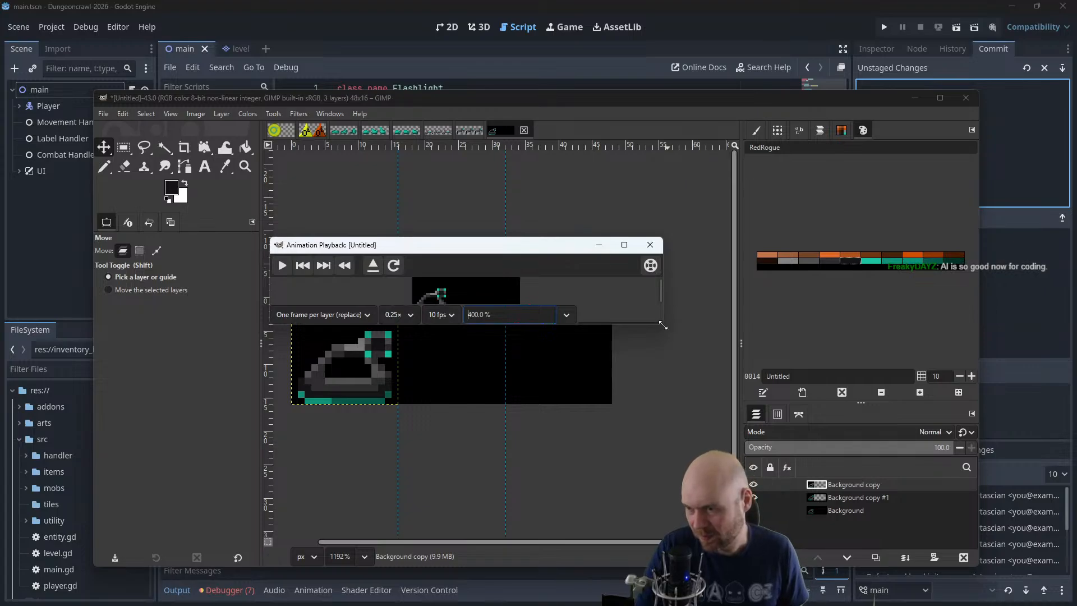
drag(663, 324, 683, 400)
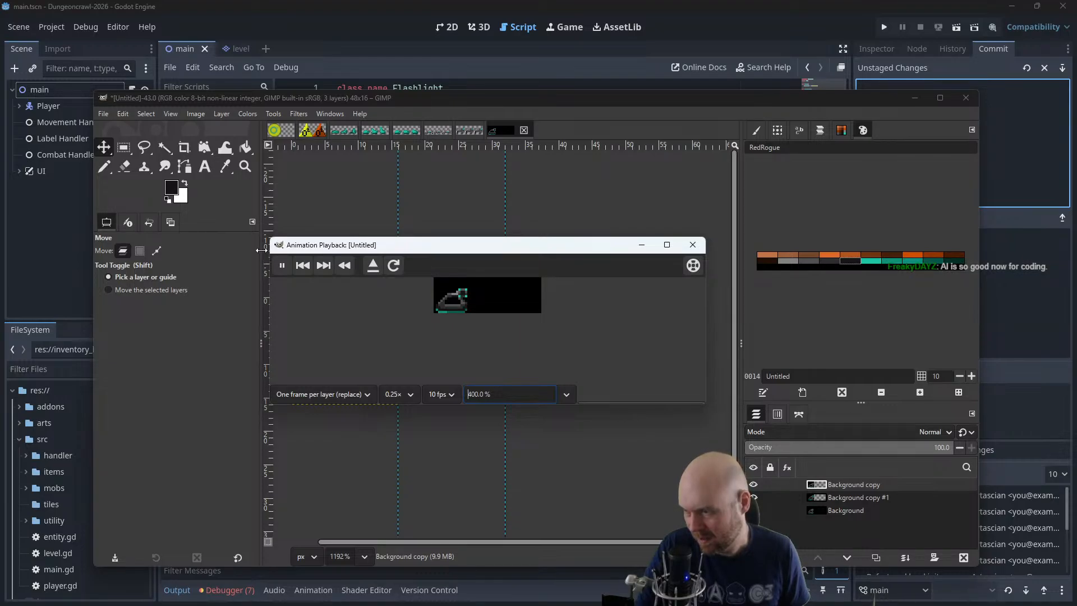
click(693, 245)
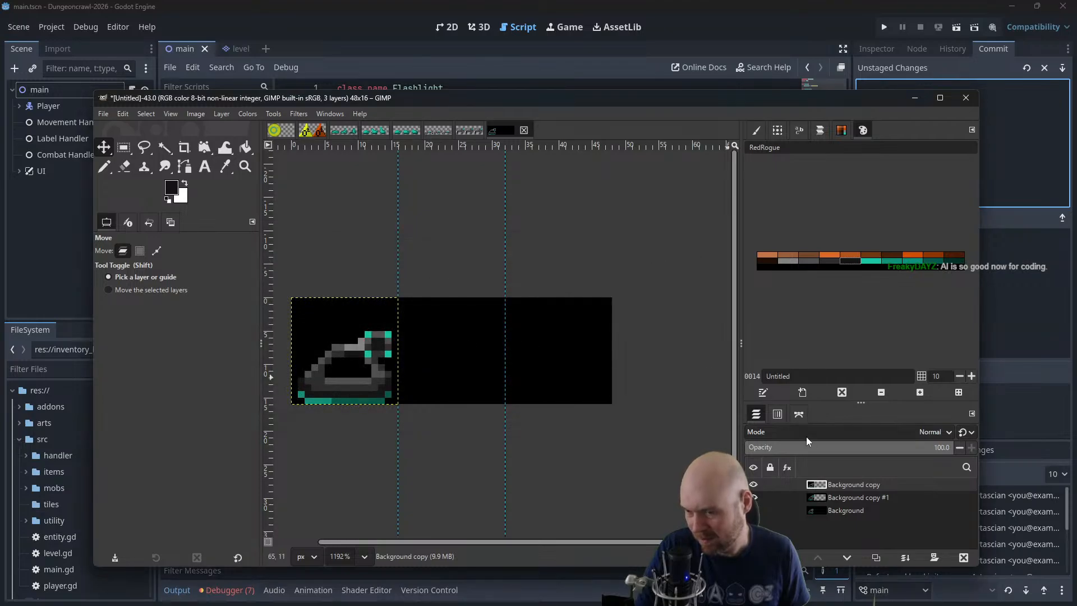
Try spreading the Background copy and Background copy #1 tanks to the third and second frames, and undo both moves
drag(358, 359, 571, 359)
click(858, 497)
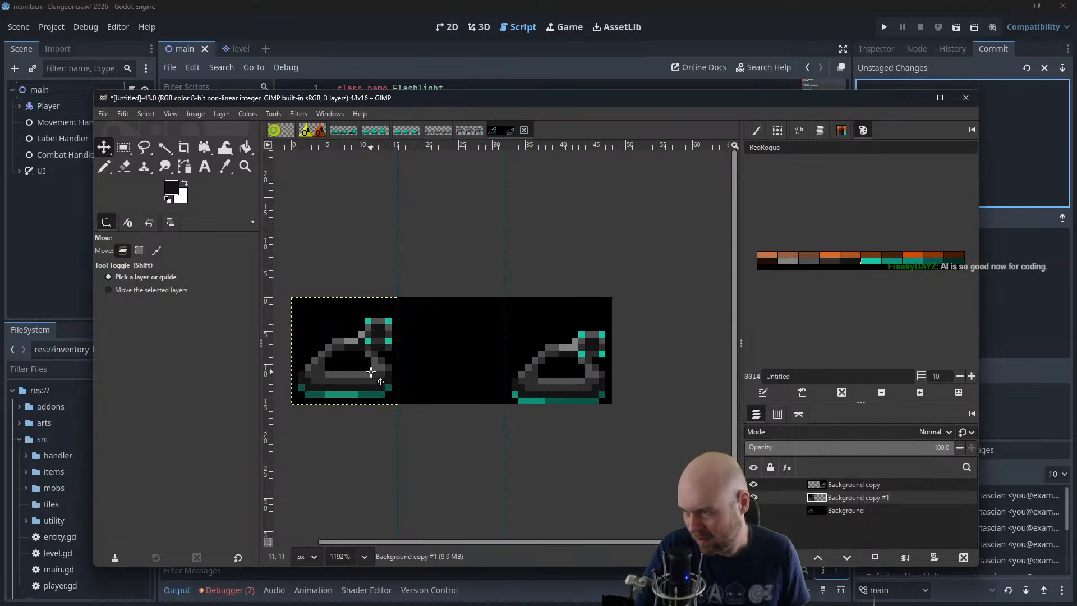
drag(367, 376, 469, 378)
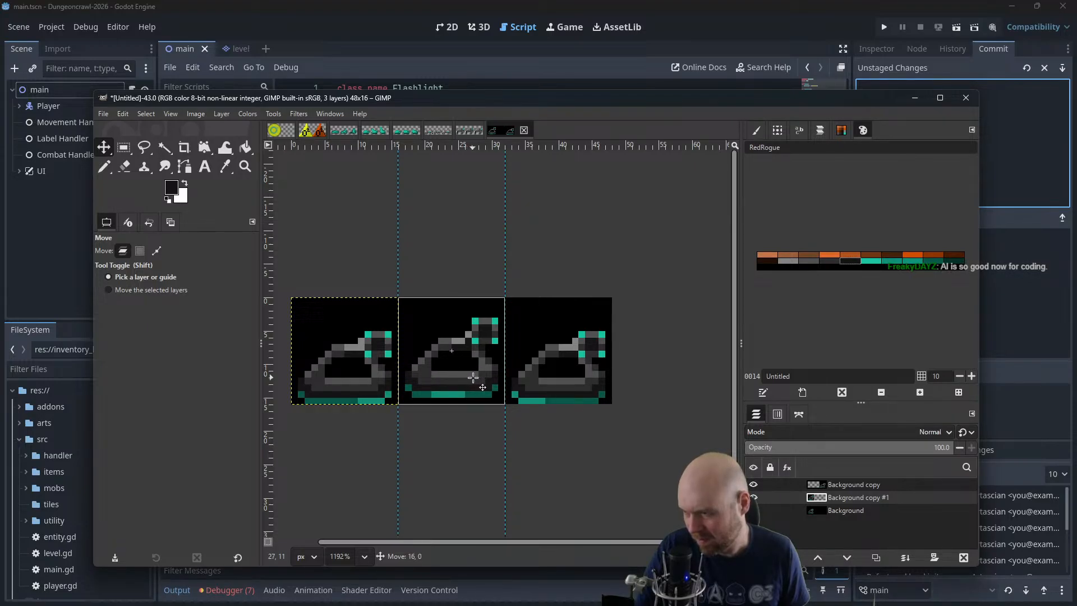
drag(473, 378, 475, 376)
key(ctrl+z)
key(ctrl+z)
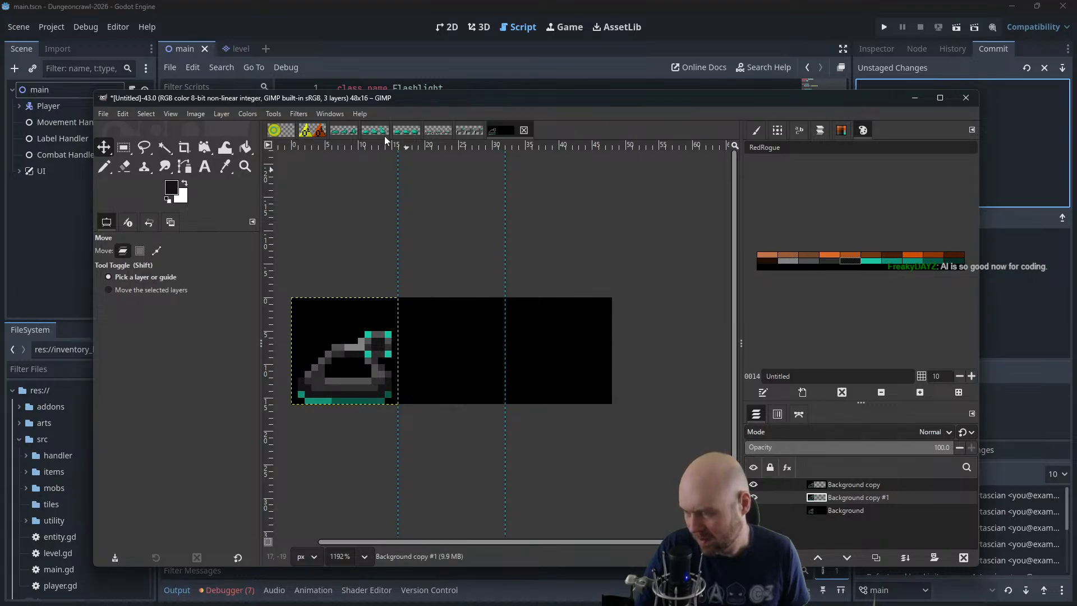
Replay the restacked tank layers in the animation playback preview at 400% zoom, closing it when done
click(299, 113)
mouse_move(338, 367)
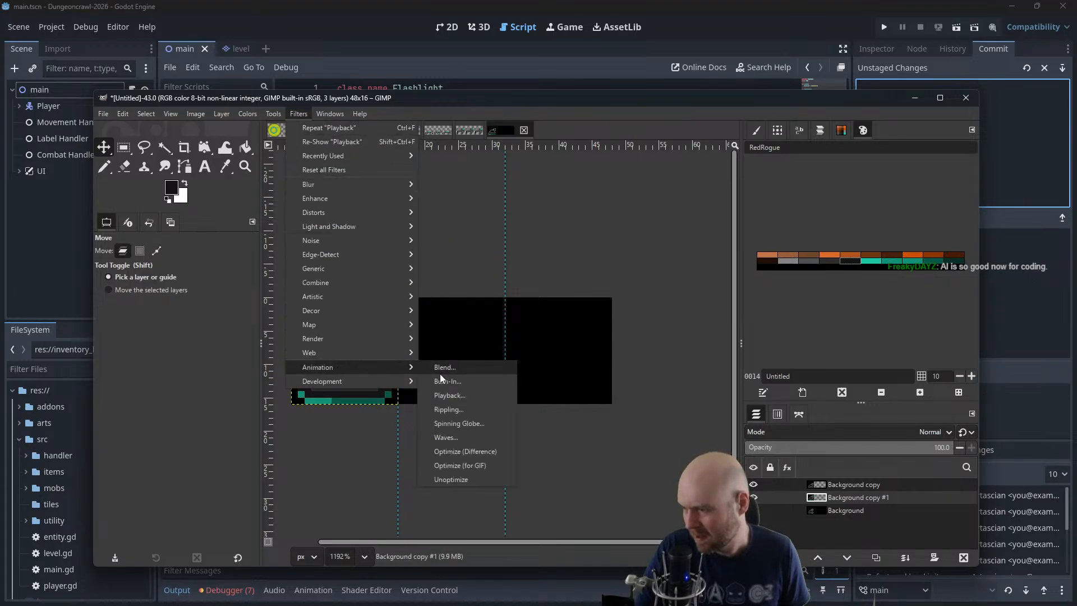
click(454, 395)
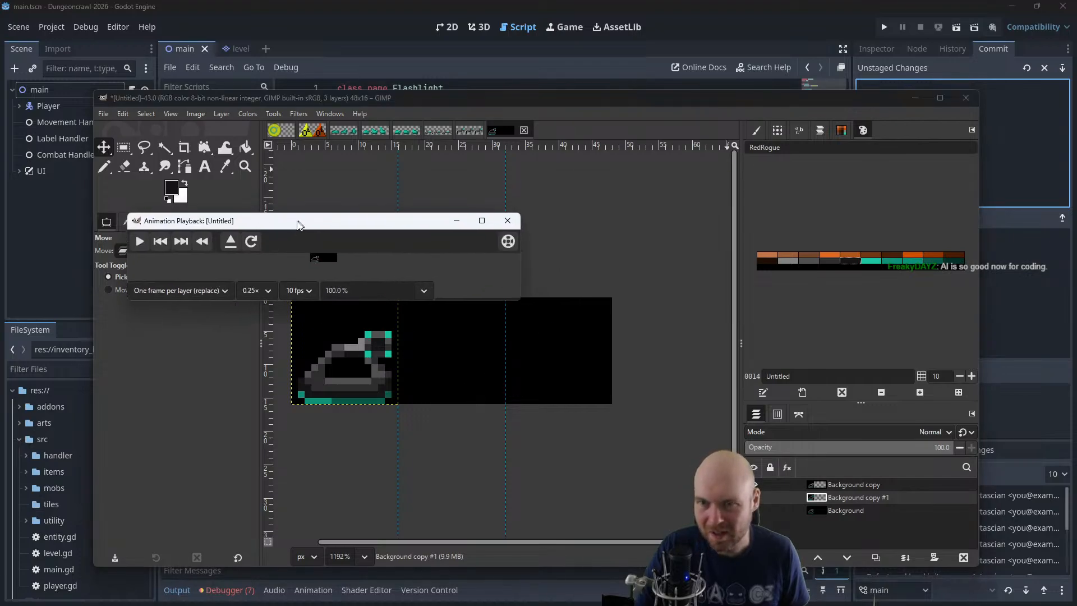
drag(592, 302, 743, 411)
triple_click(415, 402)
text(400)
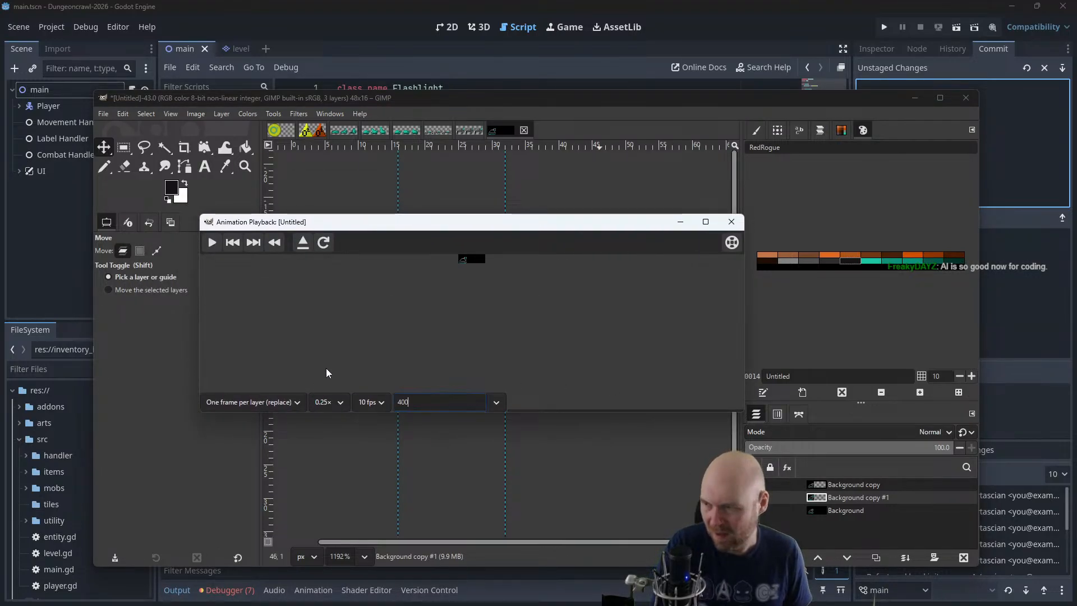
key(Return)
click(212, 242)
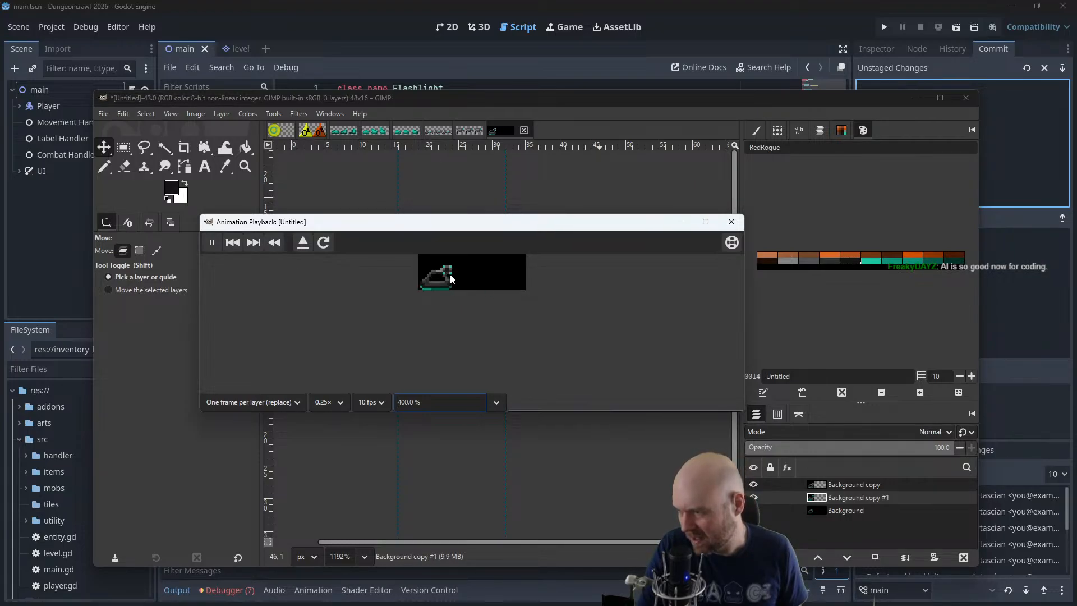
click(732, 223)
Move the Background copy tank to the third frame and the Background copy #1 tank to the second frame
drag(369, 357, 579, 364)
click(448, 357)
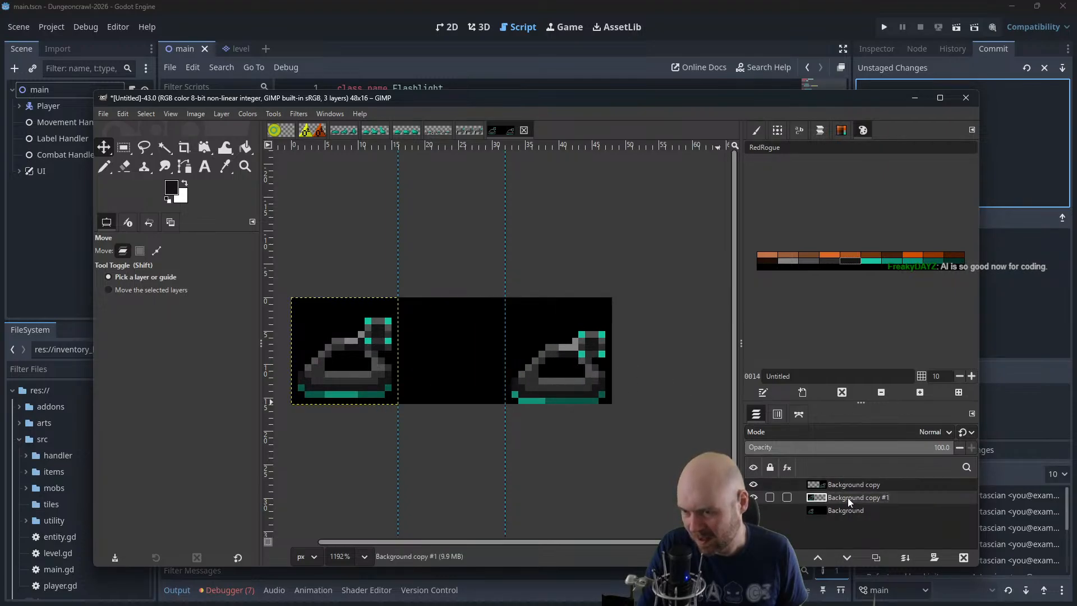
drag(363, 376, 474, 340)
Show the Background layer and stack the Background copy #1 and Background copy tanks over the first frame
click(753, 510)
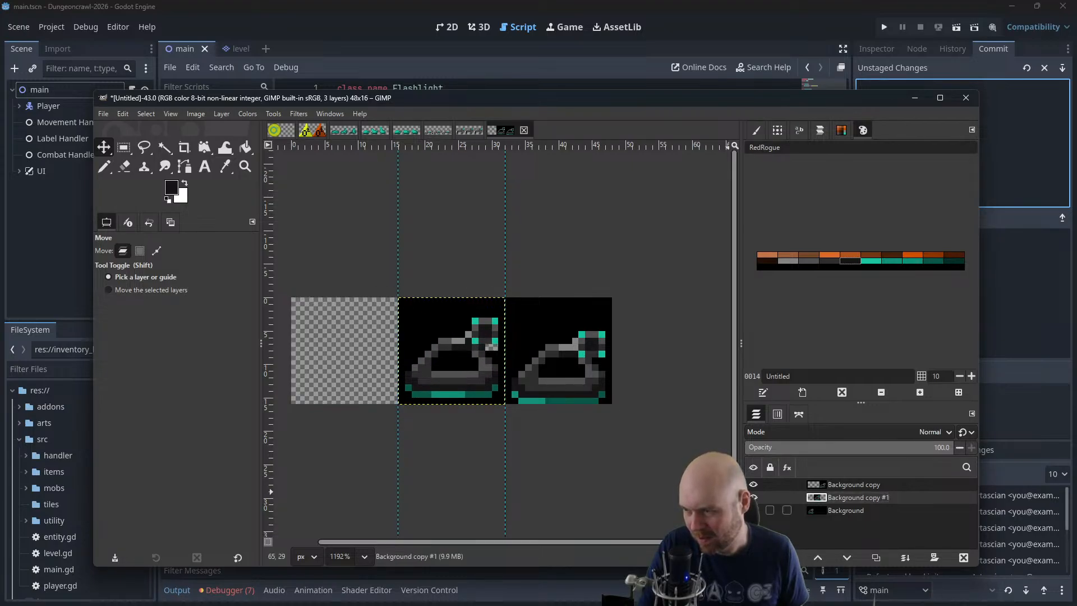
click(104, 167)
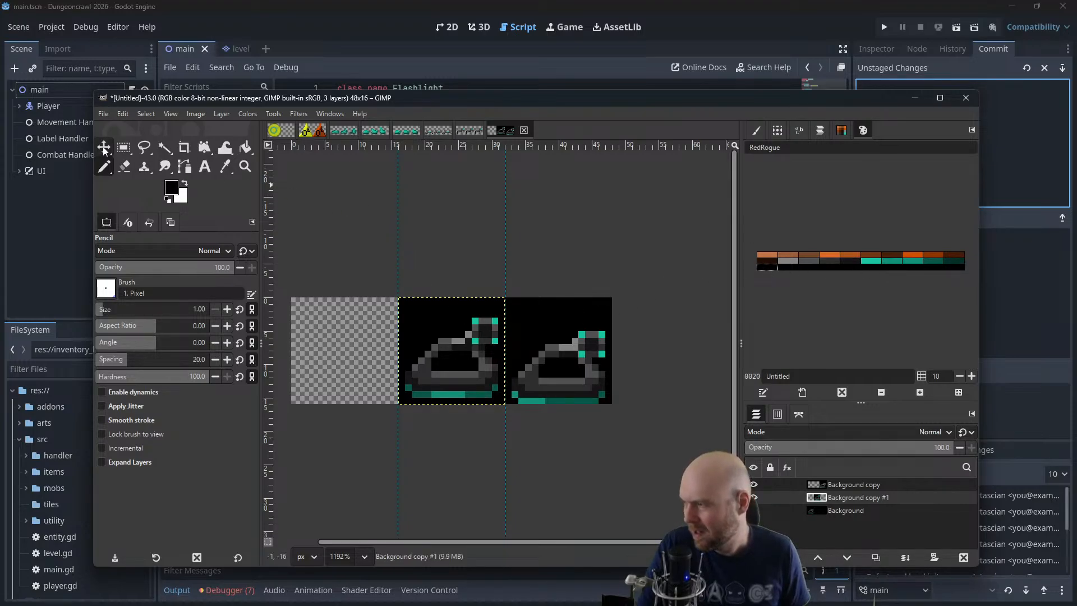
key(m)
click(753, 510)
drag(478, 361, 375, 357)
click(856, 484)
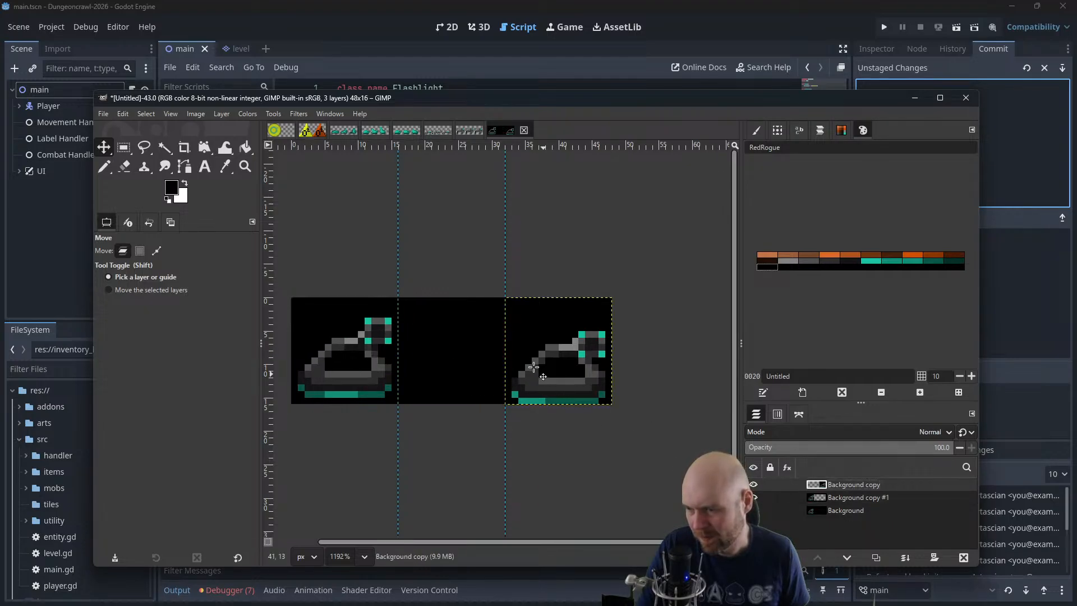
drag(539, 370, 324, 369)
Preview the stacked tank layers with animation playback at 400% zoom in an enlarged window, and close it
click(299, 113)
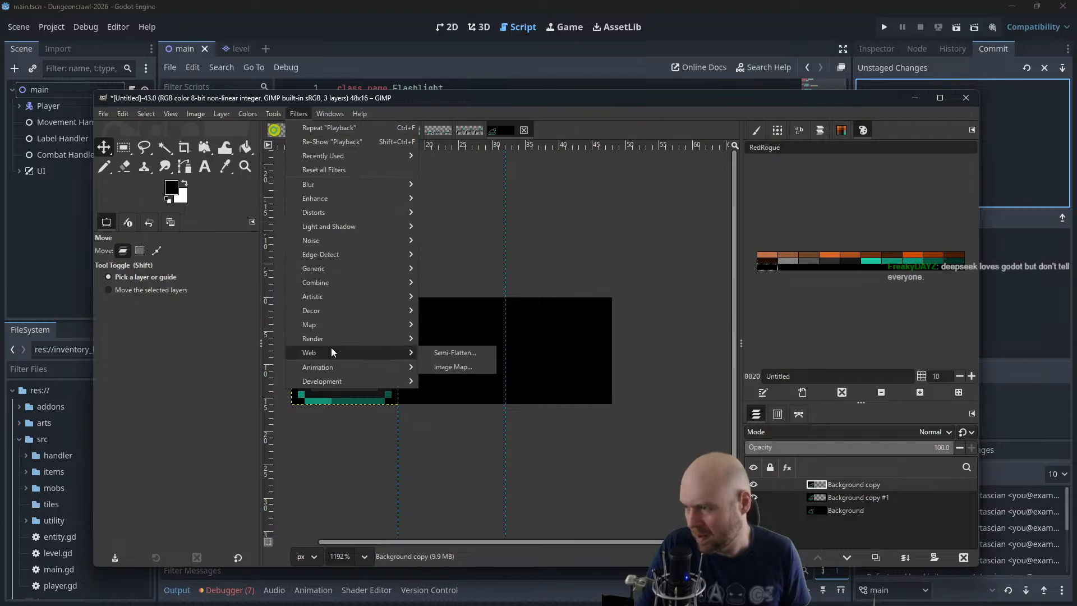
mouse_move(337, 368)
click(447, 395)
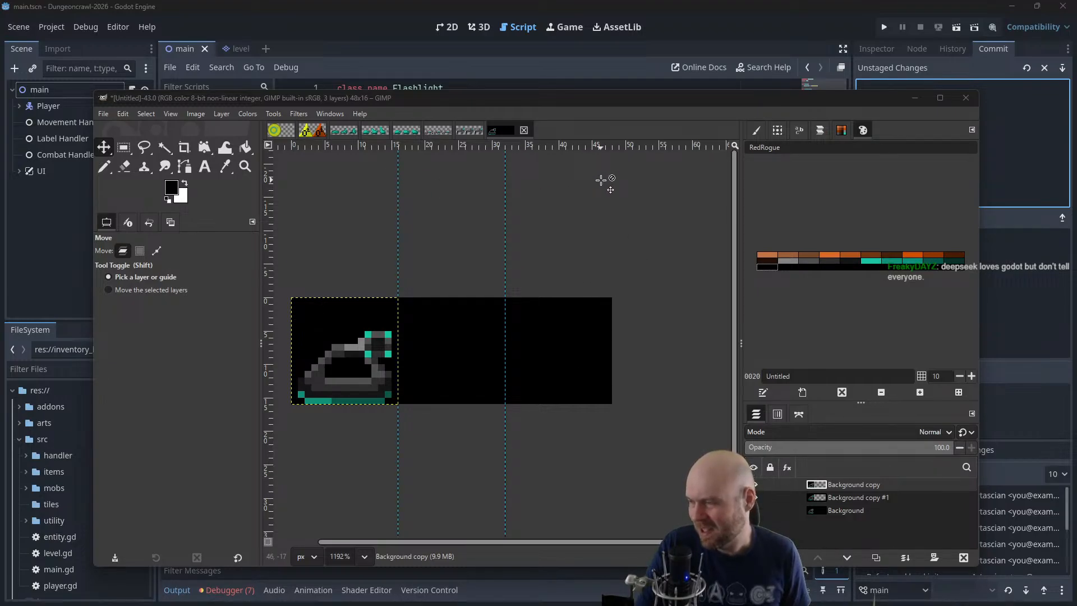
drag(697, 216, 448, 244)
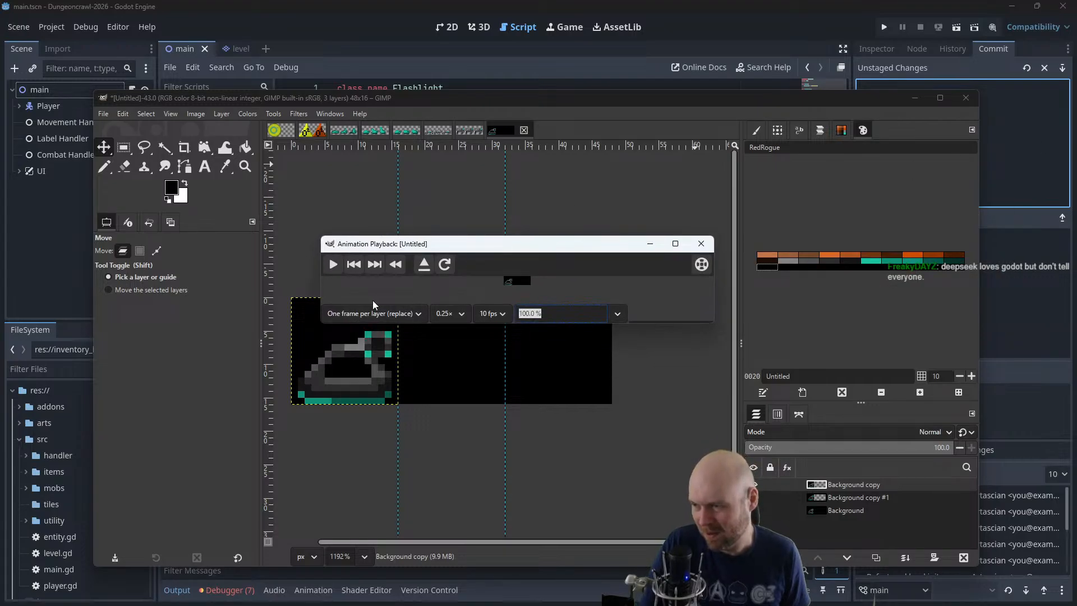
text(400)
key(Return)
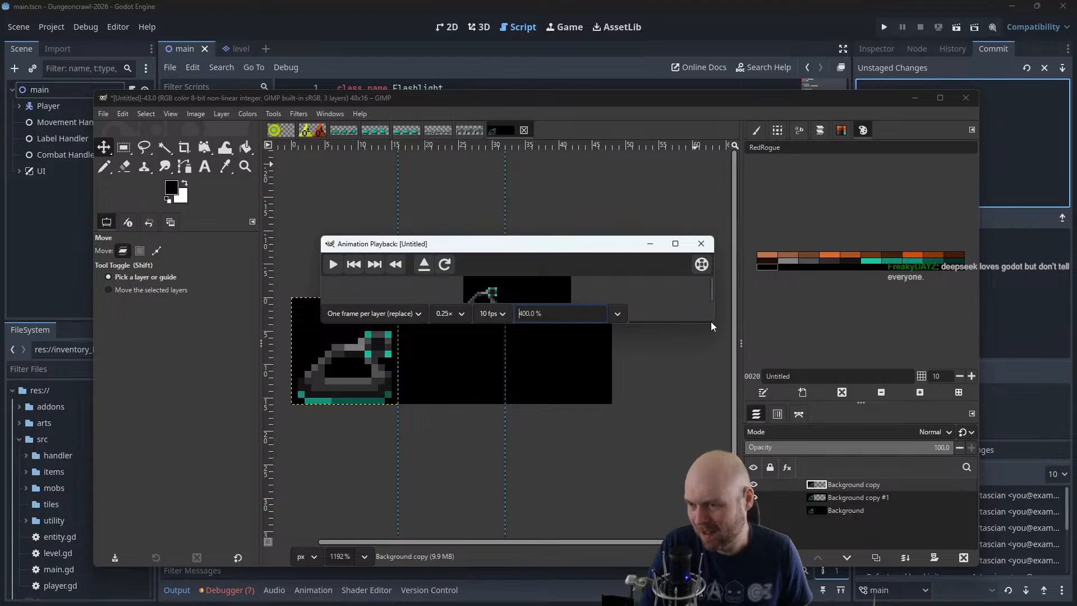
drag(711, 321, 812, 429)
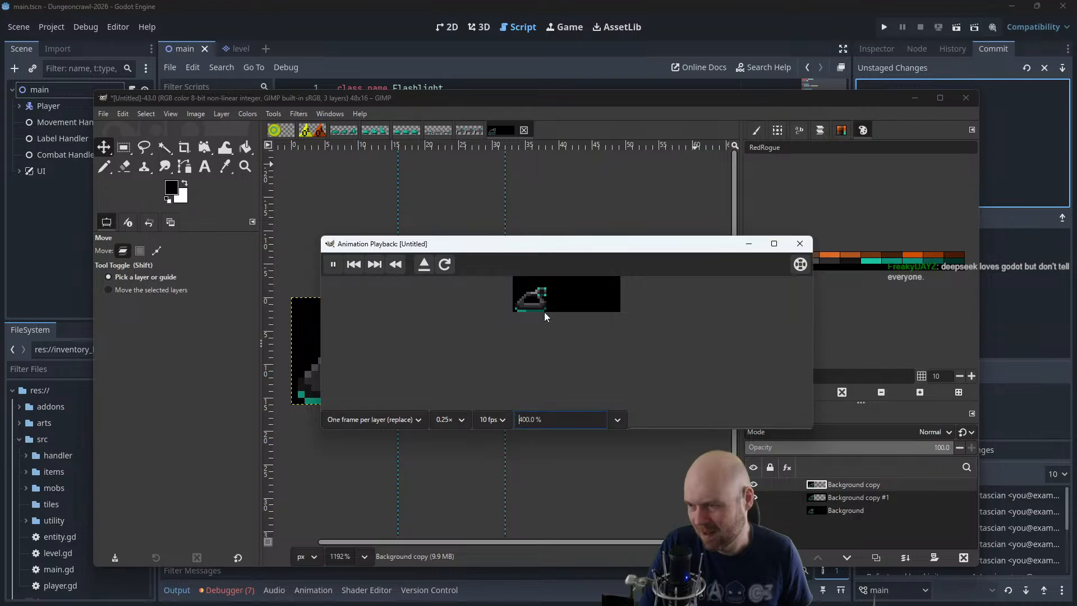
click(800, 244)
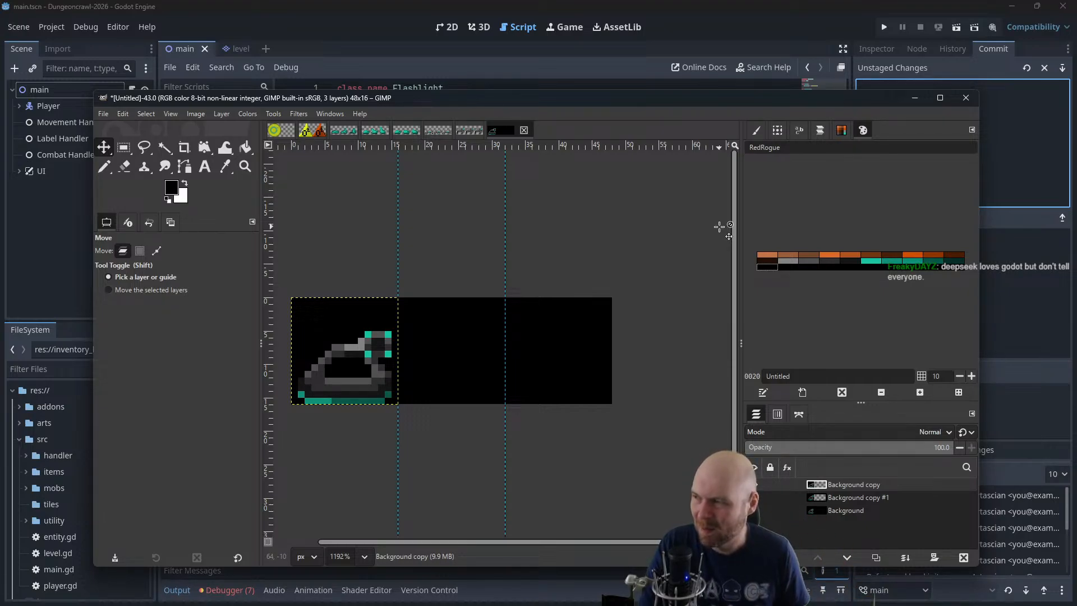
Spread the stacked tanks out again, with Background copy in the third frame and Background copy #1 in the second
drag(384, 389, 592, 386)
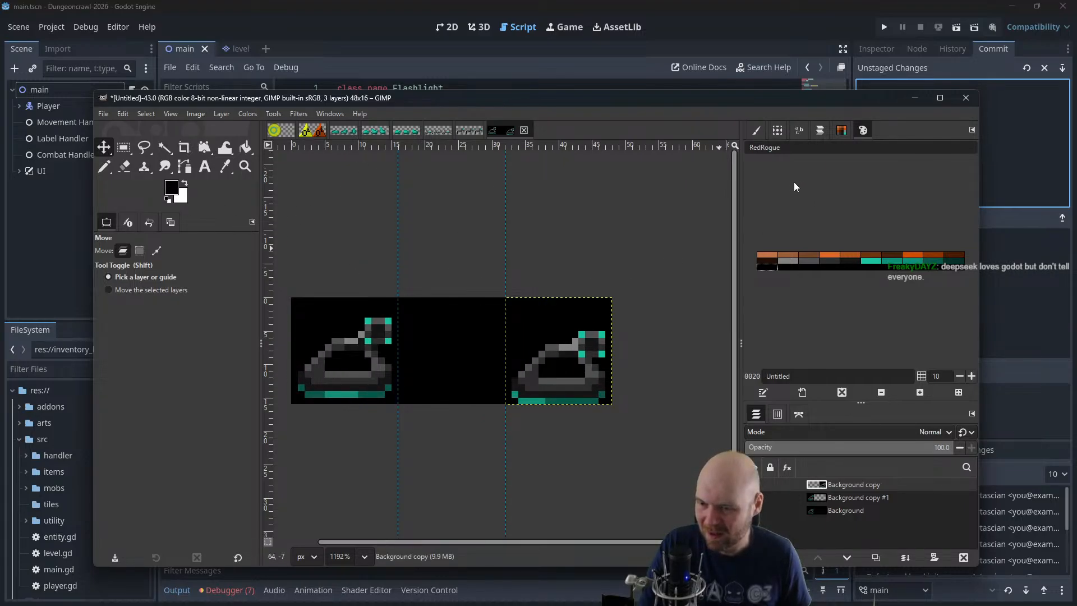
click(862, 497)
drag(389, 365, 492, 371)
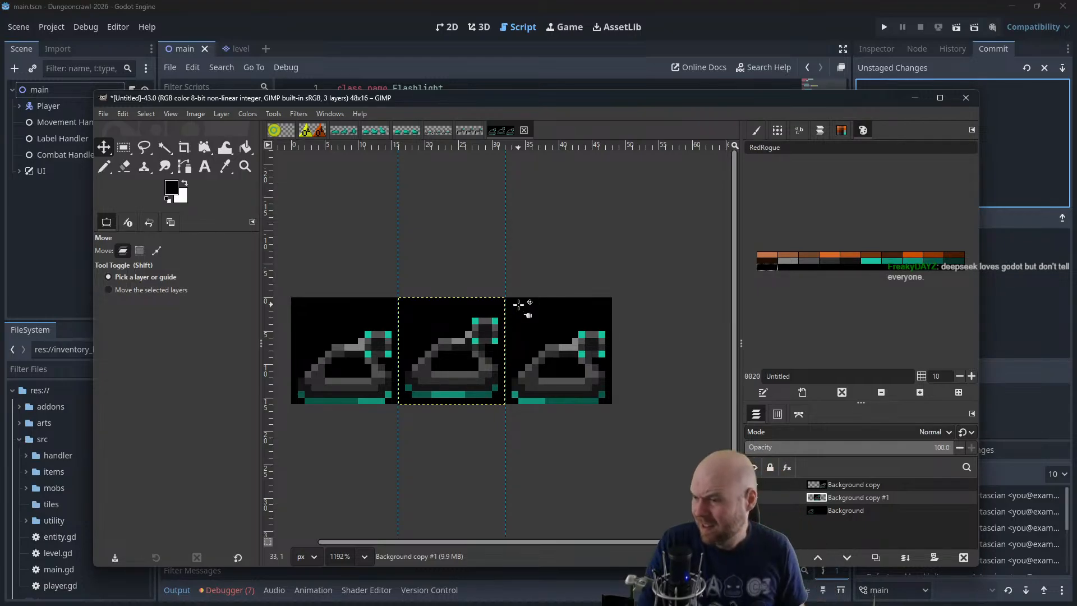
Merge the Background copy #1 and Background copy layers down into the Background layer
click(244, 148)
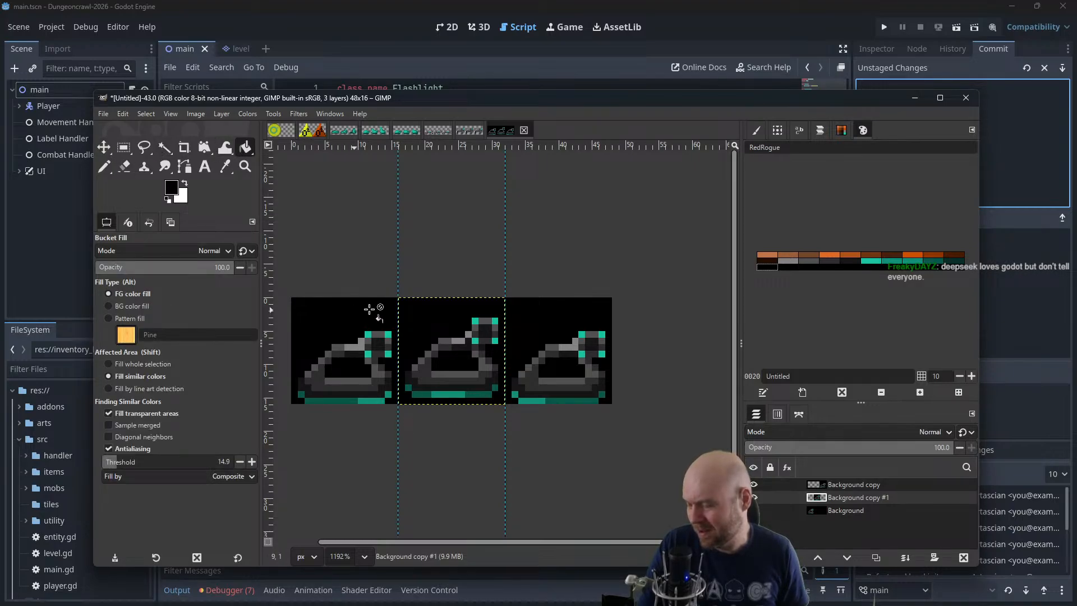
right_click(833, 497)
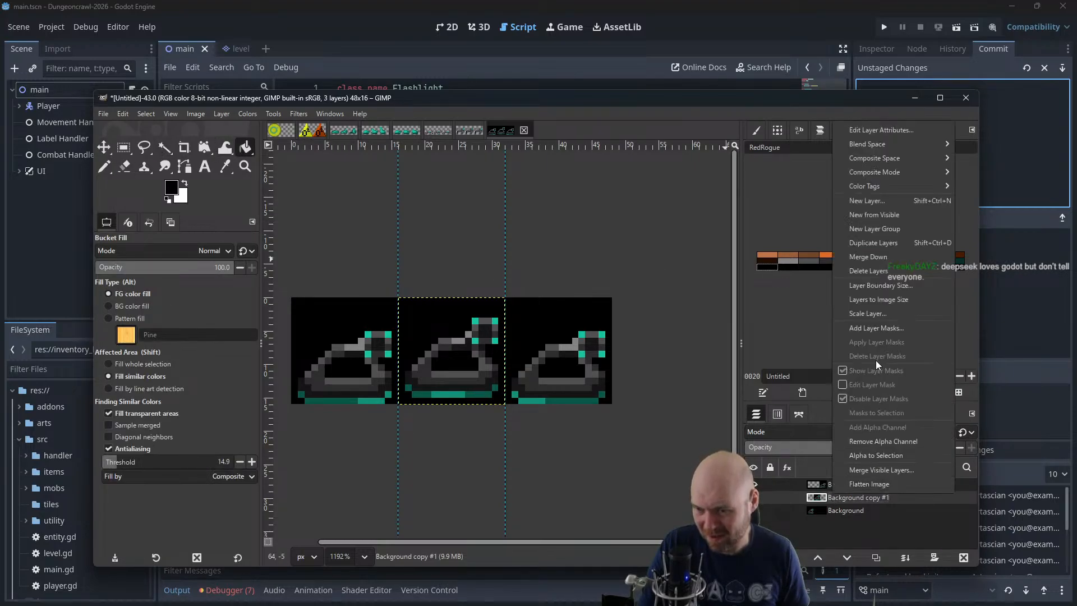
click(879, 260)
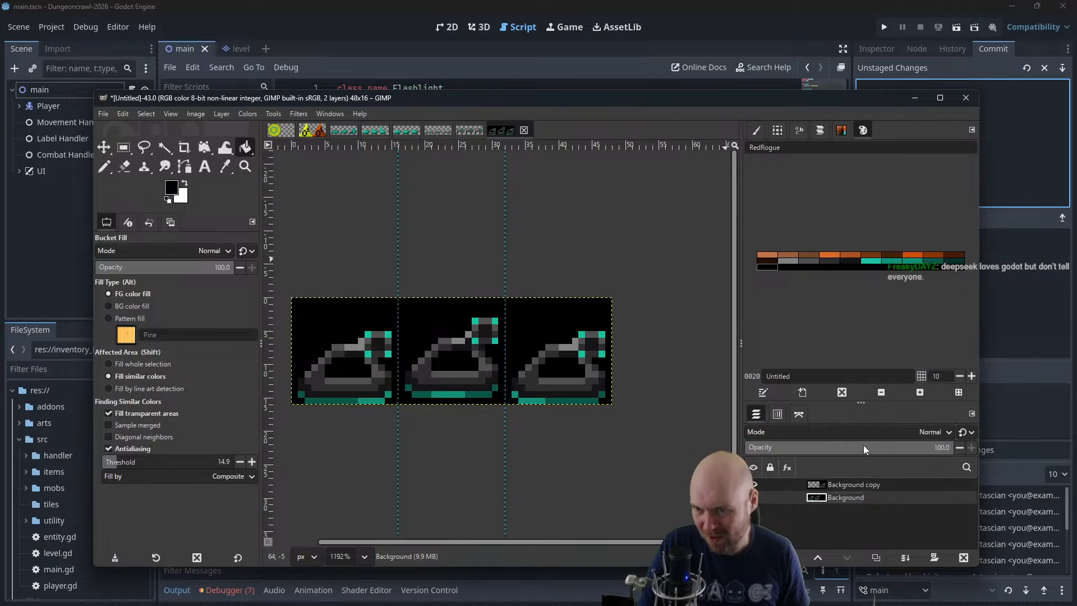
right_click(844, 480)
click(886, 236)
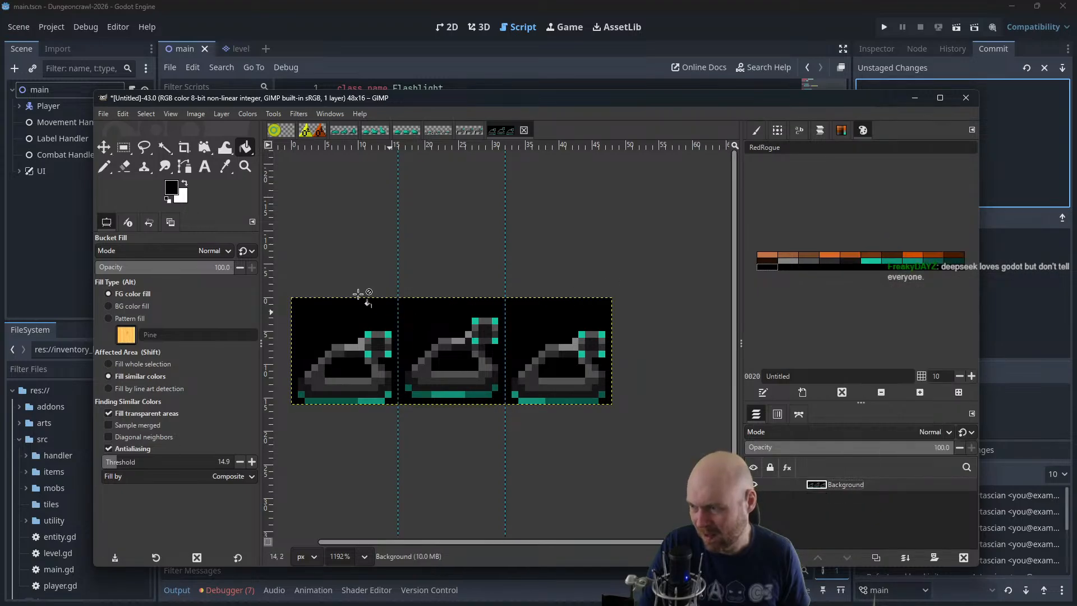
Fuzzy-select and delete the black surrounding the tanks and filling the opening inside each of the three hulls
click(165, 147)
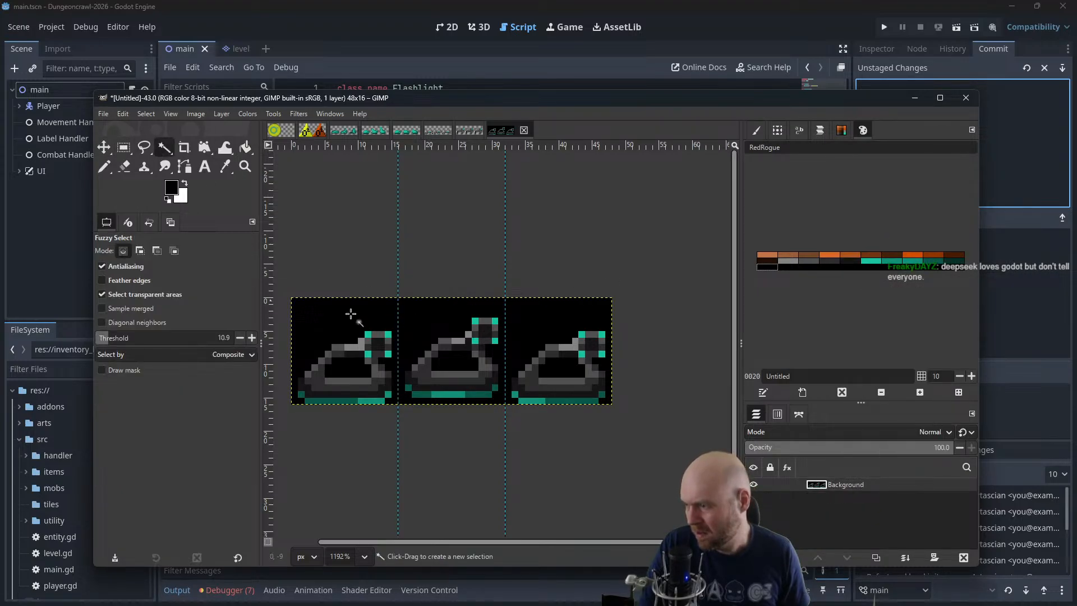
click(354, 315)
key(Delete)
click(353, 367)
key(Delete)
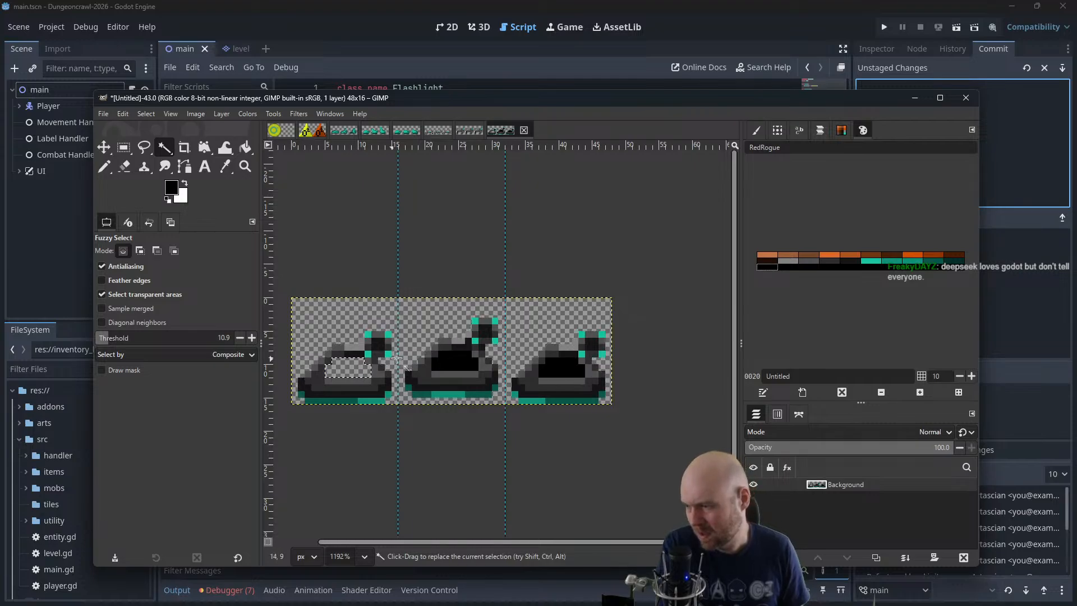
click(454, 361)
key(Delete)
key(Delete)
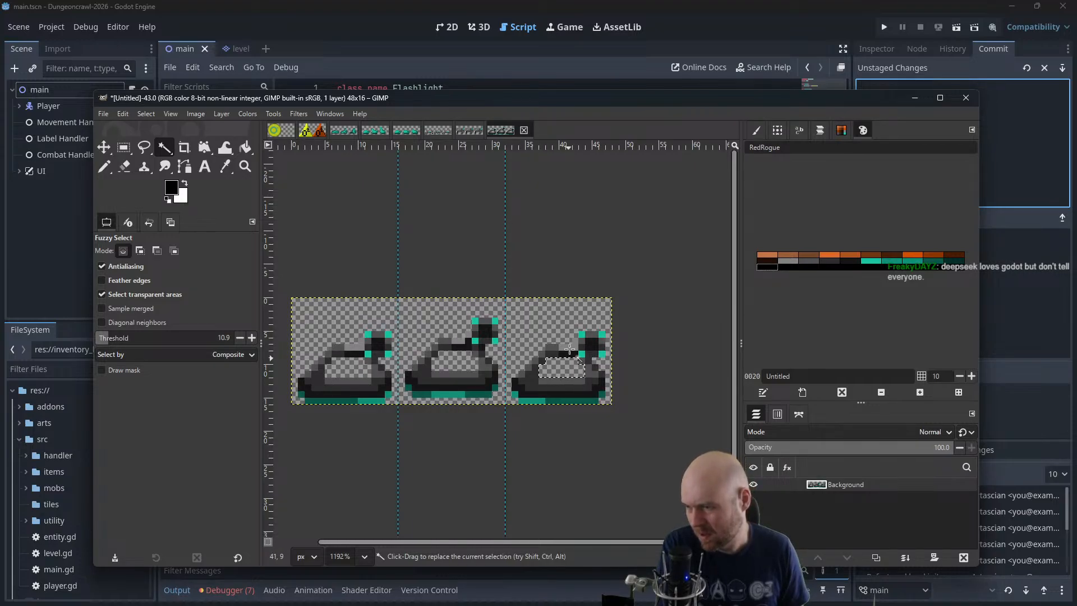
Create a new 48 x 16 px image for the next sprite sheet
key(alt+Tab)
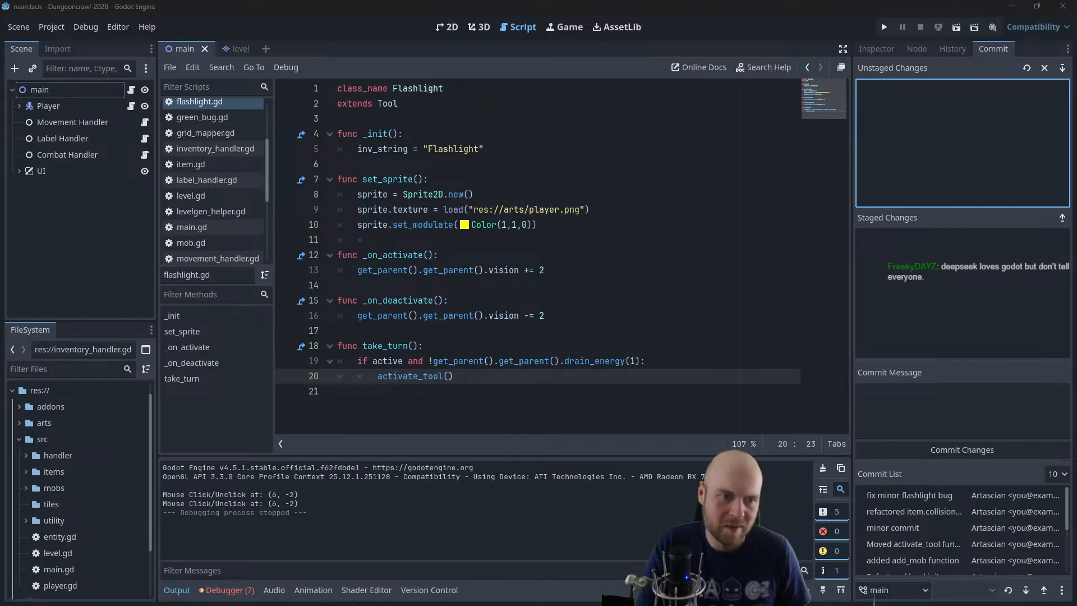
drag(721, 189, 350, 79)
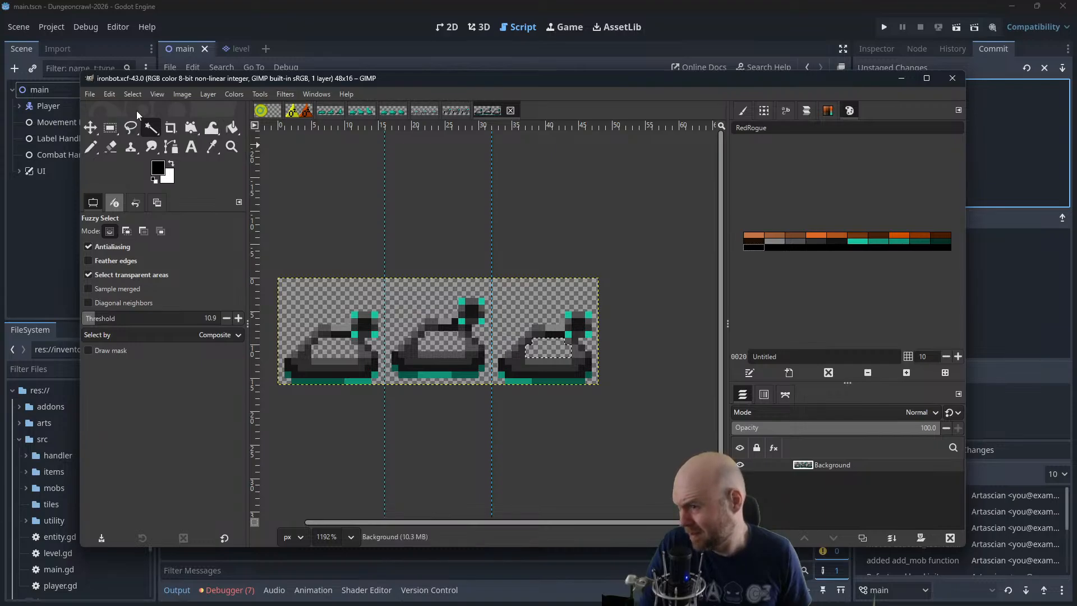
click(92, 95)
click(99, 105)
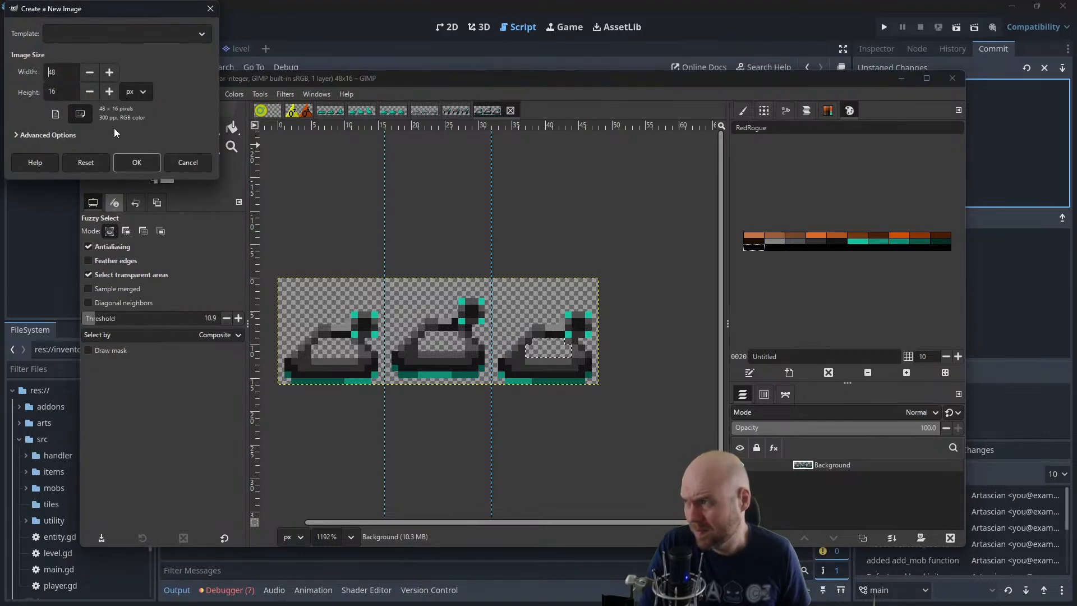
click(136, 163)
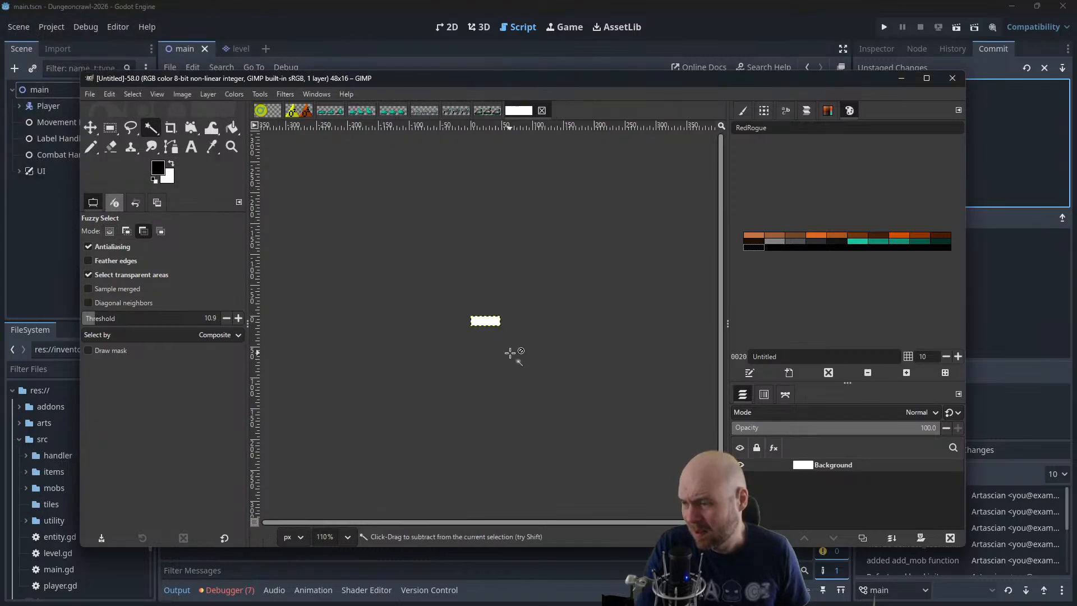
scroll(511, 352, up, 2)
scroll(510, 352, up, 3)
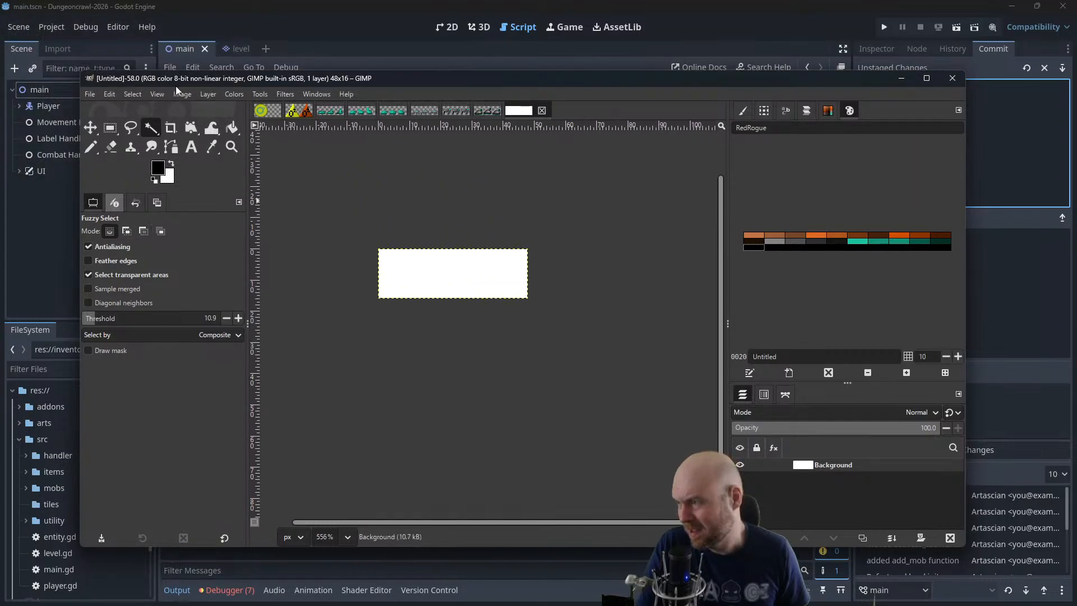
Add an alpha channel to the new sheet's Background layer and replace its white with a black fill
click(206, 94)
mouse_move(241, 193)
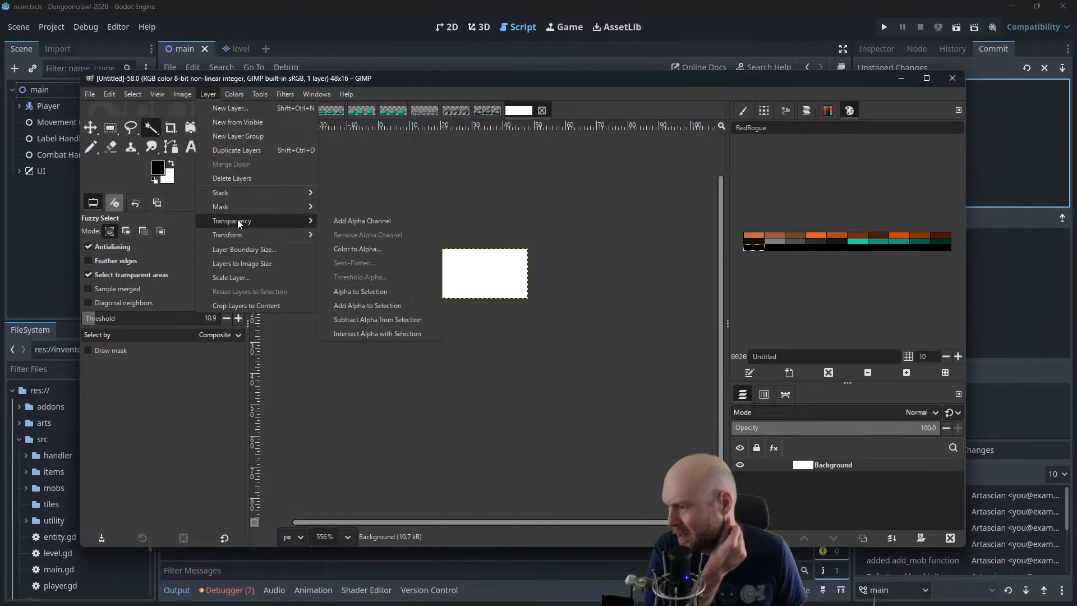
click(362, 221)
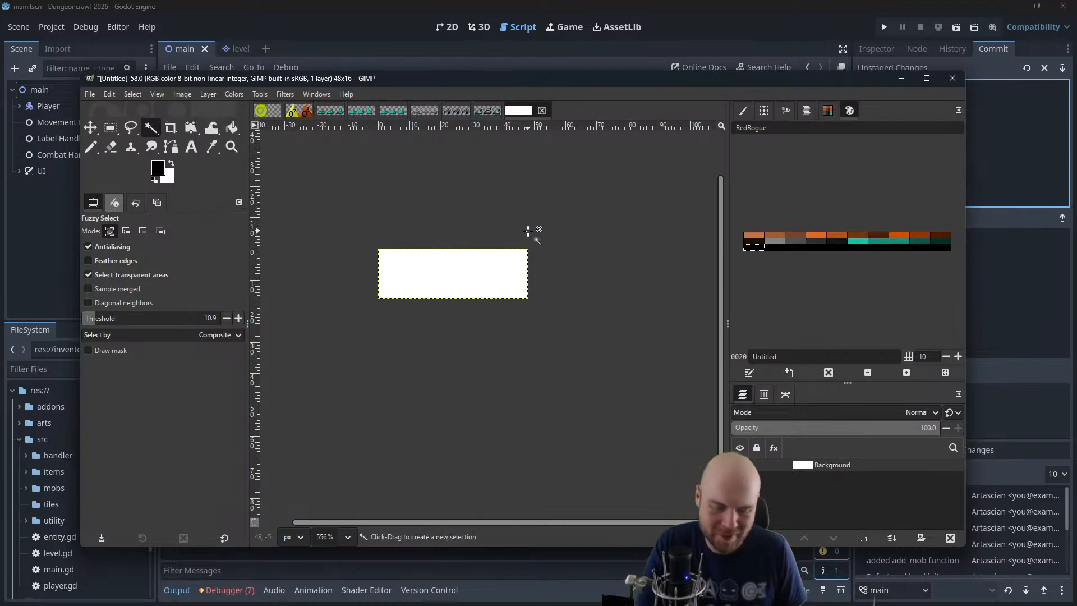
key(Delete)
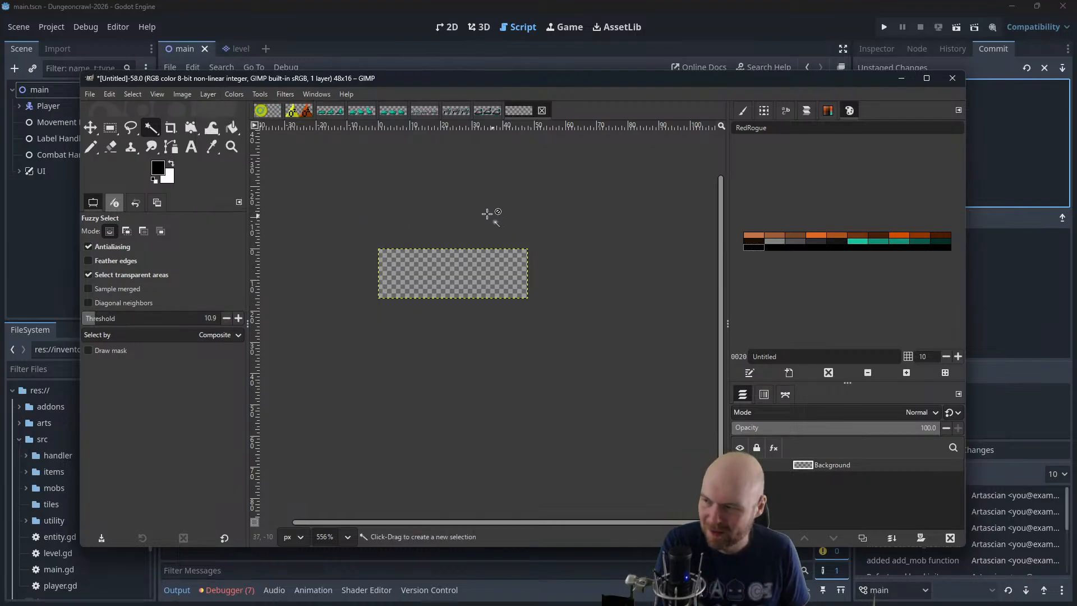
click(232, 128)
click(485, 279)
Add vertical guides at 32 px and 16 px to divide the new sheet into three frames
click(189, 93)
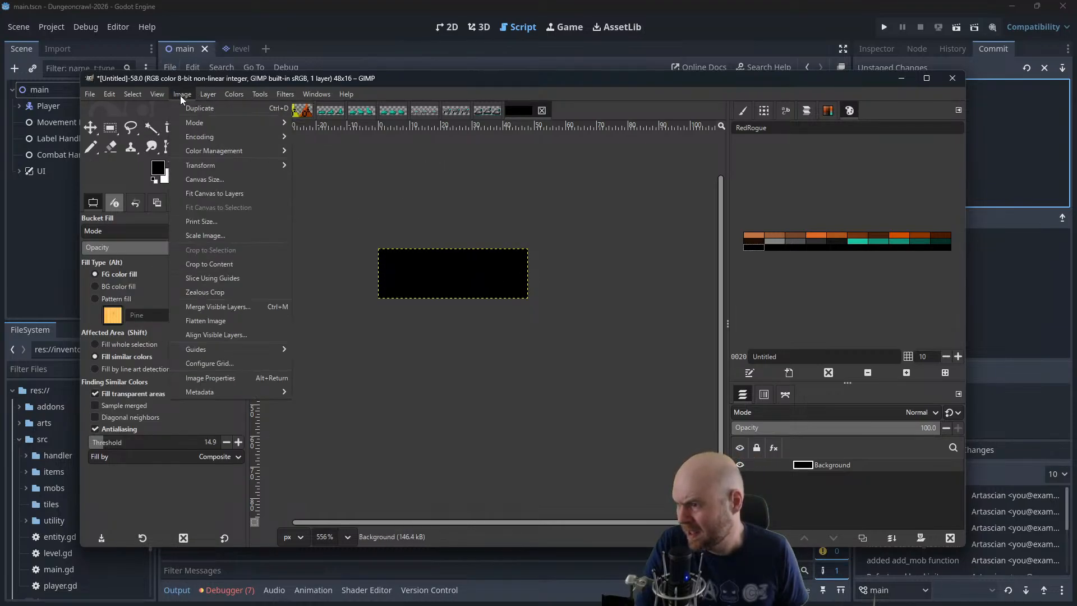
click(181, 95)
click(190, 97)
mouse_move(253, 352)
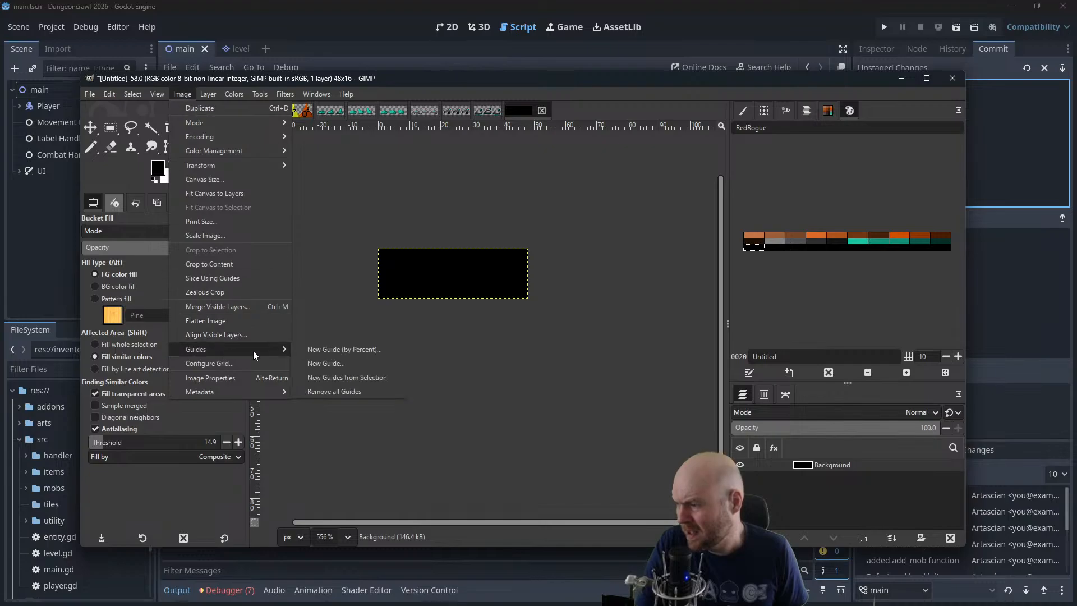
click(349, 365)
key(Return)
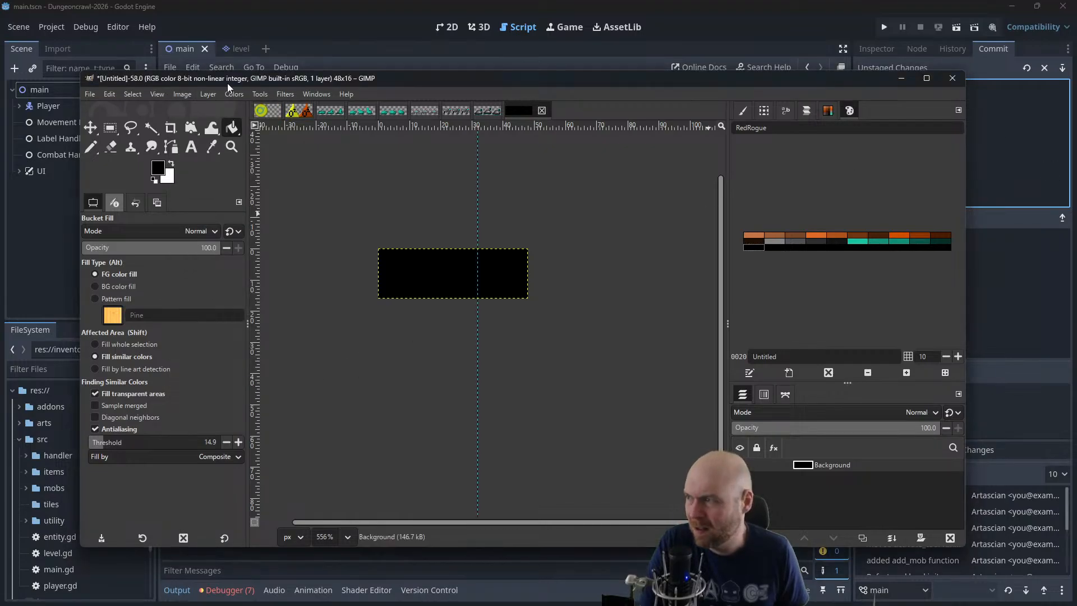
click(182, 95)
mouse_move(267, 349)
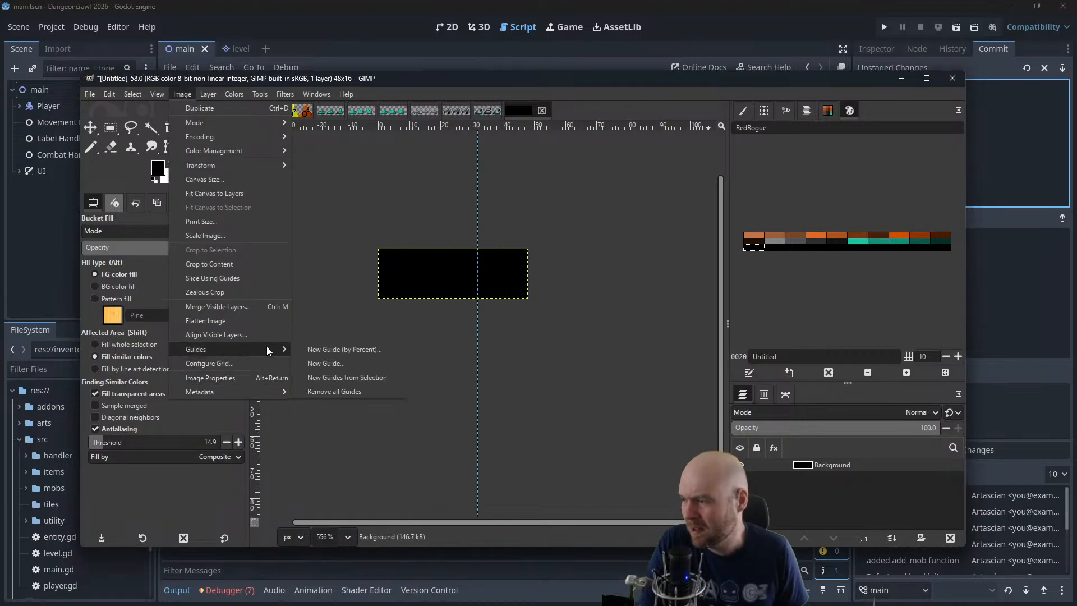
click(324, 364)
key(Return)
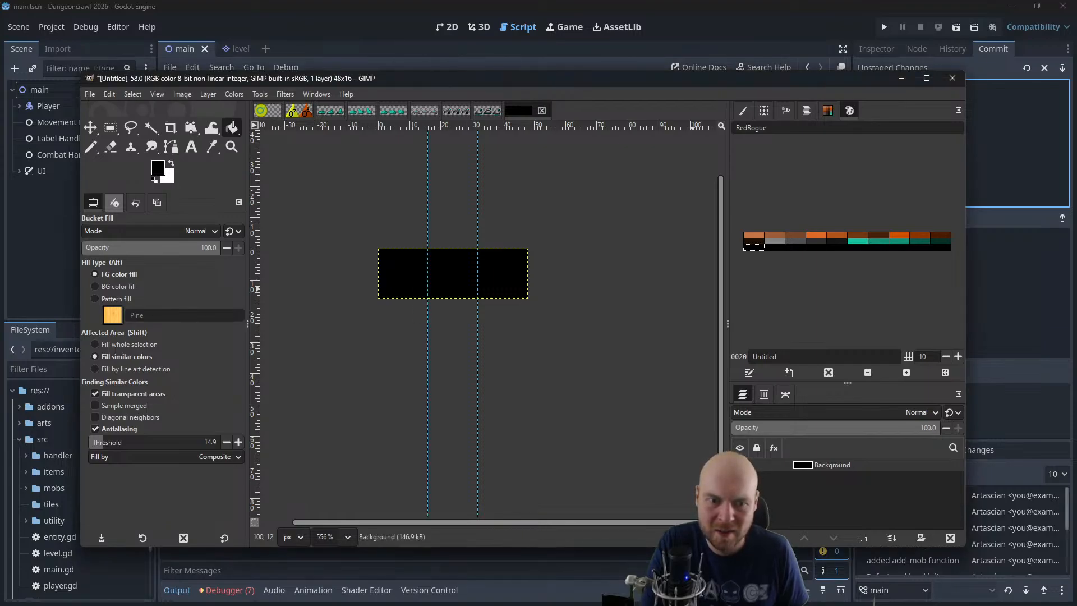
Activate the Pencil tool with the 1-pixel brush for drawing on the black sheet
scroll(413, 276, up, 5)
scroll(398, 278, up, 1)
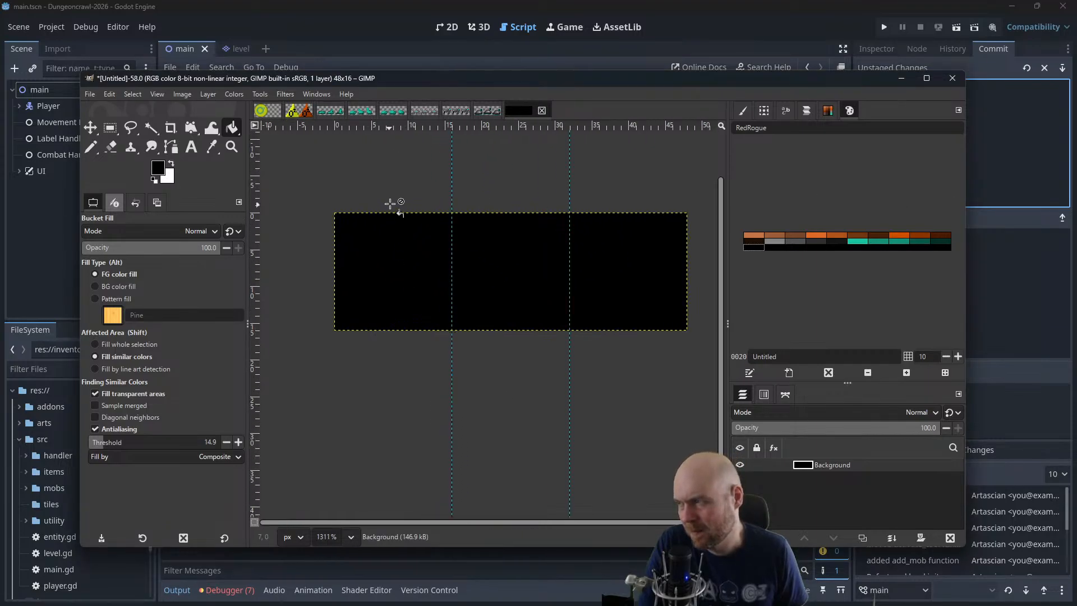
drag(392, 203, 413, 221)
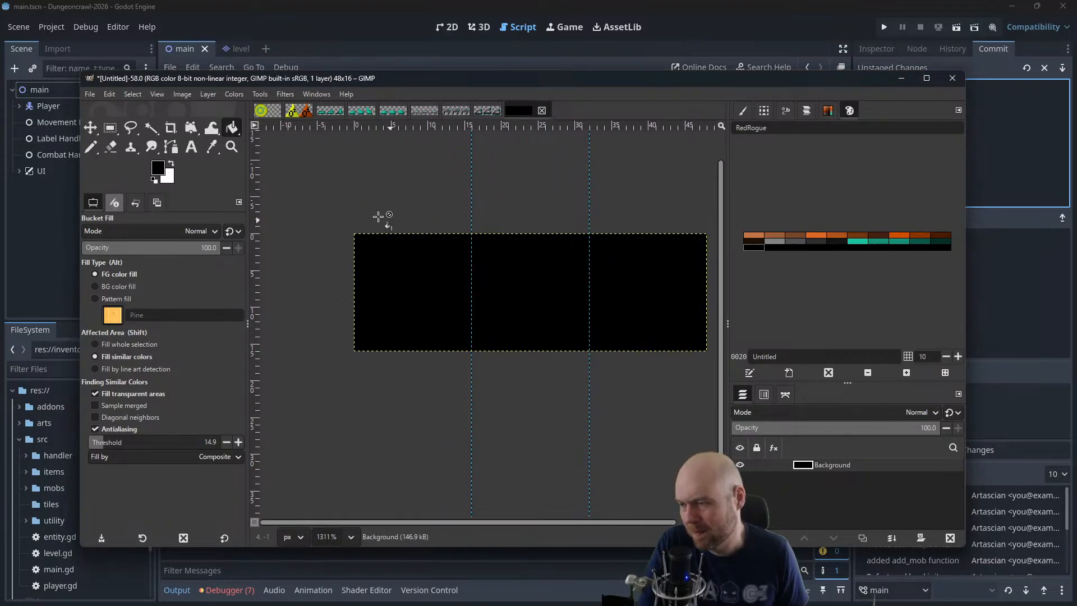
click(90, 148)
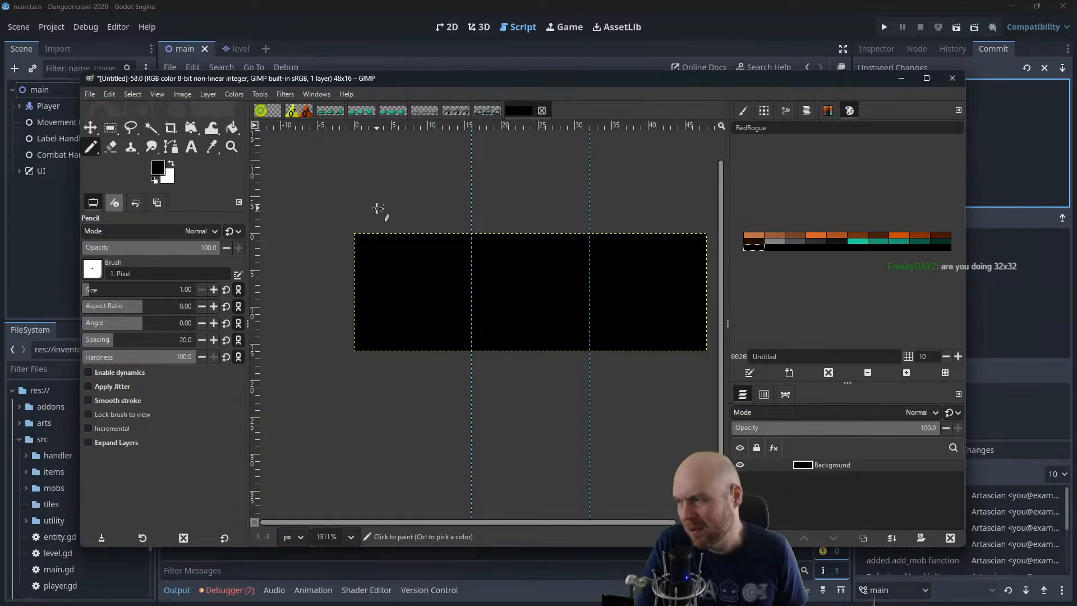
scroll(447, 276, up, 3)
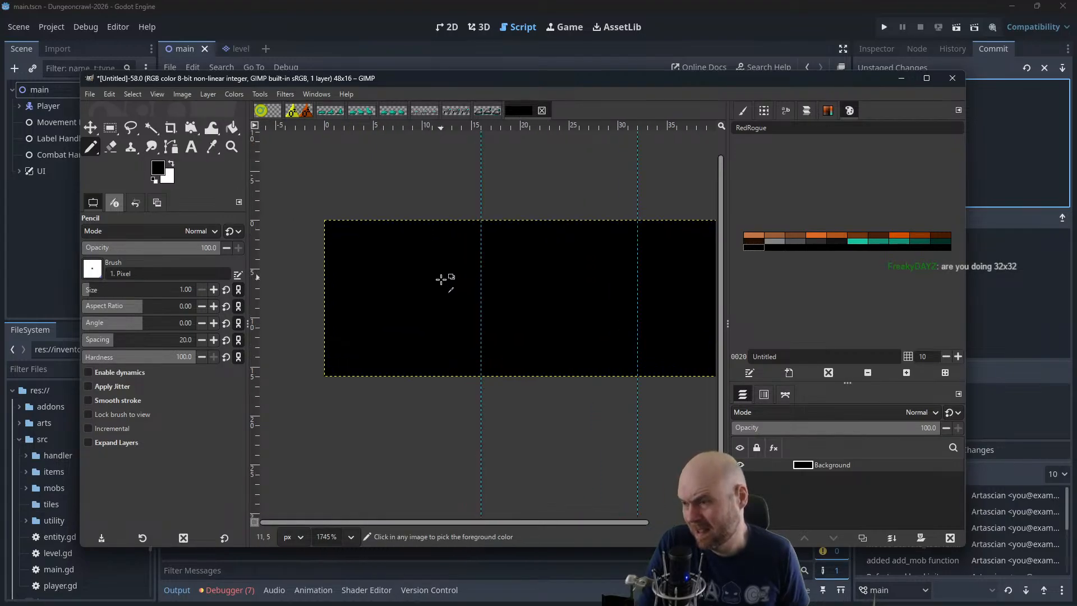
scroll(453, 257, down, 3)
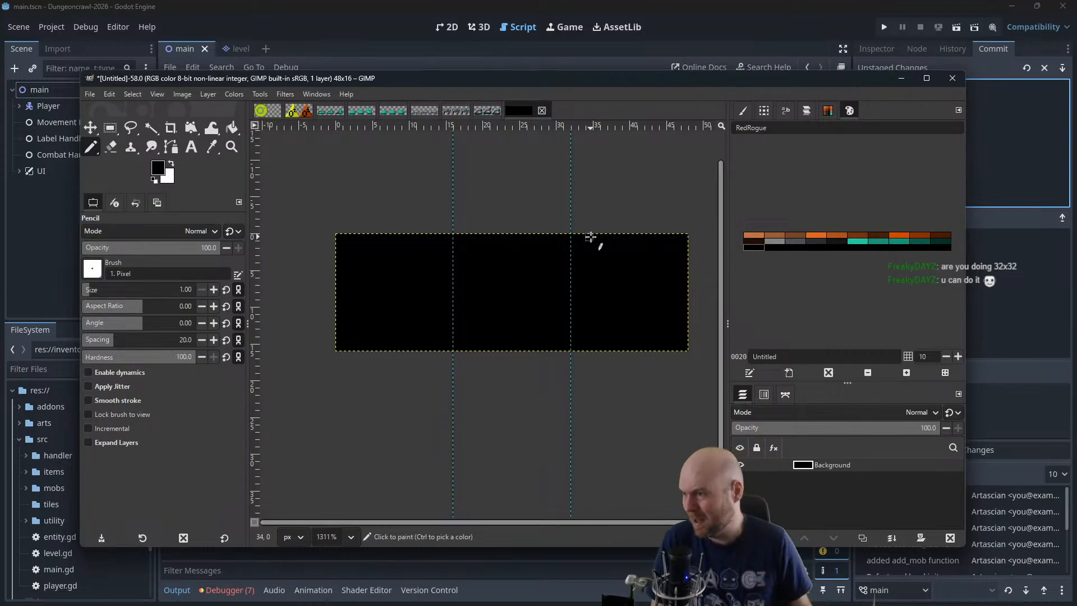
Look over the finished slime, walkerbot and small_crabbot sprite sheets for reference
click(331, 112)
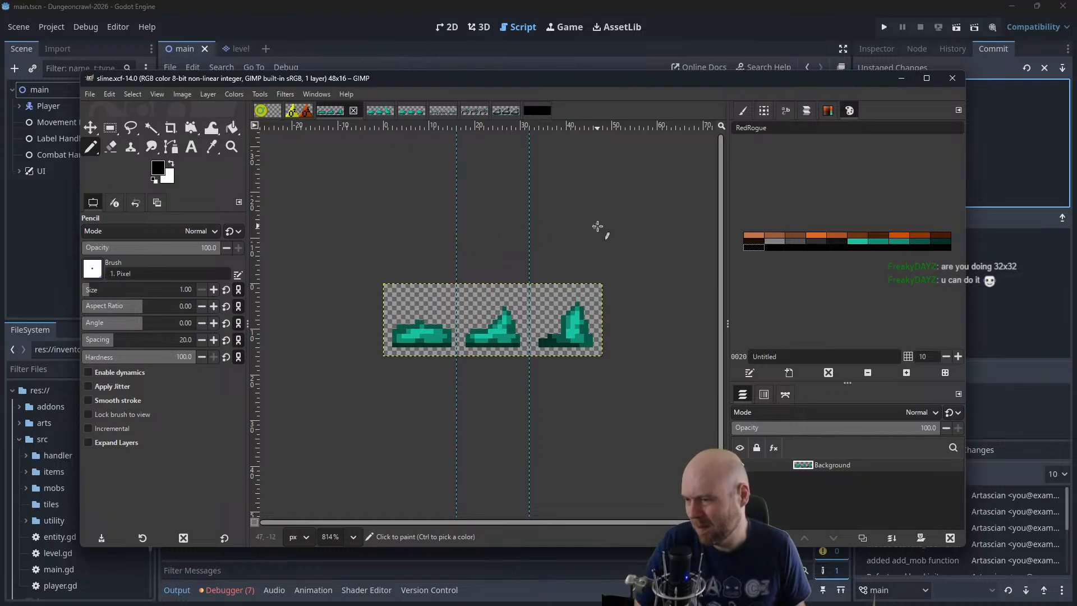
ctrl+scroll(597, 227, down, 5)
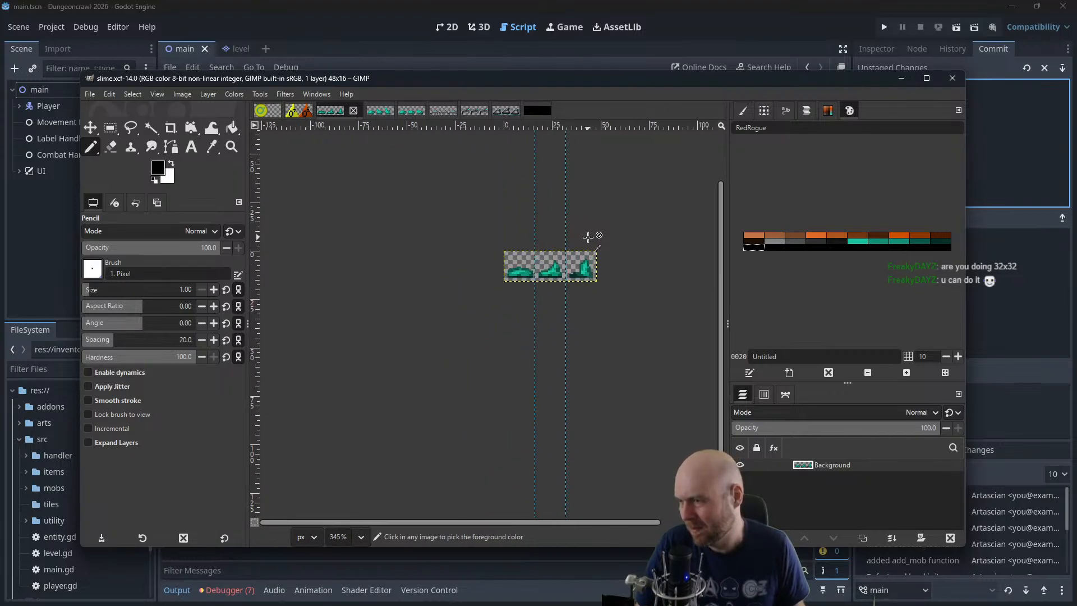
click(473, 110)
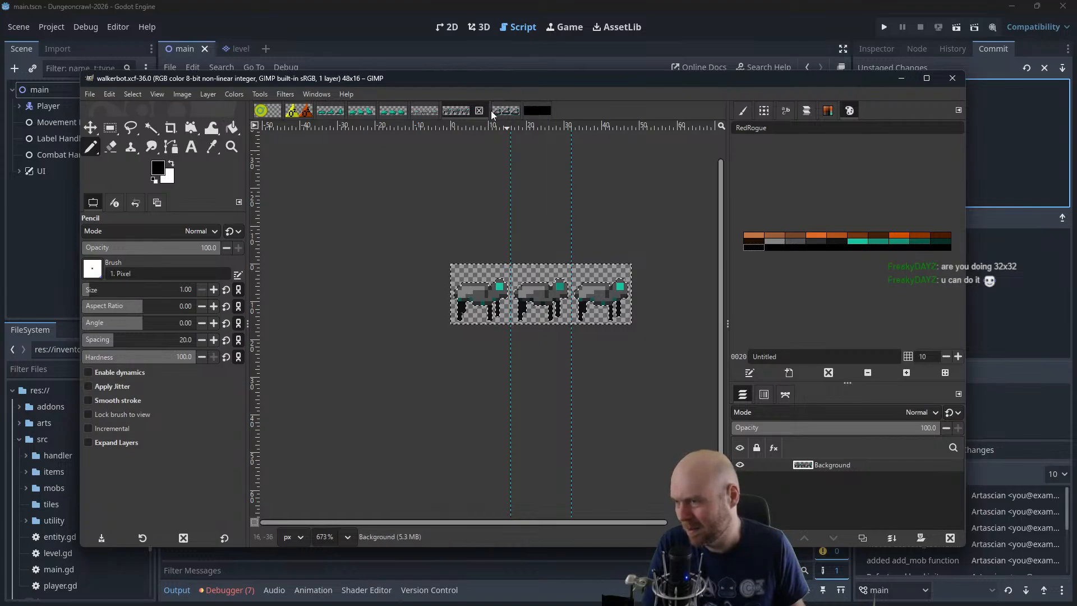
click(419, 110)
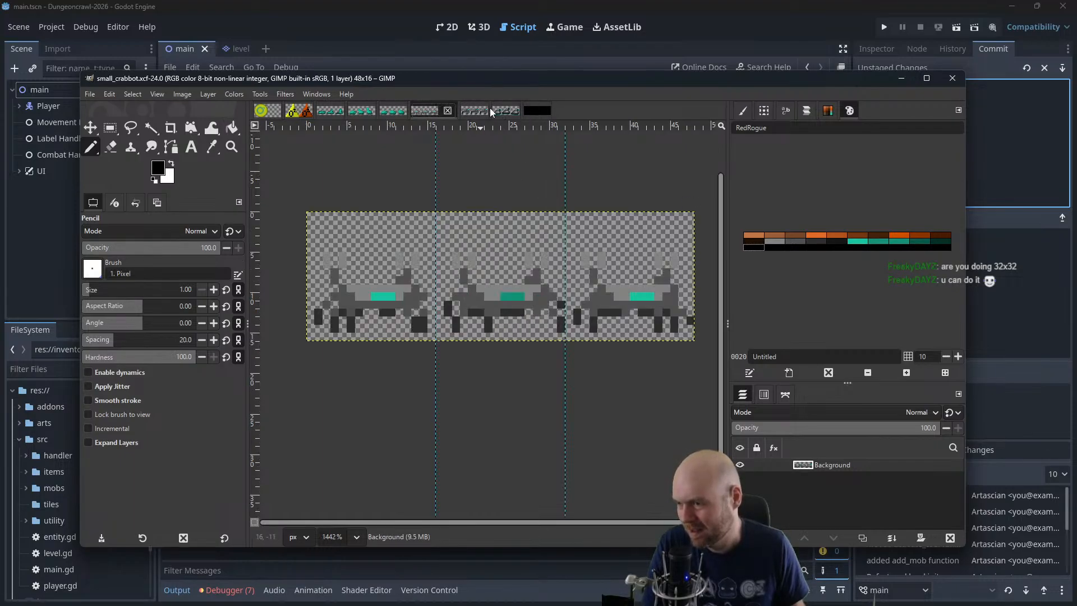
Return to the untitled black sheet and choose the medium gray of the RedRogue palette as the drawing color
click(532, 111)
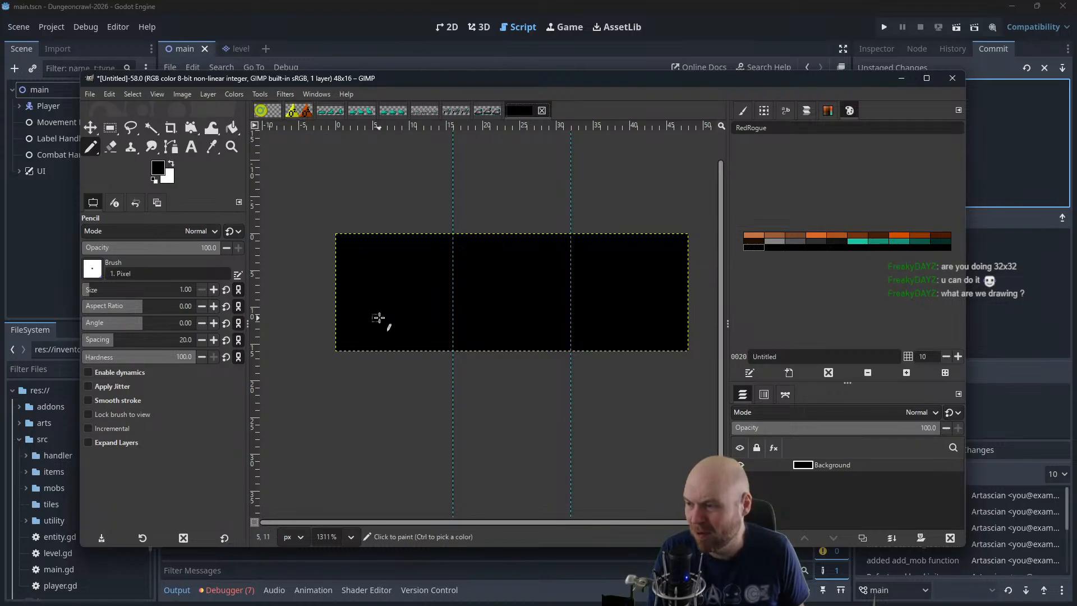
click(780, 244)
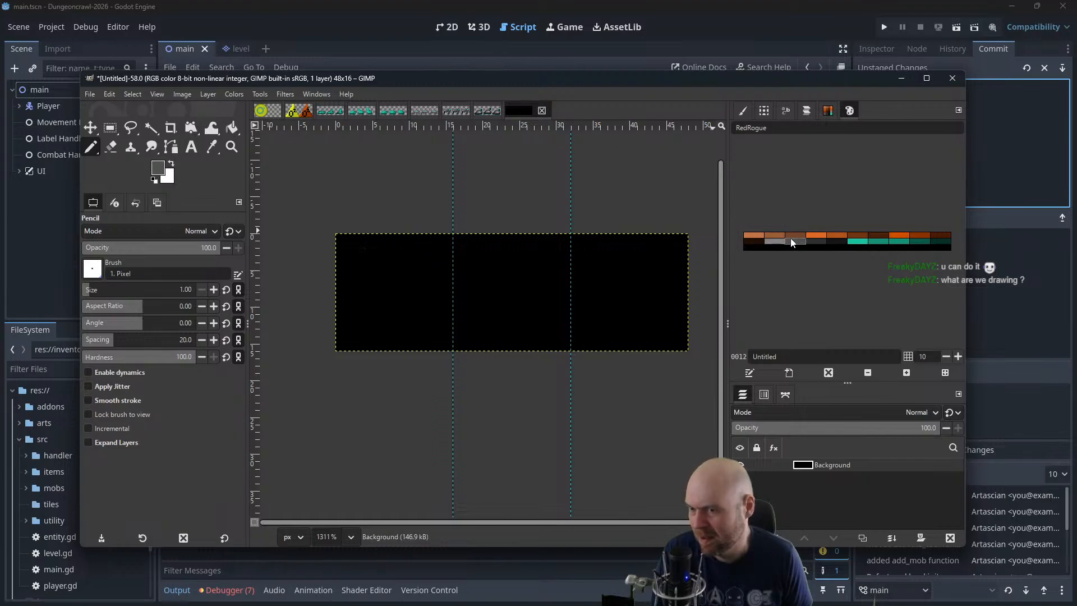
mouse_move(359, 245)
mouse_down()
mouse_move(432, 255)
mouse_move(443, 325)
mouse_move(429, 334)
mouse_move(362, 308)
mouse_move(371, 242)
mouse_up()
key(ctrl+z)
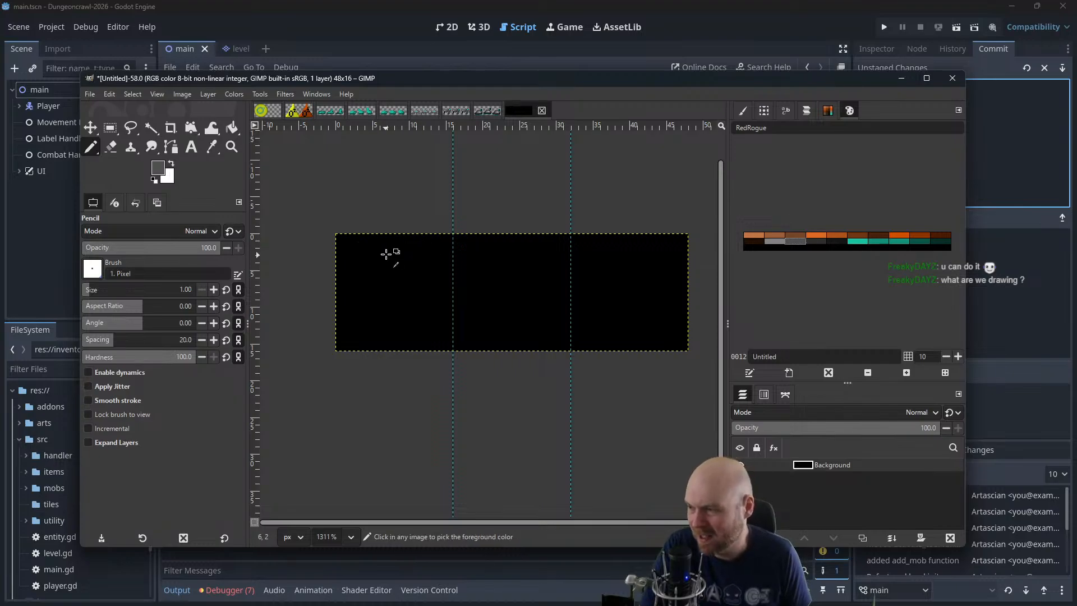
mouse_move(356, 247)
mouse_down()
mouse_move(437, 258)
mouse_move(445, 316)
mouse_move(389, 324)
mouse_move(353, 308)
mouse_move(356, 248)
mouse_move(420, 239)
mouse_move(443, 266)
mouse_move(435, 322)
mouse_move(380, 332)
mouse_move(354, 318)
mouse_move(354, 243)
mouse_move(425, 244)
mouse_move(443, 260)
mouse_move(444, 311)
mouse_move(421, 327)
mouse_move(349, 330)
mouse_move(345, 242)
mouse_up()
key(ctrl+z)
key(ctrl+z)
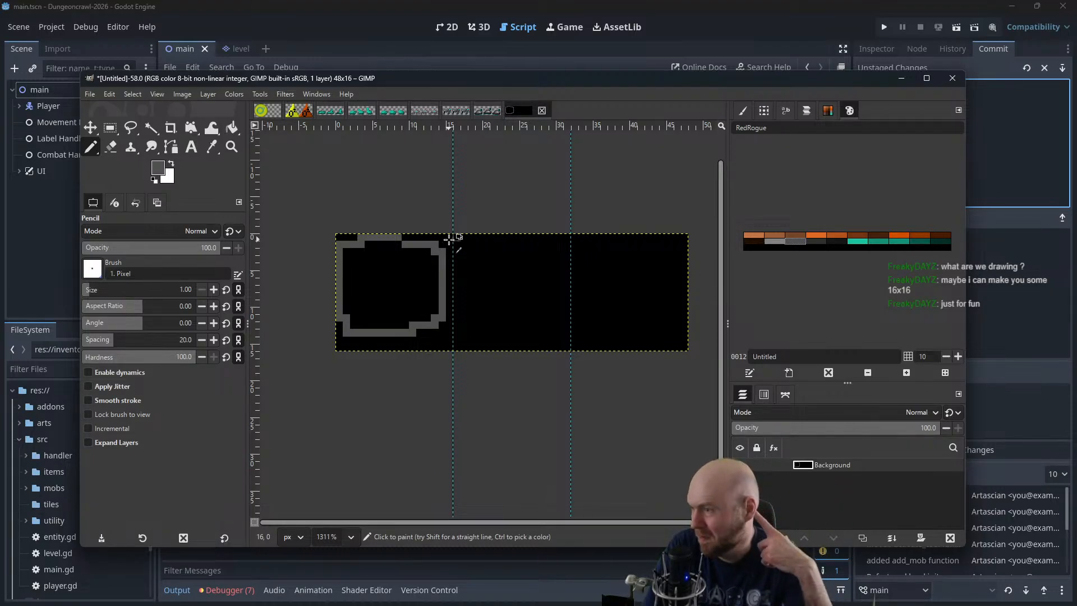
key(ctrl+z)
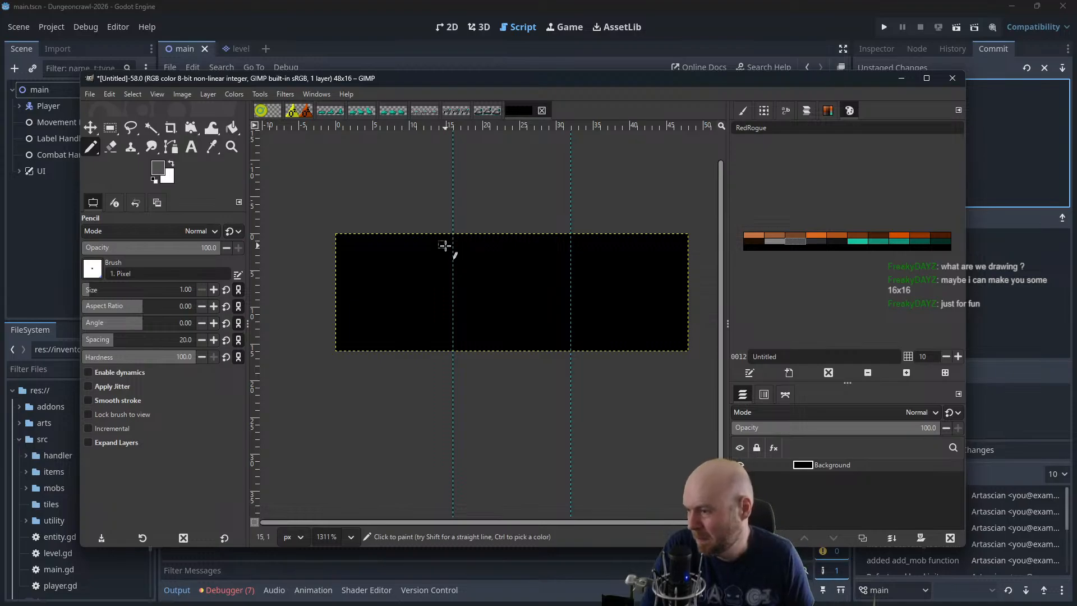
mouse_move(445, 247)
mouse_down()
mouse_move(361, 243)
mouse_move(358, 316)
mouse_move(396, 334)
mouse_move(432, 327)
mouse_move(439, 247)
mouse_up()
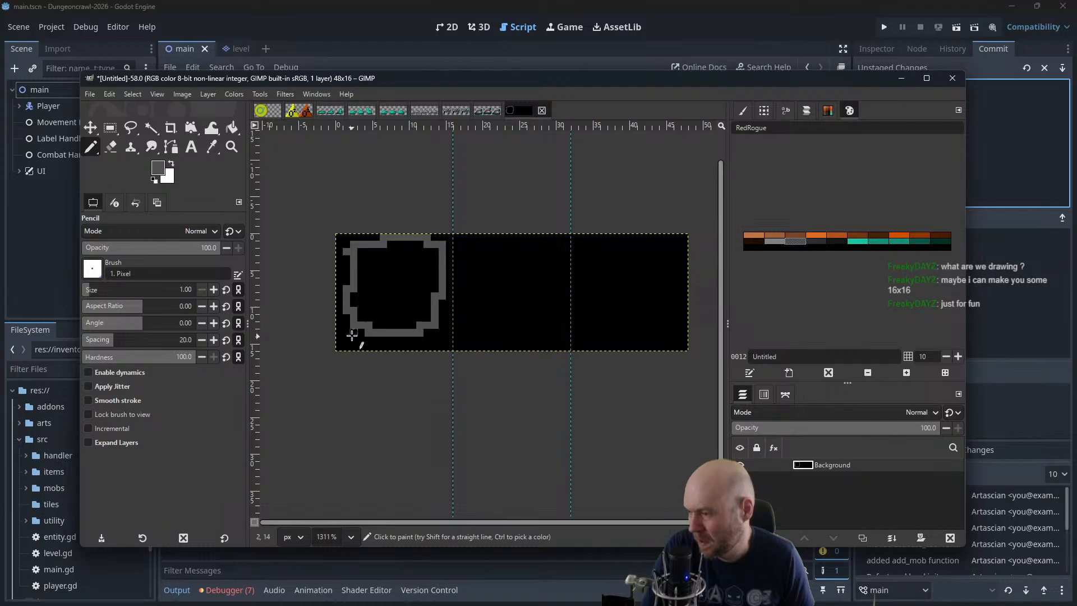
mouse_move(351, 334)
mouse_down()
mouse_move(442, 341)
mouse_move(436, 334)
mouse_up()
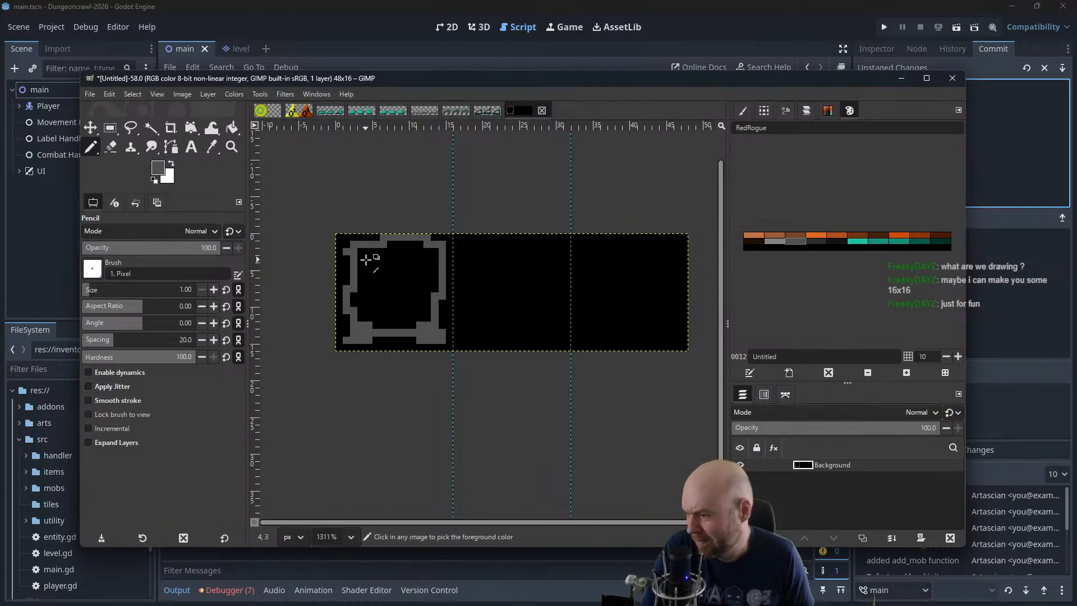
key(ctrl+z)
key(ctrl+z)
key(ctrl+z)
key(ctrl+z)
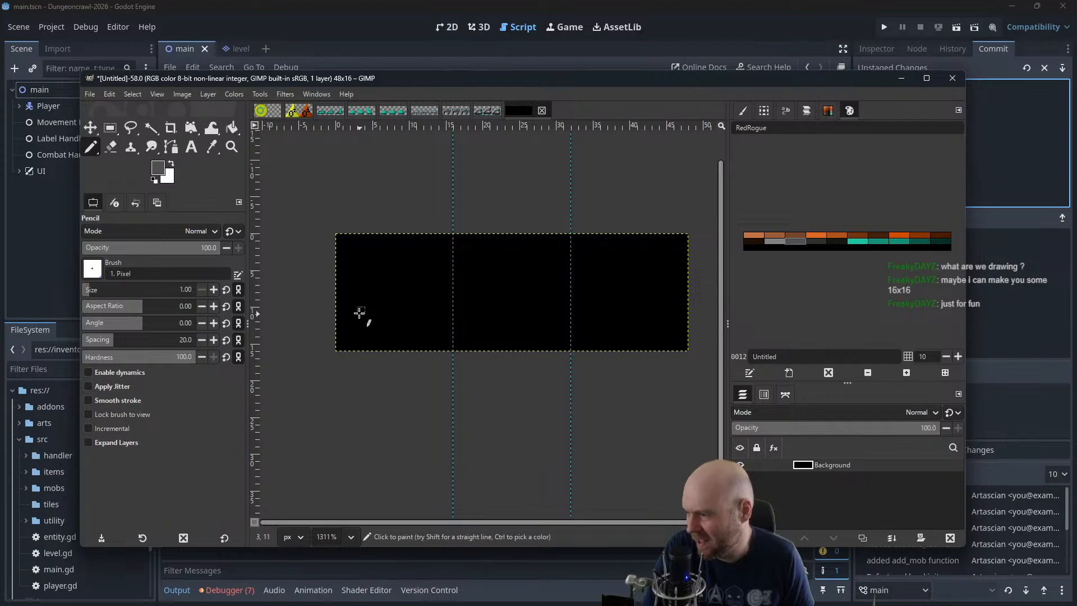
Outline a rounded body with two short, separate legs beneath it in medium gray in the first frame
mouse_move(352, 248)
mouse_down()
mouse_move(356, 308)
mouse_move(418, 317)
mouse_move(439, 305)
mouse_move(443, 250)
mouse_move(414, 243)
mouse_move(353, 256)
mouse_up()
mouse_move(354, 315)
mouse_down()
mouse_move(375, 333)
mouse_move(377, 318)
mouse_move(419, 324)
mouse_move(443, 327)
mouse_up()
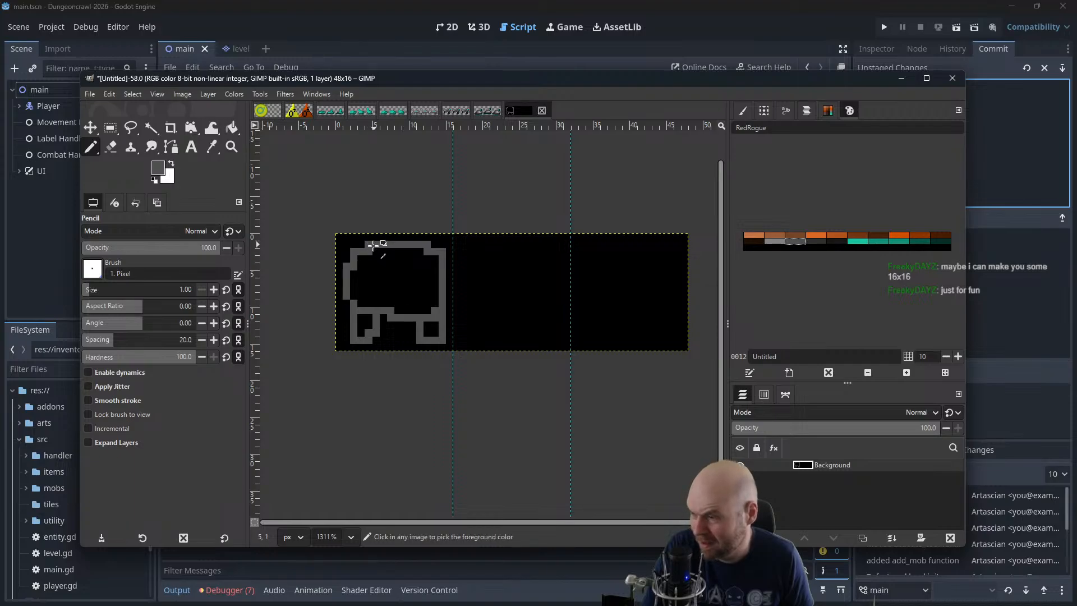
key(ctrl+z)
key(ctrl+z)
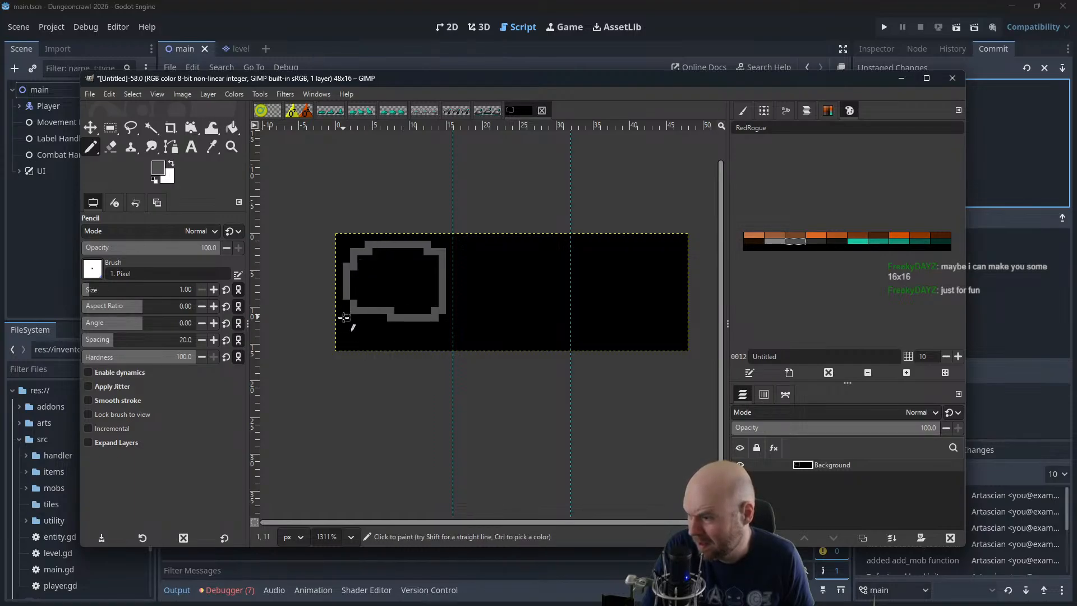
drag(352, 320, 353, 340)
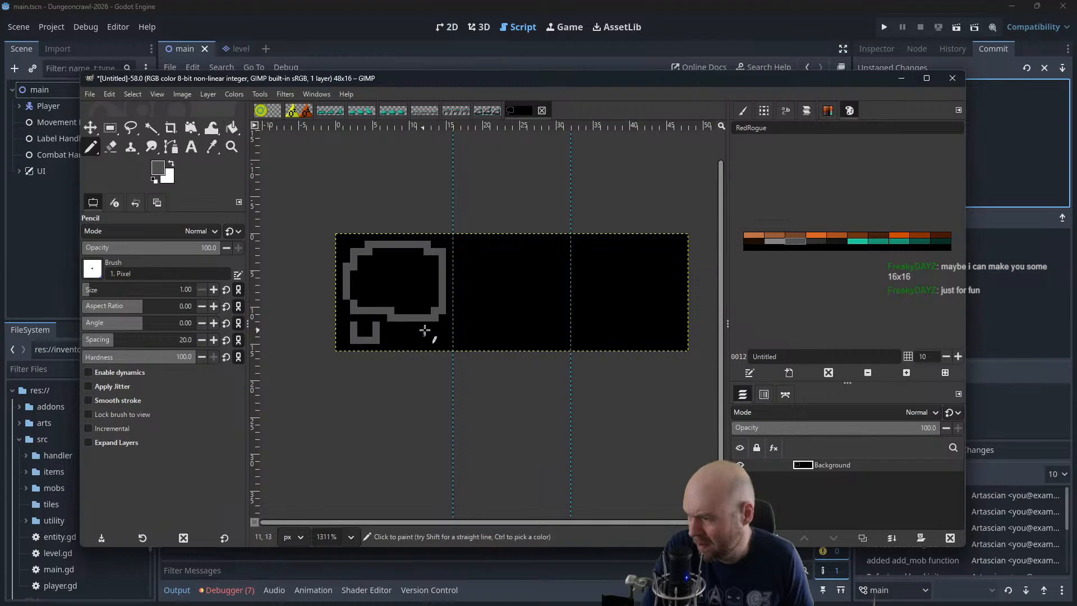
mouse_move(423, 338)
mouse_down()
mouse_move(445, 340)
mouse_move(445, 330)
mouse_up()
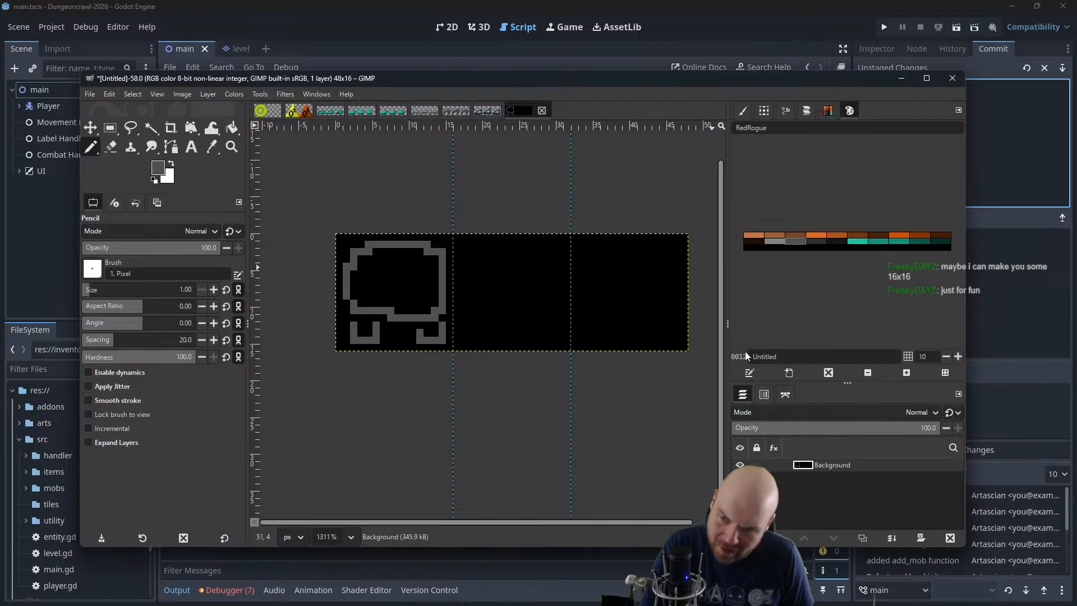
Paint a light gray dome-shaped highlight on the body and fill the area around it with medium gray
click(774, 241)
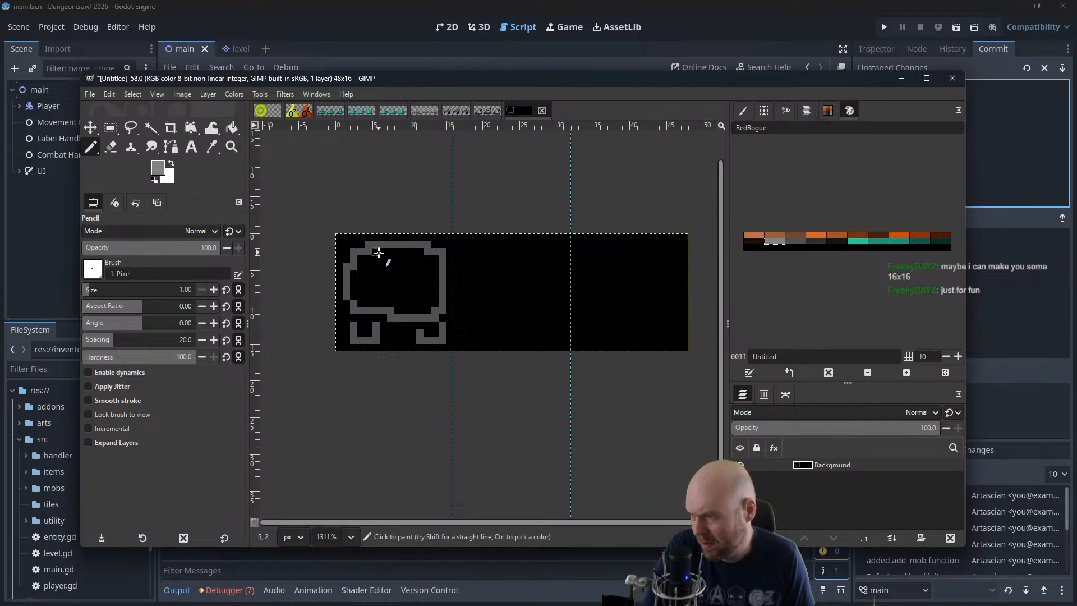
mouse_move(379, 253)
mouse_down()
mouse_move(374, 281)
mouse_move(400, 275)
mouse_move(381, 260)
mouse_move(411, 273)
mouse_move(361, 290)
mouse_move(370, 266)
mouse_move(389, 267)
mouse_move(385, 286)
mouse_move(393, 286)
mouse_move(361, 293)
mouse_move(389, 294)
mouse_move(391, 260)
mouse_up()
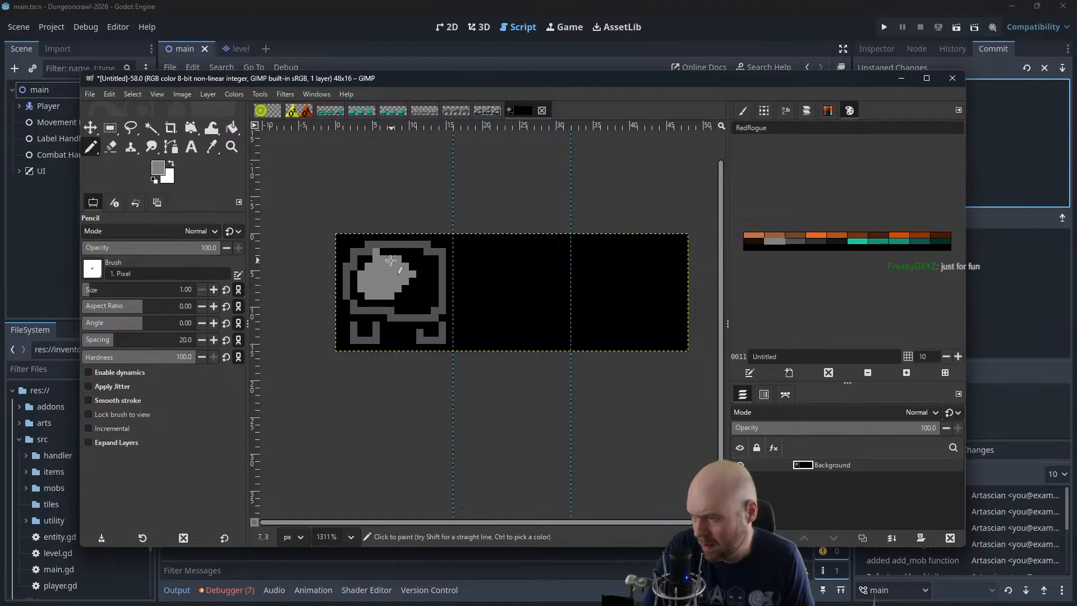
click(795, 241)
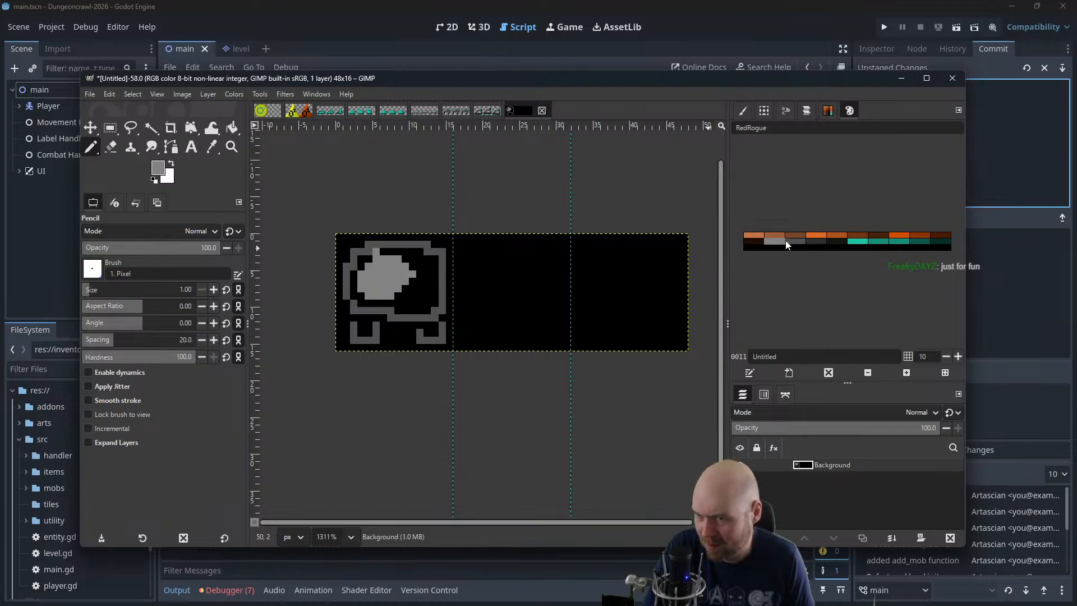
mouse_move(357, 296)
mouse_down()
mouse_move(408, 302)
mouse_move(396, 296)
mouse_move(422, 280)
mouse_move(424, 264)
mouse_move(399, 251)
mouse_move(371, 254)
mouse_move(345, 278)
mouse_move(350, 291)
mouse_move(354, 282)
mouse_move(356, 298)
mouse_move(436, 309)
mouse_move(433, 267)
mouse_move(410, 248)
mouse_move(427, 303)
mouse_move(395, 311)
mouse_move(419, 300)
mouse_move(407, 262)
mouse_up()
click(774, 241)
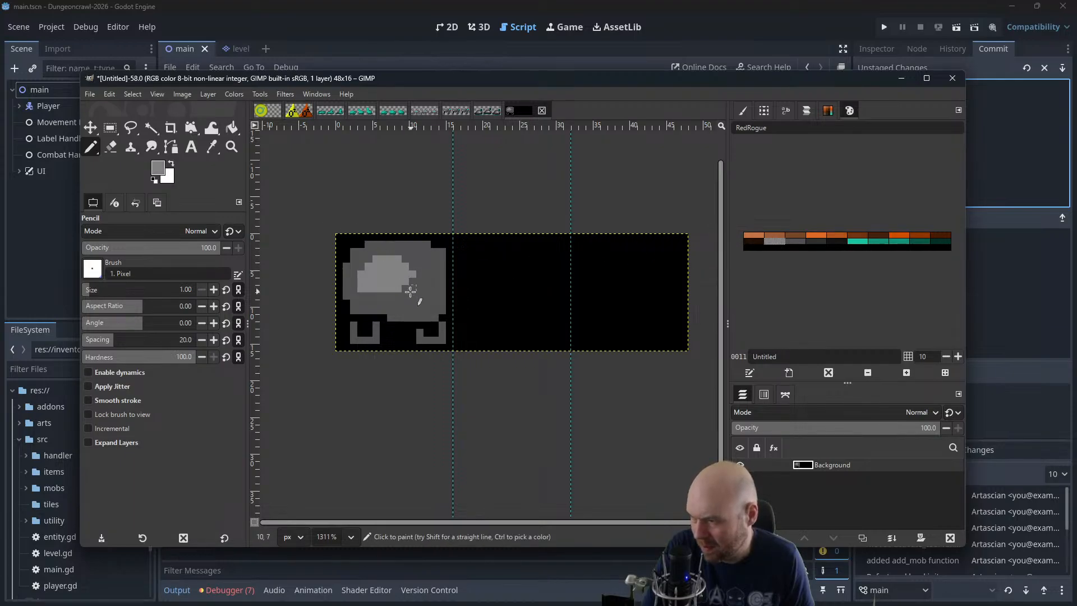
drag(407, 290, 419, 274)
click(410, 264)
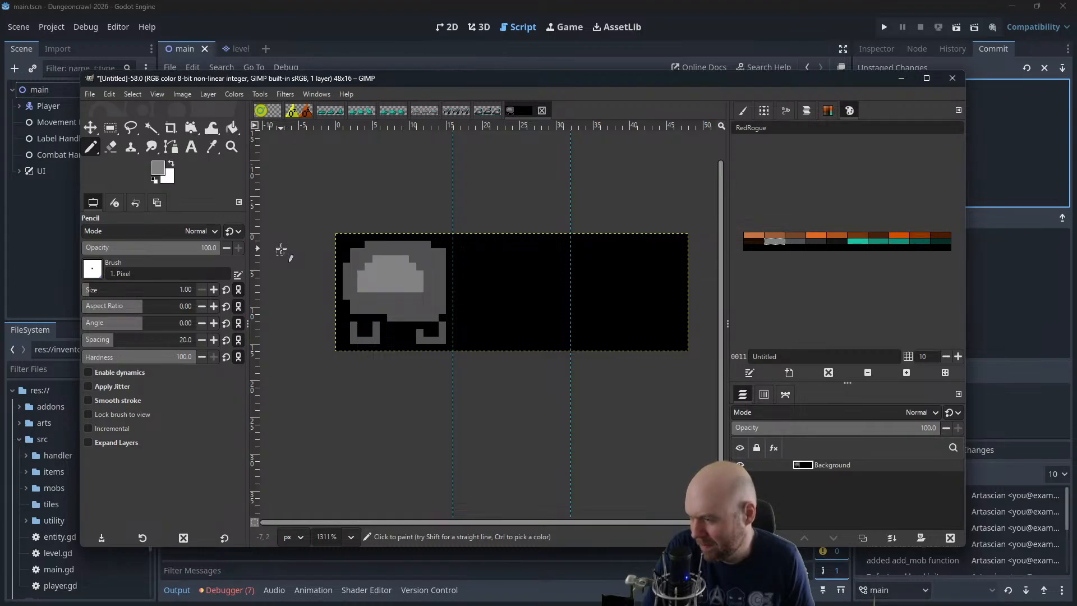
Fill the insides of both legs with near-black and recolor the leg outlines dark gray
scroll(414, 368, down, 12)
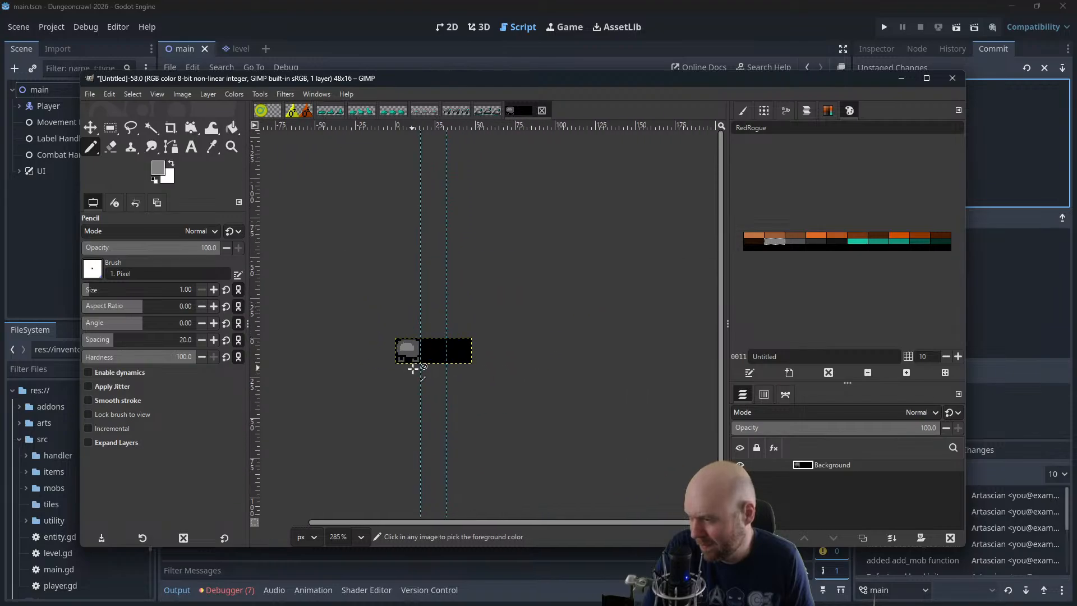
scroll(412, 400, up, 4)
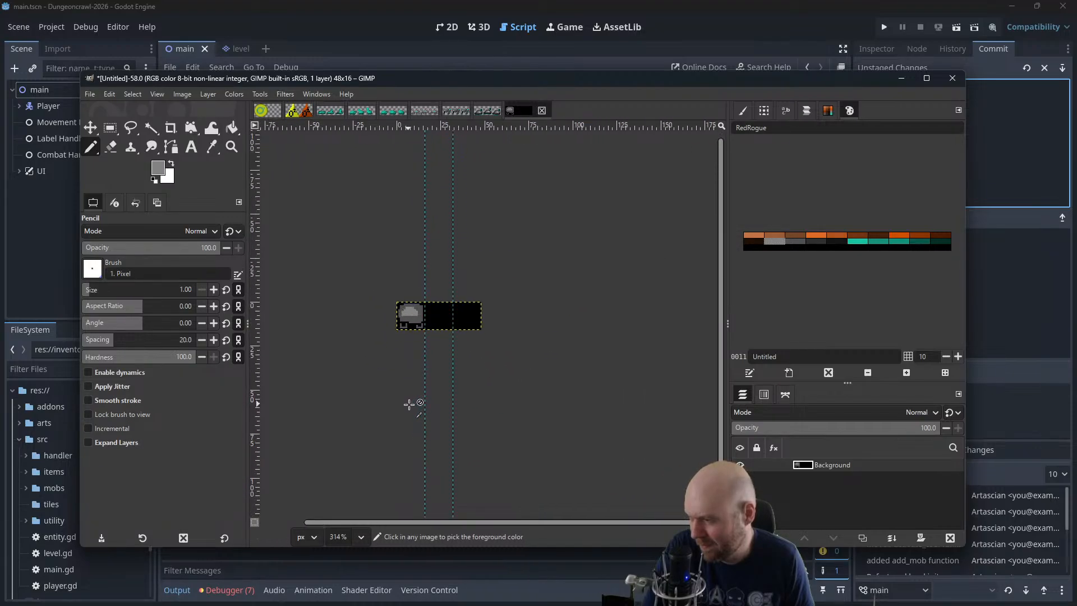
scroll(409, 404, up, 6)
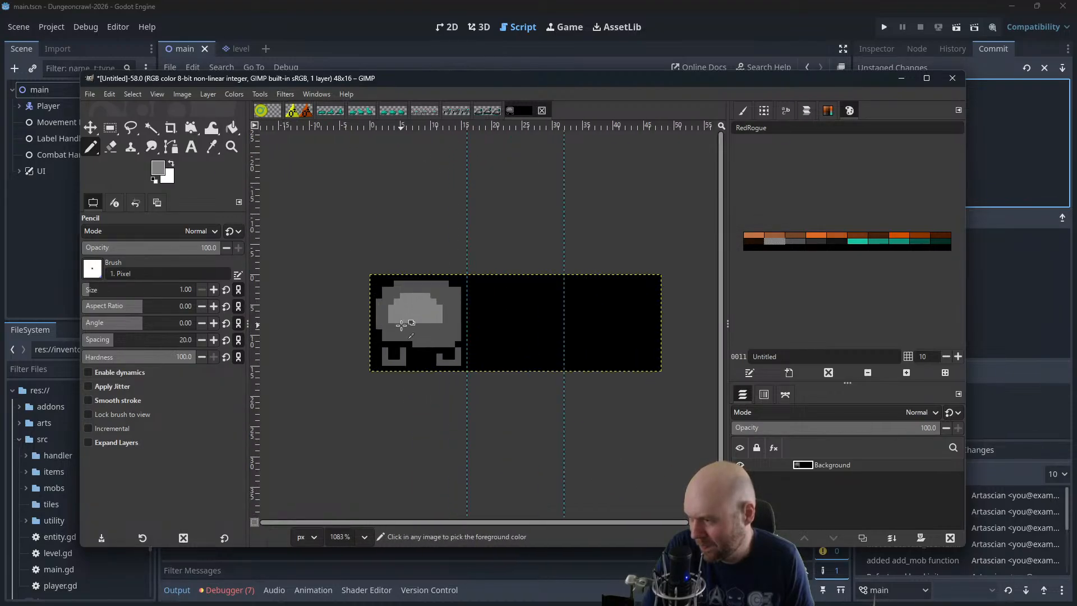
click(831, 243)
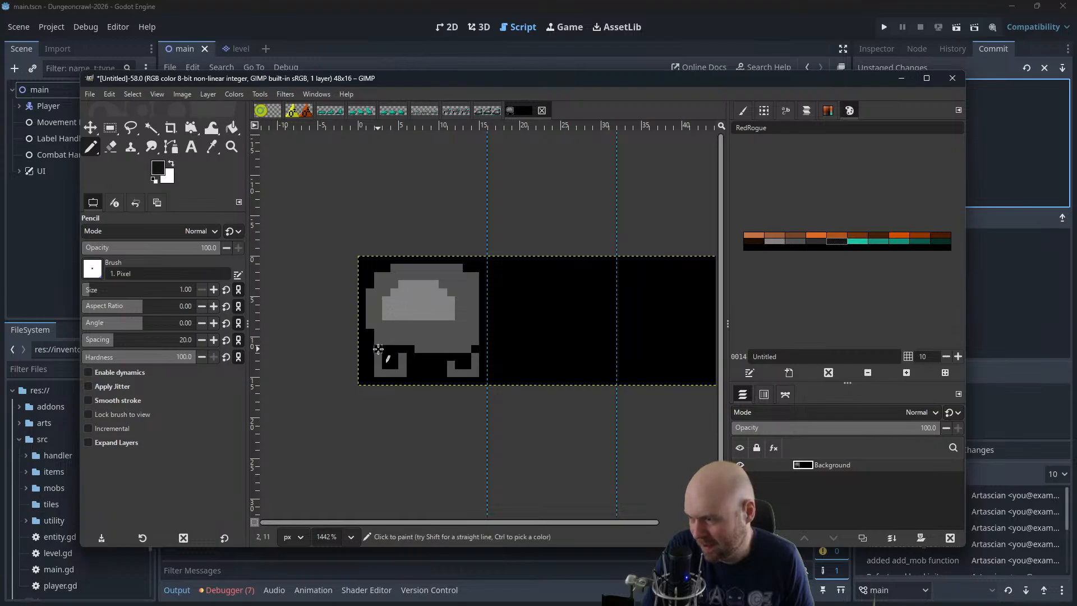
mouse_move(378, 350)
mouse_down()
mouse_move(399, 351)
mouse_move(385, 363)
mouse_move(474, 350)
mouse_move(462, 363)
mouse_up()
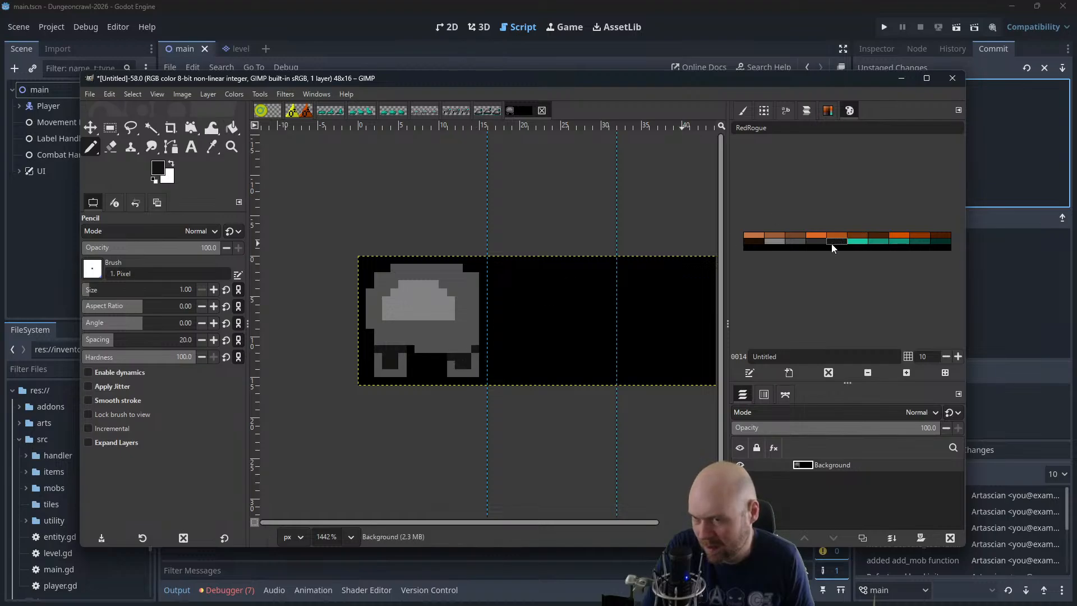
click(812, 242)
mouse_move(381, 360)
mouse_down()
mouse_move(451, 373)
mouse_move(474, 371)
mouse_move(476, 358)
mouse_up()
click(476, 351)
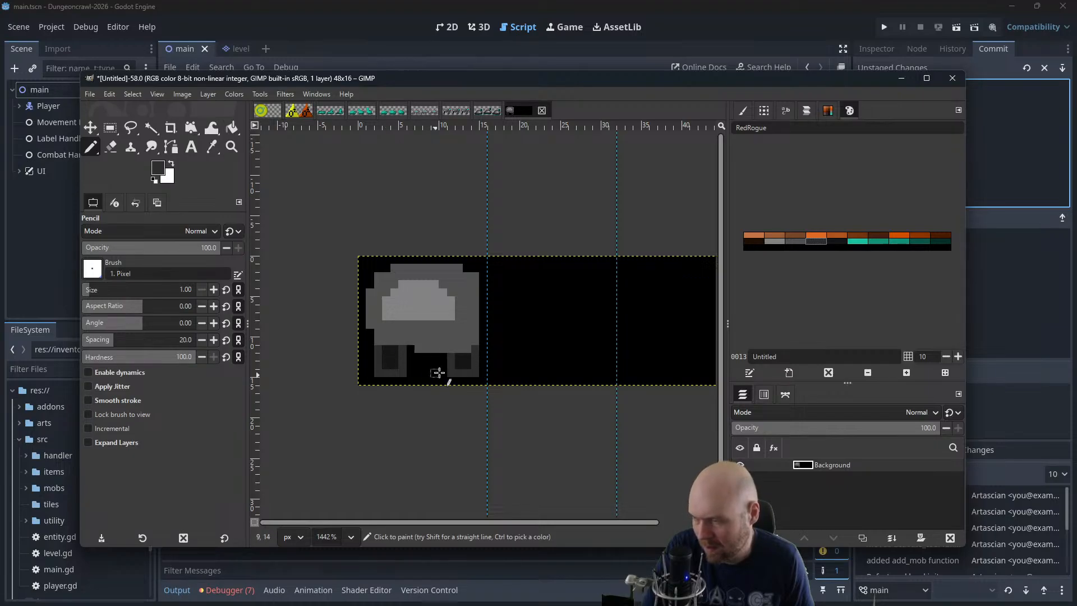
Extend the tops of both legs into the body's lower edge in dark gray and paint the legs near-black
scroll(447, 353, down, 1)
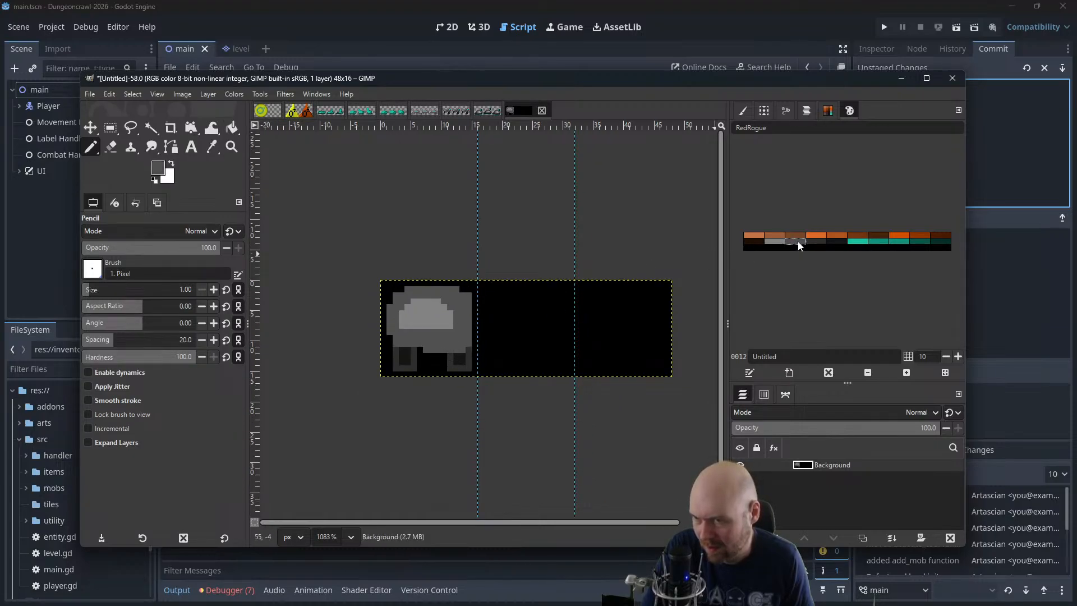
drag(398, 343, 467, 352)
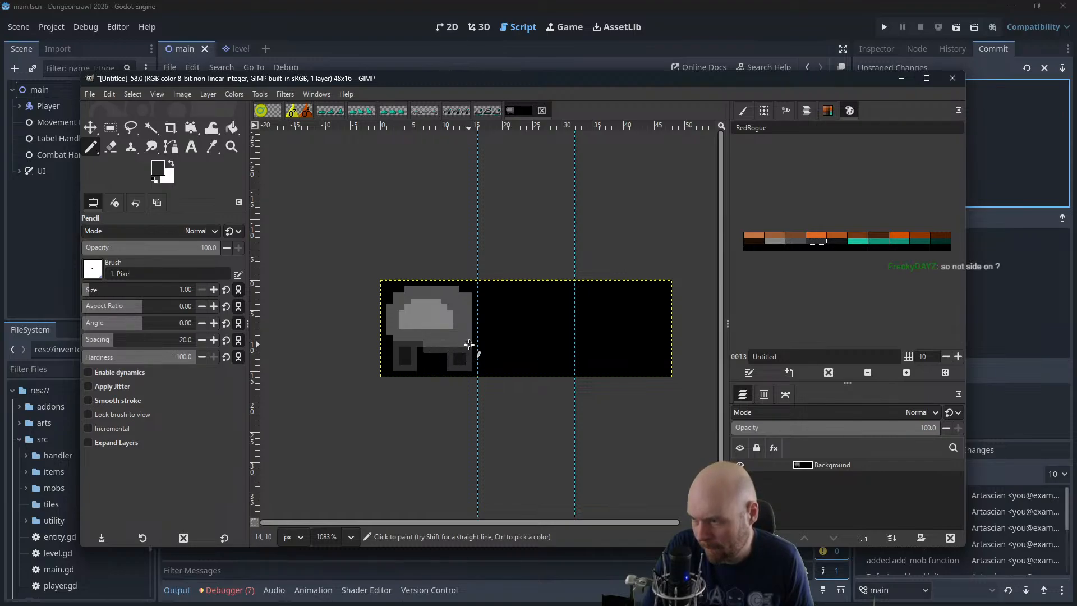
click(832, 244)
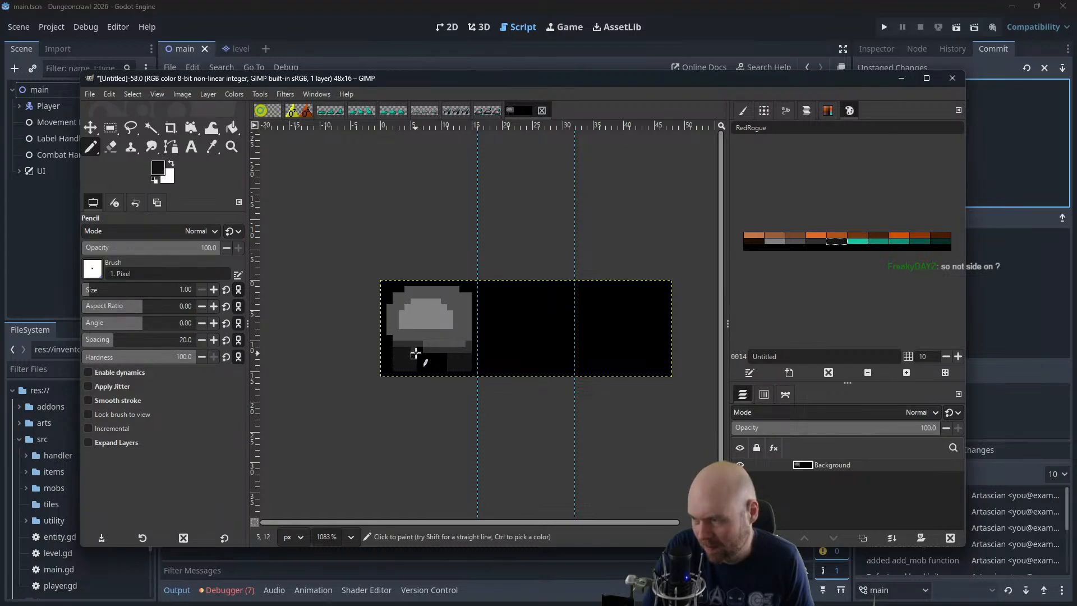
Redraw the outer edges of both legs in dark gray and touch up the leg interiors with near-black
double_click(818, 245)
click(644, 233)
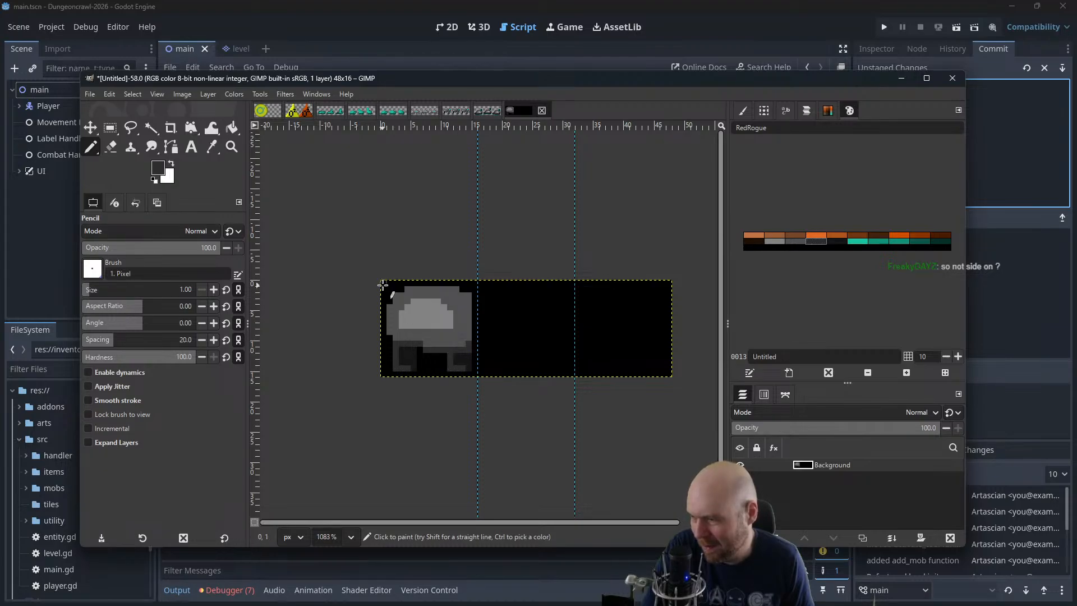
double_click(832, 244)
click(649, 234)
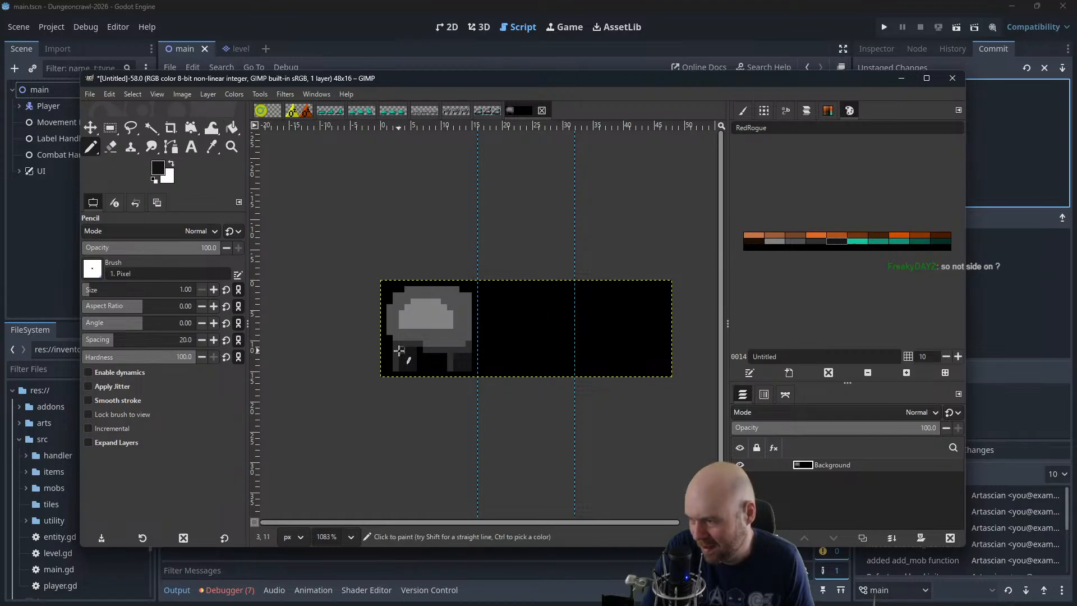
Round out the lower half of the body's light gray highlight, ring it with medium gray, and shade the outer body dark gray
click(774, 242)
drag(407, 332, 432, 329)
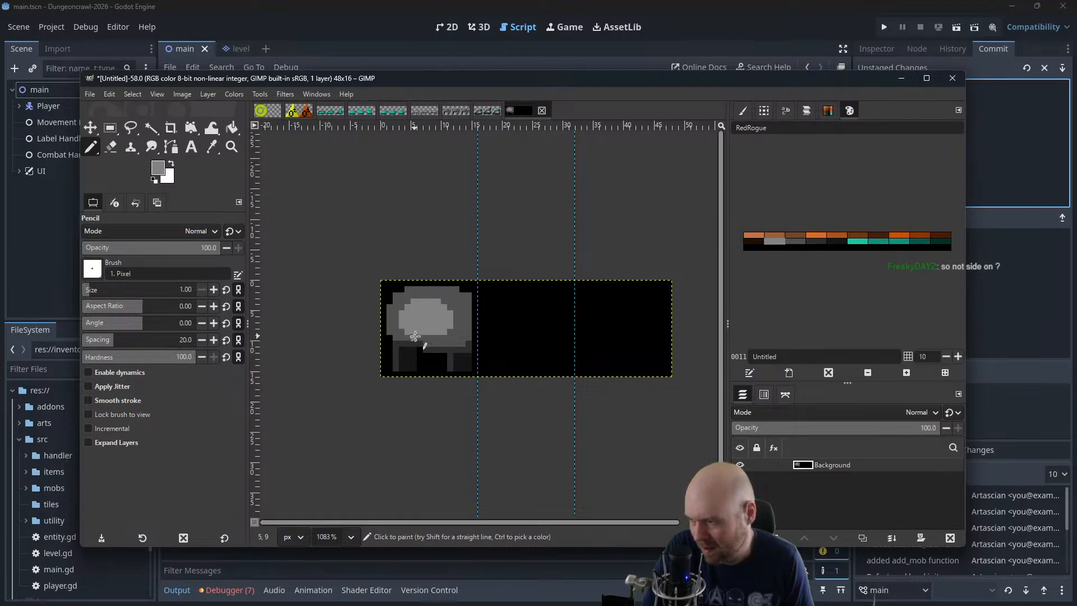
click(793, 243)
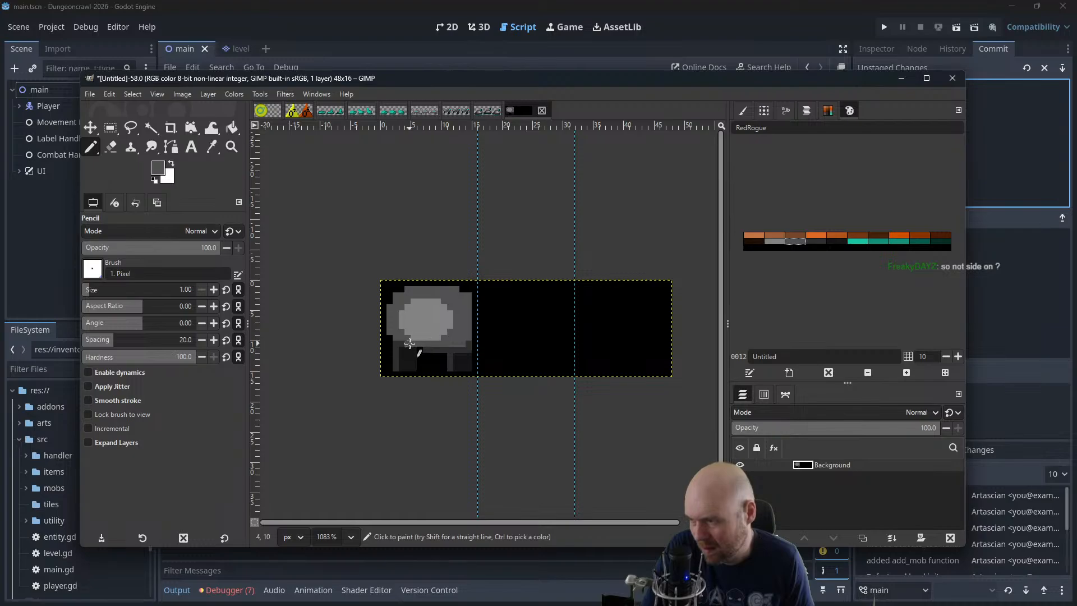
click(814, 245)
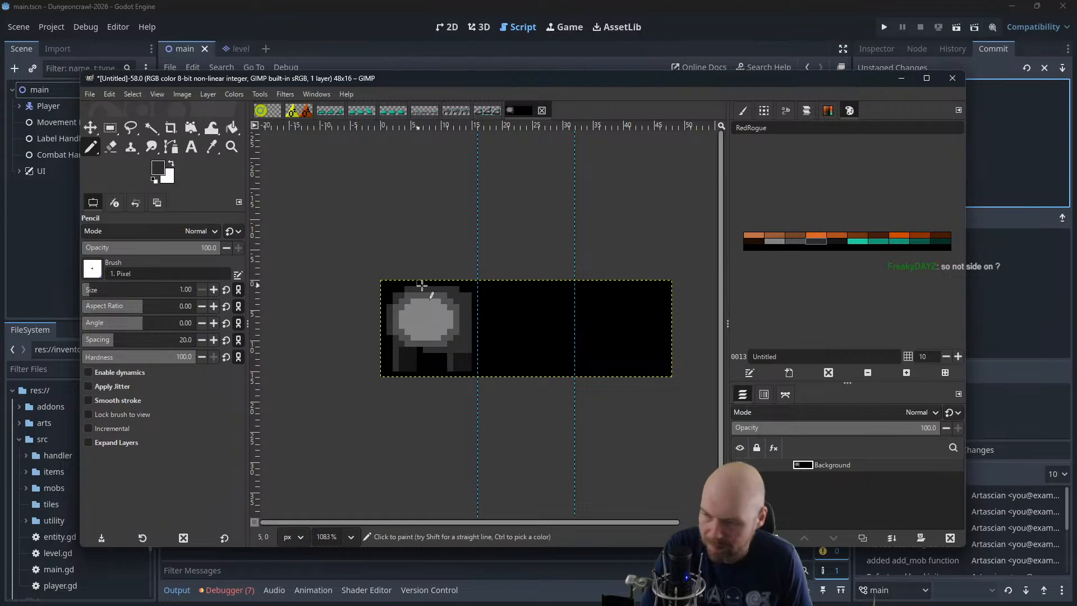
Widen the dark gray areas of both legs, leaving only a narrow near-black strip along each leg's right edge
ctrl+scroll(444, 324, down, 2)
ctrl+scroll(449, 326, down, 4)
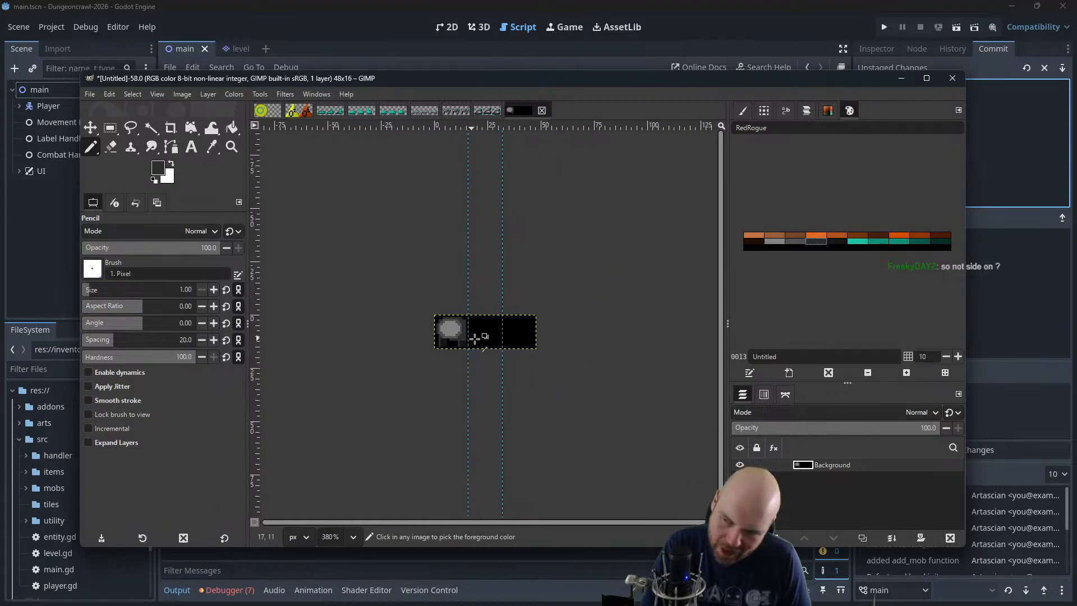
ctrl+scroll(459, 379, up, 3)
ctrl+scroll(459, 380, up, 4)
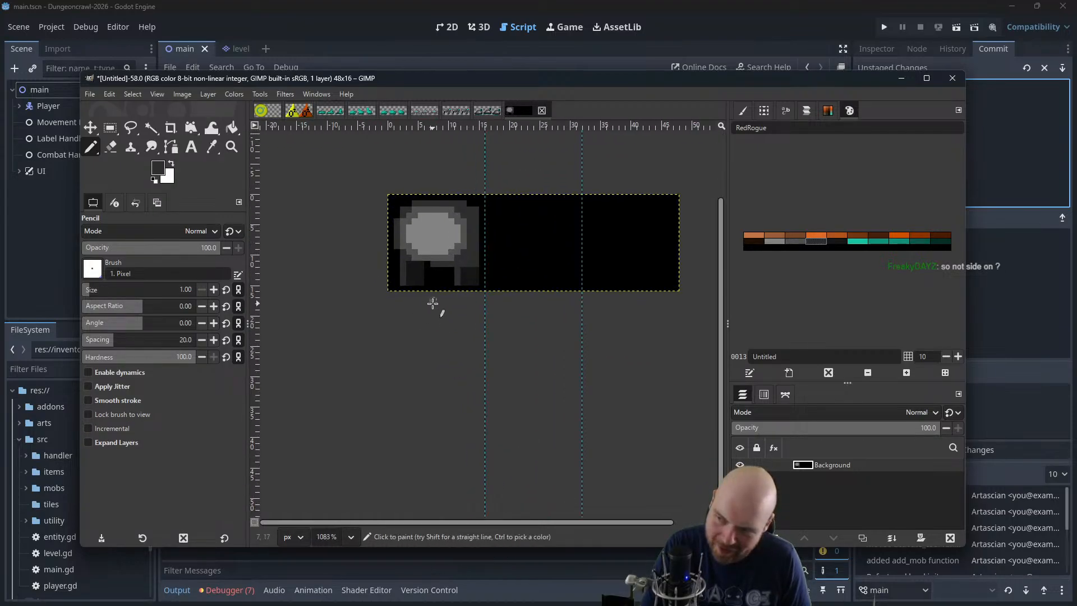
ctrl+scroll(445, 320, up, 1)
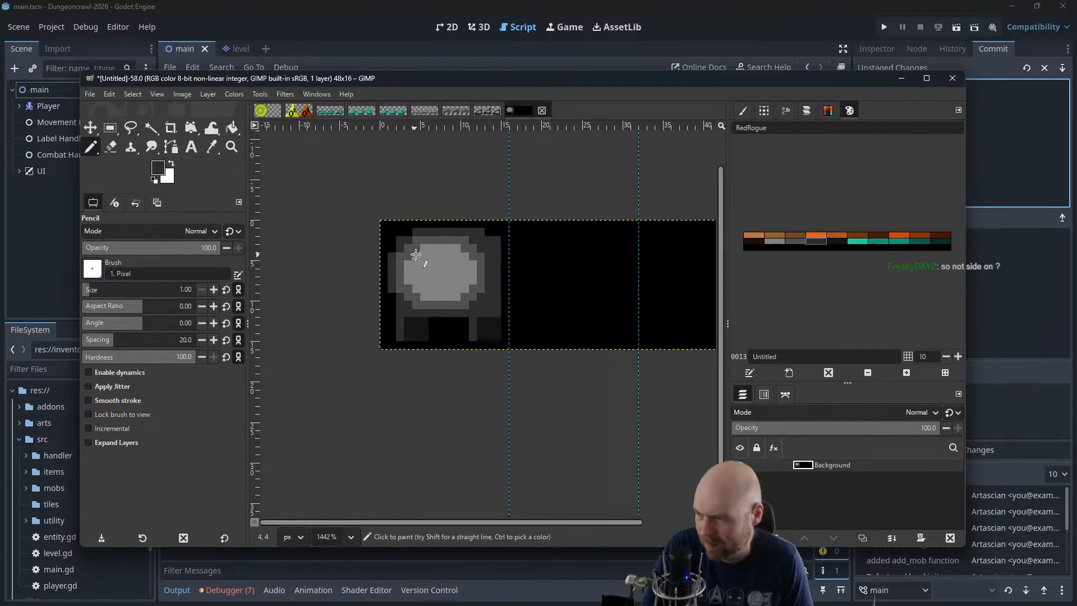
click(408, 327)
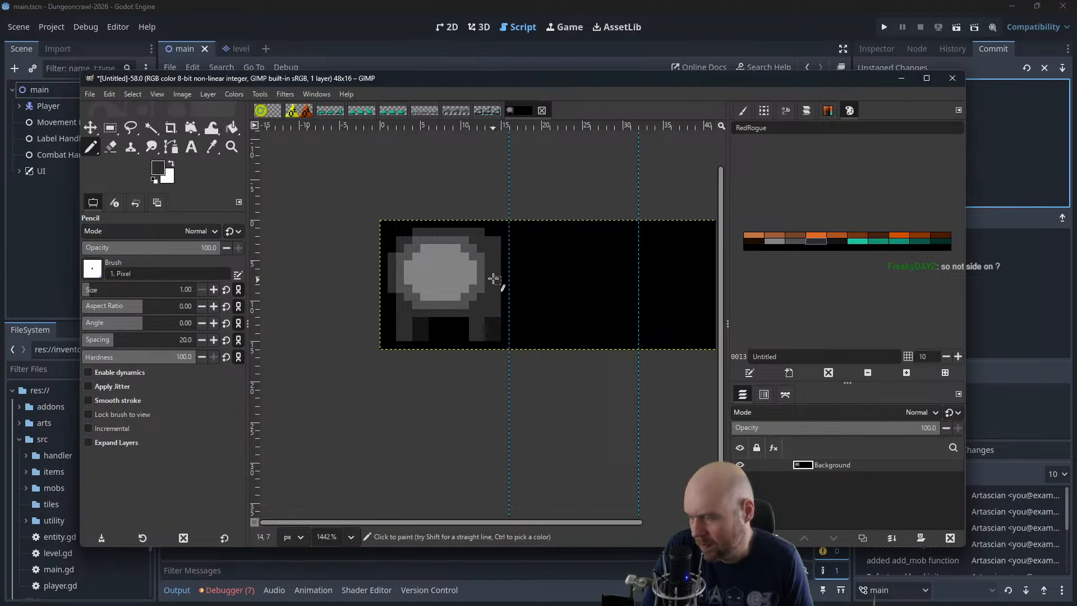
drag(416, 320, 416, 337)
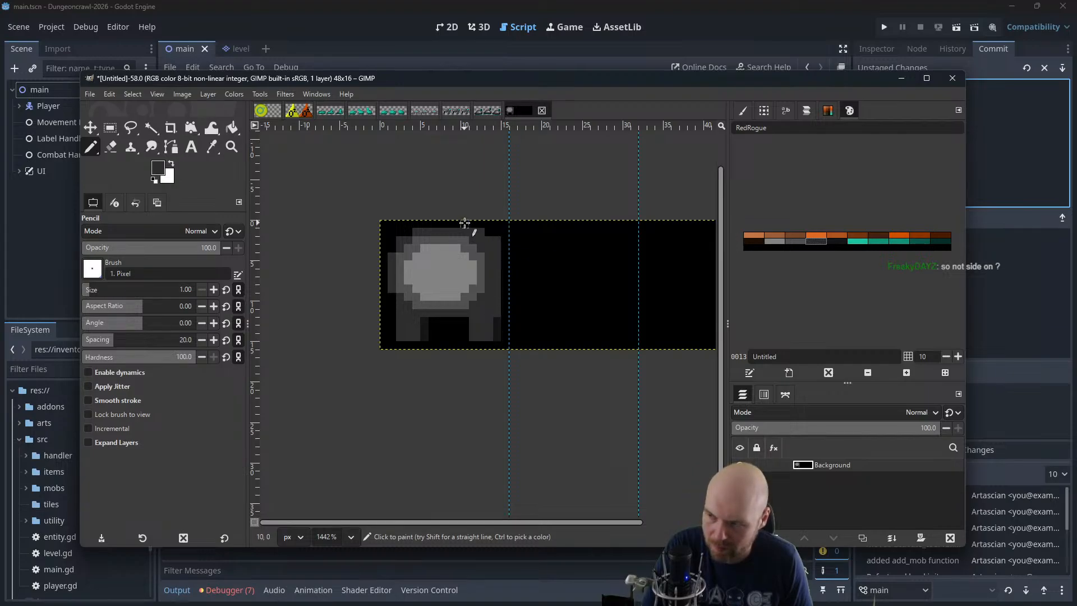
Paint a bright teal cross-shaped core in the center of the body's light gray highlight
click(857, 242)
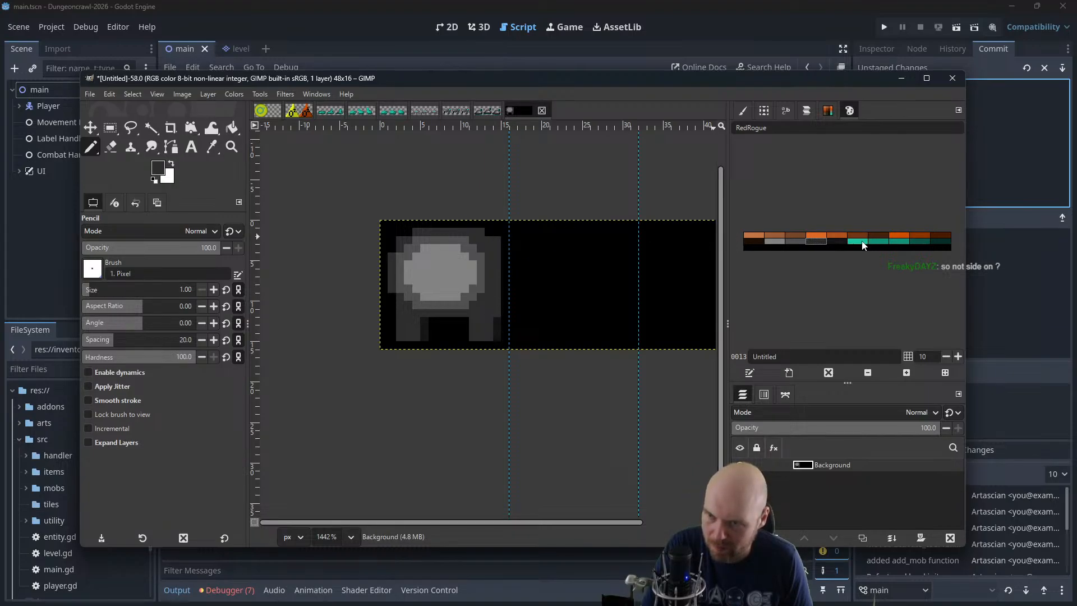
click(441, 265)
click(438, 274)
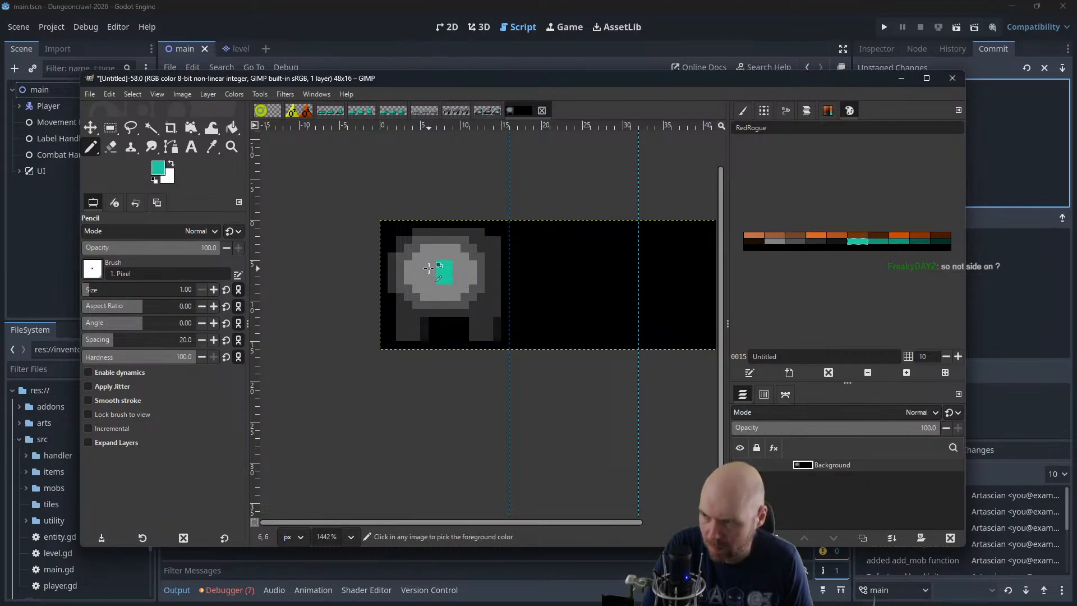
key(ctrl+z)
click(435, 265)
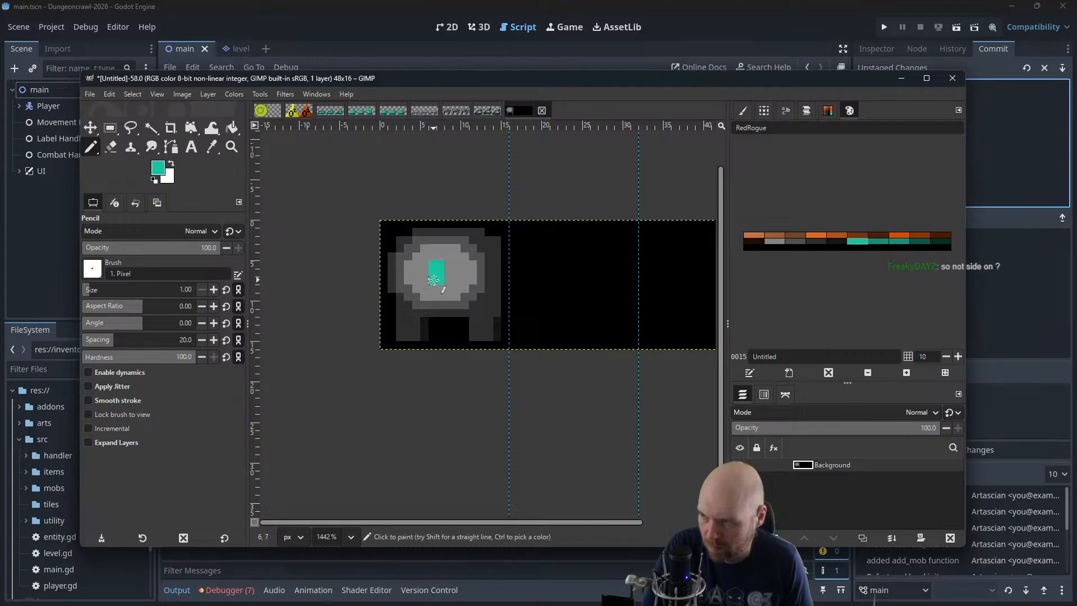
click(451, 273)
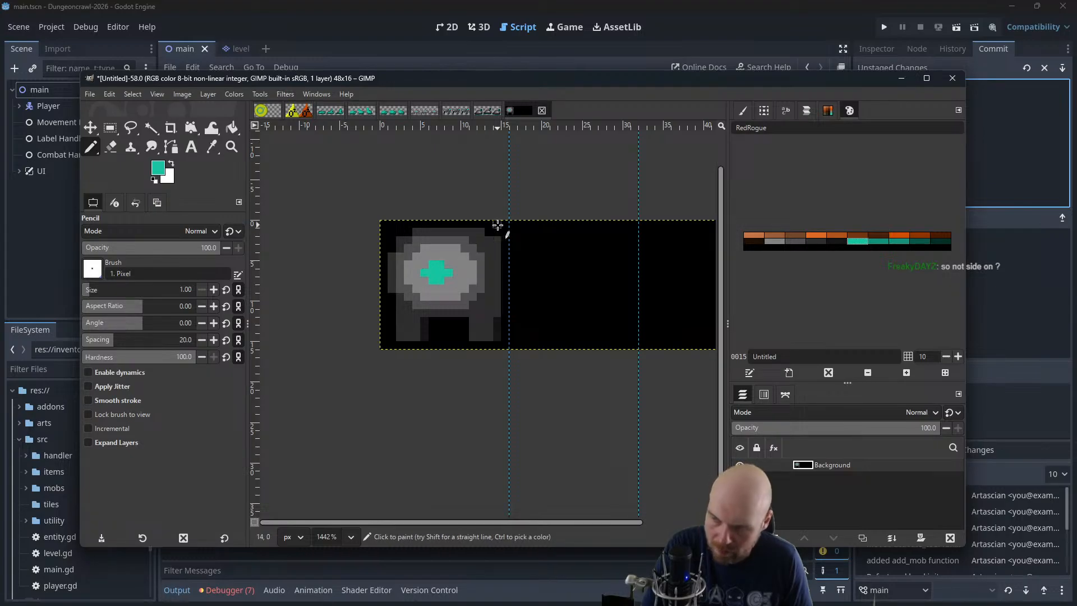
Shade the right side of the teal core with darker teal pixels
click(878, 242)
click(430, 262)
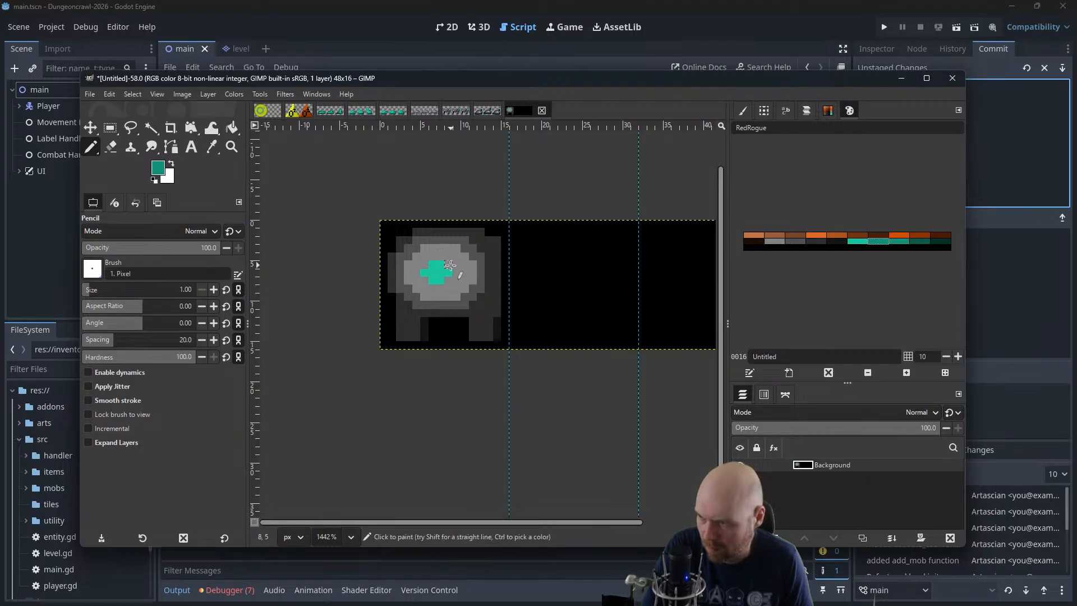
scroll(480, 230, down, 2)
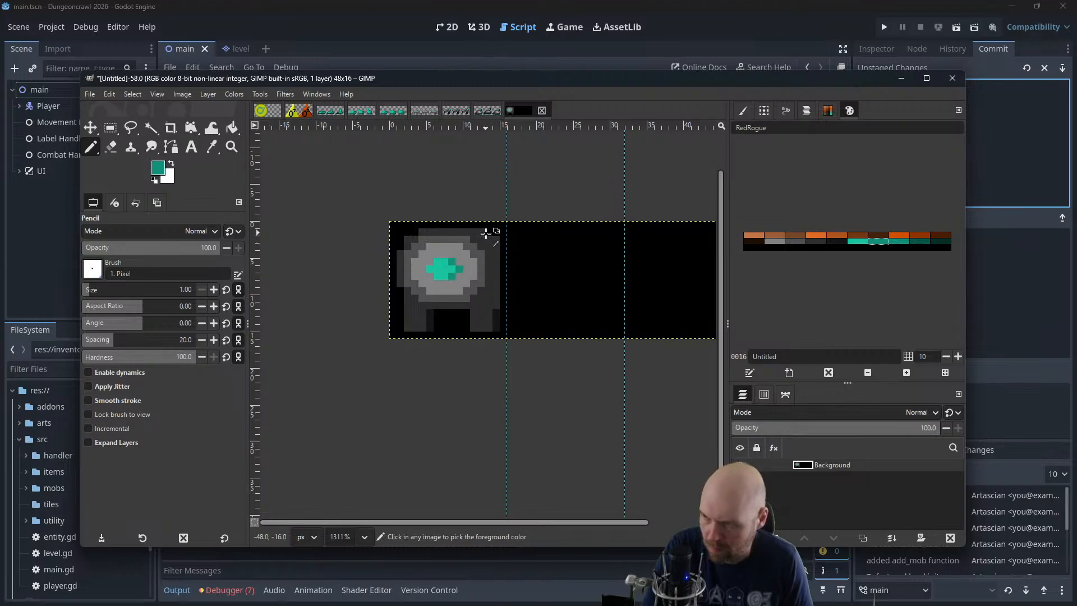
scroll(432, 230, up, 4)
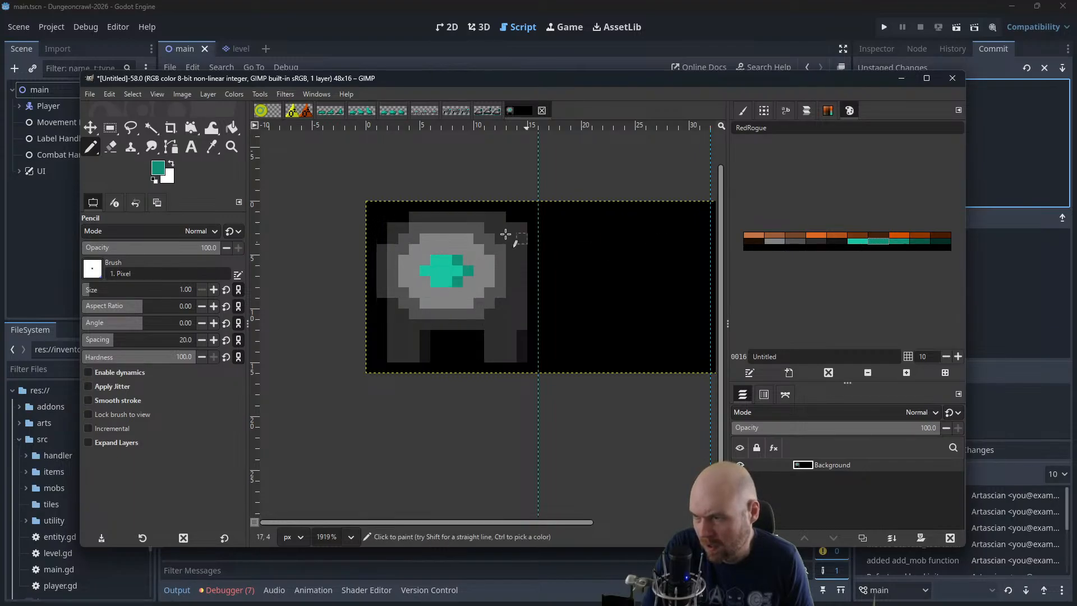
Repaint both legs entirely in near-black
click(837, 241)
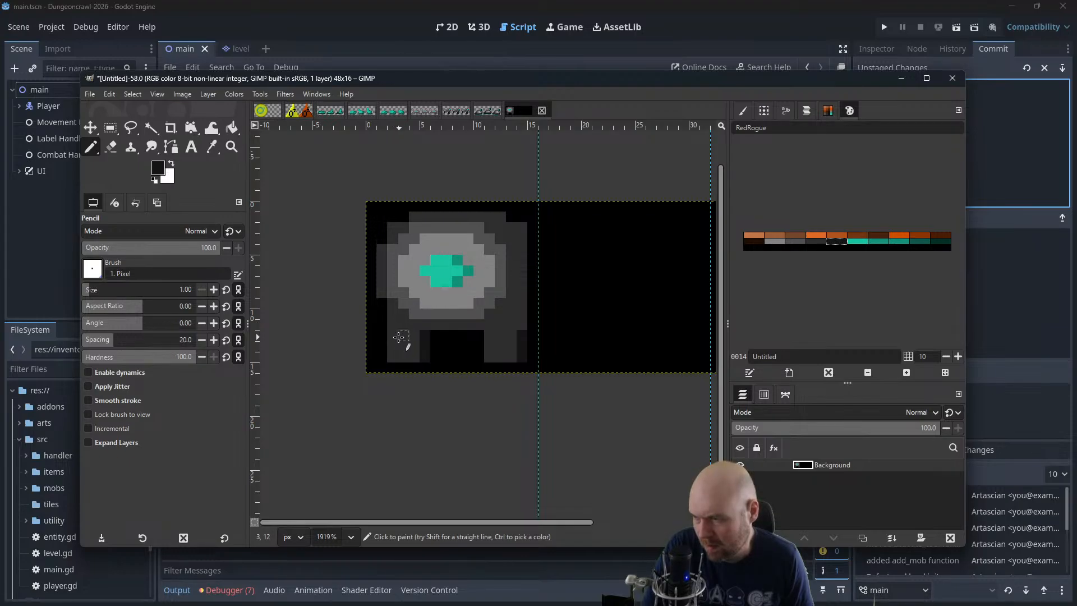
drag(395, 337, 519, 338)
scroll(443, 258, down, 5)
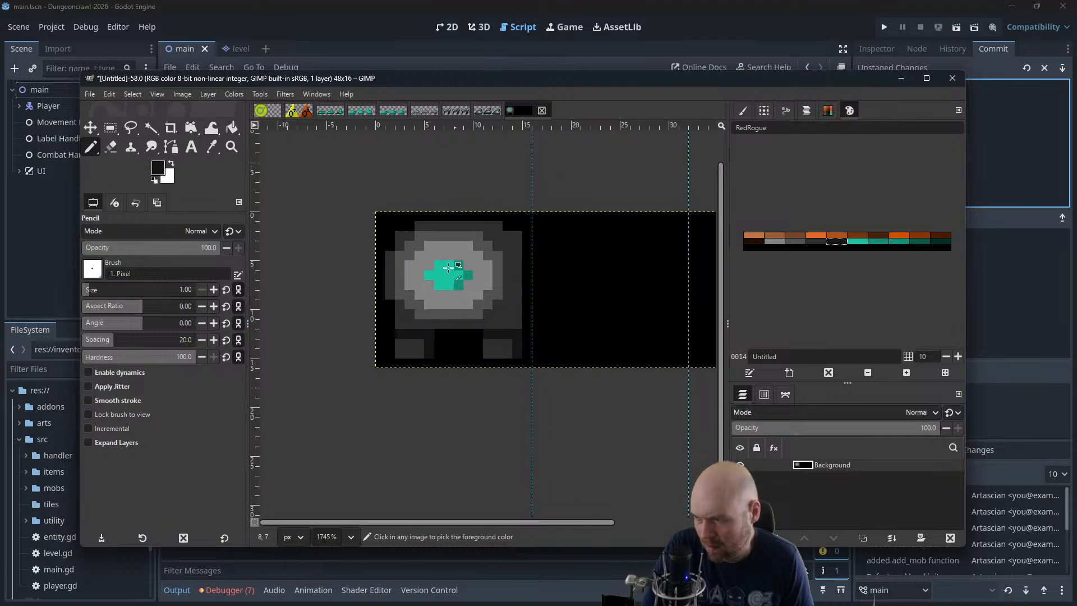
scroll(443, 258, down, 3)
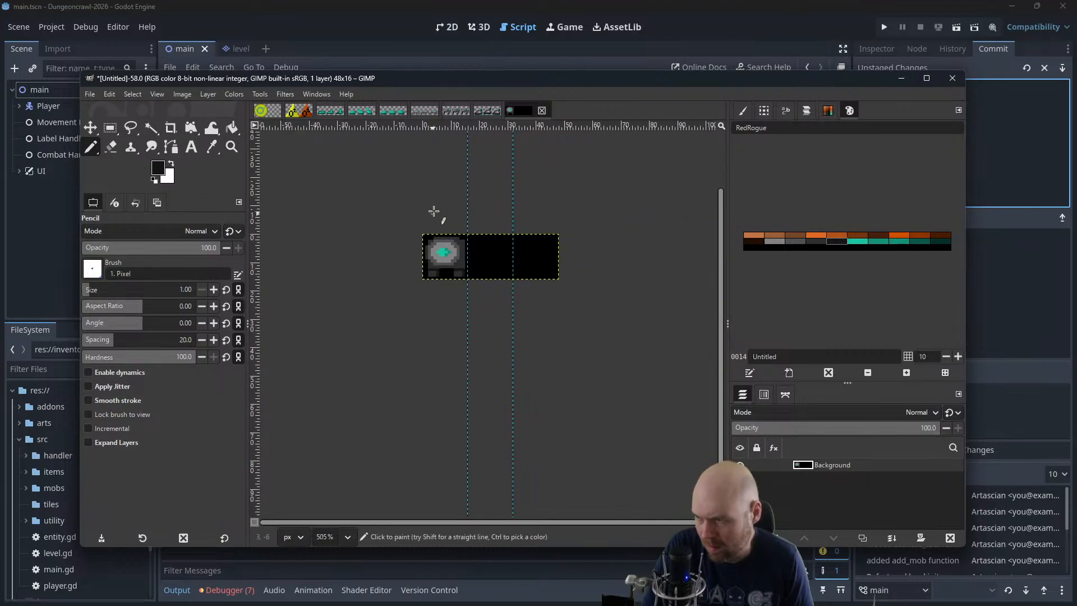
scroll(422, 210, up, 5)
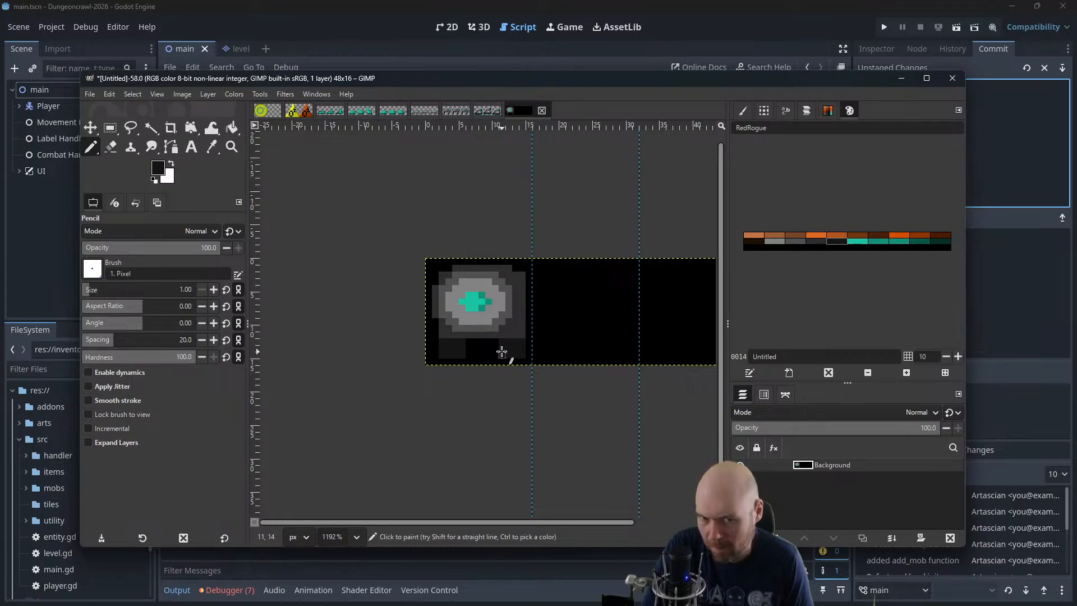
scroll(488, 260, down, 4)
scroll(474, 248, down, 3)
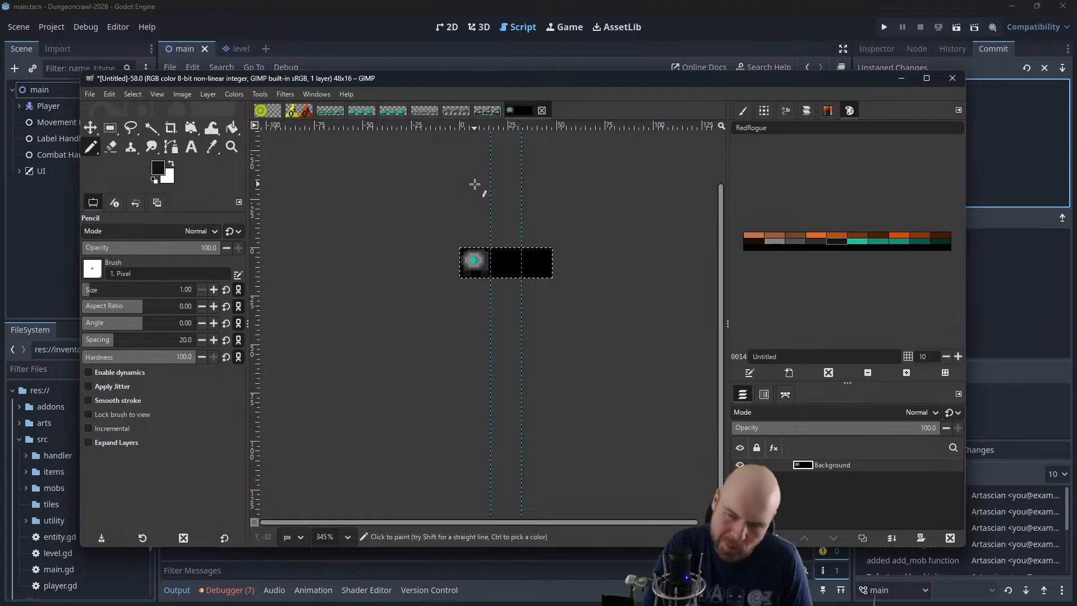
Cut away the body's upper-right corner by painting it with the black background color
scroll(448, 213, up, 3)
scroll(443, 233, up, 2)
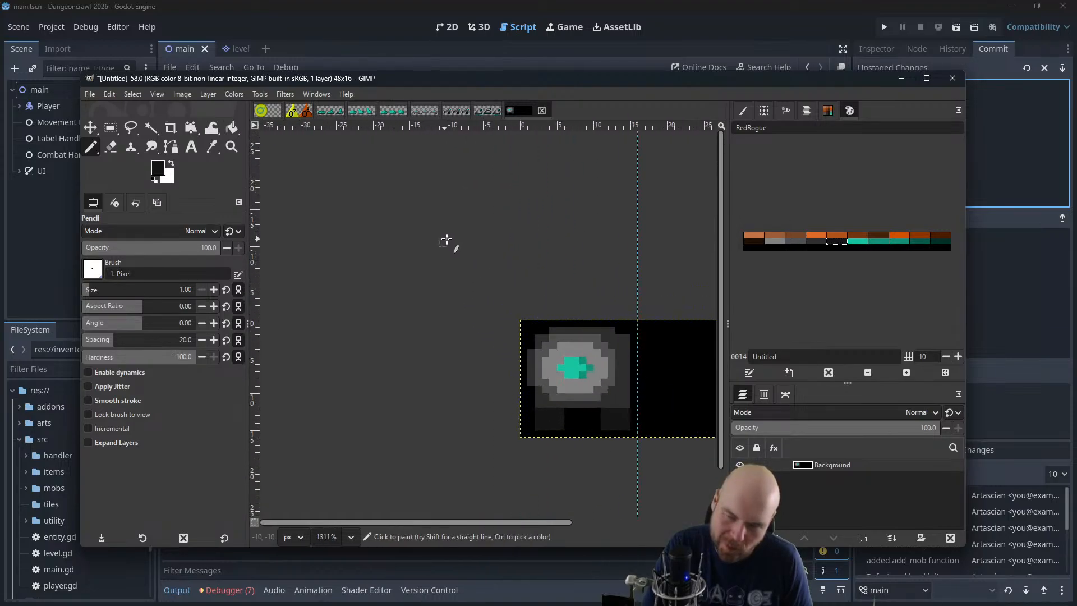
scroll(561, 263, right, 2)
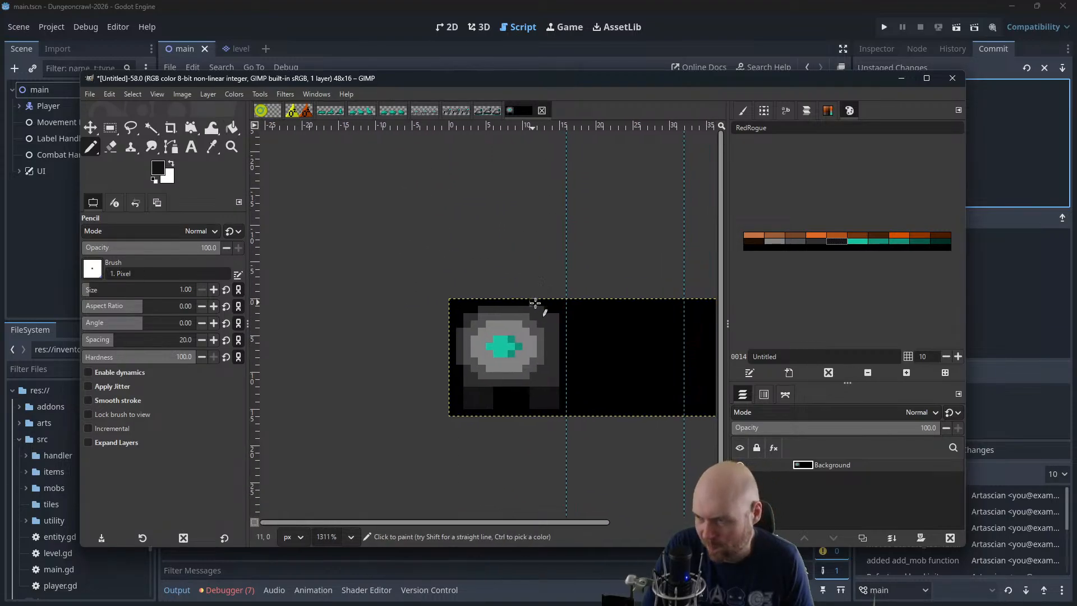
click(115, 151)
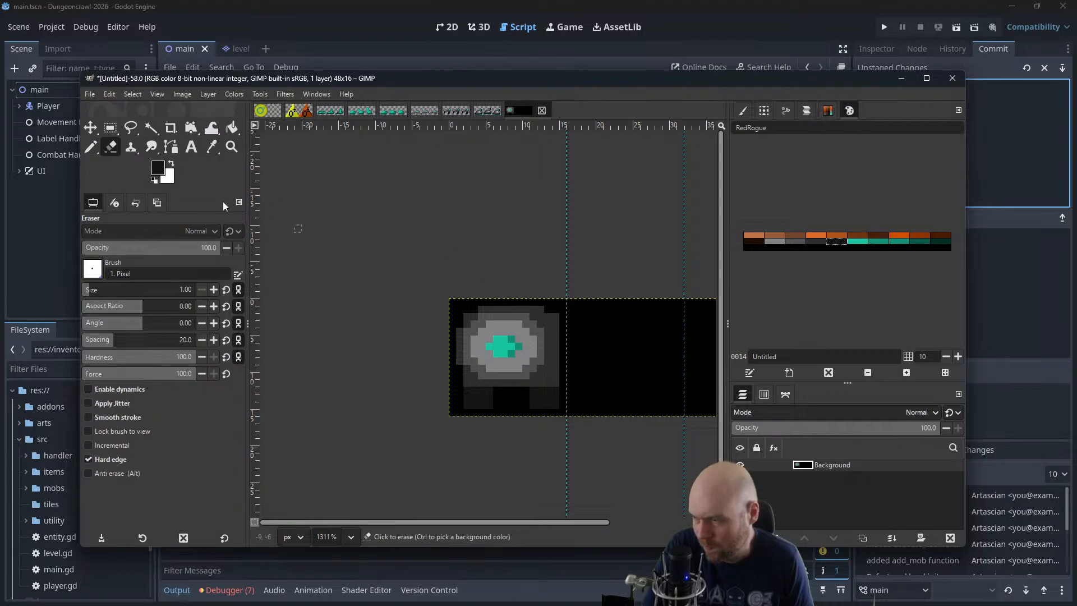
key(n)
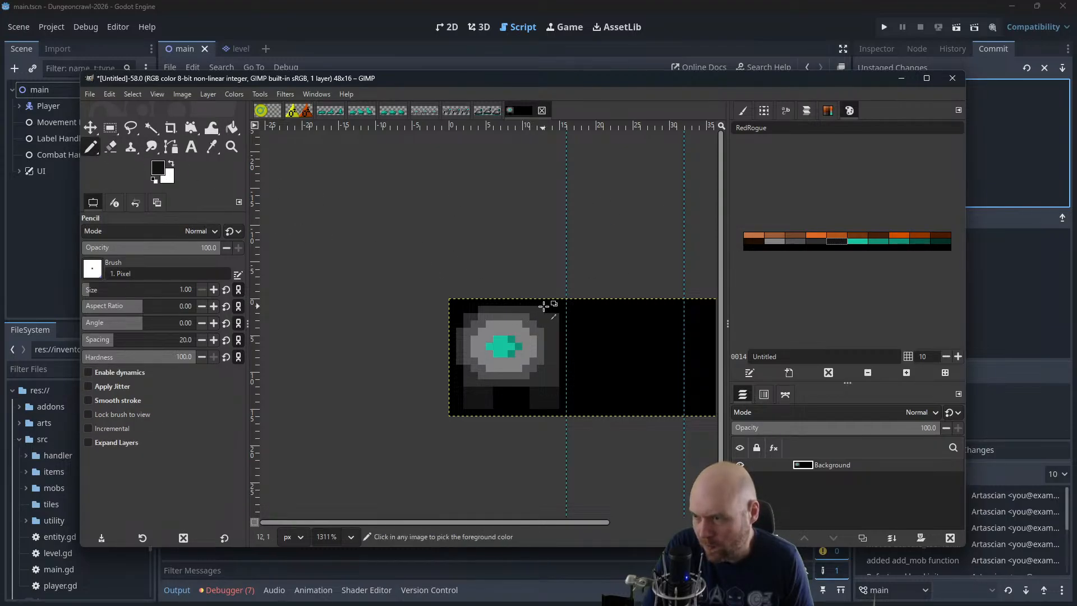
ctrl+click(549, 308)
mouse_move(526, 309)
mouse_down()
mouse_move(533, 332)
mouse_move(555, 346)
mouse_move(557, 324)
mouse_move(540, 323)
mouse_move(537, 310)
mouse_up()
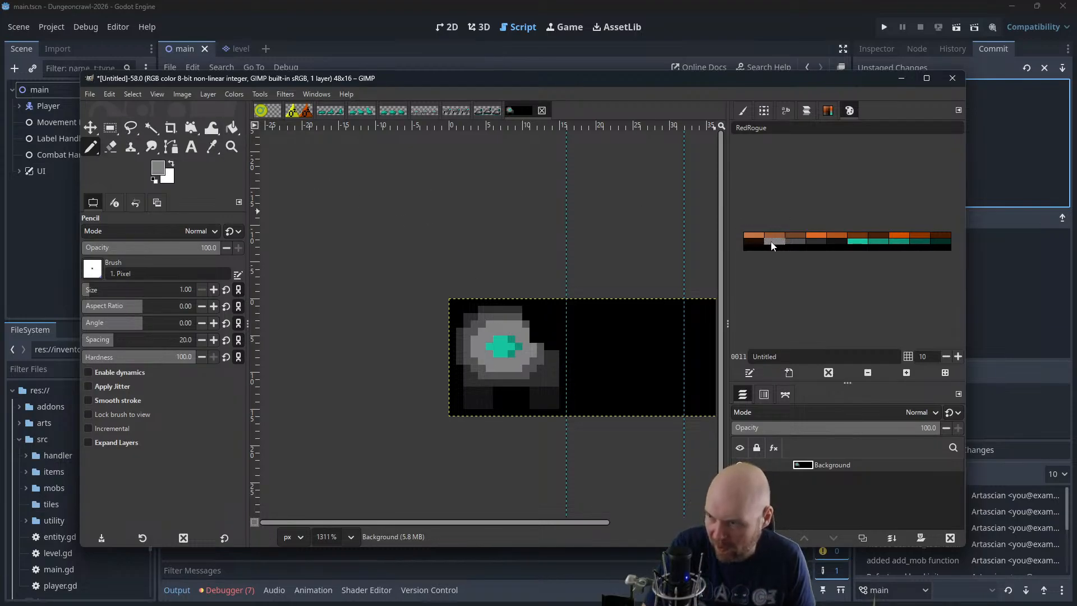
Reshade the cut right side of the body with medium gray, bordered by dark gray pixels
click(797, 241)
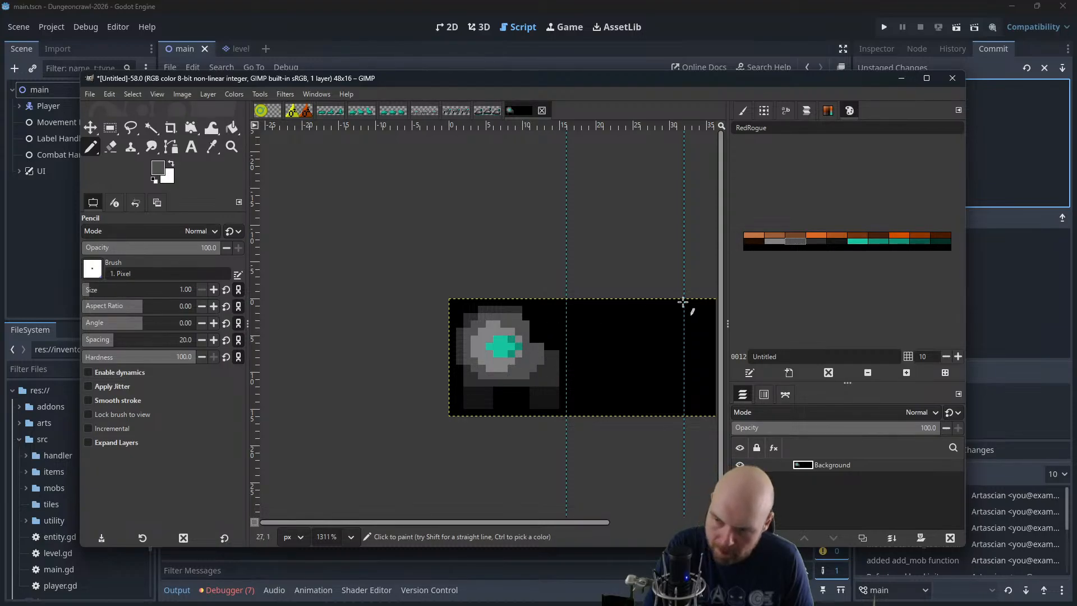
click(815, 243)
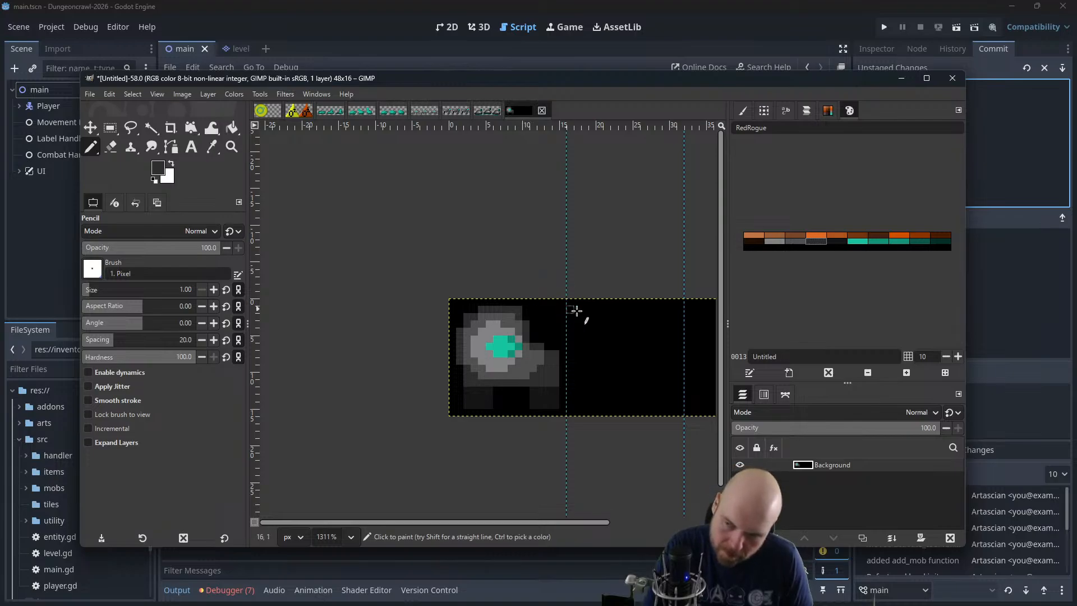
click(791, 243)
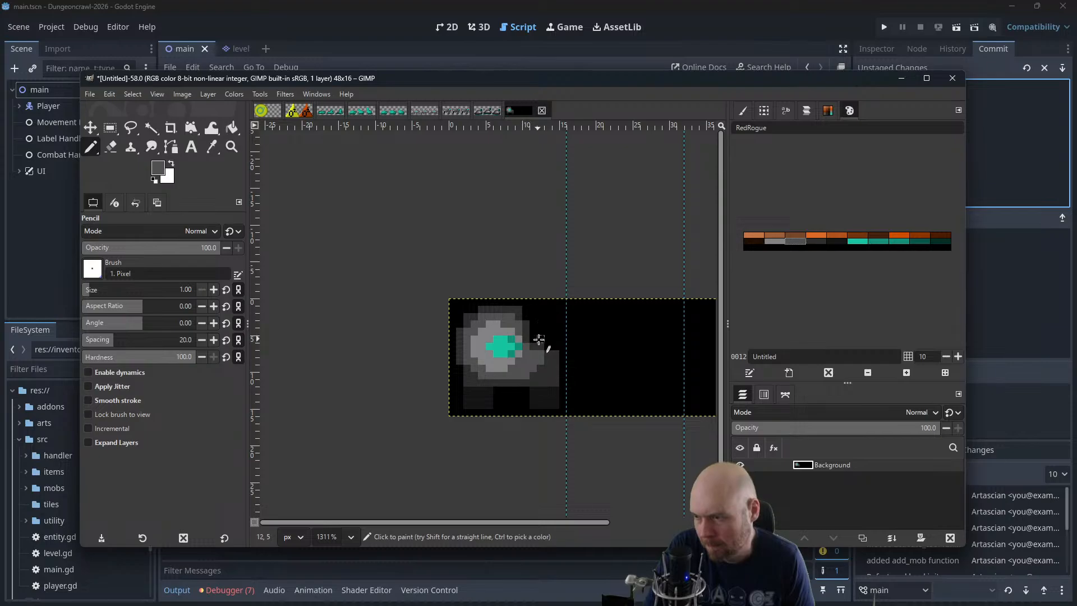
click(810, 243)
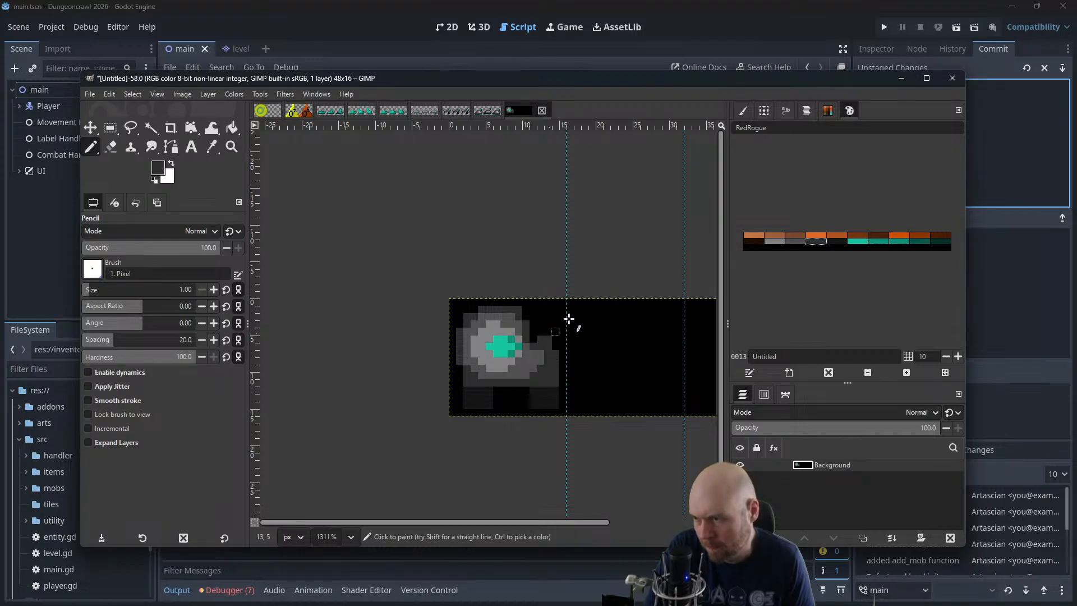
Draw a small square medium gray head above the body's right end, with dark gray shading and four bright teal eyes
click(779, 241)
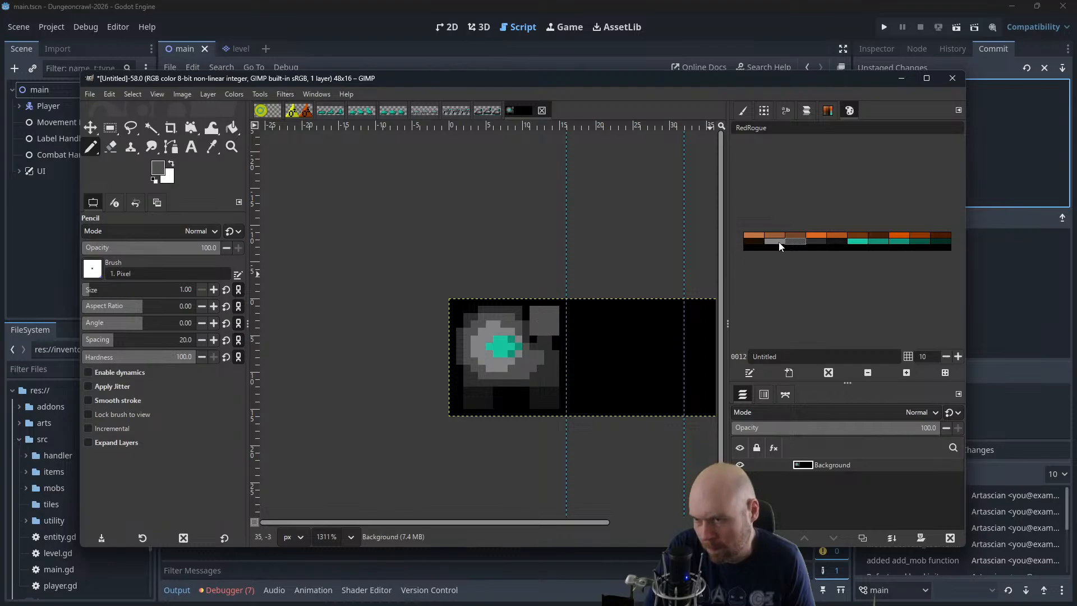
click(813, 241)
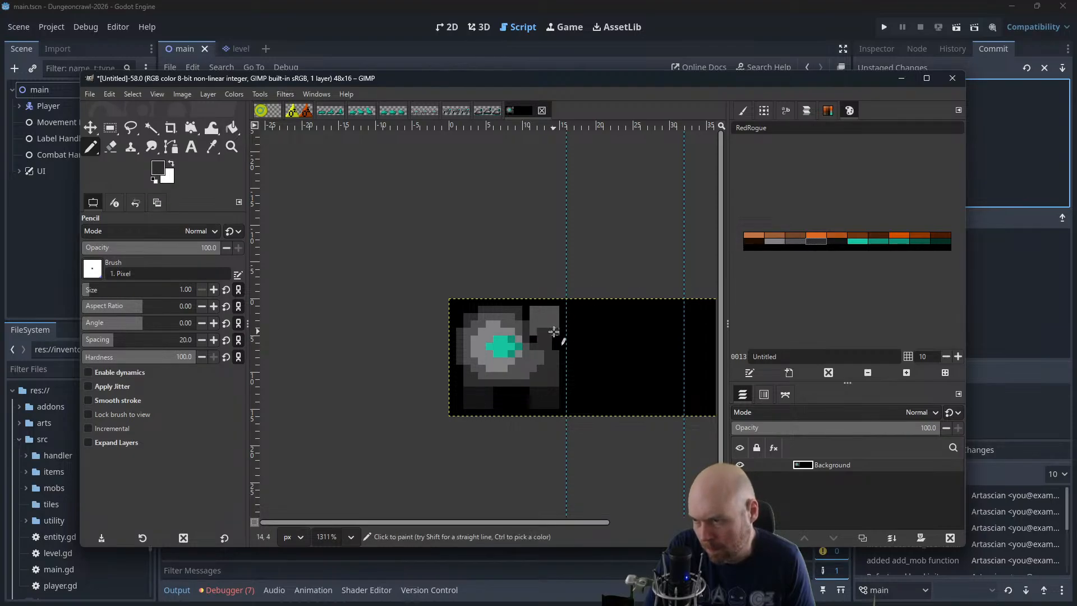
click(857, 241)
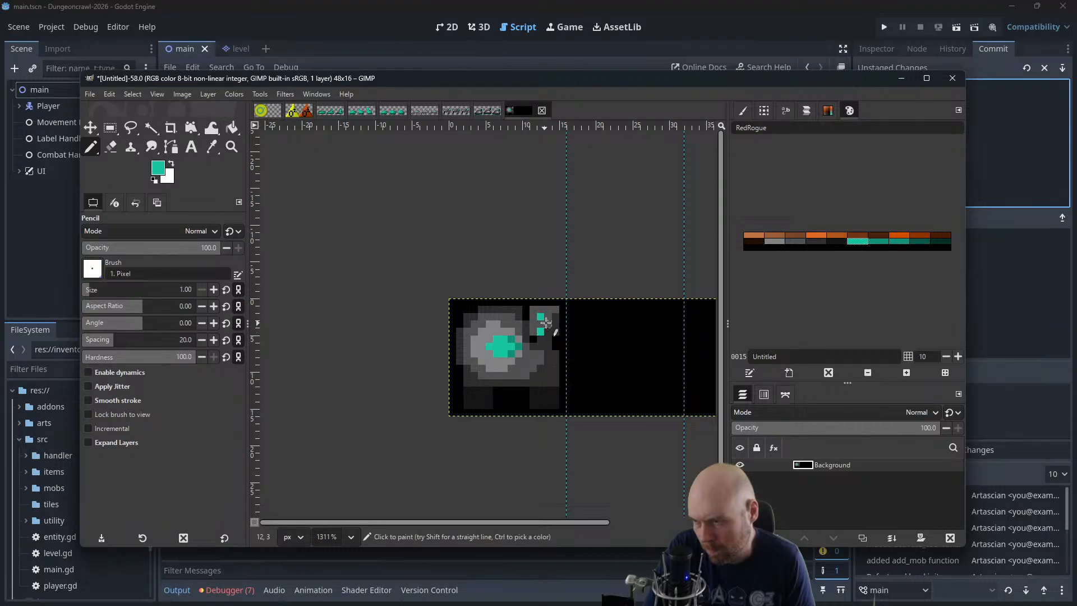
click(549, 330)
ctrl+scroll(475, 308, down, 2)
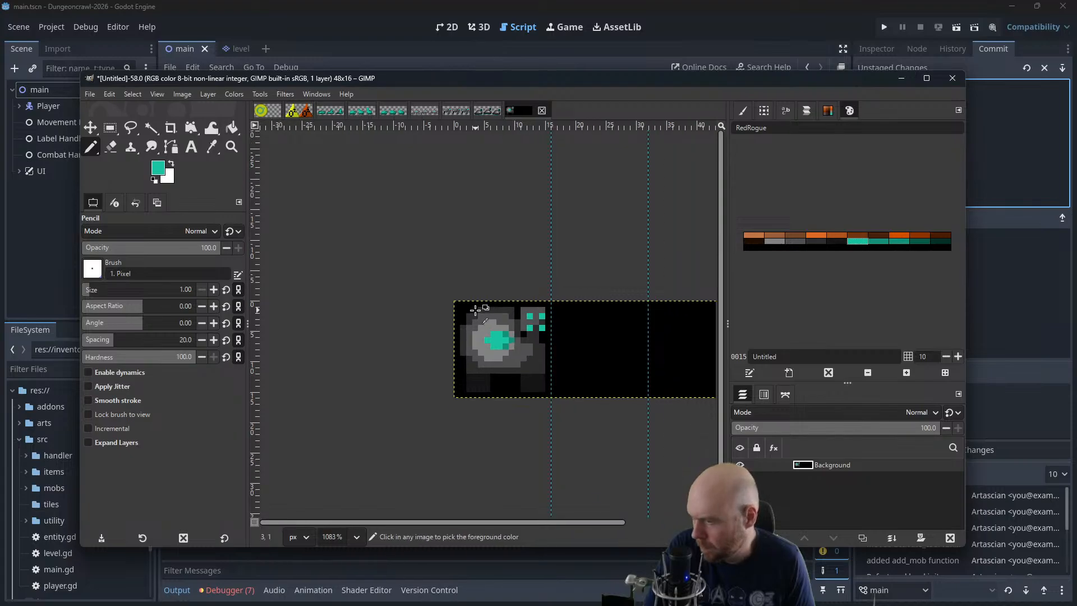
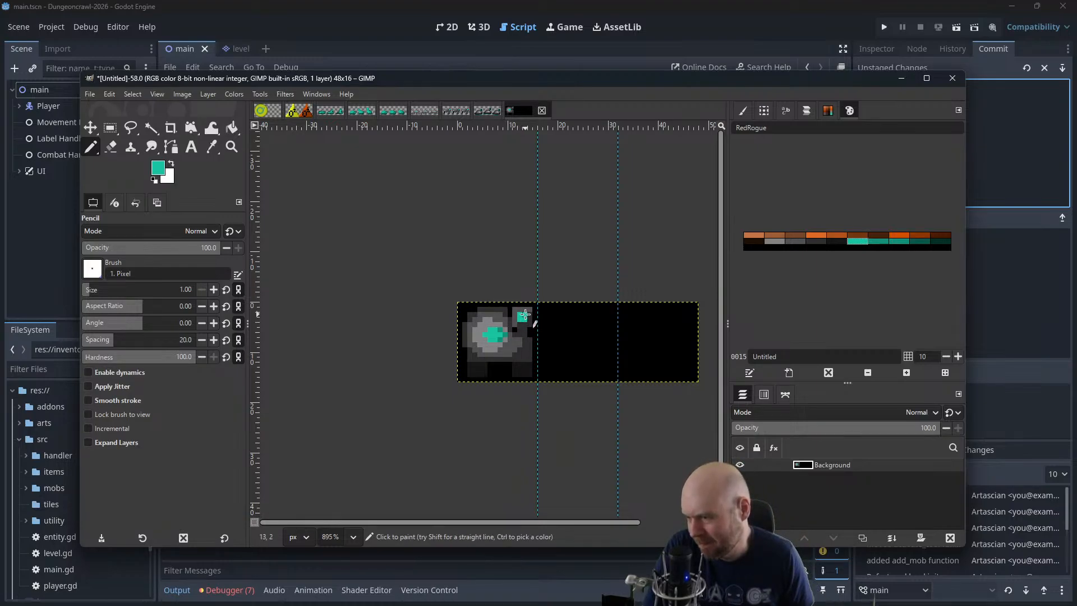
Undo the recent strokes on the creature sprite back to the symmetrical body, removing the raised teal-tipped arm and the dark leg shading
scroll(458, 329, up, 6)
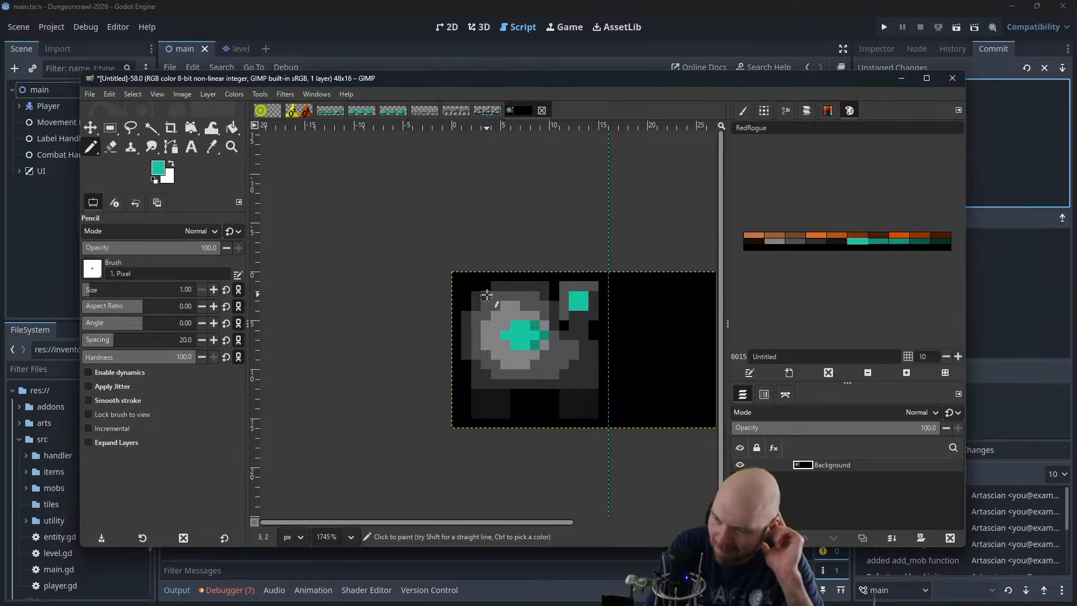
key(ctrl+z)
key(ctrl+z)
key(ctrl+z)
key(ctrl+z)
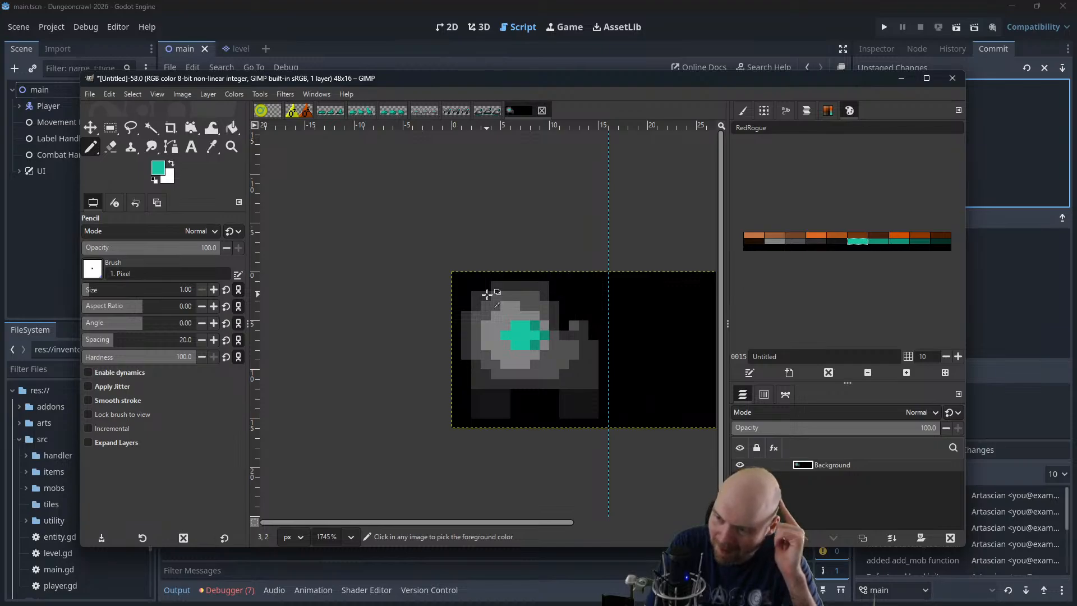
key(ctrl+z)
key(ctrl+z)
key(ctrl+z)
key(ctrl+z)
key(ctrl+z)
key(ctrl+z)
key(ctrl+z)
key(ctrl+z)
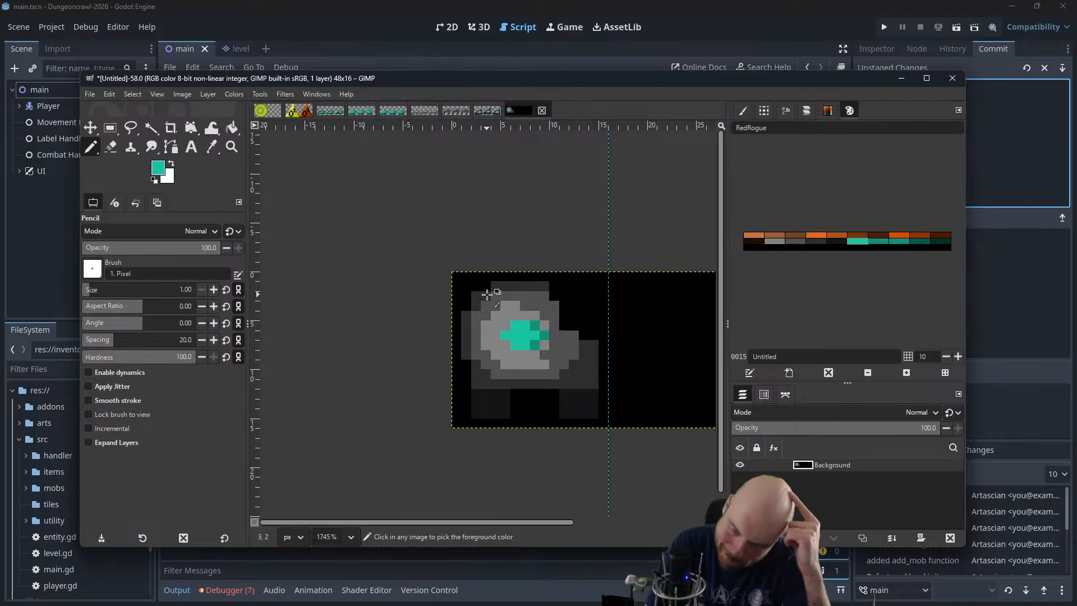
key(ctrl+z)
key(ctrl+z)
key(ctrl+z)
key(ctrl+z)
key(ctrl+z)
key(ctrl+z)
key(ctrl+z)
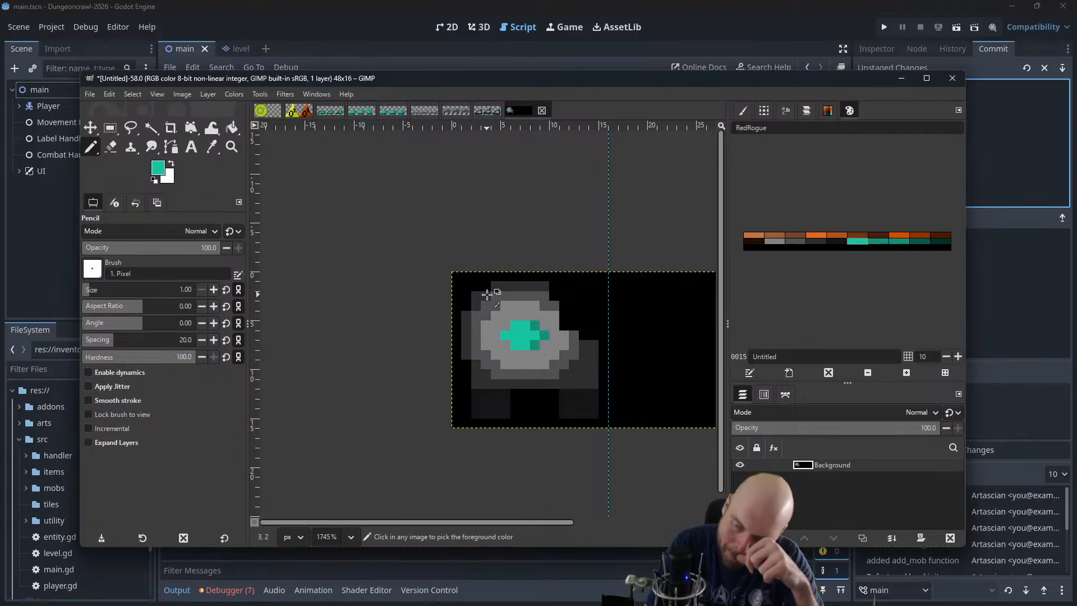
key(ctrl+z)
key(ctrl+z)
key(ctrl+z)
key(ctrl+z)
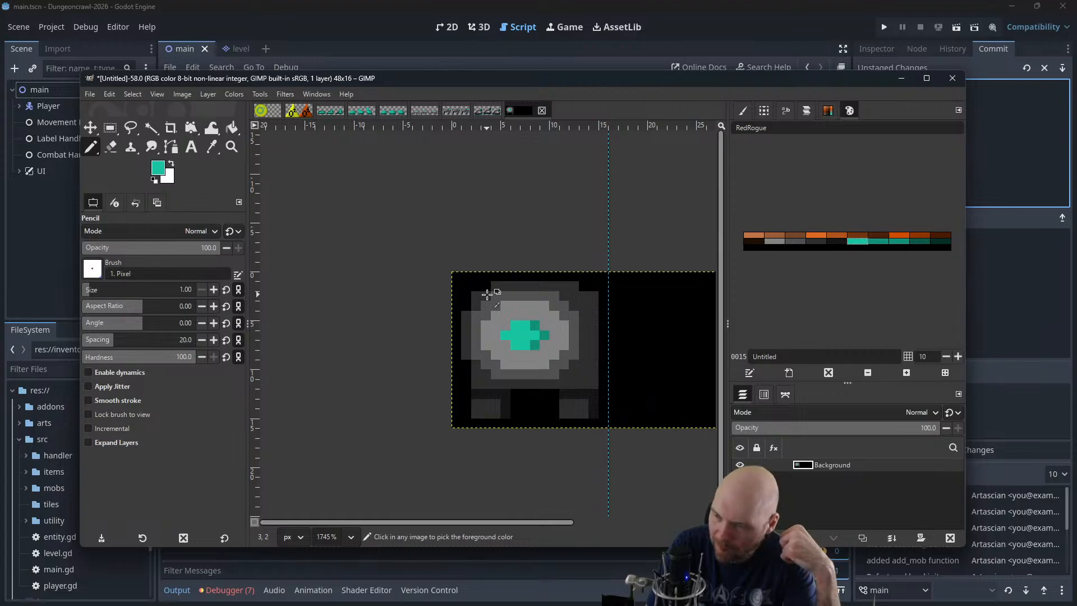
key(ctrl+z)
key(ctrl+z)
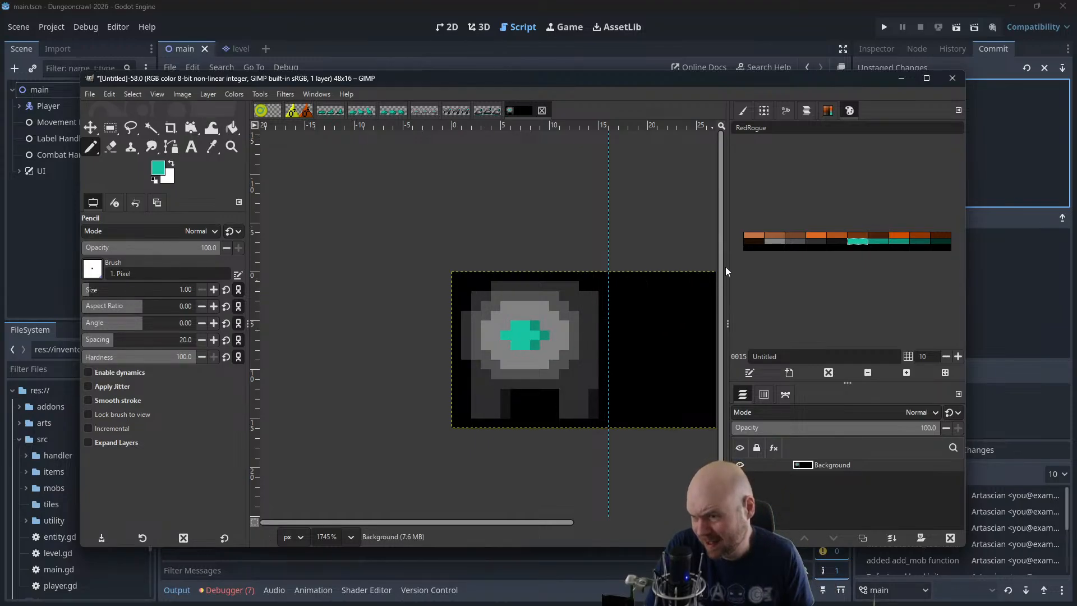
Draw a light-grey upper arm from the body's right side out to the first frame's right edge
click(797, 241)
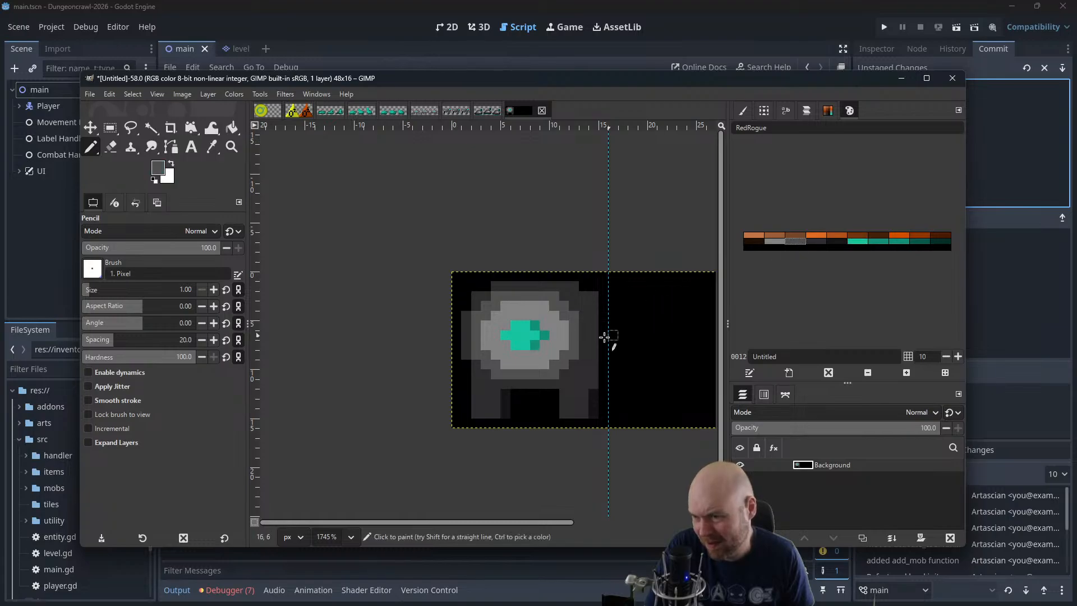
click(783, 242)
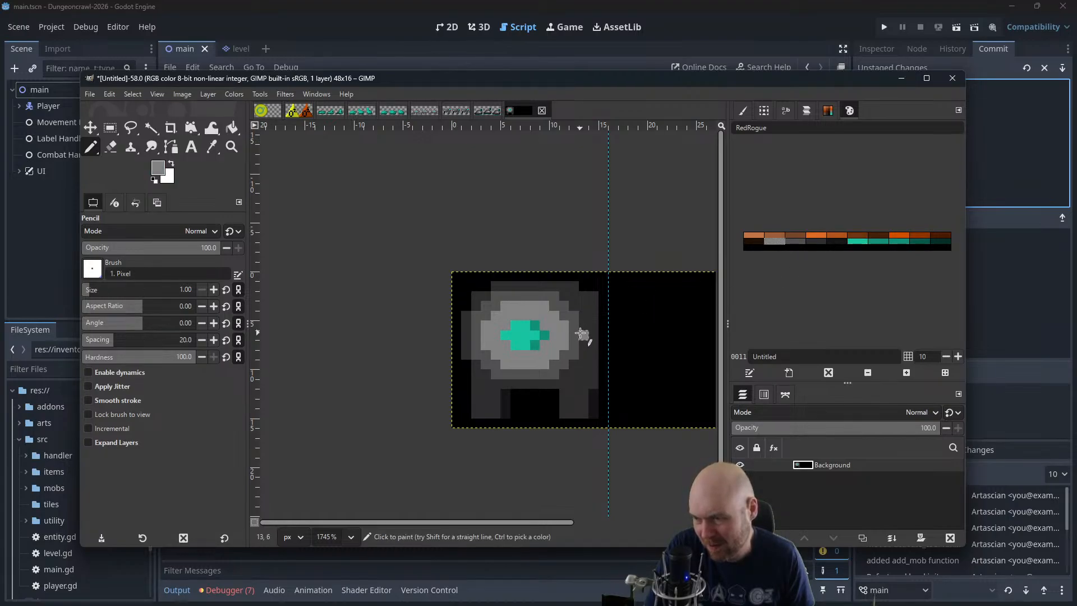
click(581, 333)
click(602, 336)
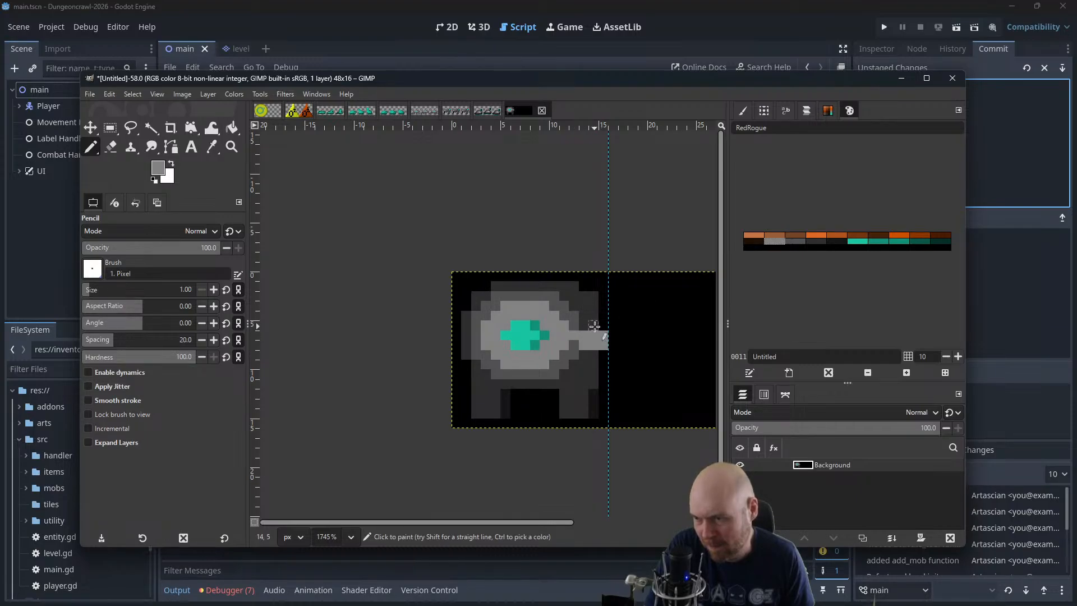
ctrl+click(610, 330)
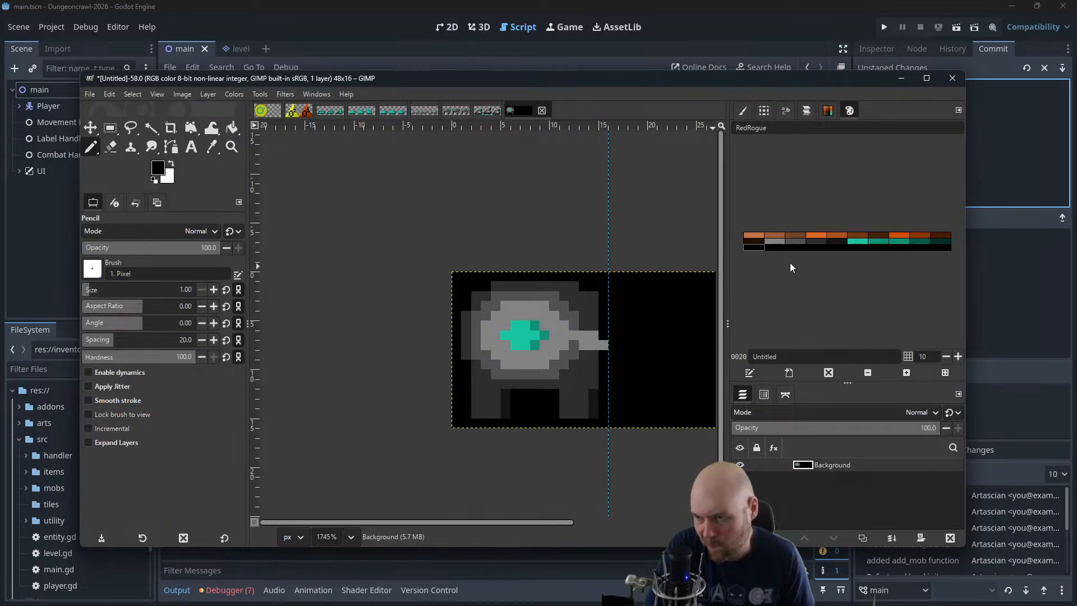
Draw a mid-grey forearm hanging below the right upper arm and thicken its shoulder with light grey
click(793, 242)
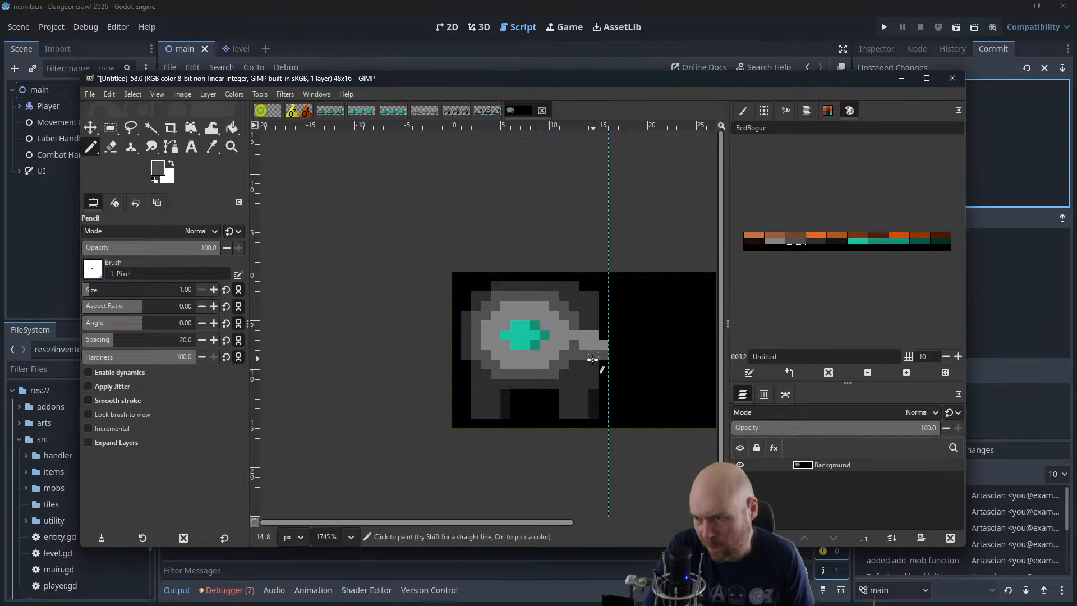
mouse_move(589, 363)
mouse_down()
mouse_move(603, 364)
mouse_move(593, 393)
mouse_up()
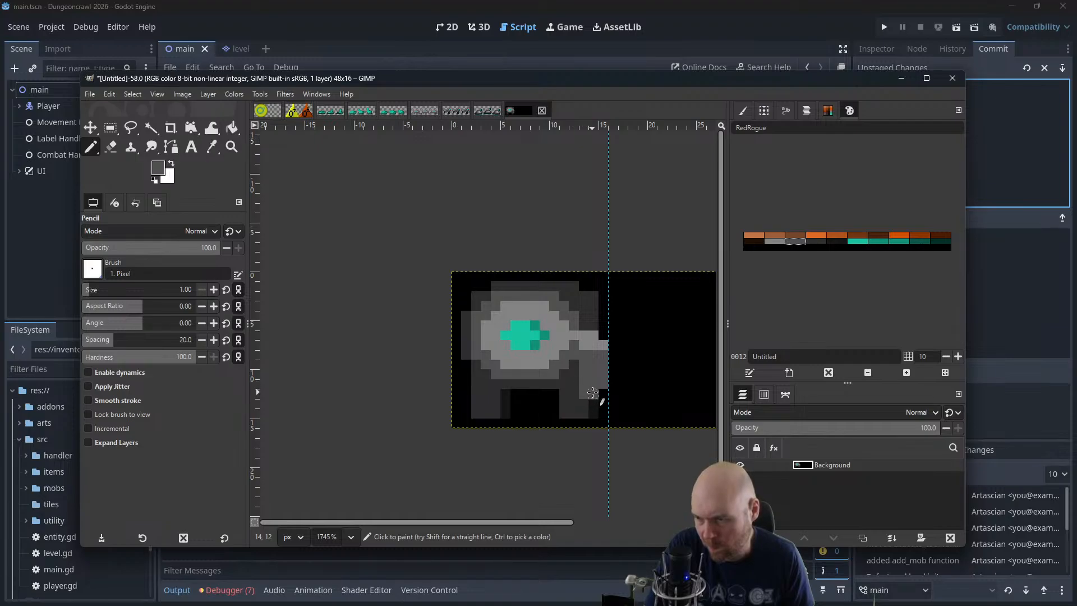
click(774, 242)
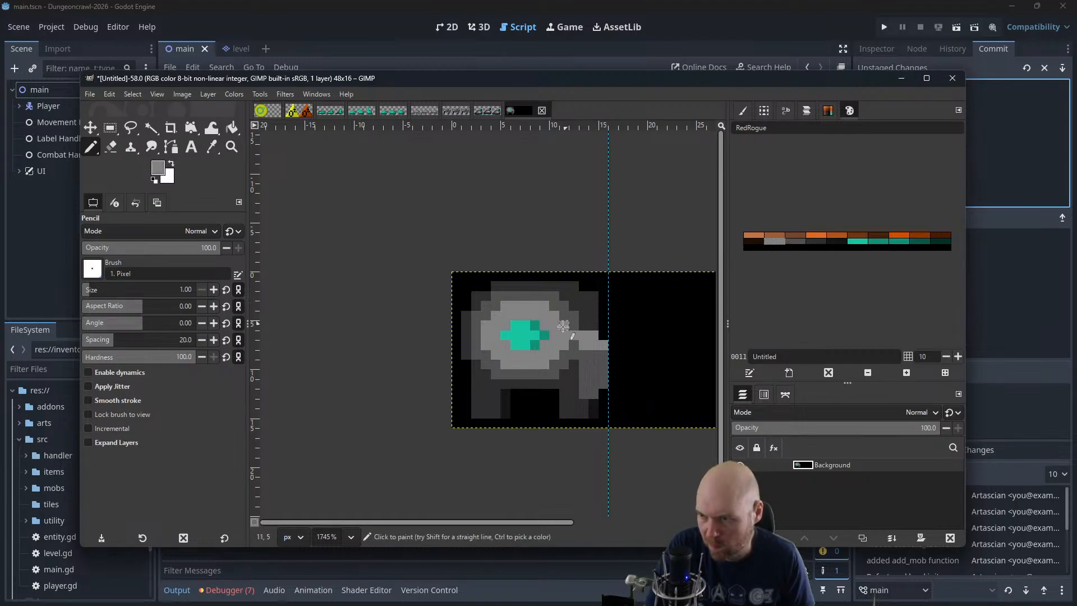
drag(575, 329, 584, 329)
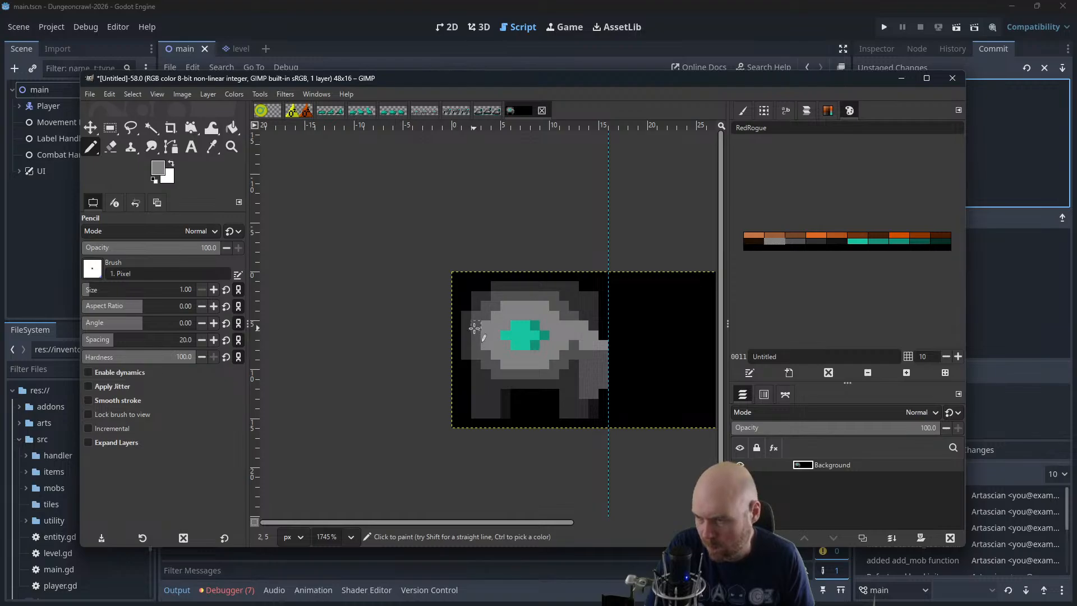
Draw the left arm with a light-grey shoulder and a mid-grey forearm reaching the frame's left edge
drag(475, 328, 466, 345)
click(796, 240)
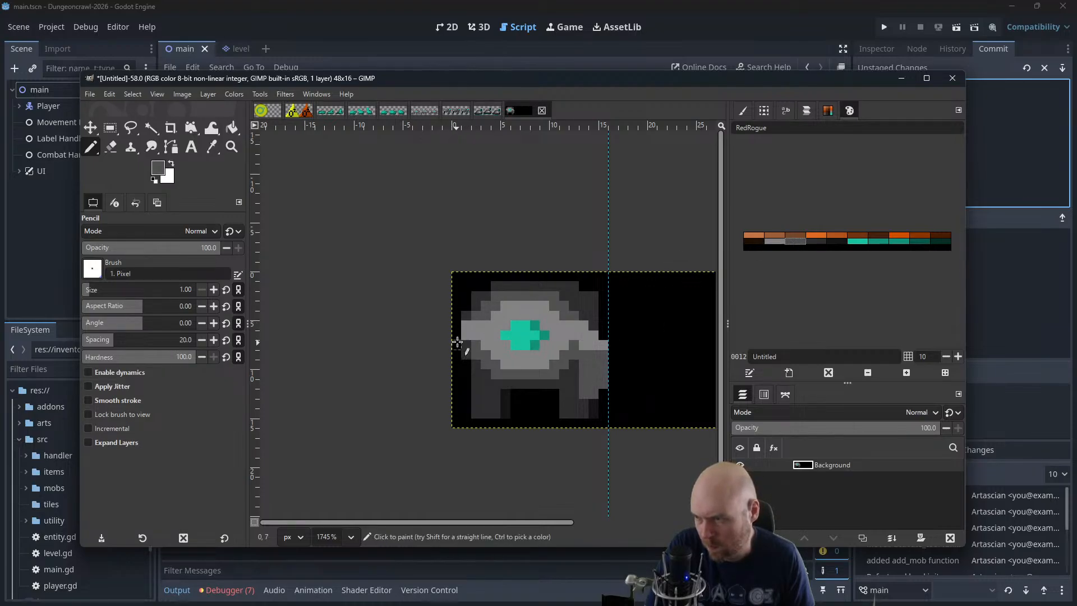
mouse_move(456, 357)
mouse_down()
mouse_move(462, 385)
mouse_move(466, 365)
mouse_up()
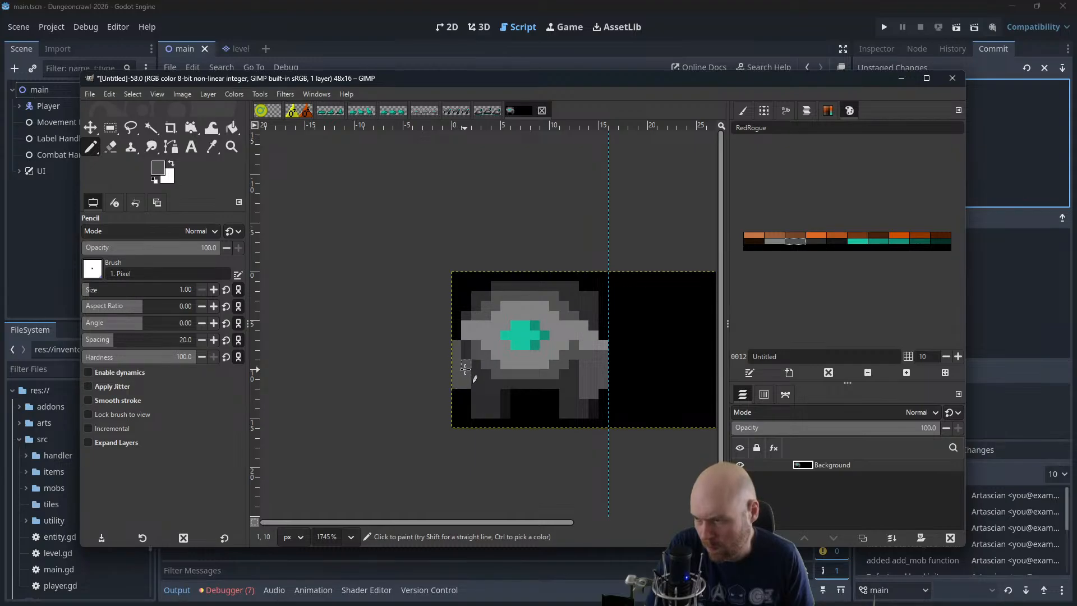
click(775, 241)
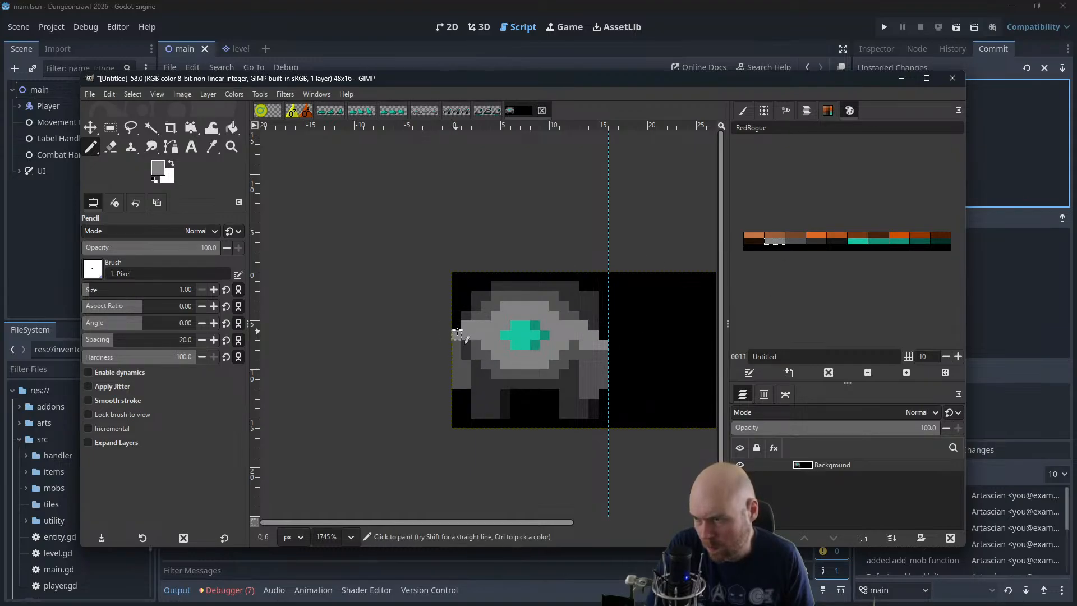
Erase the left arm's outermost pixel column with black and extend the remaining forearm downward by one mid-grey pixel
ctrl+scroll(581, 281, down, 4)
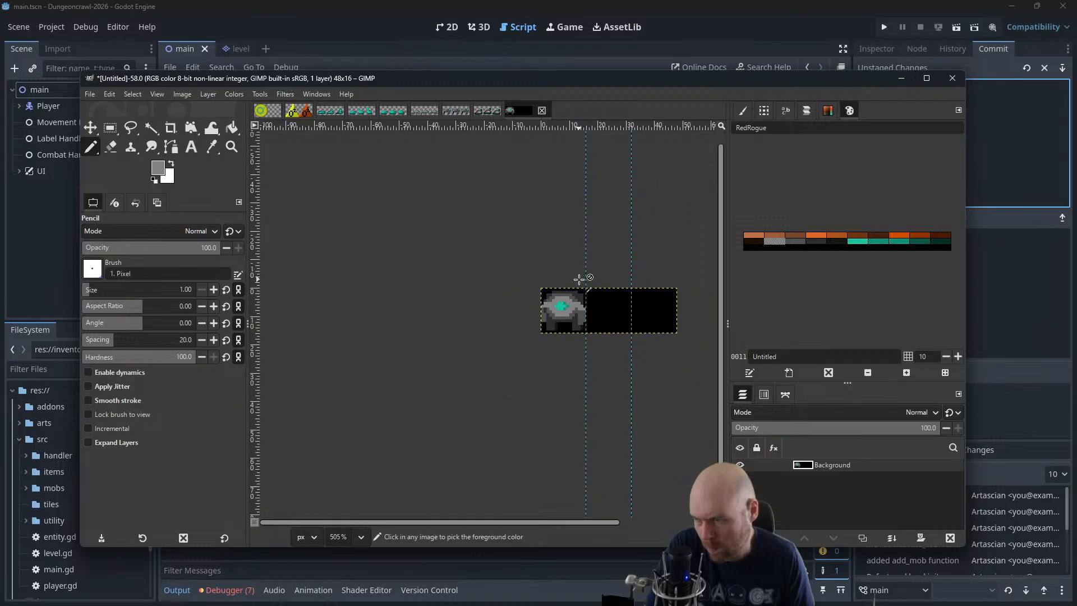
ctrl+scroll(581, 279, down, 1)
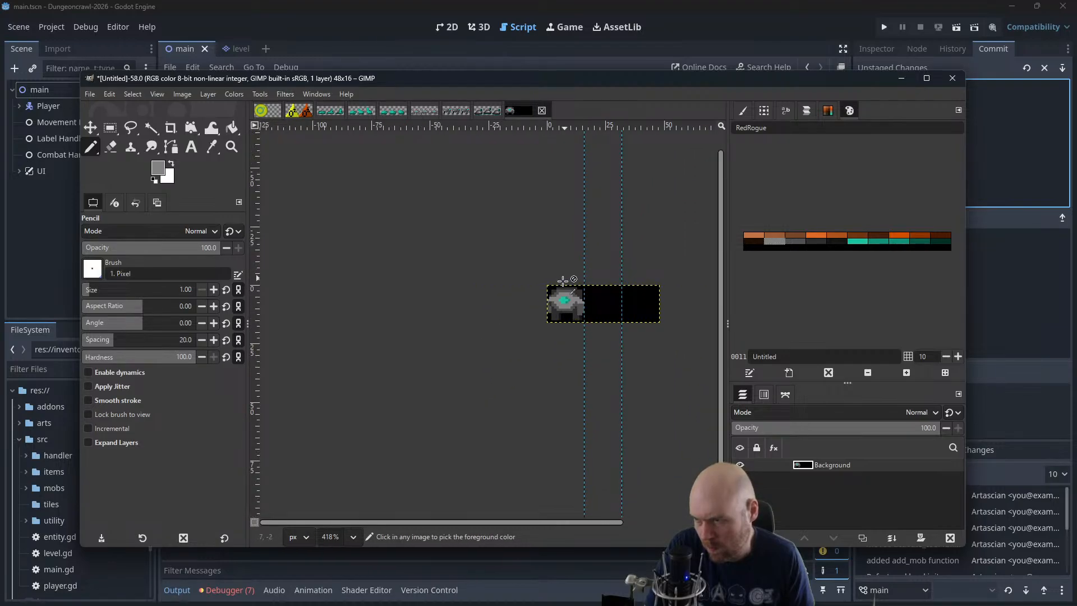
ctrl+scroll(549, 297, up, 4)
ctrl+scroll(549, 299, up, 1)
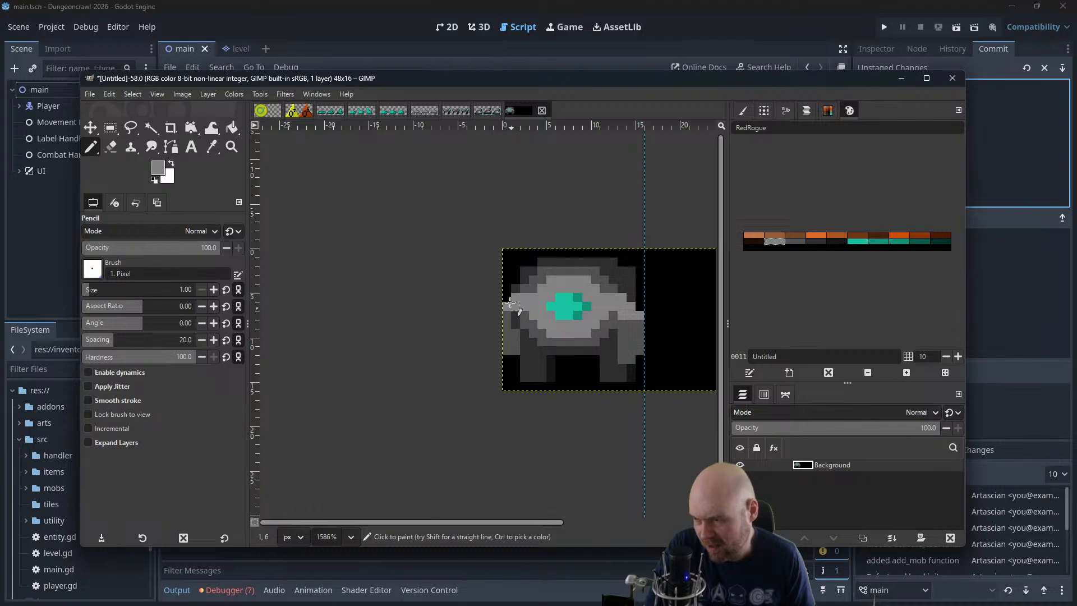
ctrl+click(507, 350)
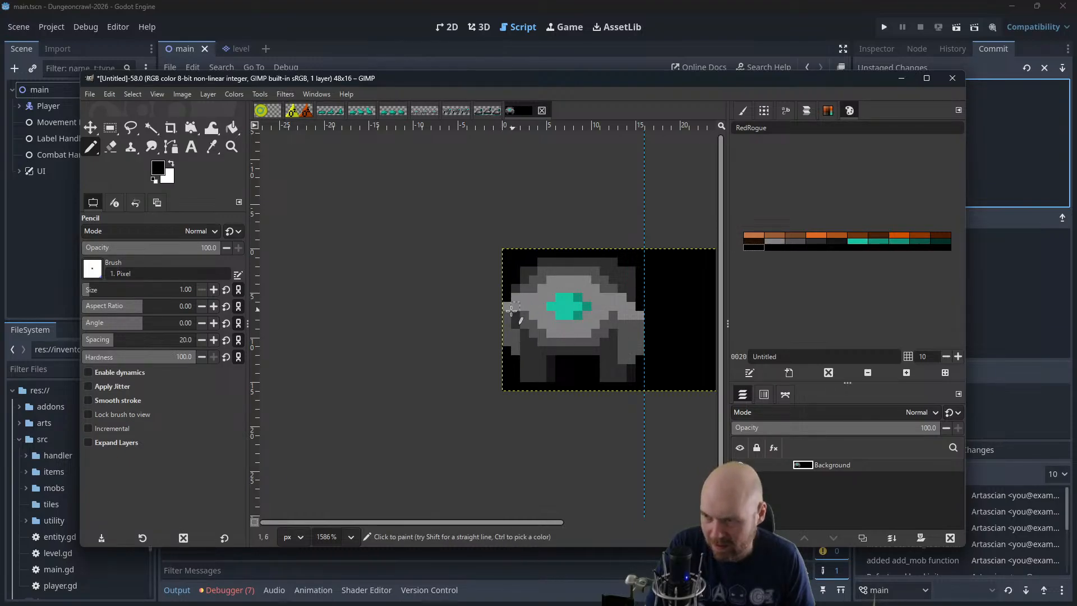
drag(507, 306, 507, 331)
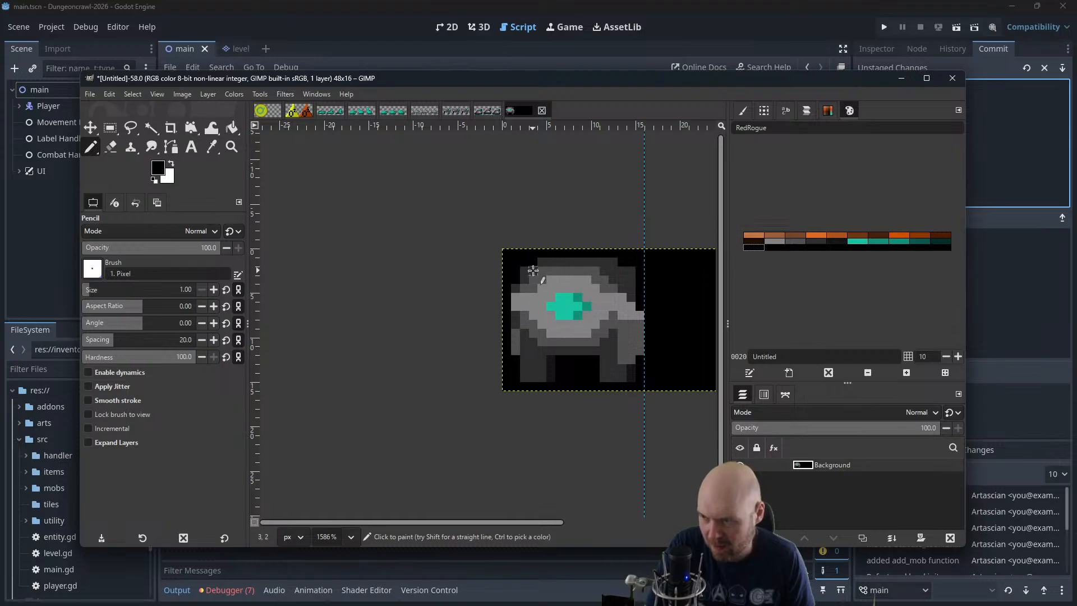
ctrl+click(515, 357)
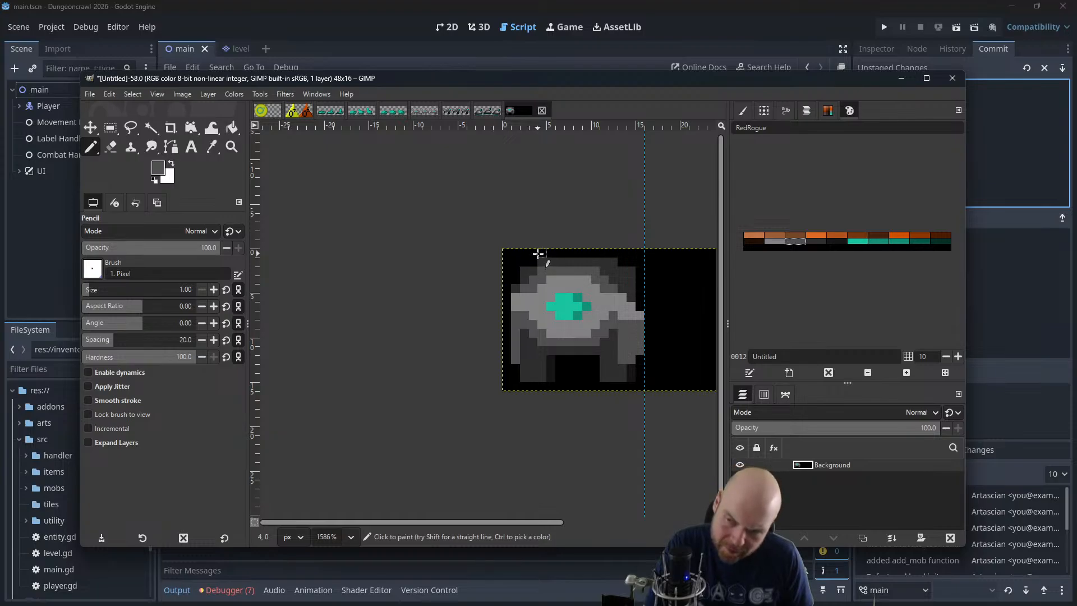
Paint the upper outer edge of the left shoulder with two dark-grey pixels
ctrl+click(516, 288)
click(517, 297)
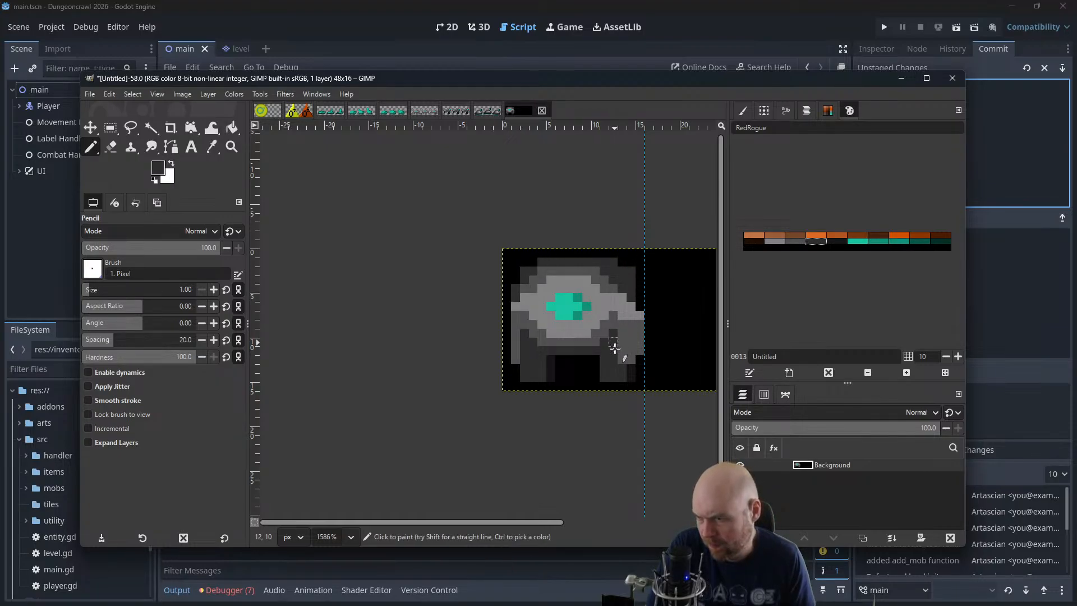
ctrl+click(631, 342)
Paint bright teal hands at the lower ends of both forearms, keeping the right hand inside the first frame
click(867, 245)
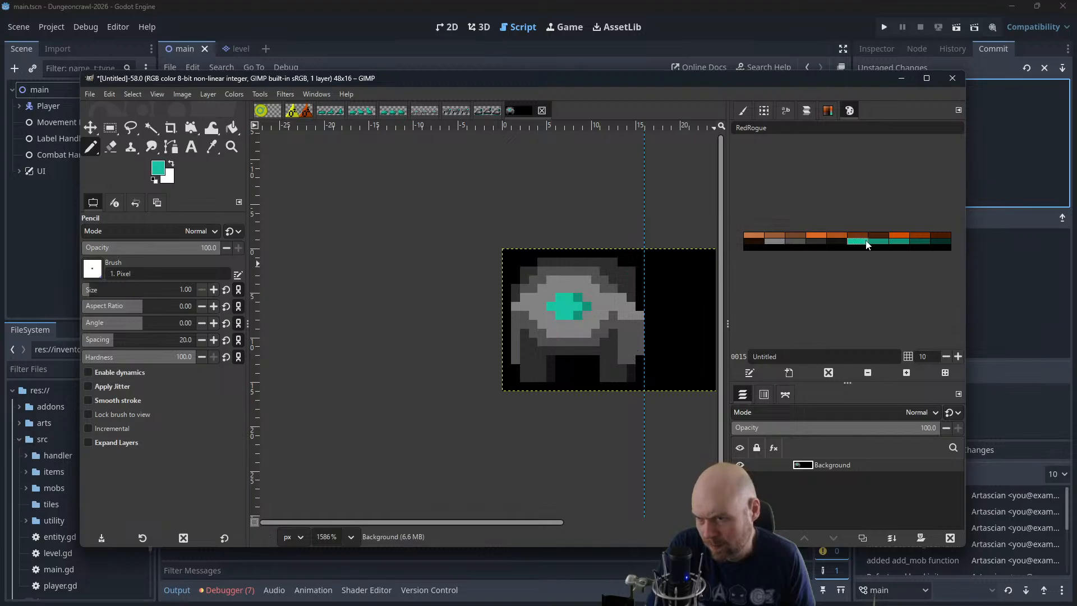
drag(622, 359, 631, 360)
click(649, 351)
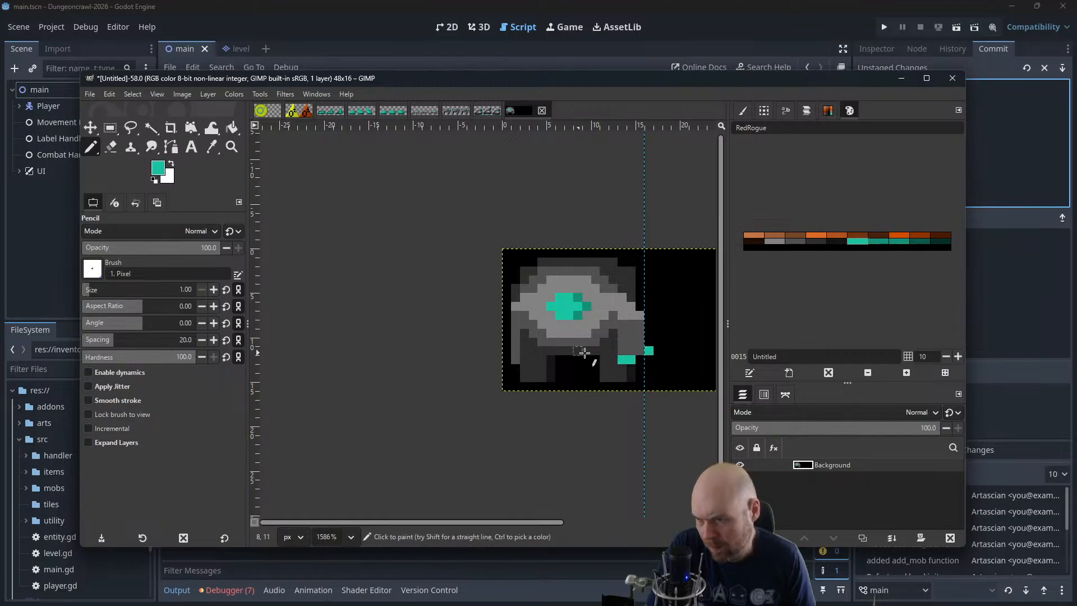
key(ctrl+z)
click(640, 351)
click(515, 359)
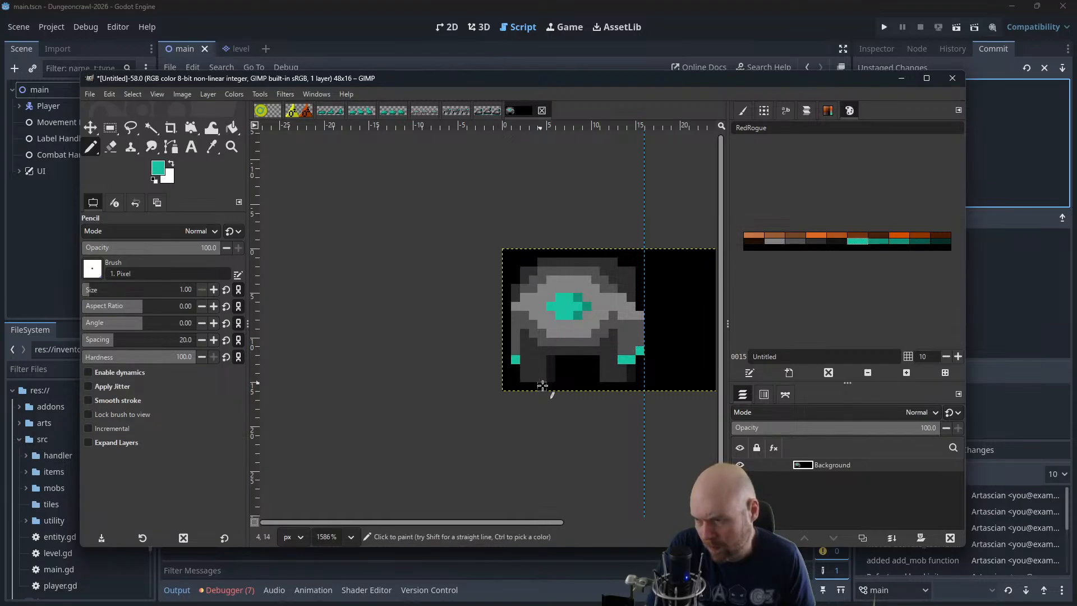
Separate the left arm from the body with mid-grey shading at the shoulder, and check the sprite at small size
ctrl+scroll(558, 366, down, 1)
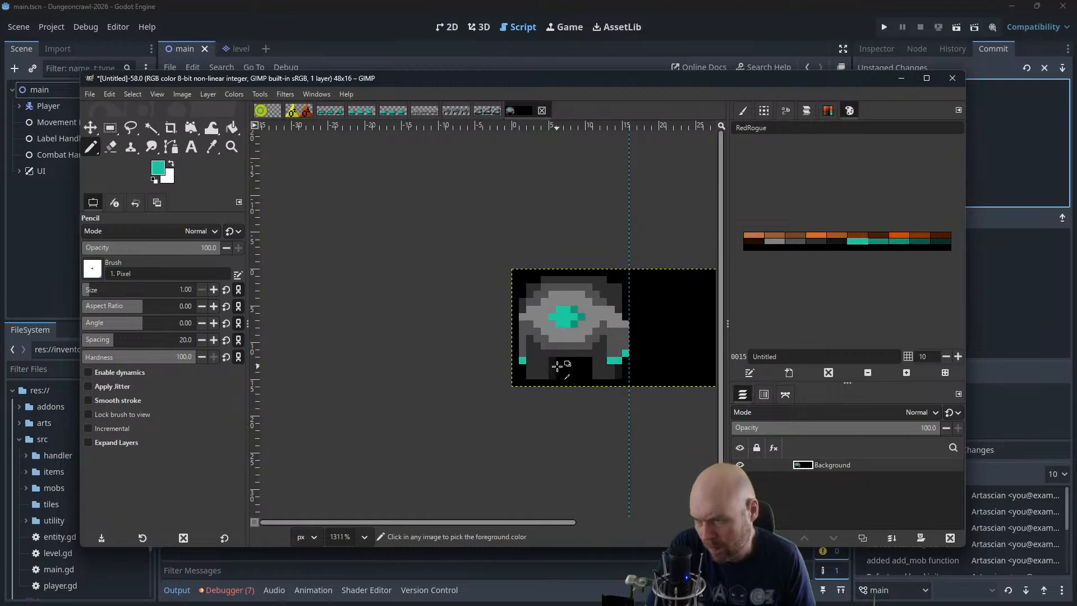
ctrl+scroll(558, 365, down, 8)
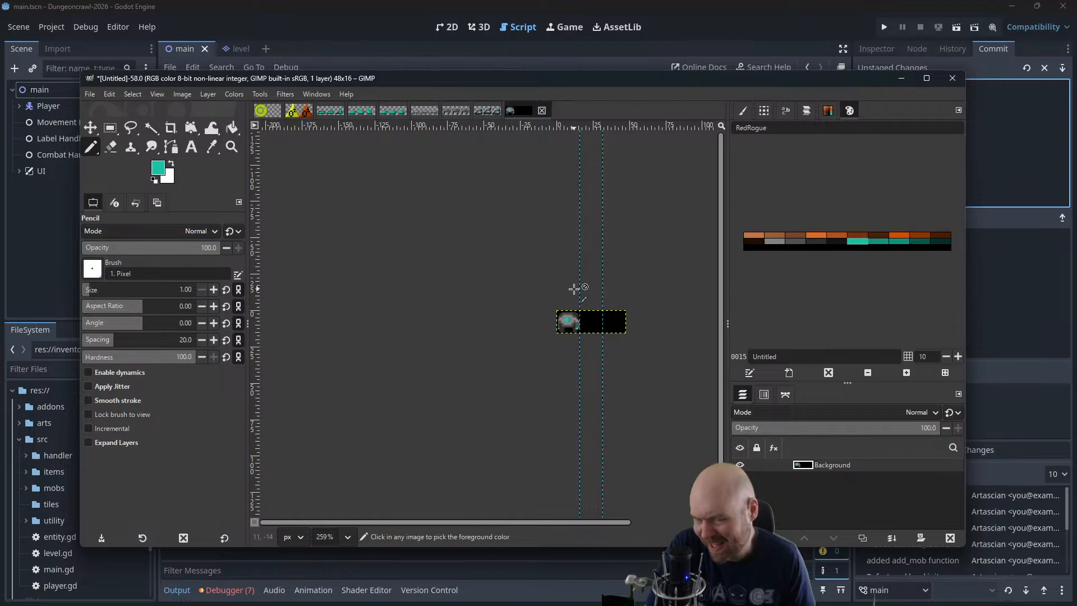
scroll(568, 302, up, 5)
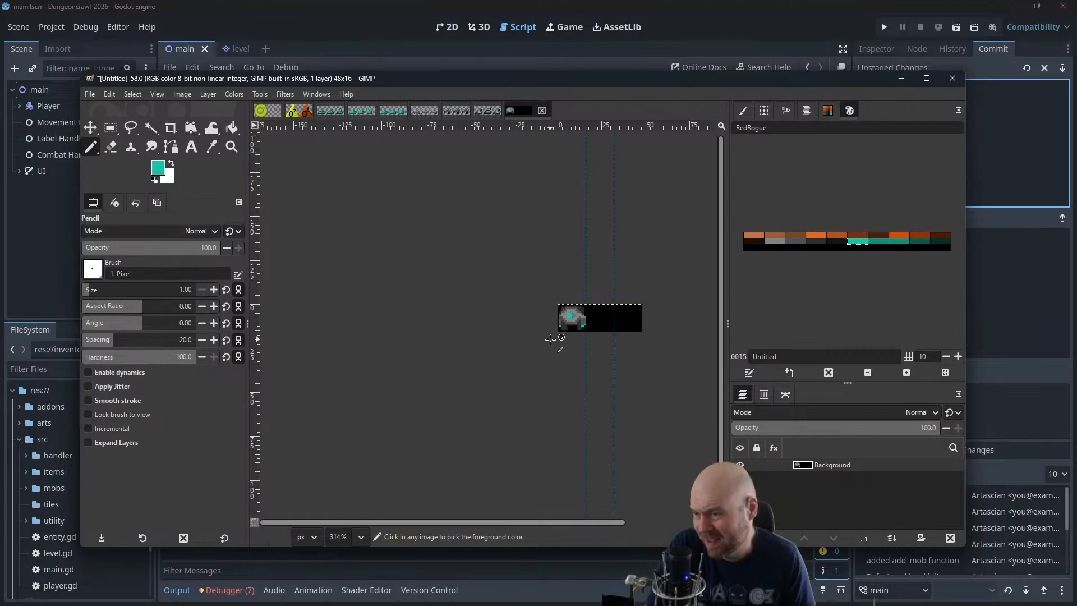
scroll(565, 337, up, 2)
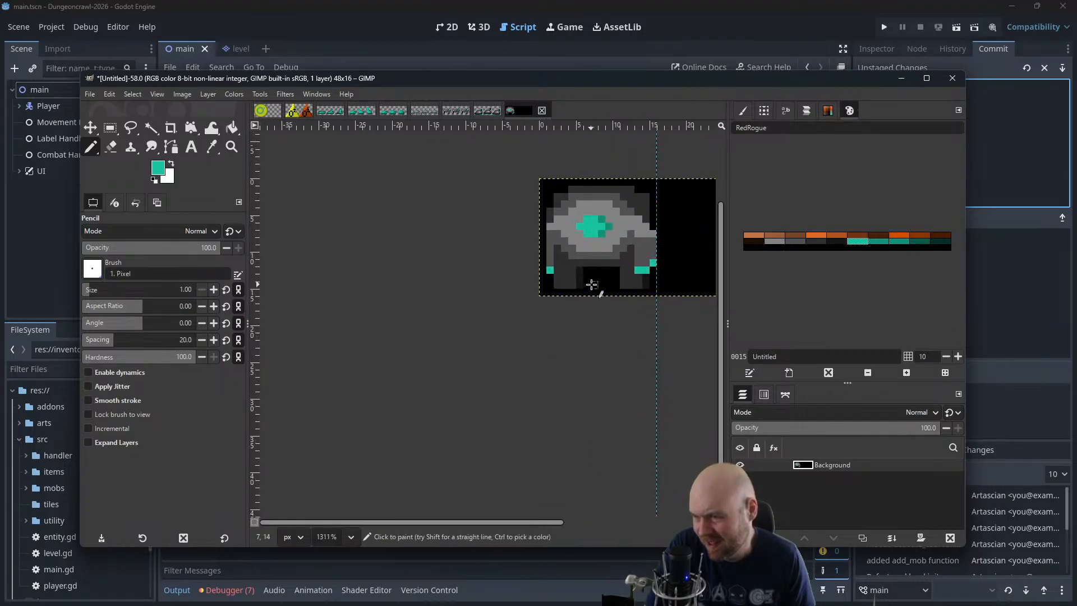
click(796, 240)
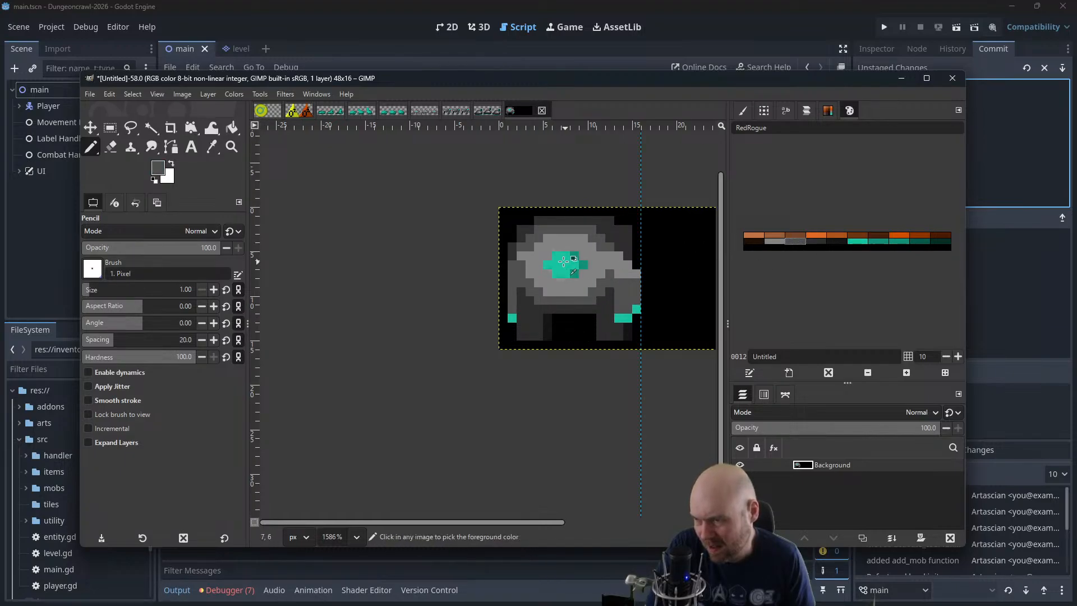
click(521, 263)
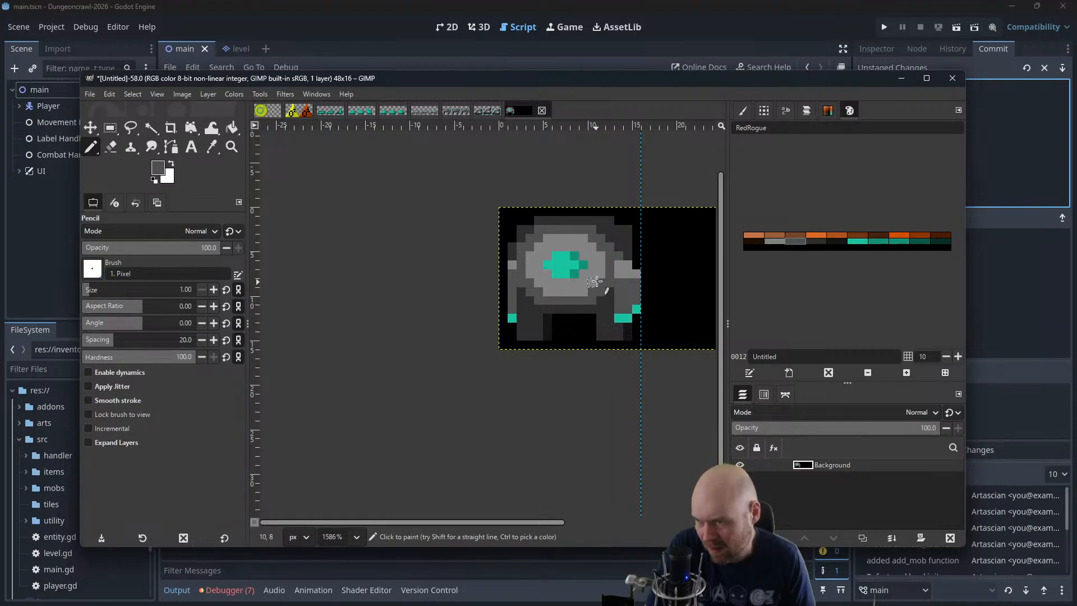
click(817, 242)
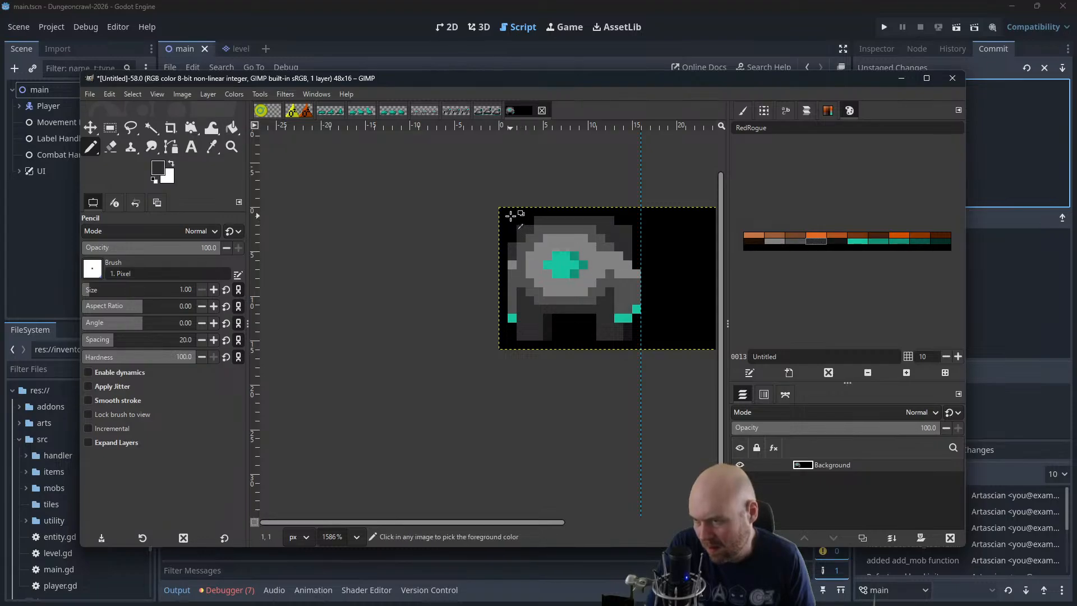
scroll(620, 272, down, 5)
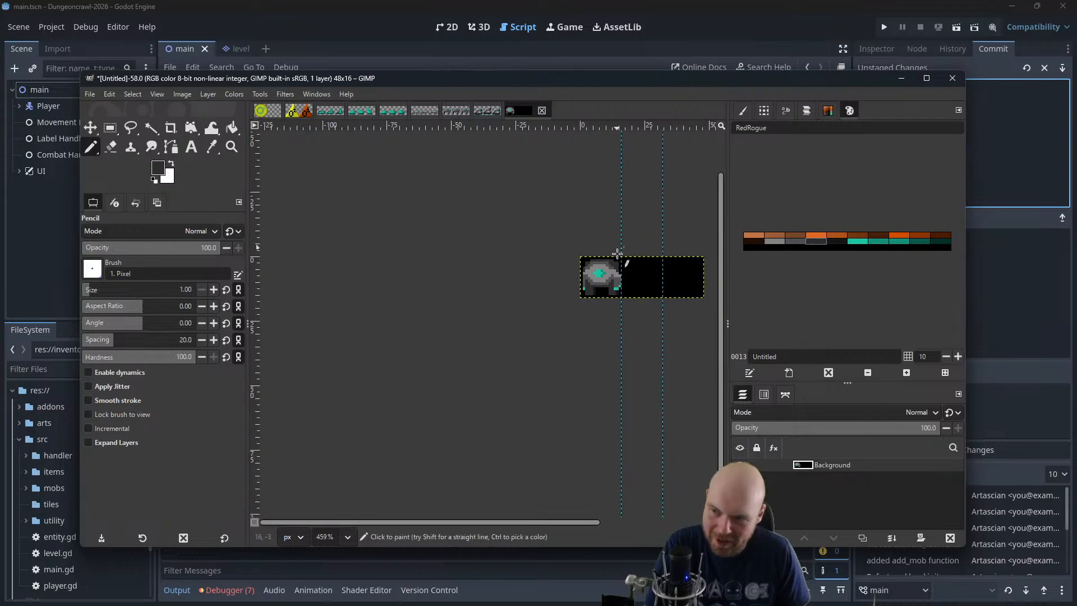
Try to trim the outer edge of the right arm with black, then undo it
scroll(617, 265, down, 1)
scroll(617, 265, up, 4)
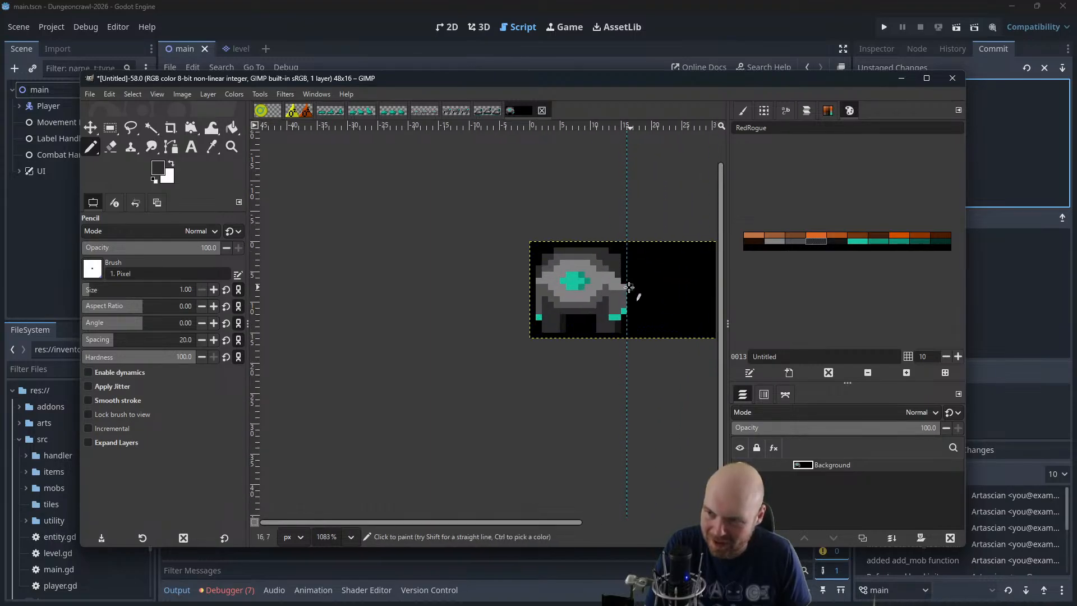
ctrl+click(621, 278)
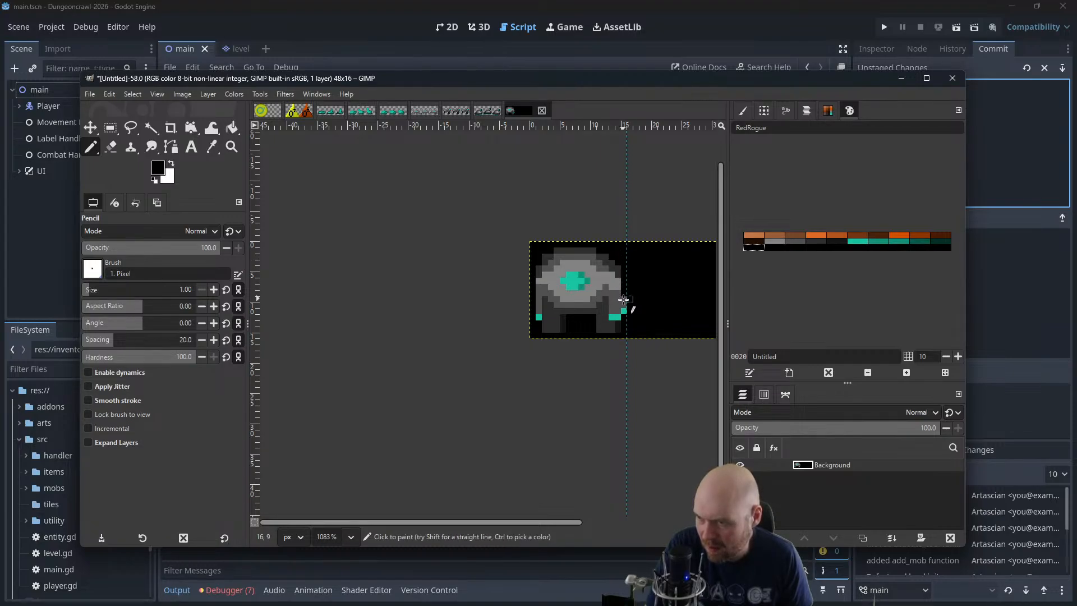
key(ctrl+z)
drag(644, 273, 585, 280)
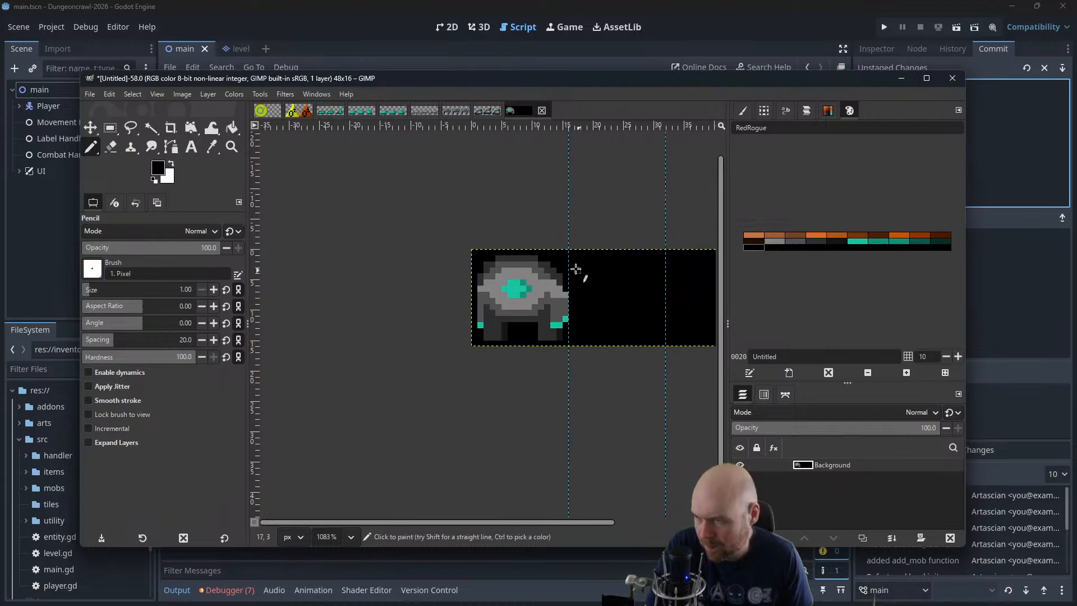
Try widening the left forearm and hand outward by one column in mid-grey and teal, then remove the additions with black
ctrl+click(480, 310)
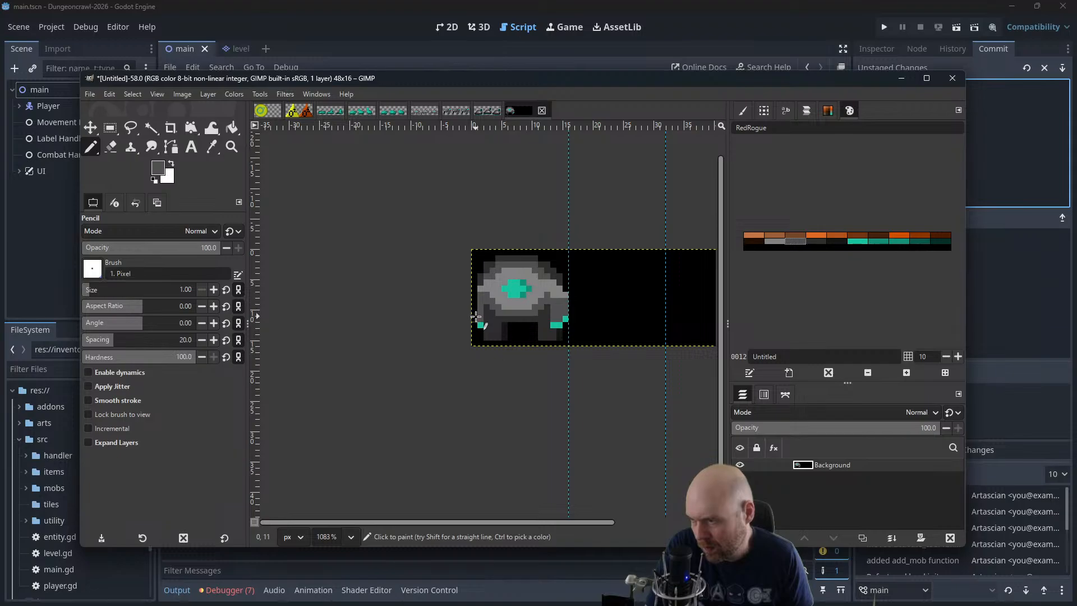
ctrl+click(481, 324)
click(474, 324)
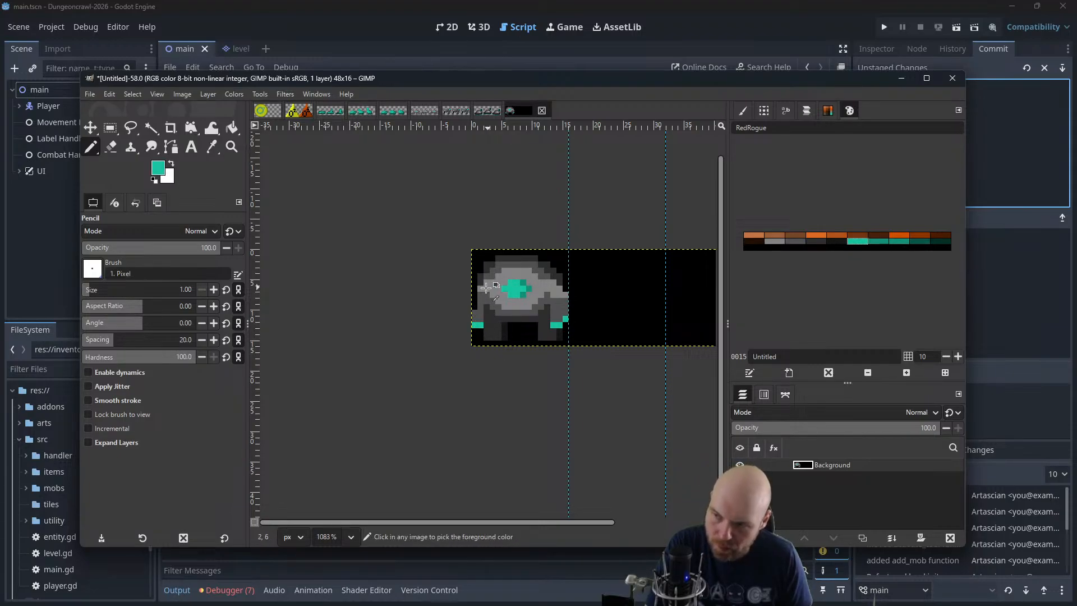
ctrl+click(475, 309)
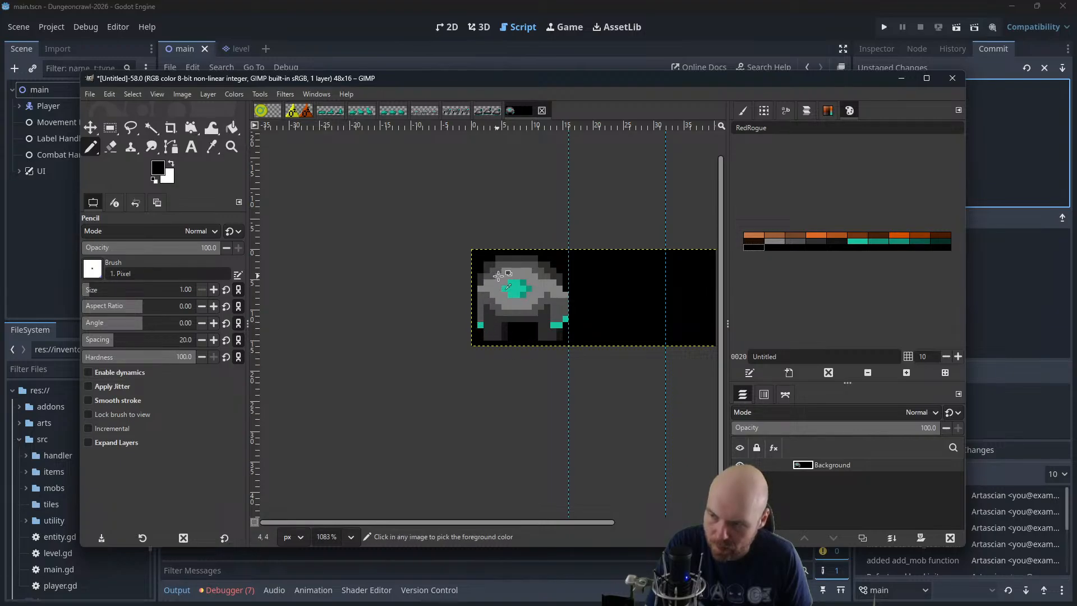
Check the sprite at small size, then select the 16 × 16 px first frame and paste a copy as a new layer
scroll(505, 270, down, 5)
scroll(525, 233, down, 1)
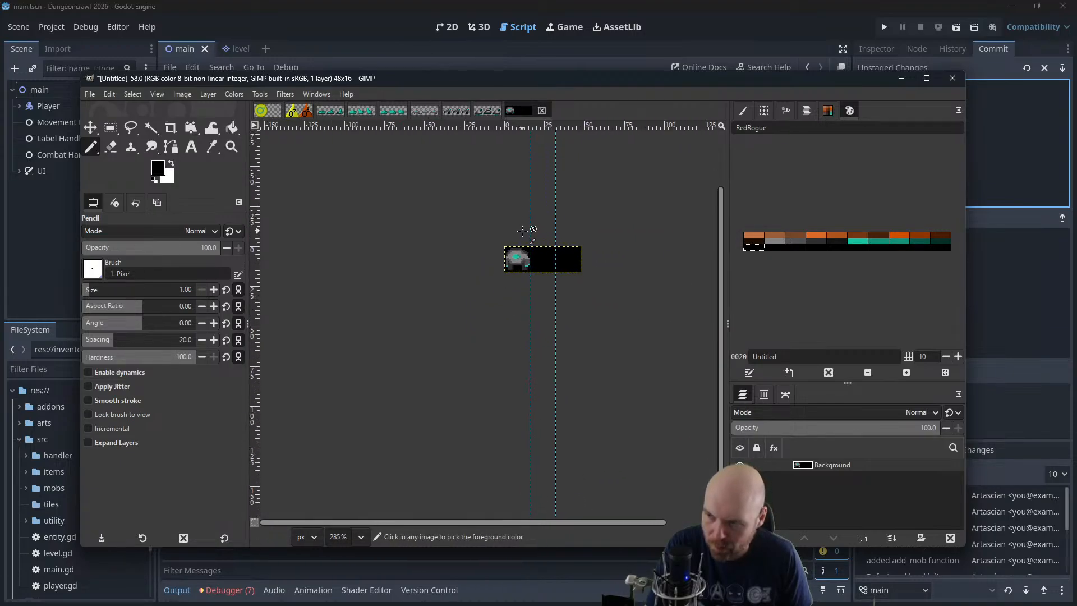
scroll(517, 258, up, 4)
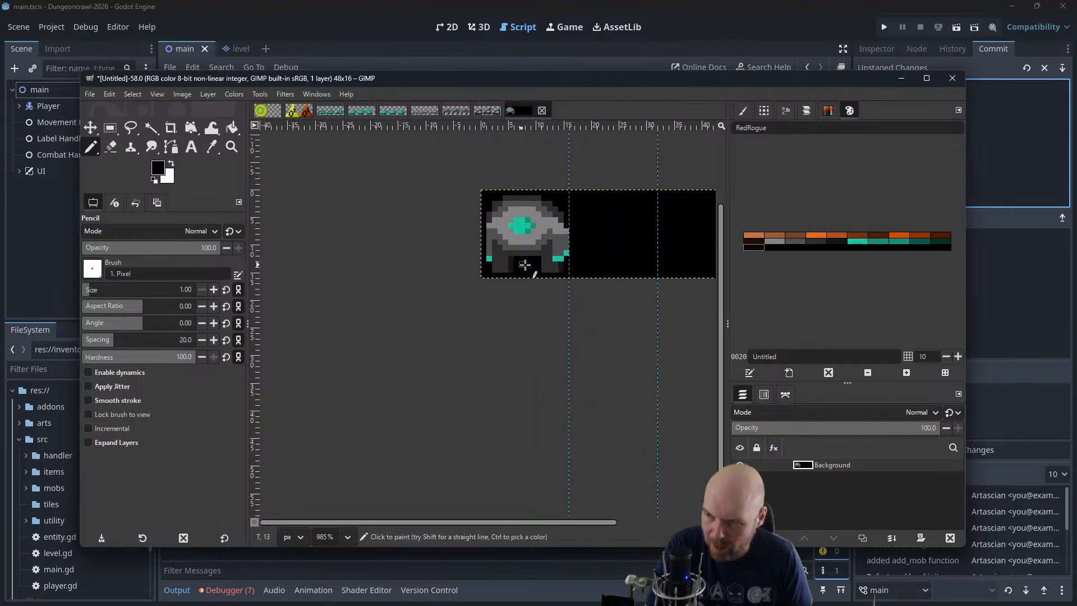
scroll(565, 271, up, 3)
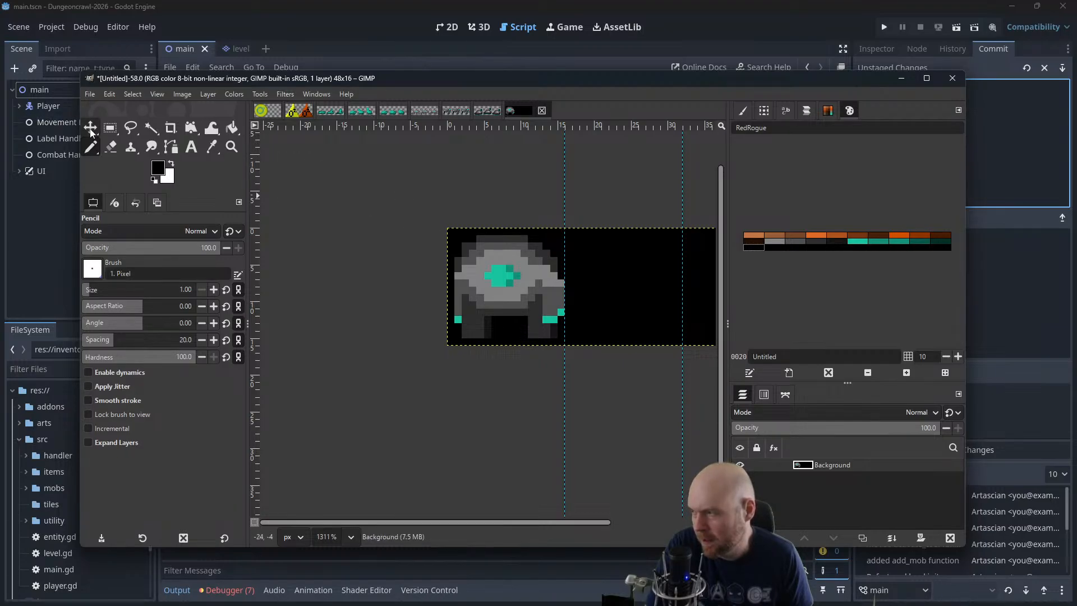
click(110, 128)
drag(455, 229, 563, 347)
drag(452, 234, 445, 234)
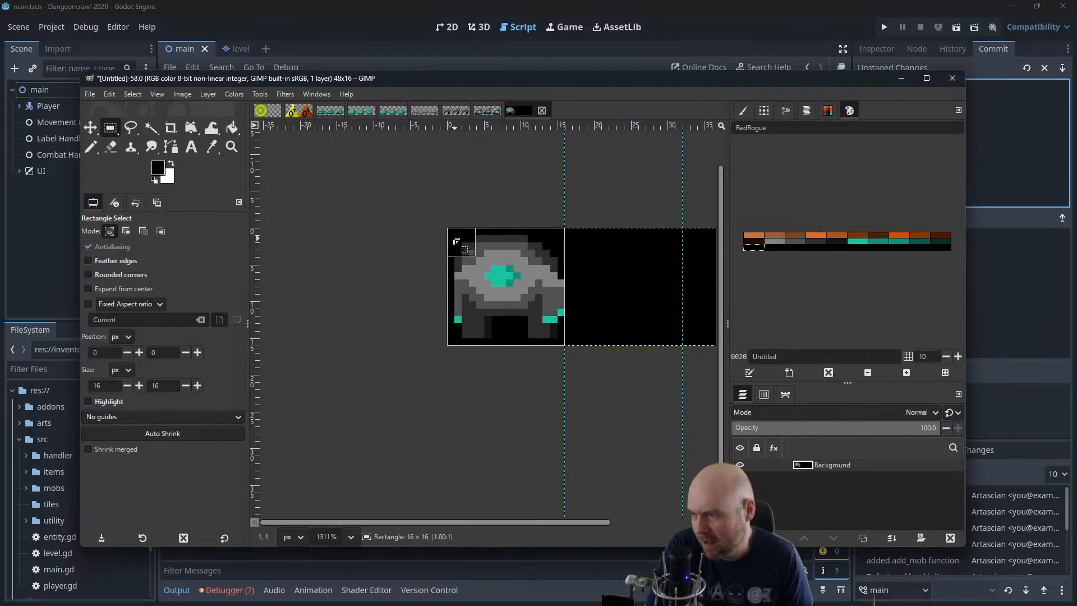
key(ctrl+c)
key(ctrl+v)
Move the copied creature into the second frame, aligned to the guides
drag(606, 267, 503, 270)
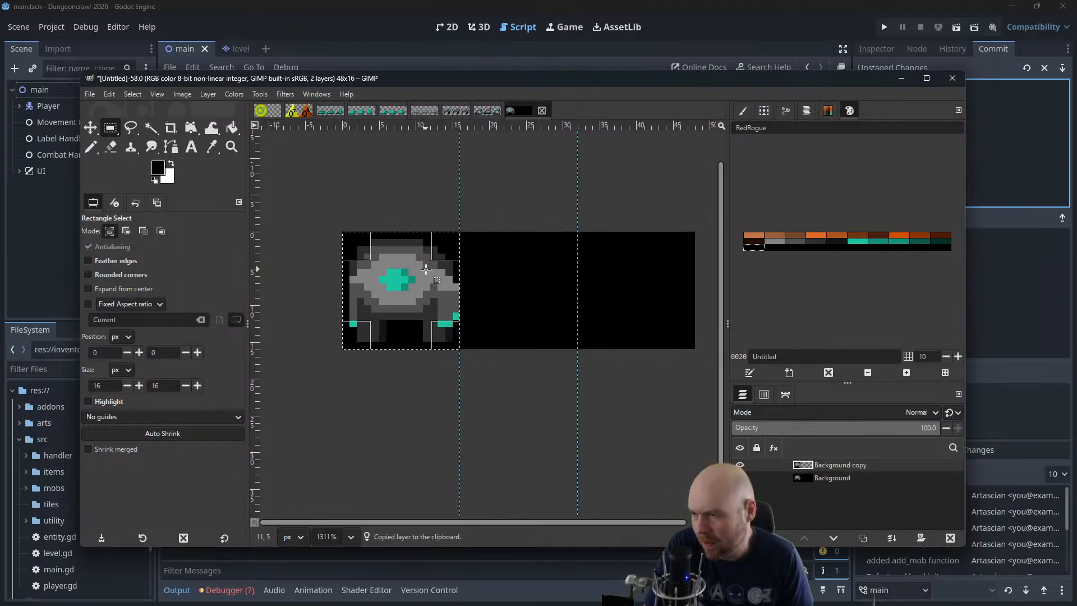
click(90, 128)
drag(415, 285, 533, 289)
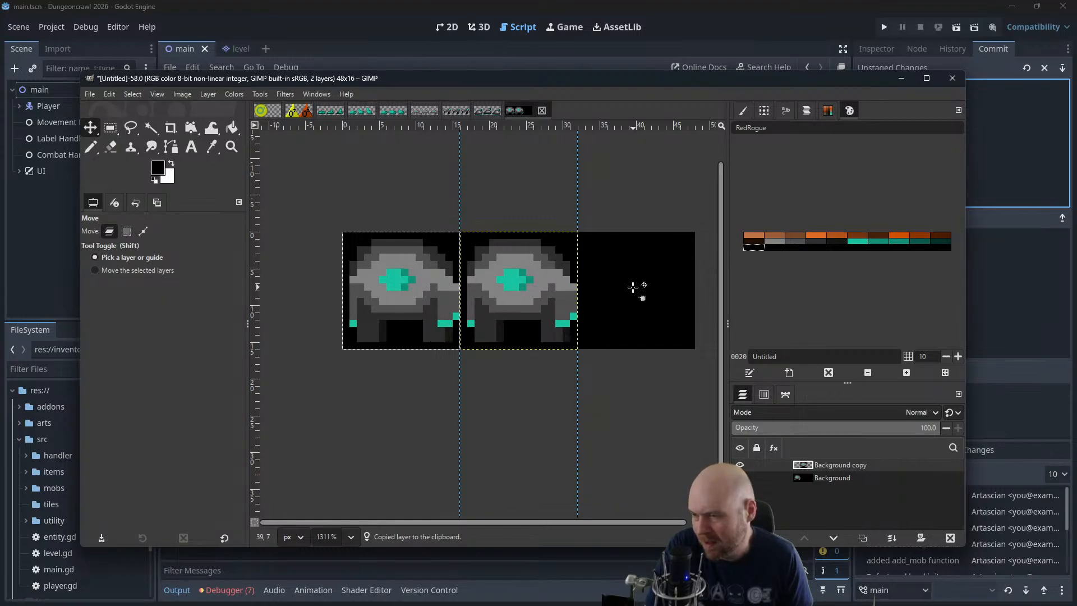
drag(630, 289, 609, 301)
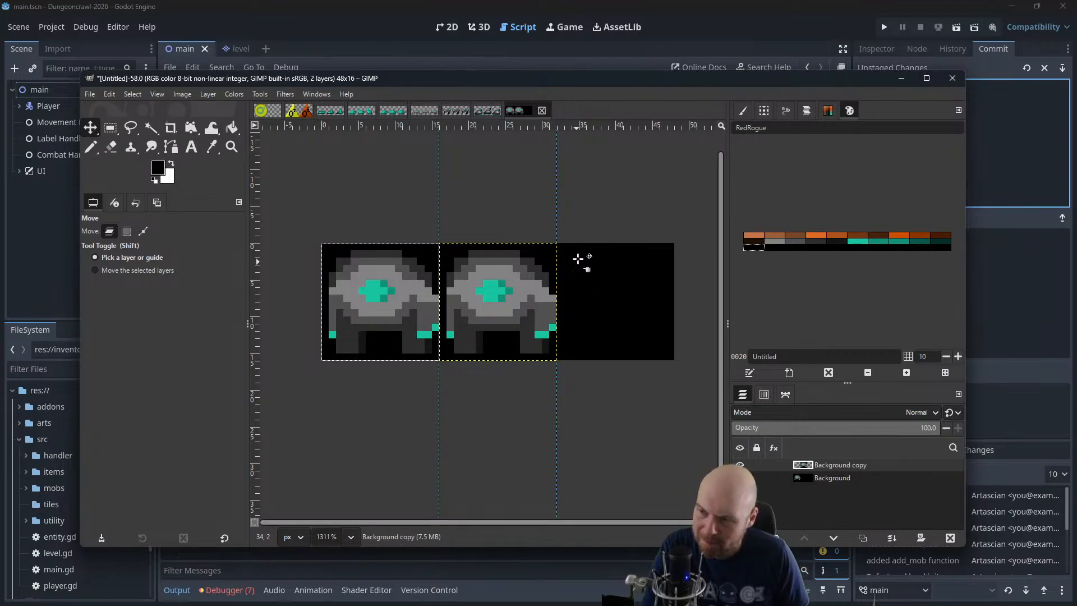
Resize the canvas width to 32 px, cutting off the empty third frame
click(182, 95)
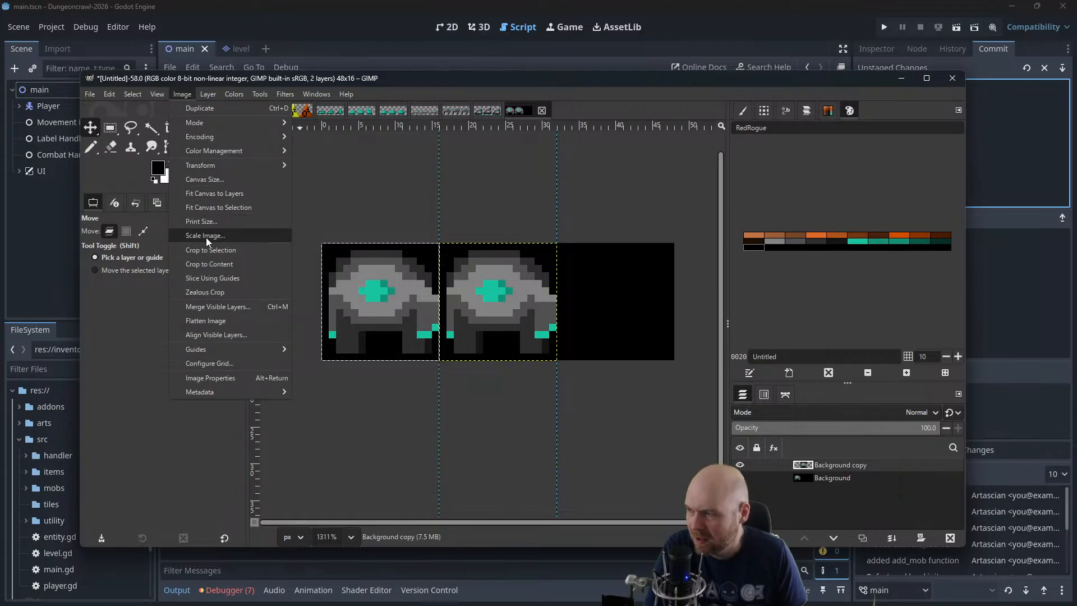
click(305, 173)
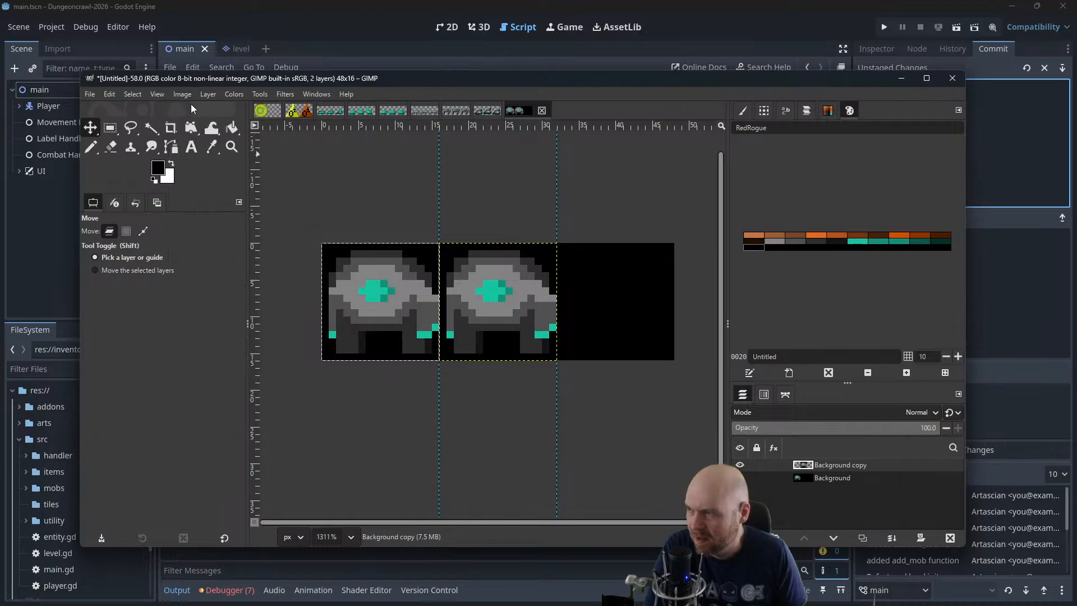
click(182, 94)
click(194, 179)
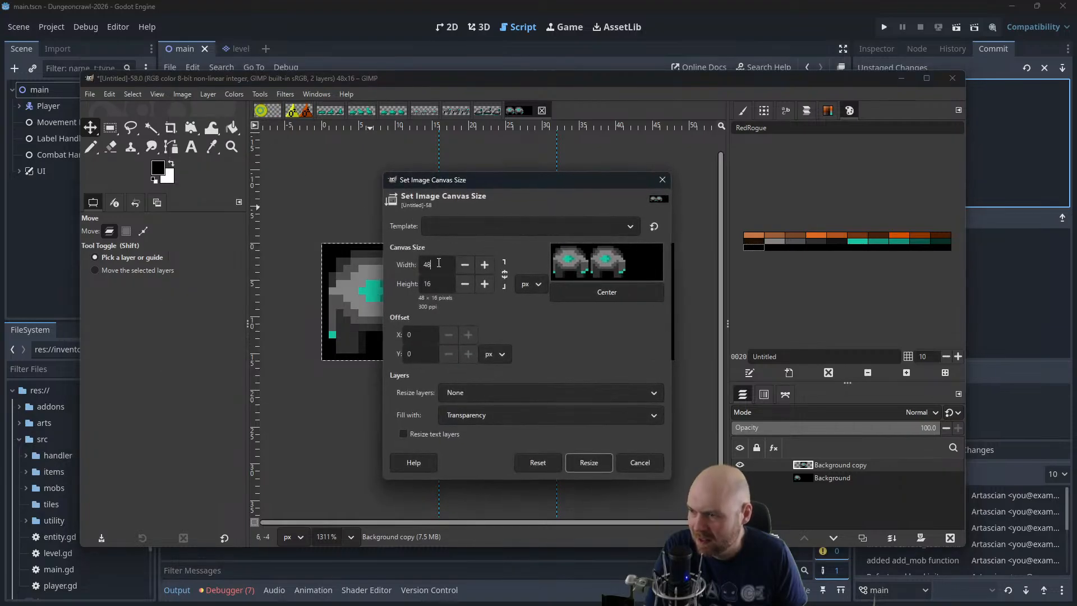
text(32)
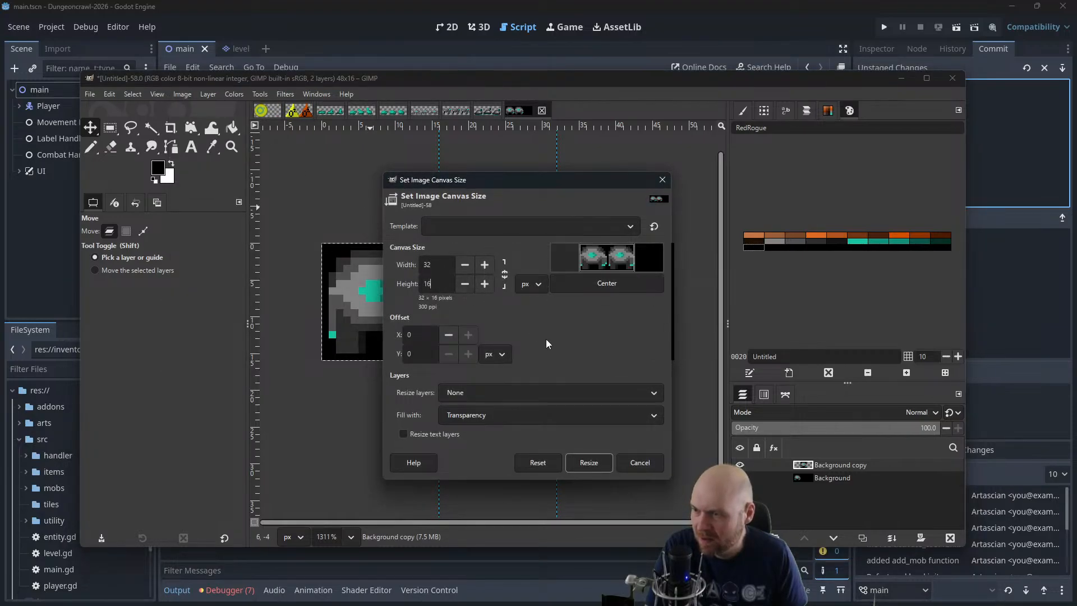
click(588, 463)
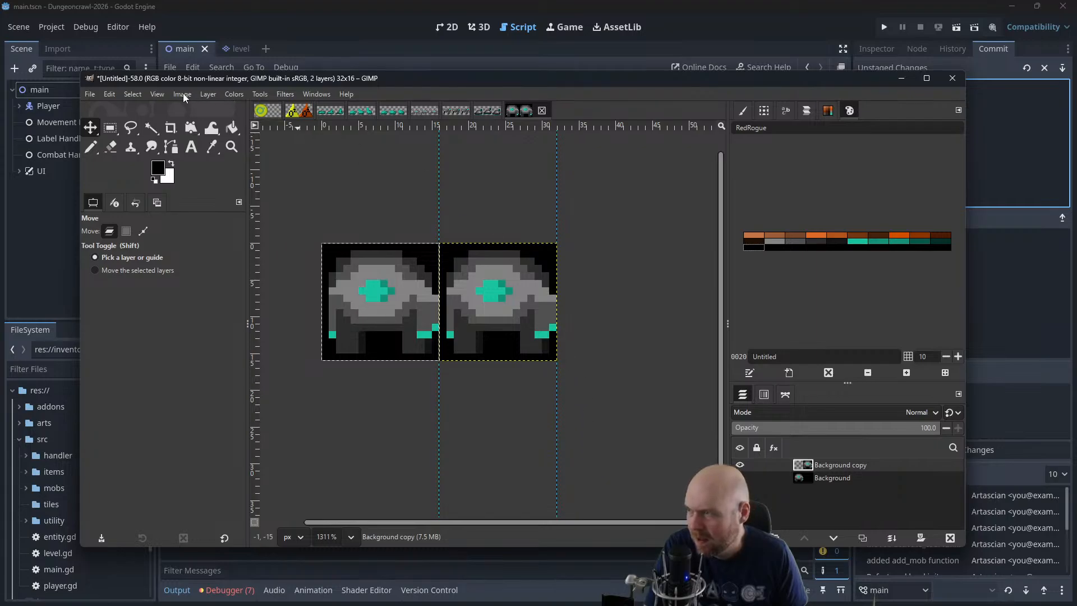
click(182, 93)
mouse_move(231, 350)
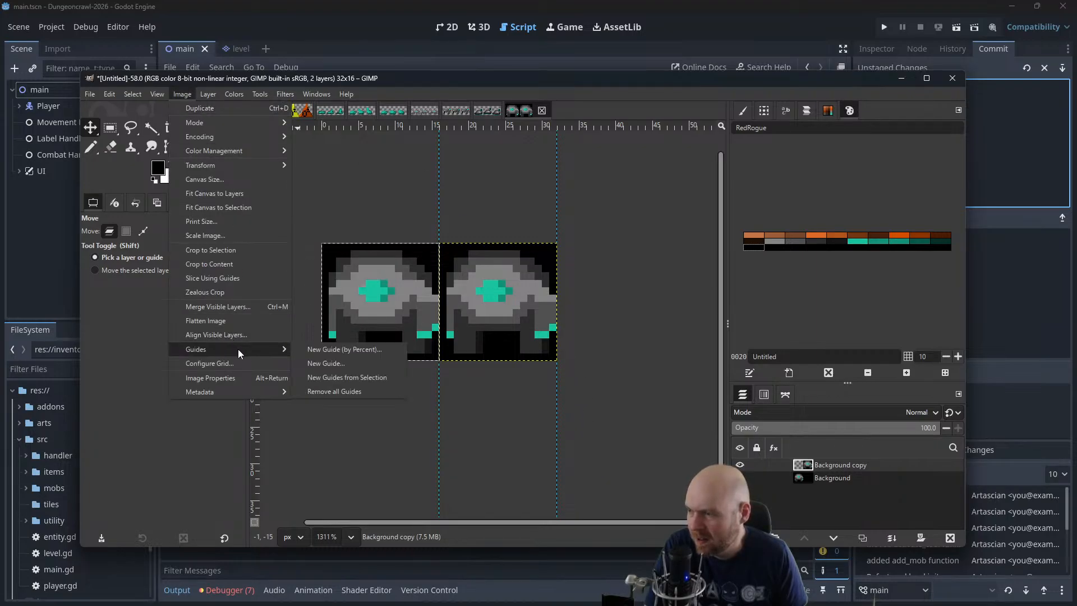
click(674, 405)
Cut the upper 16 × 14 px of the second-frame creature and paste it back as a separate layer
scroll(527, 298, up, 2)
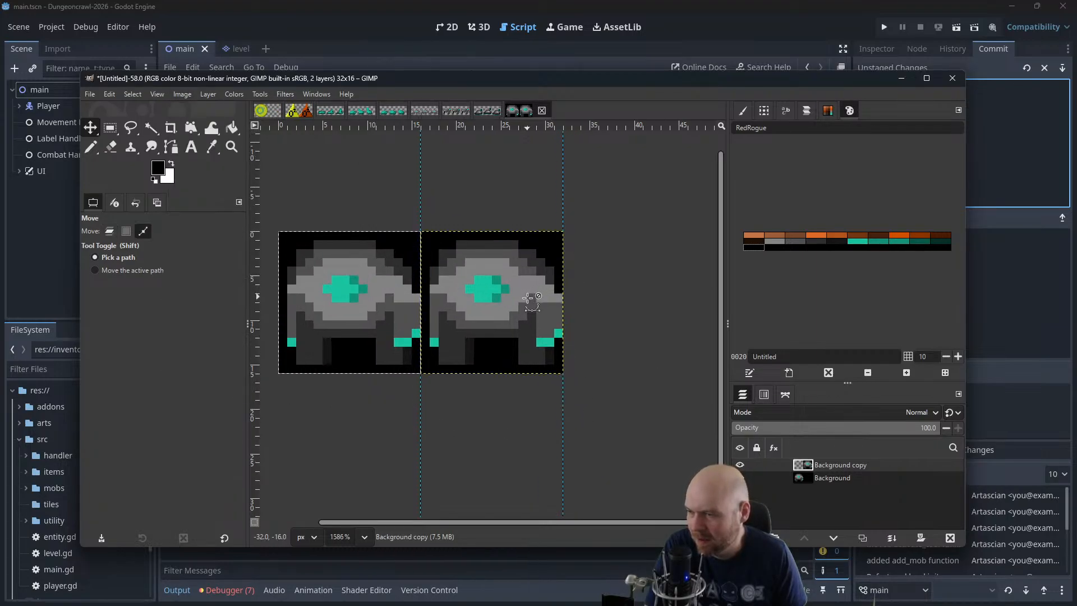
click(110, 128)
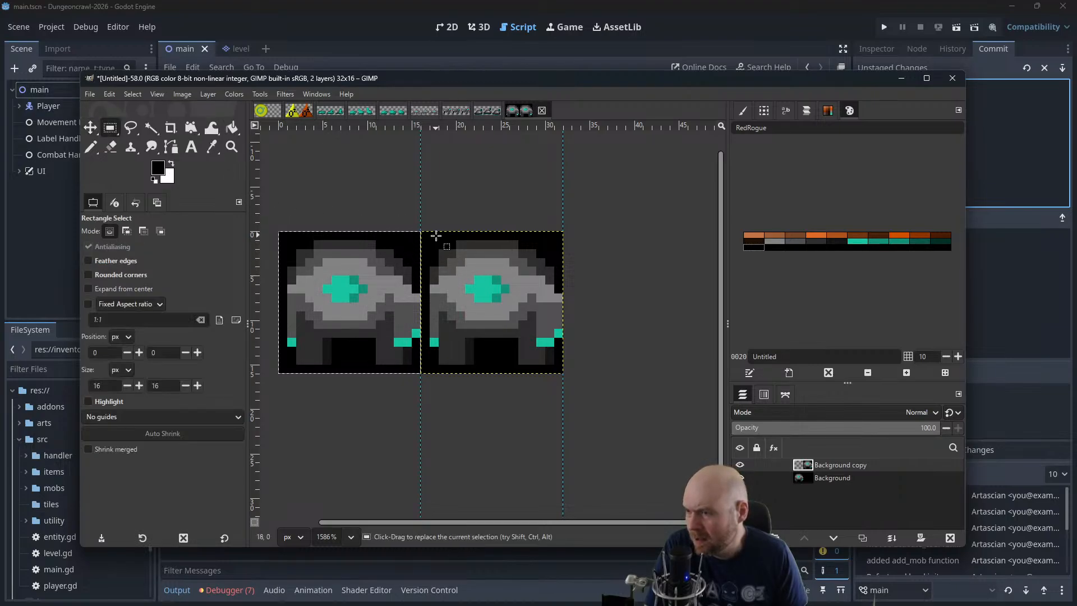
drag(421, 231, 564, 354)
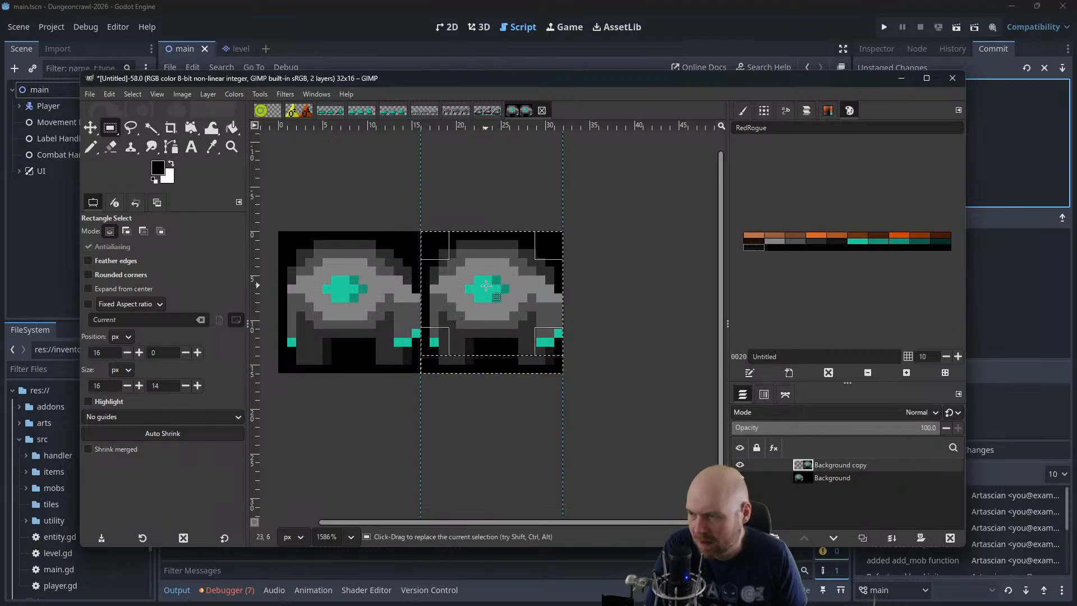
key(ctrl+x)
key(ctrl+v)
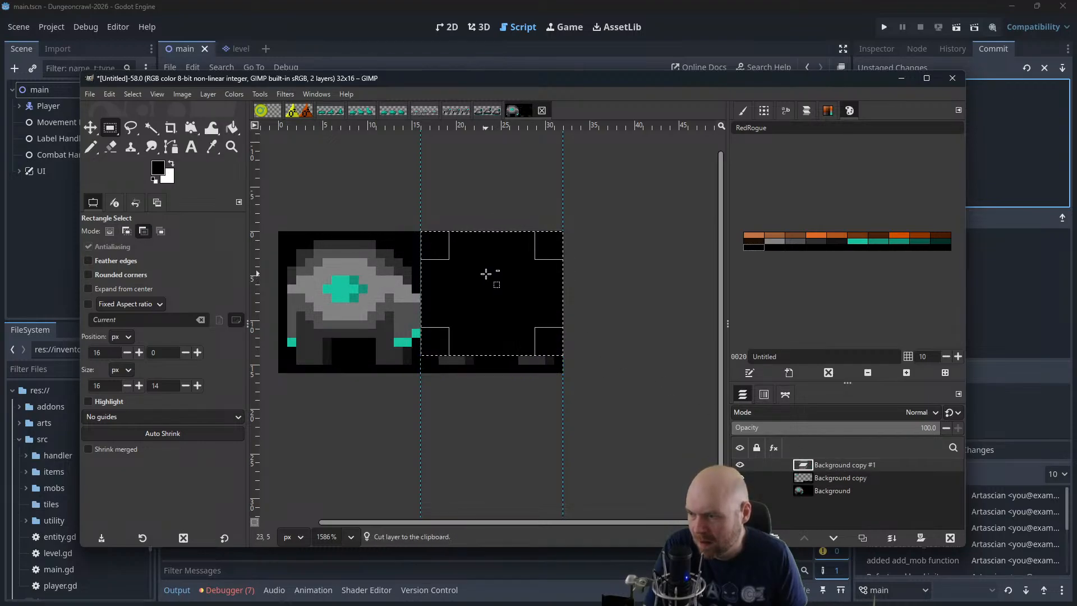
Lower the pasted upper body by one pixel and merge it down into the second-frame layer
click(96, 129)
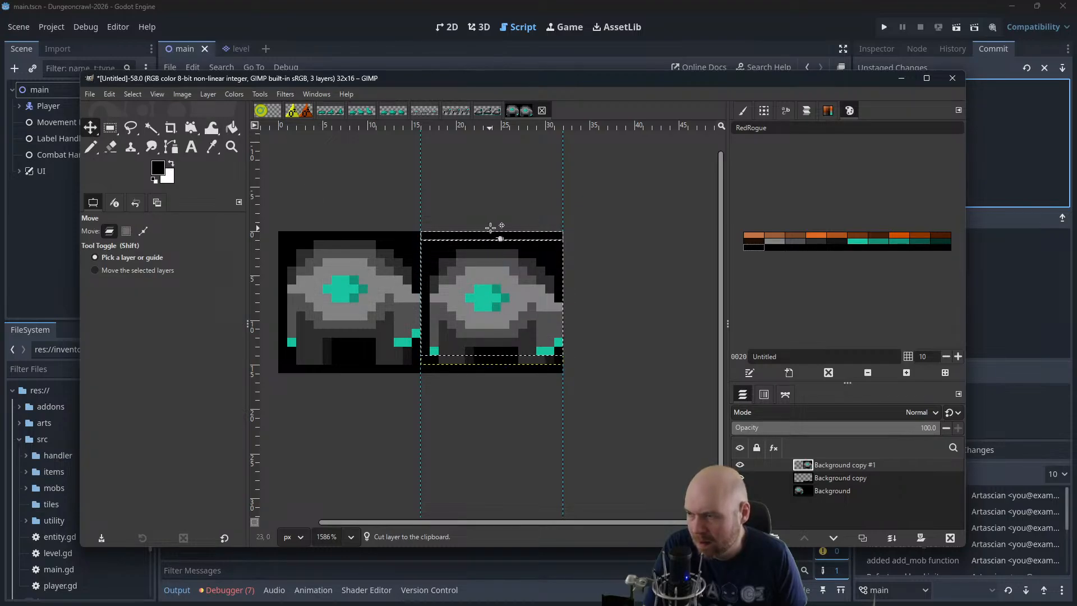
right_click(838, 467)
click(887, 232)
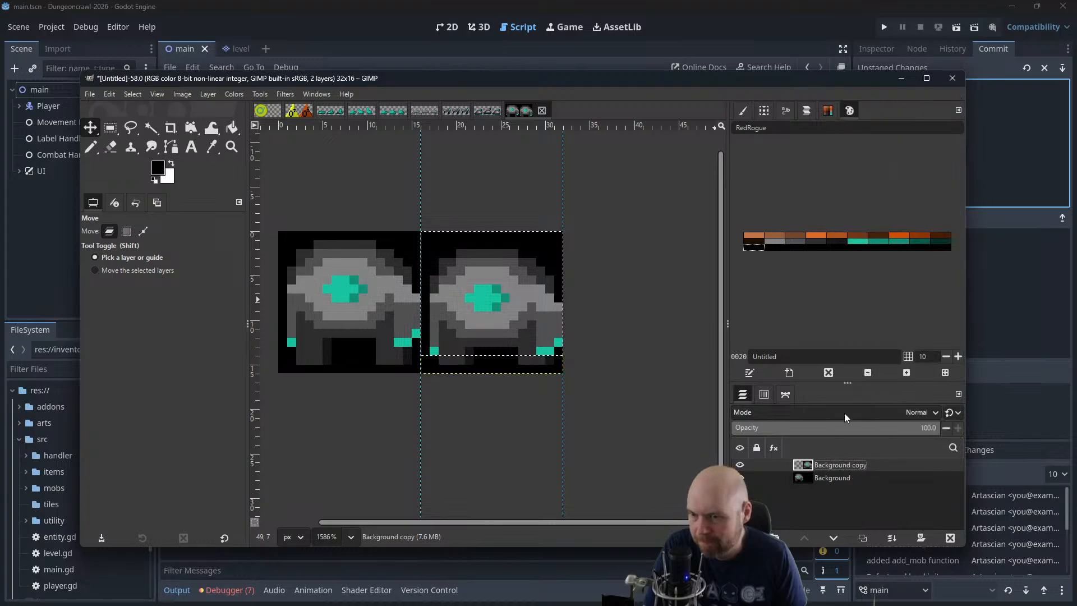
Merge the second-frame layer down into the Background layer
click(834, 476)
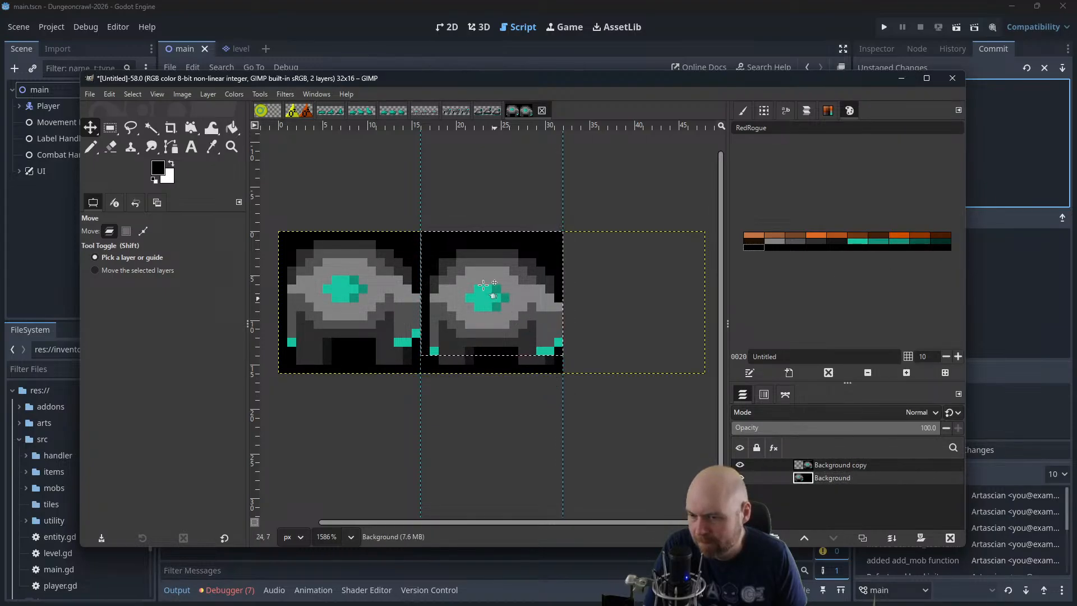
click(836, 464)
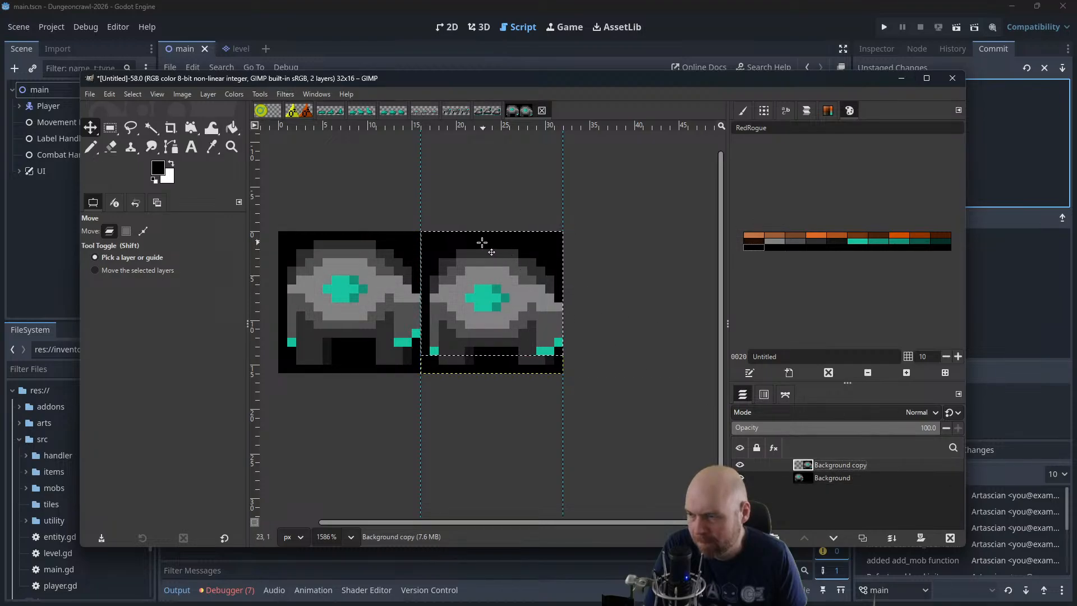
right_click(836, 464)
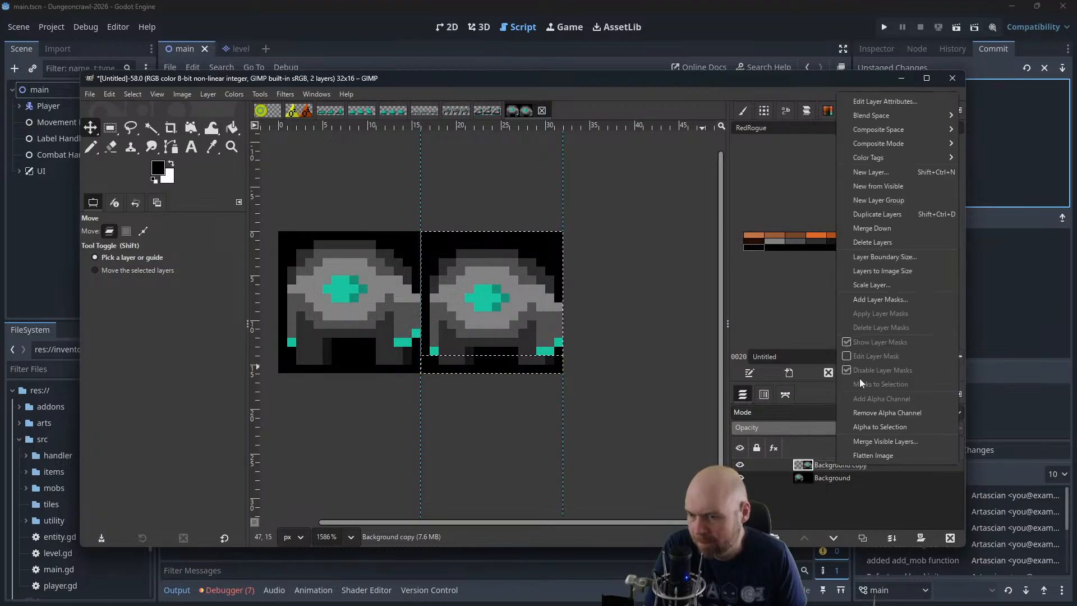
click(880, 227)
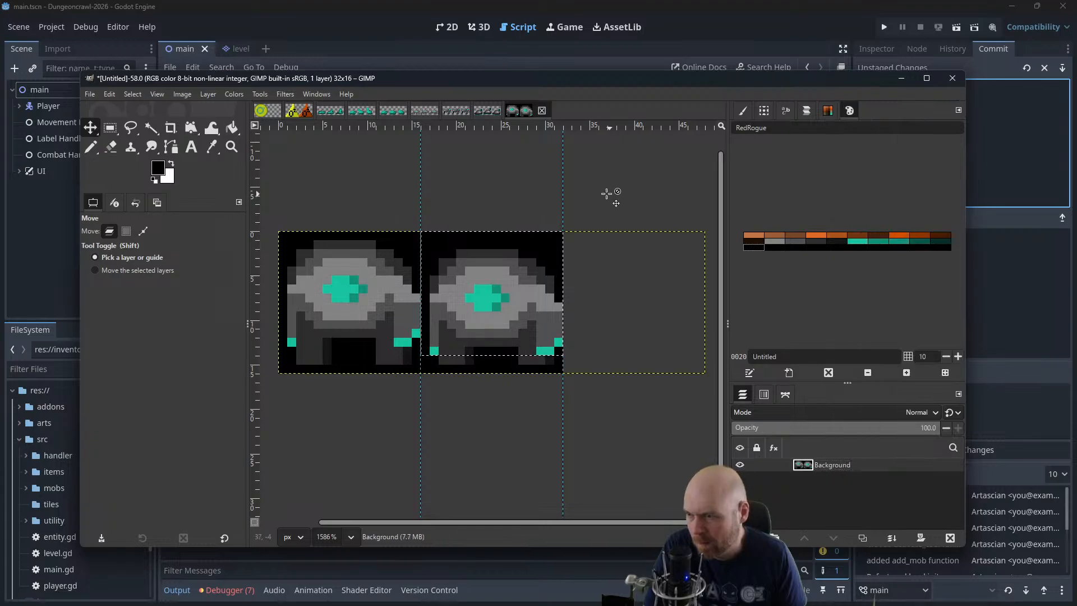
Cut the whole 16 px wide second frame, paste it as a new layer and place it exactly over the first frame
key(r)
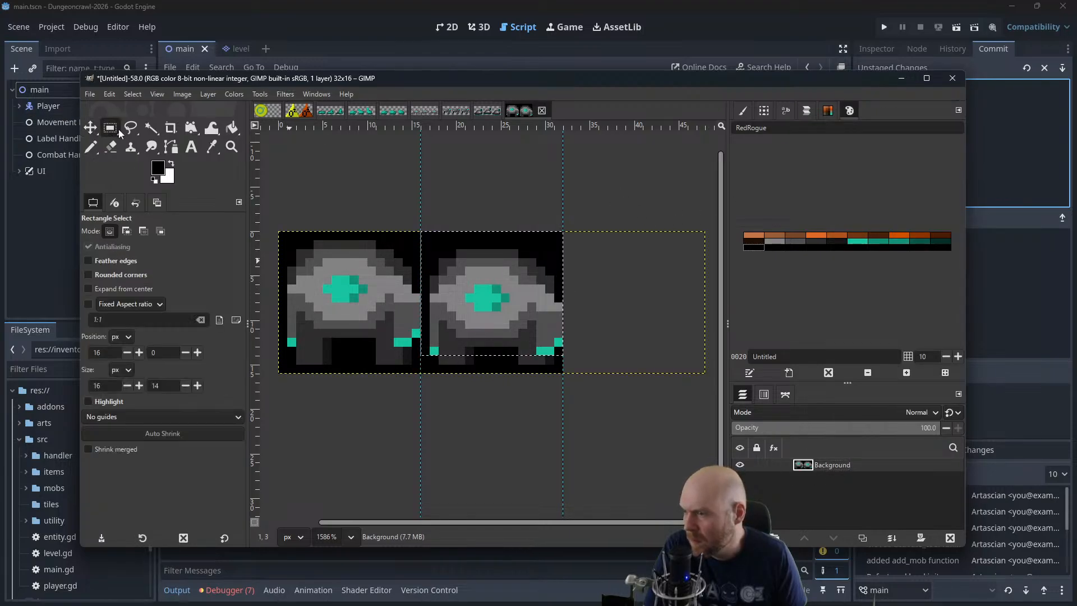
drag(561, 187, 423, 428)
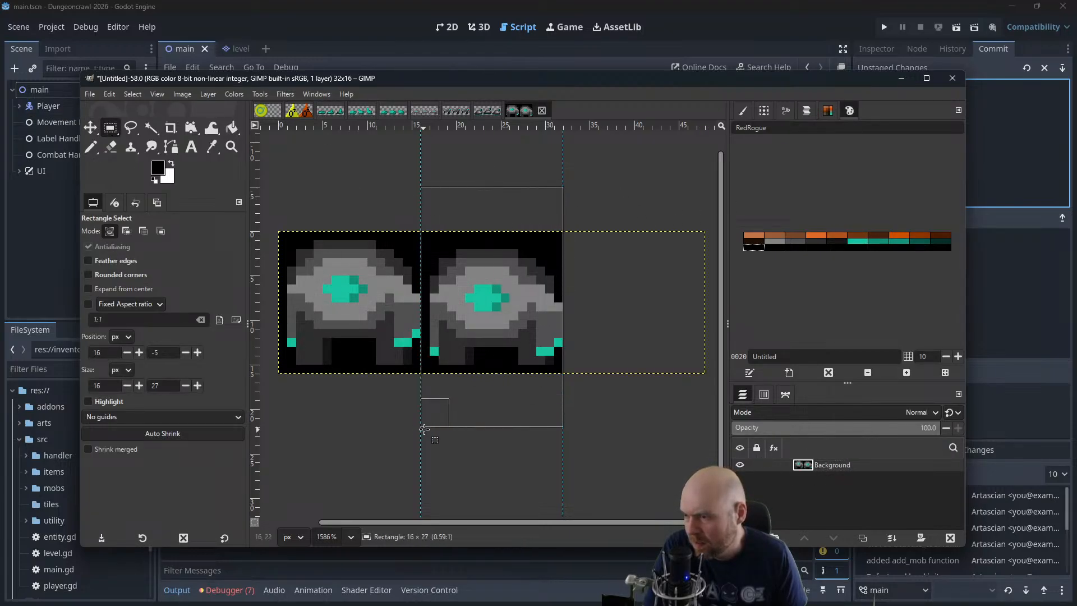
key(ctrl+x)
key(ctrl+v)
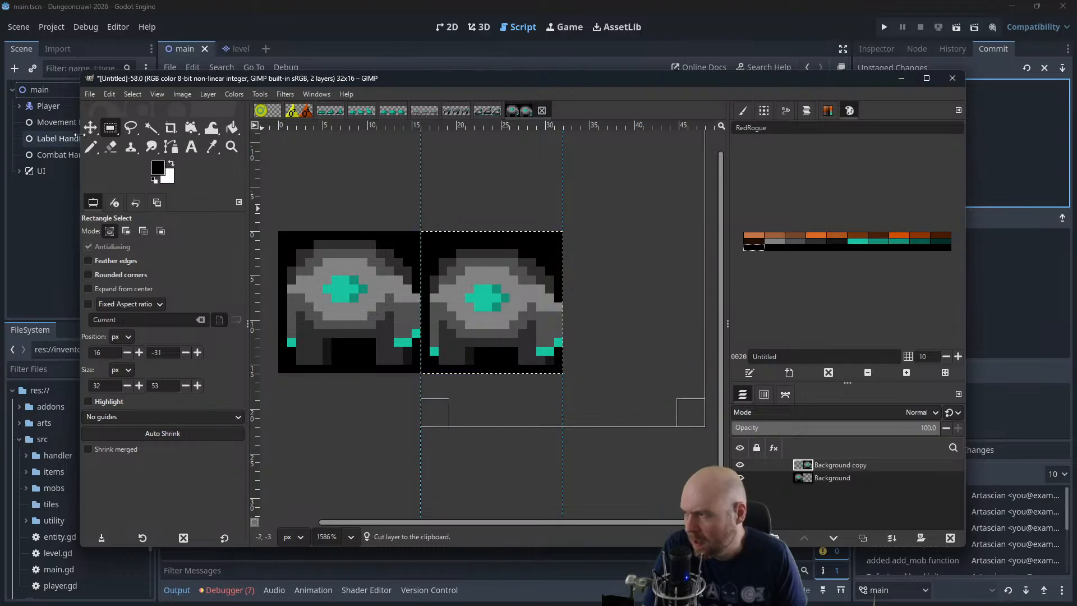
key(m)
drag(481, 291, 347, 301)
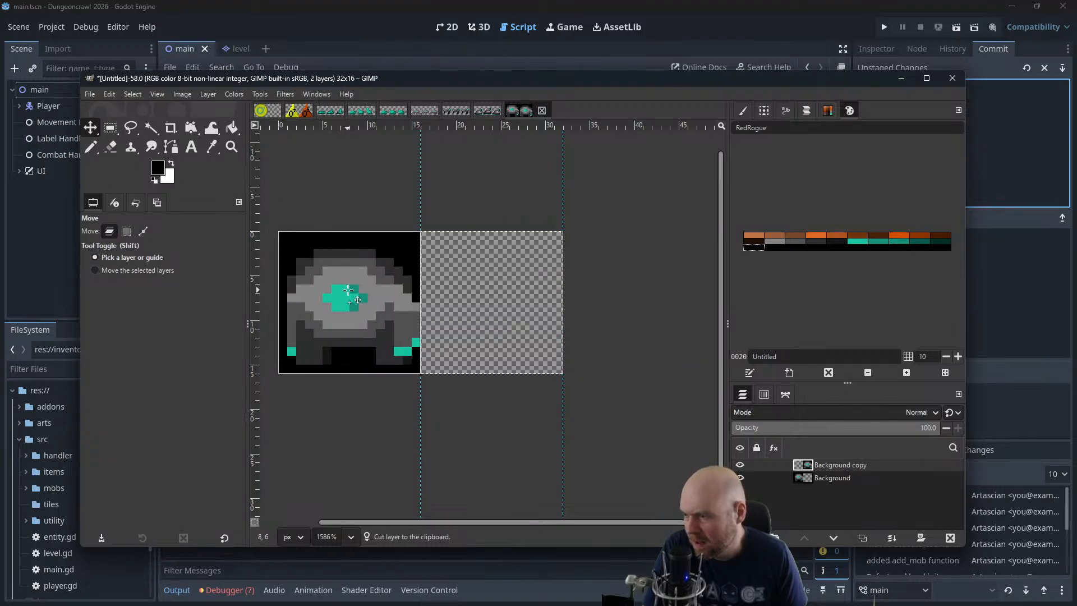
Preview the two layers as an animation at 400% zoom and close the playback preview
click(180, 92)
click(180, 92)
click(285, 94)
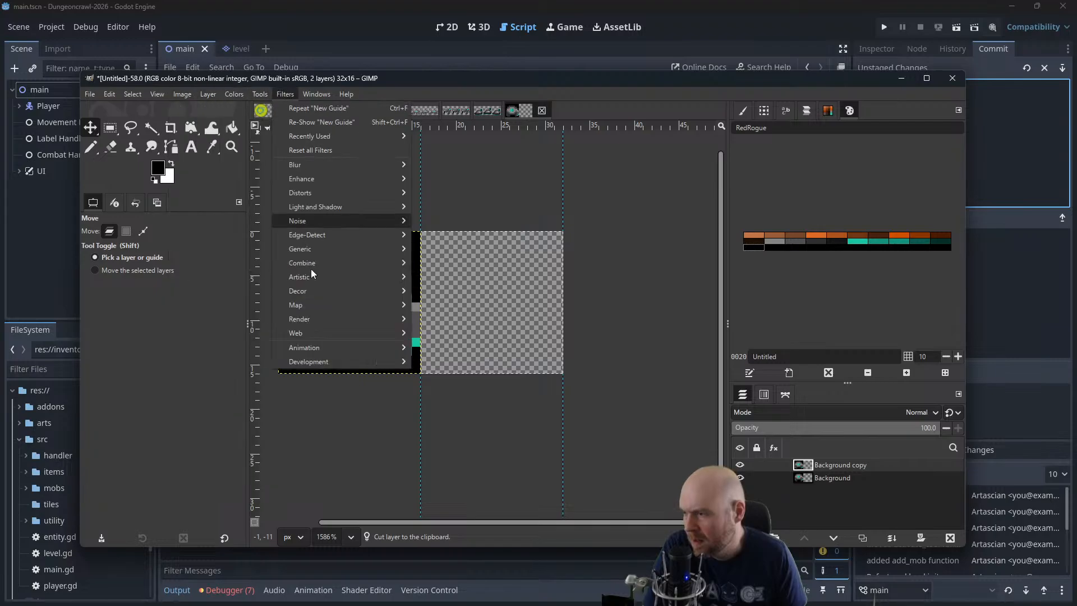
mouse_move(324, 346)
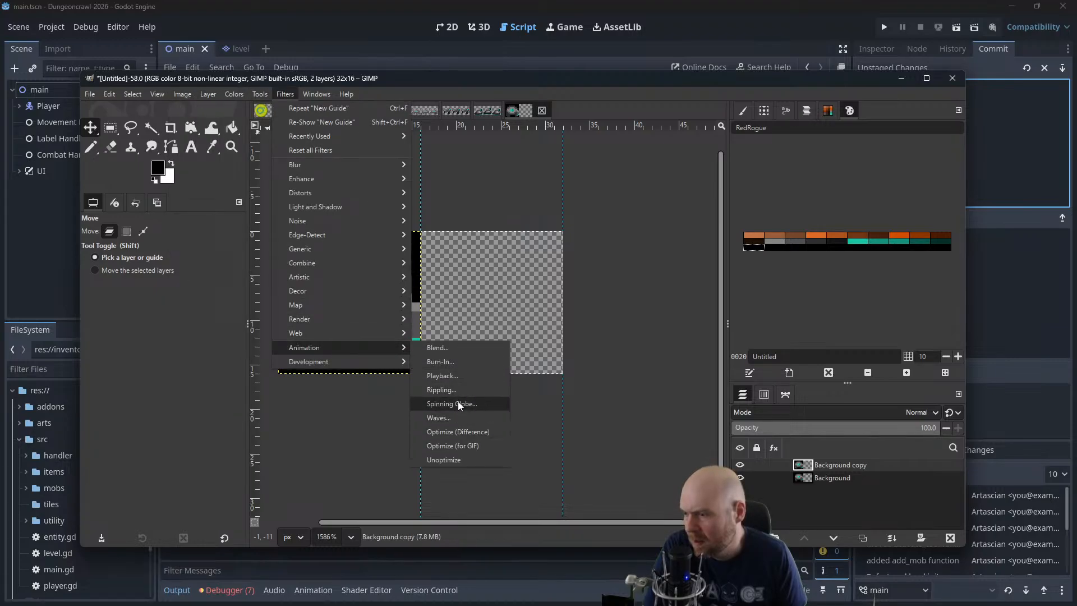
click(465, 374)
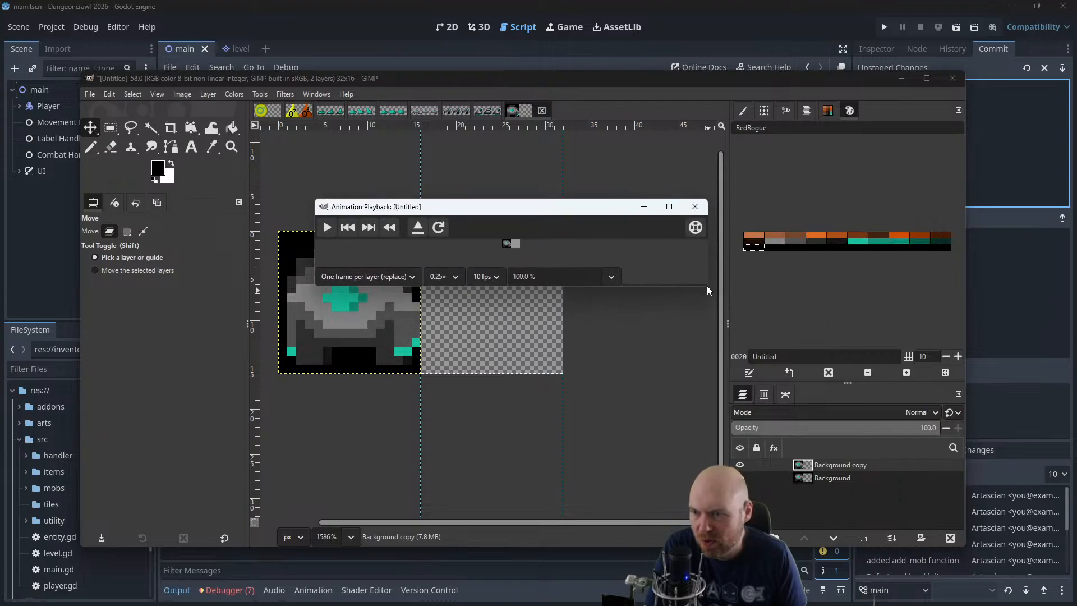
drag(718, 303, 824, 441)
triple_click(524, 431)
text(400)
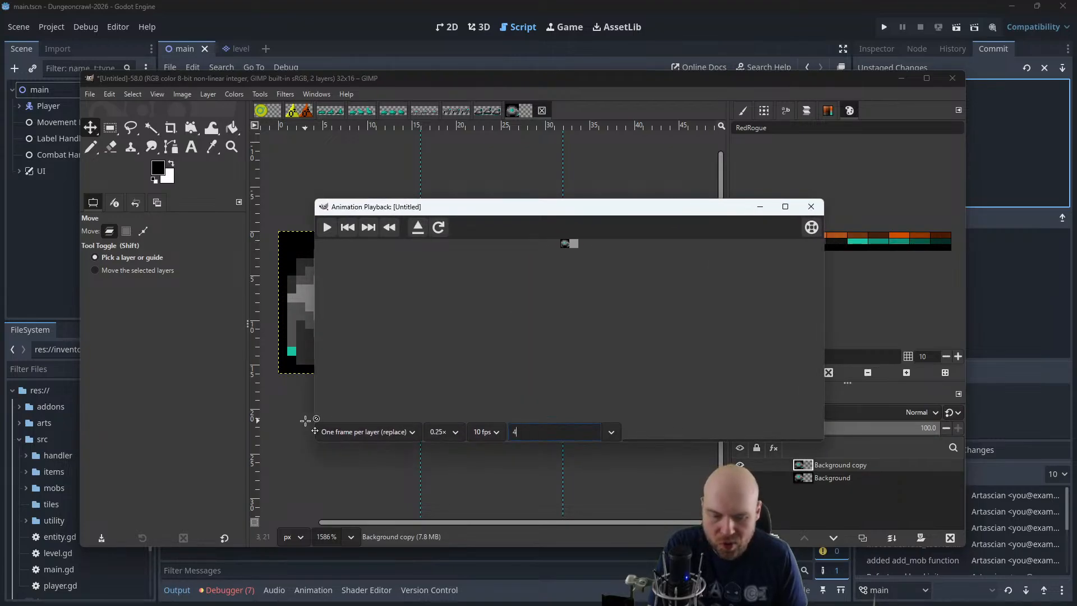
key(Return)
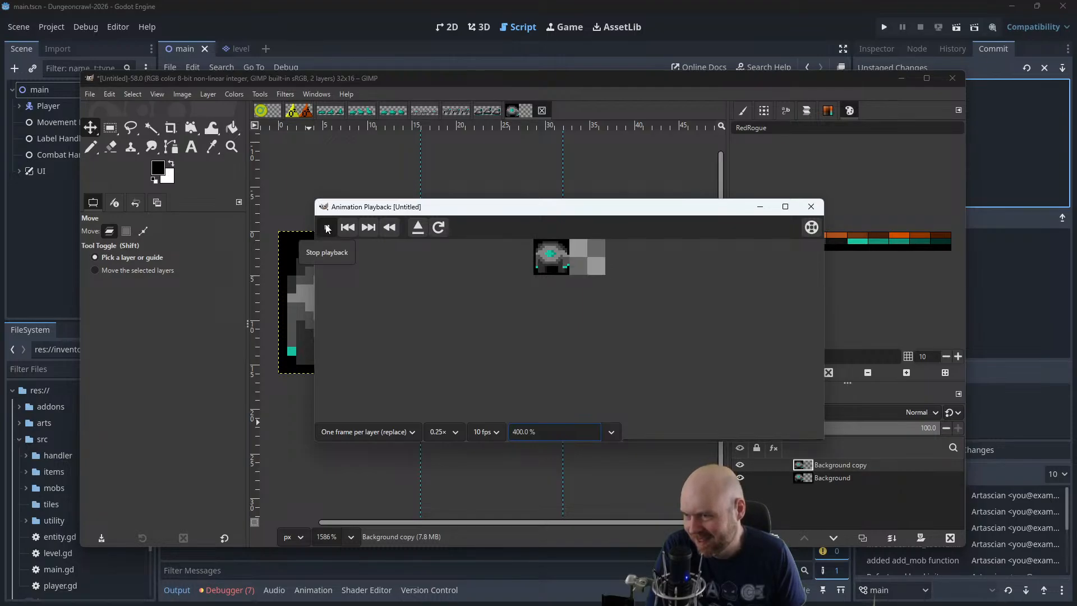
click(808, 209)
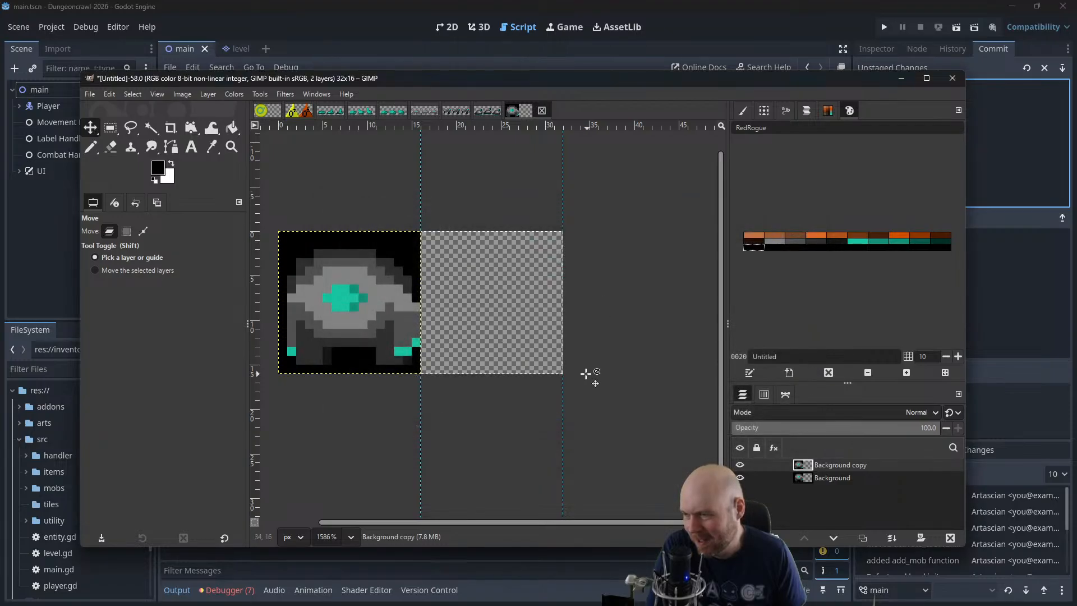
Move the Background copy layer 16 px horizontally, back into the second-frame area of the sheet
click(817, 477)
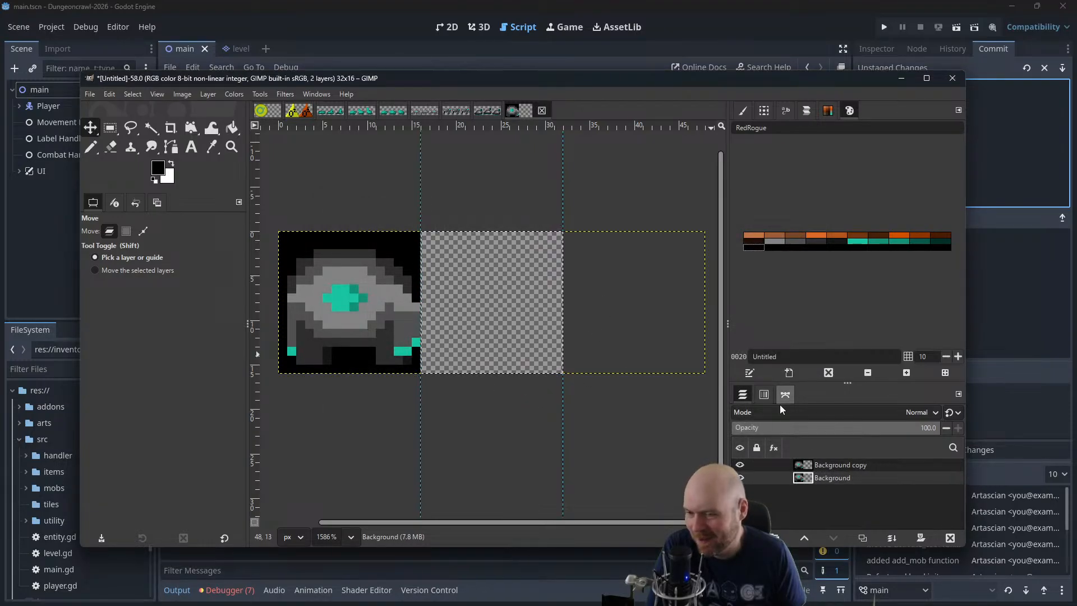
click(827, 466)
click(824, 478)
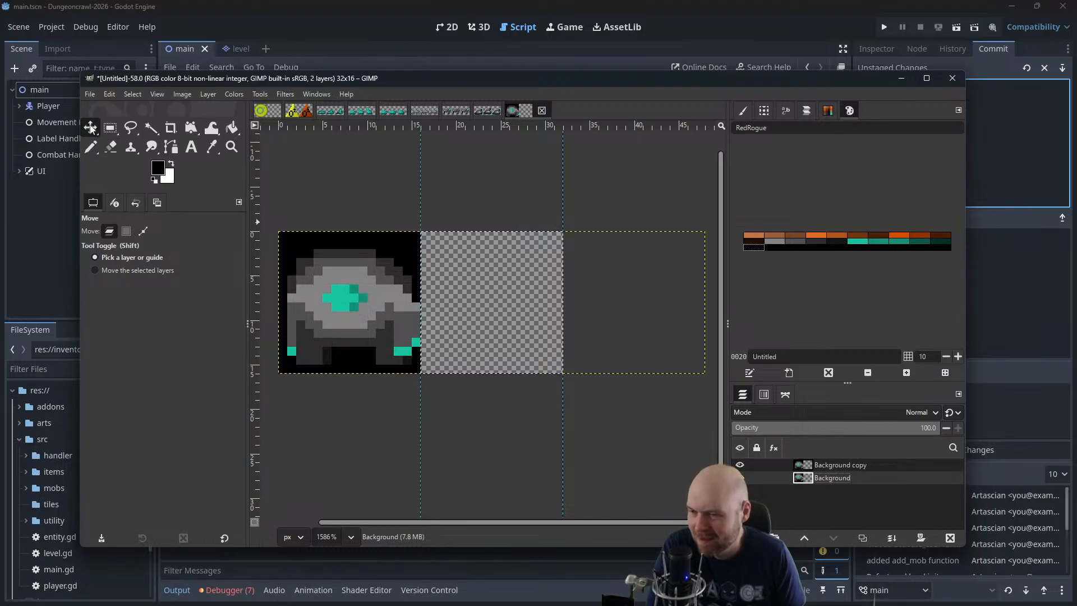
click(849, 464)
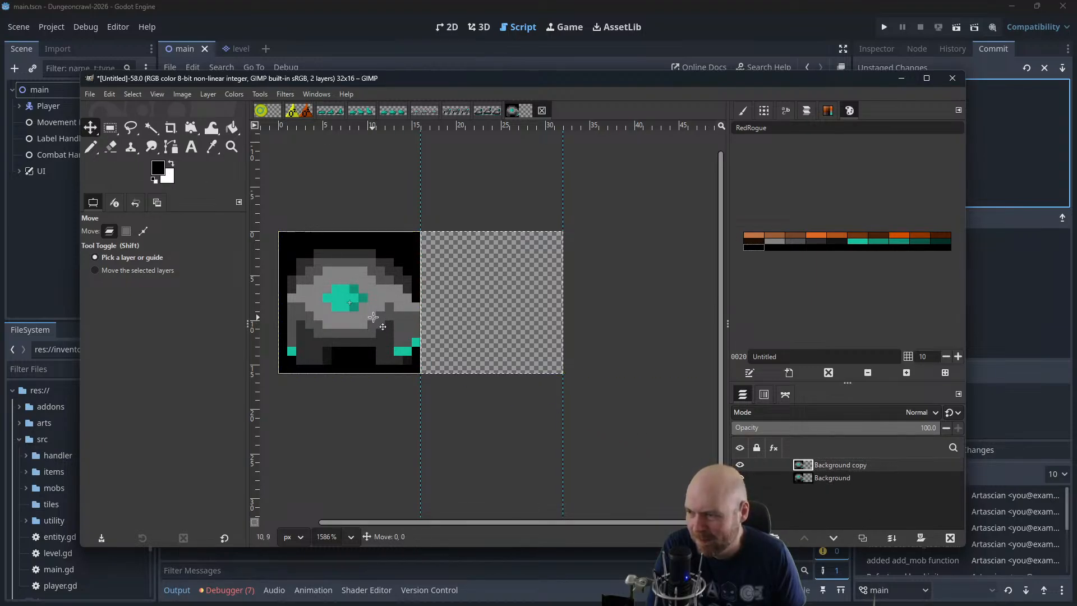
drag(372, 312, 512, 313)
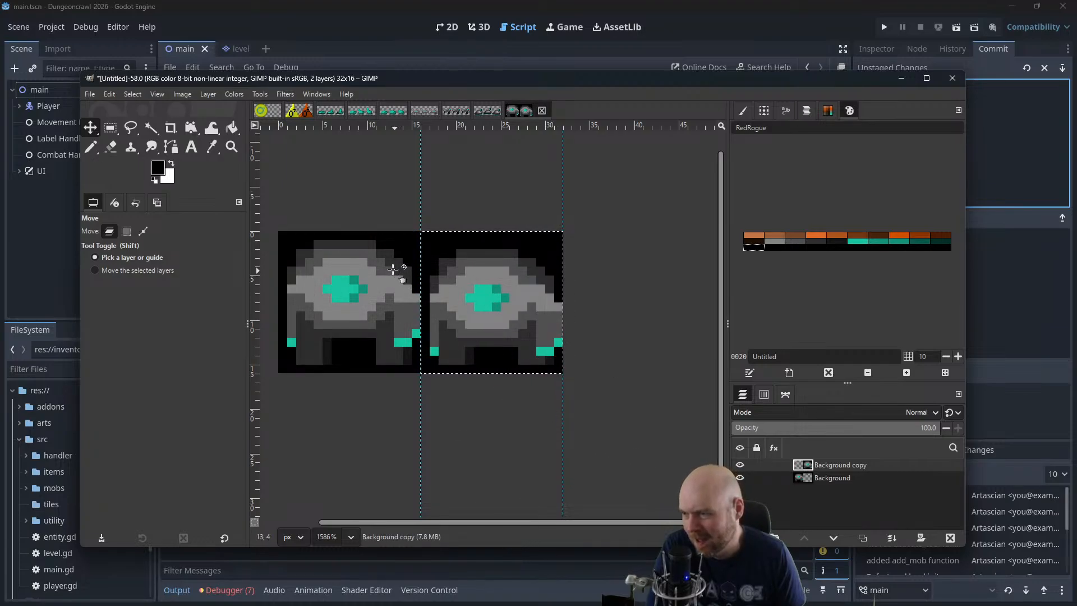
Merge the repositioned Background copy layer down into the Background layer
click(89, 94)
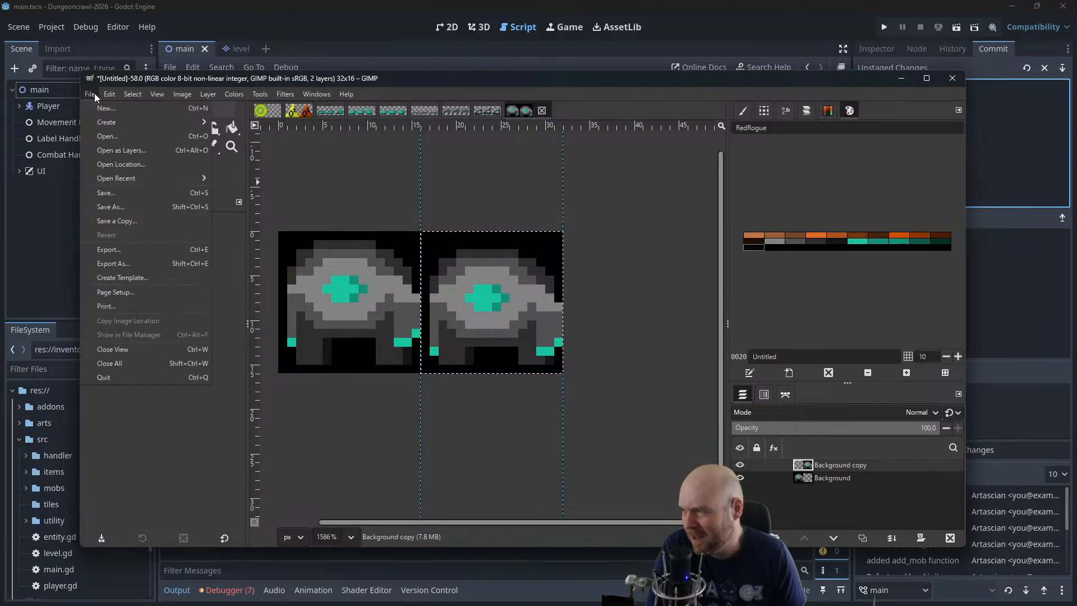
mouse_move(109, 94)
click(148, 79)
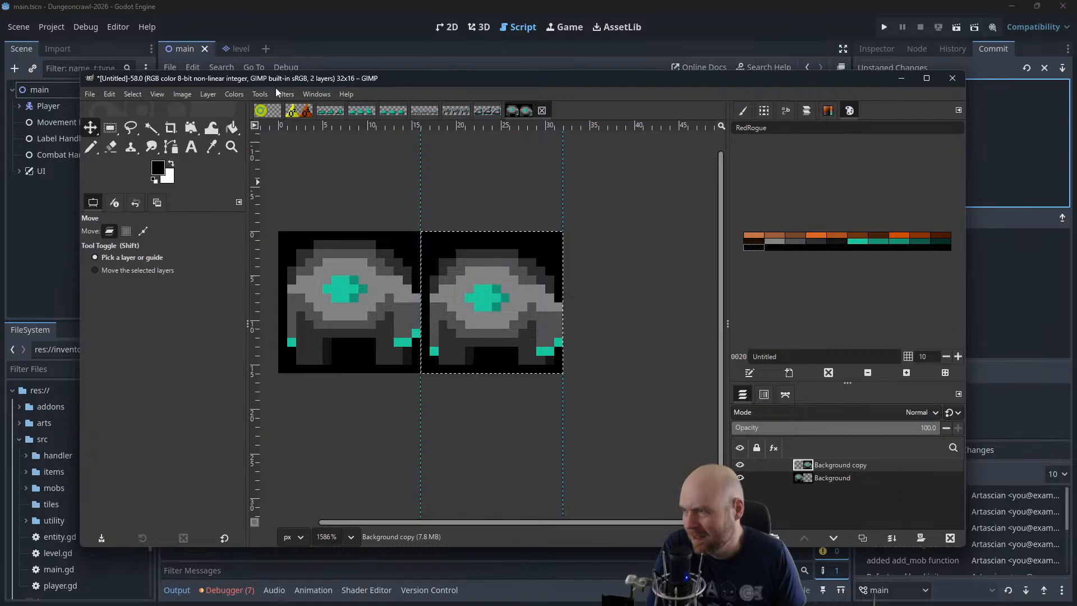
right_click(822, 465)
click(859, 228)
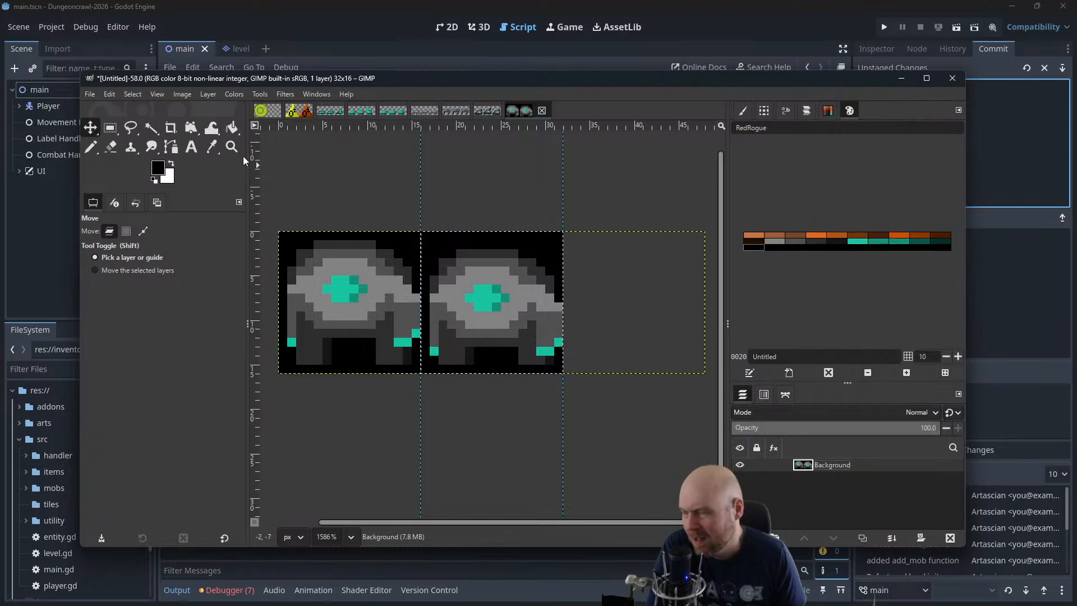
Fuzzy-select the black area around both creatures, delete it to transparency, and save the image as bigrobot.xcf
click(151, 128)
click(415, 241)
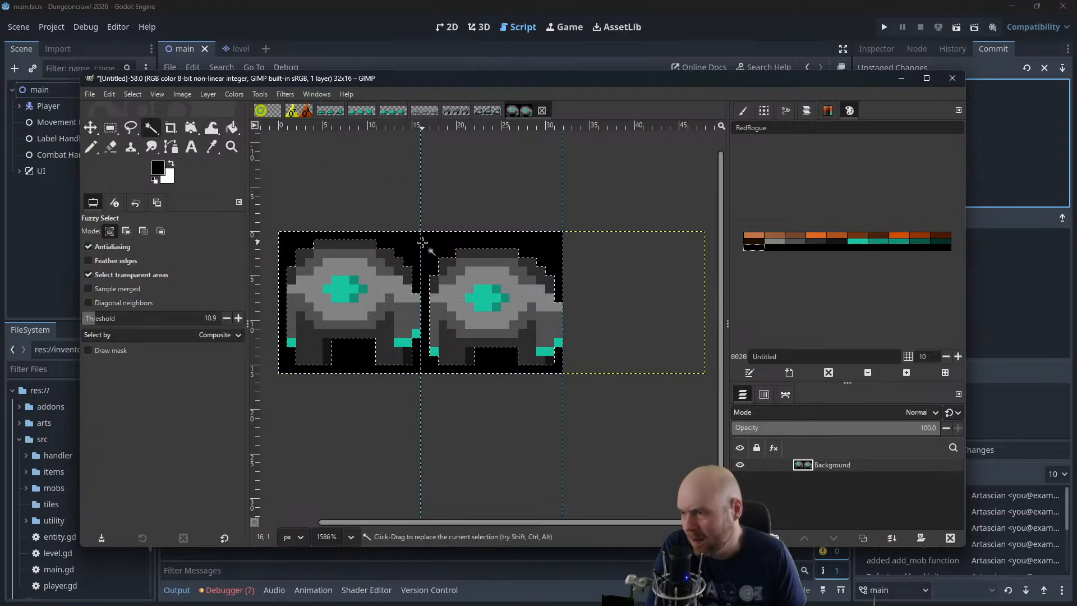
key(Delete)
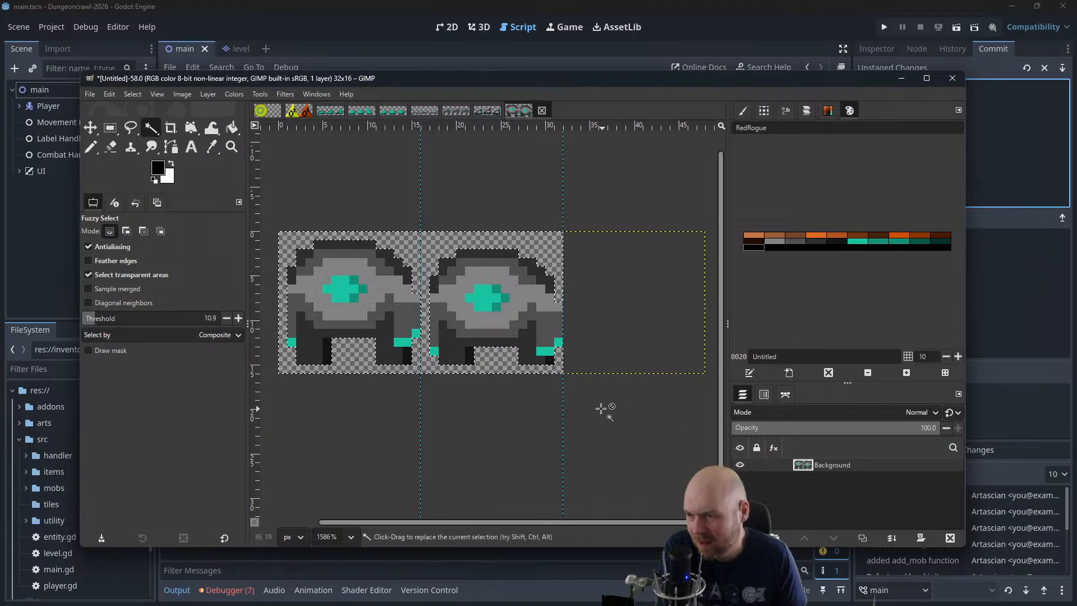
drag(488, 84, 1076, 123)
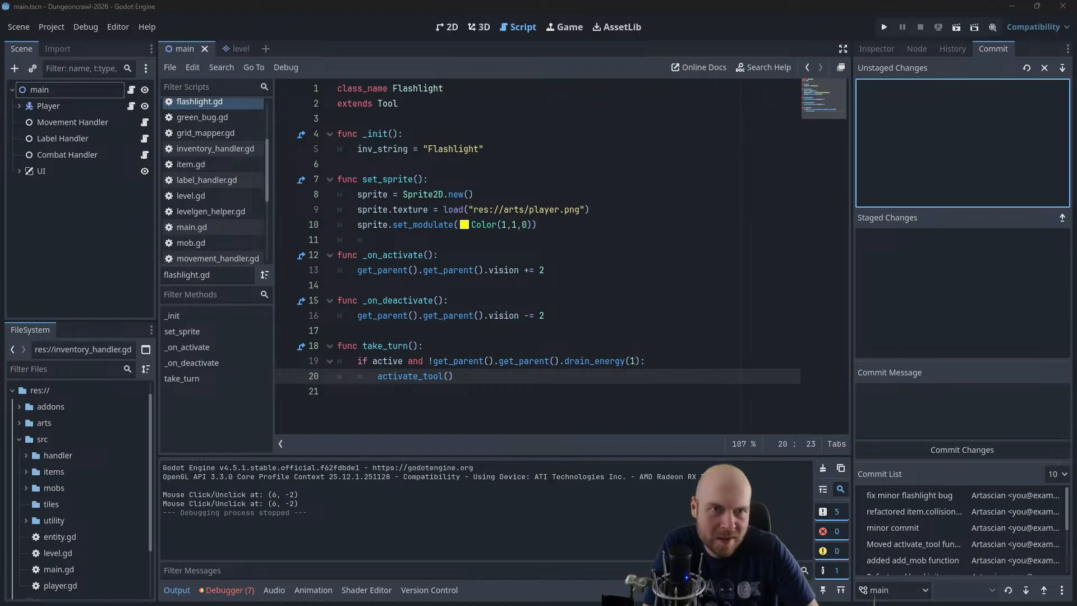
drag(1076, 241, 439, 104)
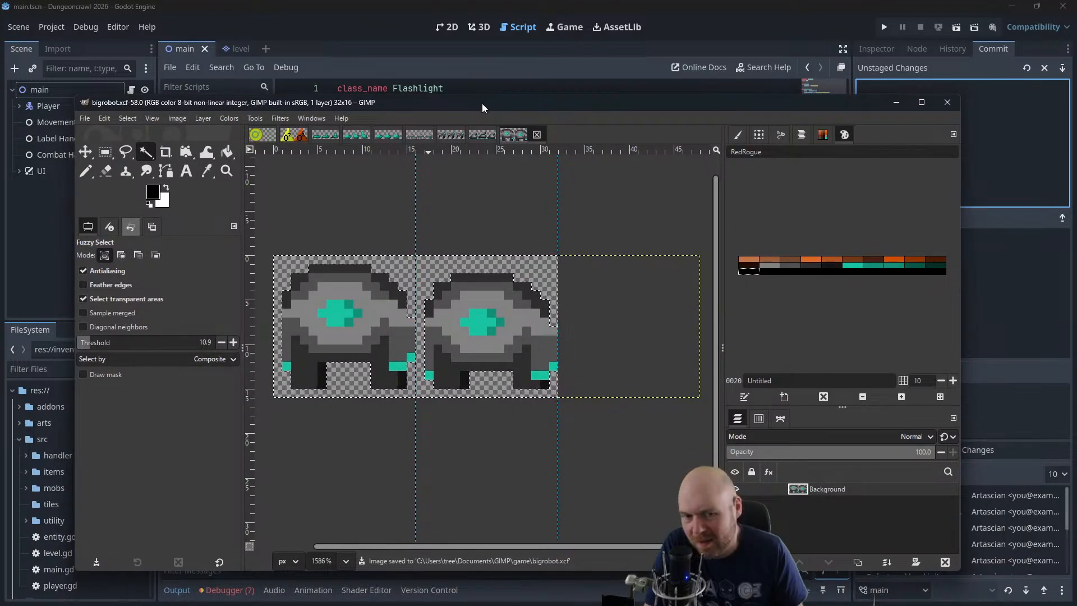
Create a new image 48 px wide and 16 px high
click(90, 117)
click(92, 129)
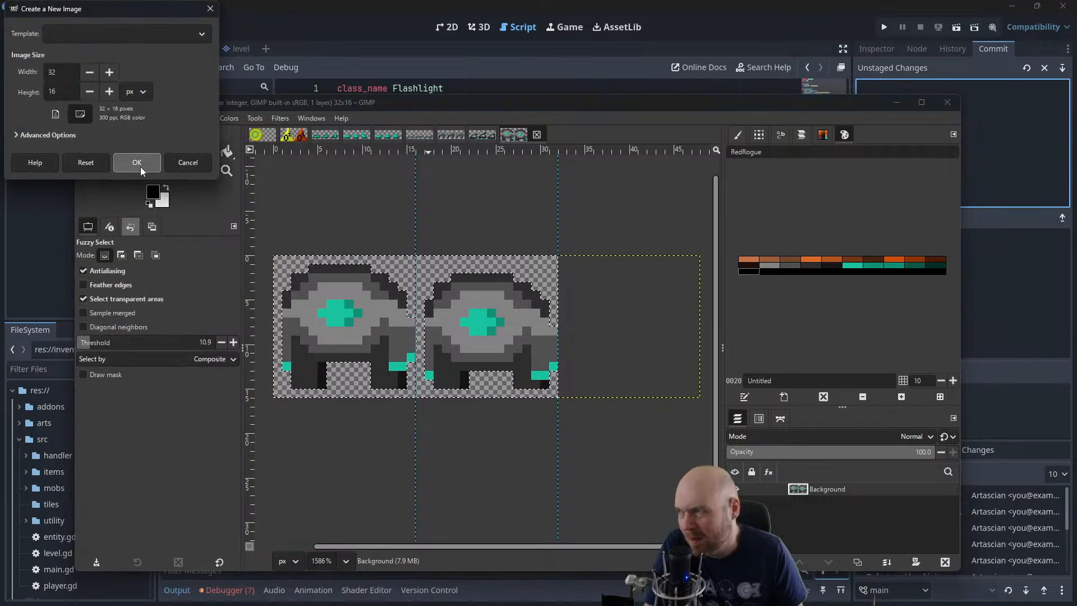
text(48)
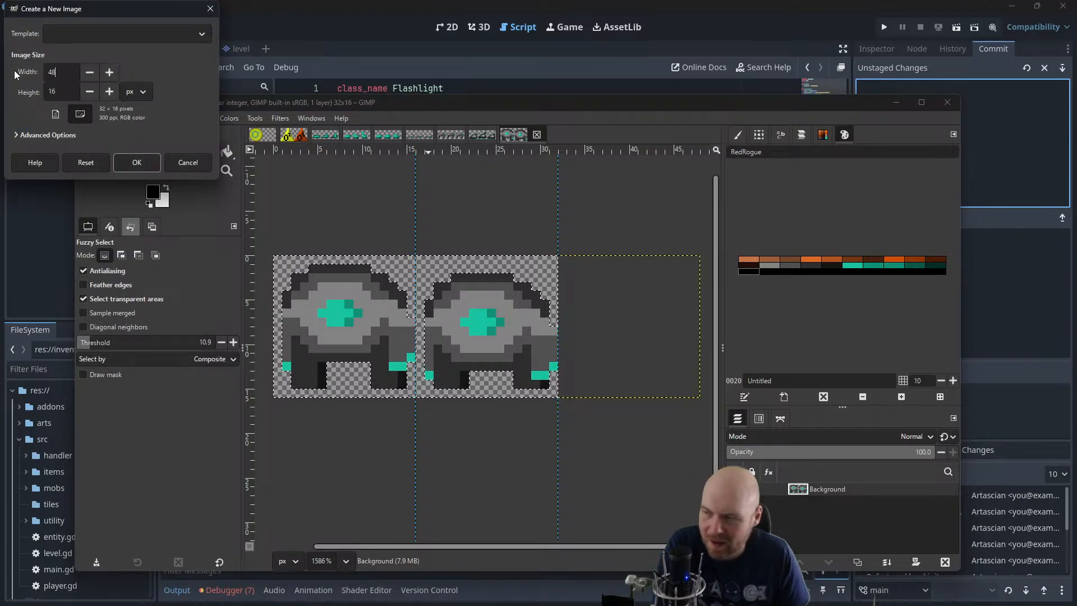
key(Return)
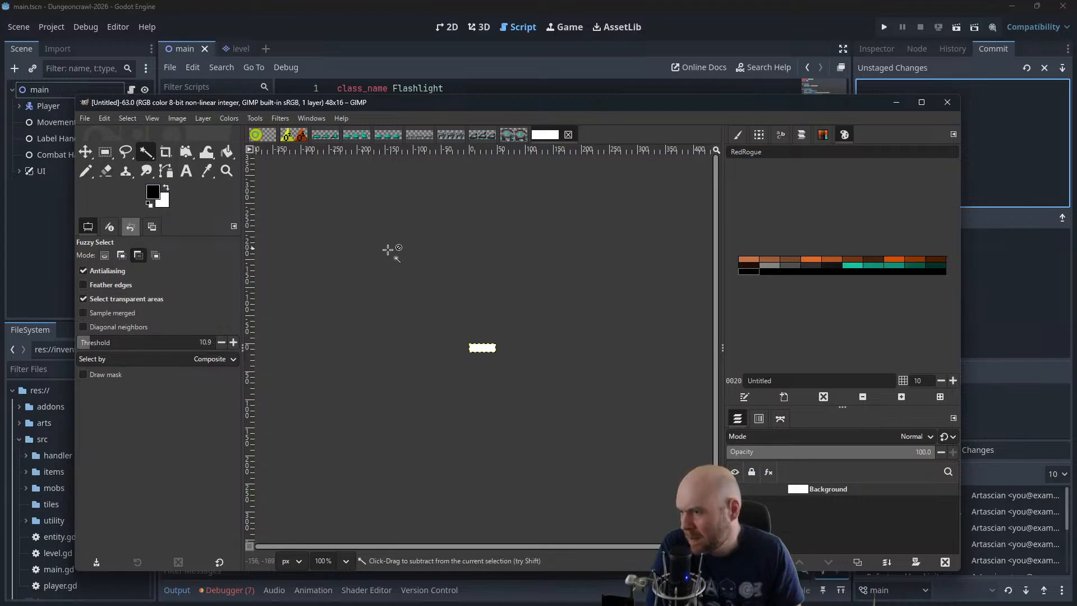
Add vertical guides at 16 px and 32 px to divide the new sheet into three frames
scroll(406, 270, up, 3)
ctrl+scroll(493, 342, up, 4)
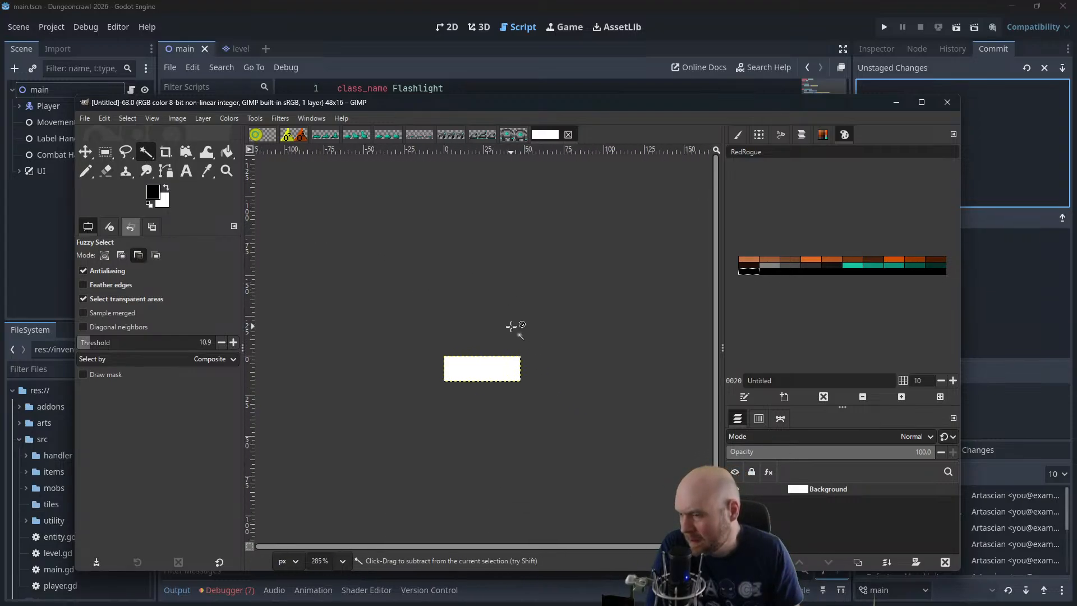
ctrl+scroll(507, 327, up, 2)
click(185, 119)
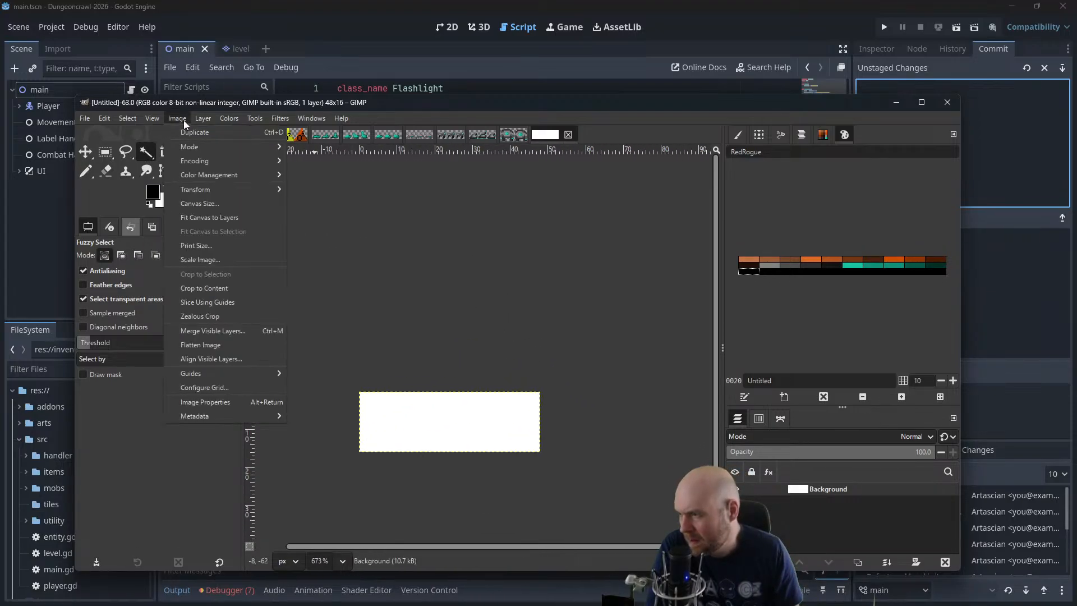
mouse_move(275, 373)
click(325, 376)
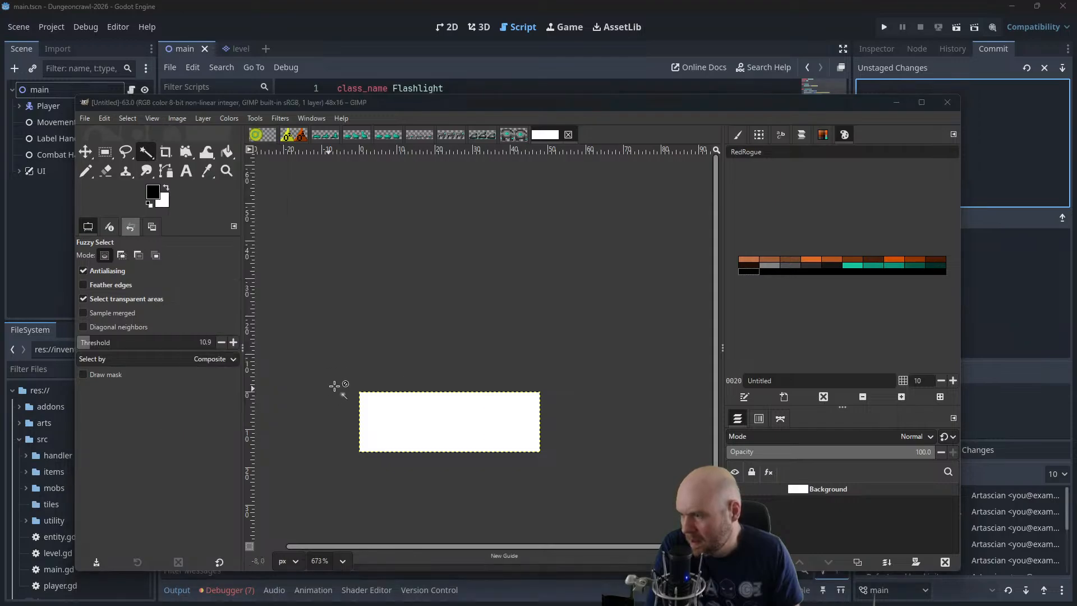
click(179, 119)
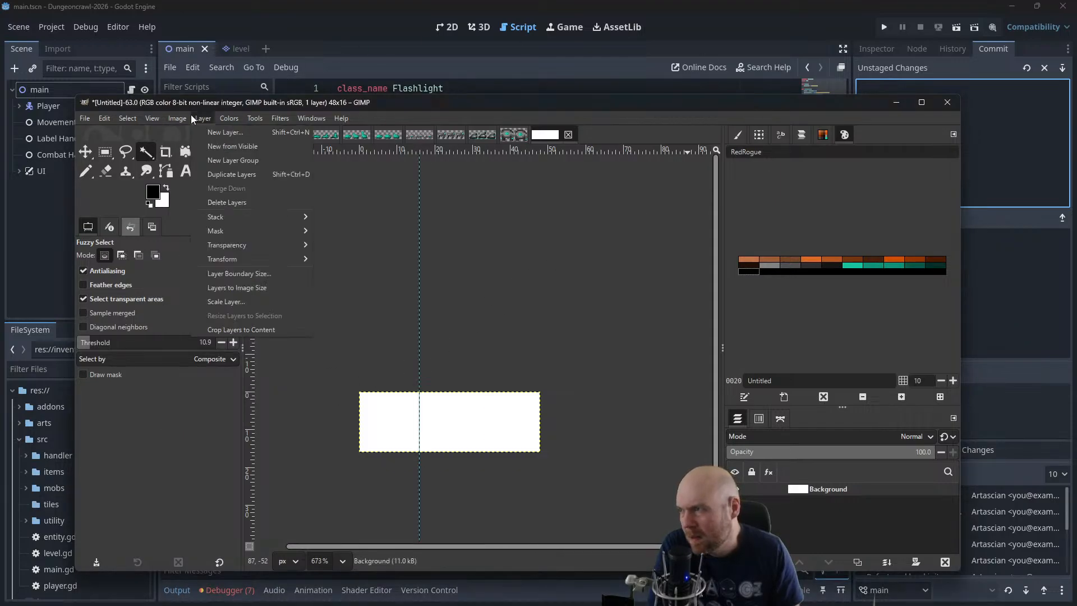
mouse_move(220, 375)
click(336, 388)
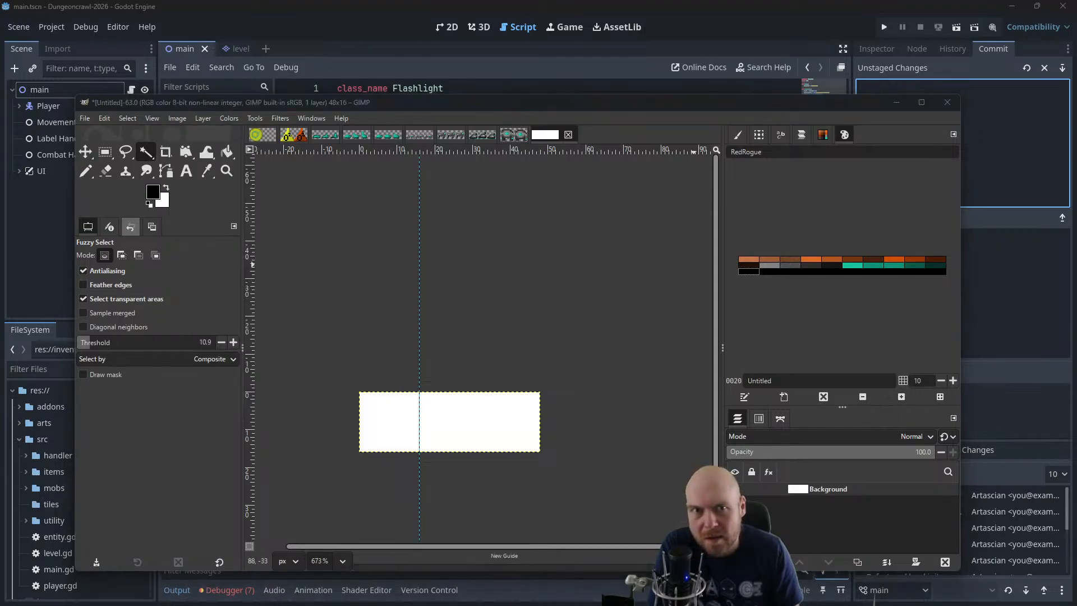
key(Return)
Add an alpha channel to the white Background layer and fill the layer with black
drag(478, 316, 574, 271)
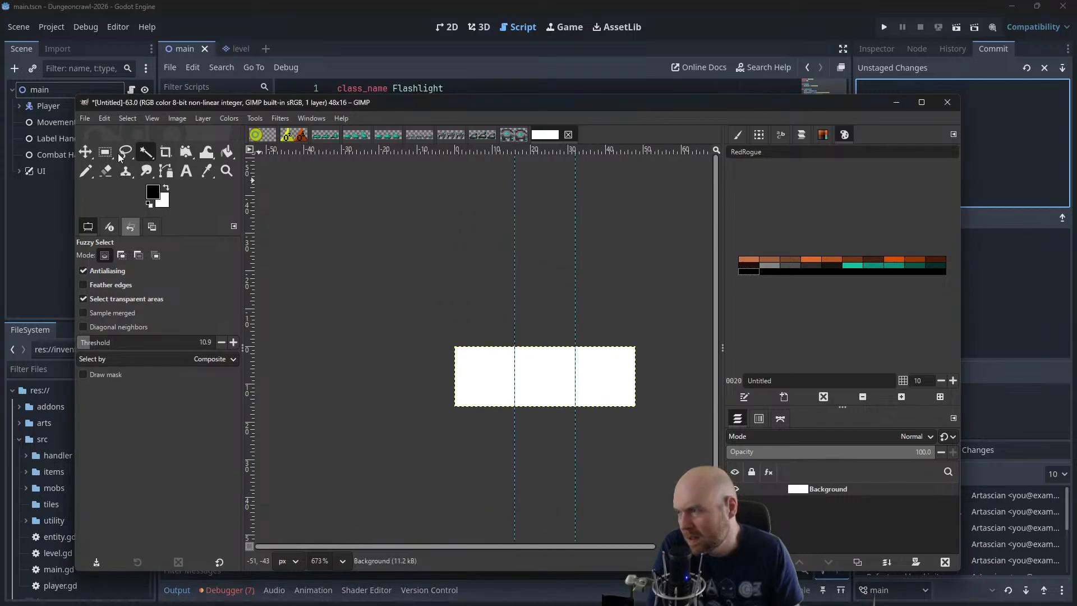
click(203, 118)
mouse_move(231, 247)
click(335, 245)
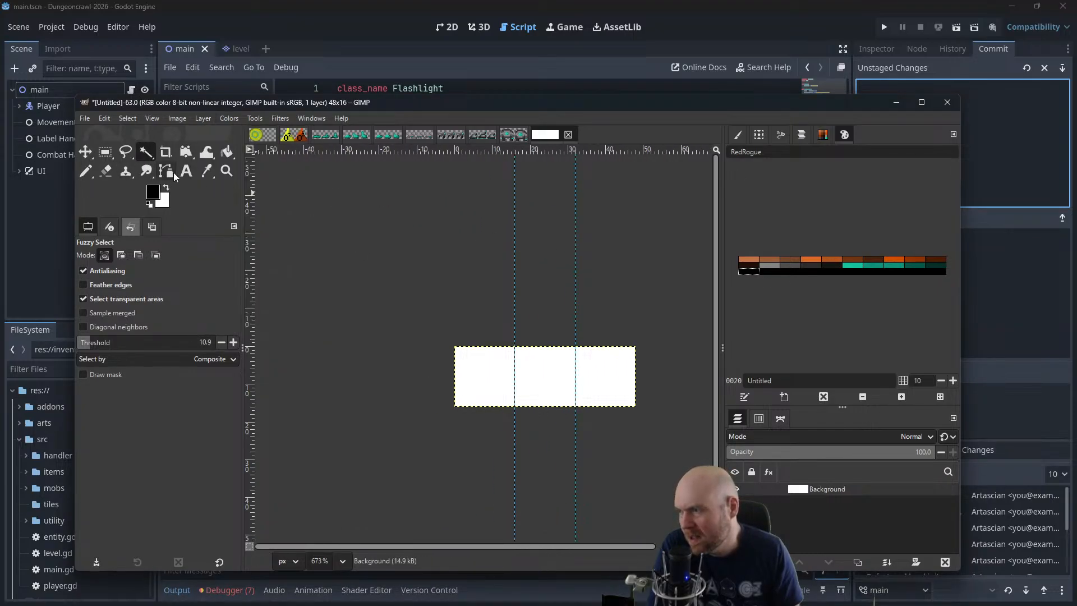
click(227, 151)
click(477, 368)
Examine the three-frame small_crabbot.xcf sheet as a reference and return to the new black sheet
scroll(460, 334, up, 3)
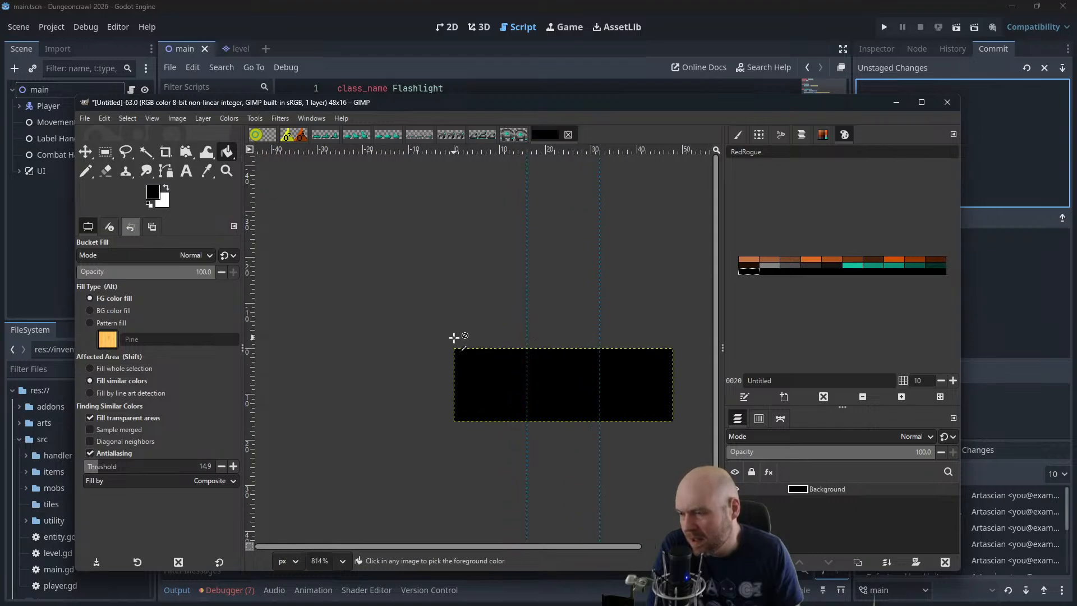
scroll(494, 245, up, 1)
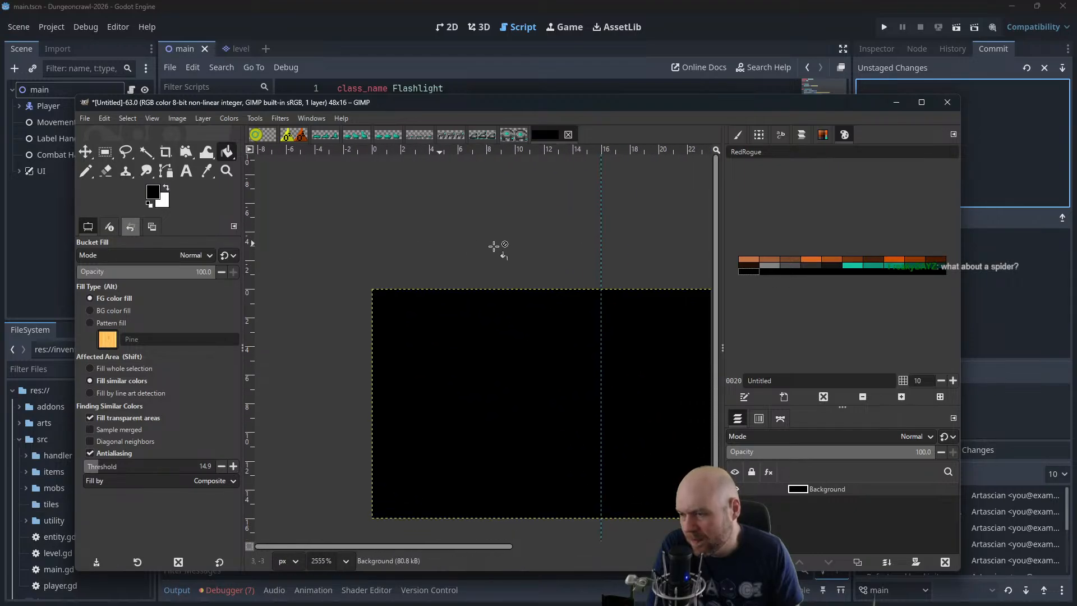
click(772, 268)
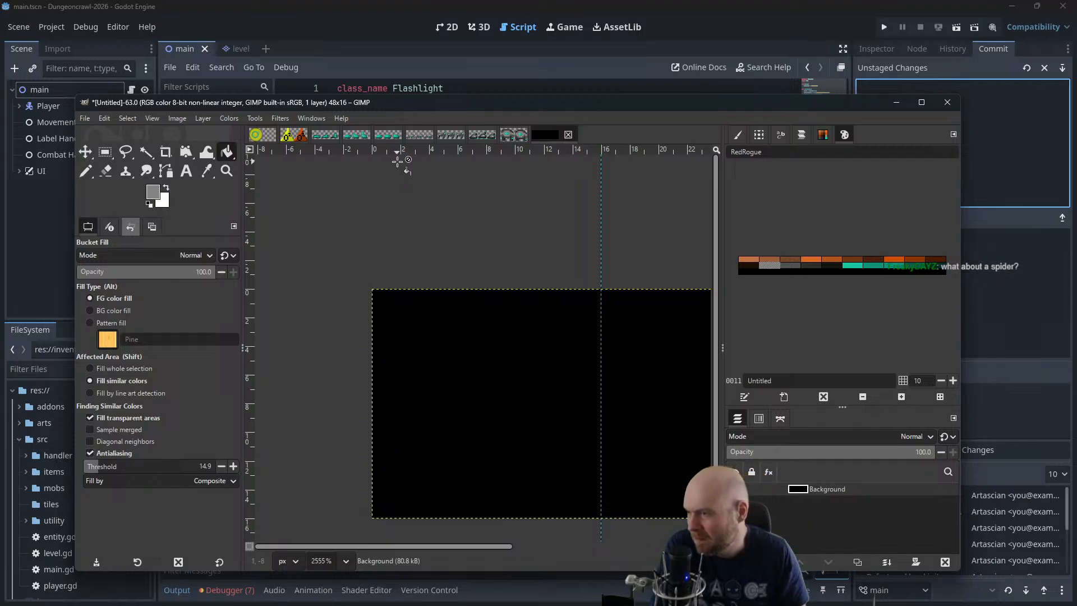
click(418, 136)
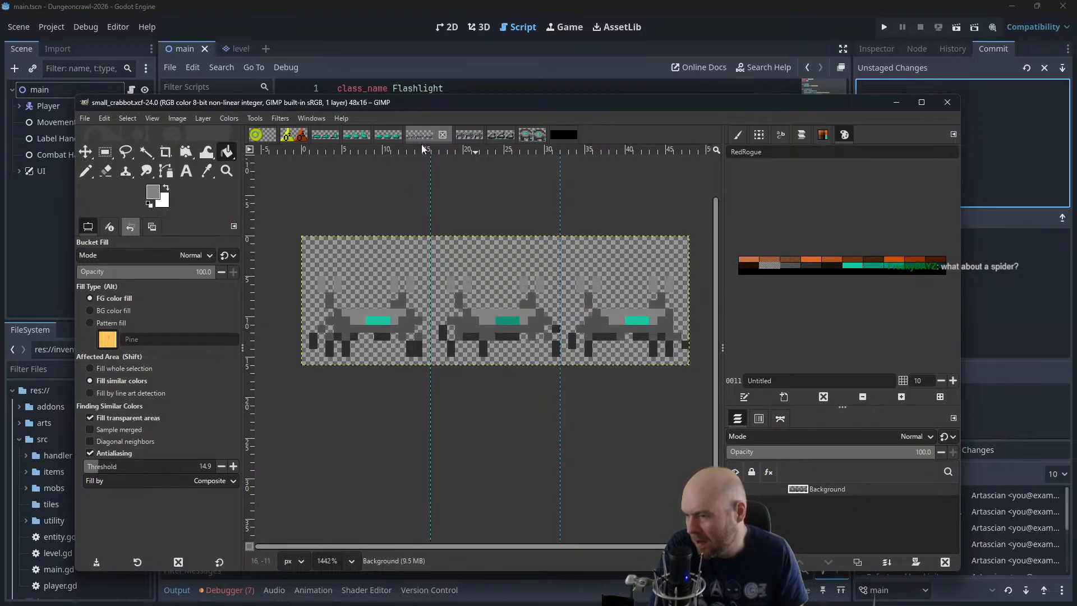
click(563, 134)
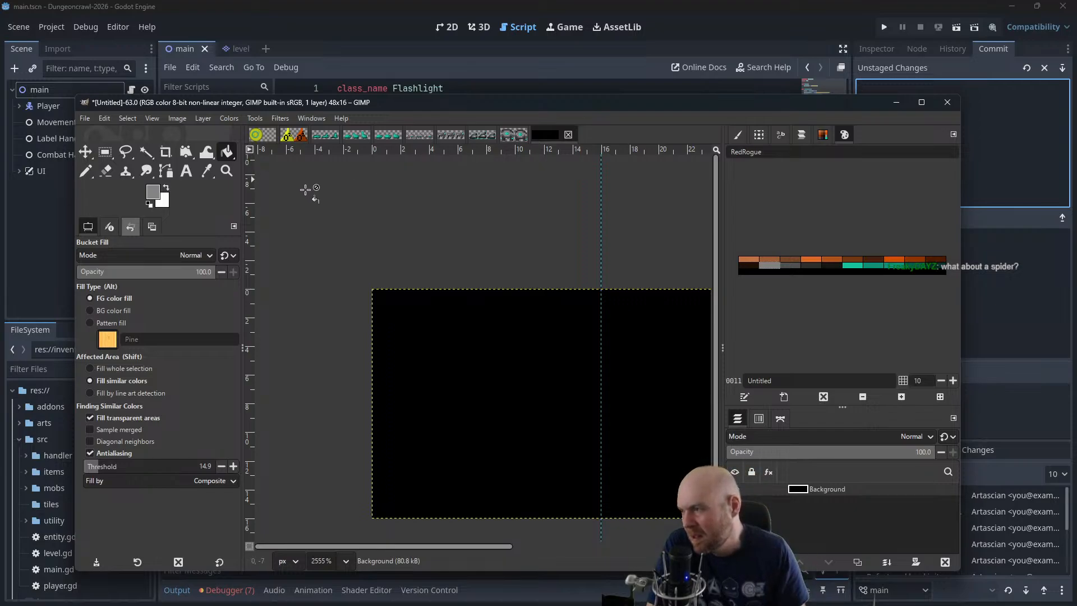
Draw a stepped mid-grey base about 9 px wide and 3 px high in the lower part of the first frame with the Pencil
drag(407, 274, 389, 228)
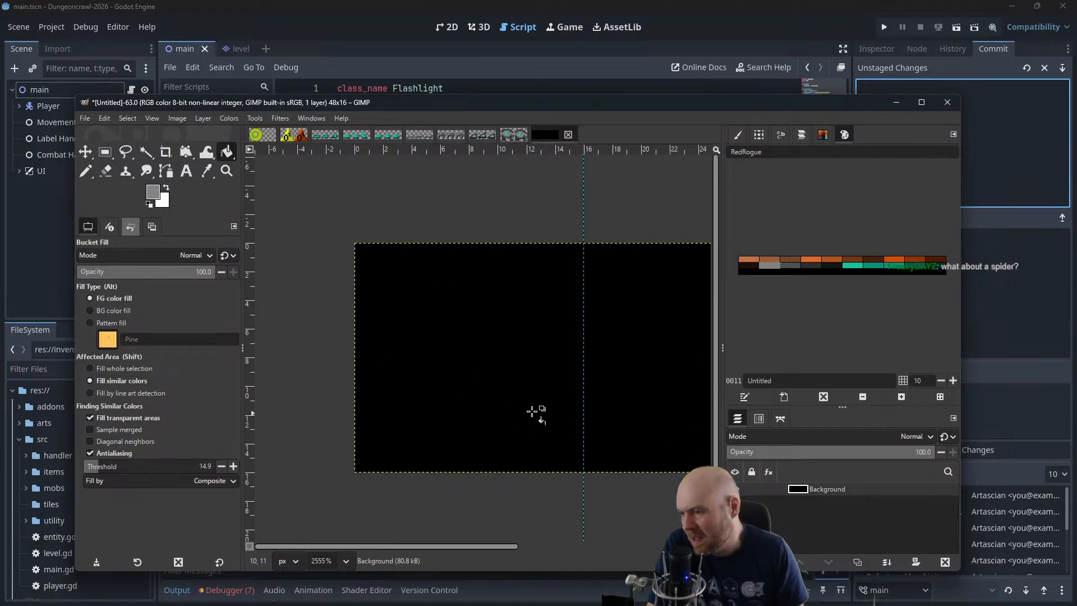
click(86, 171)
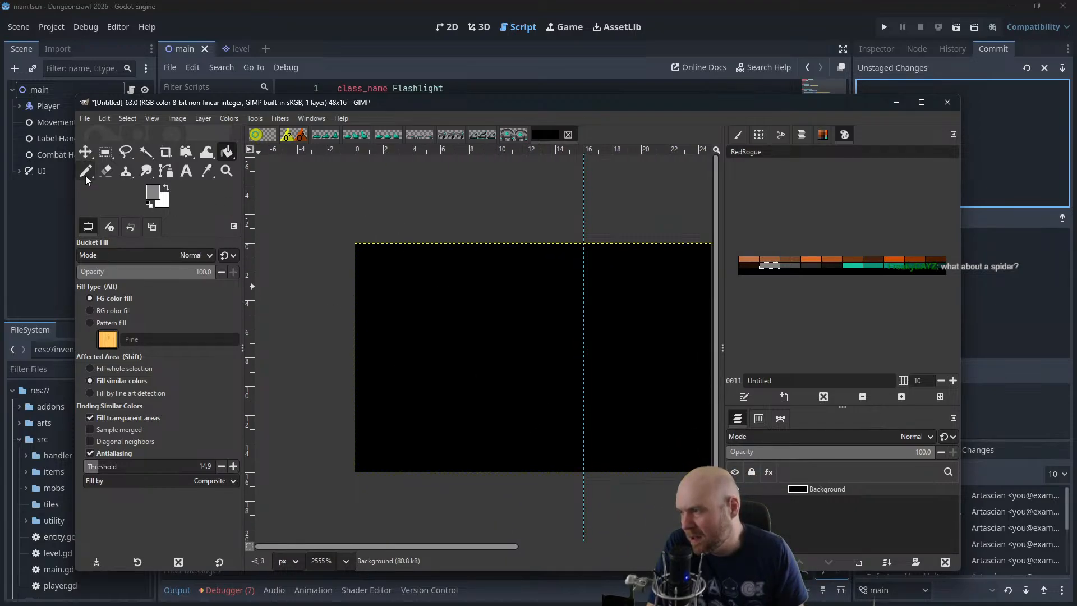
click(785, 265)
mouse_move(524, 392)
mouse_down()
mouse_move(485, 387)
mouse_move(415, 414)
mouse_move(509, 426)
mouse_move(491, 405)
mouse_move(479, 414)
mouse_move(446, 407)
mouse_up()
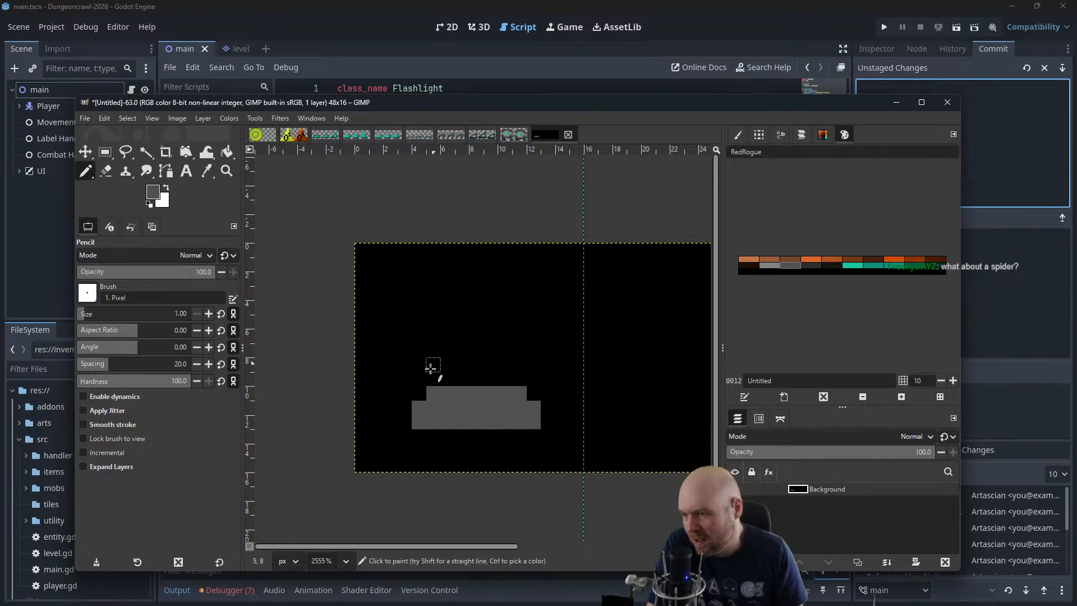
mouse_move(501, 295)
mouse_down()
mouse_move(439, 342)
mouse_move(505, 379)
mouse_up()
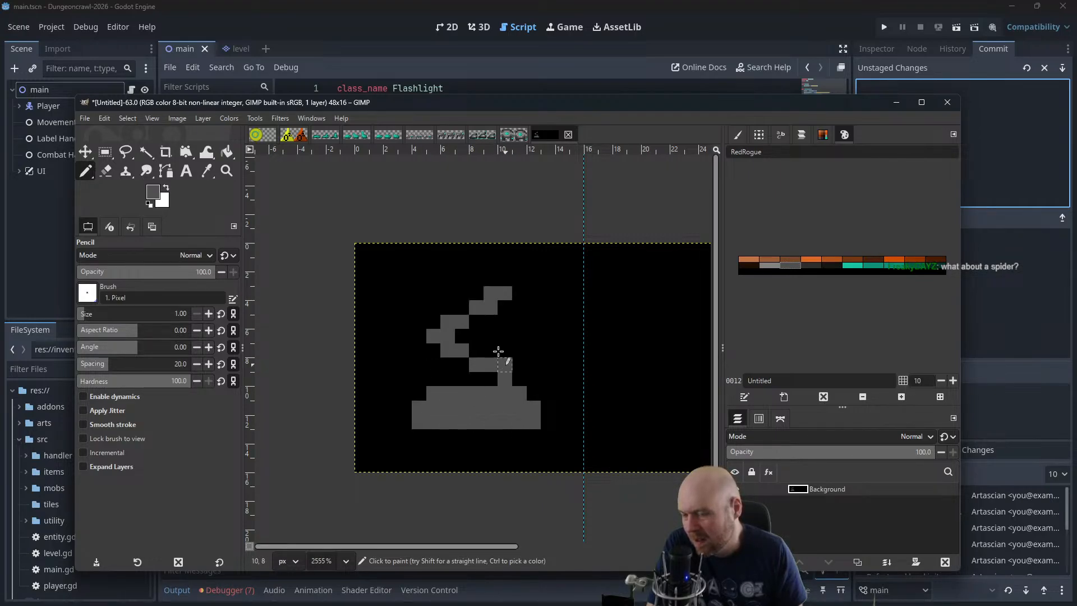
key(ctrl+z)
mouse_move(475, 307)
mouse_down()
mouse_move(432, 354)
mouse_move(528, 371)
mouse_up()
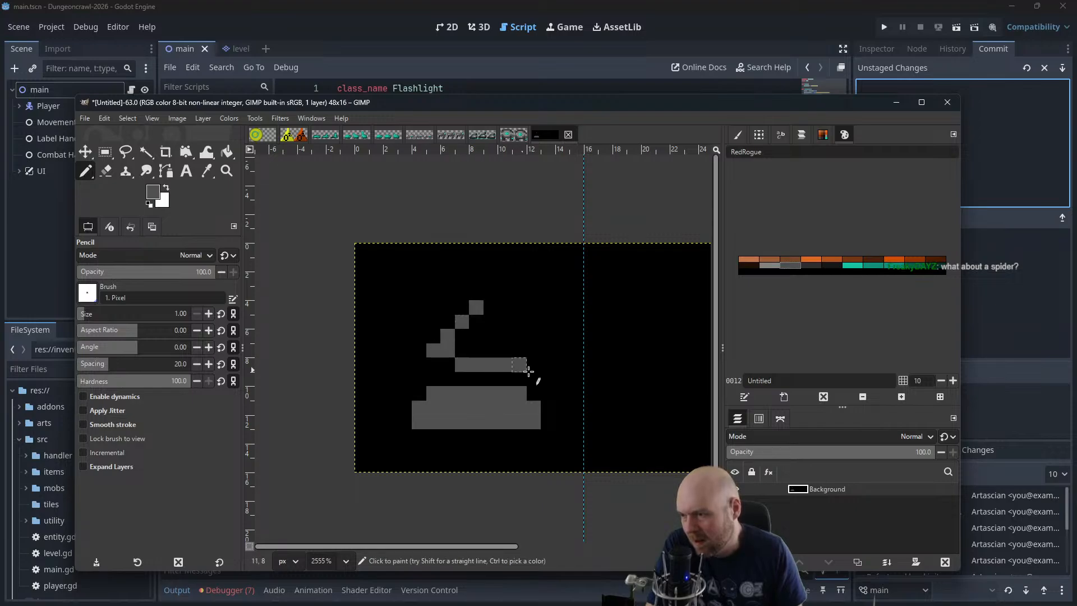
key(ctrl+z)
key(ctrl+z)
key(ctrl+z)
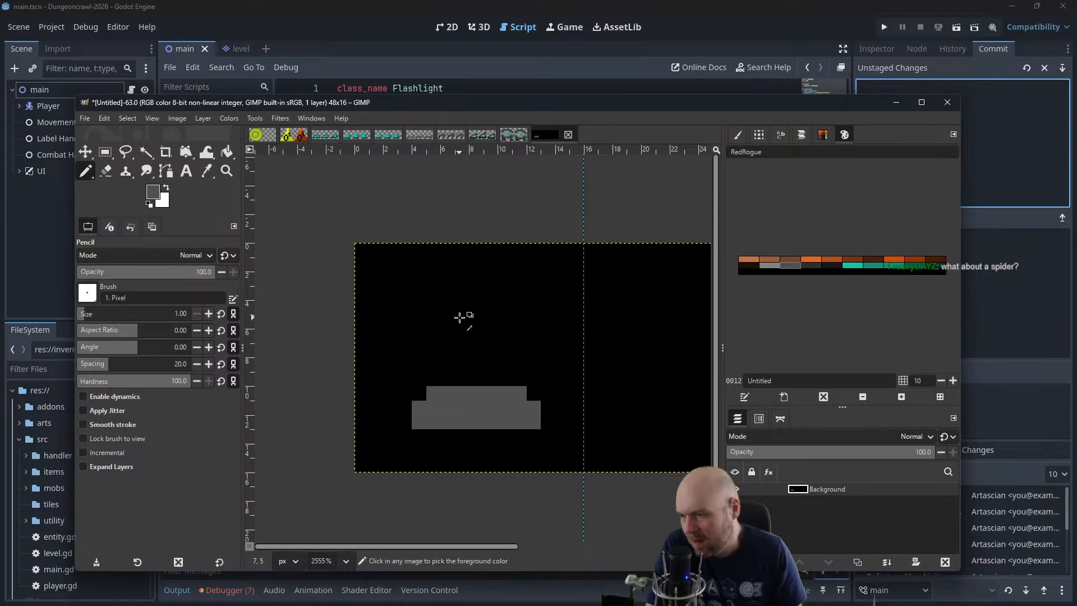
mouse_move(490, 293)
mouse_down()
mouse_move(462, 321)
mouse_move(489, 366)
mouse_move(534, 364)
mouse_up()
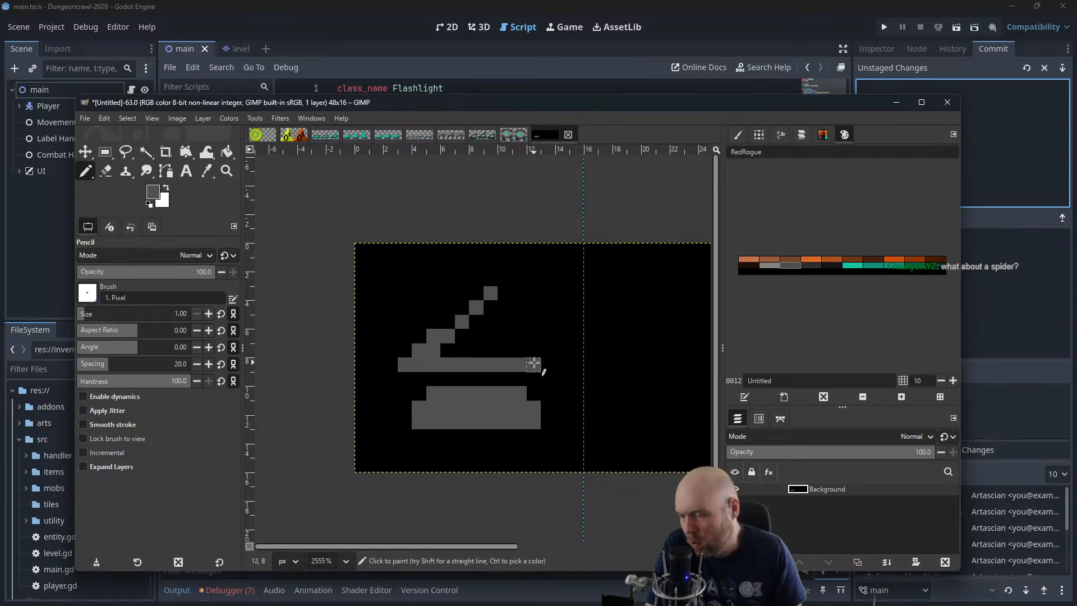
key(ctrl+z)
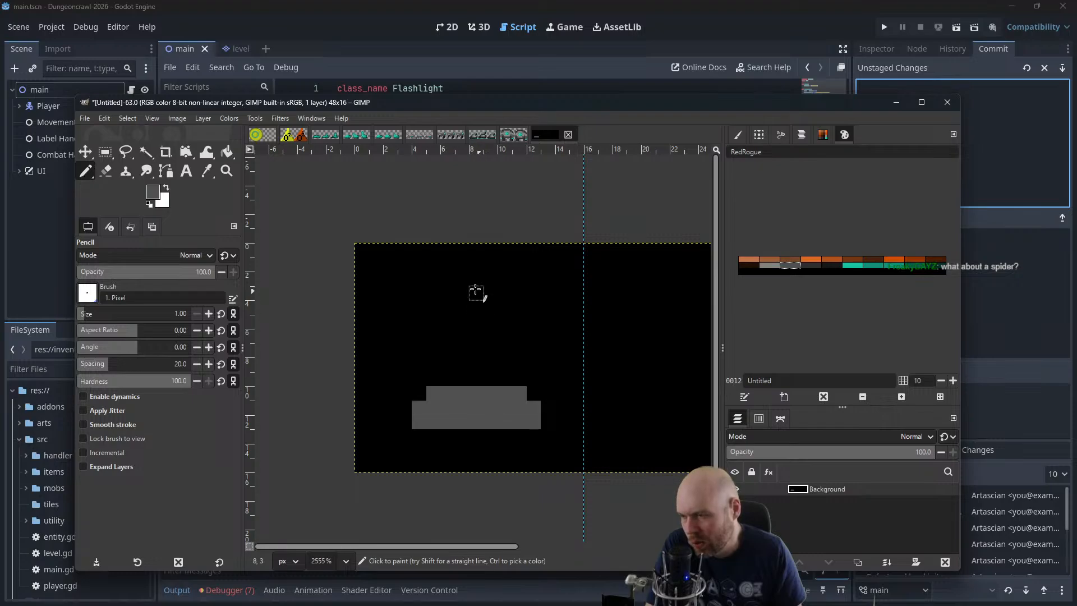
Draw a pointed mid-grey upper shape with a vertical right side and a sloping left edge above the base, and fill its interior
mouse_move(489, 294)
mouse_down()
mouse_move(524, 355)
mouse_move(517, 373)
mouse_move(481, 299)
mouse_move(433, 355)
mouse_move(494, 380)
mouse_up()
key(ctrl+z)
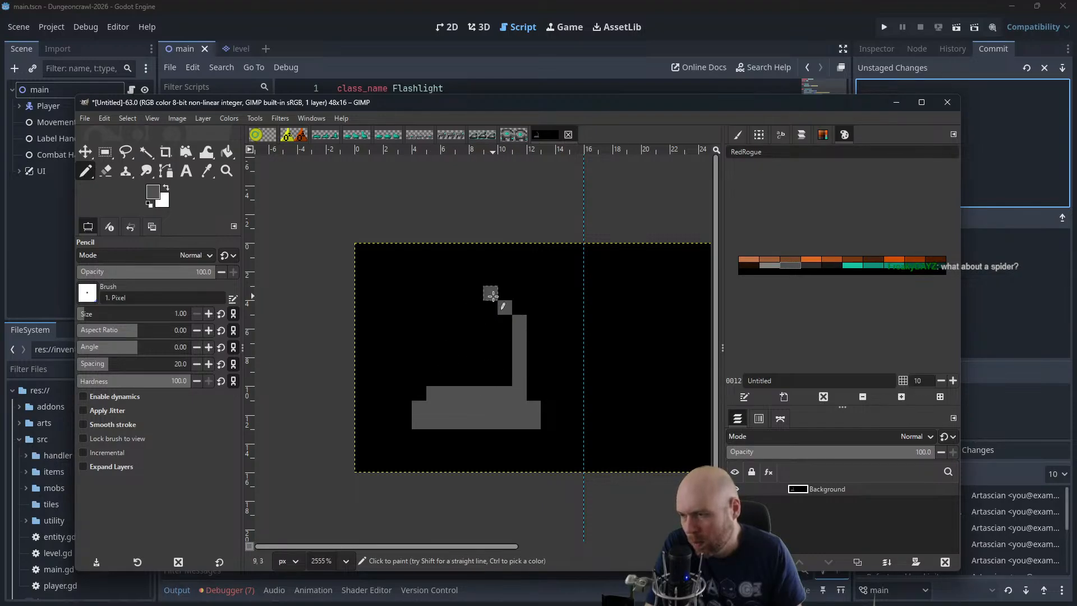
mouse_move(476, 307)
mouse_down()
mouse_move(445, 336)
mouse_move(492, 380)
mouse_move(456, 328)
mouse_move(433, 351)
mouse_move(510, 378)
mouse_up()
key(ctrl+z)
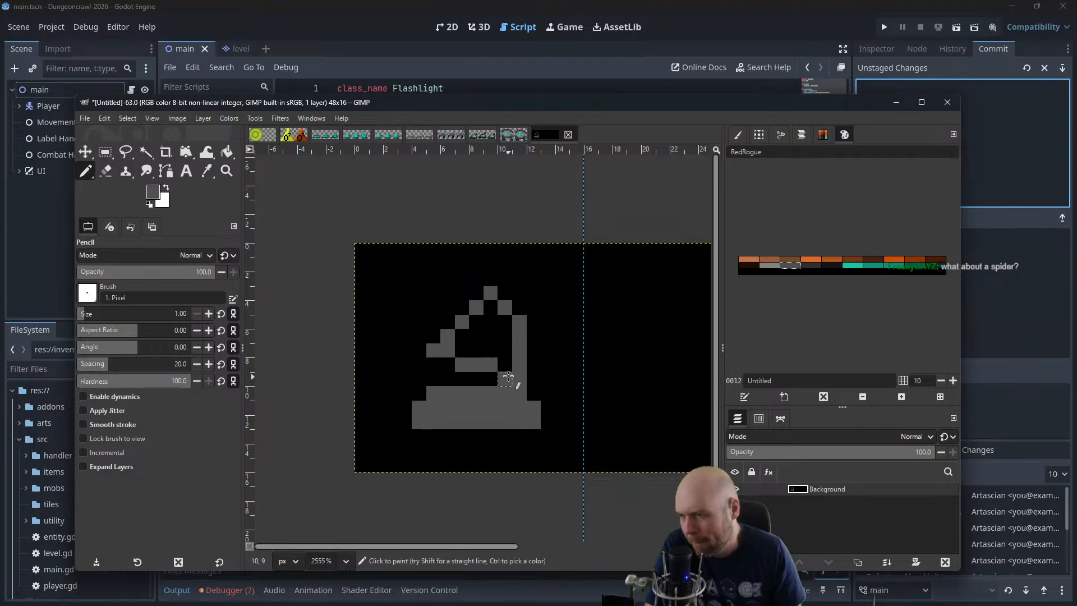
key(ctrl+z)
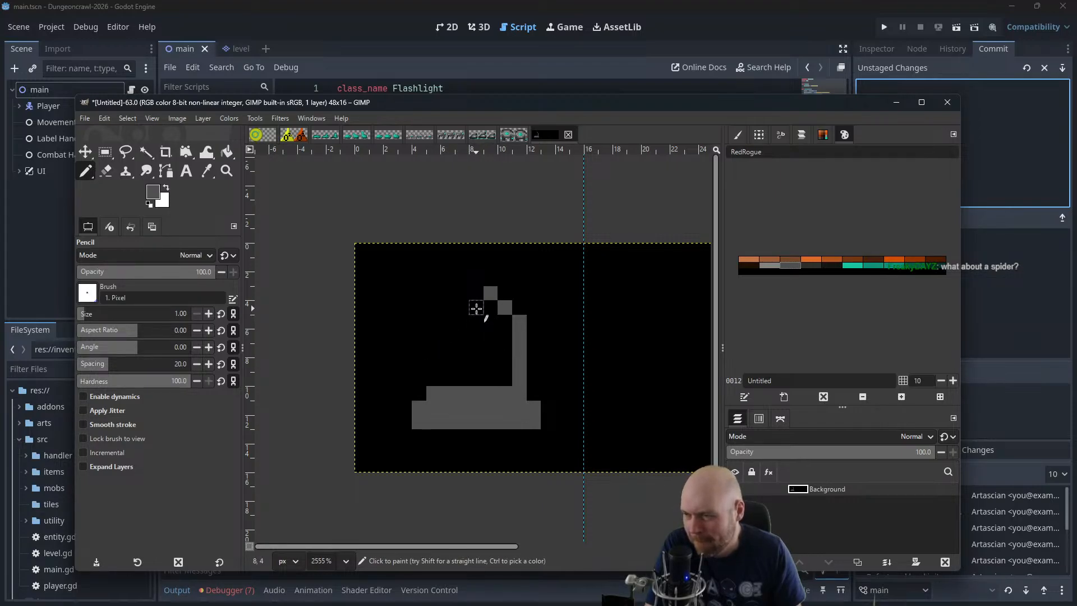
mouse_move(476, 308)
mouse_down()
mouse_move(419, 364)
mouse_move(510, 377)
mouse_up()
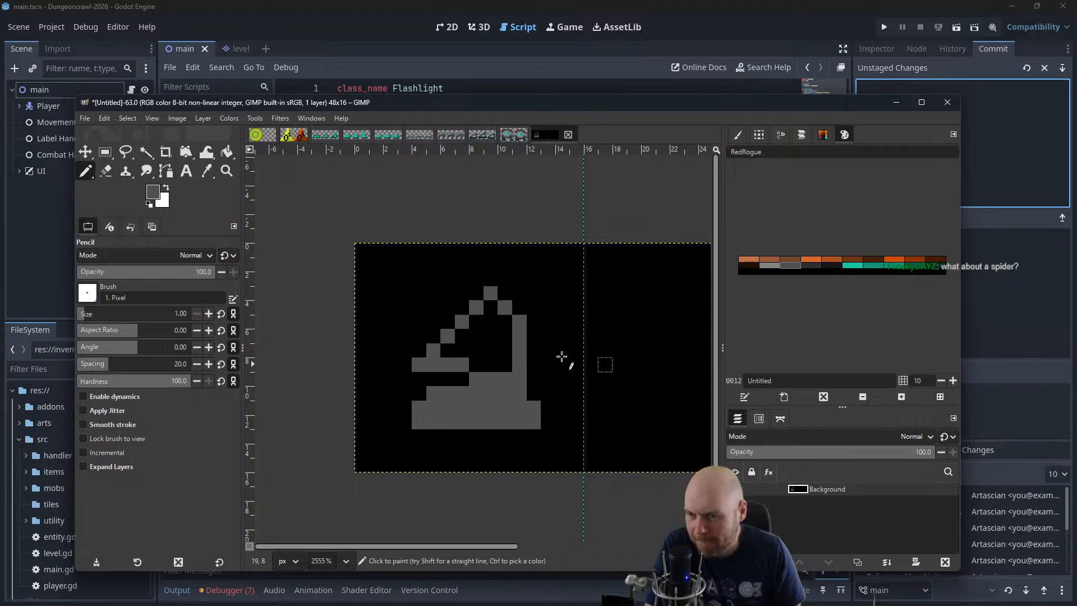
mouse_move(433, 351)
mouse_down()
mouse_move(496, 370)
mouse_move(482, 369)
mouse_move(502, 350)
mouse_move(500, 325)
mouse_move(488, 313)
mouse_move(480, 336)
mouse_move(461, 323)
mouse_up()
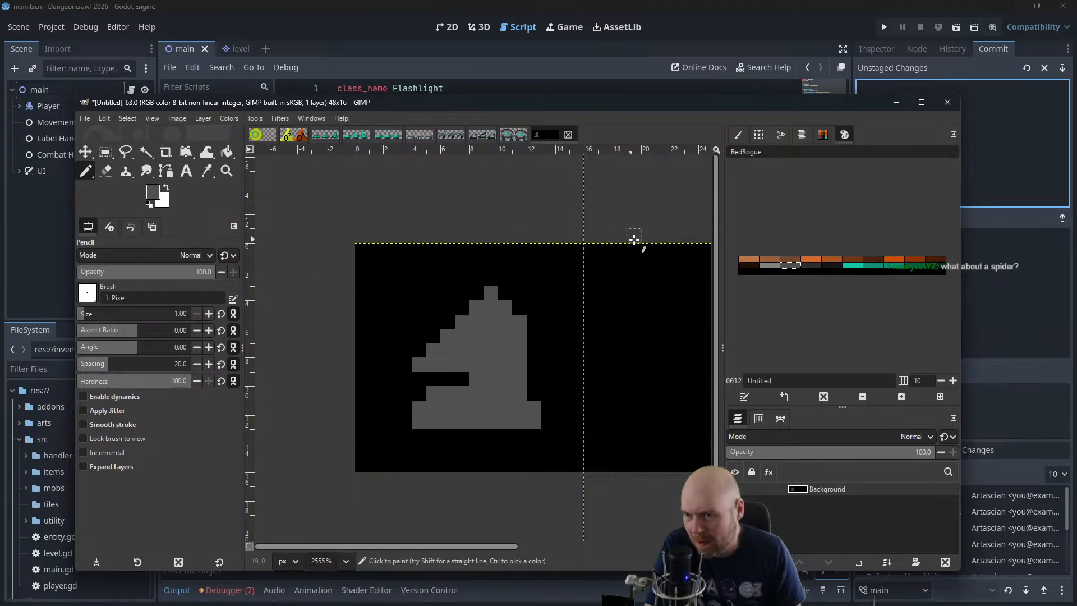
Paint a light grey diagonal highlight band across the upper shape, from its right side down to the left tip
click(769, 264)
click(468, 354)
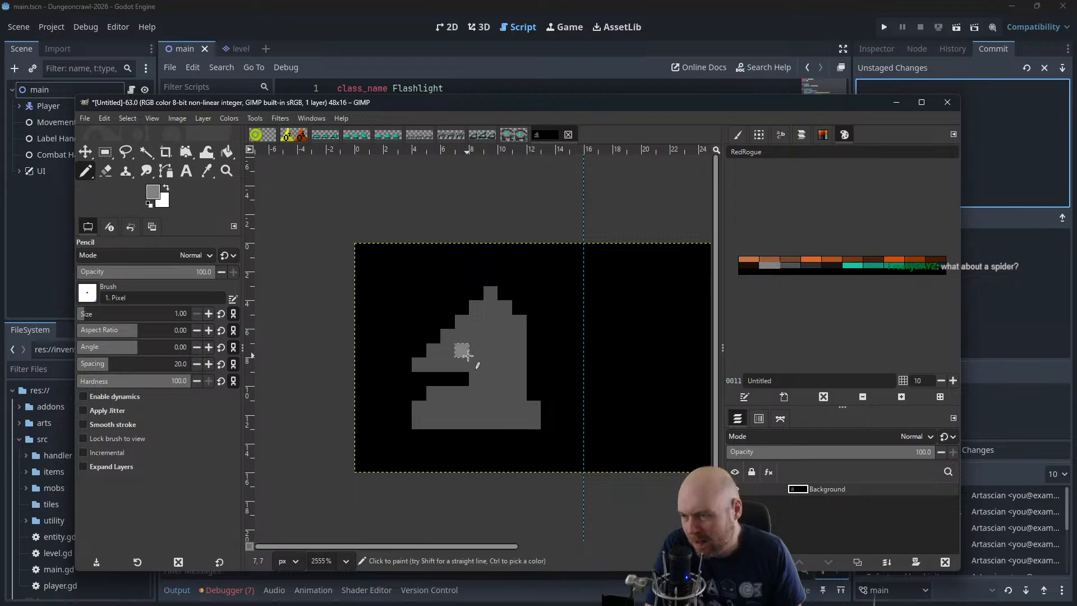
key(ctrl+z)
drag(497, 322, 450, 356)
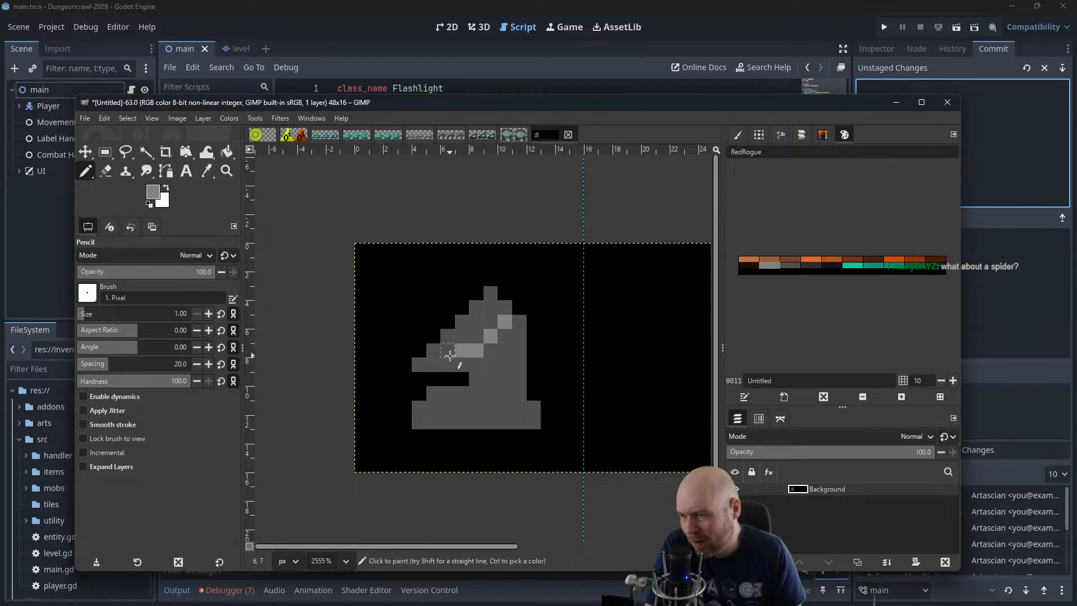
click(448, 355)
click(433, 352)
click(420, 364)
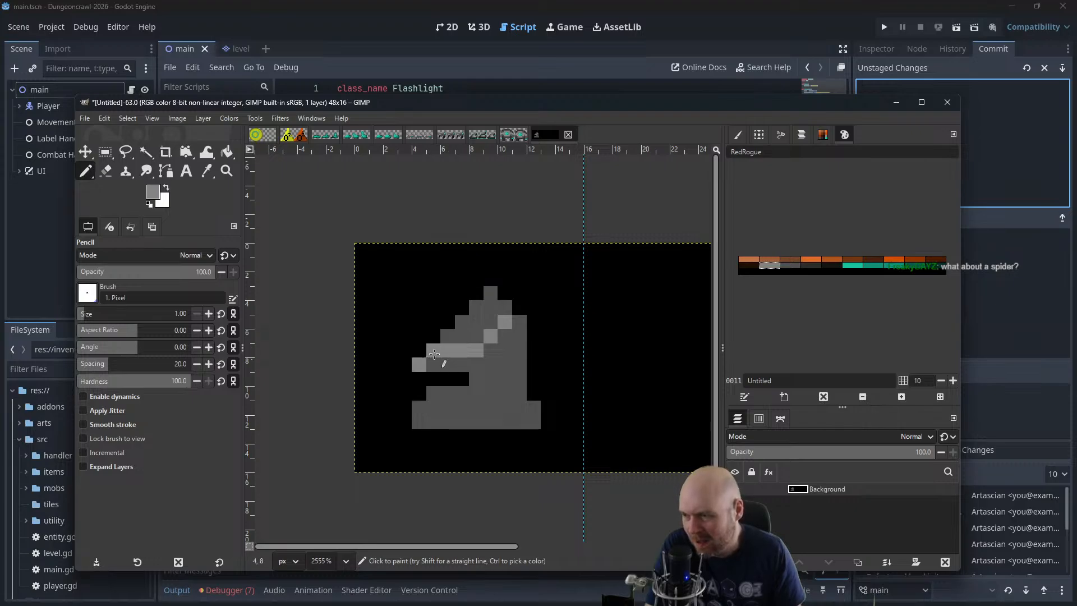
key(ctrl+z)
key(ctrl+z)
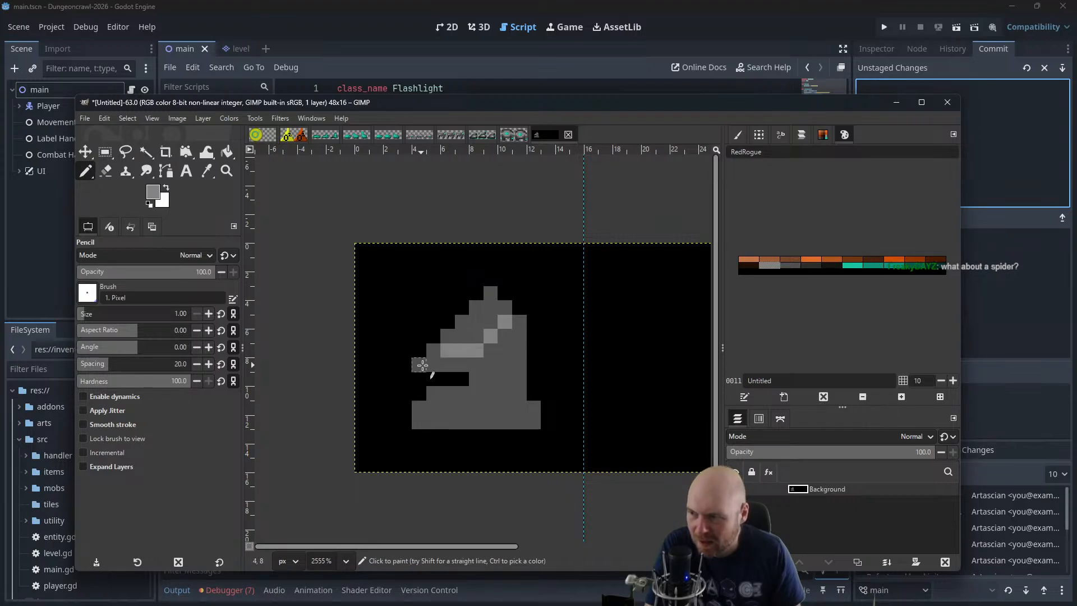
click(422, 365)
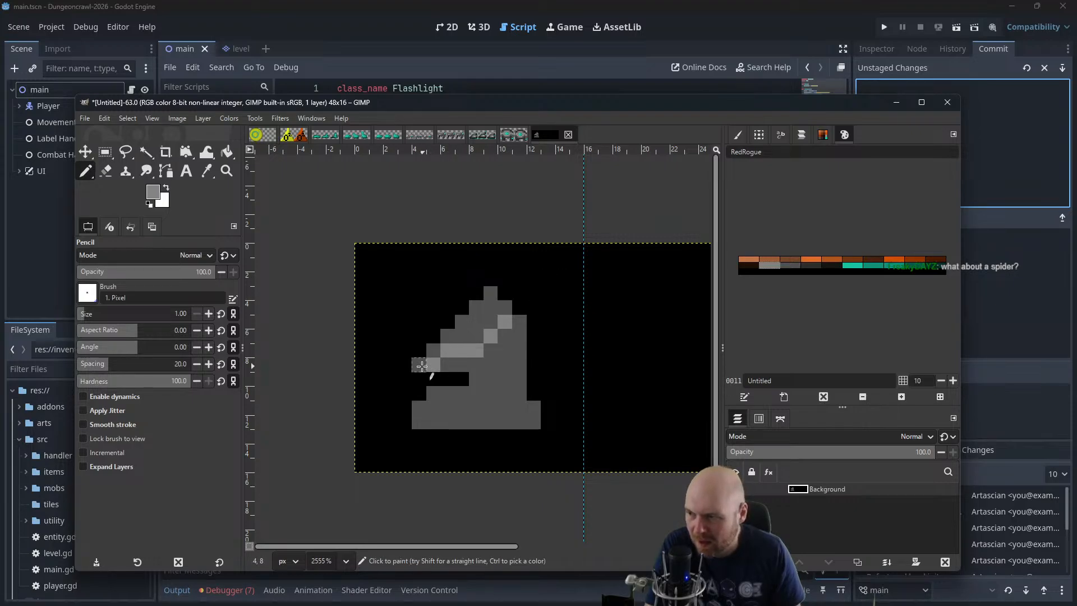
Refine the middle of the highlight band by adding a light grey pixel above it and restoring mid-grey below
click(475, 338)
ctrl+click(492, 347)
click(478, 348)
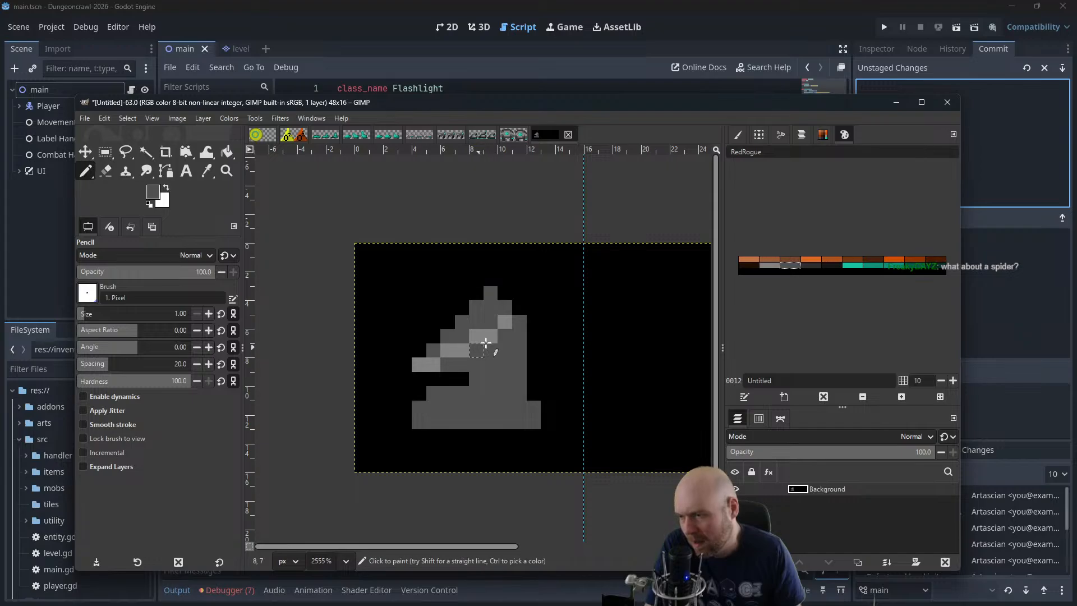
Shade the area directly beneath the highlight band and at the right edge of the upper shape with dark grey pixels
click(801, 269)
click(462, 363)
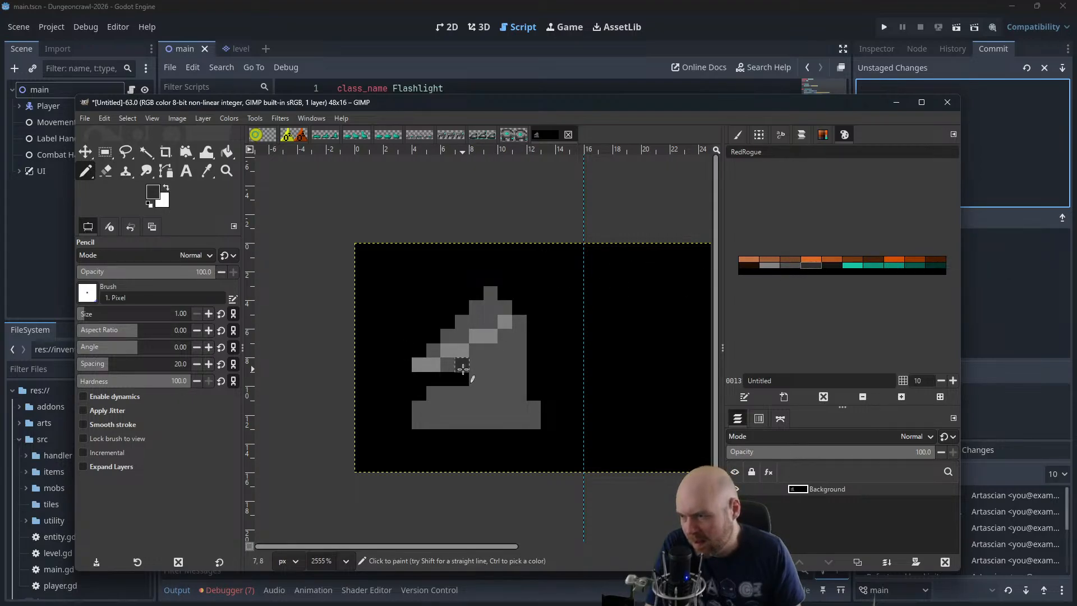
click(491, 353)
click(519, 336)
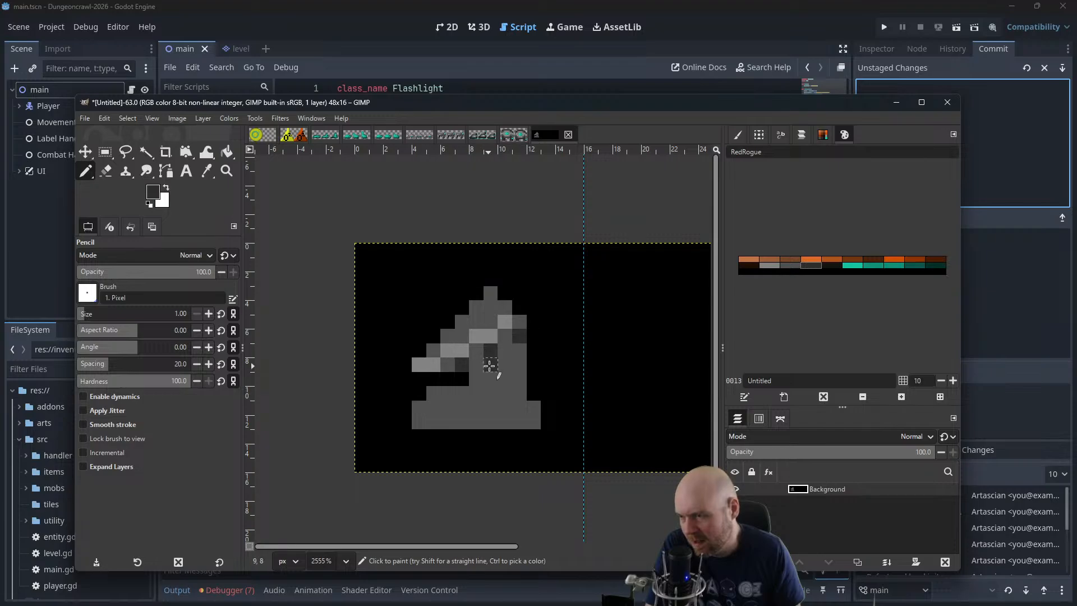
click(504, 366)
click(508, 353)
click(521, 351)
key(ctrl+z)
click(476, 366)
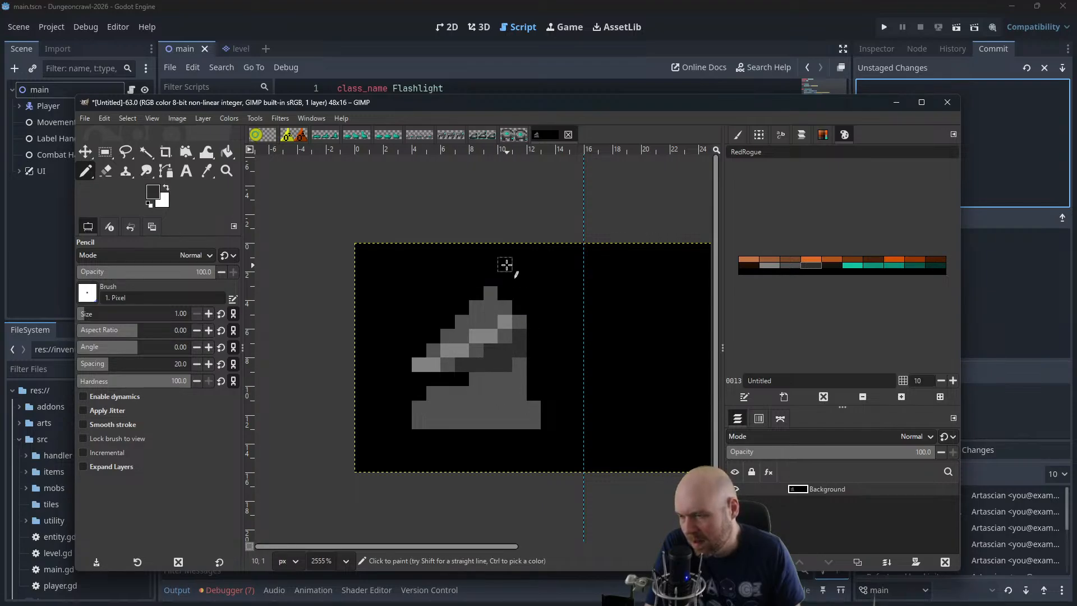
Outline the left slope of the upper shape with a diagonal staircase of near-black pixels
click(794, 266)
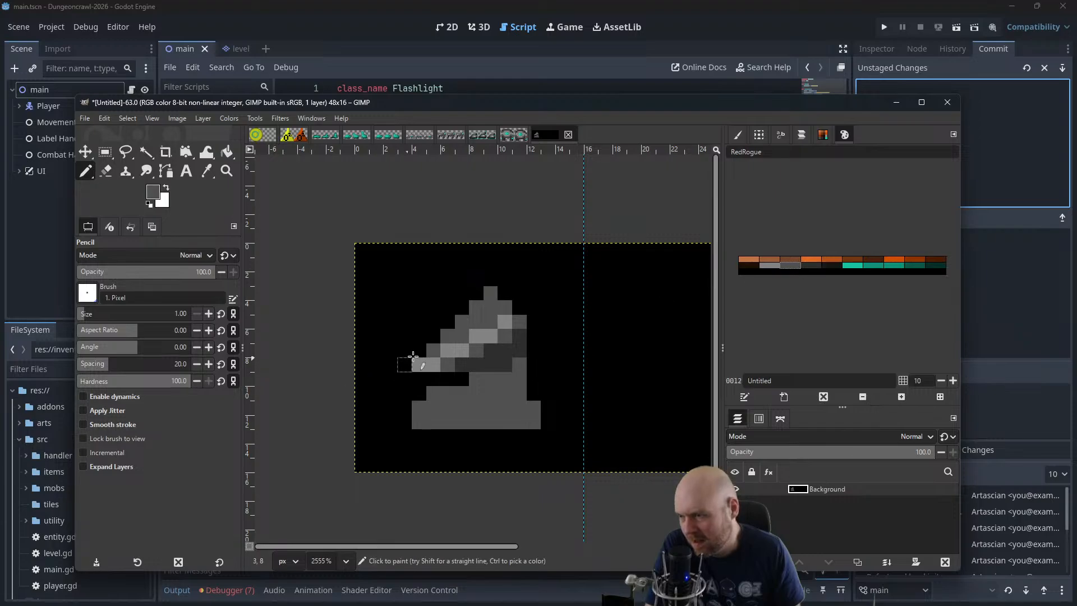
click(420, 349)
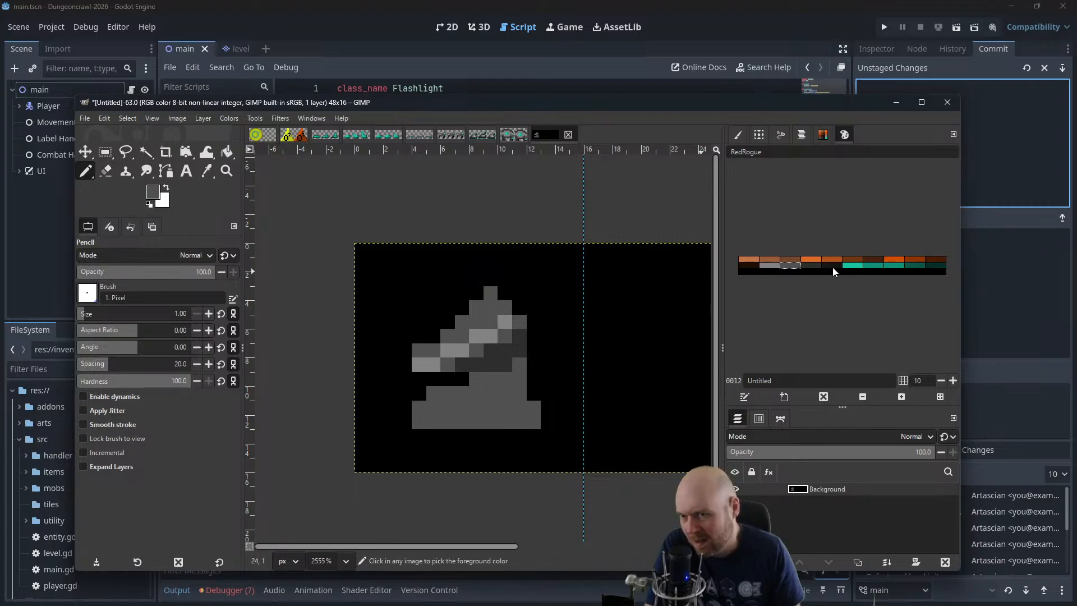
click(832, 266)
click(422, 349)
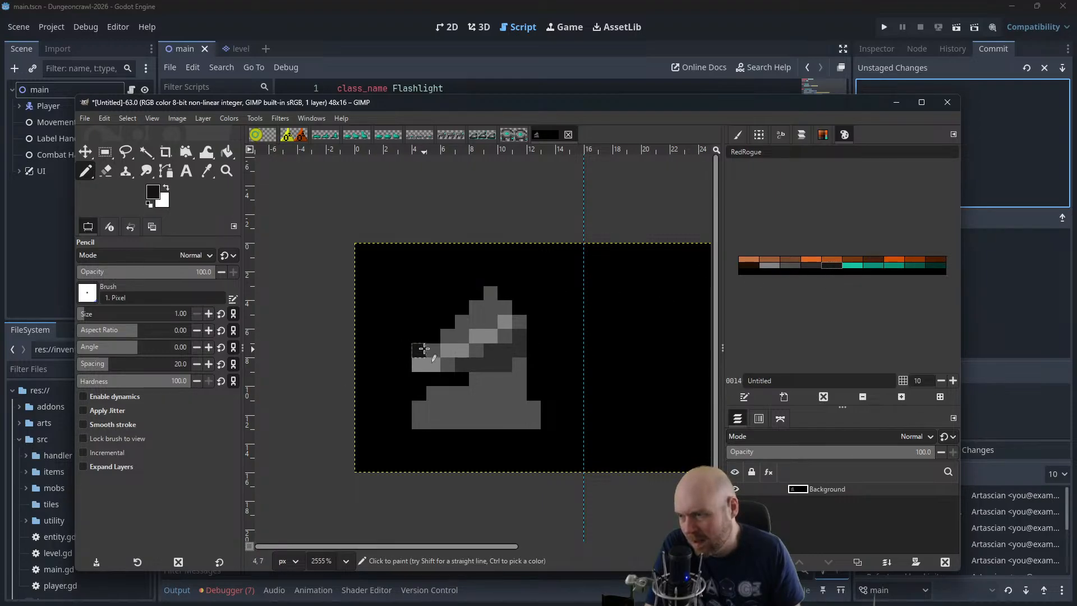
click(433, 337)
click(446, 322)
click(462, 308)
click(475, 294)
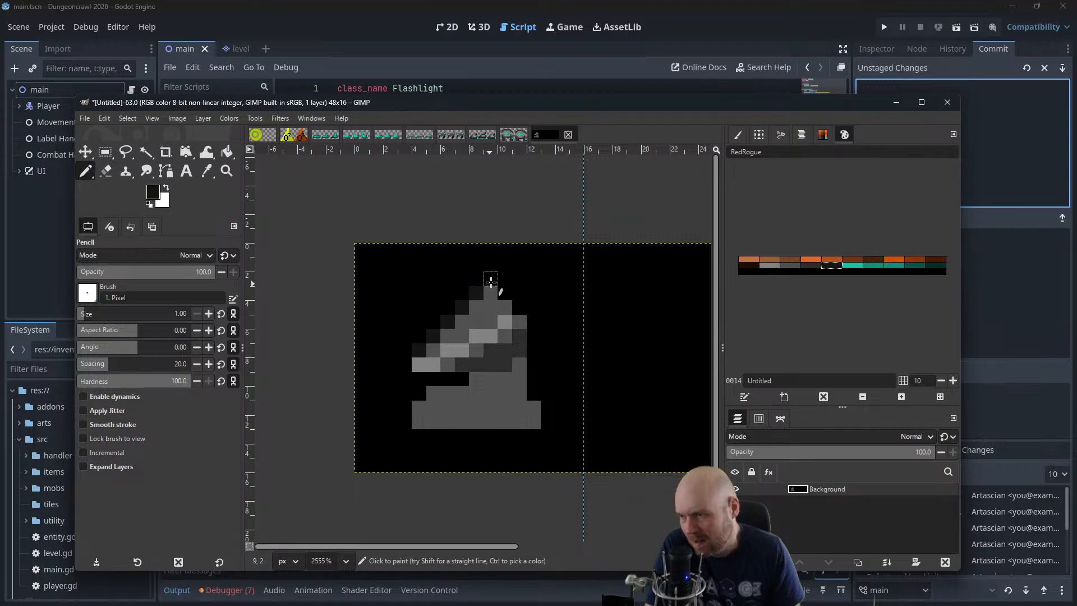
Continue the near-black outline over the peak, down the right side, along the underside and around the left tip
click(490, 282)
click(506, 293)
click(520, 308)
click(534, 321)
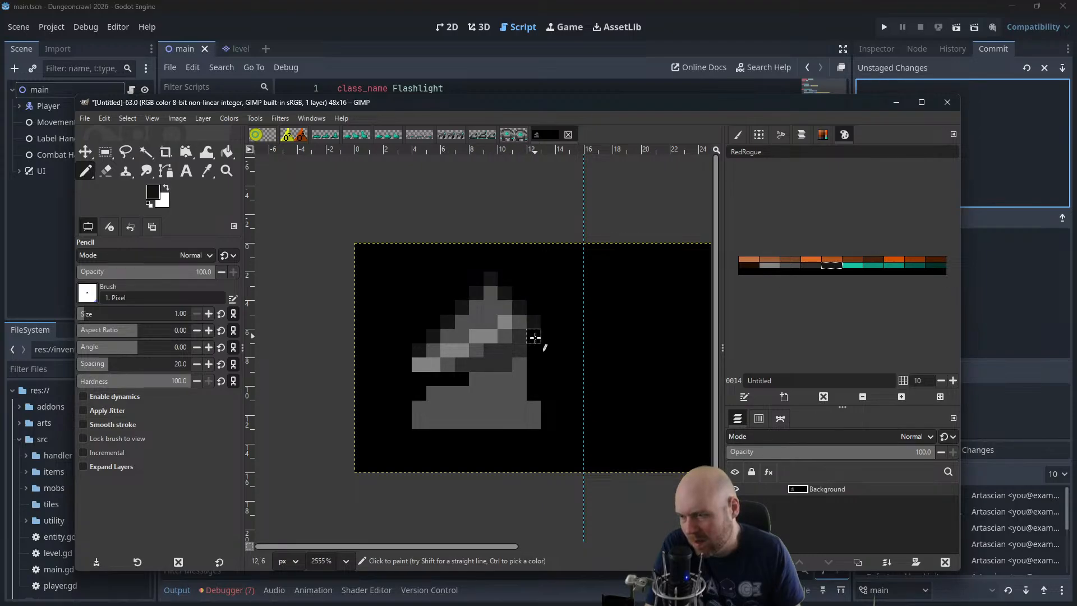
click(534, 337)
click(534, 352)
click(534, 364)
click(517, 368)
drag(507, 378, 419, 380)
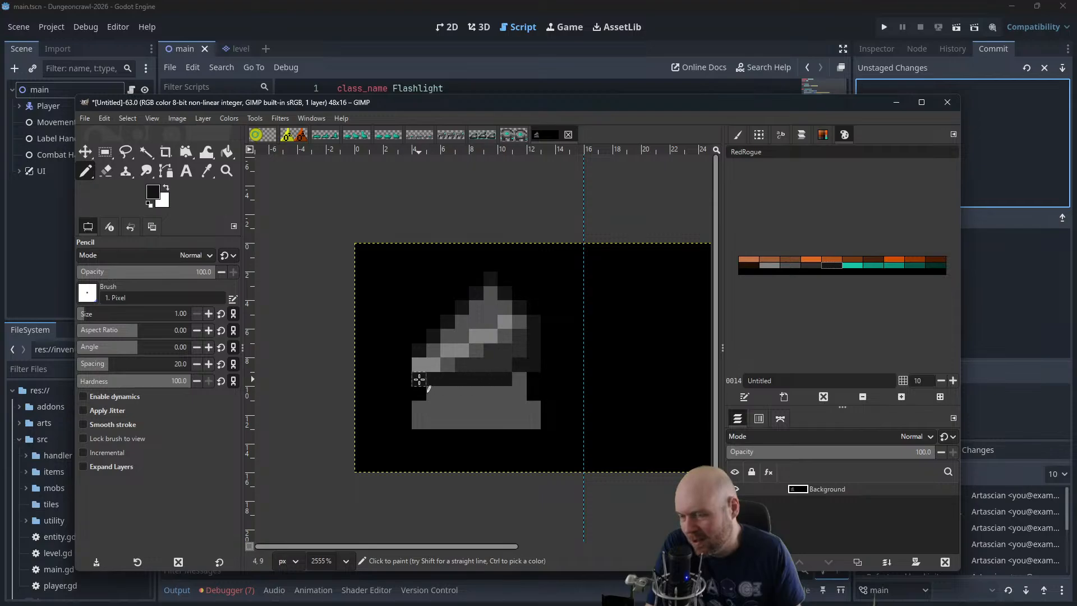
click(405, 366)
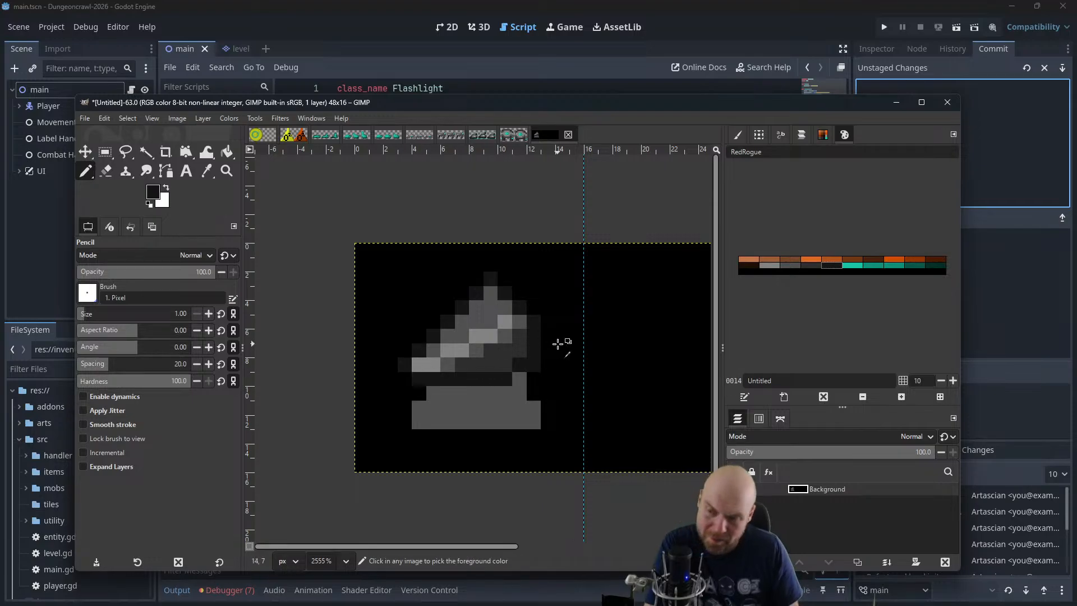
Darken the mid-grey pixels along the peak and left slope of the upper shape to near-black
scroll(558, 343, down, 4)
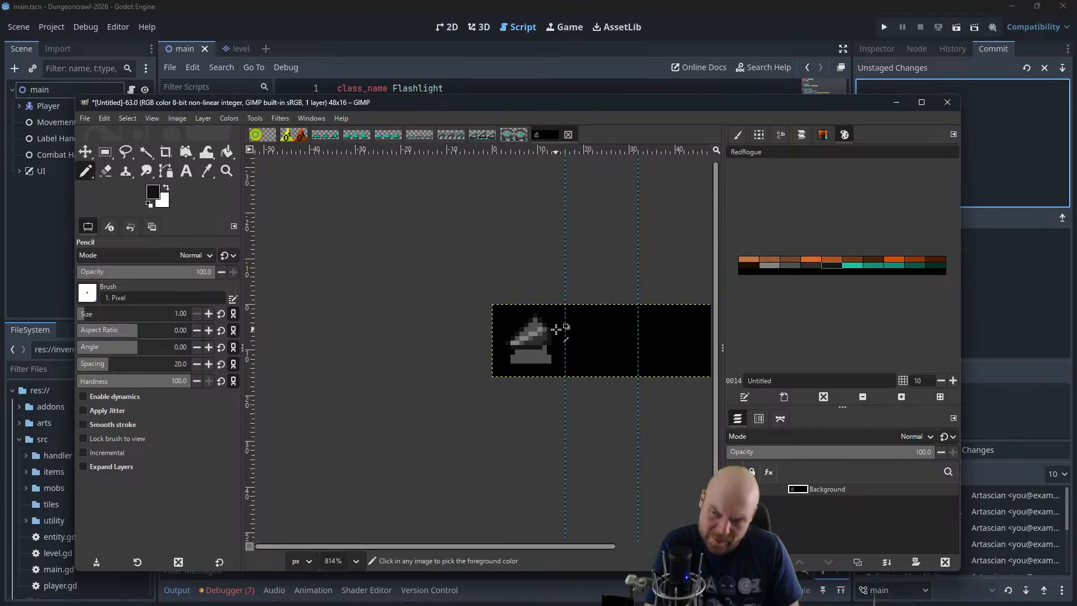
scroll(556, 329, up, 4)
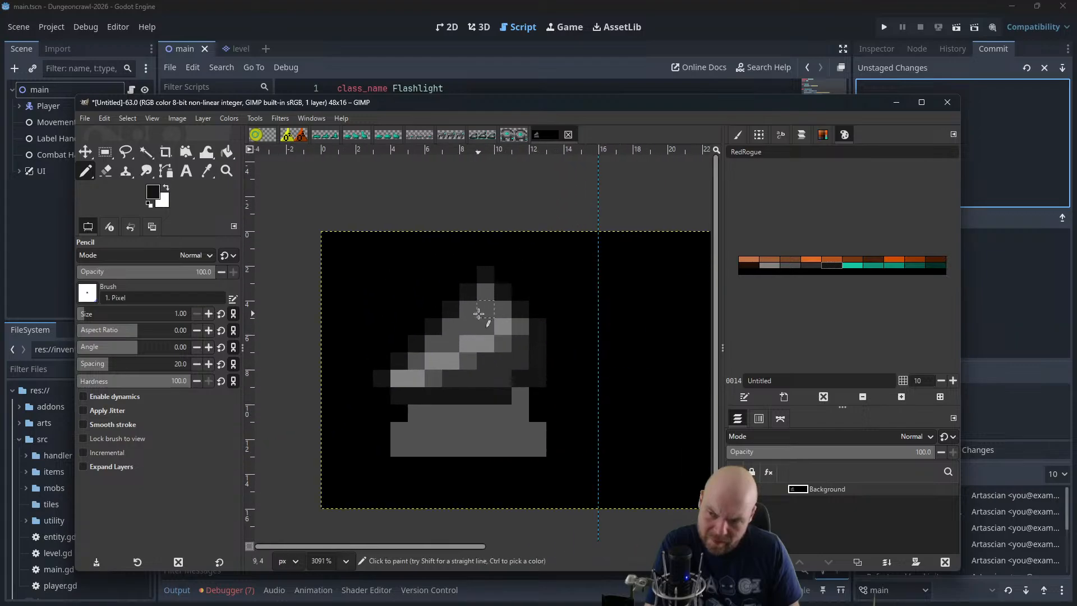
click(474, 310)
click(482, 294)
click(447, 329)
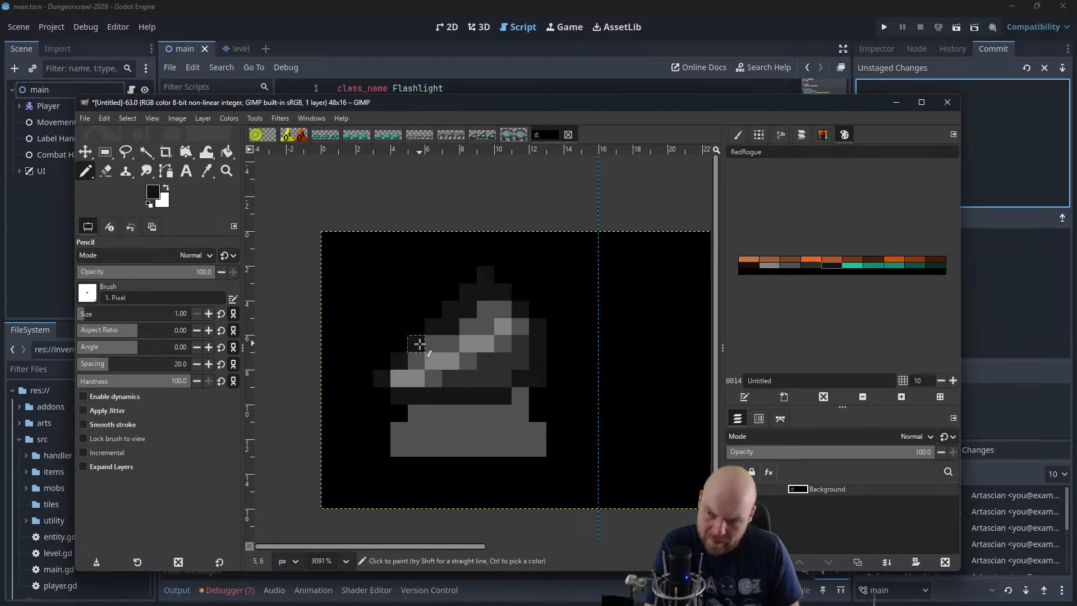
scroll(474, 310, down, 1)
click(482, 311)
scroll(483, 298, down, 2)
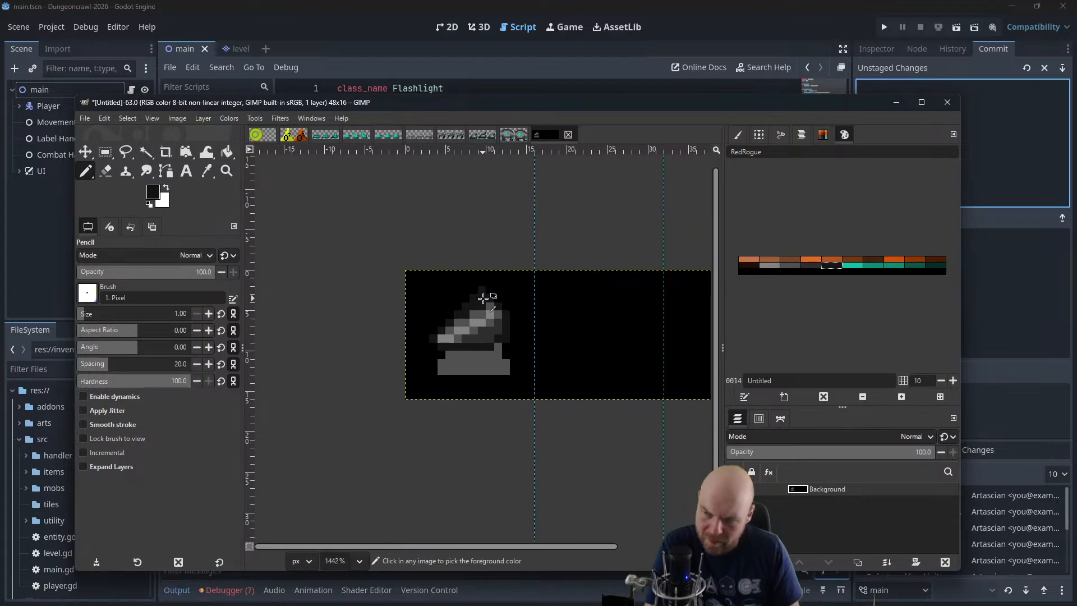
scroll(483, 299, down, 1)
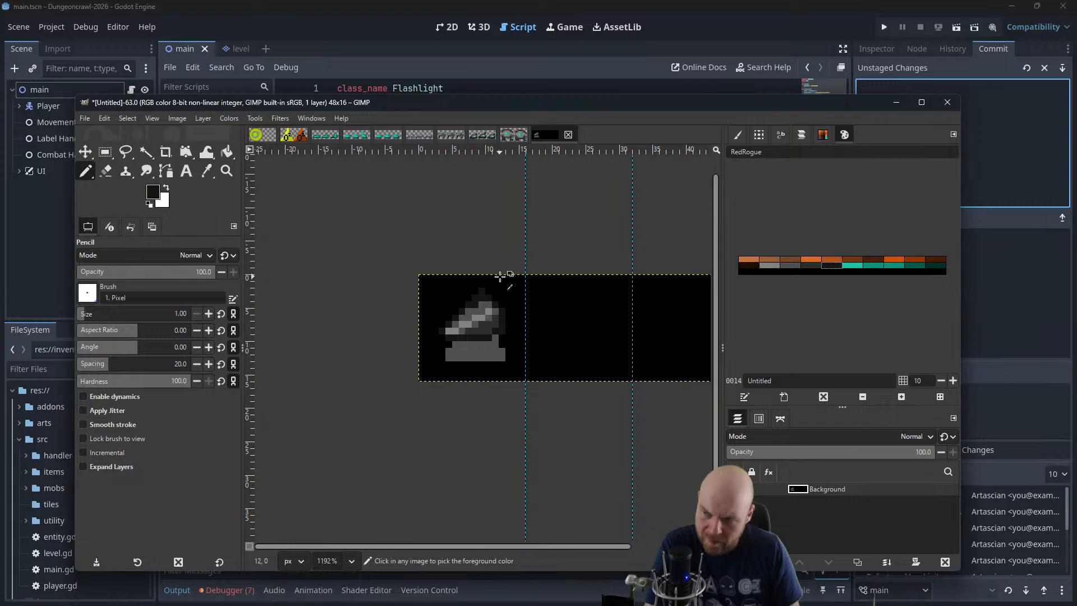
scroll(495, 272, down, 5)
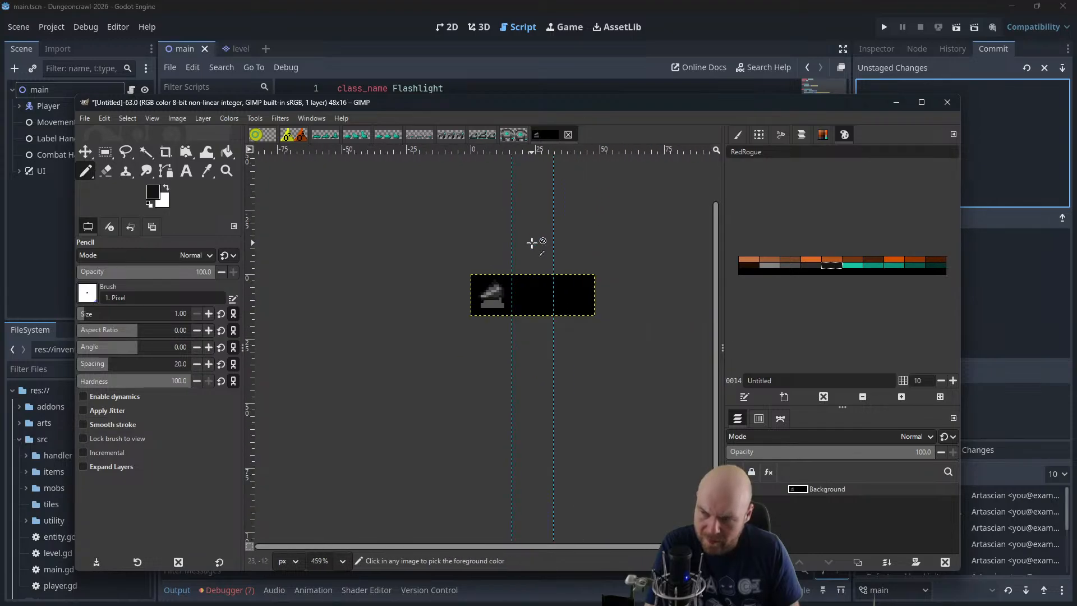
scroll(448, 318, up, 7)
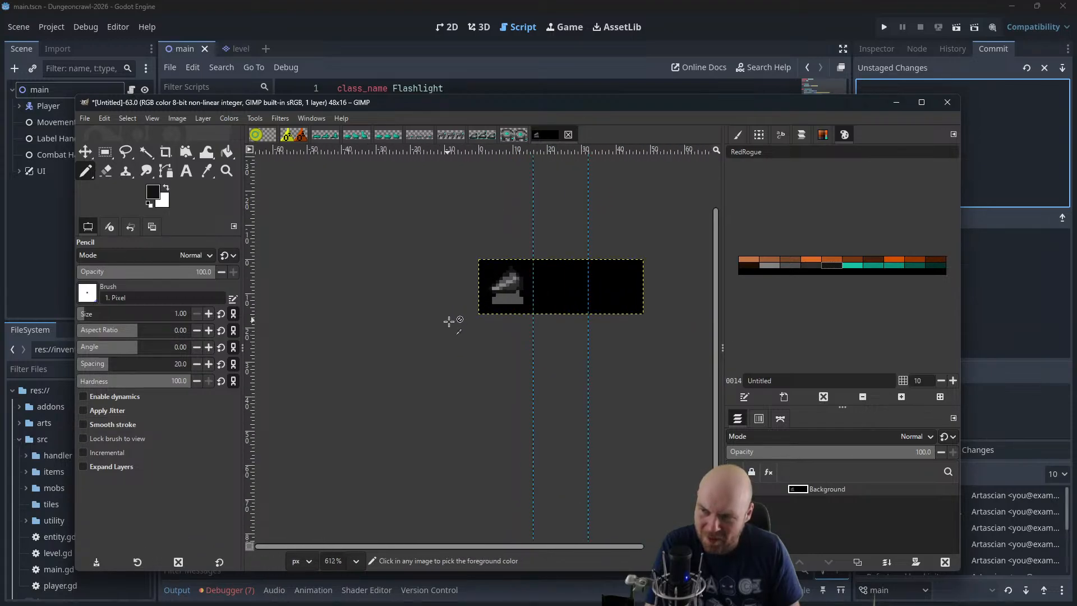
Try adding a mid-grey and dark grey foot beneath the lower block, and undo it
scroll(585, 278, up, 3)
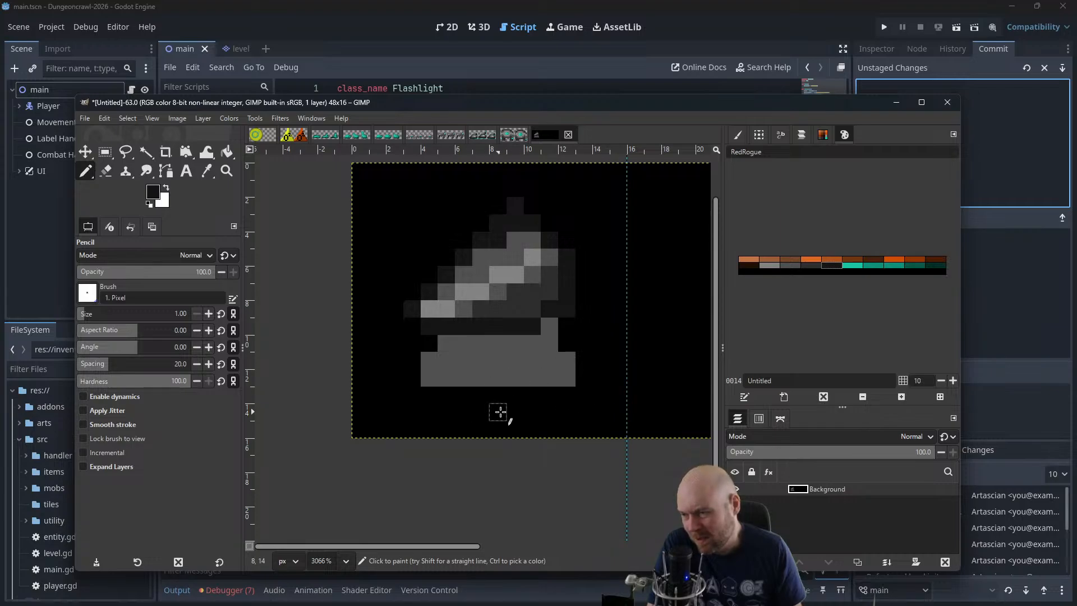
click(786, 265)
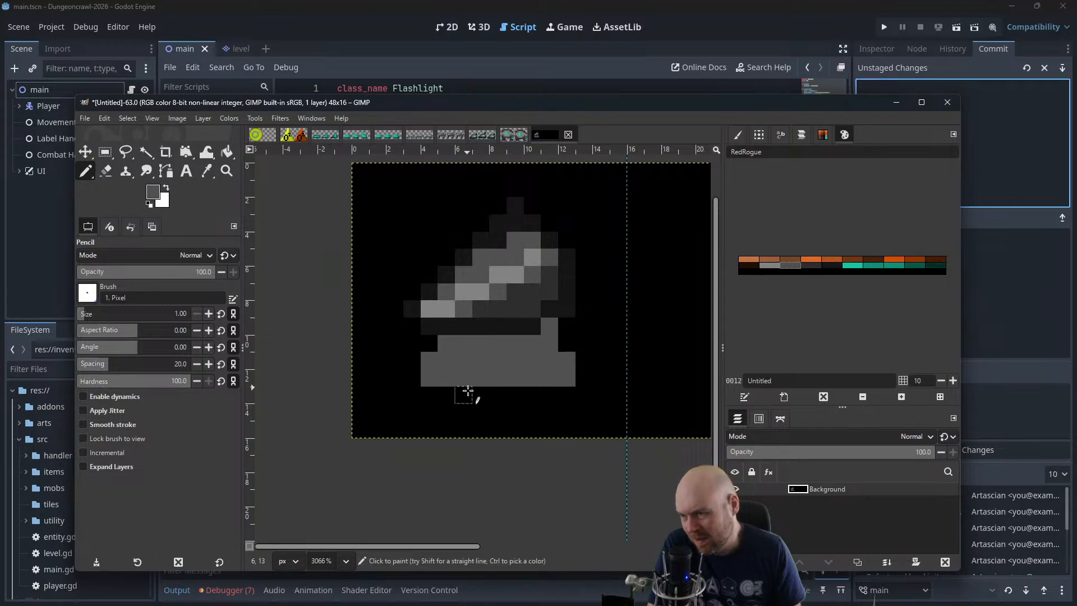
mouse_move(463, 395)
mouse_down()
mouse_move(493, 402)
mouse_move(498, 377)
mouse_move(517, 394)
mouse_move(486, 383)
mouse_move(498, 382)
mouse_move(468, 408)
mouse_up()
key(ctrl+z)
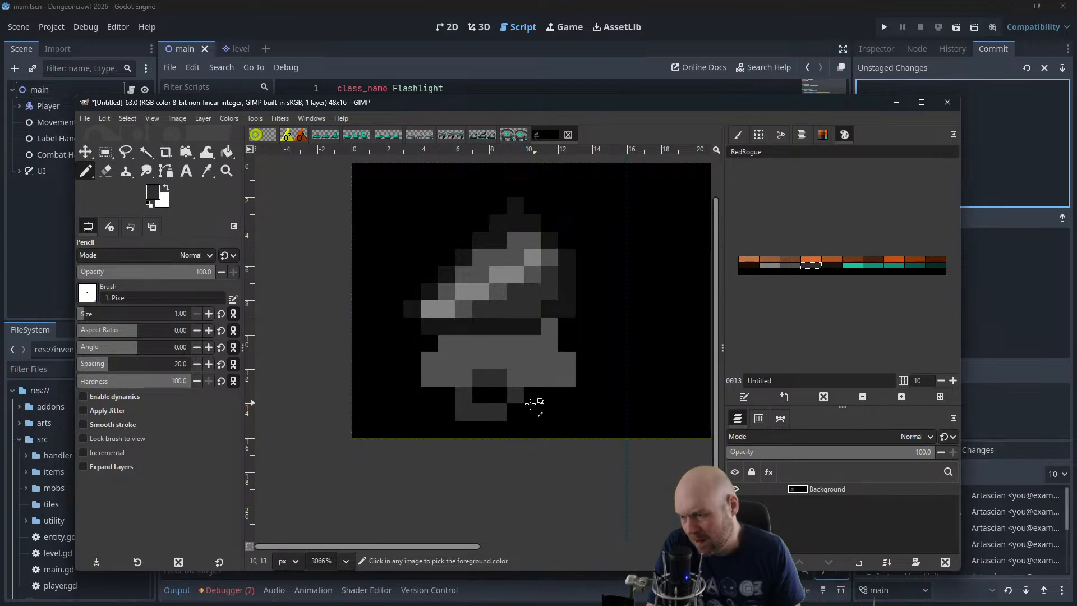
key(ctrl+z)
key(ctrl+z)
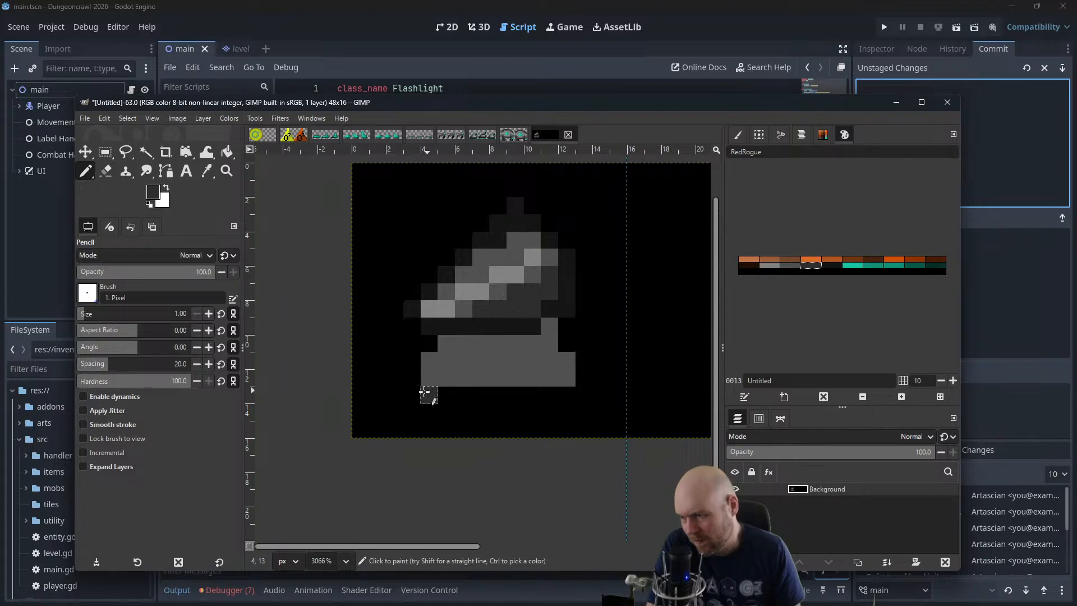
Try a dark grey band with a stepped foot at the lower block's left corner, and undo it
mouse_move(417, 386)
mouse_down()
mouse_move(458, 384)
mouse_move(446, 412)
mouse_move(406, 397)
mouse_up()
key(ctrl+z)
key(ctrl+z)
key(ctrl+z)
key(ctrl+z)
key(ctrl+z)
key(ctrl+z)
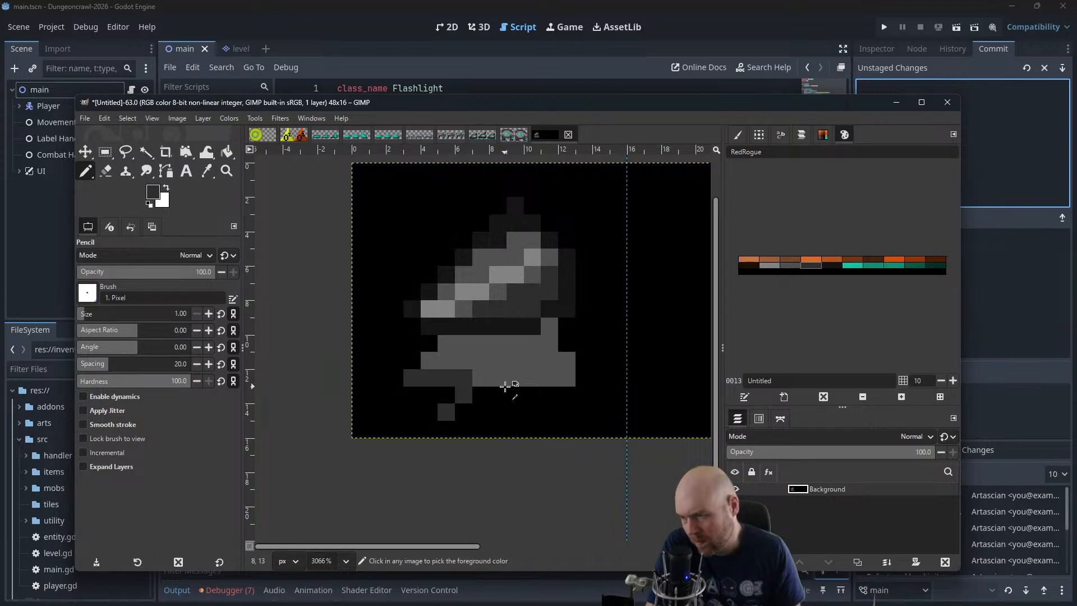
key(ctrl+z)
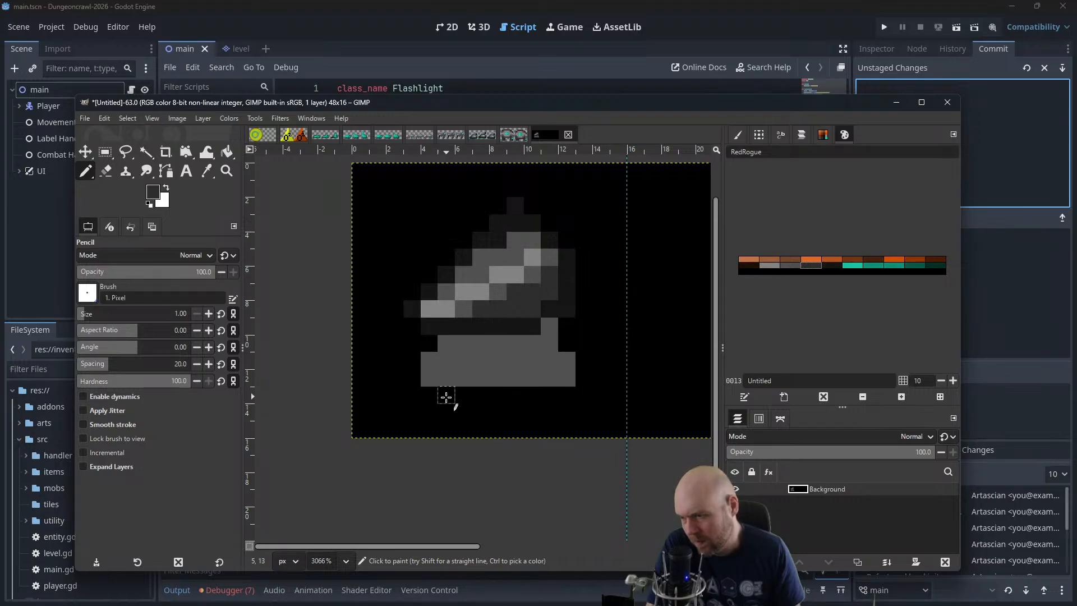
Try a dark grey row with notched feet along the full underside of the lower block, and undo it
mouse_move(435, 396)
mouse_down()
mouse_move(462, 395)
mouse_move(441, 409)
mouse_move(469, 409)
mouse_move(529, 386)
mouse_move(538, 391)
mouse_move(504, 393)
mouse_move(527, 413)
mouse_move(556, 396)
mouse_move(523, 390)
mouse_move(560, 392)
mouse_up()
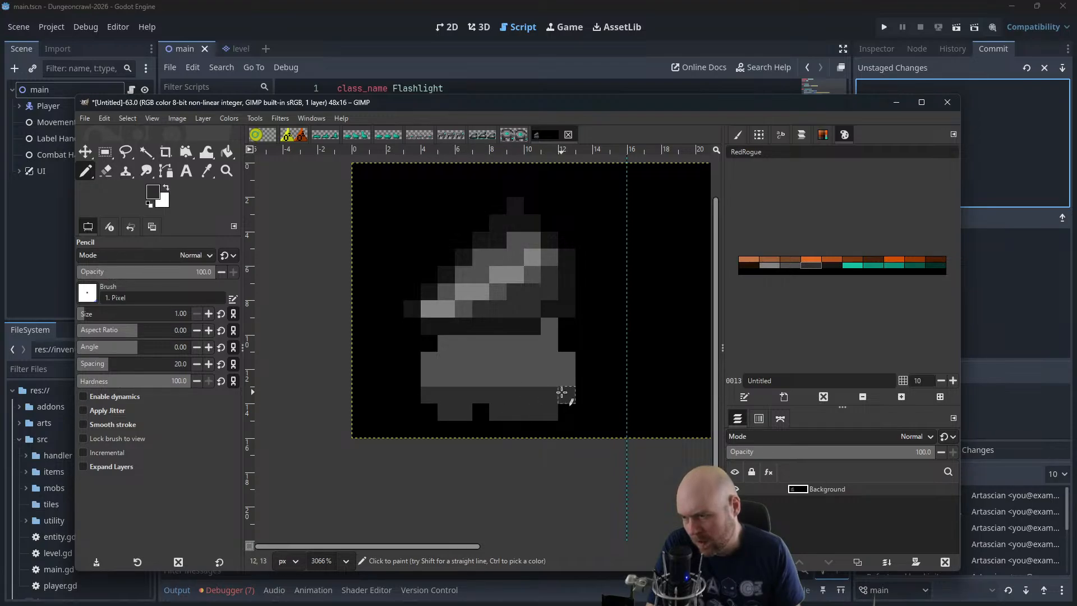
key(ctrl+z)
key(ctrl+z)
key(ctrl+z)
key(ctrl+z)
key(ctrl+z)
key(ctrl+z)
key(ctrl+z)
key(ctrl+z)
key(ctrl+z)
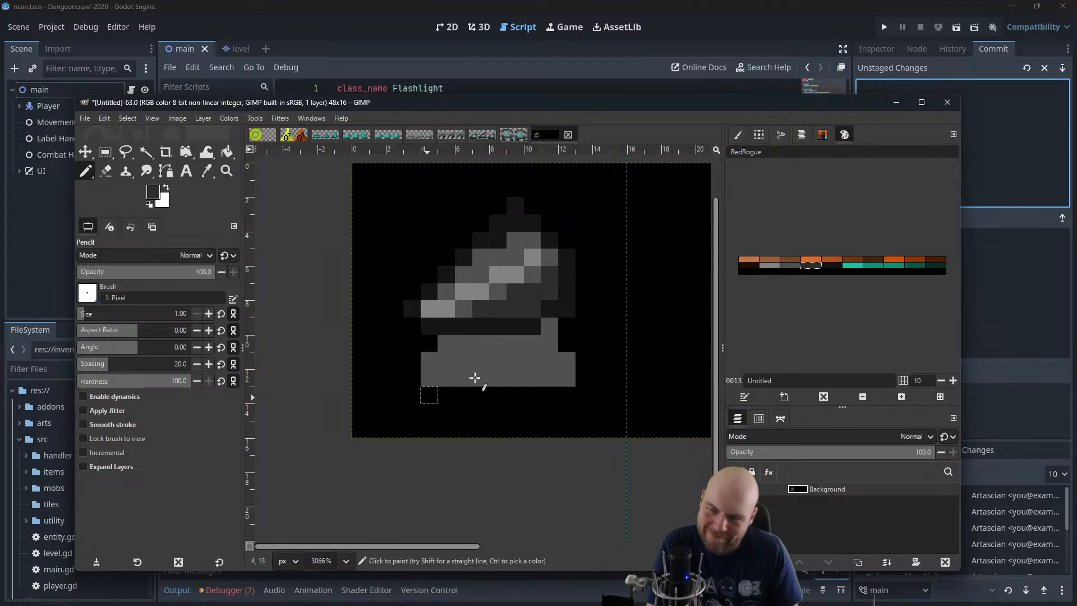
Widen the bottom row of the lower block with two mid-grey pixels on each side
click(792, 267)
mouse_move(411, 360)
mouse_down()
mouse_move(564, 360)
mouse_move(448, 361)
mouse_move(394, 377)
mouse_up()
key(ctrl+z)
drag(585, 380, 601, 379)
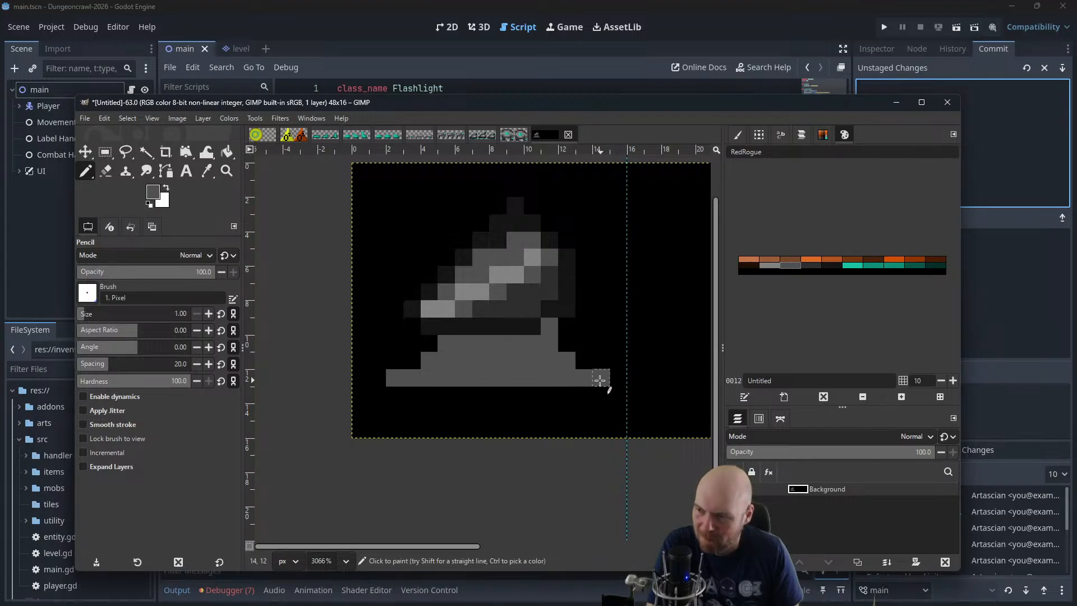
Try drawing separate dark grey legs beneath the widened row and lightening some of their pixels to mid-grey
click(811, 264)
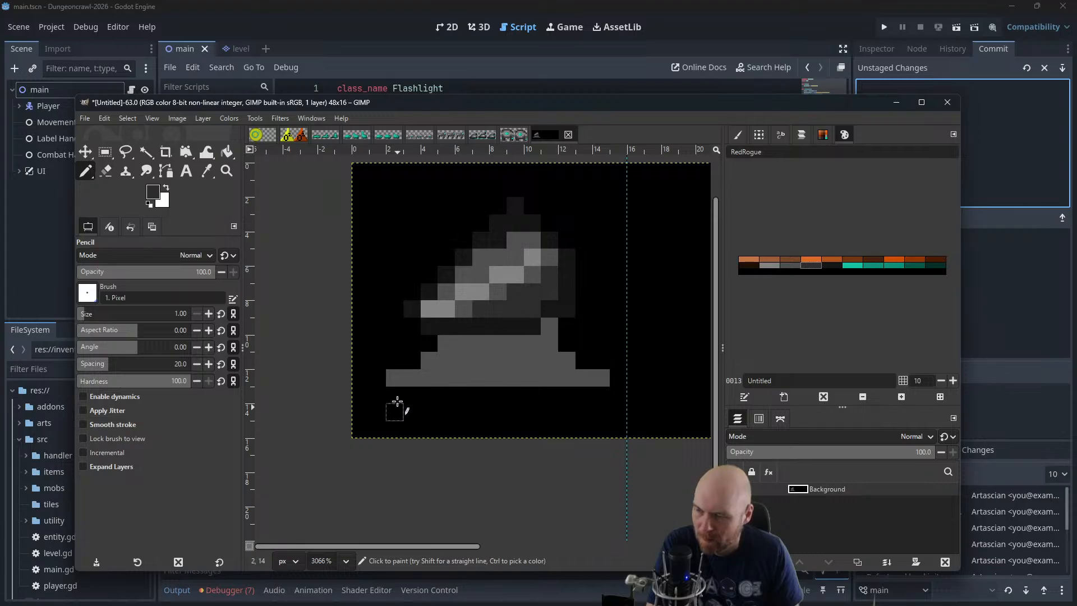
mouse_move(403, 403)
mouse_down()
mouse_move(466, 411)
mouse_move(474, 396)
mouse_move(532, 411)
mouse_move(532, 398)
mouse_move(589, 409)
mouse_move(599, 400)
mouse_move(562, 404)
mouse_move(565, 414)
mouse_move(601, 404)
mouse_up()
click(795, 266)
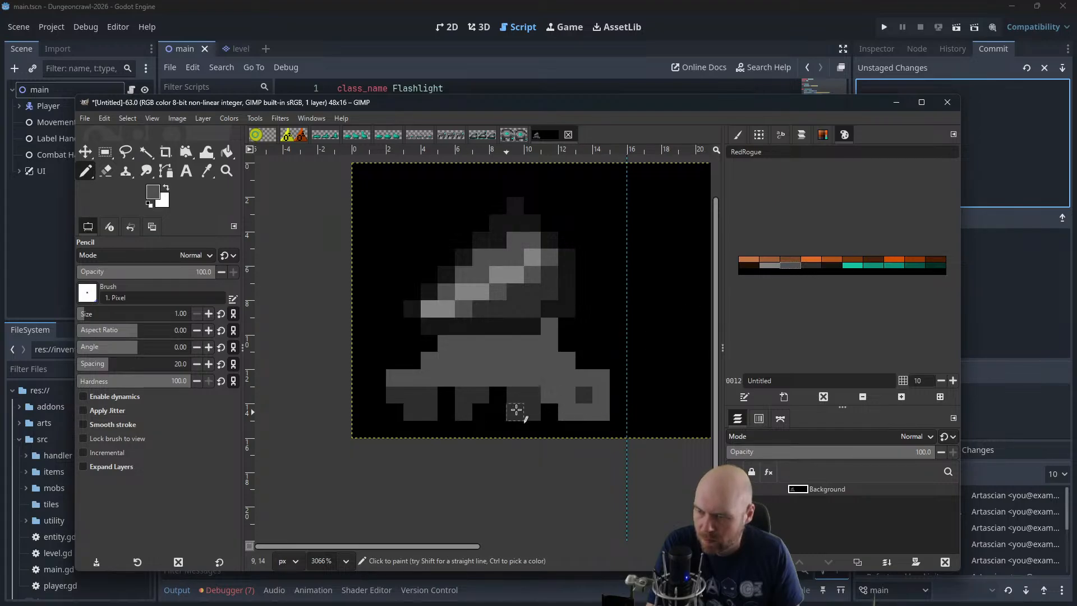
drag(516, 410, 515, 394)
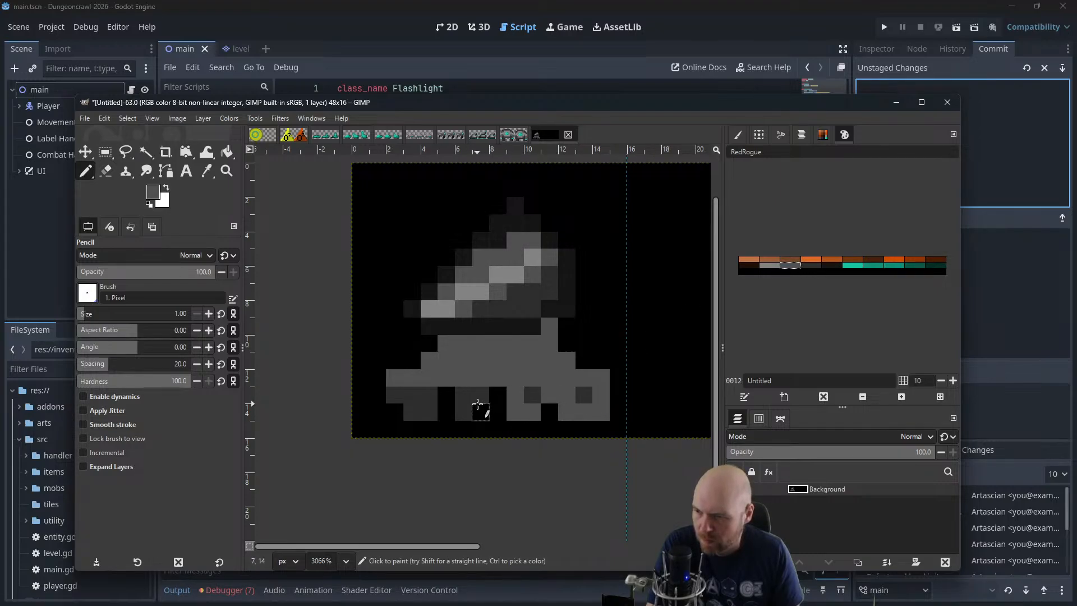
click(479, 399)
key(ctrl+z)
key(ctrl+z)
click(477, 401)
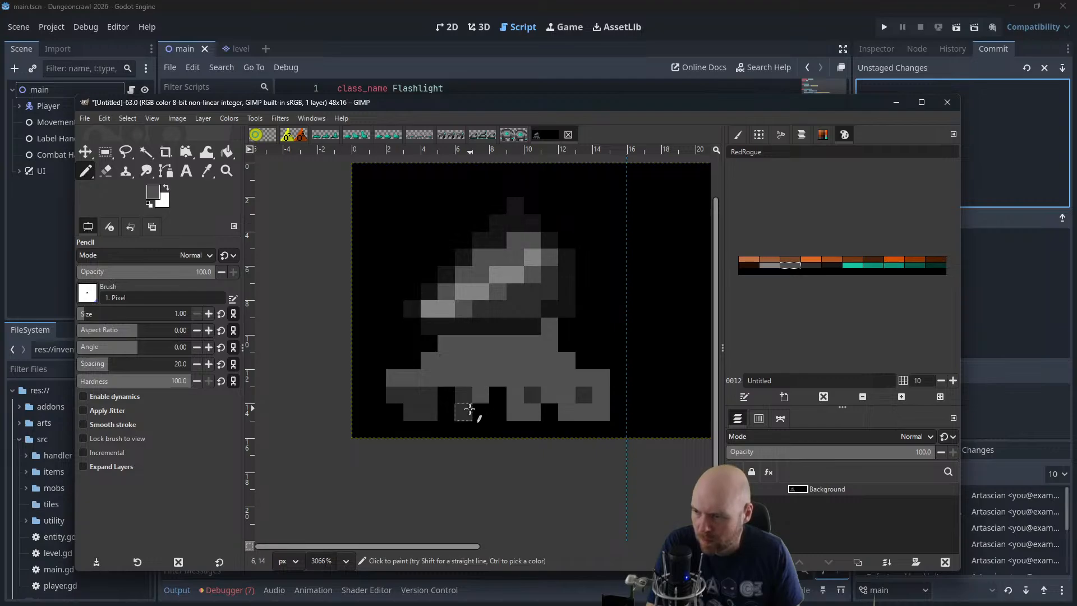
click(468, 412)
click(429, 414)
click(395, 395)
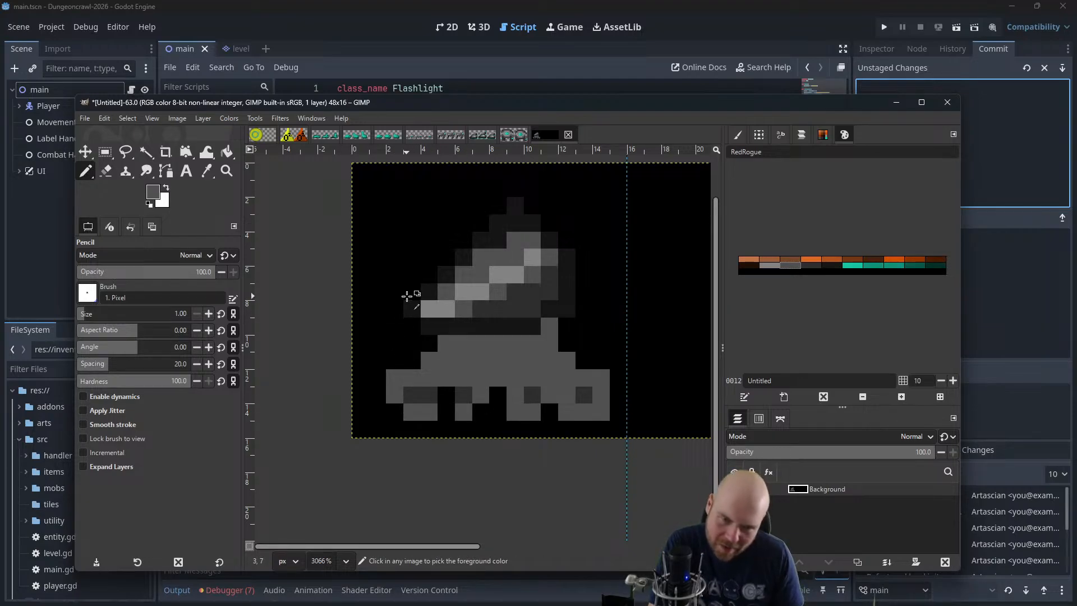
Undo all the leg pixels beneath the widened base row
key(ctrl+z)
key(ctrl+z)
key(ctrl+z)
key(ctrl+z)
key(ctrl+z)
key(ctrl+z)
key(ctrl+z)
key(ctrl+z)
key(ctrl+z)
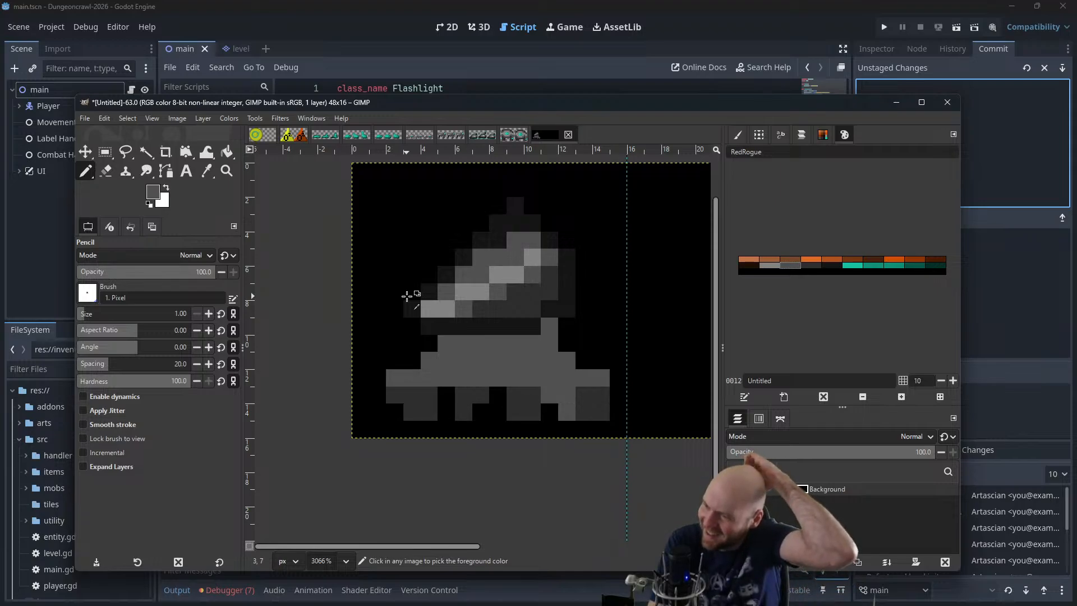
key(ctrl+z)
key(ctrl+z)
key(ctrl+z)
key(ctrl+z)
key(ctrl+z)
key(ctrl+z)
key(ctrl+z)
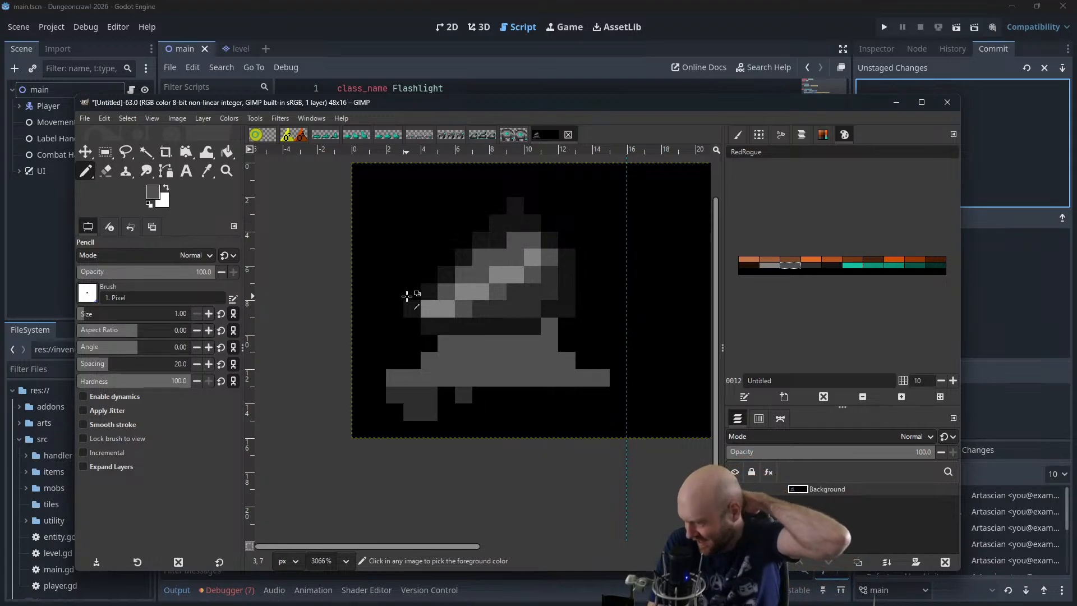
key(ctrl+z)
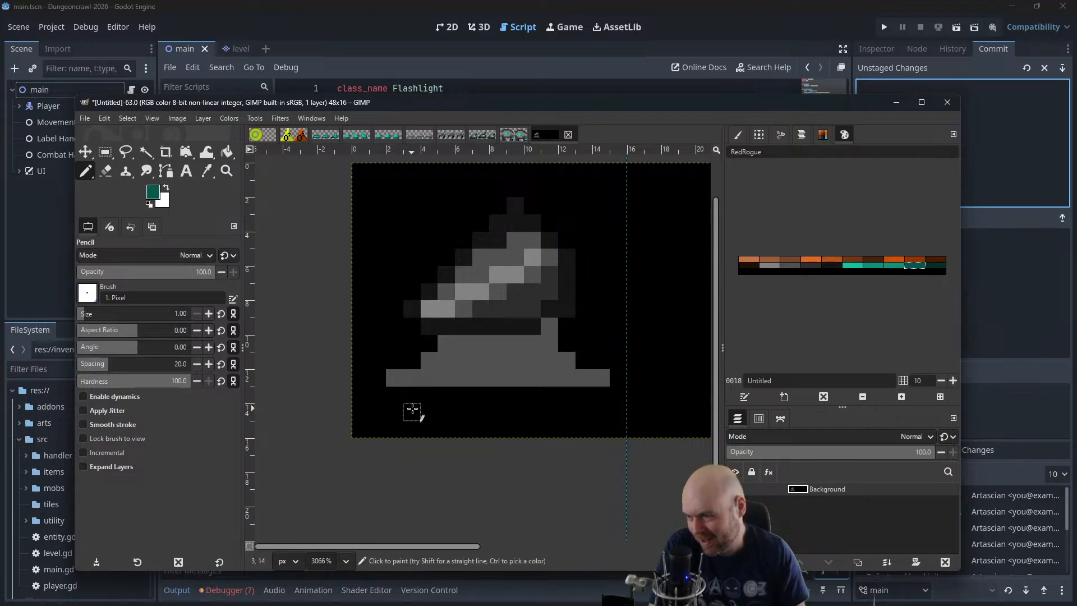
Try an 11-pixel dark teal strip beneath the base with a full-width near-black row above it, and undo both
drag(412, 412, 583, 413)
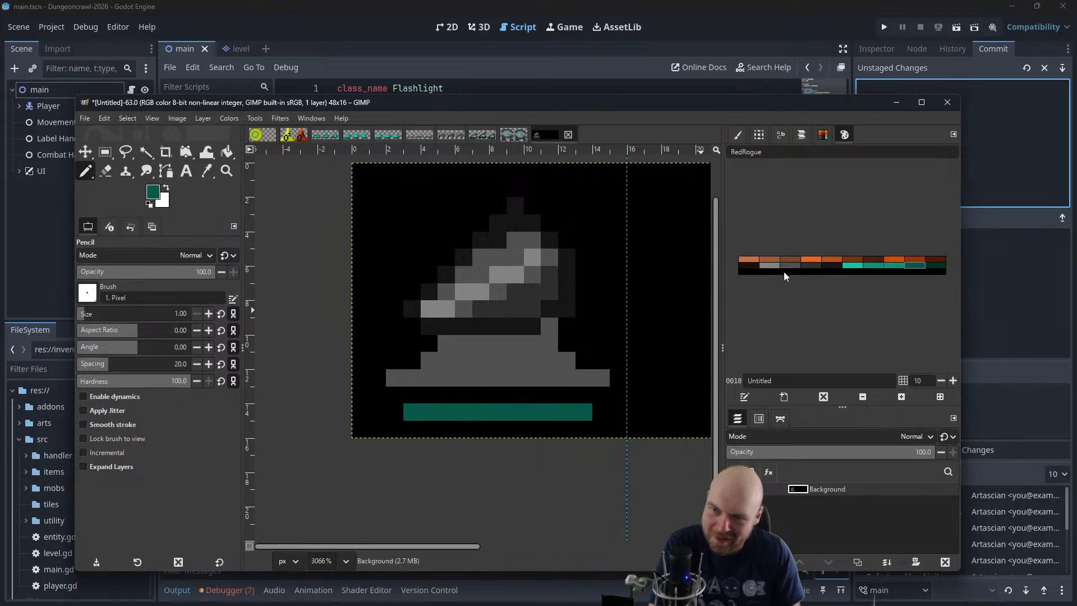
click(811, 266)
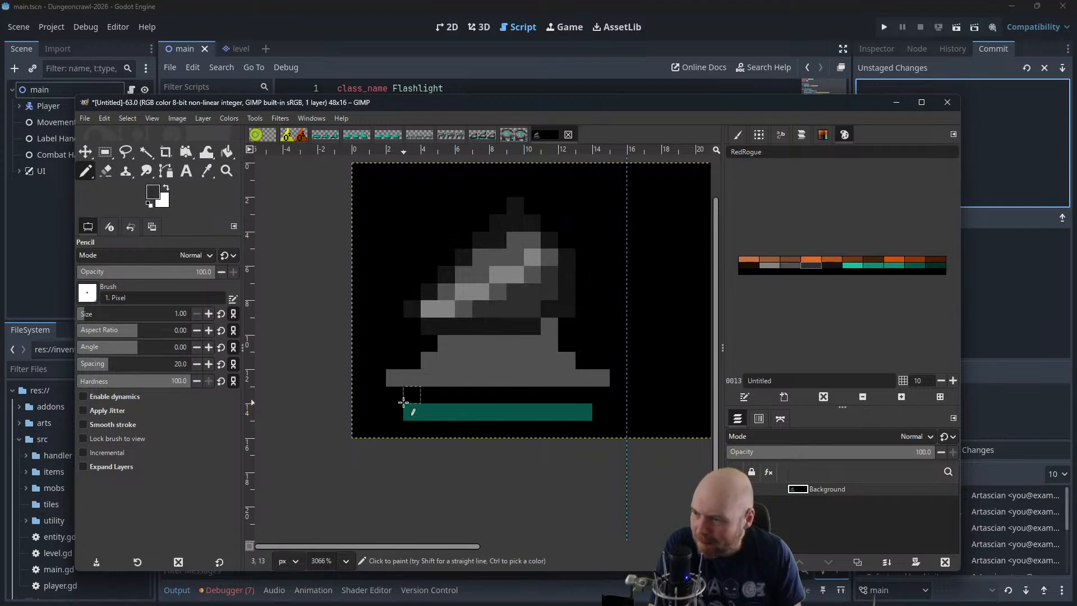
drag(395, 395, 614, 401)
key(ctrl+z)
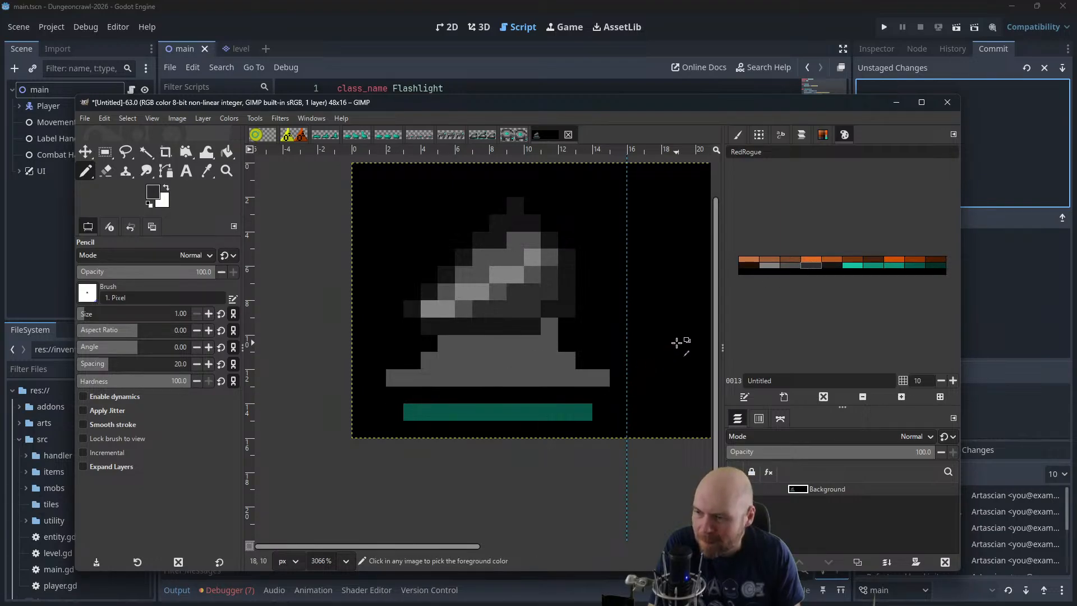
click(832, 266)
drag(392, 395, 601, 402)
click(853, 266)
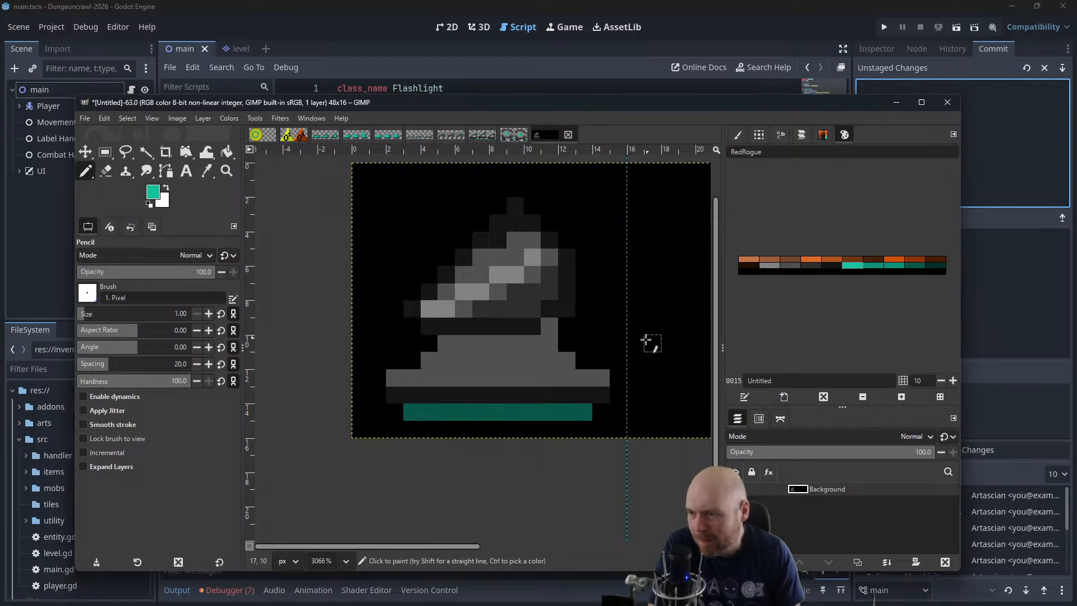
key(ctrl+z)
key(ctrl+z)
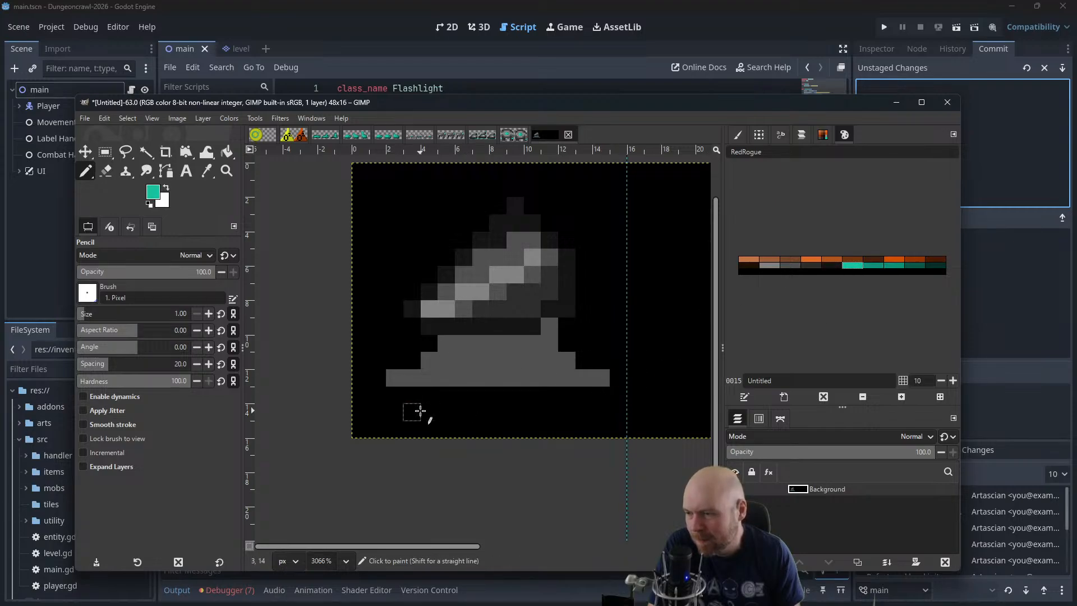
Paint a 4-pixel near-black segment directly beneath each end of the widened base row
click(825, 267)
drag(392, 395, 452, 396)
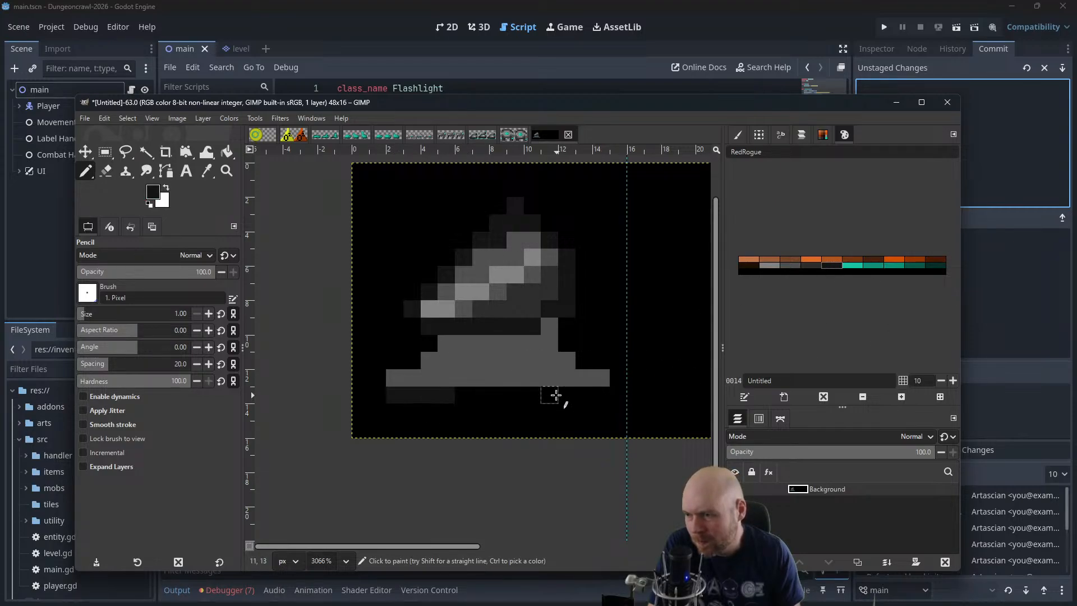
drag(556, 396, 606, 396)
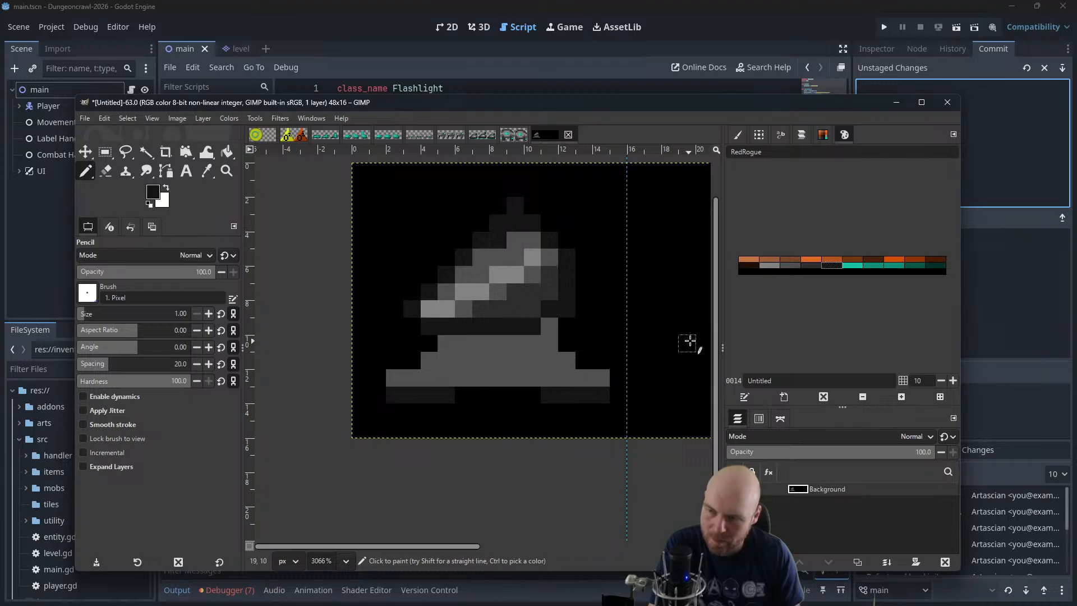
Try darkening the top row of the lower block to near-black, and undo it
drag(448, 343, 528, 347)
key(ctrl+z)
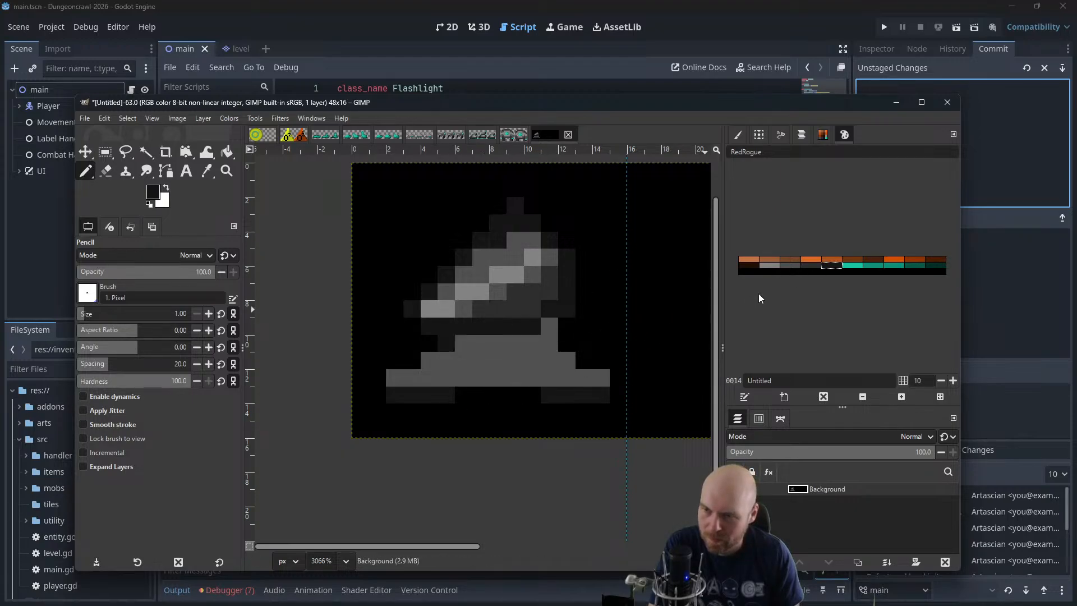
key(ctrl+z)
Shade the lower block's upper rows and the three outer pixels at each end of its bottom row dark grey
click(811, 263)
drag(444, 344, 548, 337)
drag(439, 361, 537, 359)
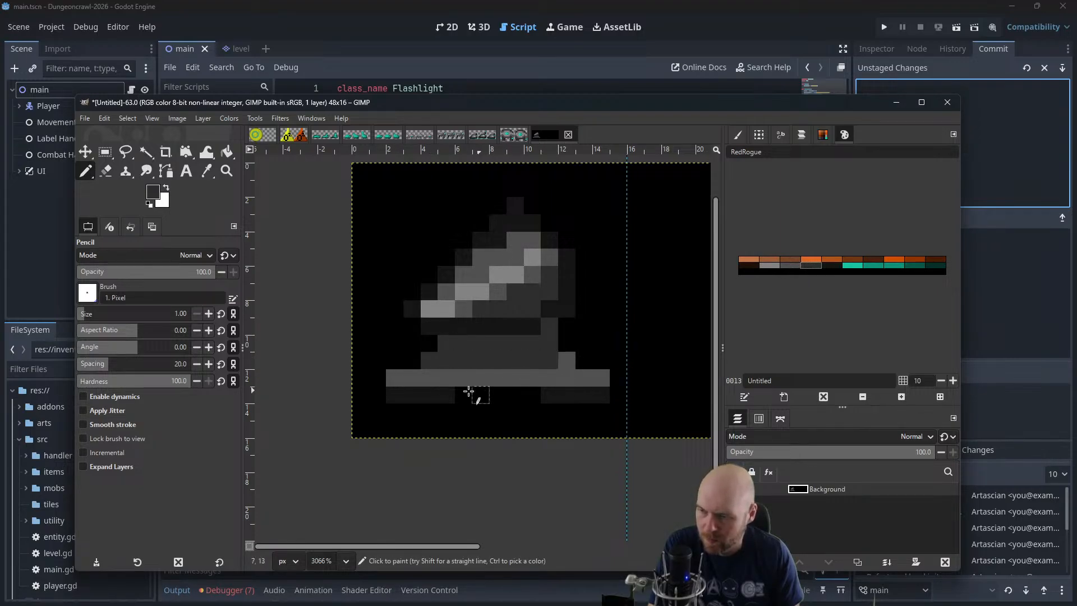
drag(399, 381, 426, 379)
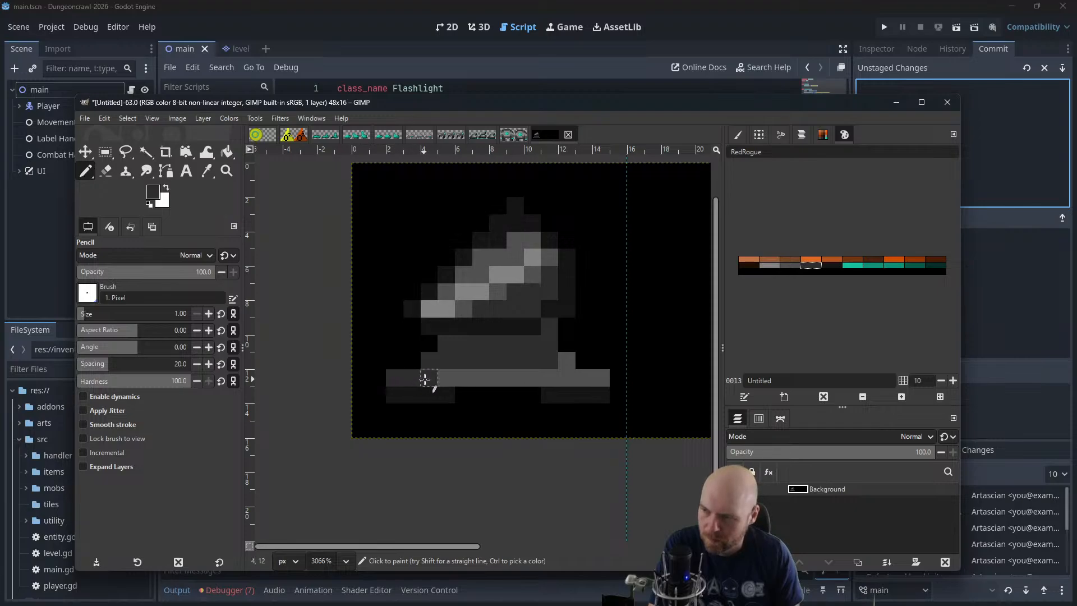
drag(561, 376, 609, 379)
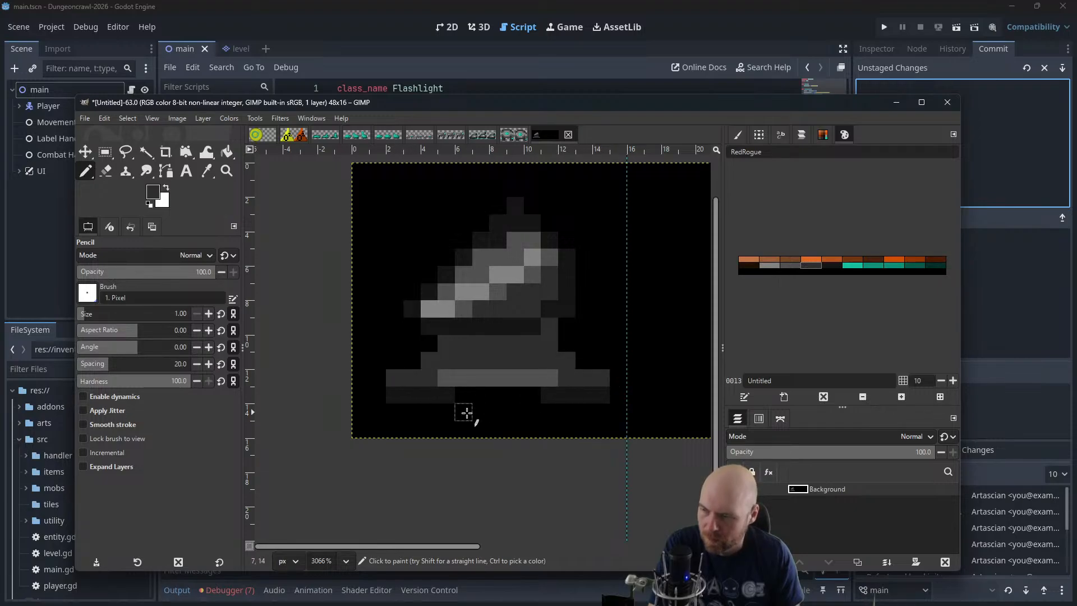
Try a 4-pixel teal strip beneath each near-black segment, and undo both strips
click(852, 265)
click(872, 265)
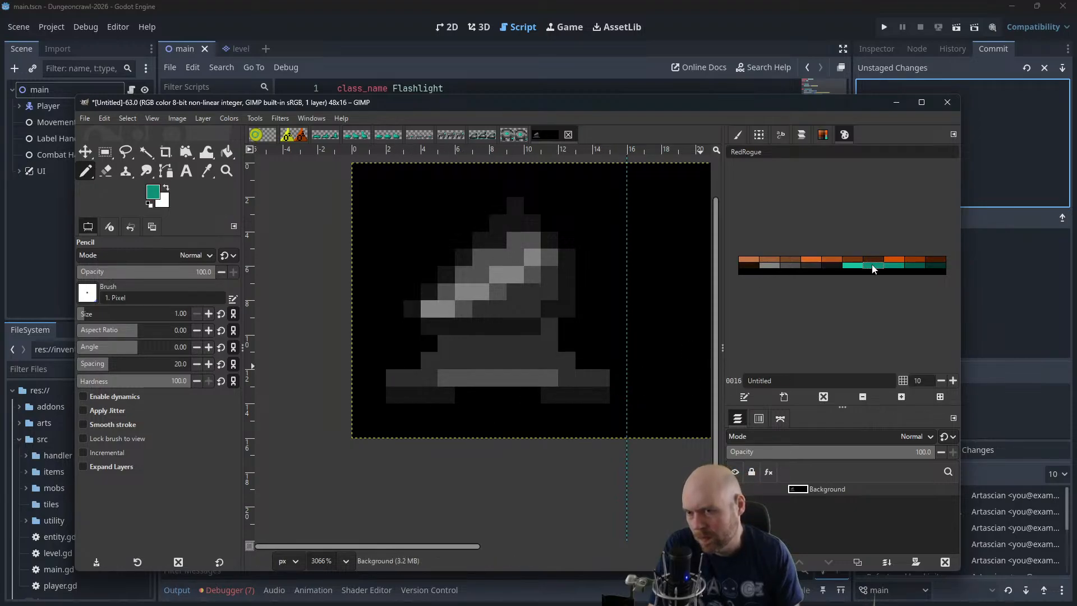
click(396, 412)
drag(399, 414, 452, 414)
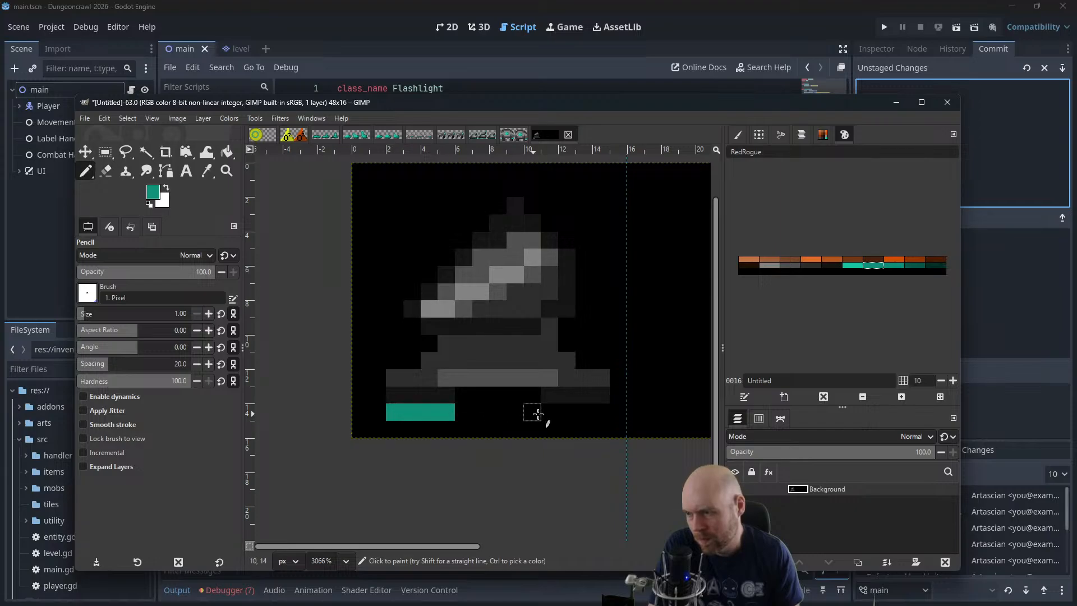
drag(544, 414, 602, 414)
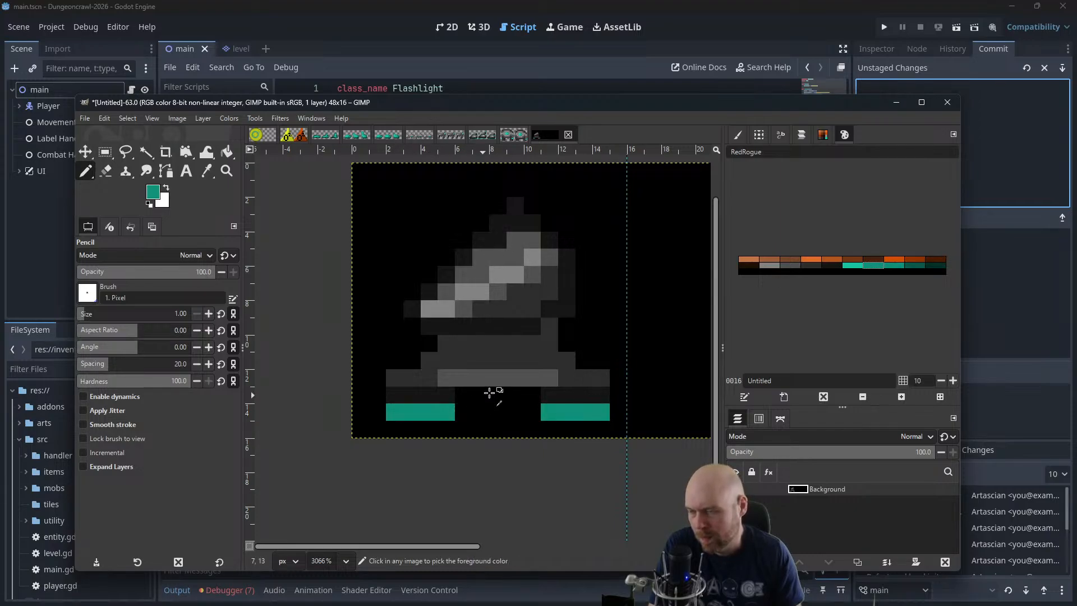
ctrl+scroll(490, 391, down, 4)
ctrl+scroll(494, 386, down, 1)
key(ctrl+z)
key(ctrl+z)
key(ctrl+z)
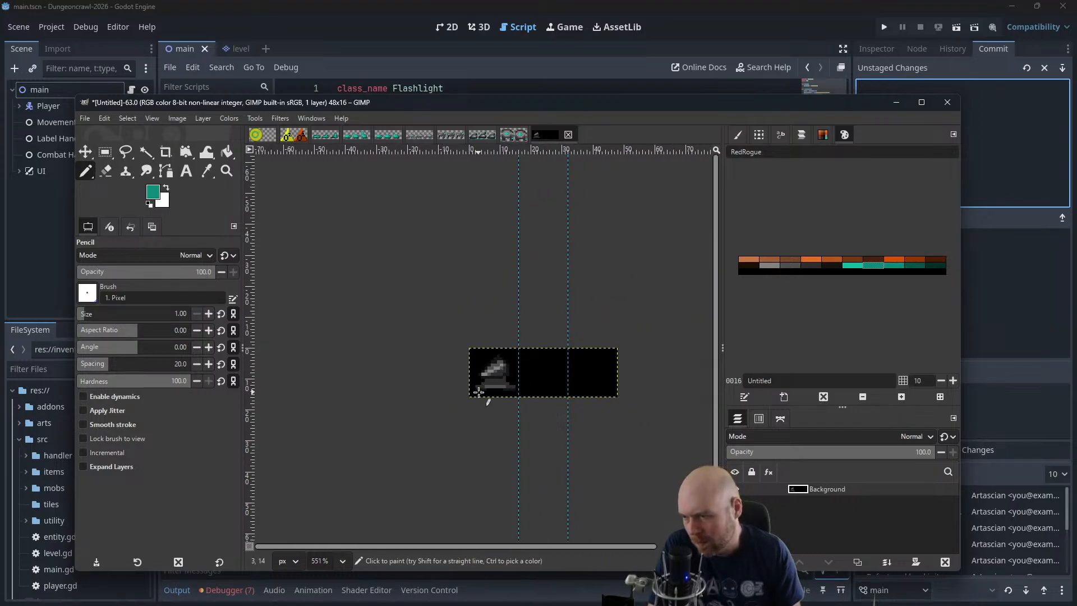
Paint a 2-pixel teal strip centred beneath each near-black segment of the base
ctrl+scroll(479, 390, up, 15)
drag(483, 398, 506, 397)
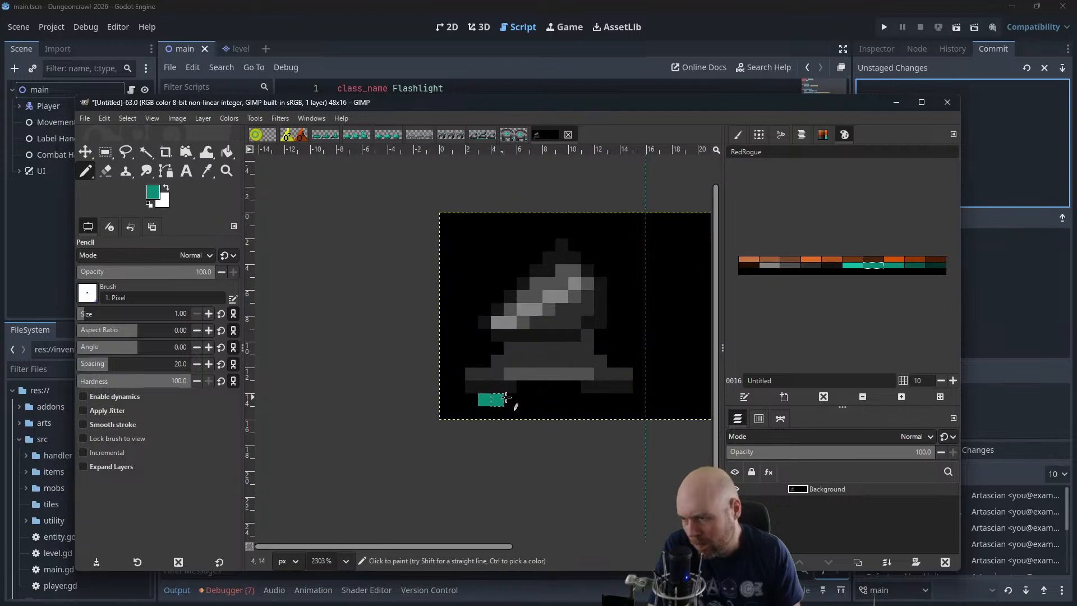
ctrl+scroll(589, 362, down, 4)
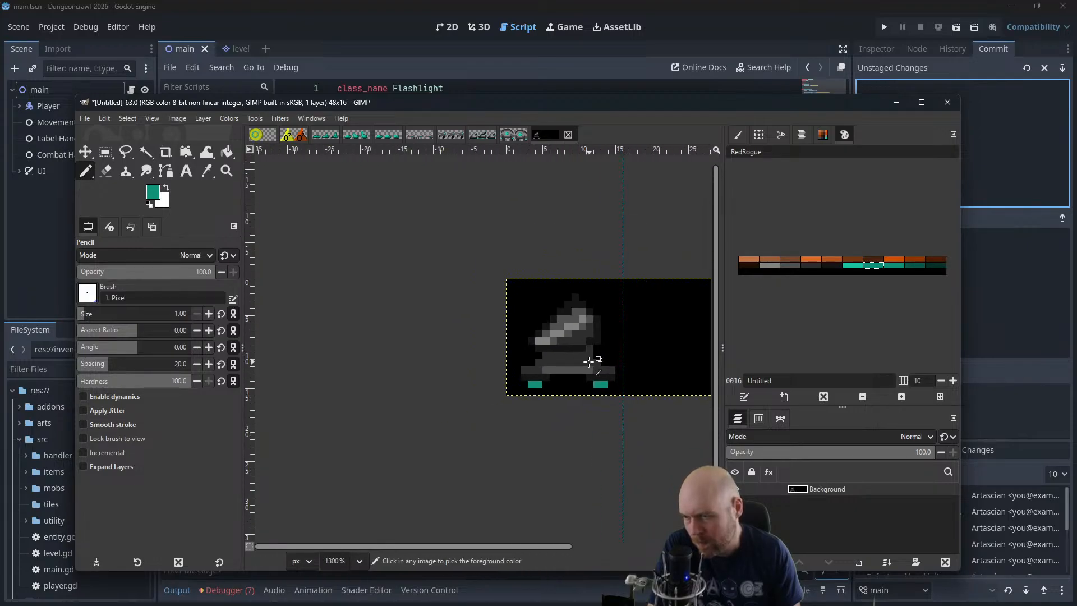
ctrl+scroll(541, 296, down, 3)
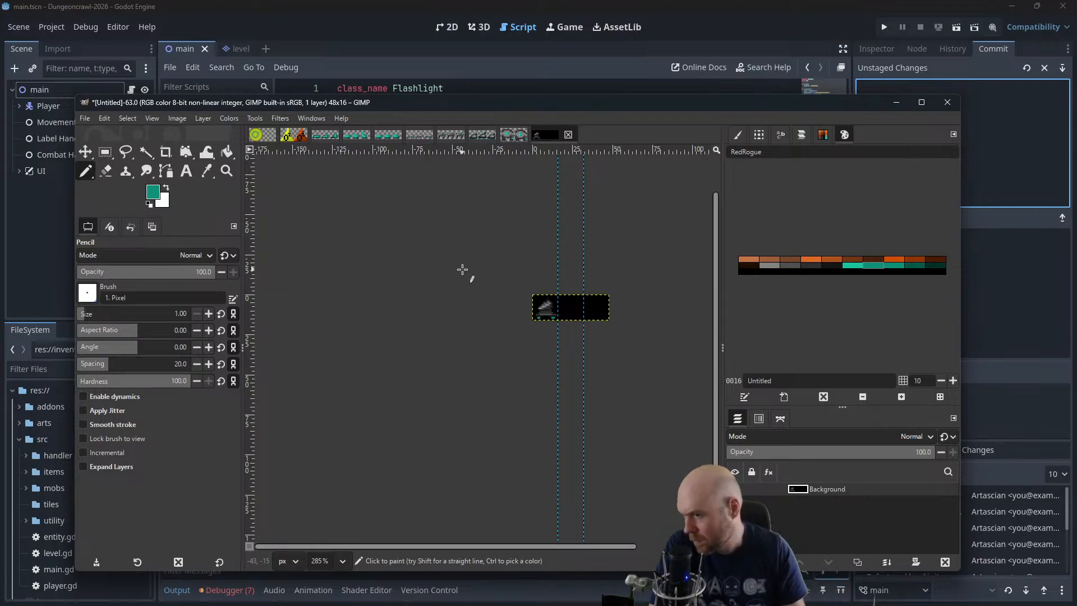
Undo the two teal strips beneath the creature's base
ctrl+scroll(507, 289, up, 3)
ctrl+scroll(513, 309, up, 2)
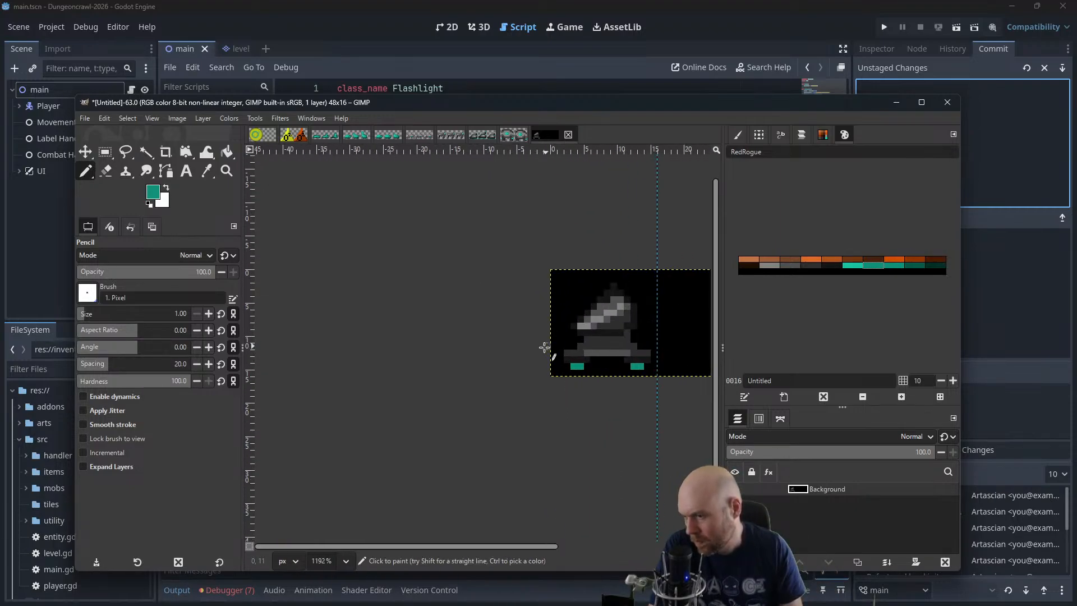
ctrl+scroll(534, 351, down, 5)
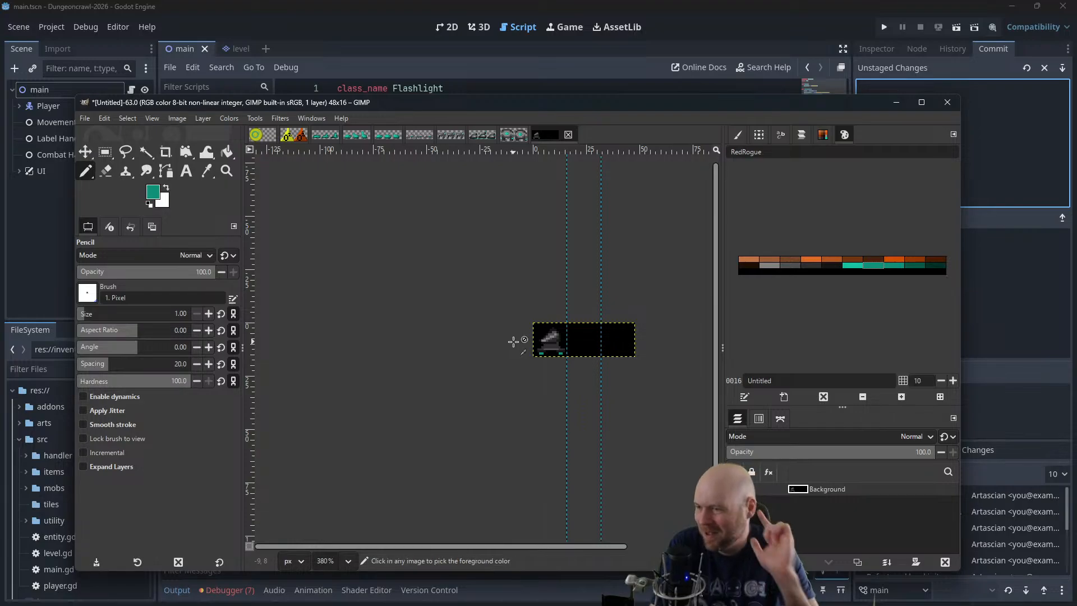
ctrl+scroll(541, 358, up, 4)
ctrl+scroll(549, 365, up, 3)
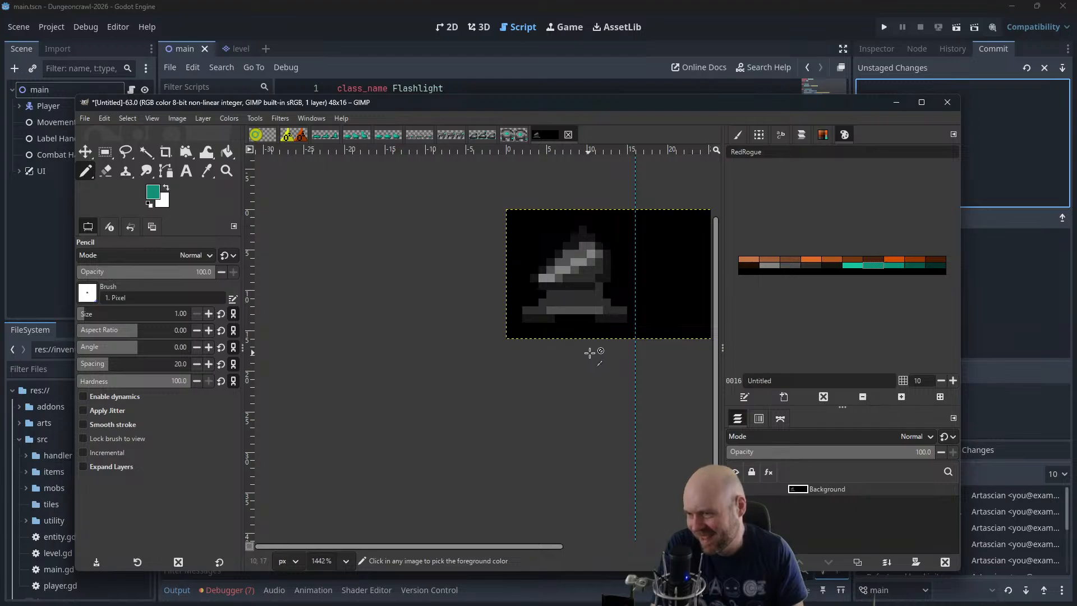
Extend the creature's base downward with a near-black bottom row and fill the gap between its two lower segments
click(824, 267)
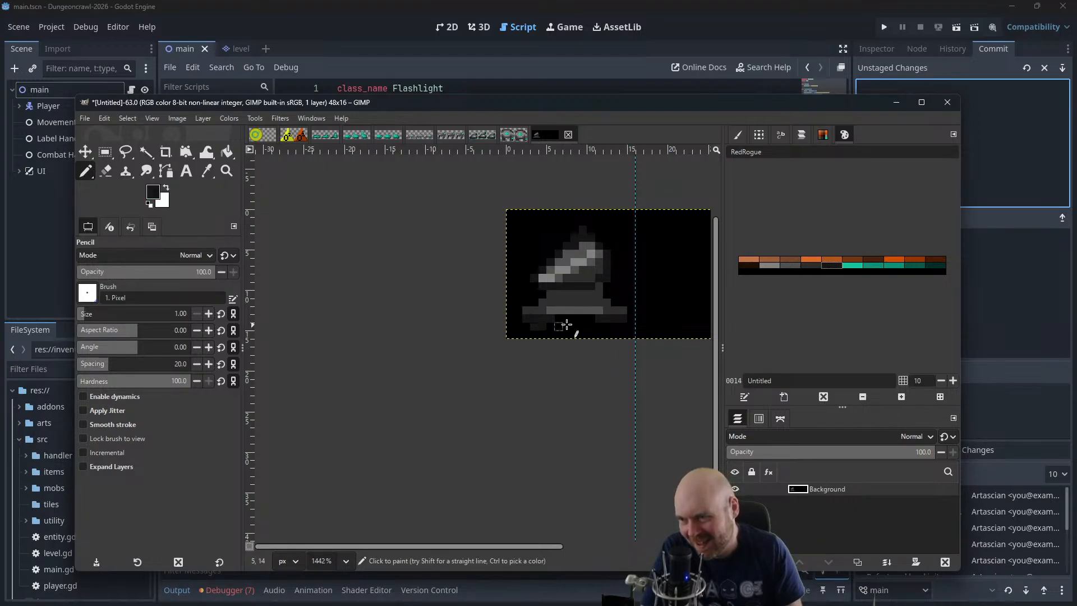
scroll(614, 326, down, 3)
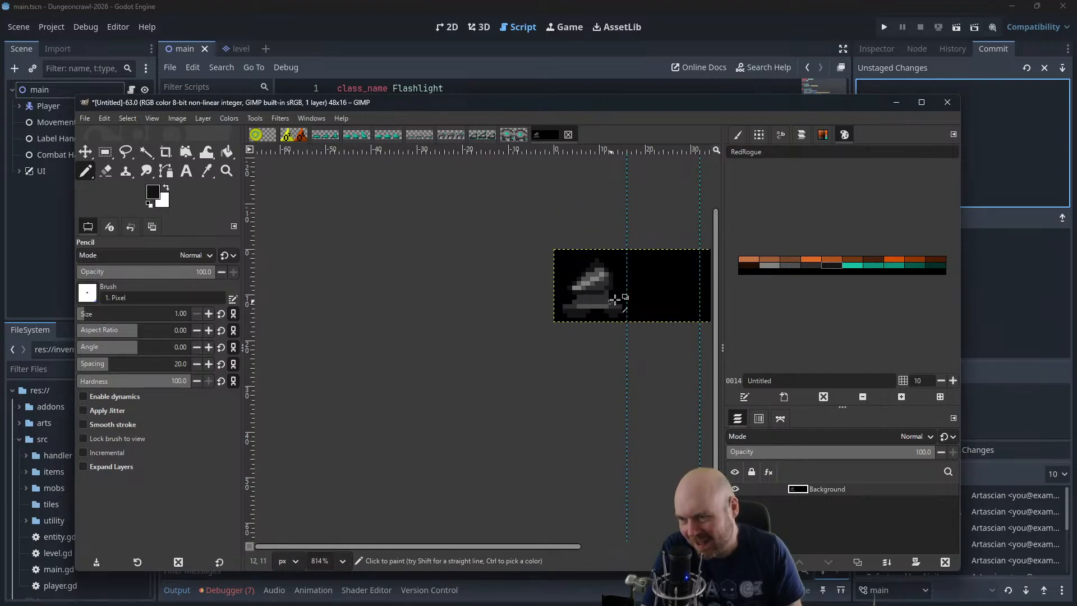
scroll(616, 300, up, 3)
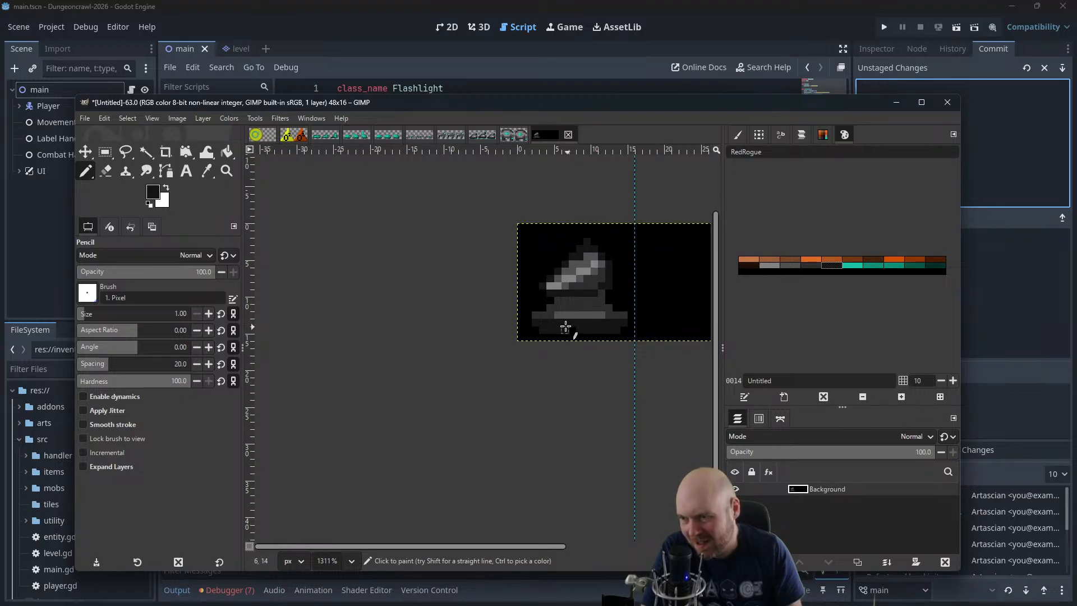
Highlight the inner pixels of both lower base segments, trying mid grey and then using dark grey instead
click(788, 265)
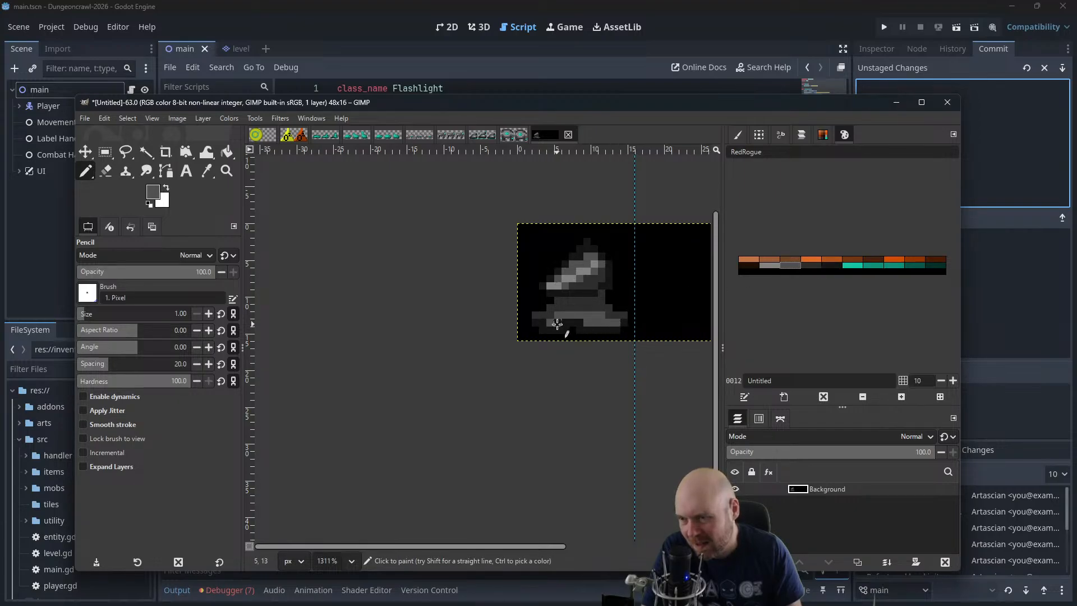
ctrl+scroll(585, 253, down, 5)
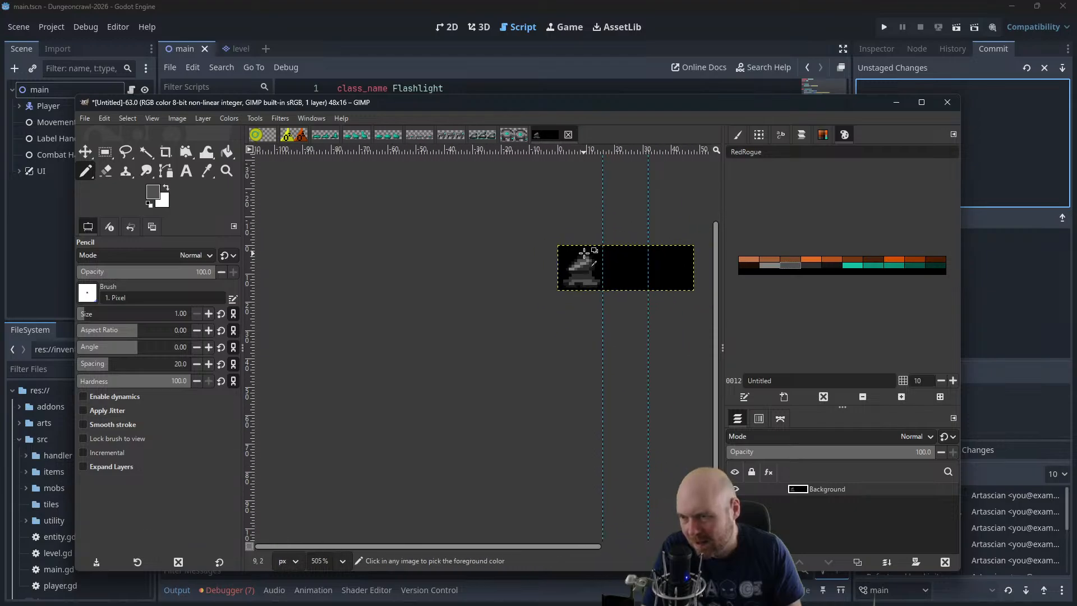
ctrl+scroll(591, 231, up, 8)
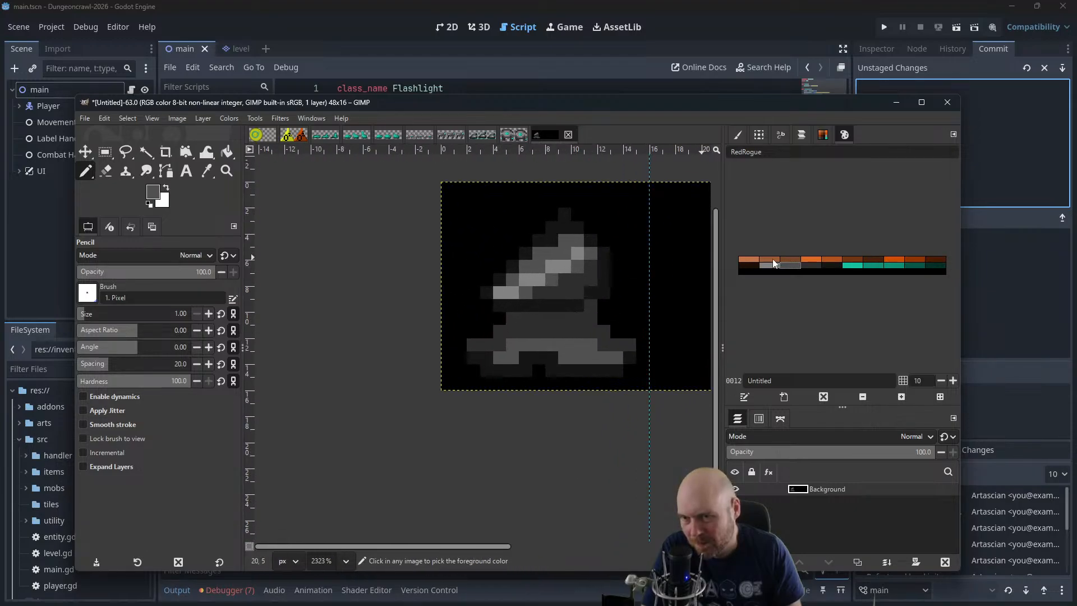
click(806, 267)
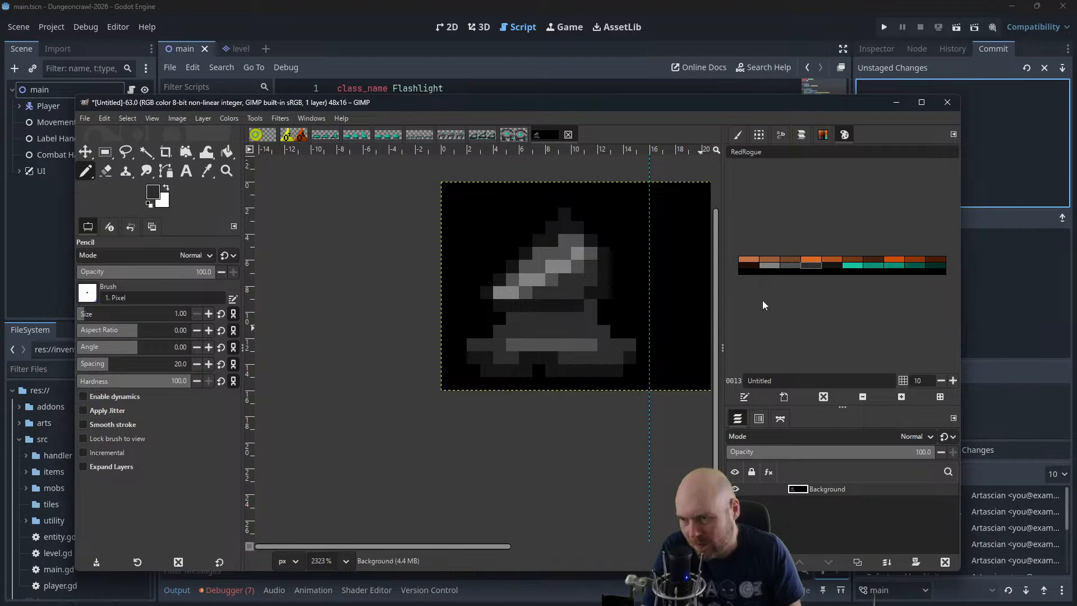
Paint a 6-pixel light-grey band across the lower block and one light-grey pixel diagonally below its left end
click(771, 267)
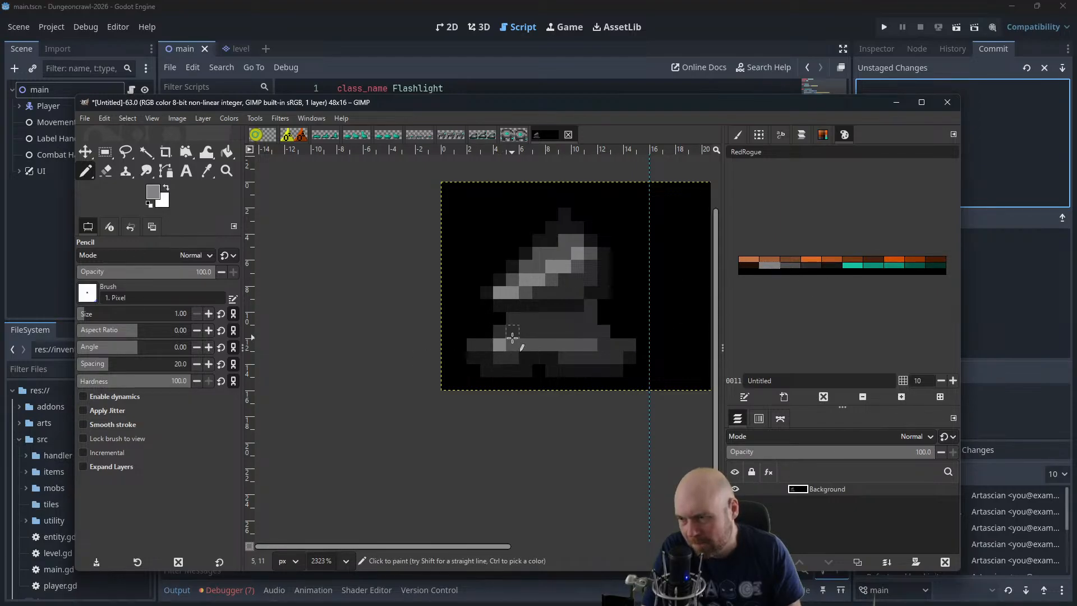
drag(513, 337, 579, 335)
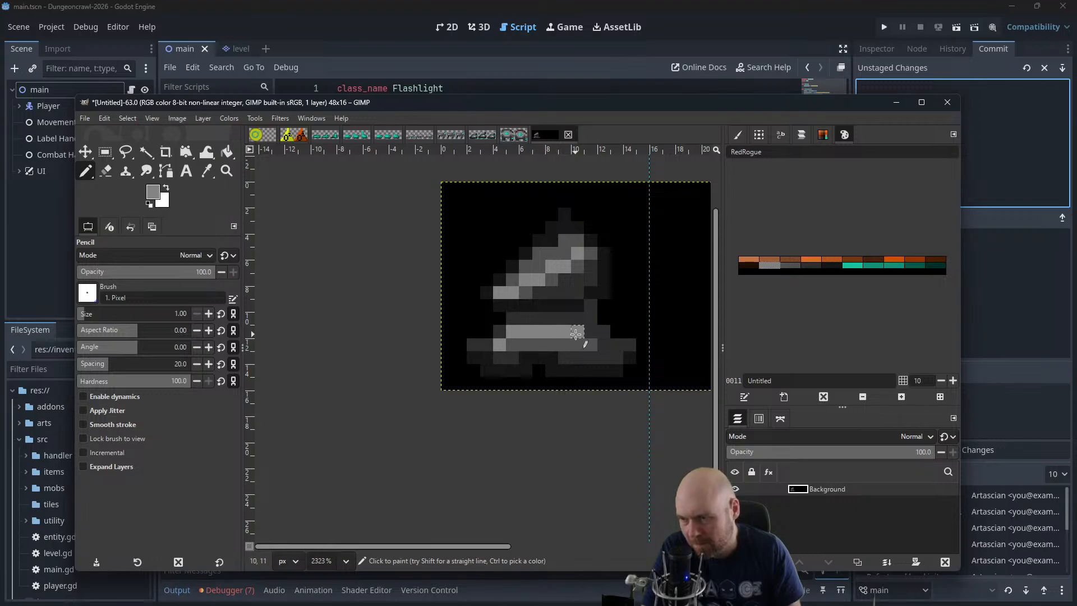
scroll(494, 332, down, 3)
scroll(452, 269, down, 4)
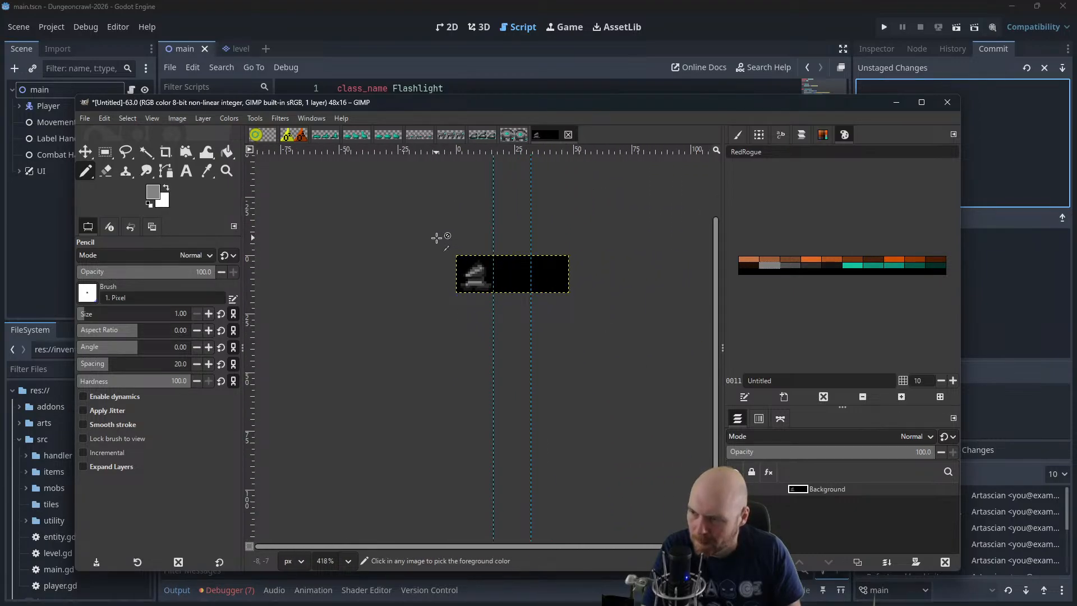
scroll(476, 344, up, 4)
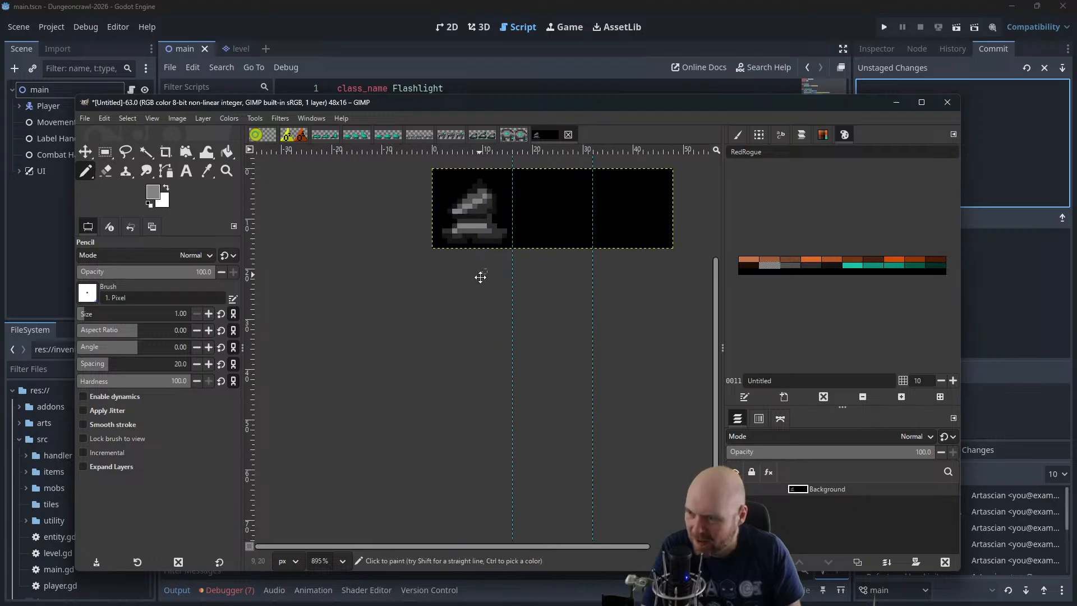
scroll(483, 280, up, 4)
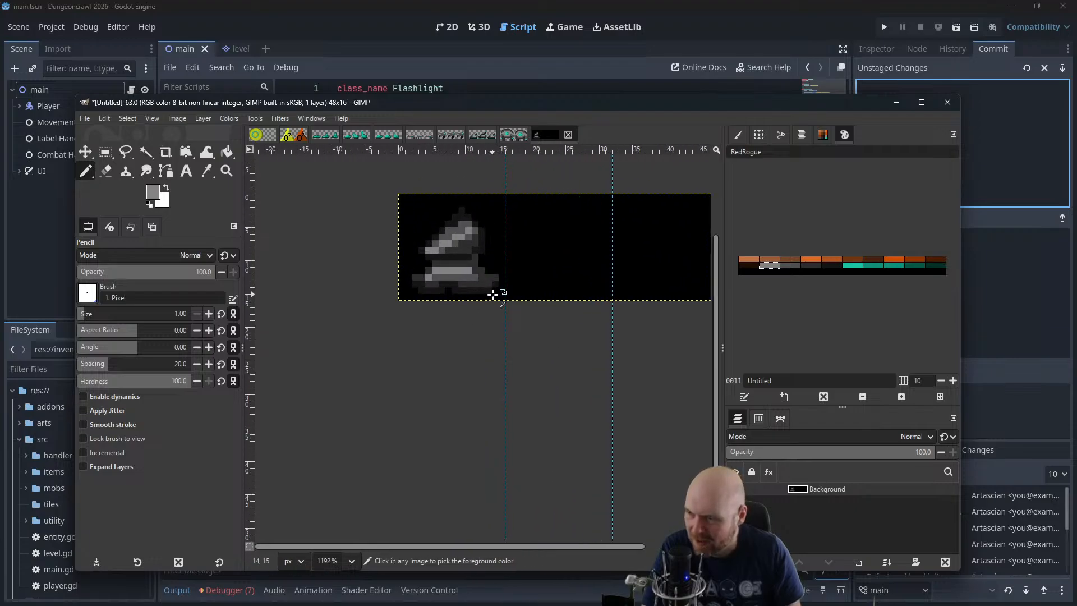
Paint two bright teal pixels on the light-grey band, at its first and fourth pixels
click(850, 267)
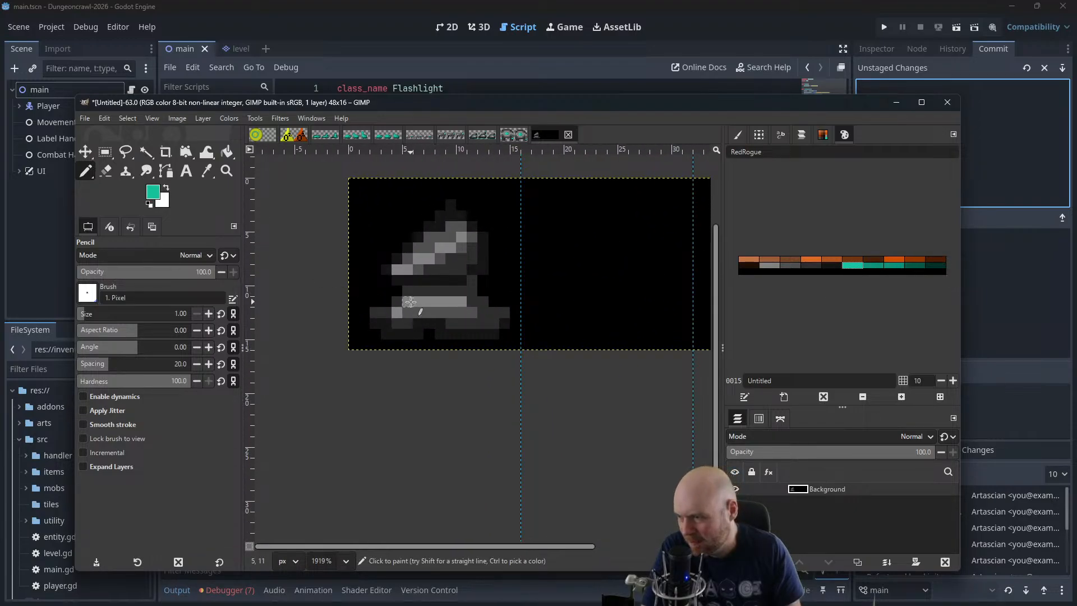
click(448, 299)
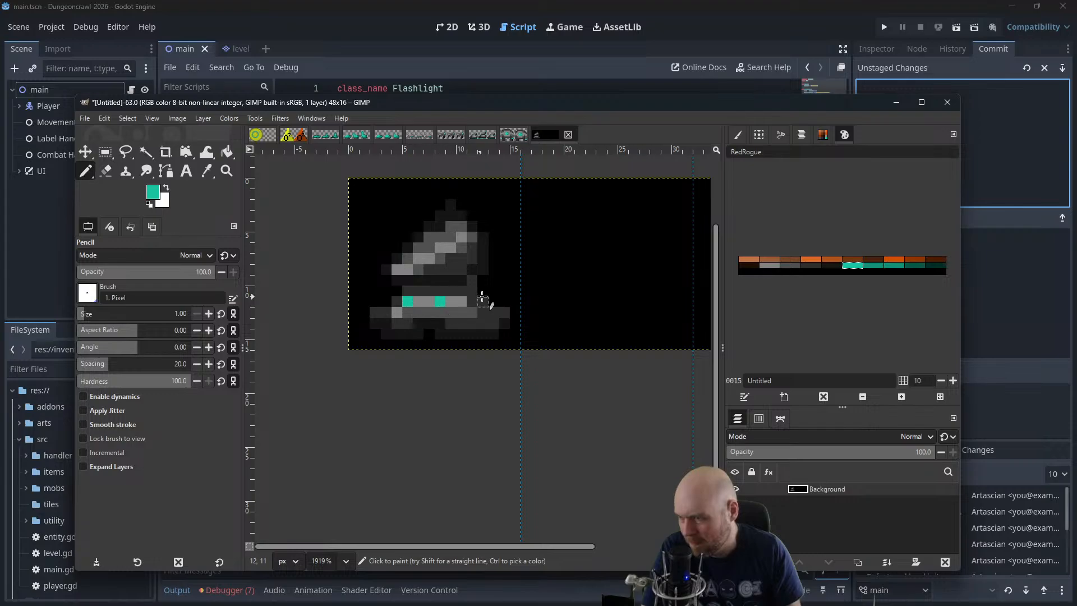
scroll(476, 283, down, 3)
scroll(465, 234, down, 5)
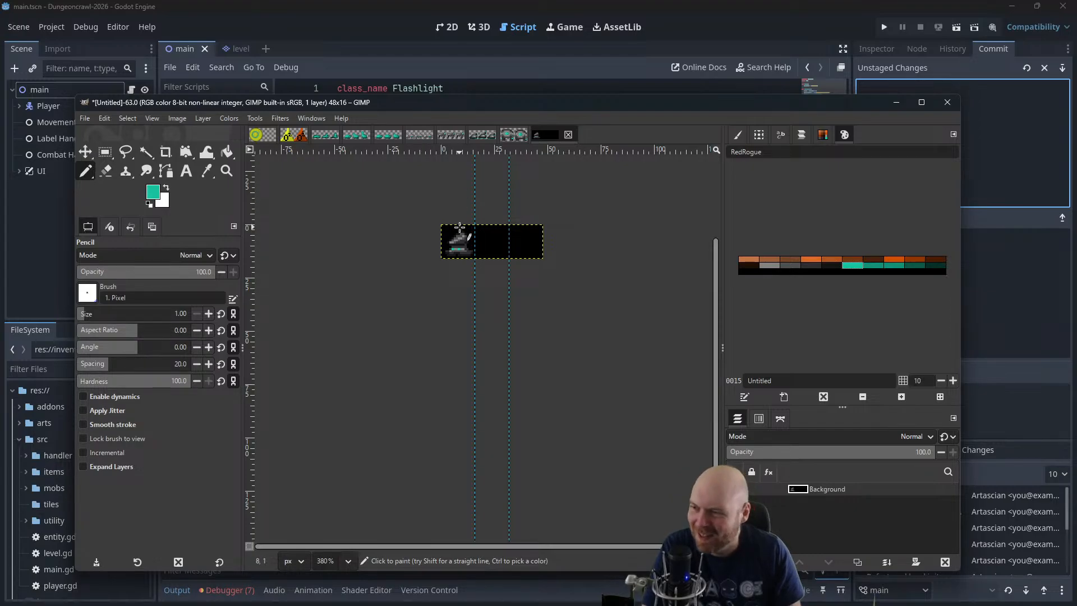
scroll(459, 227, down, 4)
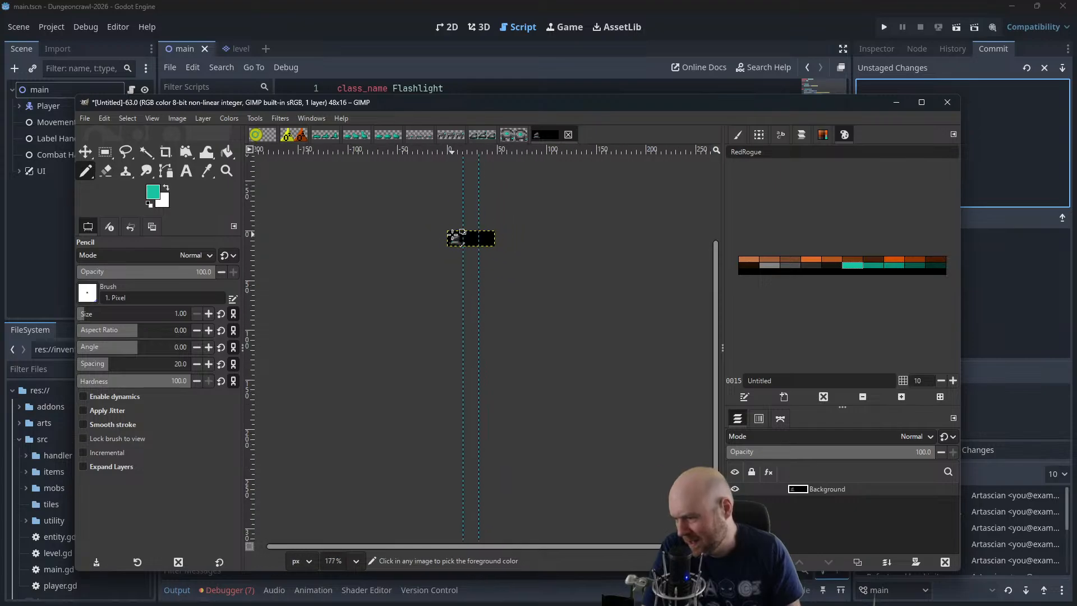
scroll(459, 236, down, 3)
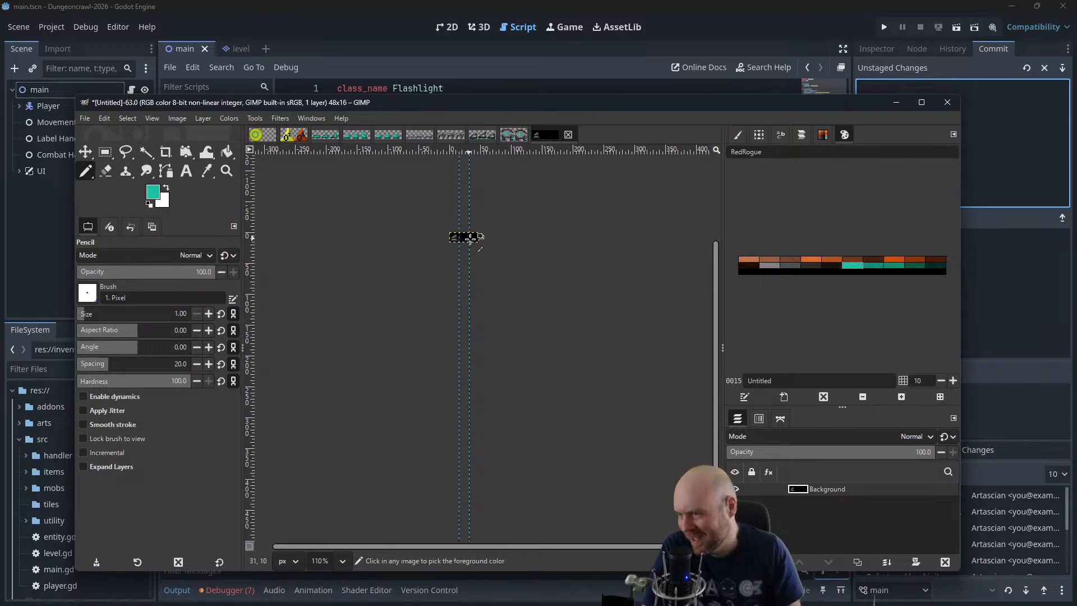
scroll(462, 246, up, 6)
scroll(435, 258, up, 8)
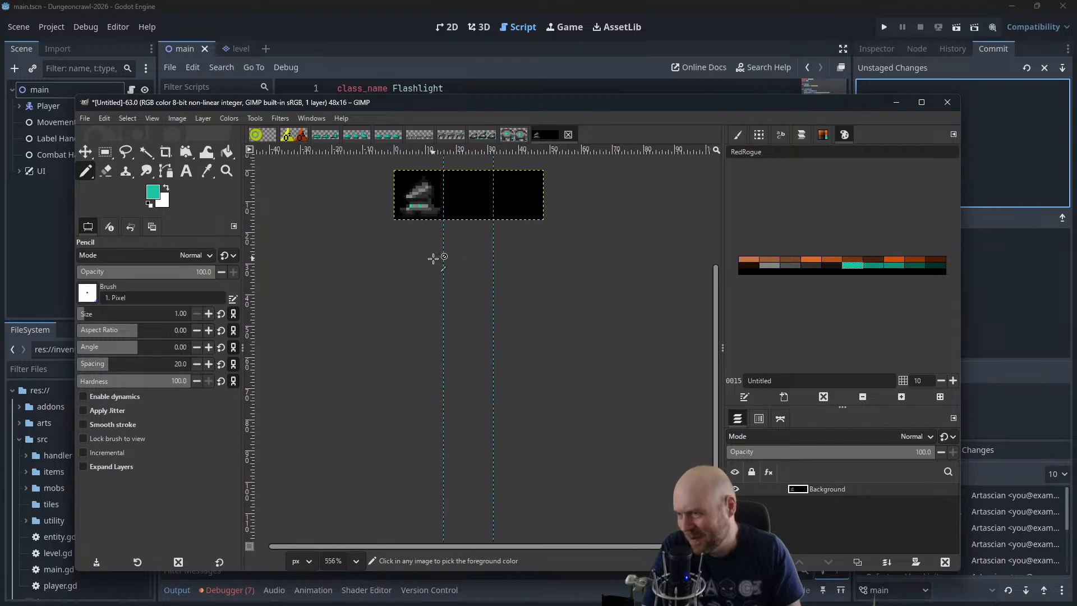
Copy the 32-pixel-wide area covering the first two frames and paste it as a new layer
drag(436, 247, 476, 409)
scroll(502, 379, up, 2)
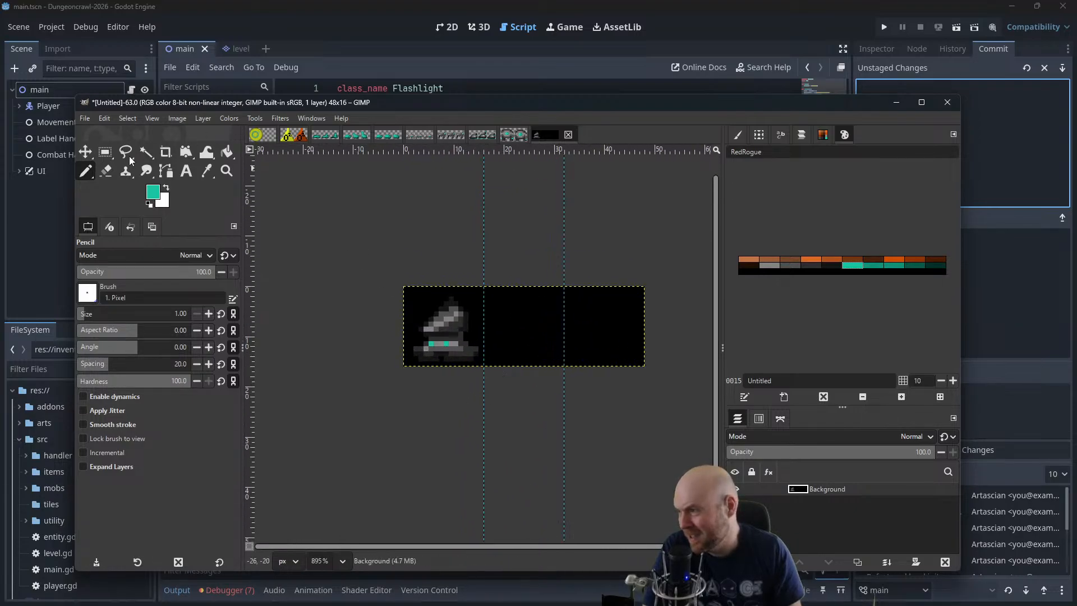
click(108, 155)
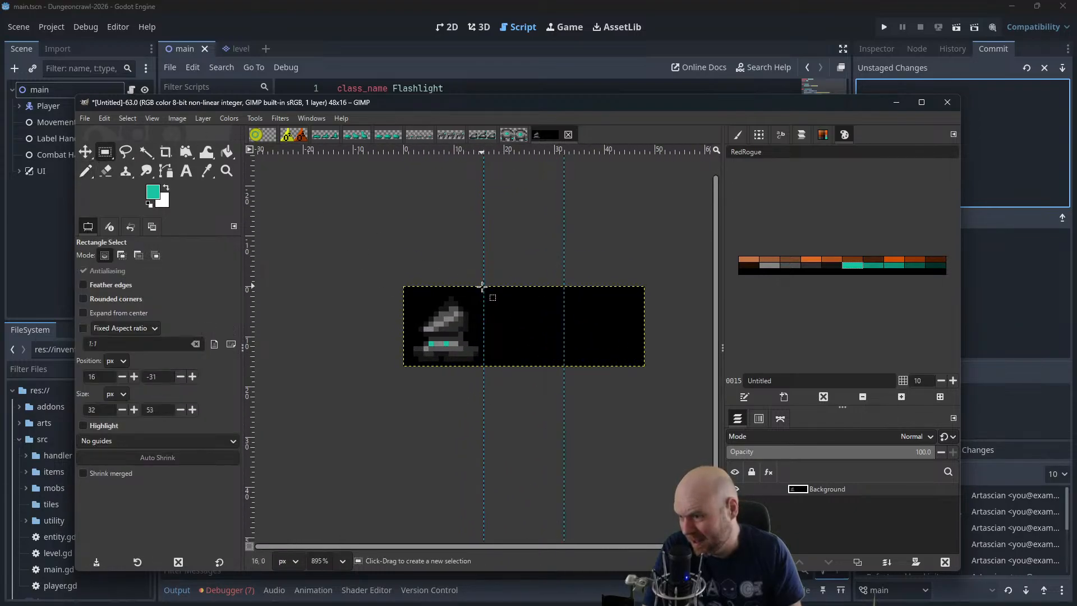
drag(483, 286, 405, 366)
key(ctrl+c)
key(ctrl+v)
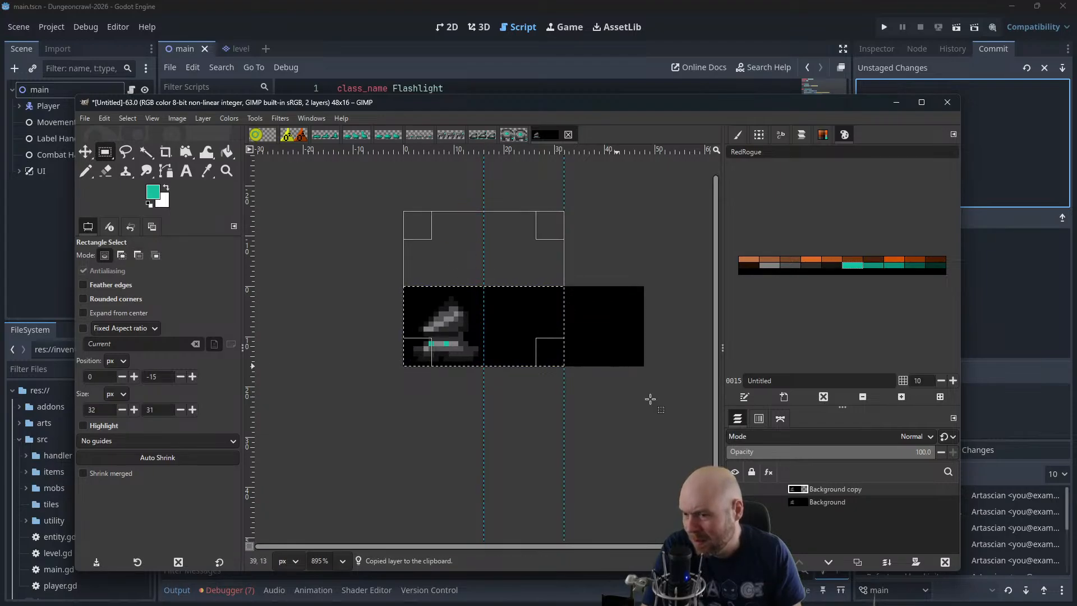
Move the pasted layer so its left edge meets the first guide, placing the creature in the second frame, and clear the selection
click(84, 151)
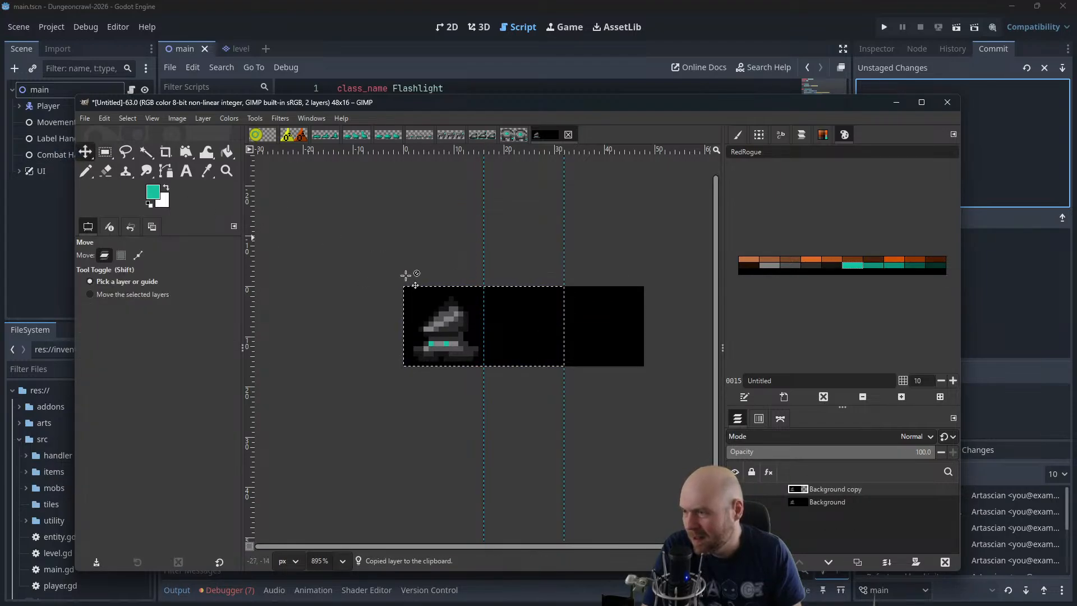
drag(435, 307, 520, 308)
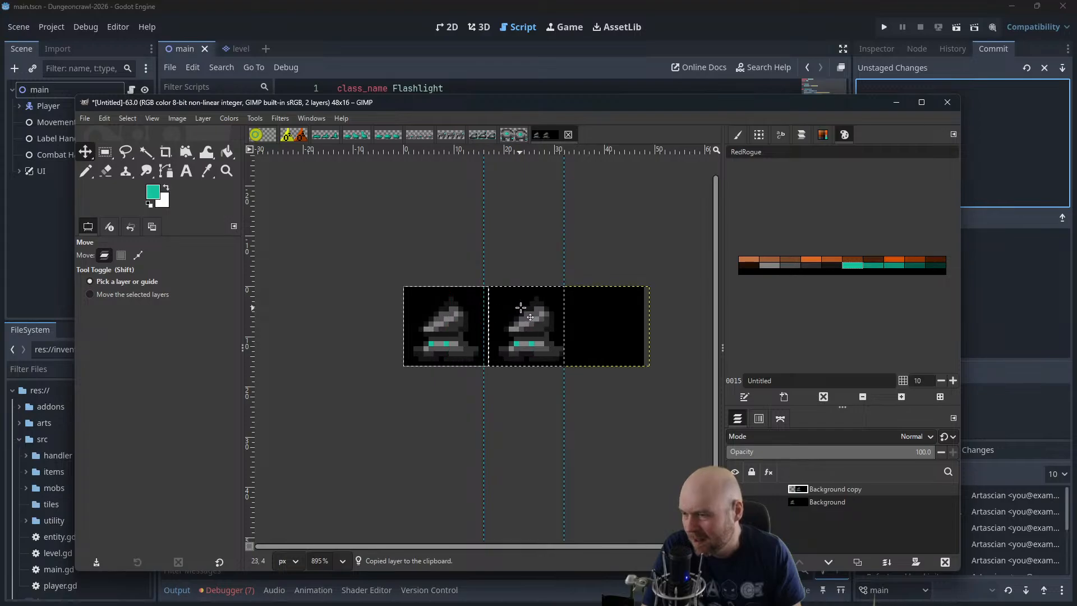
scroll(539, 336, up, 5)
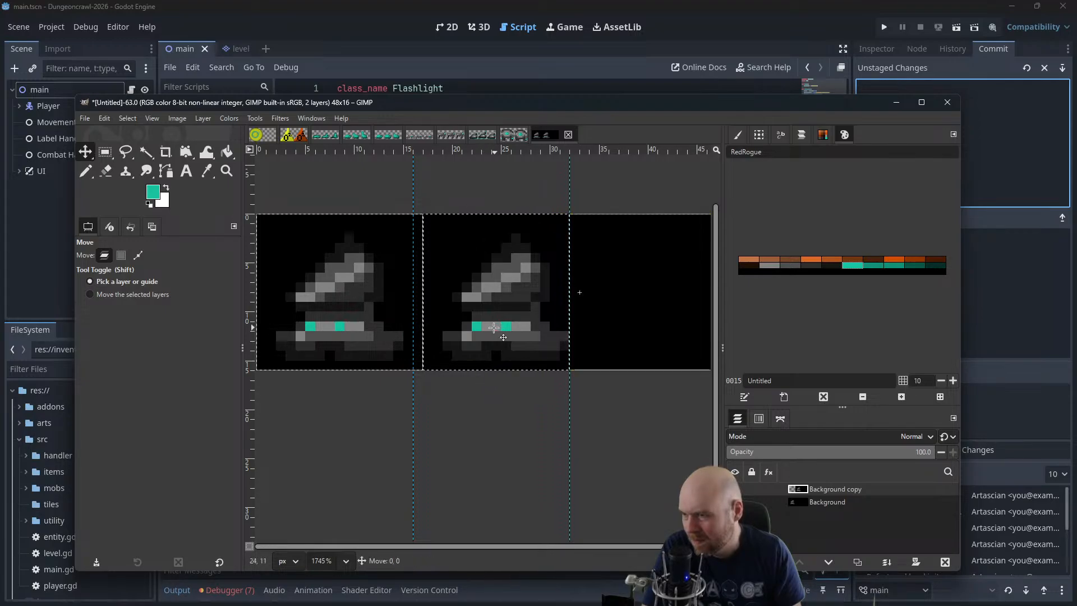
drag(497, 332, 488, 335)
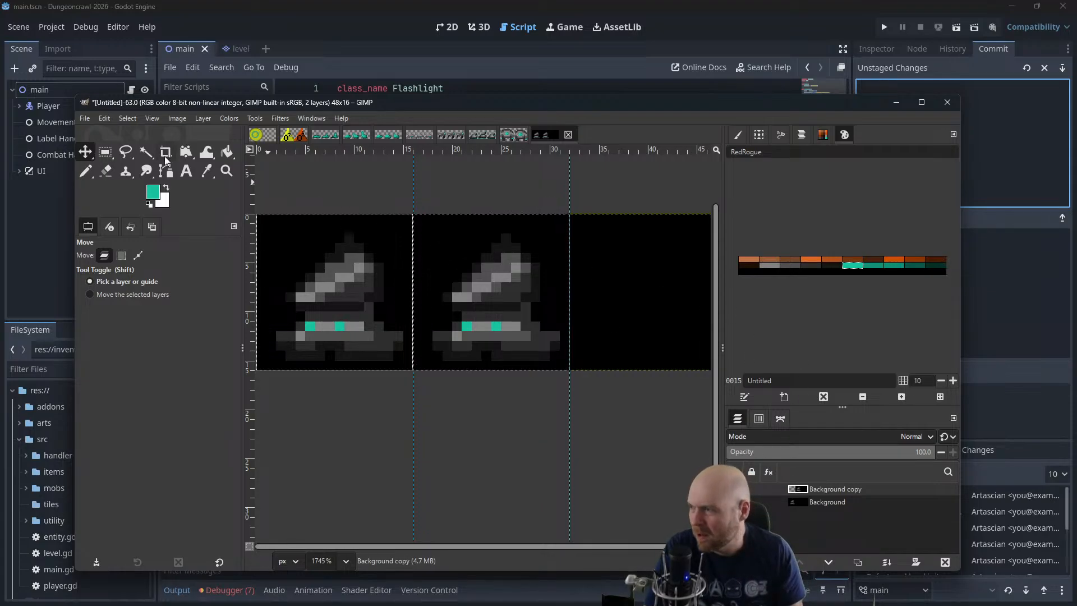
click(152, 118)
mouse_move(131, 120)
click(139, 146)
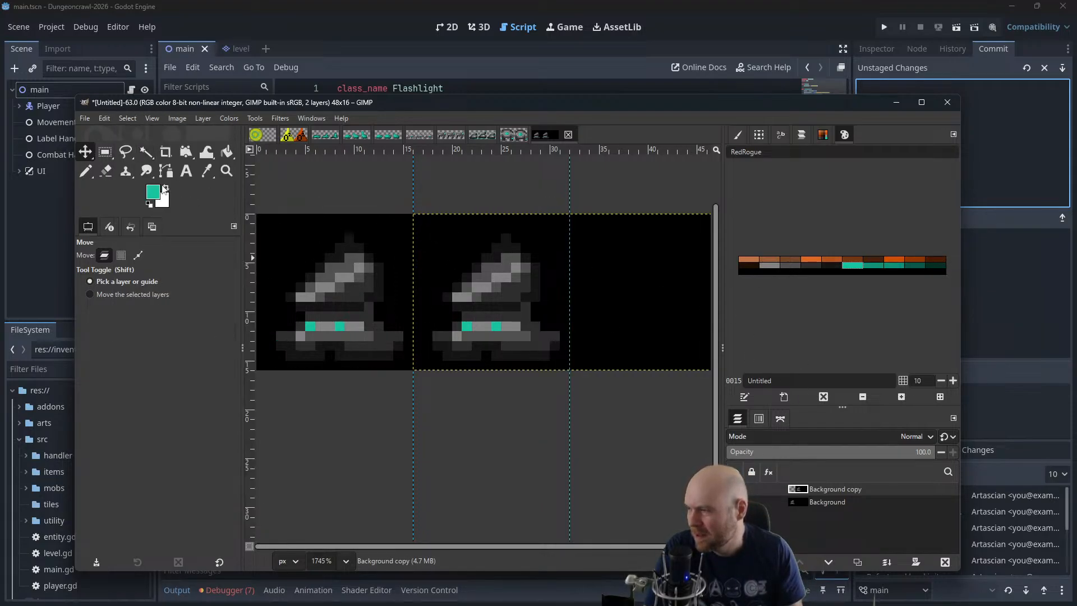
Shift both teal pixels of the second frame's creature one pixel right, repainting their former positions light grey
click(86, 171)
click(476, 326)
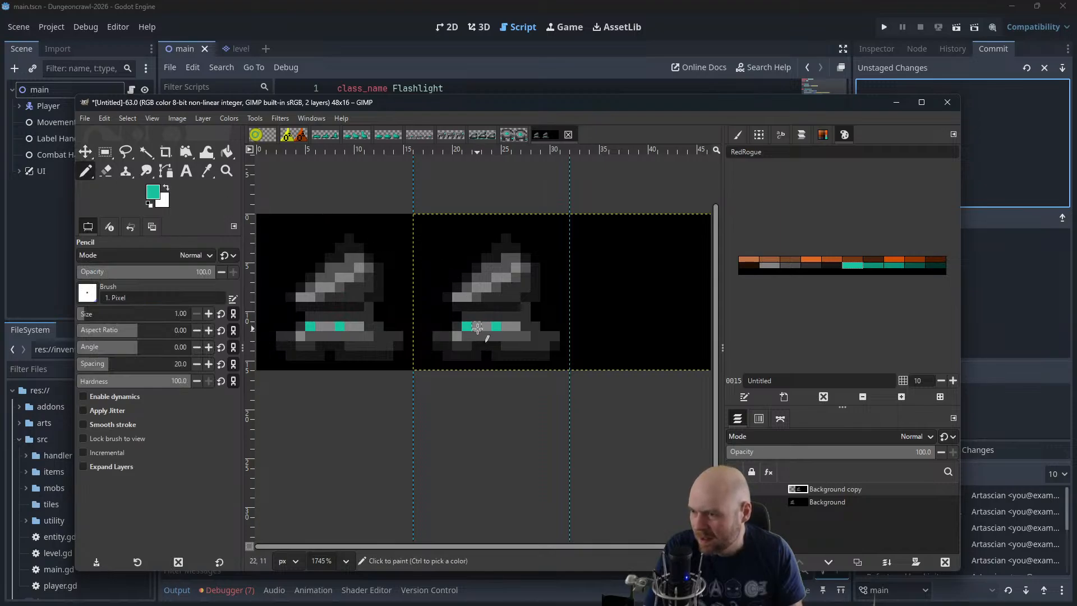
click(505, 327)
click(770, 265)
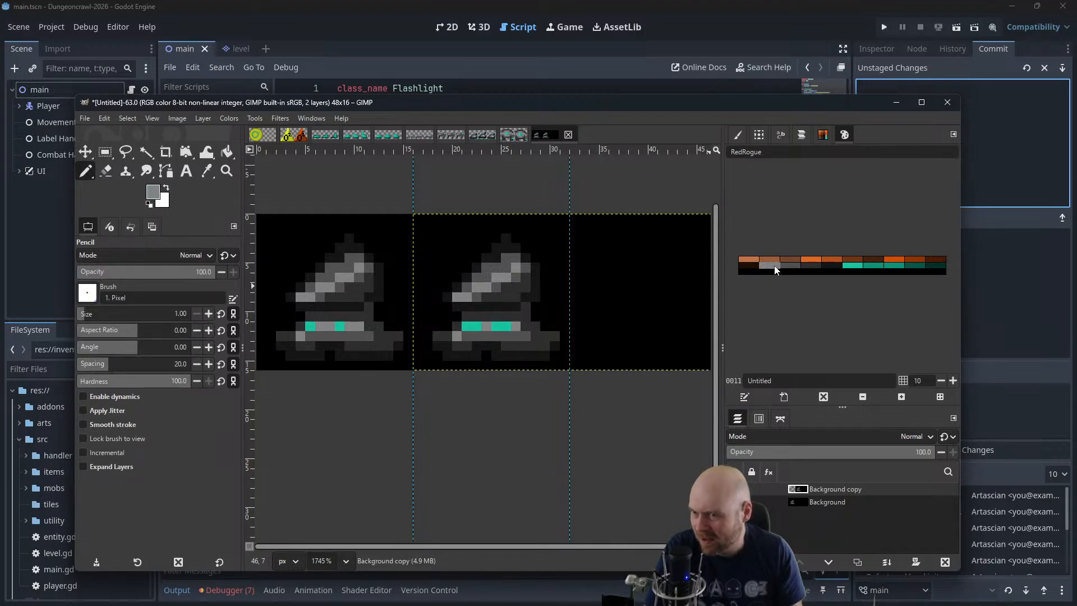
click(497, 326)
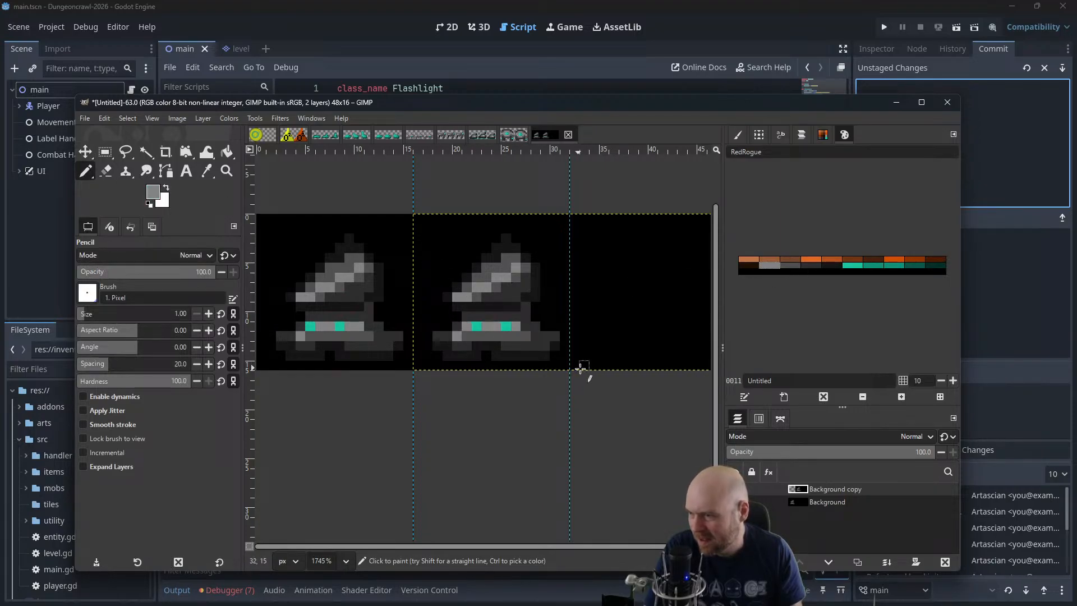
scroll(603, 399, down, 1)
scroll(603, 400, down, 4)
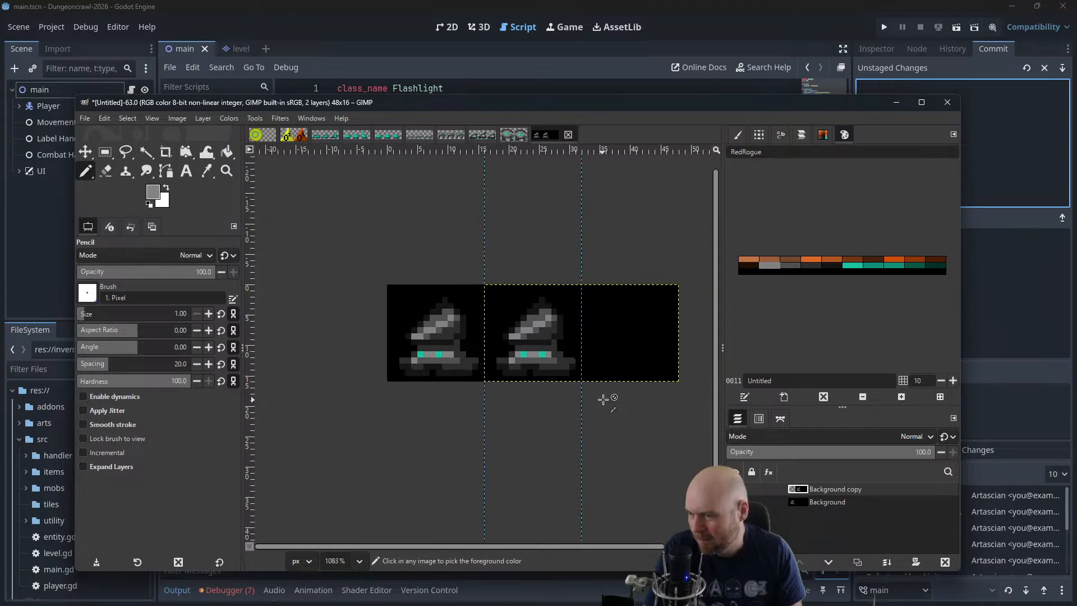
Reduce the image canvas width to 32 px, keeping the height at 16 px
click(176, 118)
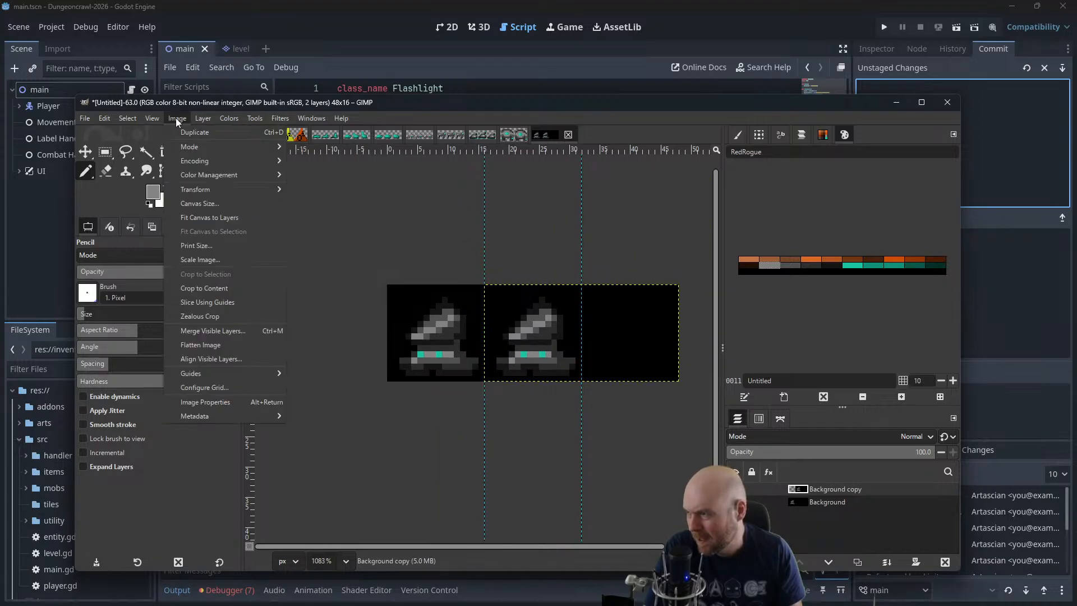
click(206, 200)
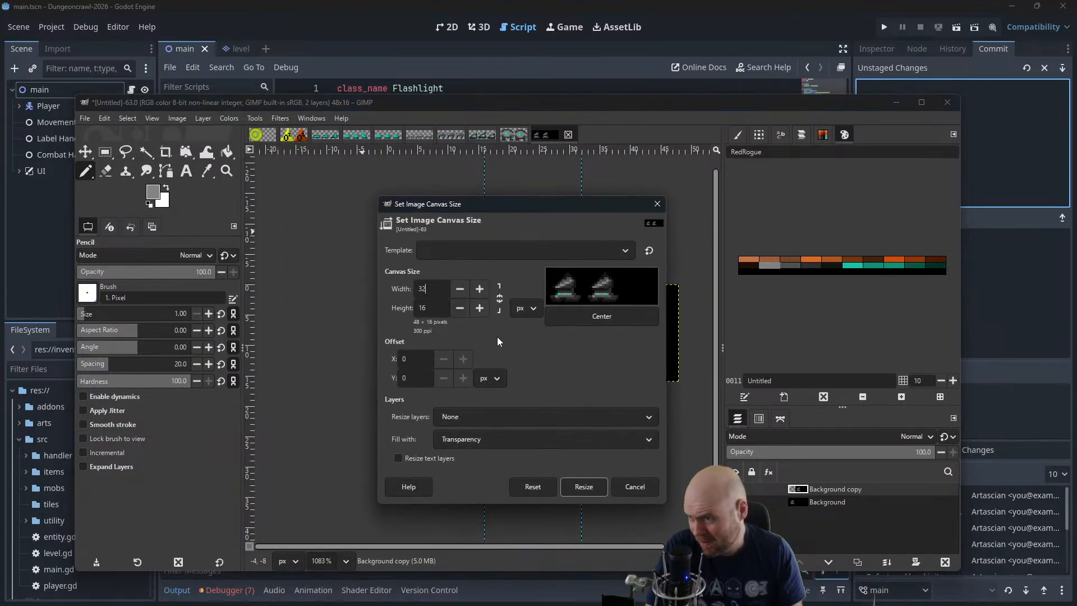
text(32)
click(578, 487)
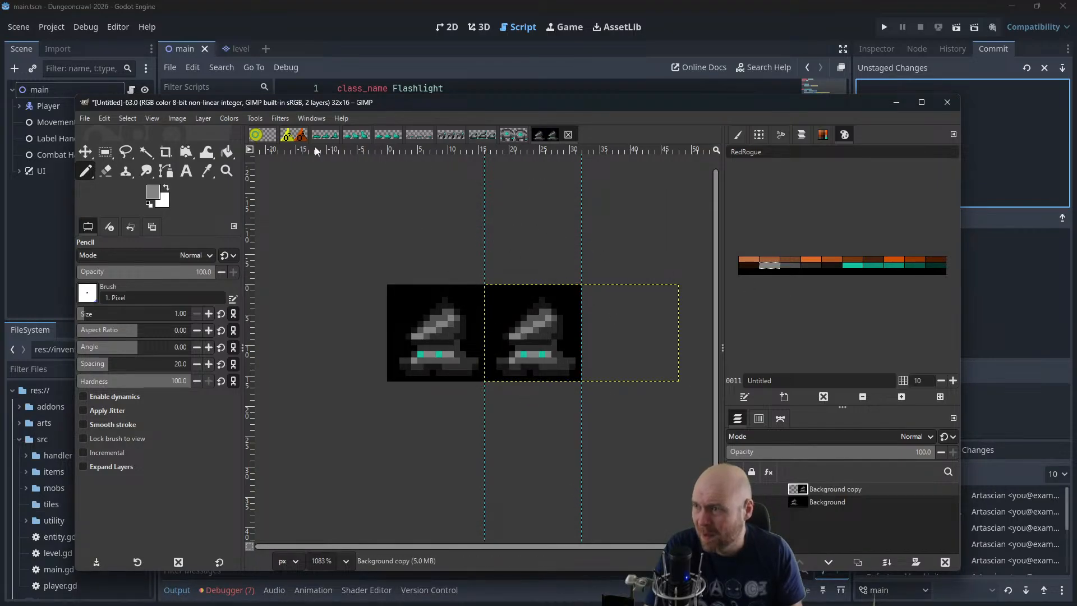
Move the copied layer back over the first frame and open the animation playback preview
click(85, 151)
drag(578, 344, 461, 344)
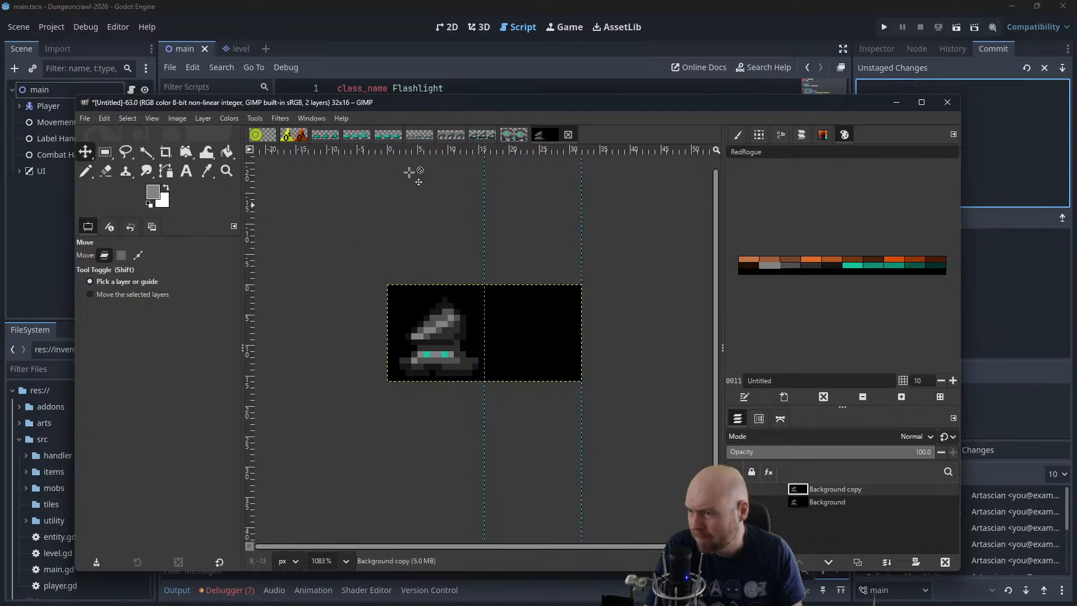
click(285, 116)
mouse_move(305, 372)
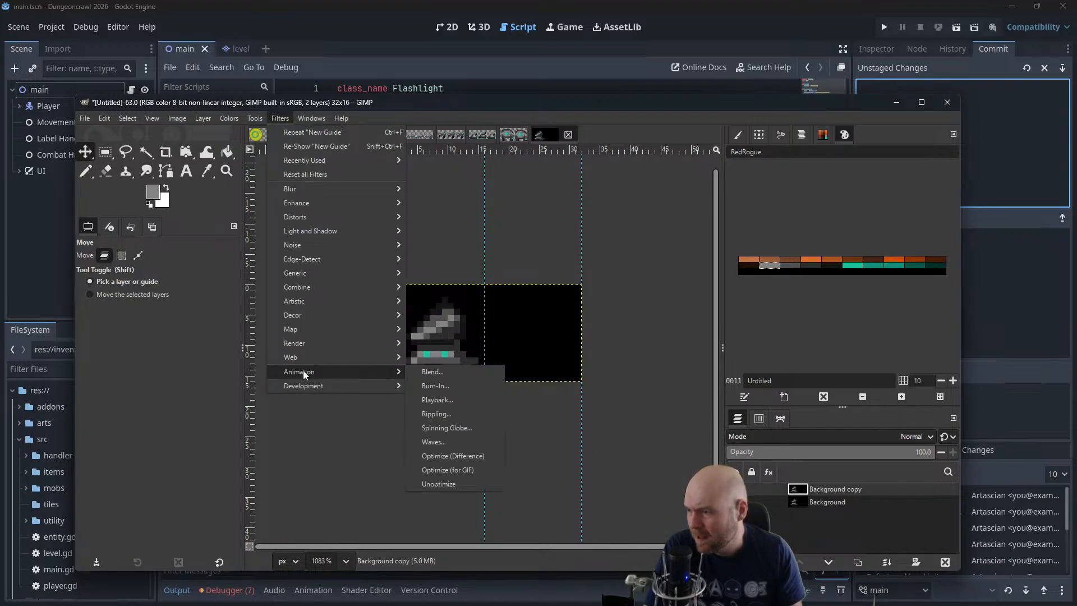
click(465, 402)
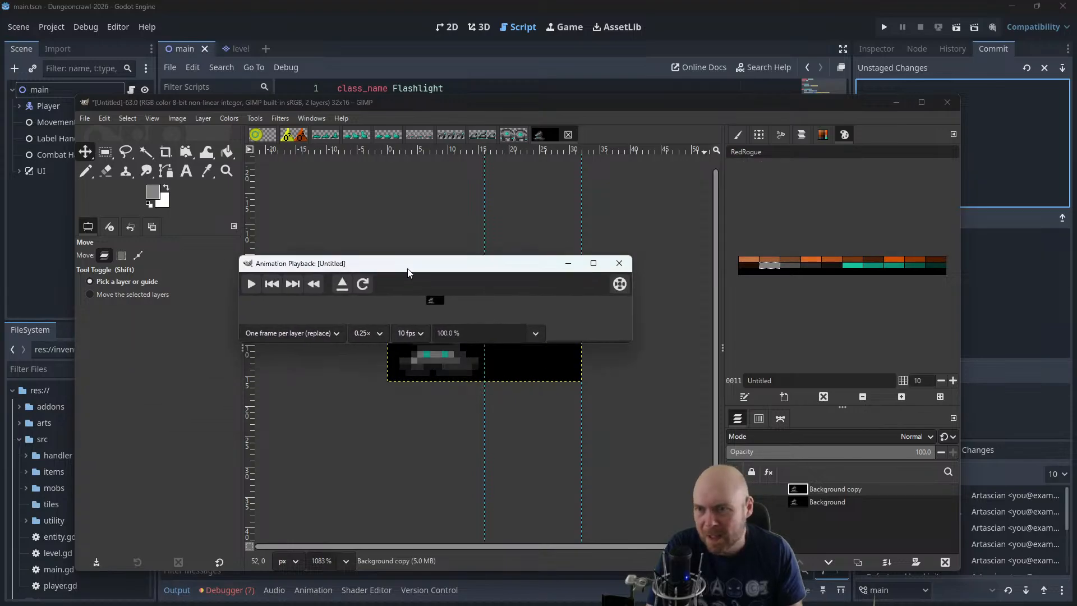
Preview the two layers as an animation at 400% zoom in an enlarged playback window, and close the preview
click(441, 345)
text(9)
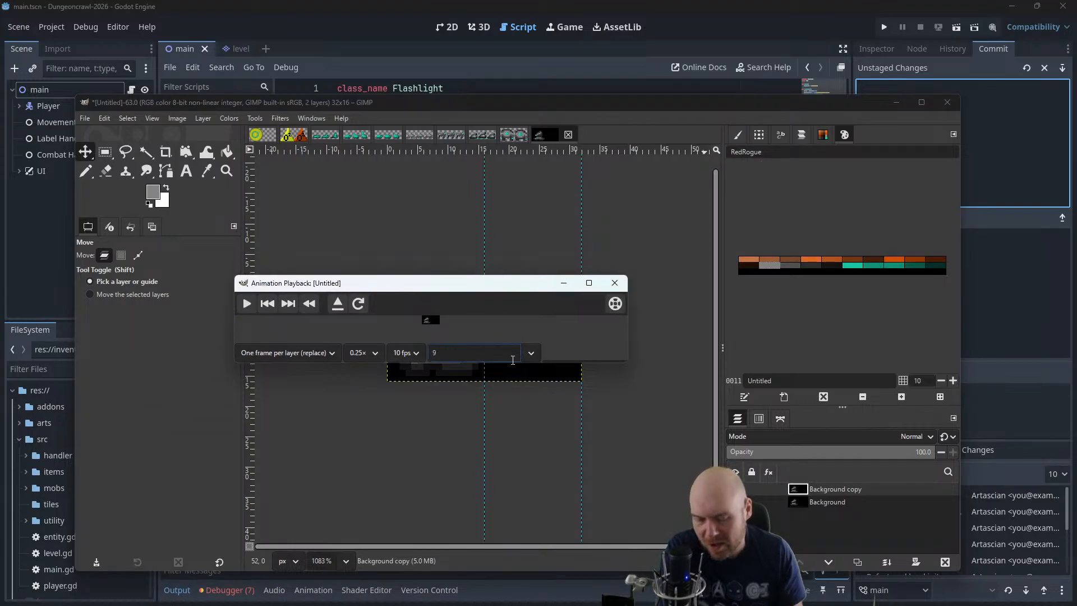
text(00)
key(Return)
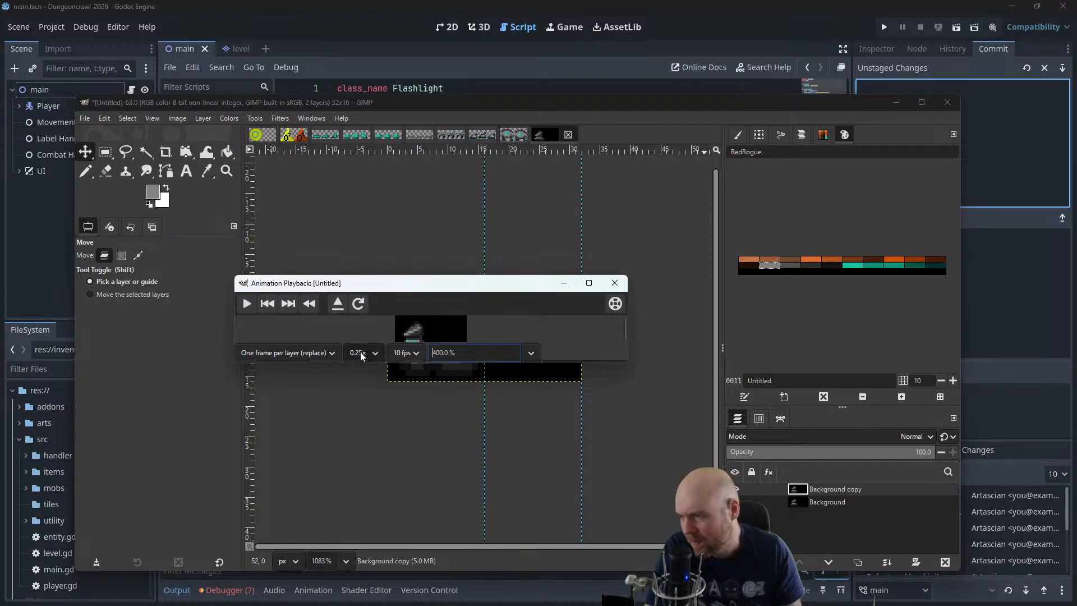
drag(630, 359, 606, 428)
click(246, 303)
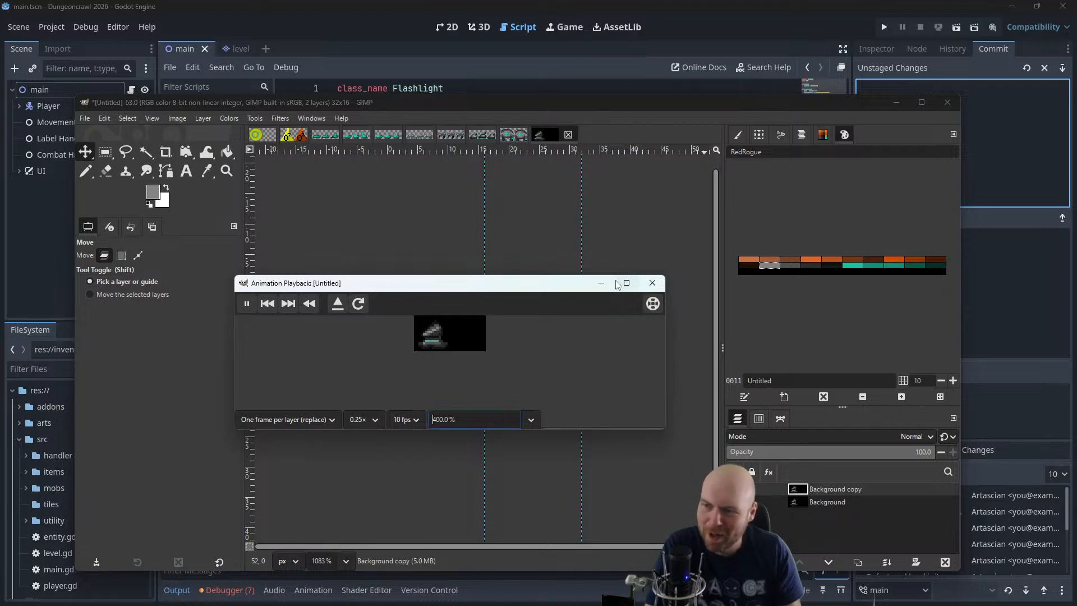
click(653, 284)
Move the copied layer into the second frame again and merge it down onto the background layer
mouse_move(283, 105)
mouse_down()
mouse_move(1076, 185)
mouse_move(306, 122)
mouse_move(301, 103)
mouse_up()
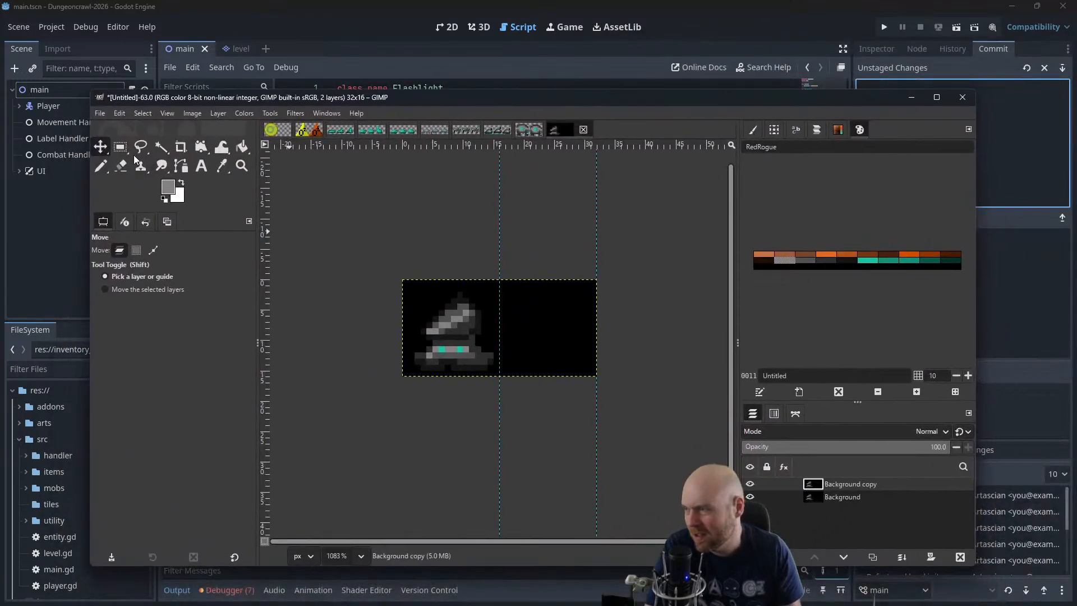
drag(453, 331, 551, 331)
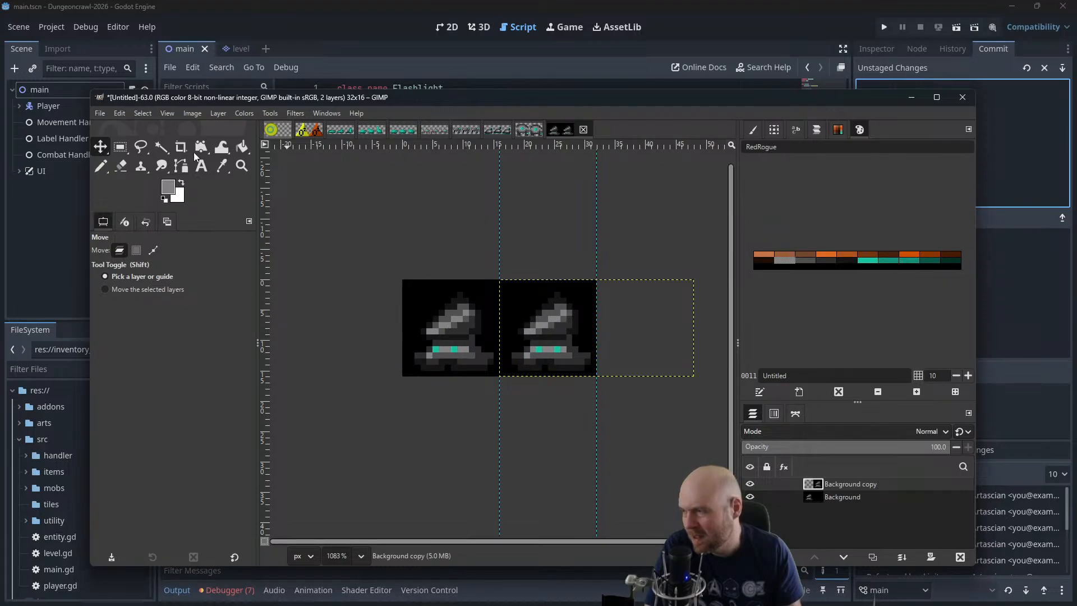
click(161, 147)
right_click(838, 486)
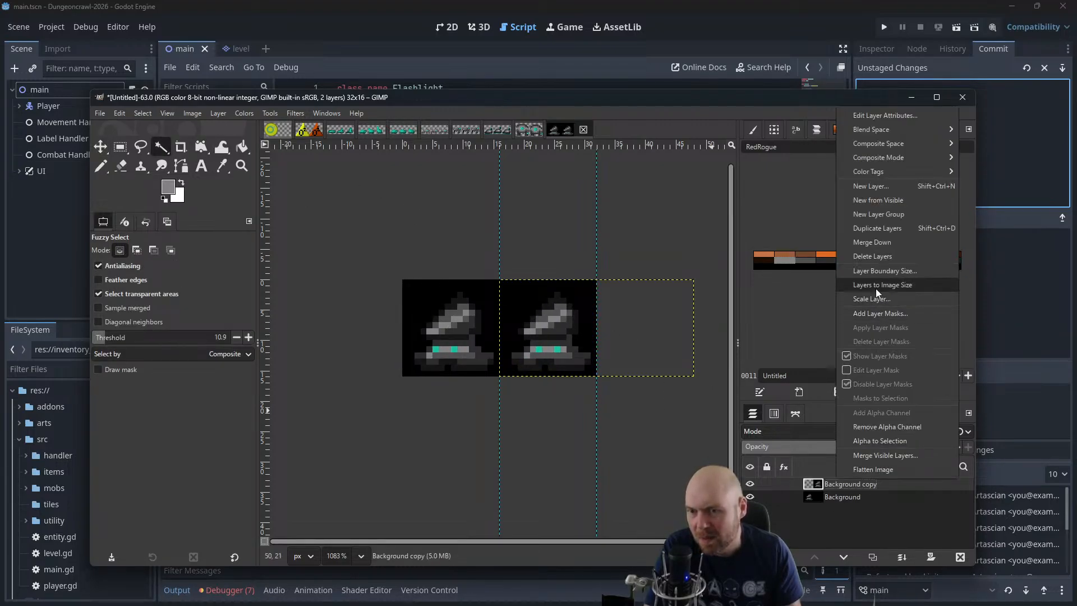
click(873, 242)
Fuzzy-select the black area surrounding both creatures and delete it to transparency
click(421, 297)
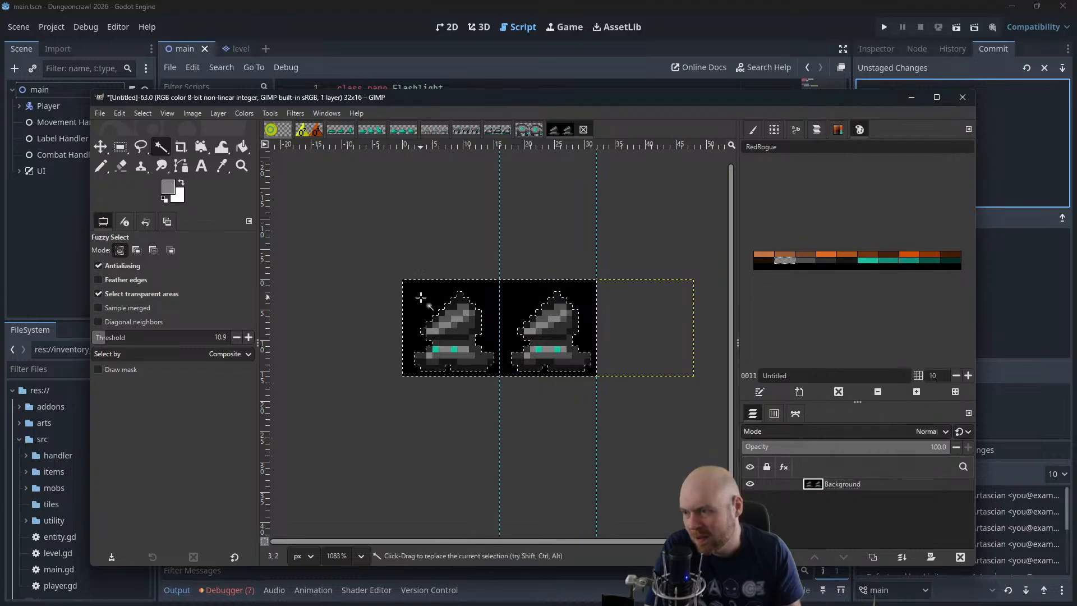
key(Delete)
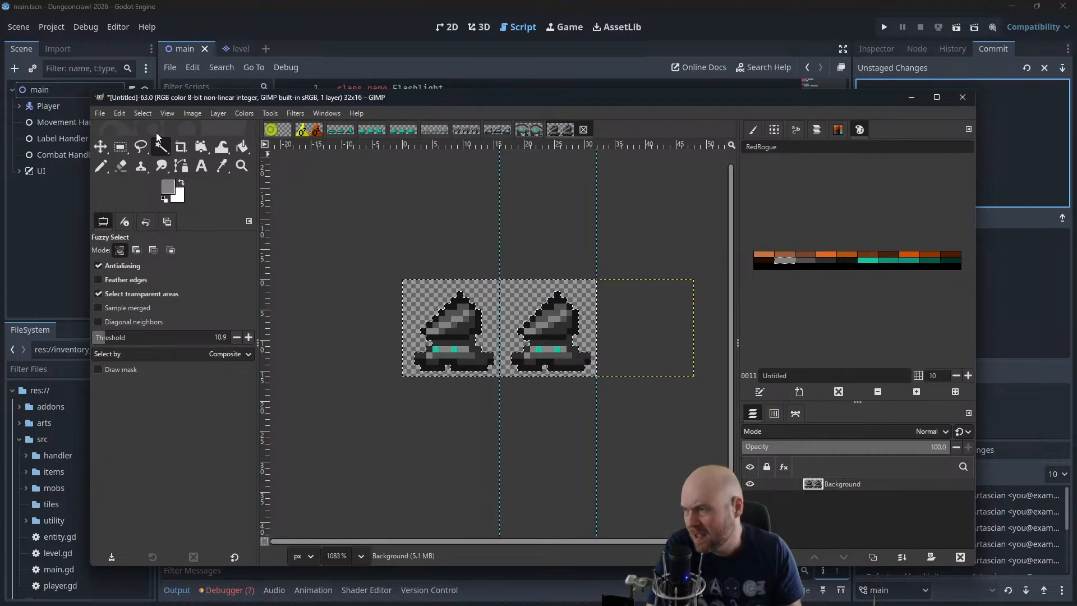
drag(179, 100, 1076, 216)
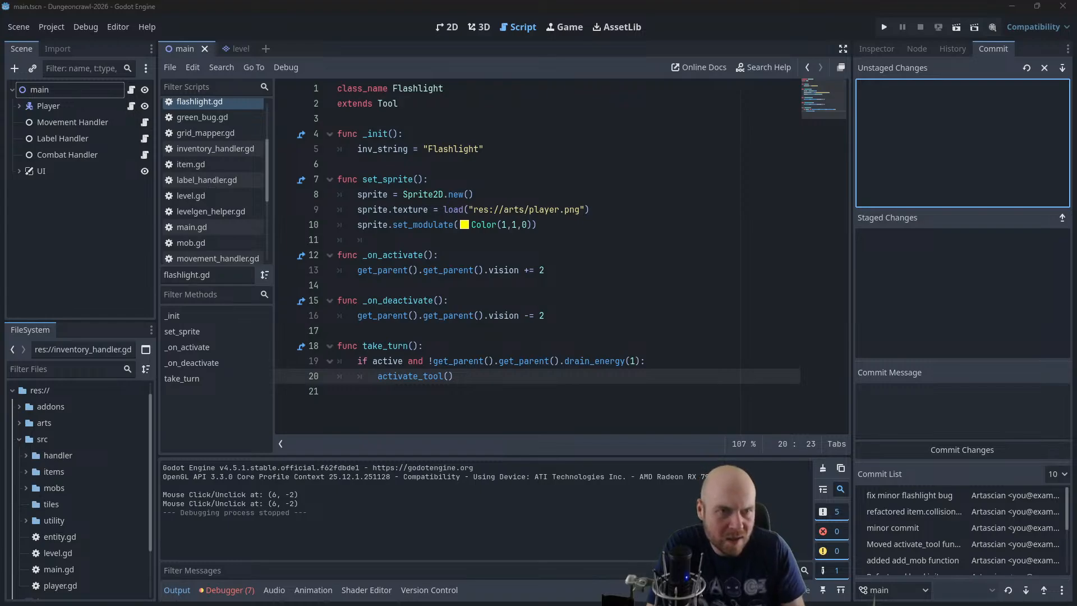
Undo the last change and save the sprite sheet to drillbot.xcf
drag(1076, 258, 444, 119)
key(ctrl+z)
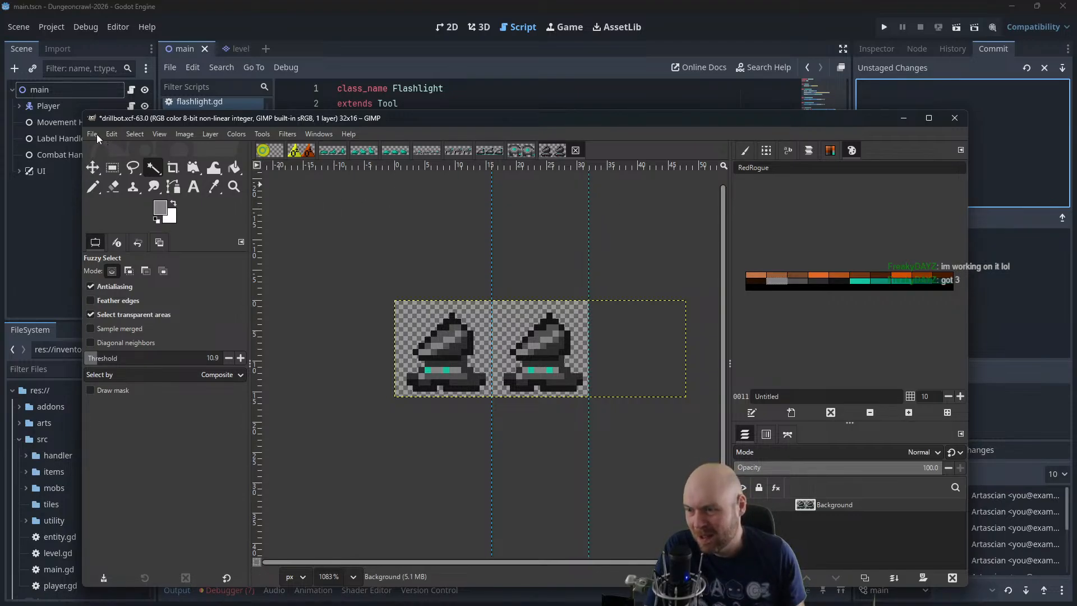
key(ctrl+s)
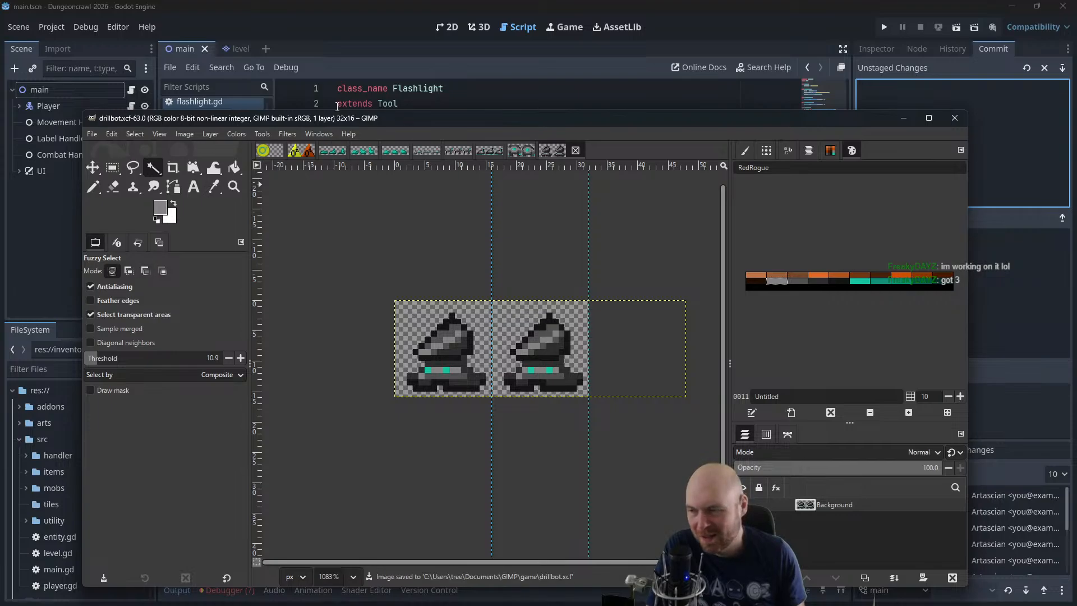
Create a new blank image 48 px wide and 16 px high
click(92, 134)
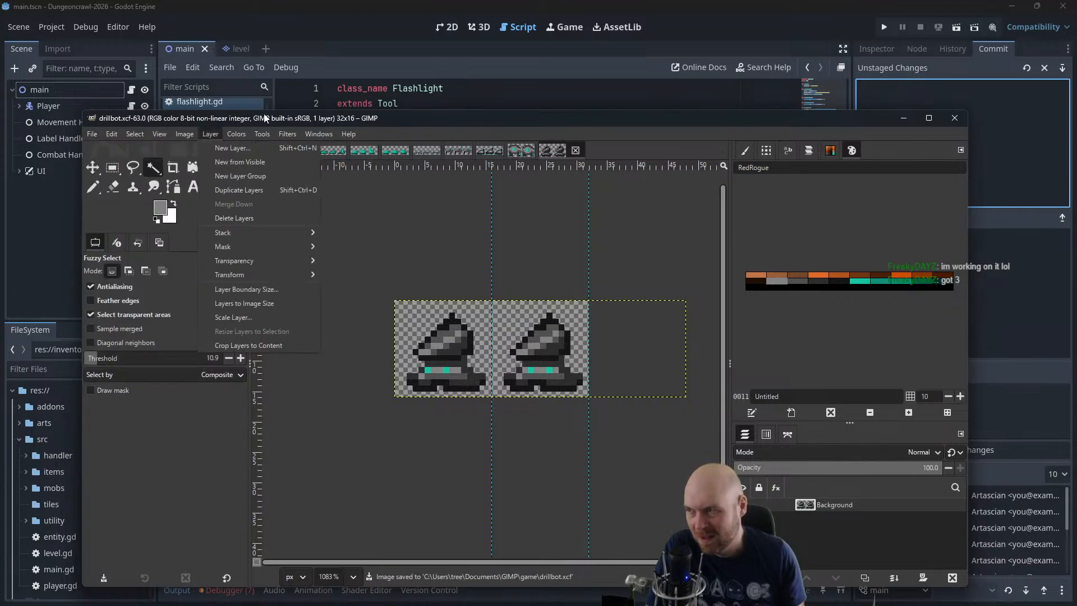
click(259, 116)
click(92, 135)
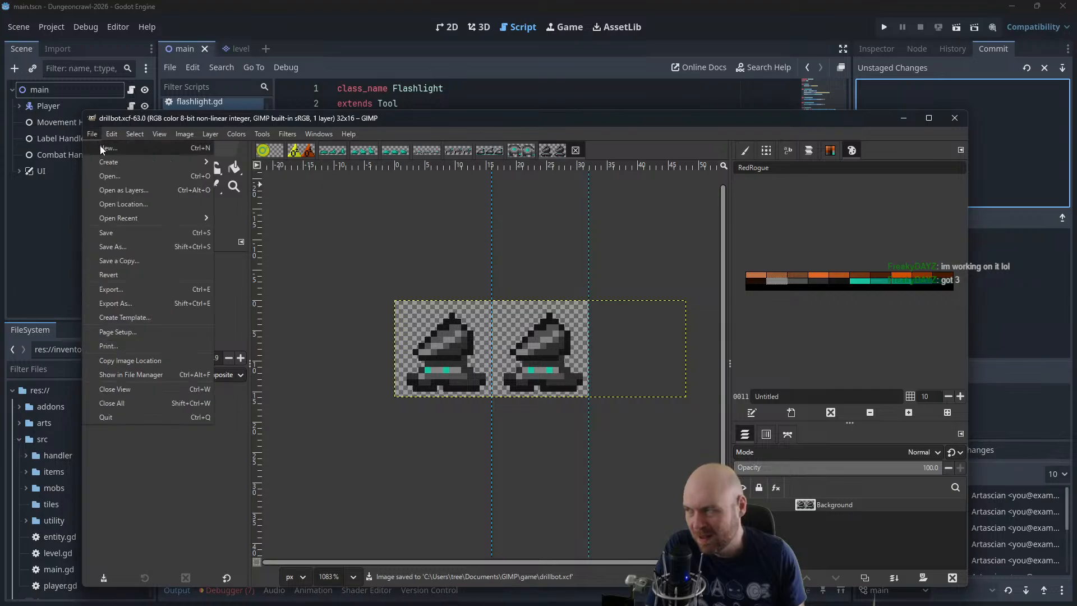
click(100, 147)
text(4)
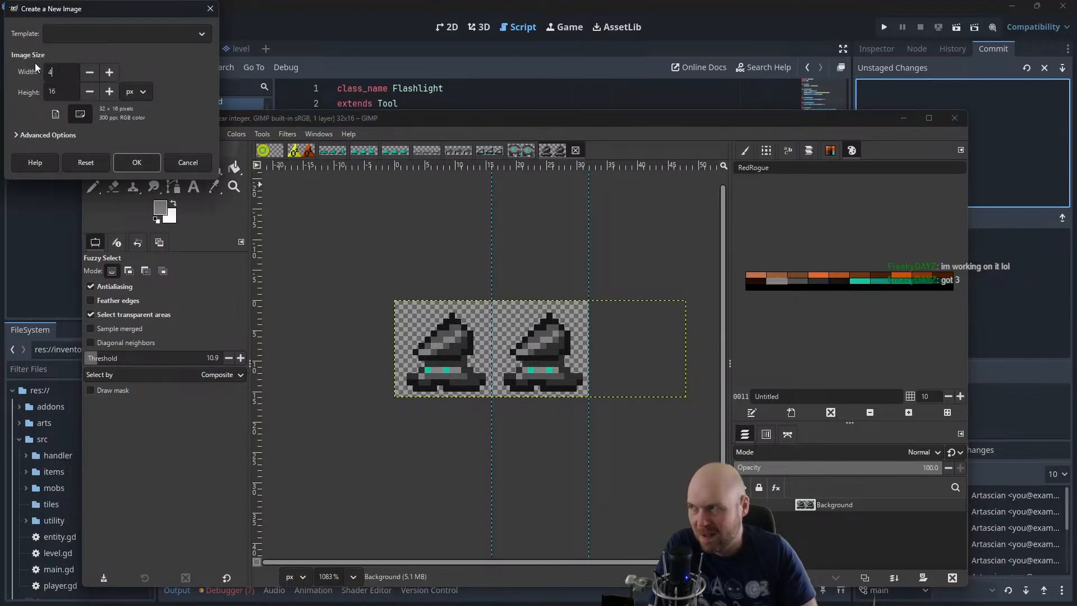
text(8)
key(Return)
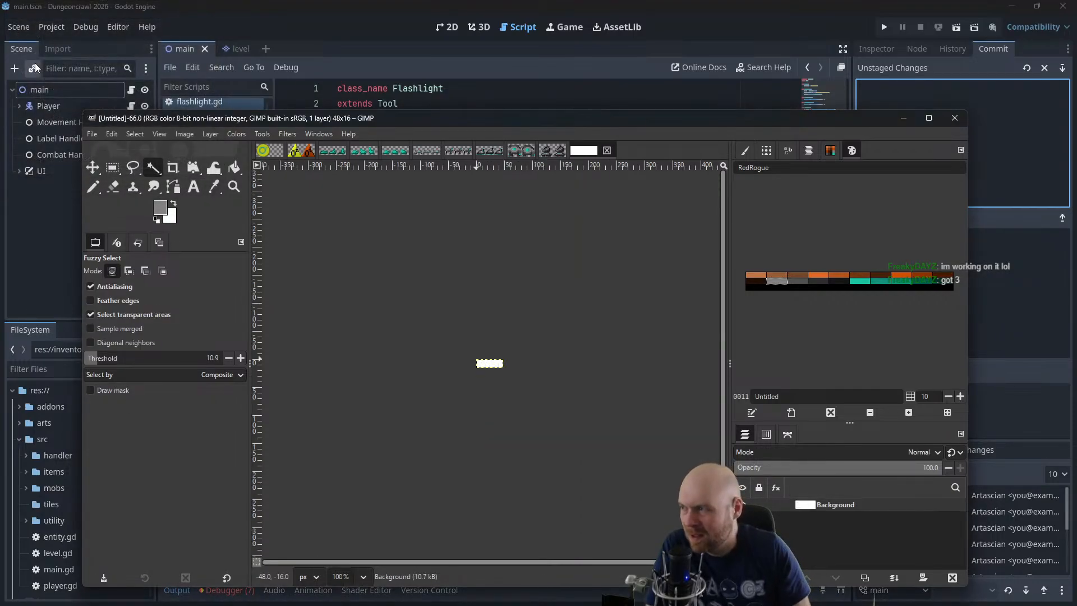
scroll(530, 313, up, 9)
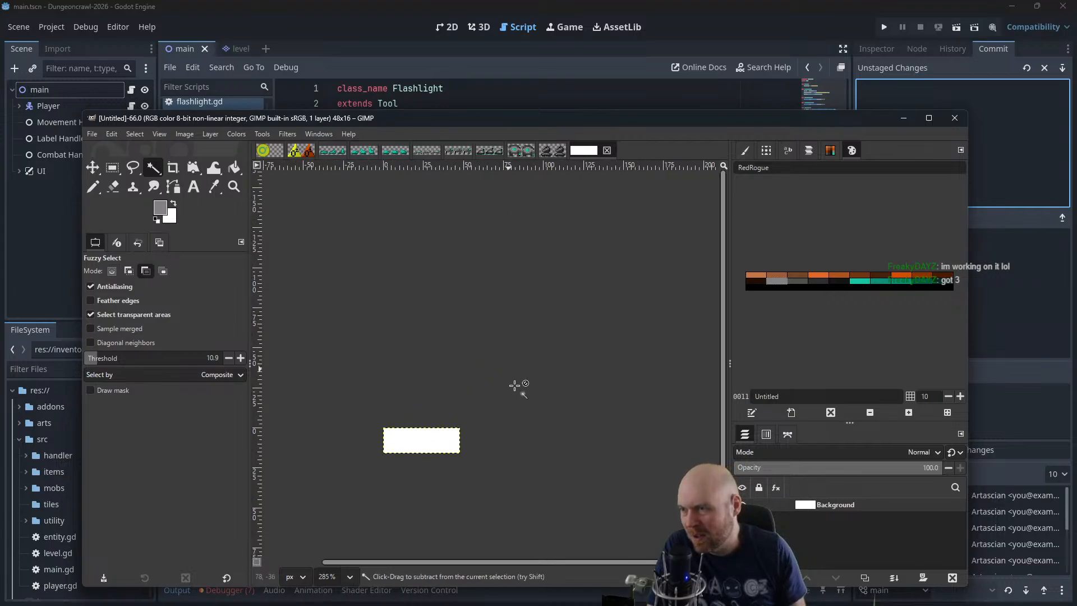
drag(515, 388, 637, 270)
scroll(610, 305, up, 4)
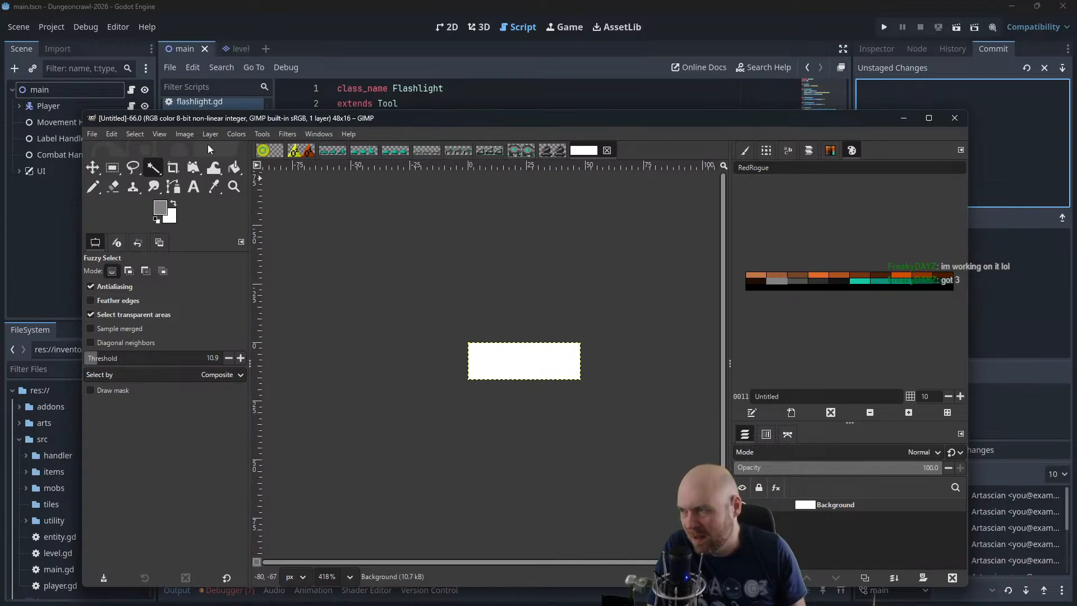
Add a vertical guide at position 32 to the new image
click(184, 134)
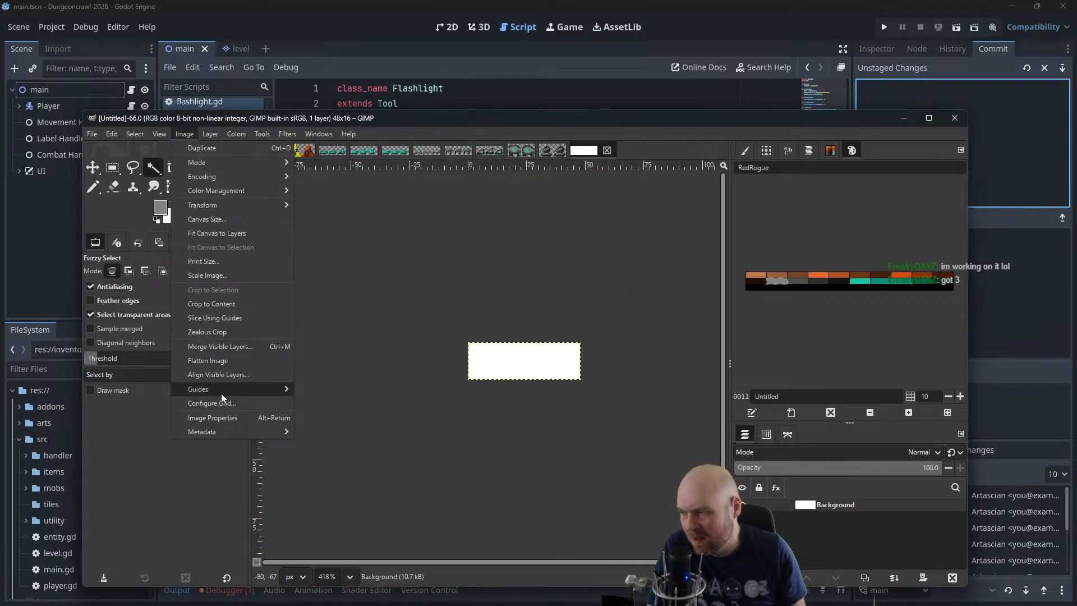
mouse_move(221, 391)
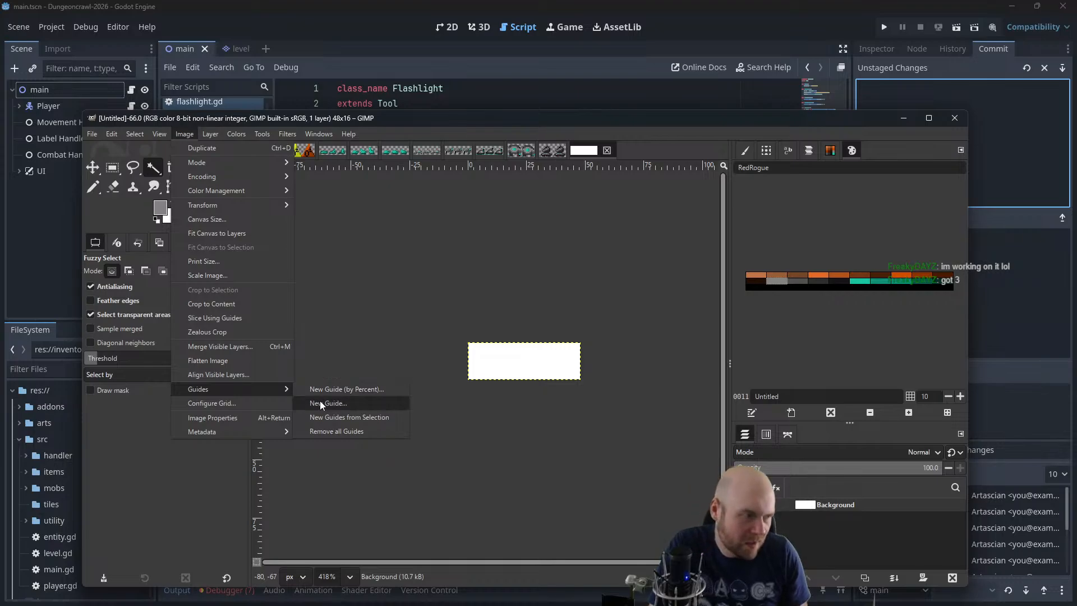
click(322, 403)
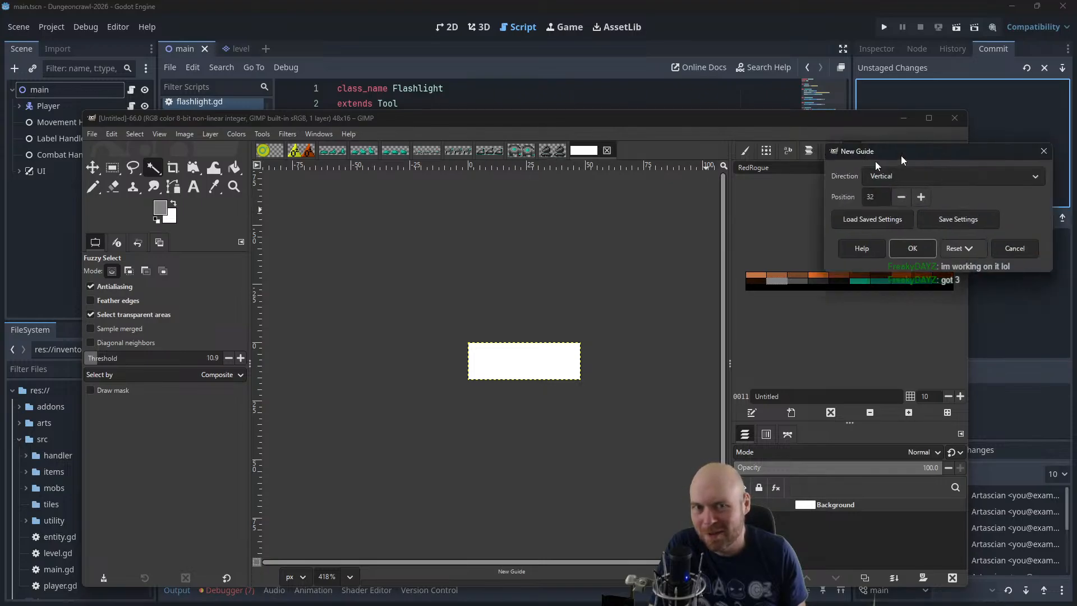
drag(941, 153, 732, 191)
click(704, 287)
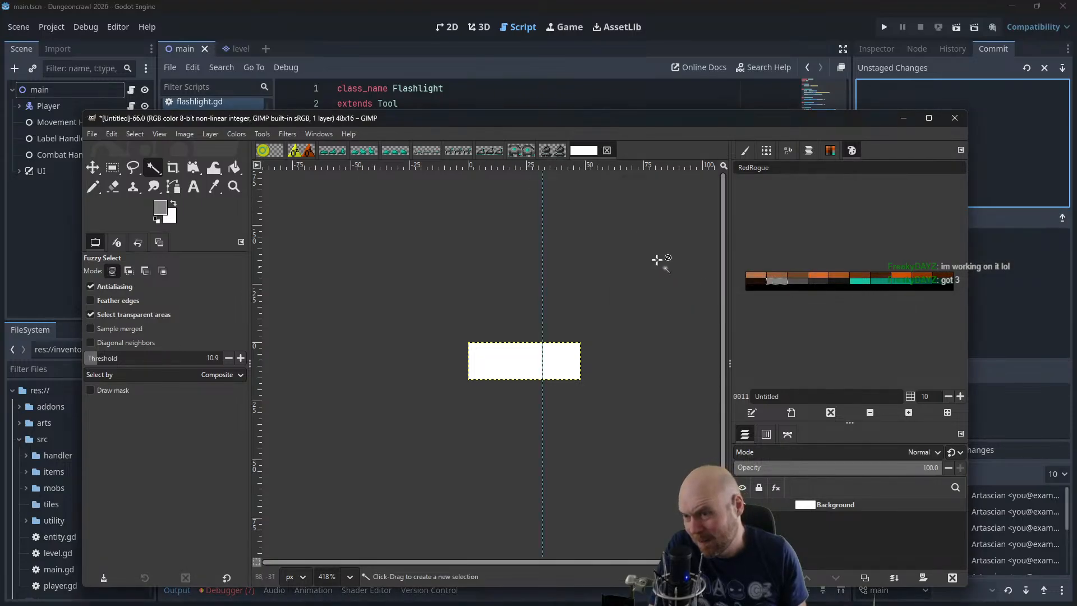
Add a second vertical guide at position 16, dividing the sheet into three 16 px frames
click(179, 135)
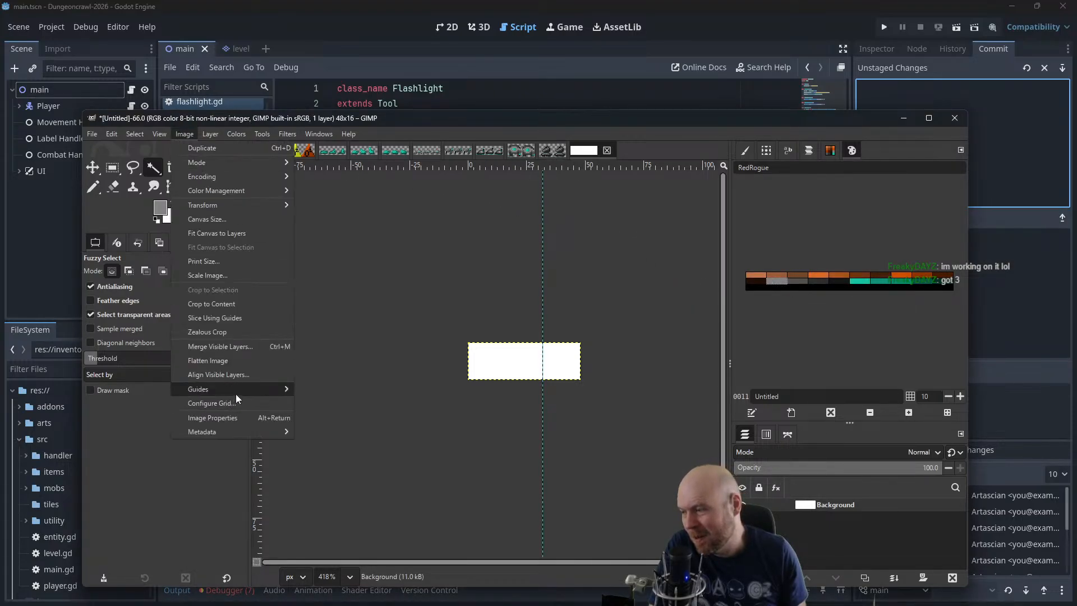
mouse_move(235, 394)
click(329, 404)
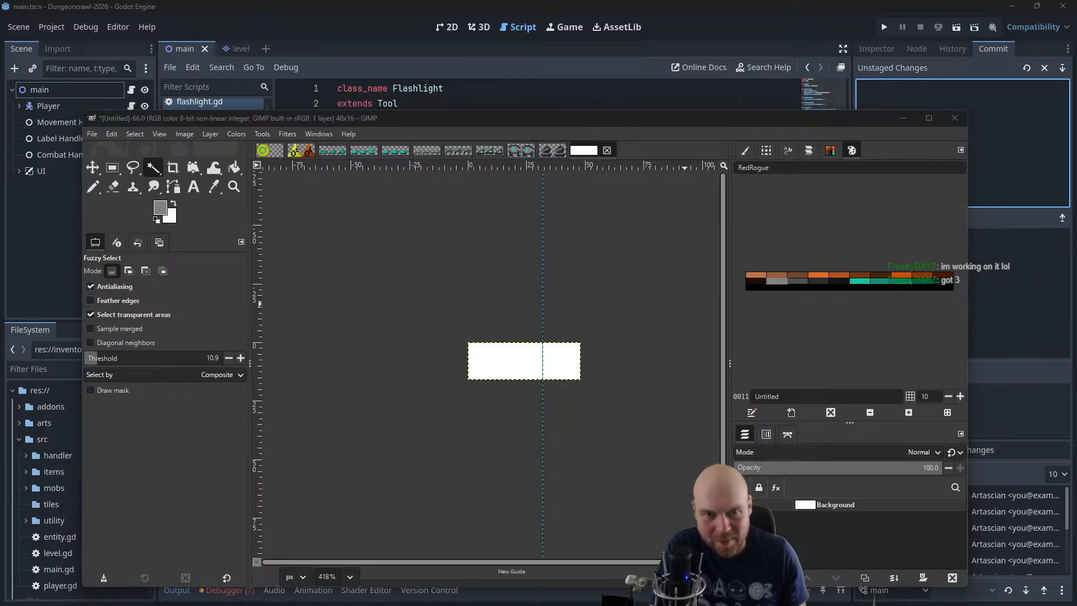
scroll(515, 365, up, 1)
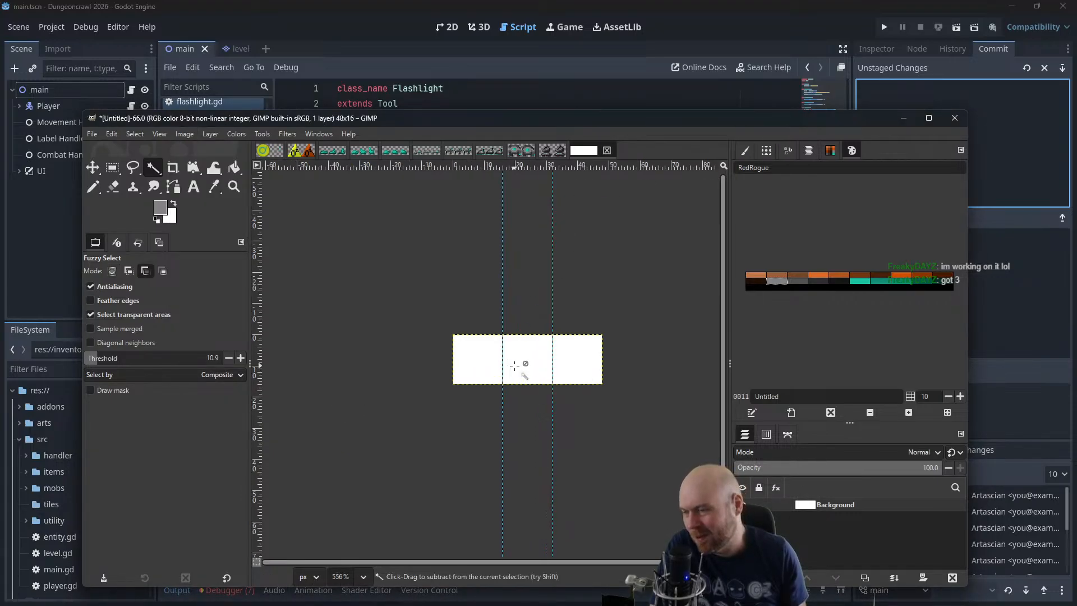
scroll(514, 365, up, 3)
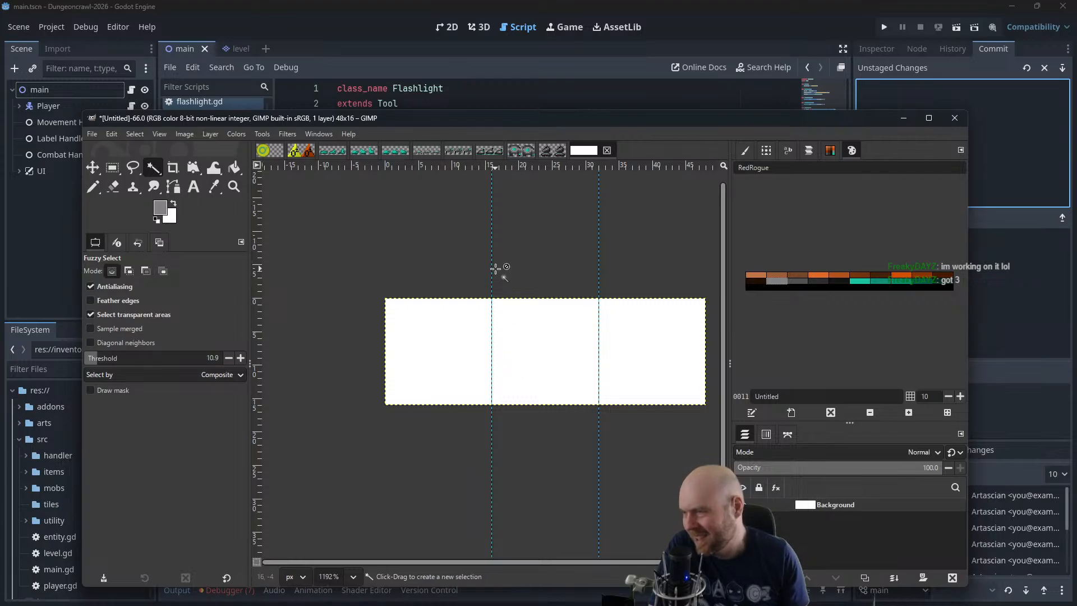
Select the whole three-frame canvas and add an alpha channel to its background layer
key(r)
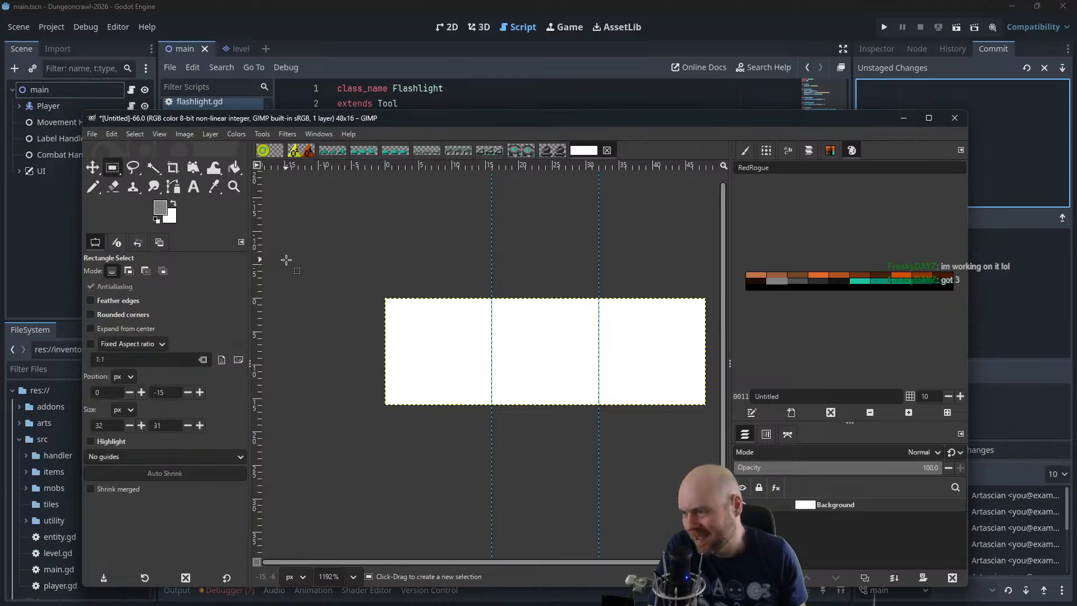
drag(285, 258, 752, 478)
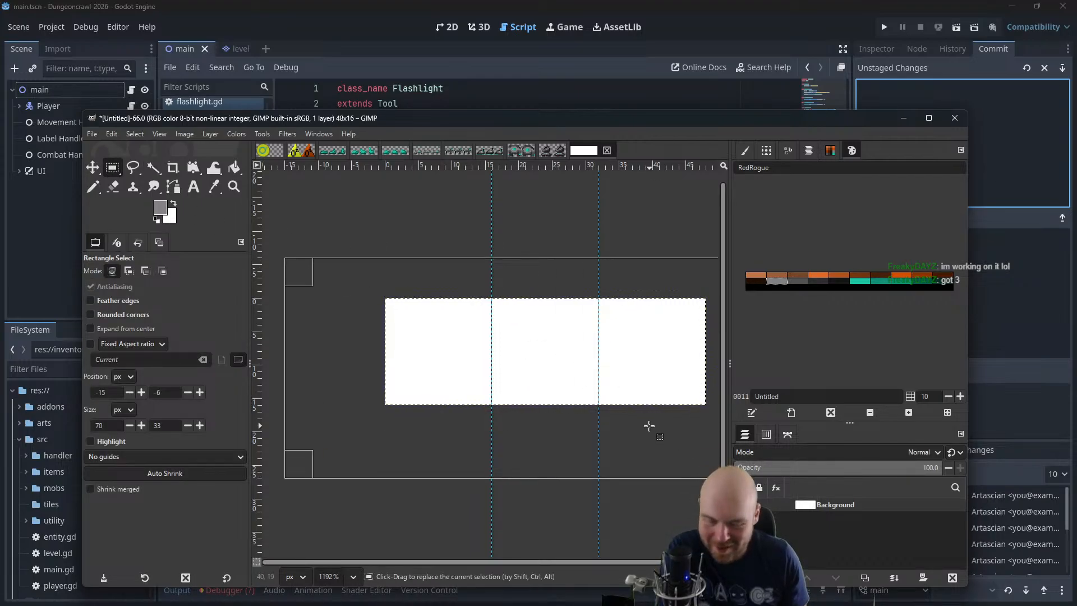
drag(490, 240, 462, 252)
click(211, 133)
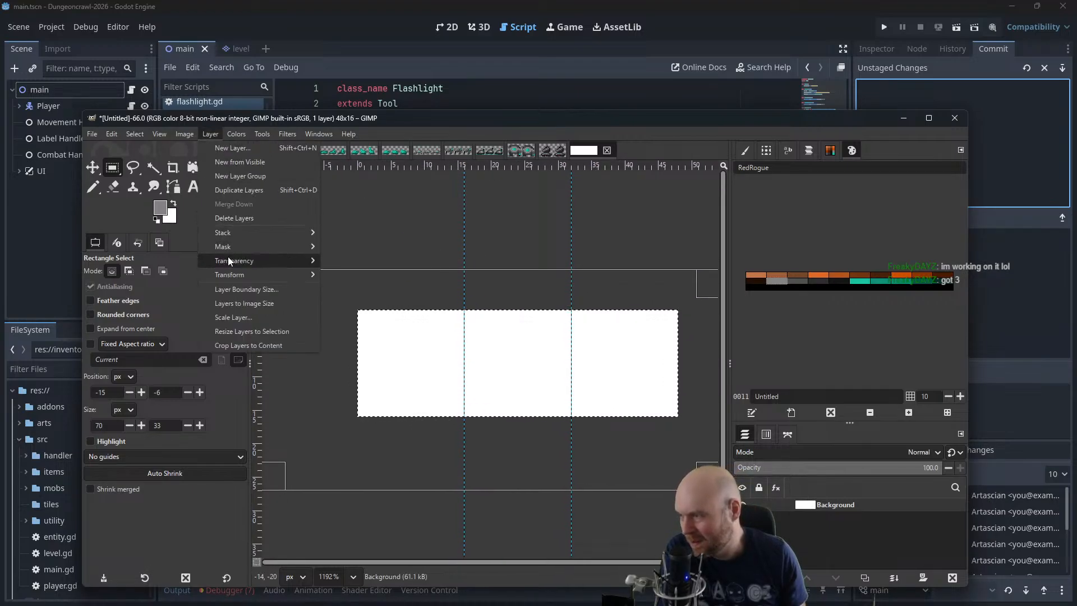
mouse_move(227, 260)
click(365, 261)
key(shift+b)
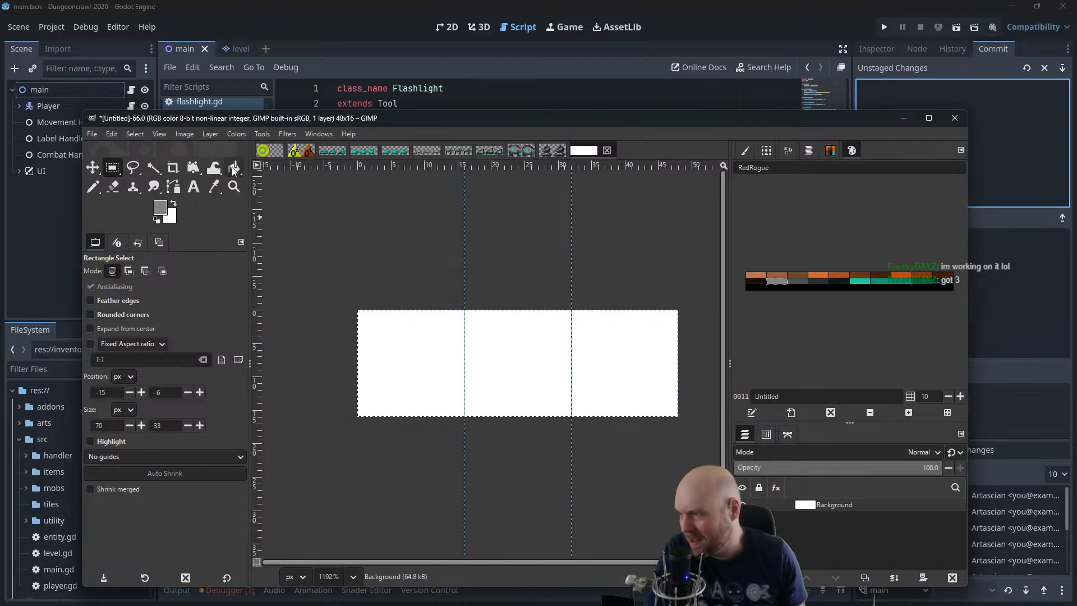
Fill the whole 48x16 px canvas with black using Bucket Fill and the default foreground colour
key(d)
click(395, 374)
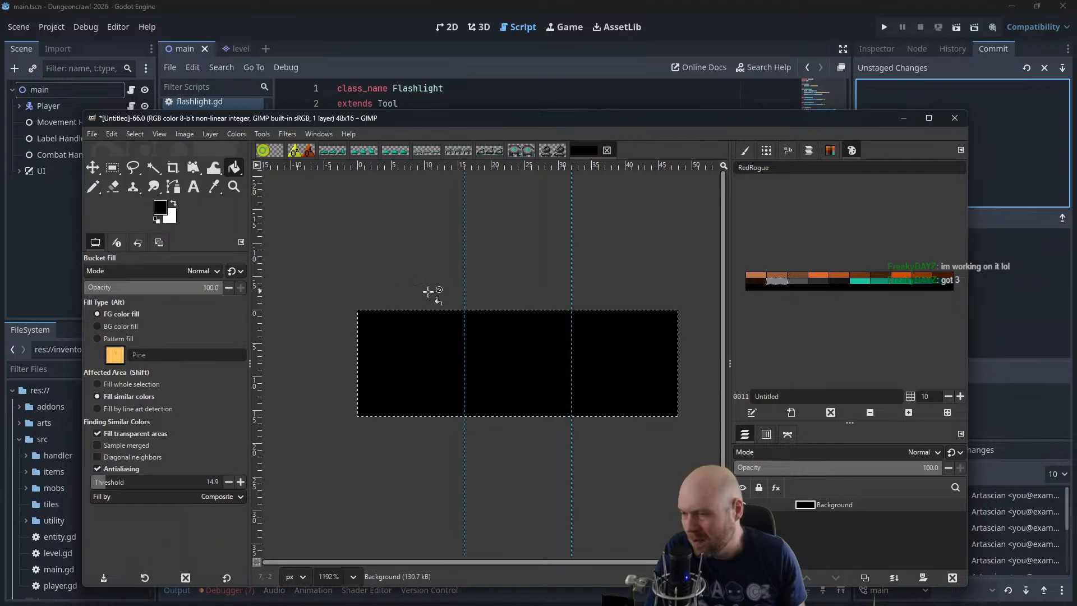
Pencil a small diagonal cluster of light grey 1-pixel dots in the upper middle of the first frame
scroll(459, 322, up, 5)
drag(445, 304, 527, 281)
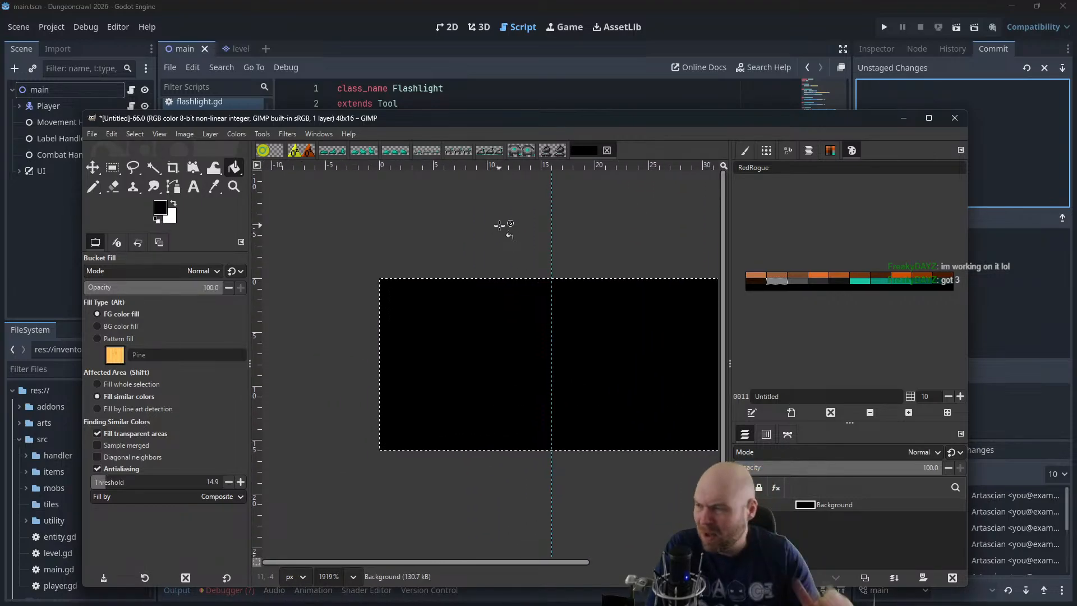
click(92, 186)
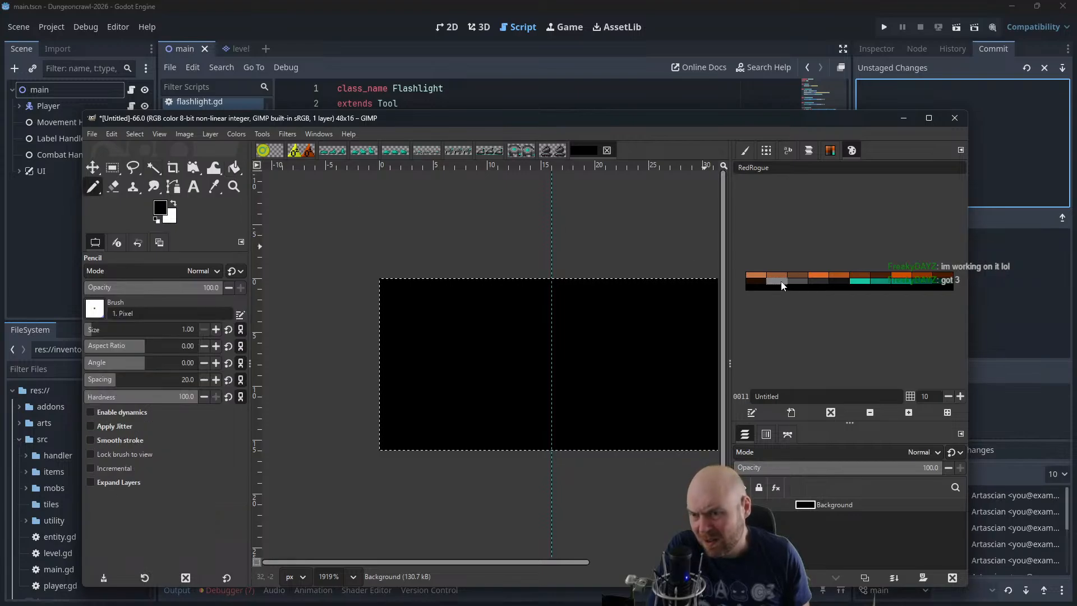
click(782, 282)
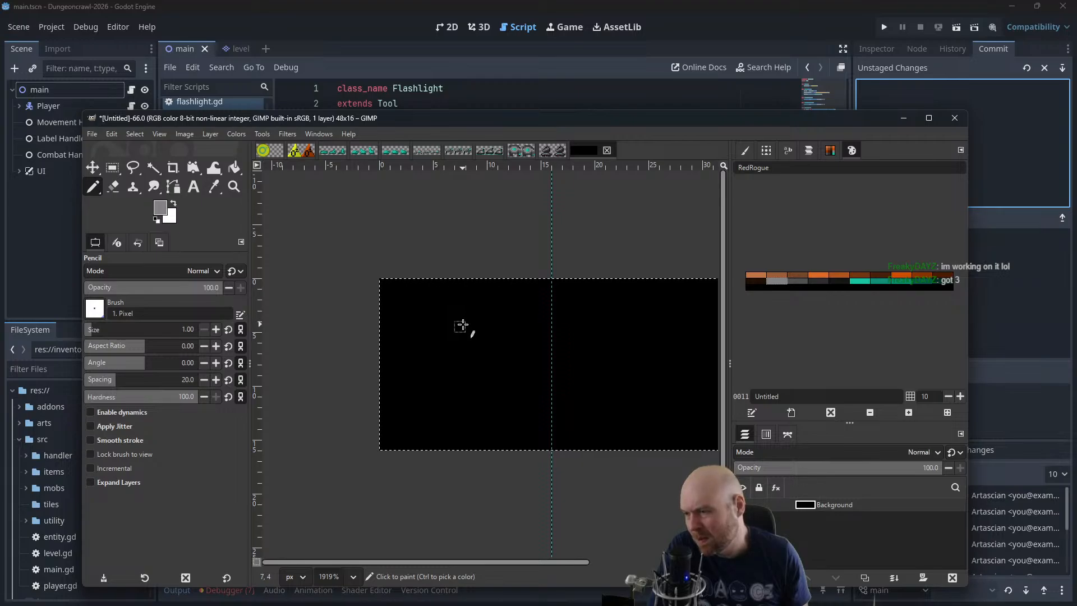
click(438, 336)
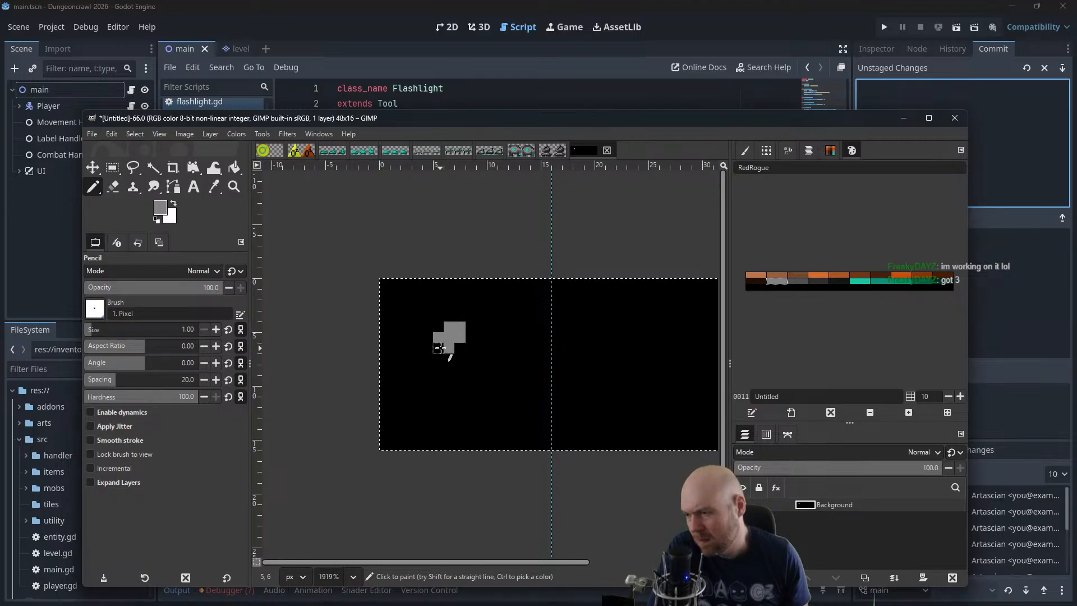
Shade around the light grey cluster in the first frame with medium grey palette pixels using the Pencil
click(797, 281)
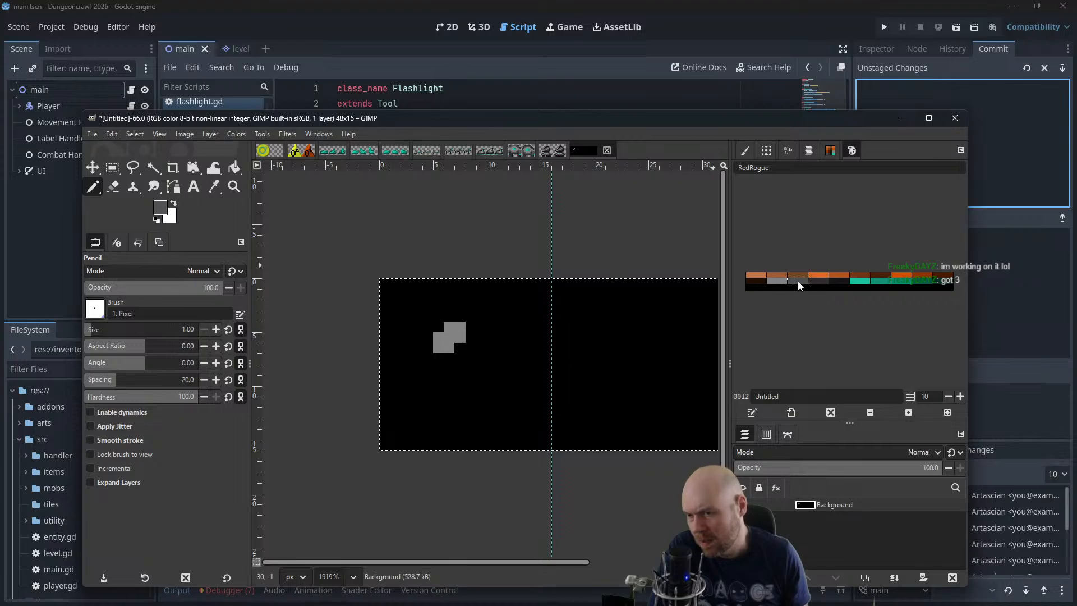
click(444, 326)
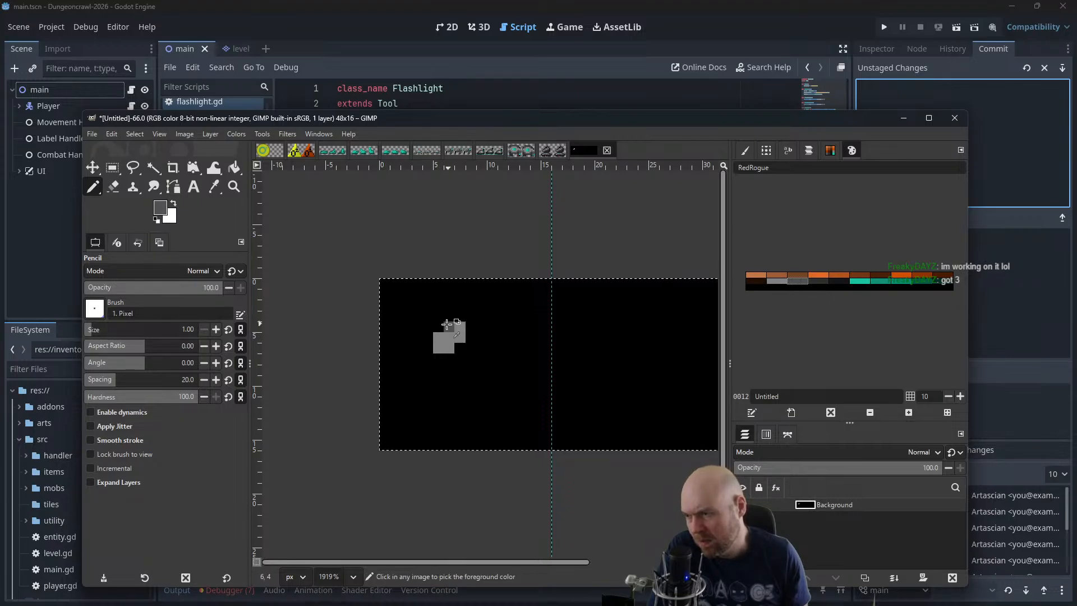
click(441, 326)
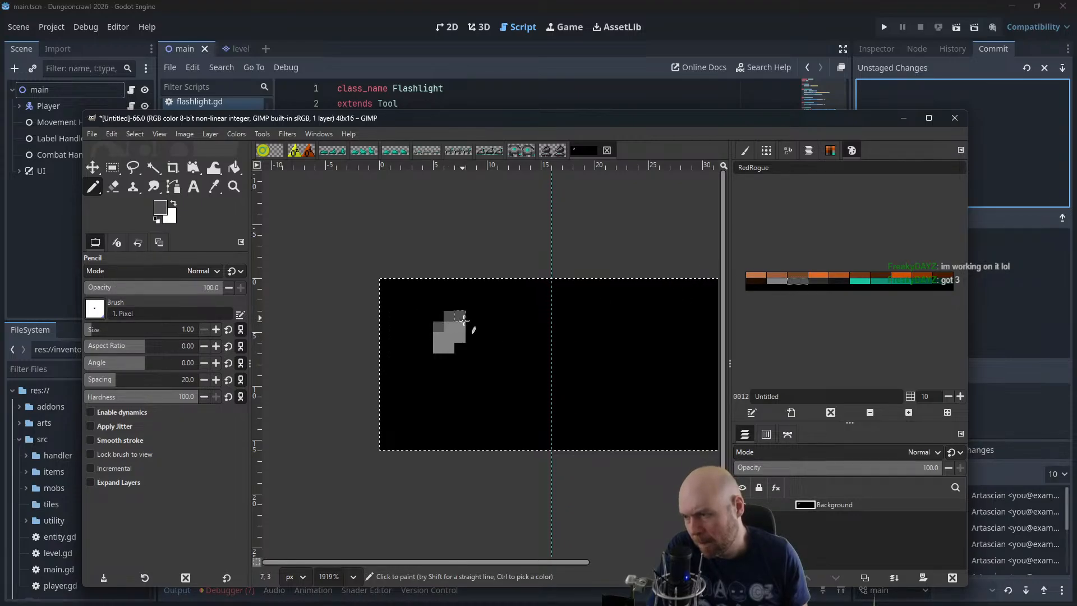
click(463, 320)
click(460, 349)
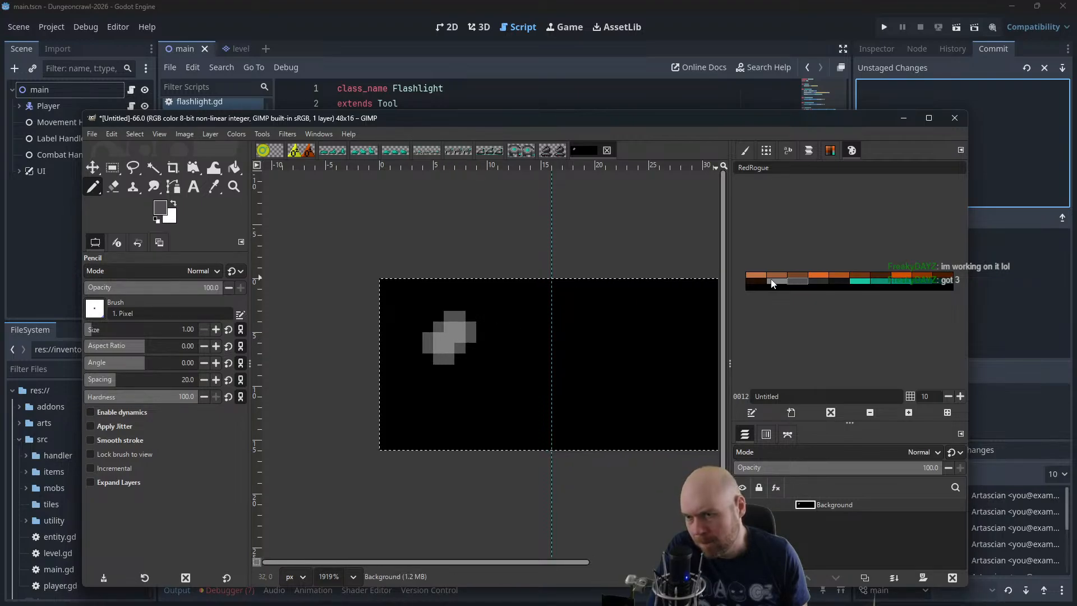
Add dark grey palette pixels along the lower edge of the grey cluster in the first frame
click(820, 281)
click(428, 361)
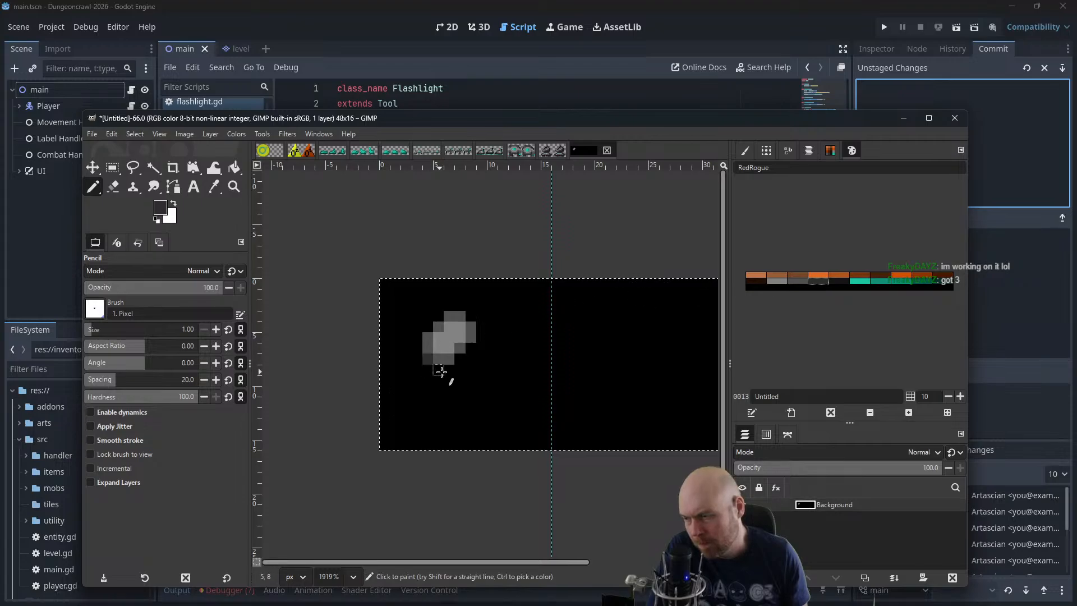
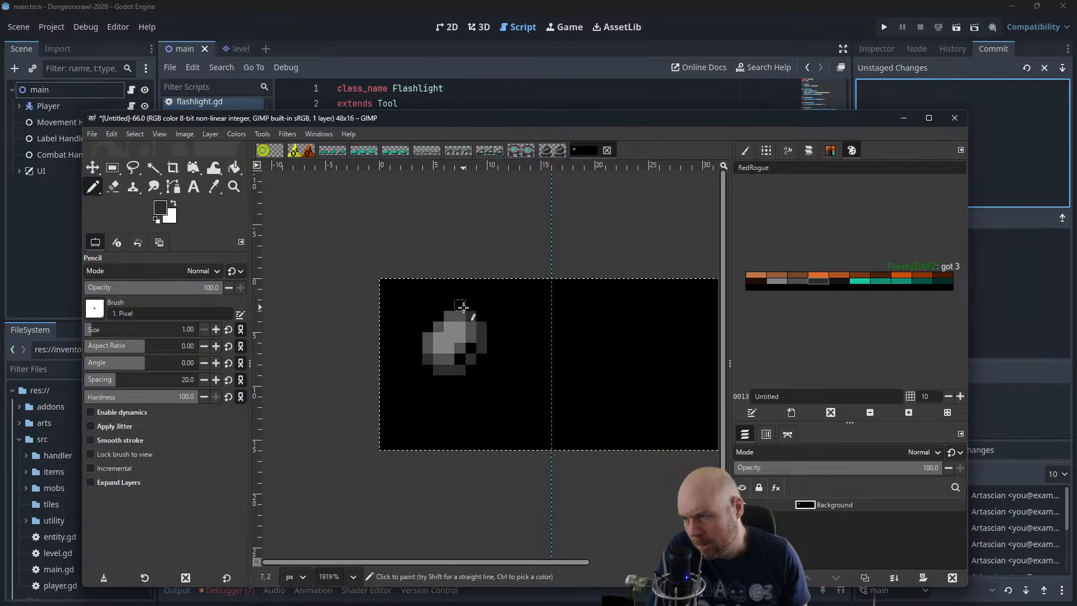
Extend the dark grey shading around the upper-left edge of the first-frame sprite with Pencil pixels
click(427, 319)
click(419, 325)
click(416, 338)
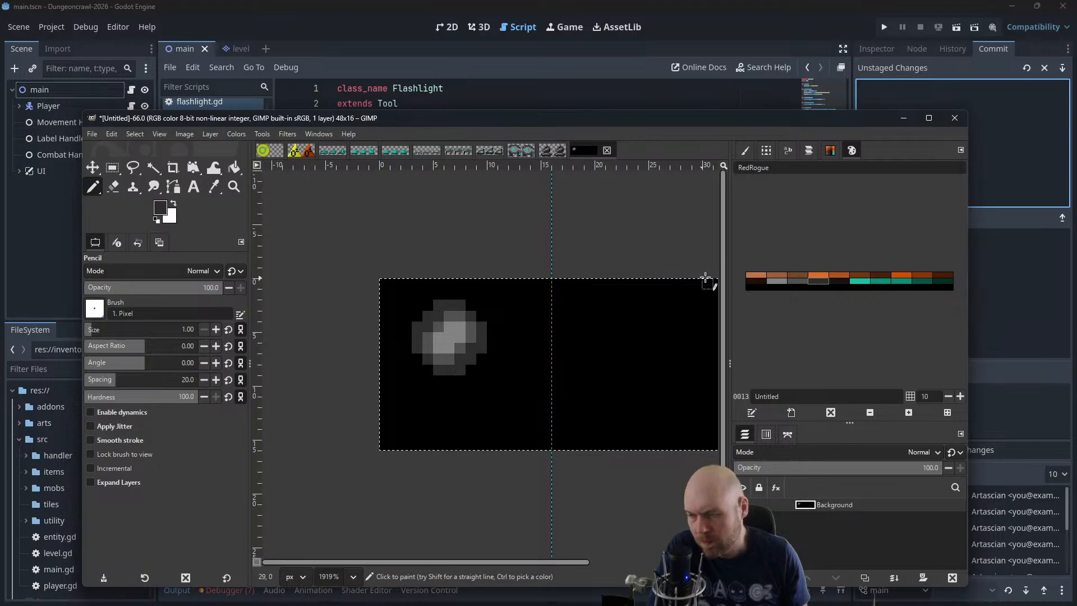
Place one bright teal palette pixel at the centre of the grey sprite in the first frame
click(840, 283)
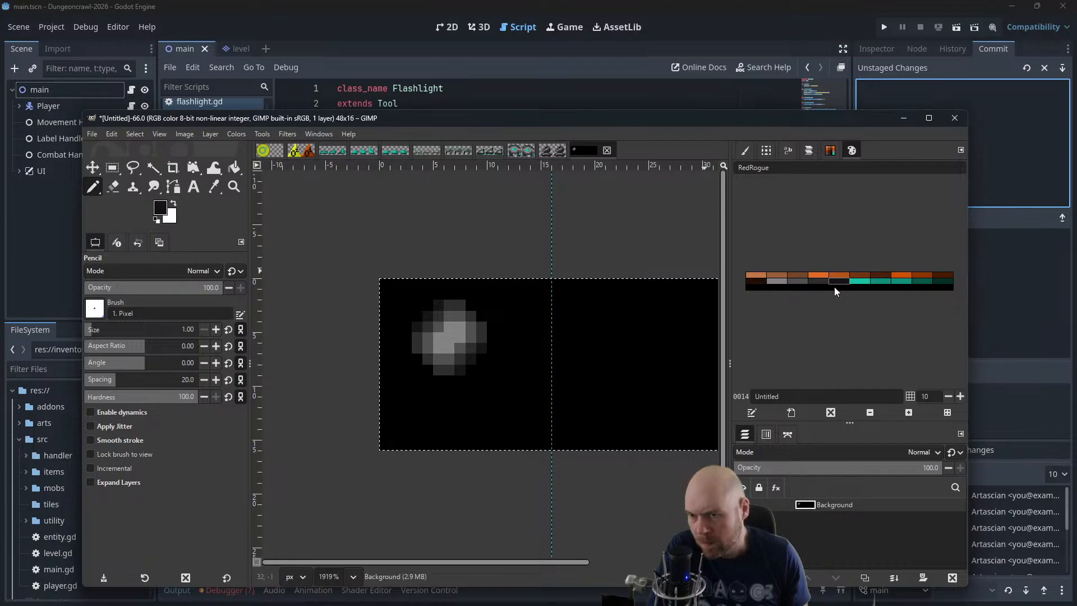
click(856, 283)
click(451, 338)
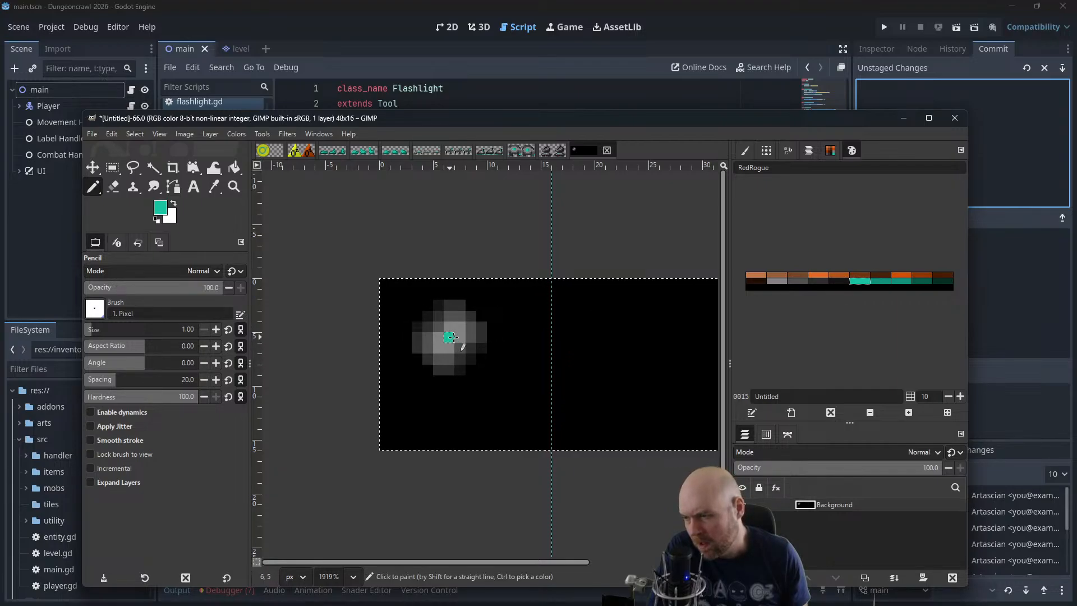
scroll(545, 326, down, 2)
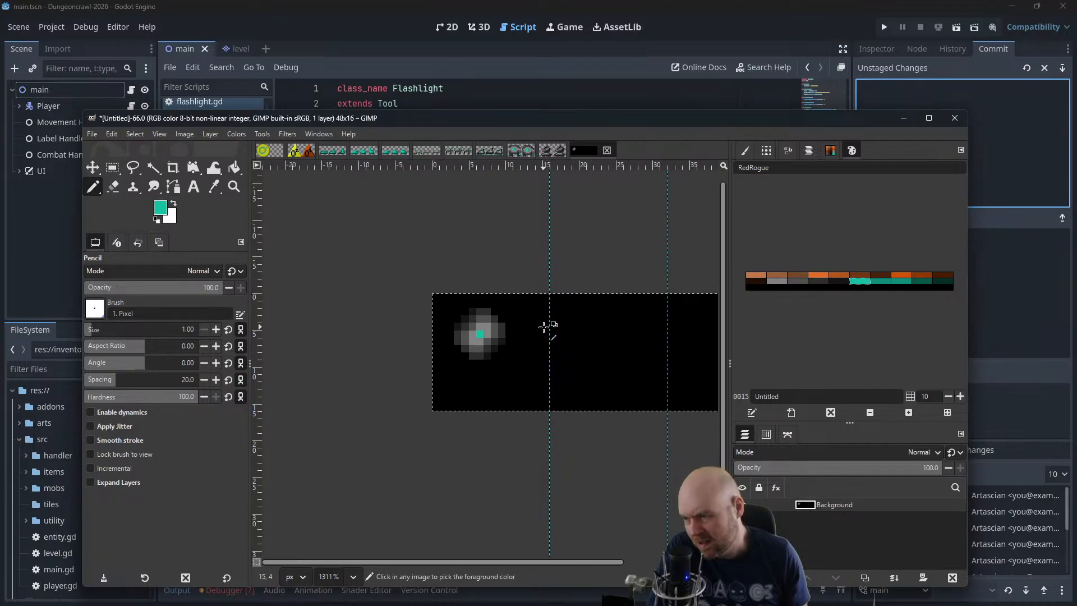
scroll(544, 327, down, 6)
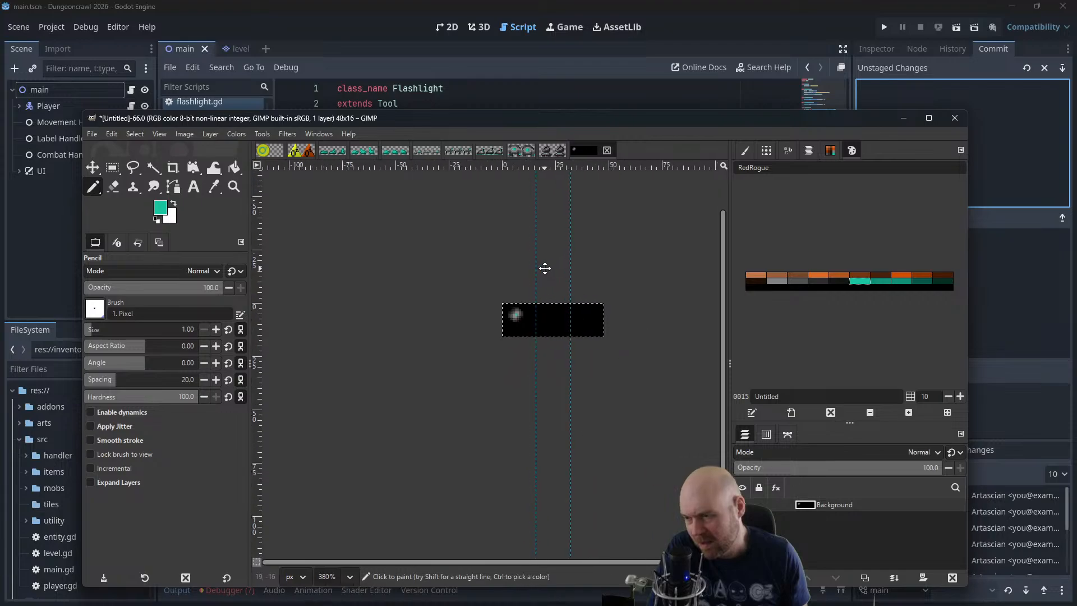
scroll(508, 315, up, 4)
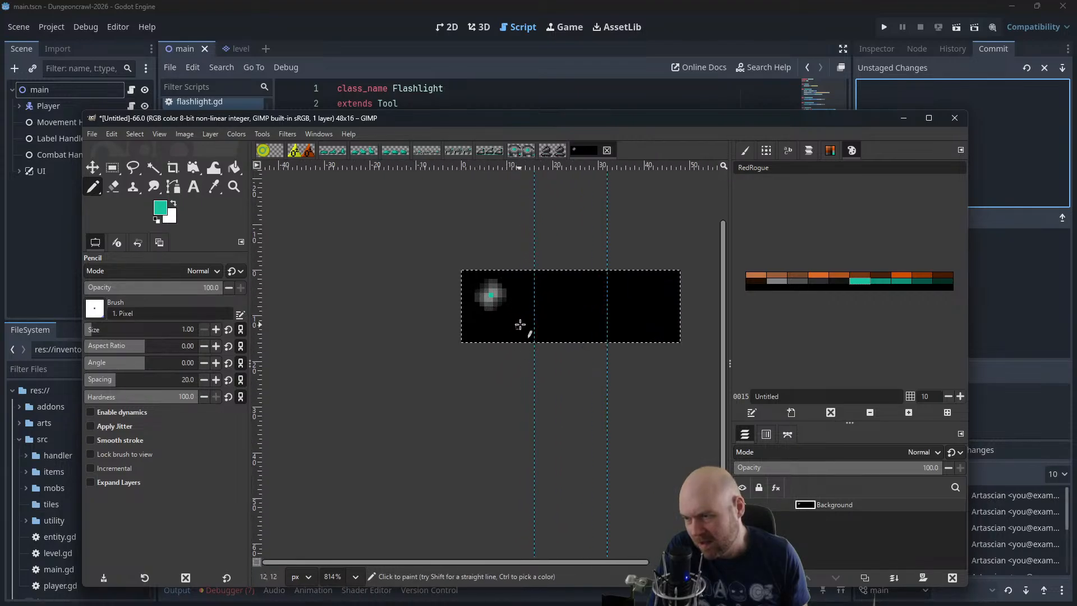
drag(521, 324, 501, 368)
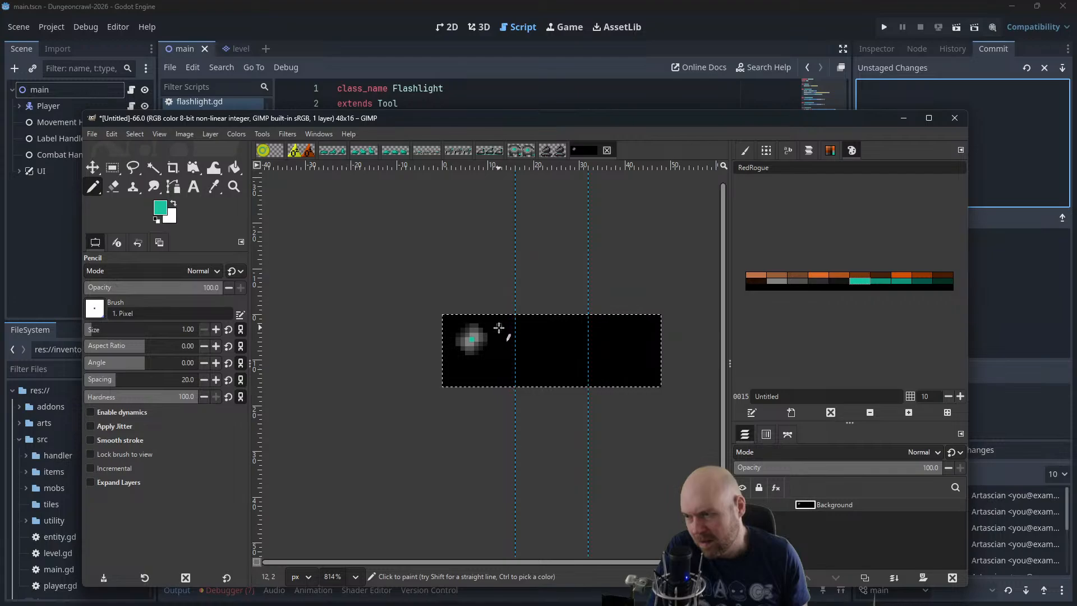
scroll(493, 325, up, 3)
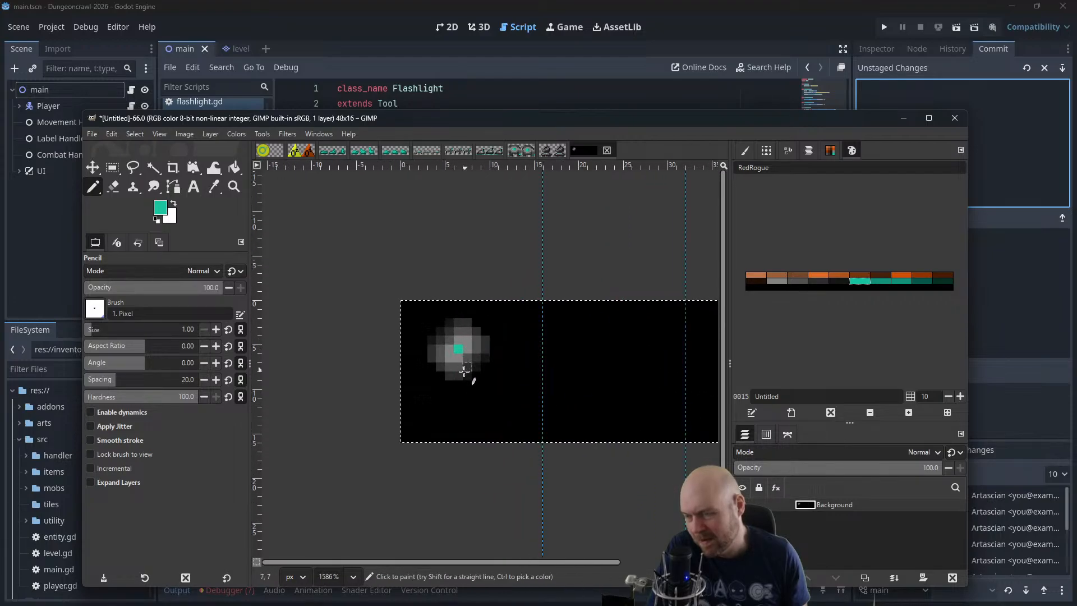
Add dark teal palette pixels at the lower-left and lower-right corners of the first-frame sprite
click(925, 282)
click(432, 367)
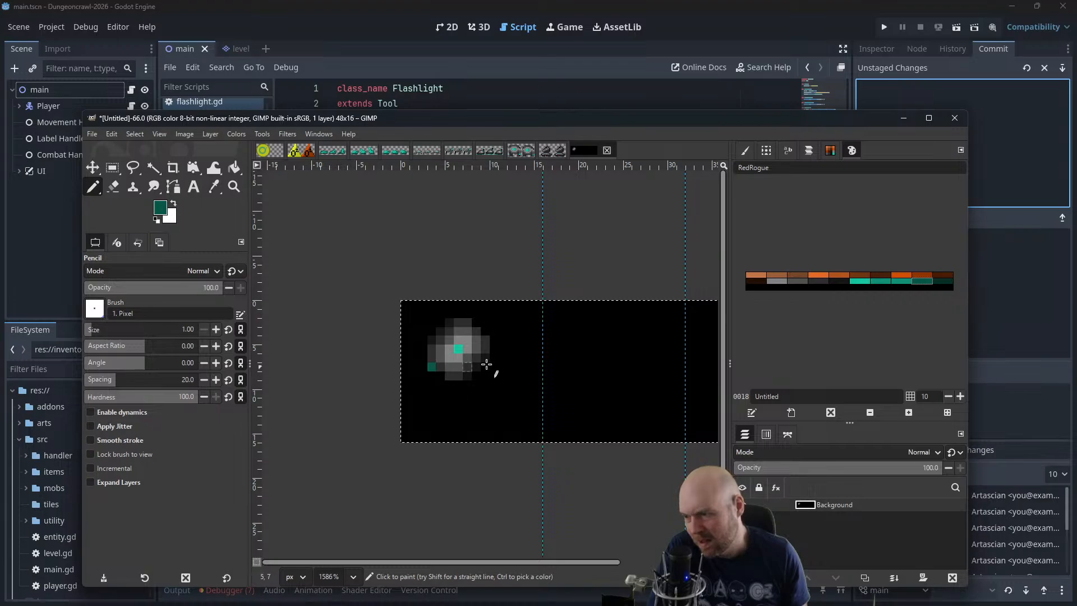
scroll(556, 359, down, 3)
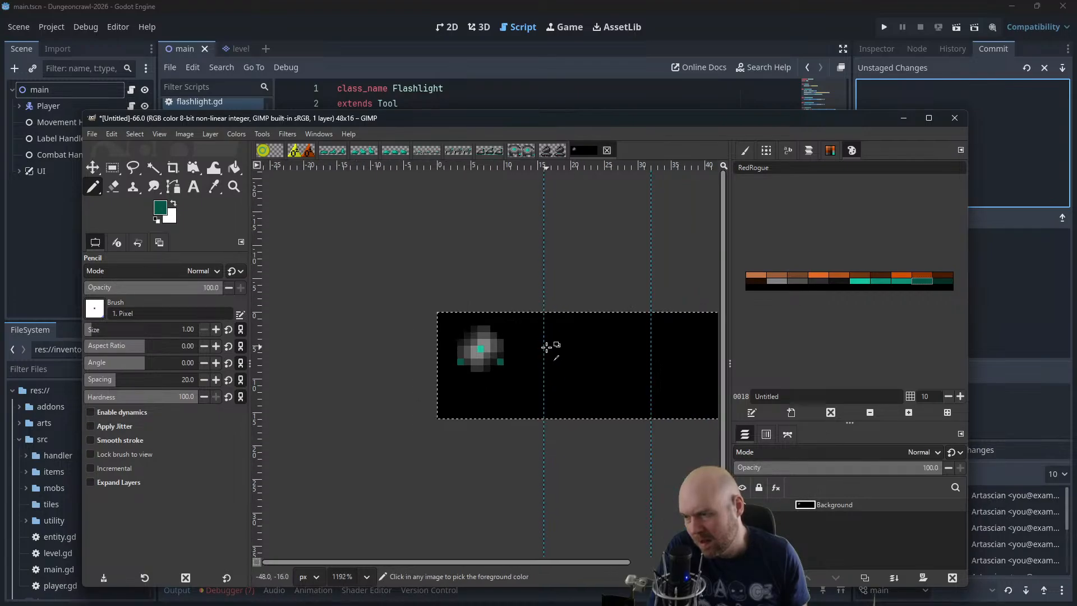
scroll(549, 322, down, 1)
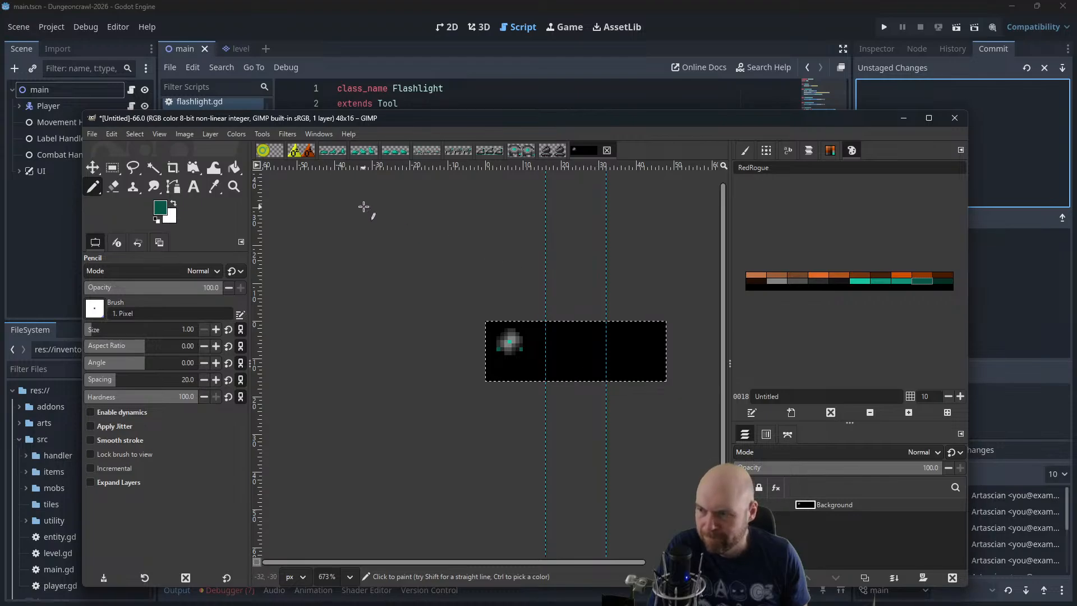
Duplicate the Background layer and move the copy horizontally so its sprite sits in the third frame
scroll(510, 270, up, 5)
key(ctrl+c)
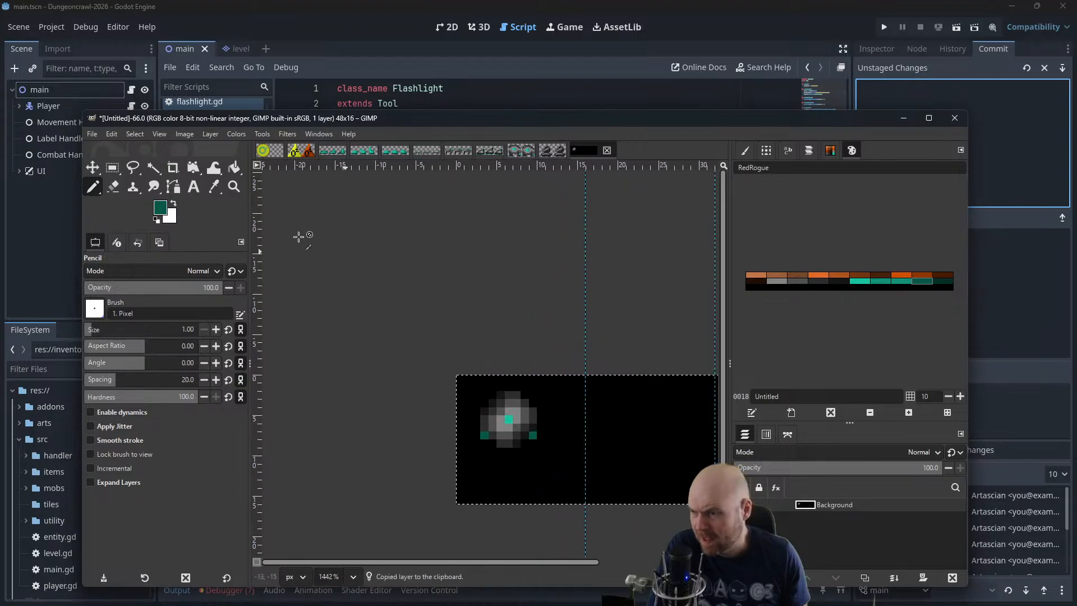
drag(564, 284, 468, 237)
key(ctrl+v)
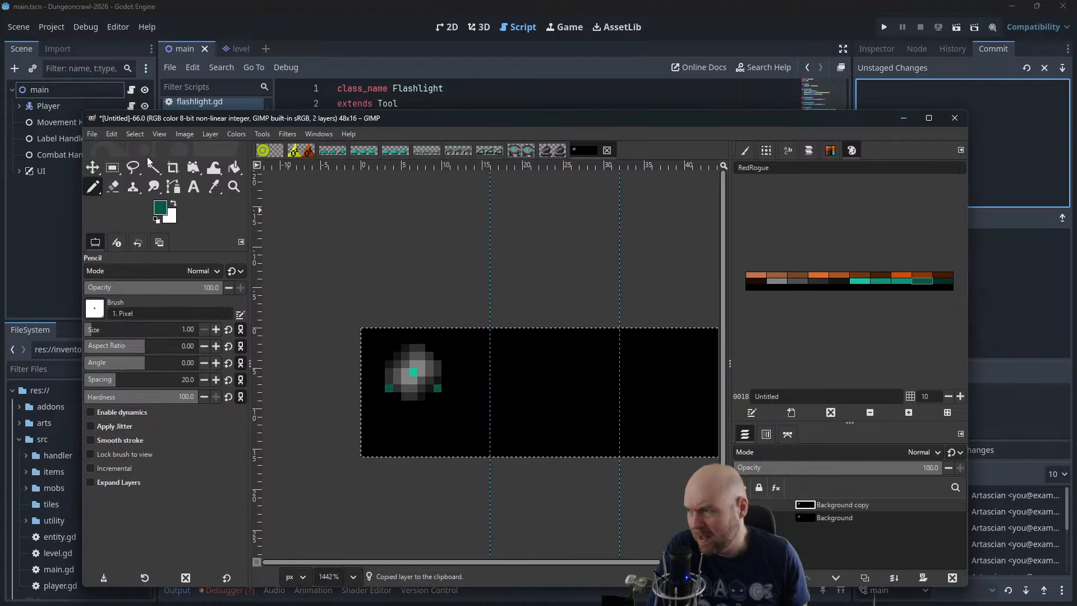
click(93, 167)
drag(414, 359, 546, 366)
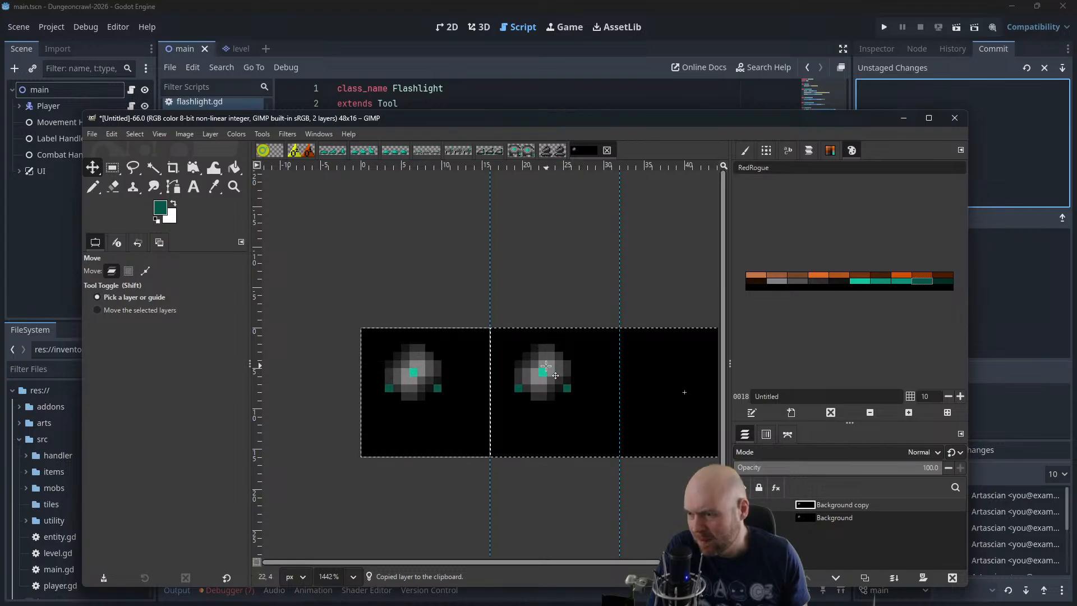
drag(544, 259, 477, 214)
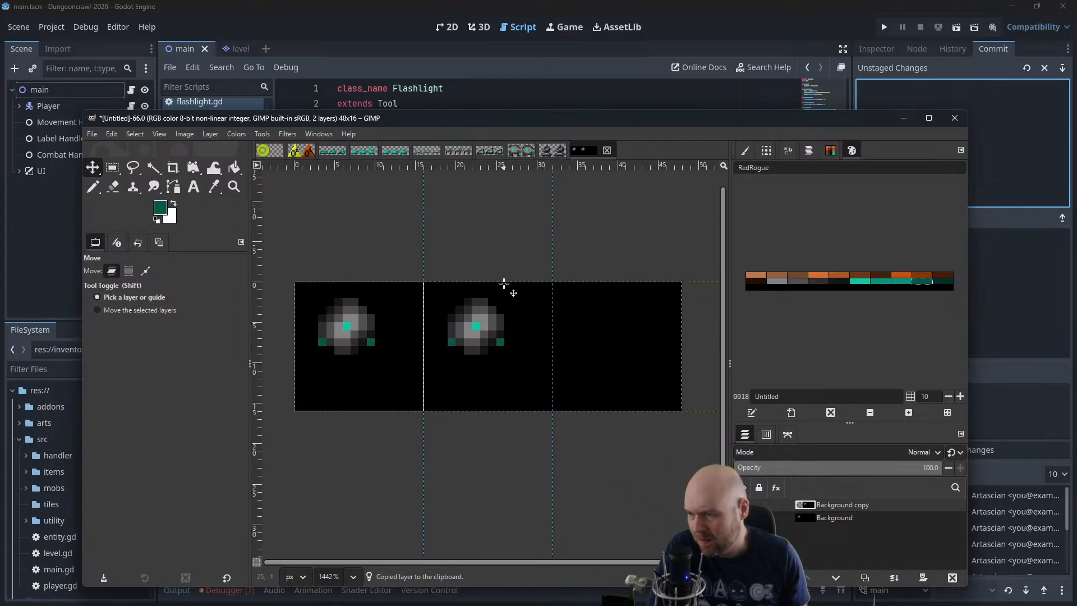
drag(487, 336, 641, 338)
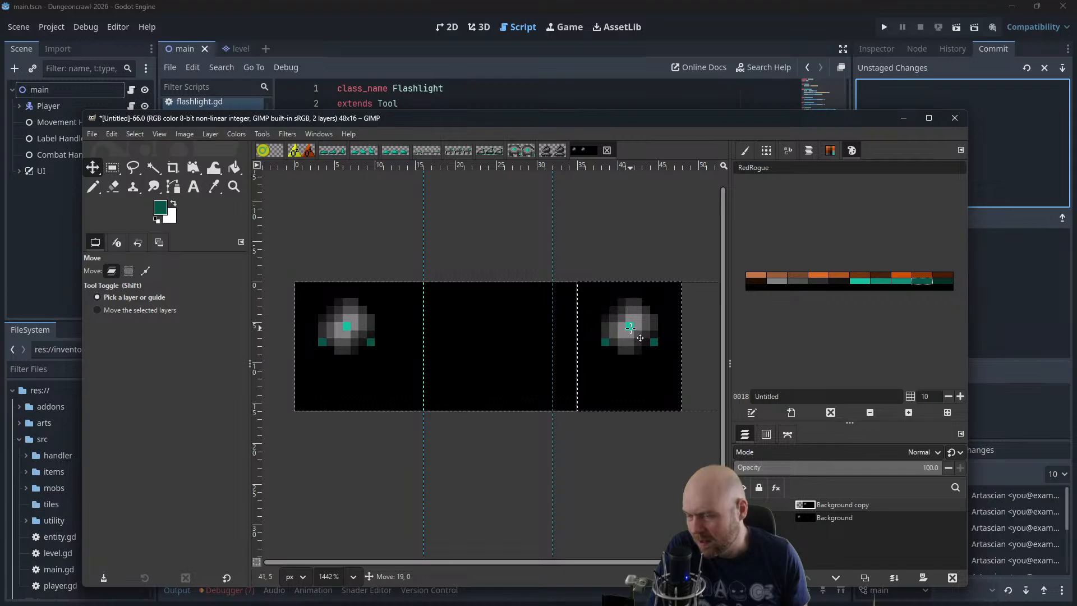
Duplicate the shifted layer, order the duplicate beneath it, and shift its sprite down within the second frame
click(818, 505)
key(ctrl+c)
key(ctrl+v)
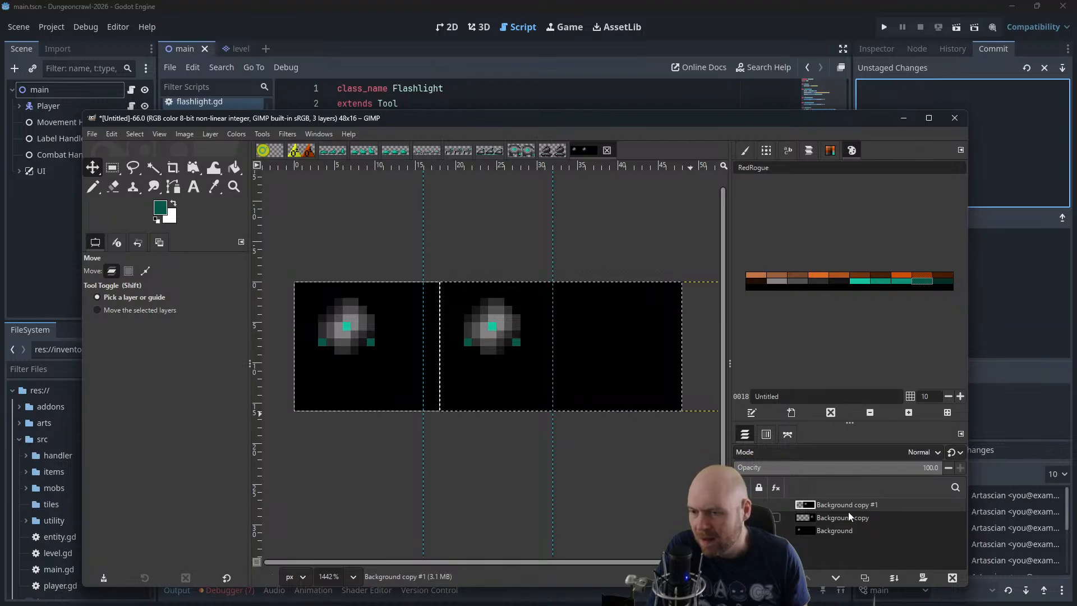
drag(849, 512, 830, 526)
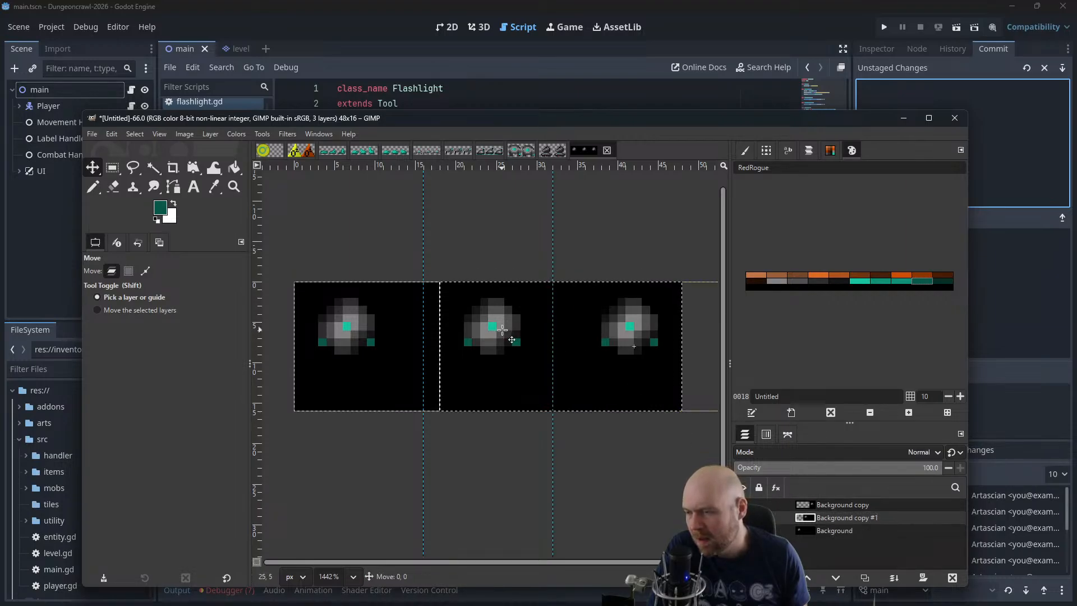
drag(499, 327, 499, 367)
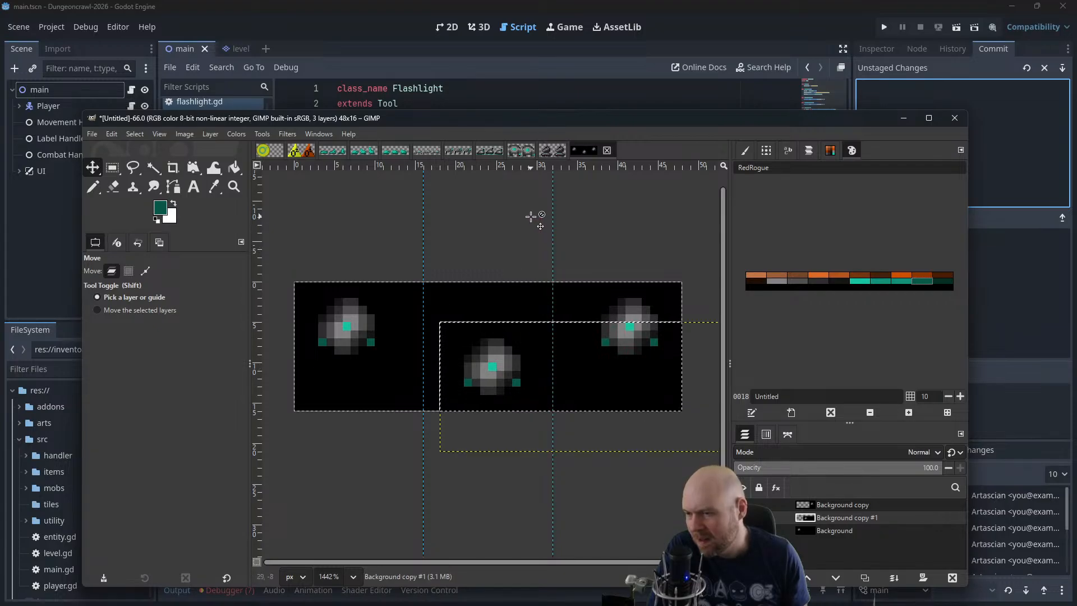
Merge both Background copies down into the Background layer
right_click(820, 526)
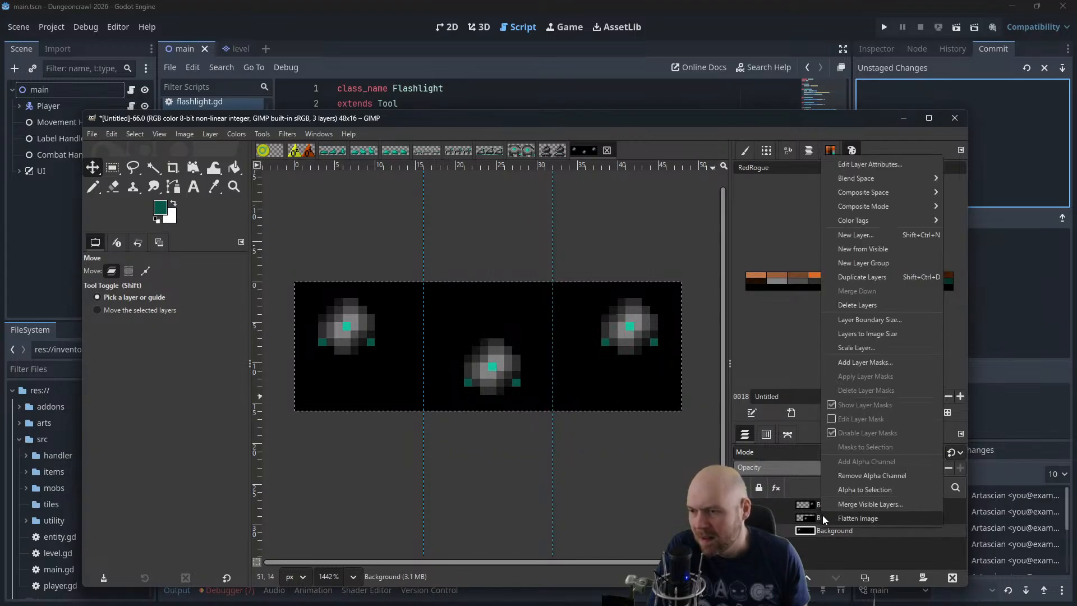
click(817, 510)
right_click(816, 511)
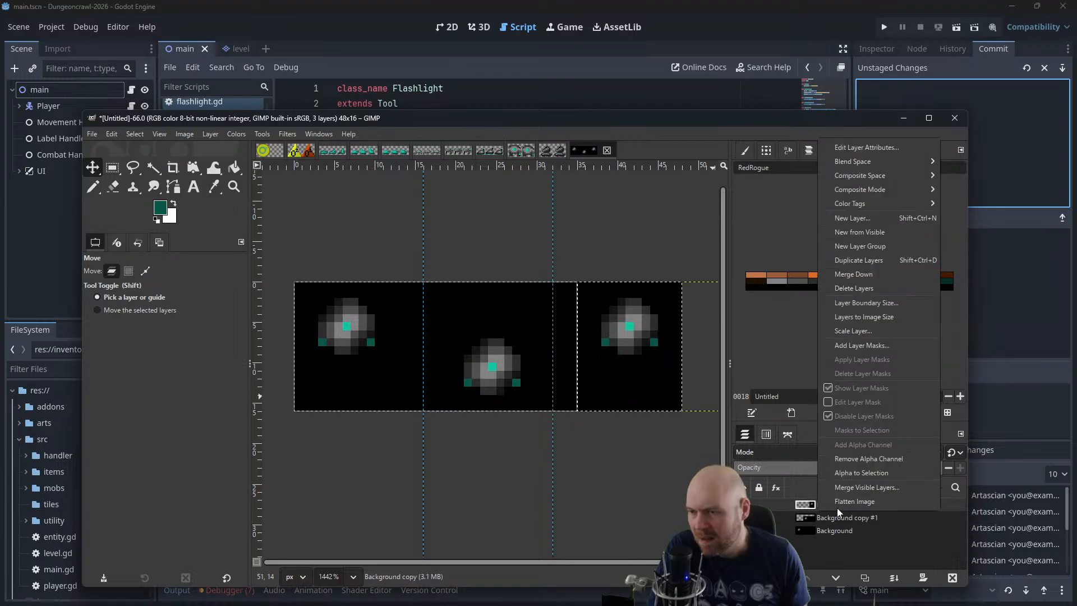
click(870, 274)
right_click(837, 496)
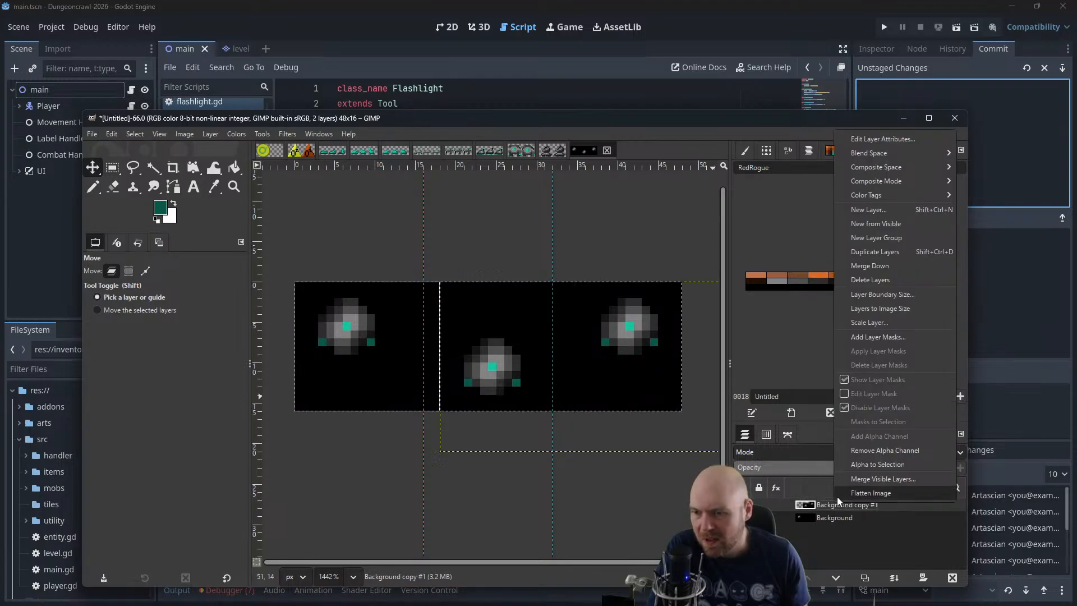
click(884, 270)
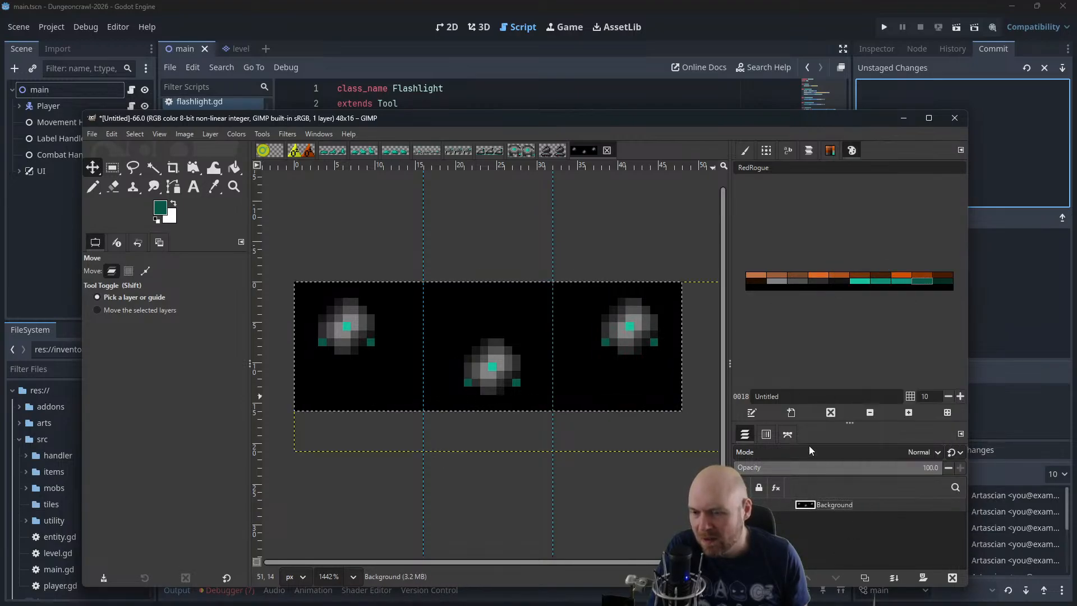
Cut the second and third frames out with Rectangle Select and paste each as its own layer
key(r)
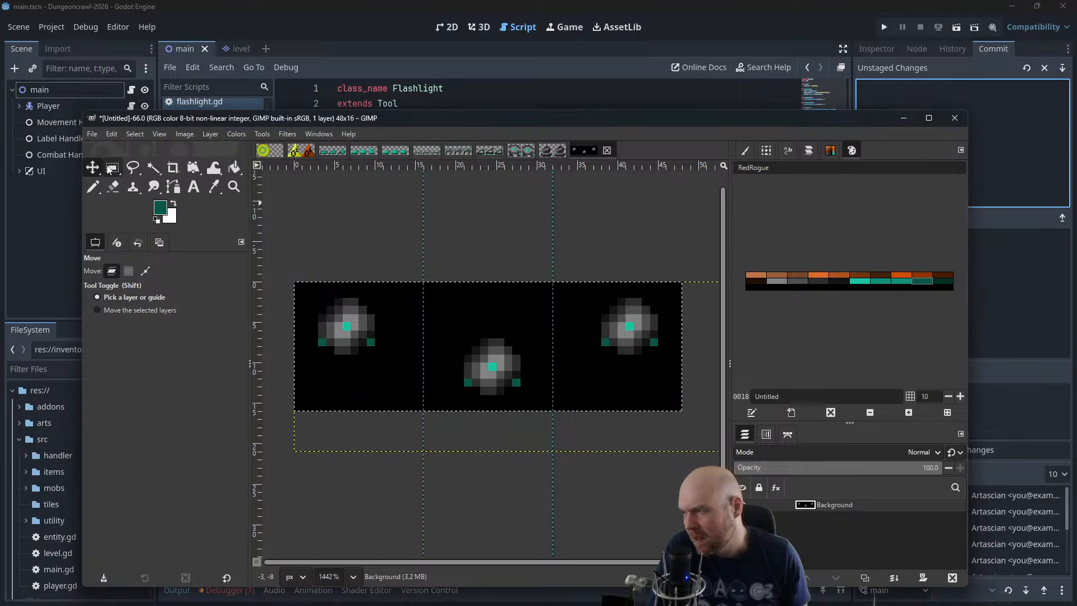
drag(427, 272, 552, 428)
key(ctrl+x)
key(ctrl+v)
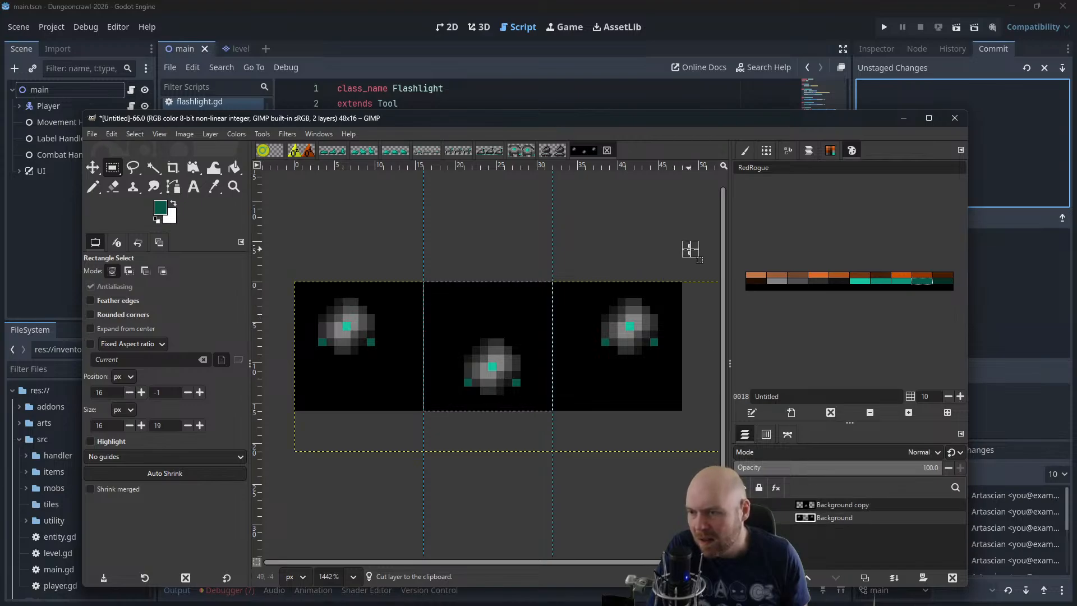
drag(692, 248, 556, 435)
key(ctrl+x)
key(ctrl+v)
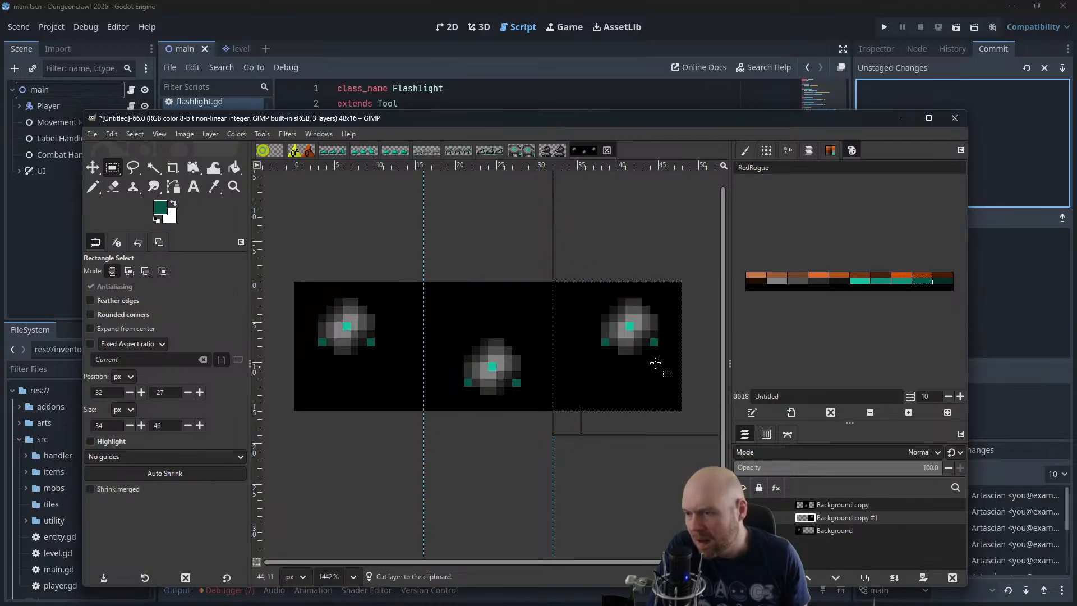
Put the third-frame layer on top of the stack and move both cut frame layers over the first frame
drag(830, 521, 827, 503)
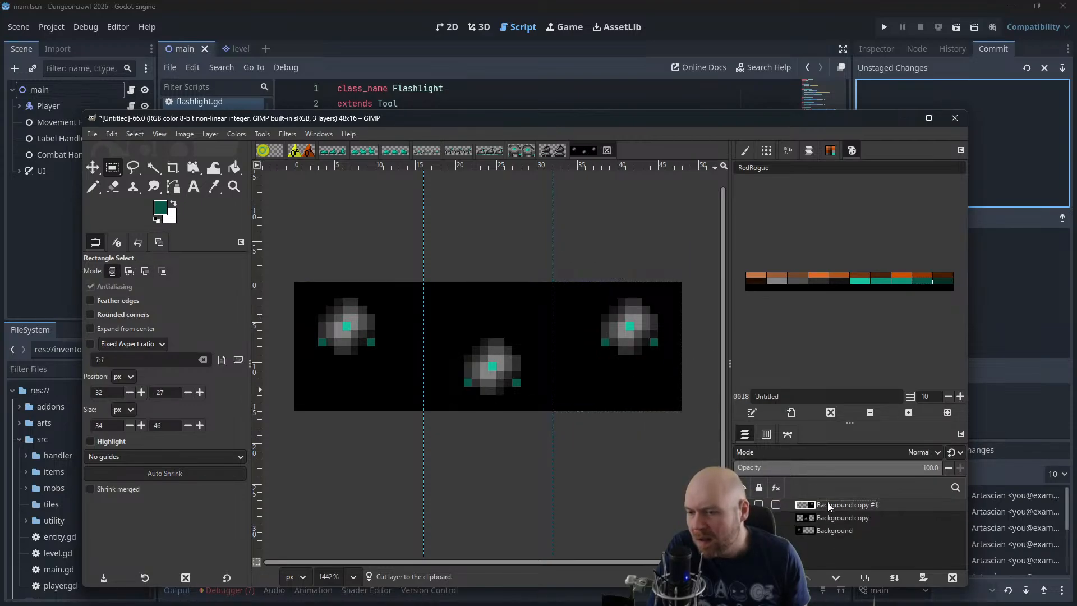
click(813, 518)
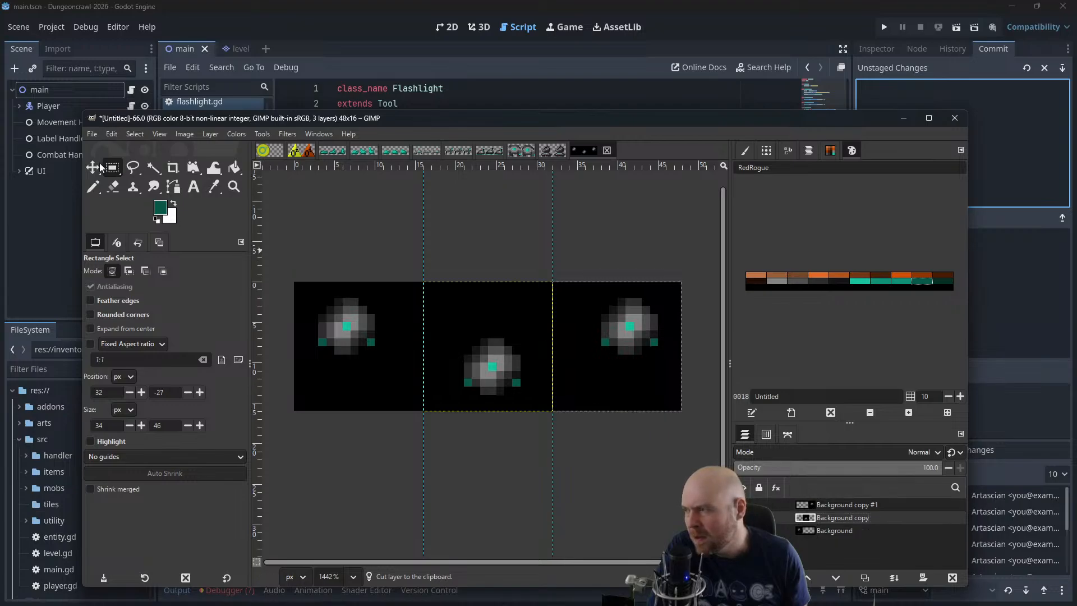
key(m)
drag(506, 357, 376, 357)
click(858, 503)
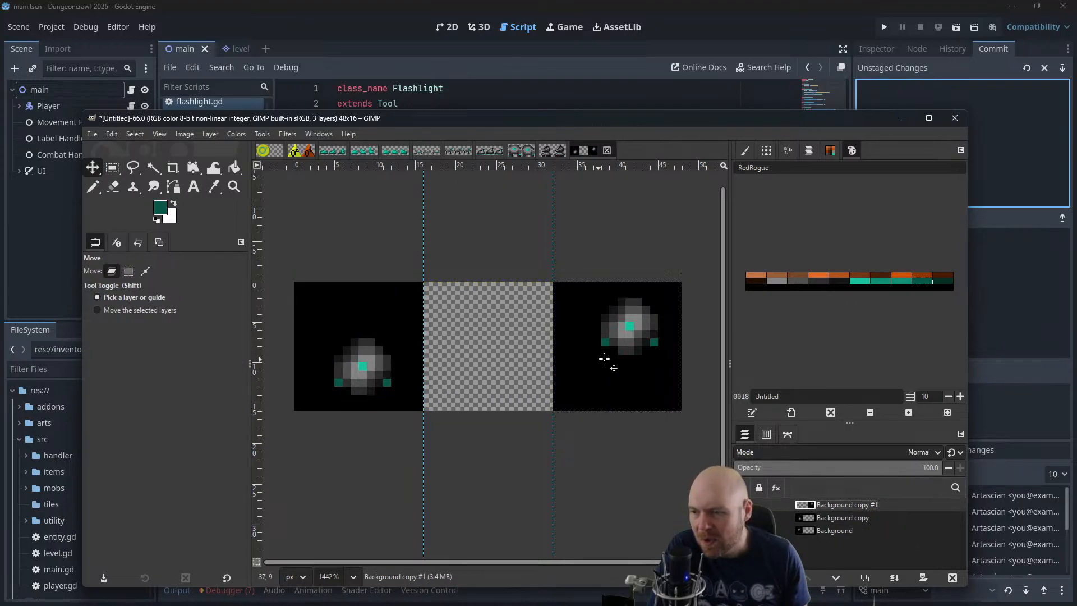
drag(603, 358, 352, 360)
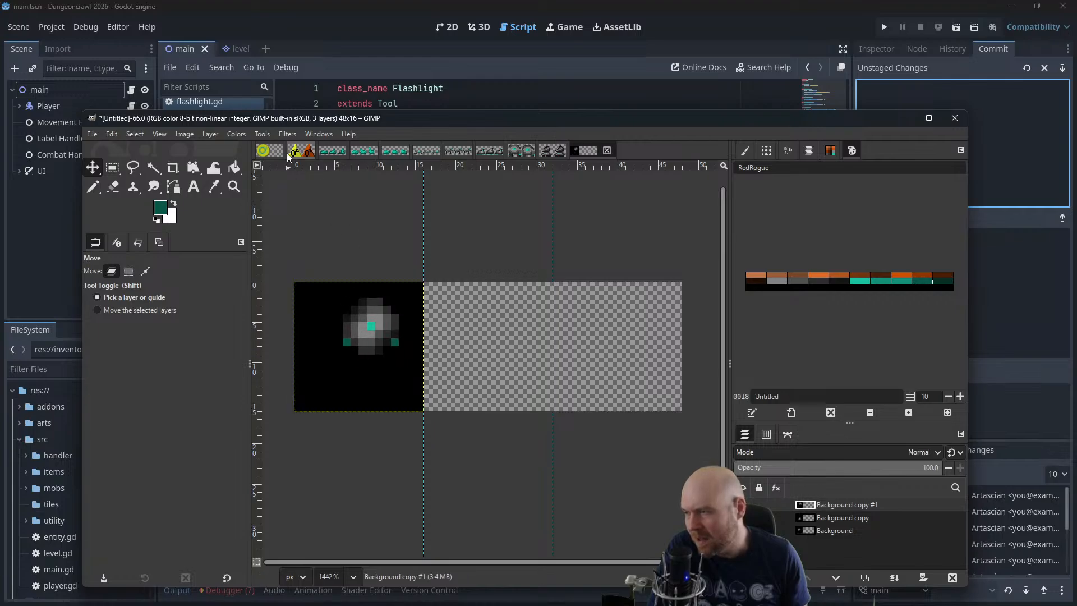
Play the layers as an animation in an enlarged Animation Playback window at 400% zoom, then close the preview
click(287, 134)
mouse_move(313, 403)
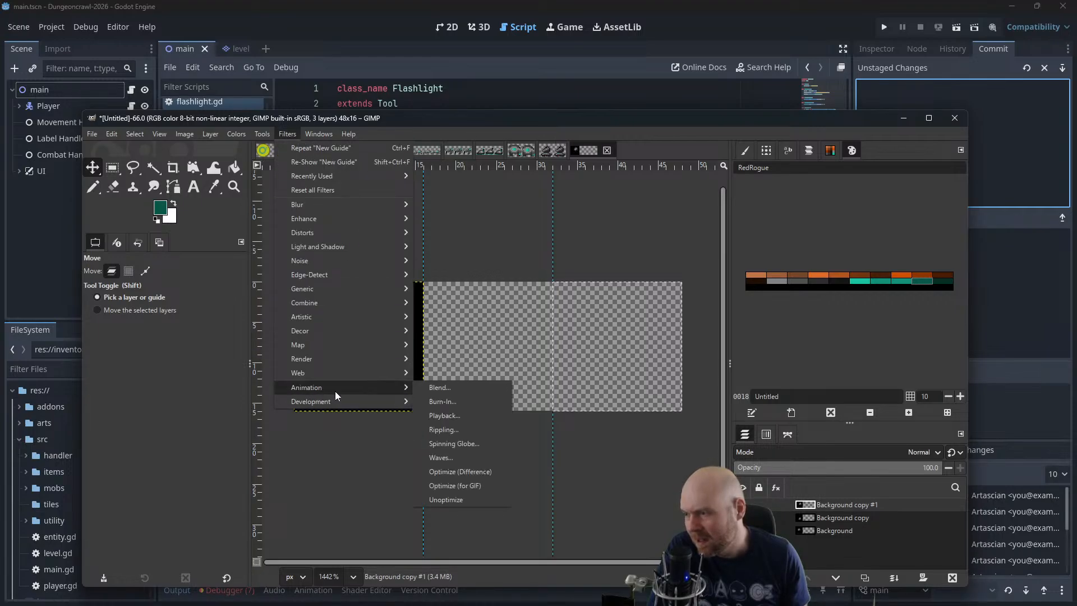
click(462, 421)
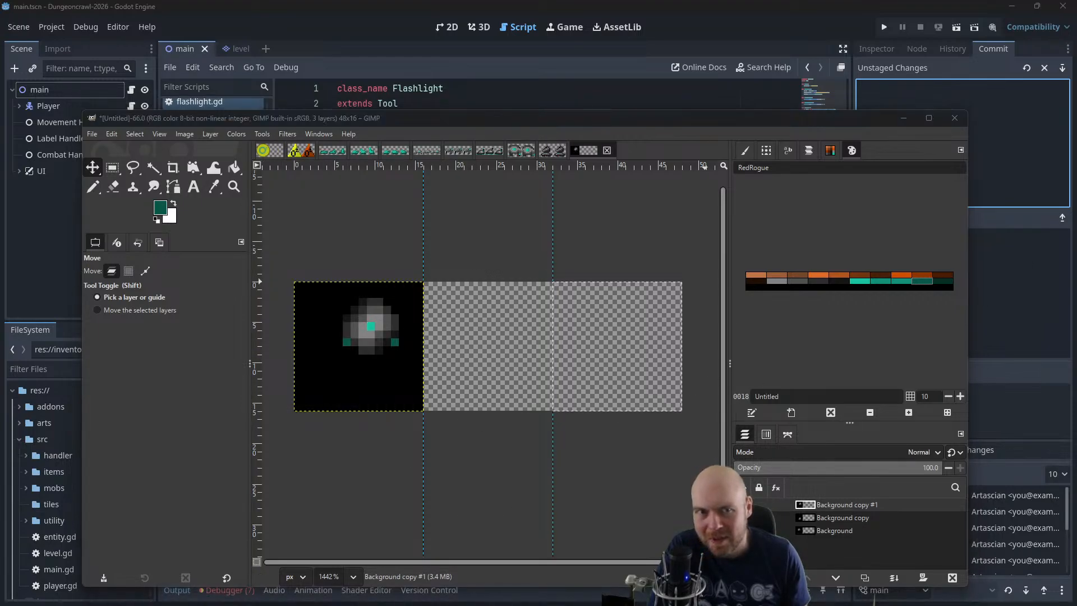
drag(444, 290, 351, 250)
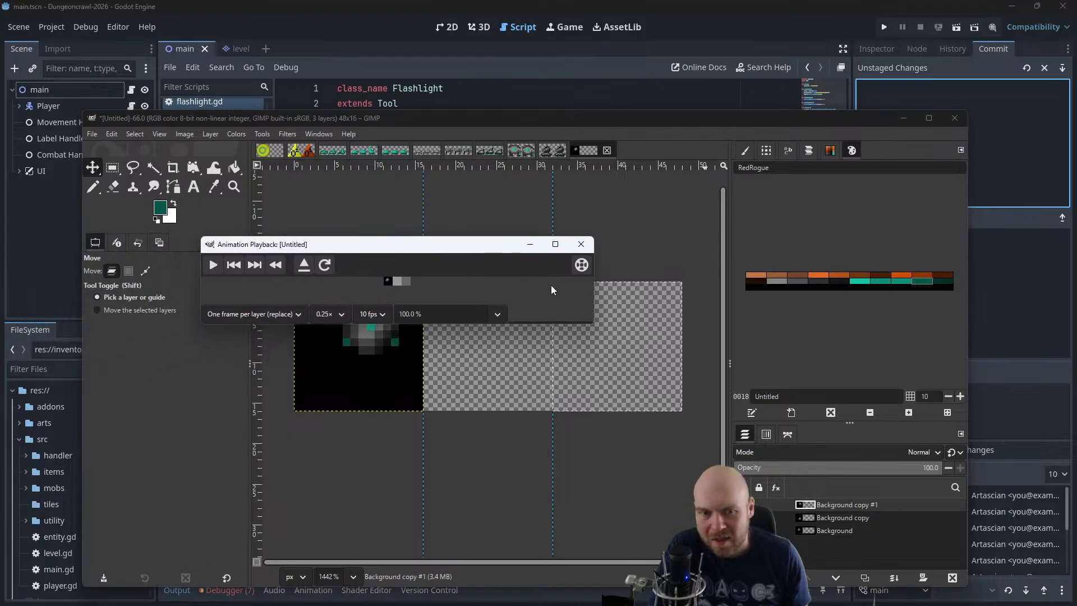
drag(591, 323, 811, 493)
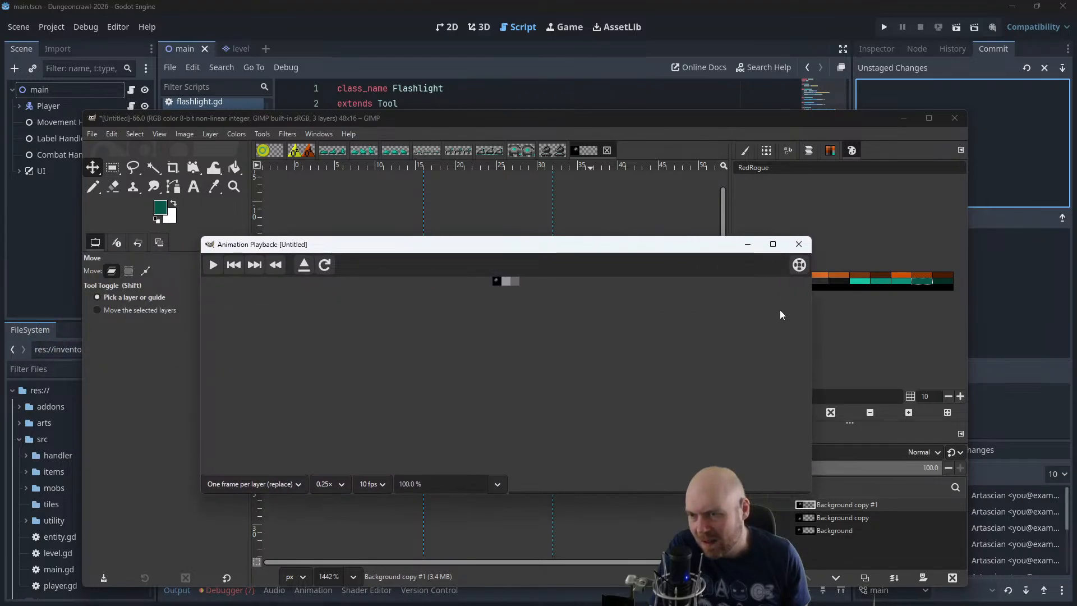
text(400)
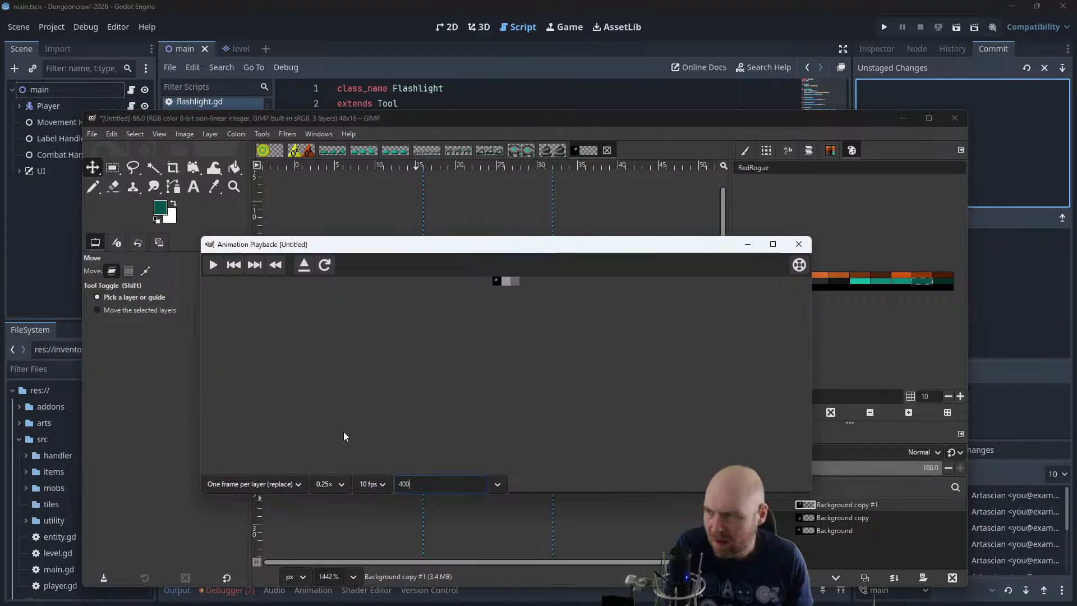
key(Return)
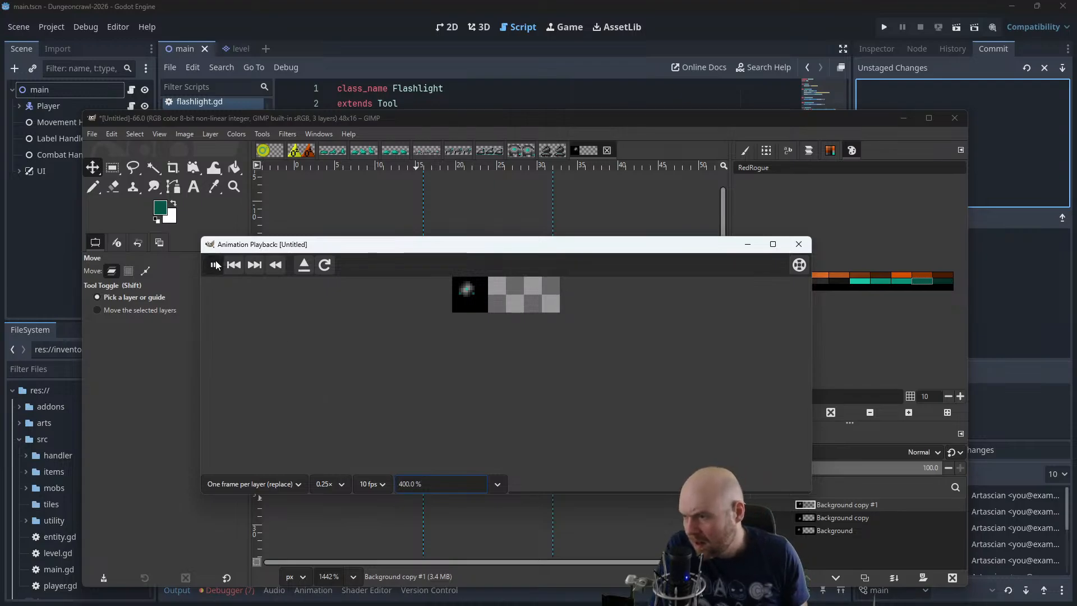
click(212, 266)
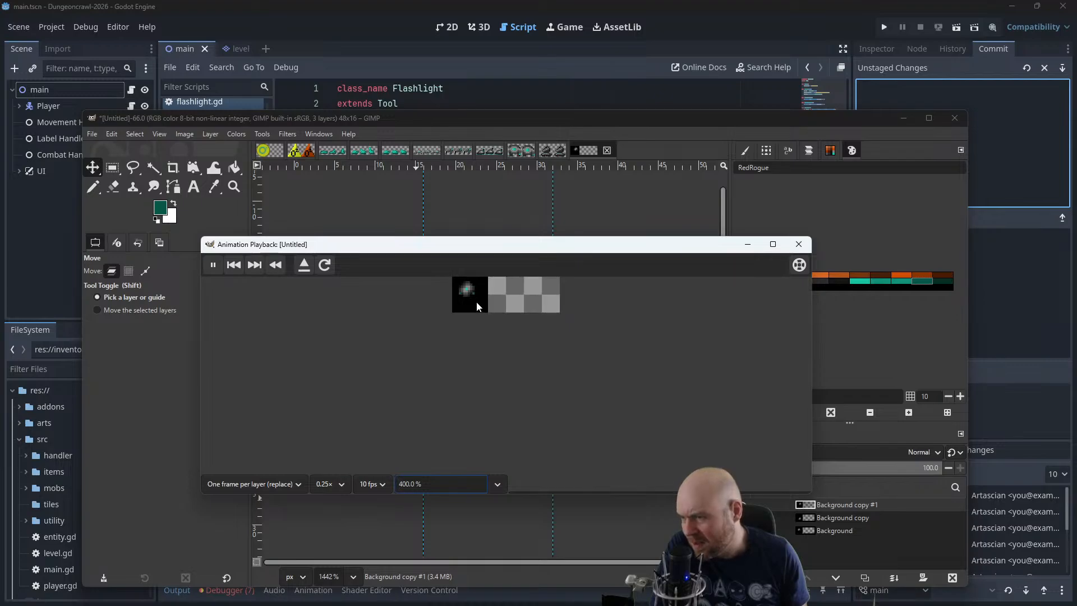
click(798, 244)
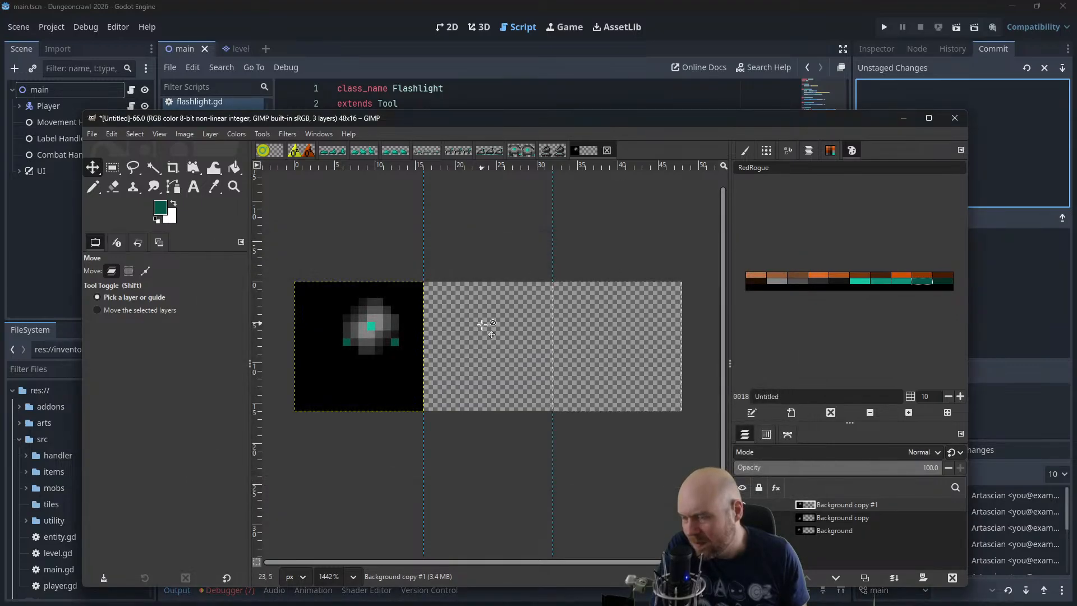
Move the top layer back to the third frame and the Background copy layer to the second frame, raised about 3 px
click(847, 531)
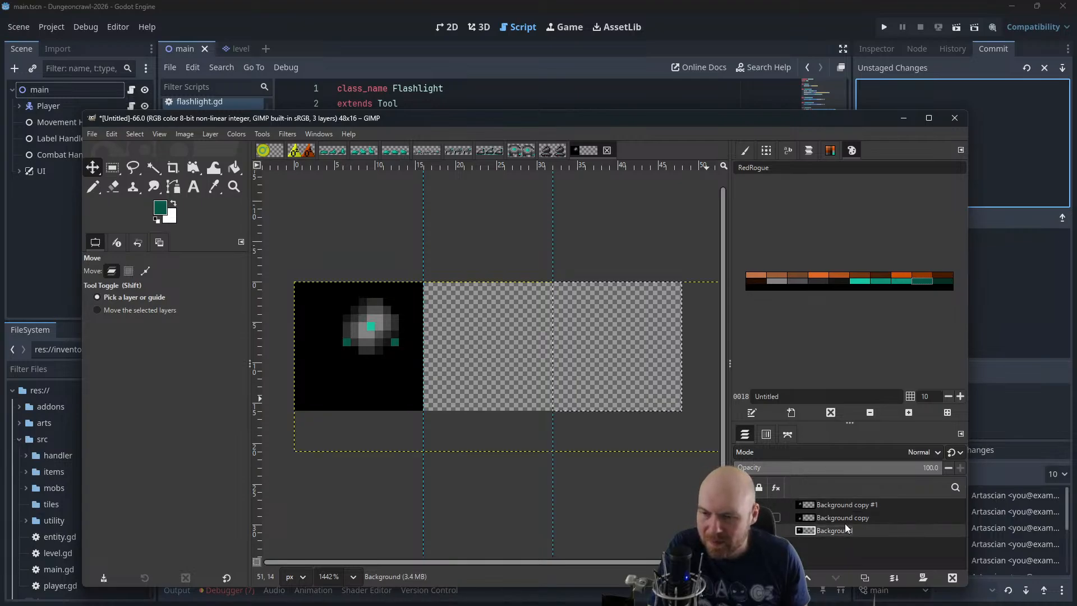
click(842, 518)
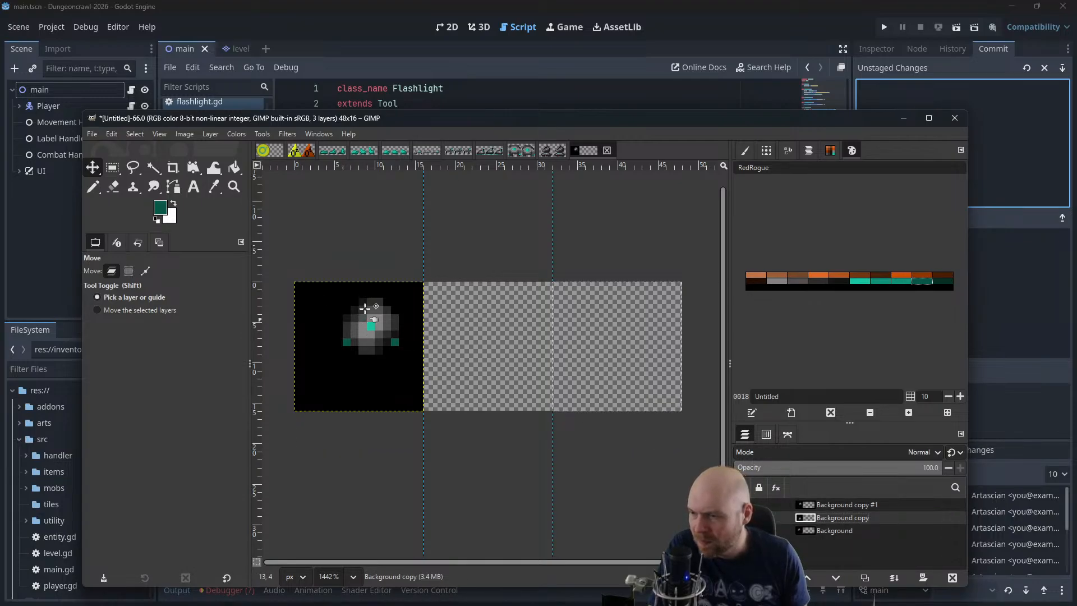
drag(364, 308, 643, 329)
click(864, 519)
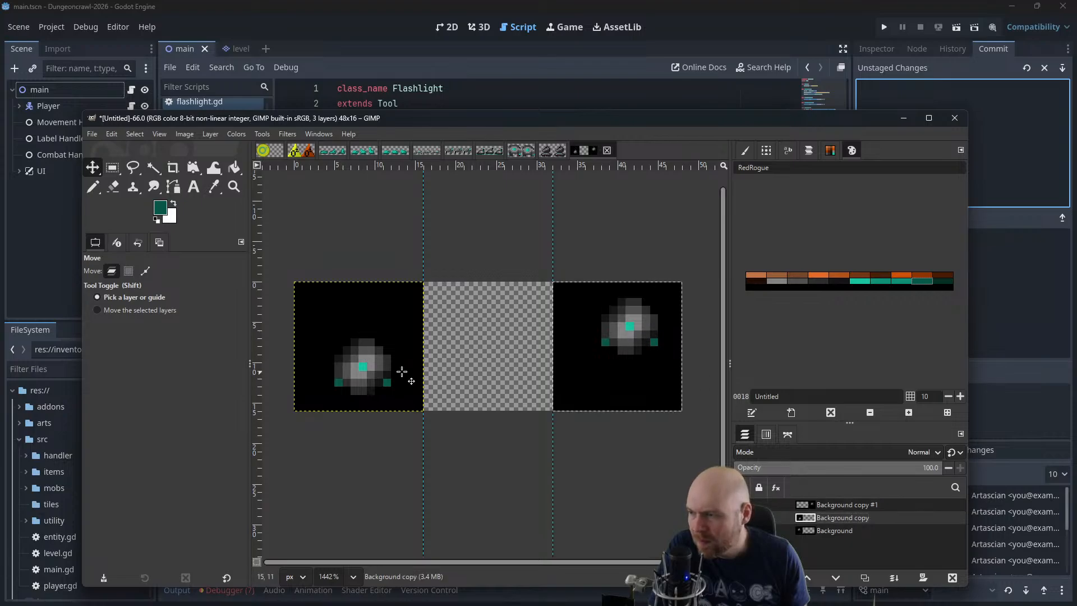
drag(396, 374, 521, 353)
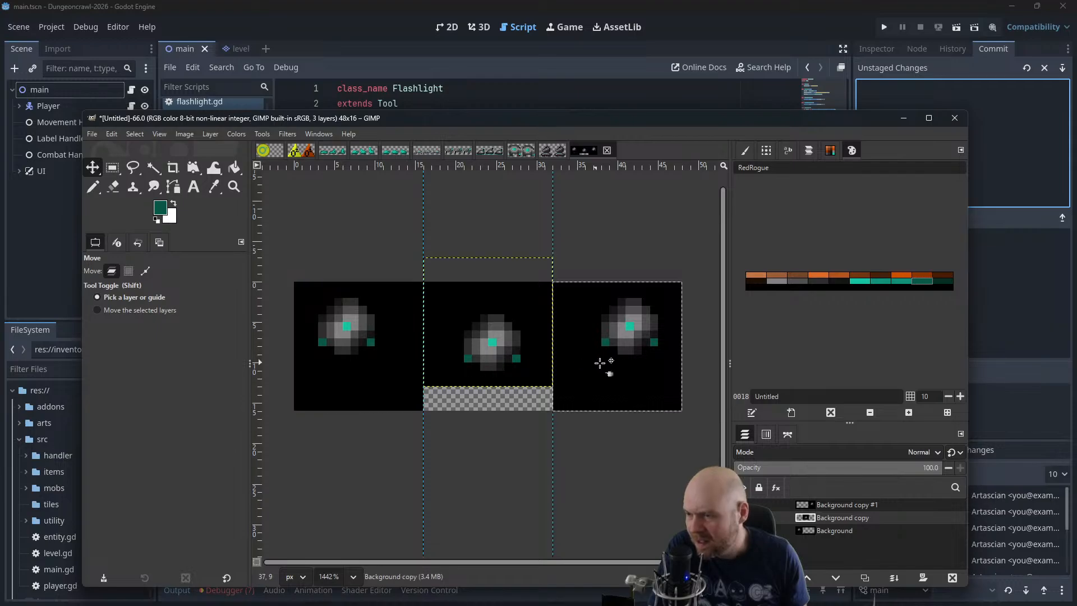
Merge the two frame layers down into the Background layer
right_click(832, 504)
click(869, 269)
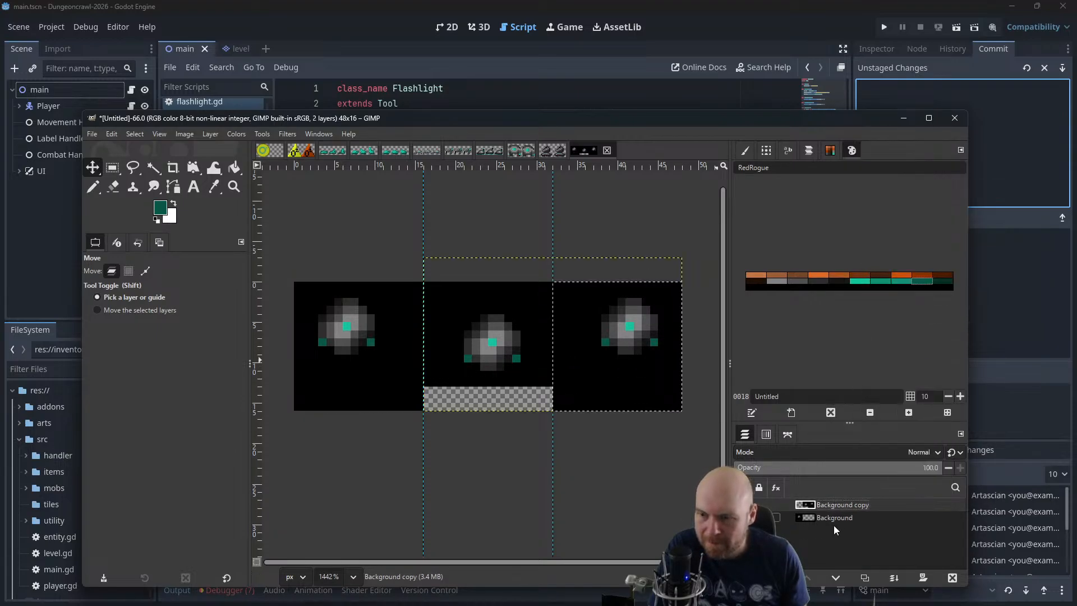
right_click(821, 514)
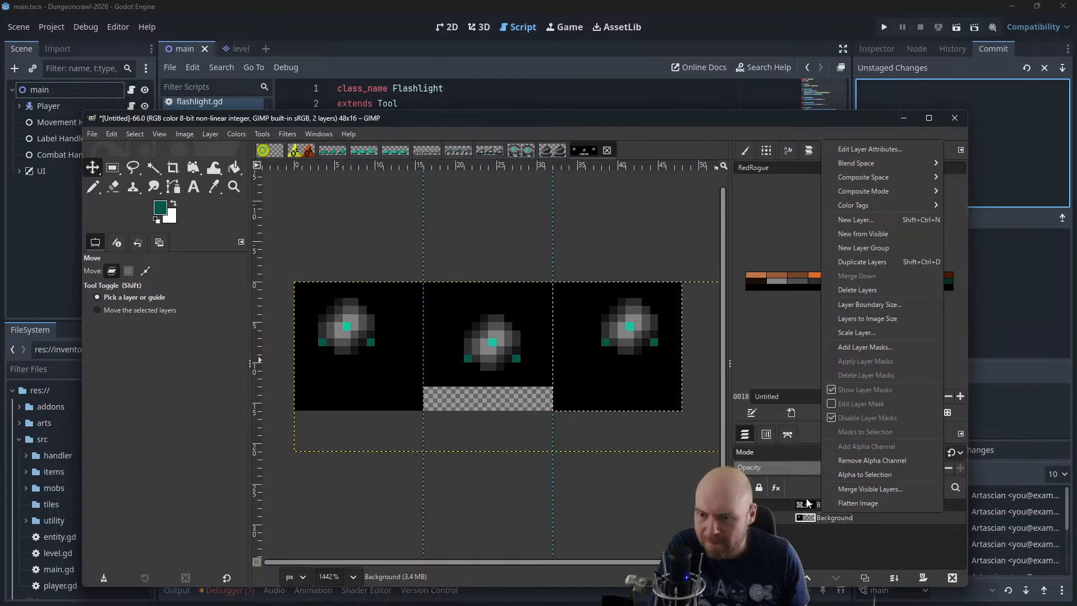
click(793, 508)
right_click(793, 507)
click(839, 272)
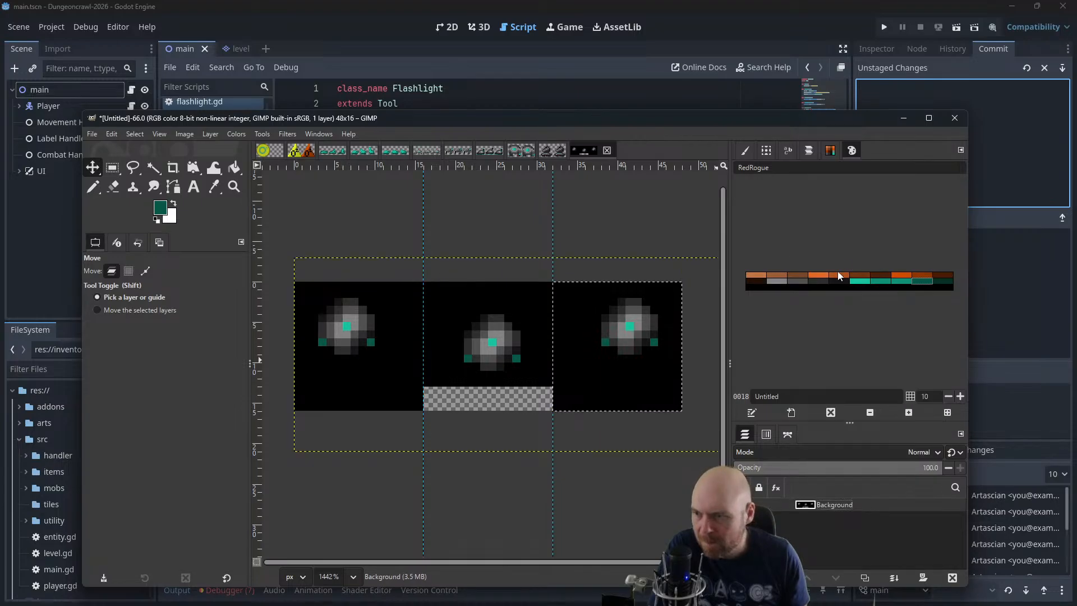
Clear the selection and fill the transparent strip in the lower second frame with the default black using Bucket Fill
click(234, 167)
click(156, 221)
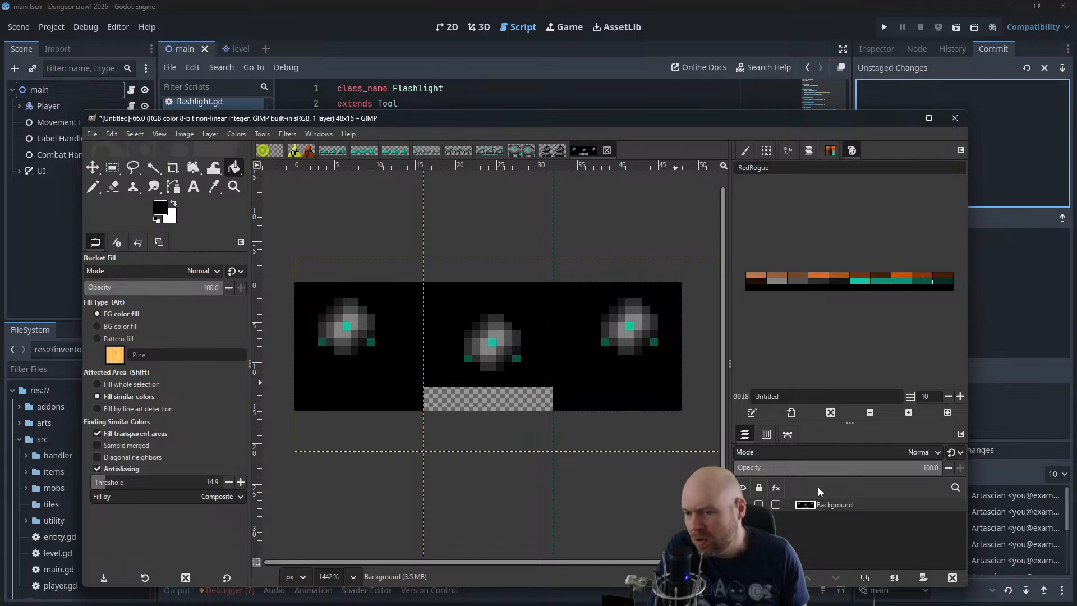
click(135, 134)
click(146, 162)
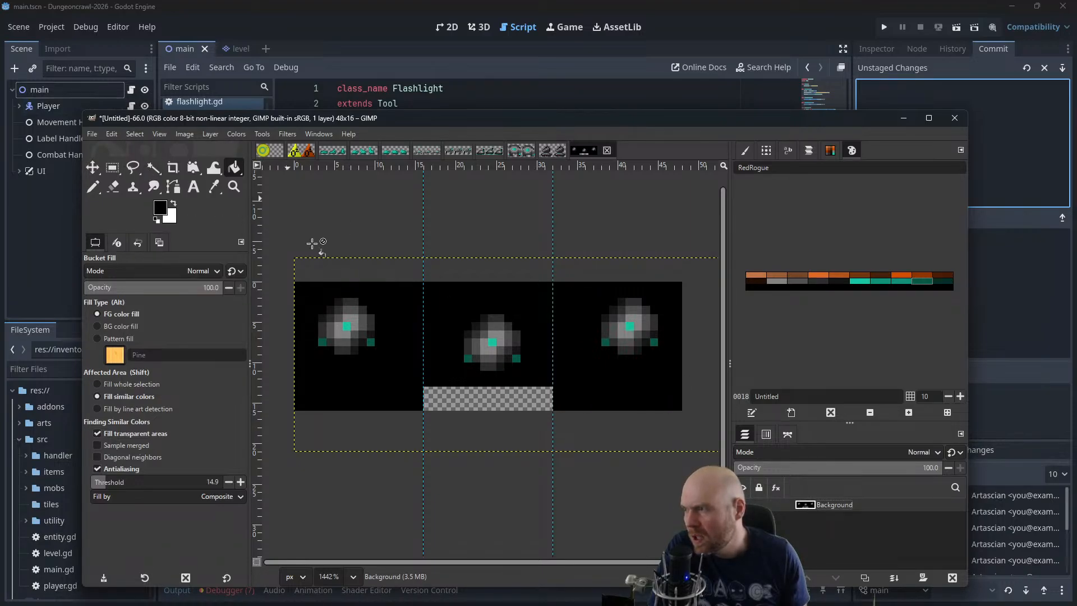
click(457, 376)
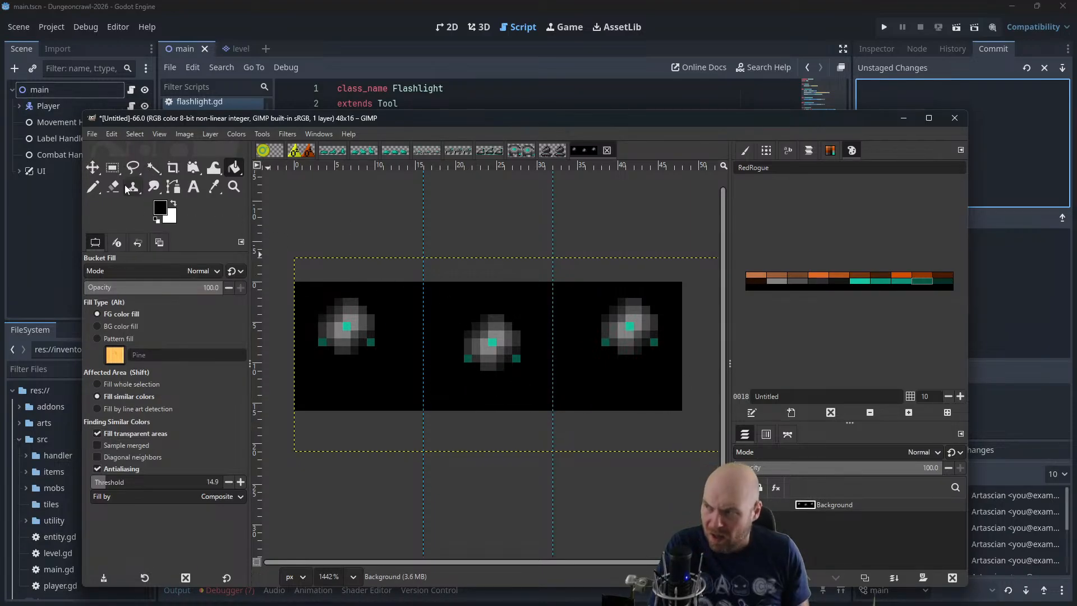
Cut out the second frame, paste it as its own layer, and move that layer over the first frame
click(113, 167)
drag(400, 275, 552, 427)
key(ctrl+x)
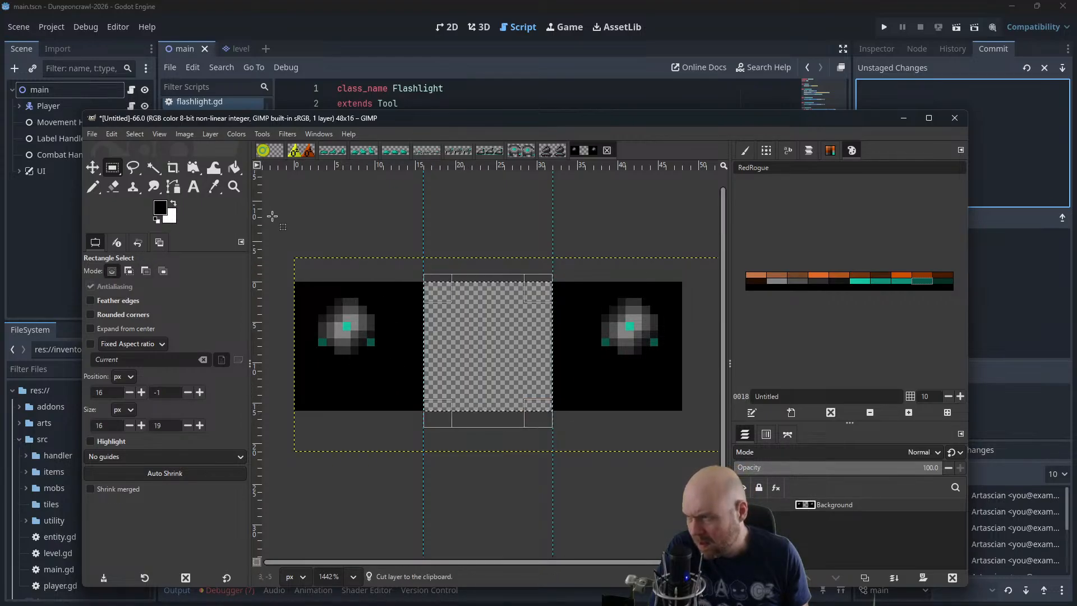
key(ctrl+v)
click(93, 167)
drag(468, 331, 354, 336)
mouse_move(535, 264)
mouse_down()
mouse_move(639, 352)
mouse_move(535, 279)
mouse_move(542, 246)
mouse_up()
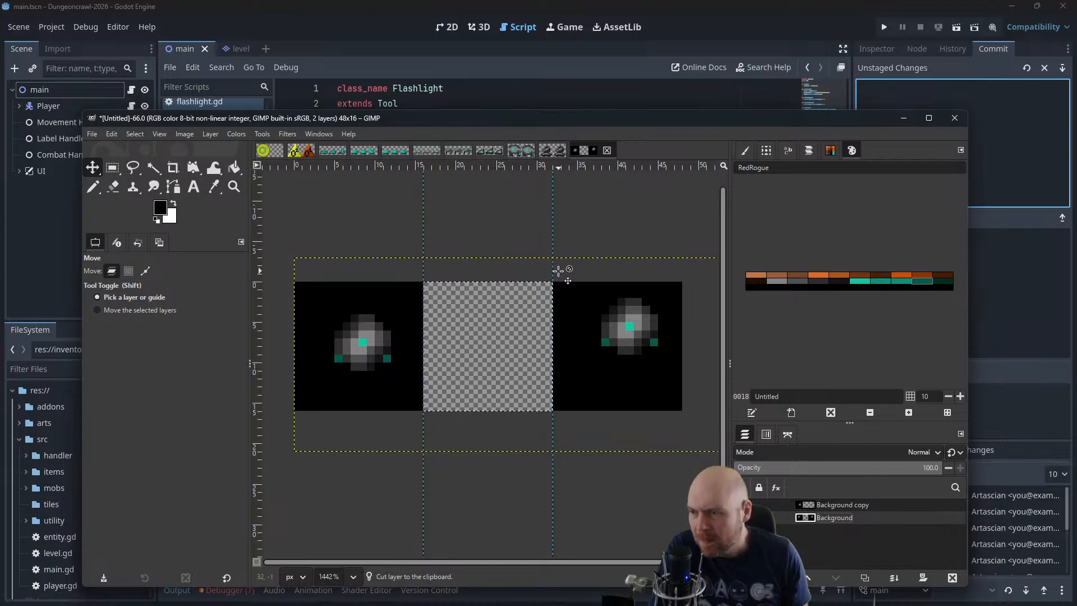
Cut the third frame into its own layer, move it over the first frame, and put it on top of the layer stack
click(135, 133)
click(341, 216)
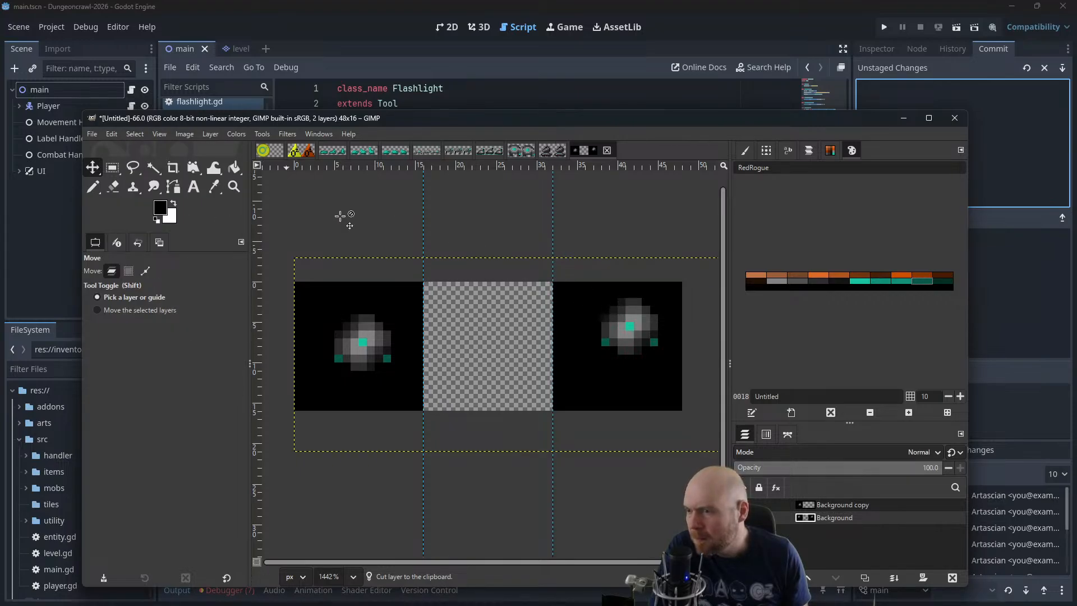
click(112, 168)
drag(554, 282, 682, 411)
key(ctrl+x)
click(93, 168)
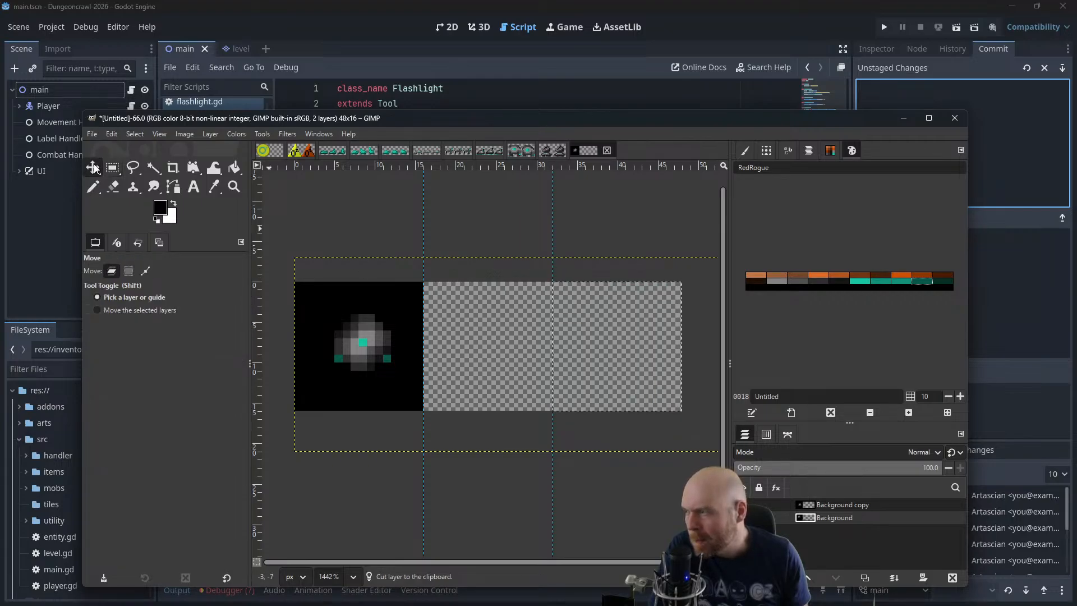
key(ctrl+v)
drag(587, 339, 344, 334)
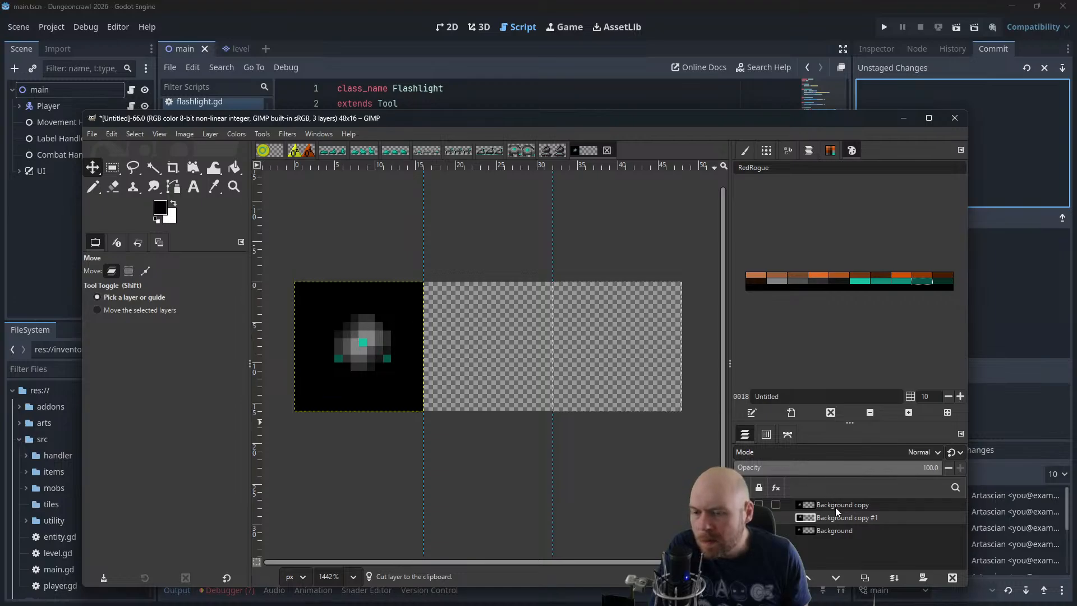
drag(826, 516, 830, 502)
Preview the adjusted frame layers with Animation Playback at 400% zoom and close the playback window
click(293, 134)
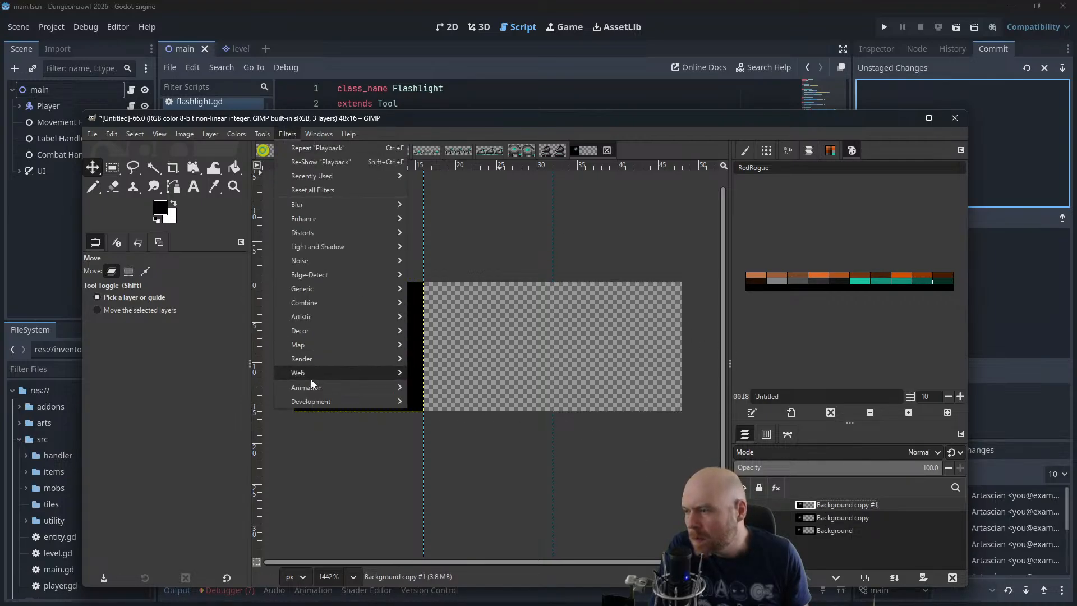
mouse_move(337, 387)
click(437, 415)
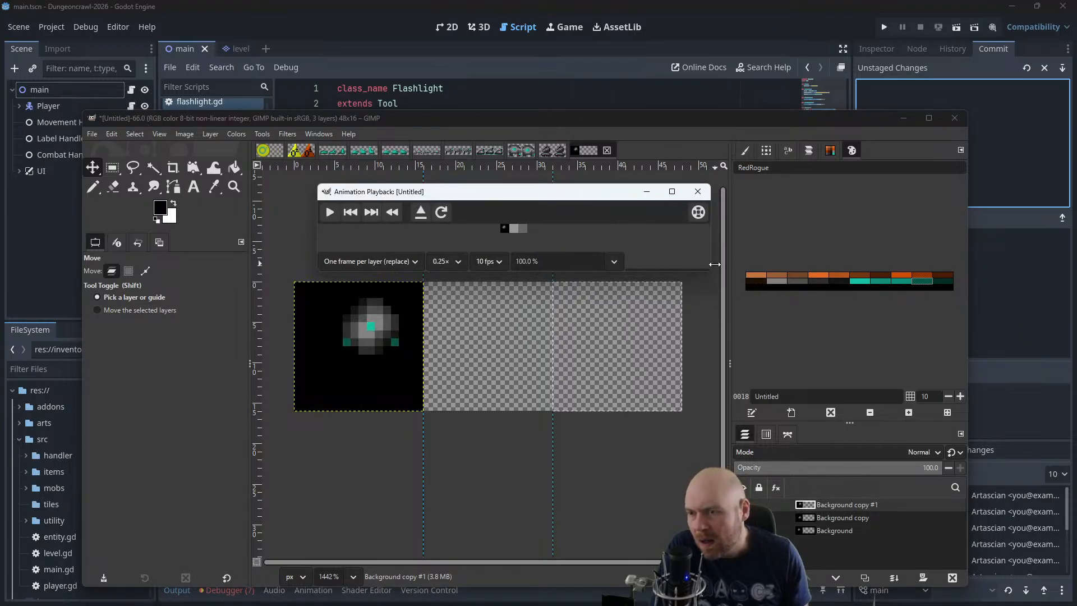
drag(709, 273, 837, 395)
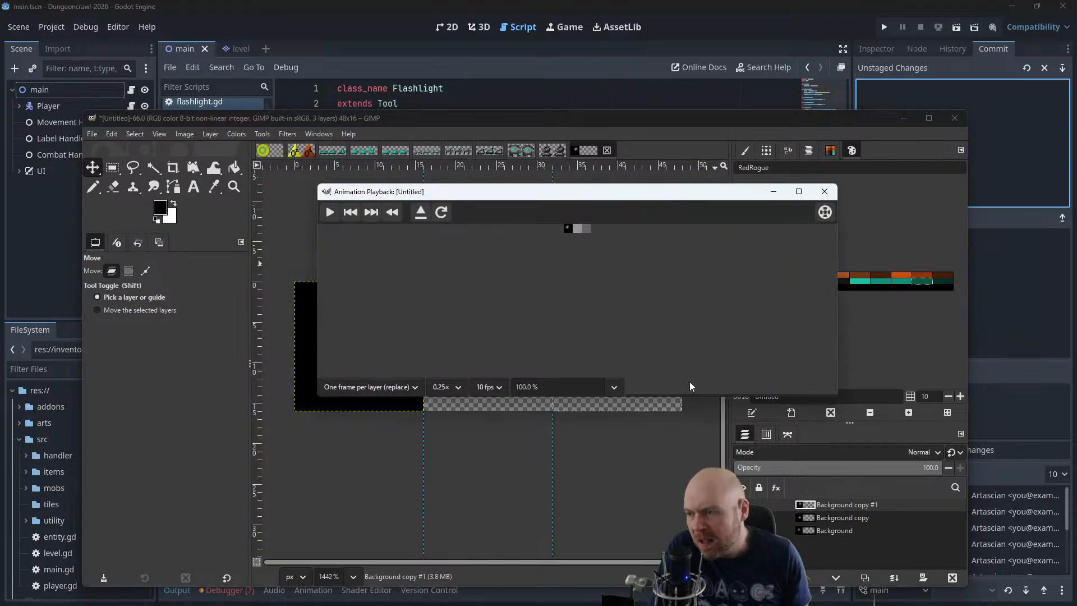
click(623, 388)
click(536, 473)
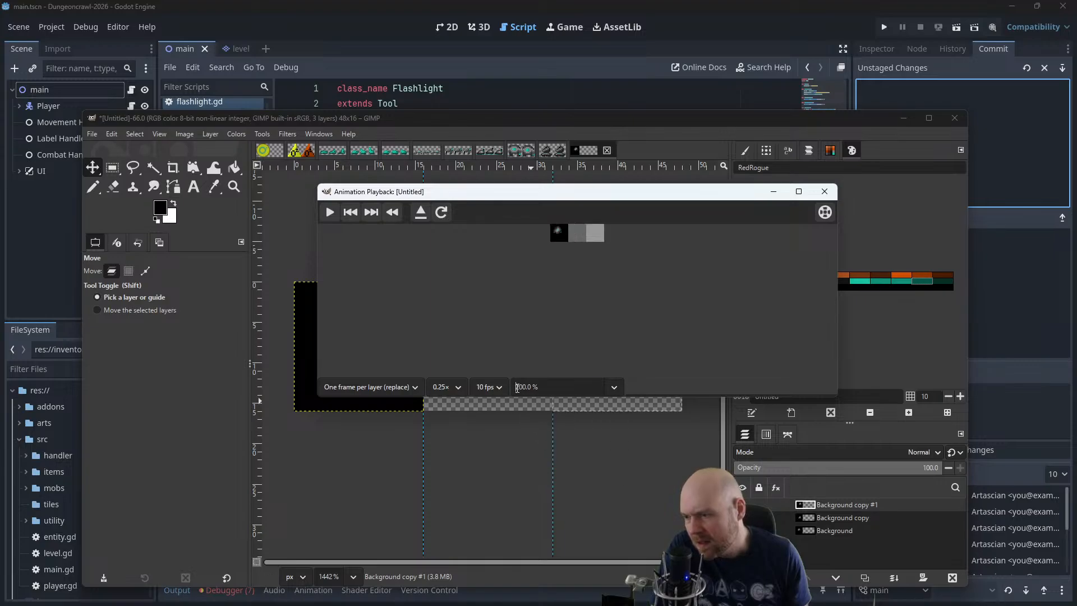
click(517, 387)
key(Delete)
text(4)
key(Return)
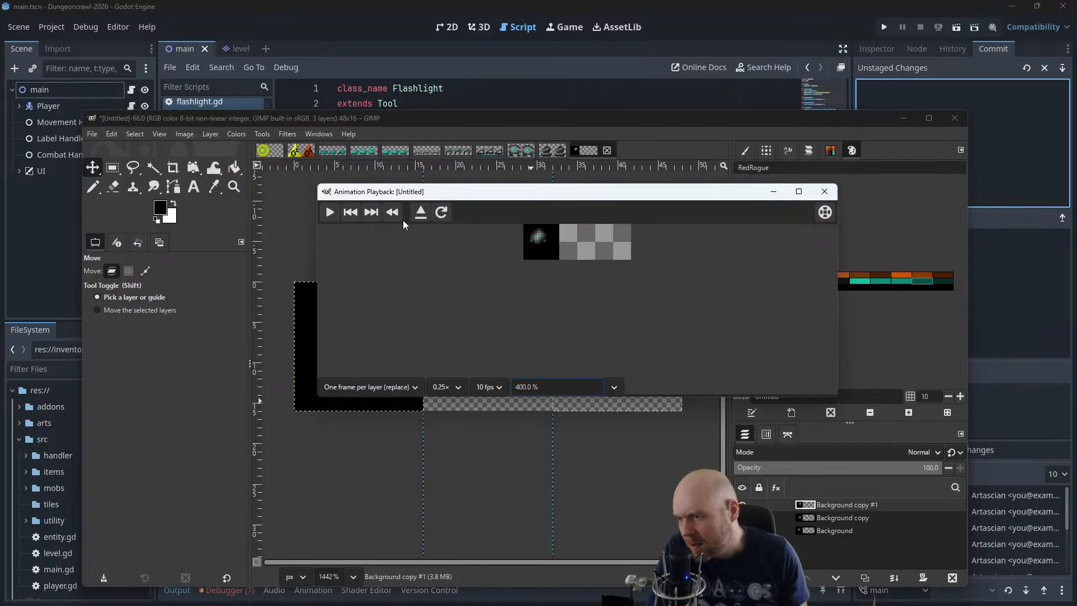
click(328, 214)
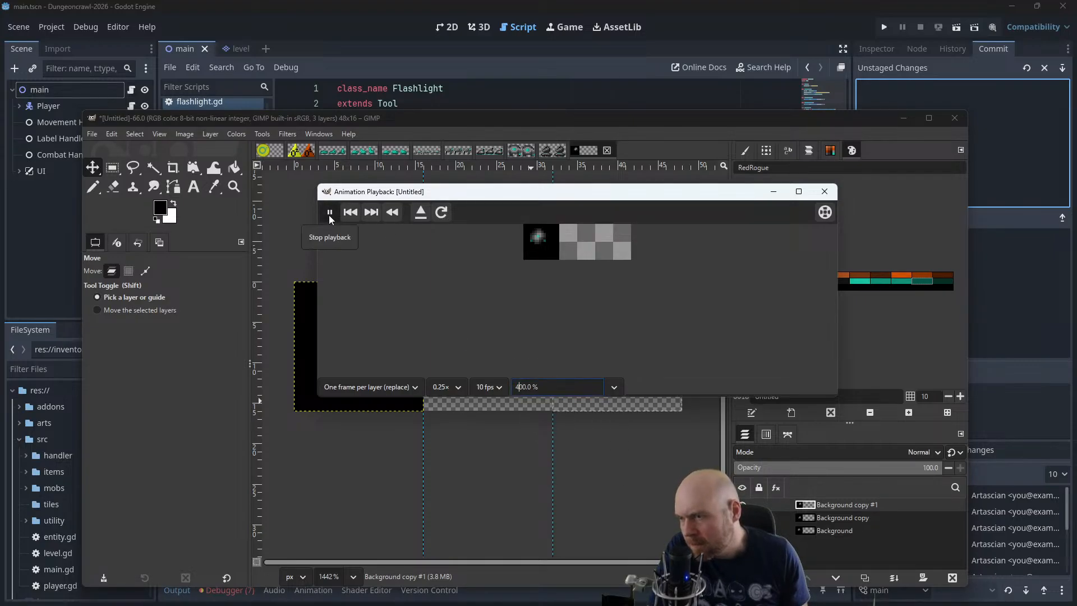
click(824, 191)
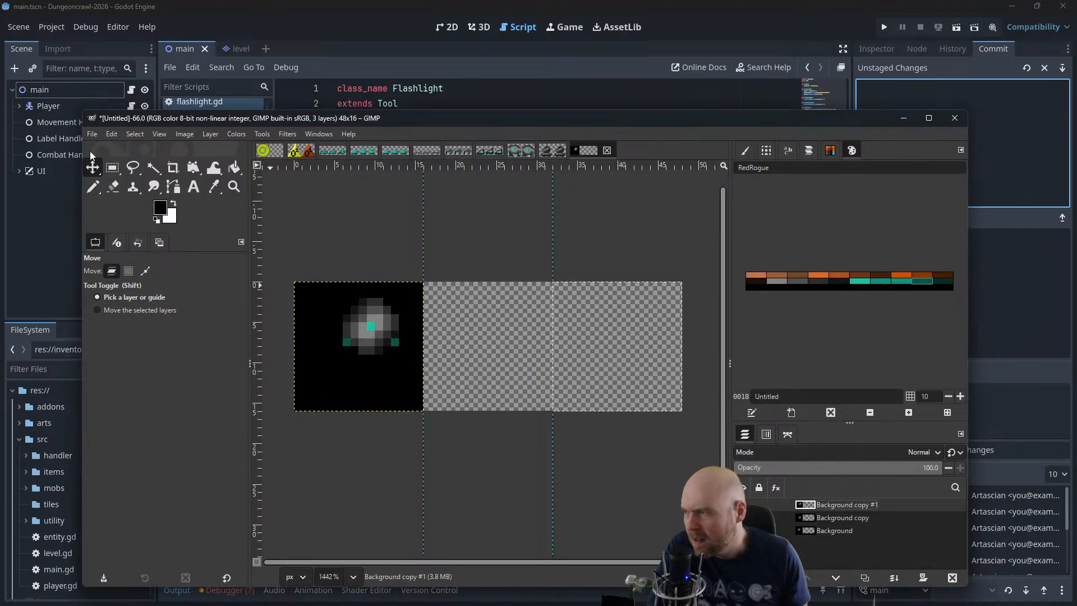
Return the two frame layers to the third and second frames and merge both down into a single Background layer
drag(409, 348, 668, 348)
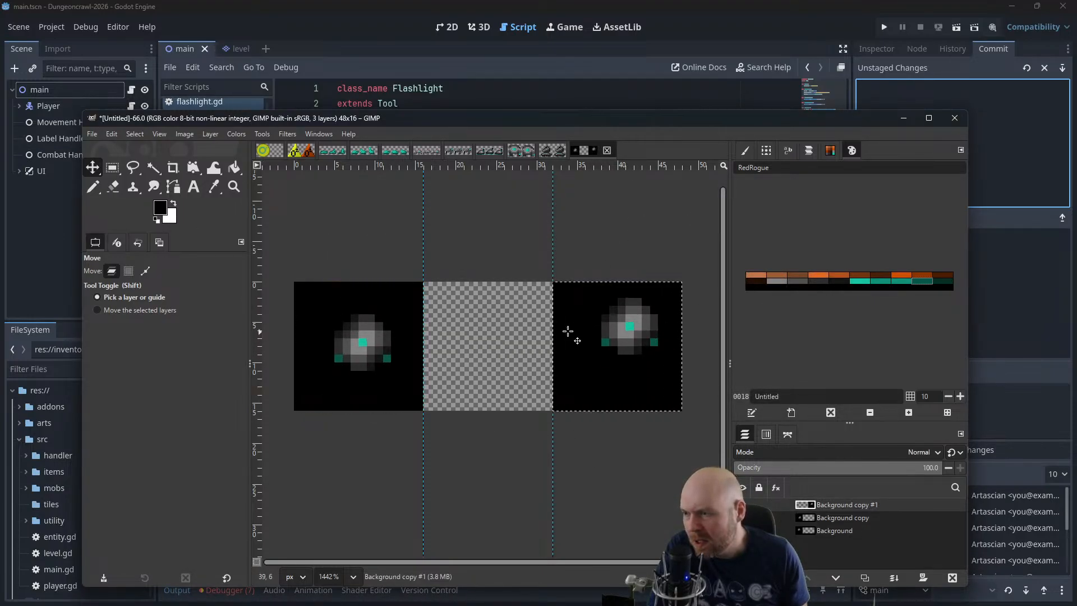
drag(414, 343, 529, 343)
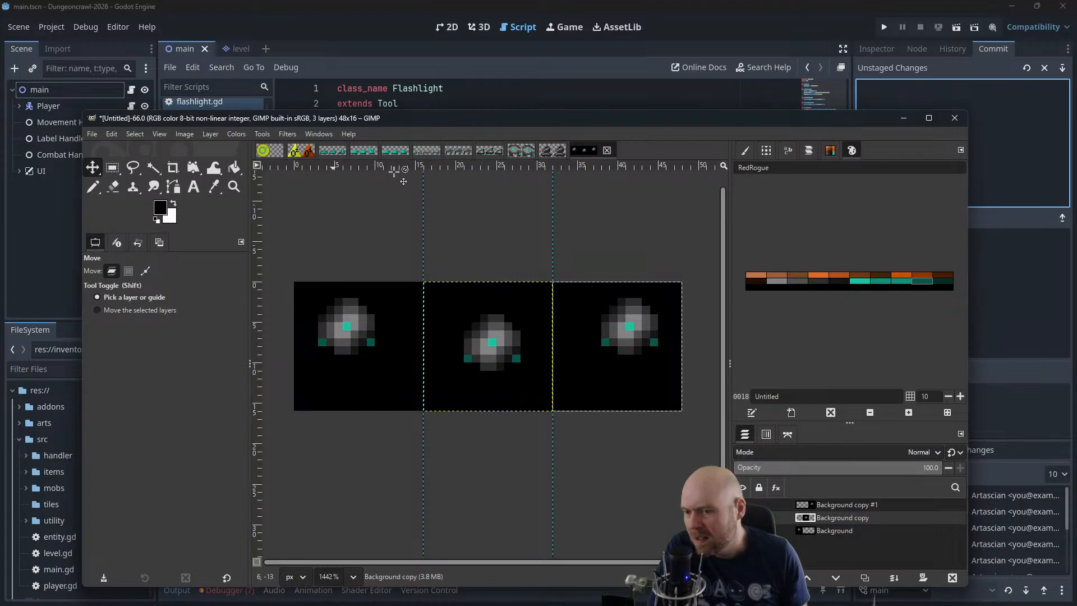
right_click(834, 500)
click(886, 274)
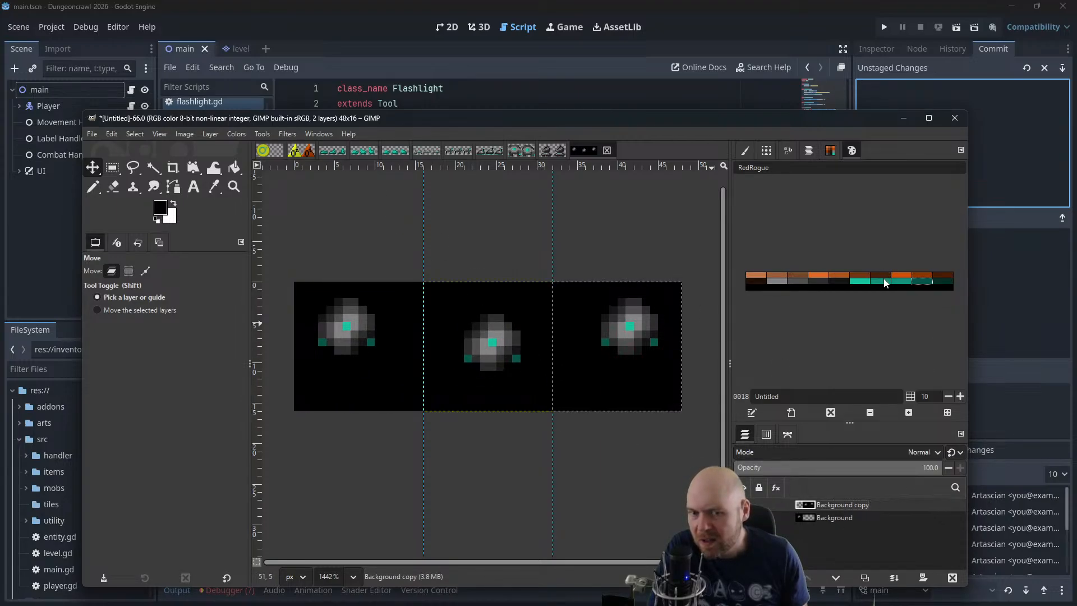
right_click(850, 503)
click(884, 268)
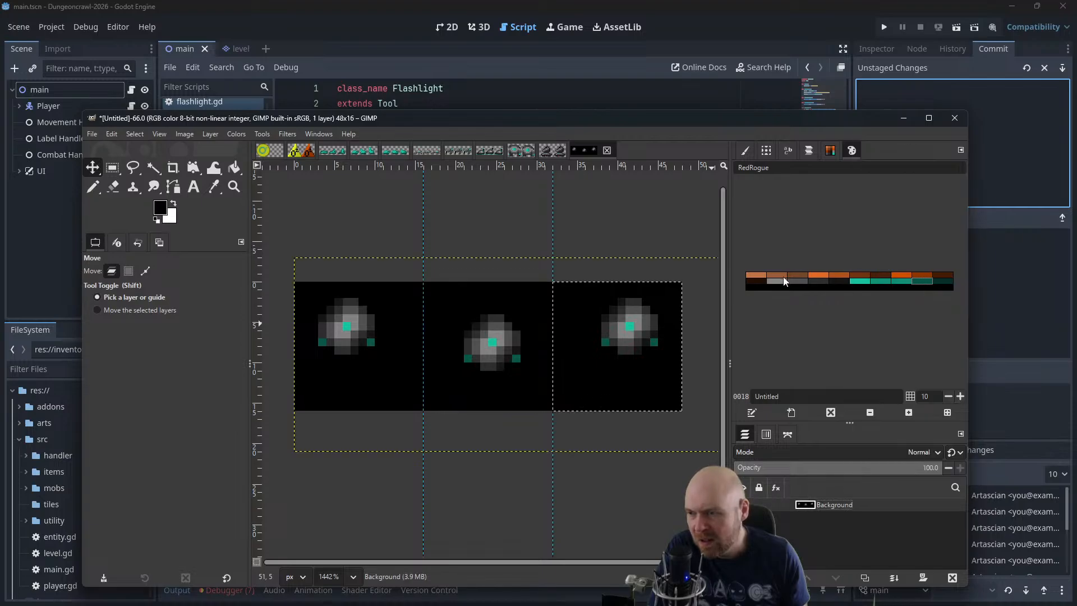
Clear the black background around the three orb sprites to transparency and save the image as orbbot.xcf
click(238, 172)
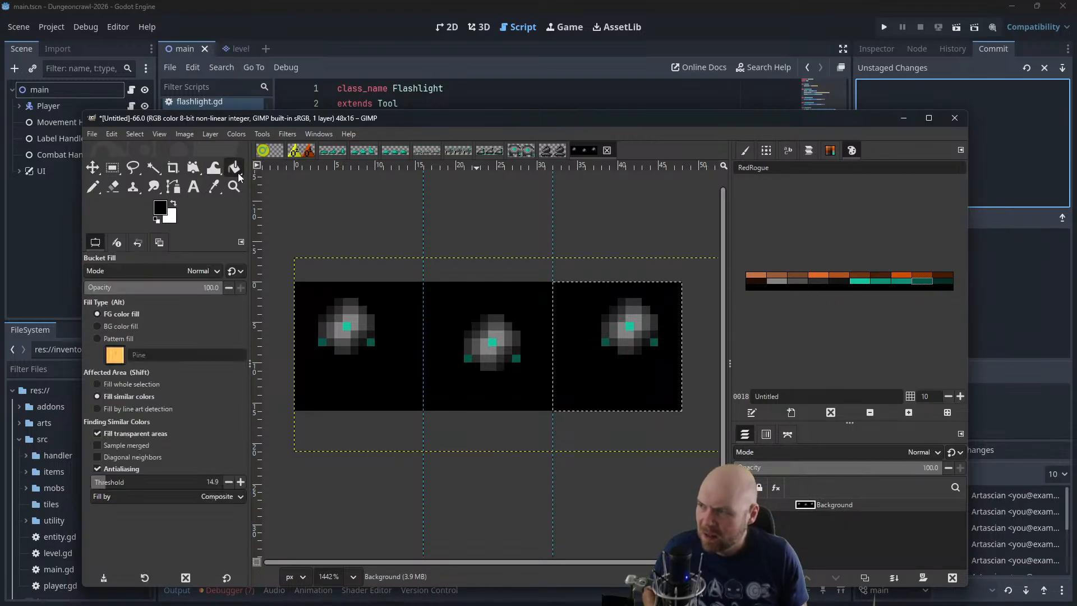
key(u)
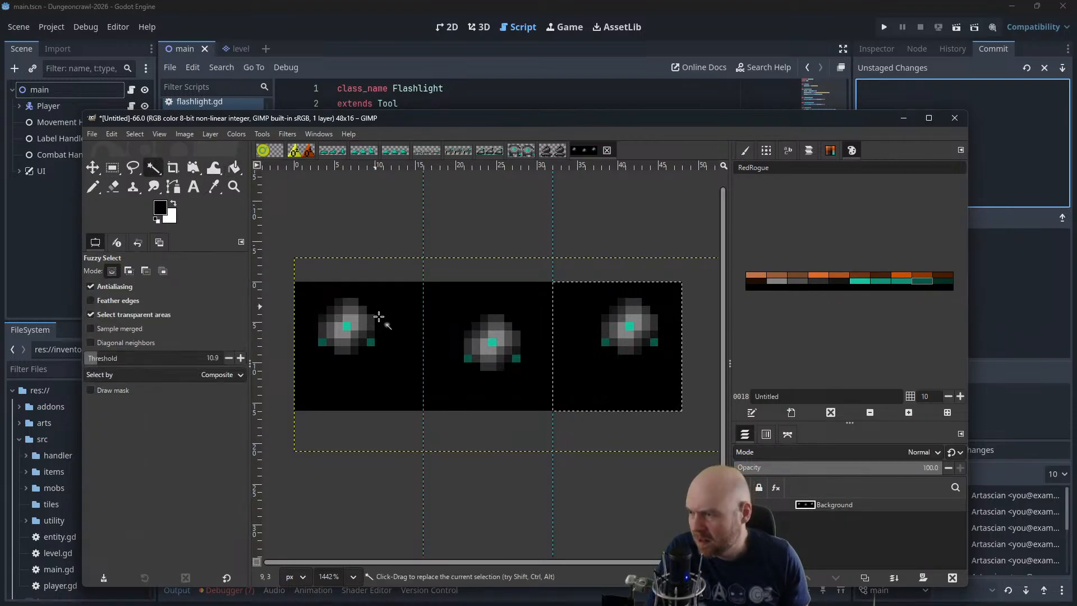
click(380, 303)
key(Delete)
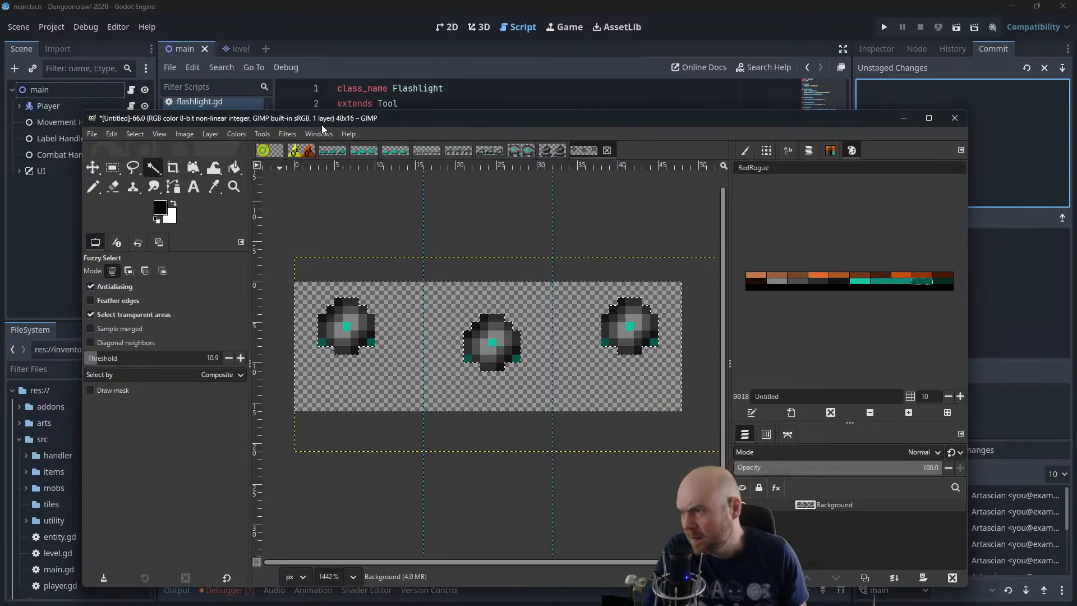
drag(323, 120, 1076, 255)
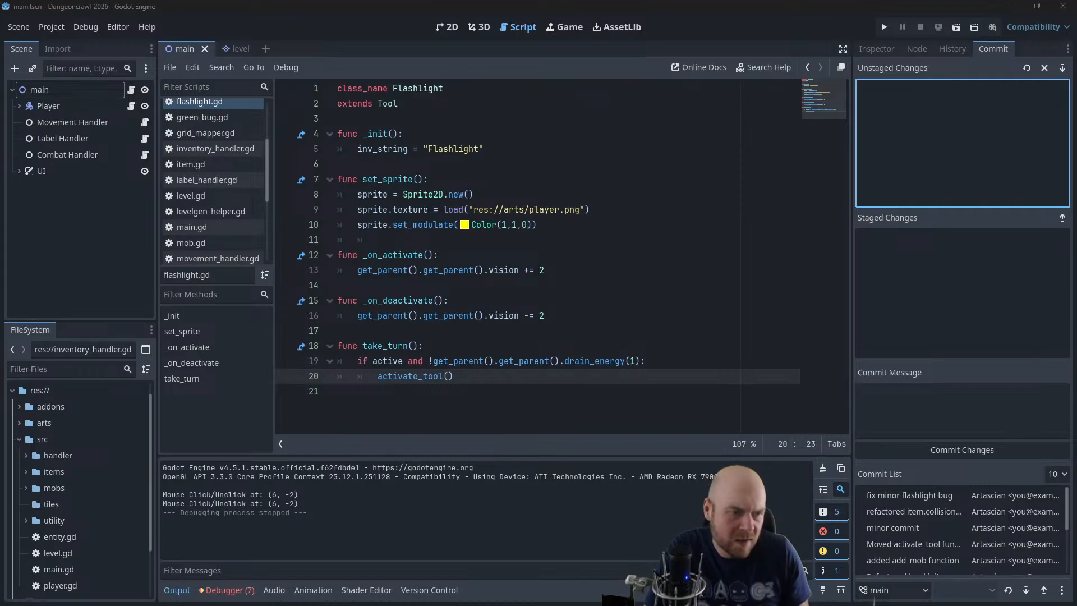
drag(1076, 194, 498, 86)
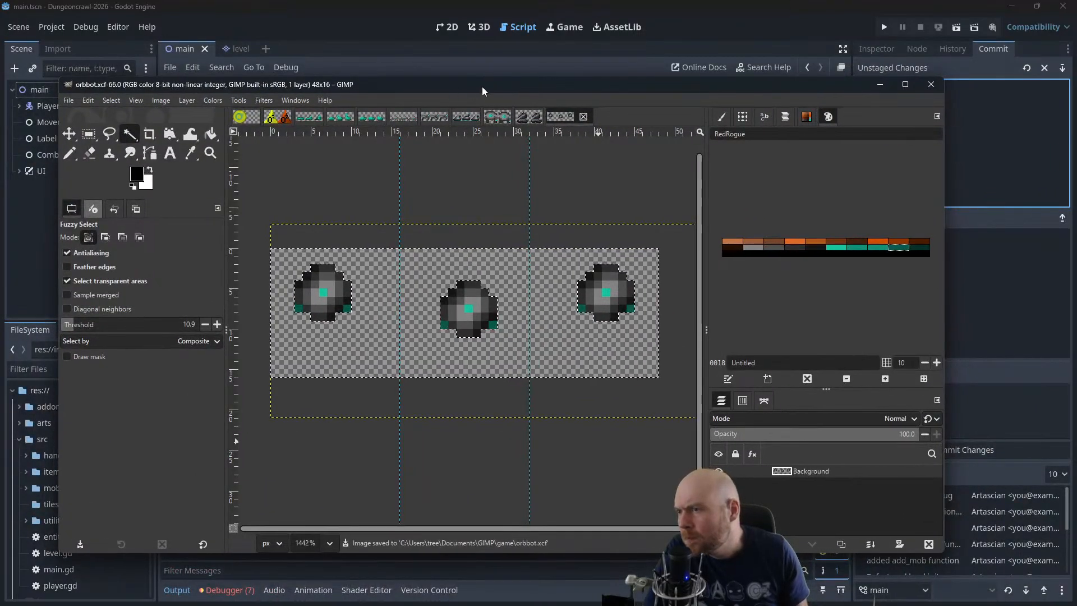
Create a new blank image 48 px wide and 16 px high
click(66, 103)
click(72, 112)
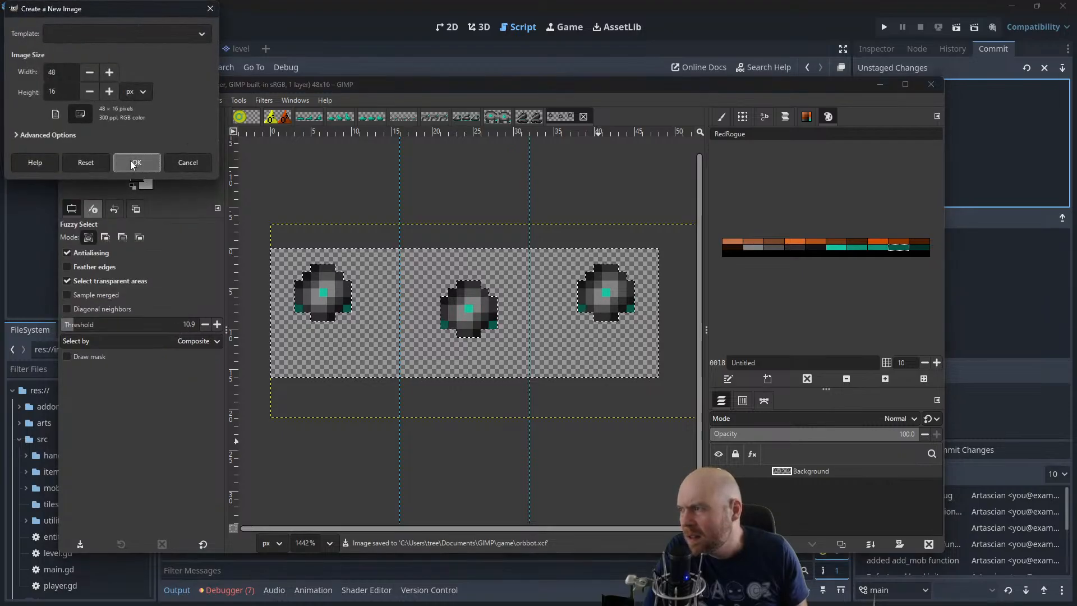
click(137, 162)
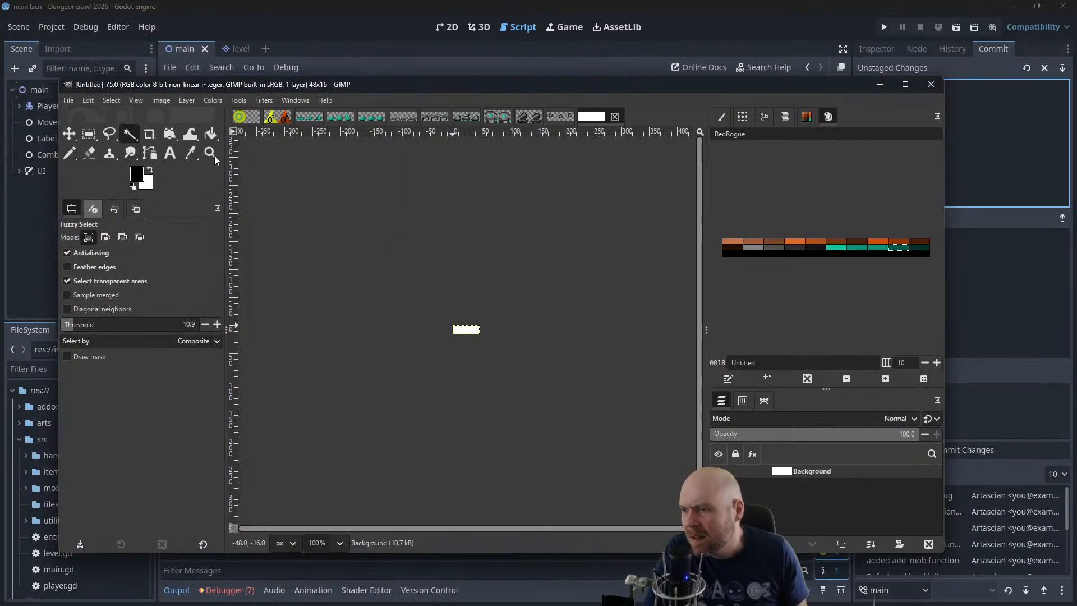
Look through the ironbot, bigrobot, drillbot, orbbot and small_crabbot sheets for reference and return to the blank image
click(469, 120)
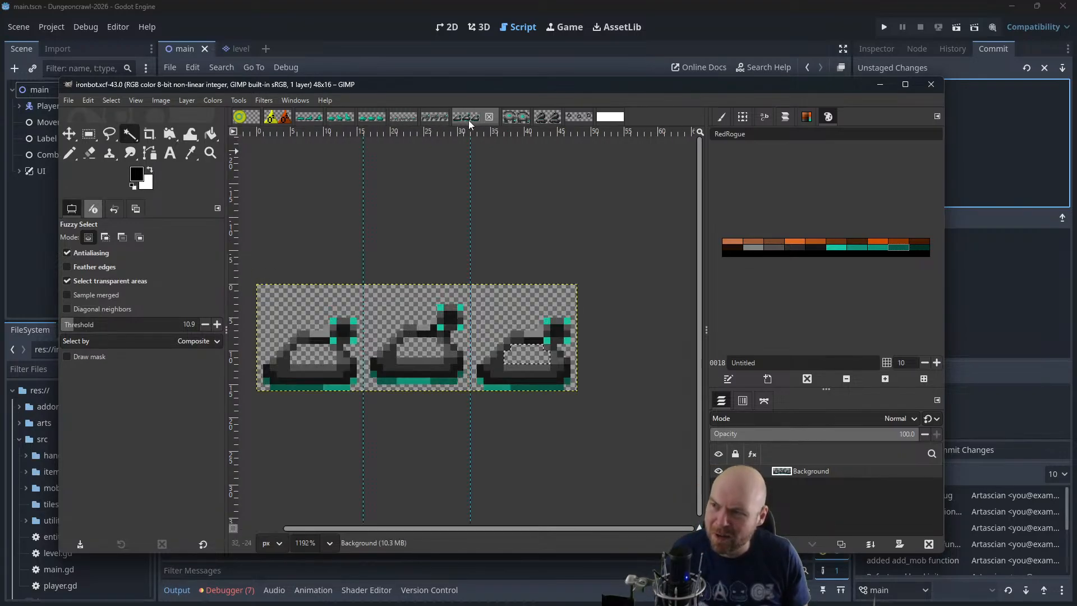
click(513, 120)
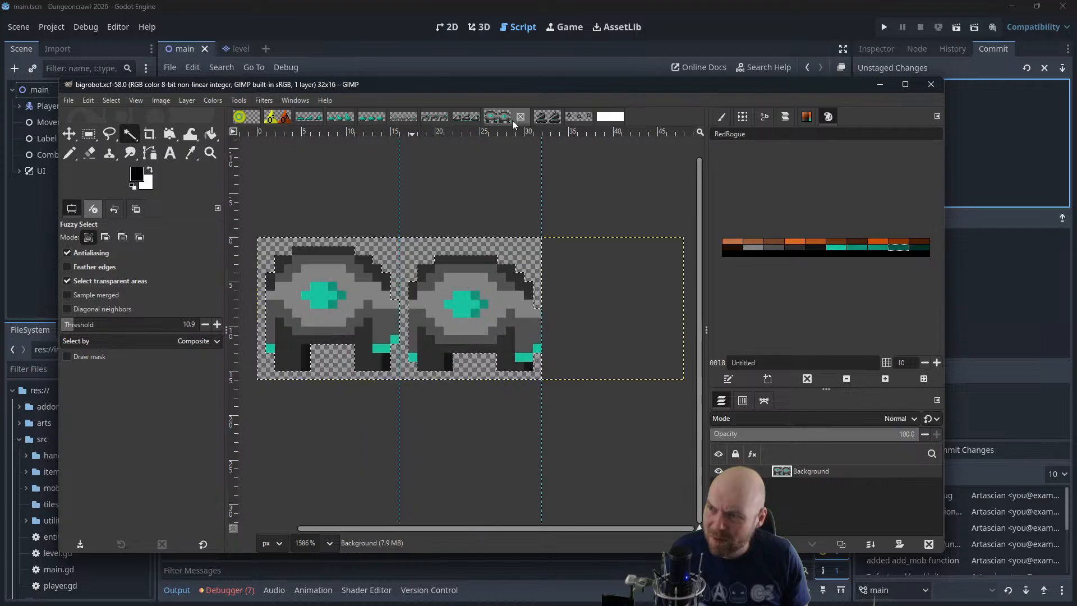
click(548, 123)
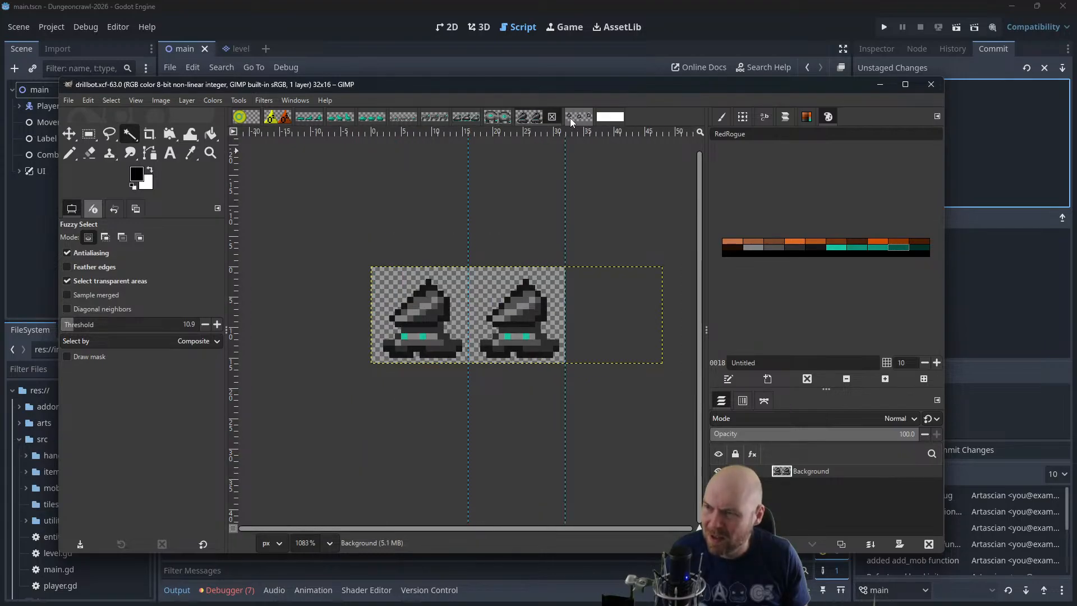
click(572, 119)
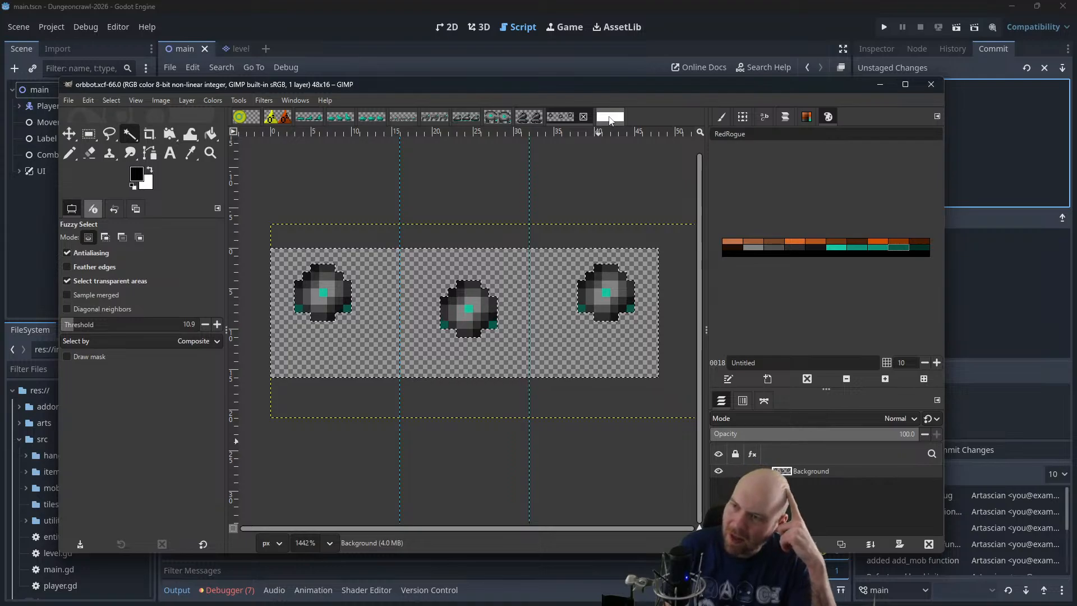
click(405, 117)
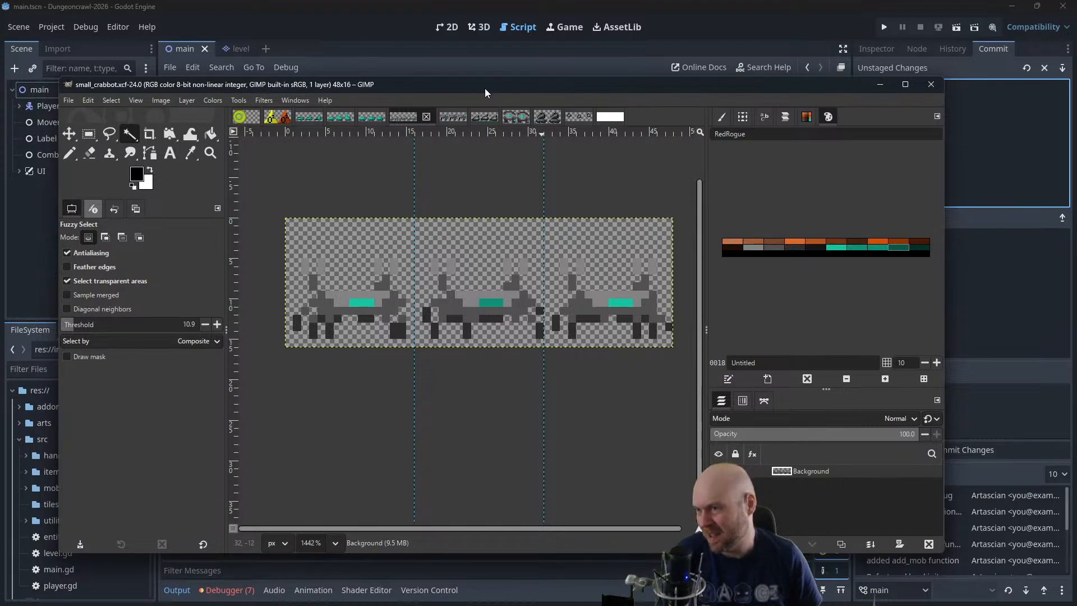
click(615, 117)
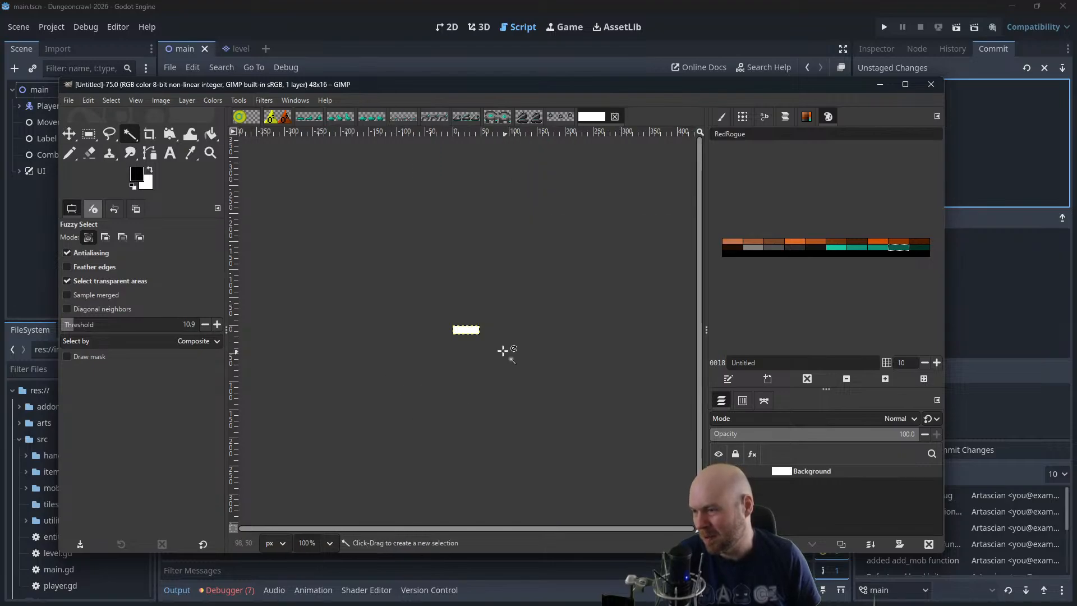
Add a vertical guide at 16 px to the blank image to mark the end of the first frame
scroll(467, 336, up, 5)
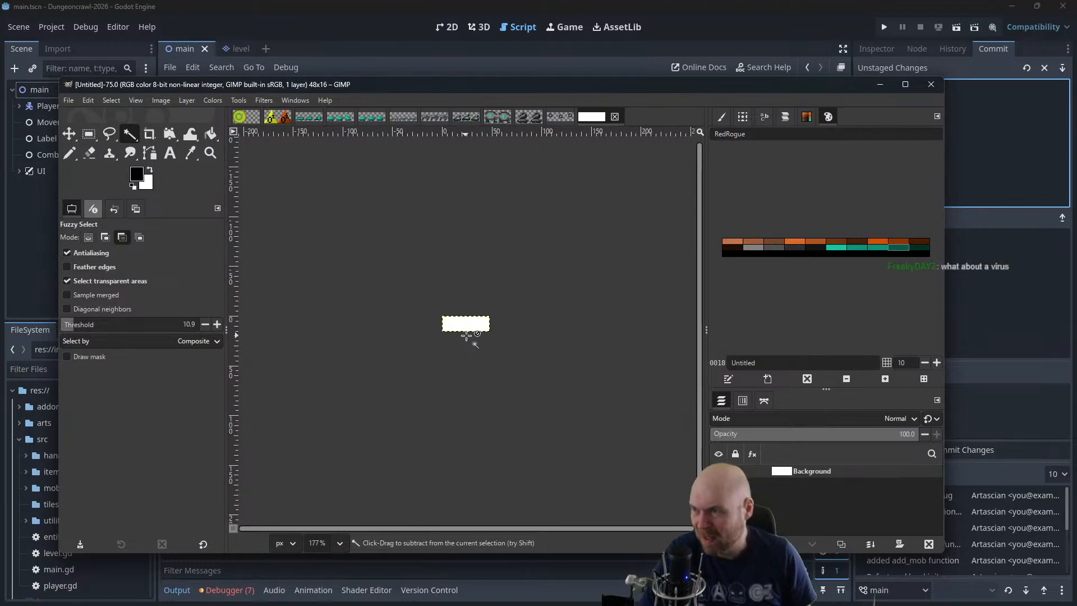
scroll(466, 336, up, 5)
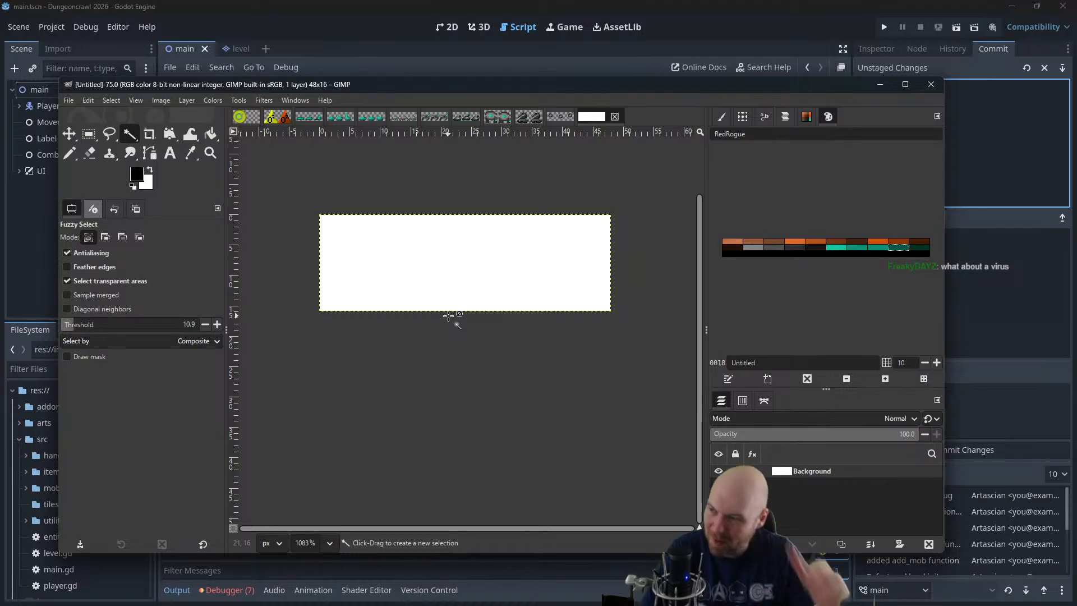
scroll(428, 298, up, 2)
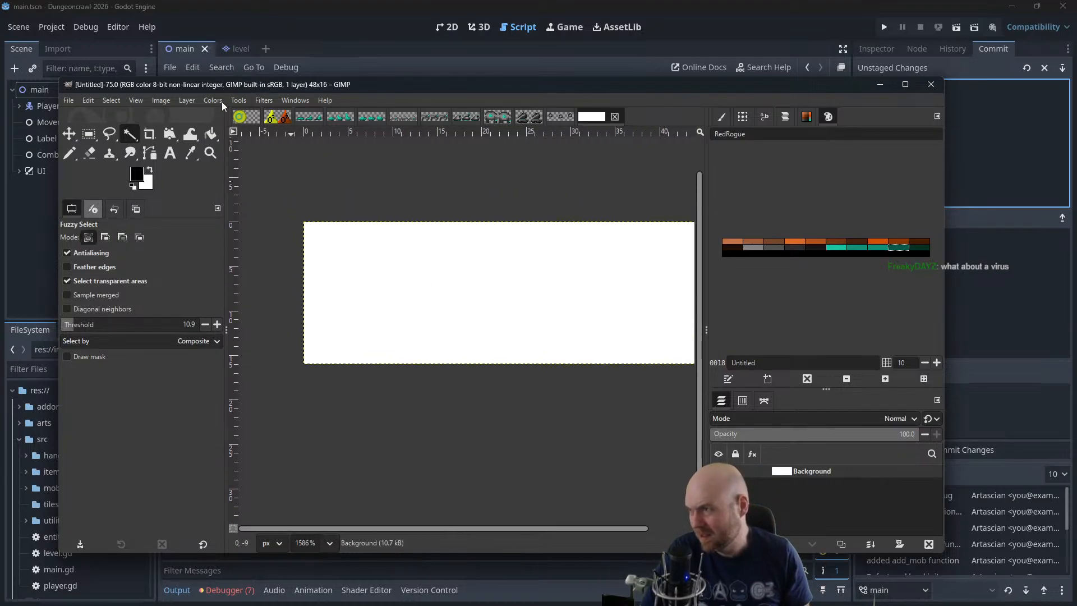
click(163, 100)
mouse_move(230, 357)
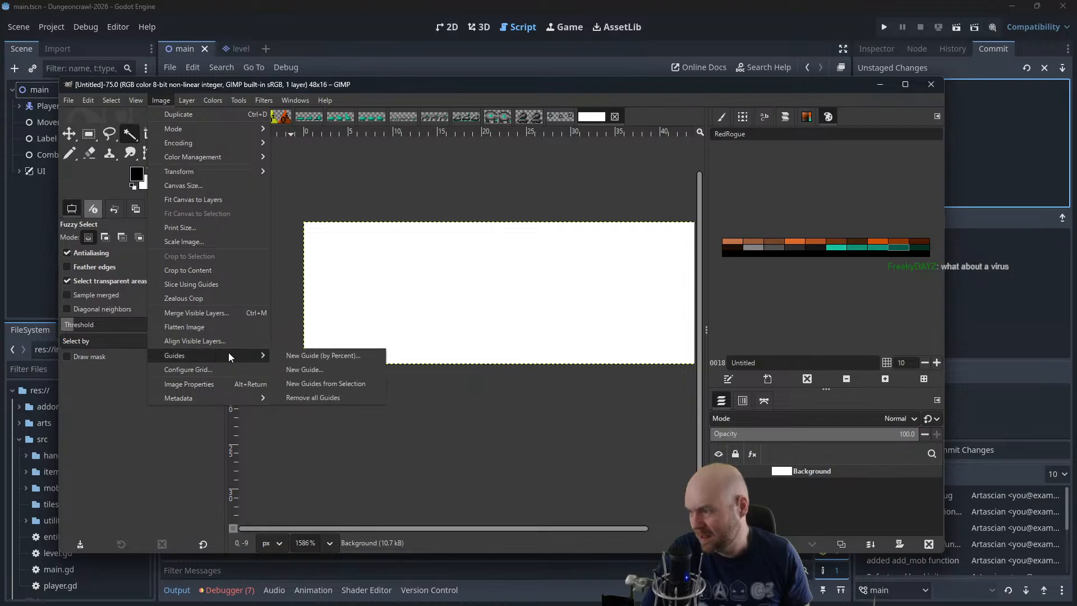
click(302, 365)
click(159, 101)
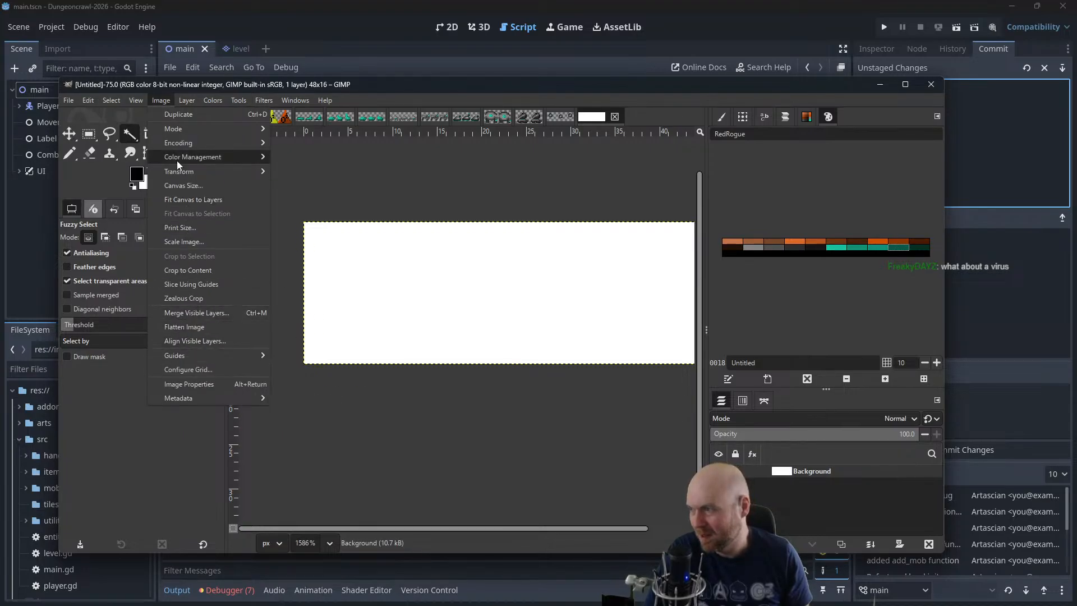
mouse_move(187, 356)
click(302, 368)
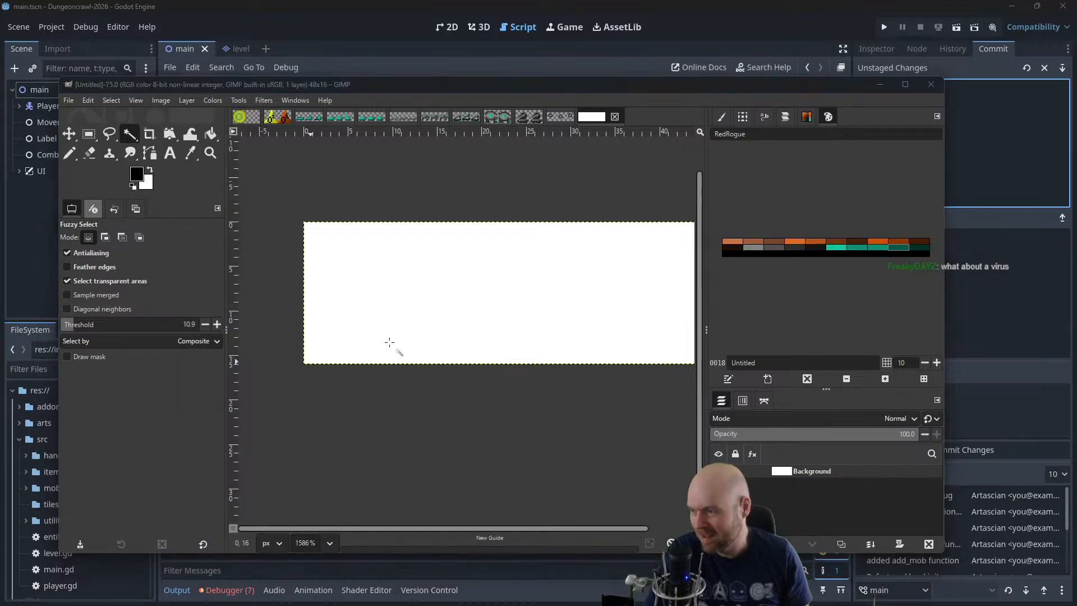
key(Return)
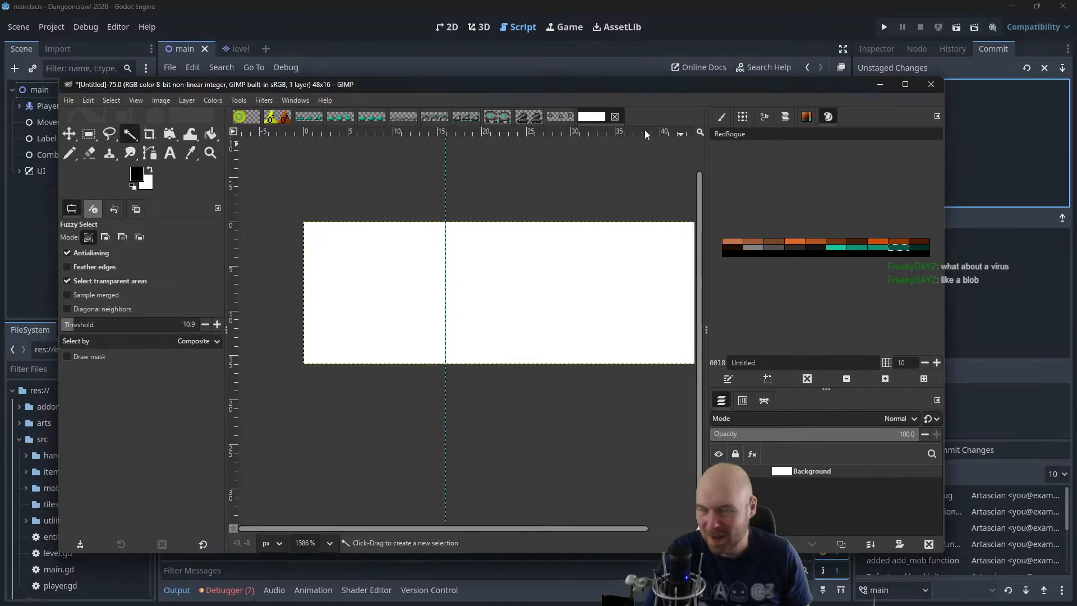
Check the slime sheet for reference and add a second vertical guide at 32 px to the blank image
click(364, 117)
click(336, 120)
click(313, 119)
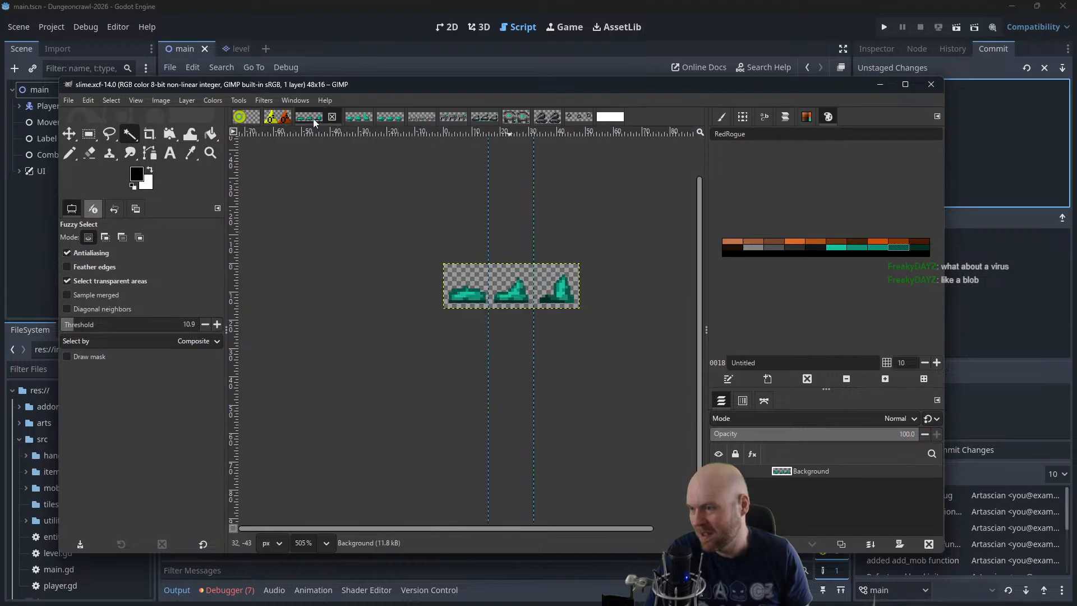
click(609, 116)
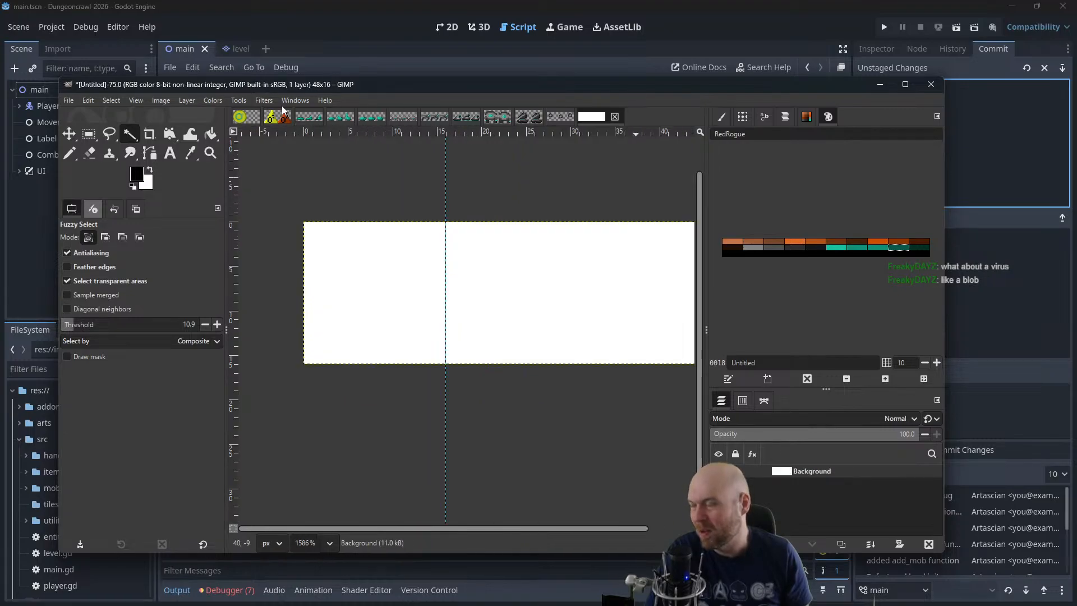
click(161, 100)
mouse_move(253, 355)
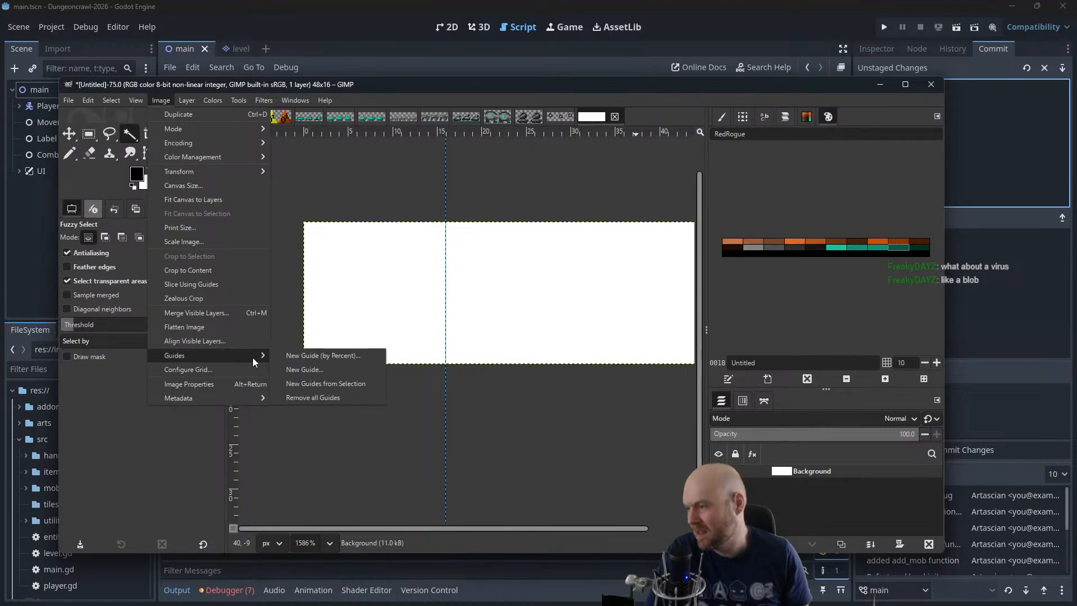
click(324, 369)
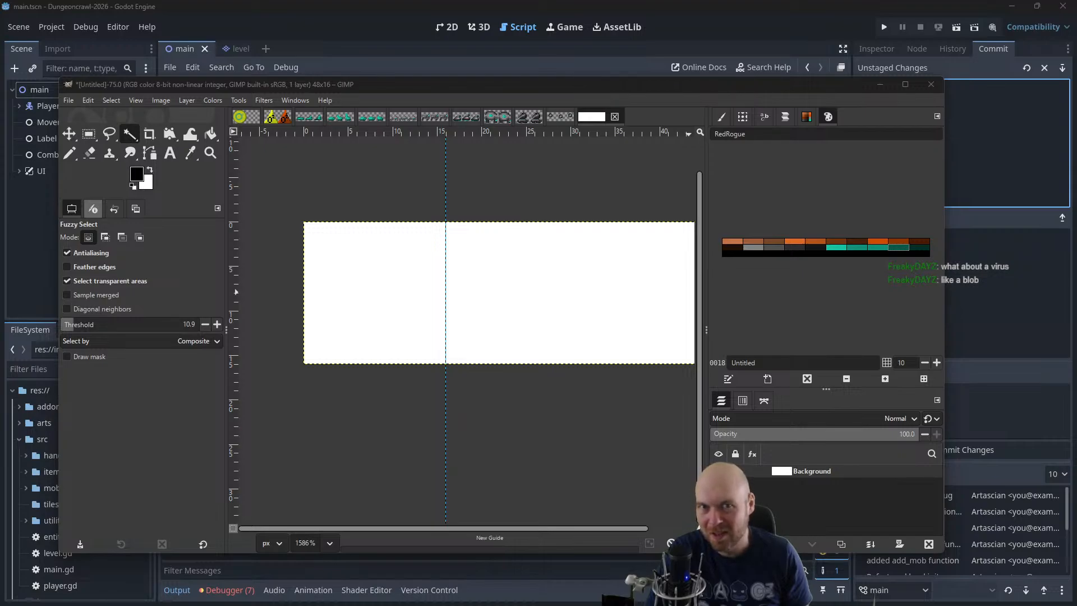
key(n)
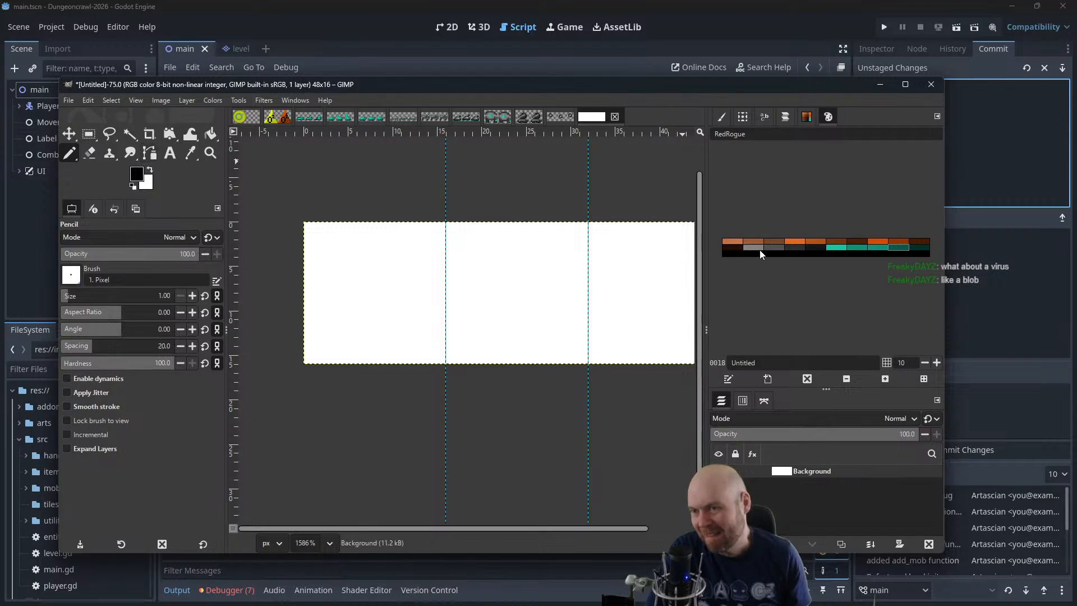
Add an alpha channel to the Background layer and fill the whole canvas with black
click(161, 100)
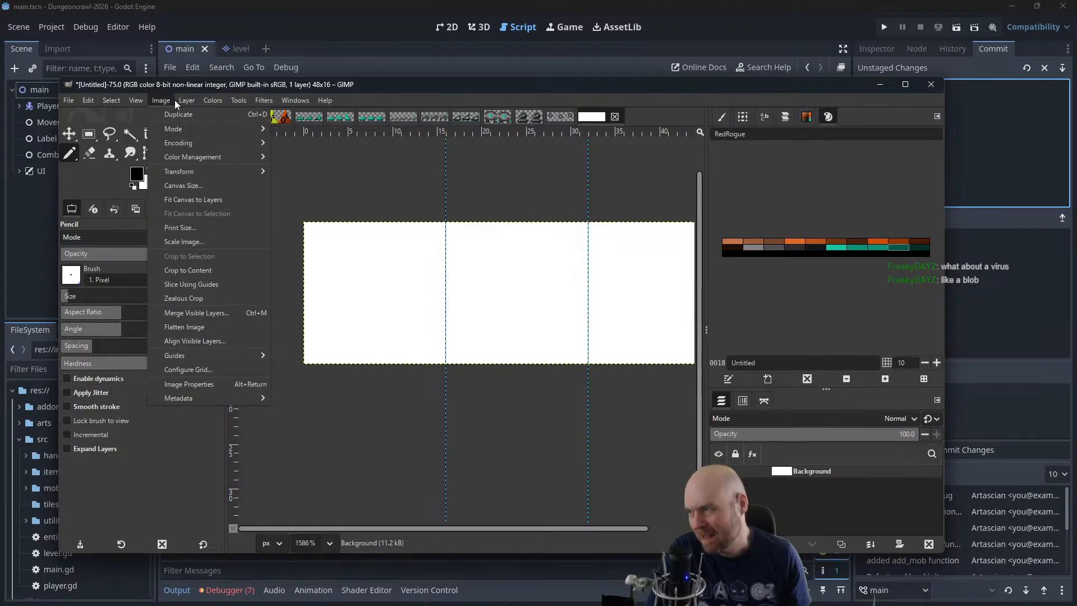
mouse_move(187, 100)
mouse_move(200, 213)
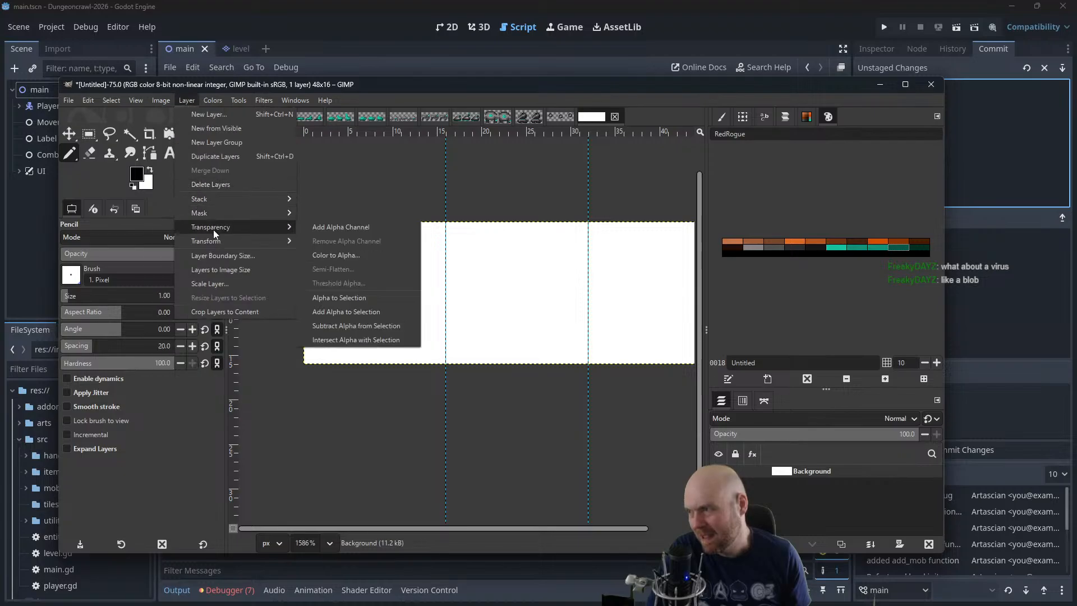
click(321, 229)
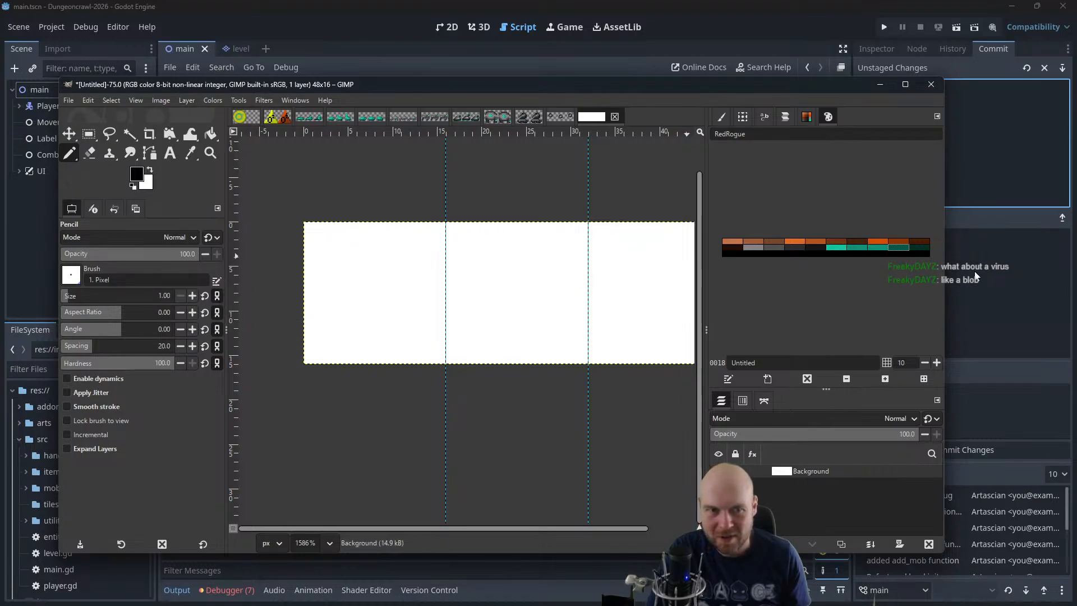
click(201, 135)
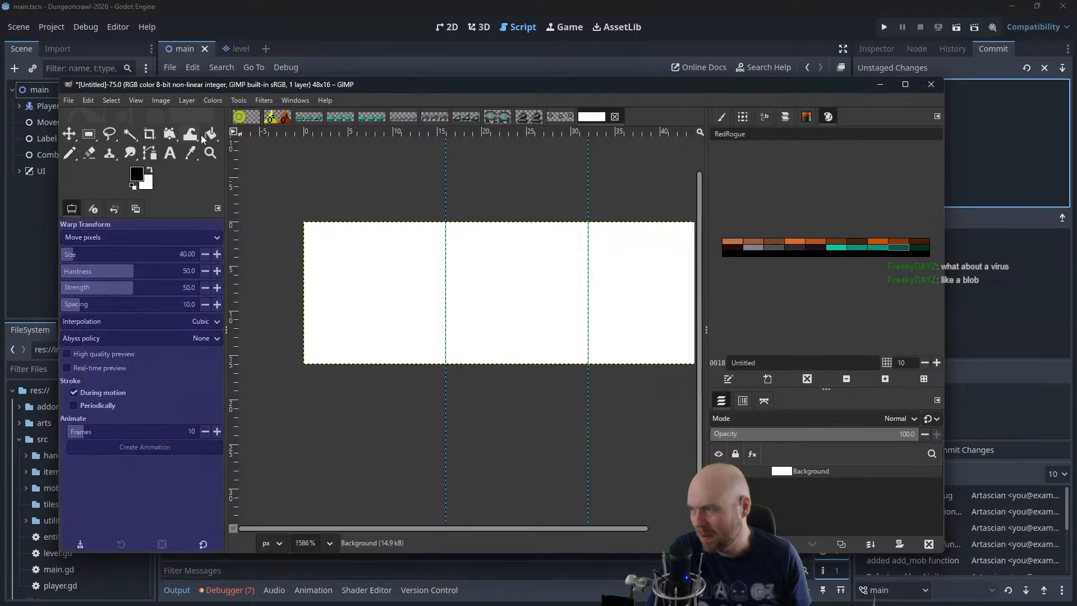
click(361, 251)
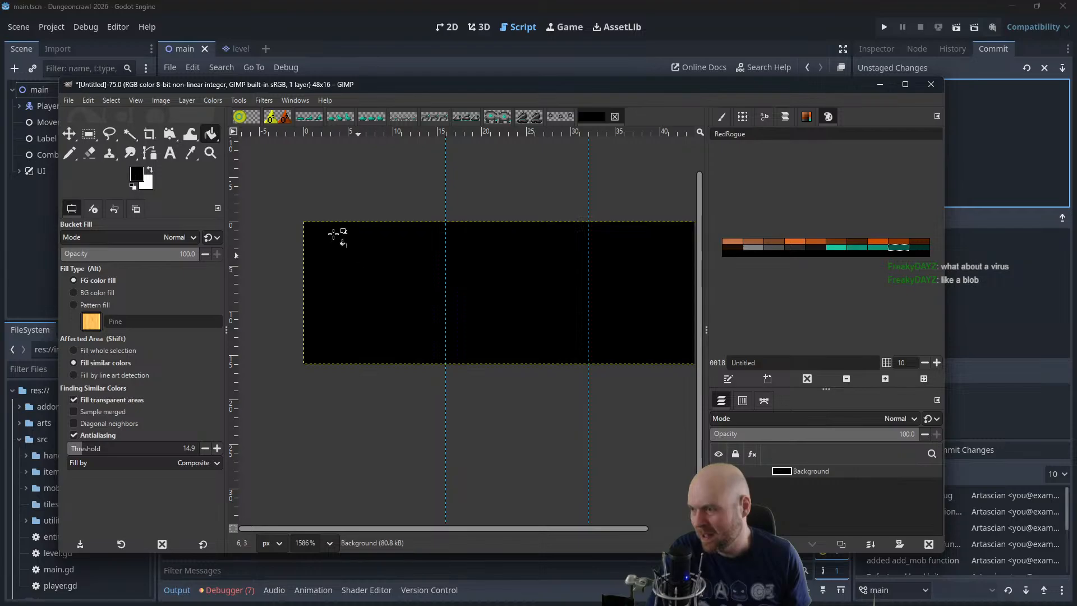
With the 1-pixel Pencil, outline a low, elongated body about 10 px wide in dark grey in the first frame's lower half
click(69, 152)
click(762, 247)
click(767, 248)
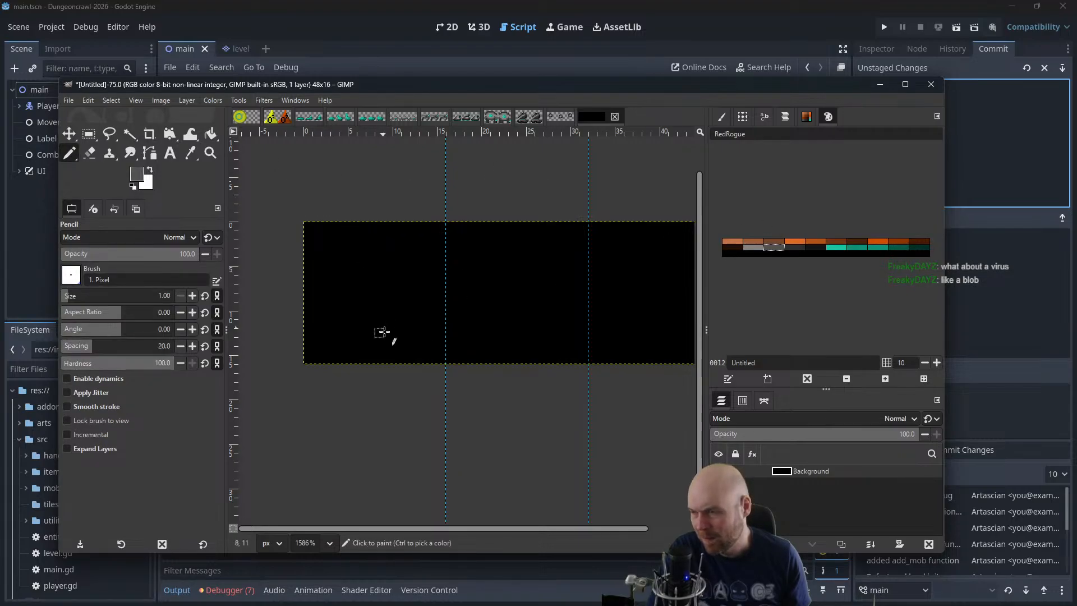
mouse_move(421, 327)
mouse_down()
mouse_move(348, 307)
mouse_move(374, 337)
mouse_move(418, 332)
mouse_up()
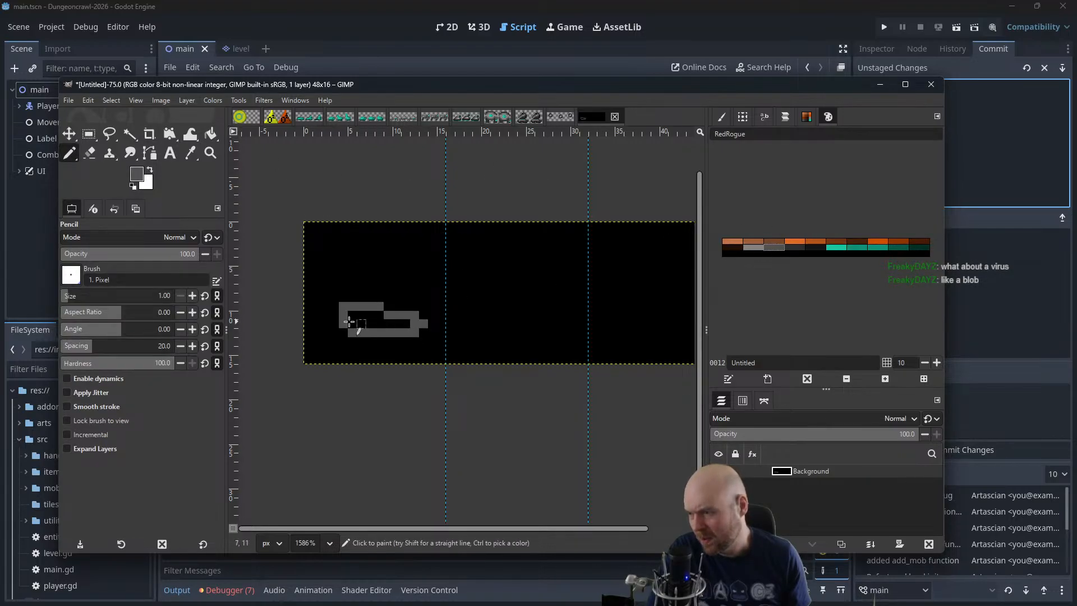
Fill the body's interior with light grey, close the remaining gap in dark grey, and add a dark grey row along its underside
click(753, 248)
drag(349, 315, 404, 326)
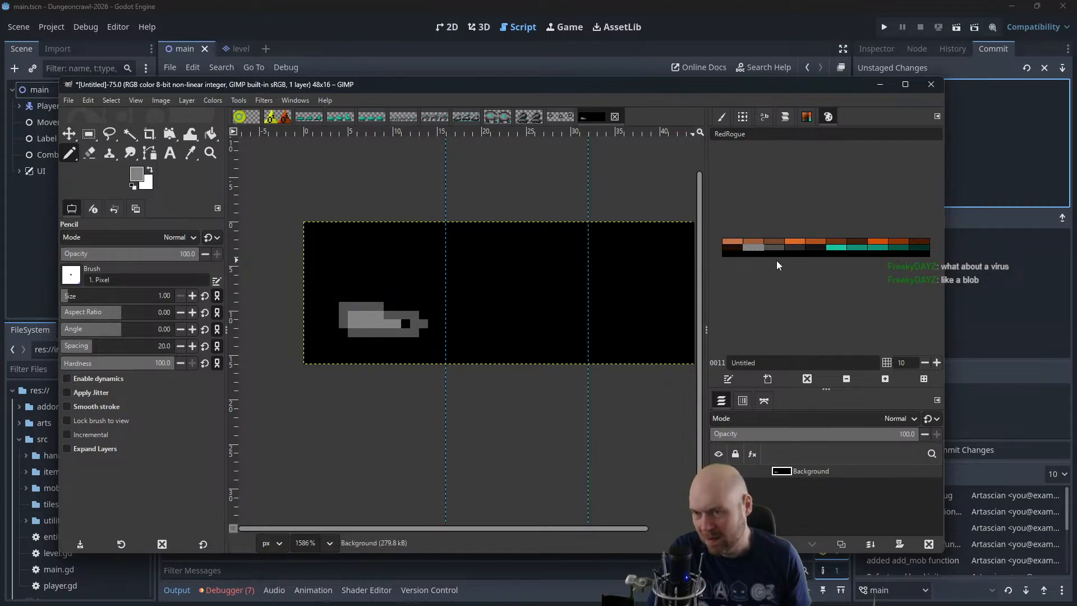
click(405, 323)
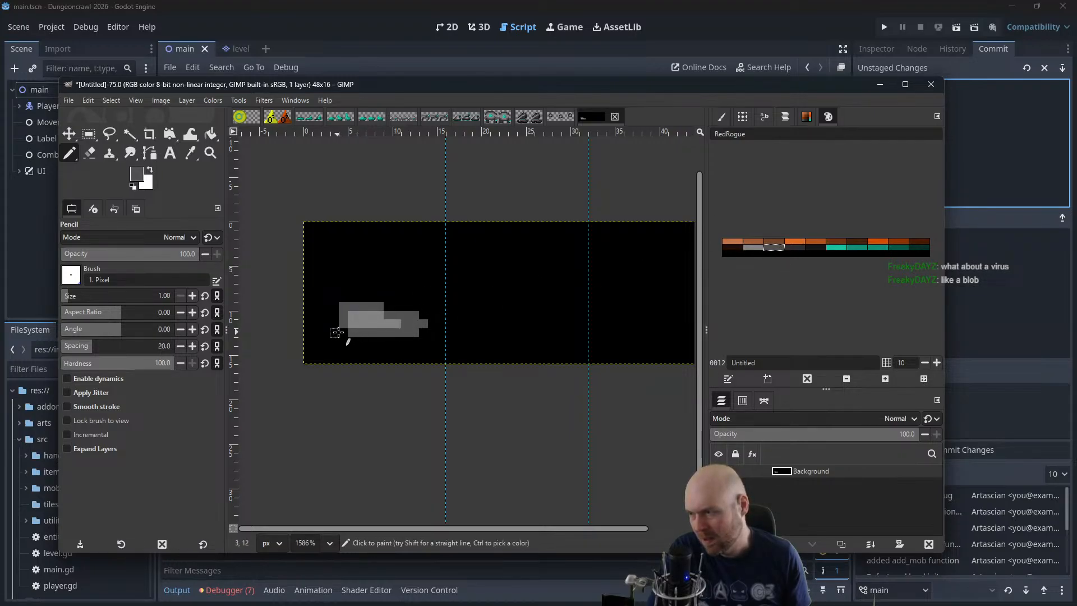
click(342, 333)
drag(354, 336, 402, 342)
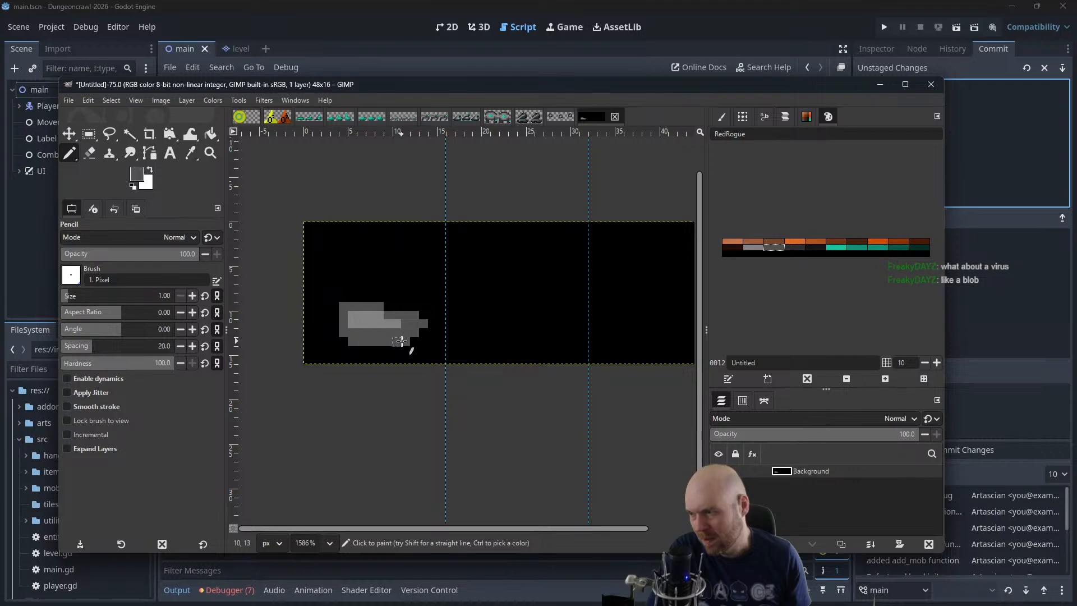
Add a darker grey shadow row under the first frame's body and black out its upper-left corner pixel
double_click(801, 249)
click(649, 235)
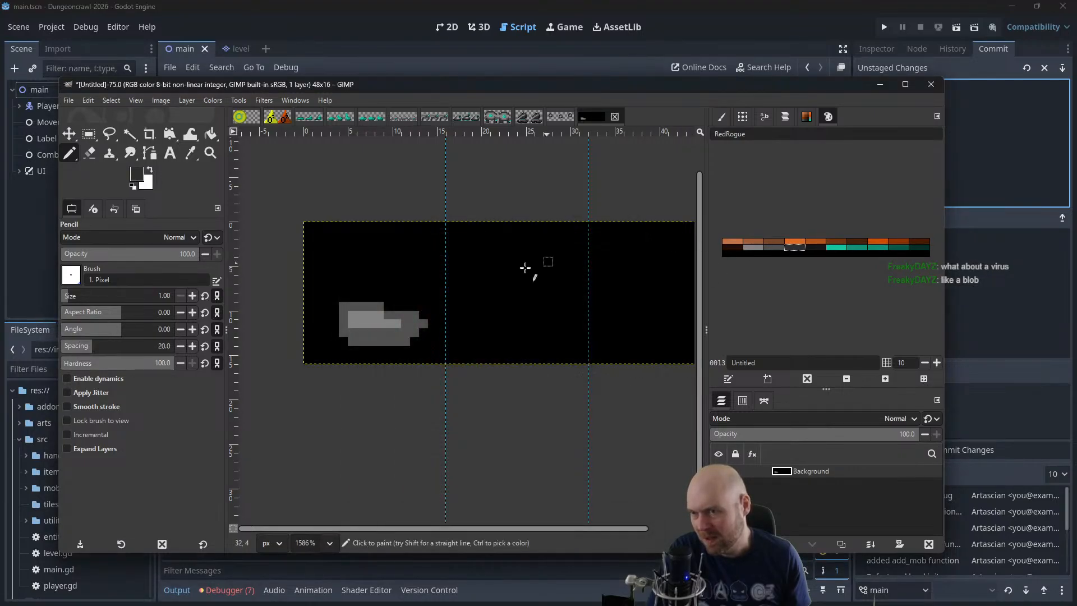
mouse_move(356, 350)
mouse_down()
mouse_move(407, 357)
mouse_move(426, 336)
mouse_up()
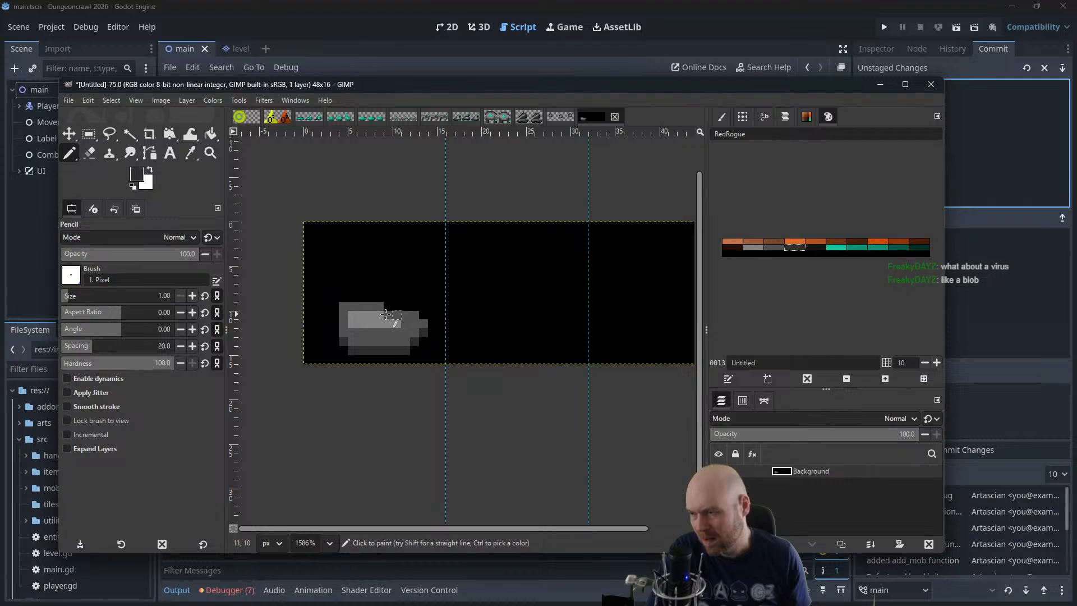
click(773, 245)
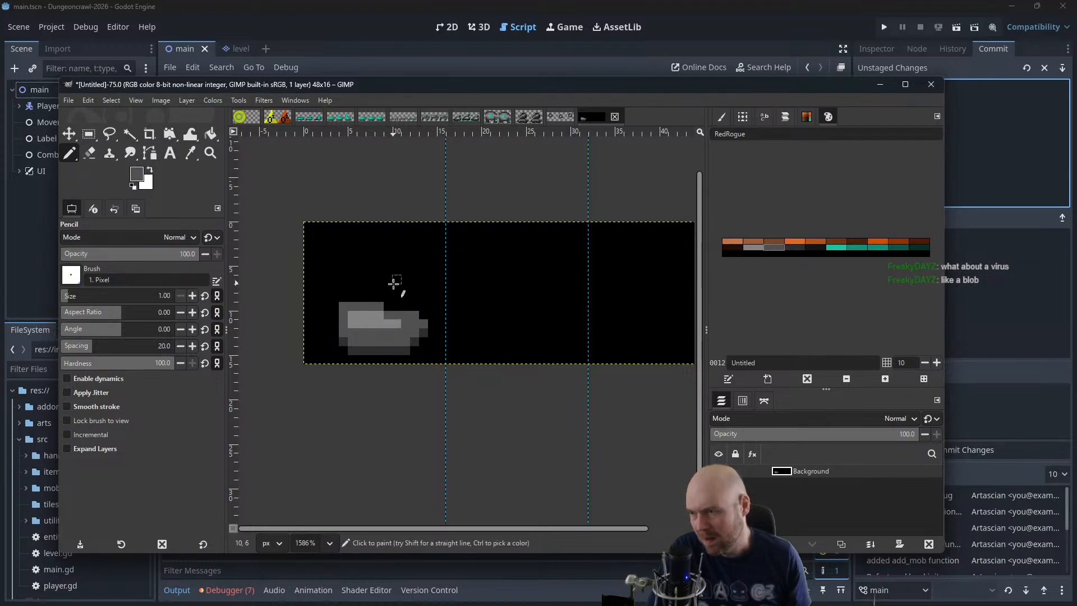
ctrl+click(394, 283)
click(344, 307)
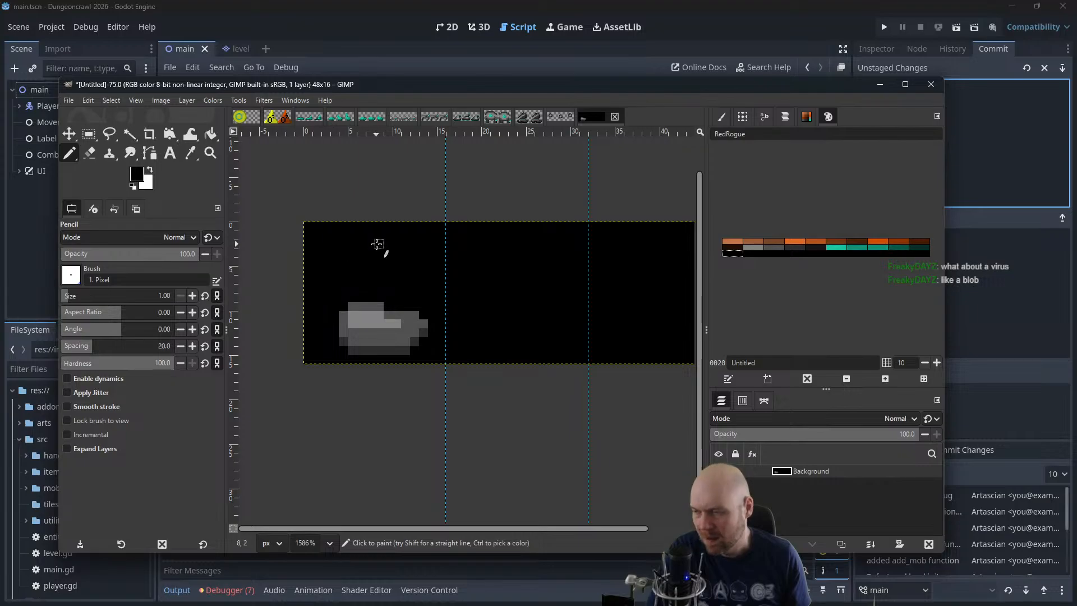
Select a 13 × 9 px area around the first frame's blob, copy it to a new layer, and move the copy into the second frame
scroll(379, 242, down, 4)
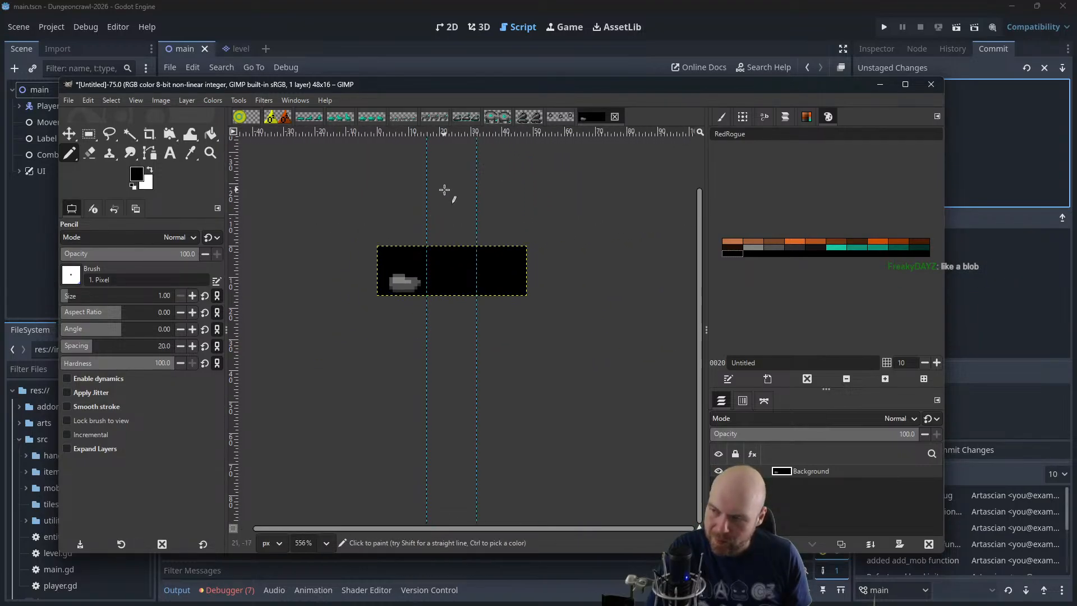
scroll(420, 247, up, 3)
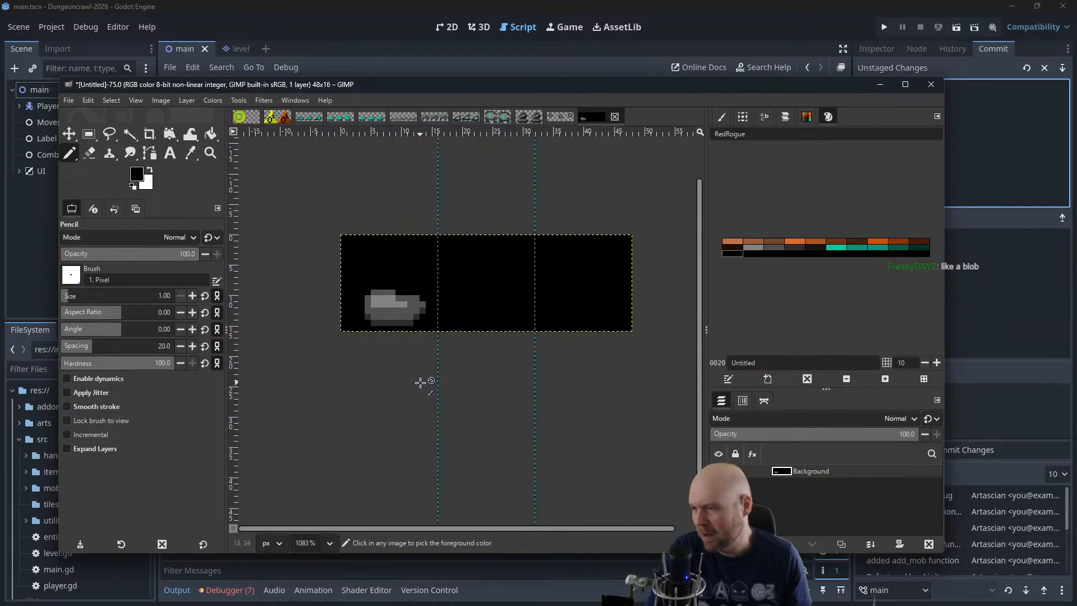
scroll(420, 381, up, 1)
scroll(420, 380, up, 4)
scroll(486, 264, up, 3)
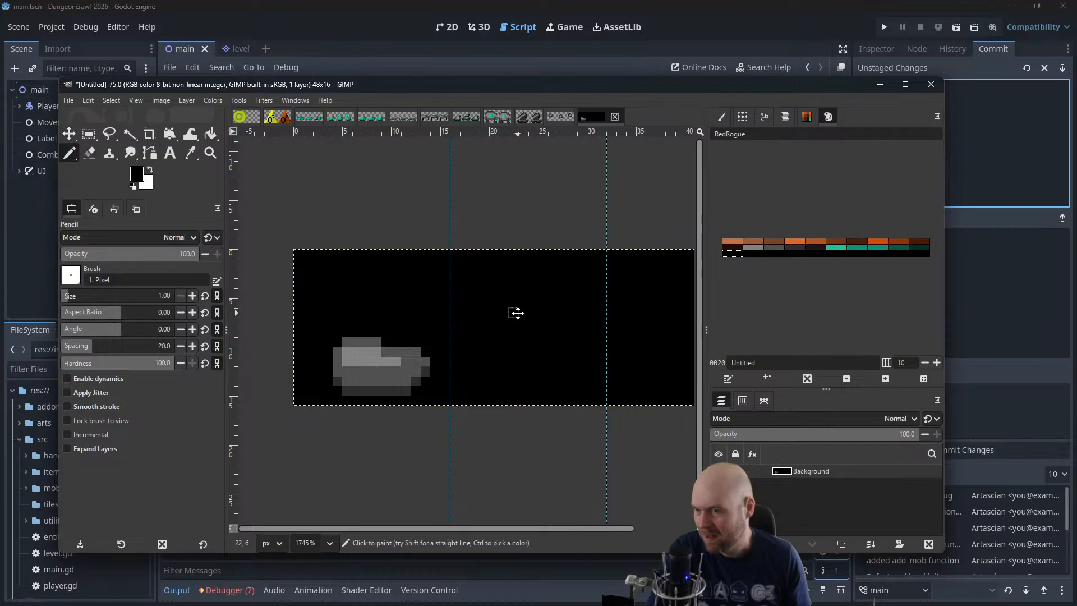
drag(518, 313, 496, 323)
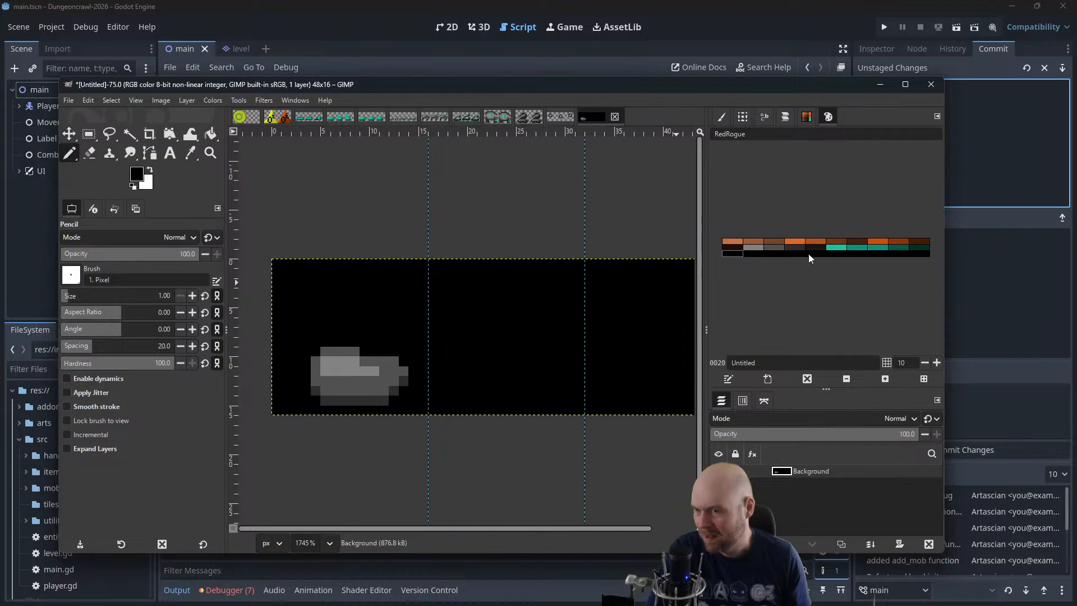
click(88, 134)
drag(417, 318, 288, 409)
key(ctrl+c)
key(shift+ctrl+d)
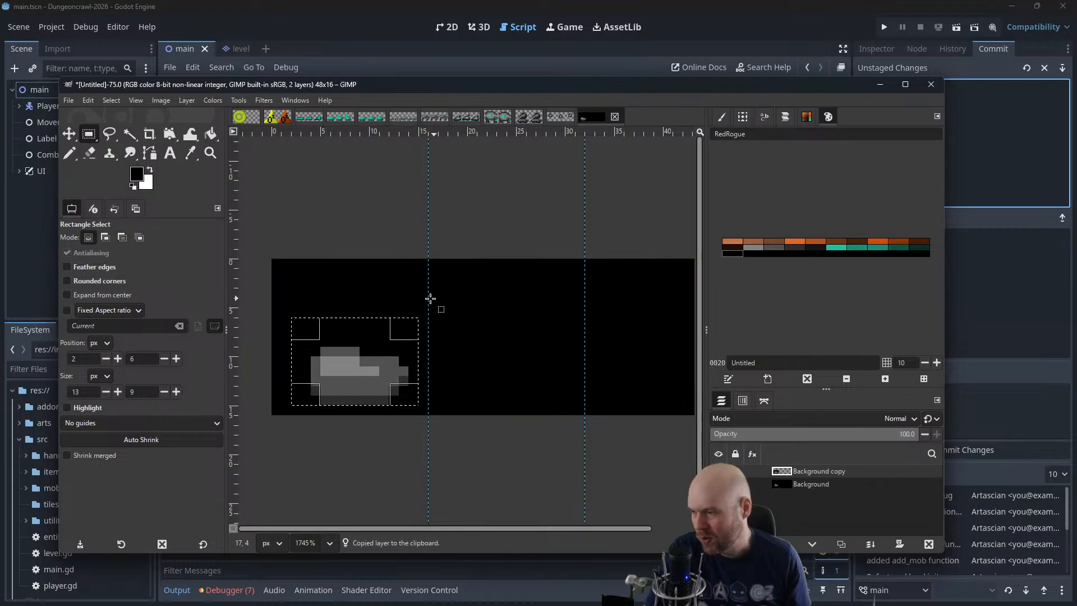
click(69, 134)
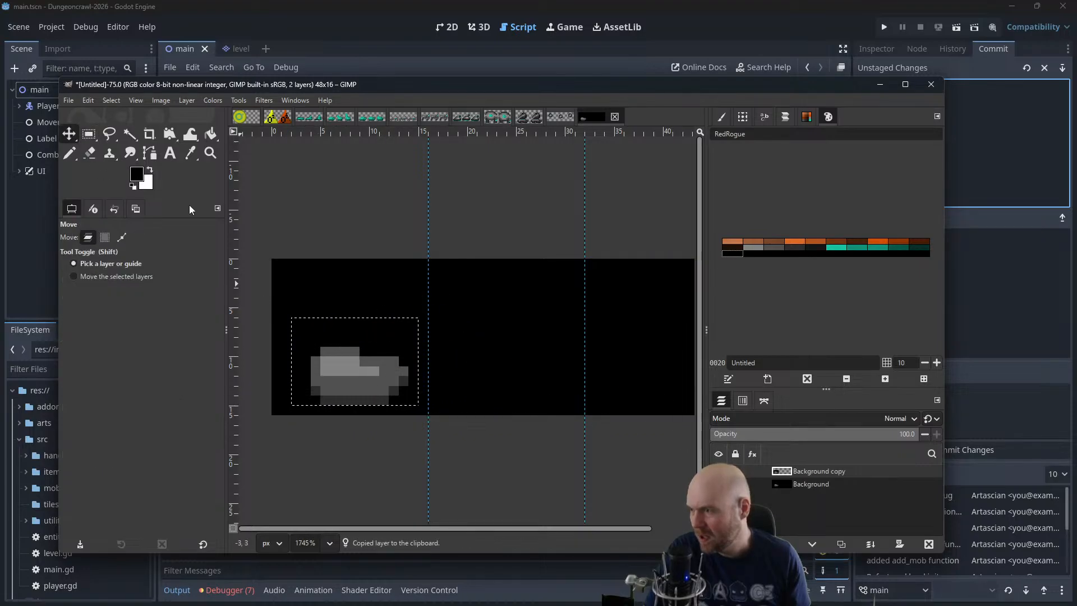
drag(338, 365, 485, 364)
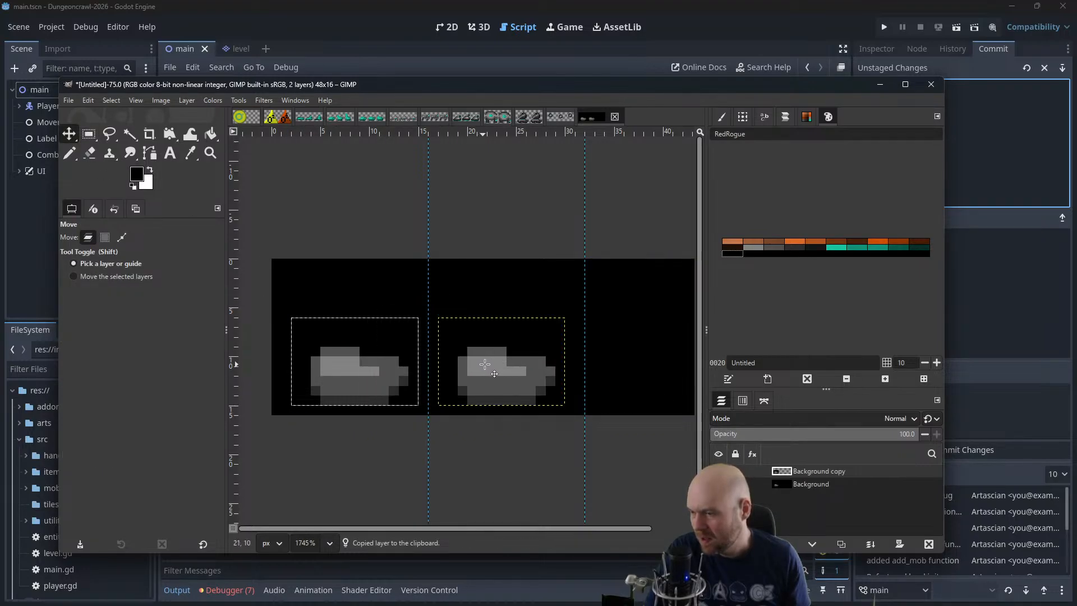
Clear the selection and pencil the top row of the second frame's blob black
scroll(573, 340, up, 2)
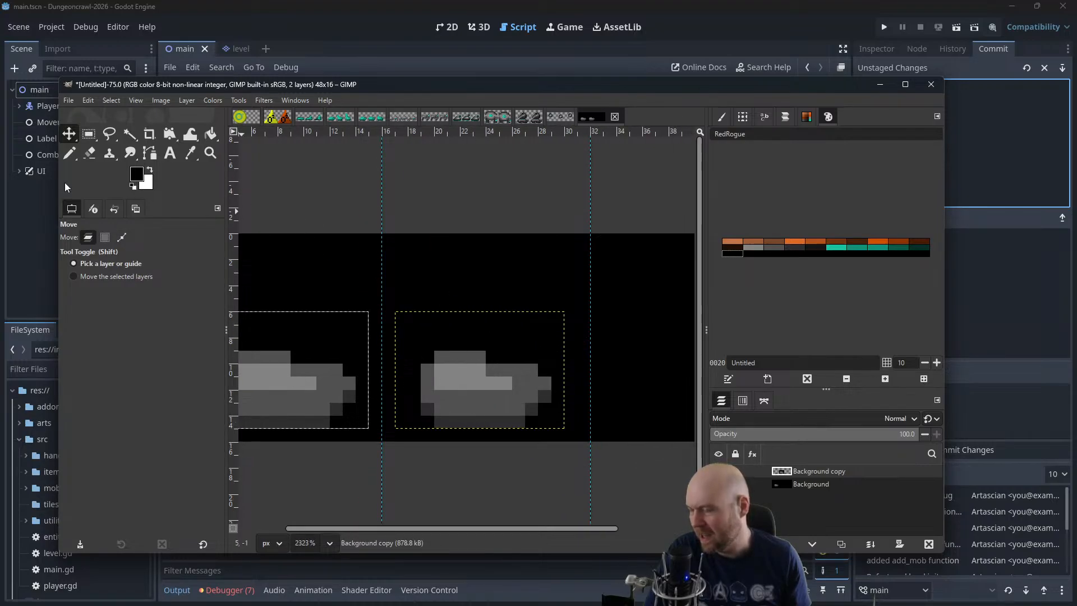
click(69, 153)
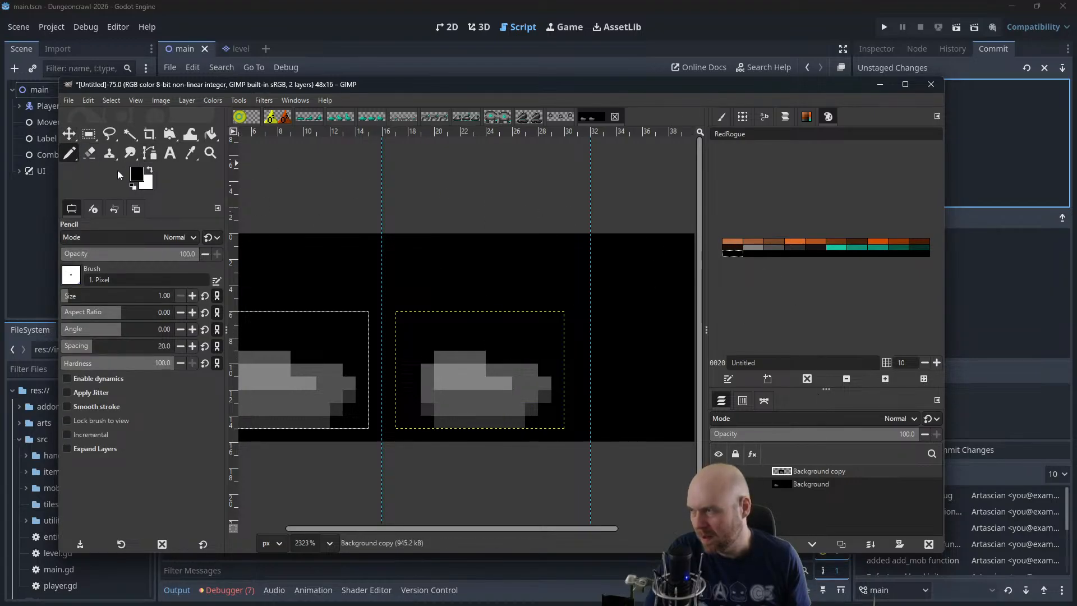
click(118, 103)
click(122, 127)
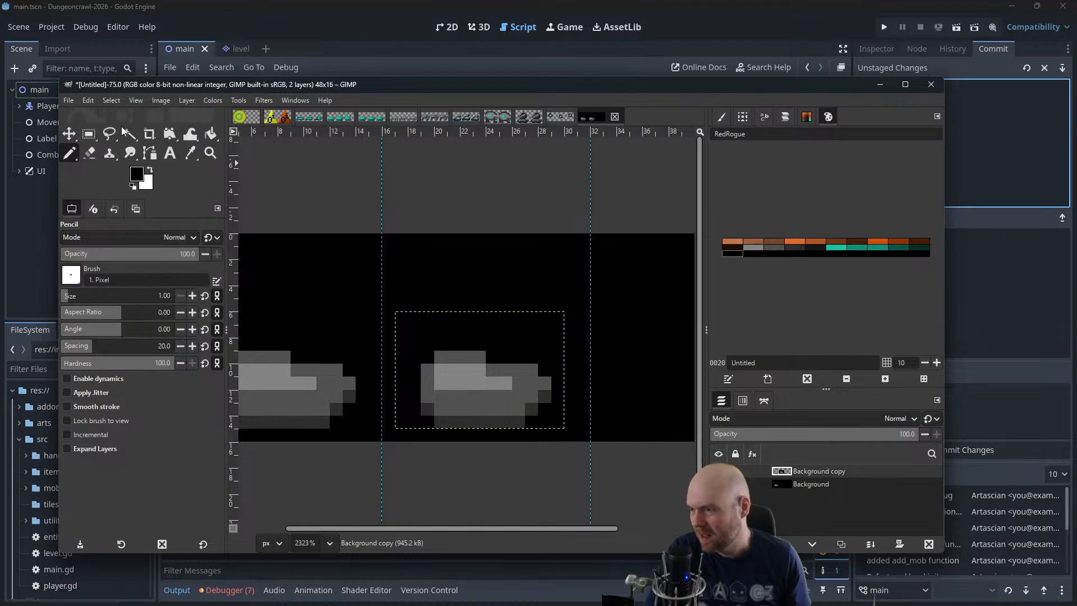
drag(436, 356, 485, 357)
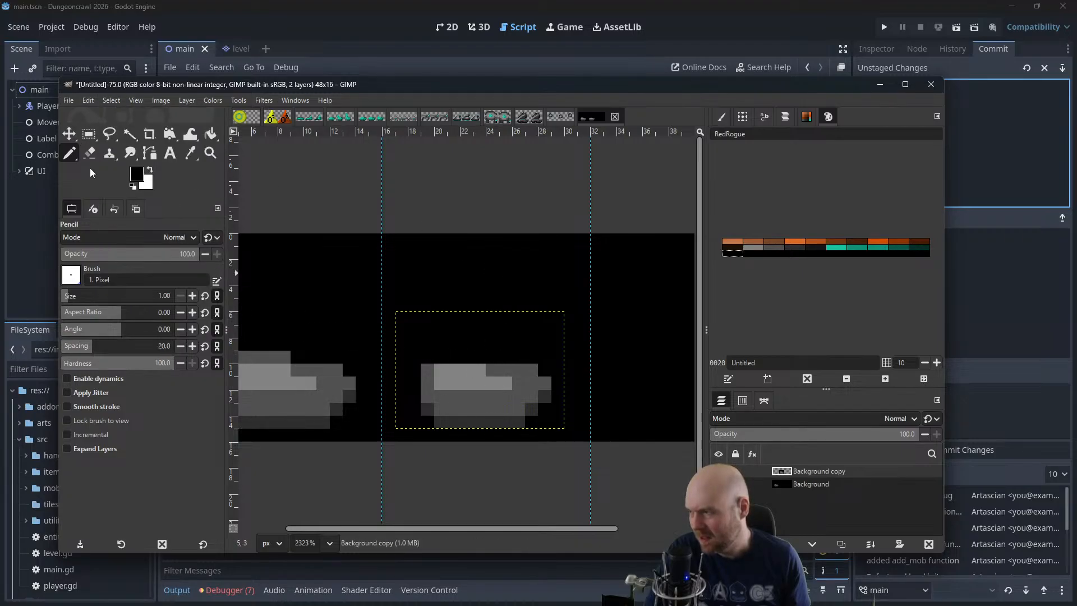
Widen the left side of the second frame's blob with mid-grey pixels and darker grey pixels along its lower edge
ctrl+click(427, 375)
drag(413, 383, 414, 407)
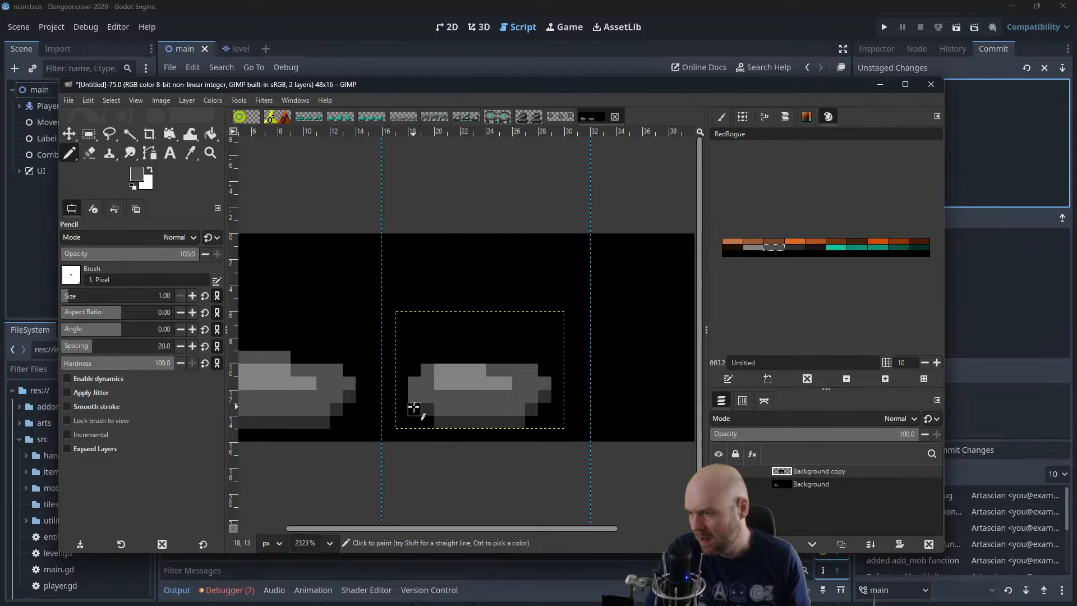
ctrl+click(414, 409)
click(428, 419)
click(403, 408)
click(402, 397)
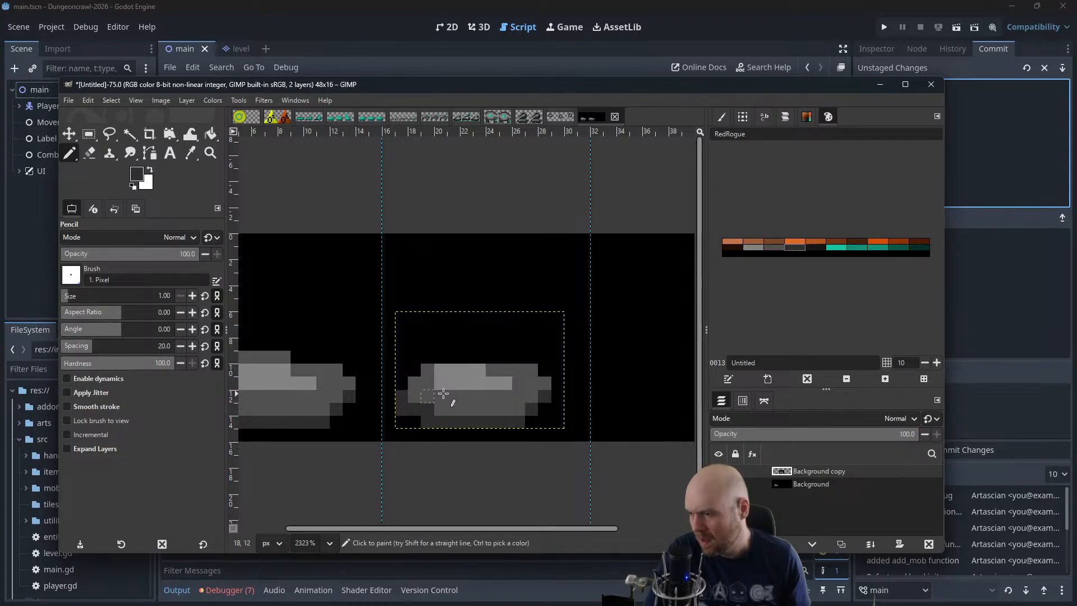
Widen the right side of the second frame's blob with a darker grey lower edge and mid-grey pixels above it
click(549, 405)
click(557, 397)
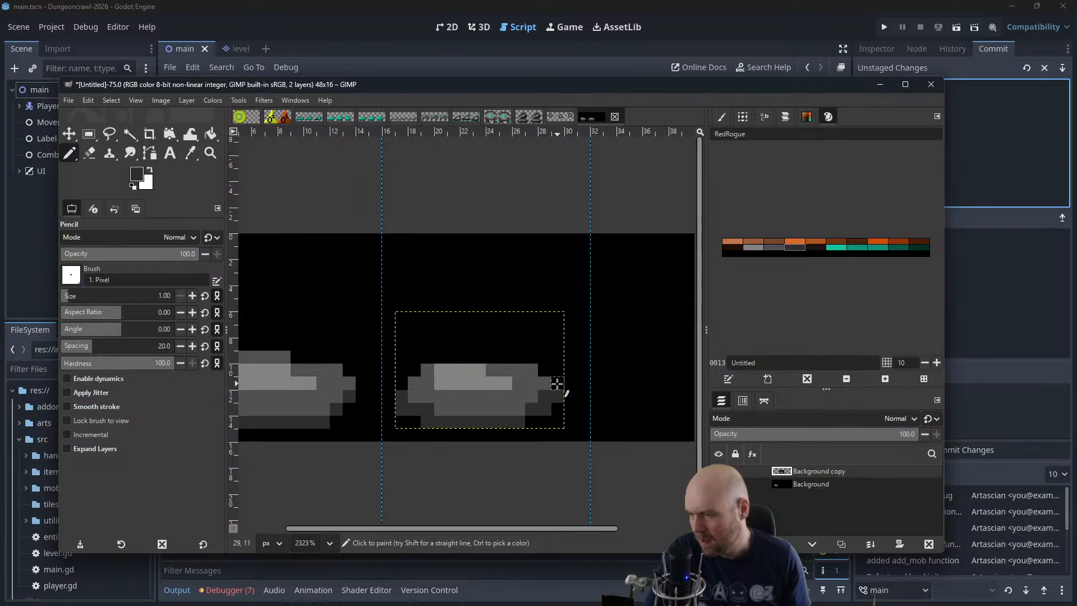
ctrl+click(547, 383)
click(553, 382)
click(544, 370)
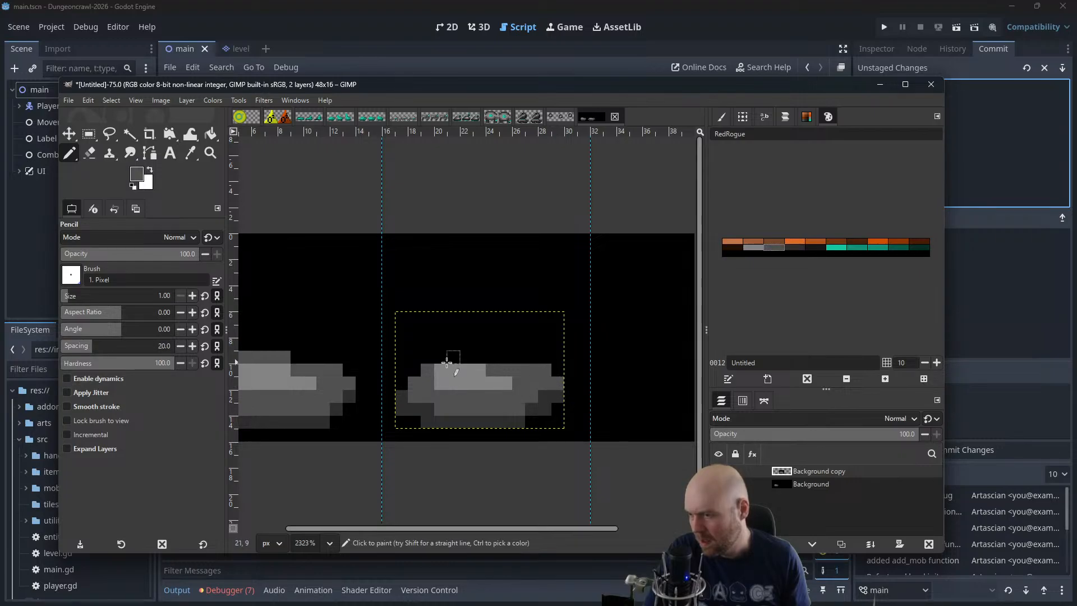
click(414, 382)
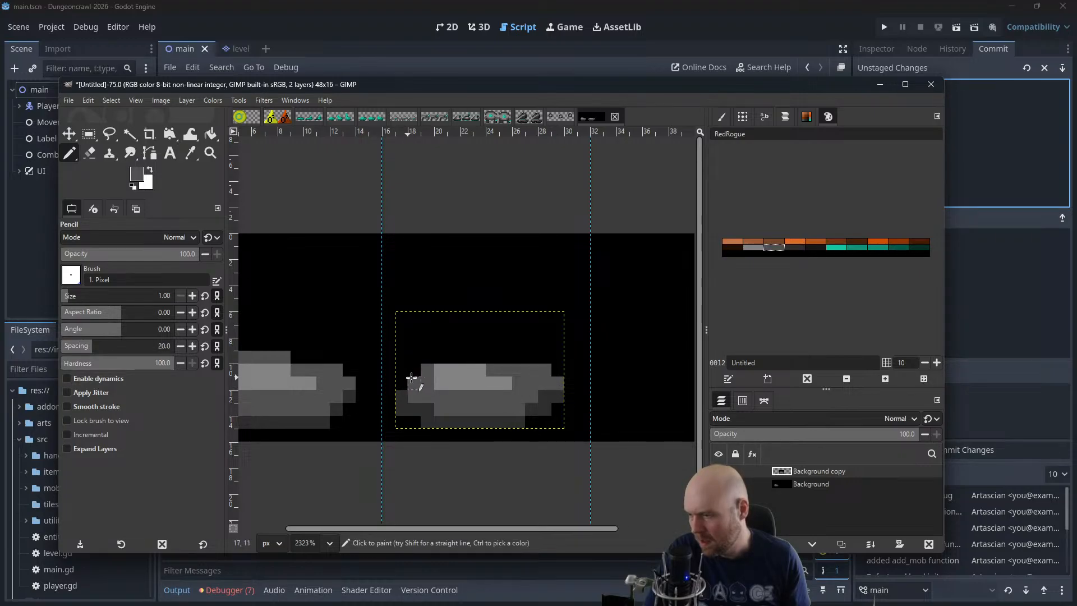
Shift the second frame's highlight down by covering its upper row in mid grey and adding light grey pixels beneath it
mouse_move(445, 371)
mouse_down()
mouse_move(476, 369)
mouse_move(471, 401)
mouse_up()
ctrl+click(453, 381)
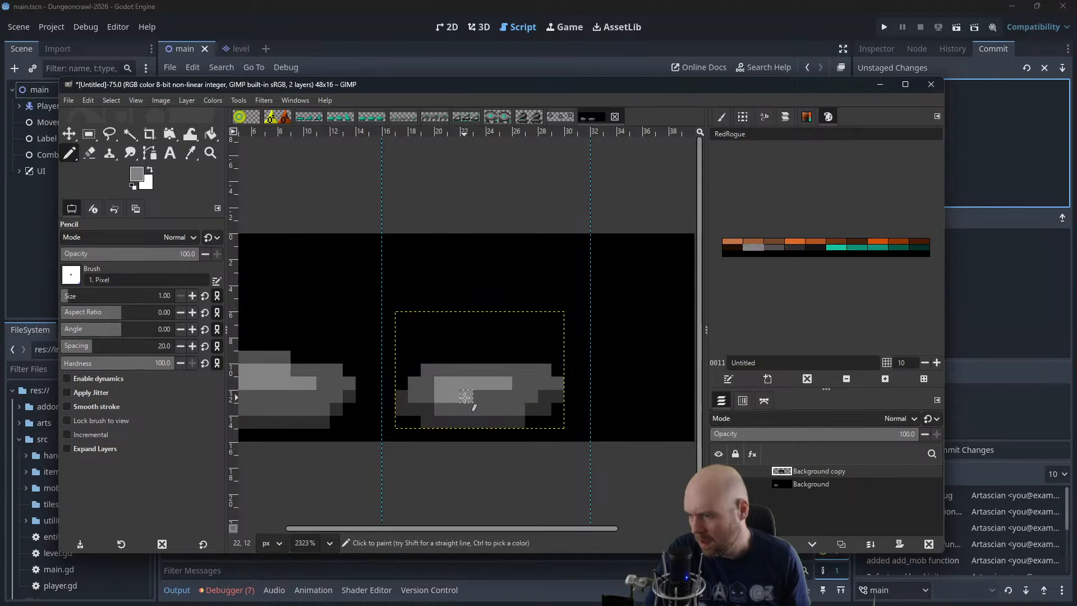
ctrl+scroll(506, 316, down, 1)
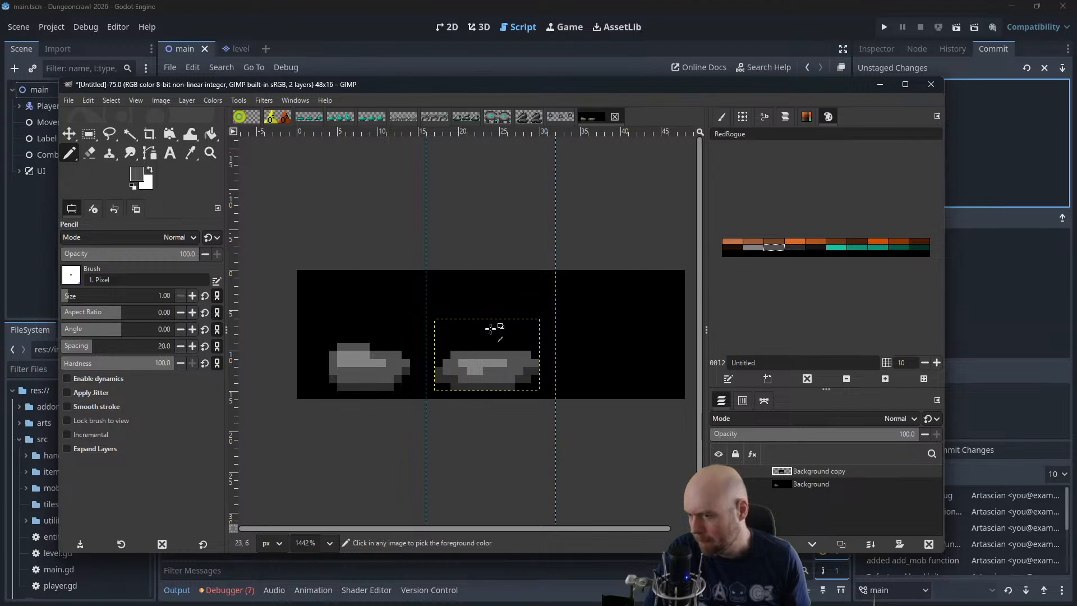
key(shift+ctrl+d)
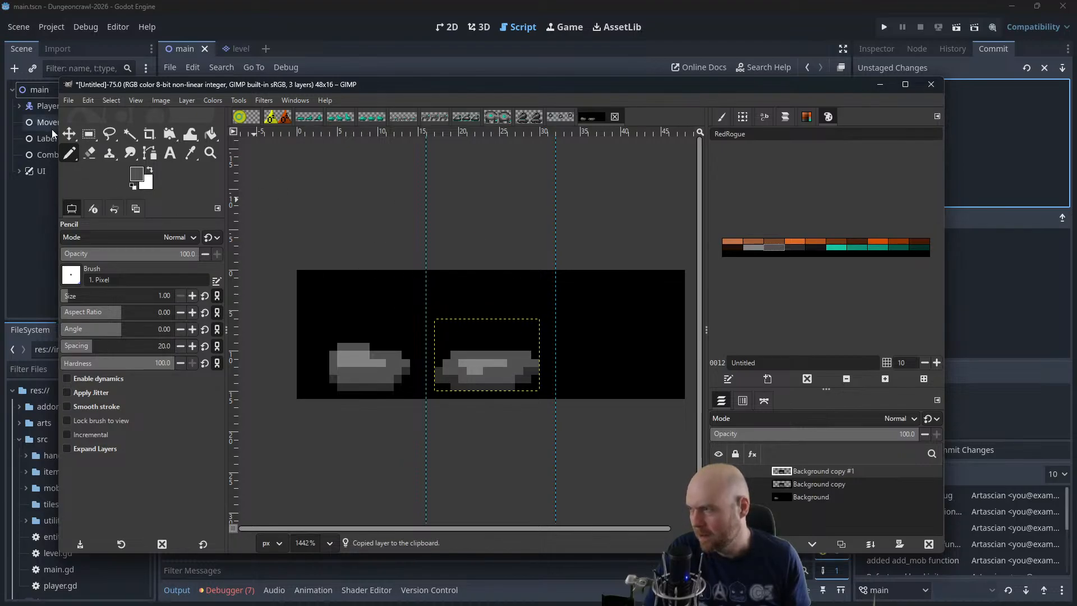
click(68, 135)
drag(461, 364, 612, 369)
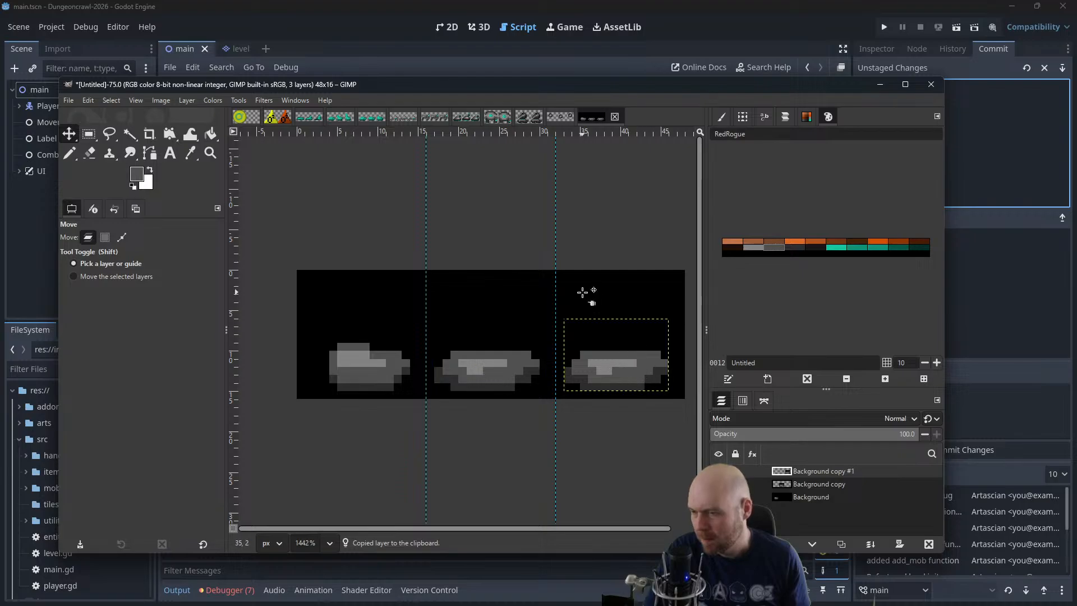
key(ctrl+z)
key(ctrl+z)
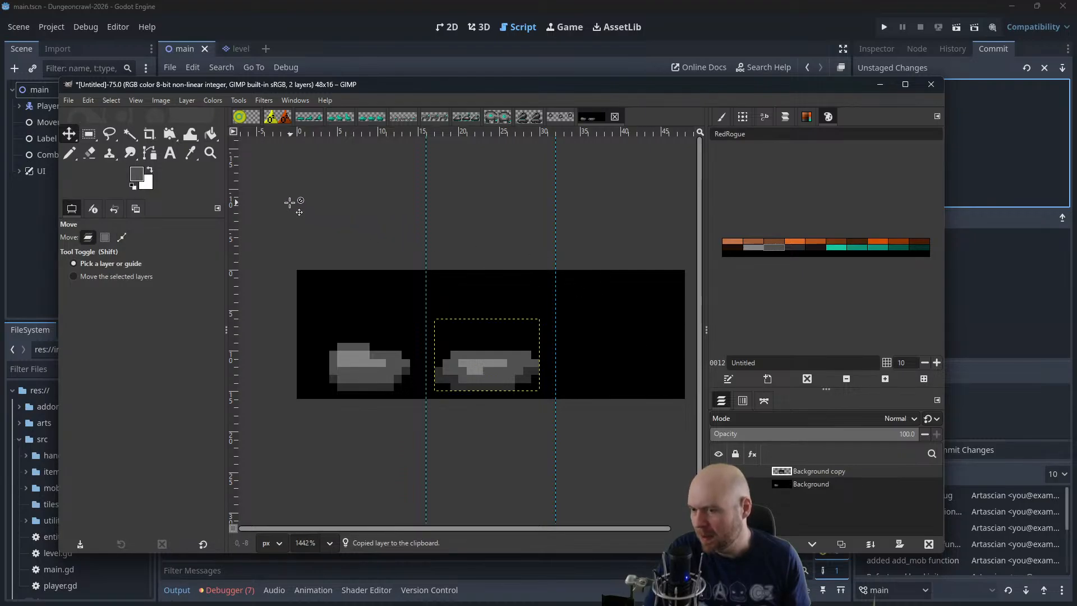
Copy the whole 16 × 16 px second frame, paste it as a new layer, and move it into the third frame
key(r)
drag(548, 276, 427, 399)
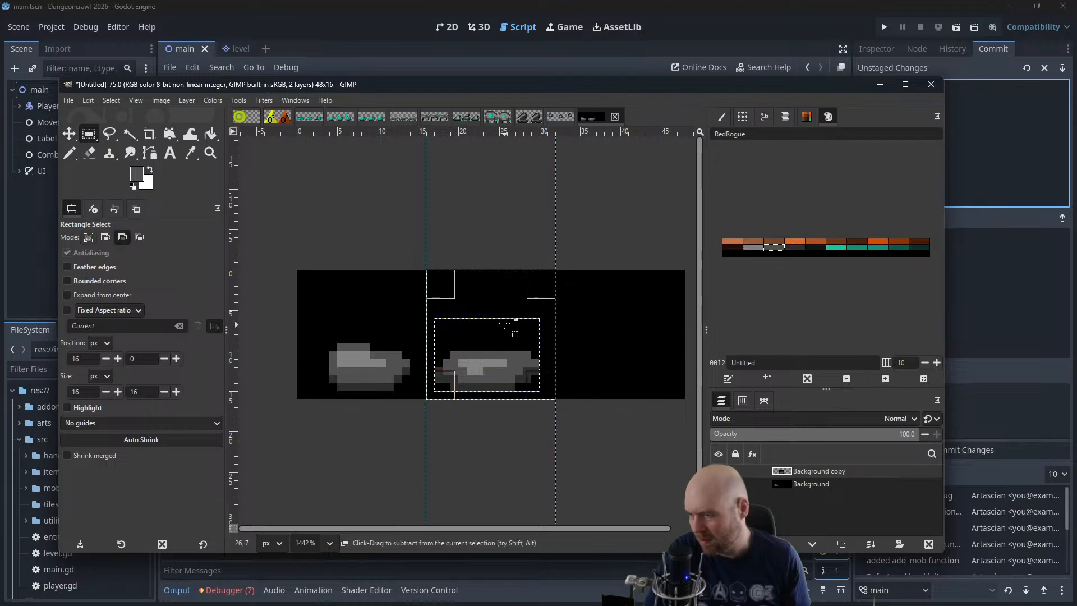
key(ctrl+c)
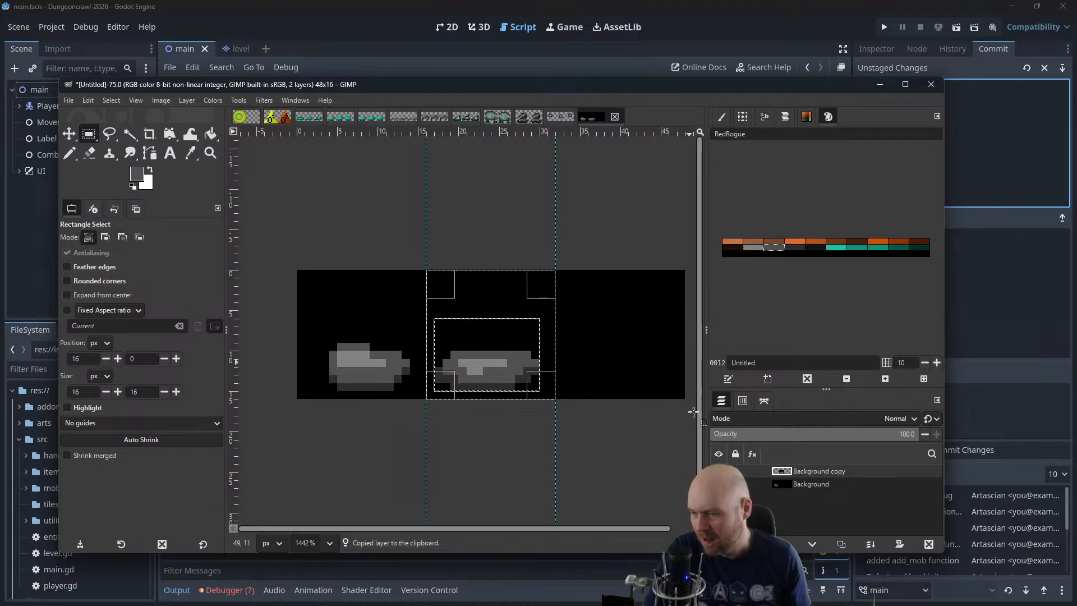
key(ctrl)
key(ctrl+v)
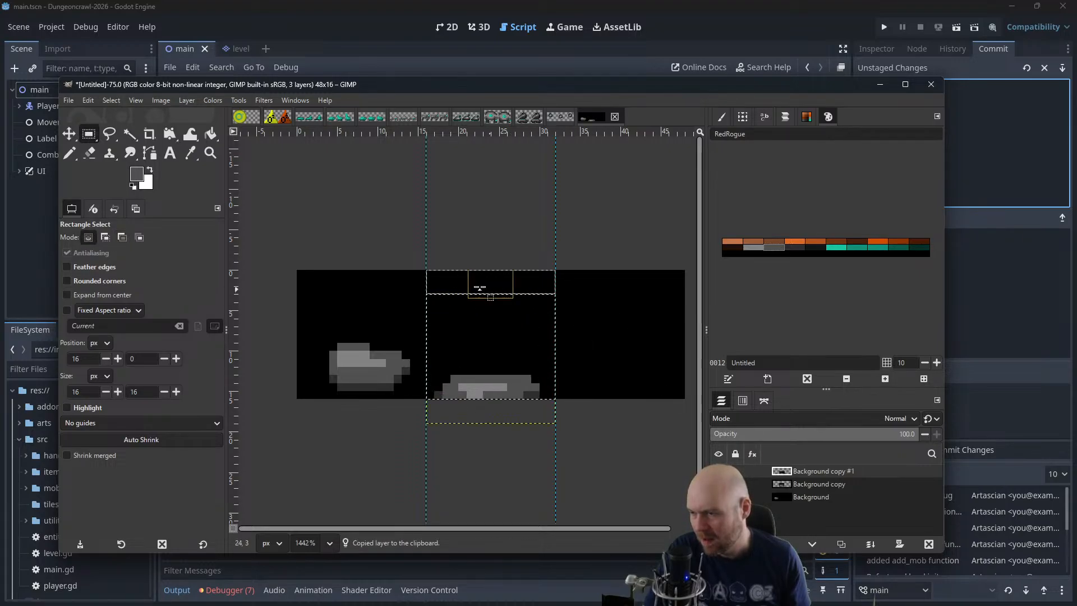
key(m)
drag(474, 379, 614, 362)
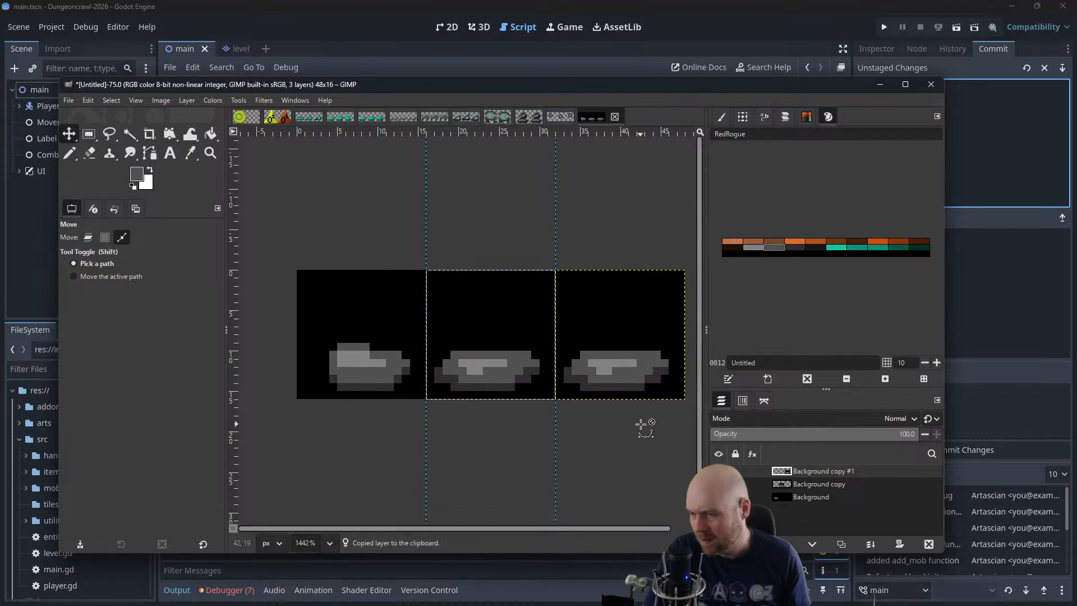
Invert the selection to allow painting in the third frame, and pencil the top row of its blob black
scroll(638, 424, up, 3)
mouse_move(633, 417)
mouse_down()
mouse_move(583, 431)
mouse_move(621, 409)
mouse_up()
drag(510, 372, 472, 379)
drag(562, 383, 501, 388)
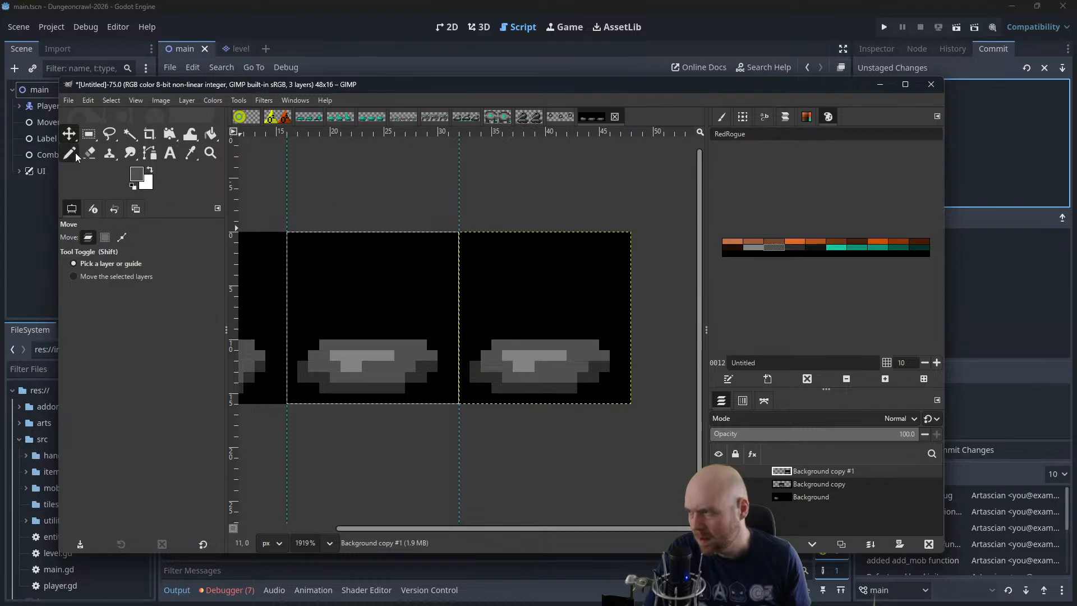
key(n)
ctrl+click(524, 308)
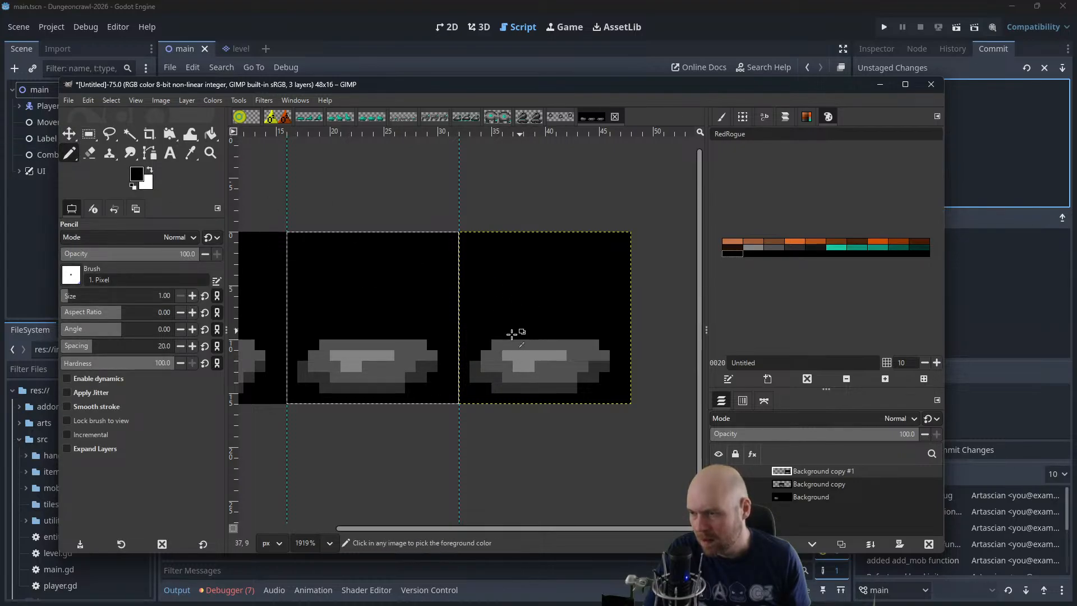
click(111, 99)
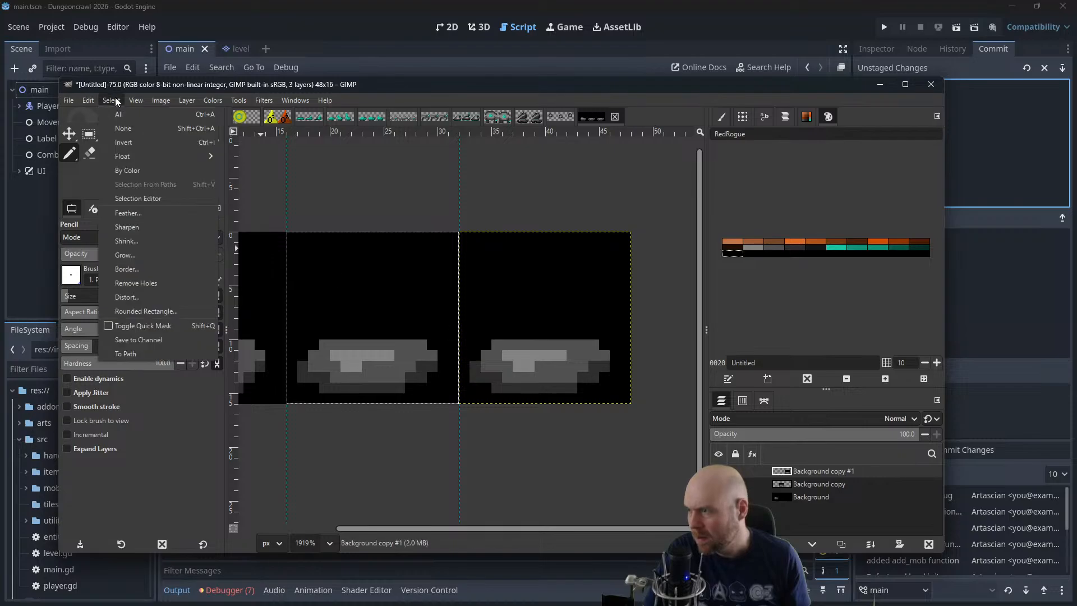
click(122, 143)
drag(528, 346, 590, 348)
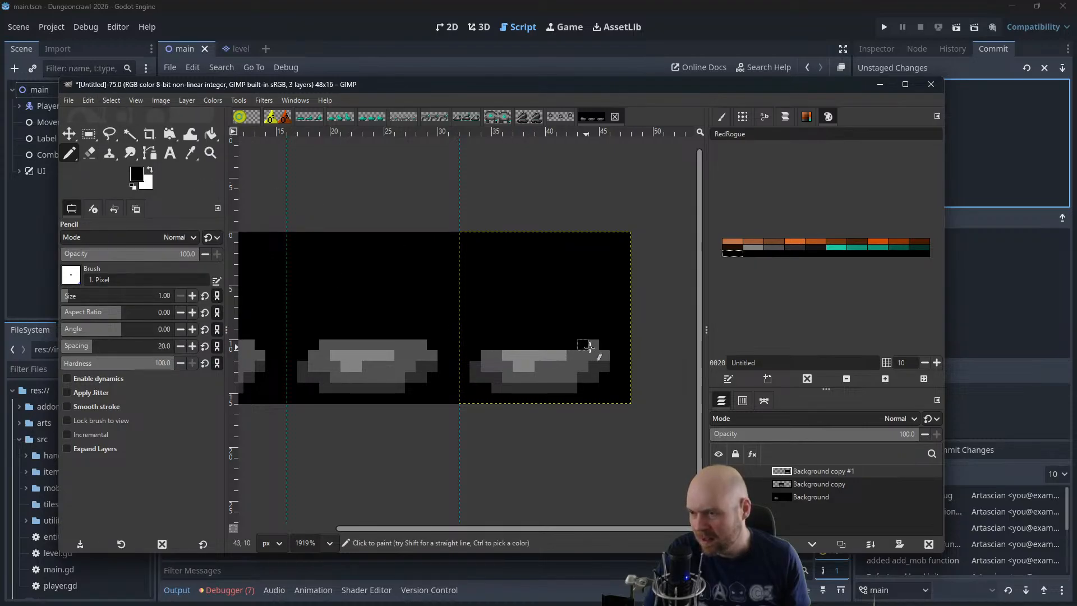
Widen the third frame's blob to the full frame width with mid-grey pixels at both ends
ctrl+click(476, 357)
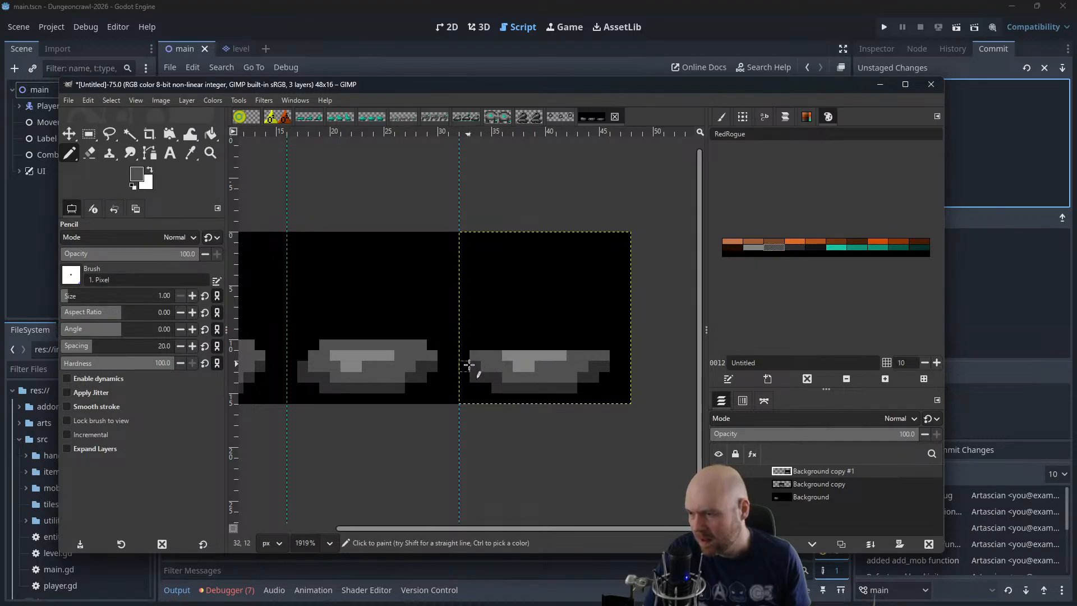
ctrl+click(467, 367)
click(464, 377)
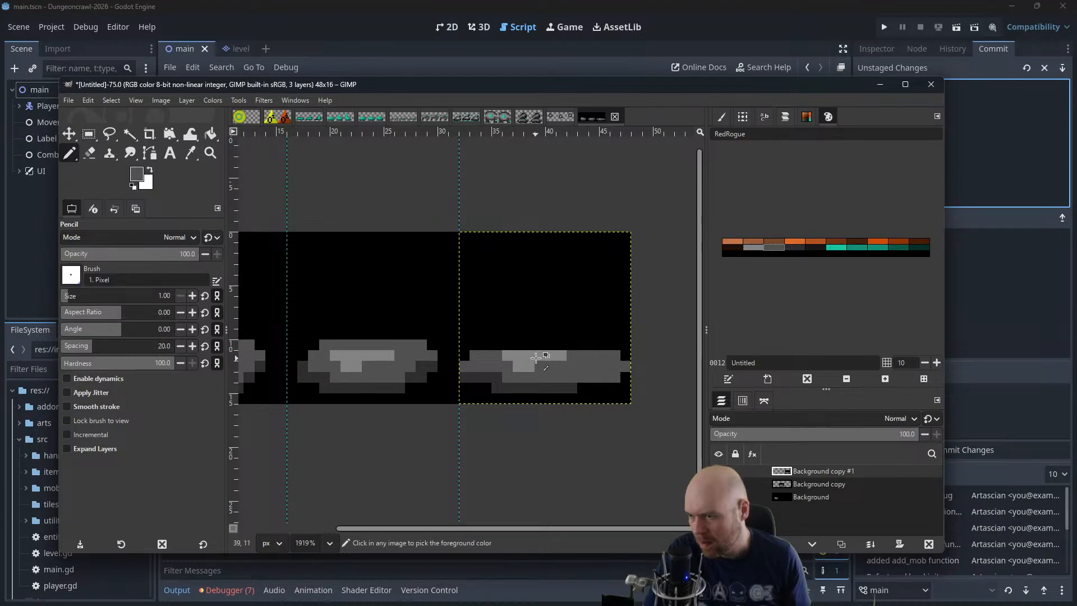
Lower the third frame's highlight to a single light grey strip one row down, and extend the blob's lower edge in dark grey
drag(505, 355, 587, 356)
ctrl+click(519, 363)
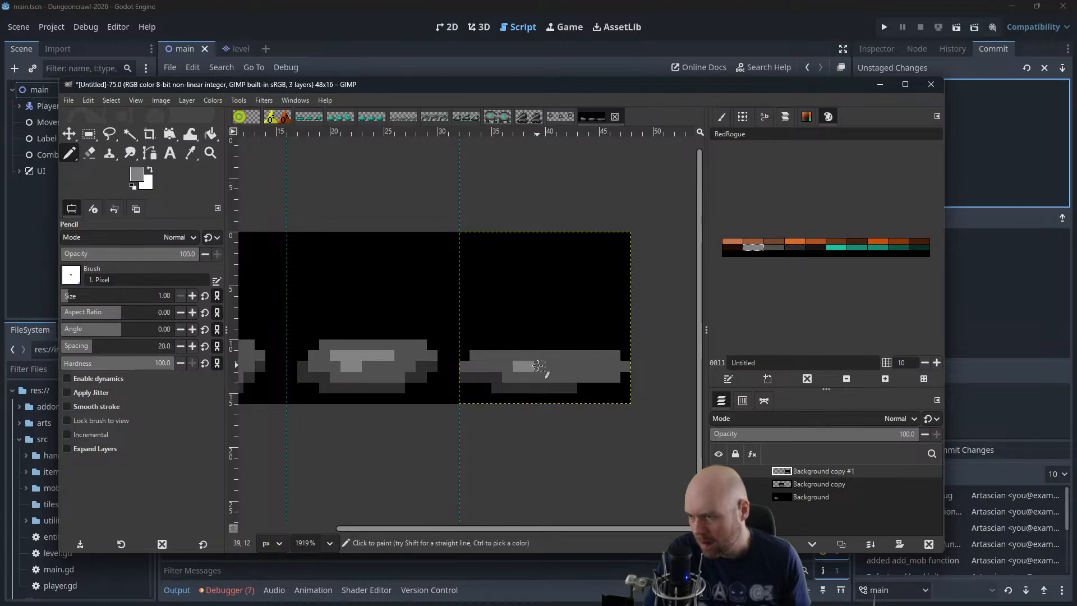
click(582, 366)
ctrl+click(560, 387)
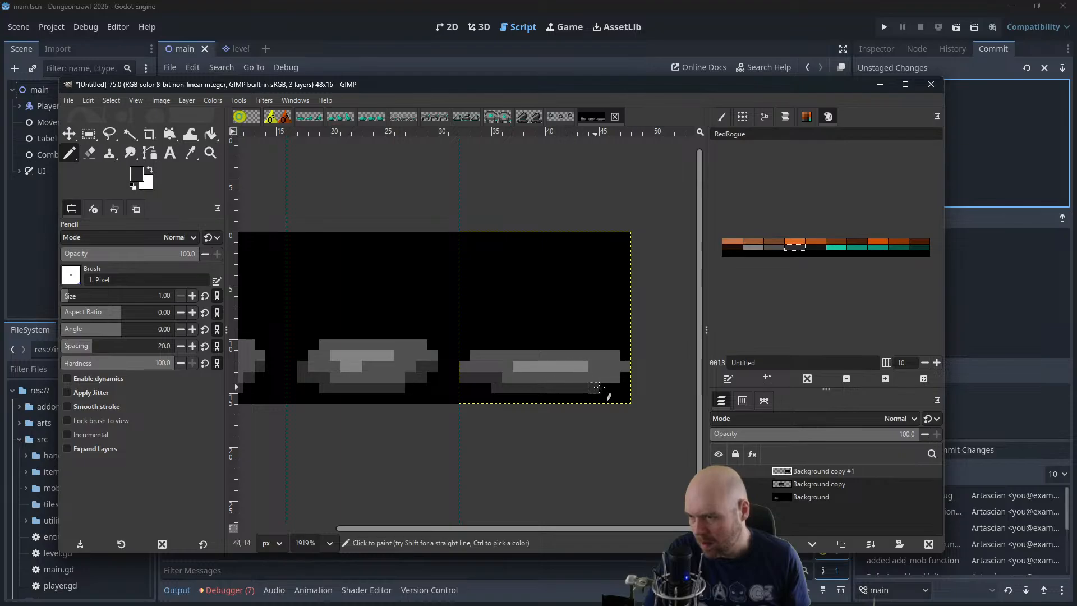
scroll(532, 306, down, 3)
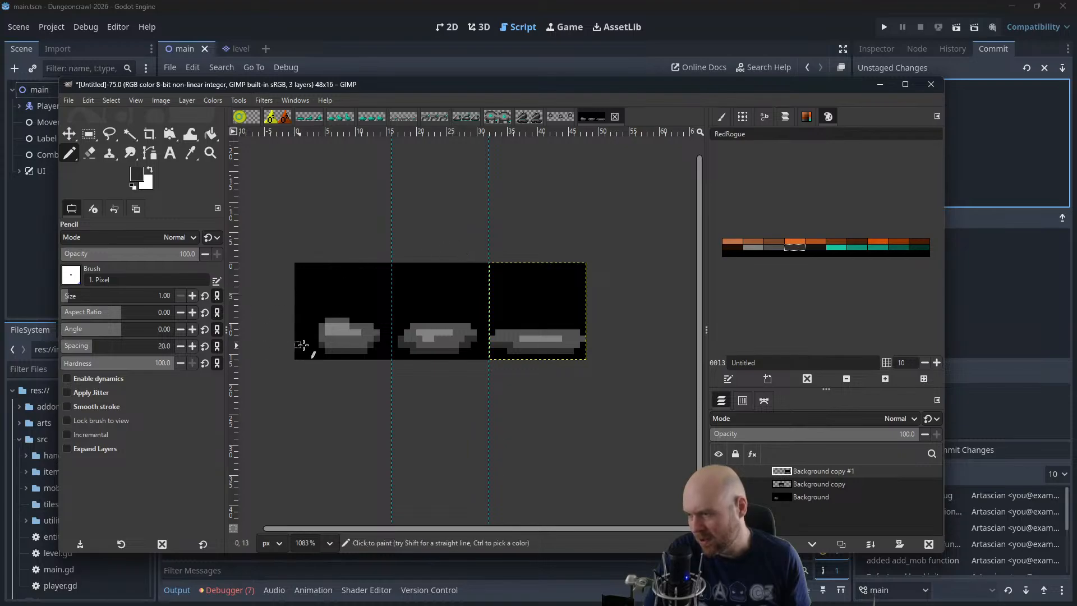
scroll(362, 257, down, 2)
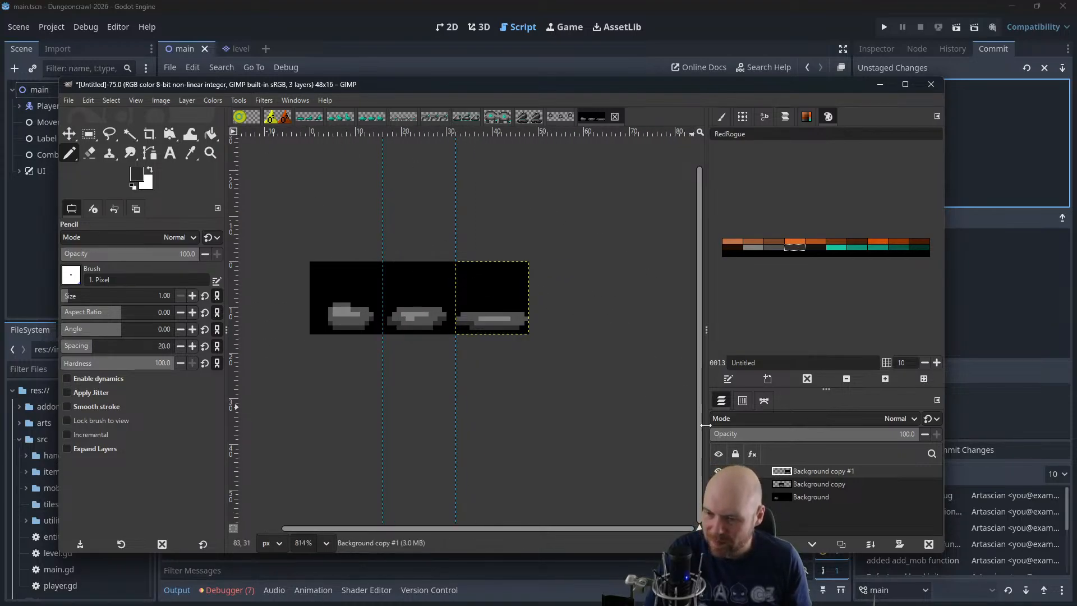
Merge the two pasted frame layers down into the Background layer
click(79, 136)
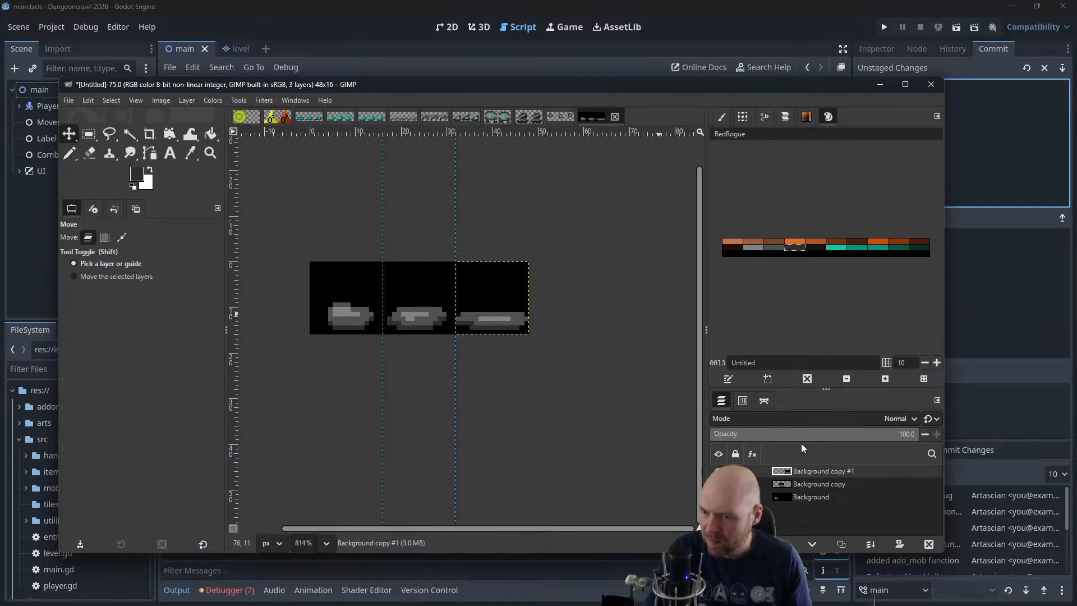
right_click(819, 470)
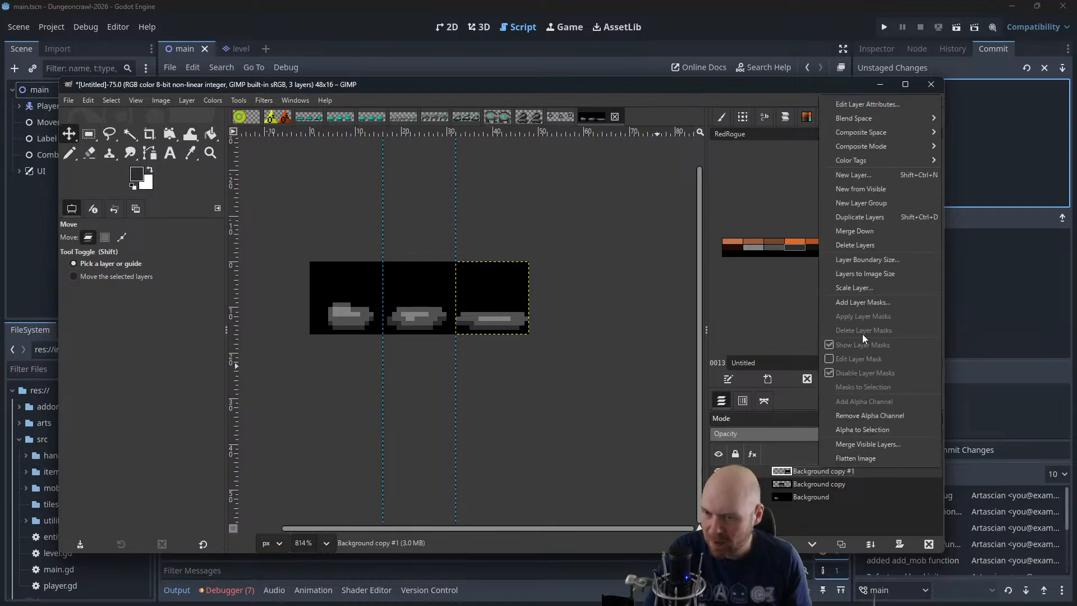
click(855, 232)
right_click(810, 477)
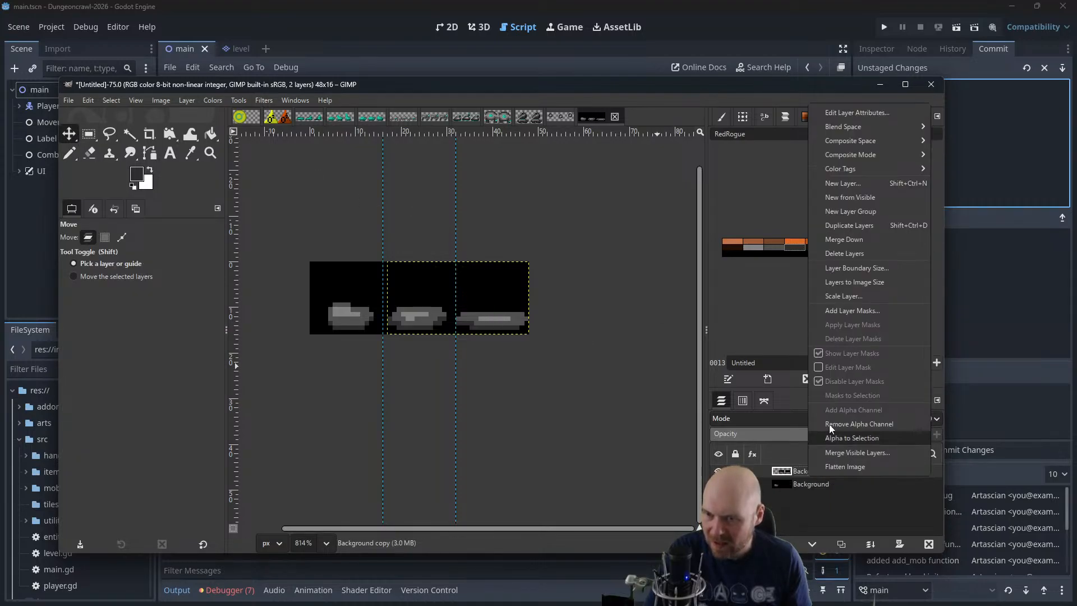
click(834, 238)
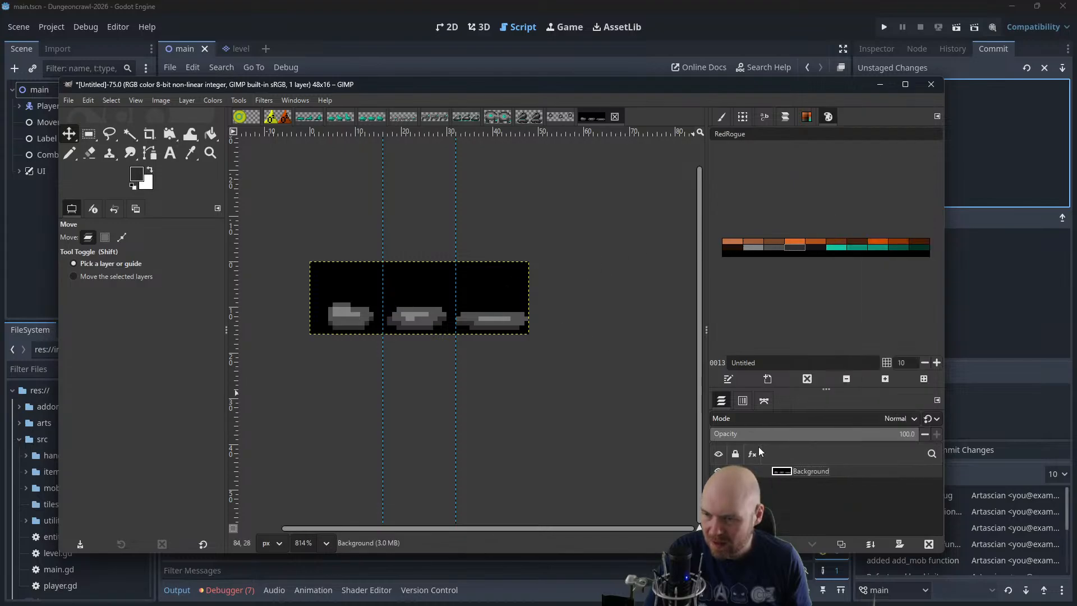
Cut the second frame out of the Background layer and paste it as its own layer
click(89, 133)
drag(452, 252, 384, 366)
key(ctrl+x)
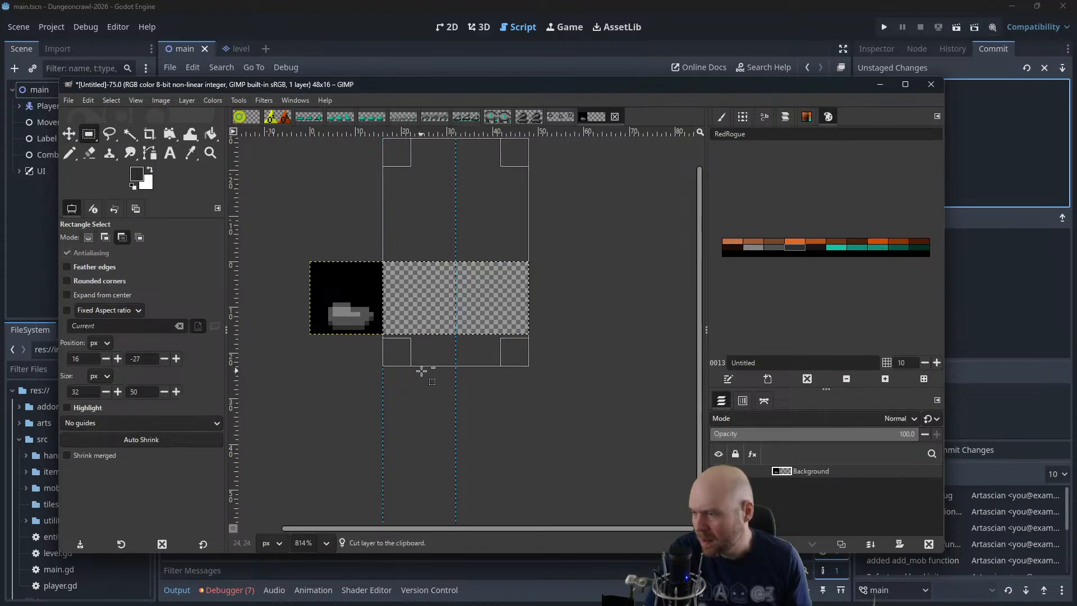
key(ctrl+z)
drag(498, 345, 429, 345)
key(ctrl+x)
key(ctrl+v)
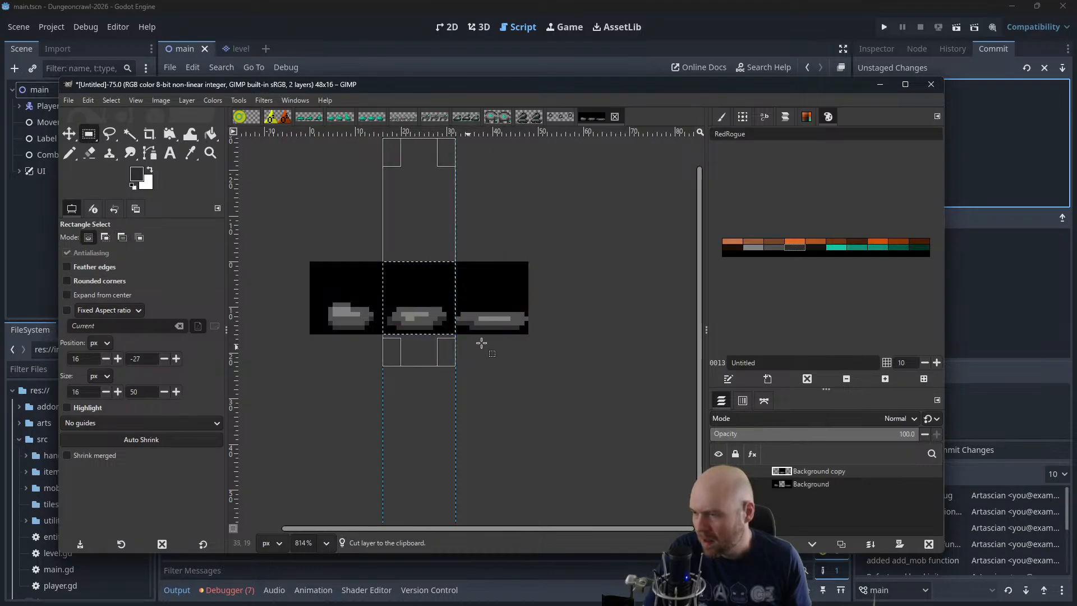
Cut the third frame out of the Background layer, paste it as its own layer, and raise it to the top of the stack
drag(438, 150, 600, 160)
click(826, 485)
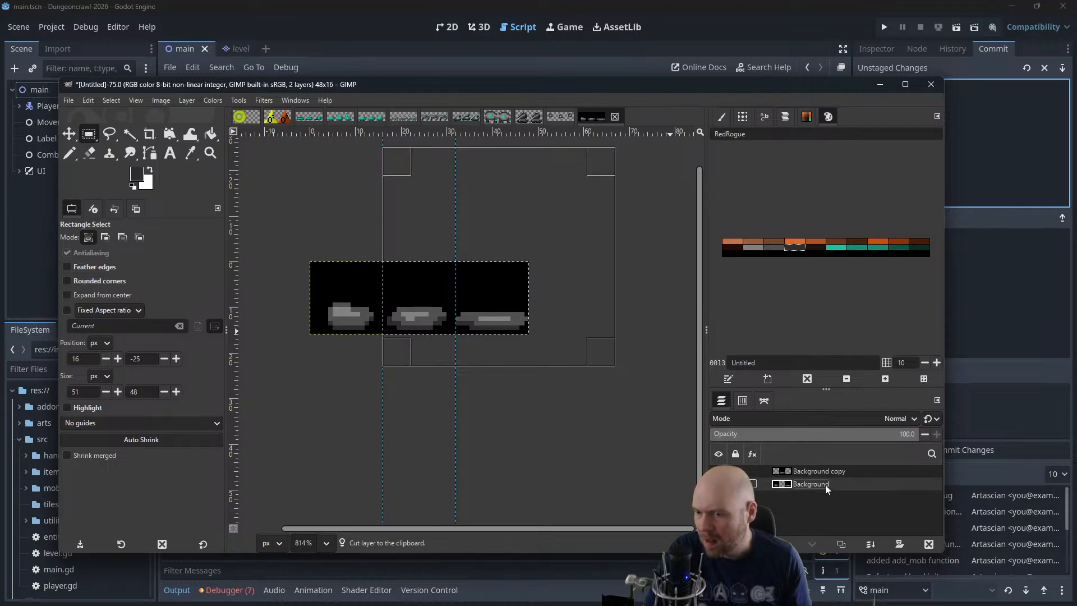
key(ctrl+x)
key(ctrl+v)
drag(795, 483, 798, 467)
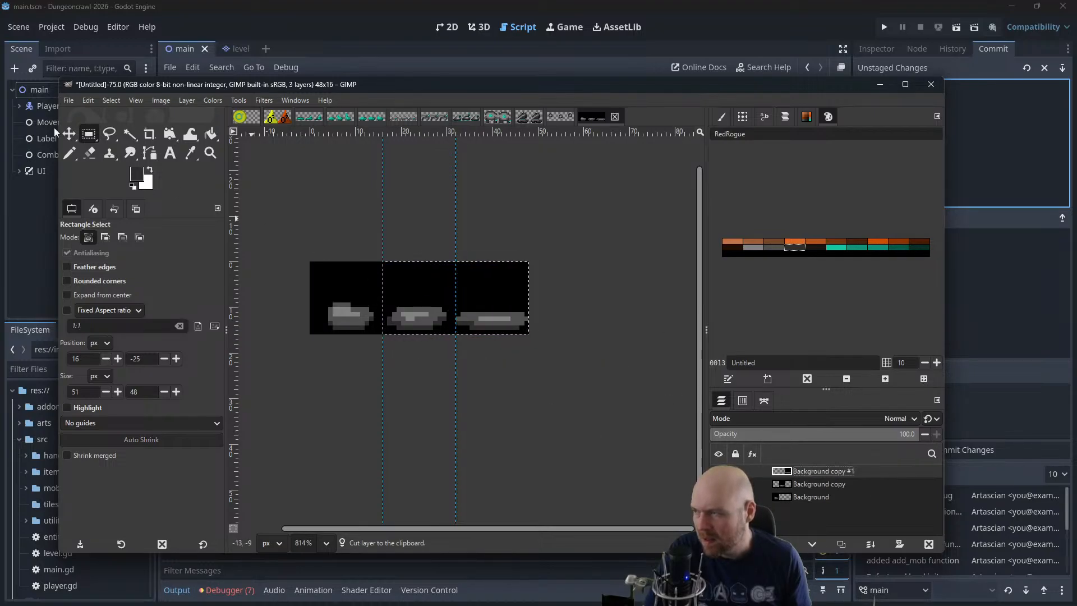
Move the second and third frame layers over the first frame so all three frames overlap
click(69, 133)
drag(401, 303, 328, 304)
click(475, 306)
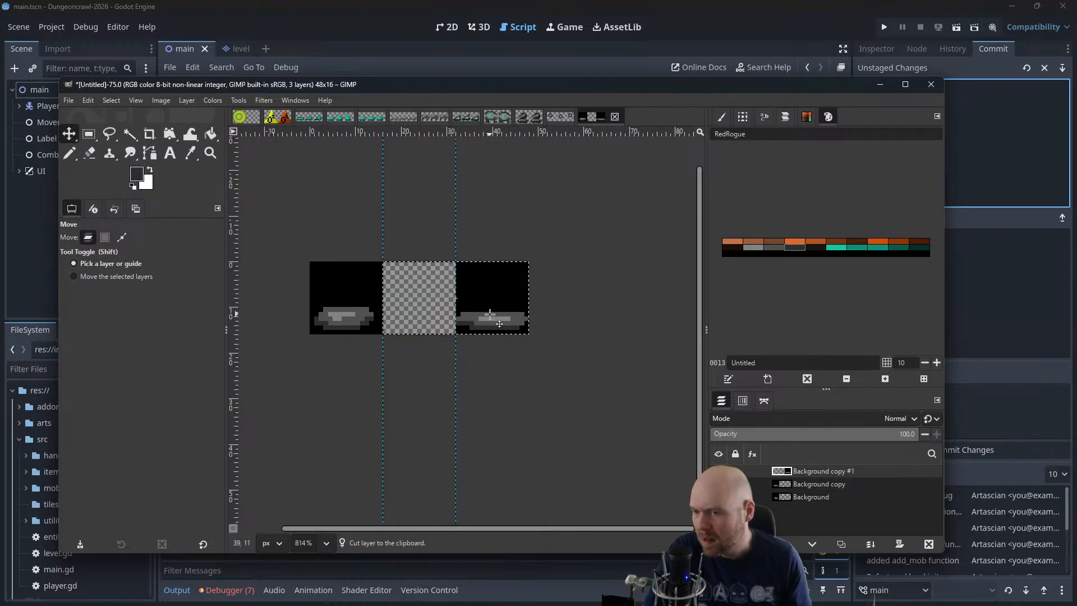
drag(489, 306, 338, 312)
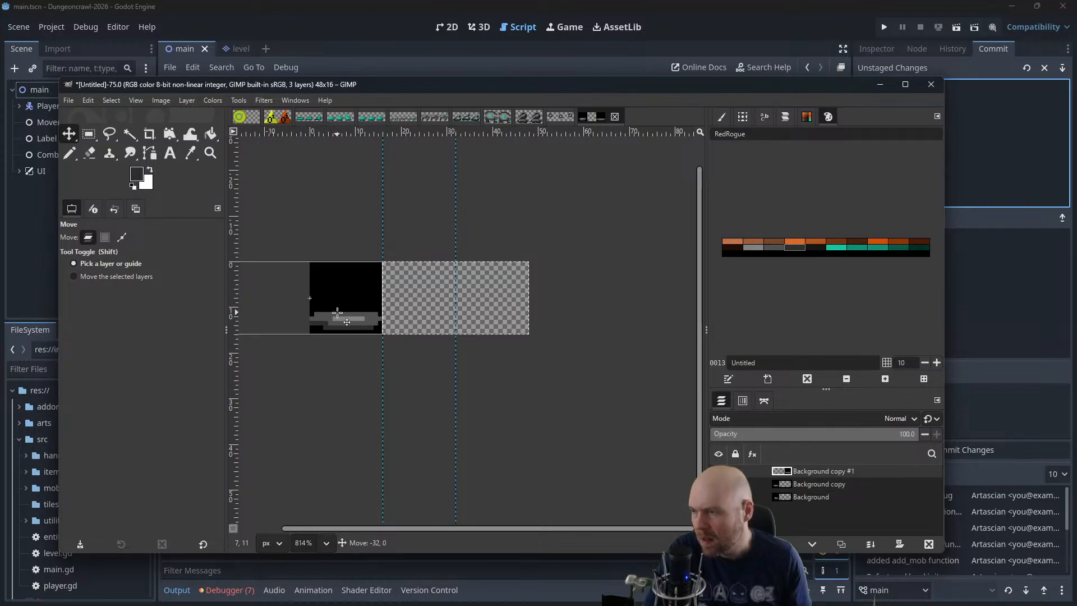
Play back the three layers as an animation at 400% zoom, and close the preview
click(263, 100)
mouse_move(291, 353)
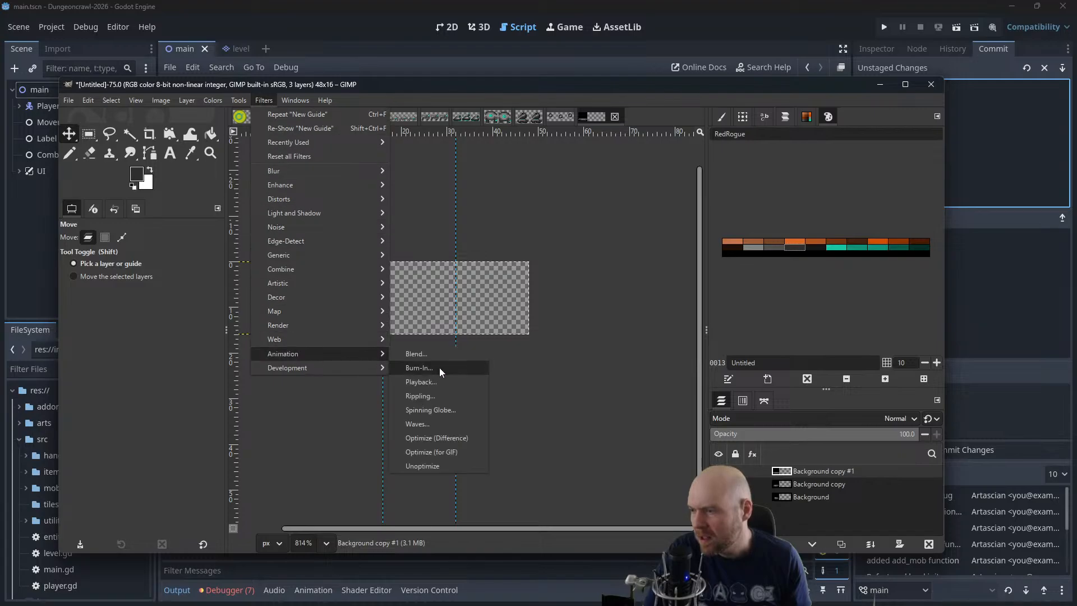
click(439, 368)
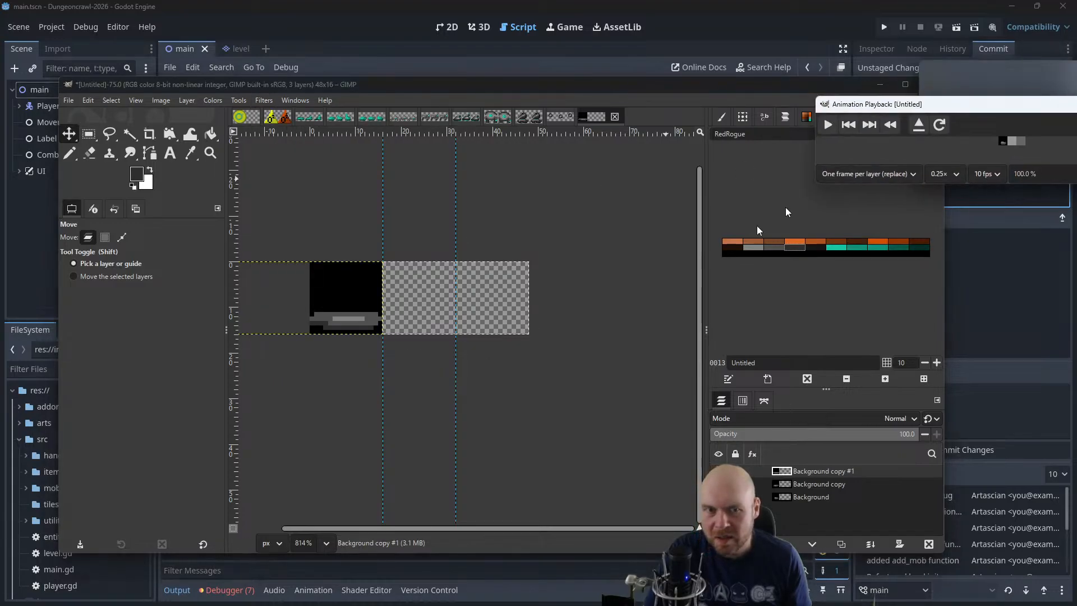
triple_click(455, 288)
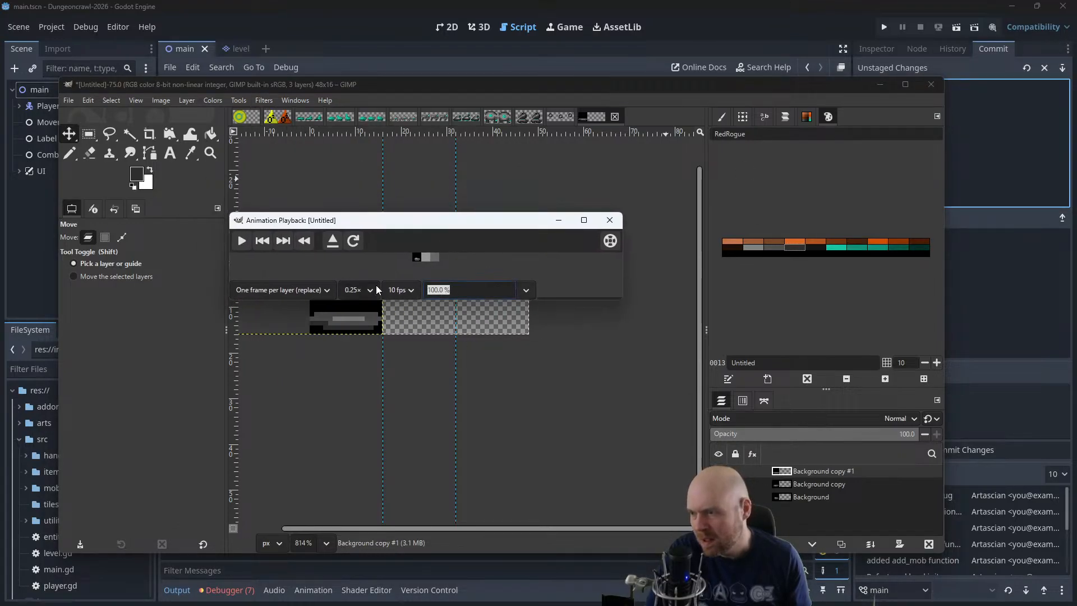
text(400)
key(Return)
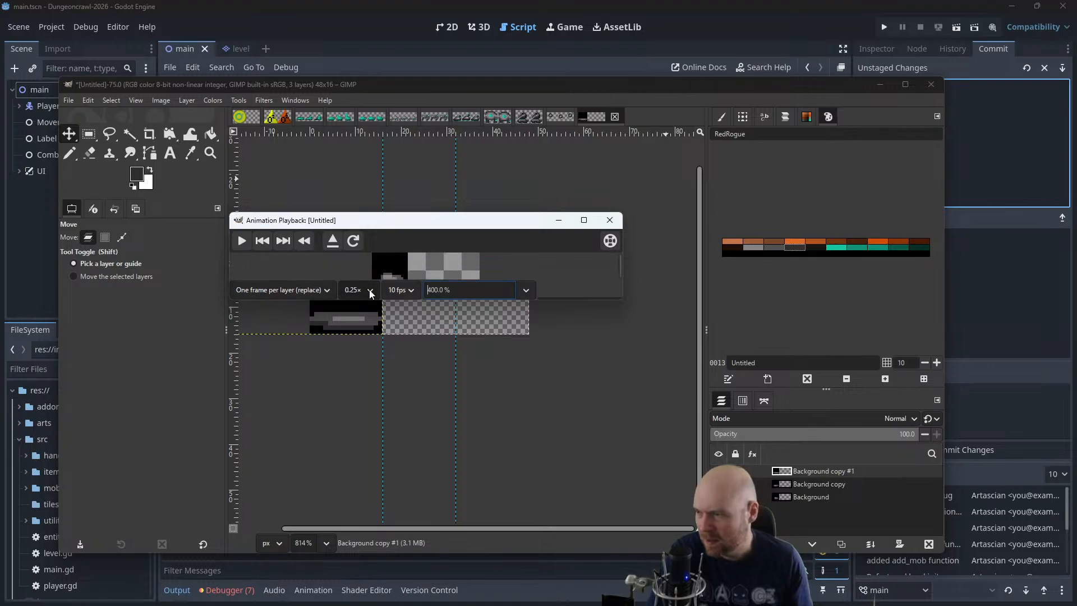
drag(622, 302, 653, 350)
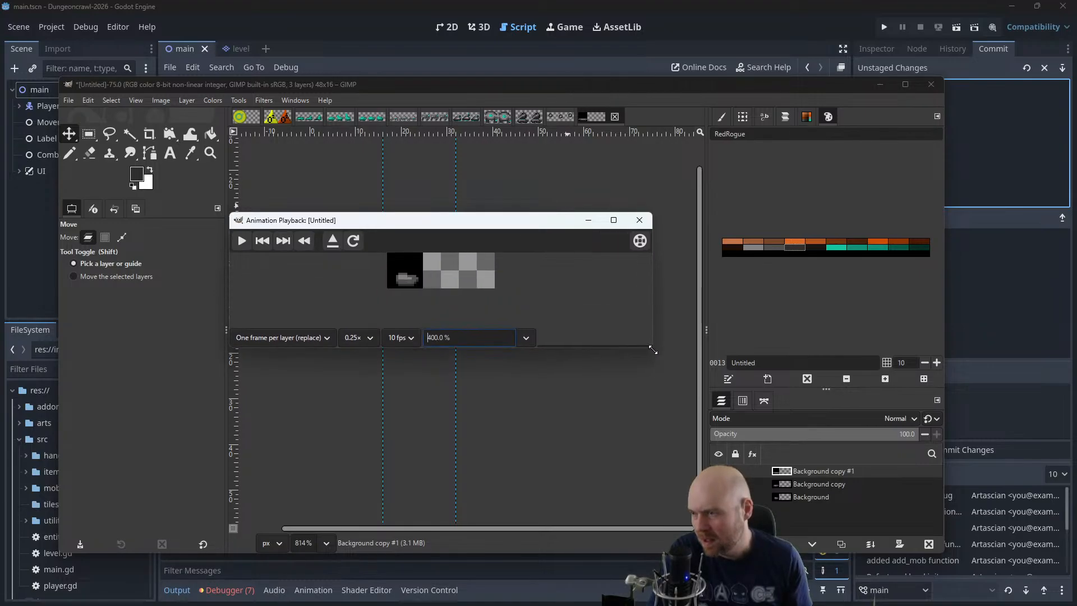
click(237, 245)
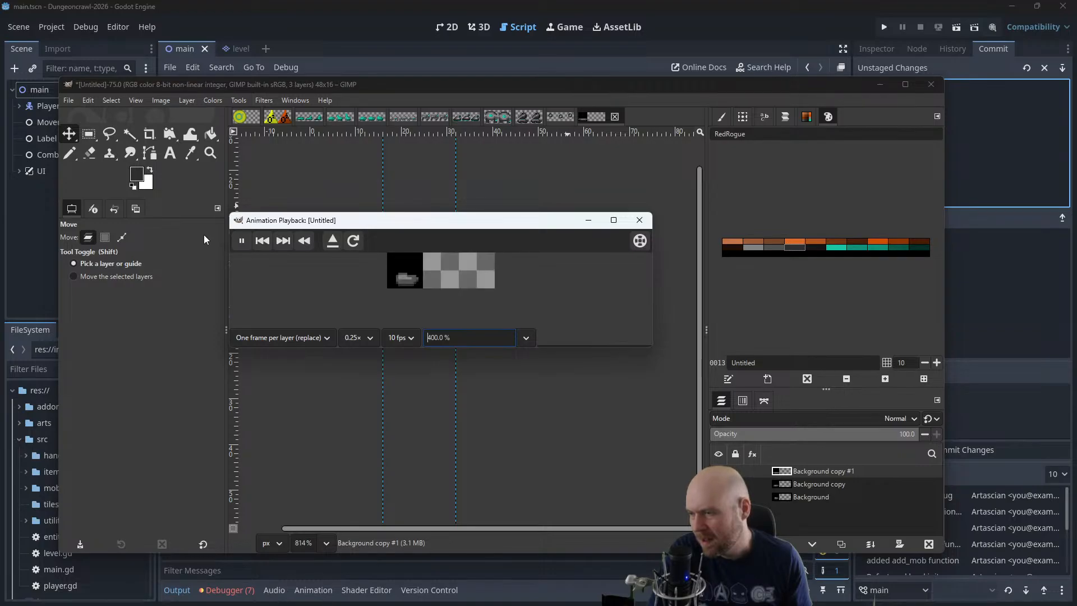
click(639, 220)
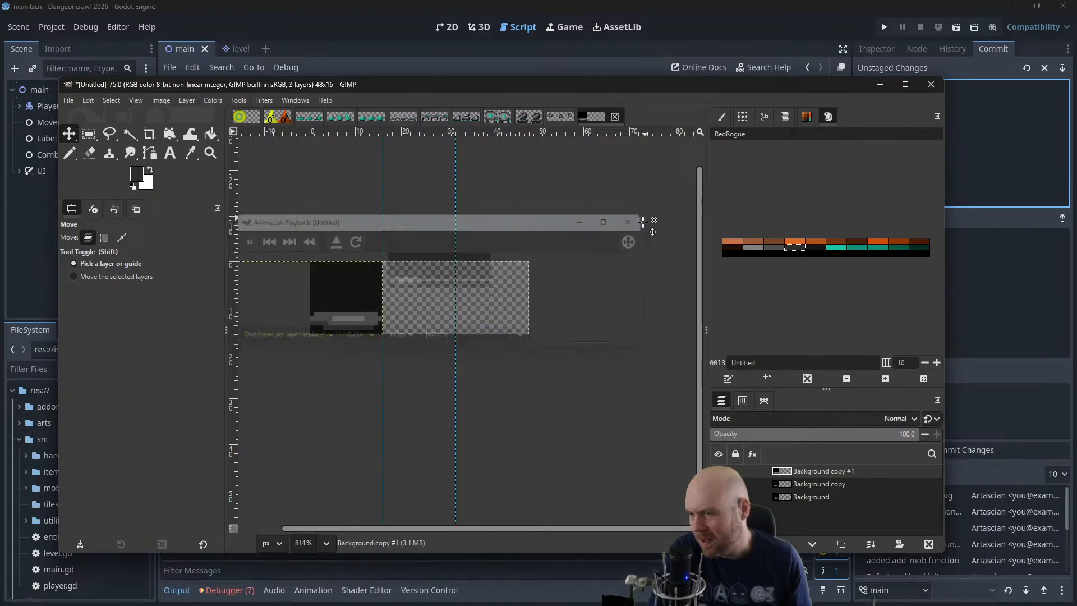
Undo the moving, reordering and splitting of the frames to restore the single-layer sprite sheet
key(ctrl+z)
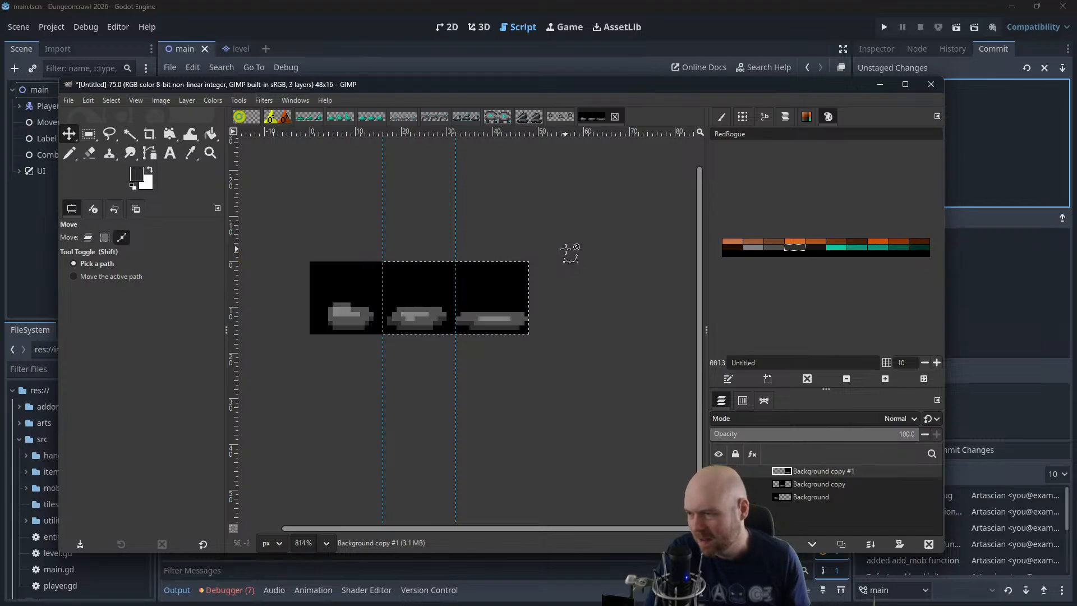
scroll(423, 348, up, 3)
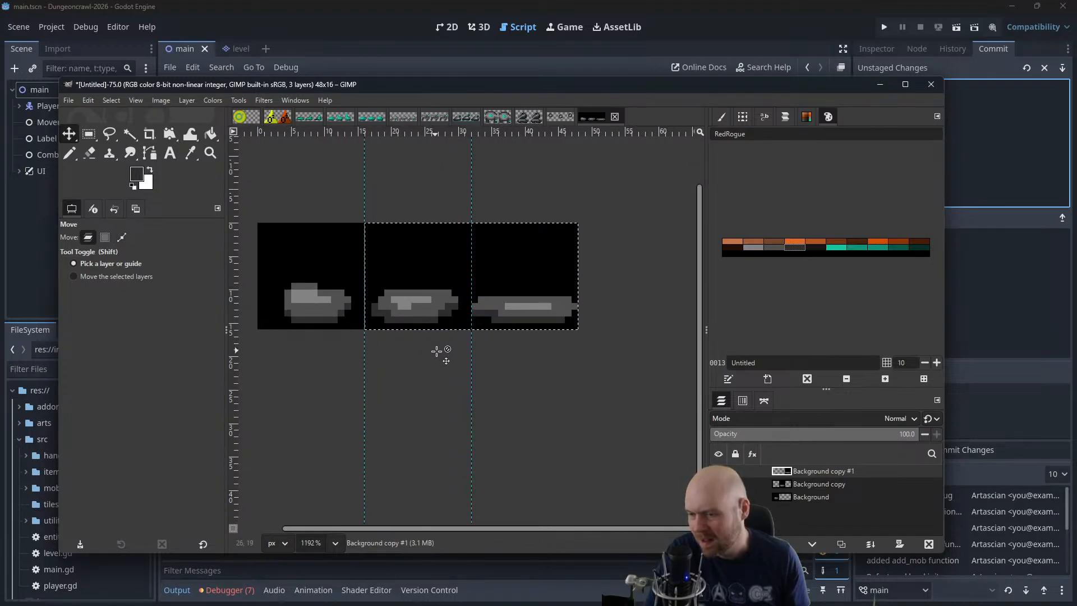
key(ctrl+z)
key(ctrl+z)
key(ctrl+z)
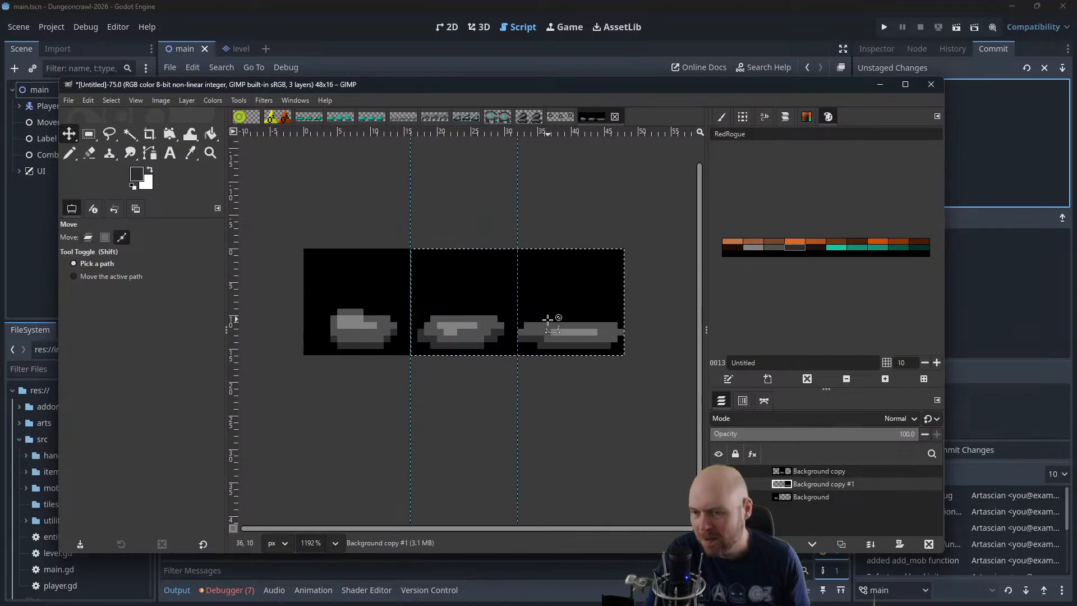
key(ctrl+z)
key(ctrl+z)
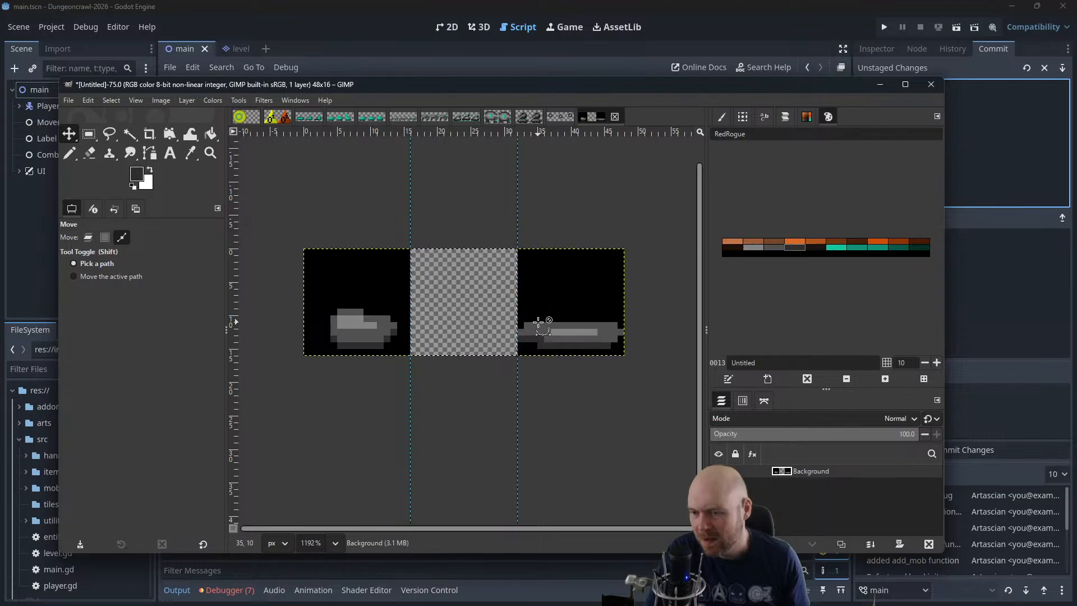
Redraw the second frame's highlight as a diagonal, extending its lower row in light grey and covering the surplus highlight pixels in mid grey
scroll(463, 325, up, 2)
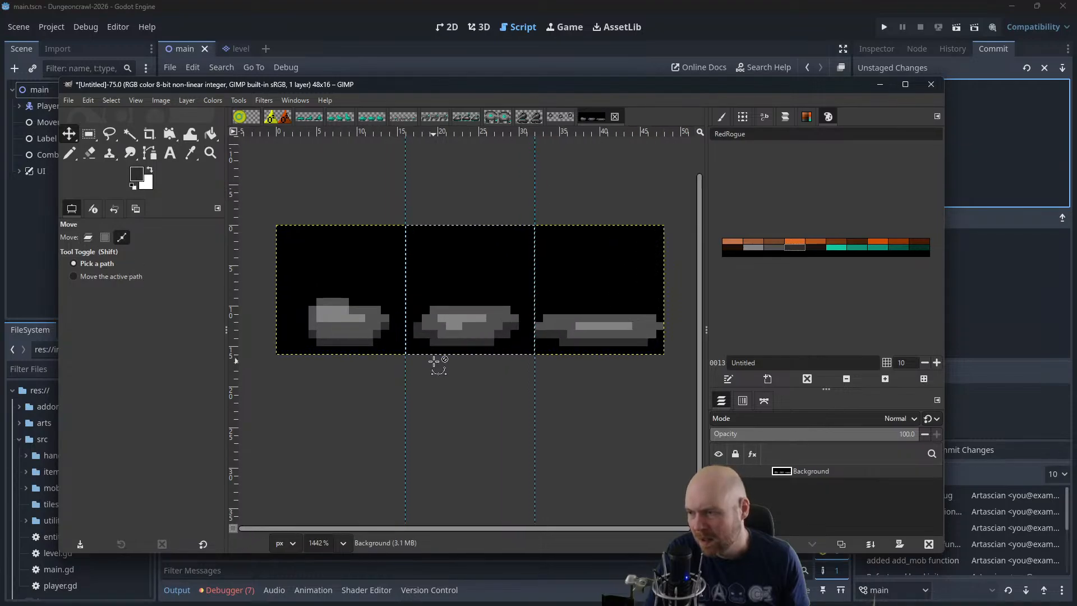
key(n)
ctrl+click(474, 325)
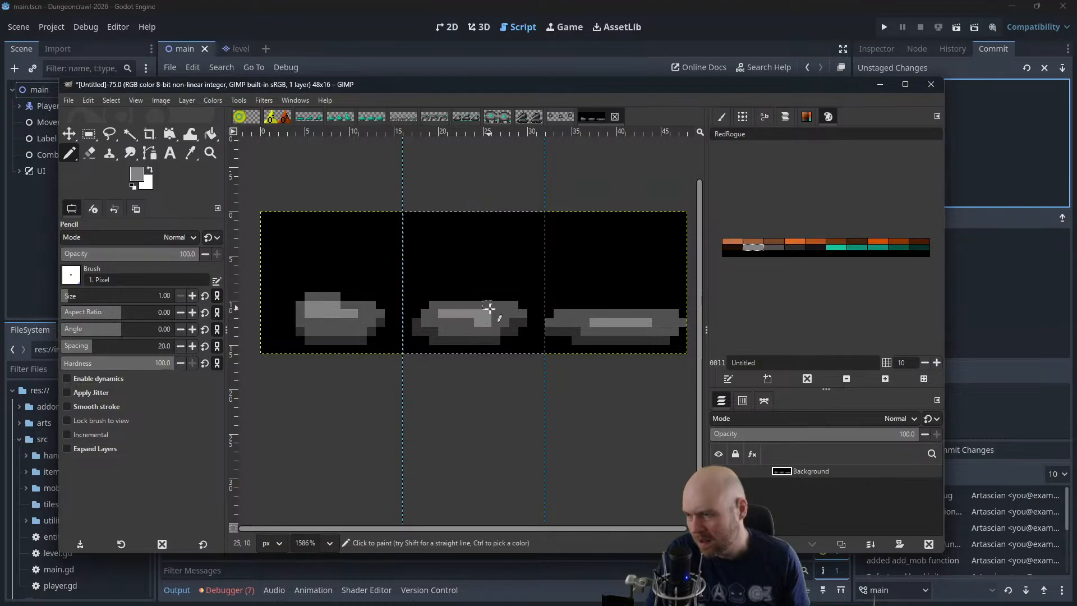
click(487, 312)
ctrl+click(464, 312)
click(462, 321)
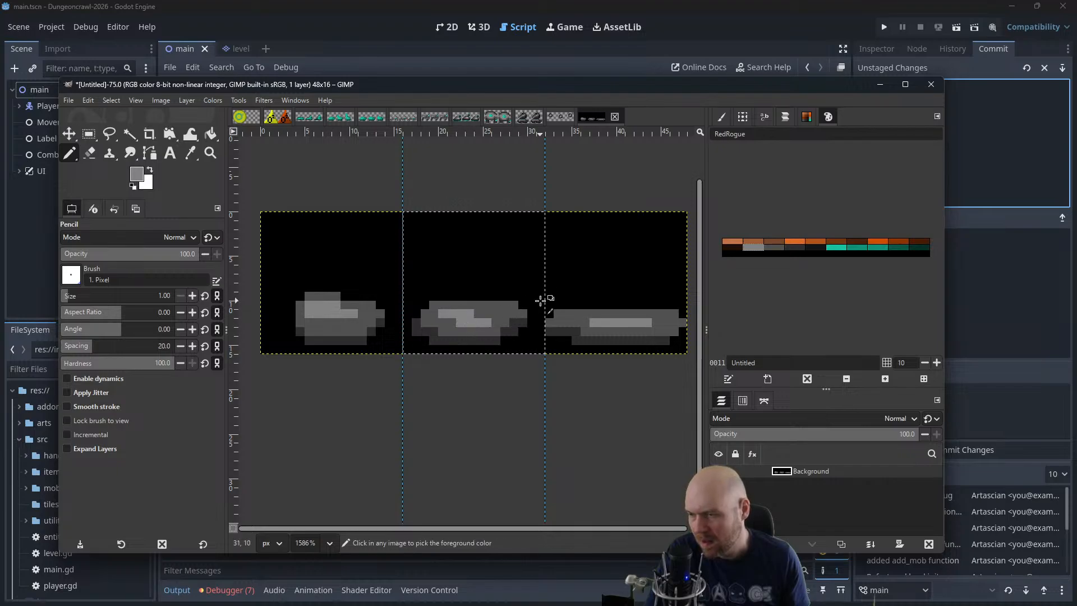
Clear the selection and pencil the outermost pixels at both ends of the third frame's blob black
scroll(530, 289, down, 2)
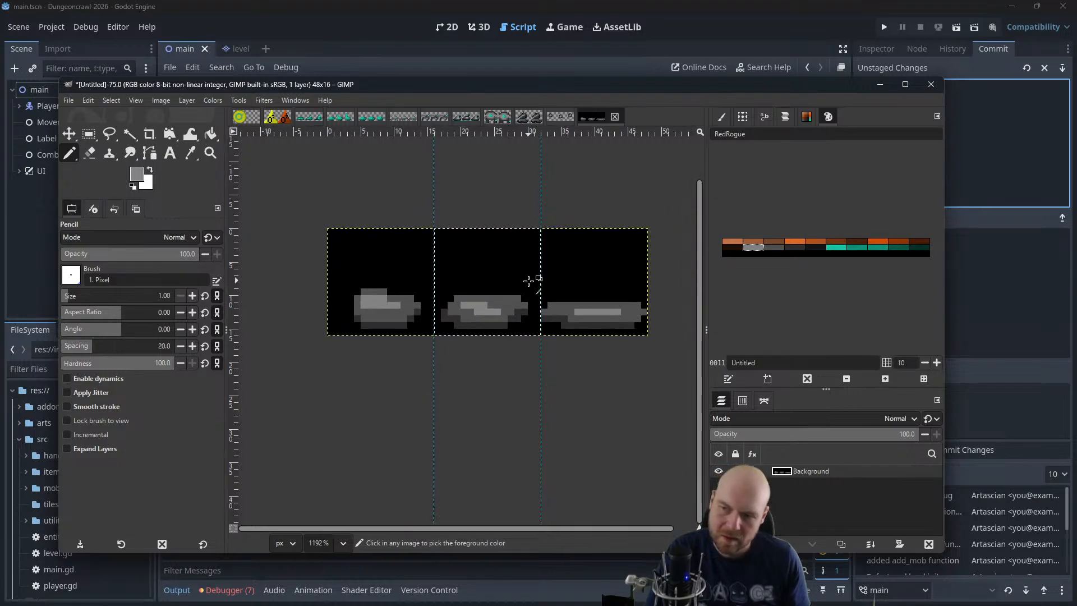
ctrl+click(543, 312)
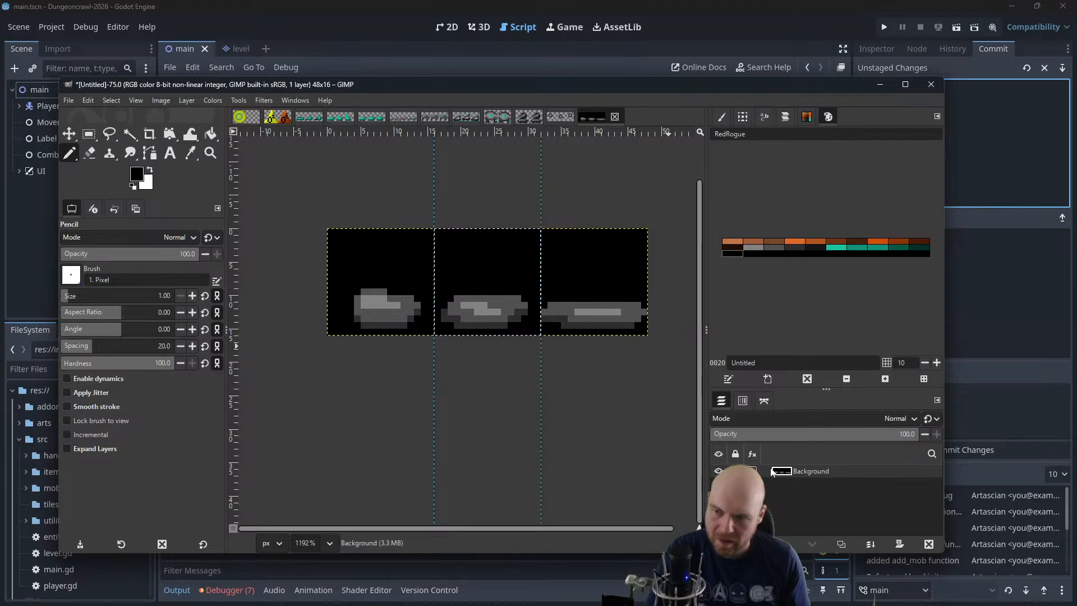
click(111, 102)
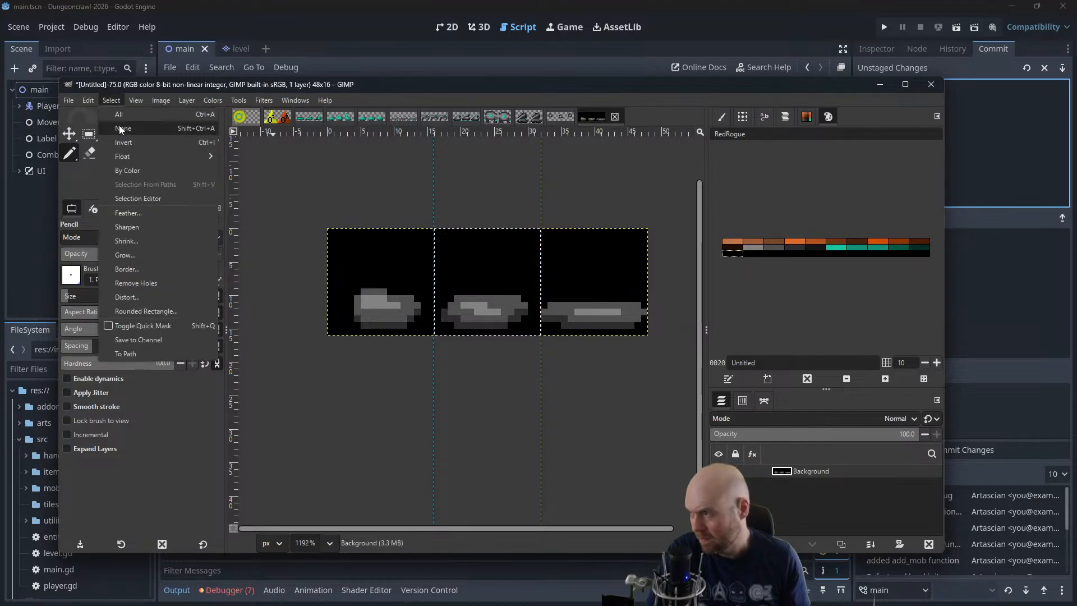
click(122, 128)
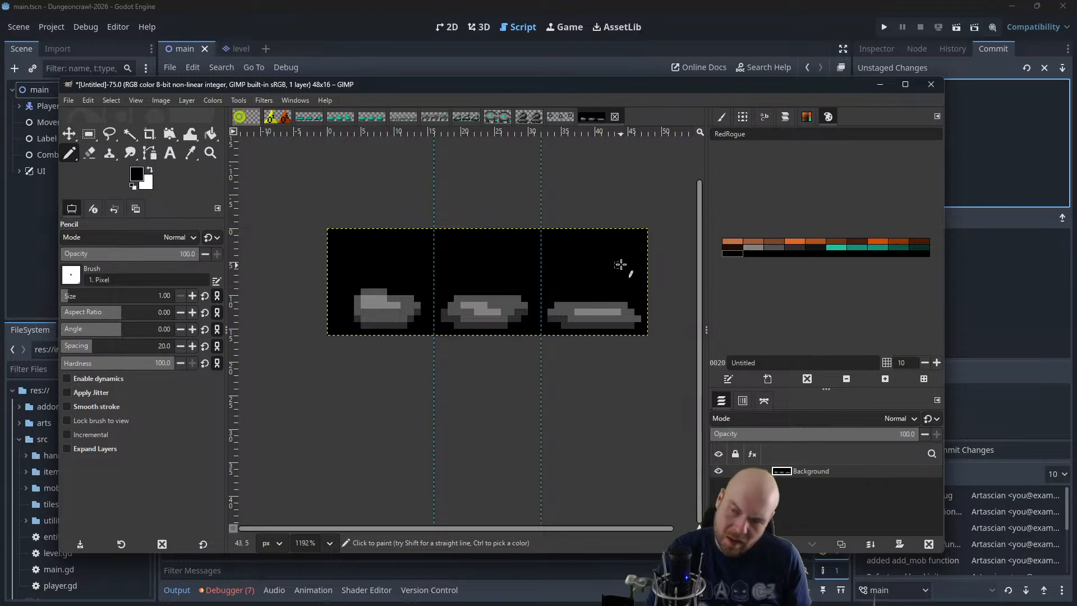
key(r)
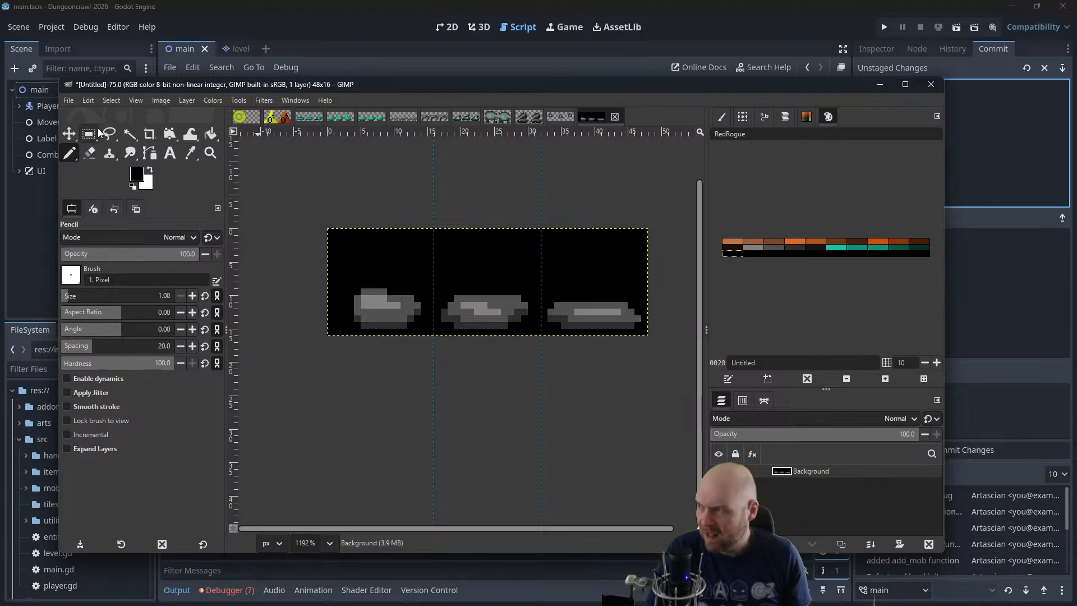
Cut the second 16x16 px frame out of the sheet, paste it as its own layer, and move it over the first frame
drag(438, 236, 541, 335)
drag(531, 255, 524, 240)
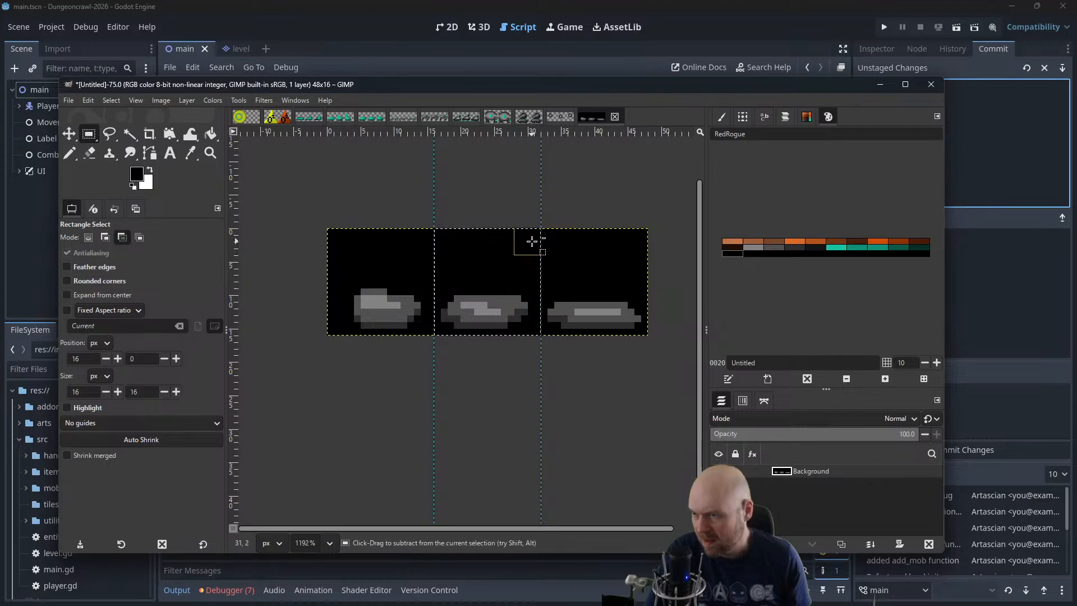
key(ctrl+x)
key(ctrl+v)
key(m)
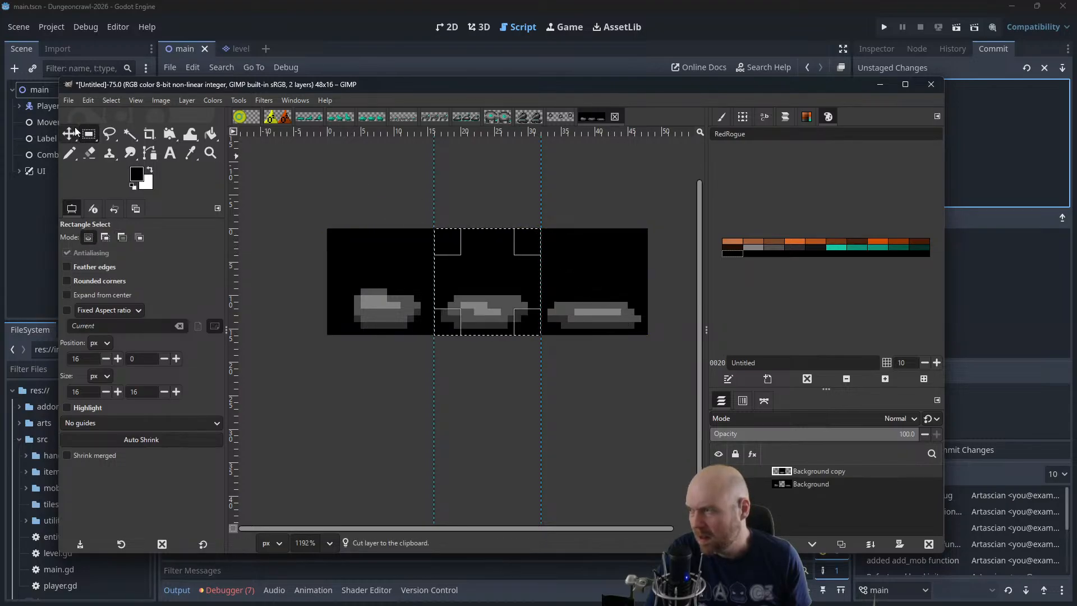
drag(493, 286, 387, 303)
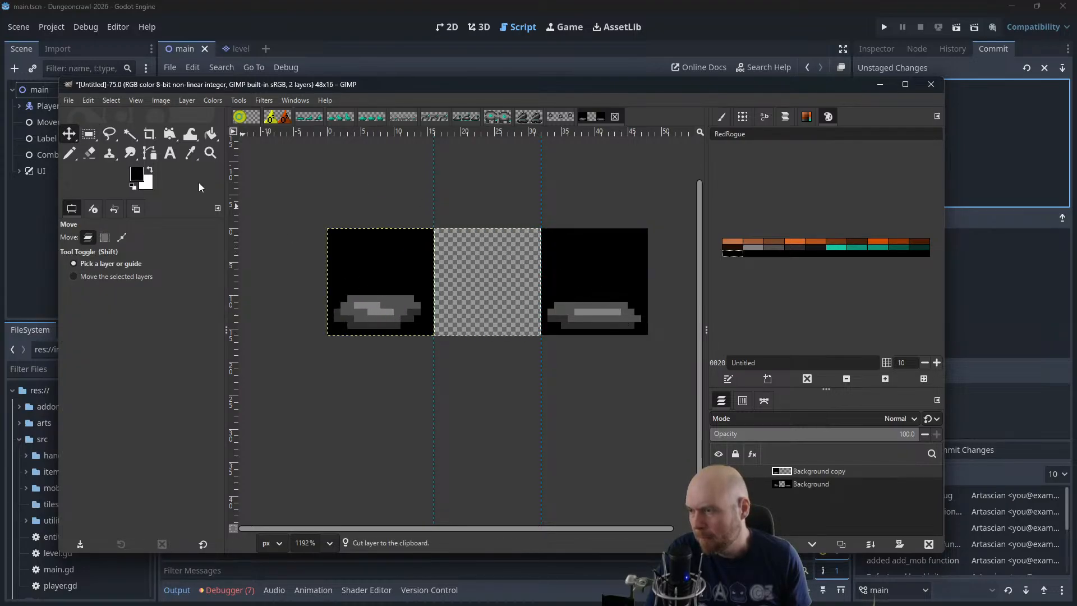
Cut the third frame out of the Background layer and paste it as a separate layer
click(88, 134)
drag(528, 208, 675, 368)
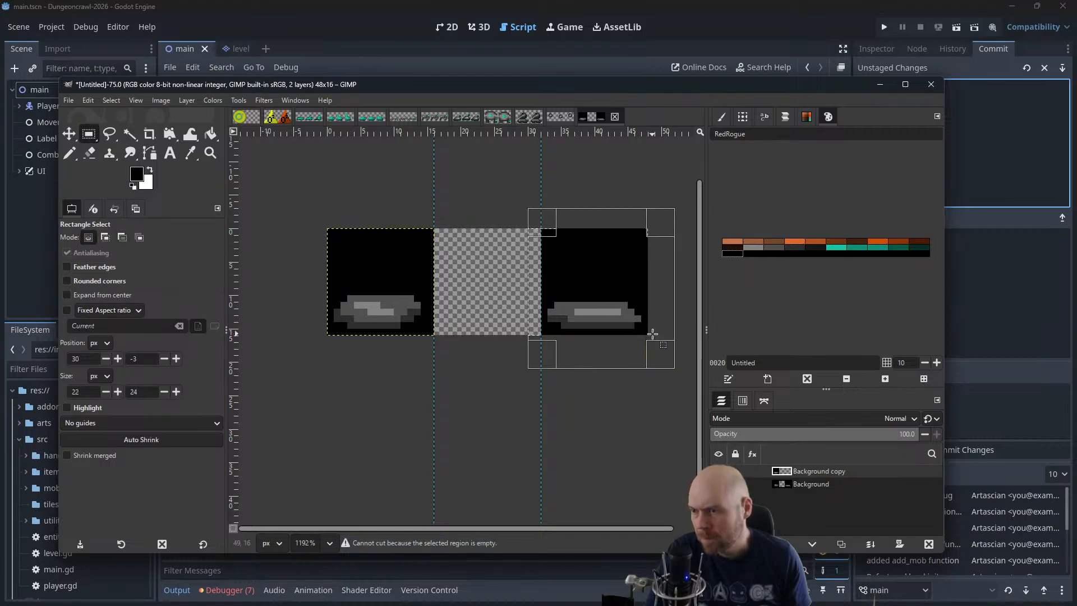
key(ctrl+x)
click(816, 484)
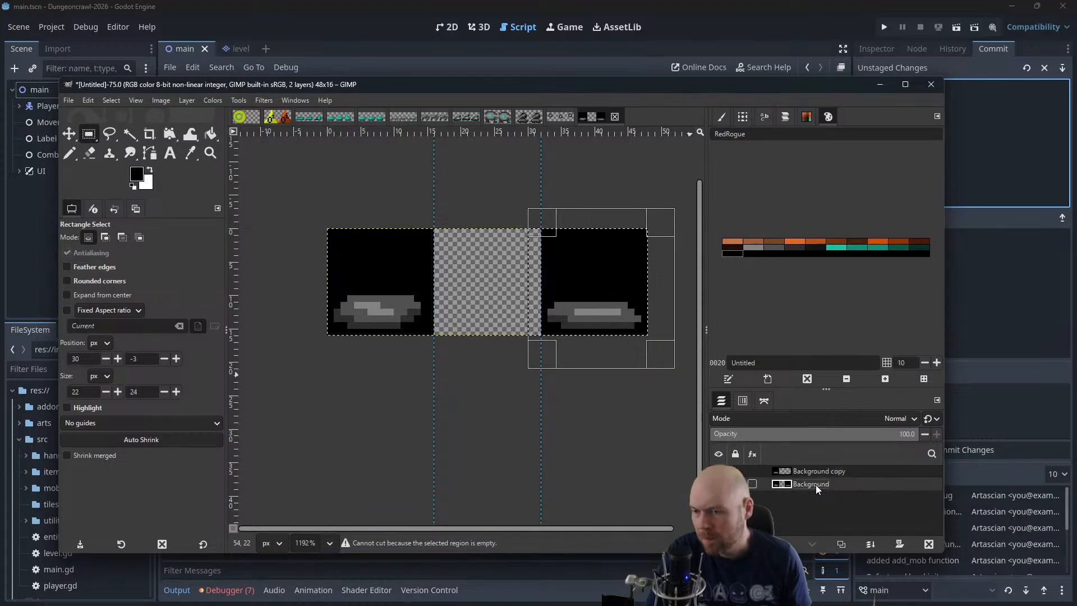
key(ctrl+x)
key(ctrl+v)
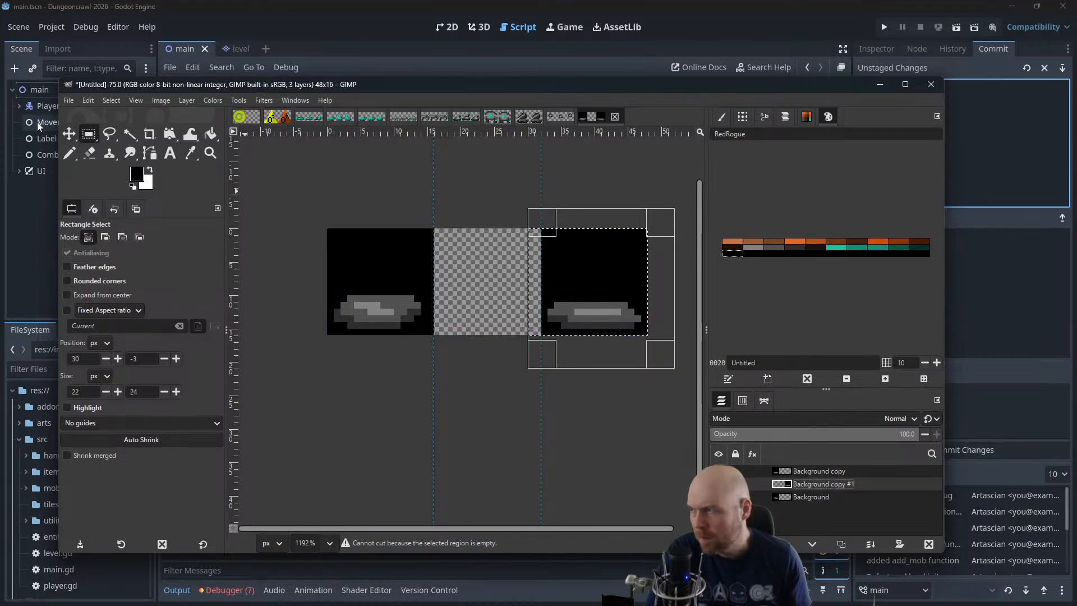
Raise the third frame's layer to the top of the stack and align it over the first frame
click(69, 134)
drag(578, 300, 473, 302)
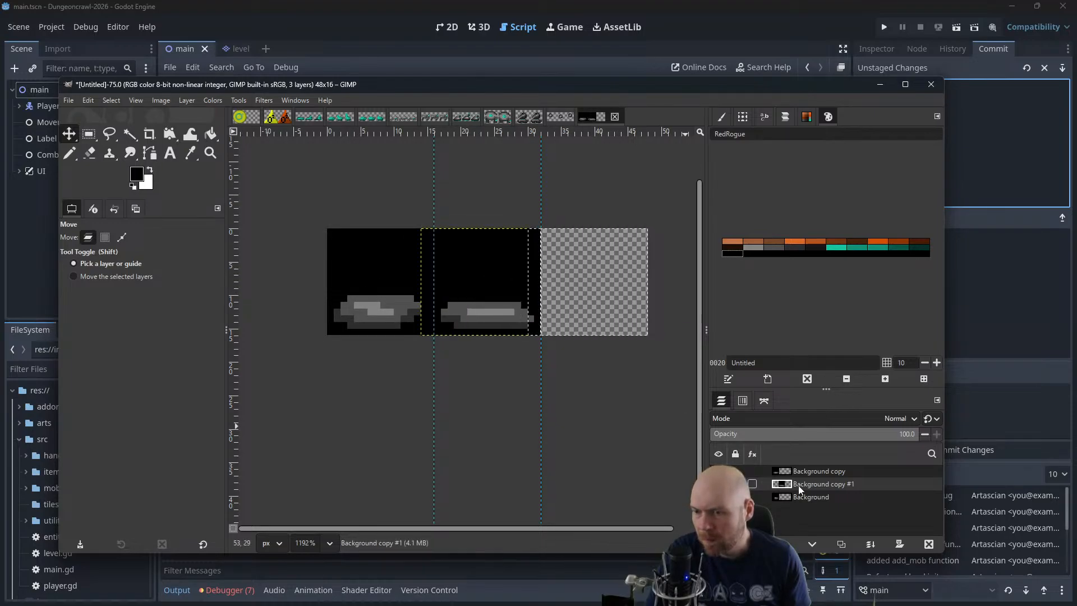
drag(802, 474, 806, 465)
drag(469, 281, 380, 308)
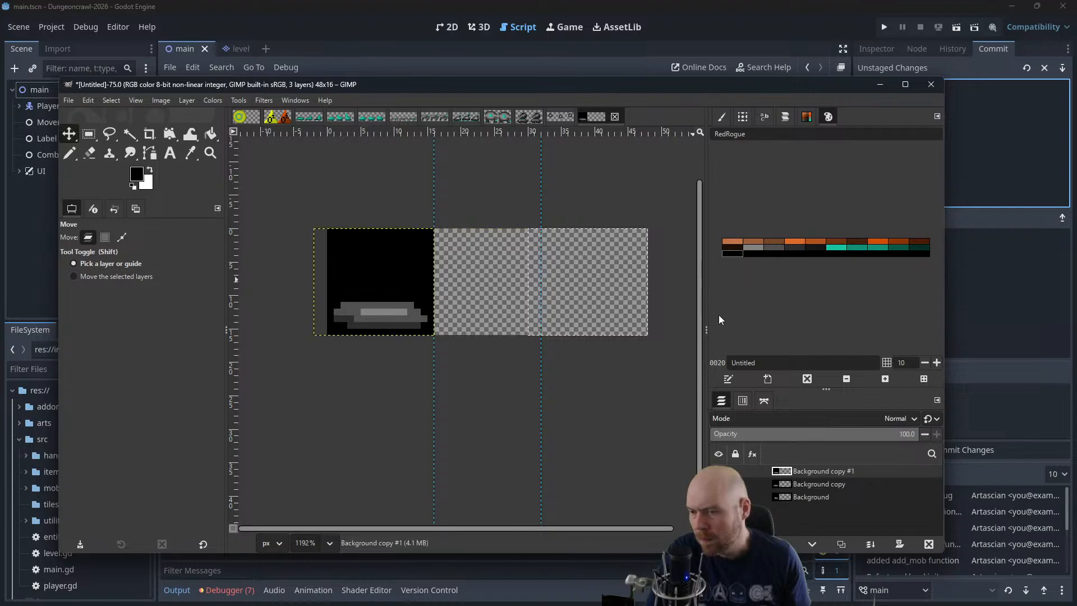
click(797, 496)
click(799, 485)
click(796, 471)
Play back the three layered frames as an animation at 400% zoom, and close the preview
click(186, 100)
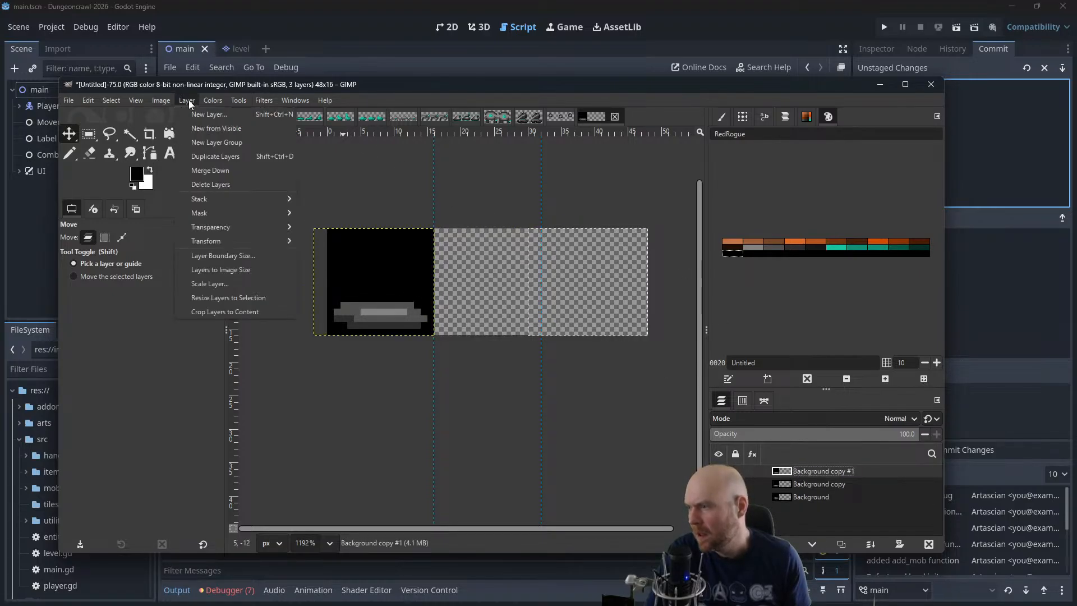
mouse_move(264, 100)
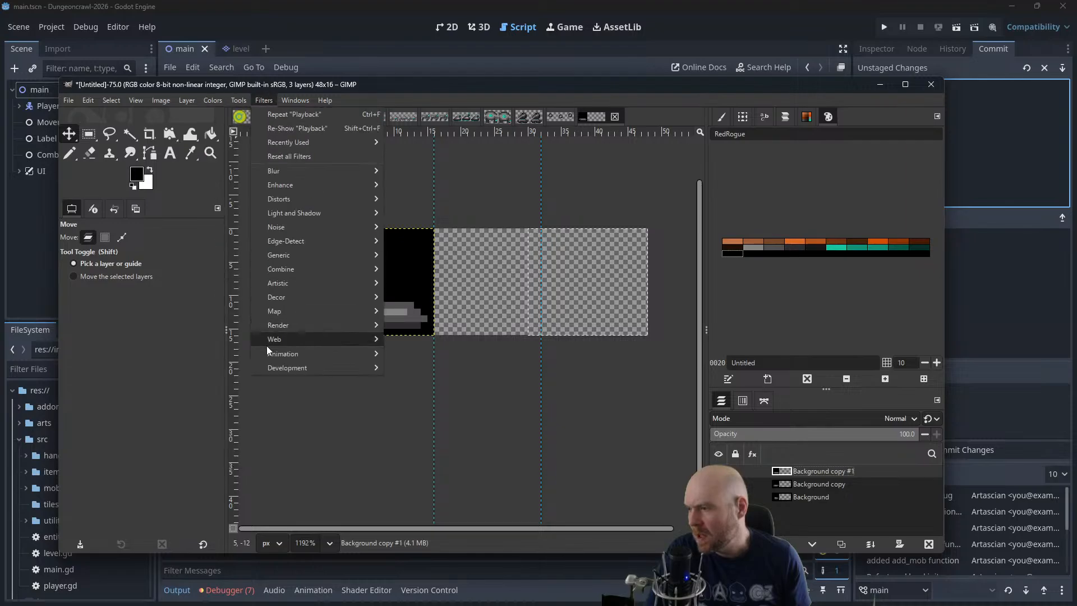
mouse_move(275, 353)
click(415, 382)
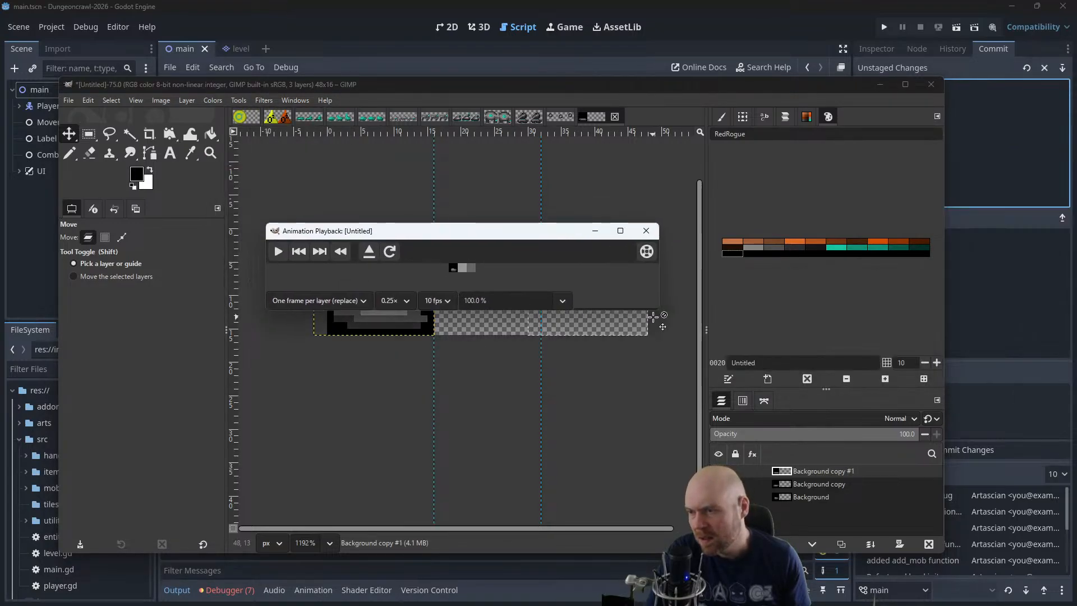
drag(650, 310, 650, 409)
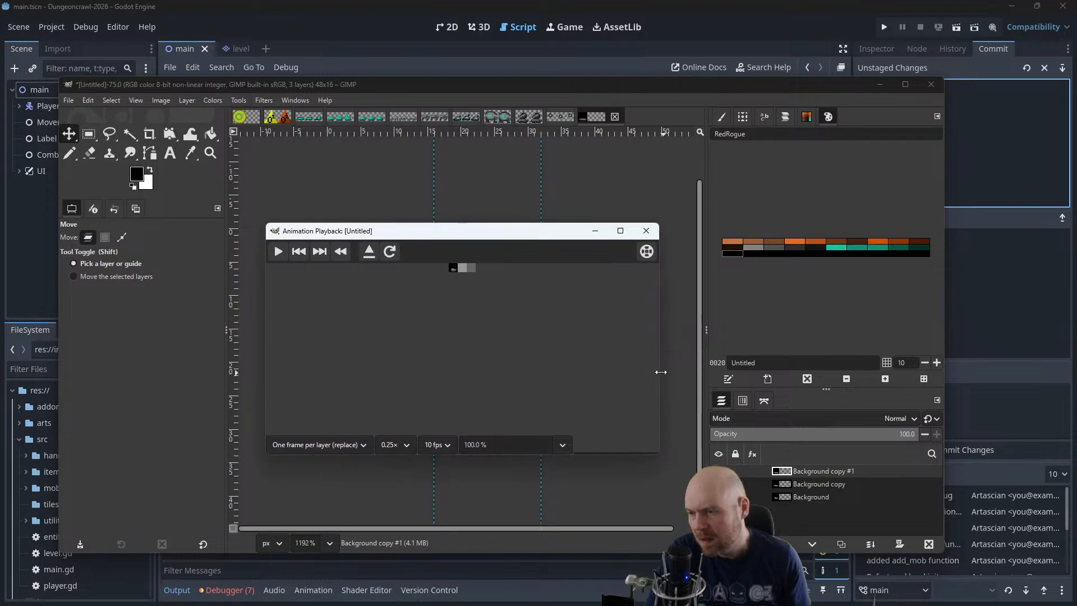
drag(661, 372, 684, 372)
drag(491, 444, 405, 442)
text(400)
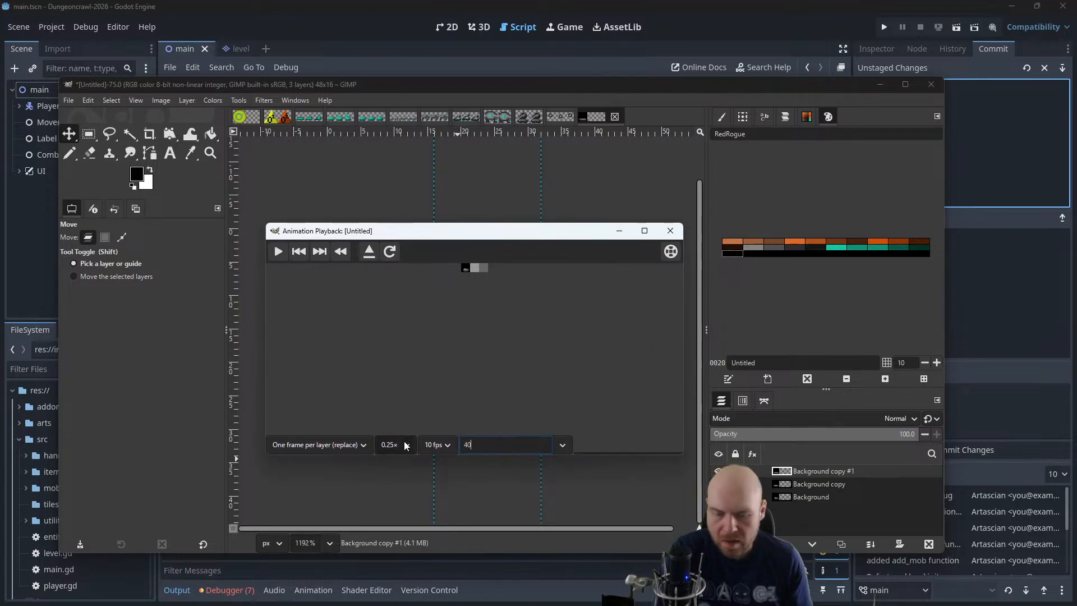
key(Return)
click(276, 252)
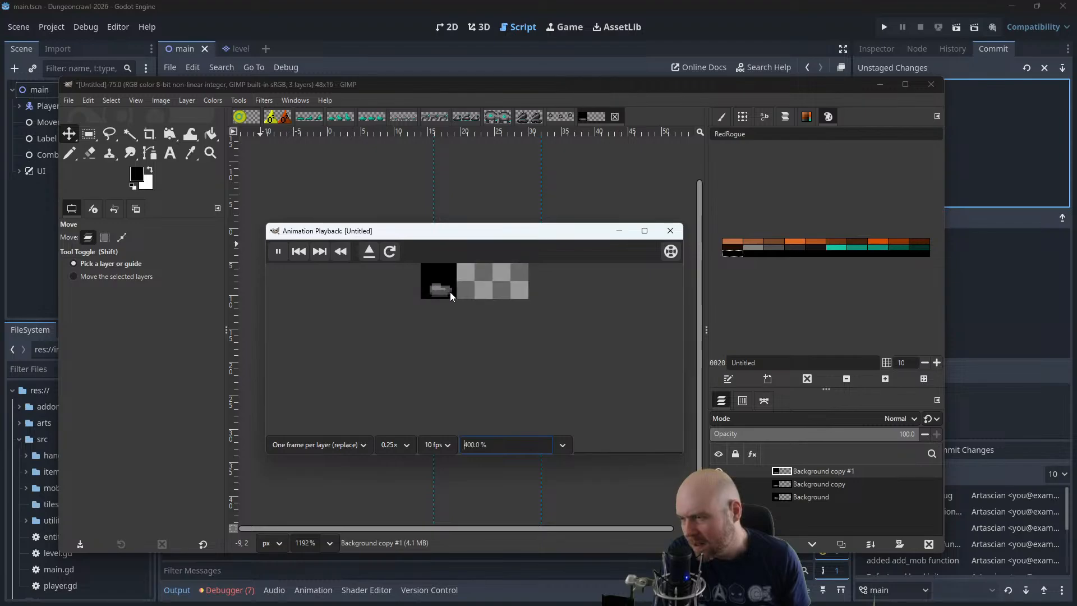
click(670, 231)
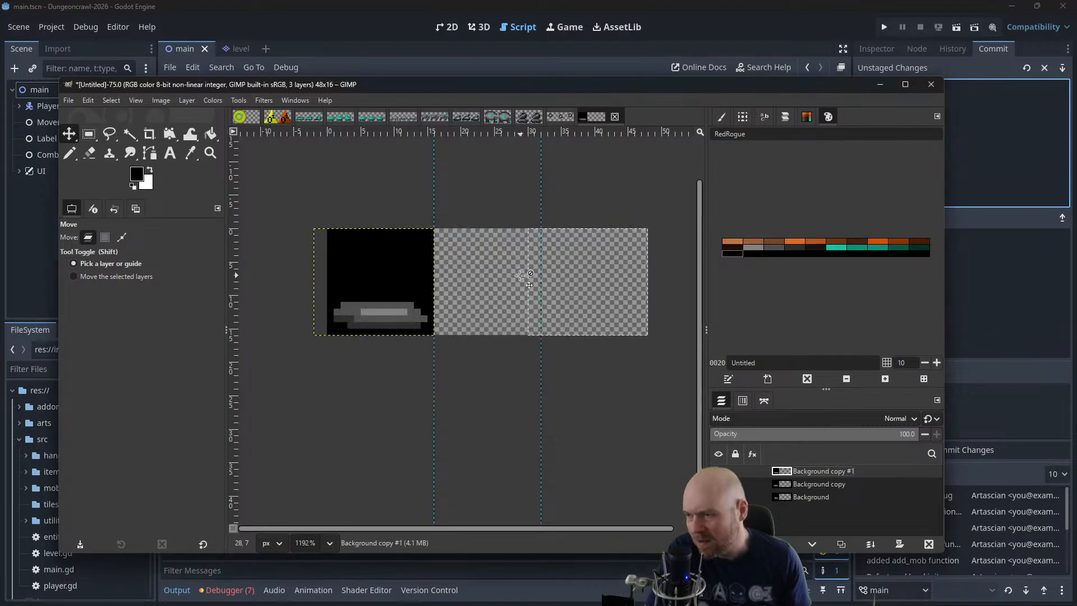
Undo the layer moves, reordering and frame splitting to restore the single-layer sprite sheet
key(ctrl+z)
key(ctrl+z)
key(ctrl+z)
key(ctrl+z)
key(ctrl+z)
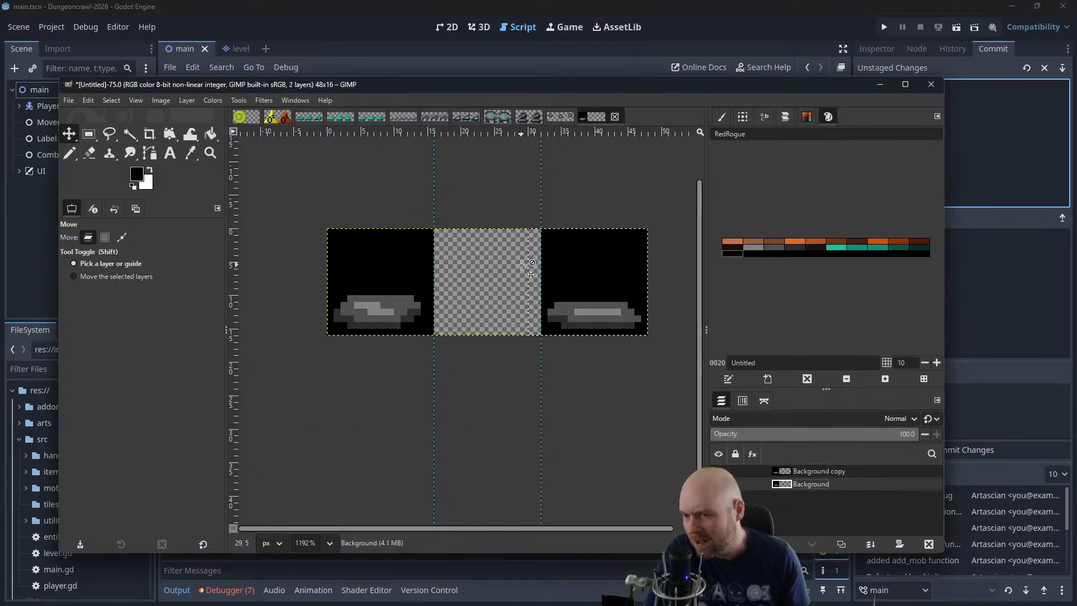
key(ctrl+y)
key(ctrl+z)
key(ctrl+y)
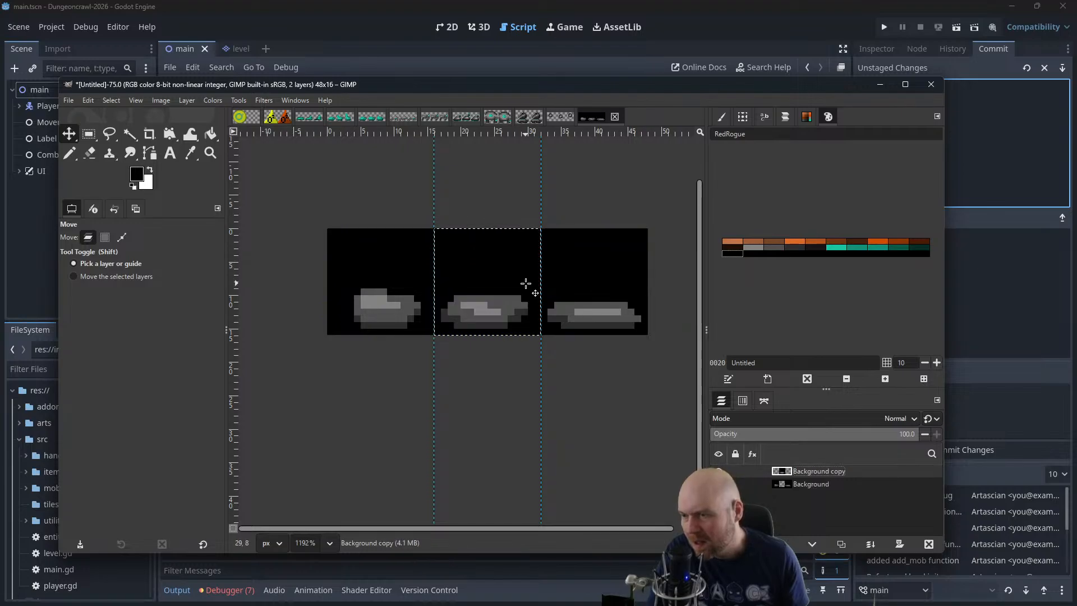
key(ctrl+z)
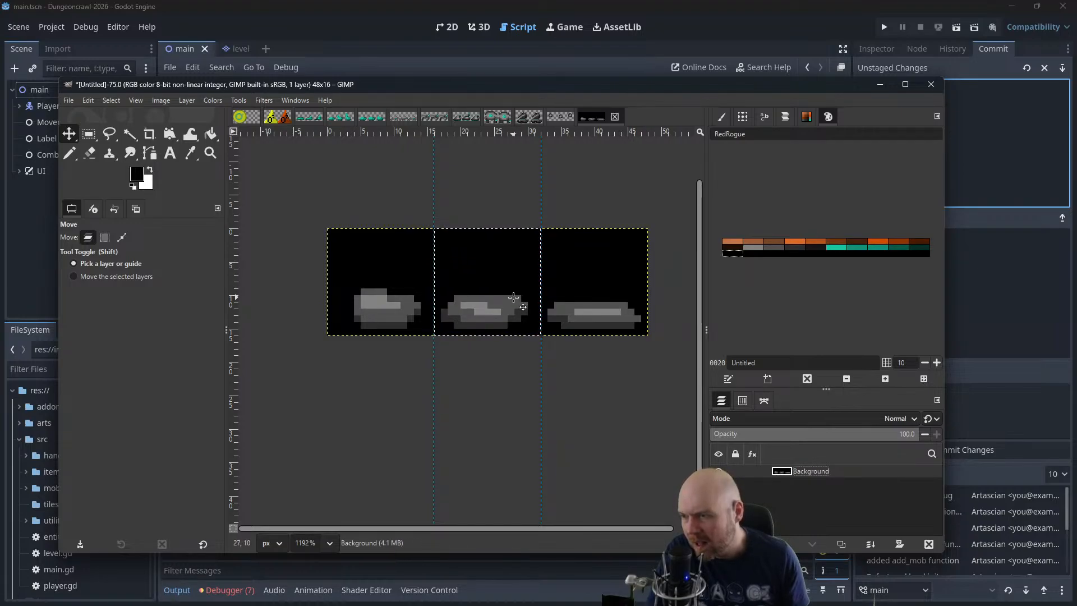
Trim the upper right end of the second frame's blob with black pencil pixels
click(77, 158)
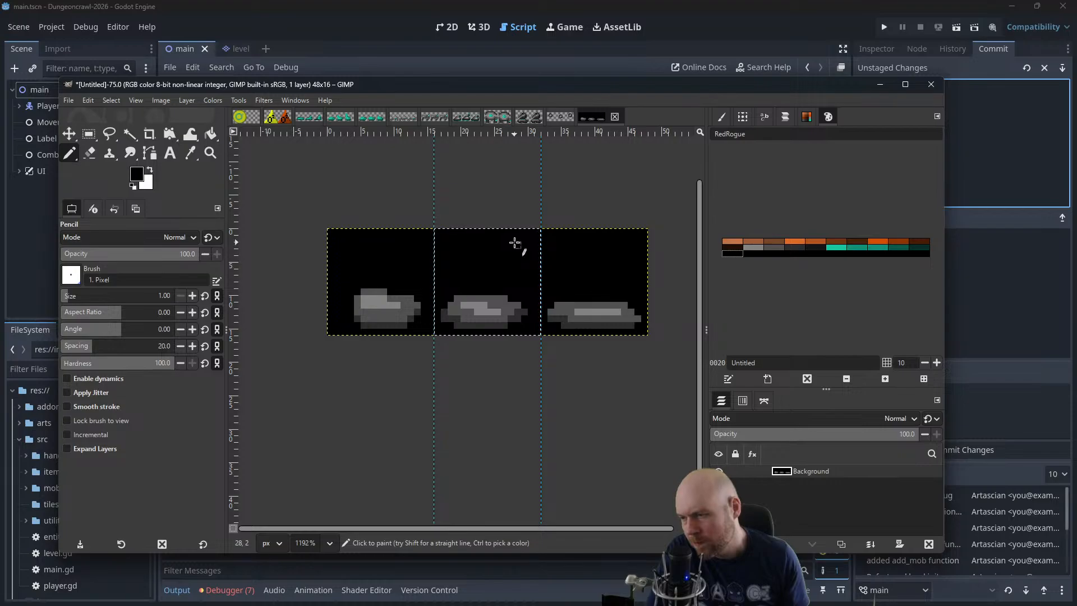
scroll(515, 247, down, 2)
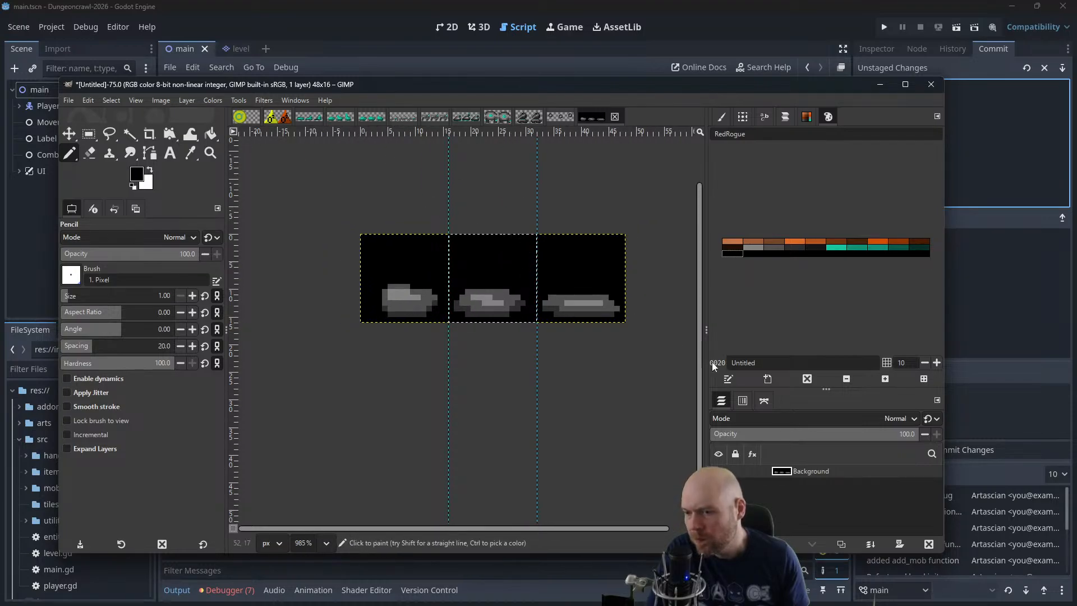
Split the second frame of the revised sheet into its own layer and move it over the first frame
key(r)
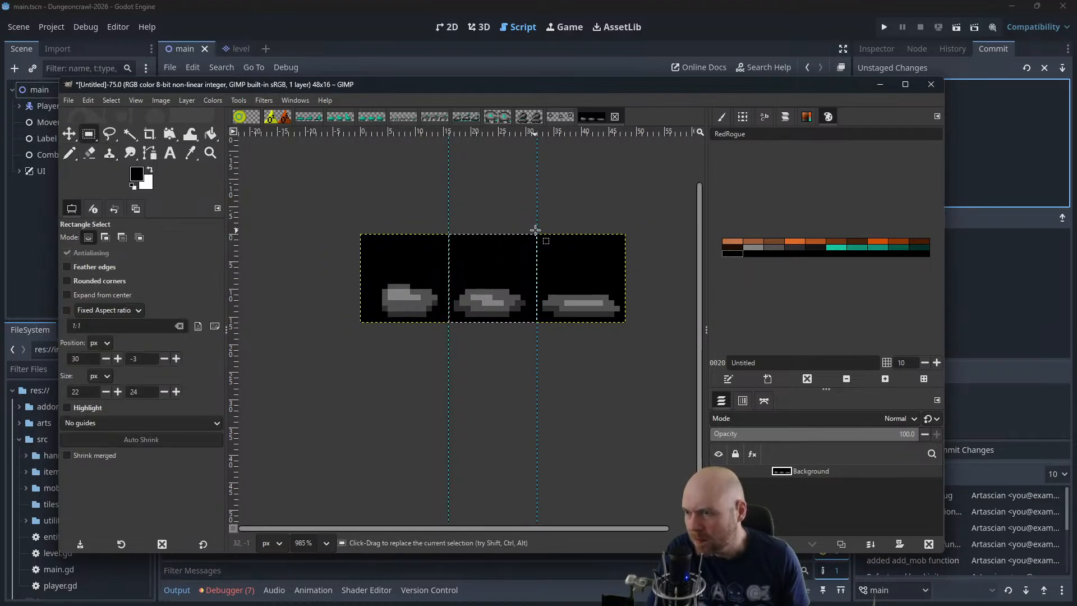
drag(535, 229, 449, 349)
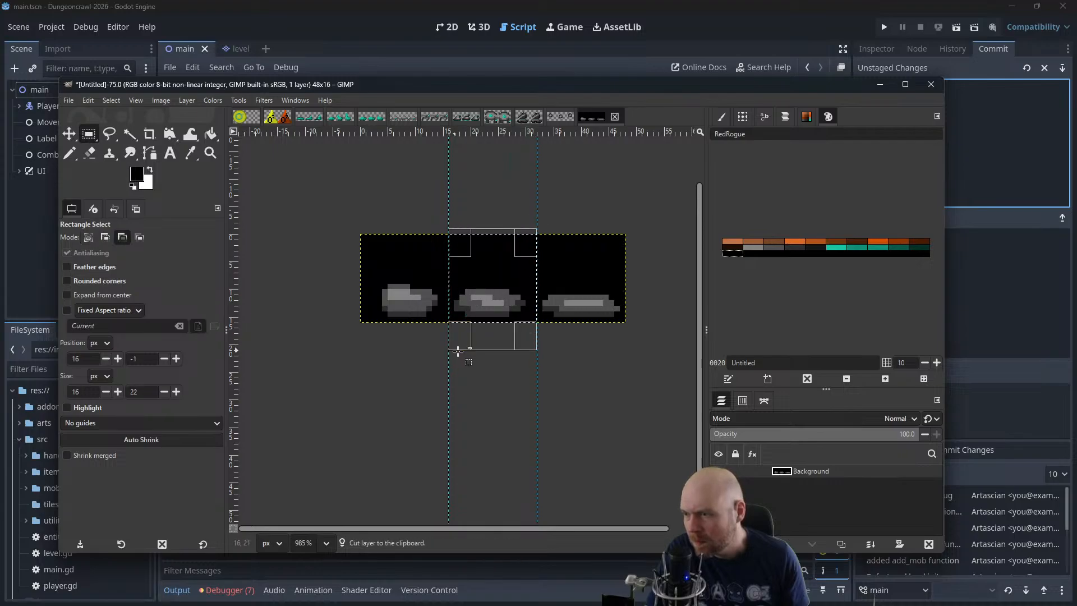
key(ctrl+x)
key(ctrl+v)
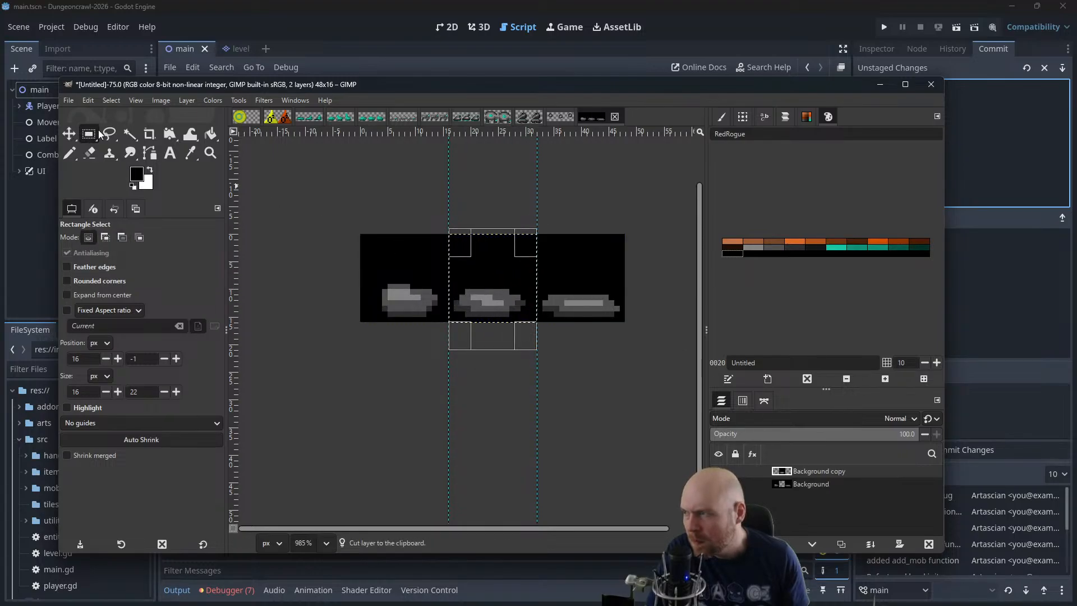
key(m)
drag(457, 287, 369, 291)
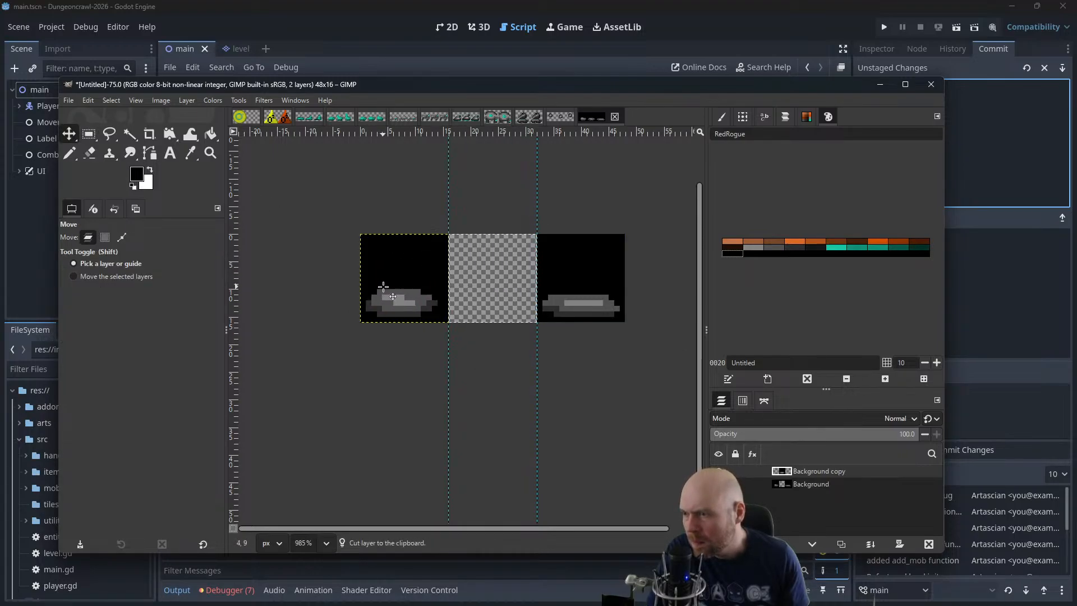
Select the third frame with a surrounding rectangle, cut it from the Background layer, and paste it as a new layer
click(88, 134)
drag(525, 207, 658, 355)
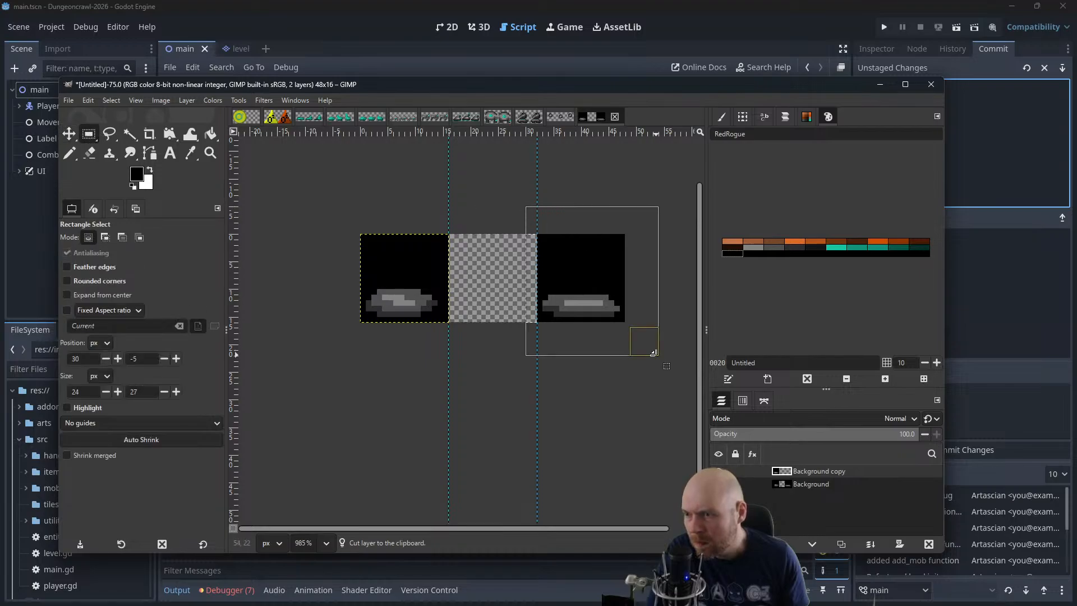
key(ctrl+x)
click(816, 486)
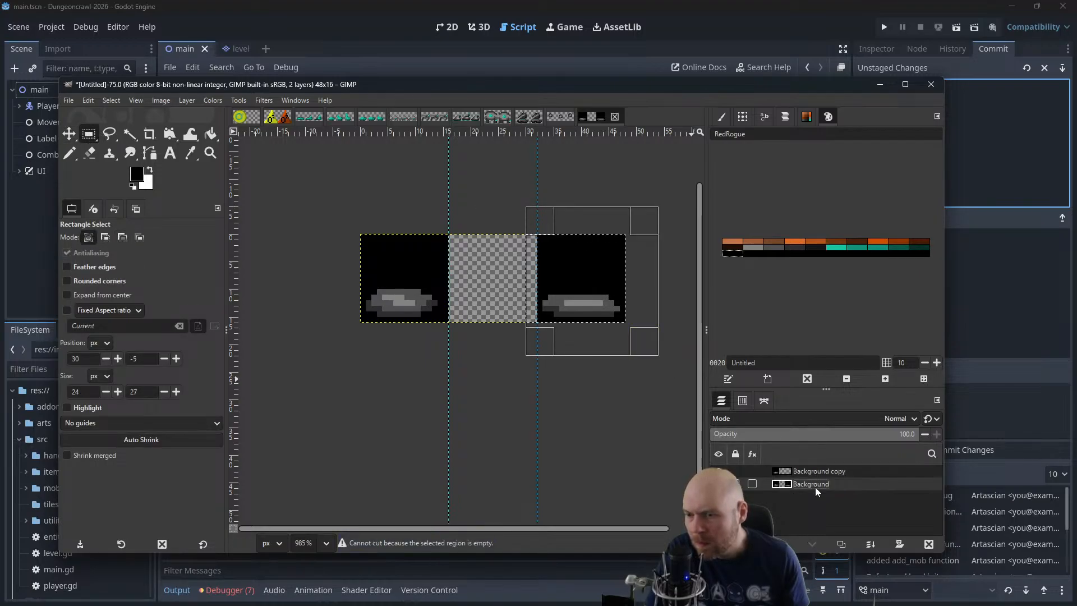
key(ctrl+x)
key(ctrl+v)
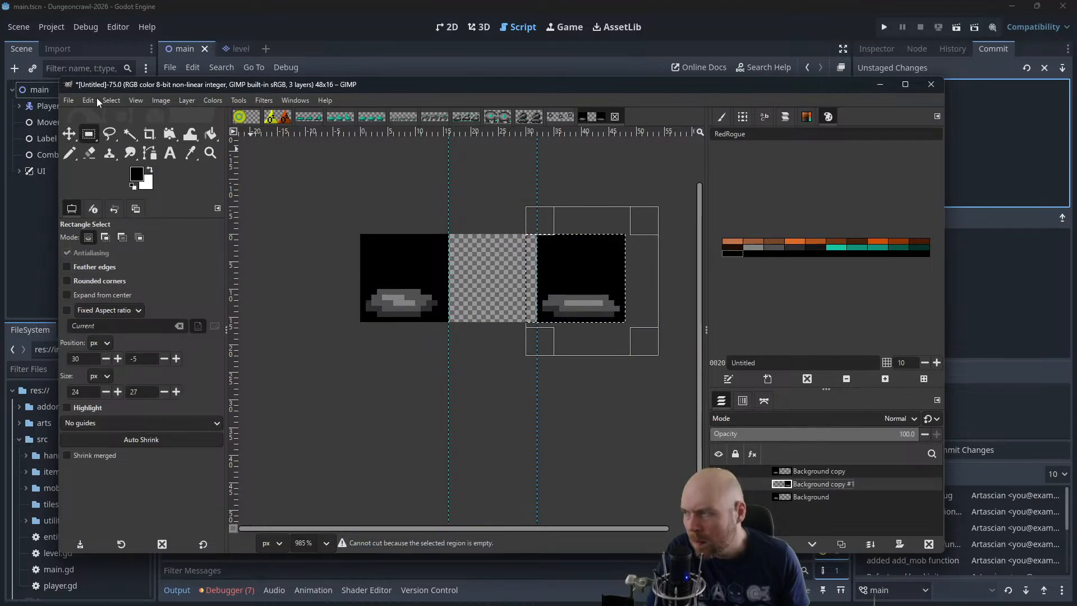
Move the third frame's layer to the top of the stack and place it over the first frame
click(69, 134)
drag(837, 482, 831, 469)
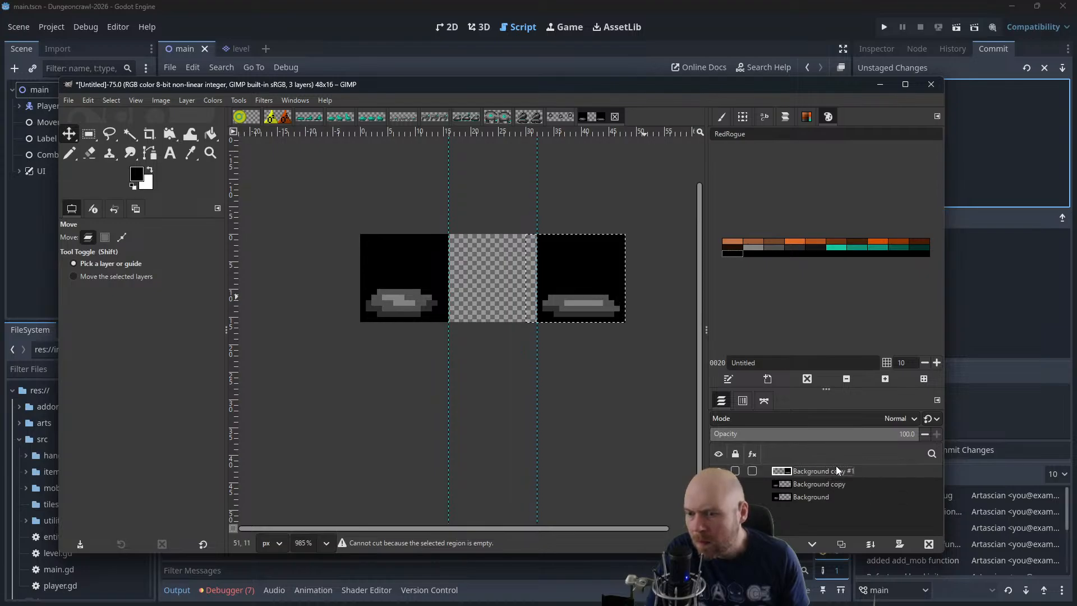
drag(584, 289, 411, 286)
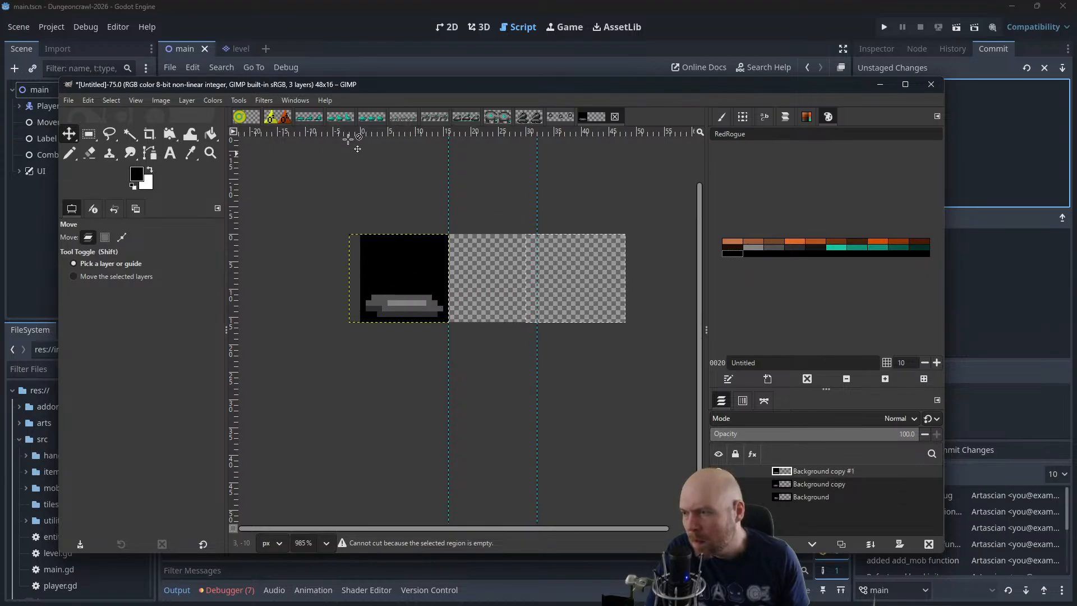
Open the animation playback for the revised three layers, set its zoom to 400%, and play it
click(264, 100)
mouse_move(302, 351)
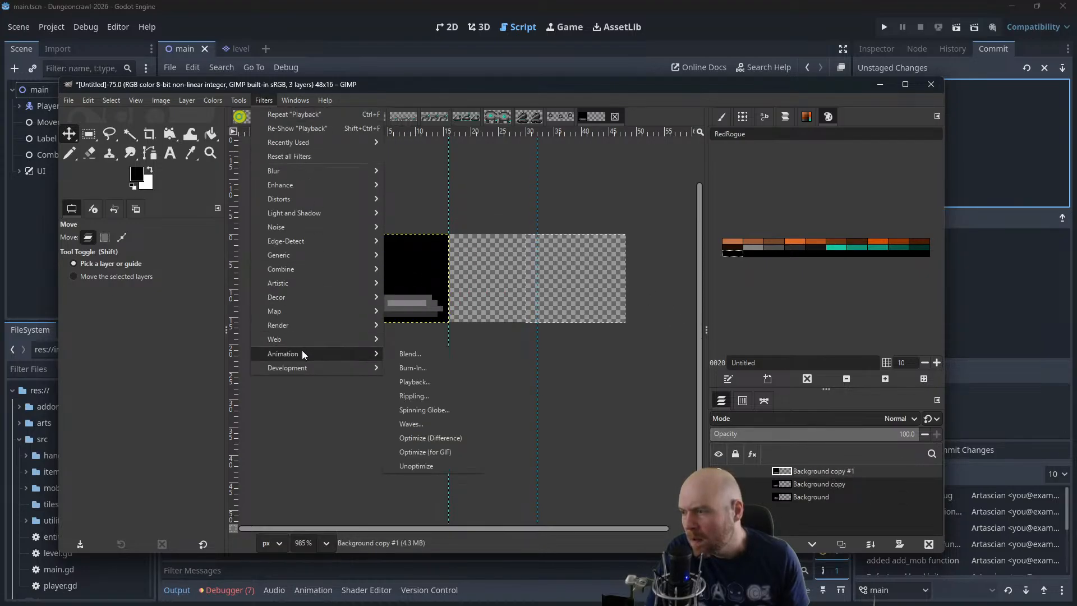
click(420, 382)
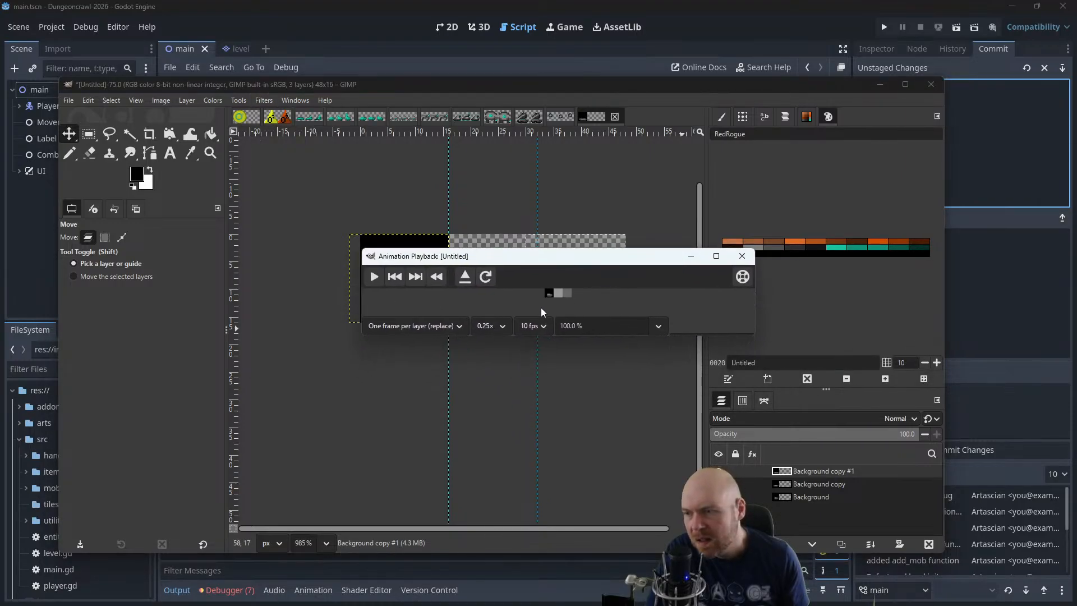
click(646, 327)
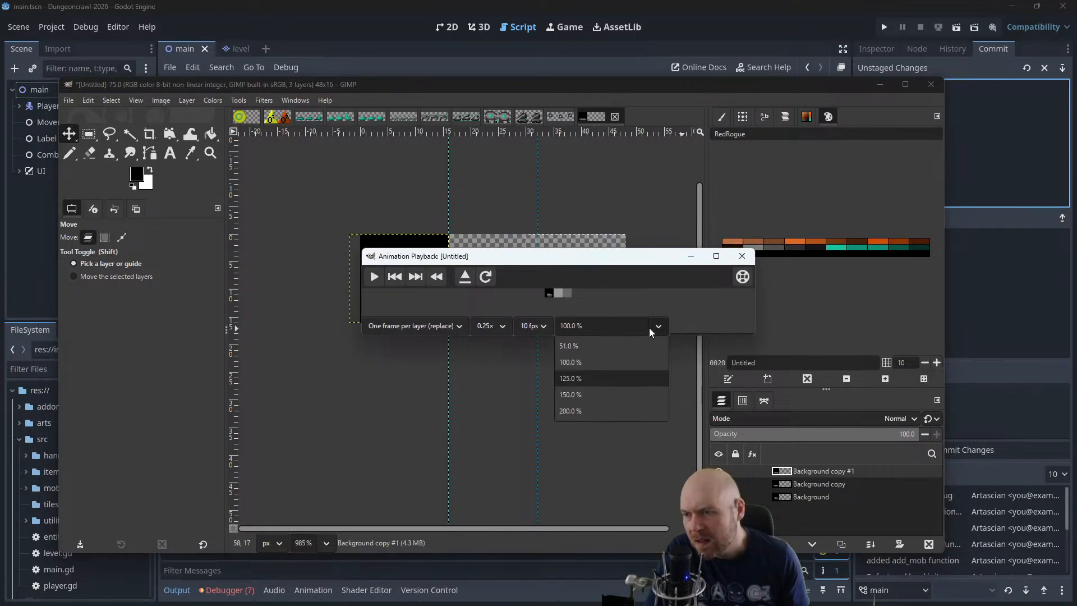
click(606, 411)
click(564, 326)
key(BackSpace)
text(4)
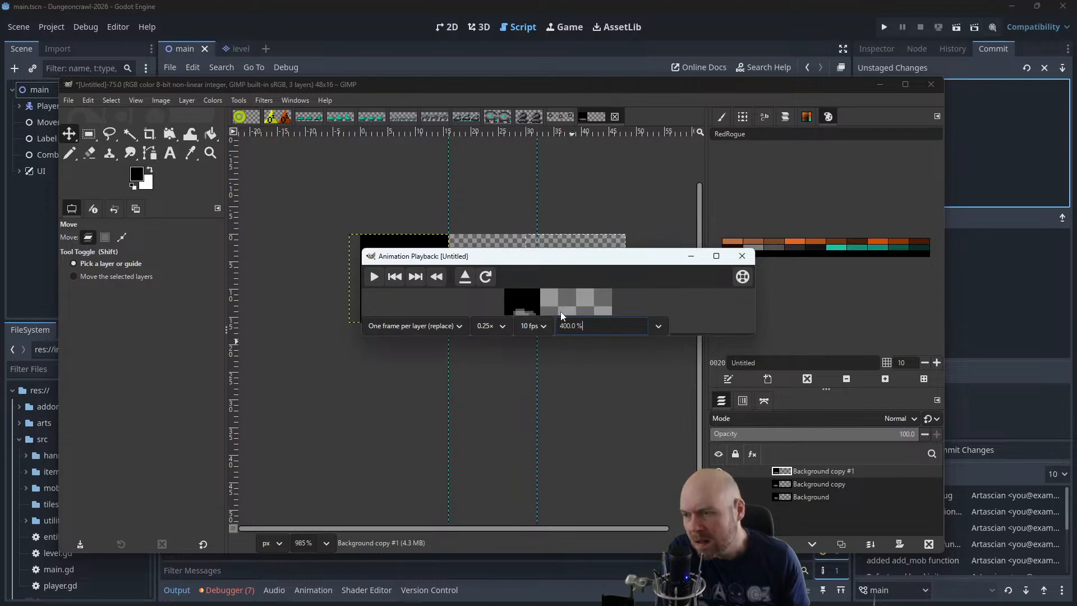
key(Return)
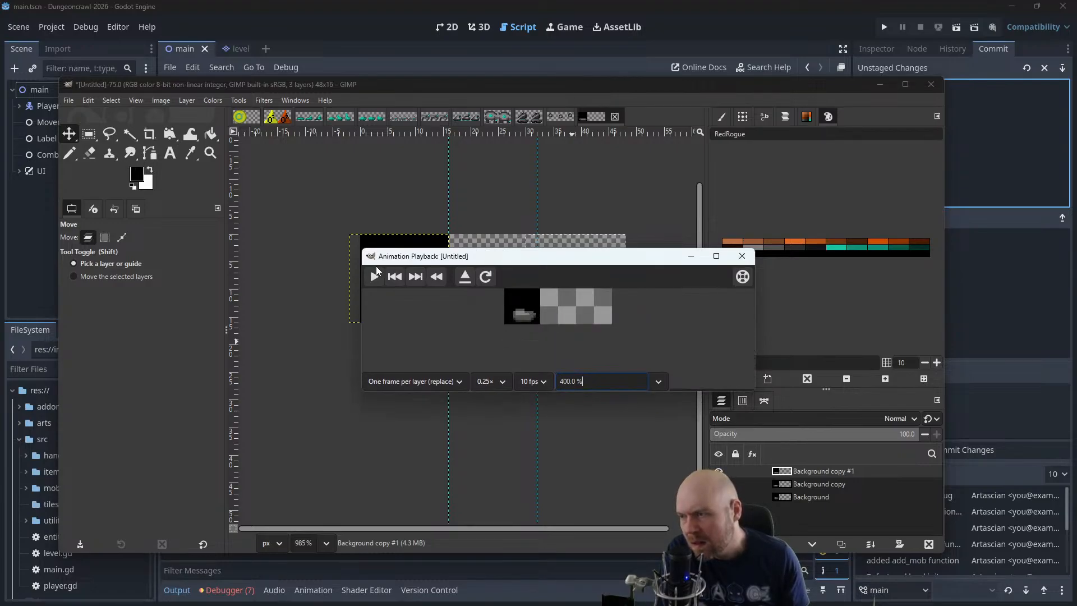
click(374, 277)
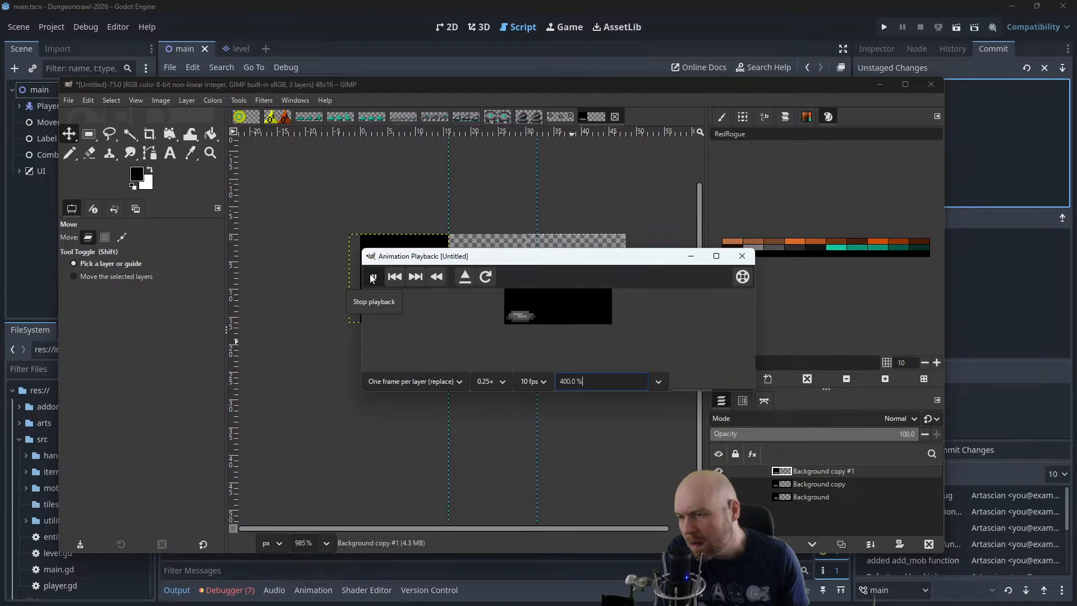
Close the animation playback and undo the frame splitting and the last pixel edit on the second blob, restoring the single-layer sheet
click(742, 256)
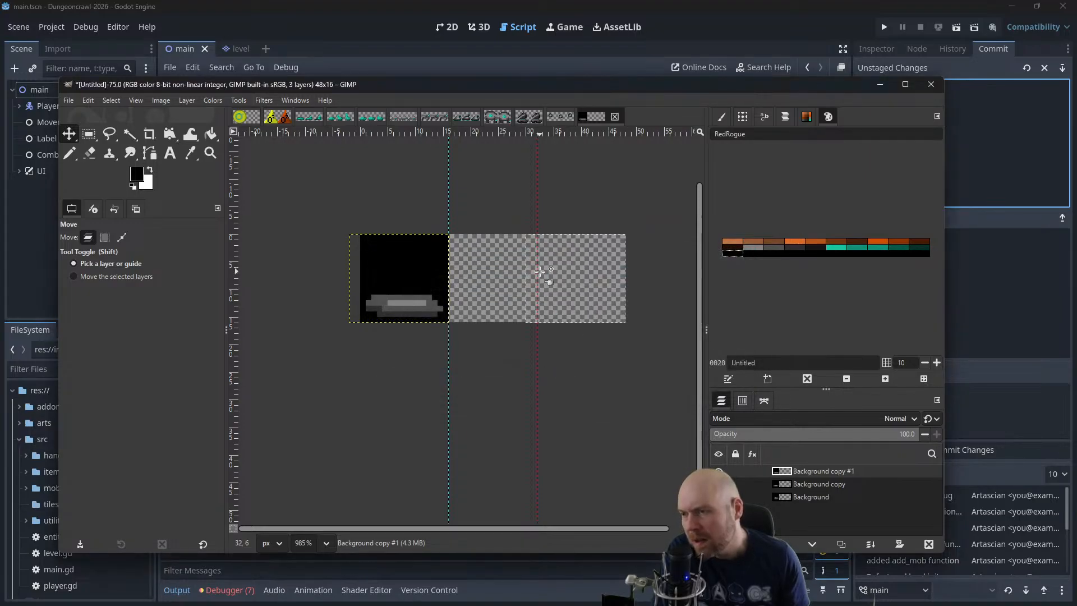
key(ctrl+z)
key(ctrl+z)
key(ctrl+z)
key(ctrl+z)
key(ctrl+z)
key(ctrl+z)
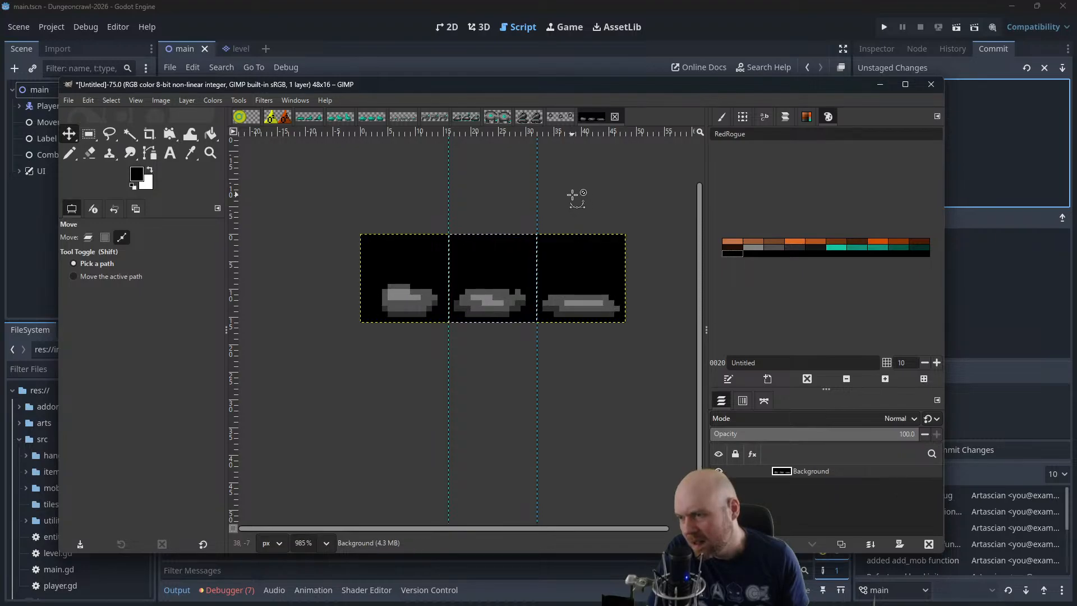
key(ctrl+z)
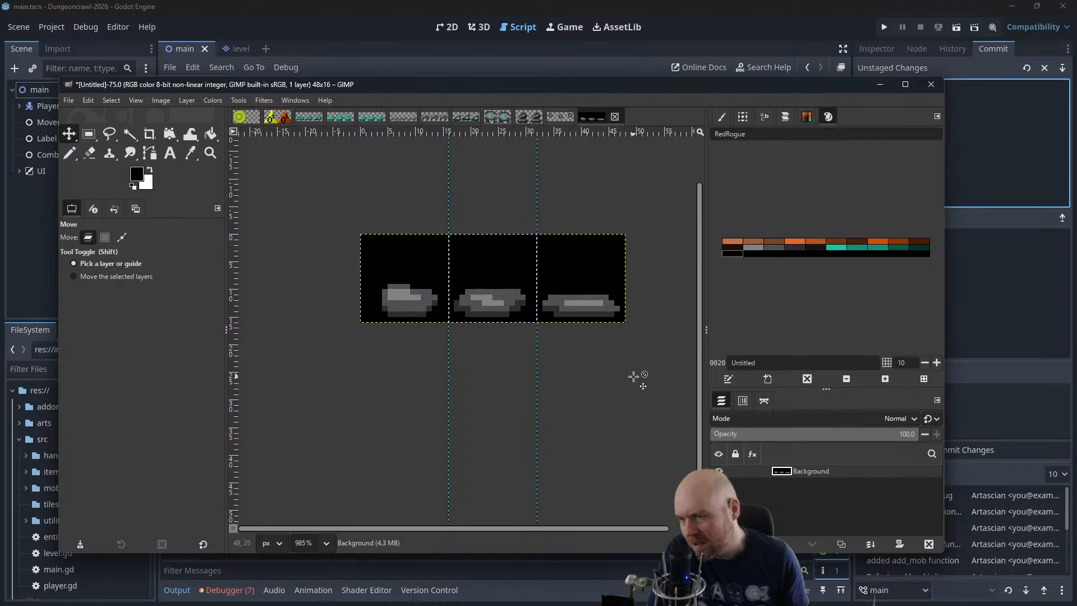
Clear the selection and trim the right edges of the second and third blobs with the 1-pixel Pencil in black
scroll(630, 370, up, 1)
drag(609, 333, 633, 369)
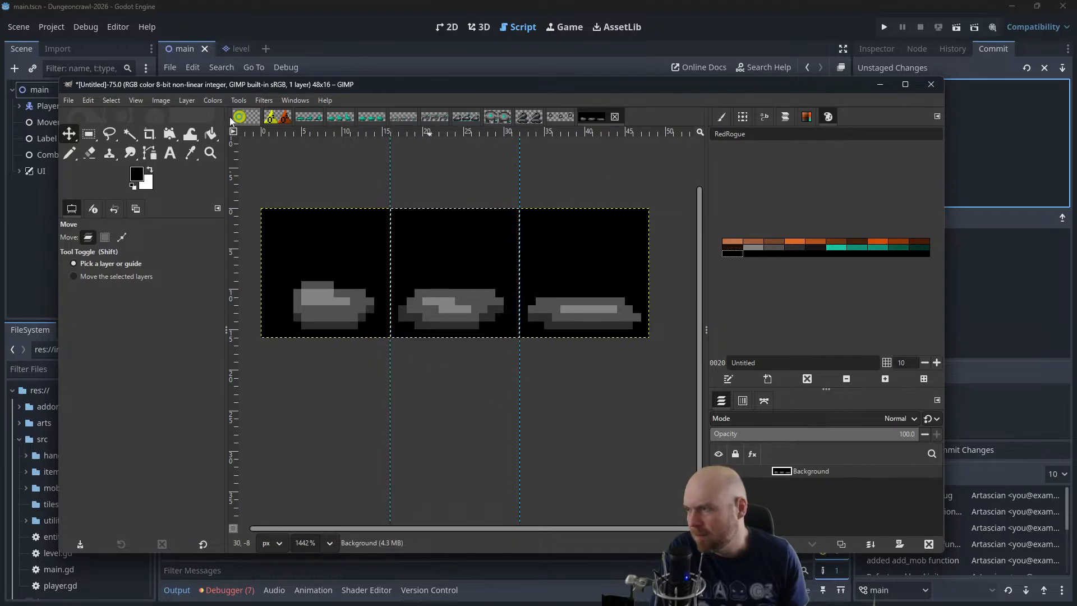
click(69, 152)
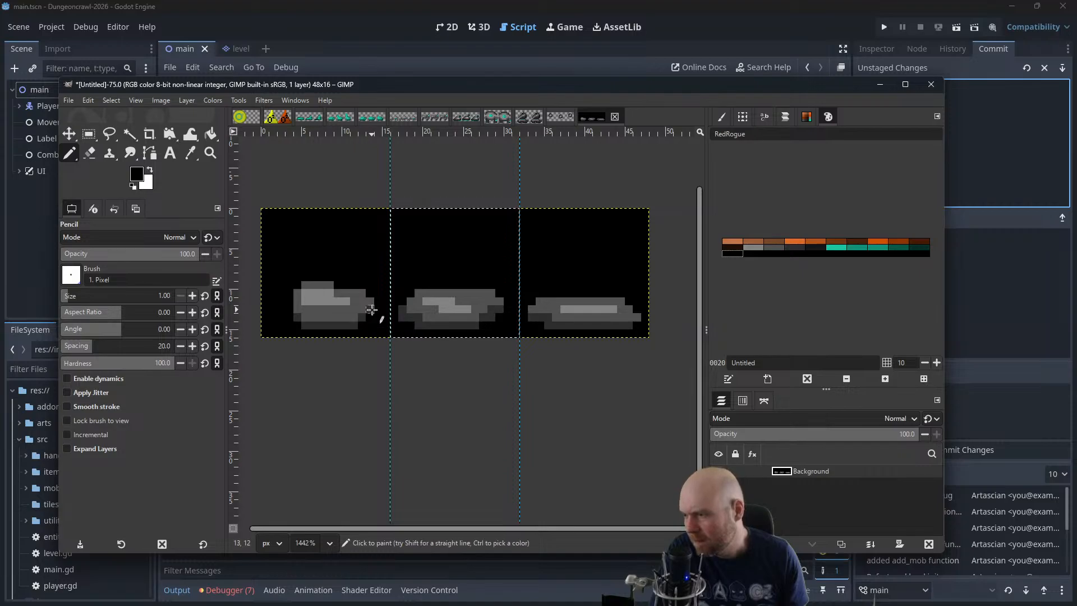
click(113, 102)
click(117, 126)
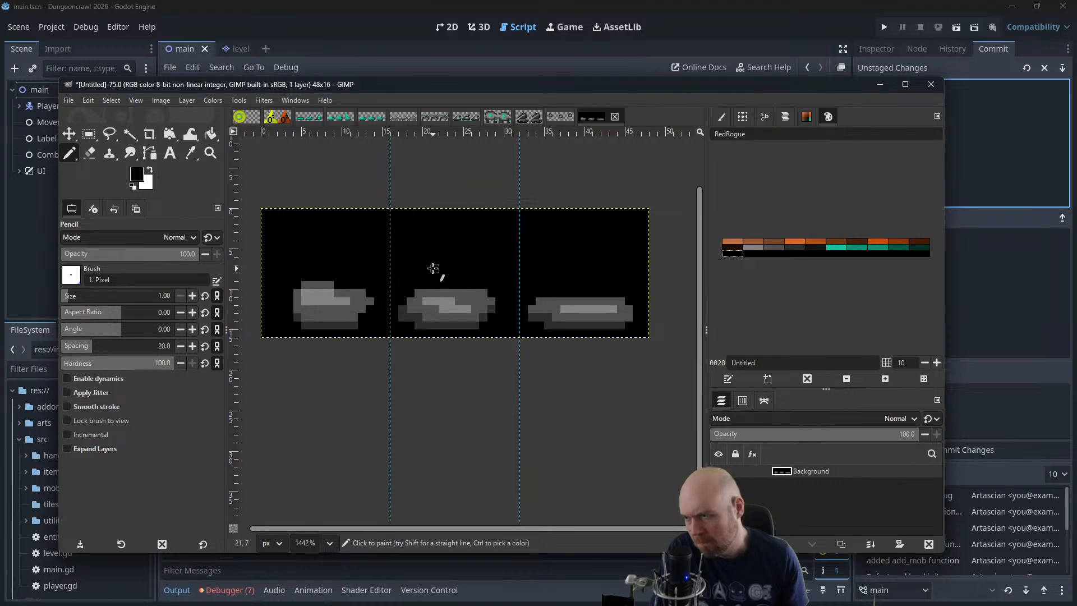
Cut the second frame out of the sheet, paste it as a new layer, and move it over the first frame
scroll(435, 269, down, 2)
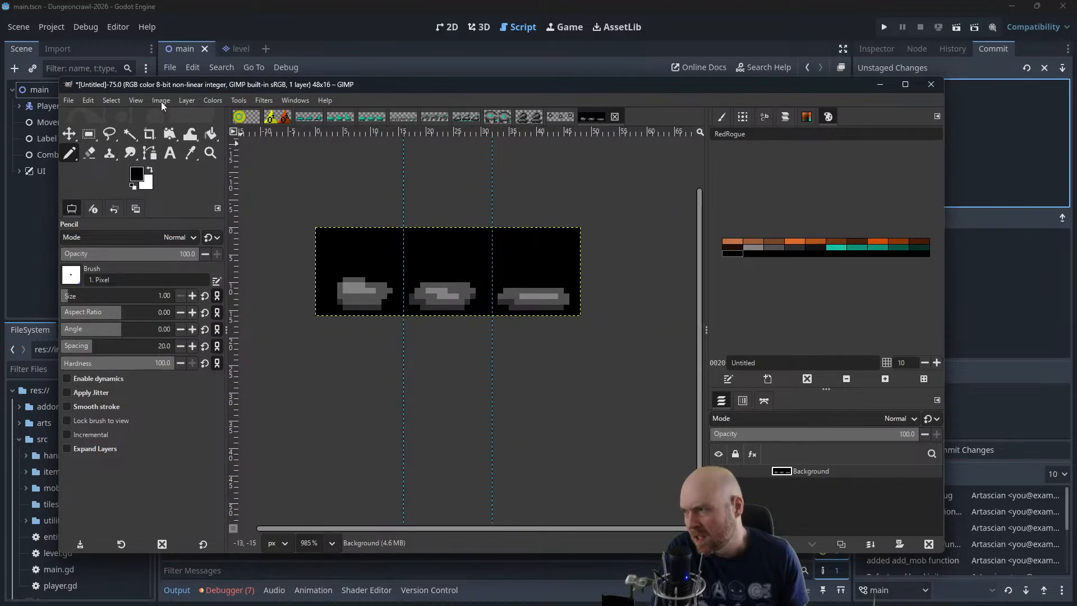
key(r)
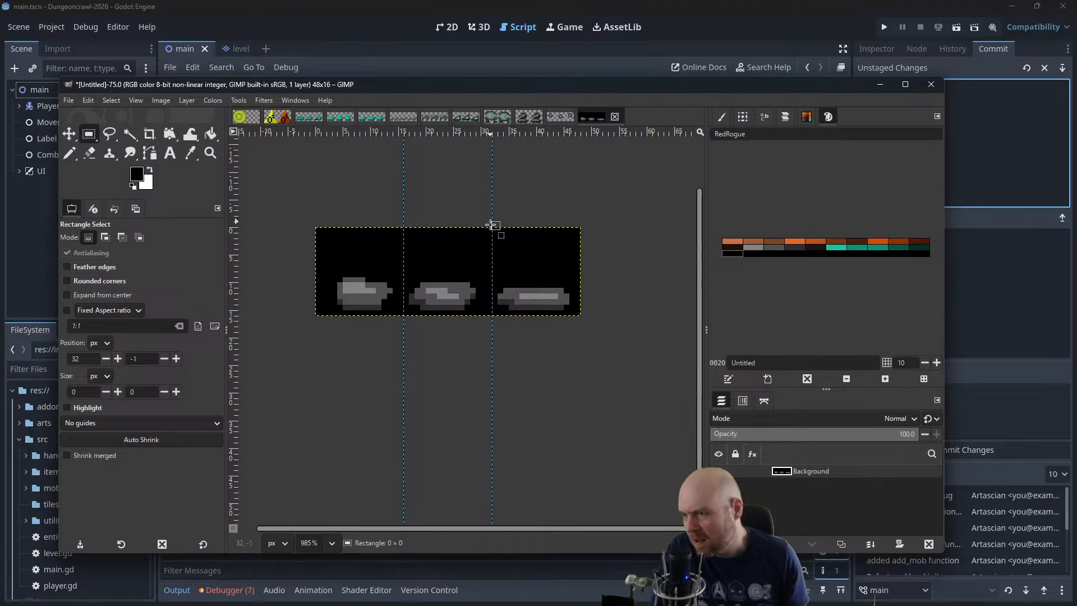
drag(492, 222, 404, 332)
key(ctrl+x)
click(69, 134)
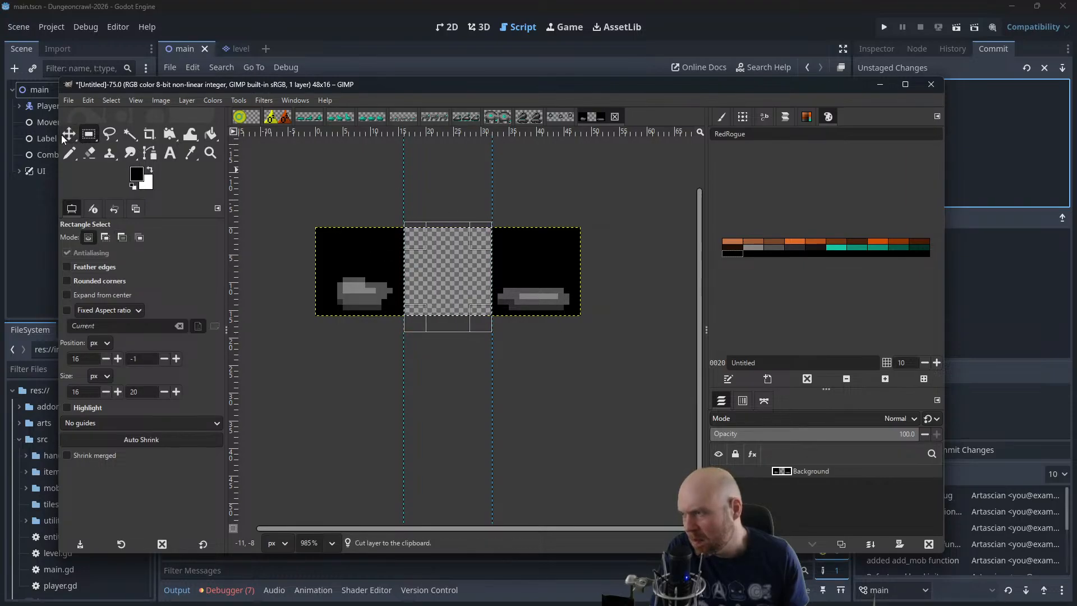
key(ctrl+v)
drag(449, 275, 358, 275)
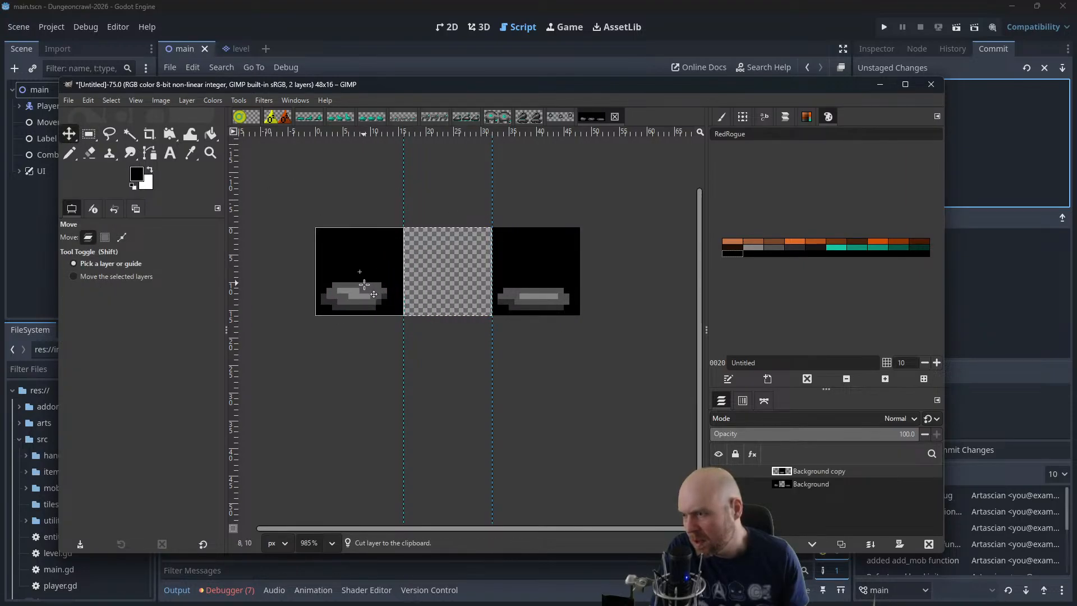
Cut the third frame from the Background layer, paste it as the topmost layer, and move it over the first frame
click(88, 134)
drag(476, 183, 641, 354)
key(ctrl+x)
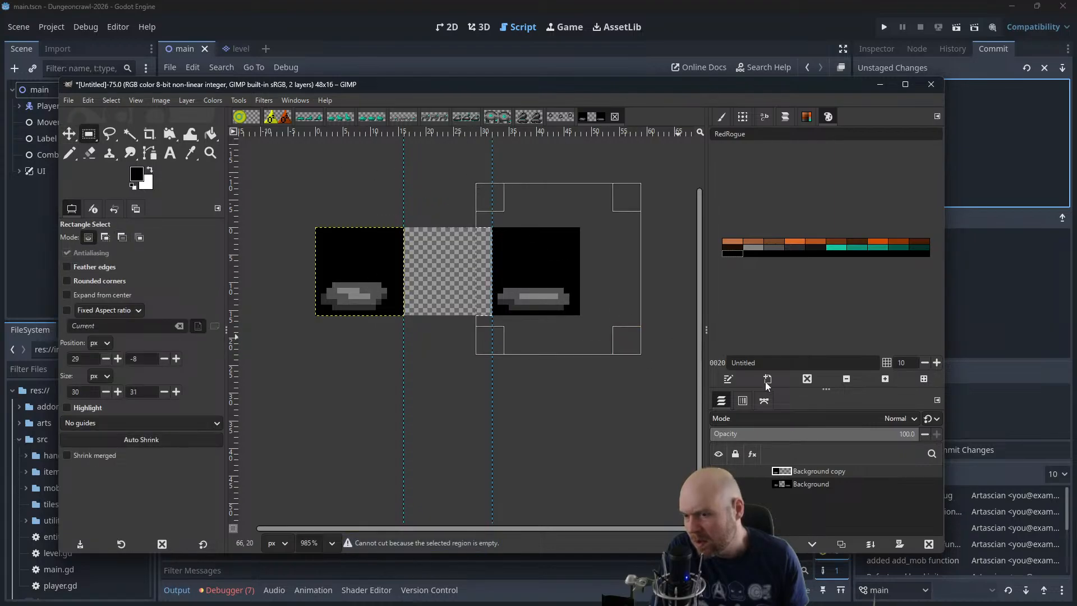
click(808, 483)
key(ctrl+x)
click(72, 134)
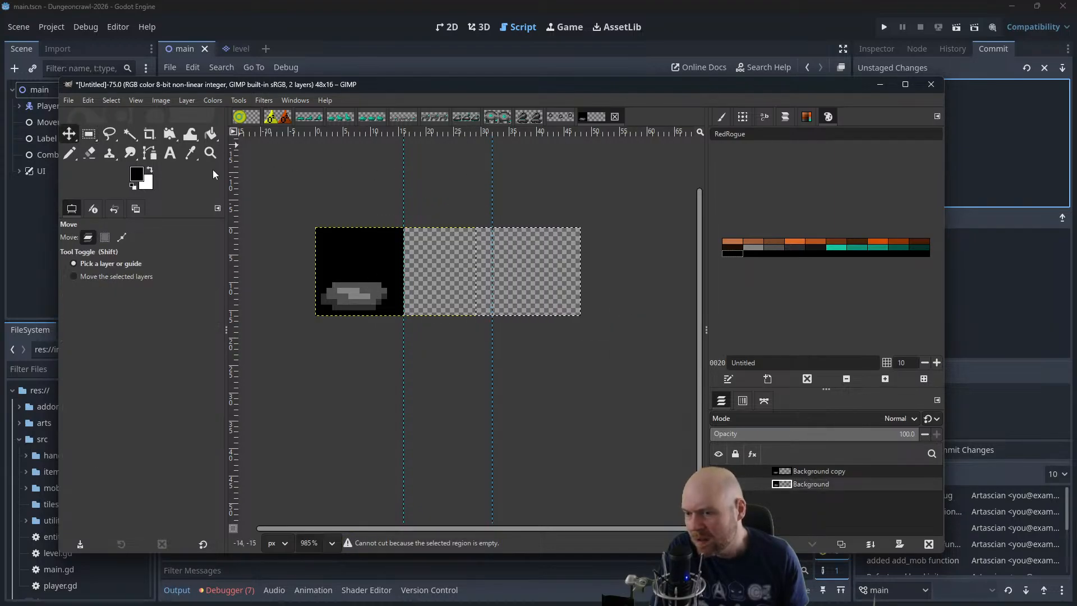
key(ctrl+v)
drag(812, 482, 802, 467)
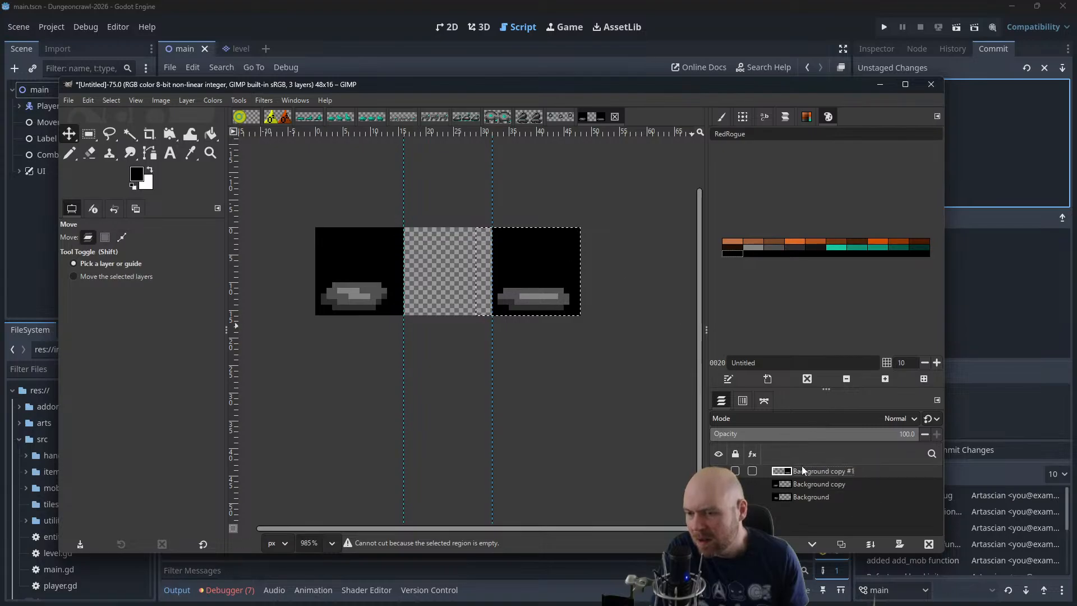
drag(528, 291, 349, 288)
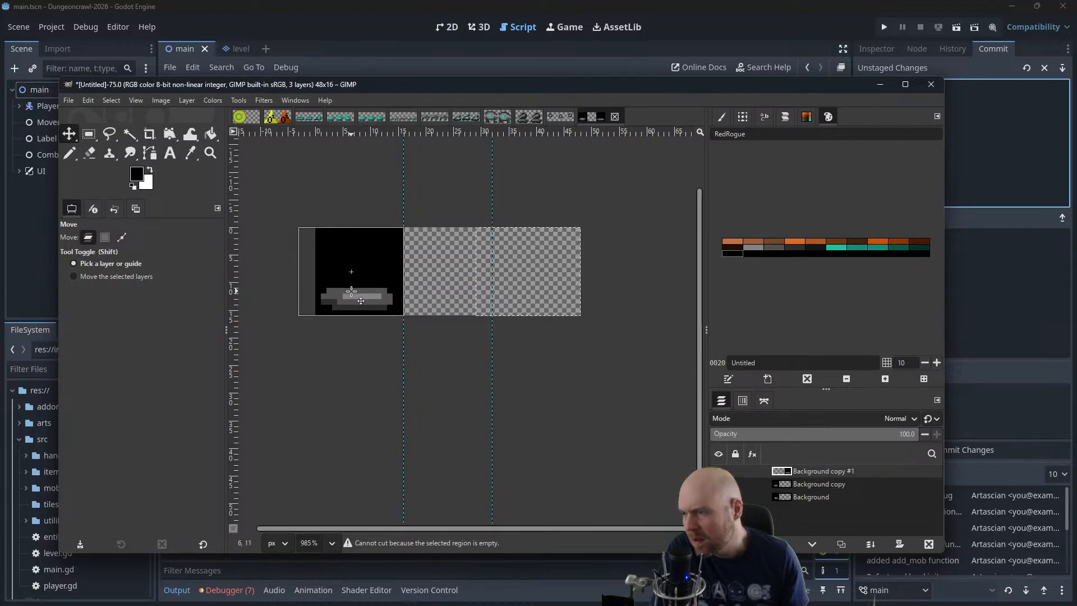
Open the animation playback for the three trimmed frames, set its zoom to 400%, and play it
click(264, 100)
mouse_move(337, 353)
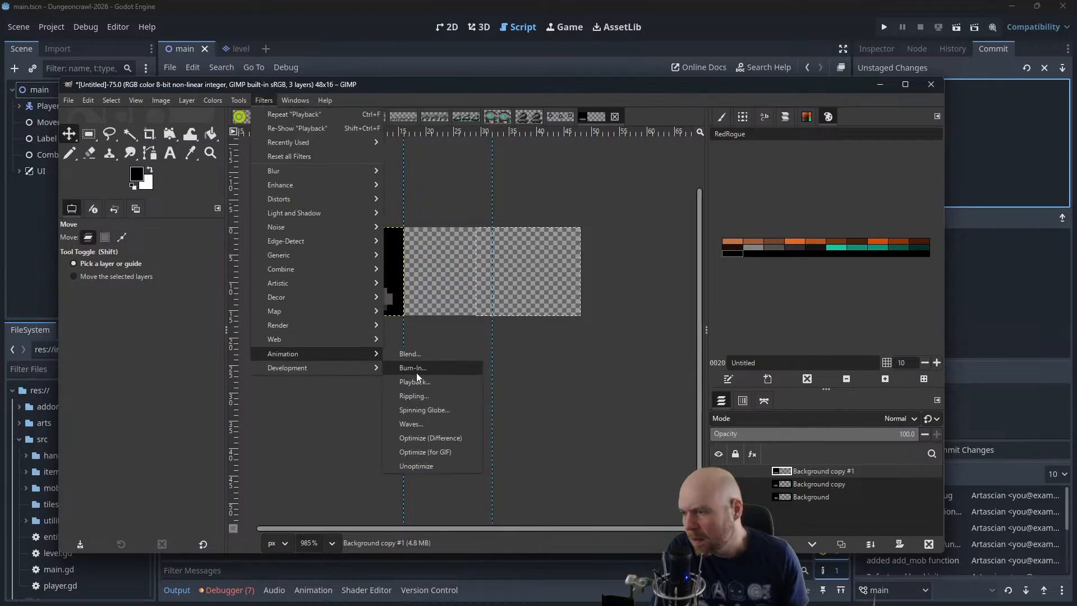
click(414, 381)
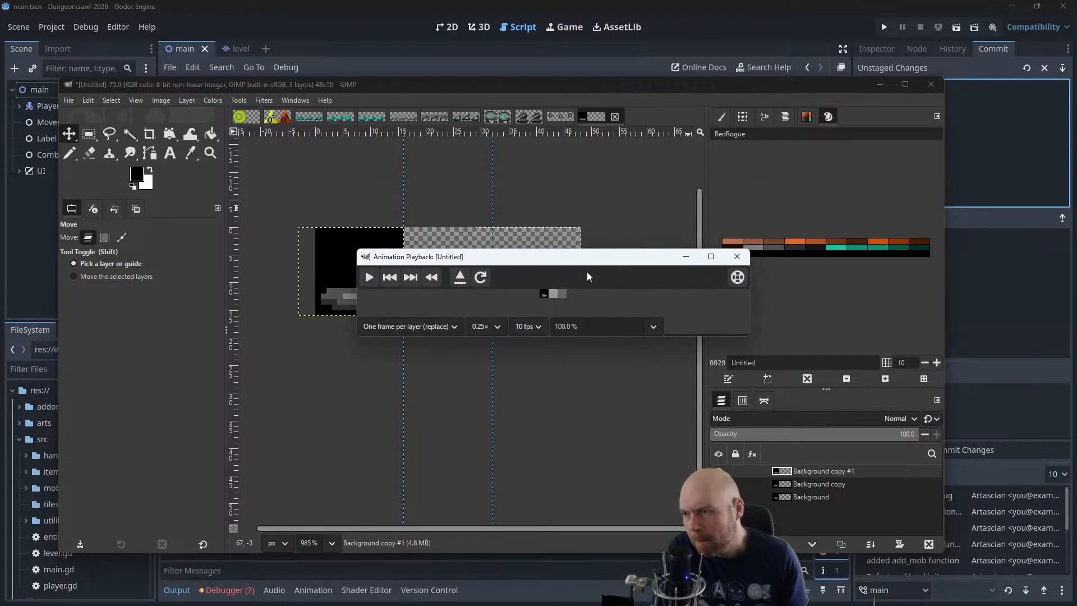
drag(611, 328, 493, 321)
text(400)
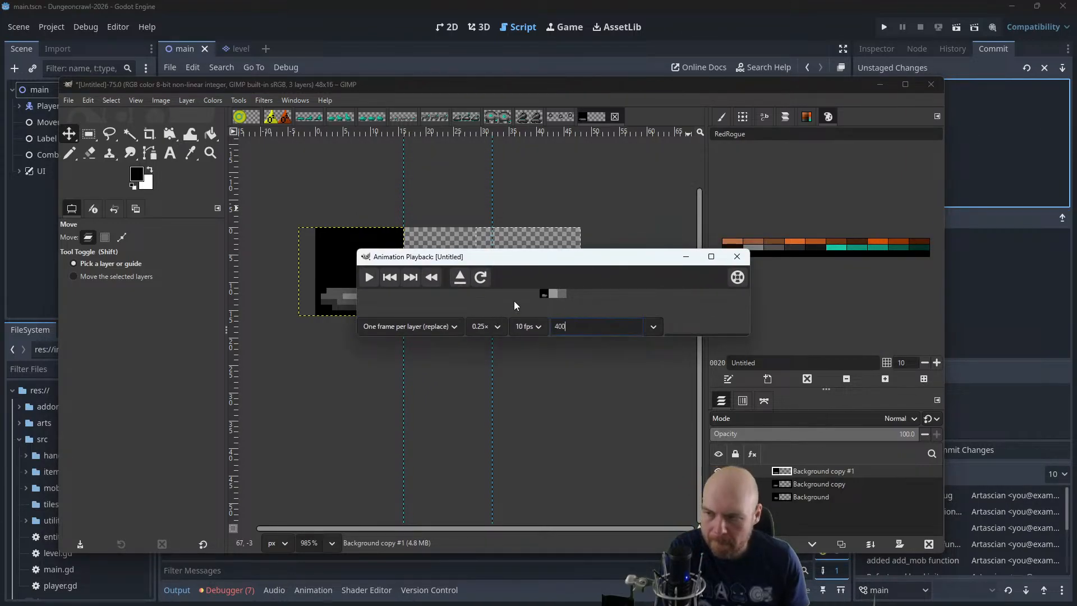
key(Return)
drag(743, 339, 742, 392)
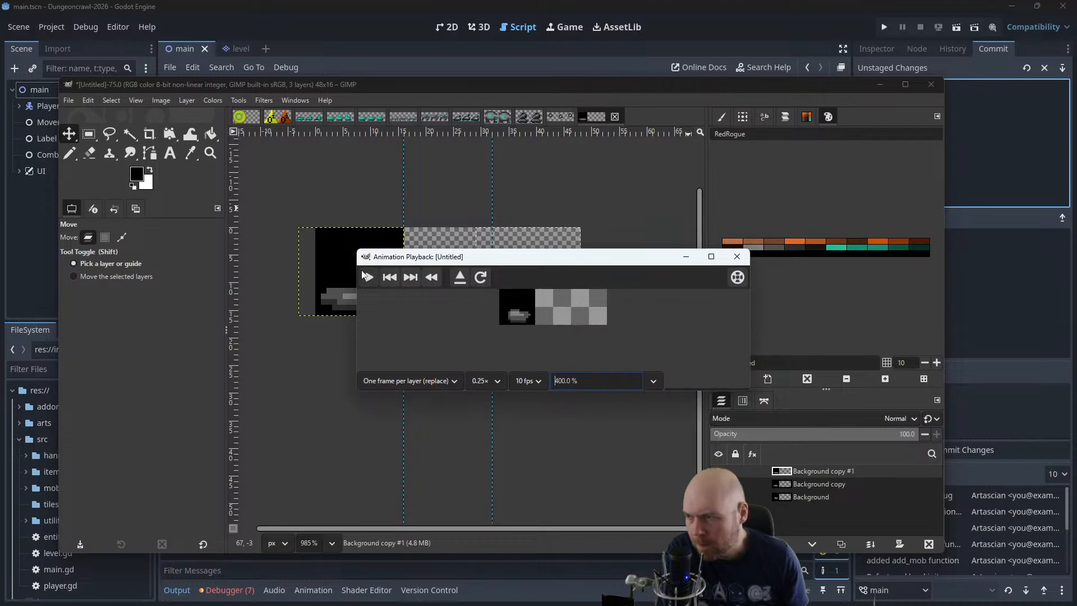
click(369, 277)
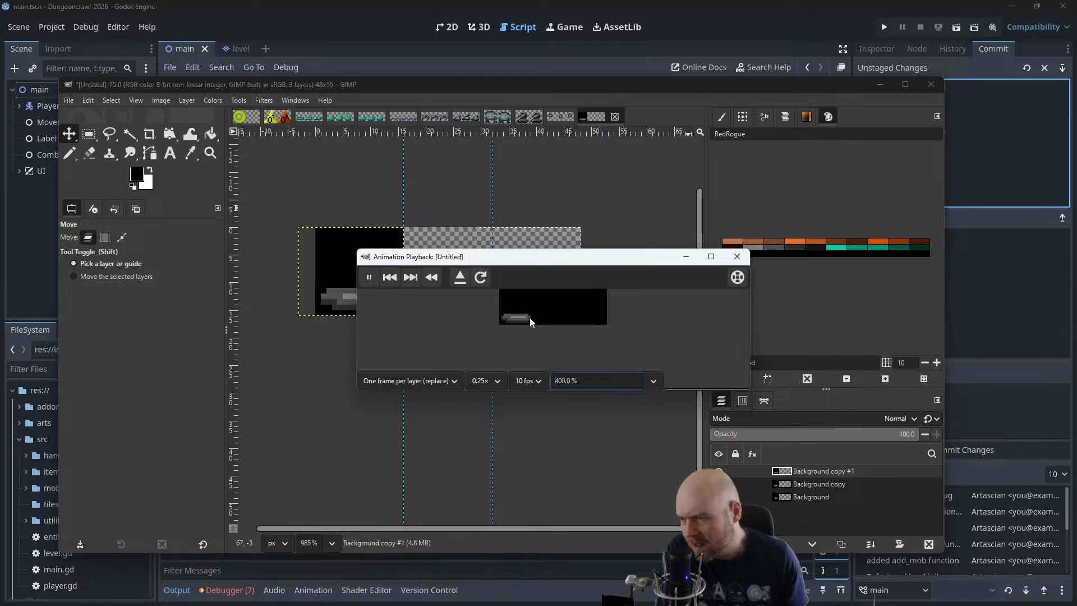
Close the playback and undo the layer moves, pastes and cuts until the sheet is a single layer again
click(737, 256)
key(ctrl+z)
key(ctrl+z)
key(ctrl+z)
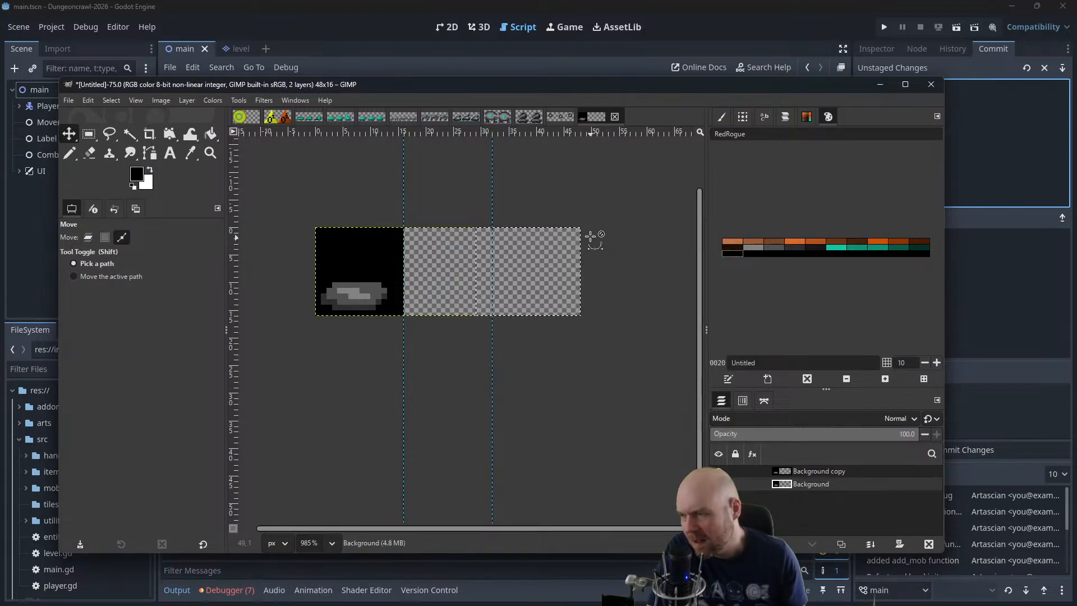
key(ctrl+z)
key(ctrl+z)
key(ctrl+z)
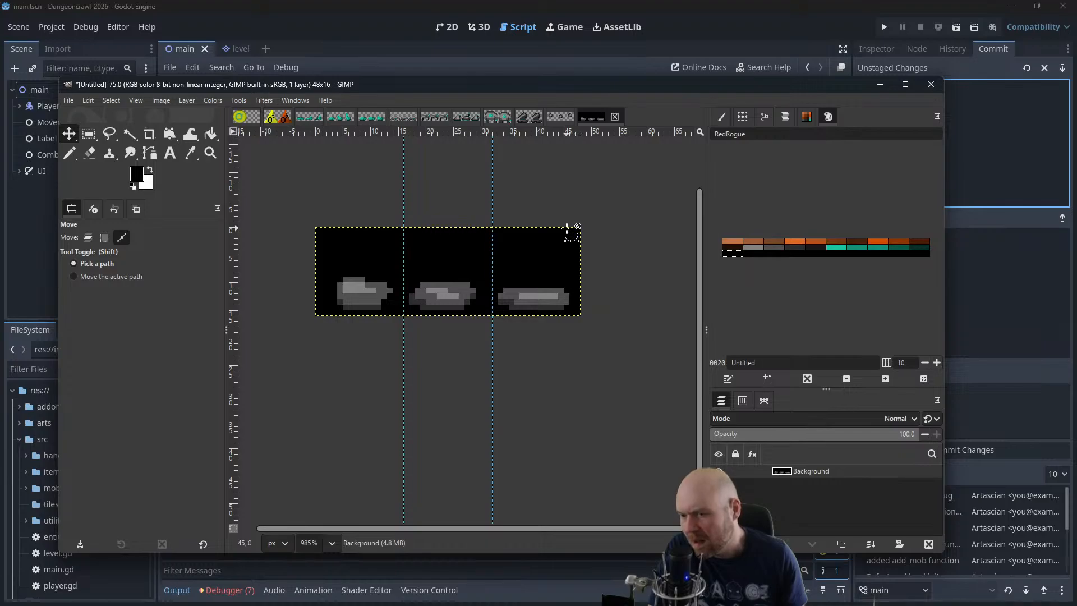
Pencil dark grey shading pixels onto the second blob's lower-right edge and trim its upper-right corner with black
scroll(505, 306, up, 6)
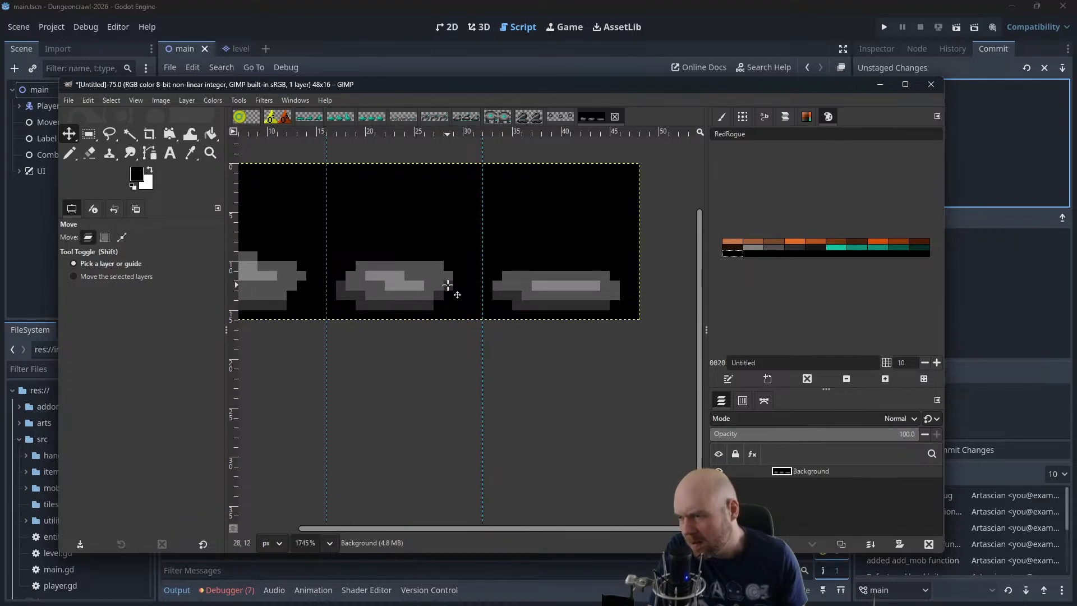
click(70, 152)
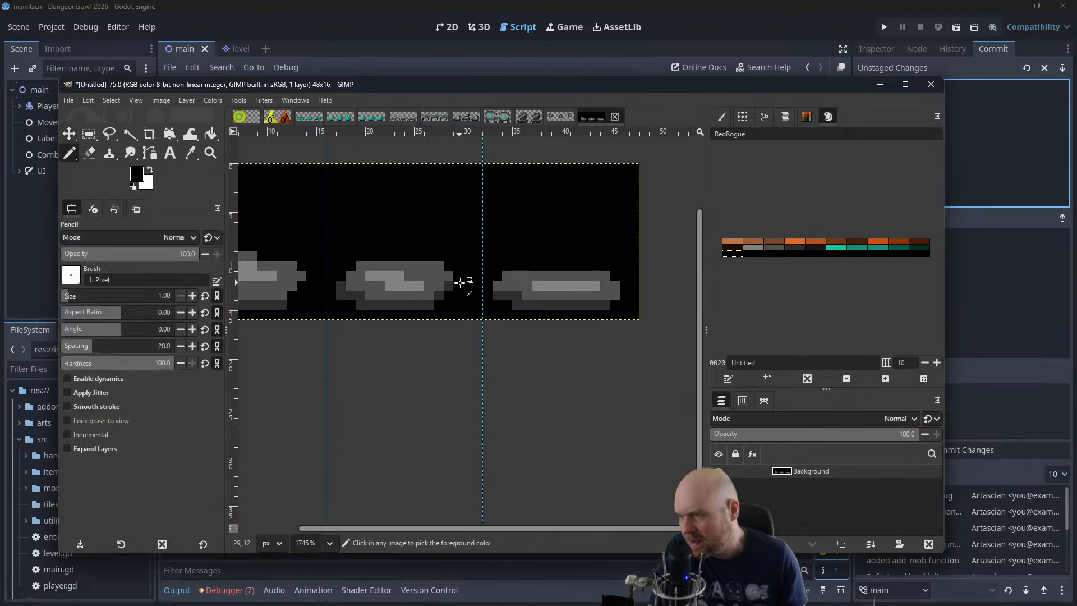
ctrl+click(450, 282)
click(440, 292)
ctrl+click(431, 304)
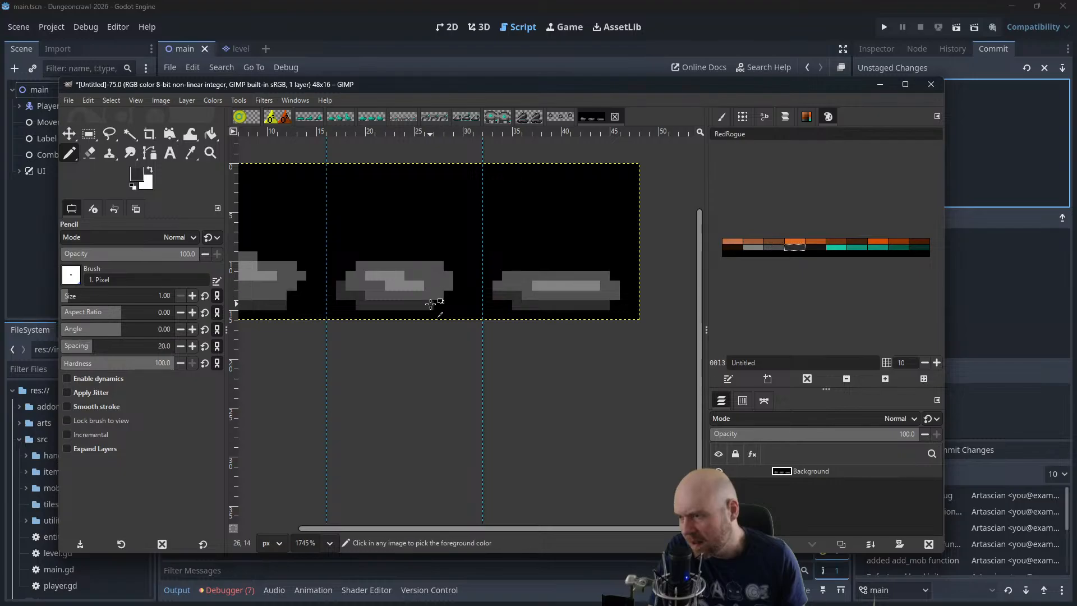
click(440, 304)
click(448, 296)
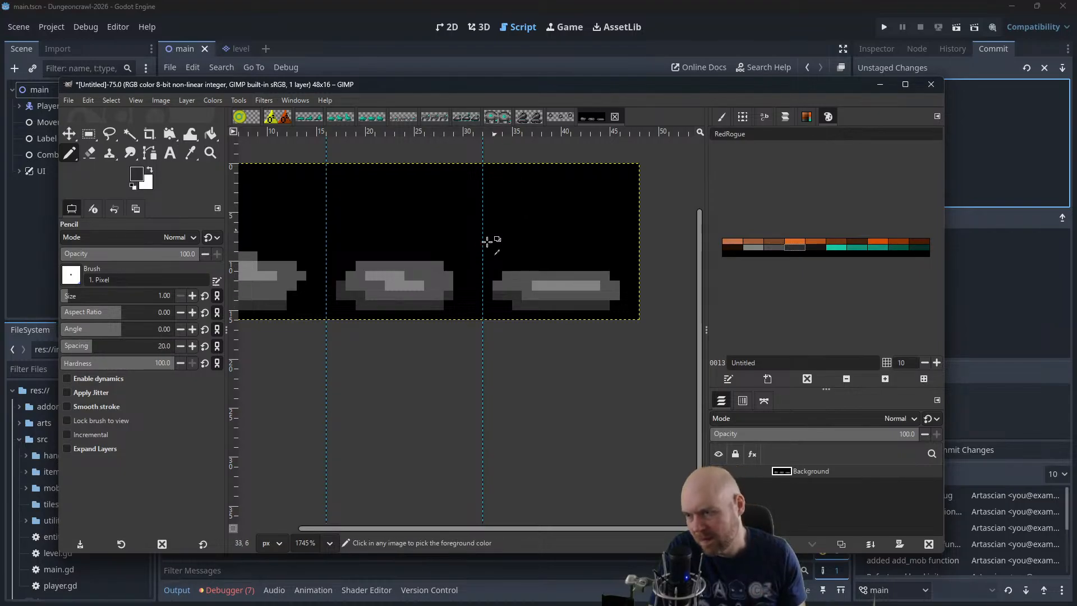
ctrl+click(433, 238)
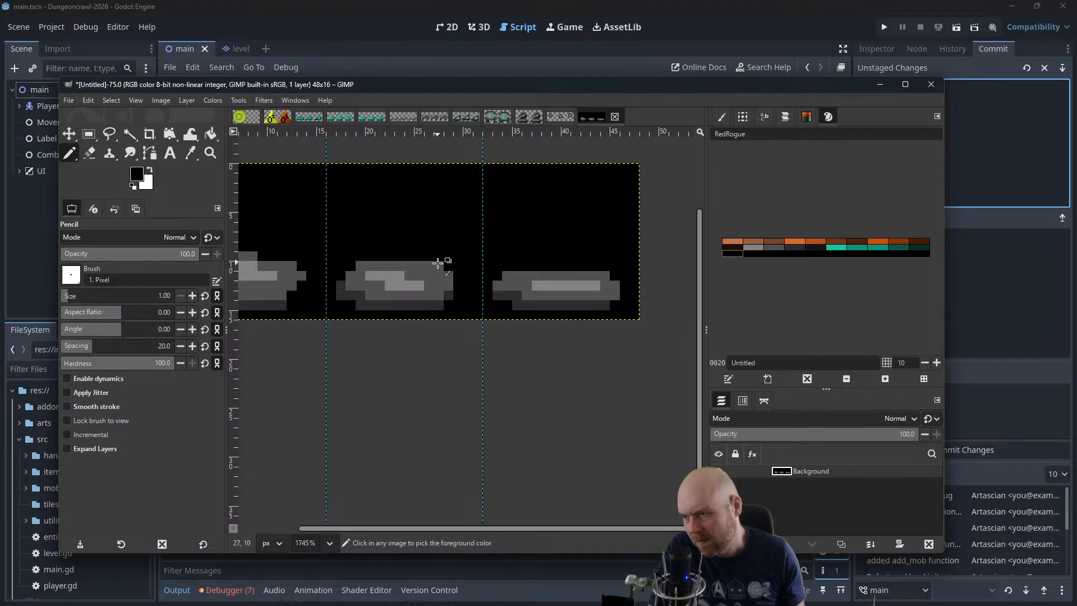
scroll(441, 241, down, 4)
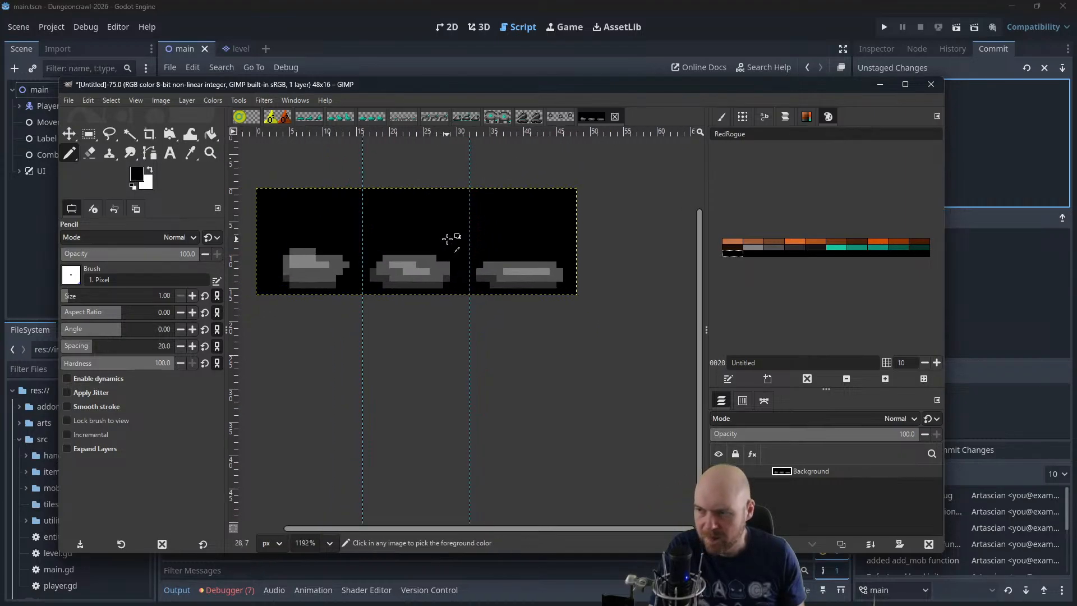
Select the third frame of the reshaded sheet, cut it, and paste it as a new layer
key(r)
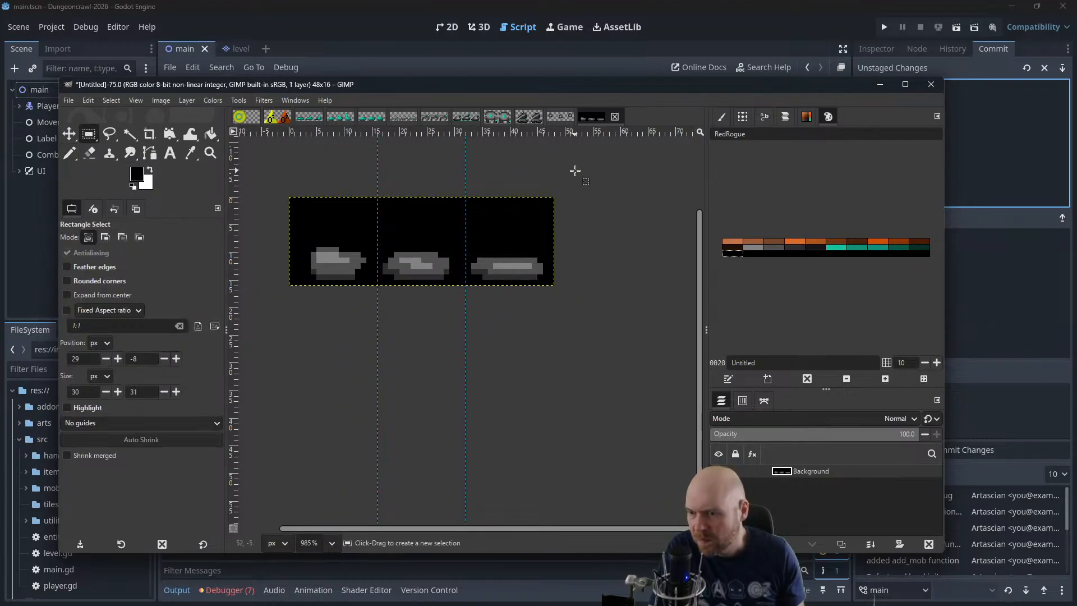
drag(564, 169, 470, 319)
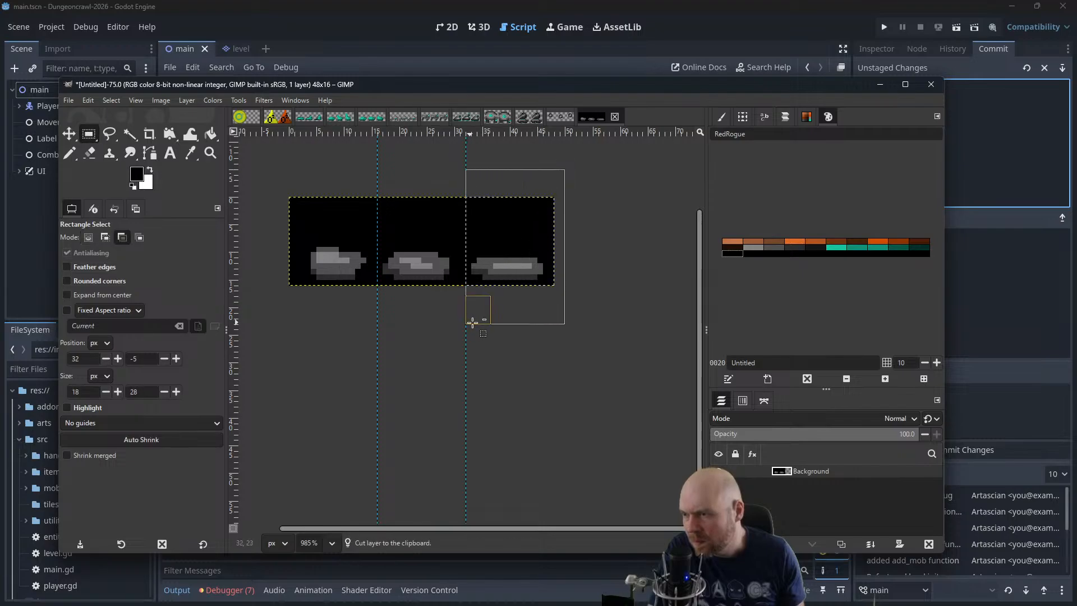
key(ctrl+x)
key(ctrl+v)
Select the second frame, cut it from the Background layer, and paste it as a new layer
drag(460, 177, 389, 298)
key(ctrl+x)
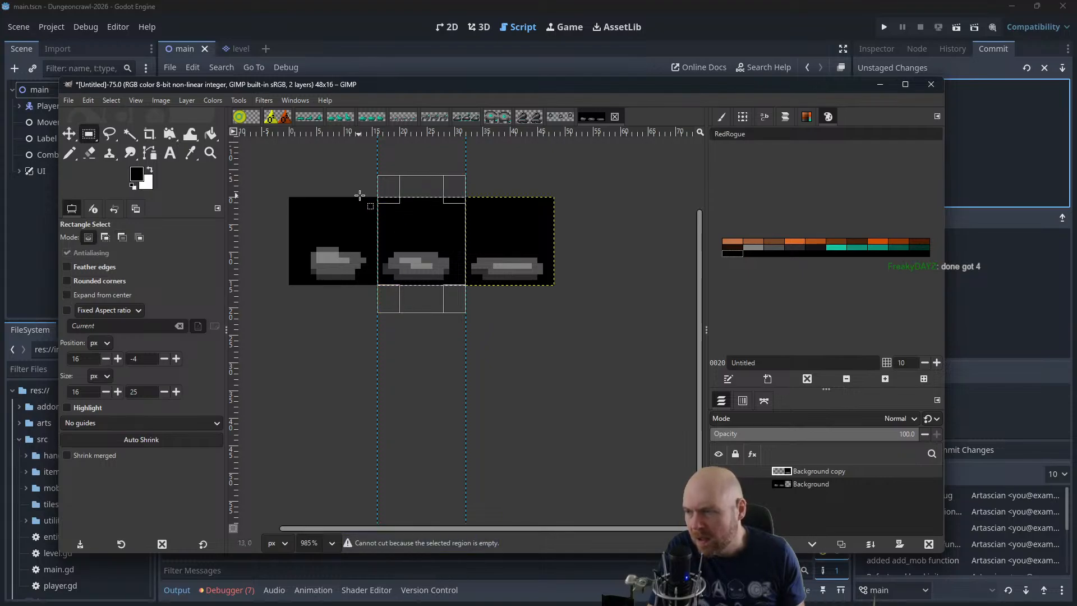
click(811, 484)
key(ctrl+x)
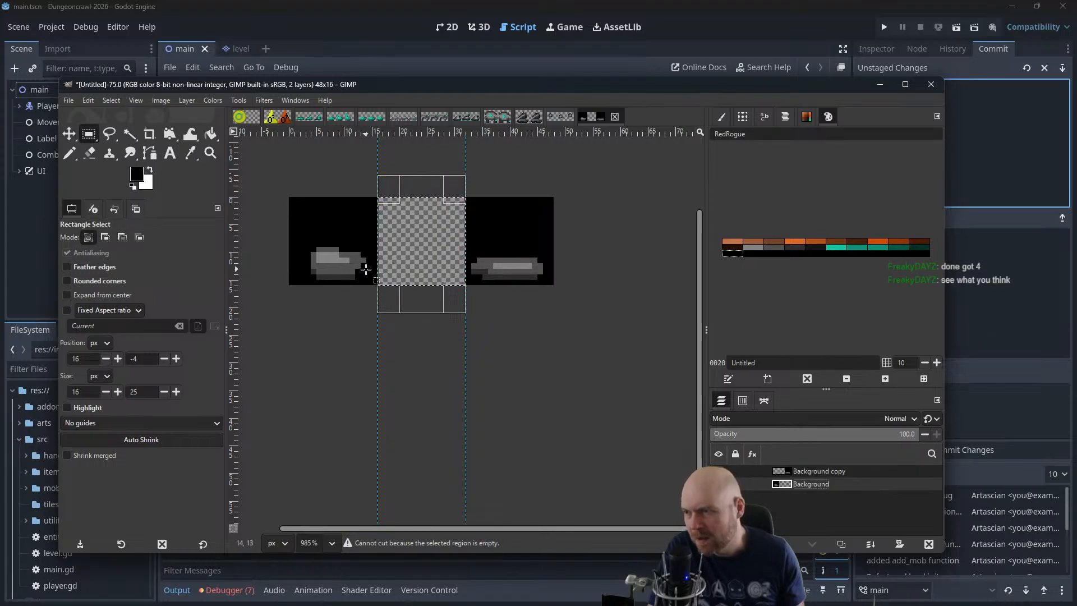
key(ctrl+v)
key(m)
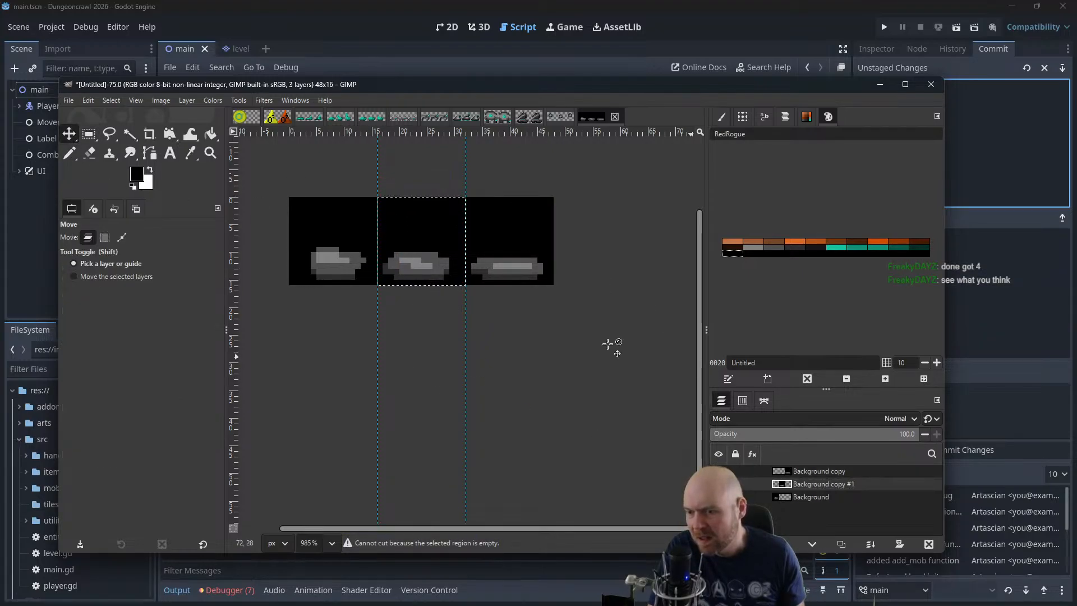
Move the second and third frames' layers over the first frame so that all three line up
drag(428, 234, 348, 232)
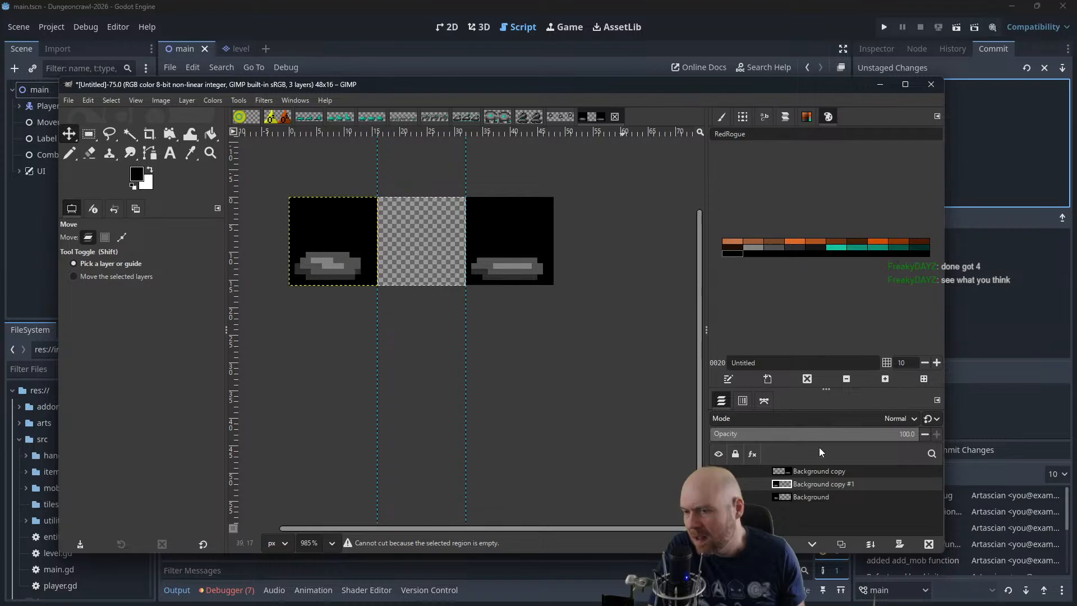
click(813, 472)
drag(513, 249, 327, 249)
Preview the three blob layers in Animation Playback at 400% zoom, then close the preview
click(269, 103)
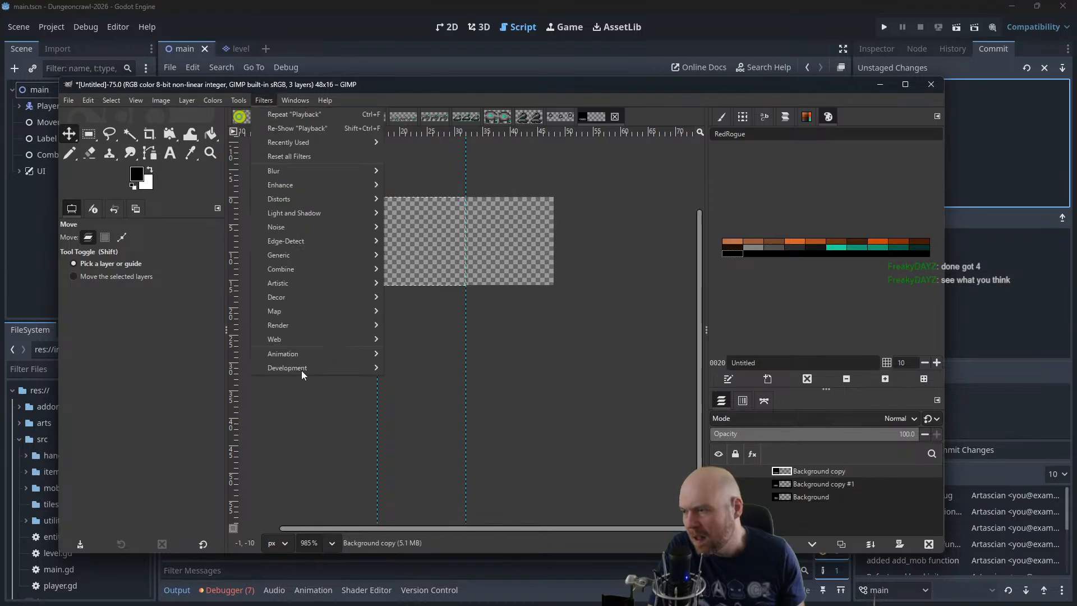
mouse_move(358, 354)
click(430, 382)
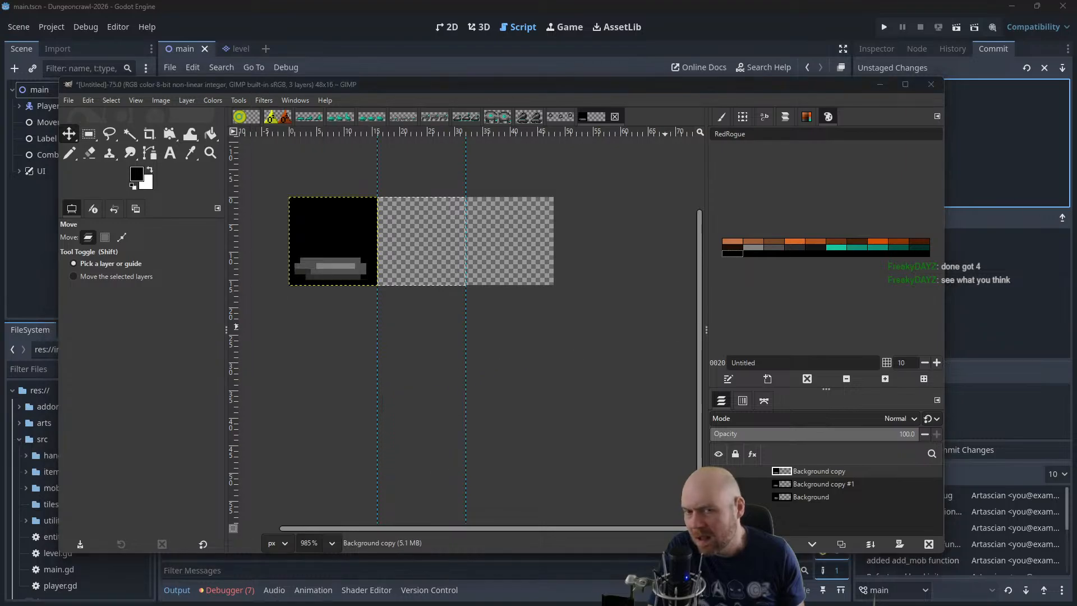
triple_click(578, 342)
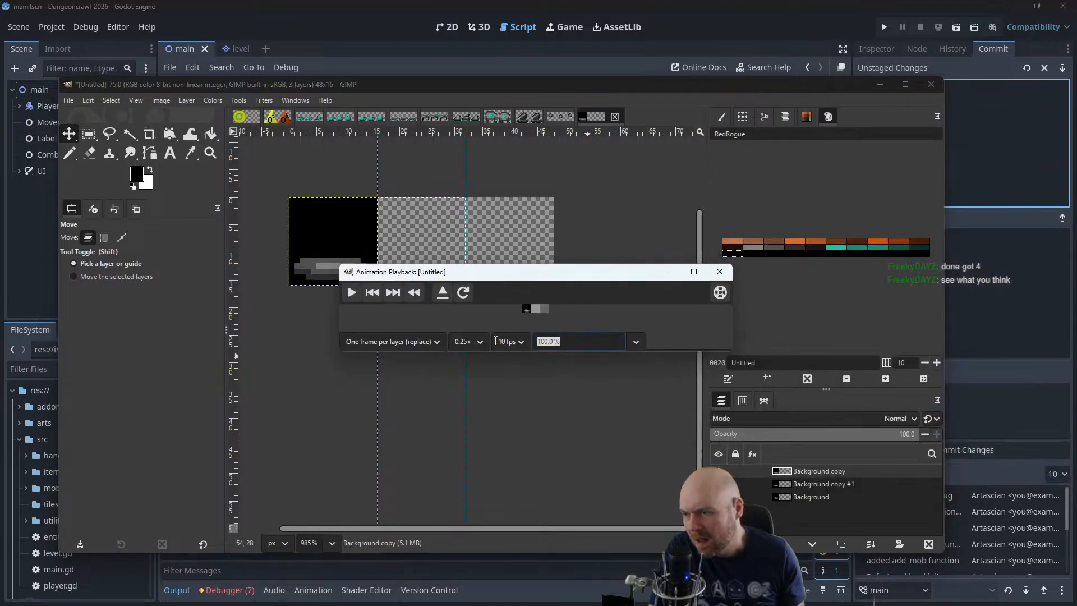
text(400)
key(Return)
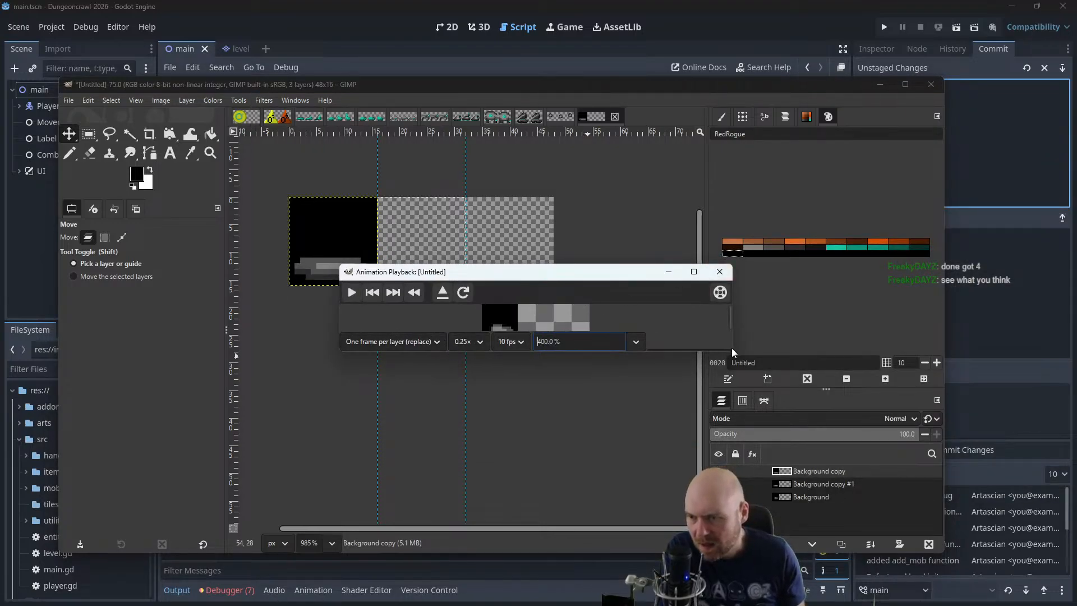
drag(732, 351, 762, 434)
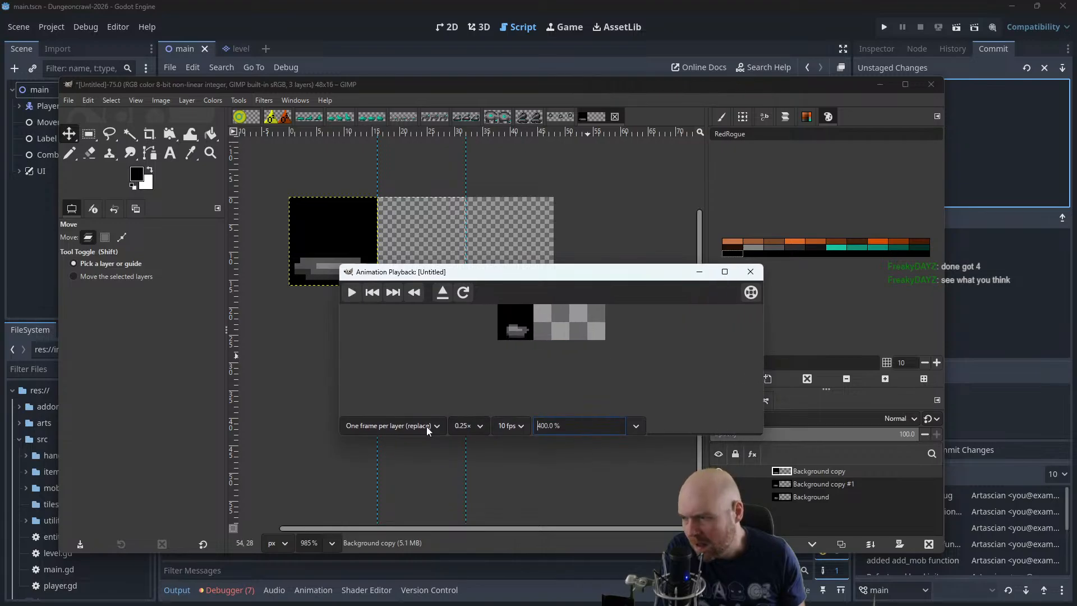
click(352, 293)
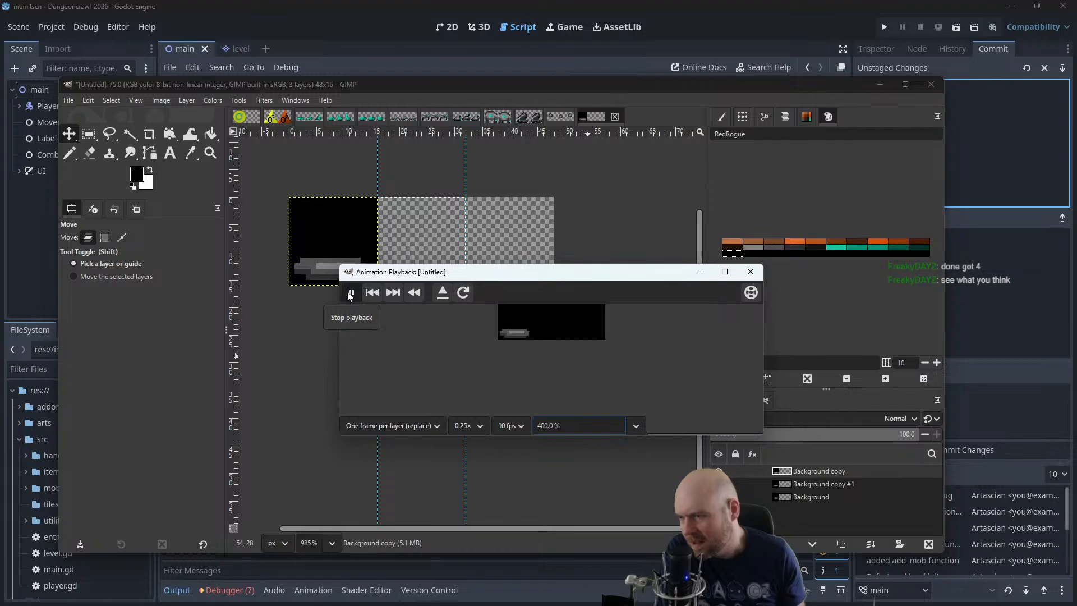
click(751, 271)
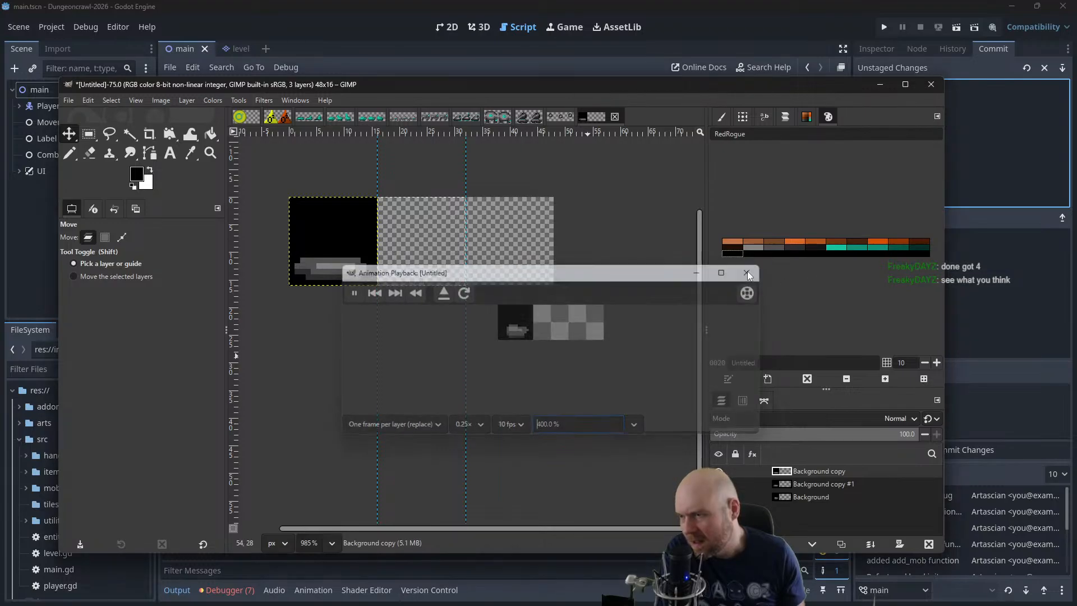
Undo the layer moves, pastes and cuts so all three blob frames are back on the single Background layer
key(ctrl+z)
key(ctrl+z)
key(ctrl+z)
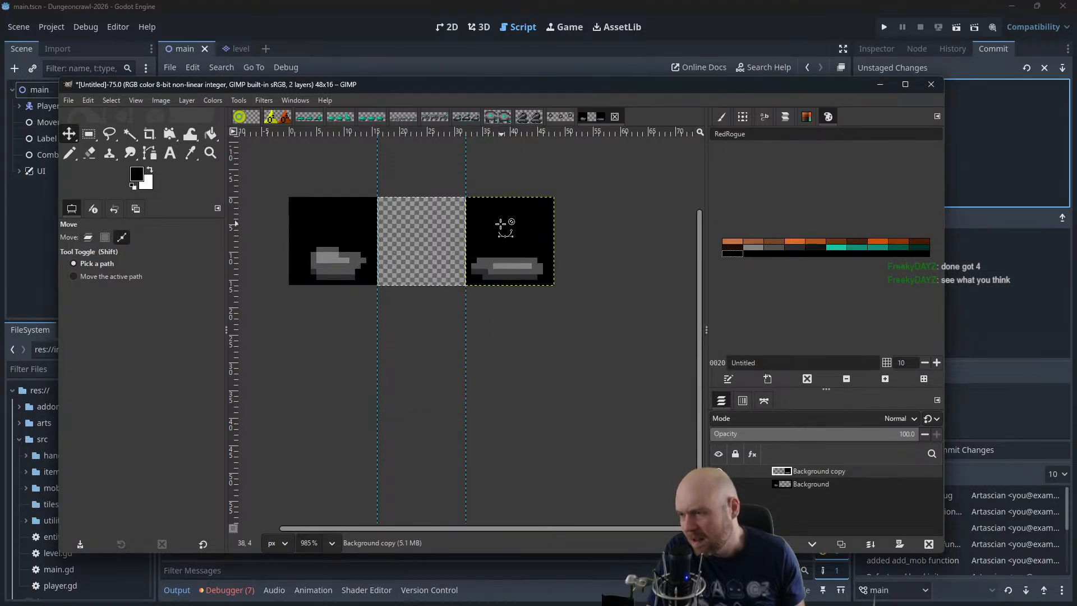
key(ctrl+z)
key(ctrl+z)
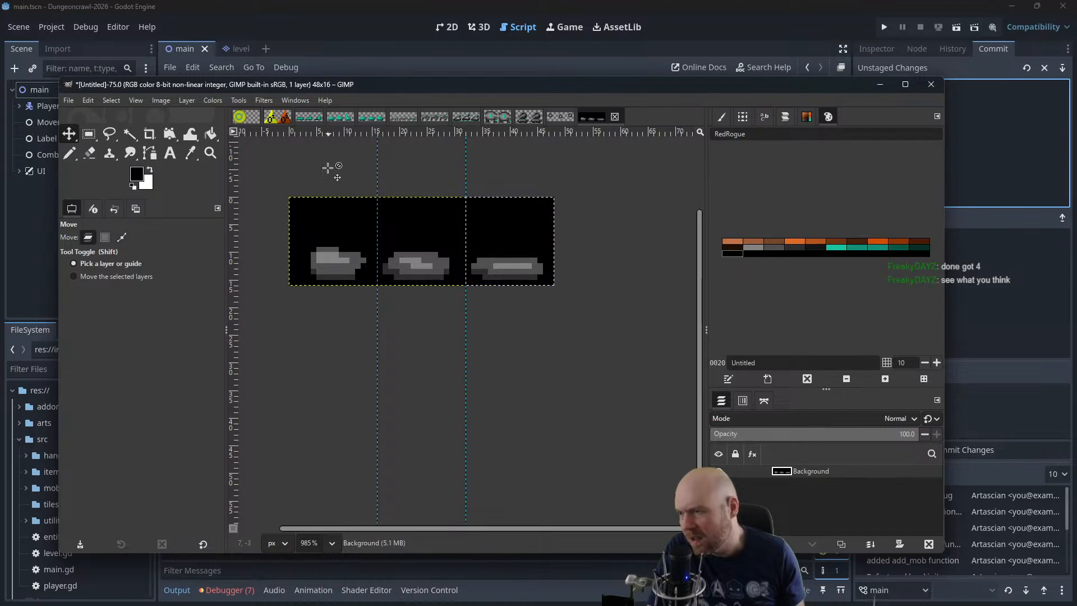
Select the black background around the three blobs, delete it to transparency, and save the sheet as roboblob.xcf
click(134, 134)
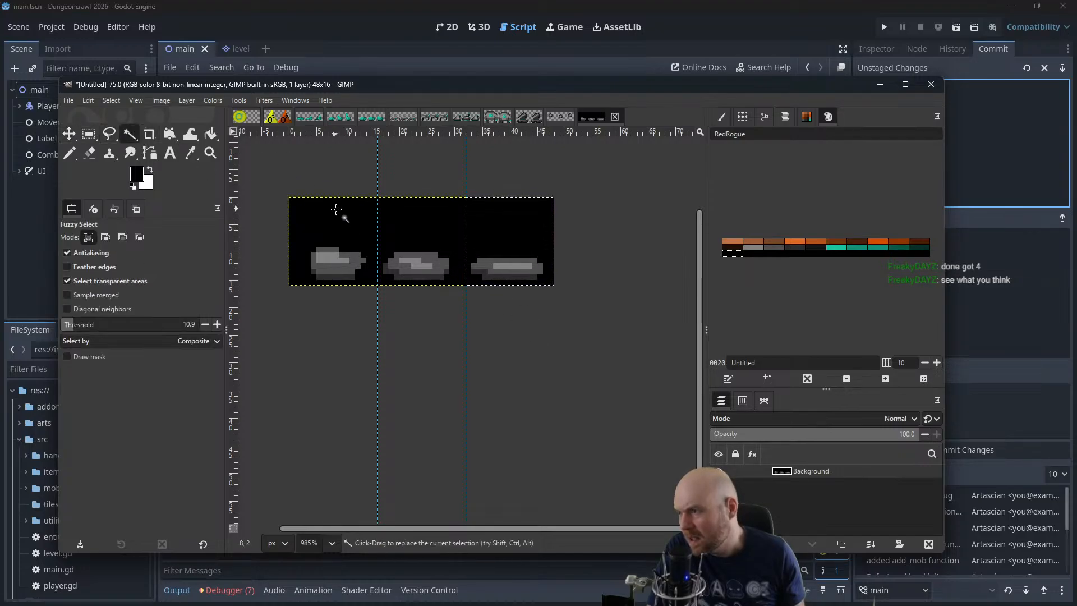
click(366, 219)
key(Delete)
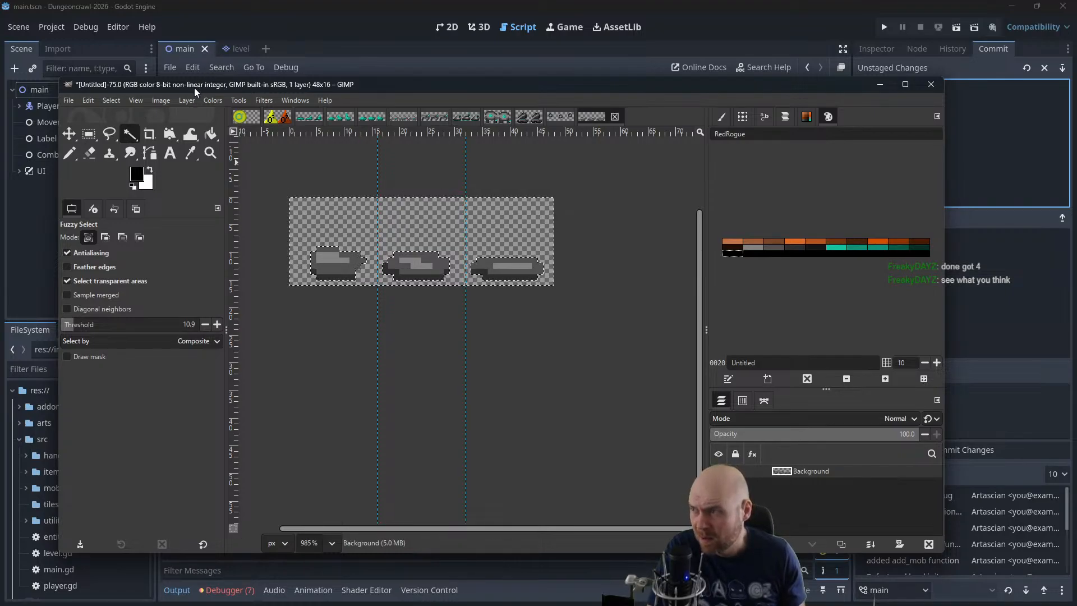
drag(197, 86, 1076, 120)
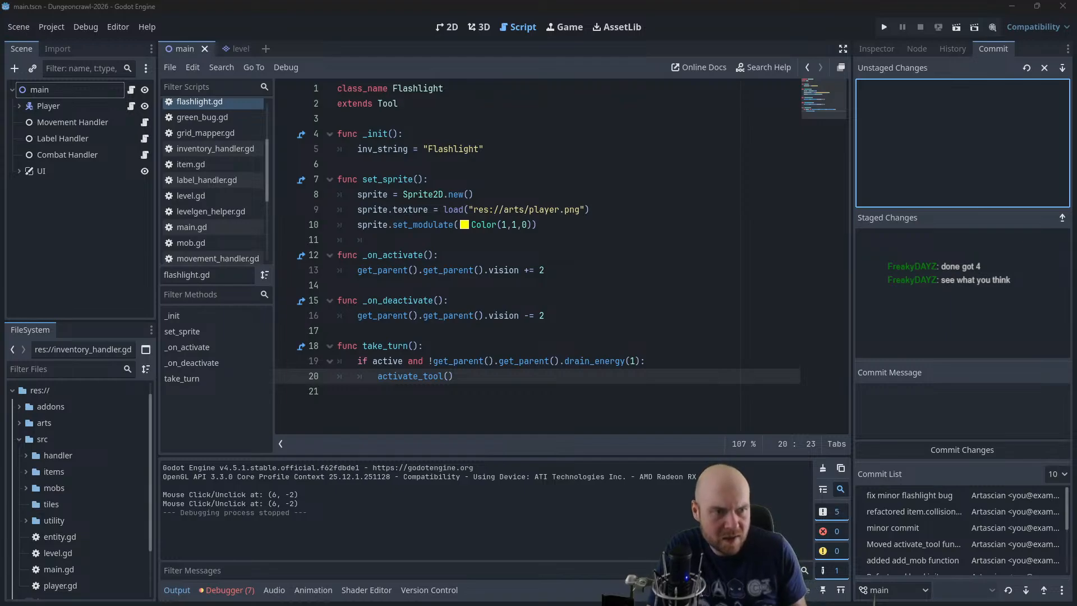
drag(1076, 253, 423, 58)
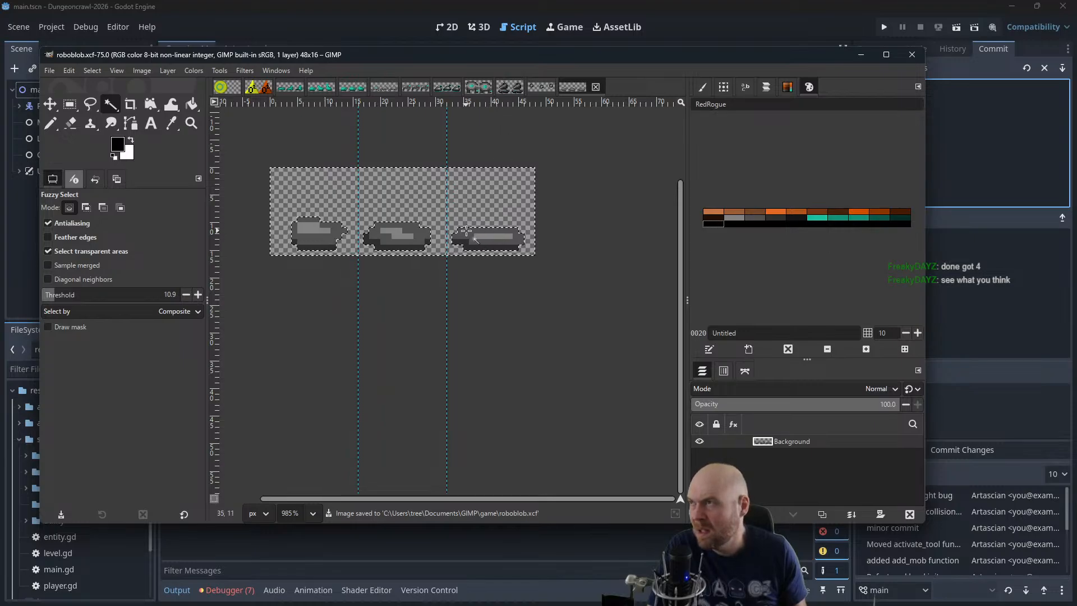
Create a new 48x16 px image for the next sprite sheet
click(53, 75)
click(64, 89)
click(137, 163)
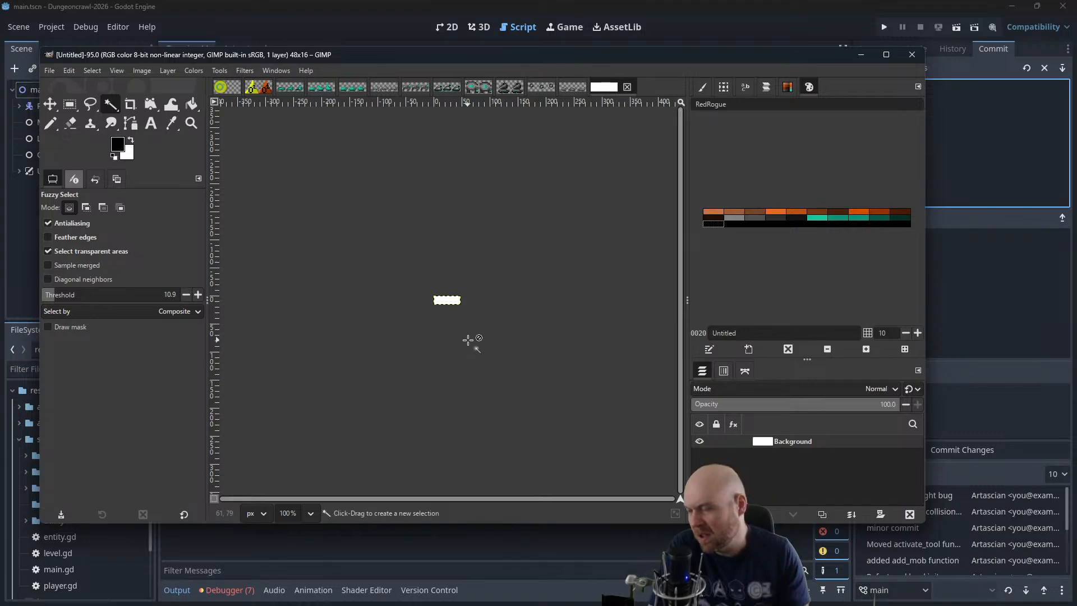
Add vertical guides at 32 px and 16 px to divide the new canvas into three frames
scroll(474, 301, up, 8)
scroll(488, 289, up, 10)
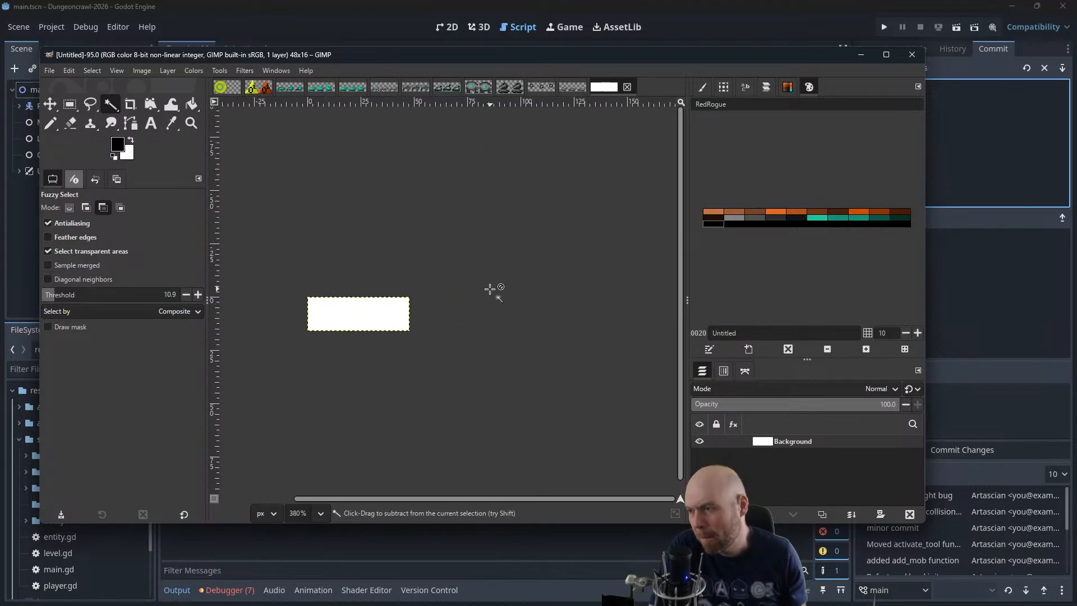
scroll(449, 255, left, 5)
click(145, 71)
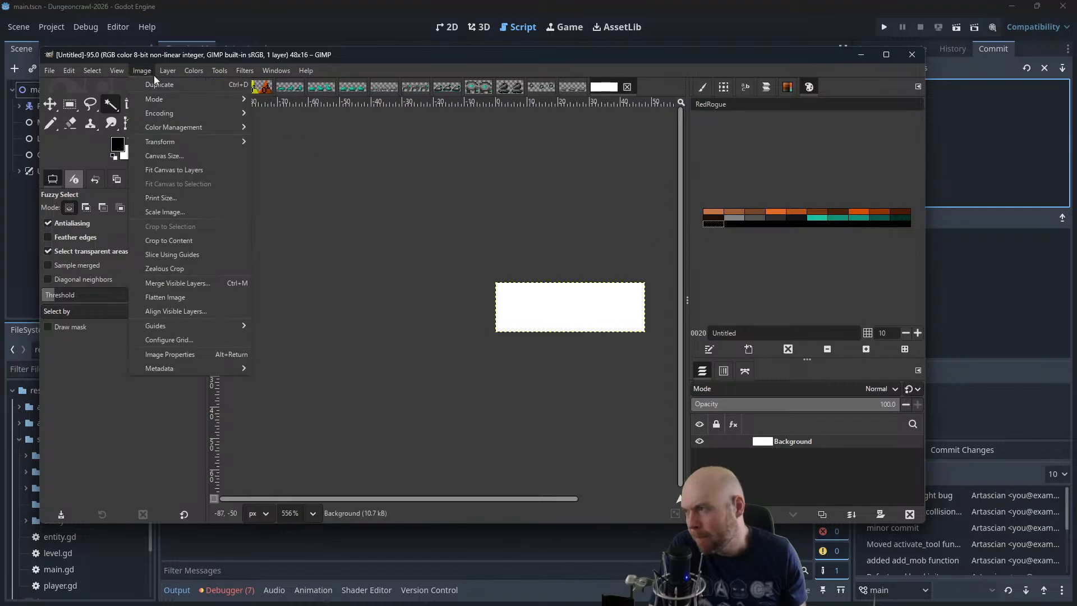
mouse_move(181, 325)
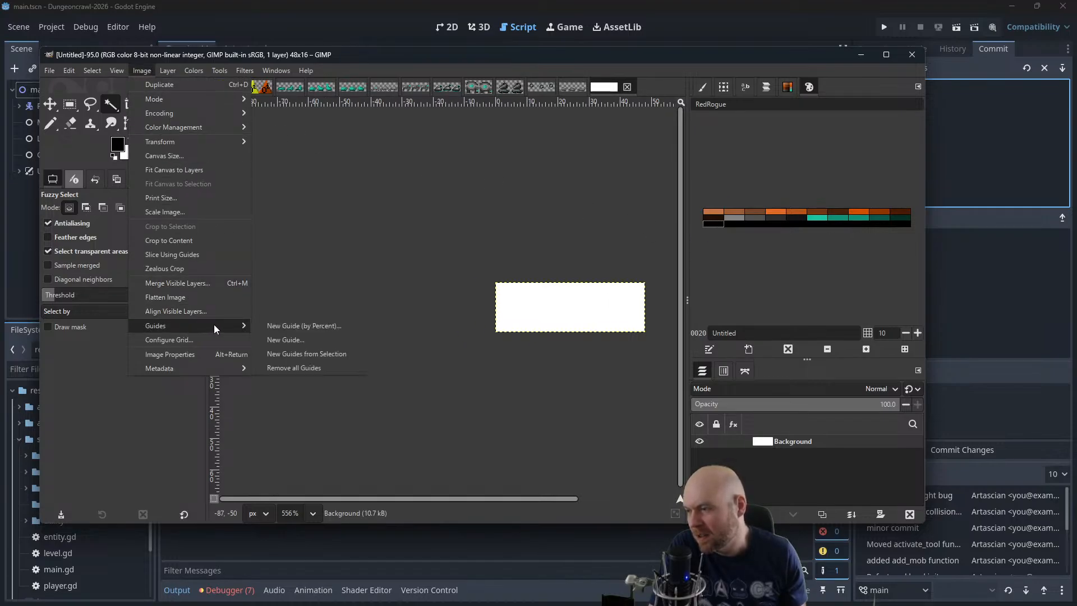
click(309, 341)
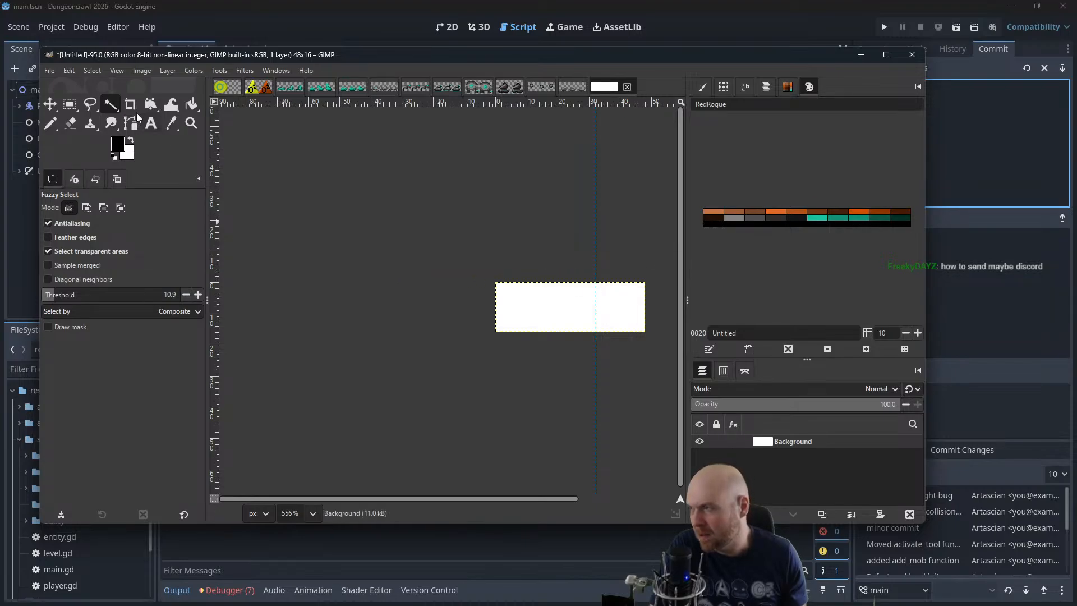
click(141, 70)
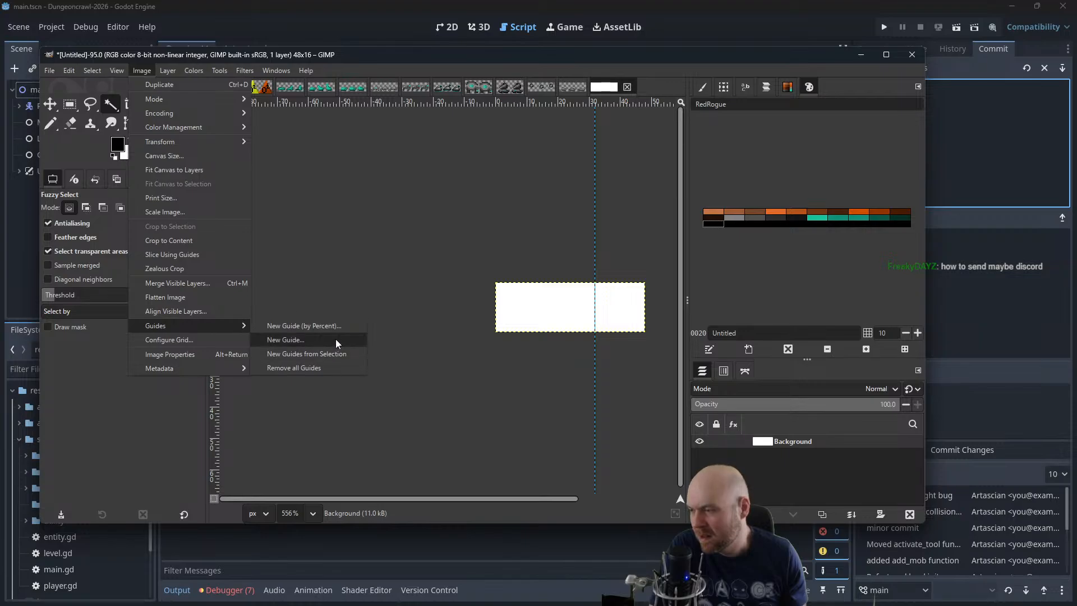
click(335, 339)
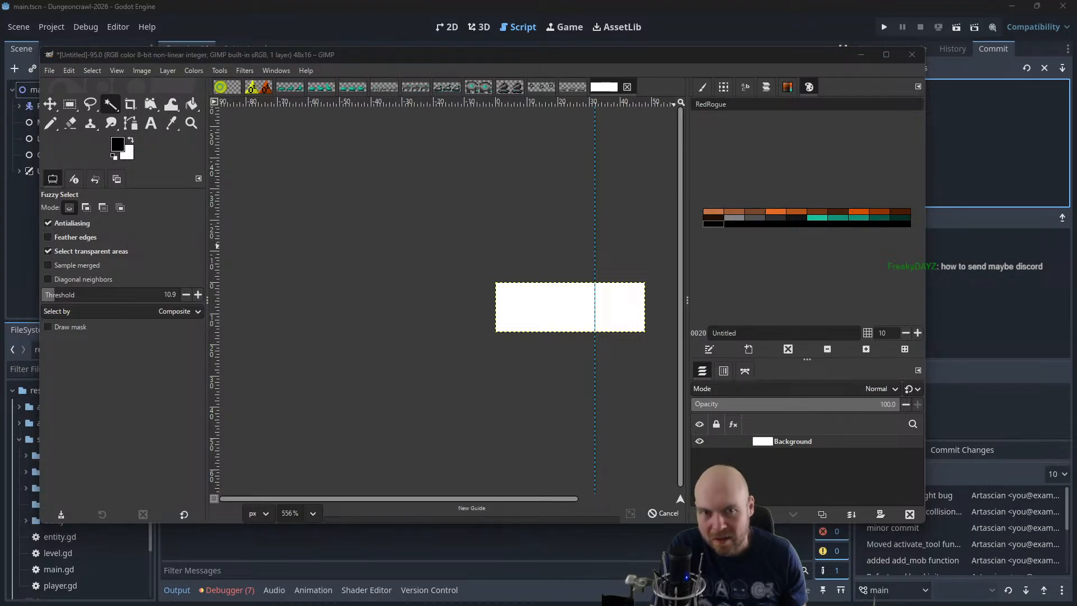
key(Return)
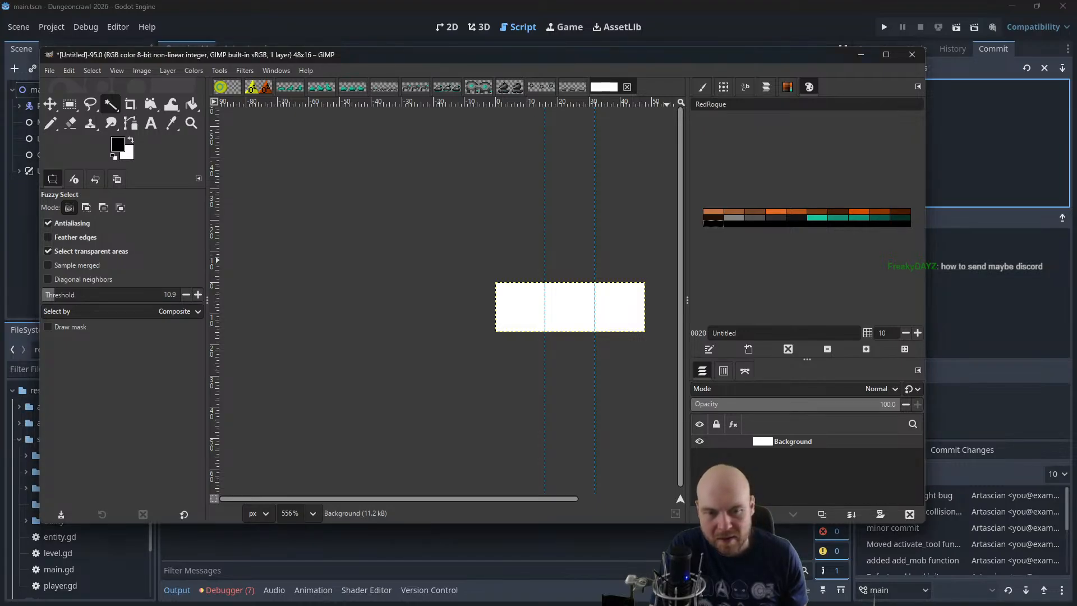
Bucket-fill the whole white canvas with black
scroll(578, 276, up, 1)
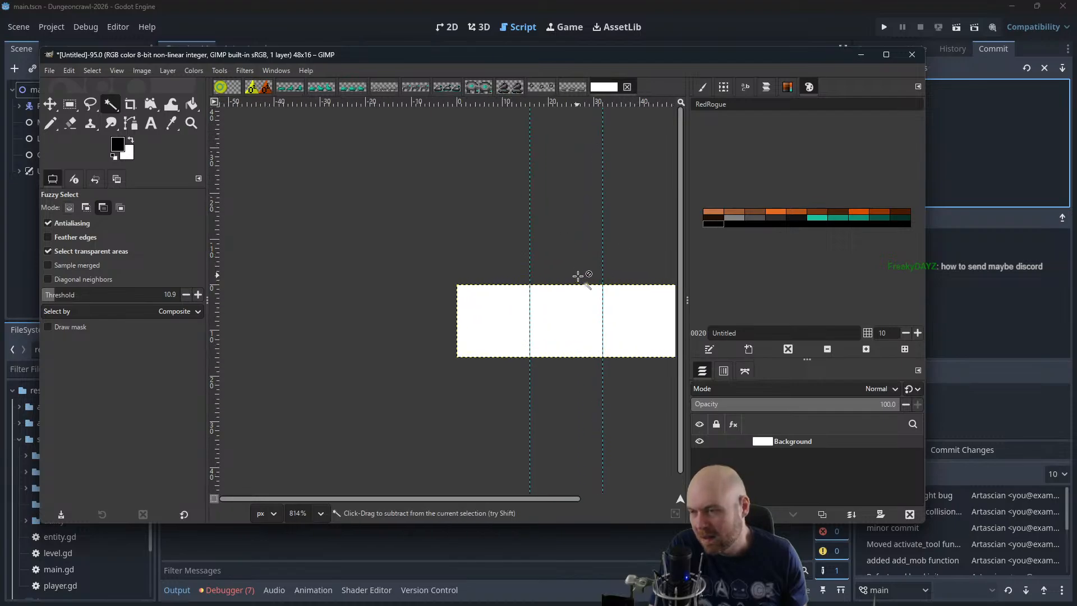
drag(596, 265, 518, 290)
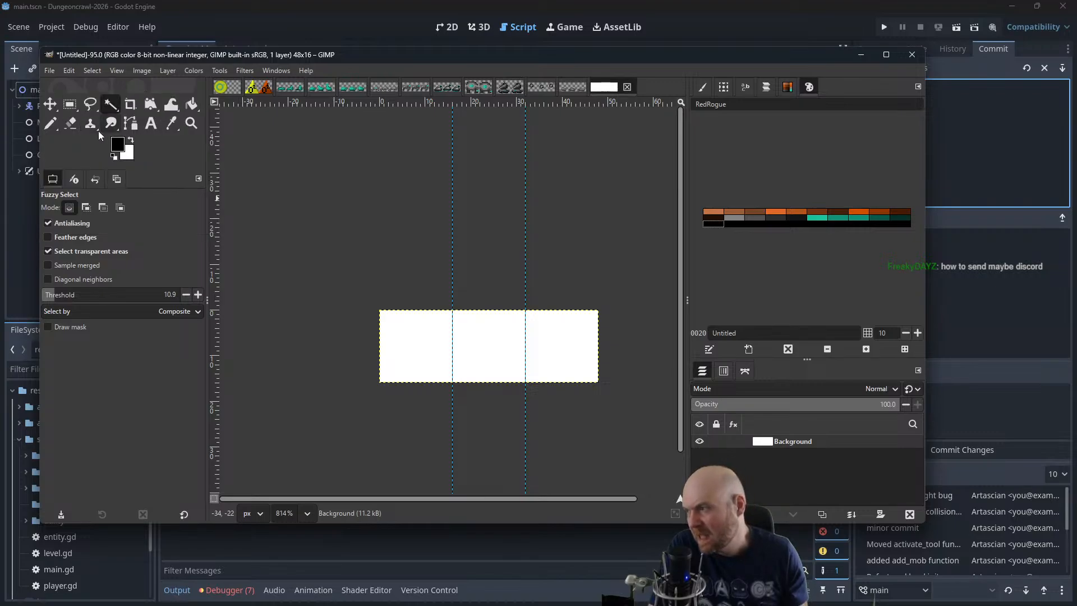
click(191, 104)
click(410, 328)
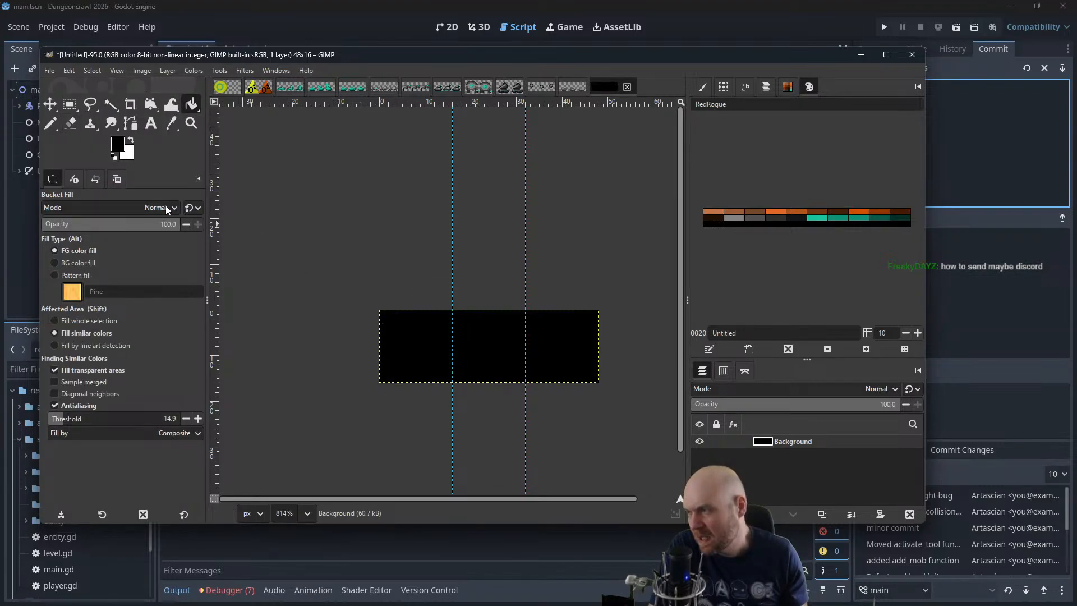
Pencil five scattered light grey pixels in the lower part of the first frame with the 1-pixel brush
click(50, 124)
scroll(382, 288, up, 3)
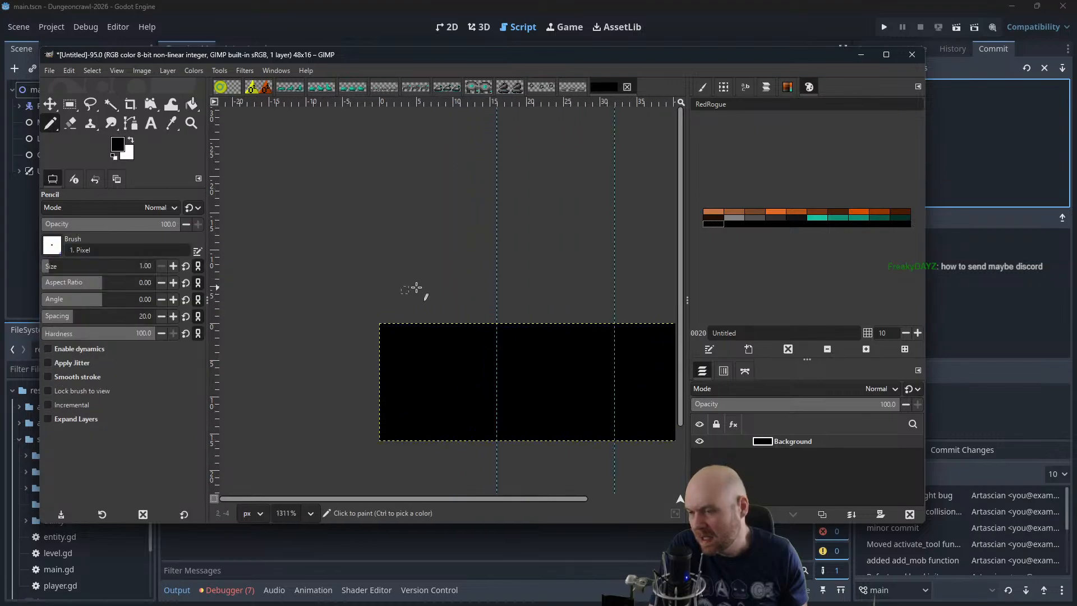
drag(309, 231, 316, 232)
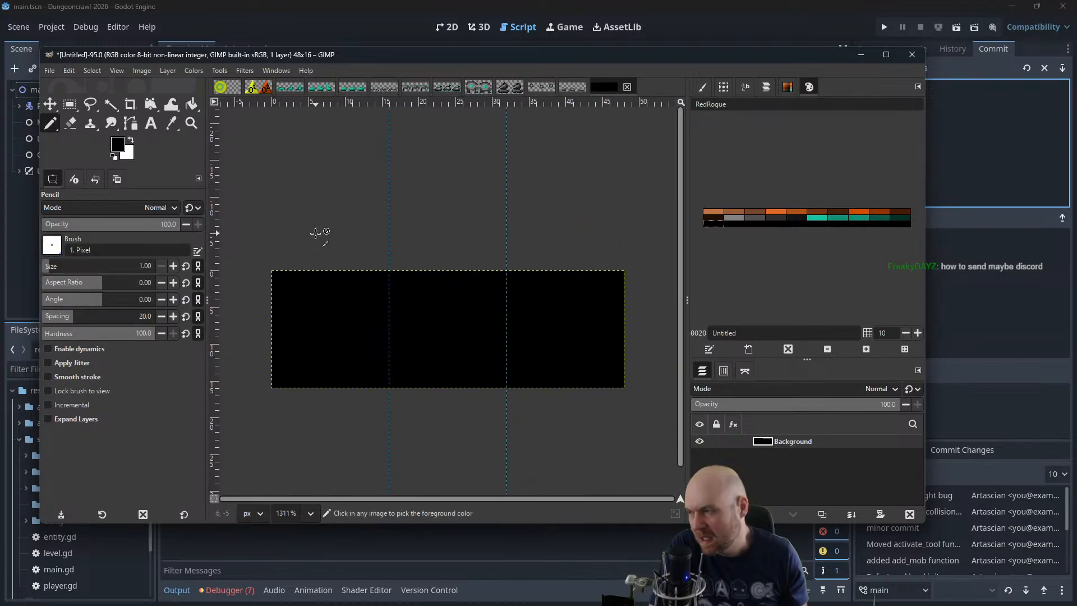
scroll(315, 234, down, 2)
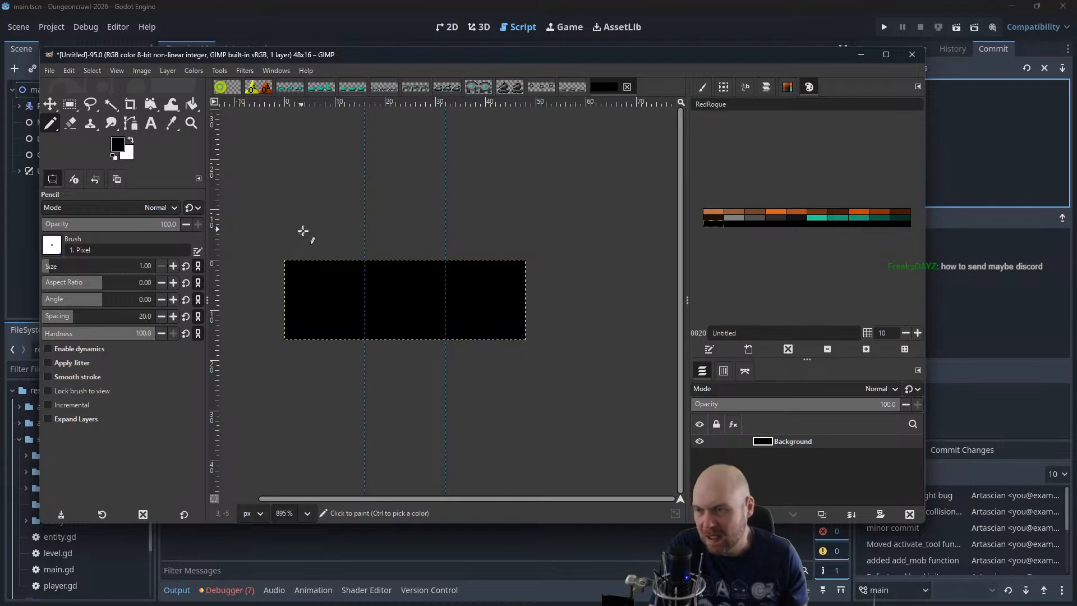
scroll(320, 234, down, 1)
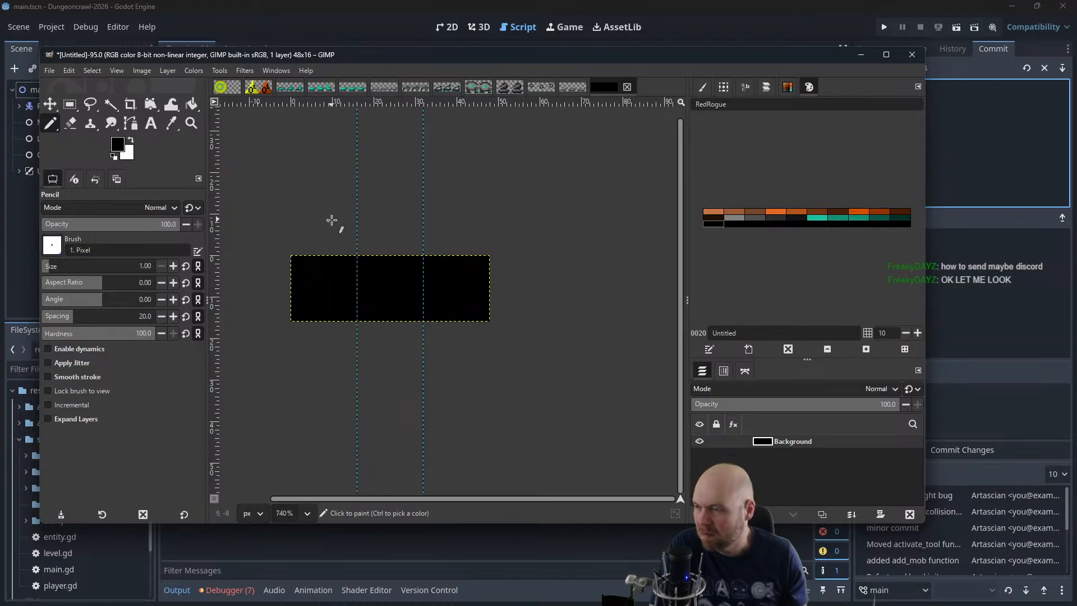
drag(353, 207, 443, 251)
scroll(443, 251, up, 1)
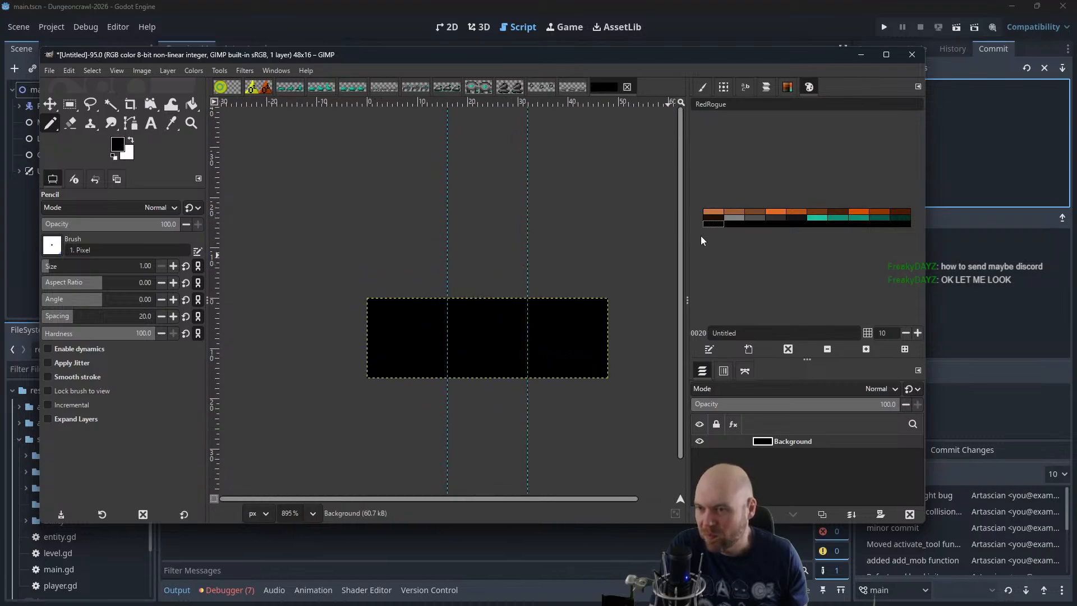
click(734, 217)
scroll(479, 303, up, 3)
scroll(469, 292, up, 3)
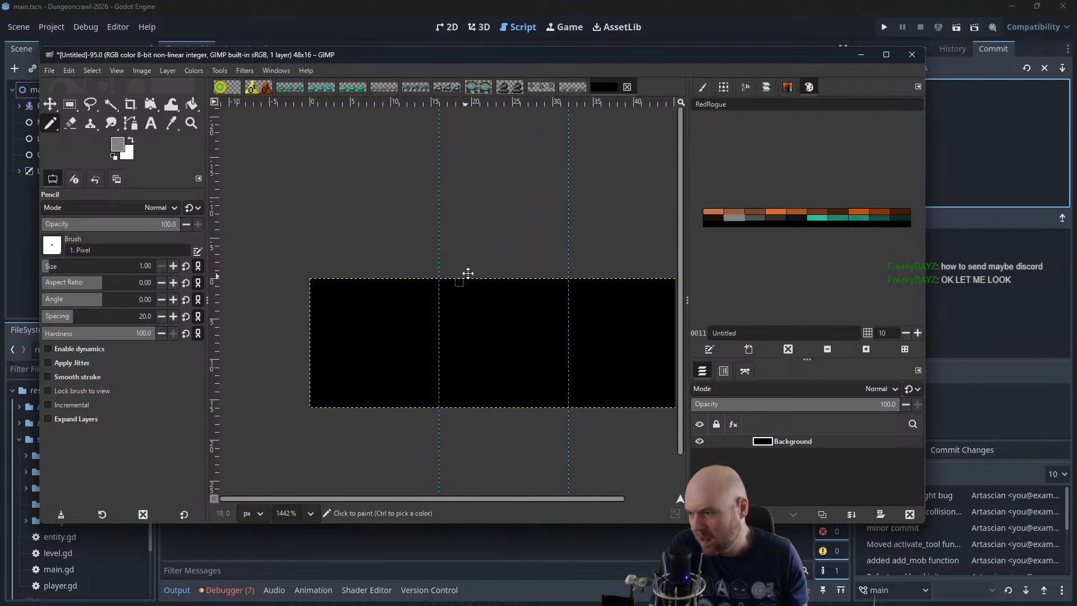
click(309, 367)
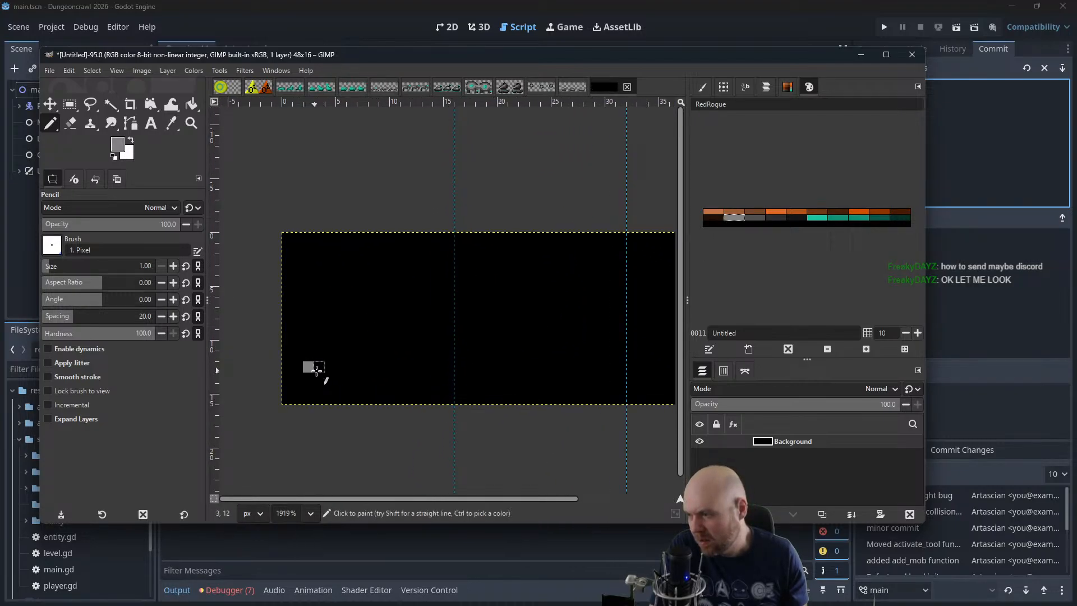
click(341, 377)
click(384, 356)
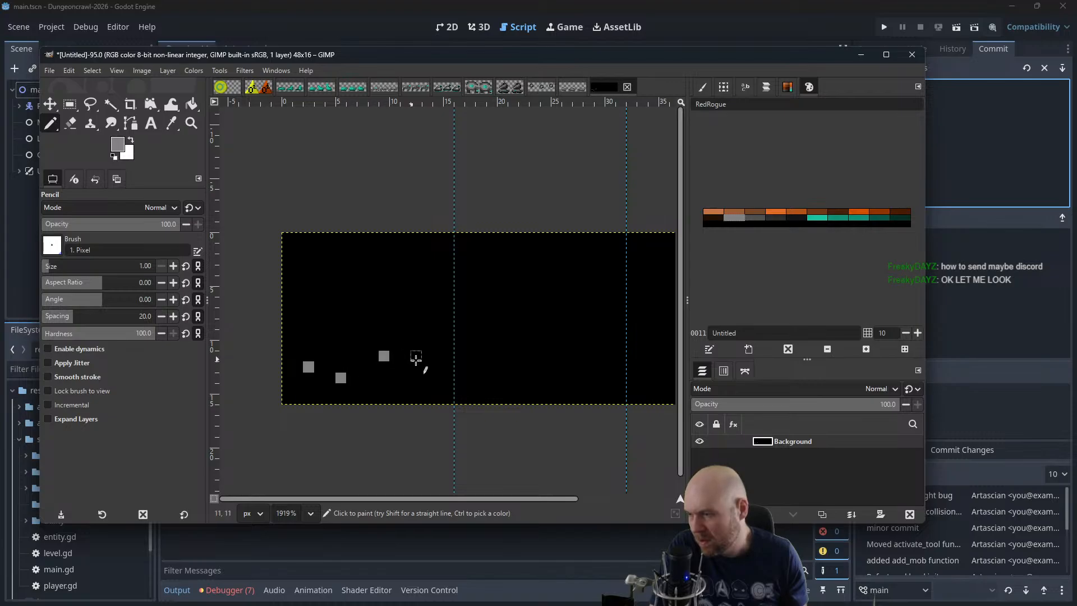
click(427, 366)
click(351, 335)
Pencil dark grey pixels beneath and beside the five light grey ones in the first frame
click(755, 217)
click(351, 345)
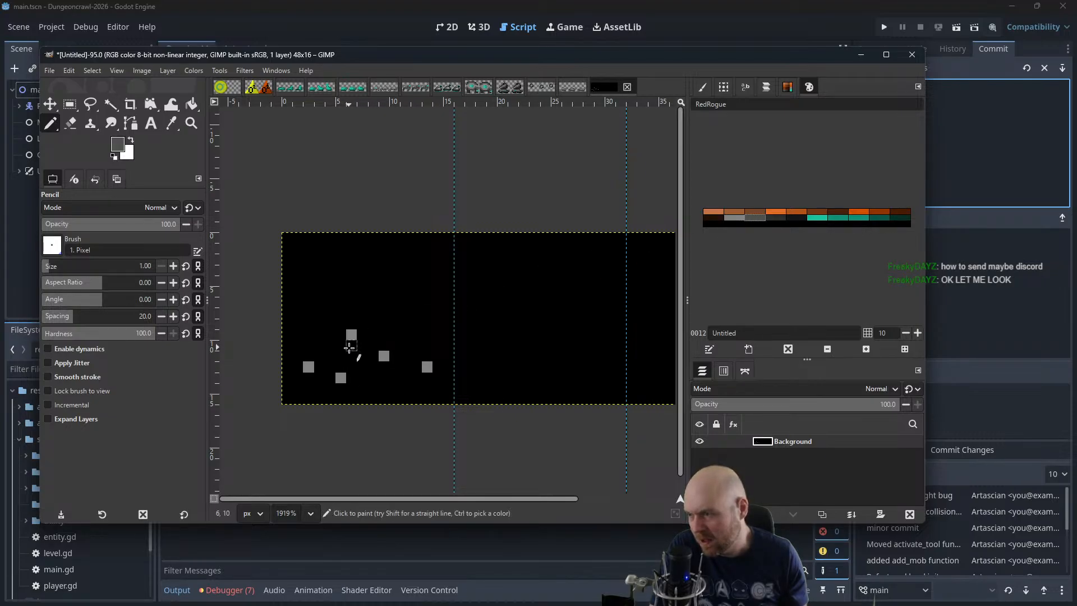
click(351, 355)
click(384, 367)
click(373, 378)
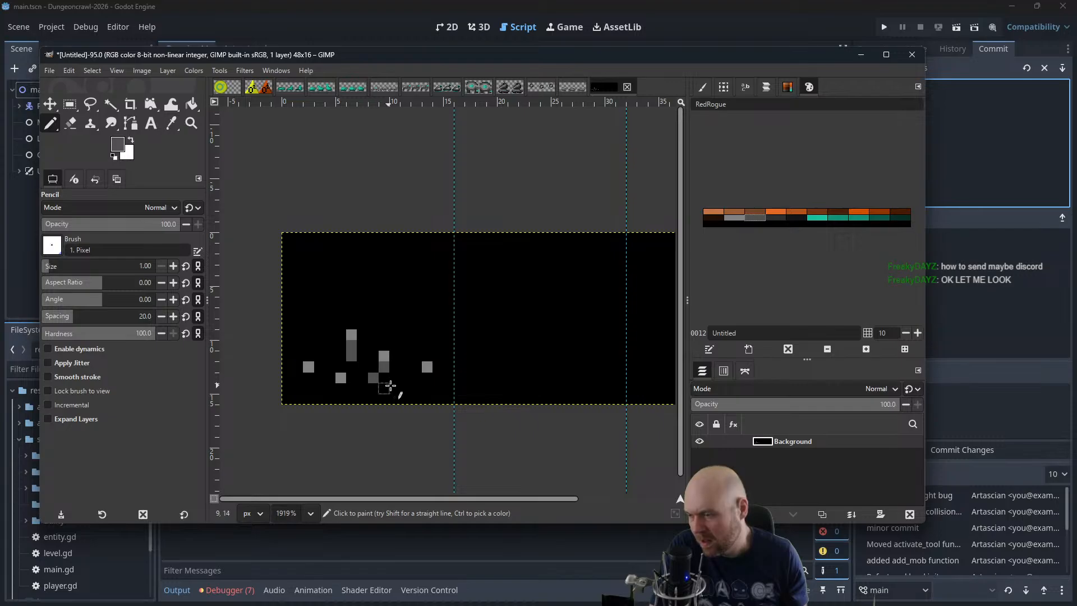
click(416, 377)
click(427, 377)
click(341, 389)
click(330, 389)
click(308, 377)
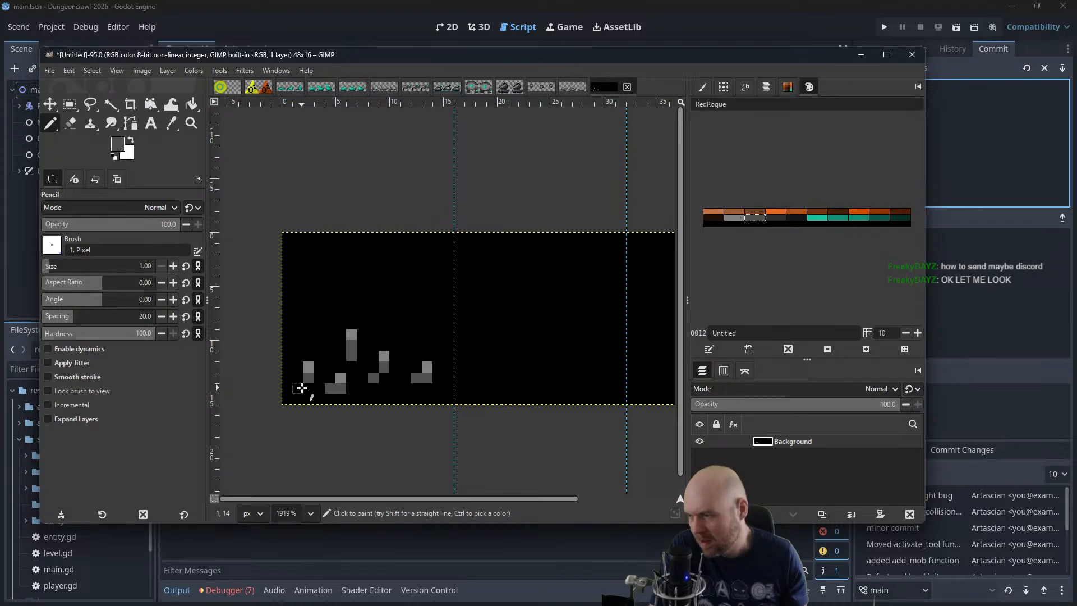
click(308, 388)
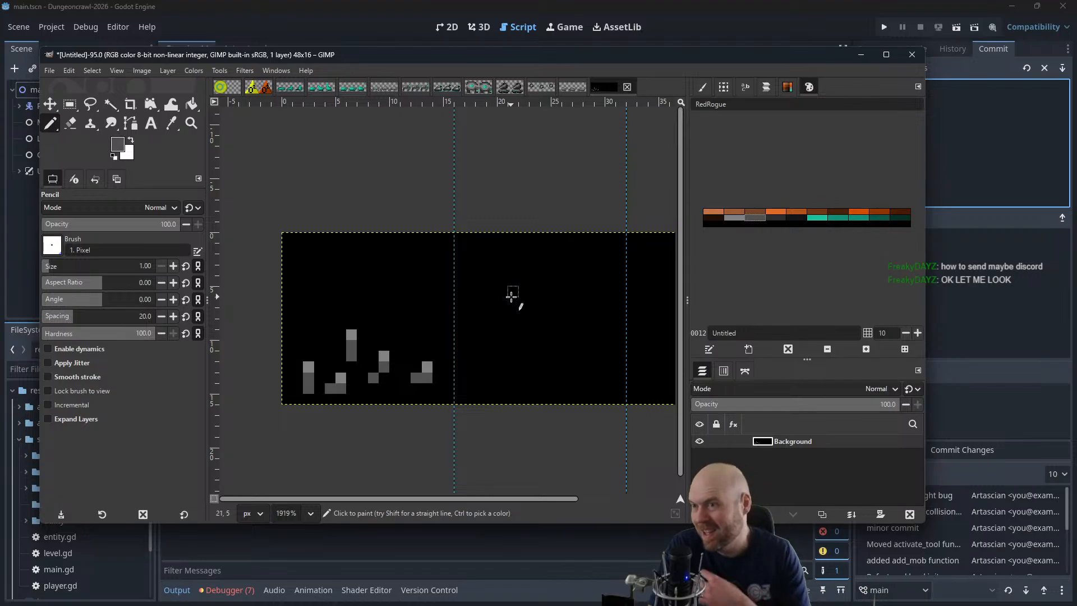
Examine the scattered grey pieces in the first frame at reduced and enlarged scale
scroll(514, 325, down, 6)
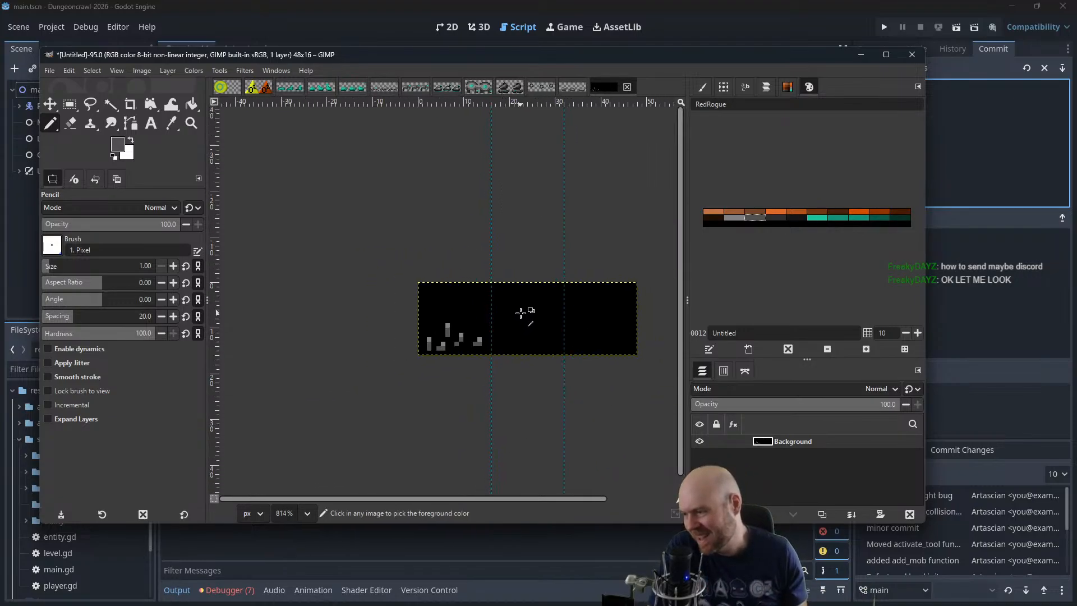
scroll(521, 312, down, 1)
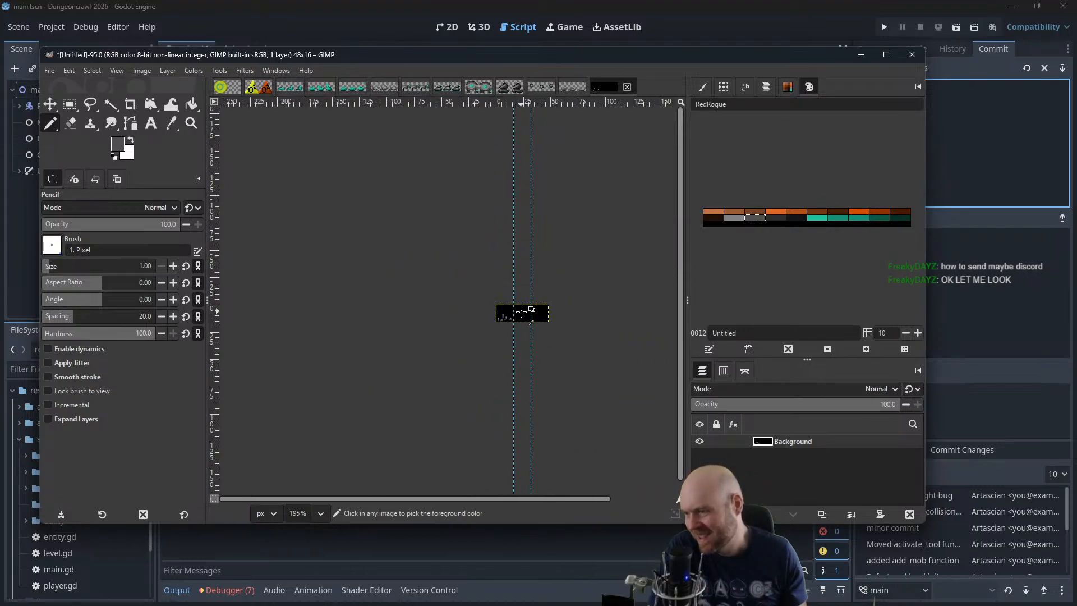
scroll(551, 311, down, 2)
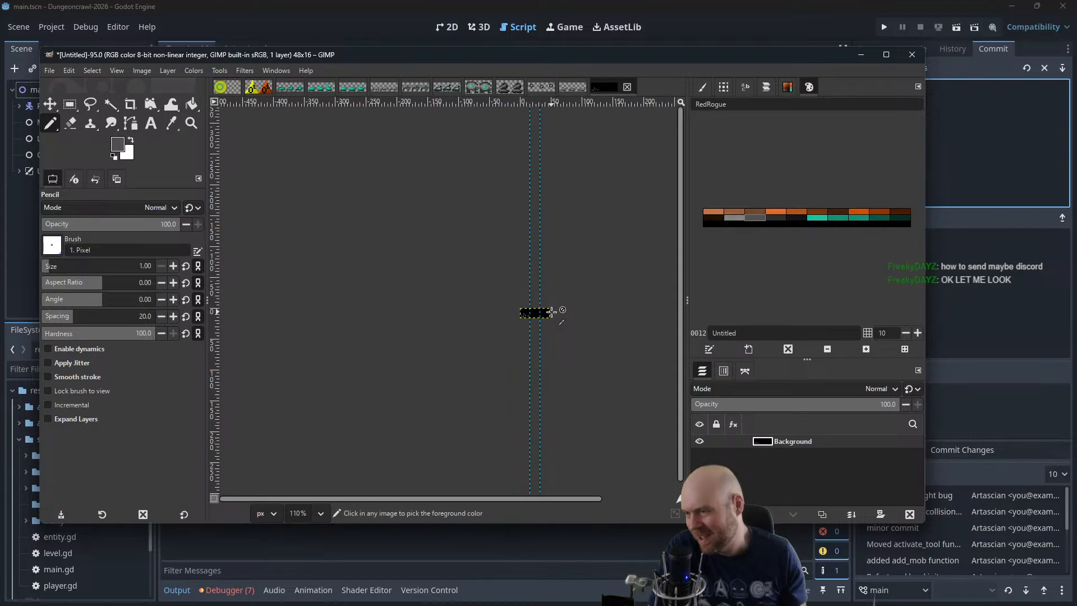
scroll(552, 311, down, 1)
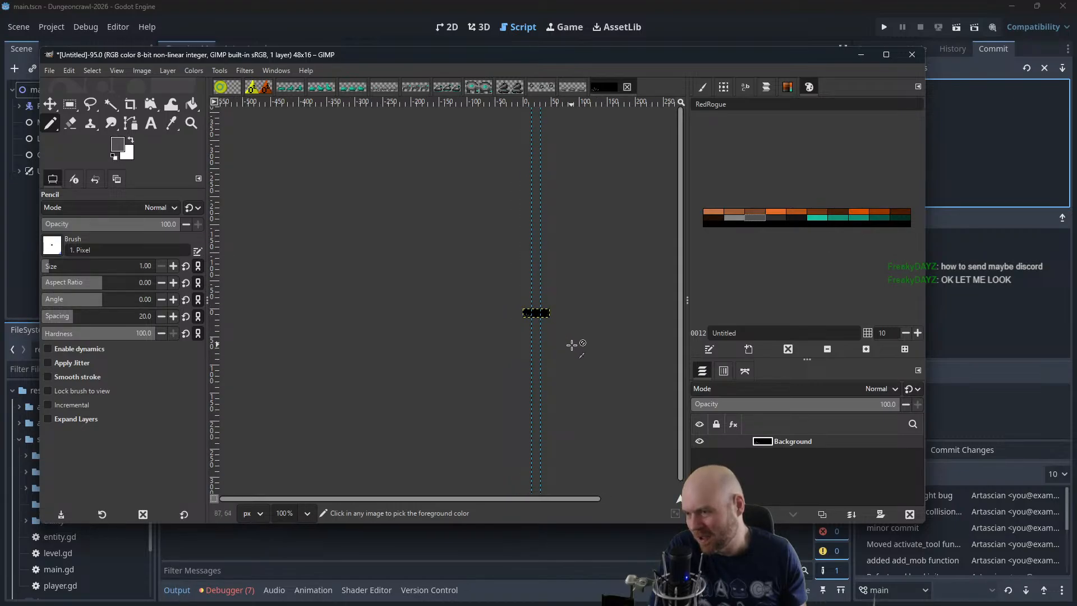
scroll(570, 346, up, 6)
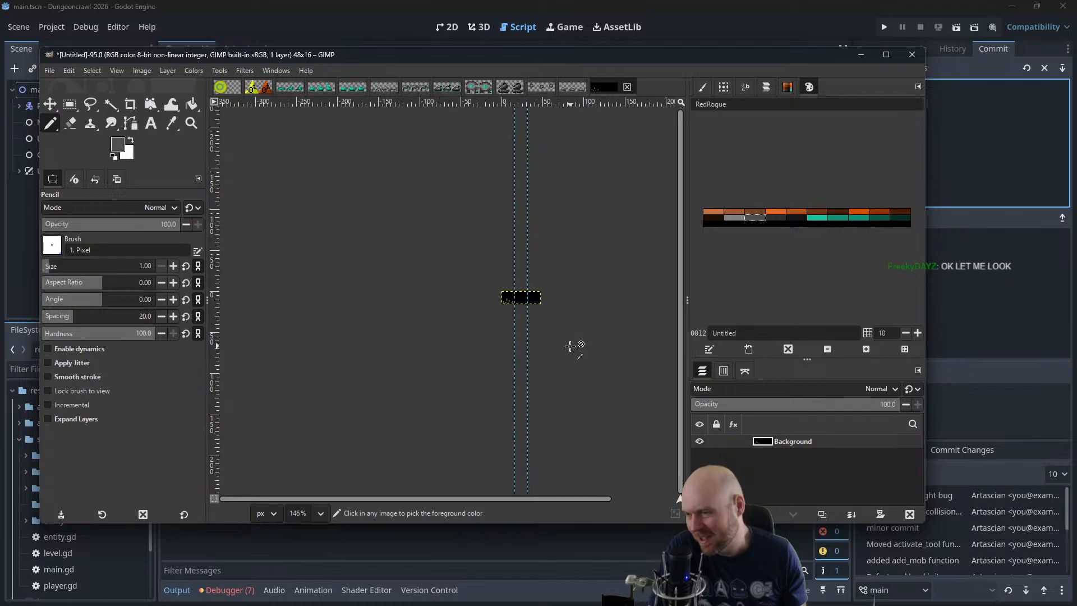
scroll(466, 256, up, 1)
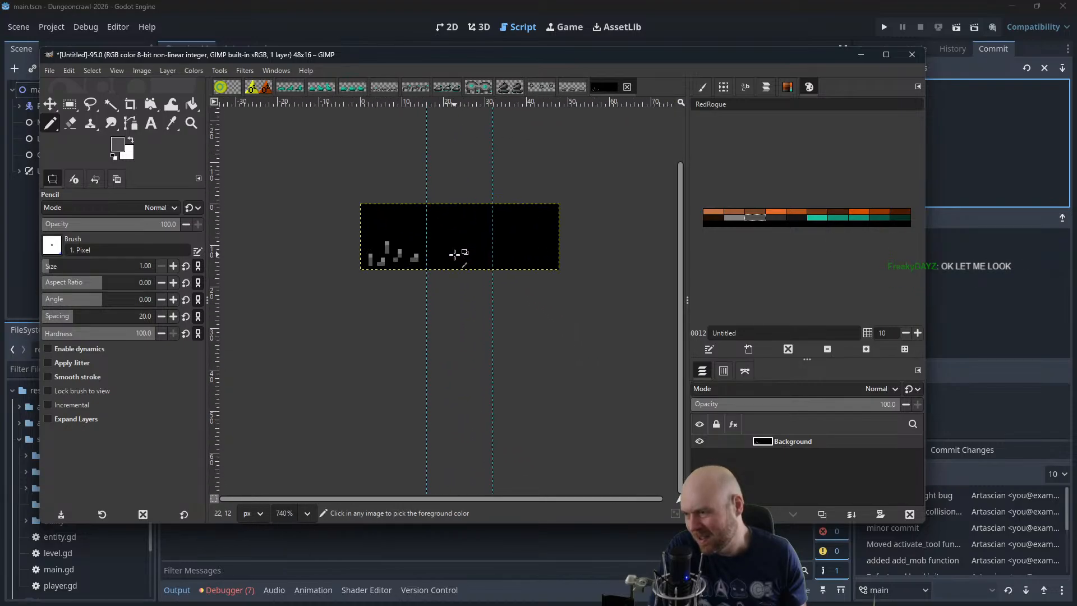
scroll(463, 255, down, 3)
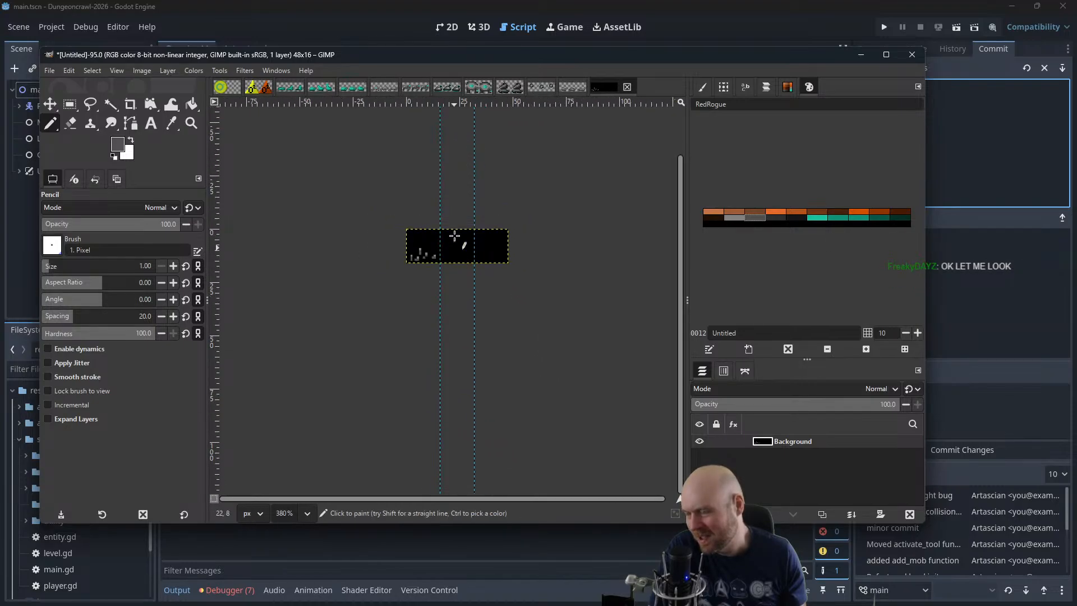
scroll(454, 258, up, 3)
scroll(452, 317, up, 4)
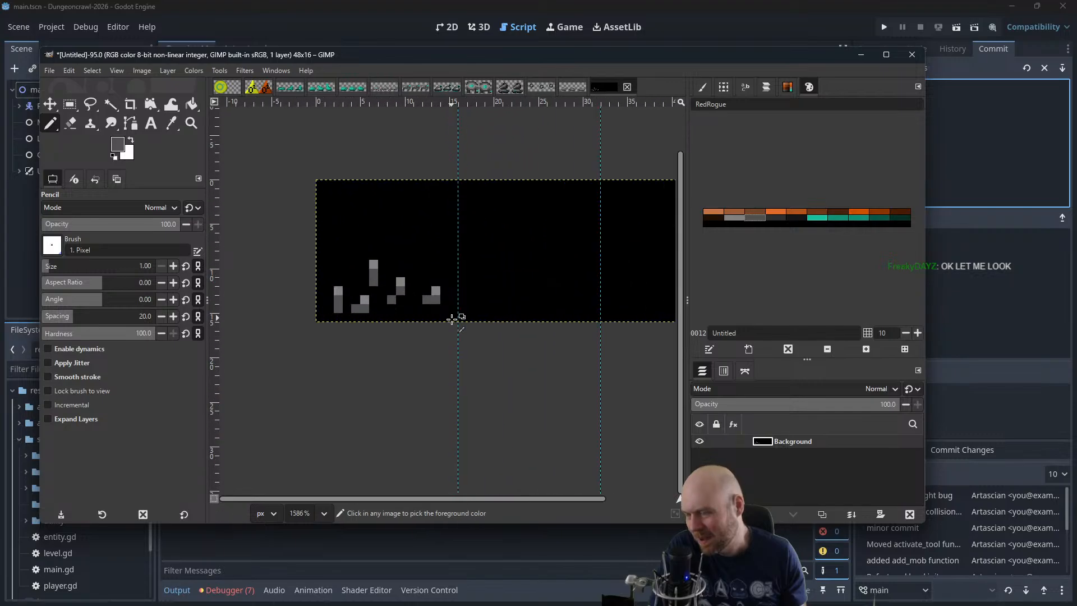
scroll(454, 301, up, 2)
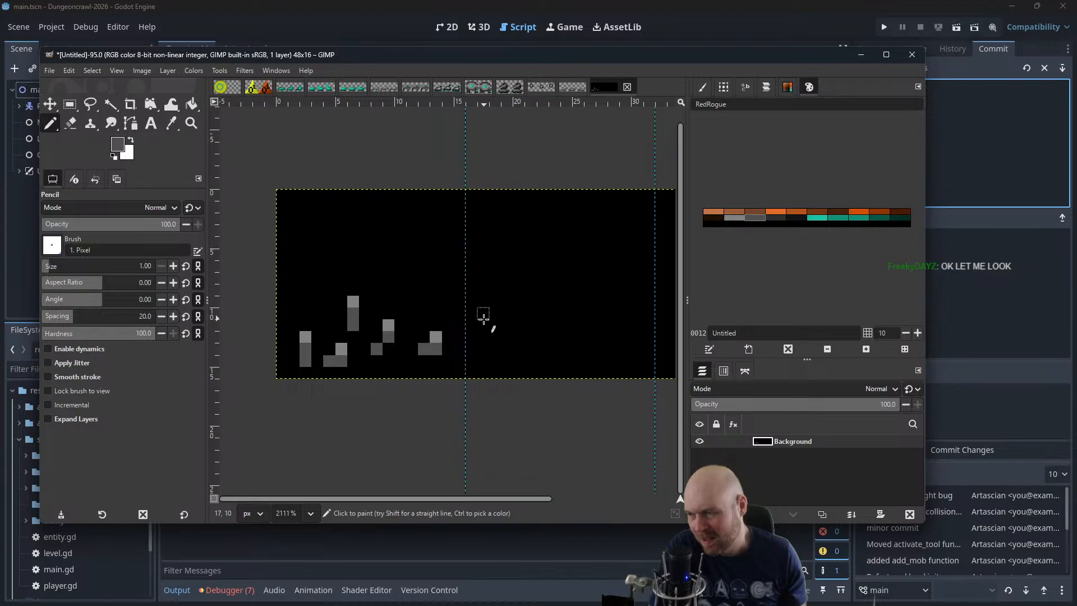
Undo all the dark and light grey pencil pixels, back to the plain black canvas
key(ctrl+z)
key(ctrl+z)
key(ctrl+z)
key(ctrl+z)
key(ctrl+z)
key(ctrl+z)
key(ctrl+z)
key(ctrl+z)
key(ctrl+z)
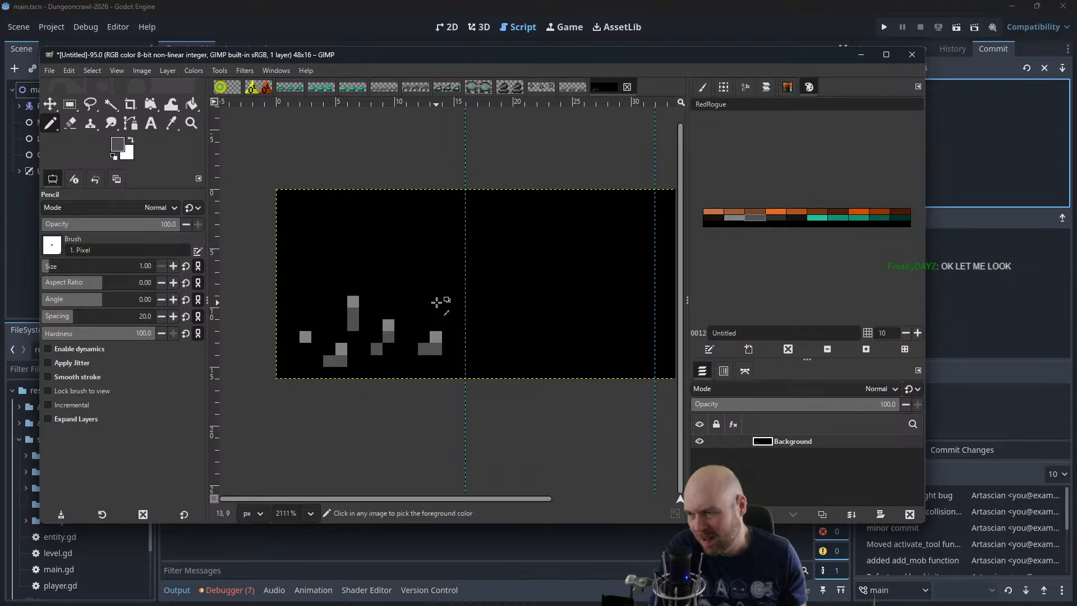
key(ctrl+z)
key(ctrl+z)
key(ctrl+z)
key(ctrl+z)
key(ctrl+z)
key(ctrl+z)
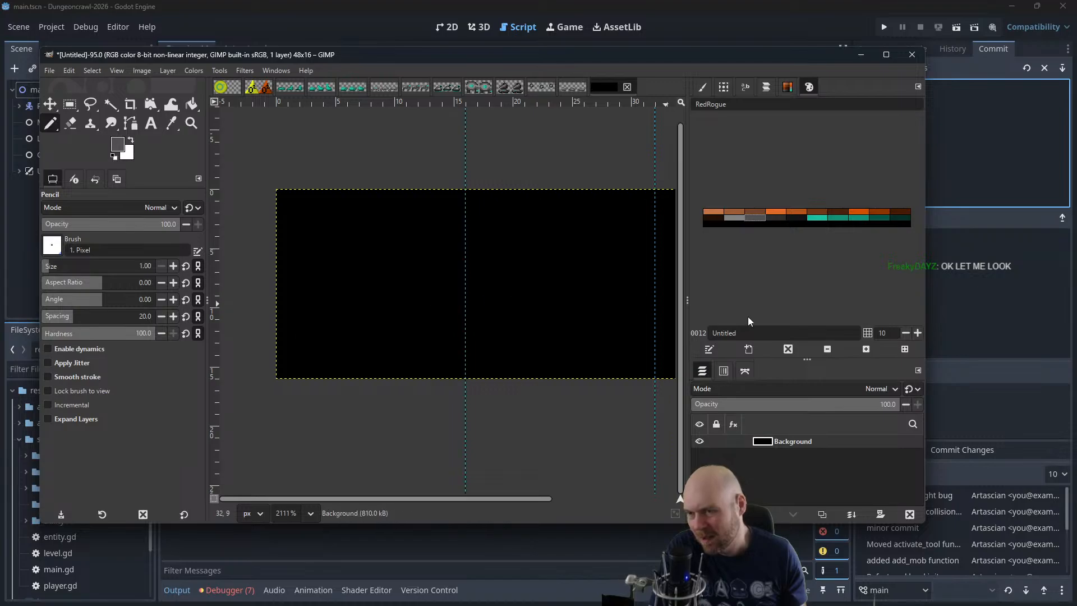
Pencil five more widely spaced light grey pixels in a zigzag across the lower part of the first frame
click(736, 217)
click(306, 337)
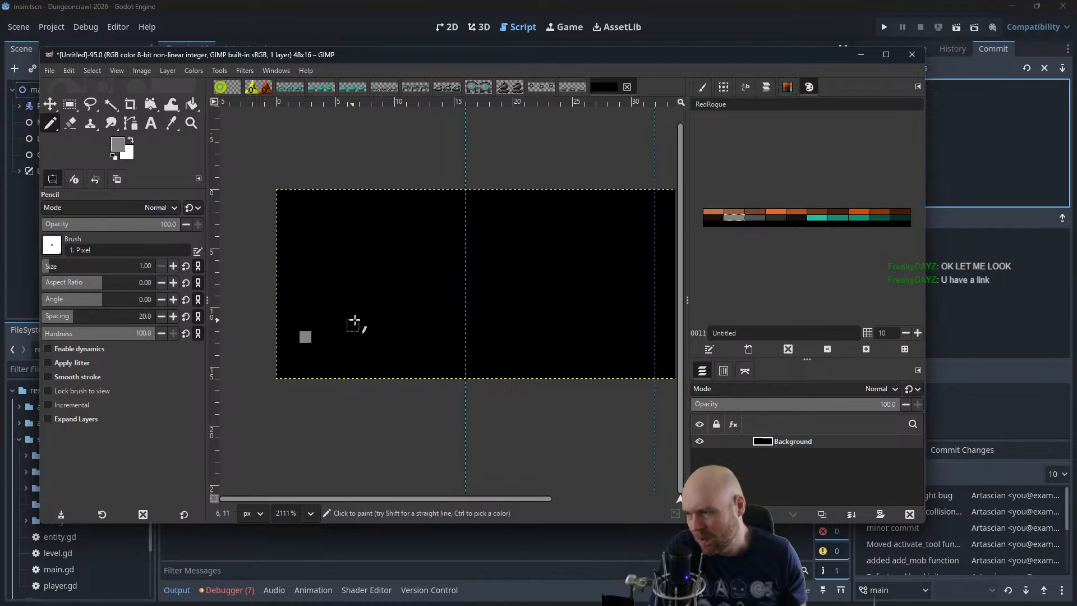
click(353, 313)
click(376, 348)
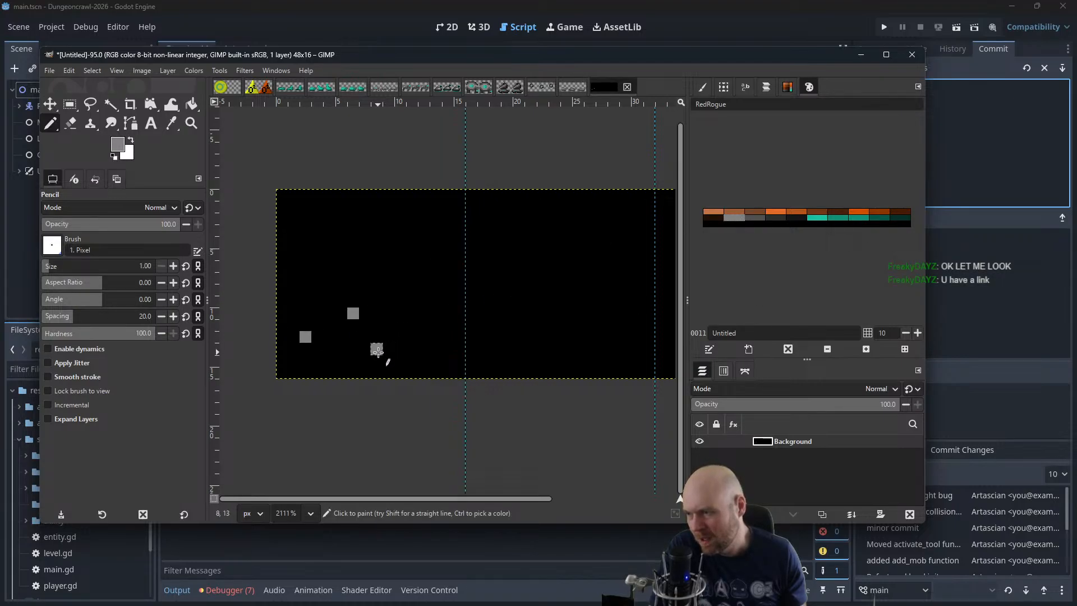
click(423, 337)
click(447, 313)
Add one bright teal pixel directly above each of the five light grey pixels
click(811, 221)
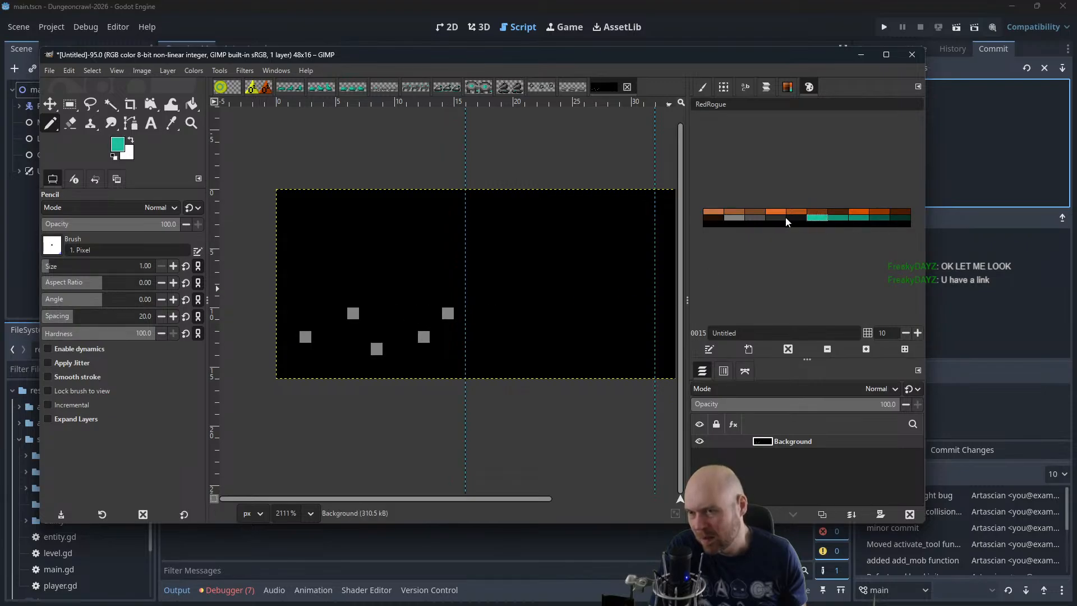
click(448, 301)
click(424, 325)
click(377, 336)
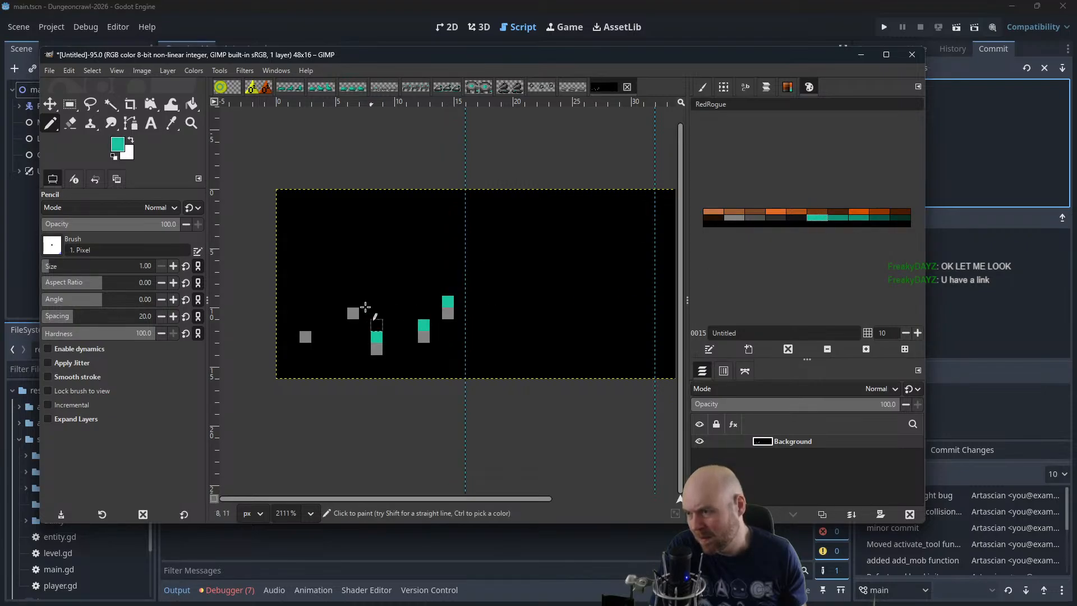
click(353, 301)
click(305, 325)
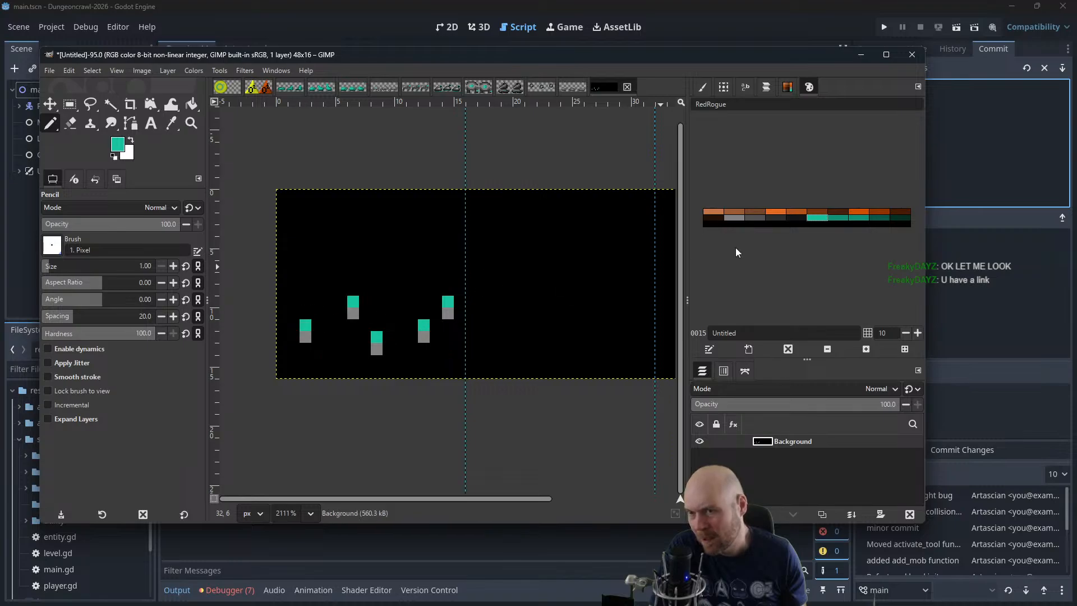
Add one dark grey pixel directly beneath each of the five light grey pixels
click(756, 217)
click(306, 348)
click(353, 324)
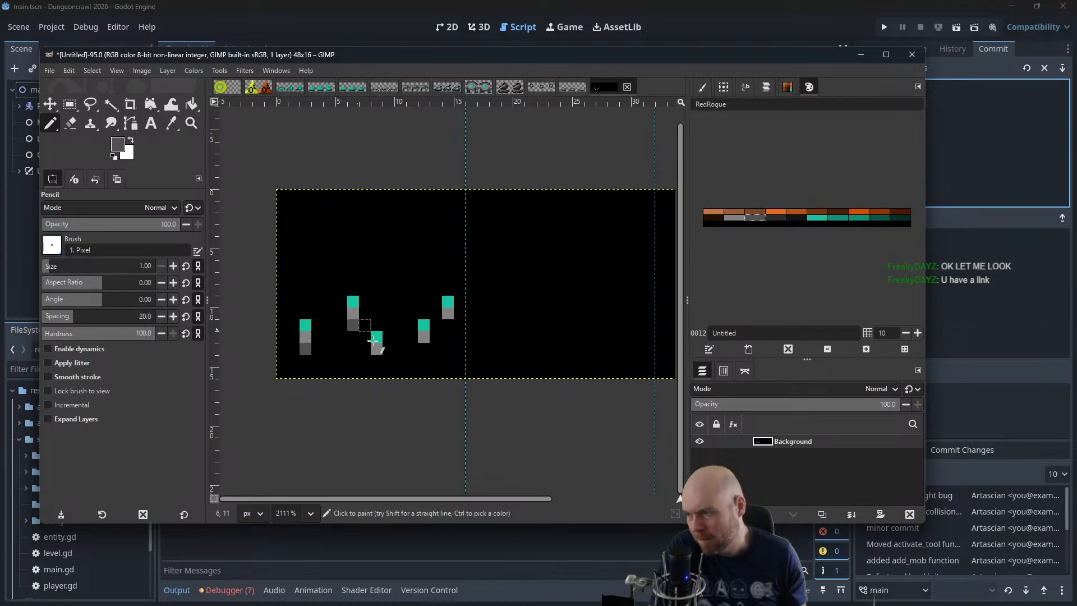
click(376, 360)
click(423, 348)
click(448, 325)
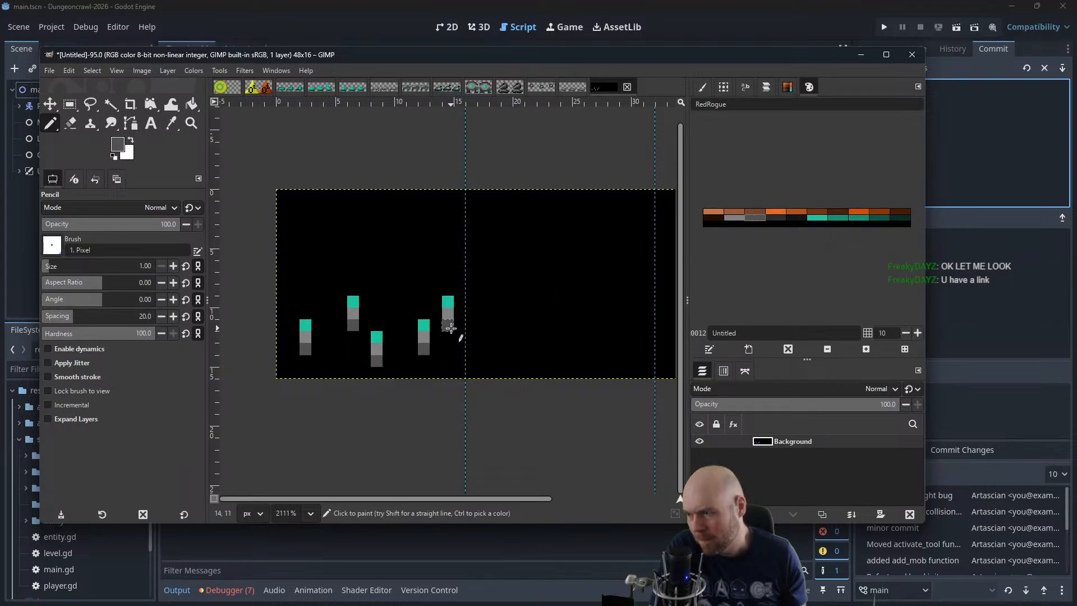
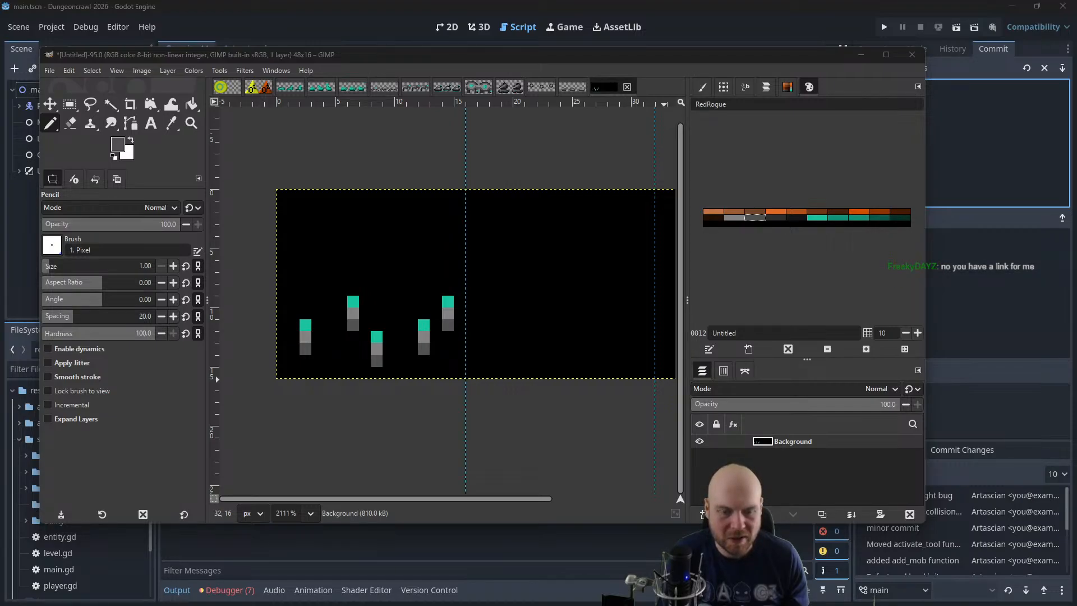
key(alt+Tab)
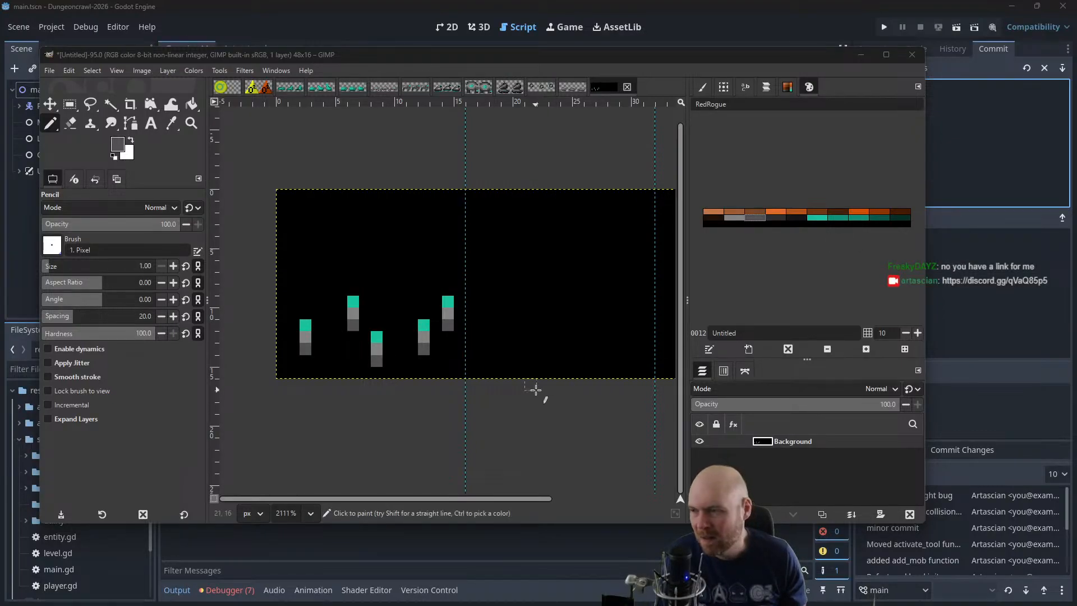
mouse_move(536, 394)
mouse_down()
mouse_move(525, 413)
mouse_move(540, 401)
mouse_up()
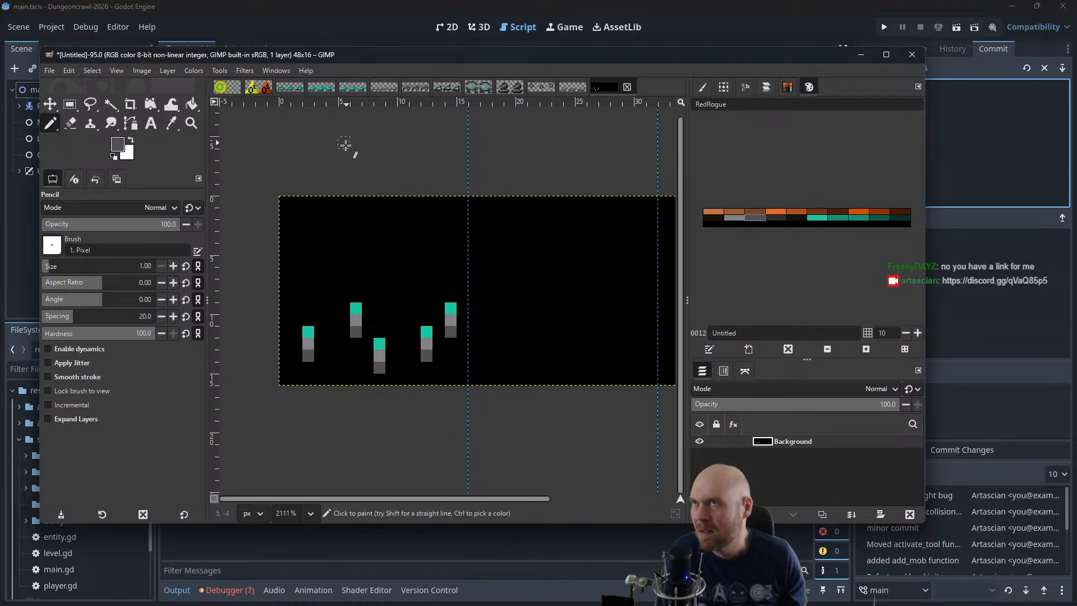
Copy the first frame's pixel pieces, paste them as a new layer and place them over the second frame
click(50, 104)
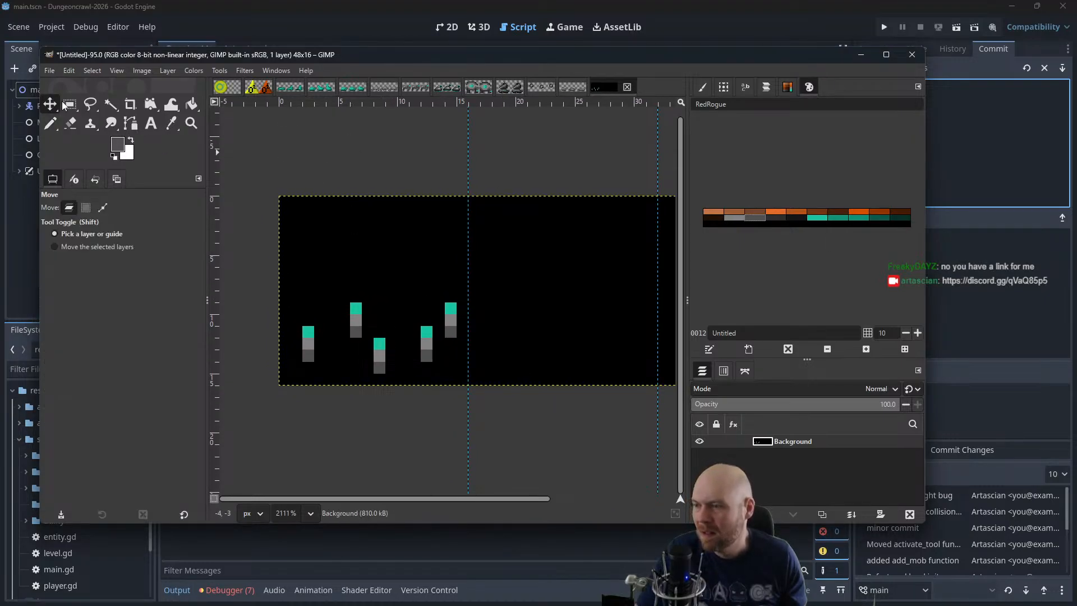
click(69, 104)
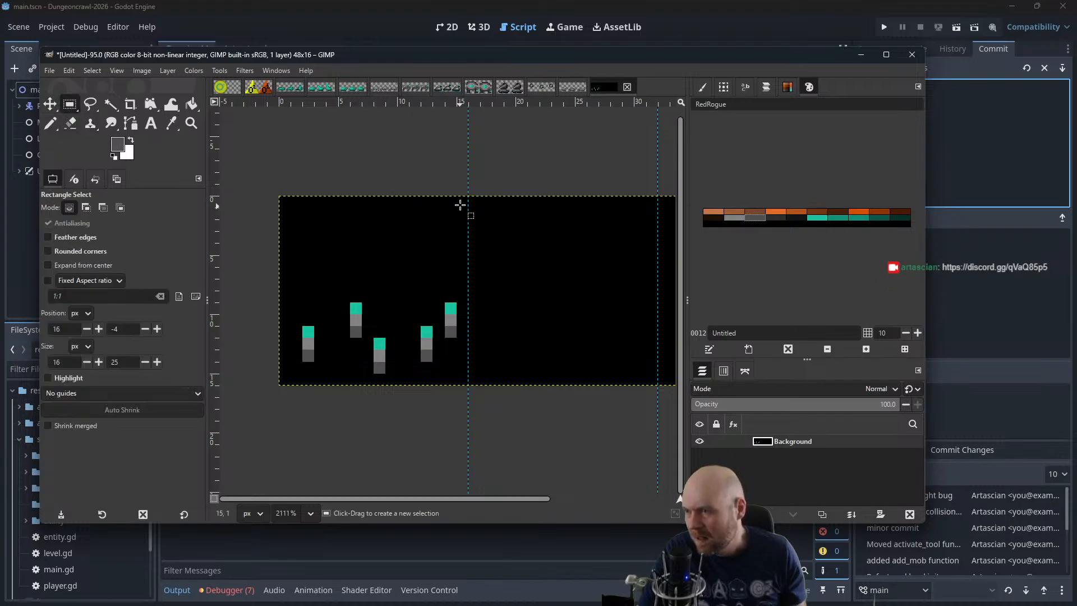
drag(459, 204, 281, 385)
key(ctrl+c)
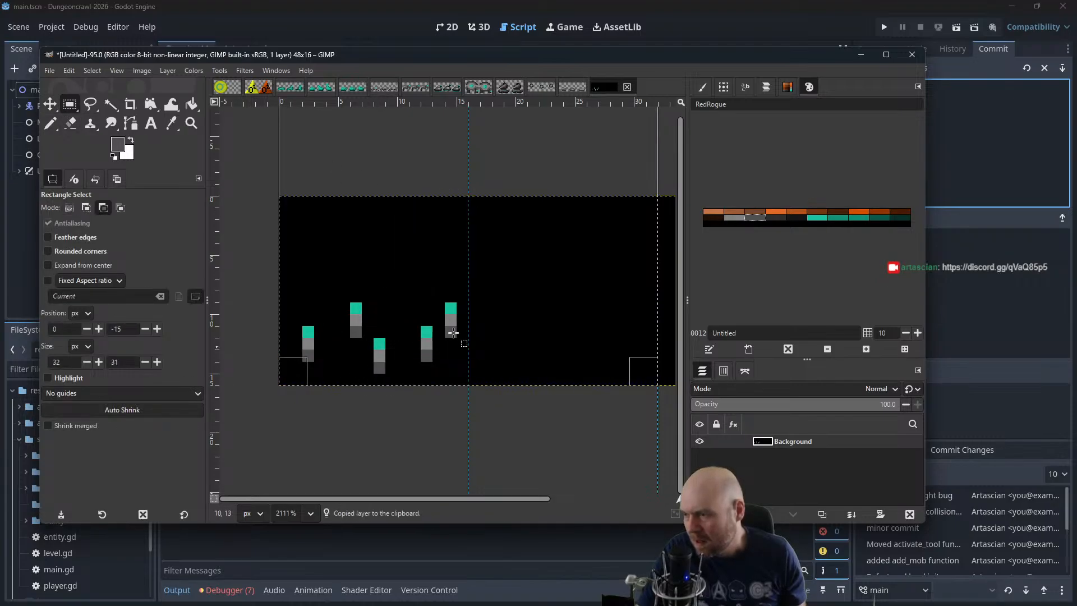
drag(499, 312, 428, 338)
key(ctrl+v)
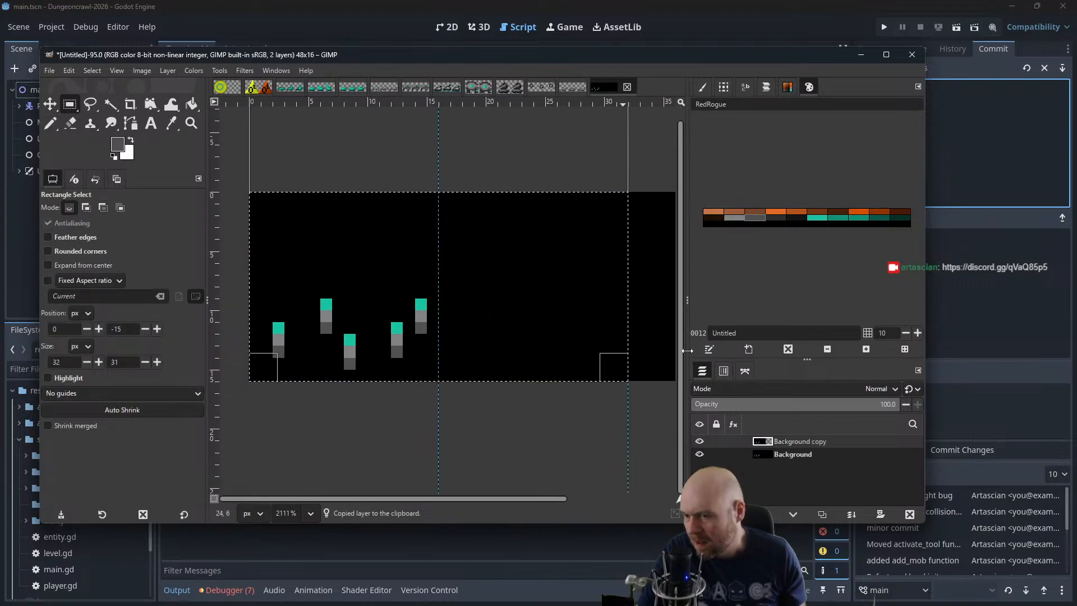
key(m)
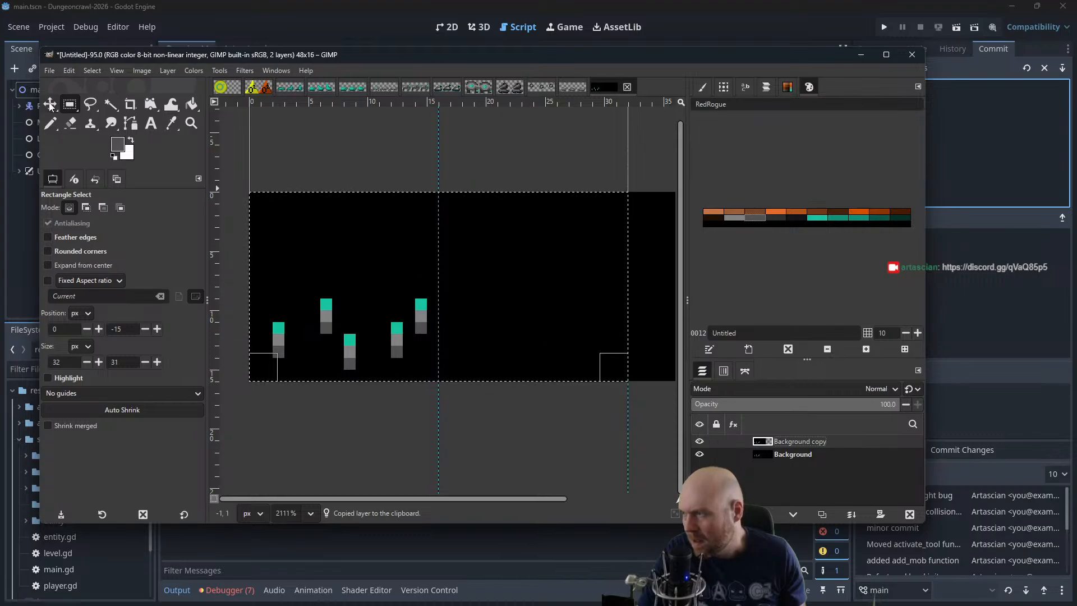
drag(305, 224, 488, 173)
key(ctrl+v)
key(ctrl+z)
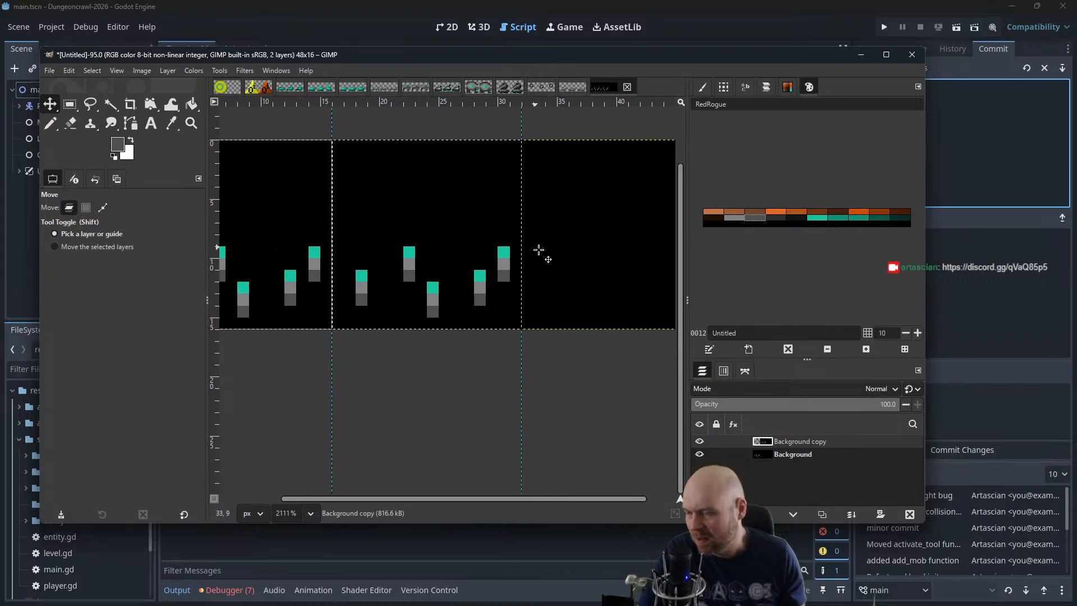
Paste another copy of the pieces as a new layer and align it over the third frame
key(ctrl+v)
drag(543, 248, 570, 312)
drag(452, 316, 666, 339)
drag(361, 202, 454, 228)
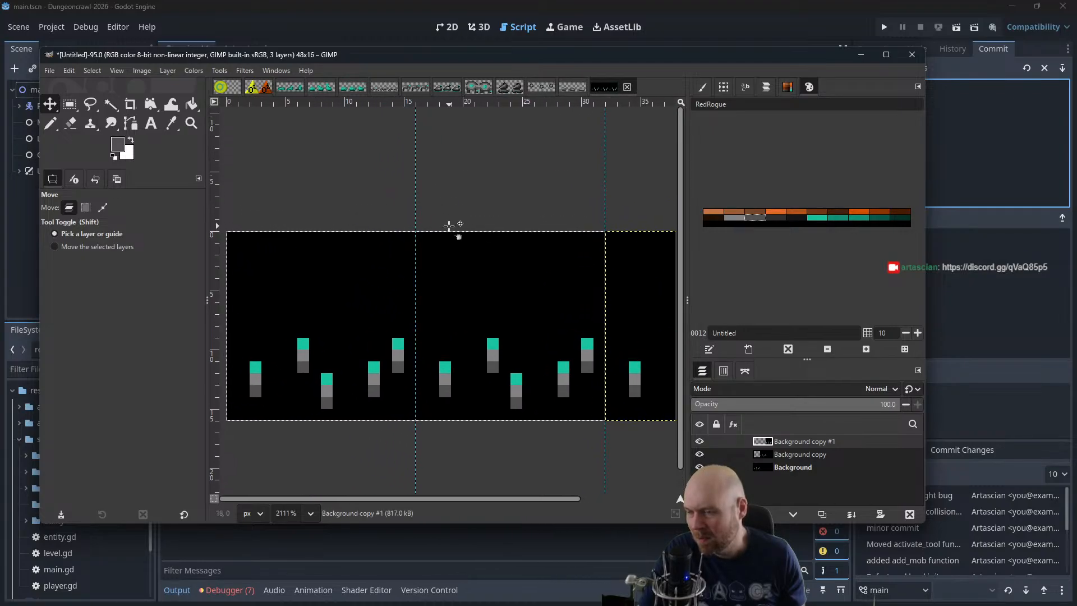
scroll(497, 421, down, 3)
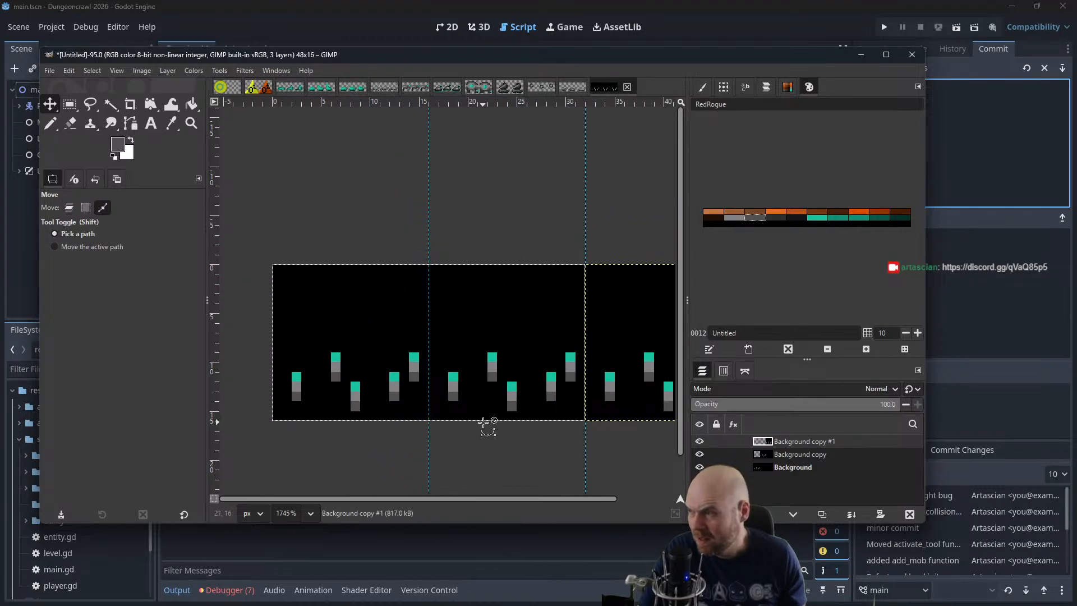
scroll(533, 439, up, 3)
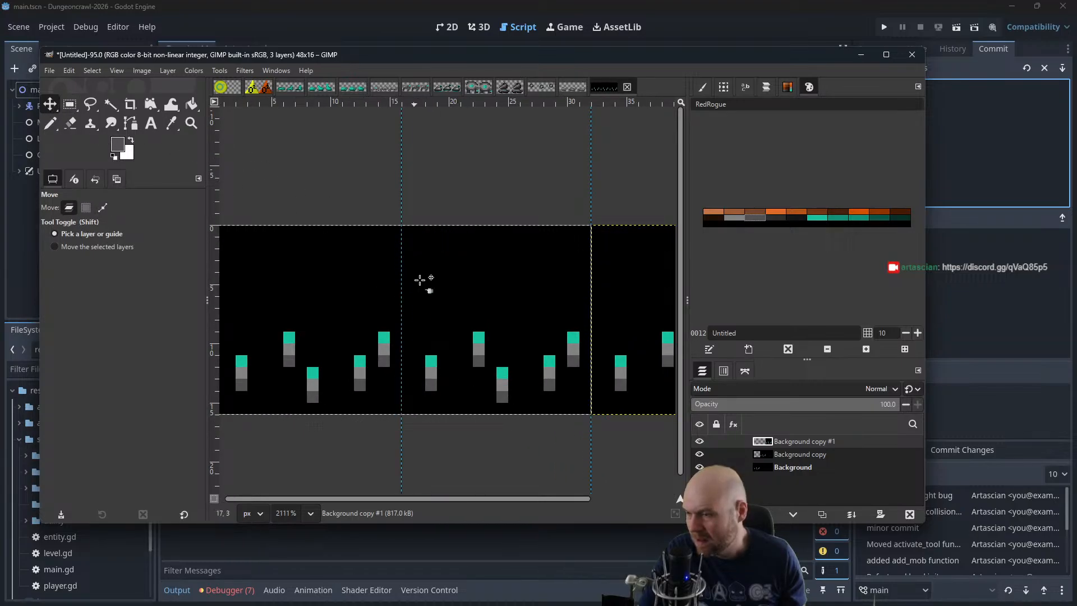
Move the second frame's pasted layer up by one pixel, keeping it horizontally aligned with the frame guides
click(734, 455)
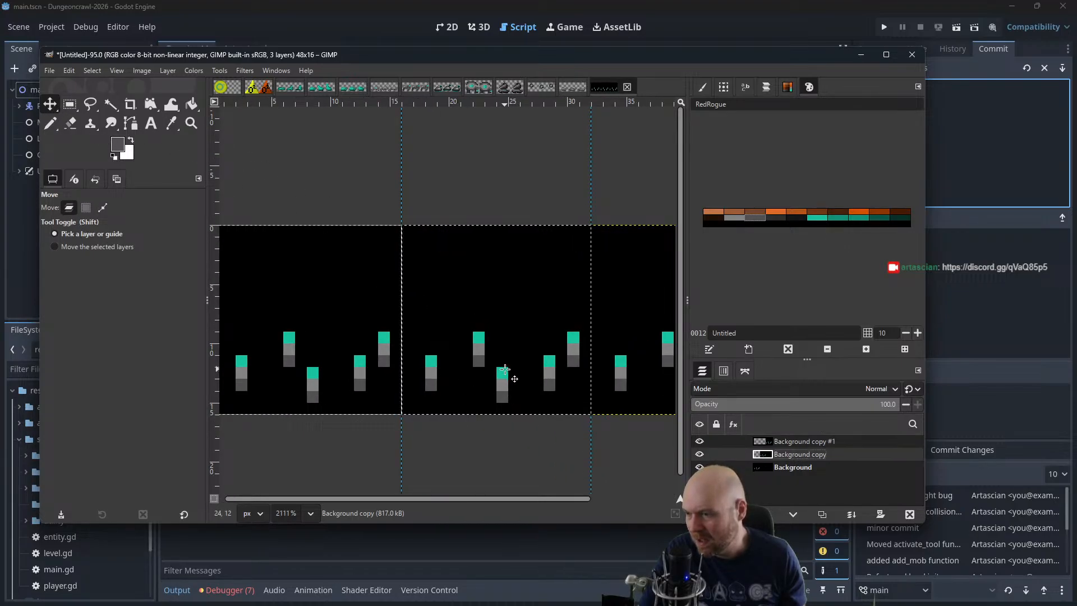
drag(503, 370, 489, 371)
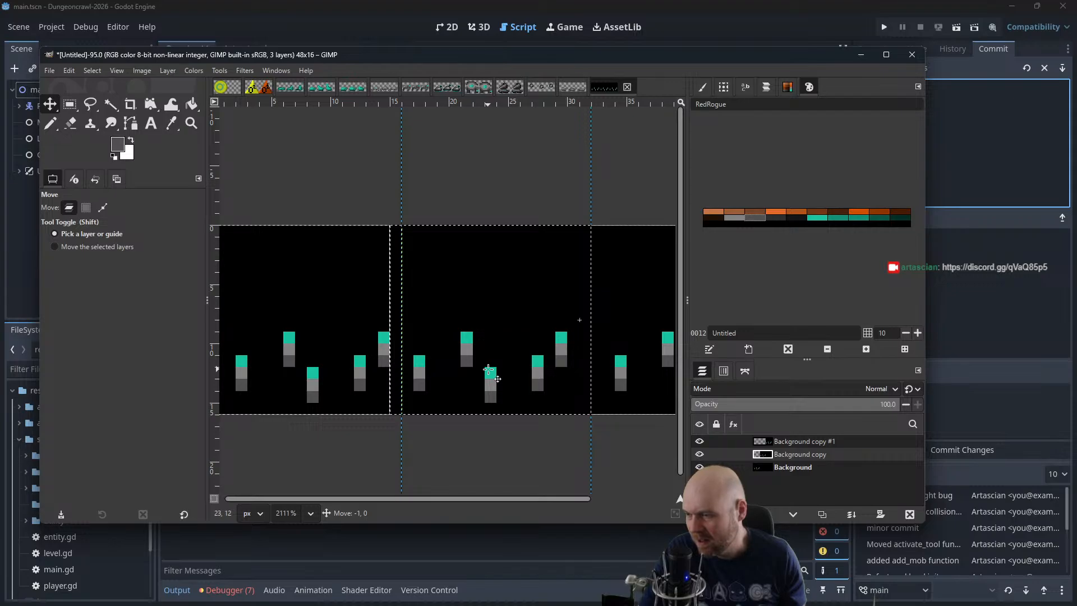
drag(595, 434, 512, 425)
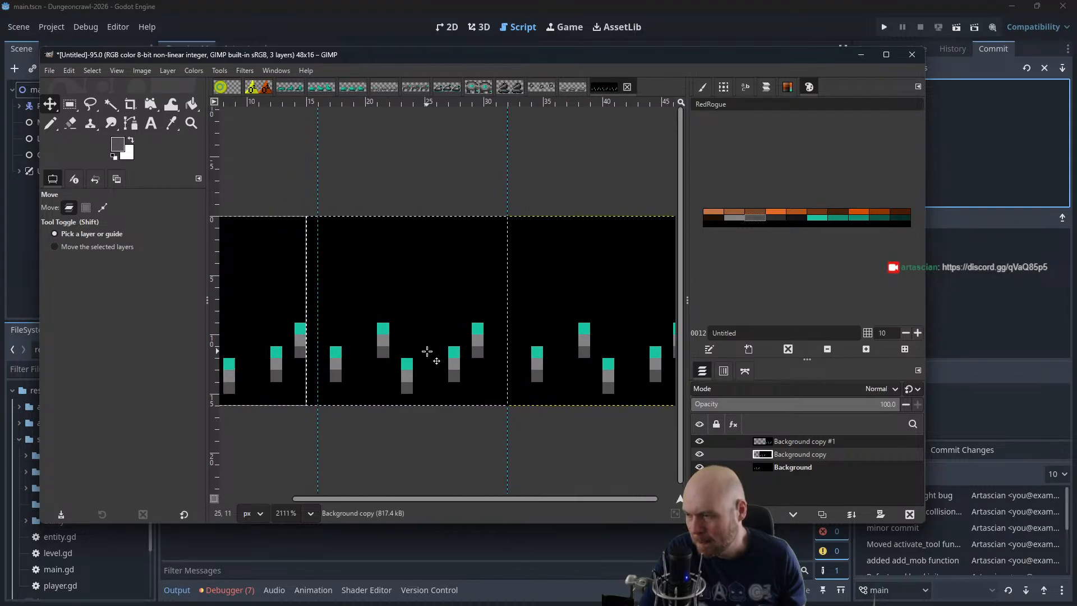
mouse_move(426, 351)
mouse_down()
mouse_move(438, 351)
mouse_move(435, 365)
mouse_move(439, 345)
mouse_up()
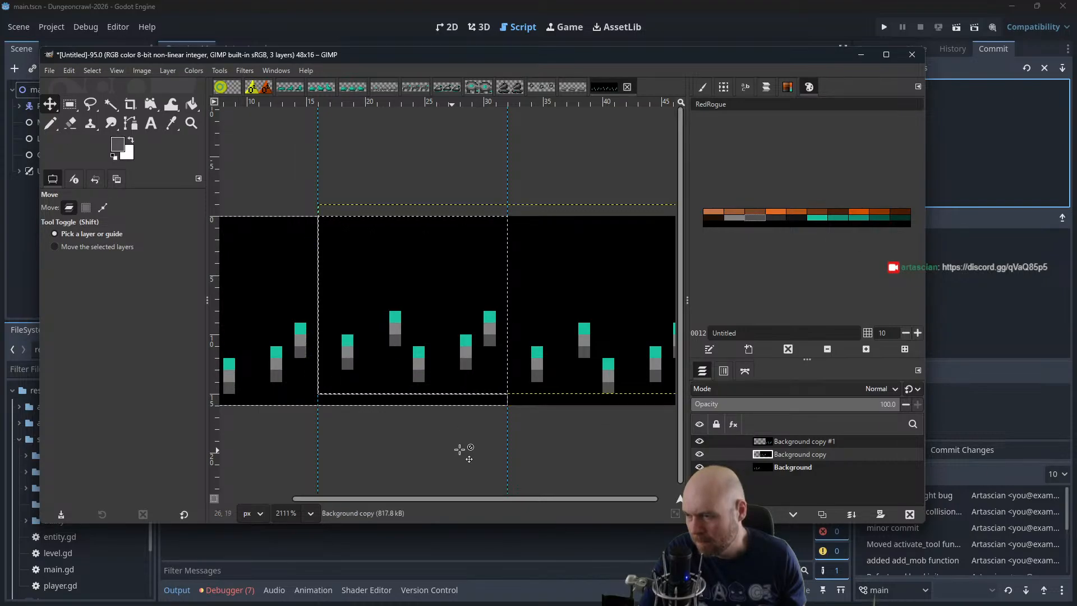
mouse_move(587, 443)
mouse_down()
mouse_move(512, 435)
mouse_move(645, 433)
mouse_move(601, 440)
mouse_up()
click(530, 361)
click(531, 361)
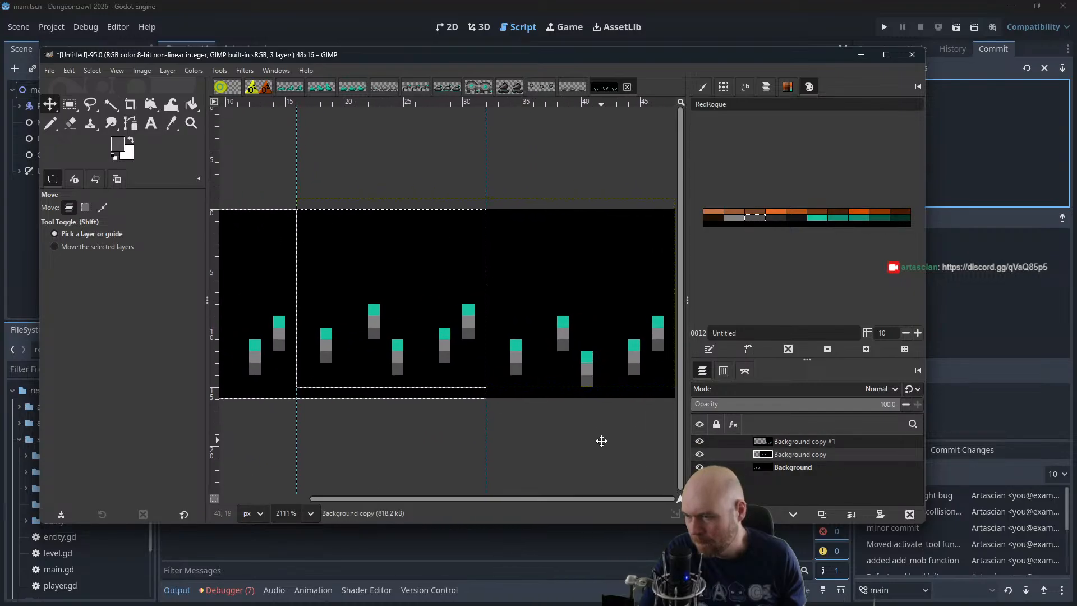
Delete the layer Background copy #1 that holds the third frame's pieces
click(805, 442)
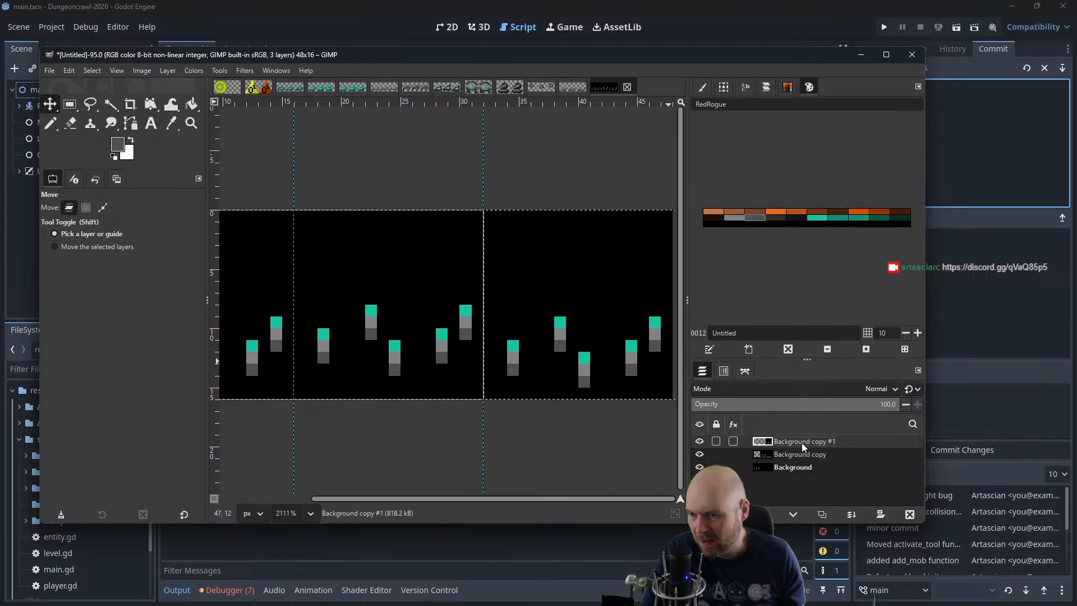
right_click(779, 440)
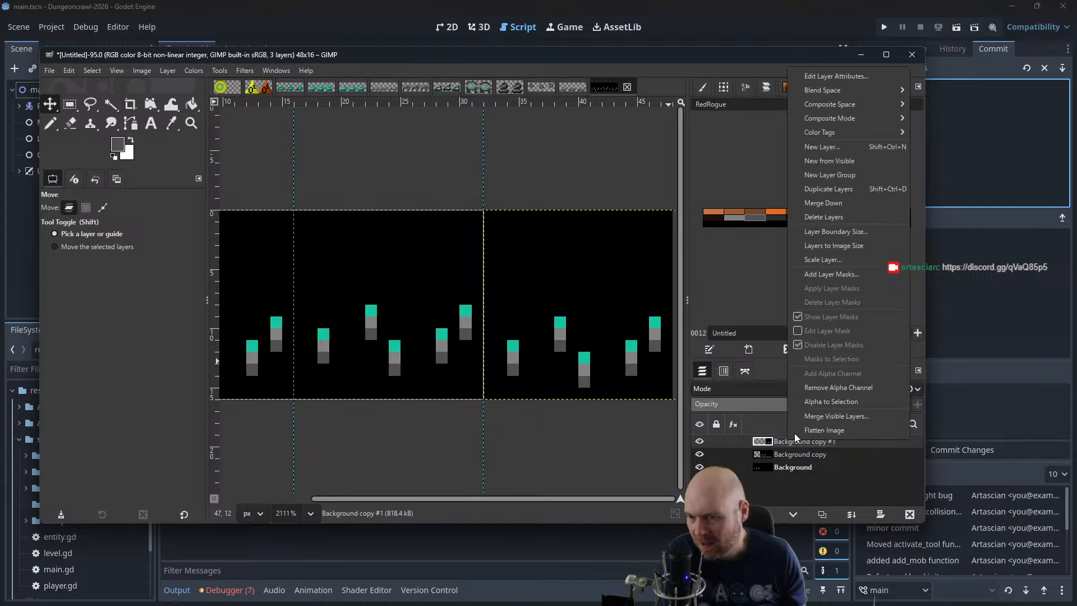
click(832, 208)
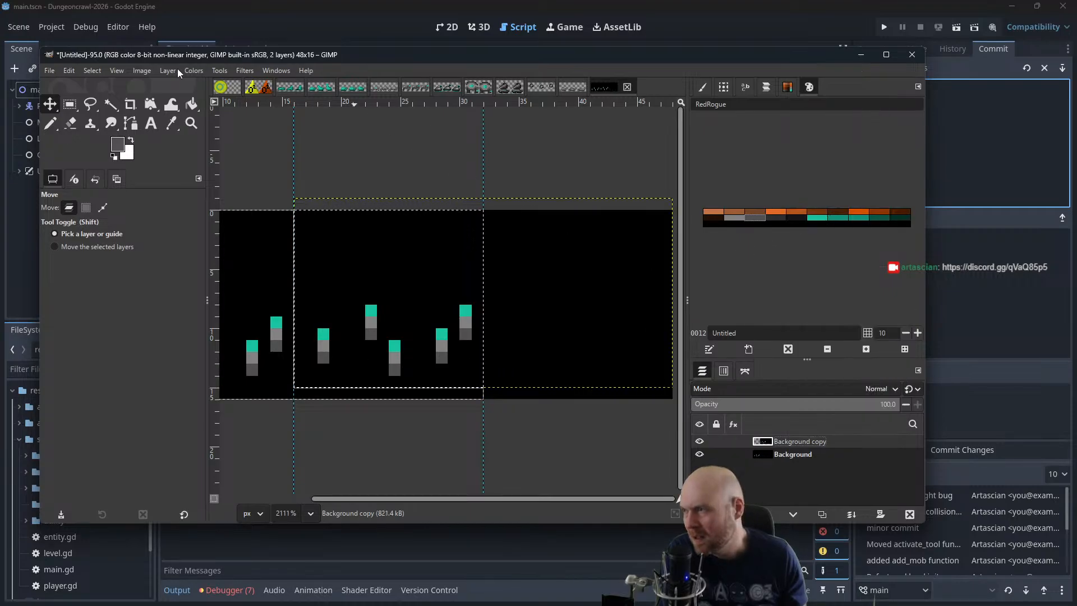
Resize the image canvas to 32 px wide and 16 px high, cutting off the third frame
click(147, 70)
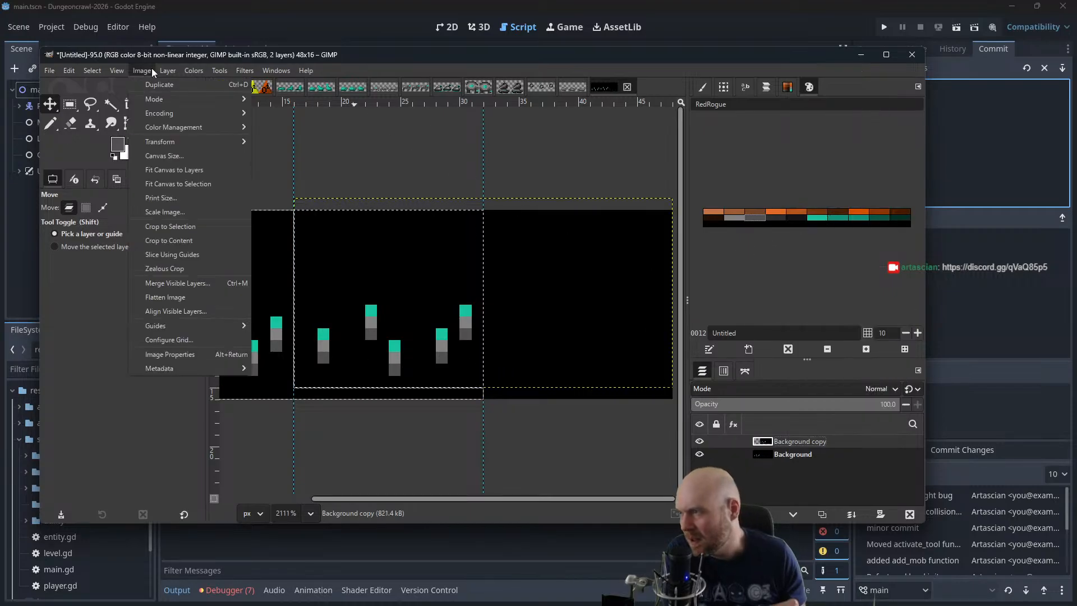
click(182, 159)
key(BackSpace)
key(BackSpace)
text(32)
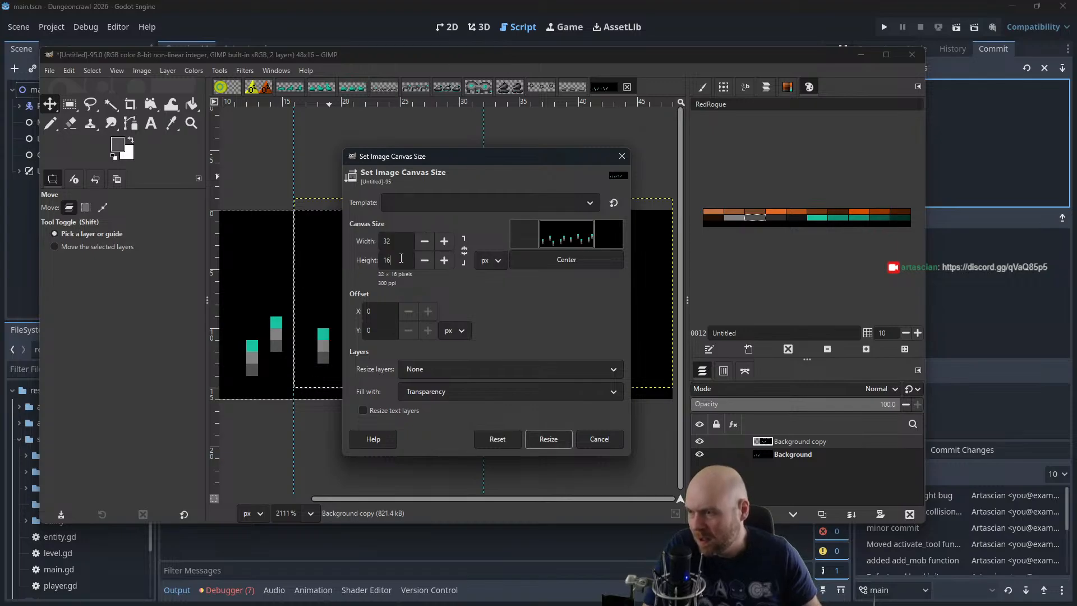
click(548, 439)
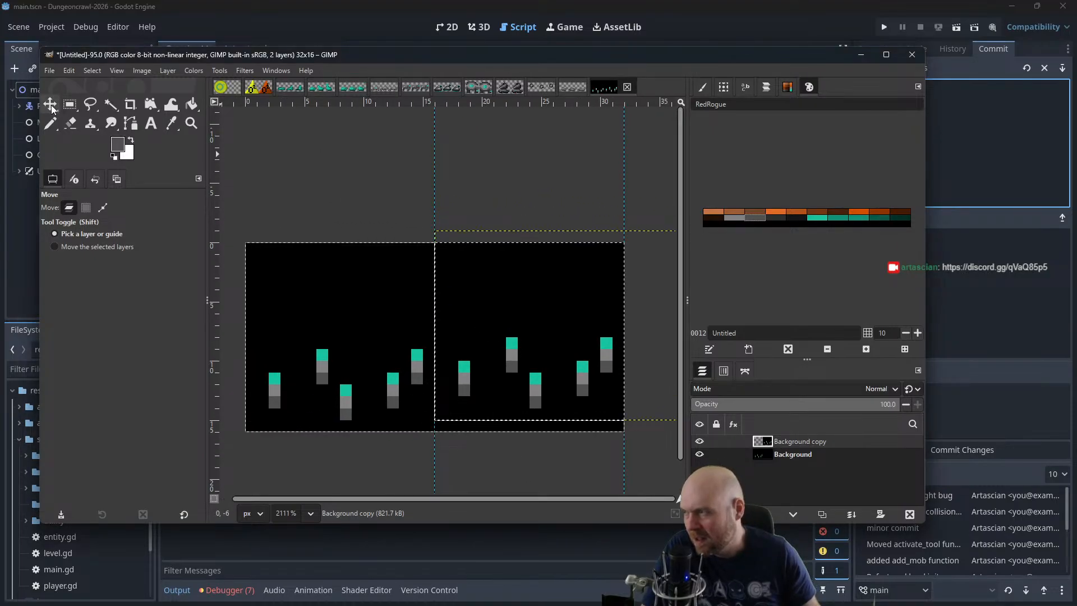
Merge the pasted layer down into the background and cut out the second frame with a 16 px wide rectangular selection
right_click(805, 439)
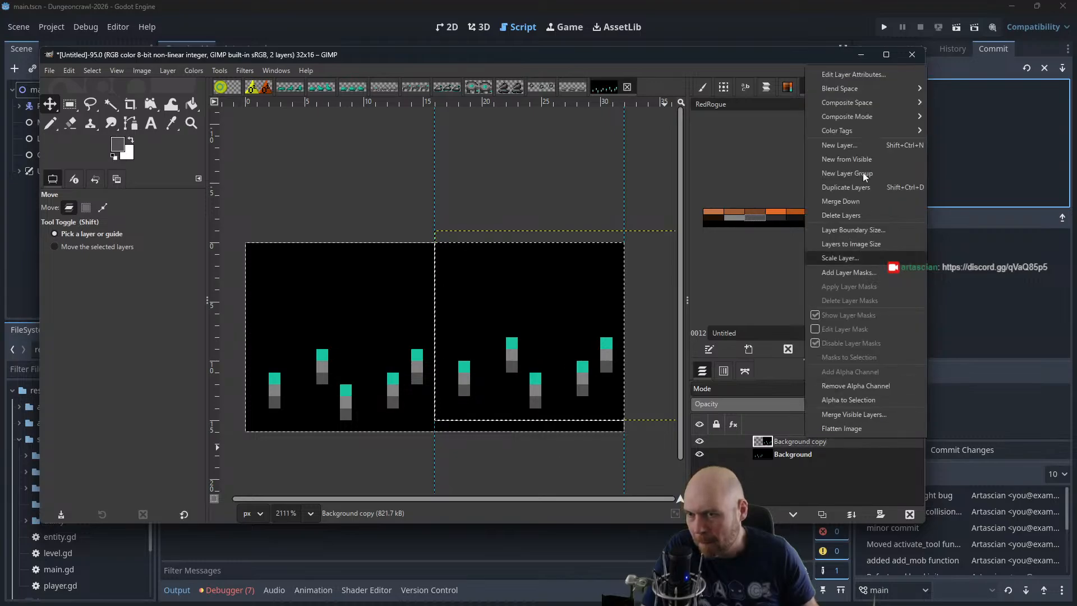
click(844, 208)
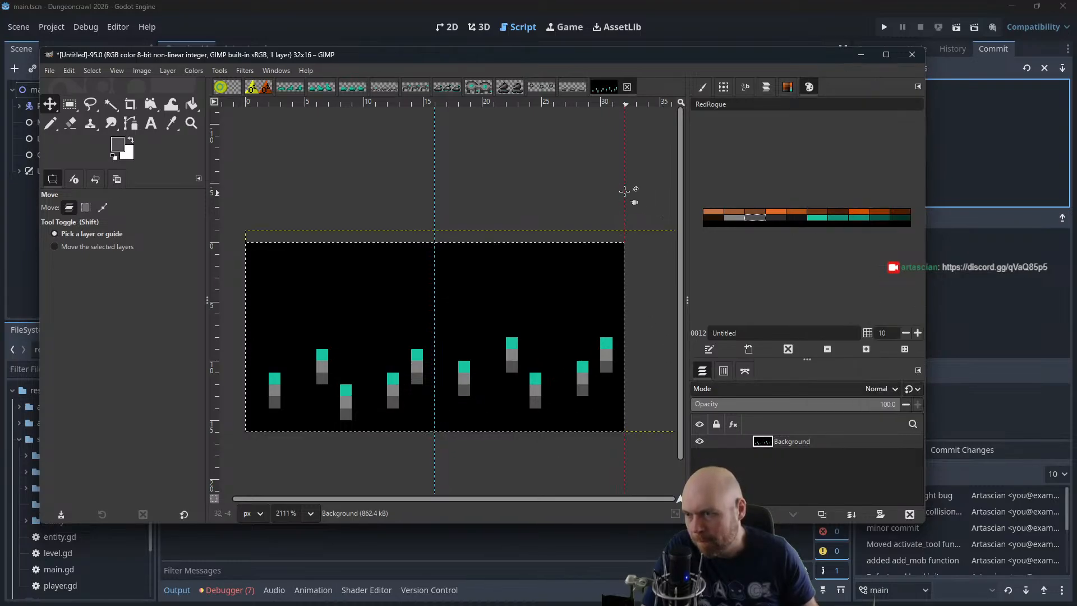
click(69, 104)
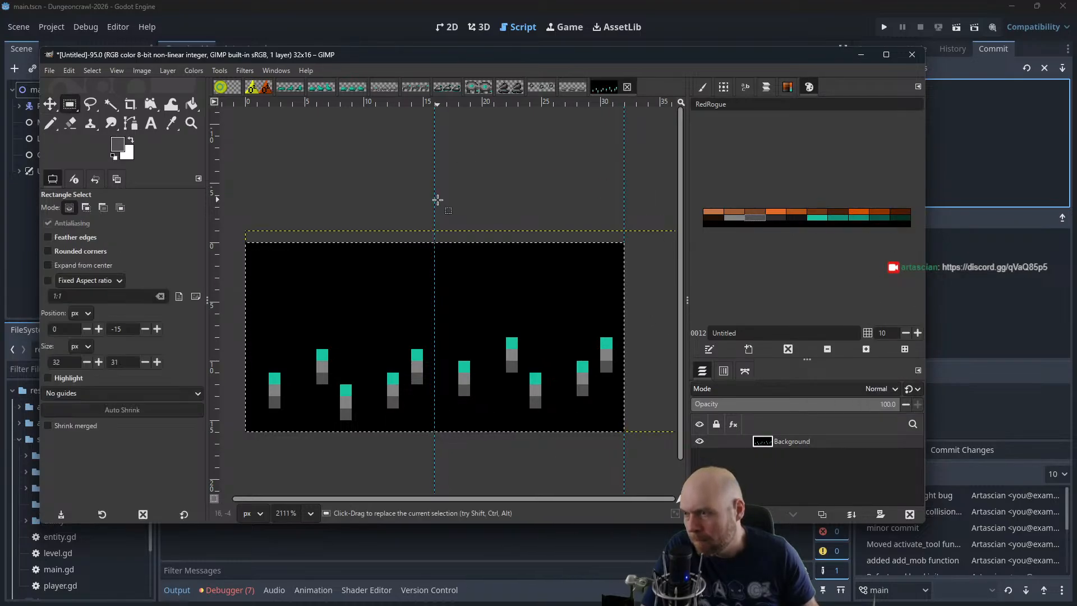
drag(435, 197, 626, 461)
key(ctrl+x)
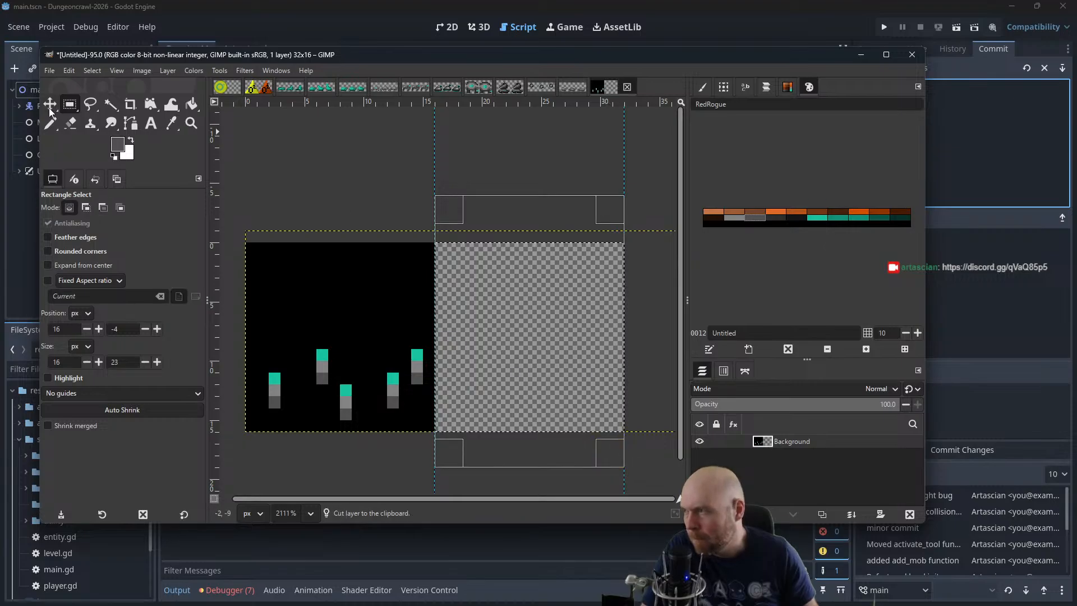
Paste the cut frame as a new layer and position it directly over the first frame
key(m)
key(ctrl+v)
drag(543, 332, 354, 332)
Open the Animation Playback preview of the two layers, enlarge its window and place it over the canvas
click(245, 71)
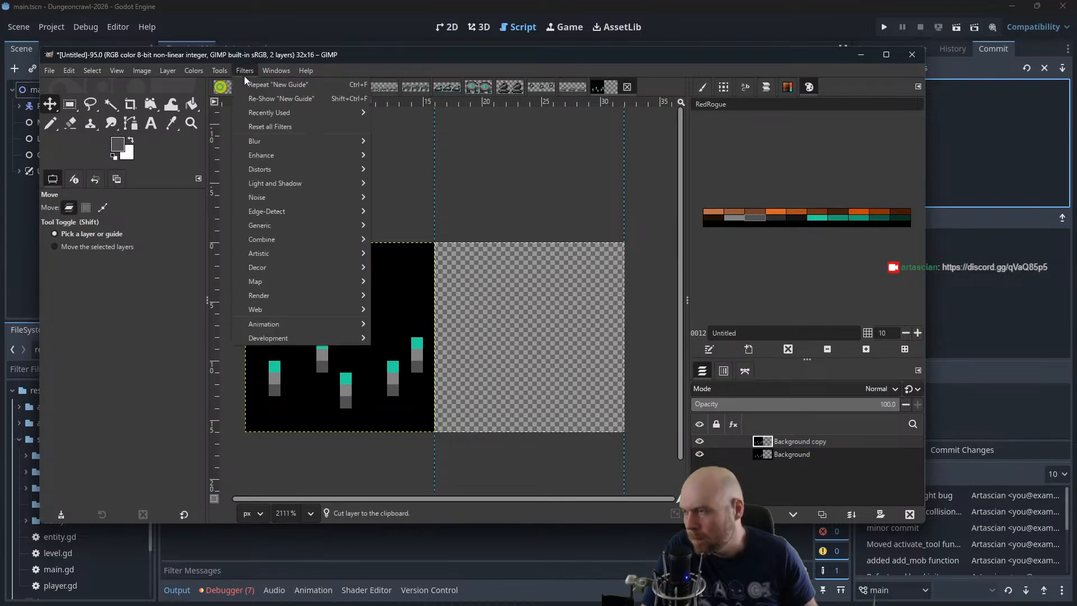
mouse_move(287, 325)
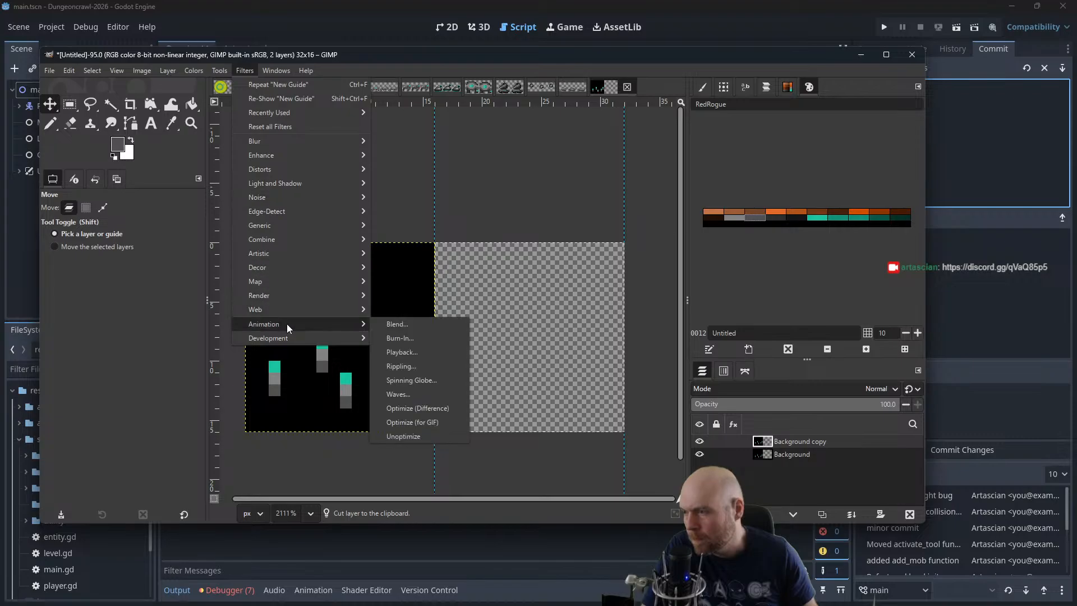
click(405, 354)
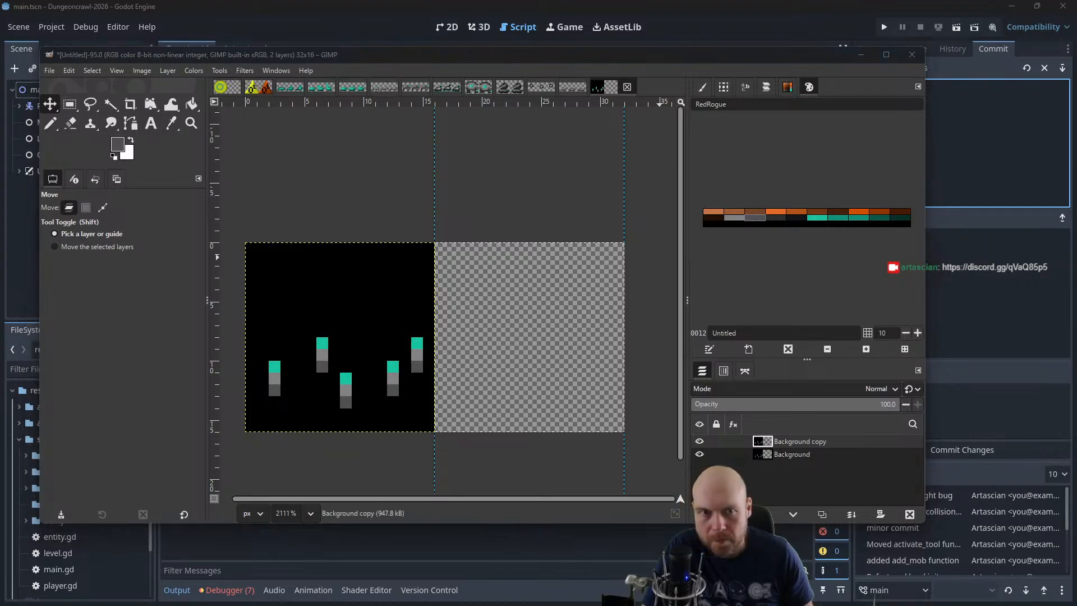
drag(817, 211, 344, 188)
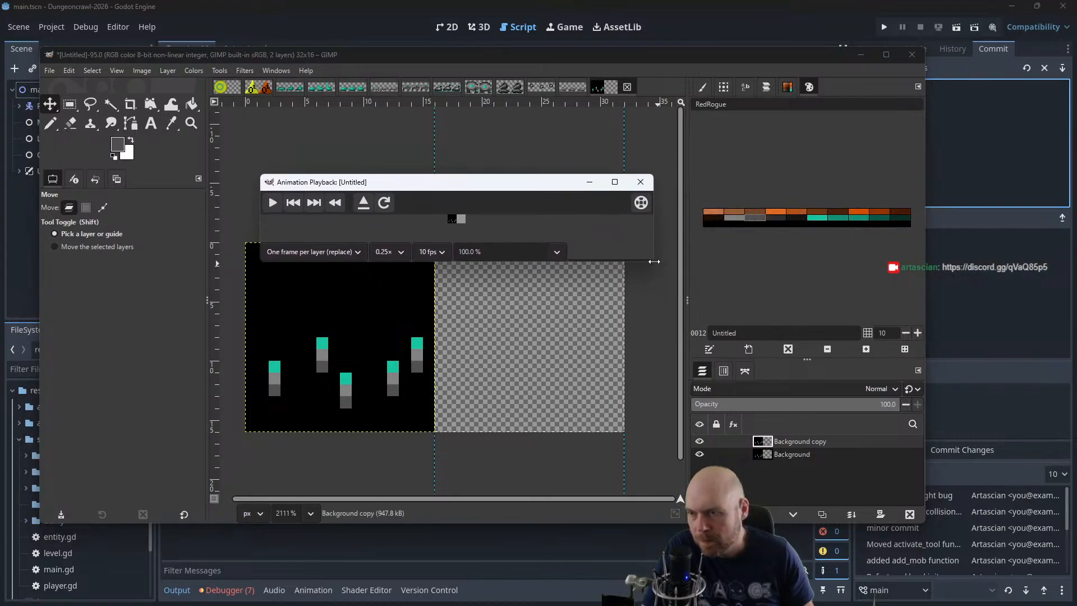
drag(654, 262, 673, 404)
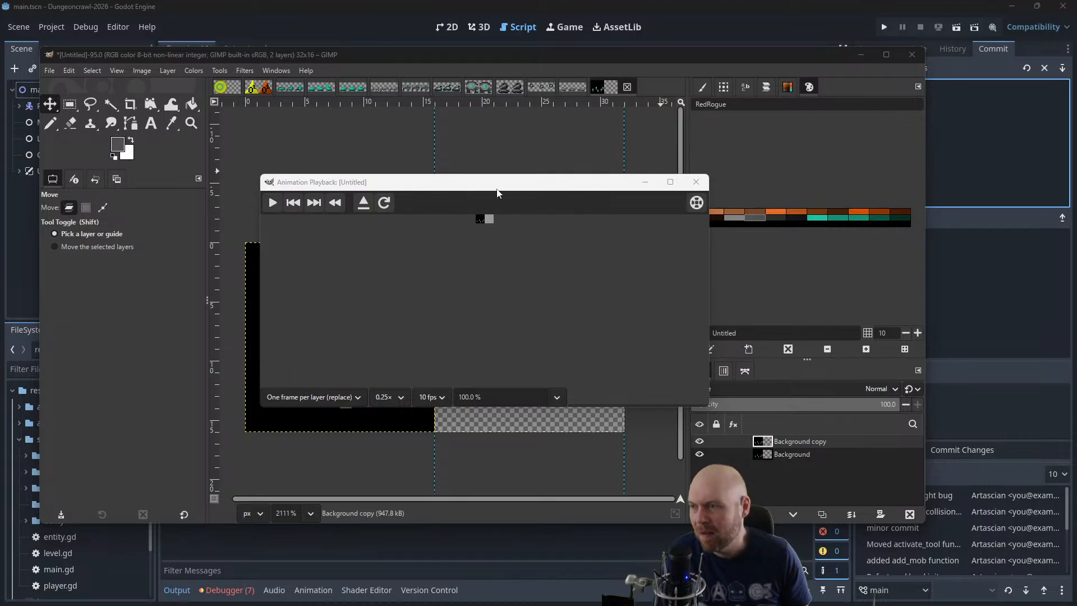
drag(496, 190, 416, 259)
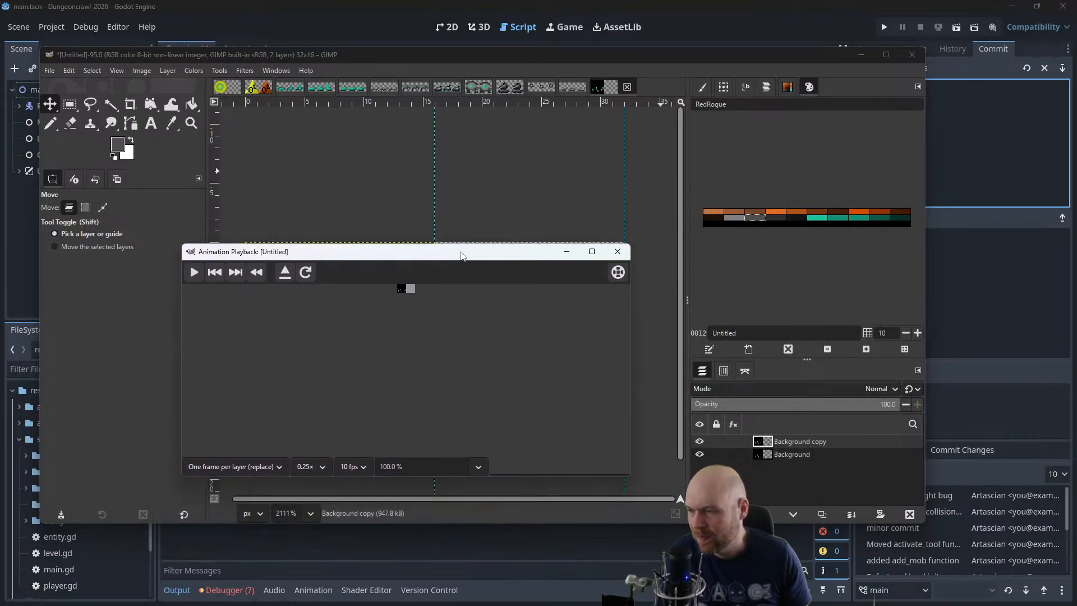
Set the animation preview's zoom to 400 % and start playback
text(40)
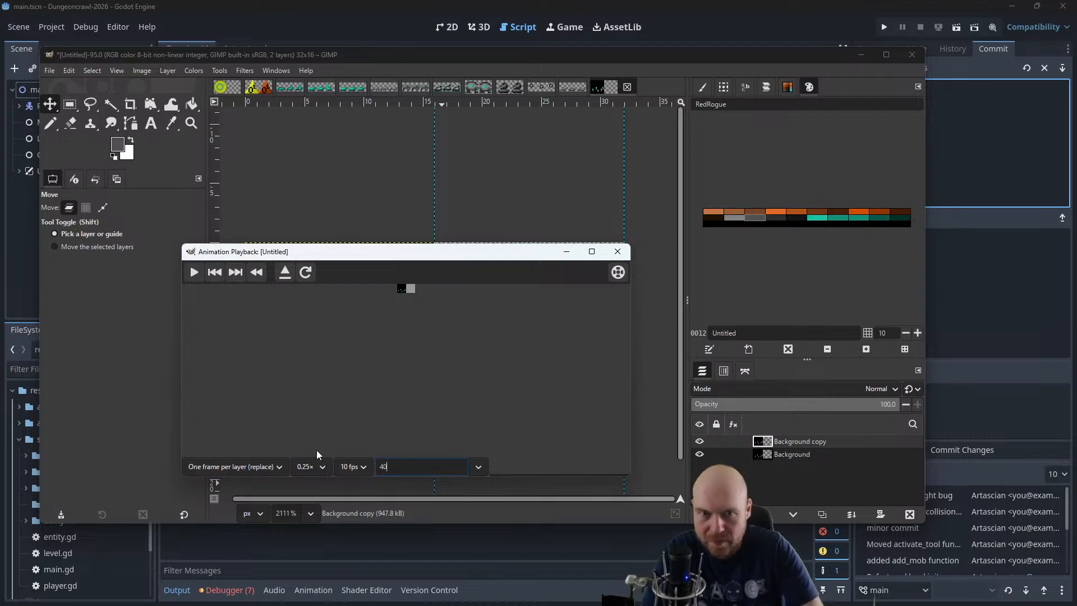
key(Return)
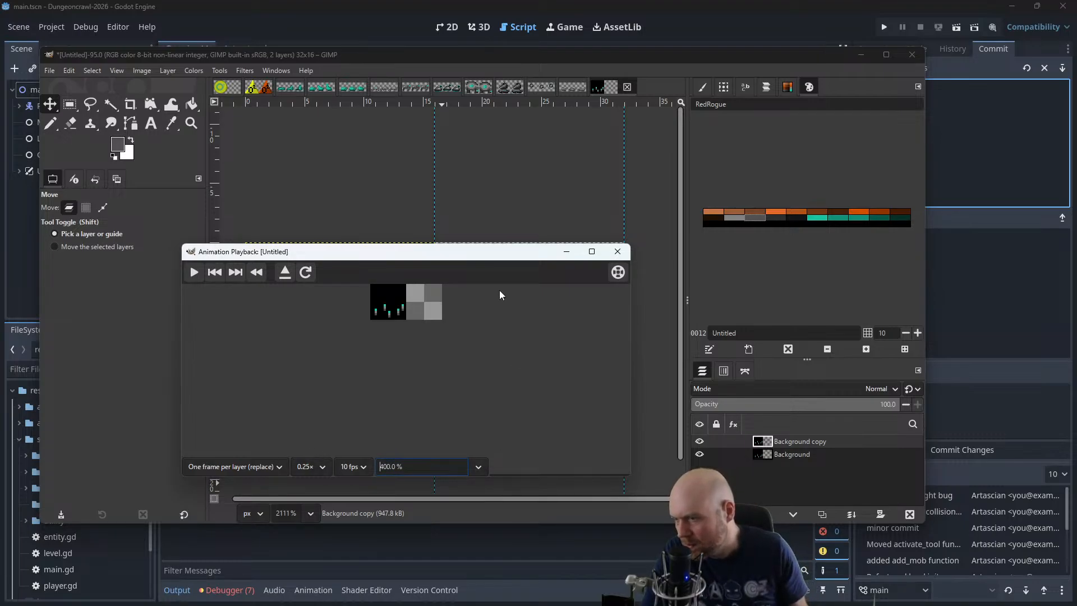
click(196, 272)
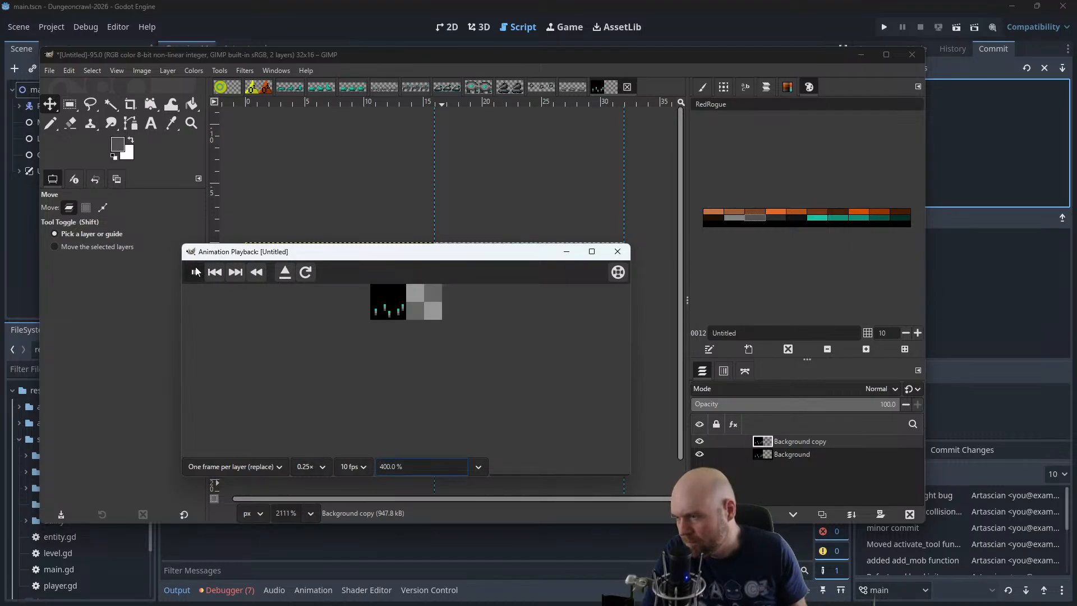
Stop and close the animation preview, and move the second frame's layer 16 px right to its place beside the first
click(196, 272)
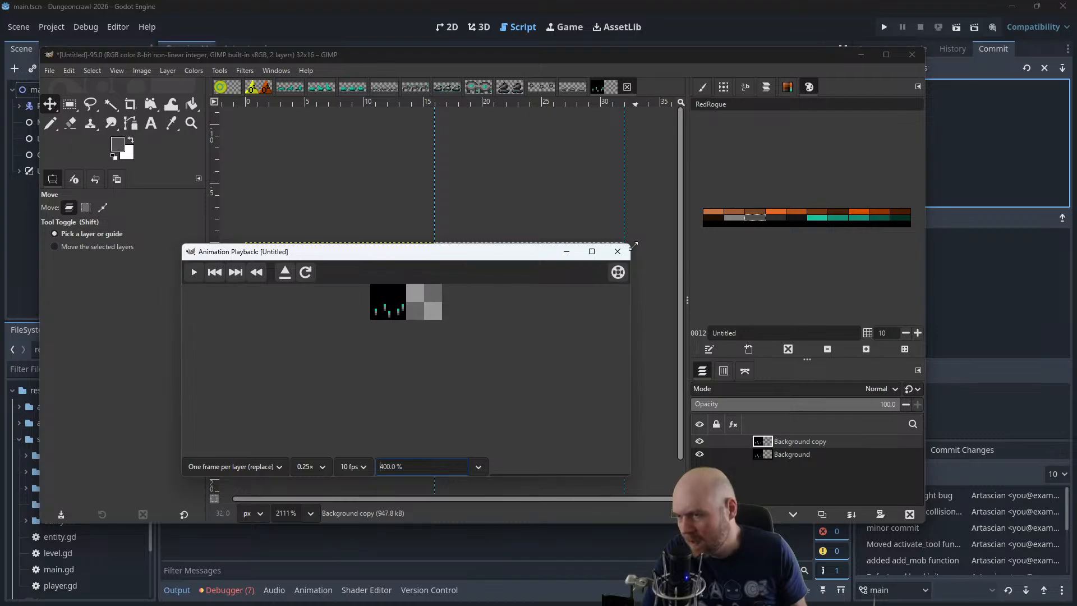
click(618, 251)
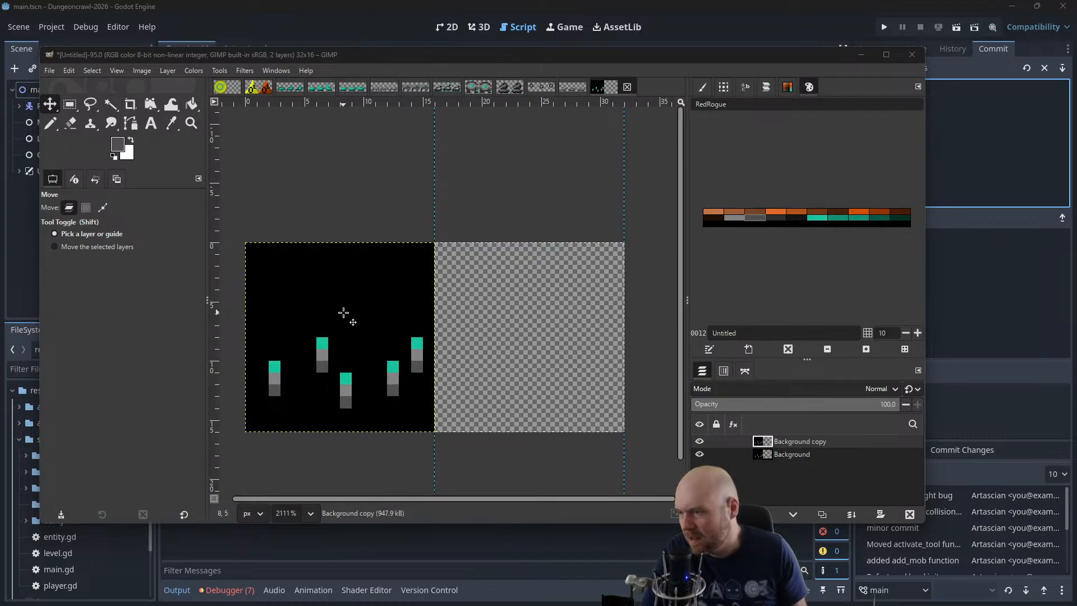
drag(344, 313, 534, 306)
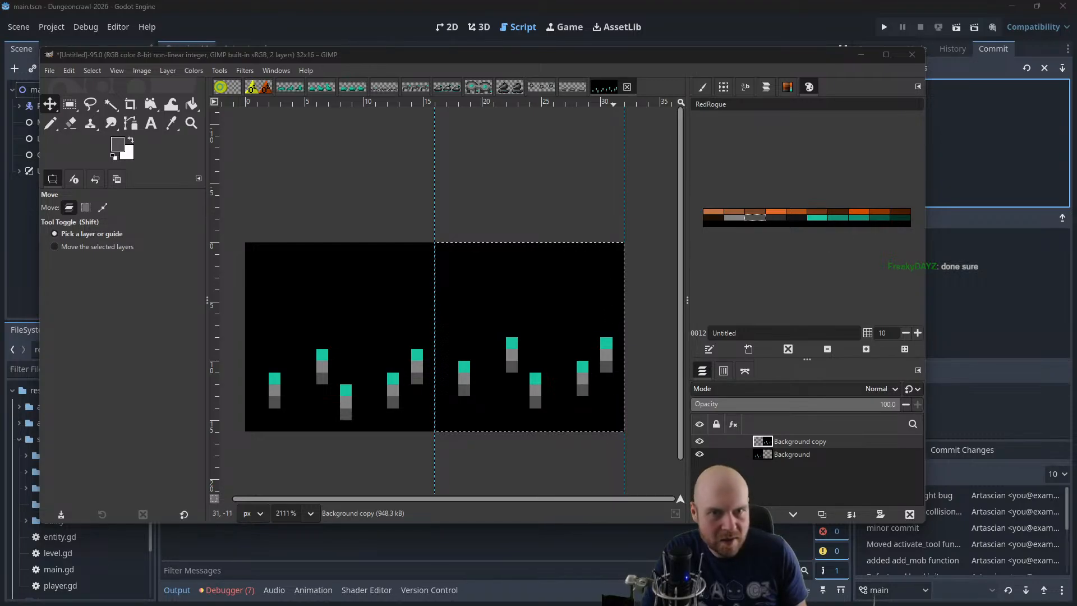
Bring the image 4_SET.png into view, enlarge it to inspect its sprites, and move its window away
drag(783, 123, 435, 47)
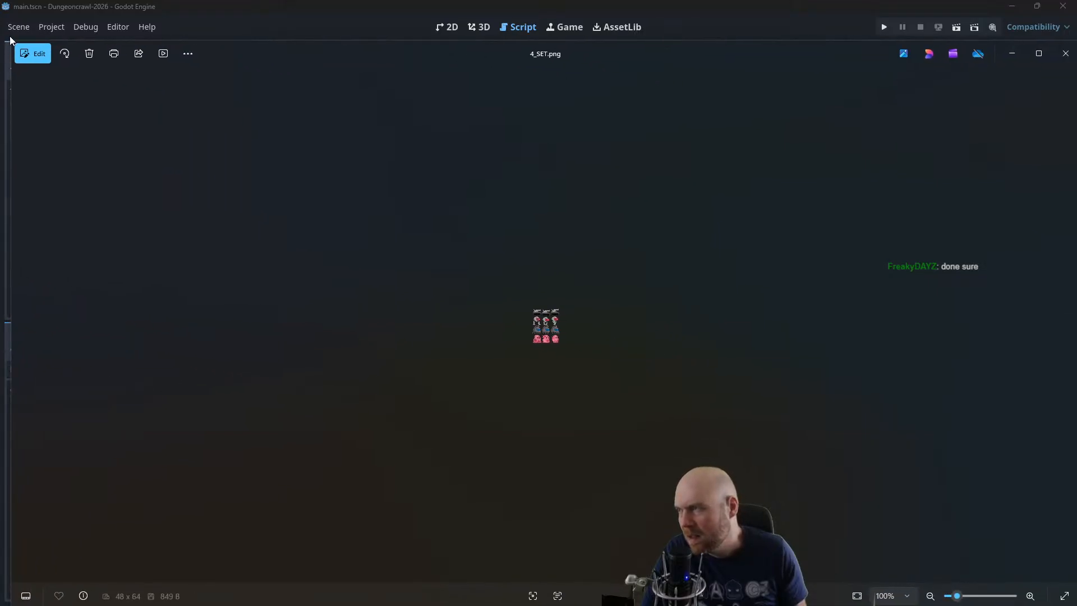
scroll(644, 329, up, 5)
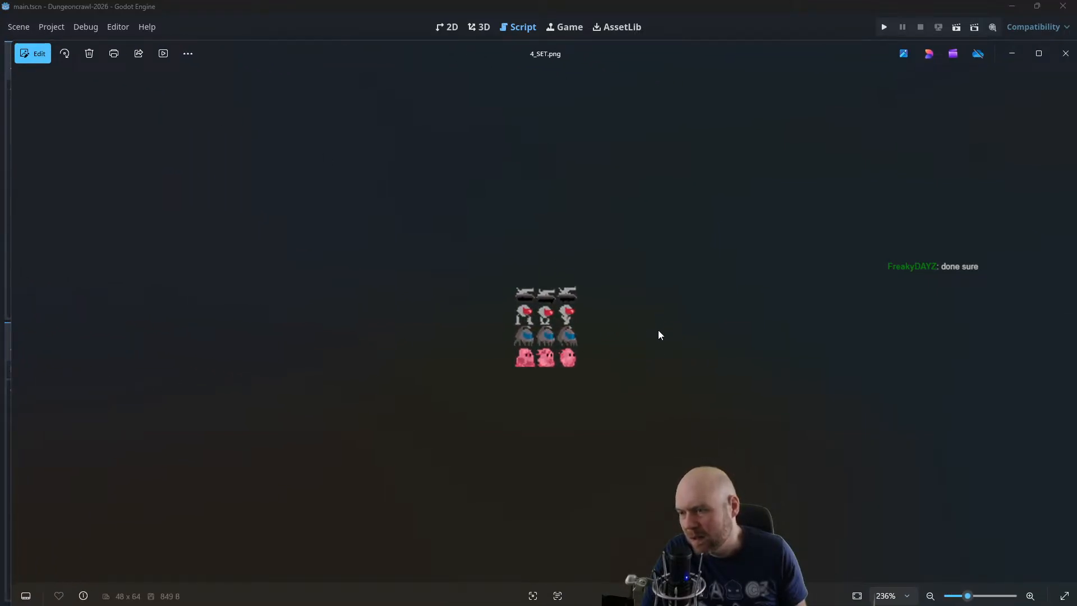
scroll(657, 332, up, 4)
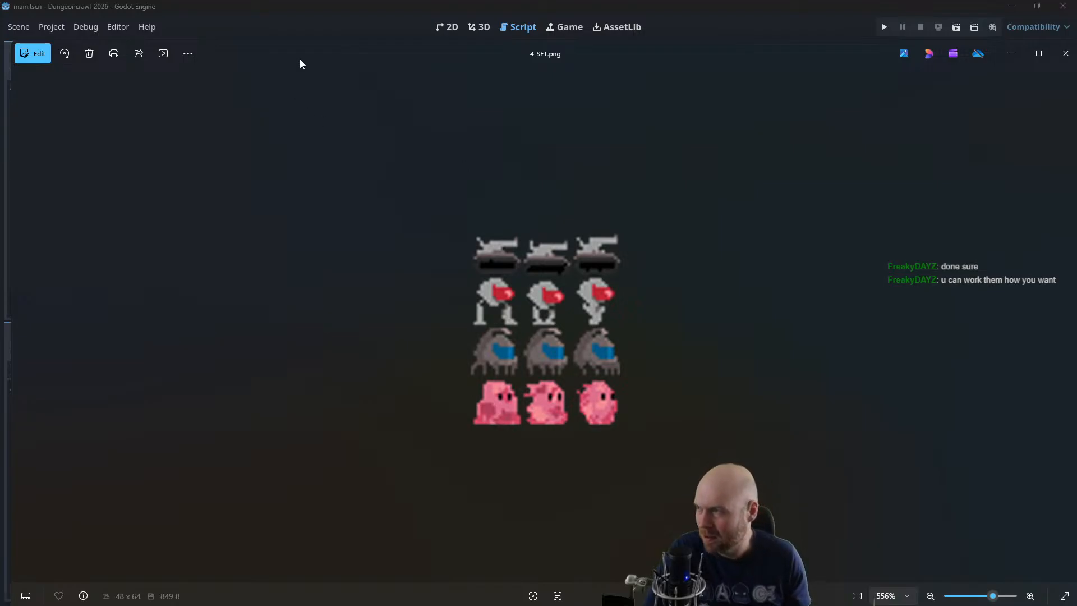
drag(301, 60, 1076, 90)
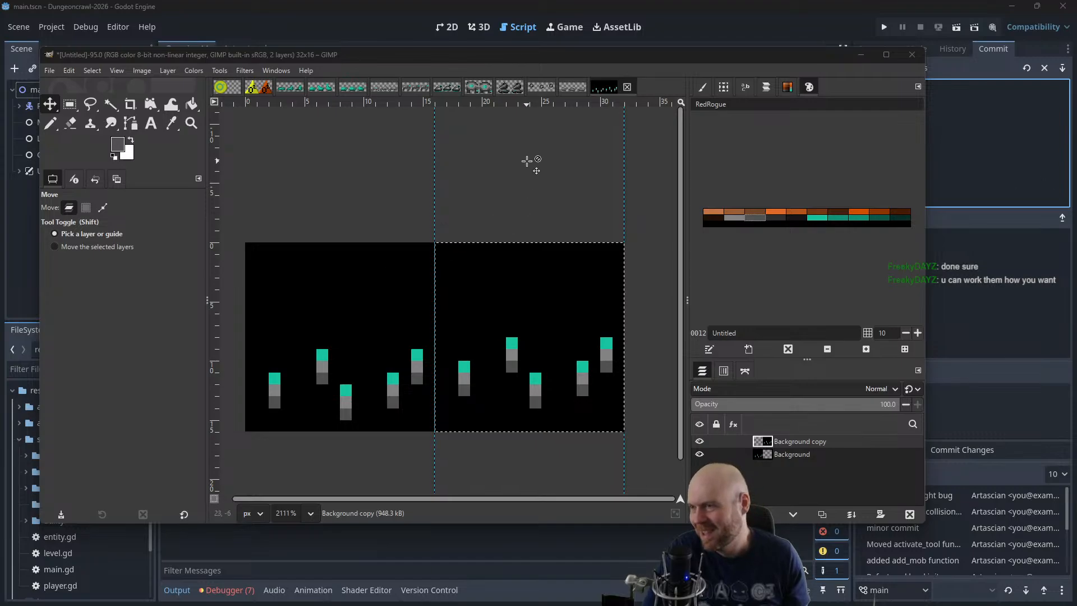
Merge the Background copy layer down into the Background layer
scroll(524, 175, down, 3)
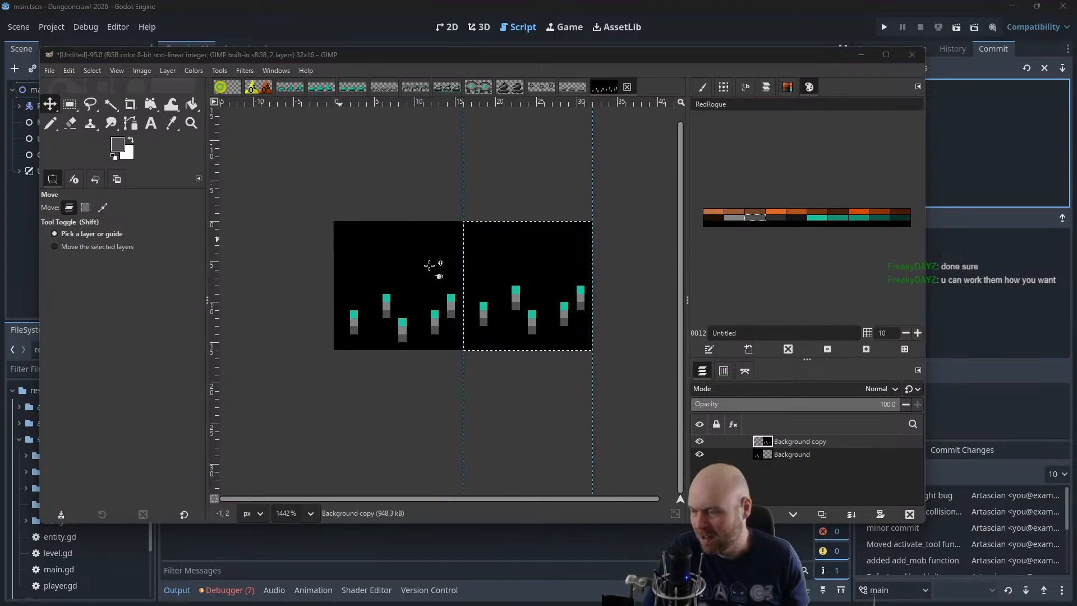
right_click(786, 441)
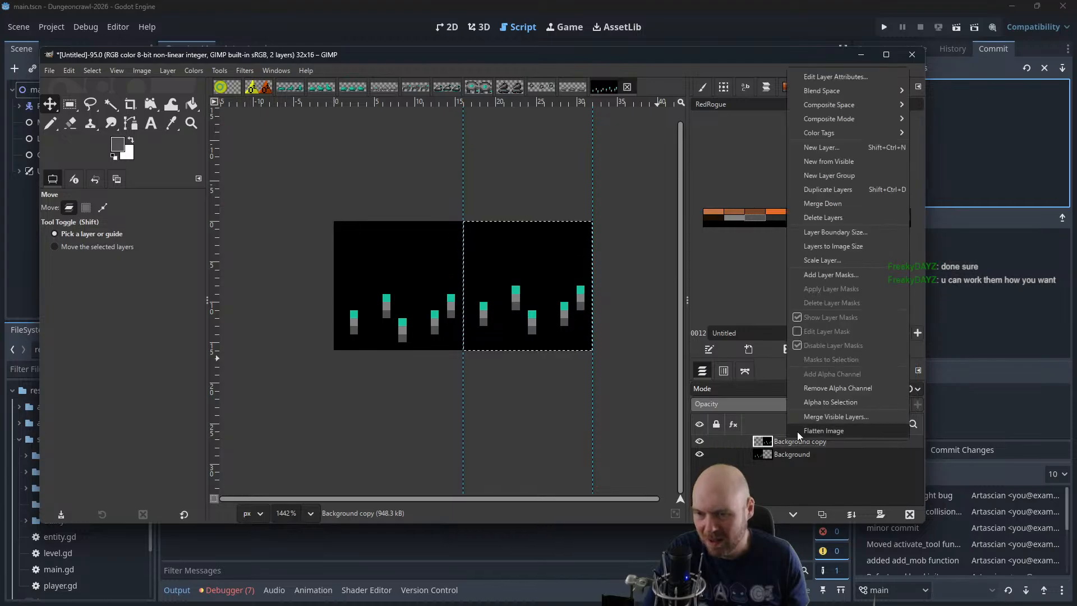
click(836, 203)
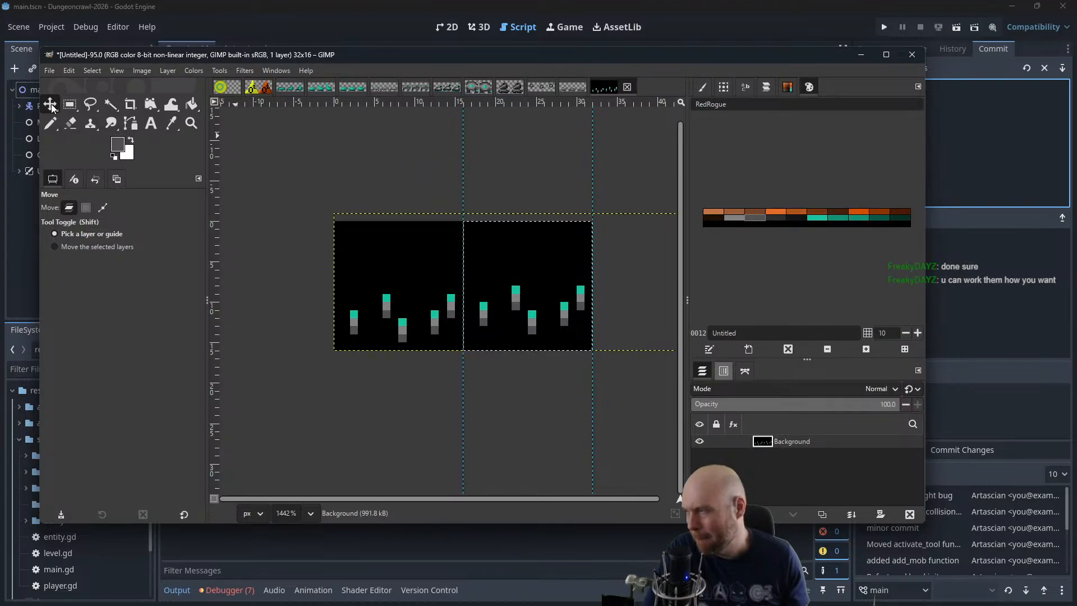
Select the black background around the sprites with Fuzzy Select and delete it to transparency
key(r)
click(192, 105)
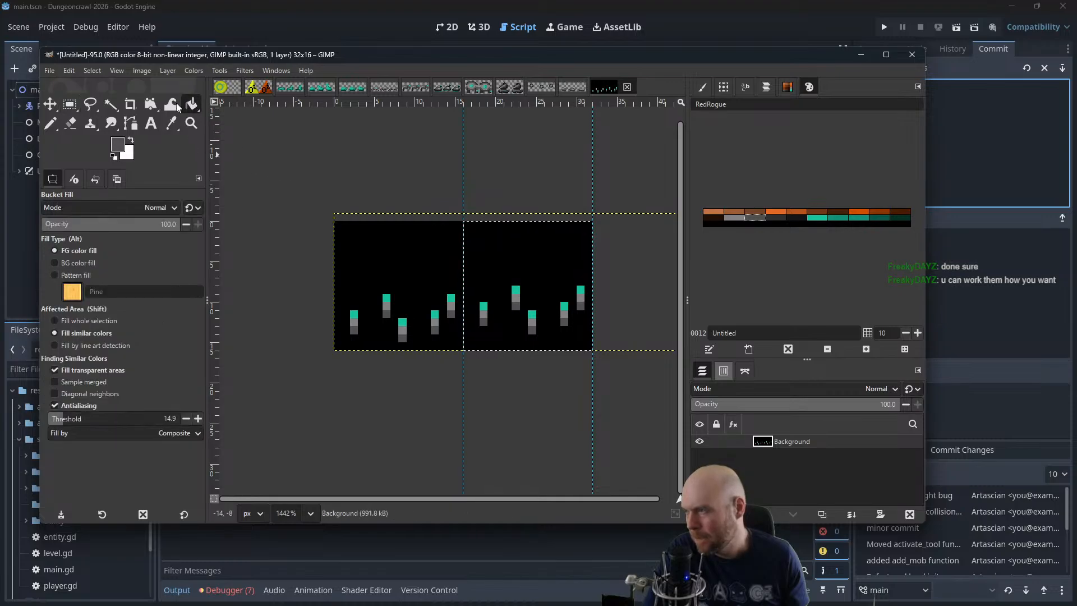
click(110, 105)
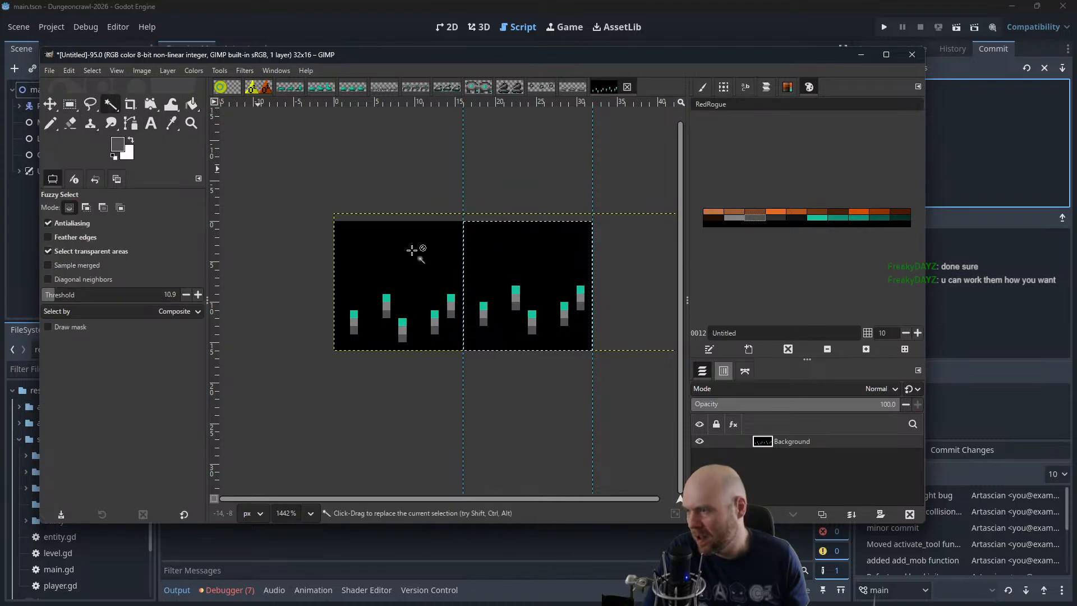
click(425, 267)
key(Delete)
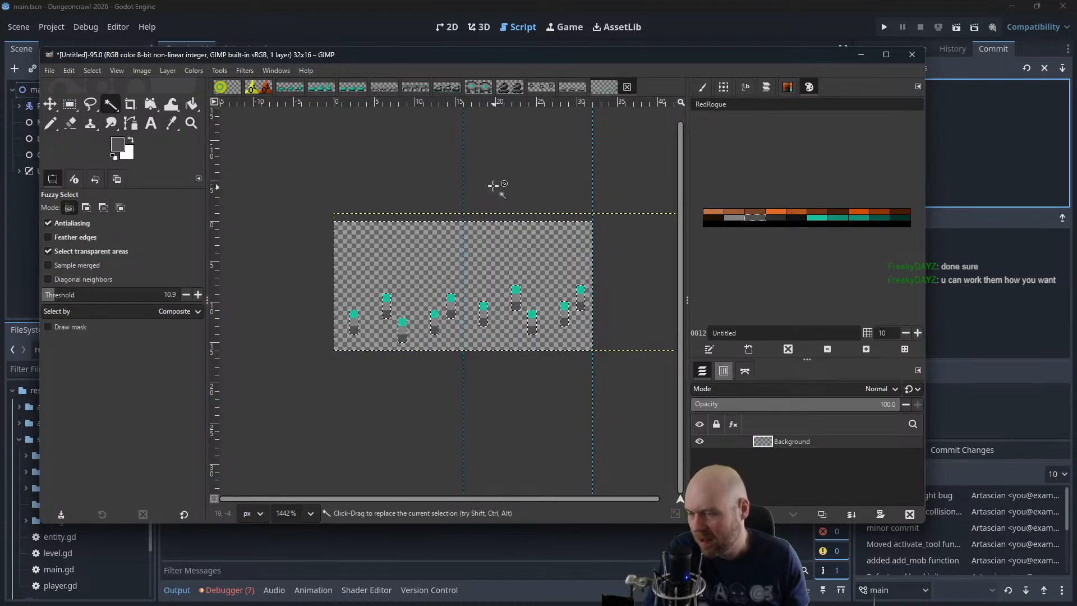
Move the GIMP window aside, save the image as swarmbots.xcf, and bring the window back over the editor
drag(125, 54, 379, 0)
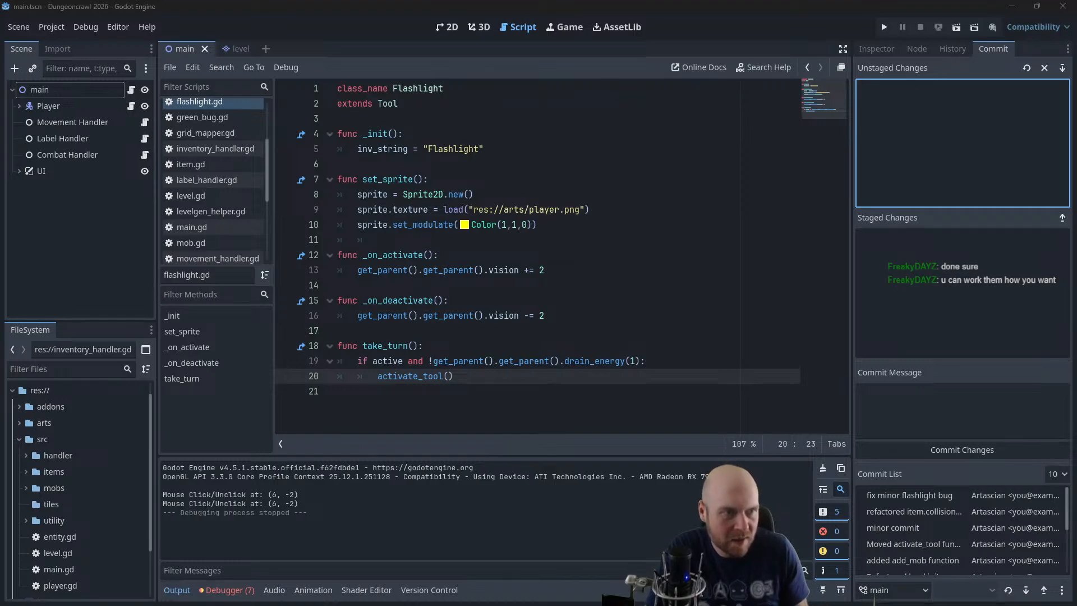
drag(1076, 247, 617, 84)
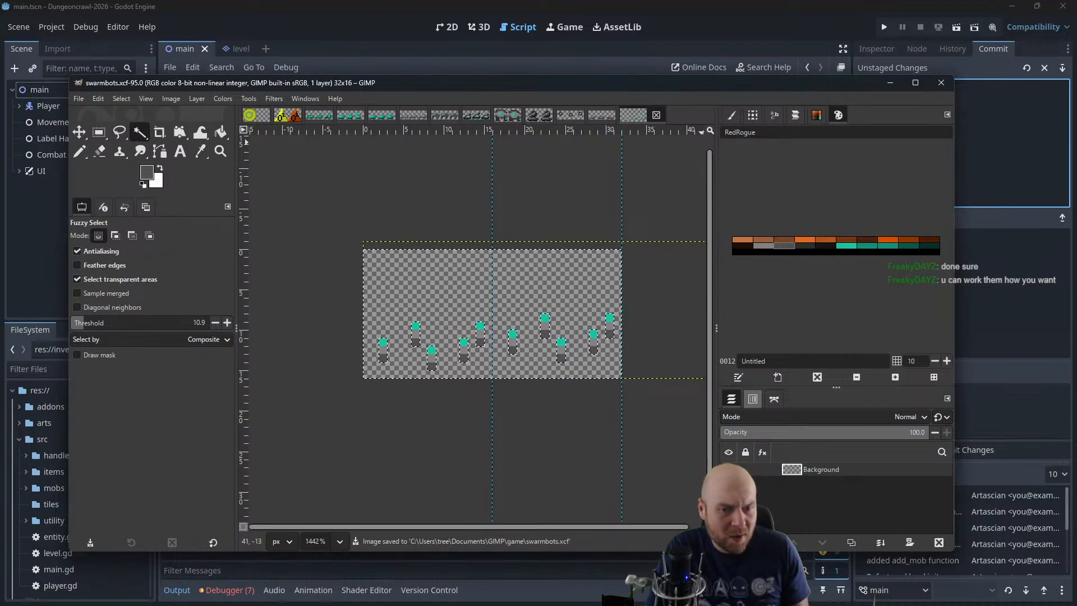
drag(459, 87, 444, 86)
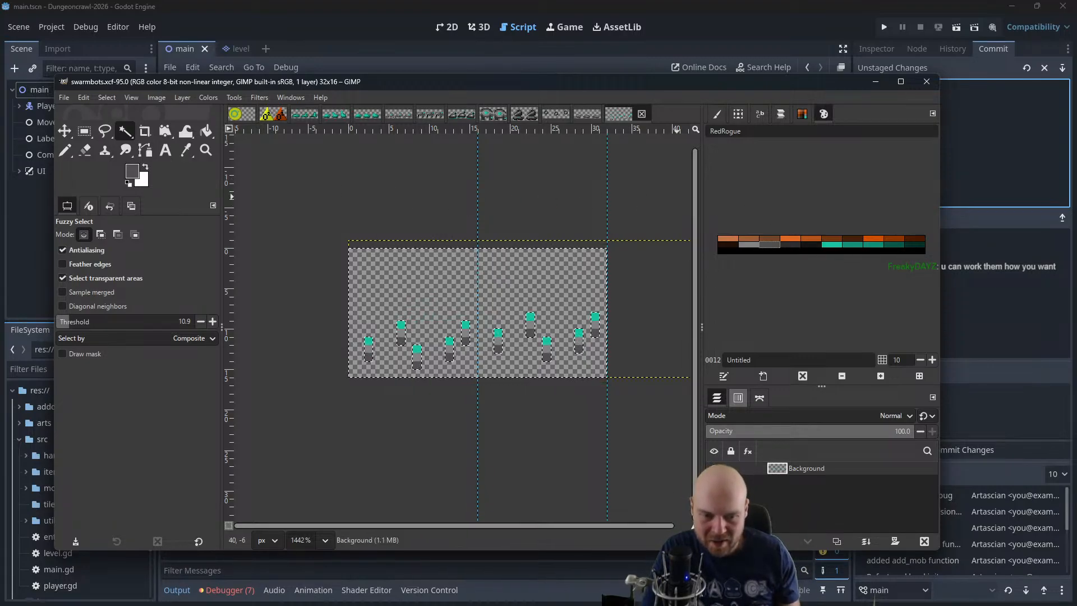
Switch to the Obsidian notes, read the Baseline note under Content-Making, and return to GIMP
key(alt+Tab)
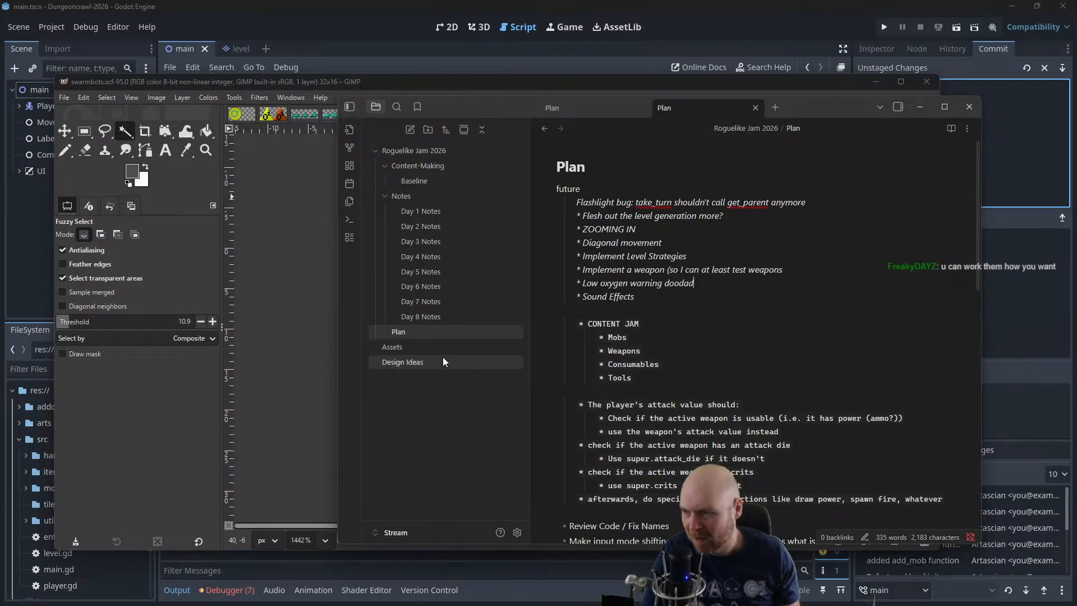
click(399, 196)
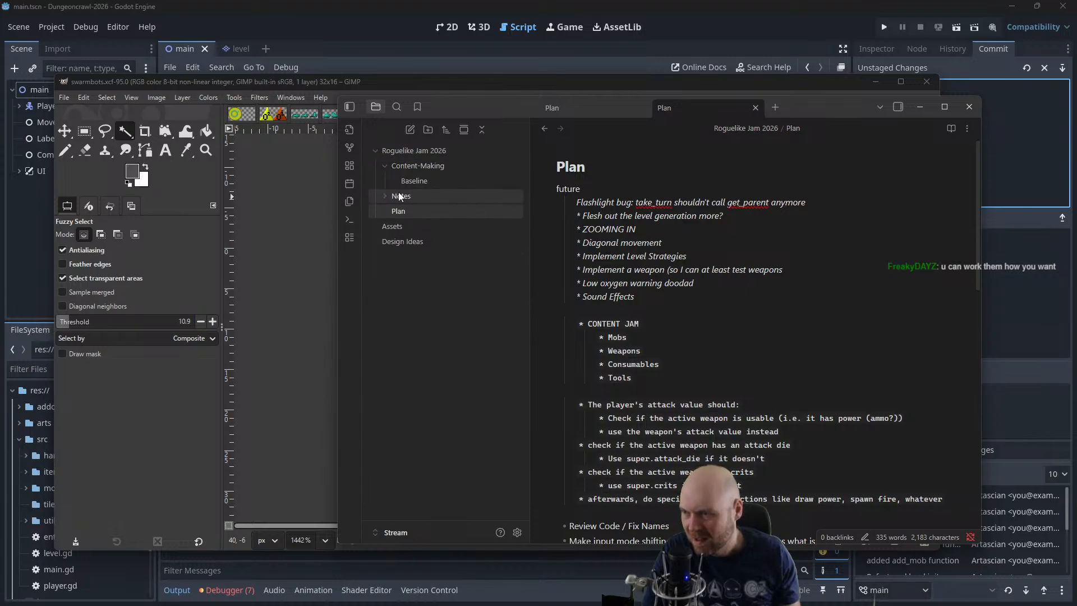
click(399, 196)
click(404, 181)
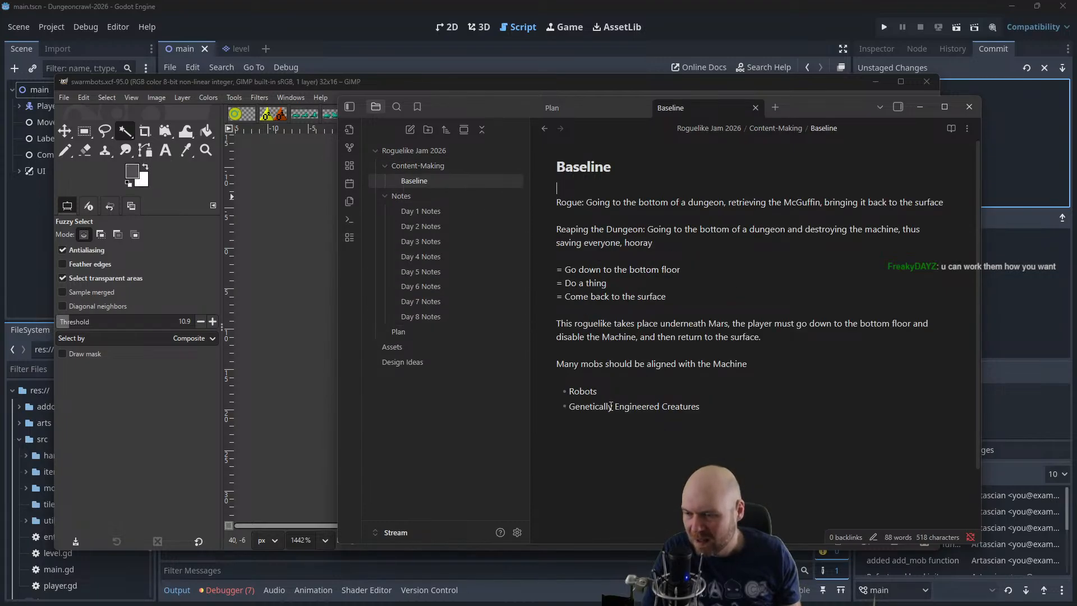
click(274, 208)
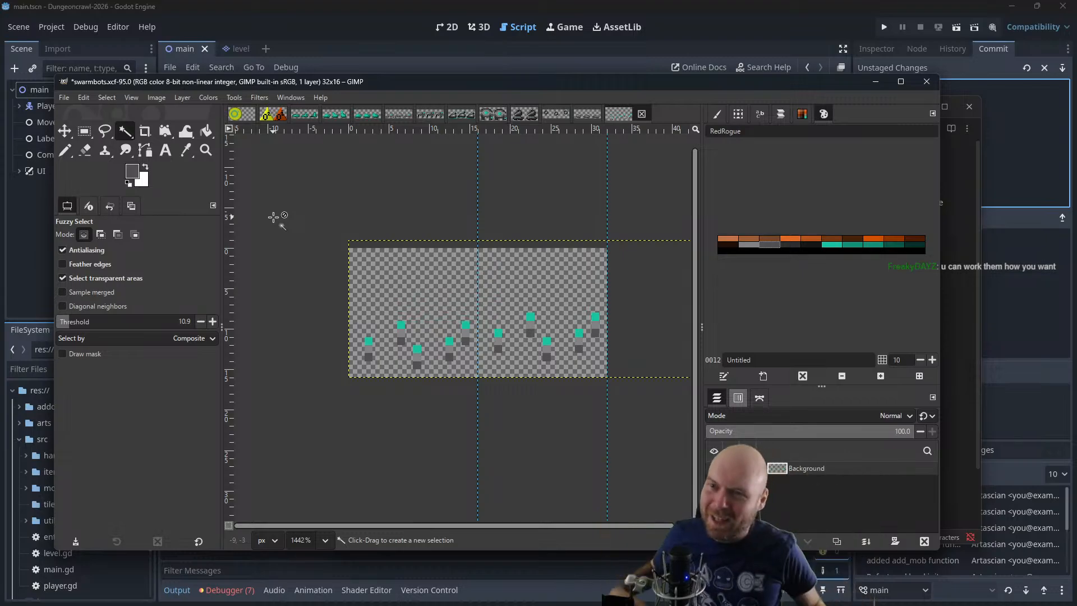
Switch to Godot, run the game, walk the player through the room, attack the adjacent enemy, and close the game
click(864, 65)
click(884, 27)
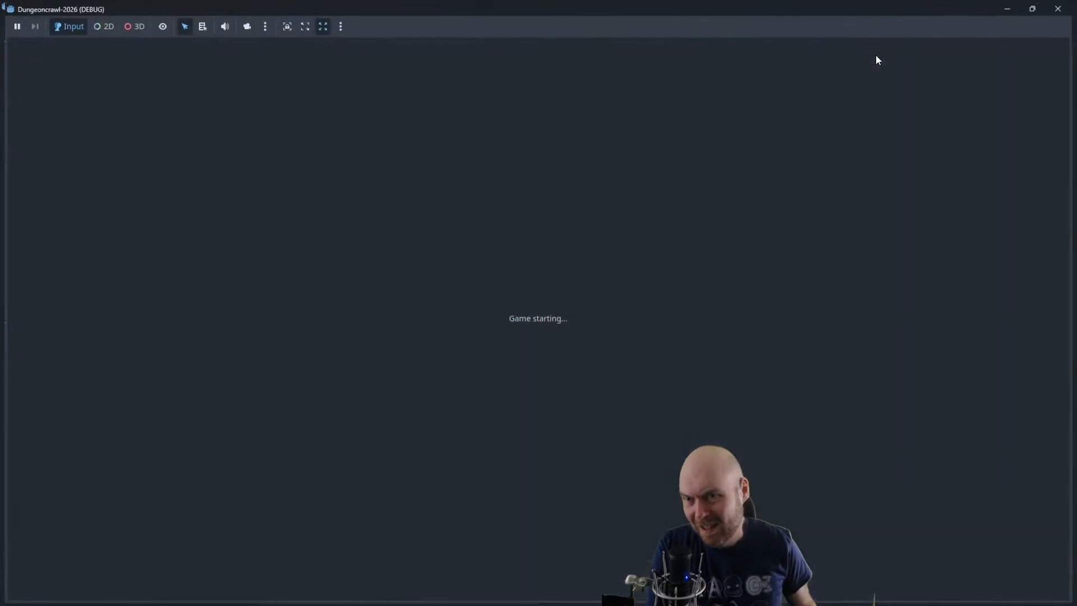
key(a)
key(a)
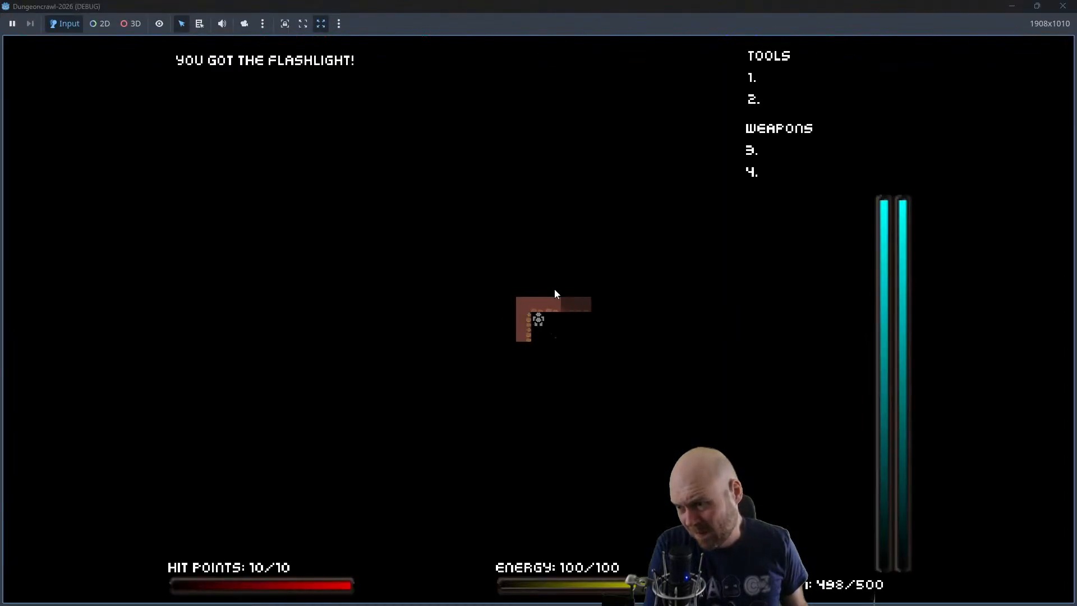
key(s)
key(d)
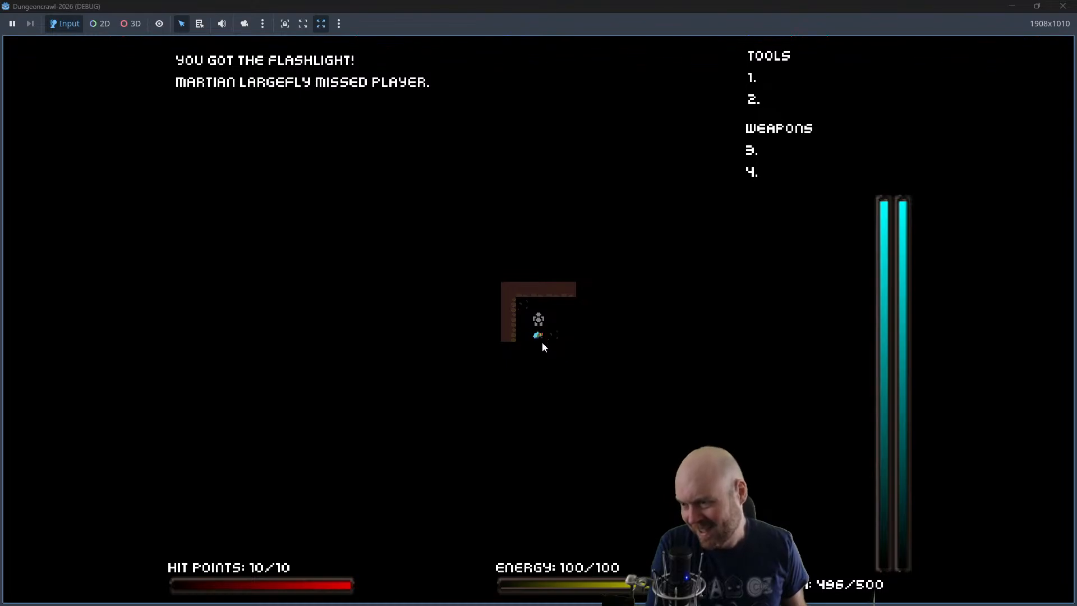
key(s)
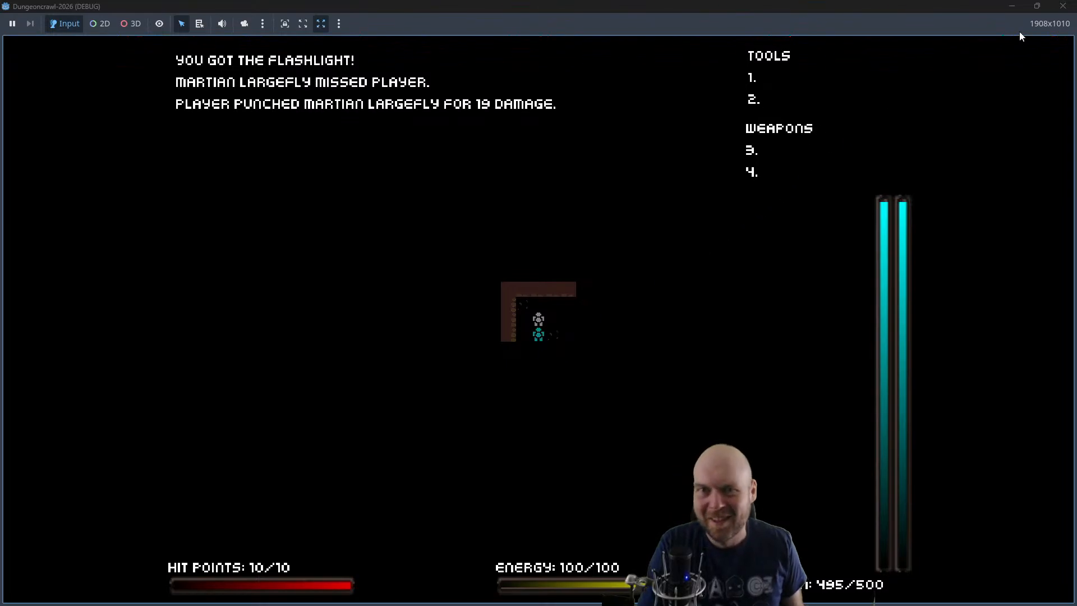
click(1062, 6)
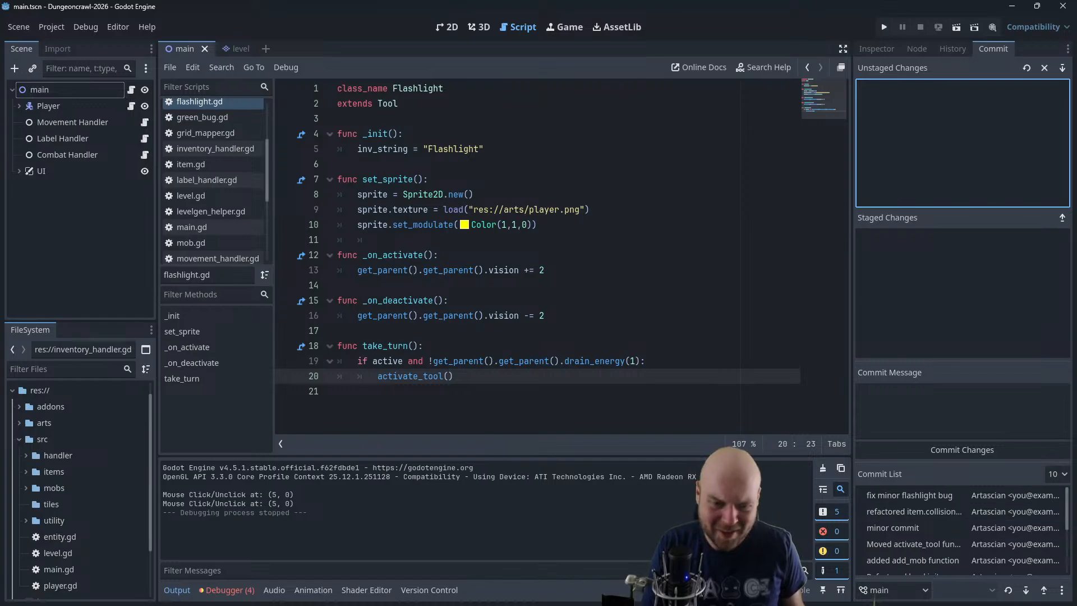
Switch back to GIMP and create a new 32 × 16 px image
key(alt+Tab)
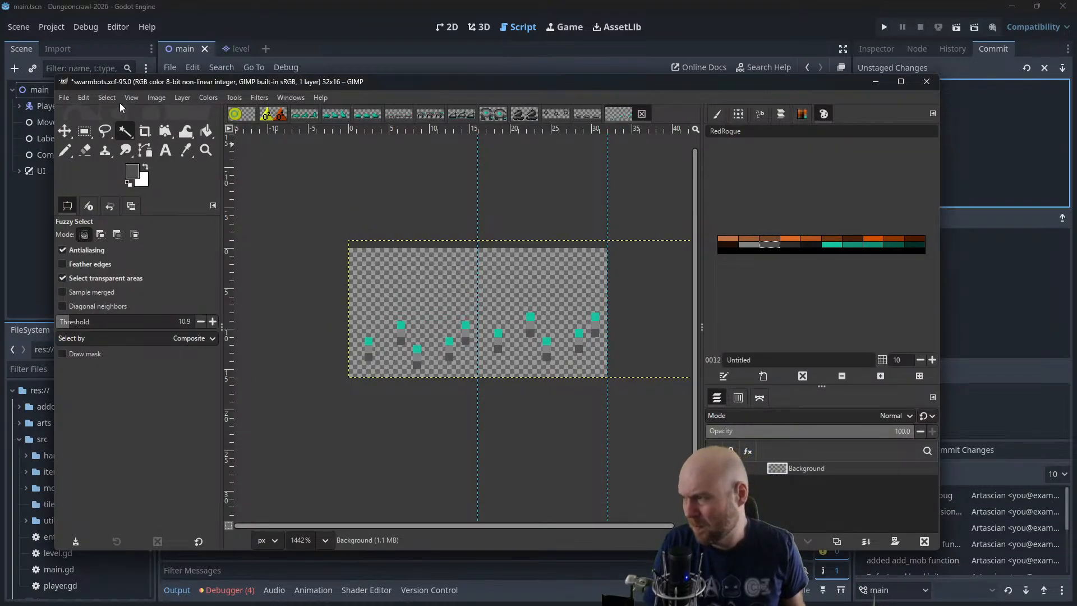
click(64, 97)
click(75, 111)
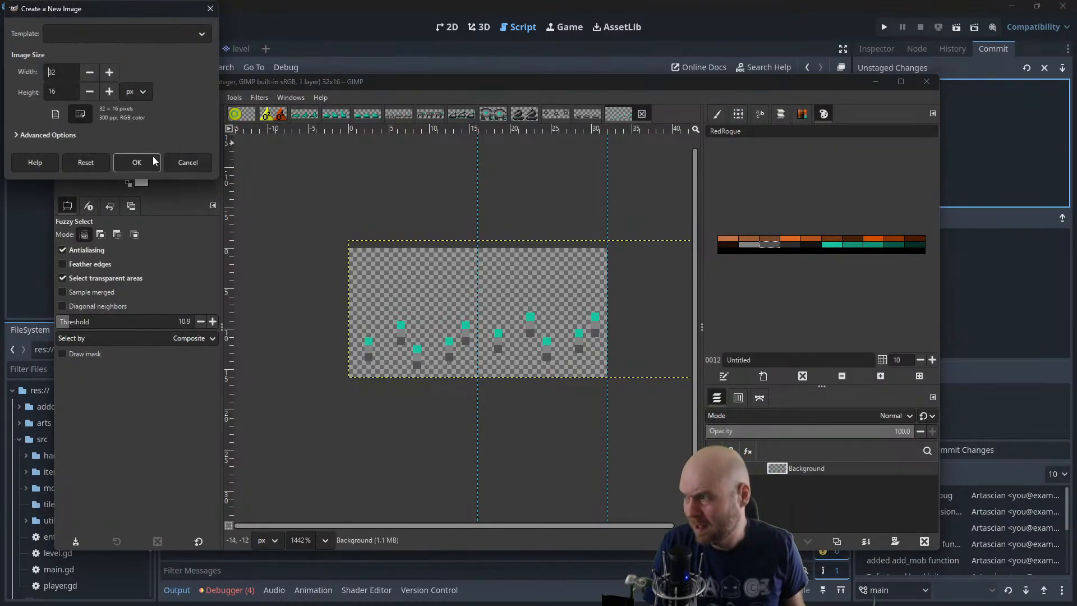
click(137, 162)
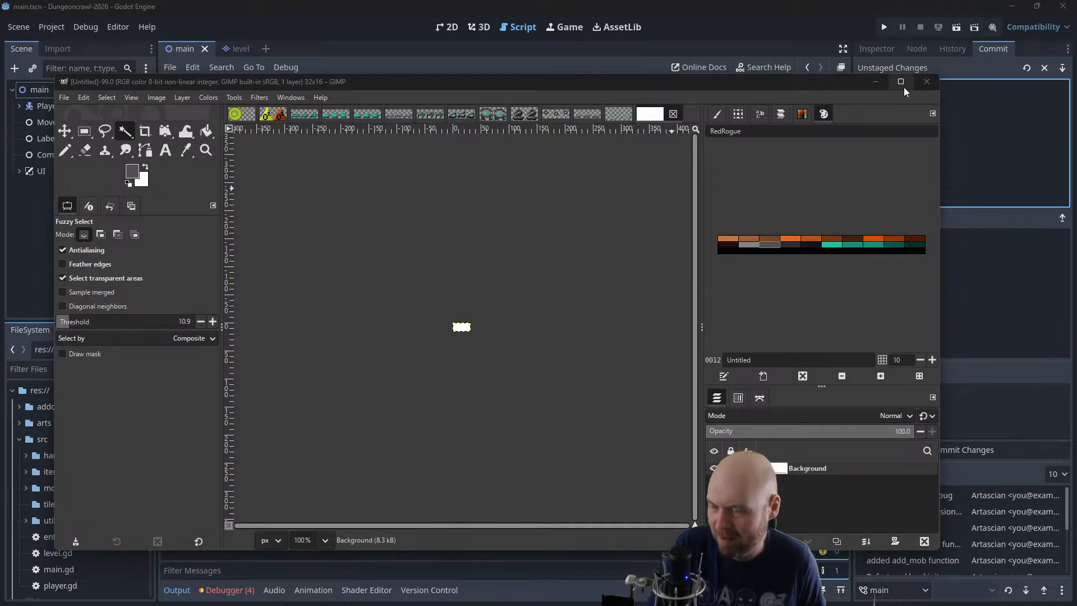
Resize the new image's canvas to a width of 48 px
mouse_move(904, 88)
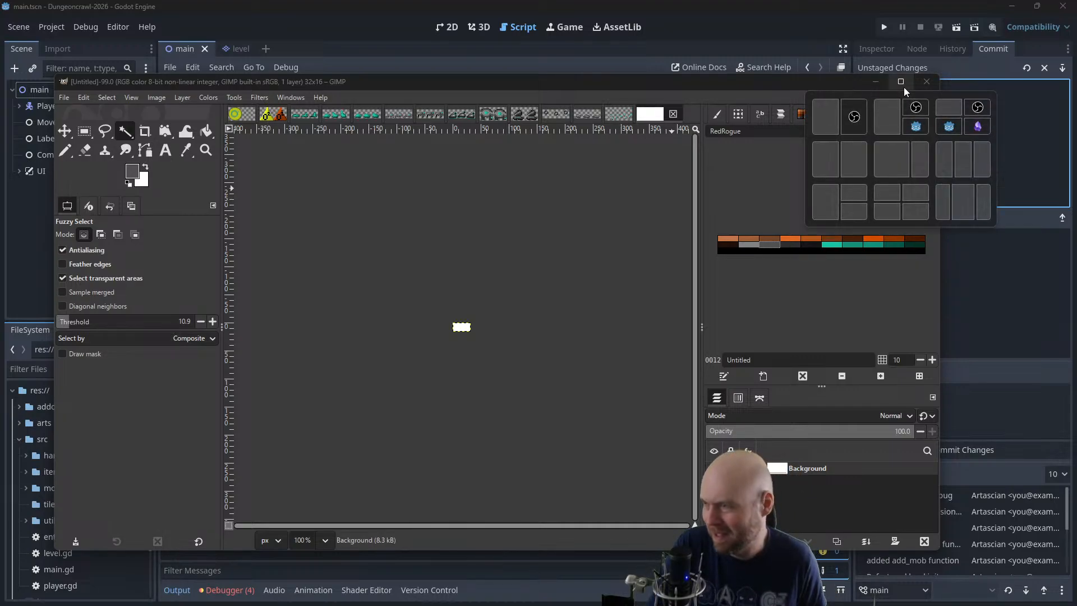
click(157, 99)
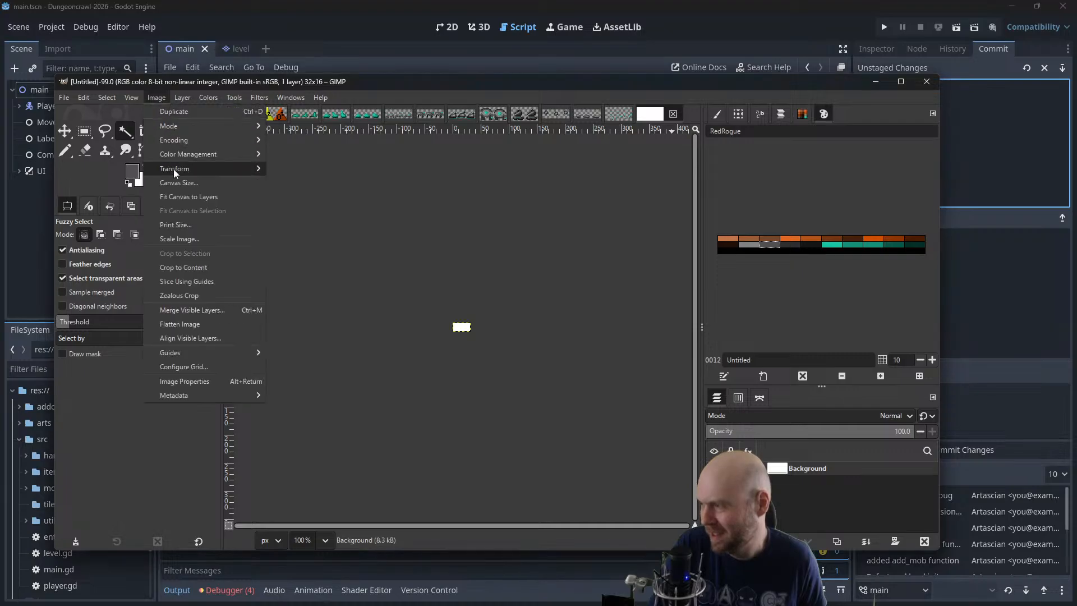
click(185, 183)
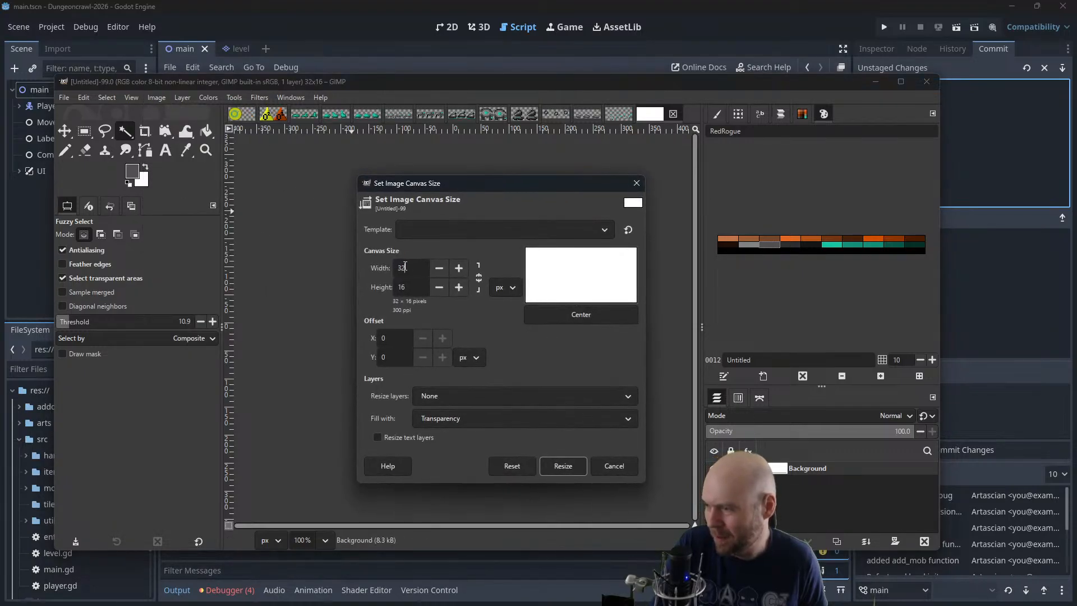
drag(405, 267, 369, 265)
text(48)
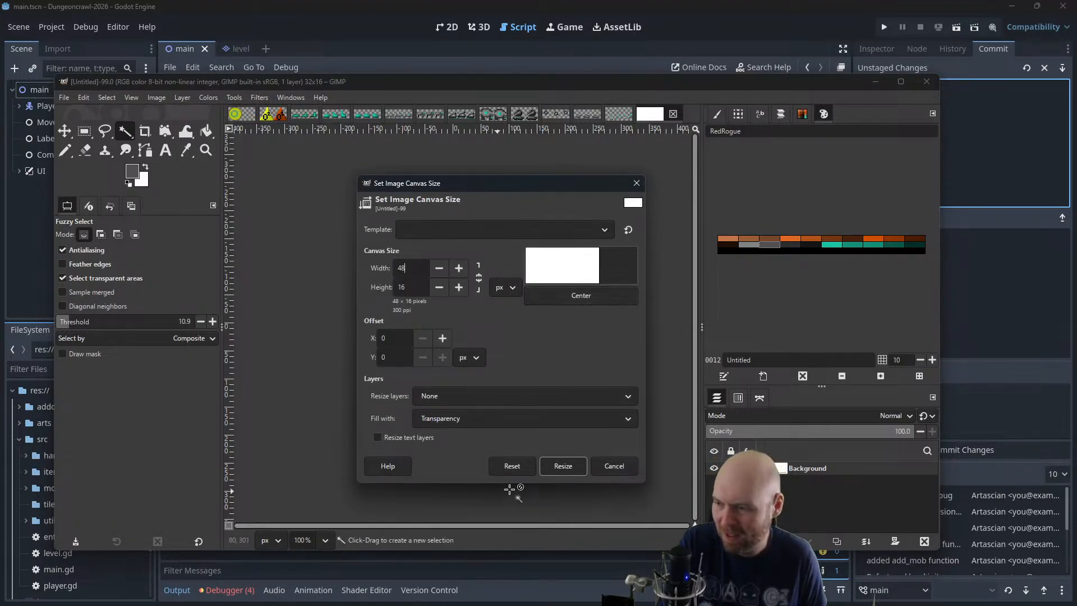
click(554, 465)
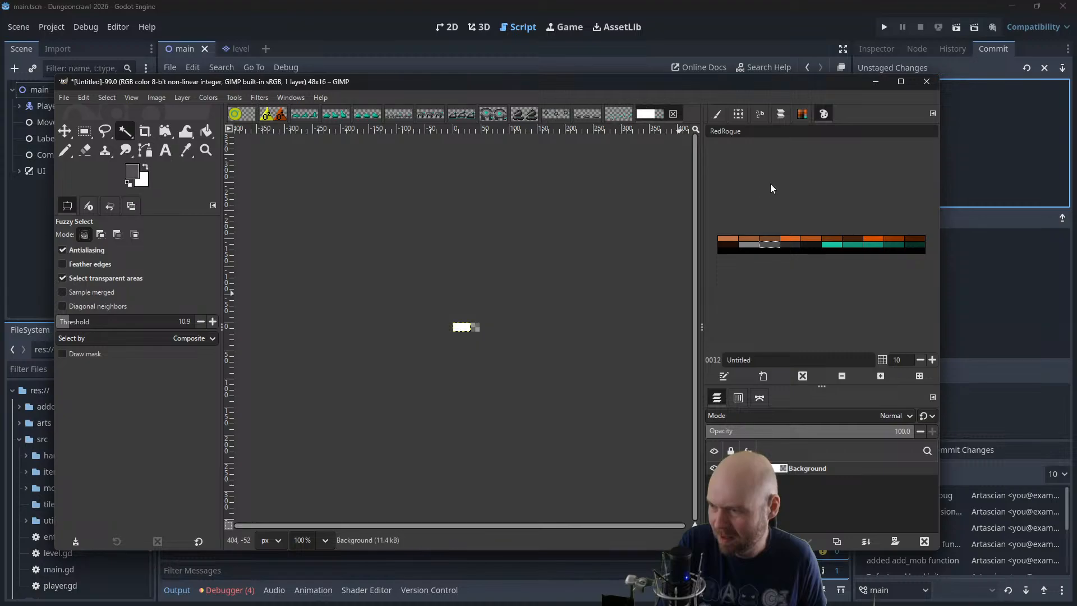
Maximize the window and add an alpha channel to the Background layer
click(900, 82)
click(129, 20)
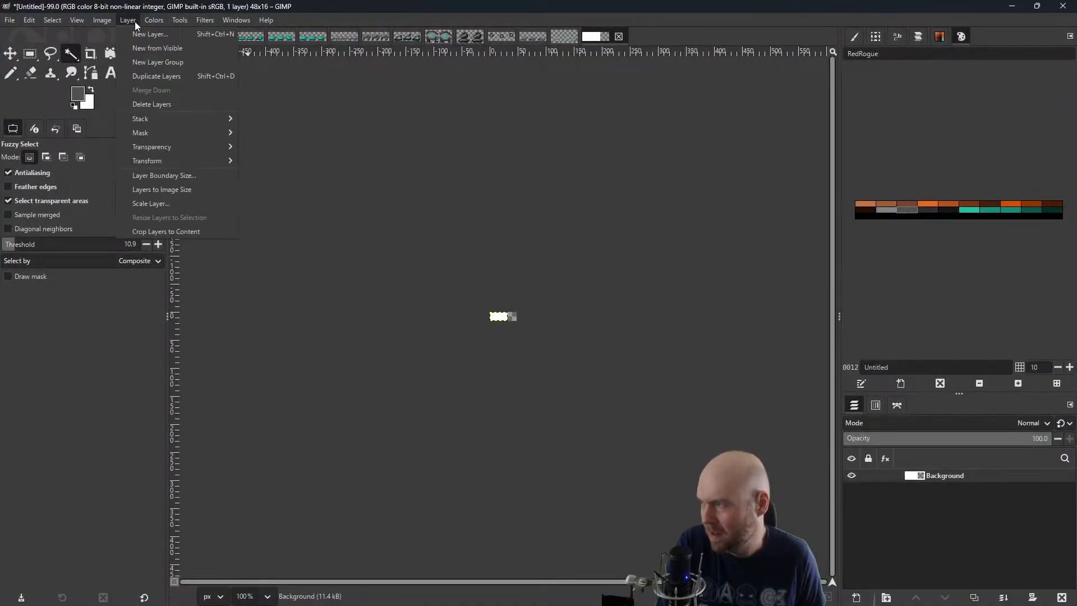
mouse_move(169, 147)
click(268, 148)
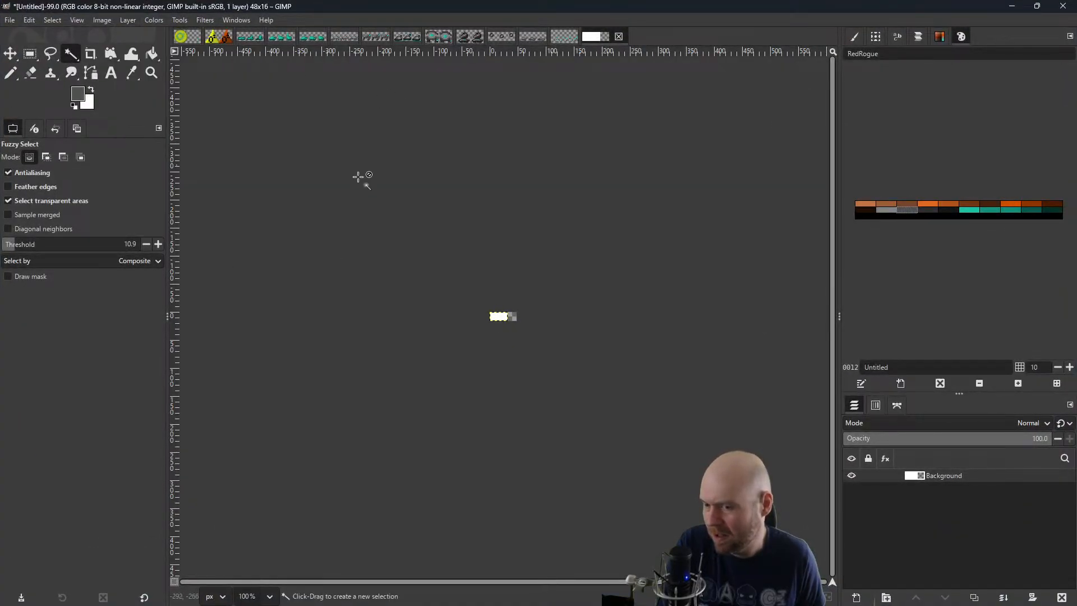
Restore the window to its smaller size and add vertical guides at 16 px and 32 px to divide the sheet into three frames
scroll(491, 293, up, 5)
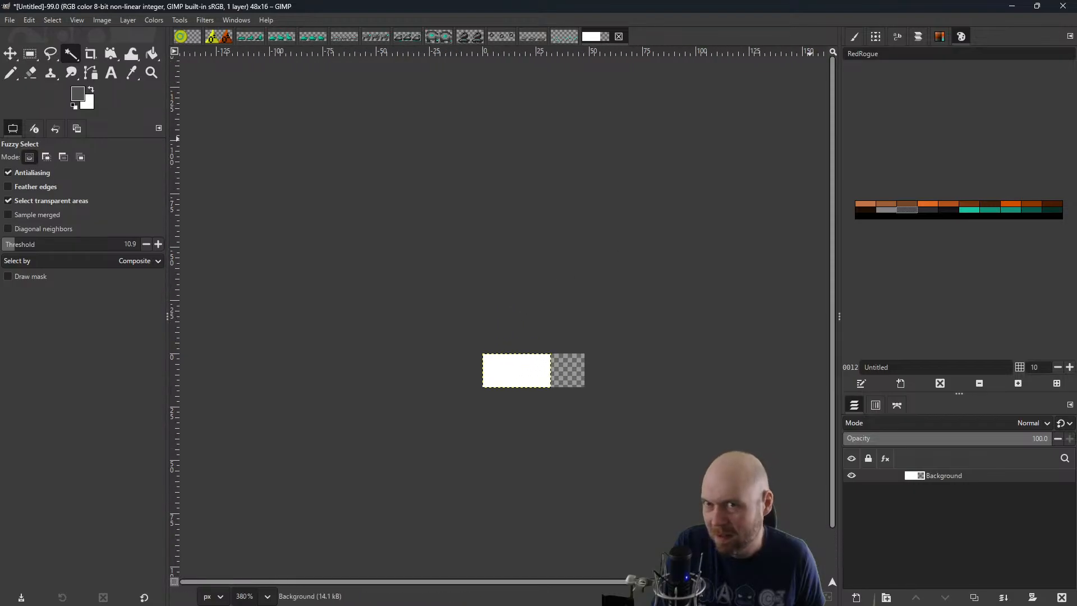
click(1038, 6)
scroll(429, 260, up, 2)
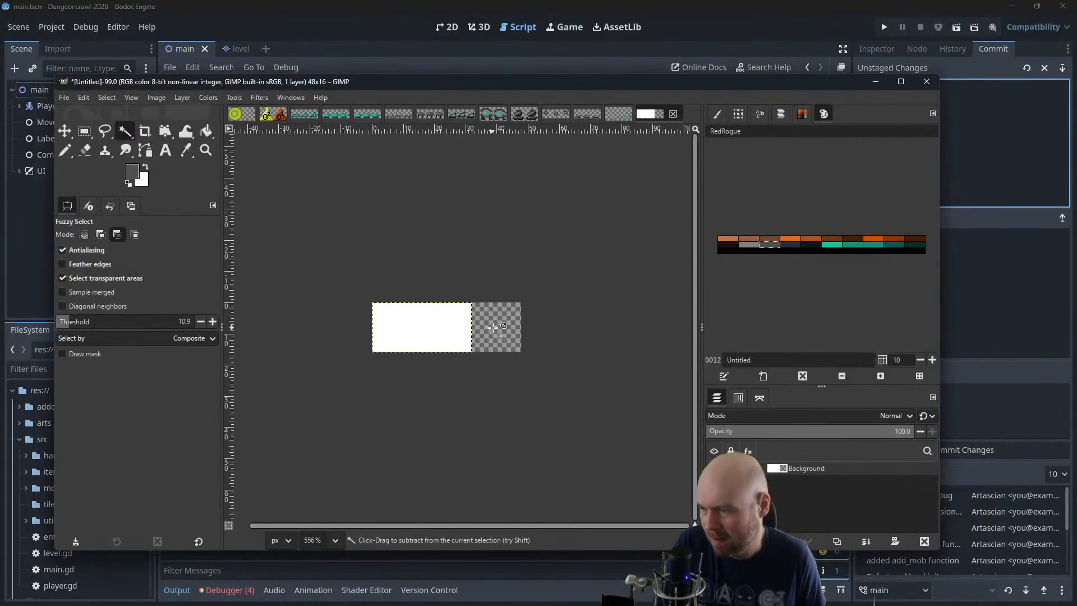
scroll(430, 259, up, 1)
click(166, 101)
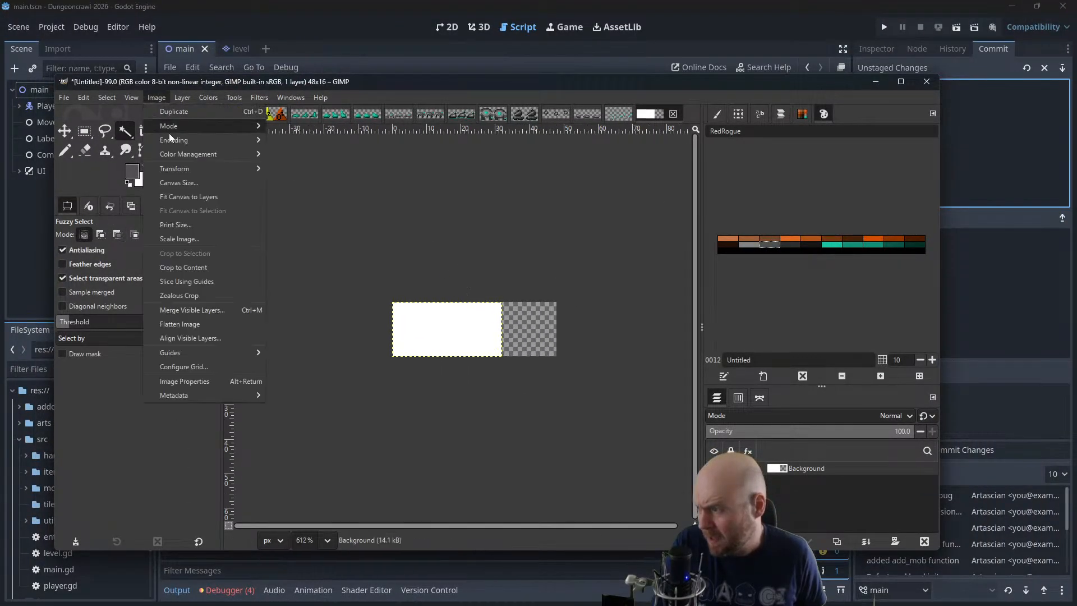
mouse_move(257, 351)
click(294, 366)
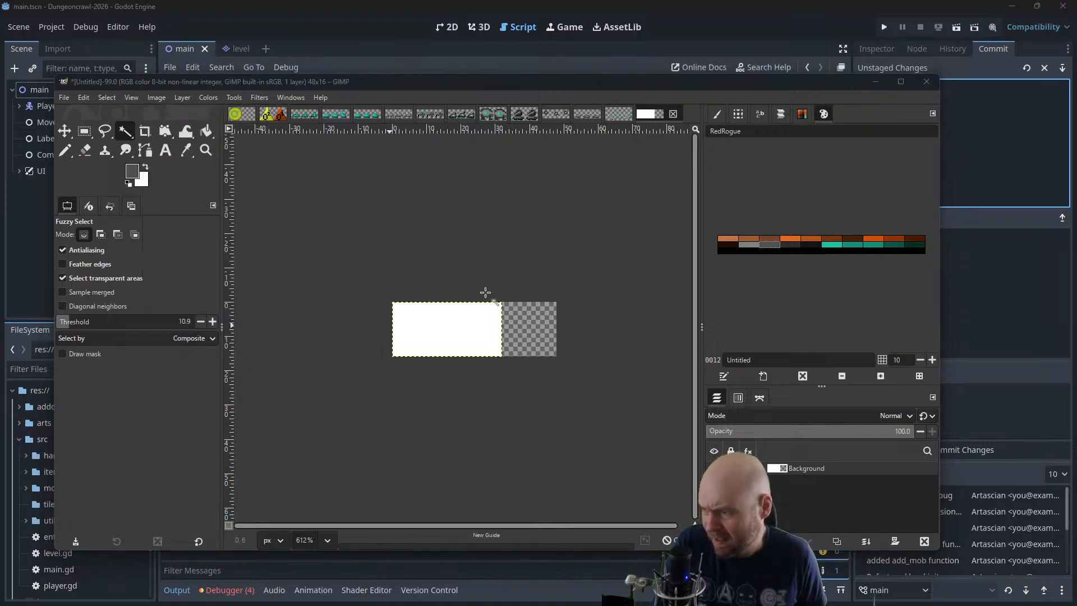
click(162, 100)
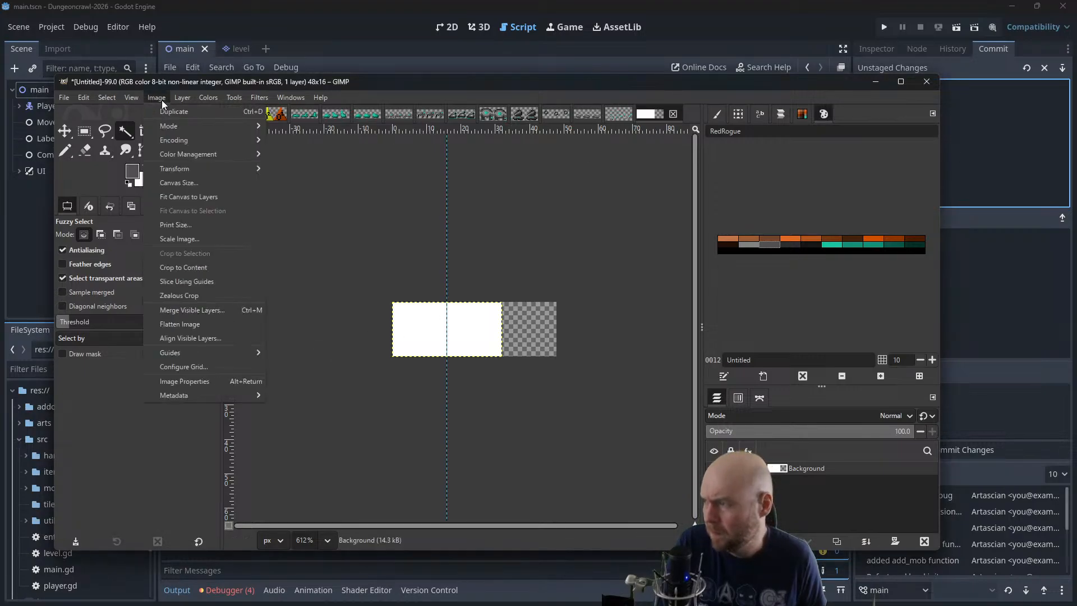
mouse_move(207, 354)
click(298, 369)
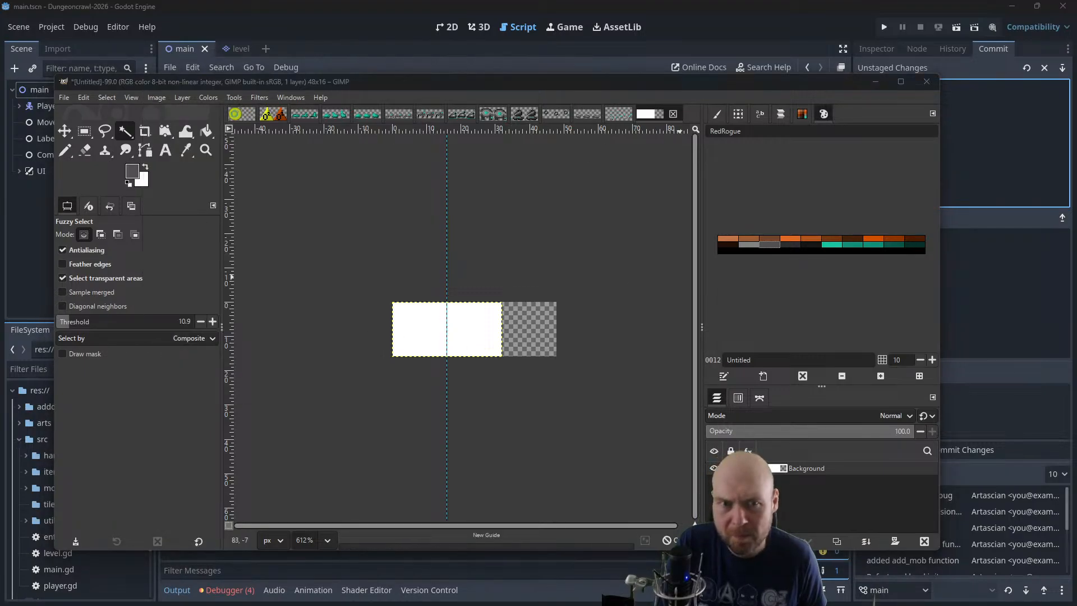
scroll(494, 346, up, 2)
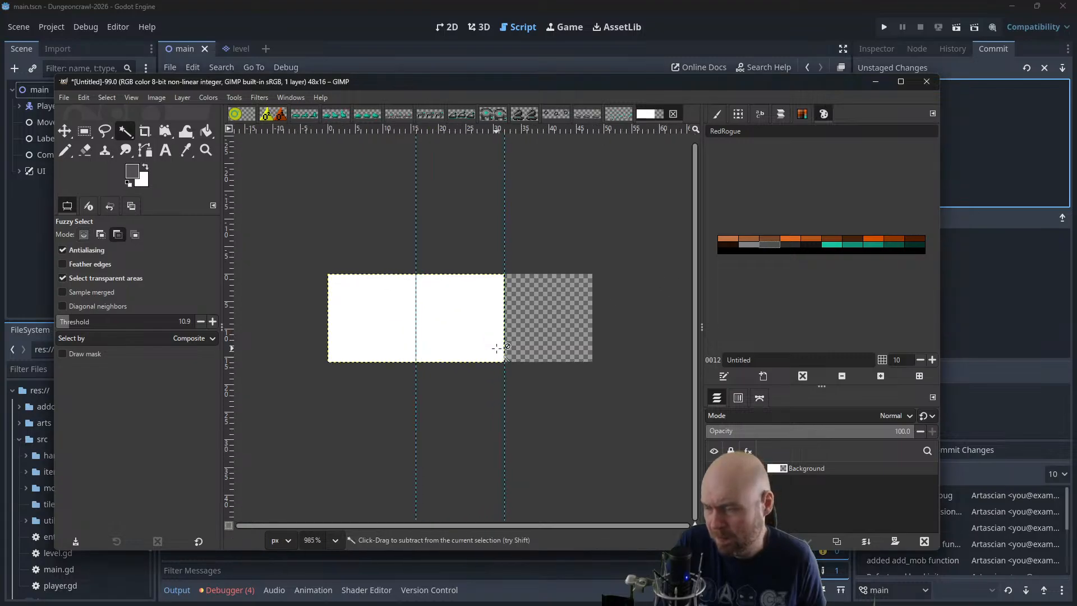
Clear the white fill from the Background layer to leave it transparent
click(206, 131)
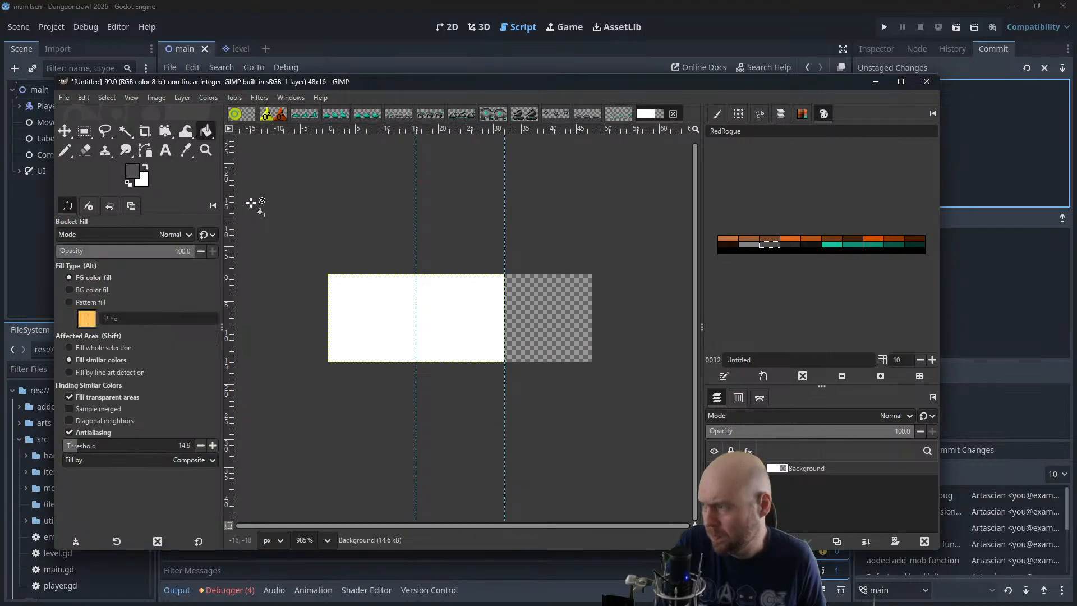
click(125, 130)
key(Delete)
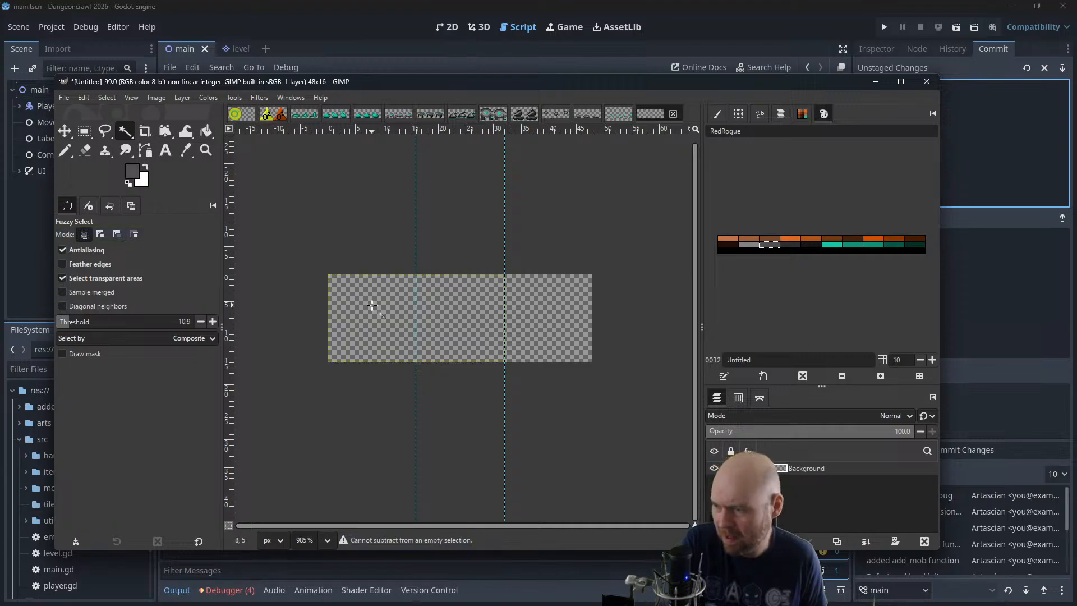
Choose the Pencil with the bright orange from the RedRogue palette for painting the first frame
scroll(433, 315, up, 8)
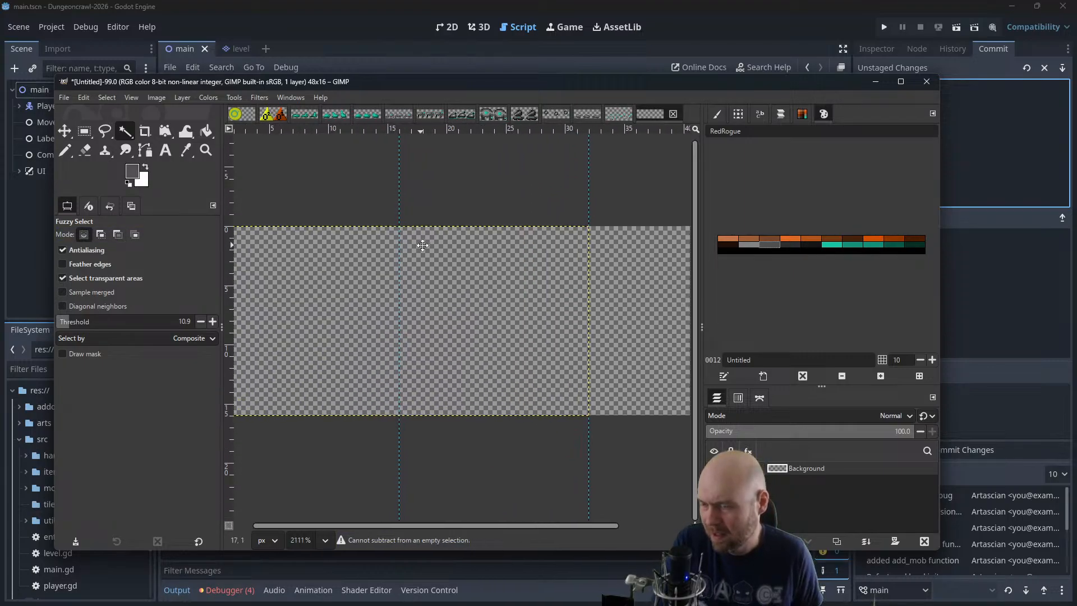
click(782, 241)
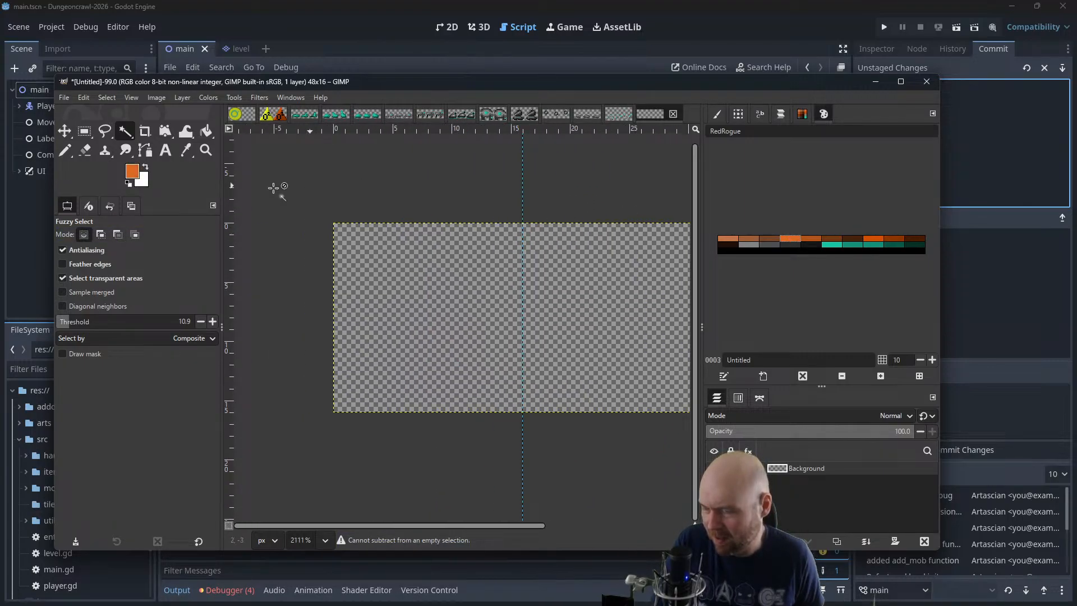
click(64, 151)
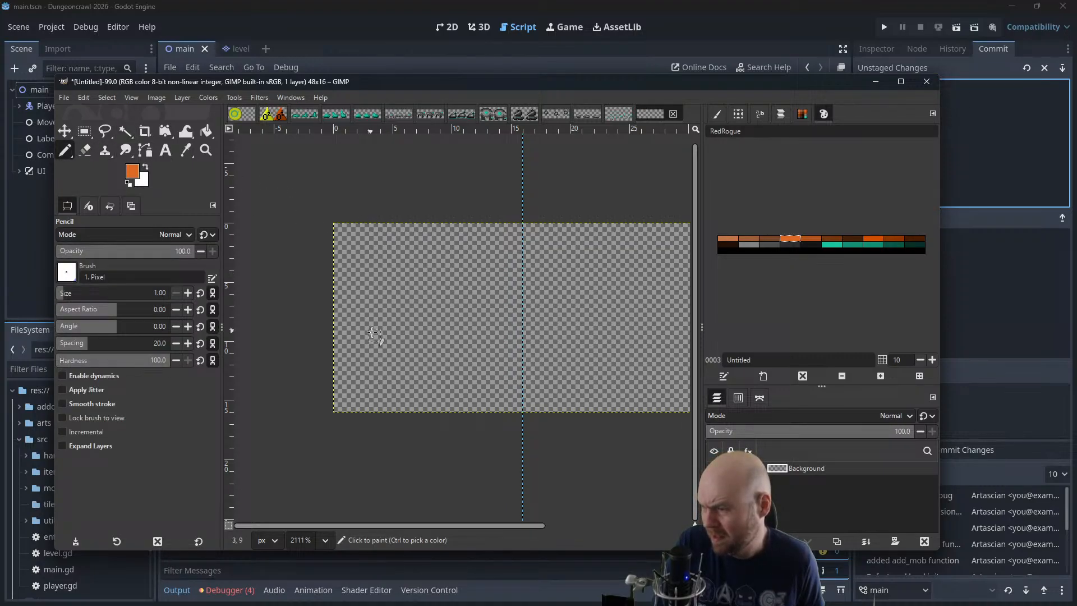
scroll(408, 355, up, 2)
drag(346, 391, 364, 391)
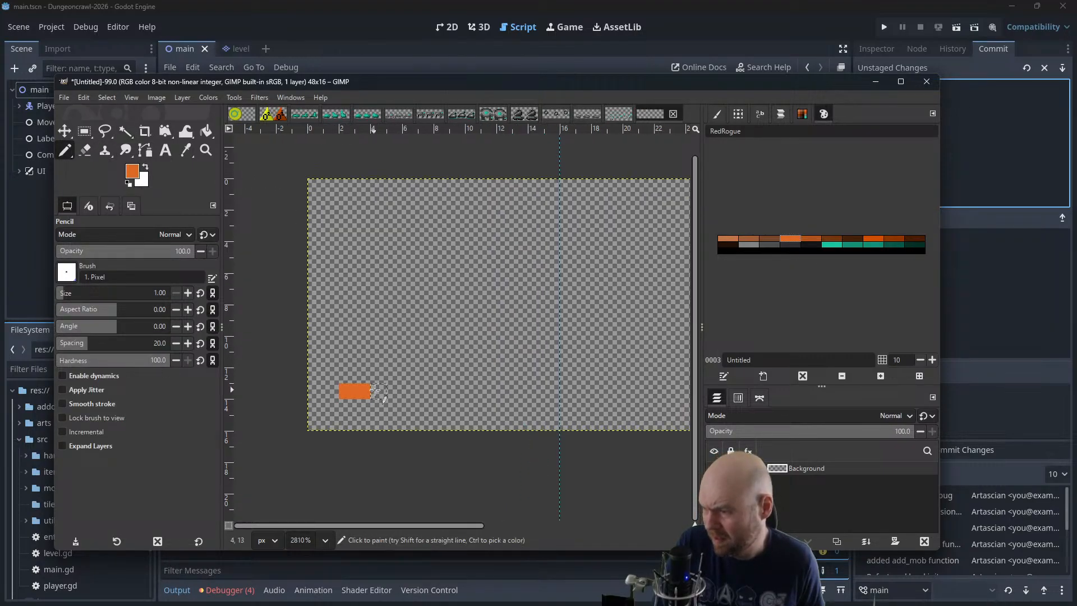
key(ctrl+z)
key(ctrl+z)
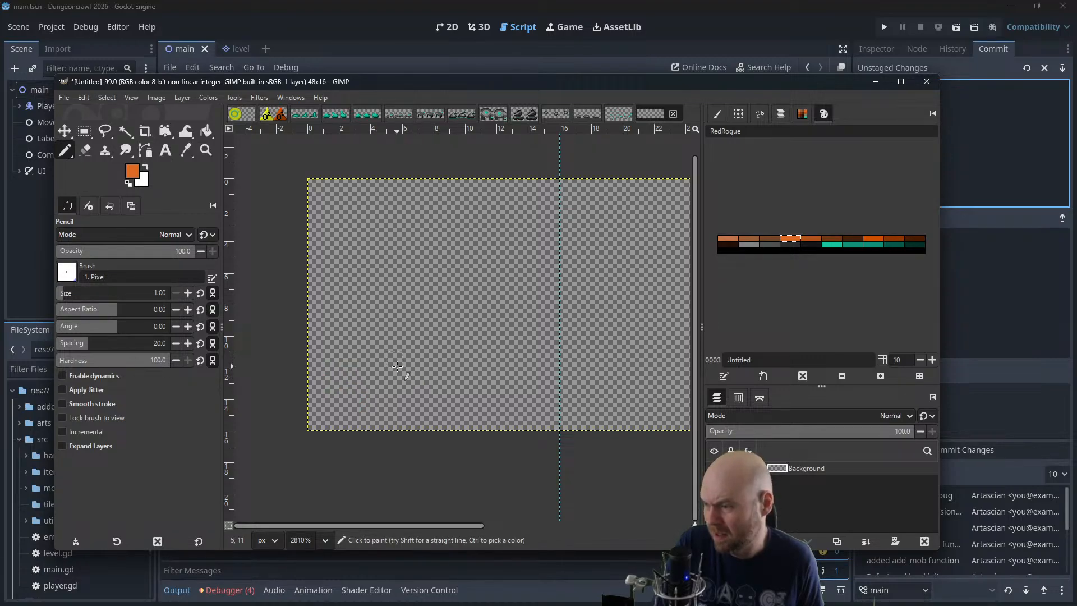
Paint a four-pixel-wide orange bar low in the first frame with three two-pixel-tall legs beneath it
drag(394, 363, 442, 363)
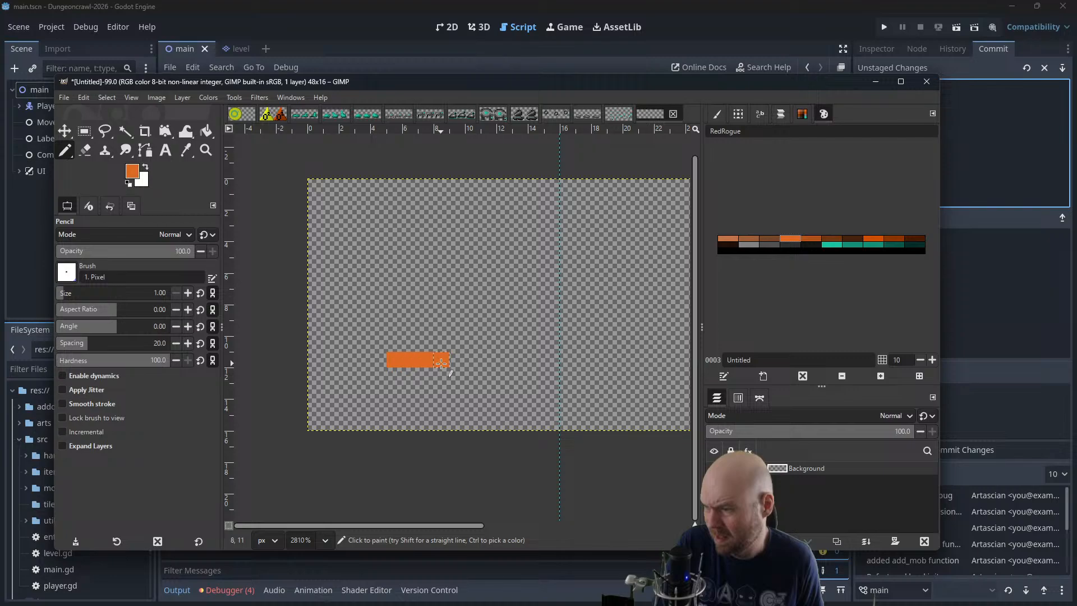
click(383, 378)
key(ctrl+z)
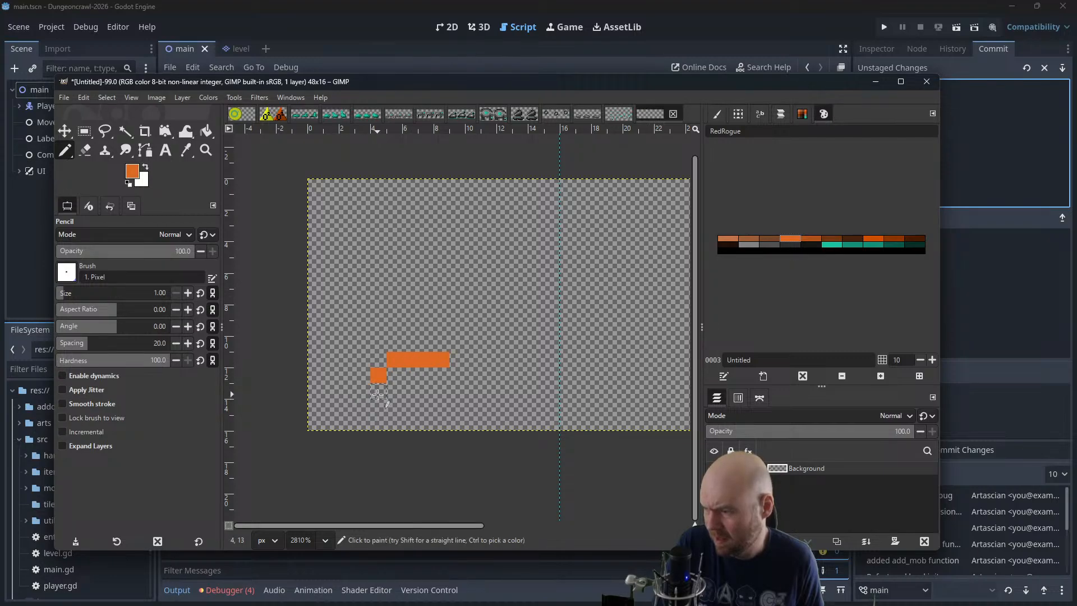
click(379, 395)
click(408, 391)
drag(458, 374, 461, 390)
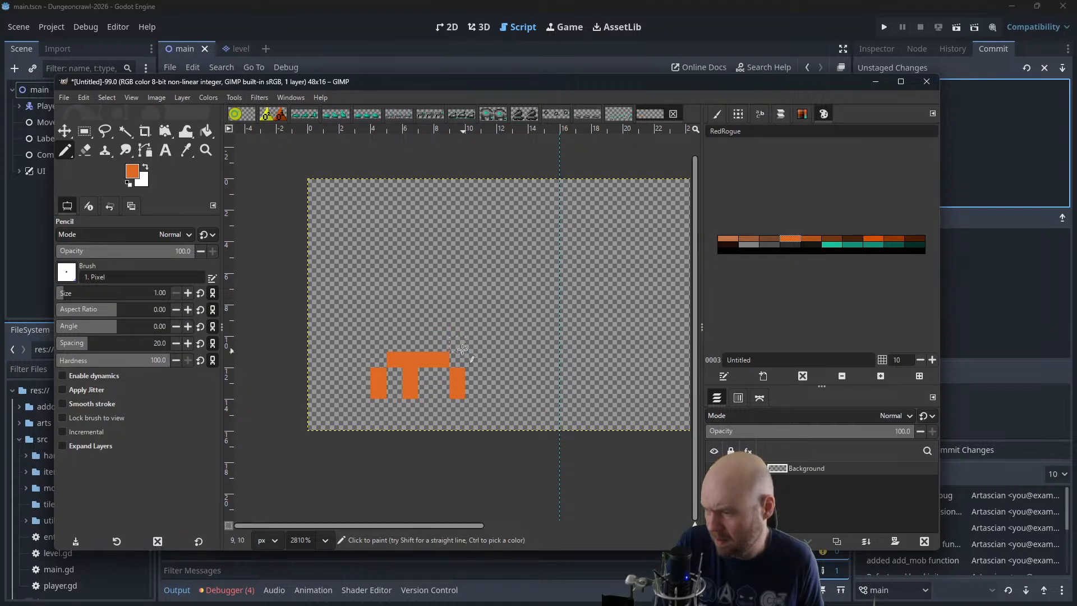
Repaint the creature in darker orange, widen its middle section to two pixels, and add arms bending up and outward on both sides
click(811, 239)
mouse_move(402, 355)
mouse_down()
mouse_move(439, 359)
mouse_move(418, 371)
mouse_move(415, 390)
mouse_move(393, 387)
mouse_up()
mouse_move(457, 380)
mouse_down()
mouse_move(458, 394)
mouse_move(427, 387)
mouse_move(425, 398)
mouse_up()
drag(378, 344, 363, 328)
drag(451, 344, 473, 328)
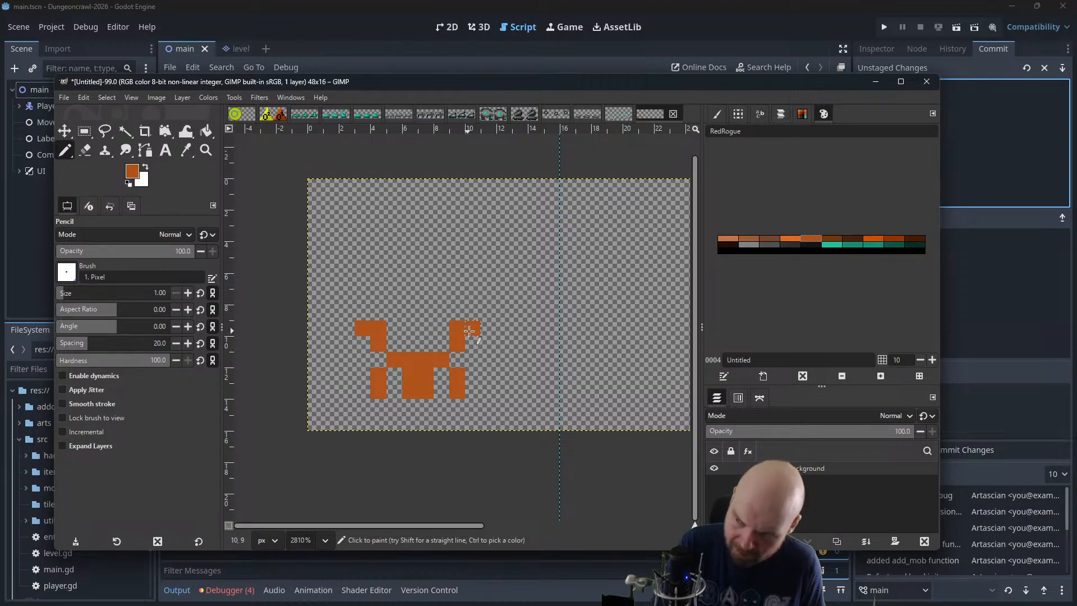
Add paired claw-tip pixels above each arm in the same darker orange
click(356, 312)
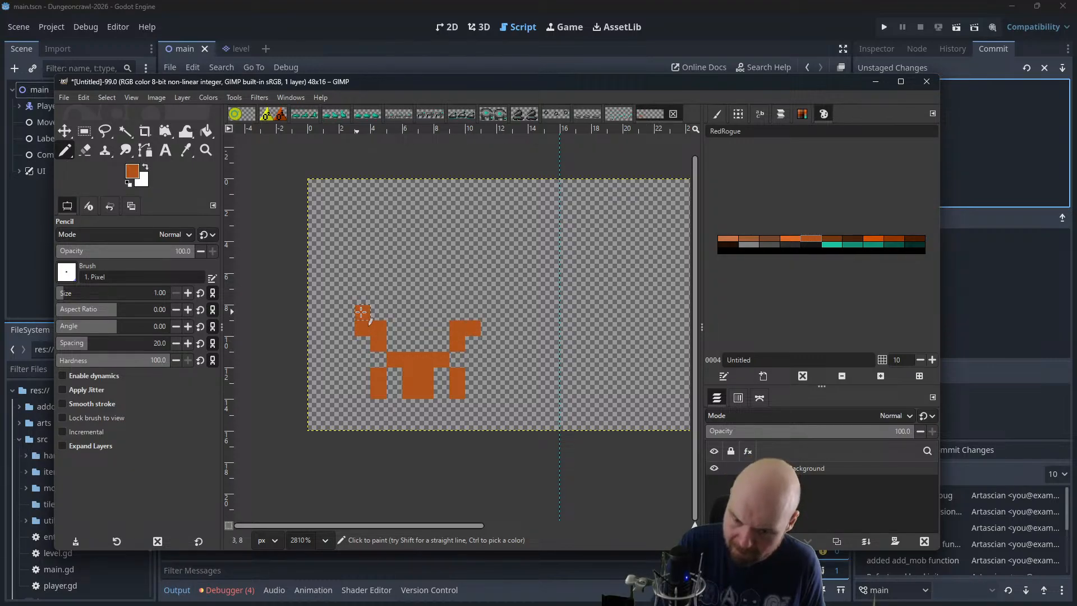
click(395, 312)
click(448, 313)
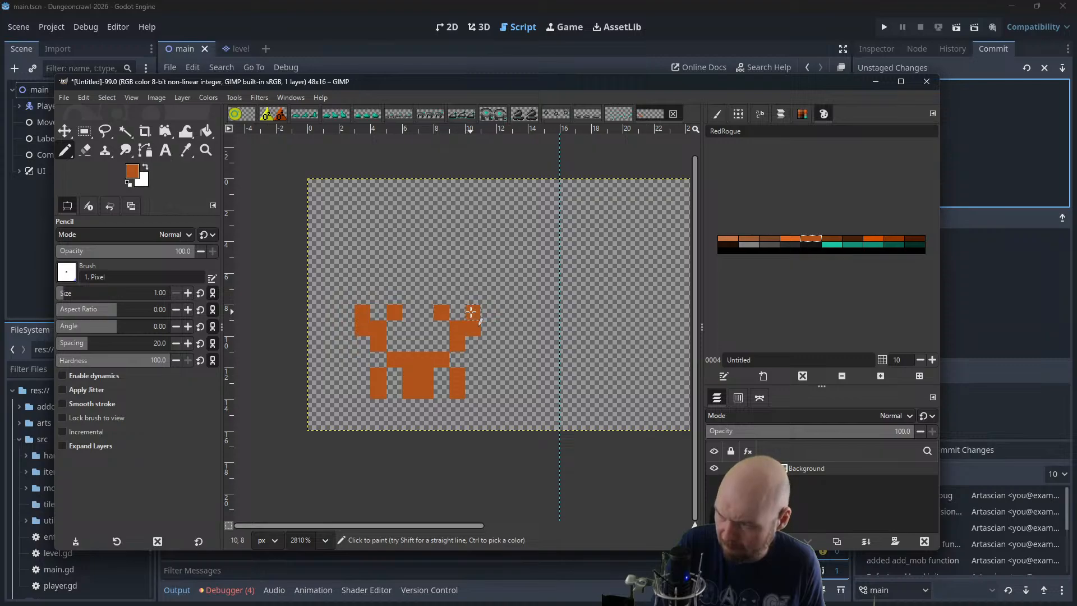
ctrl+scroll(490, 260, down, 4)
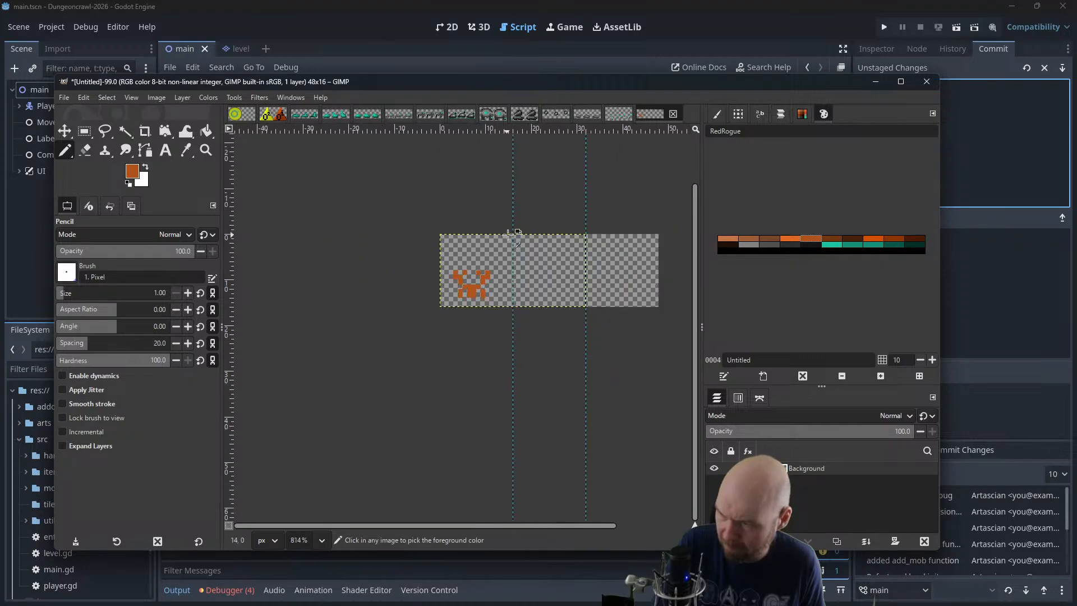
ctrl+scroll(507, 235, down, 3)
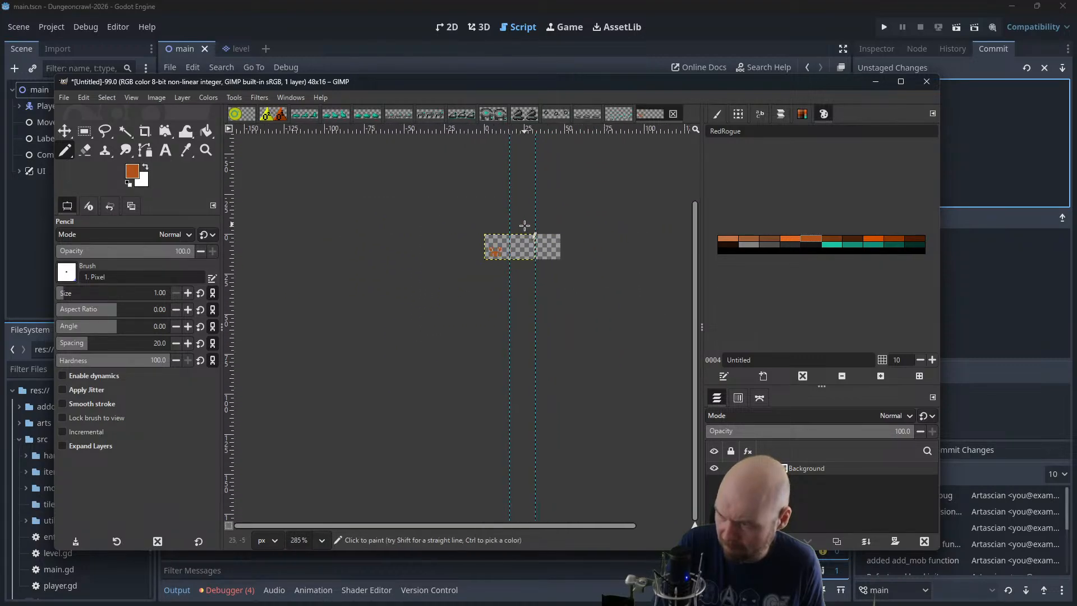
Shade the creature's outer legs and lower middle section with the dark brown palette colour
ctrl+scroll(518, 287, up, 3)
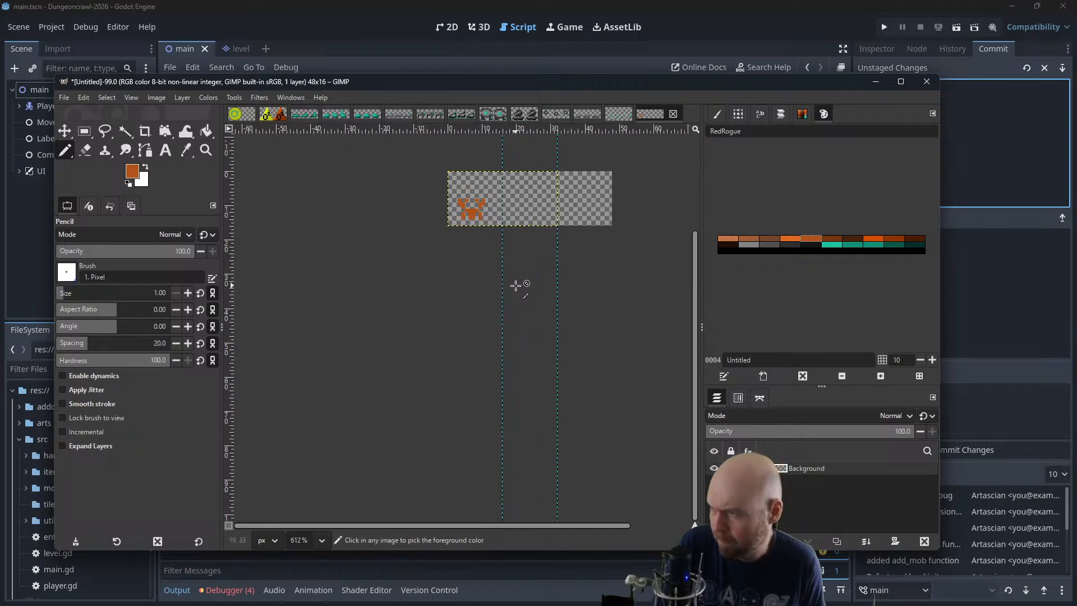
ctrl+scroll(545, 255, up, 3)
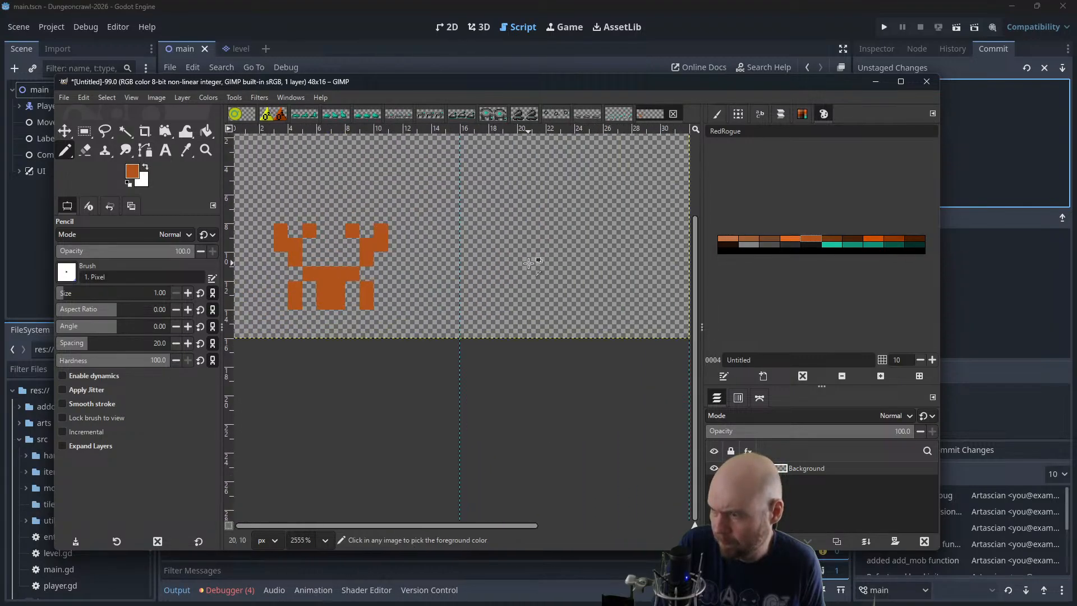
click(832, 238)
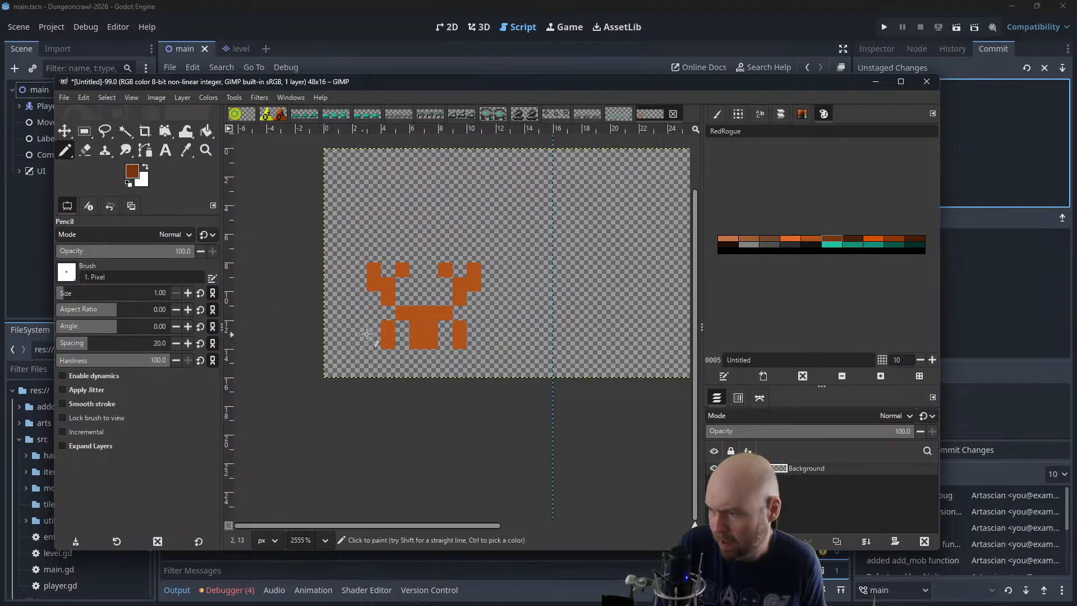
mouse_move(385, 328)
mouse_down()
mouse_move(387, 343)
mouse_move(417, 340)
mouse_up()
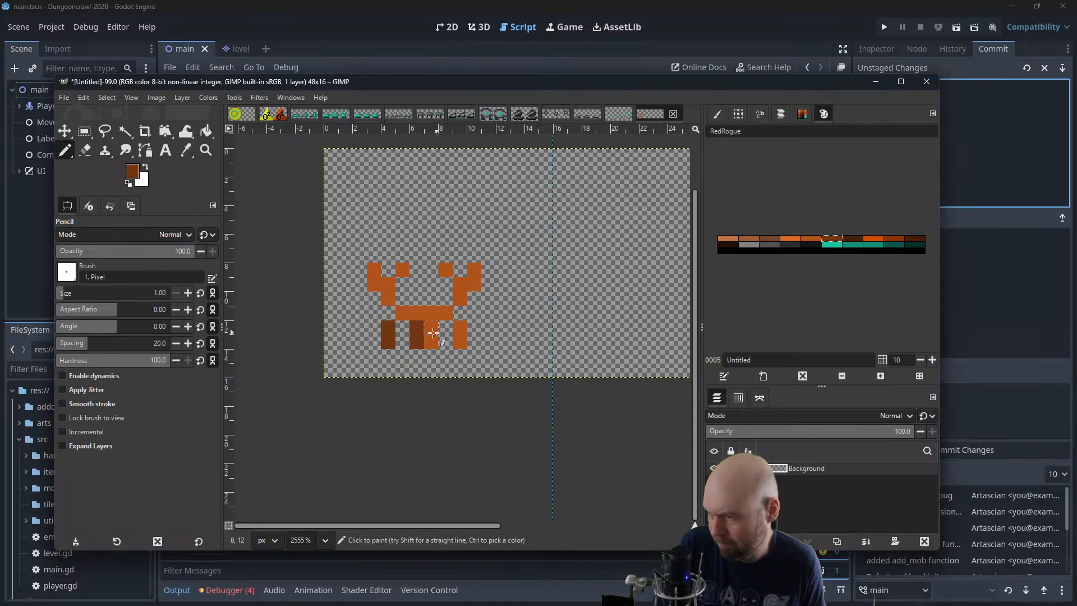
mouse_move(430, 327)
mouse_down()
mouse_move(431, 342)
mouse_move(463, 338)
mouse_up()
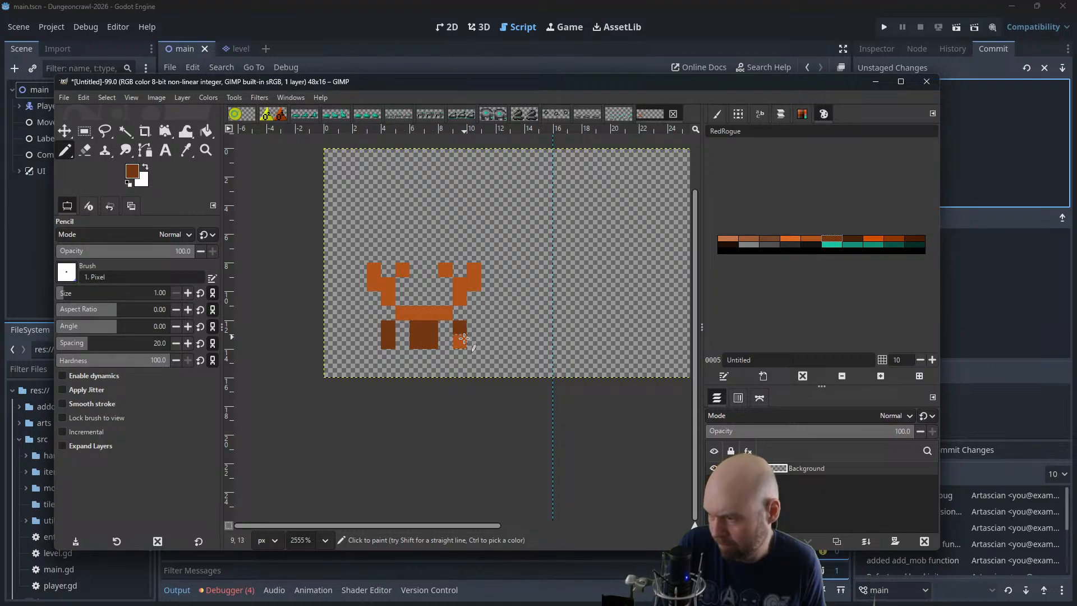
Add a two-pixel-wide bump on top of the body in the darker orange
click(816, 244)
click(416, 298)
click(432, 298)
Highlight the top of the body, its left edge and the left side of each claw with bright orange
click(791, 243)
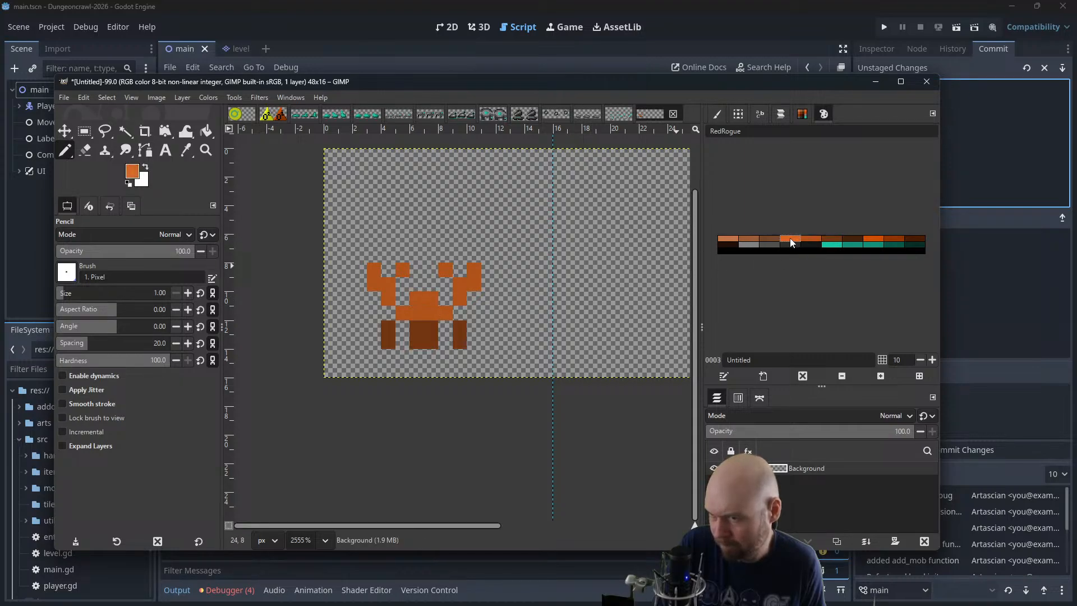
drag(401, 313, 434, 298)
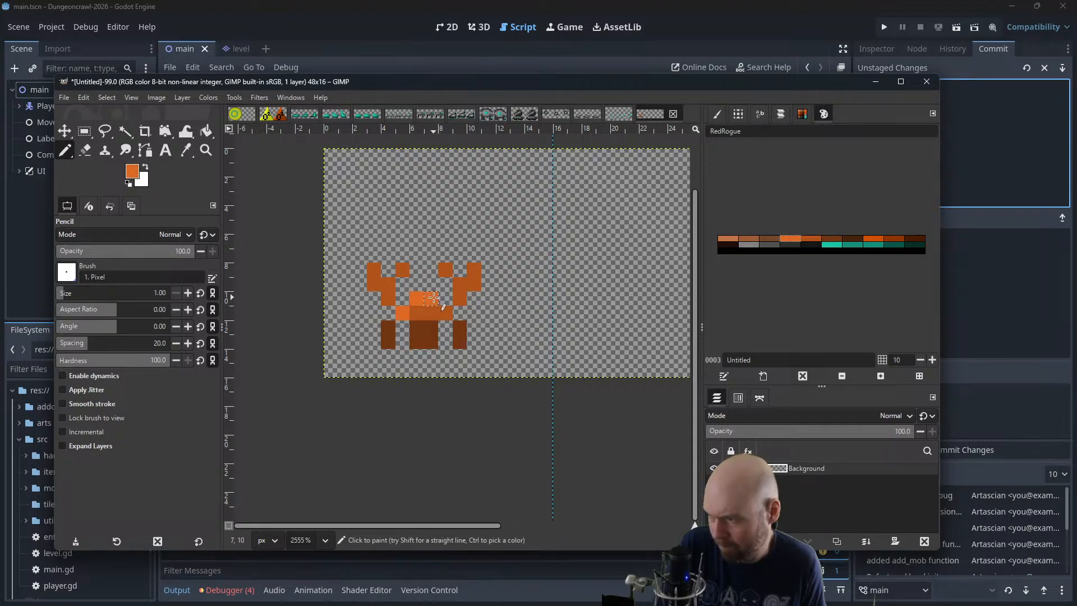
click(378, 274)
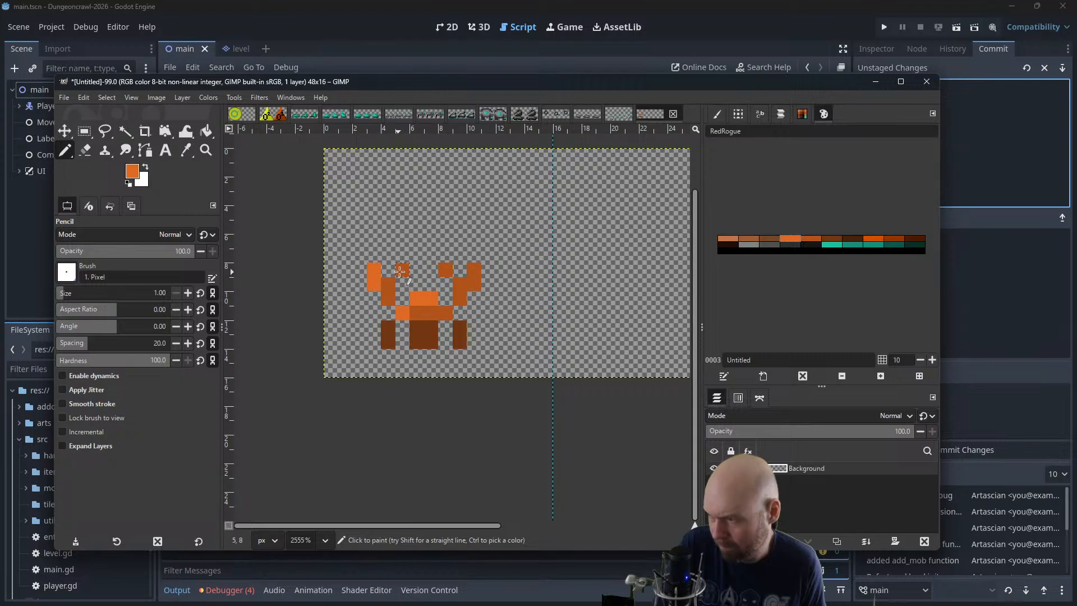
click(447, 270)
scroll(455, 272, down, 4)
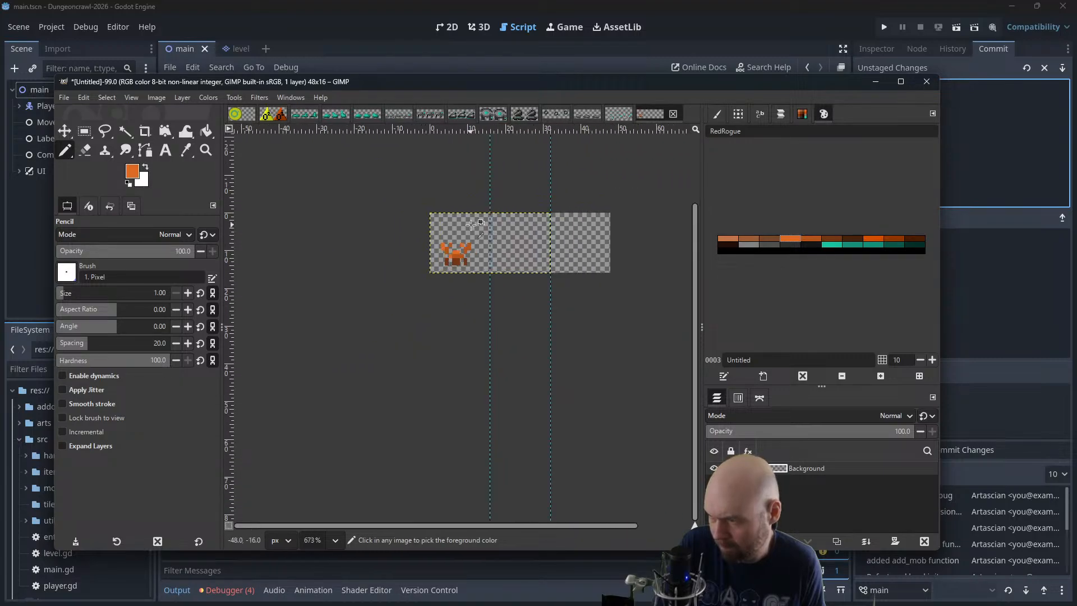
scroll(471, 225, down, 2)
Fill the gap between the claws with dark brown and thicken both claws with extra pixels on their outer sides and tips
scroll(486, 189, up, 2)
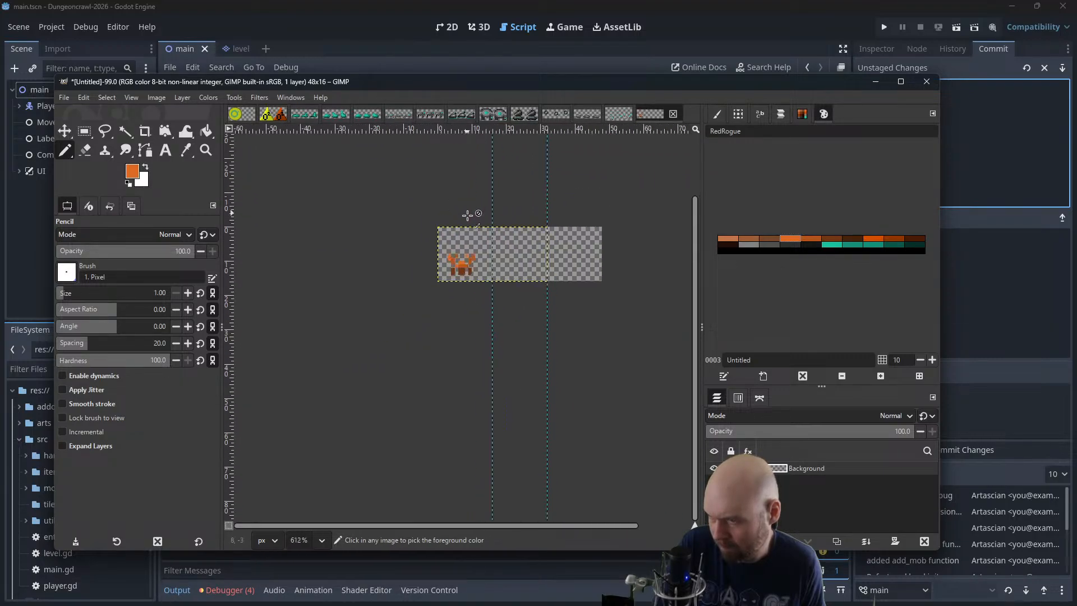
scroll(469, 219, up, 3)
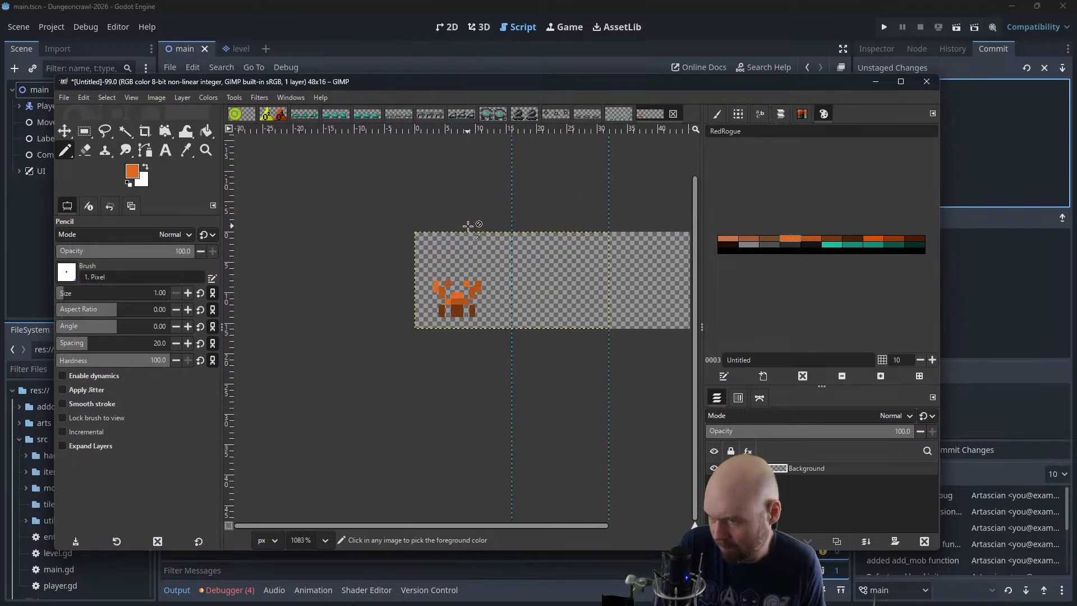
click(830, 239)
scroll(408, 371, down, 1)
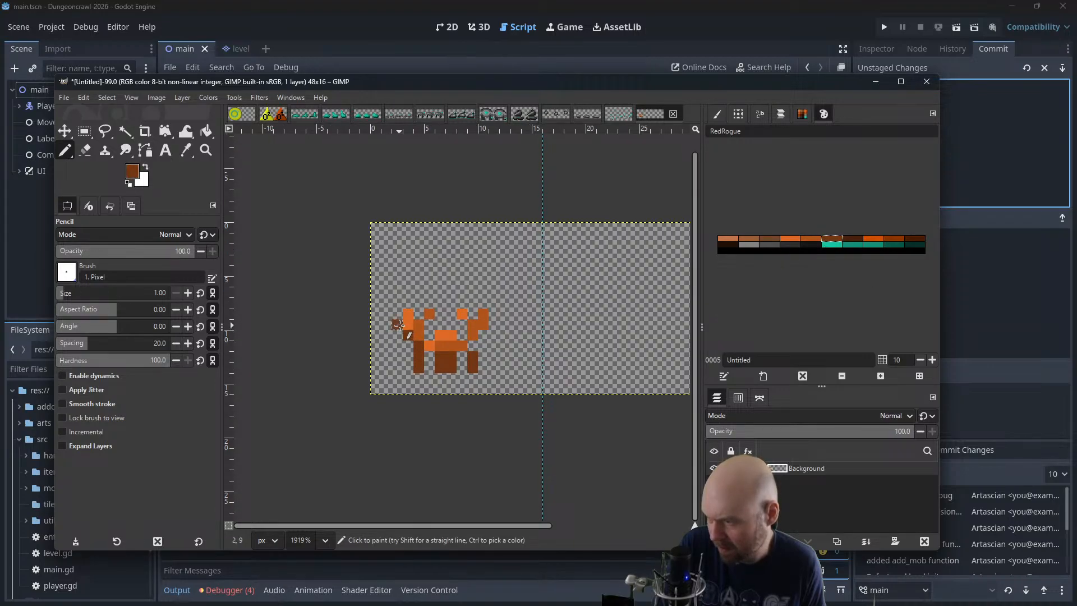
mouse_move(398, 325)
mouse_down()
mouse_move(410, 301)
mouse_move(441, 314)
mouse_move(429, 335)
mouse_move(460, 331)
mouse_up()
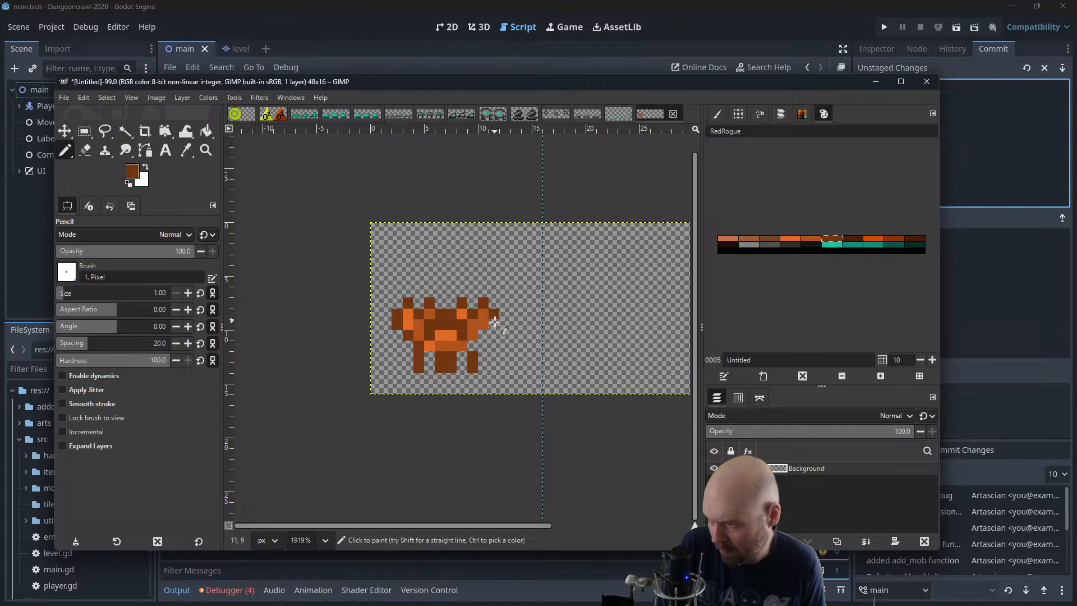
ctrl+scroll(495, 275, down, 4)
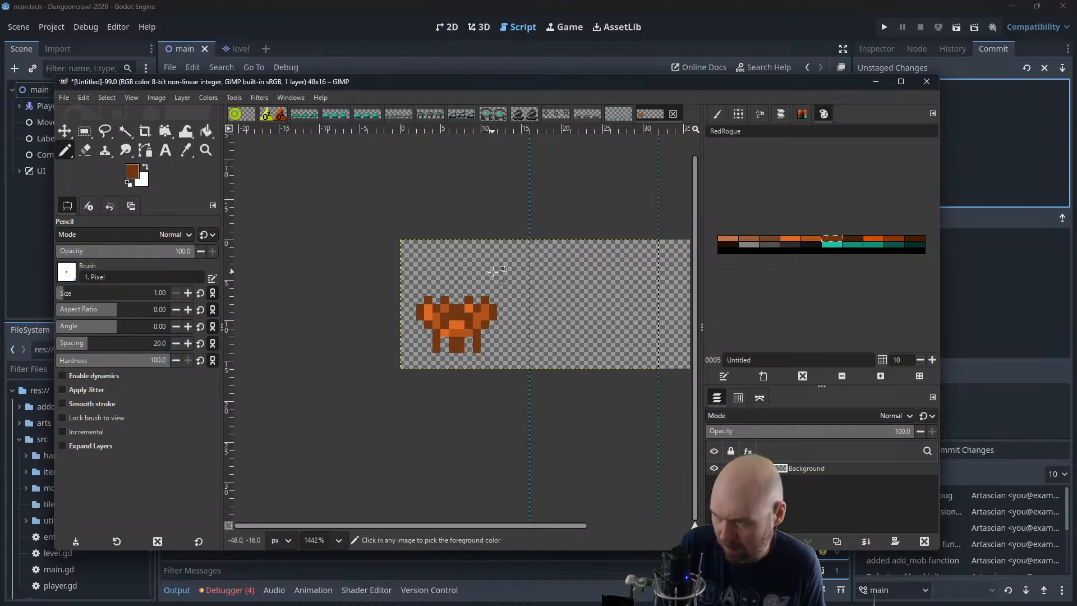
Recolour the tops of the creature's legs with the darker orange palette colour
ctrl+scroll(498, 259, down, 5)
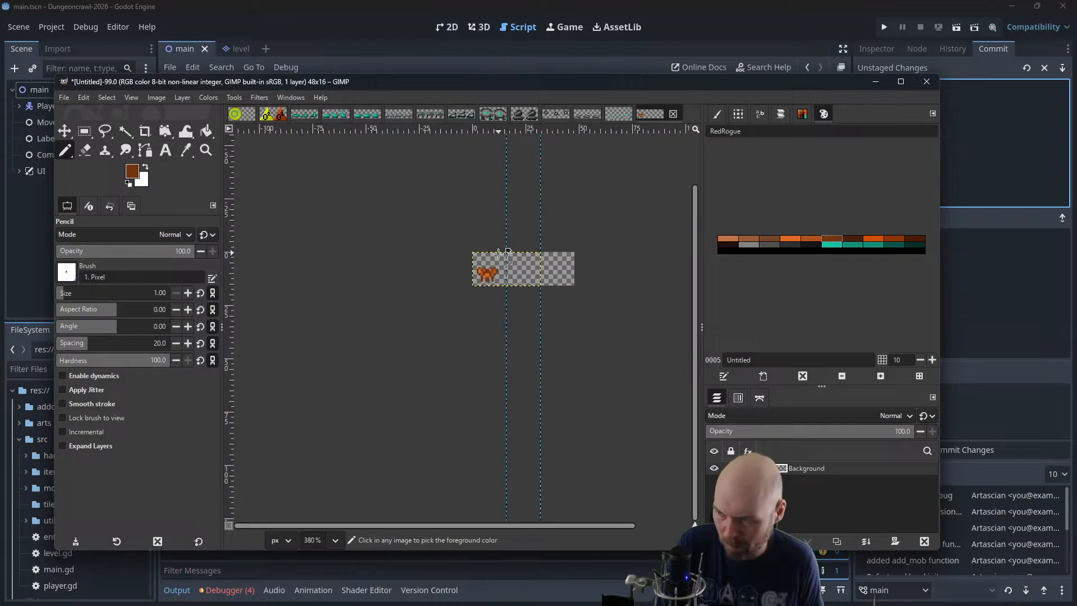
ctrl+scroll(498, 253, up, 2)
ctrl+scroll(499, 253, up, 10)
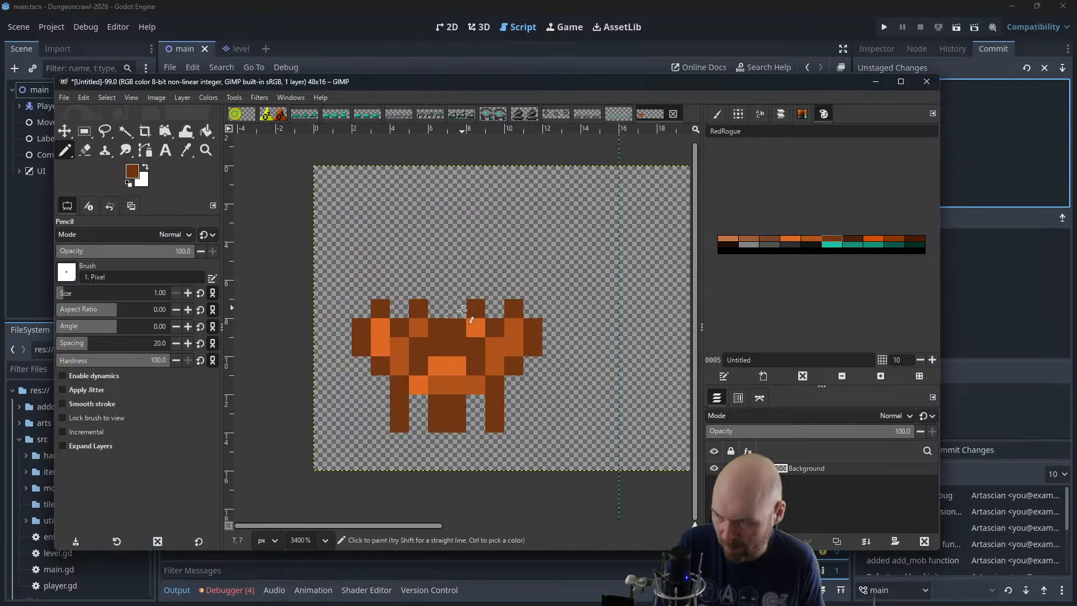
click(811, 238)
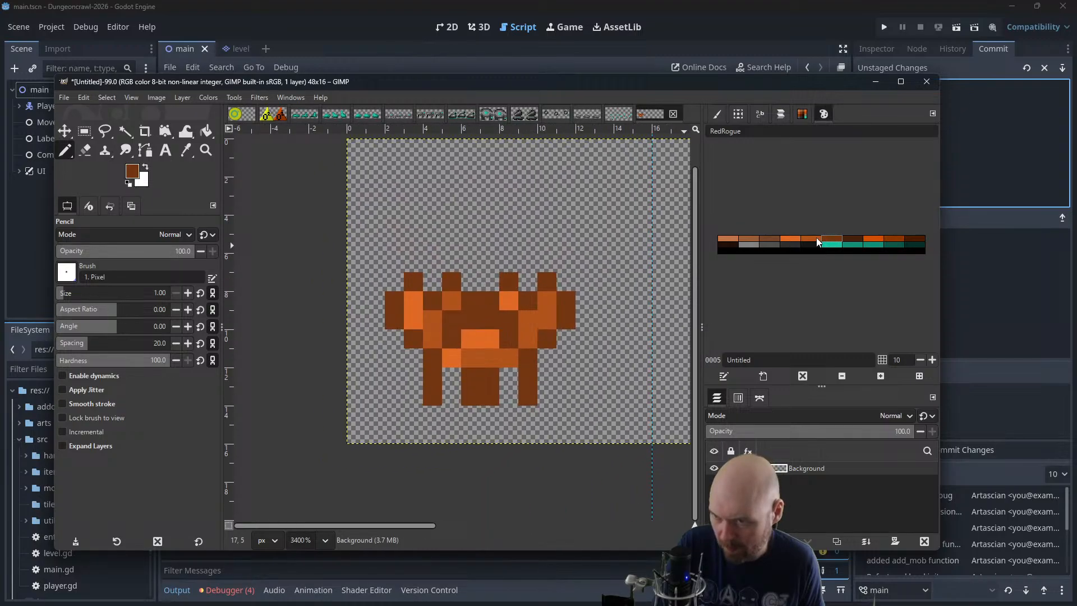
click(433, 365)
click(470, 377)
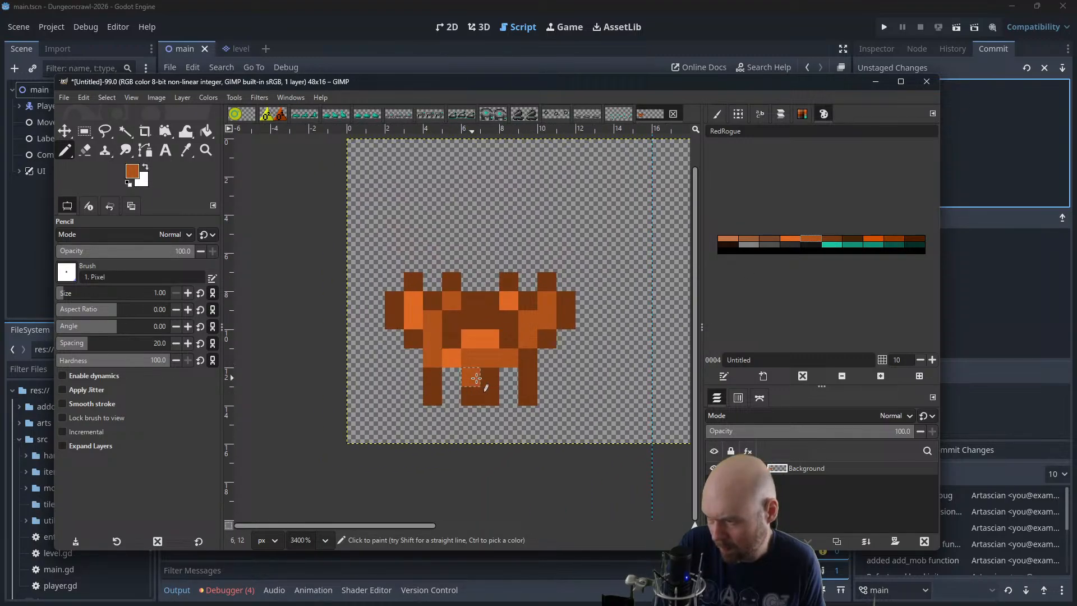
click(489, 377)
click(528, 377)
ctrl+scroll(562, 367, down, 8)
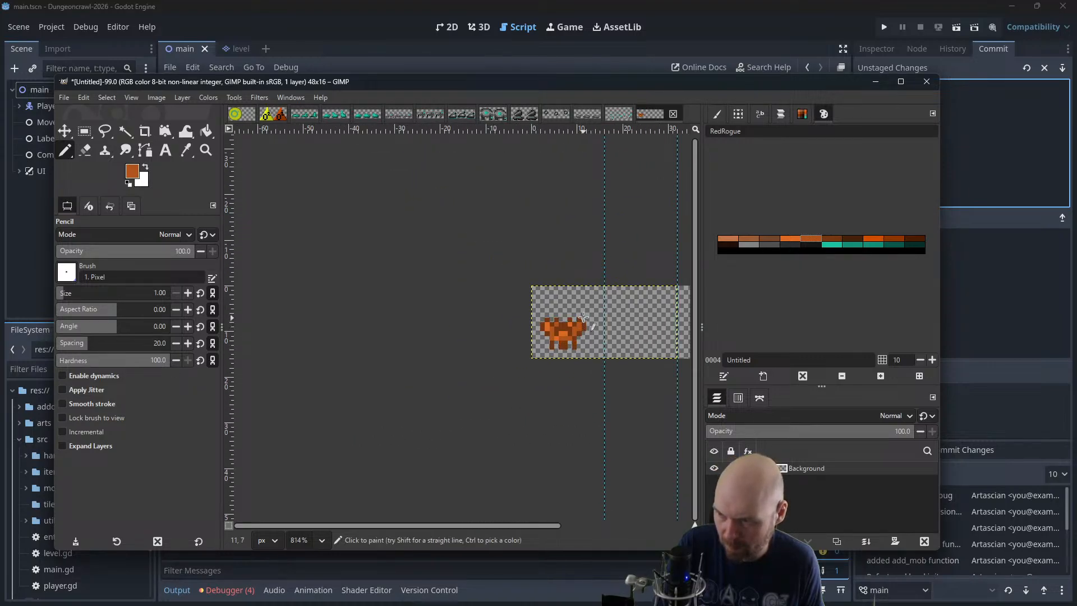
ctrl+scroll(583, 310, down, 2)
ctrl+scroll(584, 308, down, 2)
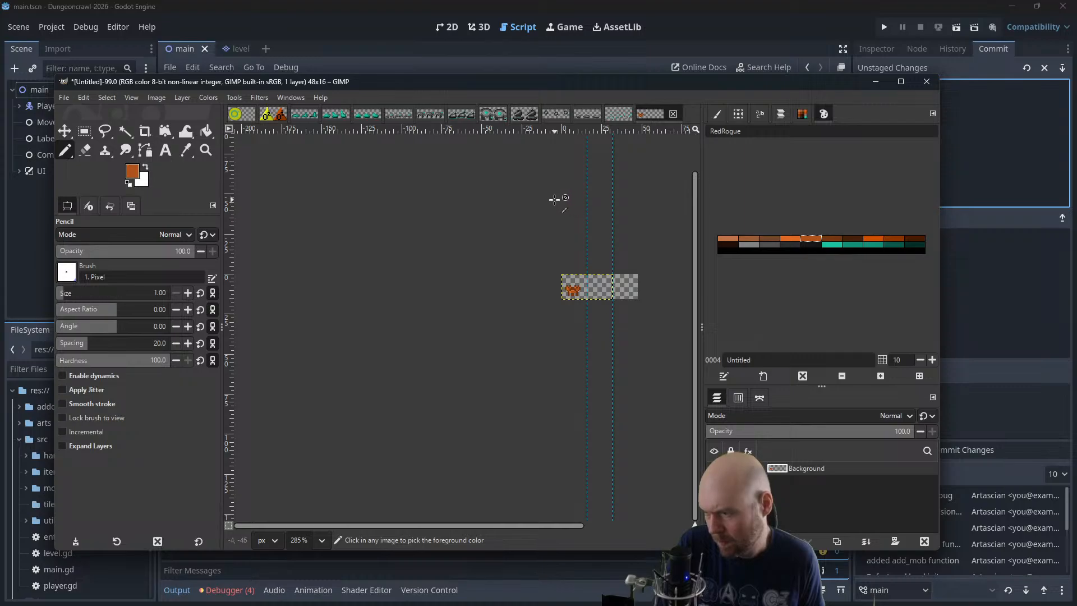
Try widening both outer legs to two pixels with the dark brown palette colour
ctrl+scroll(579, 297, up, 4)
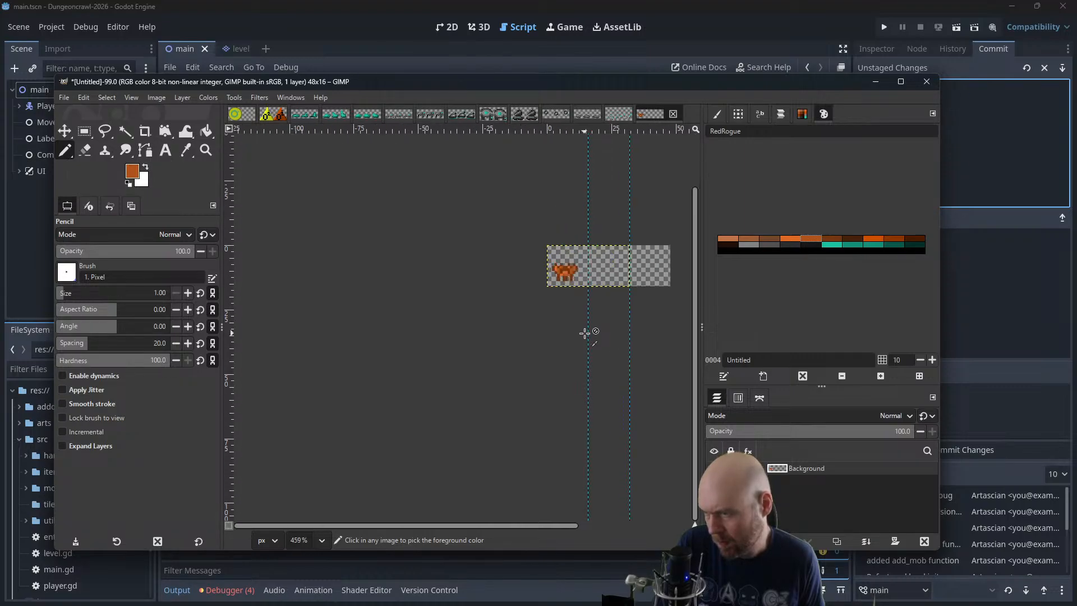
ctrl+scroll(530, 249, up, 1)
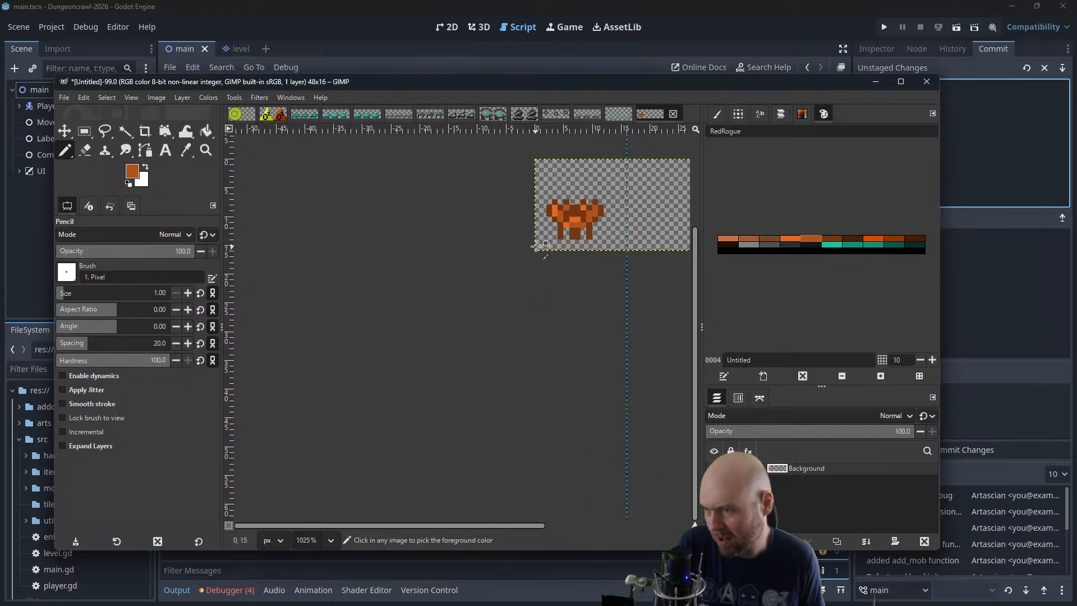
scroll(565, 243, up, 3)
drag(607, 275, 557, 268)
ctrl+scroll(536, 324, up, 2)
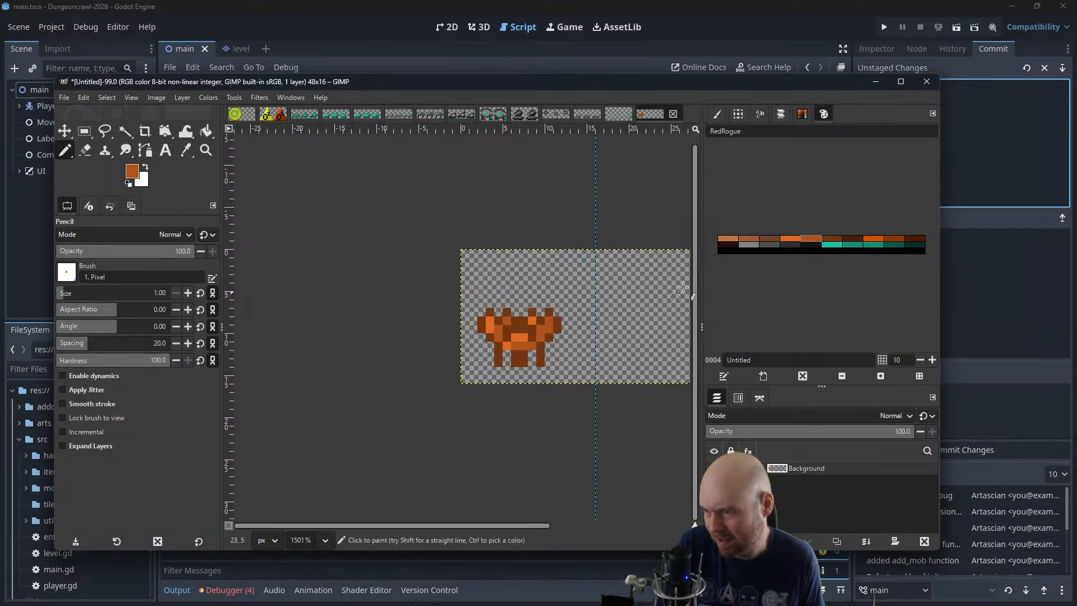
click(832, 238)
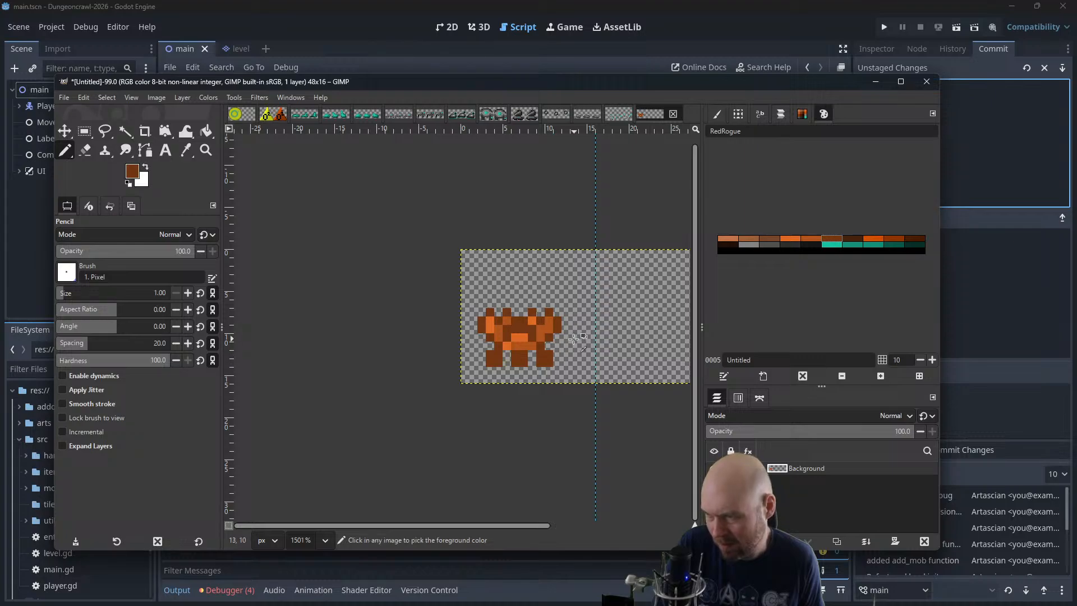
ctrl+scroll(577, 331, down, 5)
ctrl+scroll(577, 331, down, 1)
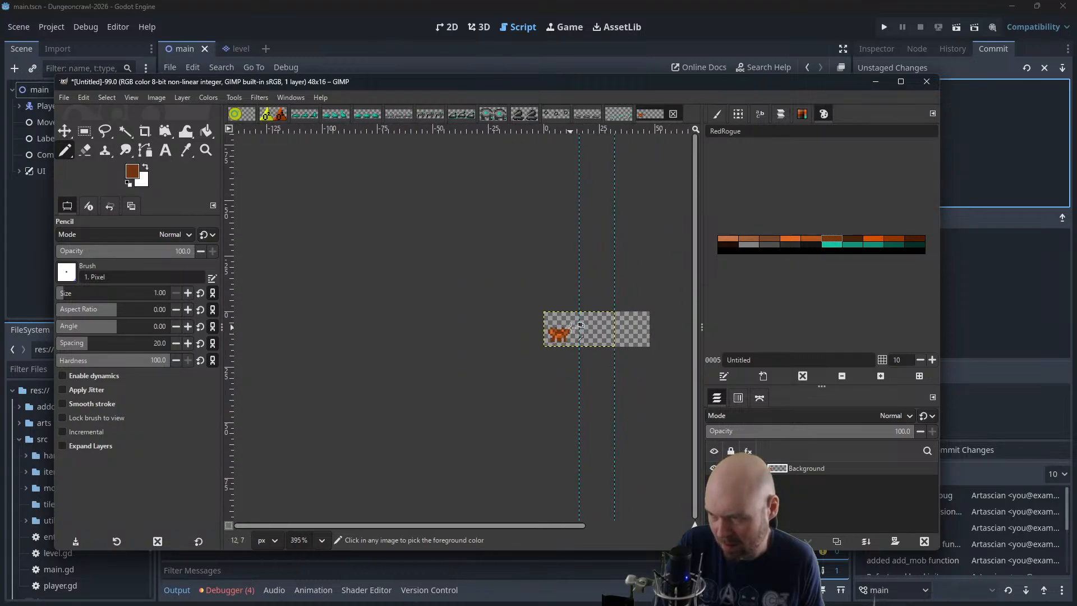
ctrl+scroll(570, 327, up, 4)
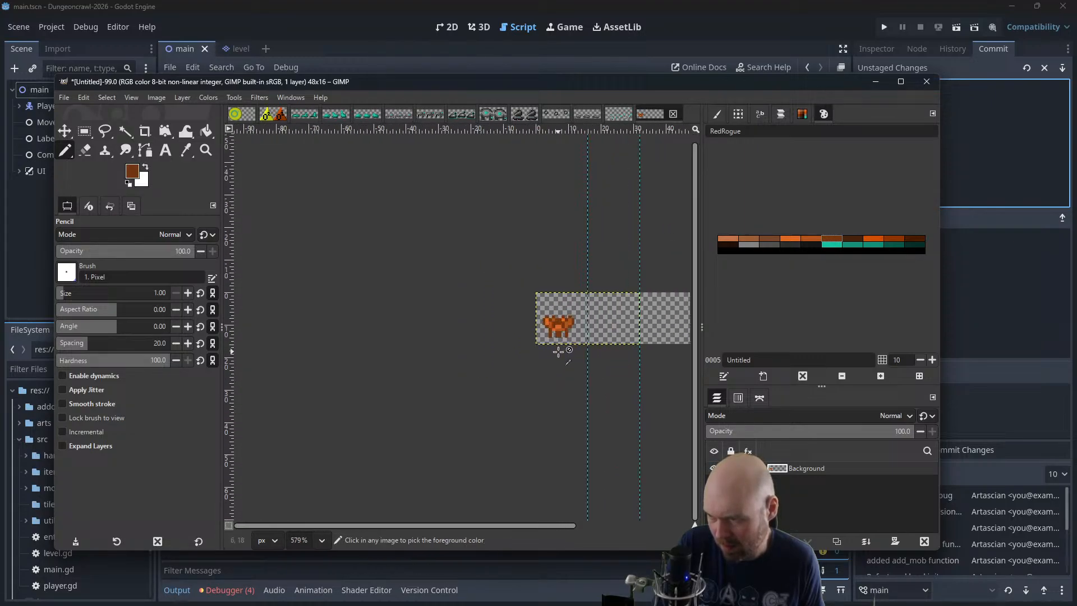
ctrl+scroll(543, 339, up, 1)
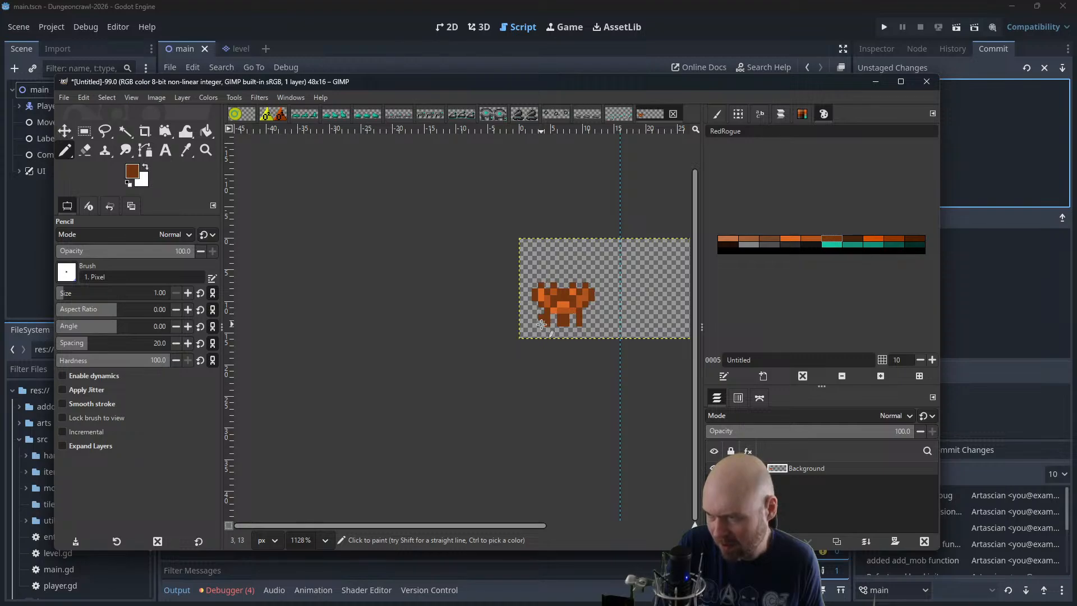
Add a dark brown column outside the left leg and erase the old outer-leg pixels on both sides
click(541, 324)
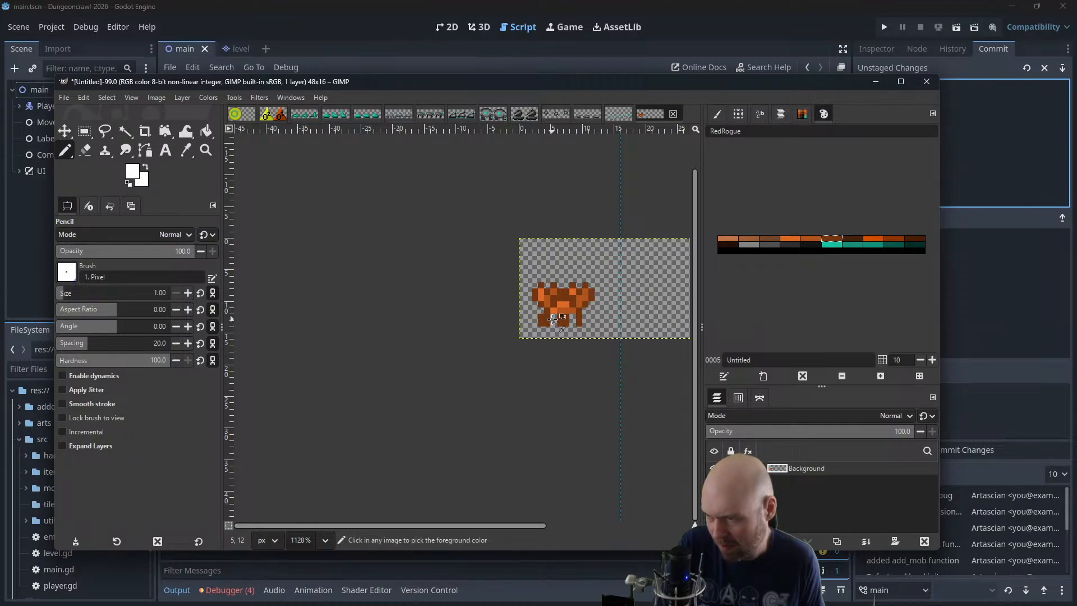
drag(547, 329, 547, 330)
key(ctrl+z)
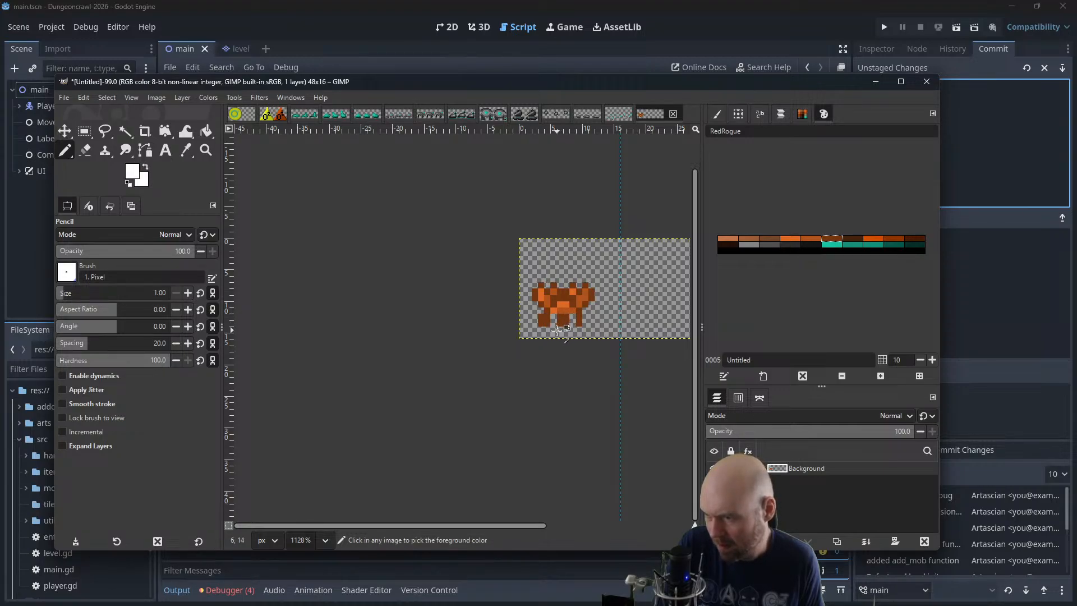
click(89, 150)
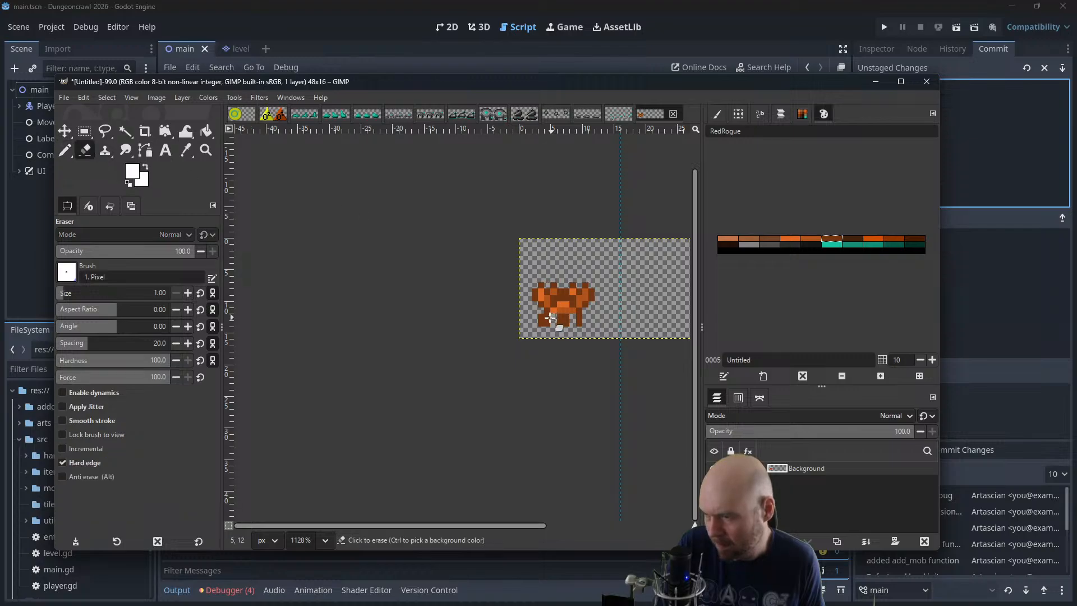
ctrl+click(583, 317)
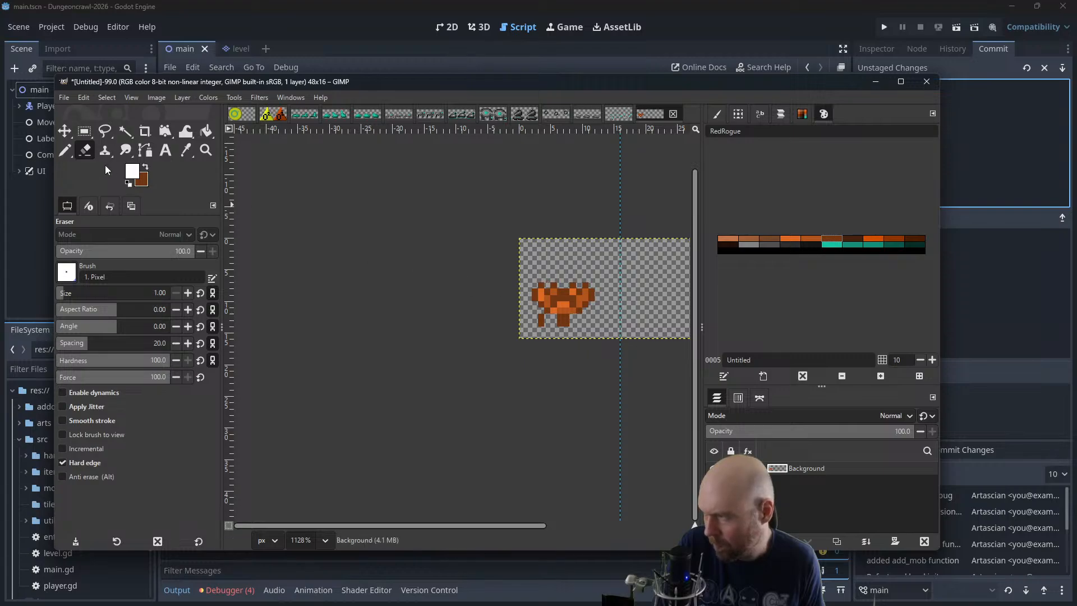
Redraw the right outer leg one pixel further out and widen the lower middle section to four pixels in dark brown
click(66, 150)
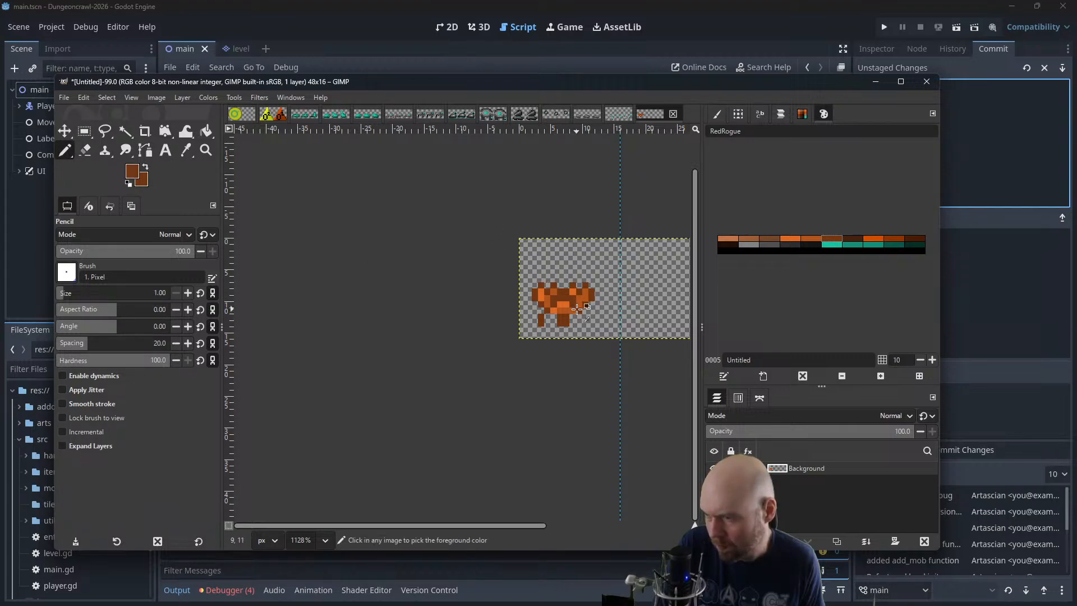
scroll(586, 324, down, 4)
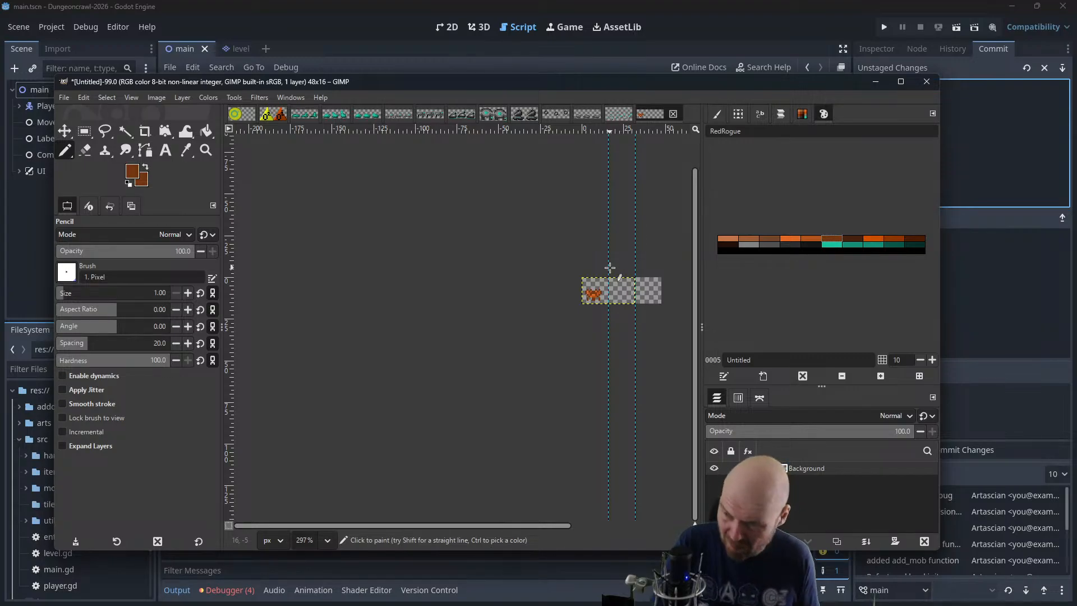
scroll(594, 292, up, 5)
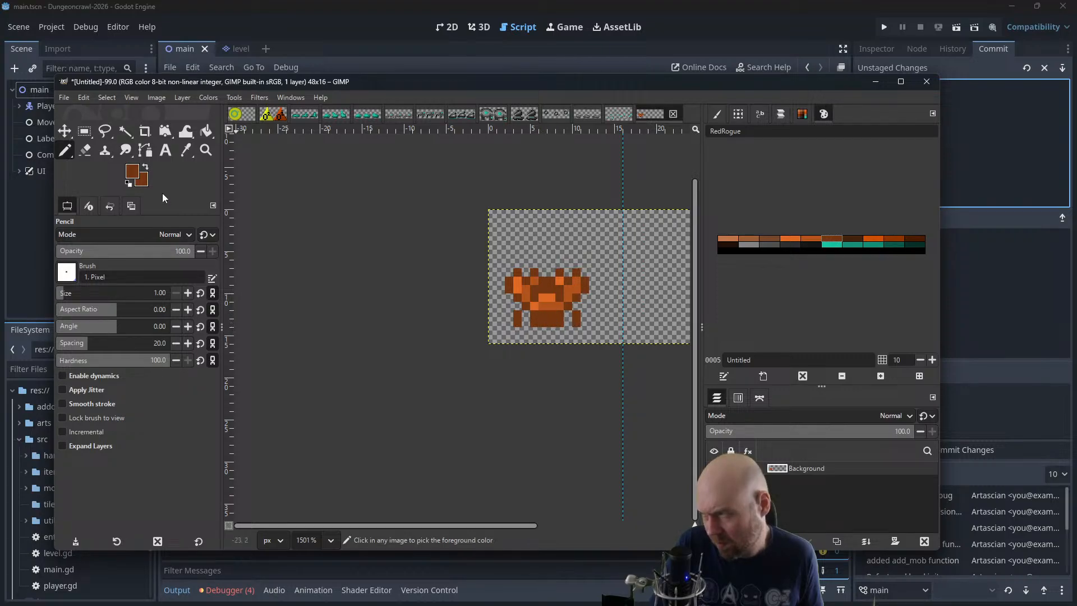
Erase the two centre columns of the lower middle section to leave two one-pixel-wide inner legs
click(85, 151)
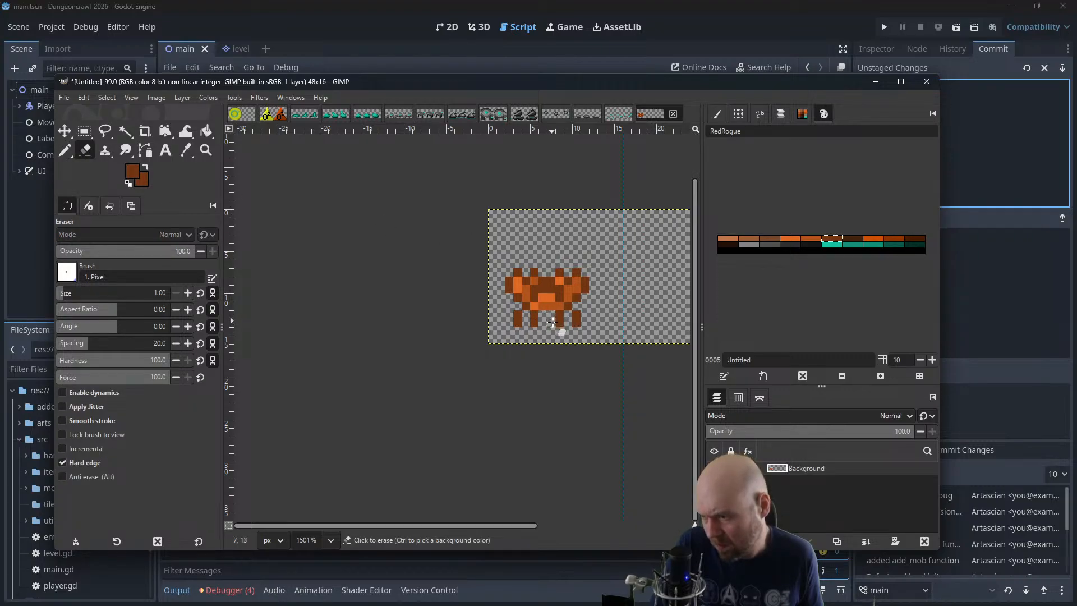
scroll(617, 289, down, 4)
scroll(614, 277, up, 4)
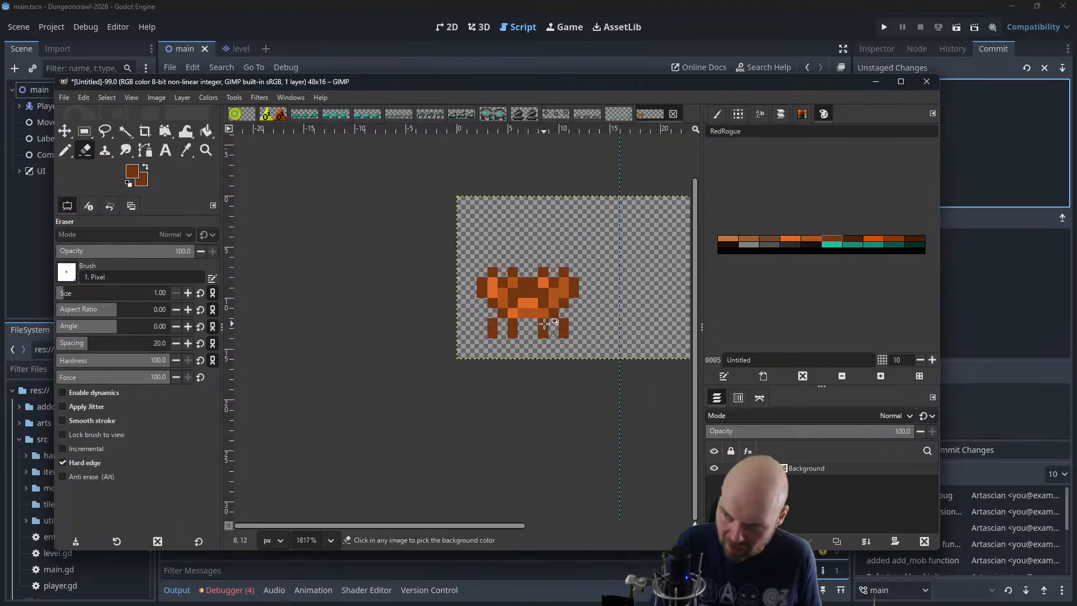
Fill the gaps between the tops of the four legs with dark brown to form one continuous row
click(65, 151)
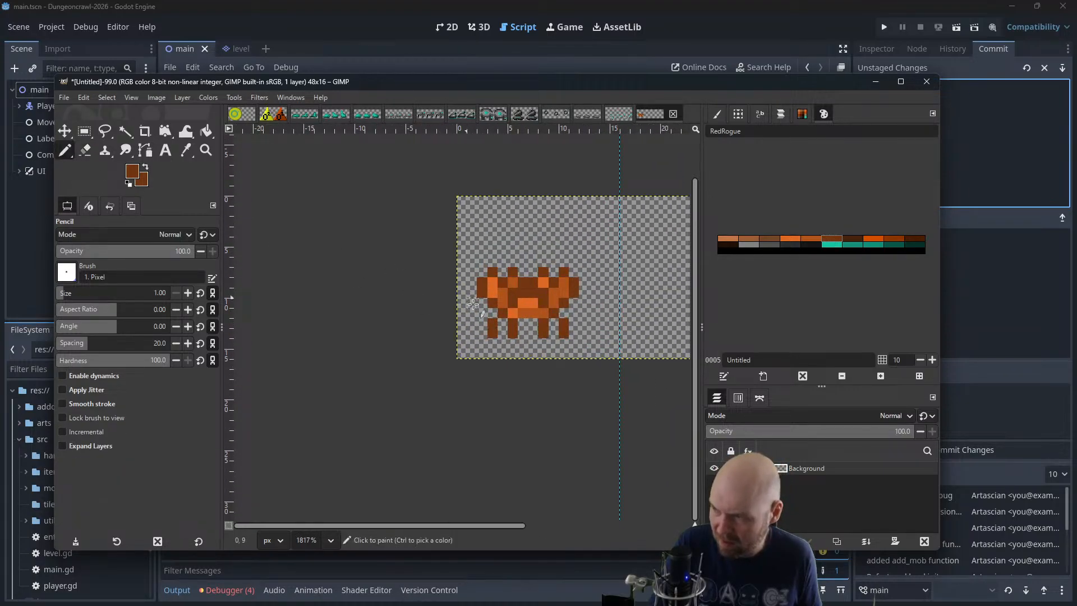
drag(522, 324, 533, 324)
click(553, 323)
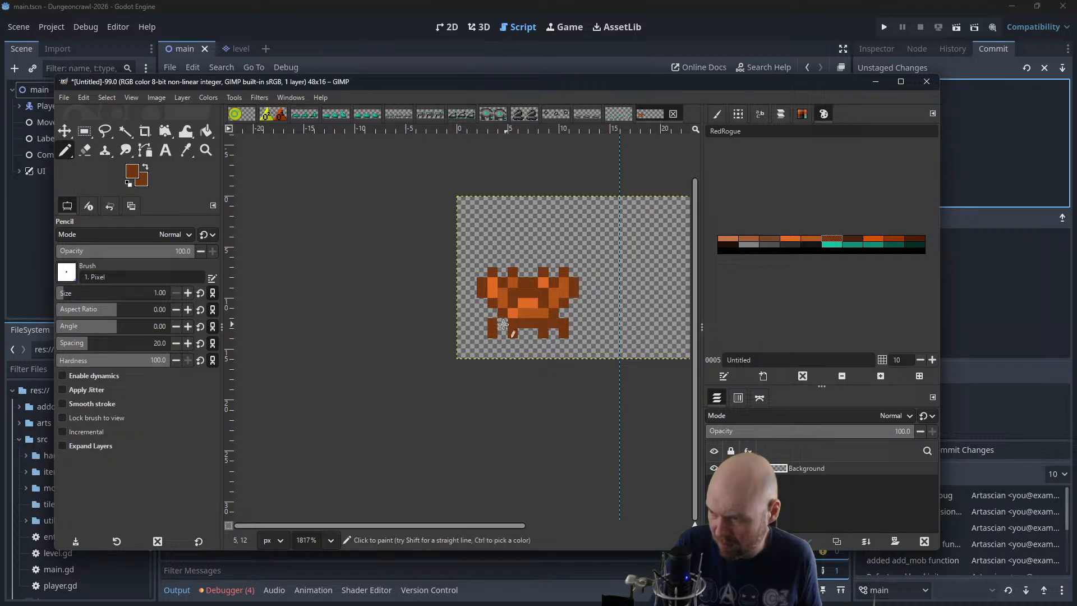
click(503, 324)
scroll(594, 286, down, 5)
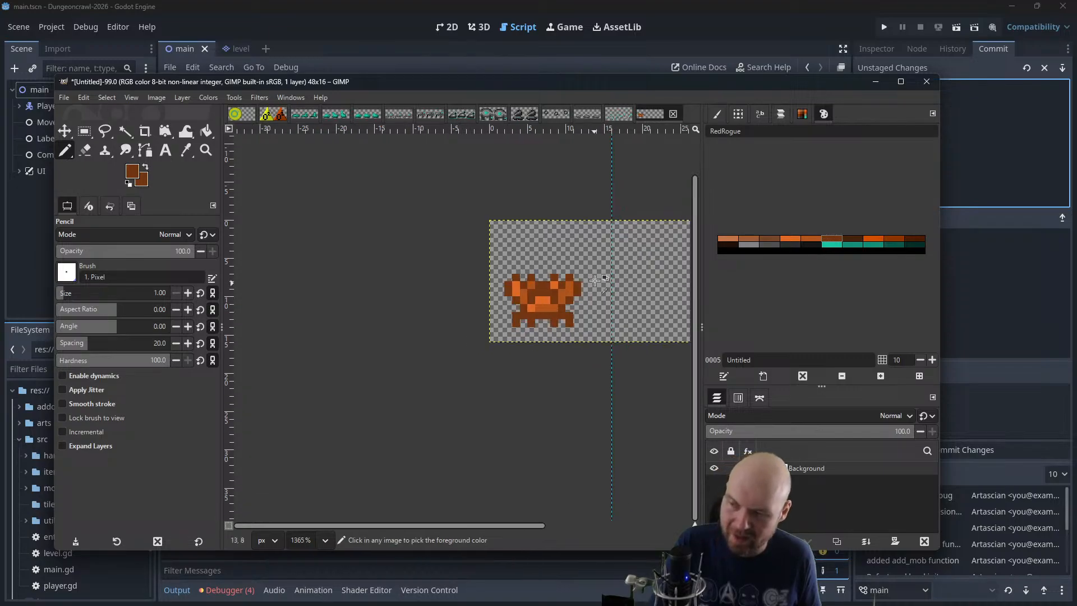
Compare the creature with the sprites in the small_crabbot.xcf sheet
scroll(601, 264, down, 4)
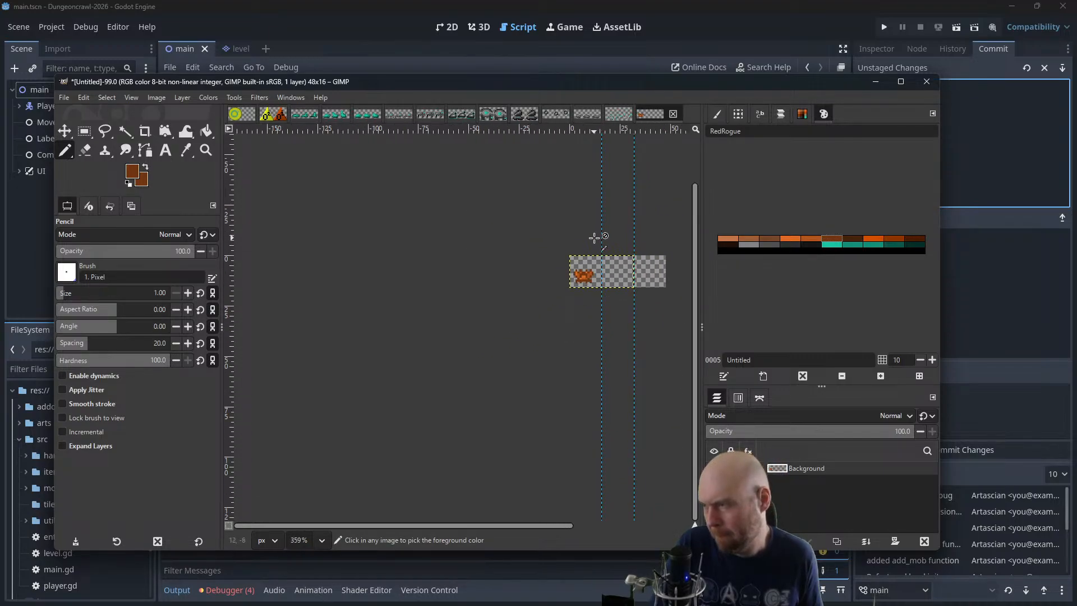
click(400, 114)
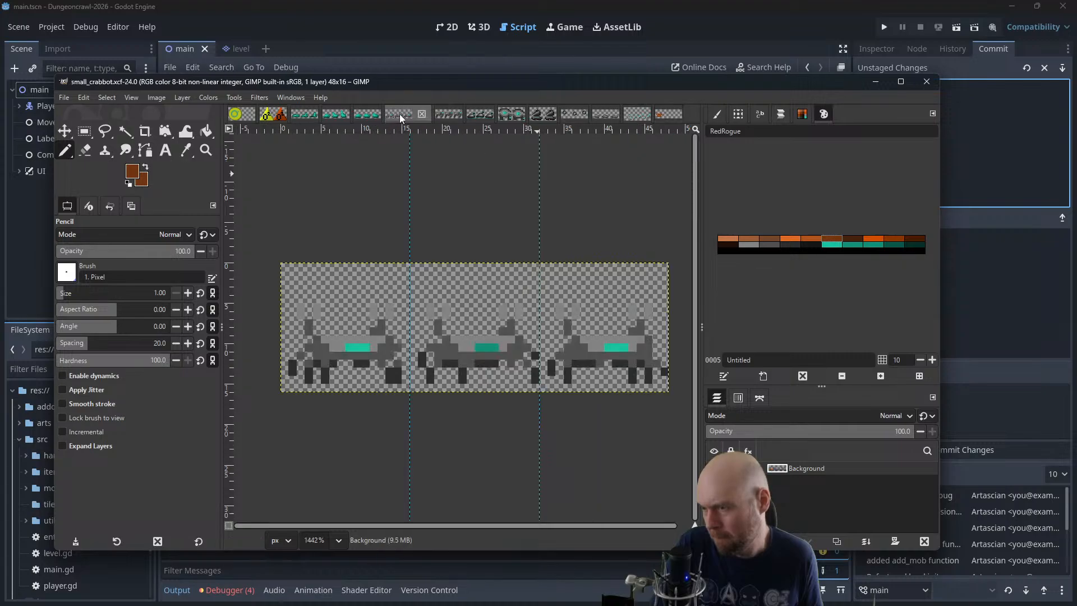
click(670, 113)
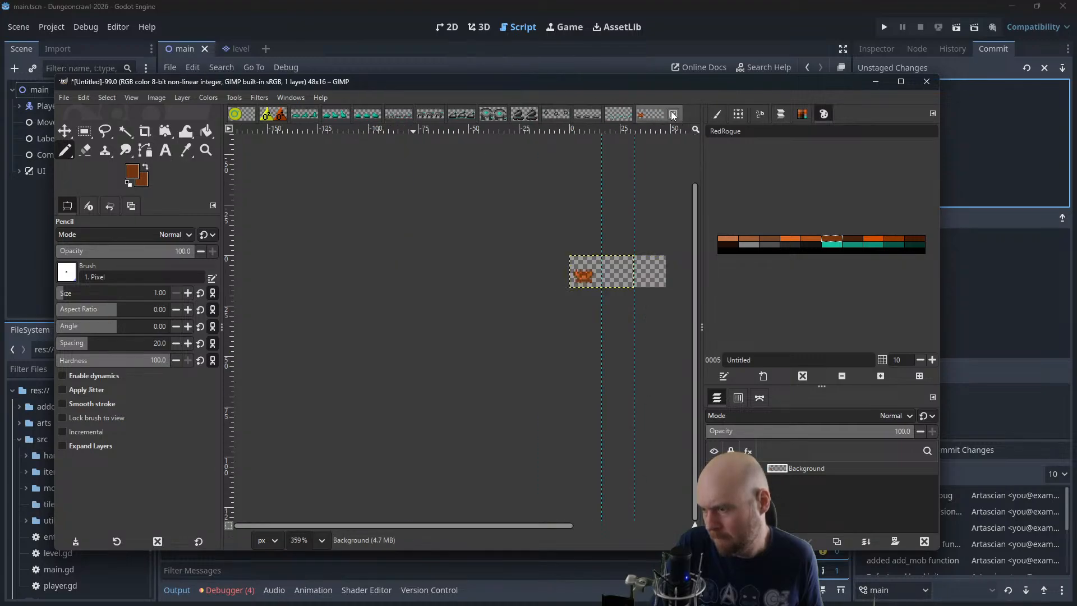
Try shading the right claw and the lower edge of the body with a darker brown palette colour
scroll(598, 276, up, 4)
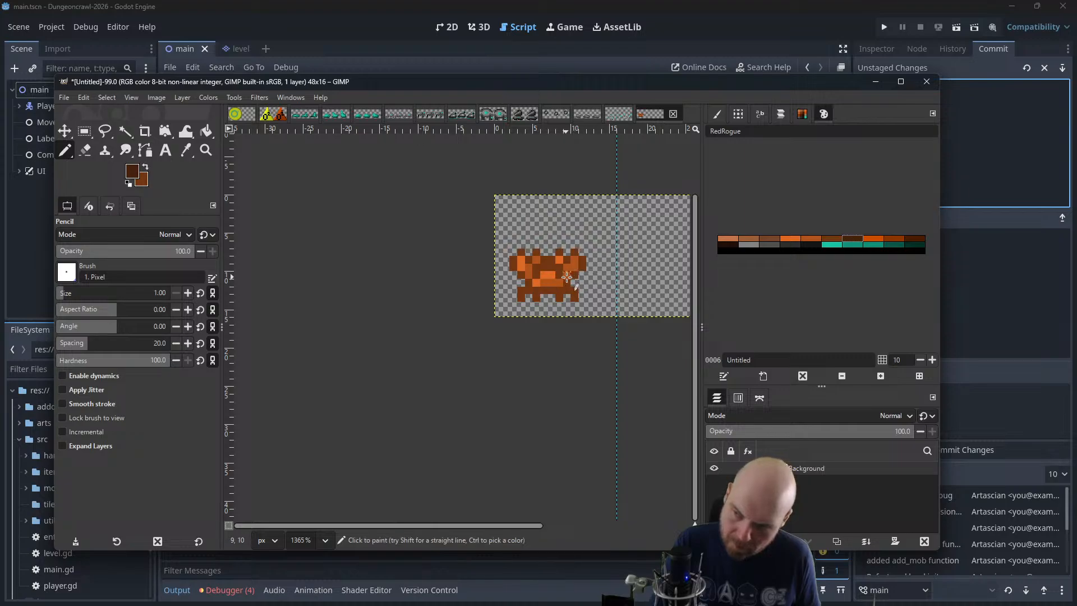
drag(544, 291, 586, 267)
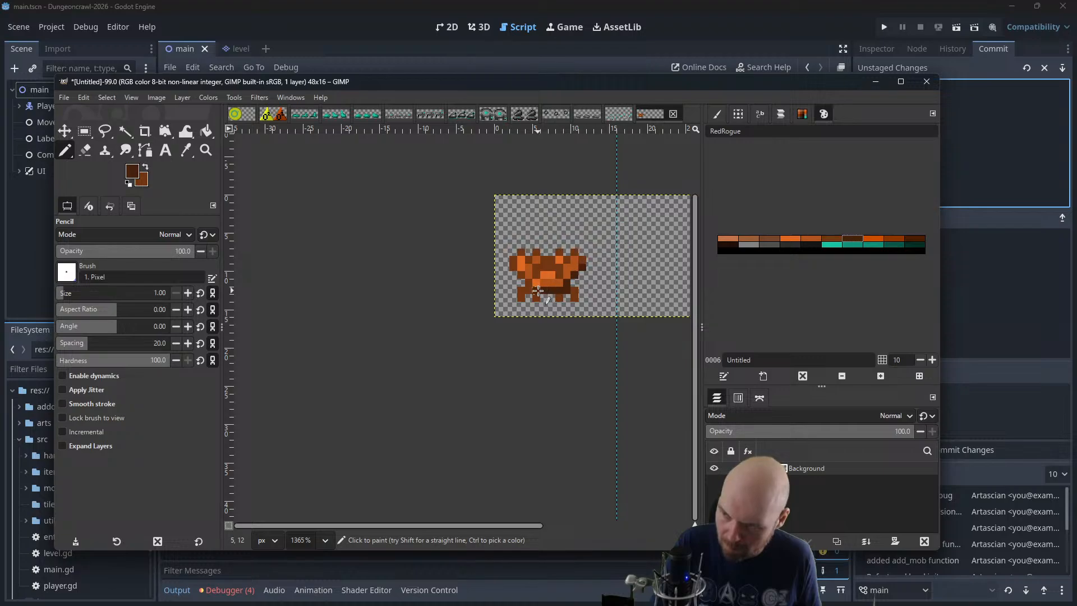
scroll(561, 264, down, 6)
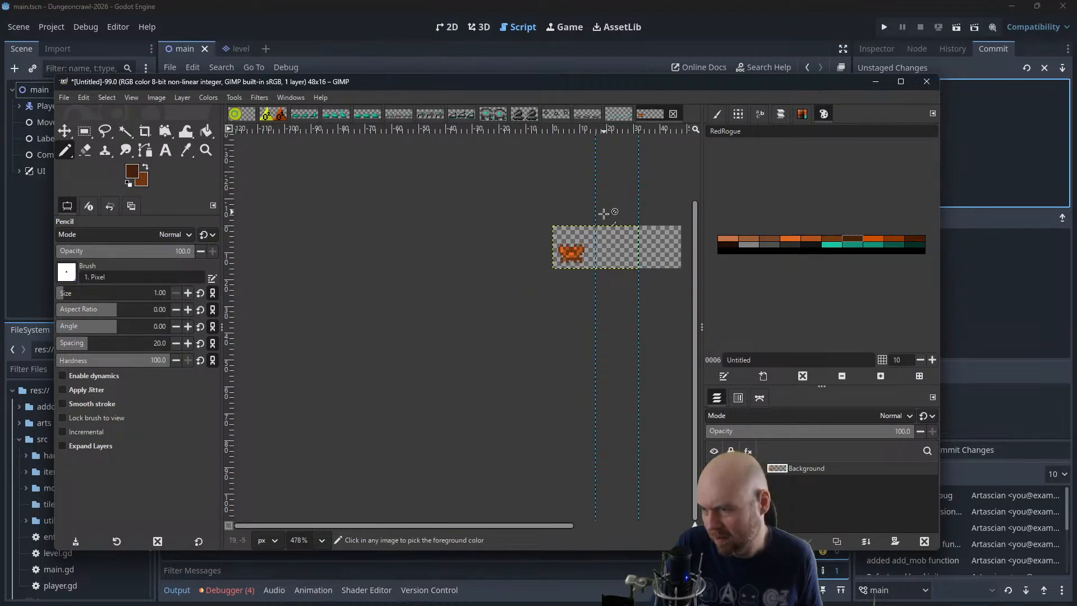
scroll(584, 248, up, 6)
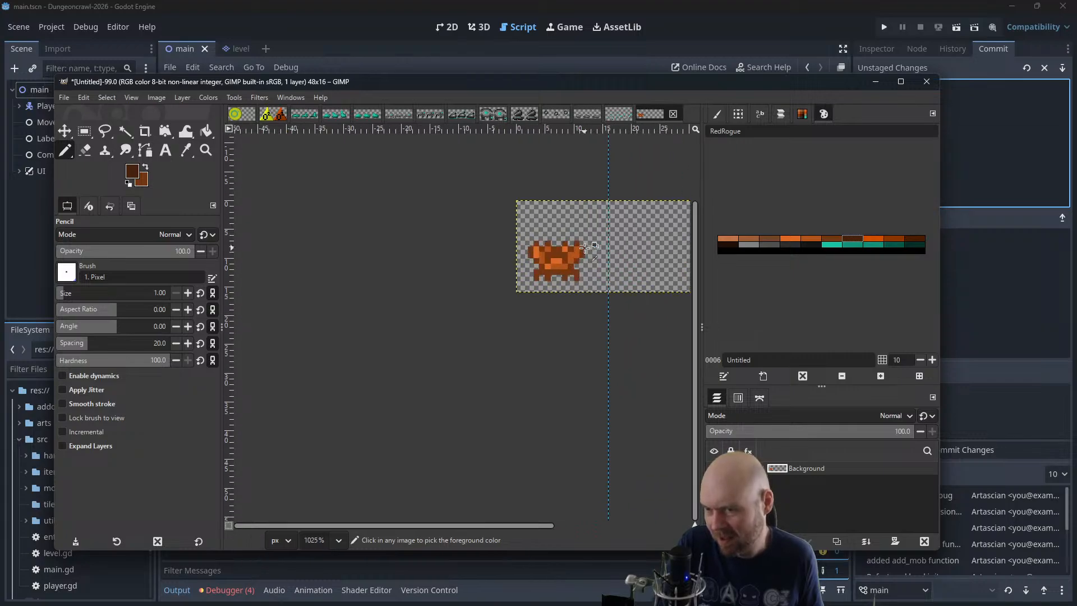
Set the foreground colour to a darker shade of the dark brown palette colour, with HSV values 22.3, 84.3 and 36.4
click(806, 237)
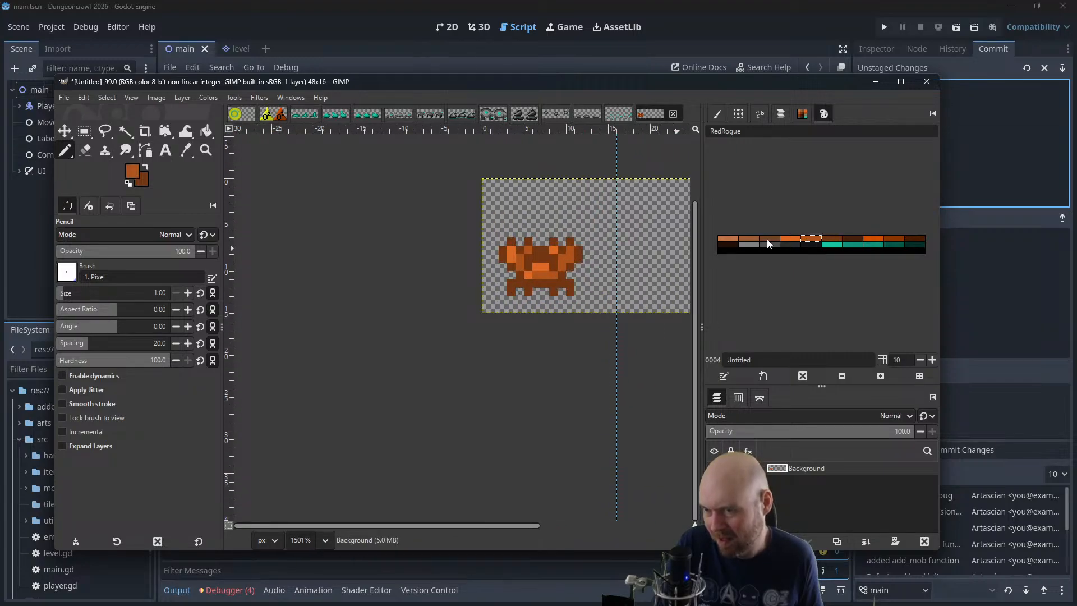
click(830, 238)
click(130, 172)
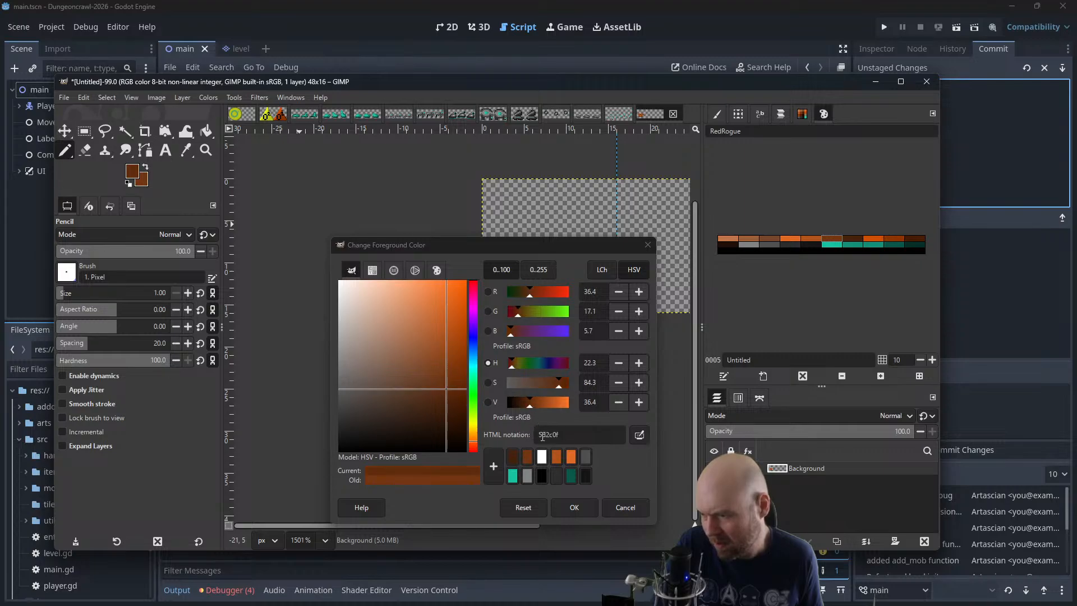
click(573, 506)
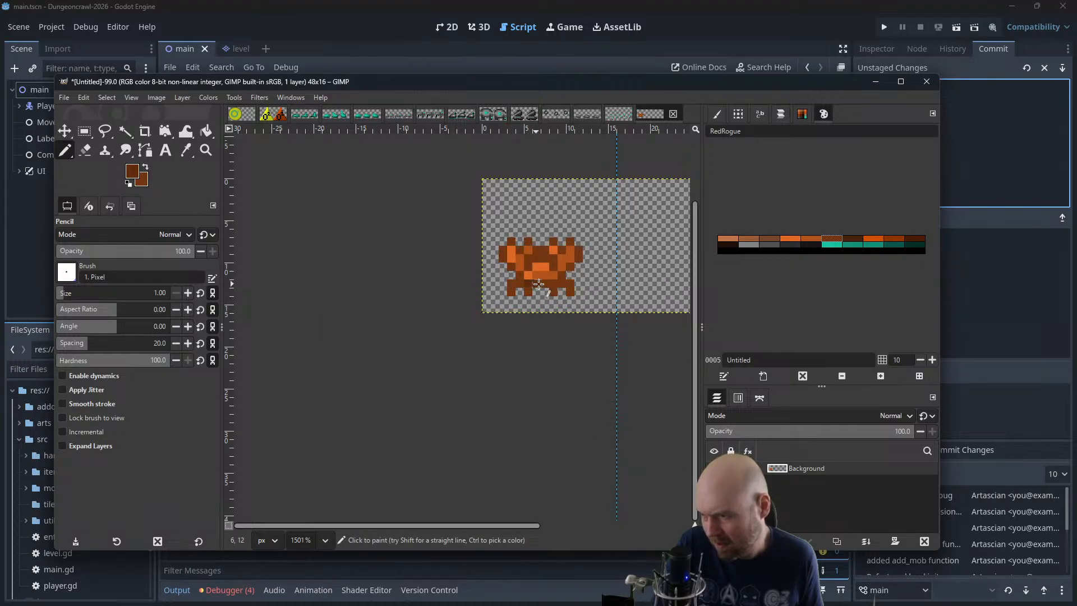
Shade the row joining the legs and the right legs of the creature with the darker brown
drag(539, 285, 562, 277)
key(ctrl+z)
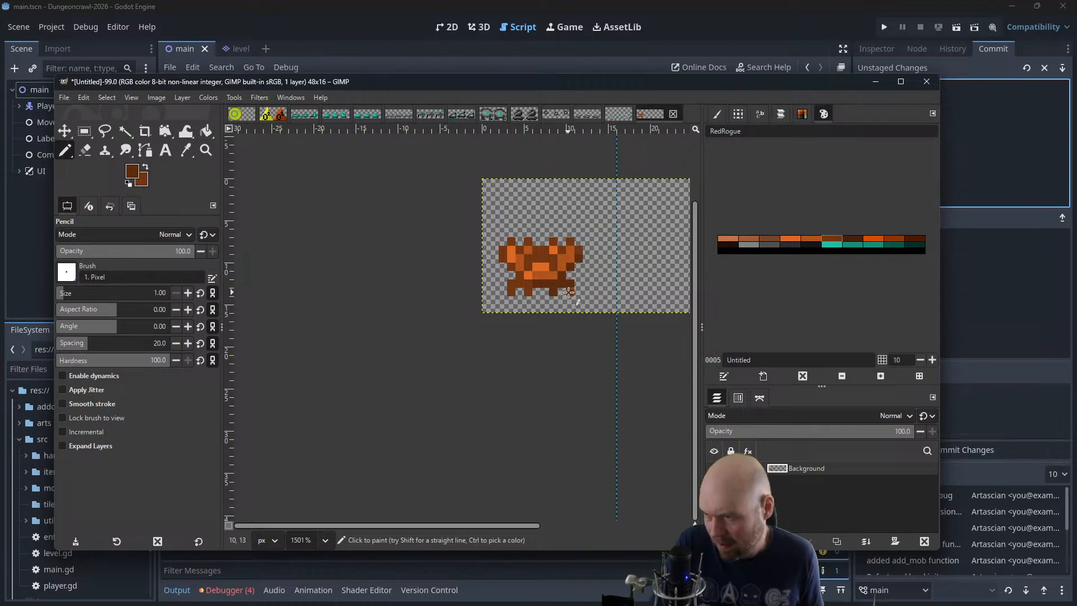
scroll(569, 292, down, 5)
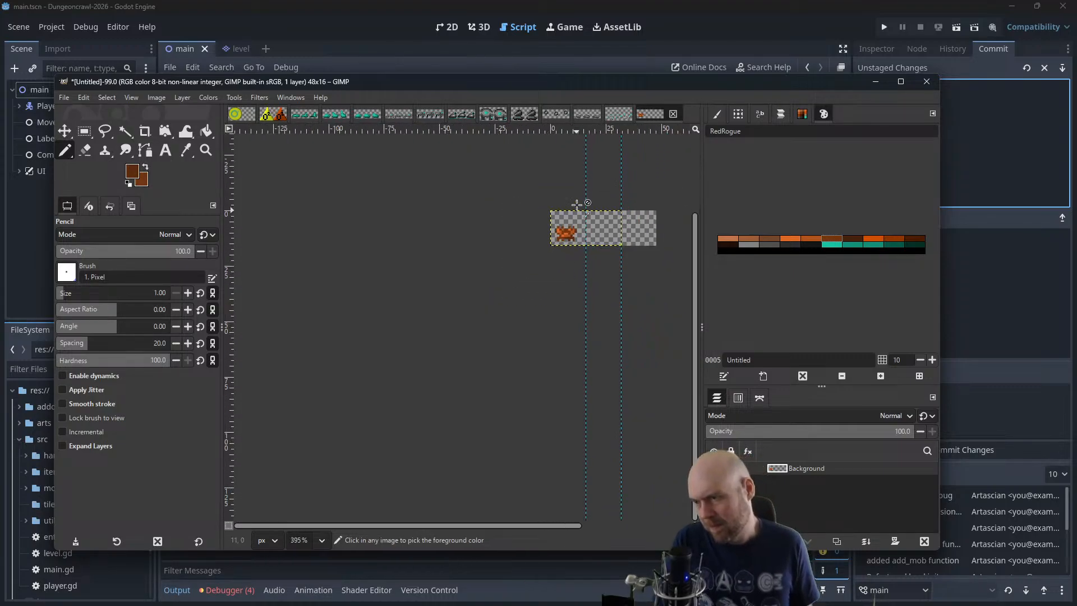
scroll(584, 195, up, 1)
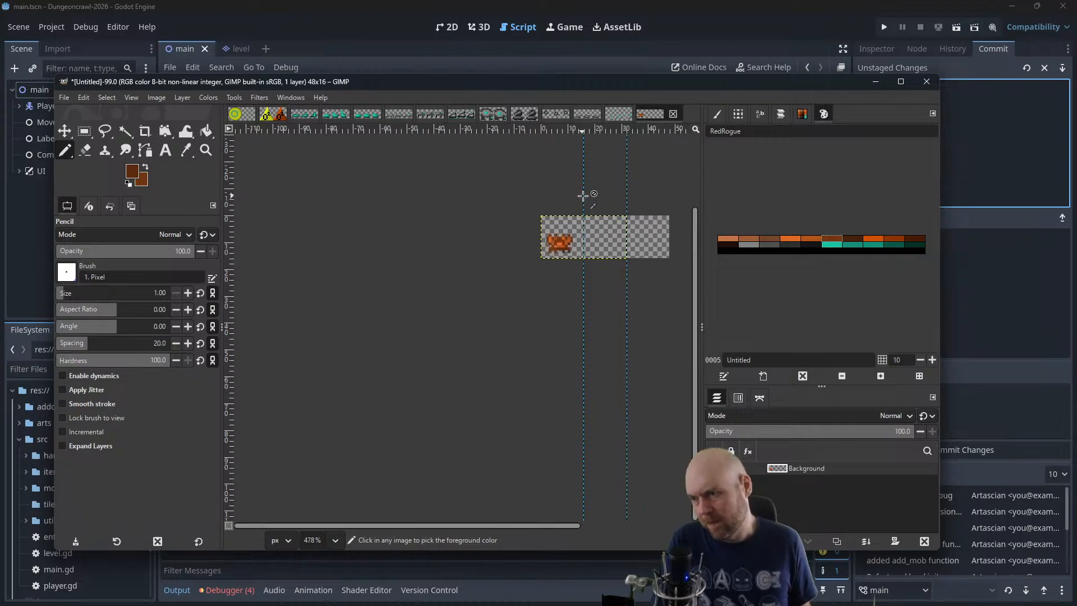
scroll(583, 197, up, 5)
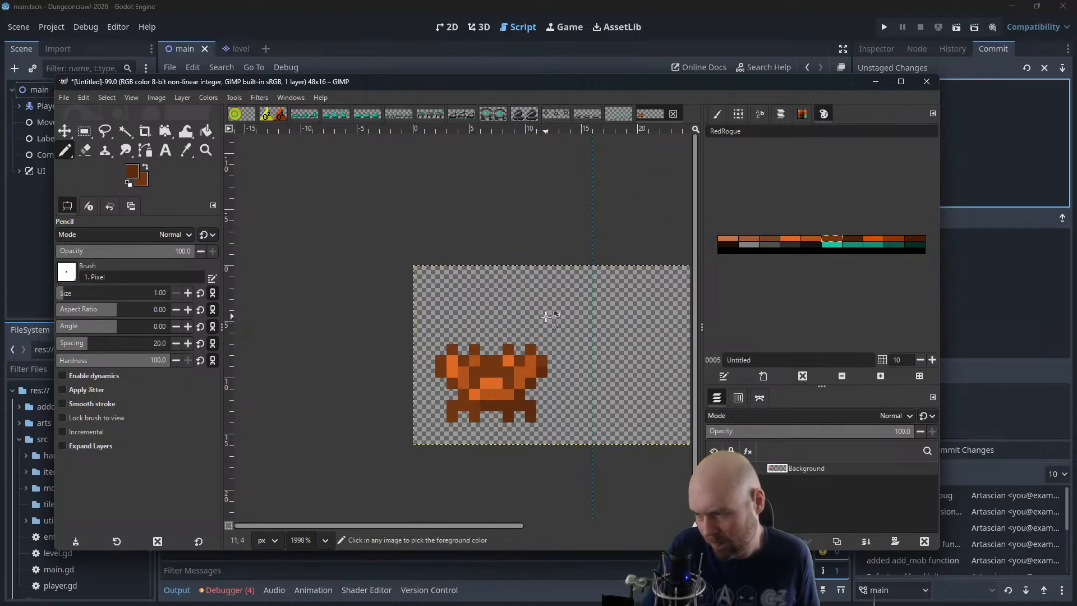
scroll(546, 316, down, 8)
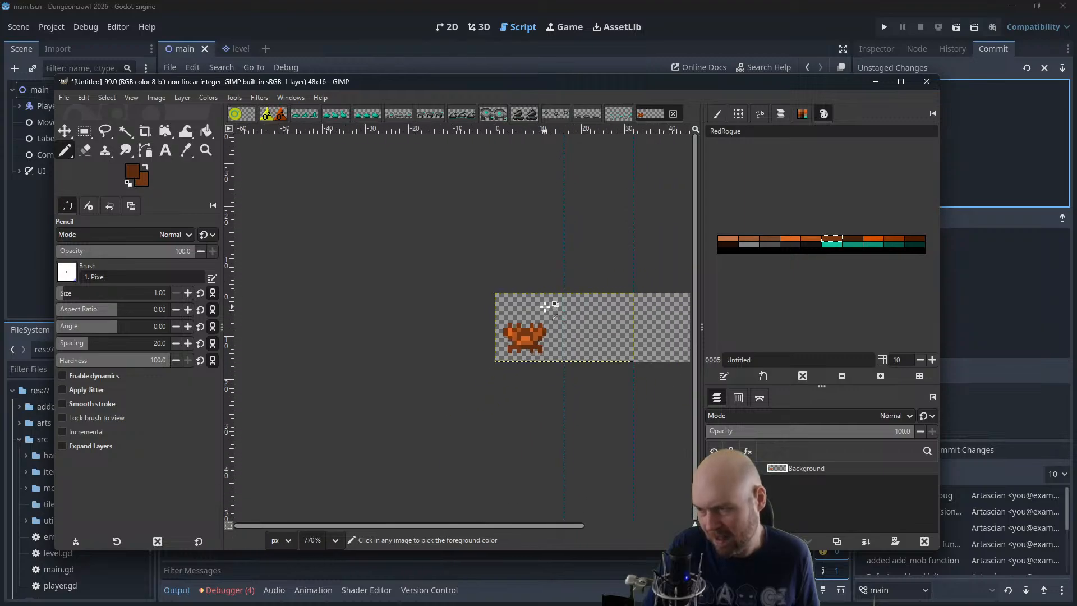
scroll(611, 272, down, 1)
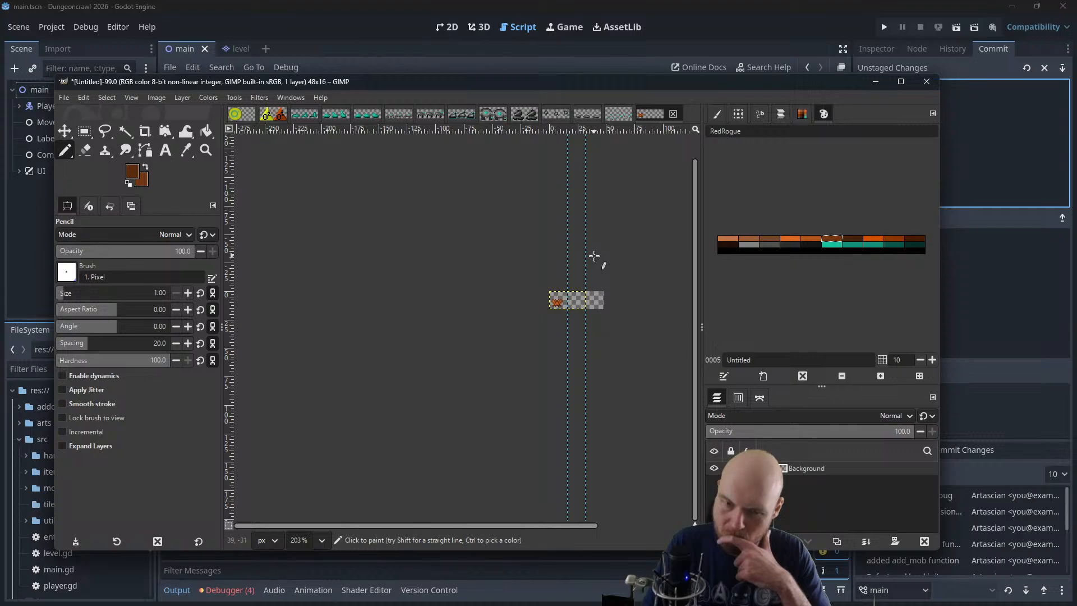
scroll(596, 279, up, 3)
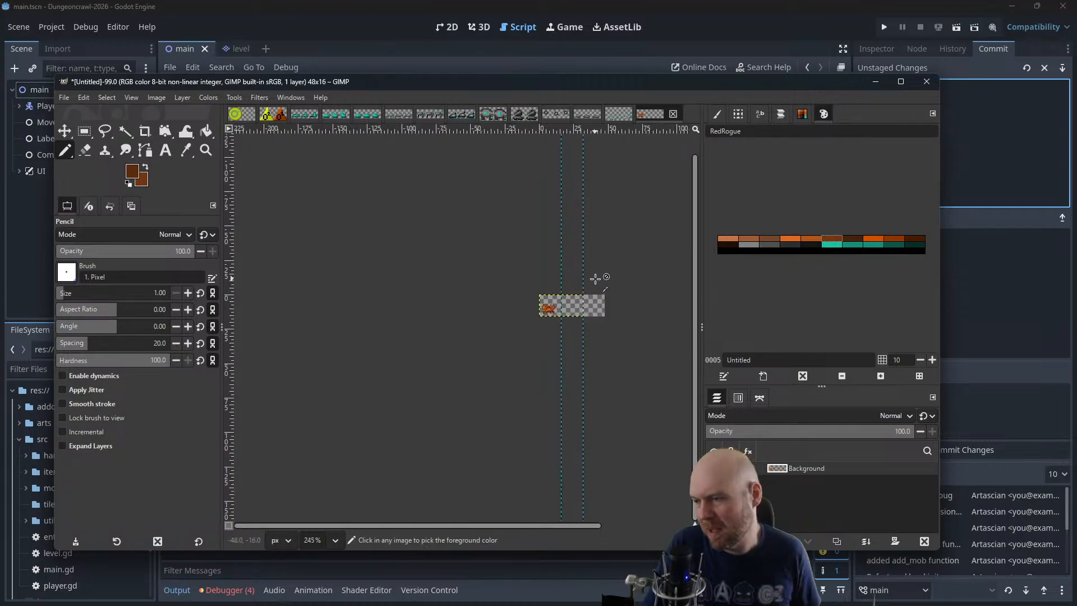
scroll(597, 293, up, 4)
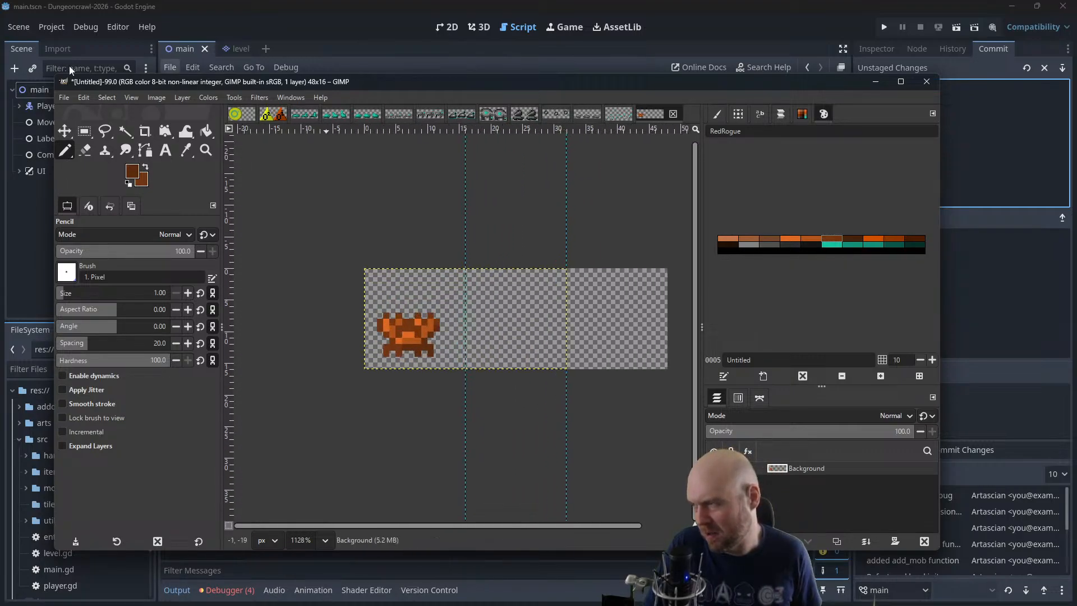
Set the image's canvas width to 32 px, keeping the height at 16 px
click(163, 99)
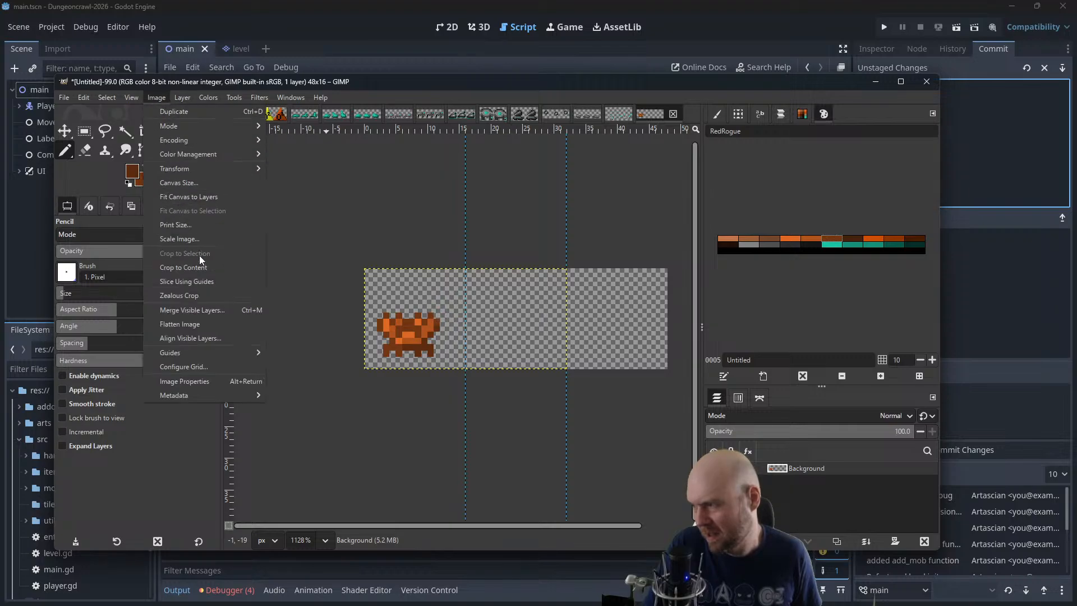
click(206, 181)
text(32)
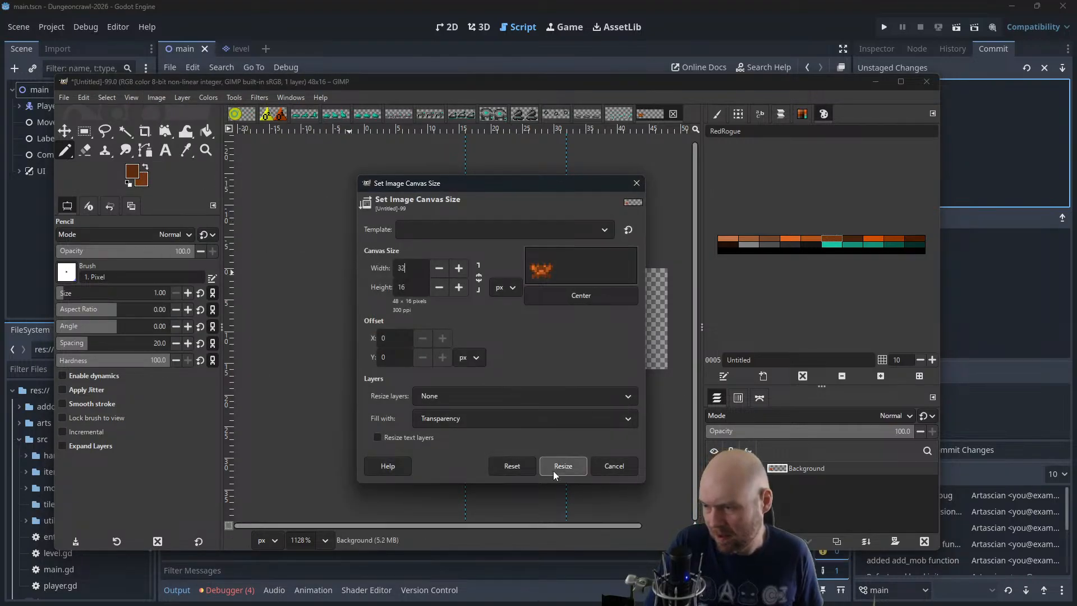
click(562, 465)
Duplicate the creature's layer and place the copy in the second 16 px frame of the sheet
click(84, 130)
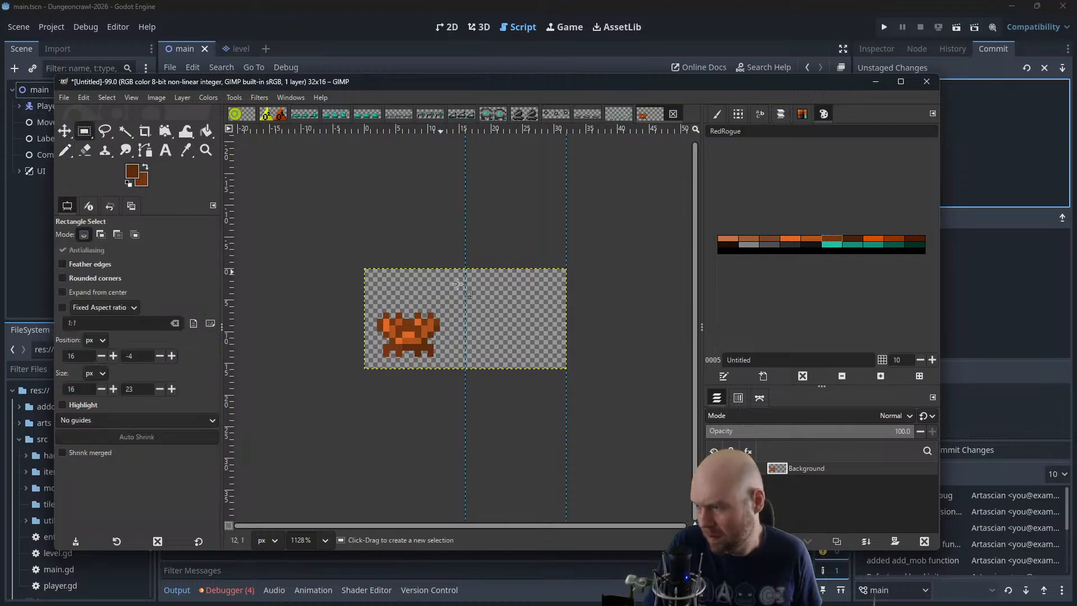
drag(465, 270, 441, 288)
key(ctrl+c)
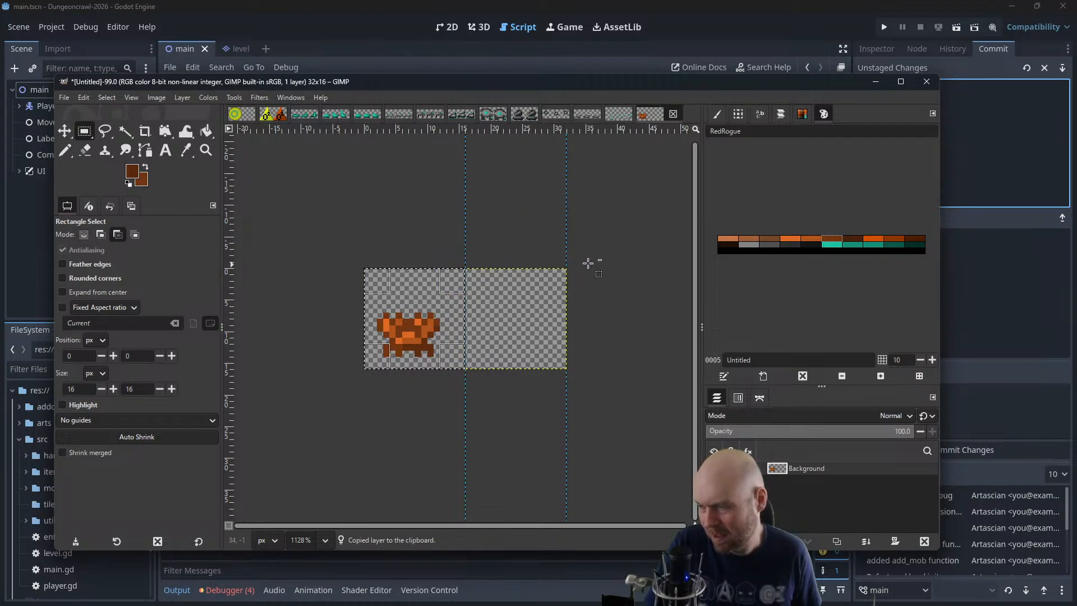
key(shift+ctrl+d)
click(65, 130)
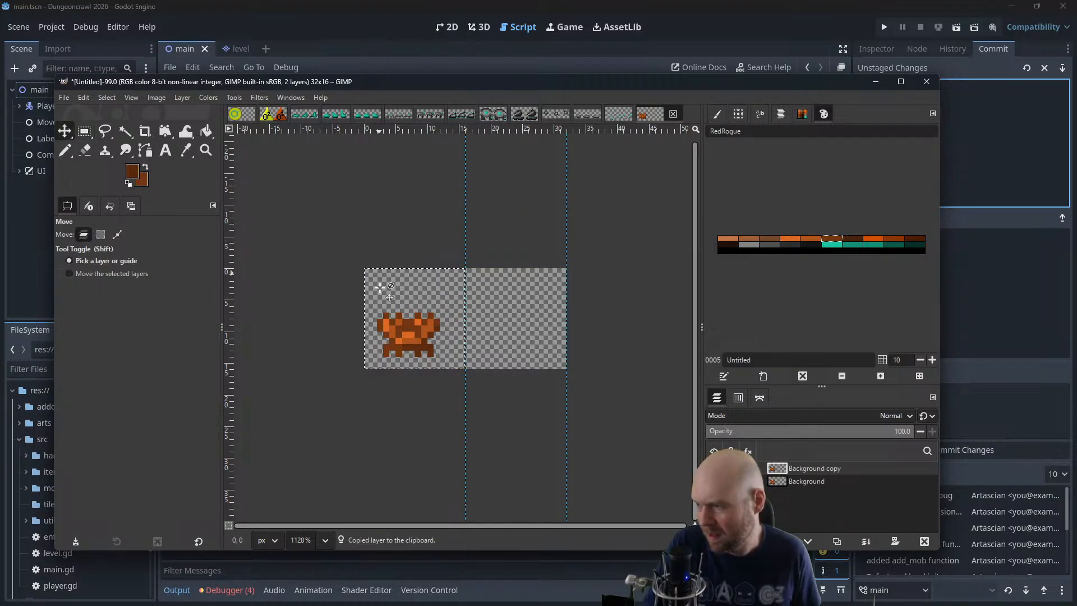
drag(420, 323, 518, 323)
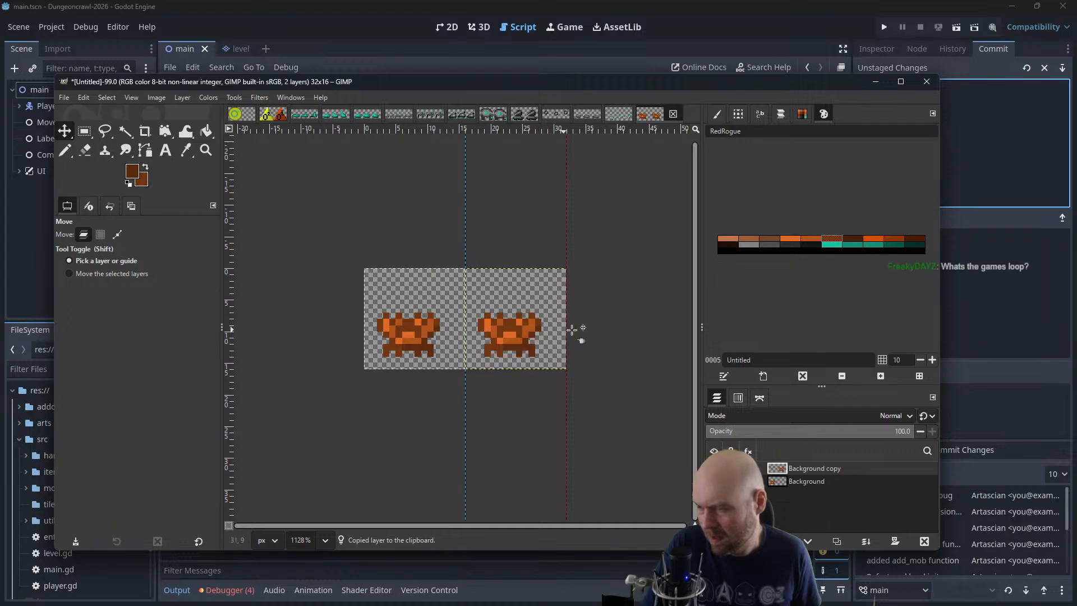
scroll(623, 324, up, 3)
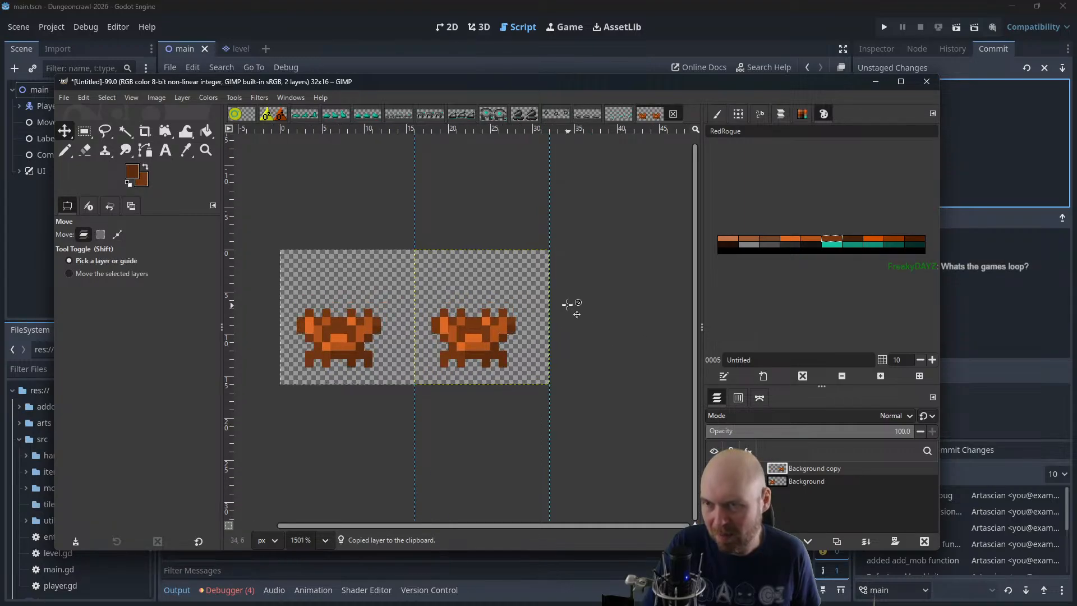
Switch to Godot, run the dungeon game, pick up the flashlight and punch the Martian Largefly for its oxygen tank
click(827, 15)
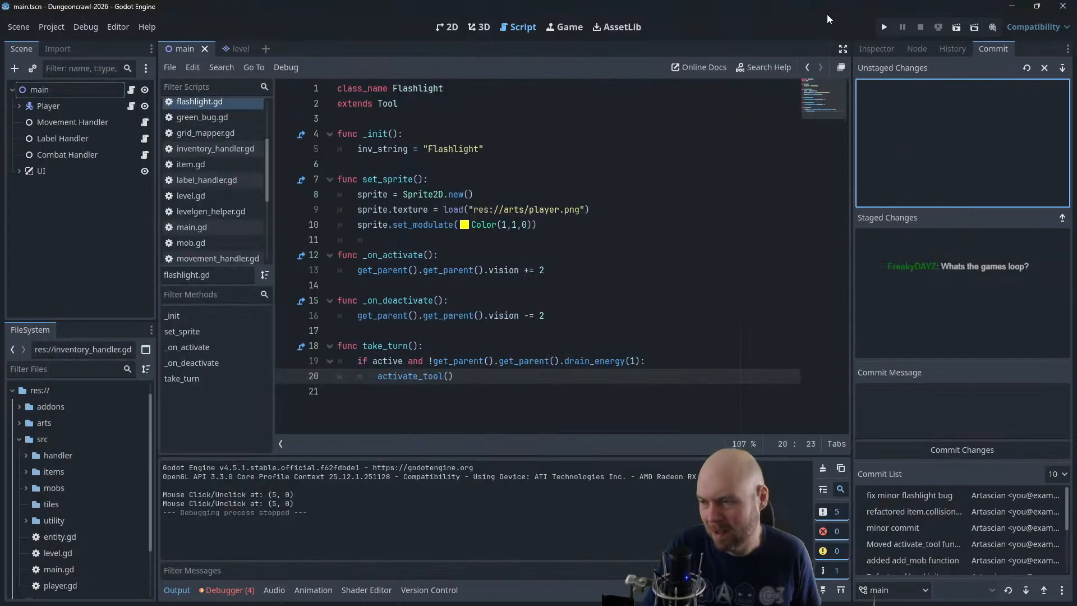
click(889, 27)
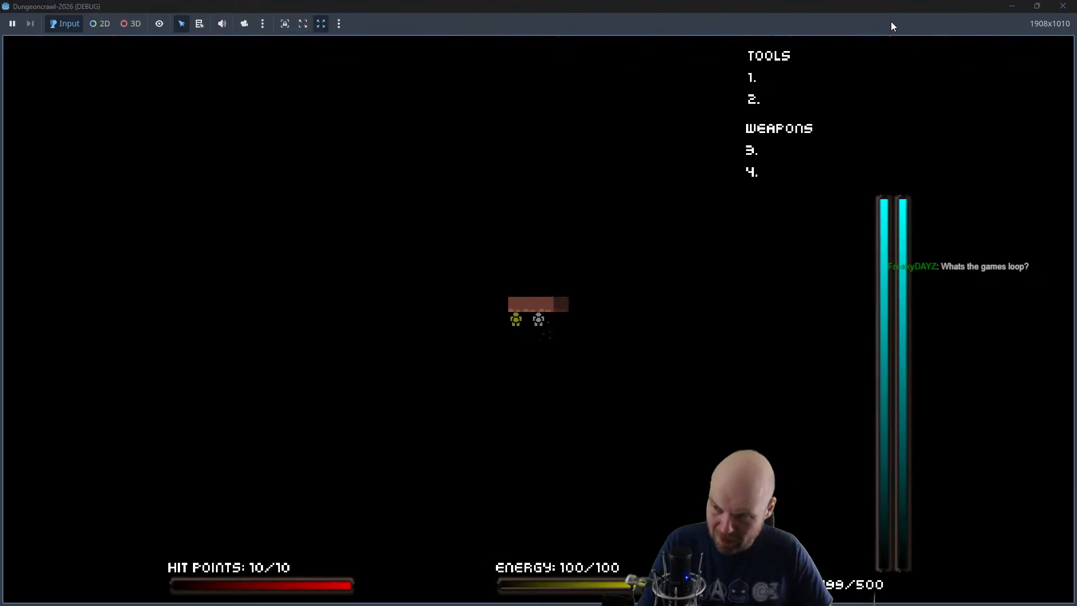
key(Left)
key(Up)
key(Right)
key(Down)
key(Down)
key(Down)
key(Down)
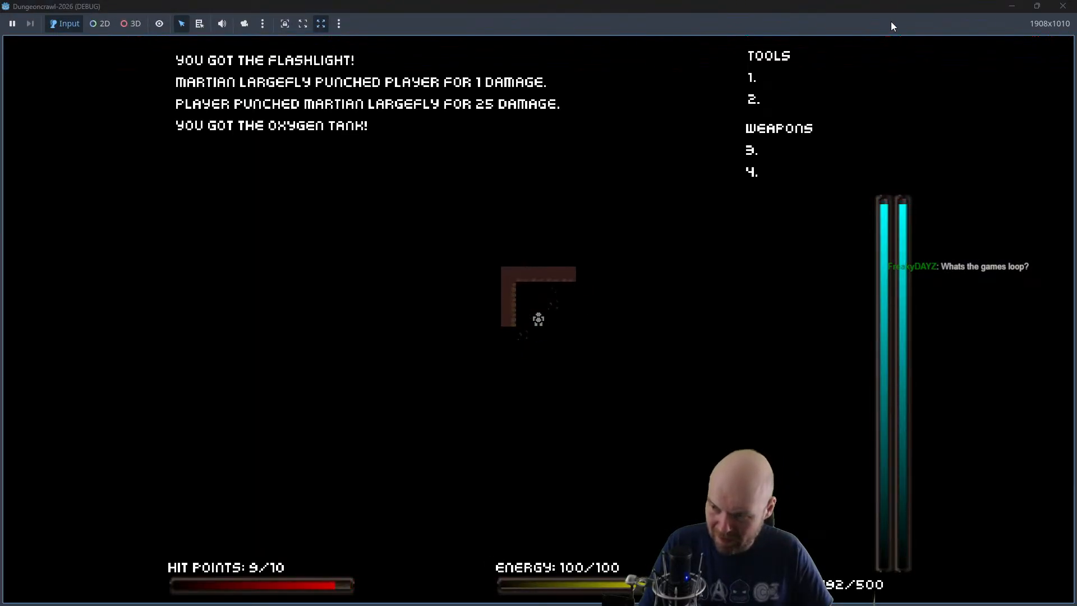
Explore the dark rooms and corridors, punching Martian Largeflies and collecting their oxygen tanks
key(Right)
key(Right)
key(Right)
key(Down)
key(Down)
key(Left)
key(Left)
key(Left)
key(Left)
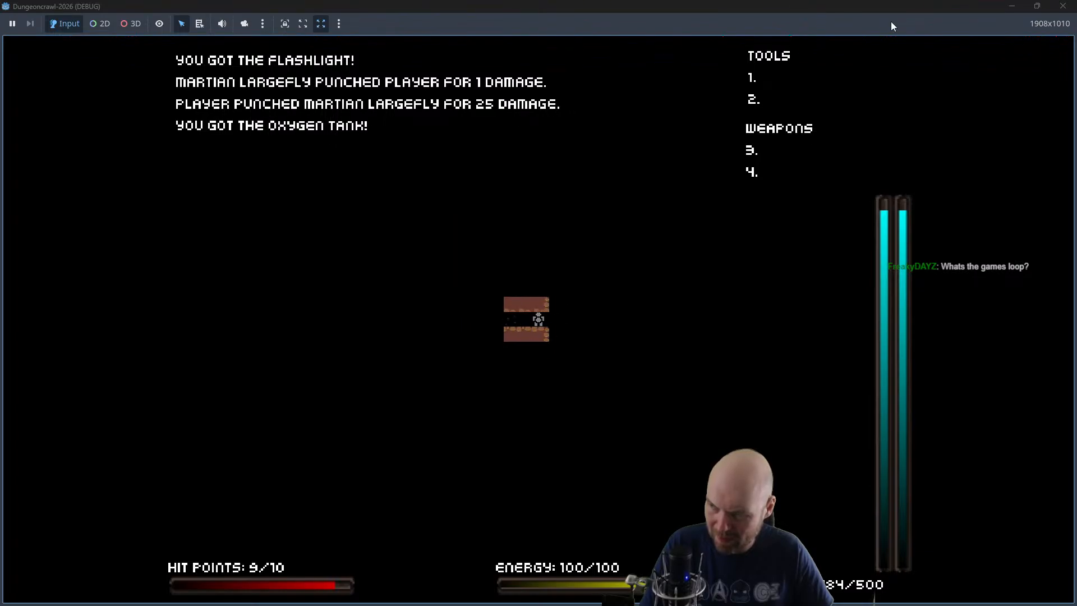
key(Left)
key(Left)
key(Left)
key(Right)
key(Down)
key(Down)
key(Down)
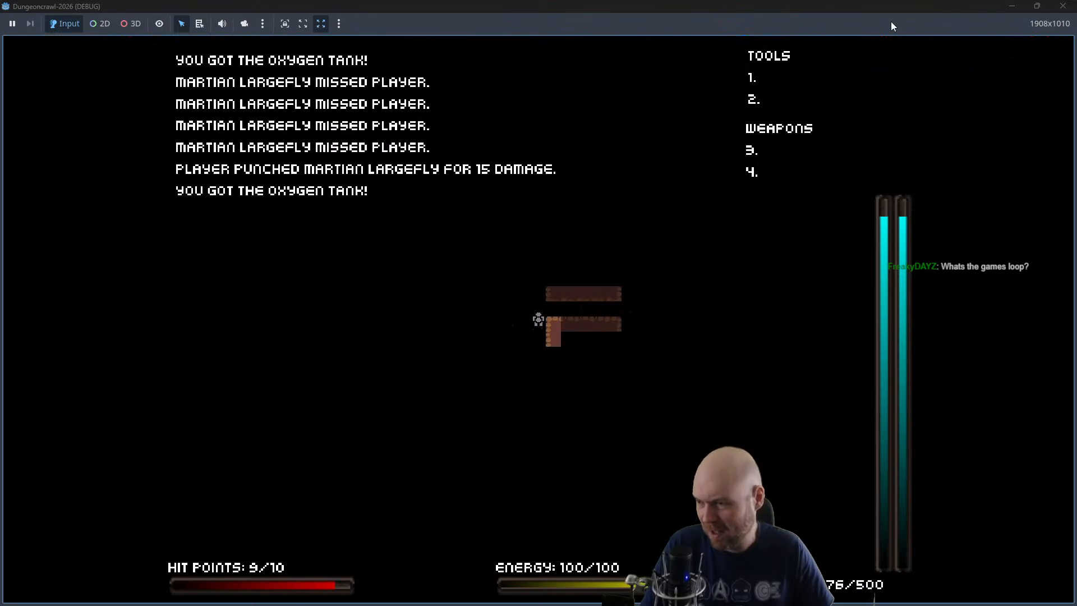
key(Down)
key(Left)
key(Left)
key(Left)
key(Left)
key(Left)
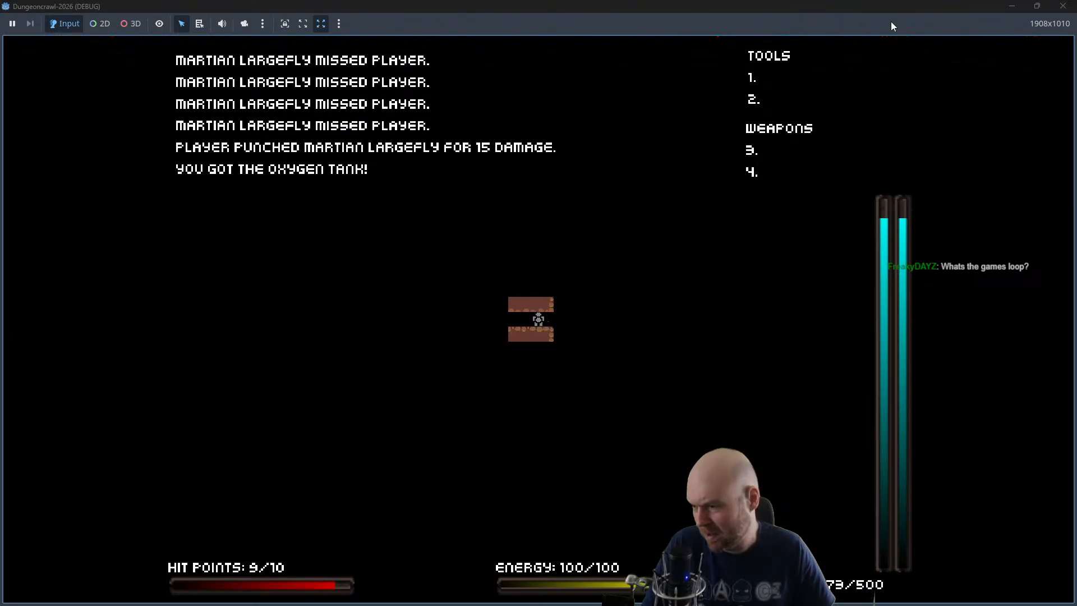
key(Down)
key(Down)
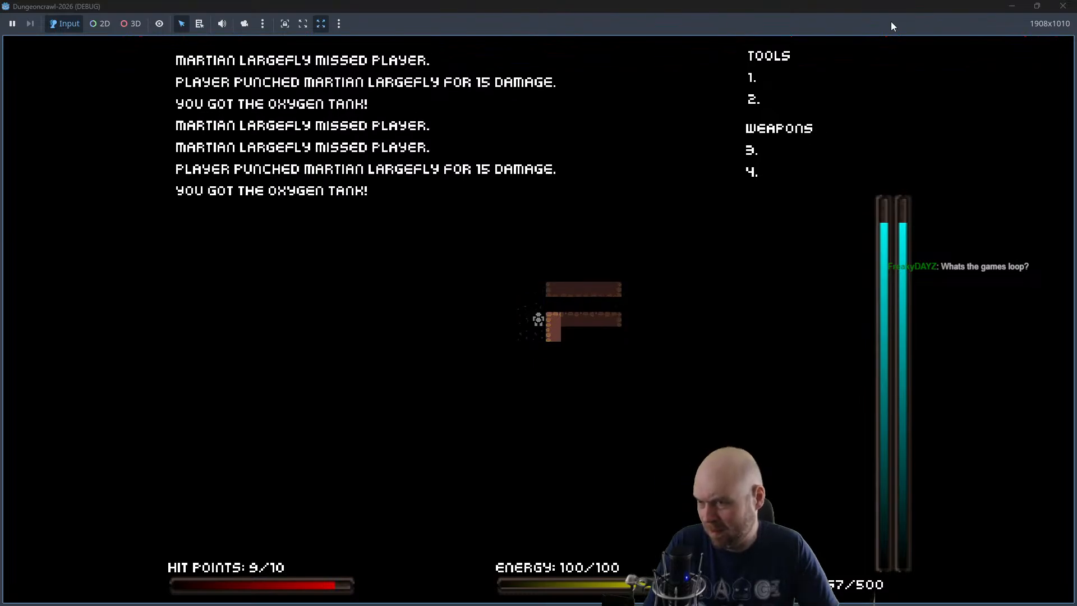
Open the inventory, equip the flashlight in tool slot 1 and activate it
key(i)
key(1)
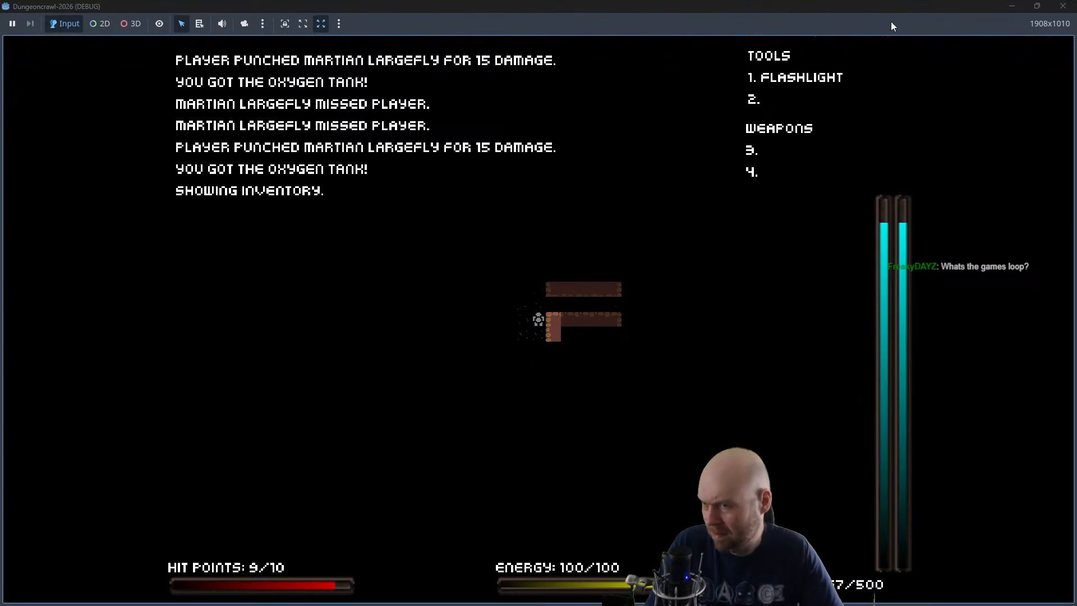
key(1)
Move through the corridor with the flashlight on, punch the next Martian Largefly and collect its oxygen tank
key(Left)
key(Right)
key(Up)
key(Right)
key(Right)
key(Right)
key(Right)
key(Right)
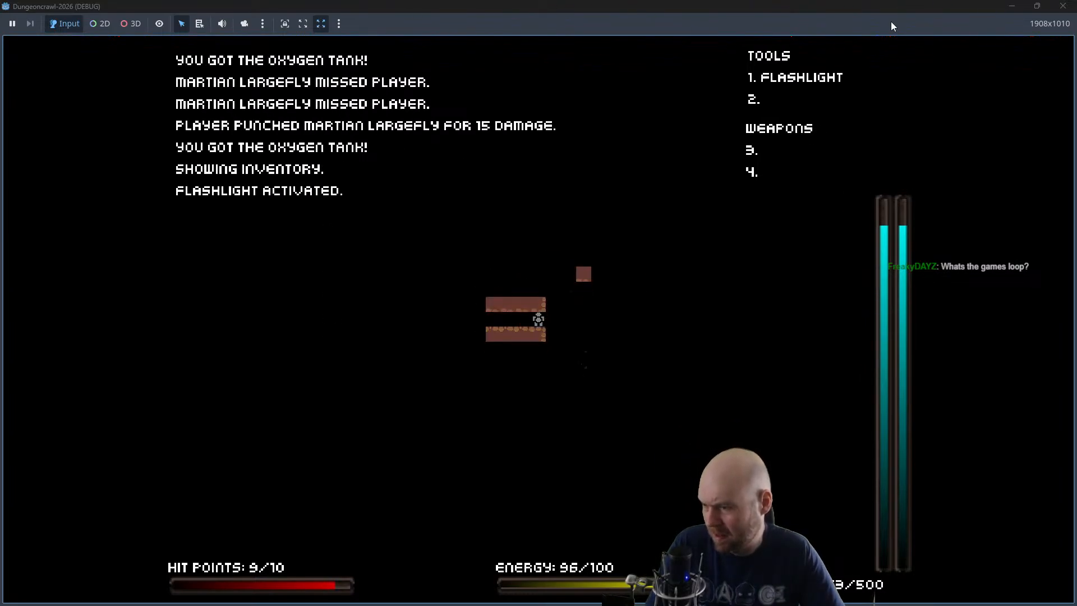
key(Left)
key(Left)
key(Left)
key(Left)
key(Left)
key(Left)
key(Right)
key(Down)
key(Down)
key(Down)
key(Down)
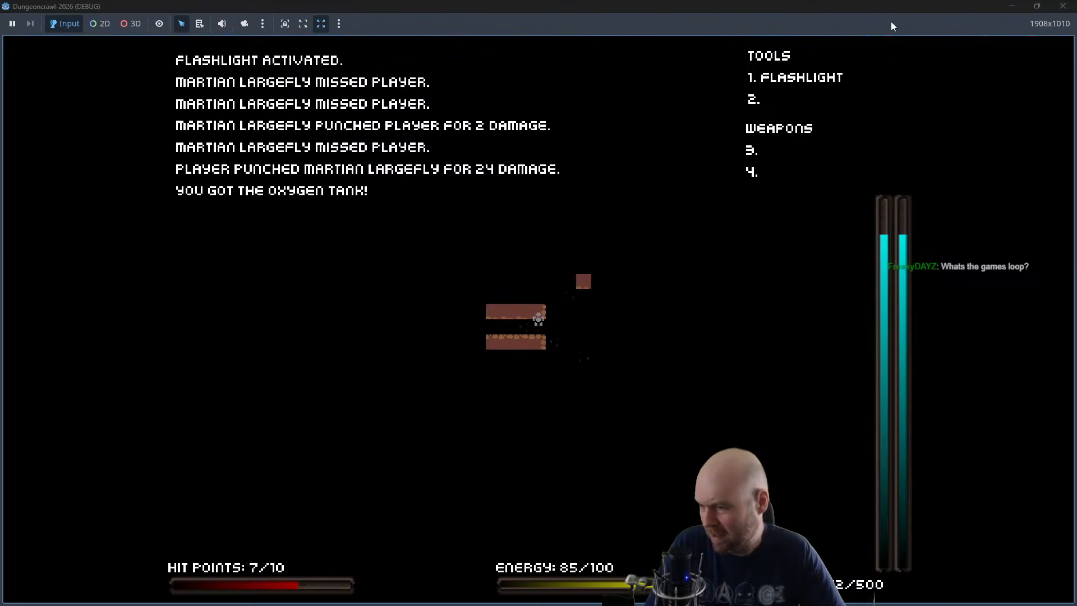
Explore the small room, the long corridor and the large chamber with the flashlight on
key(Left)
key(Right)
key(Right)
key(Right)
key(Right)
key(Down)
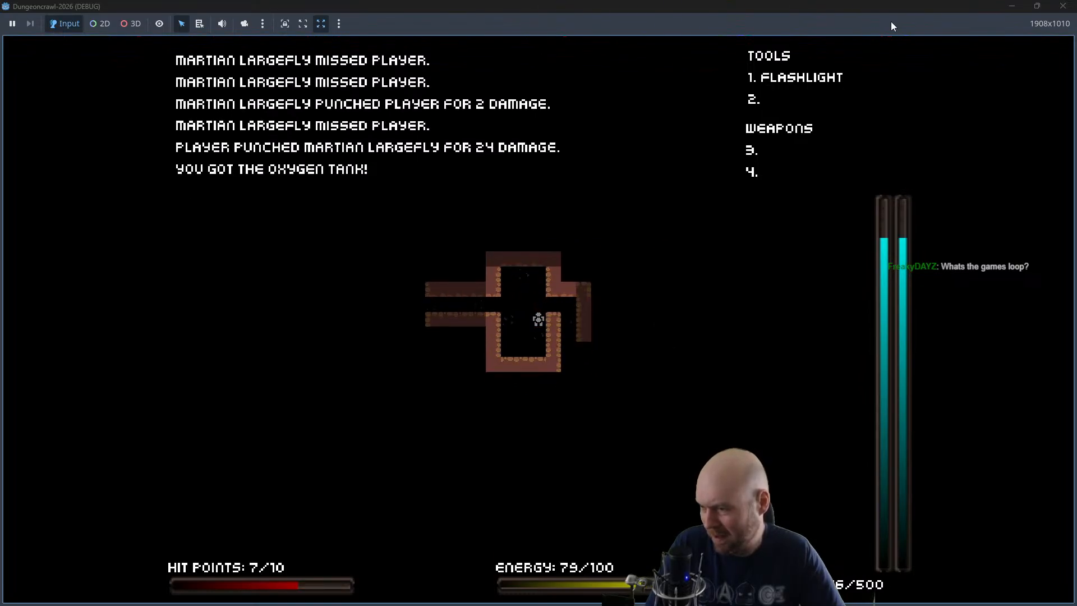
key(Up)
key(Right)
key(Right)
key(Down)
key(Down)
key(Down)
key(Down)
key(Down)
key(Down)
key(Down)
key(Down)
key(Down)
key(Left)
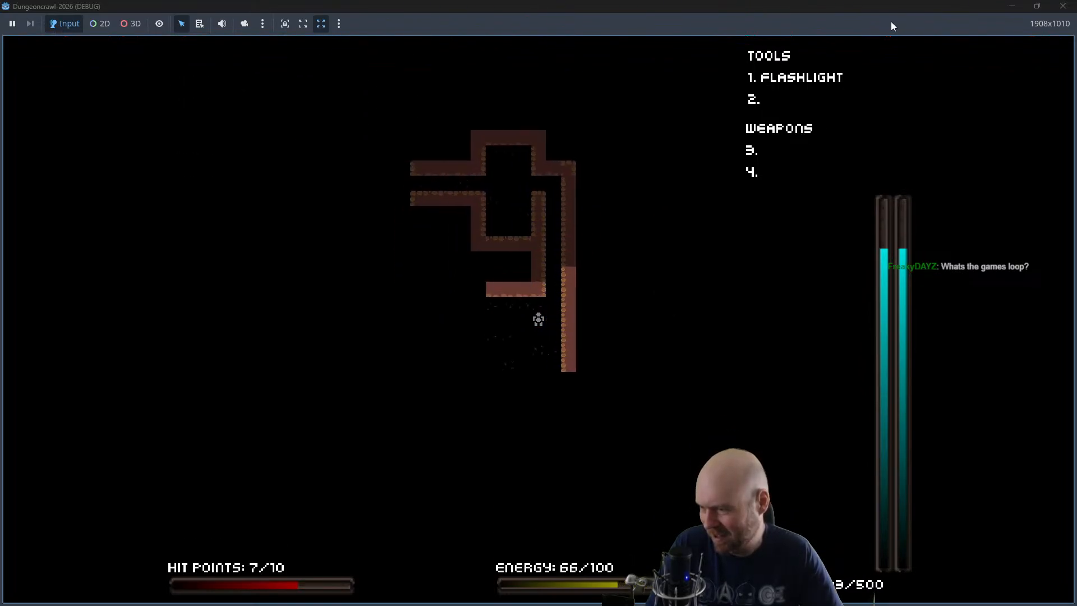
key(Down)
key(Left)
key(Left)
key(Left)
key(Left)
key(Left)
key(Left)
key(Left)
key(Left)
key(Left)
key(Left)
key(Left)
key(Left)
key(Left)
key(Left)
key(Right)
key(Right)
key(Up)
key(Up)
key(Up)
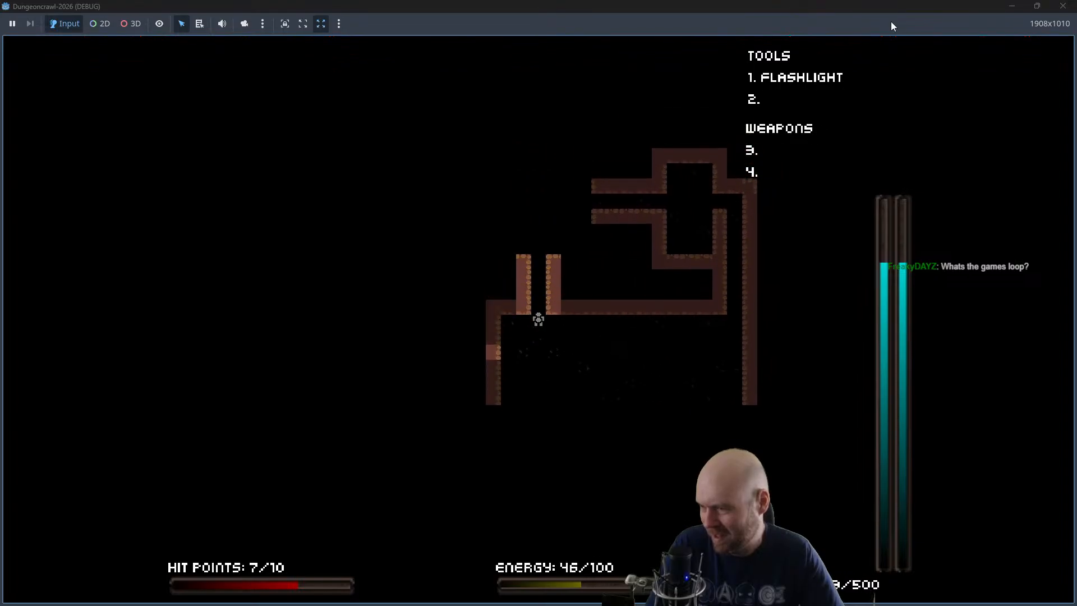
Follow the corridor out of the chamber, punch another Martian Largefly for its oxygen tank and close the game
key(Up)
key(Up)
key(Up)
key(Up)
key(Right)
key(Right)
key(Right)
key(Right)
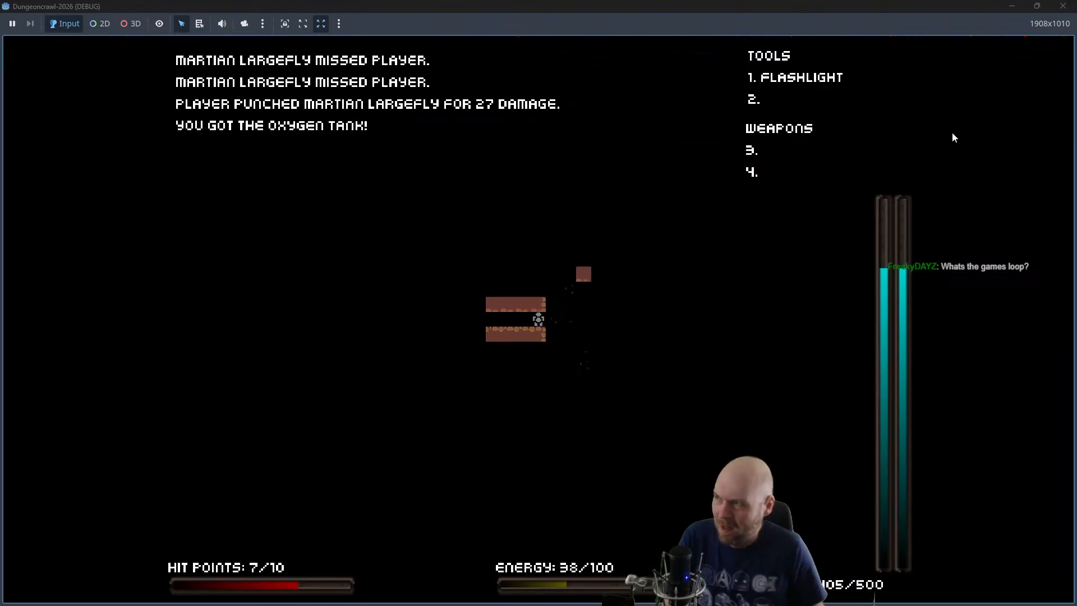
click(1063, 6)
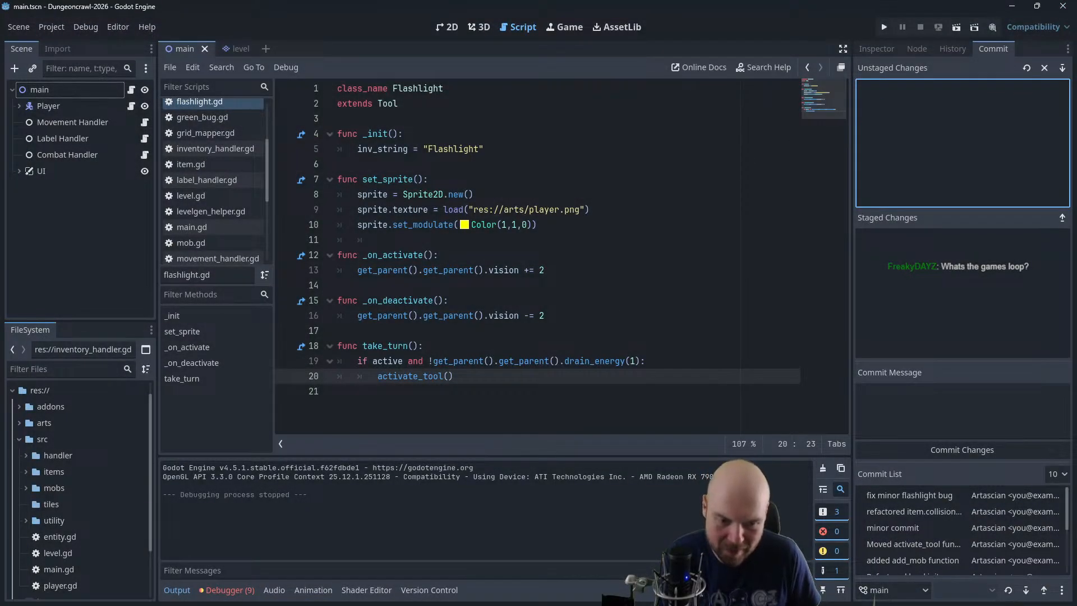
Switch back to GIMP and close both claws in the second frame, filling their gaps with brown and erasing the inner pixels
key(alt+Tab)
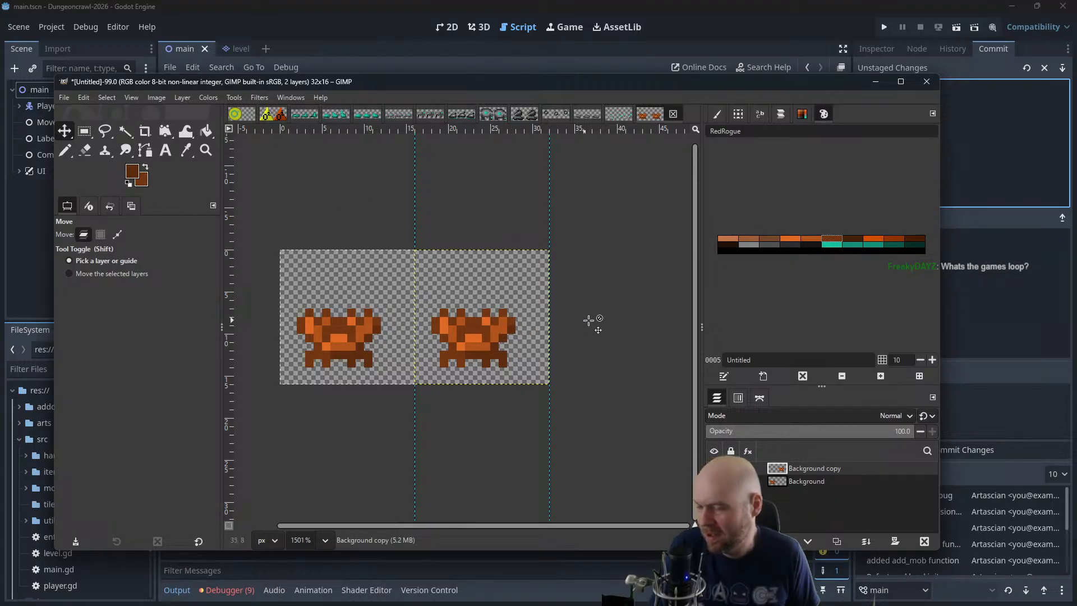
scroll(589, 320, up, 3)
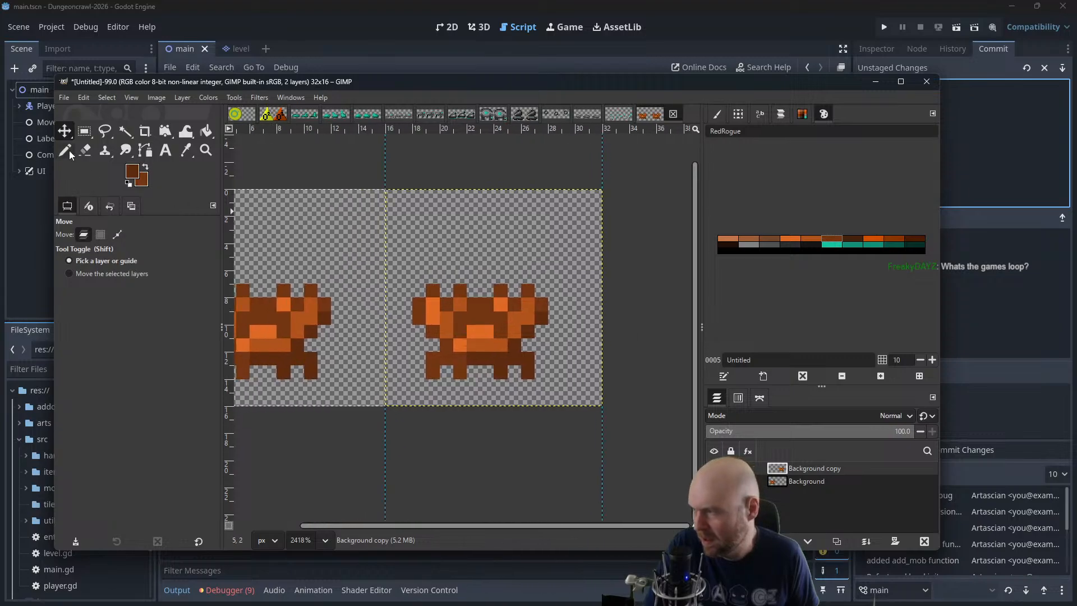
click(67, 150)
click(97, 97)
click(103, 125)
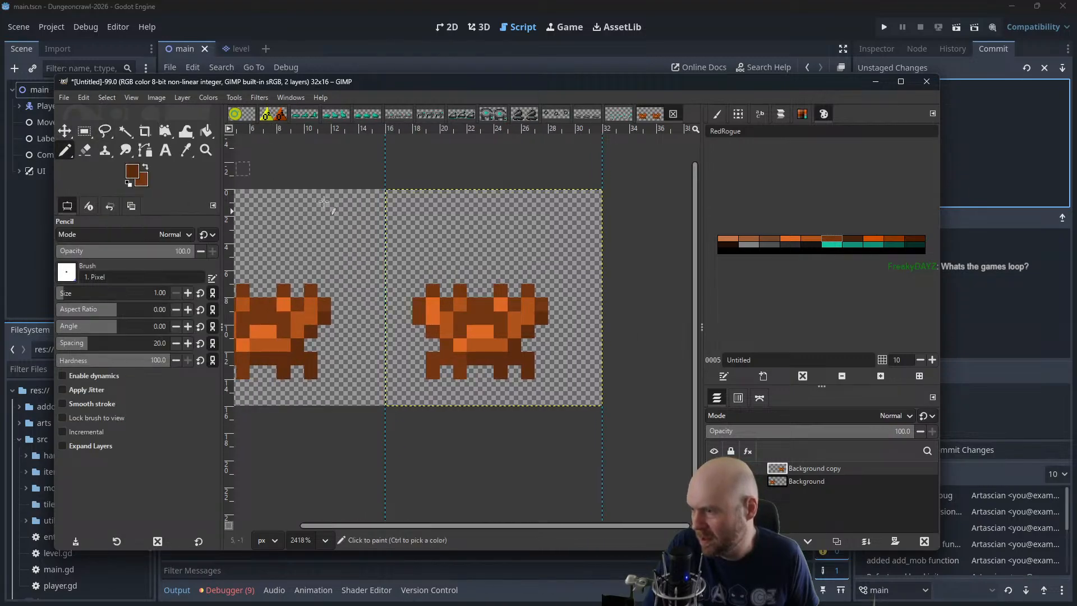
click(446, 291)
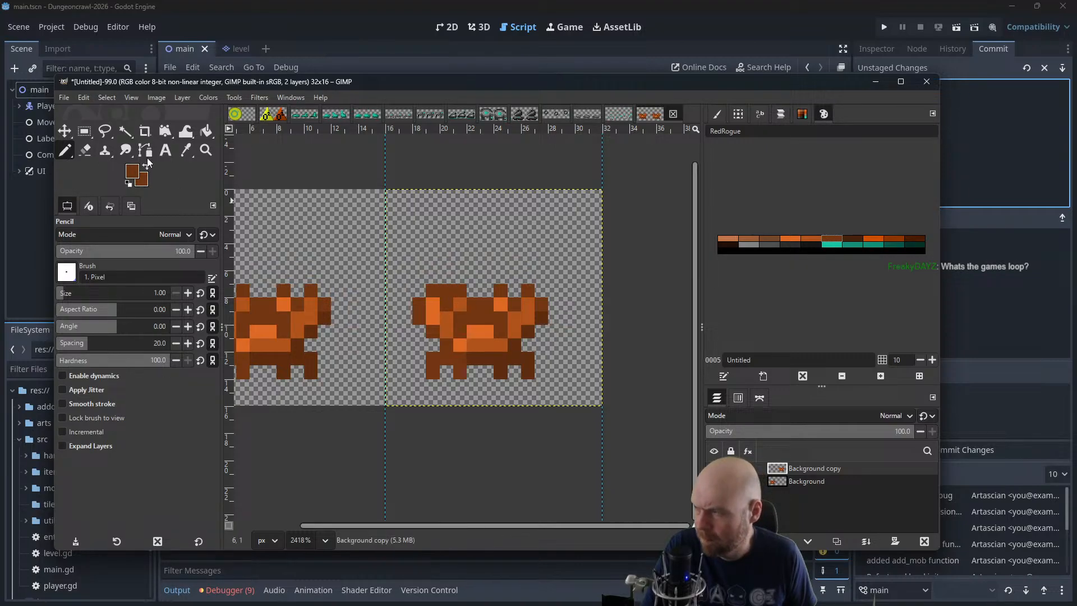
click(514, 290)
key(shift+e)
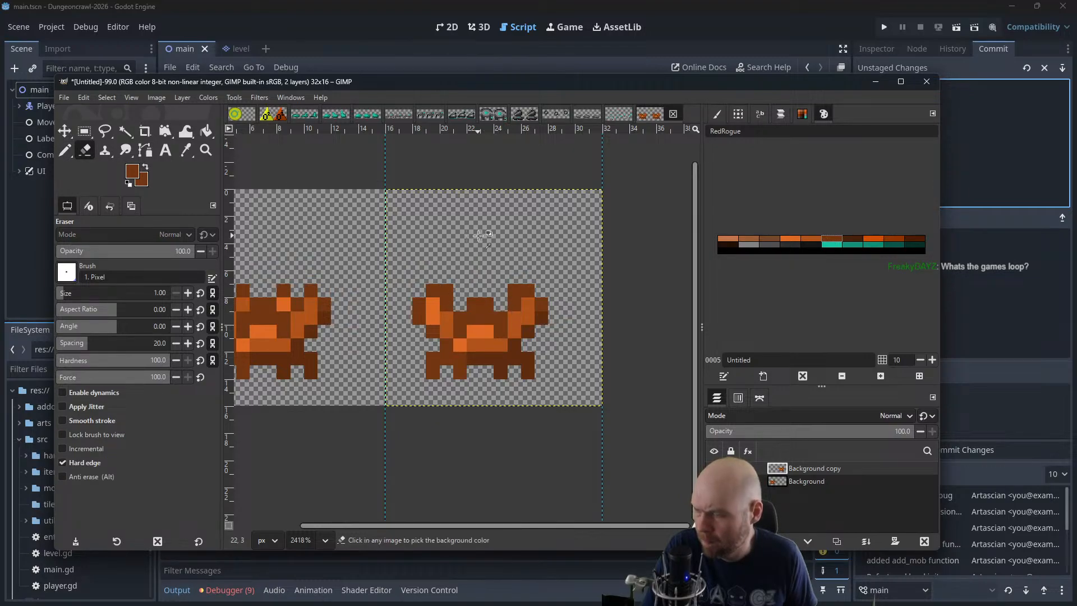
Move the Background copy layer over the first frame so both crab poses overlap for a preview
scroll(478, 235, down, 3)
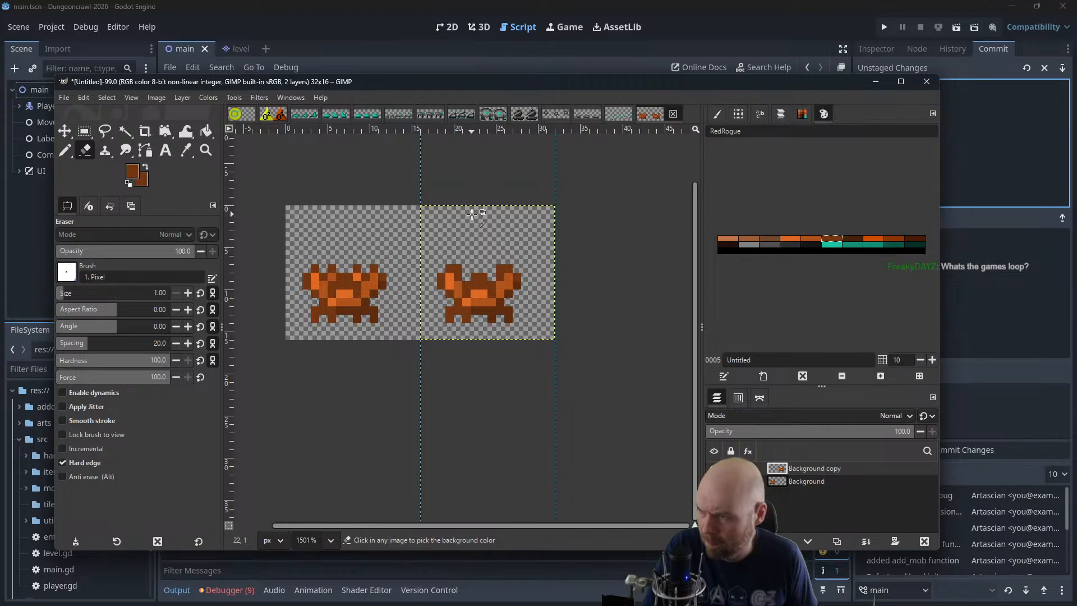
scroll(473, 213, down, 2)
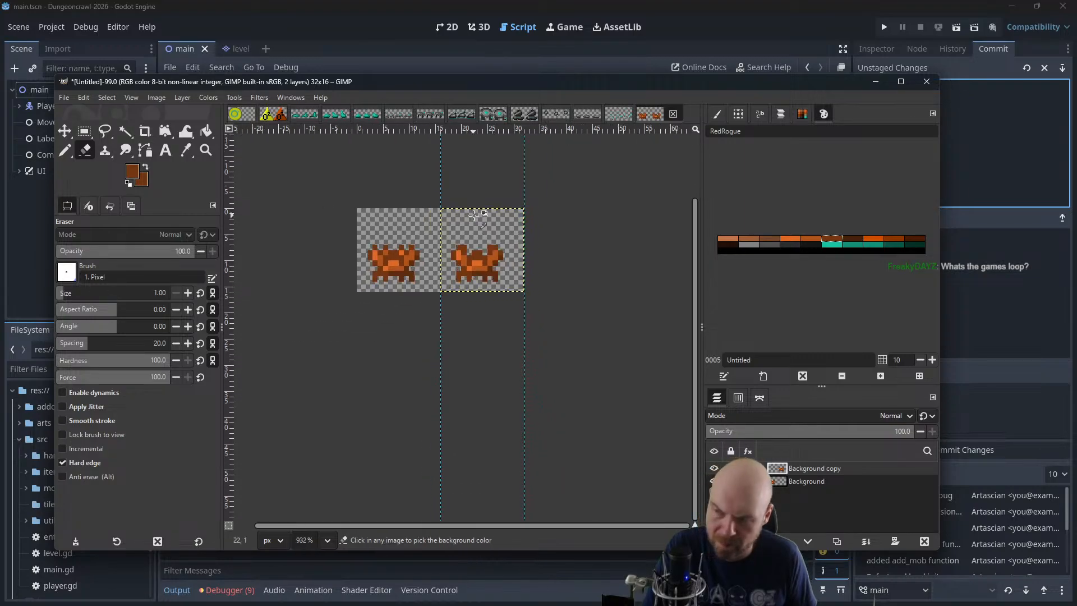
click(64, 131)
drag(484, 272, 400, 272)
Play the two-layer crab animation at 400% zoom in an enlarged playback window and close the preview
click(259, 97)
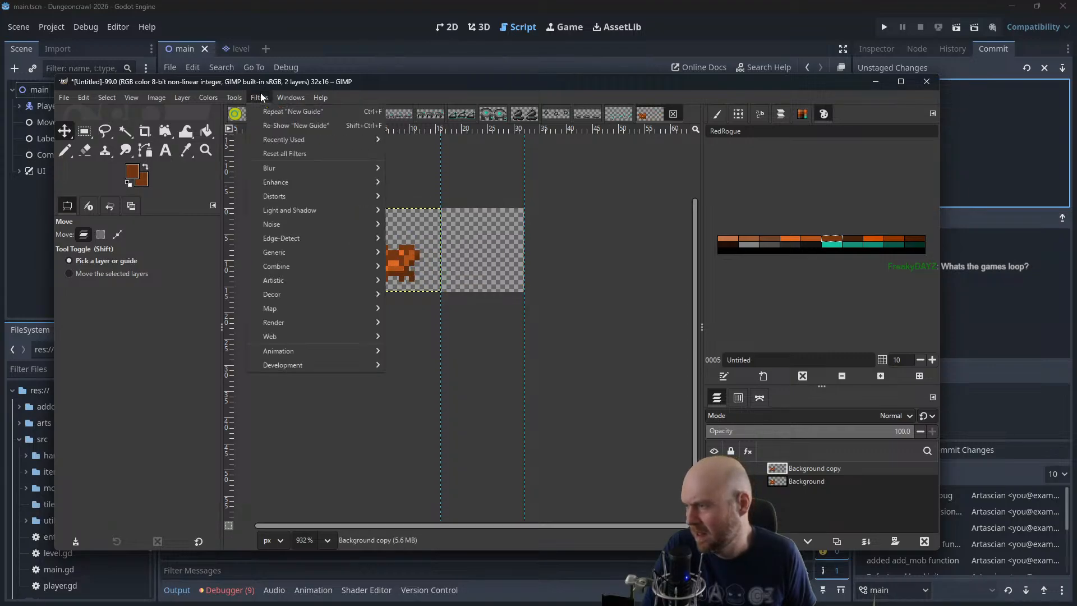
mouse_move(300, 351)
click(416, 379)
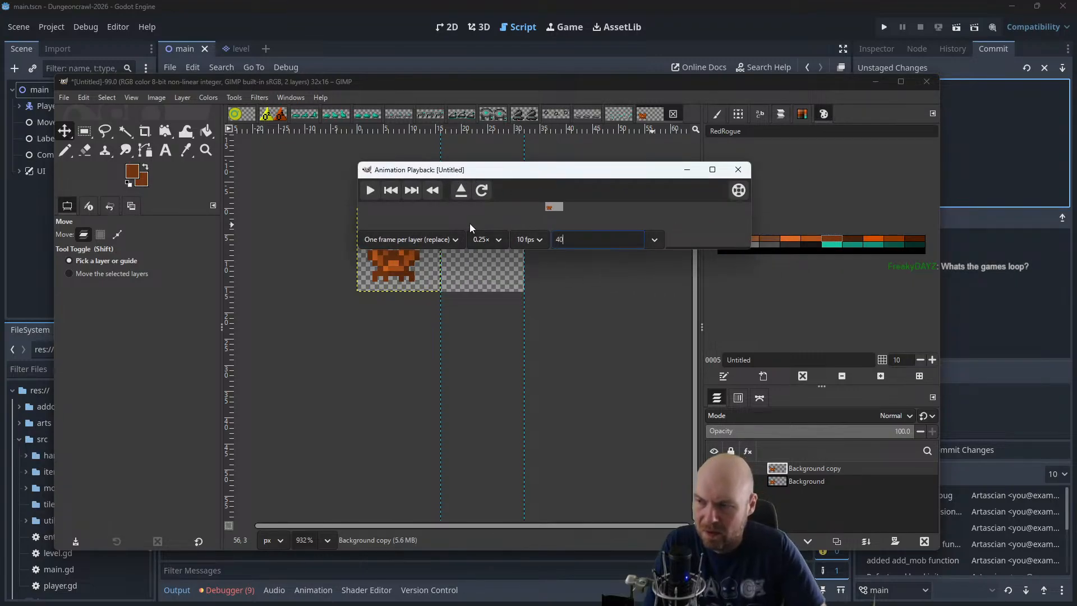
text(400)
key(Return)
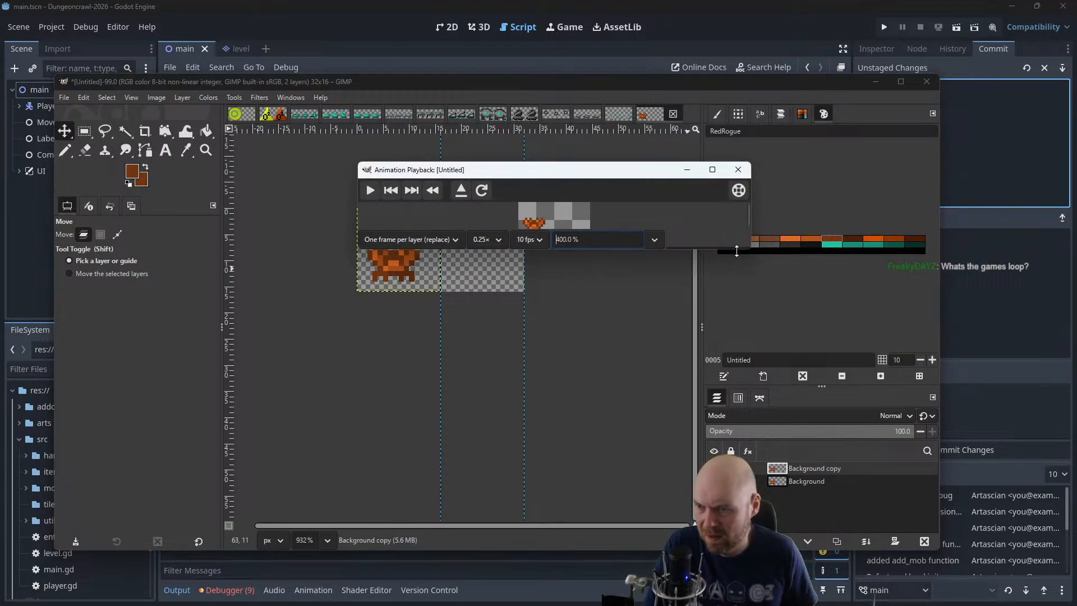
drag(737, 251, 735, 332)
click(370, 191)
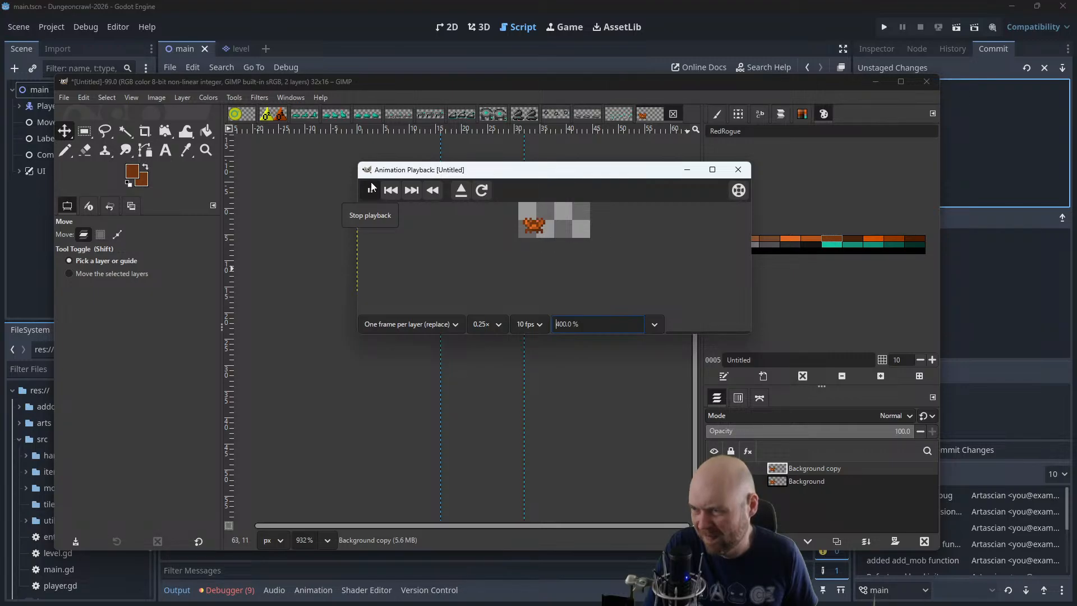
click(740, 170)
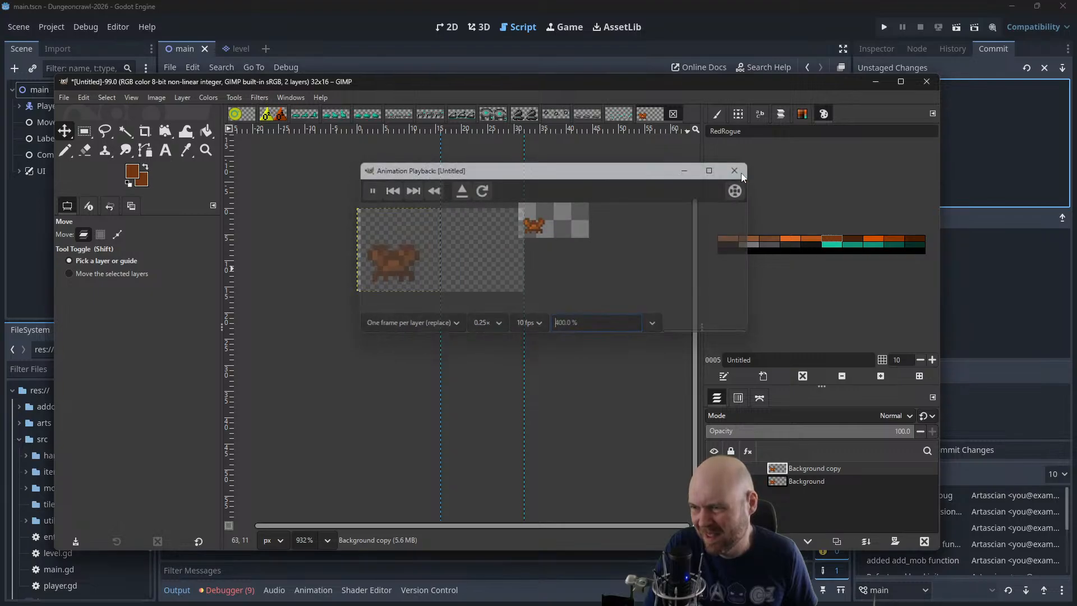
Undo the layer move and merge the Background copy layer down into Background
key(ctrl+z)
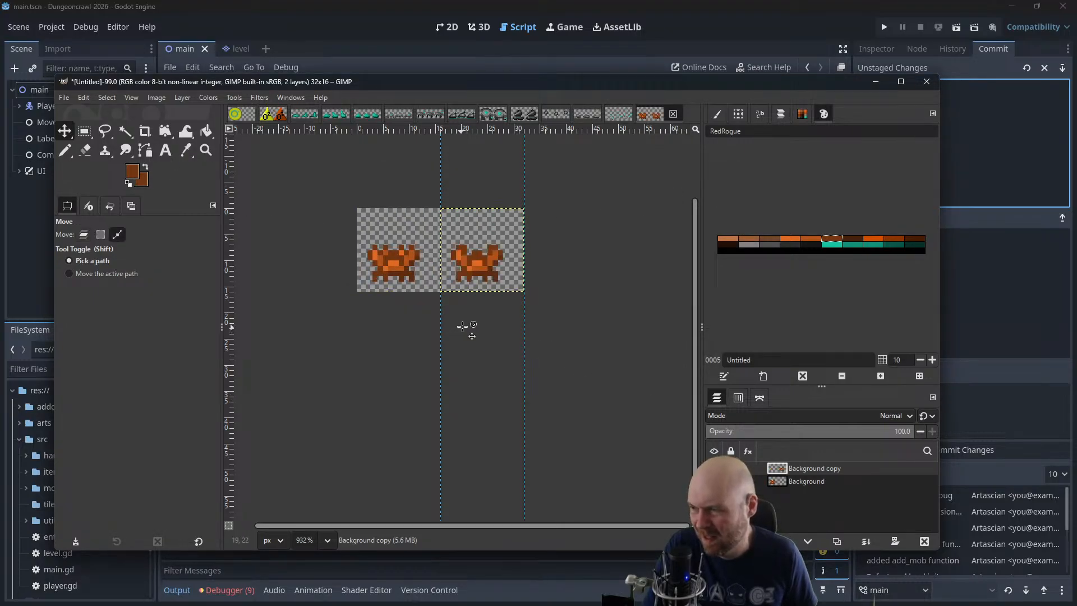
right_click(814, 472)
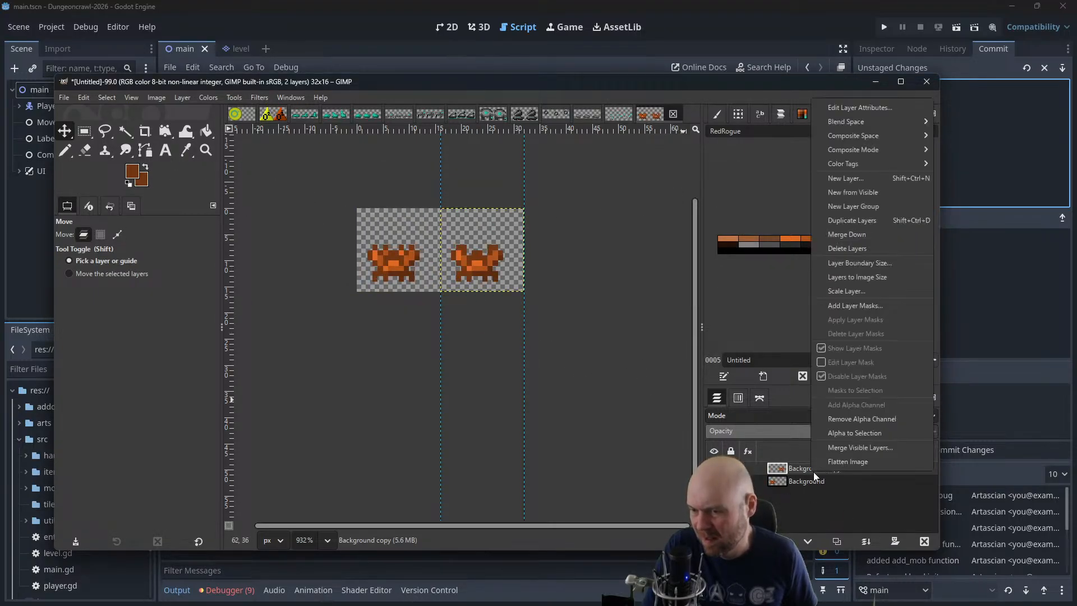
click(848, 234)
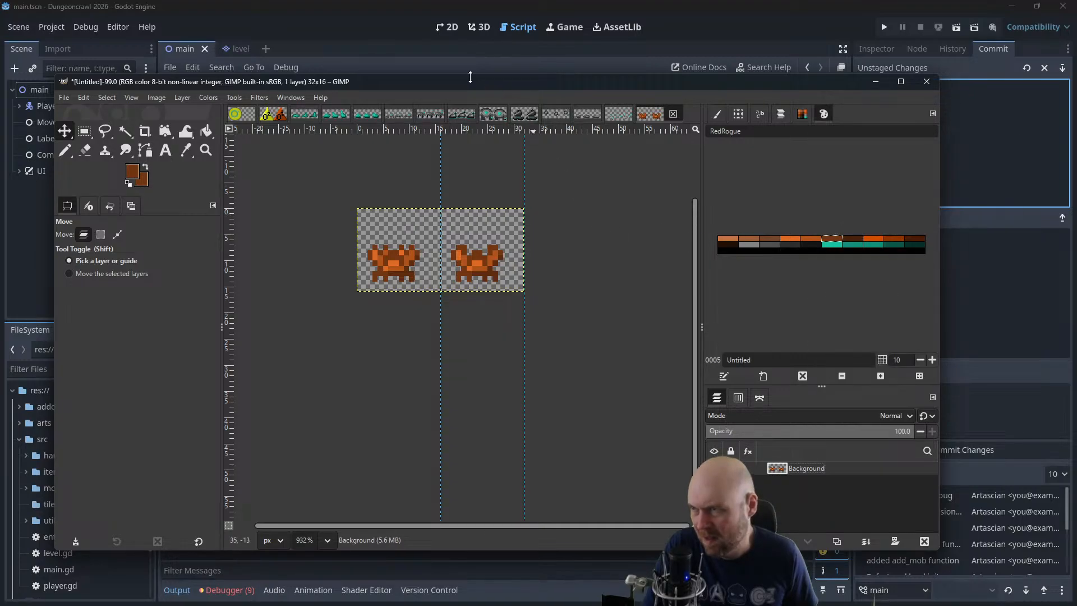
mouse_move(455, 82)
mouse_down()
mouse_move(1076, 172)
mouse_move(1076, 180)
mouse_move(495, 74)
mouse_move(466, 79)
mouse_up()
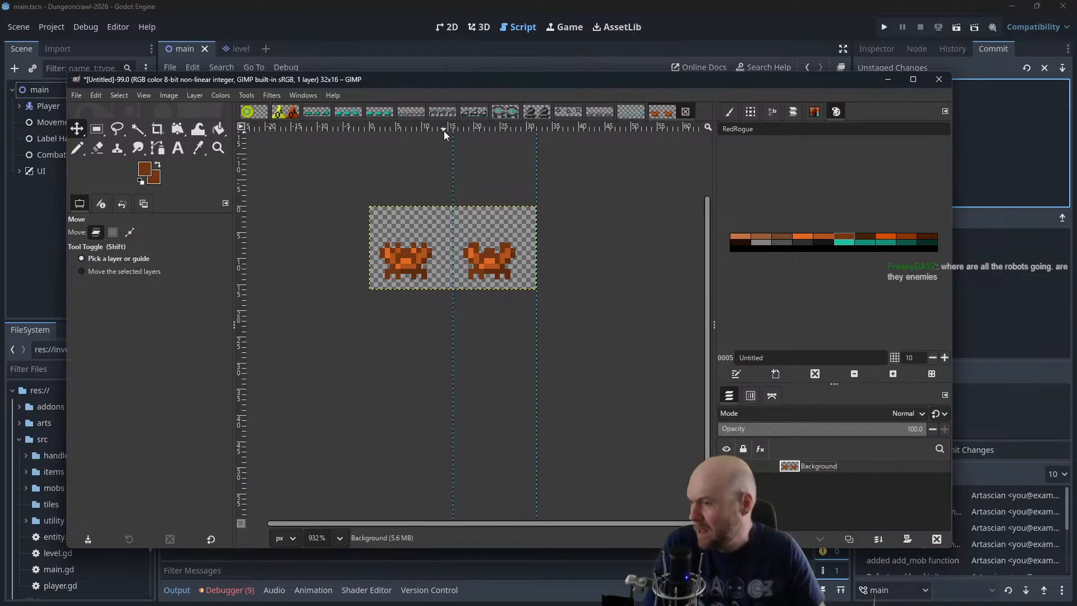
drag(390, 88, 1076, 168)
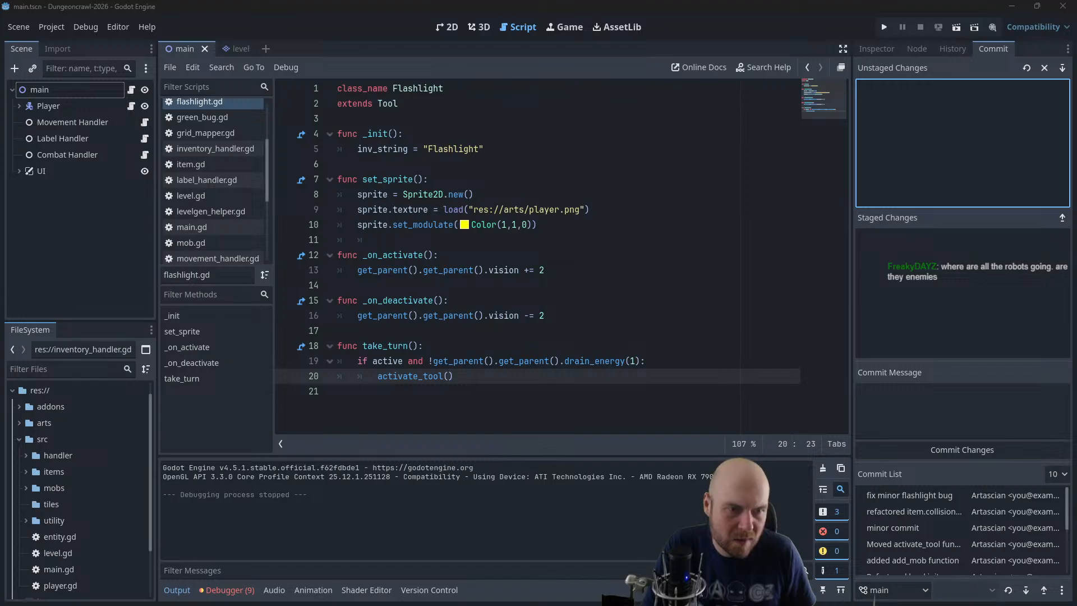
drag(791, 251, 405, 89)
Open the bigrobot.xcf sheet, ready the Pencil with the near-black palette colour and clear the selection
click(456, 119)
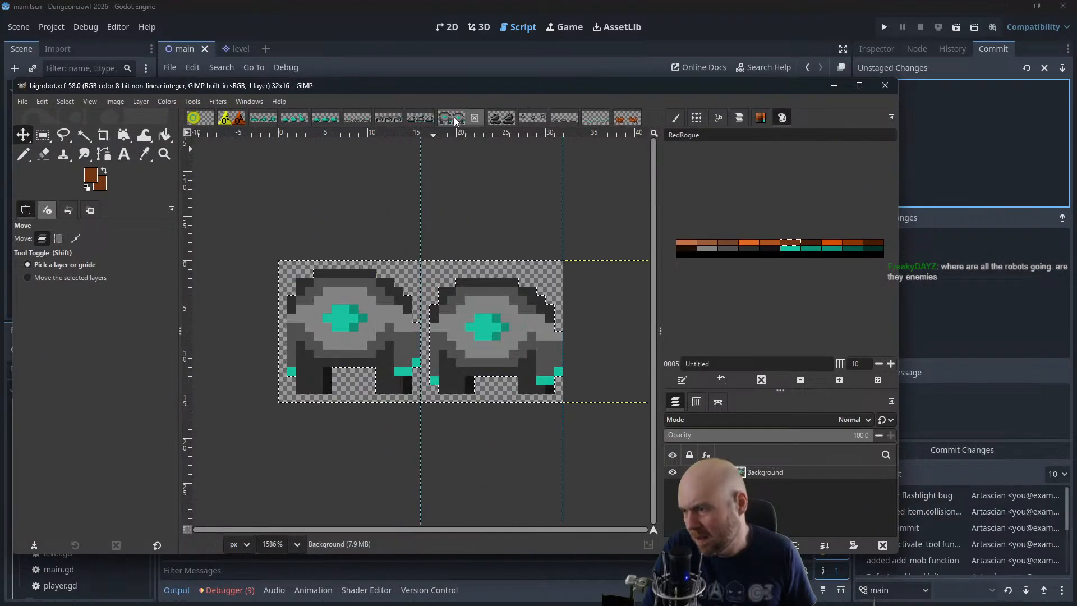
click(761, 250)
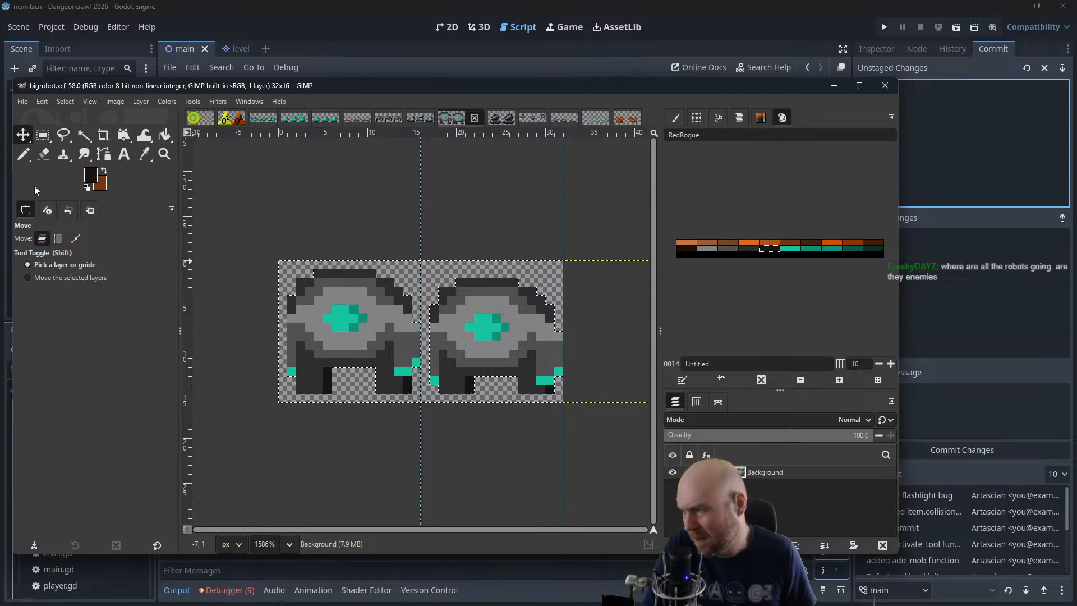
click(23, 155)
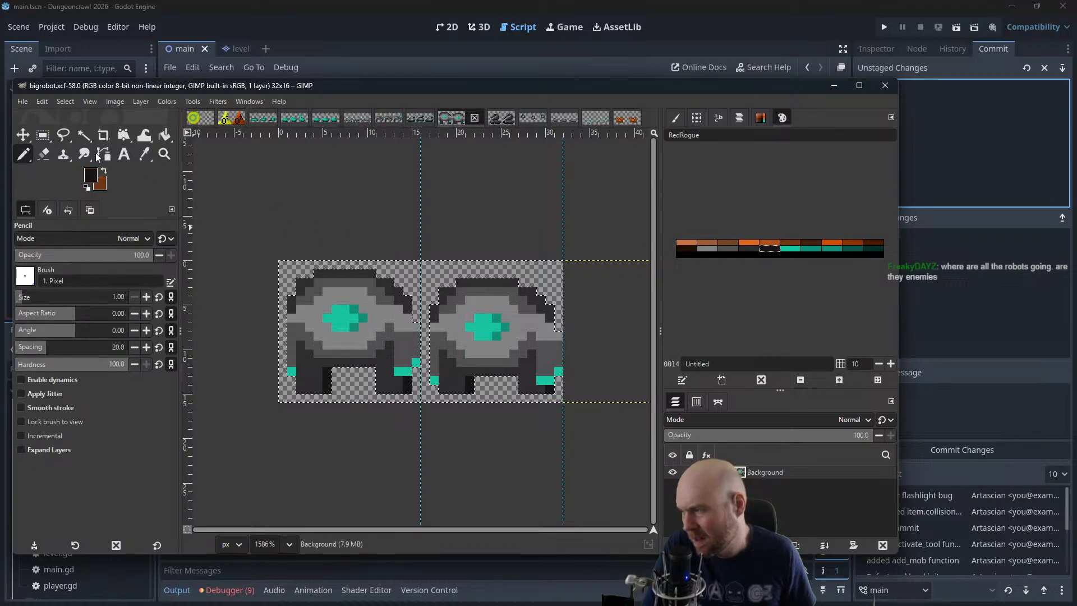
click(70, 102)
click(77, 129)
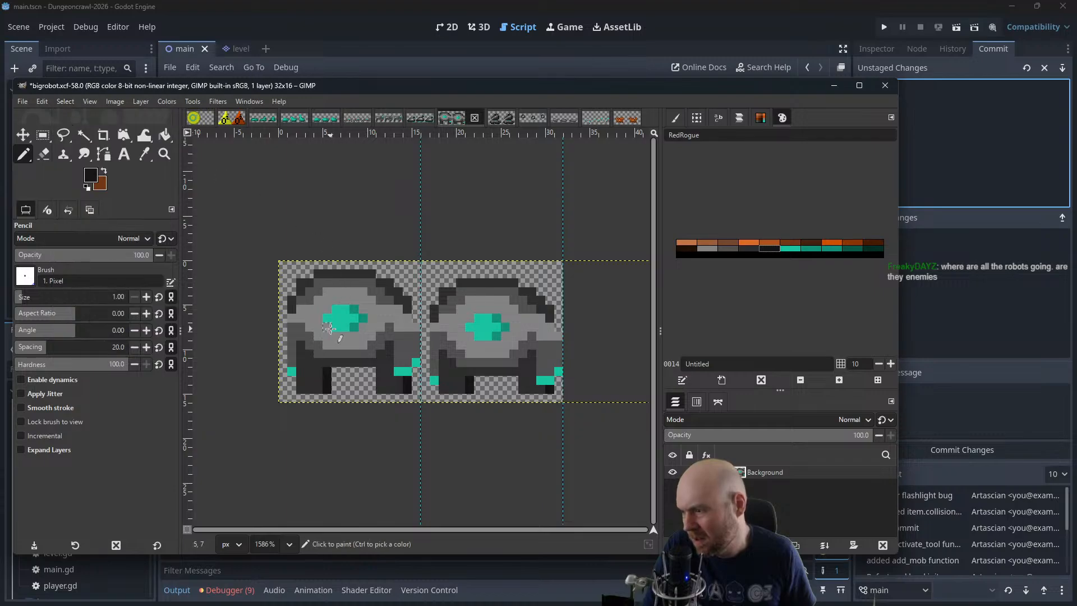
Try outlining the robot's teal eye with near-black pixels and undo those strokes
click(327, 327)
mouse_move(342, 339)
mouse_down()
mouse_move(369, 321)
mouse_move(356, 302)
mouse_move(318, 319)
mouse_up()
click(460, 327)
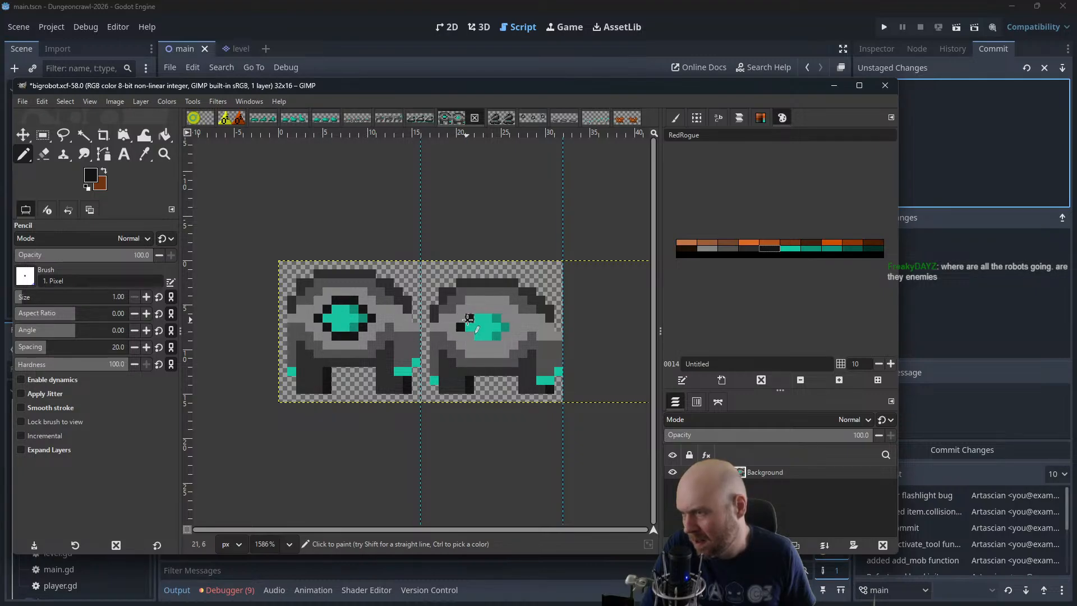
key(ctrl+z)
key(ctrl+z)
key(ctrl+z)
key(ctrl+z)
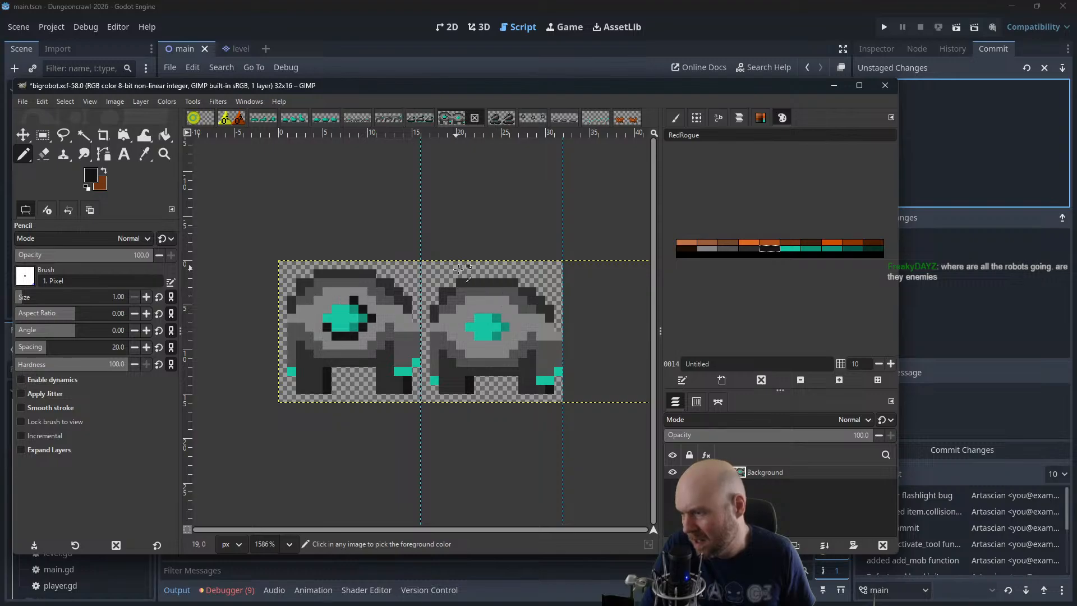
key(ctrl+z)
key(ctrl+z)
key(ctrl+z)
key(ctrl+z)
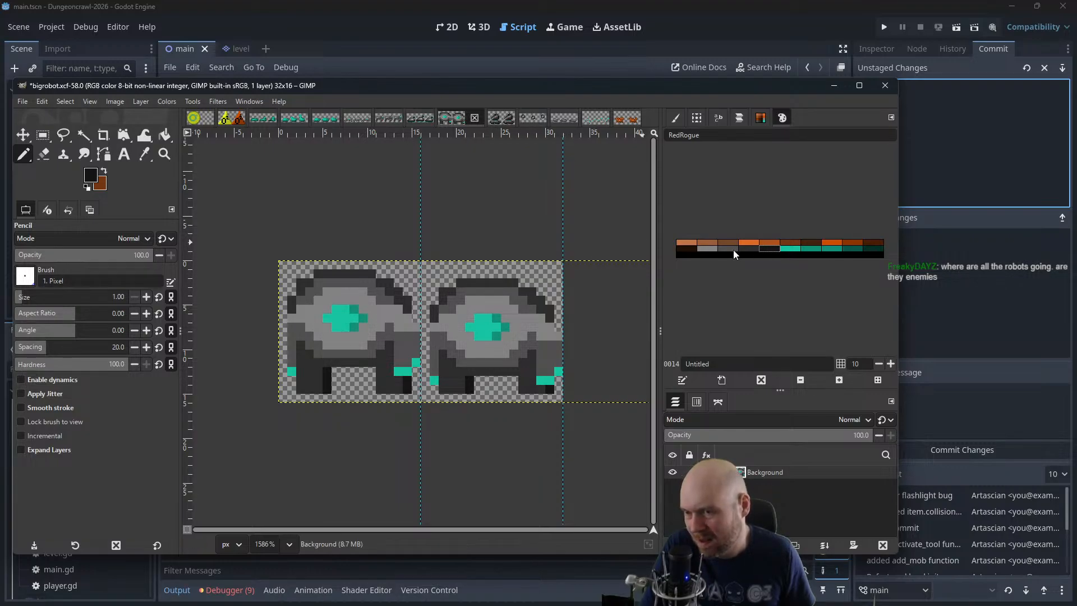
Outline the robot's teal eye in both frames with dark grey pixels and save bigrobot.xcf
click(733, 250)
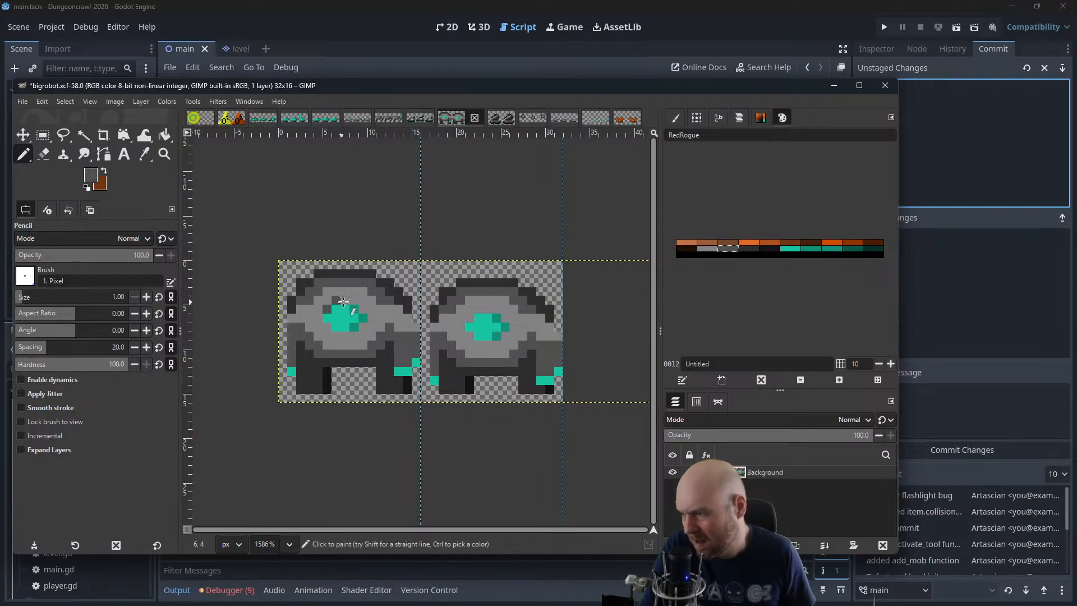
click(343, 301)
click(323, 321)
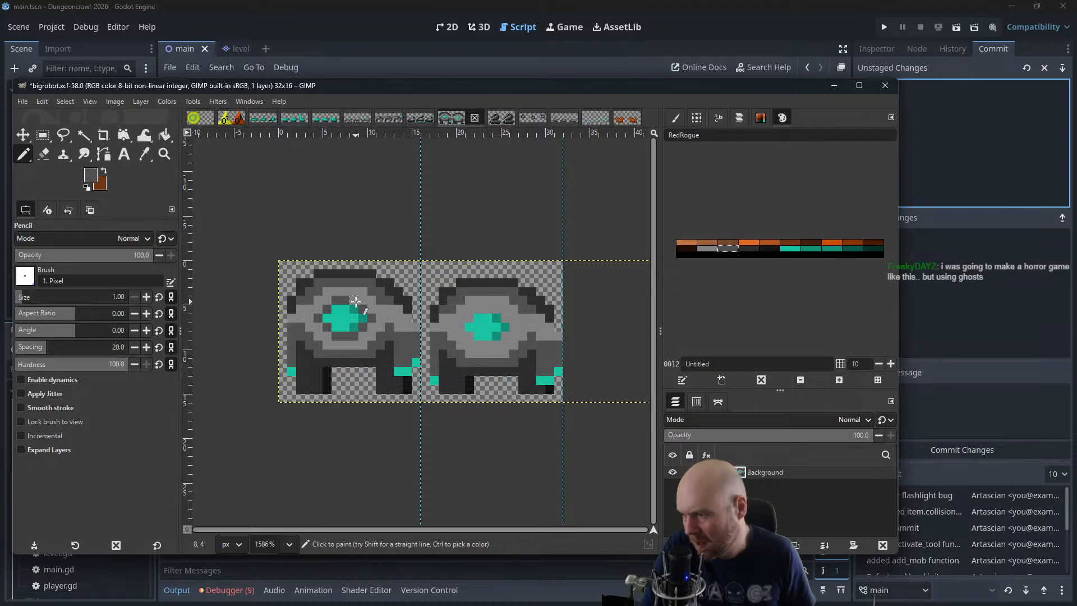
click(489, 310)
click(495, 310)
click(505, 318)
click(513, 326)
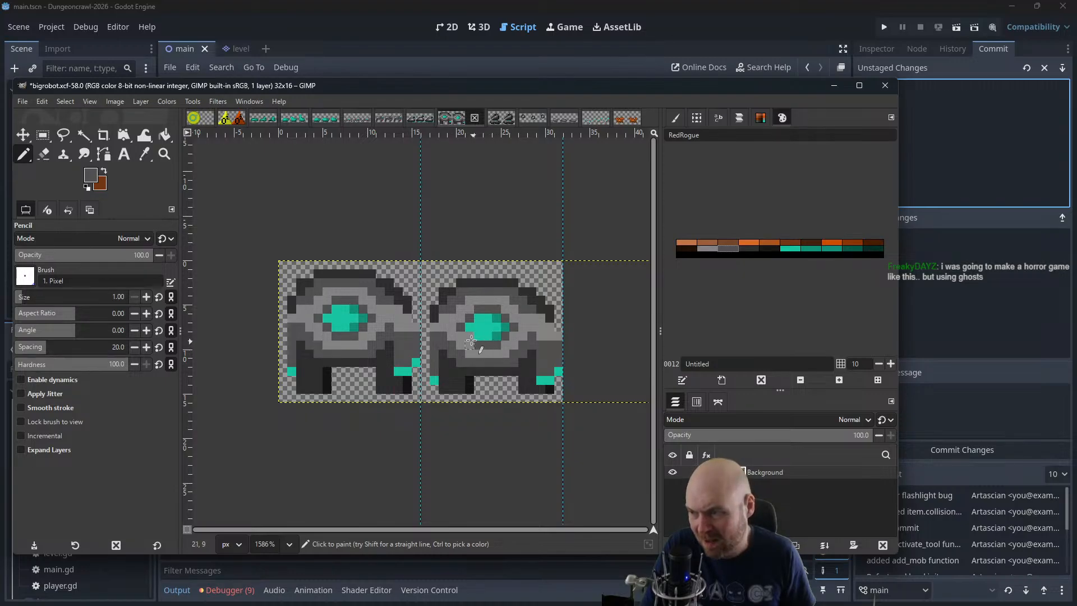
key(ctrl+s)
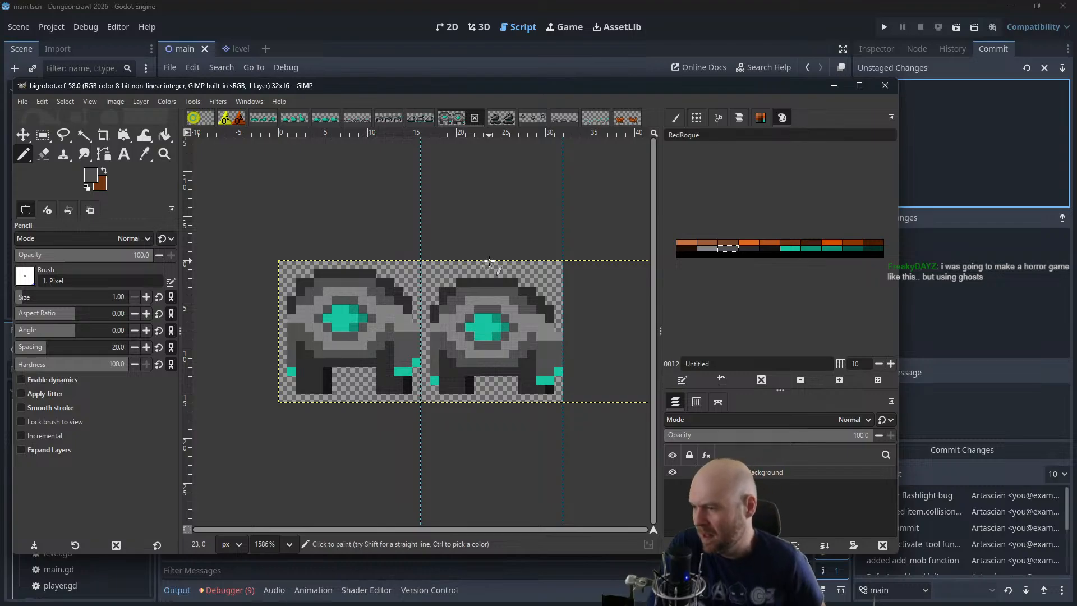
Check the small_crab.xcf sheet and create a new 32 × 16 px image
click(625, 117)
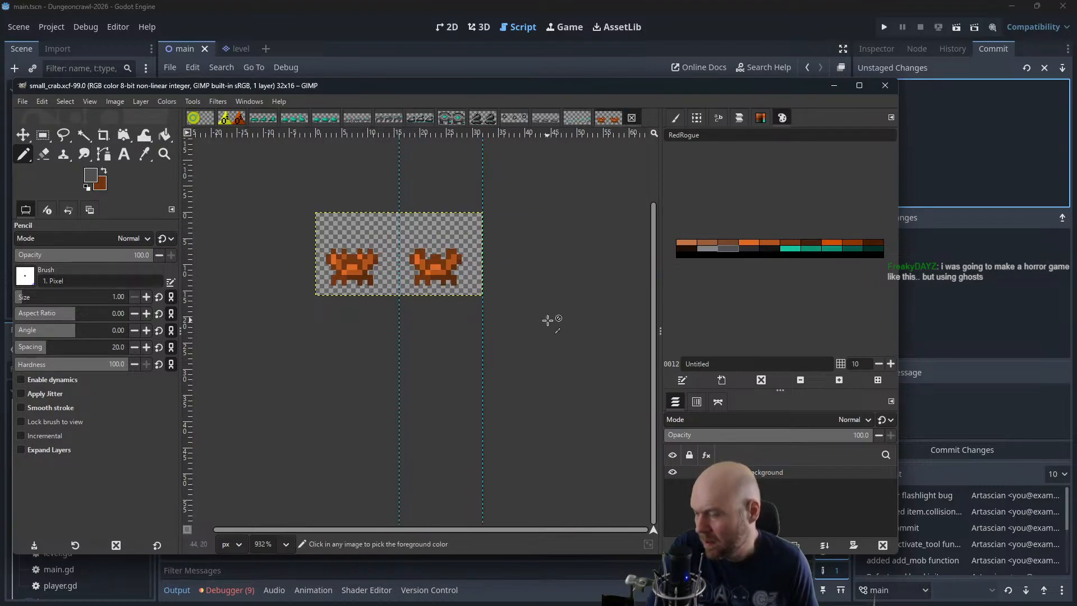
scroll(549, 318, down, 3)
drag(553, 250, 510, 351)
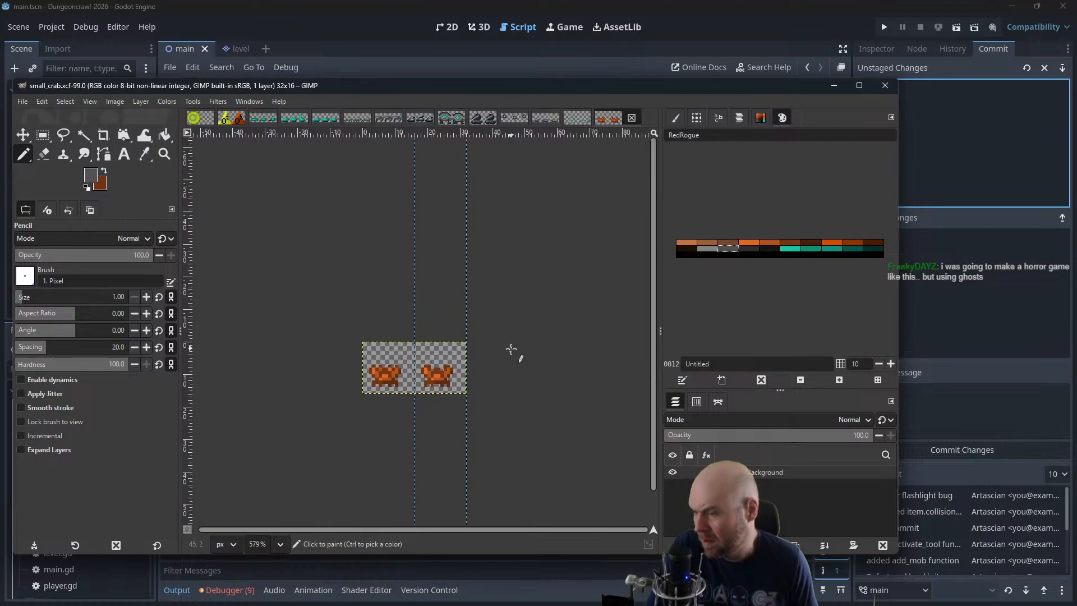
click(26, 102)
click(25, 112)
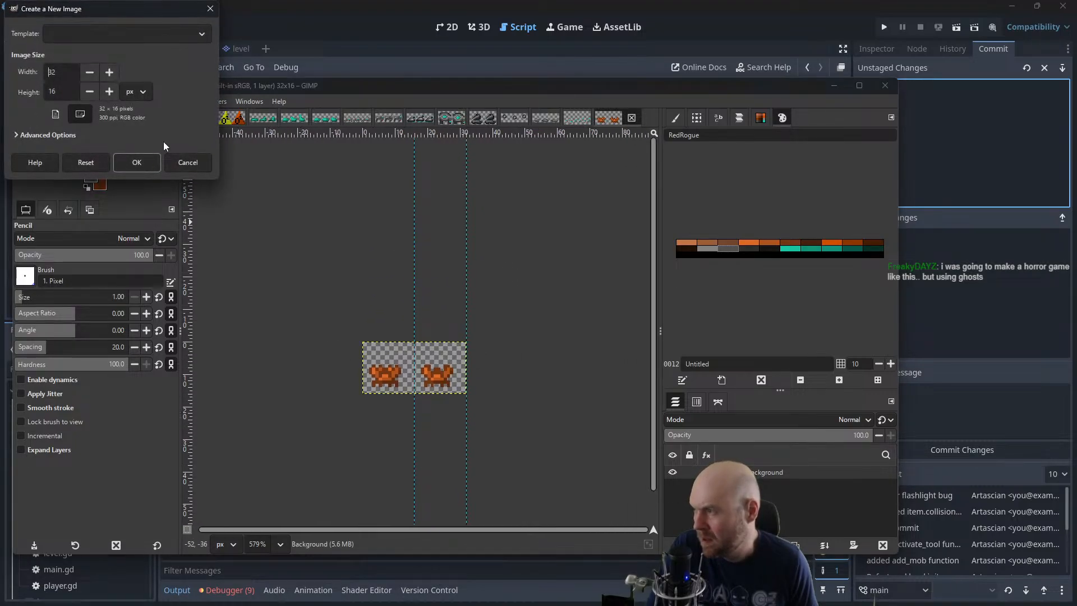
click(139, 163)
Add an alpha channel to the new image's layer and delete its brown fill
ctrl+scroll(481, 295, up, 3)
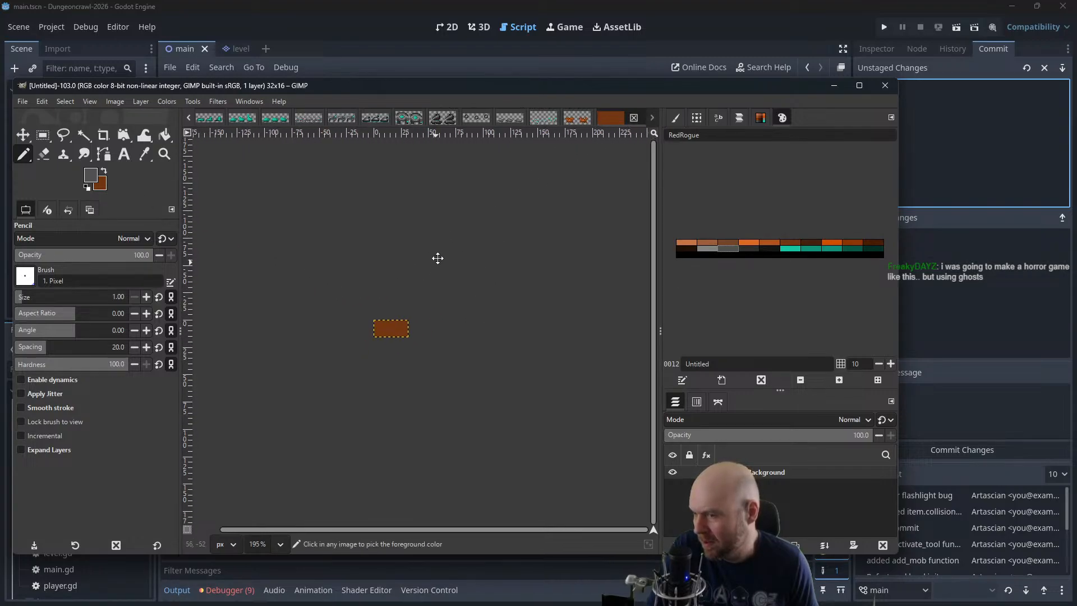
scroll(471, 301, up, 3)
scroll(459, 310, up, 2)
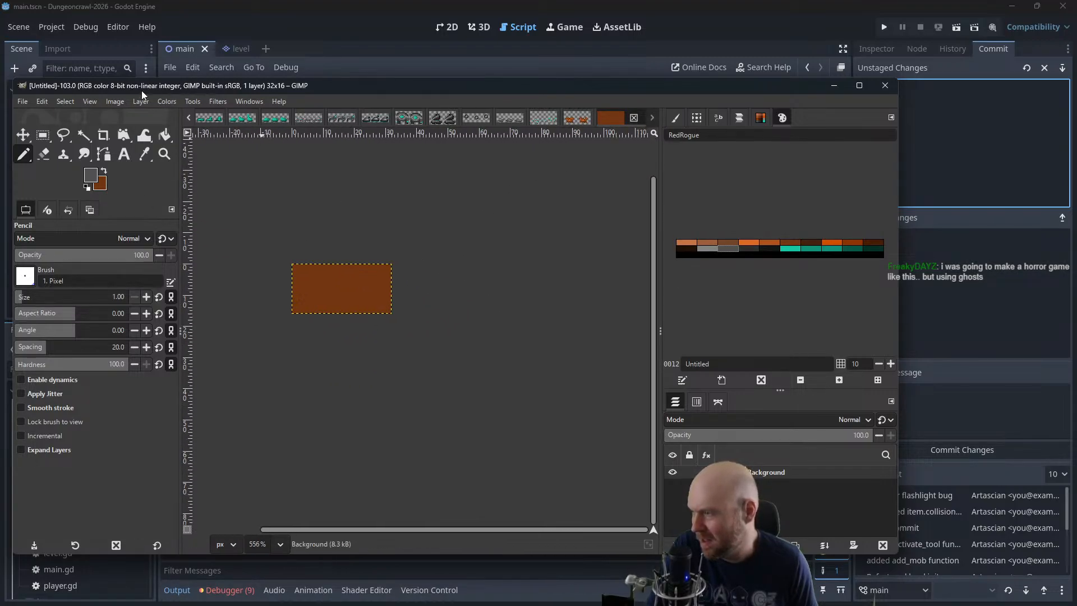
click(141, 101)
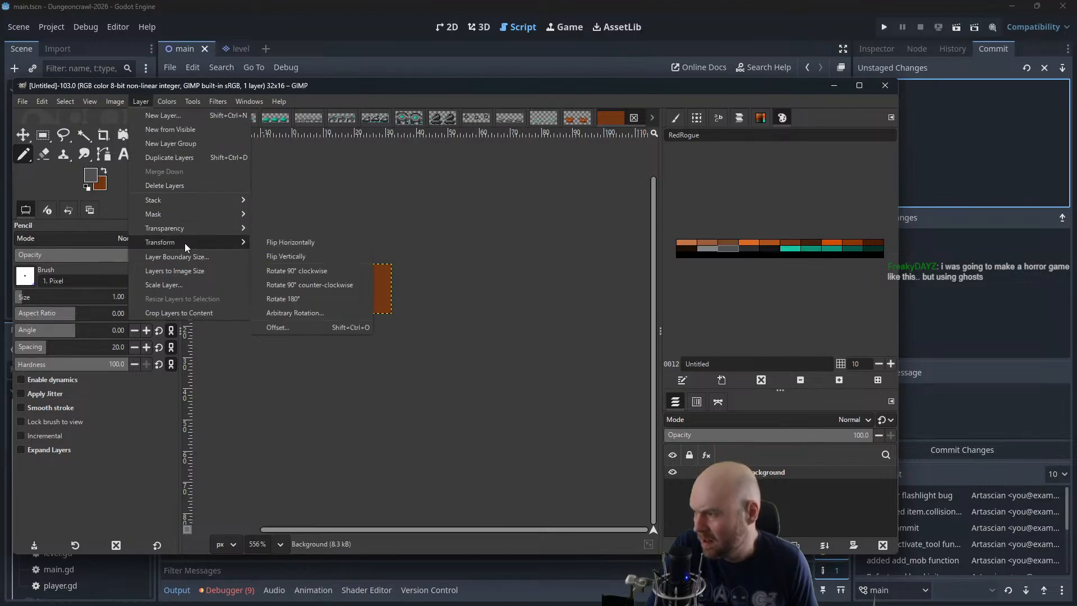
click(277, 226)
key(Delete)
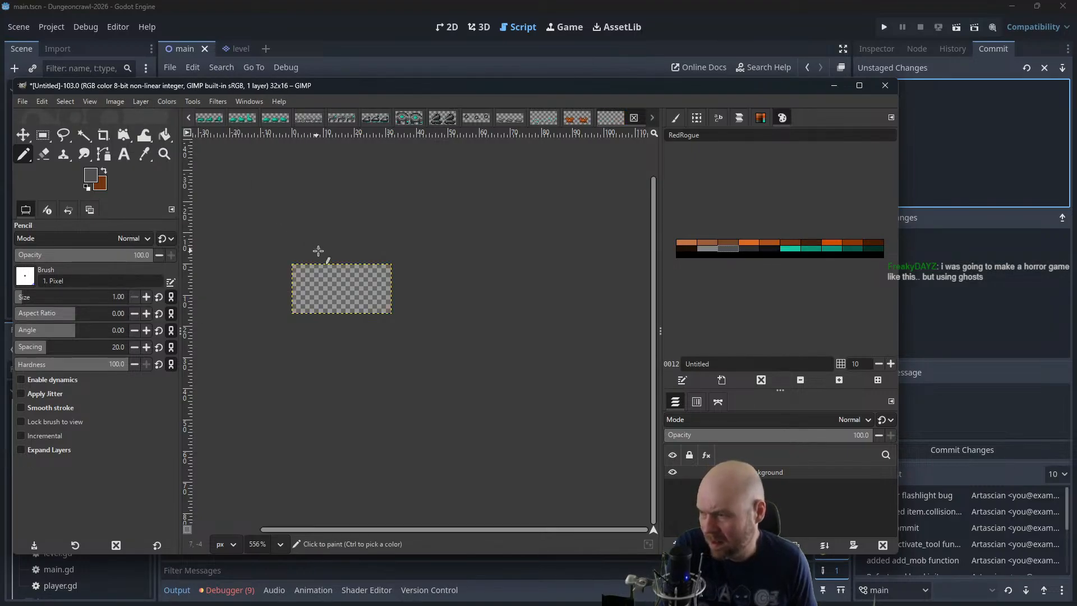
Add a vertical guide at the middle of the new sheet to separate its two frames
click(111, 102)
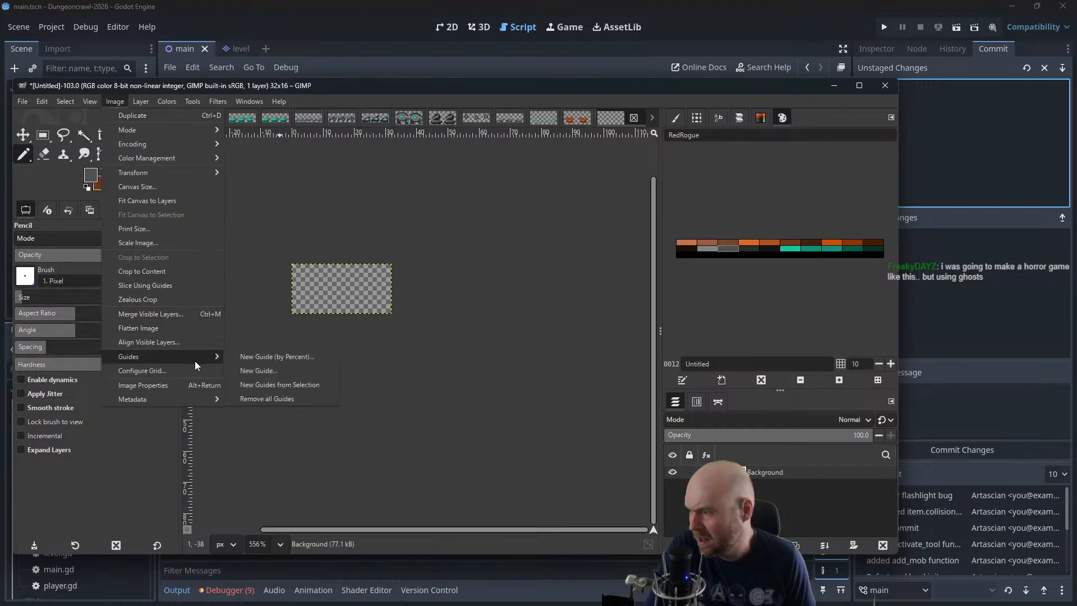
click(303, 370)
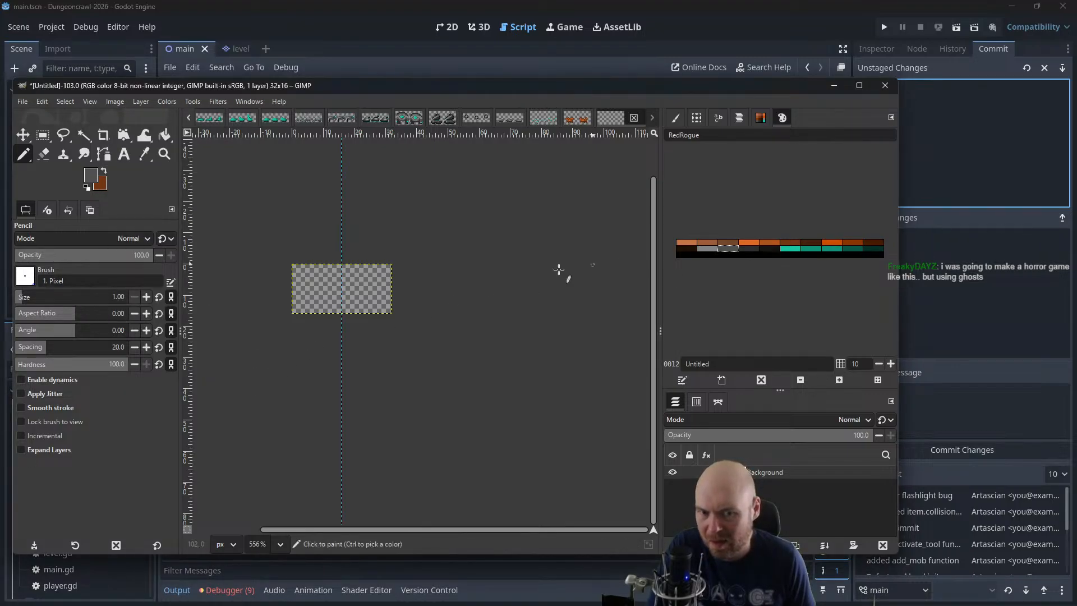
scroll(319, 296, up, 4)
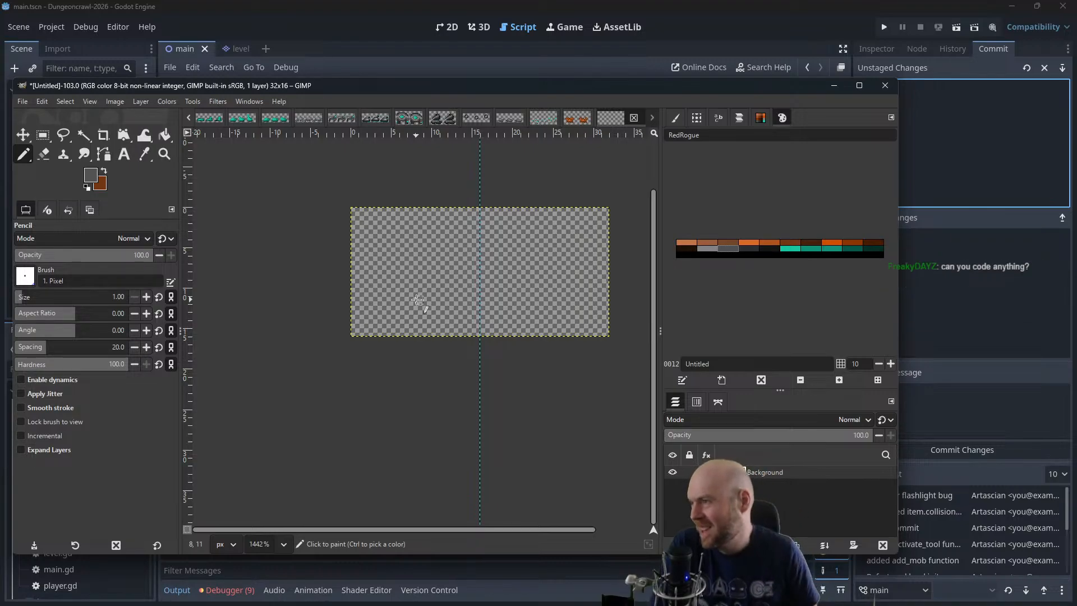
Switch to Godot and look through scripts such as consumable.gd, direction_mapper.gd, enums.gd, flashlight.gd, green_bug.gd and item.gd
click(296, 12)
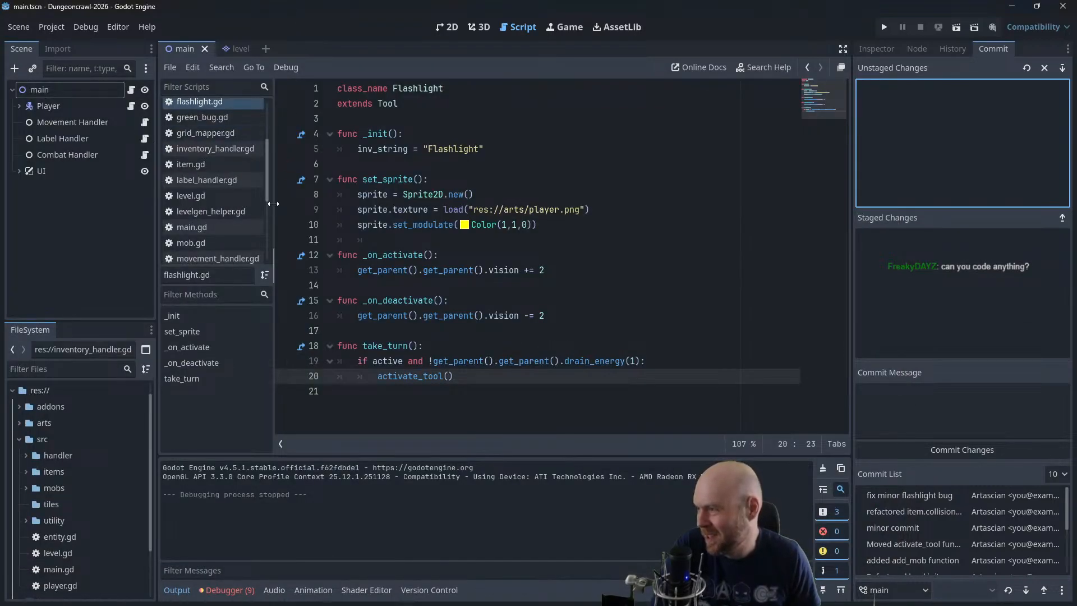
scroll(234, 181, up, 3)
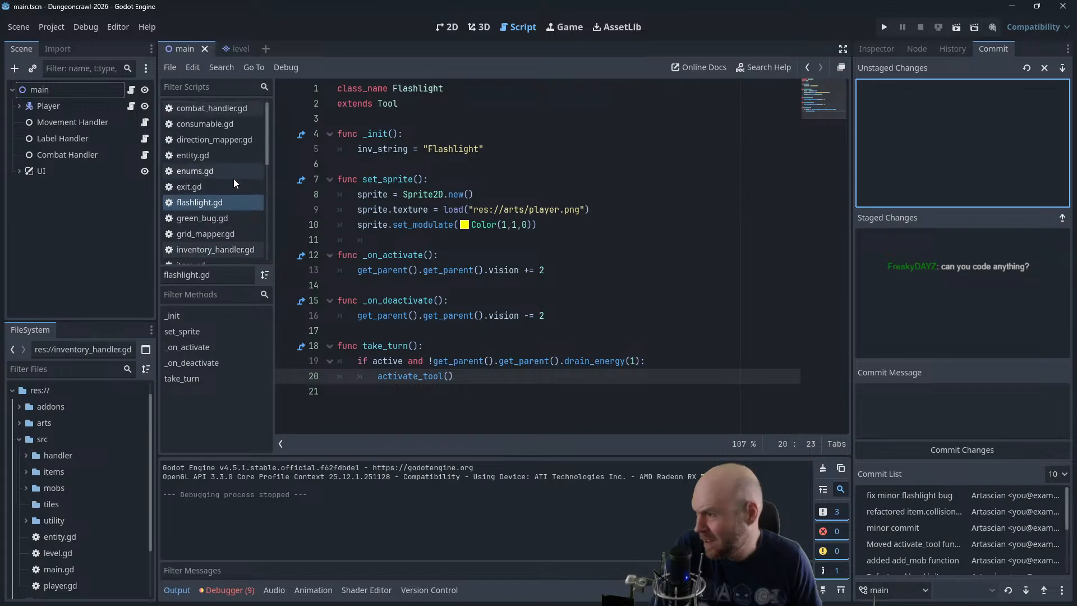
click(230, 130)
click(230, 139)
click(225, 169)
click(223, 203)
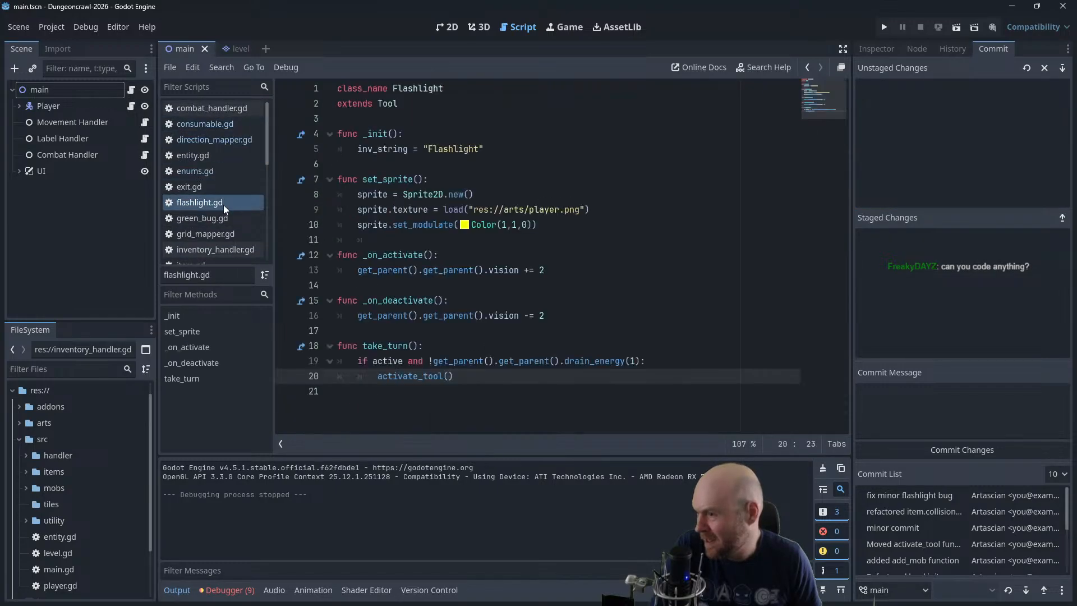
click(221, 219)
scroll(221, 220, down, 1)
click(221, 223)
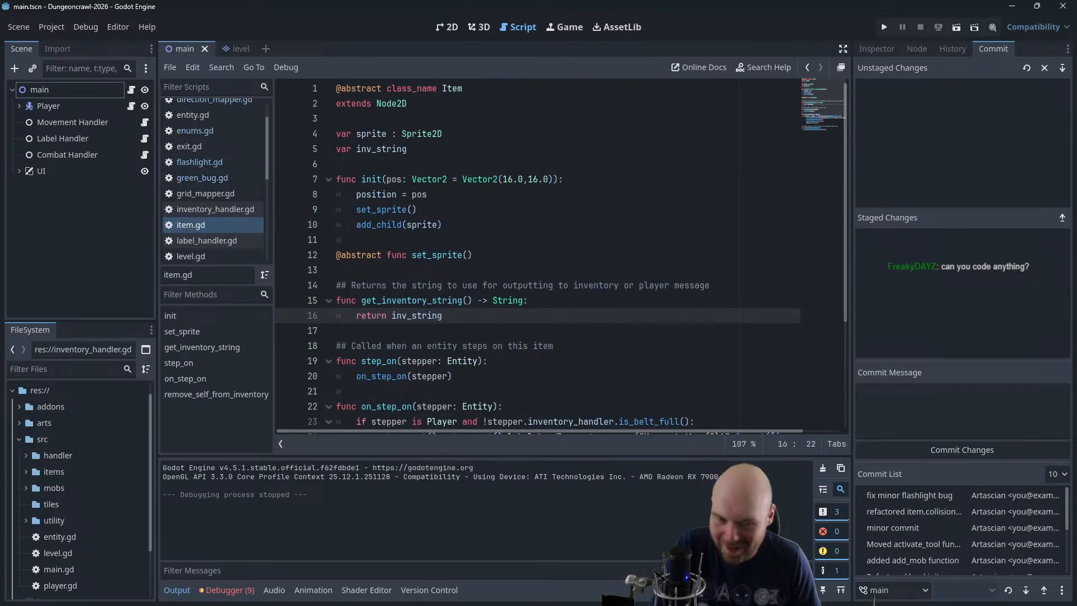
Switch back to GIMP and pencil a winding S-shaped body in dark orange in the sheet's first frame
key(alt+Tab)
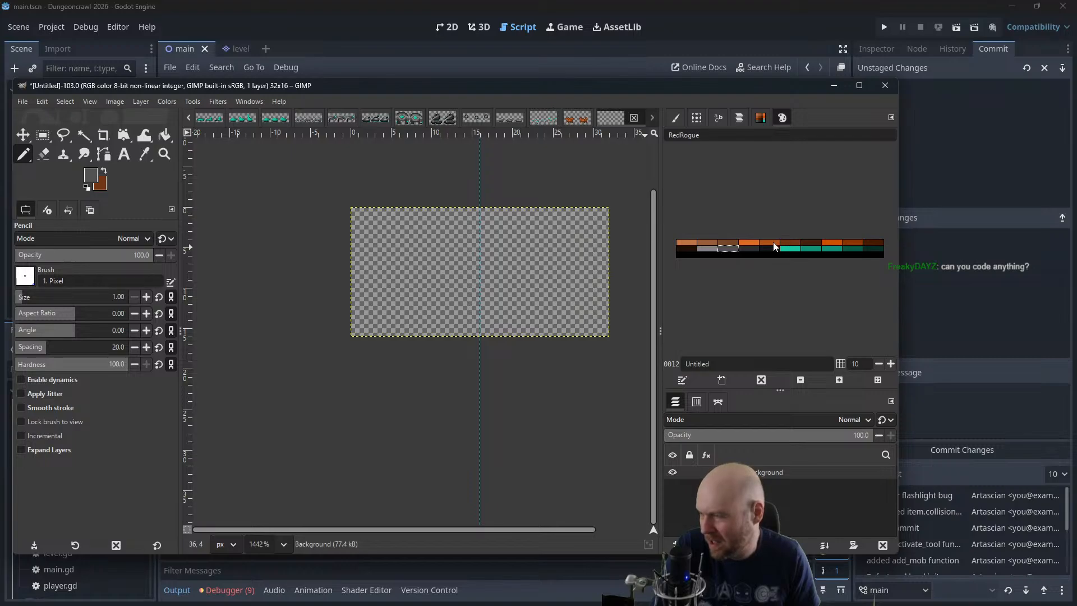
click(741, 243)
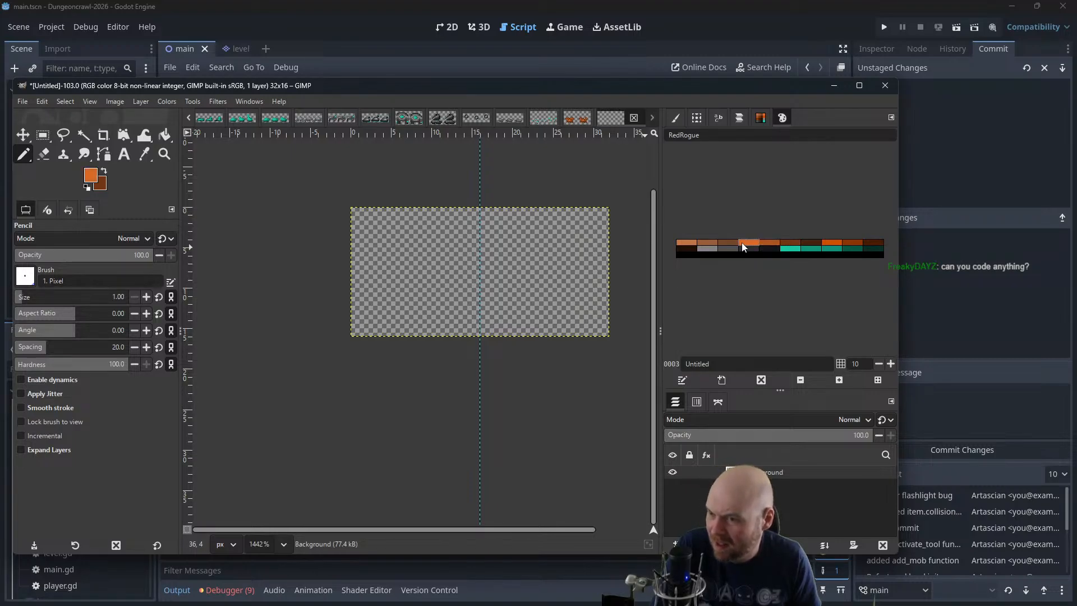
click(767, 245)
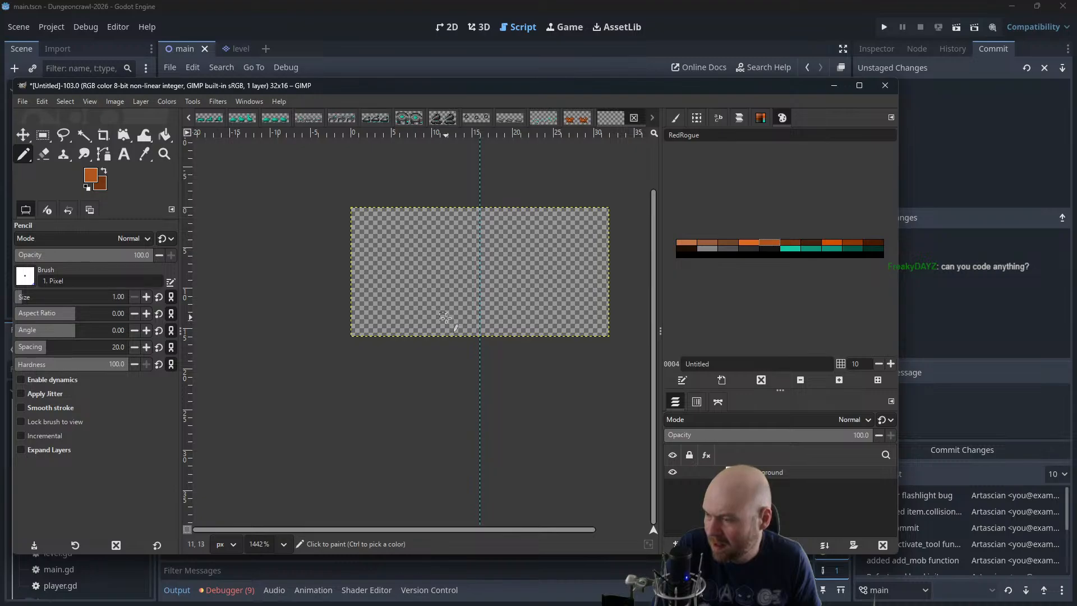
mouse_move(446, 318)
mouse_down()
mouse_move(372, 299)
mouse_move(434, 273)
mouse_move(447, 255)
mouse_move(411, 227)
mouse_up()
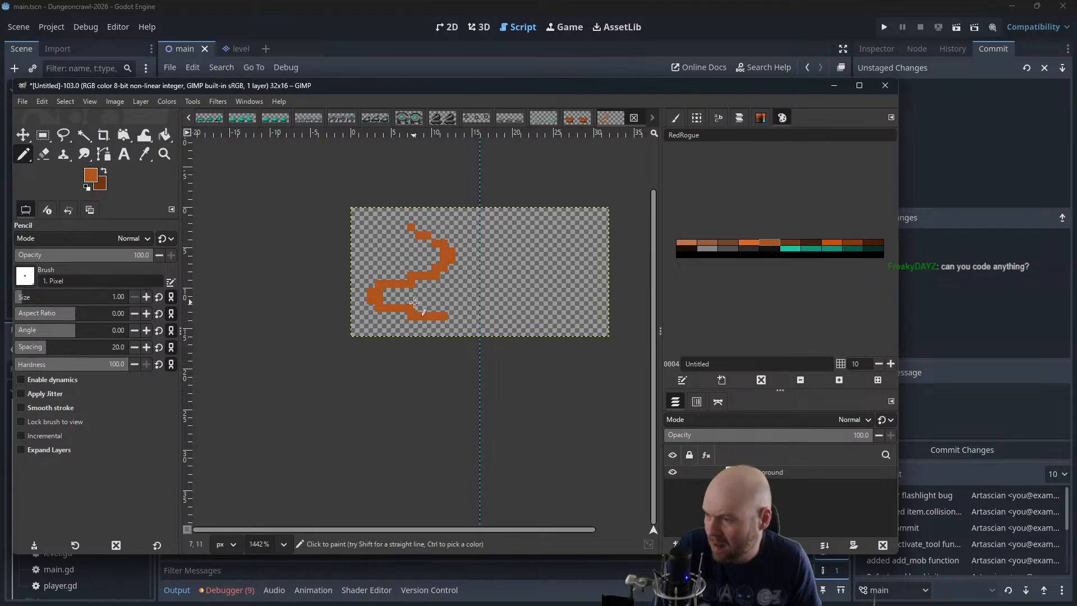
Try to outline an angular open head at the lower end of the S-shaped body
mouse_move(414, 303)
mouse_down()
mouse_move(426, 314)
mouse_move(443, 291)
mouse_move(465, 295)
mouse_move(444, 323)
mouse_move(471, 323)
mouse_up()
key(ctrl+z)
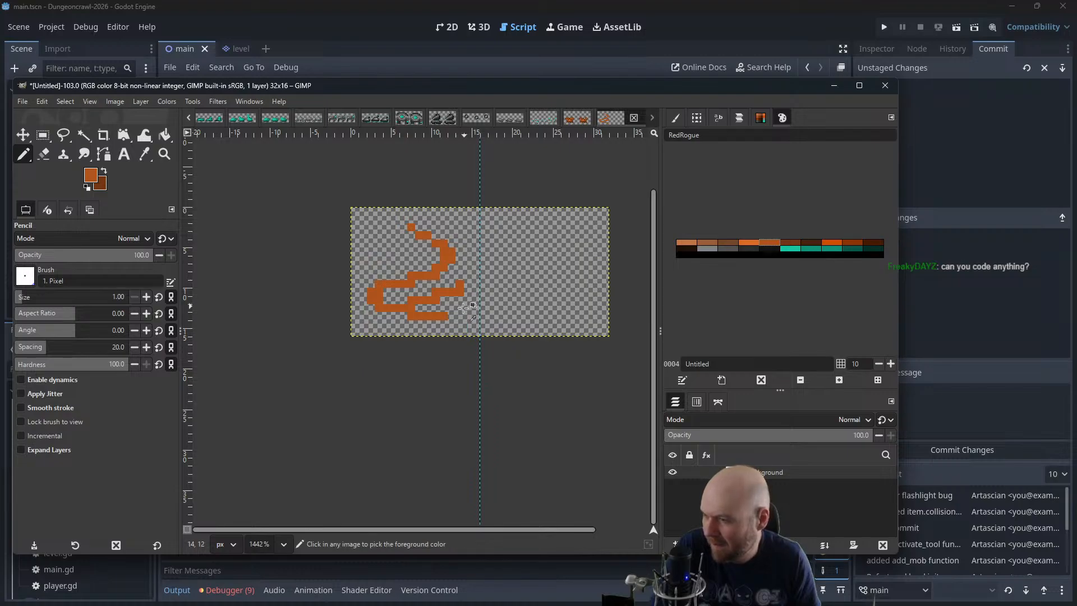
key(ctrl+z)
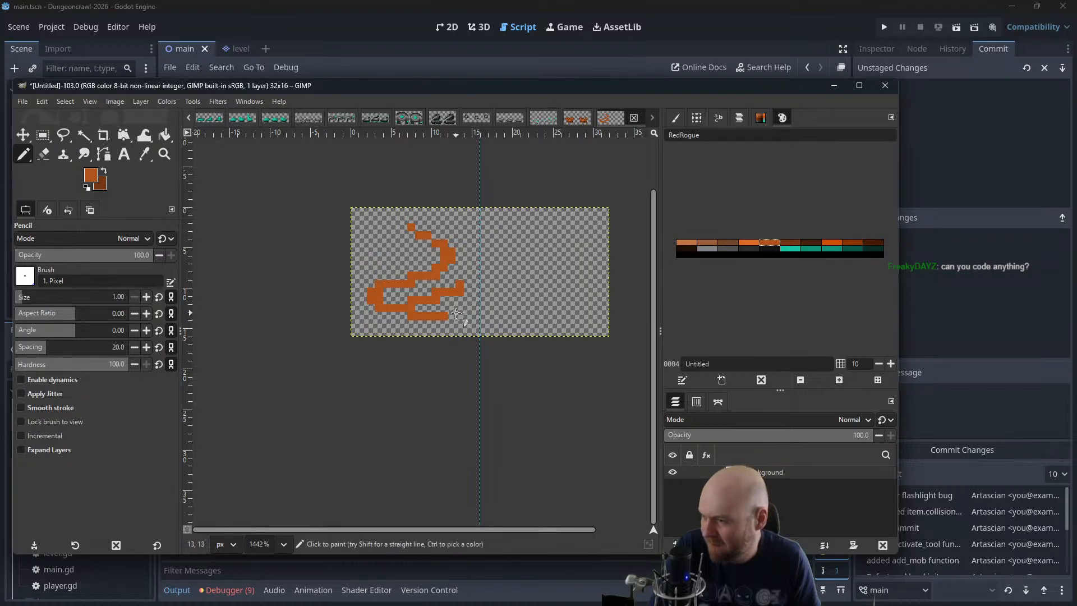
key(ctrl+z)
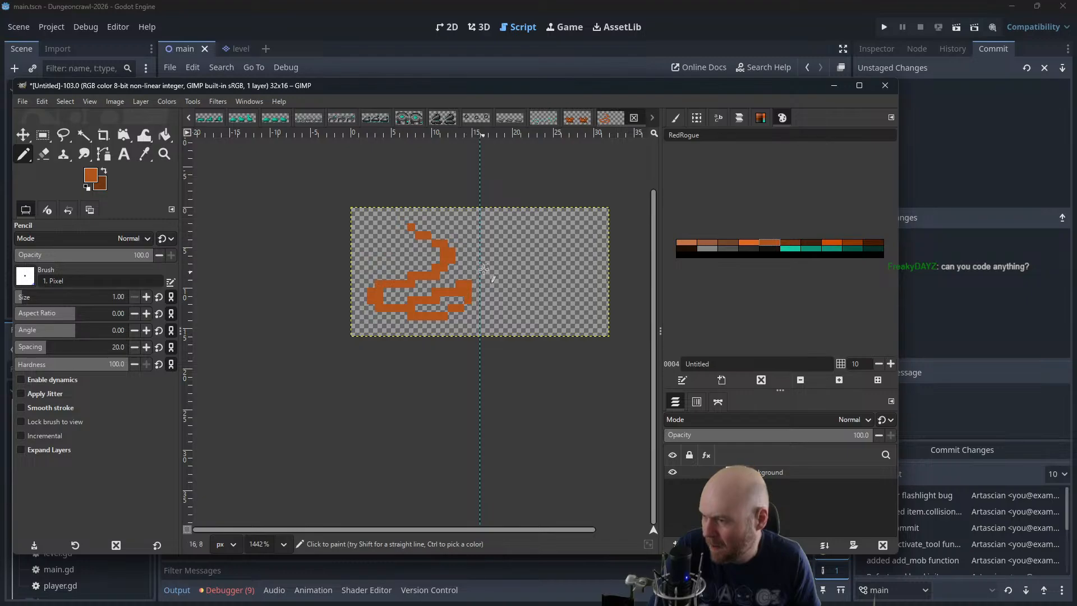
key(ctrl)
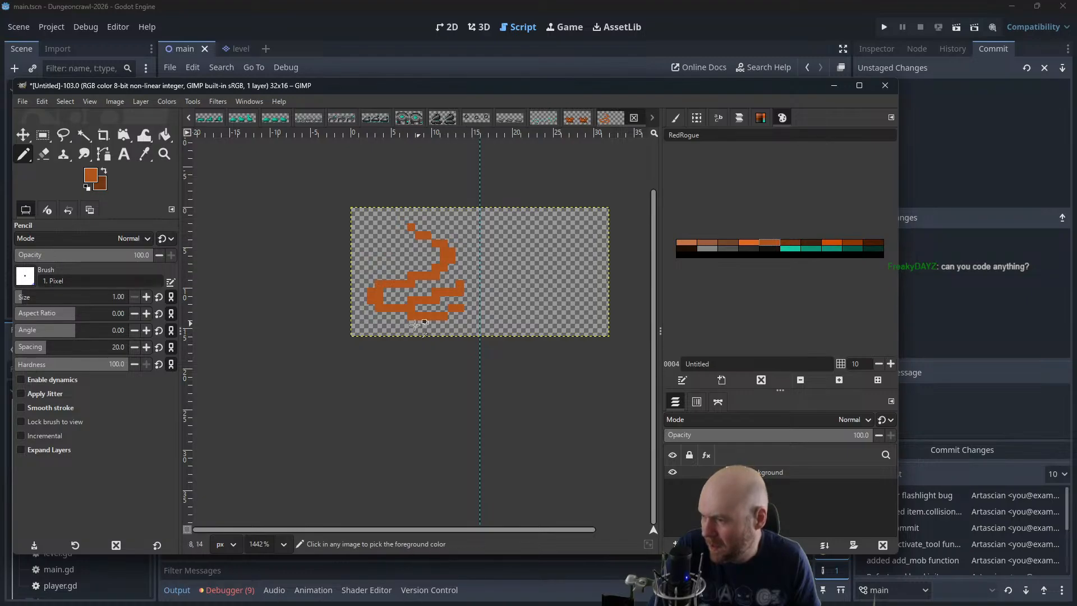
key(ctrl+z)
key(ctrl+z)
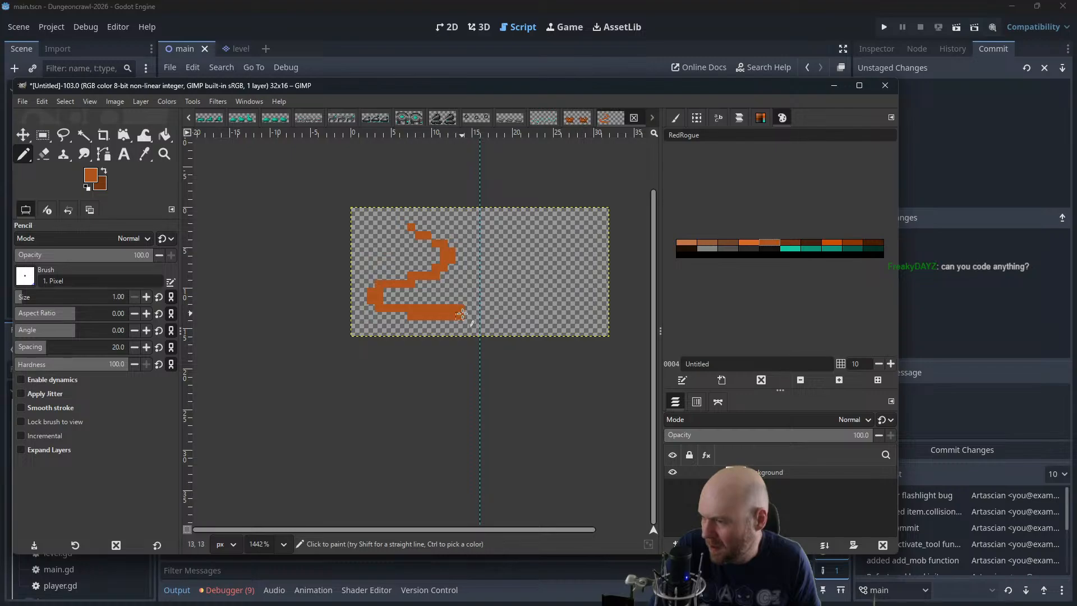
Fill in a solid orange head at the body's lower end and extend the upper tail tip horizontally
drag(422, 325, 460, 323)
drag(445, 292, 466, 292)
key(ctrl+z)
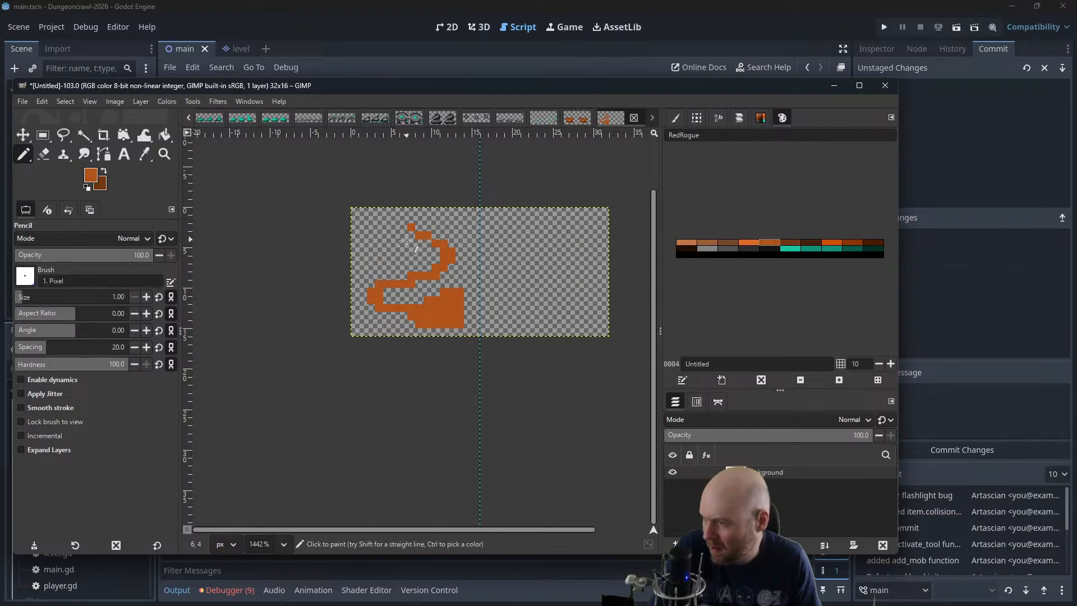
key(ctrl+z)
drag(411, 228, 364, 226)
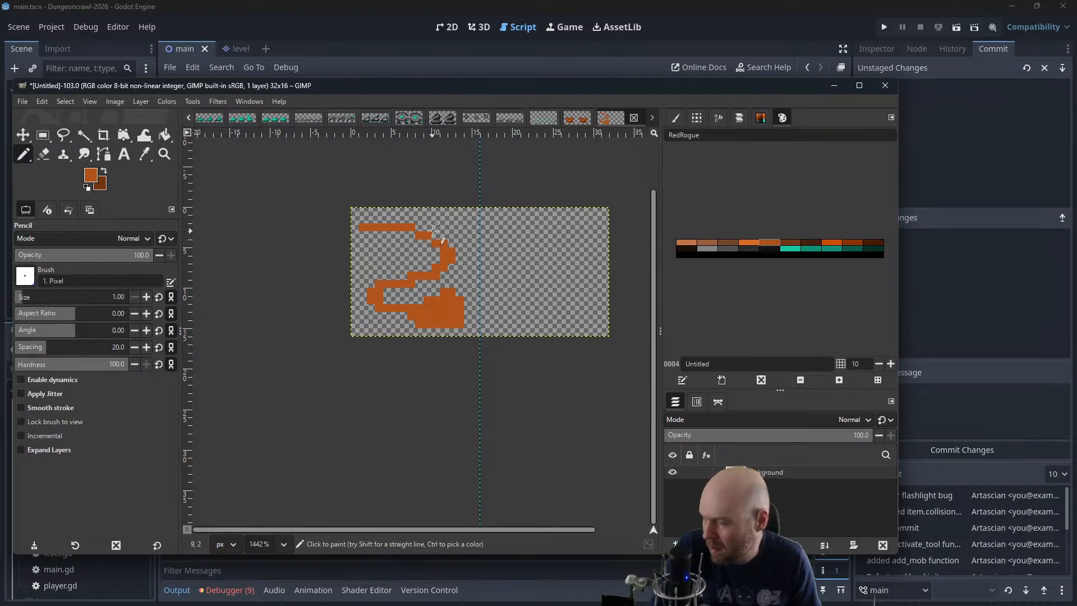
key(ctrl+z)
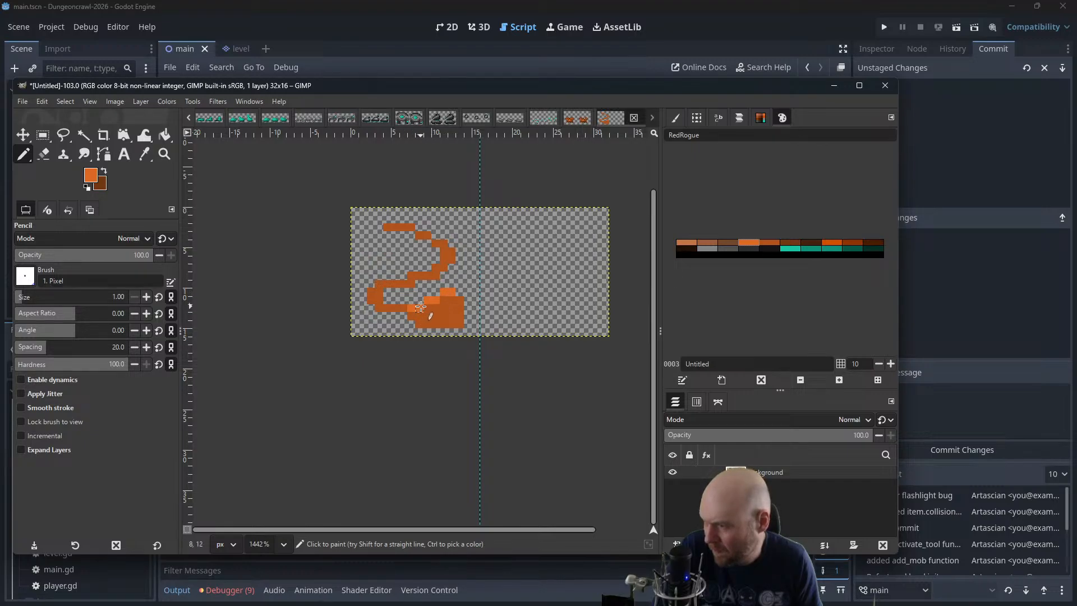
Shade the underside of the head dark brown and thicken the neck behind it with dark orange pixels
click(796, 241)
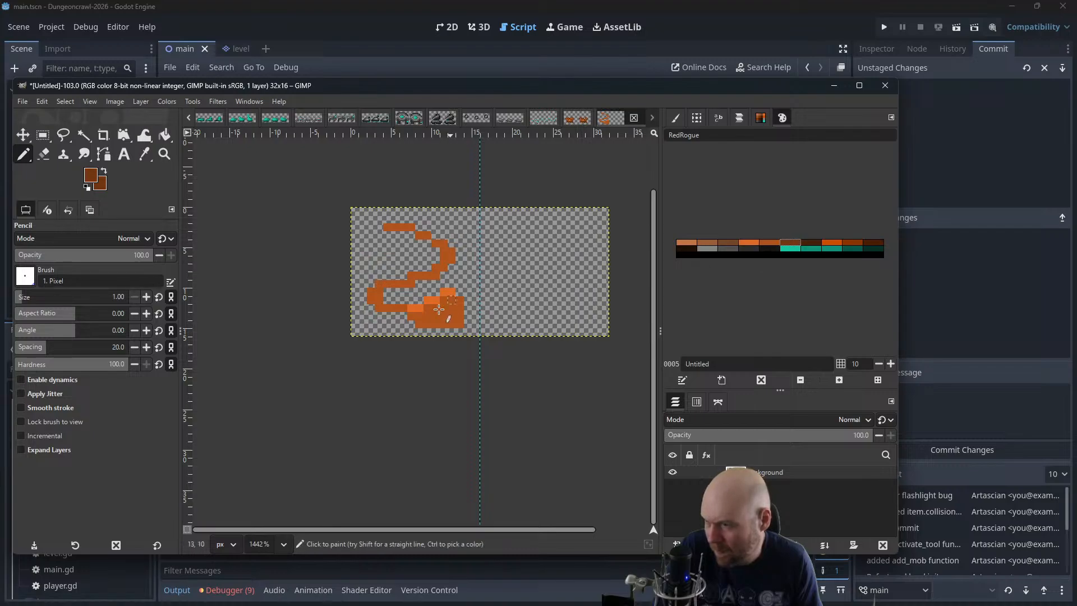
drag(422, 324, 453, 323)
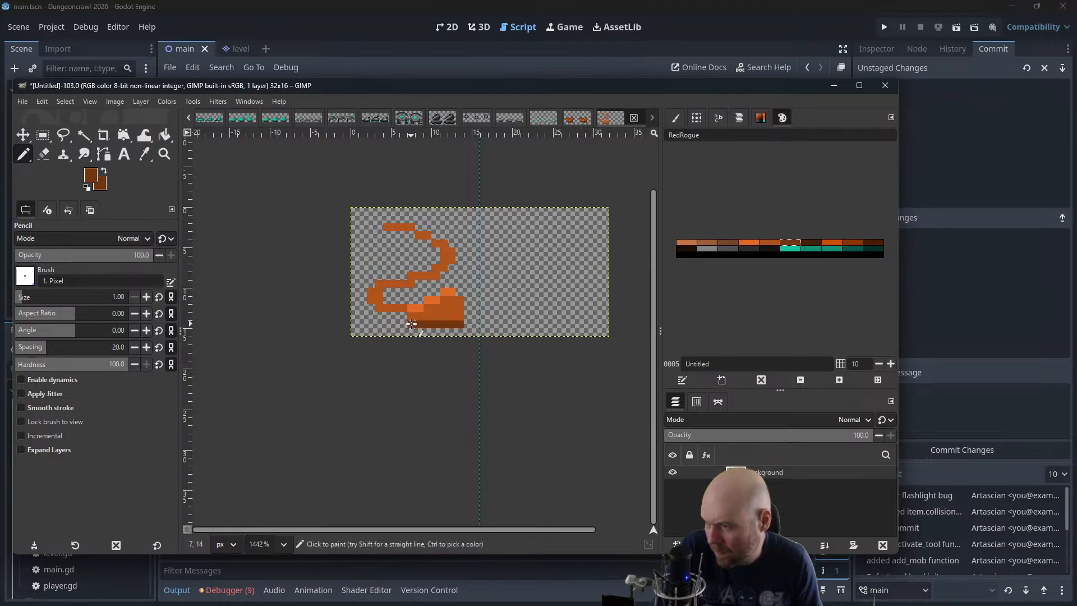
click(411, 324)
ctrl+click(412, 307)
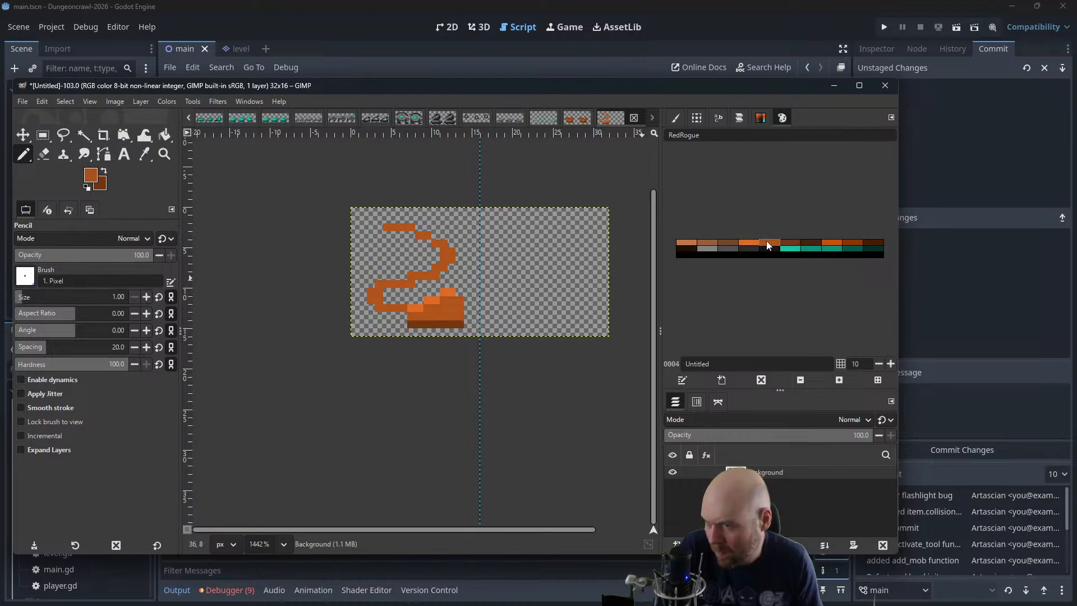
drag(403, 316, 395, 316)
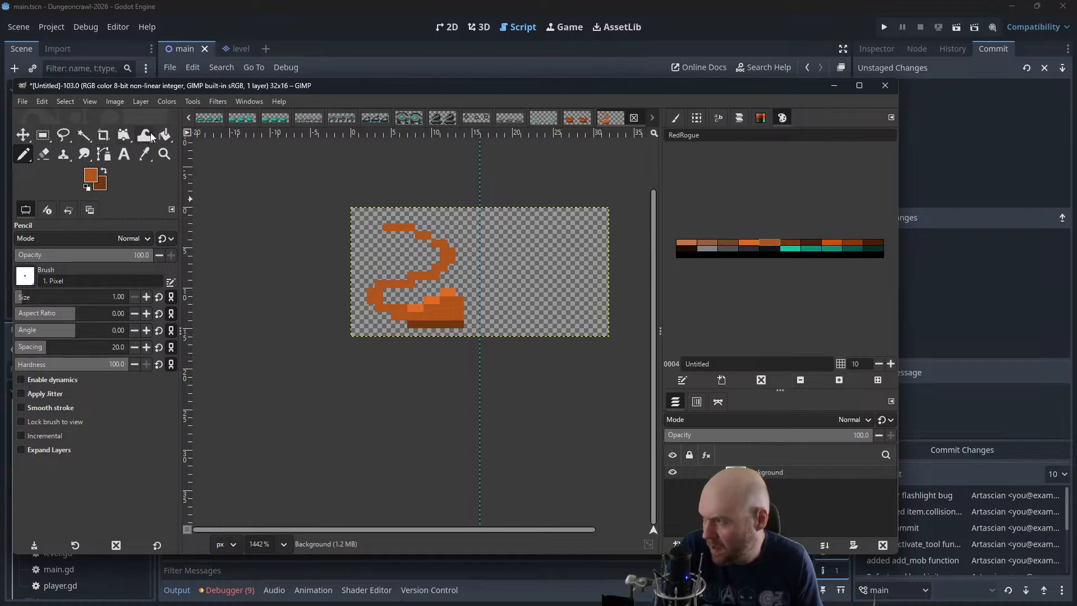
Erase a mouth opening across the middle of the head
click(51, 151)
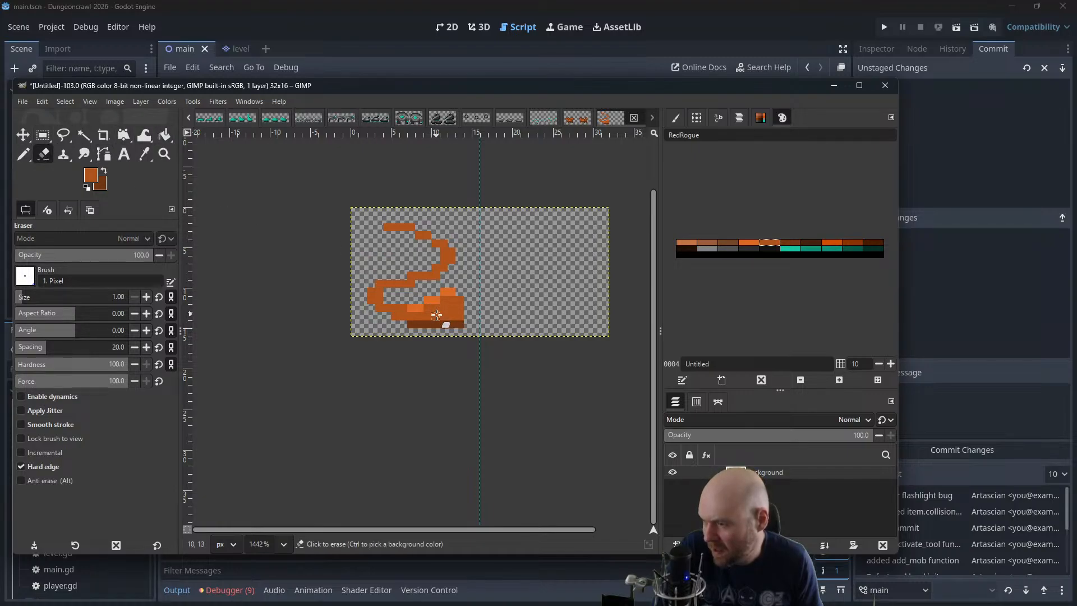
drag(438, 314, 463, 308)
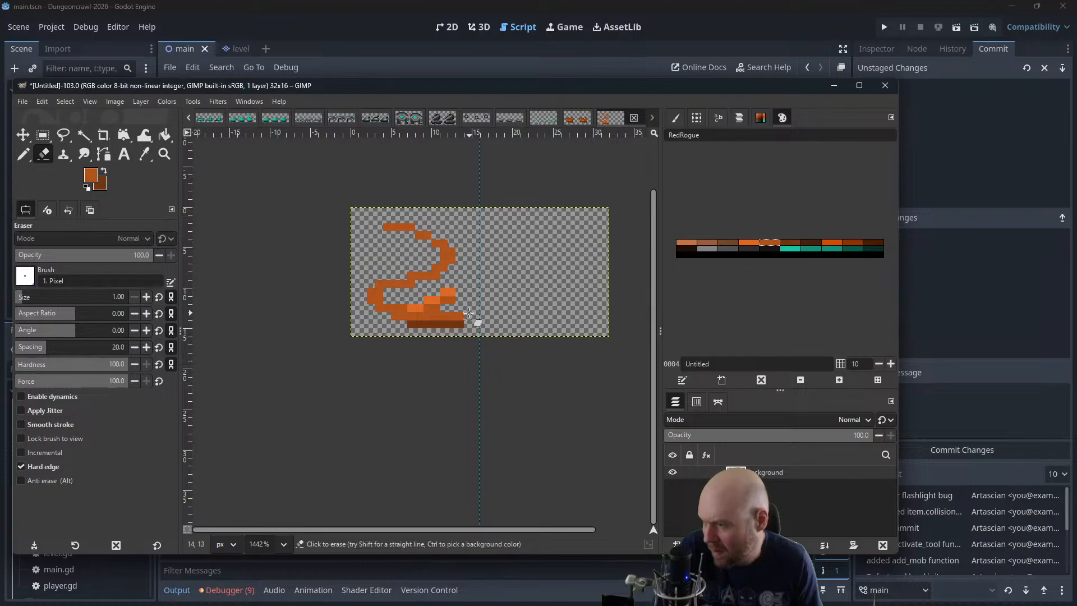
drag(431, 315, 466, 320)
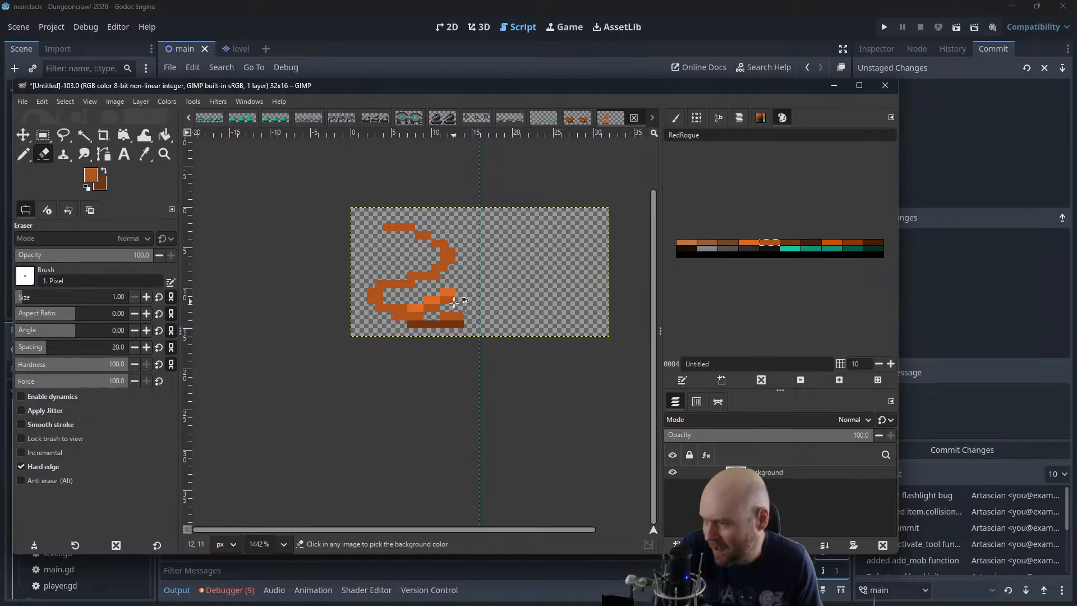
Undo all strokes of the creature back to the empty sheet
scroll(461, 243, down, 2)
scroll(461, 243, down, 2)
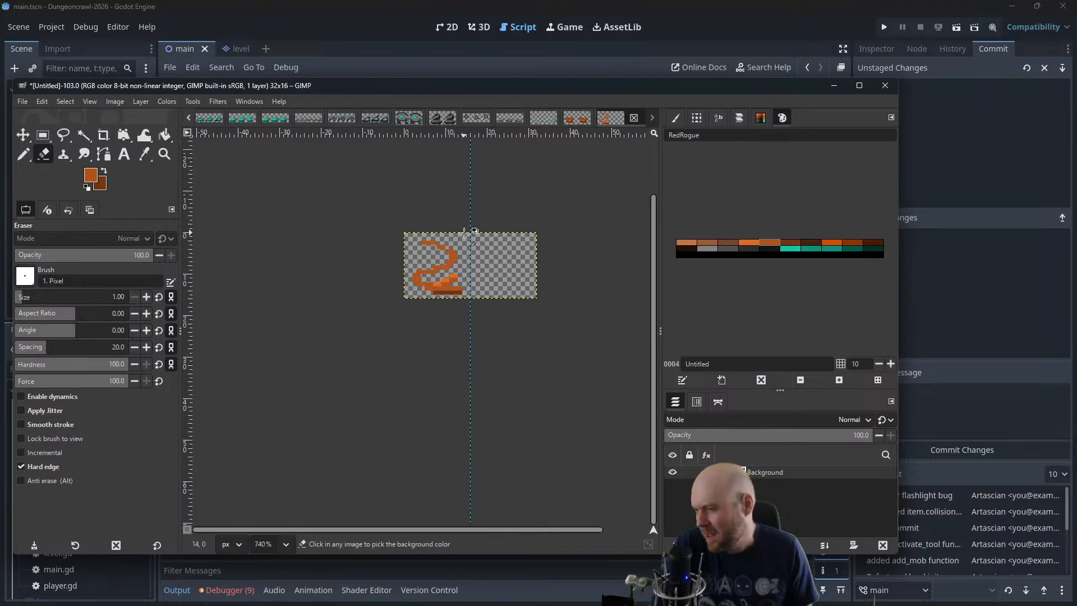
scroll(459, 233, up, 4)
key(ctrl+z)
key(ctrl+z)
key(ctrl+z)
key(ctrl+z)
key(ctrl+z)
key(ctrl+z)
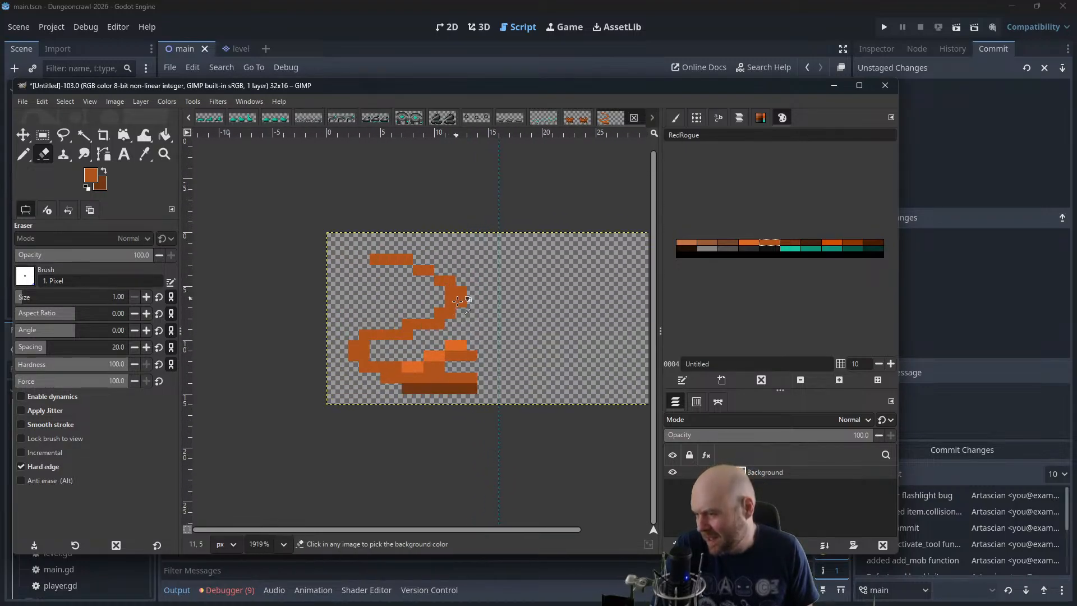
key(ctrl+z)
key(ctrl+z)
key(ctrl+z)
key(ctrl+z)
key(ctrl+z)
key(ctrl+z)
key(ctrl+z)
key(ctrl+z)
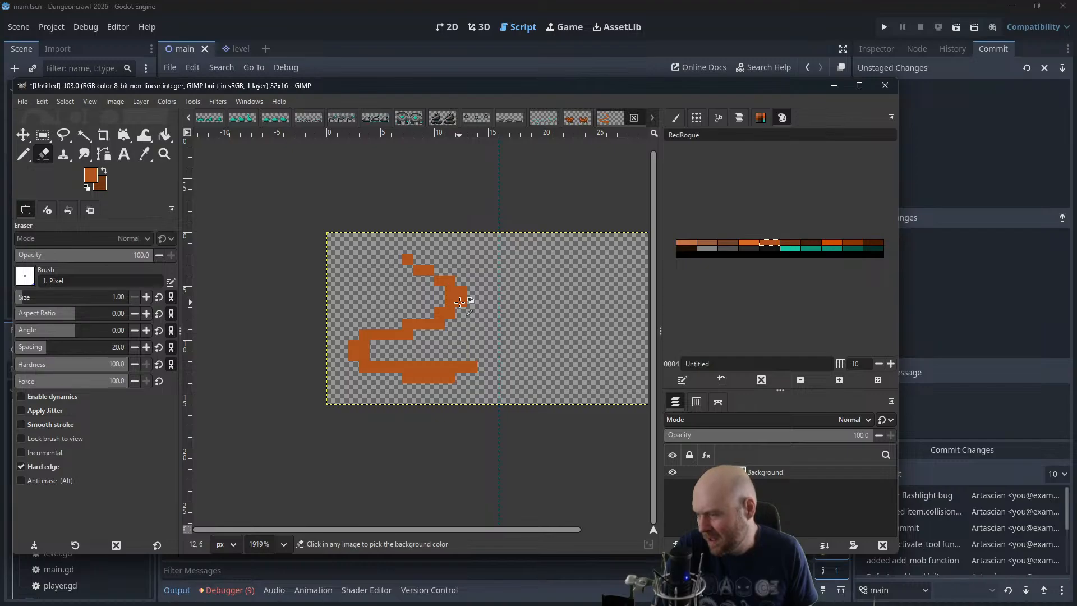
key(ctrl+z)
key(ctrl+z)
key(ctrl+z)
key(ctrl+z)
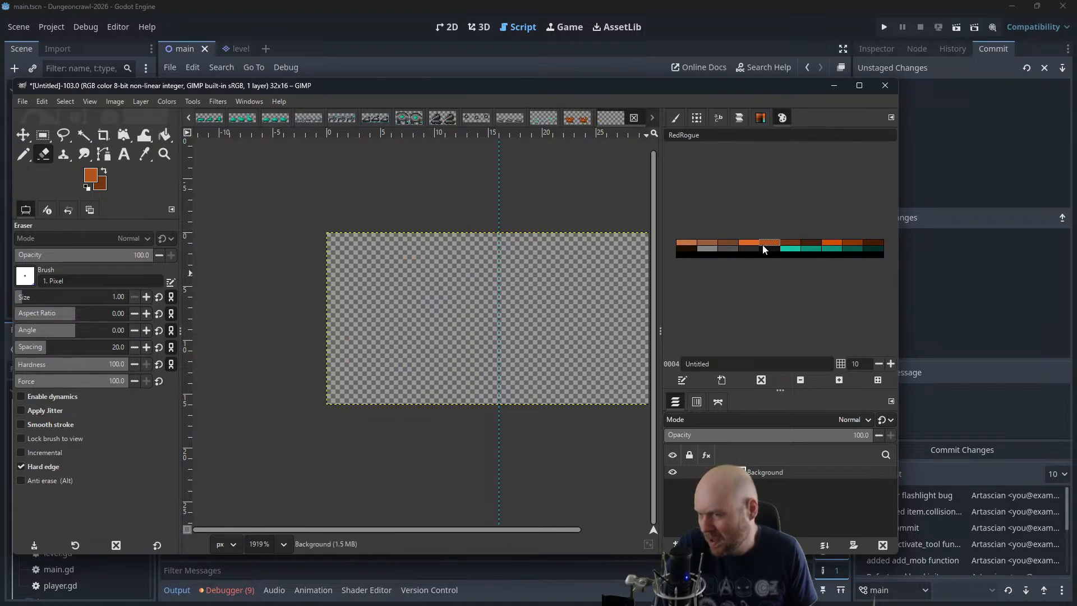
Redo only the first strokes to restore the plain S-shaped body
key(ctrl+y)
key(ctrl+y)
key(ctrl+y)
key(ctrl+y)
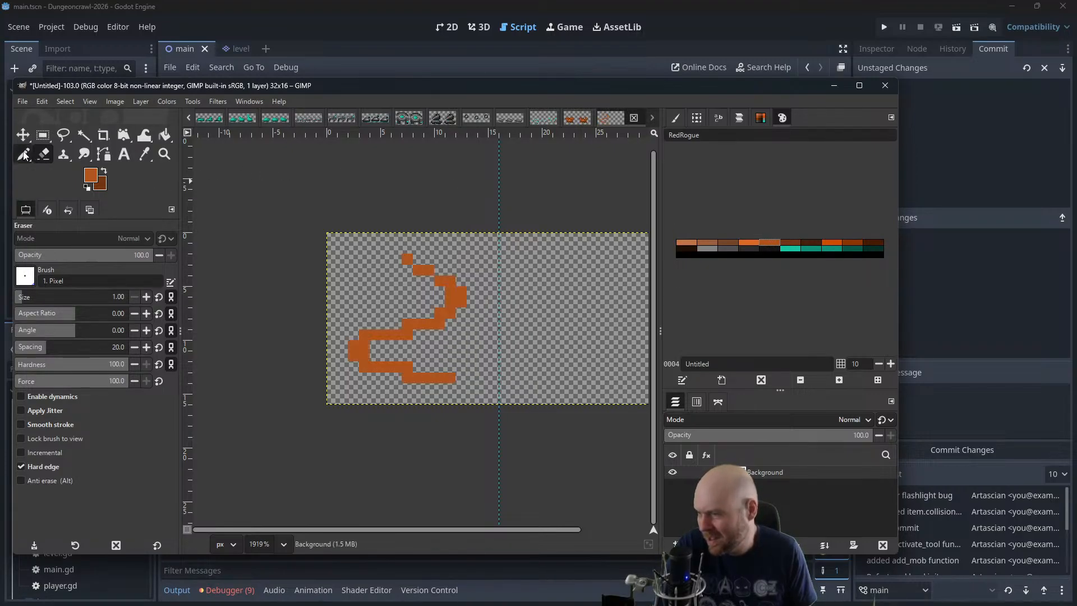
key(ctrl+z)
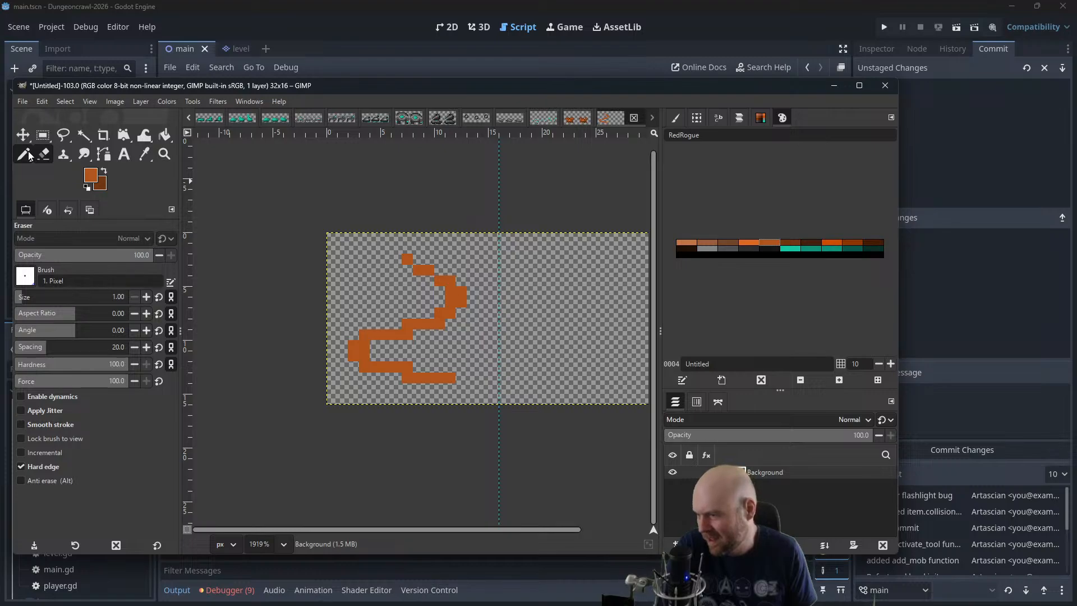
Pencil an upright, filled dark orange block head onto the lower end of the S-shaped body
click(23, 153)
click(440, 368)
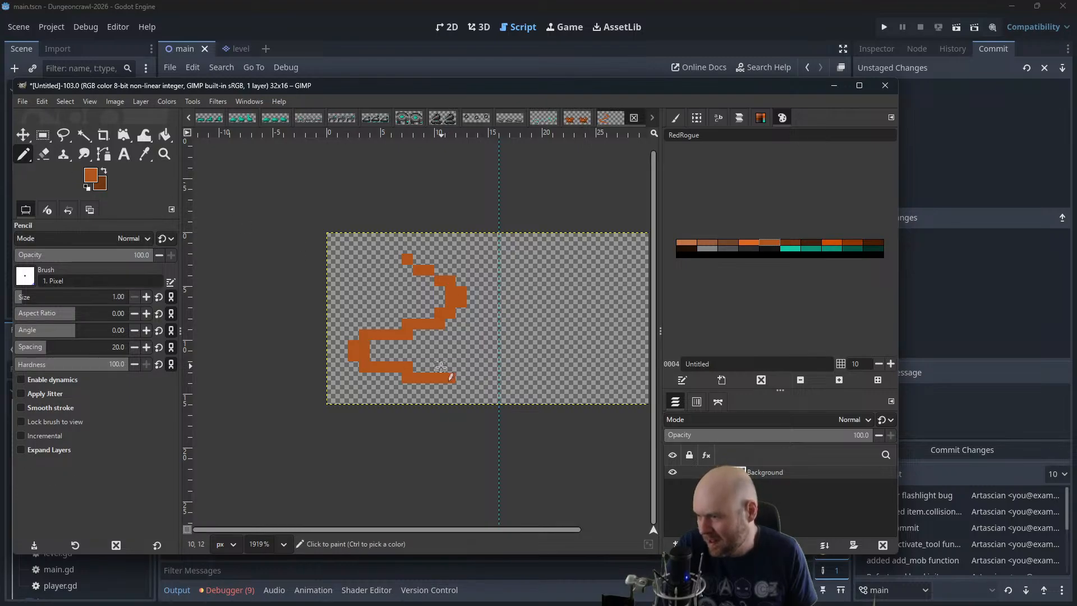
mouse_move(451, 364)
mouse_down()
mouse_move(462, 355)
mouse_move(449, 358)
mouse_move(461, 366)
mouse_move(460, 335)
mouse_move(440, 345)
mouse_up()
click(450, 356)
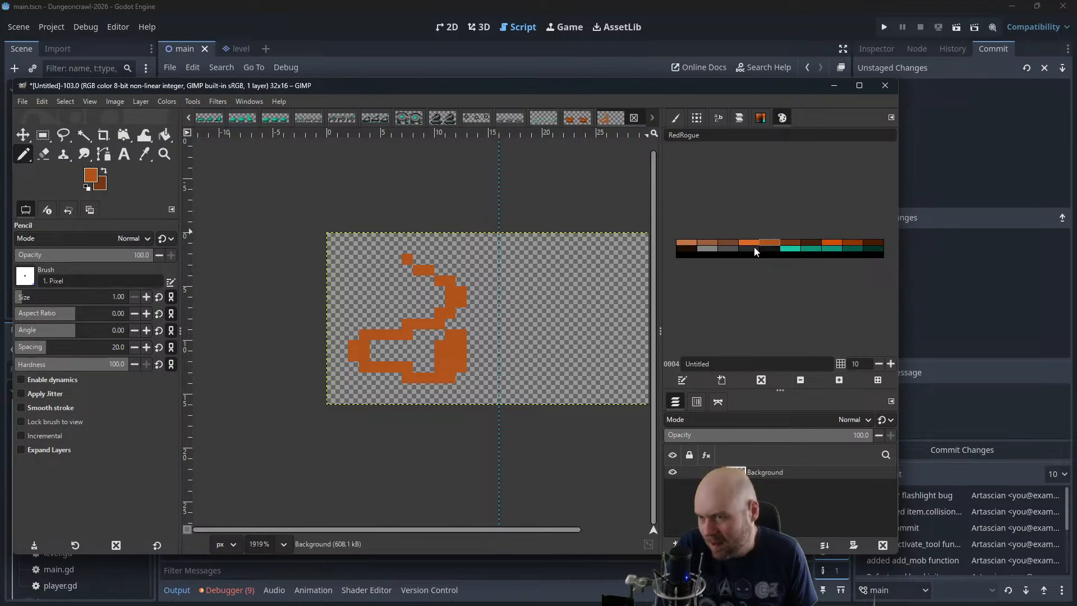
Shade the lower edges of the head, body coils and tail with dark brown pixels
click(788, 245)
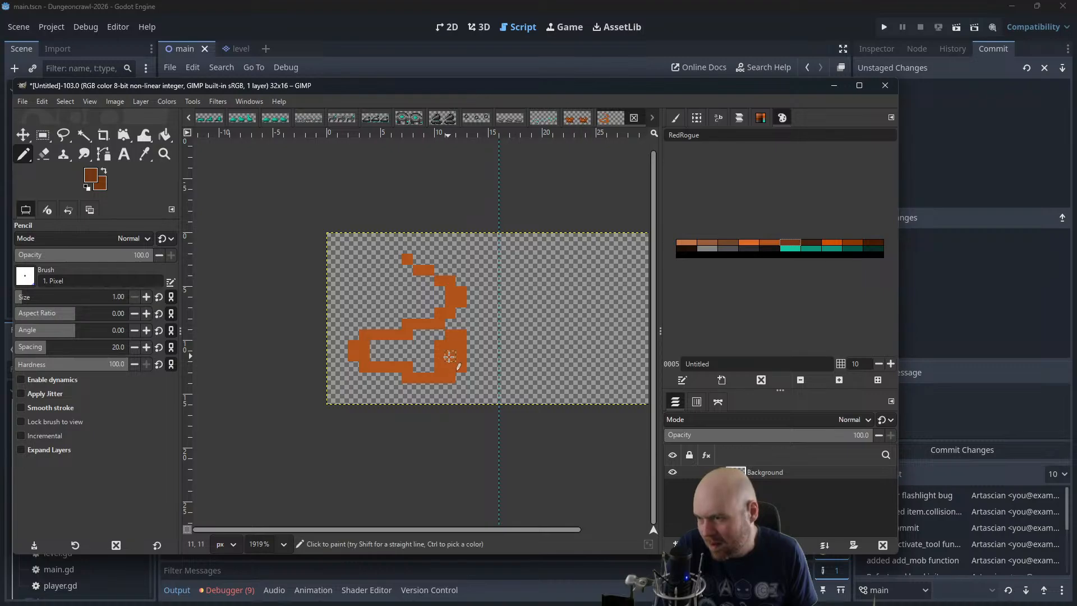
mouse_move(450, 356)
mouse_down()
mouse_move(449, 382)
mouse_move(435, 385)
mouse_move(367, 374)
mouse_move(360, 362)
mouse_move(435, 334)
mouse_move(448, 297)
mouse_move(408, 272)
mouse_up()
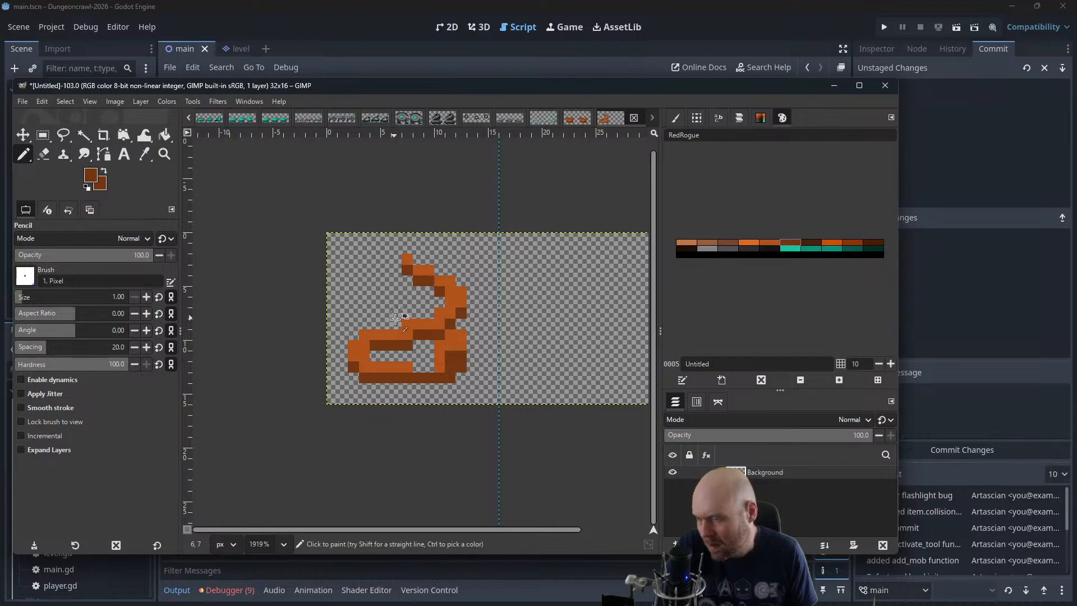
scroll(432, 320, down, 1)
scroll(538, 267, down, 1)
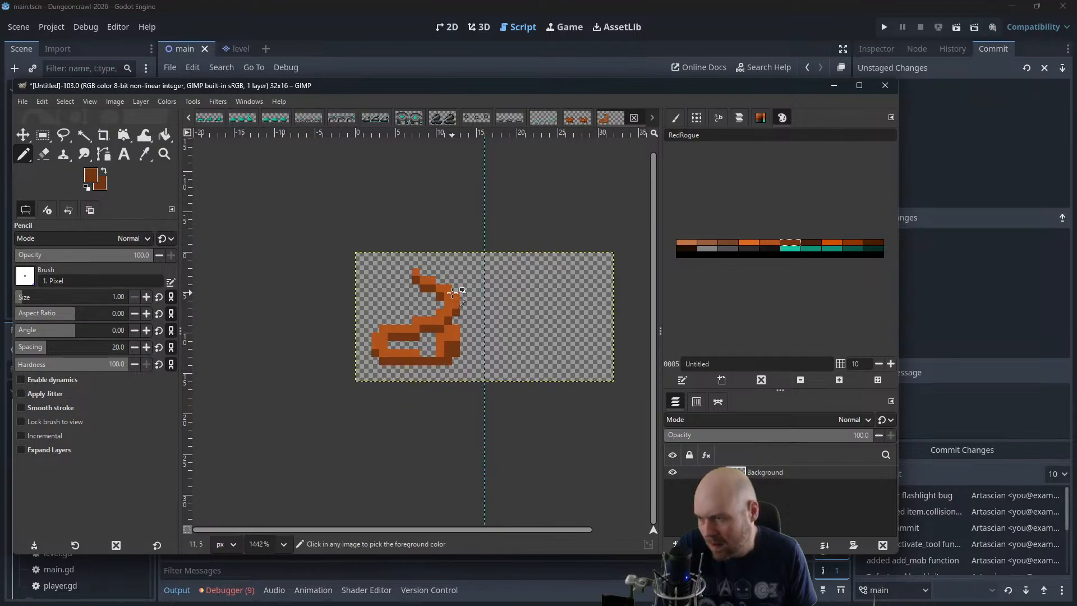
click(425, 370)
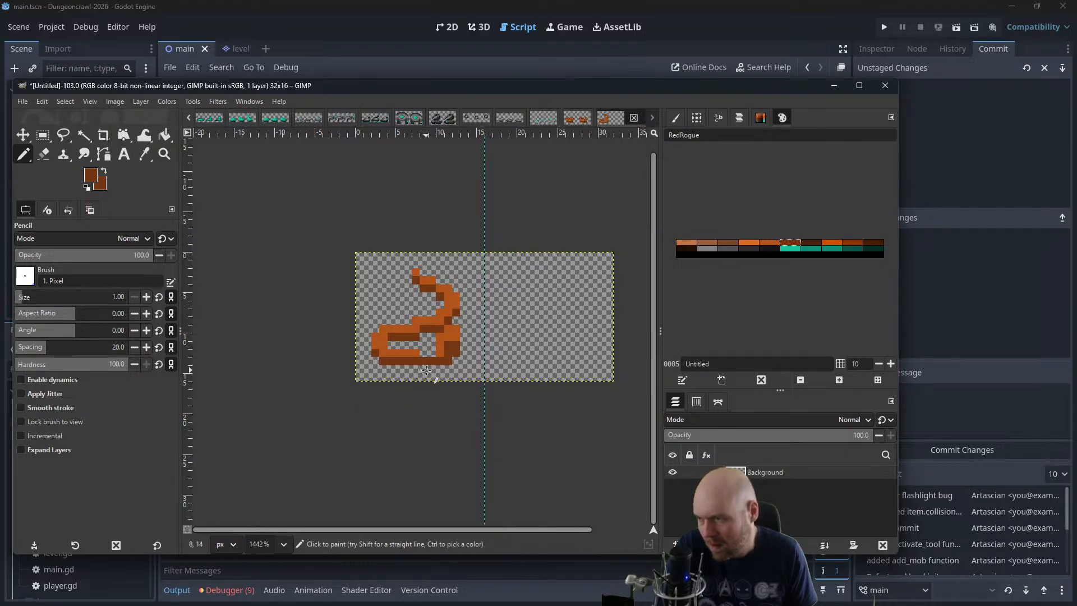
Add orange pixels where the lower coil meets the creature's head and check the sprite at a smaller size
click(770, 243)
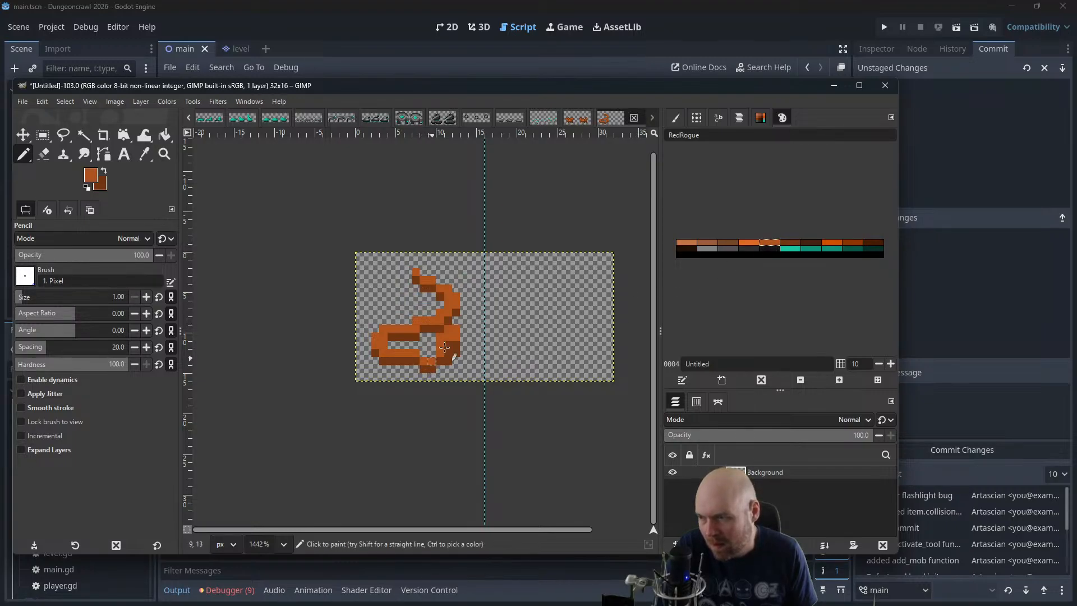
scroll(508, 290, down, 2)
scroll(487, 288, down, 5)
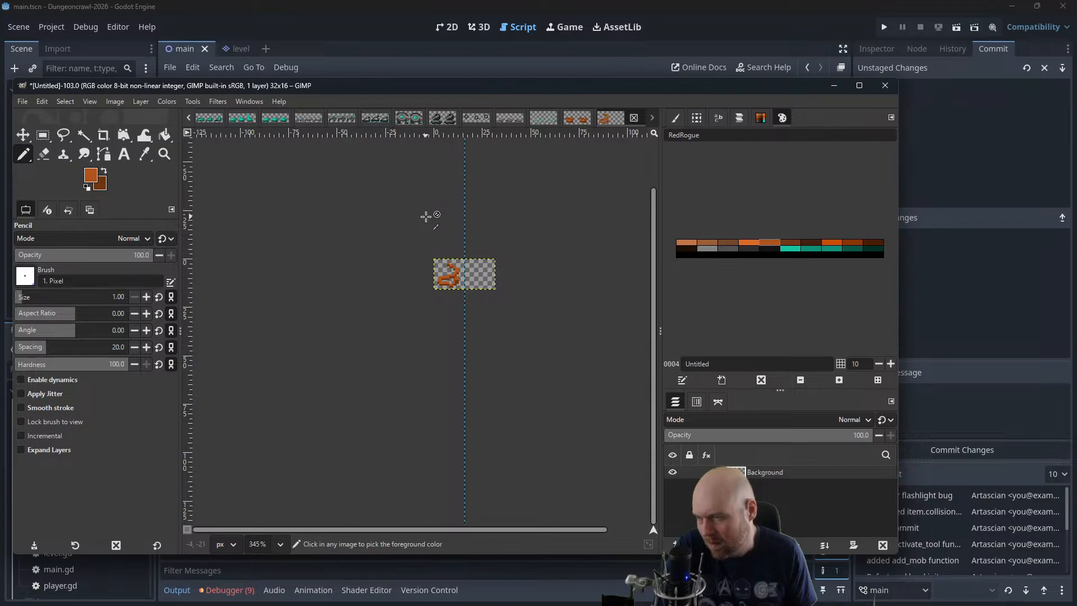
scroll(426, 221, up, 6)
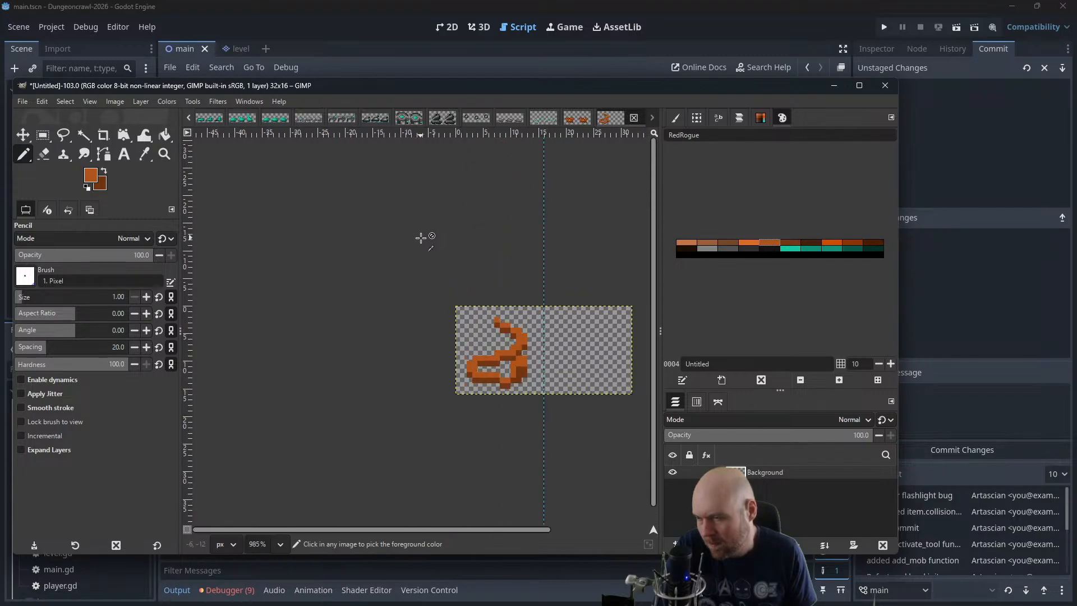
drag(491, 278, 385, 238)
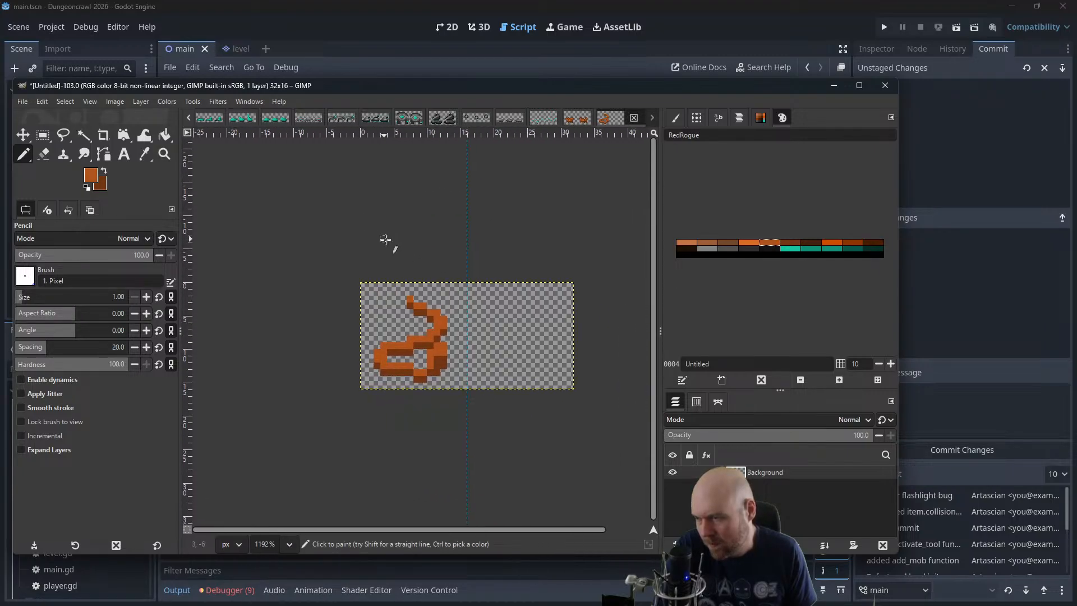
scroll(428, 273, up, 3)
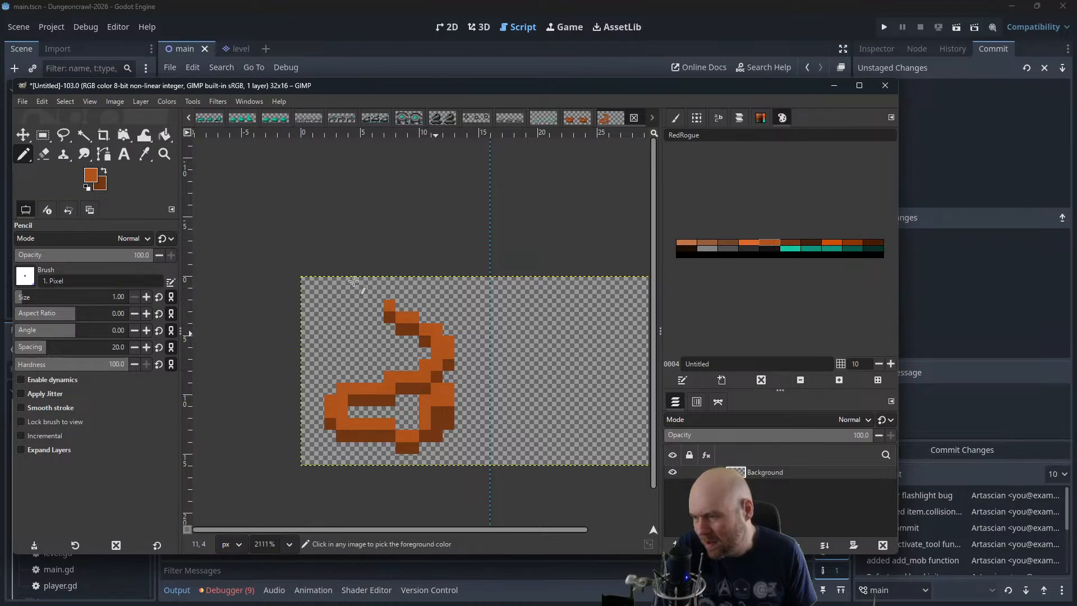
Delete the creature from the first frame and pencil a larger orange S-shaped snake body ending in an upright block head
key(r)
drag(478, 276, 312, 453)
key(Delete)
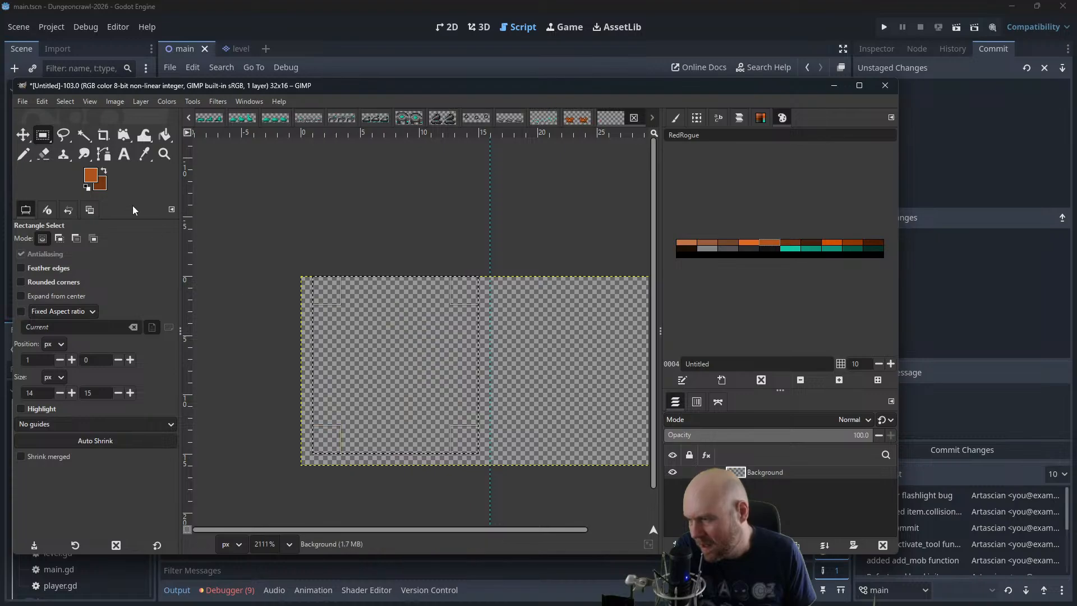
click(26, 155)
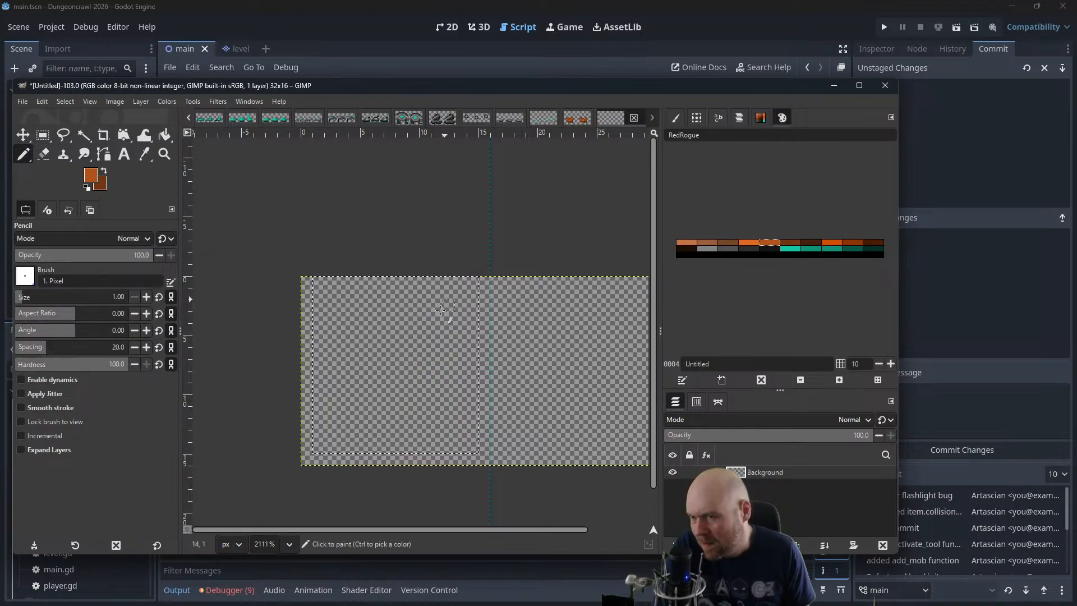
mouse_move(346, 316)
mouse_down()
mouse_move(449, 305)
mouse_move(463, 326)
mouse_move(451, 336)
mouse_move(359, 364)
mouse_move(348, 384)
mouse_move(360, 437)
mouse_move(382, 444)
mouse_move(413, 388)
mouse_move(414, 418)
mouse_up()
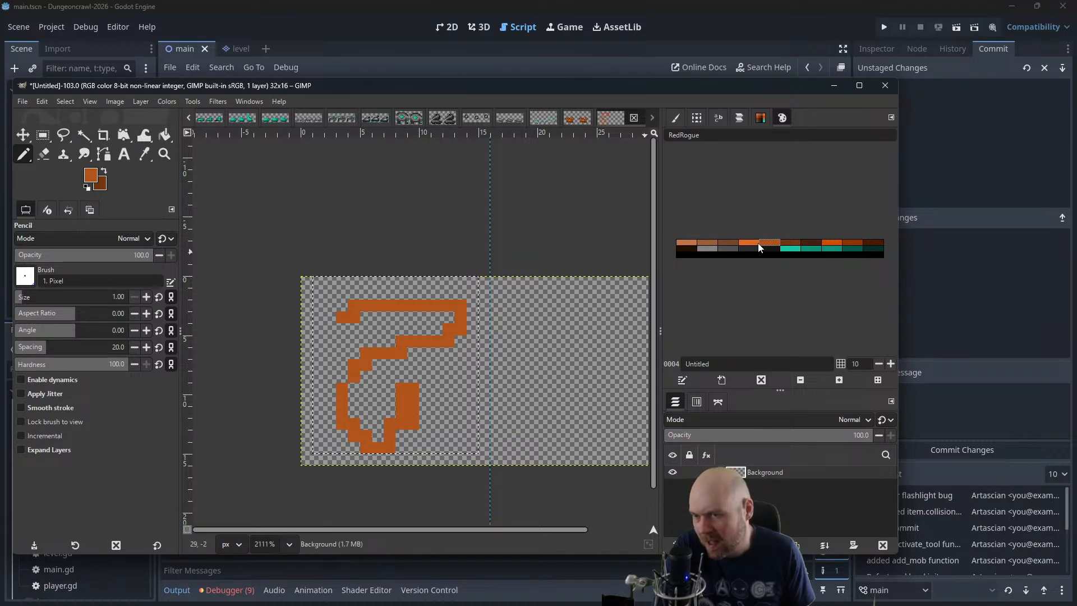
Shade the undersides of the tail, upper bends and outer lower curve of the snake with dark brown pixels
click(794, 244)
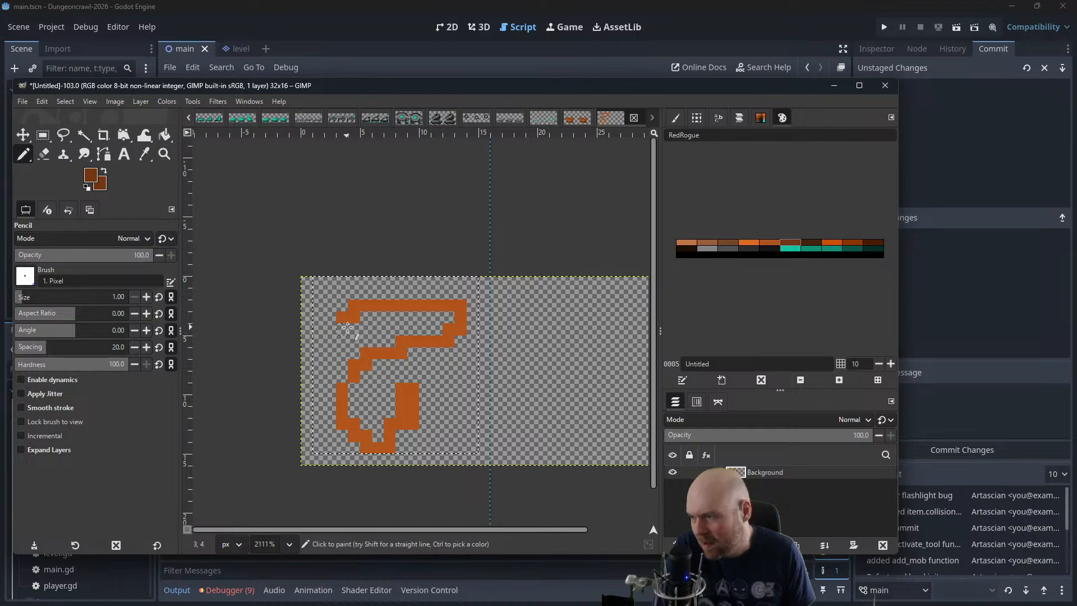
drag(345, 326, 437, 318)
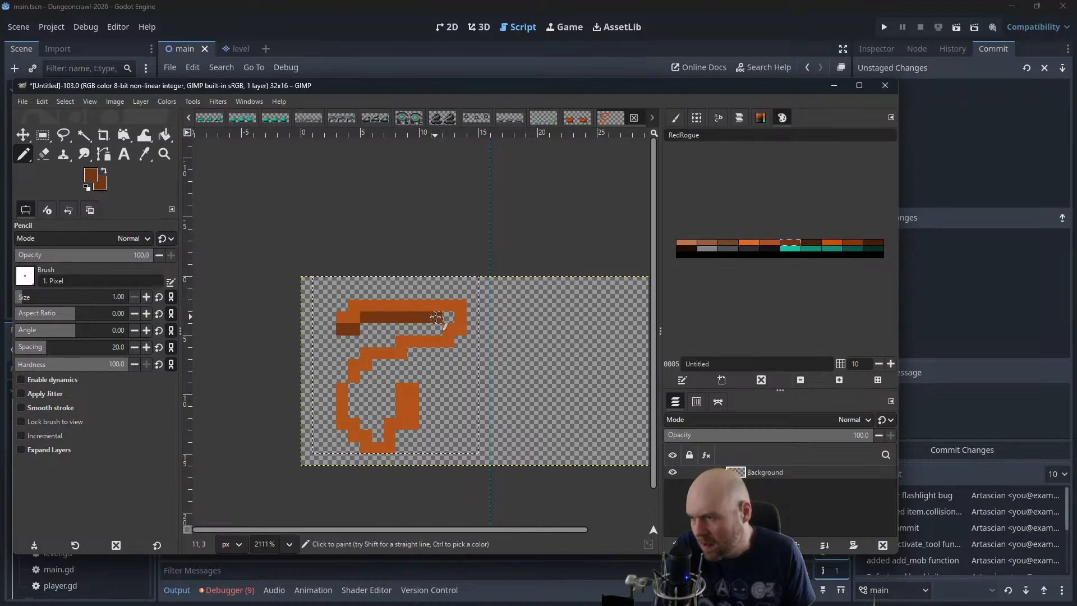
click(460, 341)
click(448, 353)
drag(441, 353, 379, 368)
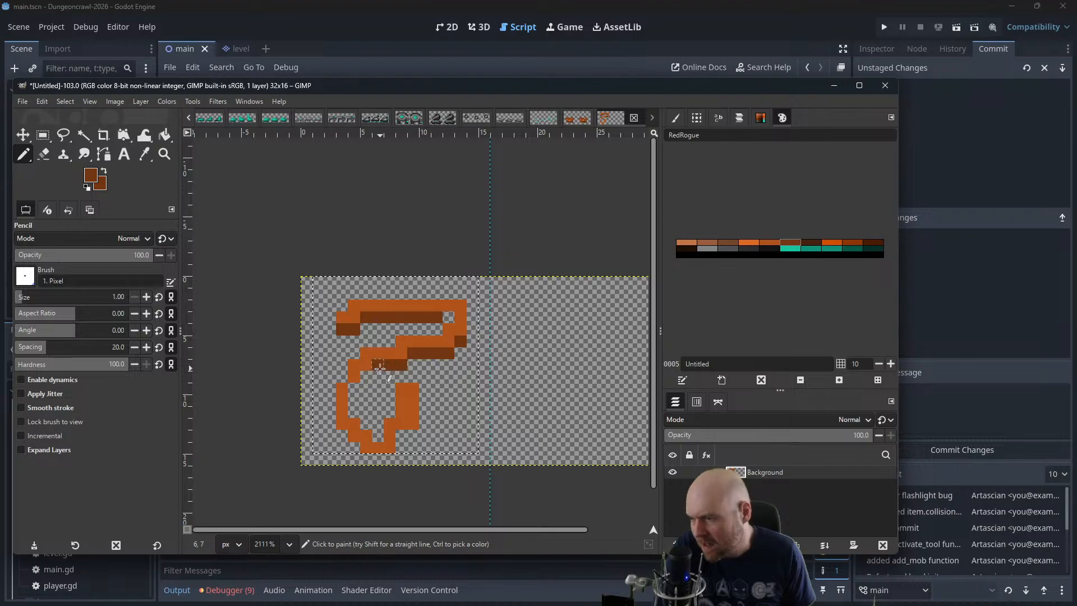
click(365, 381)
click(353, 422)
click(342, 440)
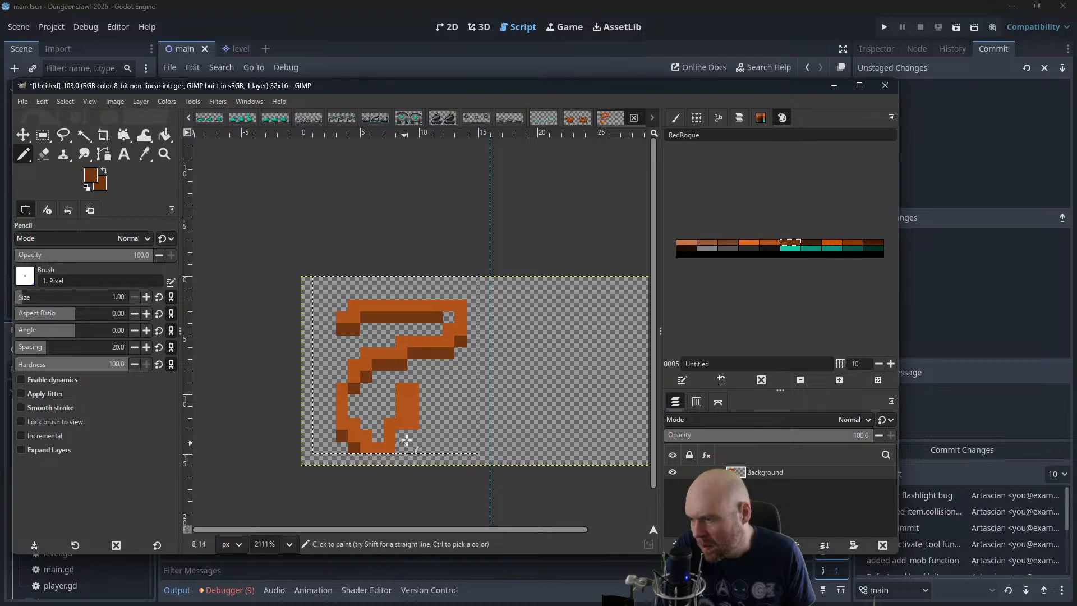
Clear the selection, shade the underside of the snake's lowest loop dark brown and colour the top of its head bright orange
click(89, 101)
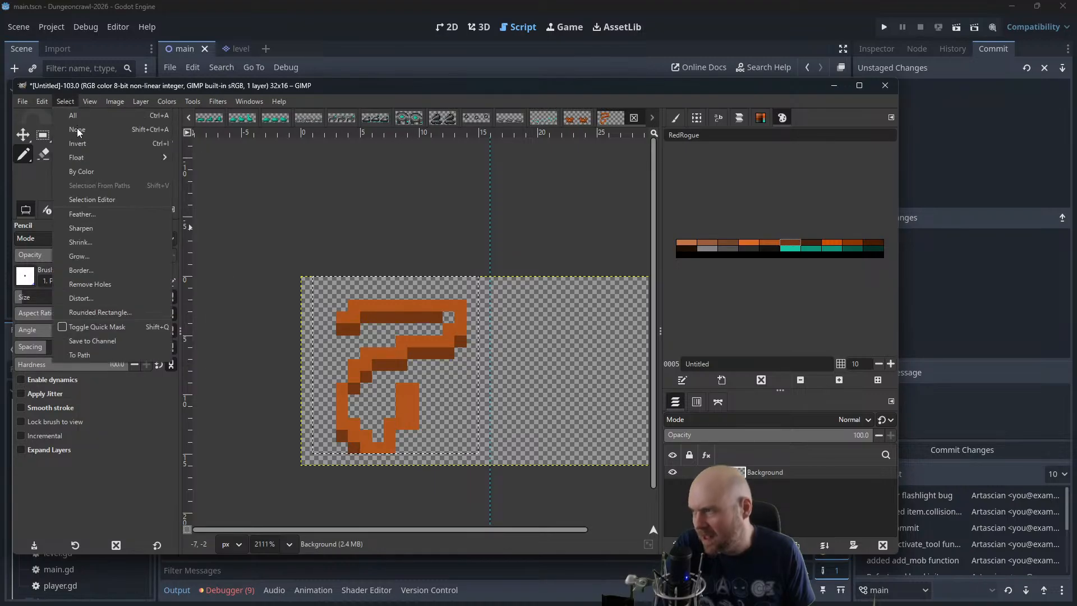
click(77, 128)
mouse_move(366, 461)
mouse_down()
mouse_move(393, 460)
mouse_move(406, 446)
mouse_move(416, 421)
mouse_move(400, 424)
mouse_move(411, 414)
mouse_up()
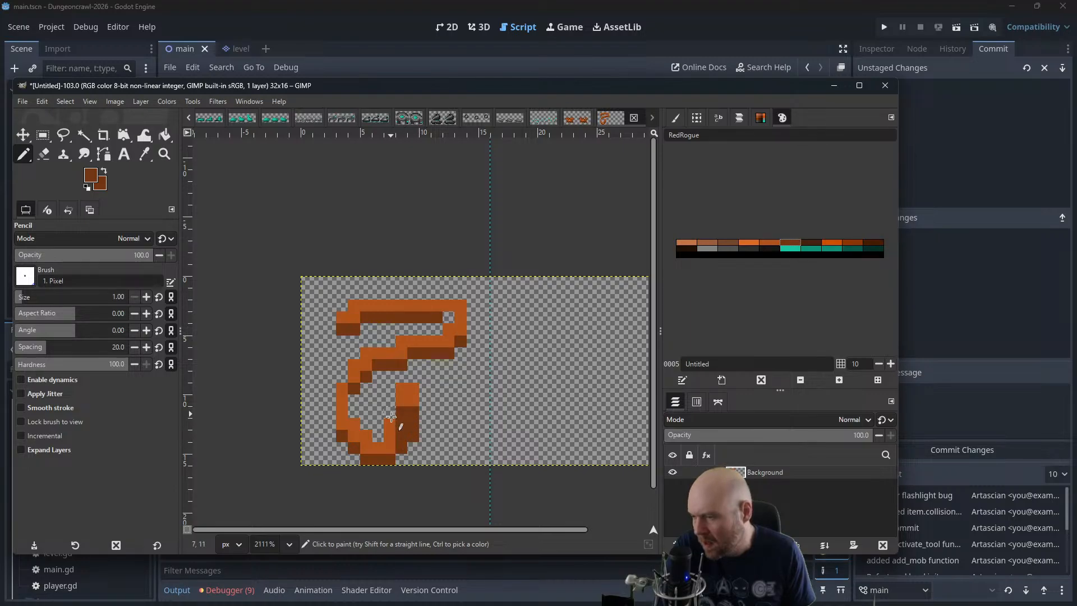
key(ctrl+z)
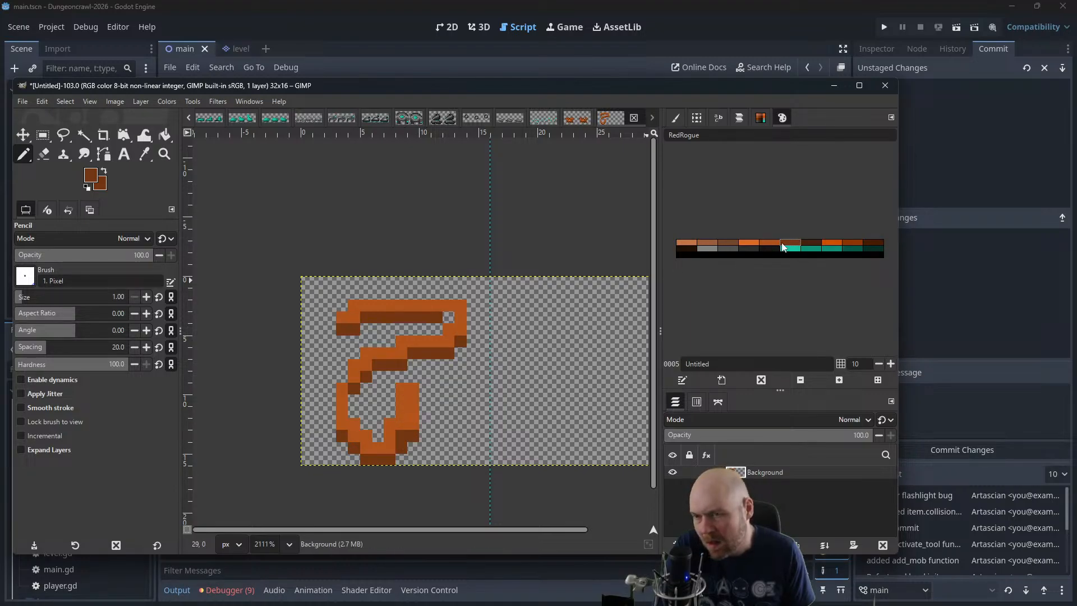
click(750, 246)
mouse_move(401, 392)
mouse_down()
mouse_move(409, 401)
mouse_move(414, 390)
mouse_up()
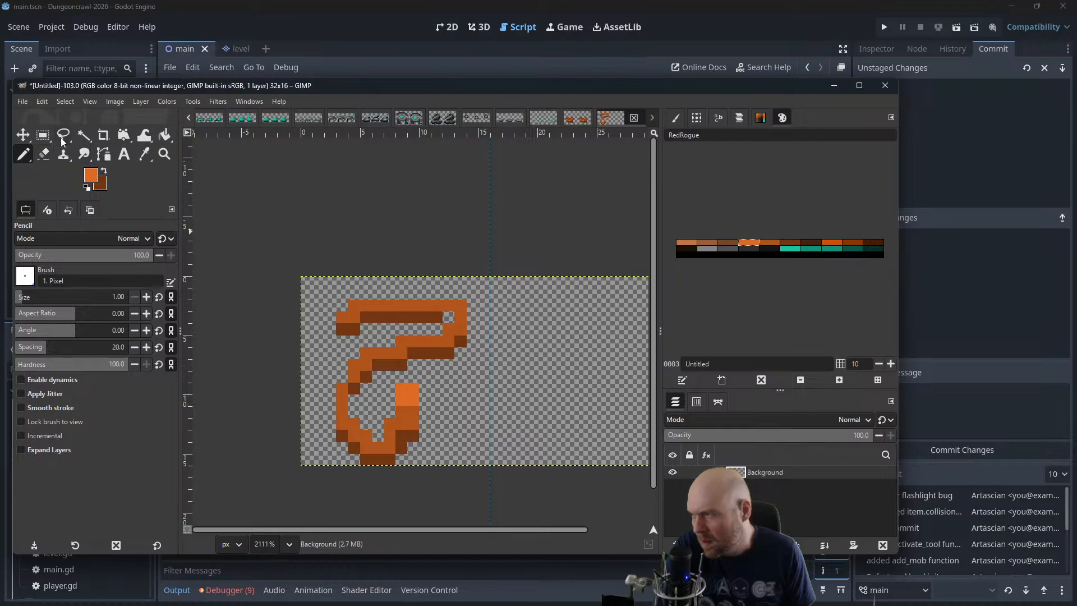
Erase the outer corner pixel of the snake's upper bend and the lowest pixels of its bottom loop
click(45, 155)
click(460, 305)
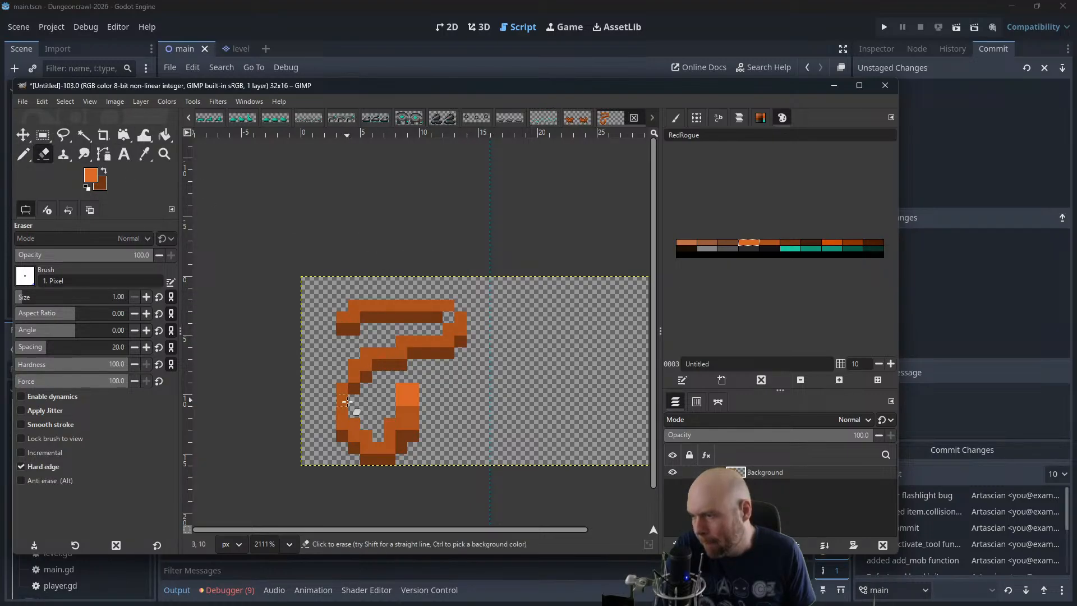
mouse_move(364, 459)
mouse_down()
mouse_move(388, 451)
mouse_move(354, 451)
mouse_move(405, 443)
mouse_up()
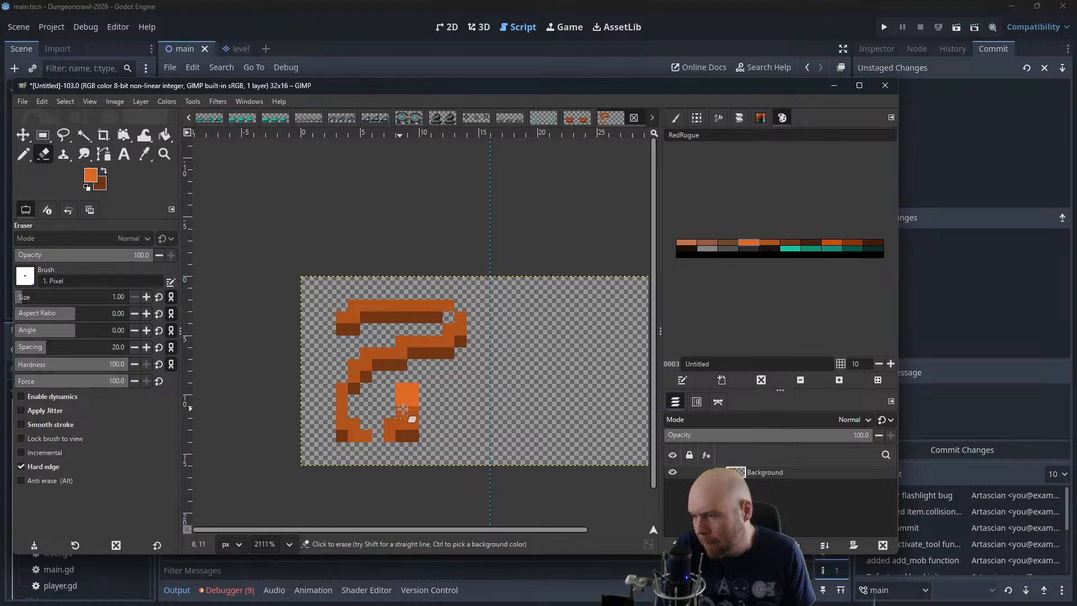
Extend the bright orange on the head and close the bottom loop with a straight orange row shaded dark brown underneath
click(24, 155)
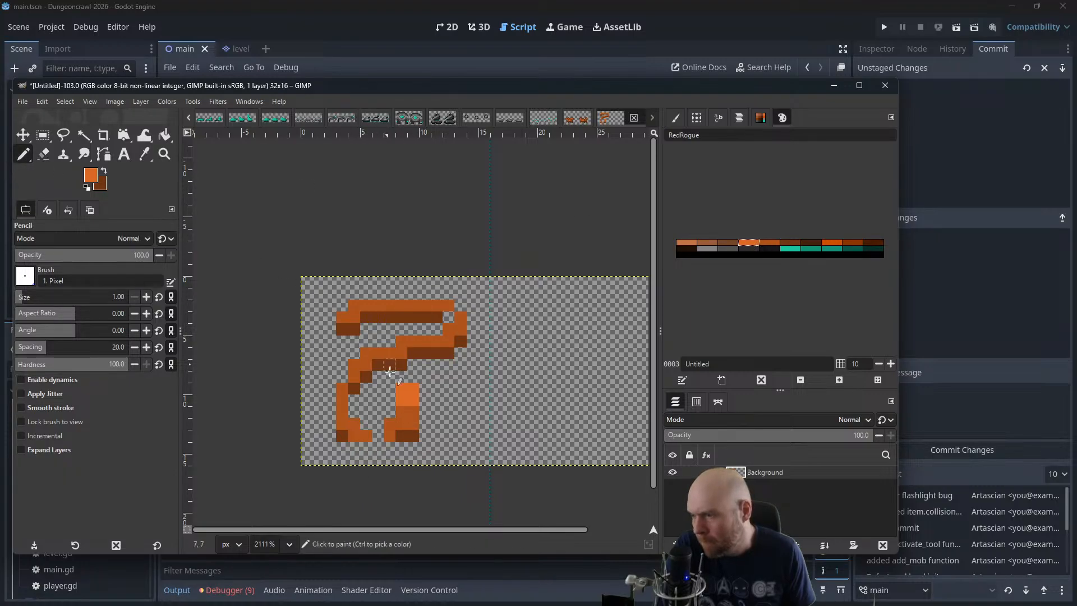
click(766, 247)
mouse_move(393, 424)
mouse_down()
mouse_move(354, 425)
mouse_move(362, 437)
mouse_move(407, 437)
mouse_up()
click(790, 243)
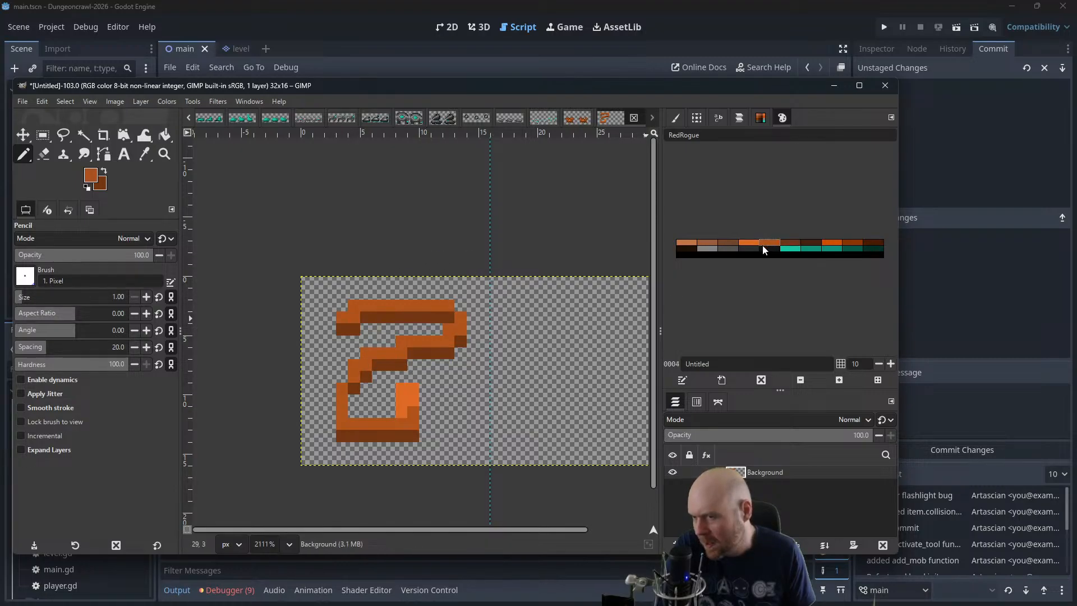
Try diagonal orange pixels inside the lower bend, and erase them along with the bend's vertical side and outer corner
click(353, 405)
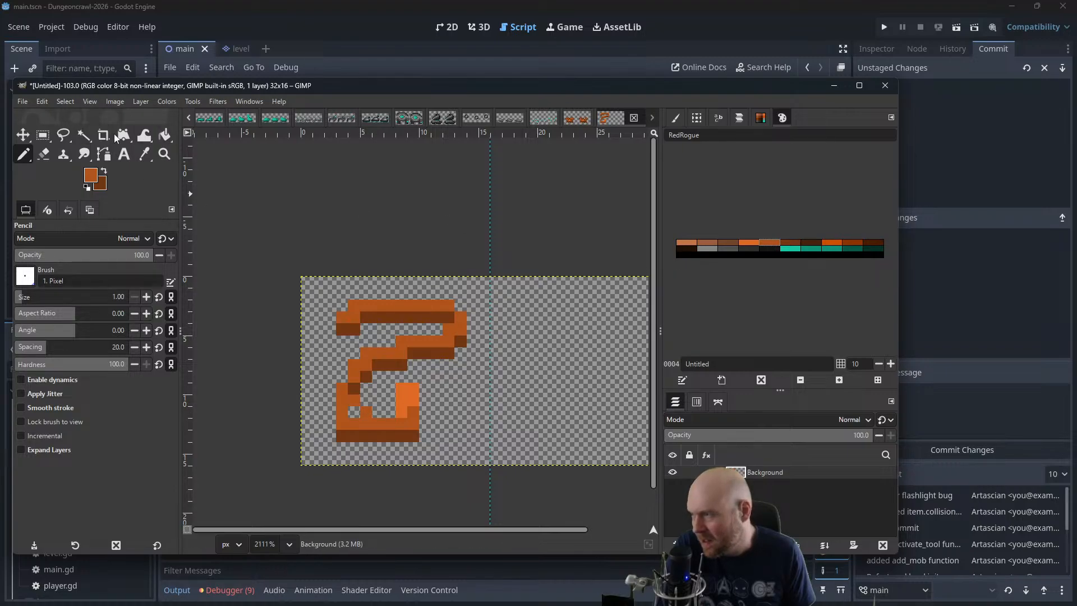
click(44, 153)
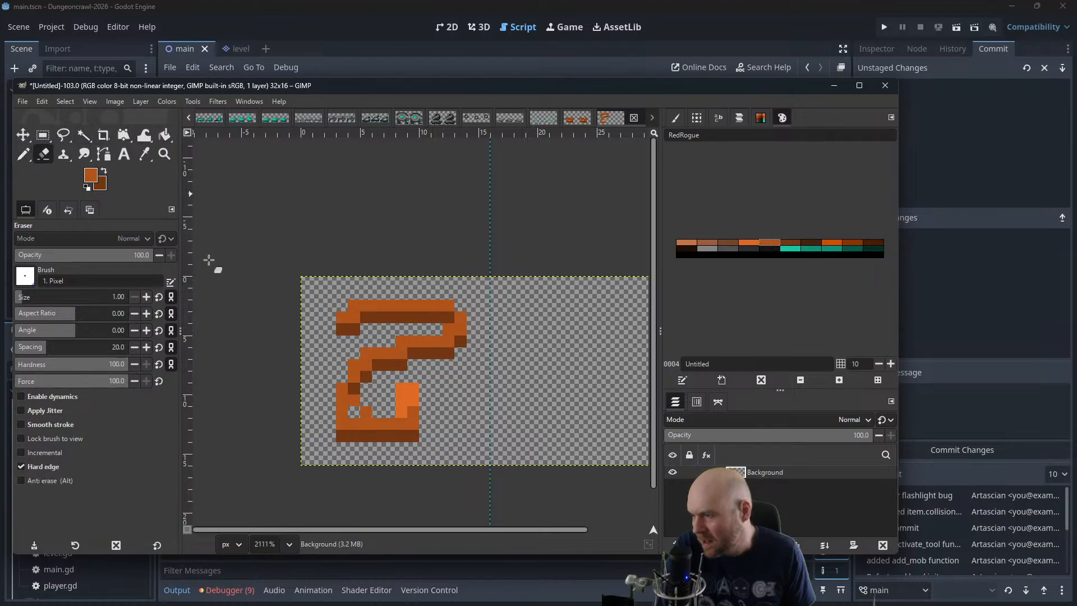
drag(349, 421, 352, 428)
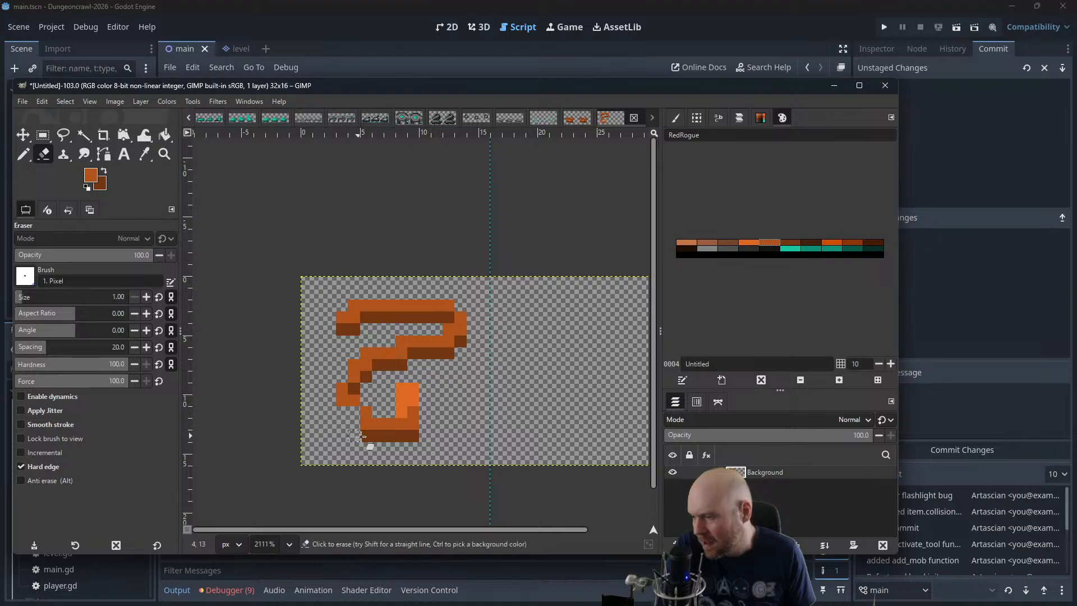
click(364, 435)
click(365, 427)
click(341, 405)
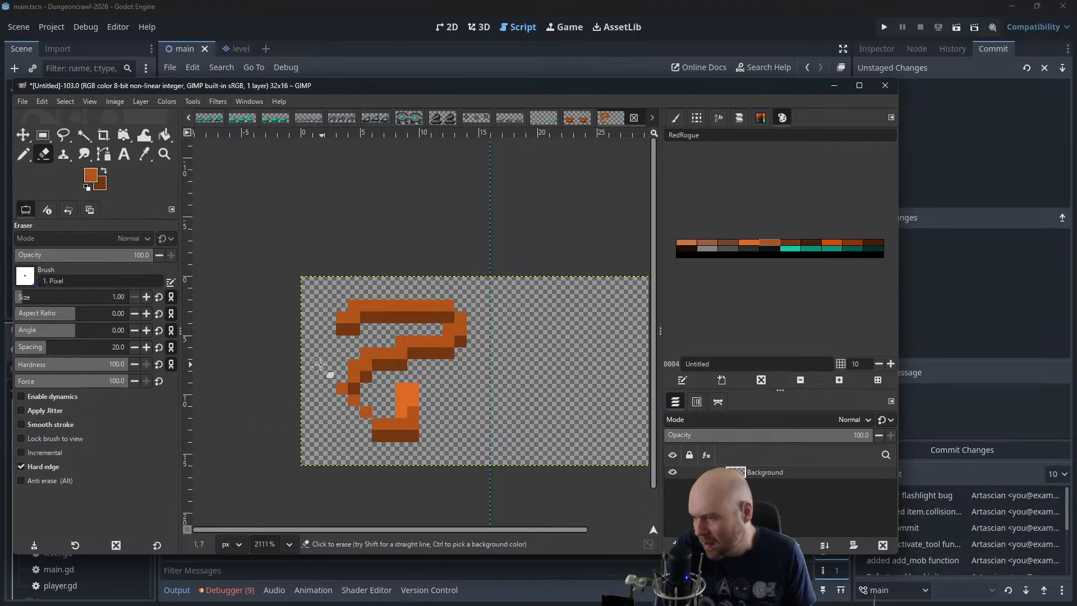
click(355, 403)
Redraw the lower bend in orange one pixel further outward, joined to the base row, and shade its lower edges dark brown
click(24, 155)
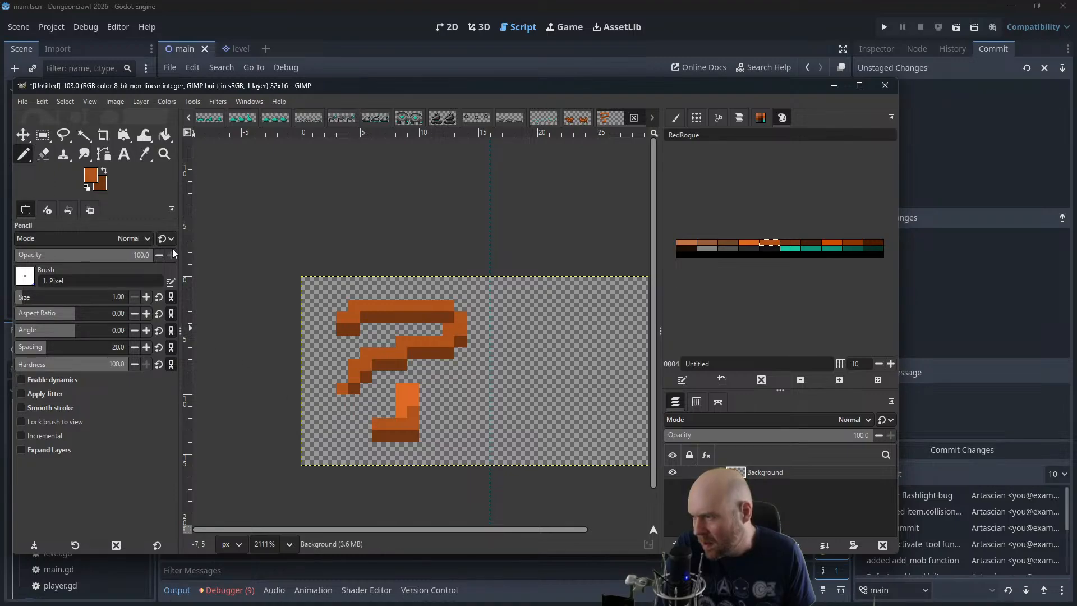
click(332, 399)
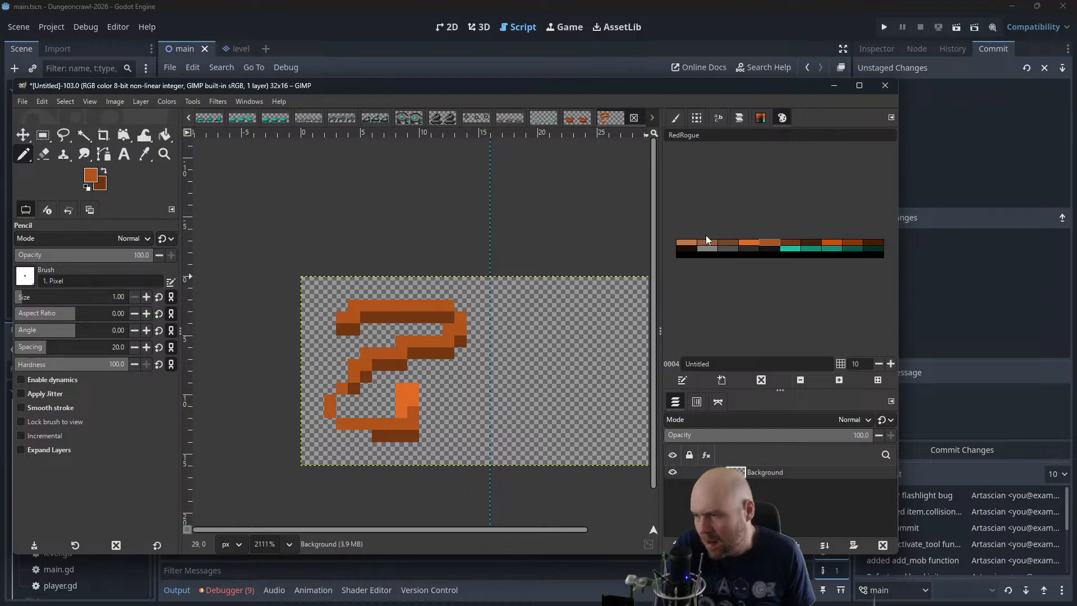
click(783, 244)
click(342, 400)
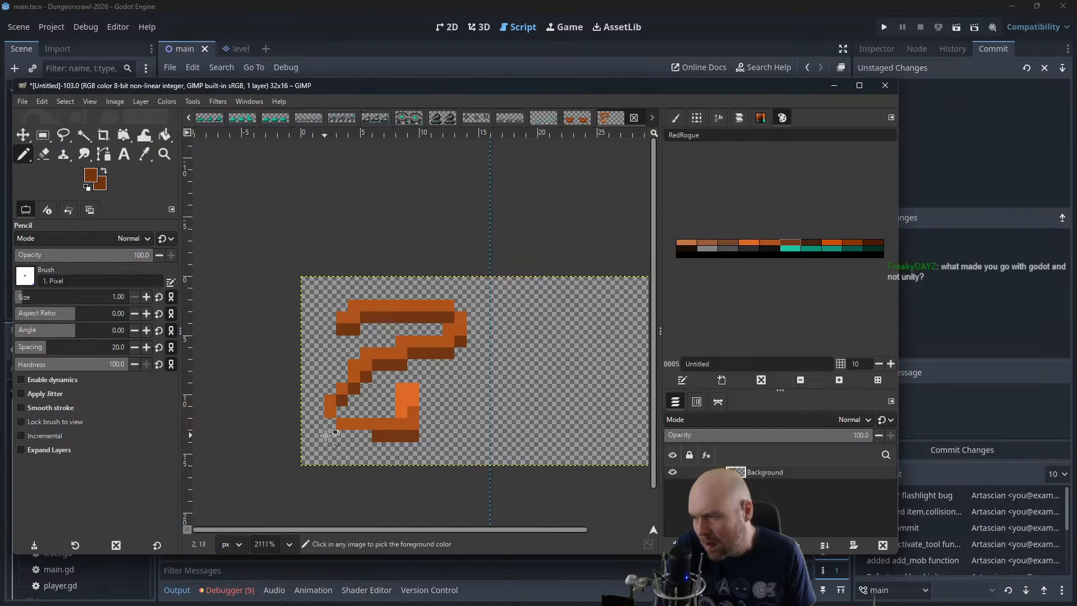
drag(345, 437, 373, 435)
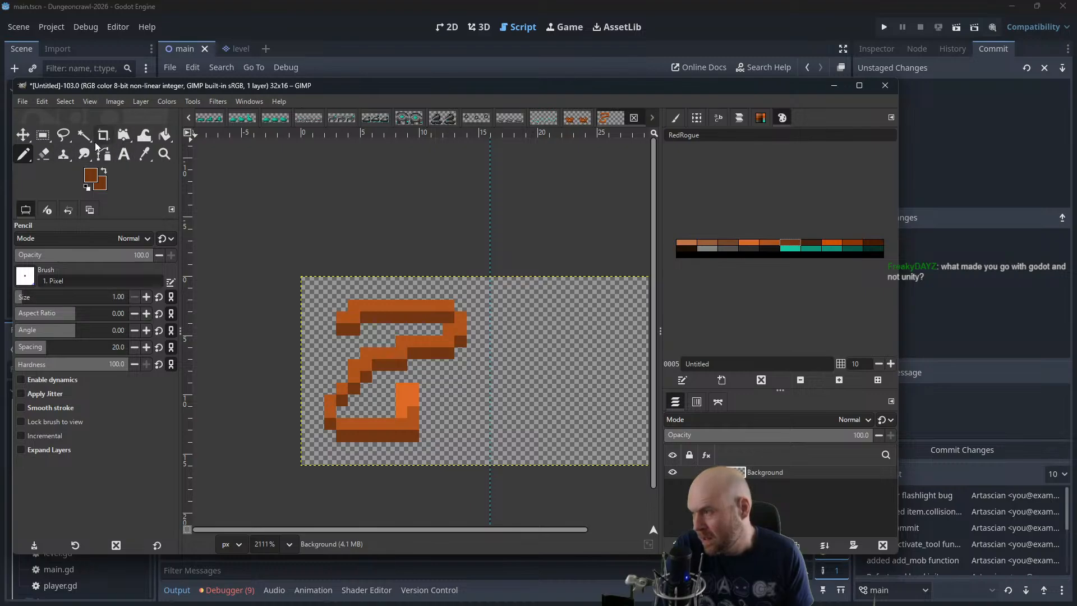
Erase the dark corner pixel beneath the snake's head and fill the head block with bright orange
click(42, 154)
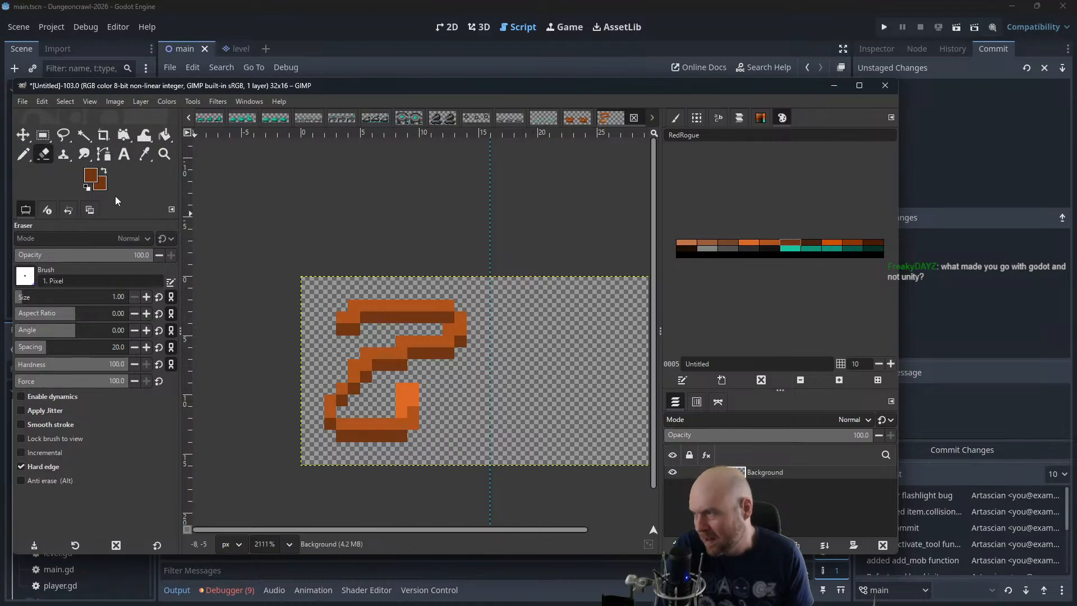
key(n)
click(755, 243)
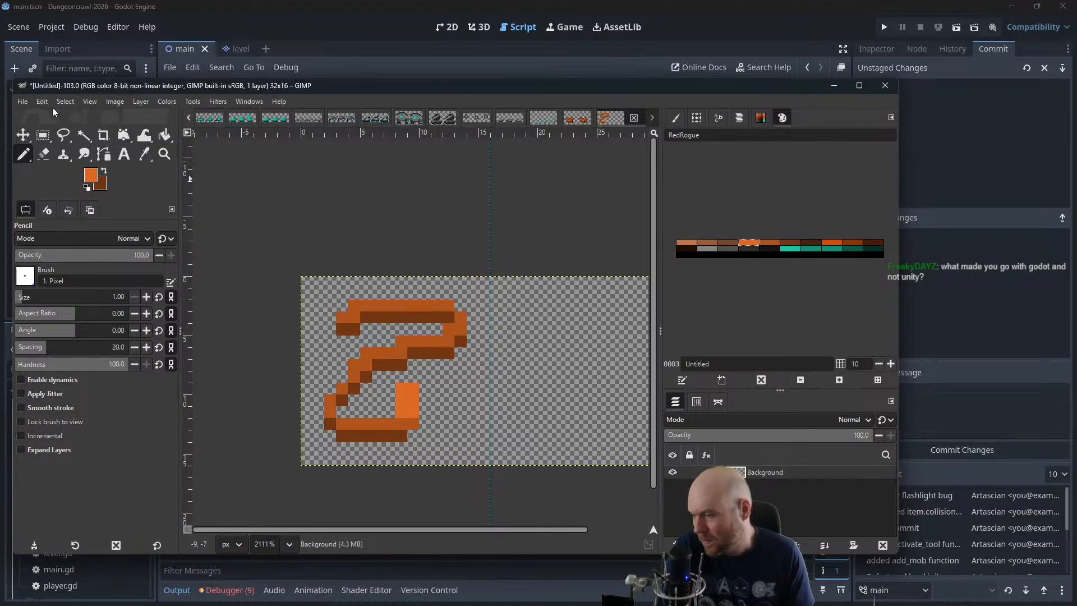
Recolour the lower part of the head block in the darker body orange and shade its bottom outer corner with a dark brown pixel
scroll(405, 268, down, 2)
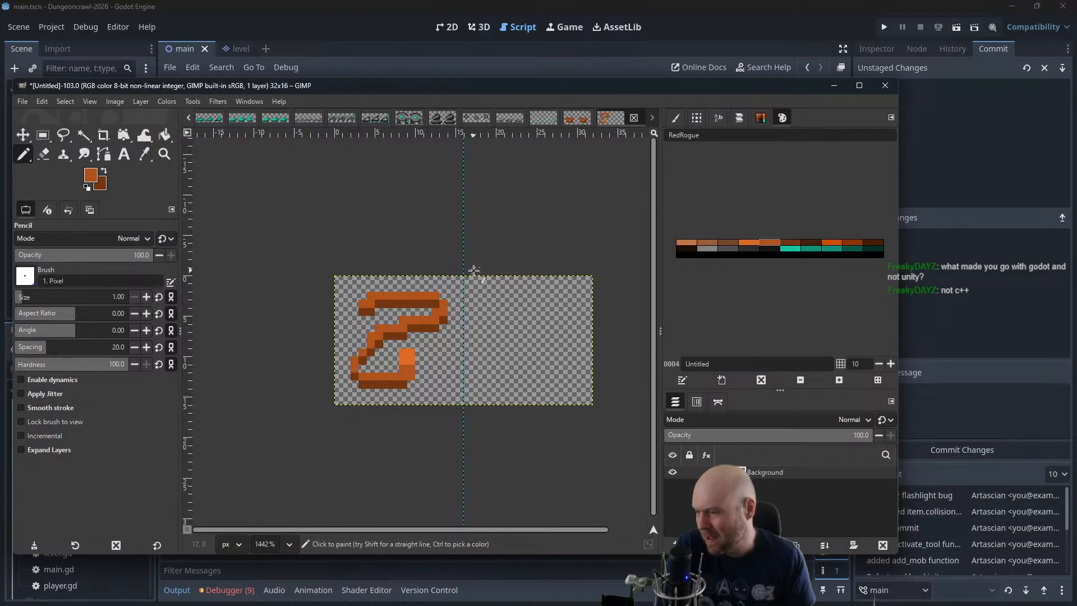
ctrl+scroll(443, 356, up, 3)
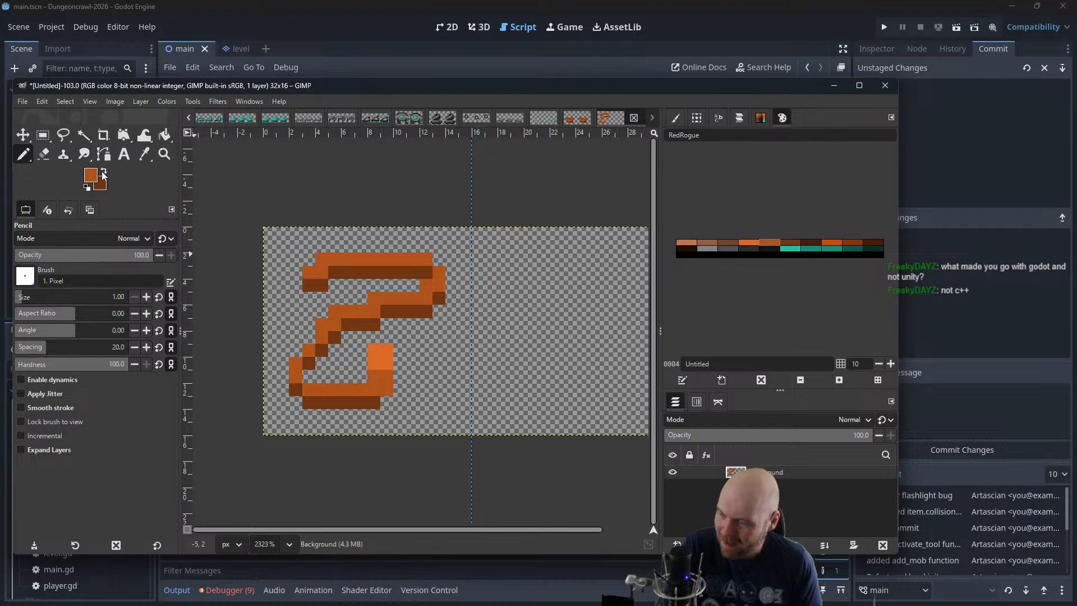
click(787, 248)
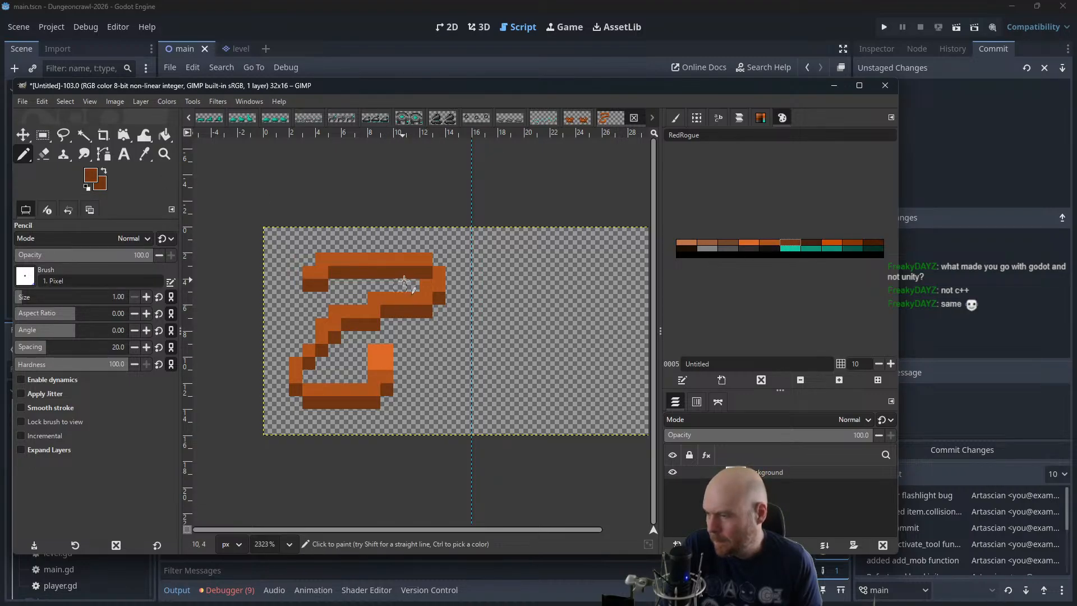
scroll(419, 291, down, 1)
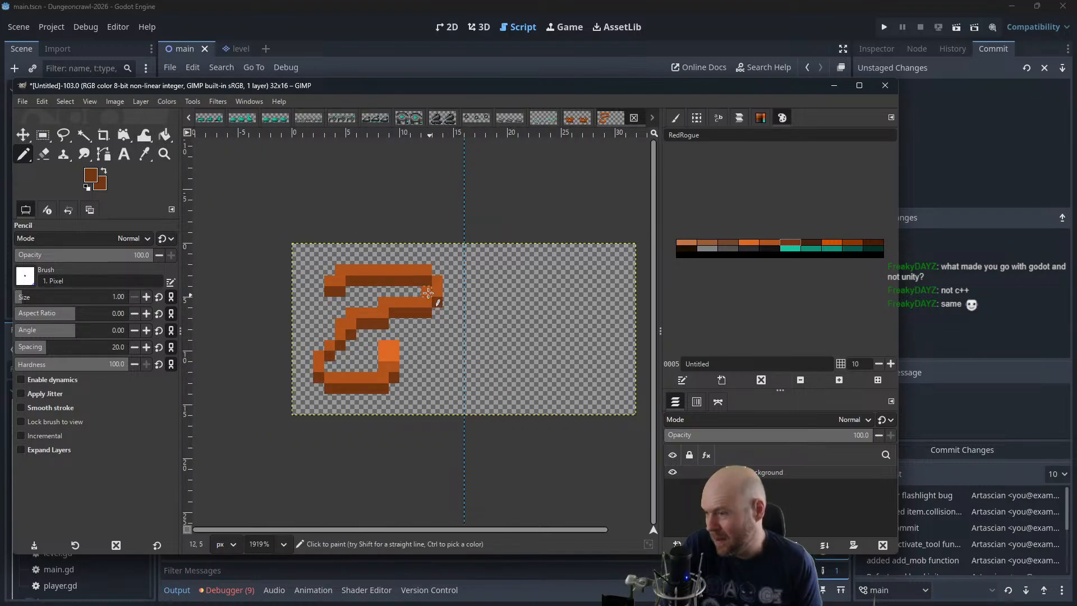
scroll(414, 232, down, 1)
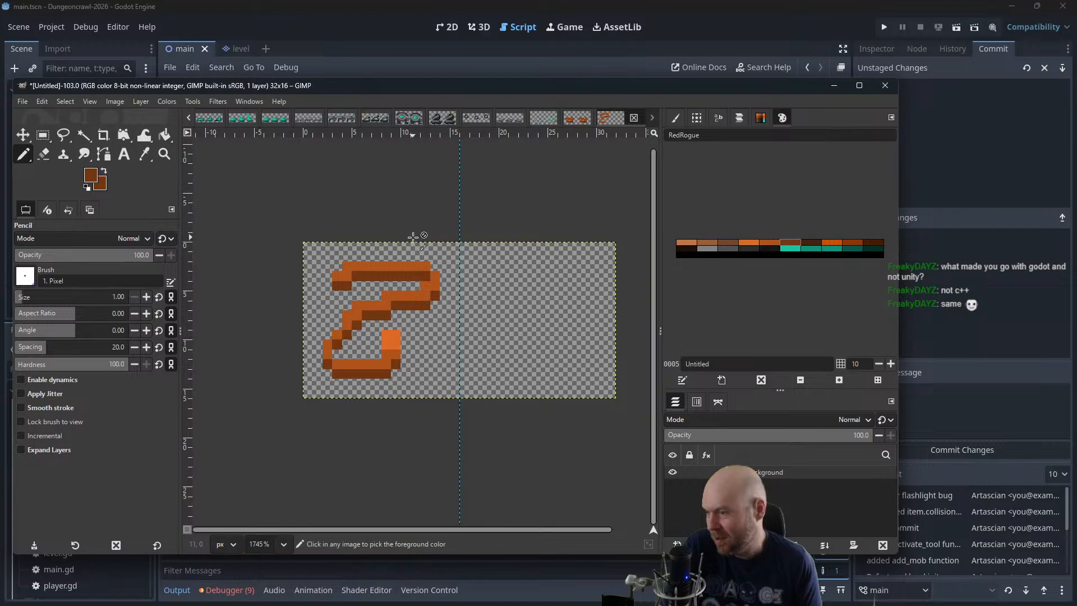
Try a bright orange pixel on the head block's inner side, undo it, and add one above the block's outer column instead
click(762, 242)
click(756, 242)
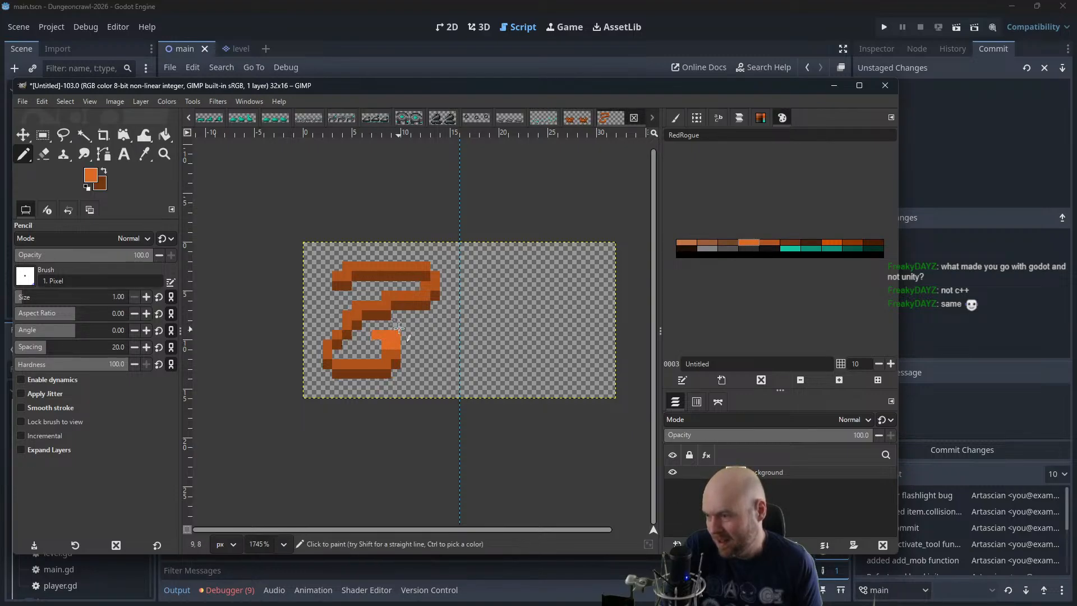
click(395, 326)
key(ctrl+z)
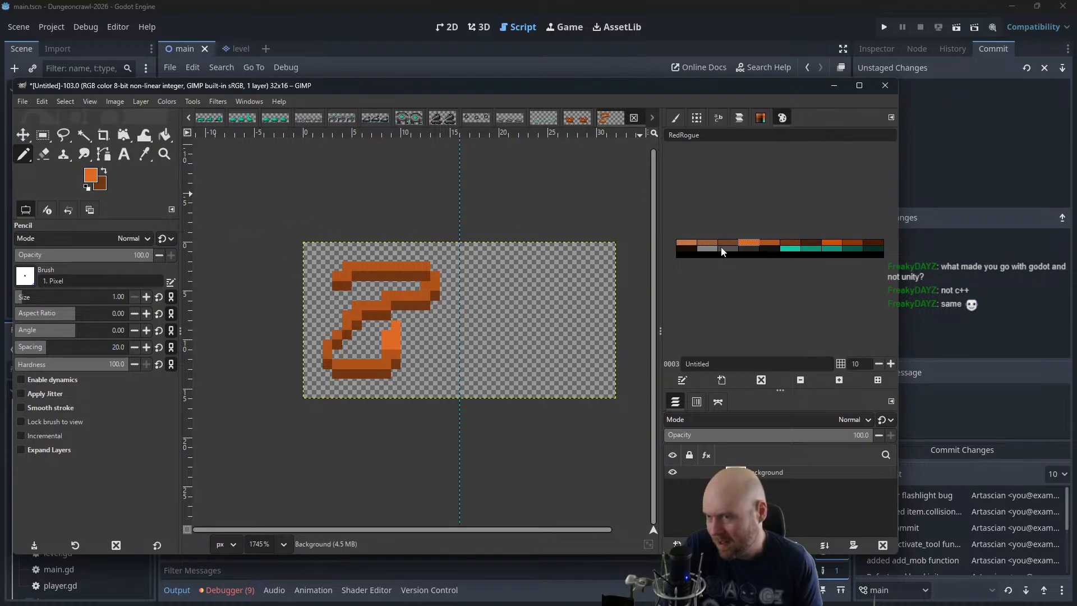
Check the snake at reduced size and erase the top pixel of the head block's inner column to narrow the head
scroll(408, 277, down, 5)
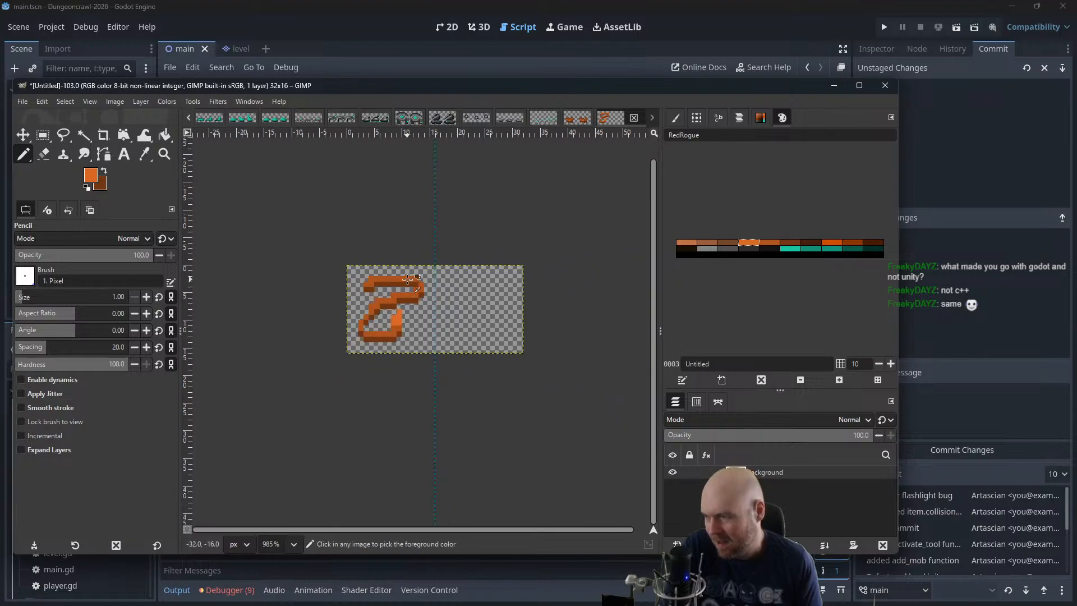
scroll(408, 277, down, 1)
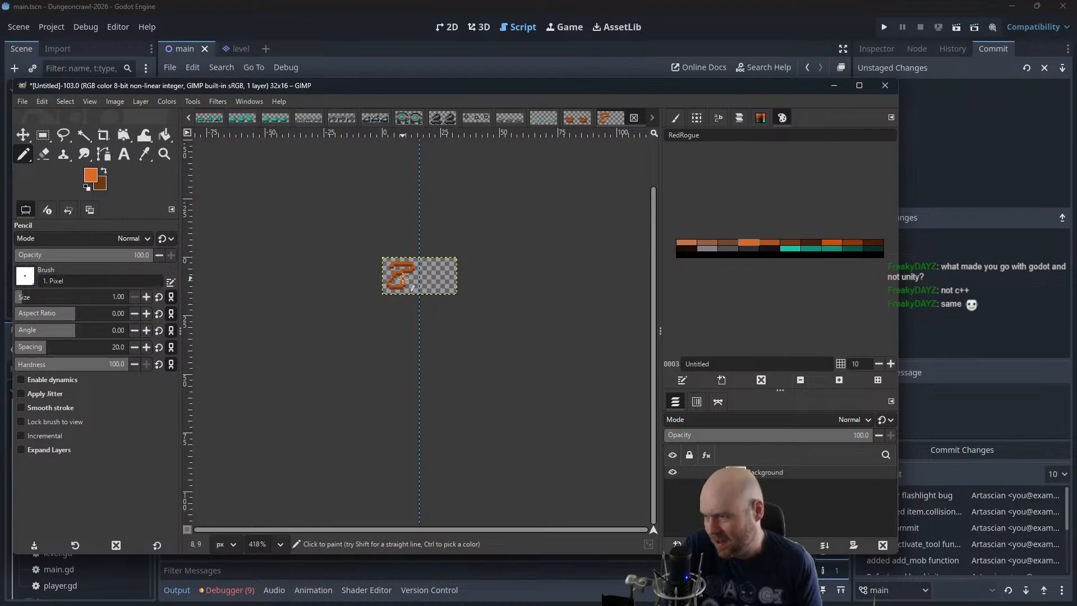
scroll(403, 279, up, 5)
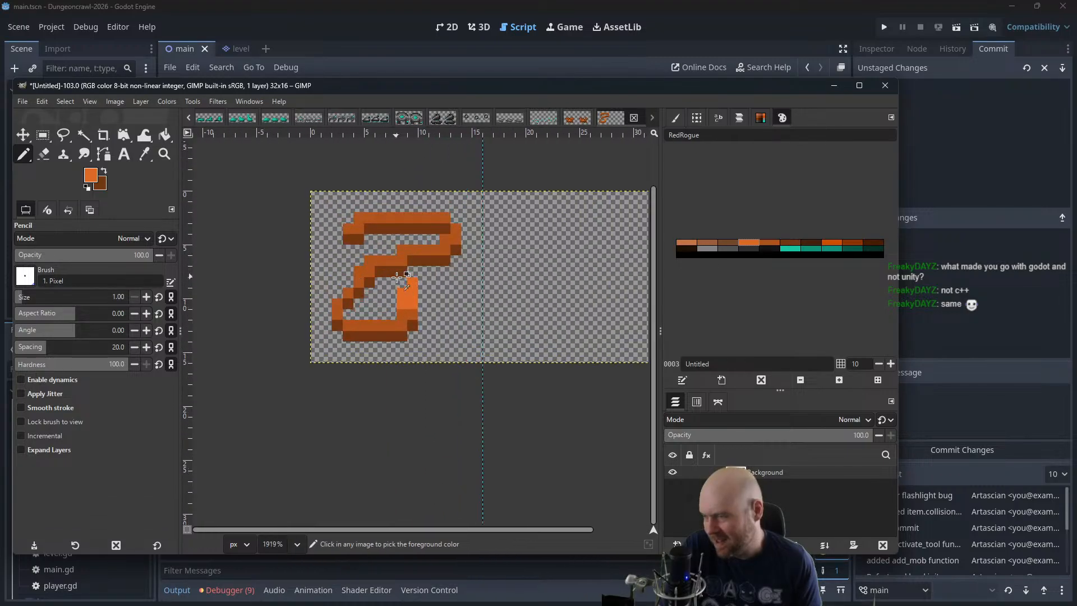
scroll(396, 276, up, 1)
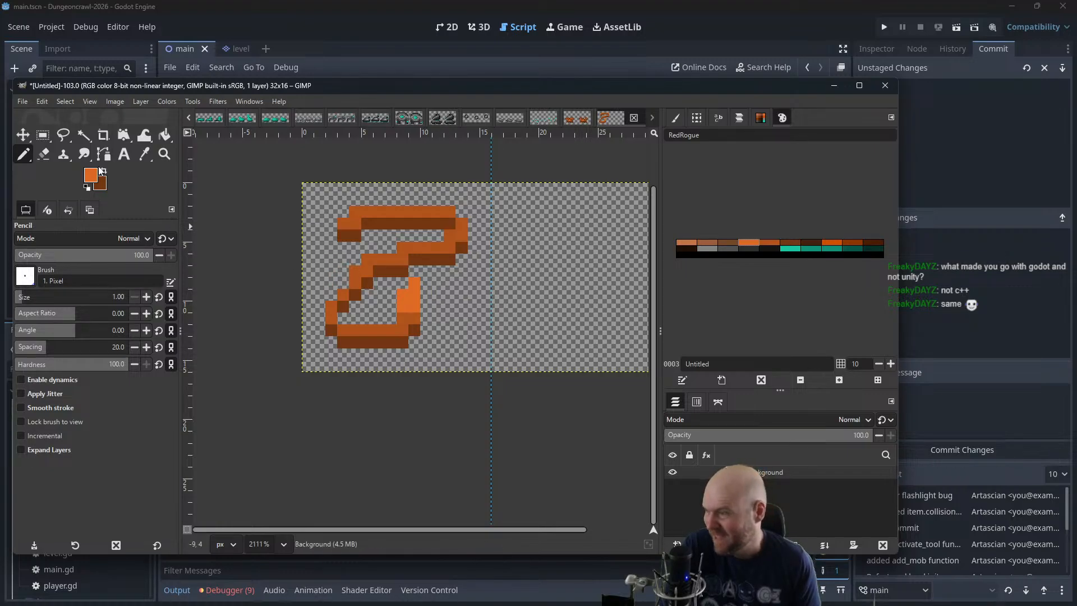
click(43, 154)
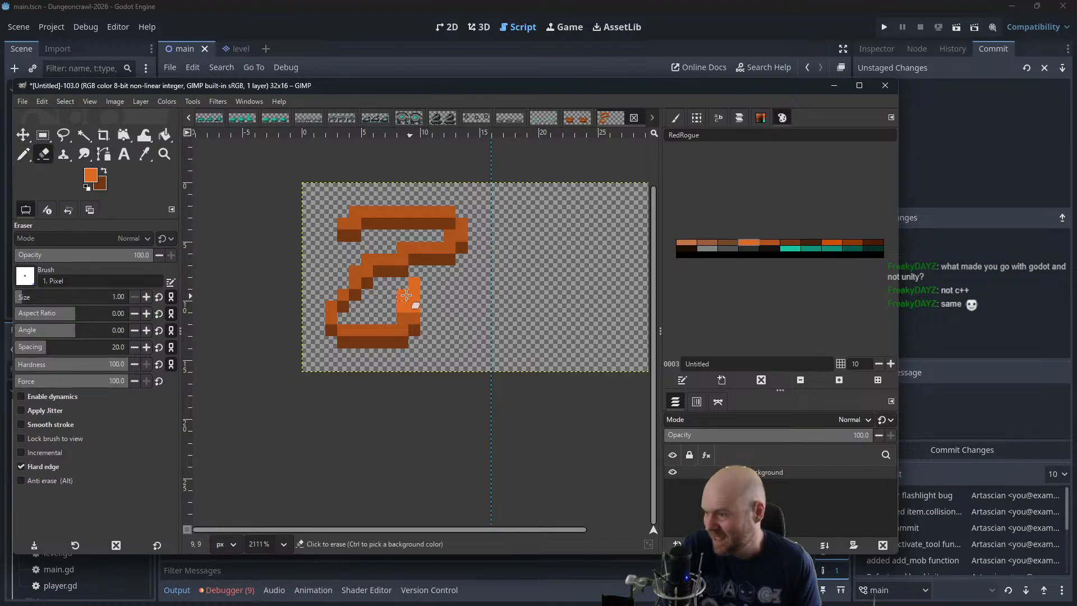
drag(406, 294, 357, 265)
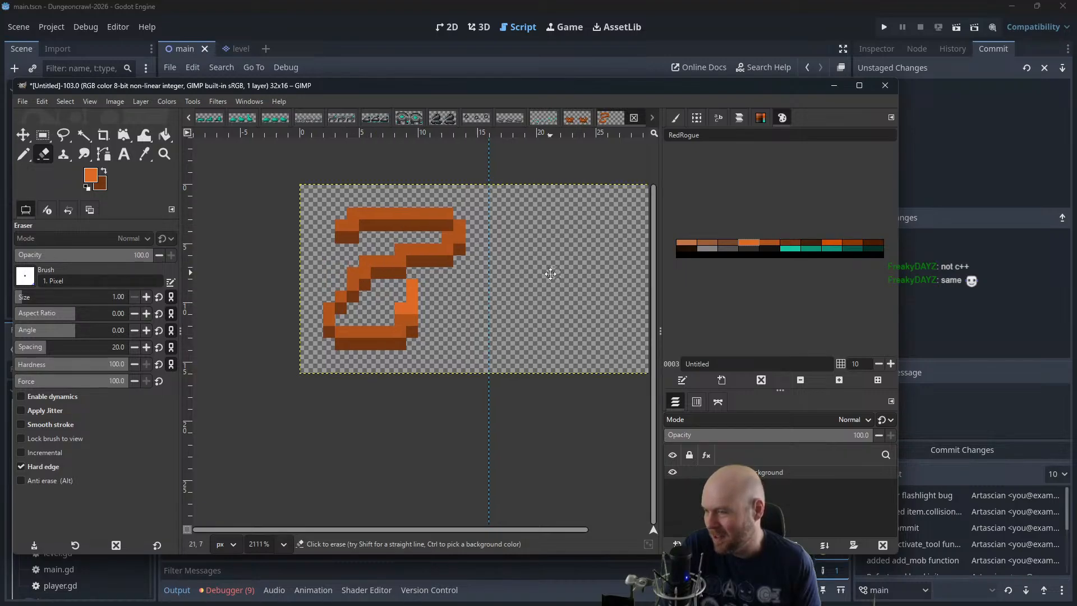
ctrl+scroll(550, 274, down, 4)
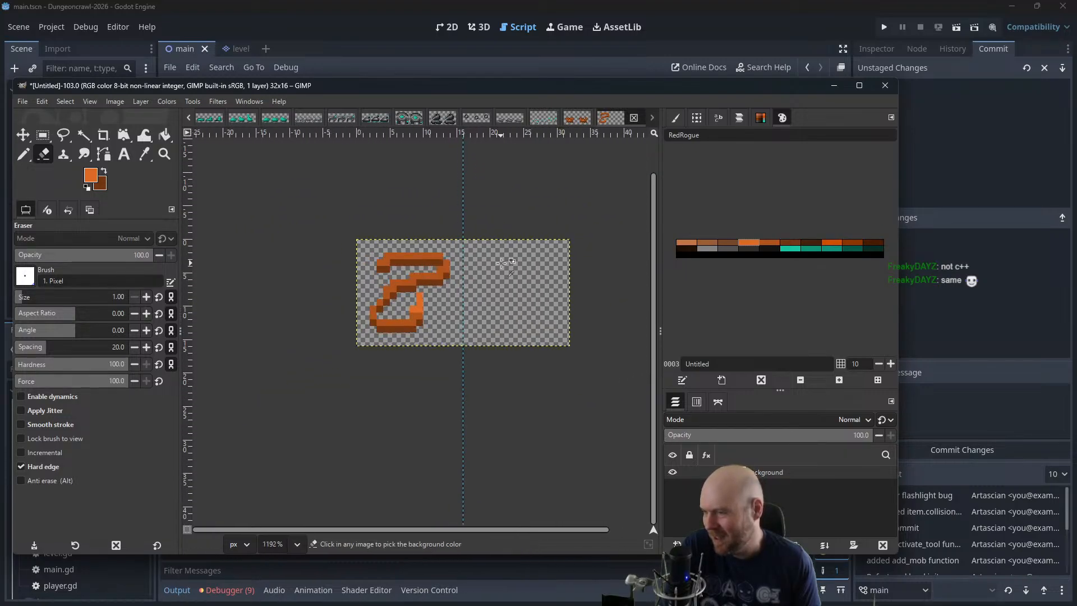
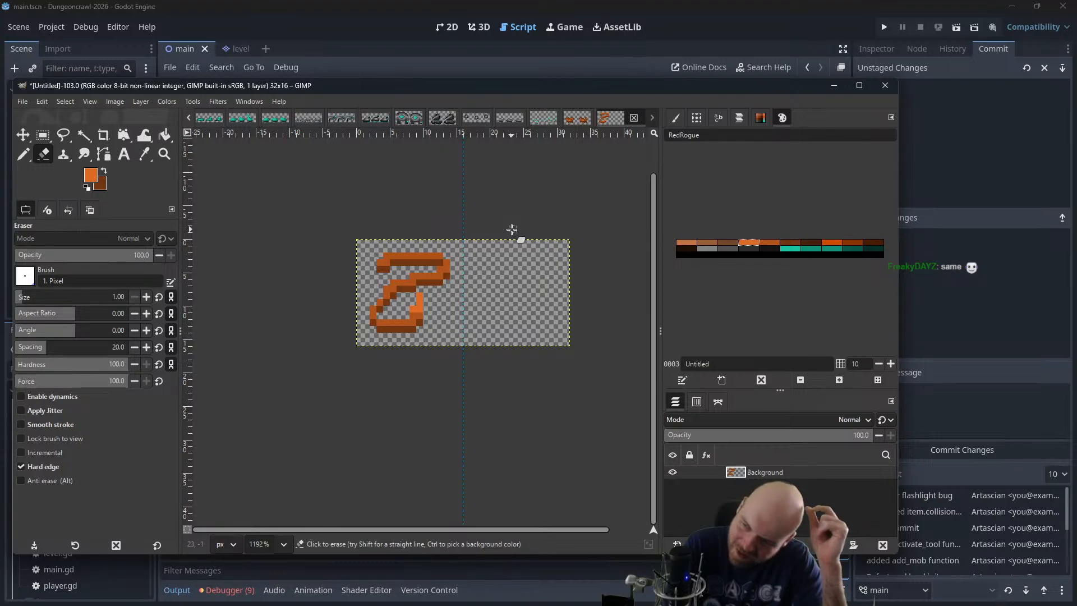
Erase the bright orange pixels rising from the snake's lower end
click(283, 544)
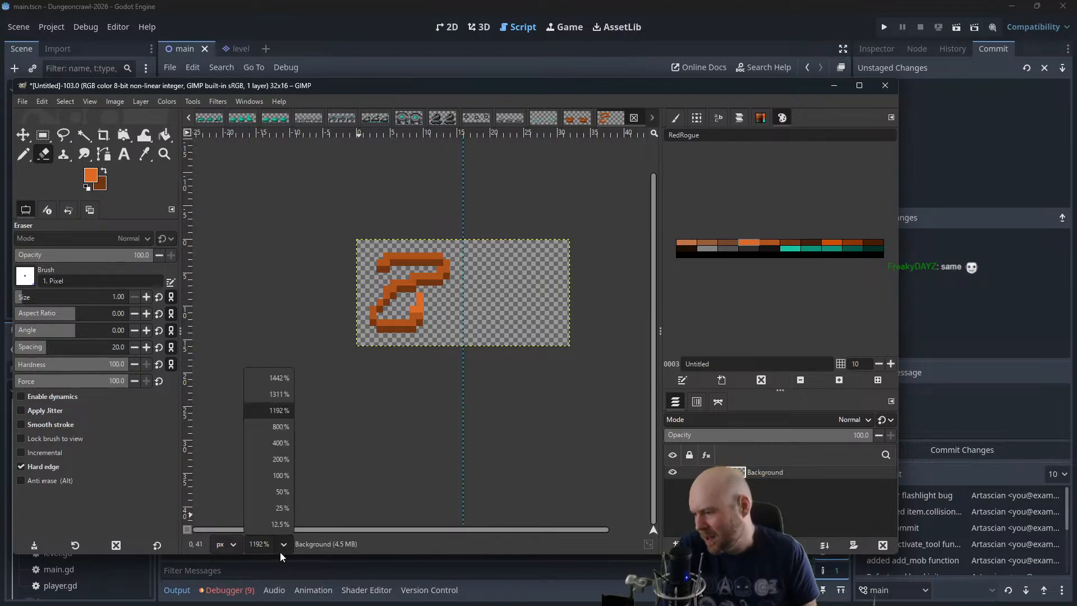
click(281, 481)
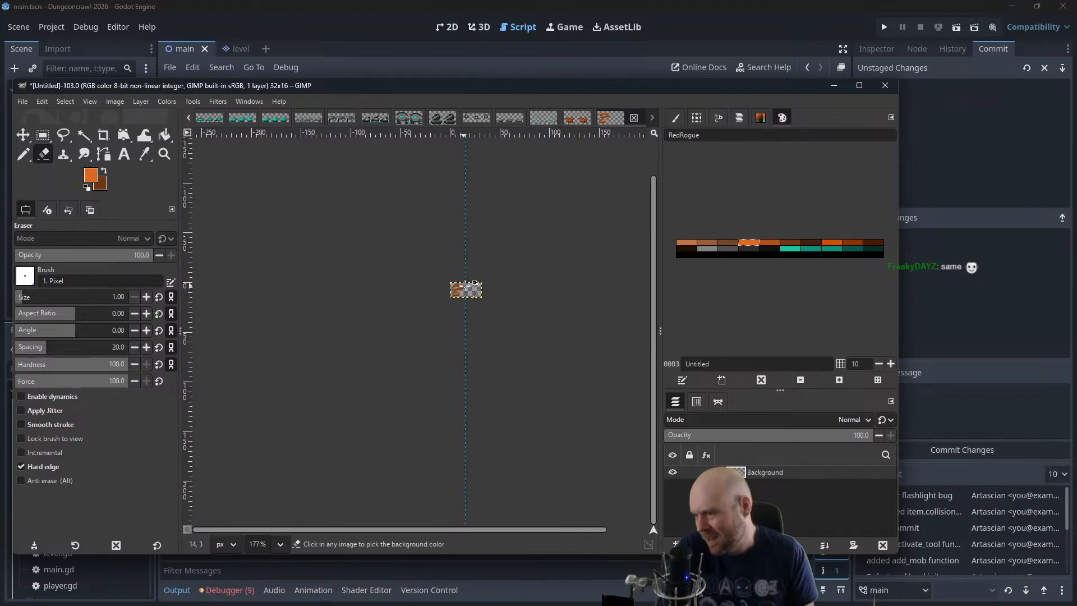
scroll(461, 307, up, 4)
scroll(459, 299, up, 4)
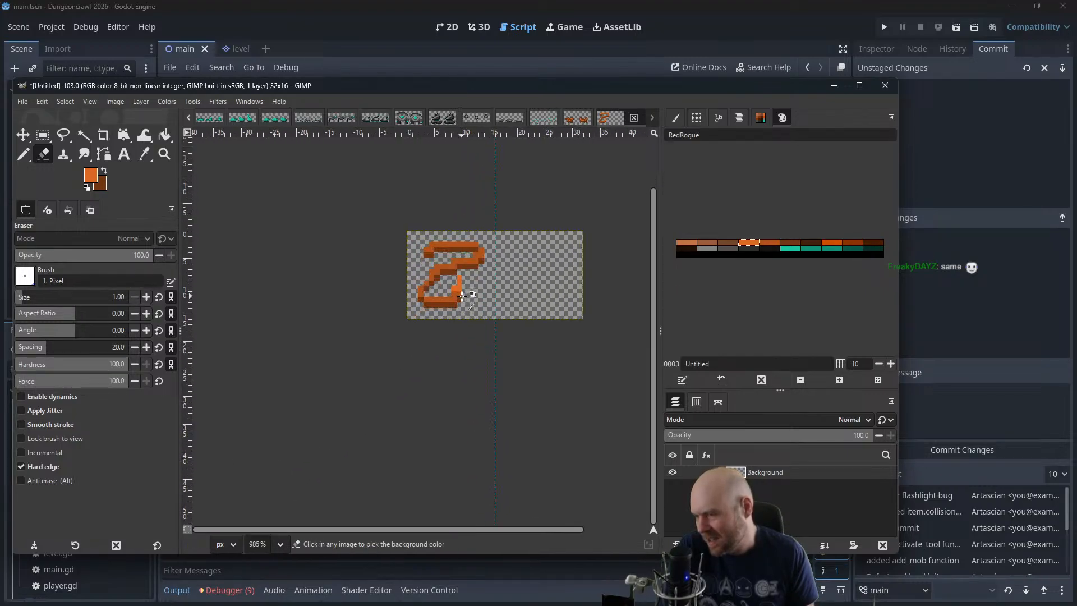
click(453, 288)
drag(459, 288, 459, 277)
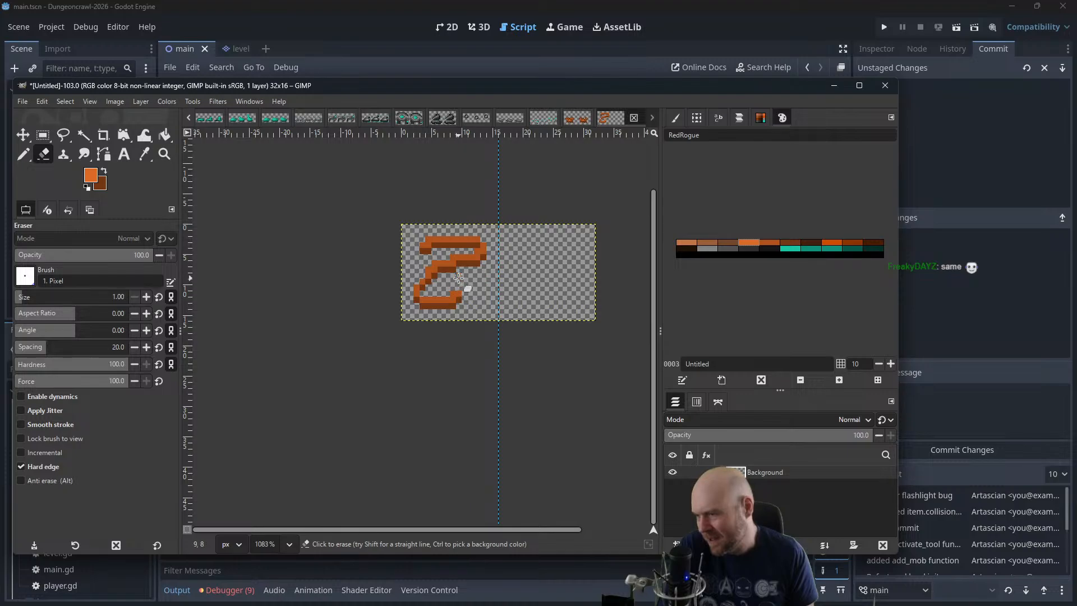
With the Pencil, extend the snake's lower end diagonally up to the right in medium orange, finishing with a three-pixel vertical bright orange tip
key(n)
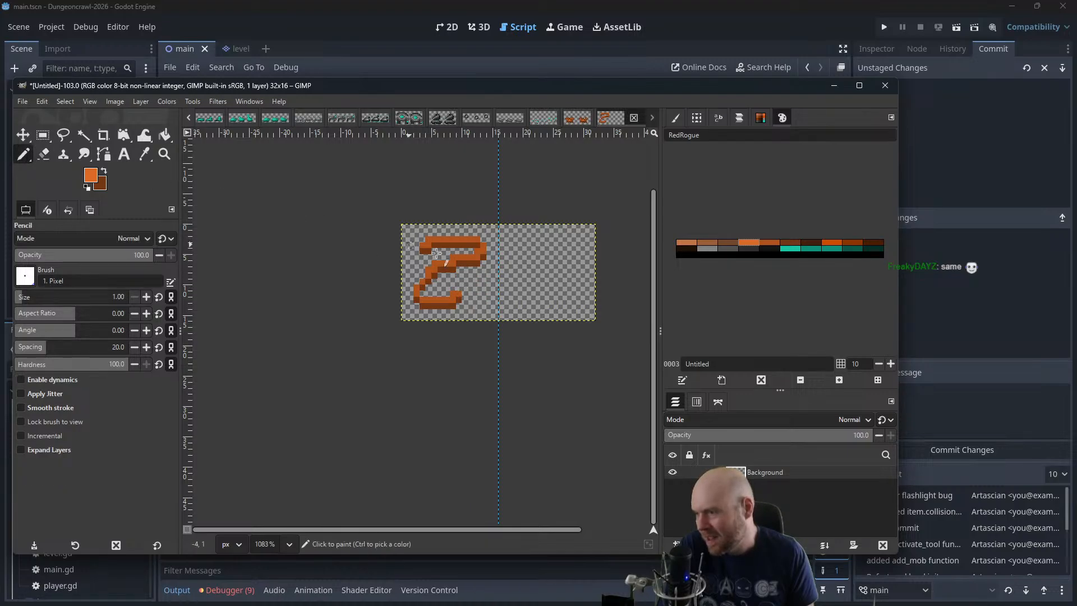
scroll(628, 297, up, 2)
click(769, 242)
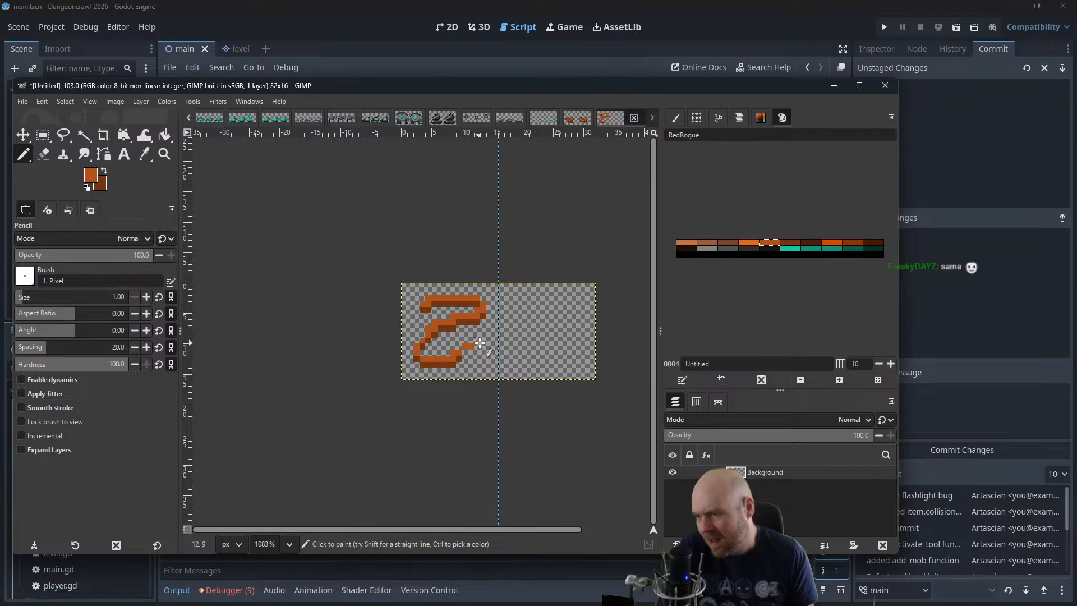
click(749, 243)
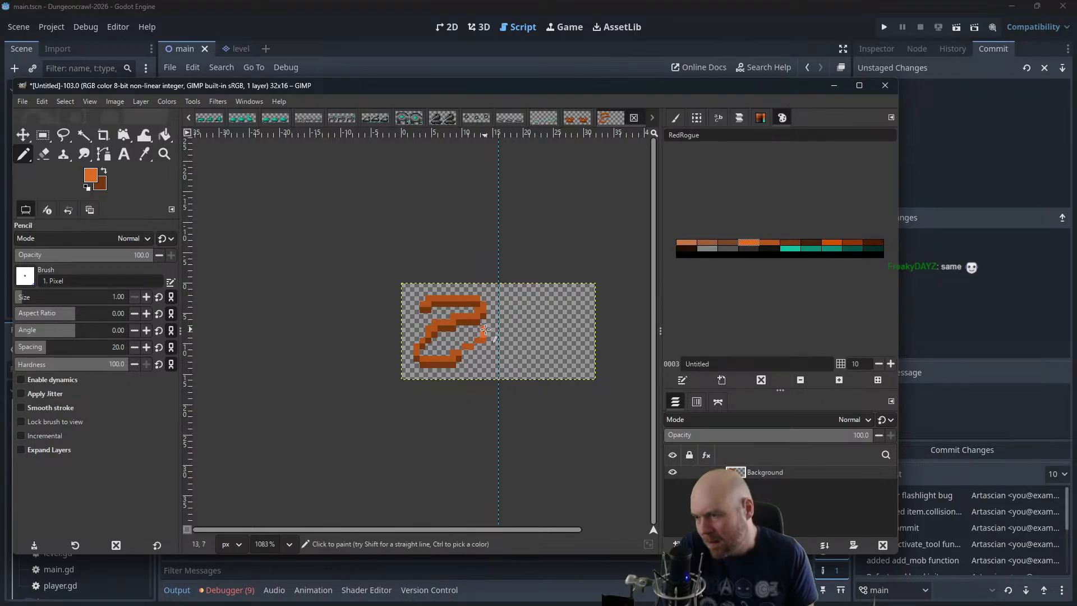
scroll(487, 336, up, 1)
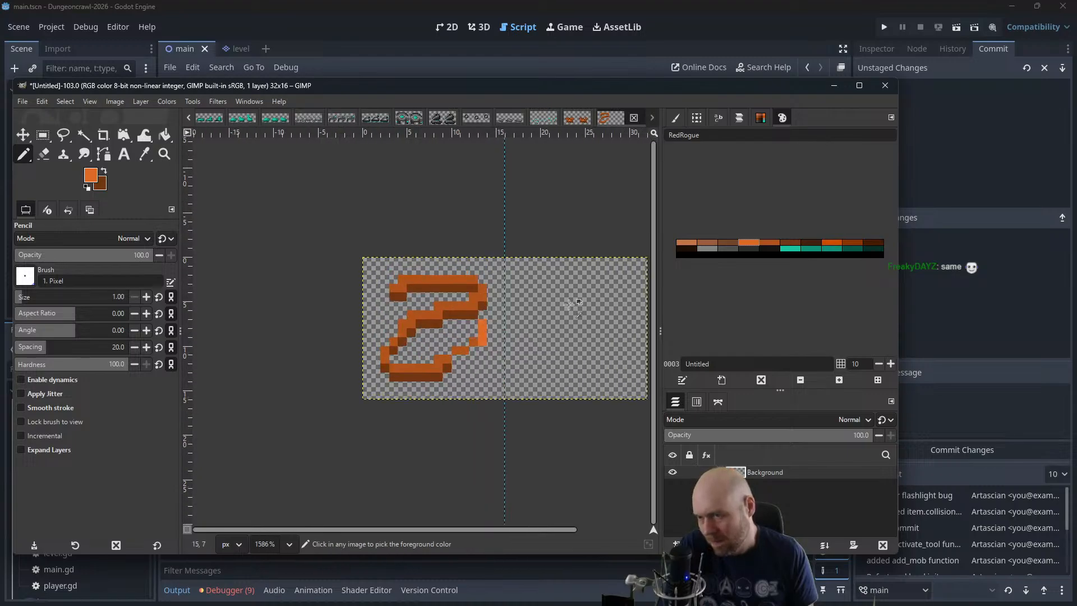
Shade the underside of the new diagonal section in dark brown and check the sprite at small size
ctrl+click(464, 347)
drag(459, 360, 483, 353)
scroll(487, 361, down, 4)
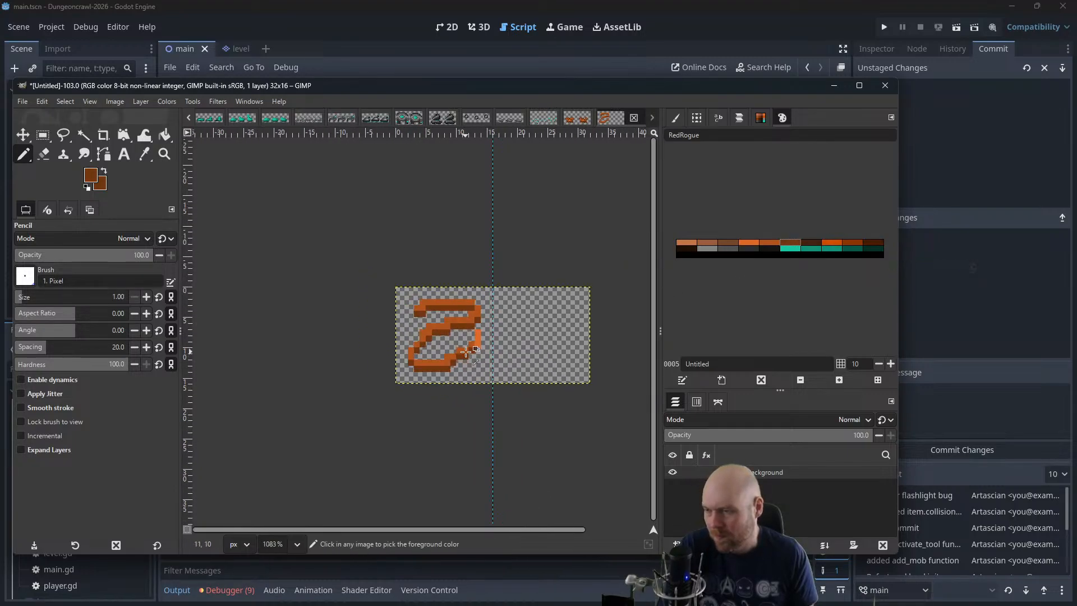
scroll(490, 371, down, 1)
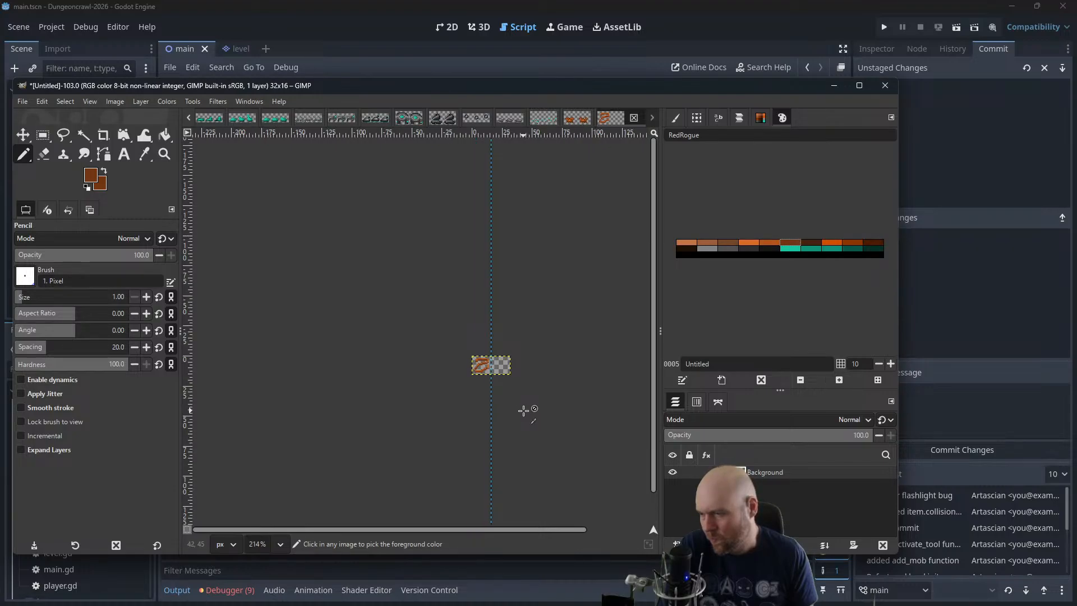
scroll(523, 411, up, 4)
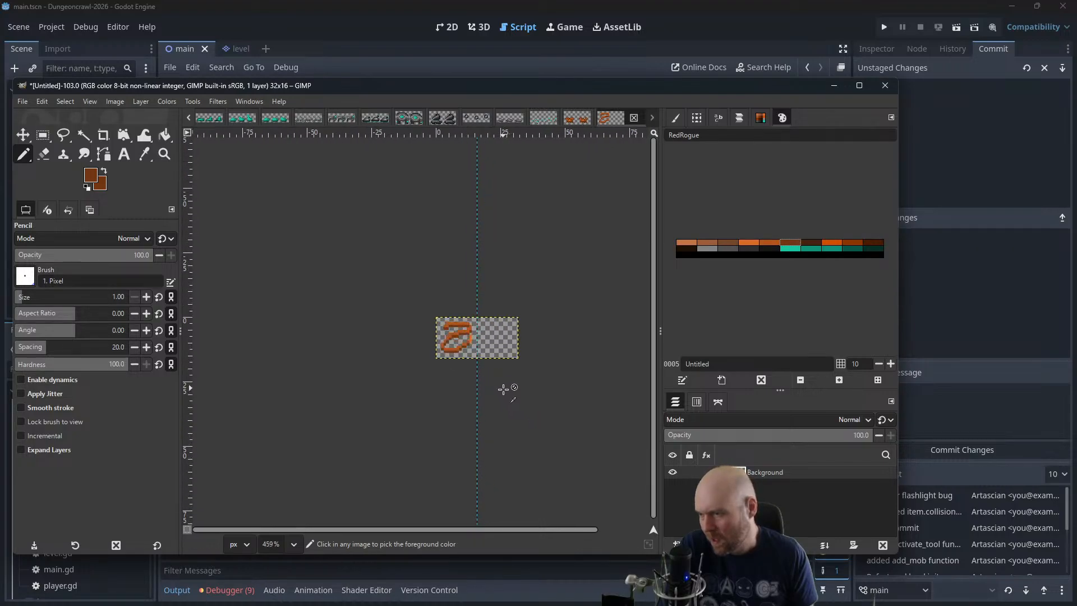
scroll(491, 386, up, 3)
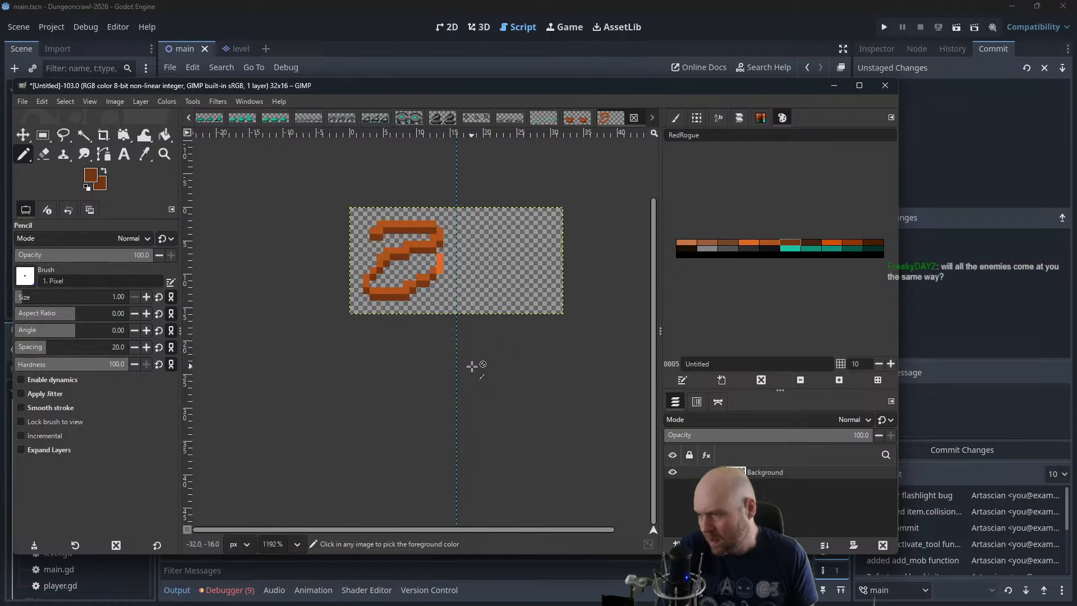
Extend the snake's upper end one pixel to the left in medium orange and shade beneath it in dark brown
drag(456, 314, 454, 400)
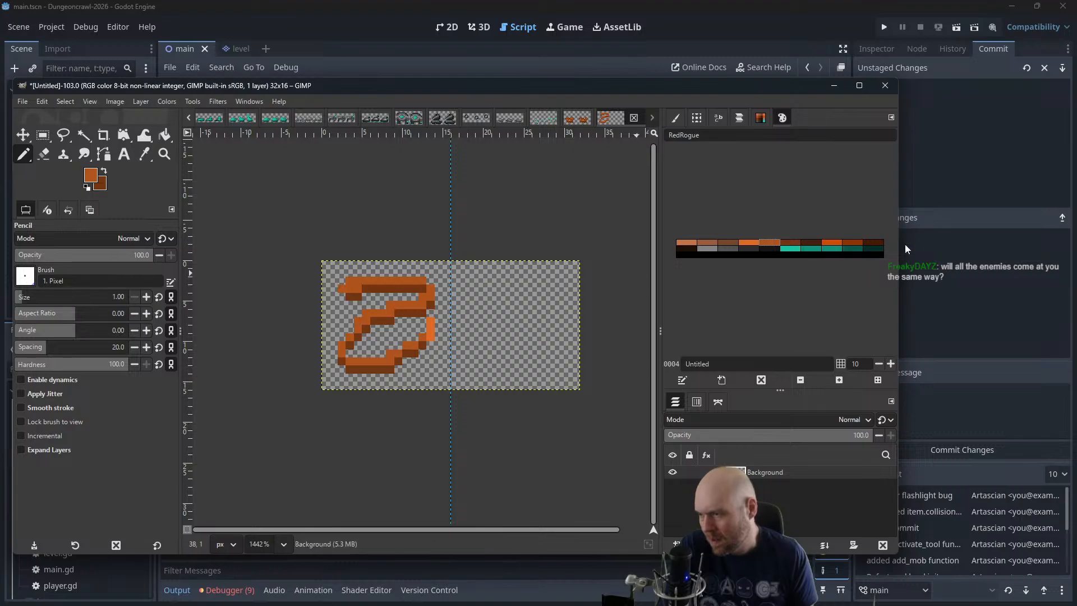
click(790, 243)
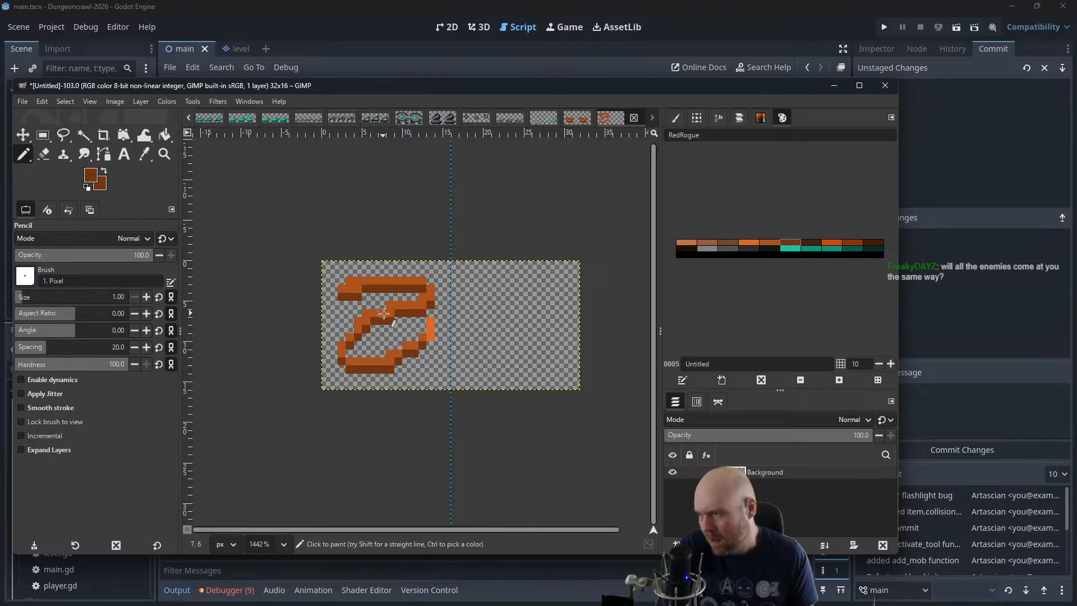
scroll(443, 318, down, 3)
scroll(441, 320, down, 3)
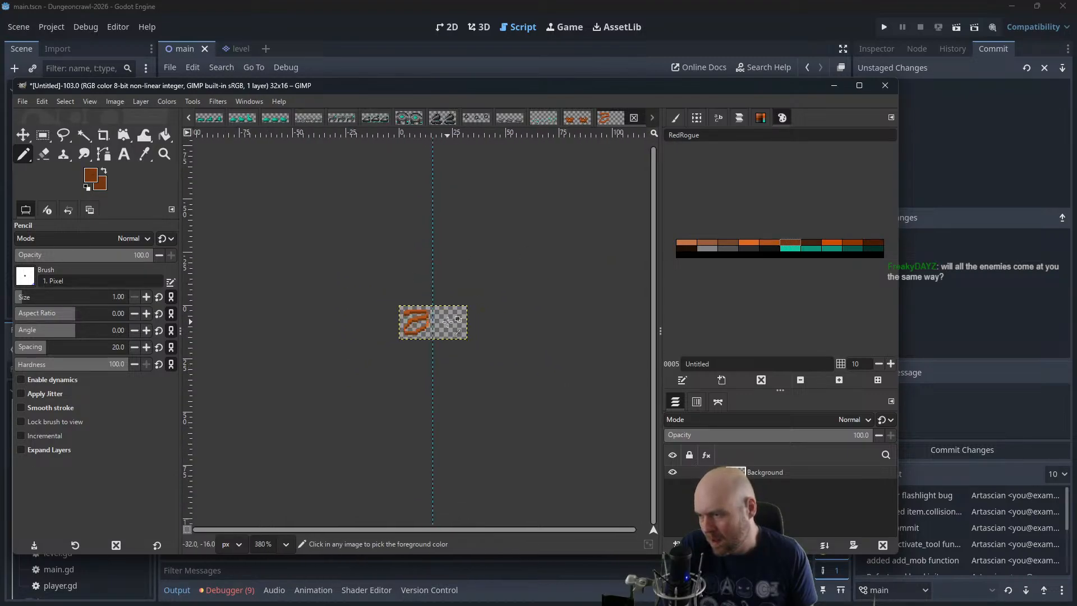
scroll(462, 324, down, 1)
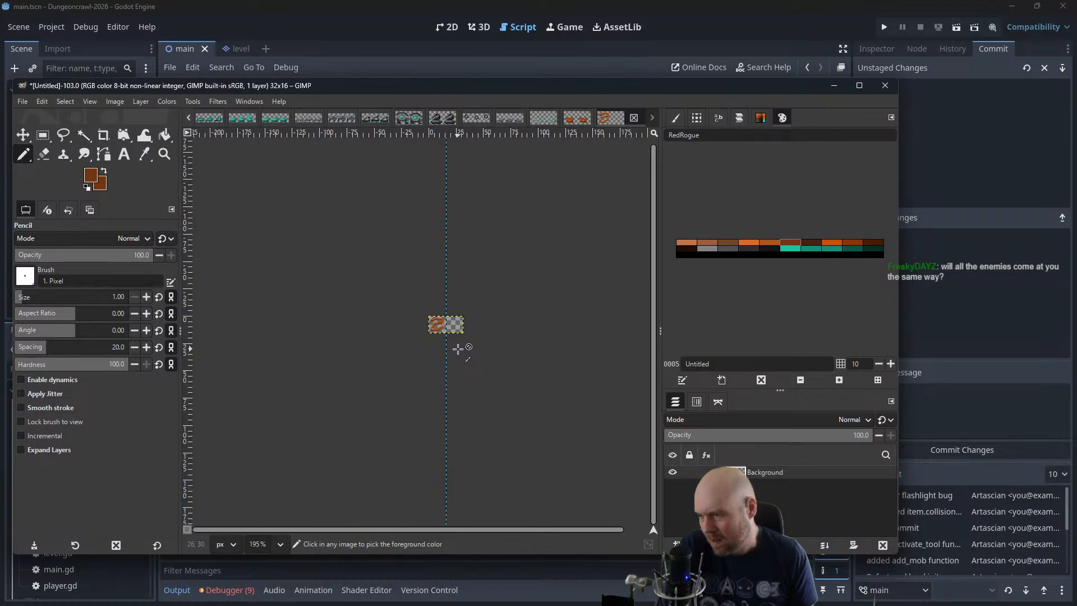
scroll(457, 347, up, 4)
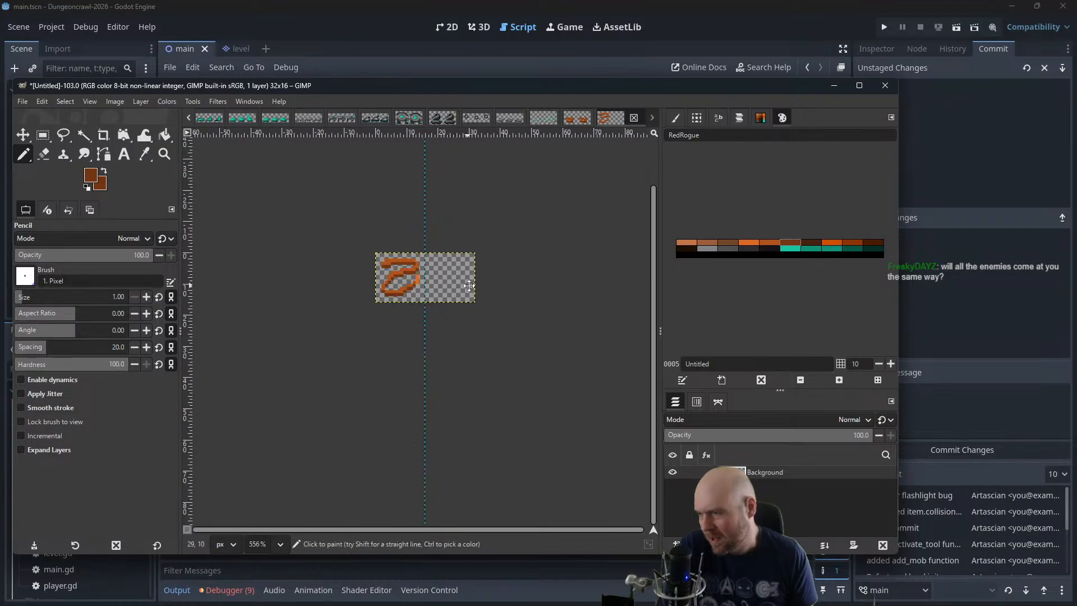
scroll(469, 287, up, 5)
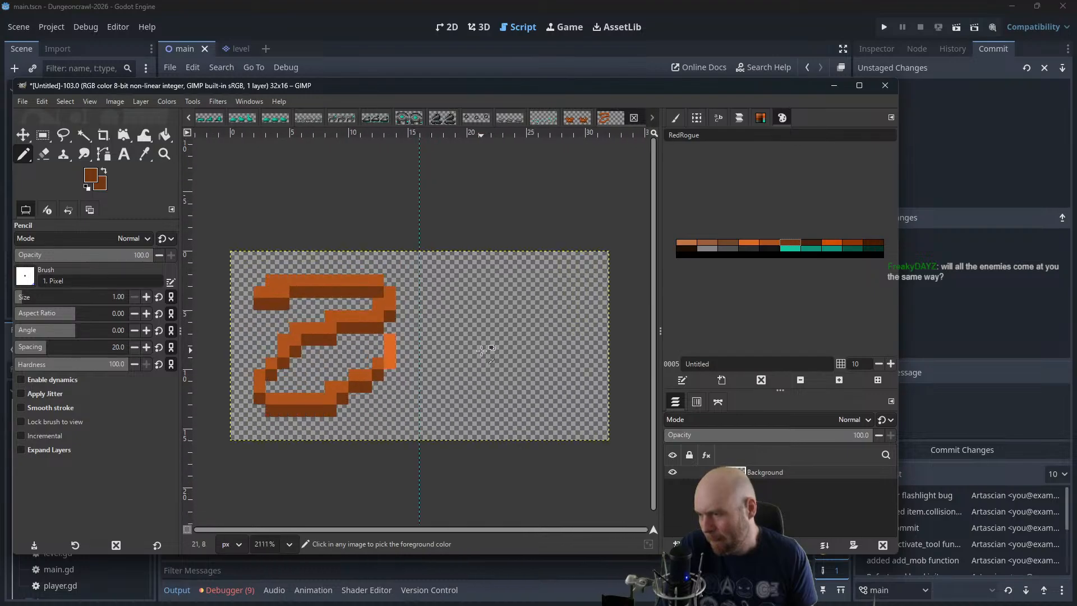
Copy the 16 × 16 px left half of the image and place the pasted layer over the right half
click(43, 135)
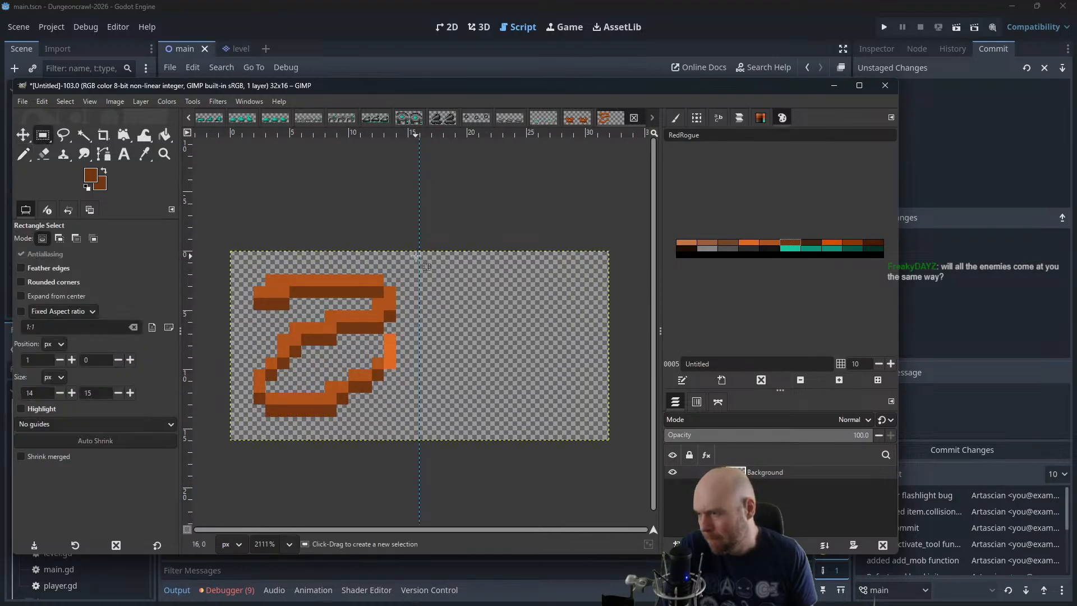
drag(416, 256, 233, 441)
key(ctrl+c)
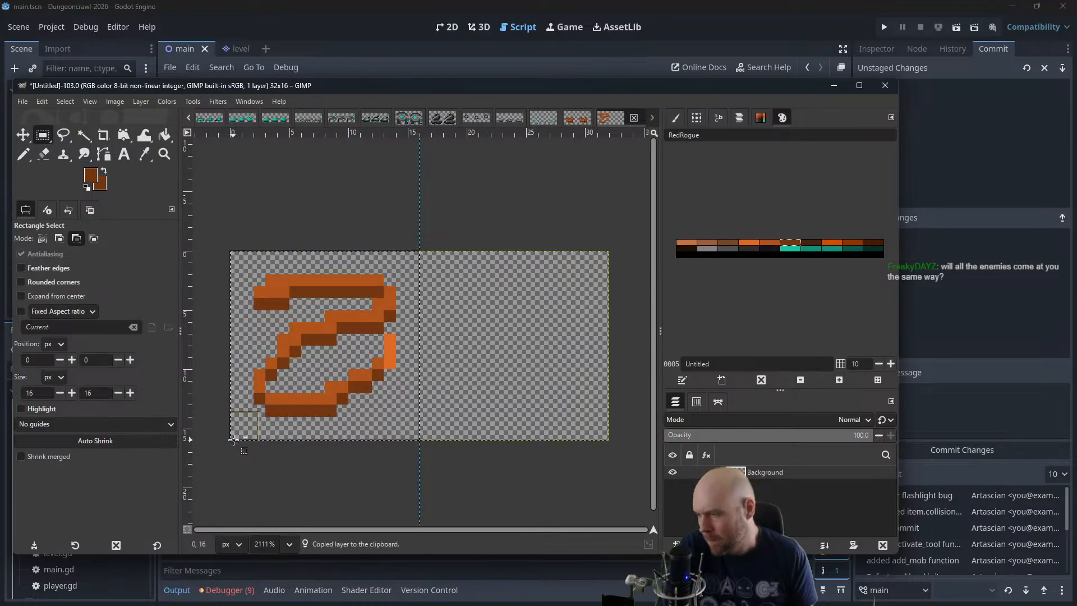
key(ctrl+v)
click(23, 134)
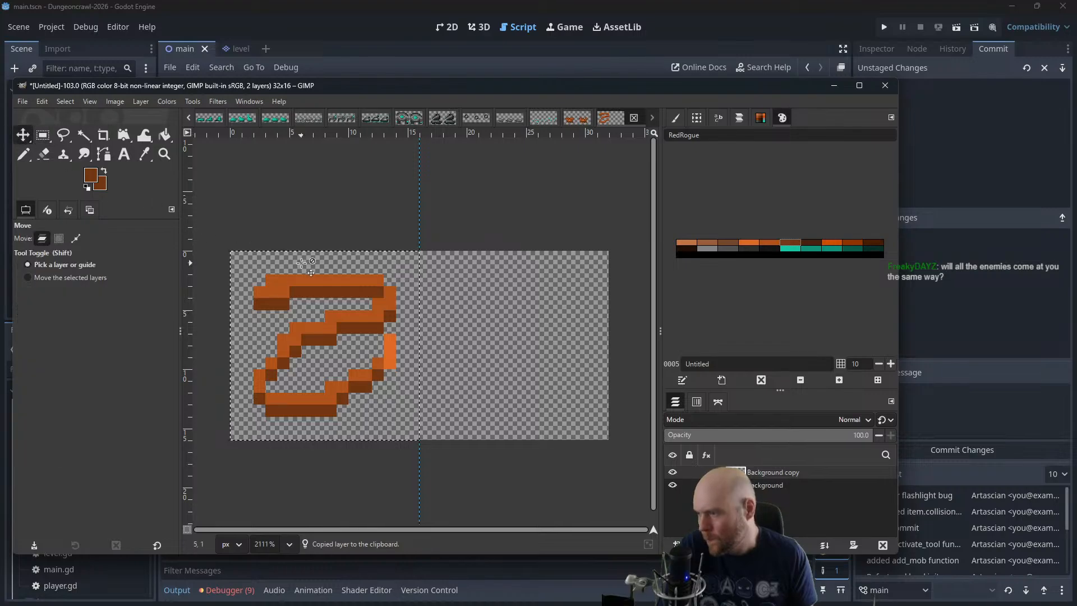
drag(302, 263, 492, 262)
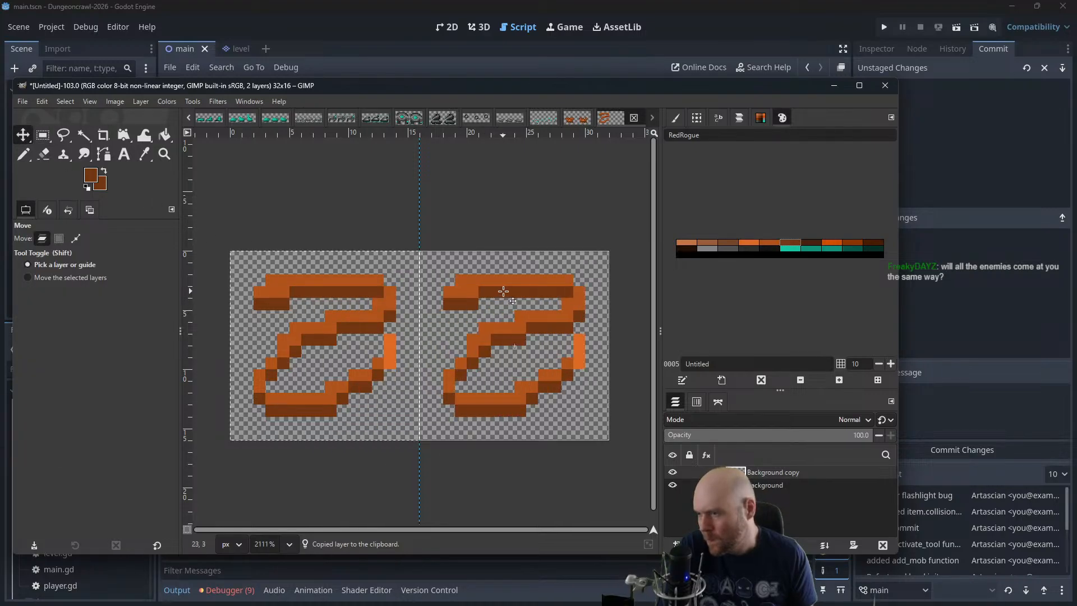
Try to flip the whole image horizontally
click(115, 101)
mouse_move(150, 172)
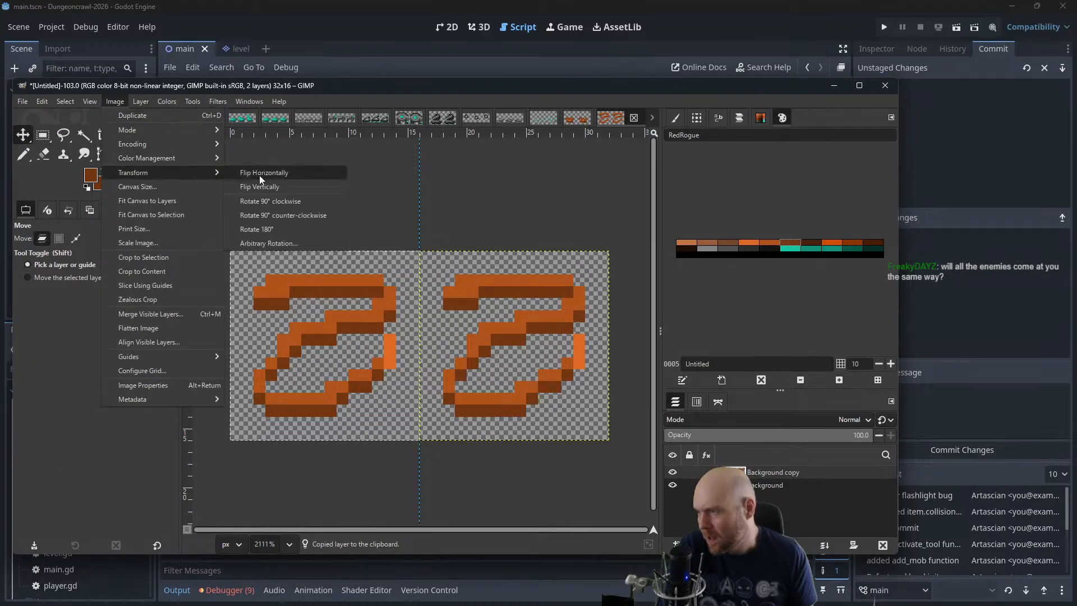
click(274, 176)
key(ctrl+z)
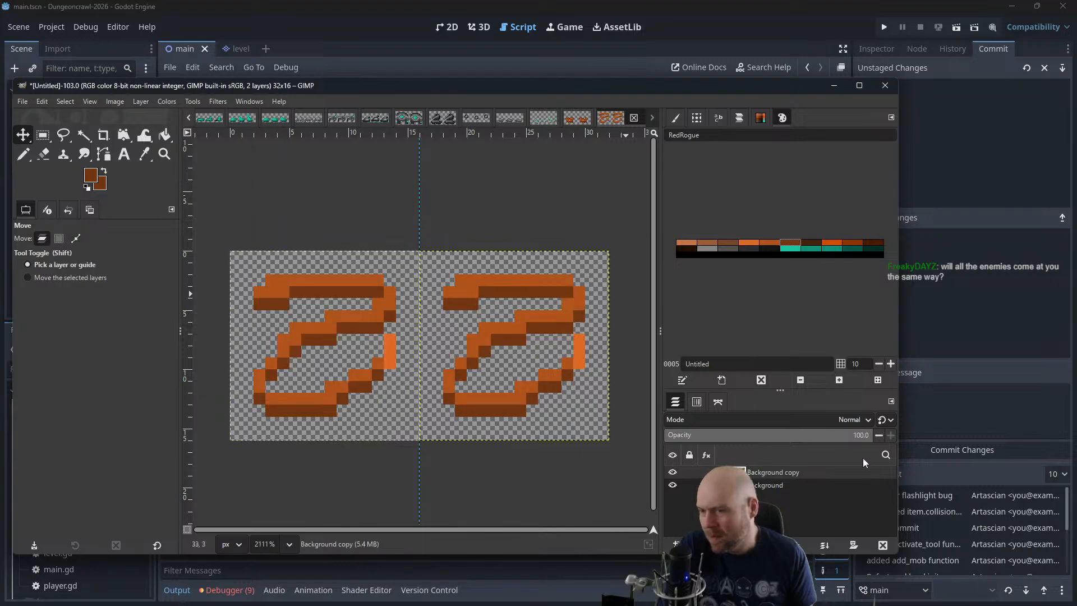
Select the right half and try the horizontal image flip on it
click(43, 135)
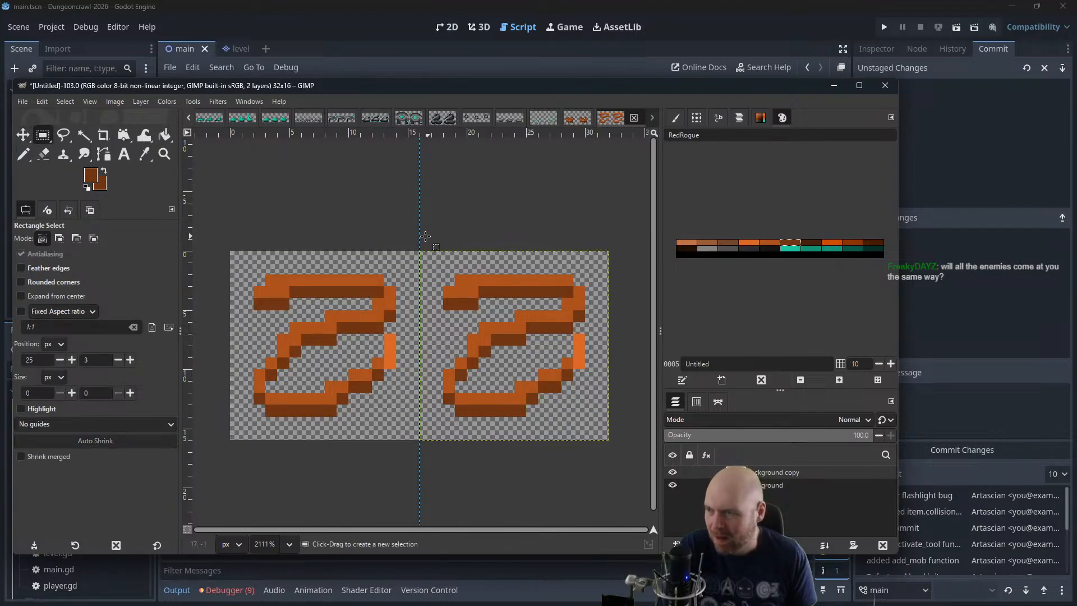
drag(422, 242, 608, 450)
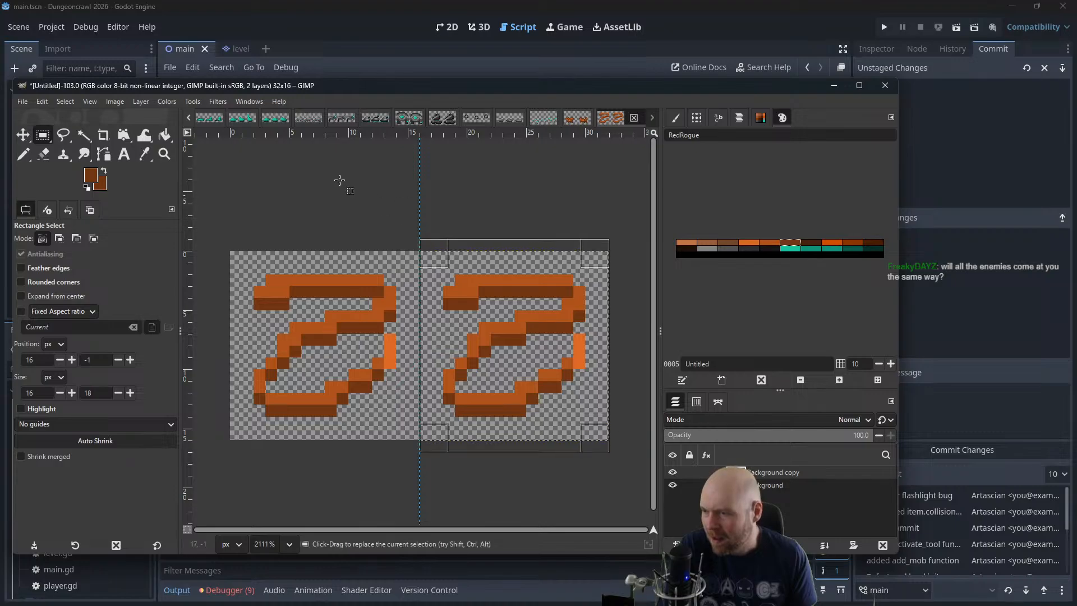
click(115, 101)
mouse_move(140, 177)
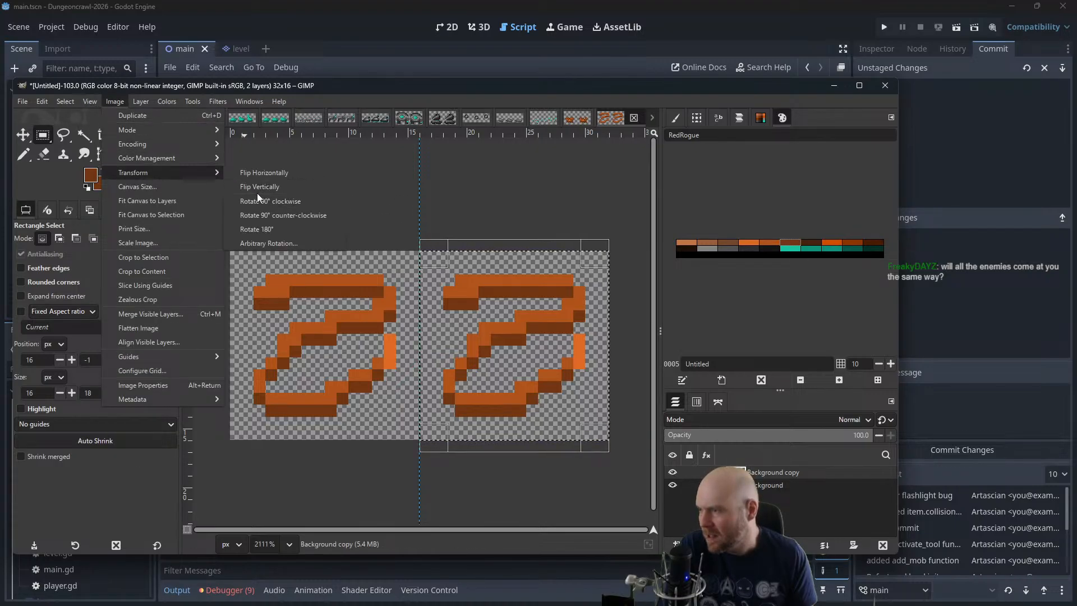
click(268, 173)
key(ctrl+z)
Flip the pasted snake layer horizontally and move the image editor window out of view
click(141, 101)
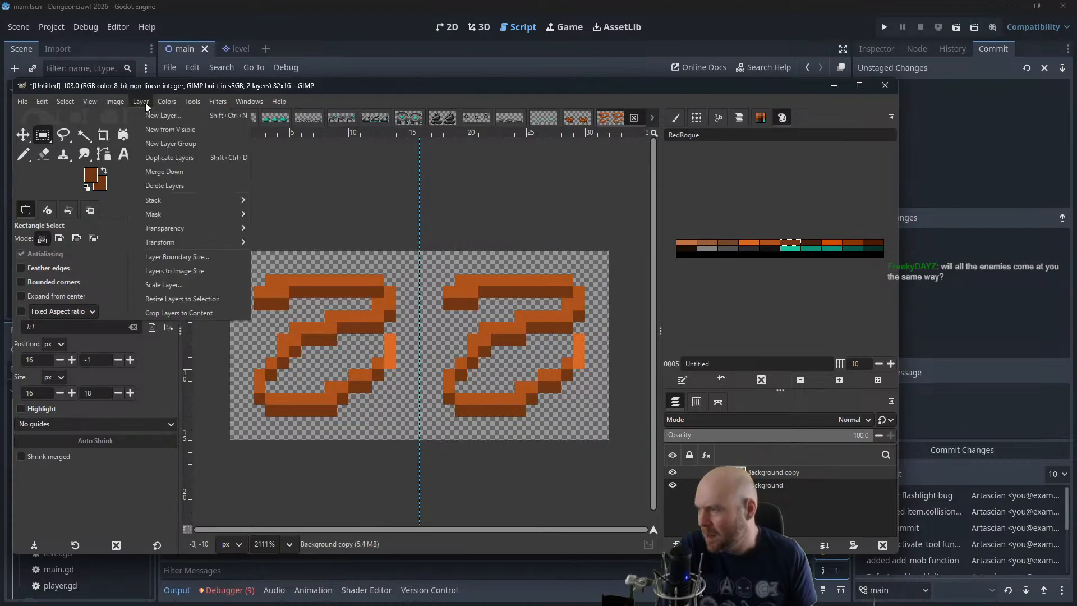
mouse_move(187, 242)
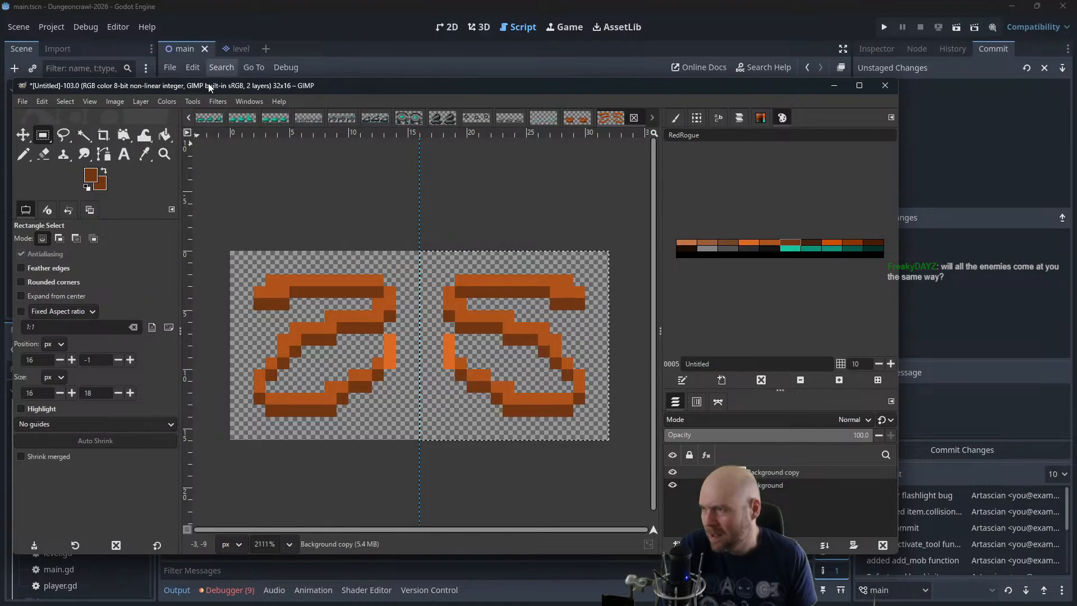
drag(208, 87, 1076, 136)
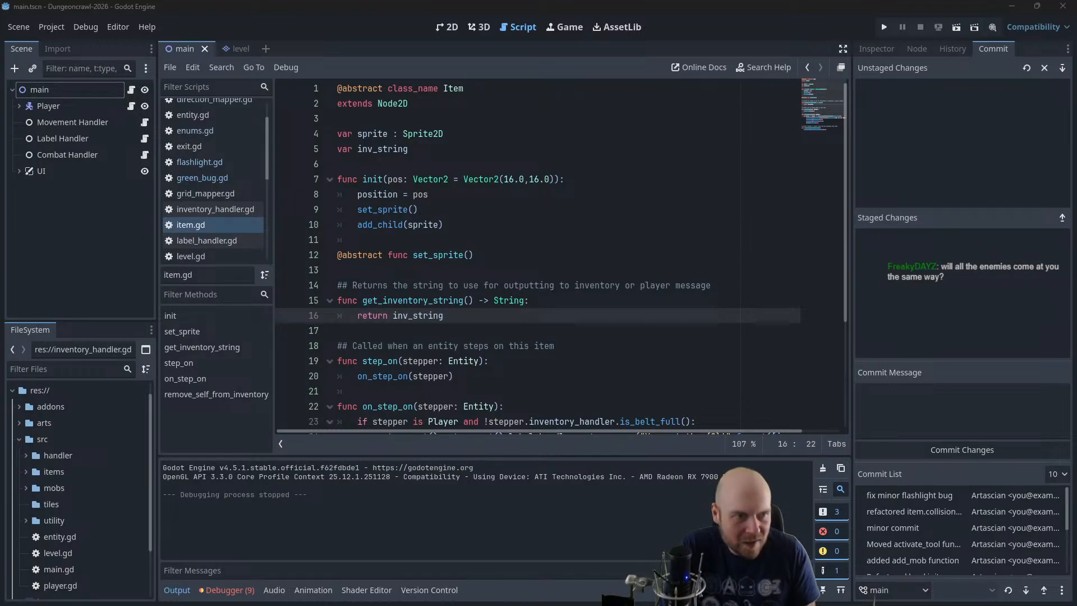
Bring the image editor window back into view and create a new 32 × 16 px image
drag(1076, 137, 566, 56)
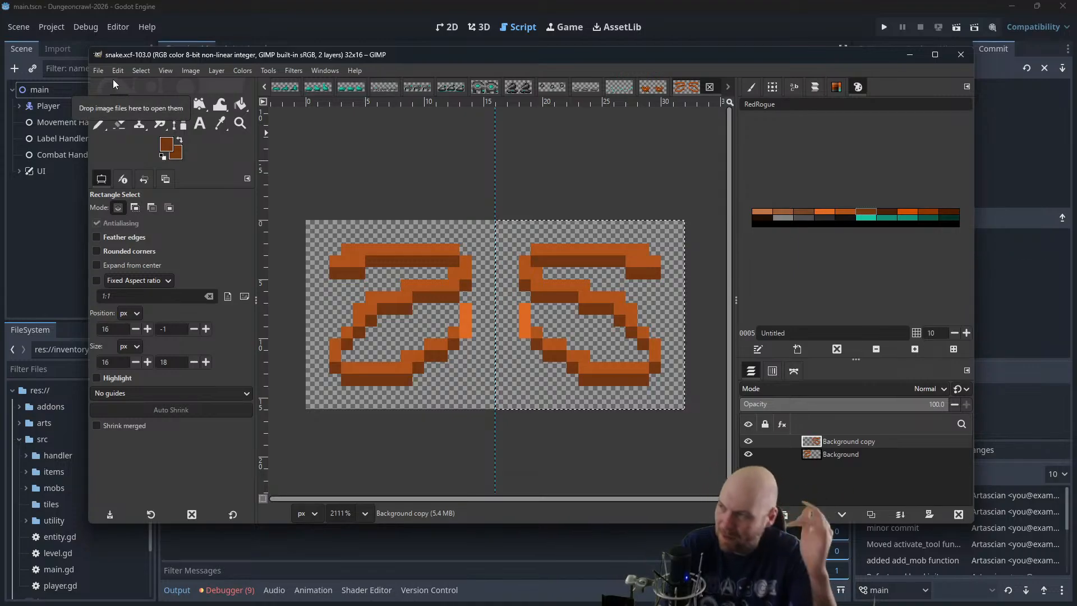
key(alt+e)
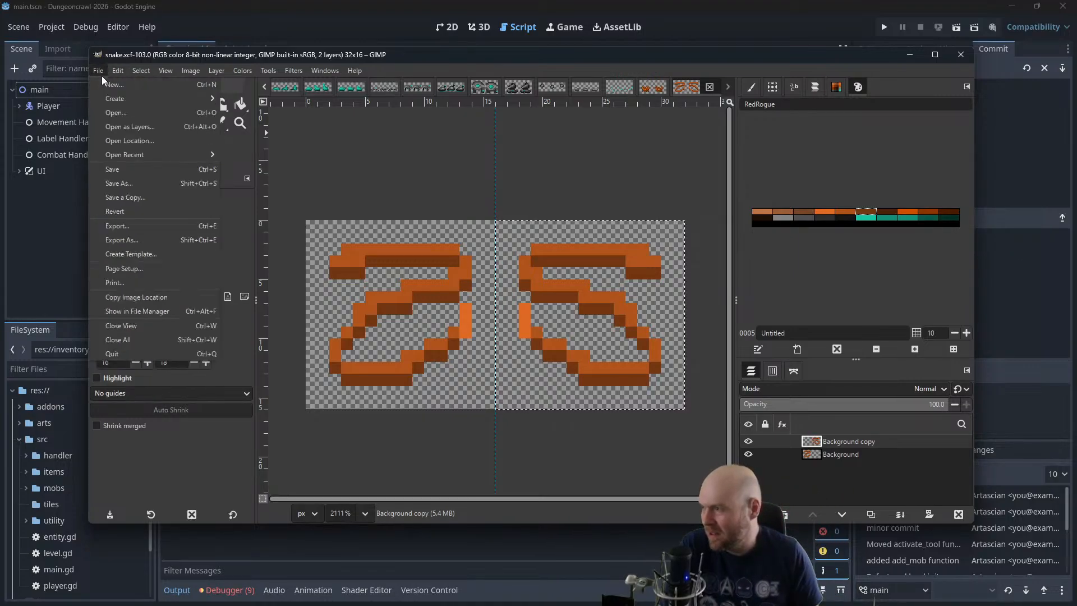
click(101, 82)
click(137, 163)
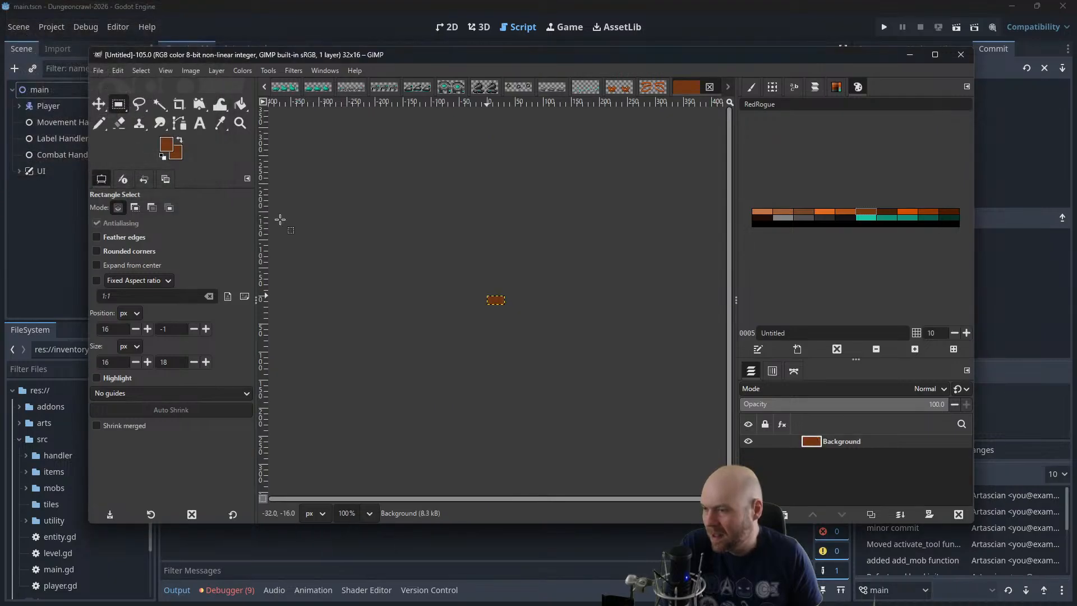
key(ctrl)
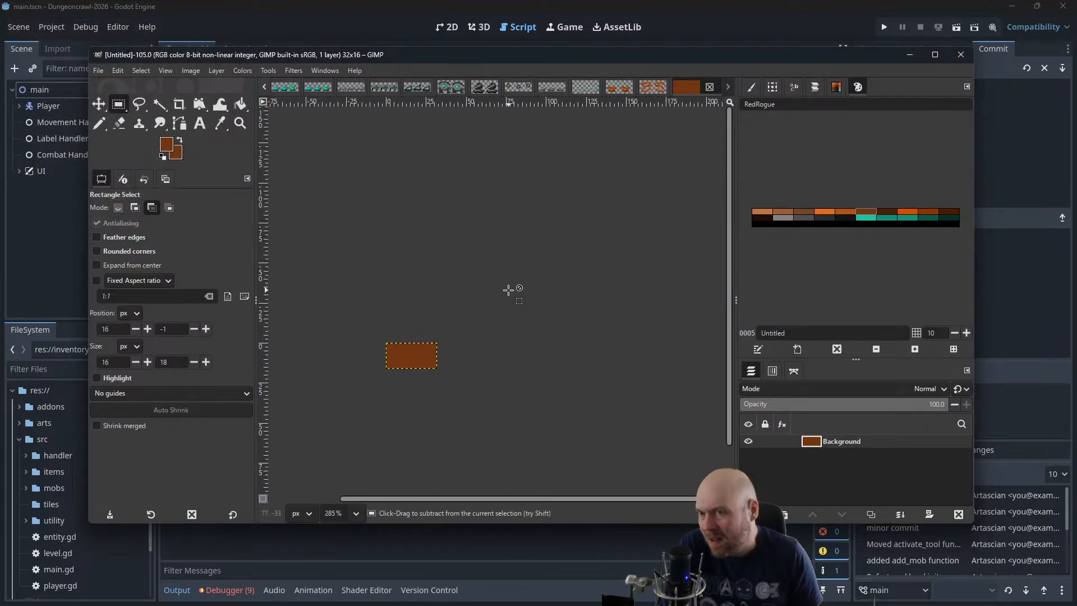
ctrl+scroll(534, 283, up, 4)
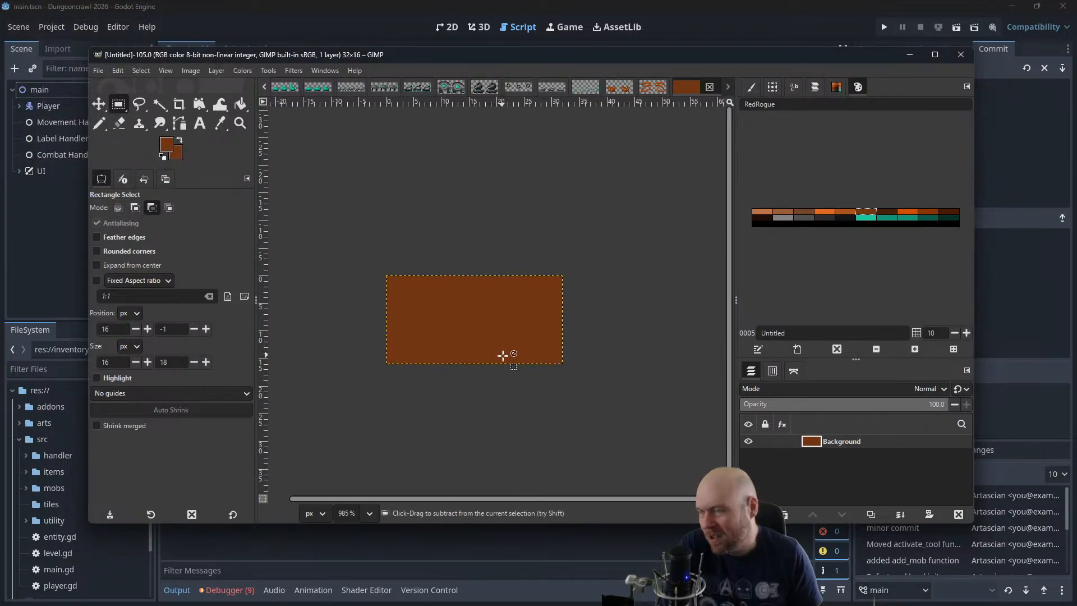
Add an alpha channel to the background layer and clear its brown fill to transparency
ctrl+scroll(502, 355, up, 1)
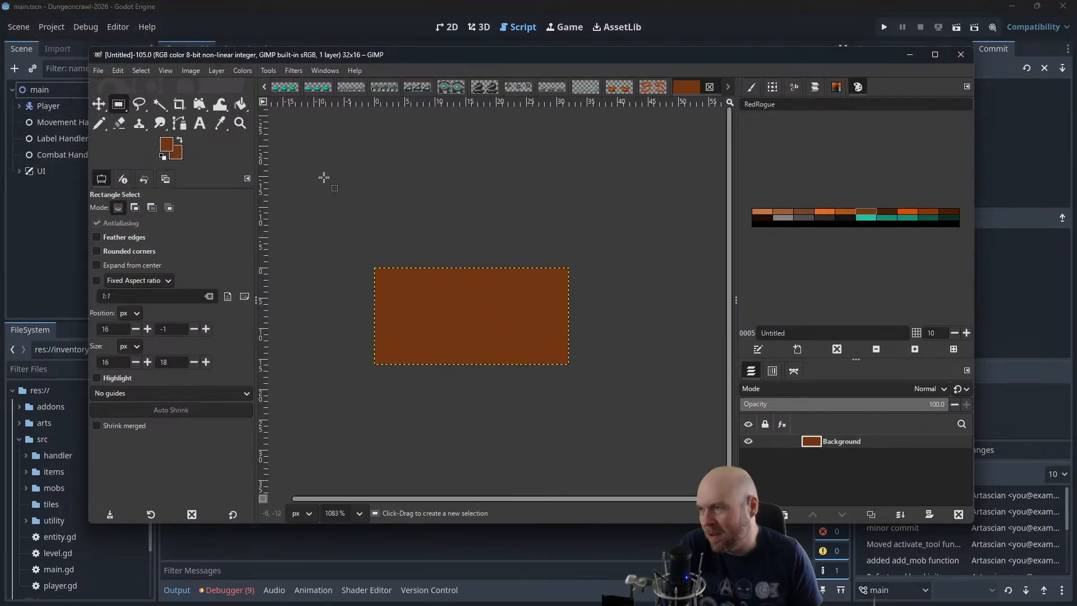
click(198, 70)
mouse_move(217, 71)
mouse_move(227, 214)
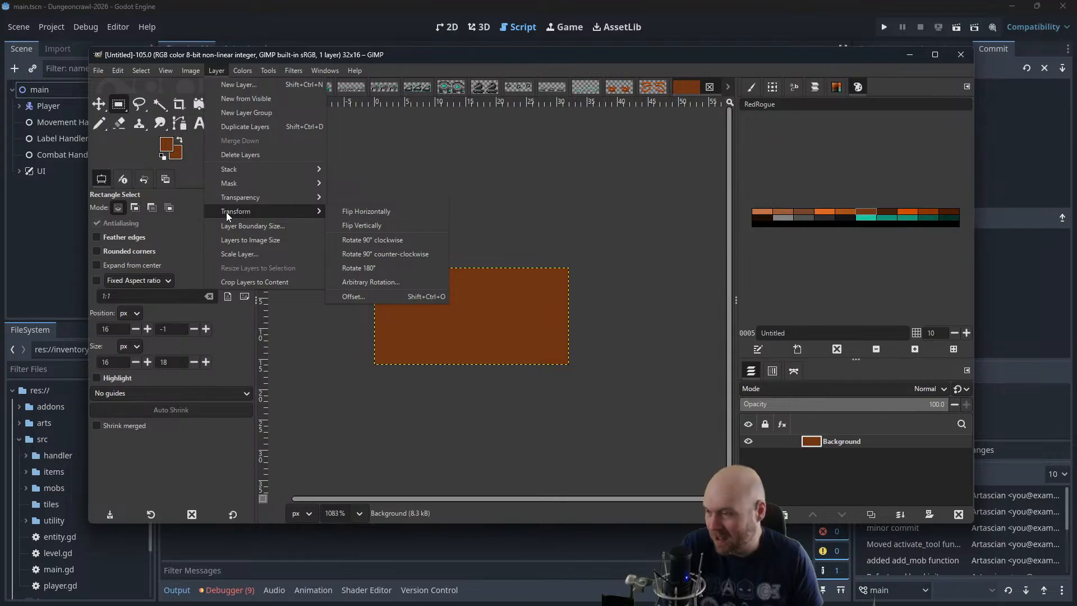
mouse_move(251, 198)
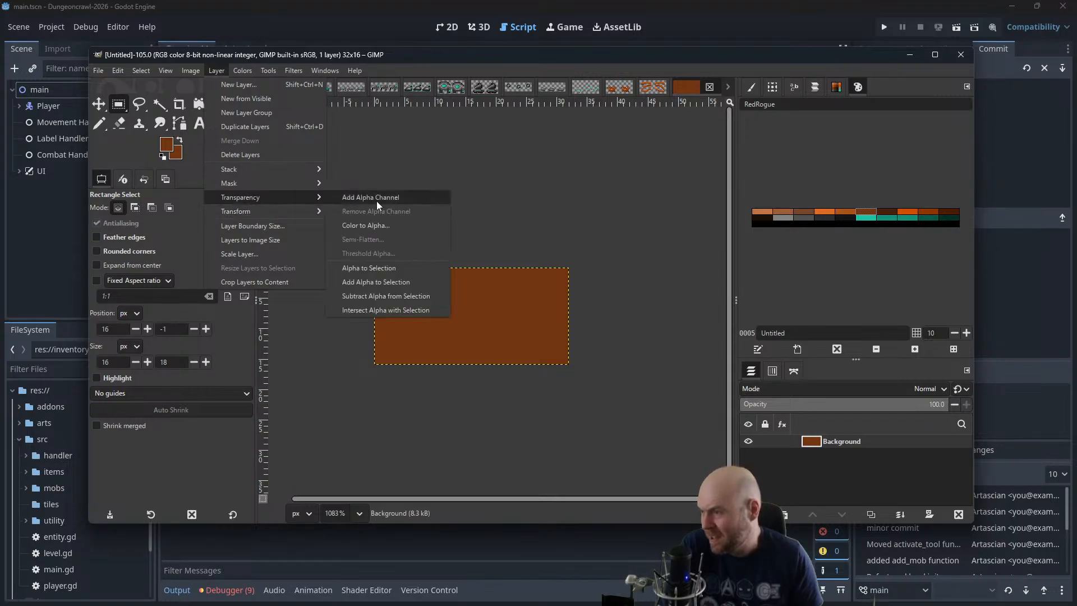
click(376, 200)
Switch to Firefox, search Google for "reaping the dungeon bone crusher" and look through the results
key(alt+Tab)
click(516, 28)
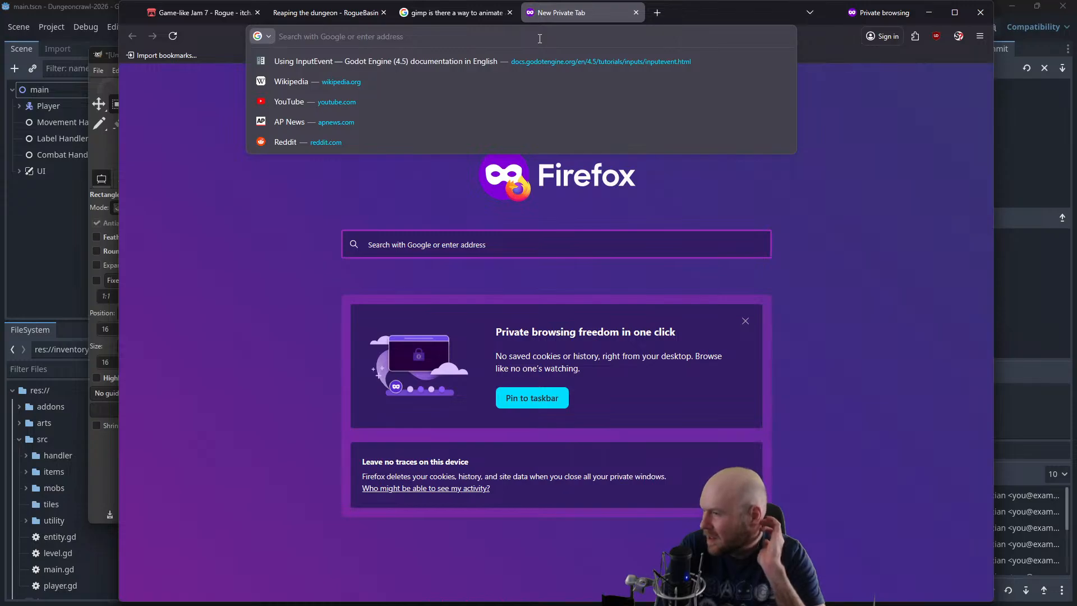
text(reaping the )
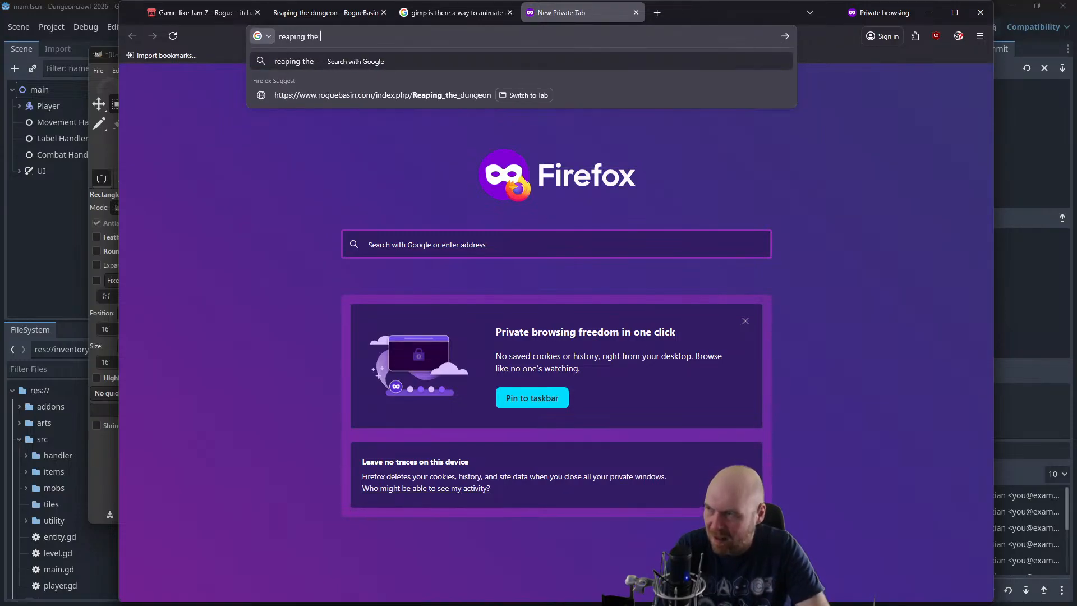
text(dungeon bone crusher)
key(Return)
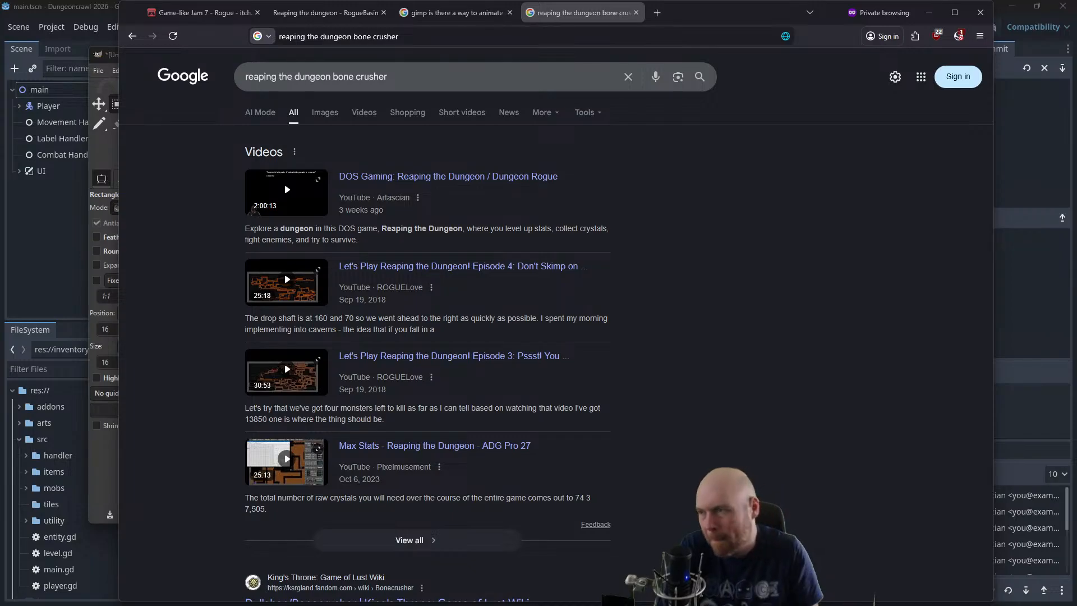
scroll(858, 189, down, 4)
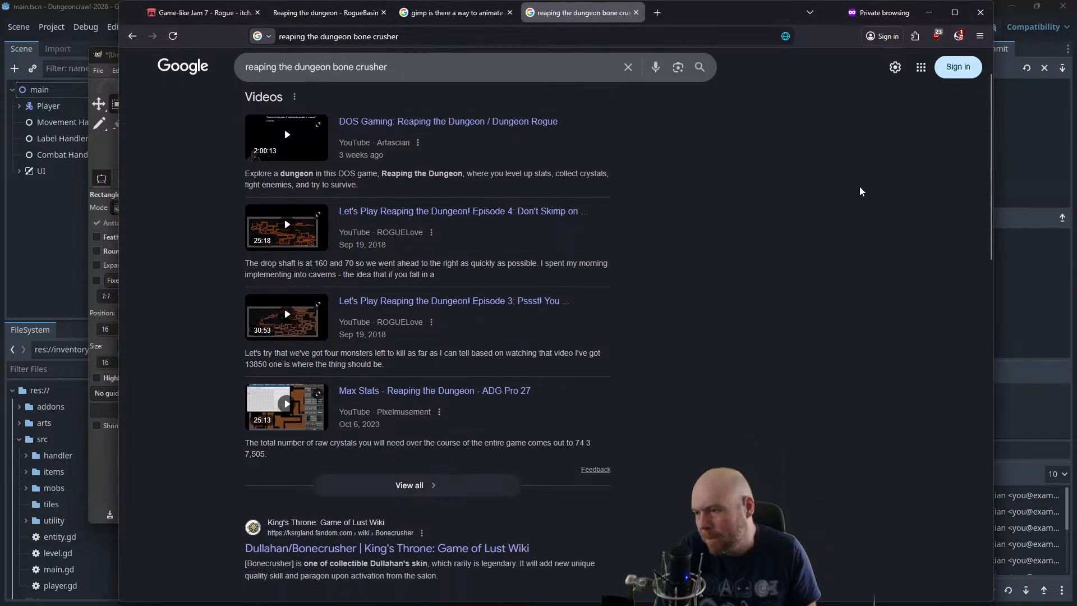
scroll(858, 191, up, 4)
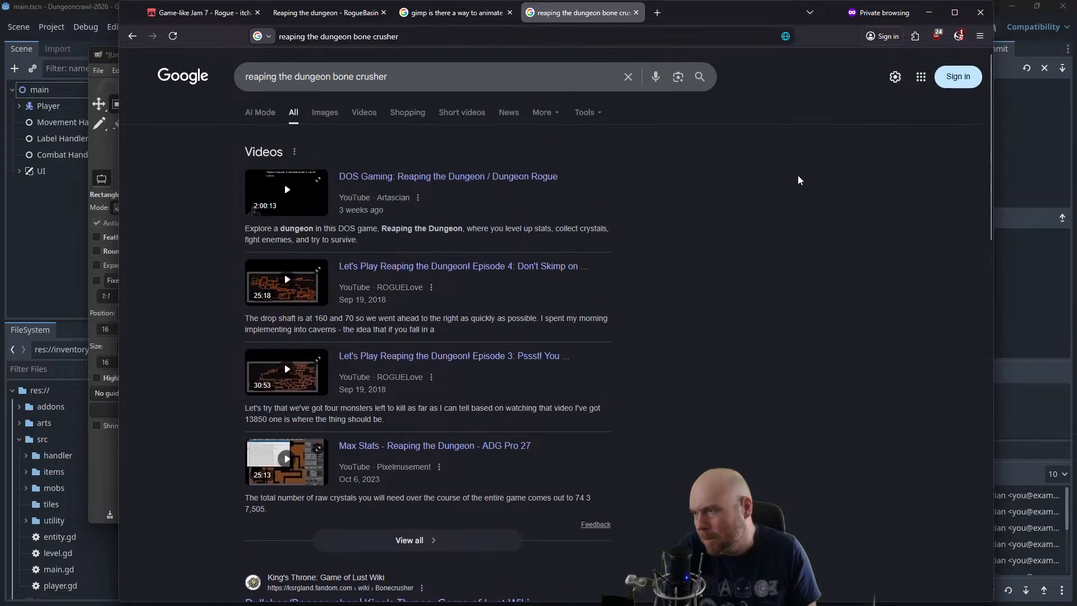
scroll(821, 256, down, 6)
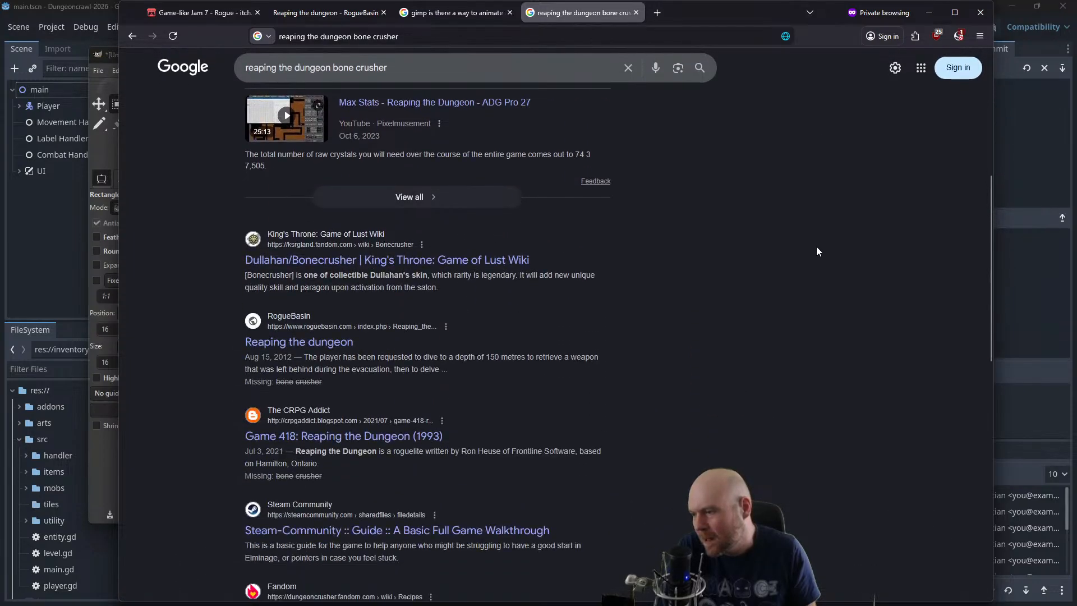
Open The CRPG Addict's Reaping the Dungeon article and enlarge its screenshot of the unibull fight to study the sprites
click(422, 435)
scroll(570, 359, down, 10)
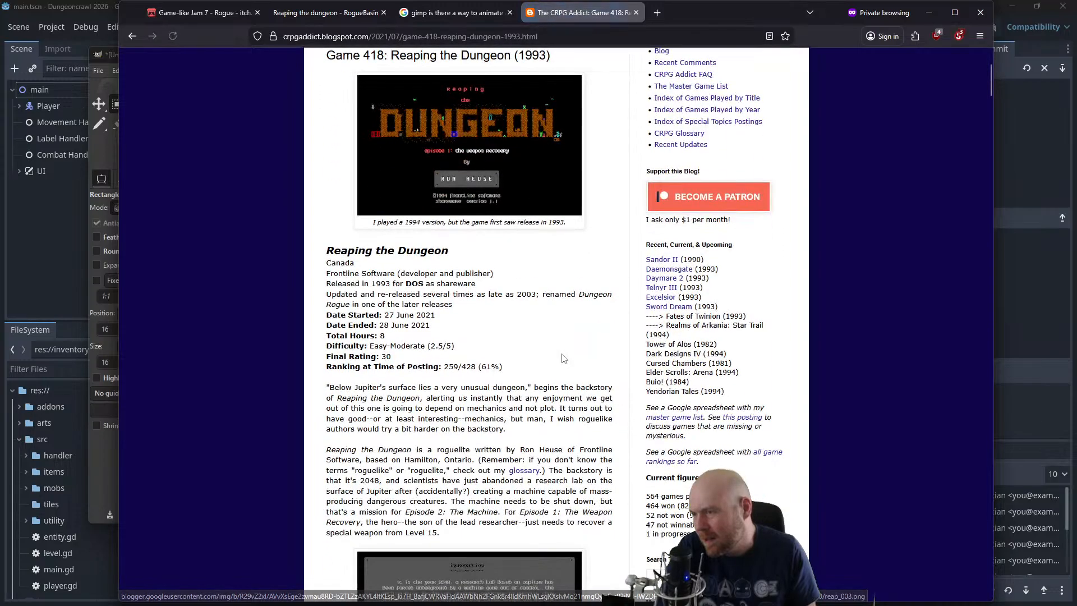
scroll(563, 341, down, 15)
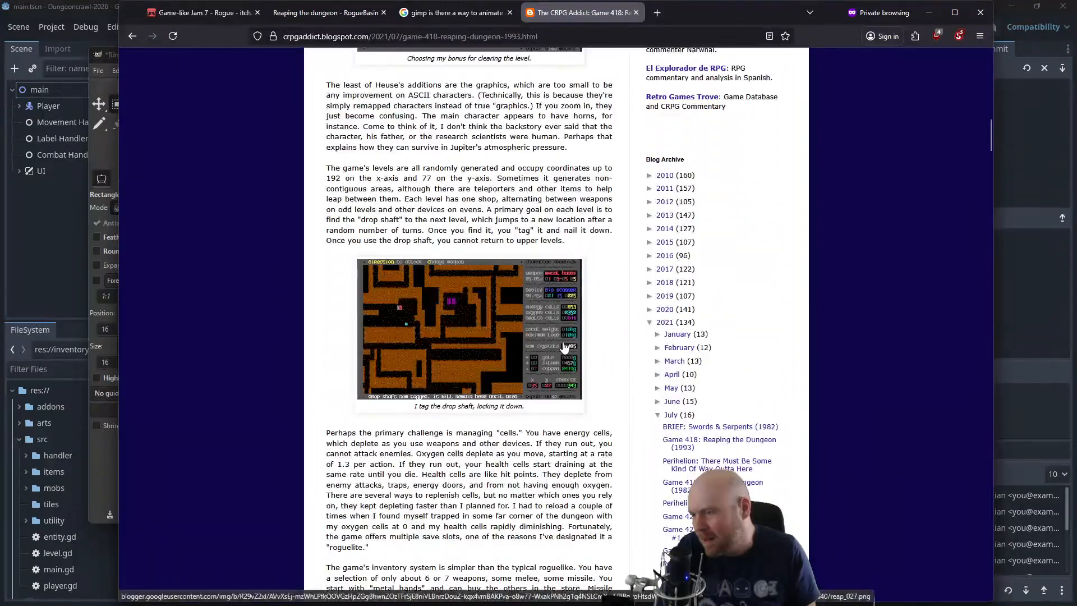
scroll(564, 344, down, 4)
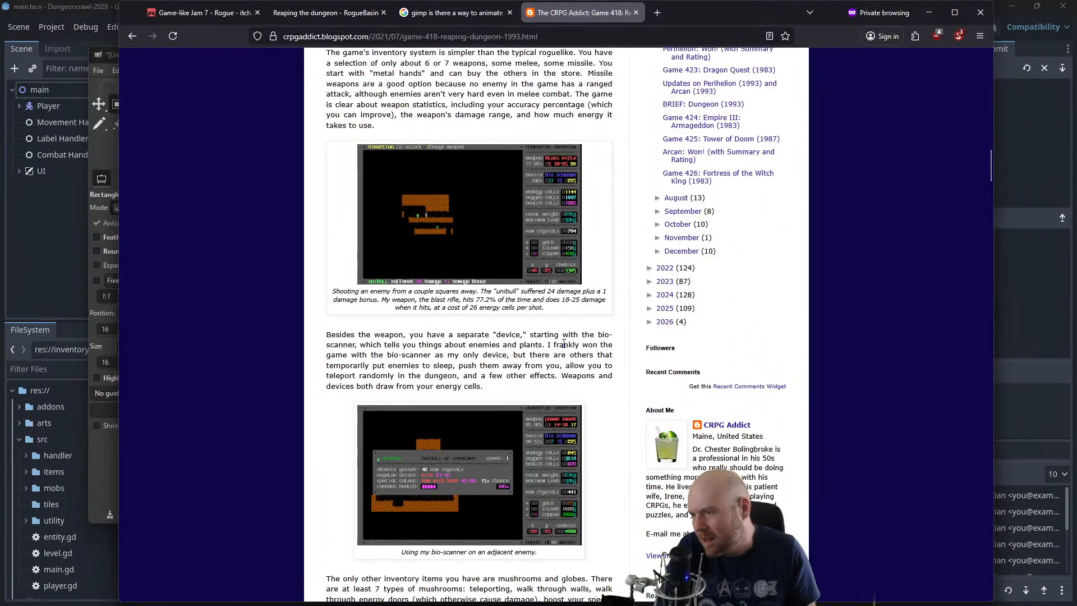
click(418, 231)
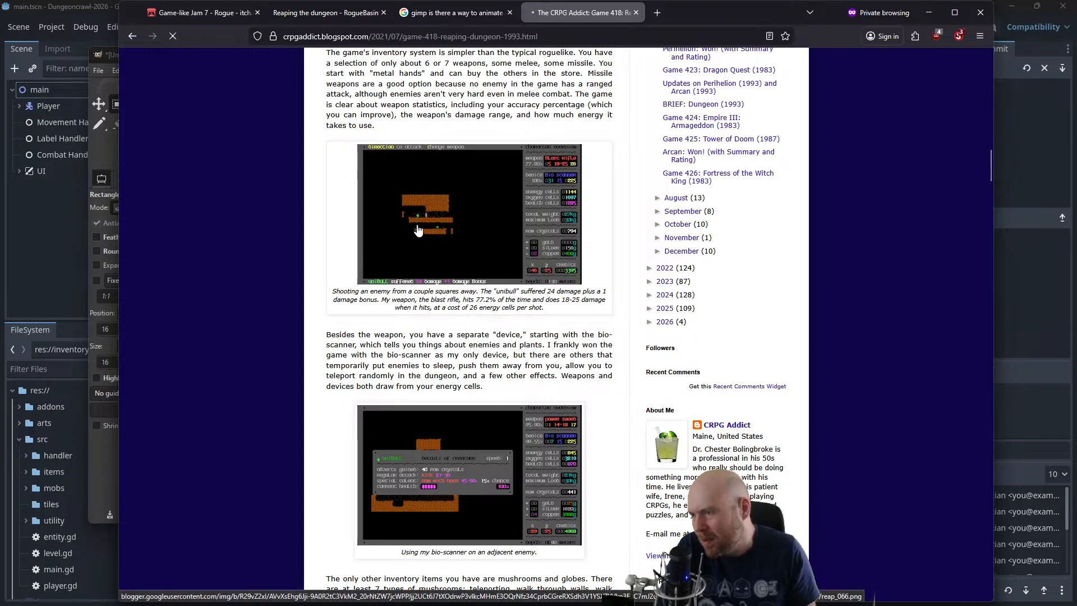
scroll(459, 226, up, 8)
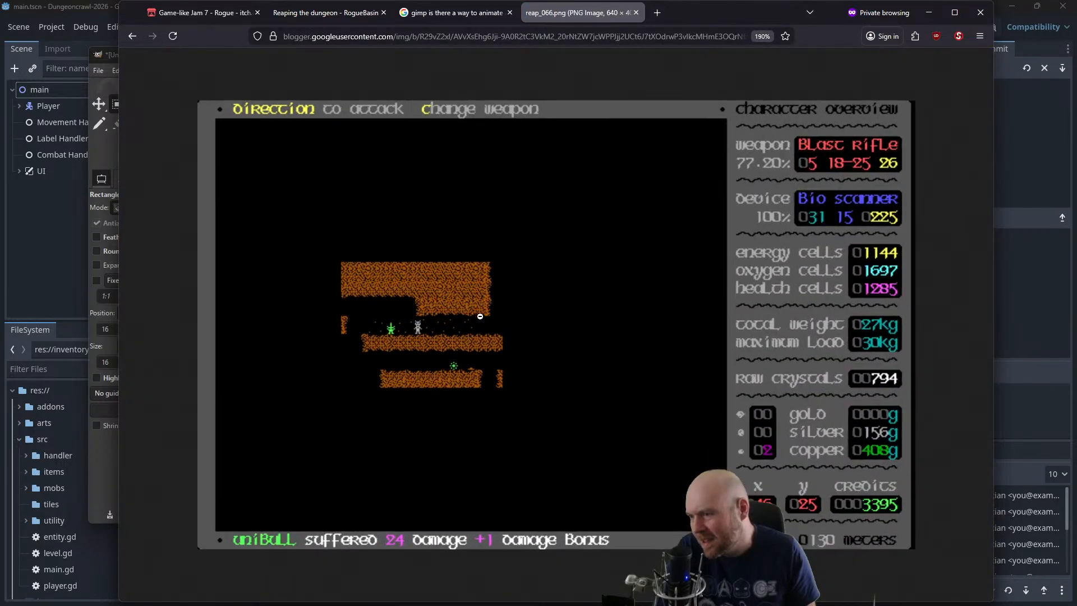
scroll(369, 352, up, 2)
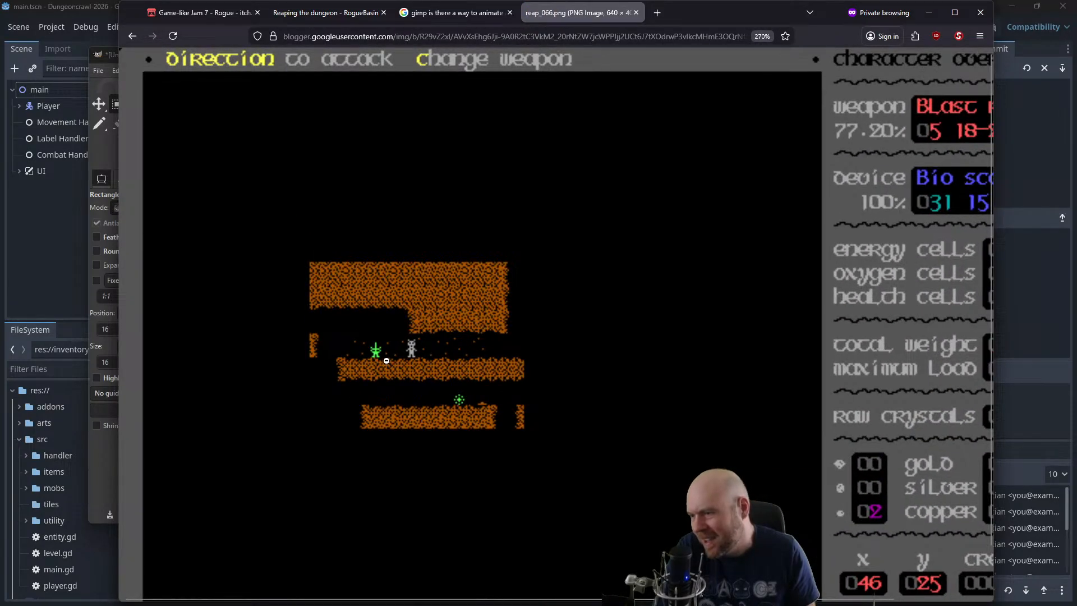
Return to the article and look through its further game screenshots for enemy sprites
click(132, 36)
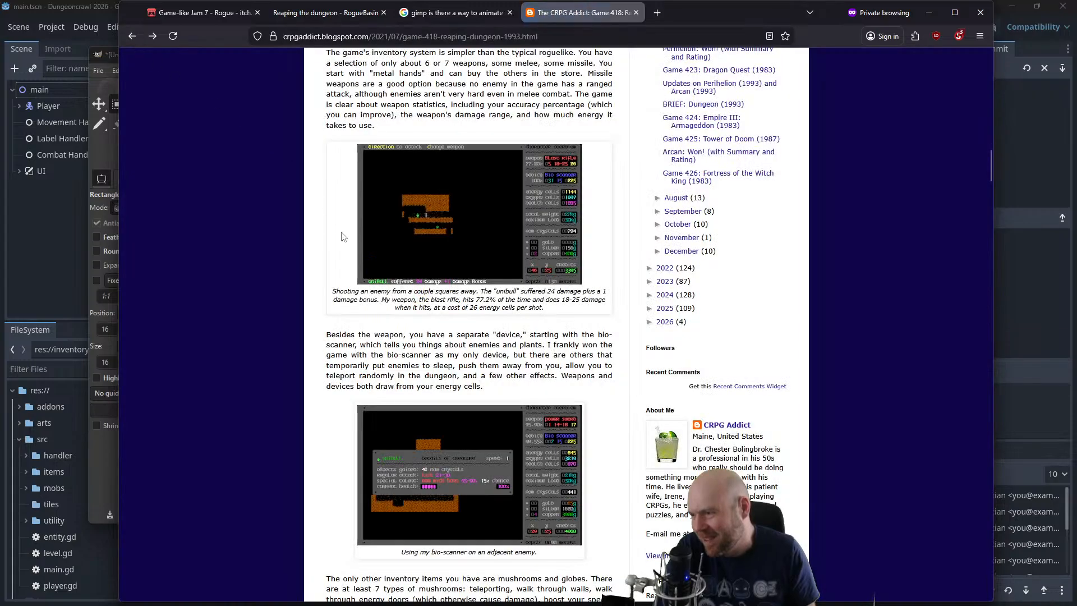
scroll(370, 286, down, 5)
scroll(369, 286, down, 7)
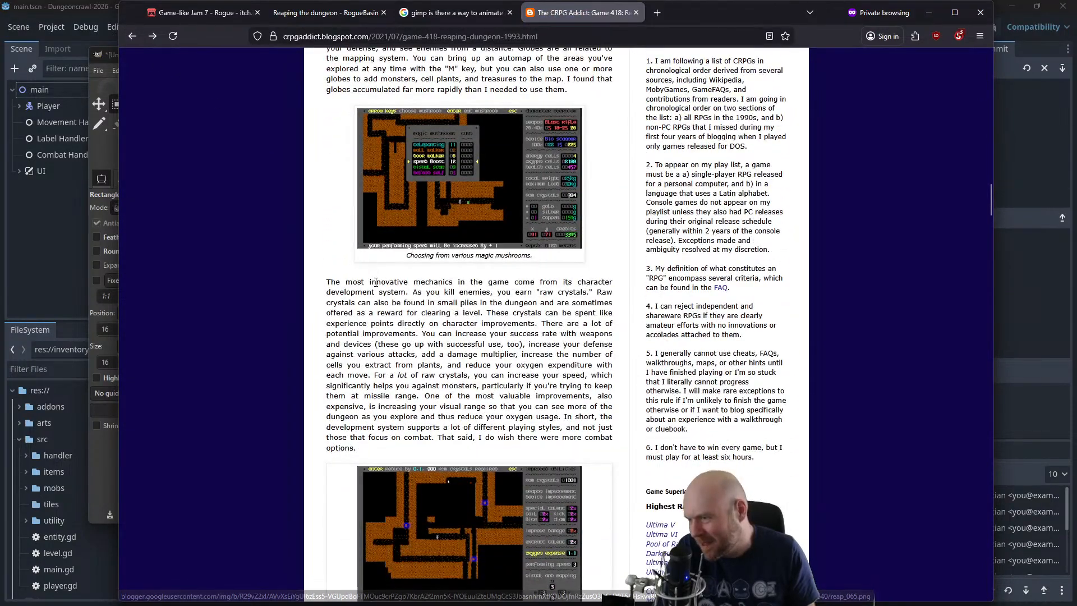
scroll(387, 282, down, 2)
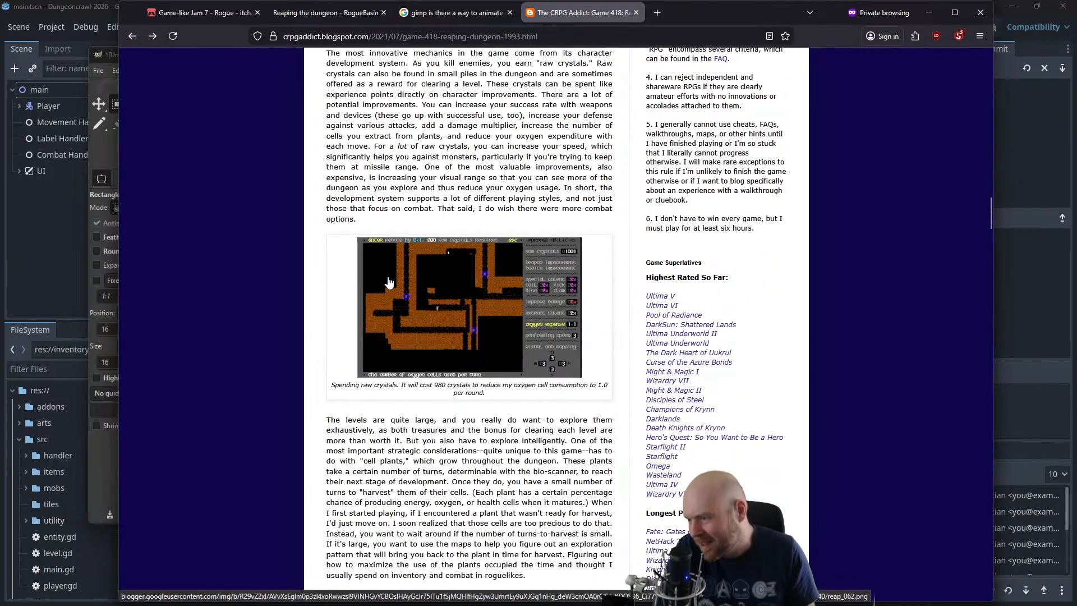
scroll(388, 282, down, 4)
scroll(401, 286, down, 3)
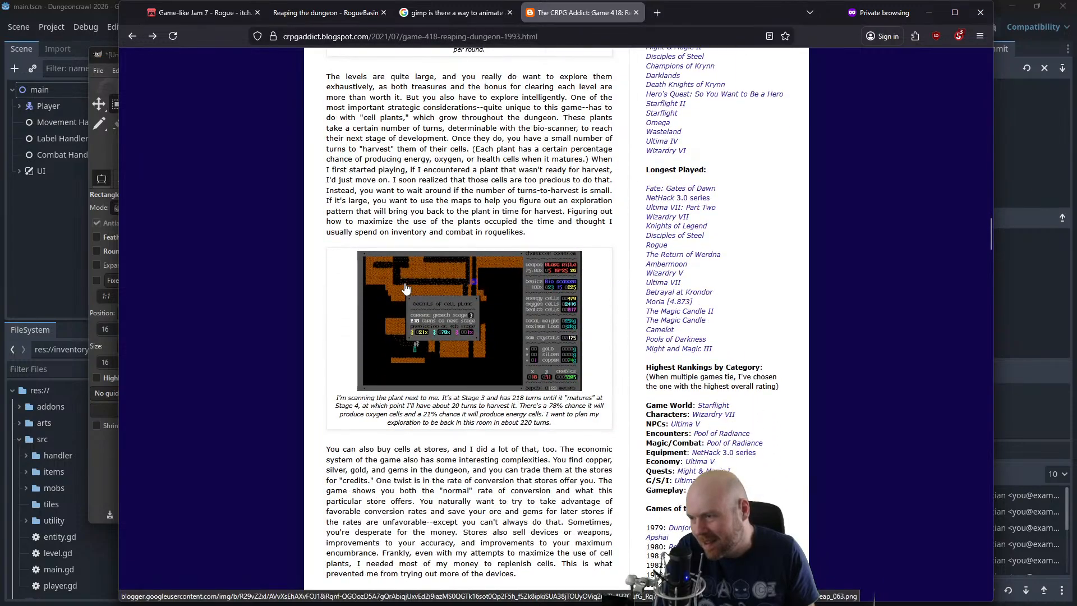
scroll(407, 289, down, 7)
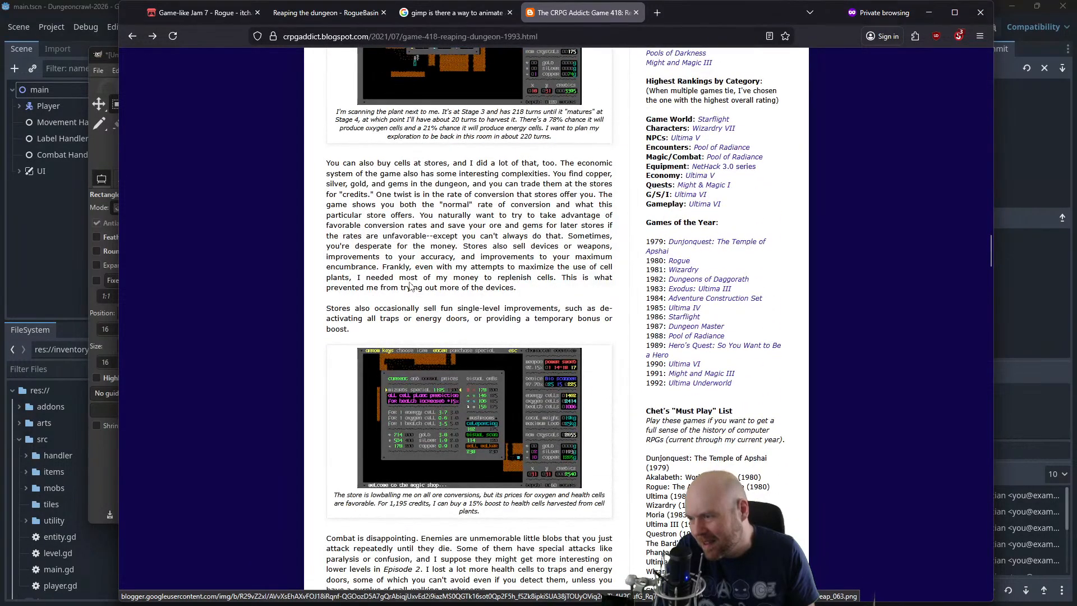
scroll(410, 281, down, 4)
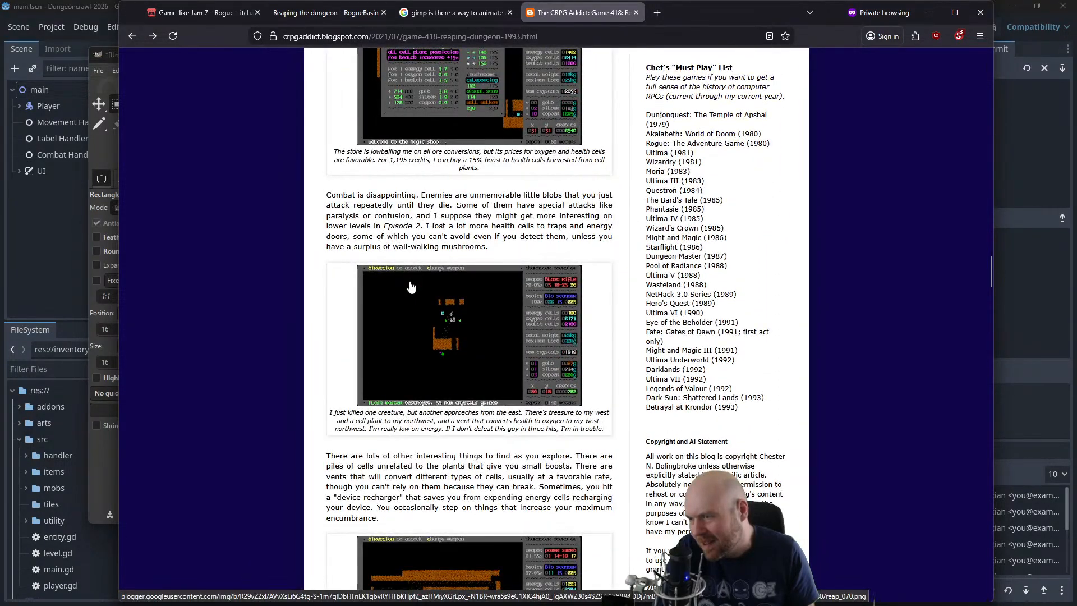
Open the article's flesh master combat screenshot, enlarge it to examine the enemy sprites, and return to GIMP
click(463, 337)
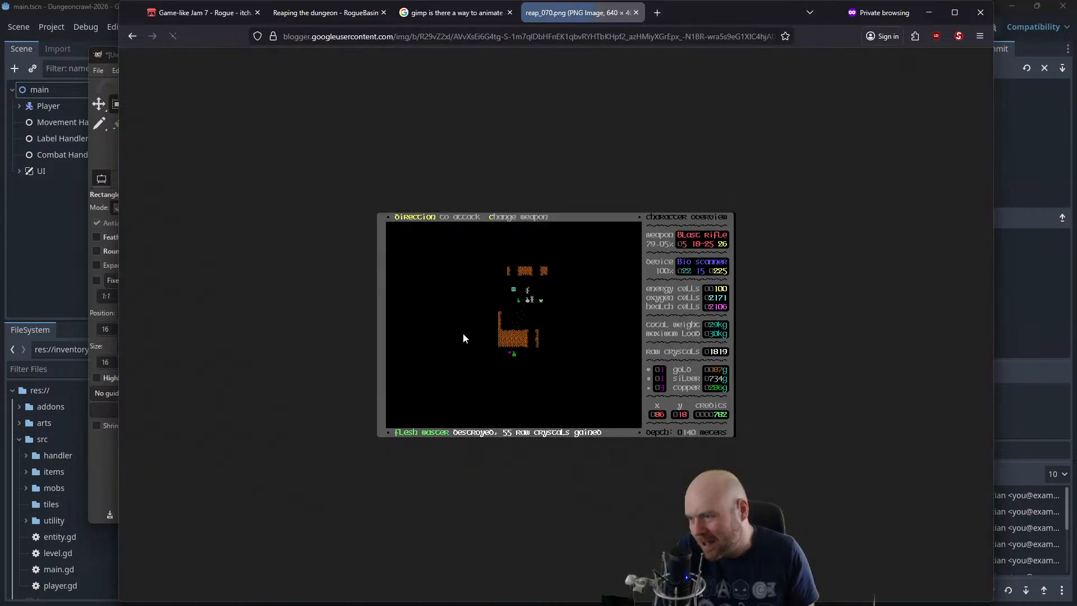
scroll(517, 321, up, 8)
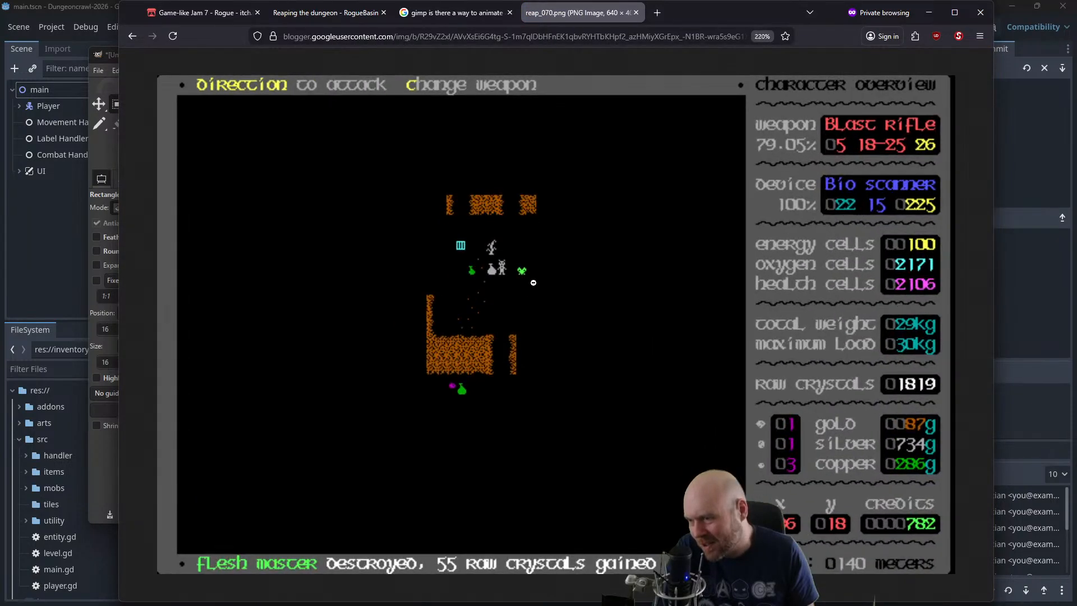
scroll(525, 280, up, 1)
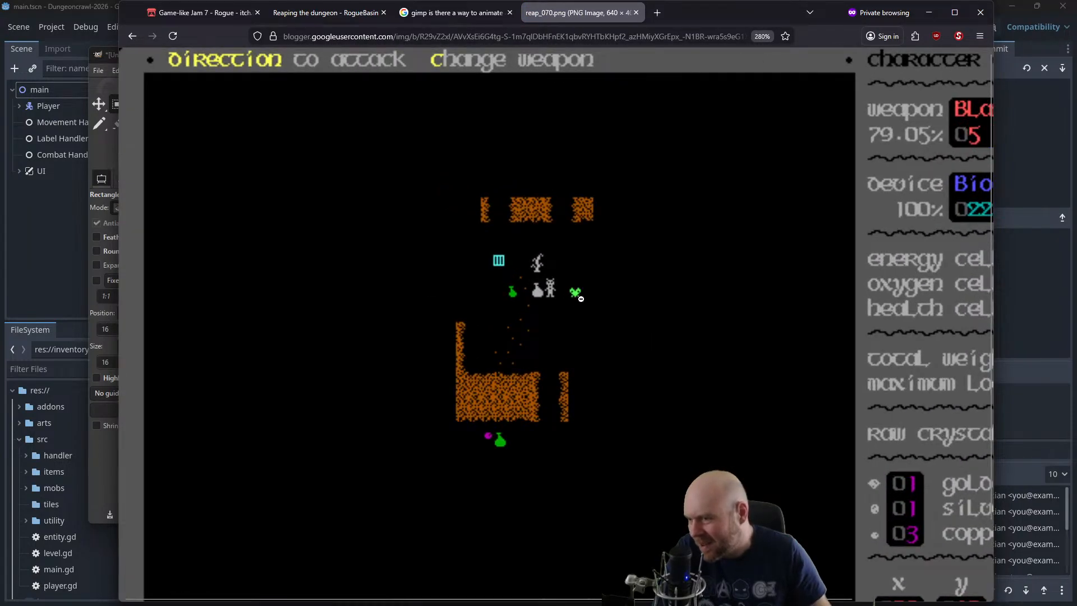
scroll(582, 305, up, 2)
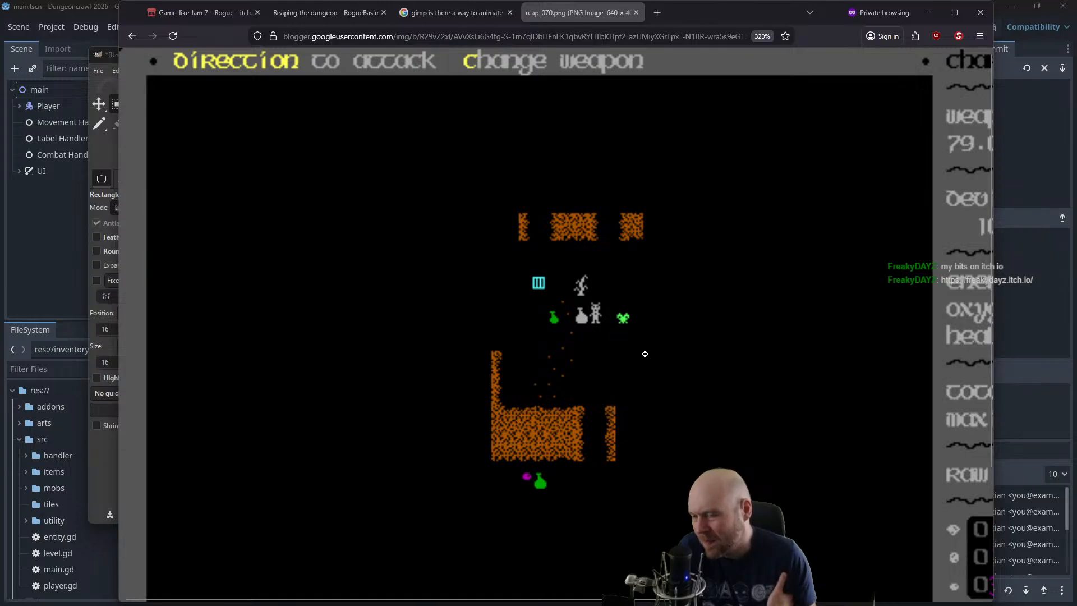
click(929, 12)
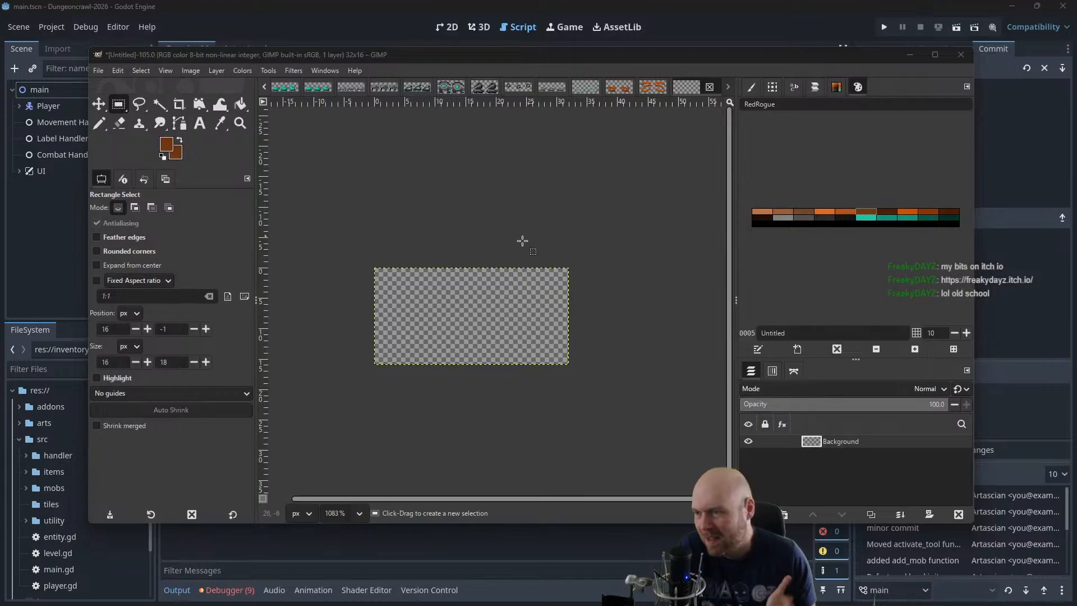
Add a vertical guide at 16 px to divide the canvas into two 16 px frames
click(194, 70)
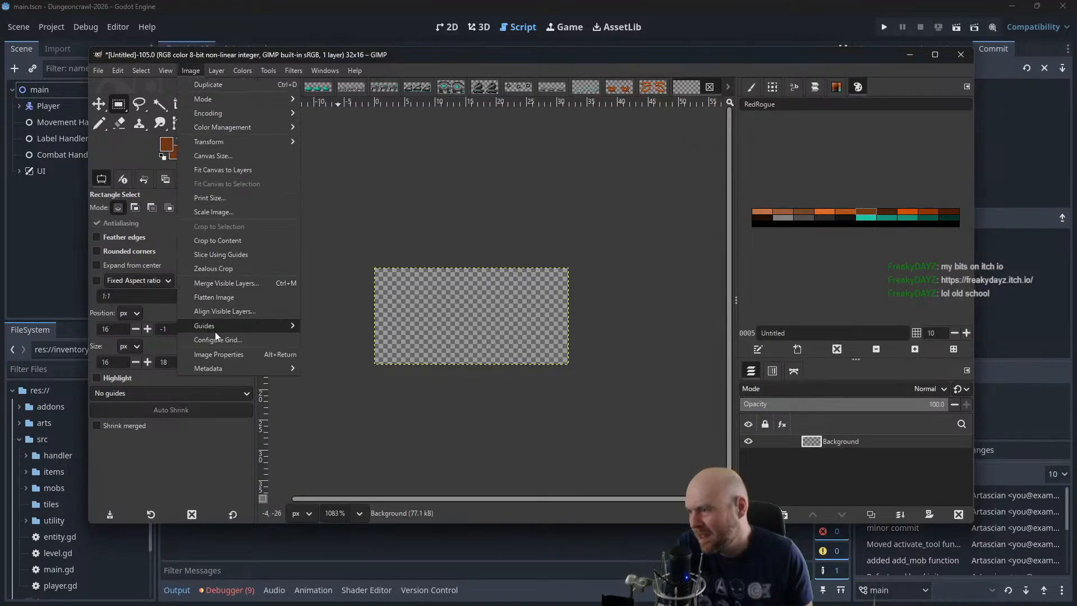
mouse_move(215, 331)
click(387, 339)
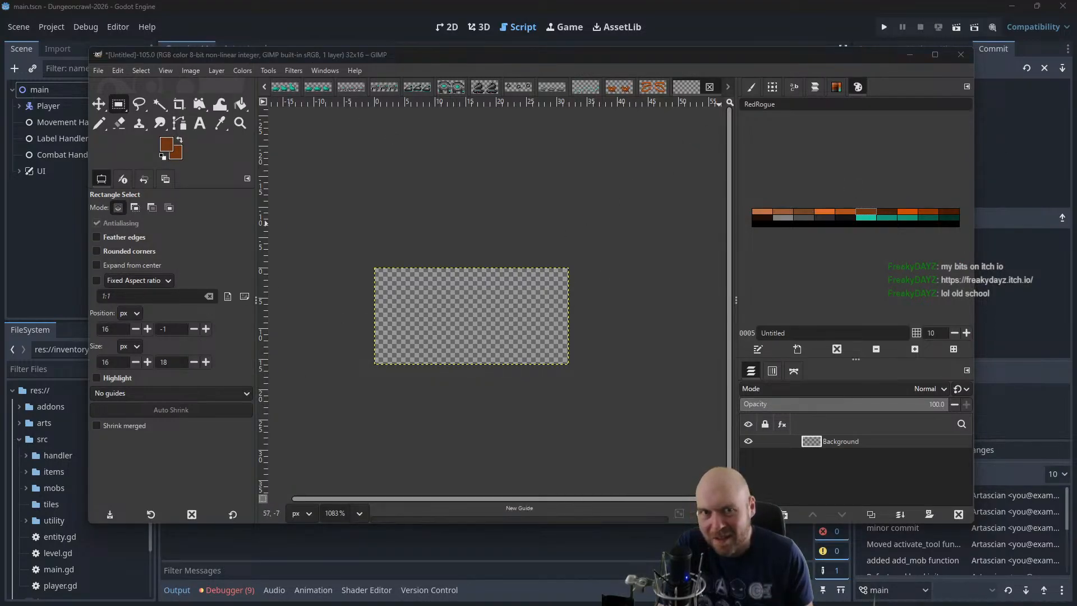
key(Return)
With the Pencil tool, draw a small brown loop open on its right in the first frame, 3 px wide and 5 px high
scroll(392, 317, up, 6)
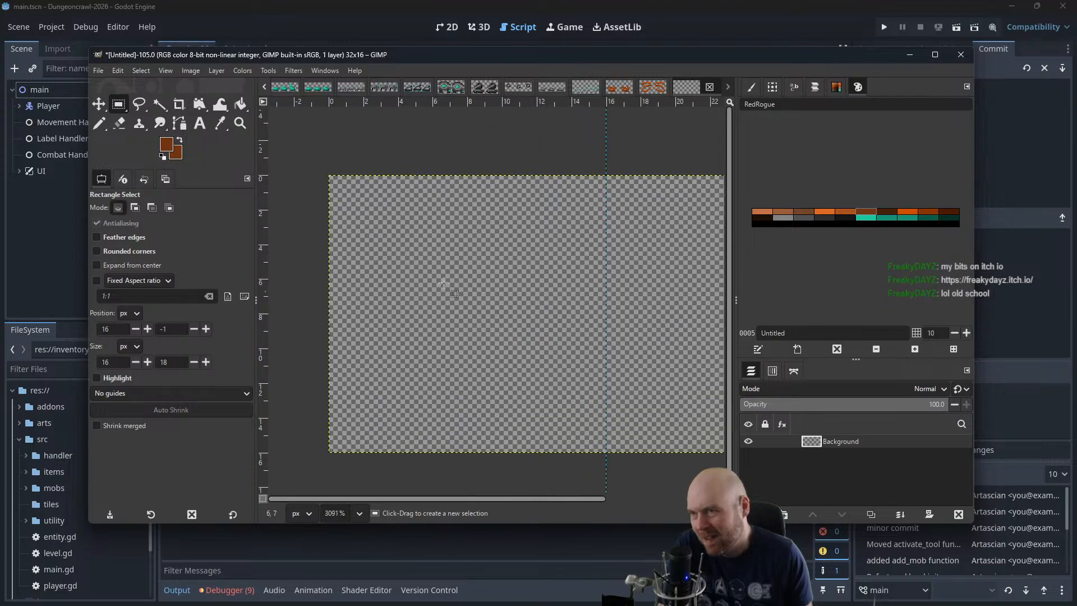
scroll(478, 282, right, 2)
click(103, 123)
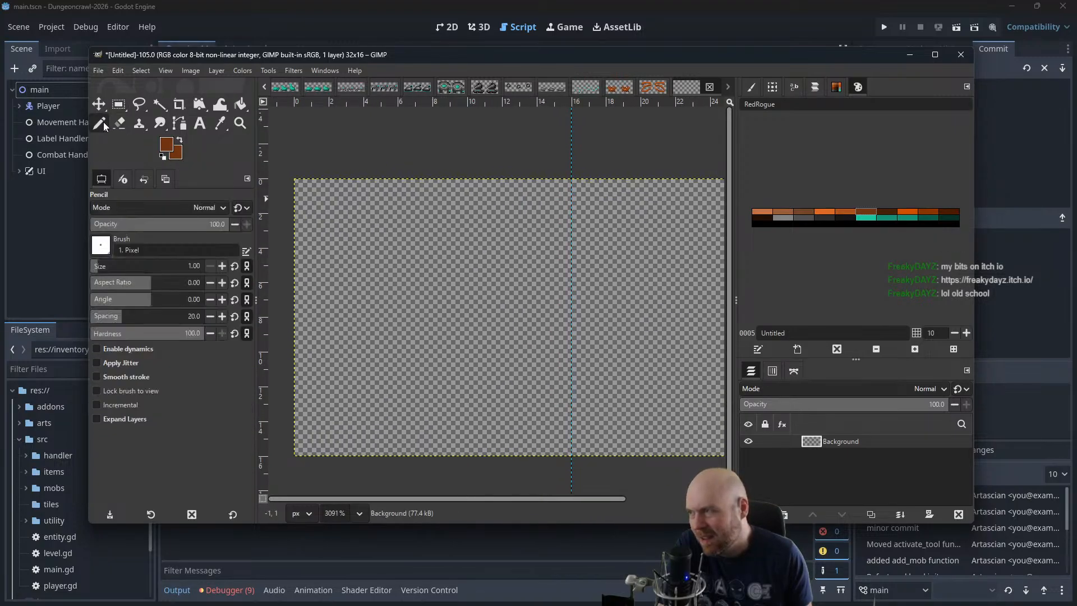
click(393, 288)
click(372, 273)
click(355, 291)
click(356, 308)
click(360, 324)
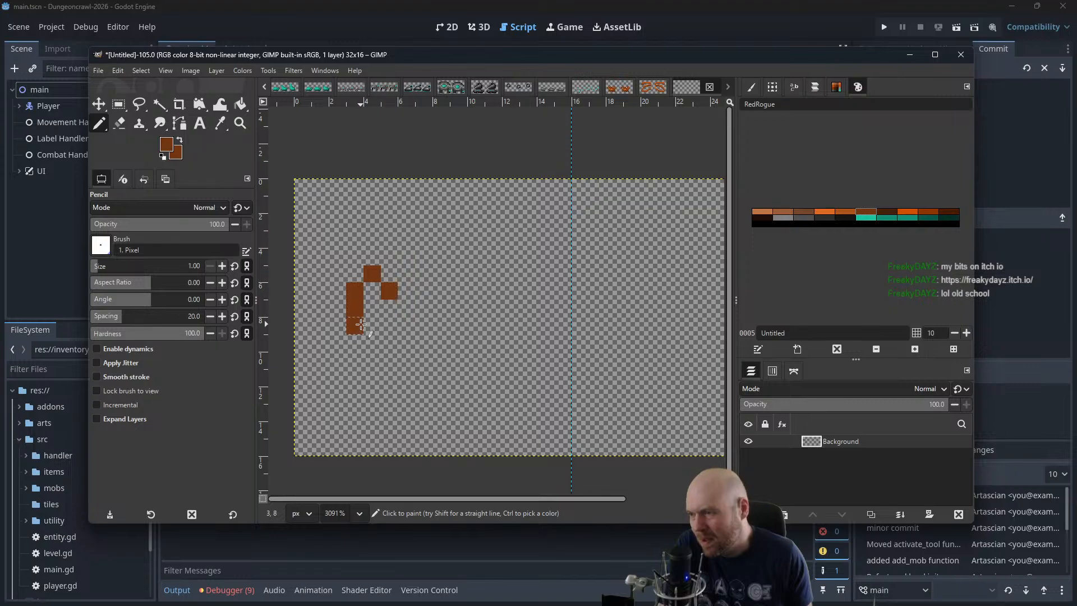
click(372, 342)
click(390, 326)
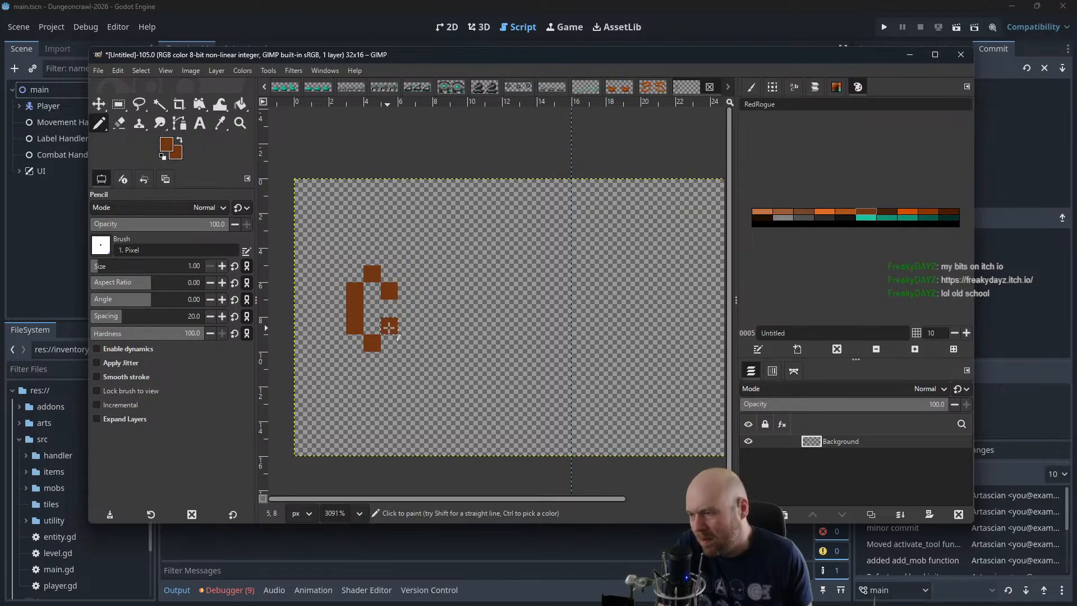
click(410, 293)
click(408, 308)
key(ctrl+z)
key(ctrl+z)
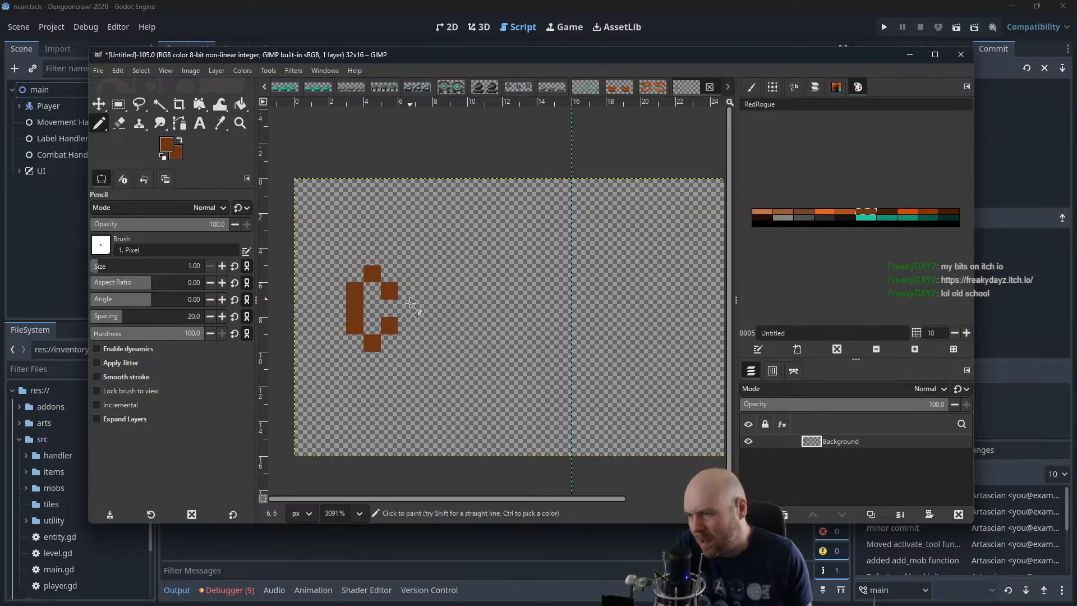
Mirror the brown loop with a second 3 × 5 px loop in the first frame, joining both through one centre pixel
click(408, 308)
click(425, 291)
click(443, 275)
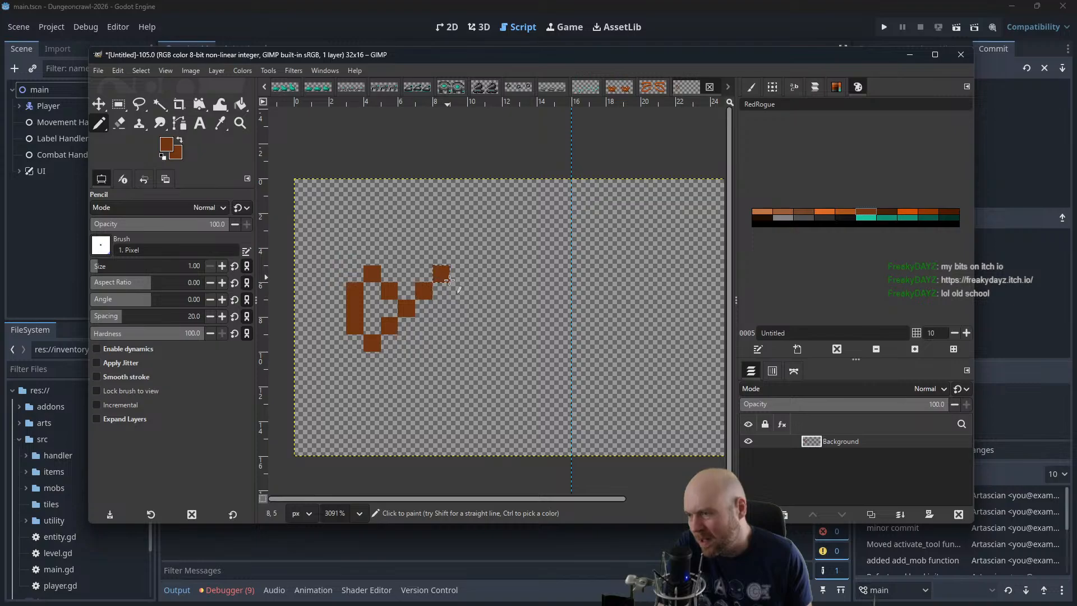
click(458, 290)
click(458, 308)
click(458, 326)
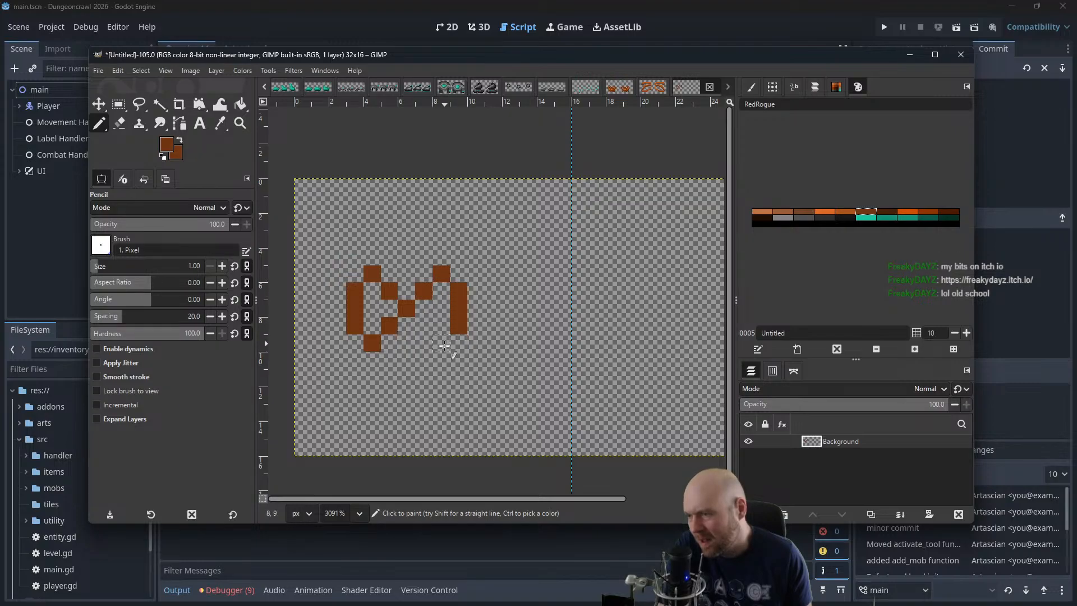
click(443, 345)
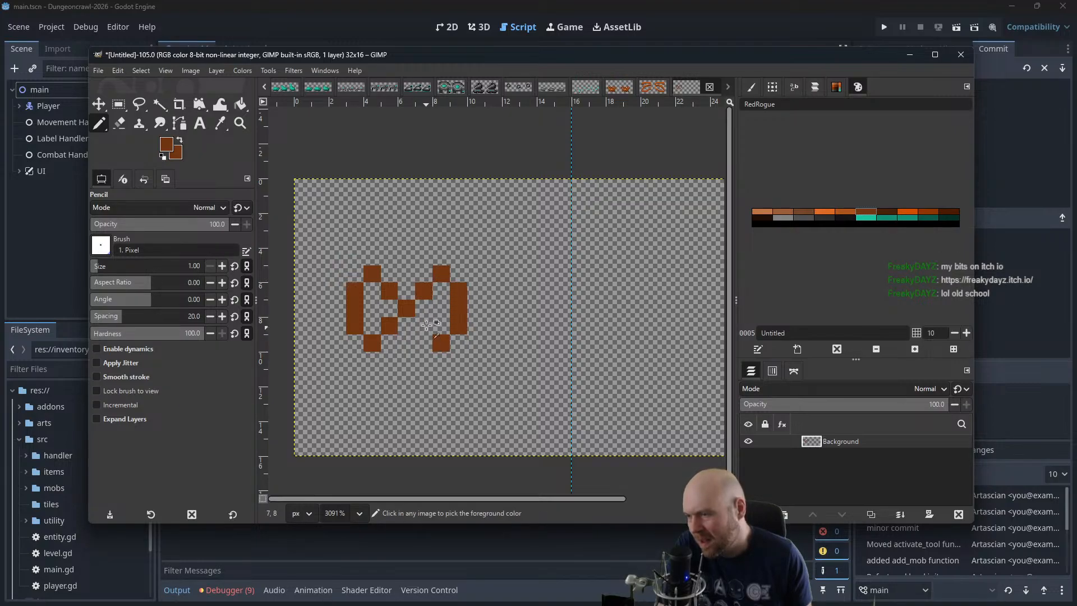
click(427, 323)
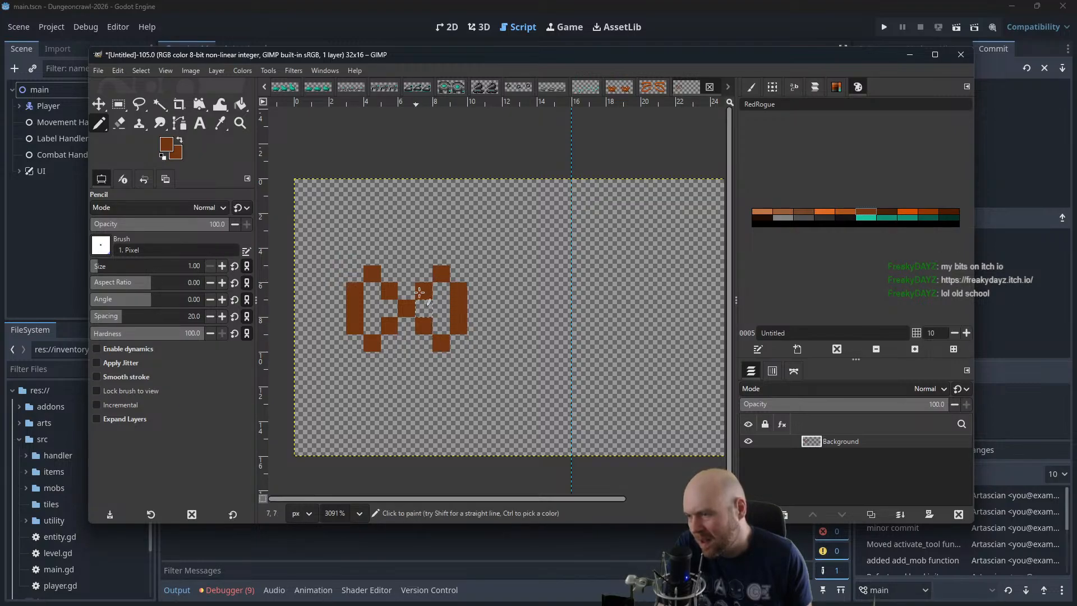
Pick bright orange from the RedRogue palette and fill the insides of both loops, leaving the shared centre pixel brown
click(825, 212)
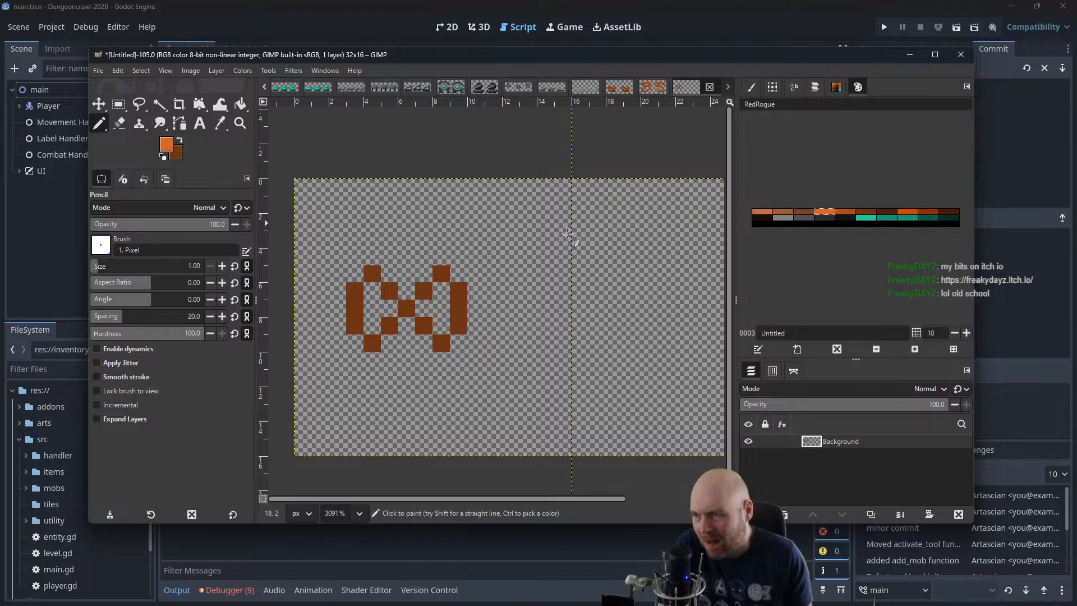
click(446, 277)
key(ctrl+z)
drag(442, 290, 443, 322)
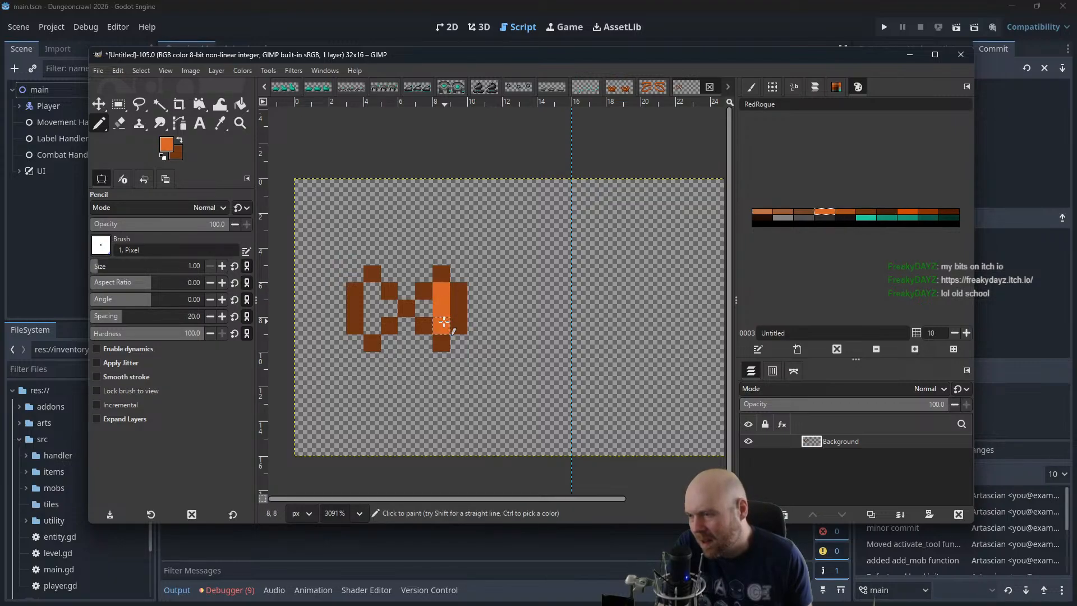
drag(372, 291, 372, 326)
click(389, 309)
click(424, 308)
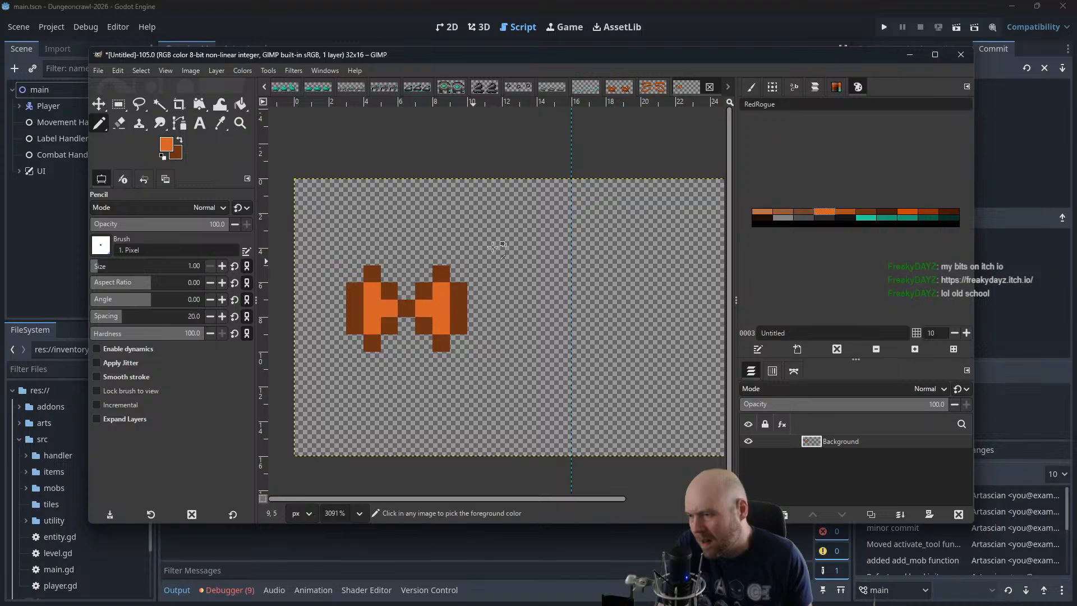
Select the area around the sprite and widen the image canvas to 64 px, keeping its 16 px height
scroll(506, 169, down, 5)
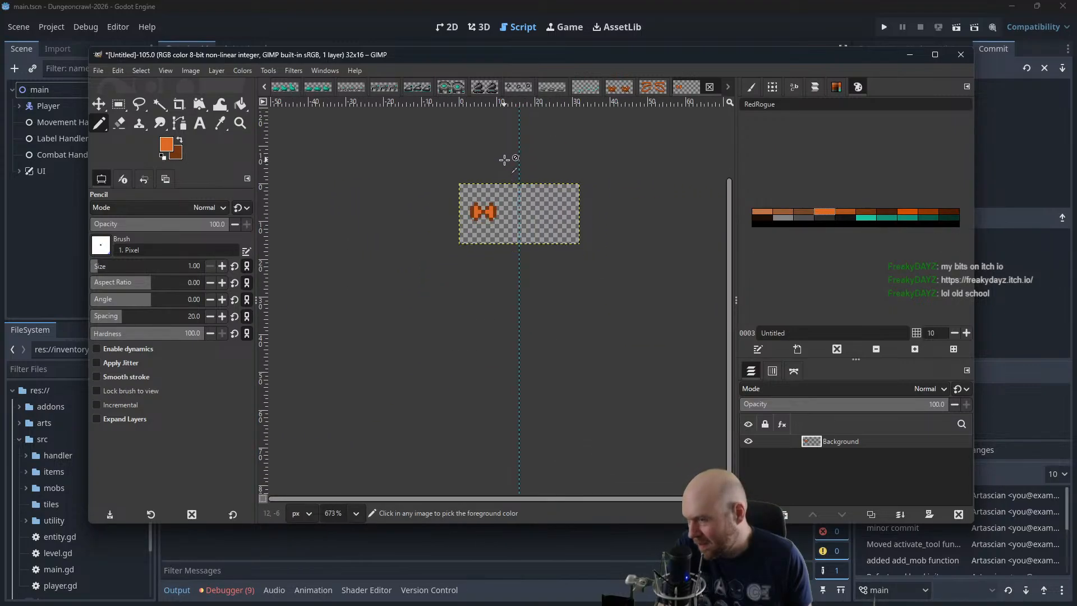
scroll(503, 160, down, 3)
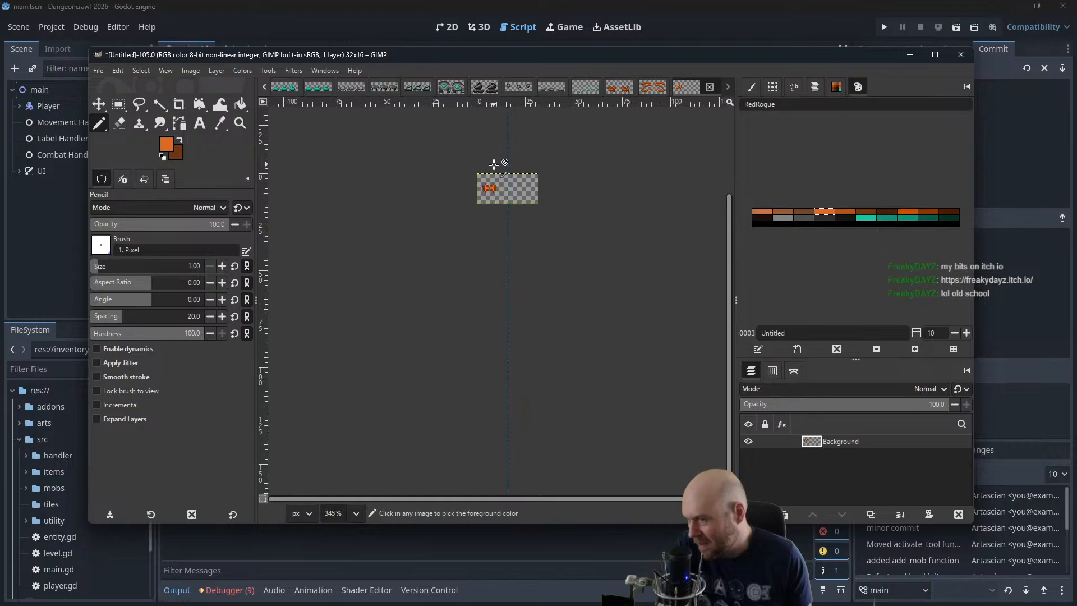
scroll(494, 164, down, 1)
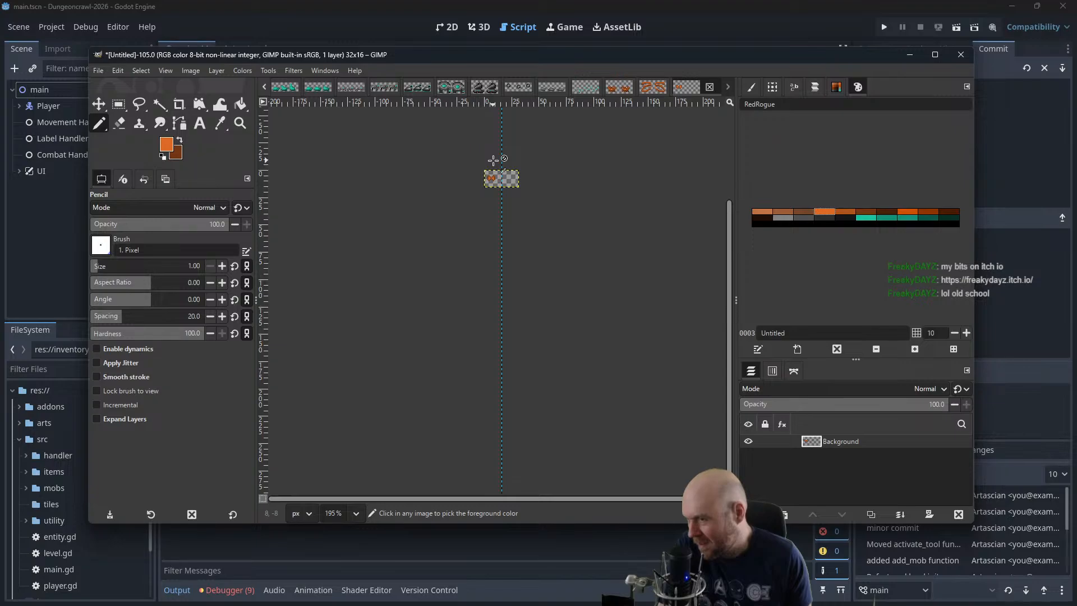
scroll(493, 163, up, 5)
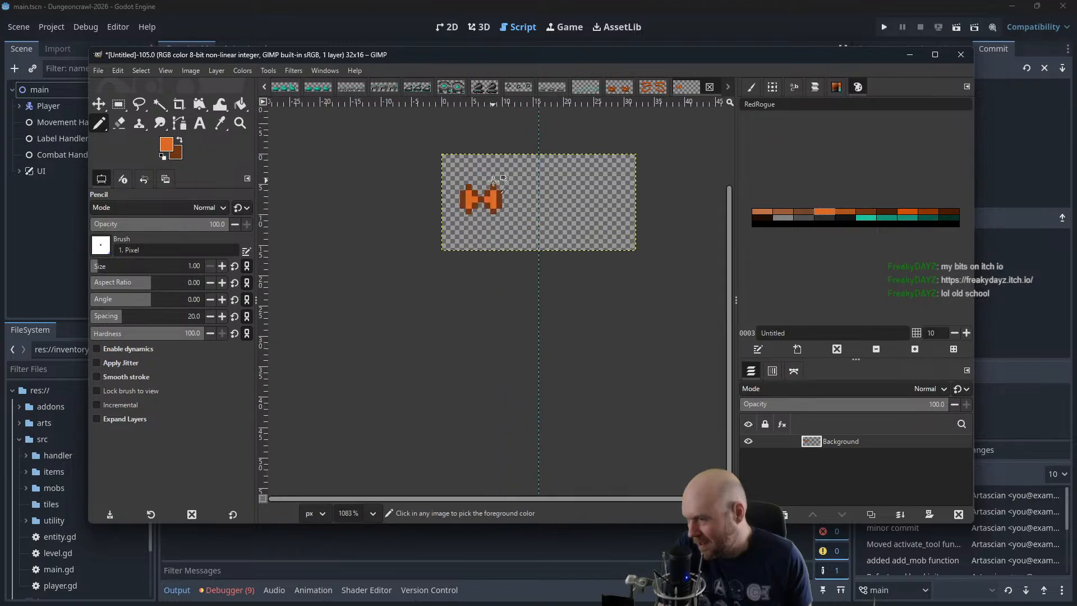
scroll(492, 179, up, 1)
key(r)
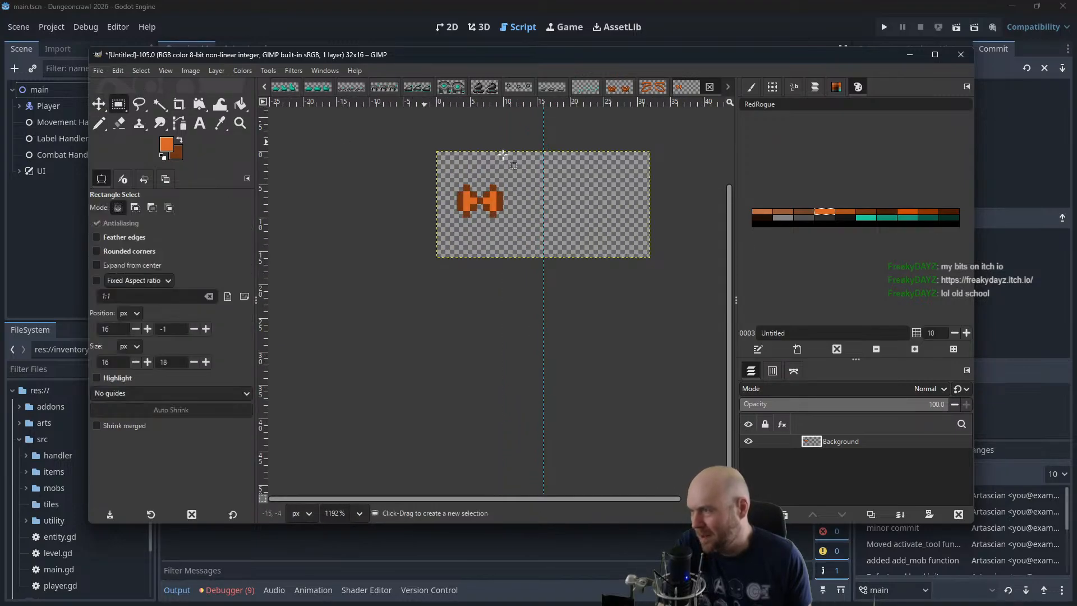
drag(523, 164, 450, 231)
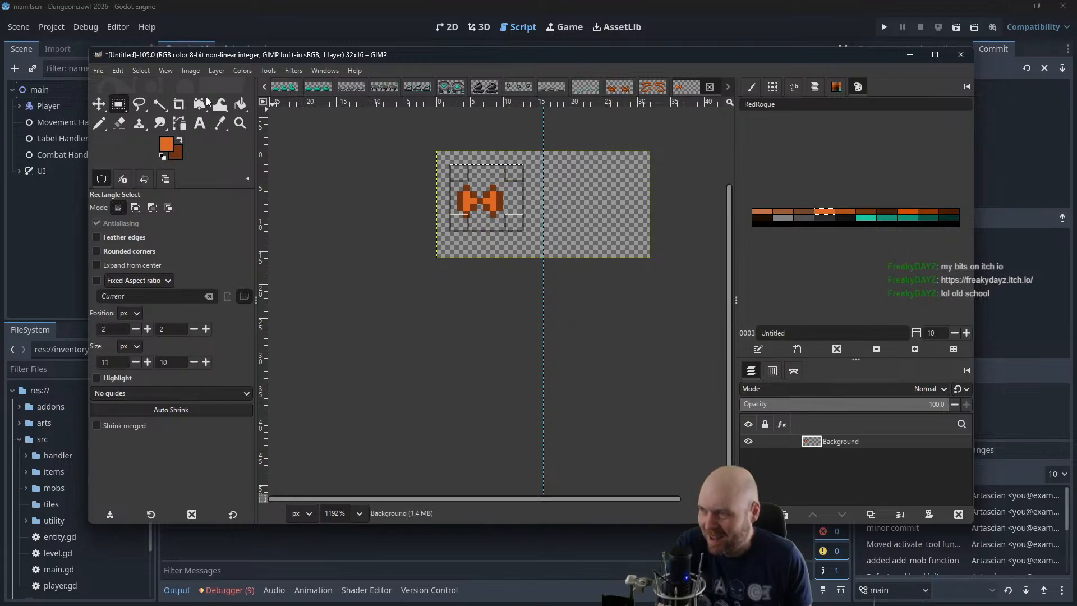
click(189, 70)
mouse_move(234, 141)
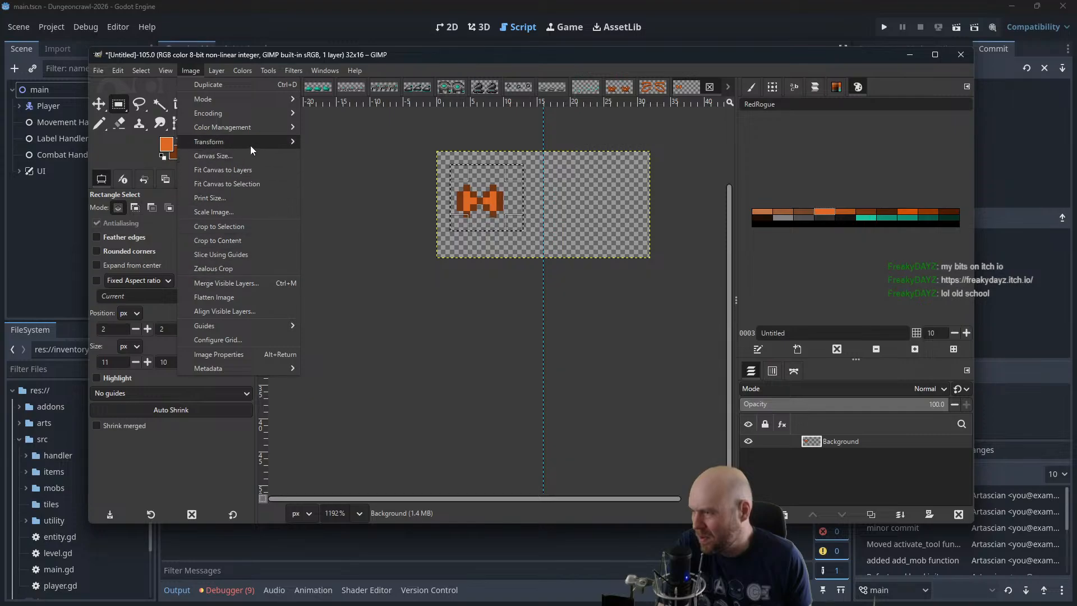
click(263, 158)
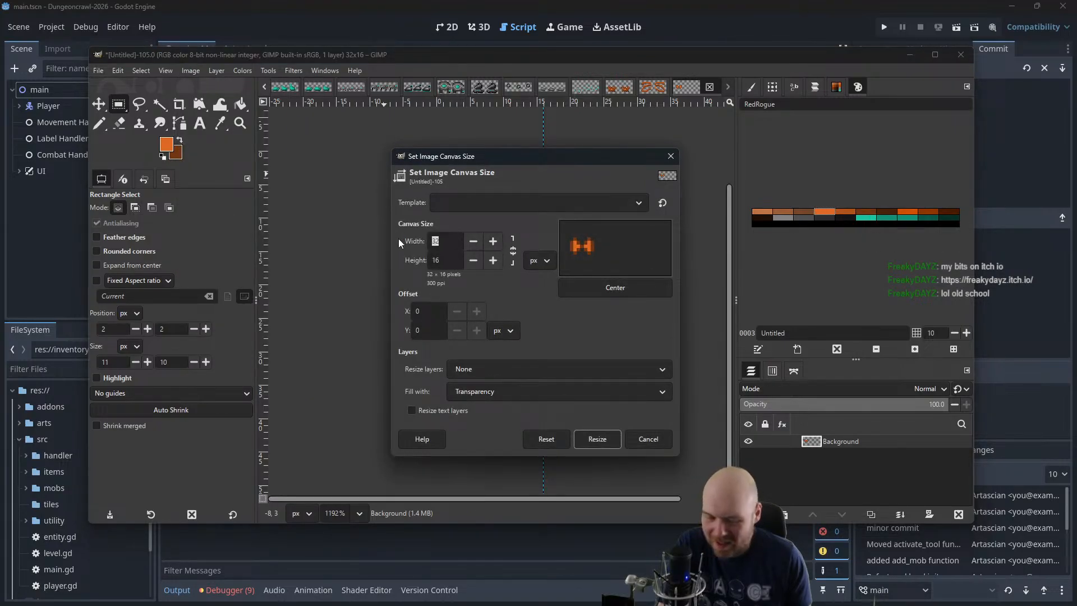
text(64)
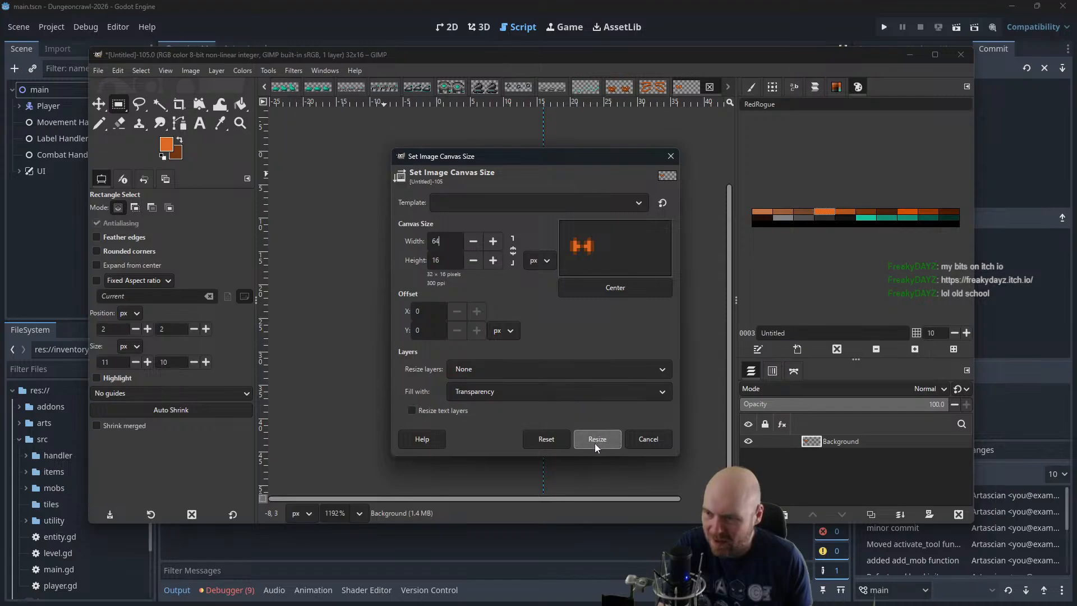
click(596, 441)
Cut the selected sprite, paste it as its own layer, and shift it slightly up and left within the first frame
drag(459, 298, 507, 324)
drag(403, 292, 369, 321)
click(402, 248)
key(ctrl+x)
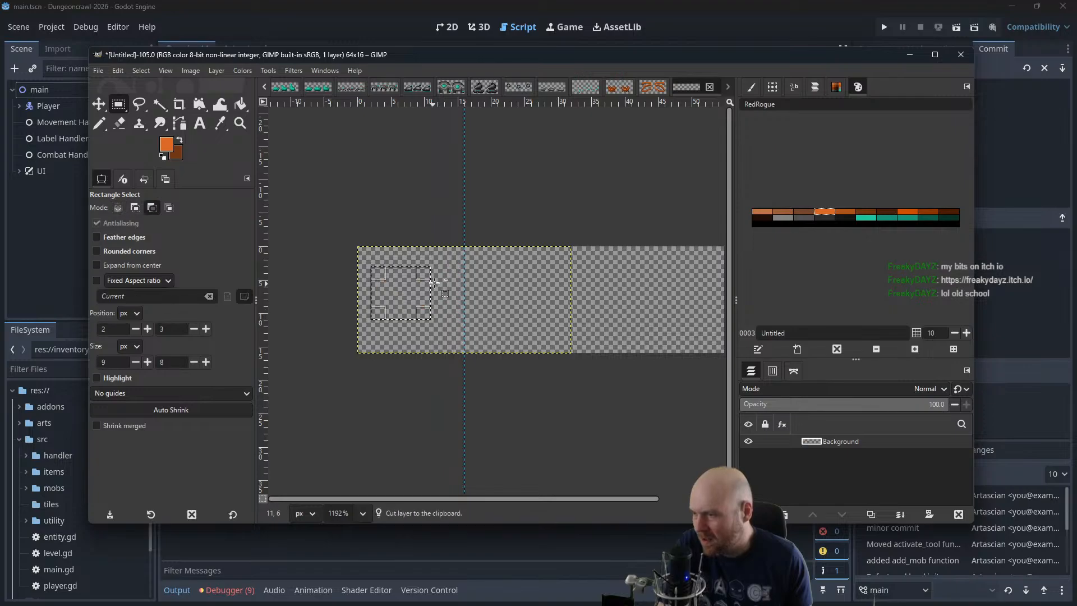
key(ctrl+v)
click(102, 105)
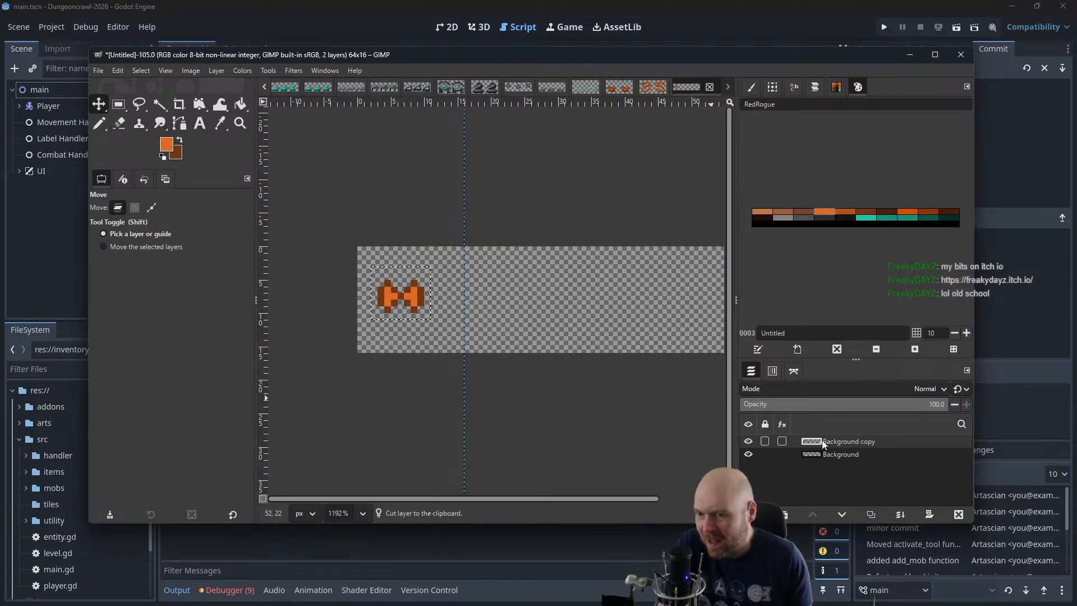
drag(400, 293, 388, 277)
Paste a second copy of the sprite and move it into the second frame
drag(489, 307, 451, 299)
key(ctrl+v)
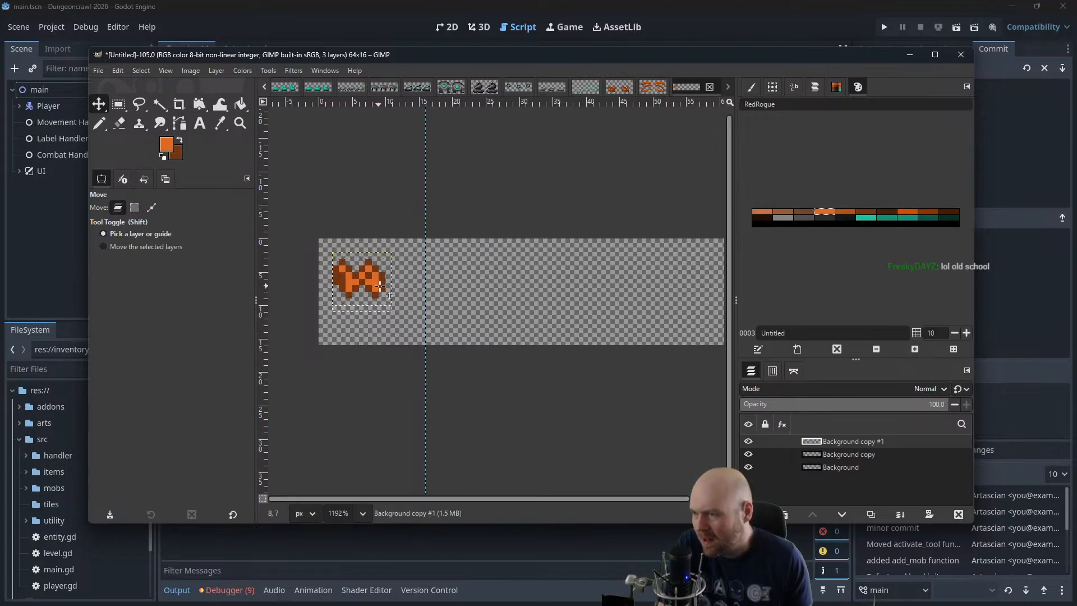
drag(384, 288, 497, 315)
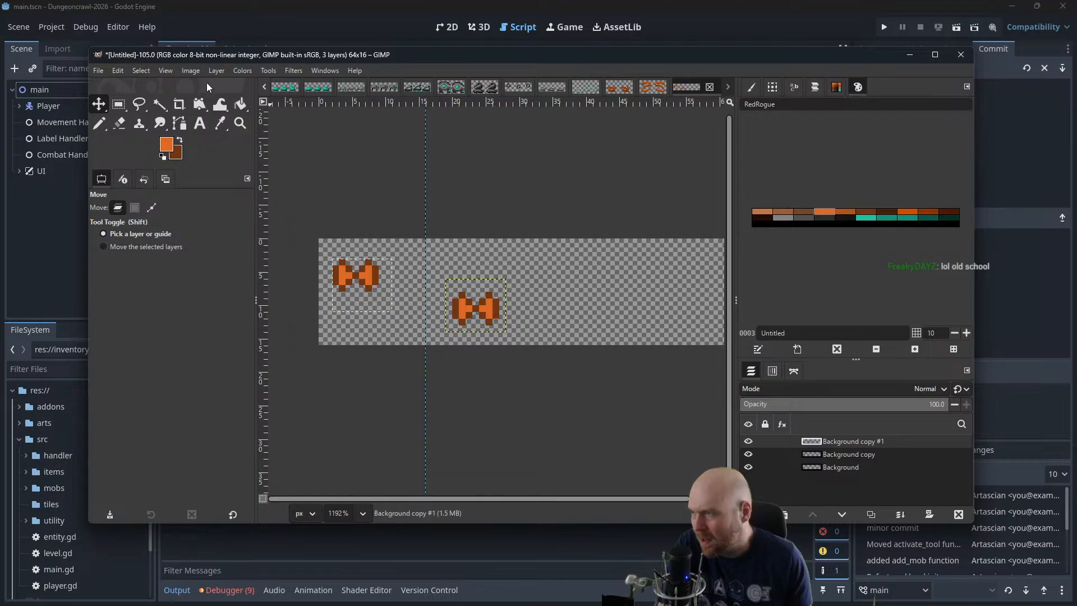
Add vertical guides at 32 px and 48 px to divide the canvas into four 16 px frames
click(191, 71)
mouse_move(225, 325)
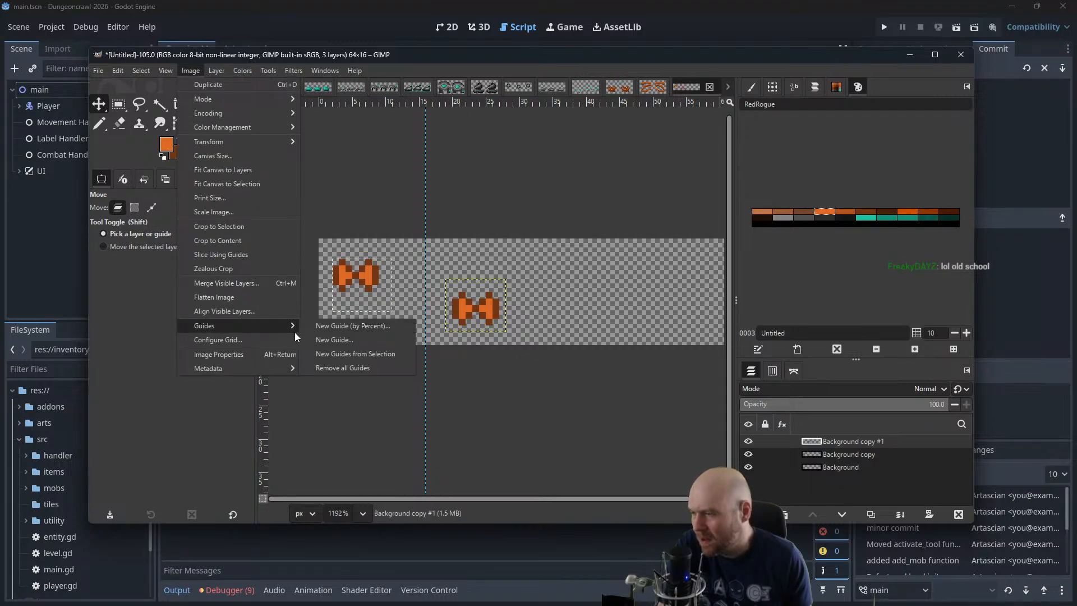
mouse_move(270, 321)
click(329, 325)
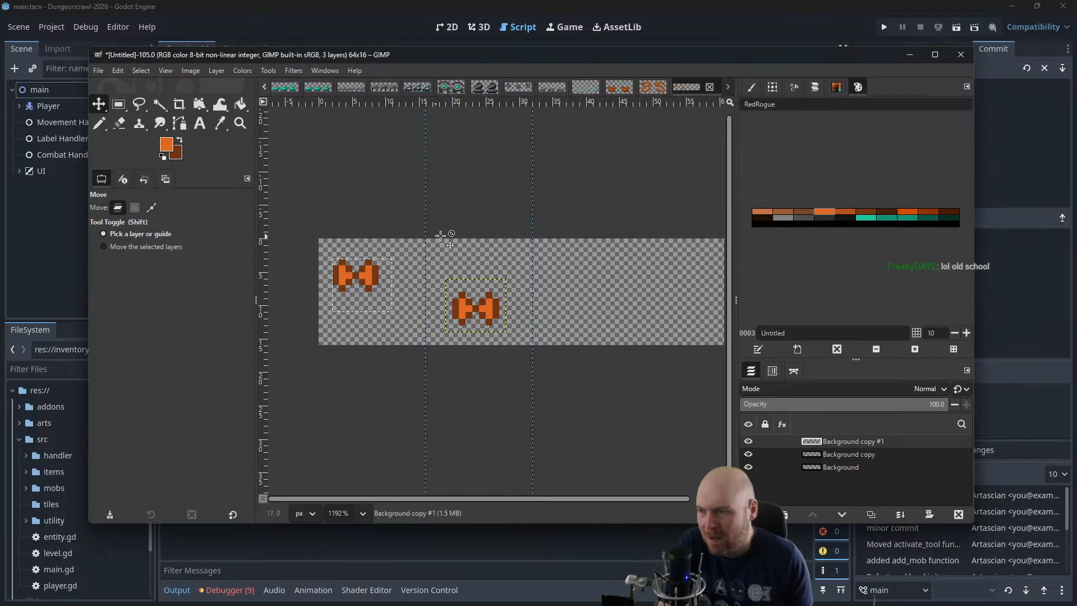
click(191, 70)
mouse_move(219, 327)
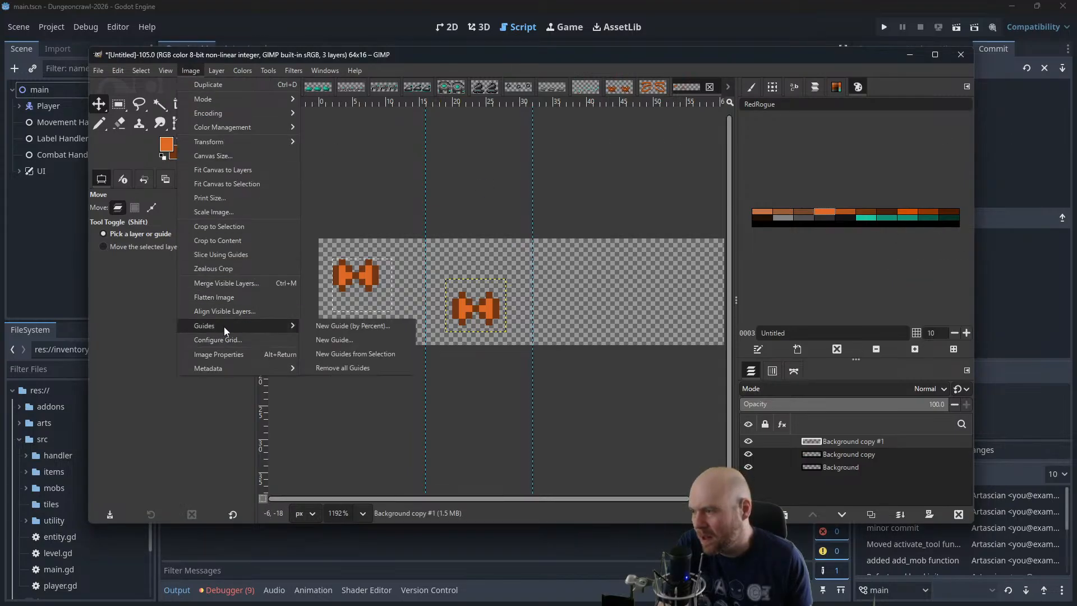
click(335, 342)
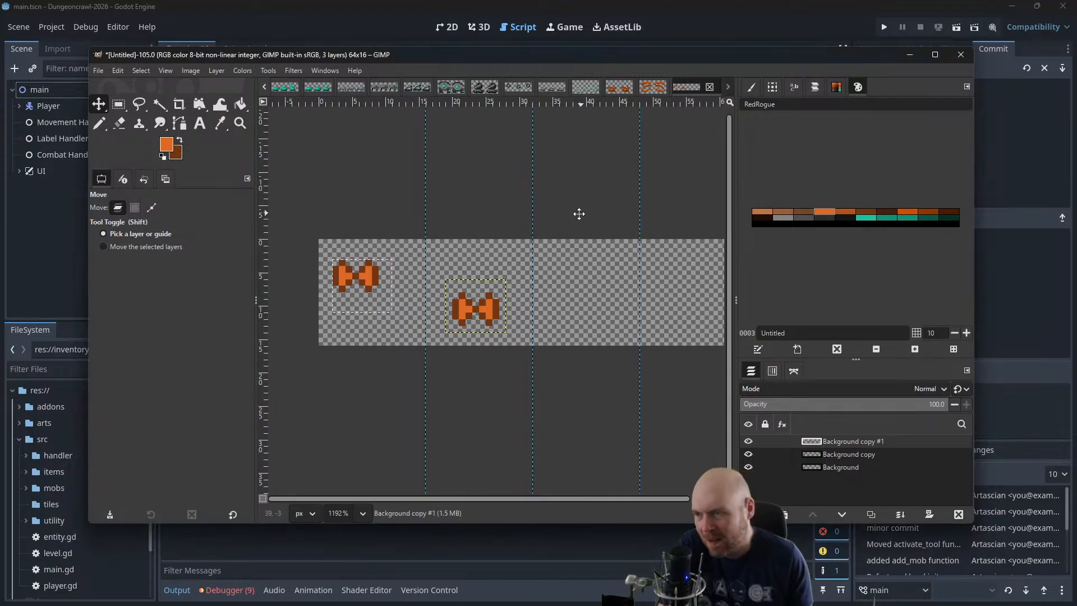
Paste two more copies of the sprite and arrange the layers with one sprite each in the second, third and fourth frames
drag(579, 215, 543, 239)
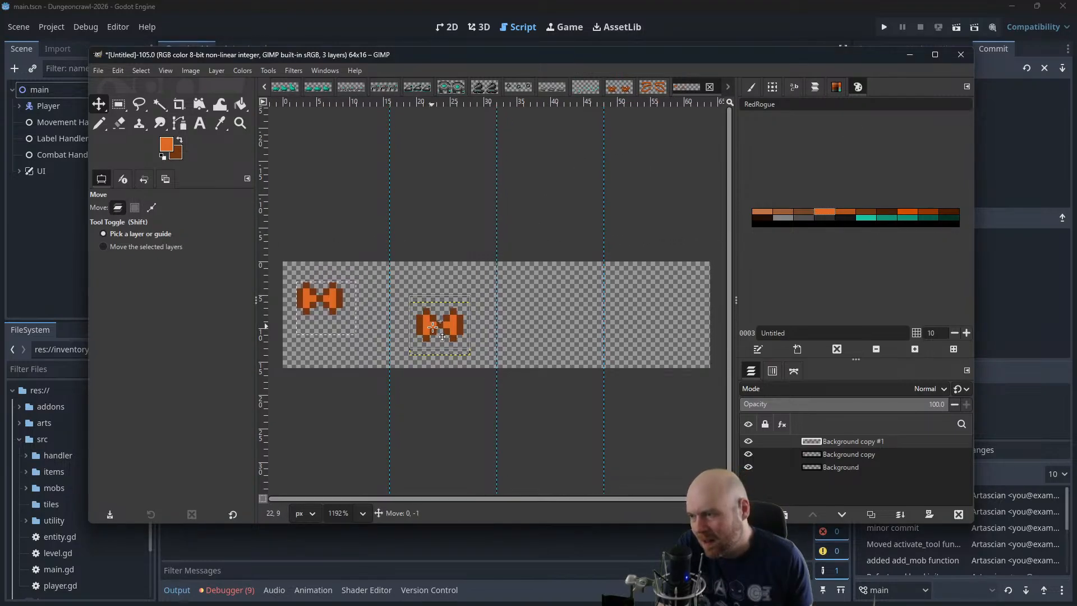
drag(437, 330, 447, 291)
key(alt)
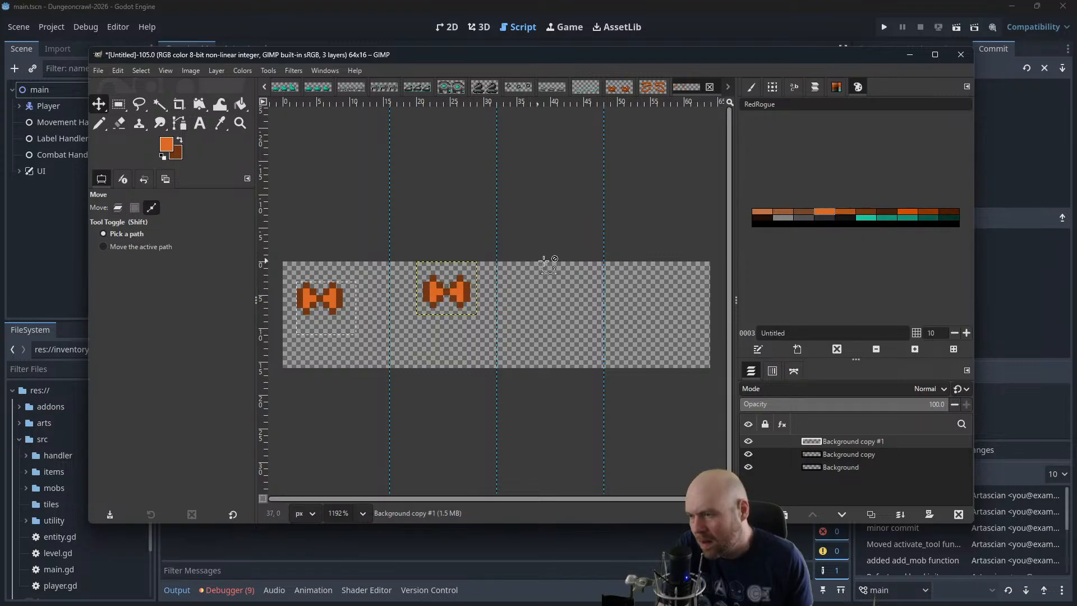
key(ctrl+v)
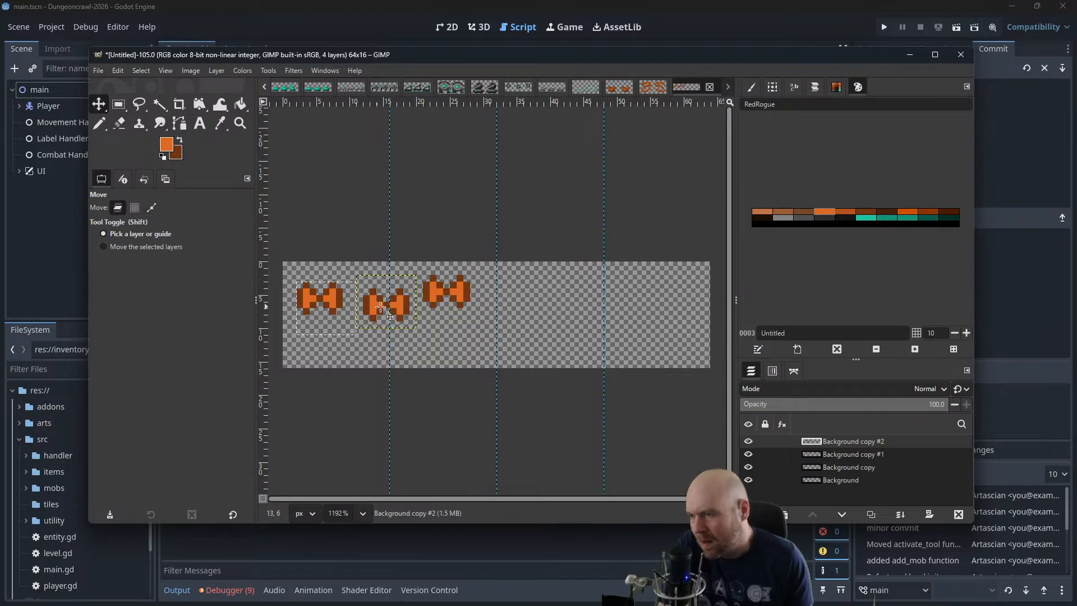
drag(388, 308, 550, 321)
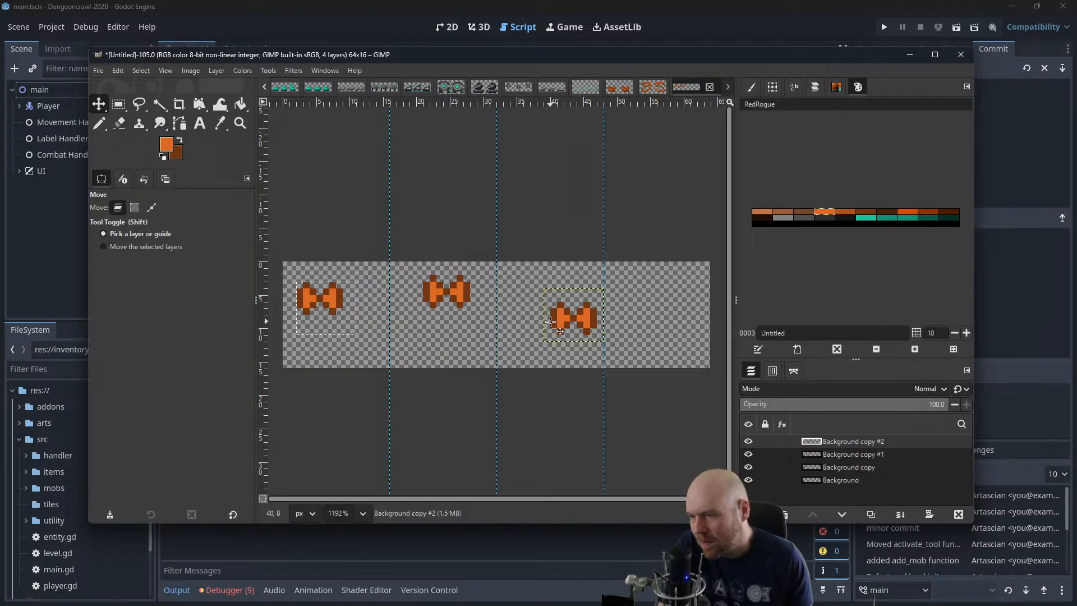
key(ctrl+v)
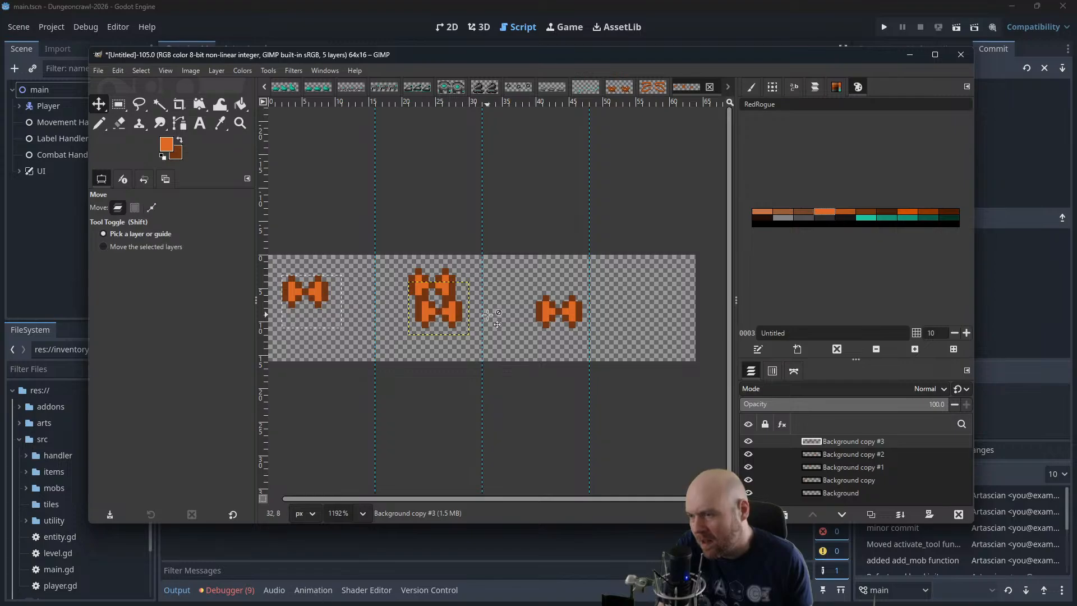
drag(419, 278, 619, 325)
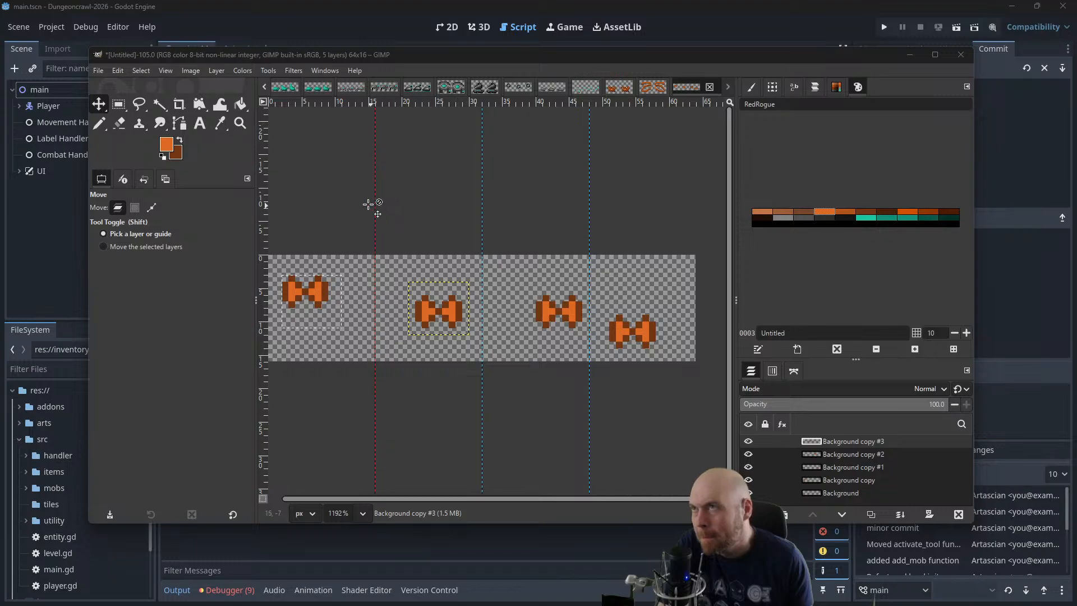
Merge the pasted sprite layers down one after another into the Background layer
right_click(873, 440)
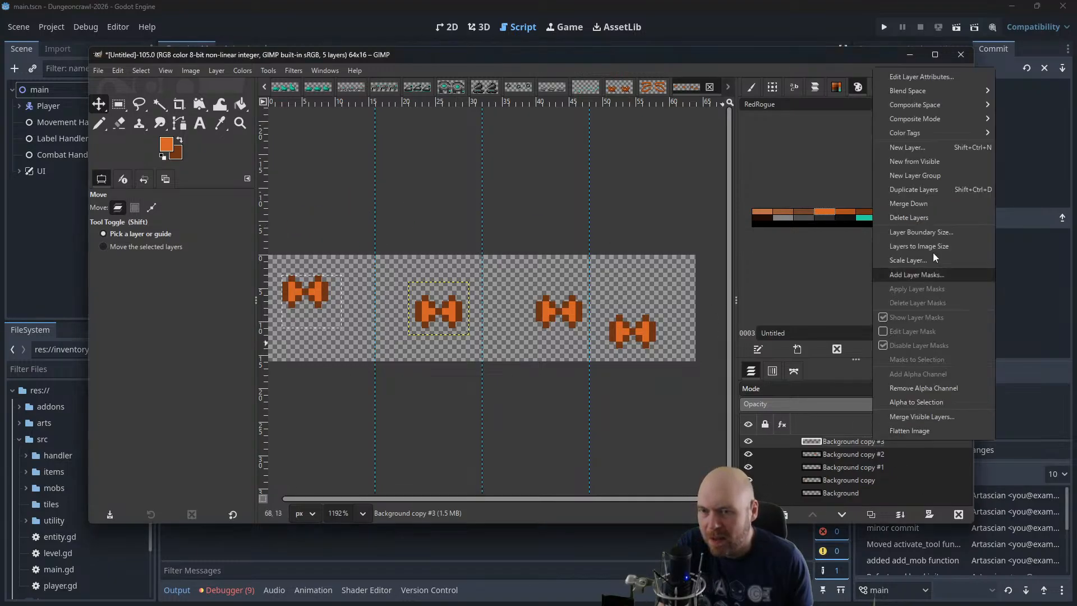
click(923, 203)
right_click(844, 441)
click(896, 204)
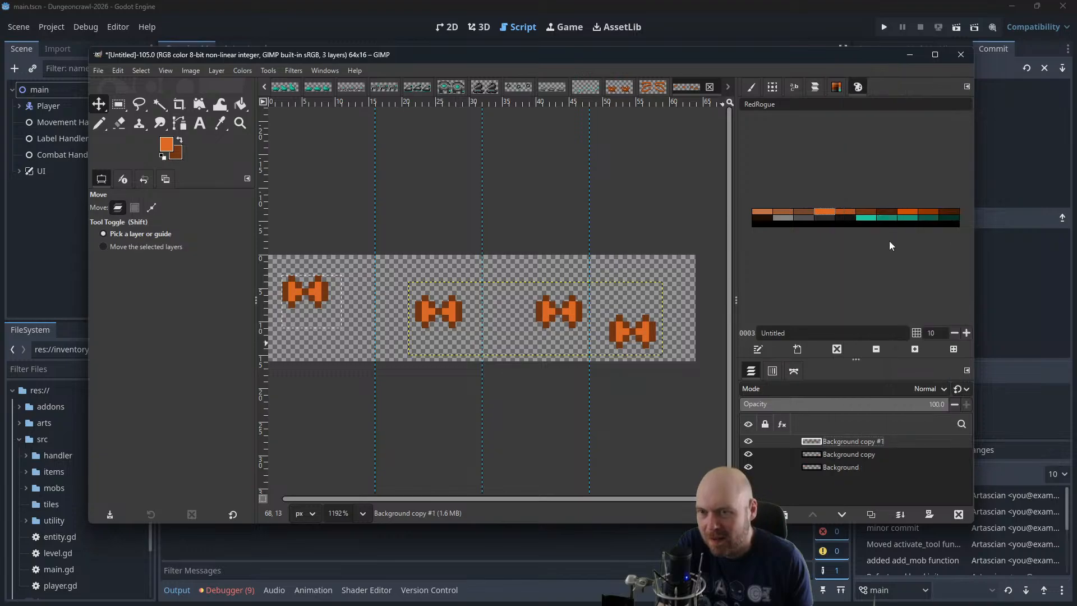
right_click(830, 445)
click(881, 214)
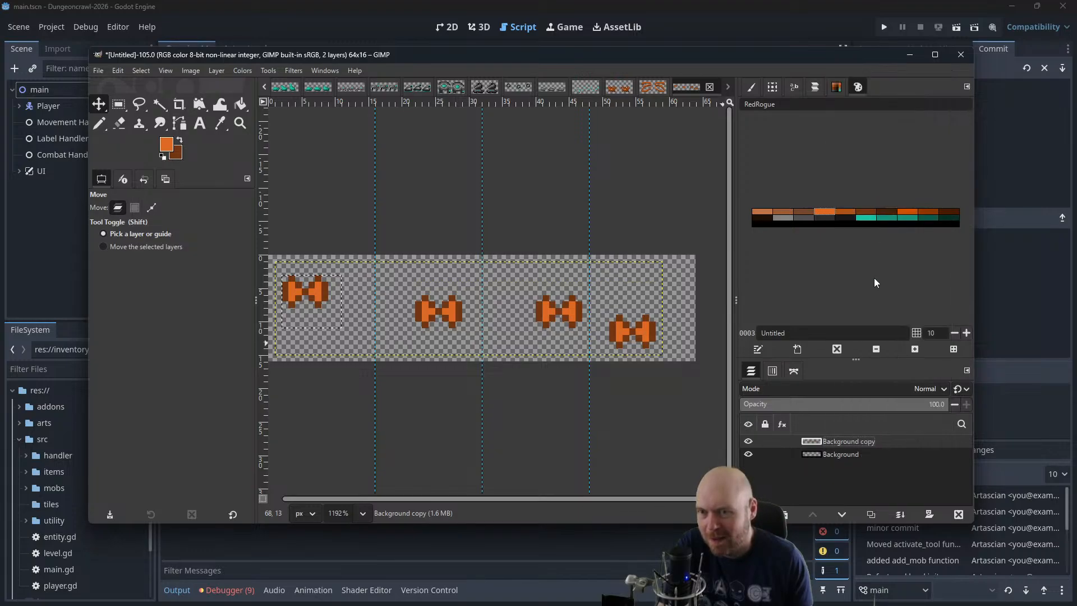
right_click(849, 435)
click(884, 202)
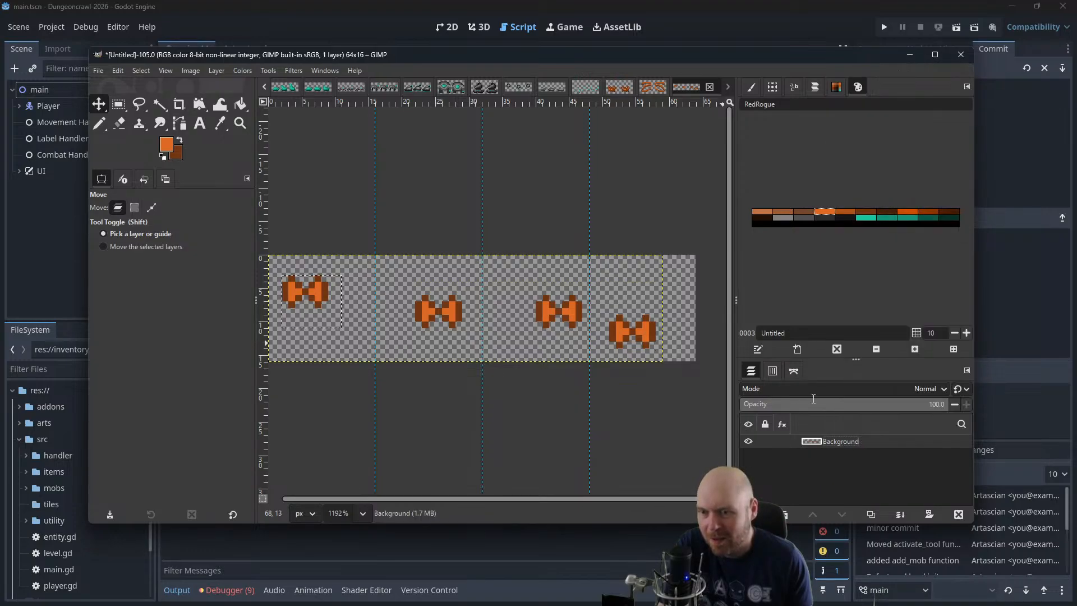
scroll(359, 191, left, 3)
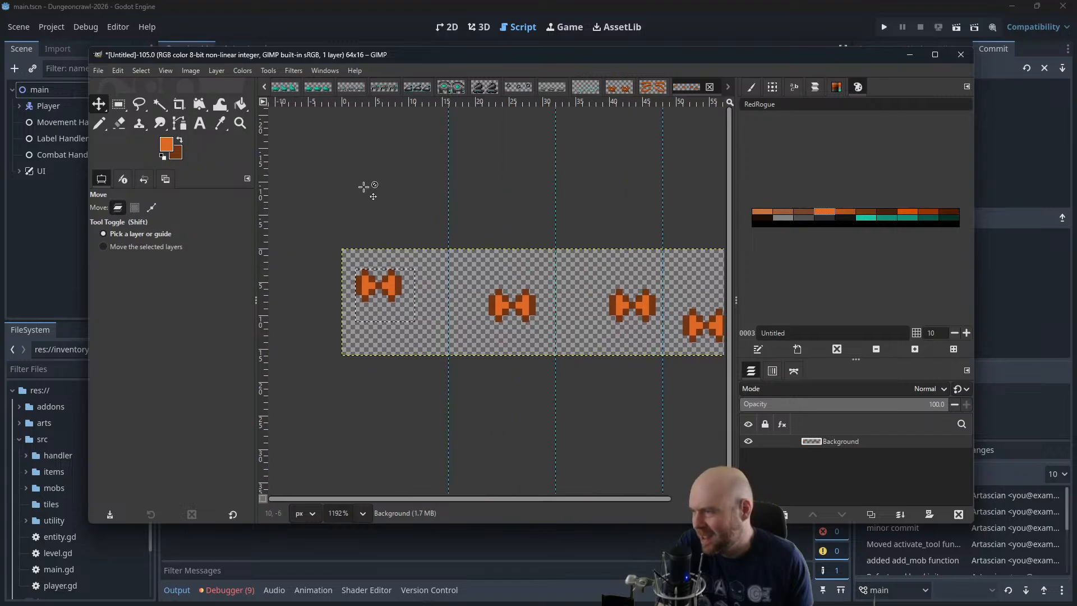
Select the second 16 px frame, cut its sprite from the Background layer and paste it as a separate layer
key(r)
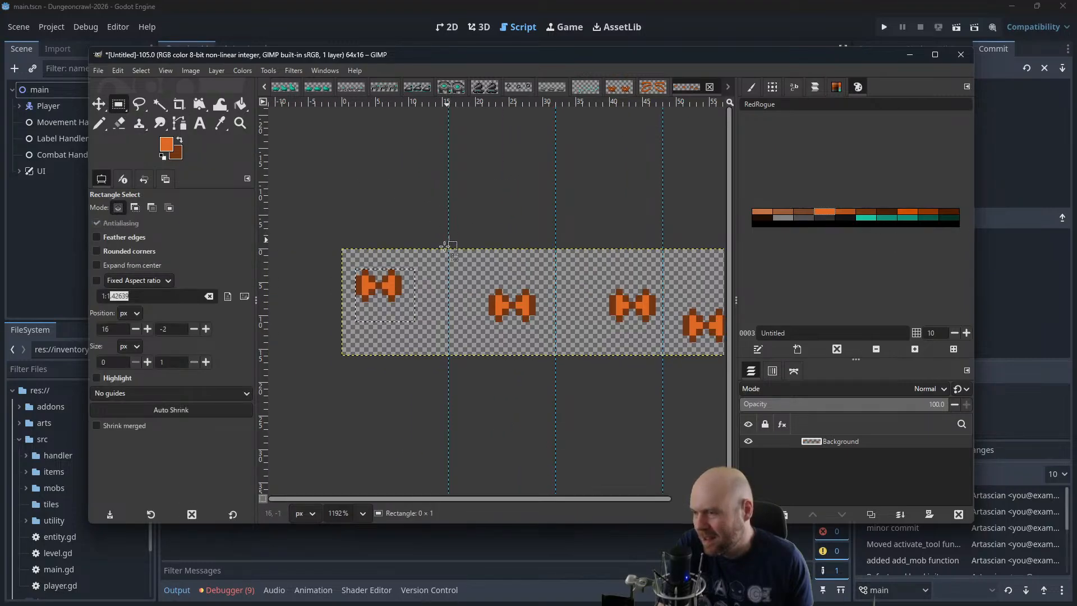
drag(448, 235, 340, 380)
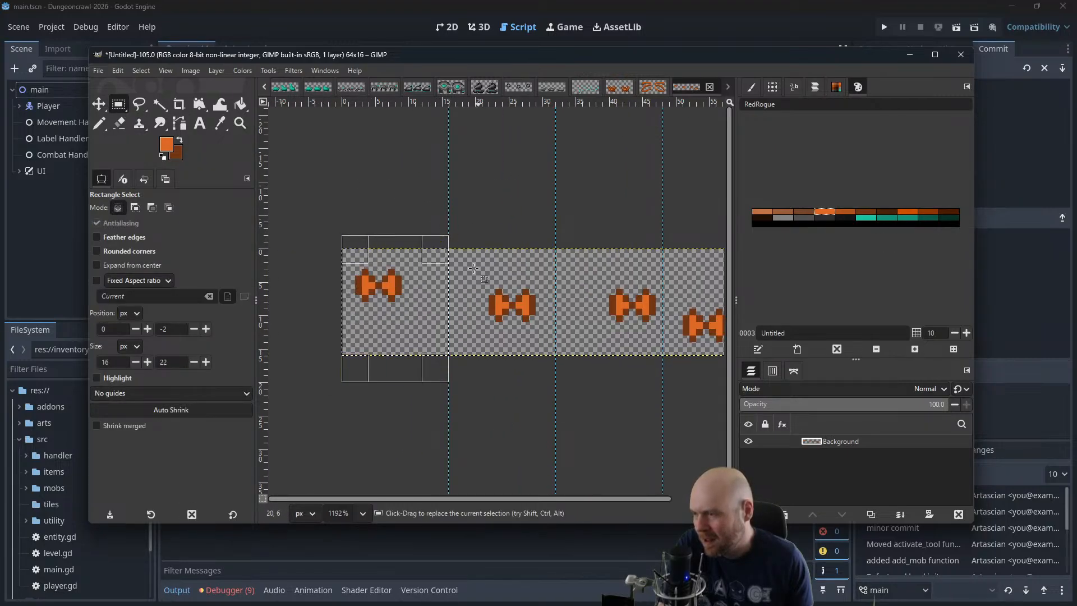
drag(449, 235, 554, 372)
key(ctrl+x)
key(ctrl+z)
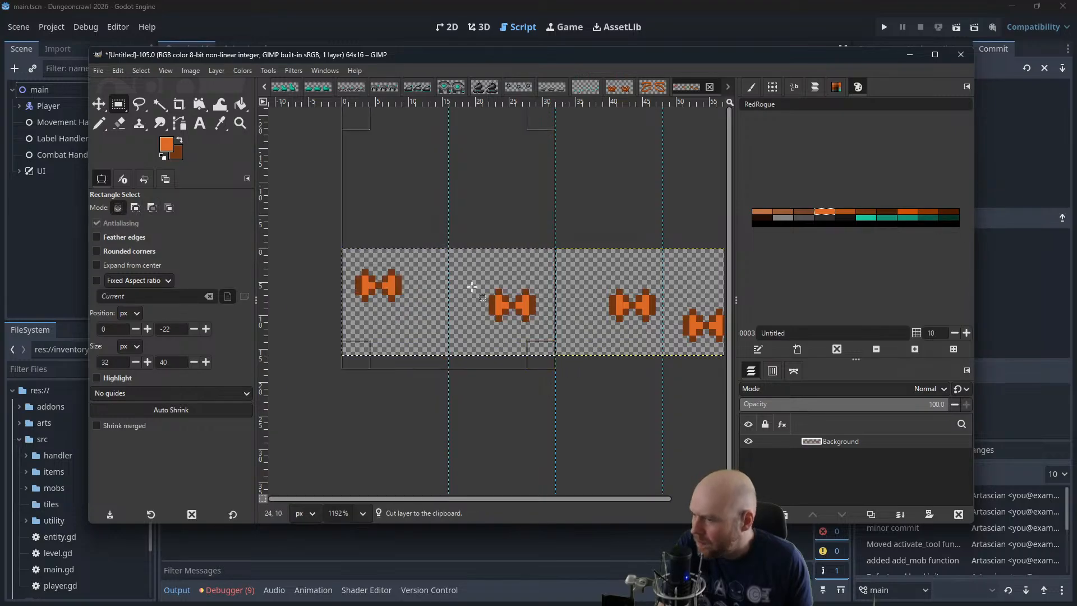
drag(362, 132, 473, 247)
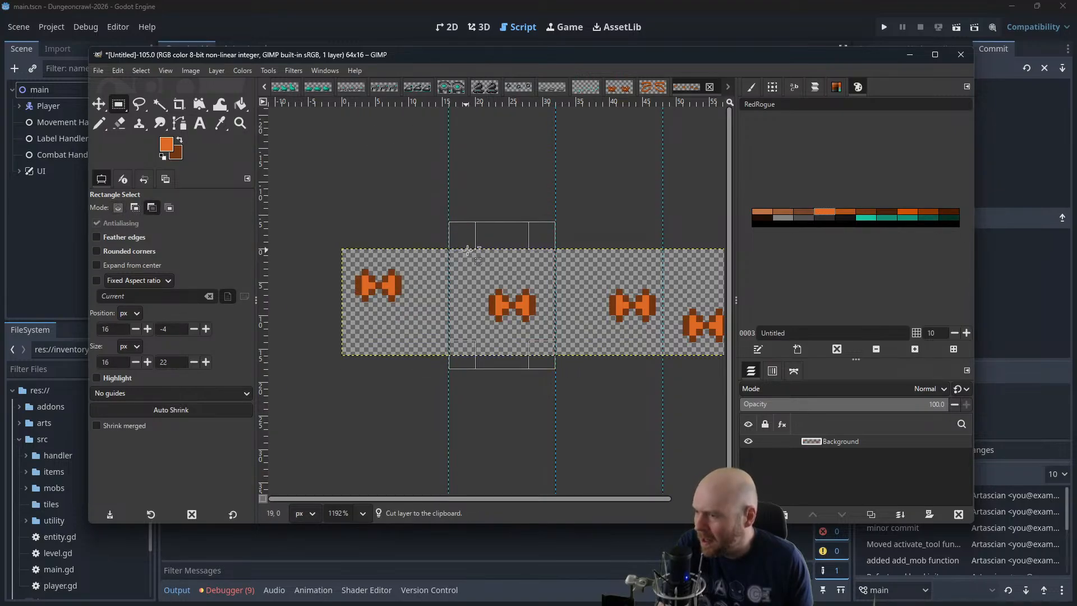
key(ctrl+x)
key(ctrl+v)
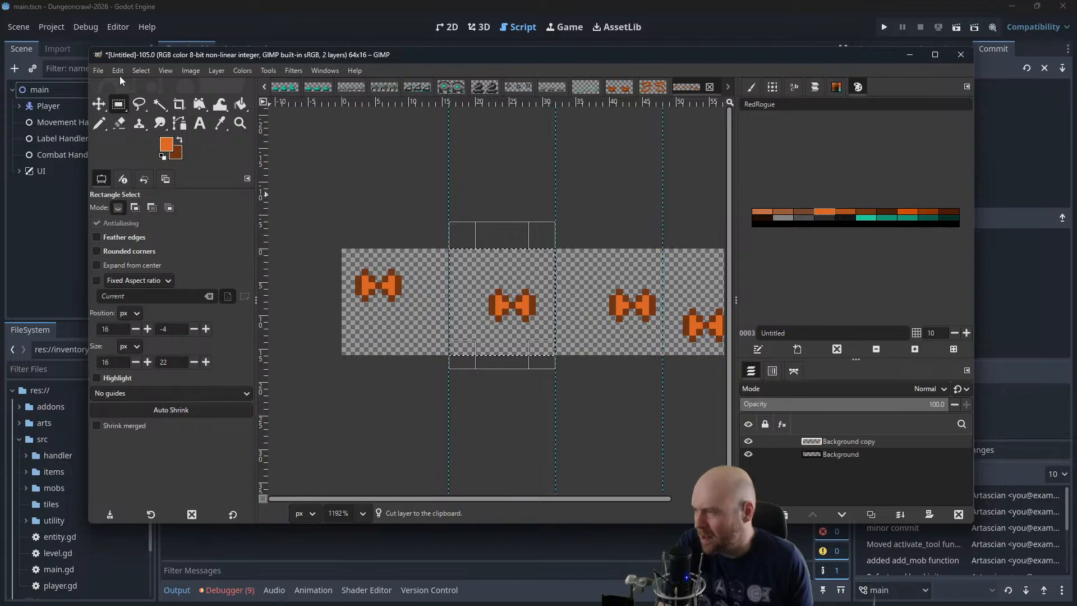
Move the sprite layer pasted from the second frame into the first 16 px frame
click(107, 104)
drag(508, 307, 402, 307)
drag(482, 288, 438, 290)
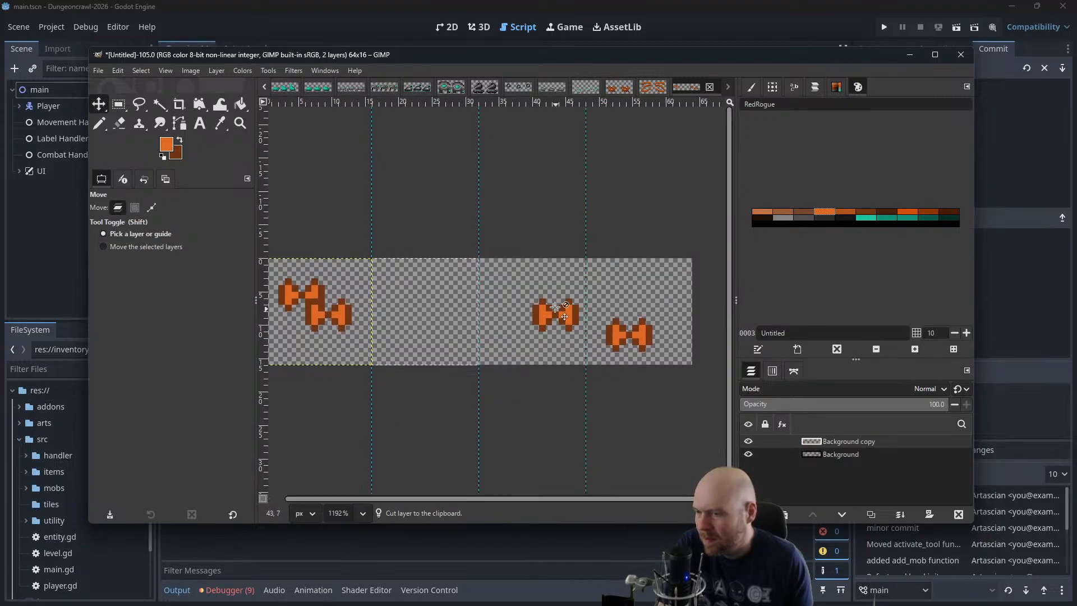
Select the third 16 px frame, cut its sprite from the Background layer and paste it as a separate layer
click(118, 104)
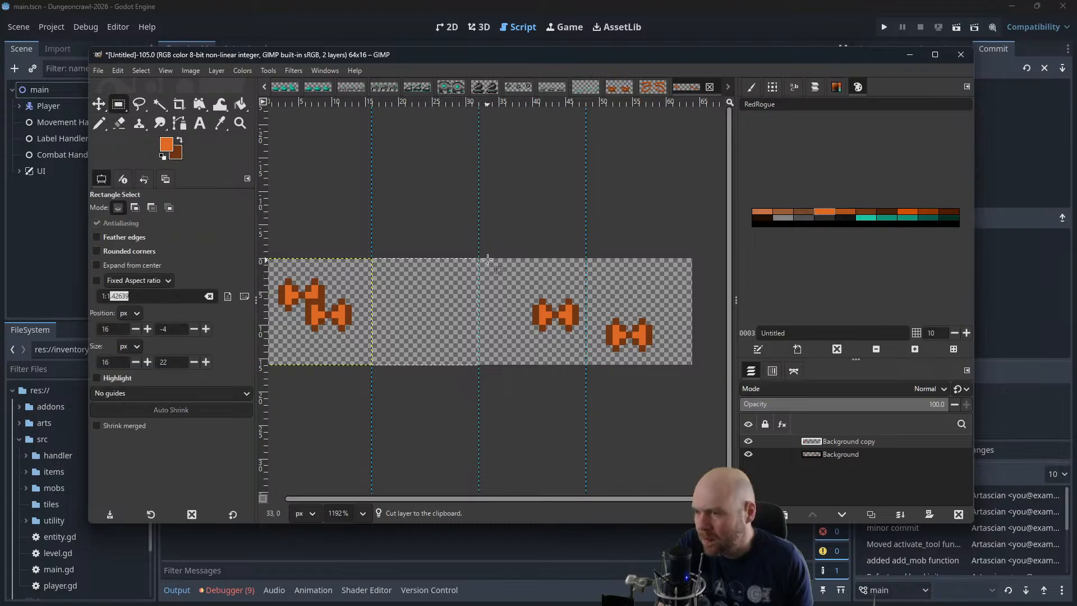
drag(485, 252, 586, 360)
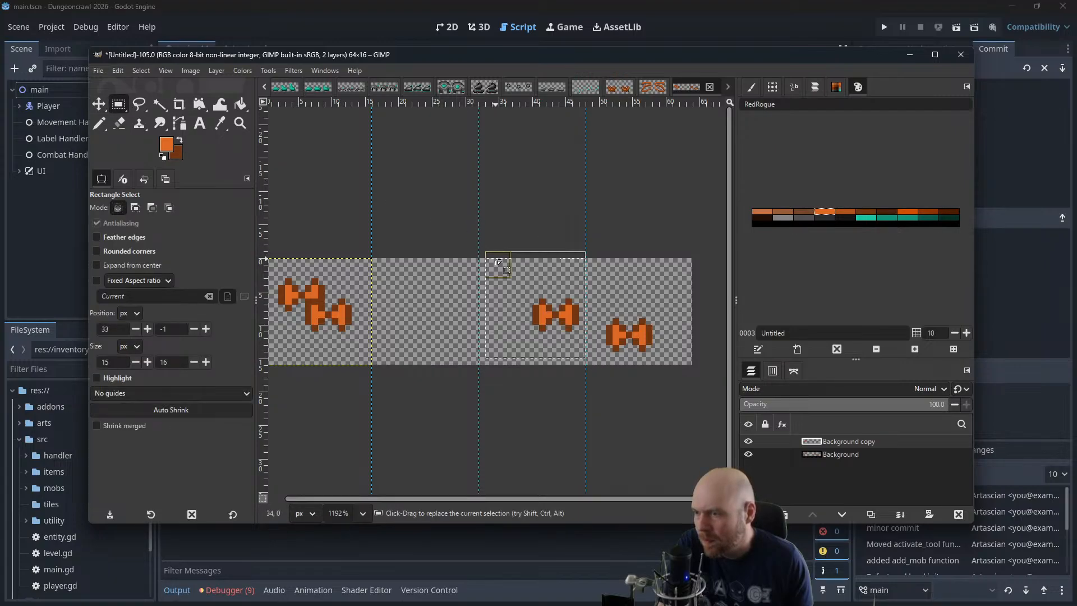
drag(499, 262, 497, 260)
drag(574, 346, 573, 353)
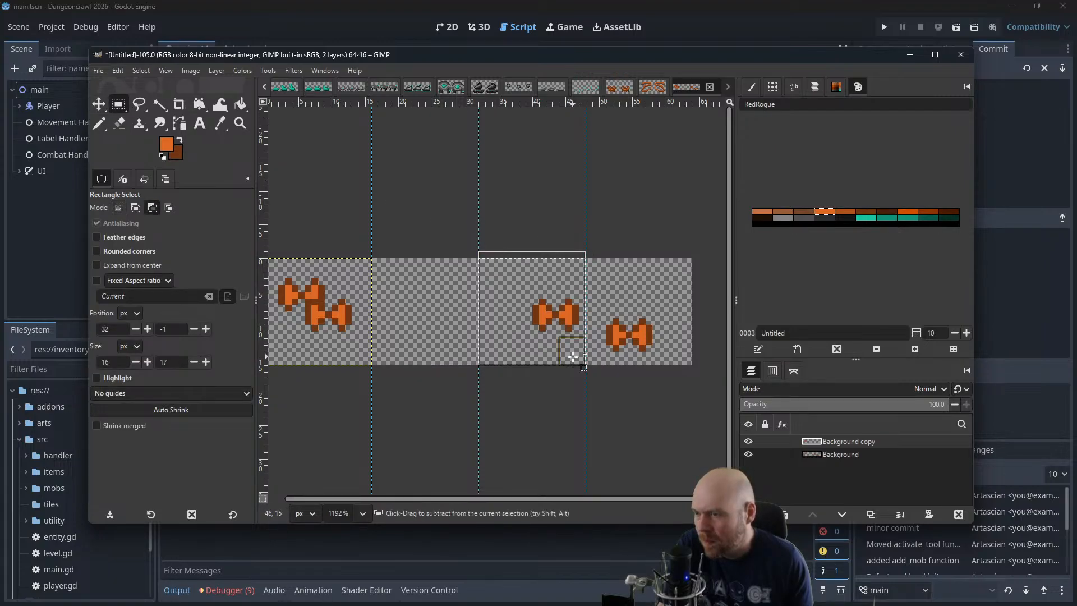
key(ctrl+x)
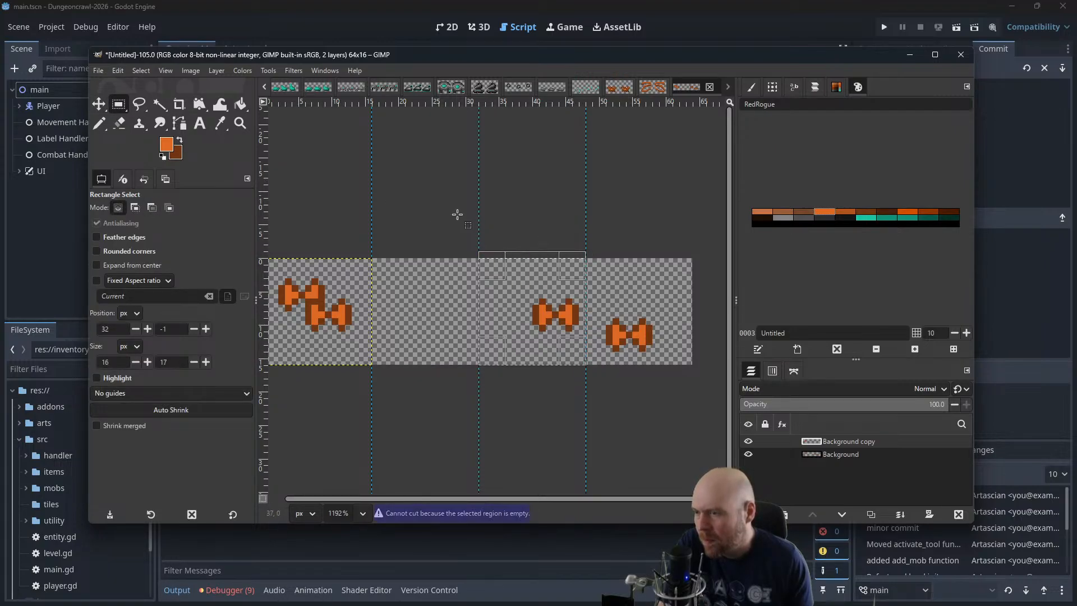
click(850, 455)
key(ctrl+x)
key(ctrl+v)
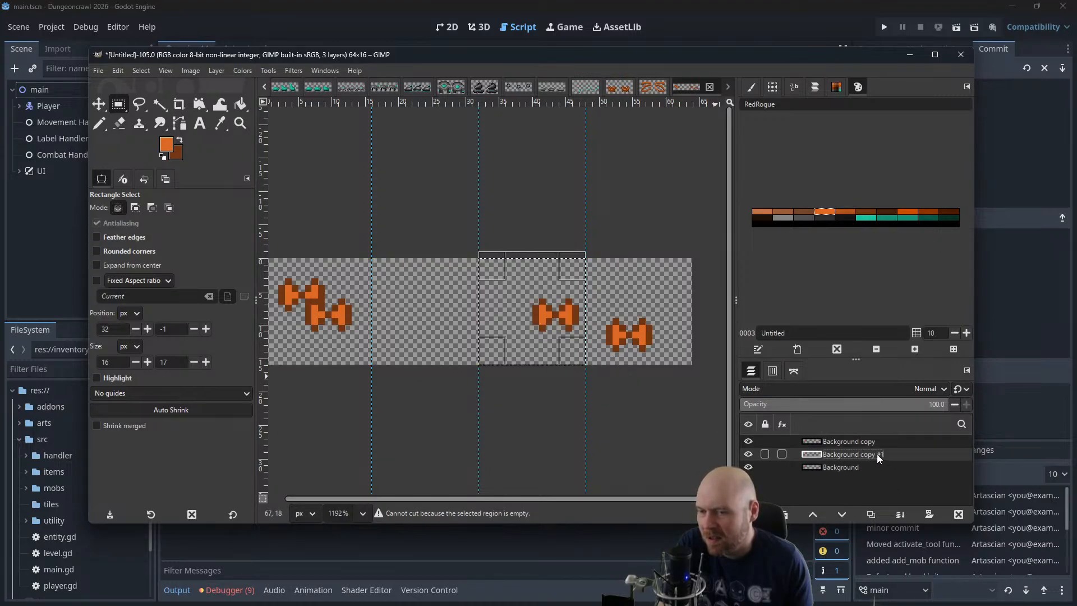
Raise the layer pasted from the third frame to the top of the stack and move it into the first frame
drag(877, 453, 878, 441)
key(m)
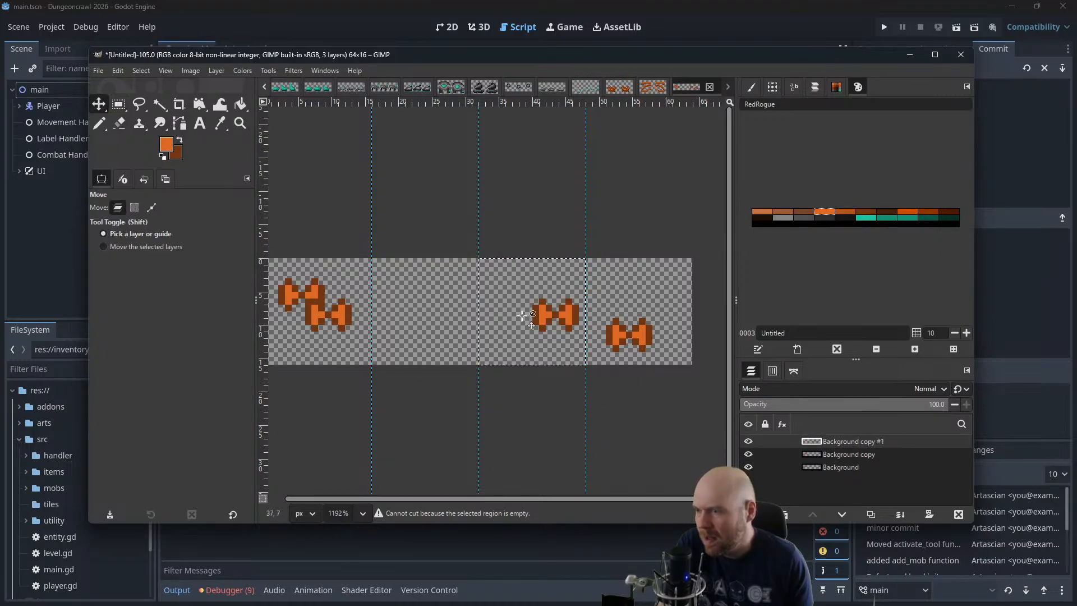
drag(523, 315, 333, 321)
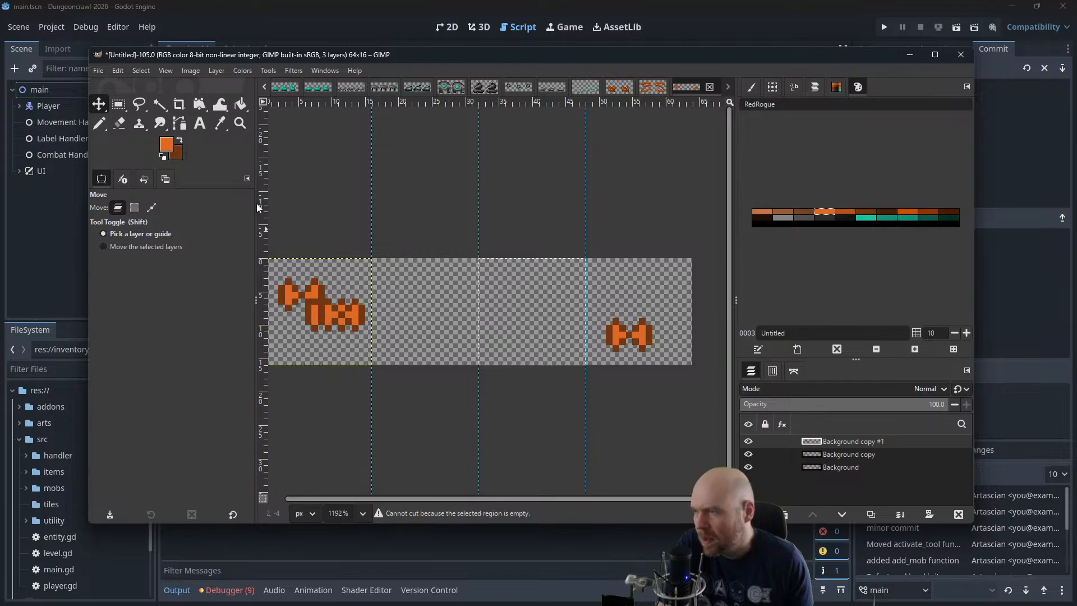
Cut the fourth frame's sprite from the Background layer and move it into the first frame as a separate pasted layer
mouse_move(119, 106)
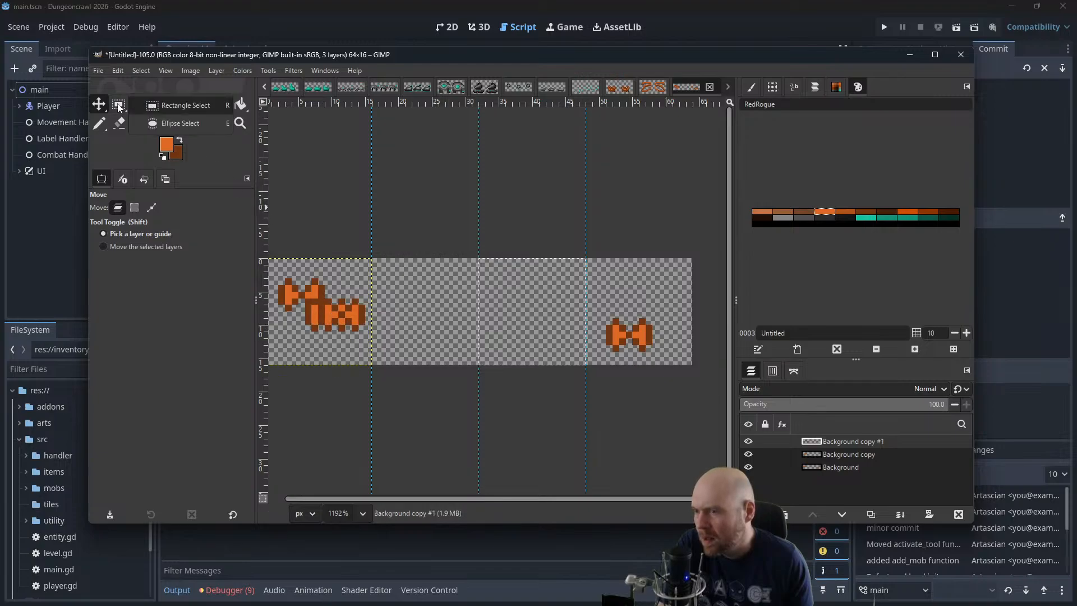
click(850, 466)
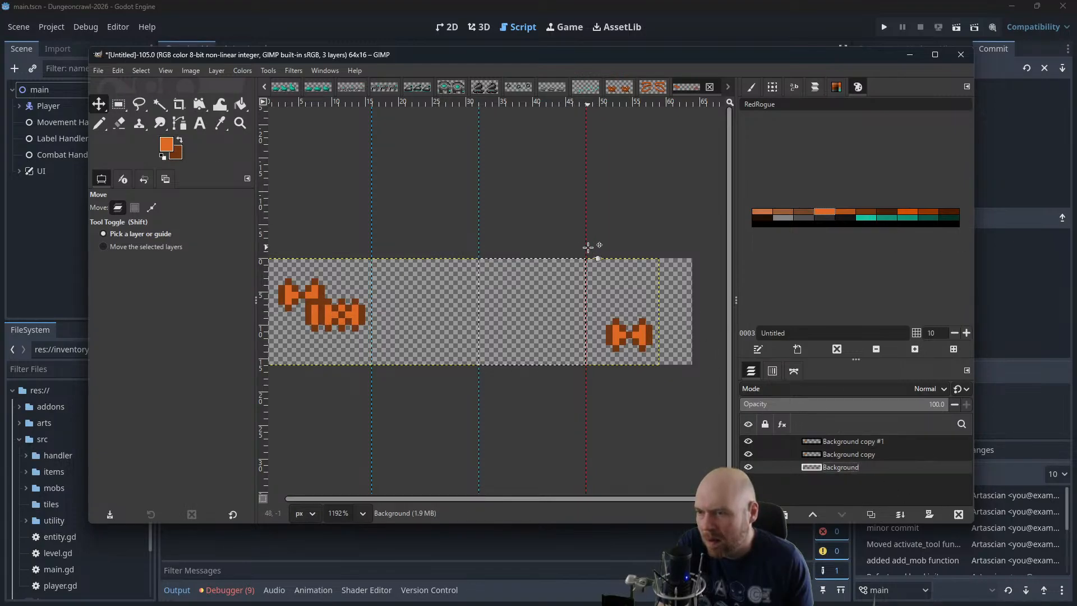
drag(587, 251, 602, 264)
key(ctrl+z)
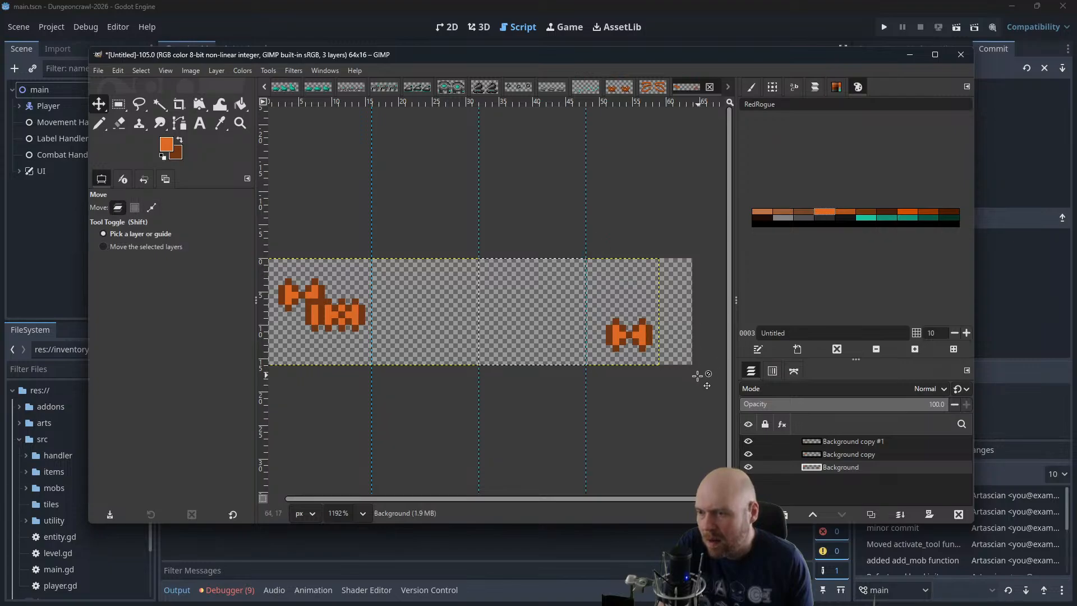
key(r)
drag(696, 252, 592, 385)
key(ctrl+x)
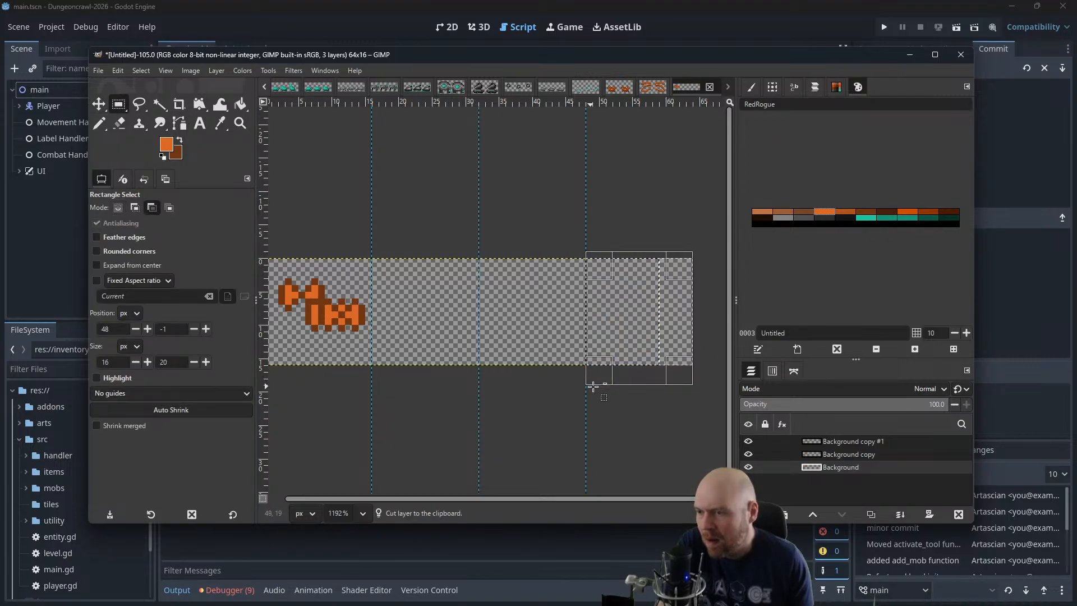
key(ctrl+v)
key(m)
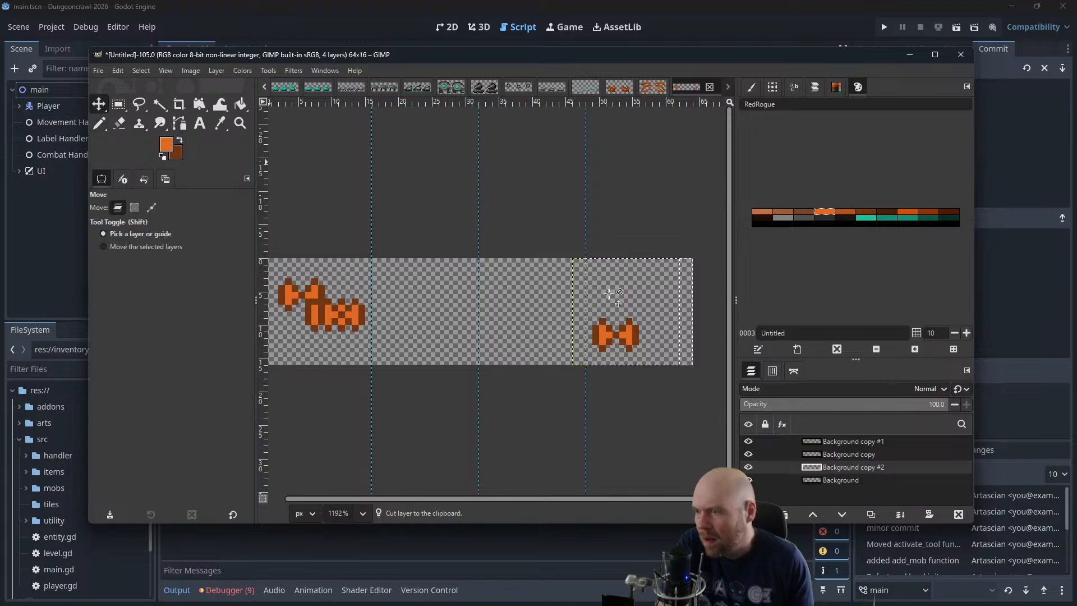
drag(623, 333, 314, 333)
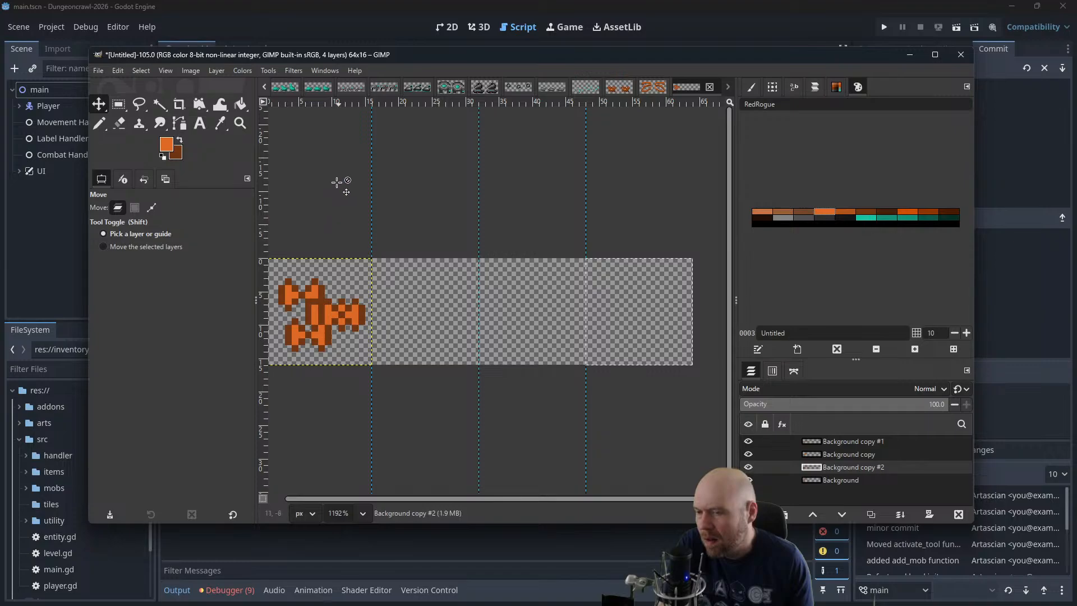
Preview the four sprite layers as an animation at 400% zoom, then close the playback
click(292, 72)
mouse_move(313, 323)
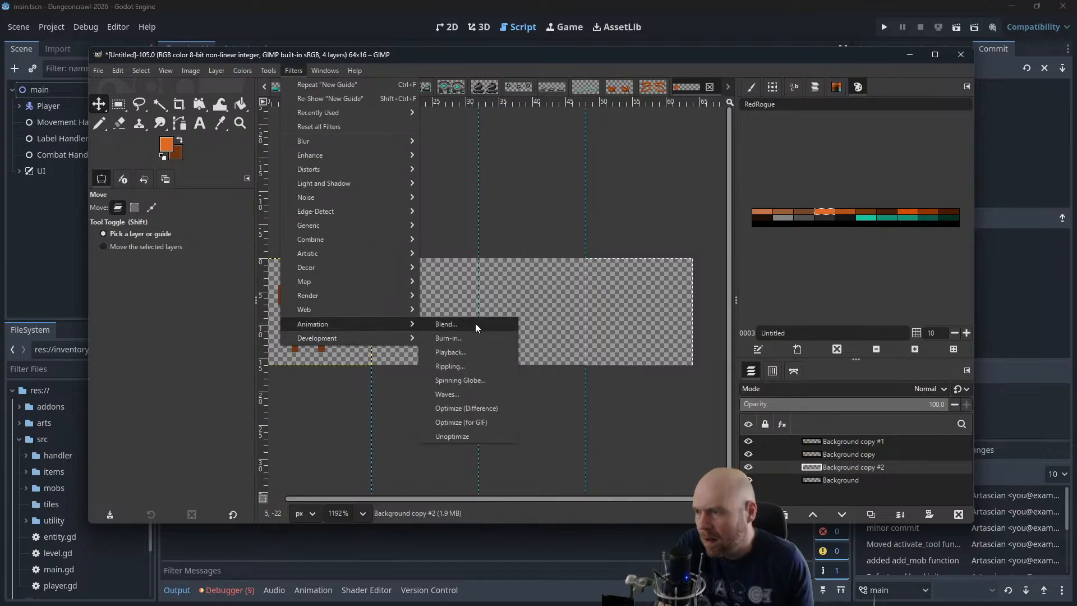
click(451, 351)
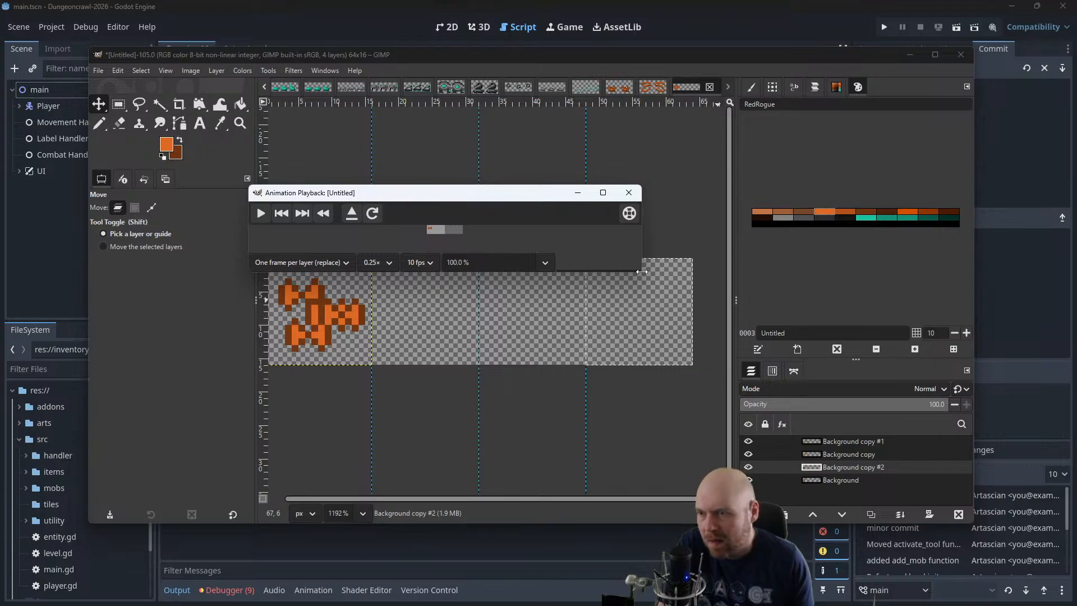
drag(642, 271, 737, 271)
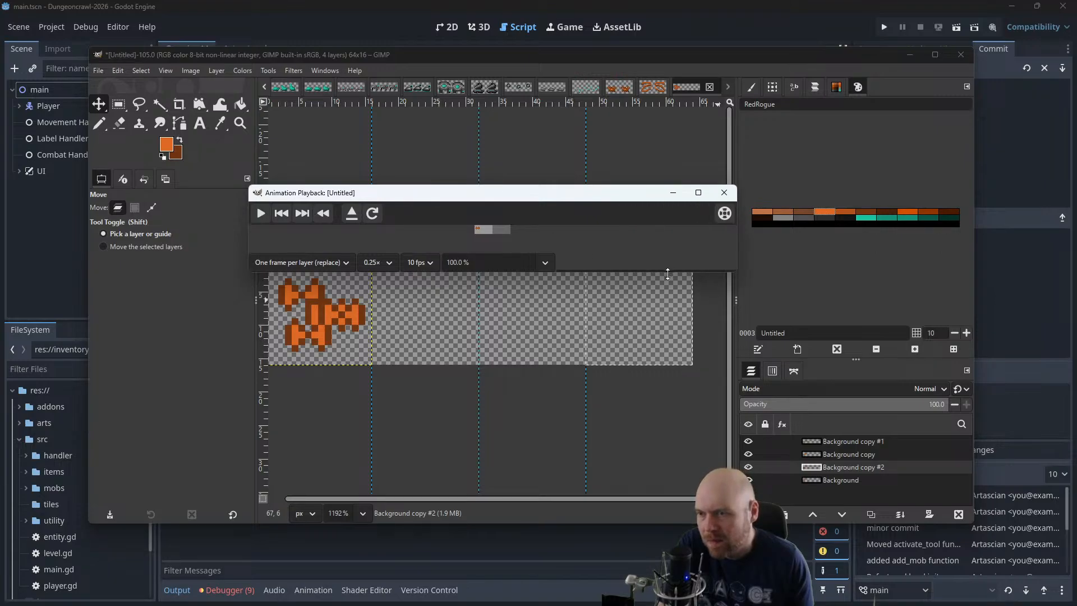
drag(670, 270, 455, 418)
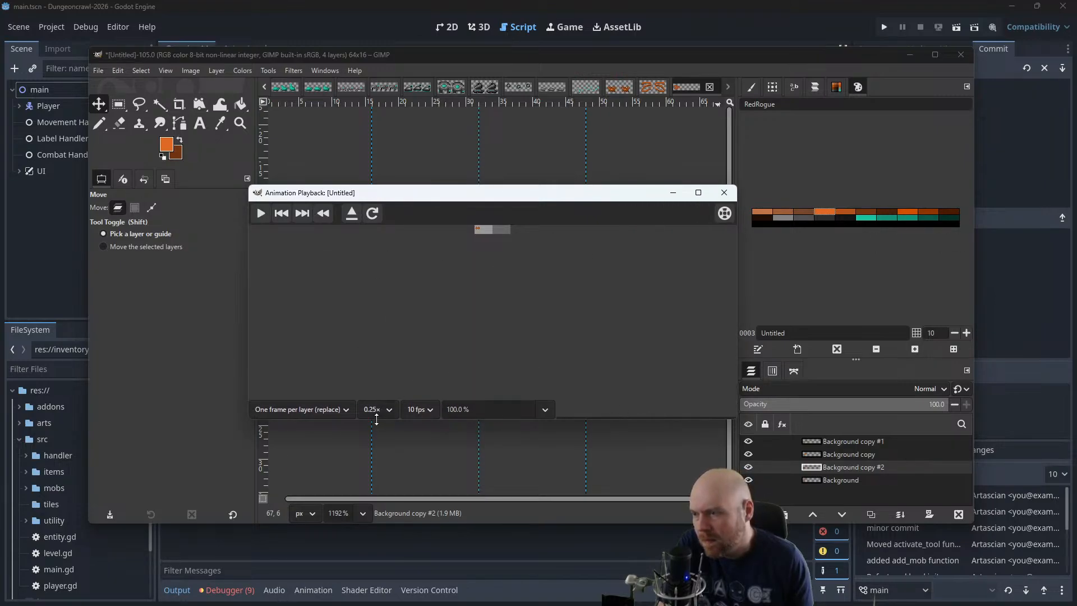
text(400)
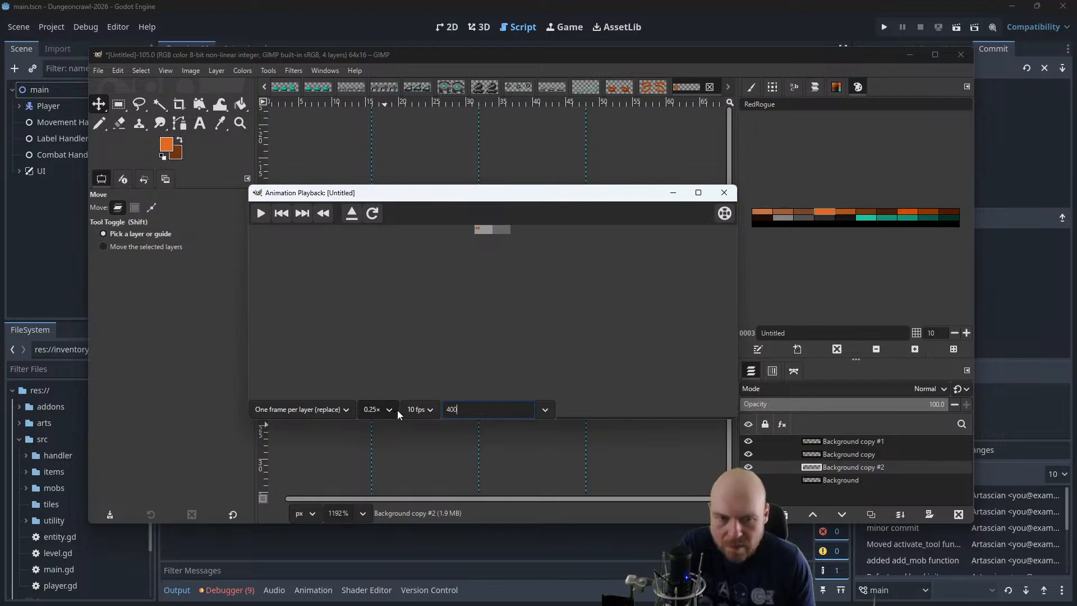
key(Return)
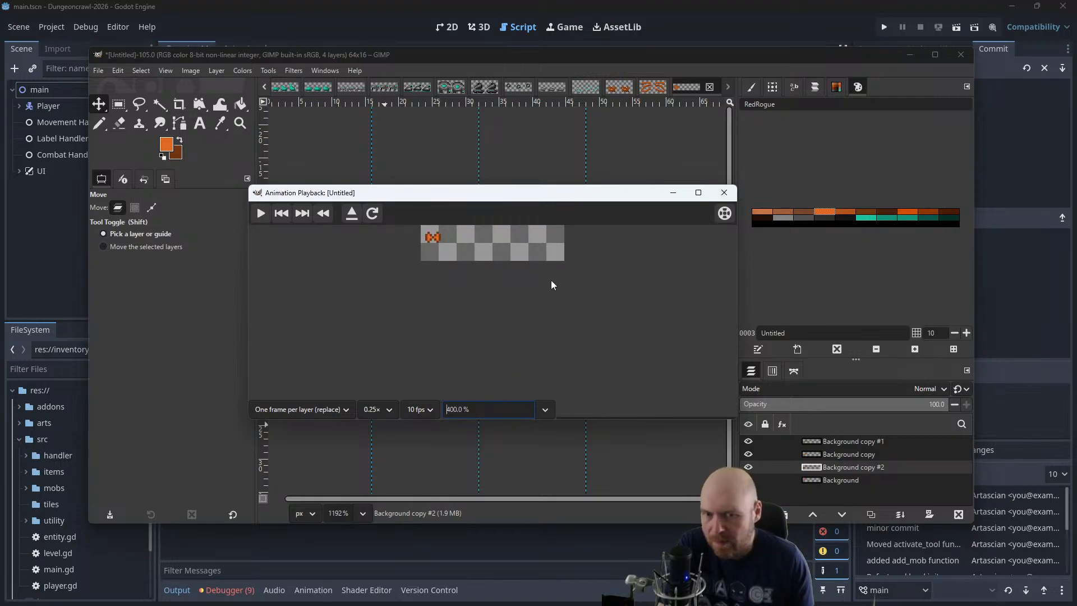
click(262, 213)
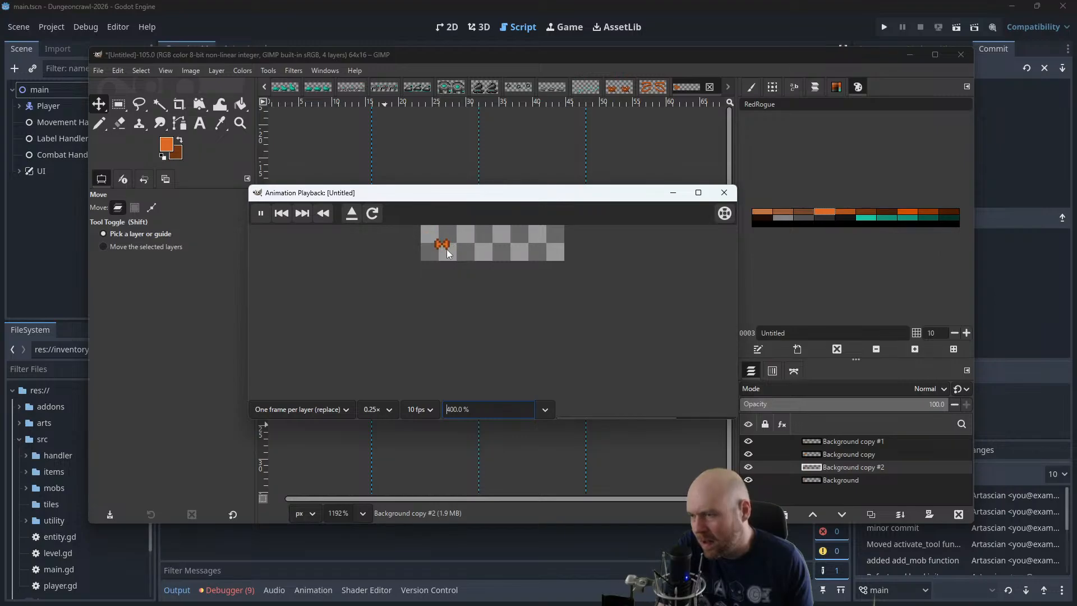
click(723, 193)
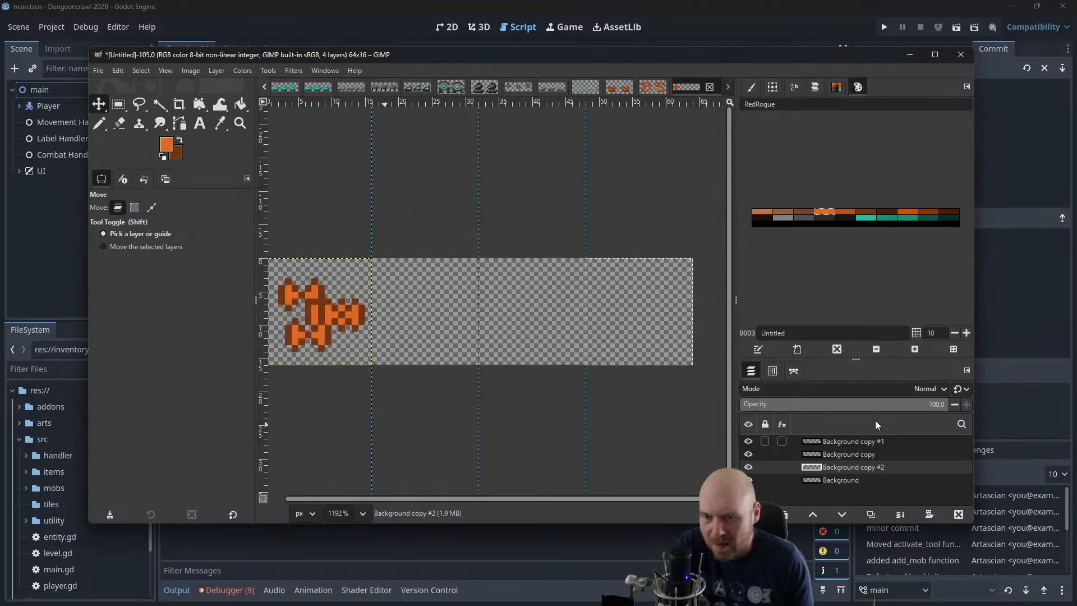
Raise the Background copy #2 layer to the top of the layer stack
drag(845, 473, 844, 437)
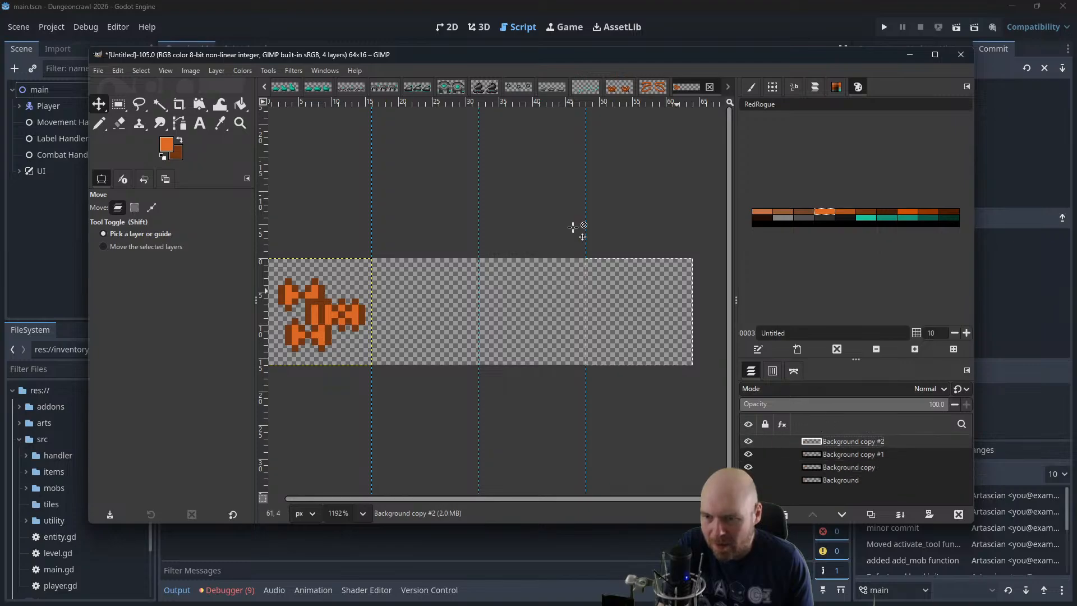
click(293, 71)
mouse_move(343, 319)
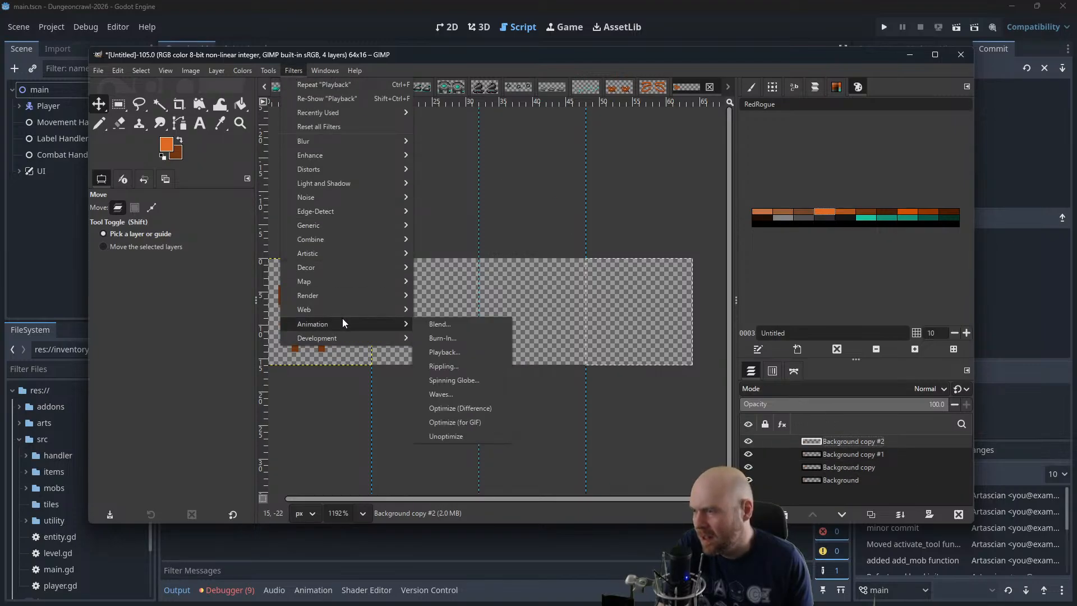
click(308, 86)
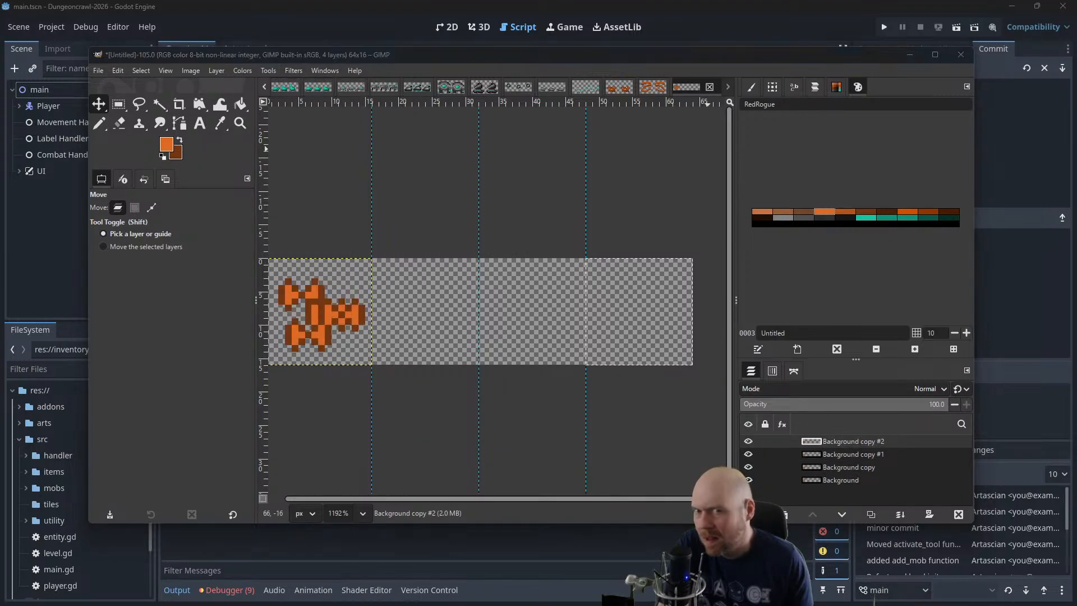
Play back the reordered layers as an animation at 200% zoom, then close the playback
click(292, 72)
mouse_move(357, 323)
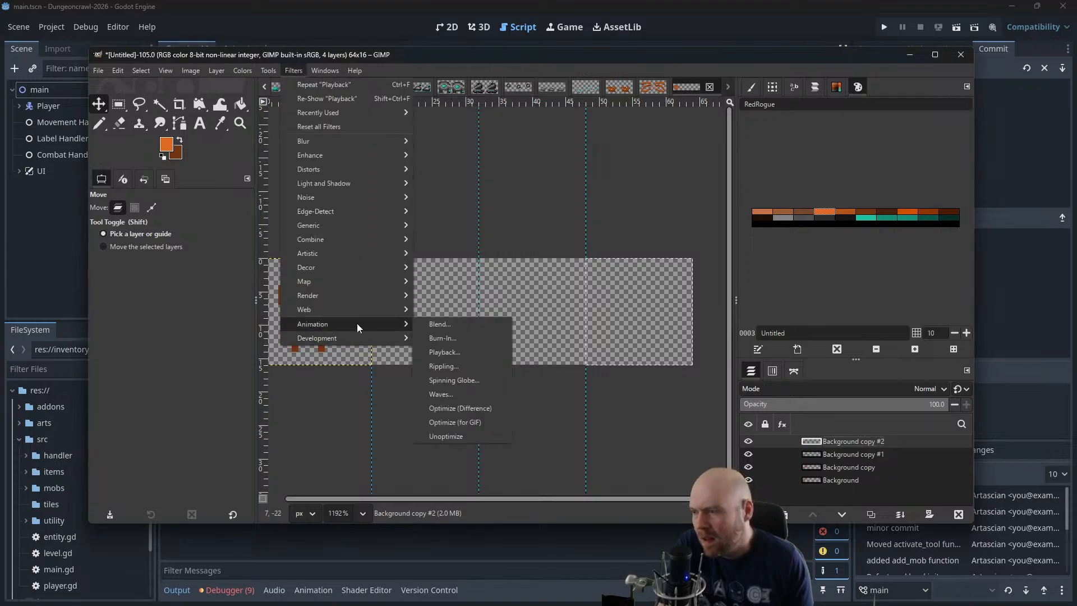
click(468, 352)
drag(1075, 241, 419, 172)
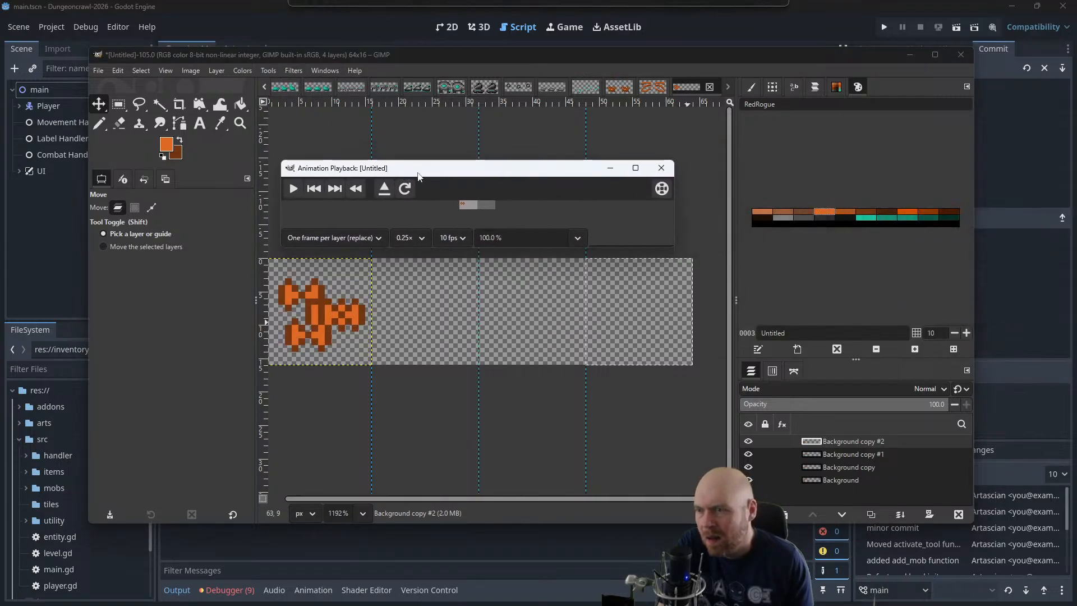
drag(673, 248, 778, 363)
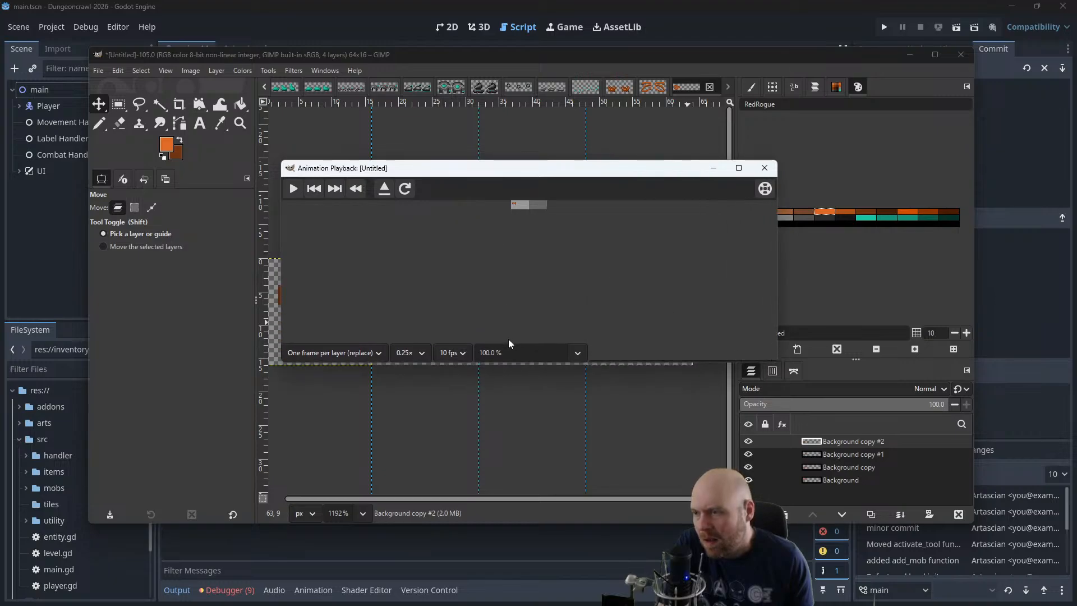
click(578, 353)
click(506, 432)
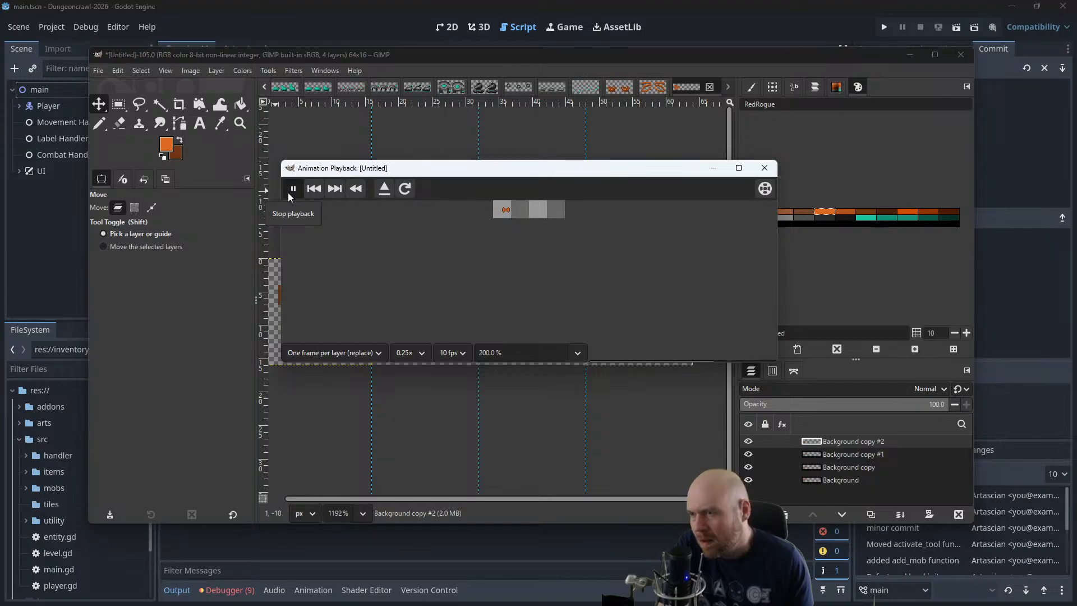
click(765, 168)
Move the Background copy sprite 4 px higher and into the second frame, and merge it down into the Background layer
click(848, 467)
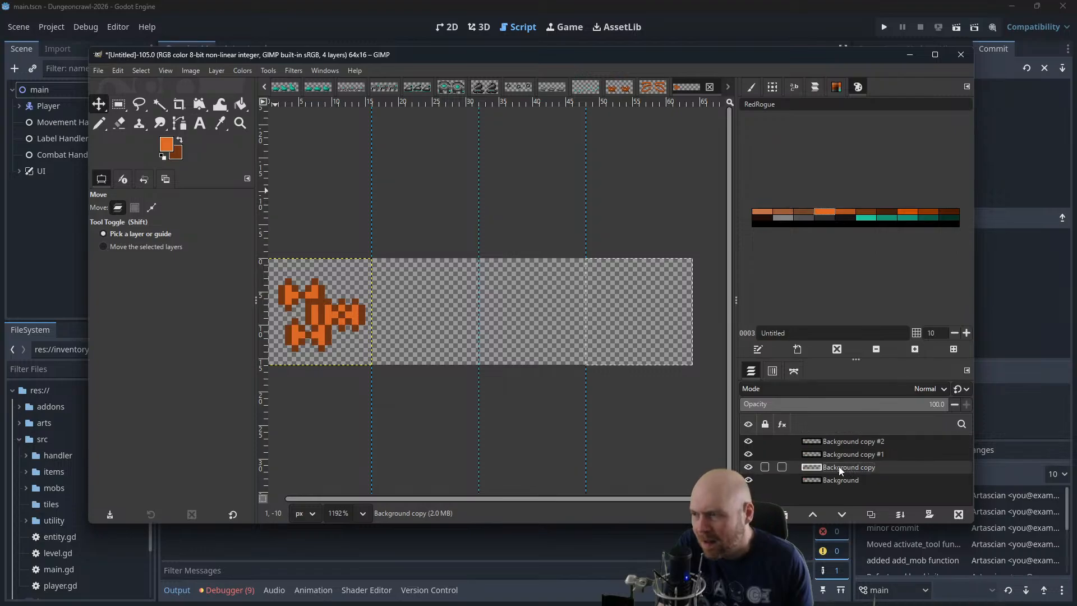
drag(316, 316, 329, 291)
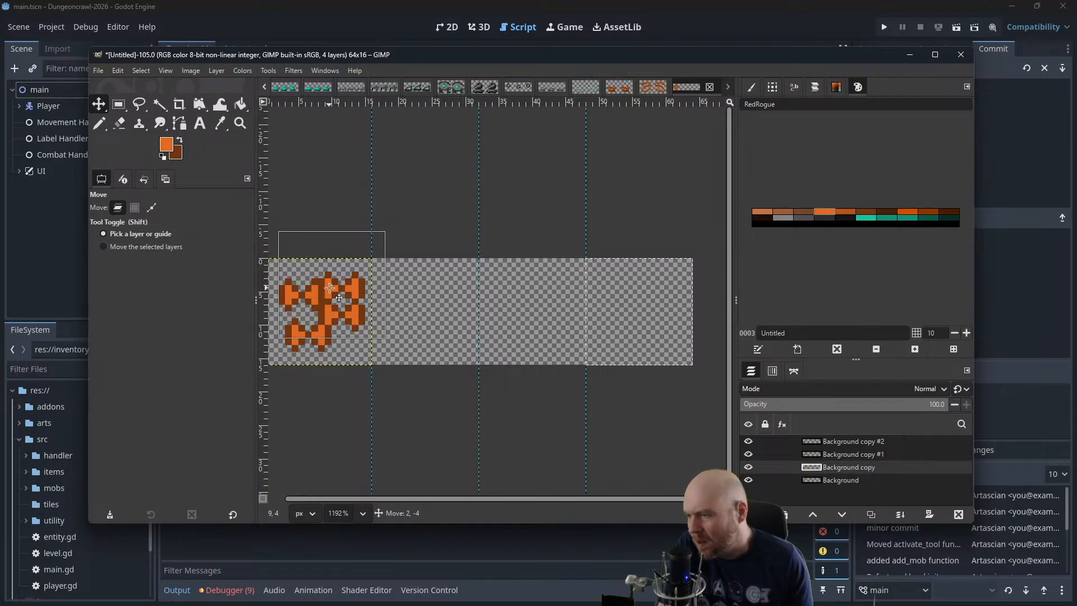
drag(329, 288, 445, 288)
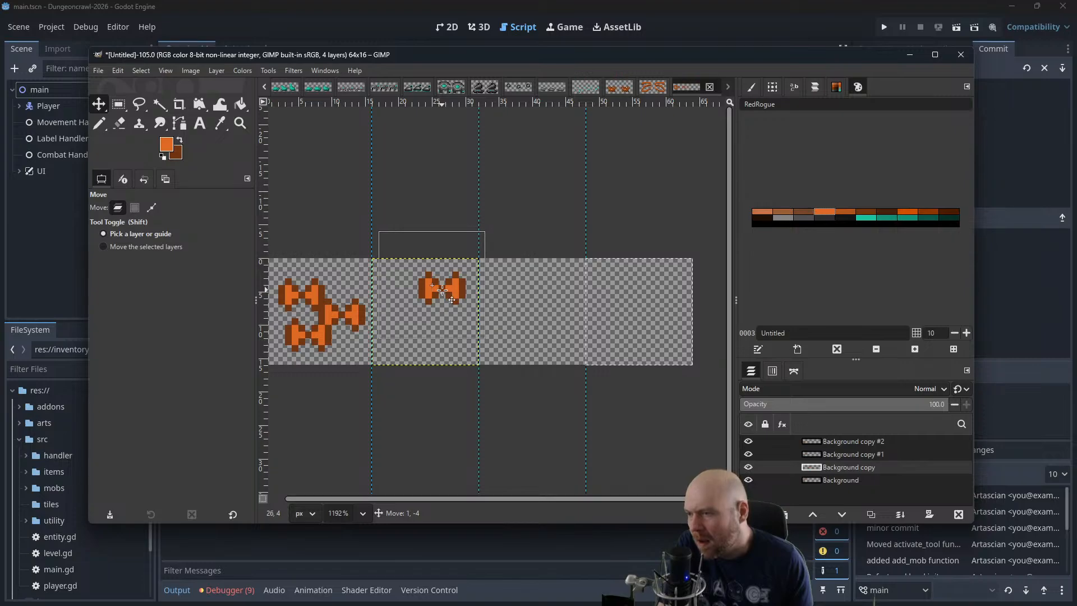
drag(451, 300, 440, 300)
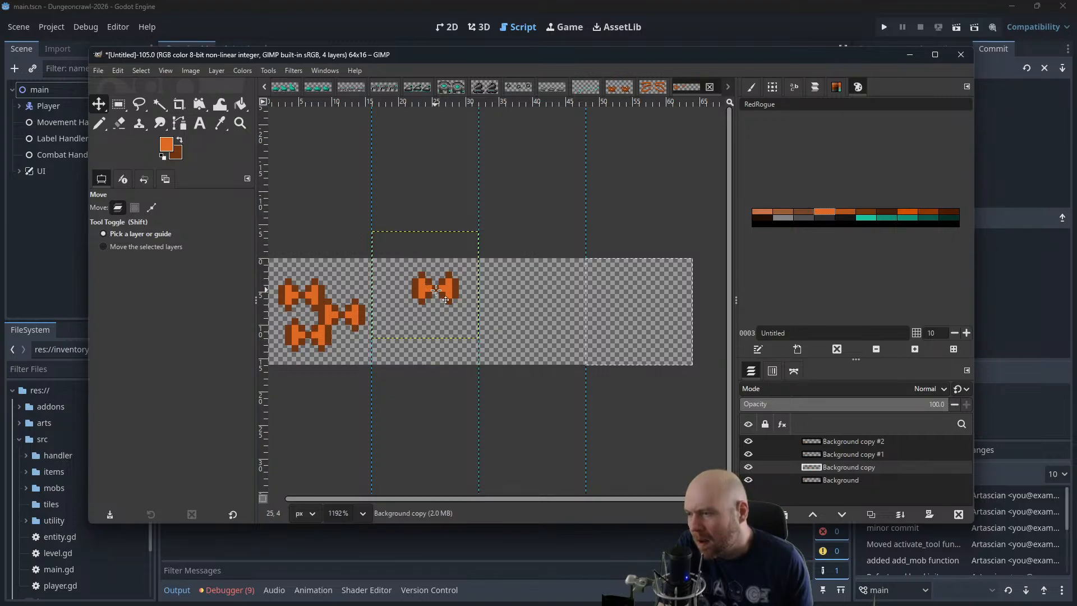
right_click(846, 473)
click(887, 302)
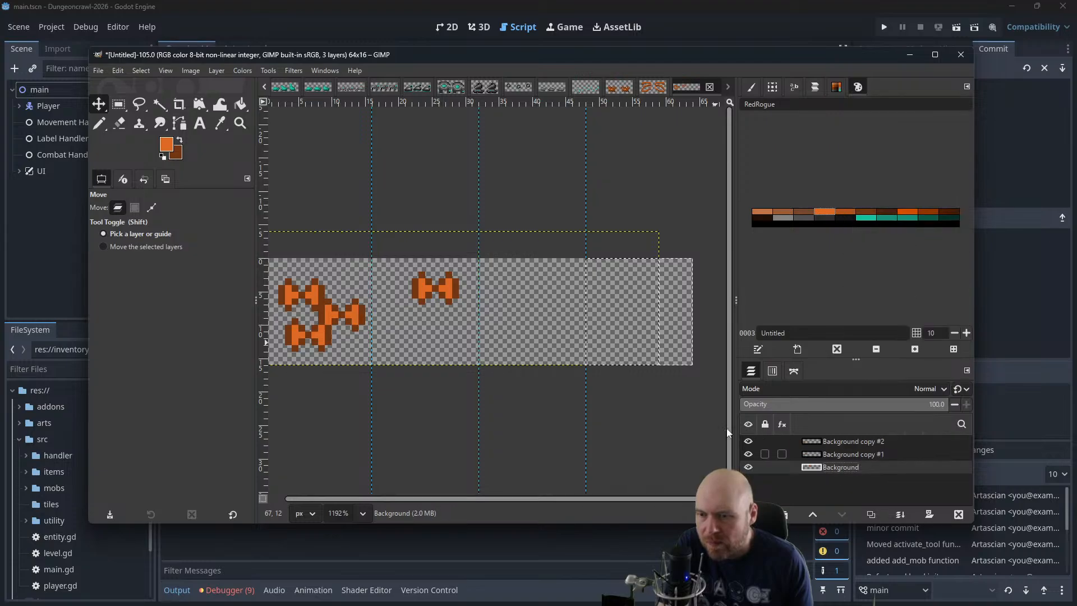
Cut the second frame's sprite from the Background layer and paste it as a separate layer aligned over the first frame
click(119, 105)
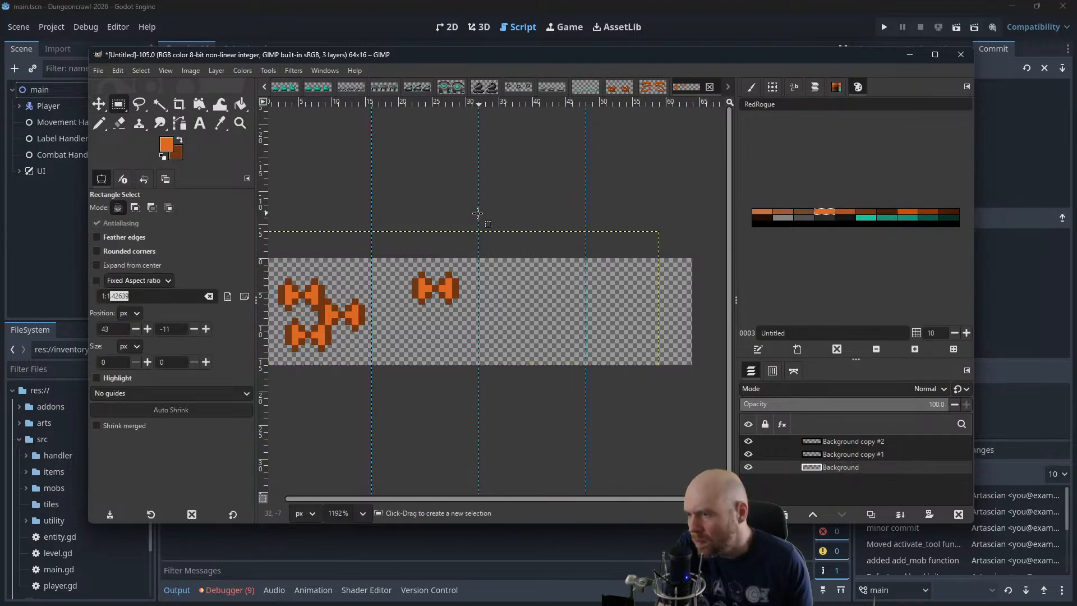
drag(478, 211, 372, 377)
key(ctrl+x)
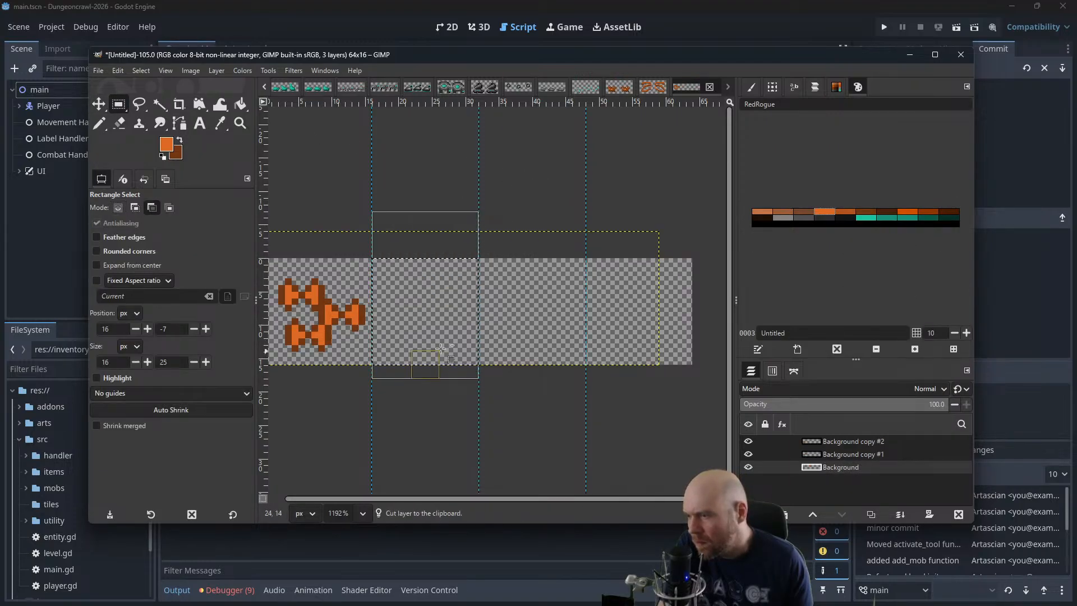
key(ctrl+v)
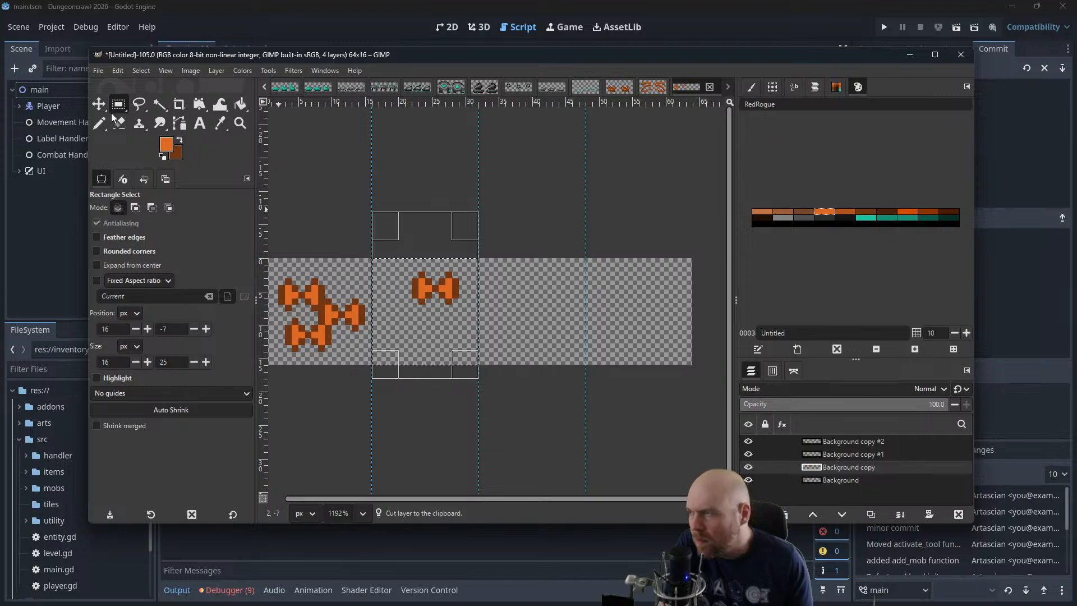
key(m)
drag(428, 293, 321, 292)
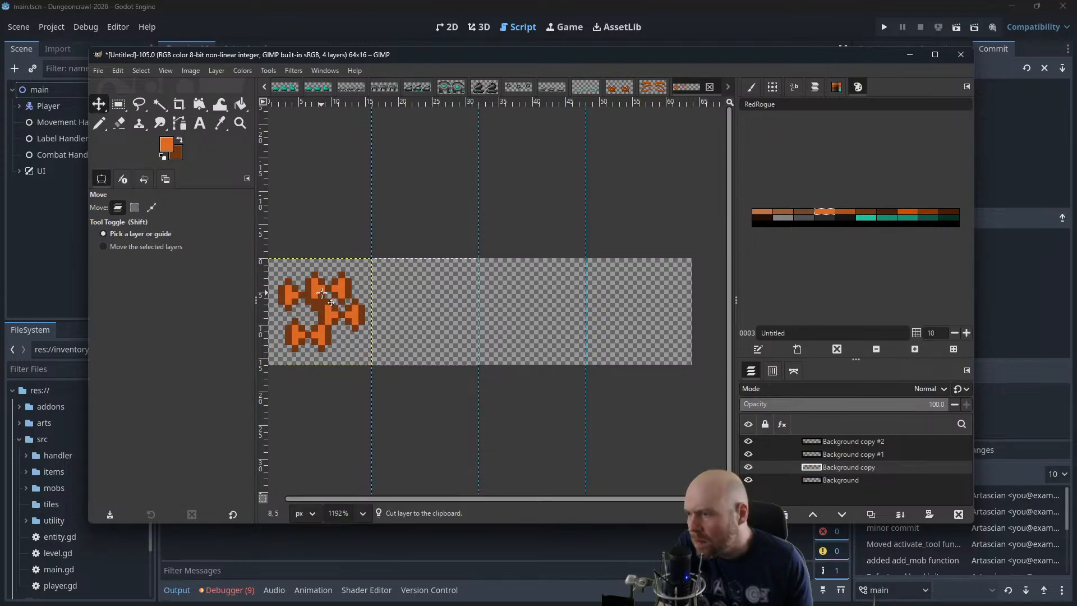
Play the four sprite layers as an animation at 400% zoom to check the raised second frame, and close the playback
click(291, 70)
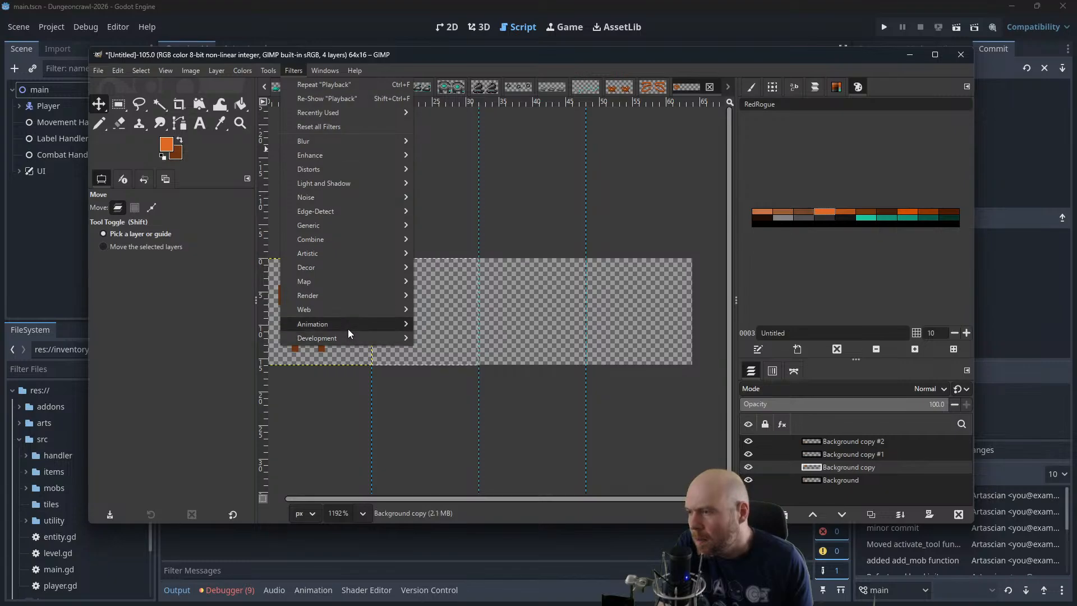
mouse_move(347, 328)
click(456, 348)
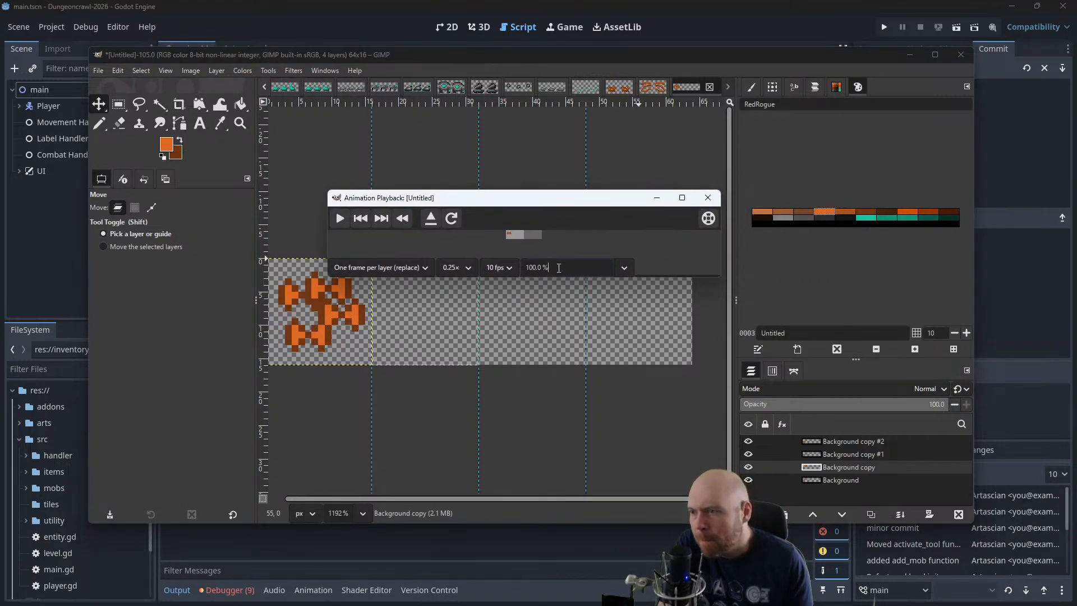
triple_click(559, 267)
text(400)
key(Return)
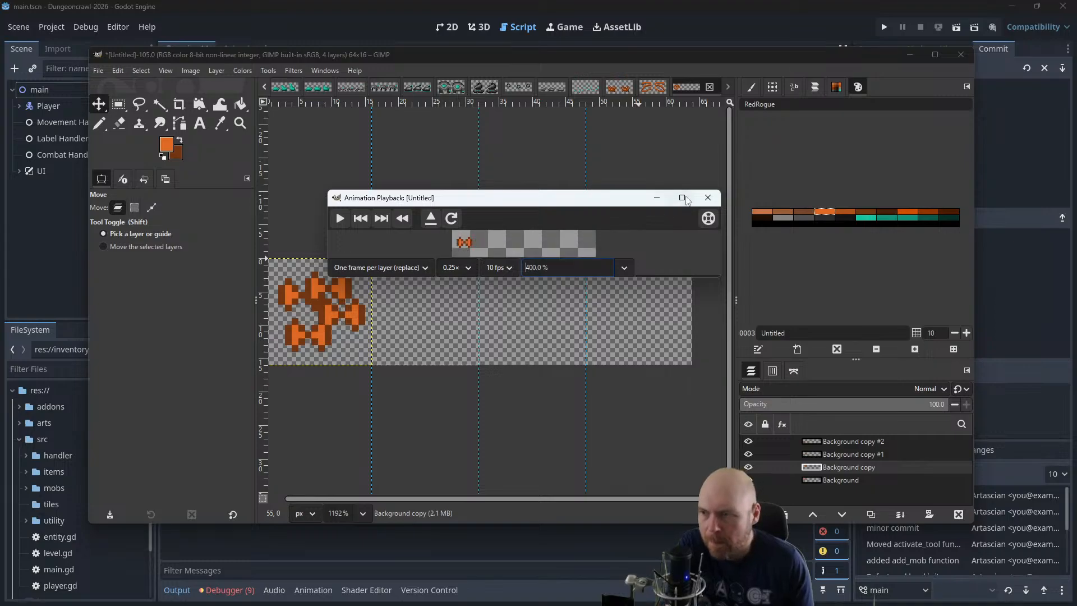
click(340, 219)
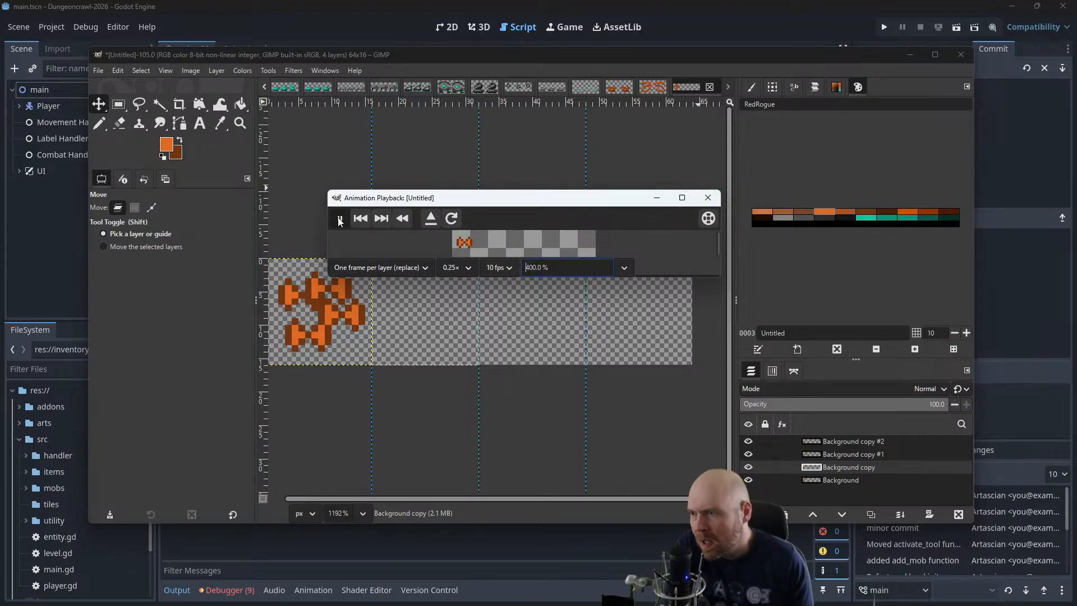
click(708, 199)
Place the Background copy #2 sprite about 3 px higher in the fourth frame and merge it directly into the Background layer
click(859, 441)
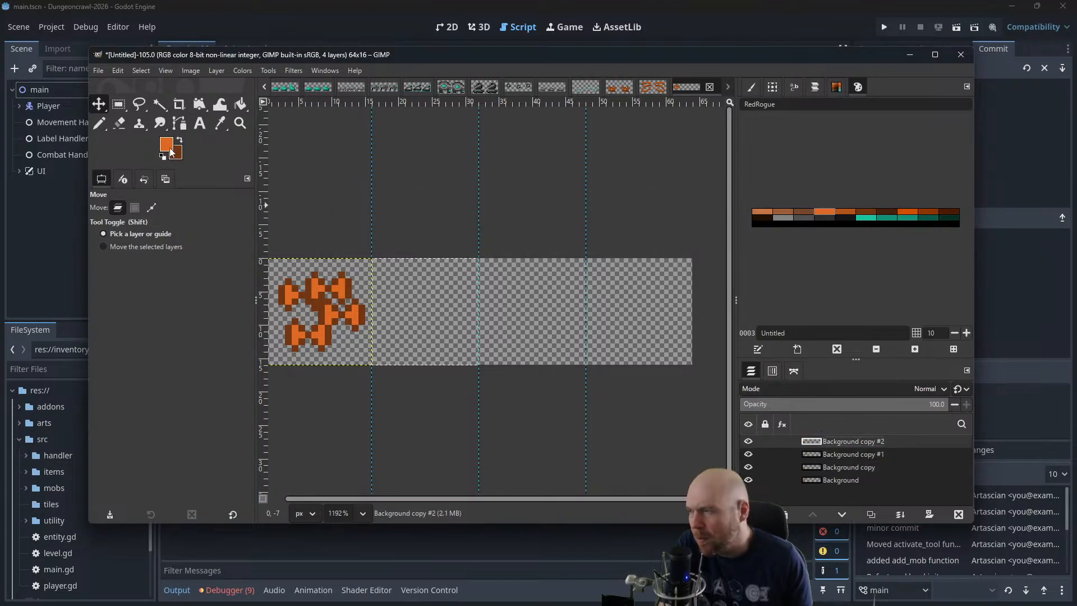
drag(319, 348, 637, 330)
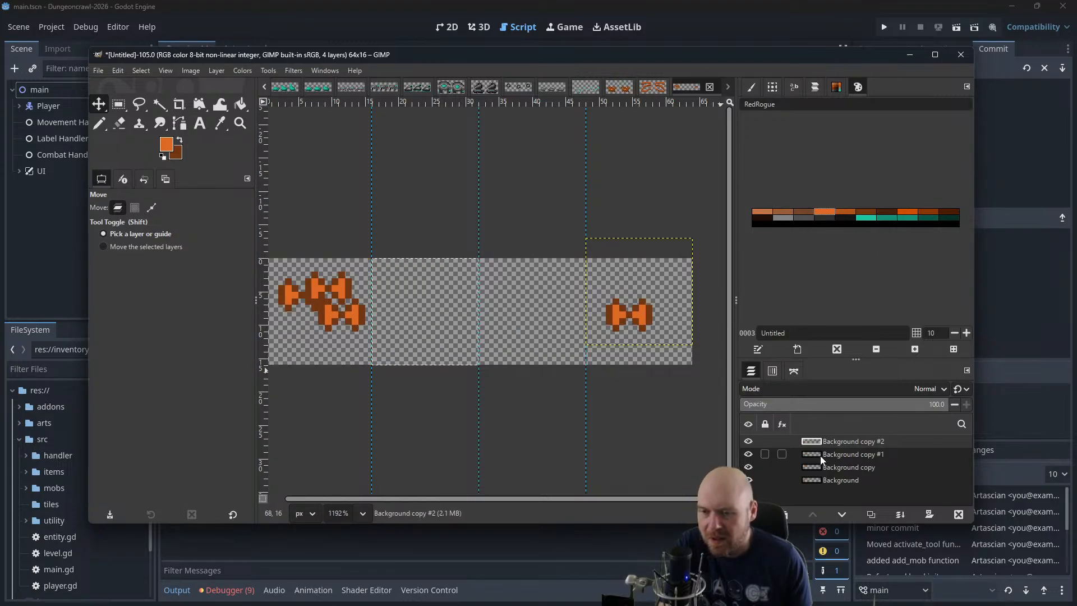
right_click(860, 441)
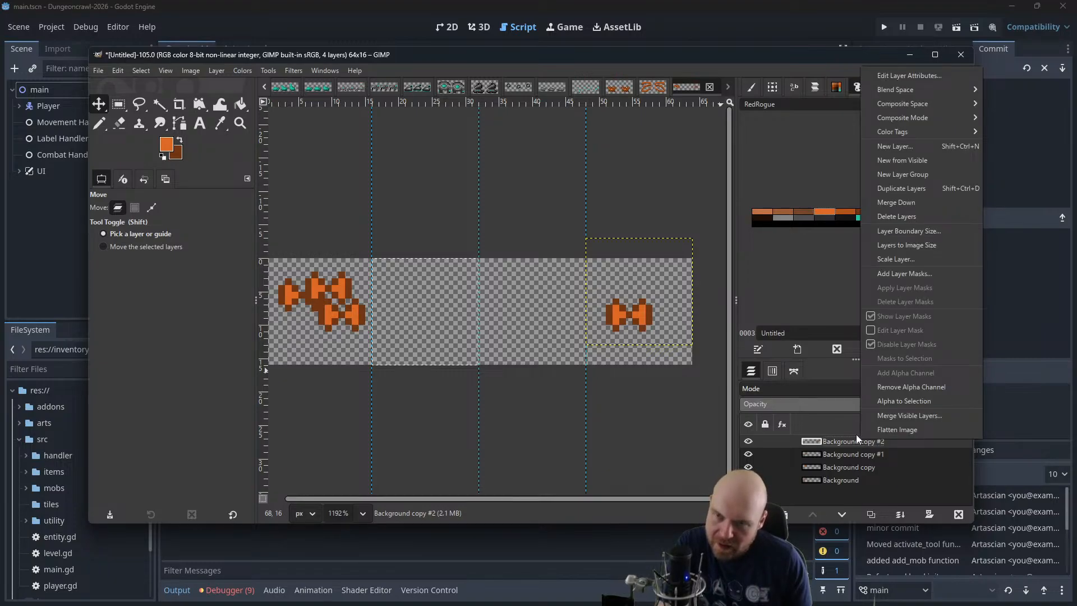
click(835, 441)
drag(836, 442, 839, 471)
right_click(843, 467)
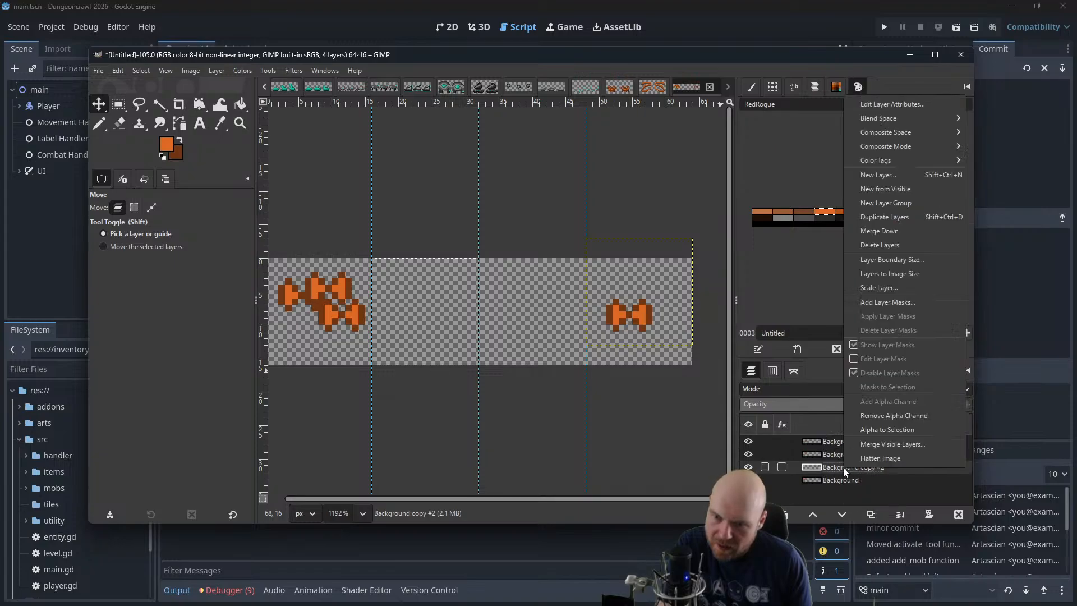
click(897, 231)
Cut the fourth frame's sprite from the Background layer into a pasted layer at the top of the stack, aligned over the first frame
key(r)
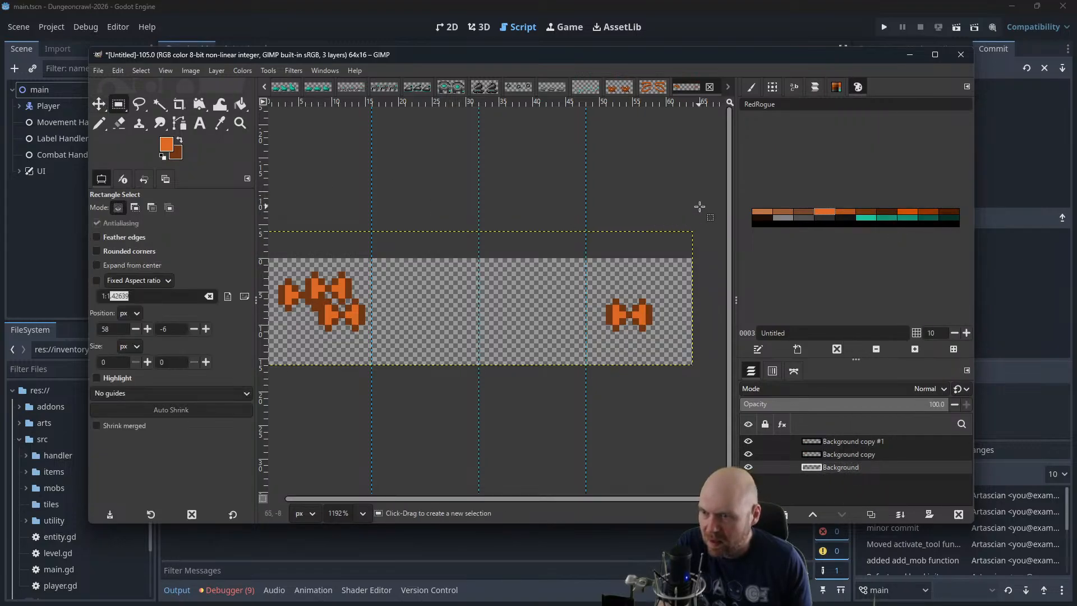
drag(700, 206, 586, 451)
key(ctrl+x)
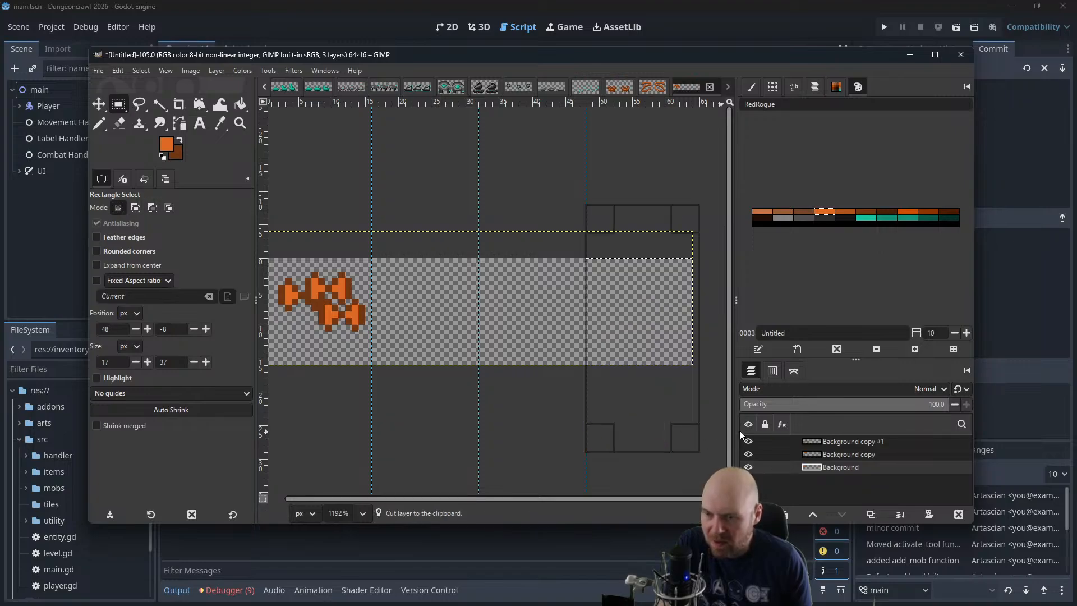
key(ctrl+v)
drag(842, 467, 875, 442)
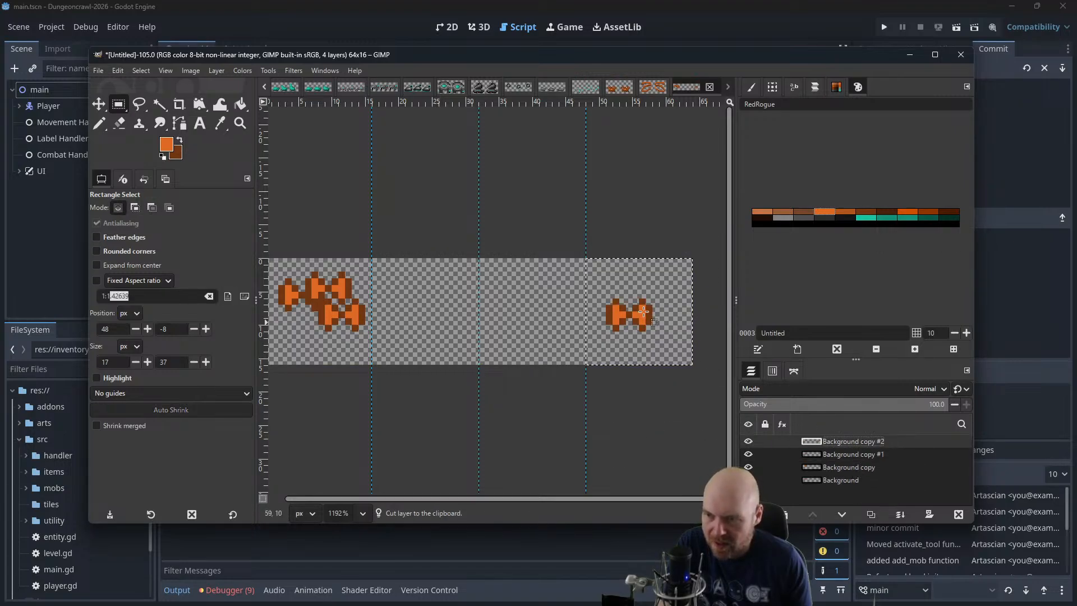
key(m)
drag(611, 313, 307, 307)
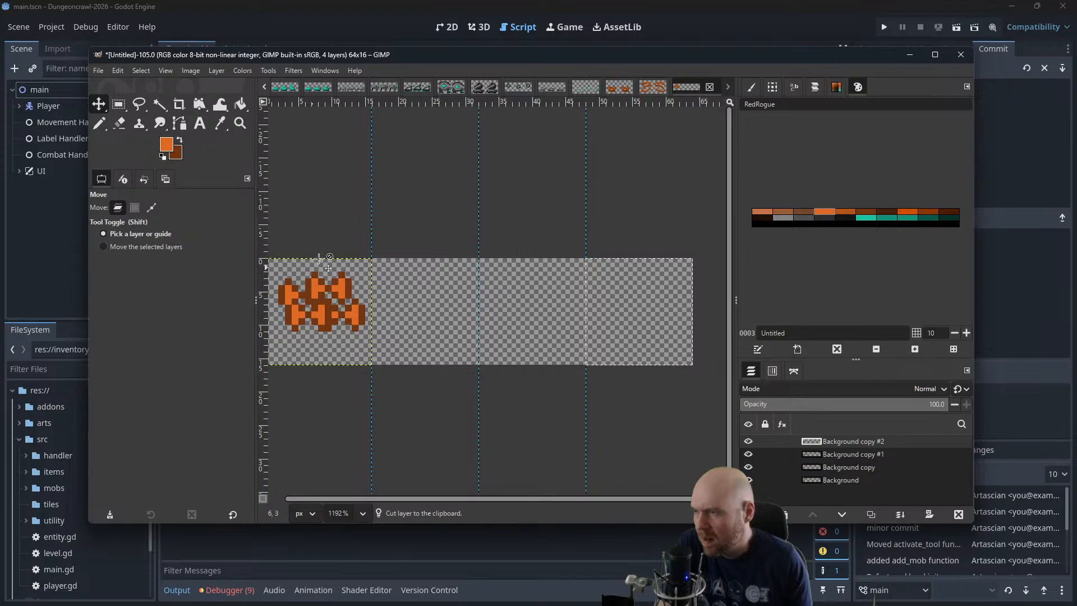
Preview the animation at 400% zoom with the raised fourth frame in an enlarged playback window, and close it
click(290, 71)
mouse_move(324, 324)
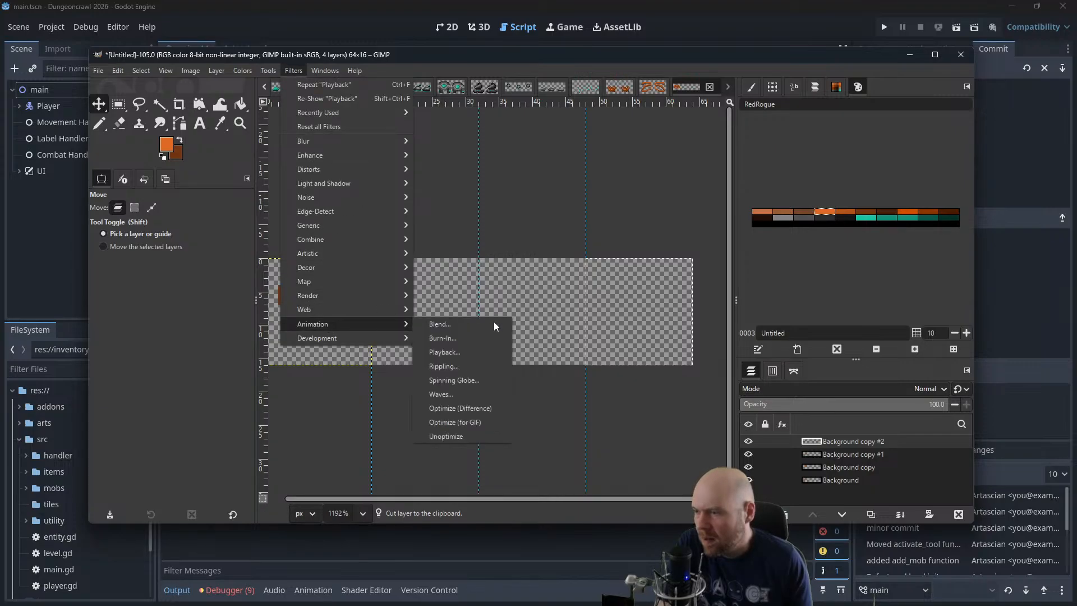
click(464, 355)
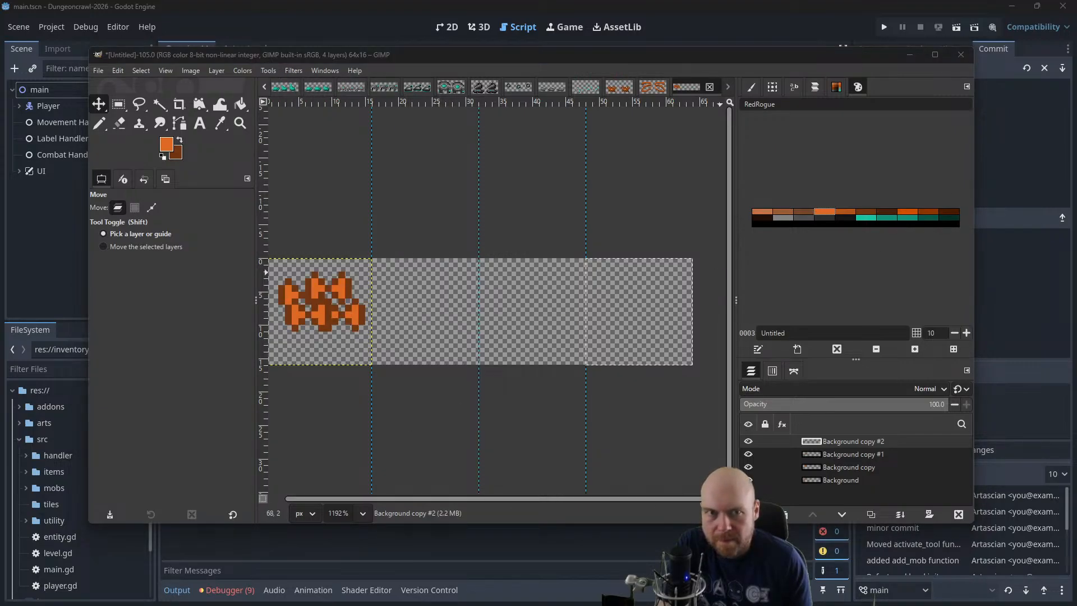
drag(1074, 188, 456, 181)
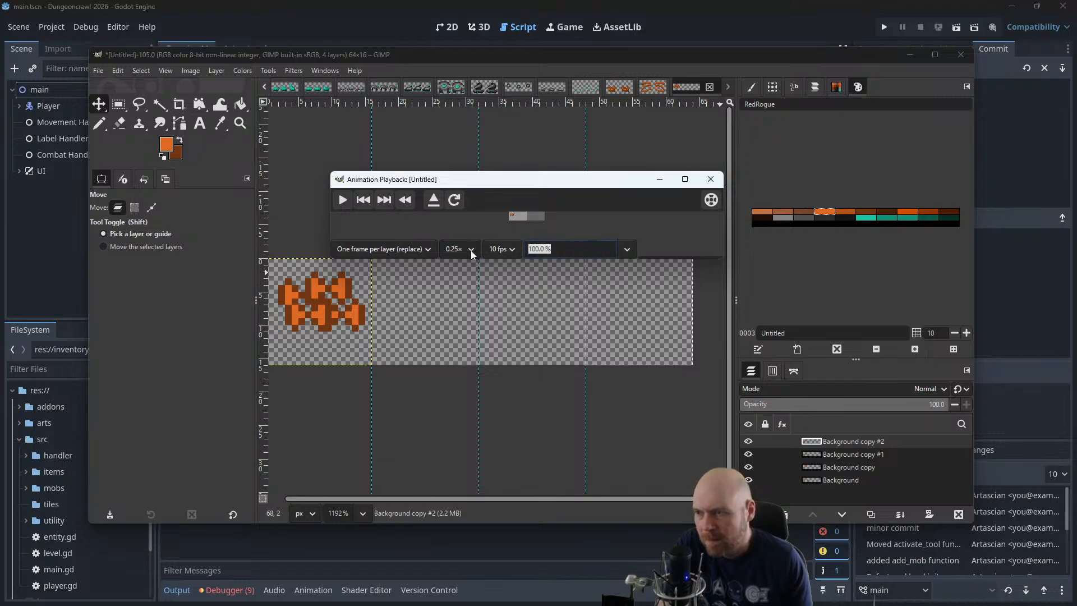
text(400)
key(Return)
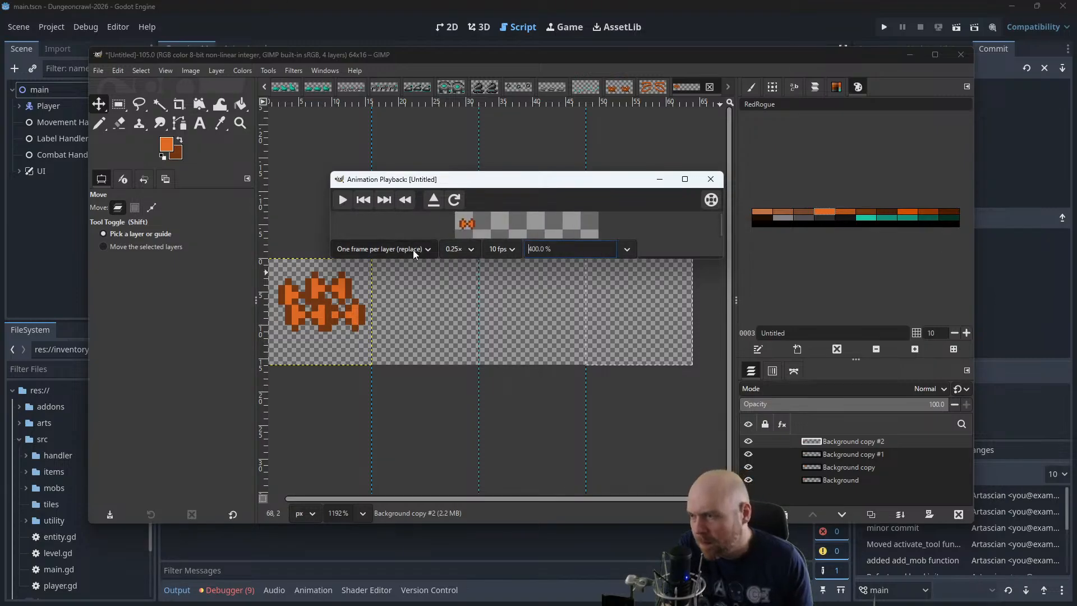
click(342, 199)
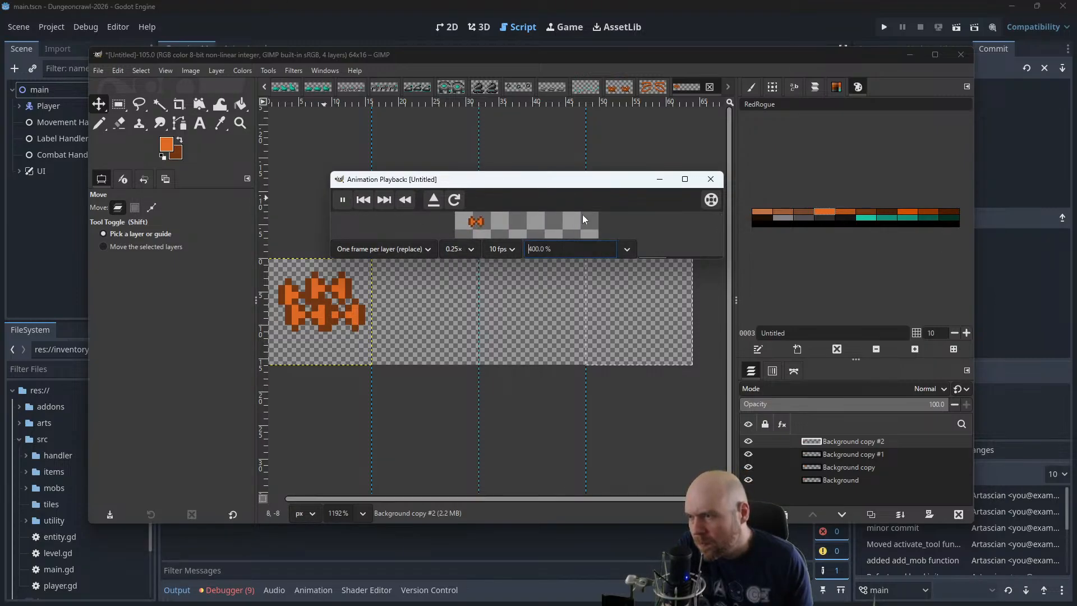
drag(667, 258, 667, 295)
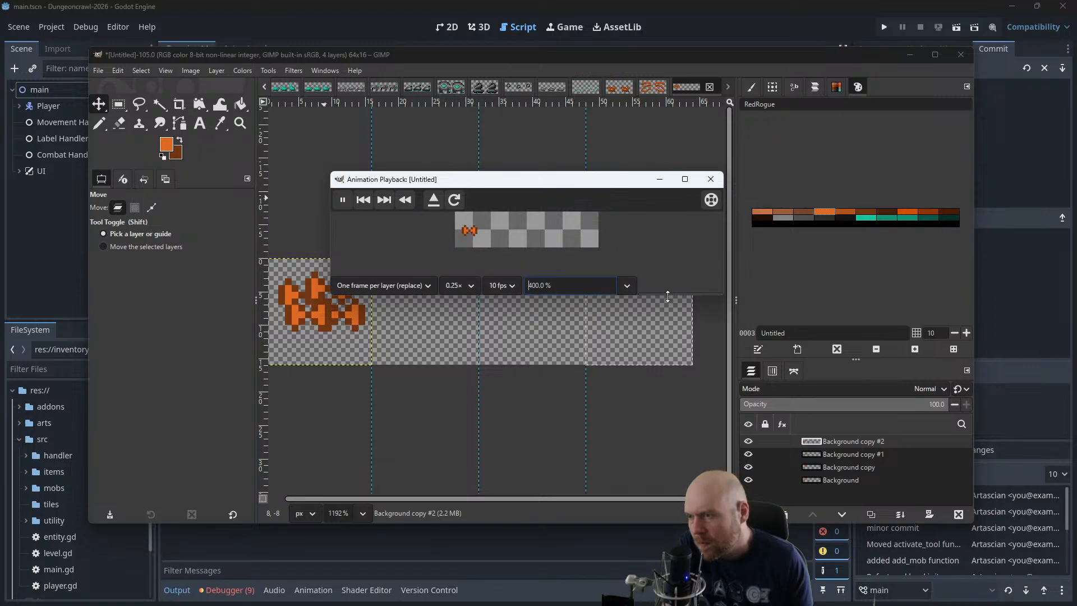
click(711, 179)
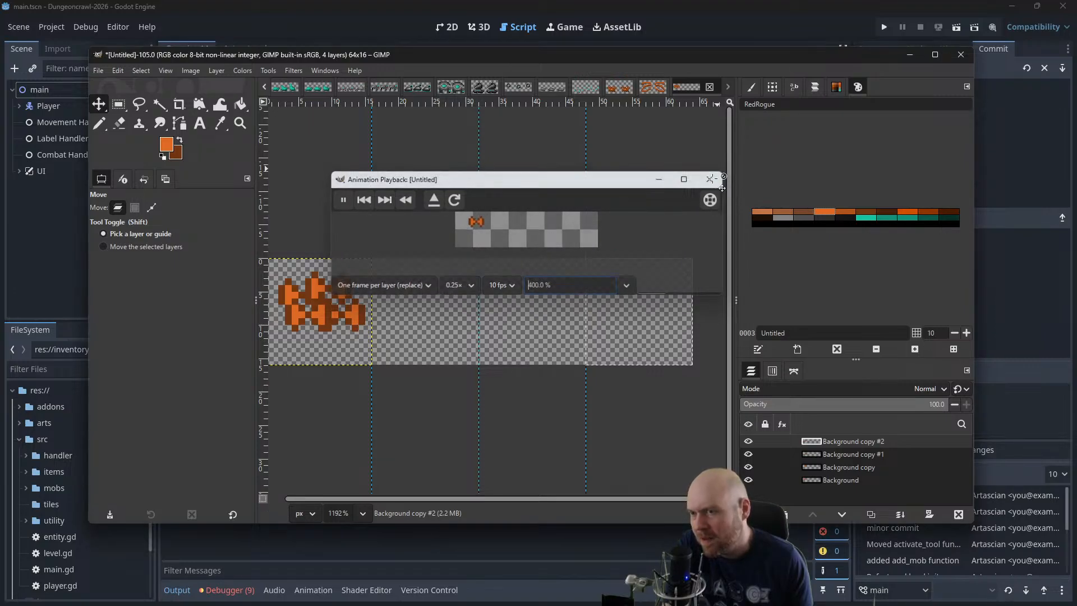
Spread the stacked sprite layers back out into the fourth, second and third frames, keeping their heights
click(794, 465)
drag(325, 301, 647, 301)
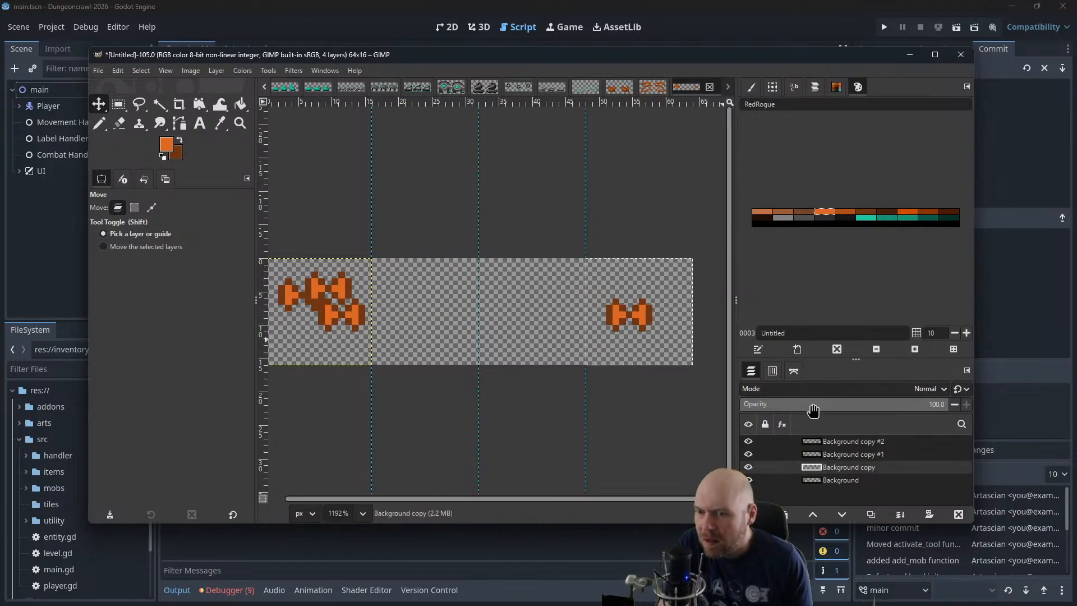
click(836, 454)
drag(343, 303, 444, 304)
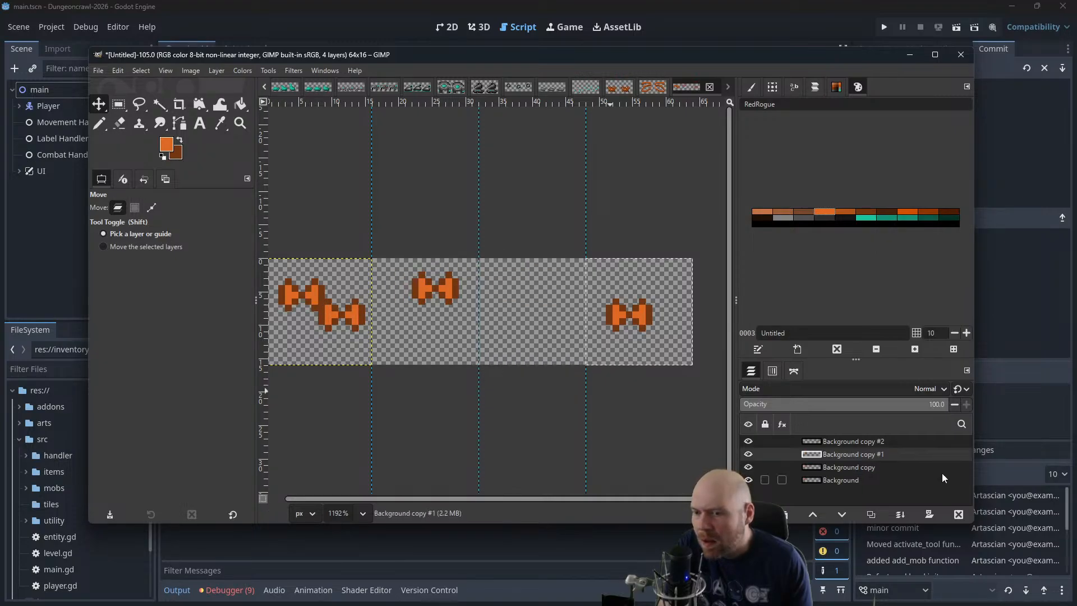
drag(359, 317, 571, 317)
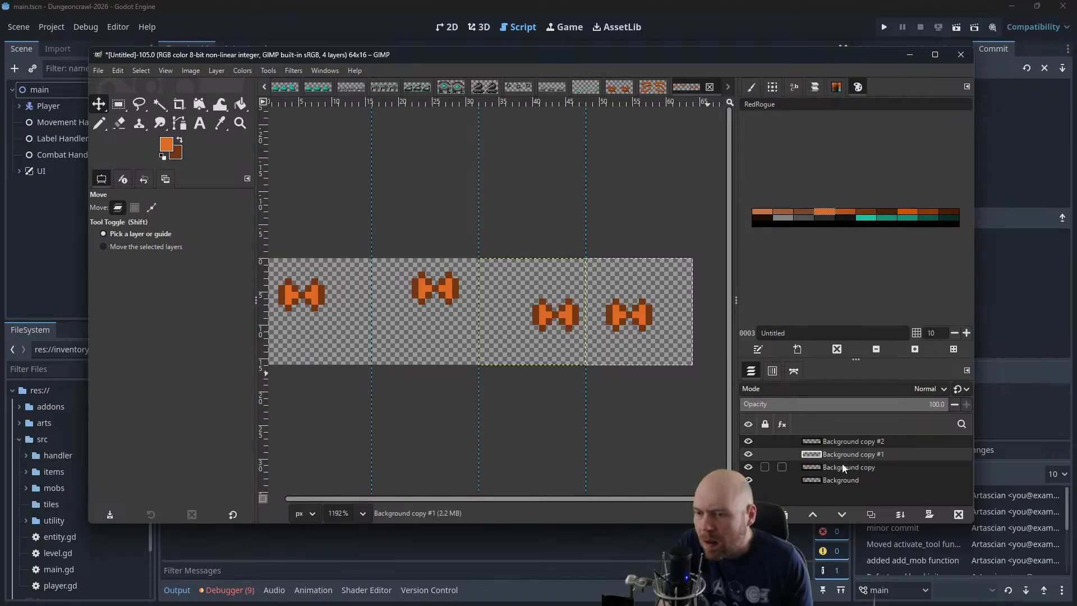
Merge the Background copy, Background copy #1 and Background copy #2 layers down into the Background layer
click(848, 443)
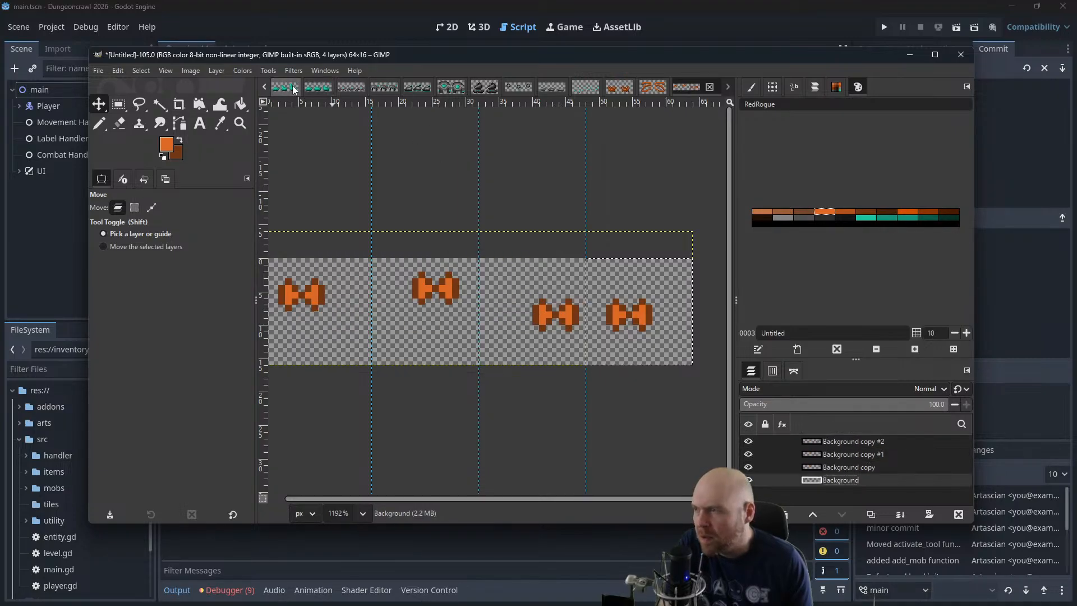
right_click(847, 468)
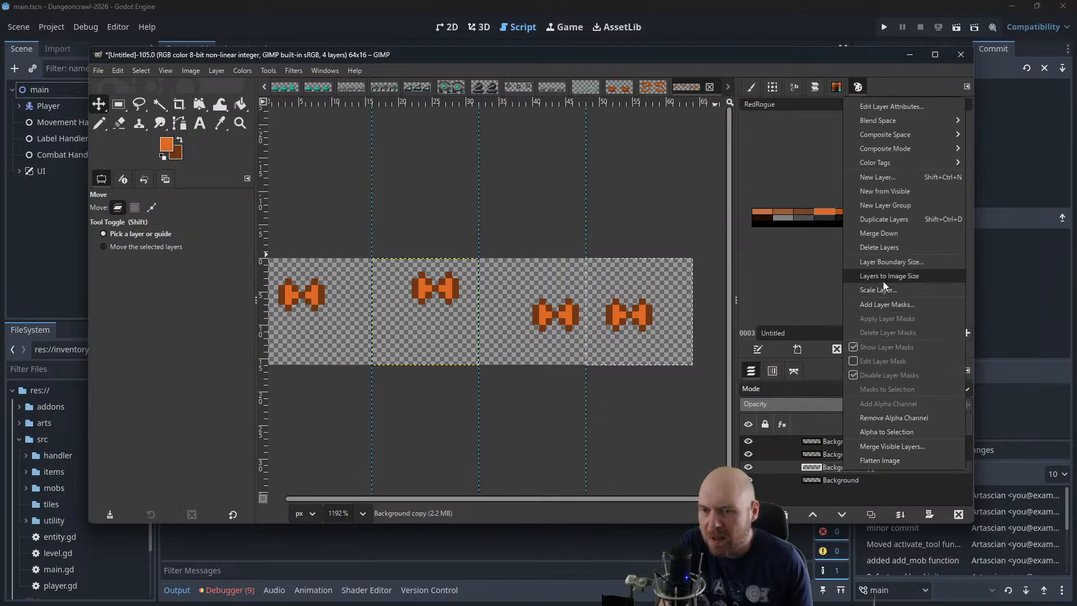
click(884, 233)
right_click(880, 455)
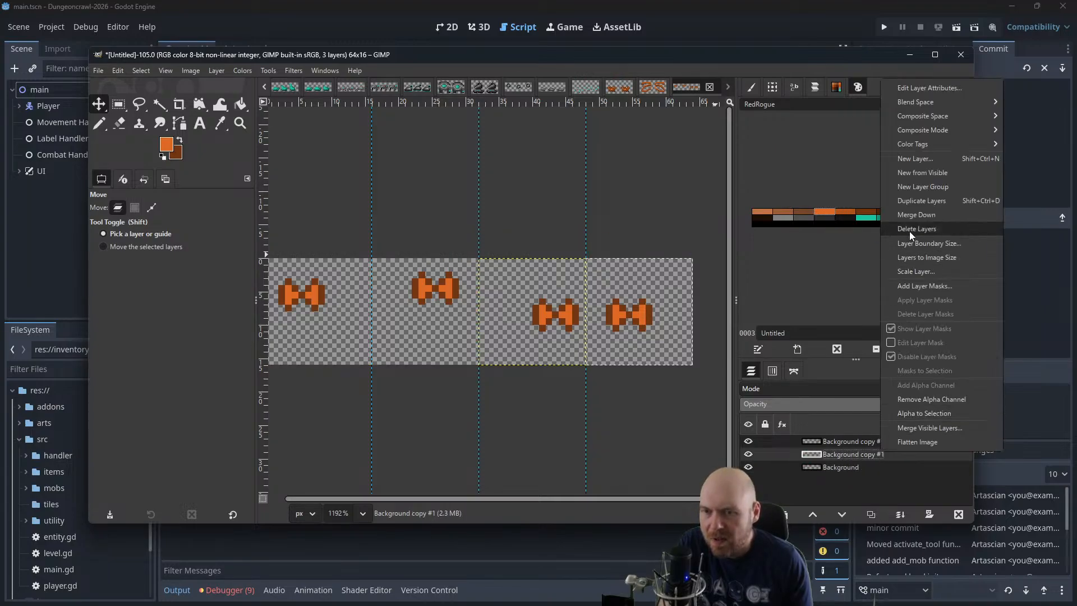
click(886, 233)
right_click(858, 446)
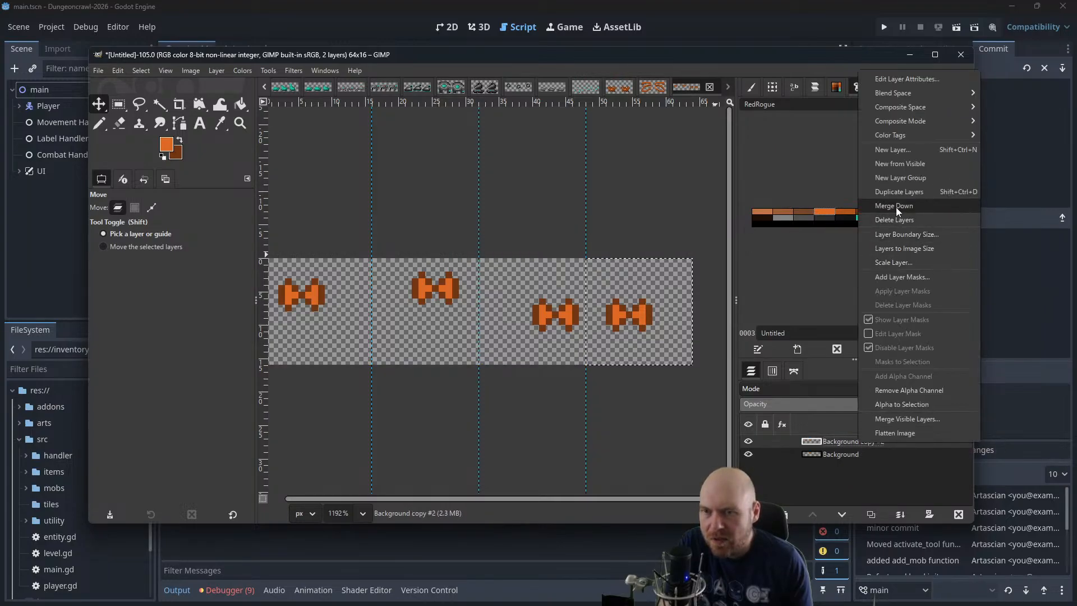
click(884, 224)
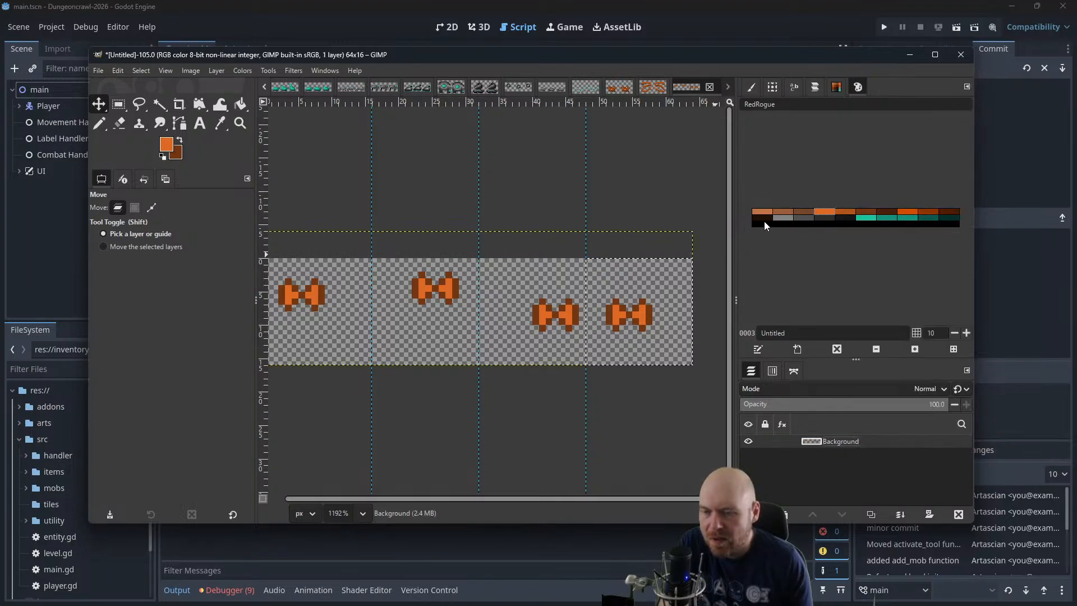
Move the GIMP window with the butterfly sprite sheet off this screen to uncover the Godot editor
click(294, 71)
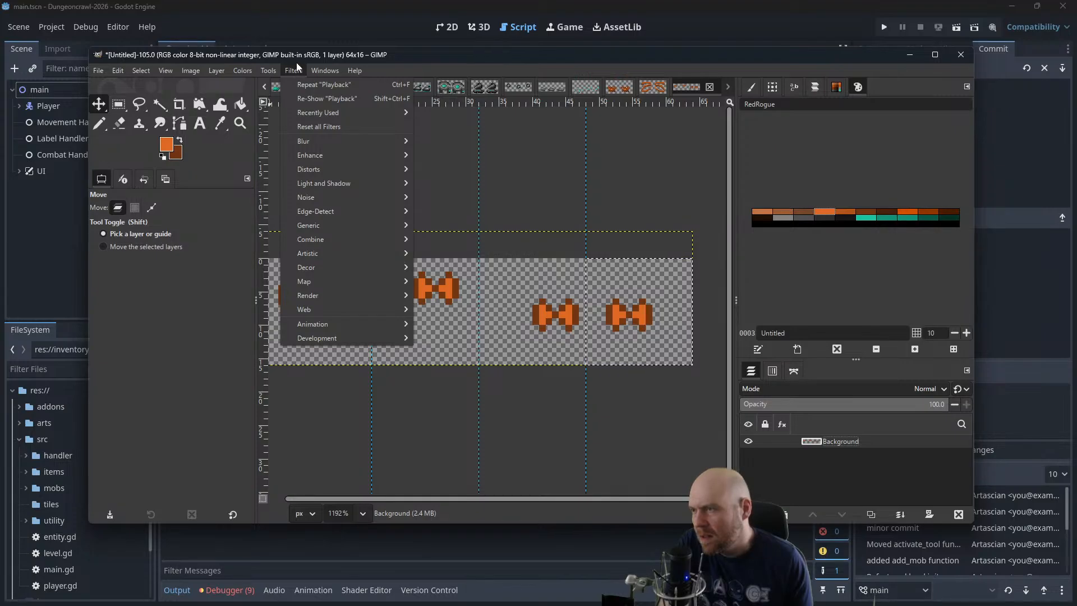
mouse_move(355, 70)
click(412, 54)
drag(665, 55, 1076, 157)
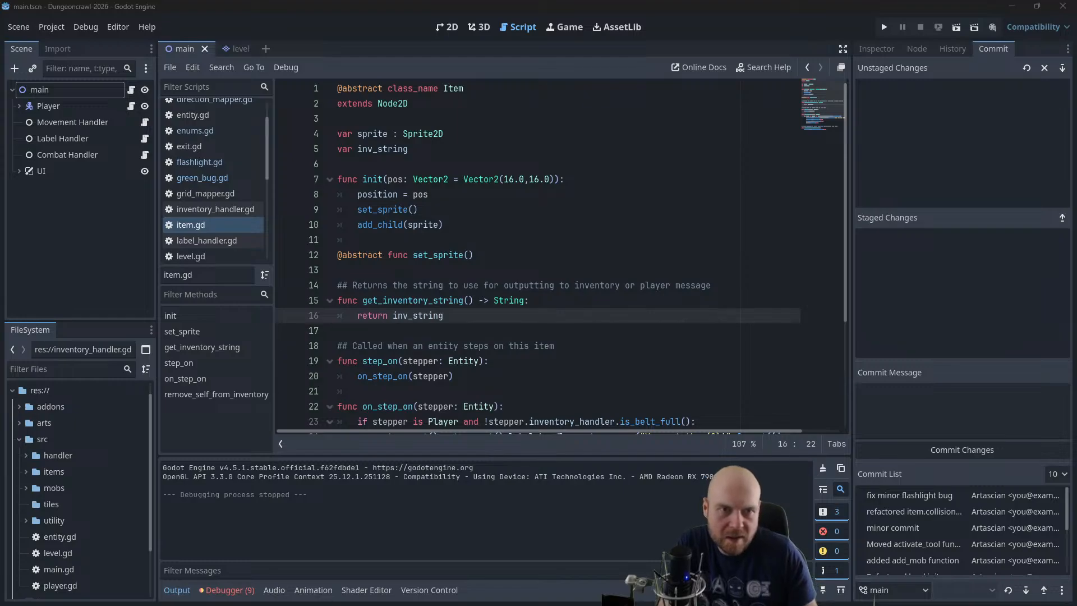
drag(1076, 213, 386, 63)
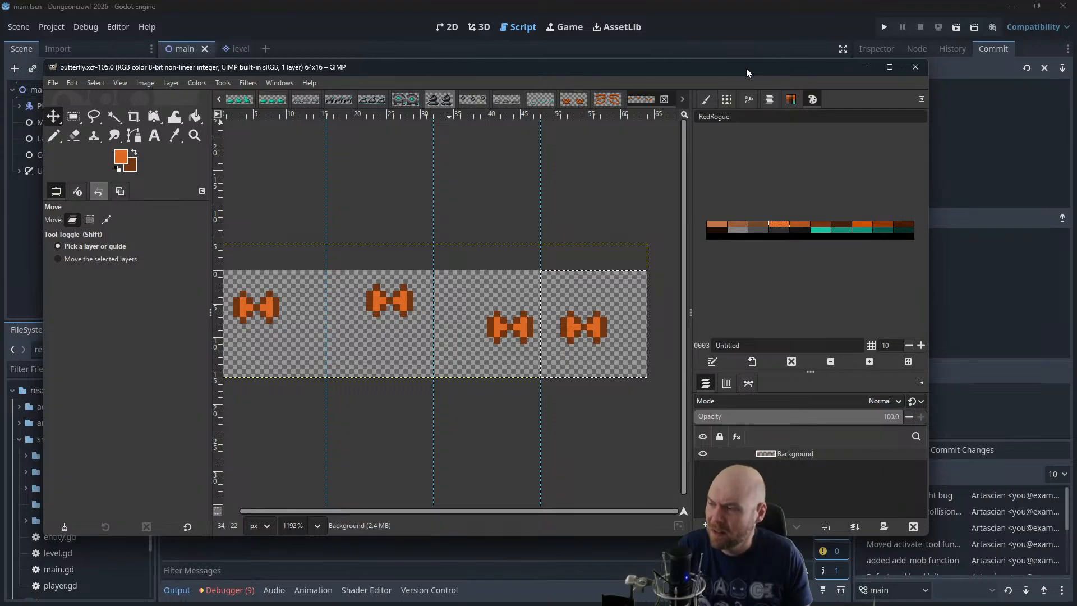
drag(684, 69, 1076, 71)
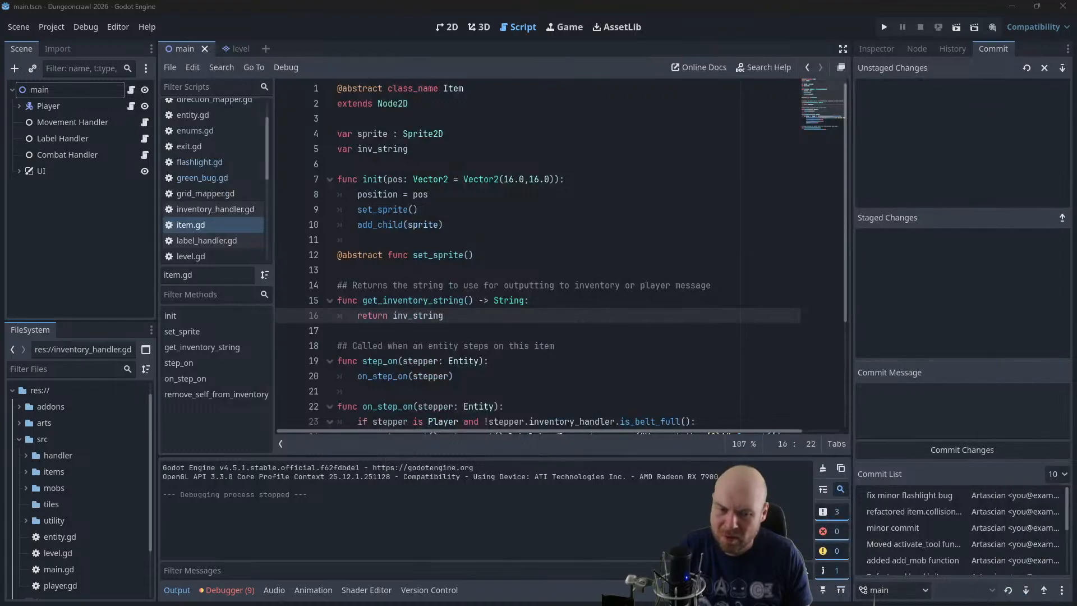
Switch to the notes app, open the Plan note and review its CONTENT JAM list of mobs, weapons, consumables and tools
key(alt+Tab)
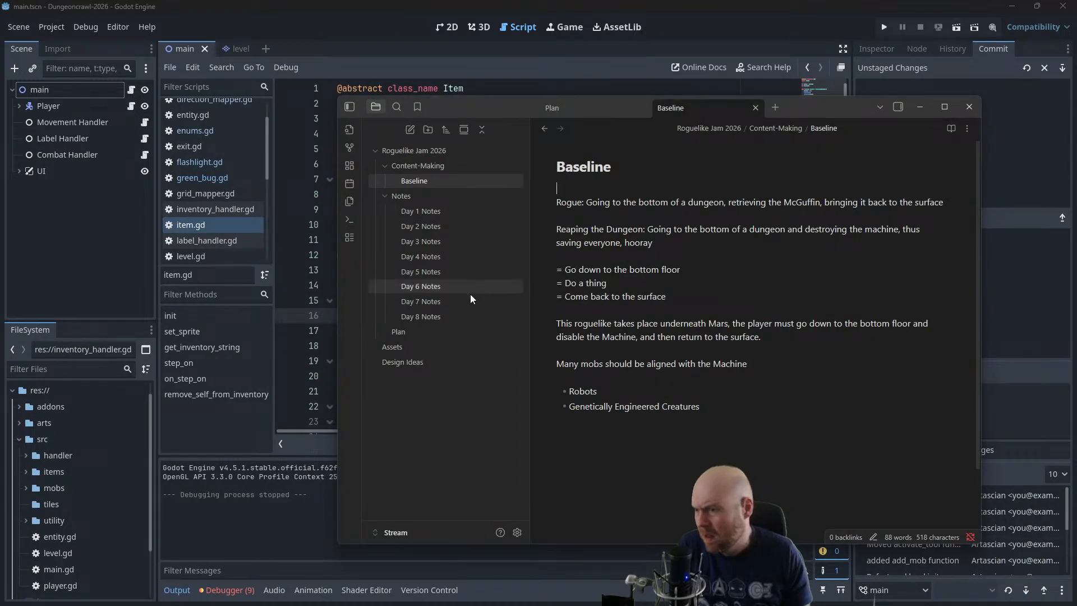
click(422, 167)
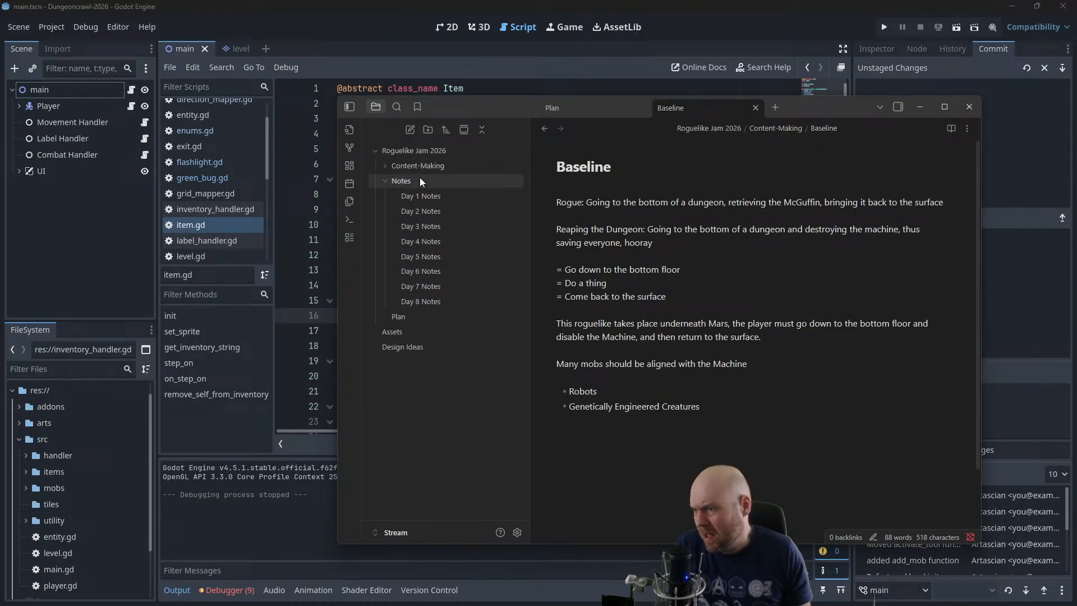
click(412, 163)
click(414, 332)
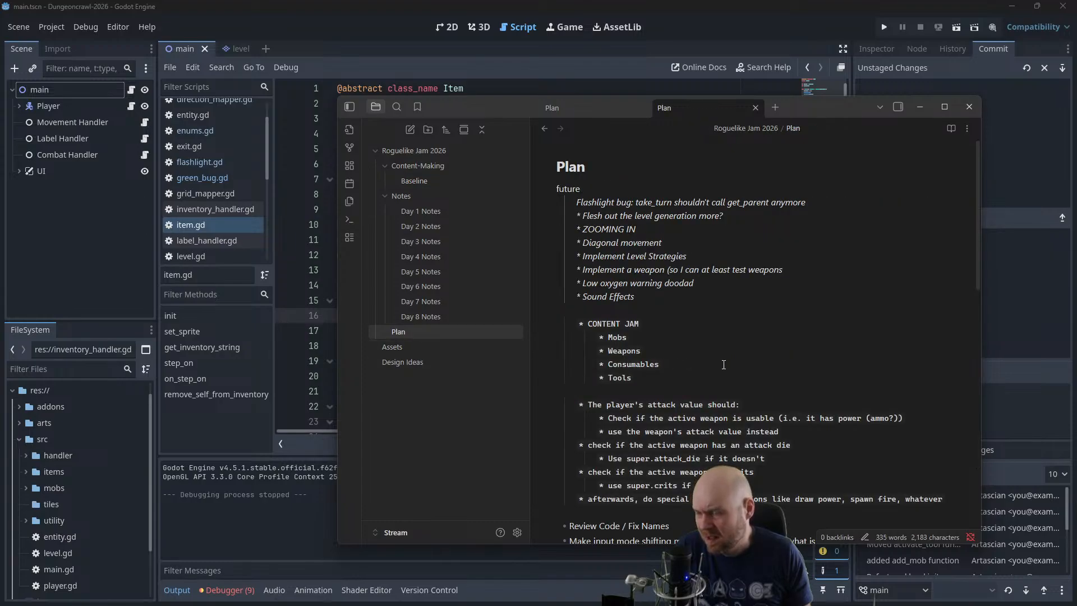
scroll(723, 364, down, 3)
scroll(723, 367, up, 3)
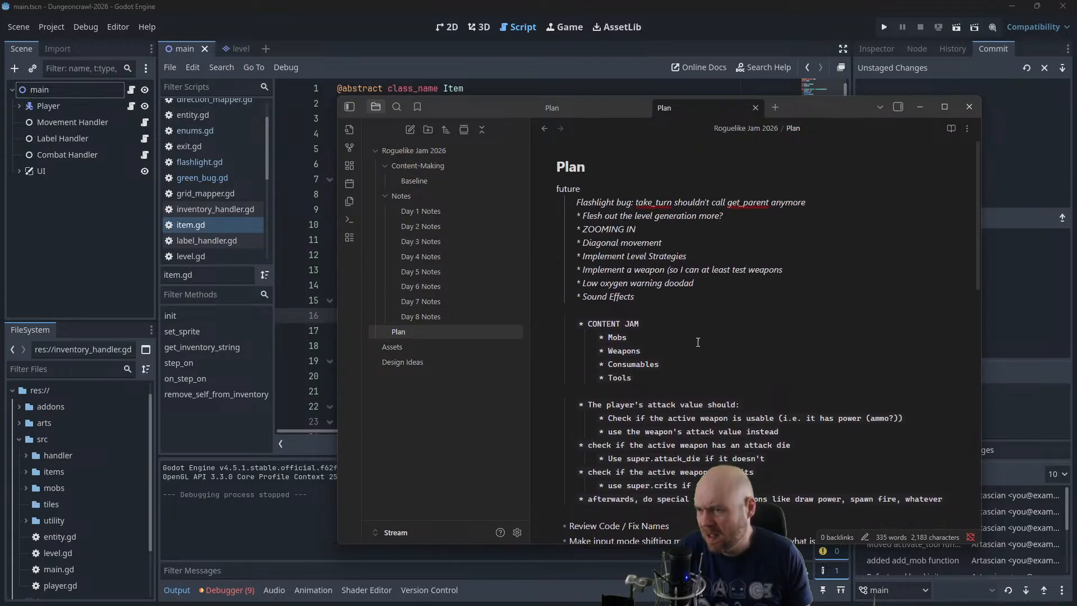
click(641, 338)
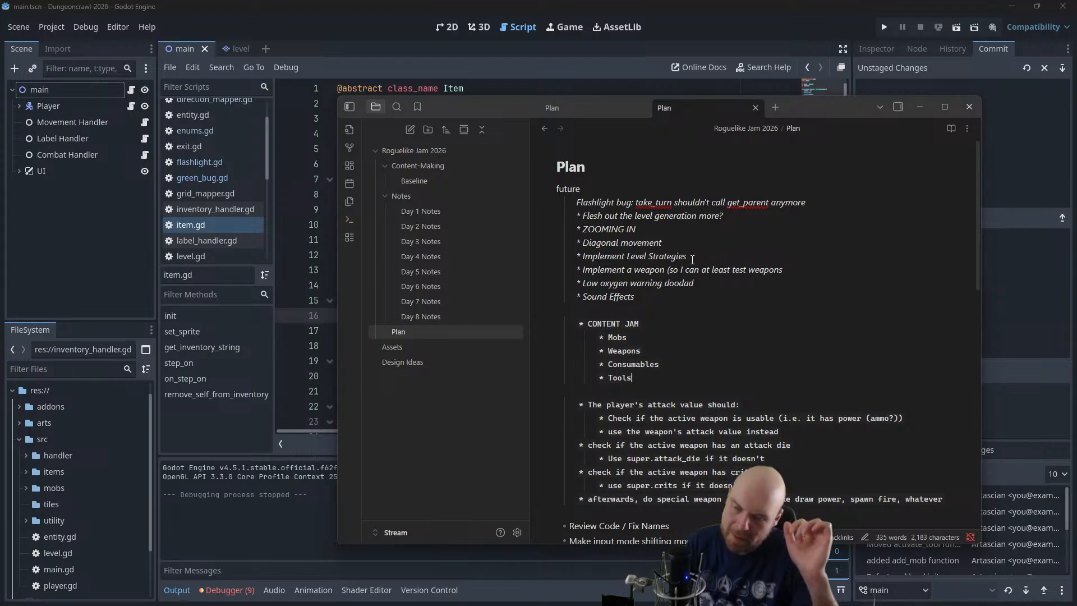
drag(652, 351, 601, 353)
click(645, 348)
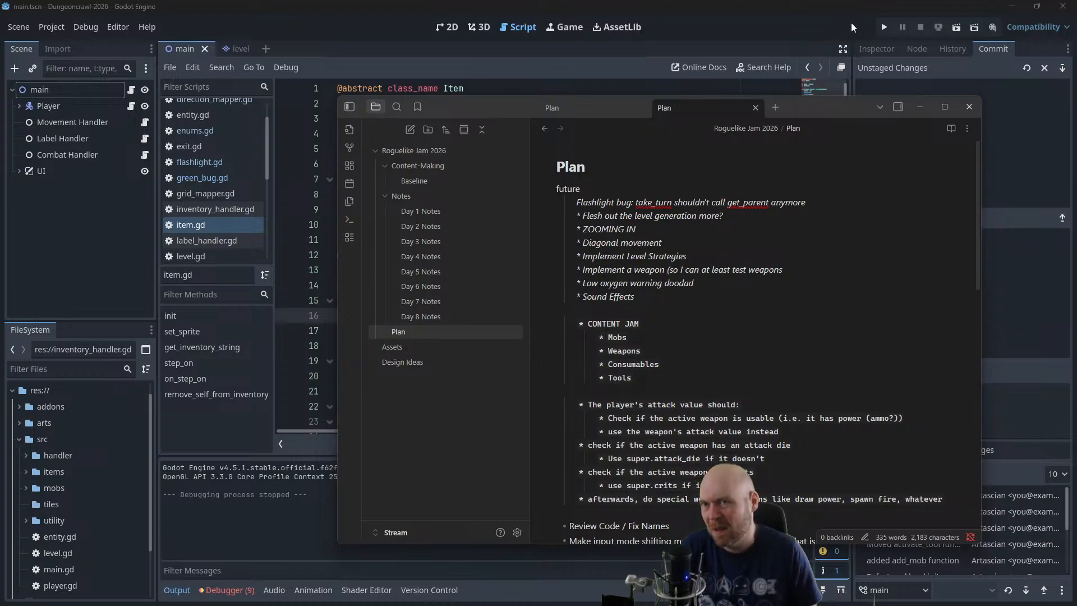
Run the Godot project and walk the player down and right to pick up the flashlight
click(884, 27)
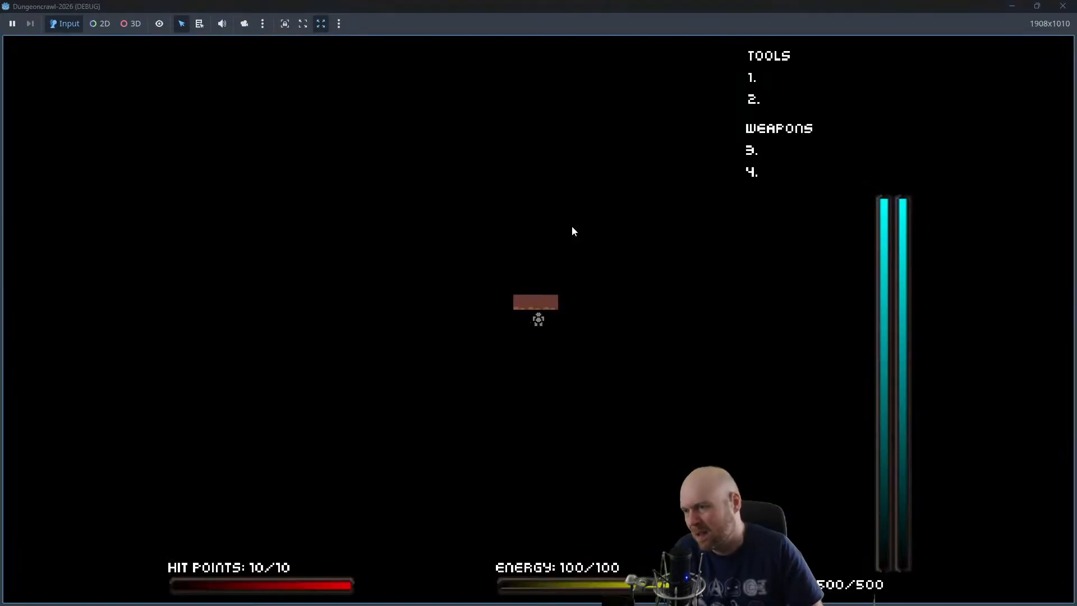
key(Down)
key(Down)
key(Right)
key(Right)
key(Right)
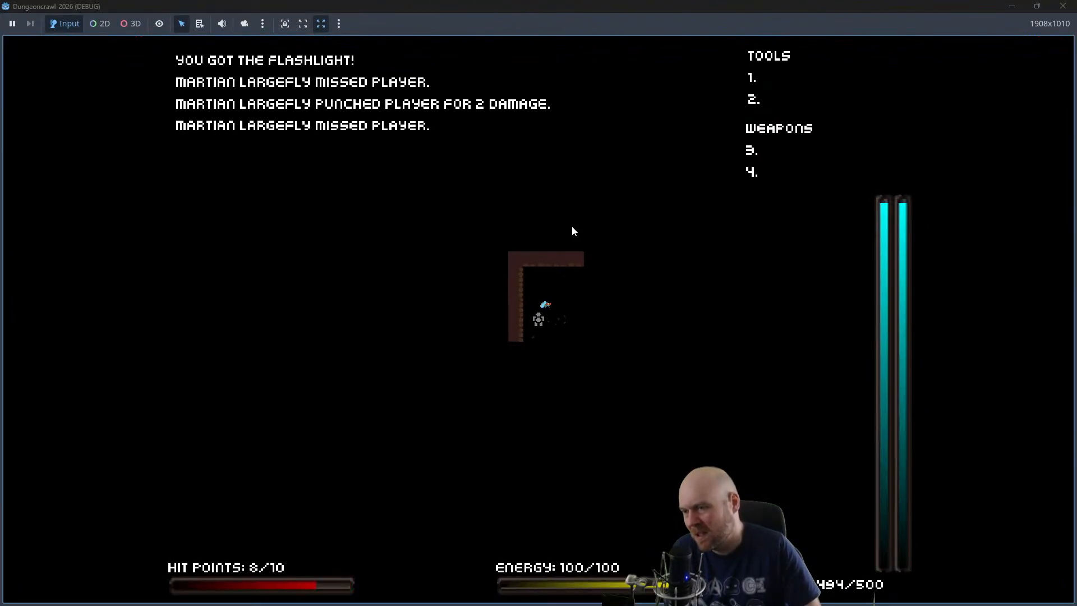
Fight the nearby Martian Largefly, collect the oxygen tank and walk the player right into the corridor
key(Up)
key(Left)
key(Left)
key(Down)
key(Right)
key(Right)
key(Right)
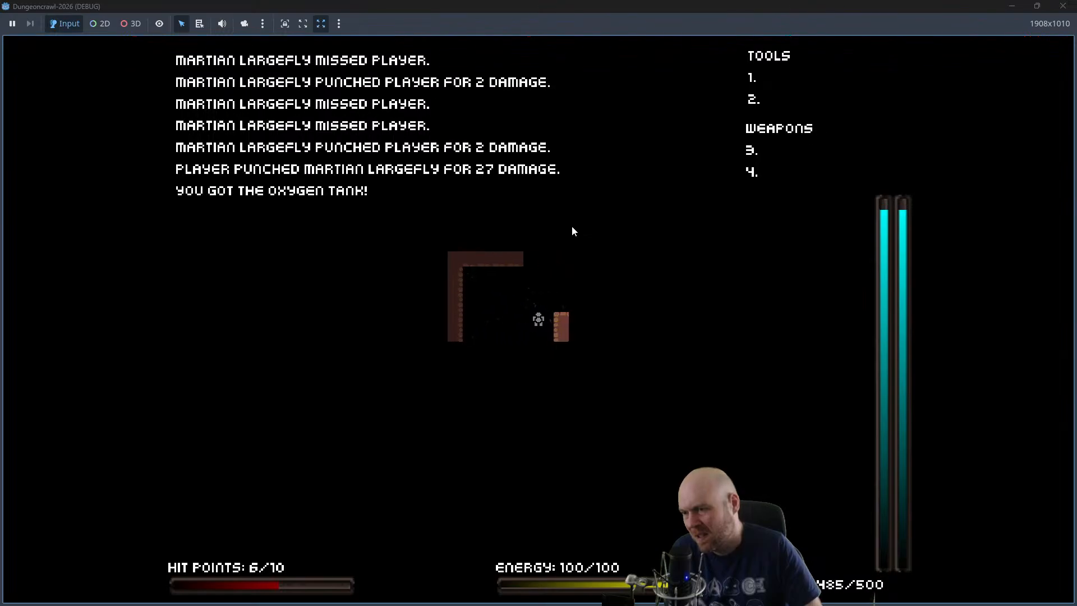
key(Right)
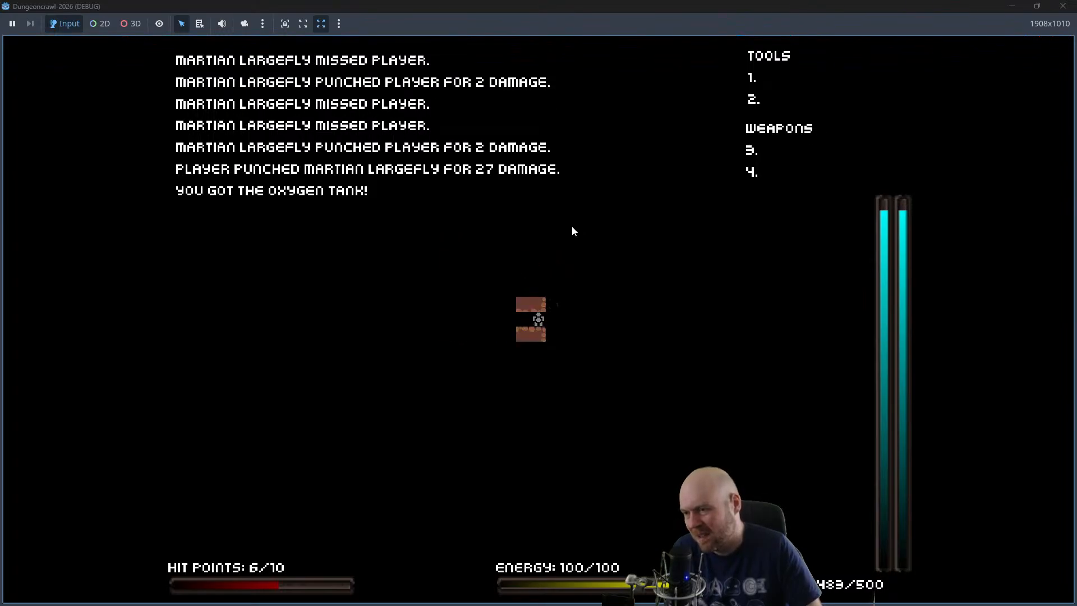
Continue the playtest by walking back down and left, punching another Martian Largefly and collecting a second oxygen tank, and close the game
key(Left)
key(Down)
key(Down)
key(Down)
key(Left)
key(Left)
key(Left)
key(Left)
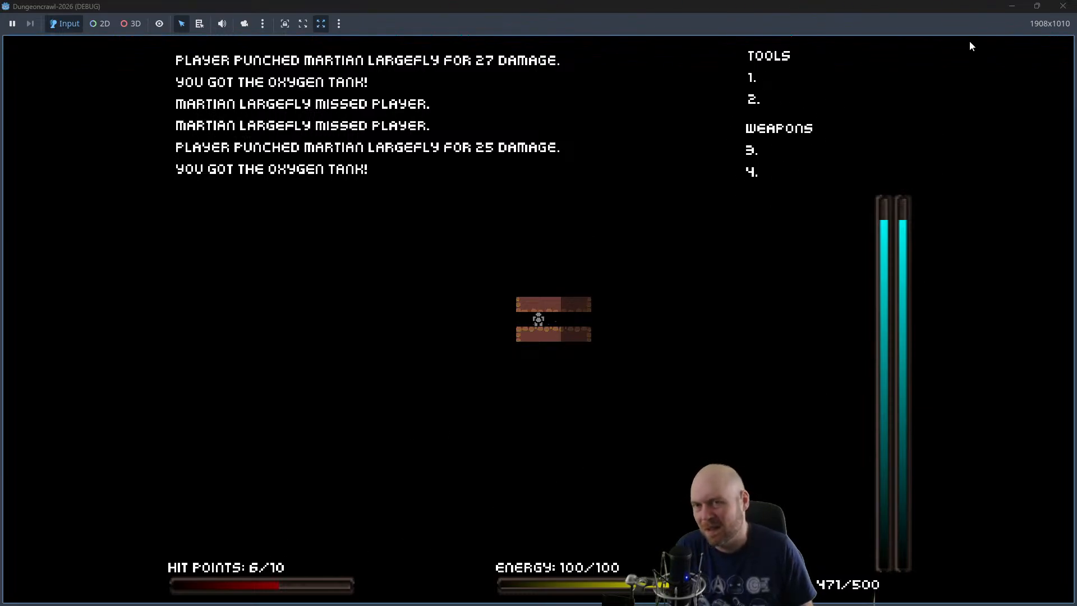
click(1063, 6)
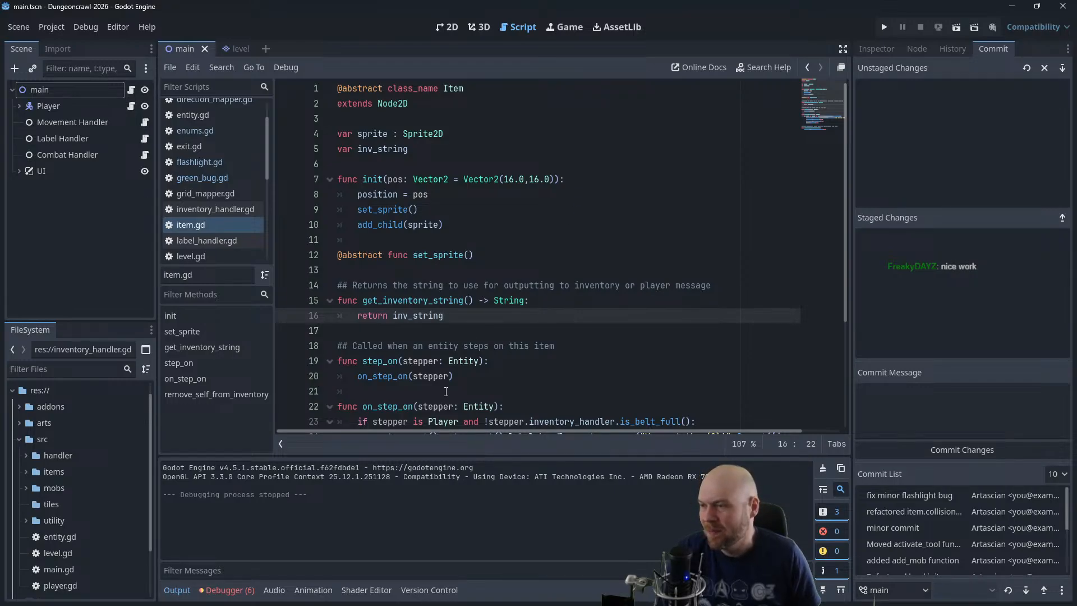
Look through the list of the project's scripts
scroll(219, 191, up, 2)
scroll(219, 197, down, 3)
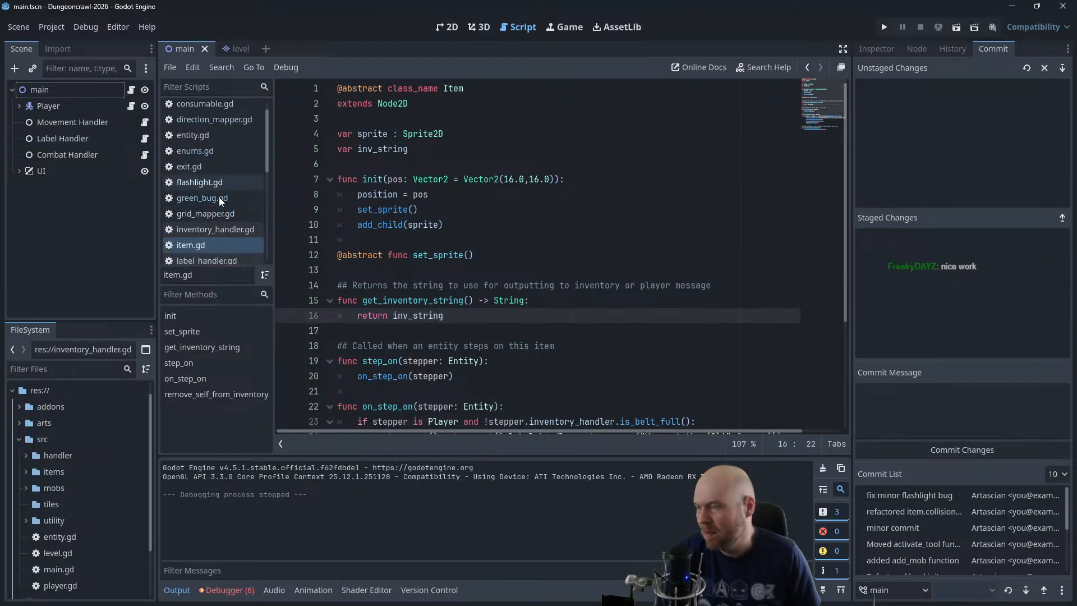